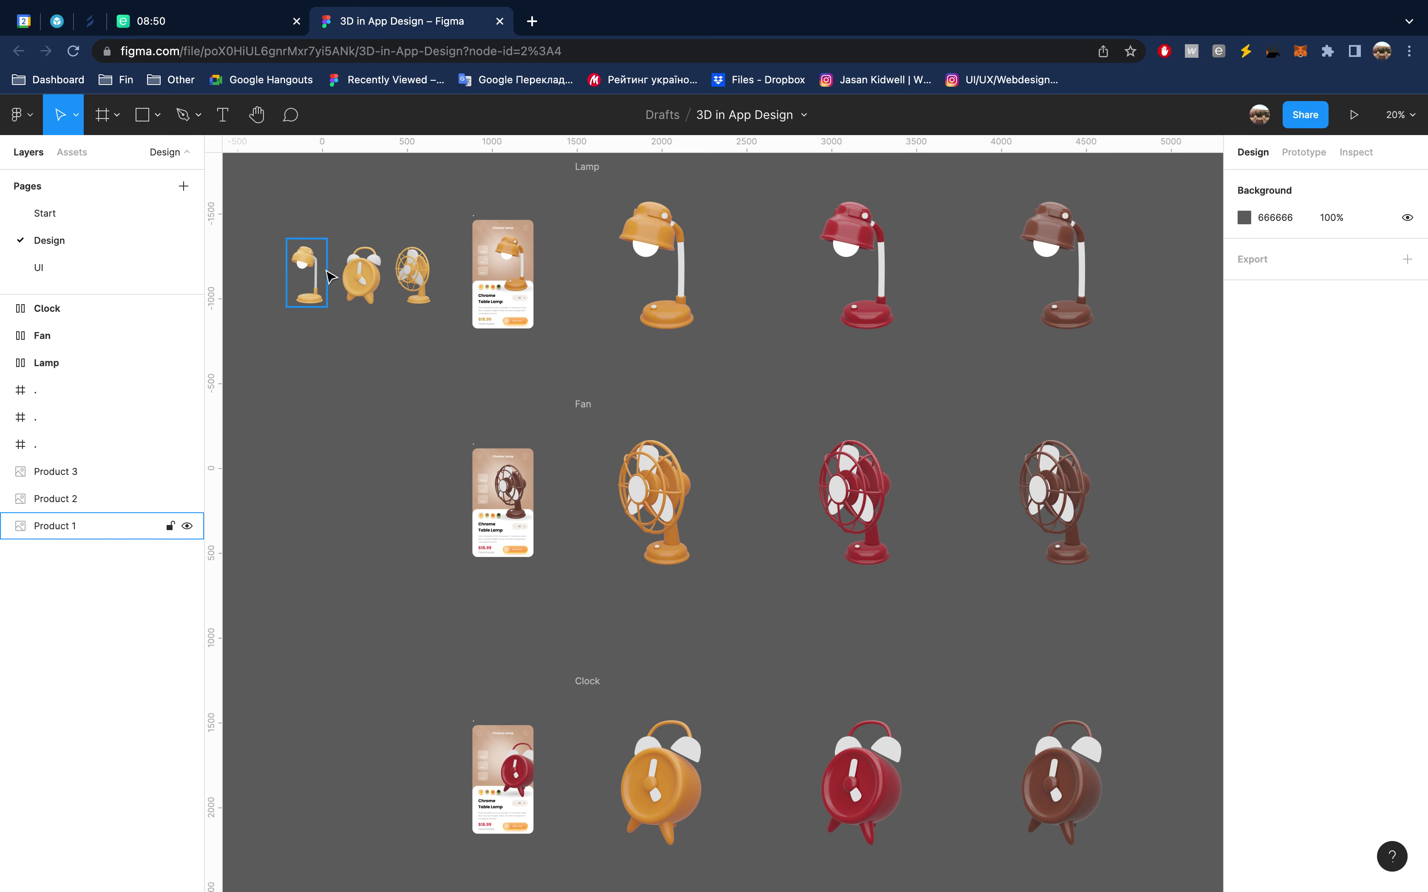
Pan and zoom around the Lamp, Fan and Clock product mockups in Figma
scroll(328, 277, up, 5)
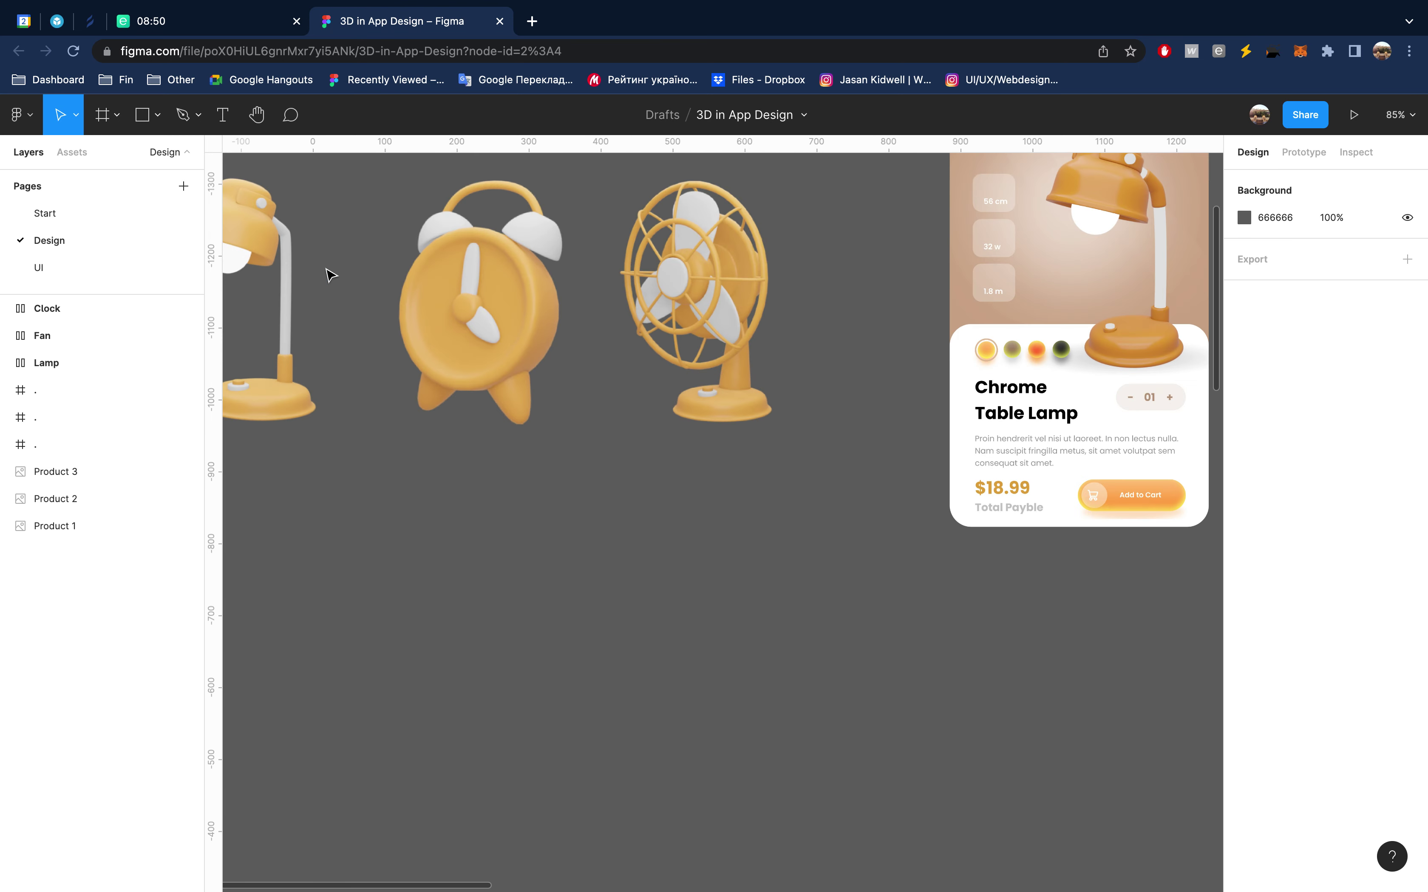
scroll(507, 322, down, 2)
scroll(508, 322, down, 3)
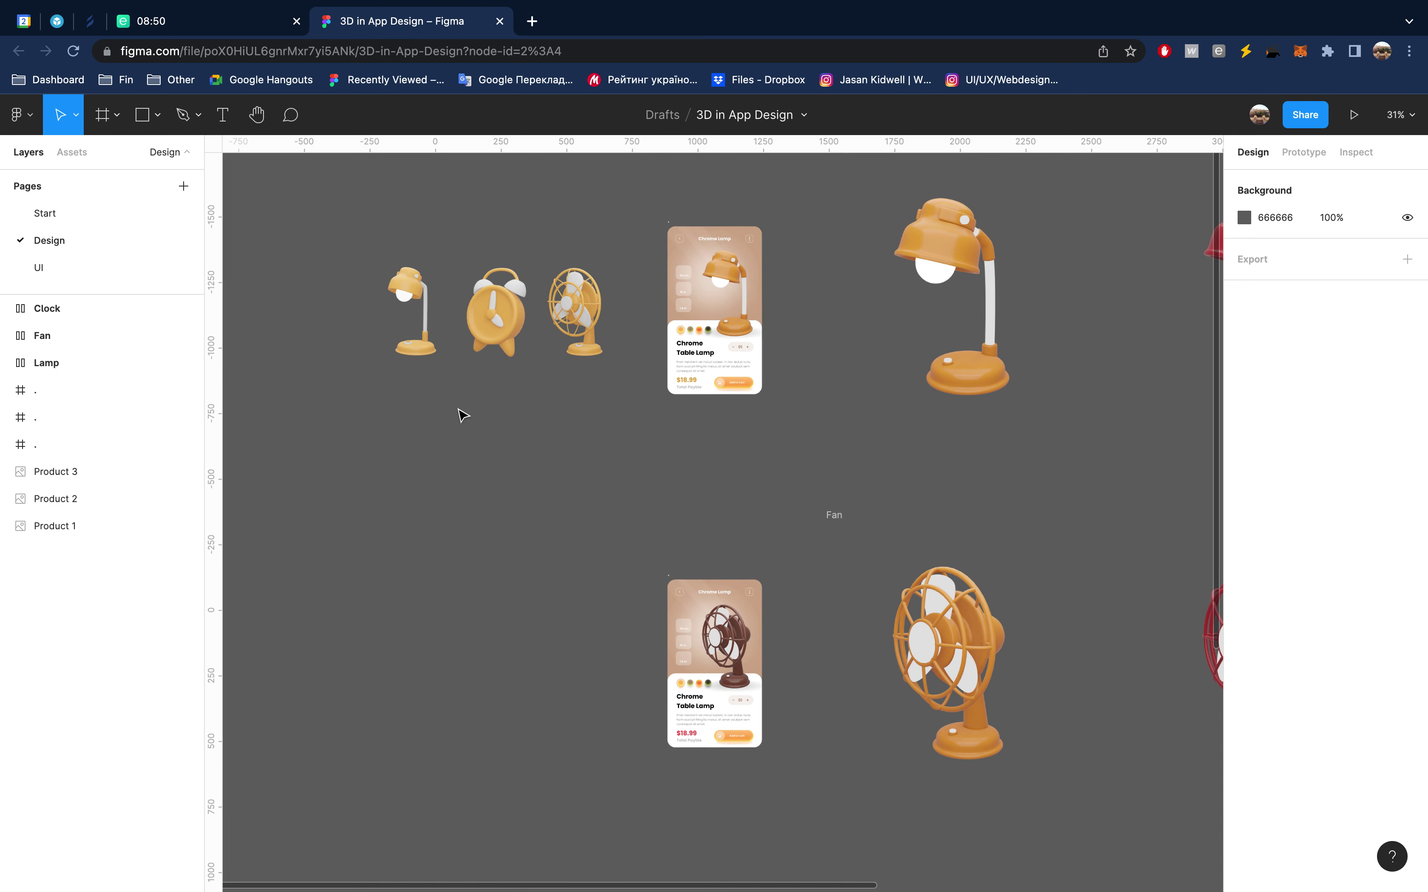
scroll(502, 407, right, 3)
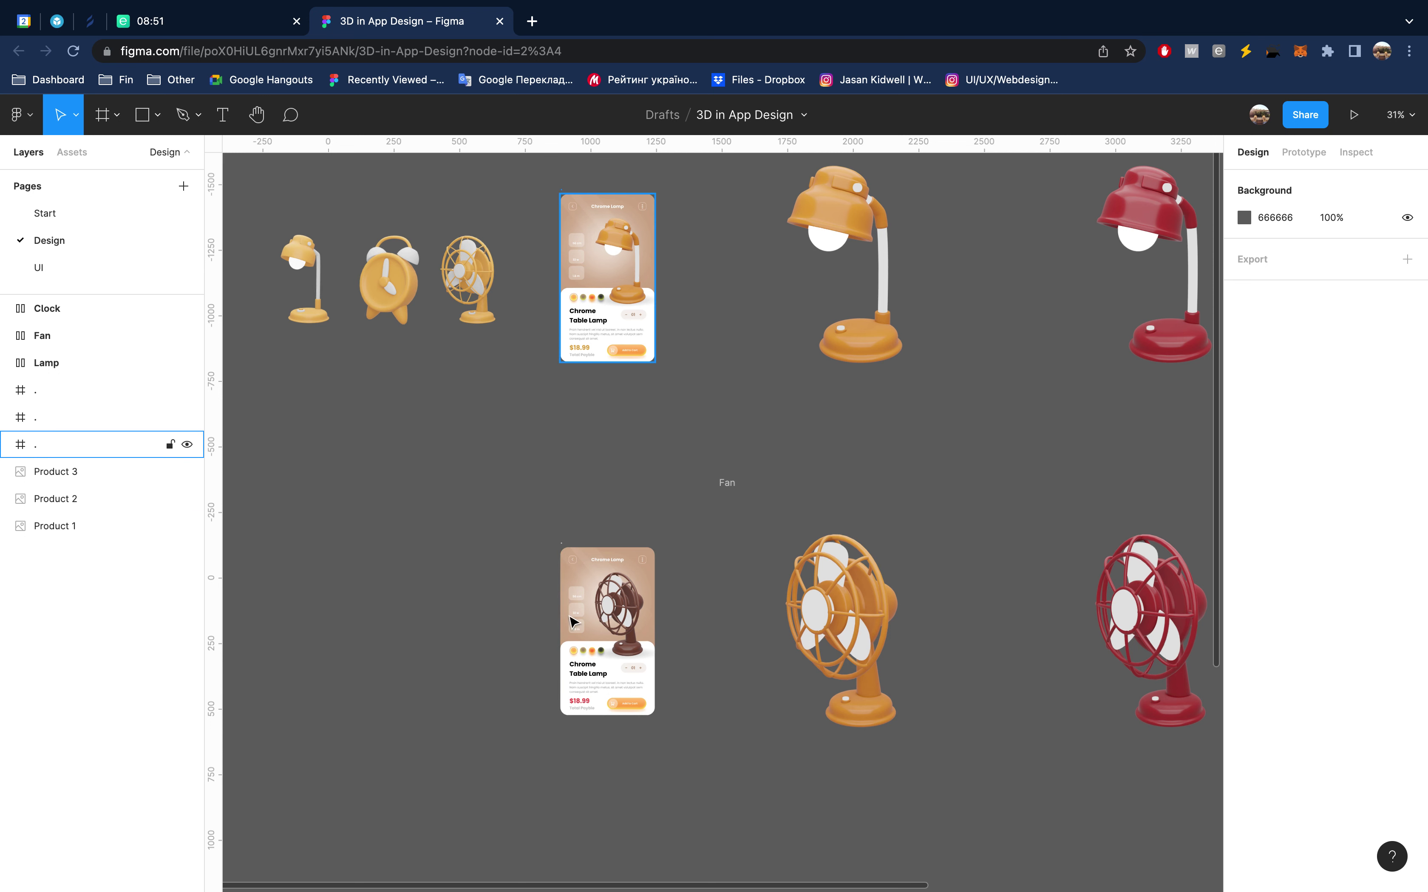
scroll(595, 724, down, 2)
scroll(597, 724, down, 3)
scroll(597, 724, down, 2)
scroll(599, 723, up, 2)
scroll(598, 723, up, 3)
scroll(599, 724, up, 3)
scroll(598, 724, up, 1)
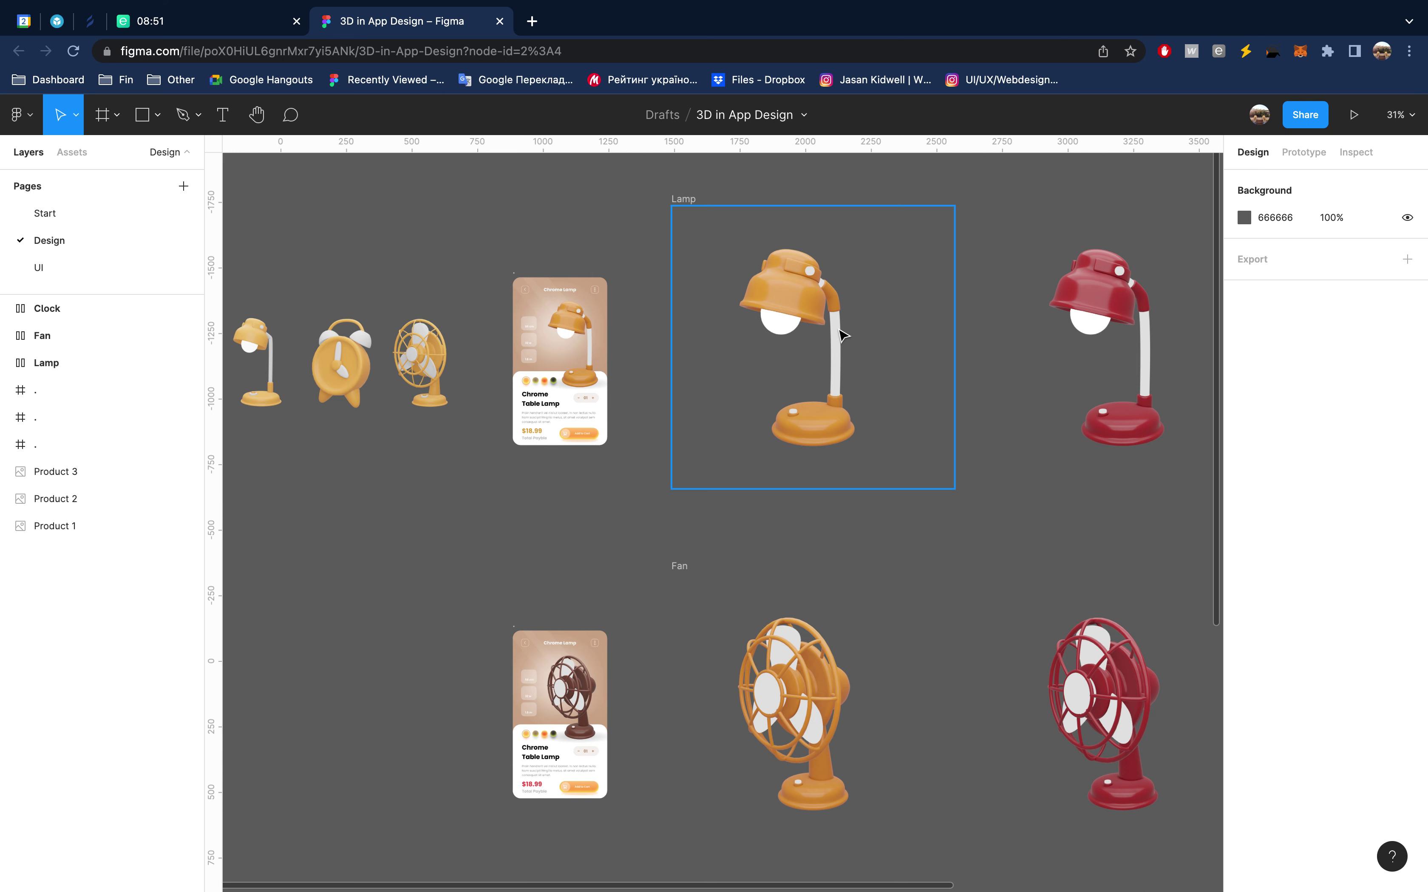
Open the UI/UX/Webdesign inspiration bookmark in a new browser tab
scroll(842, 334, down, 5)
scroll(843, 334, down, 2)
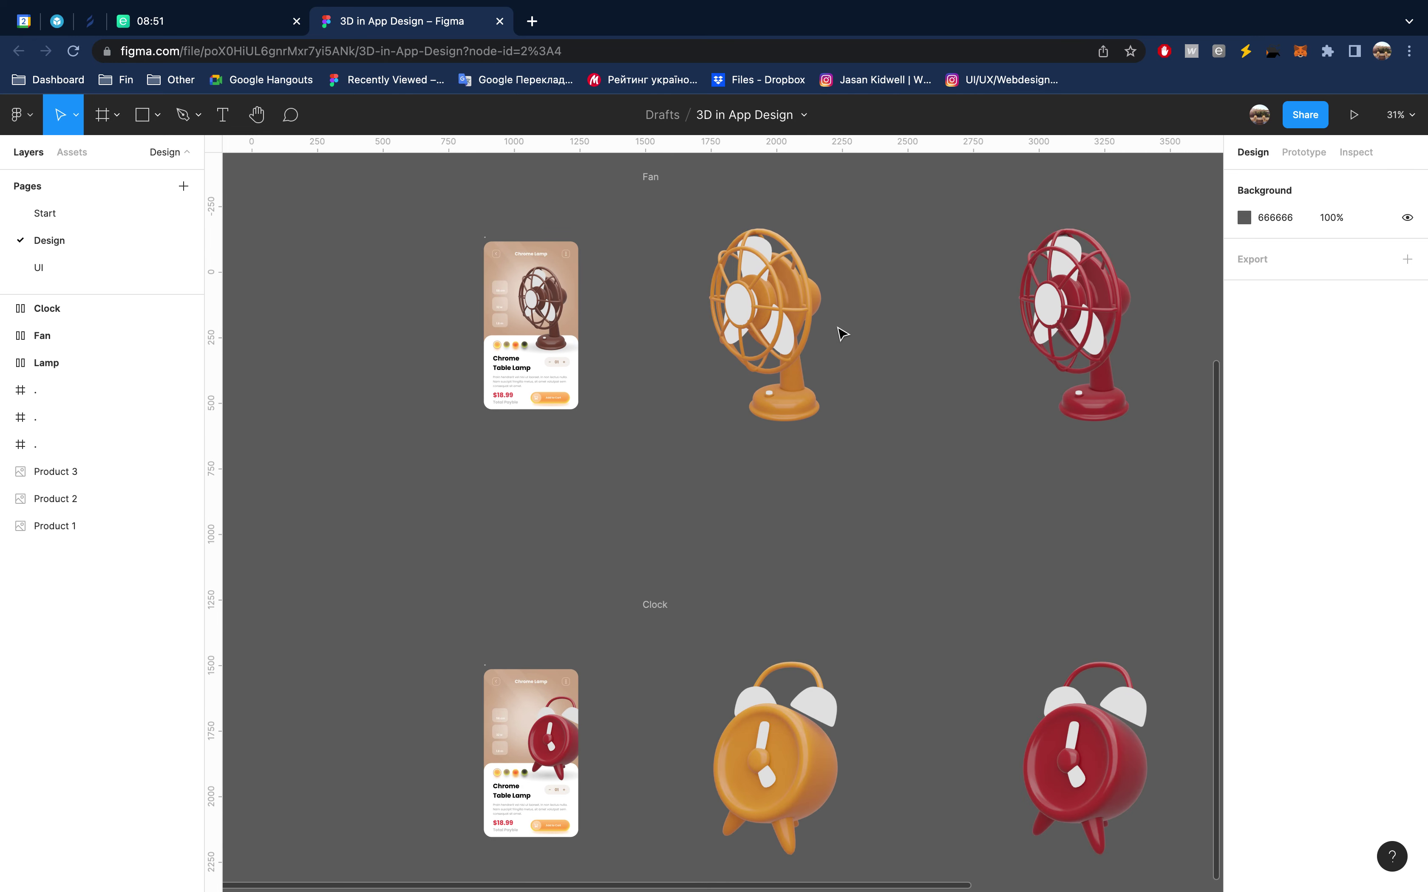
scroll(843, 333, up, 1)
scroll(838, 331, up, 2)
click(996, 82)
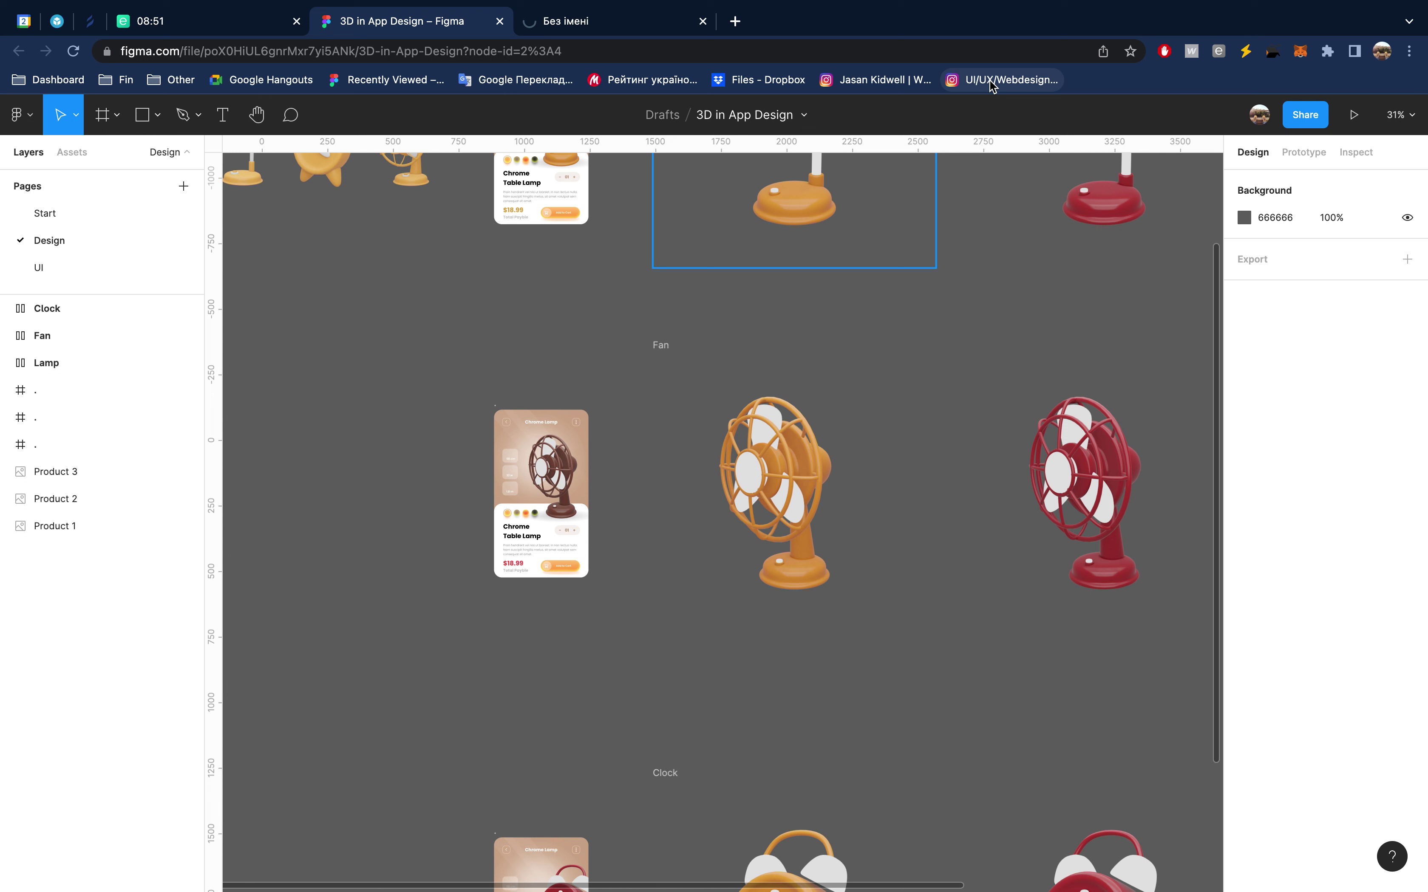
Study the Instagram post of the Chrome Table Lamp shop app, then return to Figma
click(623, 23)
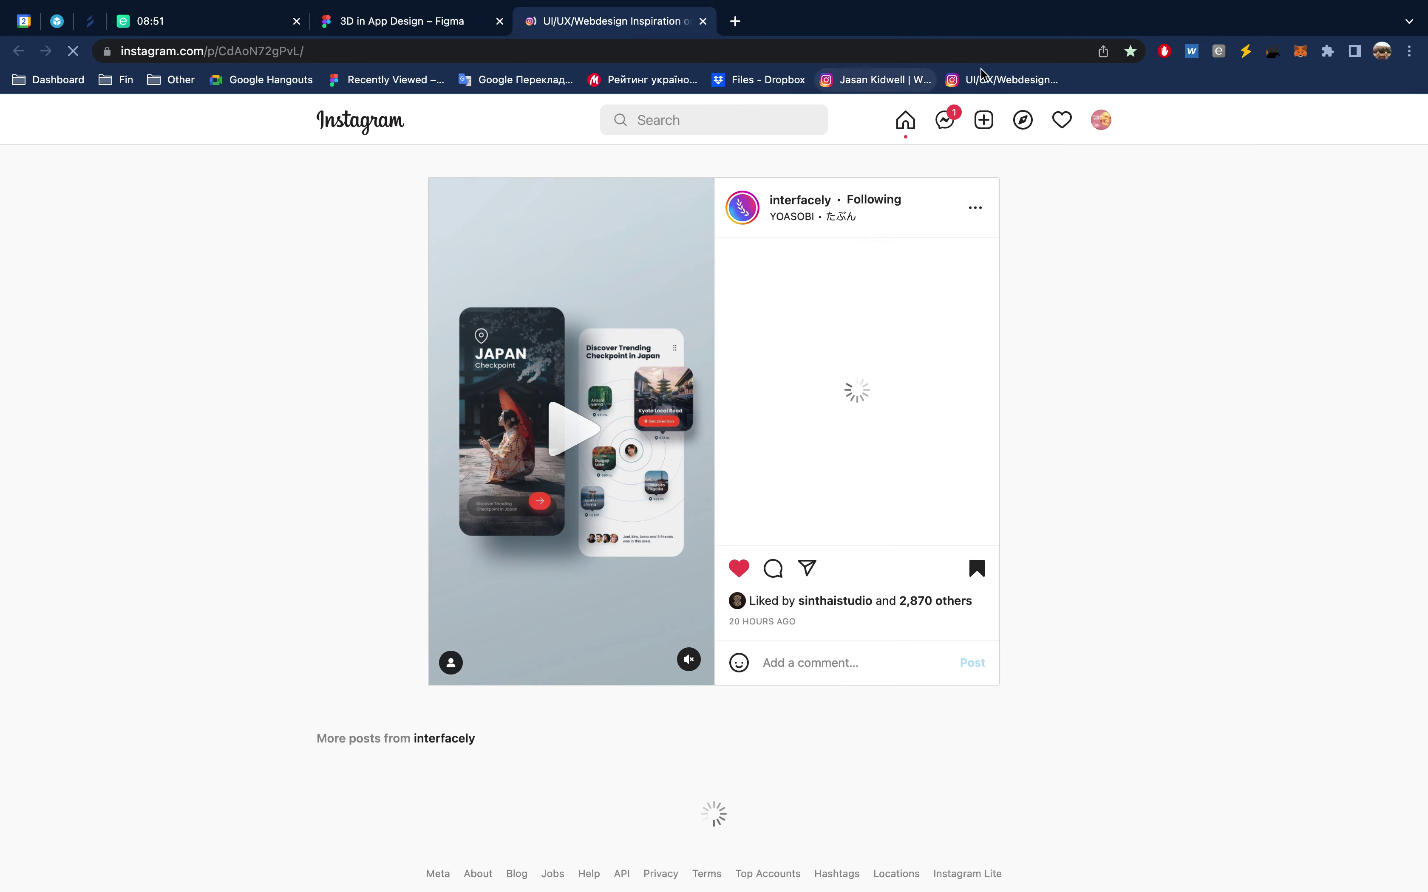
click(882, 82)
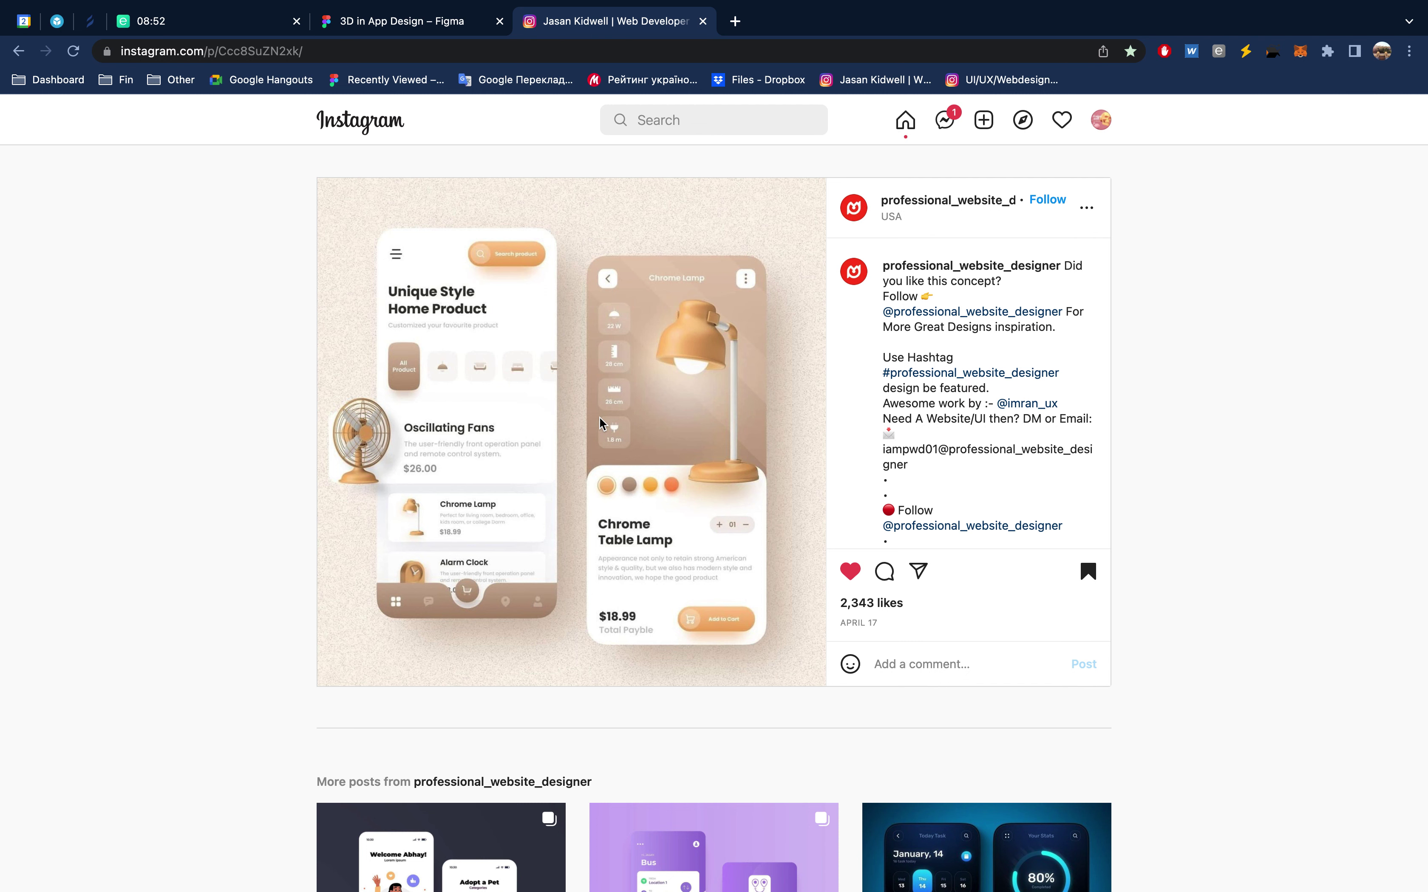
click(437, 21)
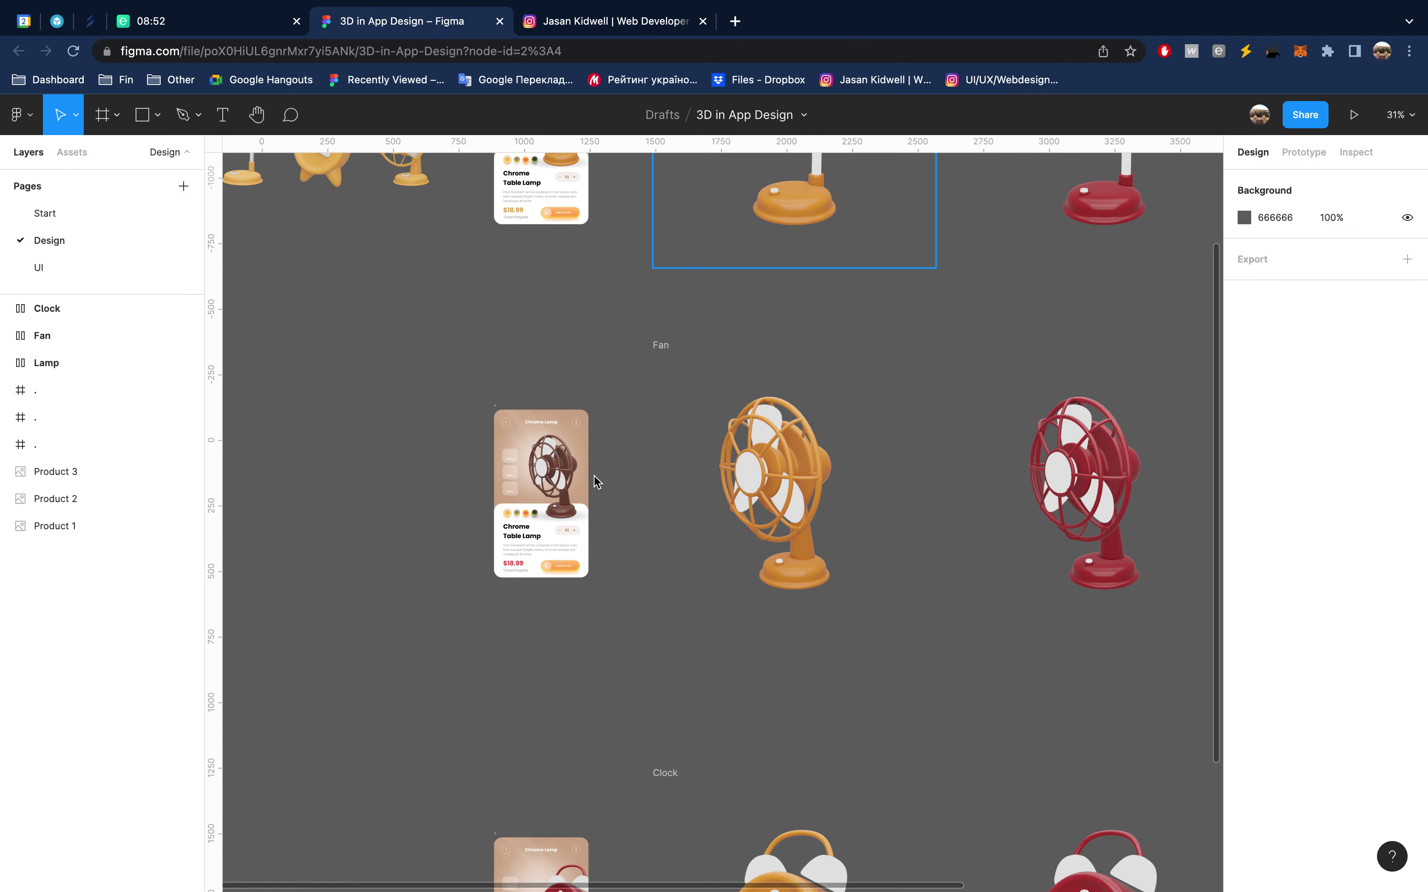
scroll(593, 475, down, 3)
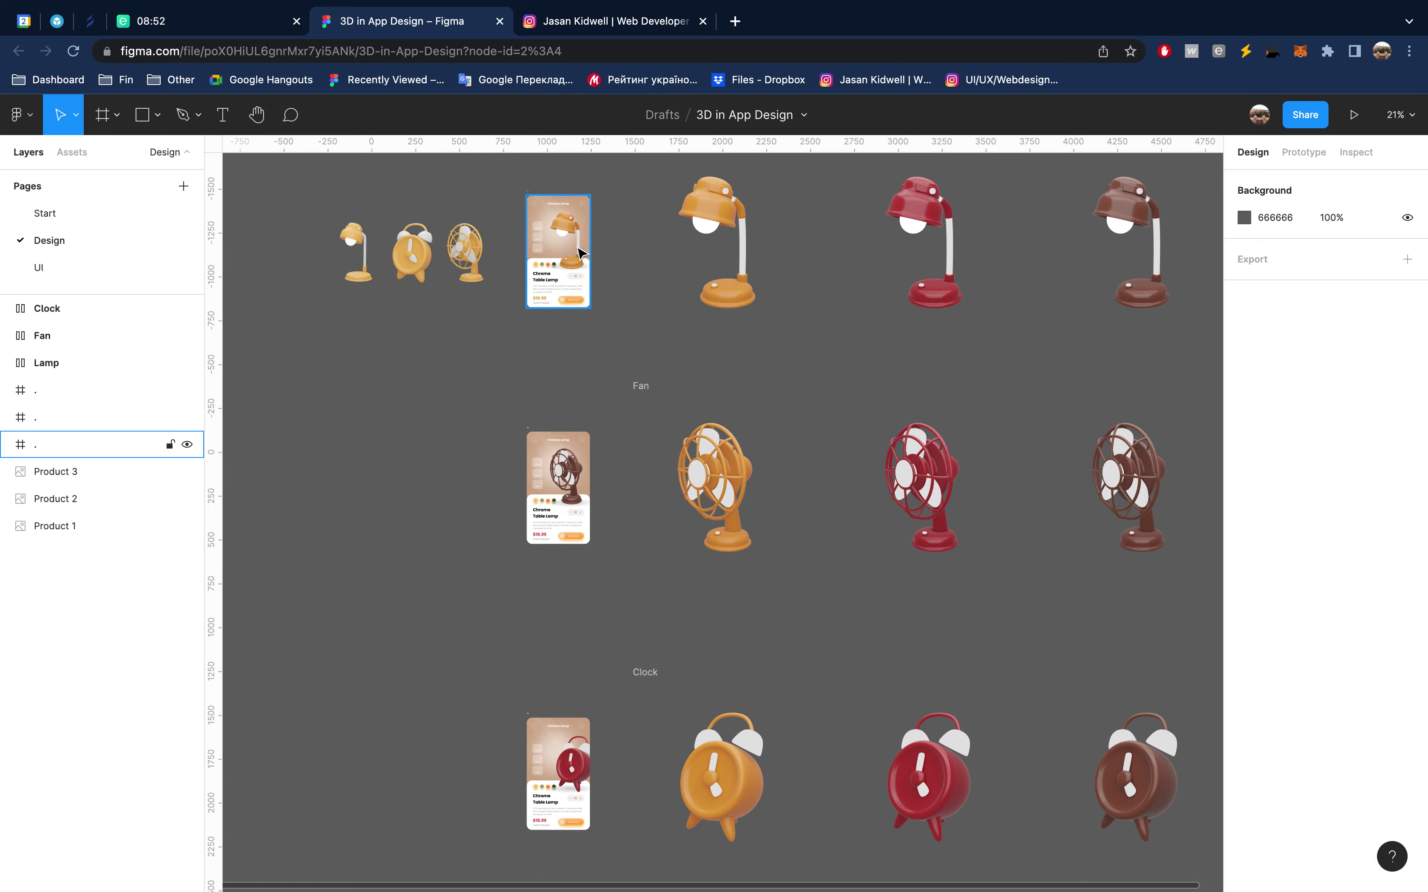
Place Assets.blend and Assets Colors.blend side by side in the middle of the desktop
key(ctrl+Left)
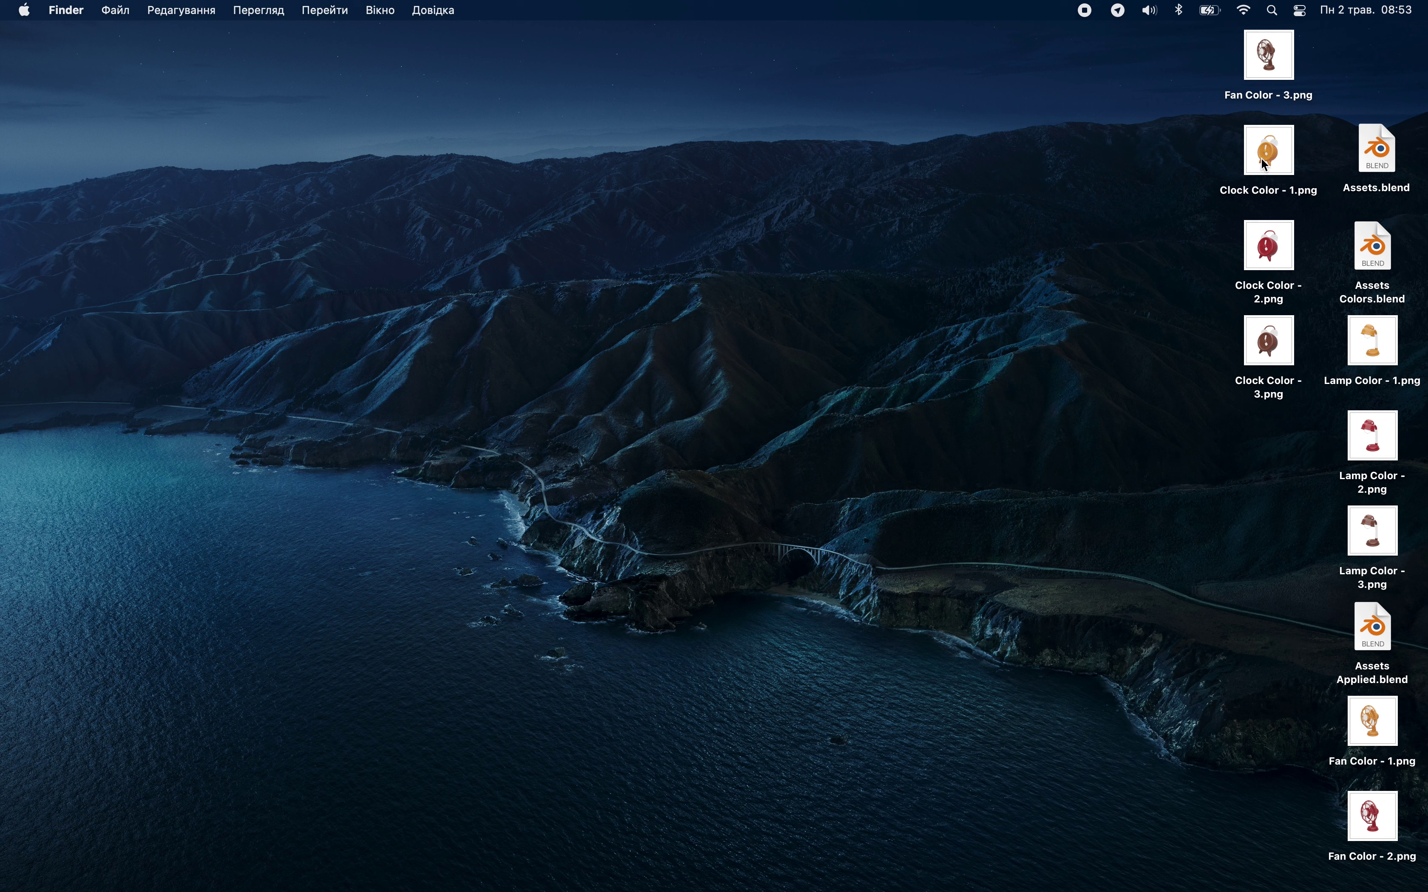
drag(1374, 160, 849, 153)
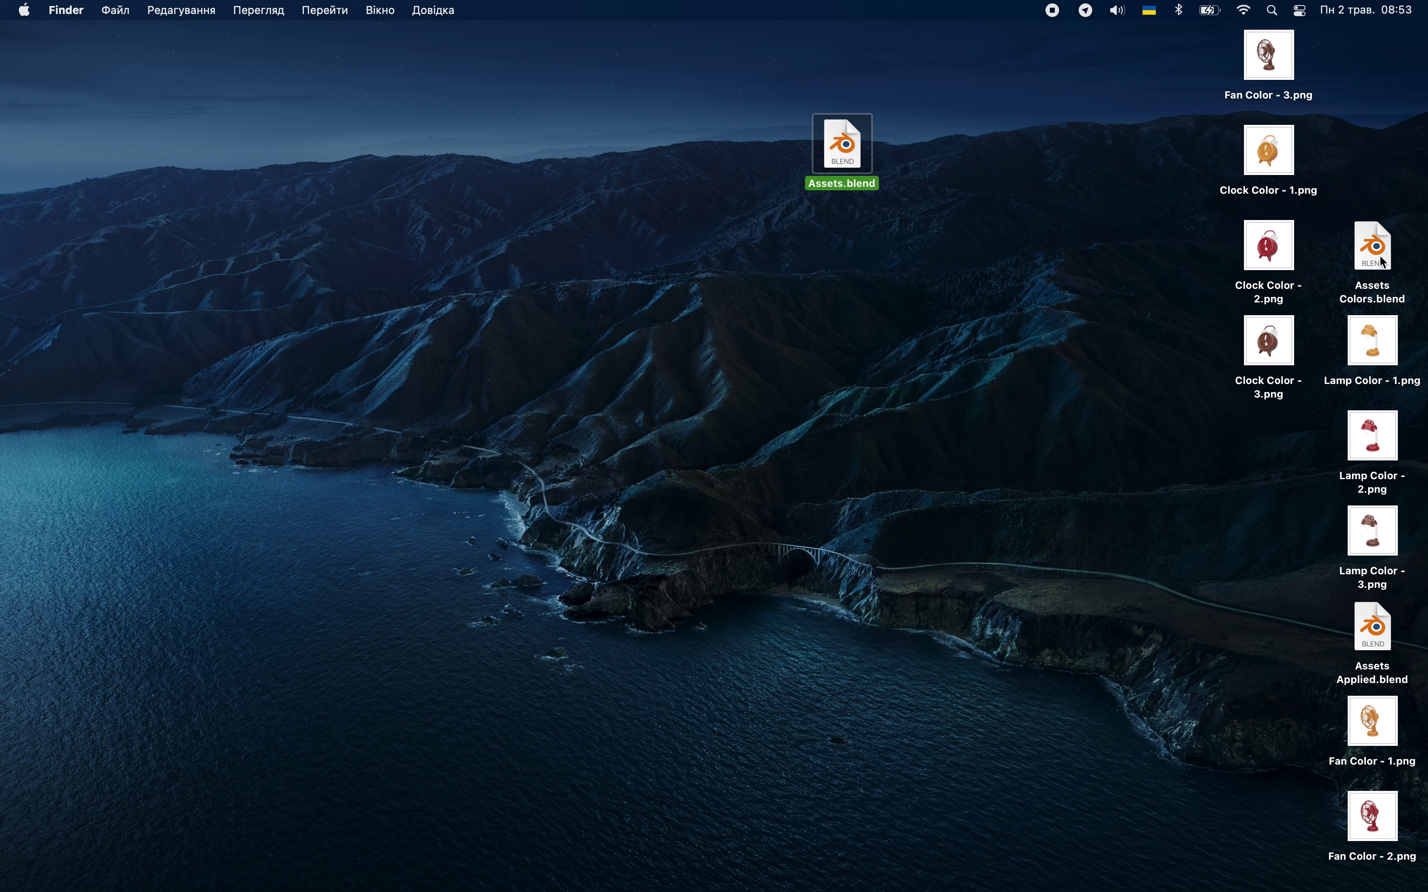
drag(1380, 256, 949, 156)
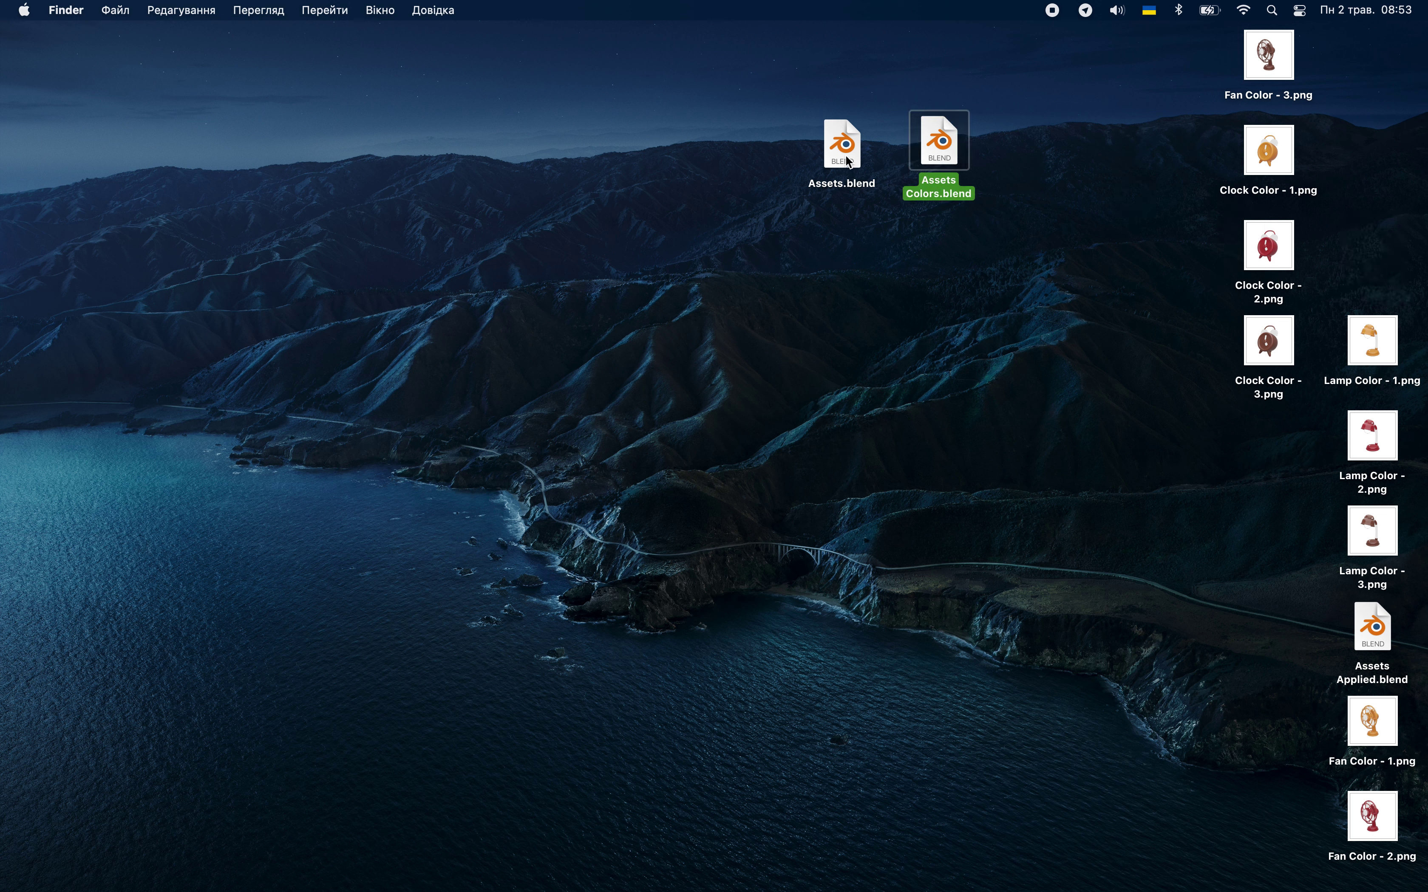
click(860, 266)
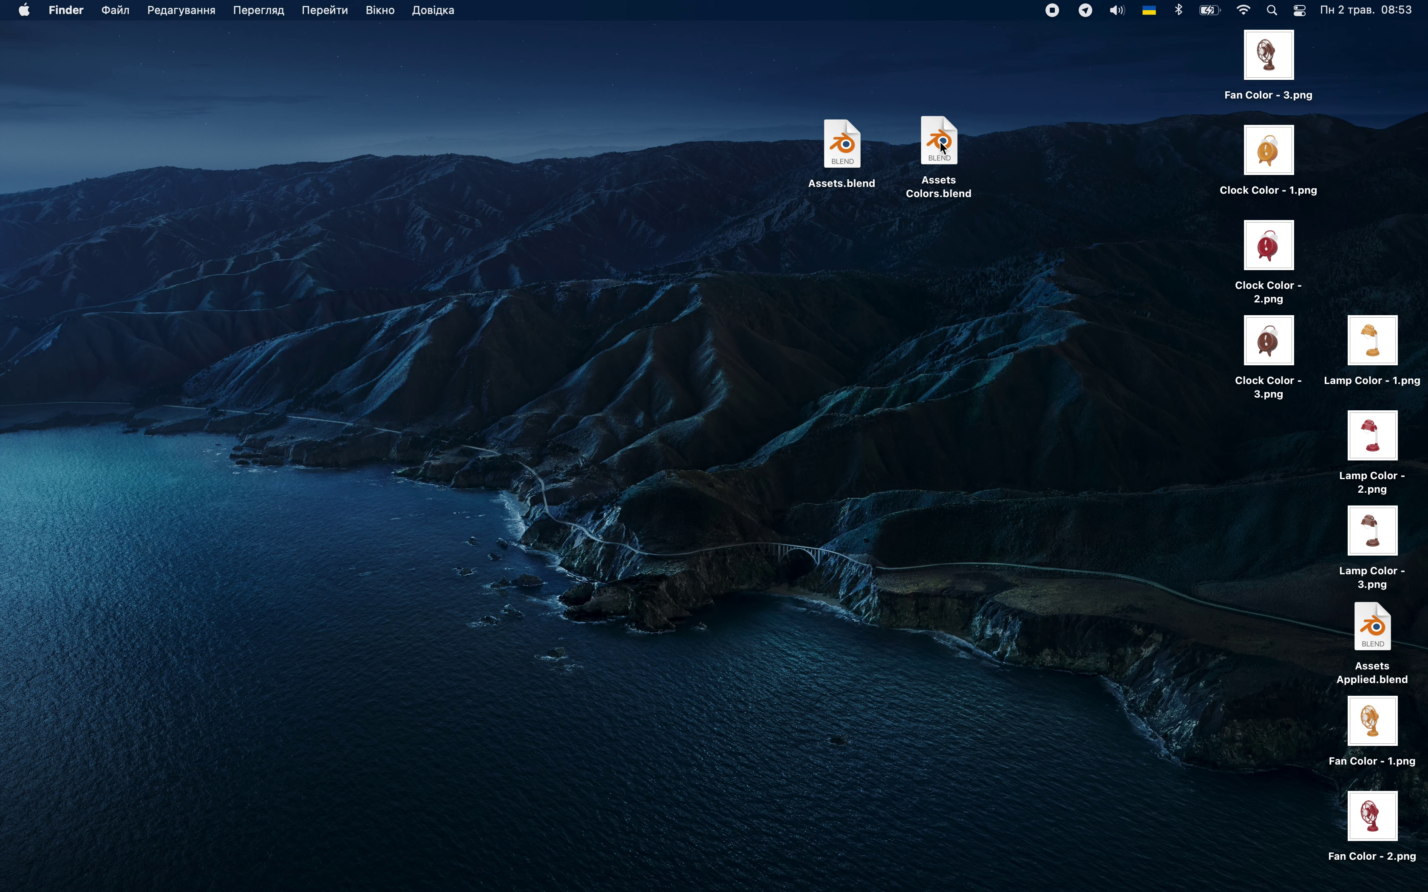
click(944, 157)
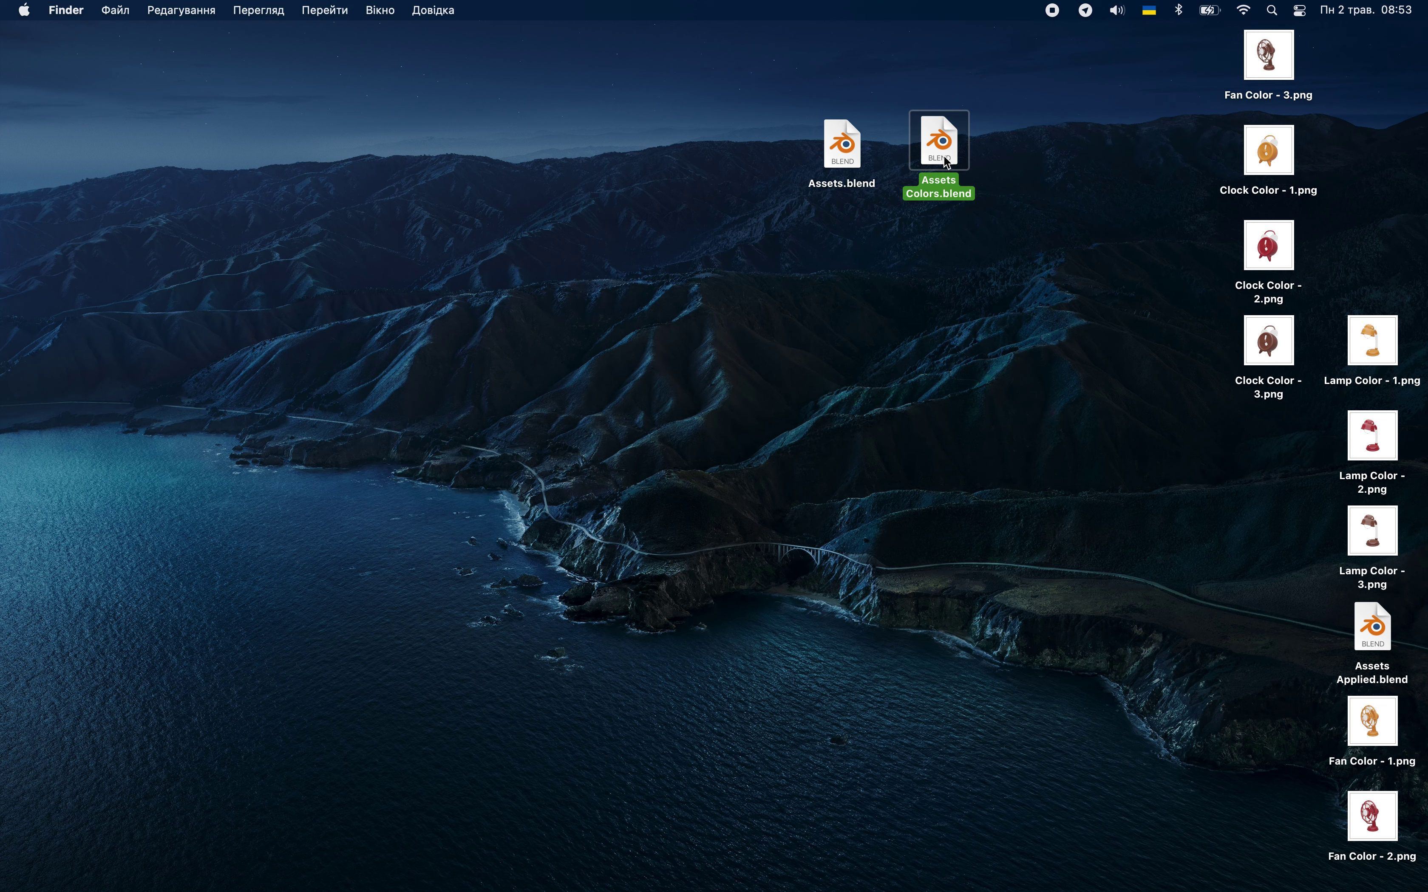
click(945, 287)
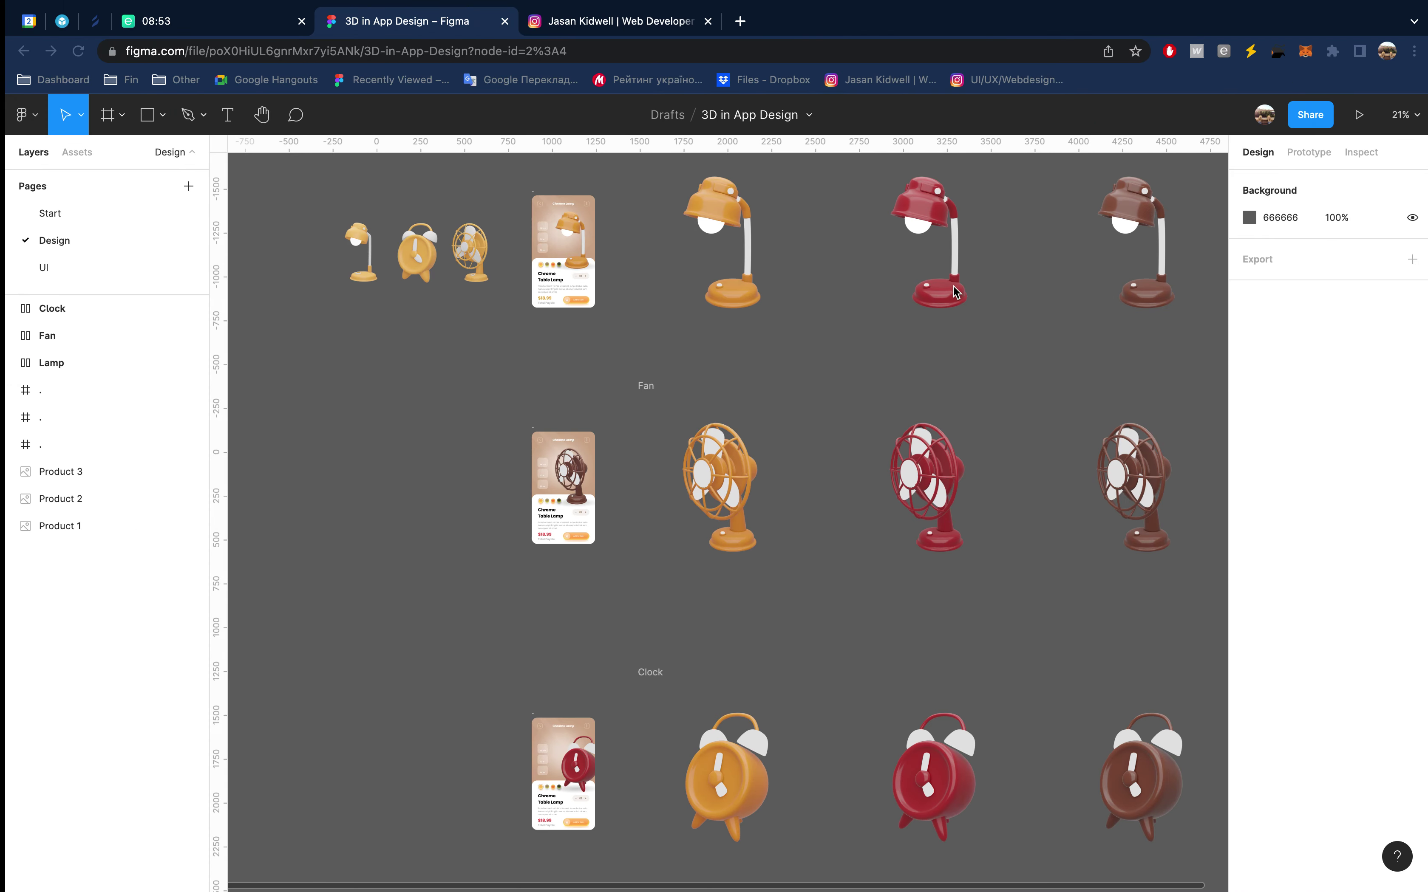
key(ctrl+Left)
Stack Clock Color 1–3 and Lamp Color 1–3 PNGs in two columns below the blend files
drag(1281, 155, 956, 244)
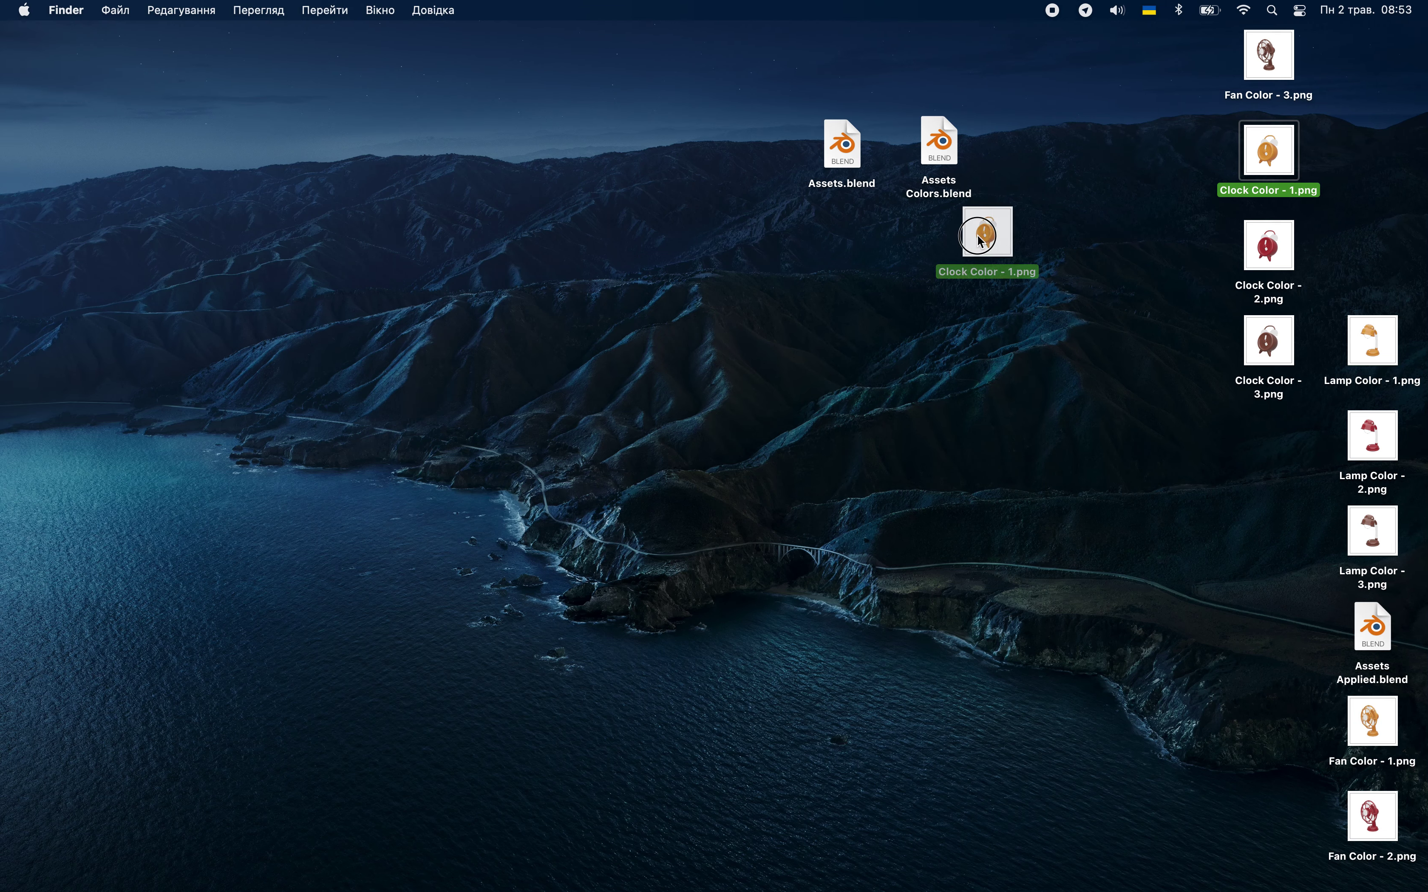
drag(1271, 258, 943, 326)
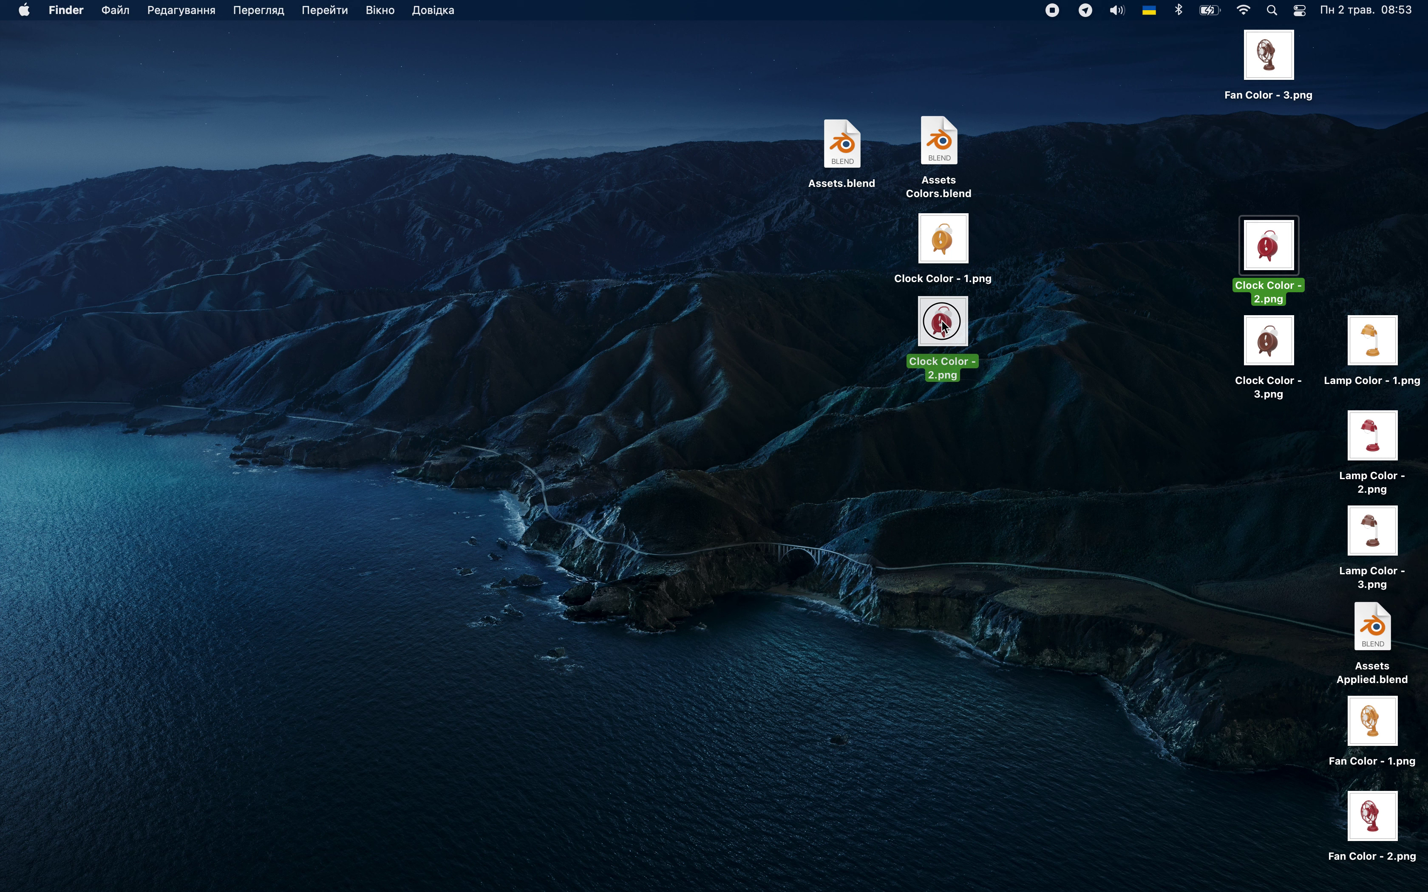
drag(1271, 348, 975, 426)
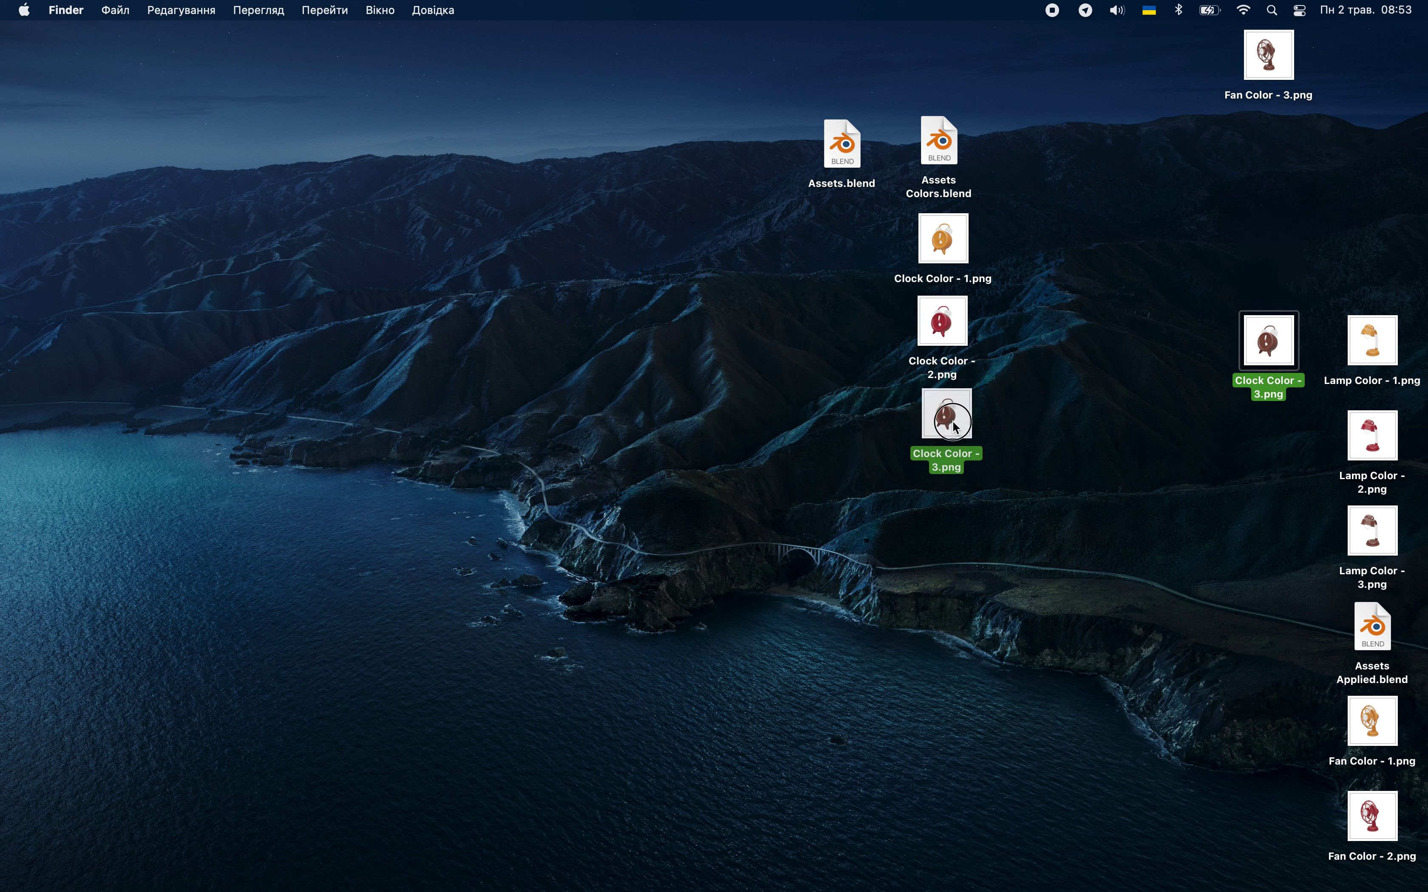
drag(975, 426, 955, 428)
drag(1389, 347, 1053, 244)
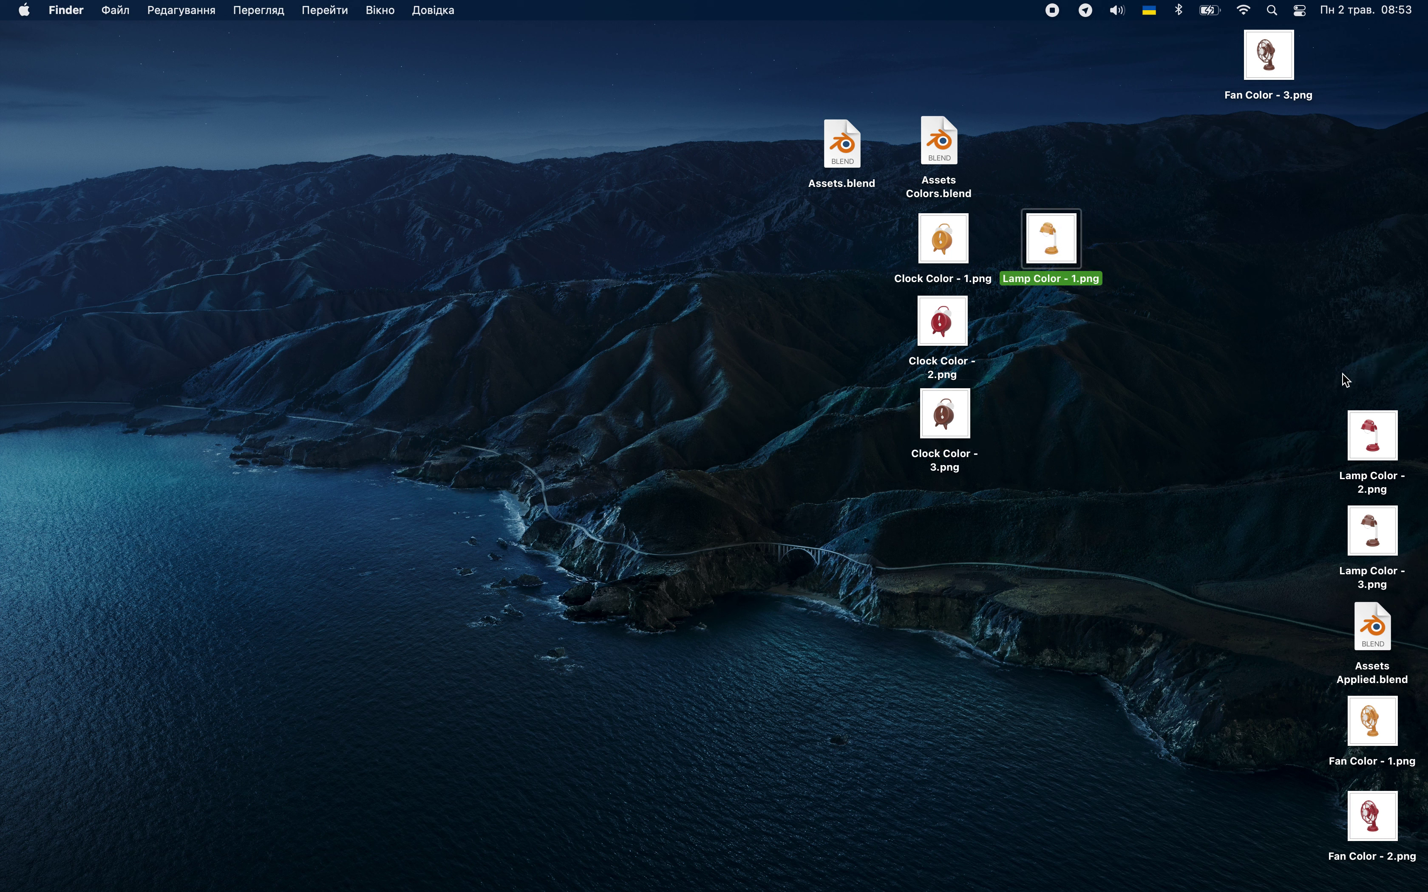
drag(1380, 440, 1057, 327)
drag(1378, 546, 1059, 433)
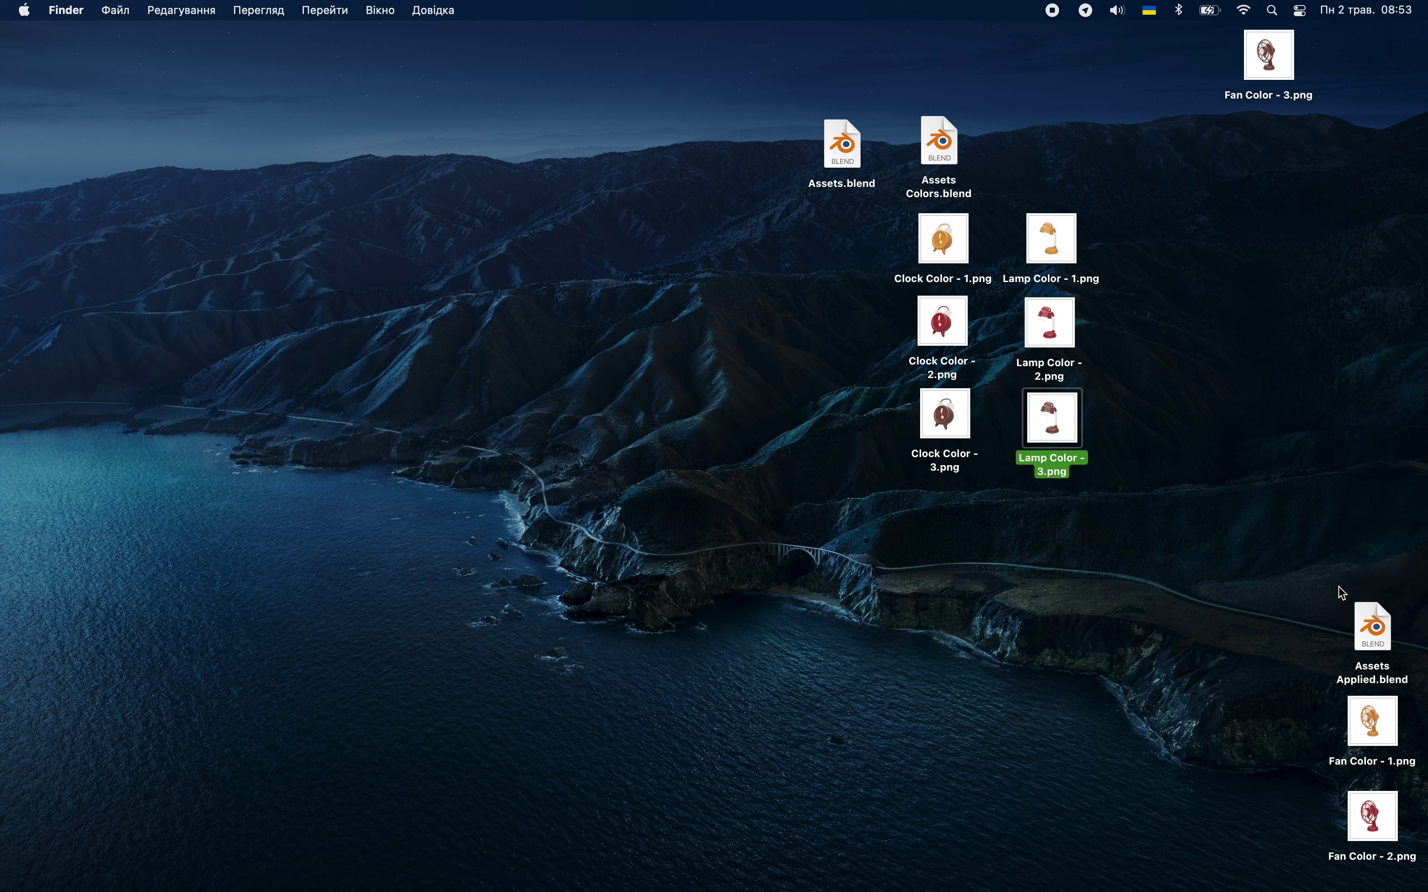
Stack Fan Color 1–3 in a third column and add Assets Applied.blend to the aligned top row
drag(1375, 744, 1148, 266)
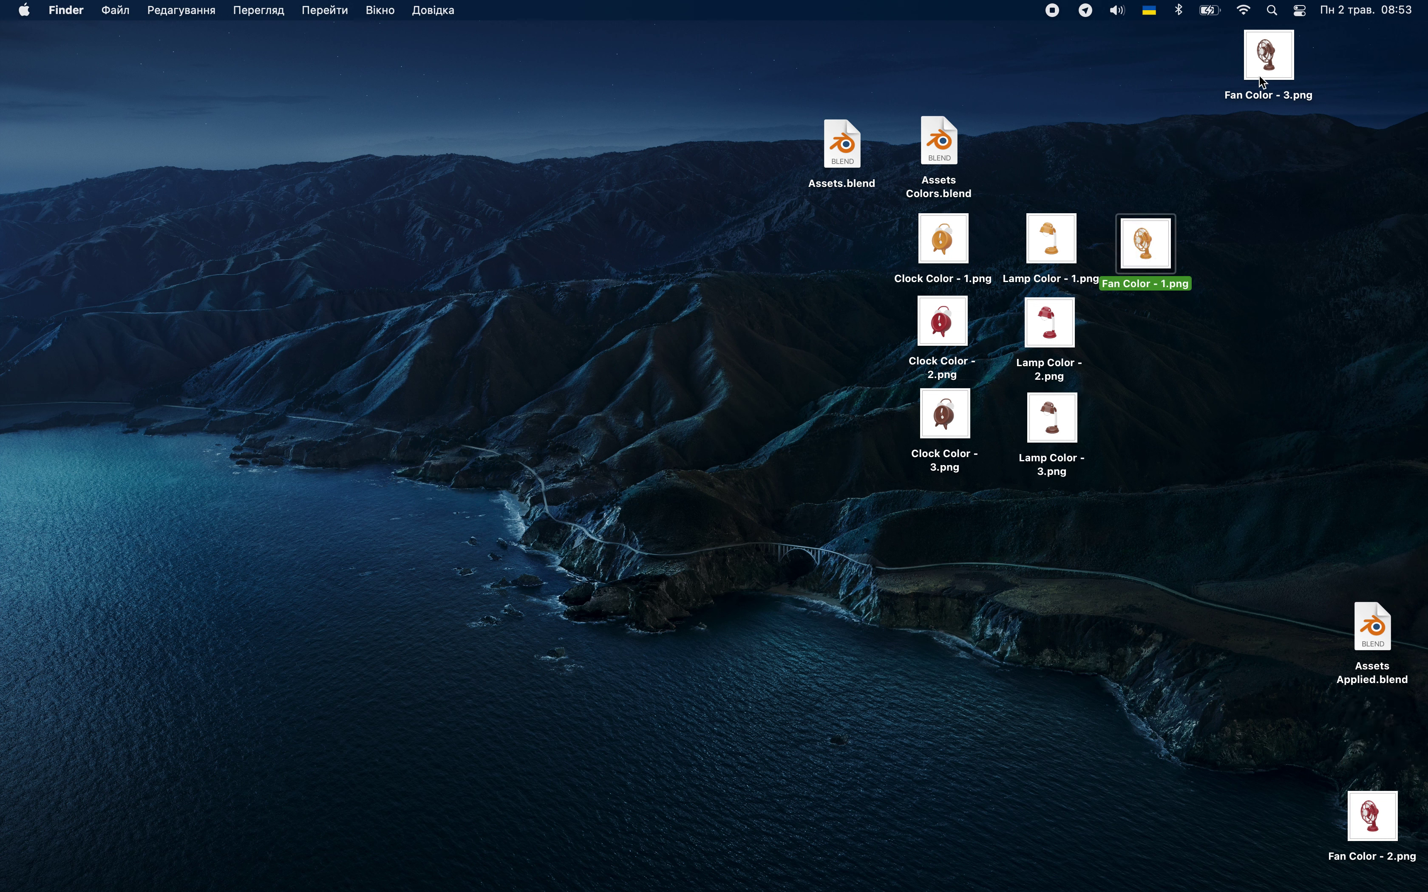
mouse_move(1370, 813)
mouse_down()
mouse_move(1225, 441)
mouse_move(1147, 326)
mouse_up()
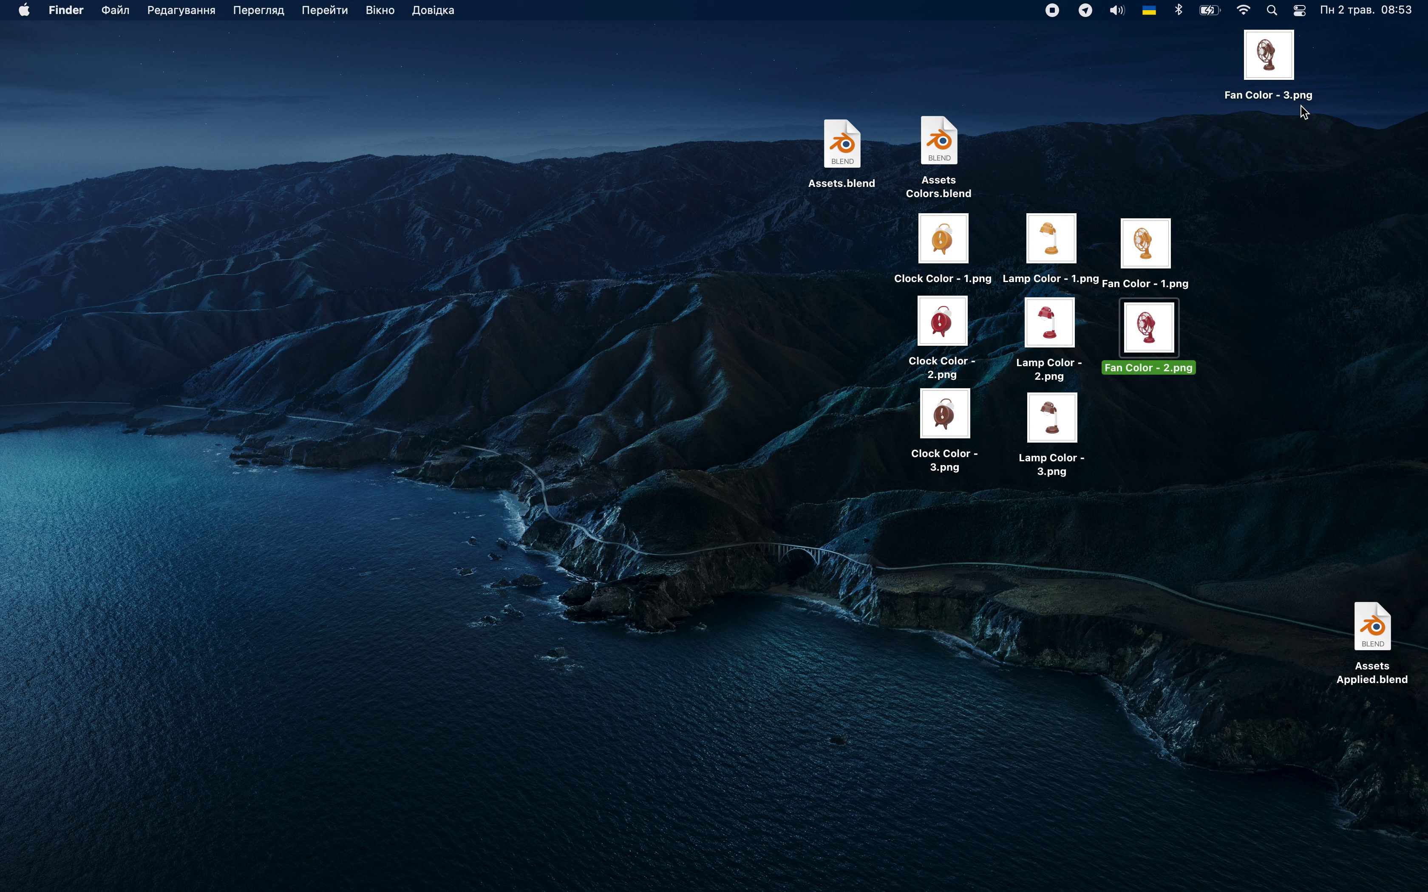
mouse_move(1282, 59)
mouse_down()
mouse_move(1238, 394)
mouse_move(1158, 419)
mouse_up()
drag(1383, 648, 1059, 160)
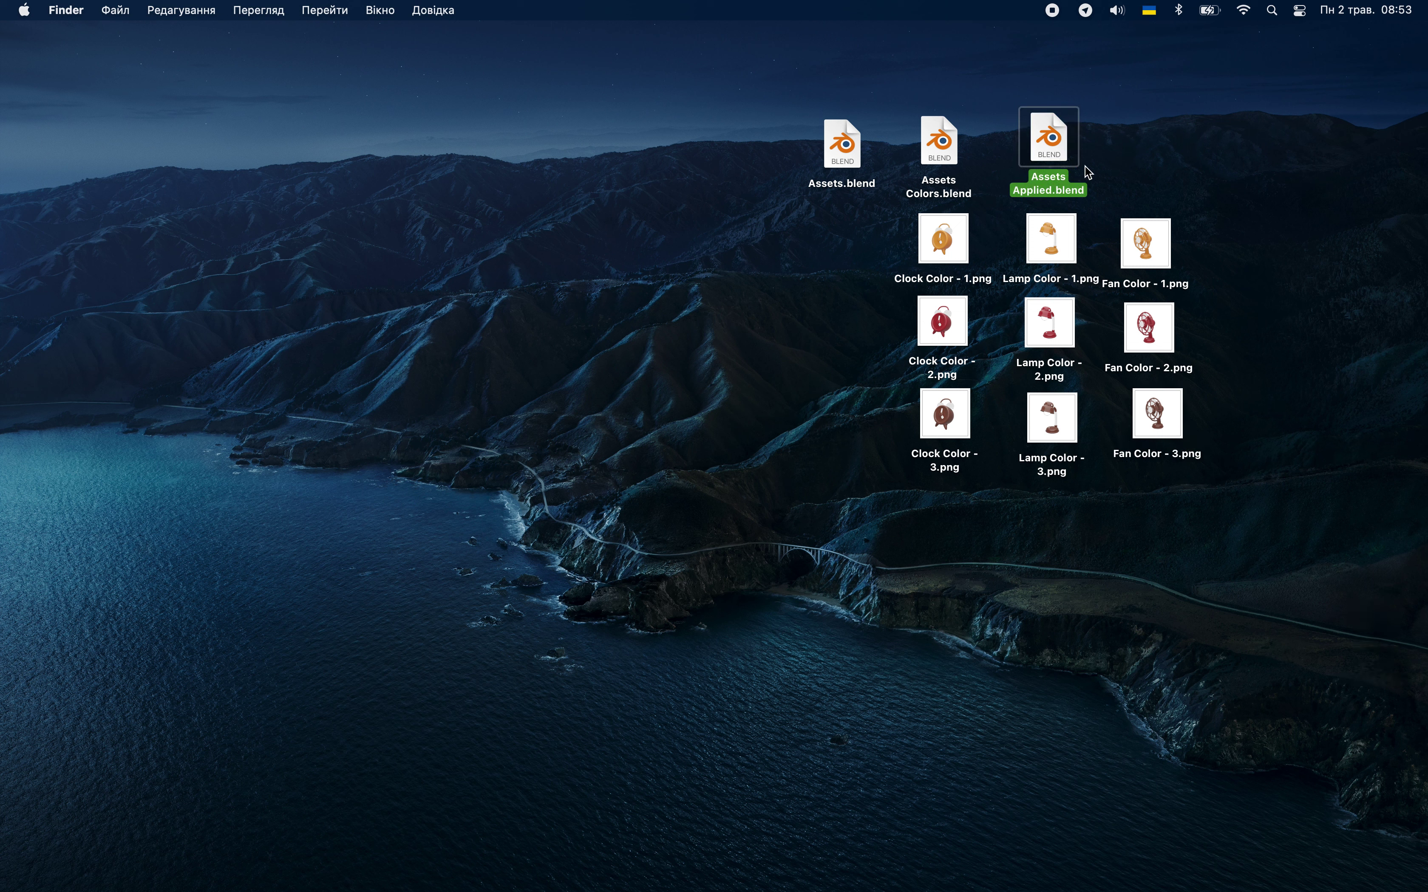
mouse_move(795, 108)
mouse_down()
mouse_move(1091, 149)
mouse_move(1142, 141)
mouse_up()
click(1238, 178)
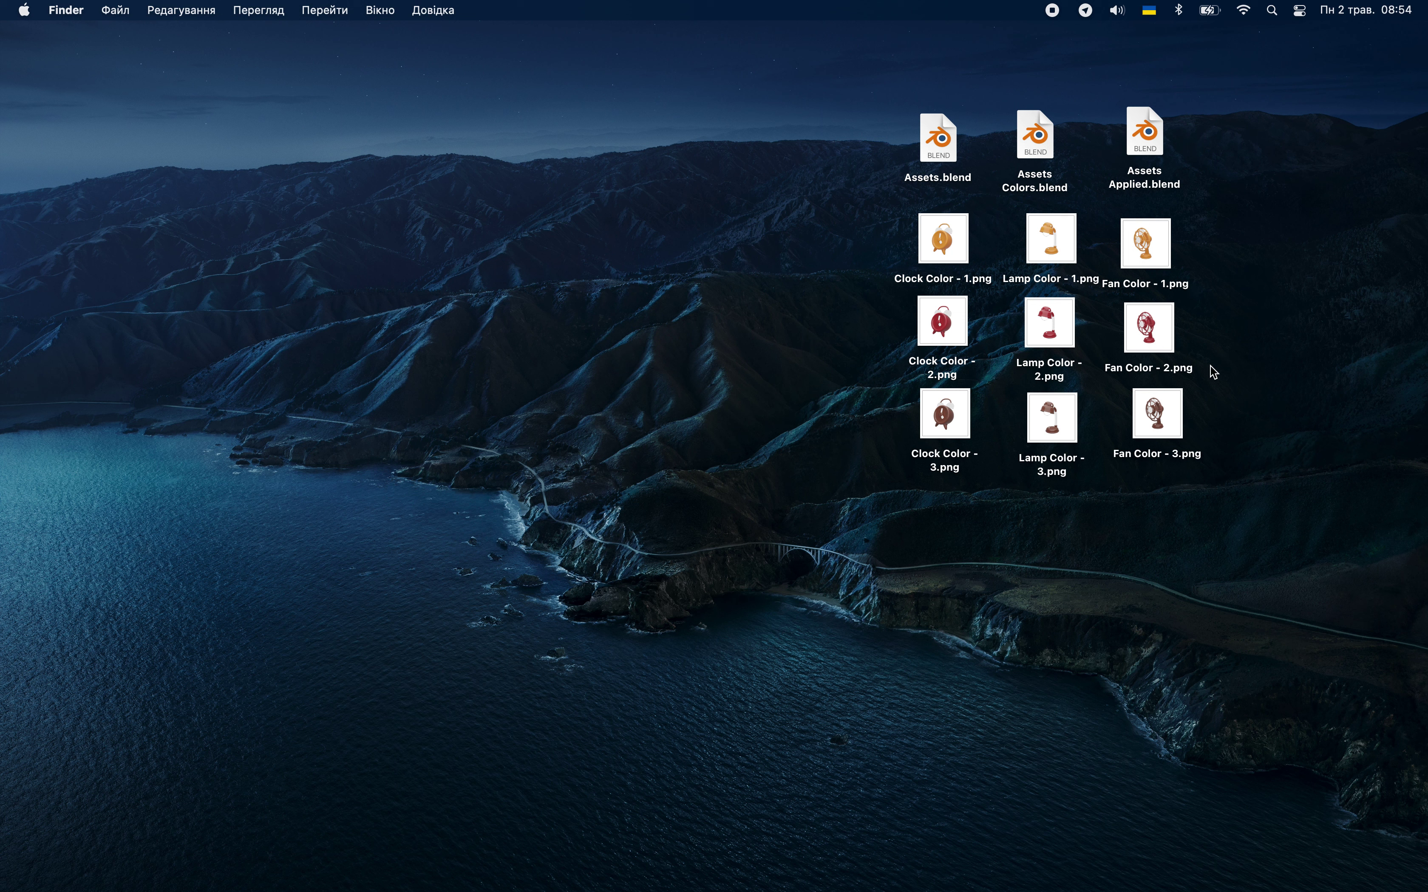
Check the twelve arranged files by selecting them, then return to the Figma space
drag(1111, 120, 1202, 182)
click(1239, 180)
click(1143, 132)
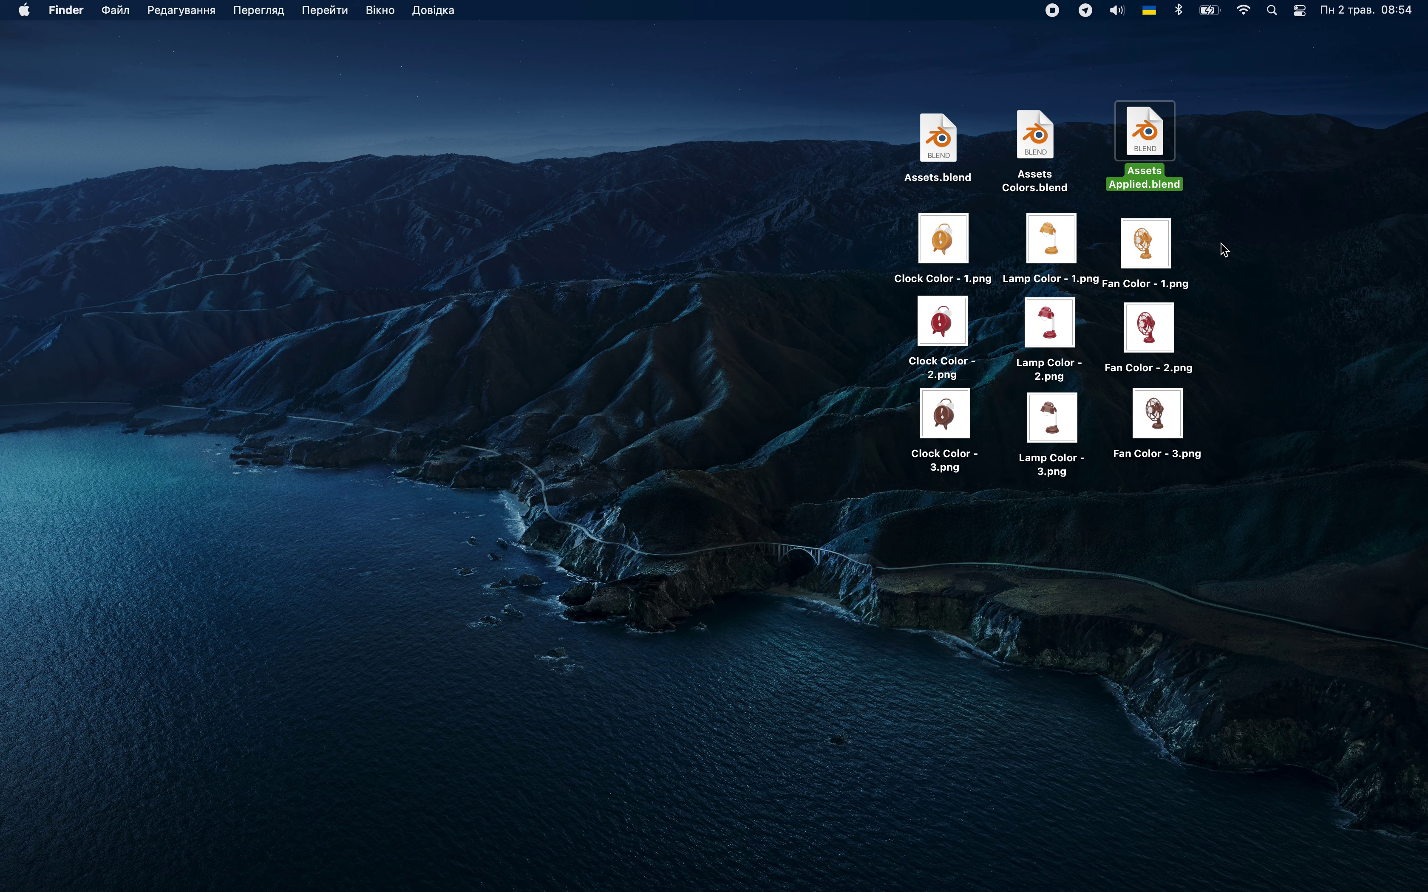
drag(863, 84, 1269, 521)
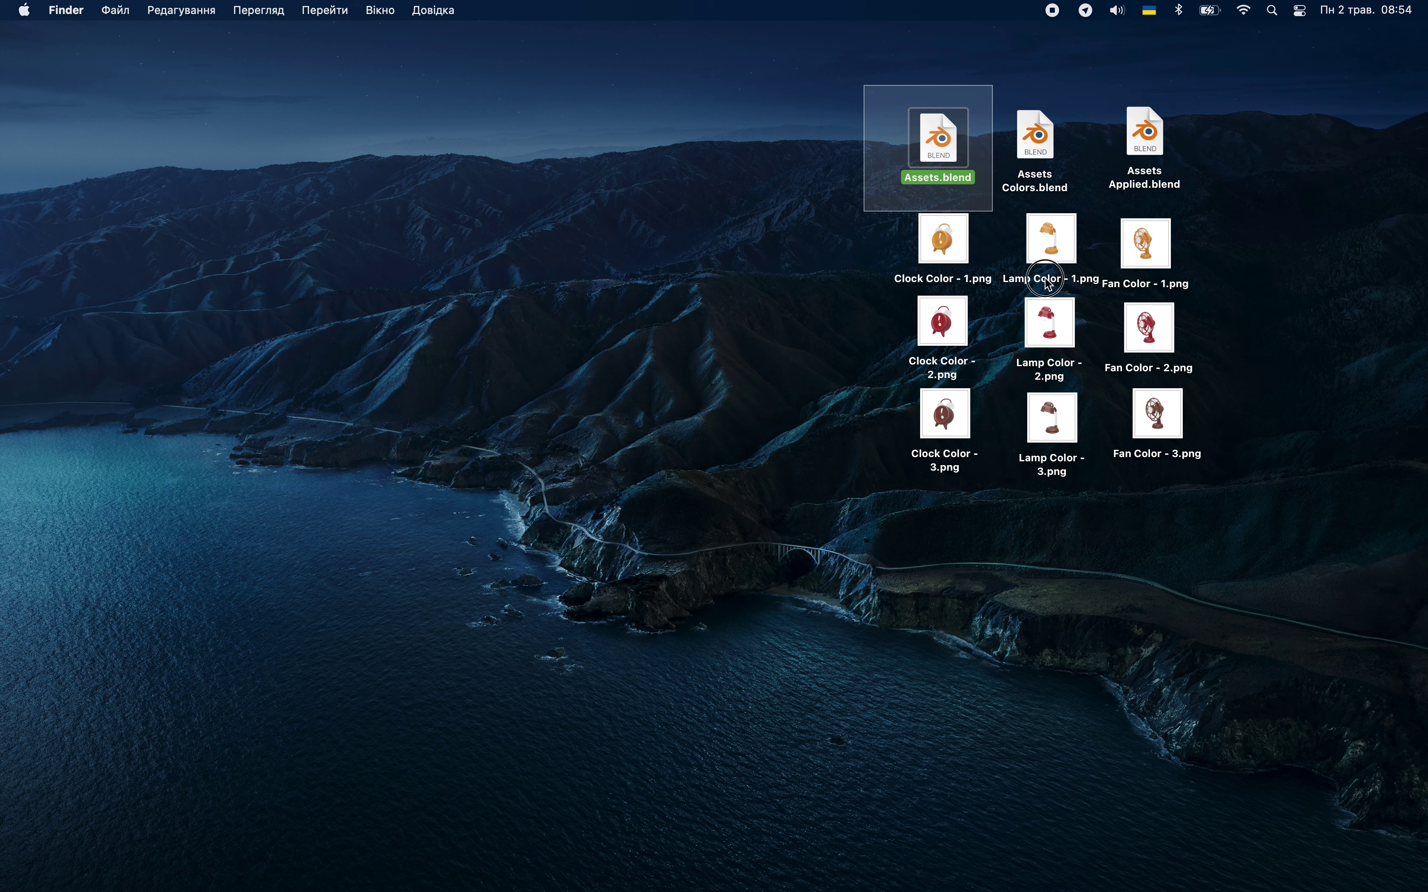
click(1270, 521)
key(ctrl+Right)
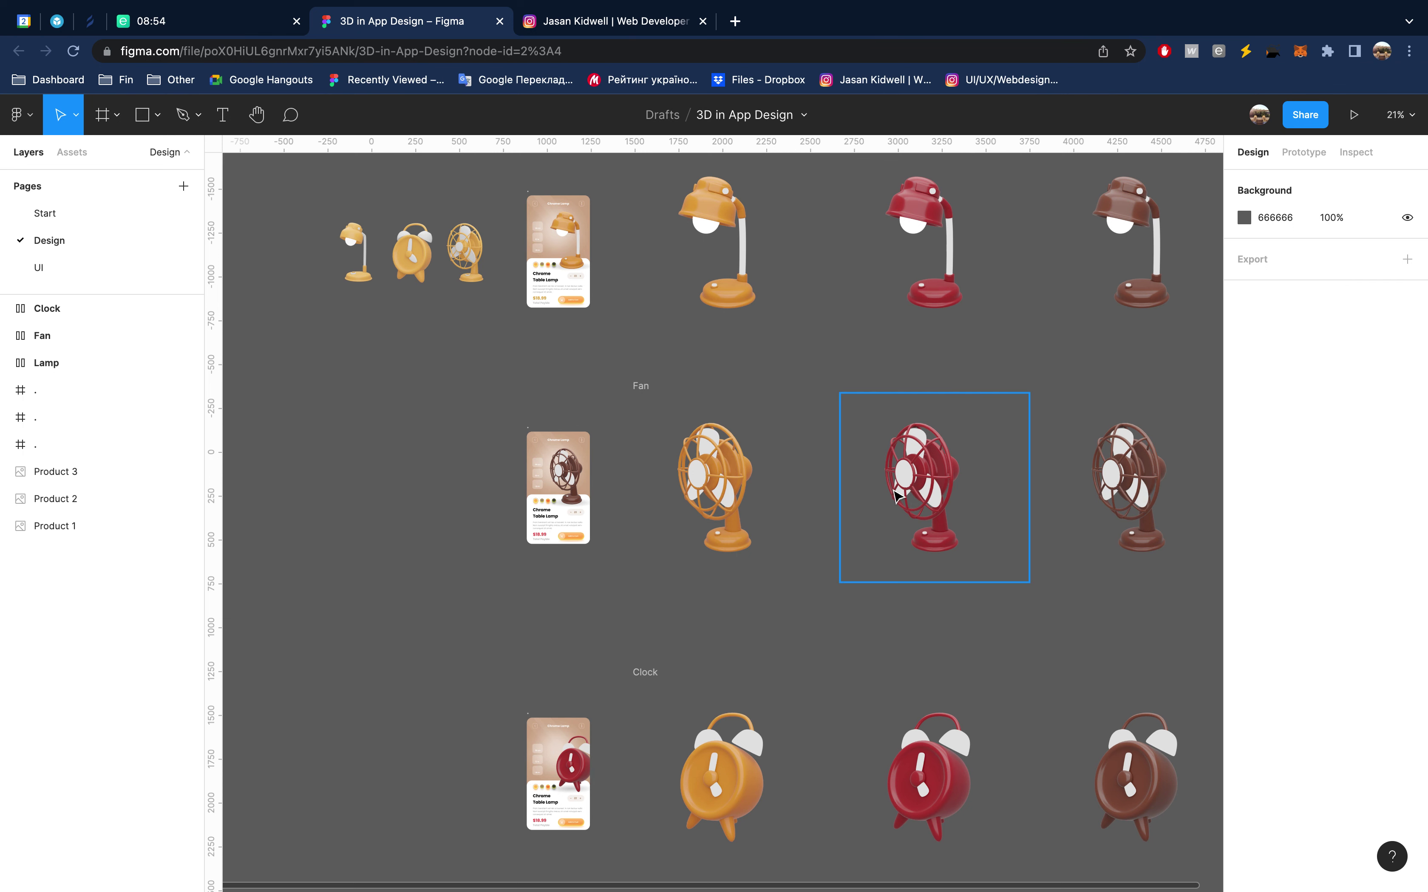
key(shift+2)
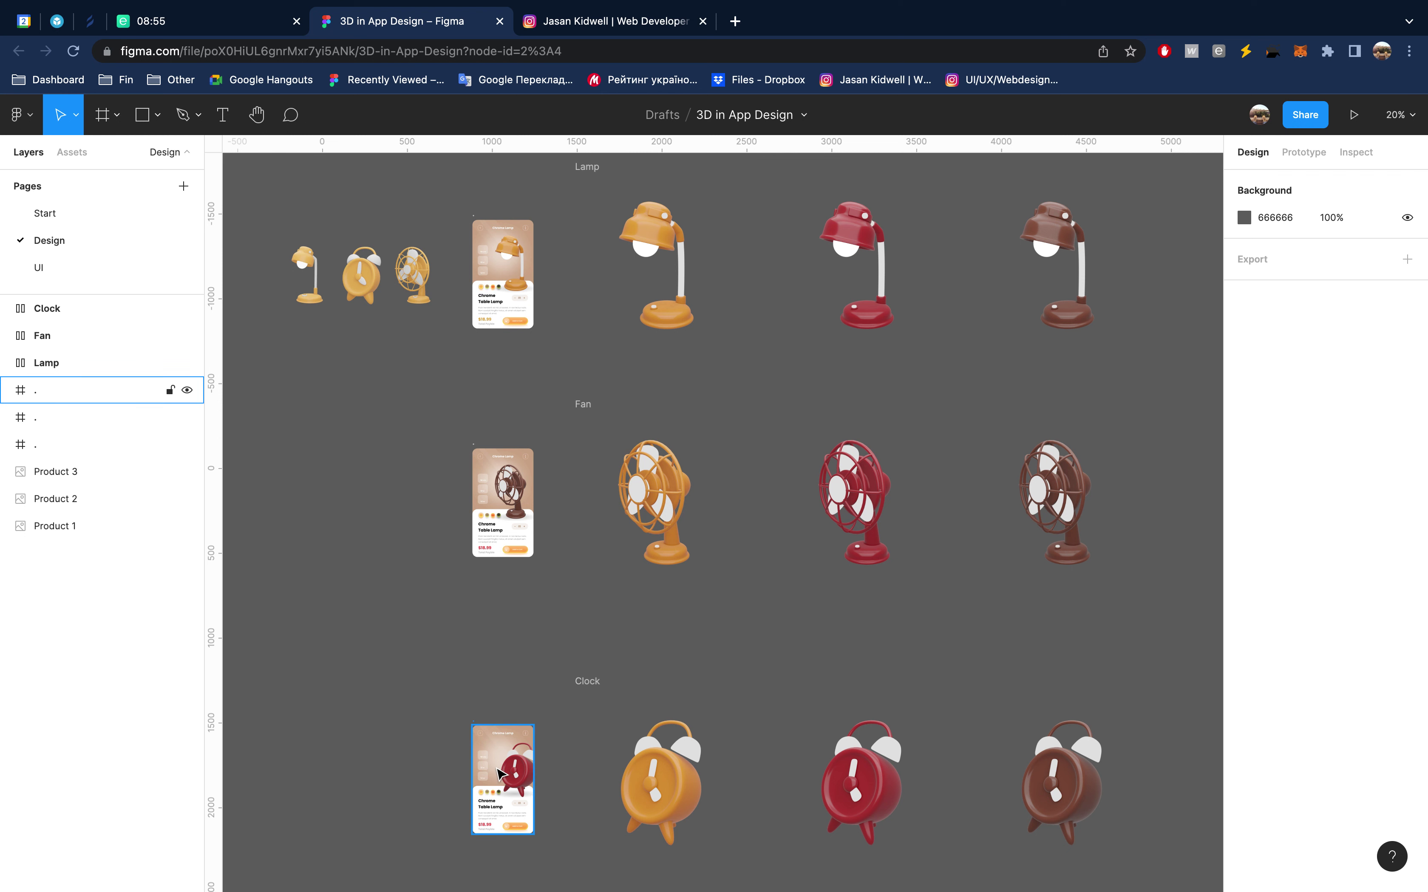
scroll(507, 242, up, 10)
scroll(507, 241, down, 5)
scroll(508, 242, down, 5)
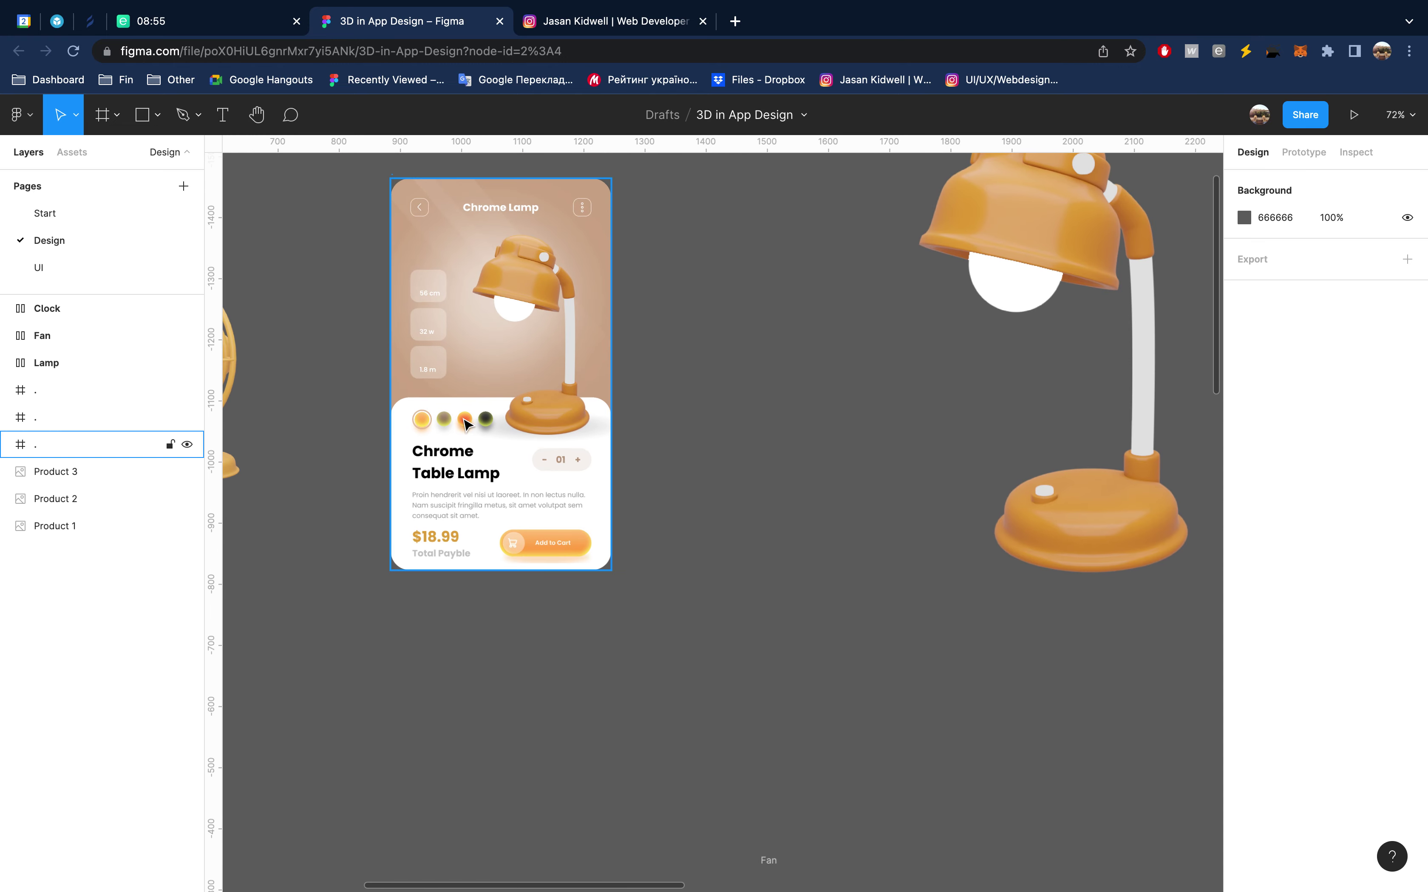
click(630, 24)
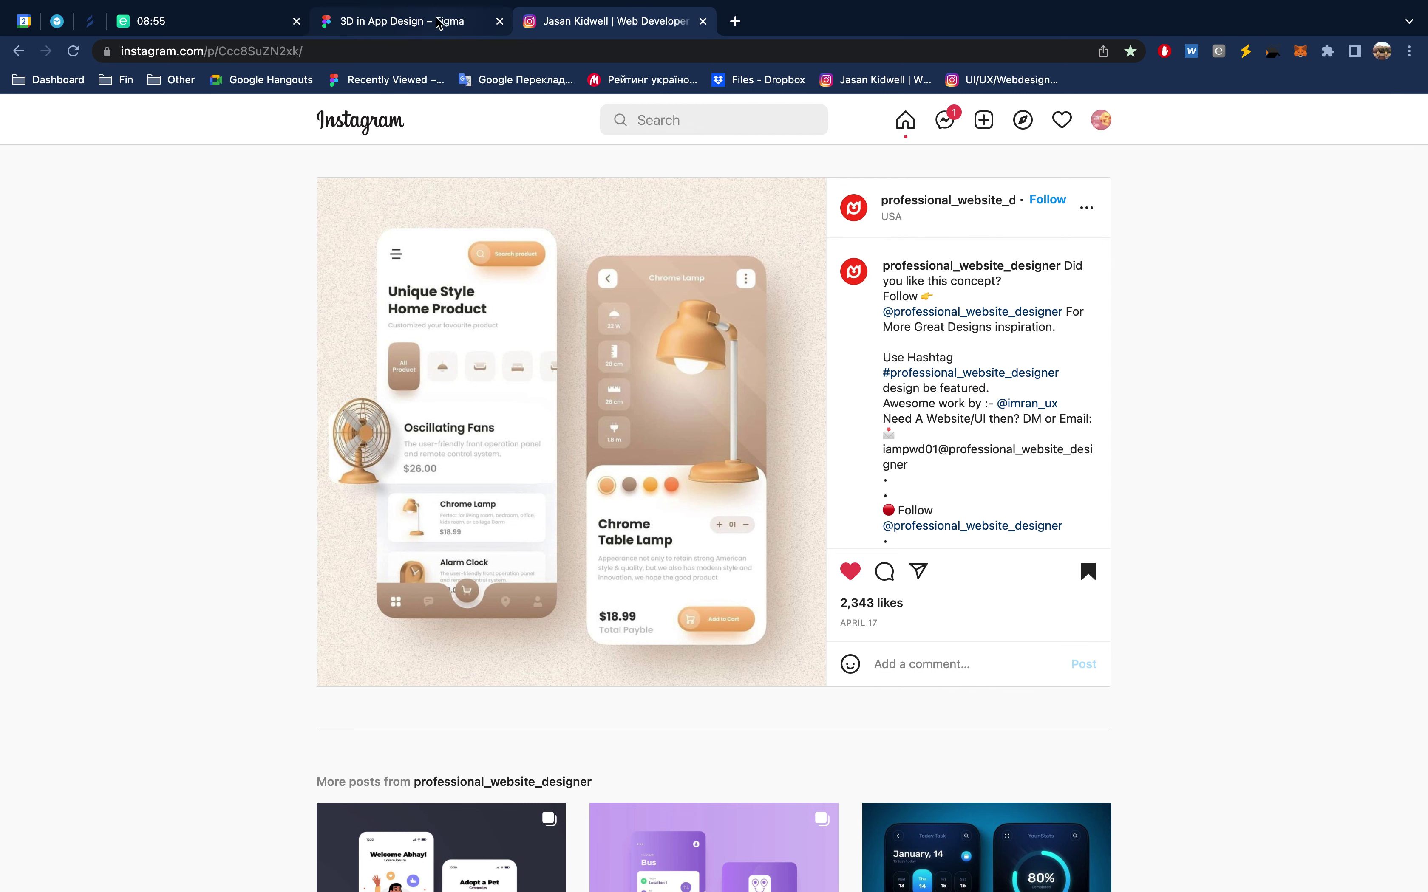
click(450, 36)
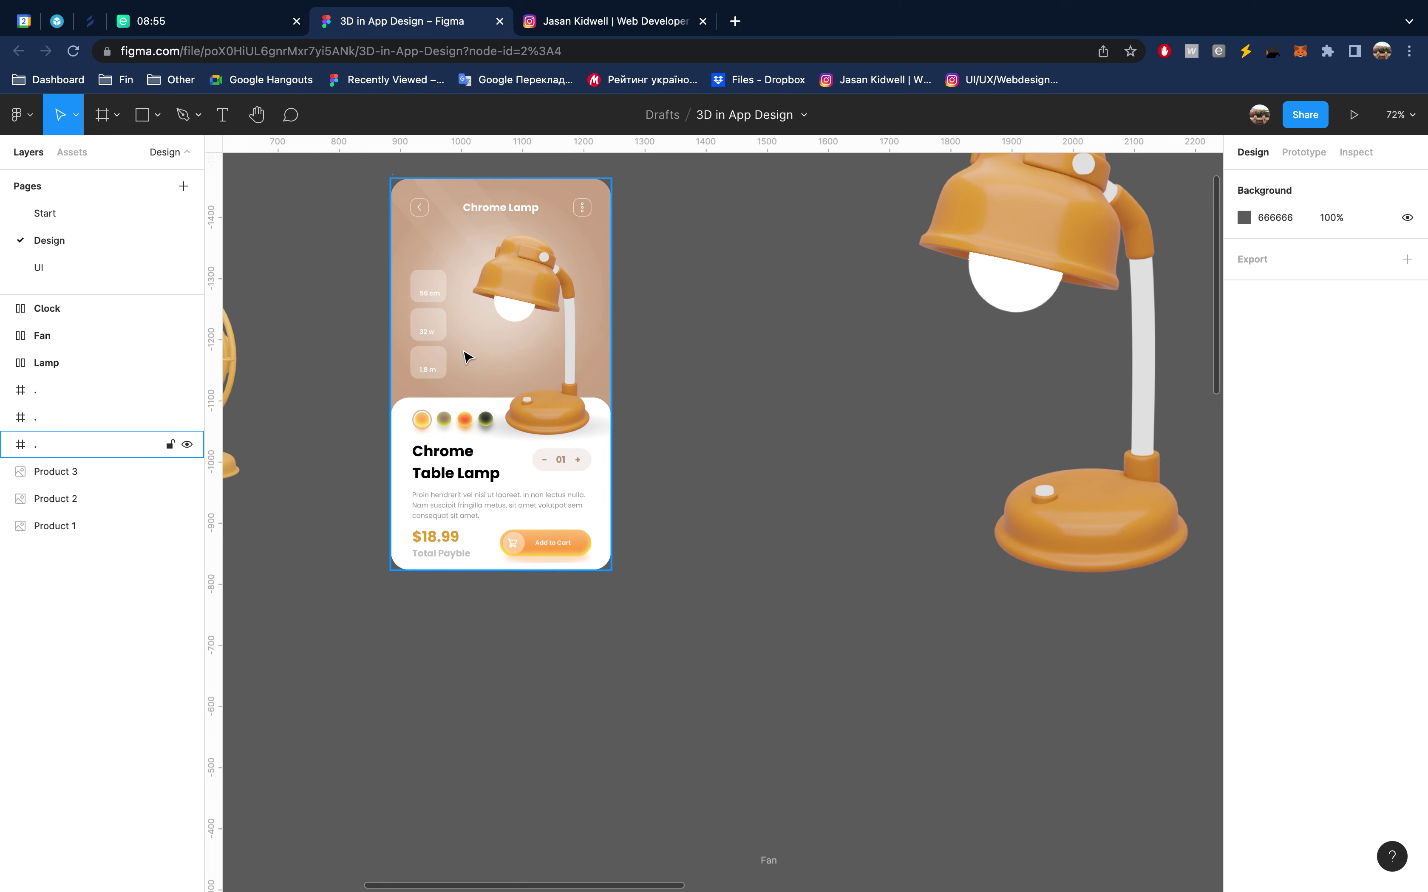
scroll(508, 468, down, 5)
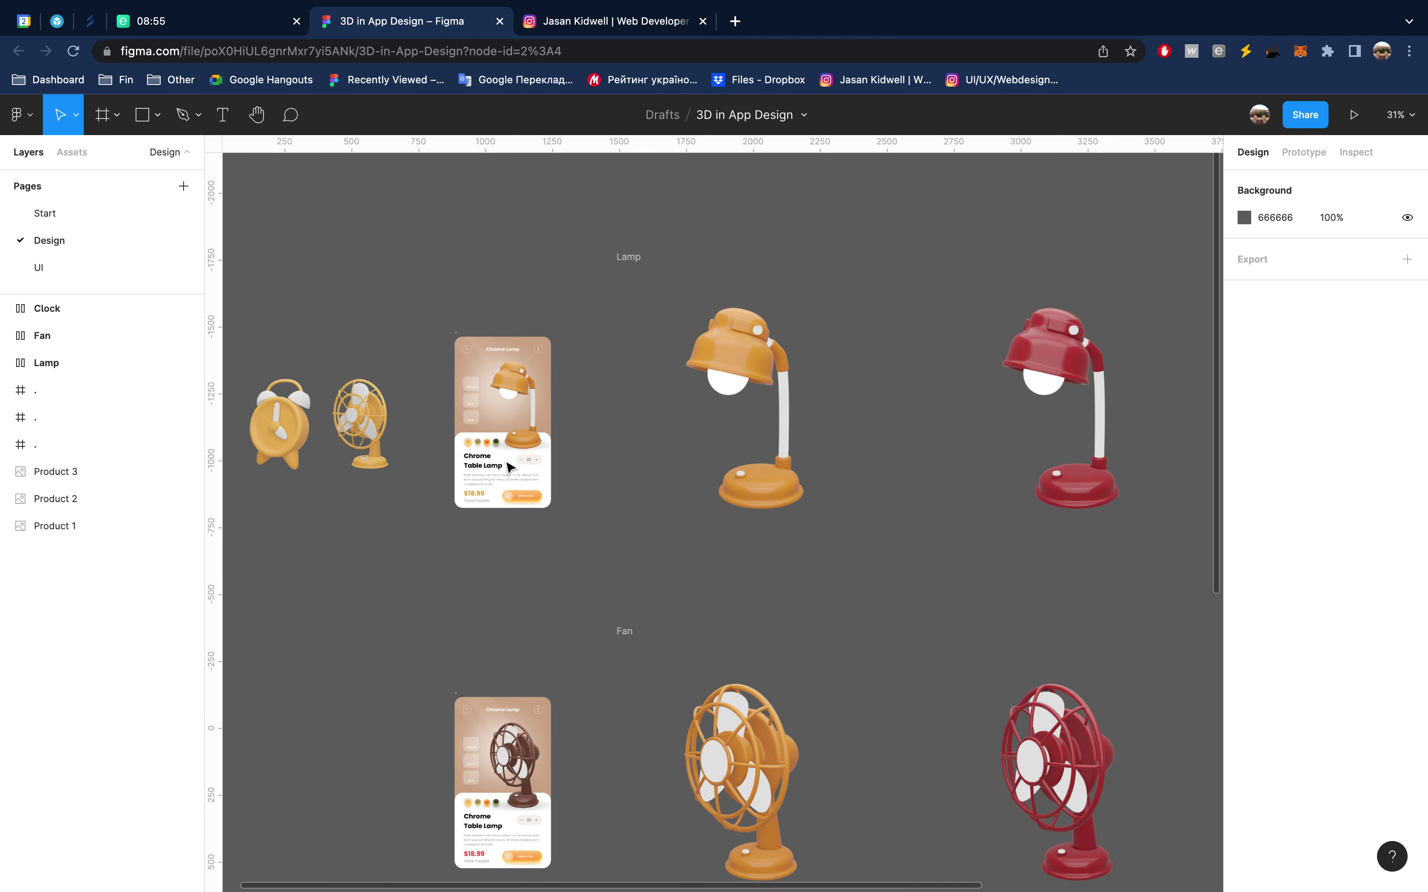
scroll(509, 467, up, 5)
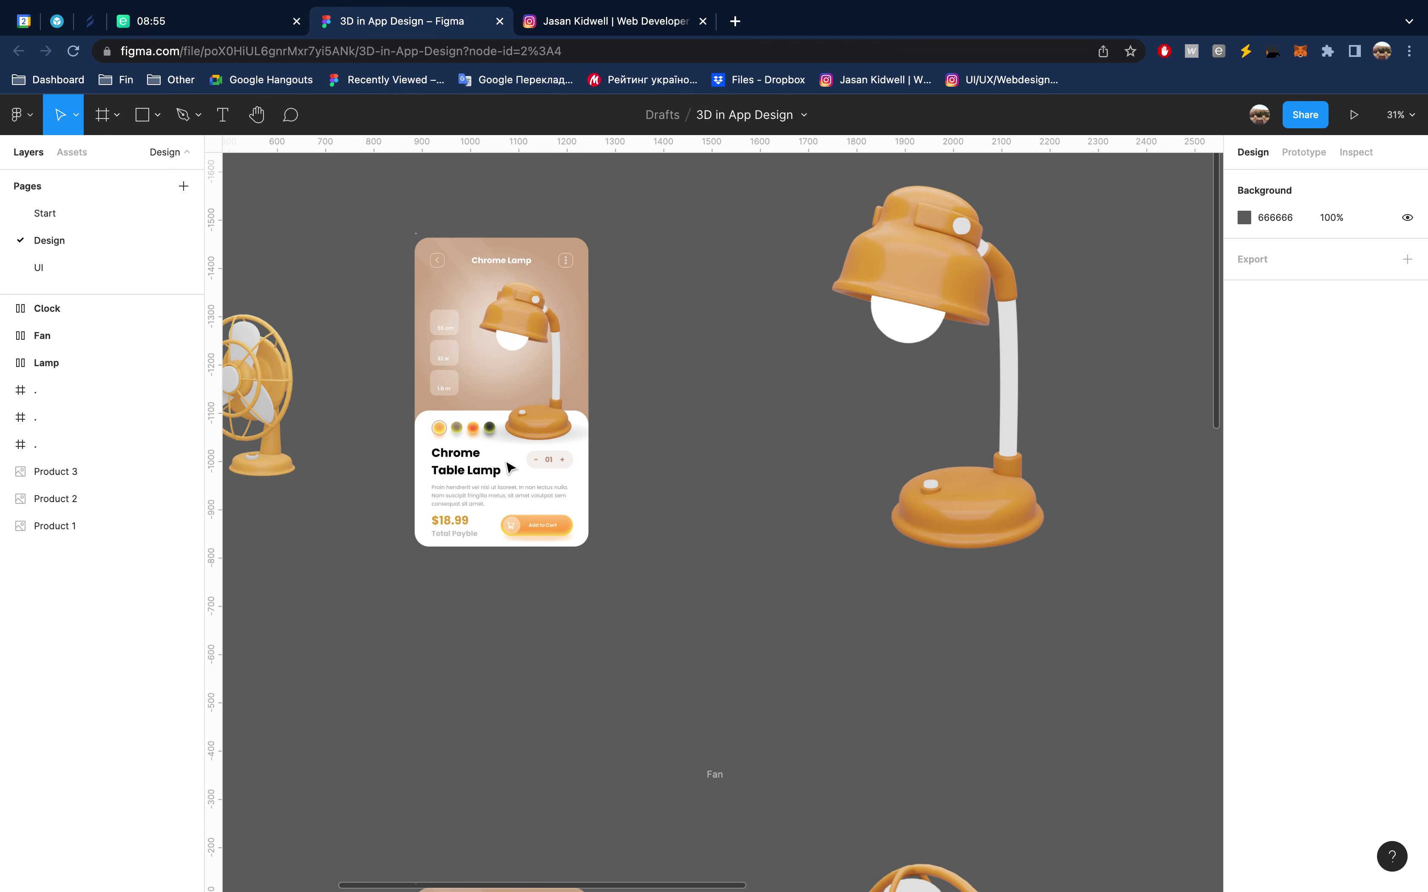
scroll(508, 468, down, 5)
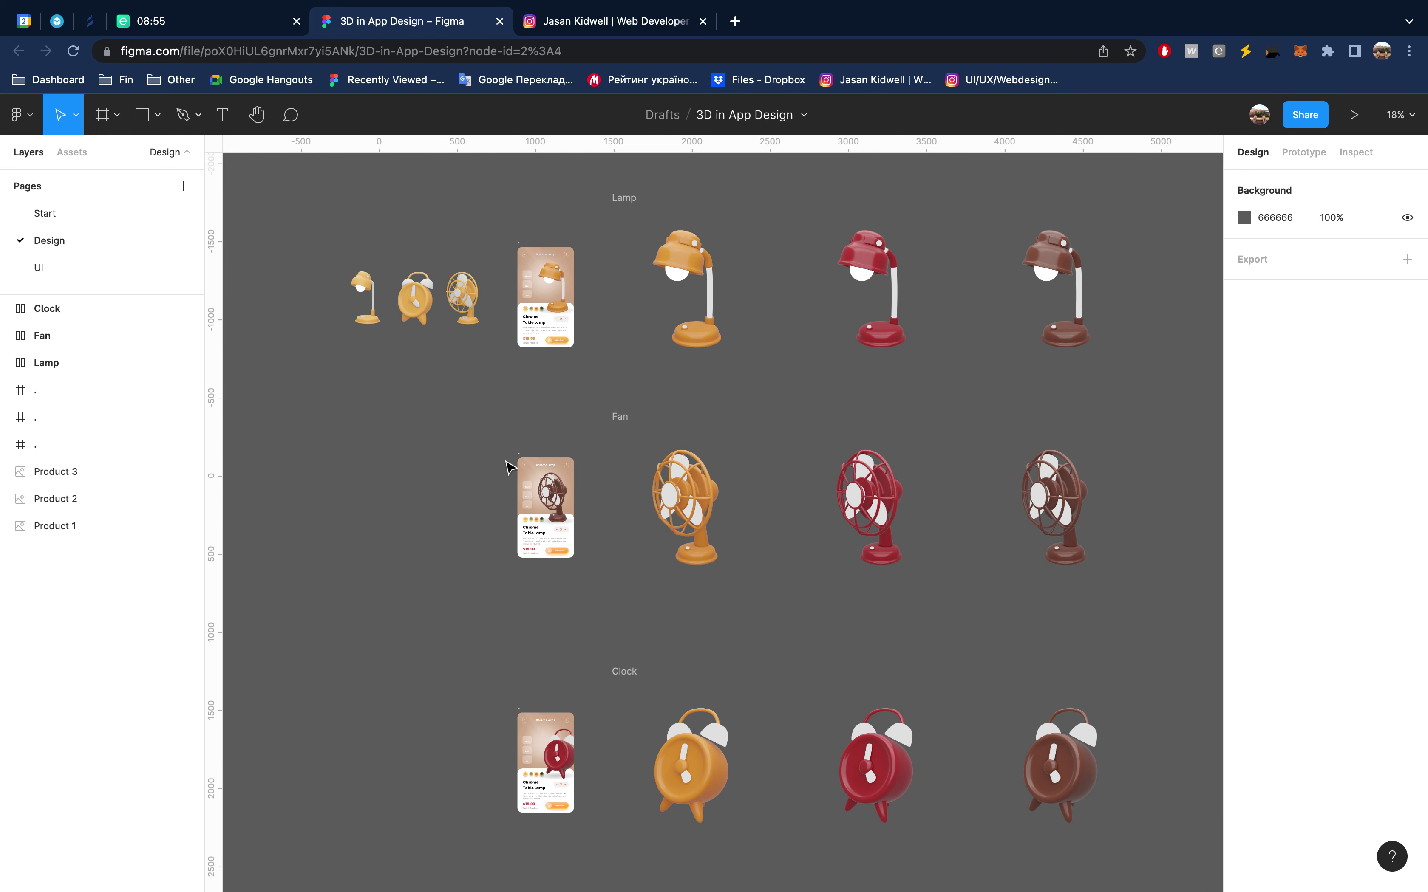
key(shift+2)
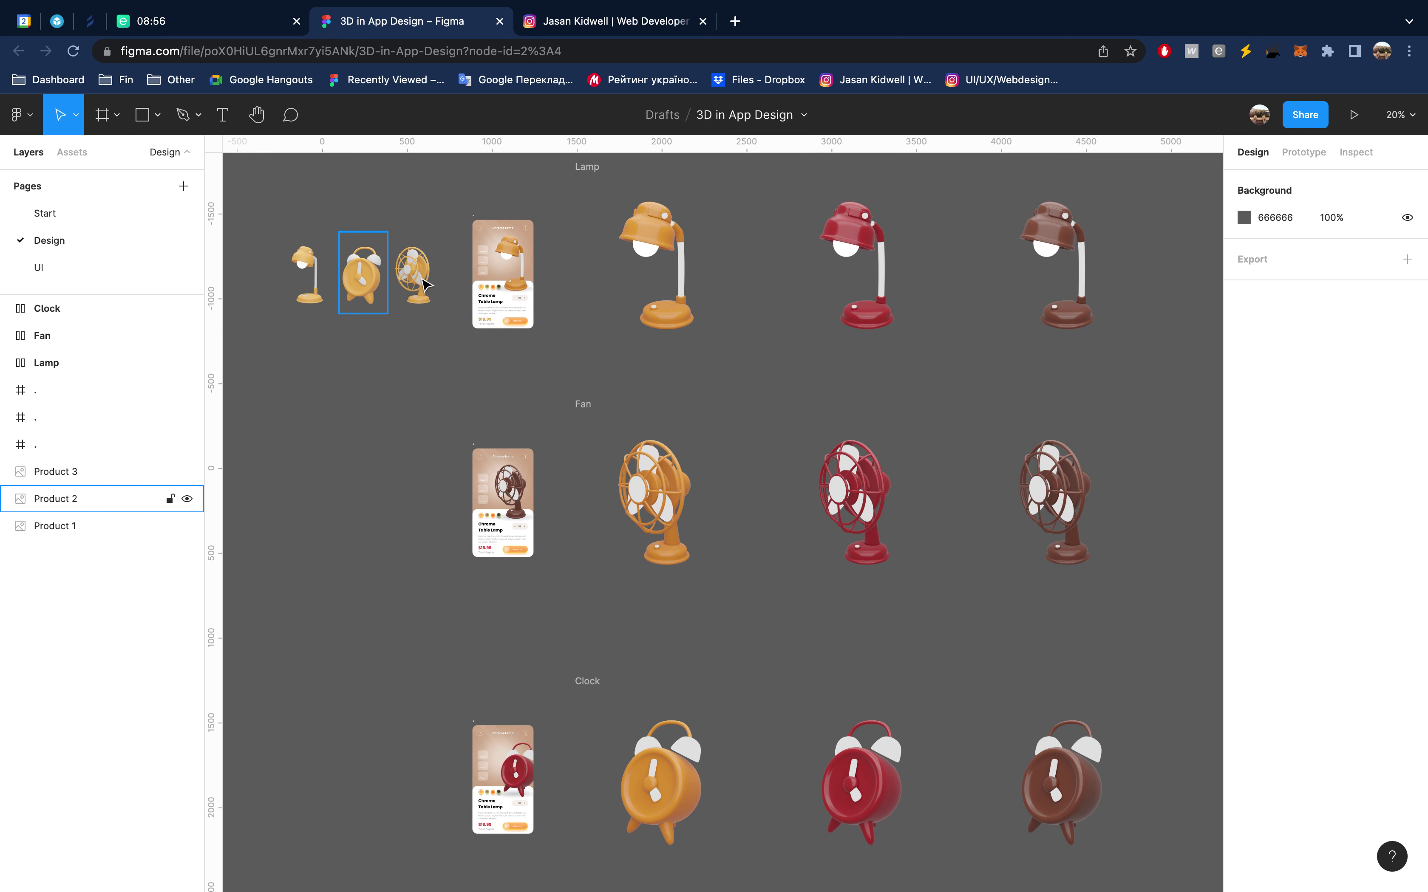
Move the fan image to the Fan row, the clock to the Clock row, and the lamp beside the Lamp mockup
click(419, 273)
drag(418, 273, 405, 479)
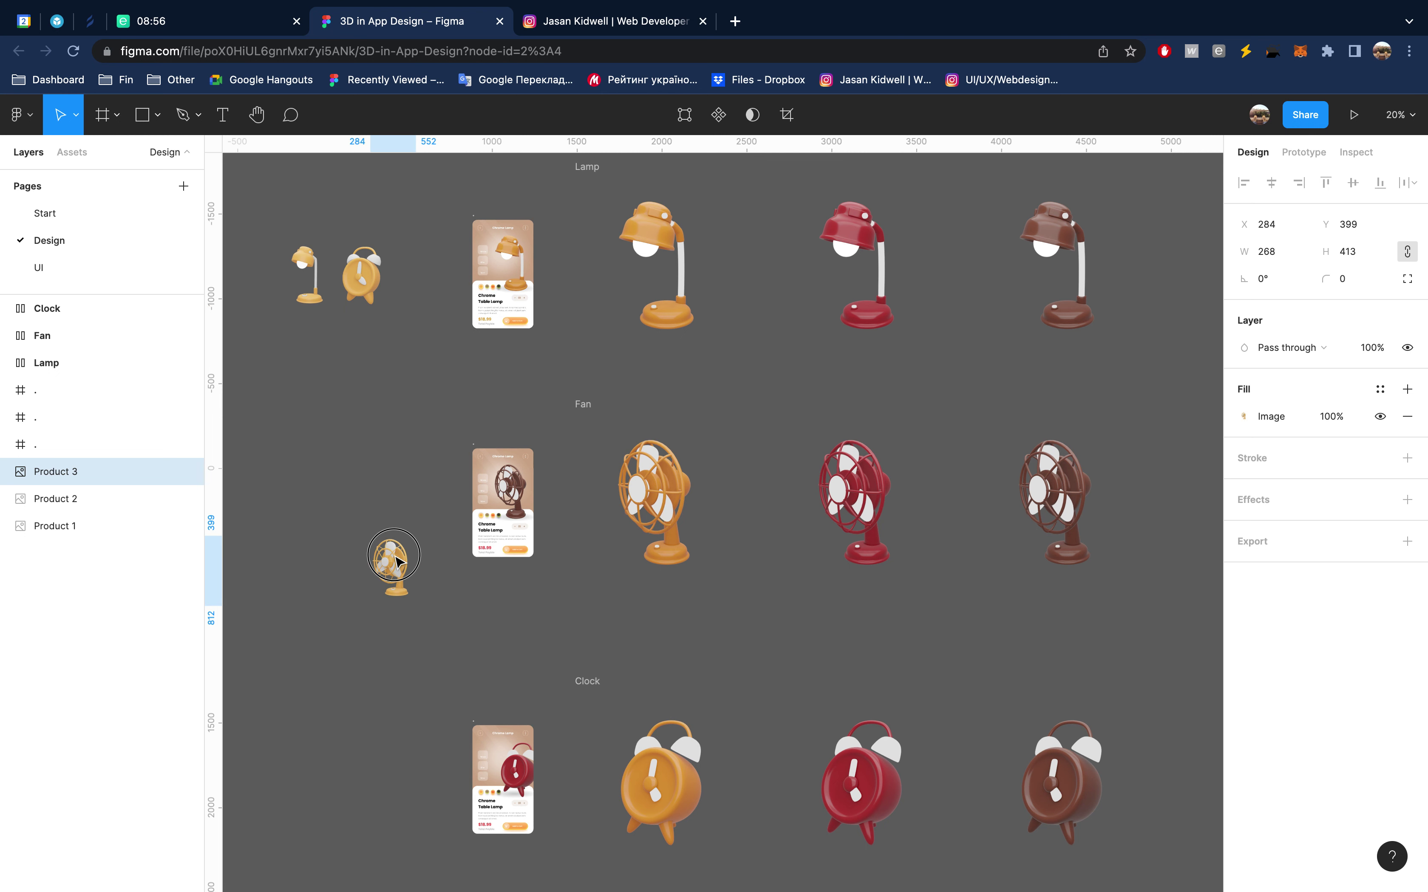
drag(363, 312, 401, 780)
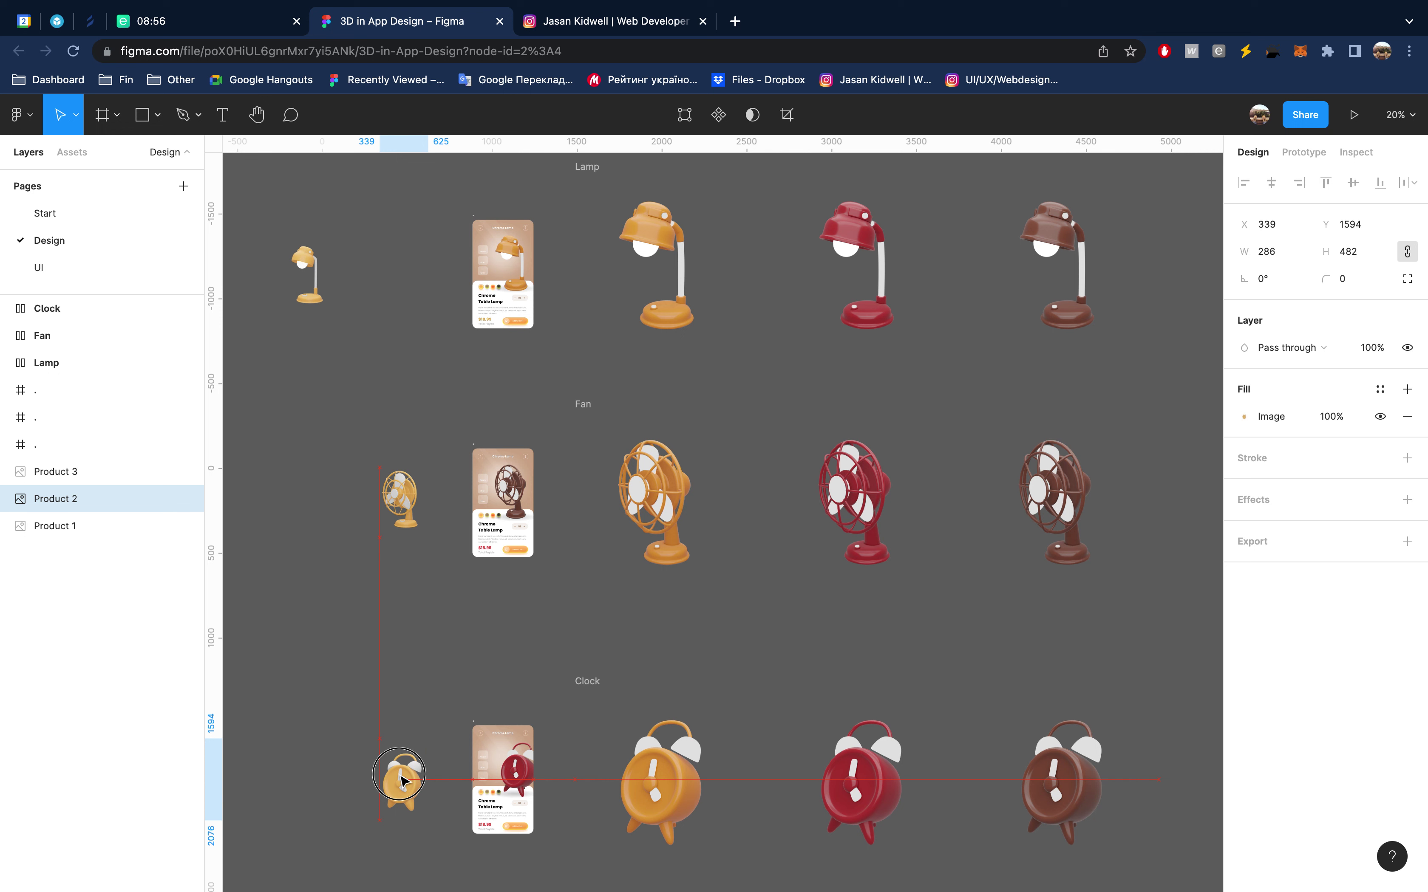
drag(307, 275, 399, 267)
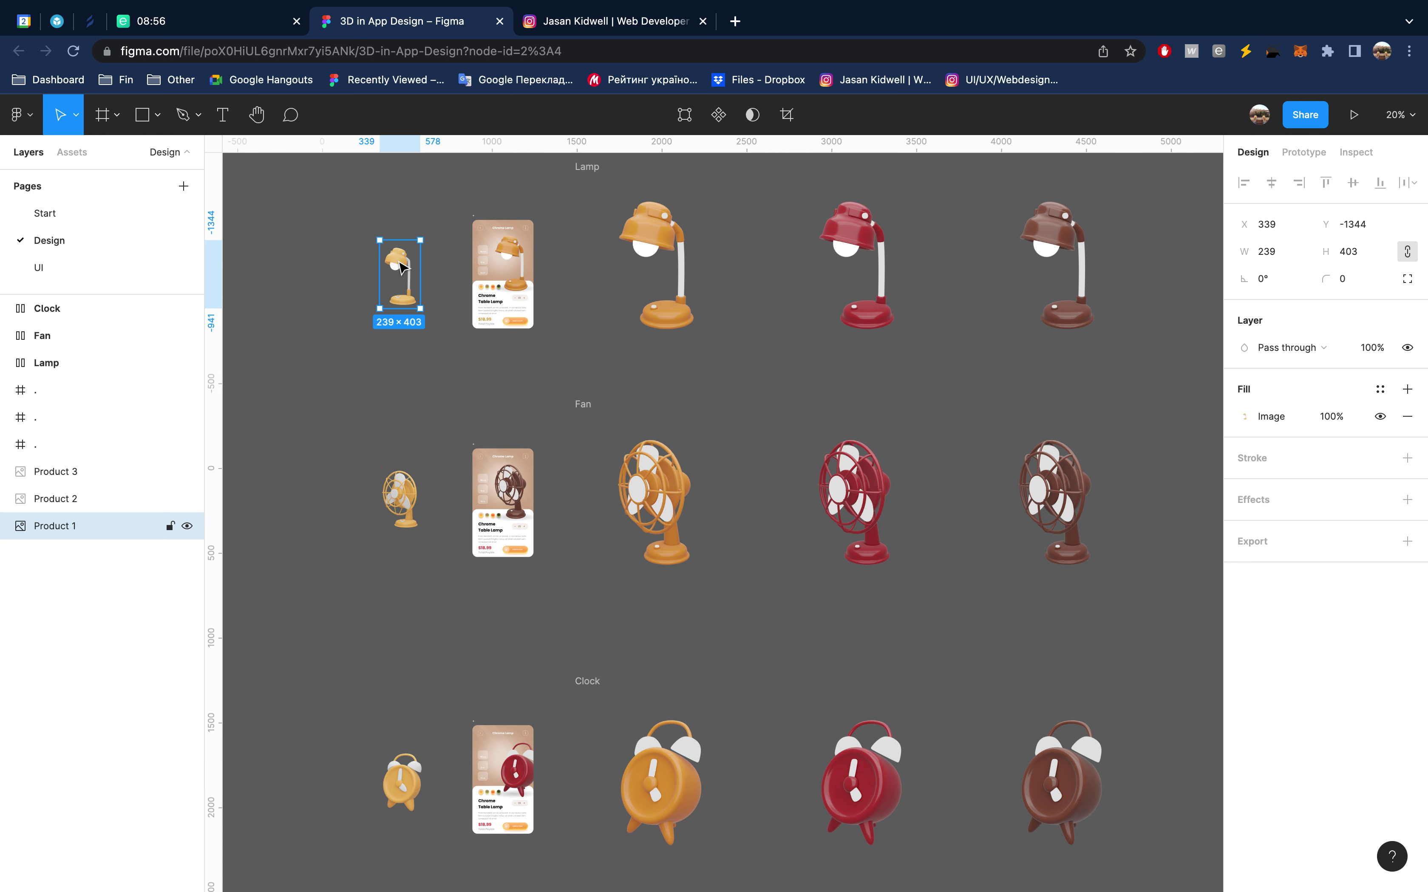
click(359, 371)
Align the lamp, fan and clock images on horizontal centres and nudge them 10 units left
click(401, 282)
shift+click(401, 498)
shift+click(400, 790)
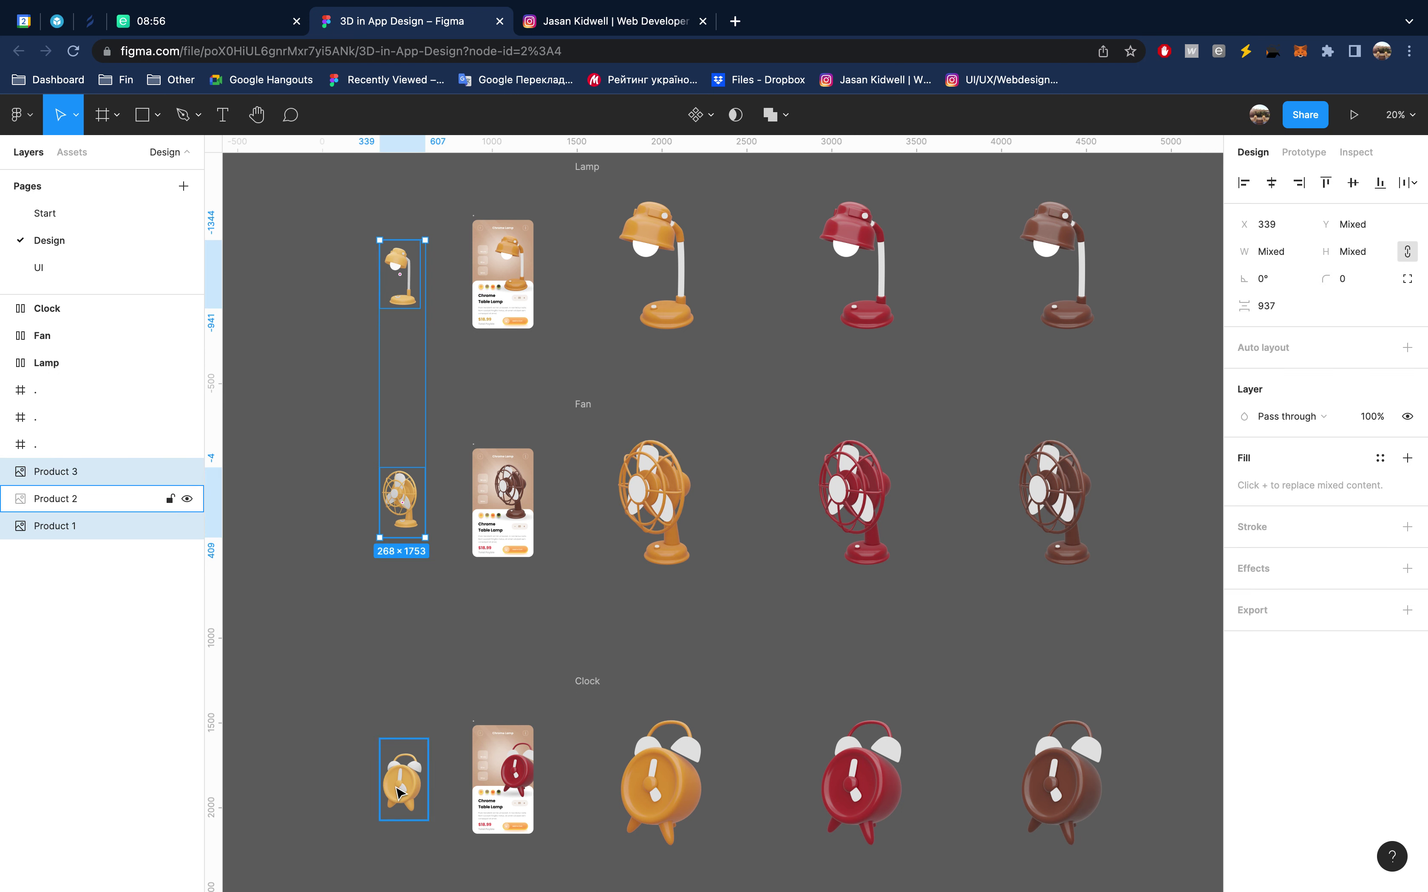
drag(401, 516, 377, 516)
click(1272, 185)
key(shift+Left)
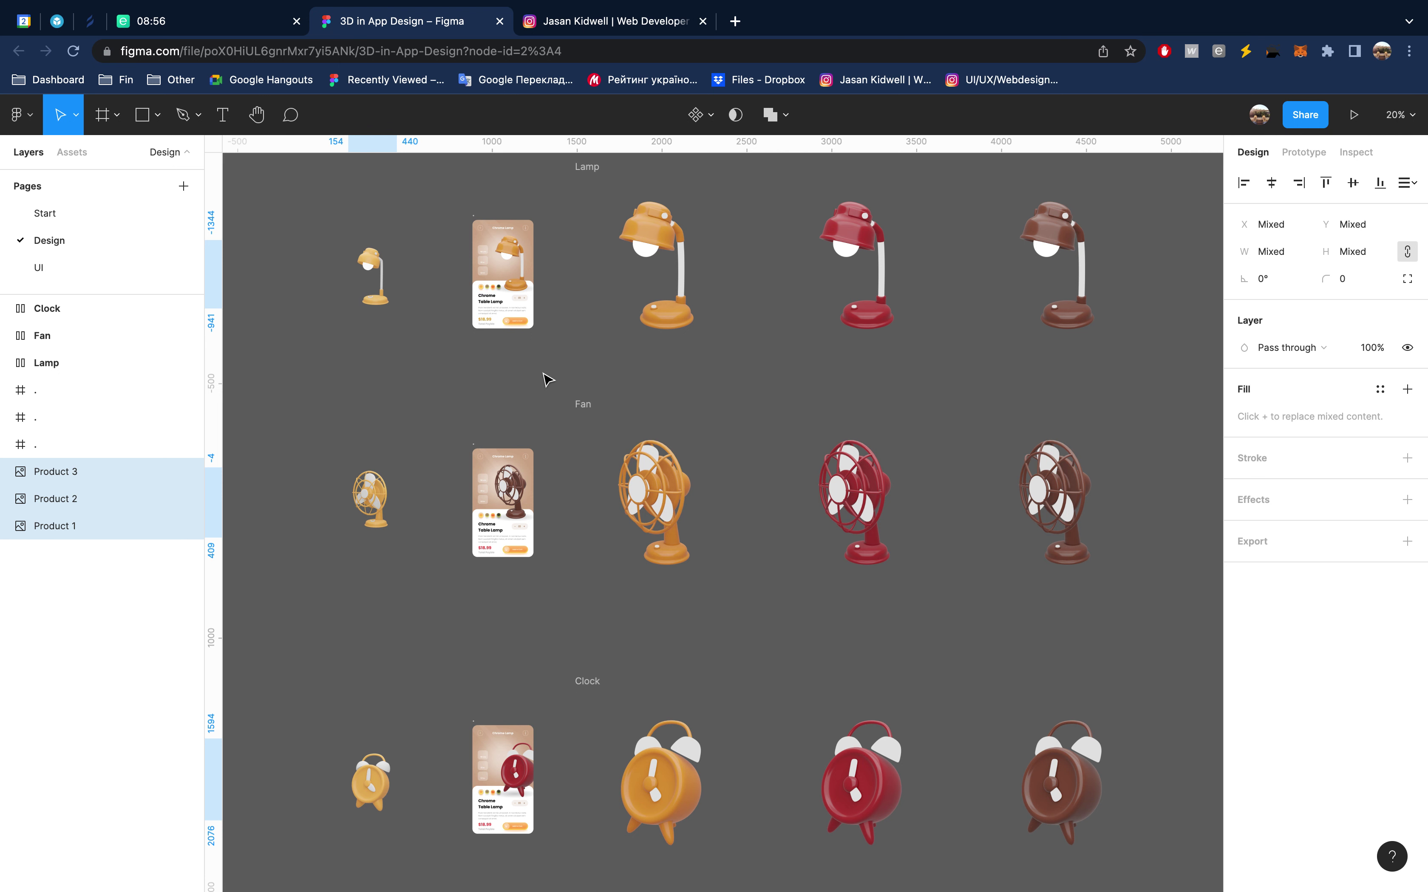
click(314, 376)
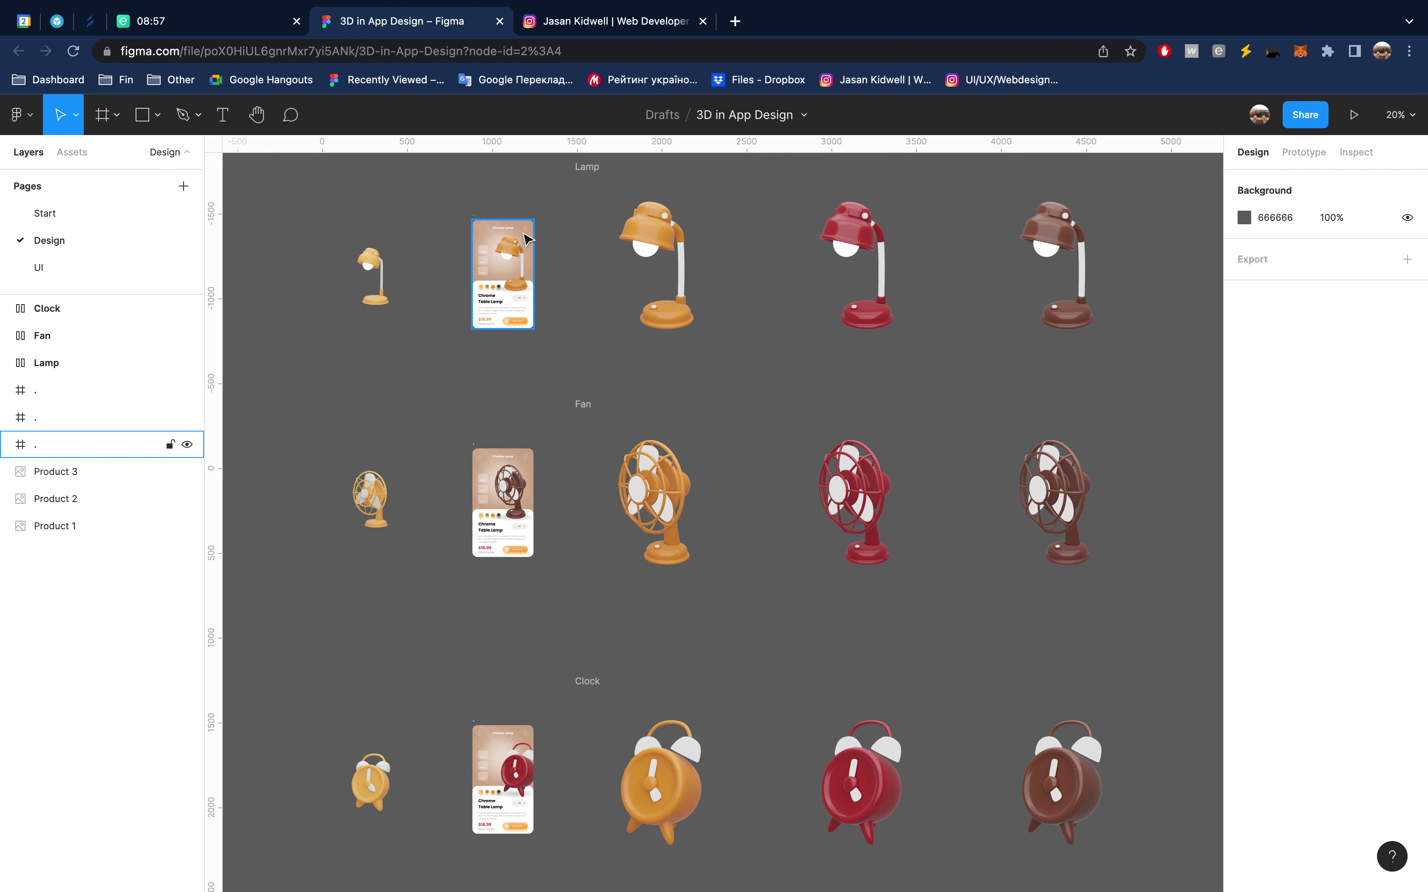
click(64, 270)
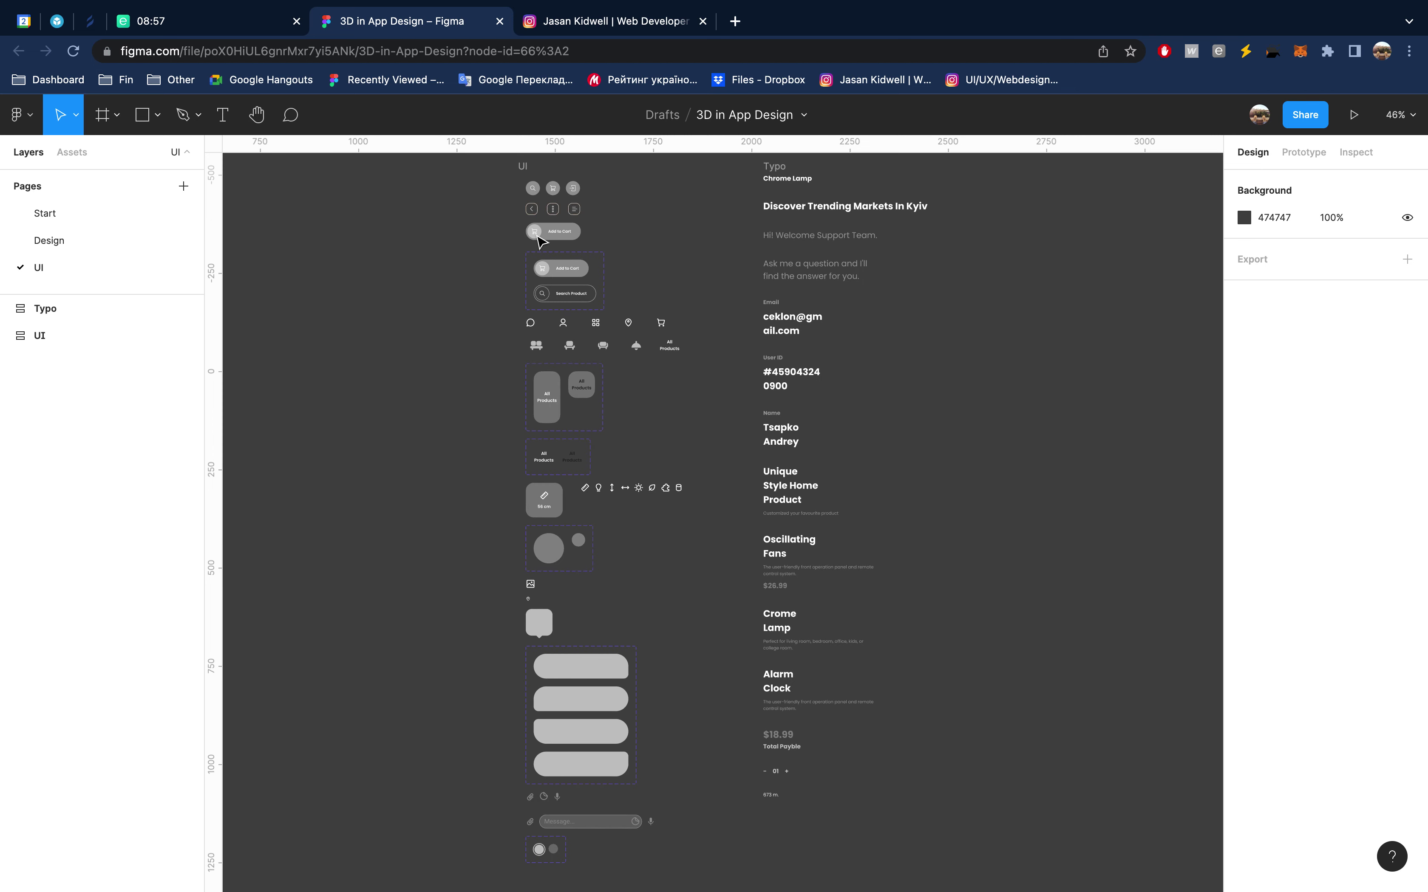
Scroll through the UI component frame down to the chat bubbles, message field and toggle
scroll(542, 241, up, 5)
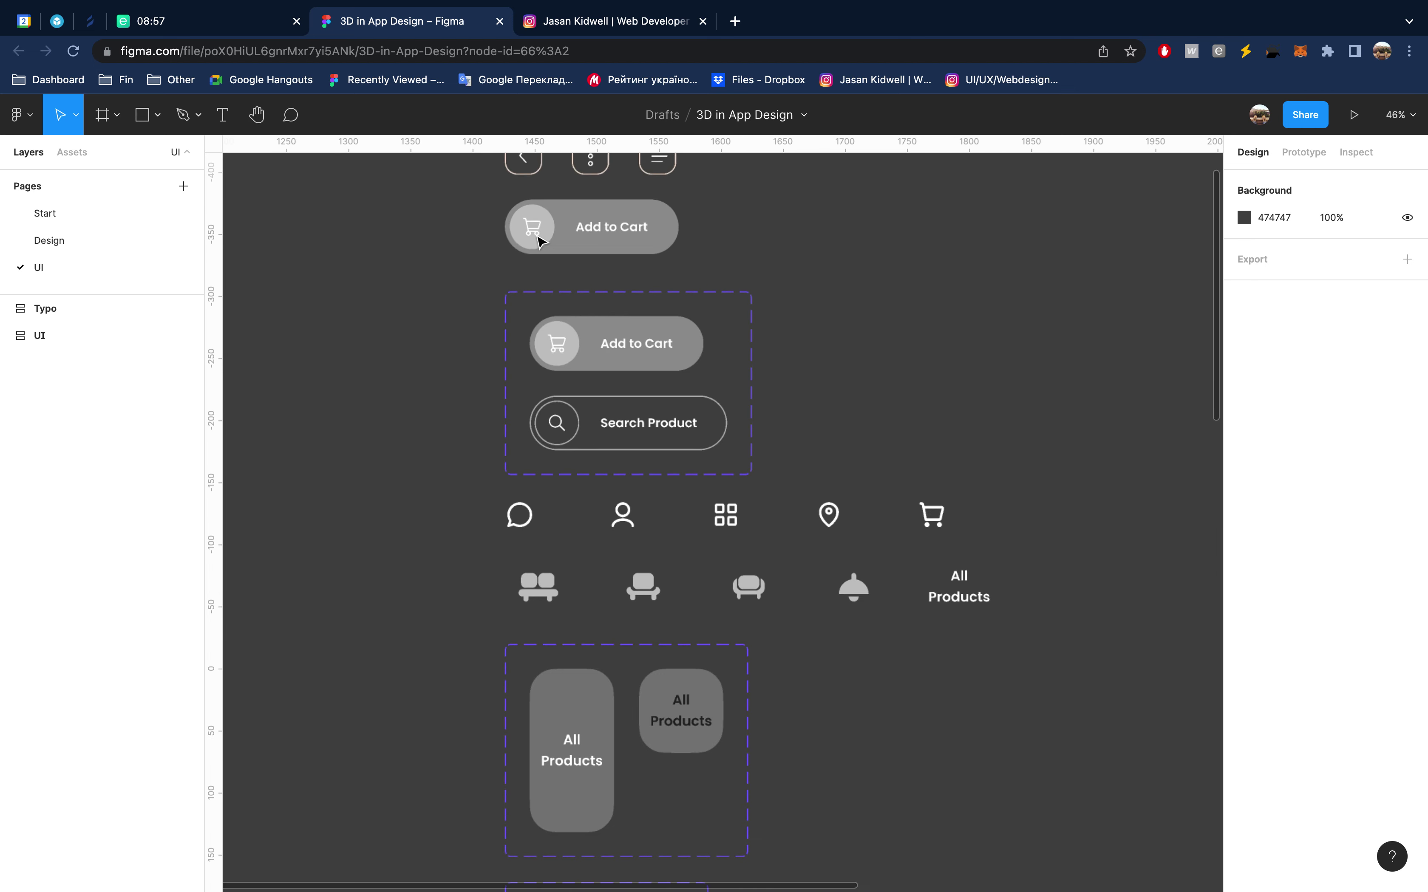
scroll(542, 241, down, 4)
scroll(541, 241, left, 2)
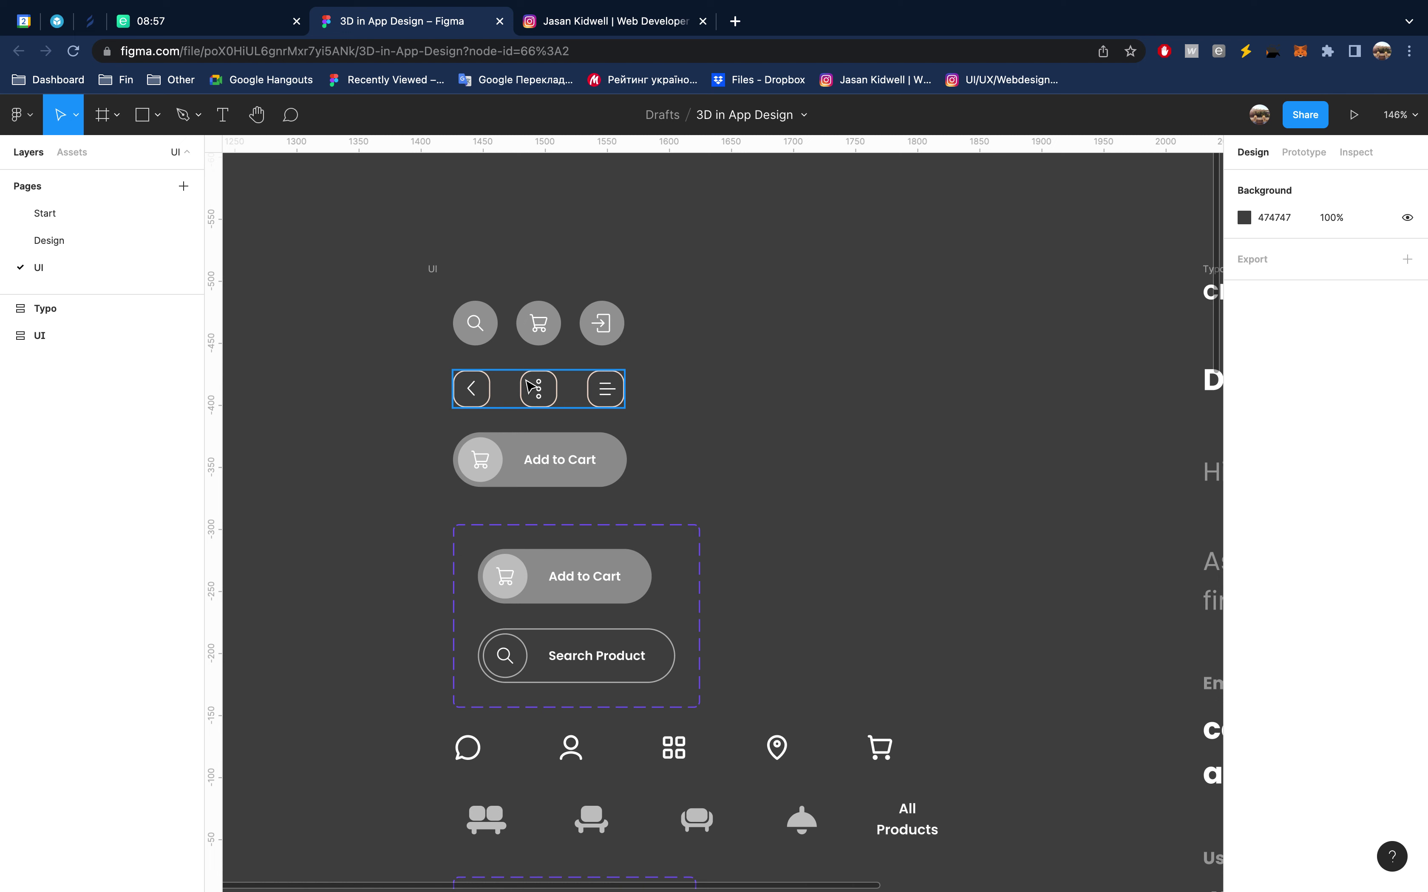
scroll(533, 387, down, 3)
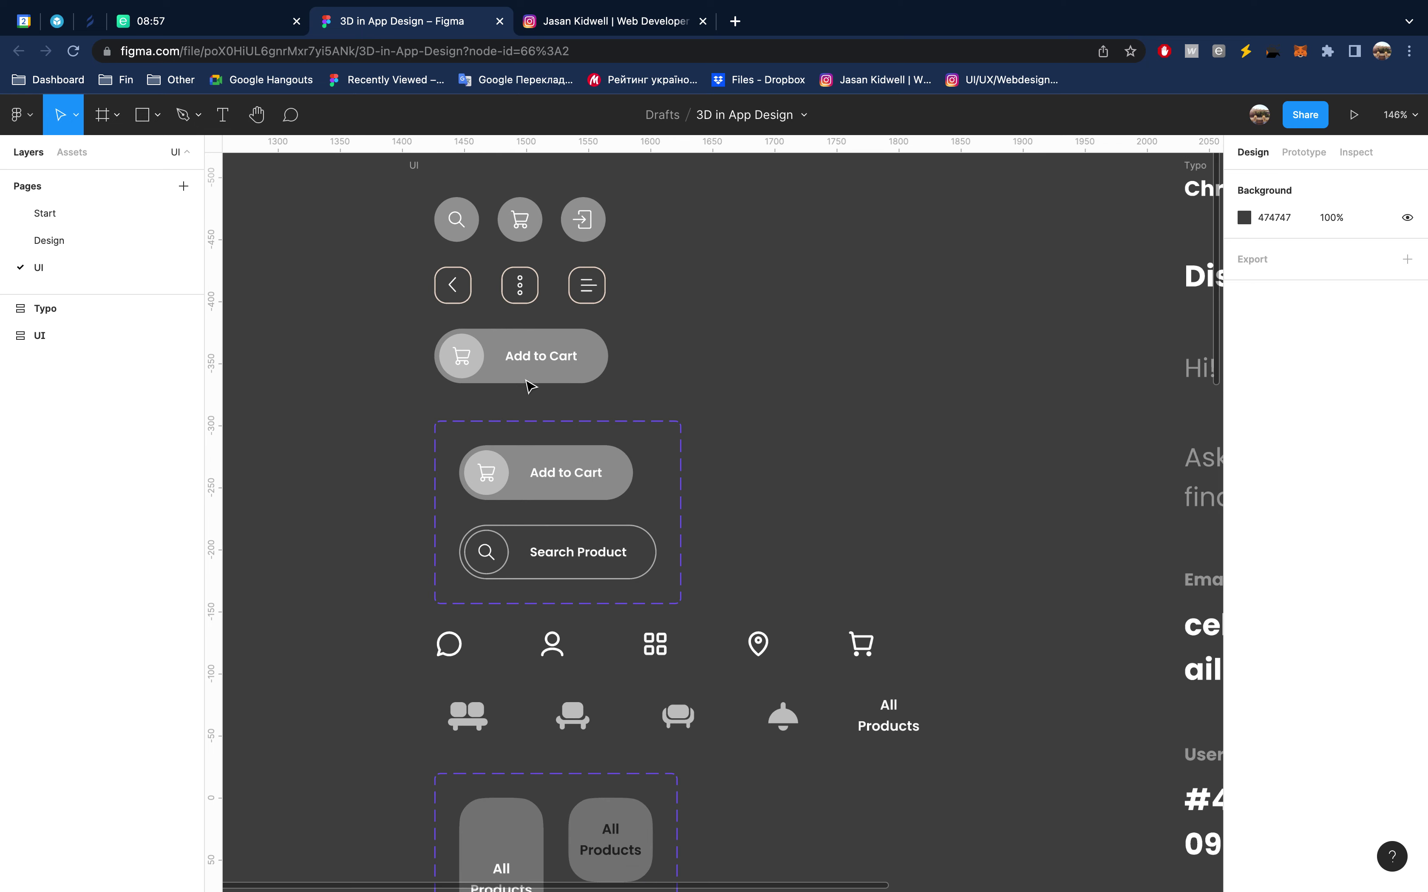
scroll(533, 387, down, 2)
scroll(532, 387, down, 2)
scroll(530, 385, down, 2)
scroll(531, 386, down, 3)
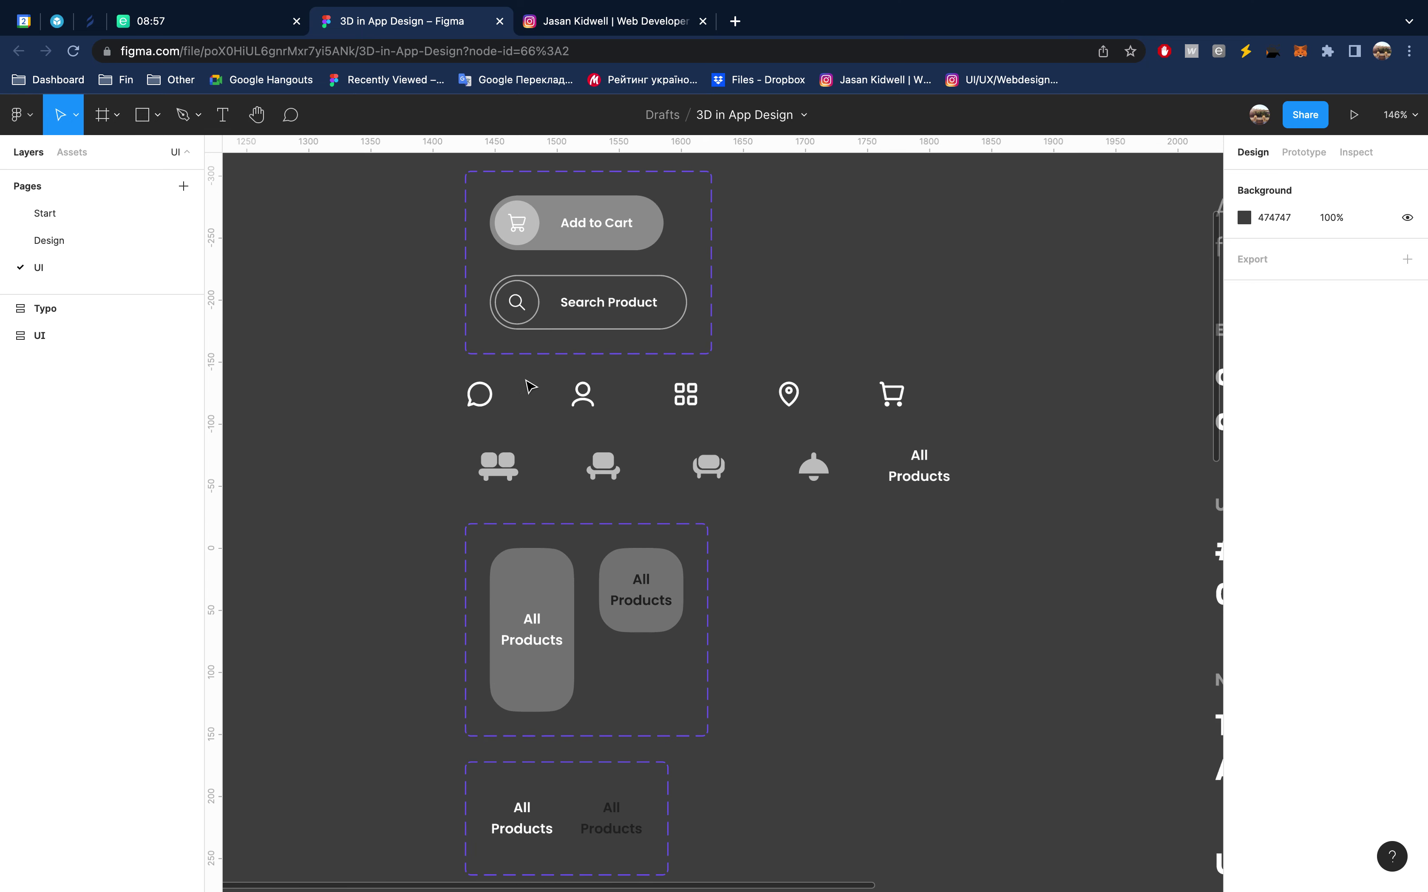
scroll(531, 386, down, 1)
scroll(531, 386, down, 4)
scroll(531, 386, down, 3)
scroll(530, 387, down, 1)
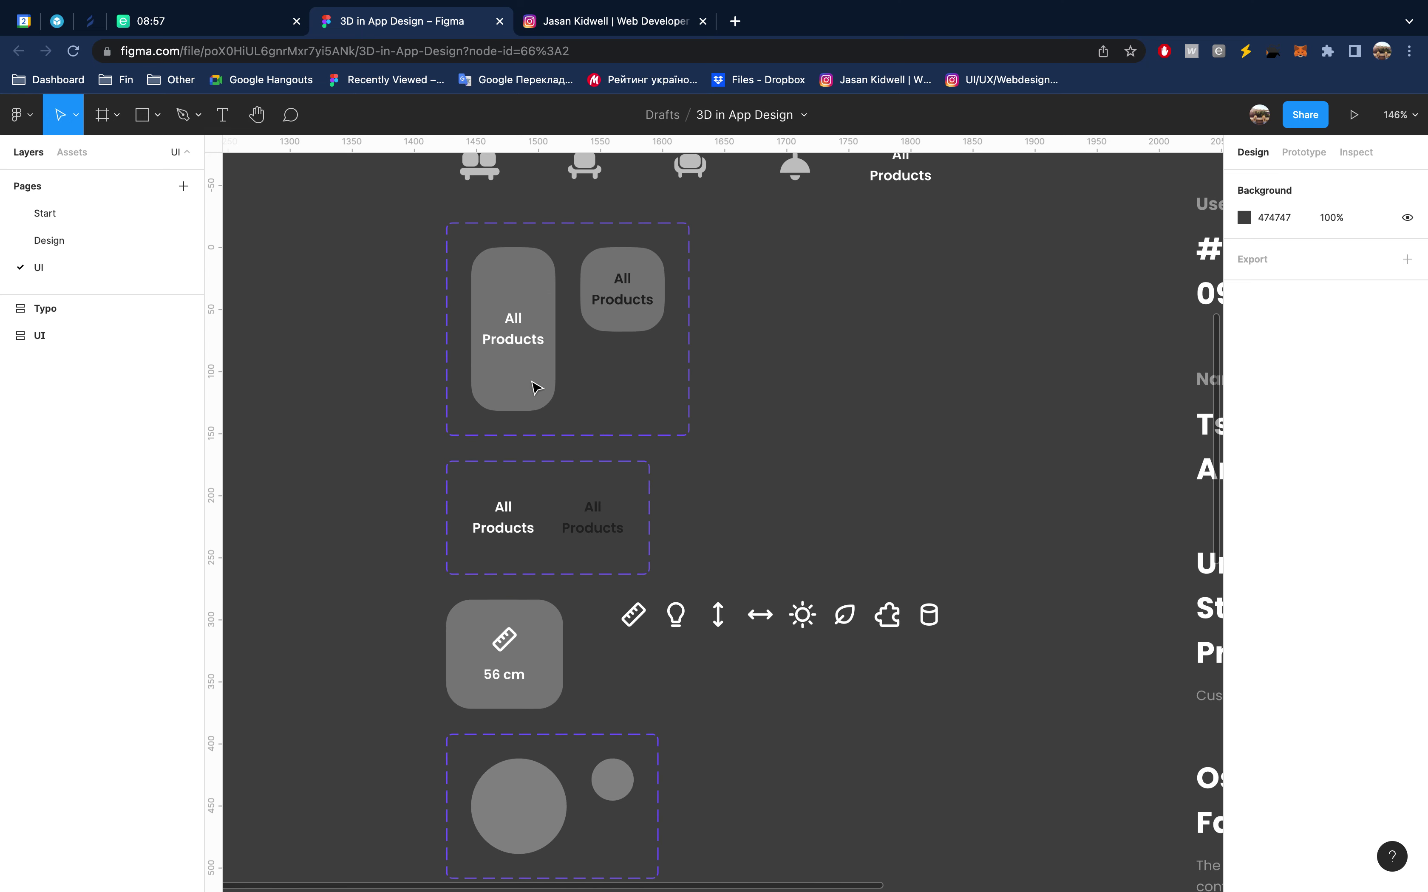
scroll(565, 432, down, 7)
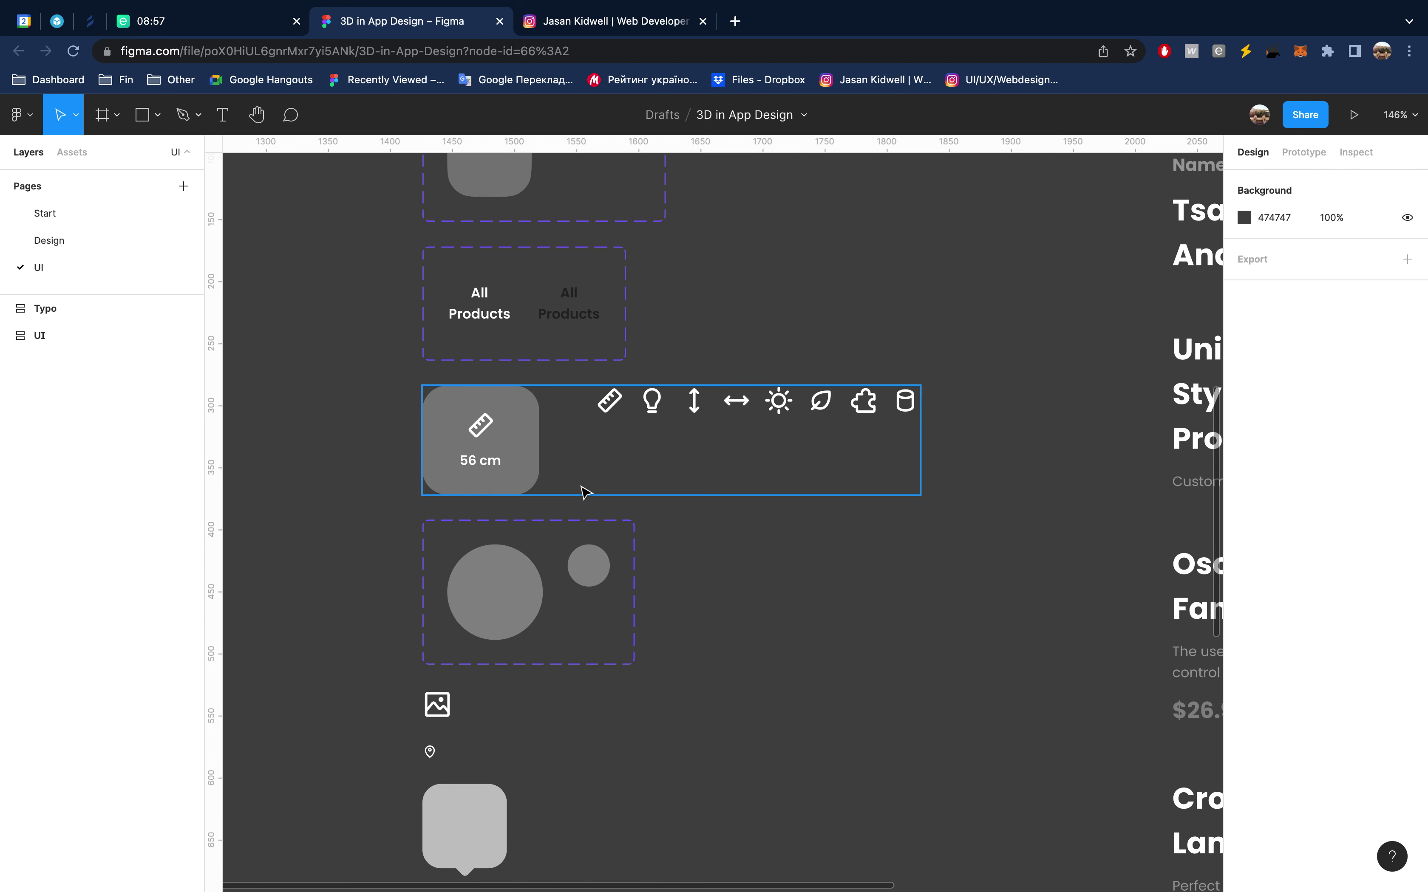
scroll(583, 489, down, 7)
scroll(583, 489, down, 5)
scroll(583, 489, down, 1)
scroll(583, 489, down, 5)
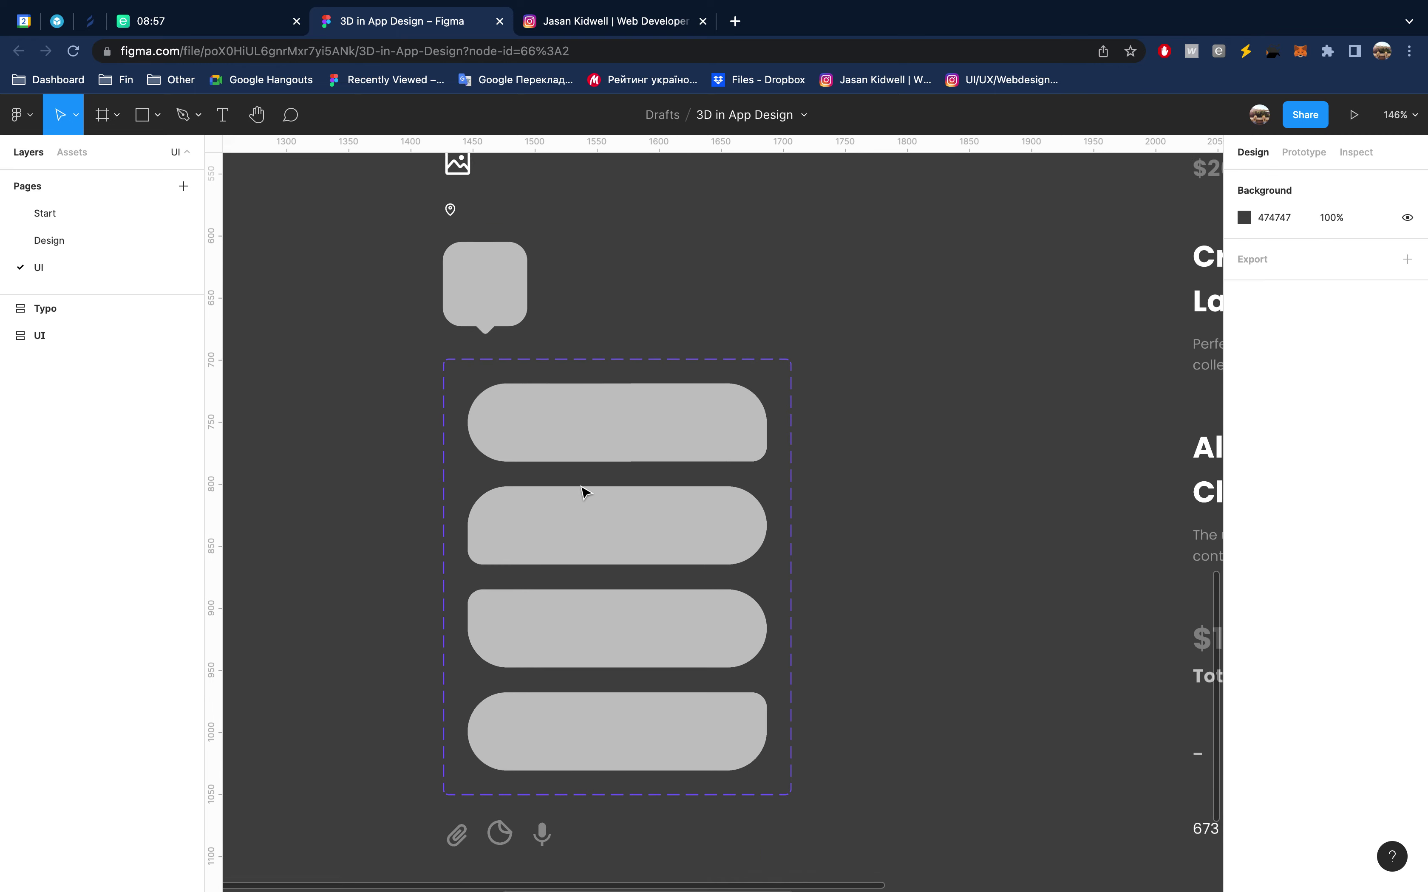
scroll(583, 491, down, 5)
scroll(582, 491, down, 3)
scroll(583, 492, down, 2)
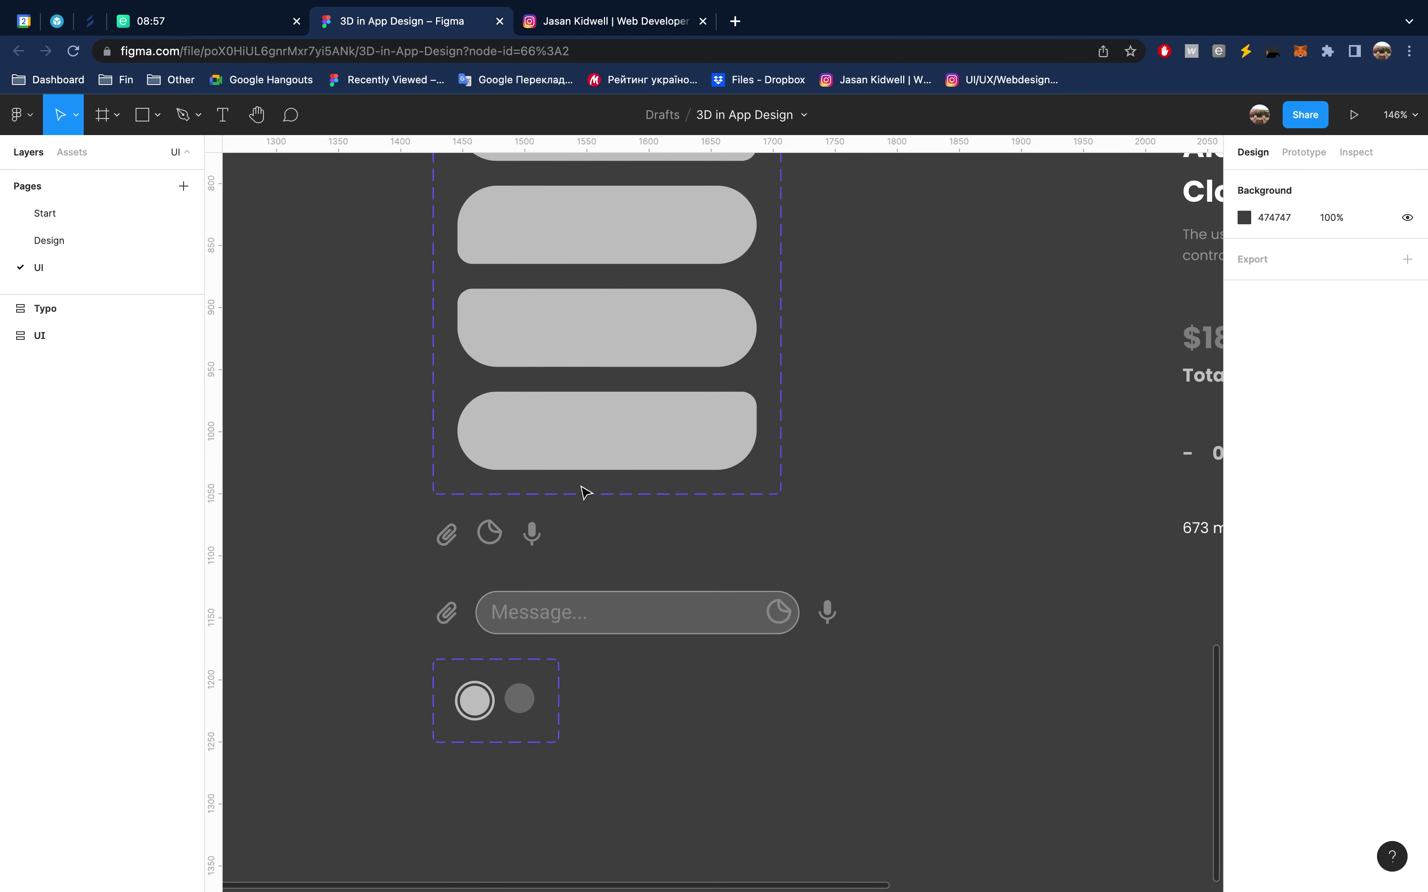
scroll(584, 491, down, 2)
scroll(584, 491, down, 5)
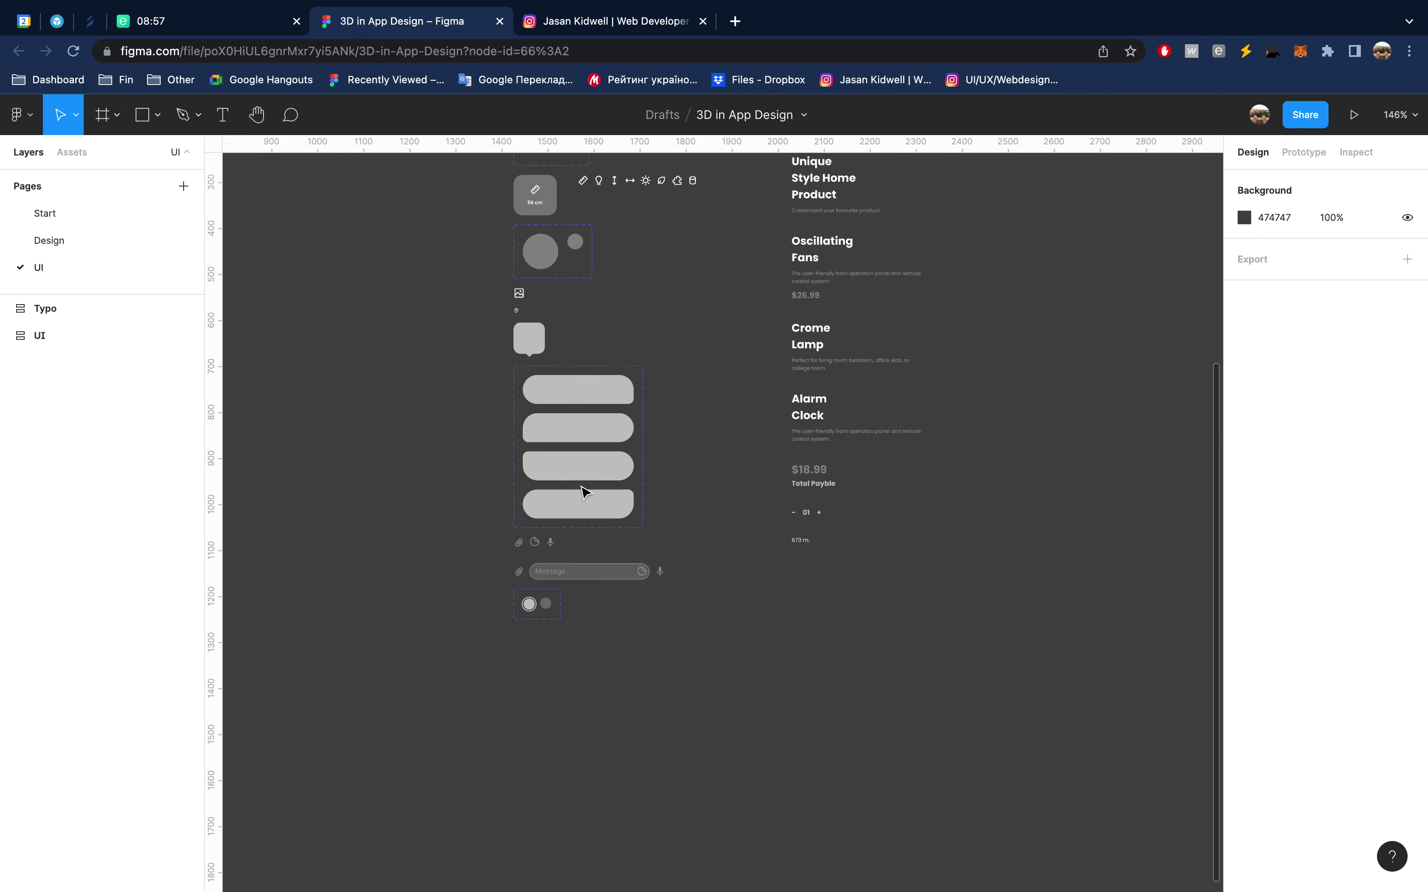
scroll(584, 491, down, 3)
scroll(581, 490, up, 3)
scroll(579, 509, up, 5)
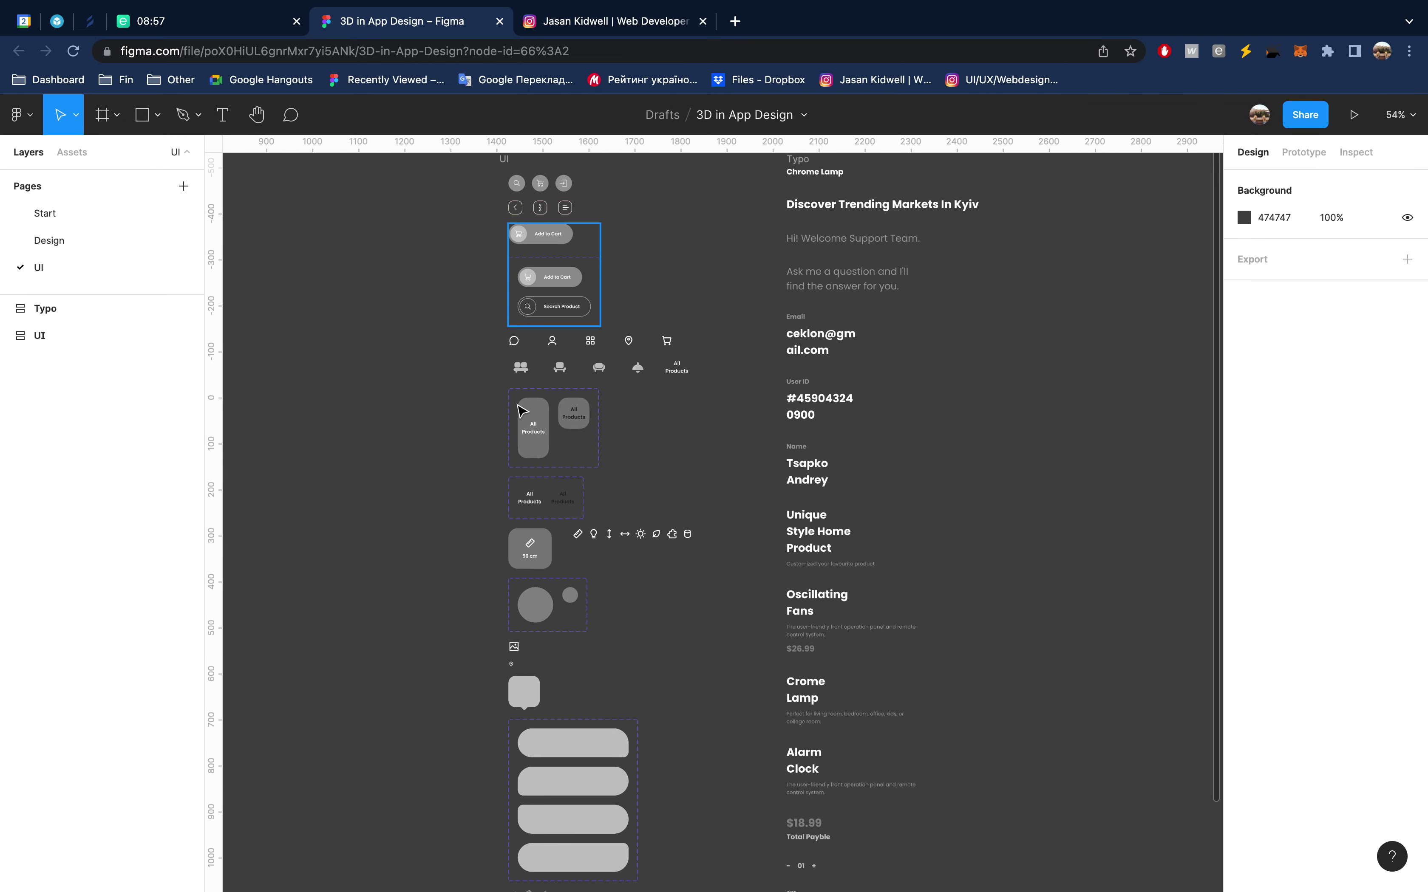
scroll(522, 410, up, 4)
scroll(521, 410, up, 2)
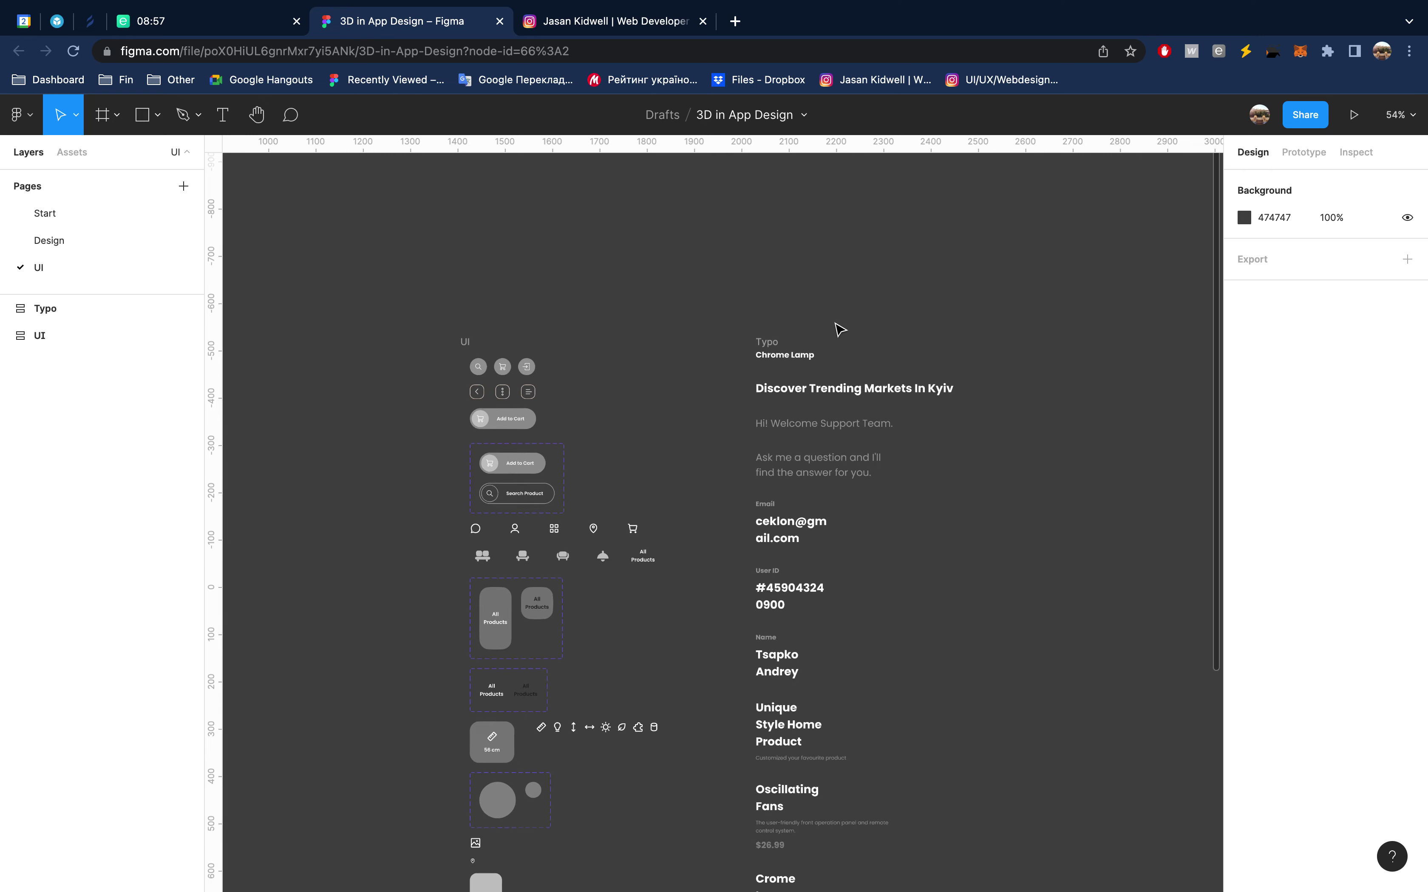
Zoom and scroll across the UI component sheet
scroll(840, 331, up, 3)
scroll(840, 331, up, 4)
scroll(840, 331, up, 3)
scroll(840, 331, down, 3)
scroll(840, 331, right, 2)
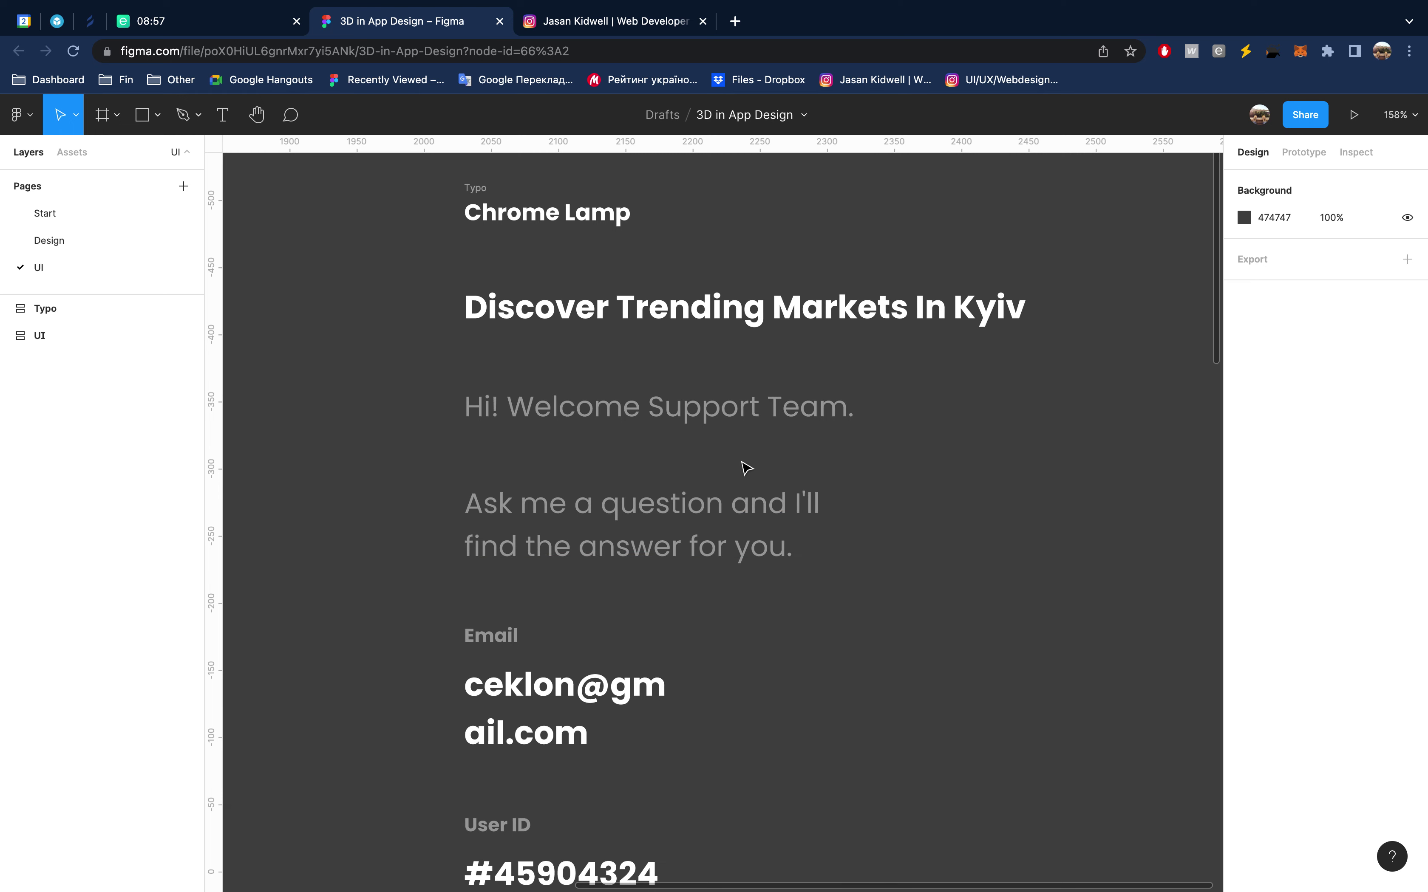
scroll(746, 468, down, 2)
scroll(746, 467, down, 1)
scroll(746, 468, down, 2)
scroll(746, 468, down, 2)
scroll(746, 468, down, 2)
scroll(746, 467, down, 1)
scroll(746, 467, down, 3)
scroll(746, 468, down, 5)
scroll(746, 468, down, 3)
scroll(746, 468, down, 1)
scroll(746, 468, down, 4)
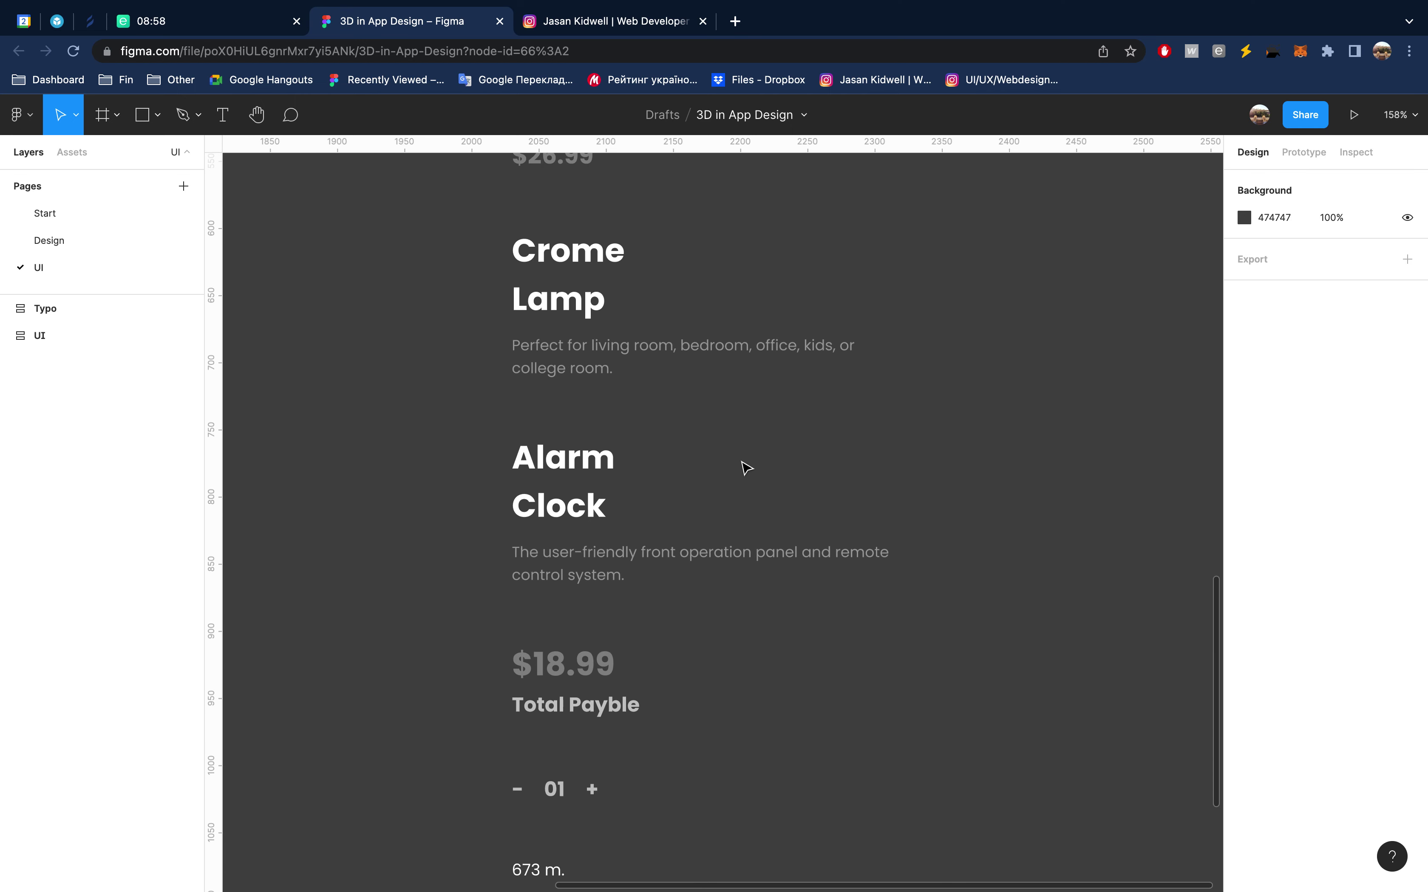
scroll(746, 468, down, 2)
scroll(746, 468, down, 1)
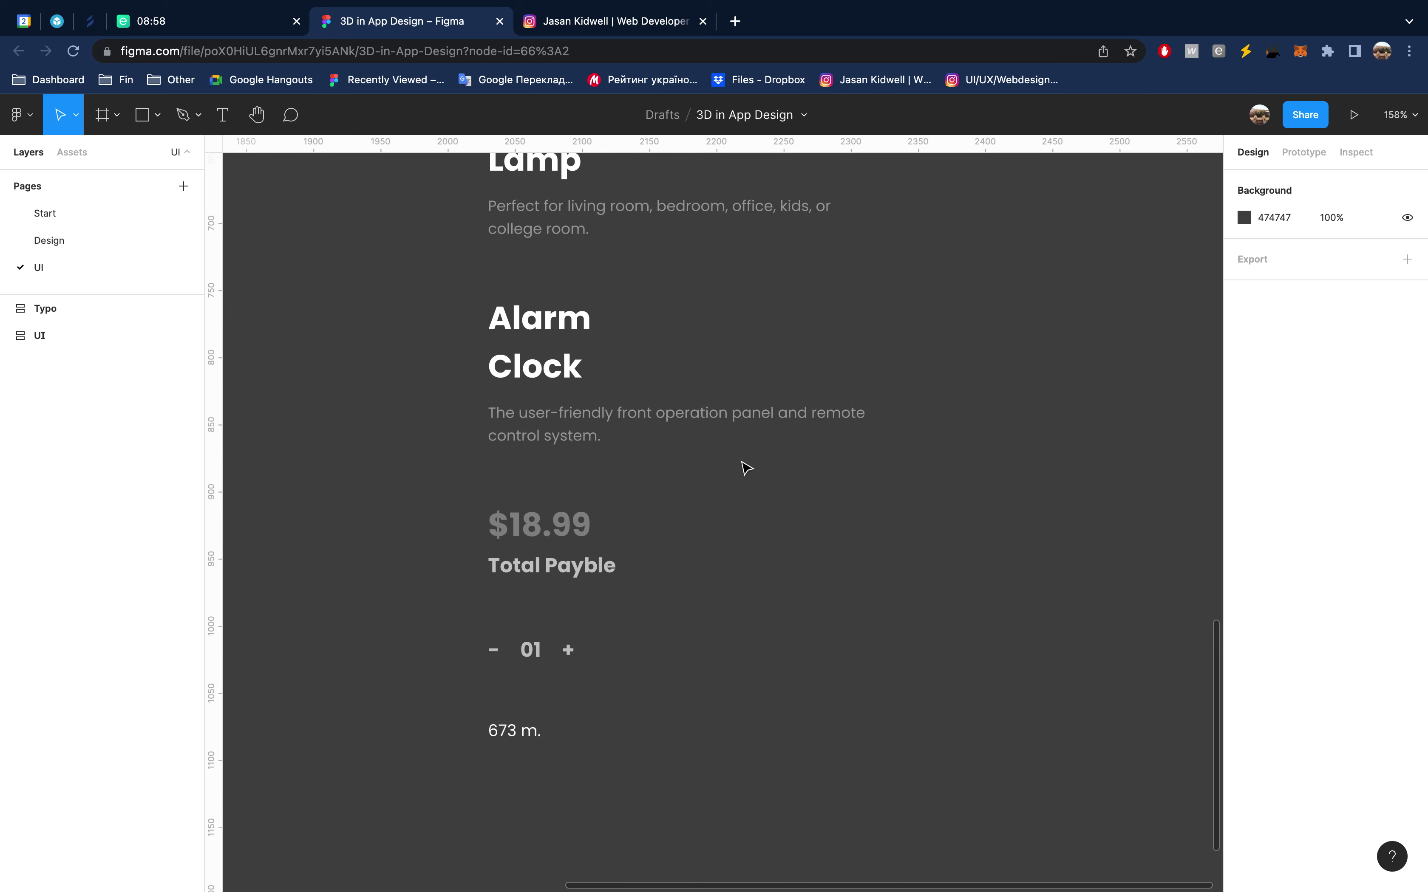
scroll(746, 469, down, 3)
scroll(746, 470, down, 1)
scroll(746, 469, down, 3)
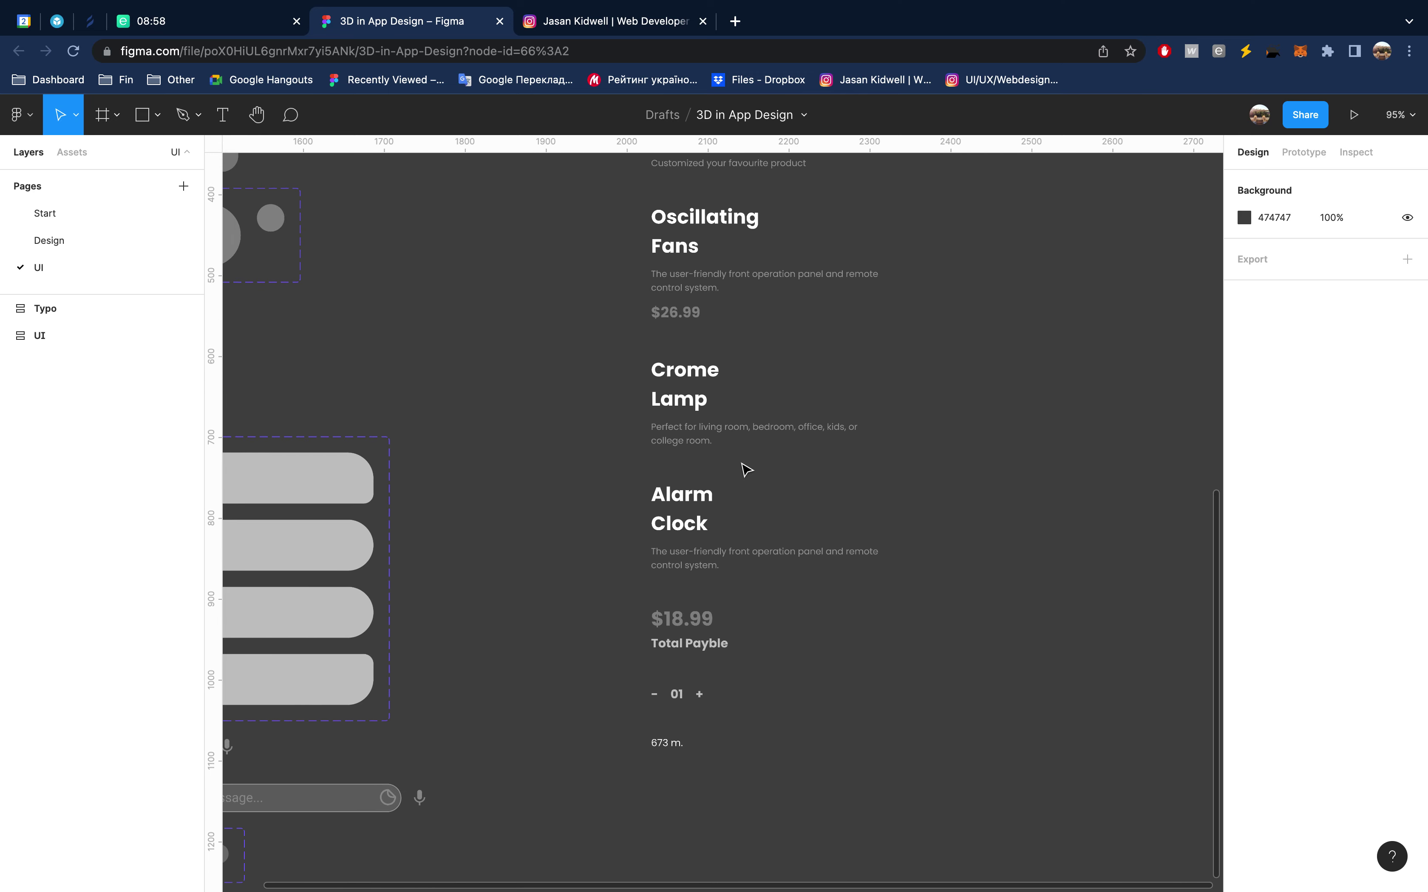
scroll(746, 469, down, 2)
scroll(746, 469, down, 3)
scroll(746, 469, up, 1)
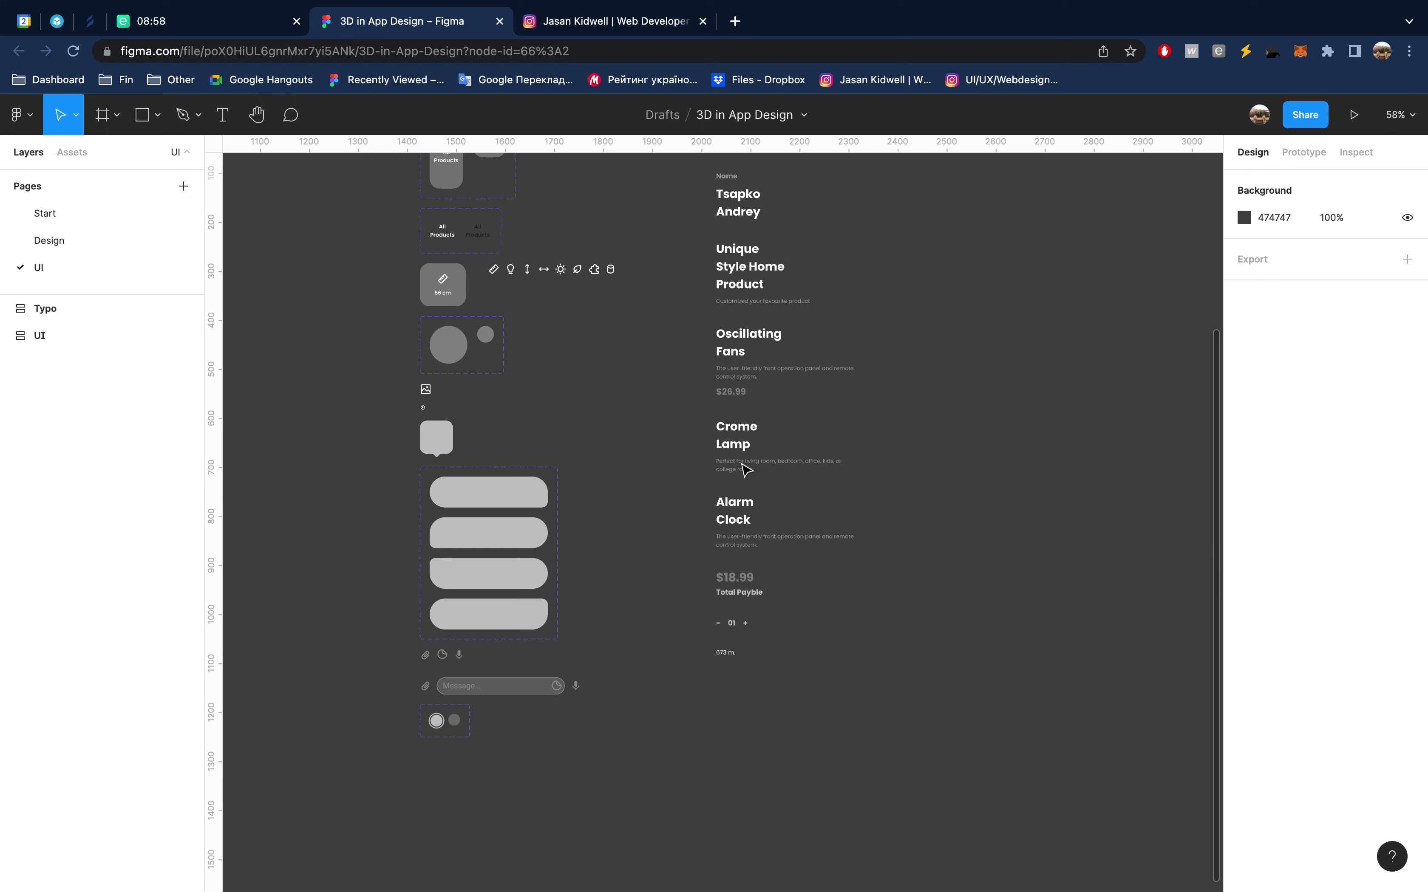
scroll(744, 469, up, 3)
scroll(745, 469, up, 1)
Fit the view to the UI and Typo frames, then zoom in on the top round icon buttons
key(shift+2)
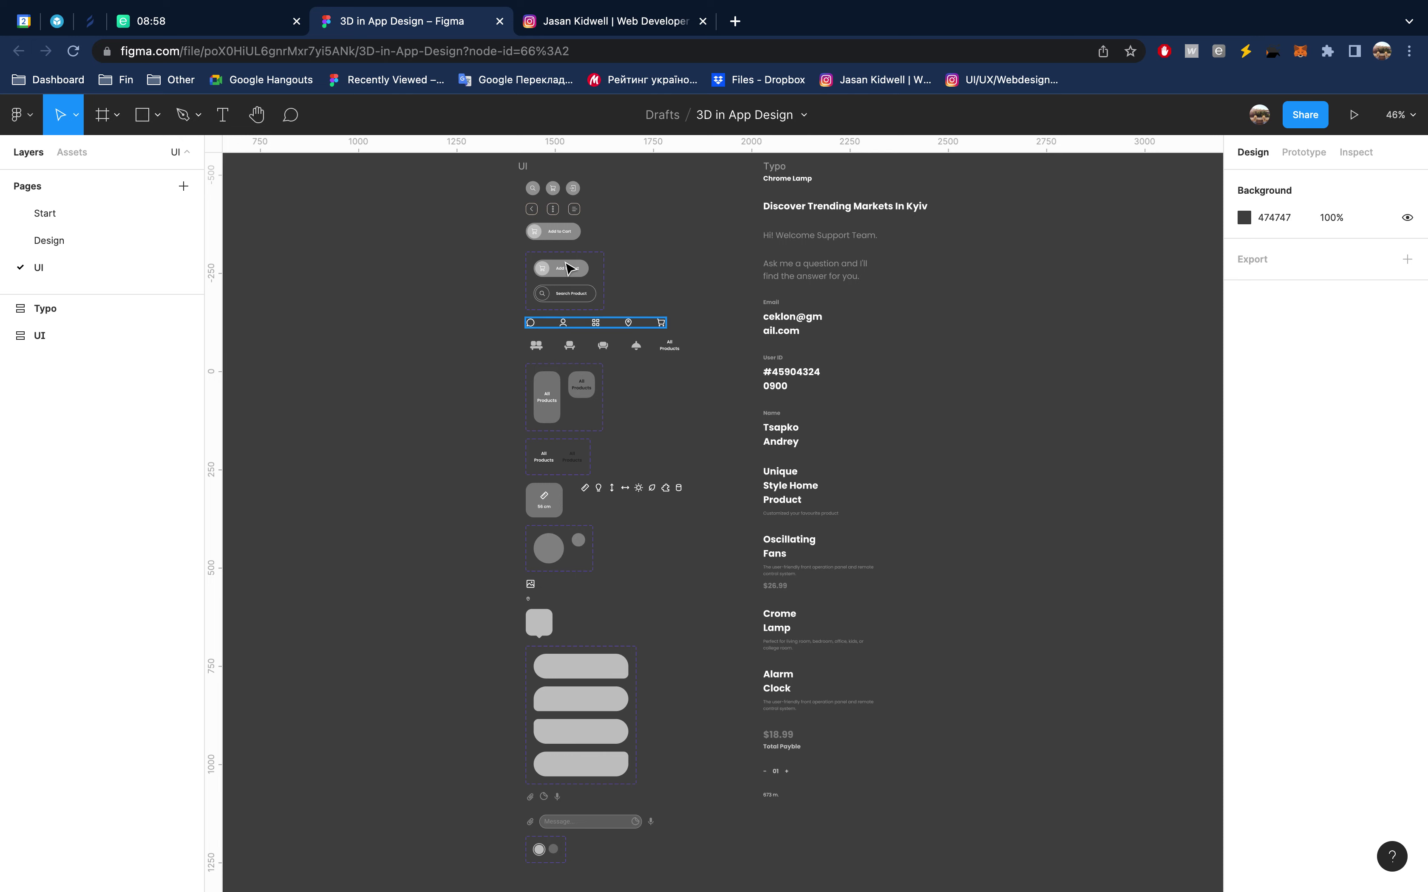
scroll(568, 263, up, 5)
scroll(568, 263, up, 3)
scroll(568, 261, up, 5)
Make the Btn Icon - Log Out frame a component
click(548, 265)
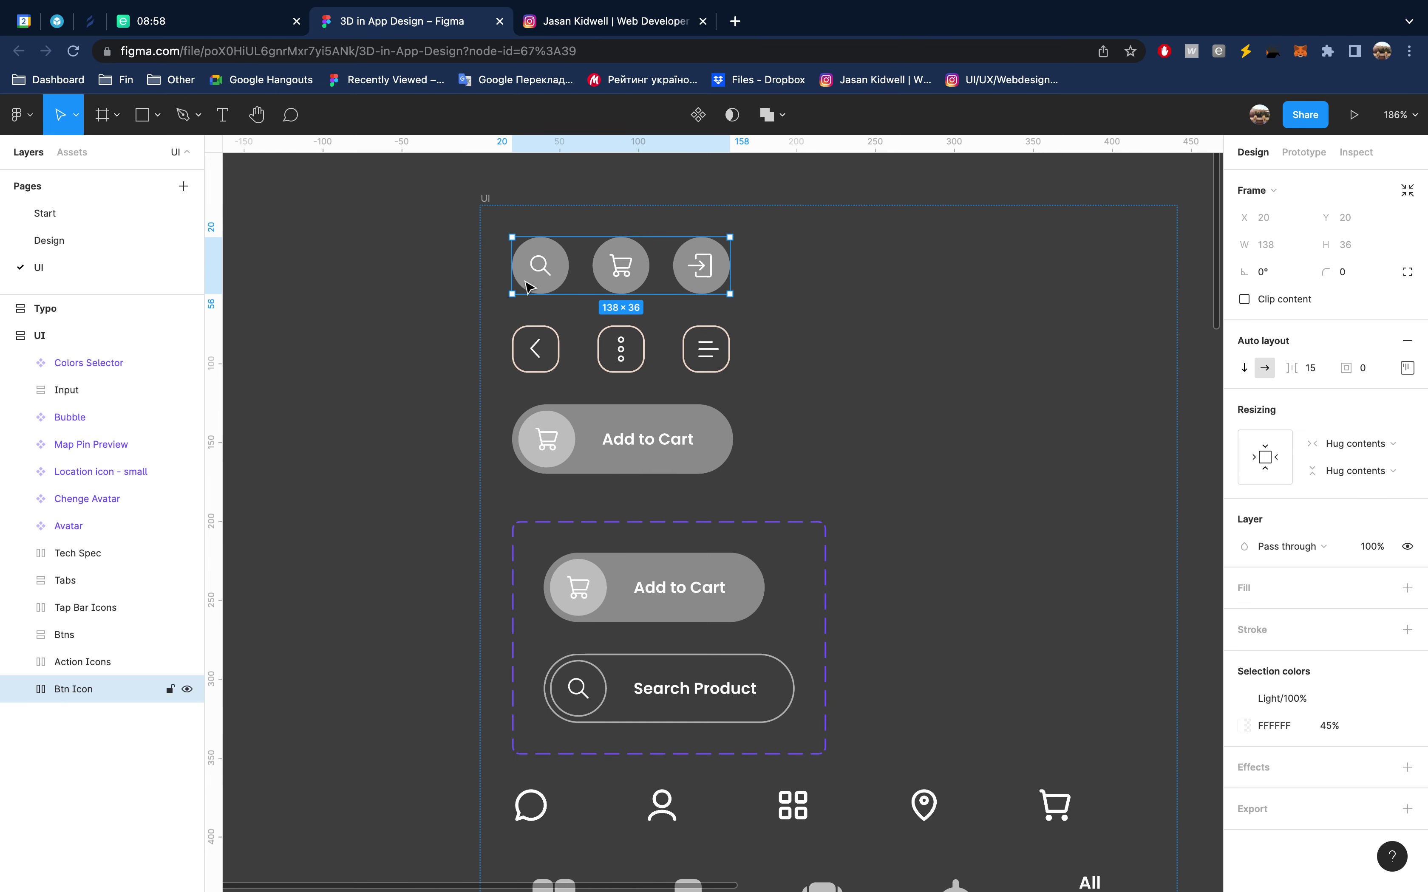
click(21, 689)
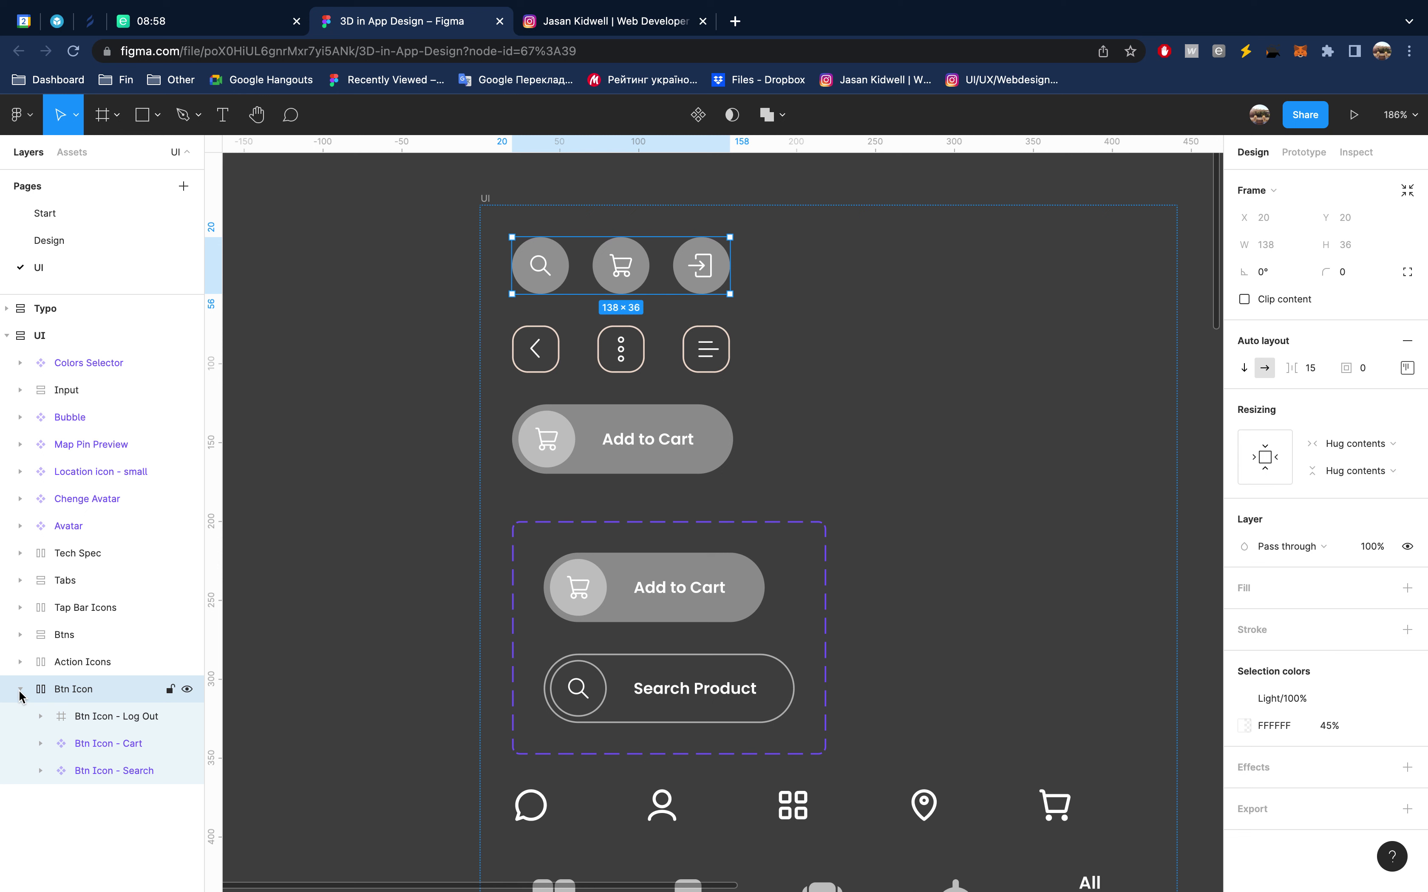
click(115, 717)
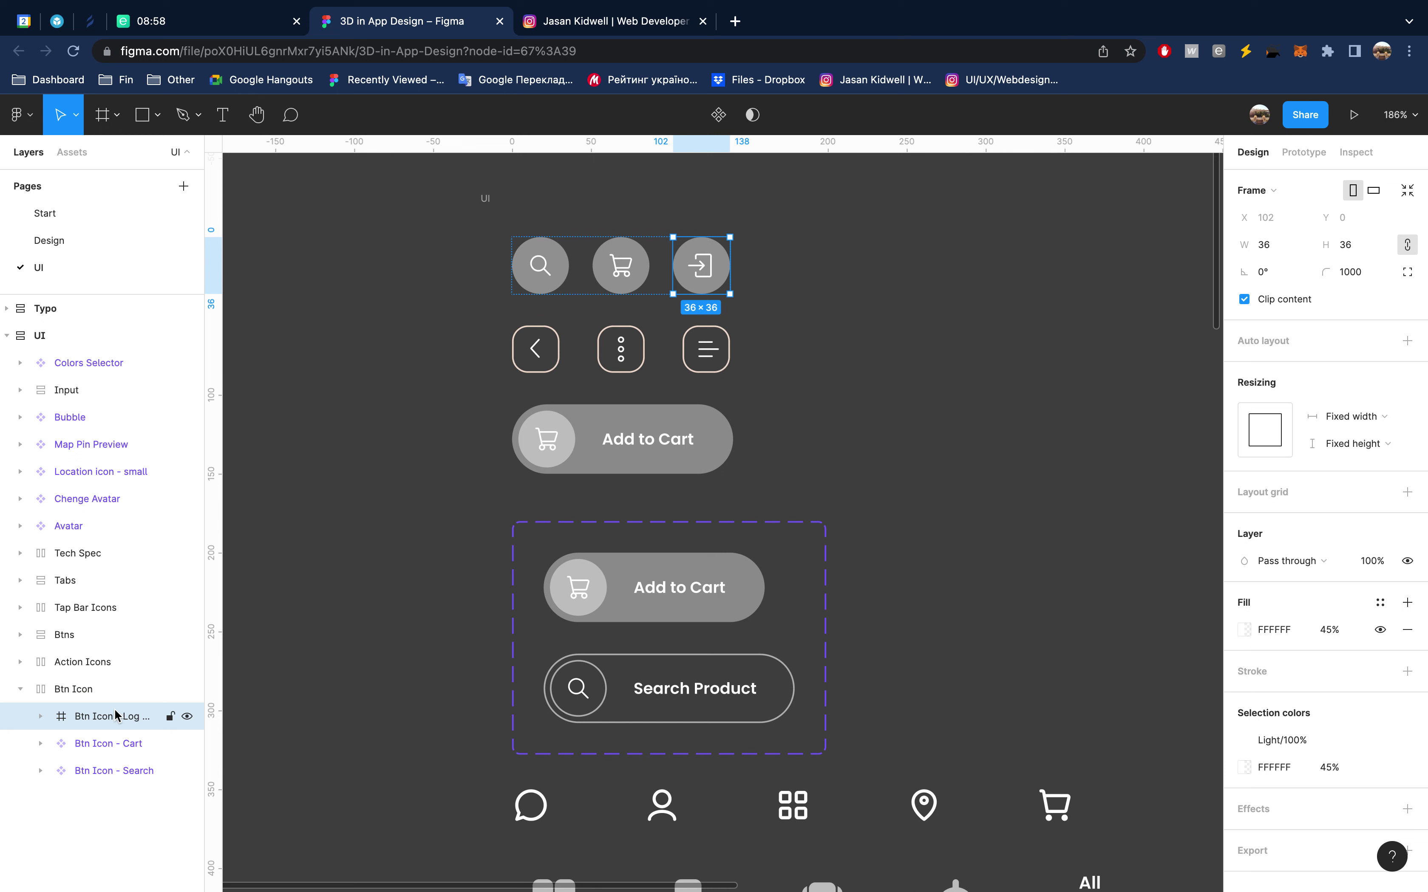
click(718, 114)
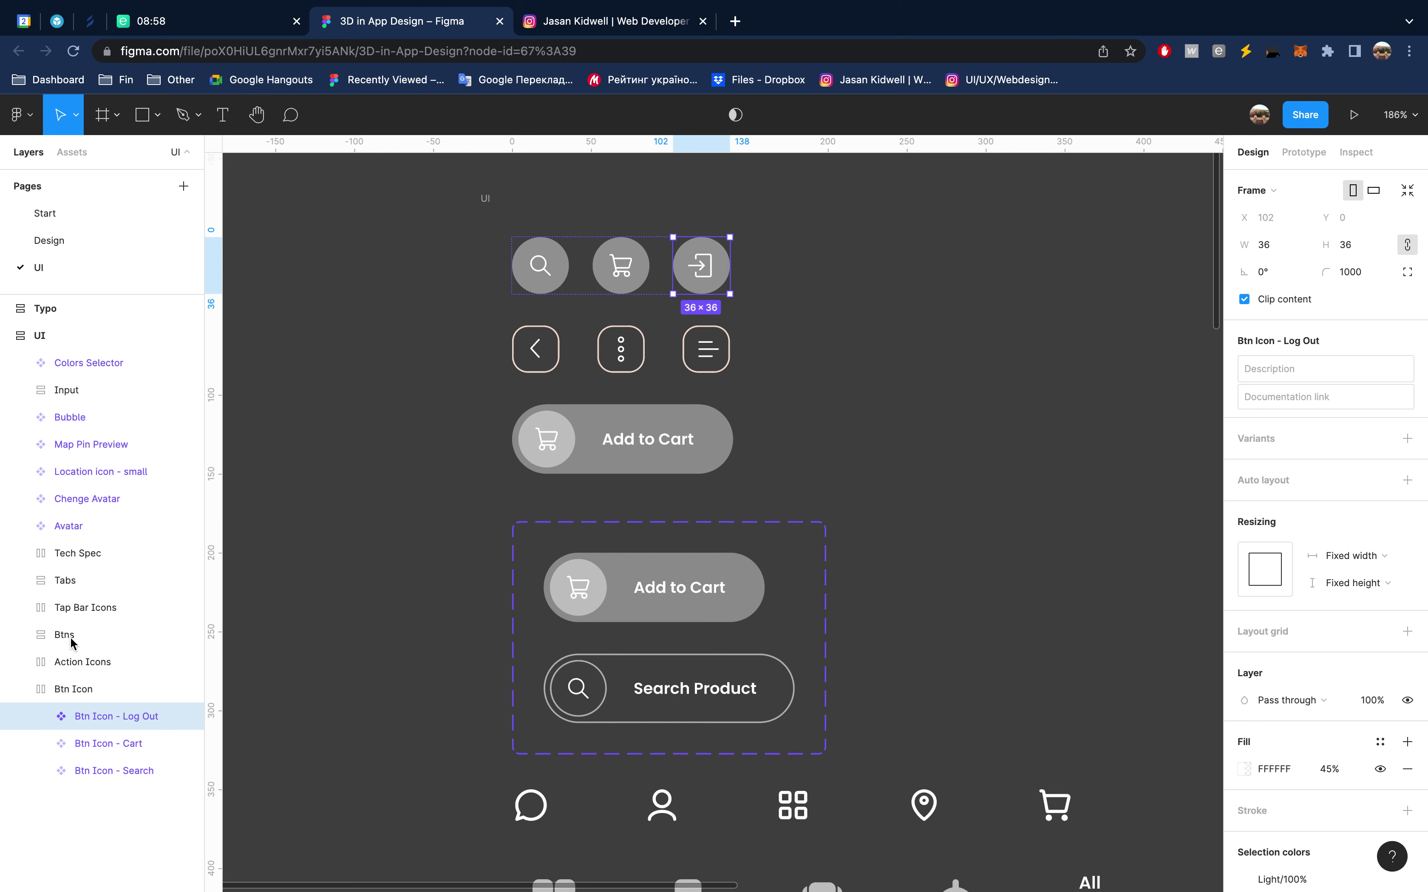
mouse_move(67, 634)
click(40, 715)
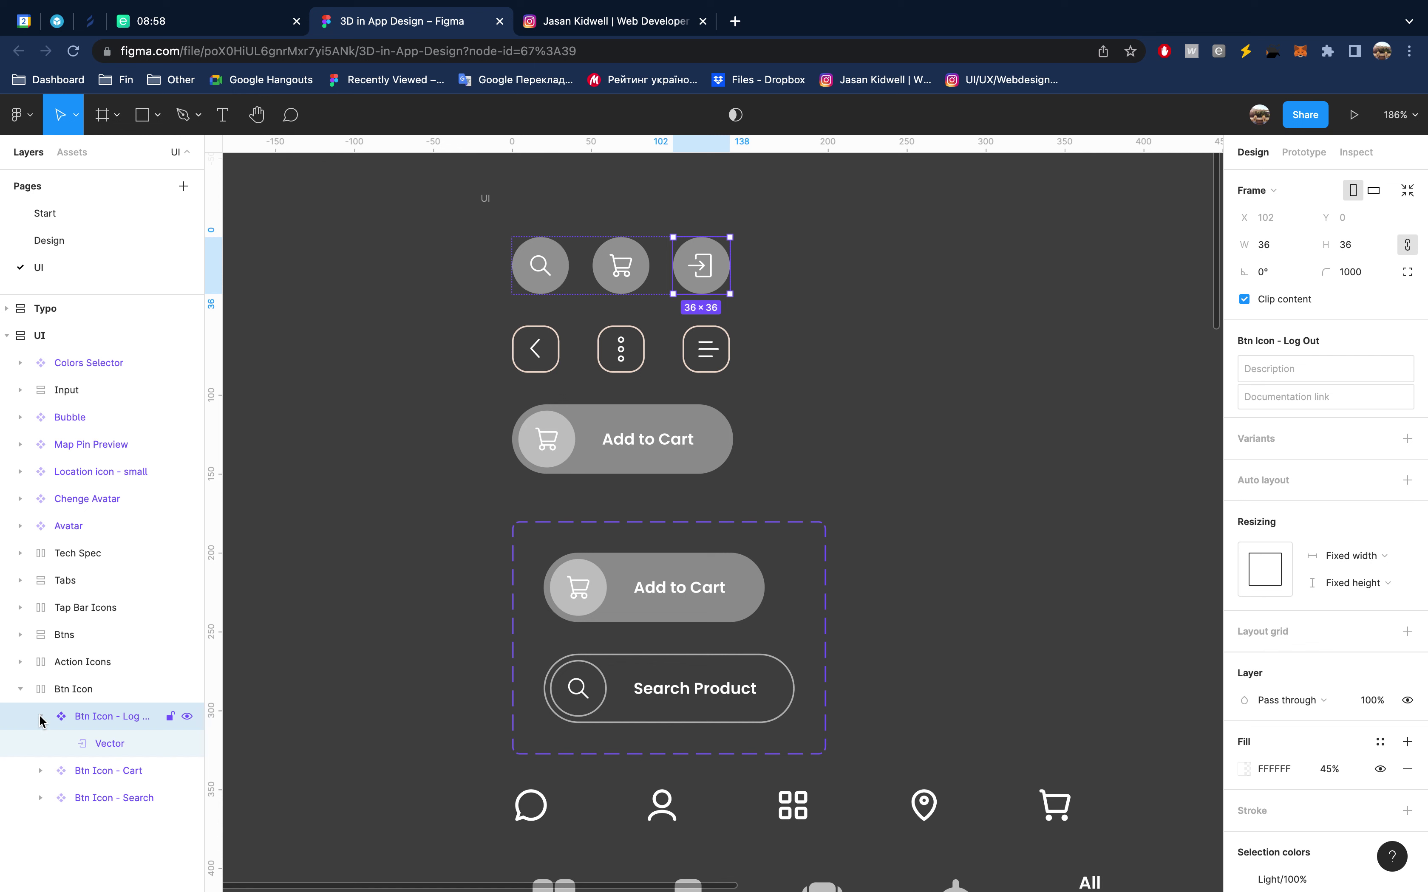
click(40, 716)
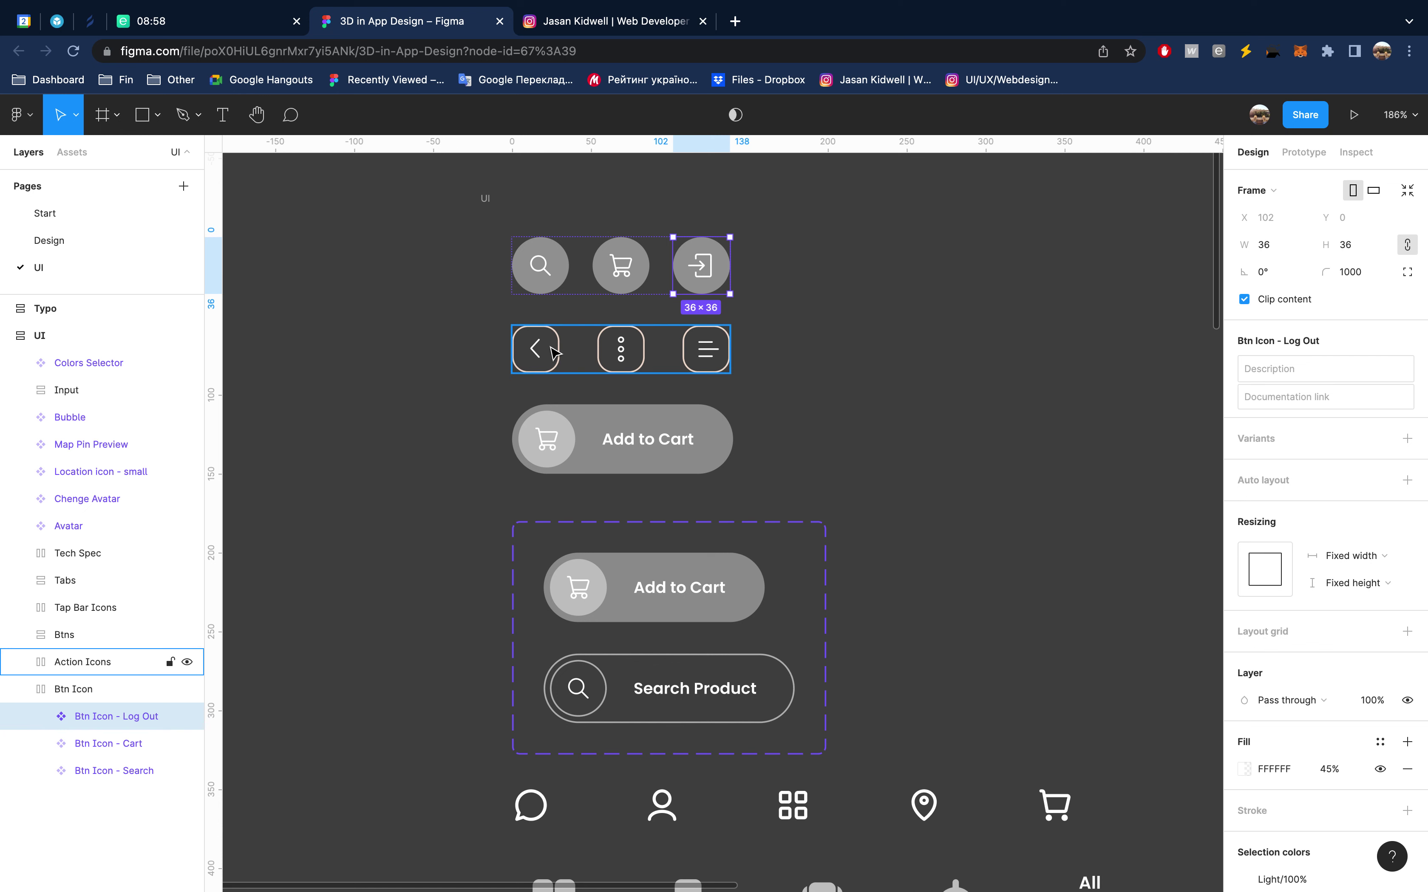
Inspect the Action Icons layers (Arrow, More, Arrow), then select the Btn - master button
click(581, 358)
click(24, 661)
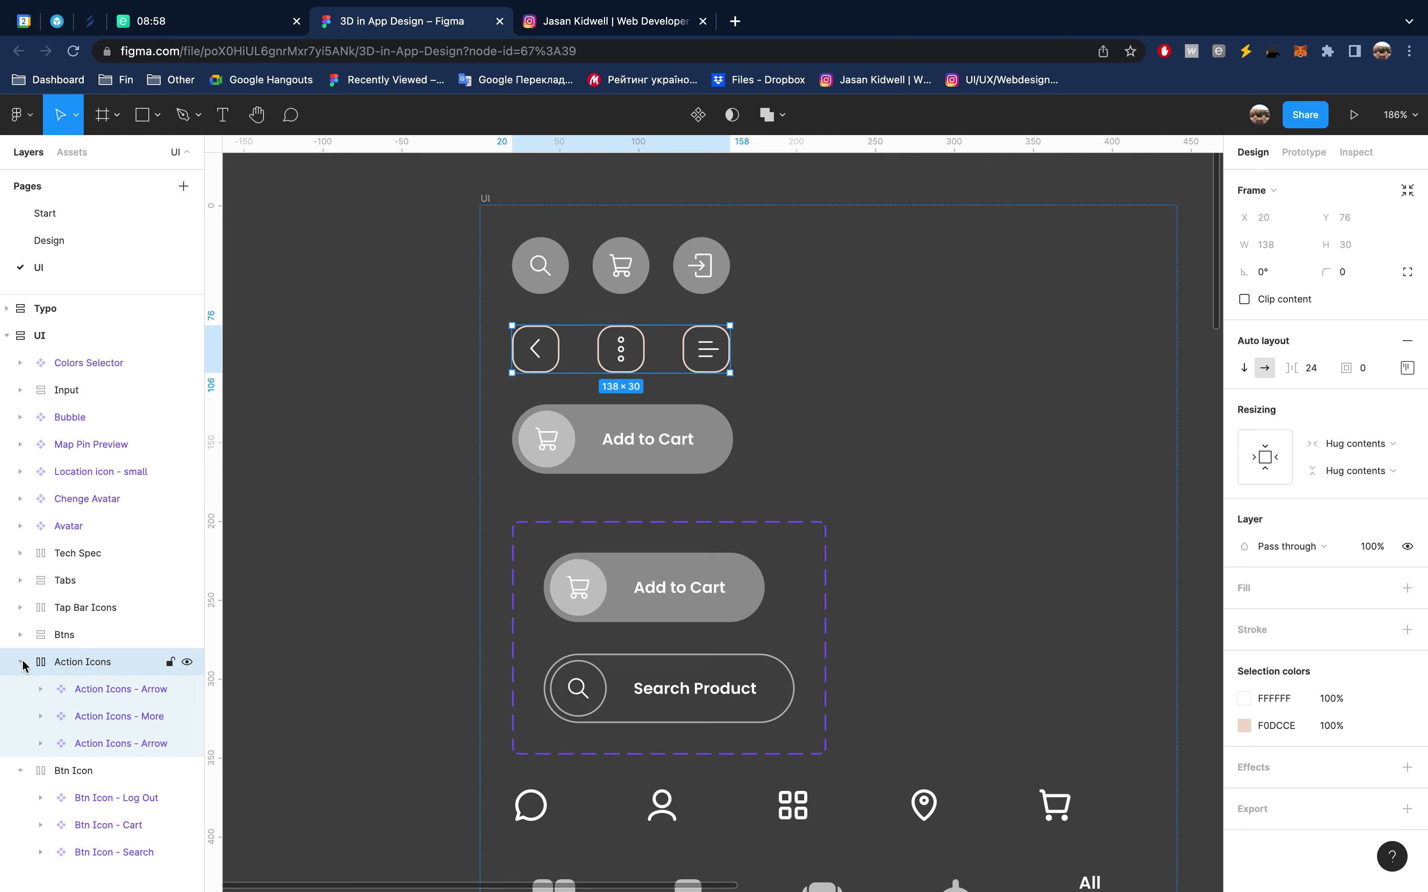
click(105, 689)
click(102, 723)
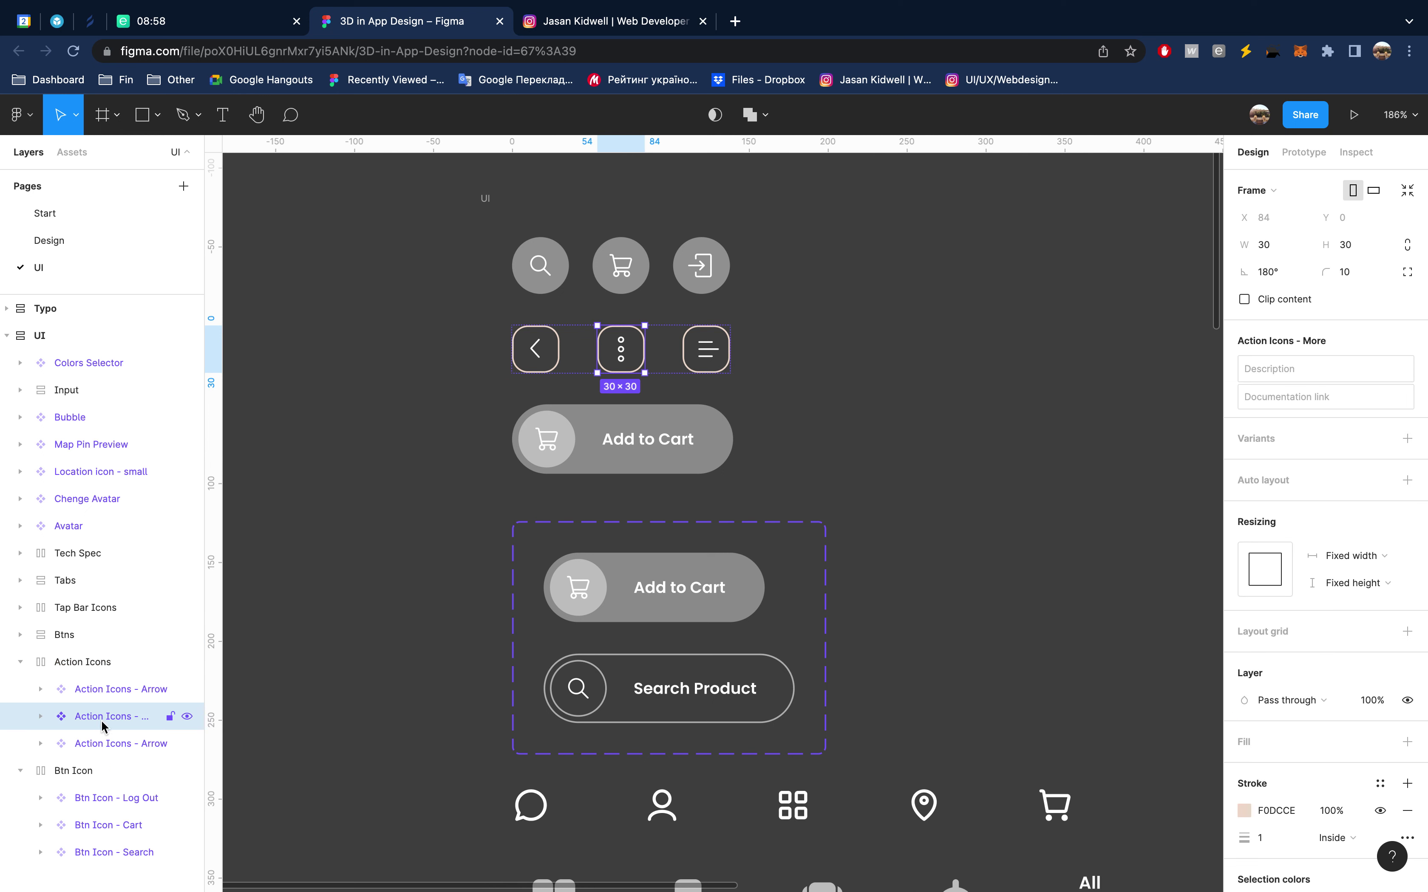
click(102, 743)
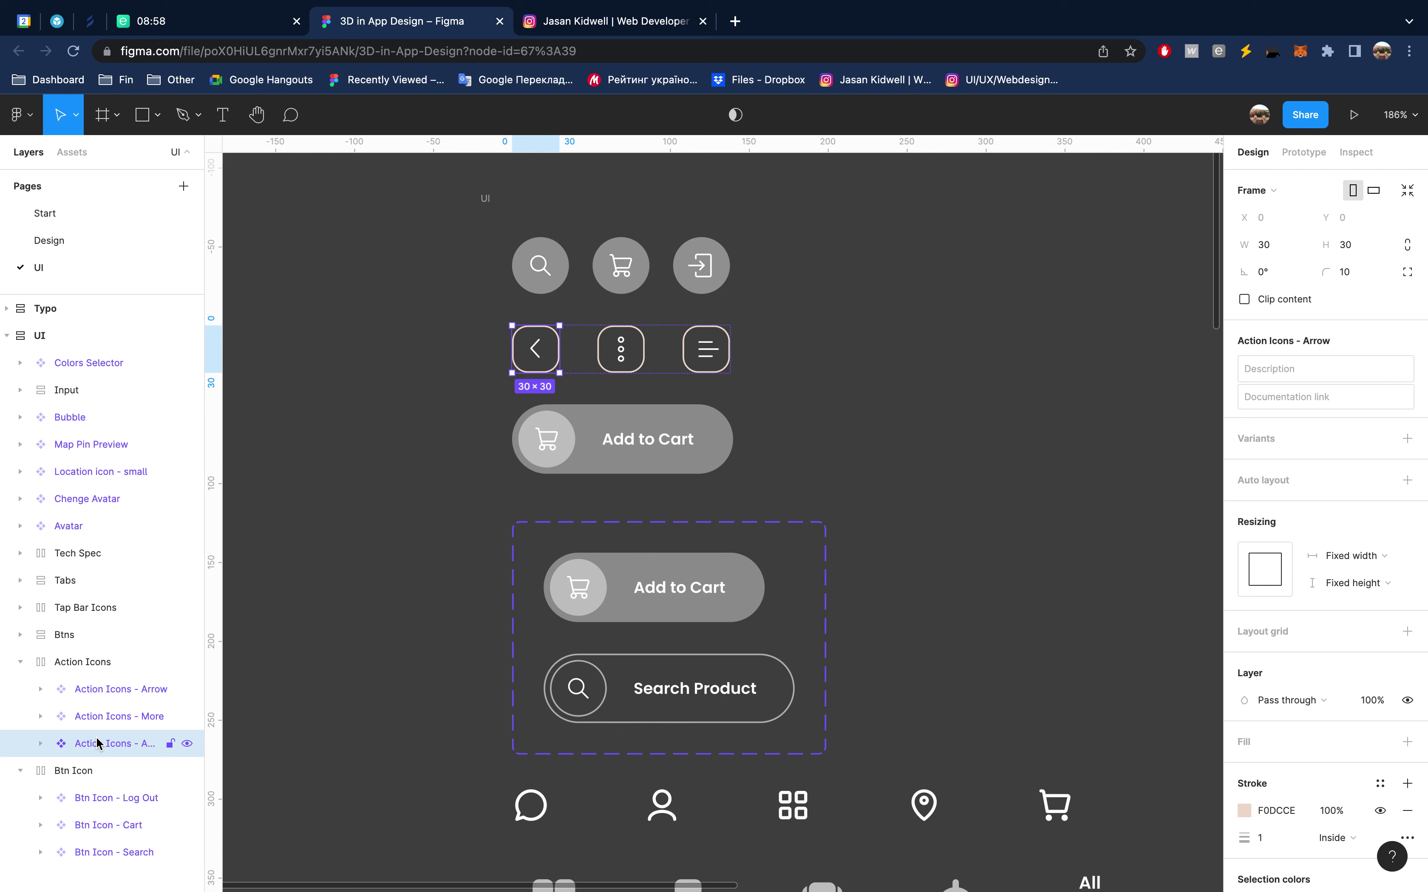
click(20, 635)
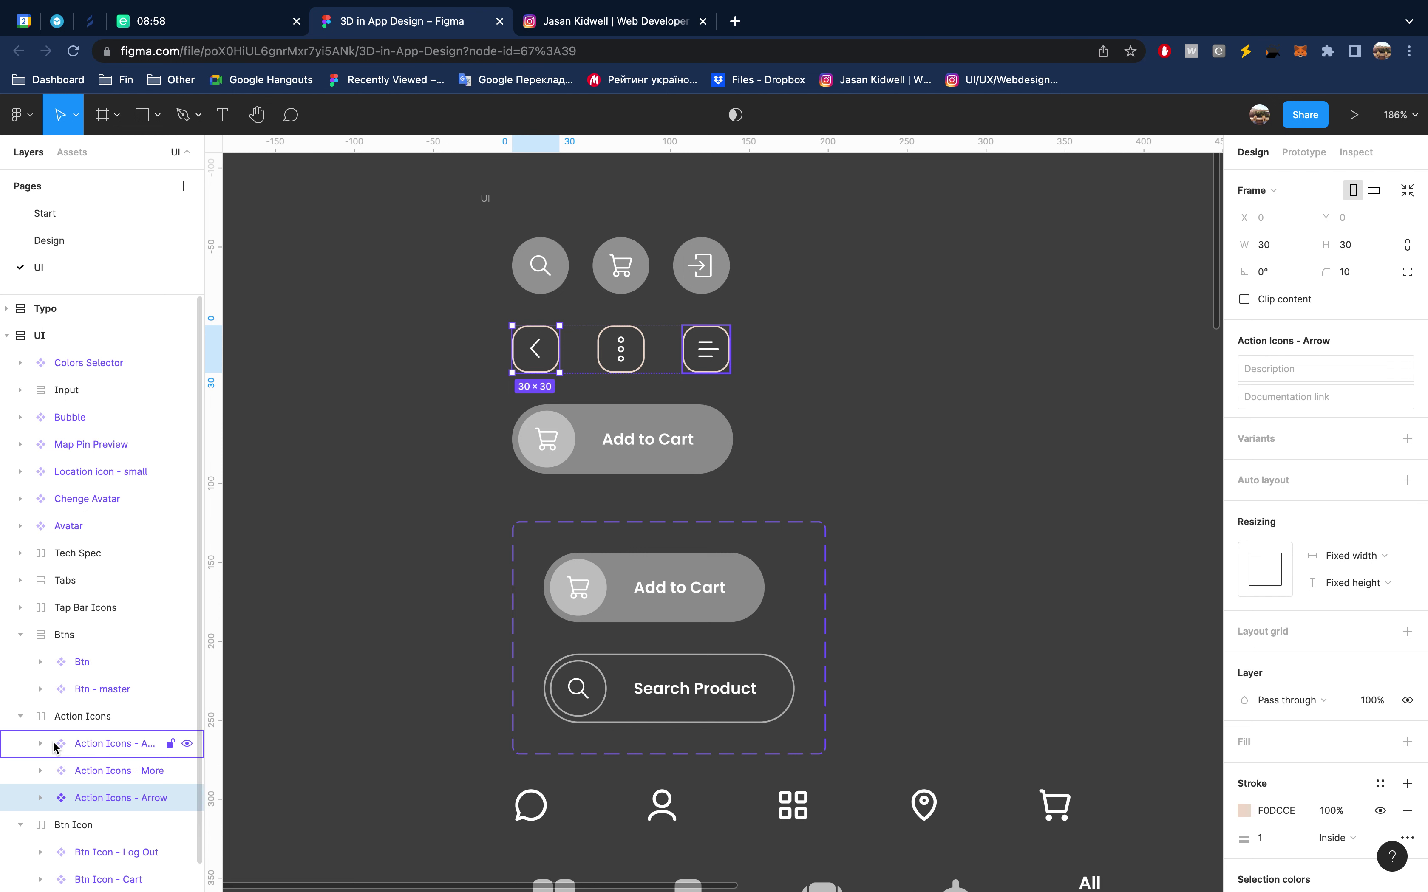
click(41, 743)
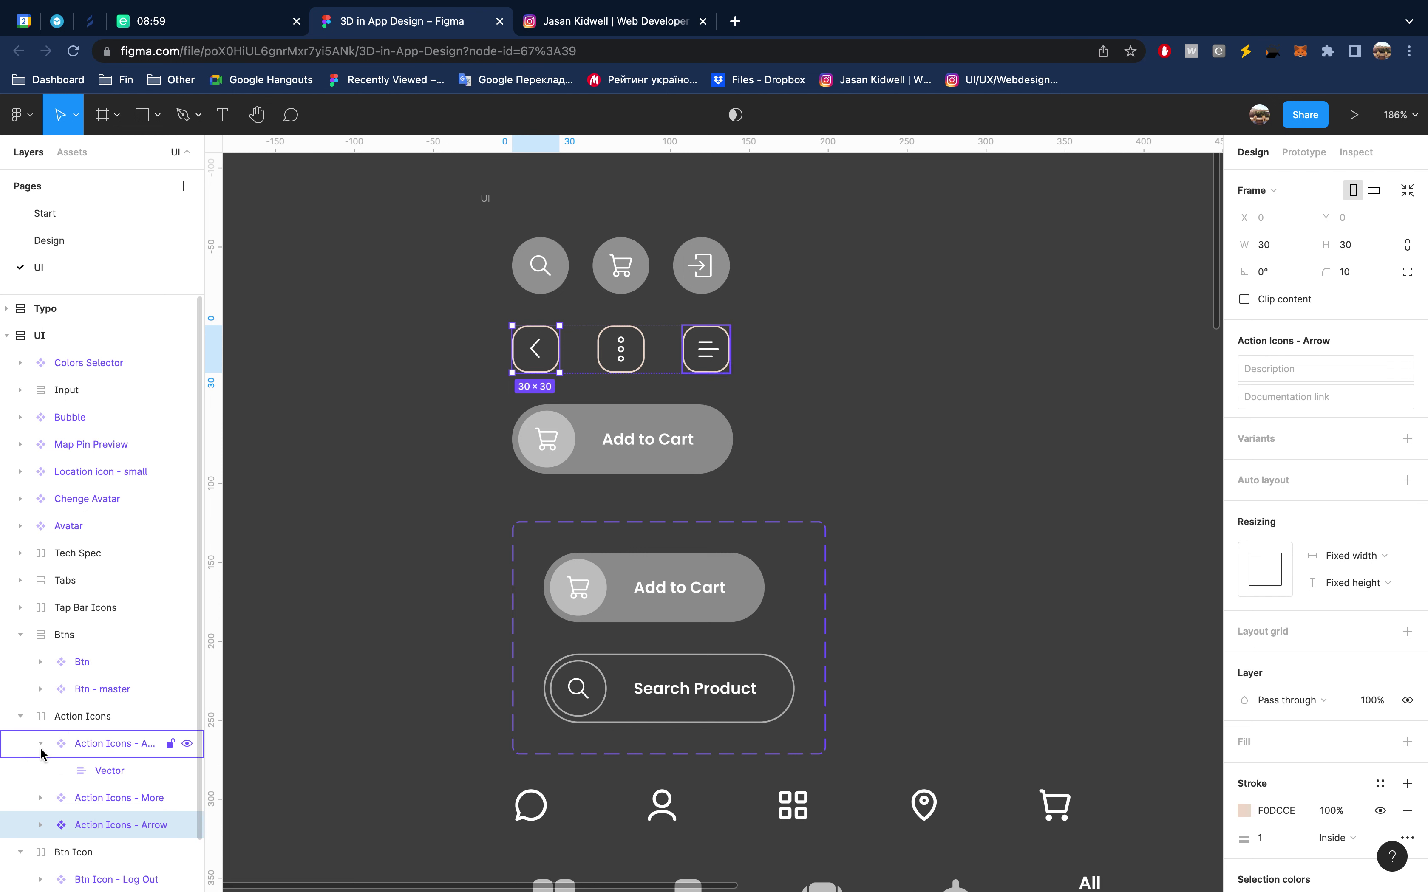
click(41, 749)
click(87, 688)
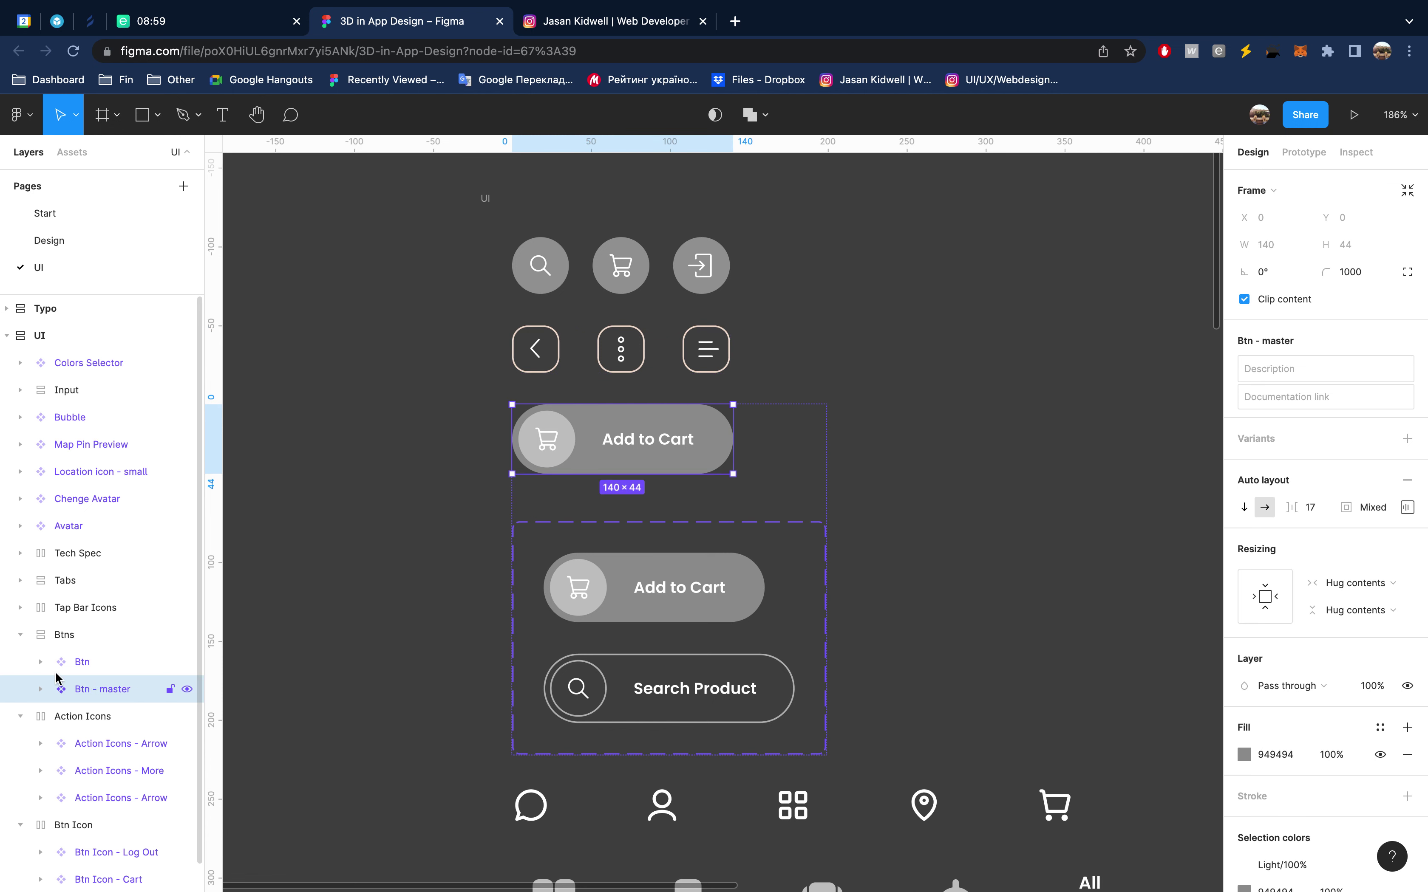
Inspect the Btn - master parts: cart icon and Add to Cart text layer
click(40, 689)
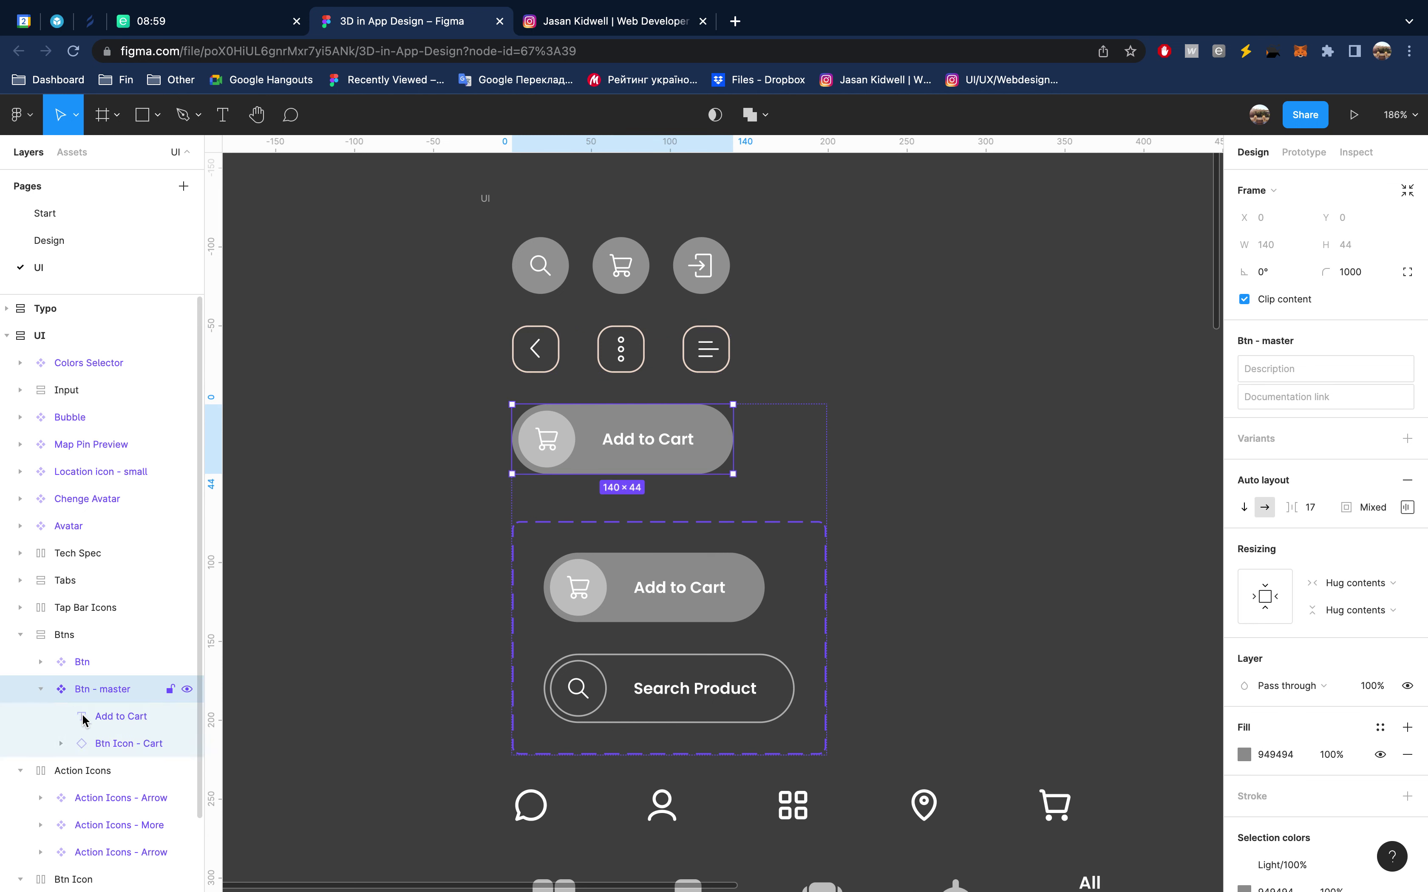
click(123, 742)
click(122, 716)
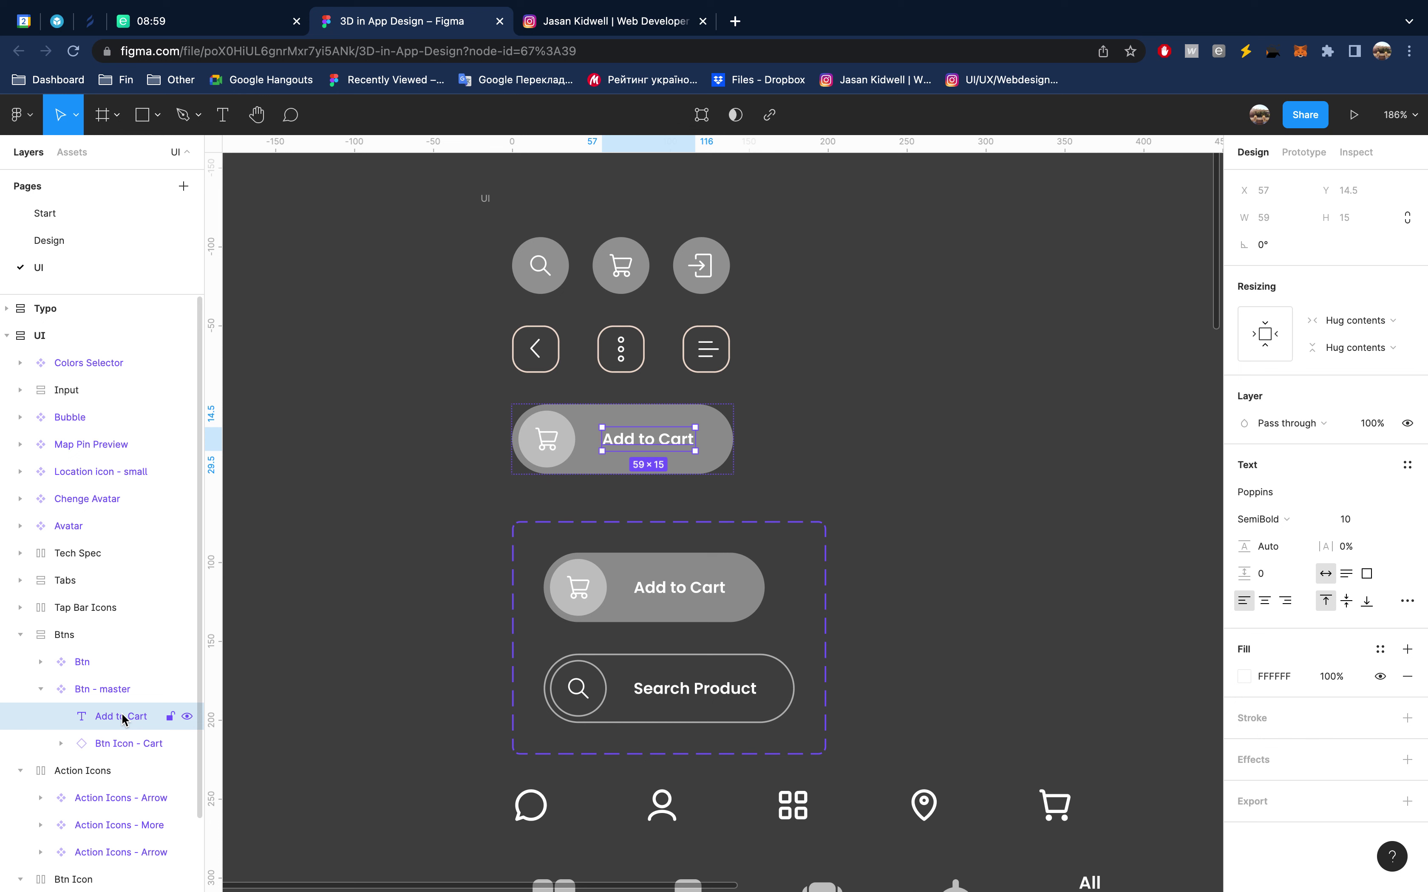
click(112, 745)
click(41, 689)
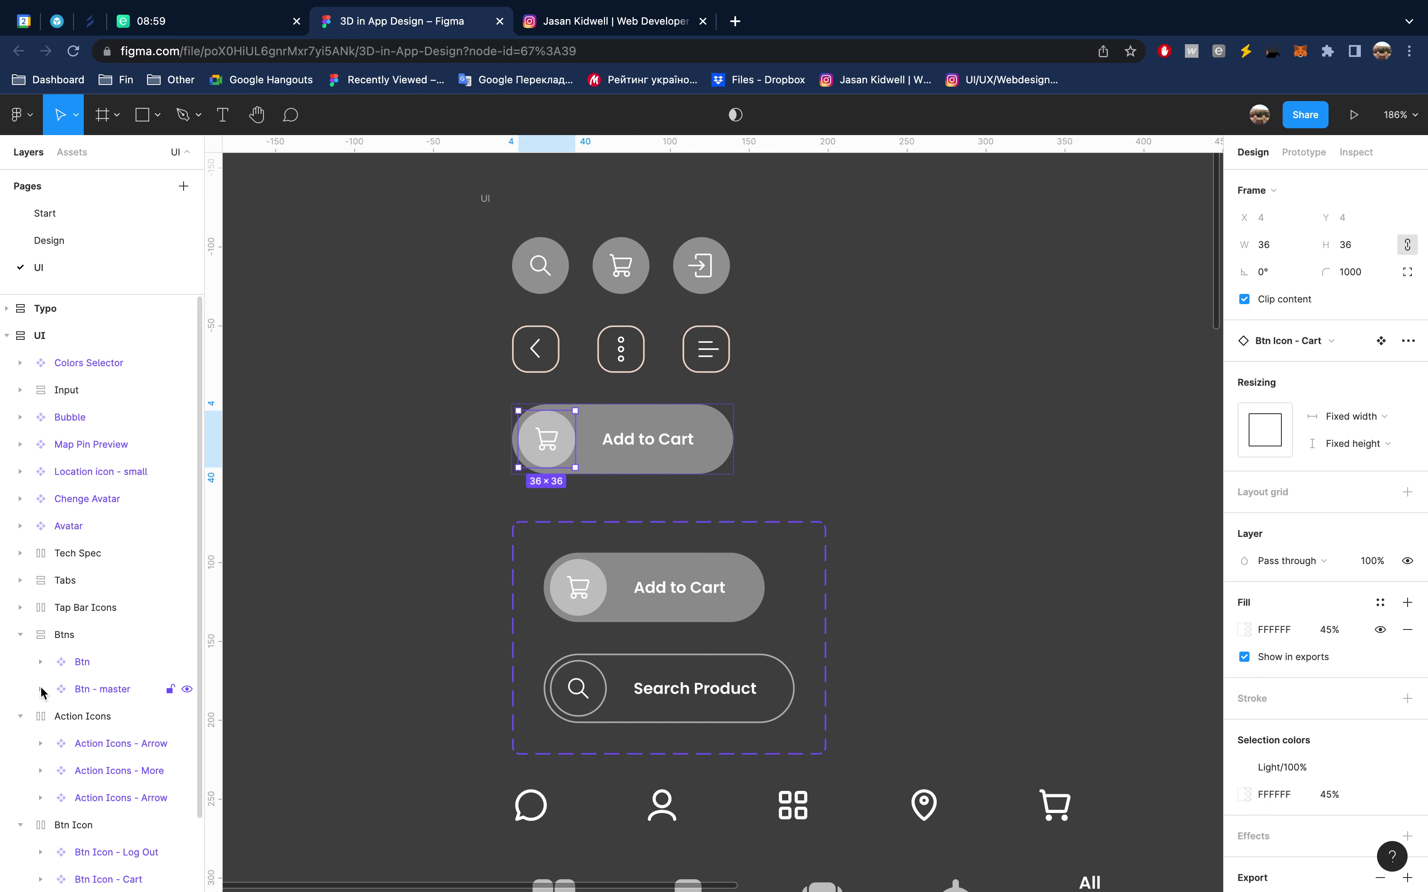
click(41, 662)
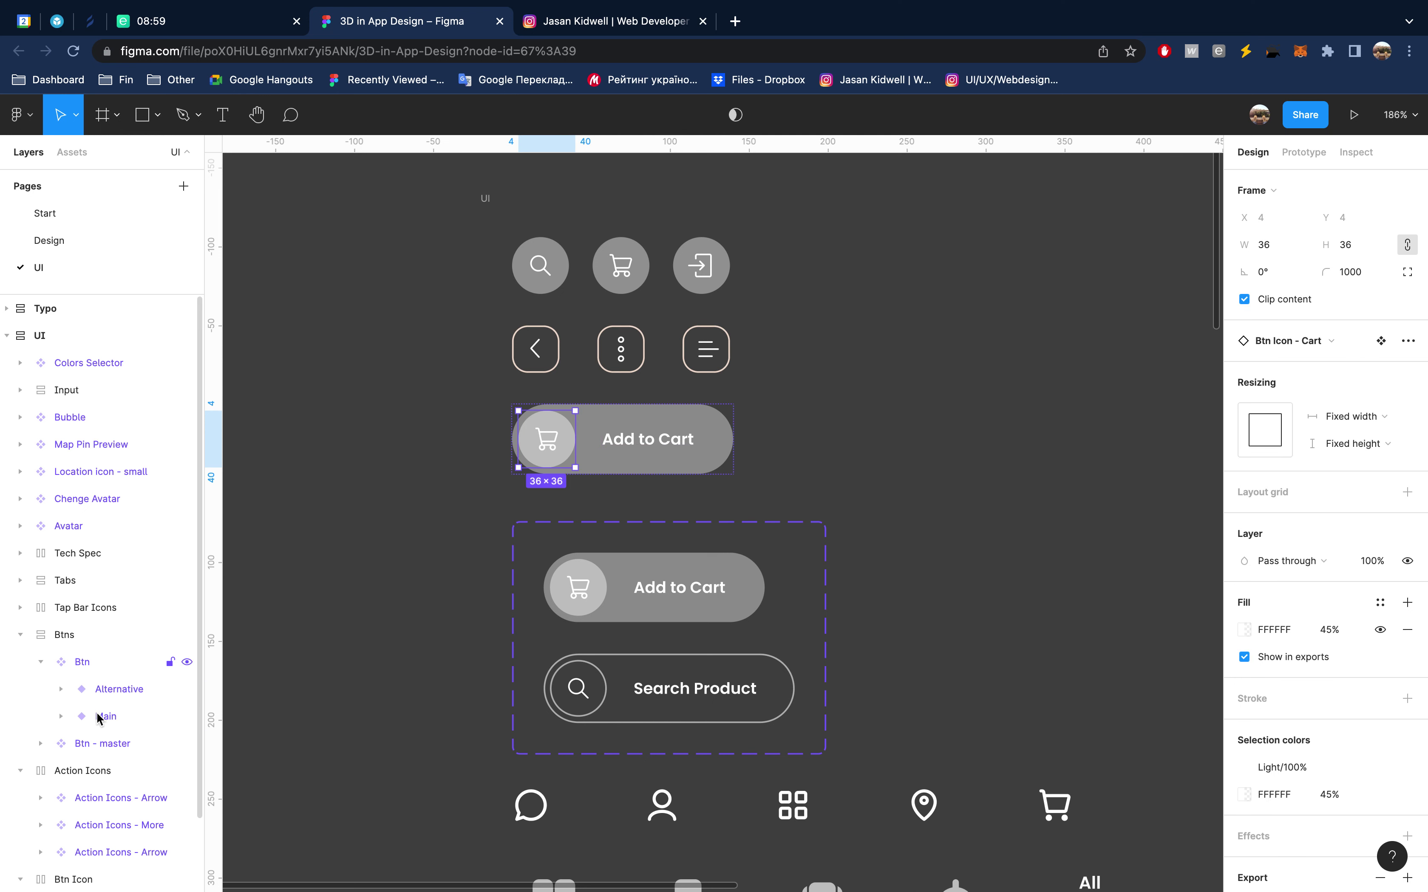
scroll(708, 522, down, 5)
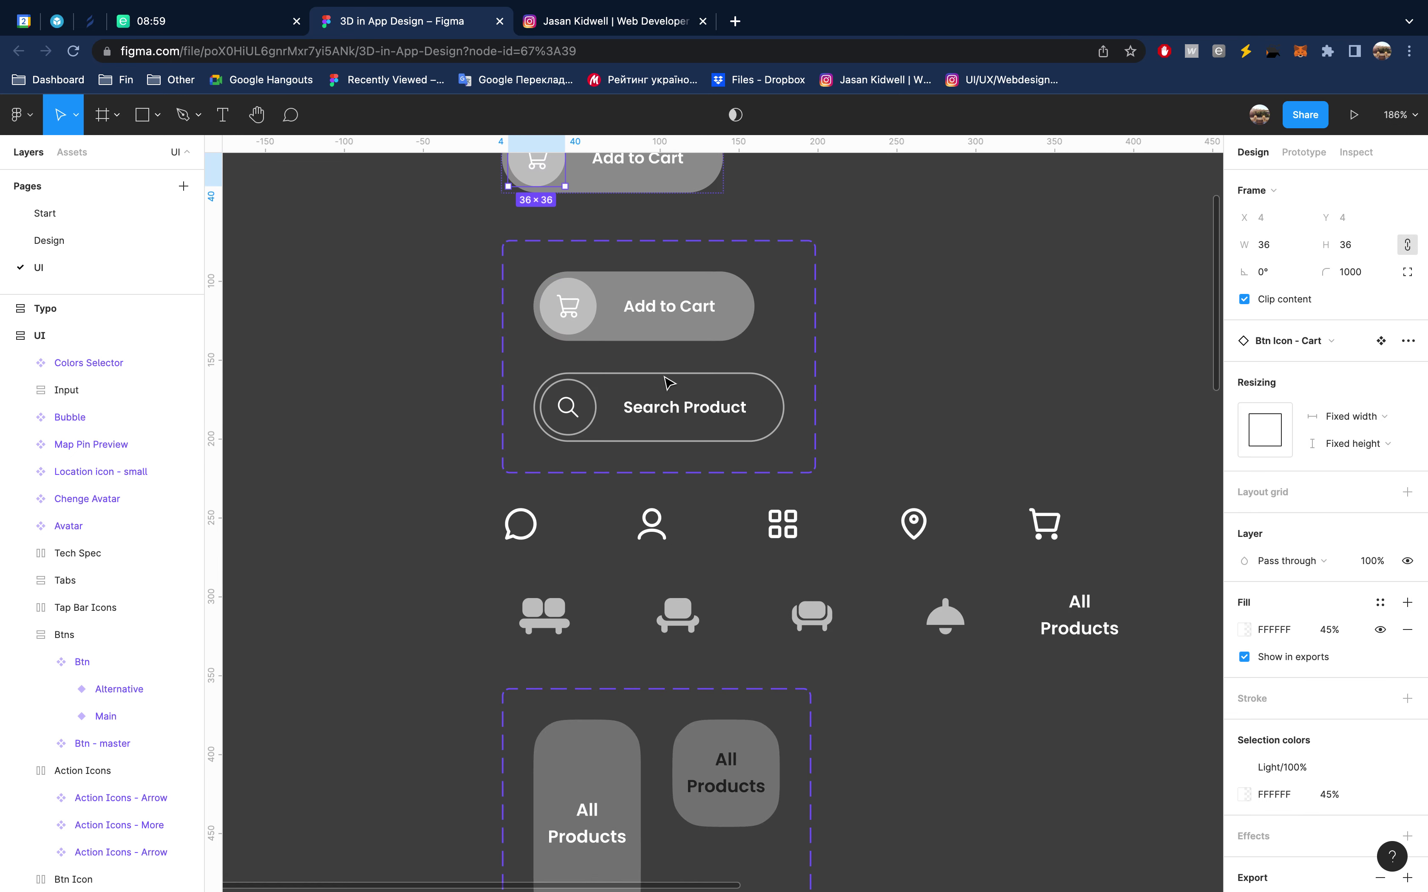
Review the two-variant Btn component set and the sofa icon in Tap Bar Icons
click(695, 314)
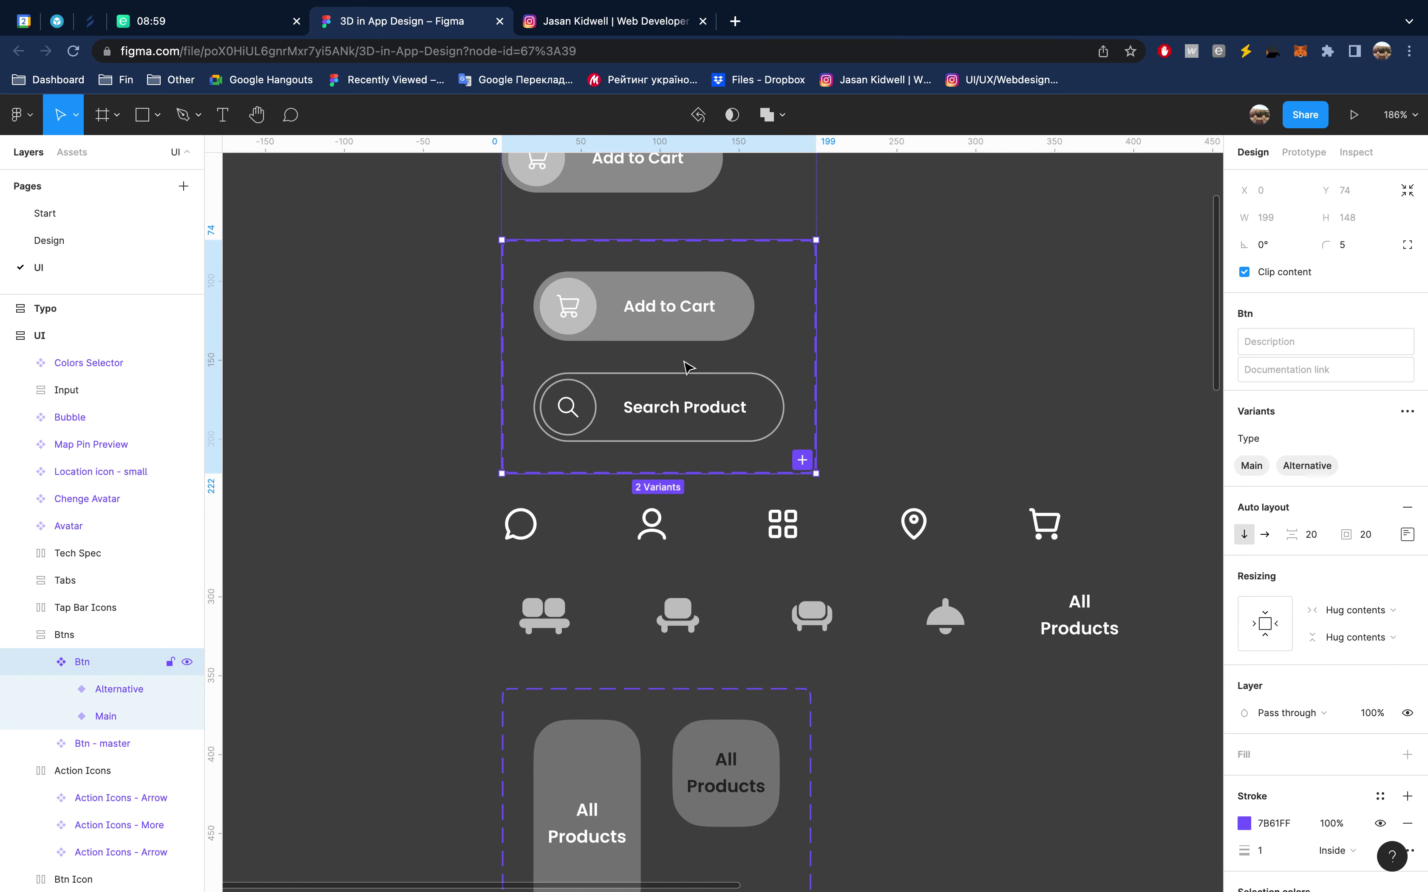
click(651, 525)
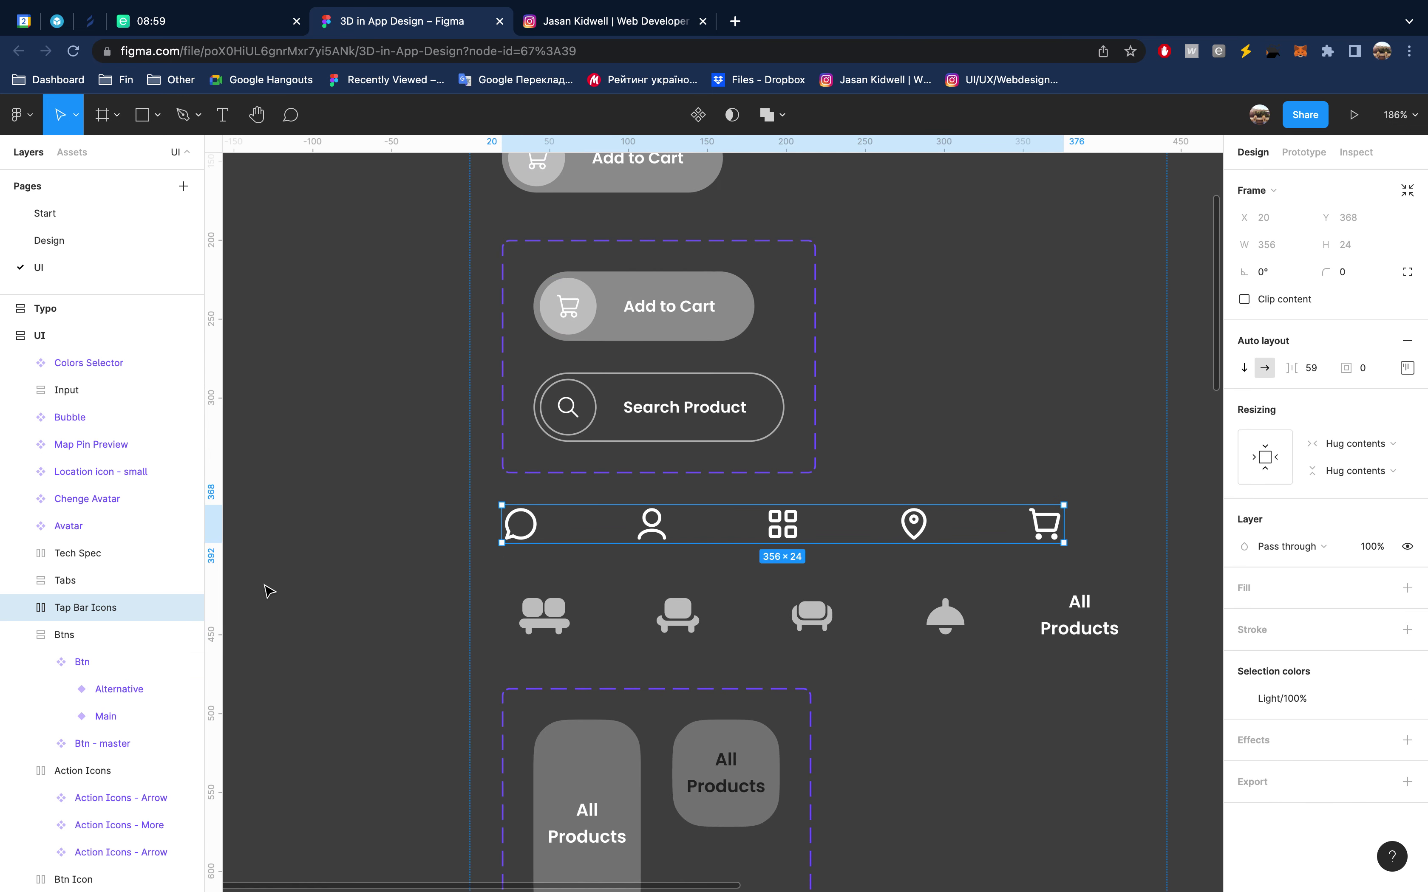
click(21, 608)
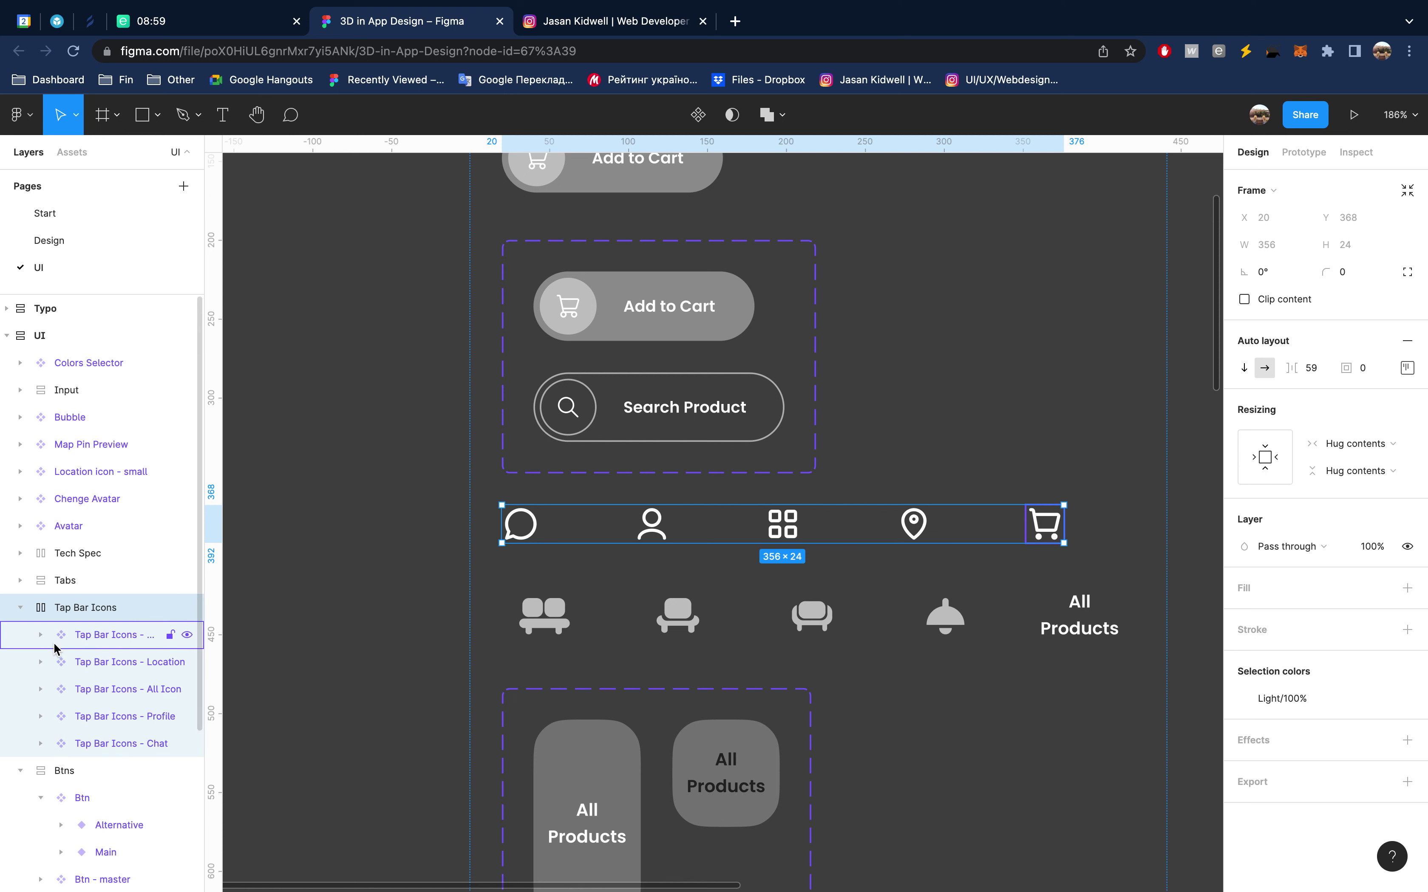
double_click(557, 620)
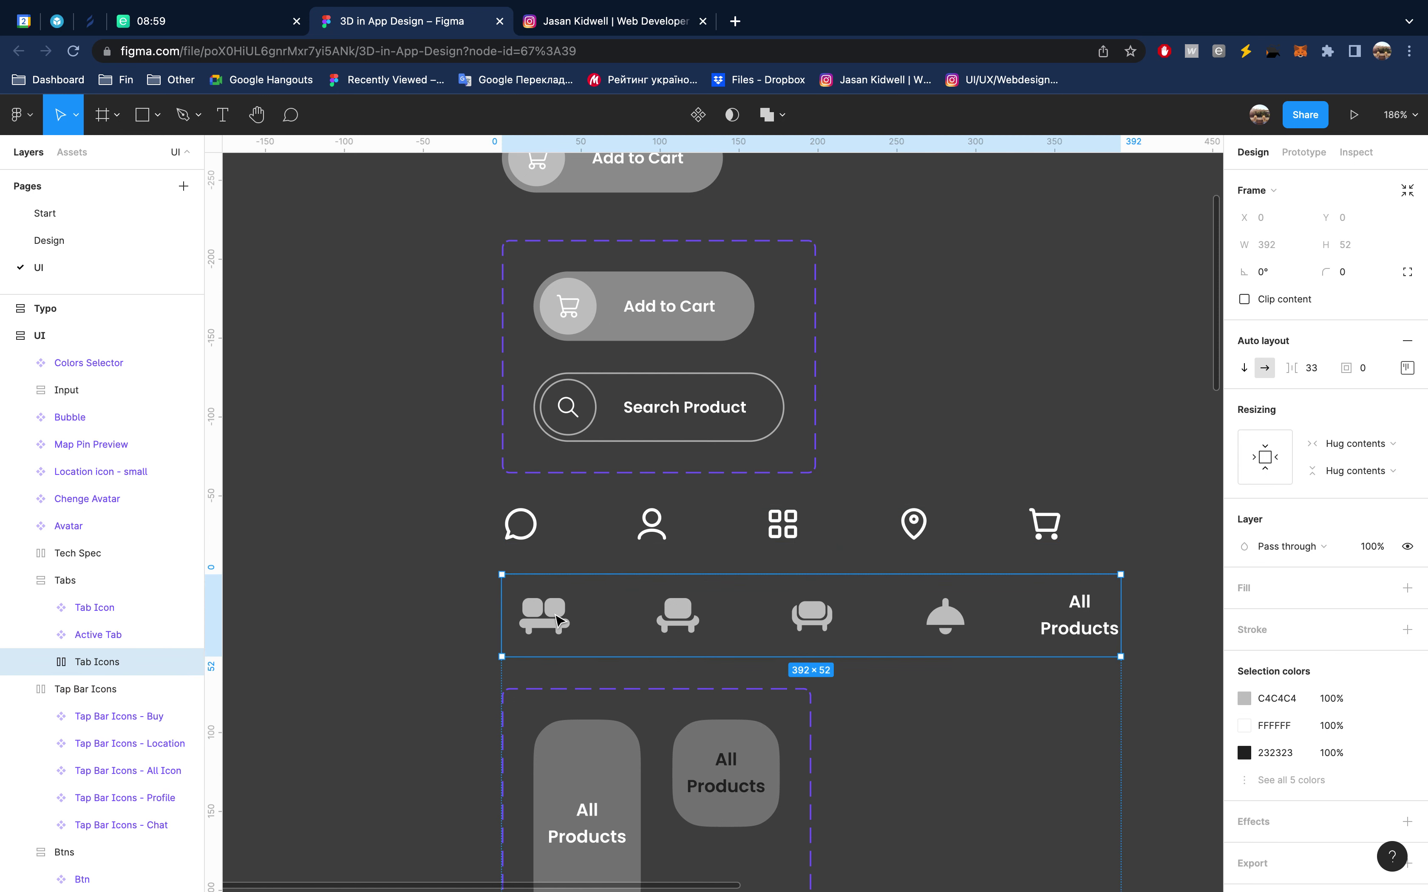
click(558, 619)
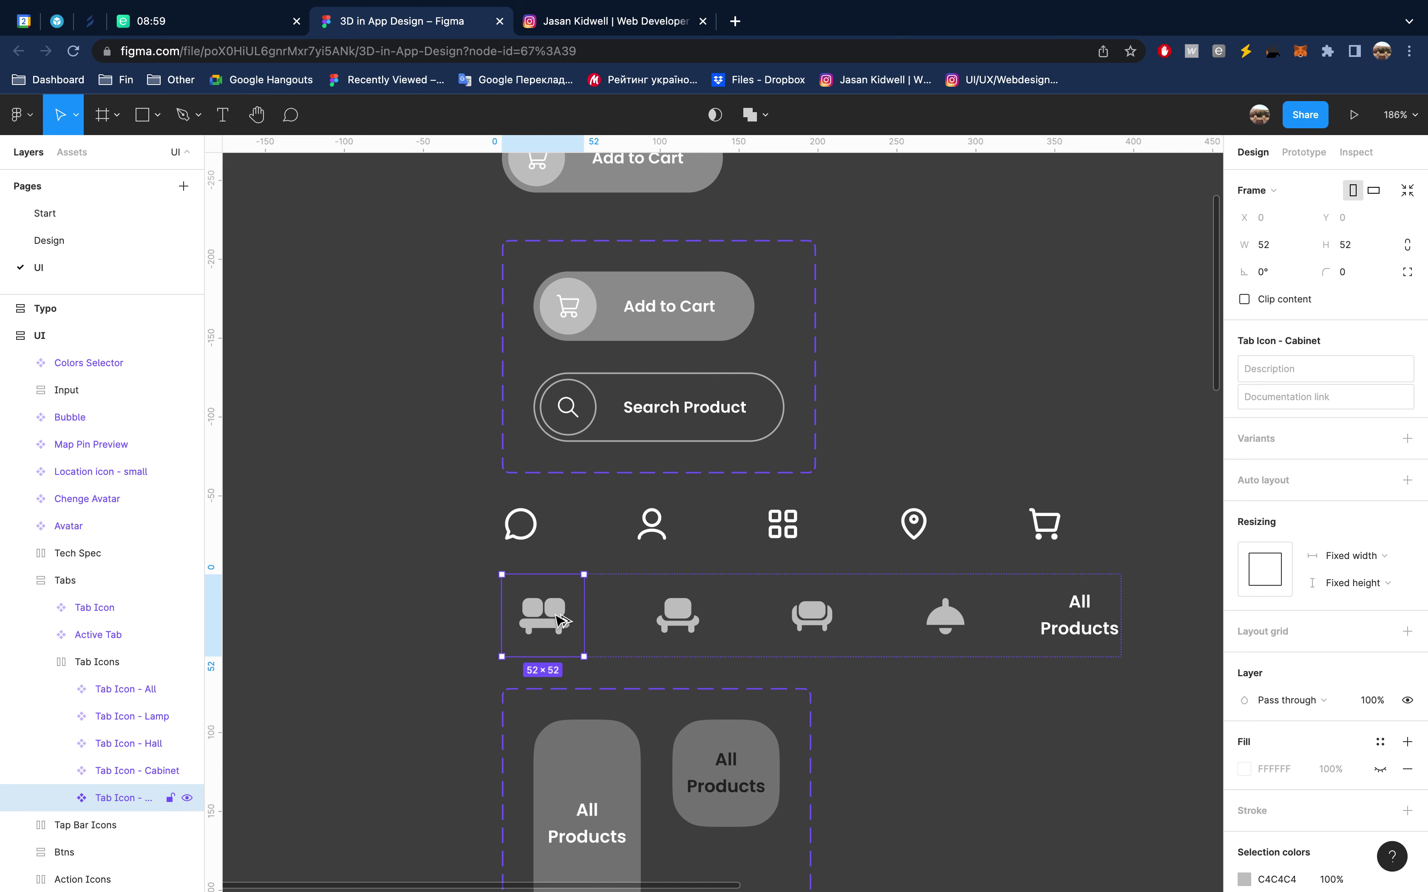
scroll(619, 666, down, 3)
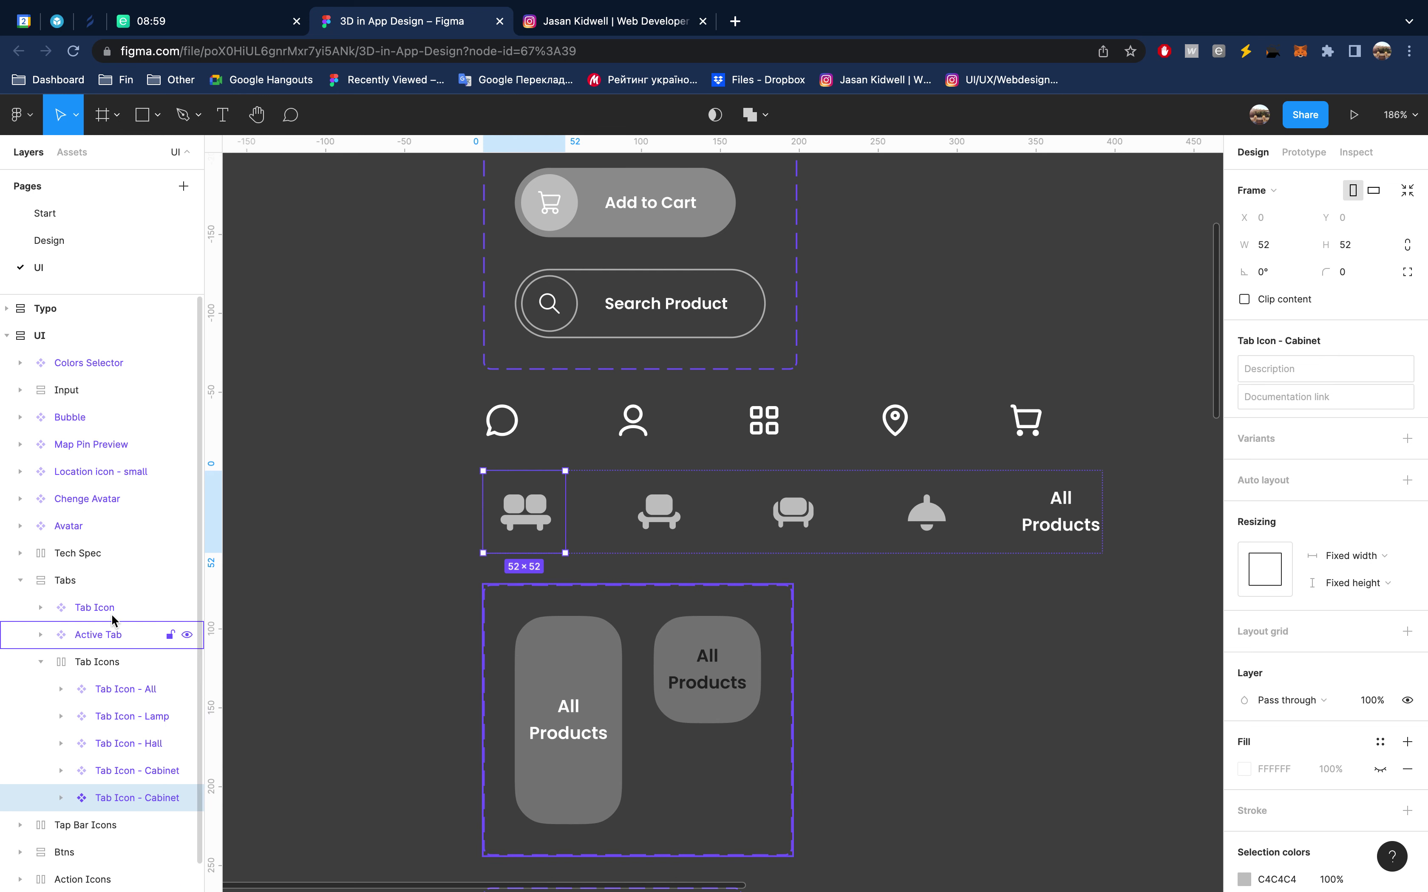
click(40, 661)
click(19, 580)
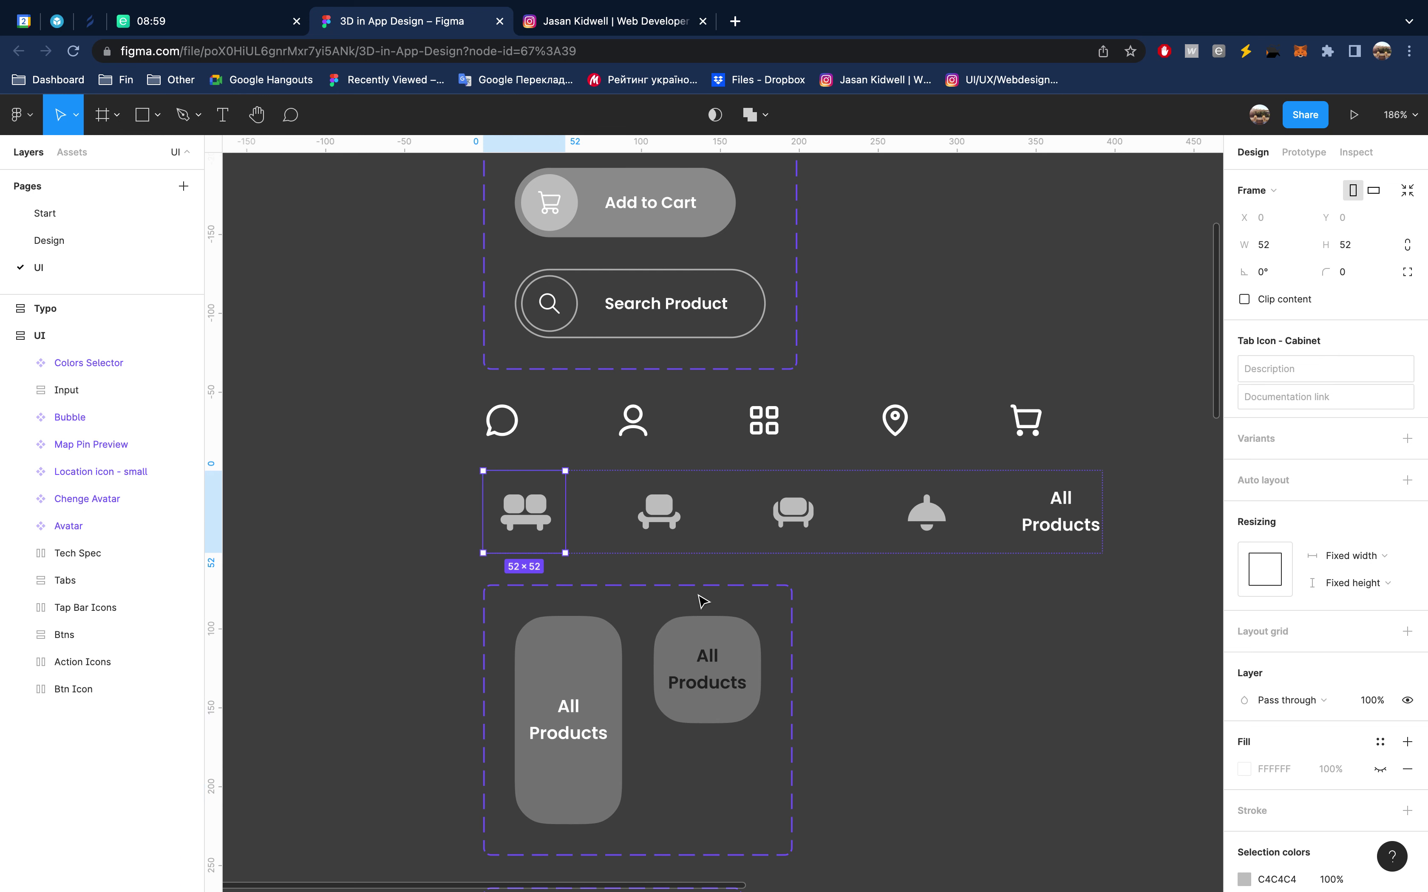
Inspect the Tech Spec row and the Avatar component set
scroll(702, 601, down, 10)
scroll(702, 601, down, 5)
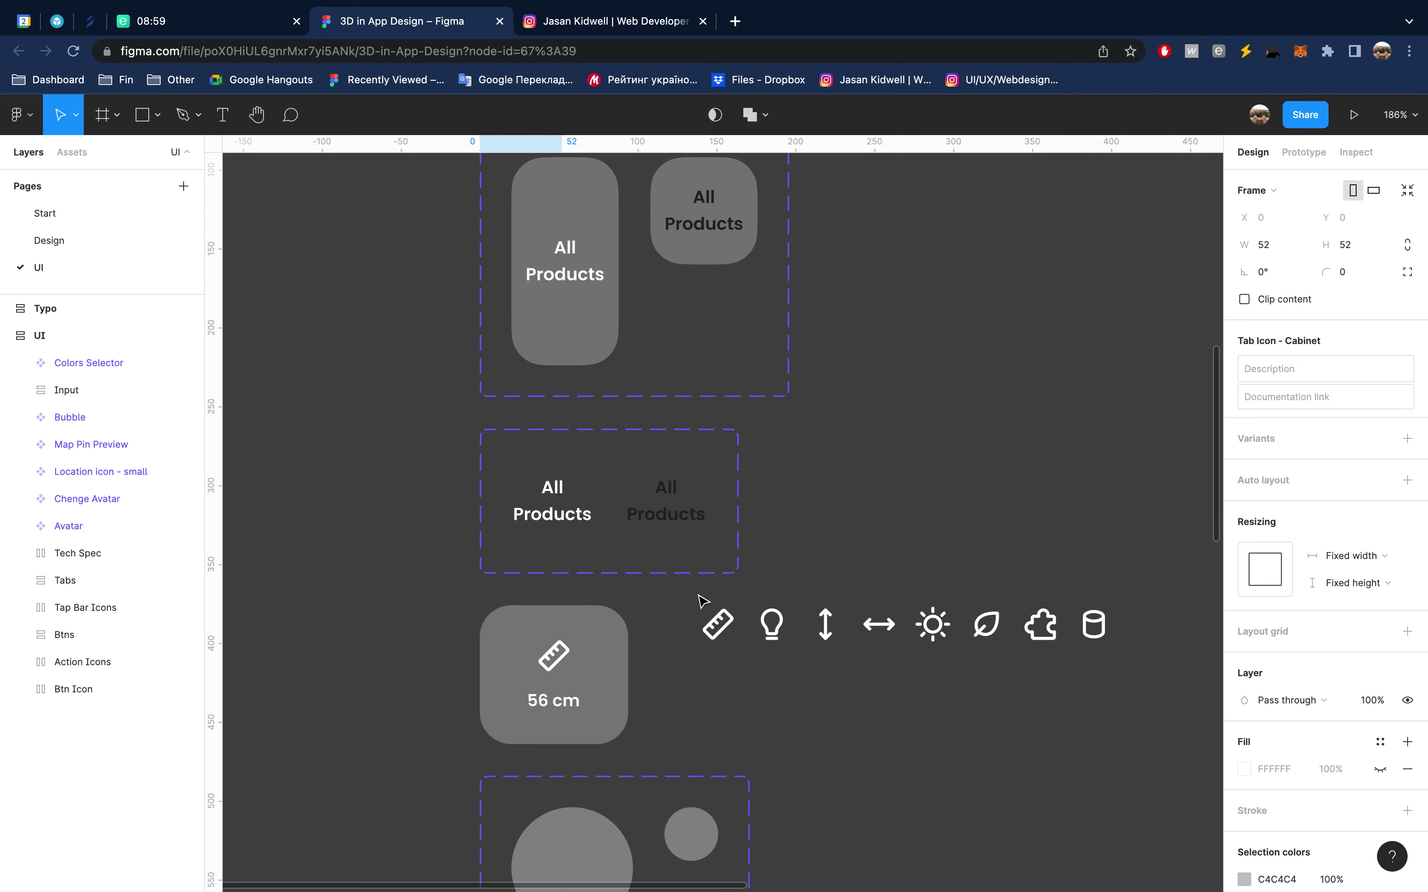
click(580, 460)
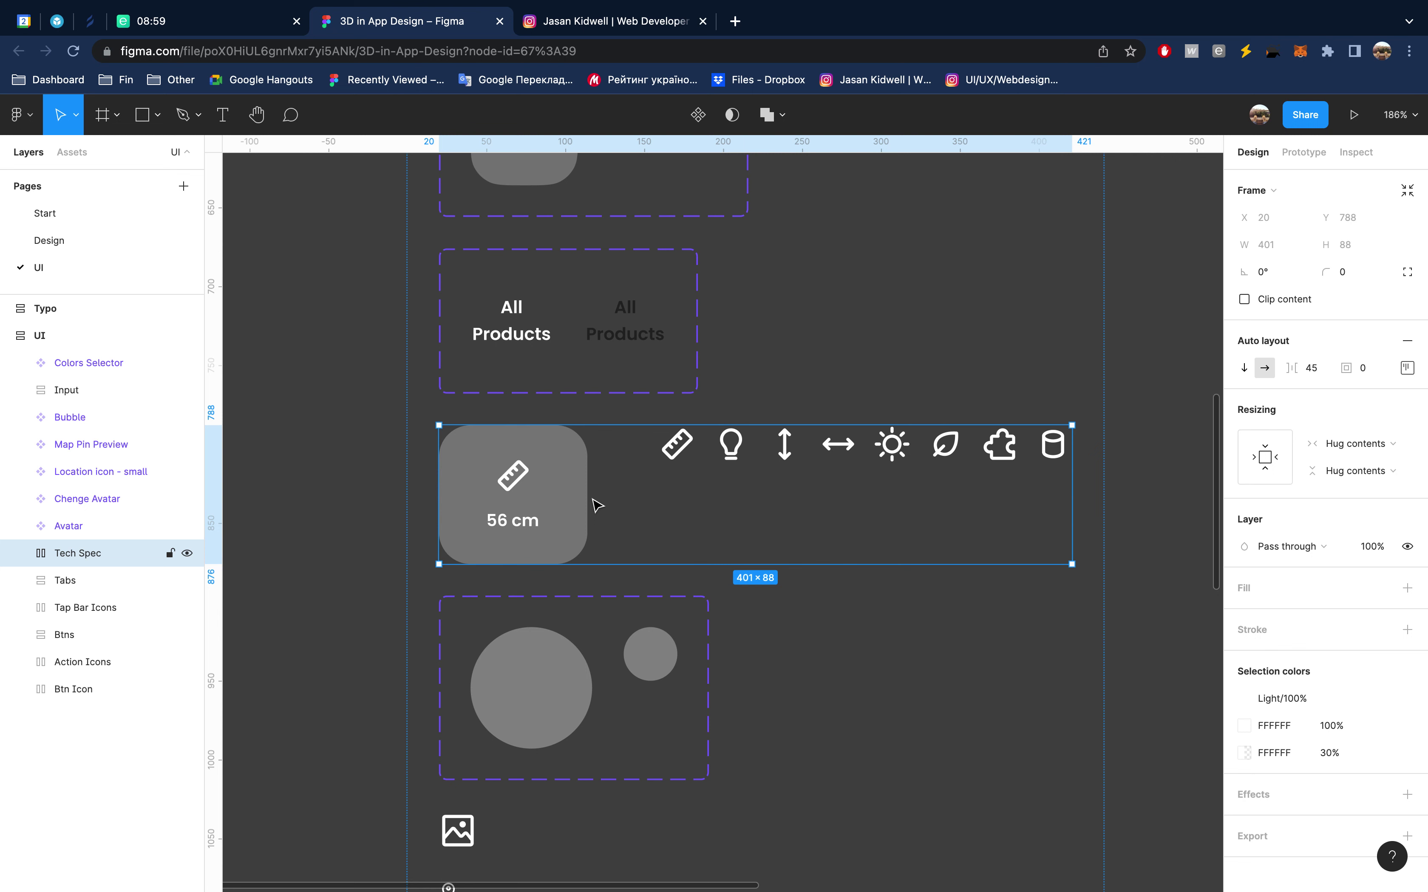
scroll(596, 505, down, 3)
scroll(597, 505, down, 2)
click(599, 457)
scroll(597, 457, down, 5)
scroll(595, 456, down, 1)
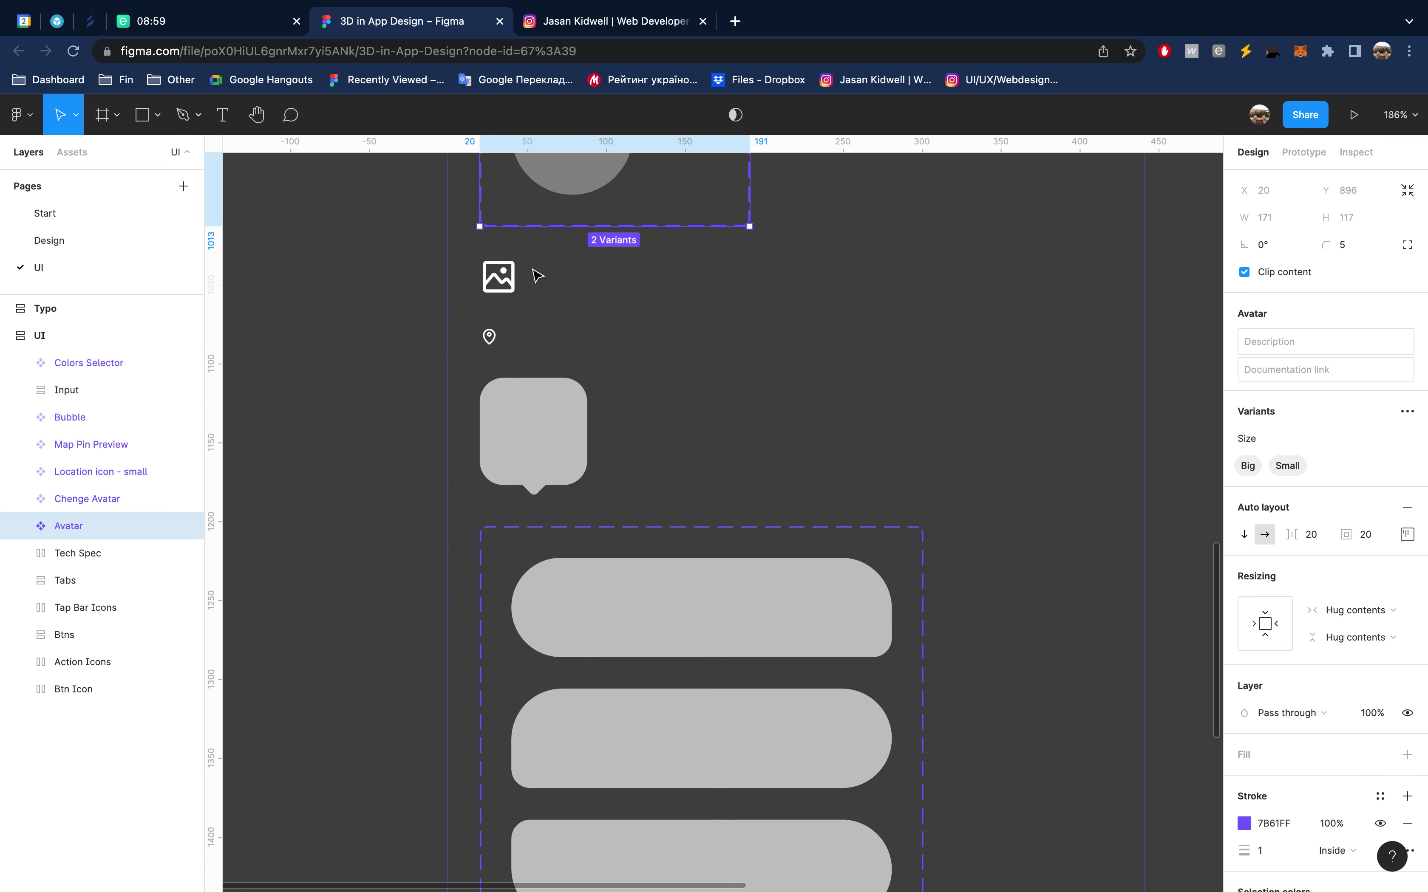
Inspect the Chenge Avatar icon, Map Pin Preview bubble, location icon and Bubble component set
click(498, 276)
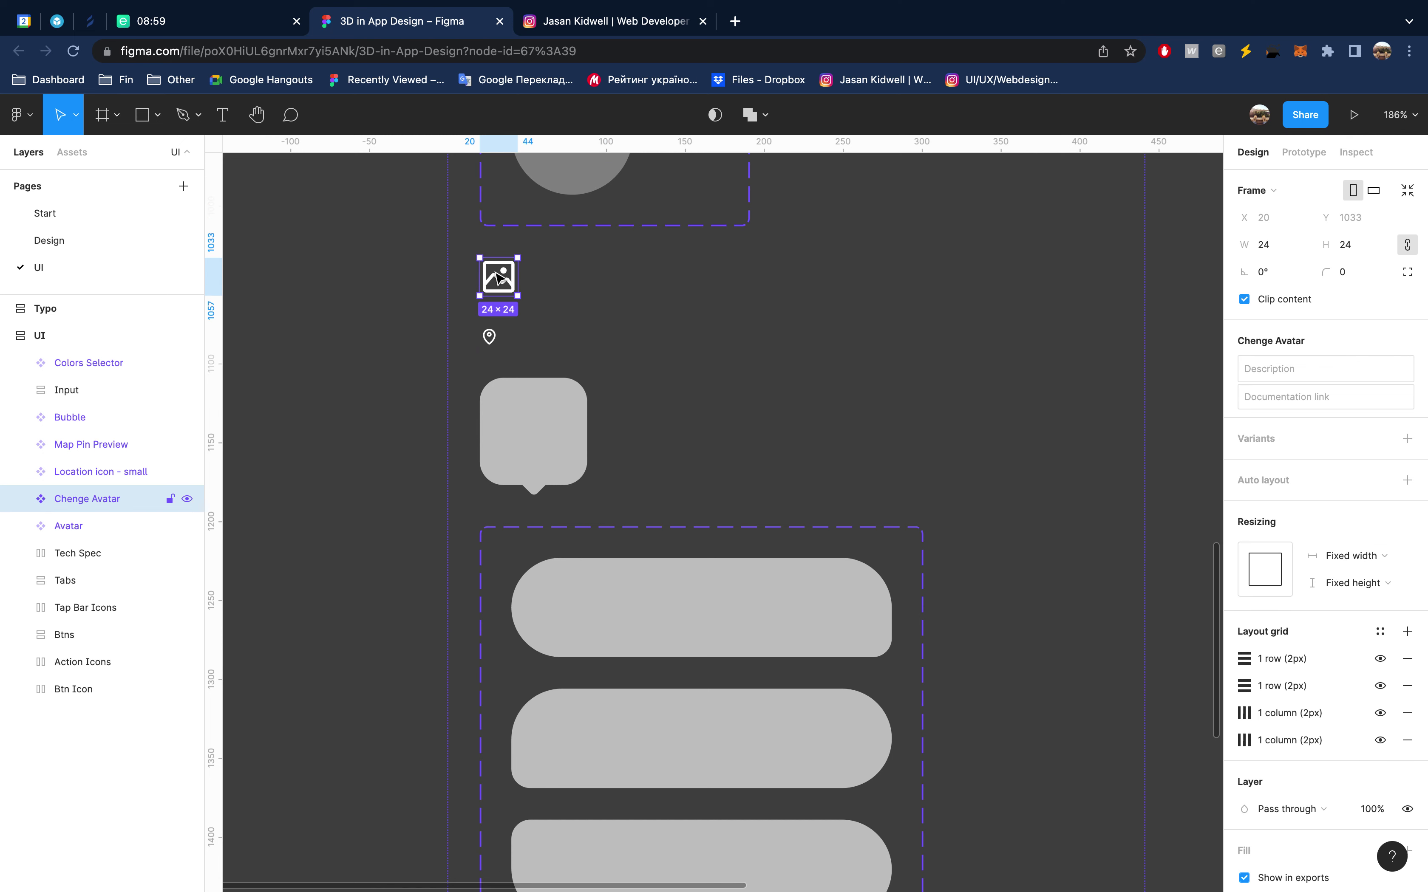
click(528, 400)
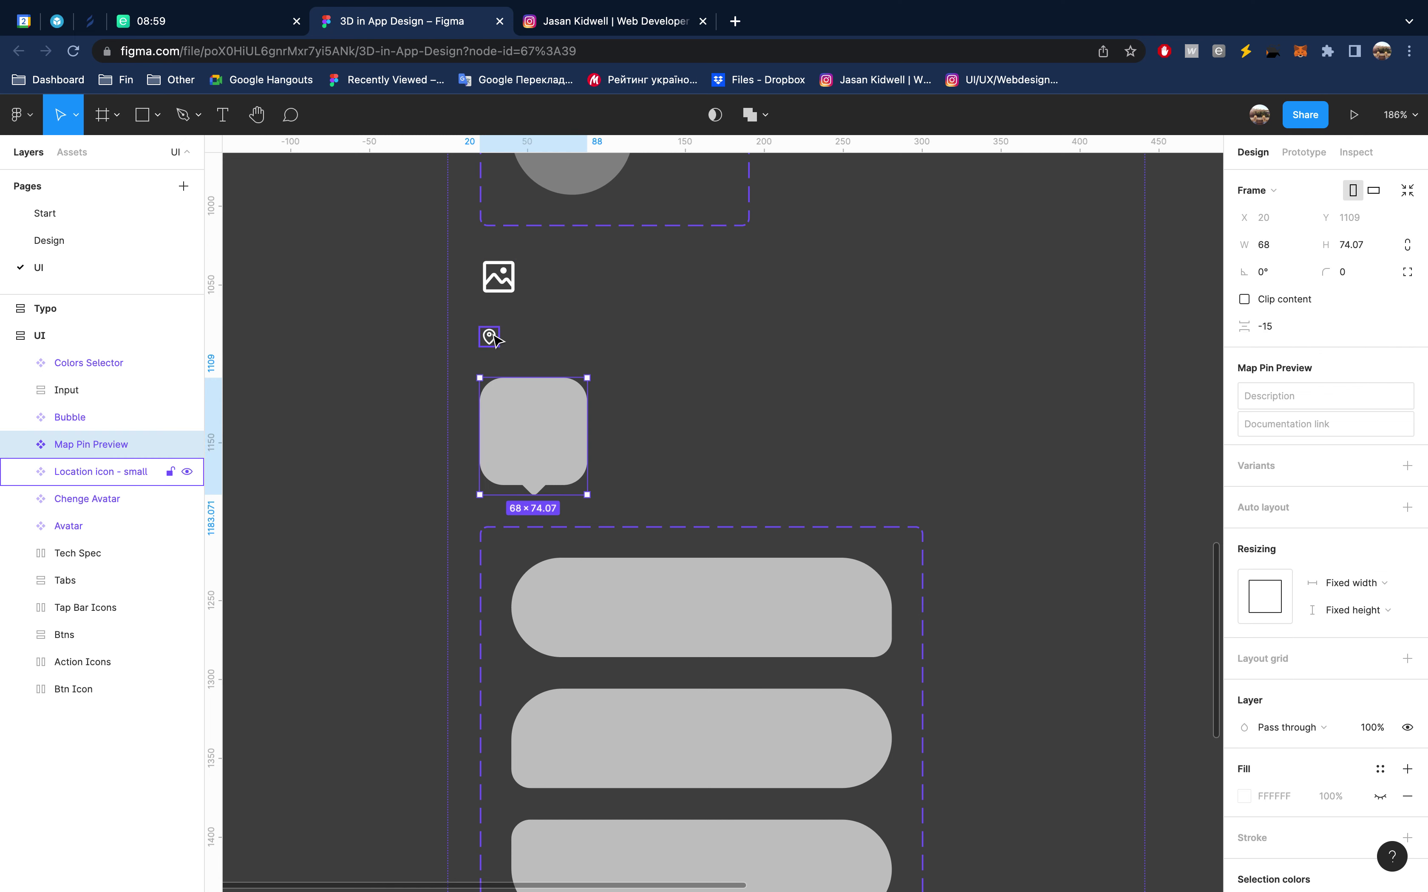
click(489, 336)
scroll(531, 434, down, 3)
scroll(544, 435, down, 3)
scroll(593, 319, up, 2)
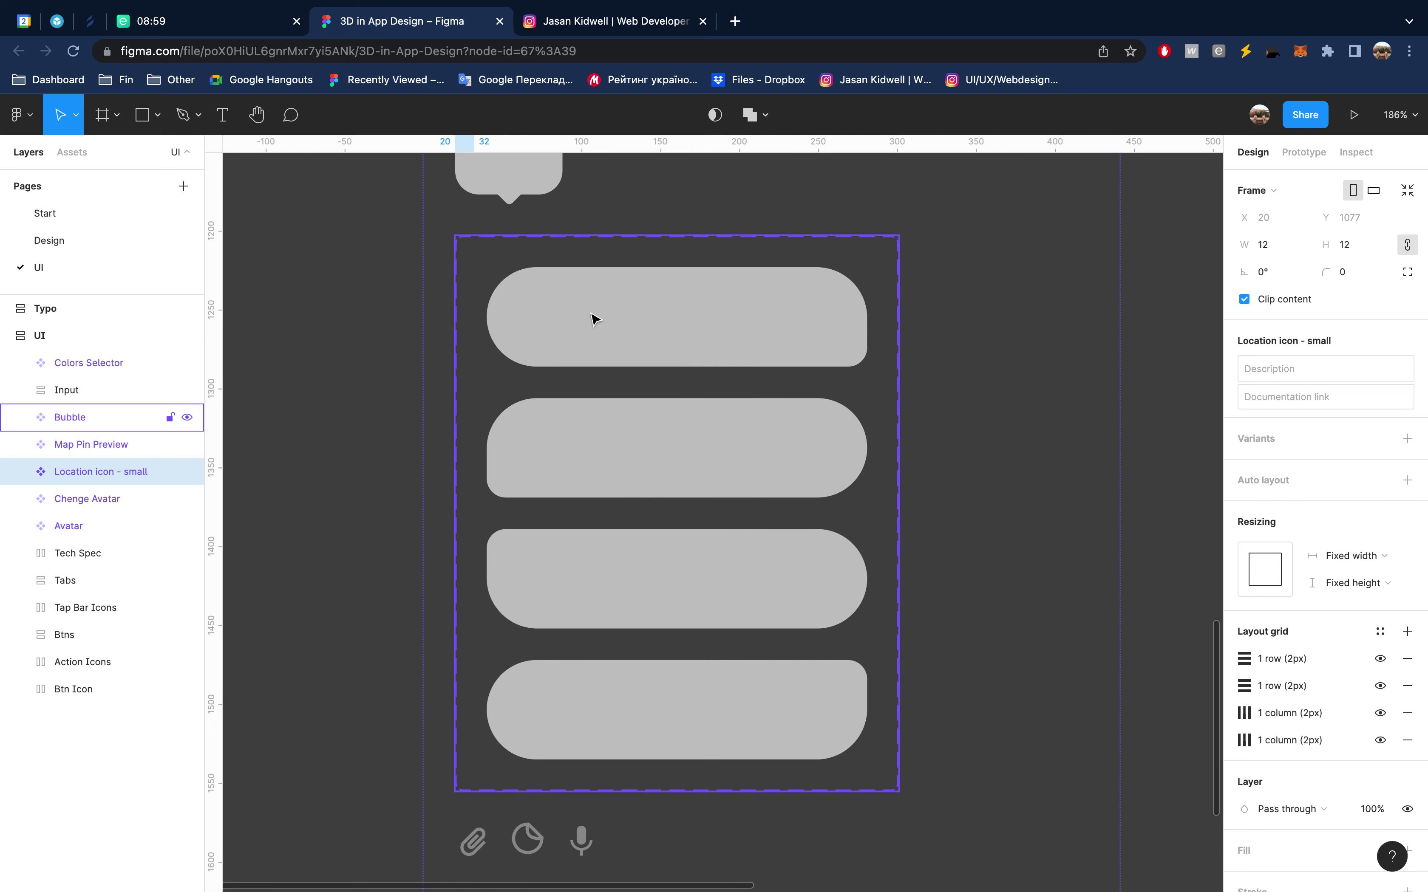
click(593, 320)
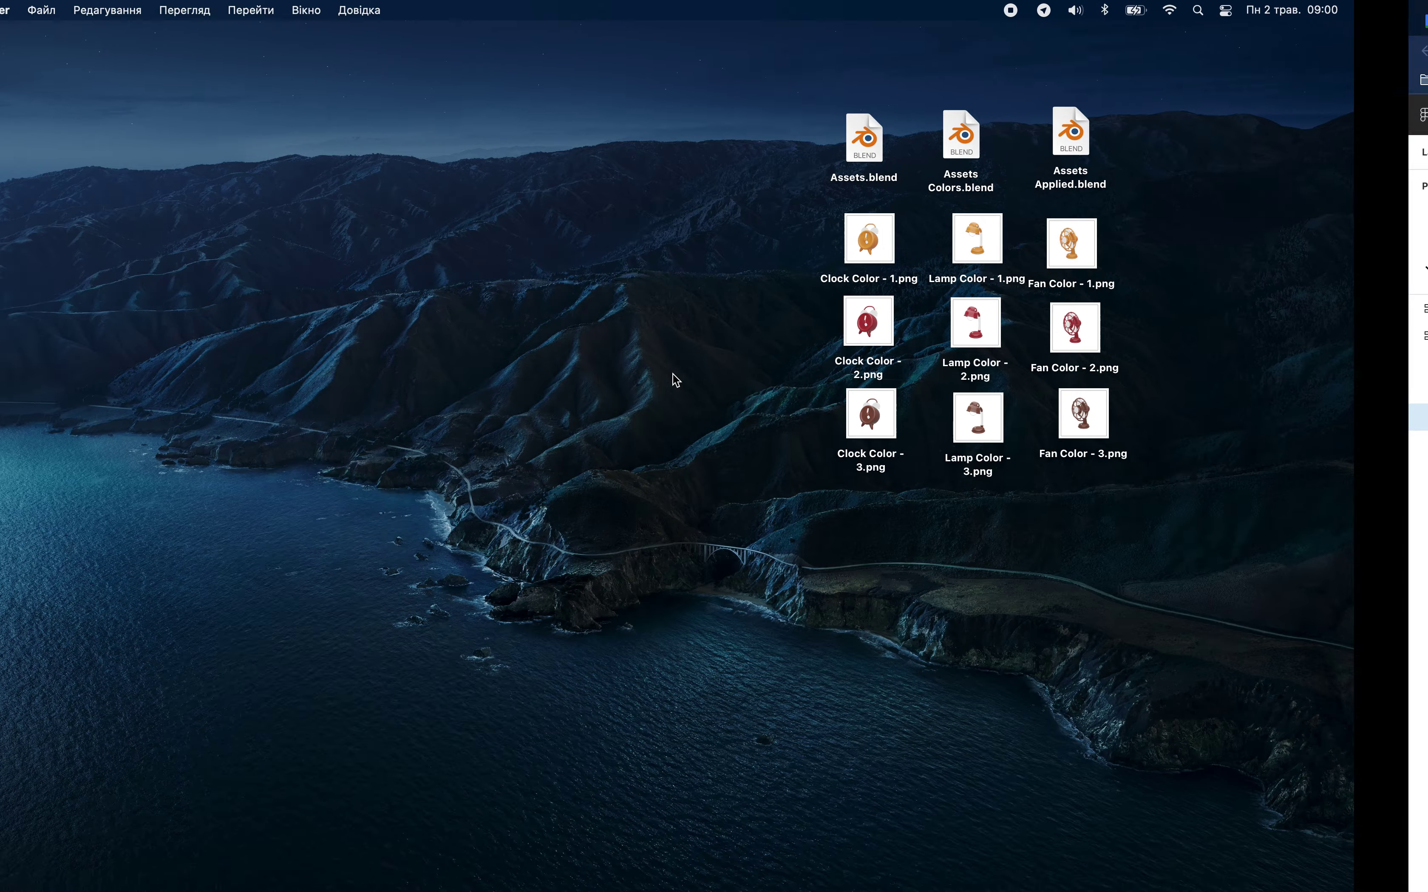
Inspect the Input frame and Colors Selector set, then collapse the UI layer group
scroll(620, 511, down, 6)
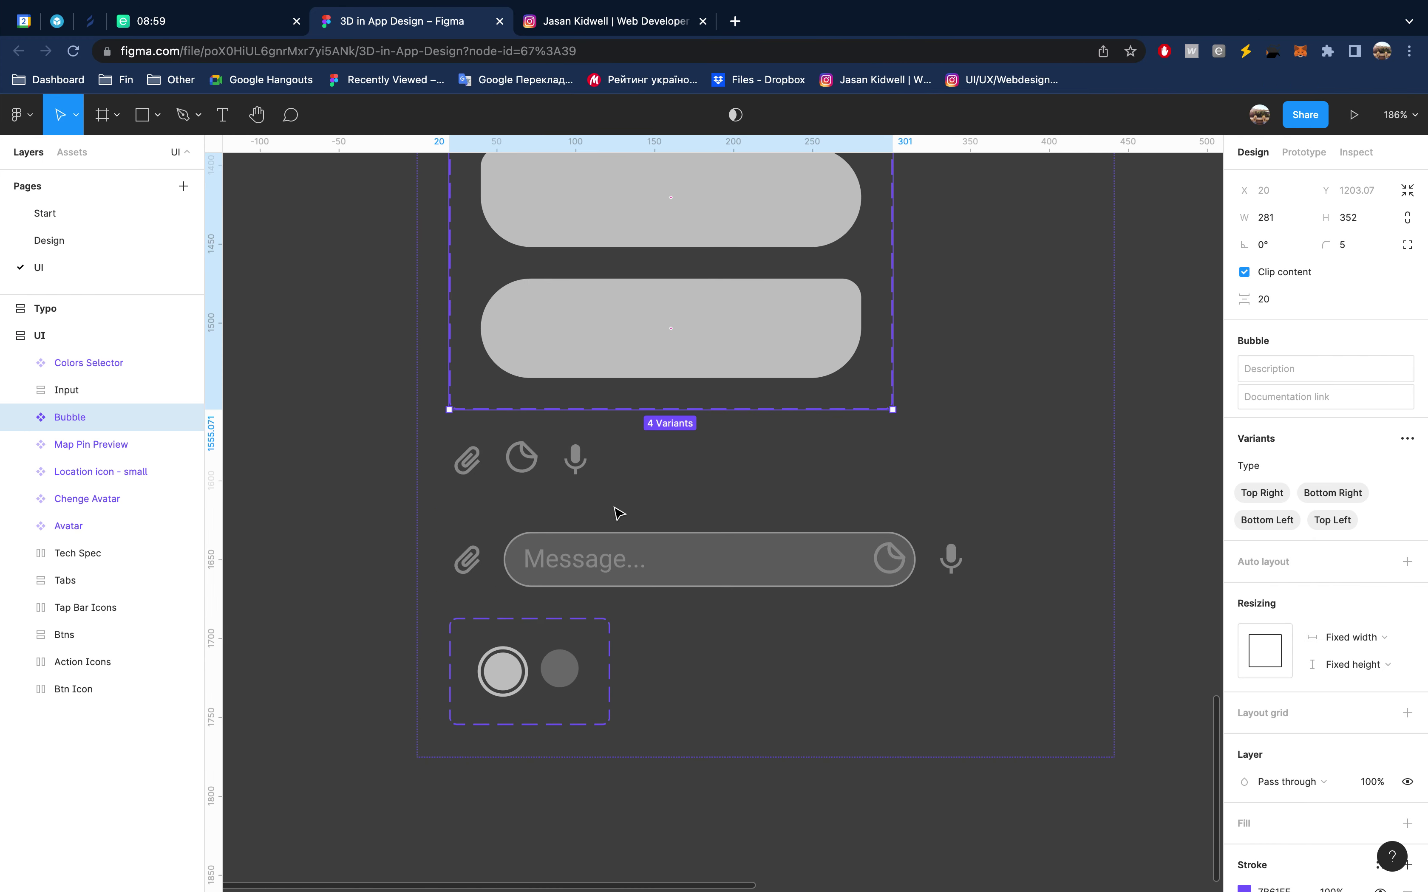
click(517, 465)
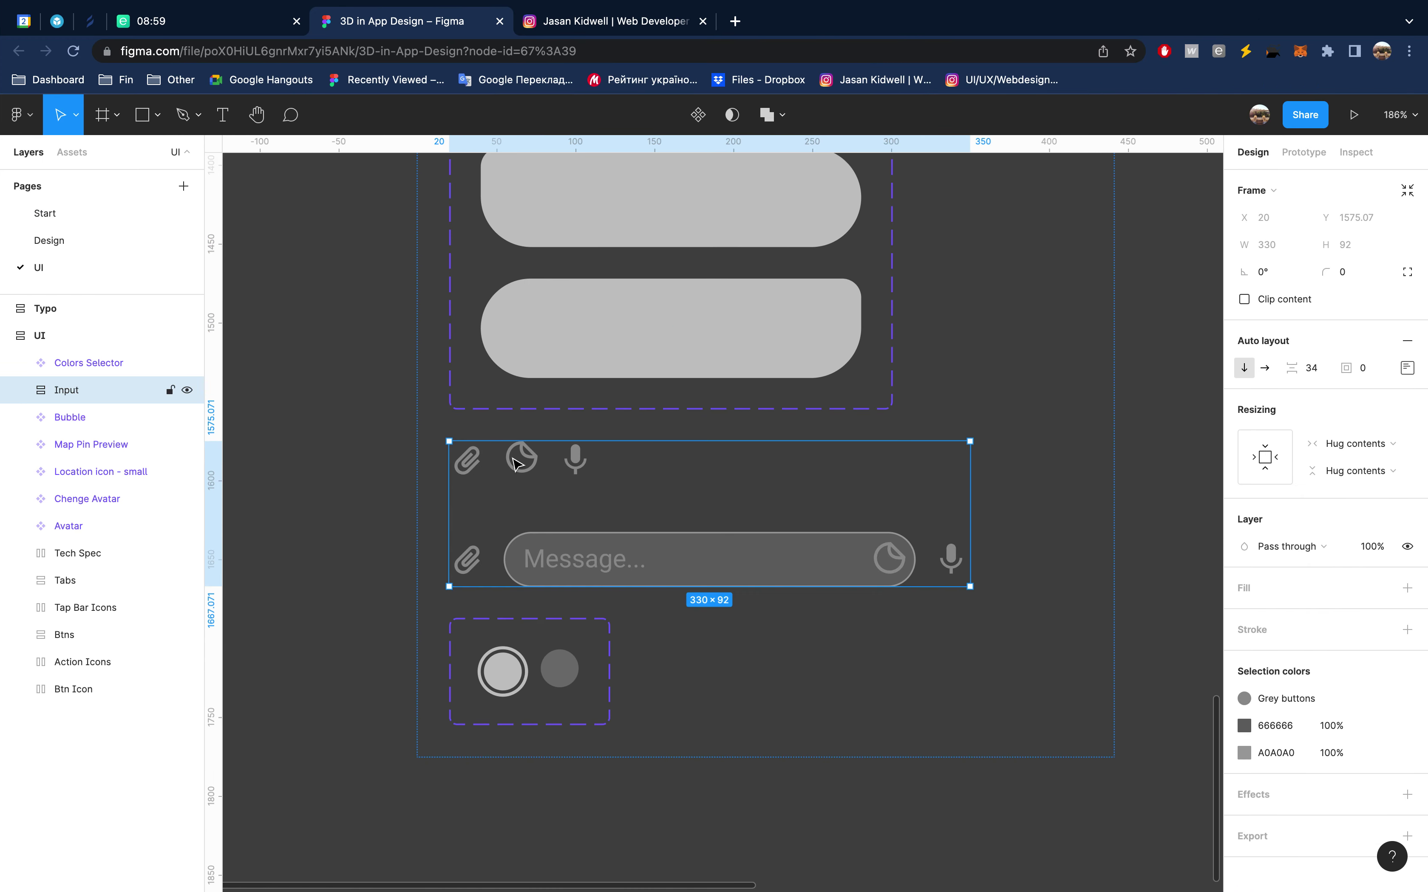
click(497, 649)
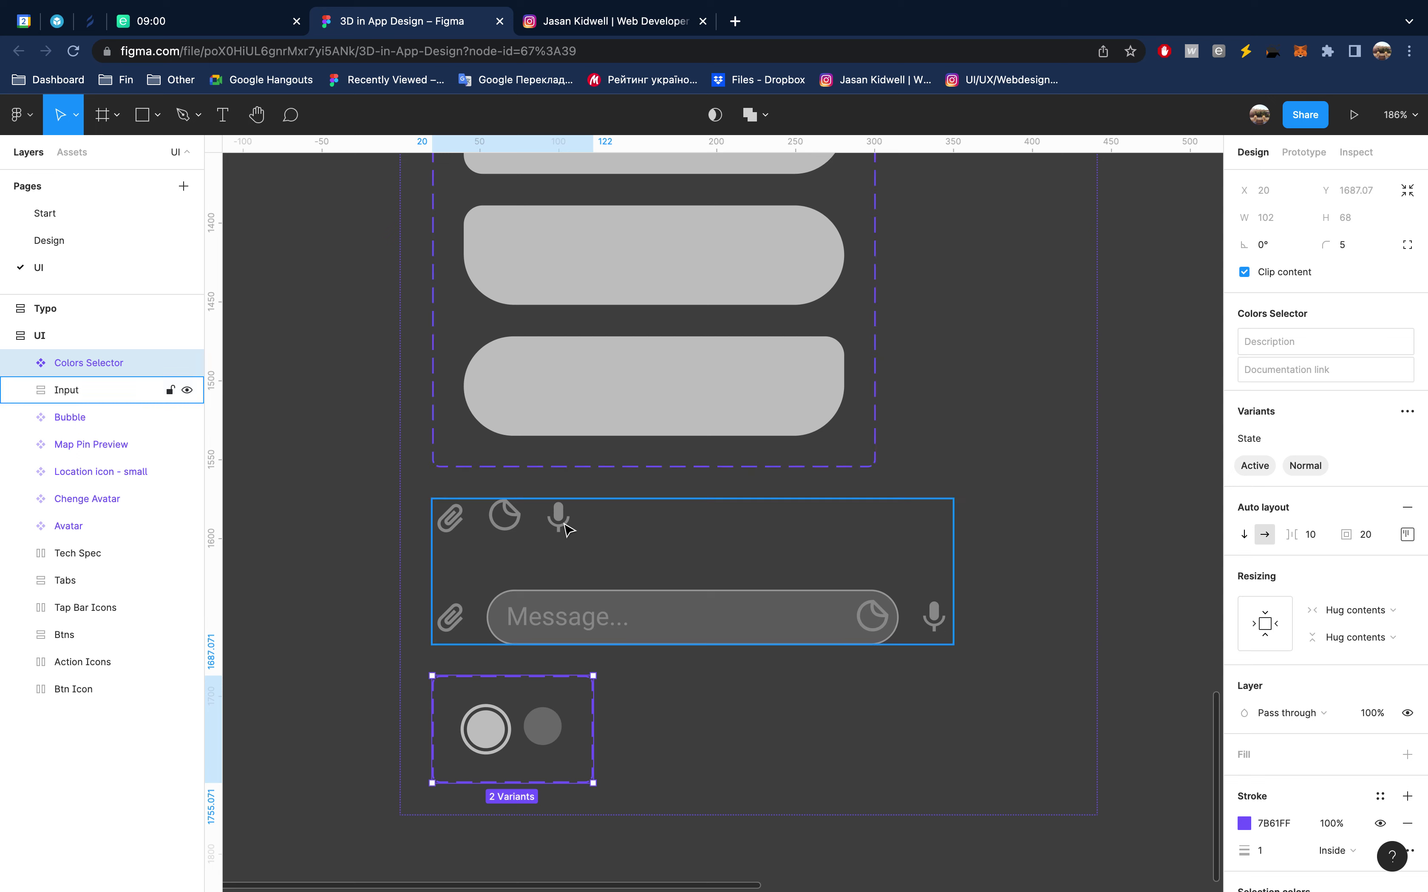
scroll(566, 531, down, 5)
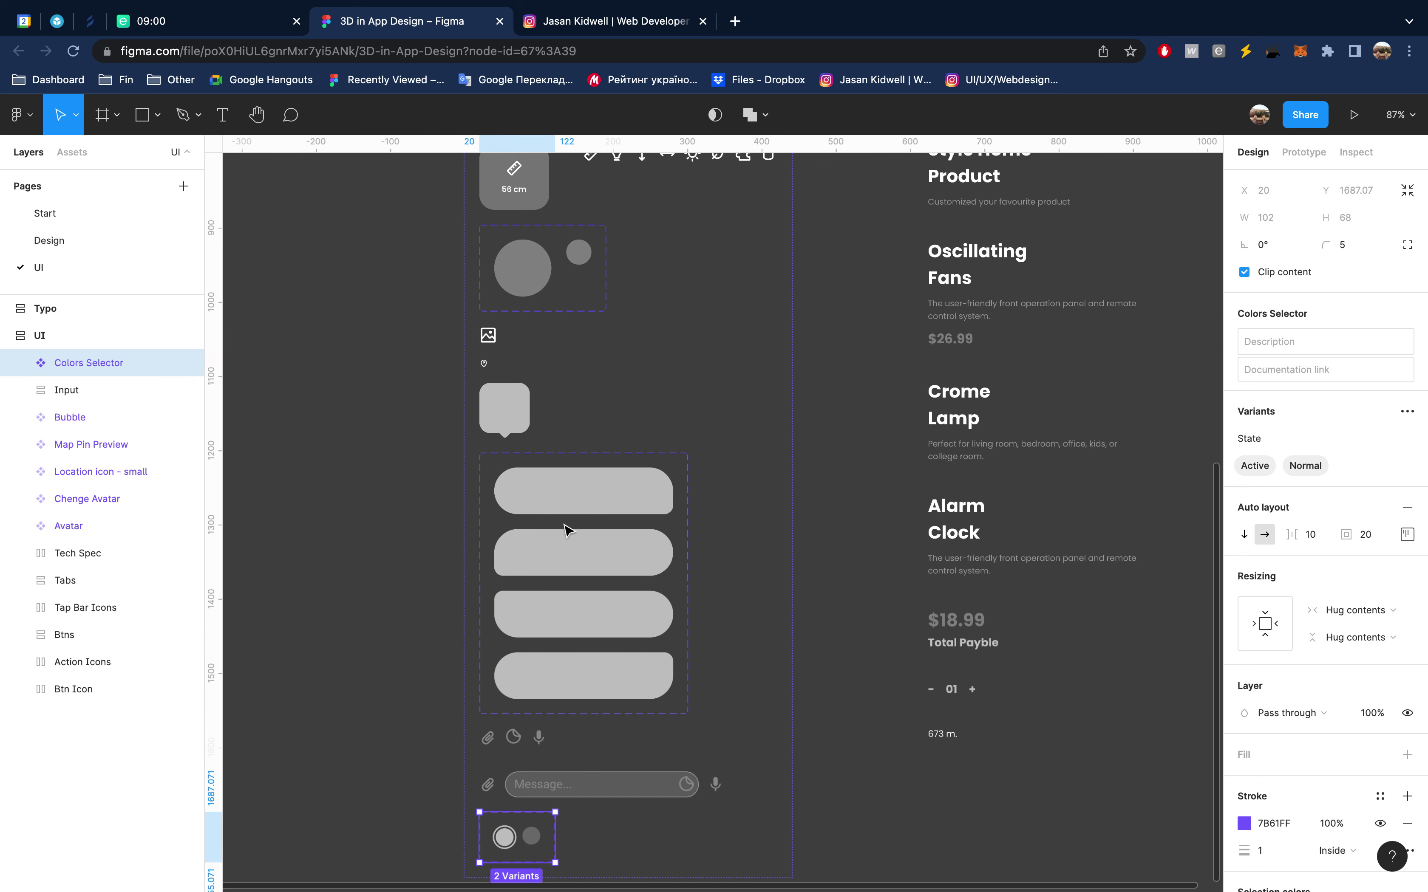
scroll(566, 531, up, 3)
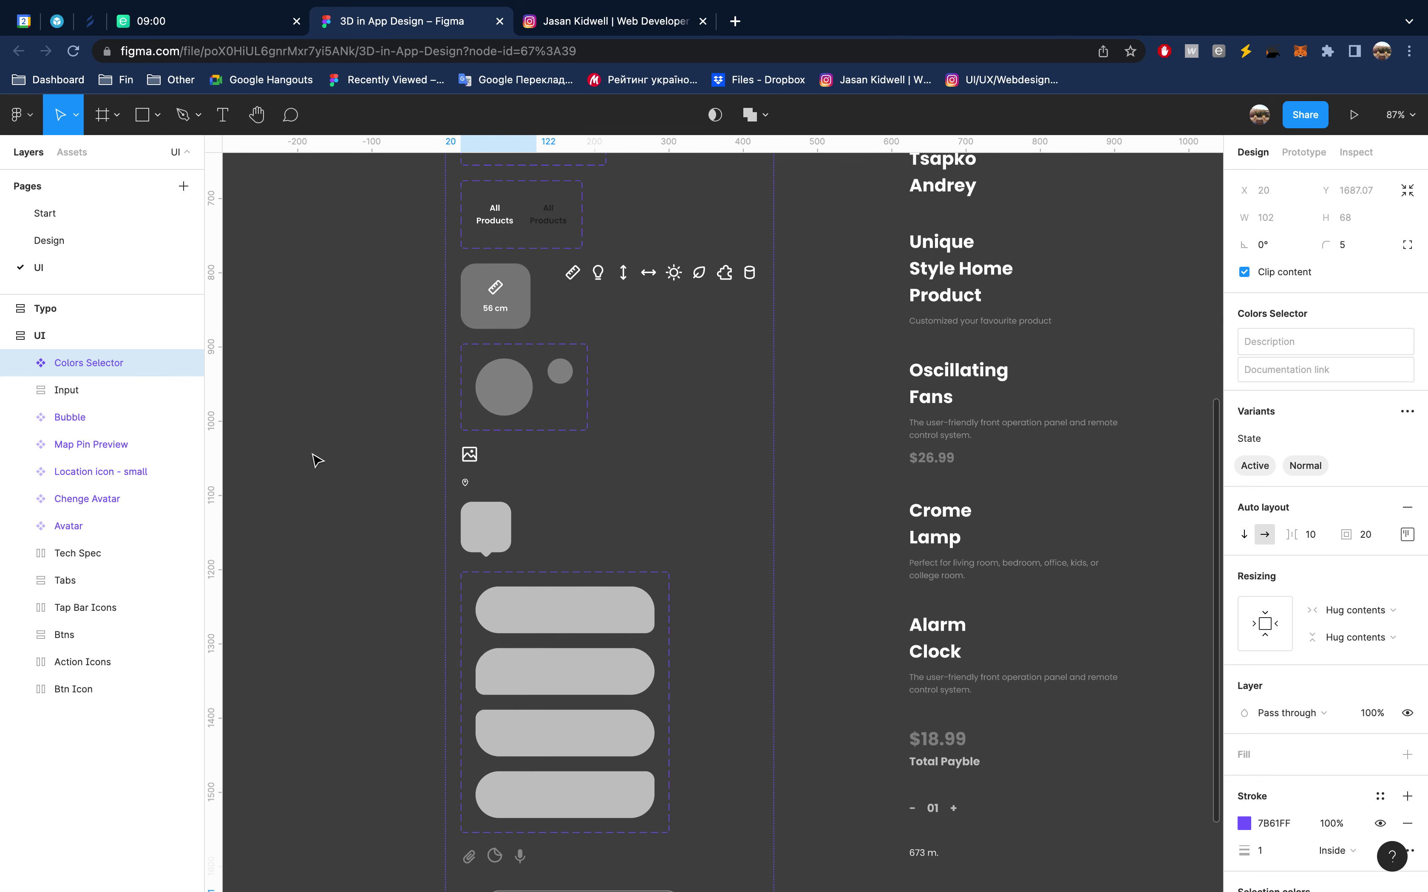
click(7, 341)
click(7, 338)
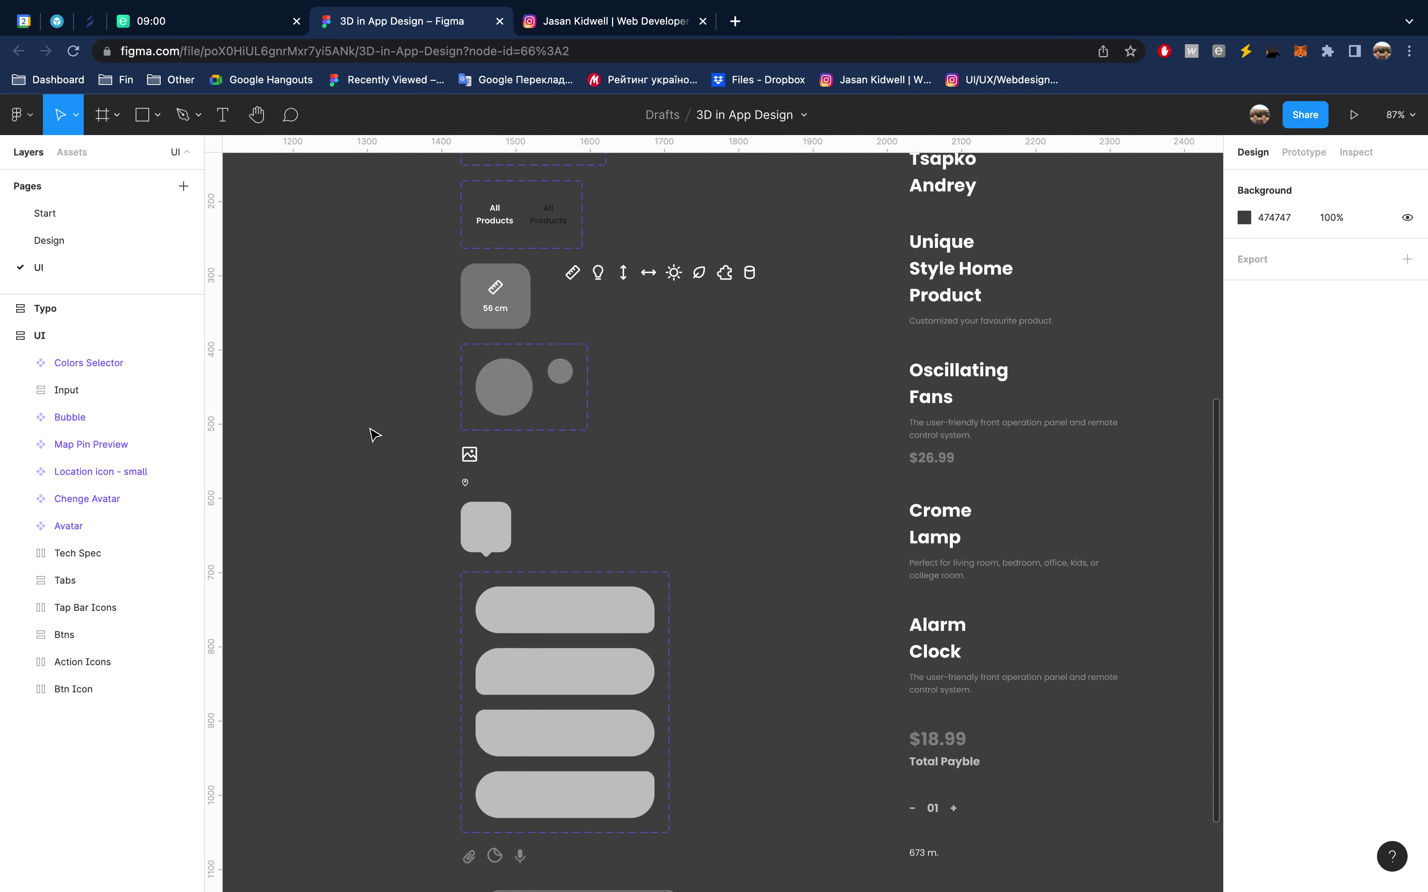
click(5, 337)
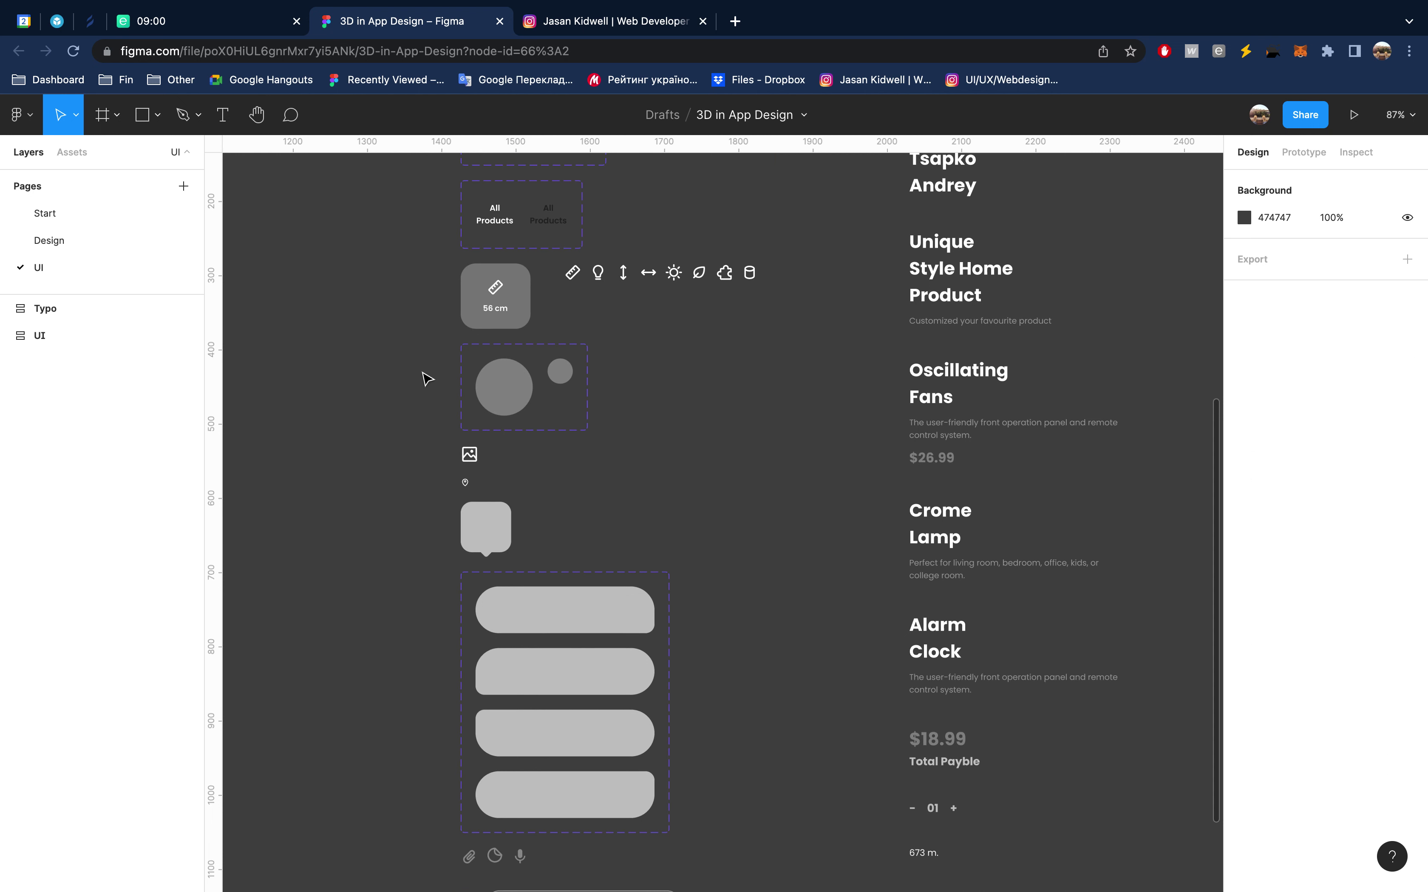
Zoom to fit the UI board, switch to the Design page, then view the Instagram post
key(shift+2)
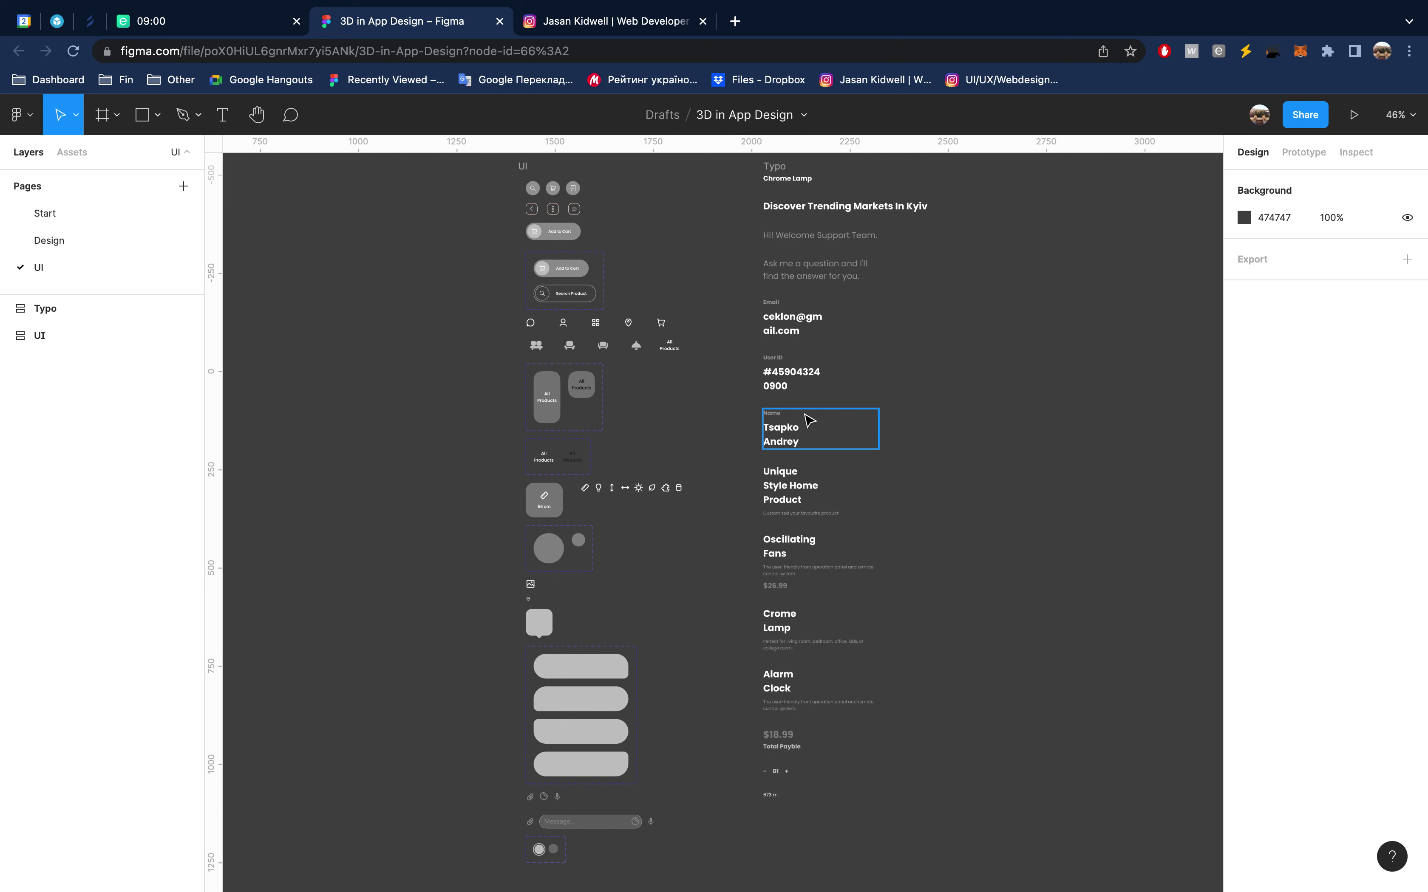
click(115, 242)
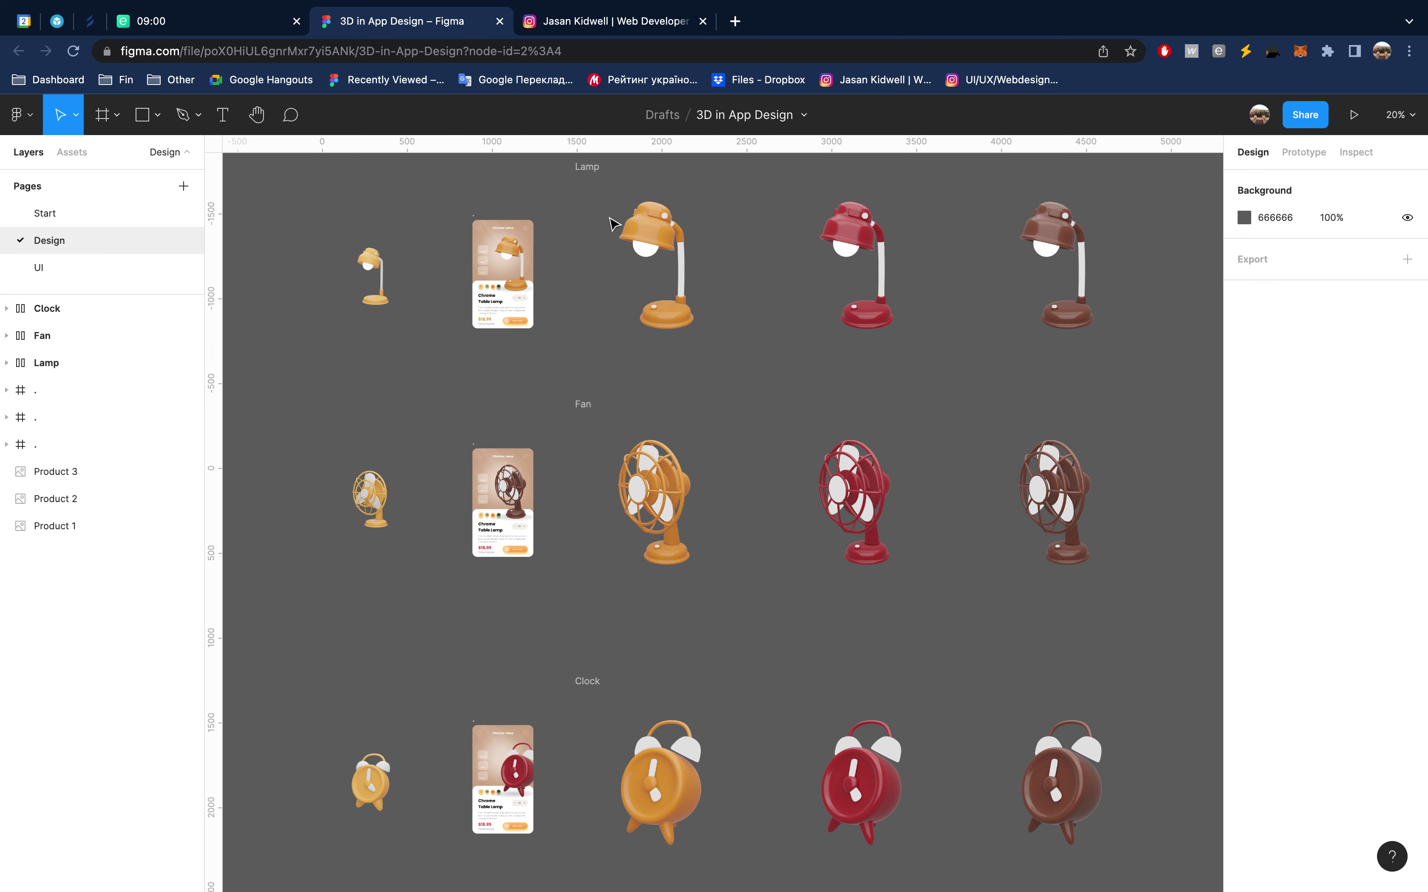
click(605, 24)
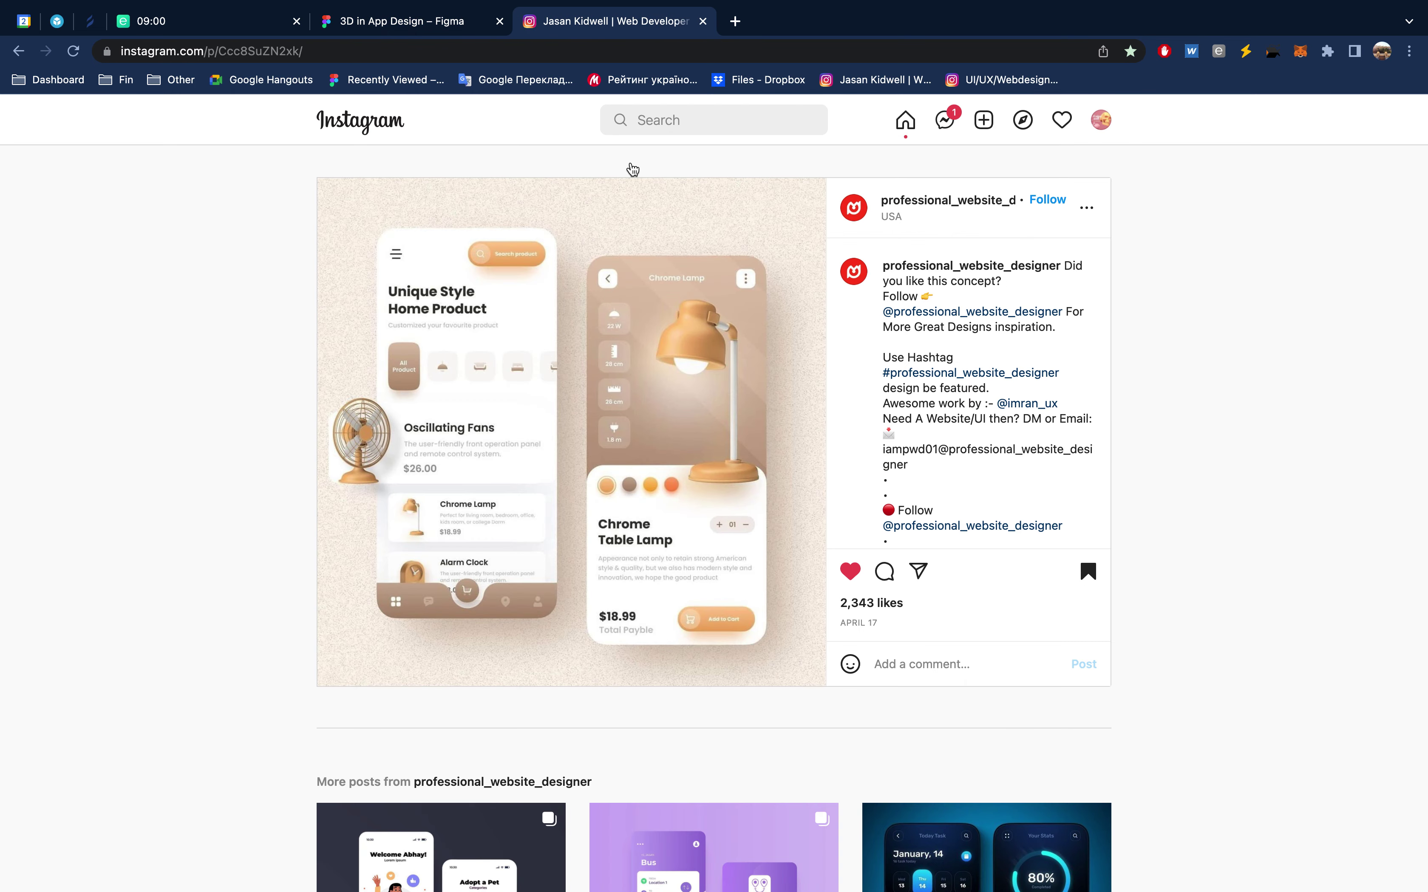
Return from the Instagram post to the '3D in App Design' Figma file
click(439, 21)
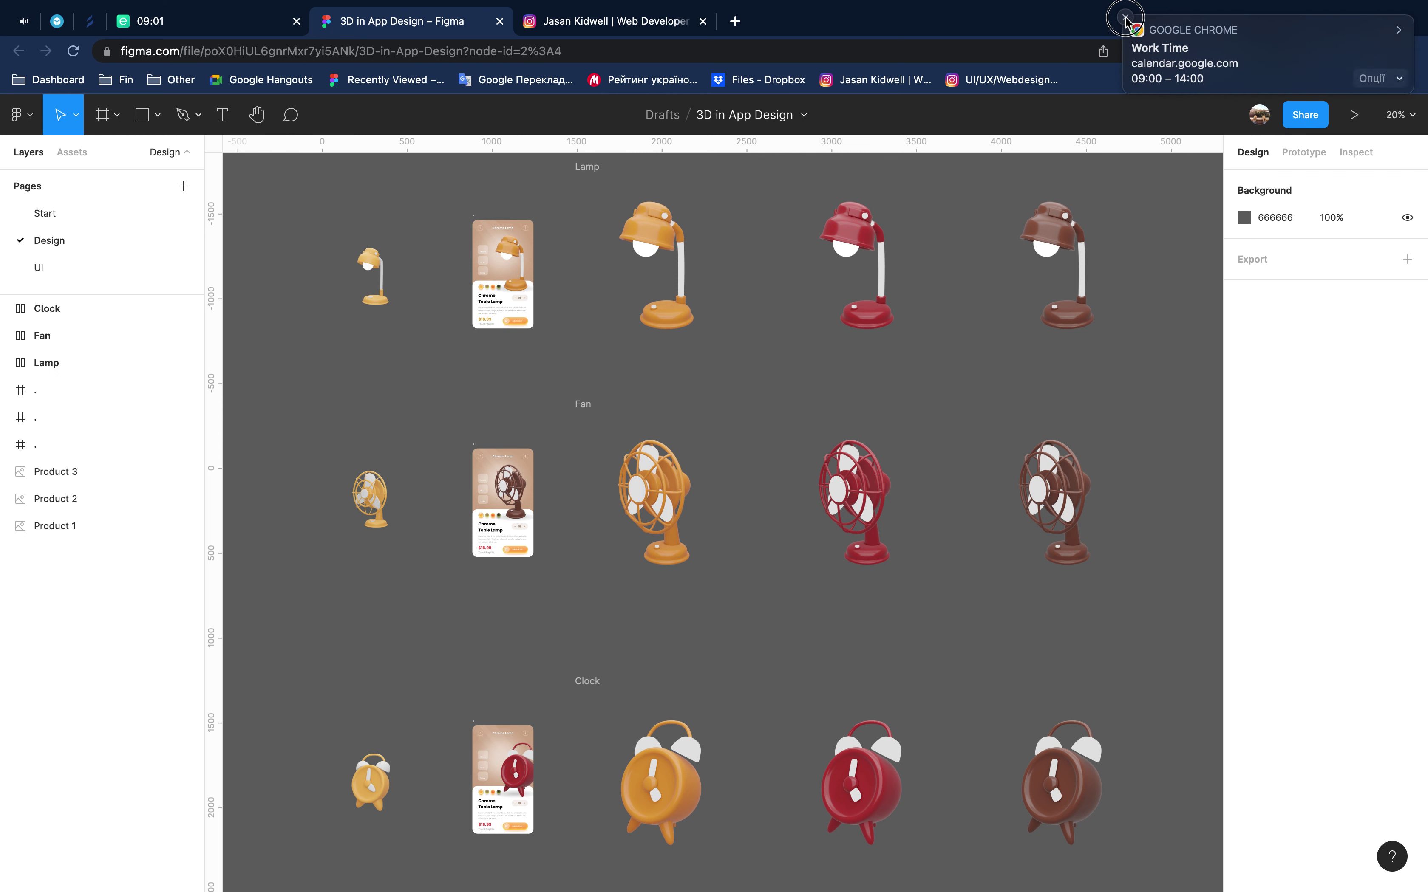
Dismiss the calendar notification, check the UI page, then select the Product 1 lamp image
click(1124, 18)
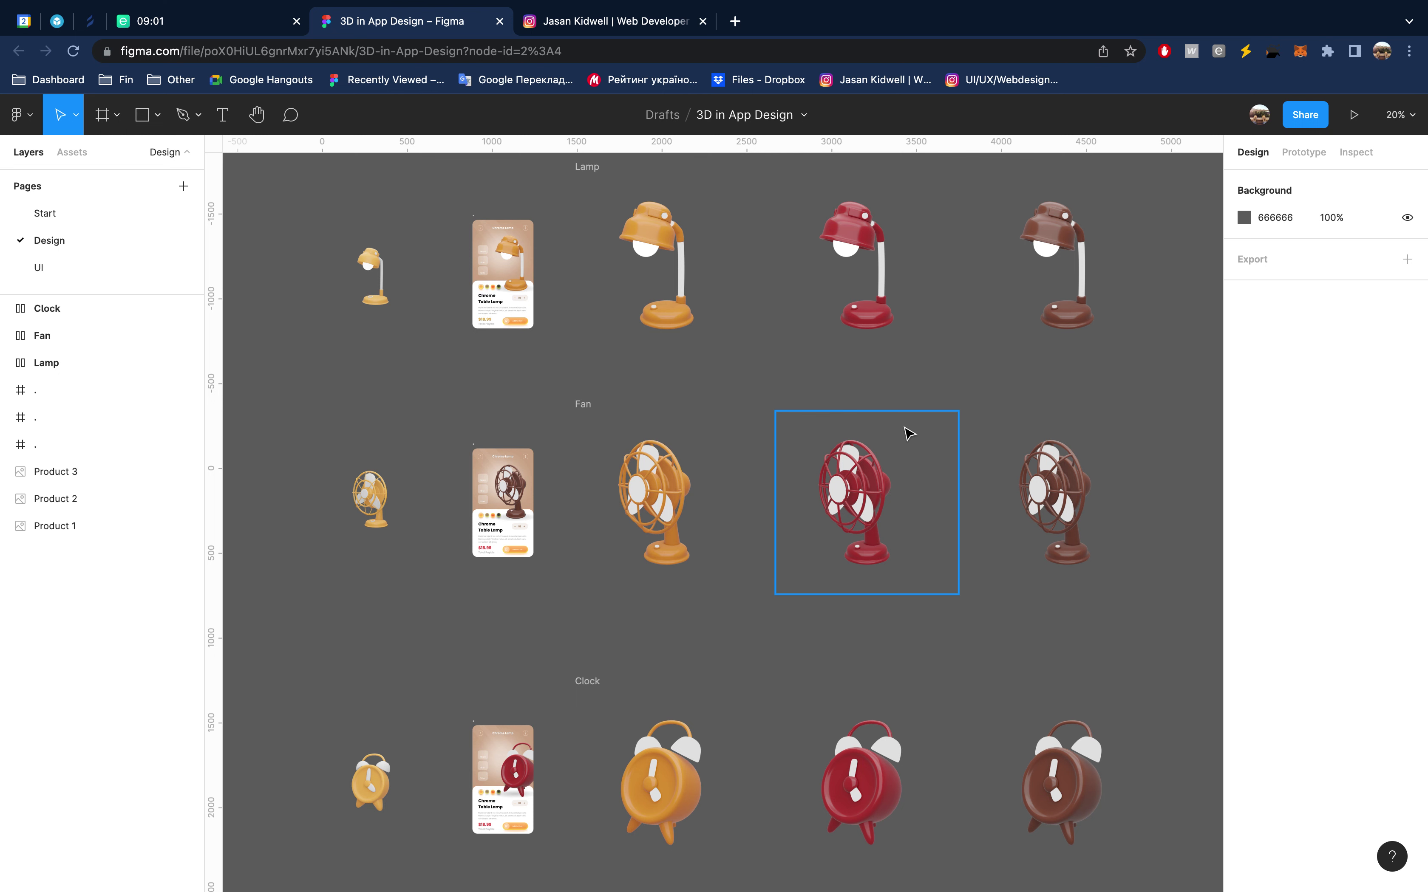
click(87, 283)
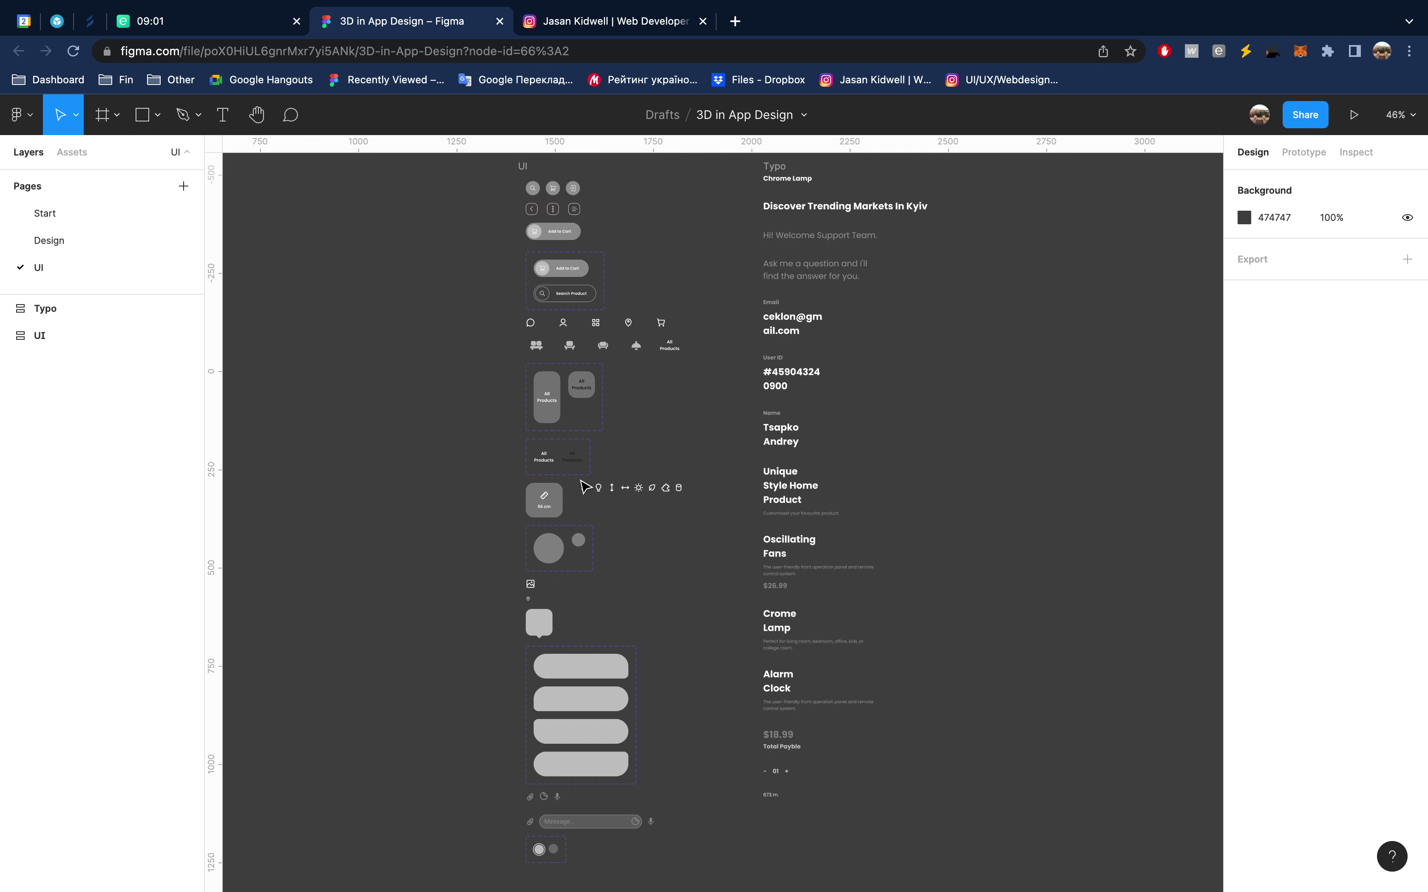
click(58, 240)
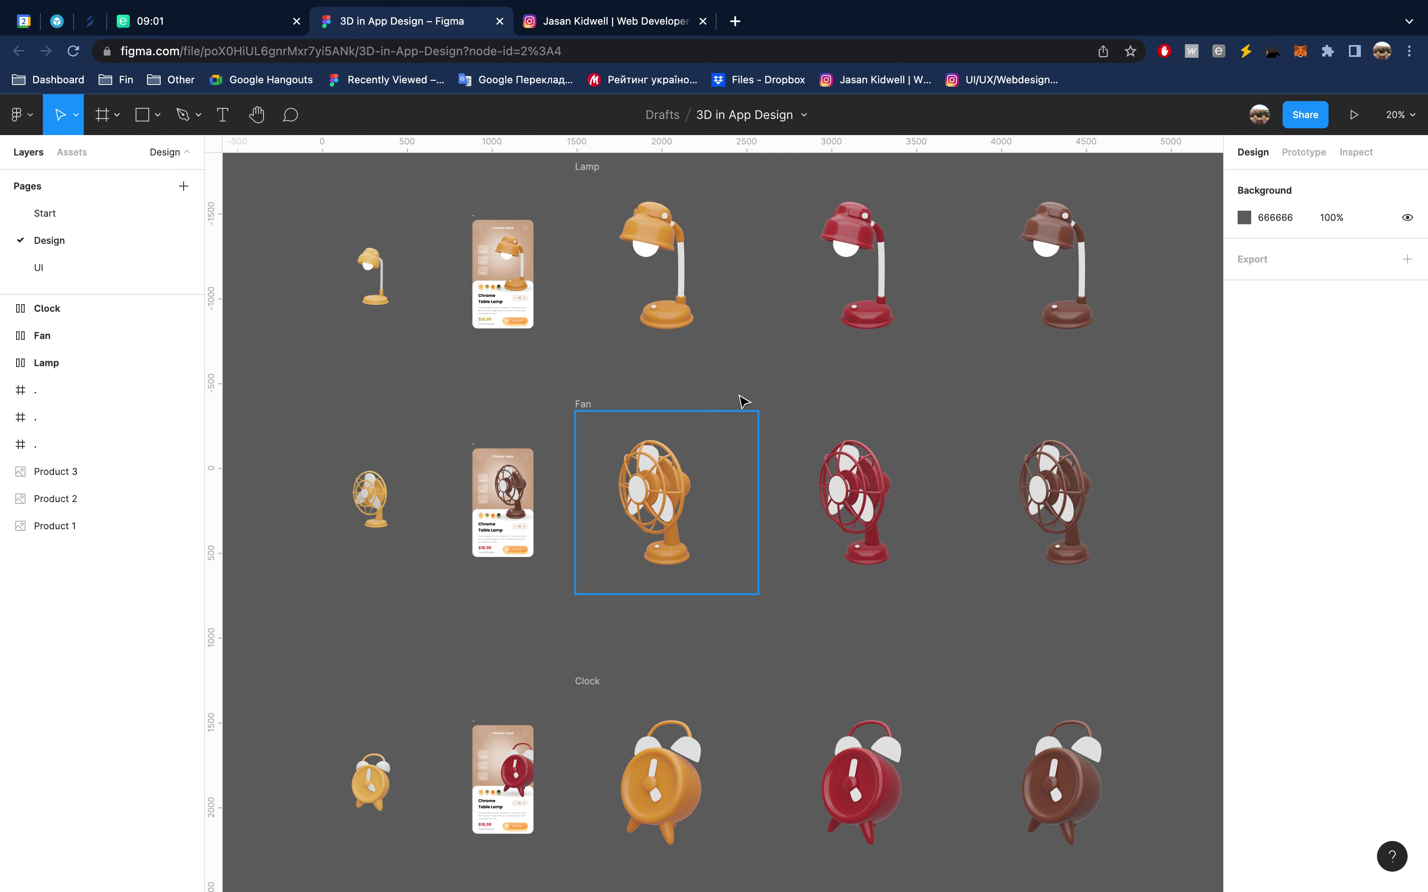
click(76, 525)
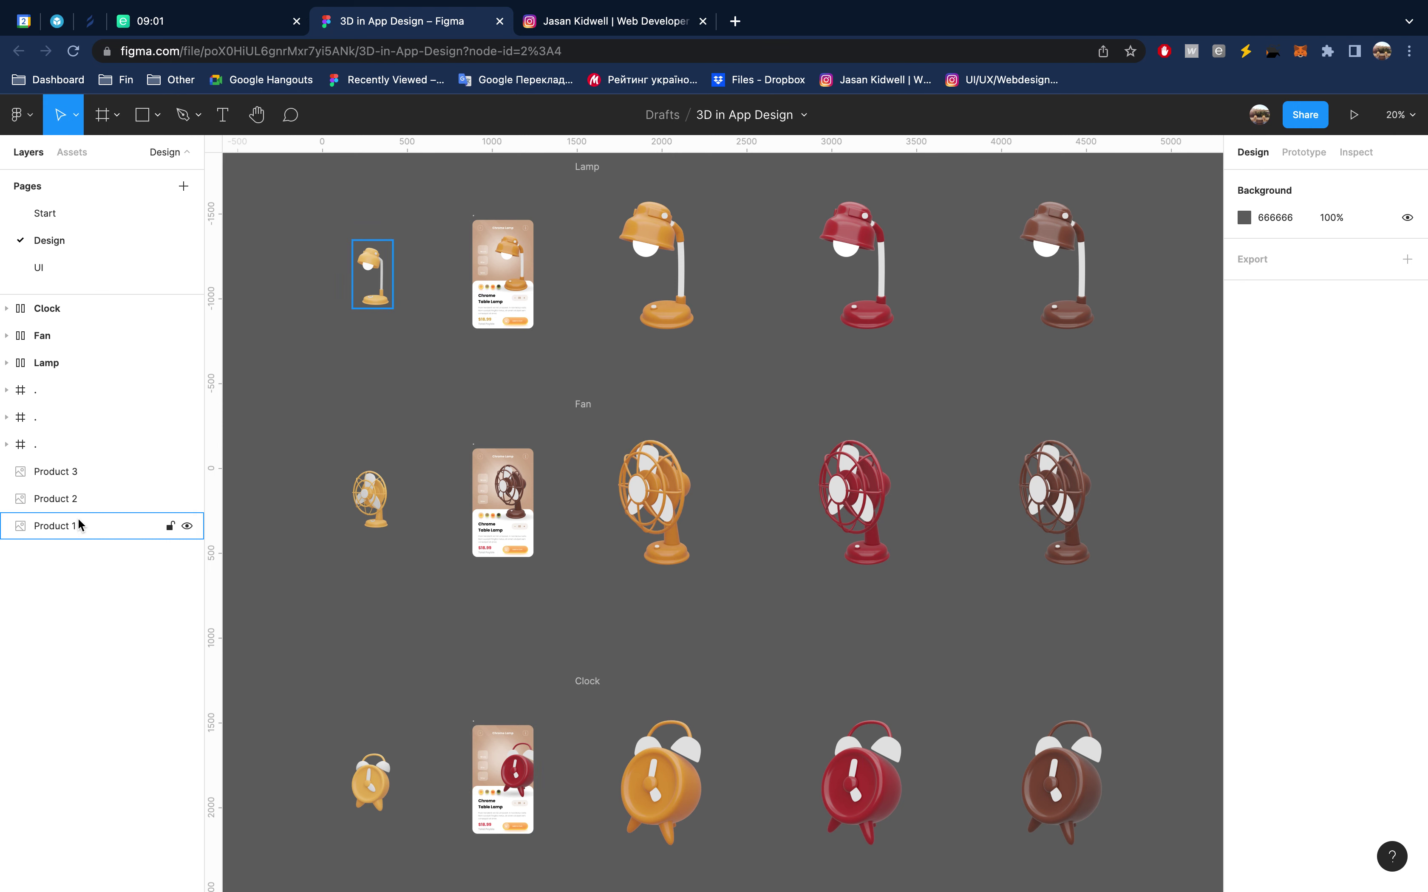
Group every Design page layer into Group 2 and hide it
shift+click(102, 308)
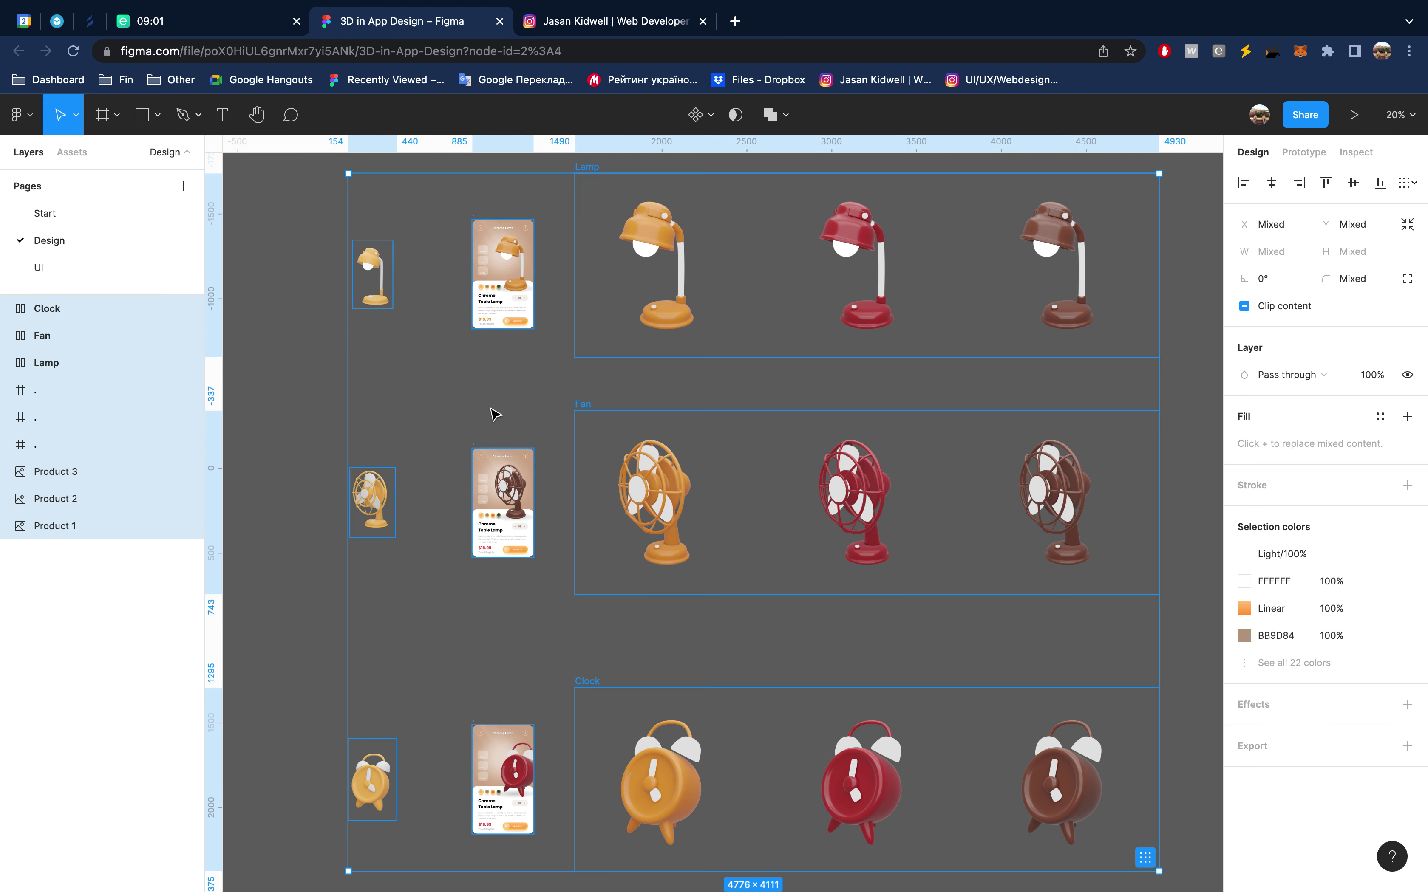
key(ctrl+g)
click(188, 310)
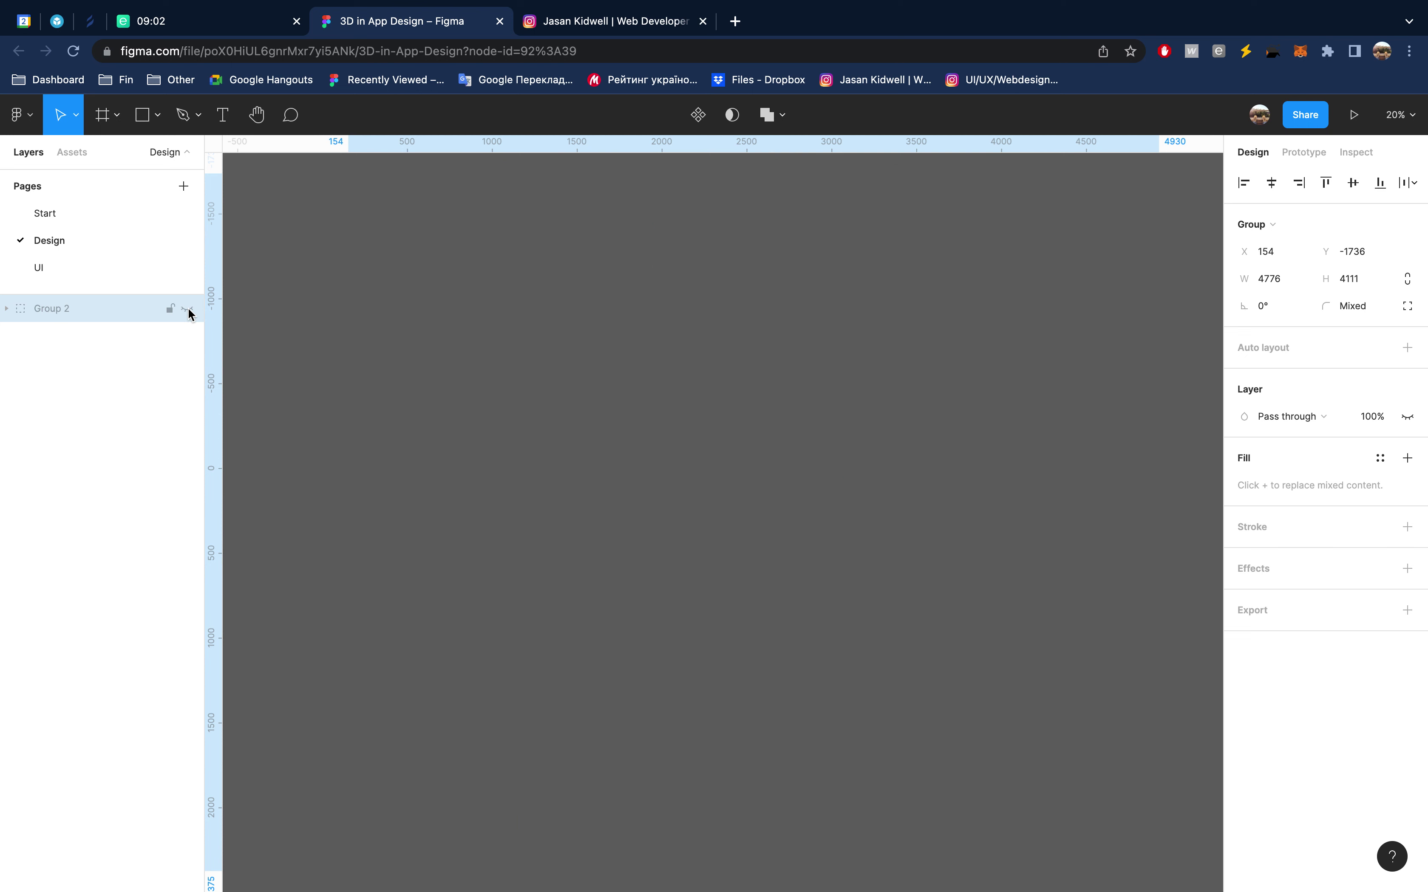
scroll(529, 396, right, 5)
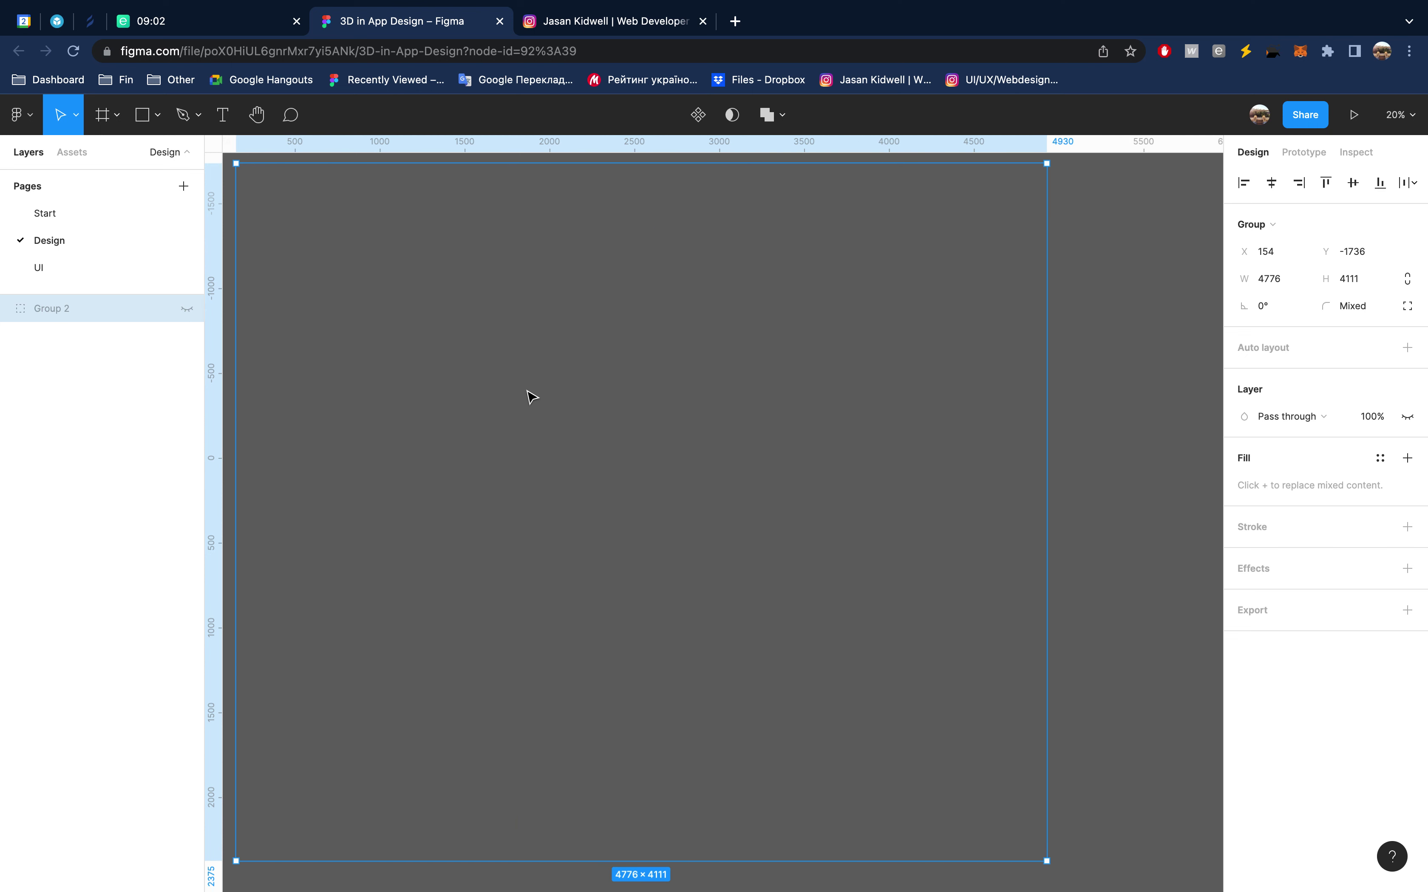
click(982, 313)
scroll(847, 366, right, 3)
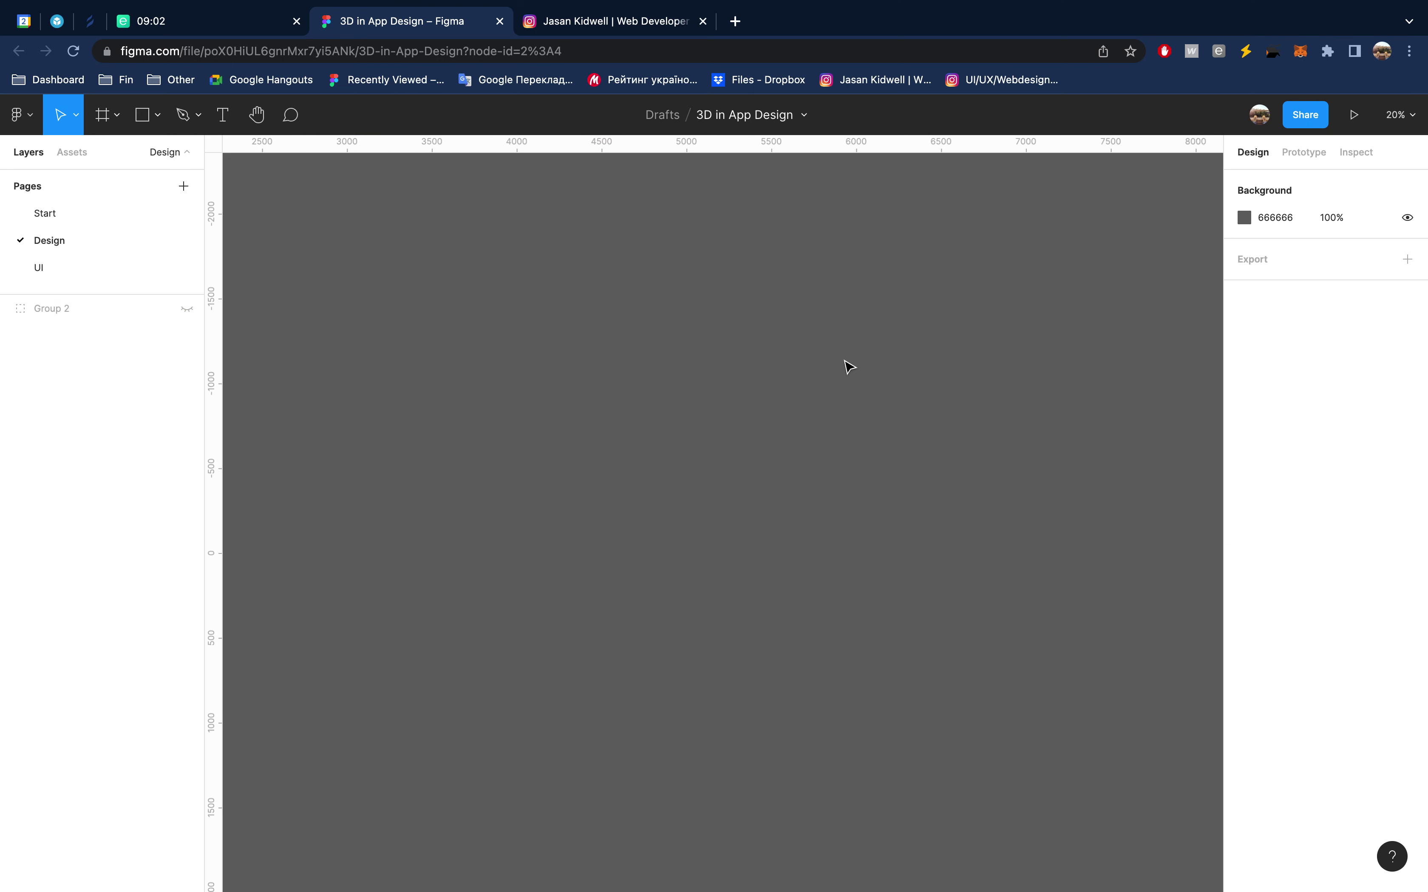
Browse the local component library, locating Avatar, and show Assets on the Design page
click(73, 152)
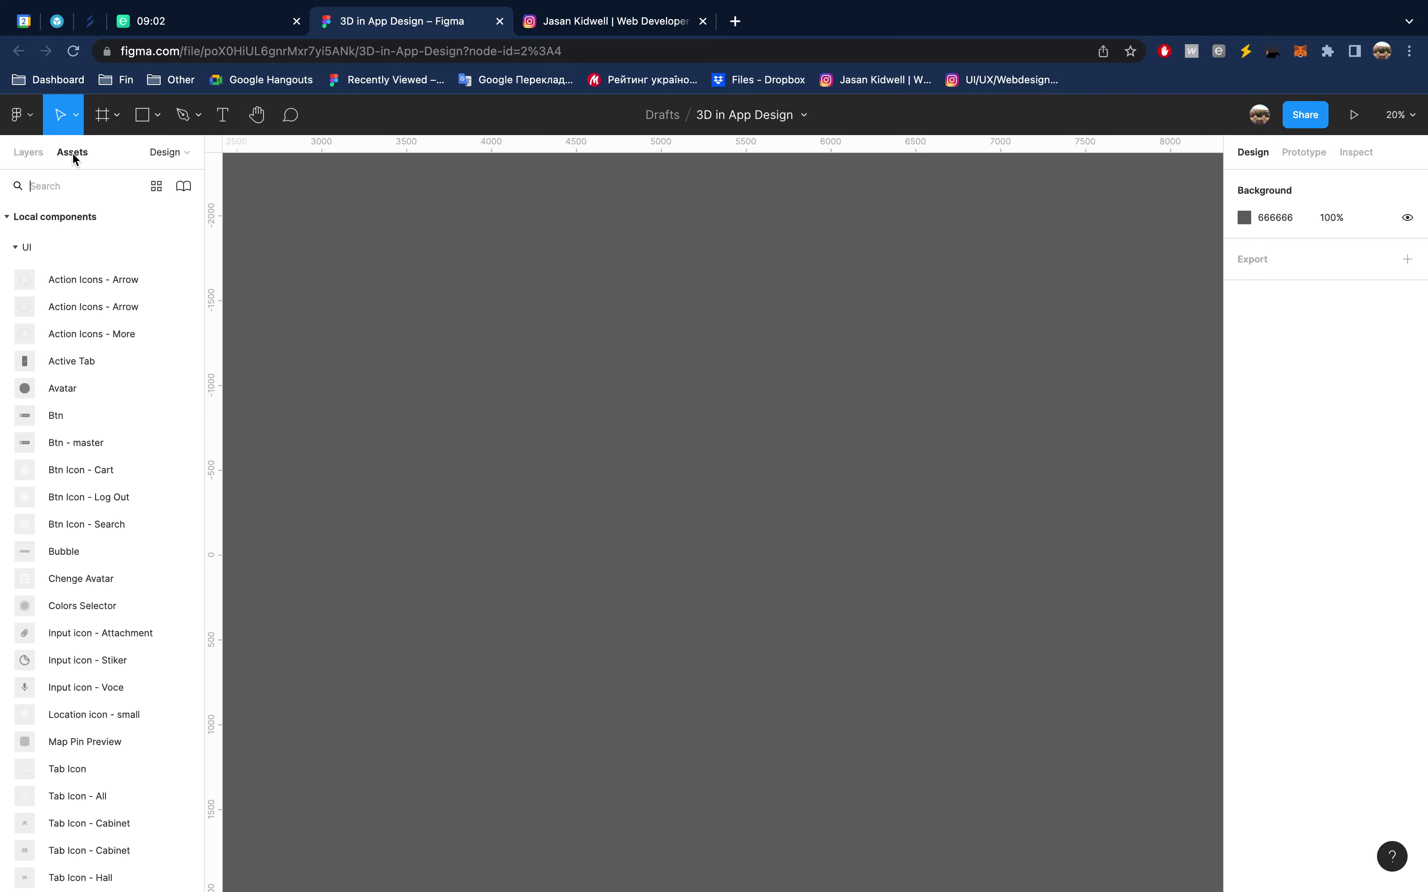
scroll(90, 499, down, 5)
scroll(90, 499, up, 3)
scroll(90, 500, up, 2)
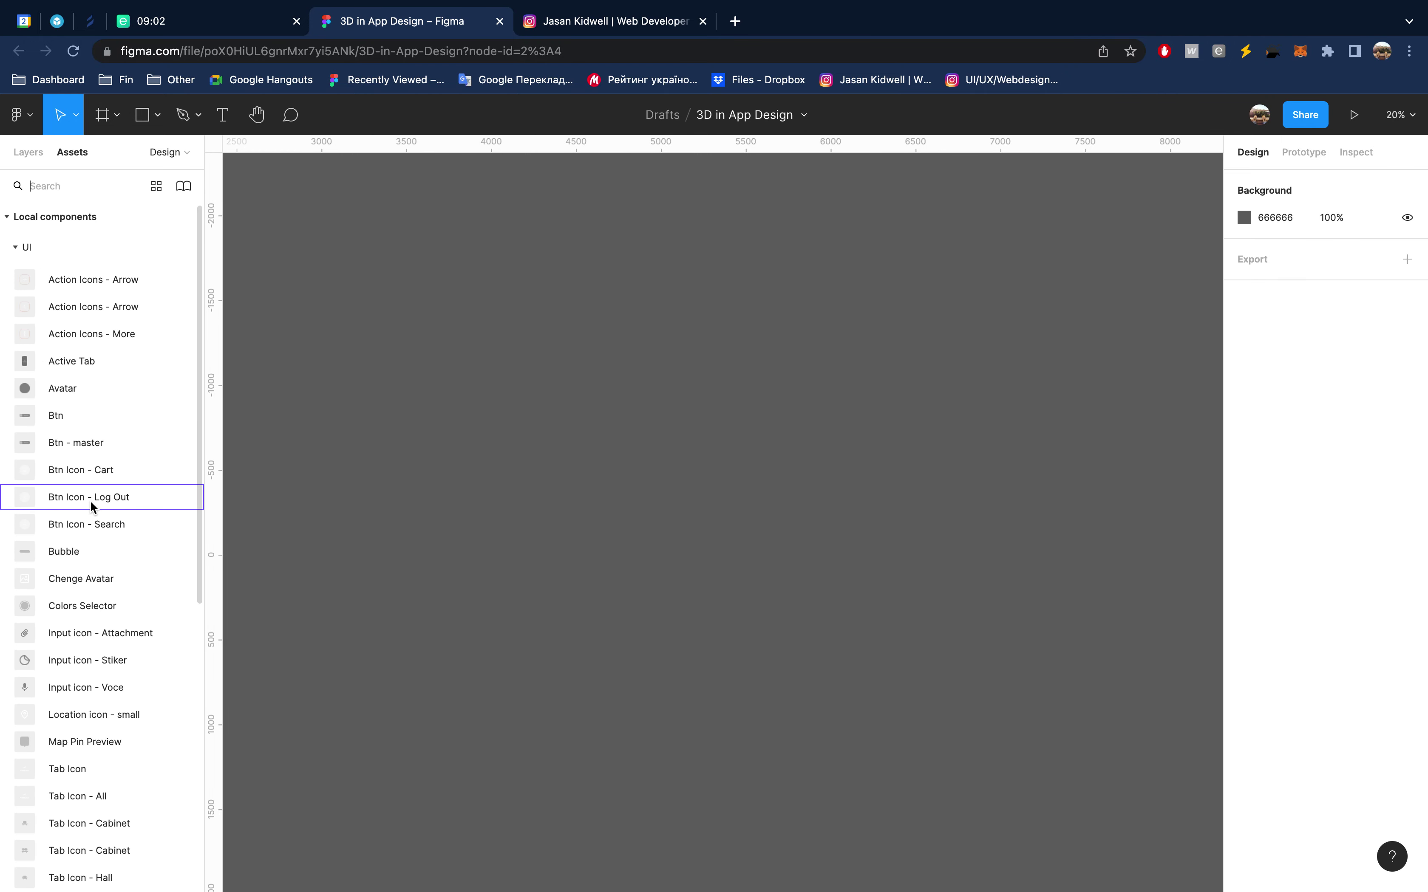
click(57, 393)
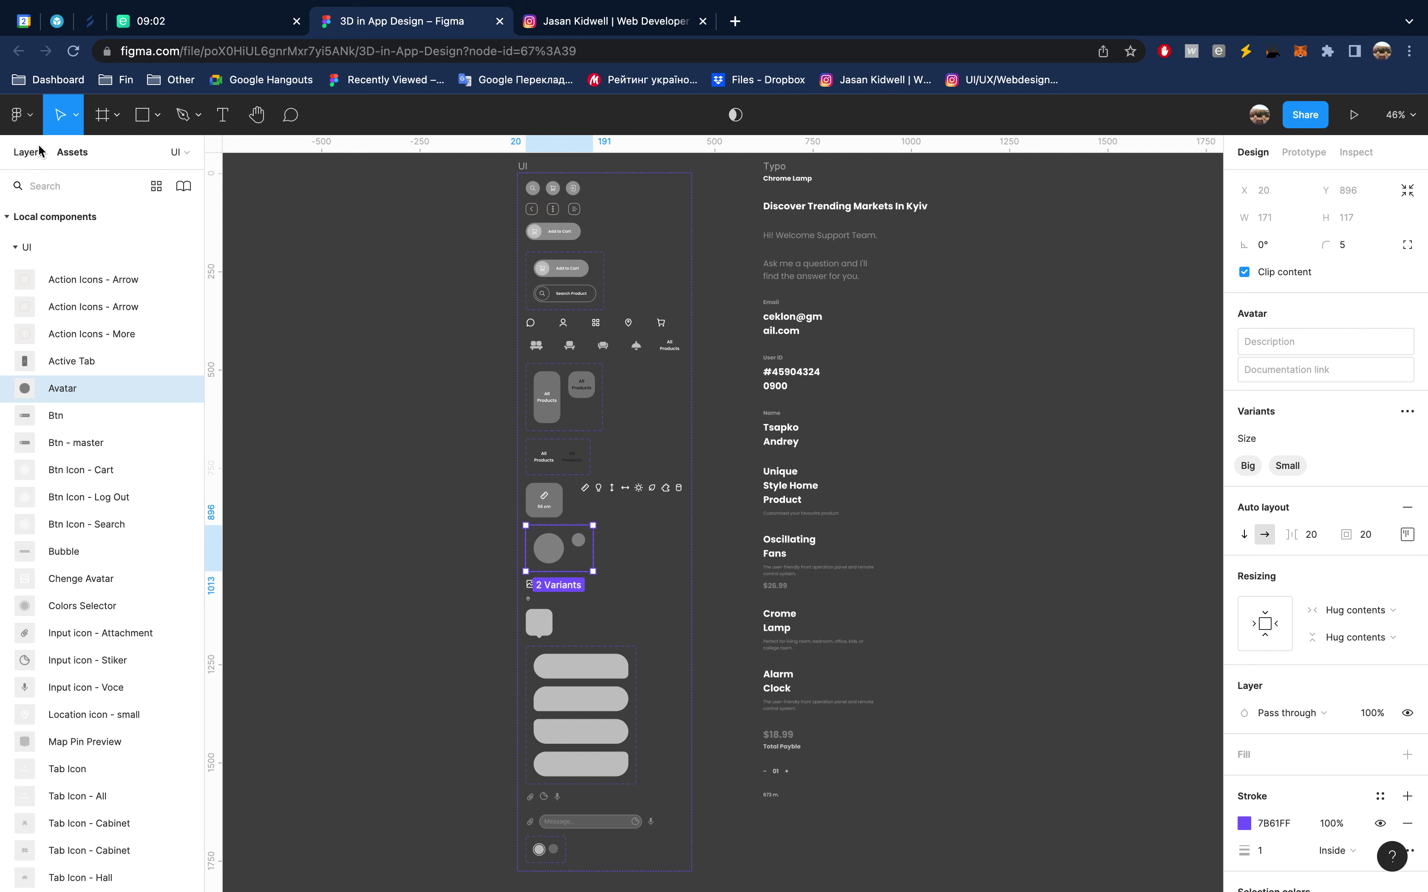
click(180, 152)
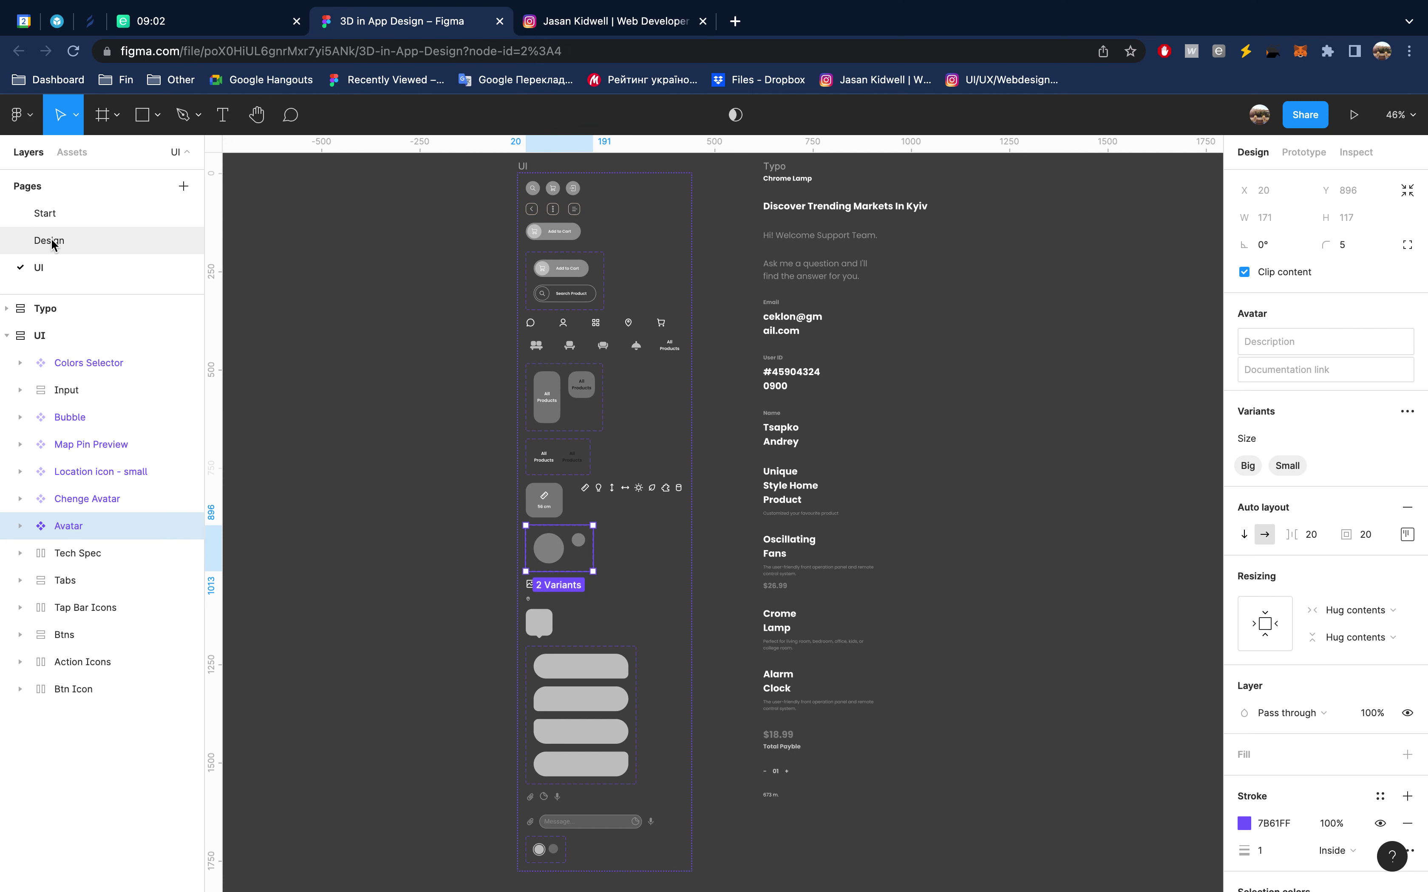
click(51, 241)
click(72, 153)
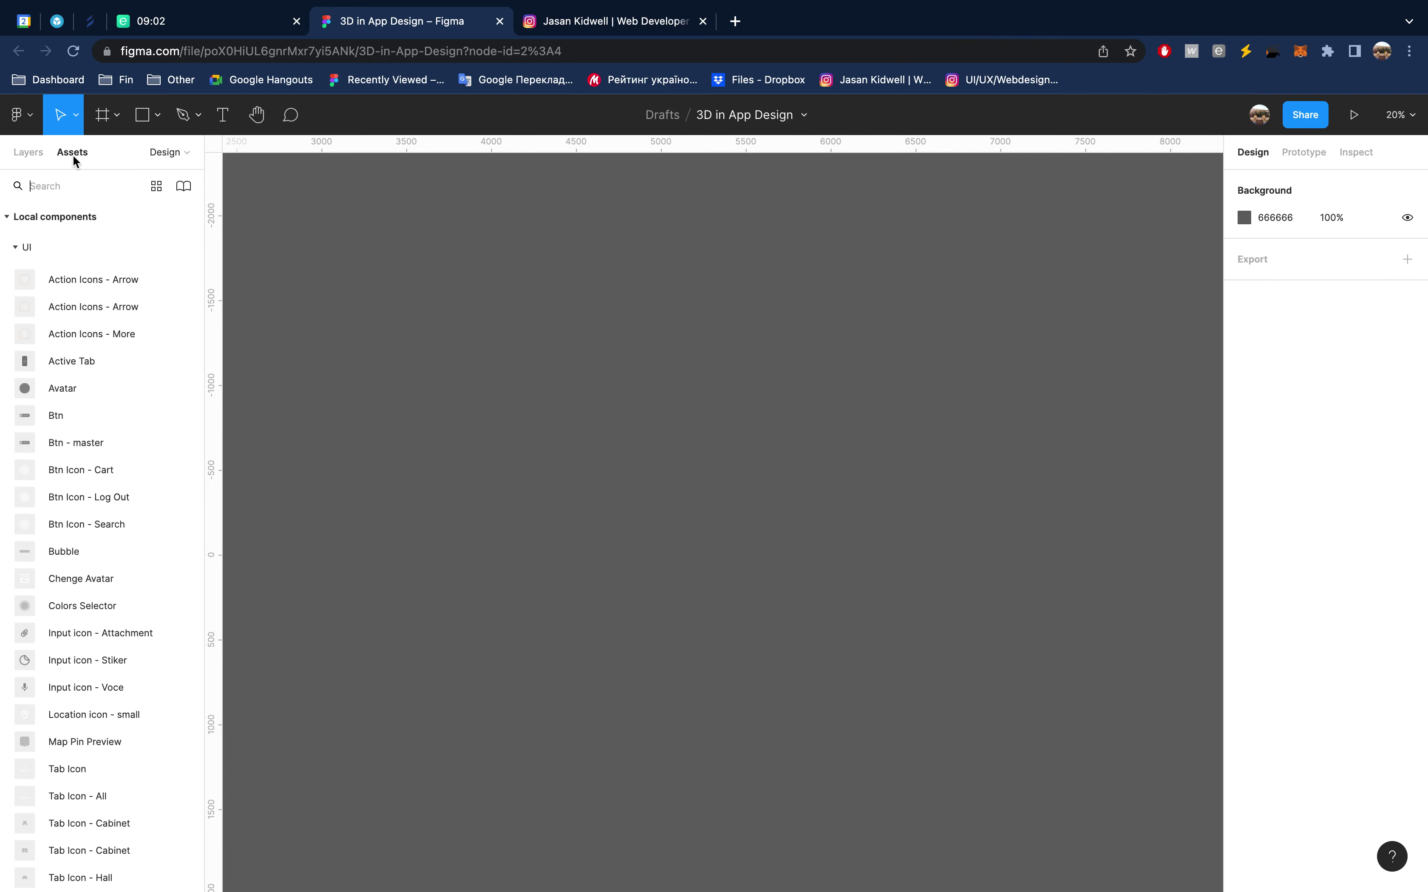
Place an Action Icons - More instance and swap it to Btn - master
drag(53, 334, 519, 379)
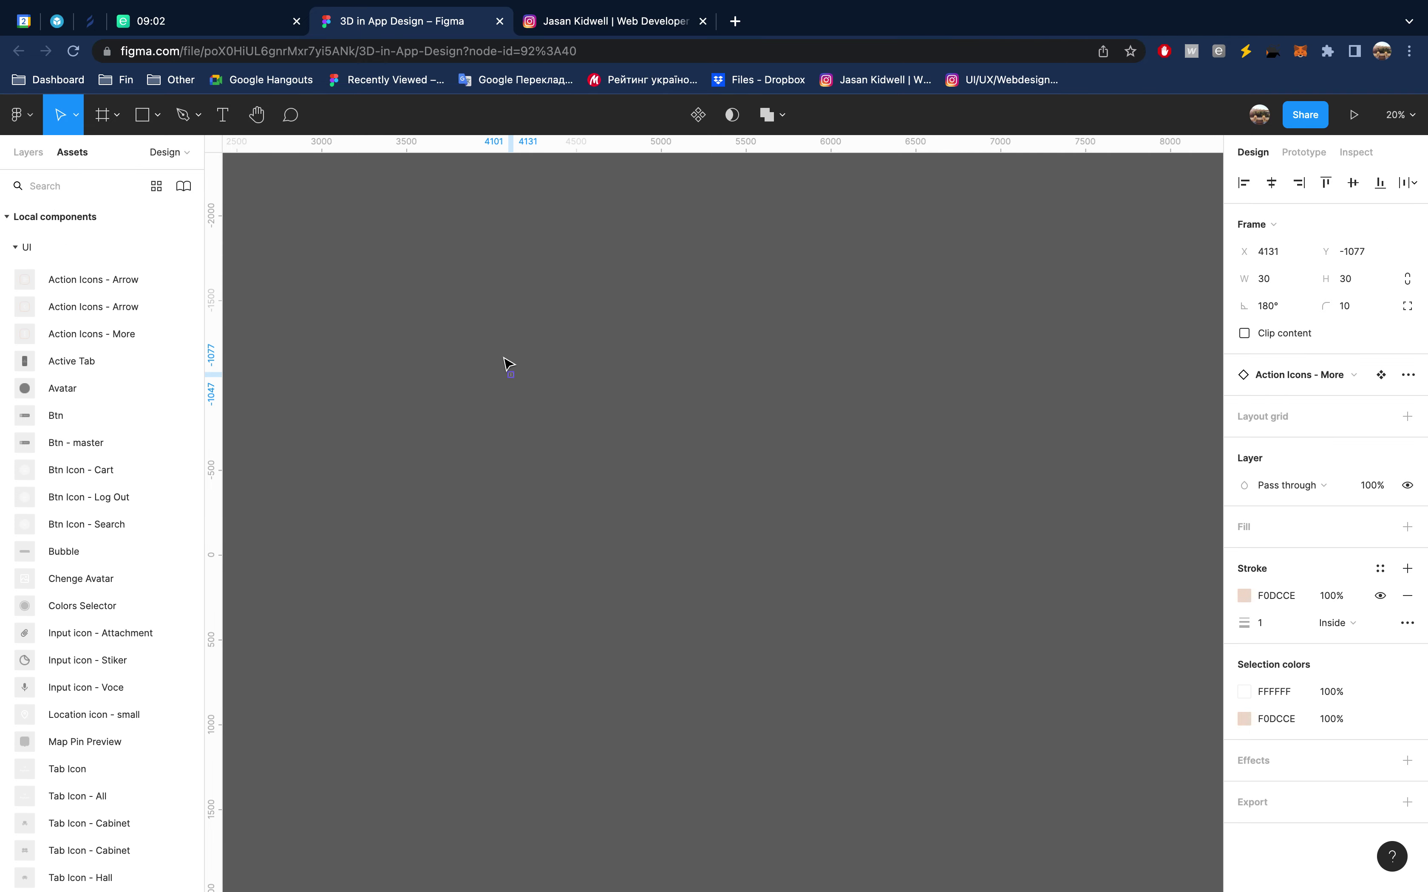
key(shift+2)
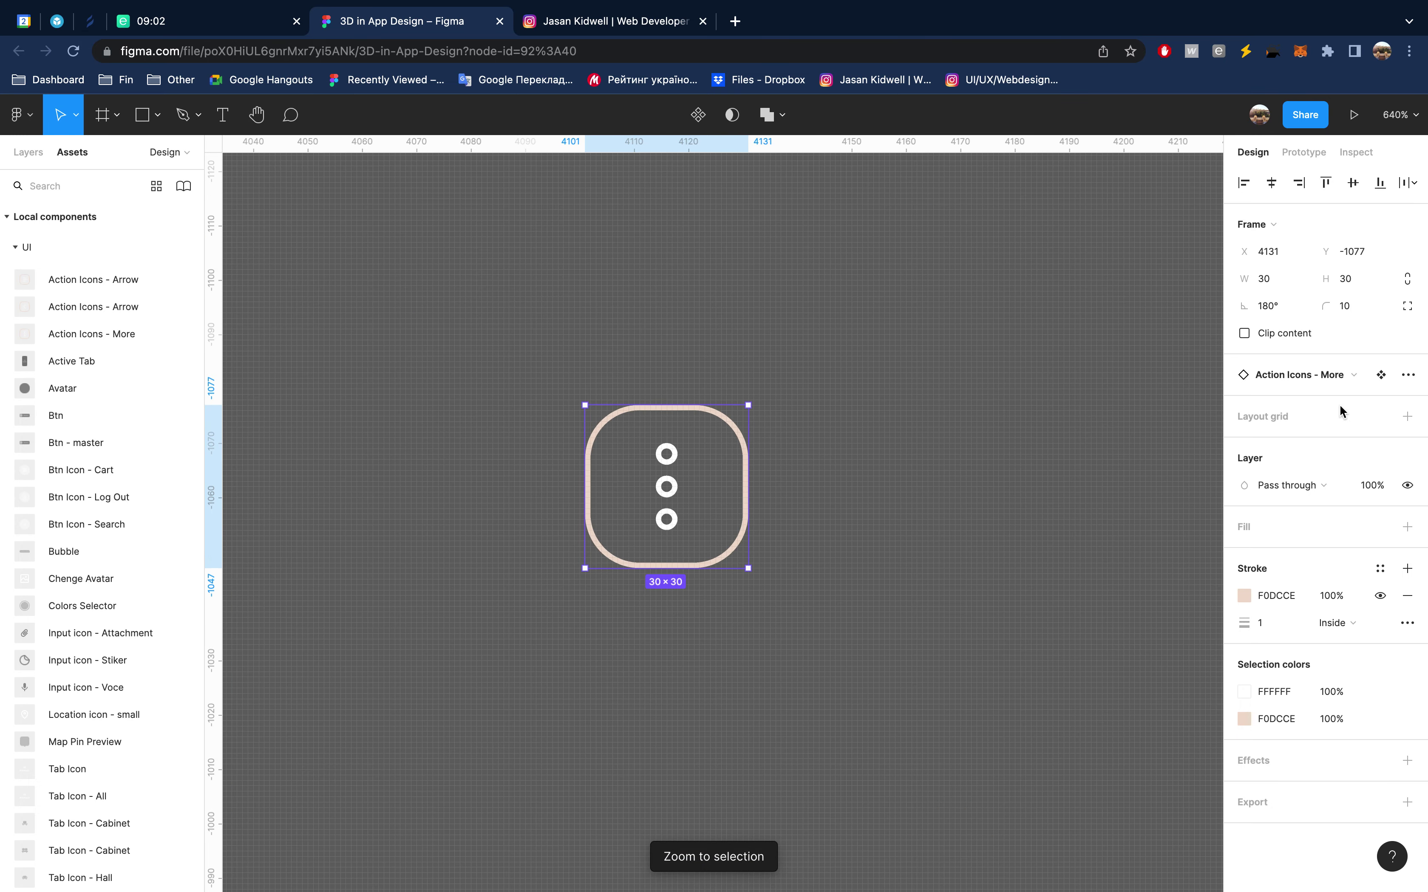
click(1344, 377)
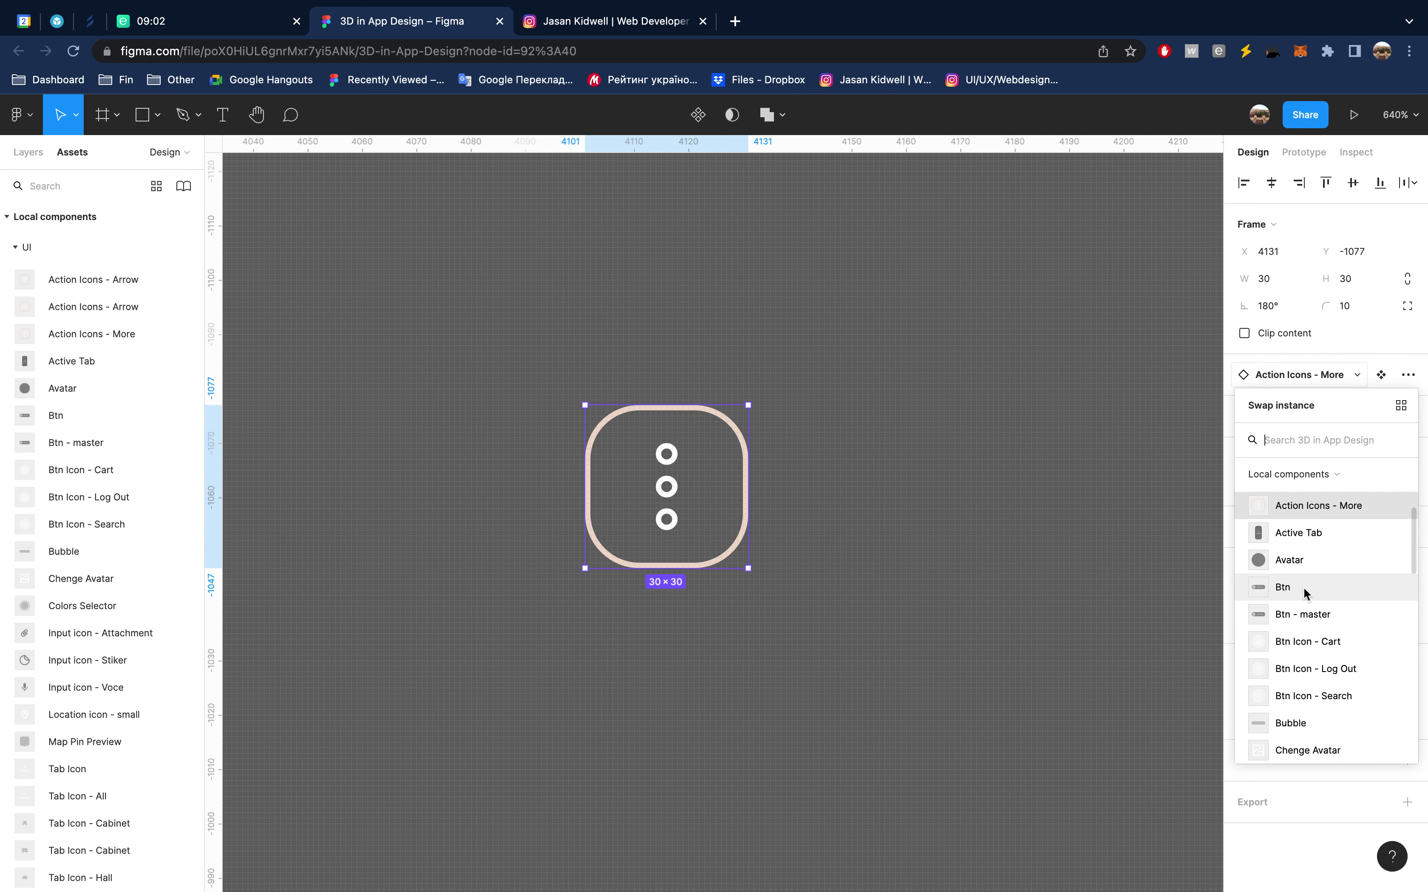
click(1303, 615)
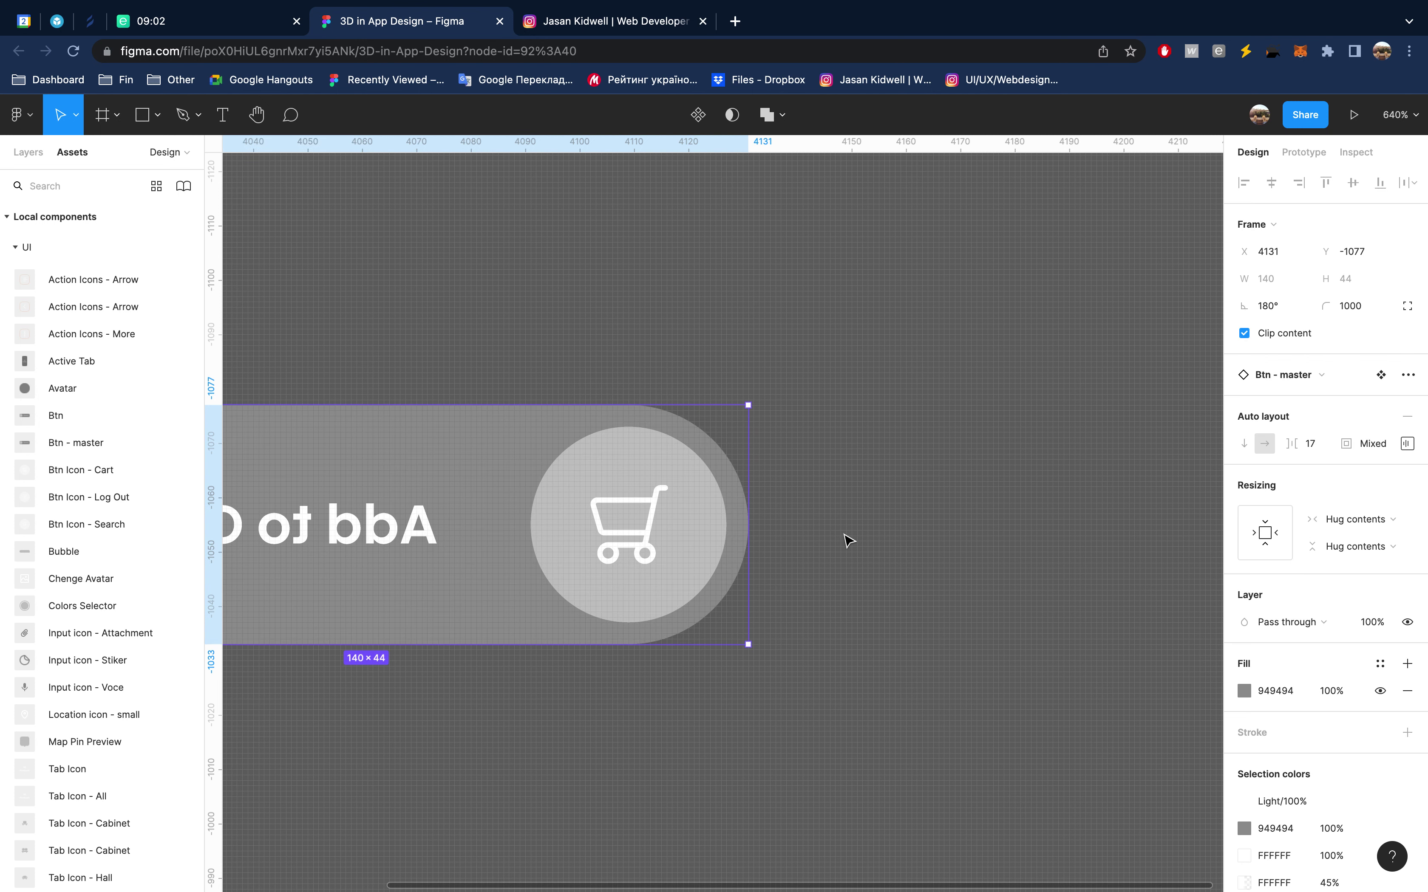
scroll(847, 539, down, 5)
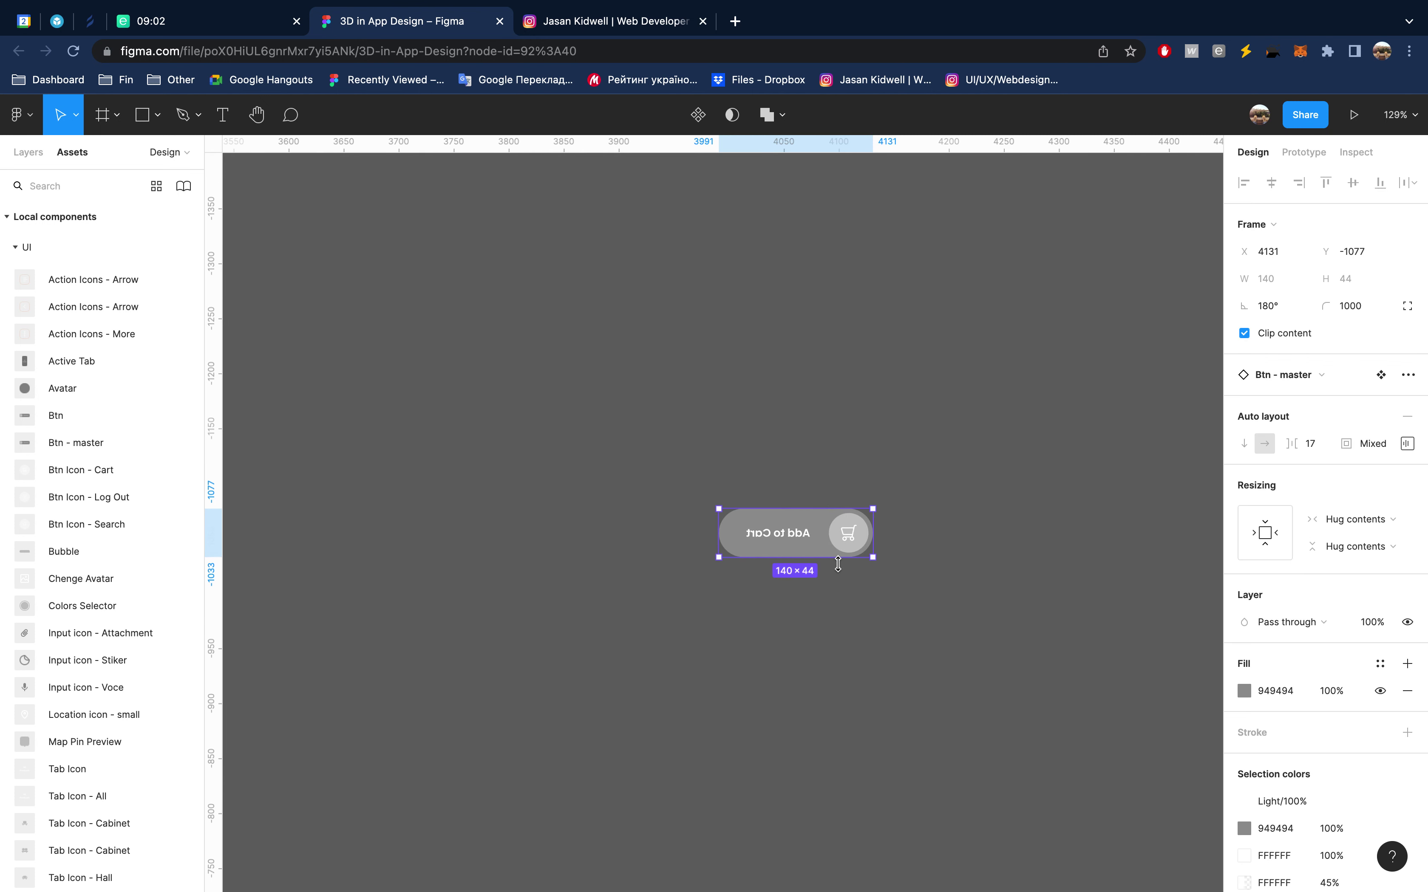
scroll(842, 560, up, 5)
Reset the Add to Cart button rotation to 0°, flip it vertically, then jump to its component
click(1291, 313)
text(0)
key(Return)
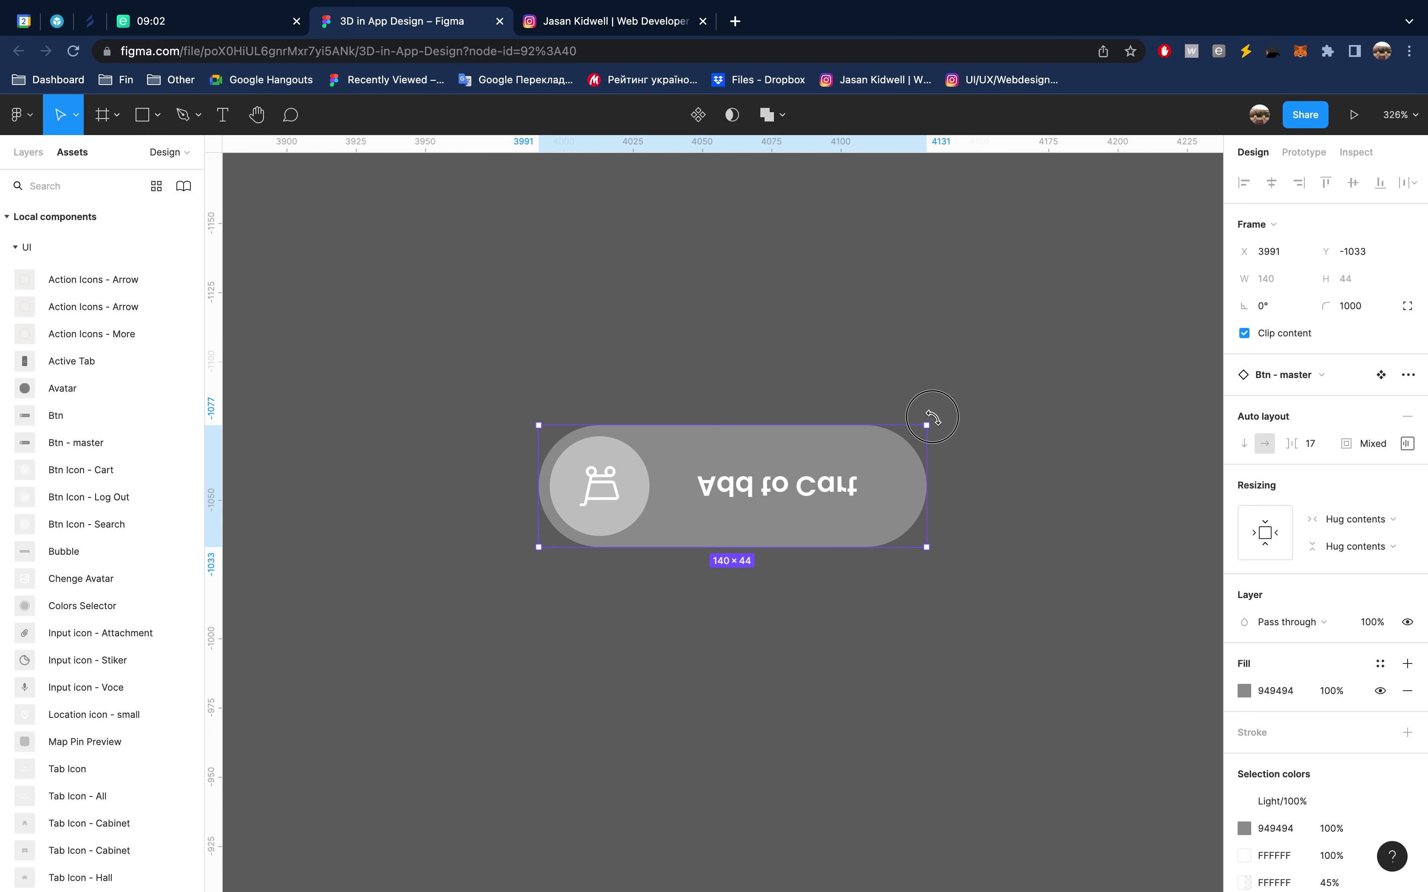
mouse_move(938, 420)
mouse_down()
mouse_move(475, 411)
mouse_move(535, 577)
mouse_up()
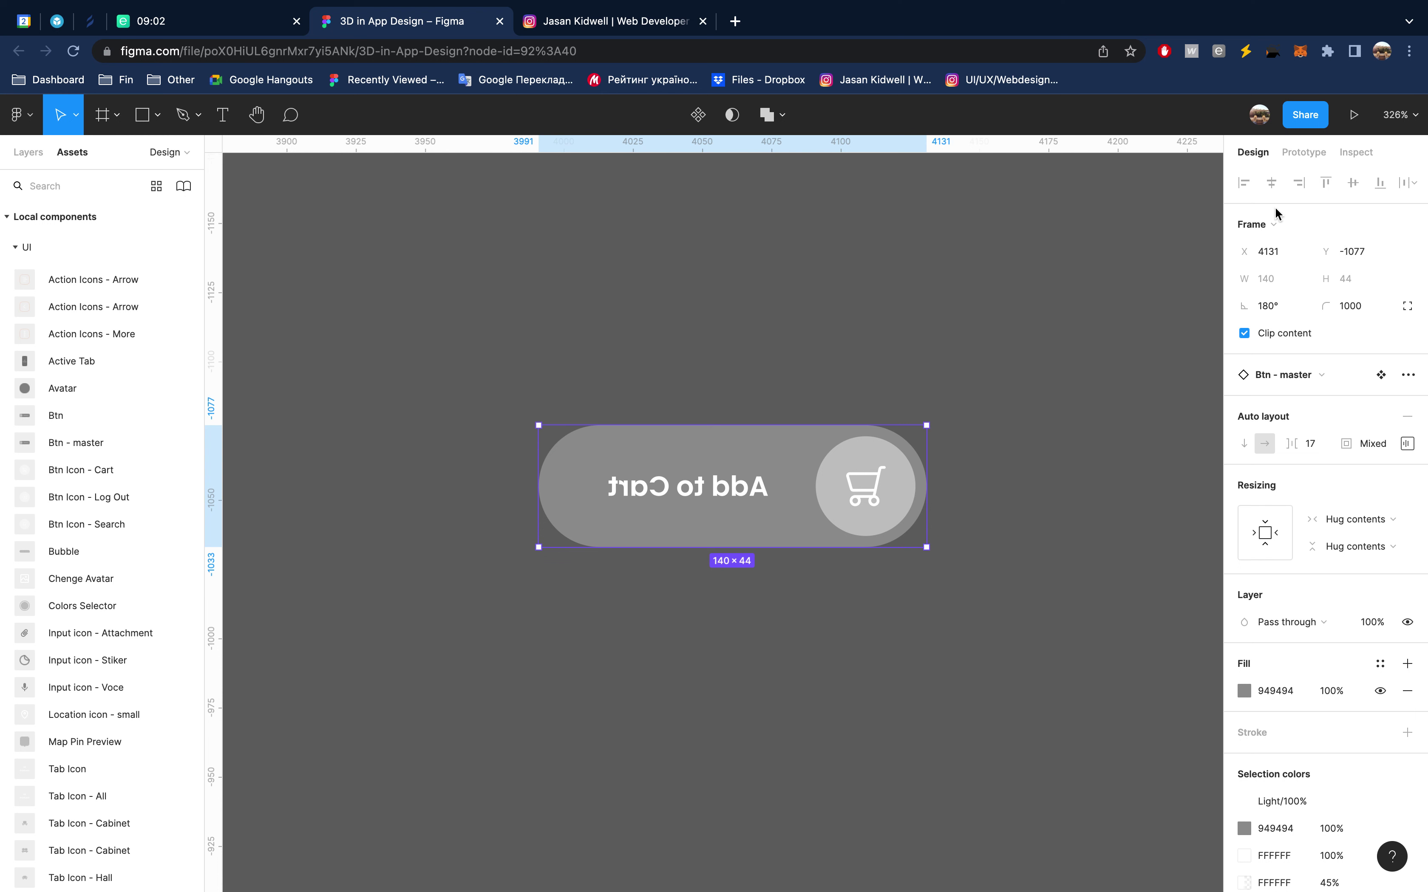
click(1288, 305)
text(0)
key(Return)
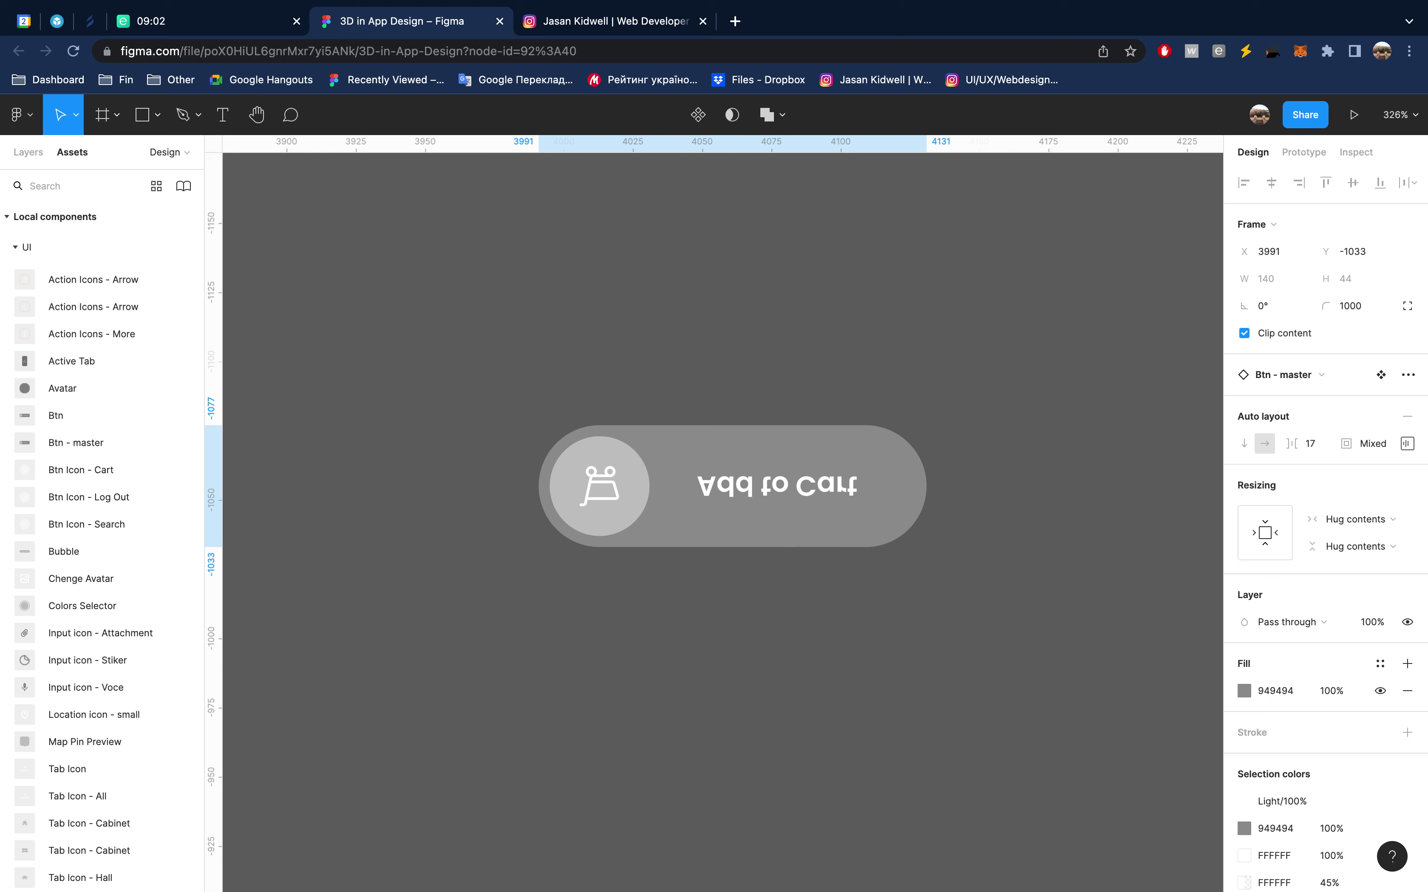
key(shift+v)
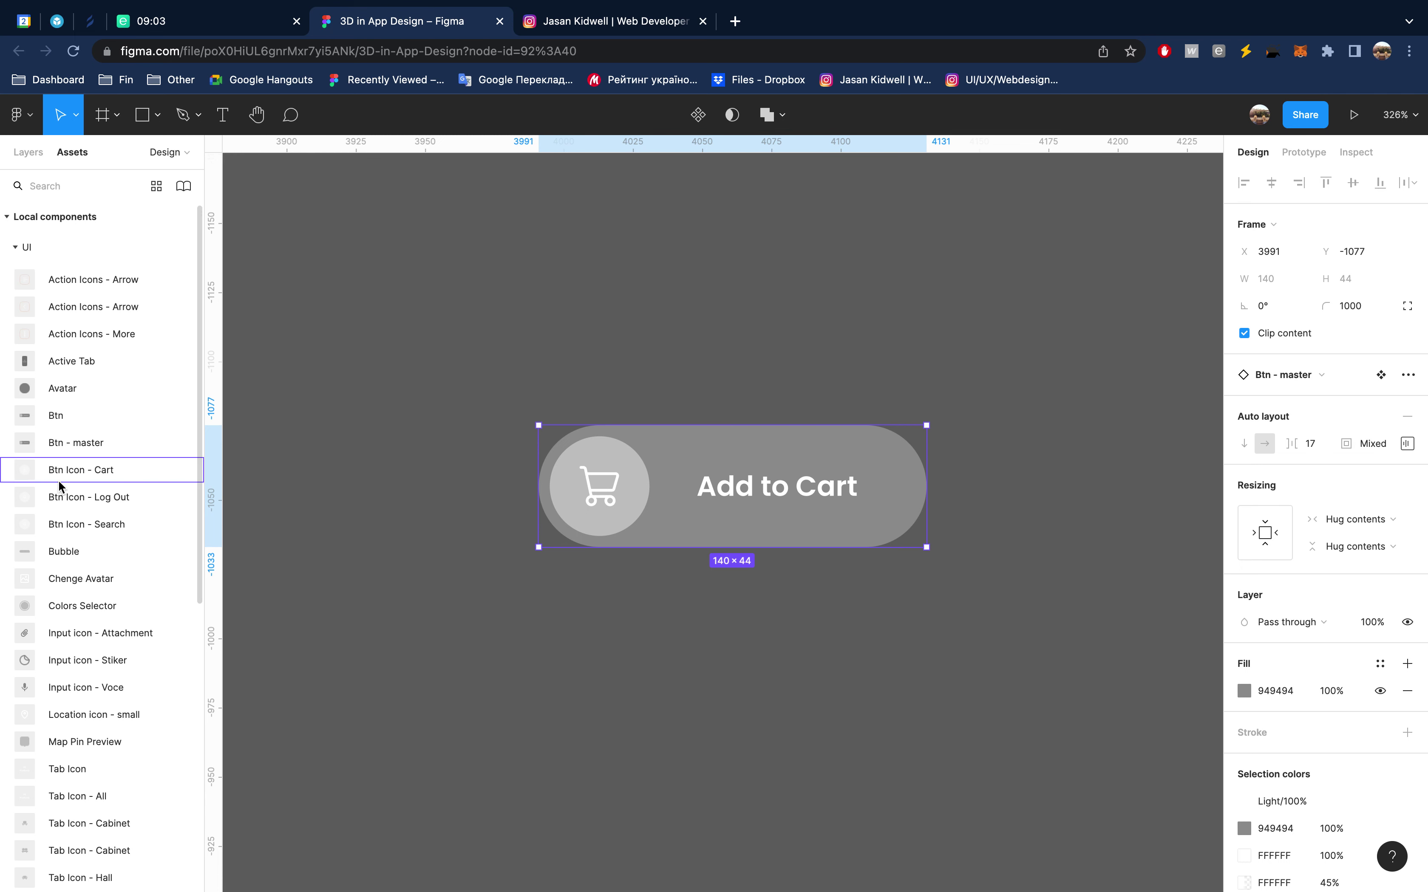
click(69, 640)
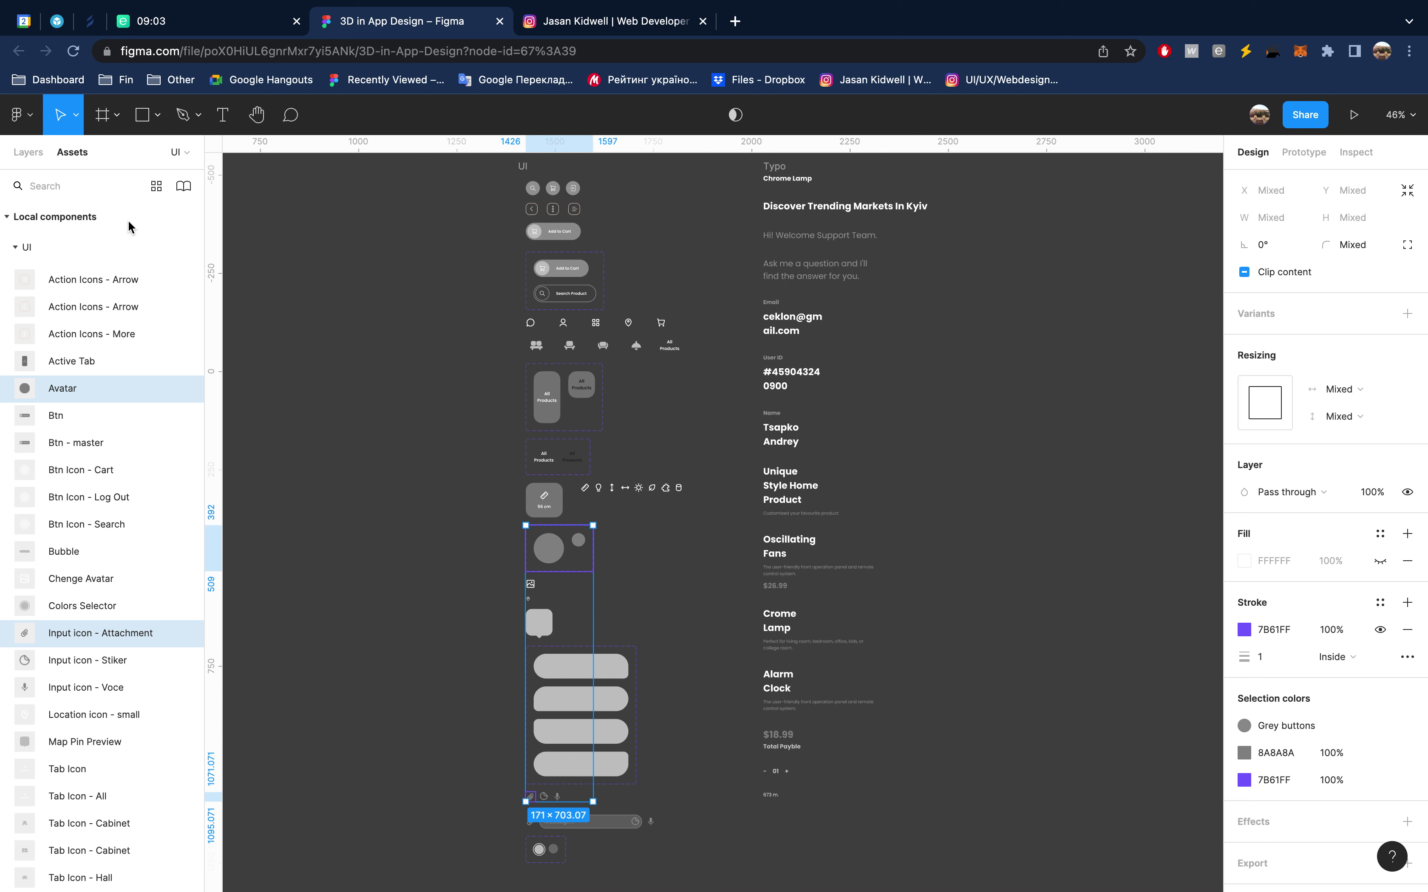
Return to the Design page and select the Add to Cart button instance
click(29, 153)
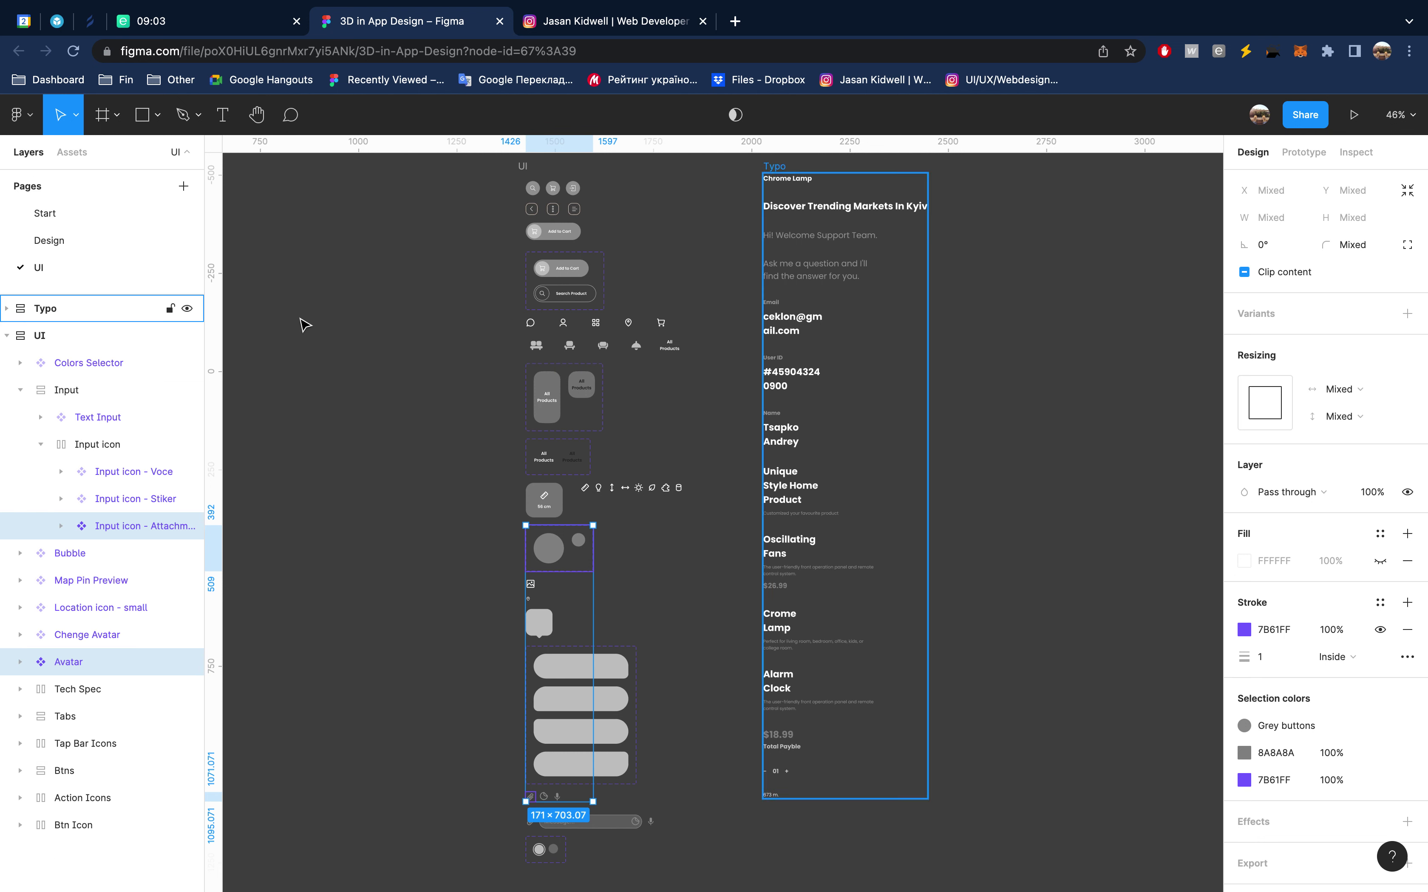
click(306, 329)
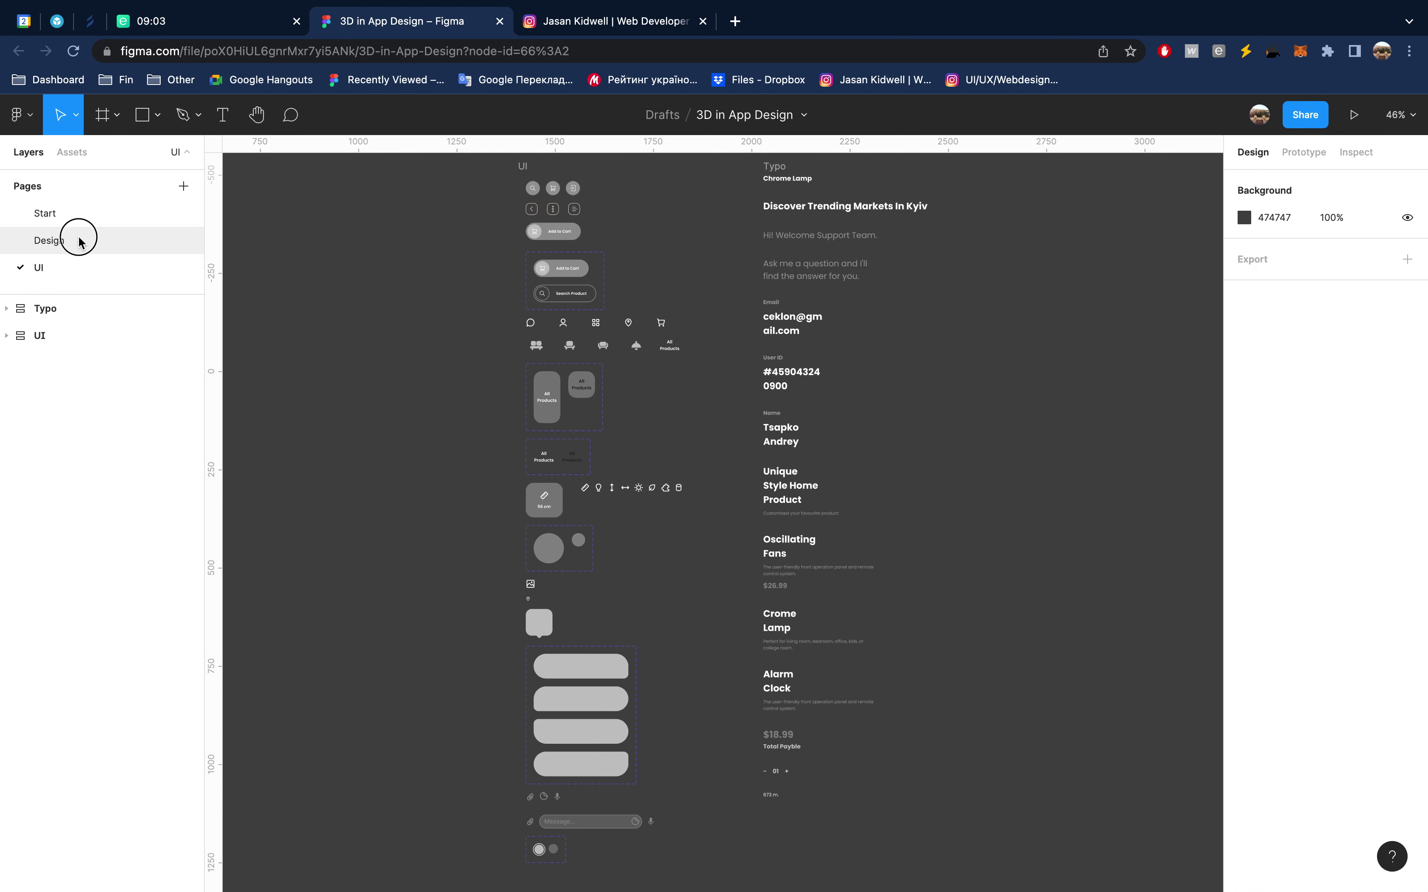
click(73, 237)
click(736, 472)
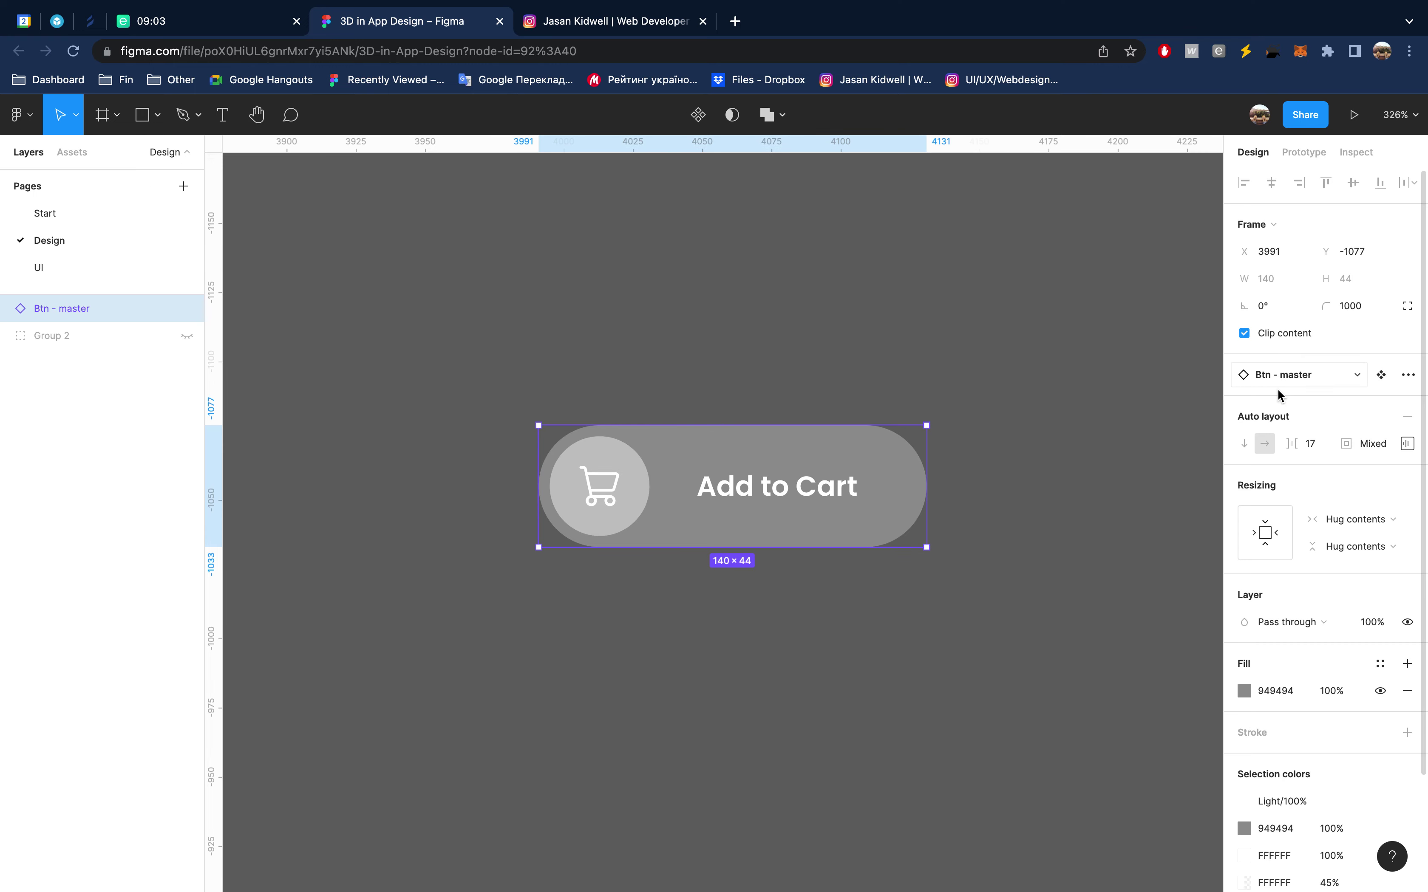
Swap the instance to Input icon - Stiker, then Tab Icon - Cabinet, and delete it
click(1291, 375)
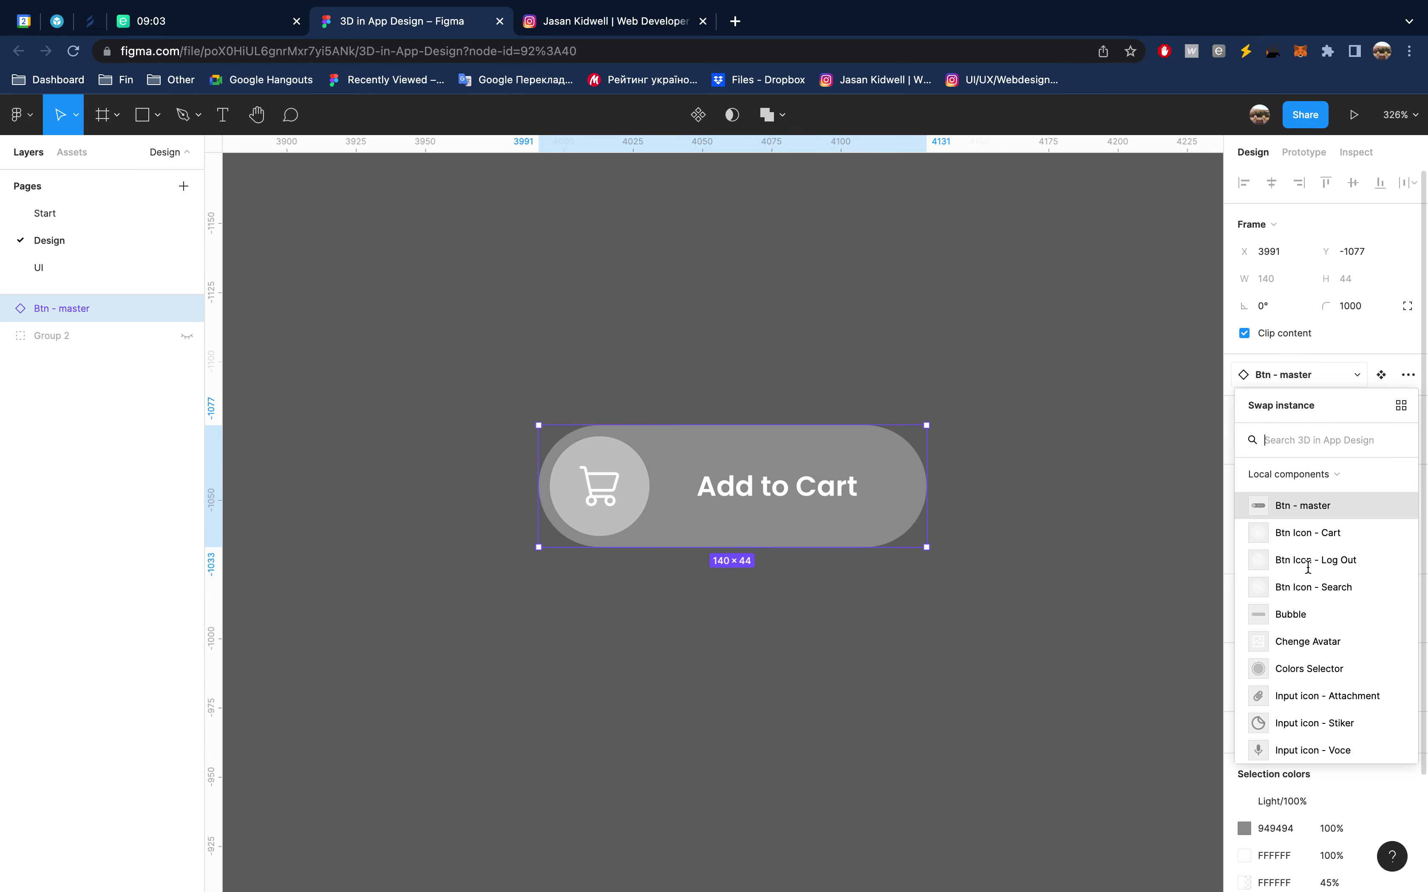
click(1306, 721)
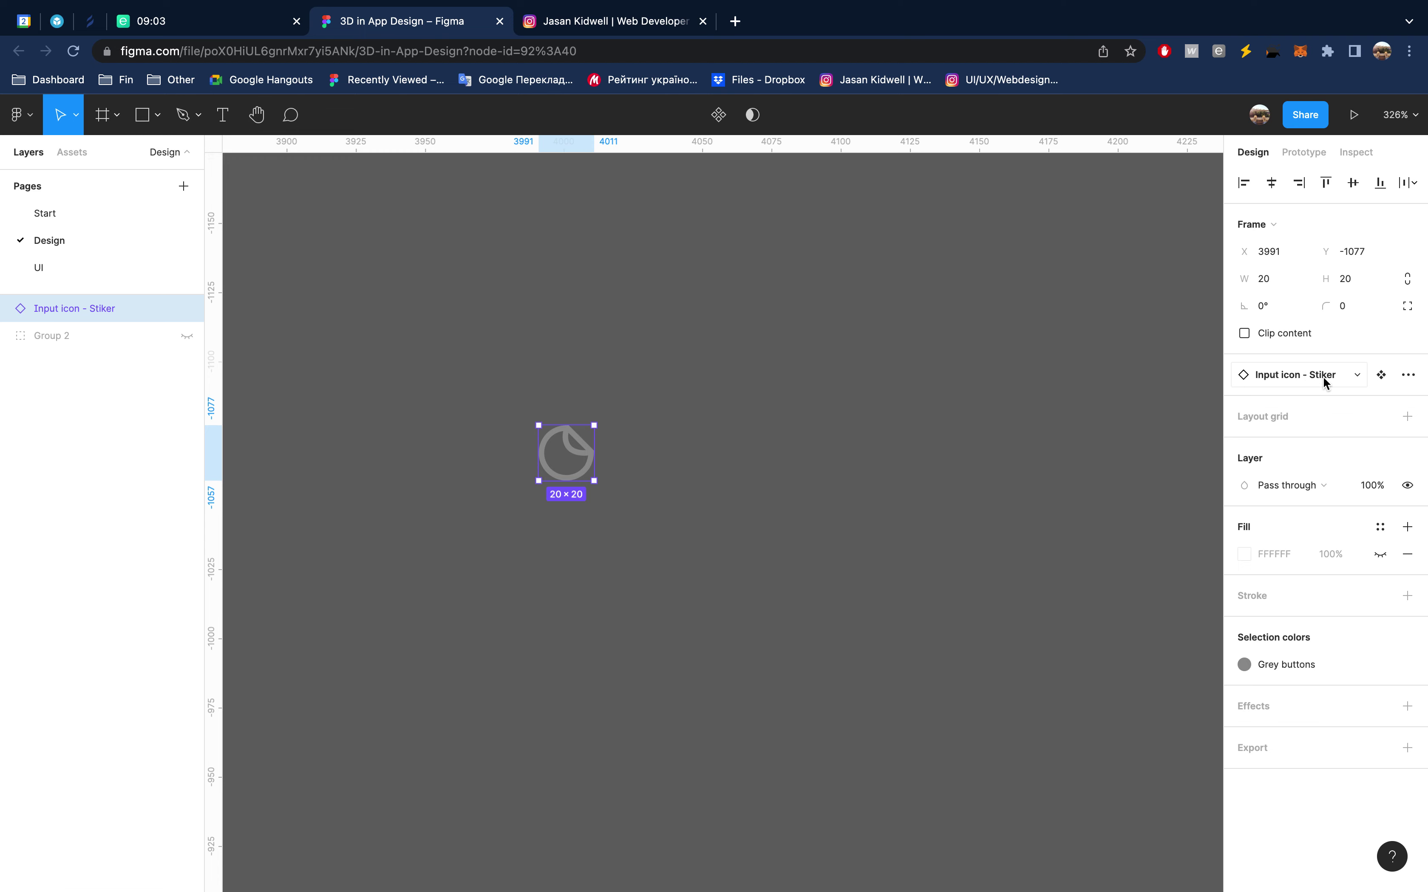
click(1321, 375)
click(1302, 703)
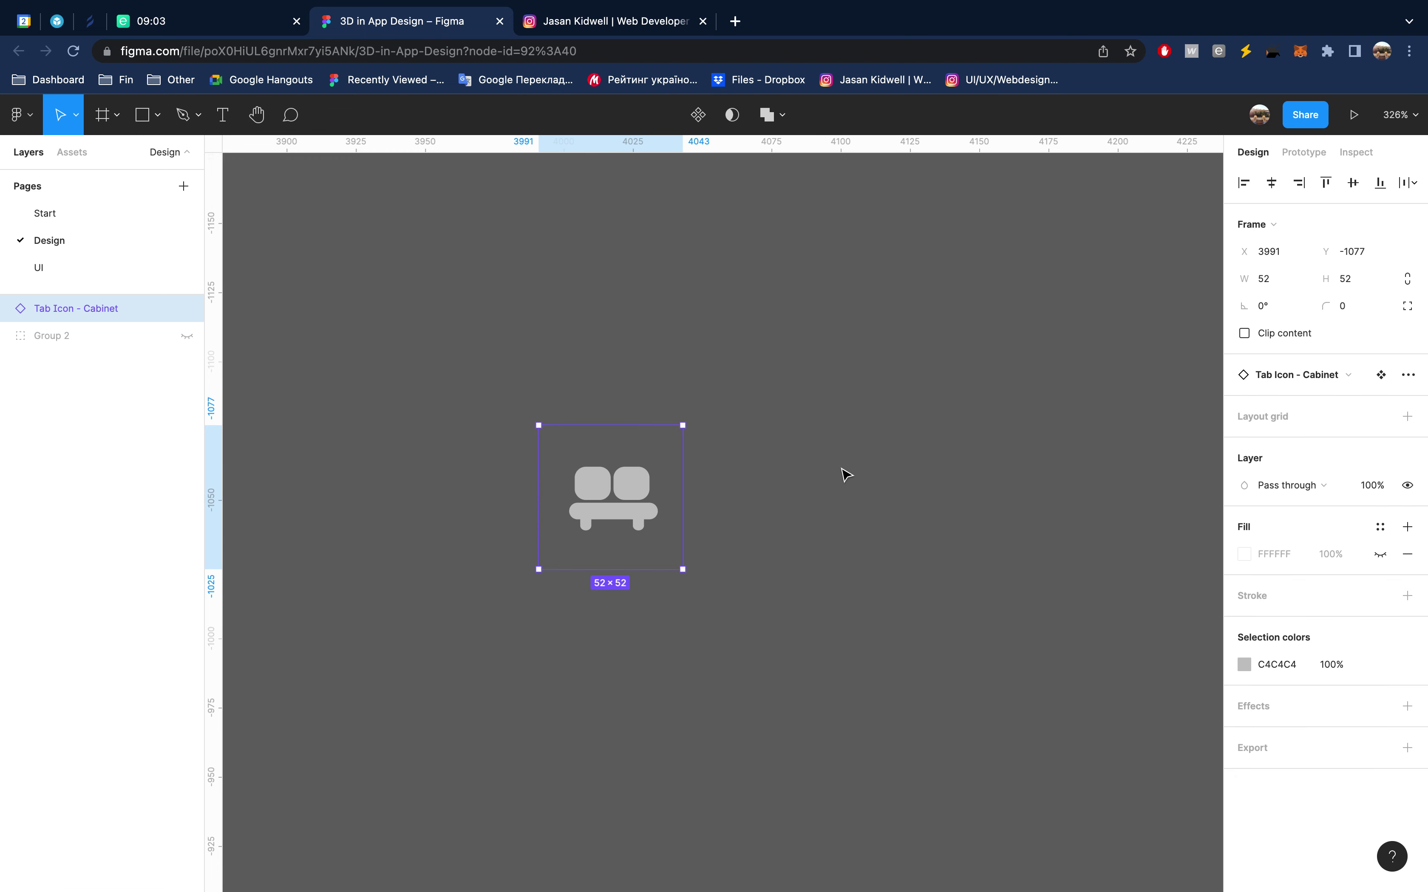
key(Delete)
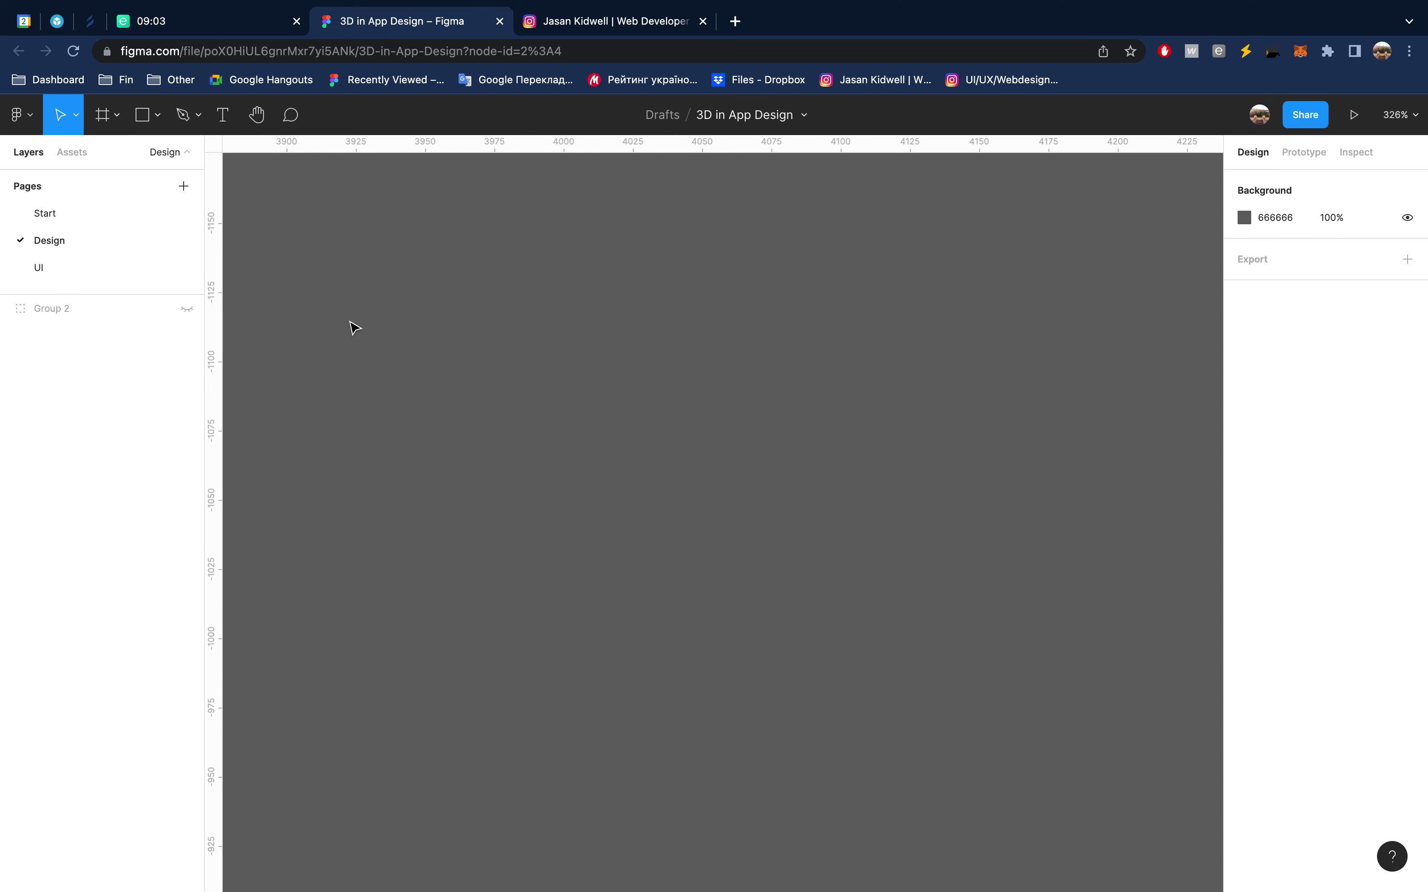
Rename the Group 2 layer to 'Reff', then switch to the Instagram reference post
click(63, 309)
double_click(64, 309)
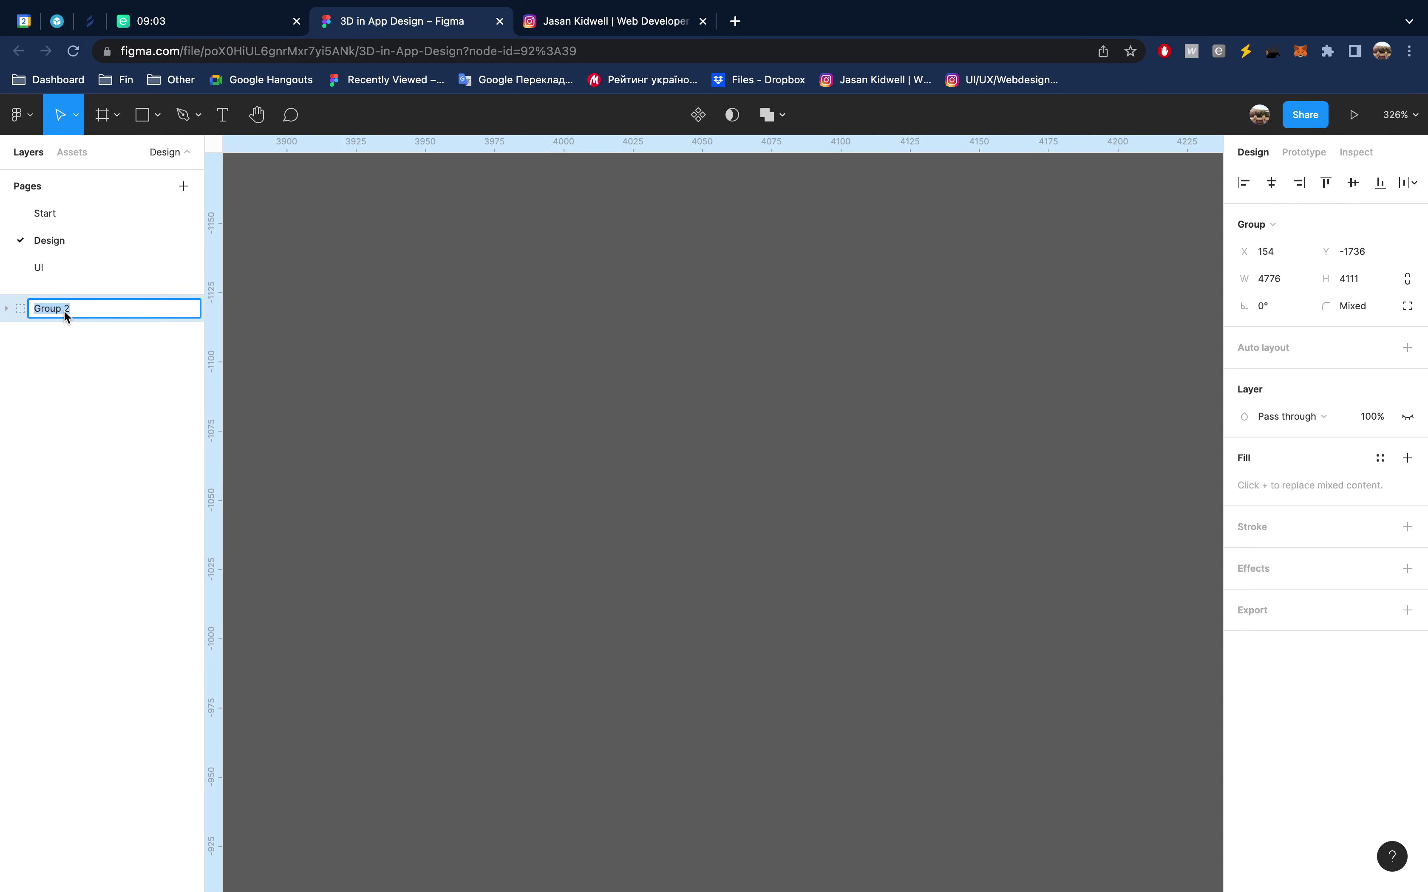
text(Kyaa)
key(super+a)
text(R)
text(eff)
key(Return)
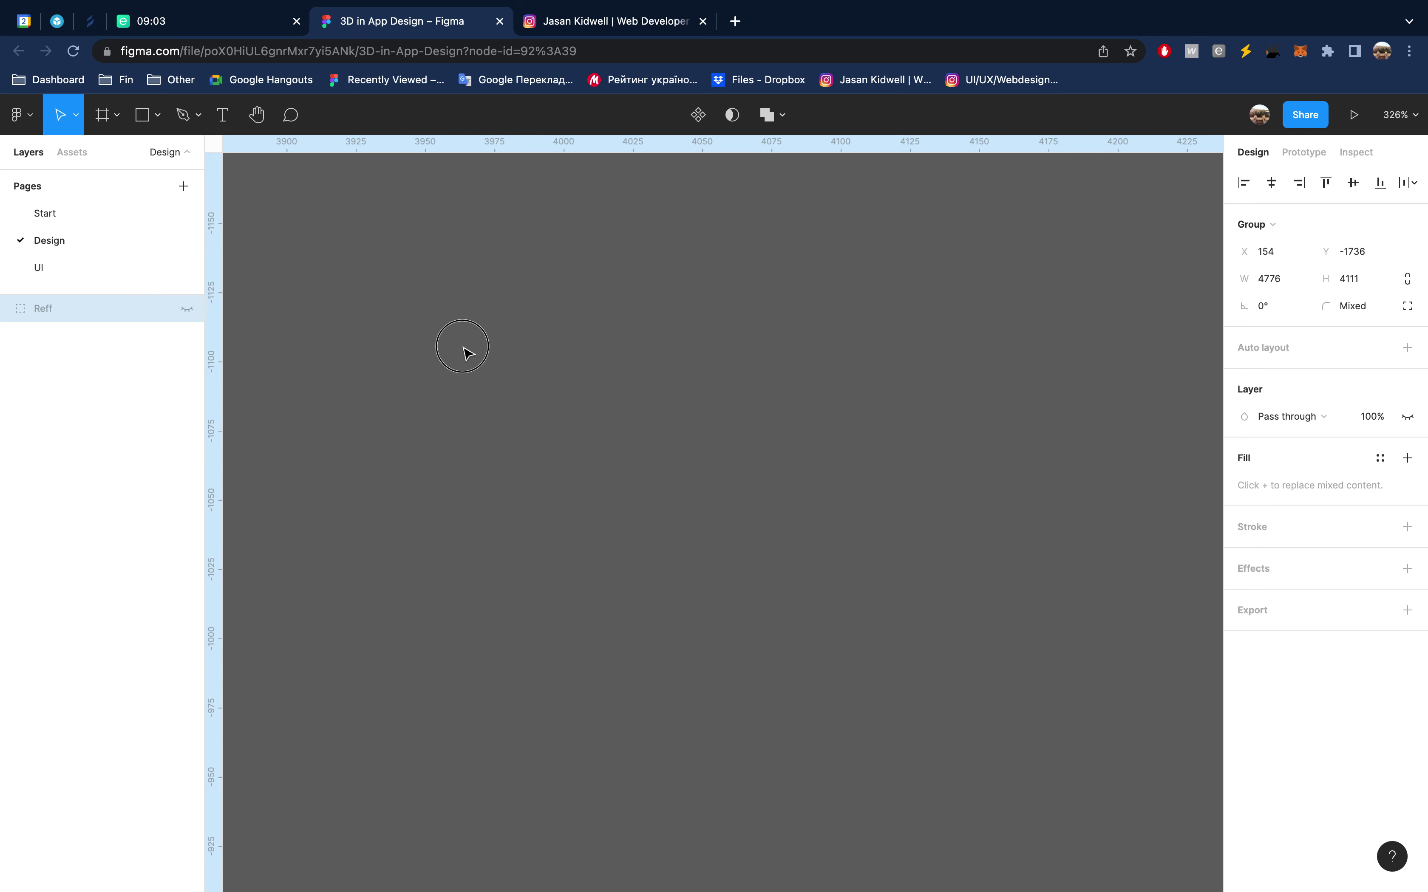
click(469, 354)
click(616, 29)
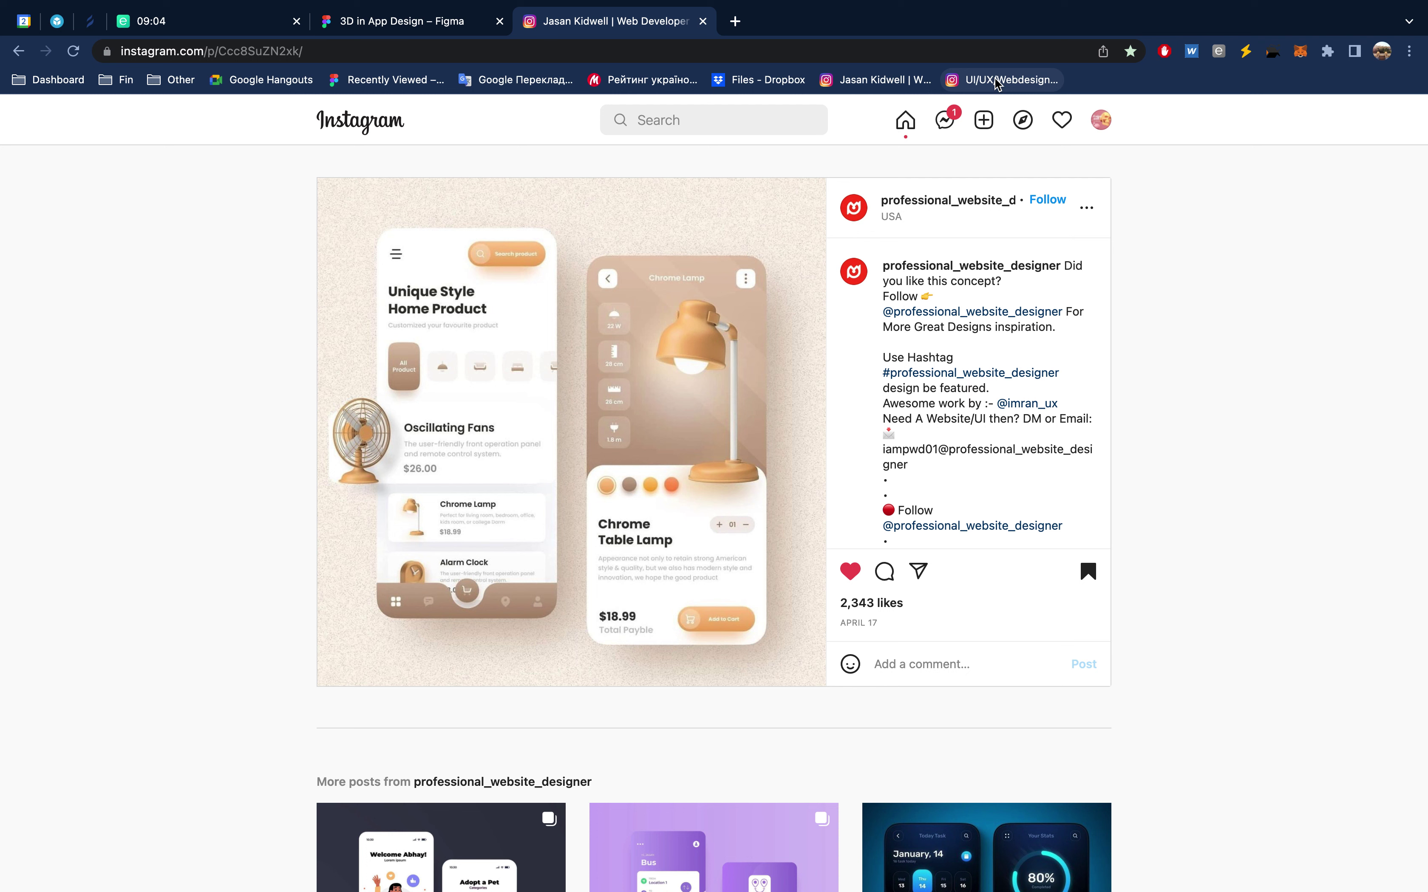
Open the interfacely inspiration post in a new tab, compare it with the lamp-app post, return to Figma
middle_click(893, 89)
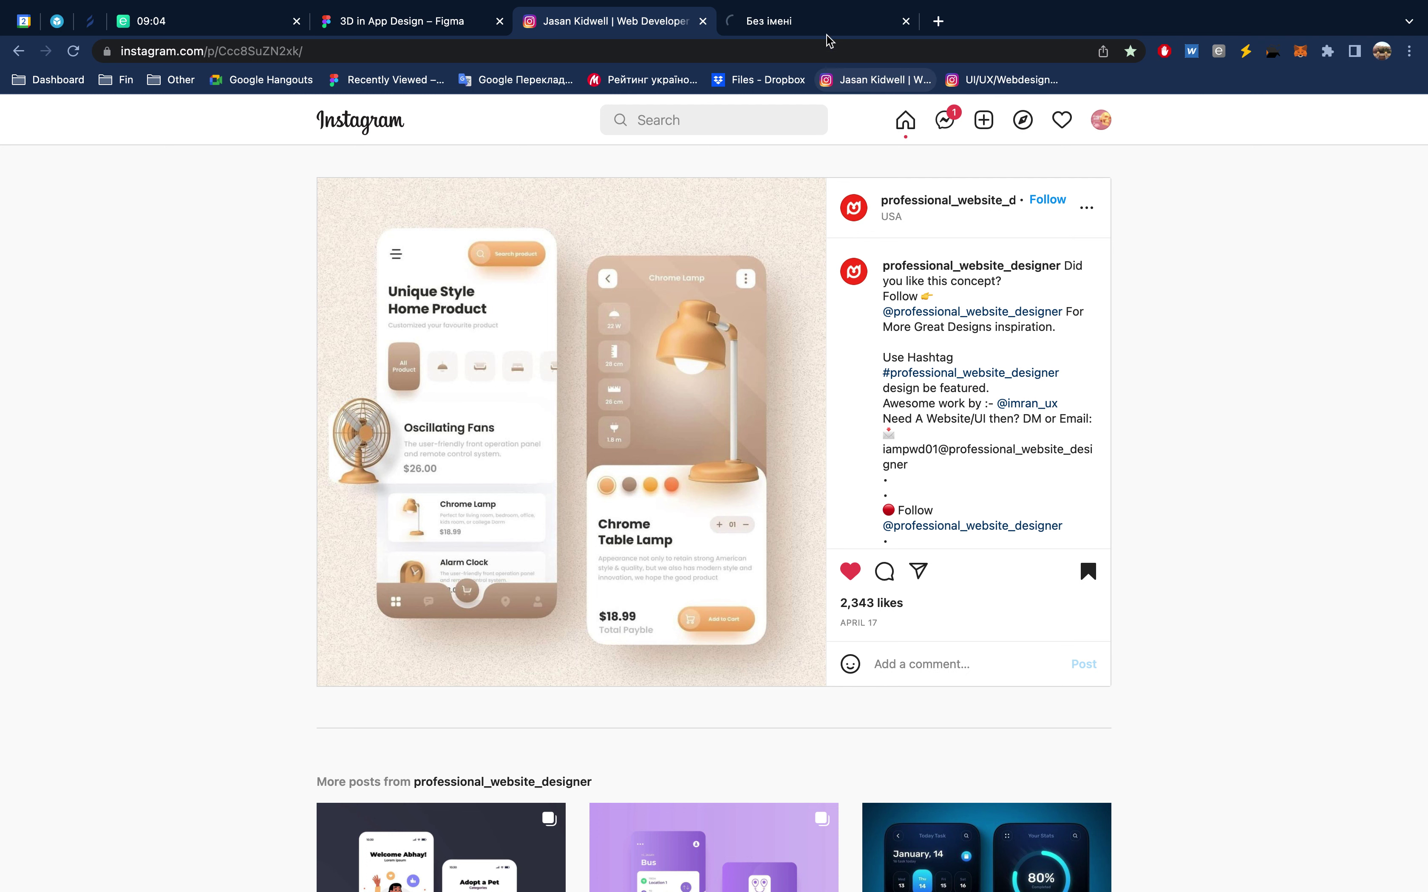
click(980, 81)
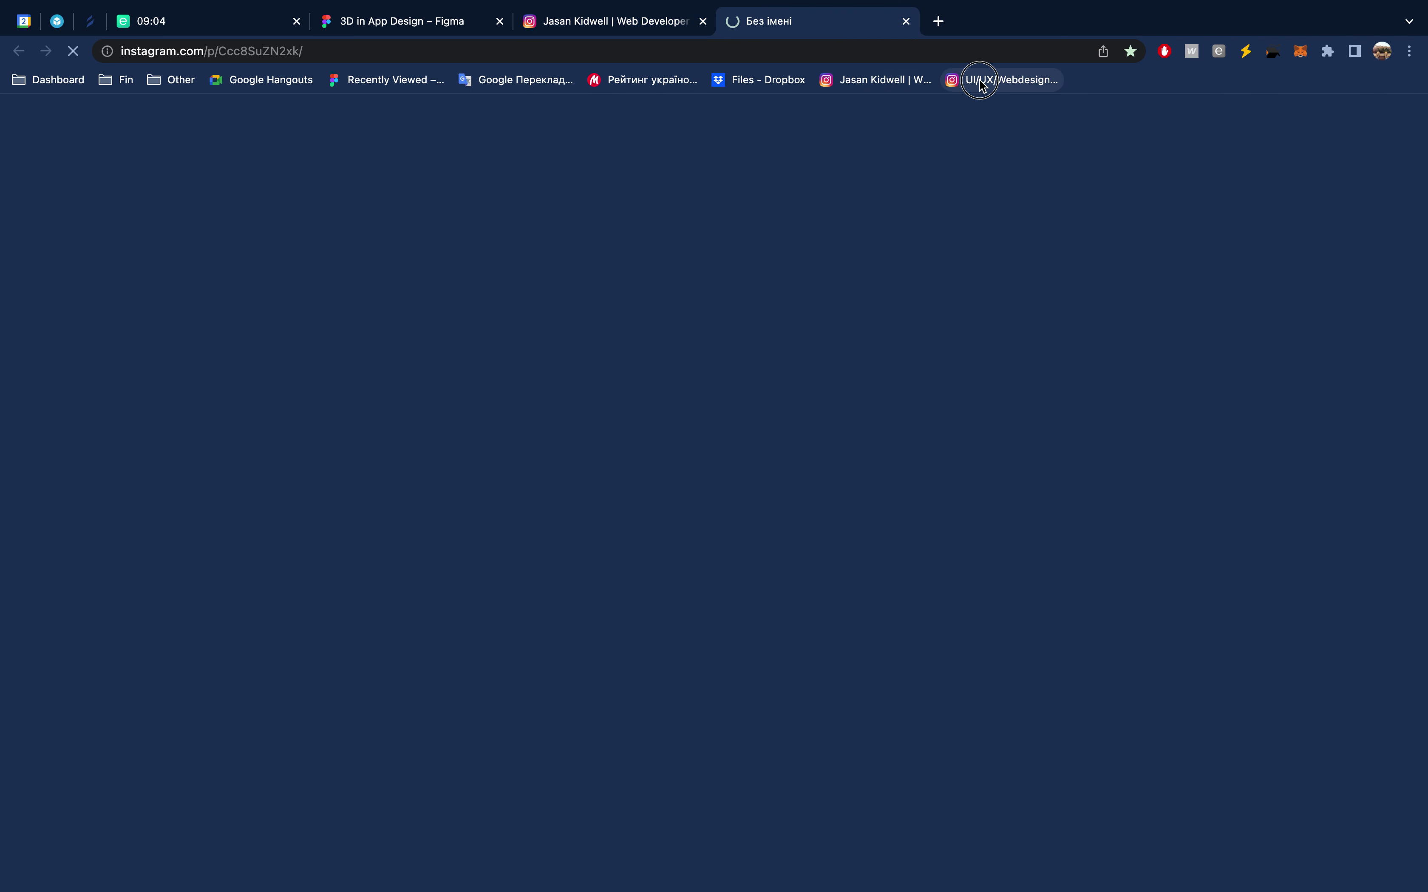
click(630, 28)
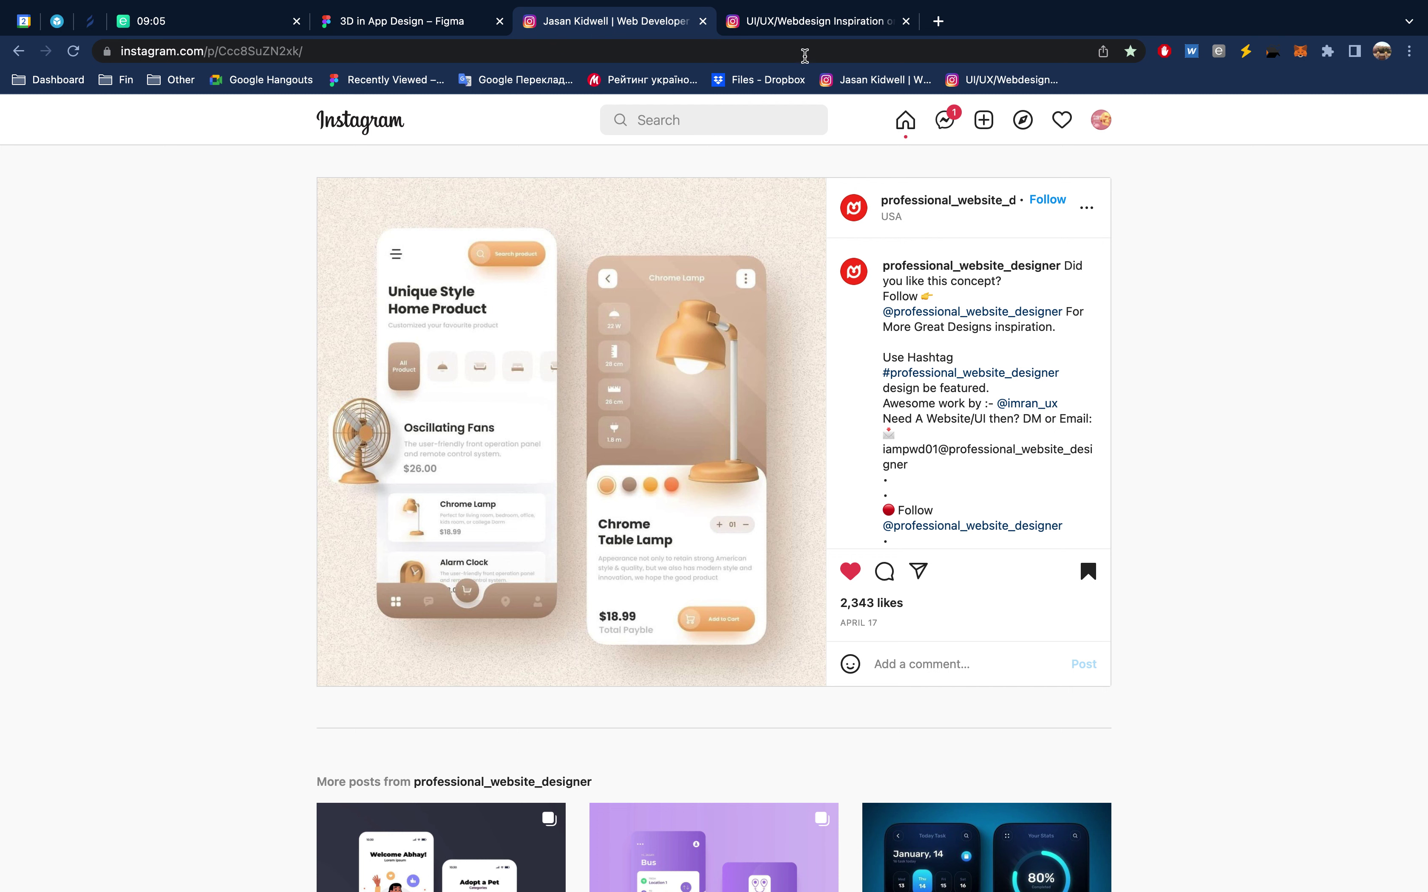
click(808, 23)
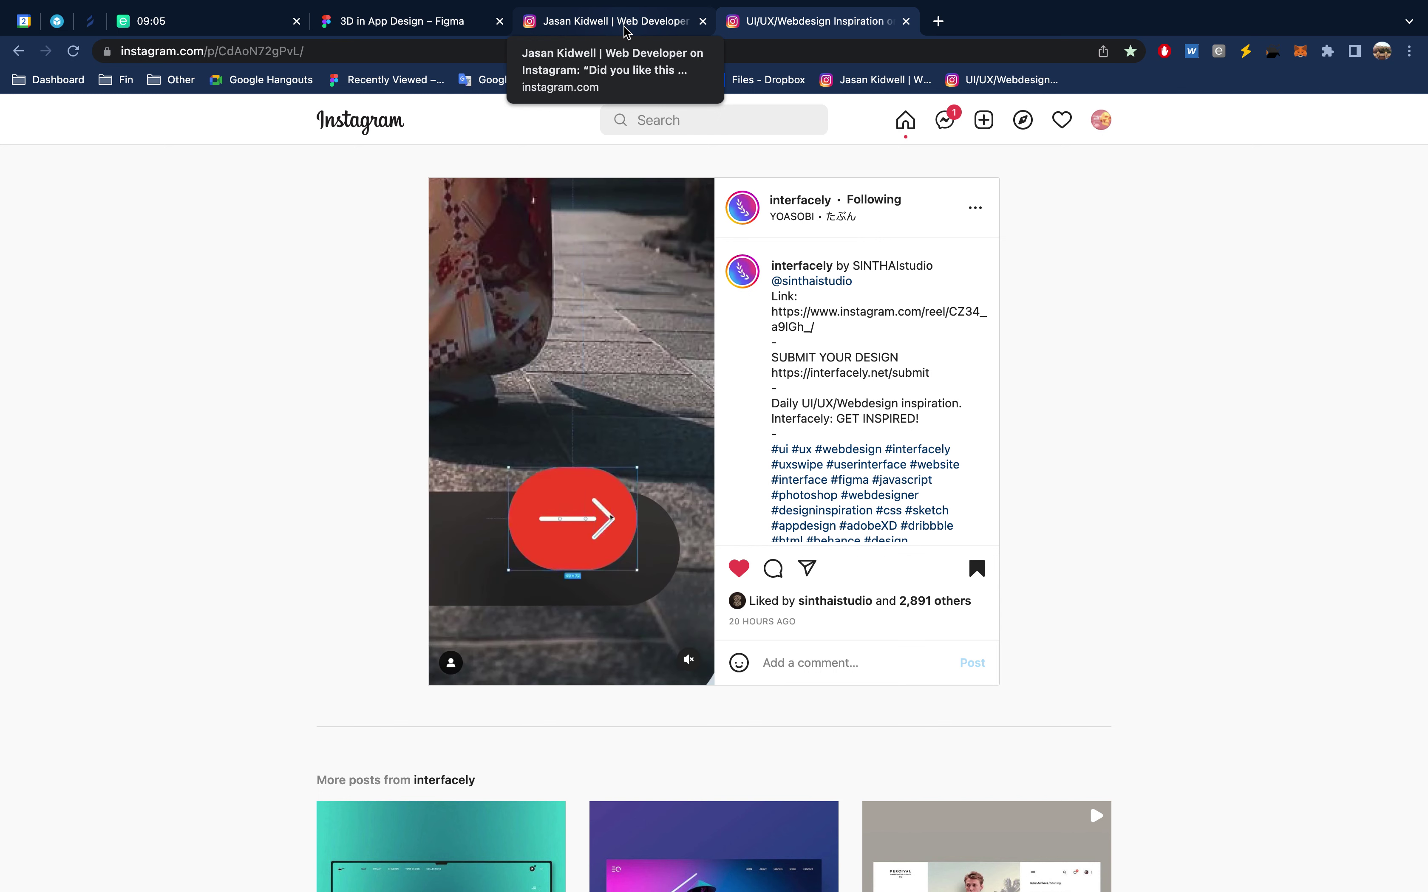
click(625, 28)
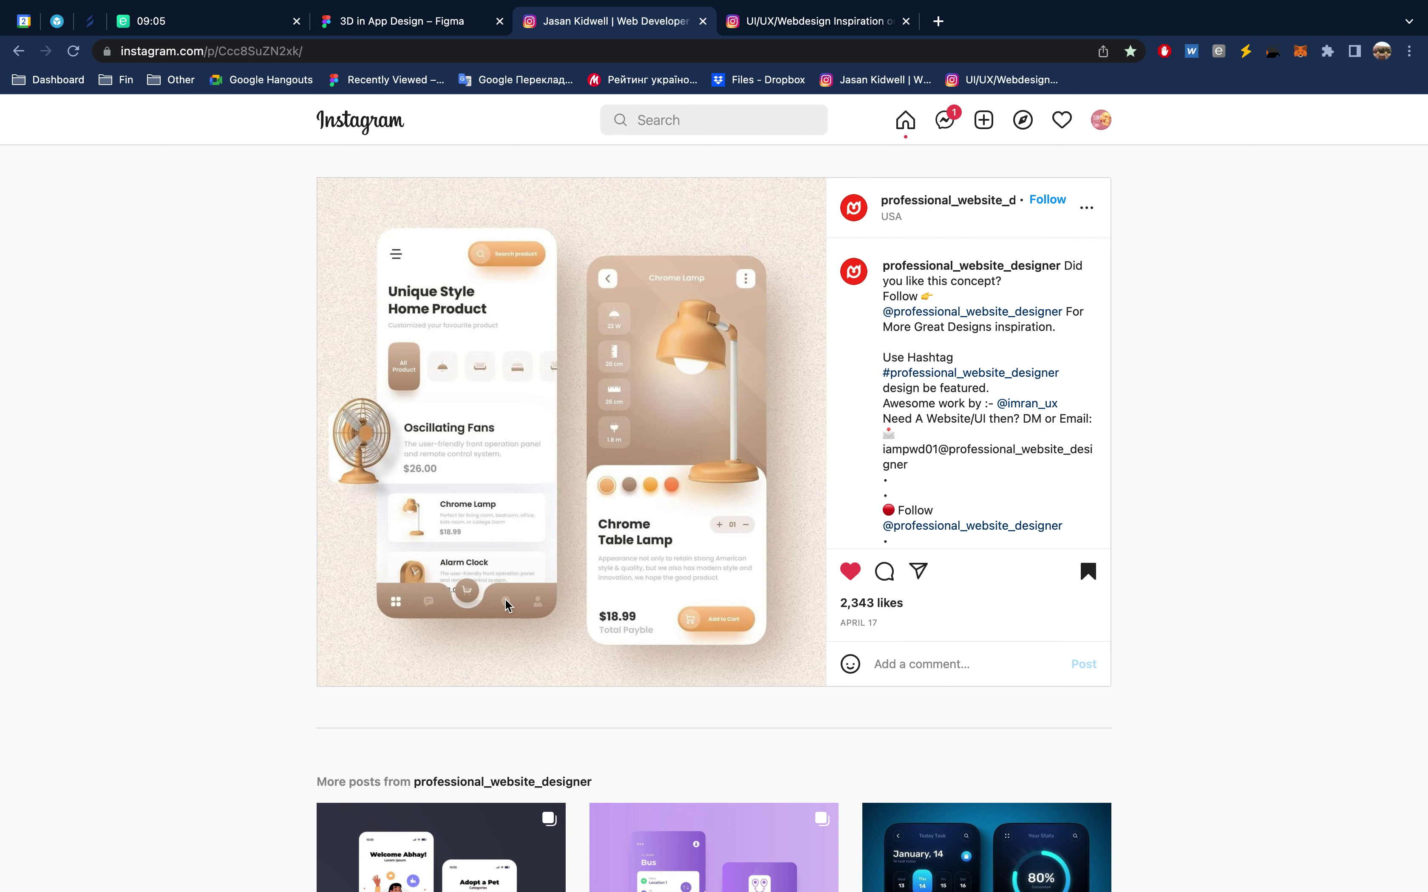
click(826, 23)
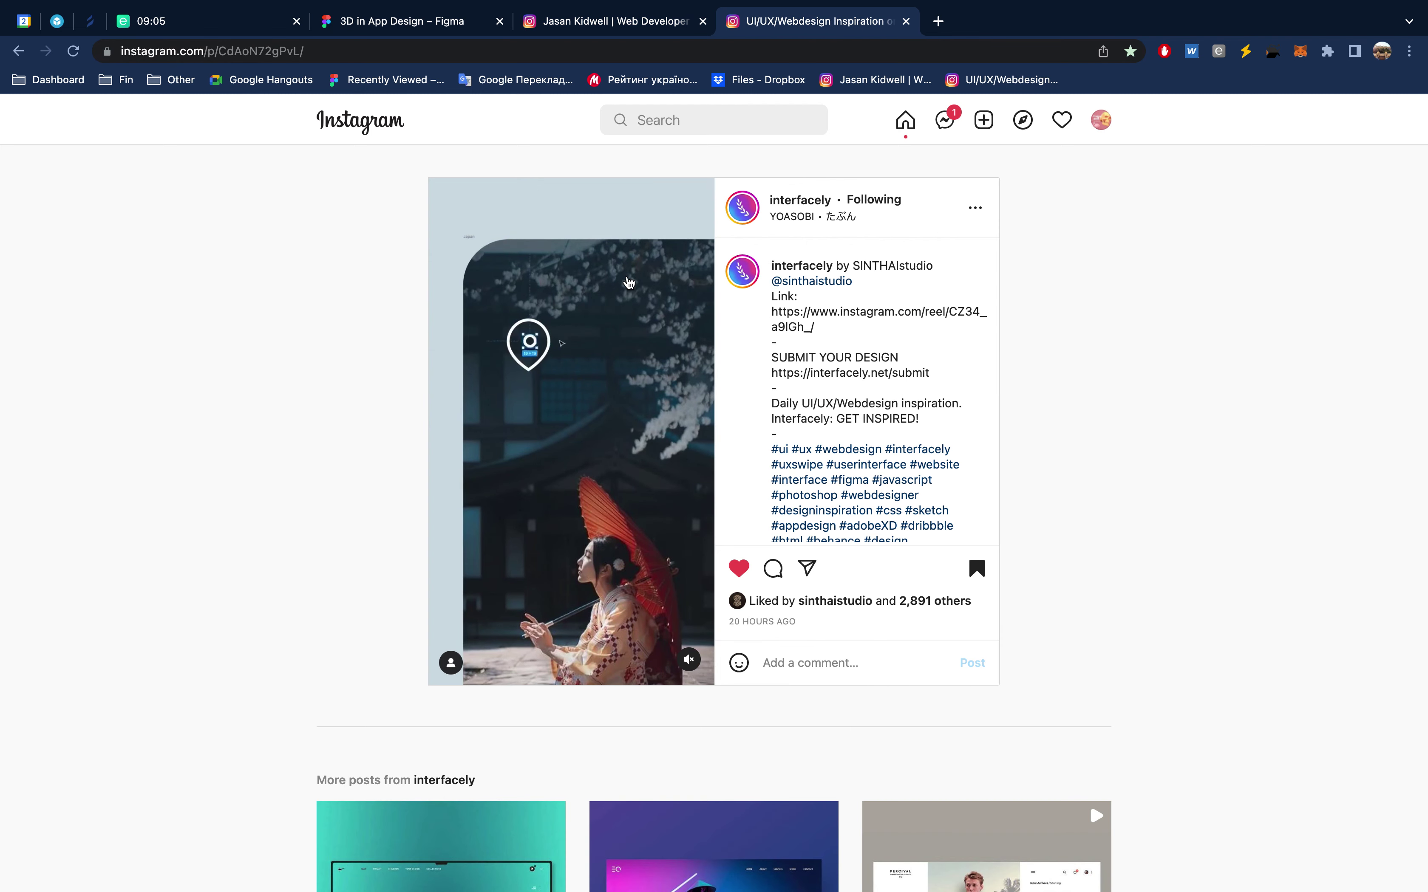
click(654, 24)
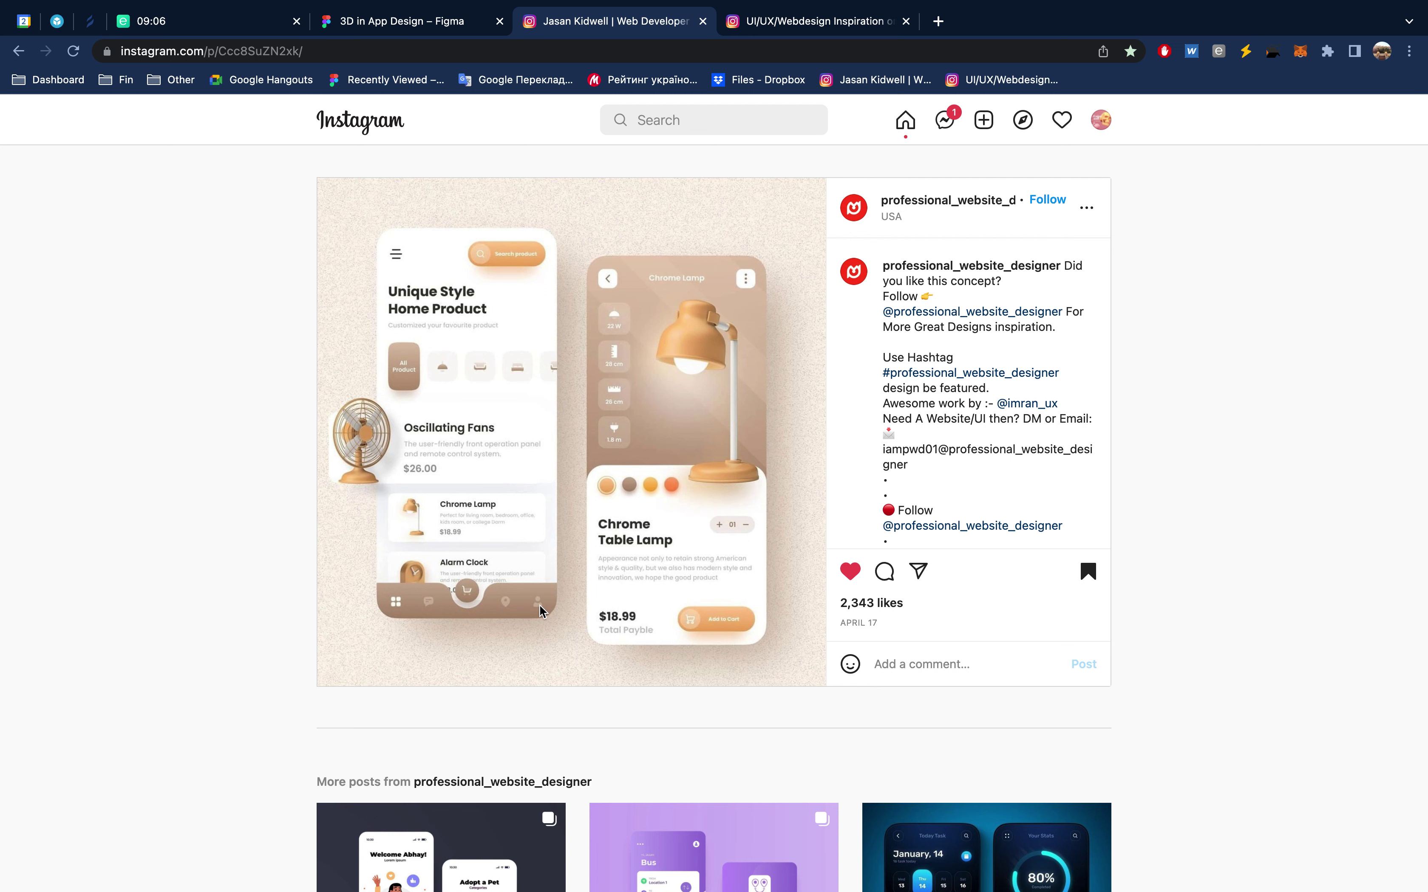
click(822, 23)
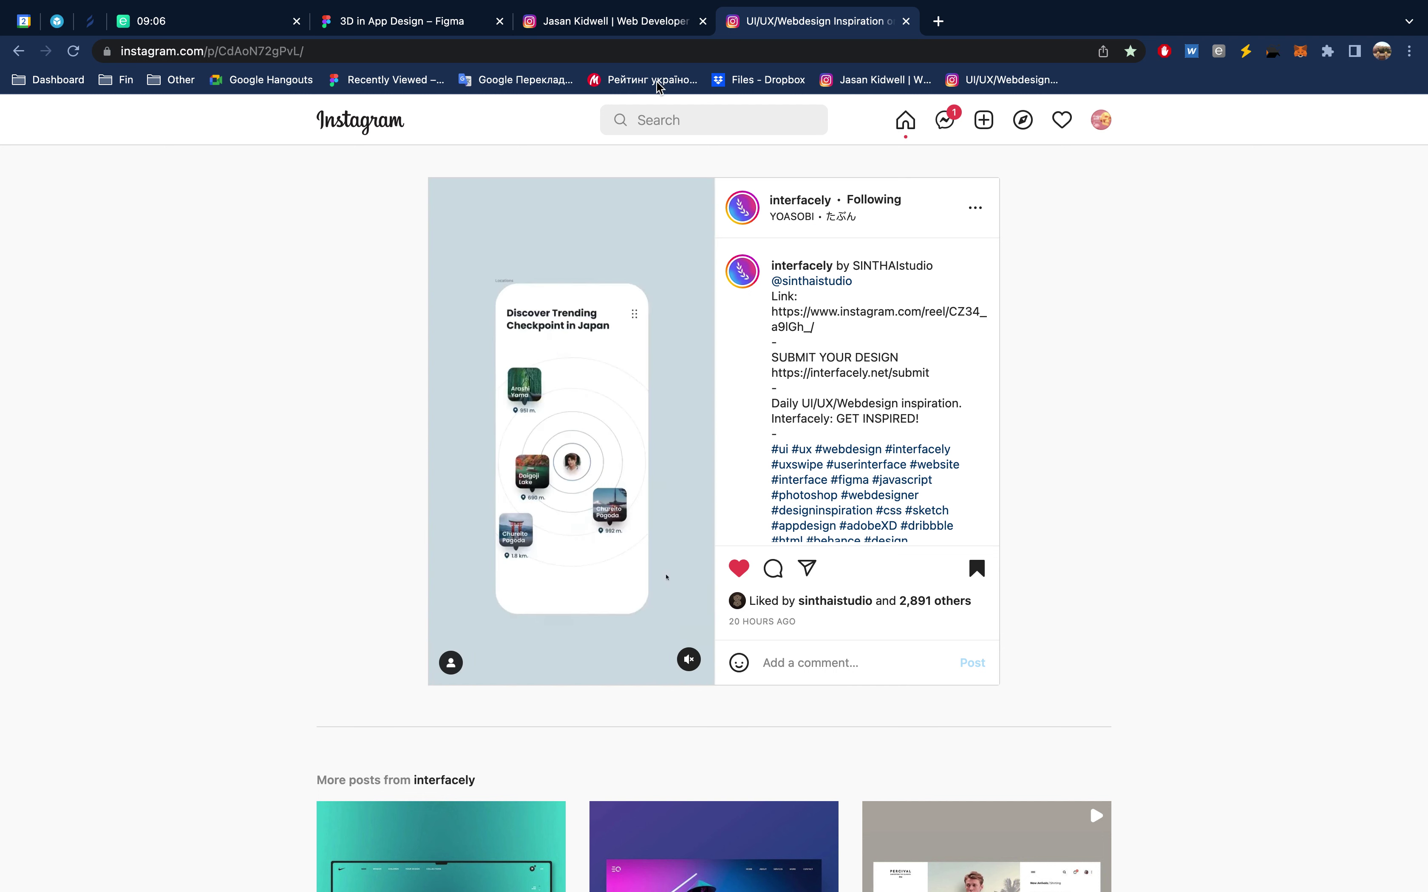
click(653, 18)
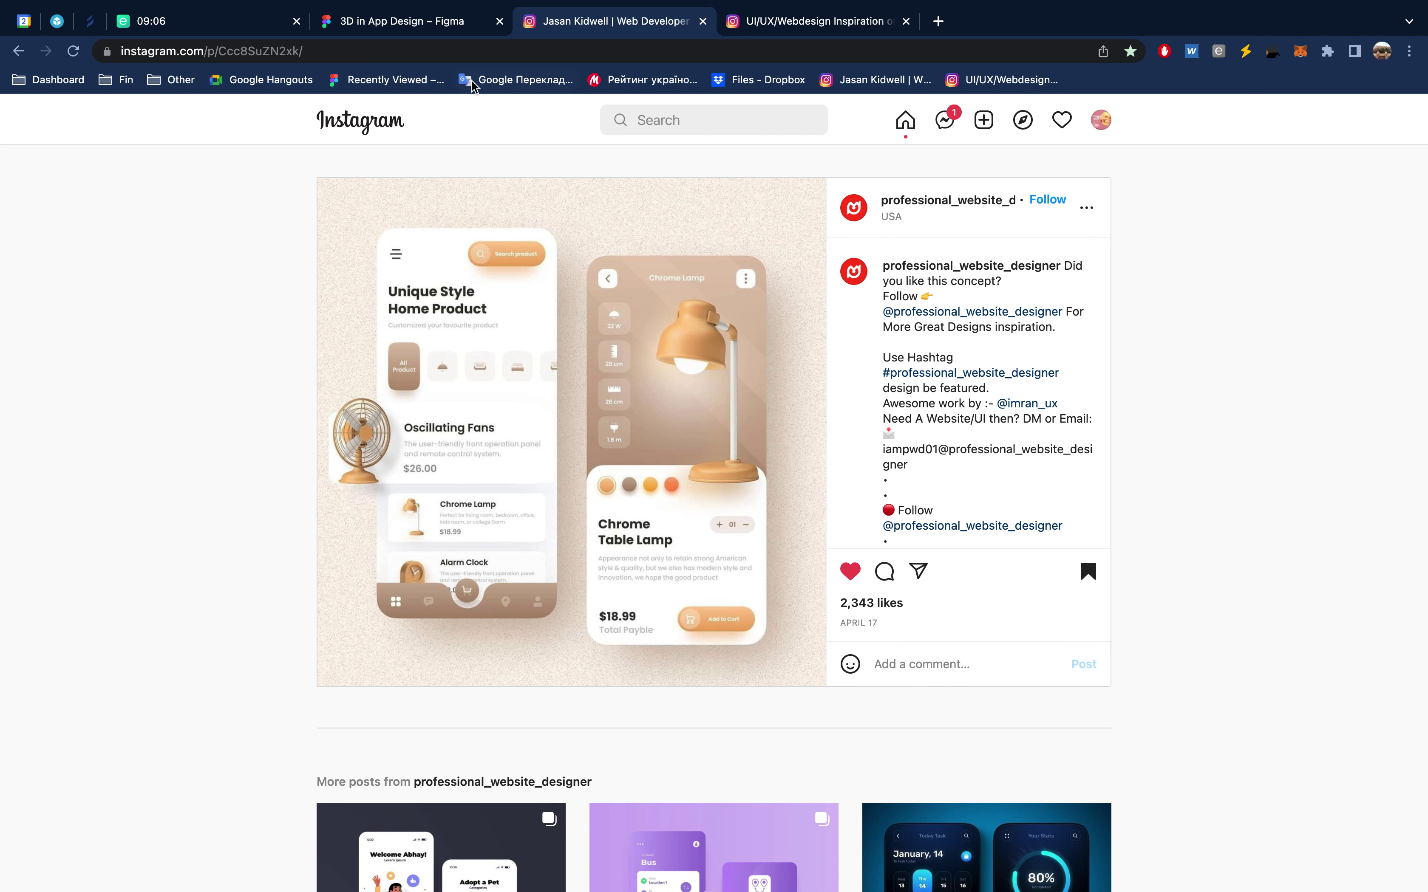
click(436, 21)
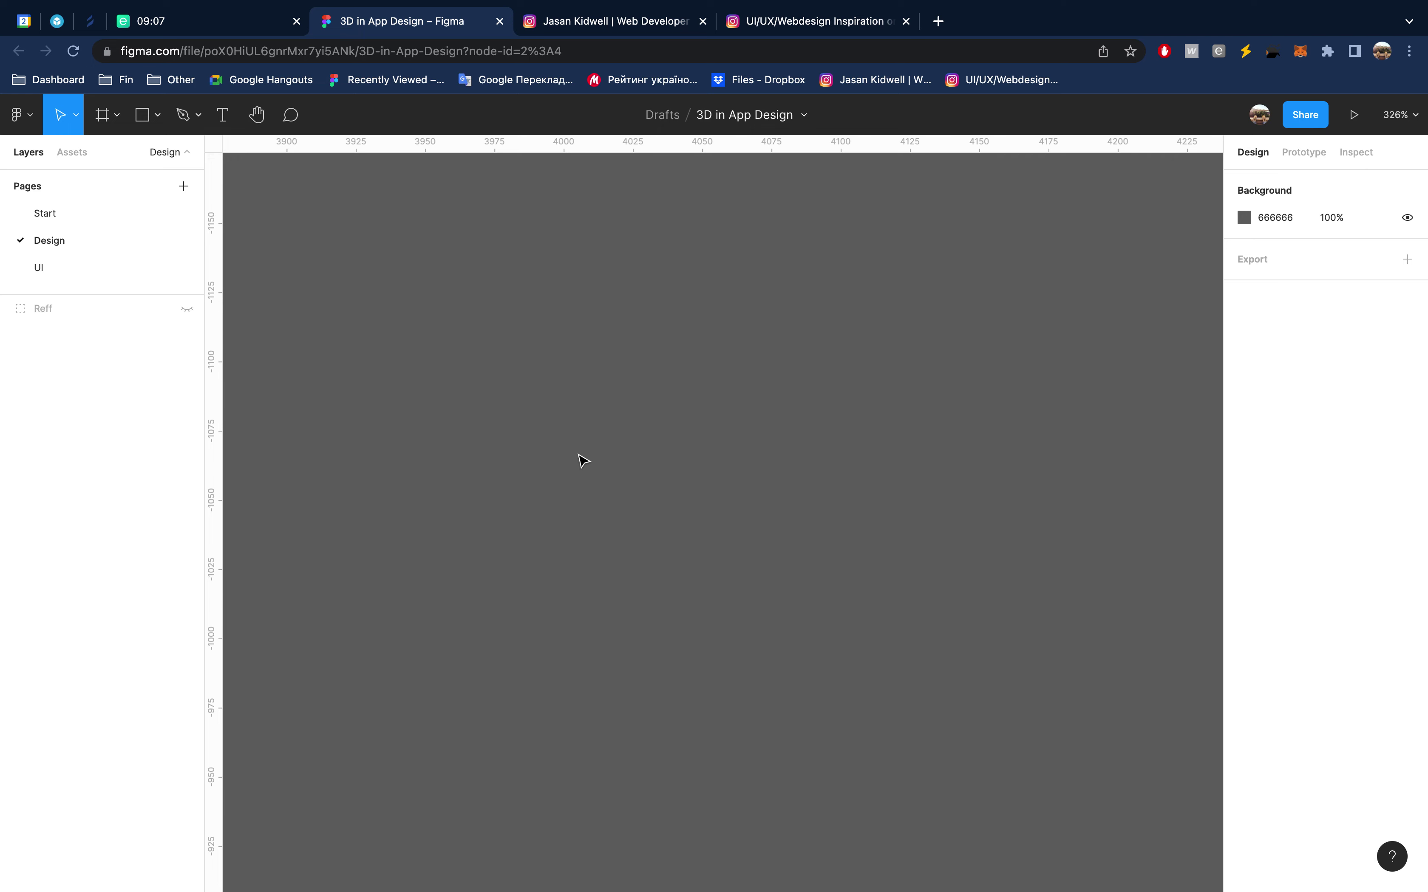
Switch from Figma to the Instagram lamp-app reference post tab
click(637, 22)
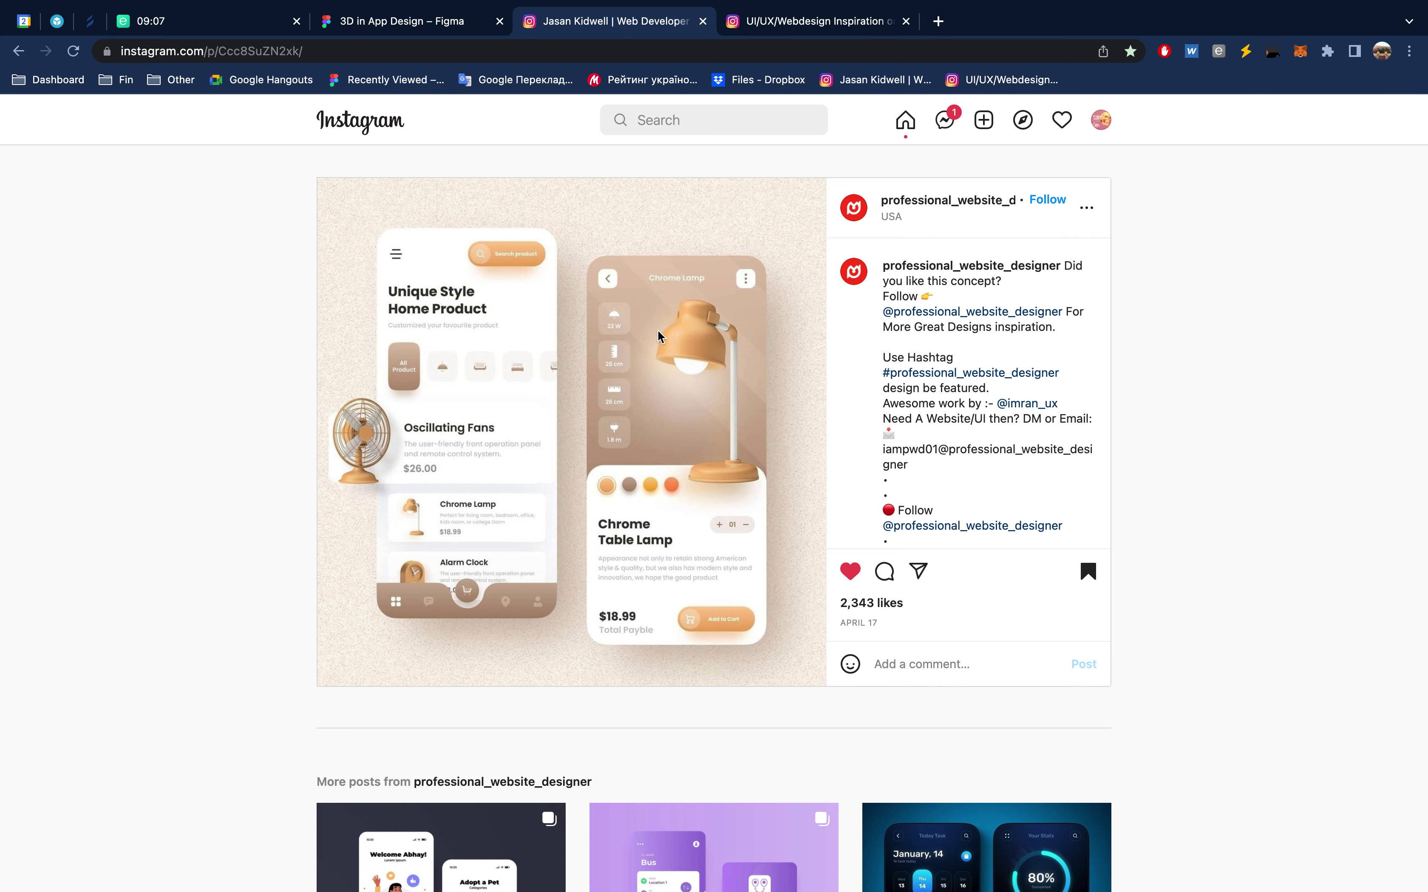
Switch back to the '3D in App Design – Figma' browser tab
click(463, 24)
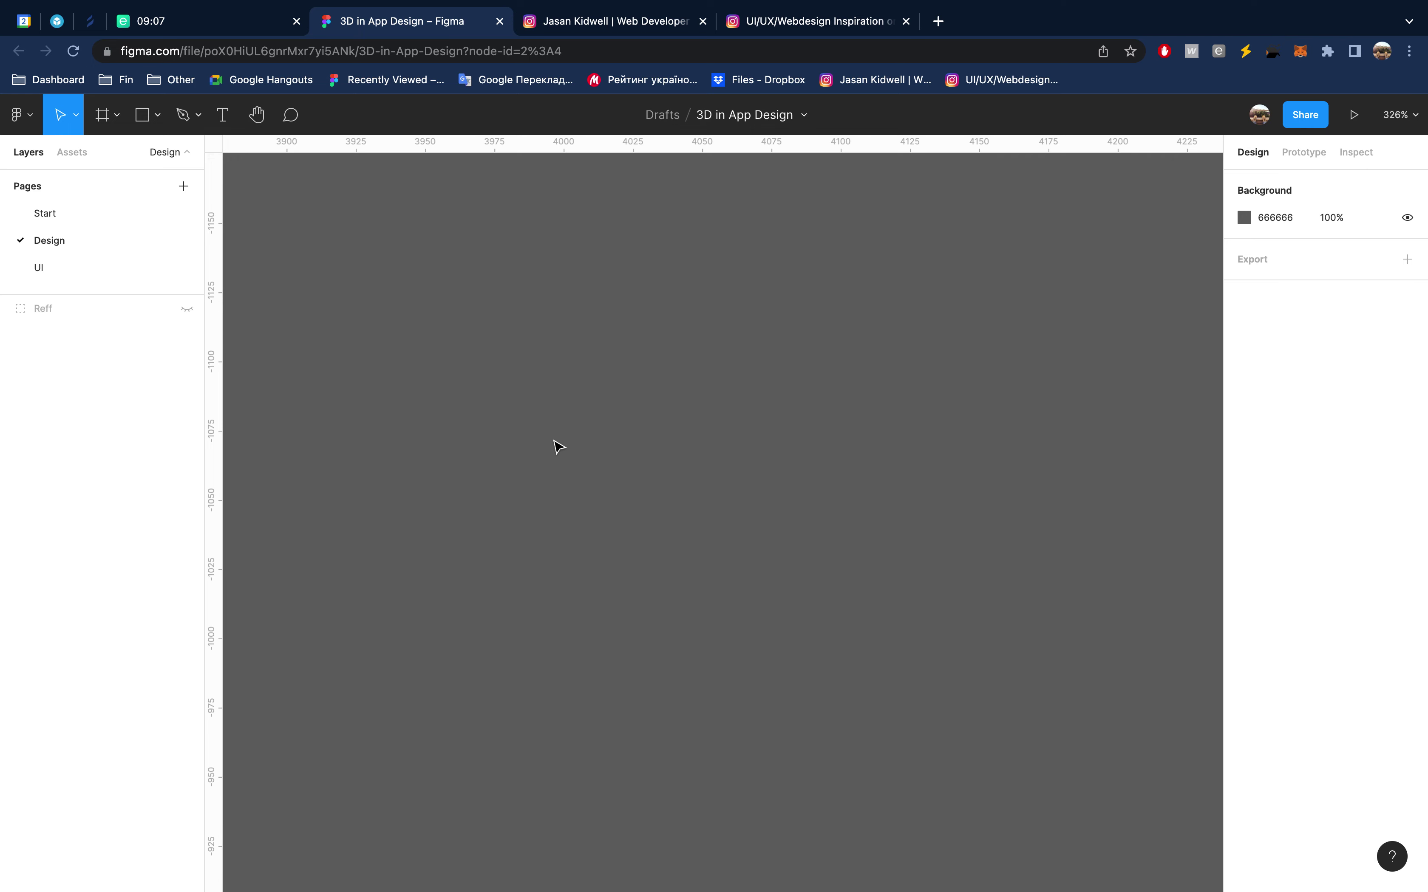
Draw a new frame on the empty canvas and size it to 360 × 640
key(f)
drag(497, 358, 691, 605)
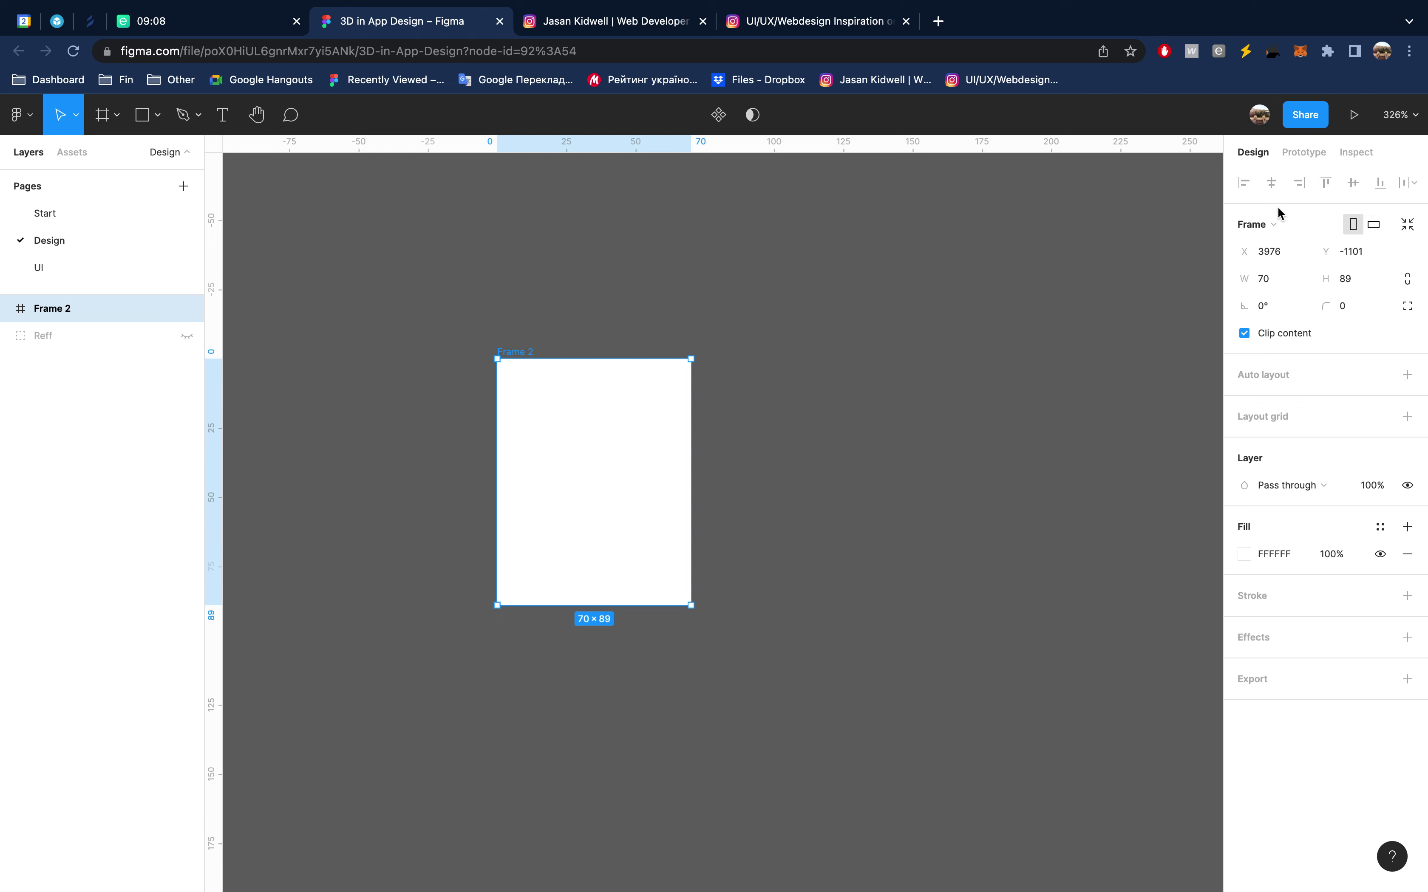
click(1285, 279)
text(360)
key(super+a)
key(Return)
scroll(993, 471, down, 3)
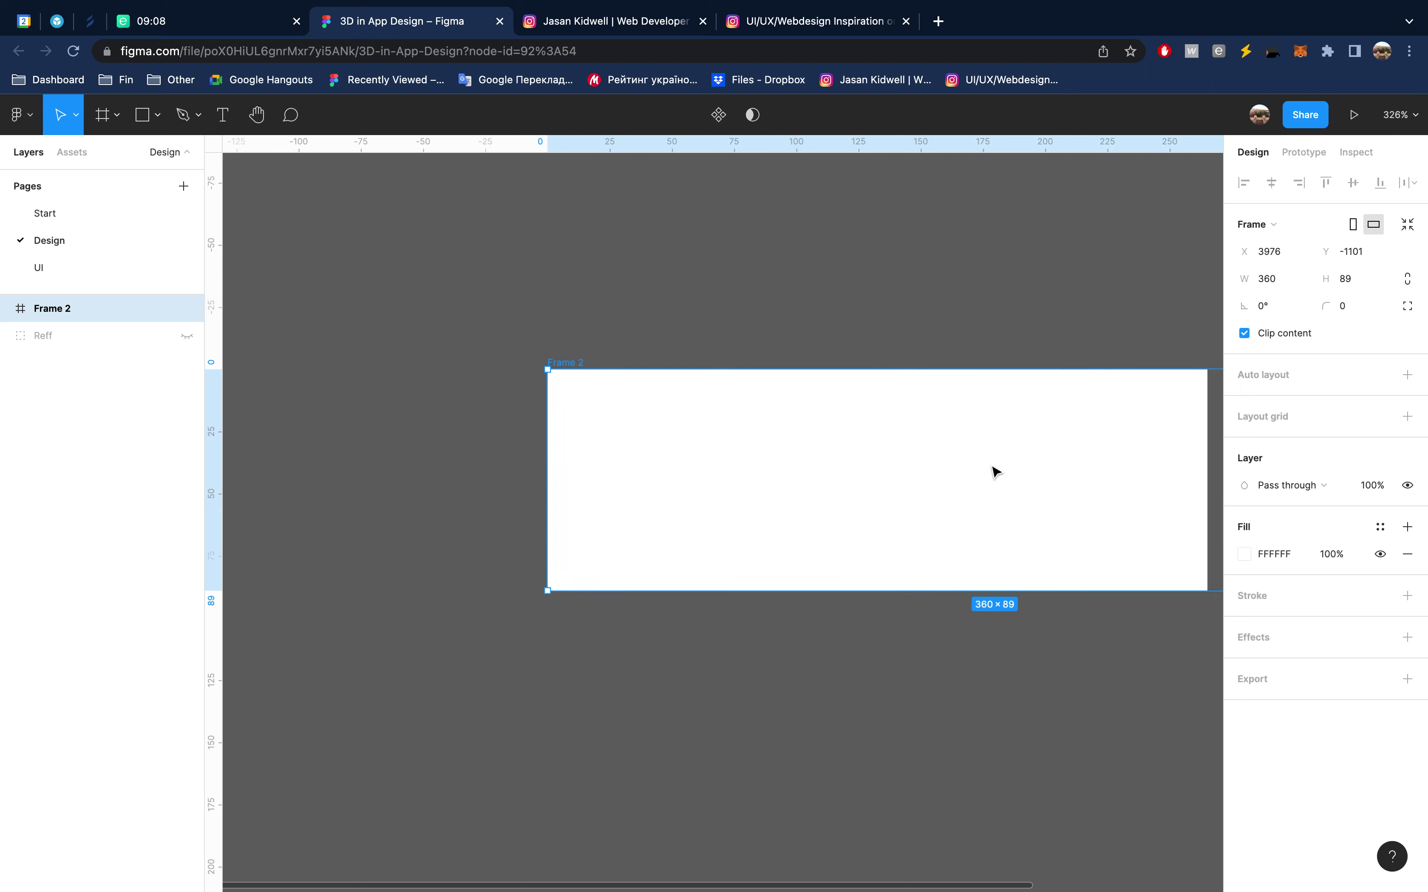
click(1361, 279)
text(640)
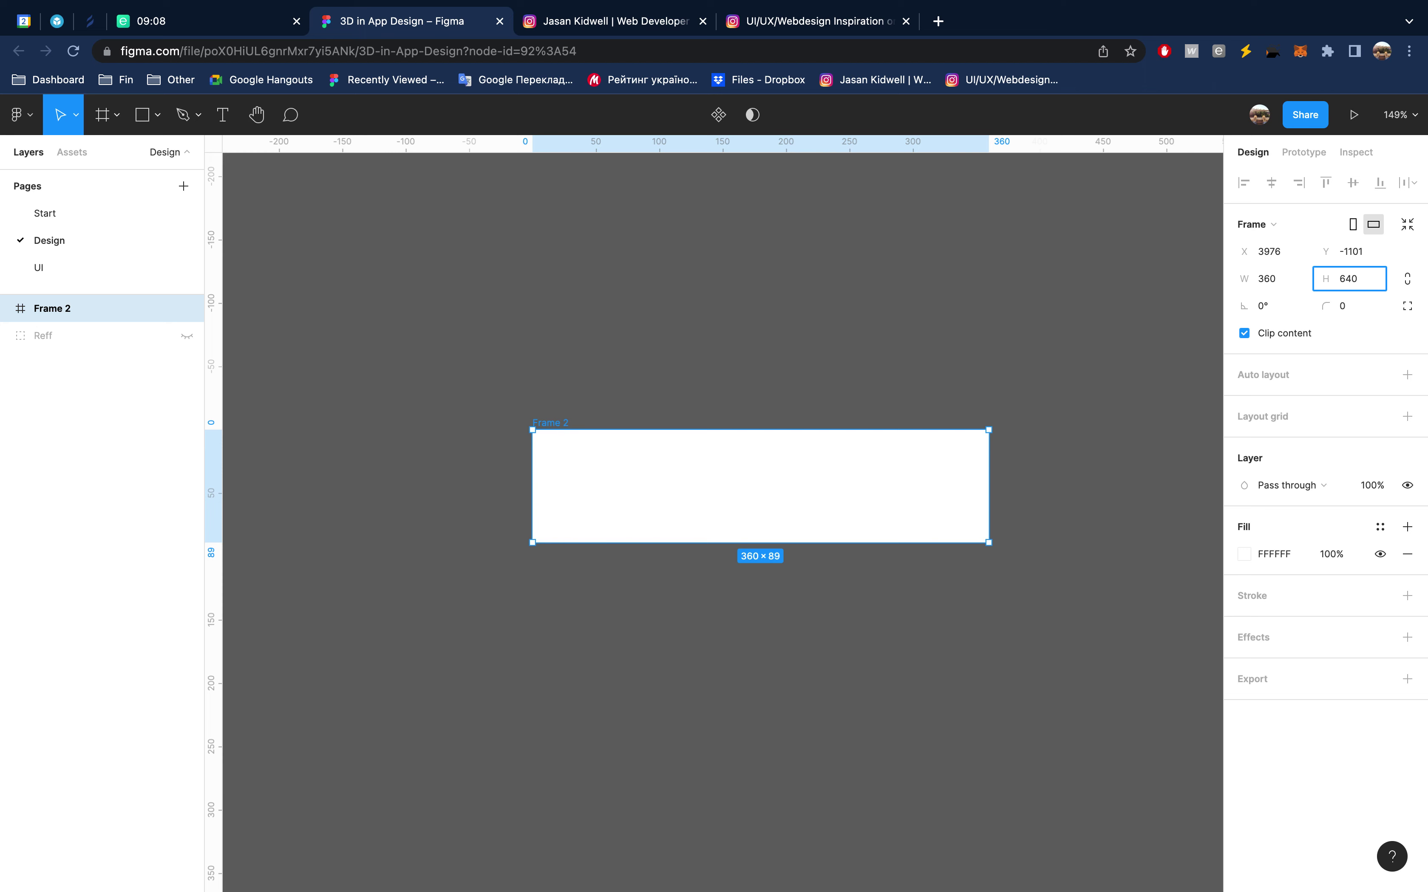
key(Return)
scroll(712, 555, down, 5)
scroll(712, 555, up, 2)
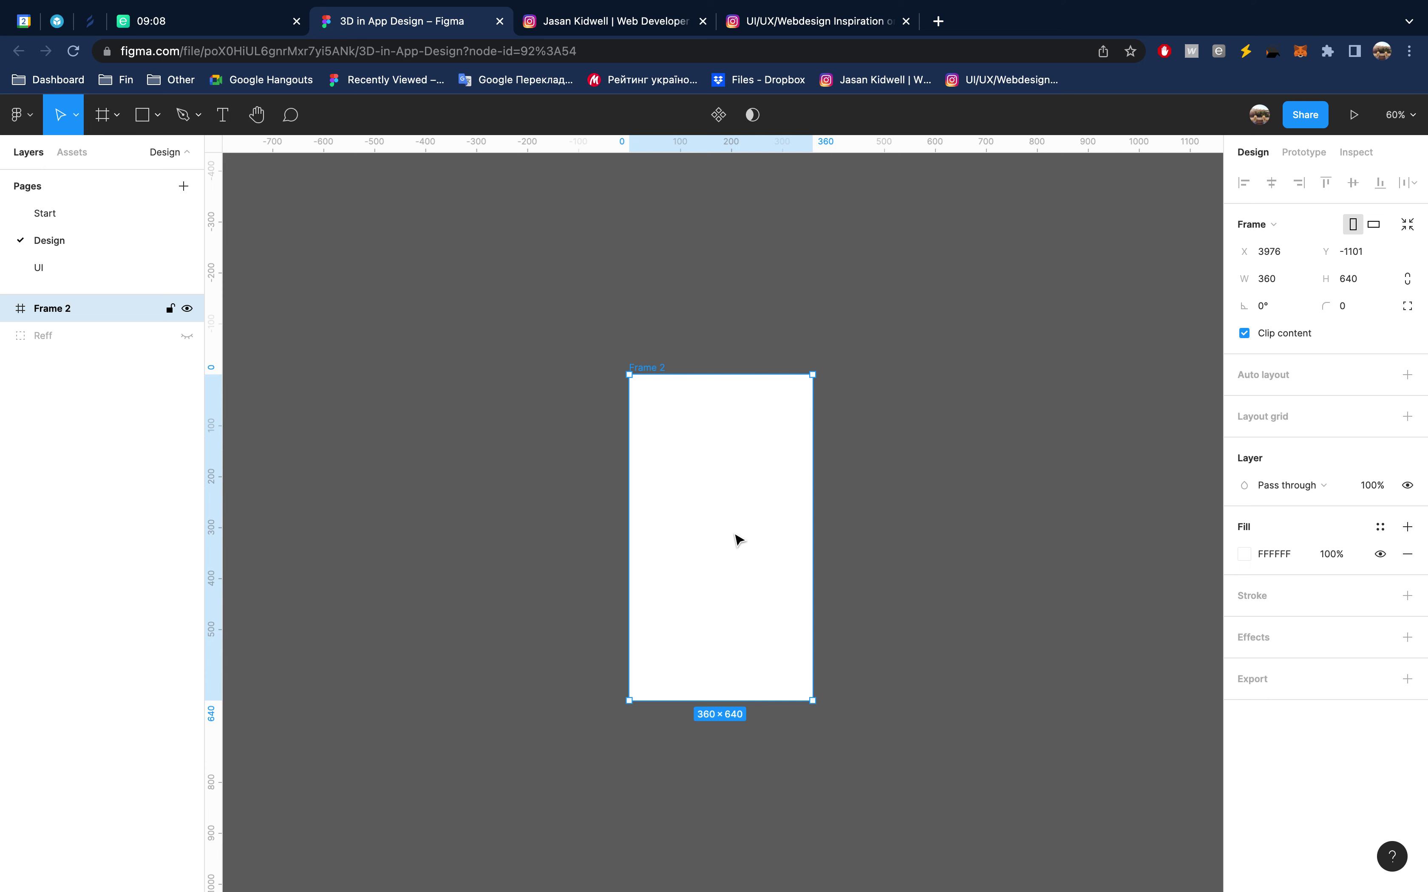
click(808, 24)
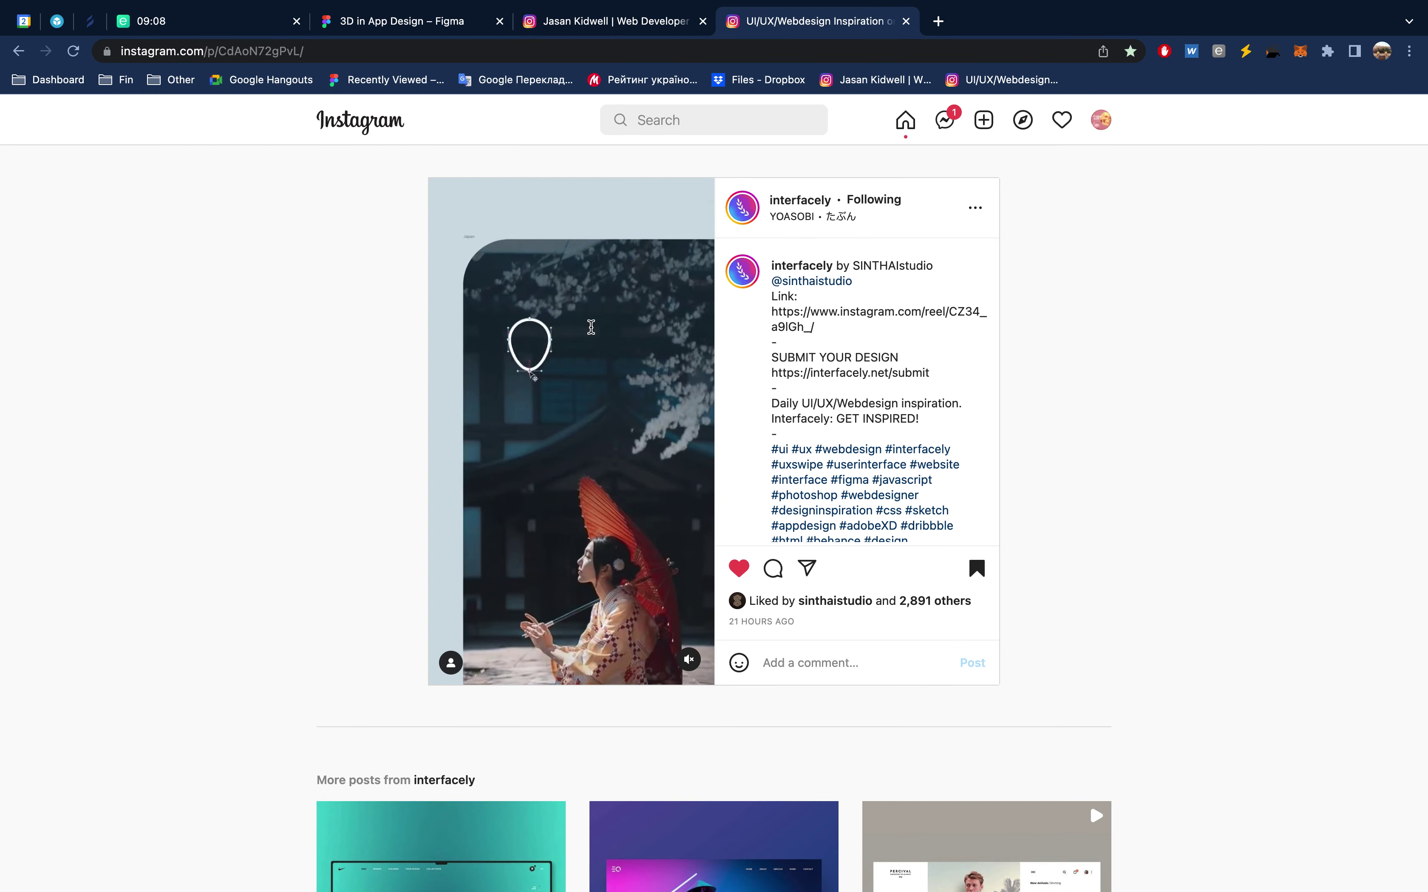
Look at the other inspiration post, then return to the Figma file
key(ctrl+shift+Tab)
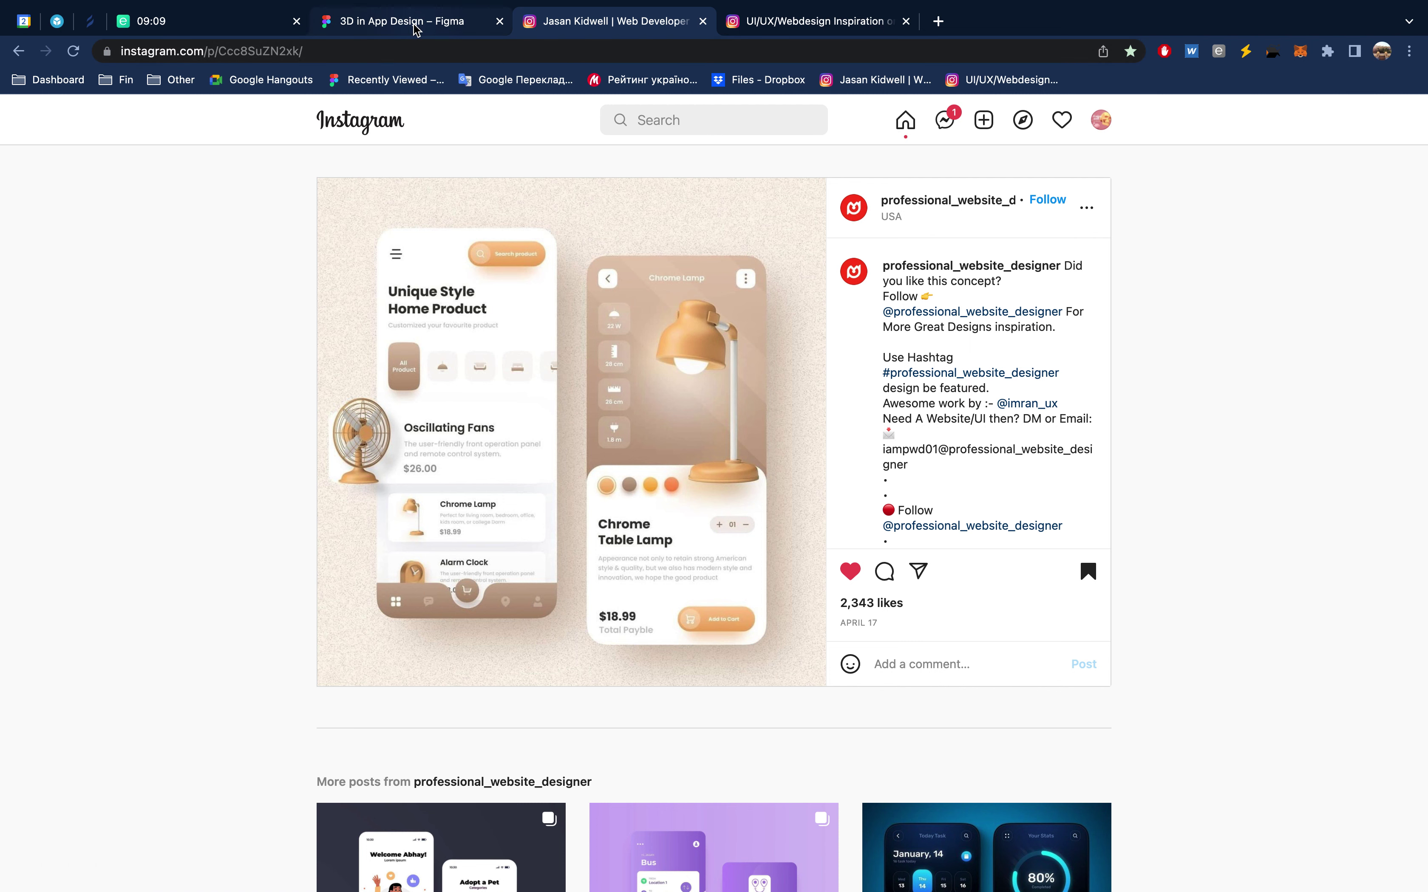
click(435, 29)
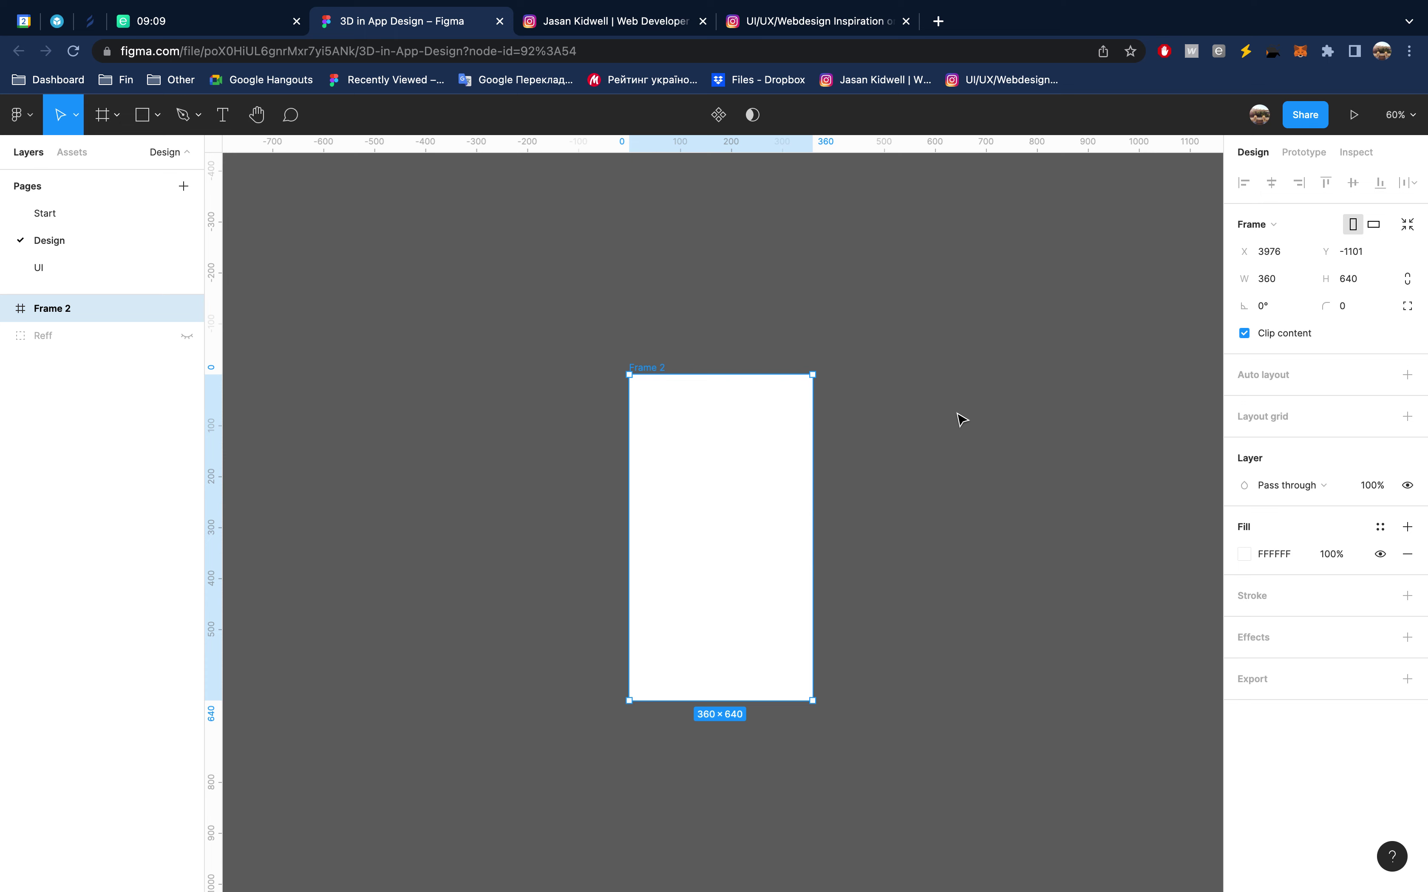
Rename Frame 2 to 'All products' and add a layout grid to it
key(super+r)
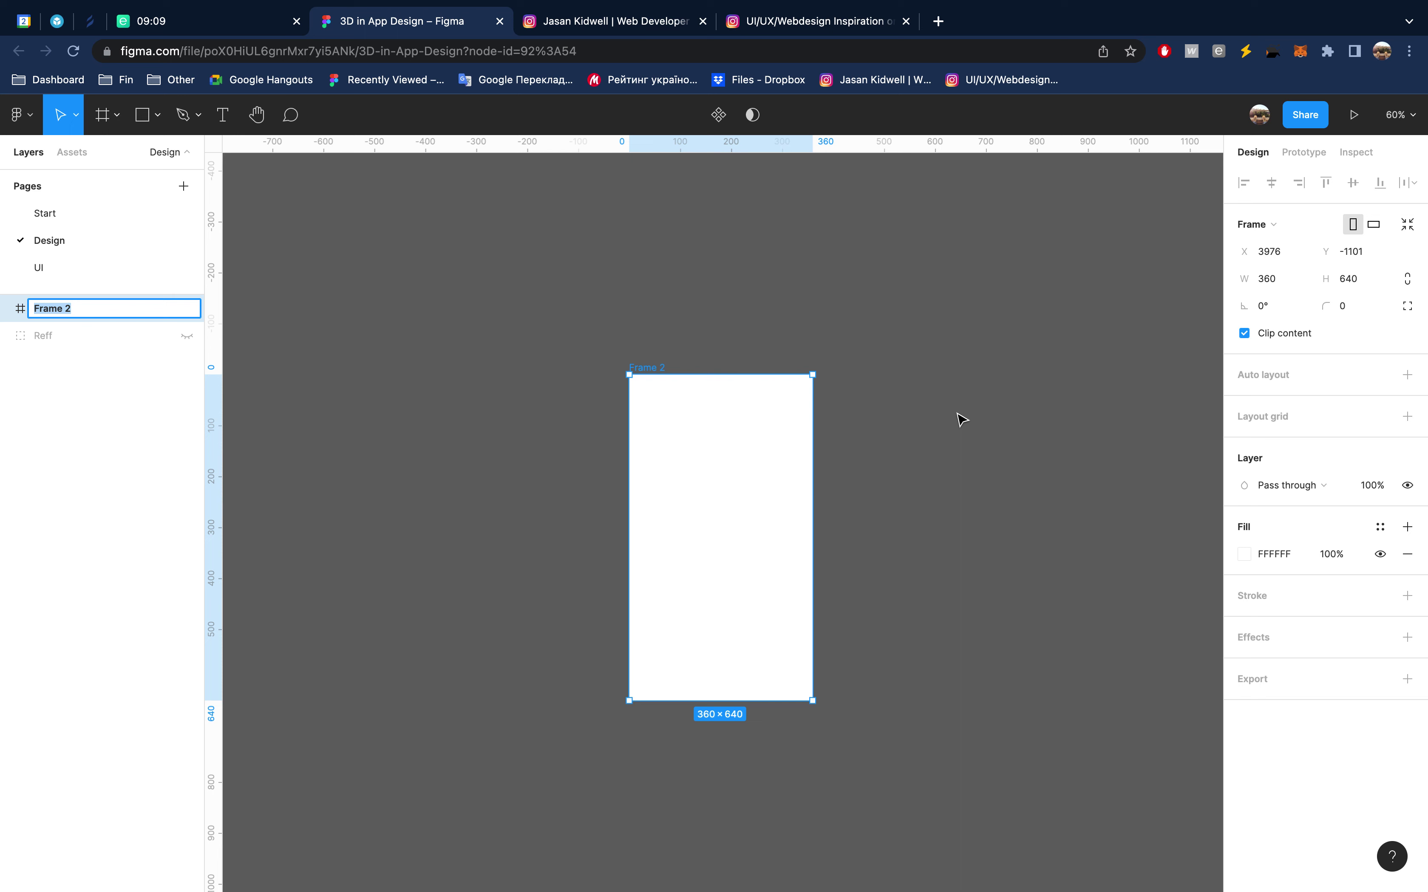
text(All)
text( products)
key(Return)
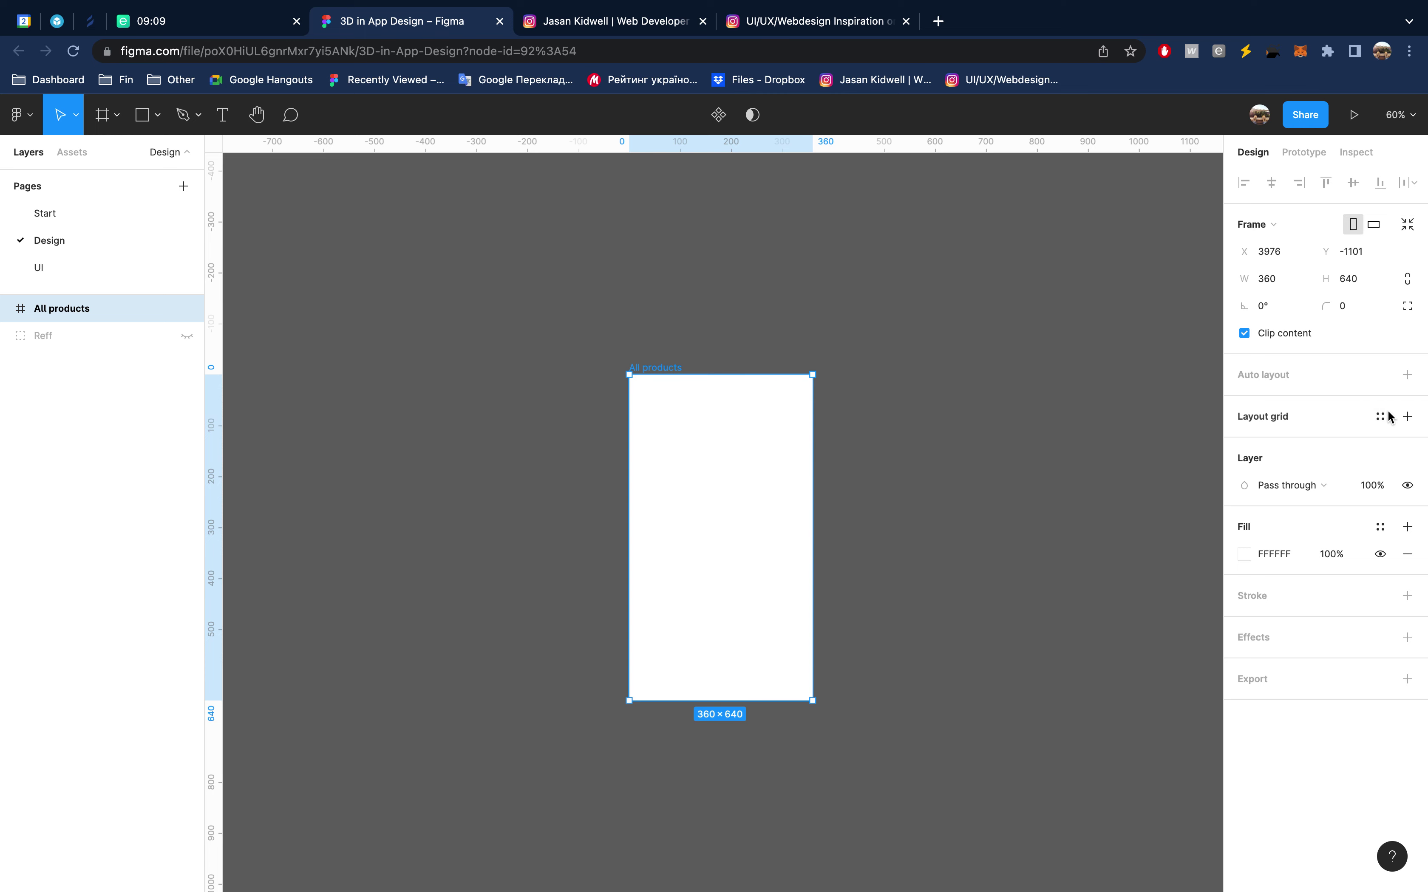
click(1407, 416)
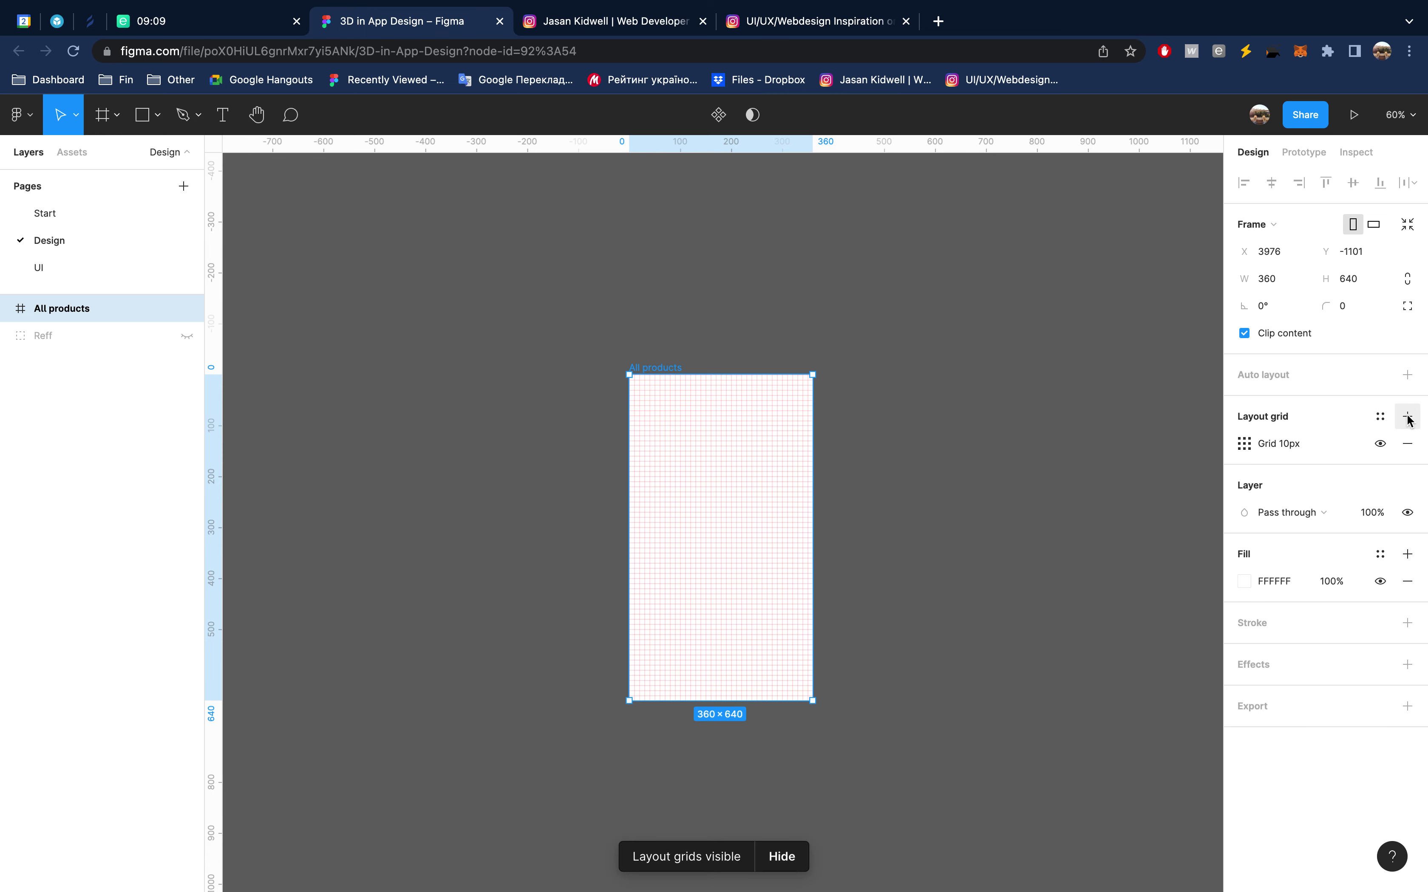
Turn the frame's layout grid into 1 column with a 32 margin
click(1244, 443)
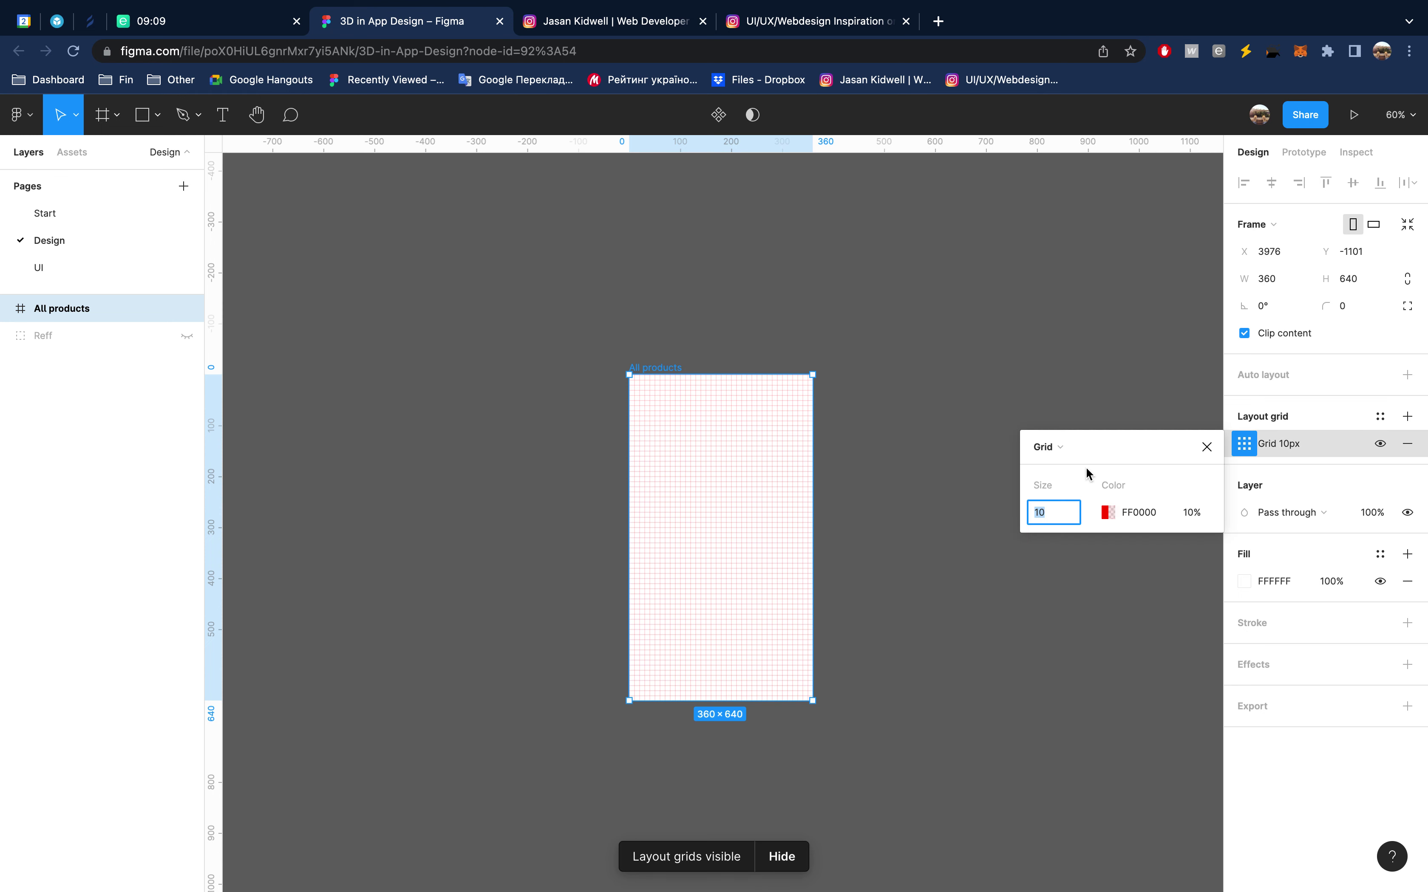
click(1071, 446)
text(1)
key(Return)
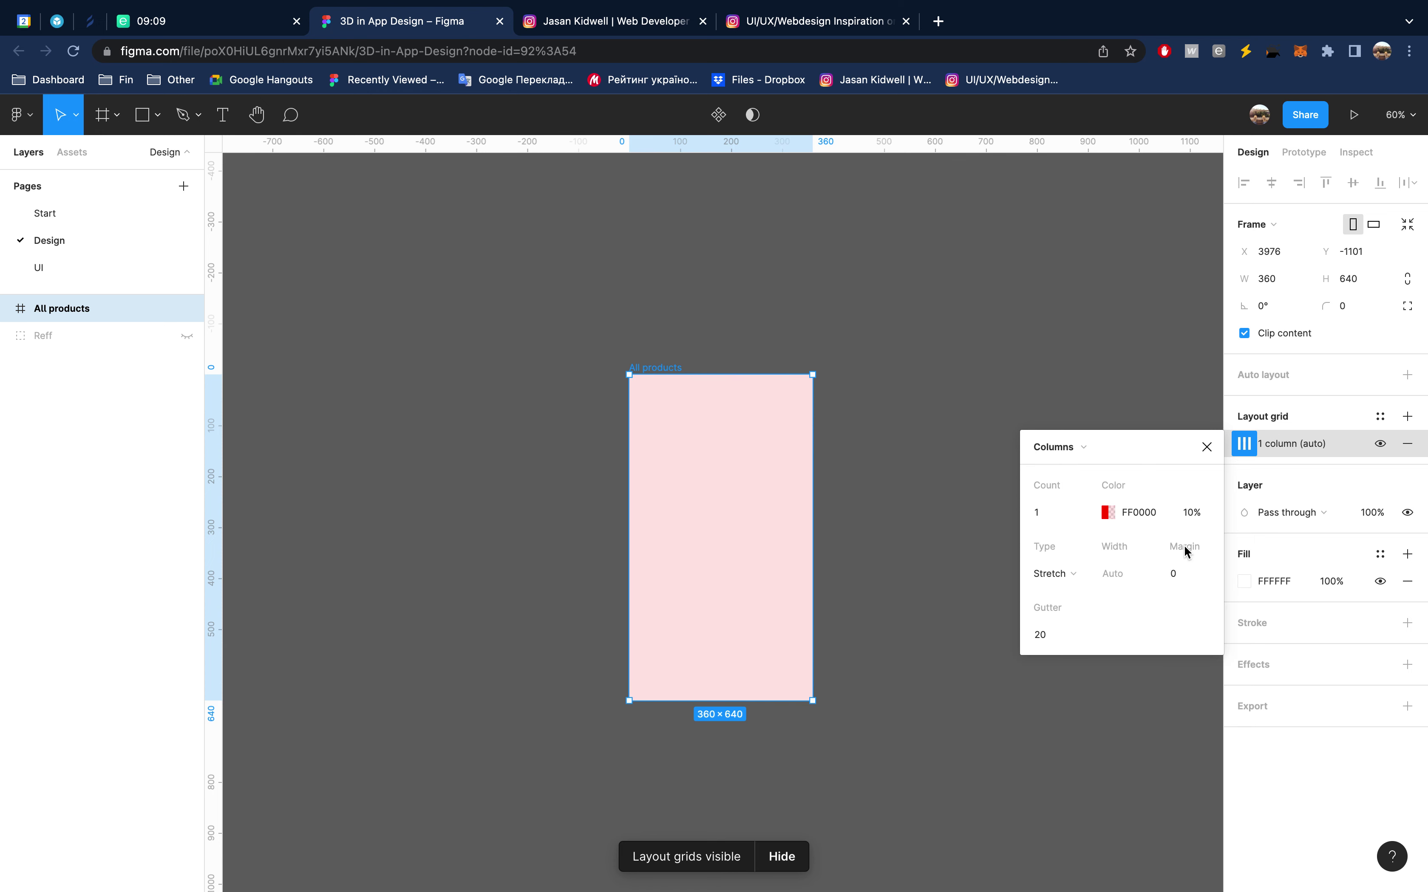
click(1183, 573)
text(32)
key(Return)
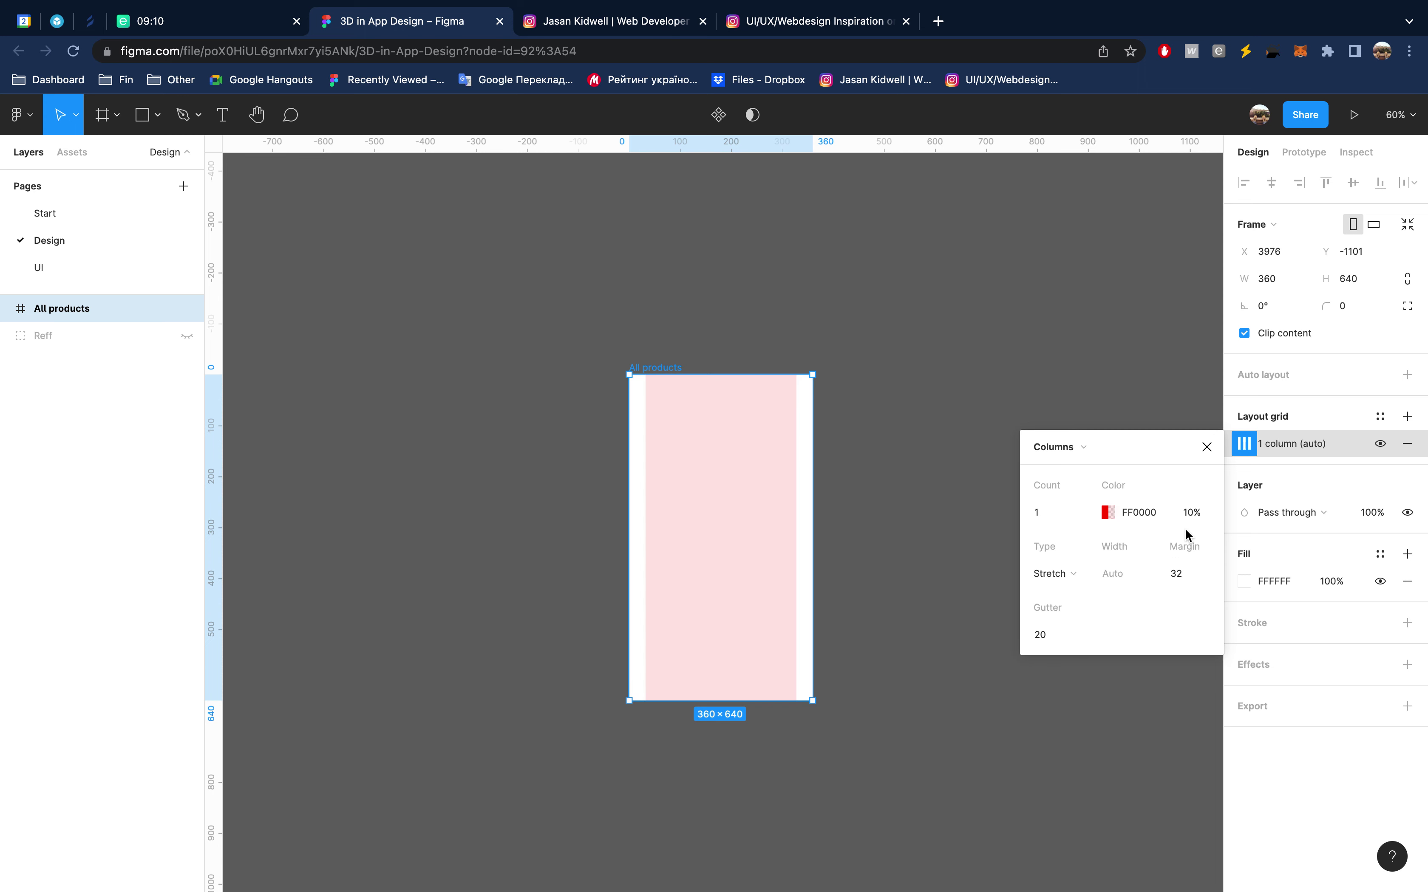
click(1206, 447)
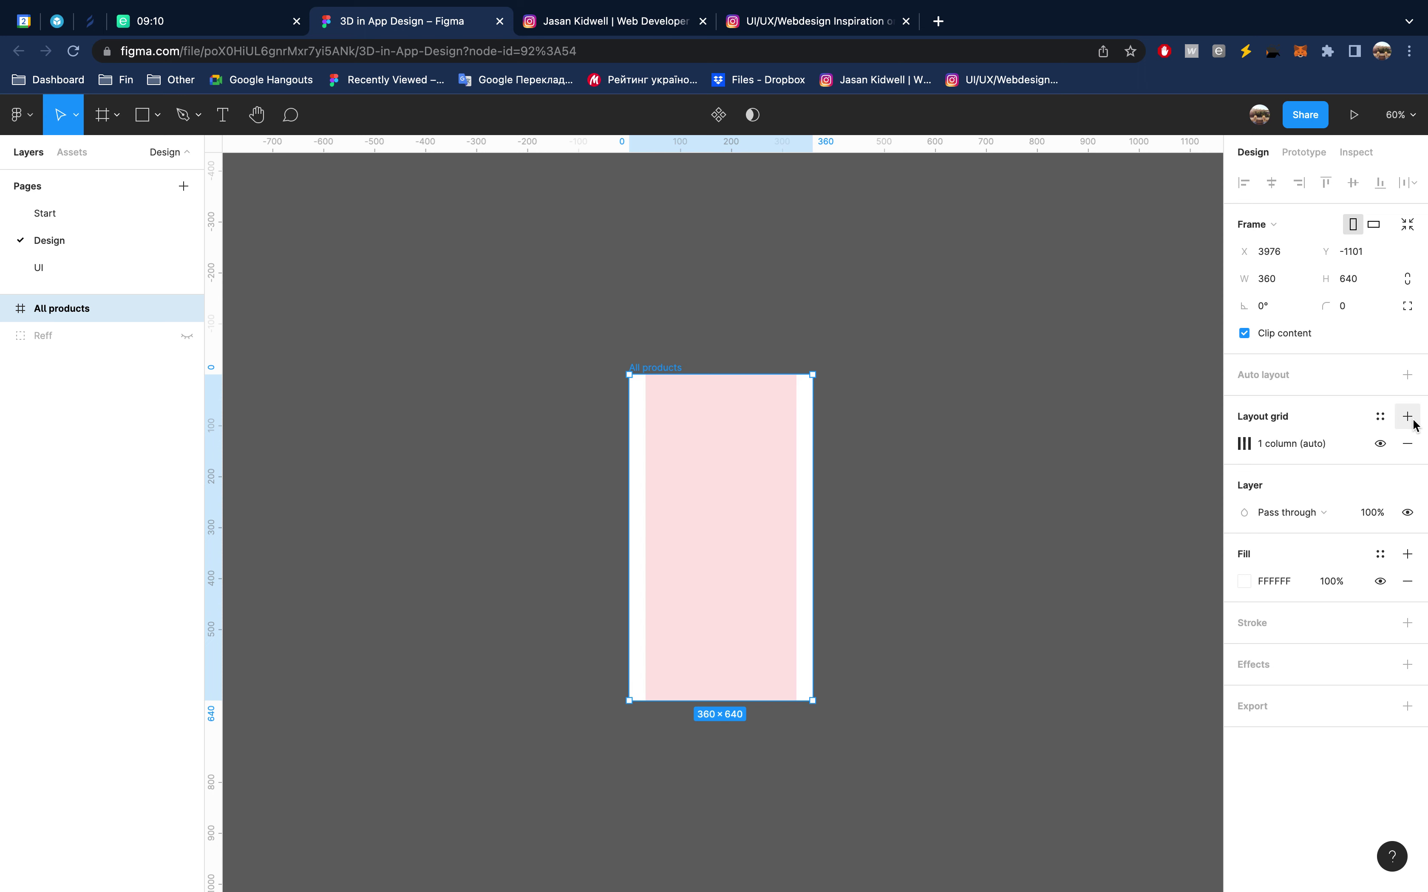
Add a second layout grid set to 1 row with a 32 margin
click(1407, 417)
click(1244, 444)
click(1089, 454)
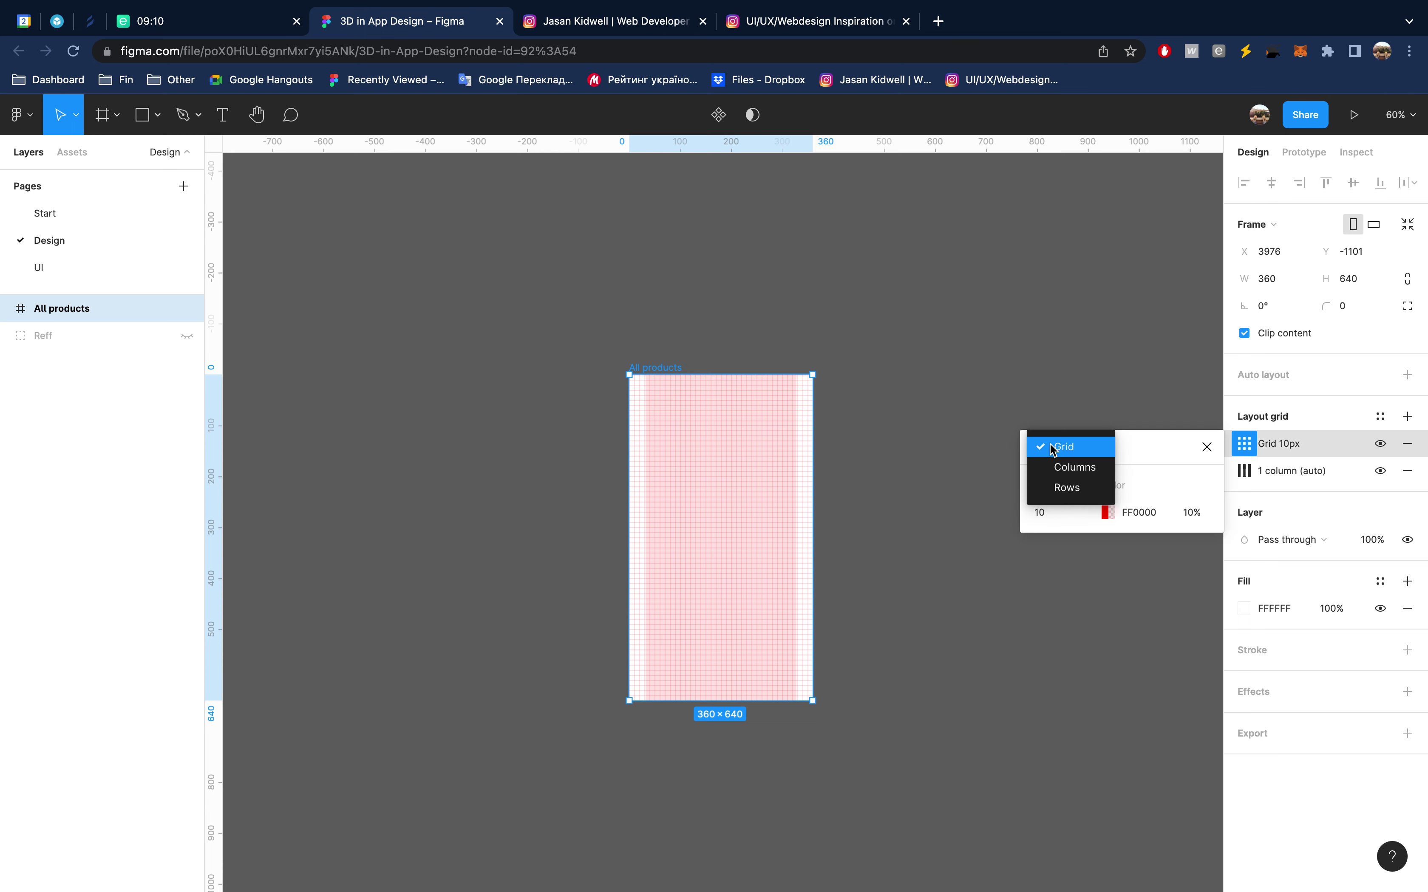
click(1062, 486)
text(1)
key(Return)
click(1184, 570)
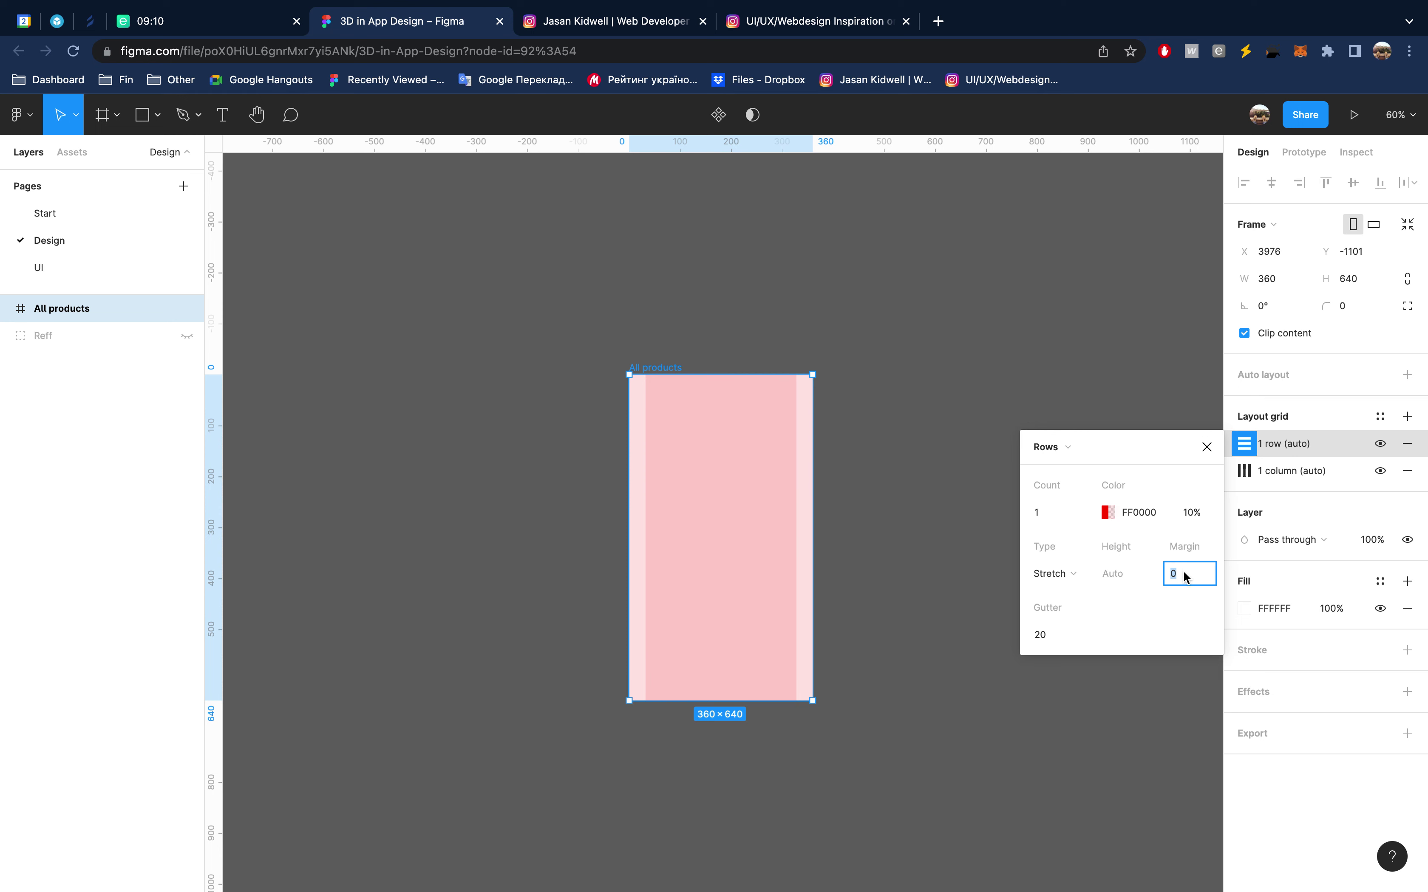
text(32)
key(Return)
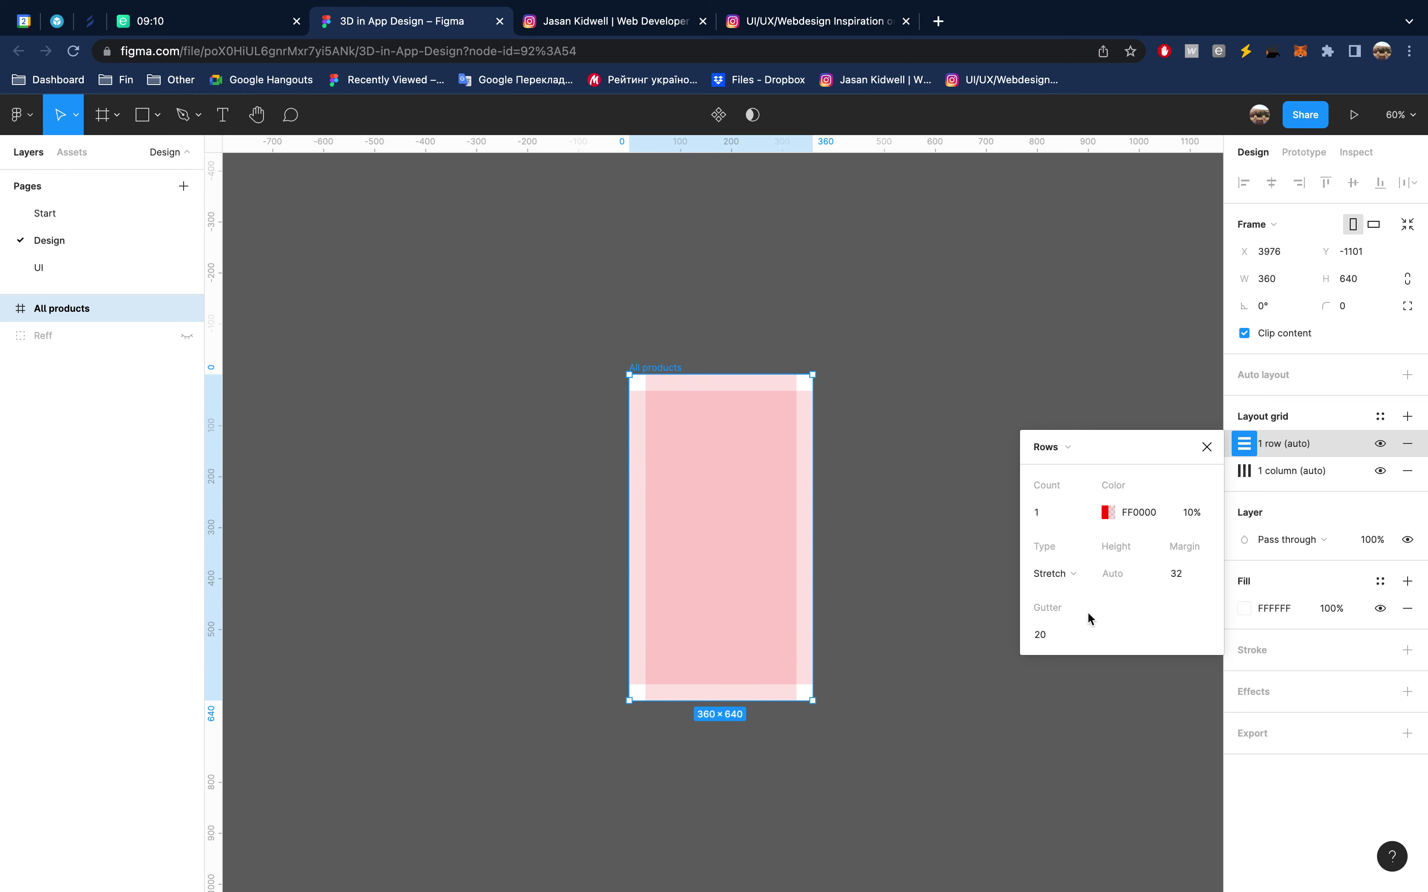
click(1205, 447)
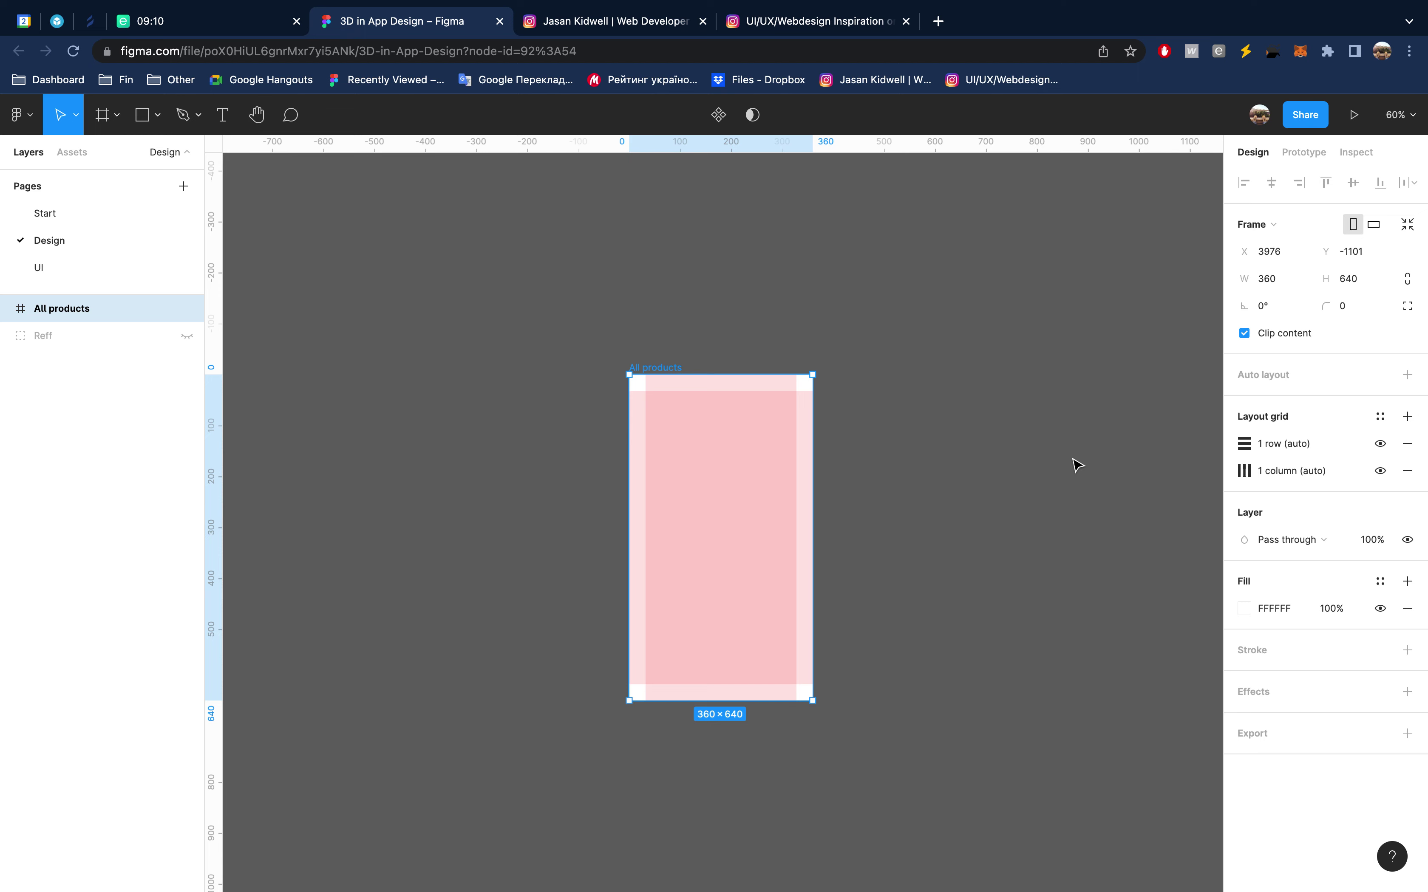
click(1381, 416)
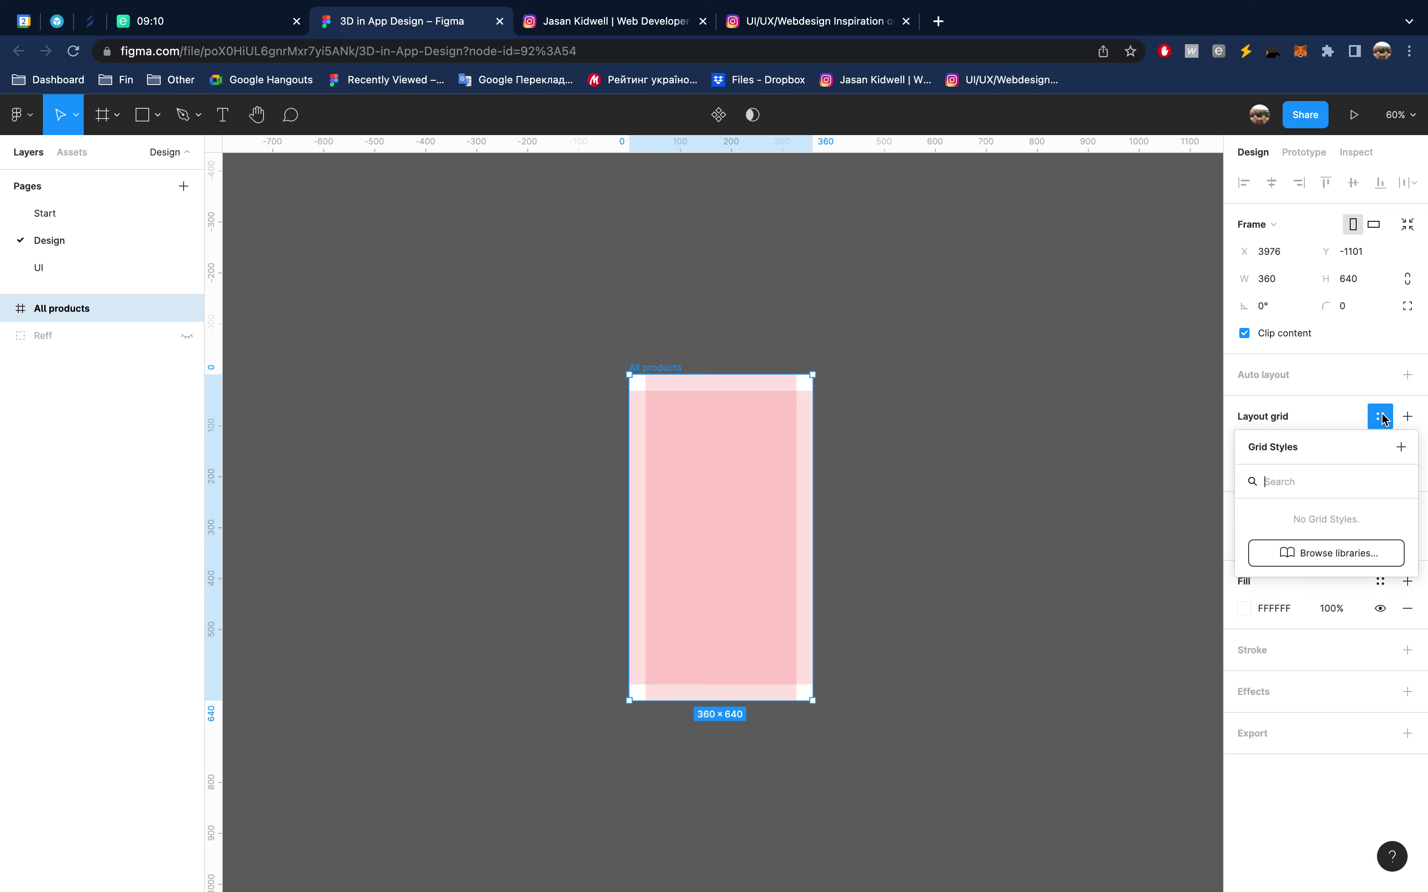
Create grid style '32 padding' from the column and row grids and apply it to the frame
click(1402, 449)
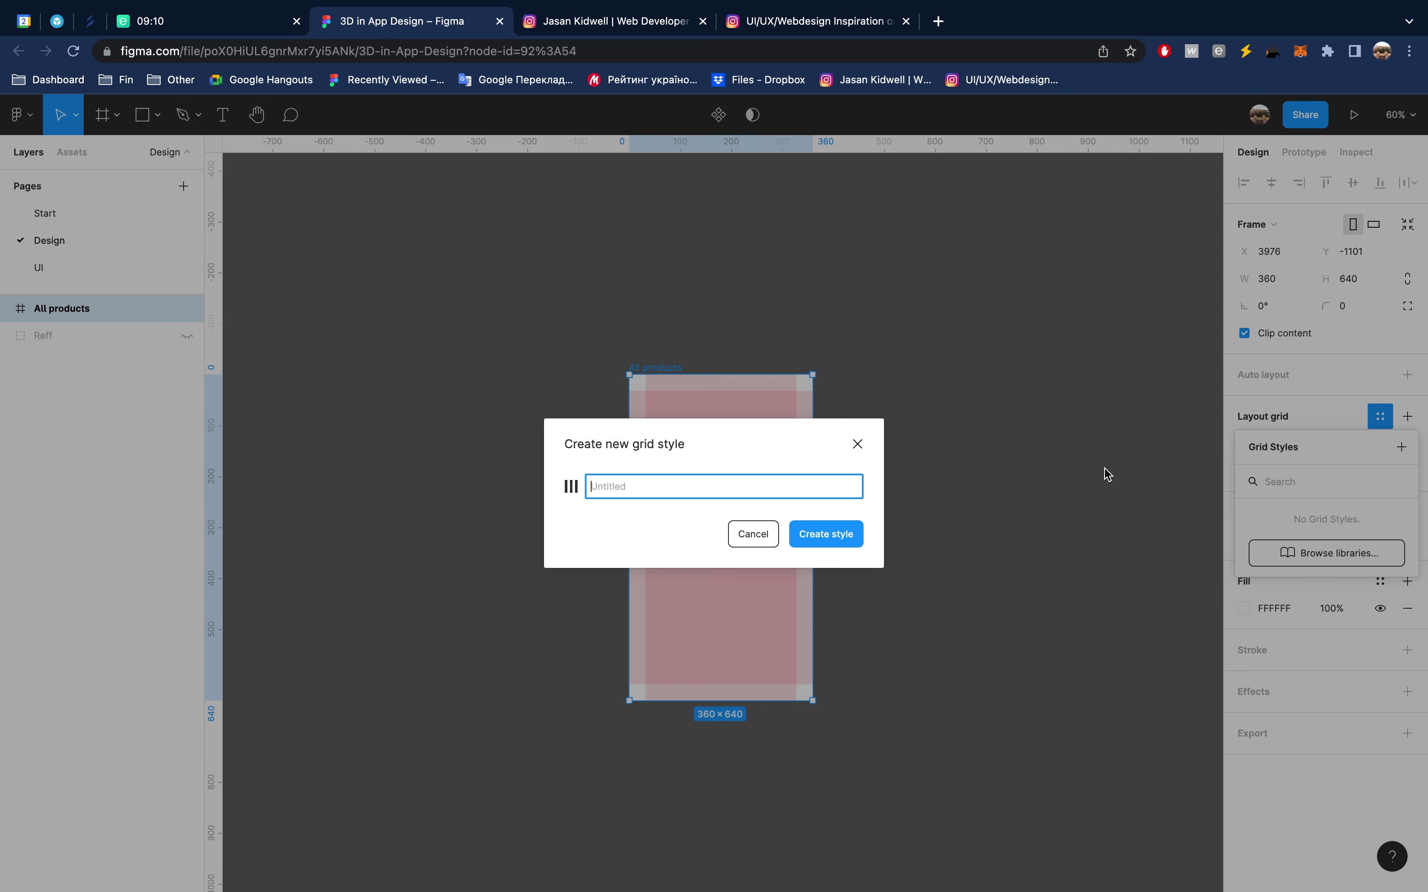
text(#2)
key(BackSpace)
key(BackSpace)
text(32 )
text(padding)
click(845, 532)
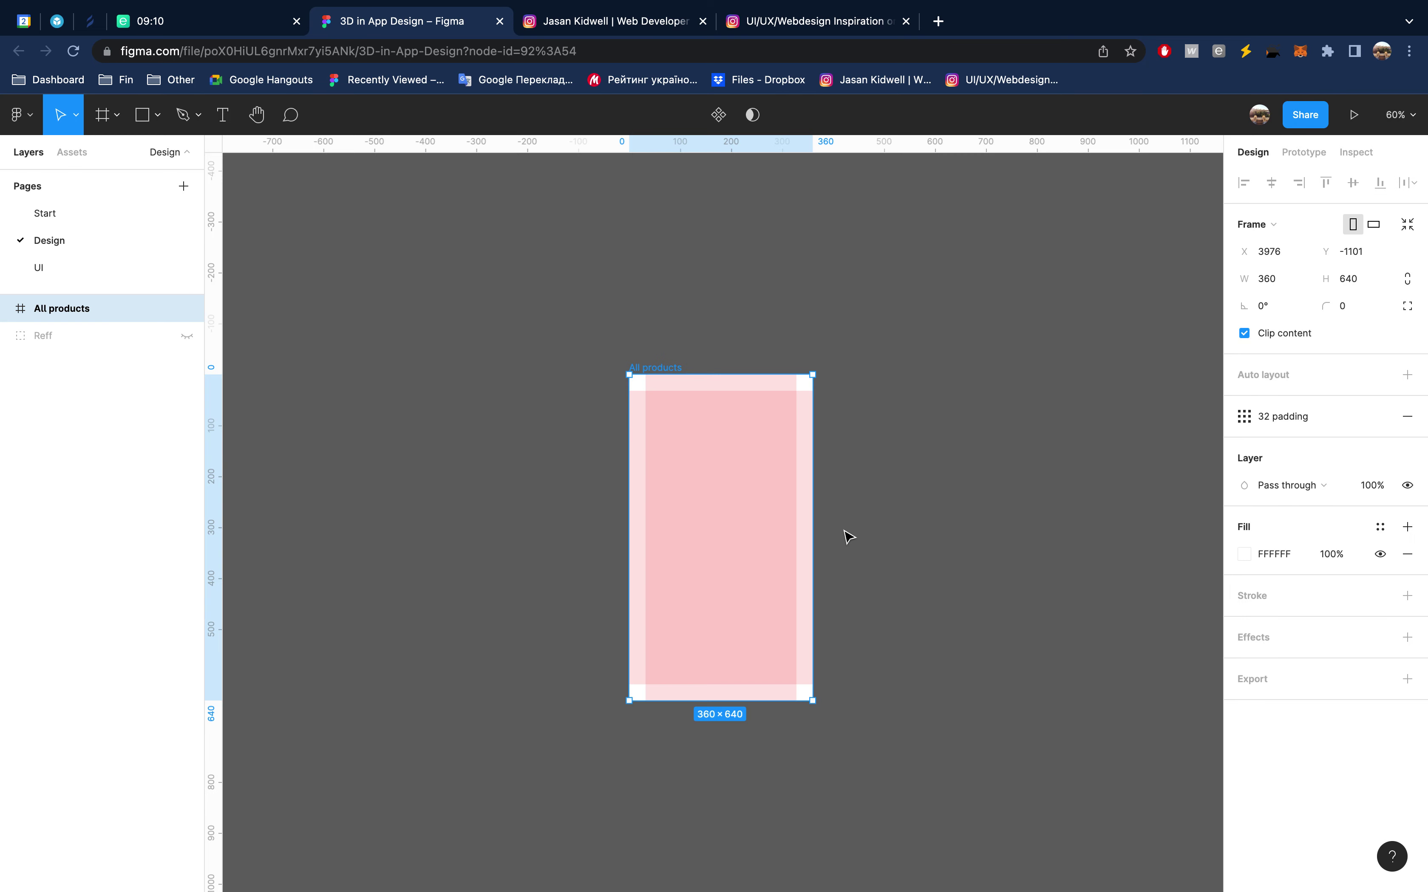
click(1244, 416)
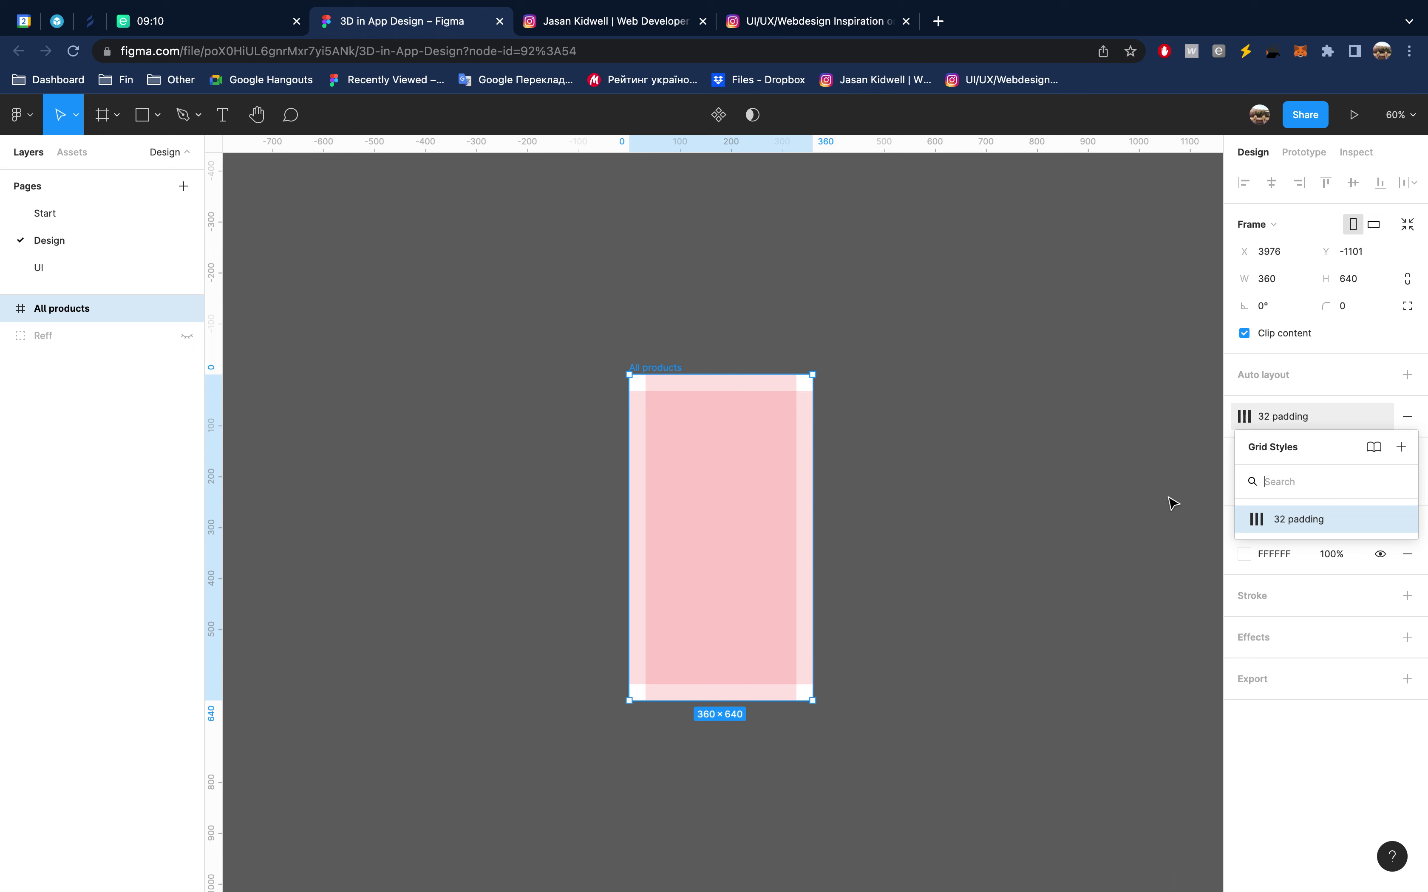
click(1258, 520)
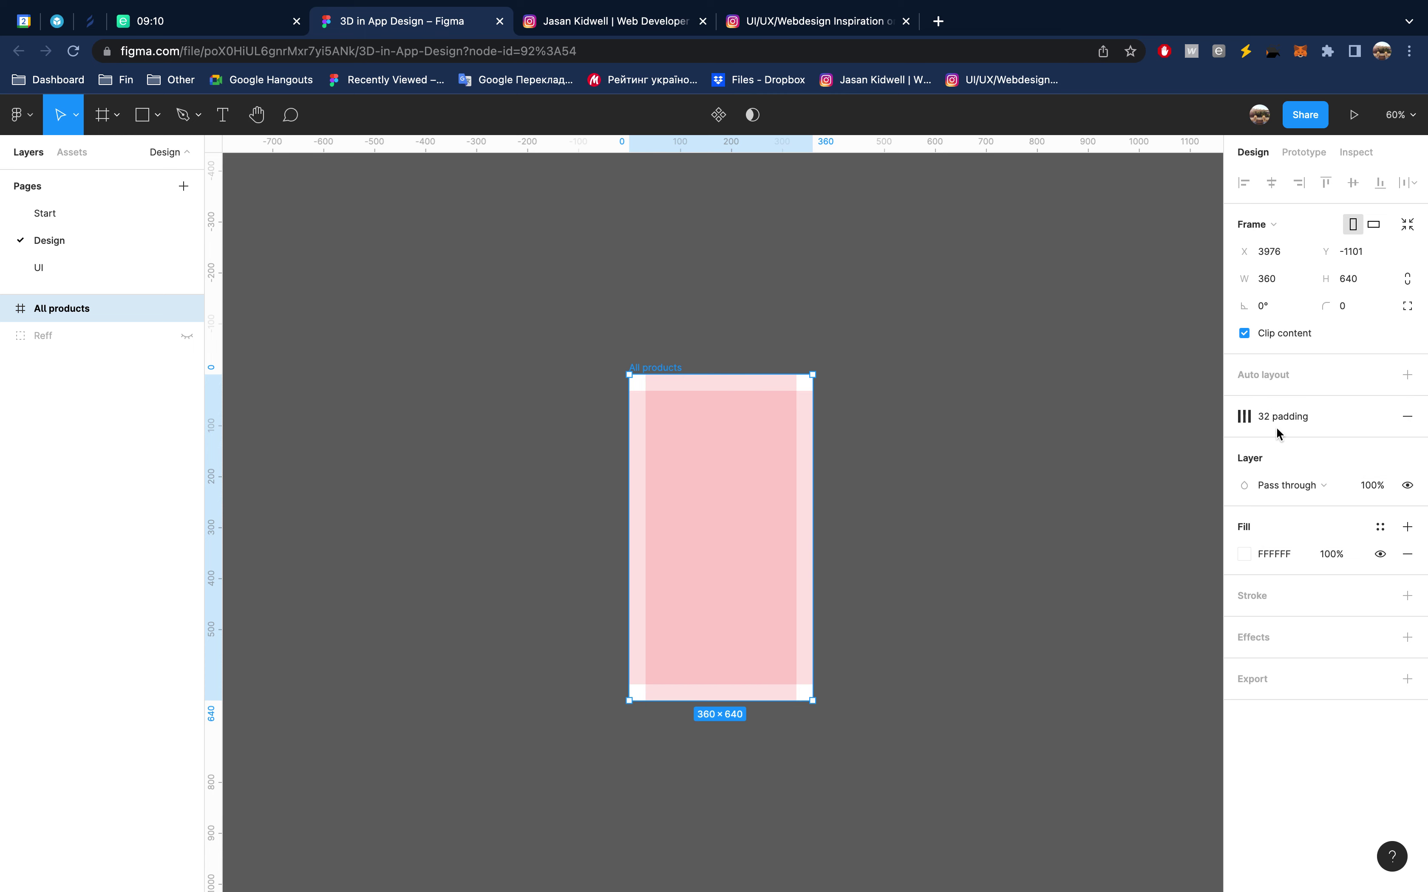
click(1244, 416)
Edit the '32 padding' grid style, shortening its name to '32'
click(1393, 519)
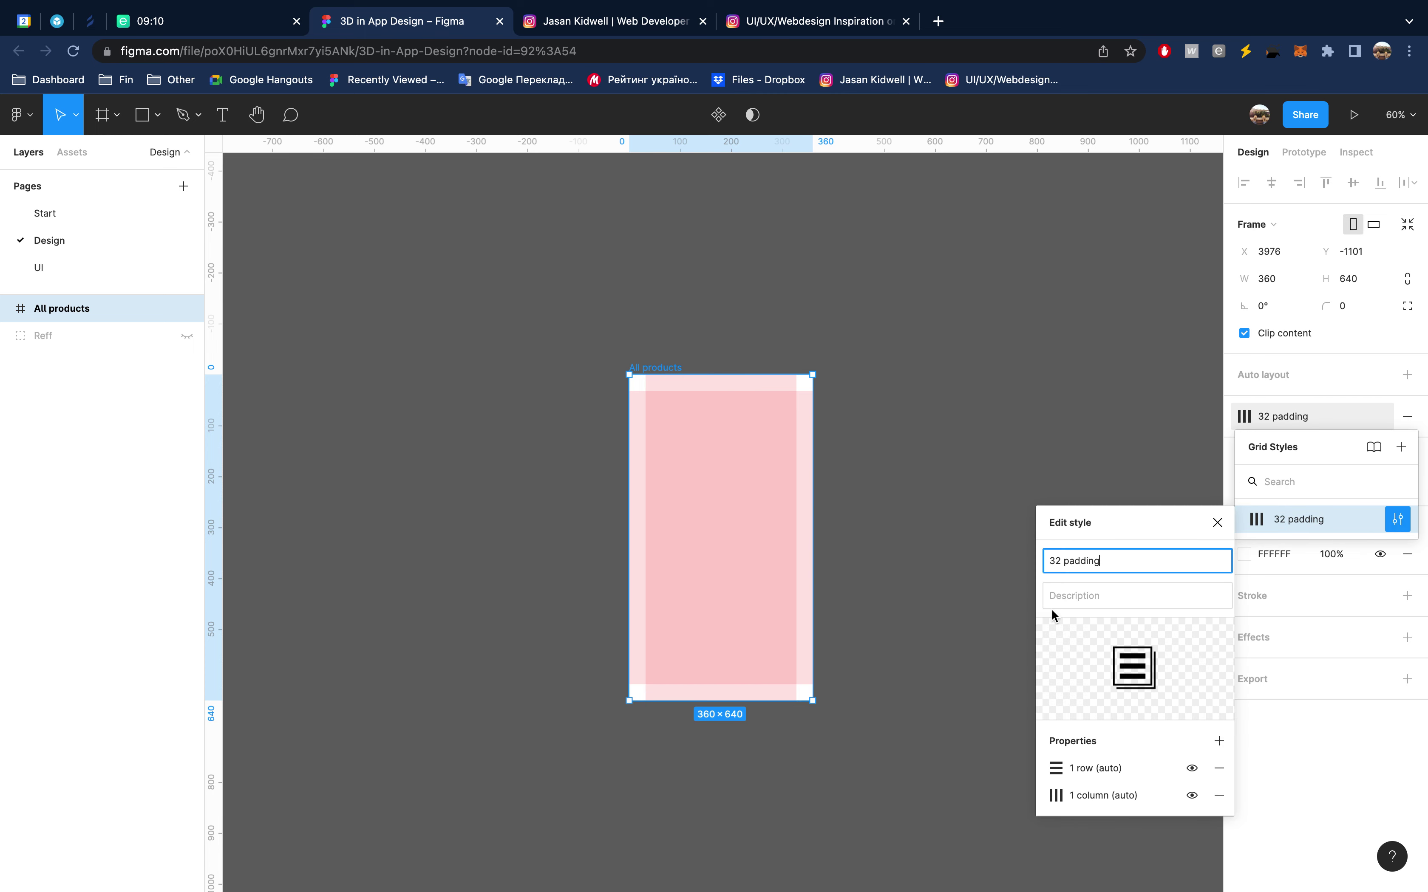
click(1054, 796)
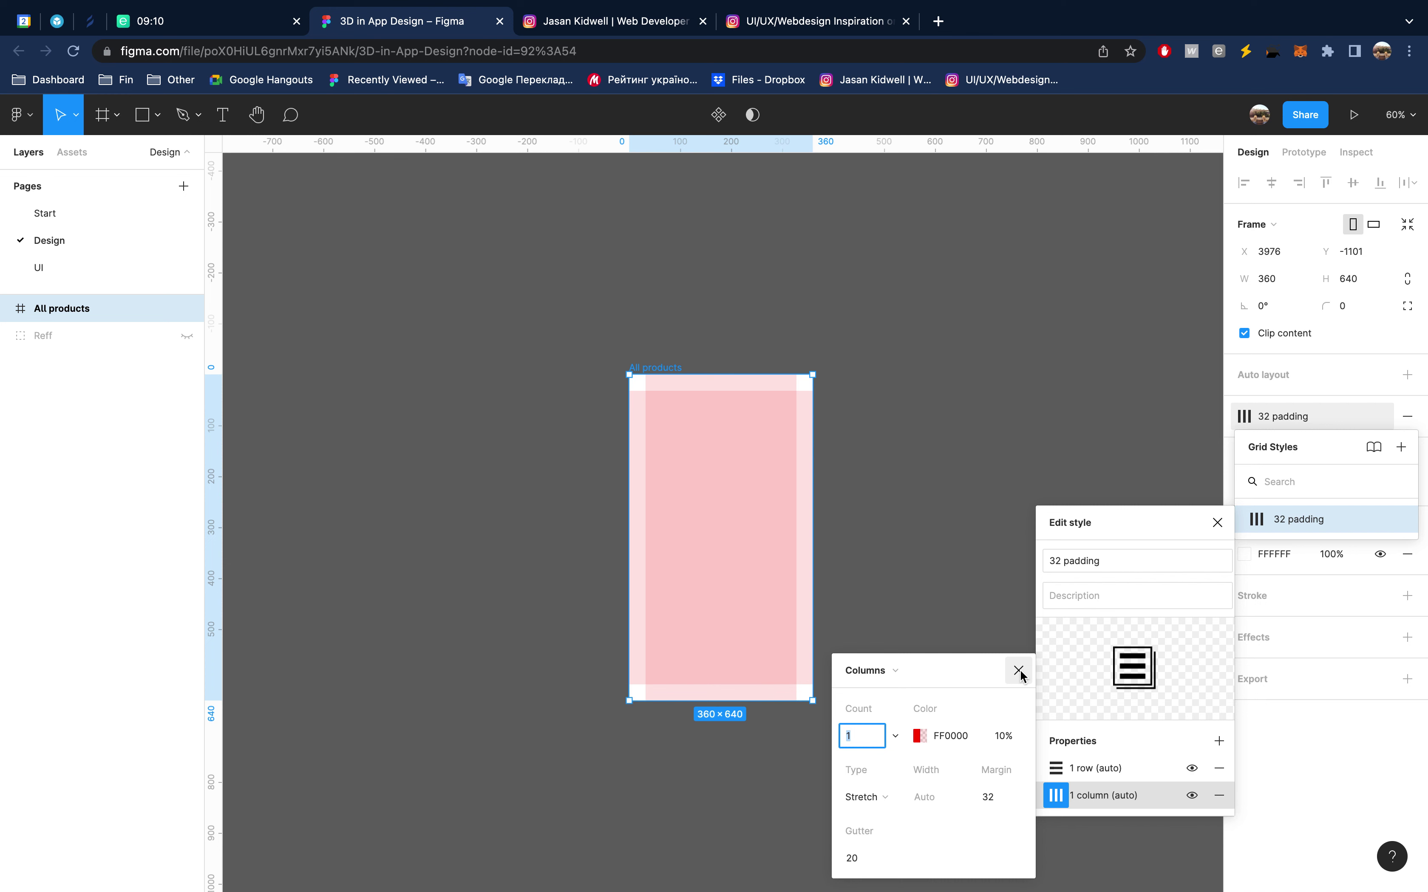
click(1018, 671)
click(1217, 522)
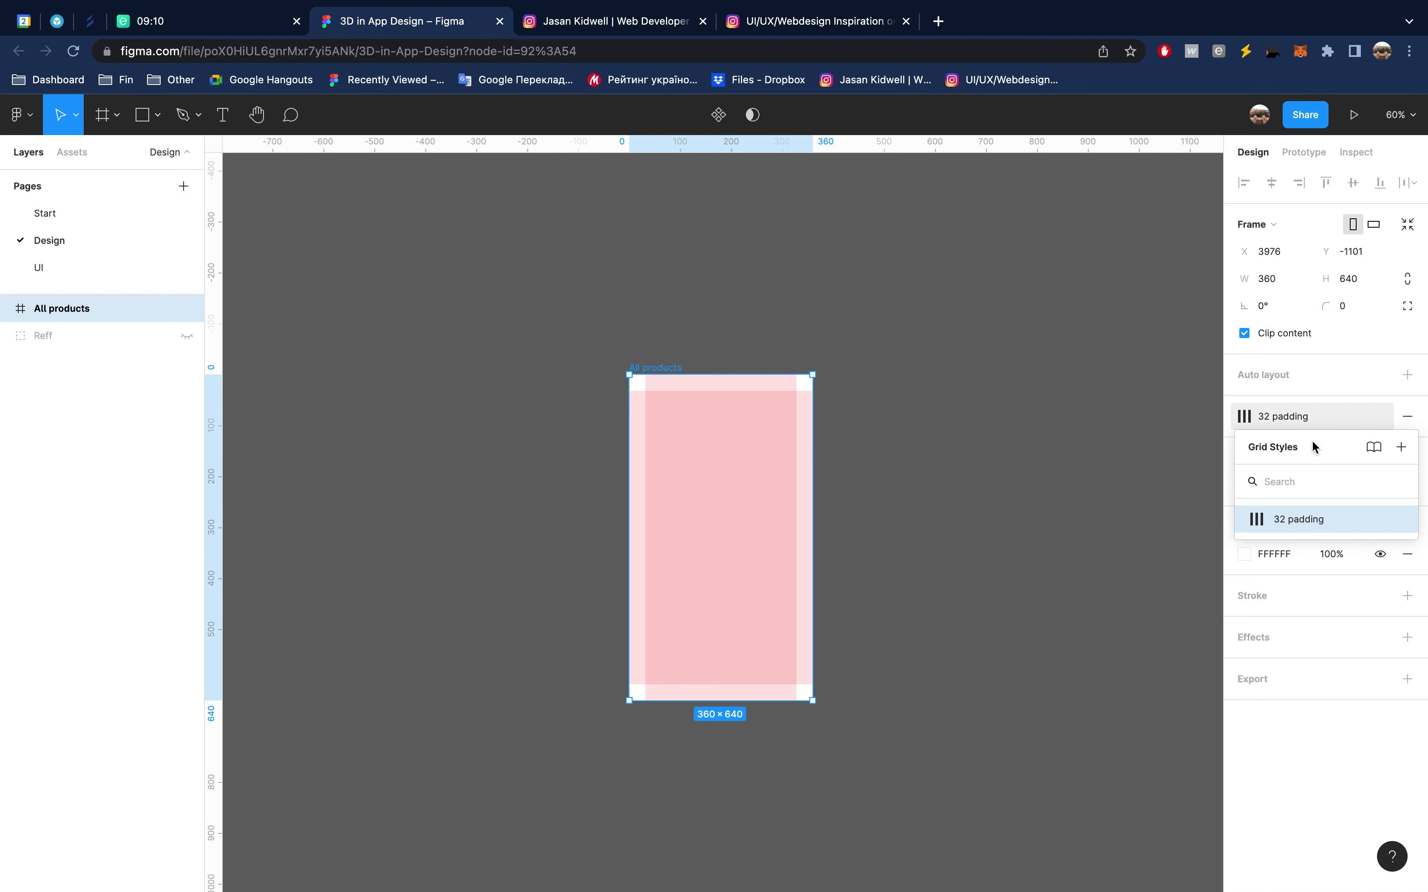
click(1402, 520)
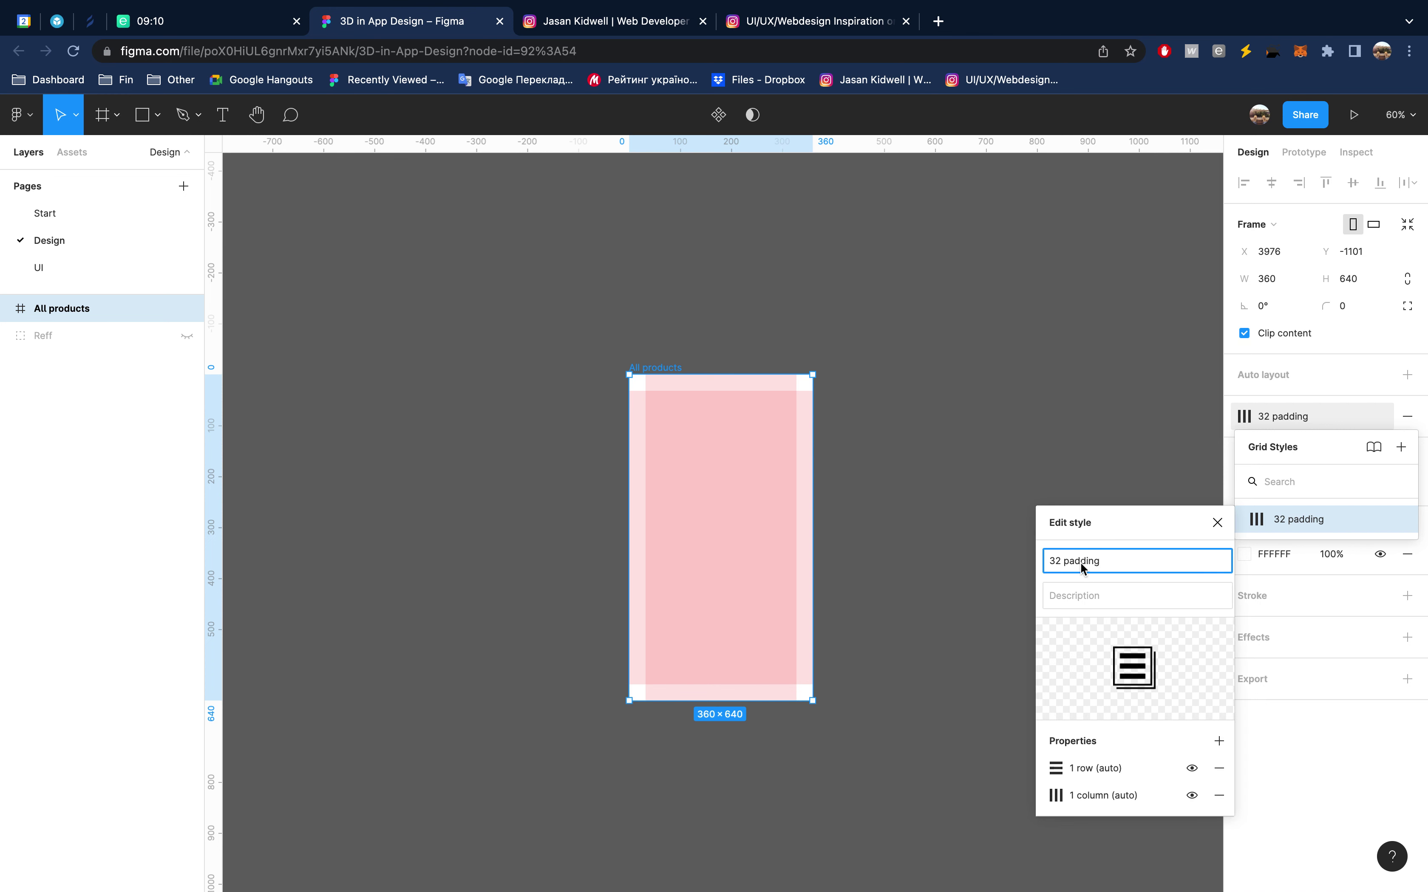
key(BackSpace)
click(1216, 523)
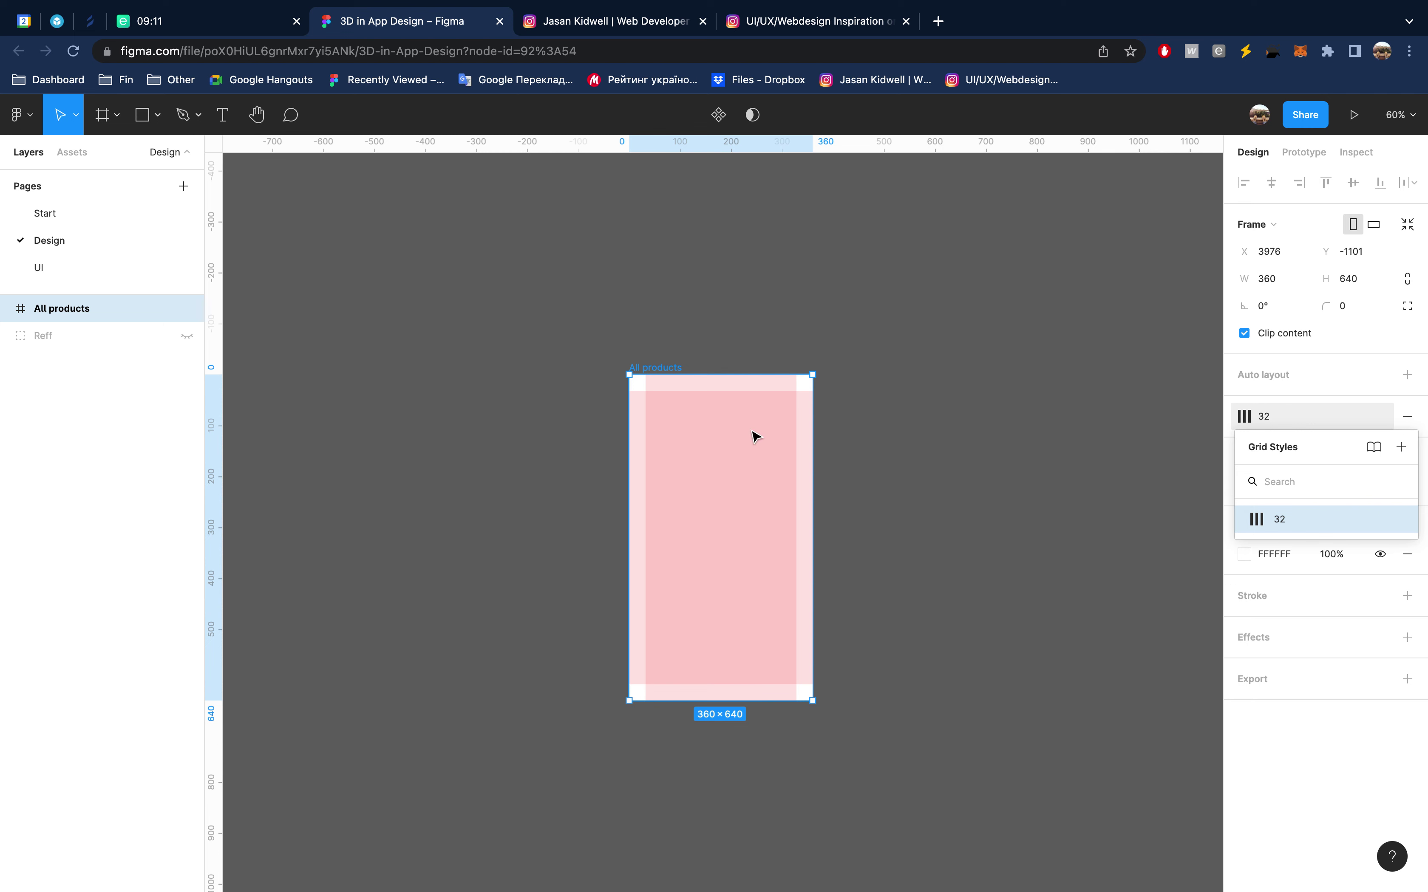
click(1301, 414)
key(Escape)
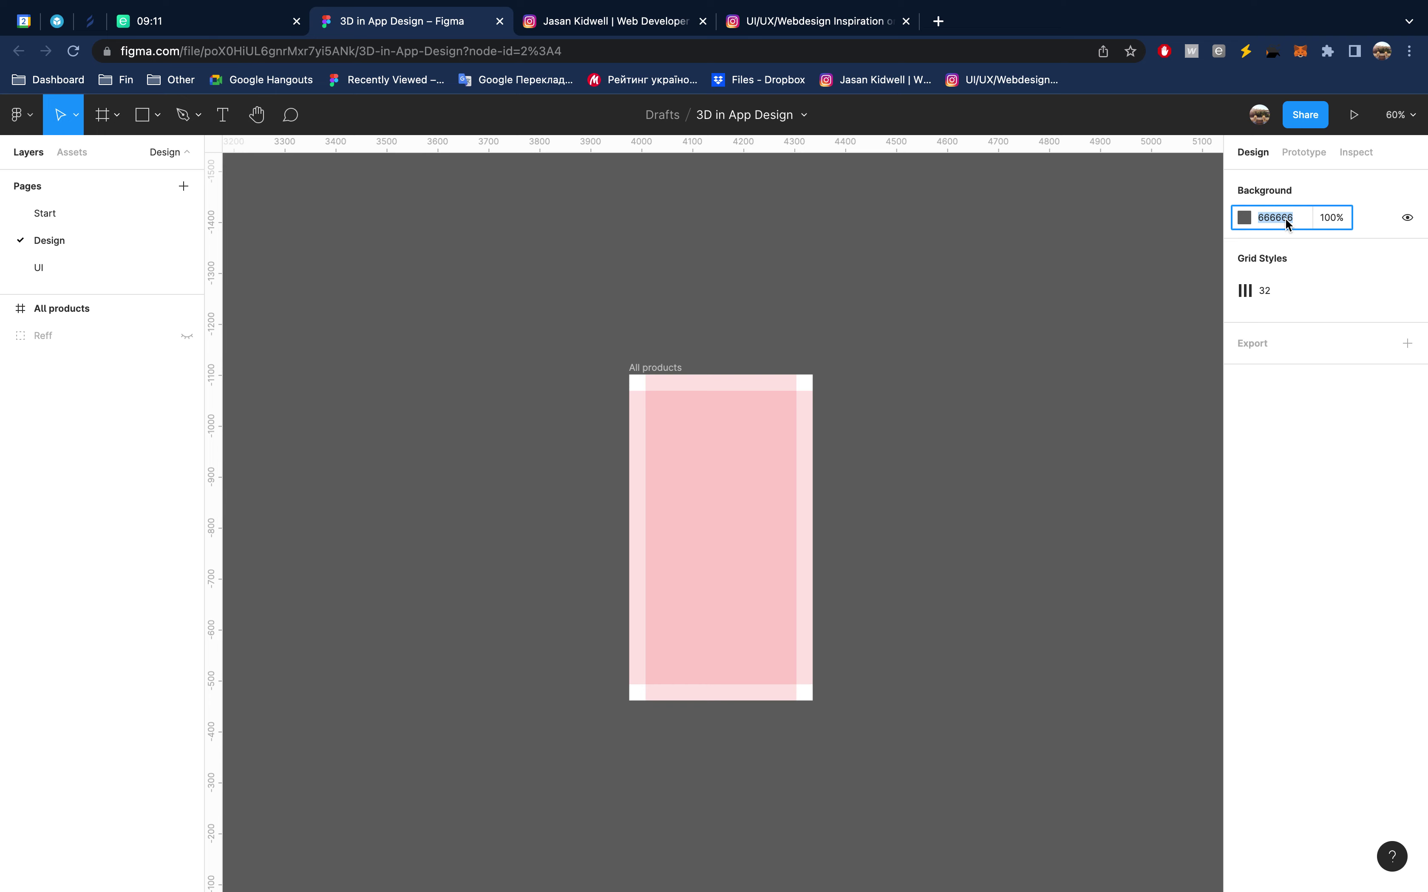
Darken the canvas background colour slightly
click(1244, 217)
drag(1019, 361, 1019, 368)
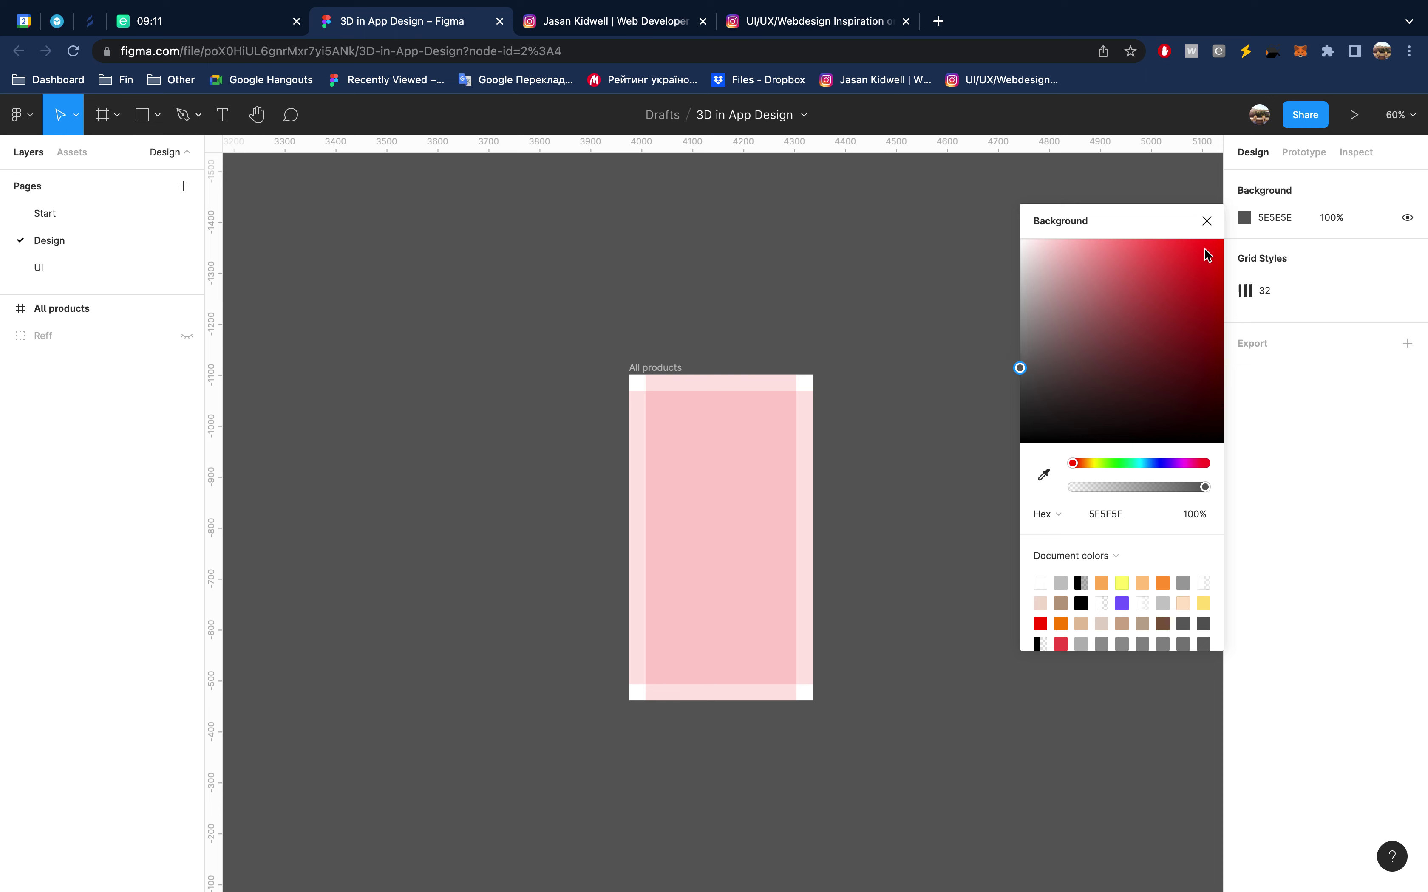
click(1207, 222)
Duplicate the All products frame and name the copy 'Chat'
click(711, 396)
click(655, 370)
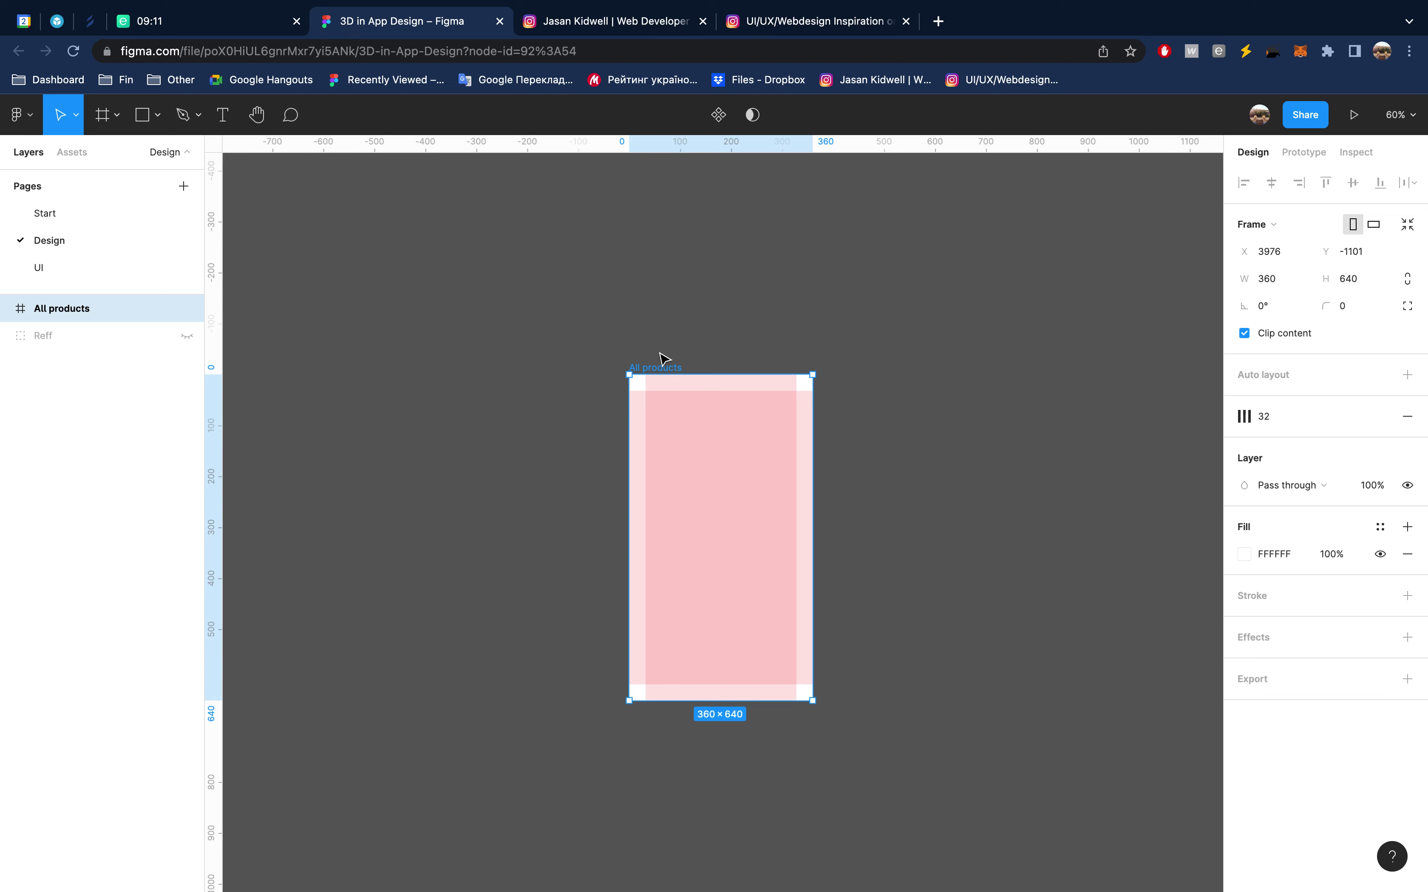
key(ctrl+d)
scroll(664, 358, right, 2)
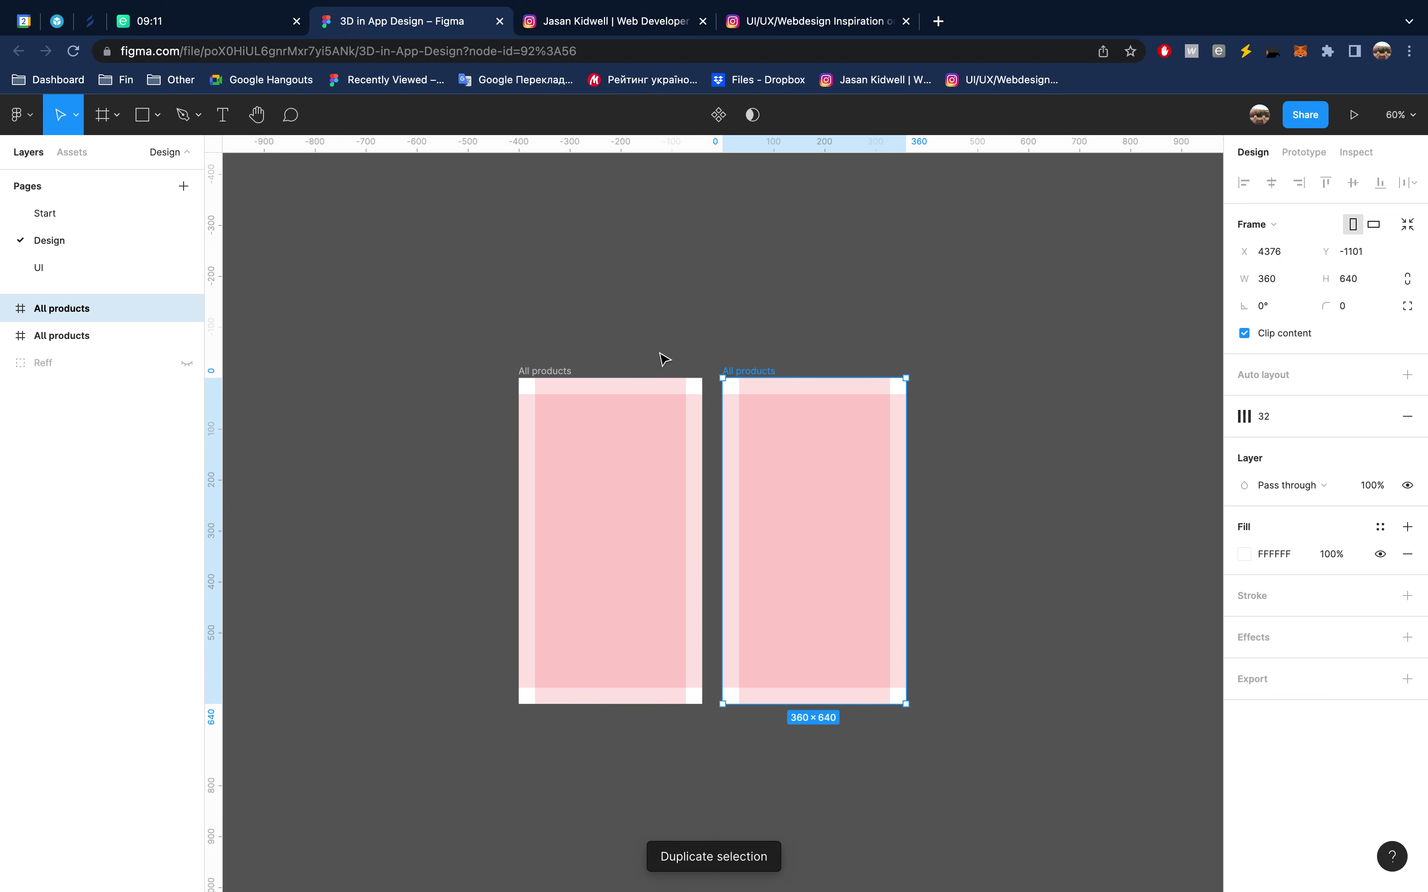
key(ctrl+r)
text(Chat)
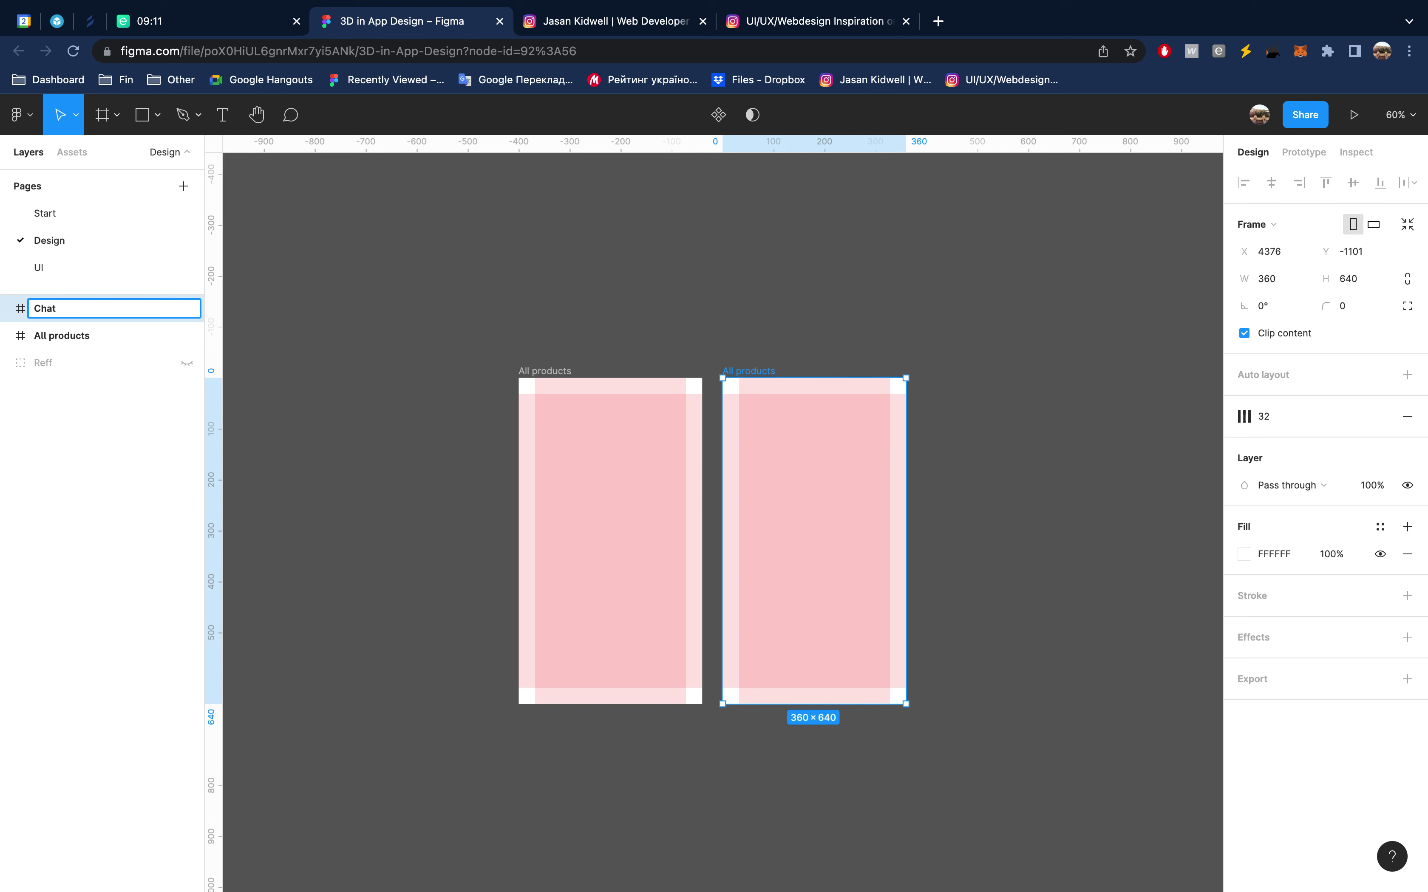
key(Return)
scroll(858, 357, right, 2)
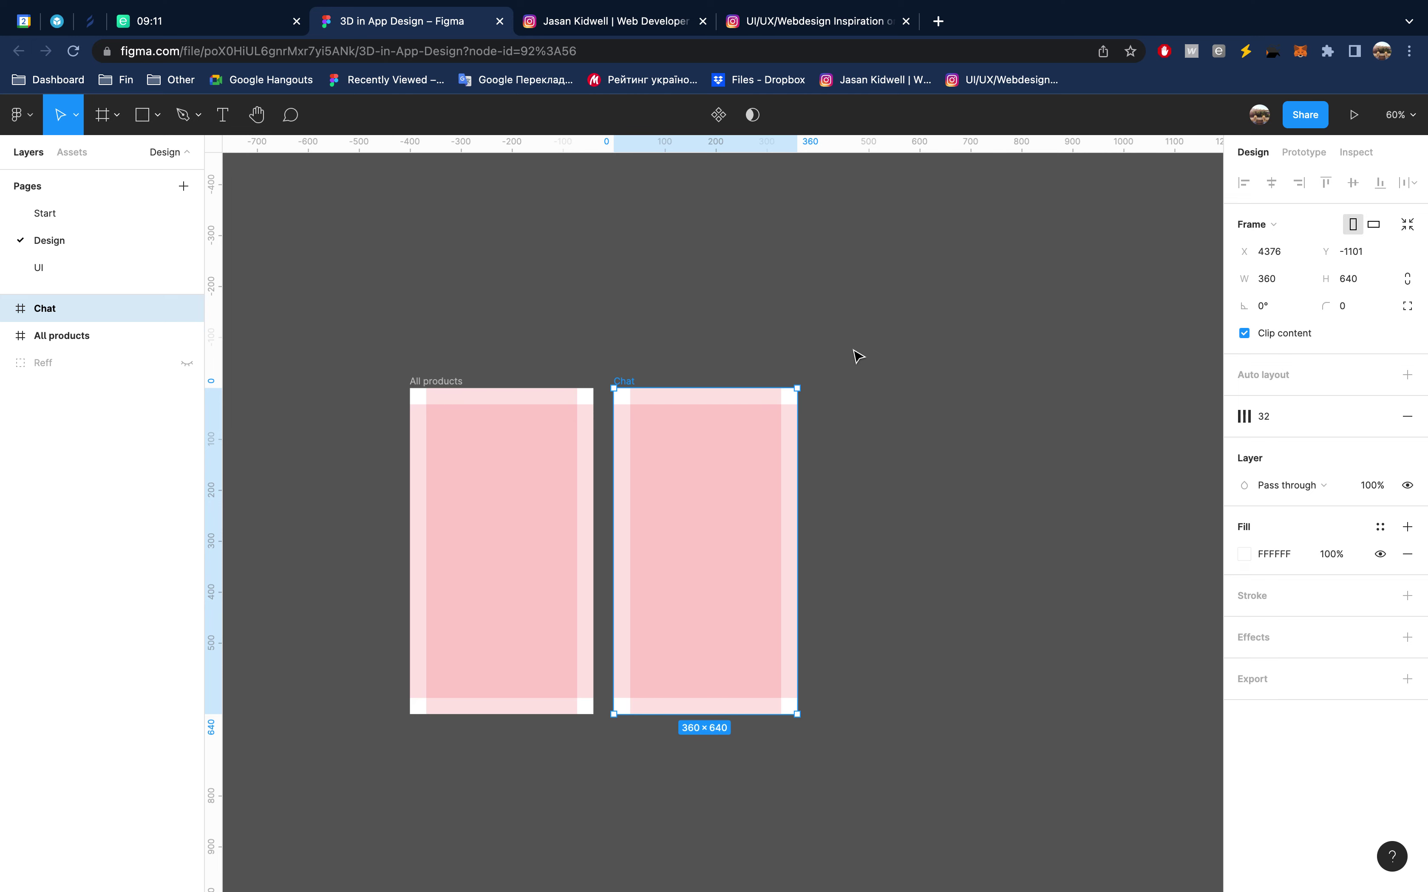
key(ctrl+r)
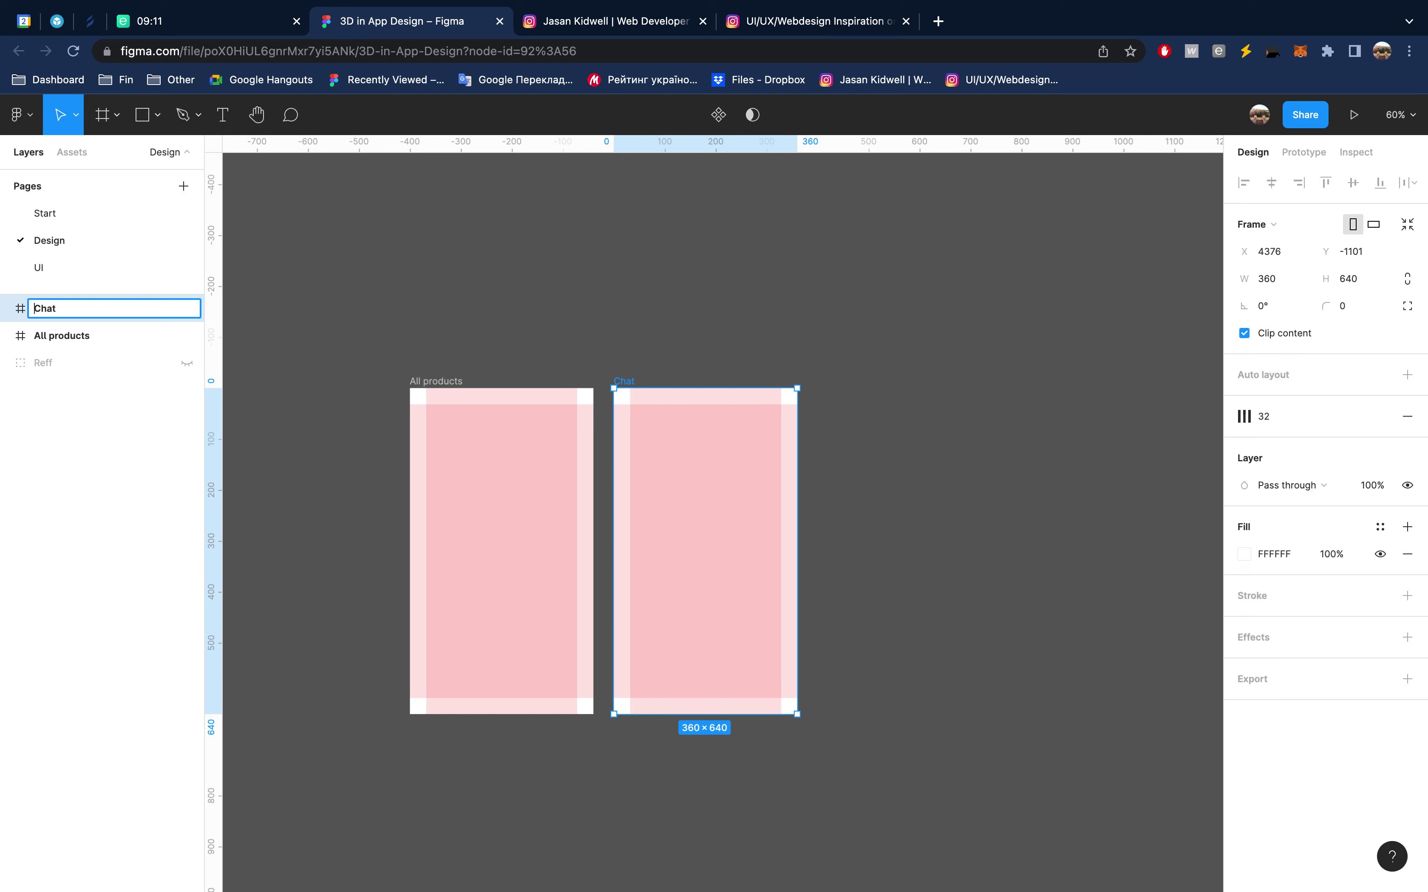
key(Escape)
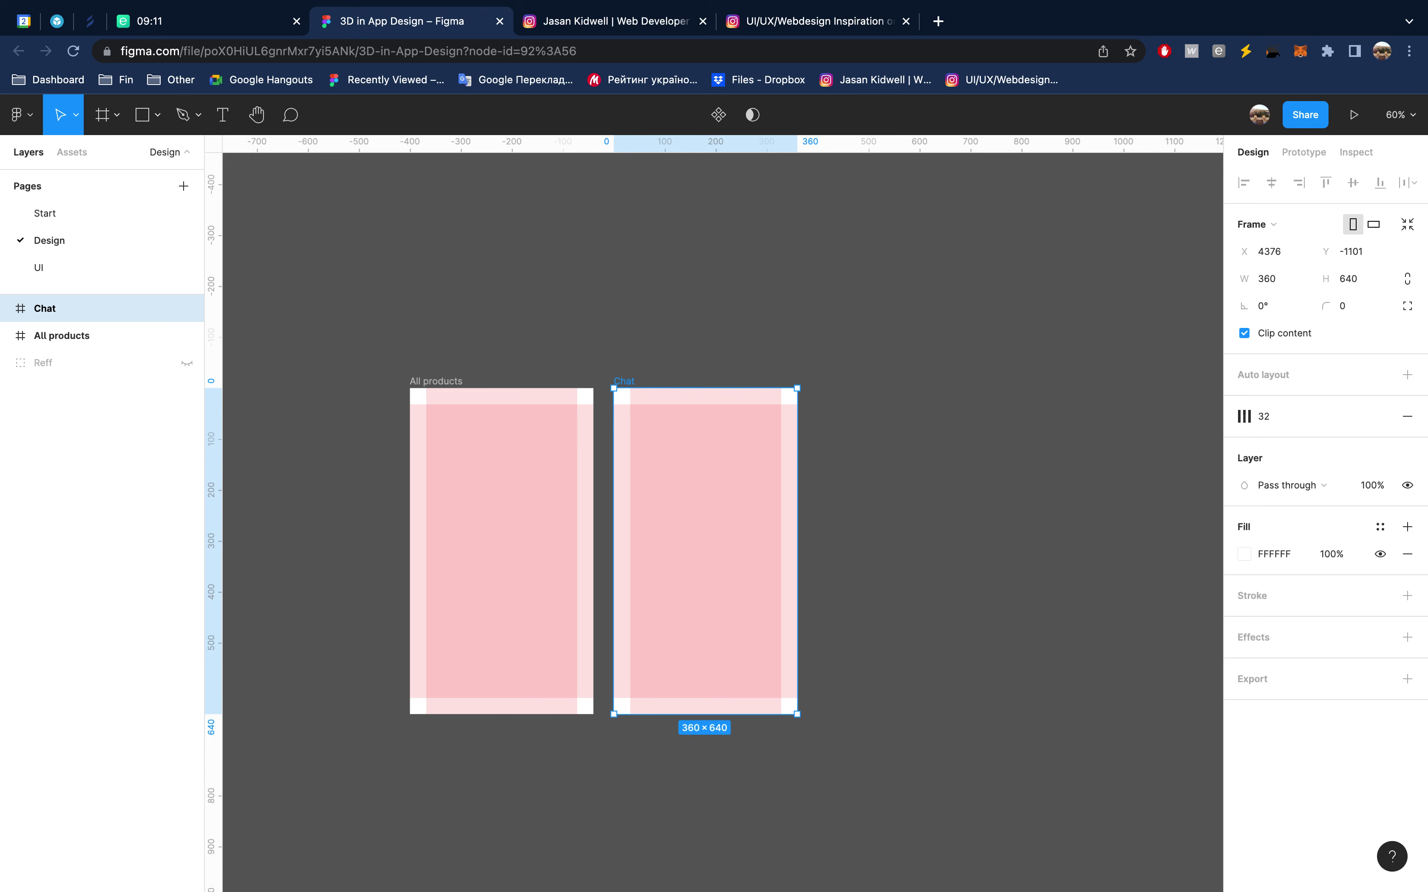
key(ctrl+r)
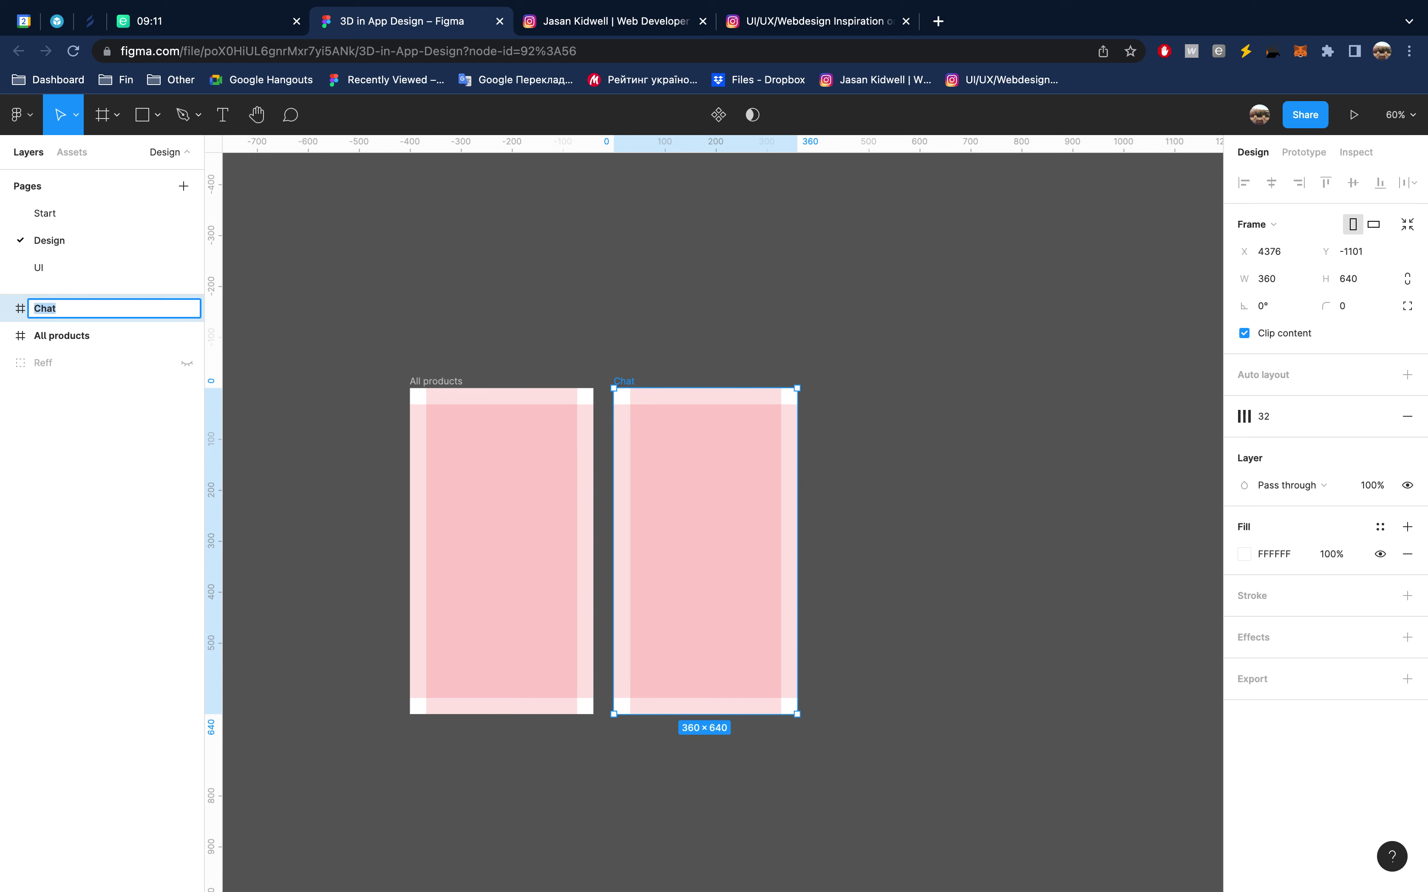
text(Noti)
key(ctrl+z)
key(Escape)
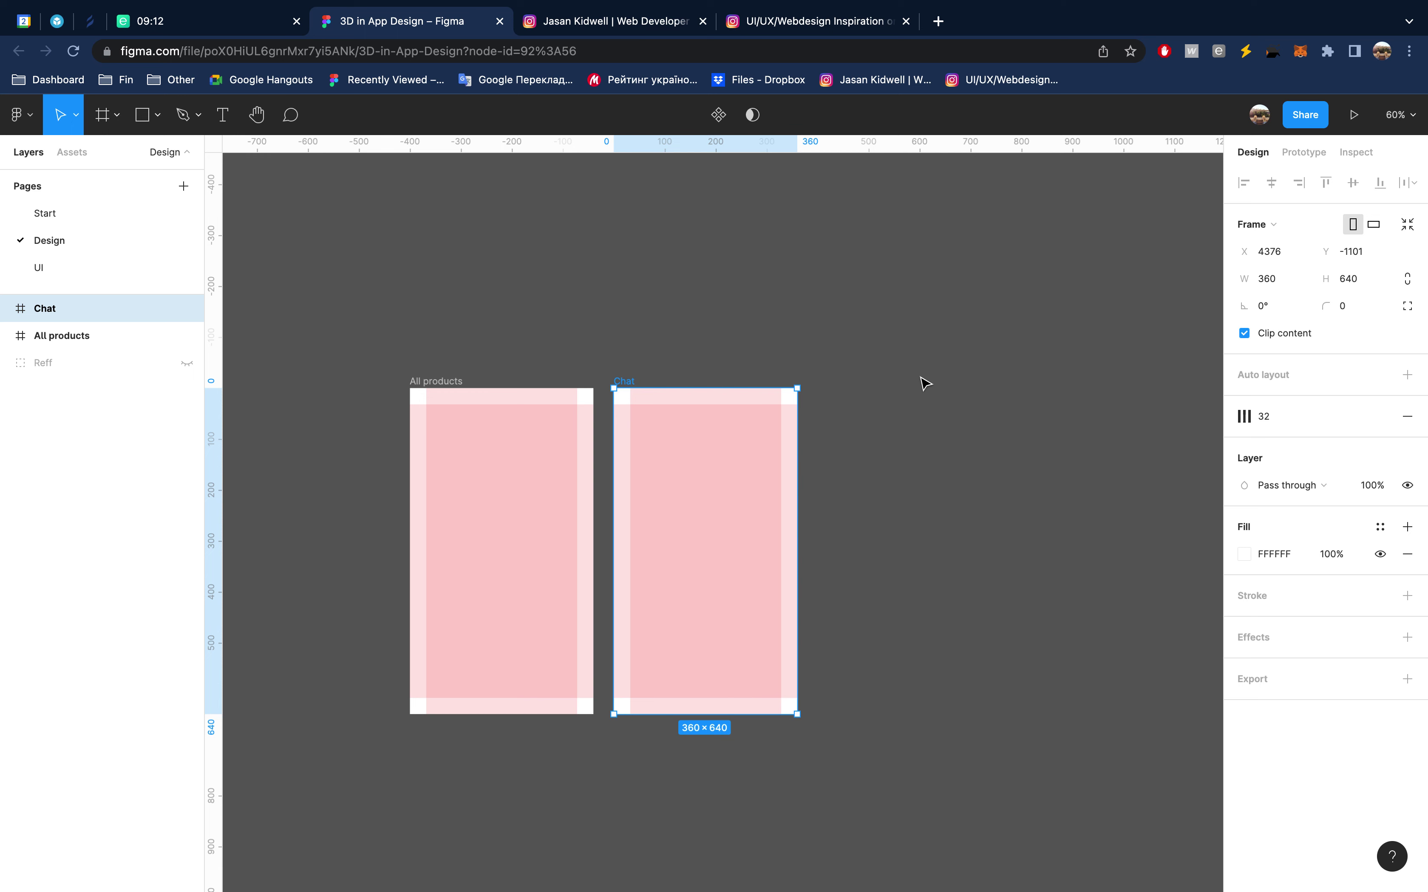
Rename the first frame to 'All Products' with a capital P
click(444, 381)
key(ctrl+r)
click(81, 335)
key(Delete)
text(P)
key(Return)
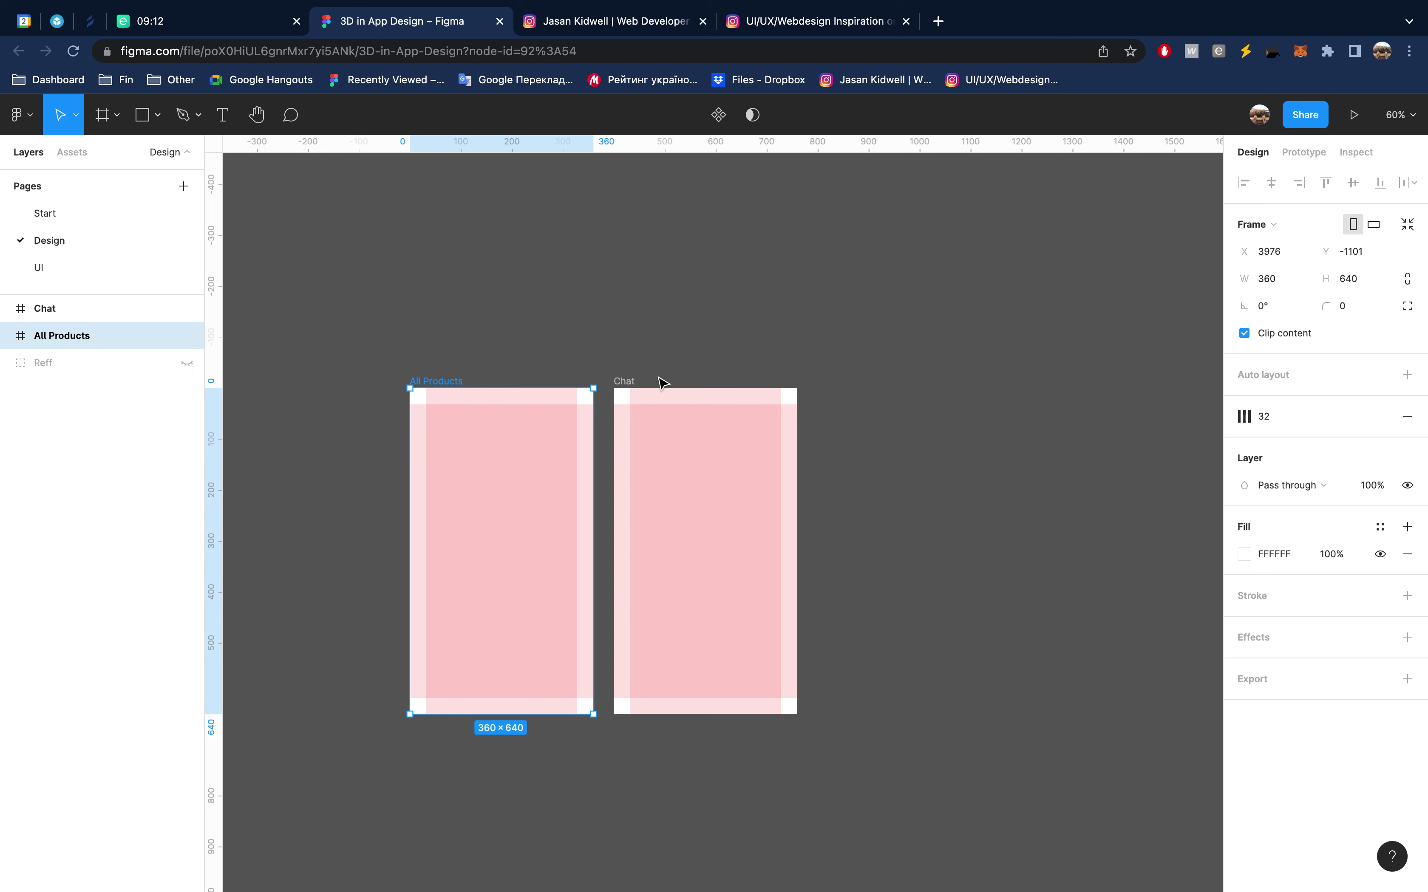
click(627, 381)
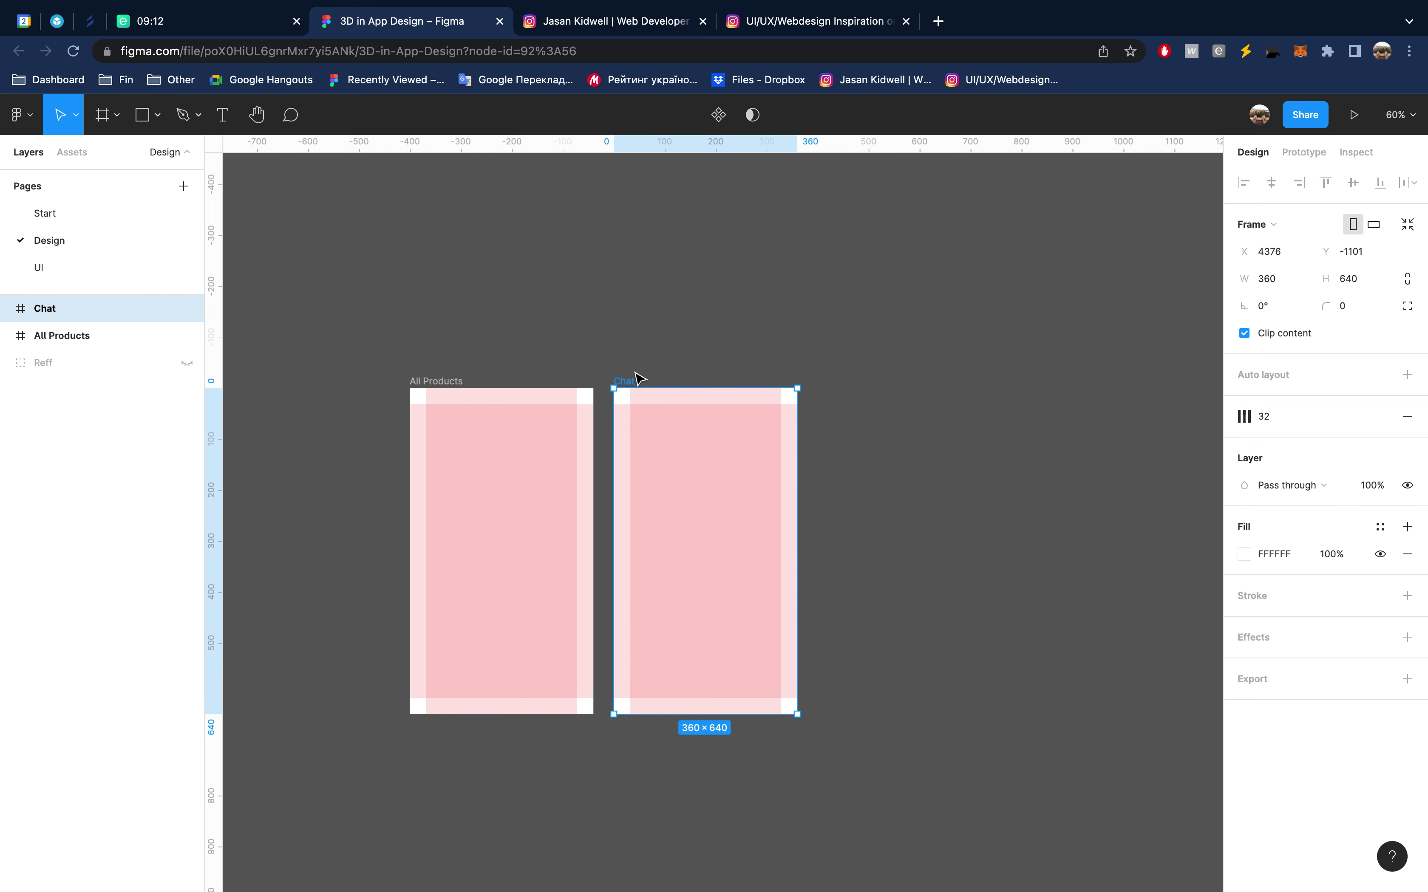
Duplicate the Chat frame and name the copy 'Order Book'
key(ctrl+d)
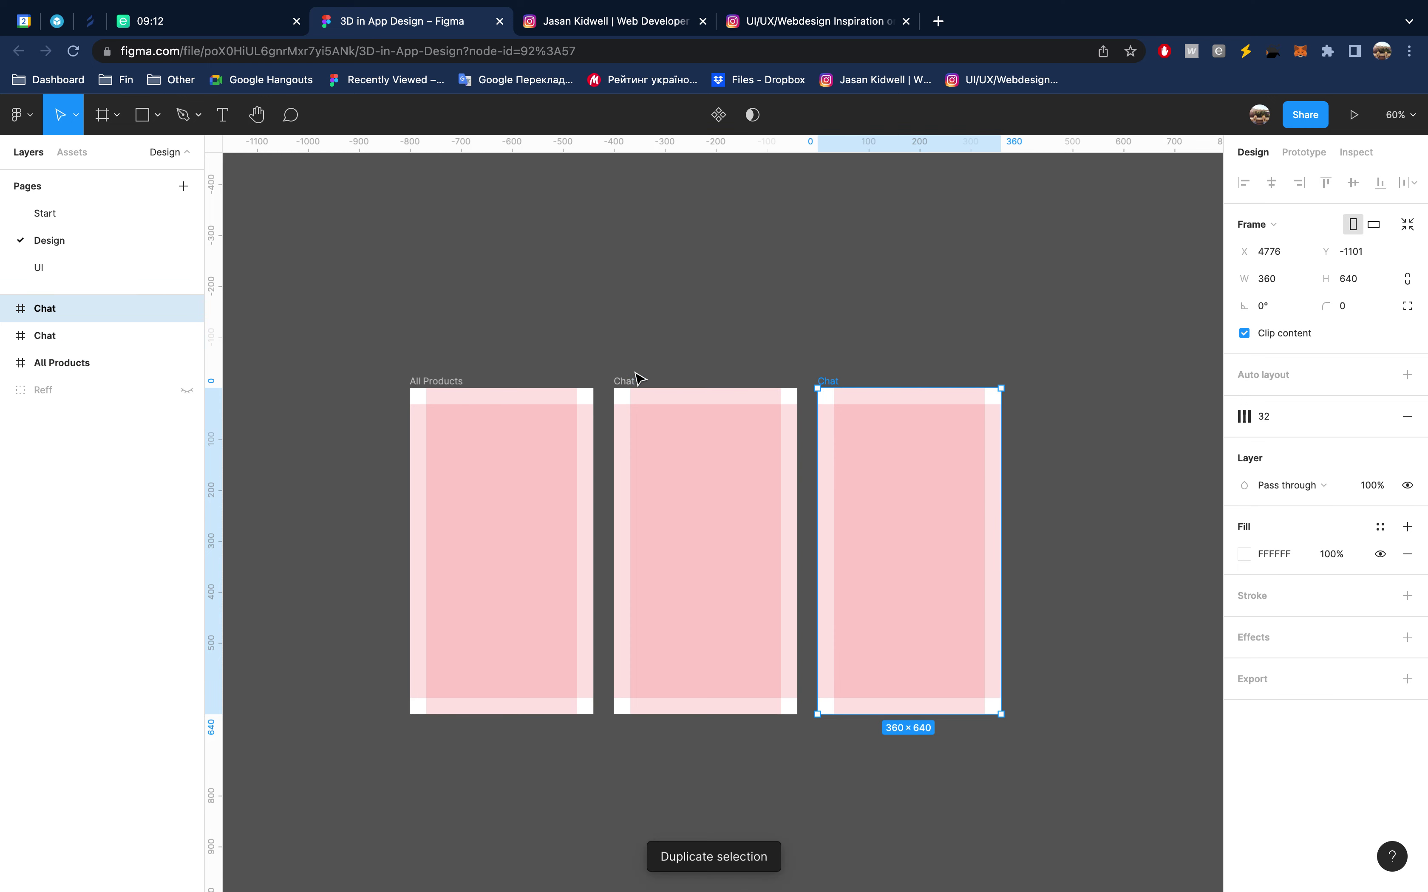
key(ctrl+r)
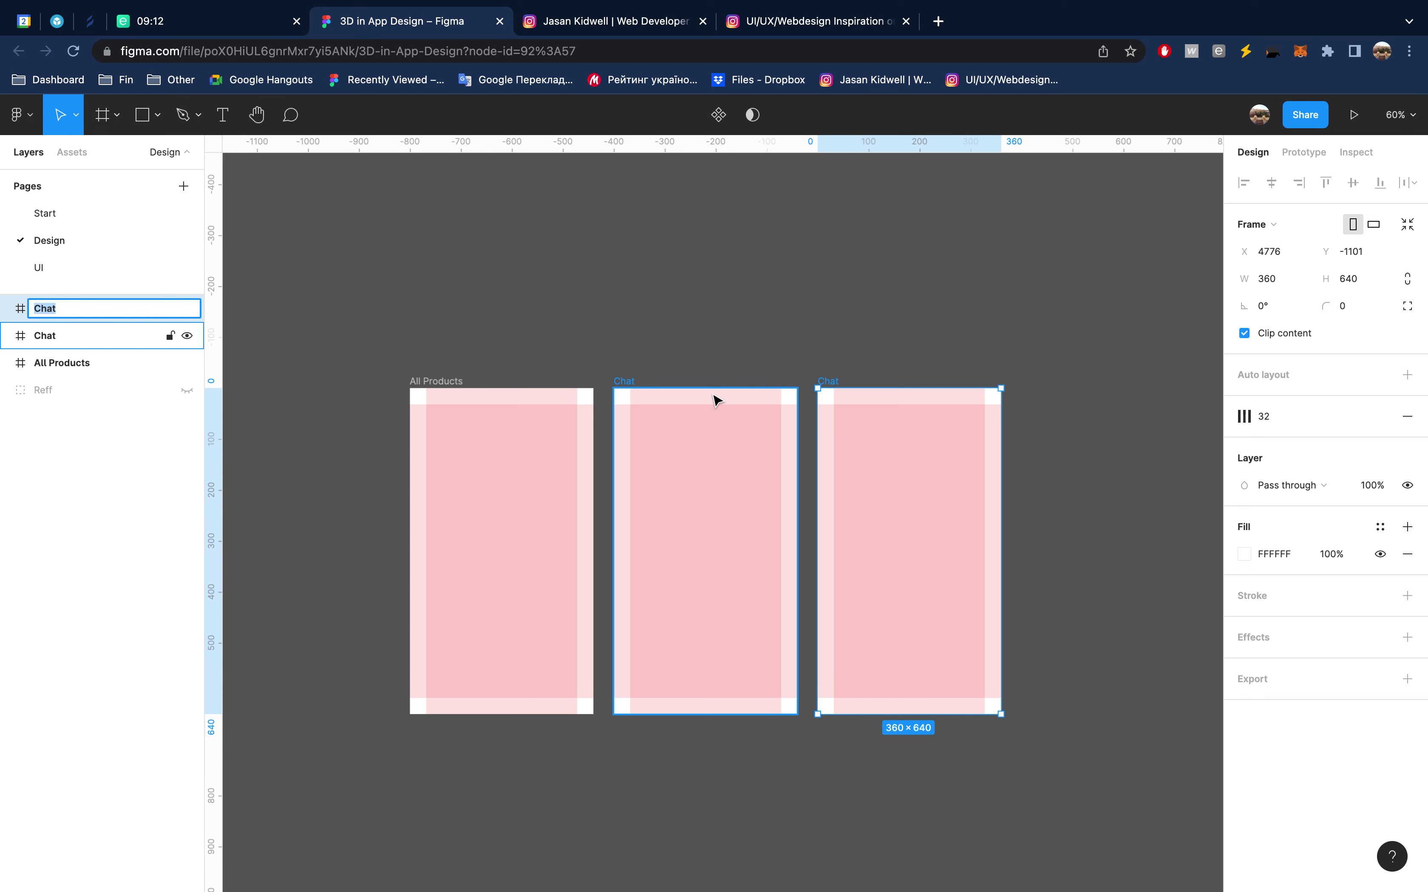
text(Order )
text(Boo)
text(k)
key(Return)
scroll(816, 371, right, 3)
scroll(815, 369, right, 2)
scroll(815, 370, right, 3)
scroll(813, 365, right, 1)
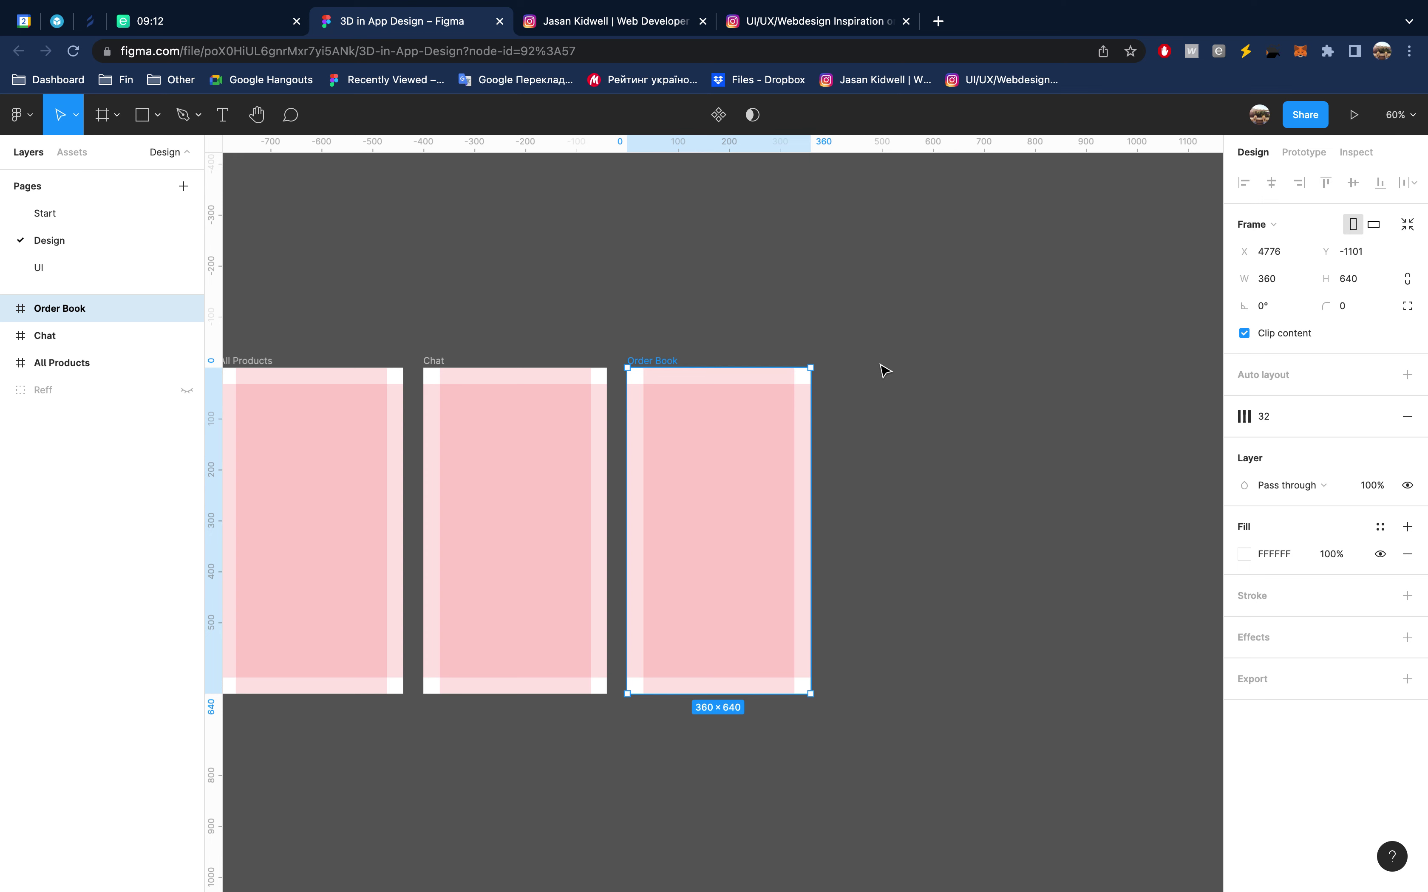
Duplicate the Order Book frame and name the copy 'Markets Location'
key(ctrl+d)
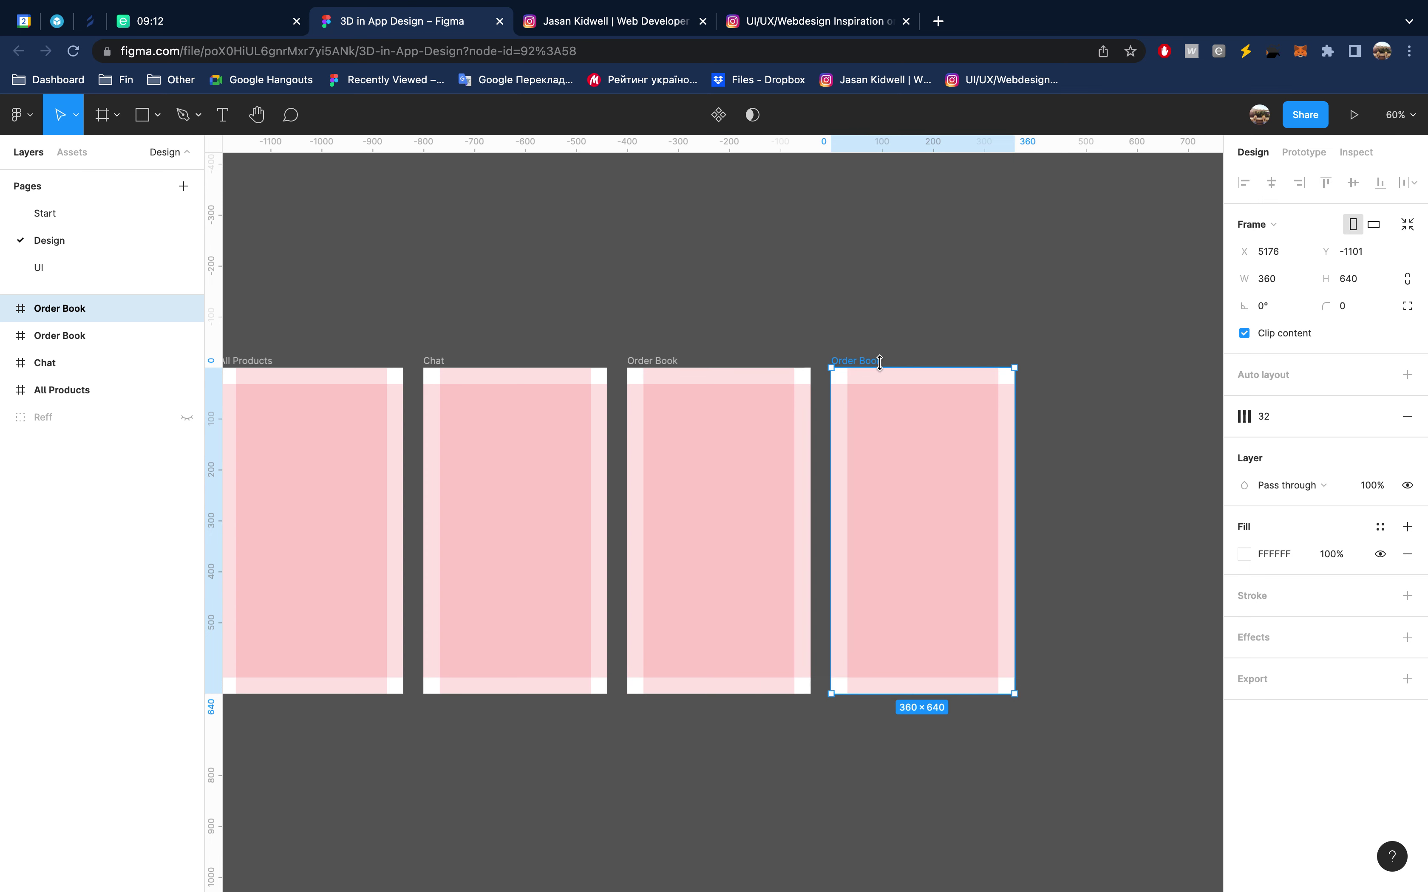
key(ctrl+r)
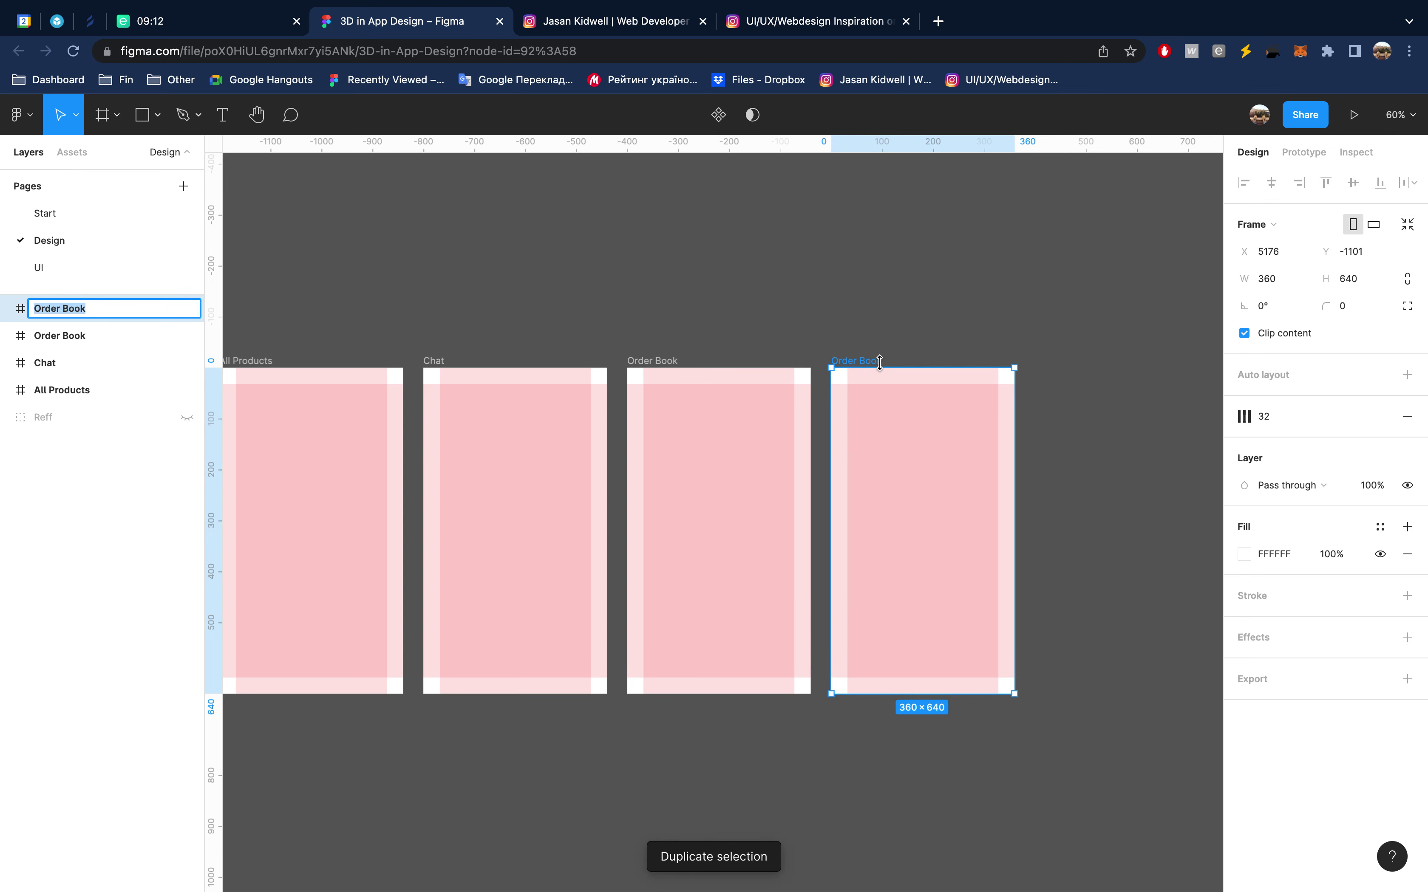
text(Markets Lo)
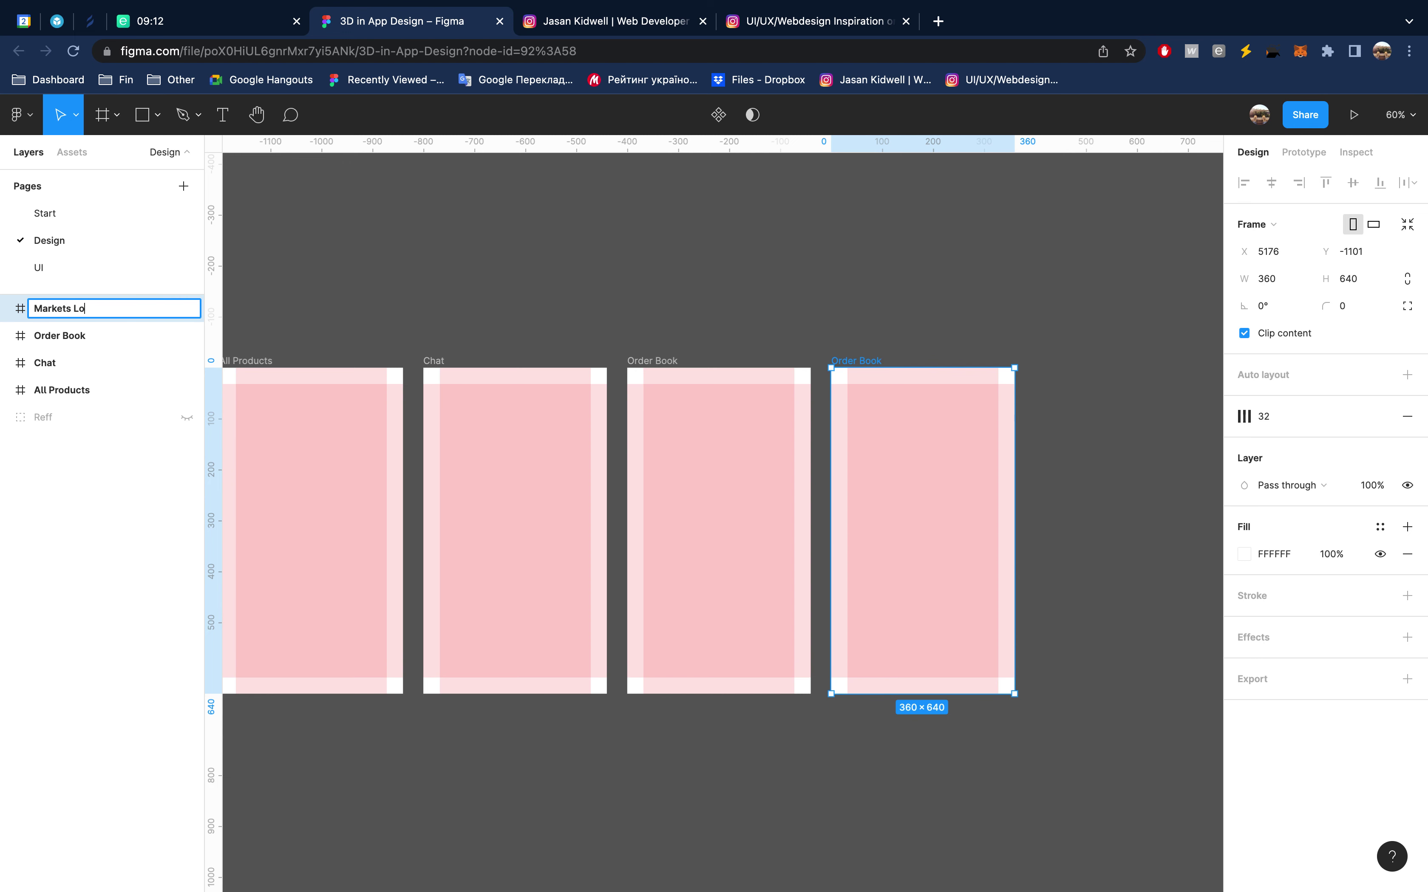
text(cation)
key(Return)
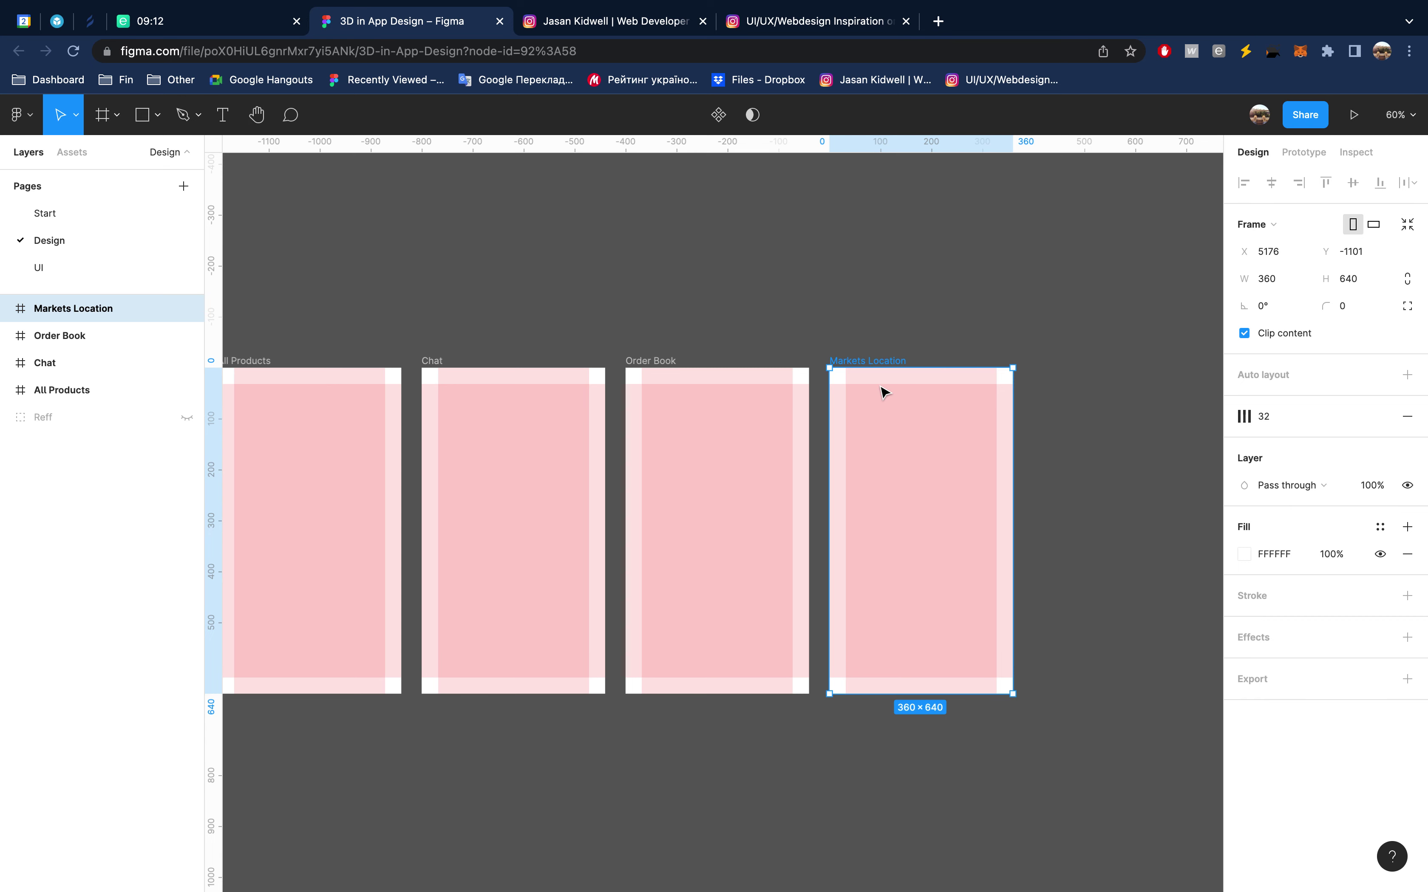
scroll(879, 386, right, 3)
scroll(882, 389, down, 3)
scroll(882, 390, left, 5)
scroll(883, 390, left, 2)
scroll(882, 390, right, 5)
scroll(882, 390, up, 3)
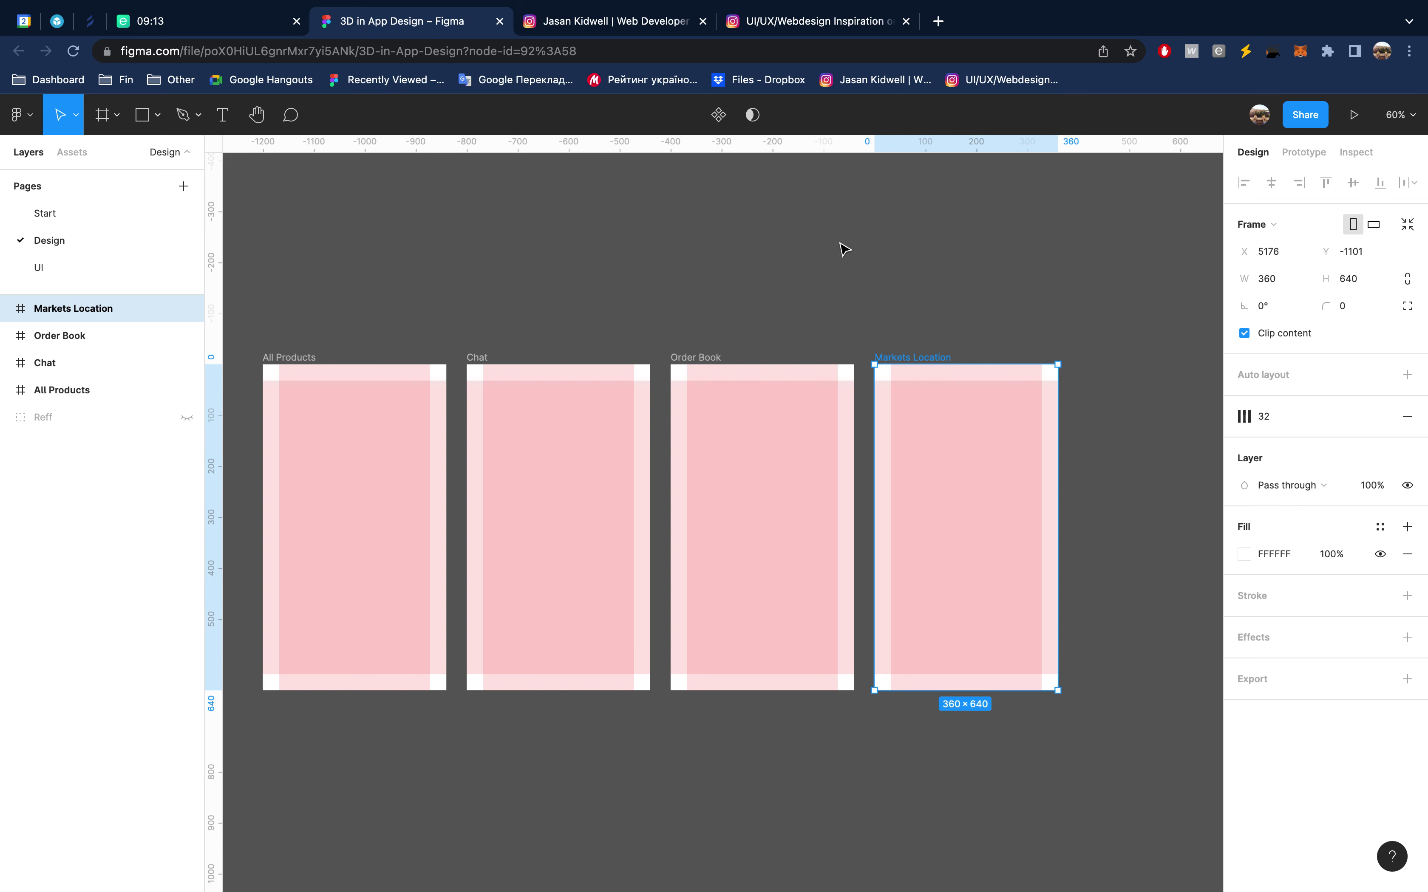
Duplicate the Markets Location frame and name the copy 'User Profile'
key(ctrl+d)
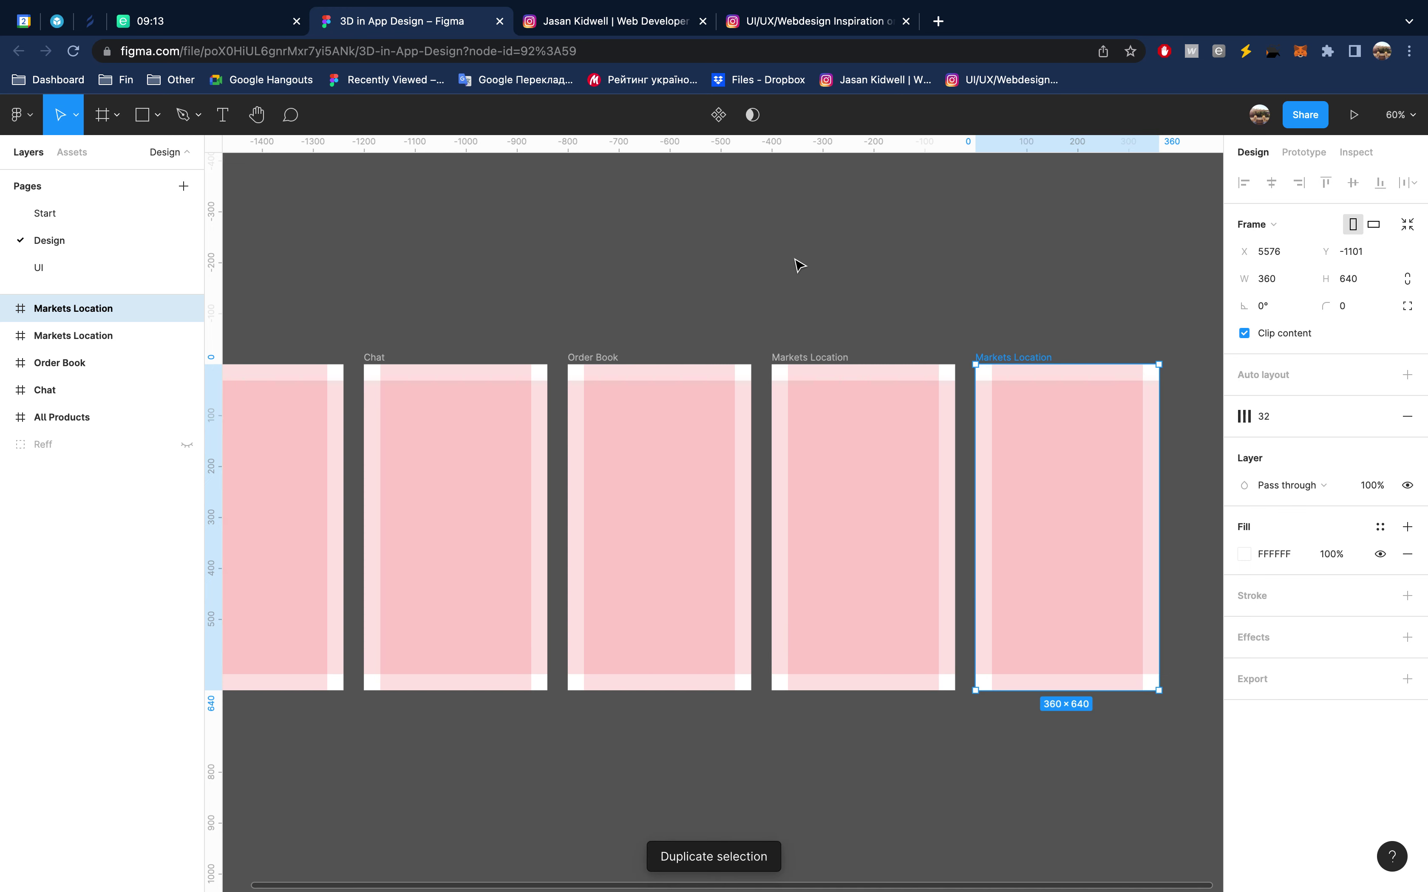
key(ctrl+r)
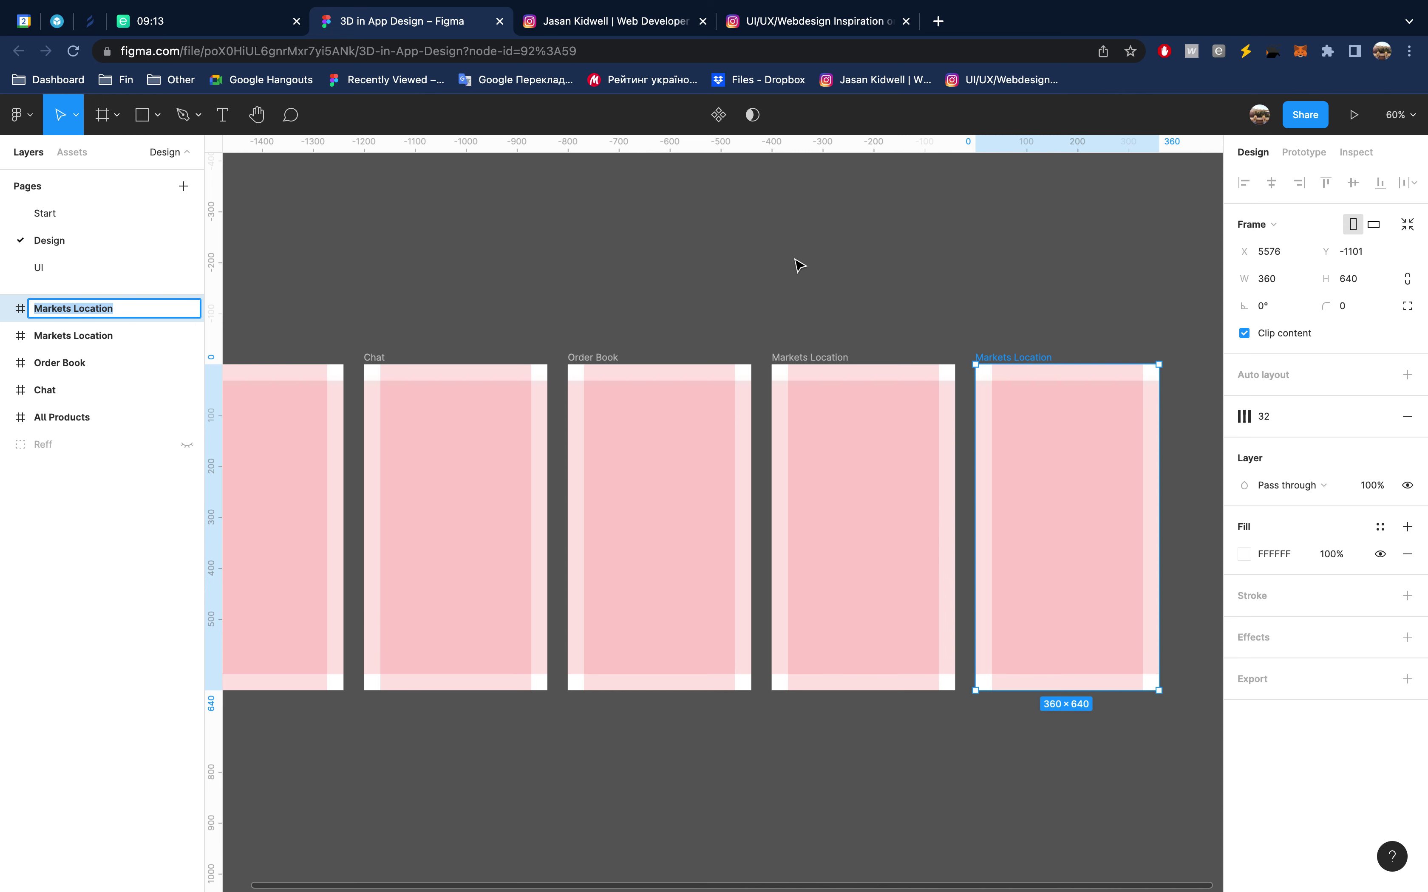
text(User Profile)
key(Return)
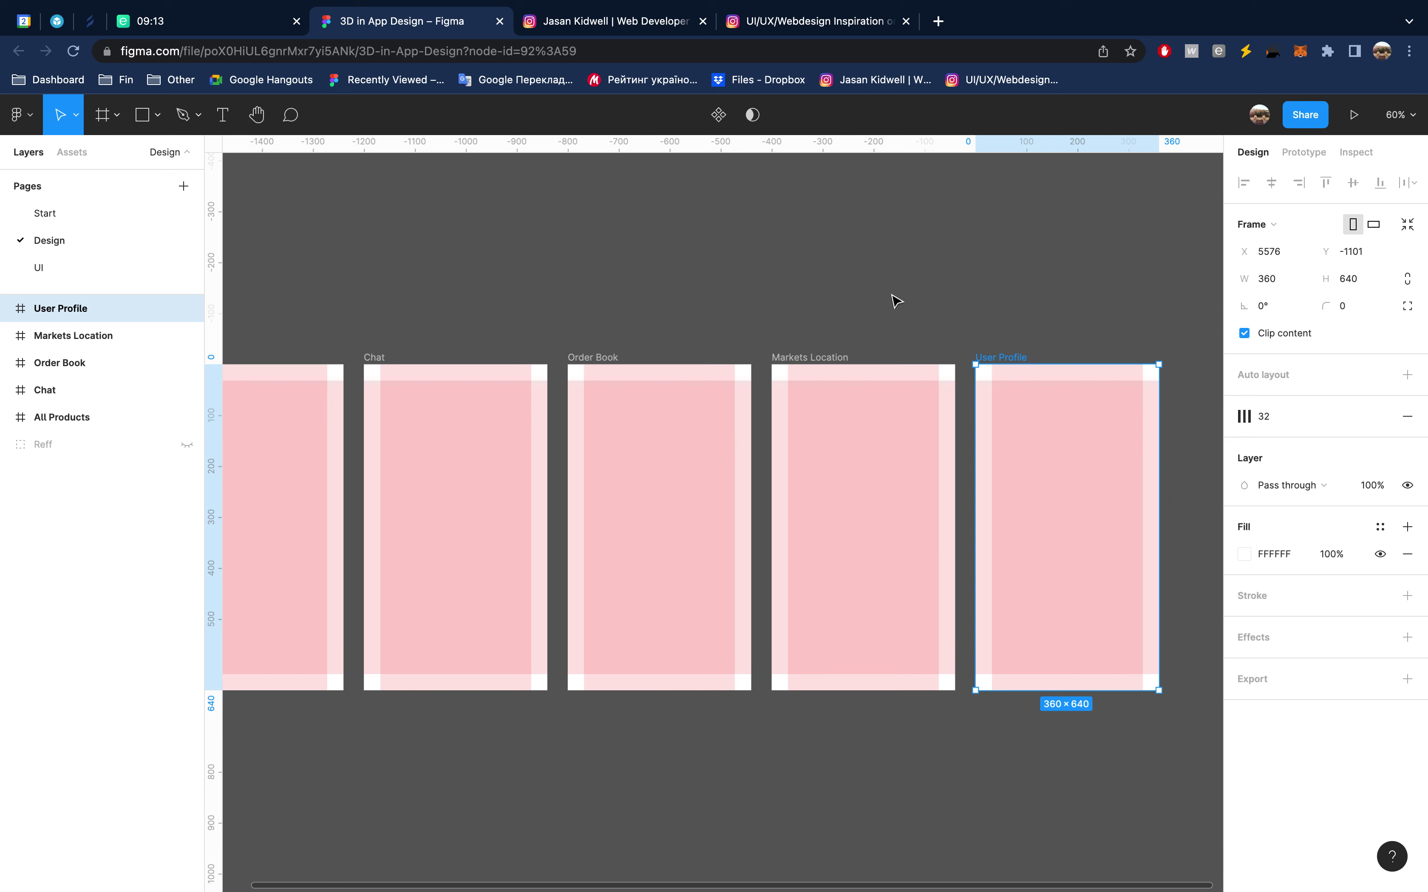
scroll(880, 219, down, 3)
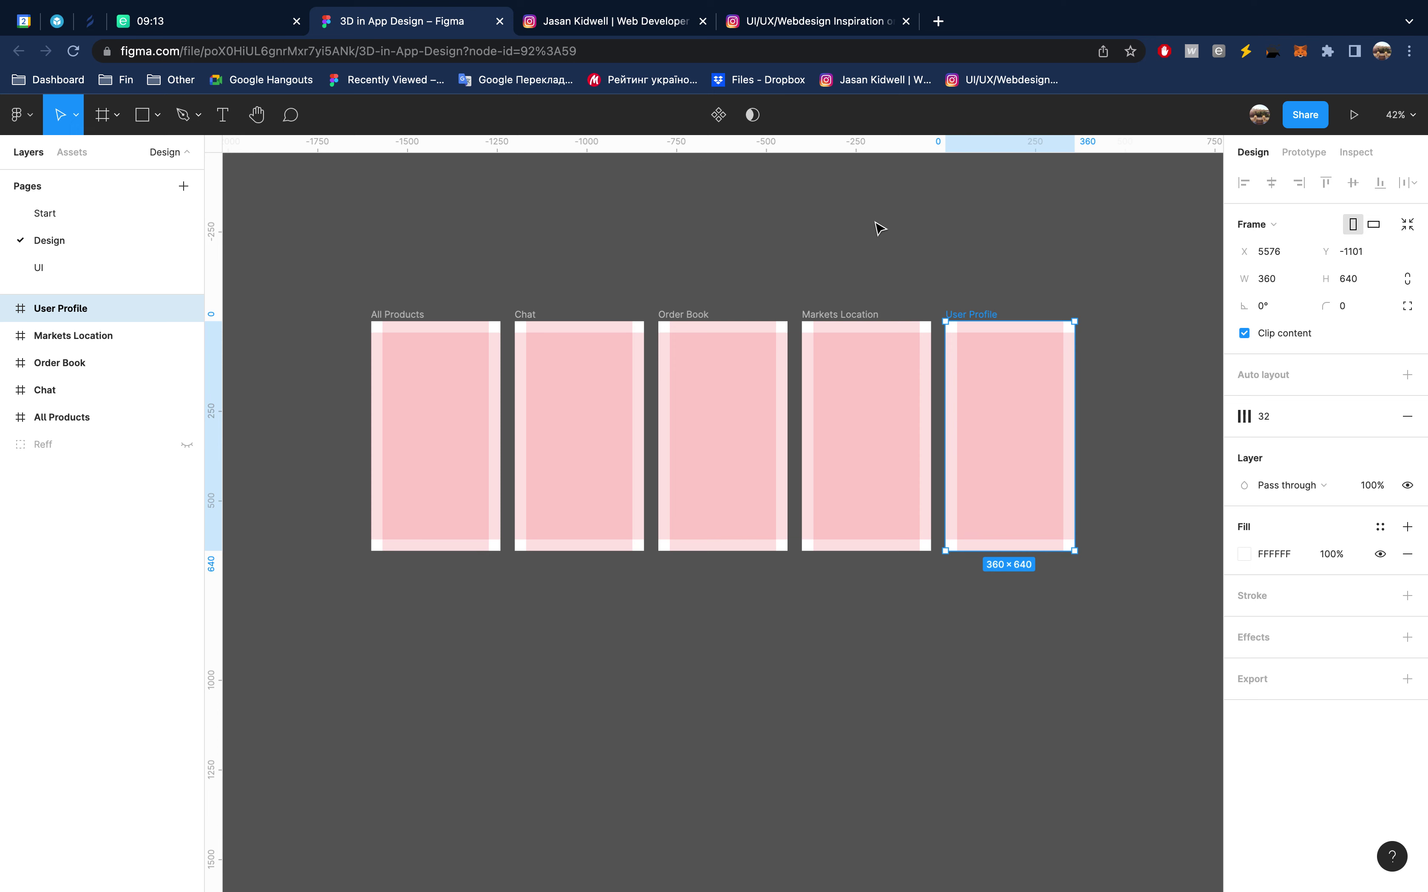
Add another copy named 'Product Page' and select all six frames
key(ctrl+d)
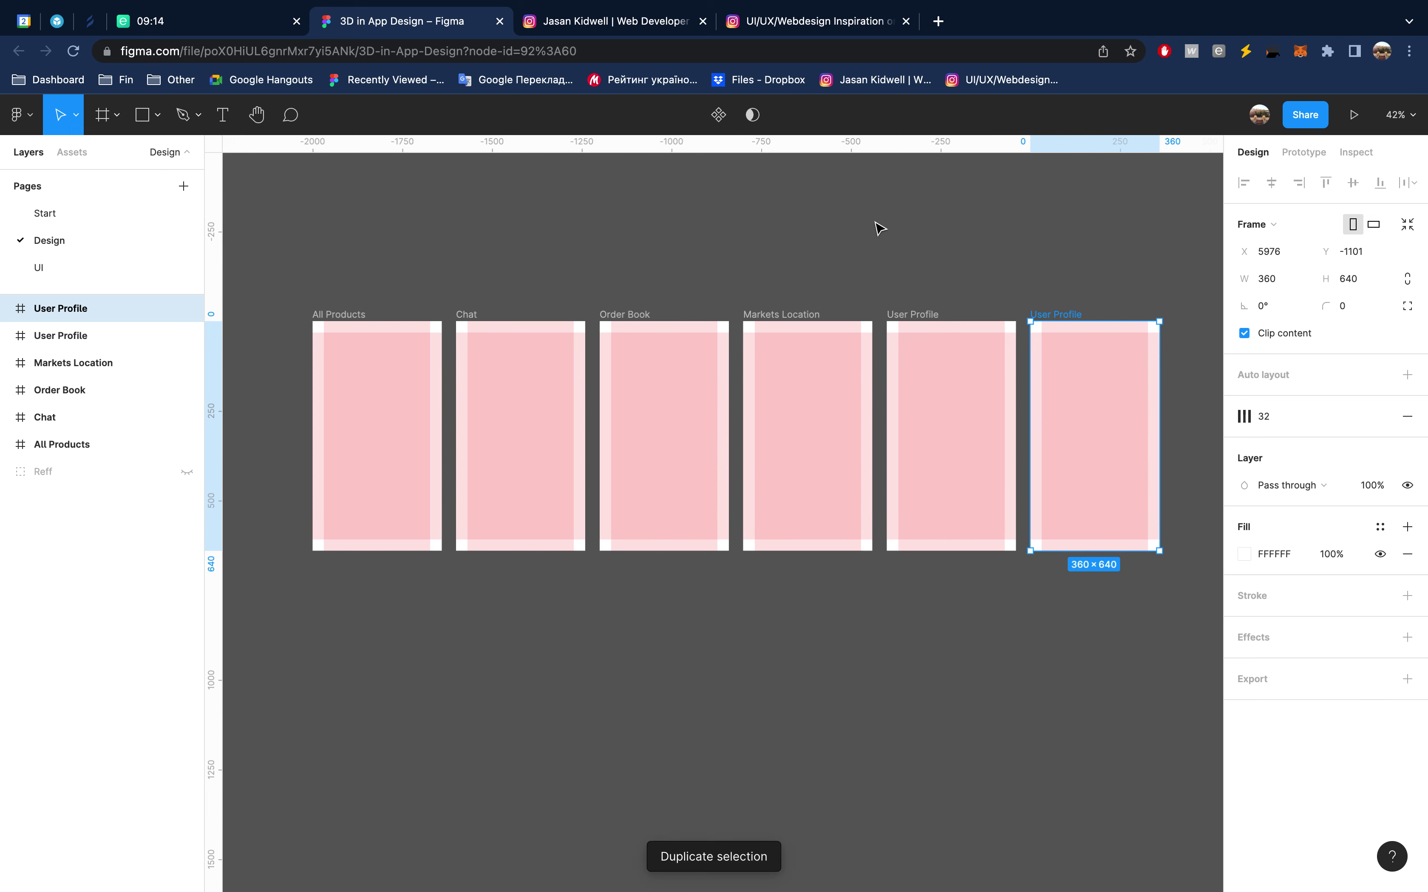
key(ctrl+r)
text(P)
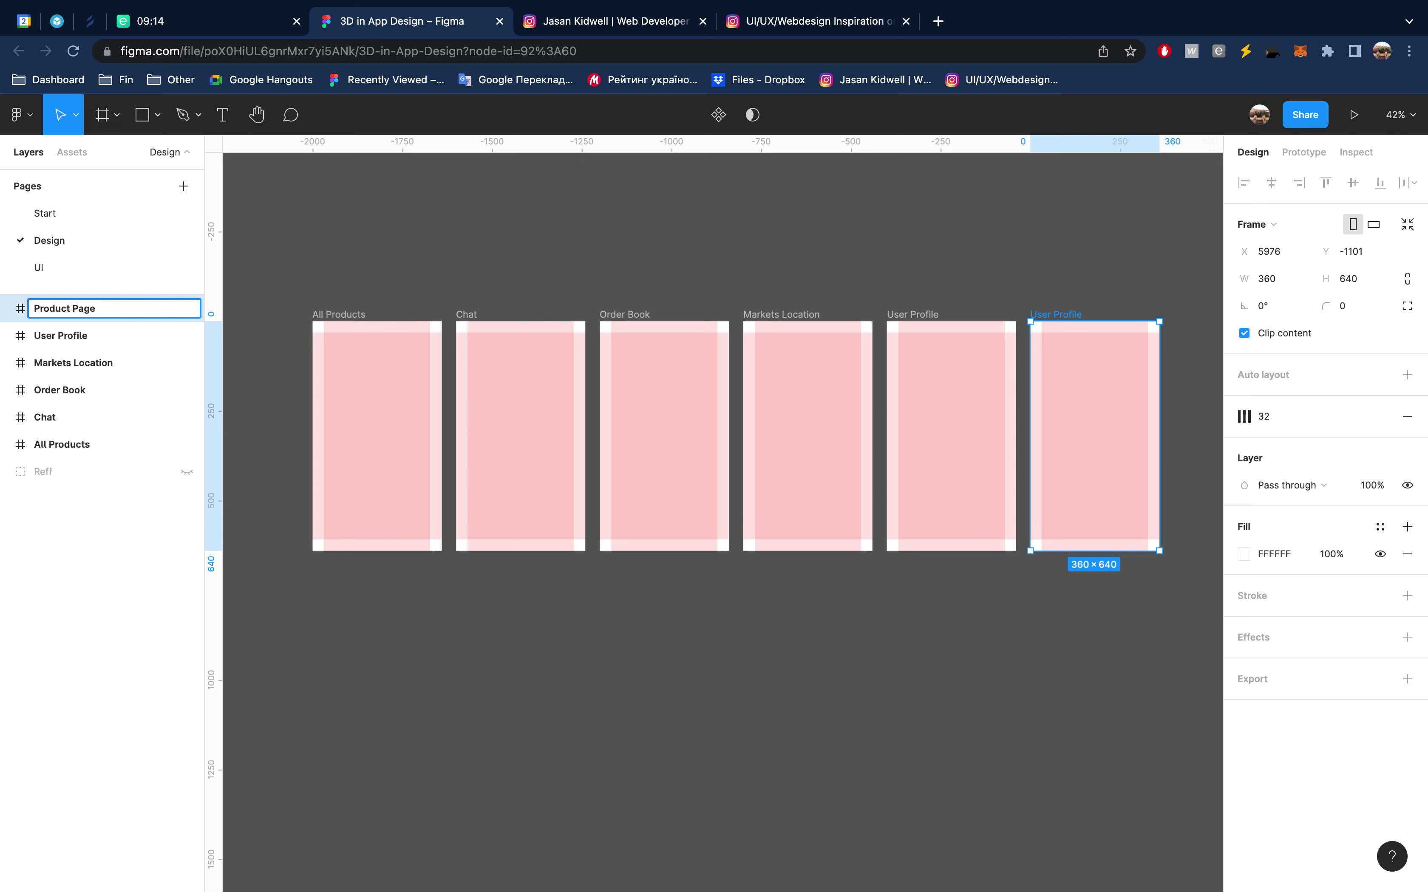
key(Return)
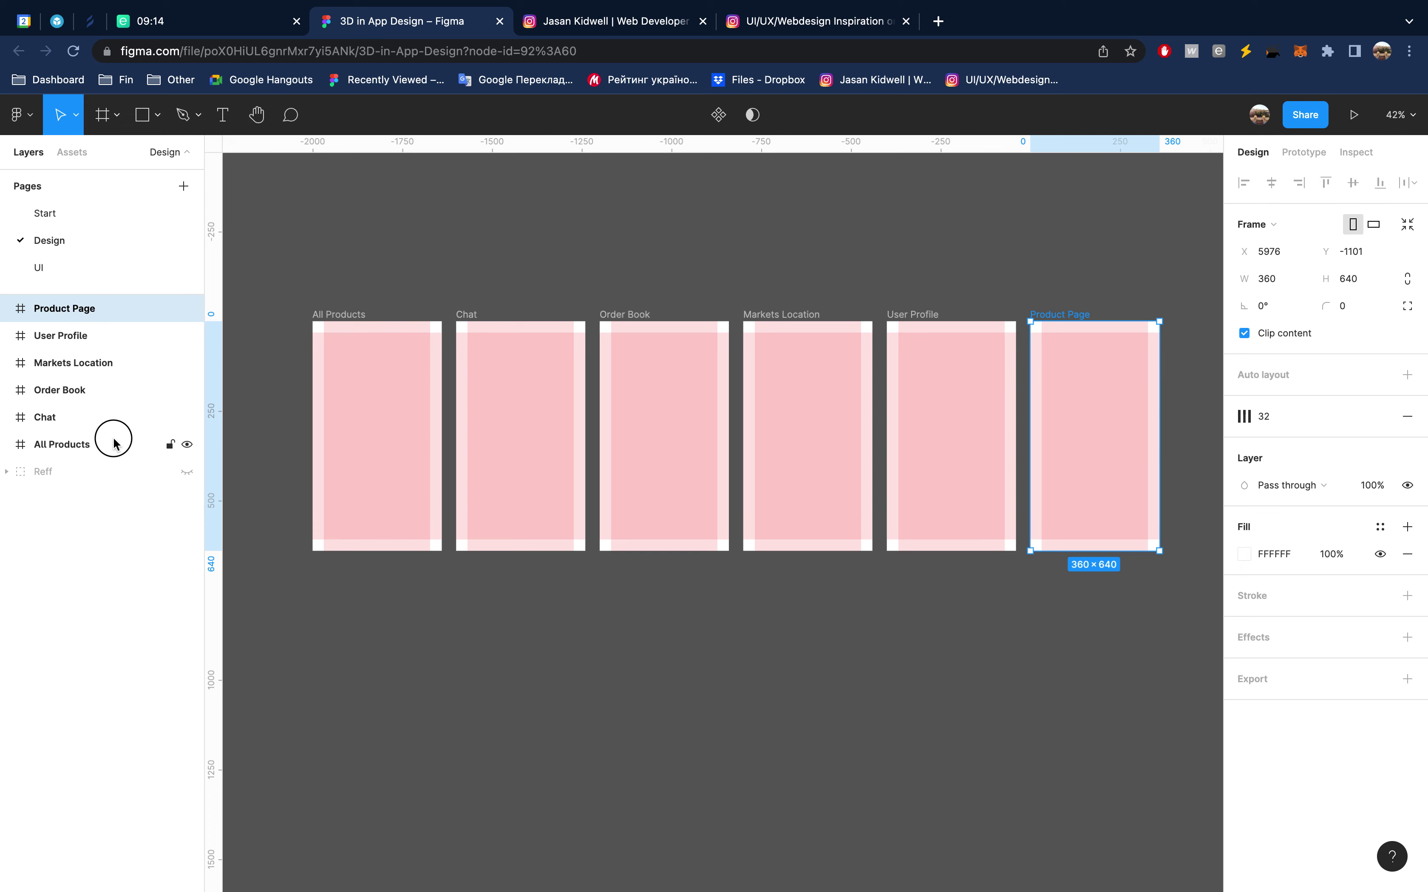
shift+click(114, 439)
mouse_move(735, 436)
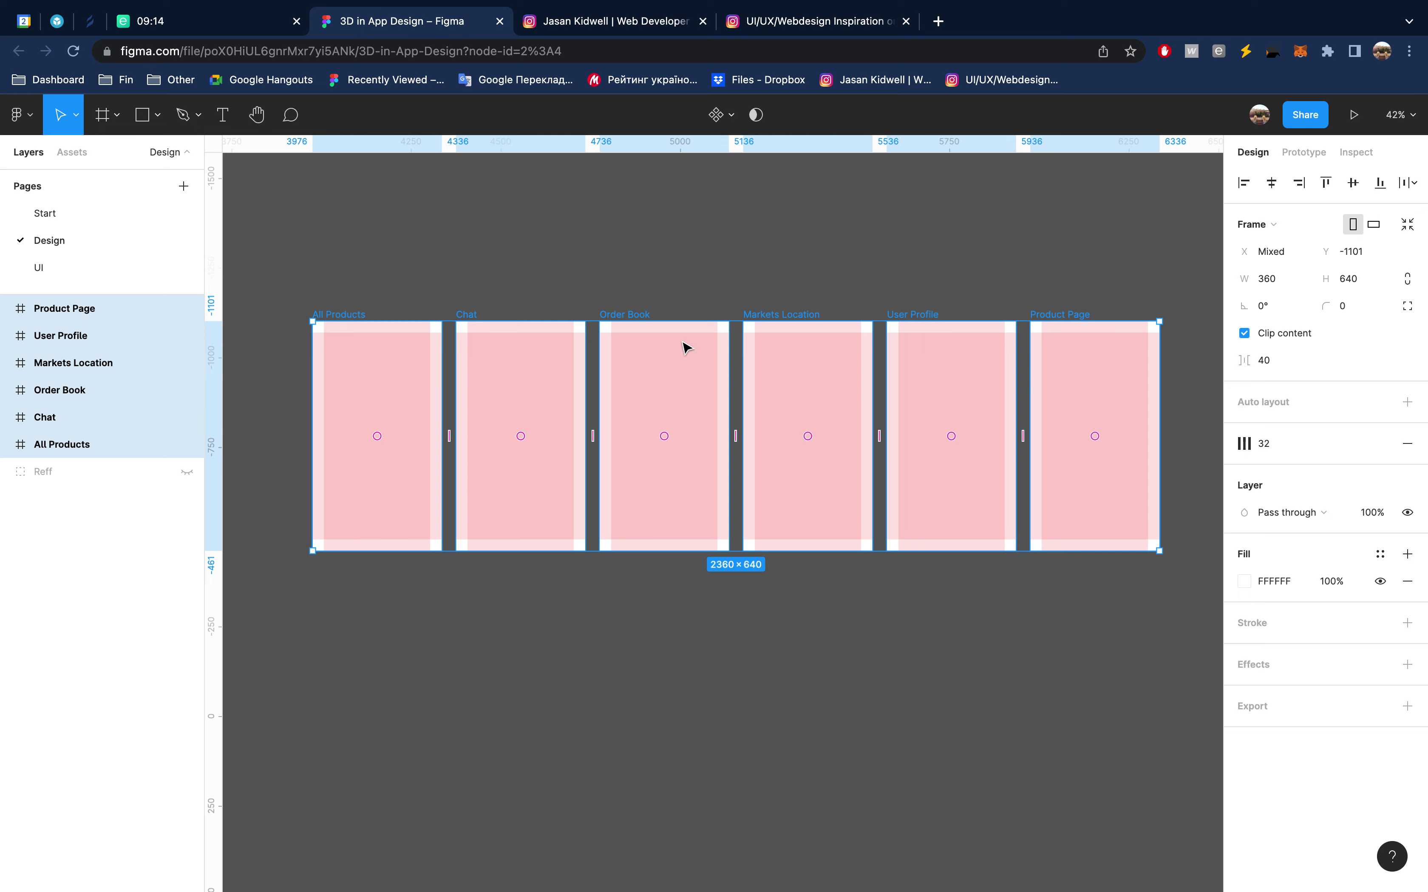
Switch to the Instagram post showing a map-based travel app design
click(830, 18)
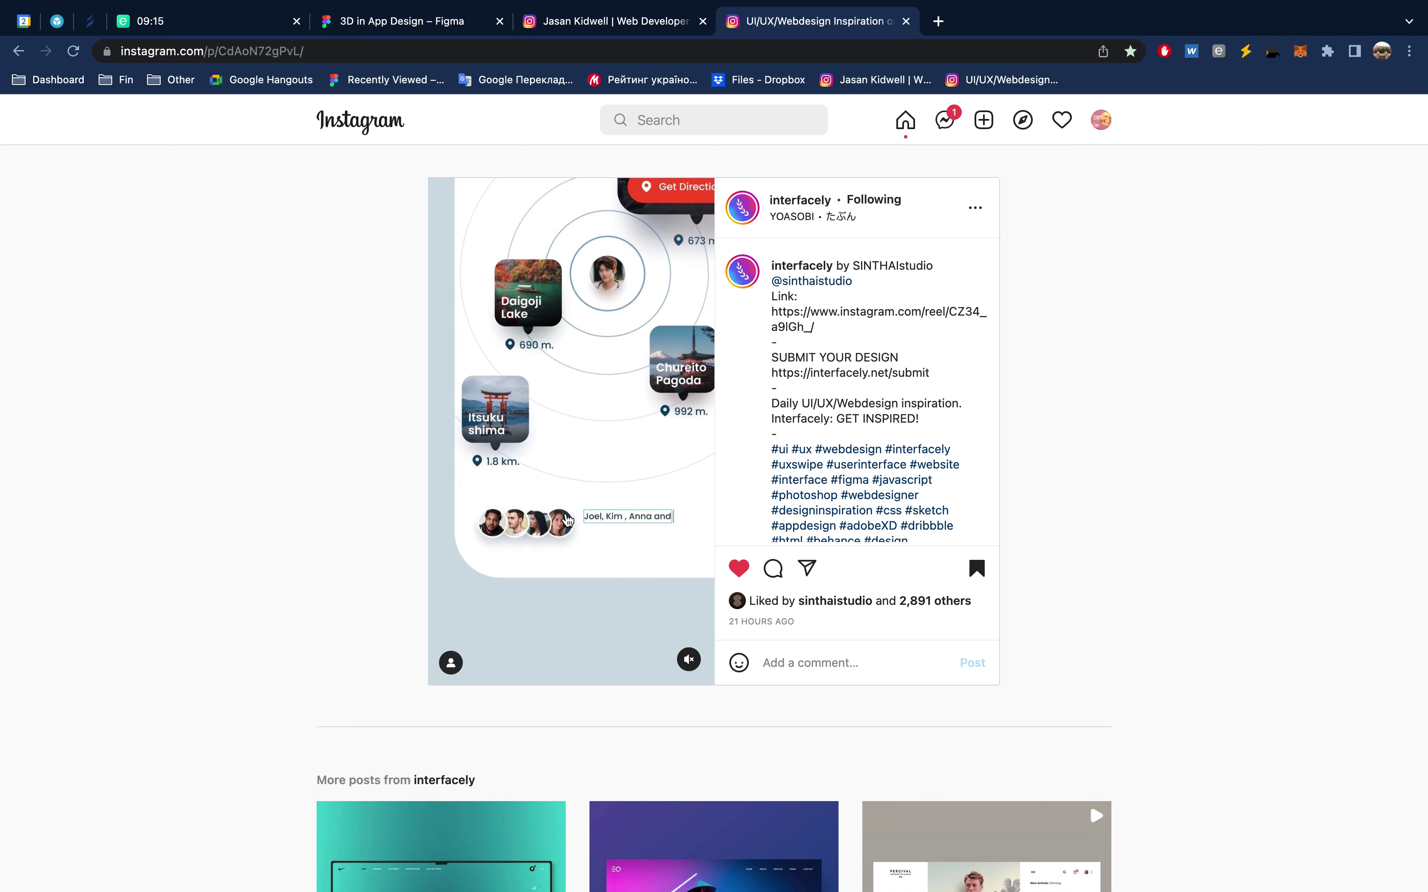
Pause the design video, close the Instagram inspiration tab and return to the Figma file
click(566, 519)
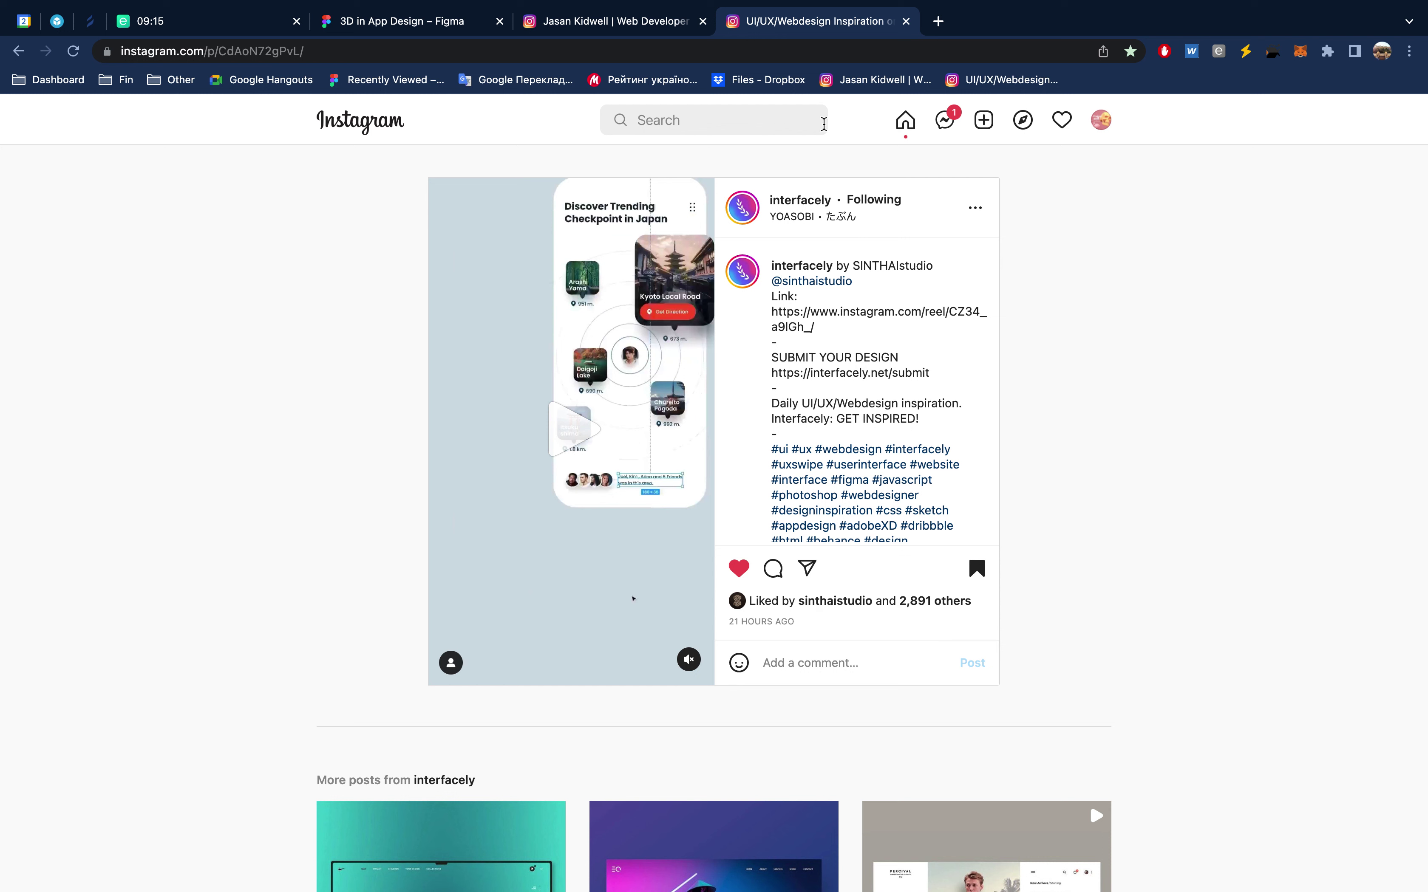
click(905, 21)
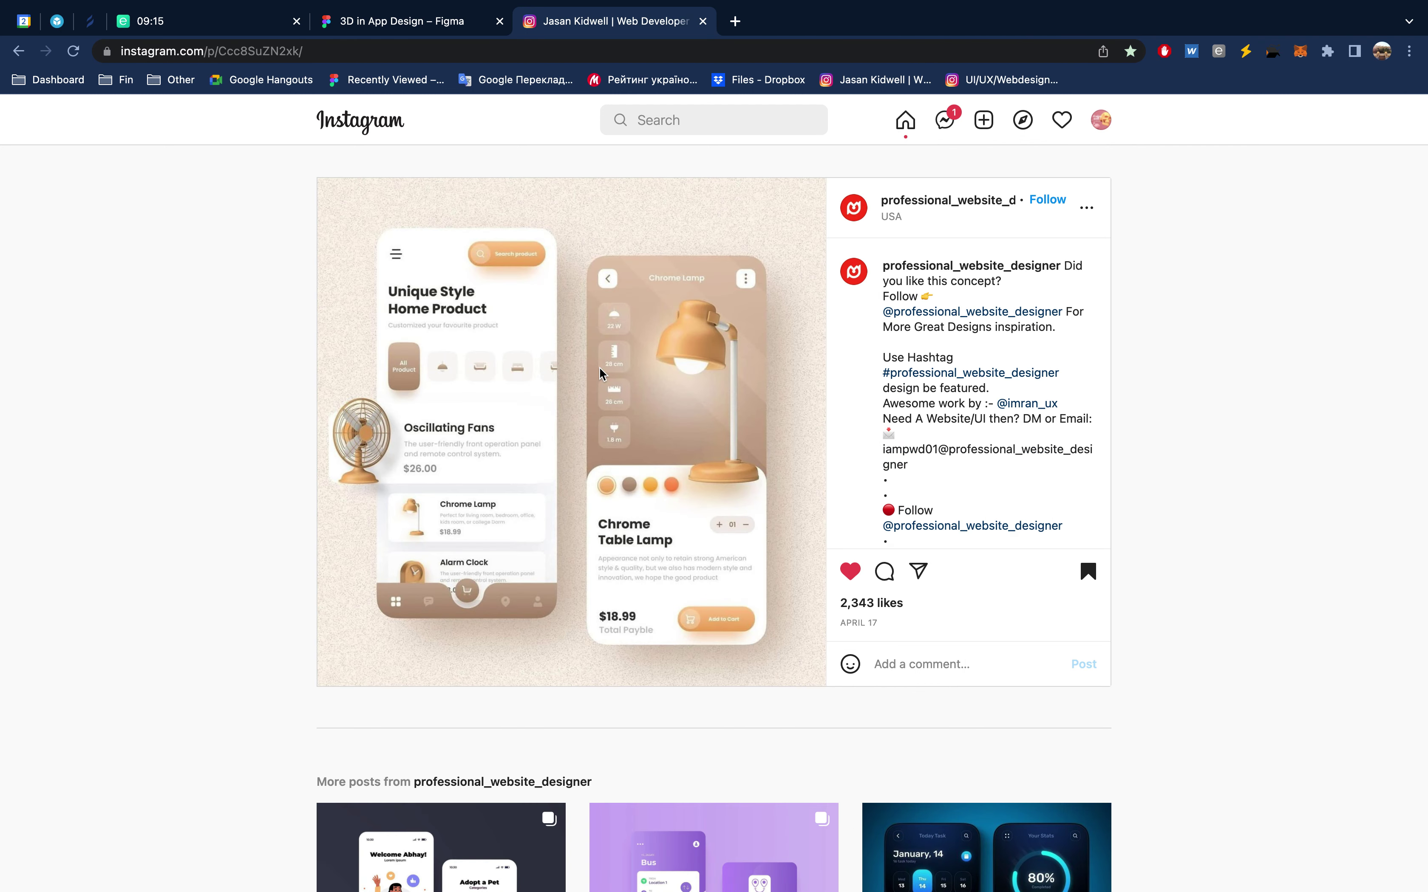
click(427, 24)
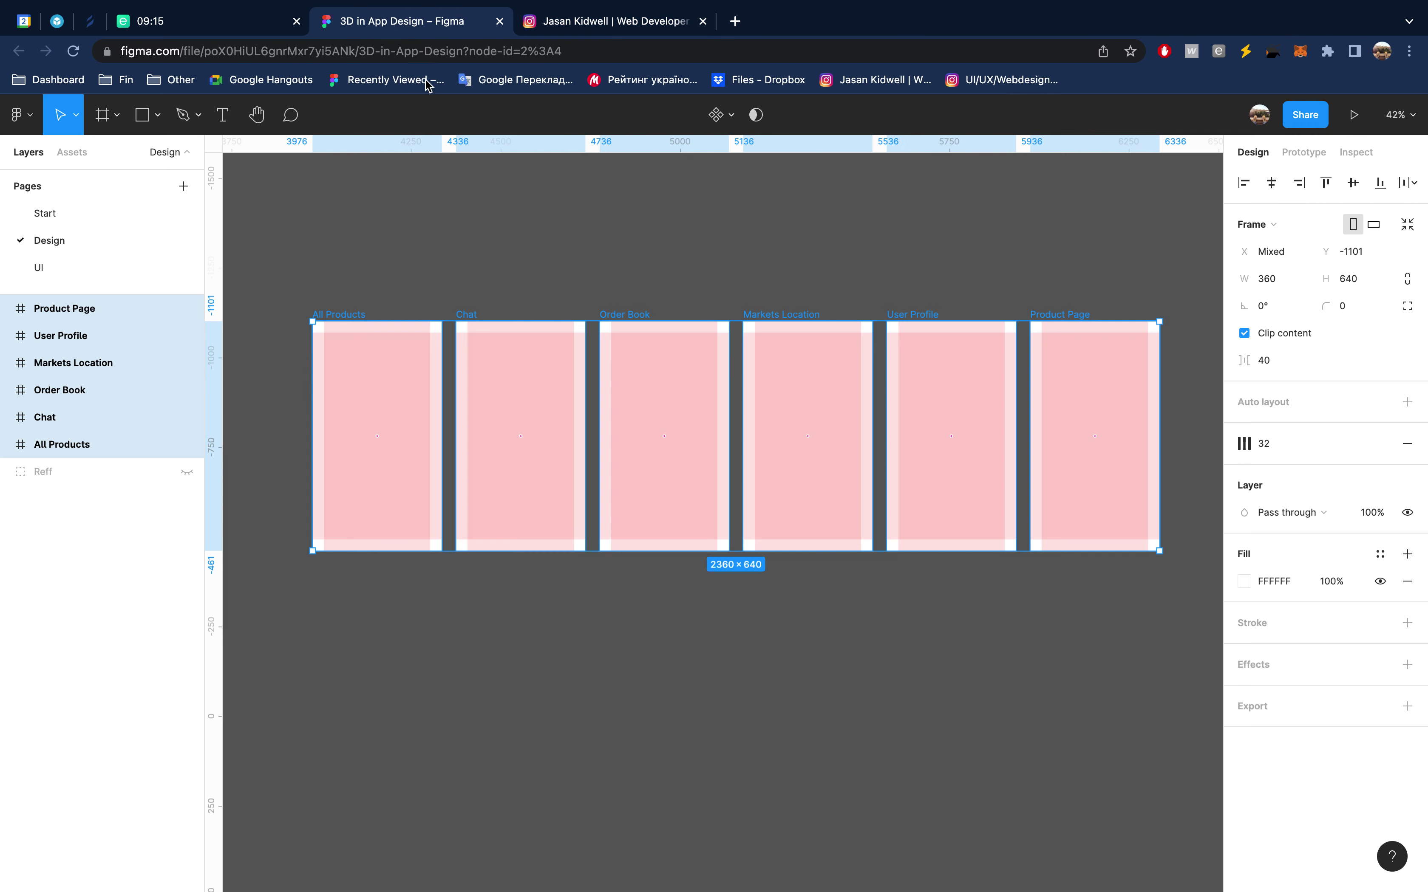
Rename the All Products frame to 'Proto - All Products'
click(342, 316)
scroll(344, 316, up, 10)
scroll(346, 319, down, 1)
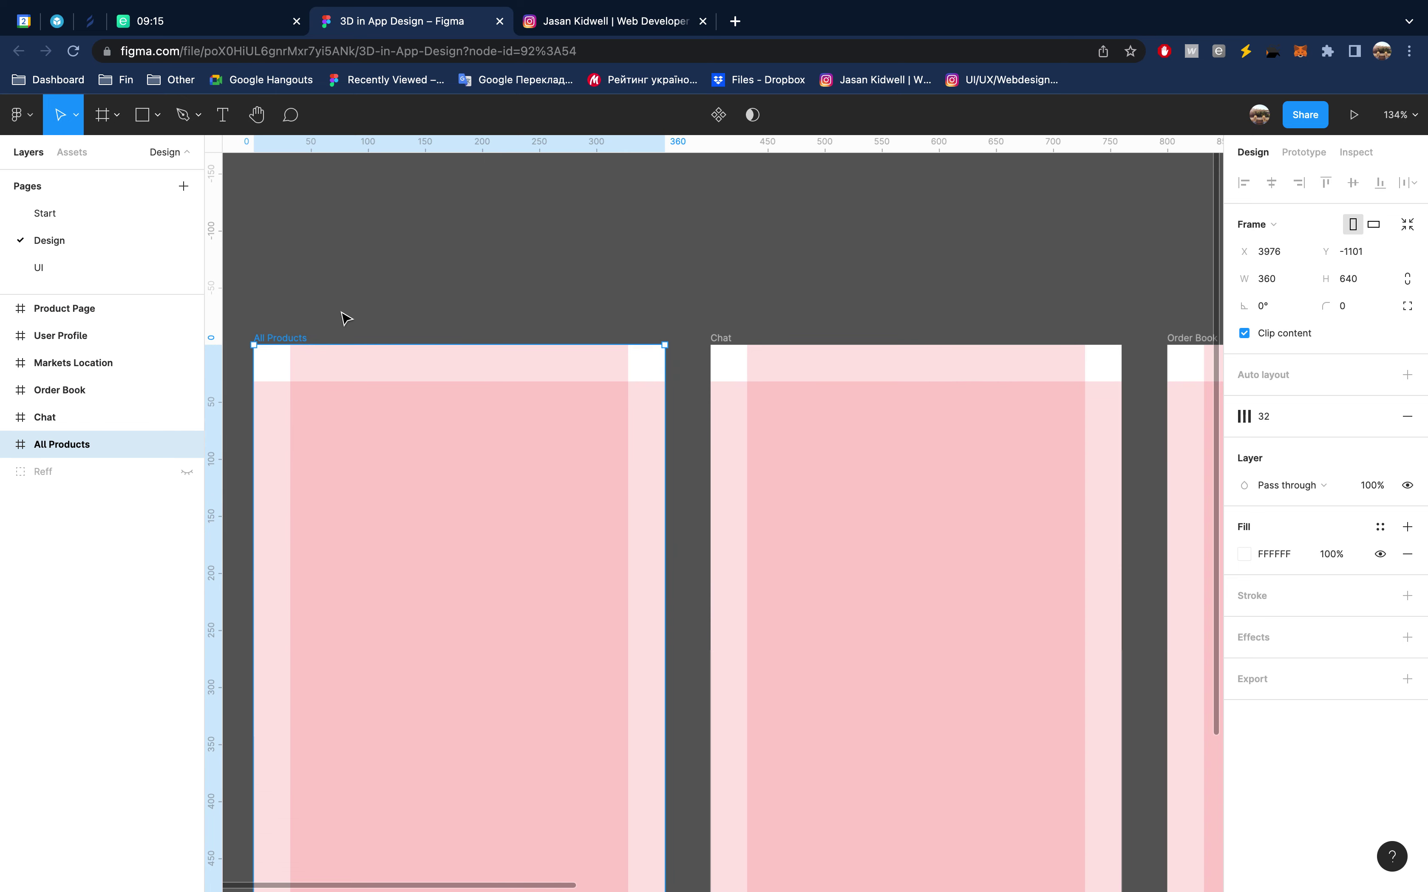
scroll(344, 315, down, 2)
scroll(344, 316, left, 2)
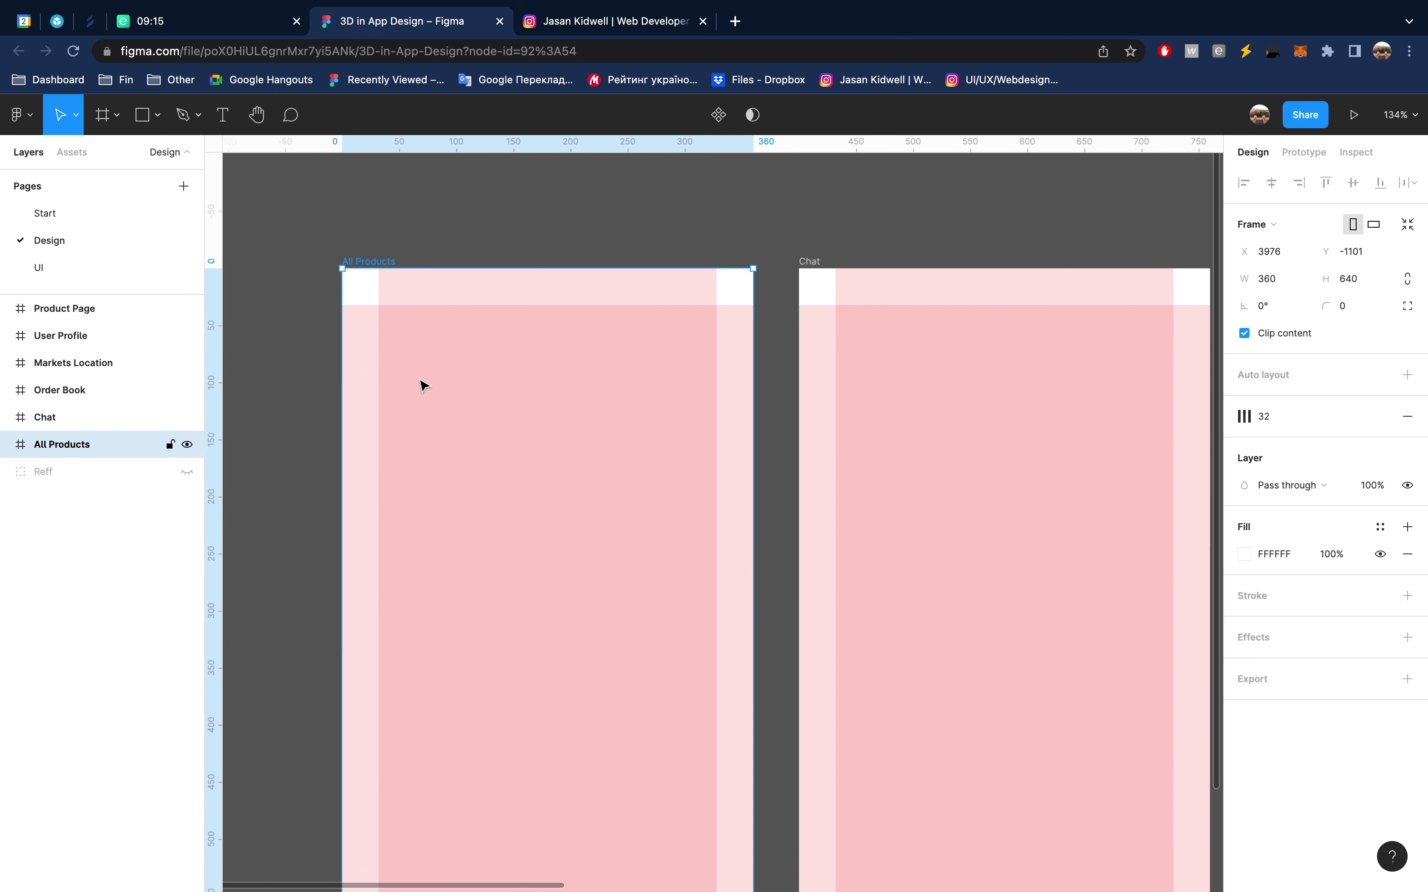
key(ctrl+r)
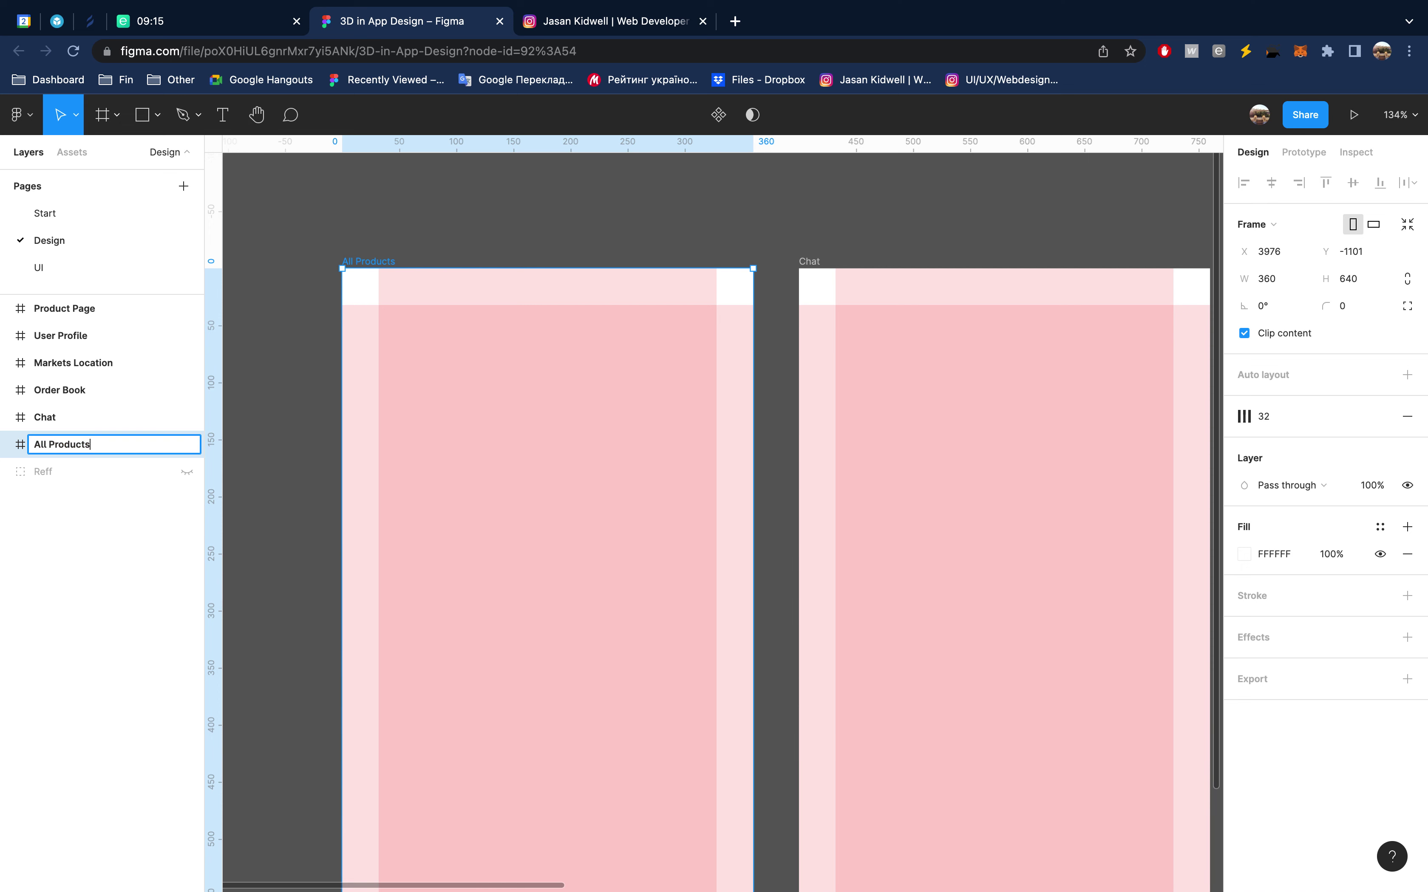
text(Proro)
key(BackSpace)
key(BackSpace)
text(to -)
key(shift+Home)
key(ctrl+c)
key(Return)
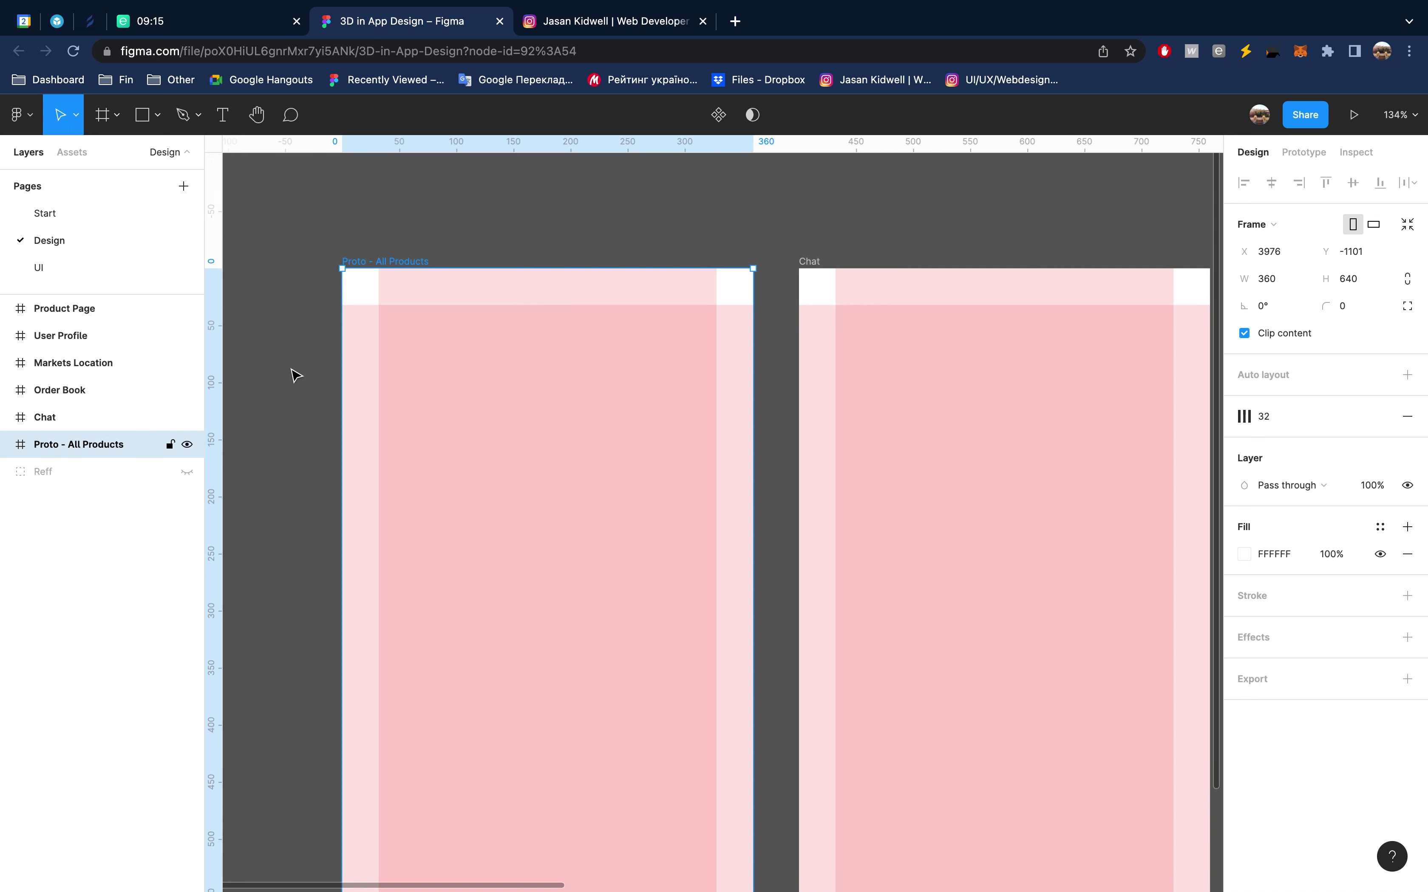
Prefix the Product Page and User Profile frames with 'Proto - '
click(112, 313)
double_click(112, 312)
key(Home)
key(ctrl+v)
key(Return)
key(Tab)
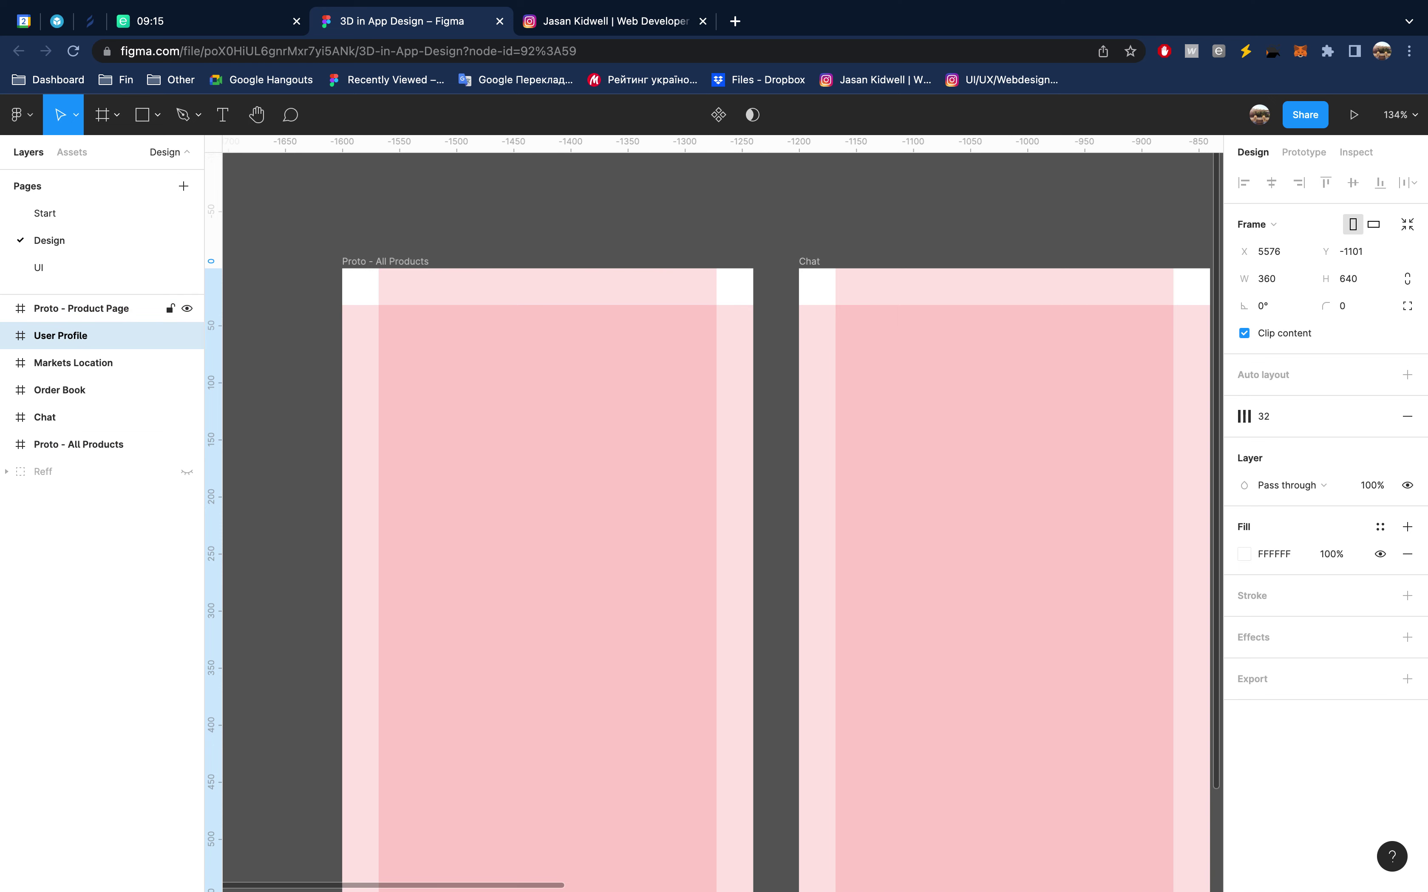
key(ctrl+r)
key(Home)
key(ctrl+v)
key(Return)
Prefix the Markets Location, Order Book and Chat frames with 'Proto - '
key(Tab)
key(ctrl+r)
key(Home)
key(ctrl+v)
key(Return)
key(Tab)
key(ctrl+r)
key(Home)
key(ctrl+v)
key(Return)
key(Tab)
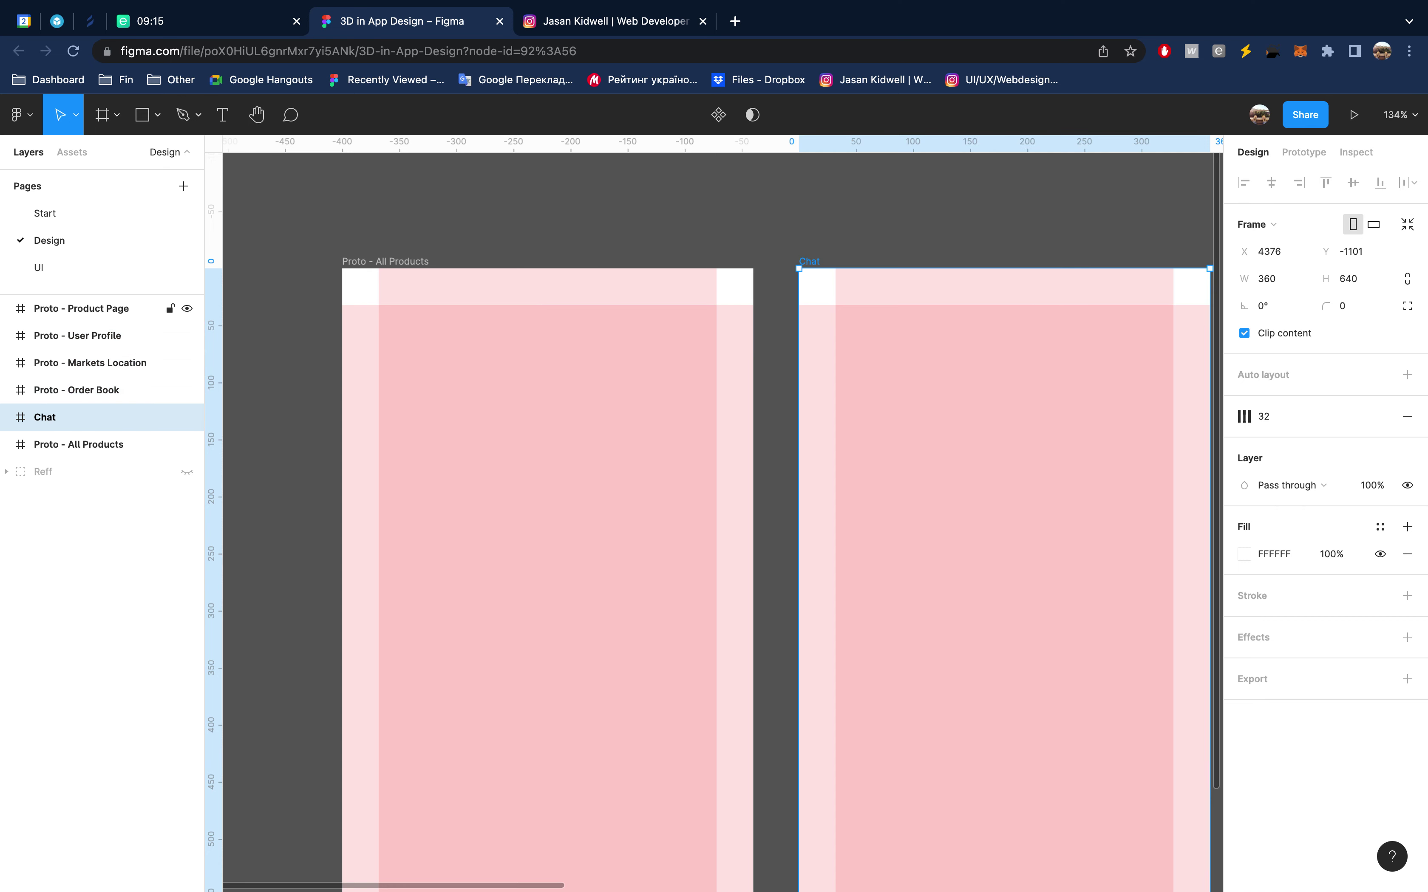
key(ctrl+r)
key(Home)
key(ctrl+v)
key(Return)
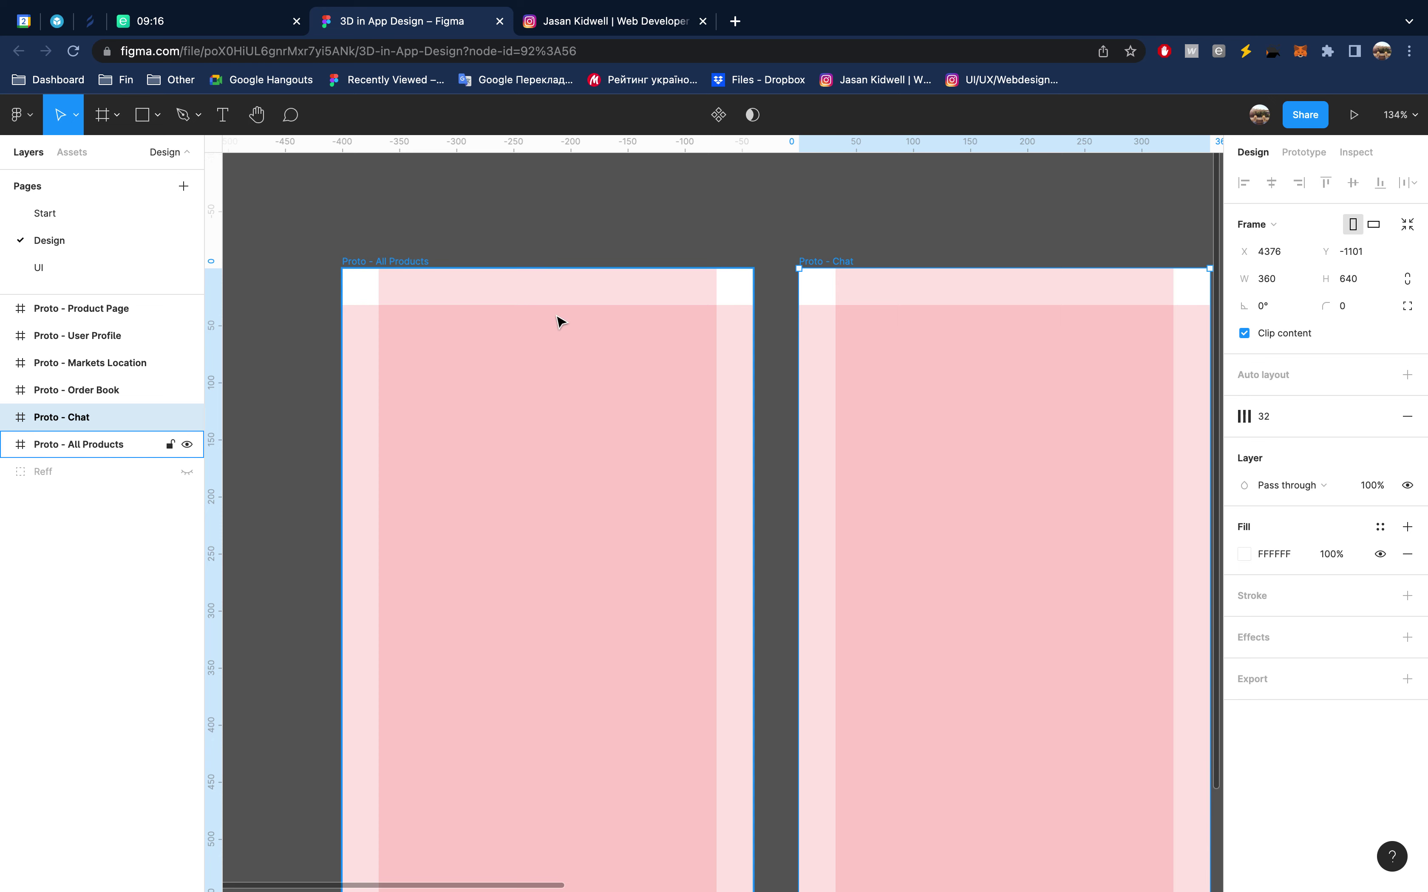
Draw a small 41 × 39 square at 32, 32 in Proto - All Products
scroll(560, 323, down, 5)
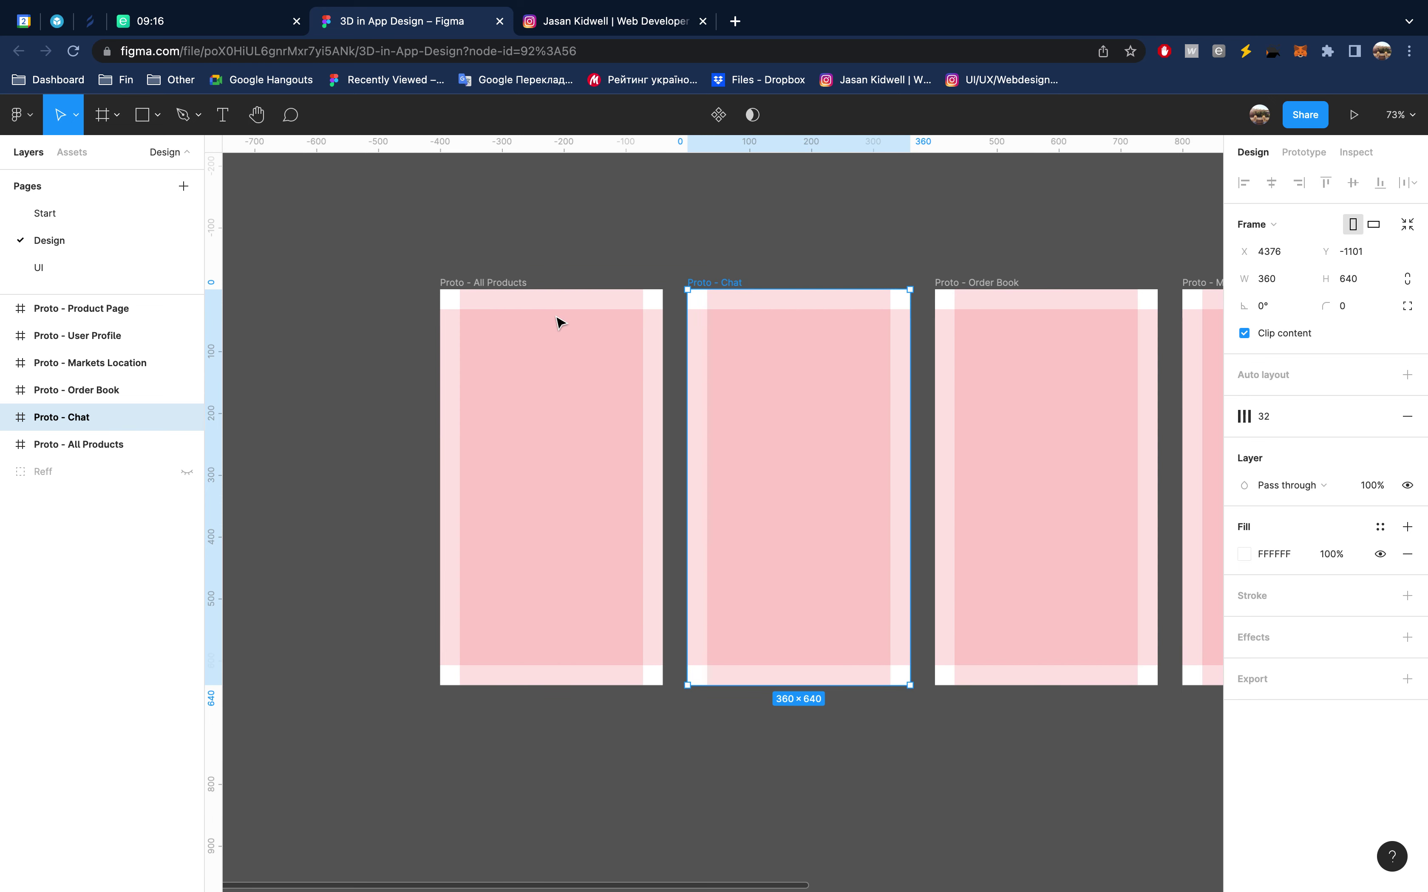
scroll(561, 323, right, 2)
click(504, 329)
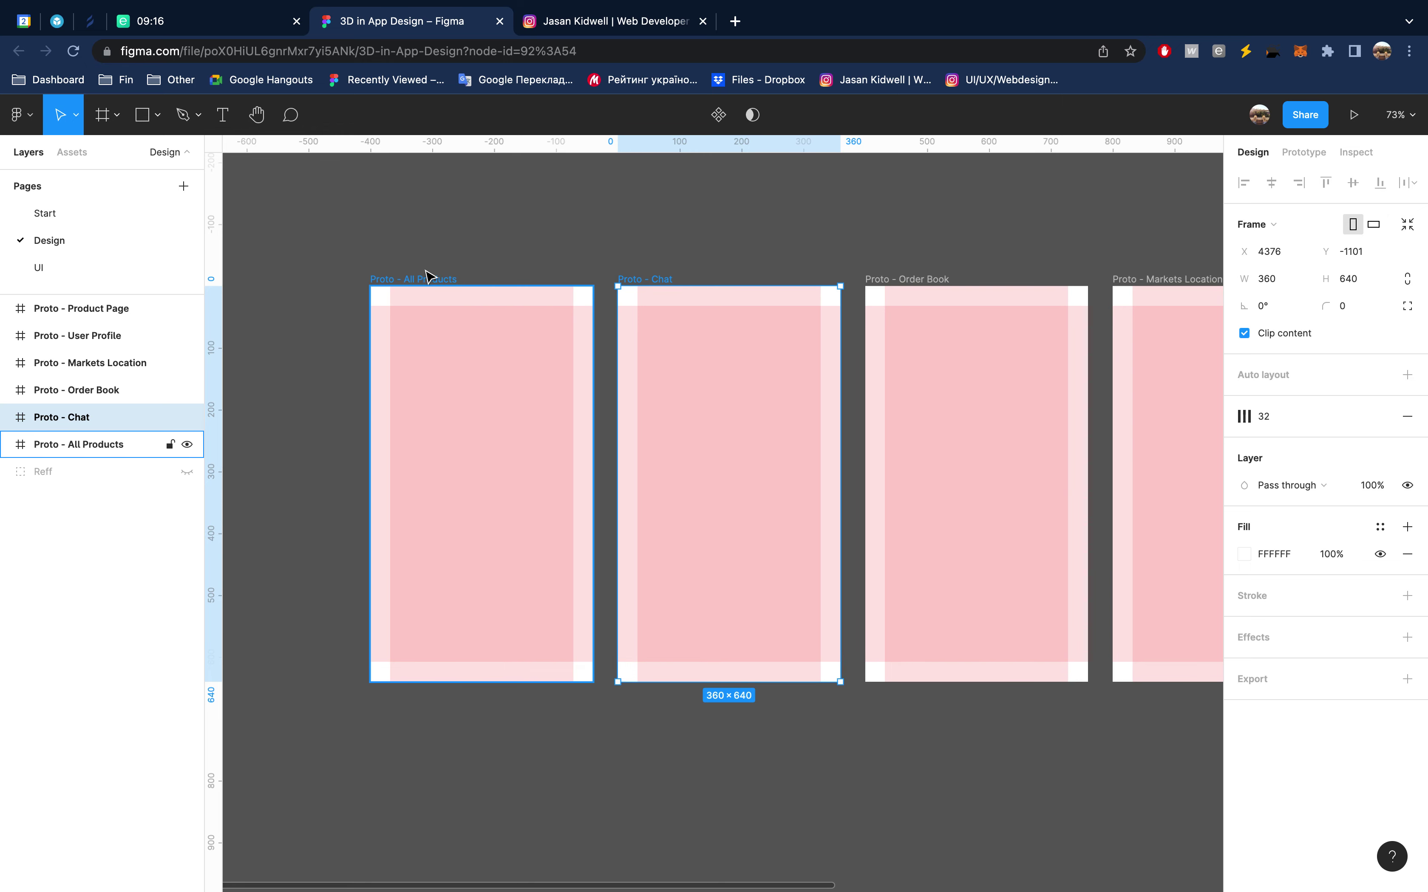
scroll(429, 284, up, 5)
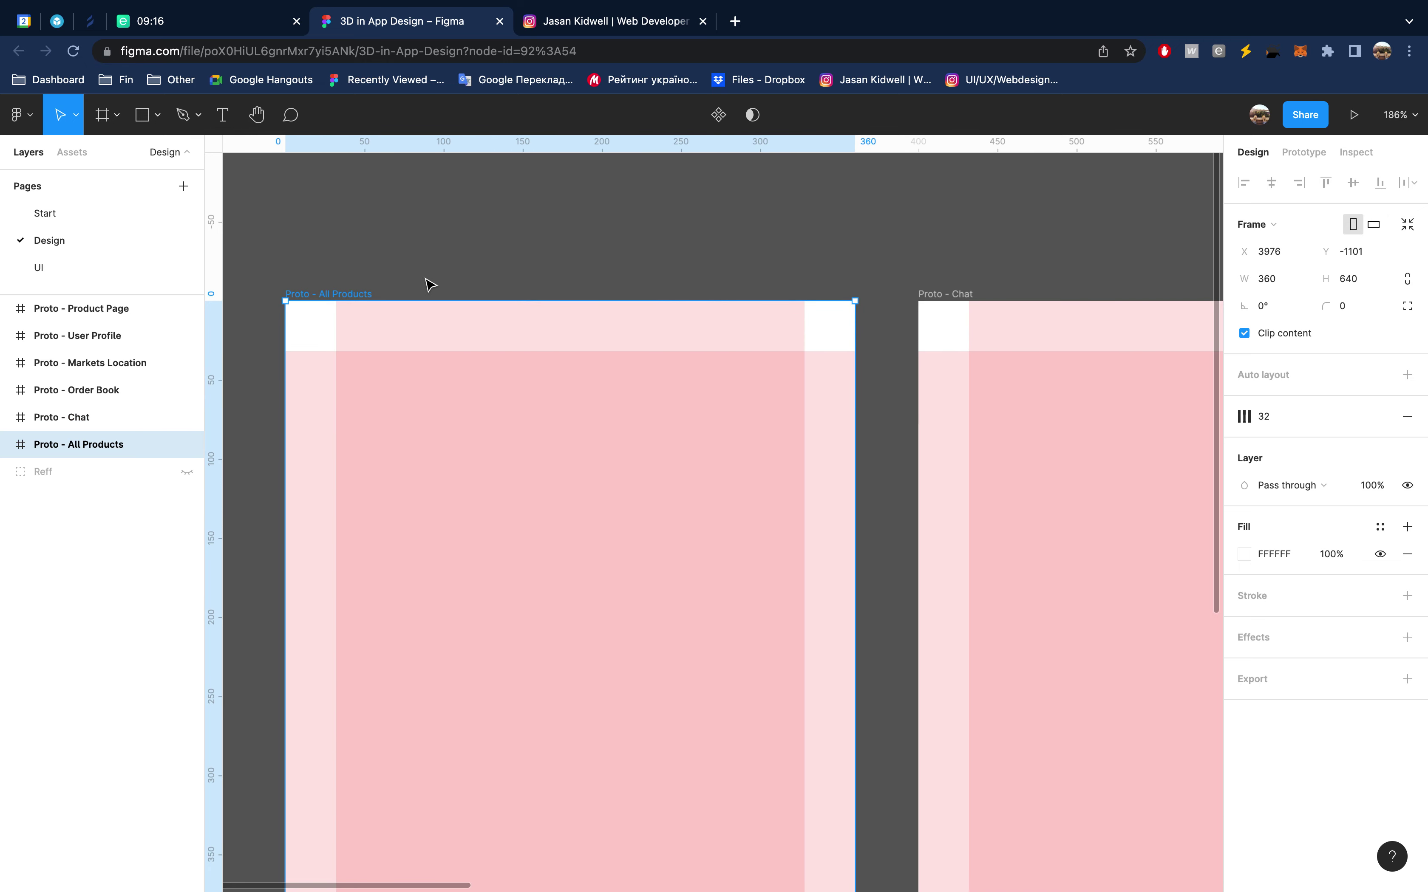
click(597, 25)
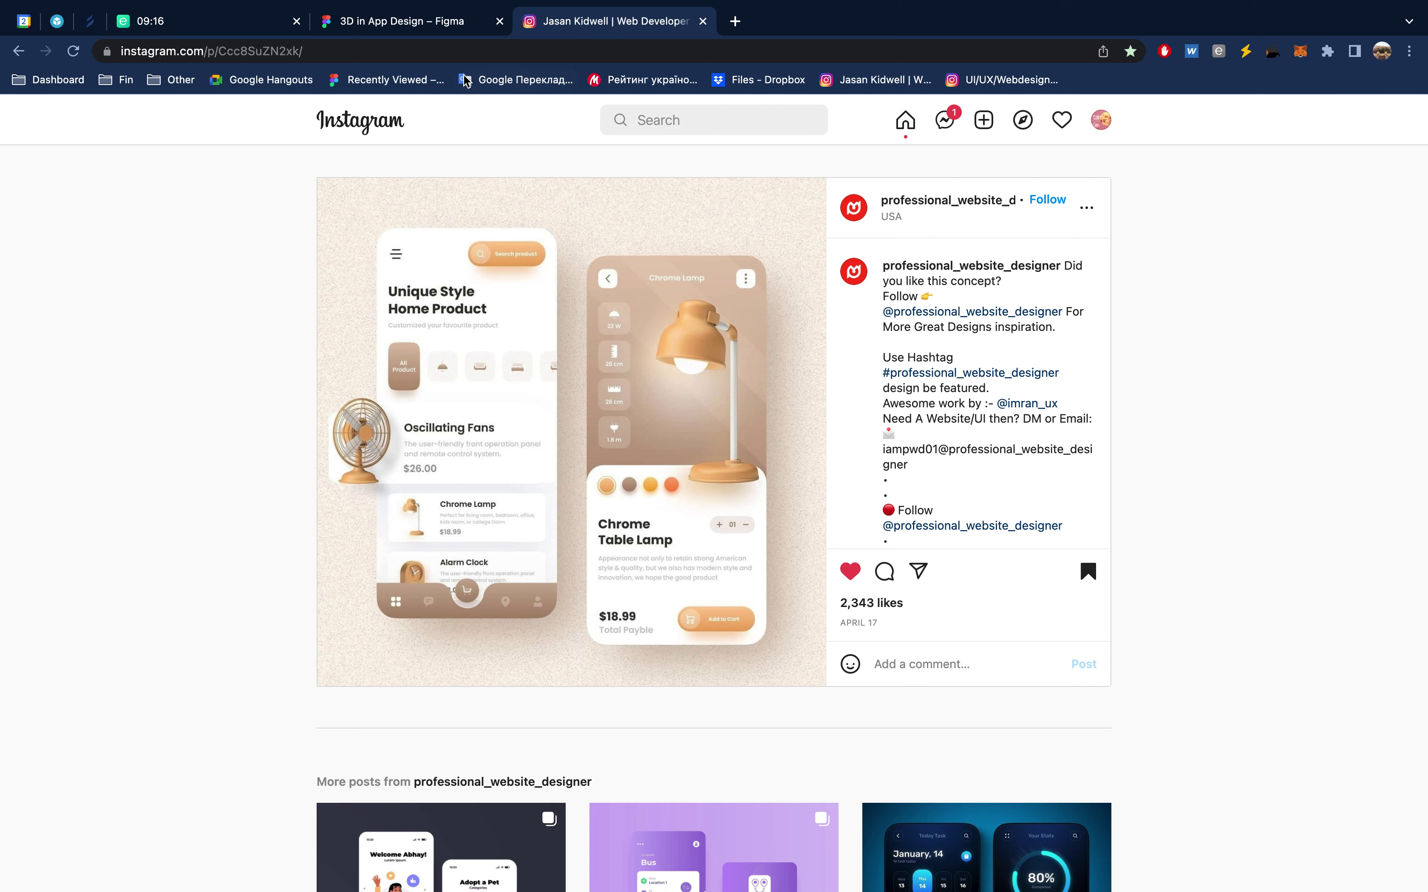
click(452, 22)
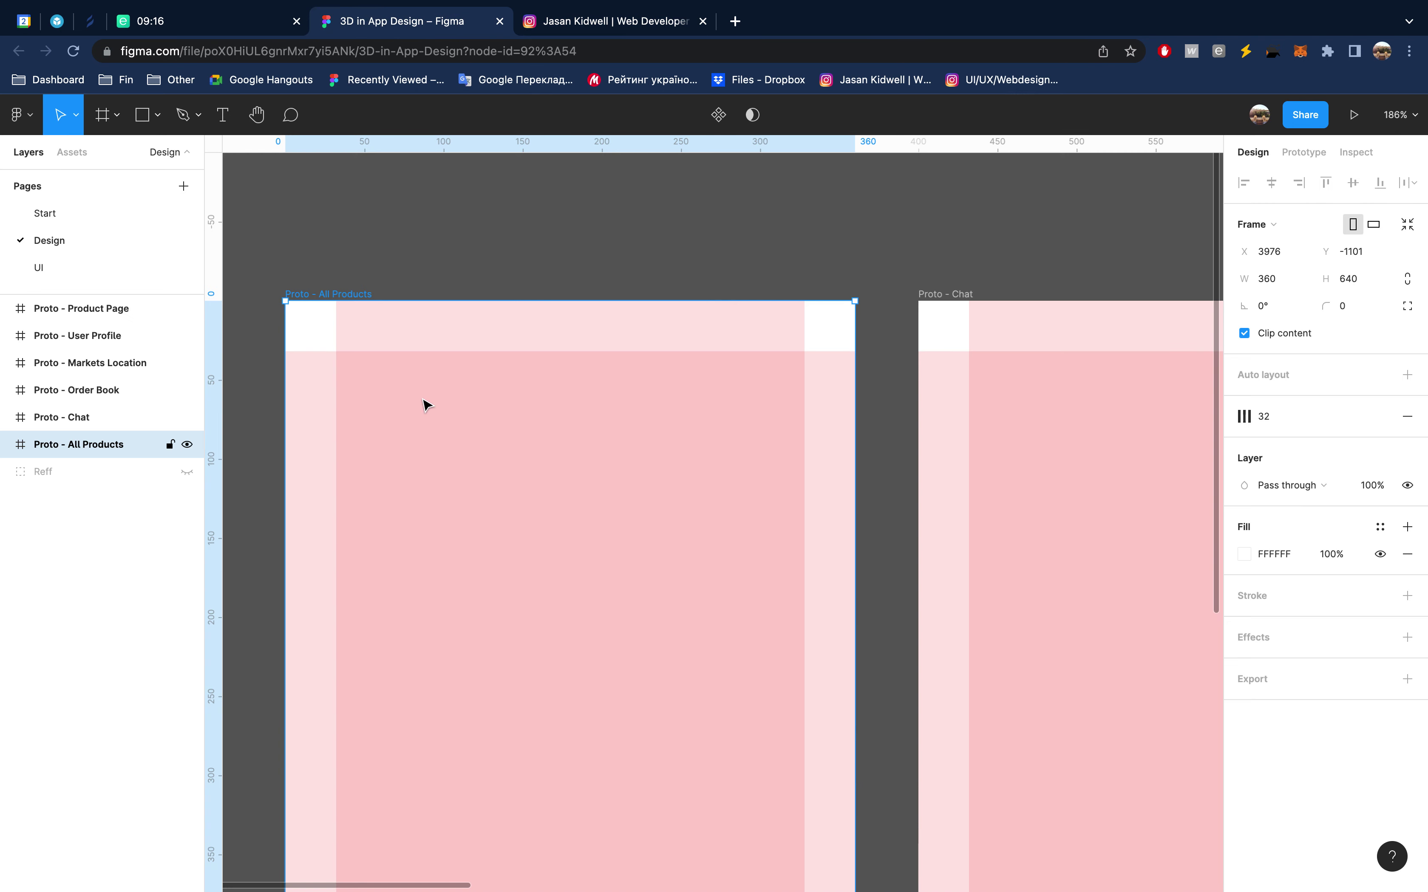
key(r)
drag(336, 351, 401, 413)
Round the header square's corners, settling on a radius of 8
click(1367, 286)
text(10)
key(Return)
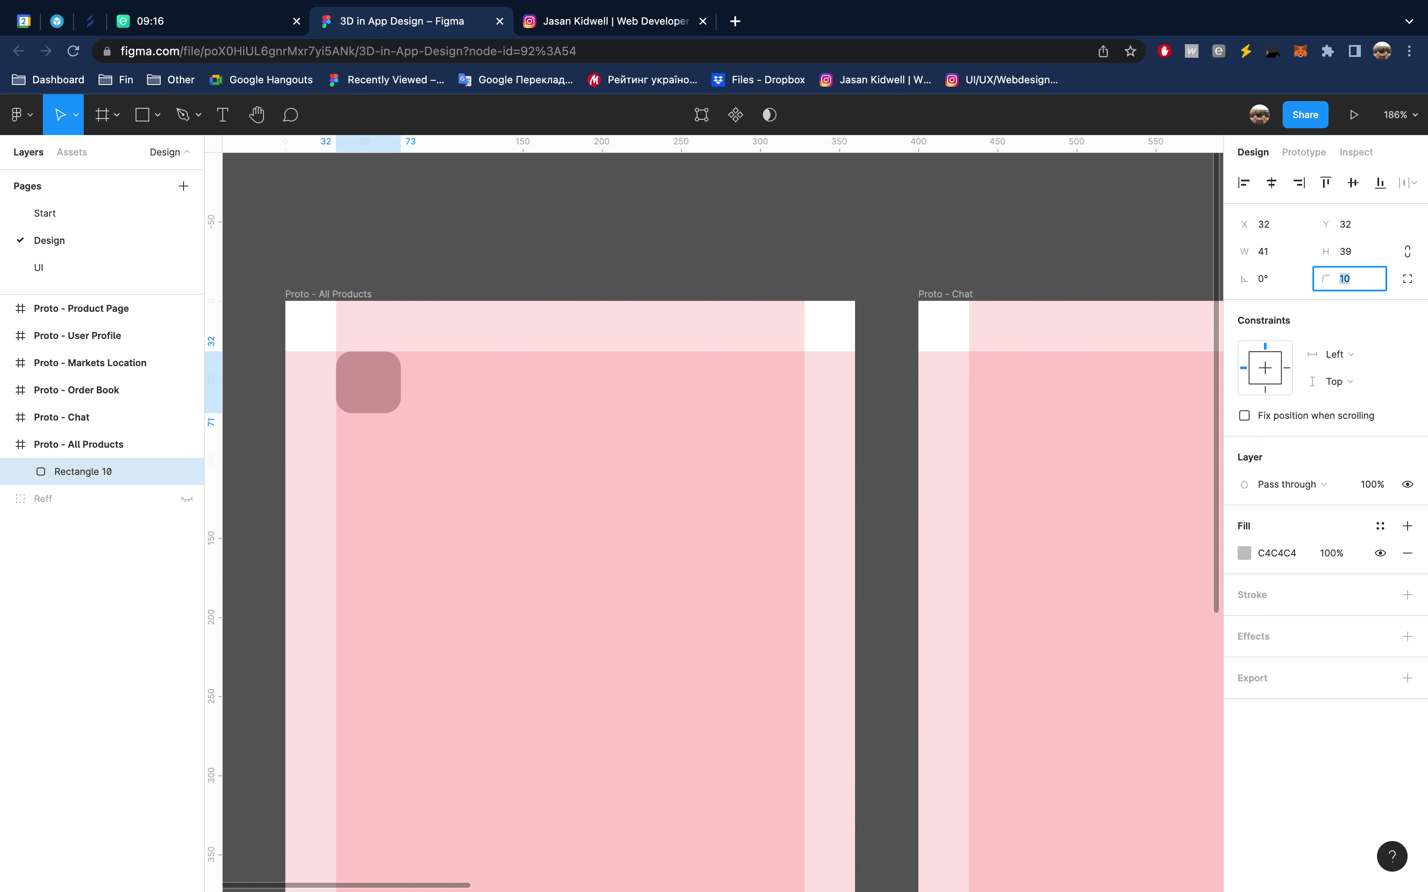
text(9)
key(Escape)
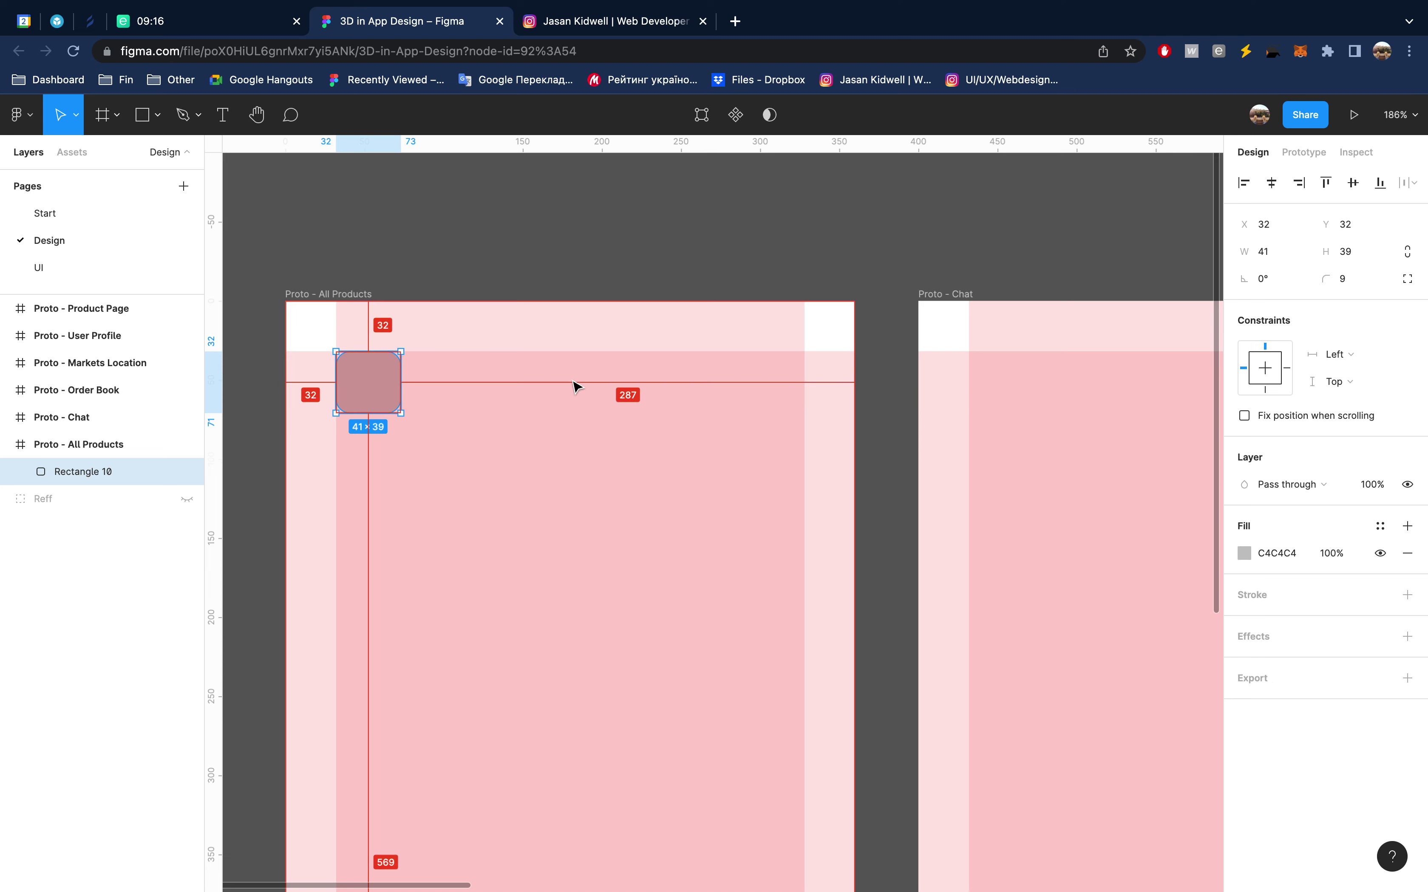
click(1367, 277)
text(8)
key(Return)
Copy the square to the right and widen it into a search pill with radius 48
drag(370, 383, 779, 403)
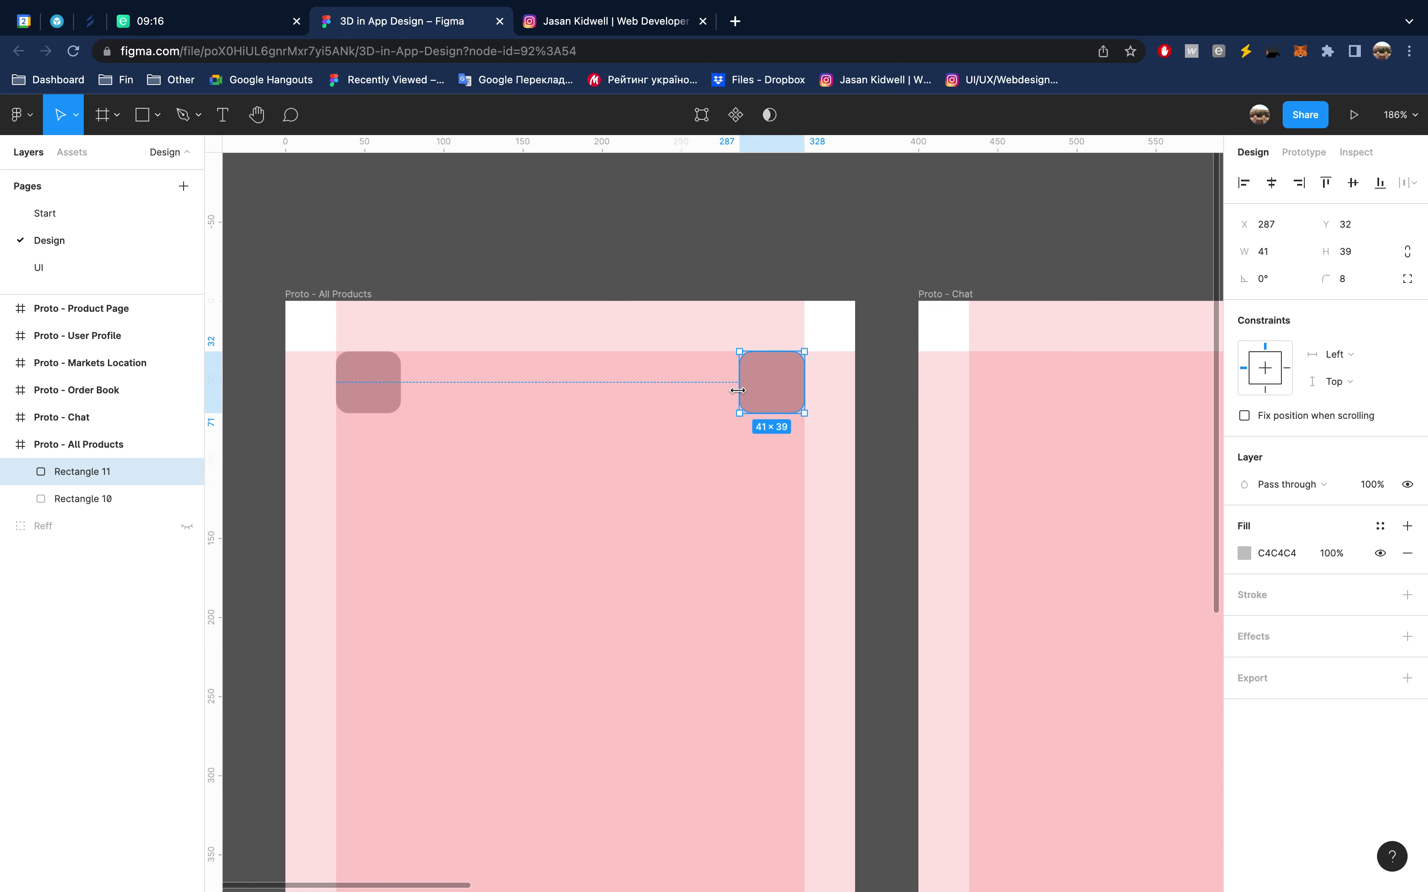
drag(721, 390, 543, 390)
click(1356, 278)
text(18)
key(Return)
text(48)
key(Return)
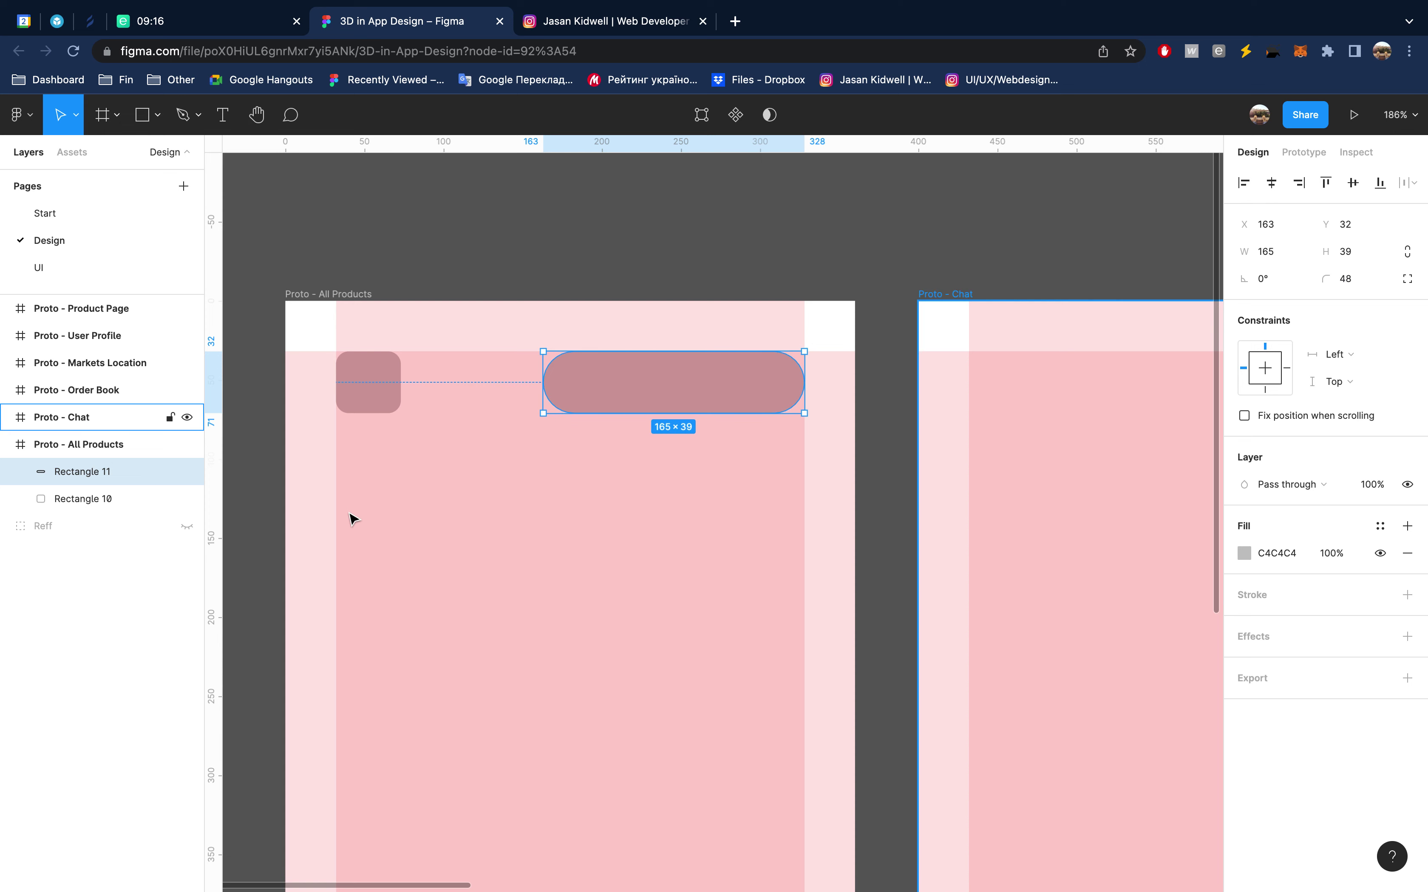
Copy the pill below the header icon and make it a 19-high title bar
click(653, 400)
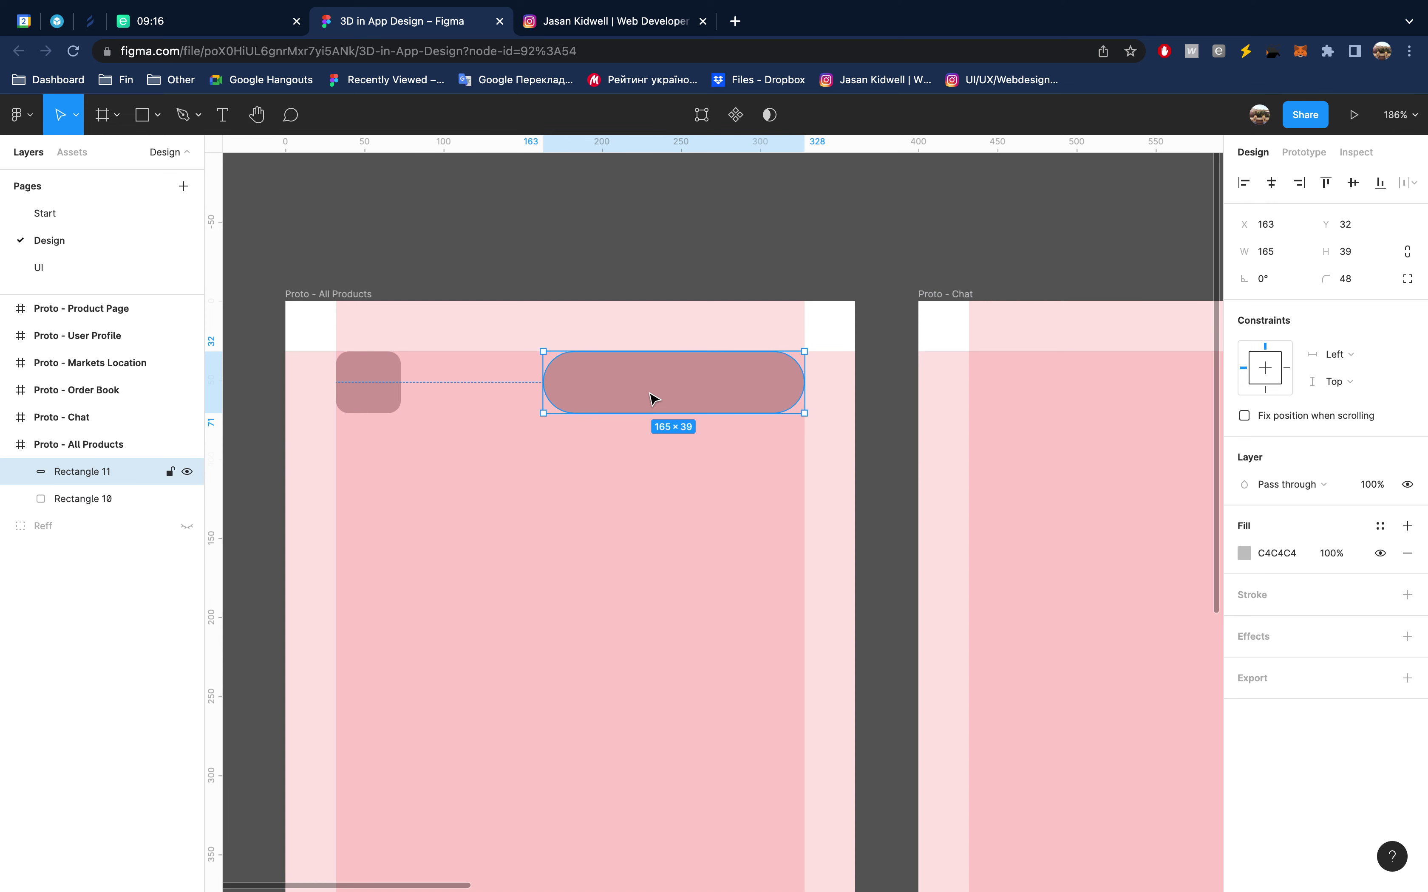
drag(656, 399, 448, 489)
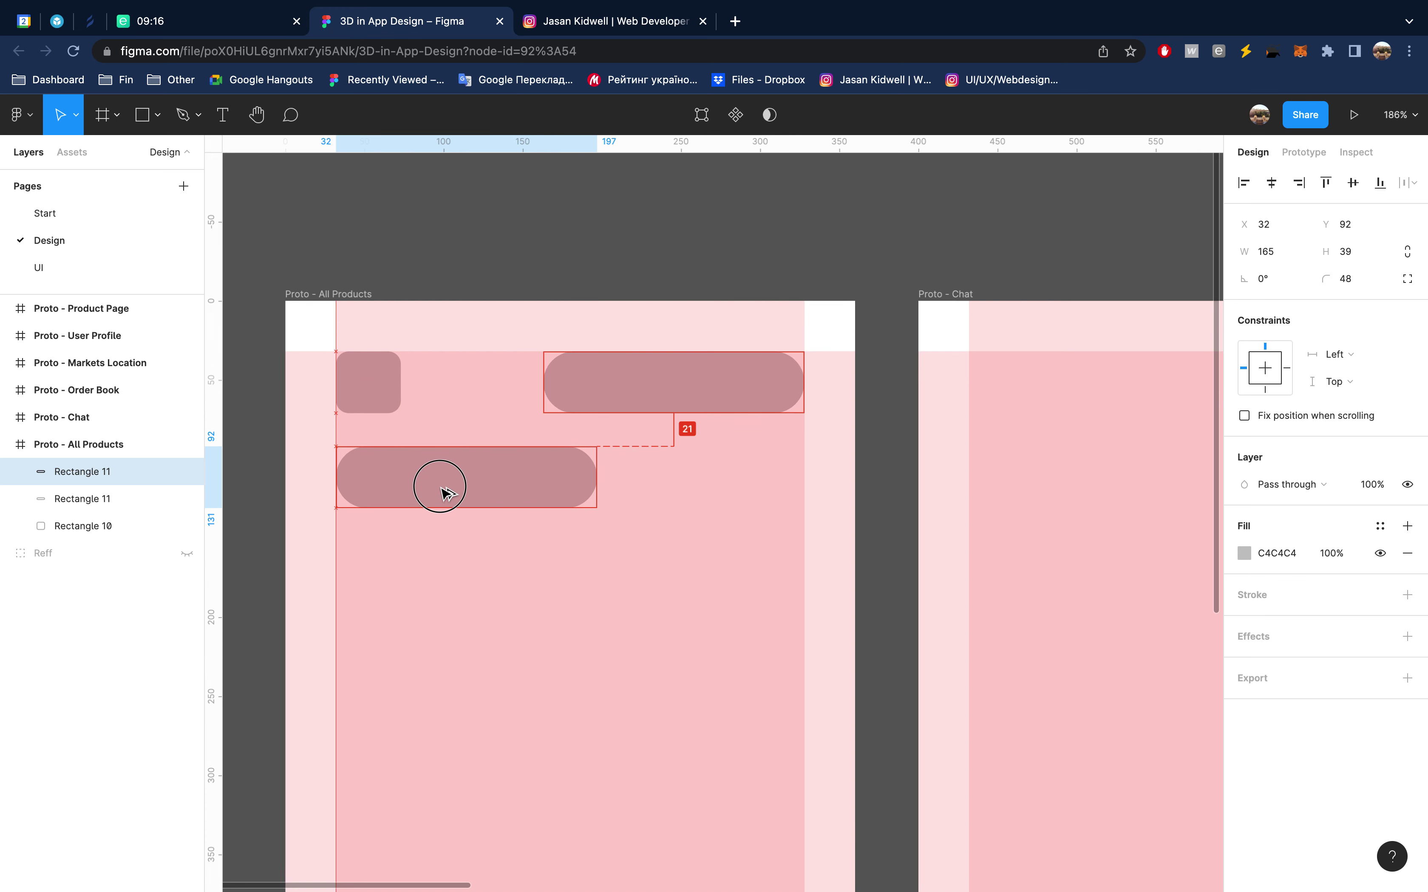
drag(448, 488, 442, 493)
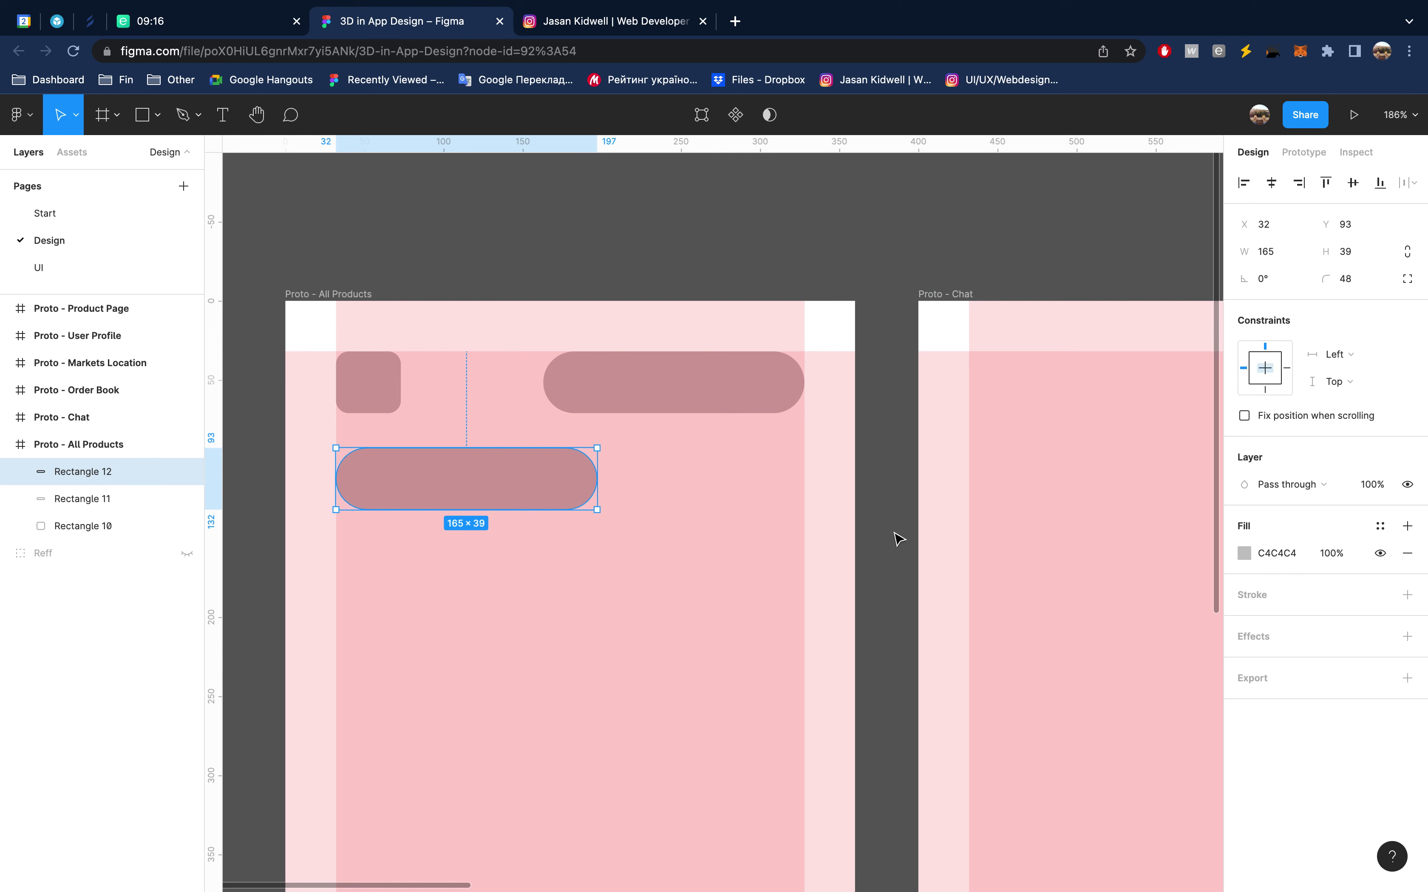
click(1364, 254)
text(9)
key(Return)
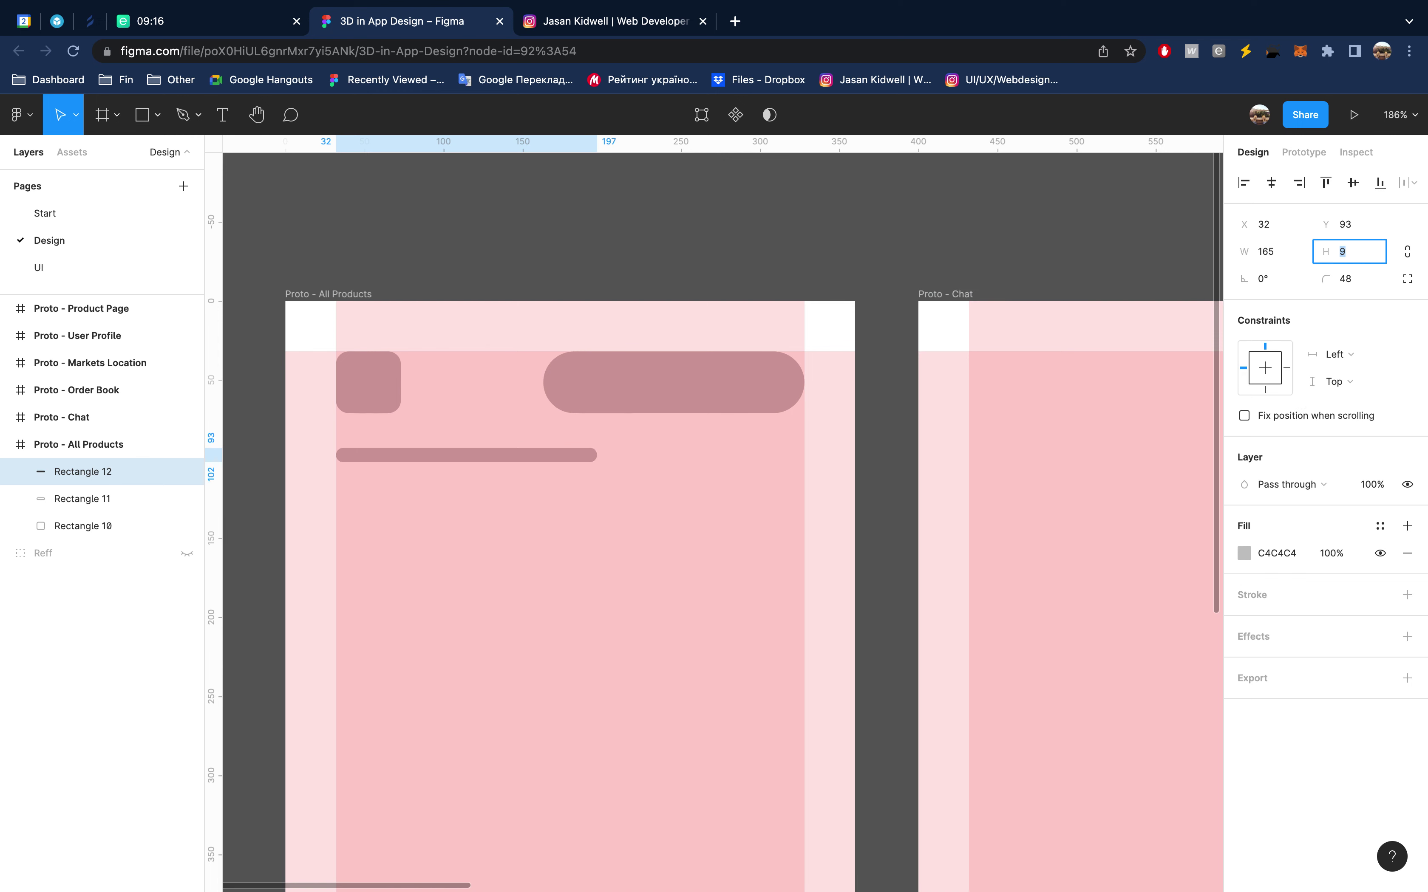
key(Escape)
click(1349, 250)
text(19)
key(Return)
key(Escape)
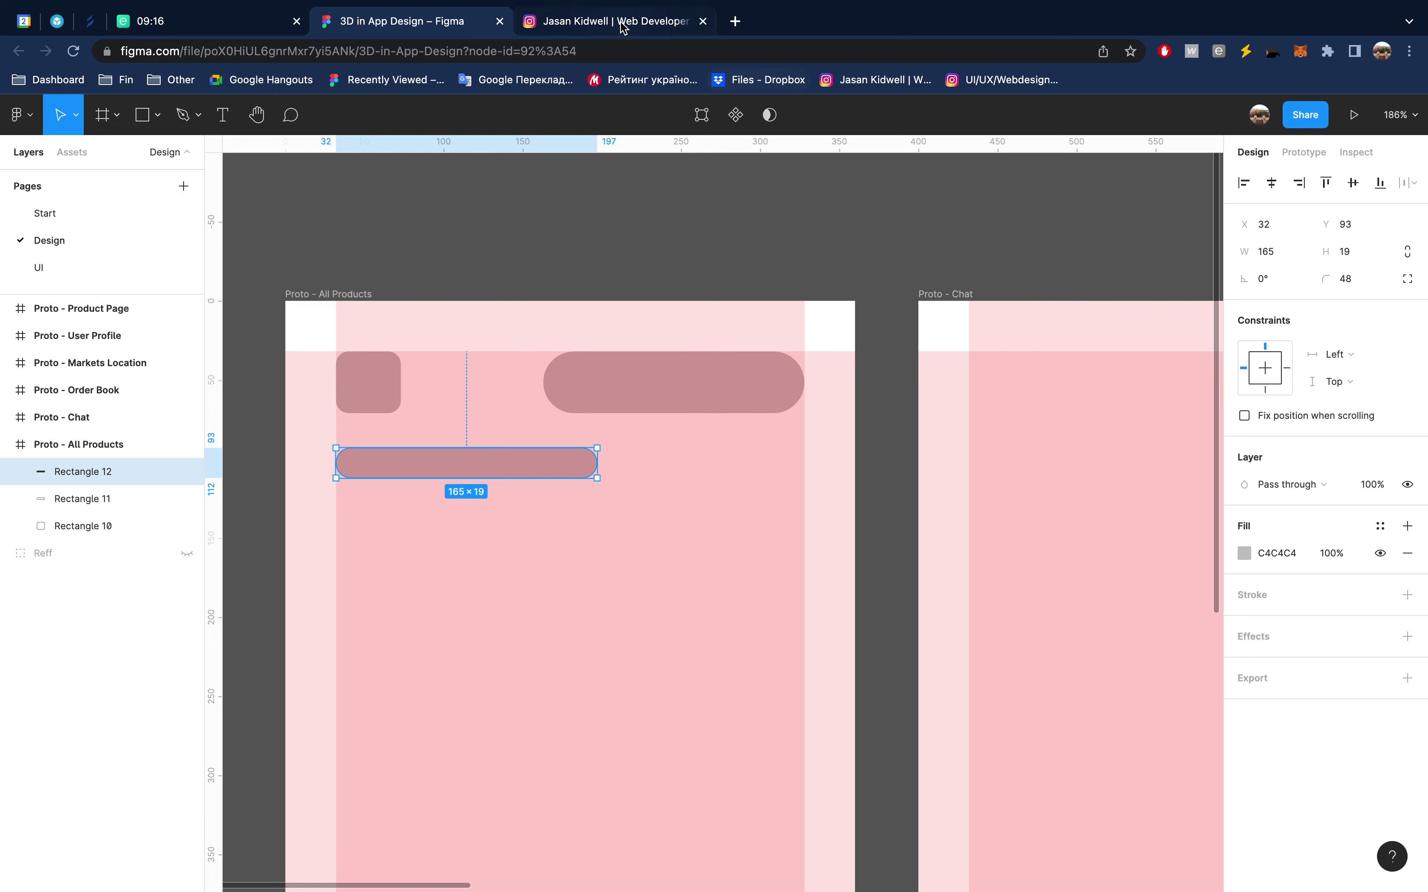
Add a second title bar just below the first and nudge both down slightly
click(622, 26)
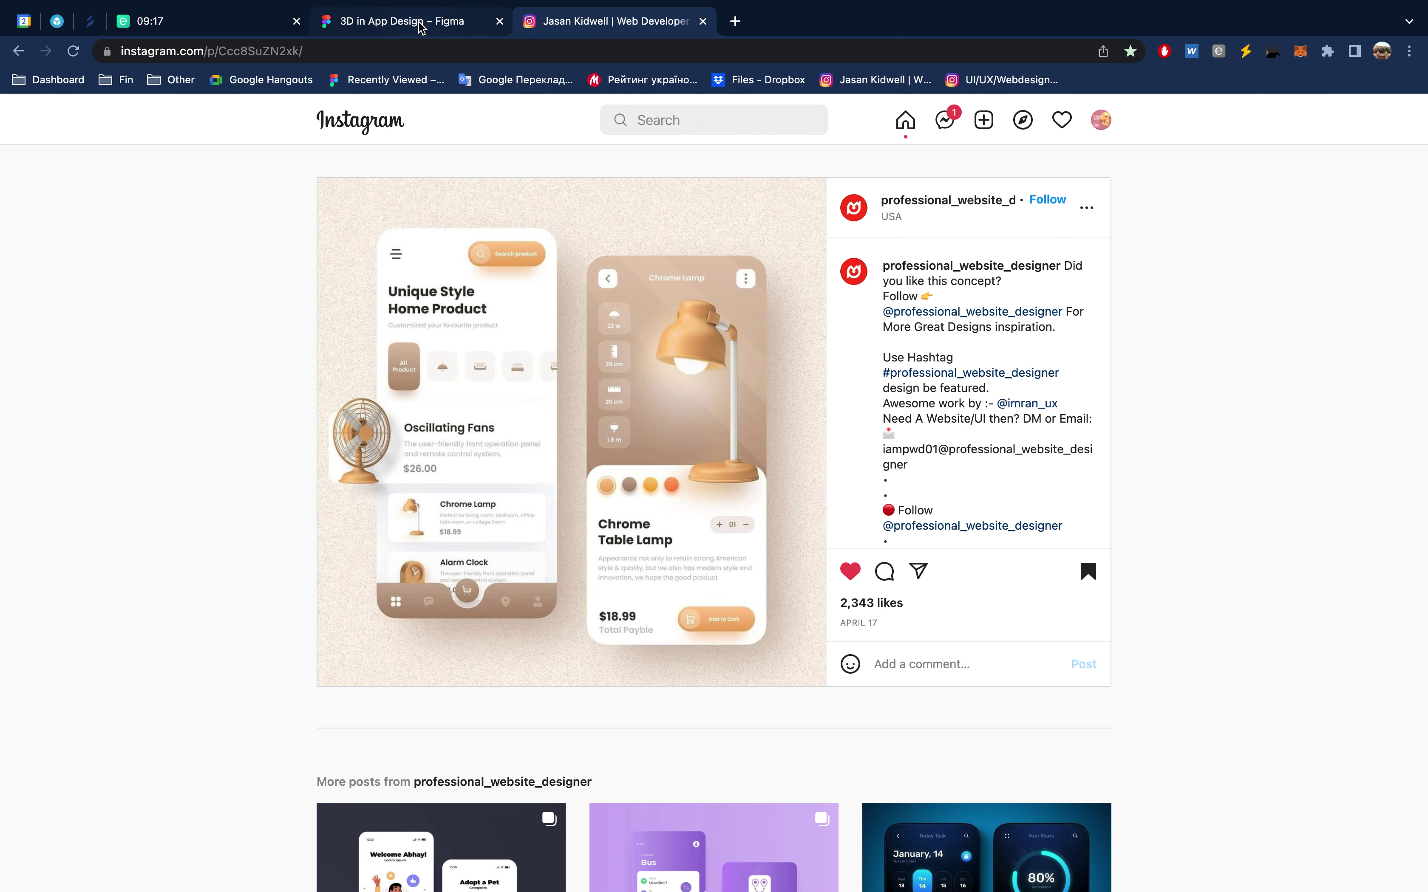
scroll(508, 472, left, 5)
key(ctrl+d)
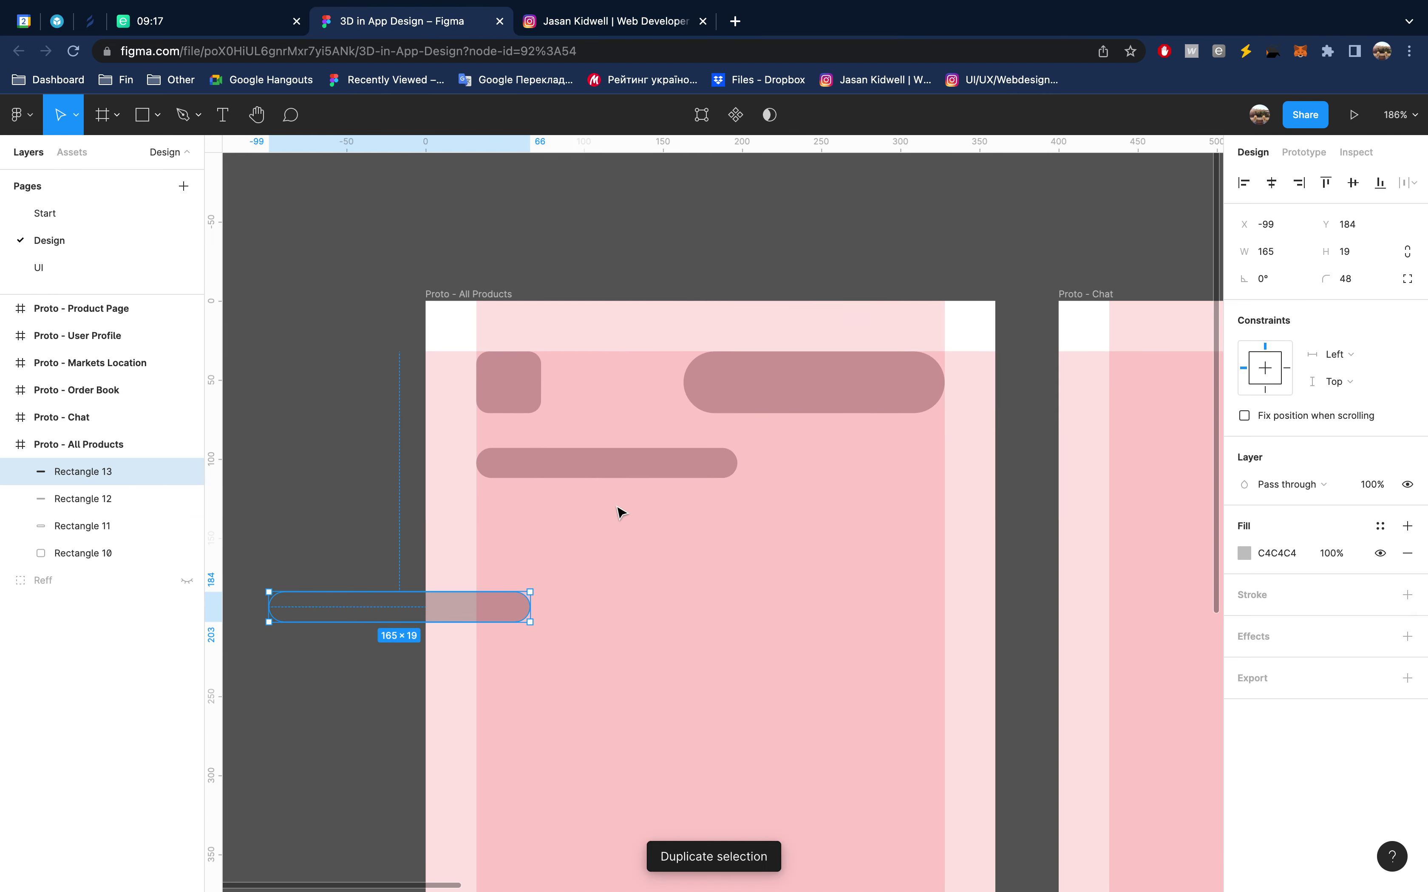
key(Delete)
click(607, 469)
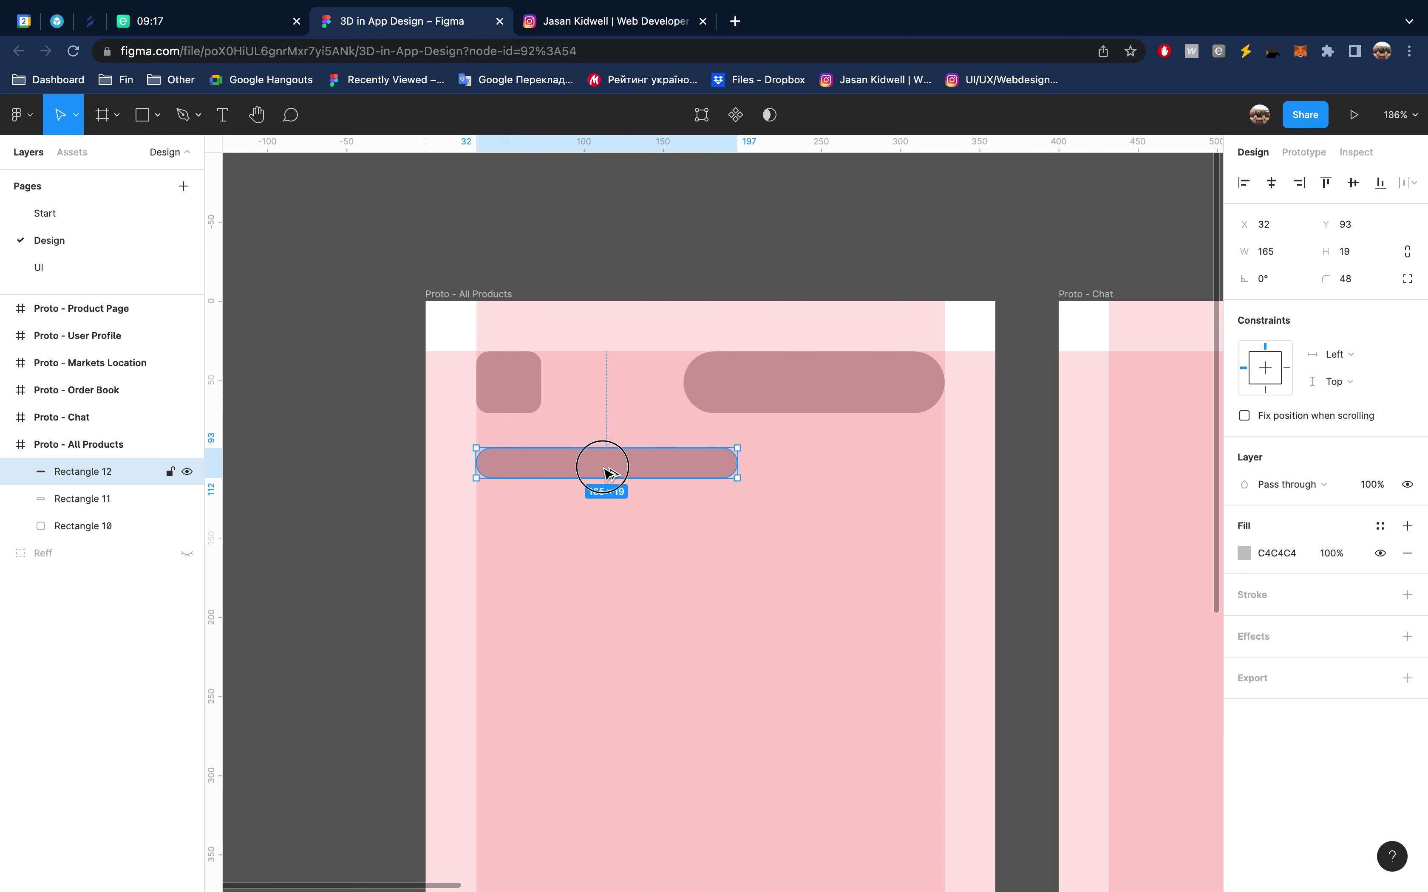
drag(608, 472, 608, 507)
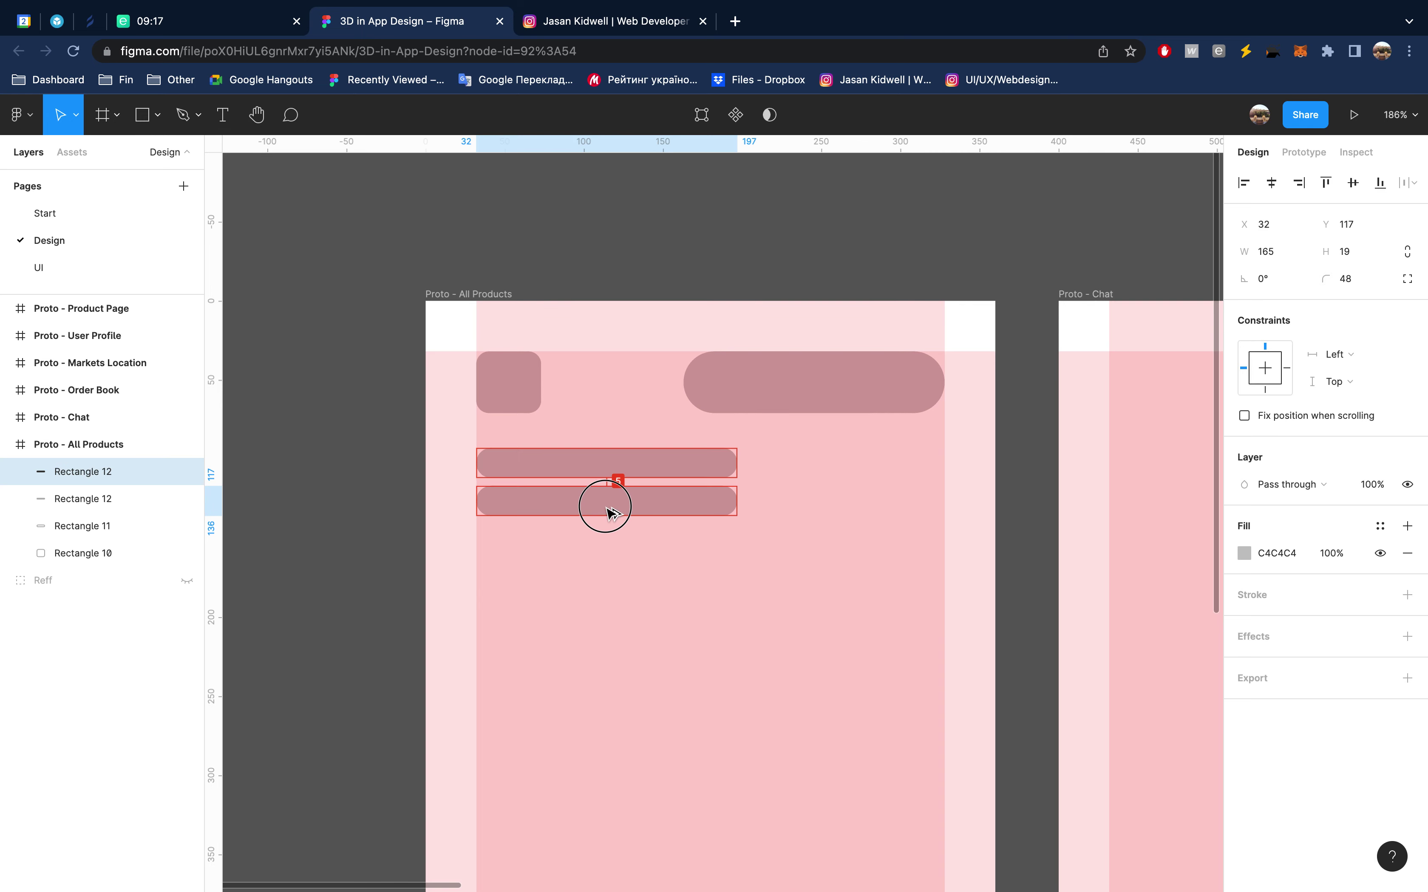
shift+click(607, 470)
key(shift+Down)
key(shift+Down)
key(shift+Down)
key(shift+Down)
key(shift+Down)
key(shift+Down)
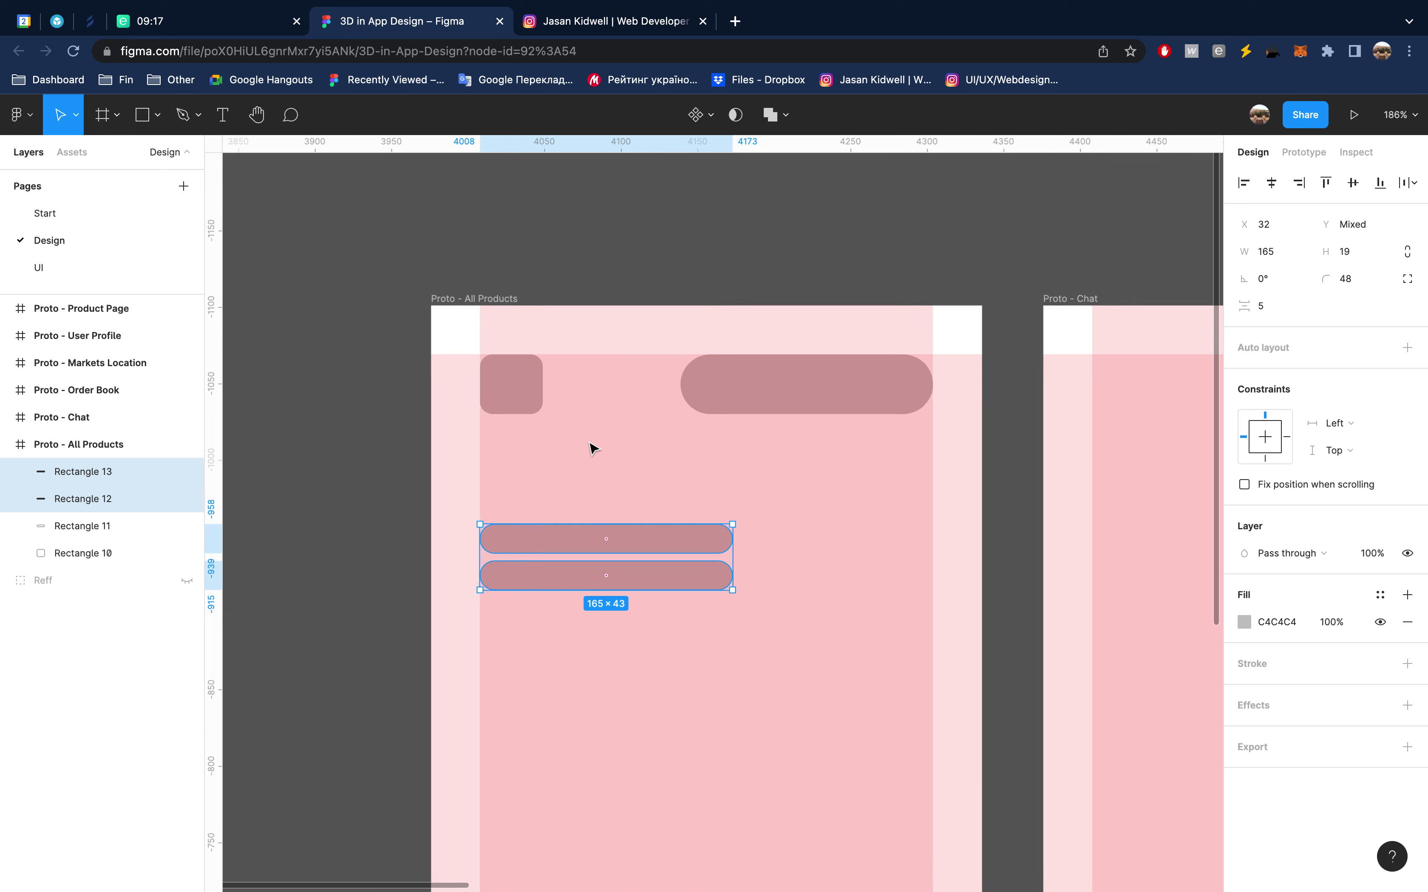
scroll(593, 449, down, 5)
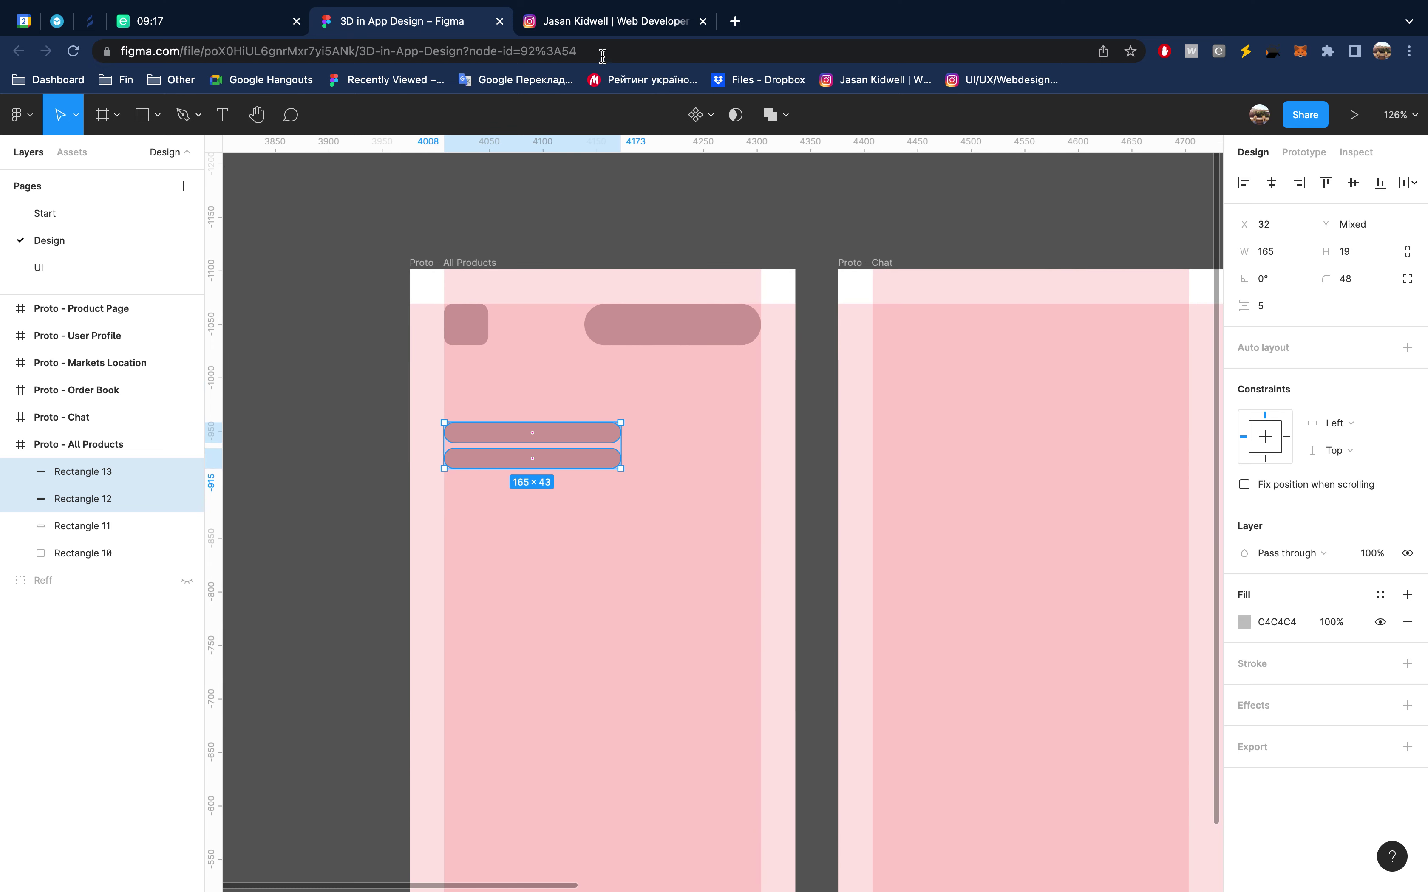
click(609, 33)
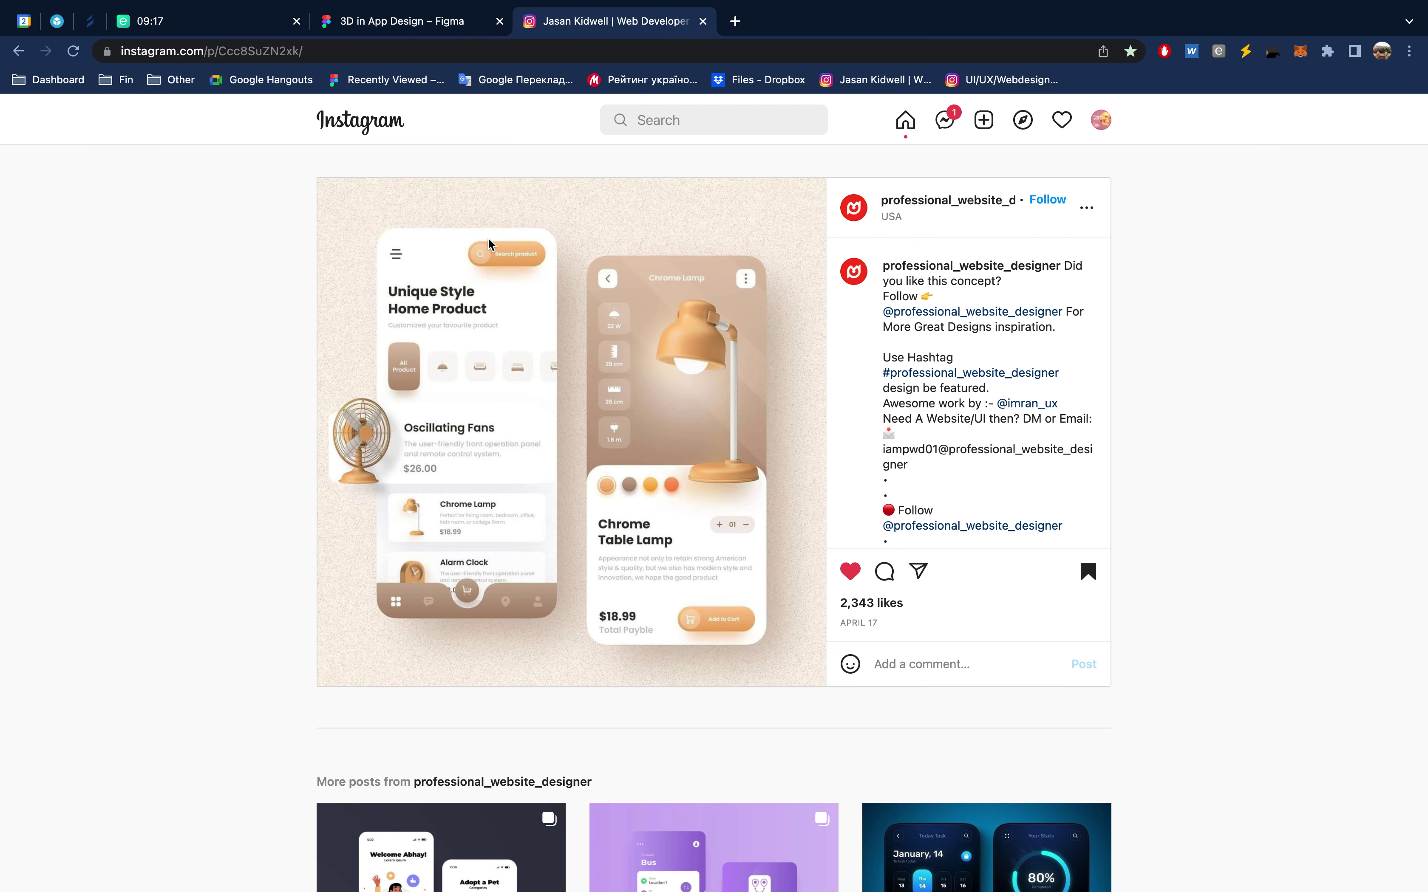
click(442, 24)
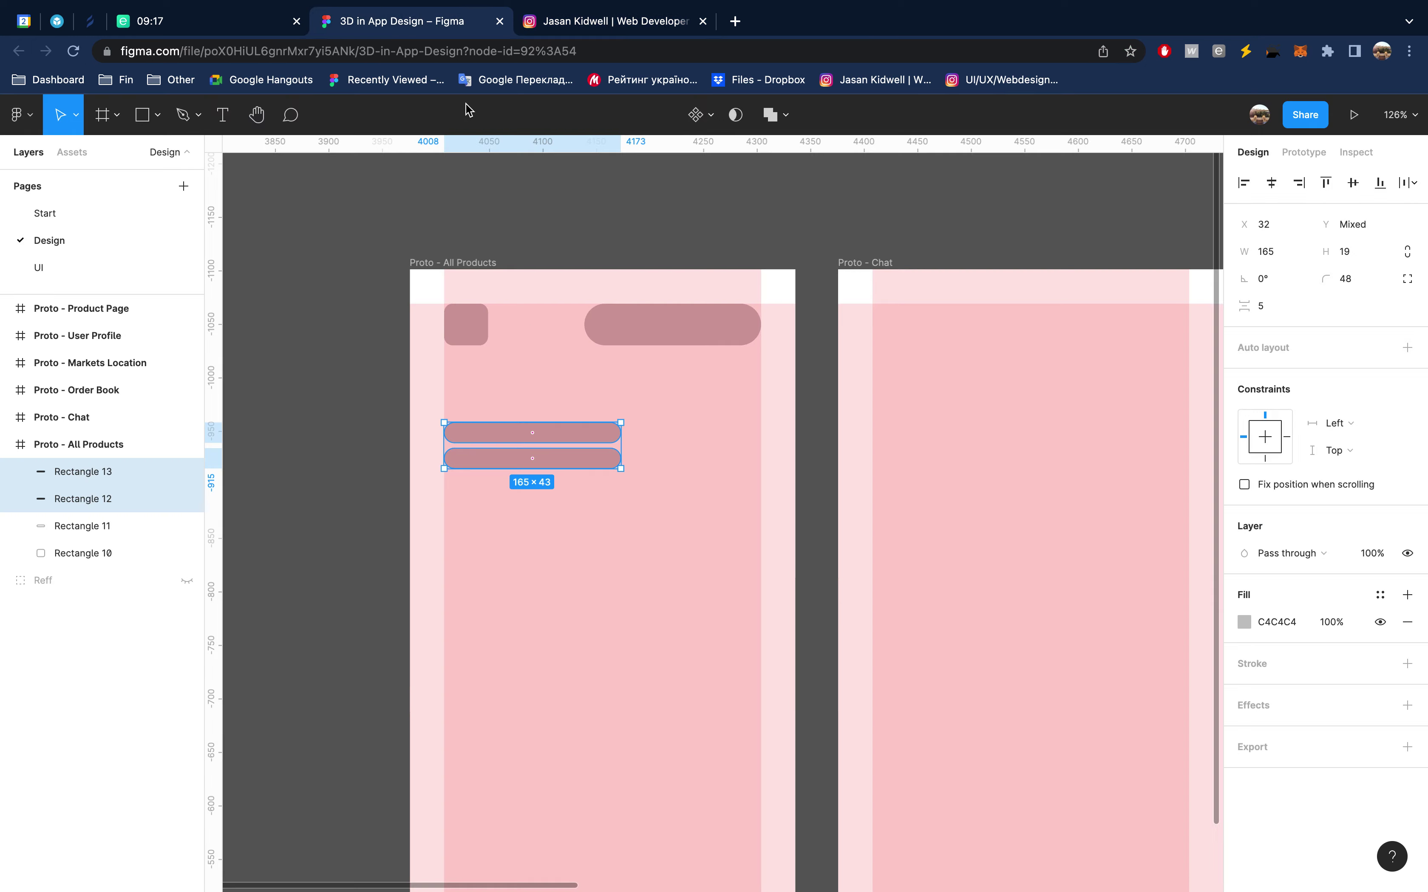
Add a thin 6-high third bar beneath the title bars at Y 195
click(534, 462)
drag(577, 462, 582, 498)
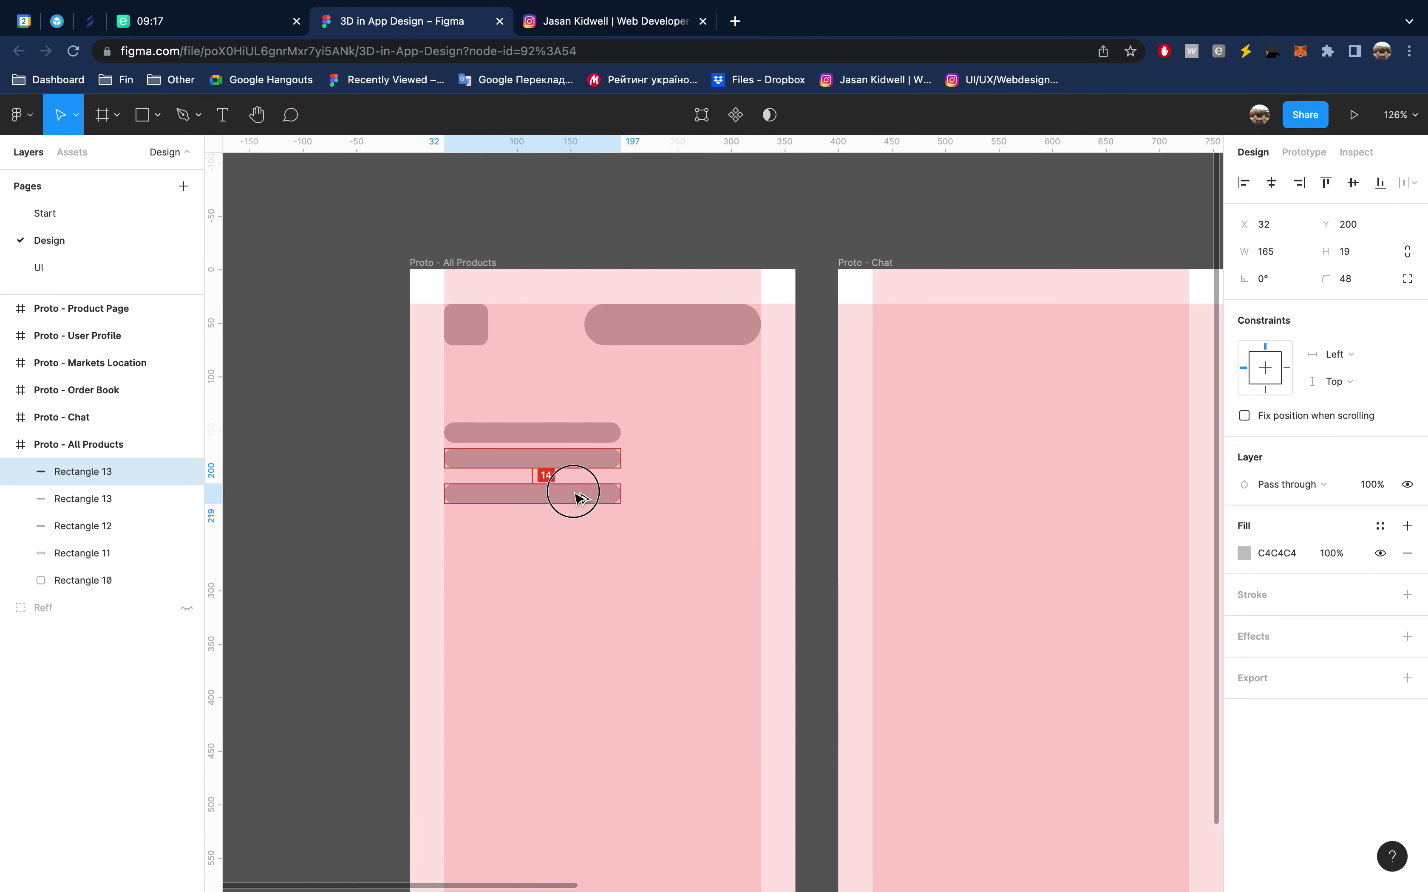
click(534, 501)
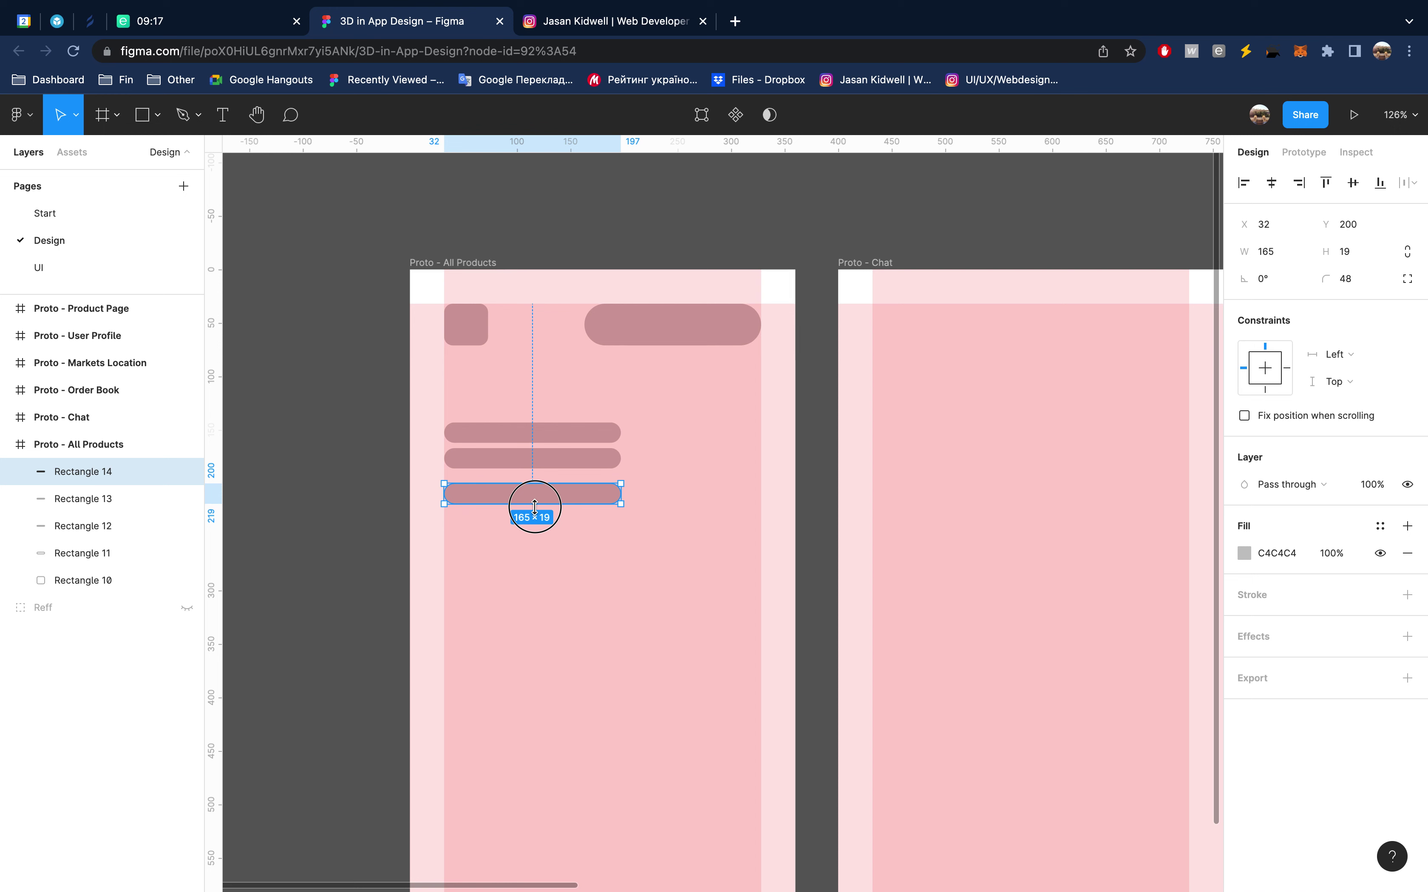
drag(535, 500, 536, 491)
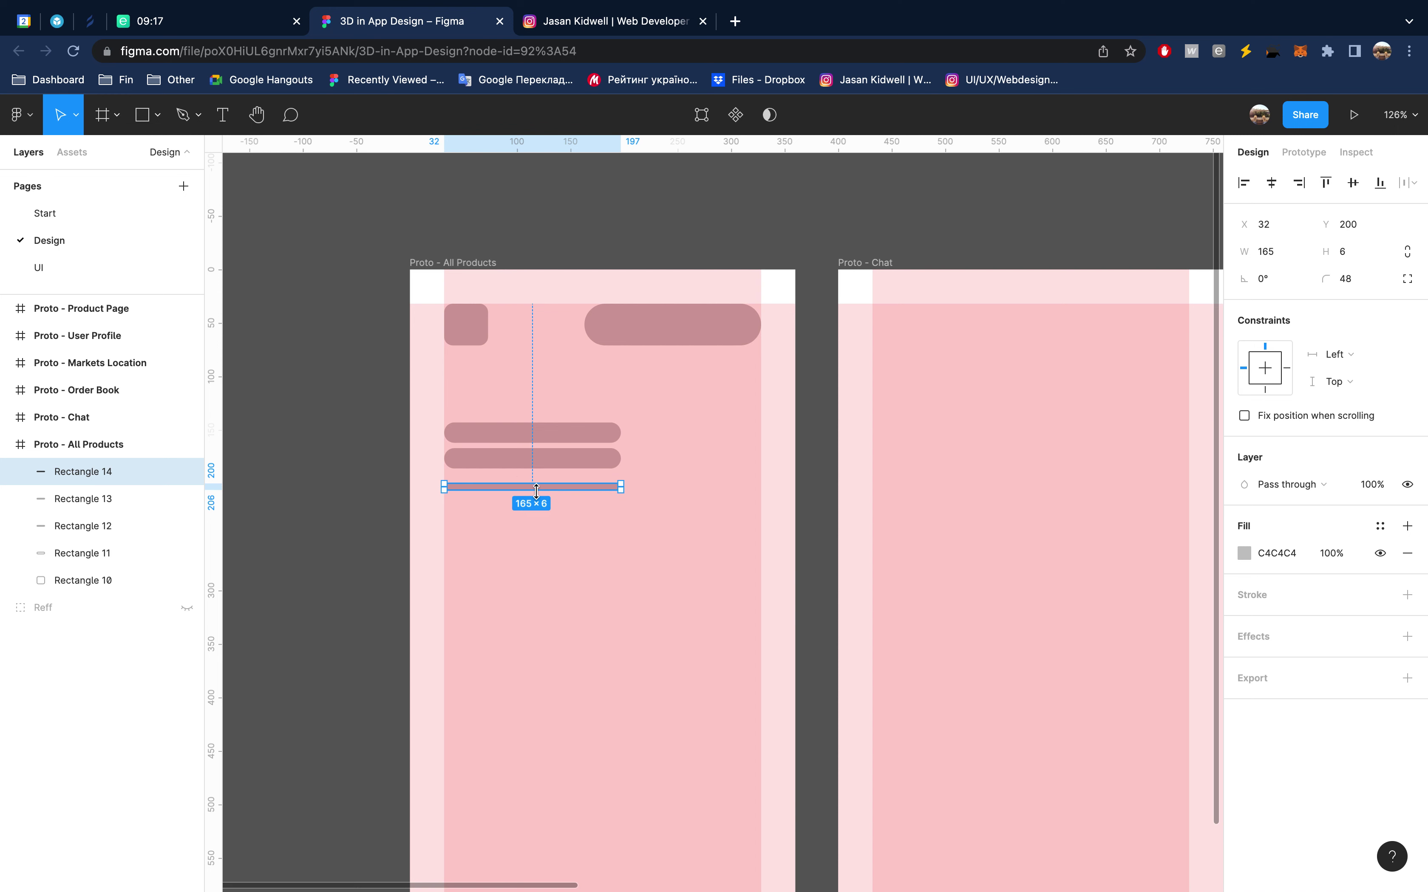
key(Up)
key(Up)
key(Up)
key(Up)
key(Up)
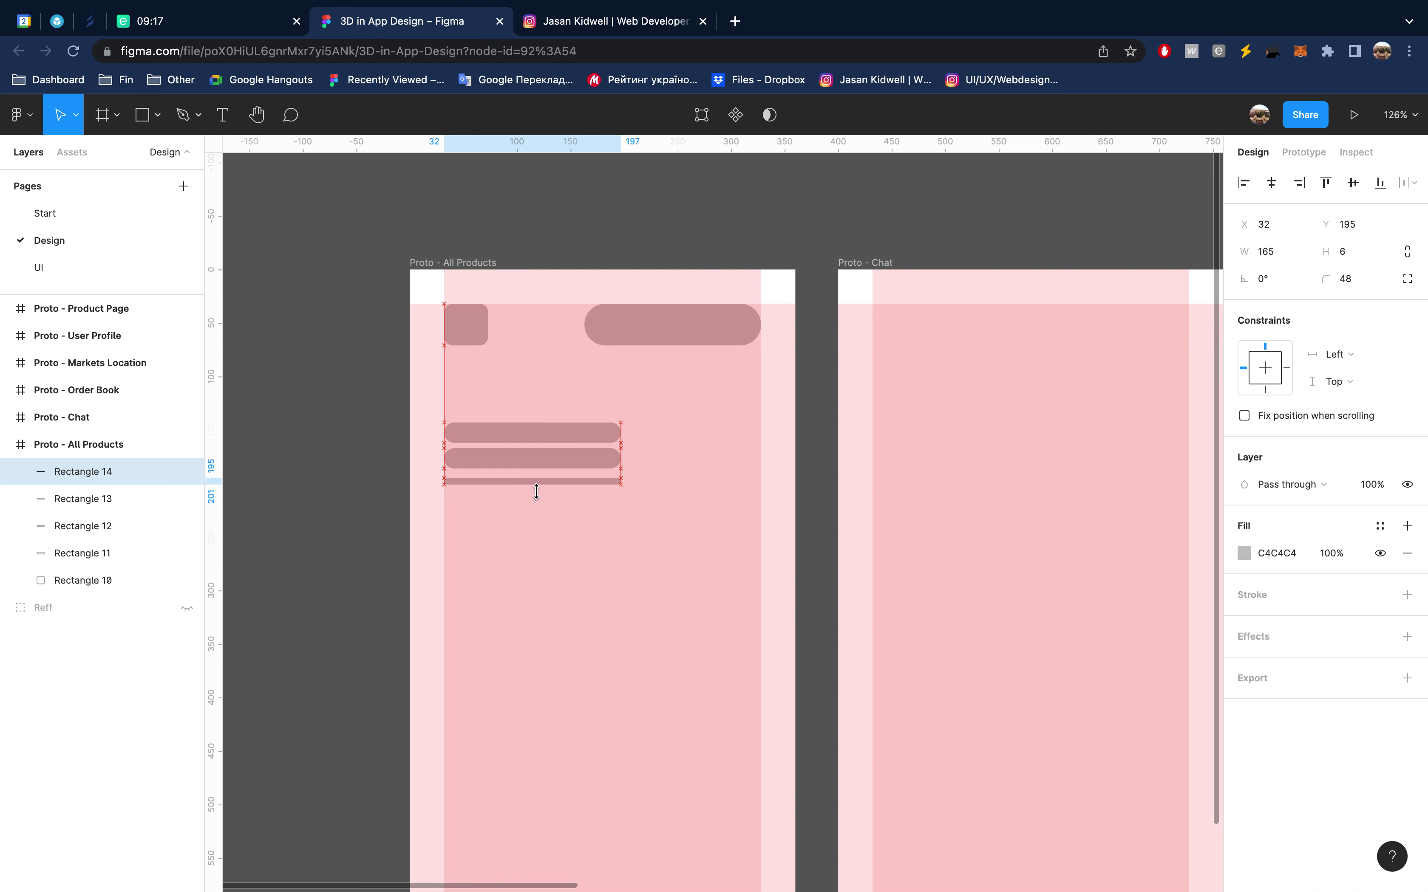
click(605, 24)
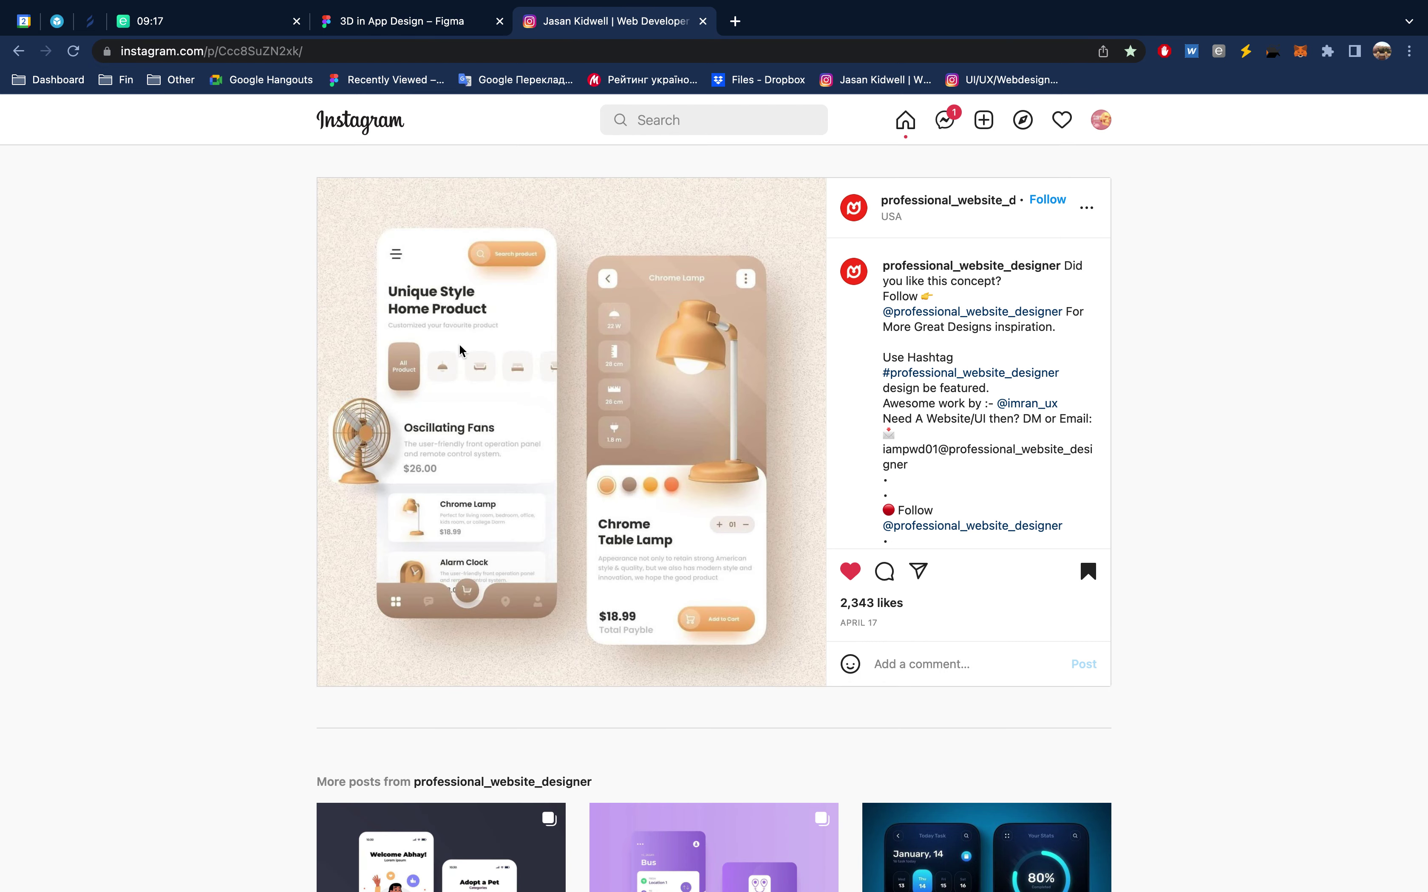
click(410, 22)
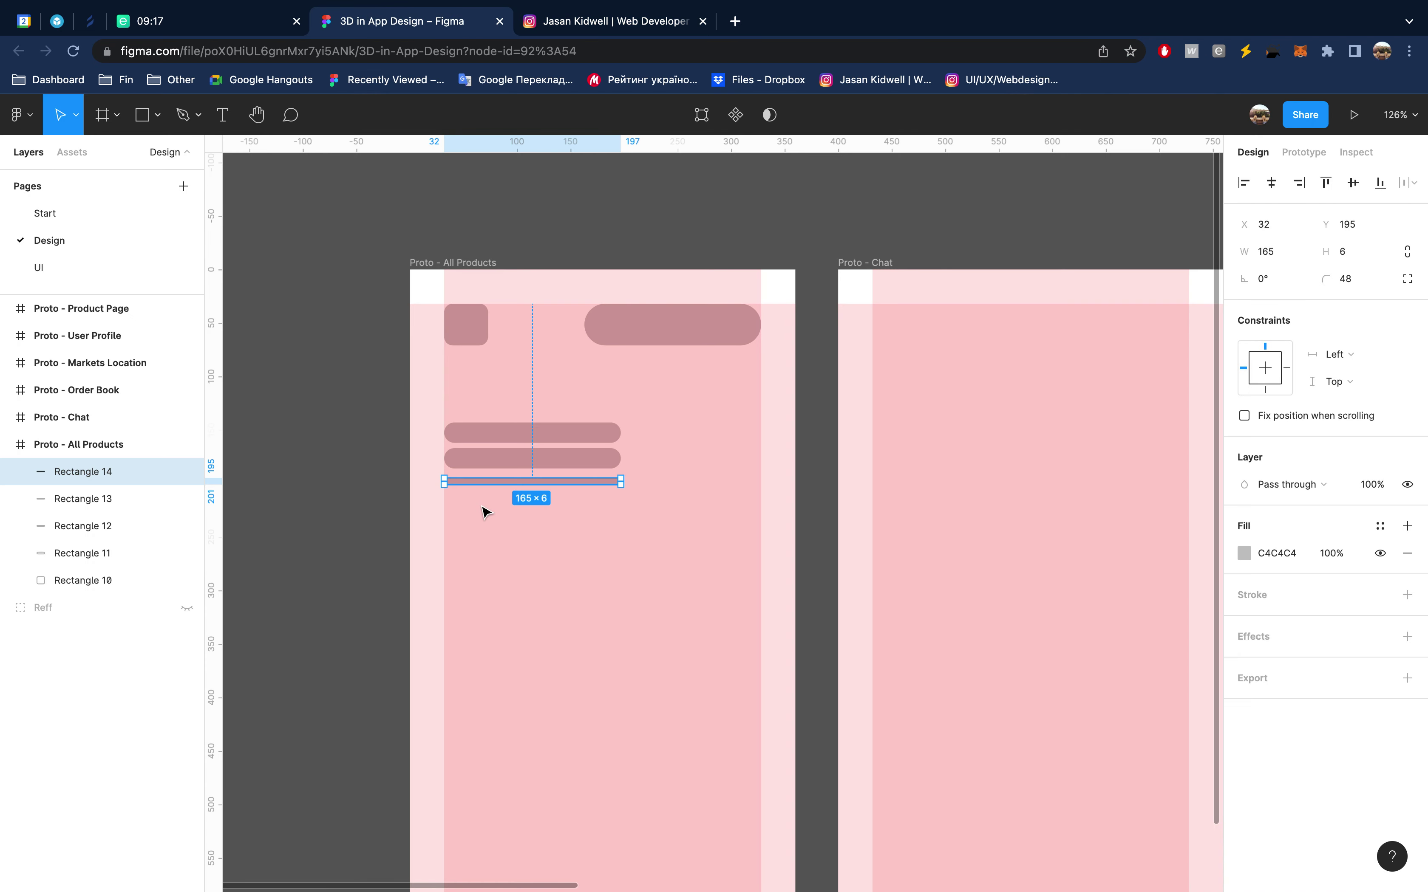
click(649, 328)
Turn a duplicate of the search pill into a 76-wide card with radius 18 at X 32
key(super+d)
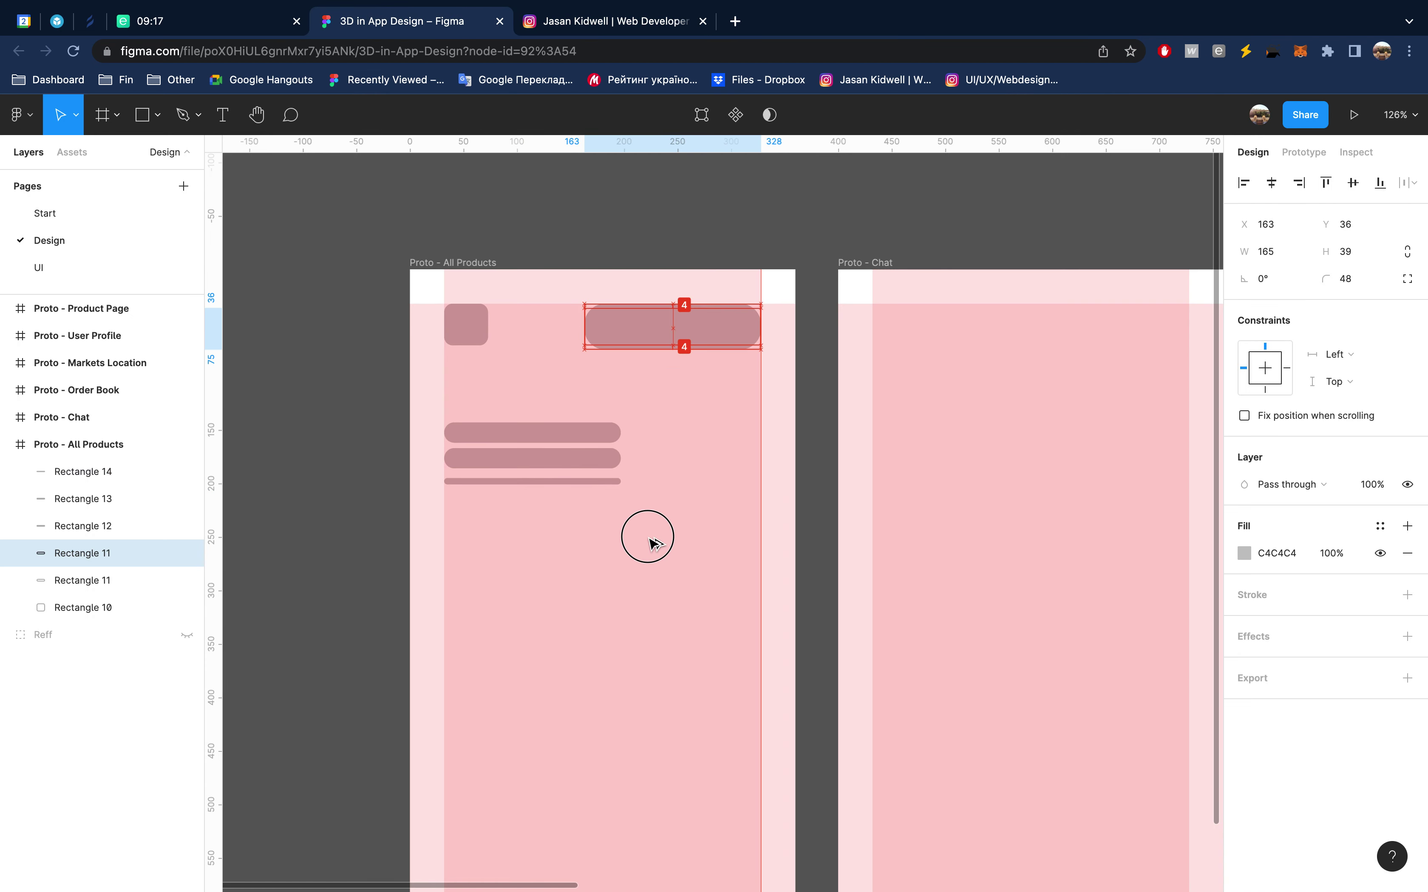
drag(648, 543, 462, 550)
drag(761, 549, 754, 550)
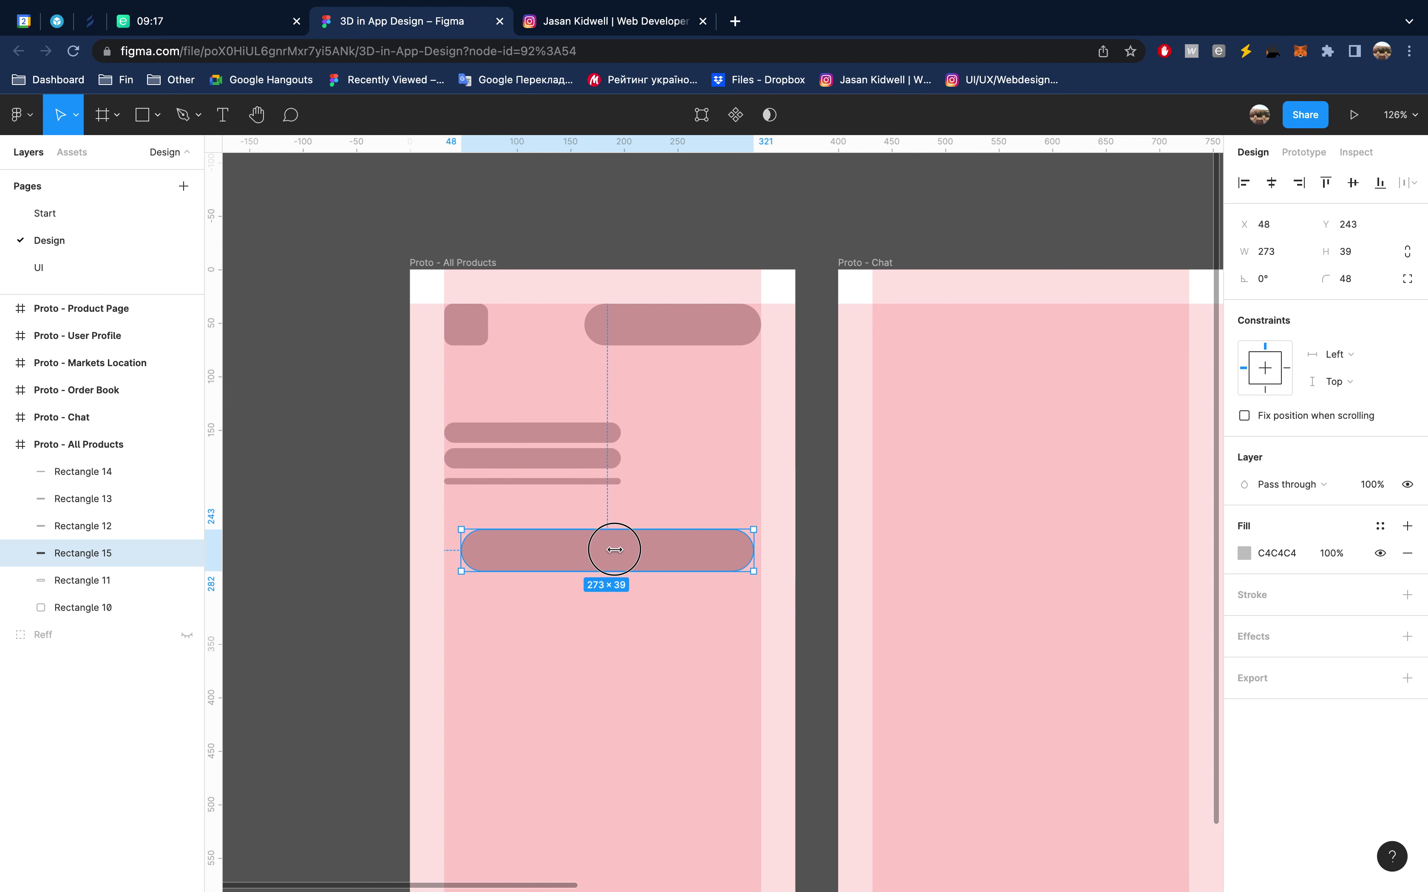
mouse_move(614, 549)
mouse_down()
mouse_move(543, 550)
mouse_move(501, 621)
mouse_up()
click(1368, 280)
text(18)
key(Return)
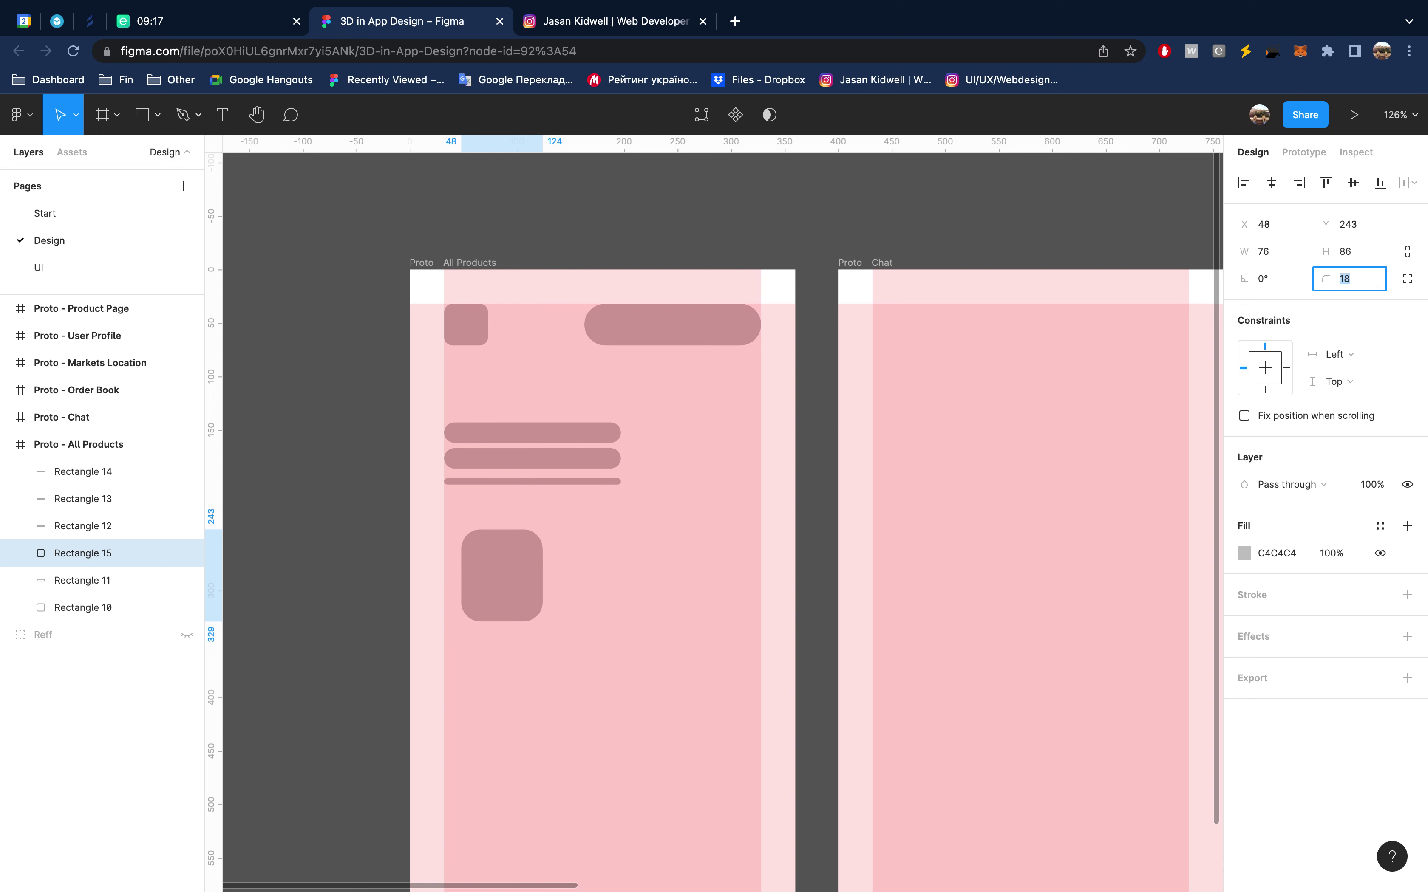
drag(502, 575, 483, 575)
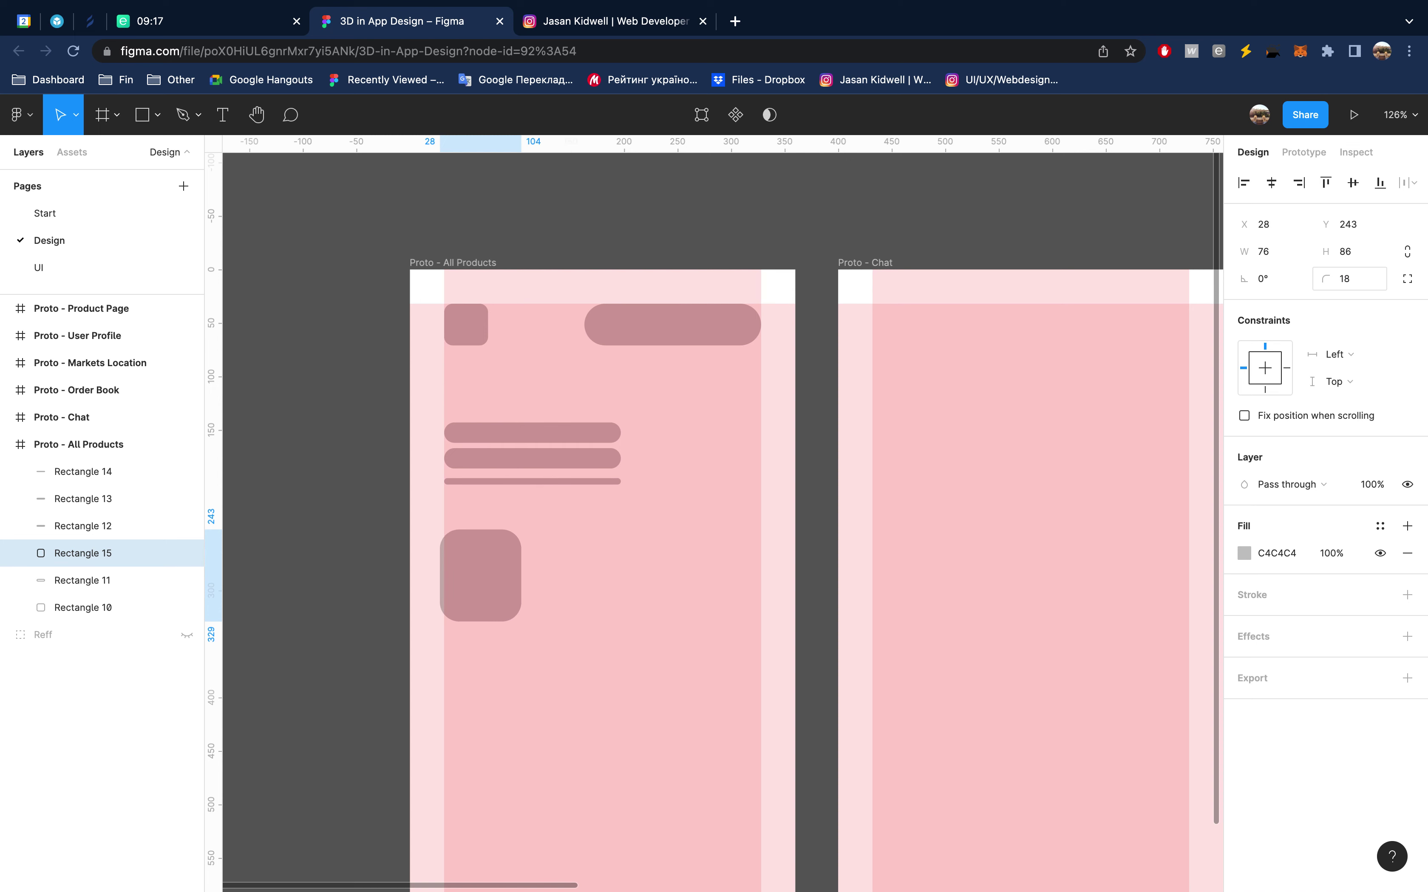
key(Right)
key(Right)
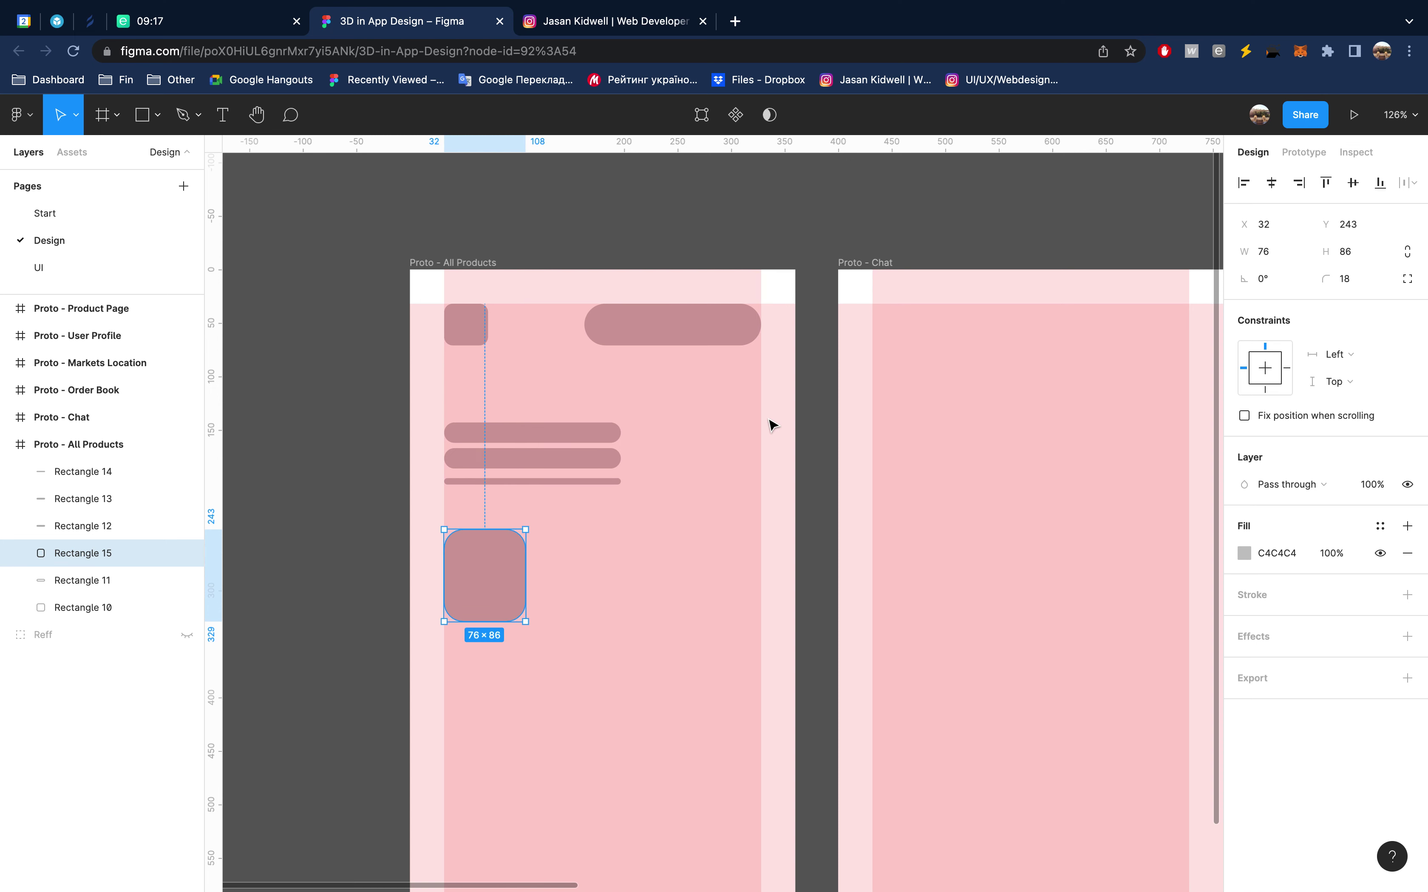
Add four smaller cards beside the large card, vertically centred on it
drag(502, 575, 581, 585)
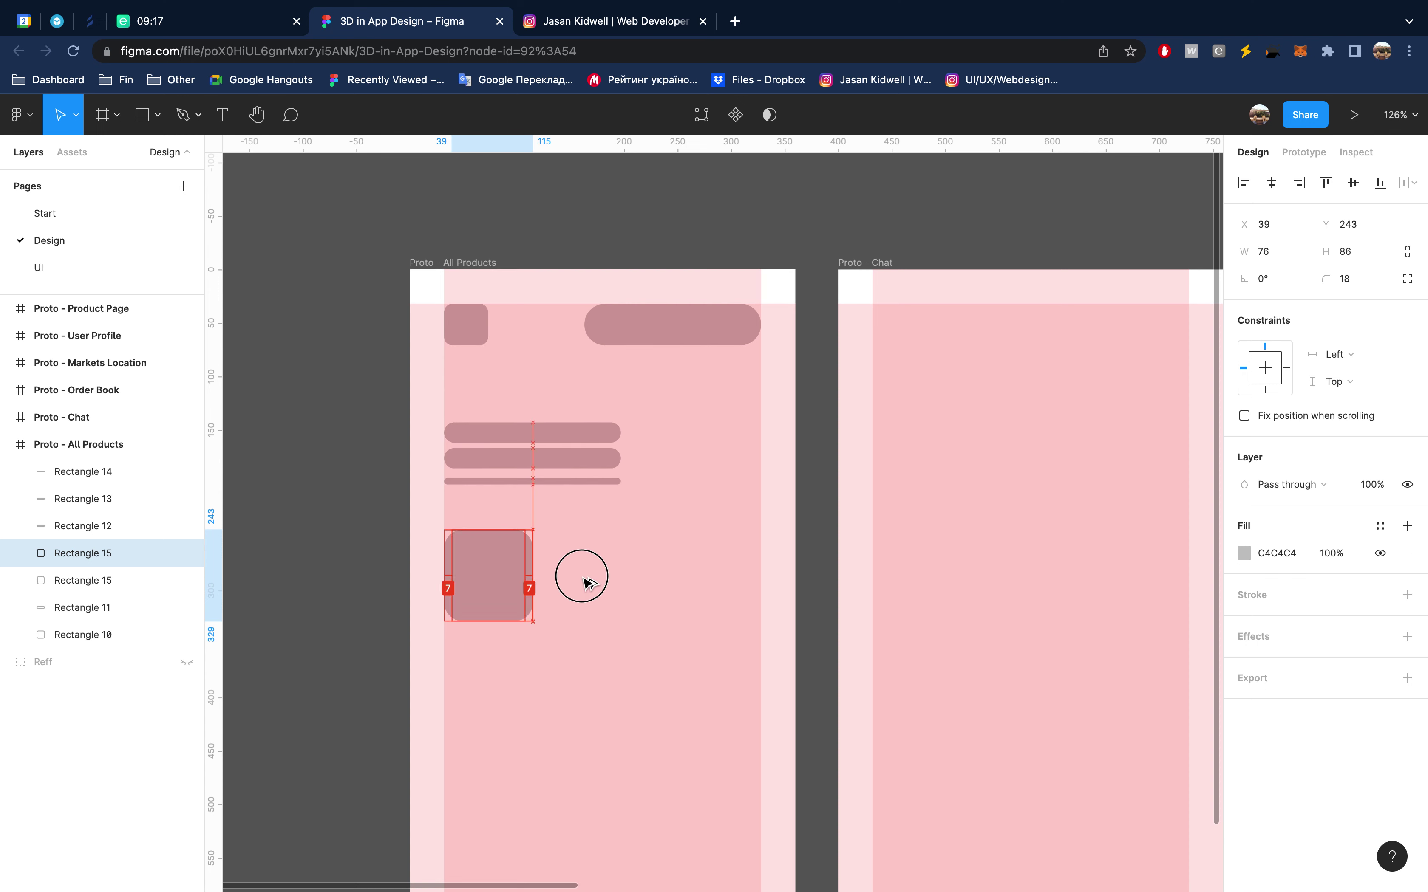
mouse_move(577, 530)
mouse_down()
mouse_move(577, 568)
mouse_move(578, 555)
mouse_move(613, 588)
mouse_up()
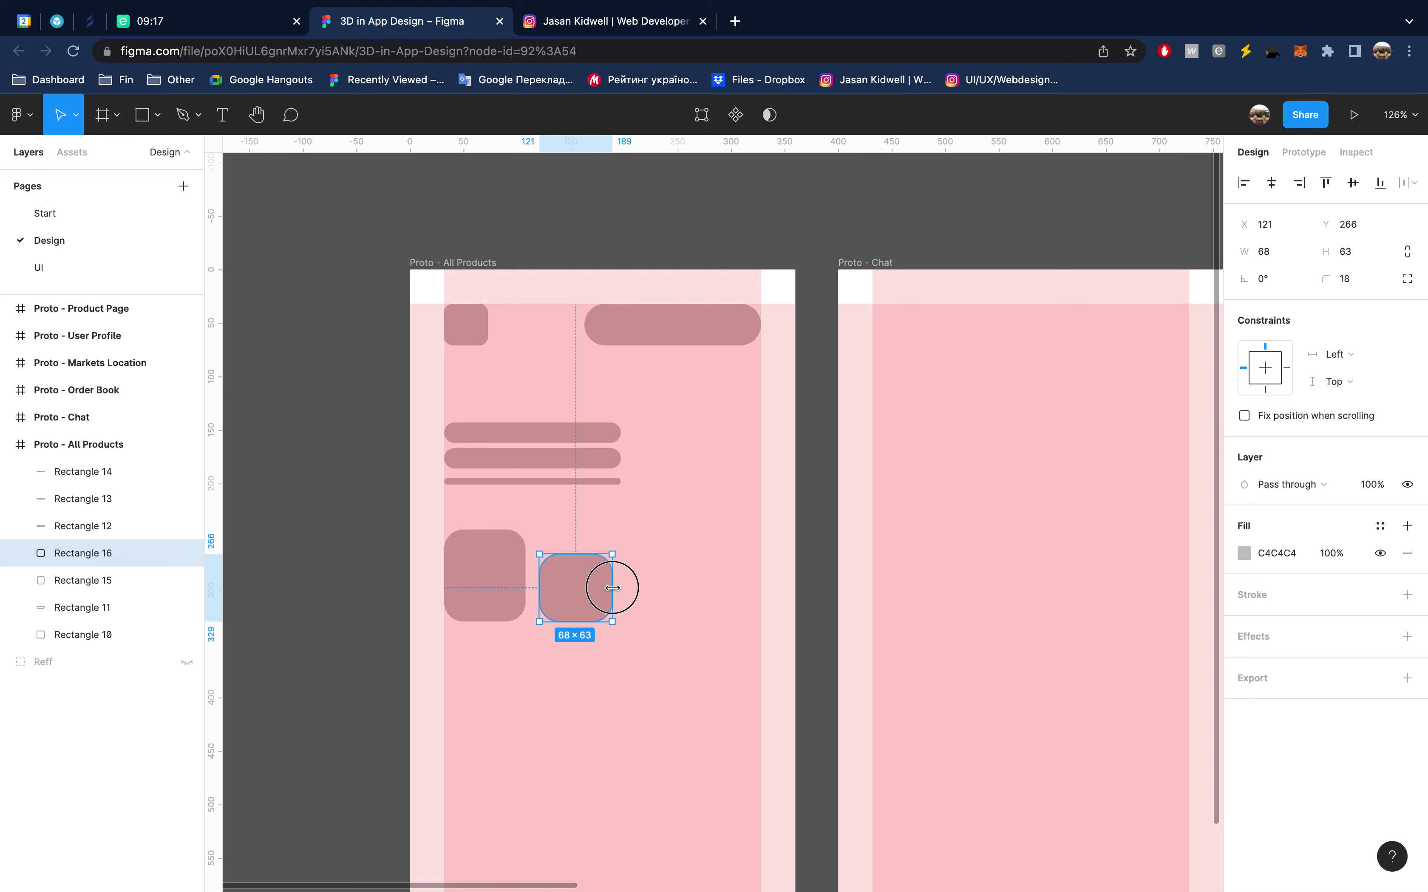
shift+click(500, 554)
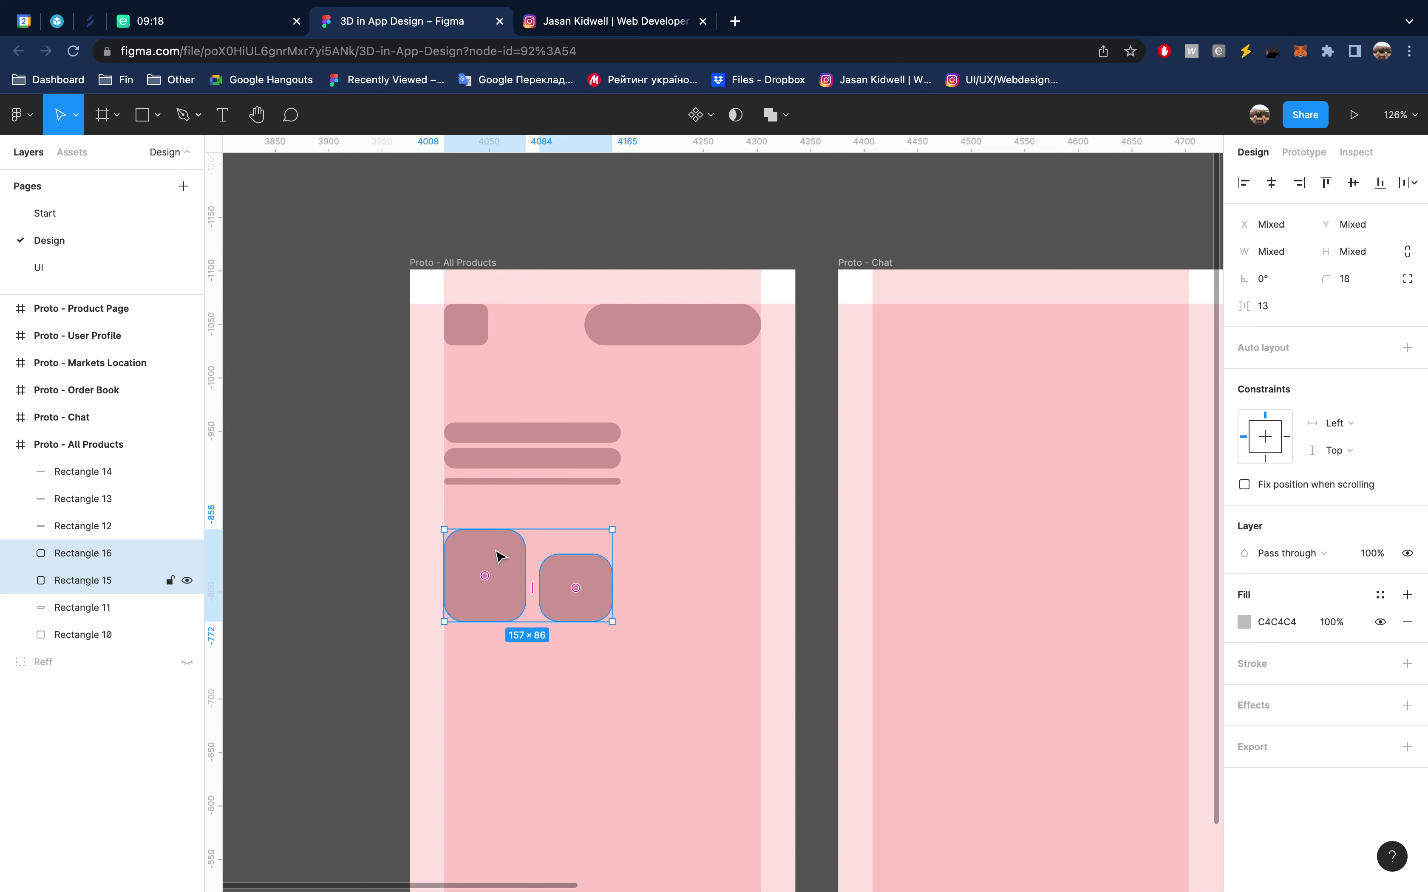
click(1353, 182)
click(590, 563)
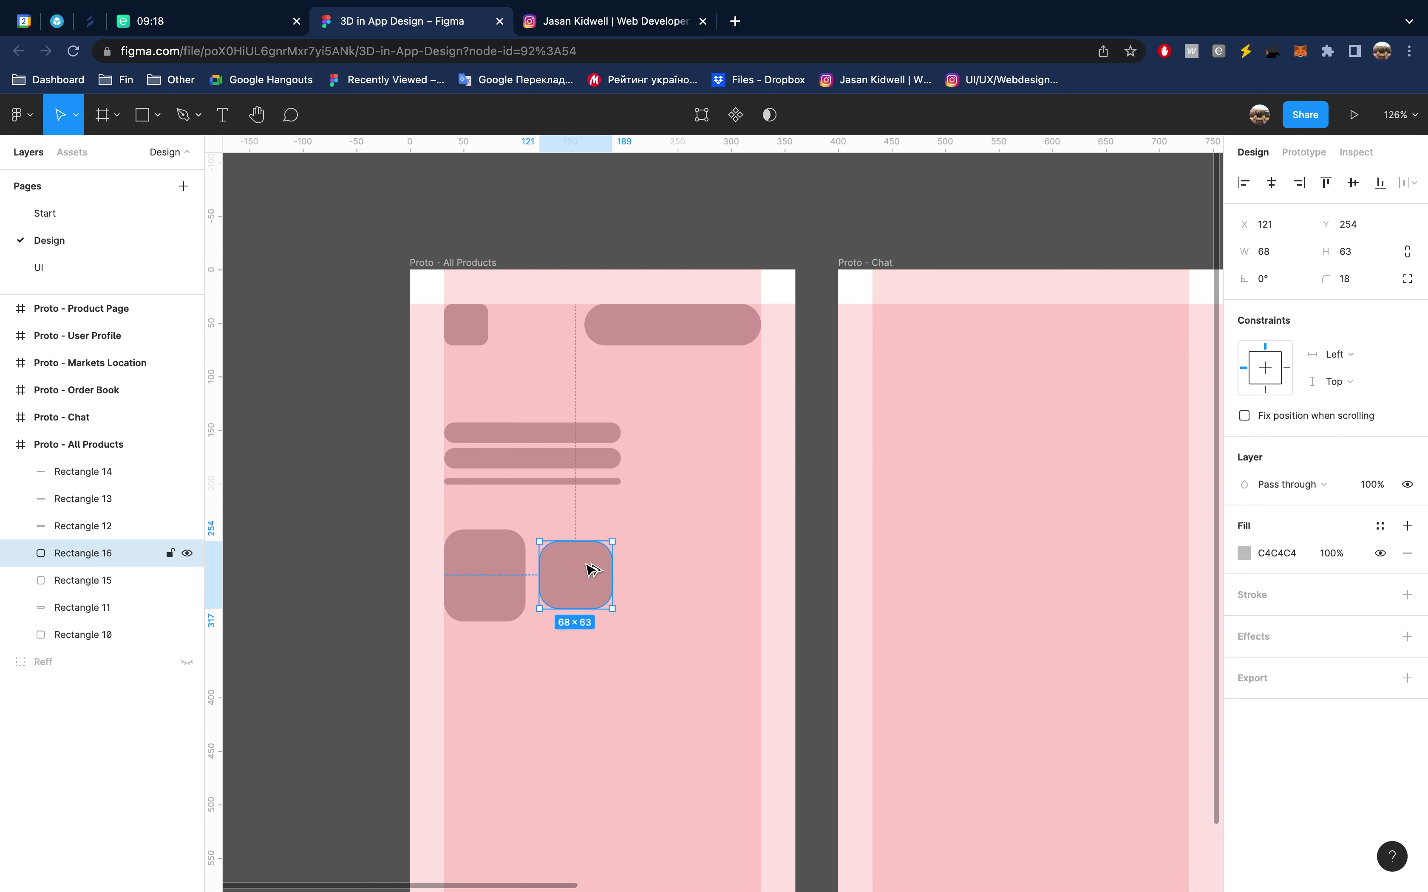
drag(591, 569, 676, 574)
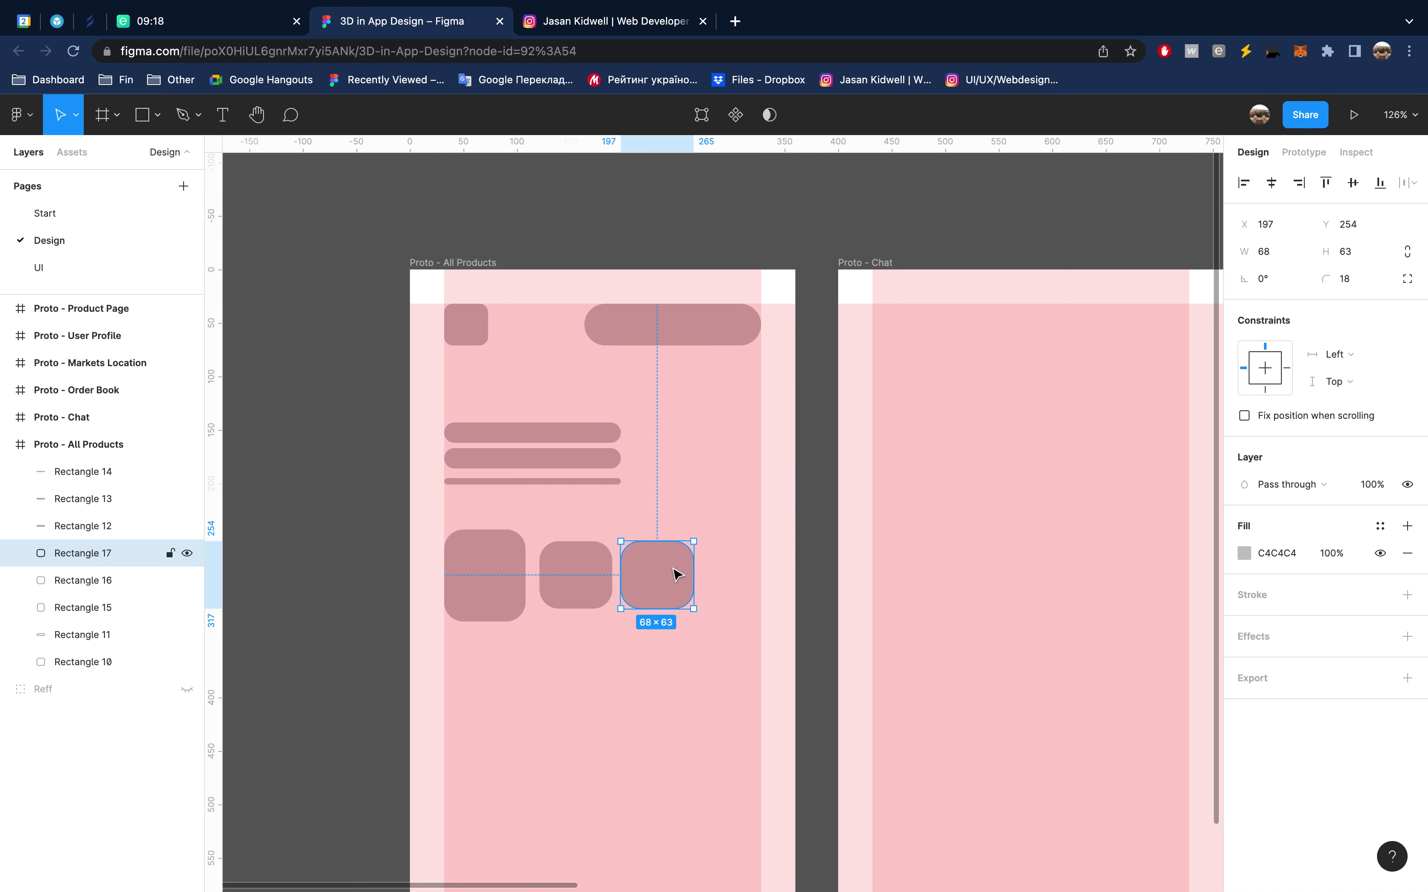
key(ctrl+d)
key(ctrl+d)
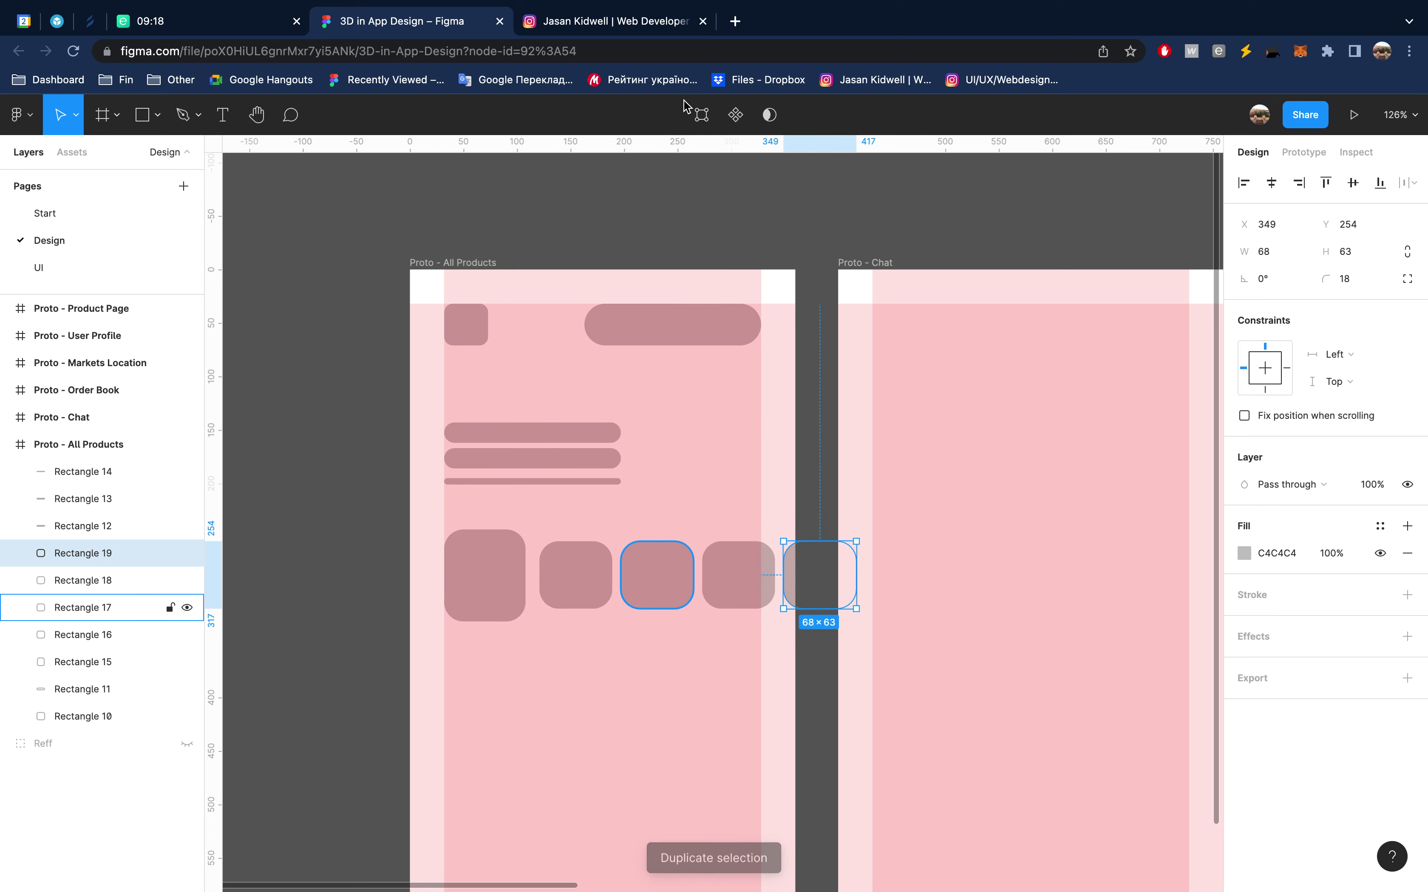
Make the four small cards 68 high with a light-grey E7E7E7 fill
click(642, 22)
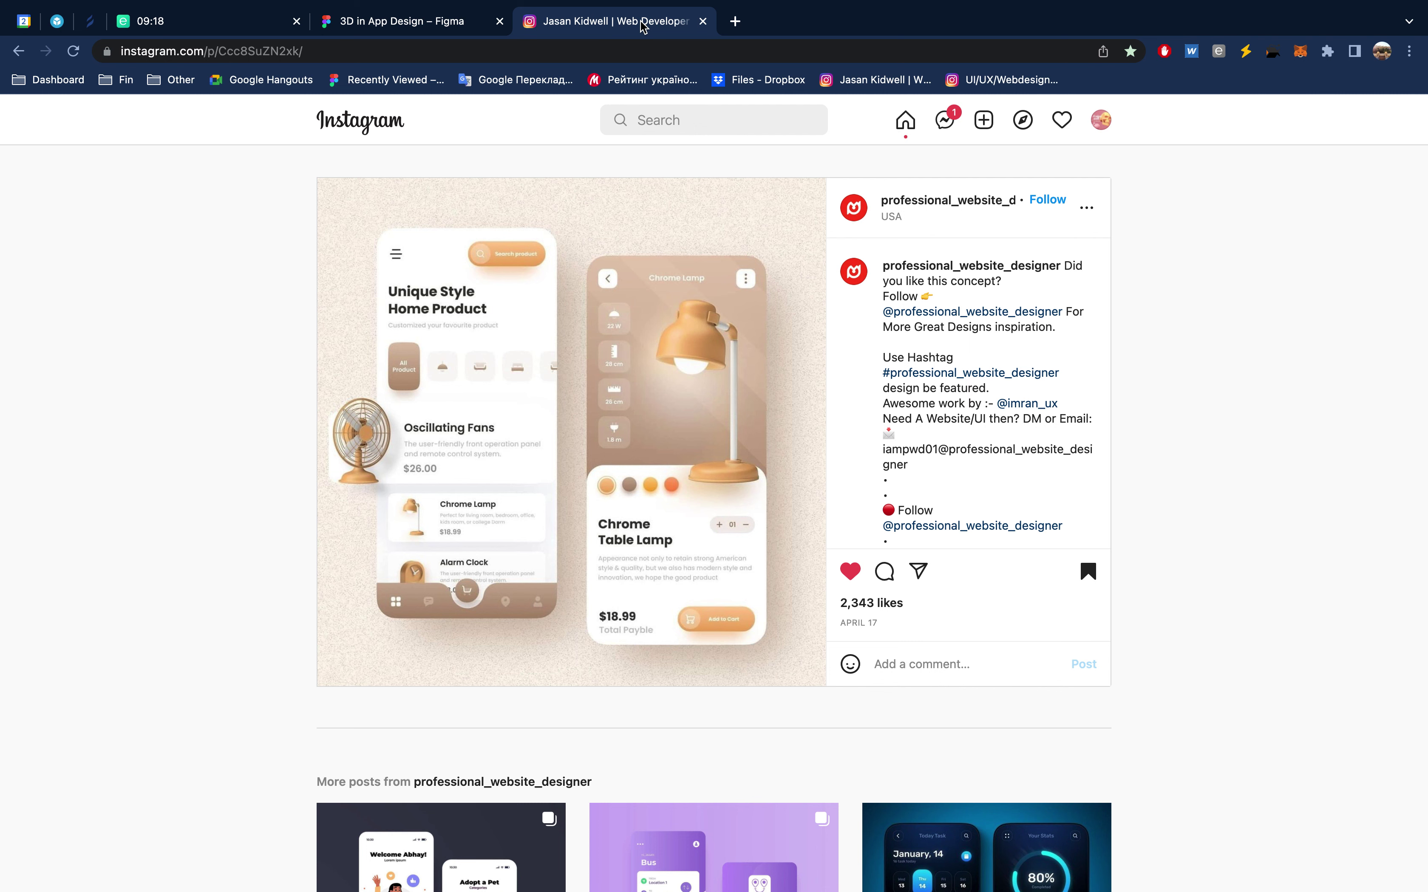
click(445, 22)
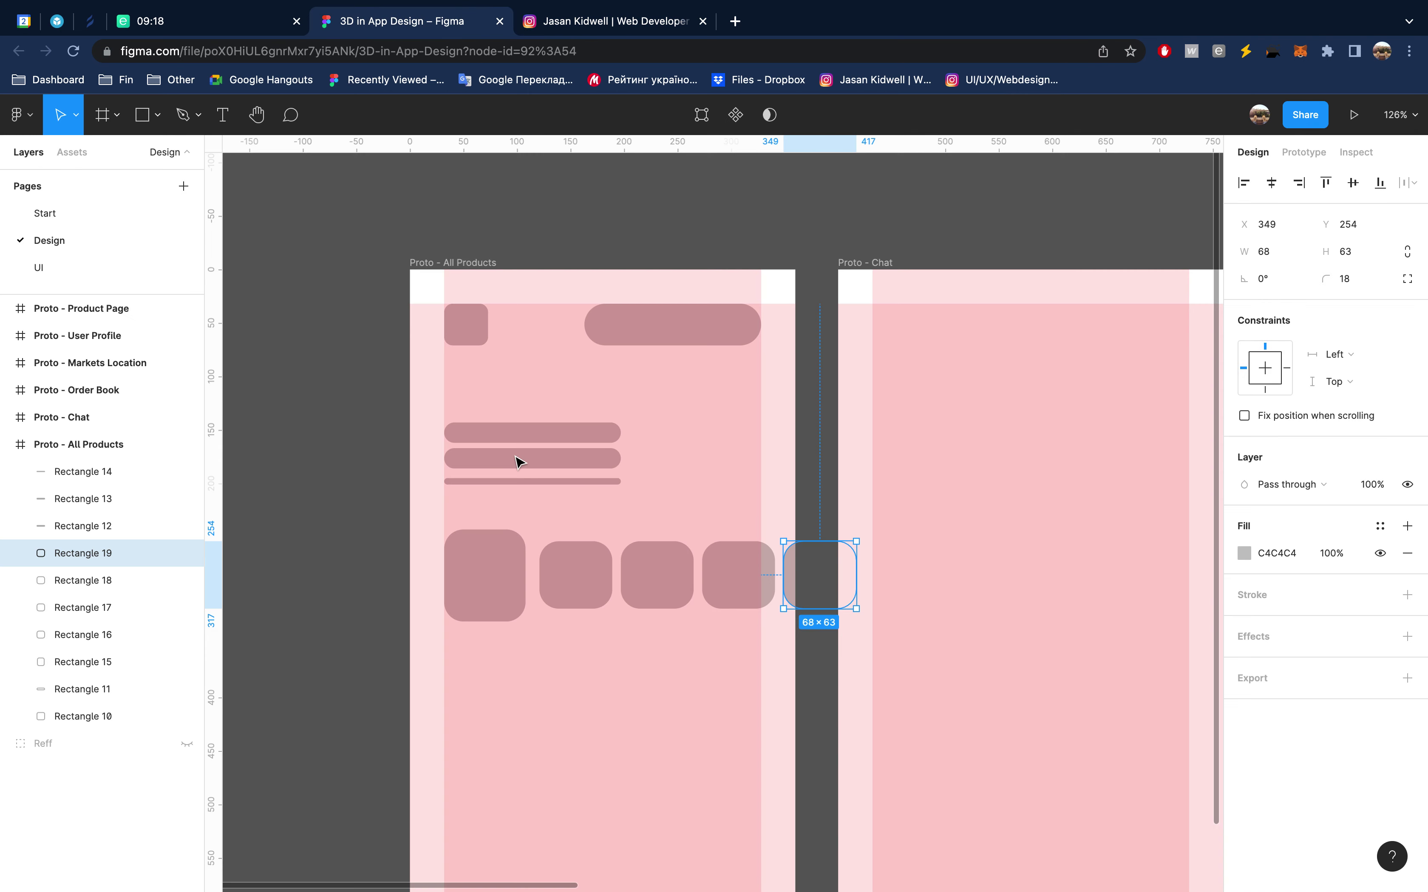
click(726, 581)
shift+click(663, 576)
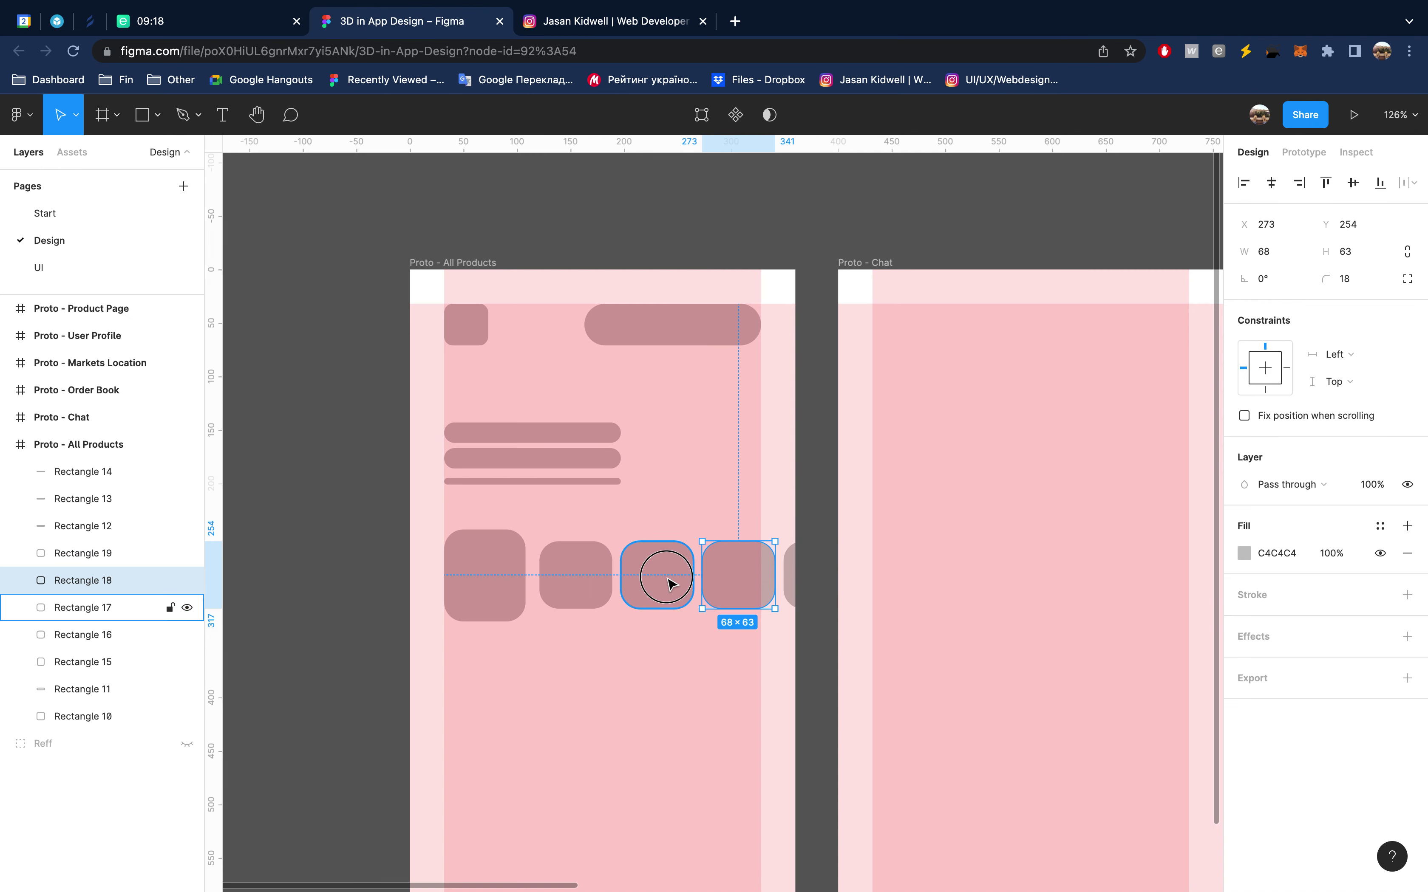
shift+click(588, 567)
shift+click(814, 576)
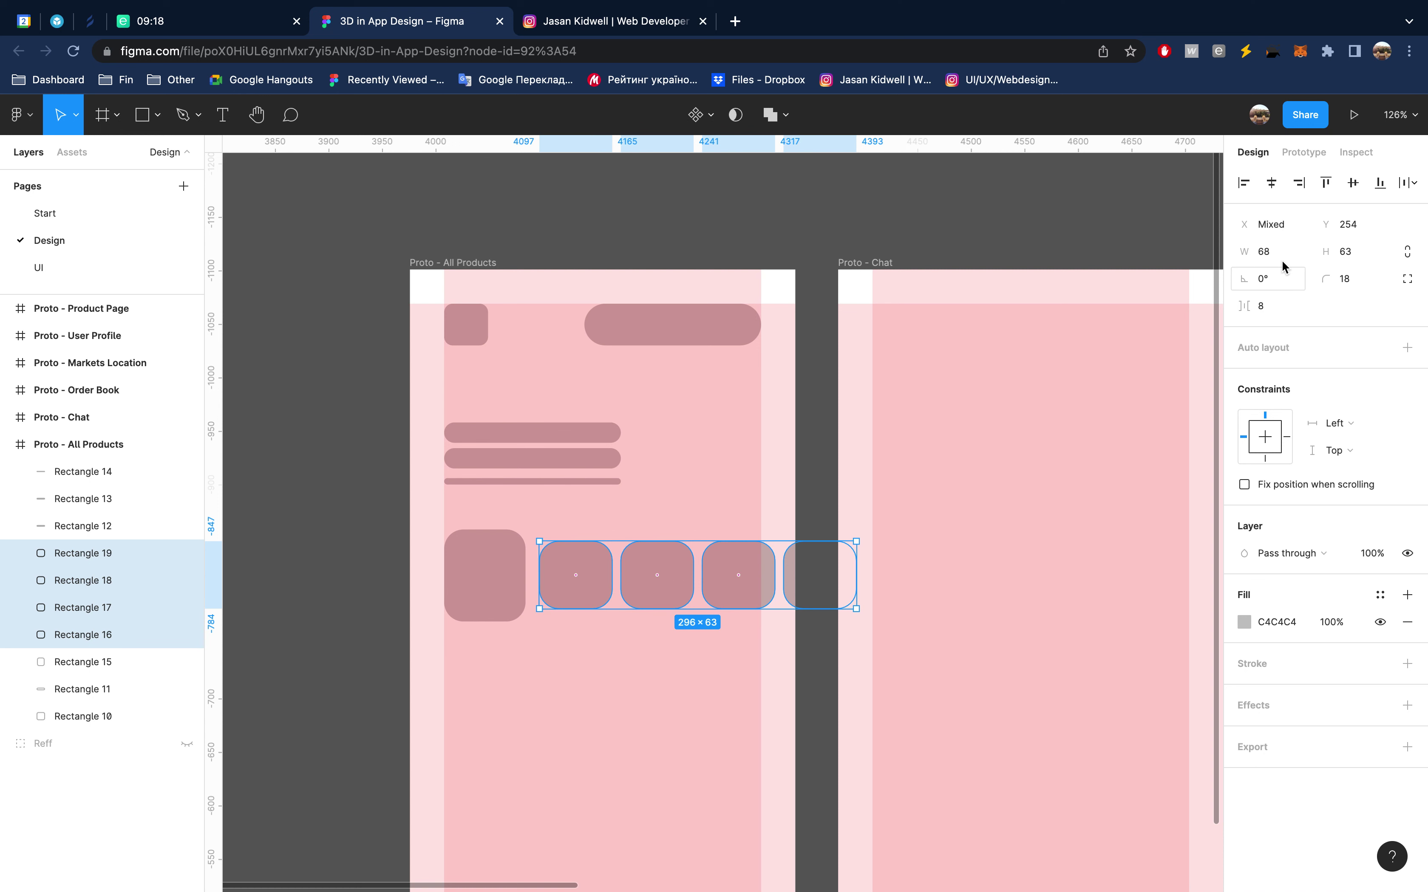
click(1367, 253)
text(68)
key(Return)
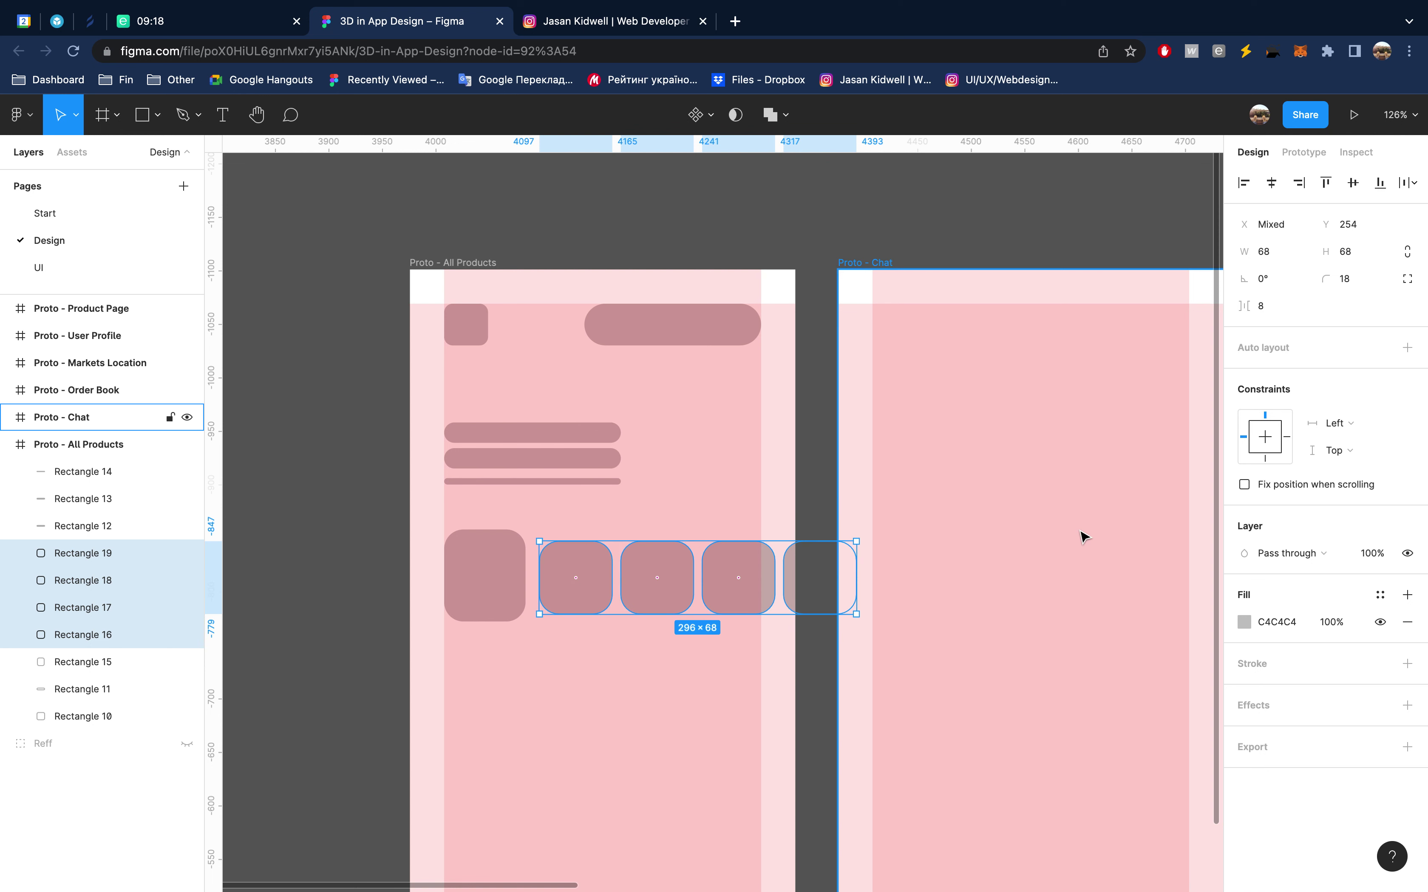
click(1244, 621)
drag(1137, 581, 954, 507)
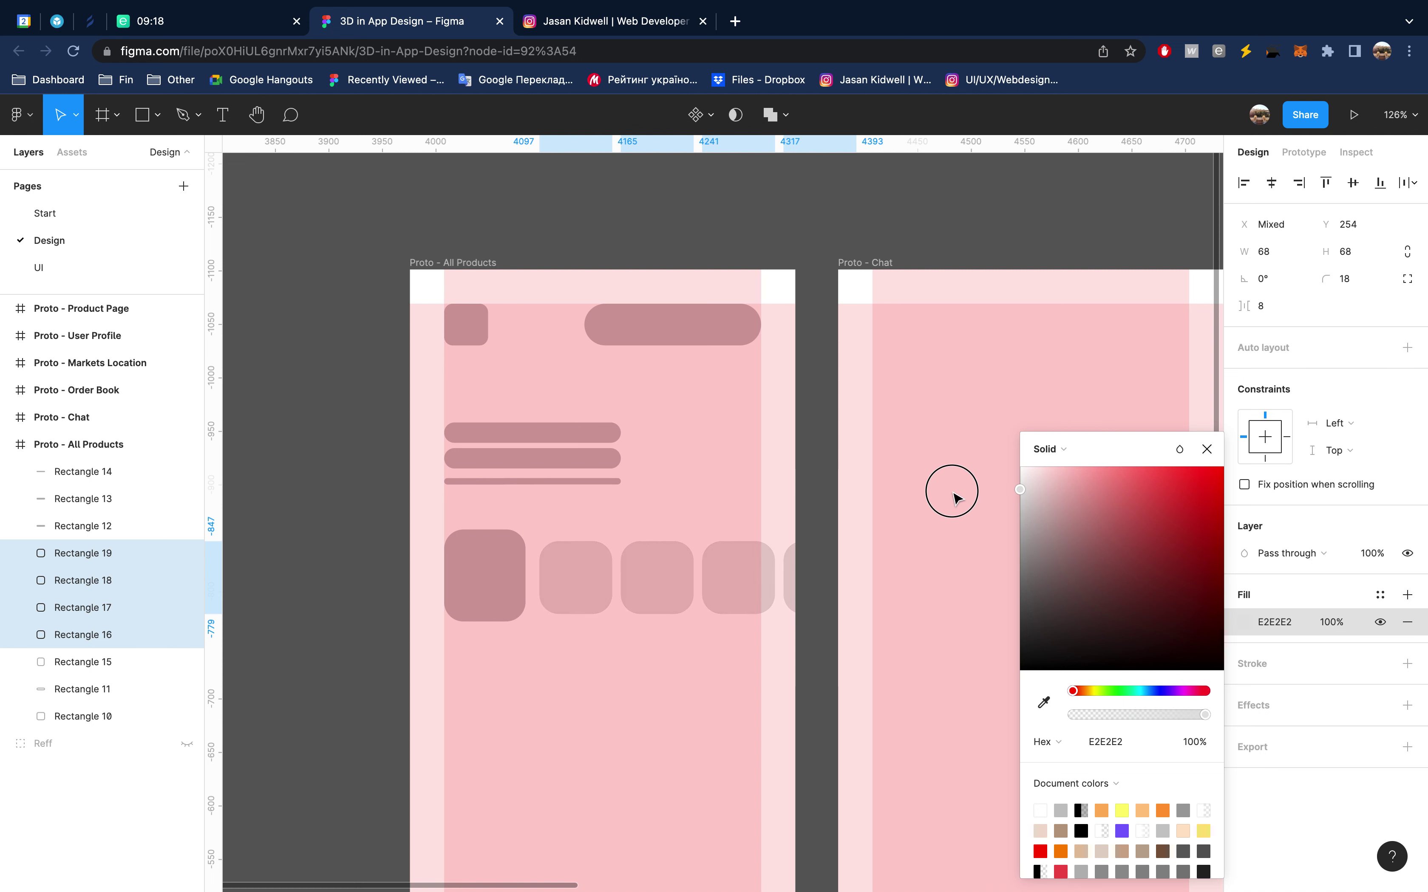
drag(954, 507, 951, 491)
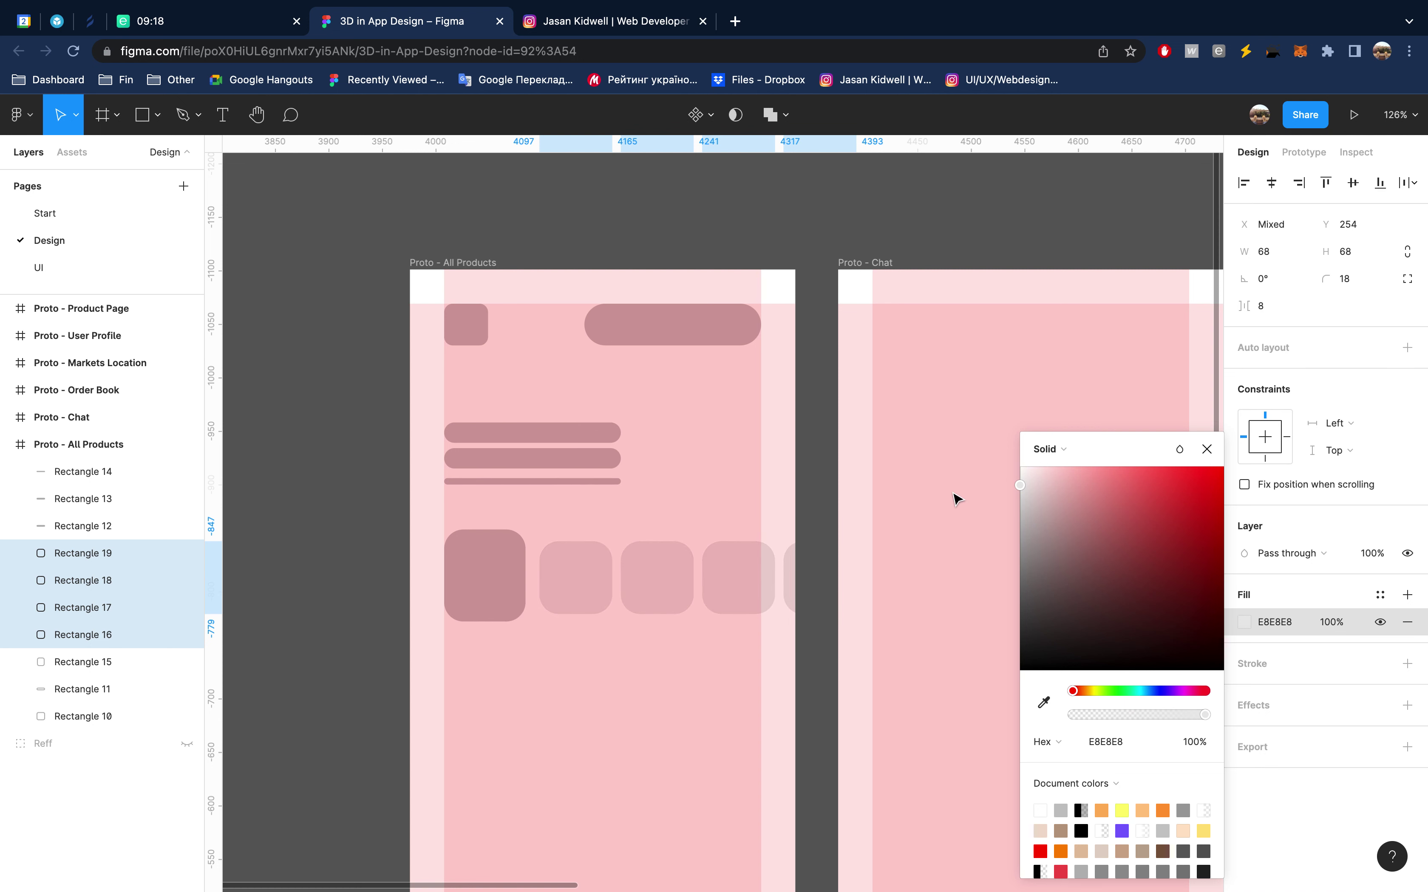
click(1206, 449)
Hide the frames' layout grids and compare against the Instagram reference
click(749, 208)
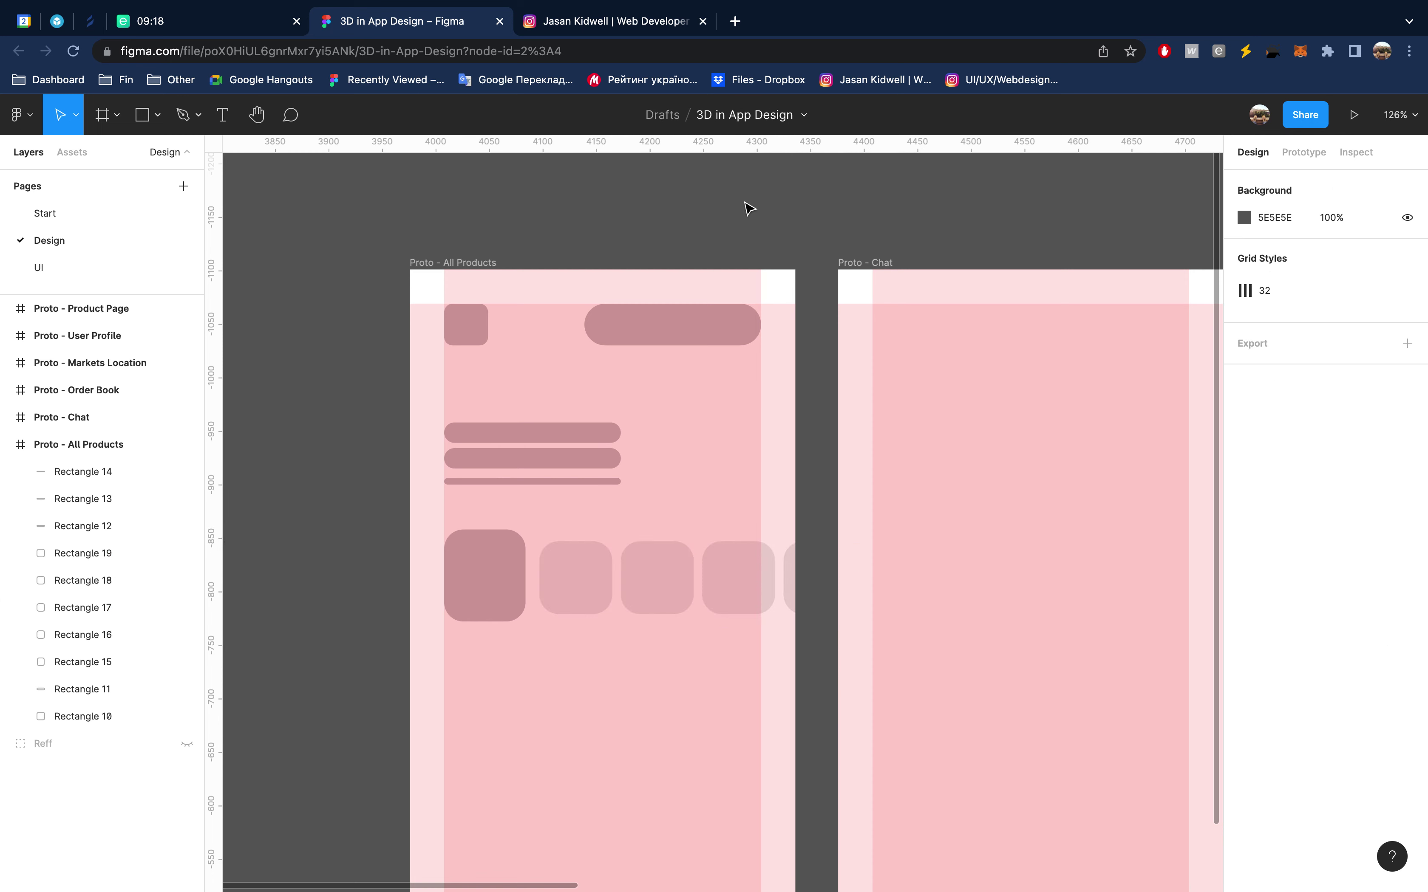
key(ctrl+g)
scroll(659, 536, down, 5)
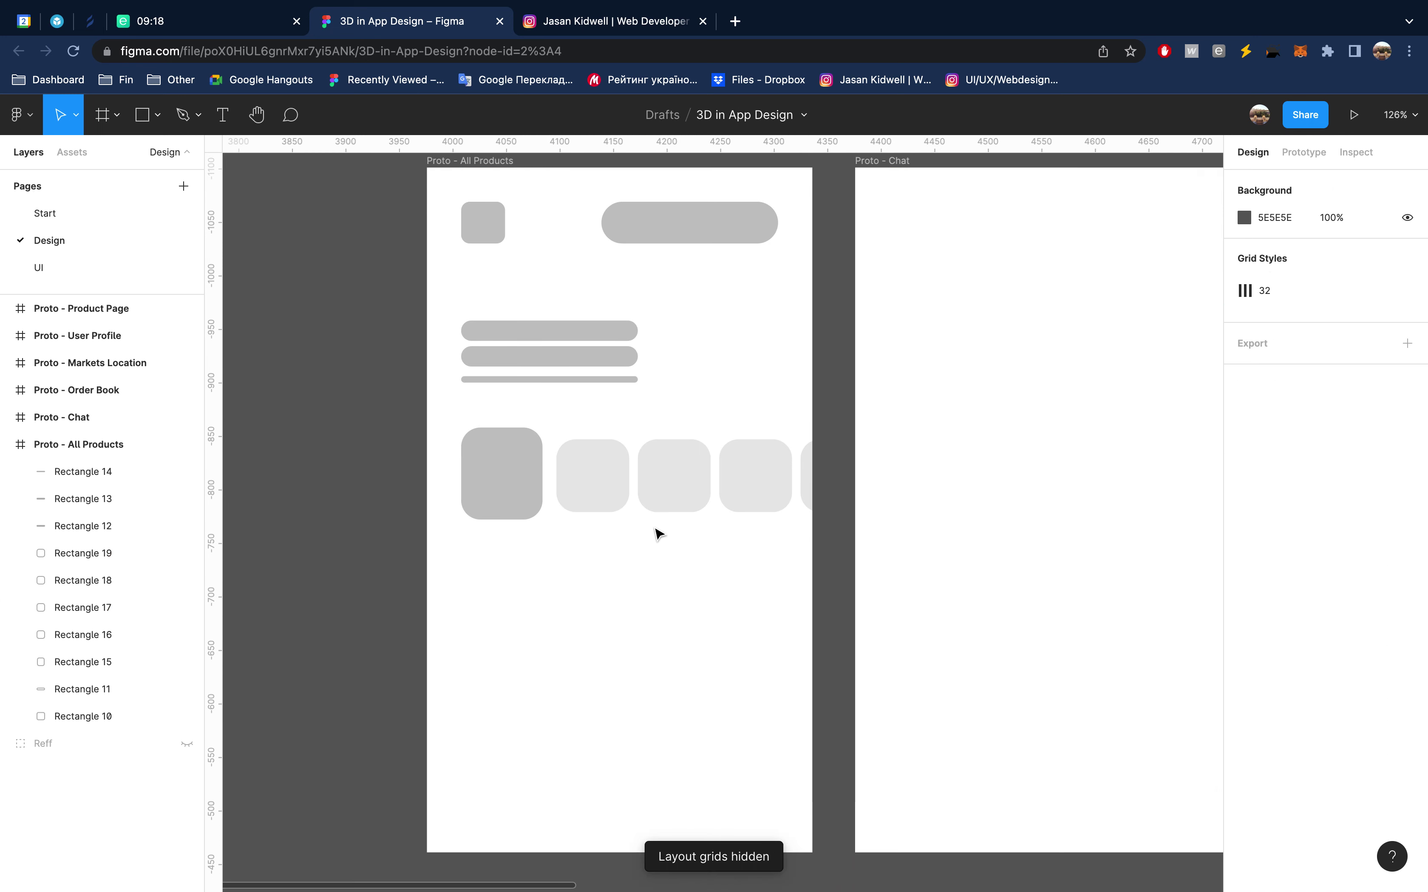
click(645, 24)
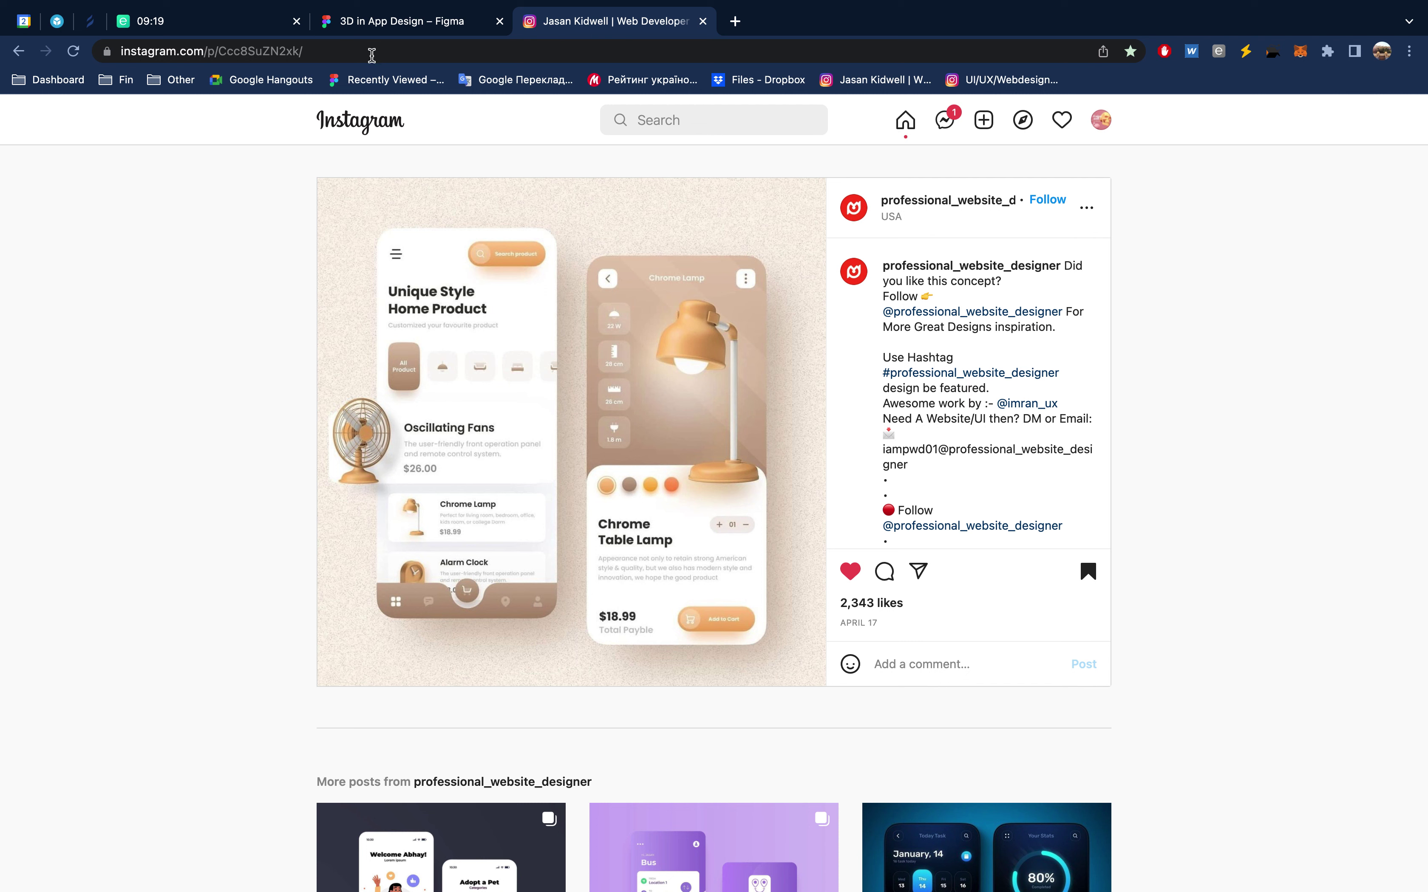
Compare against the reference design and select the heading bars and thin bar
click(401, 24)
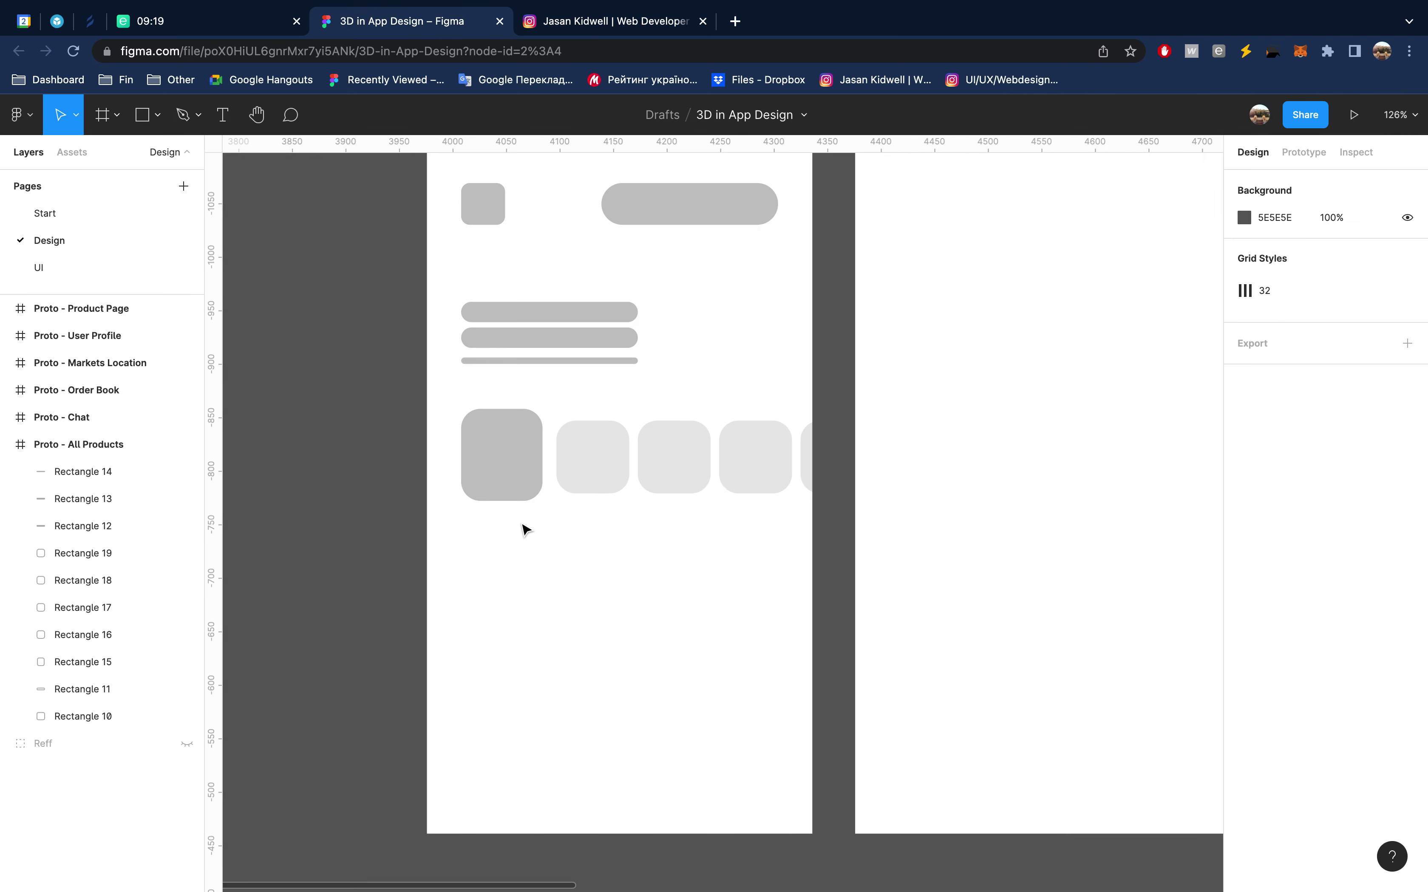
click(546, 348)
shift+click(546, 345)
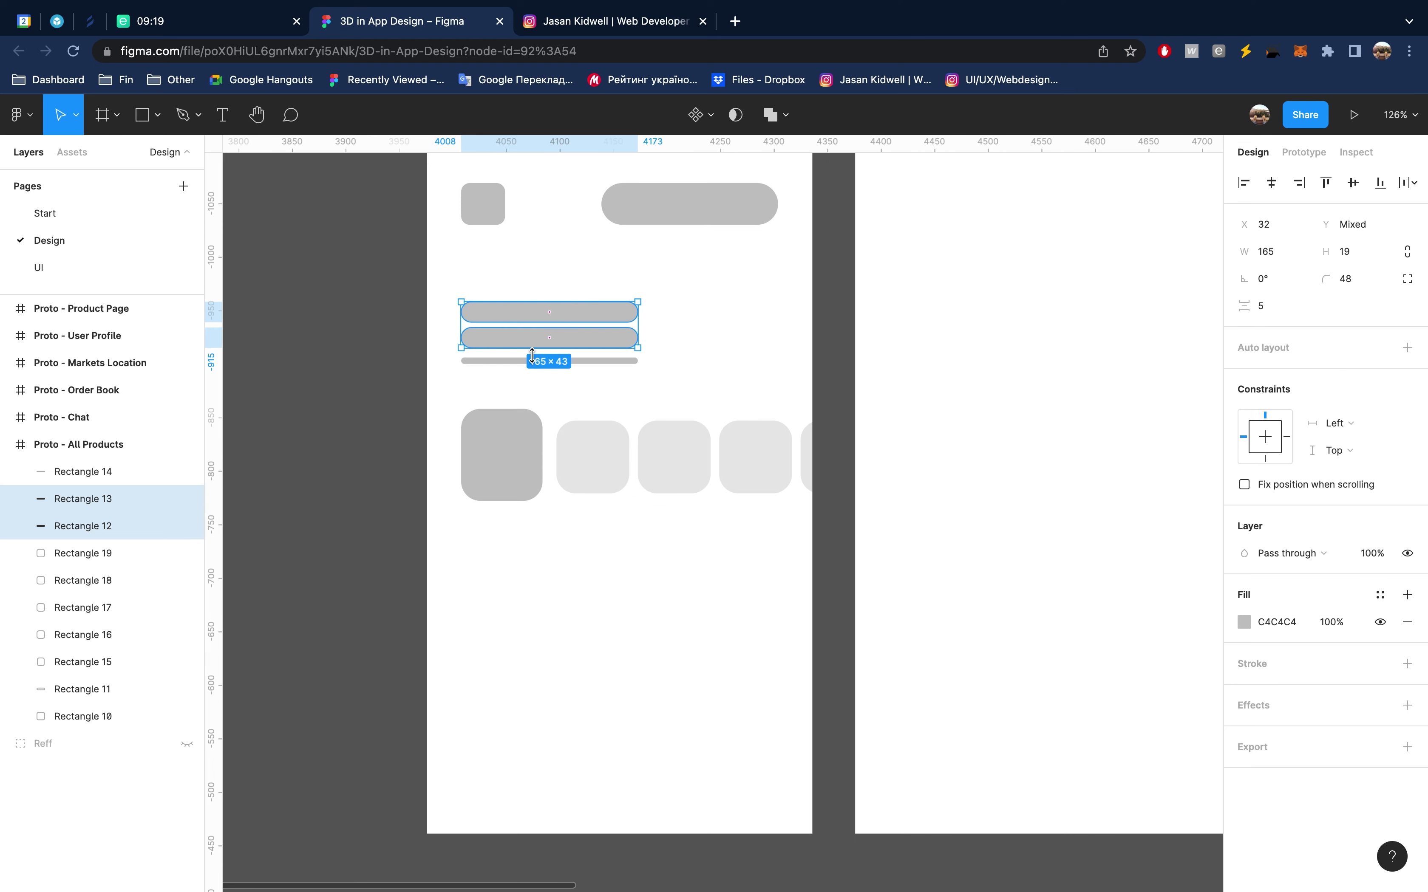
shift+click(534, 361)
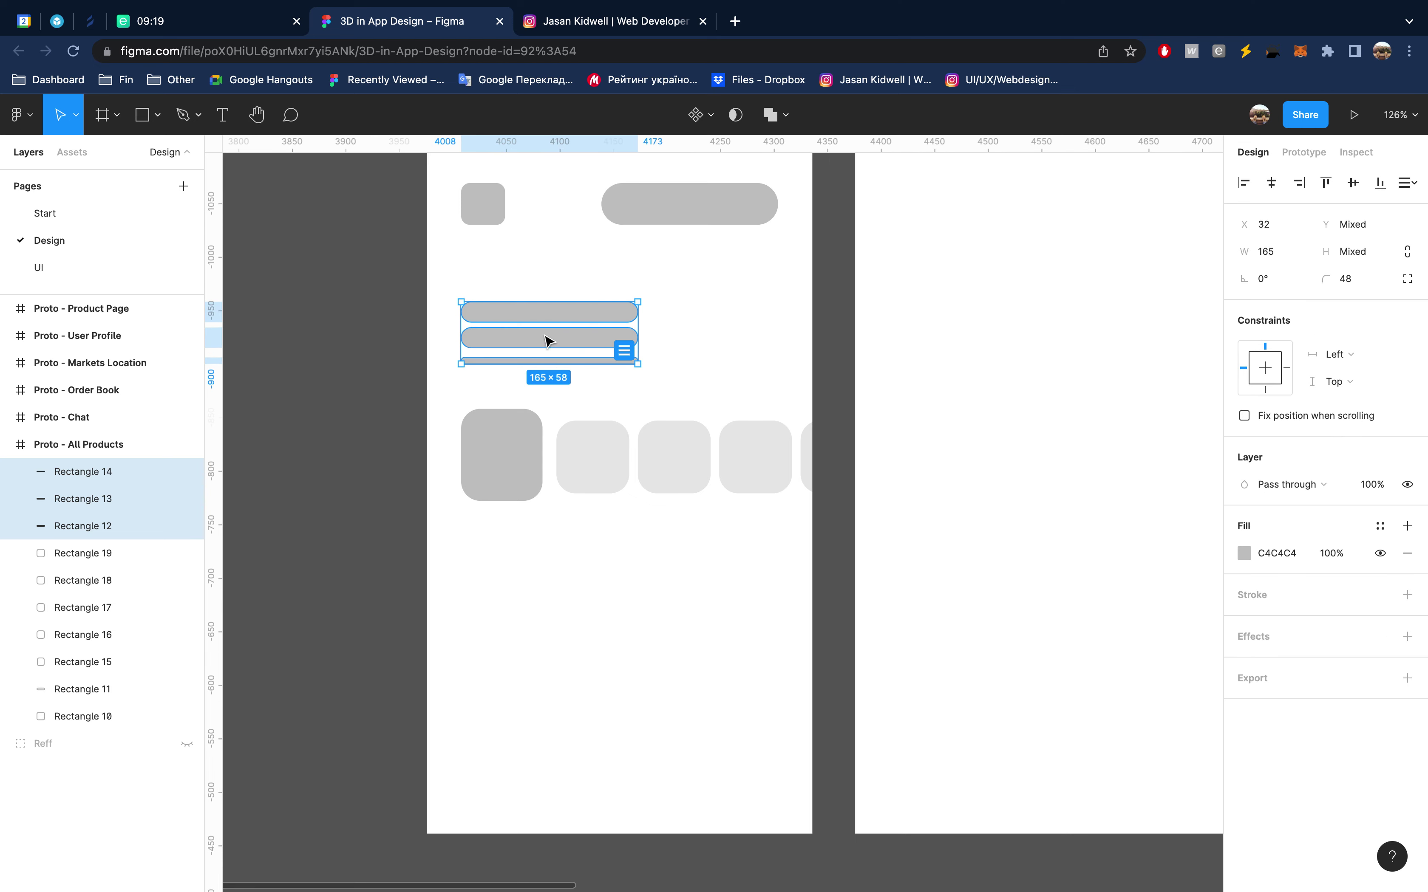
click(603, 24)
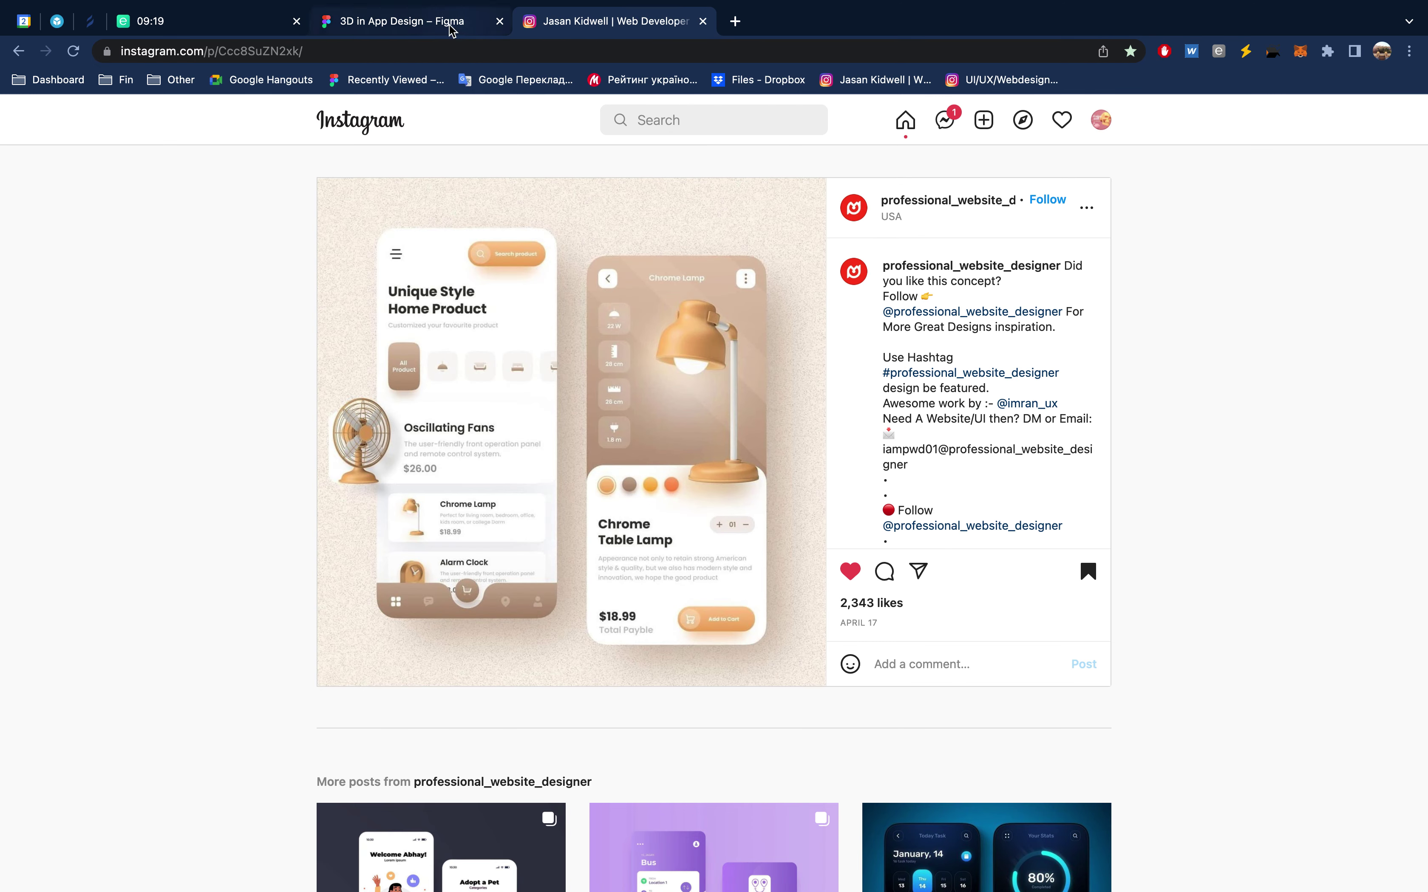
click(455, 21)
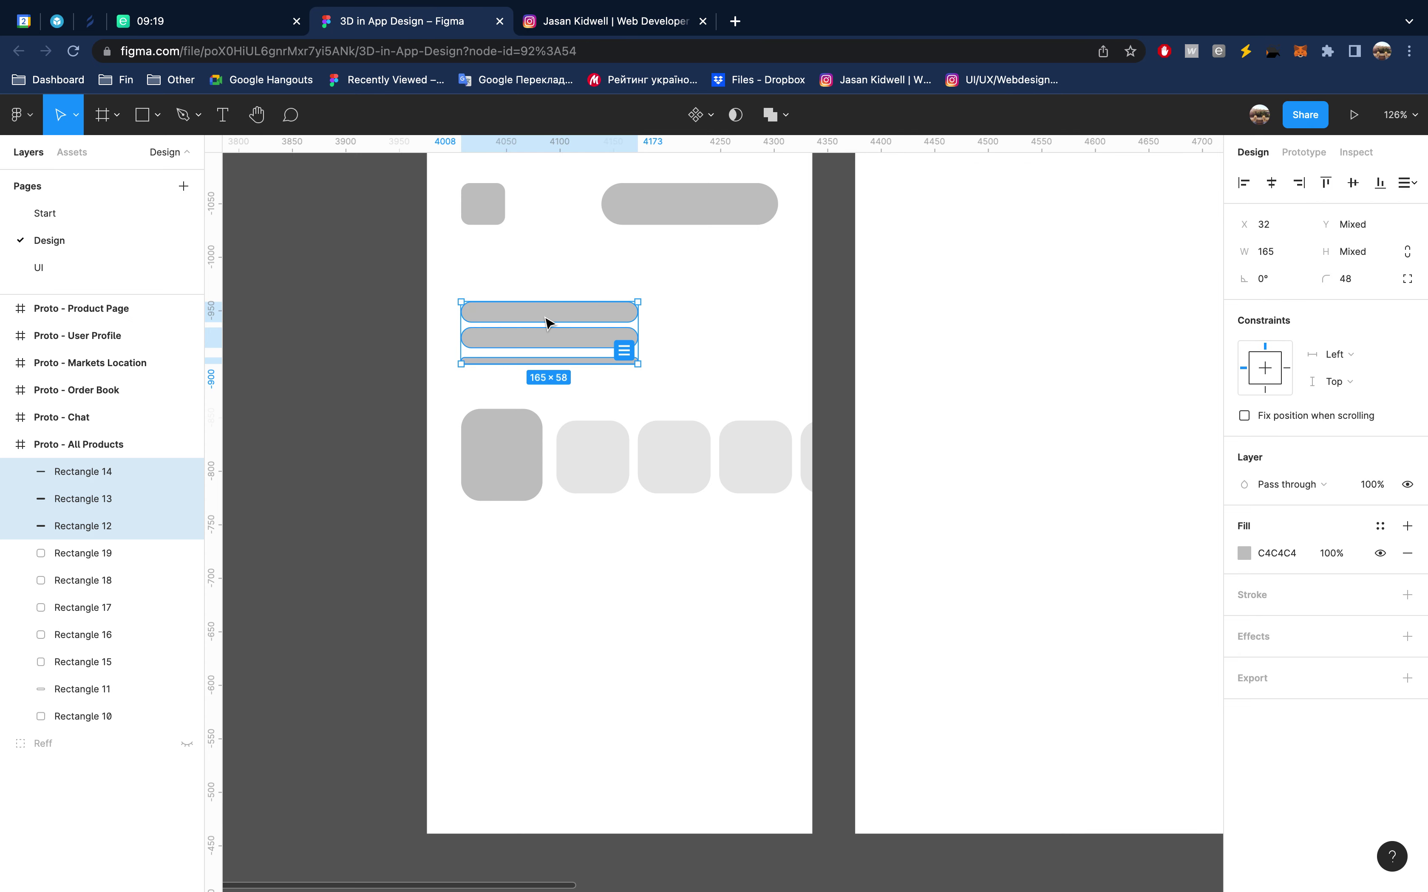
Copy the second heading bar and thin bar below the cards, with a light square beside them
click(546, 335)
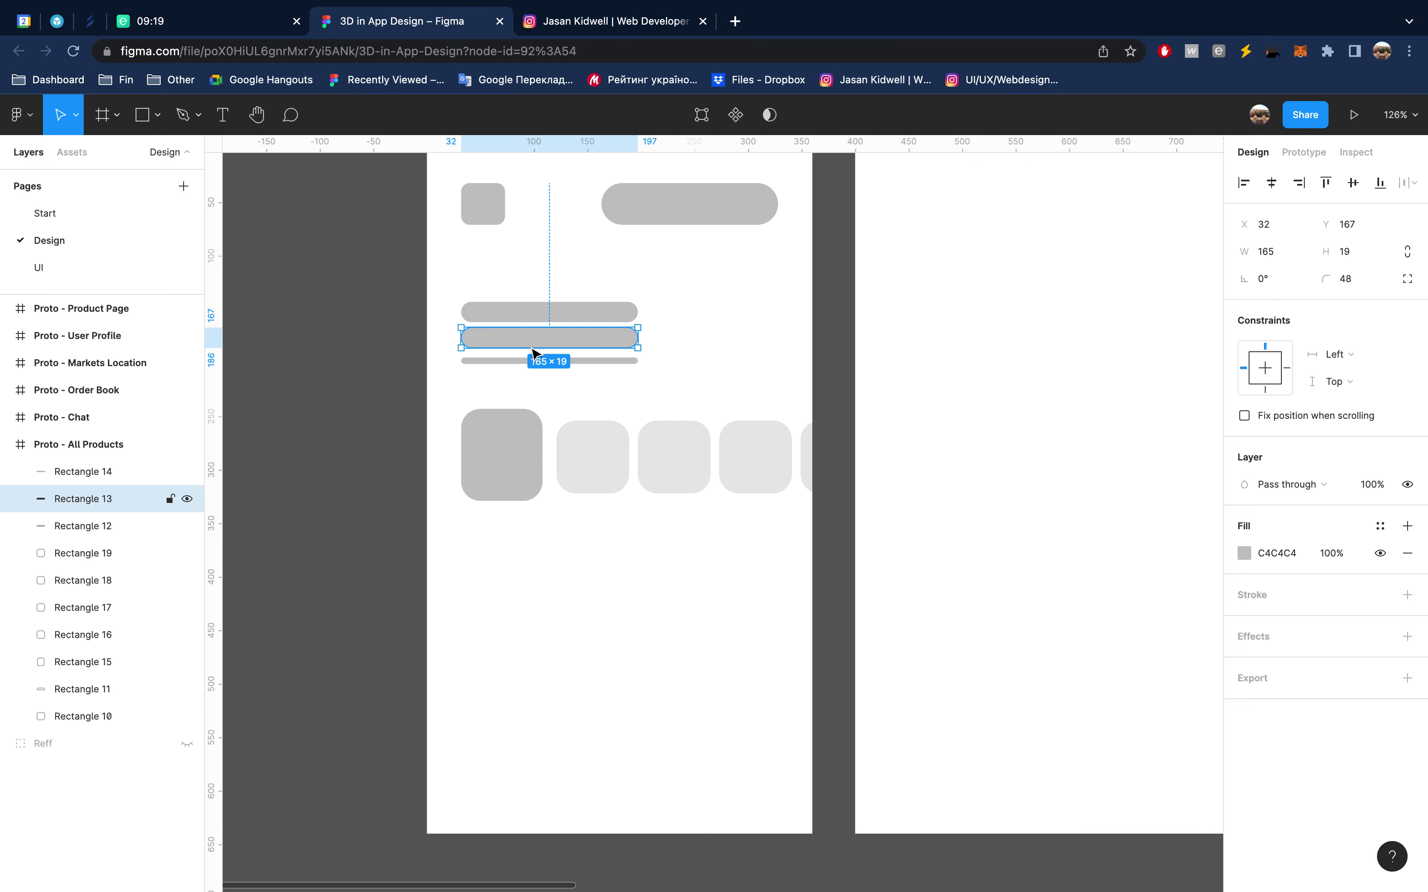
shift+click(534, 361)
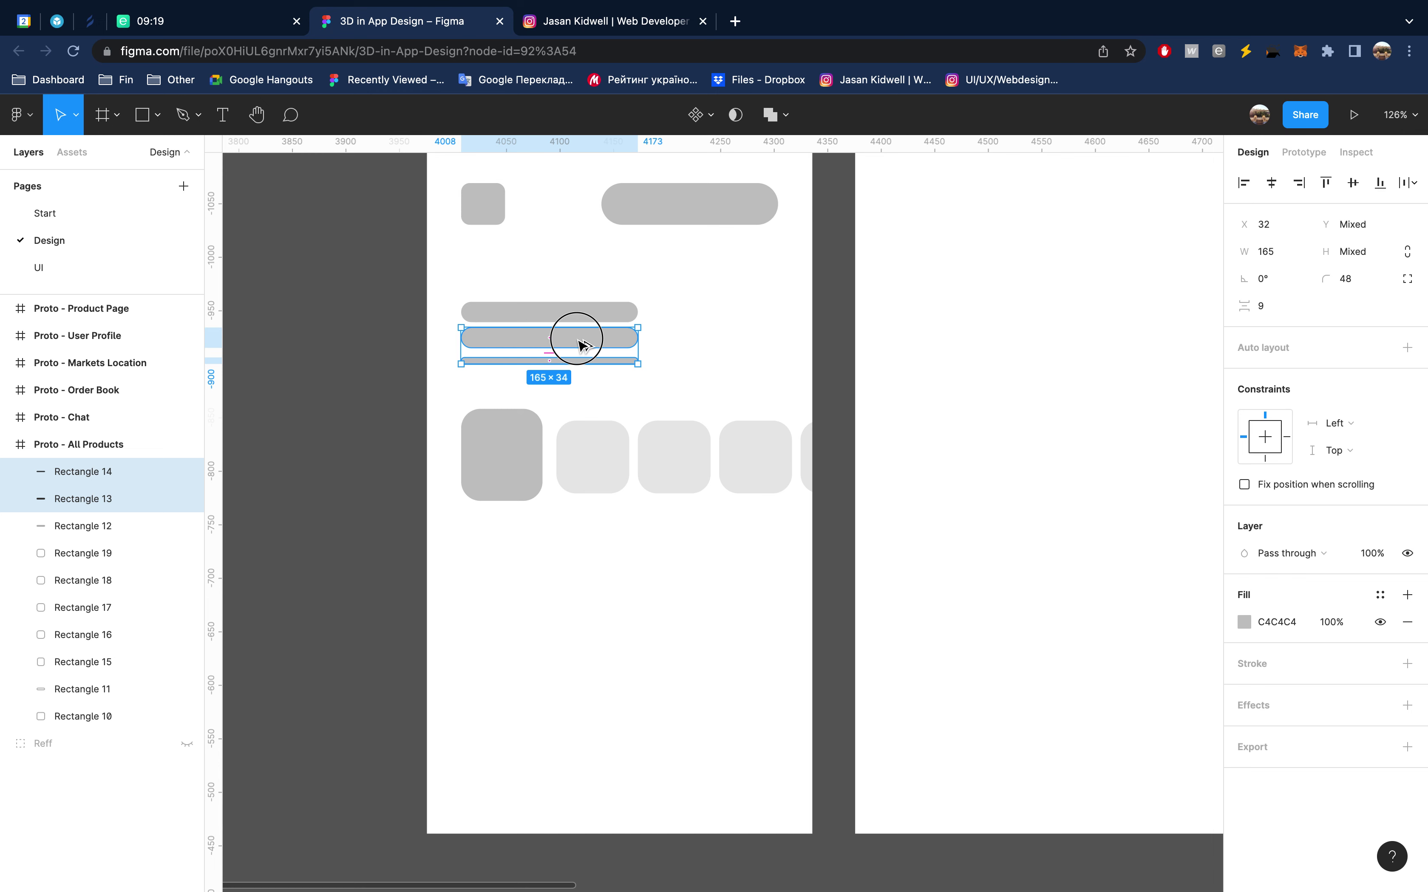
drag(580, 342, 563, 566)
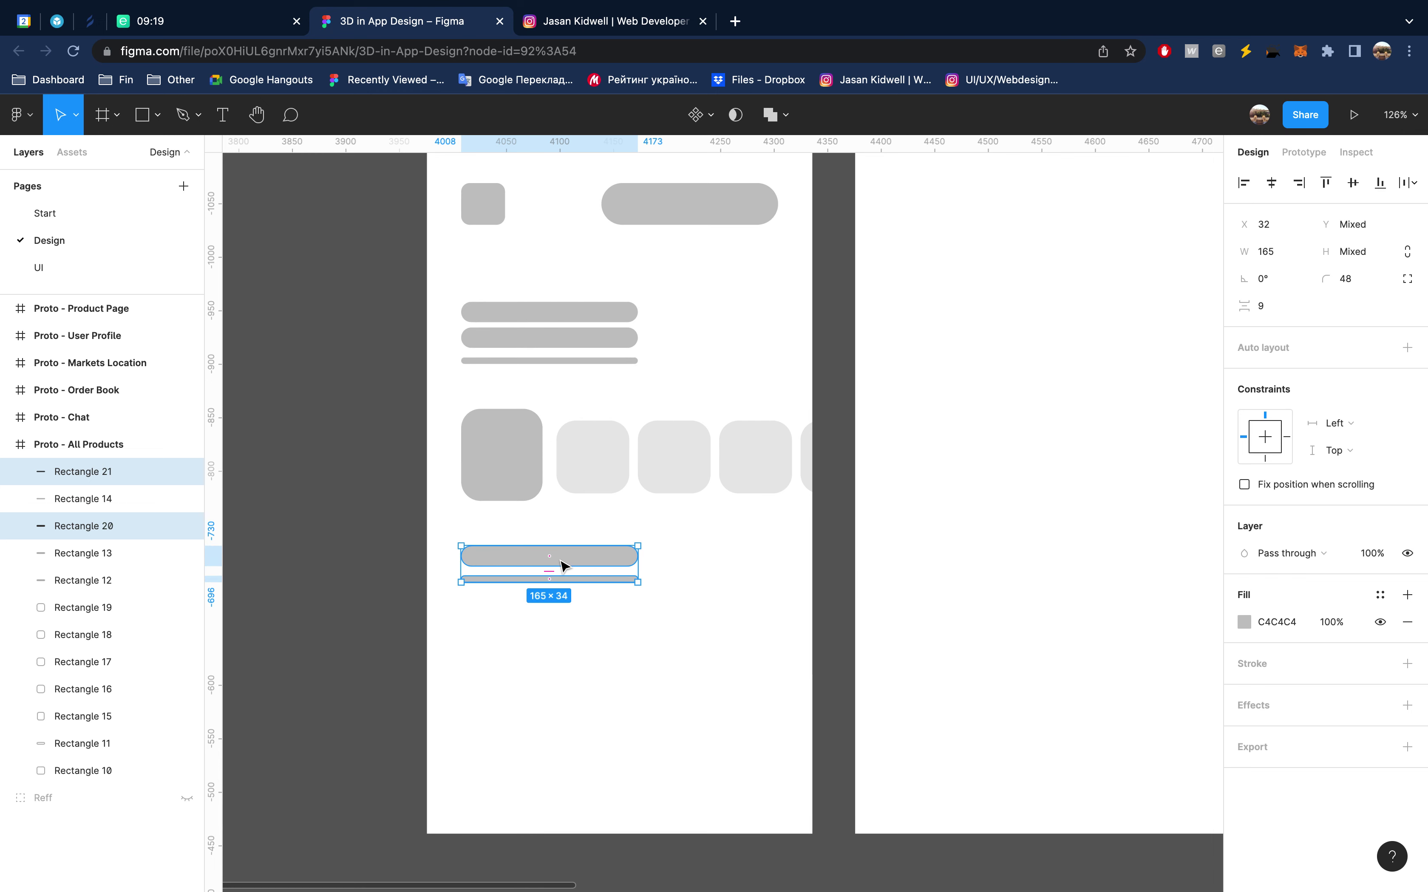
drag(580, 560, 674, 561)
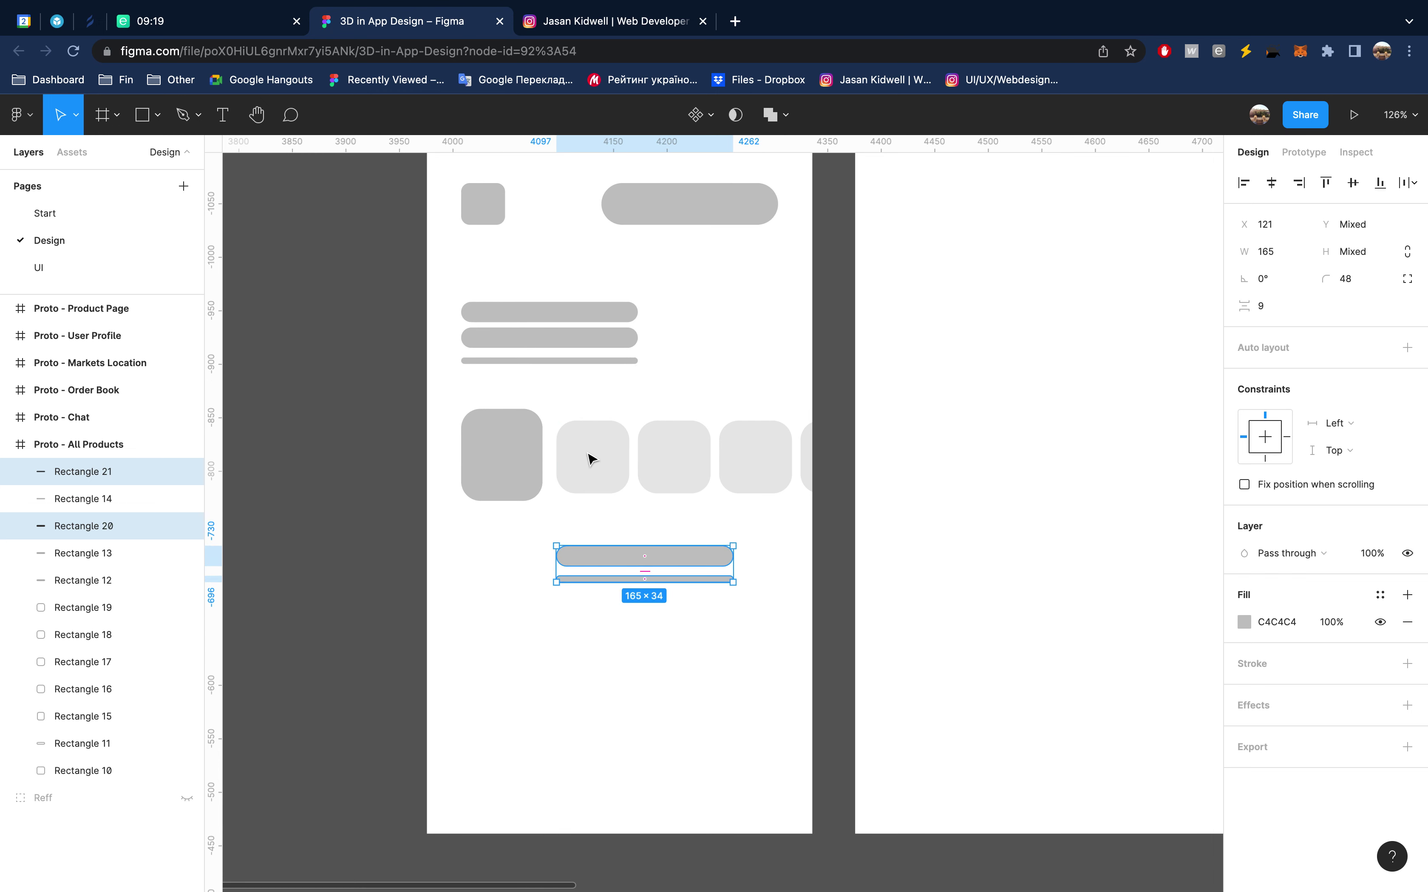
drag(593, 463, 500, 591)
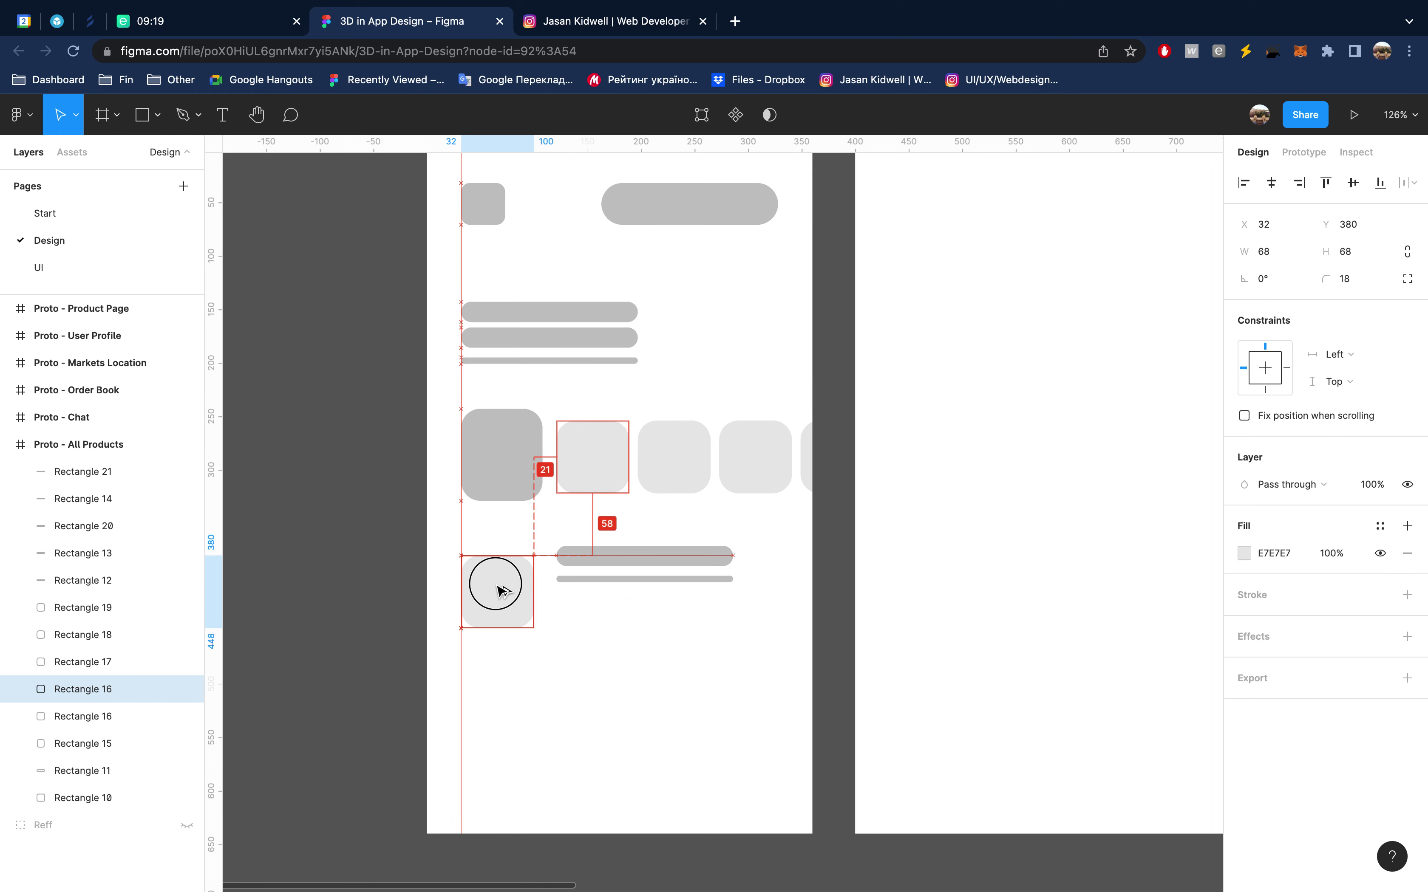
drag(500, 590, 504, 581)
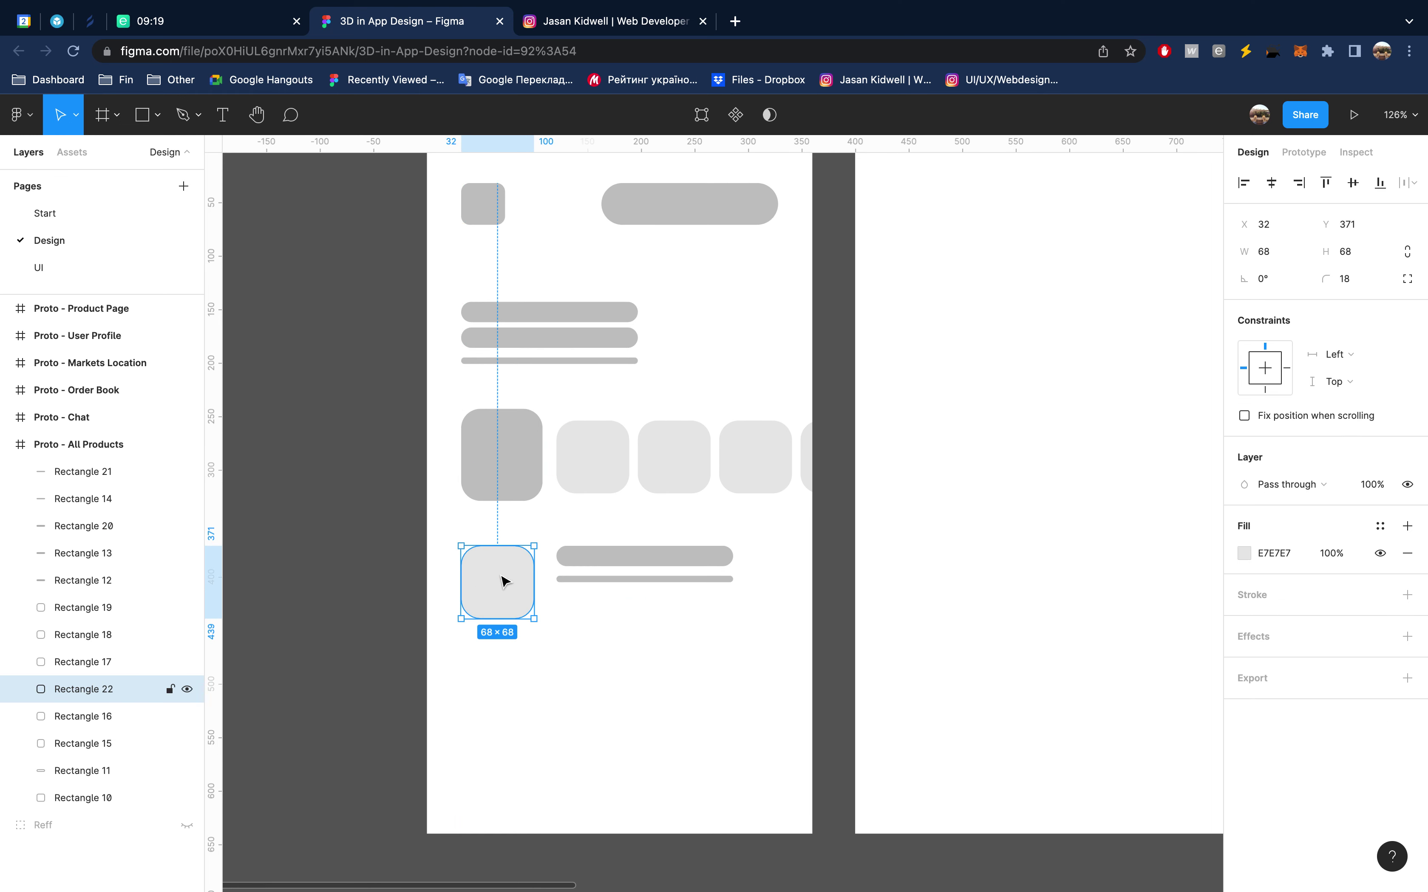
click(562, 313)
Stack the two heading bars and the thin bar in nested vertical auto layouts
shift+click(555, 340)
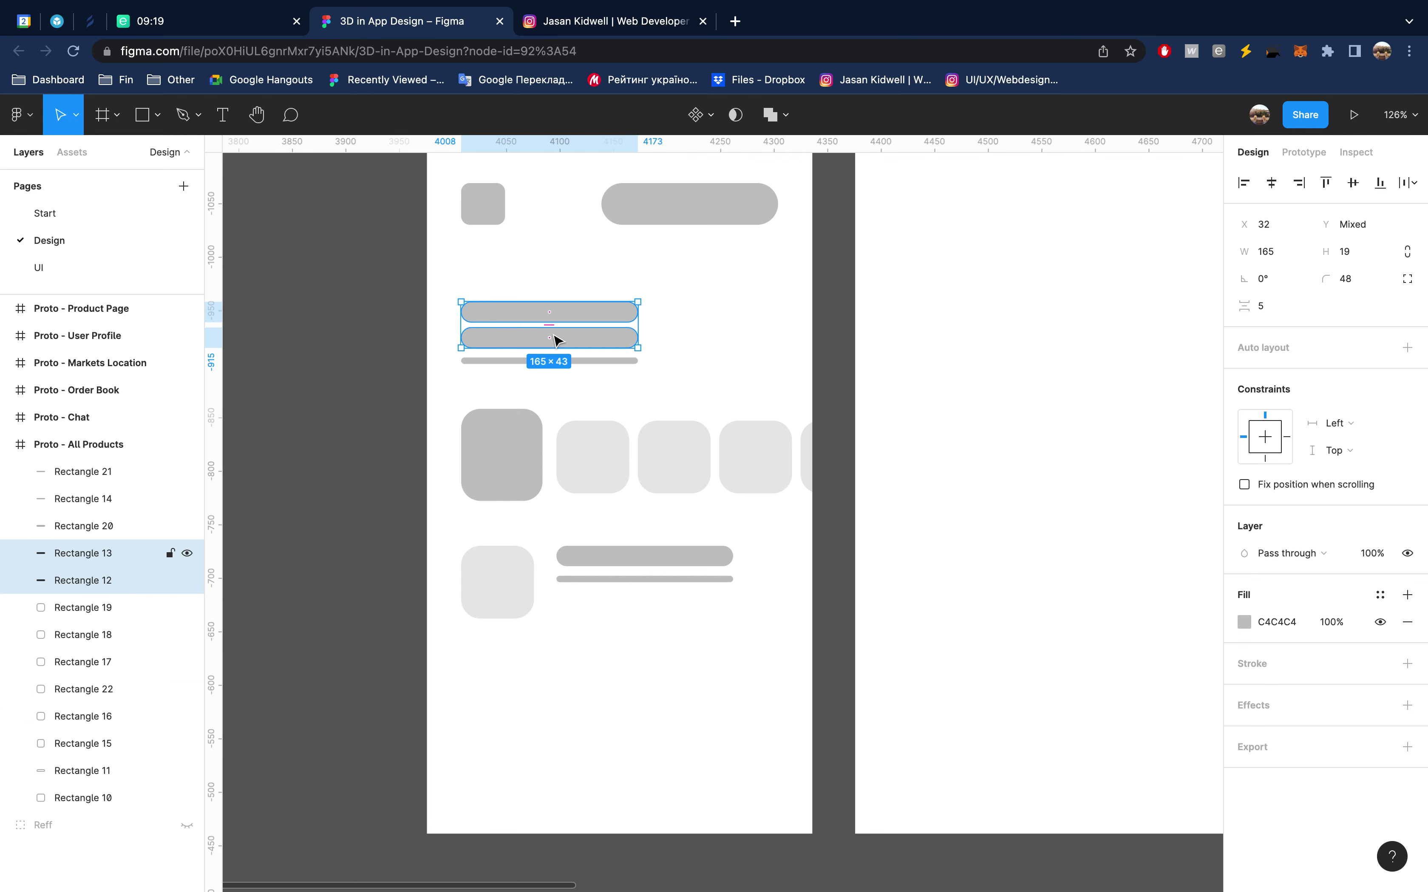
key(shift+a)
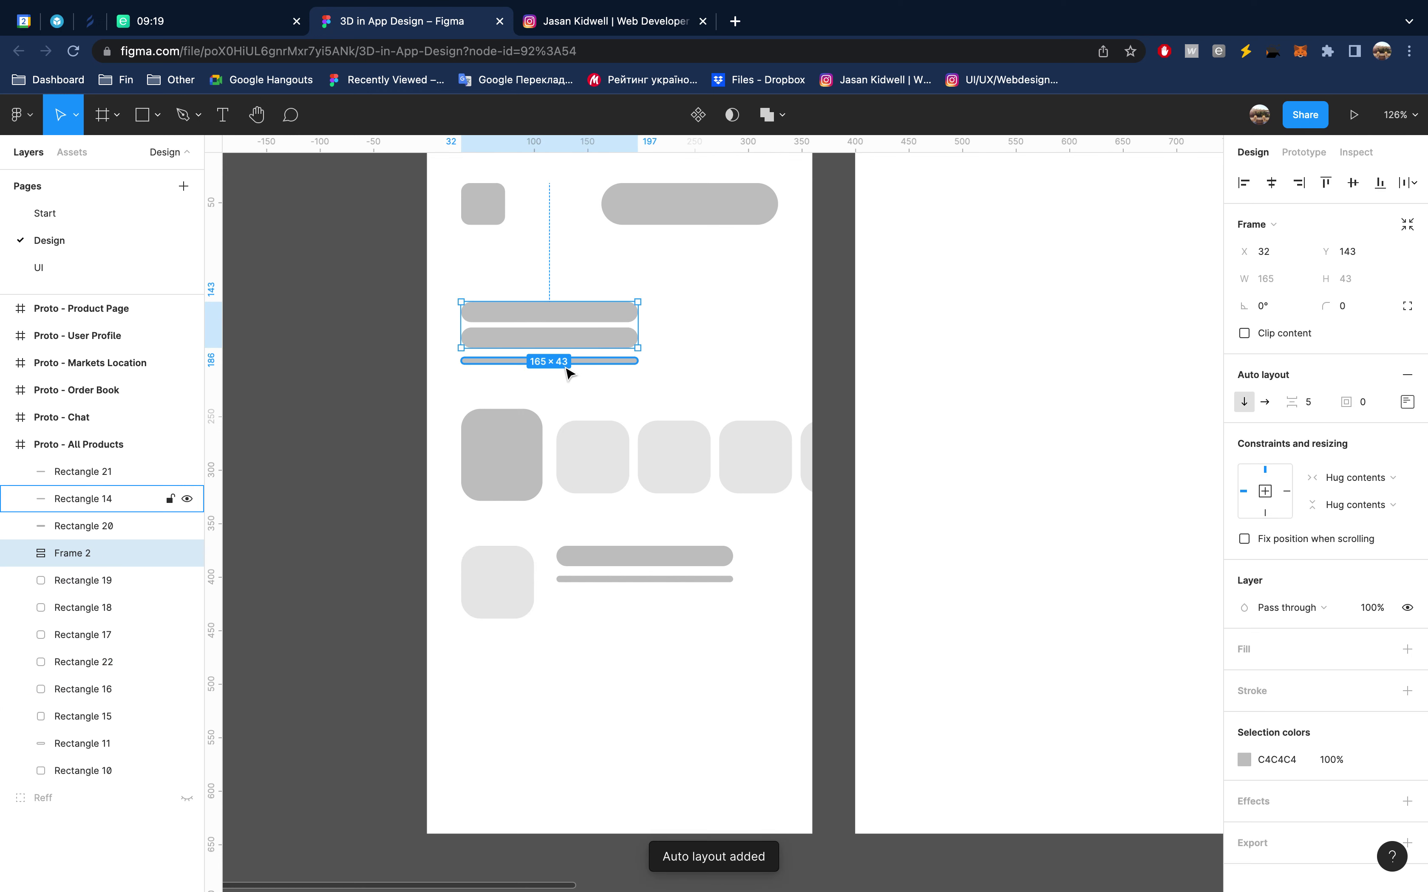
shift+click(564, 361)
key(shift+a)
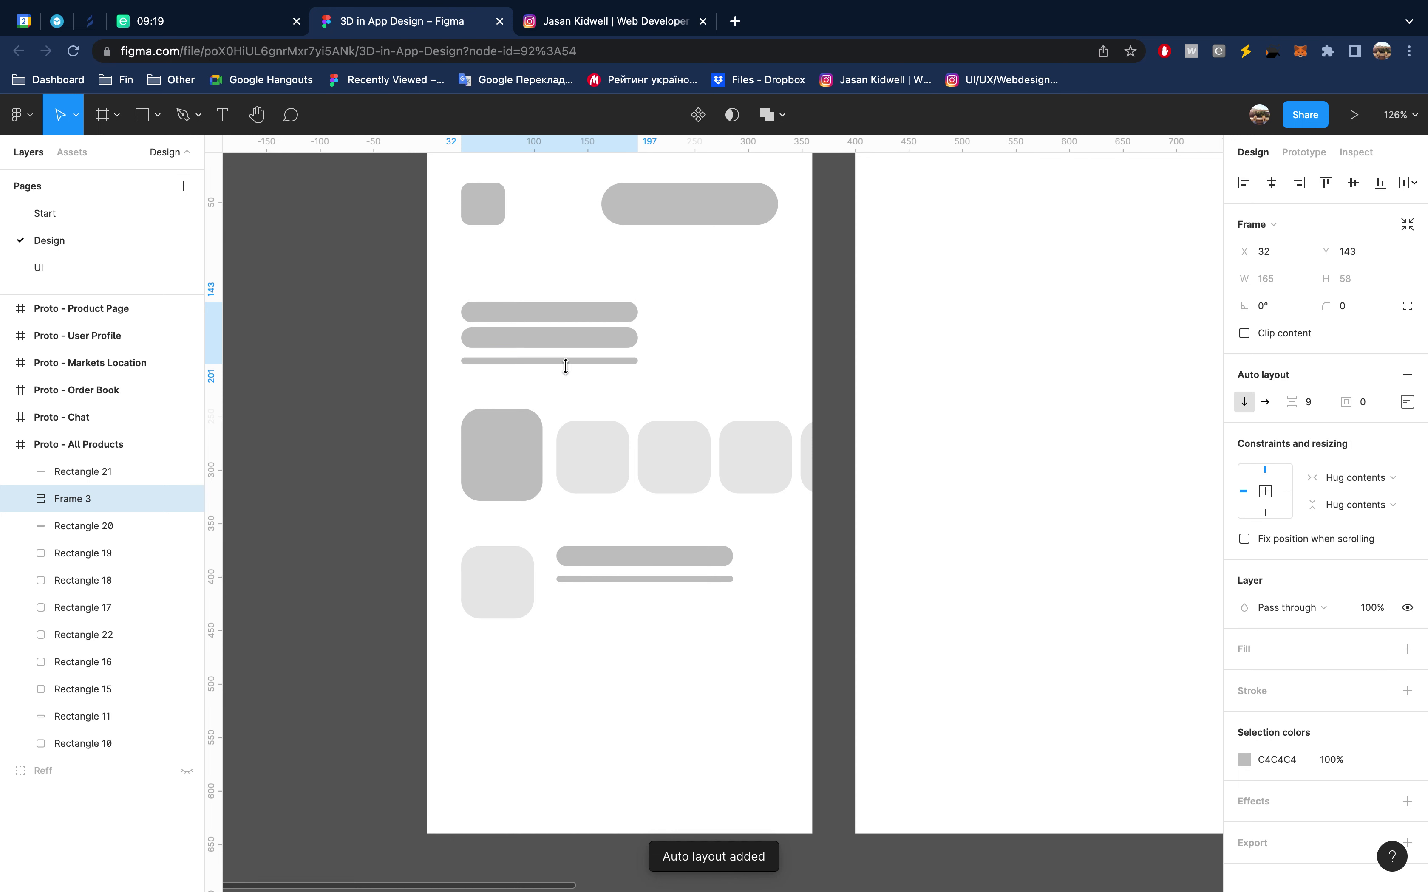
Wrap the five cards in a centre-aligned horizontal auto-layout row (Frame 4, spacing 9)
click(525, 484)
shift+click(583, 472)
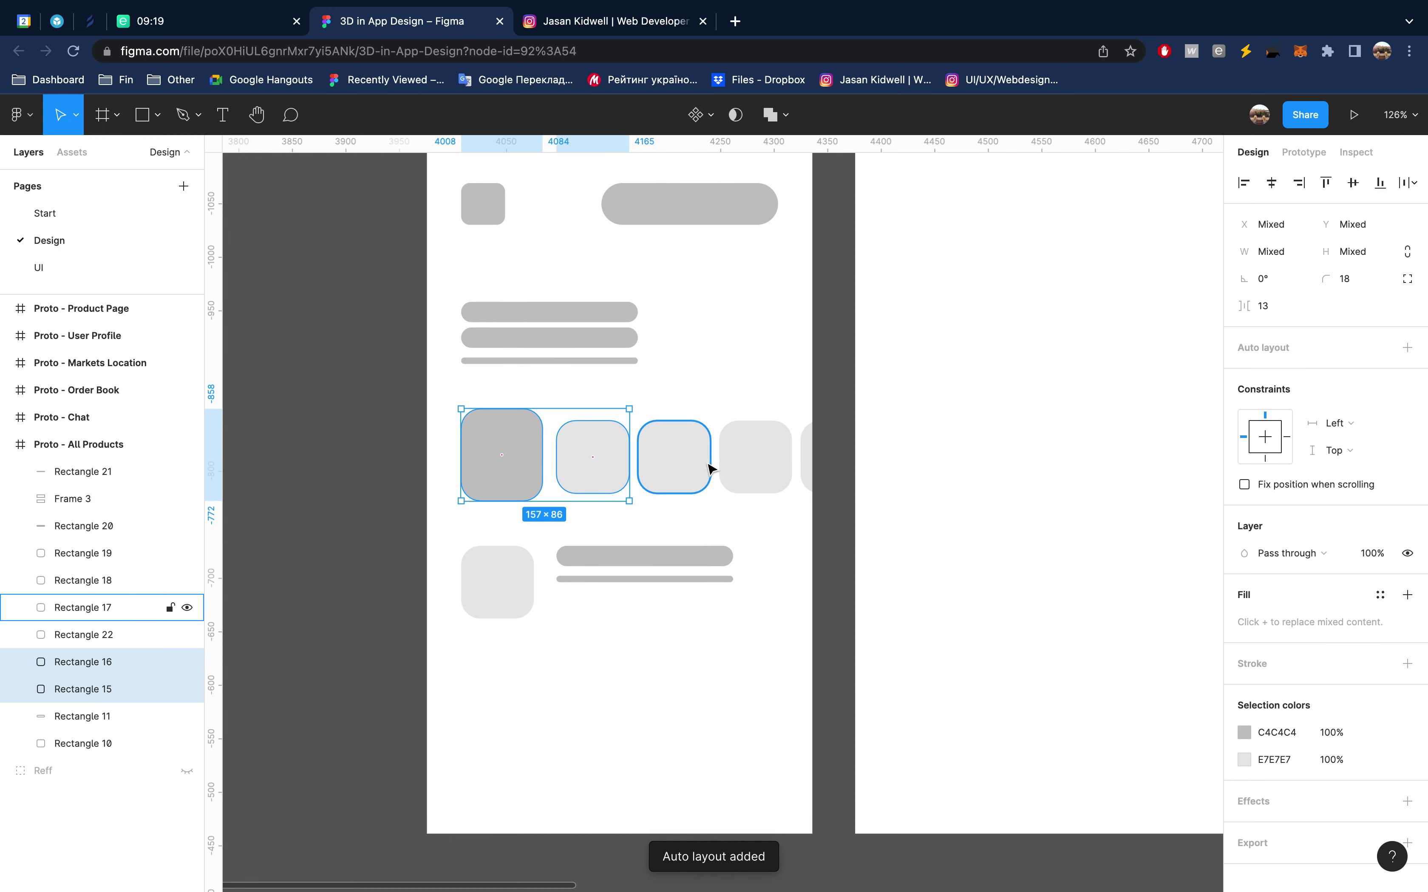
shift+click(708, 469)
shift+click(770, 465)
shift+click(812, 463)
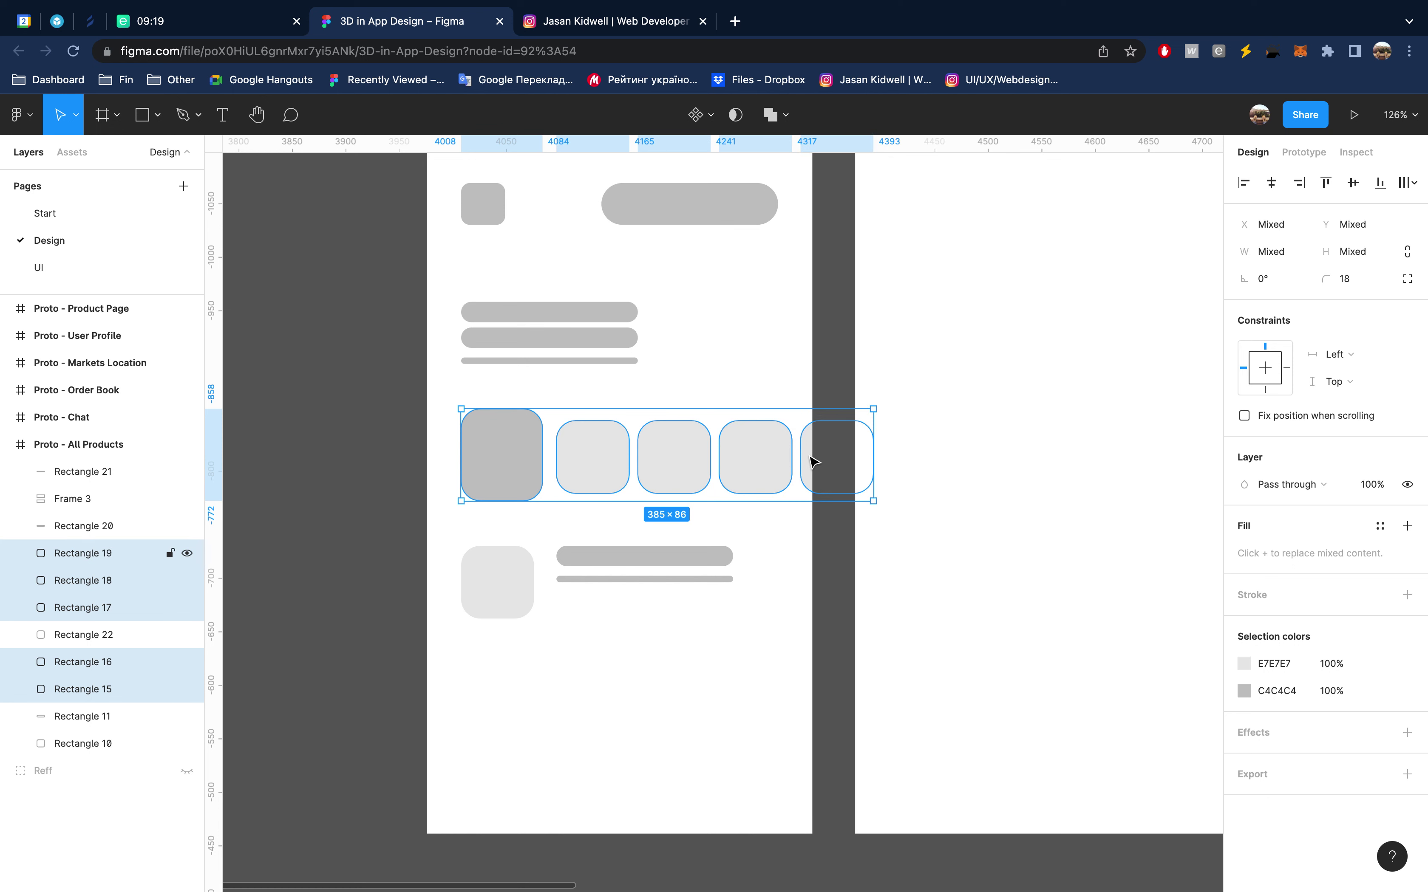
key(shift+a)
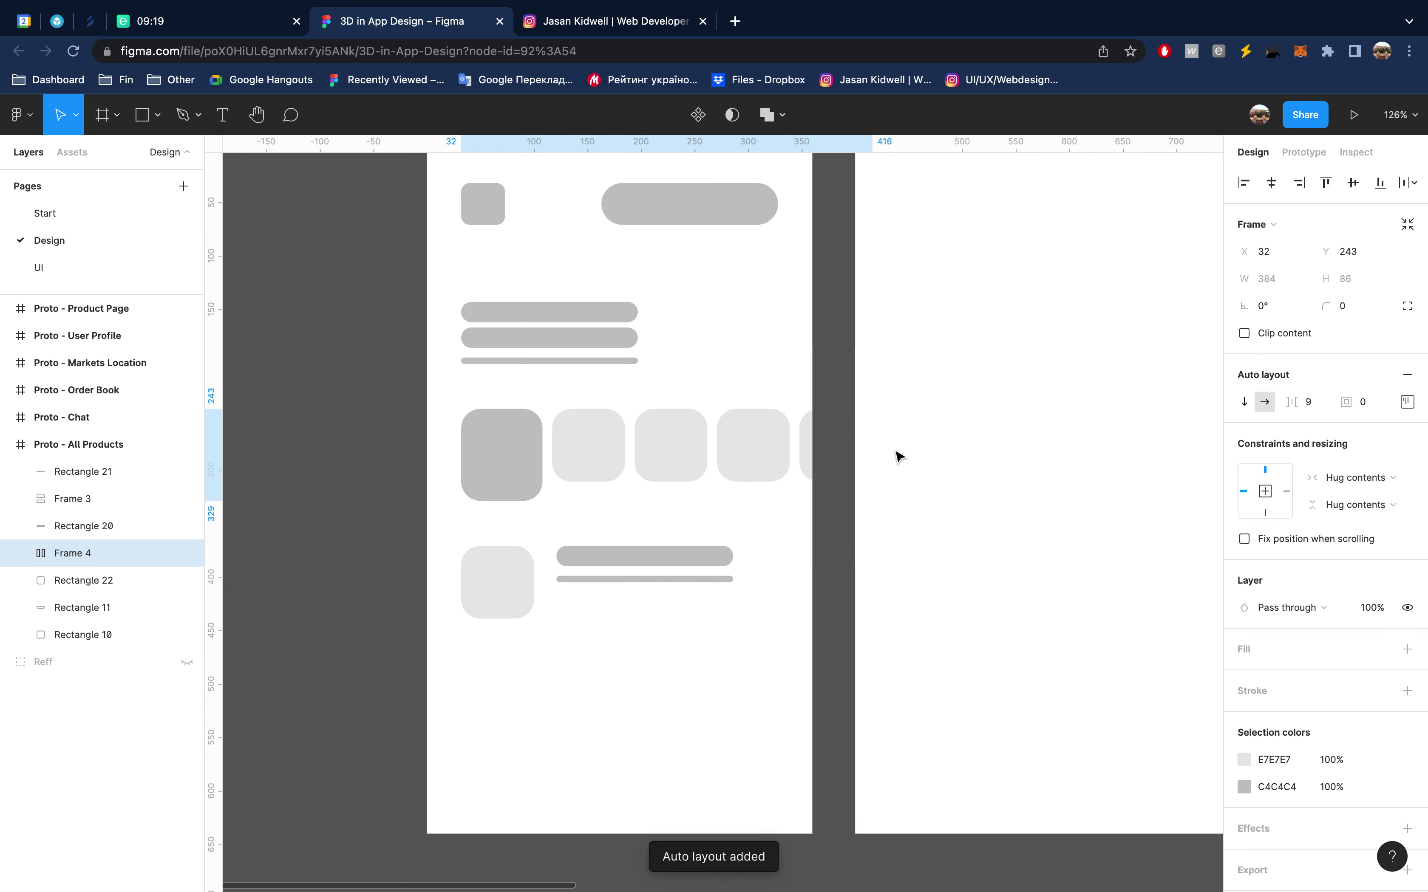
click(1407, 401)
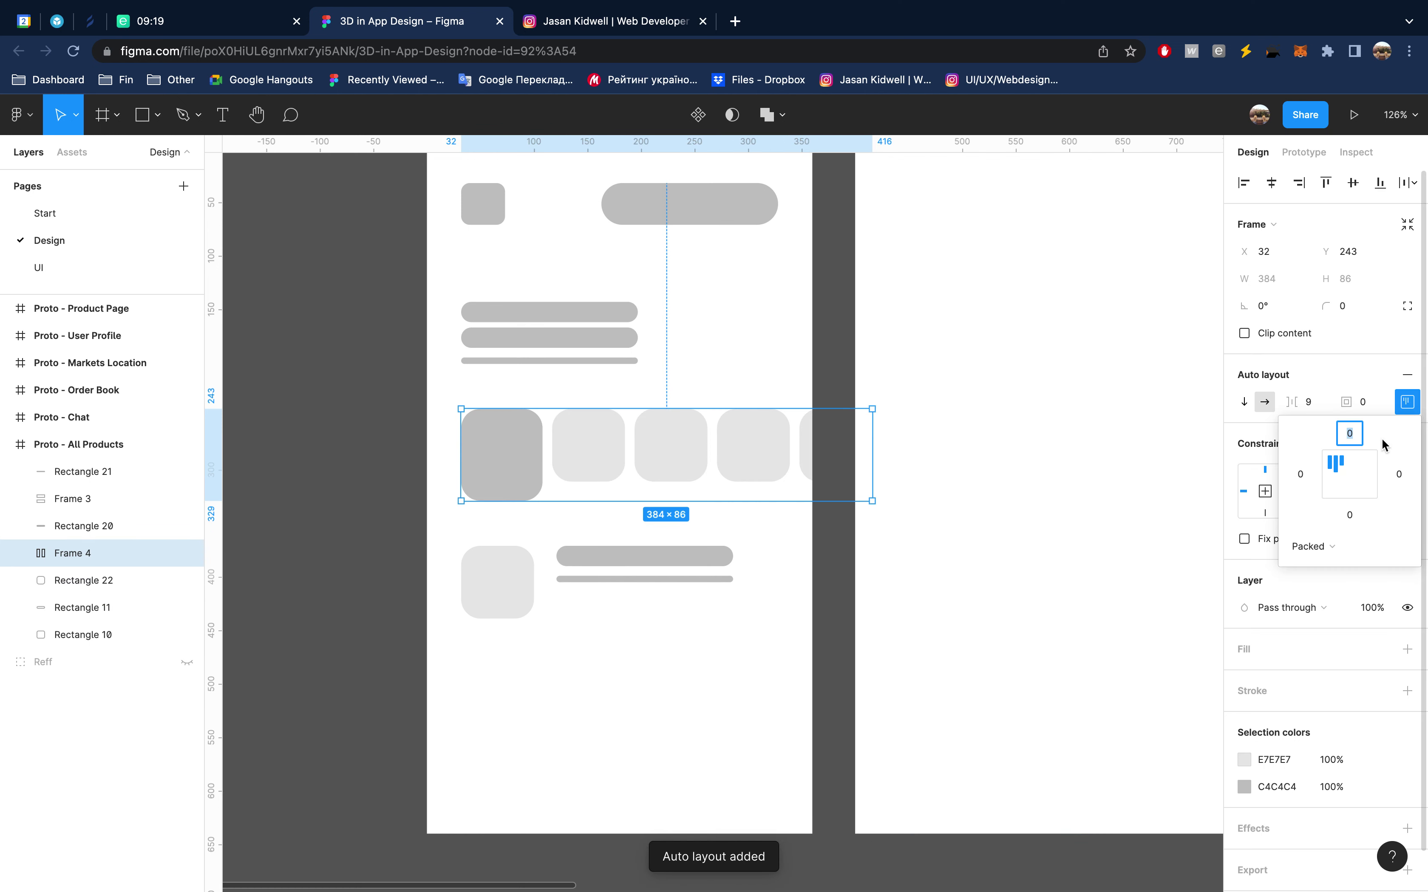
click(1336, 476)
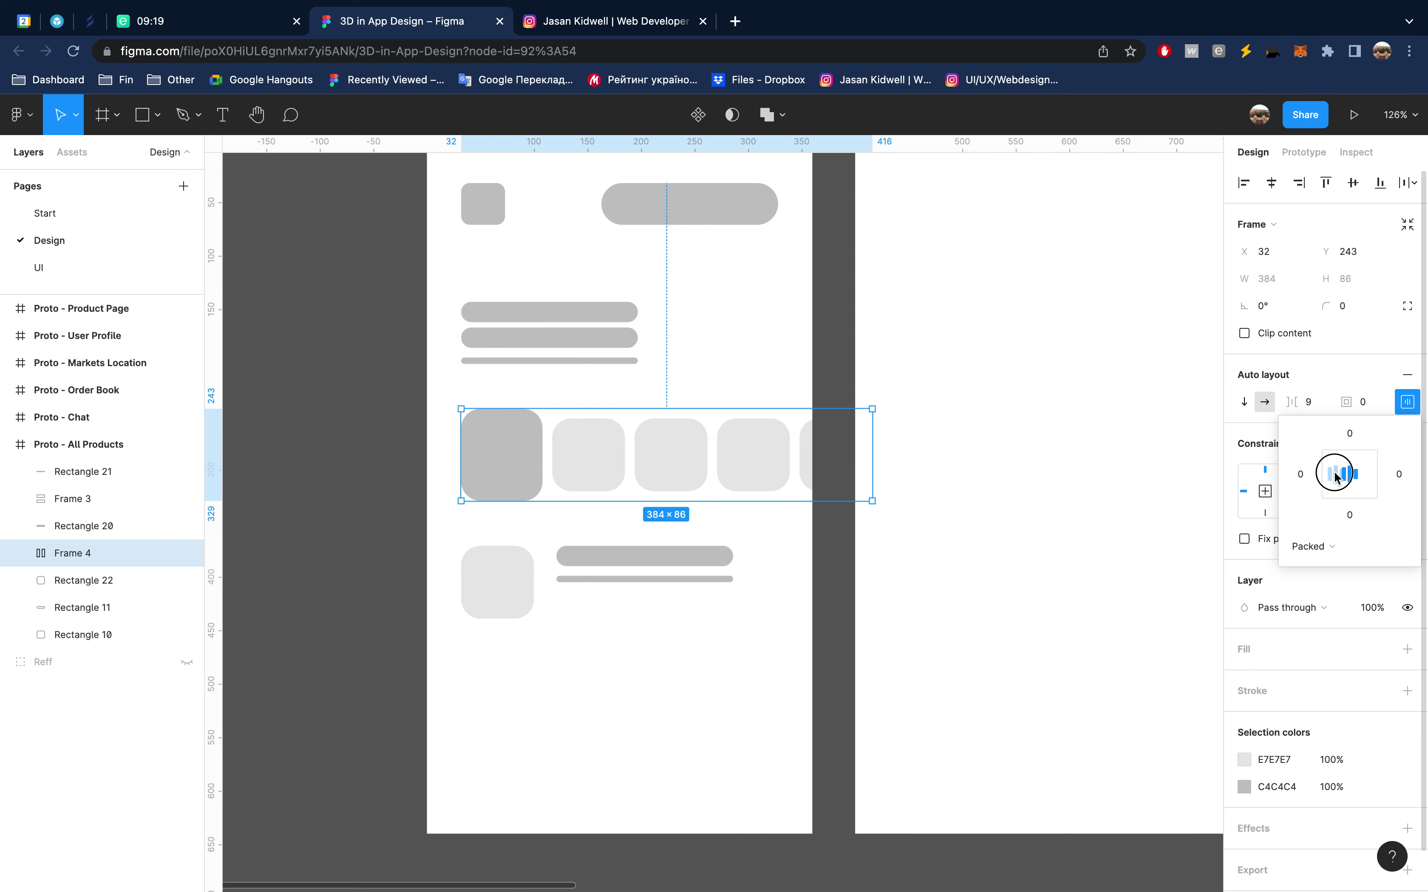
click(1407, 401)
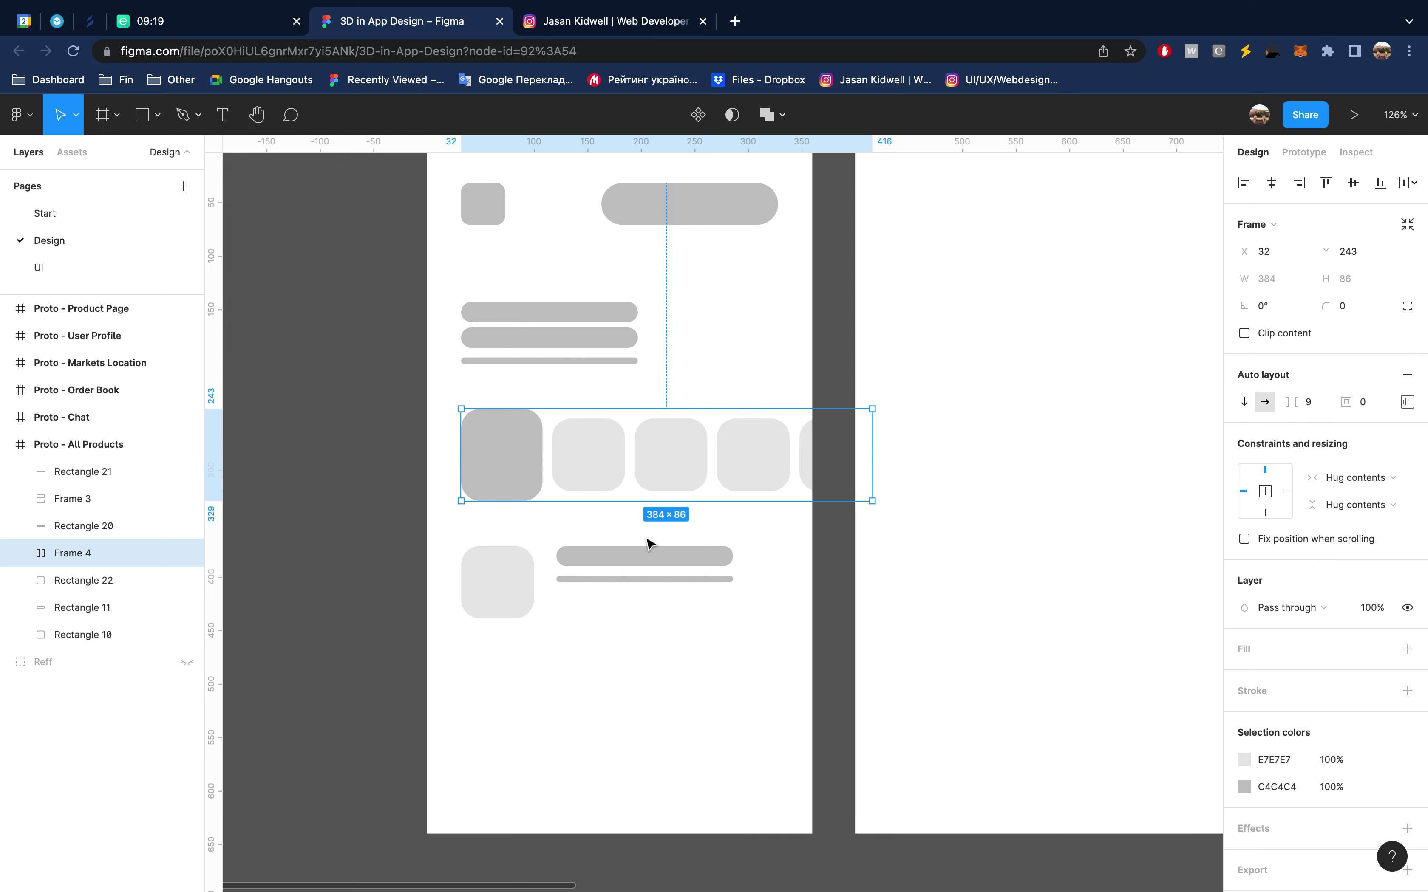
click(606, 560)
shift+click(598, 580)
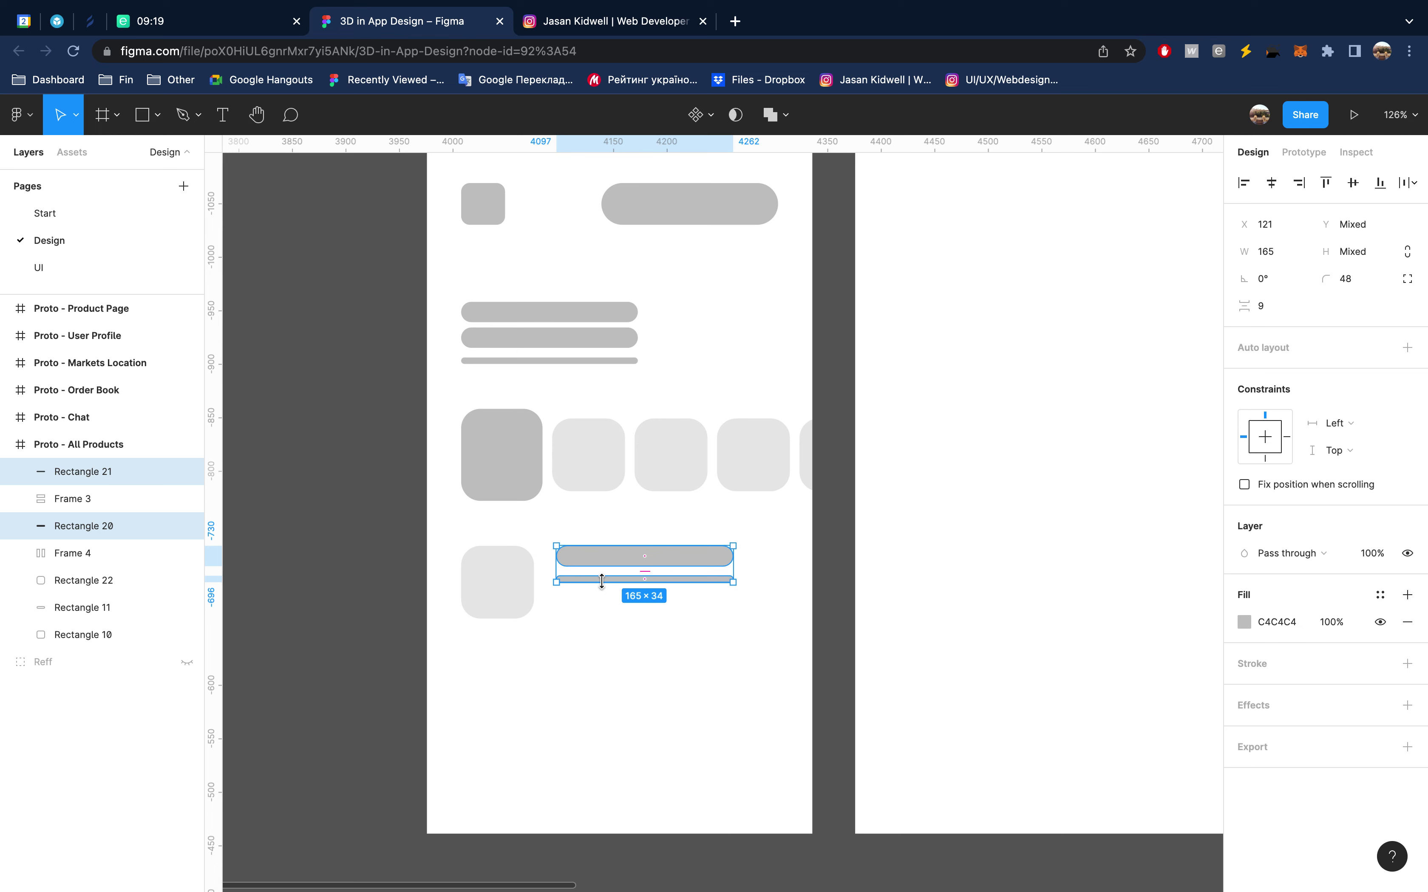
Copy the list item's title bar under the thin bar as a 46-wide pill
click(638, 25)
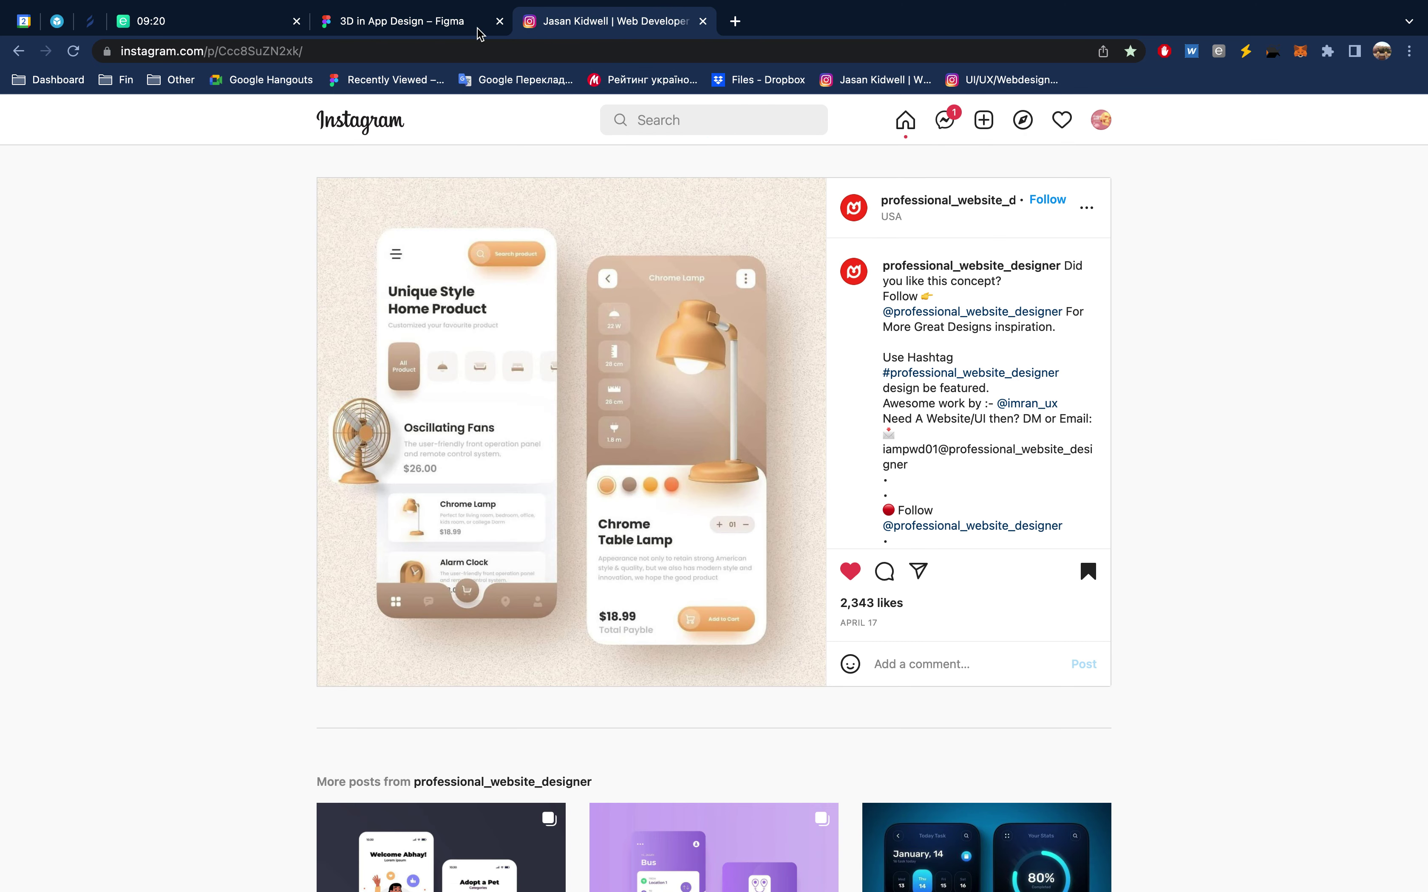
click(454, 22)
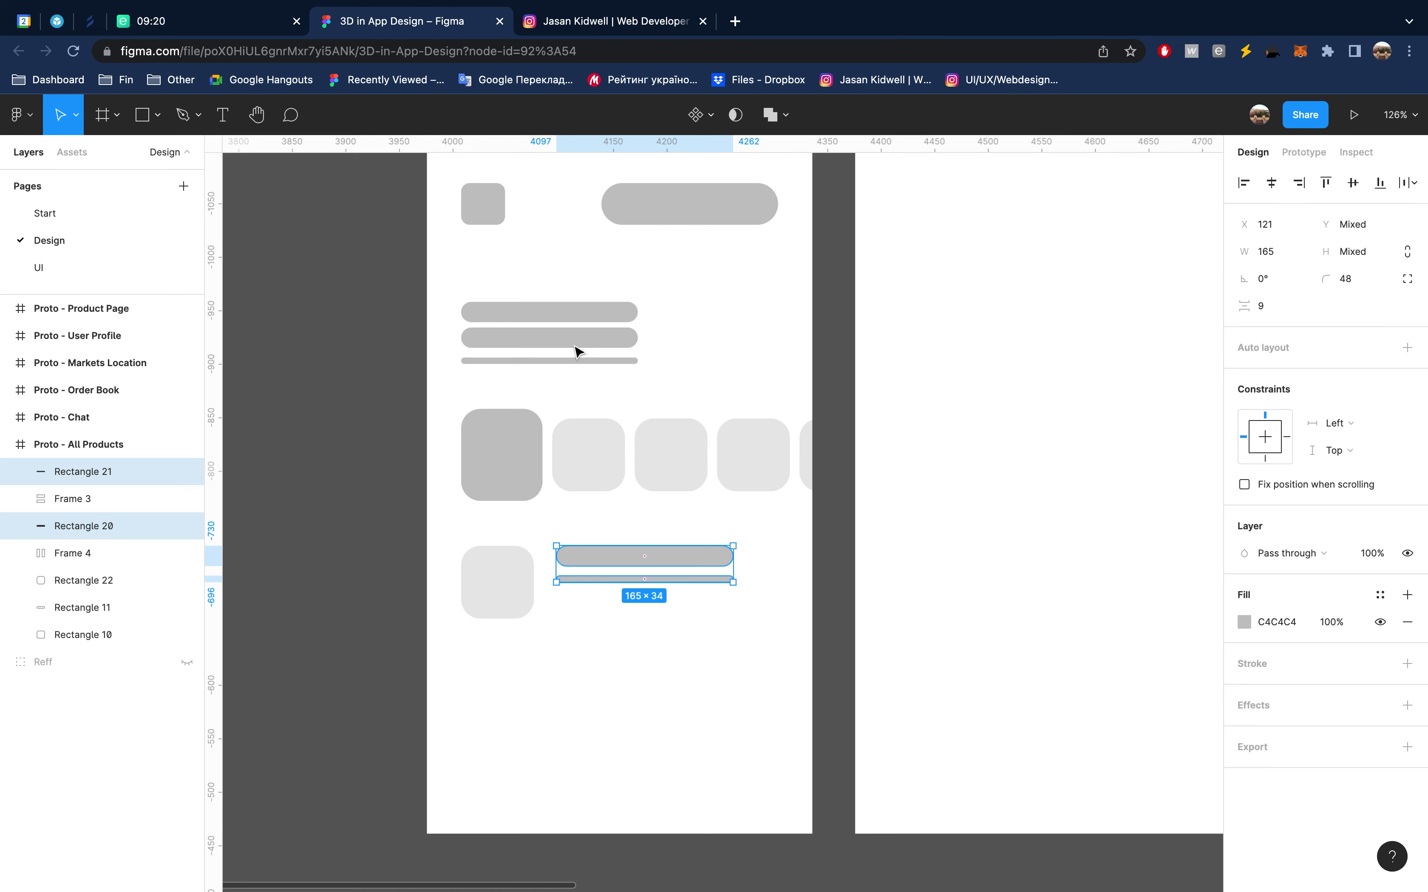
click(586, 562)
drag(586, 558, 591, 608)
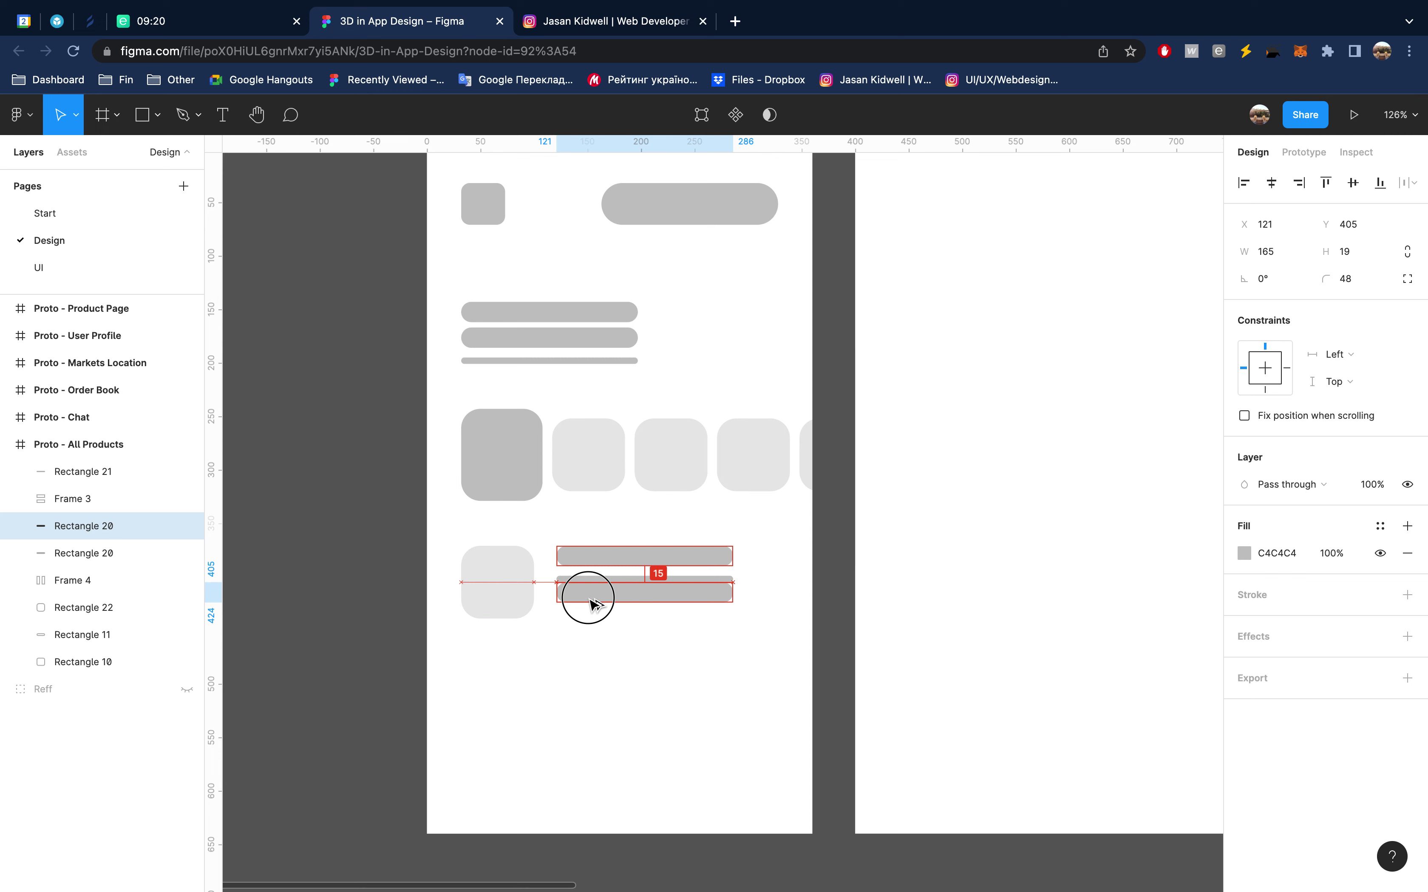
drag(592, 609, 587, 599)
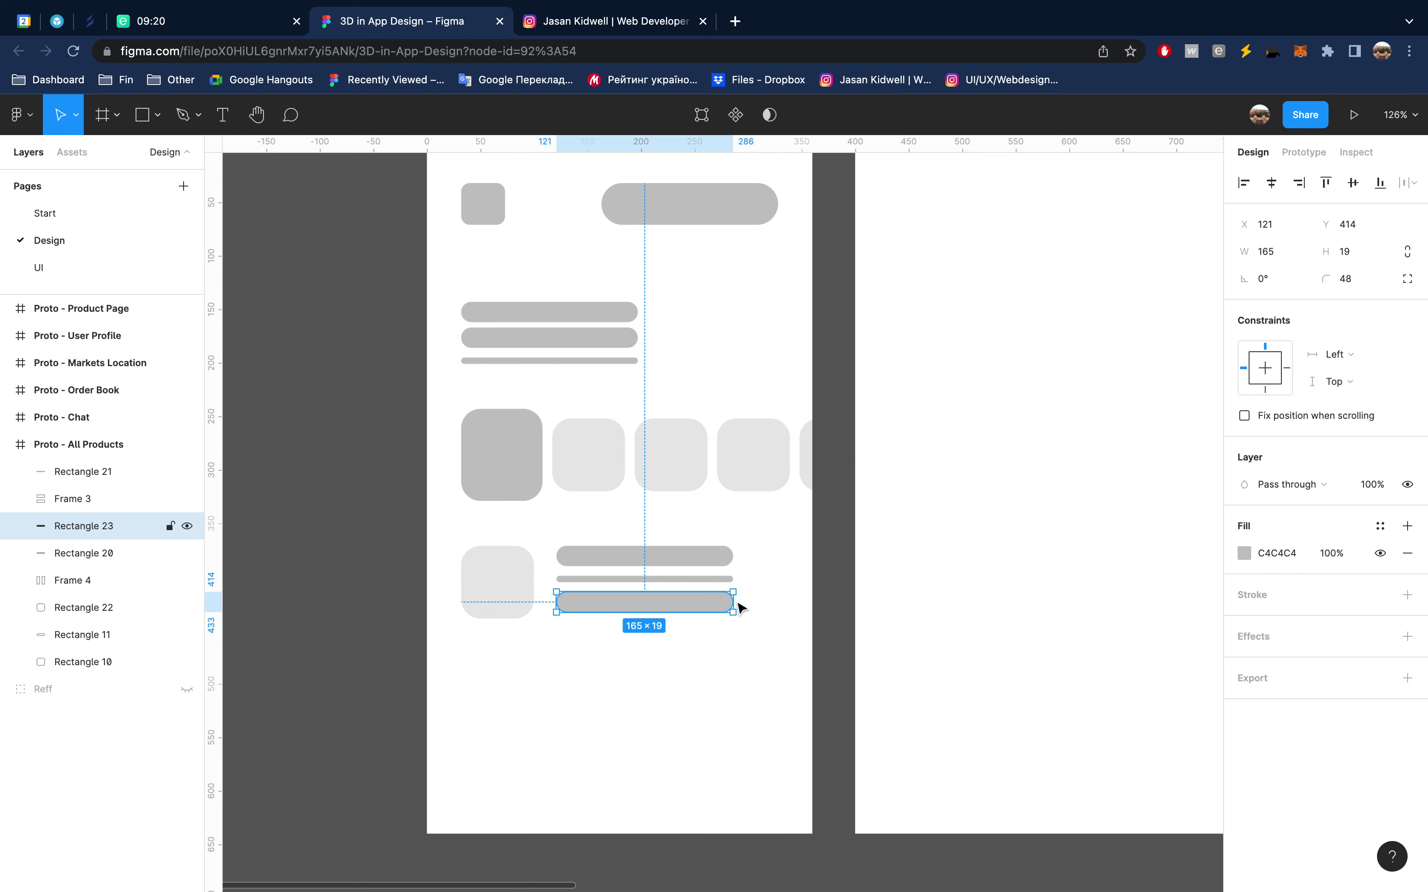
drag(733, 602, 607, 599)
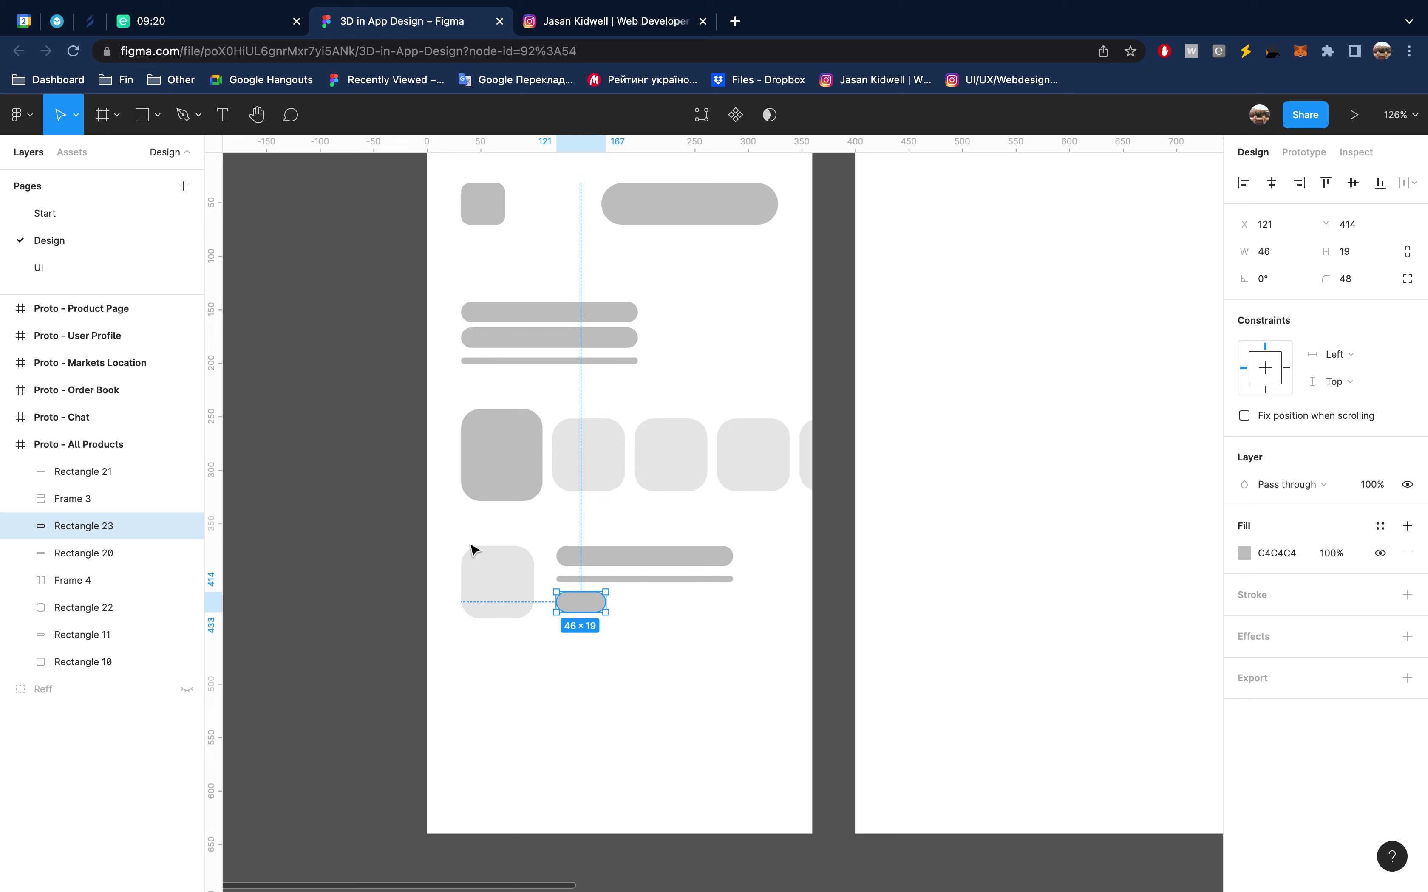
Nest the bars and pill with the square in a 296-wide horizontal auto-layout row, showing layout grids
click(578, 581)
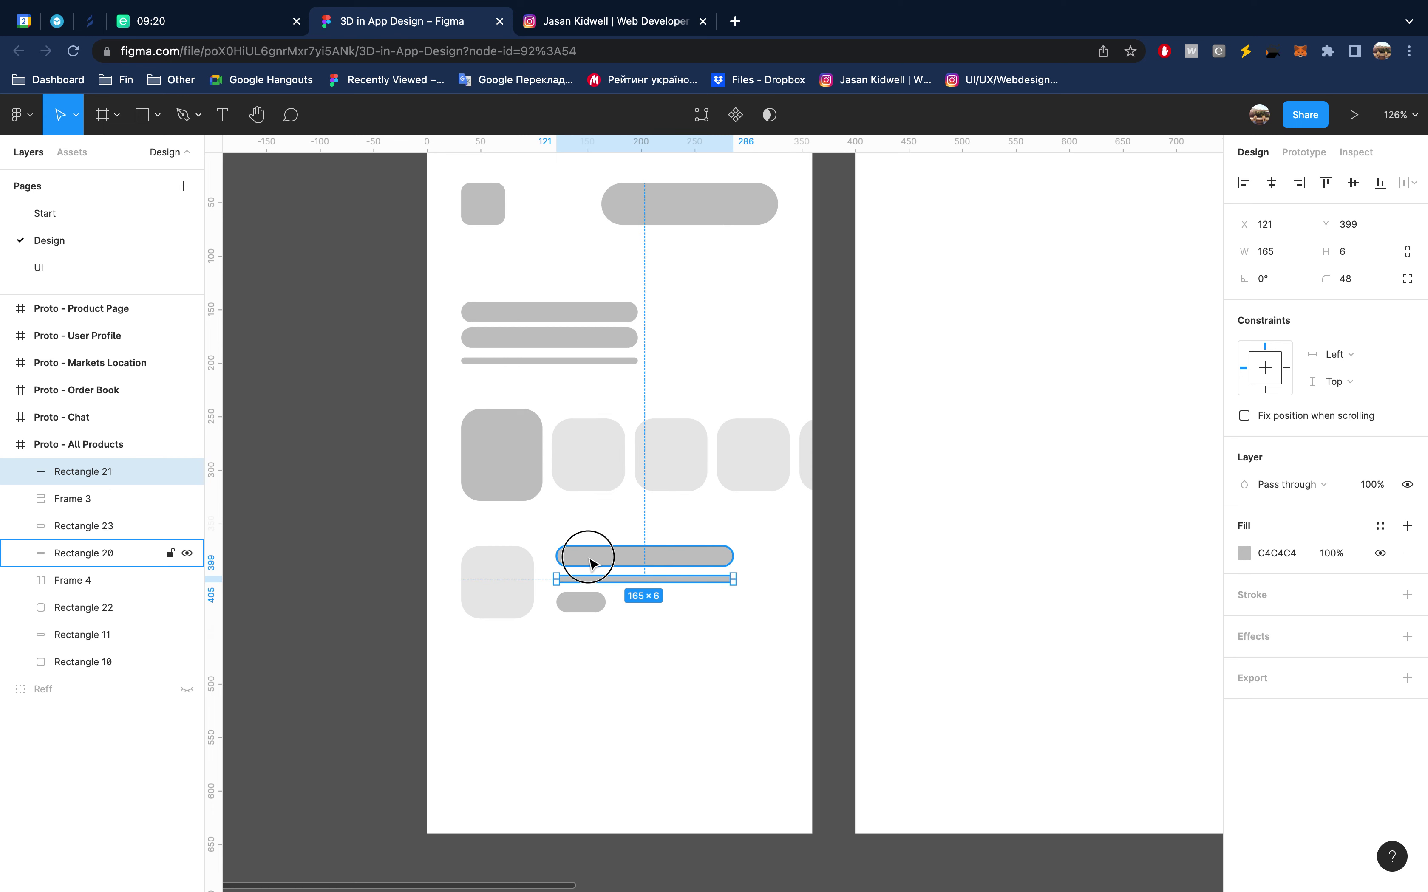
key(shift+a)
shift+click(572, 608)
key(shift+a)
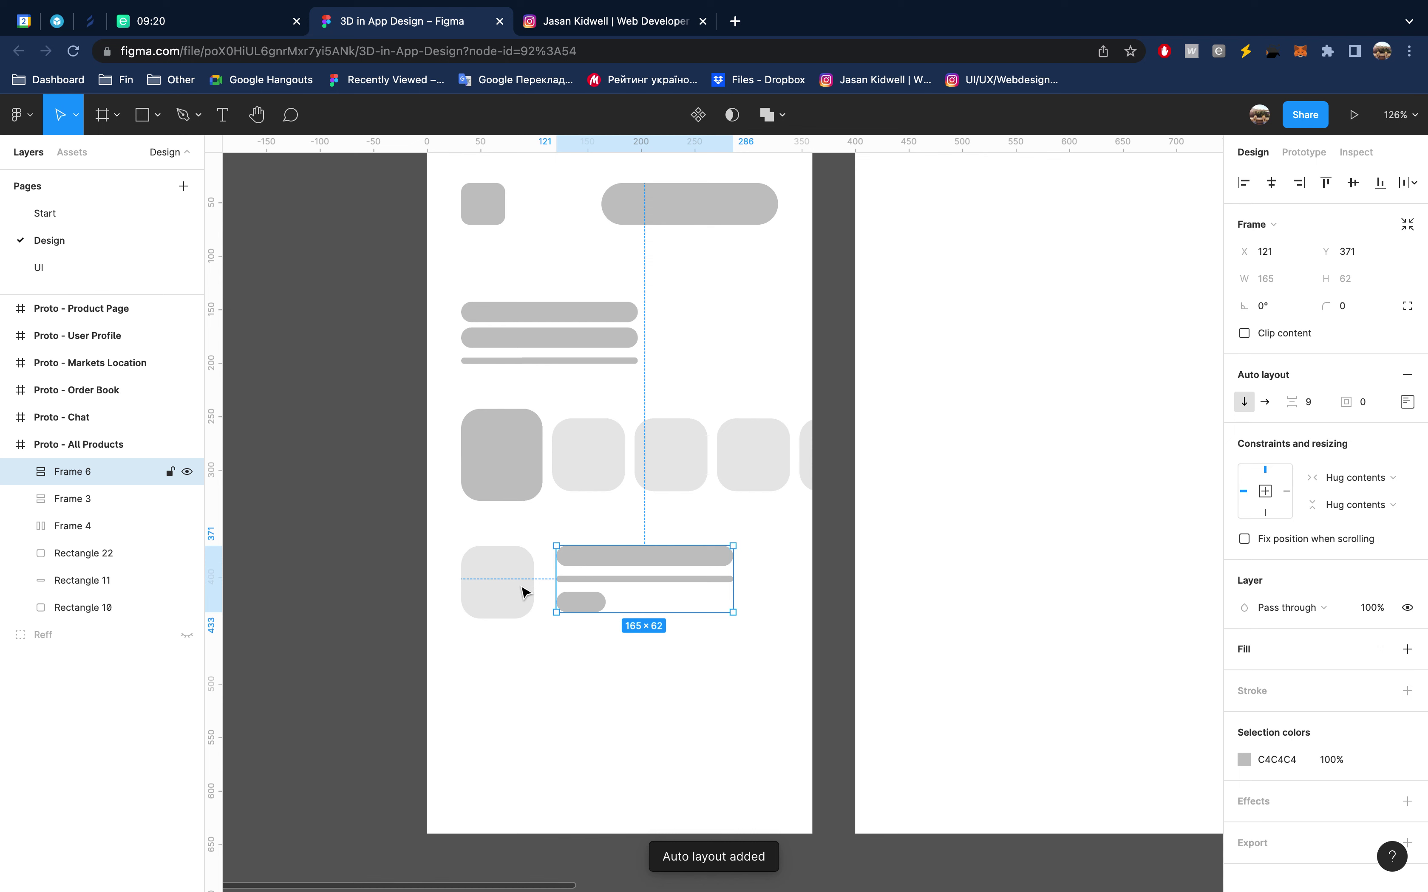
shift+click(524, 591)
key(shift+a)
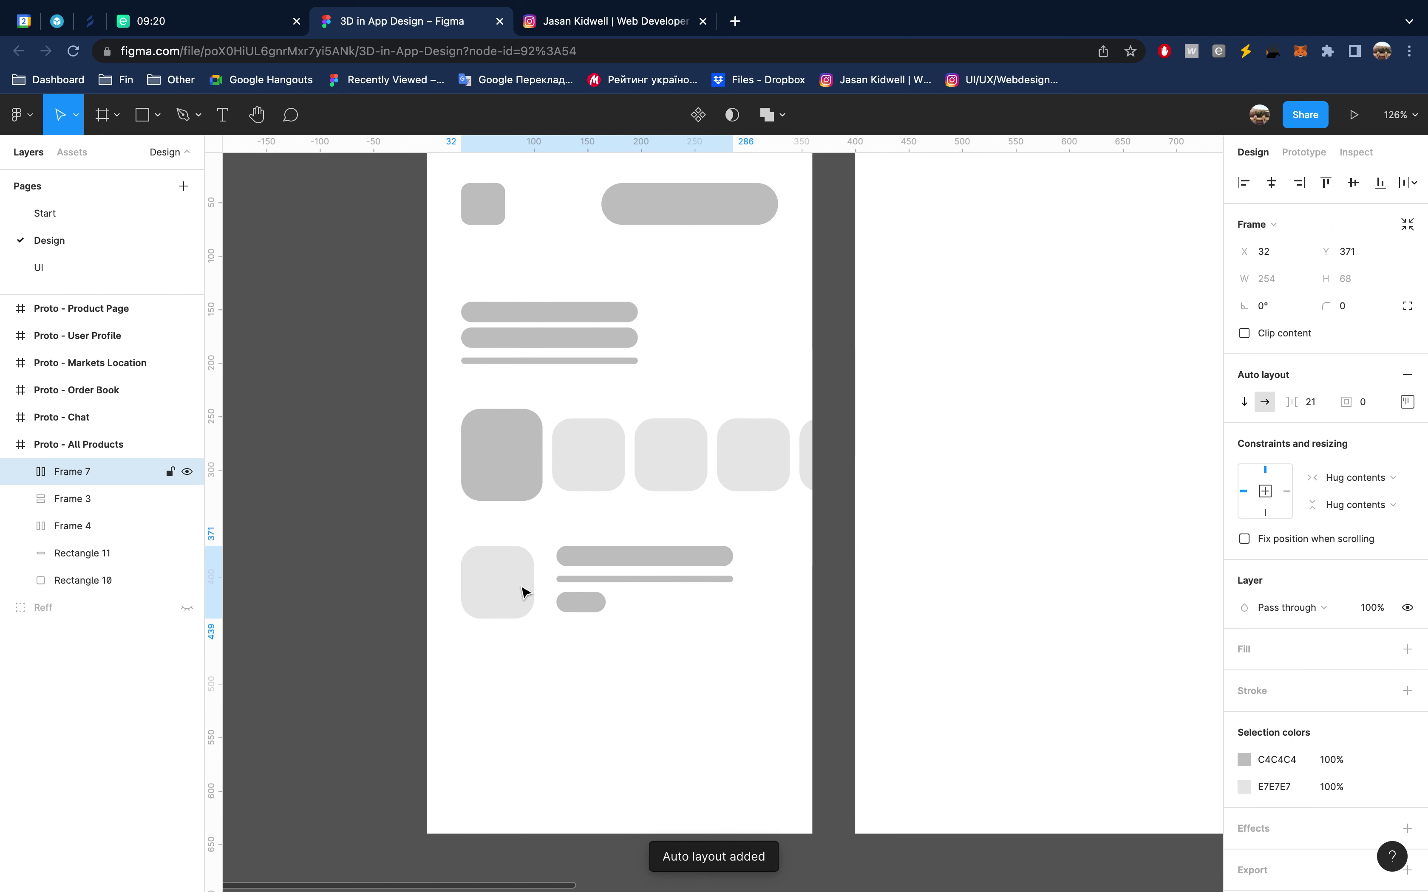
drag(732, 566, 779, 576)
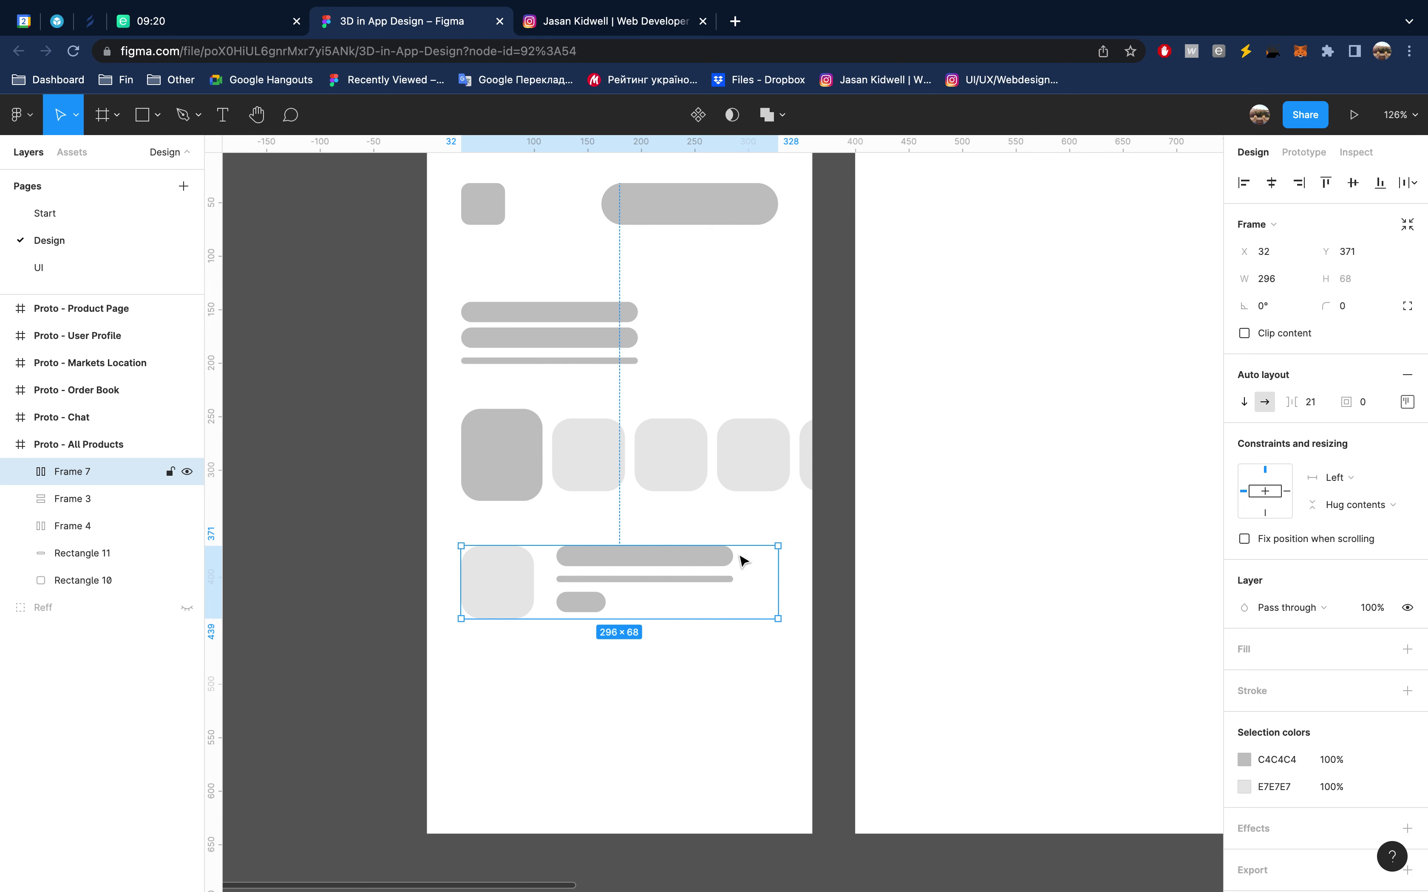
key(ctrl+g)
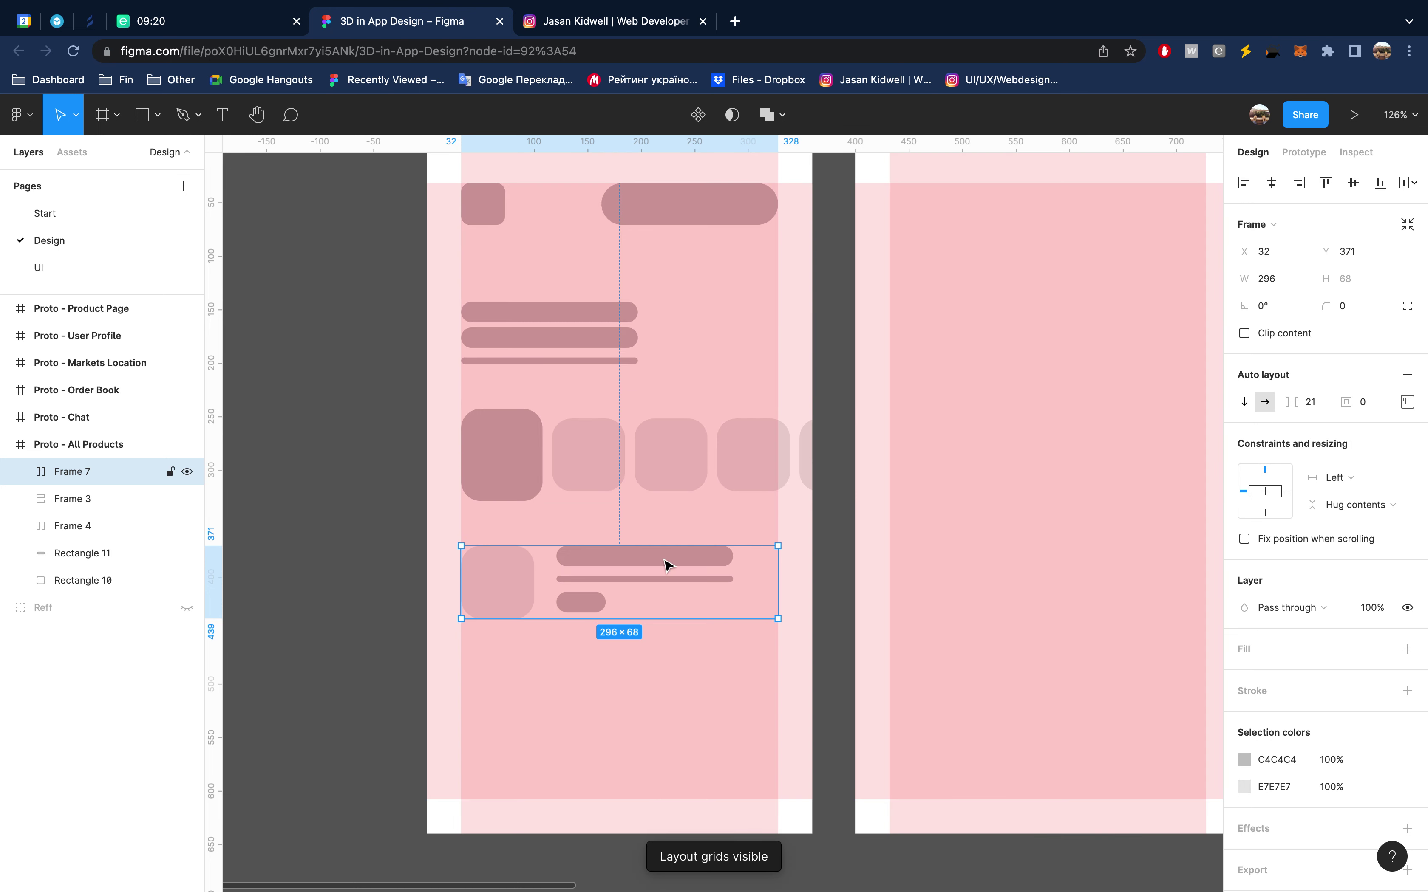
Set the list row's text stack and nested bar frame to Fill container width
click(665, 565)
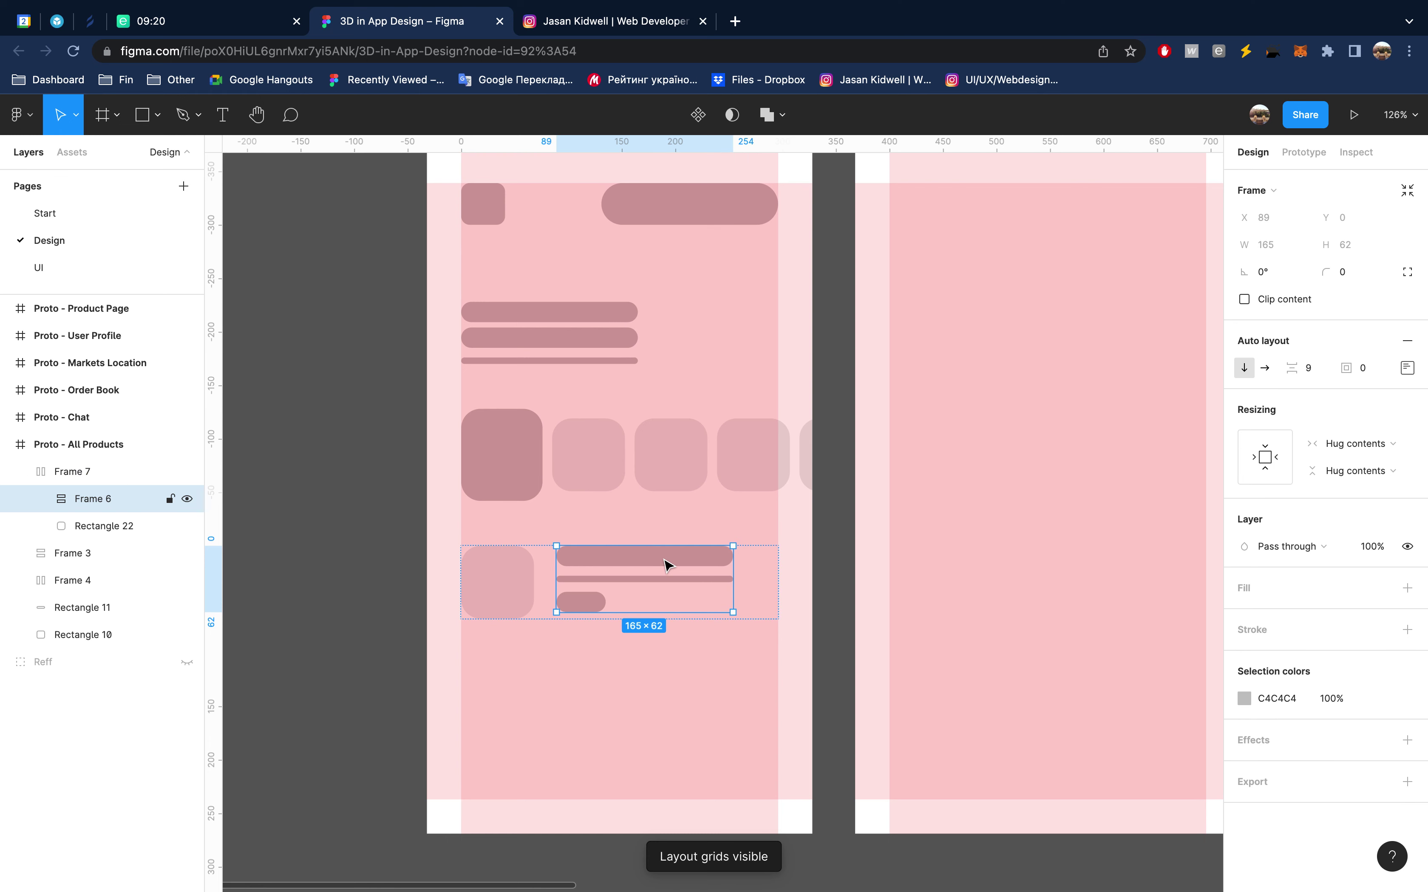
click(1336, 444)
click(1347, 465)
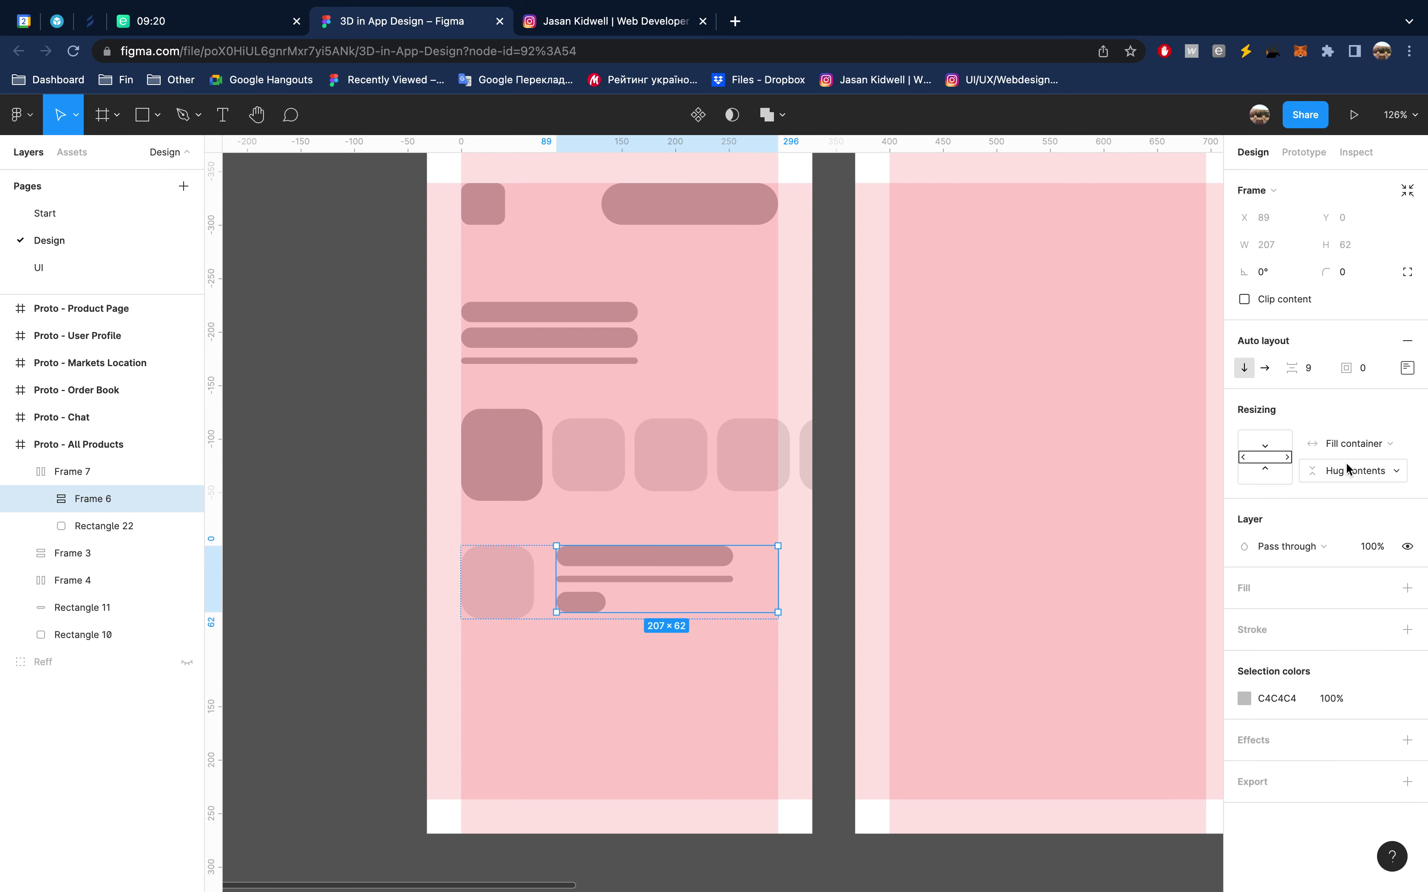
click(711, 557)
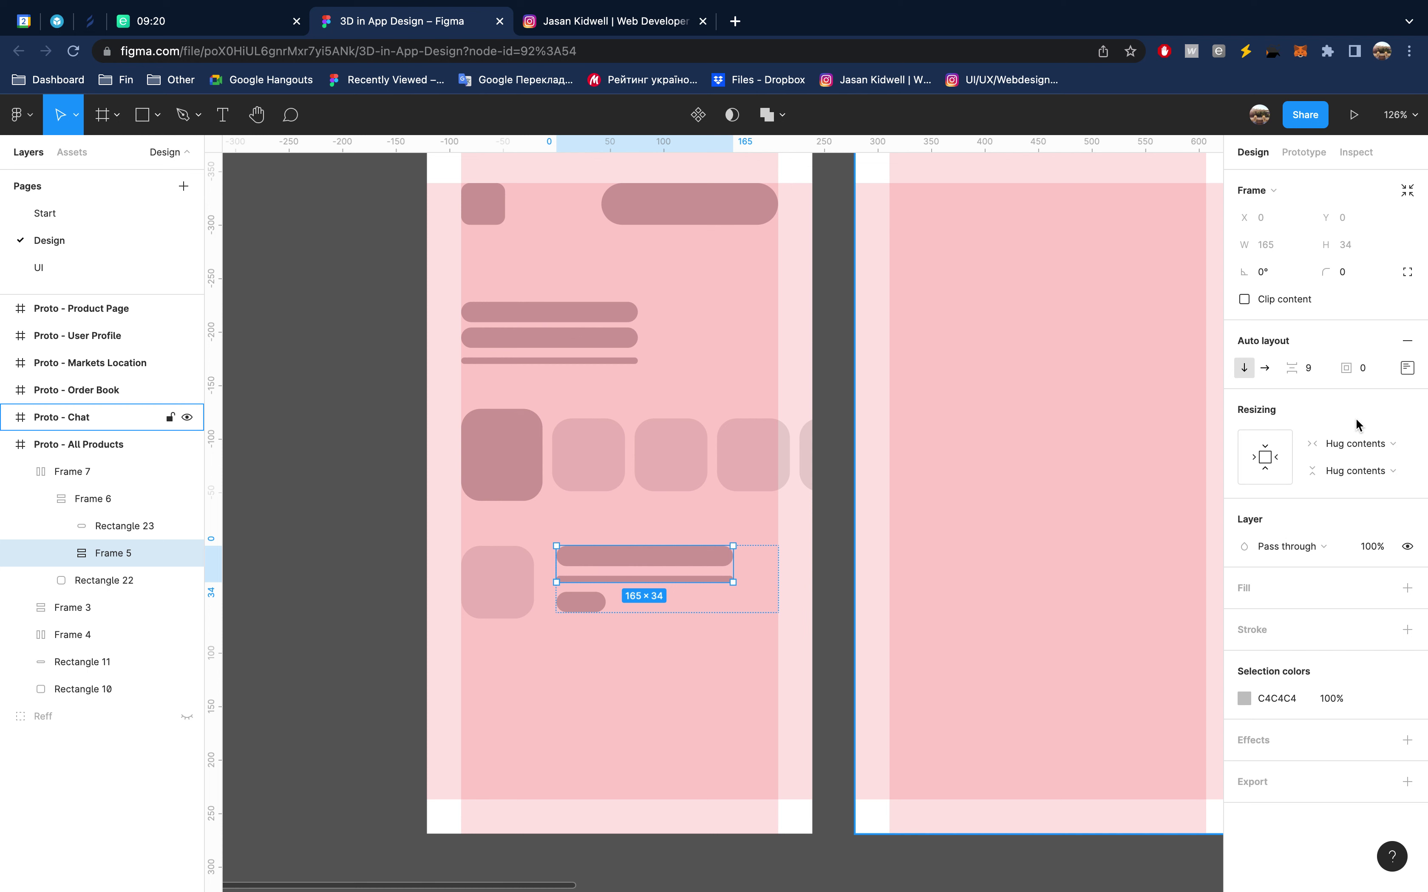
click(1357, 445)
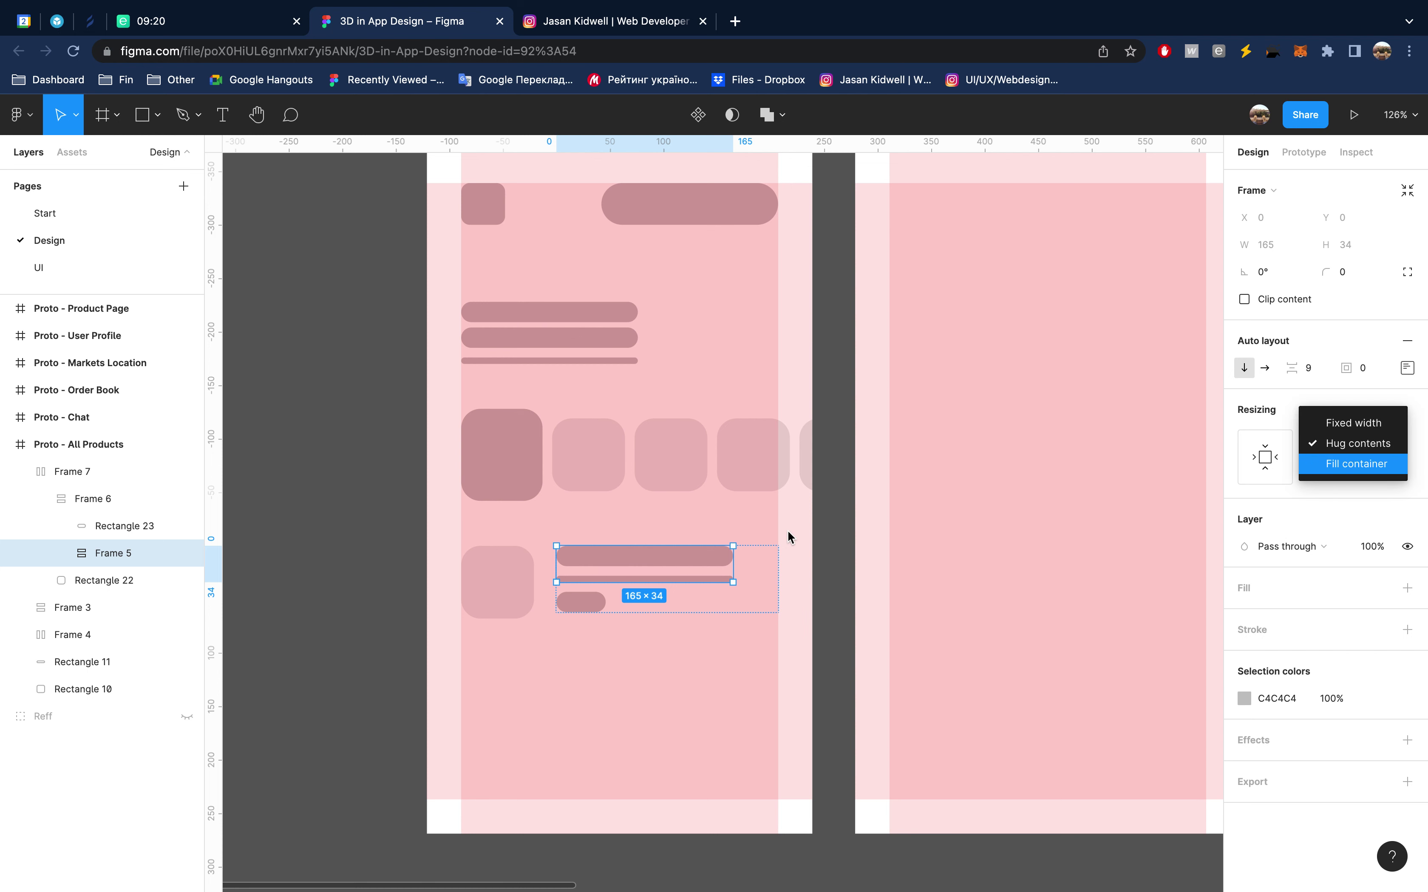
click(1339, 465)
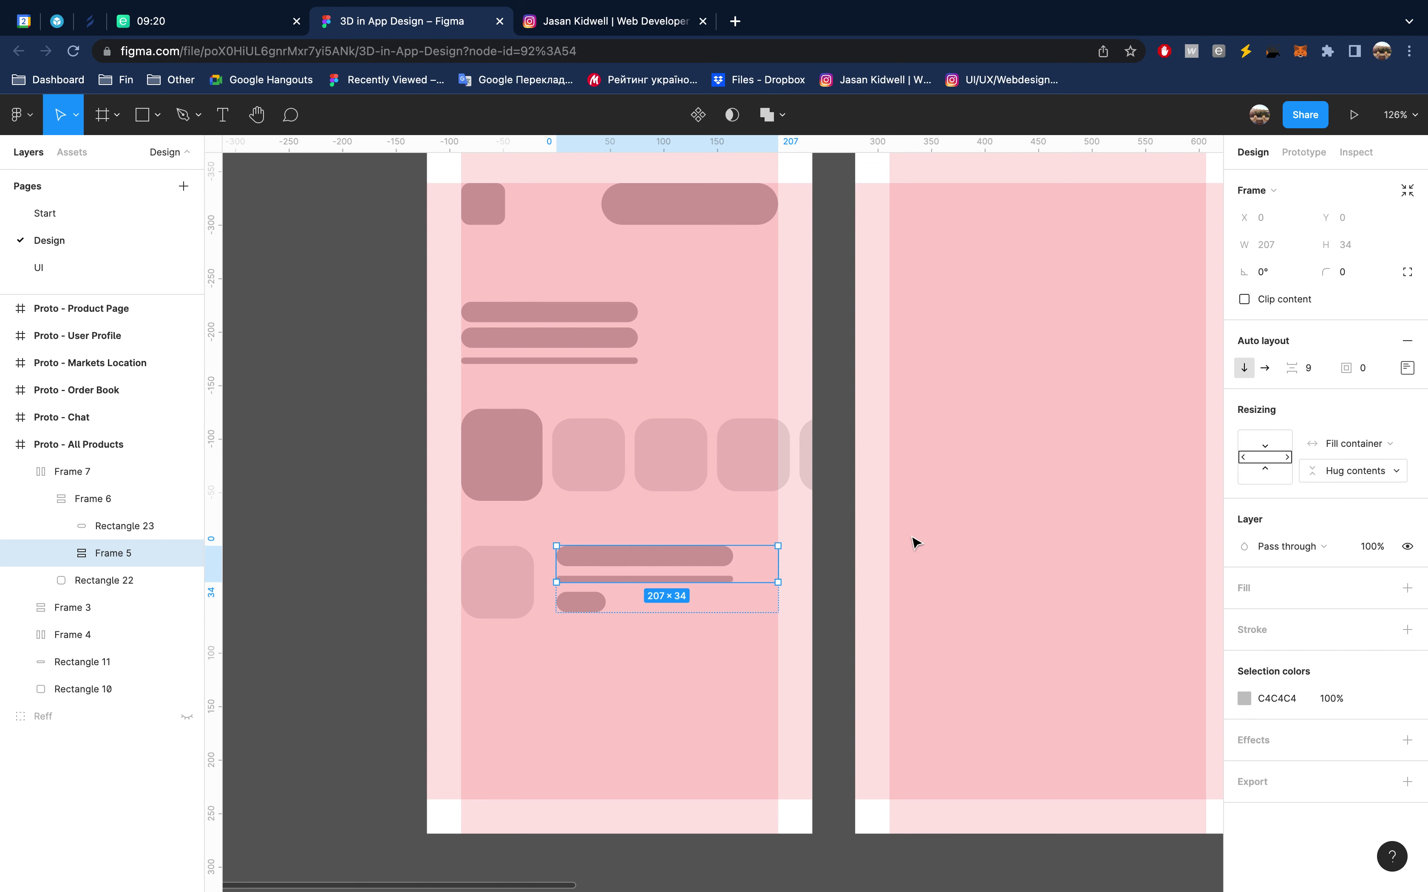
Make both bars Fill container at 207 wide and hide the layout grids
key(Return)
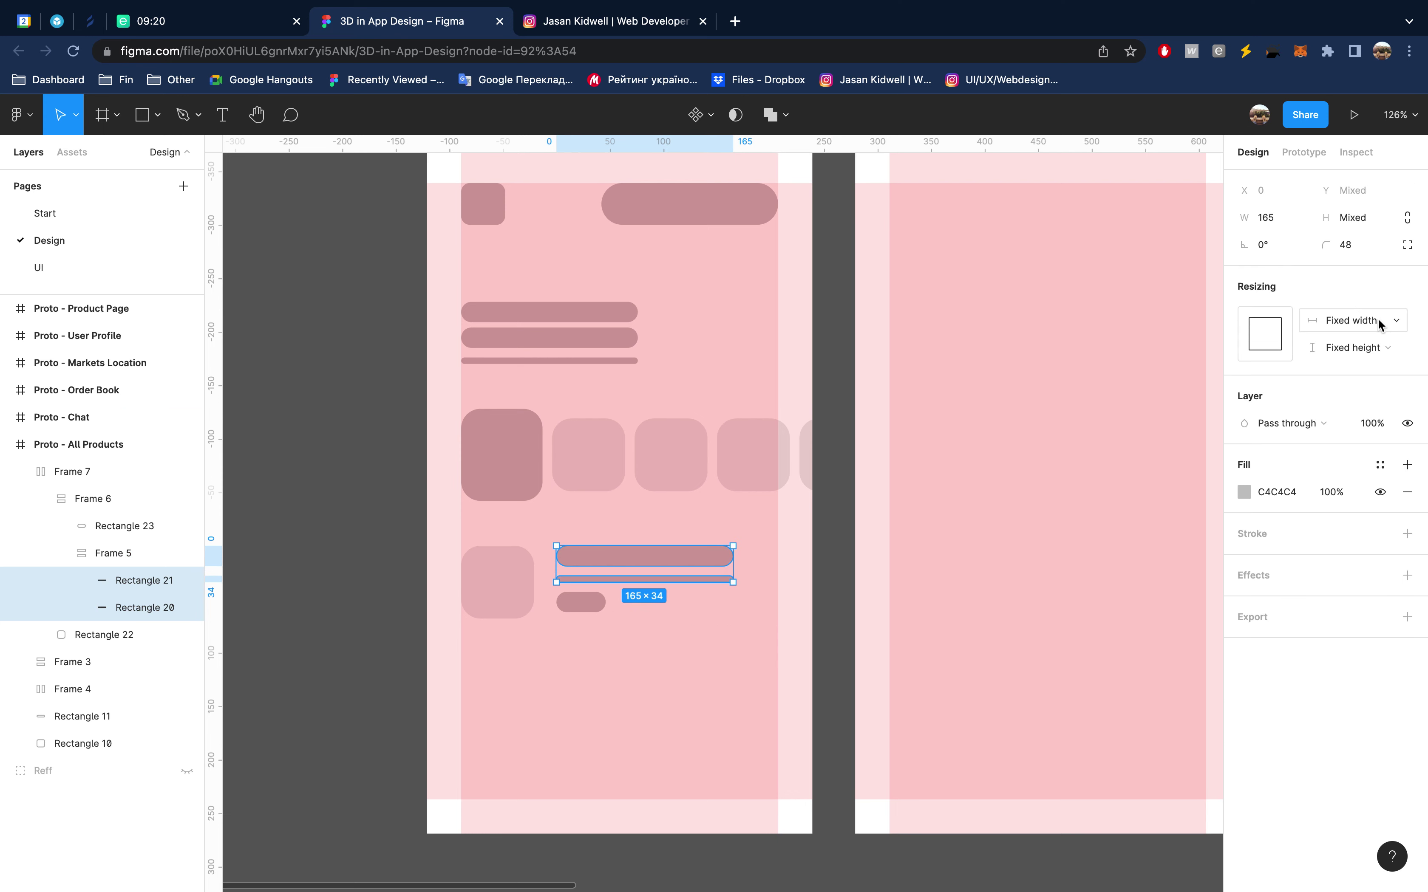
click(1374, 322)
click(1369, 343)
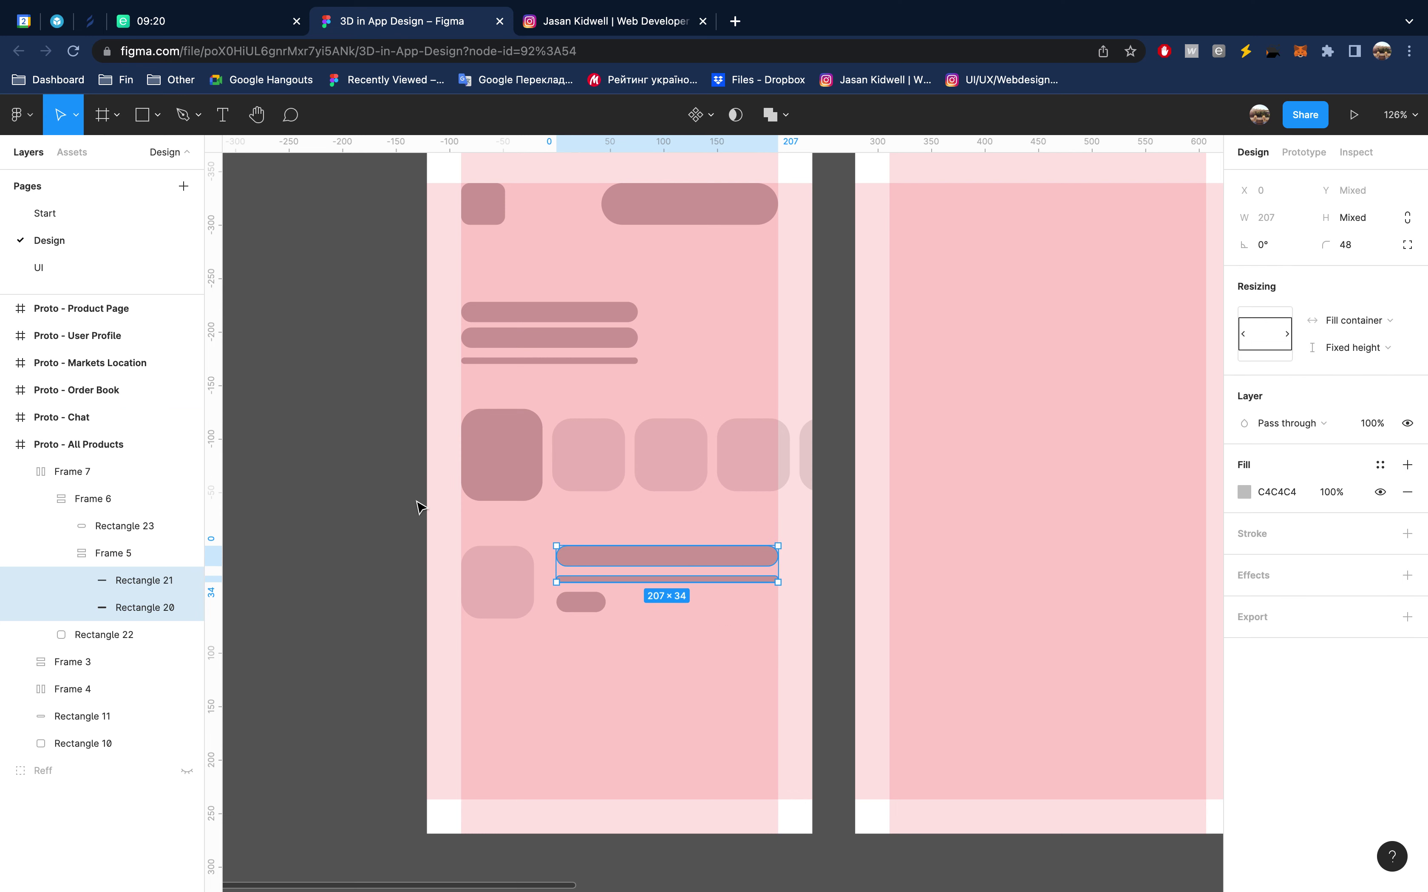
click(366, 483)
key(ctrl+g)
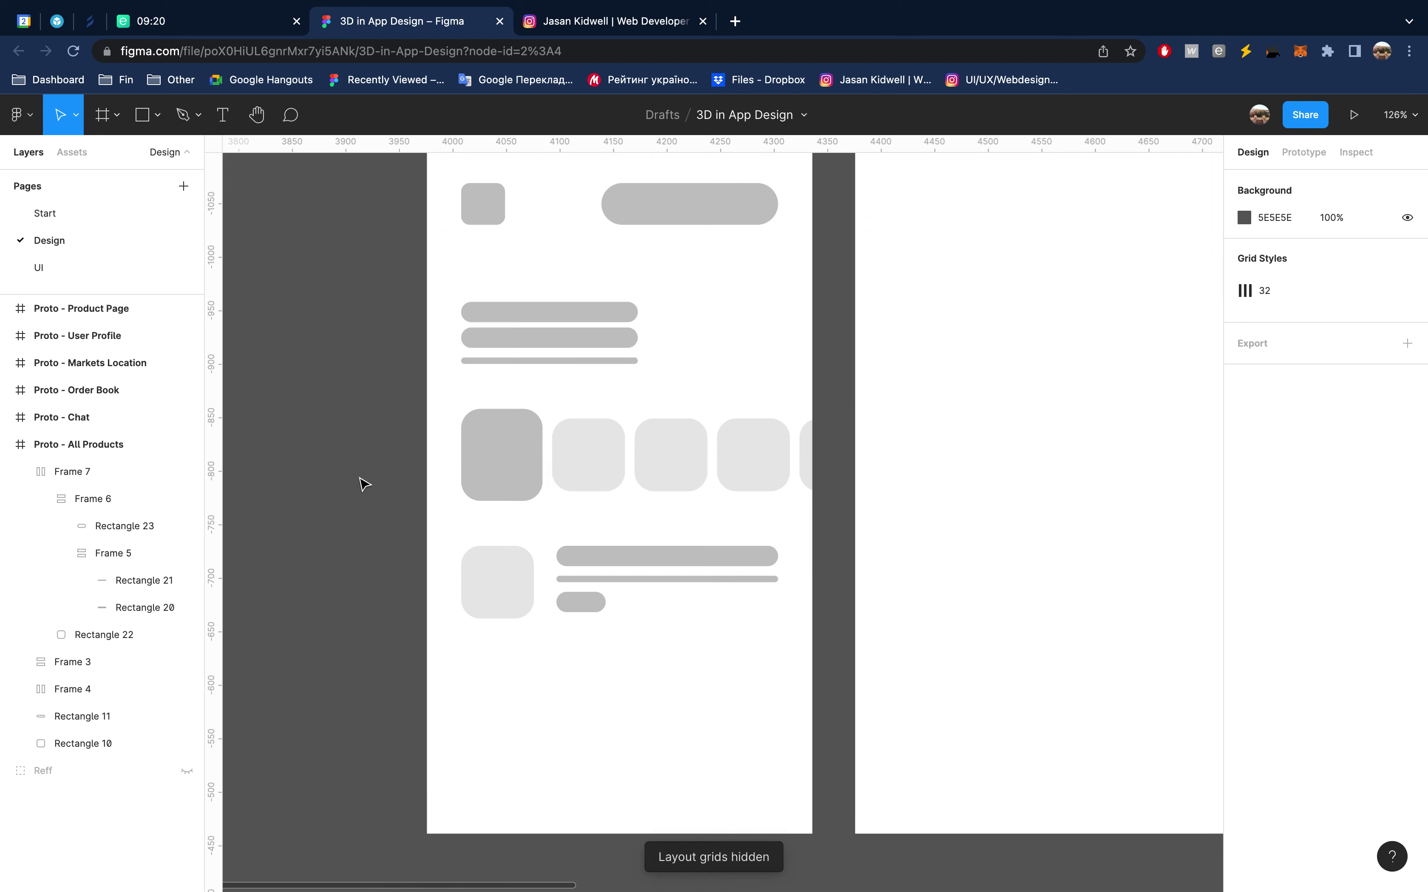
Move the heading bars and card row up to tighten the spacing
click(535, 596)
click(555, 345)
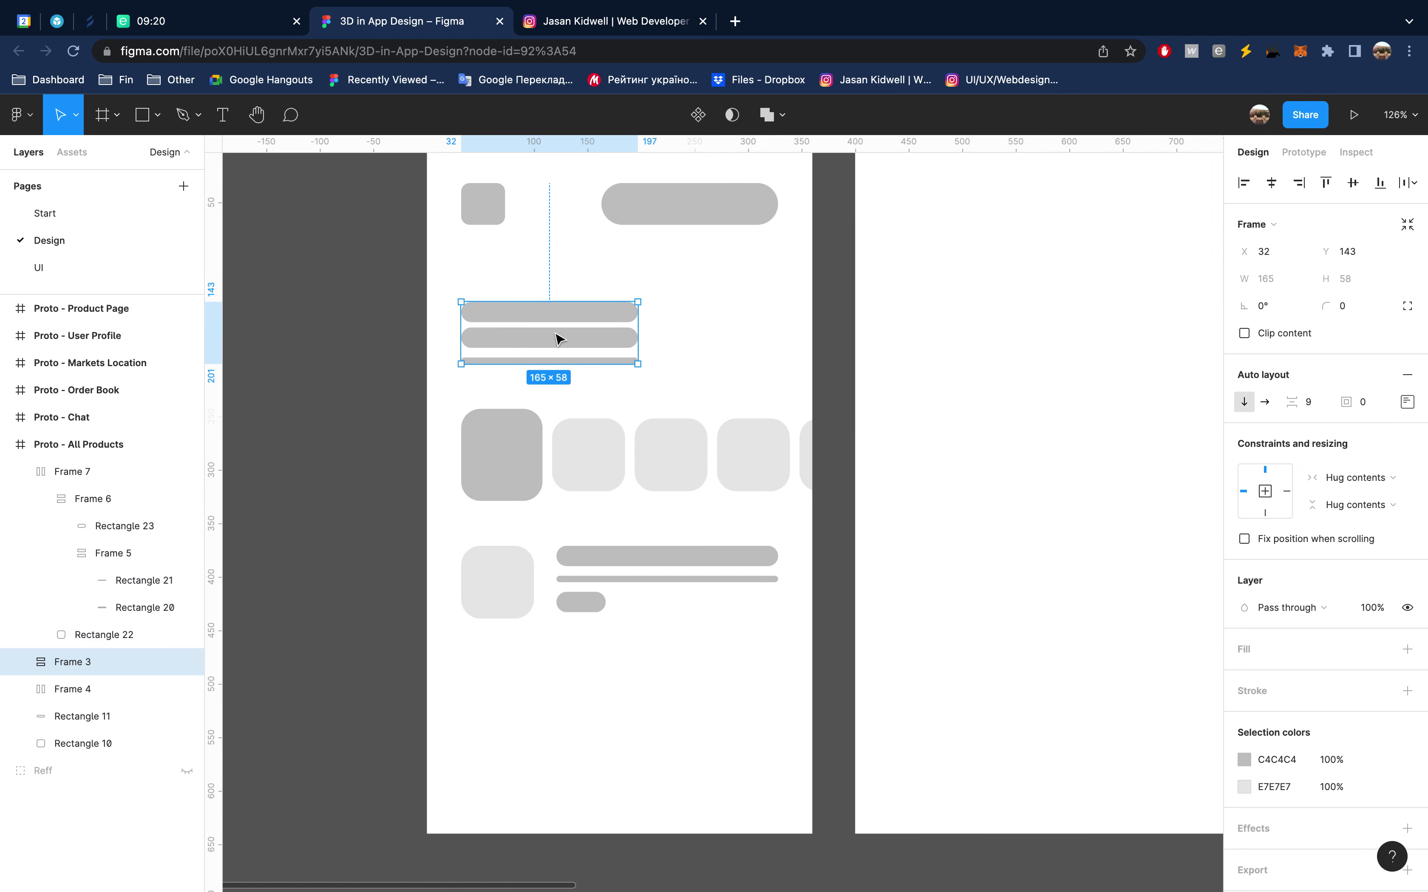
shift+click(535, 449)
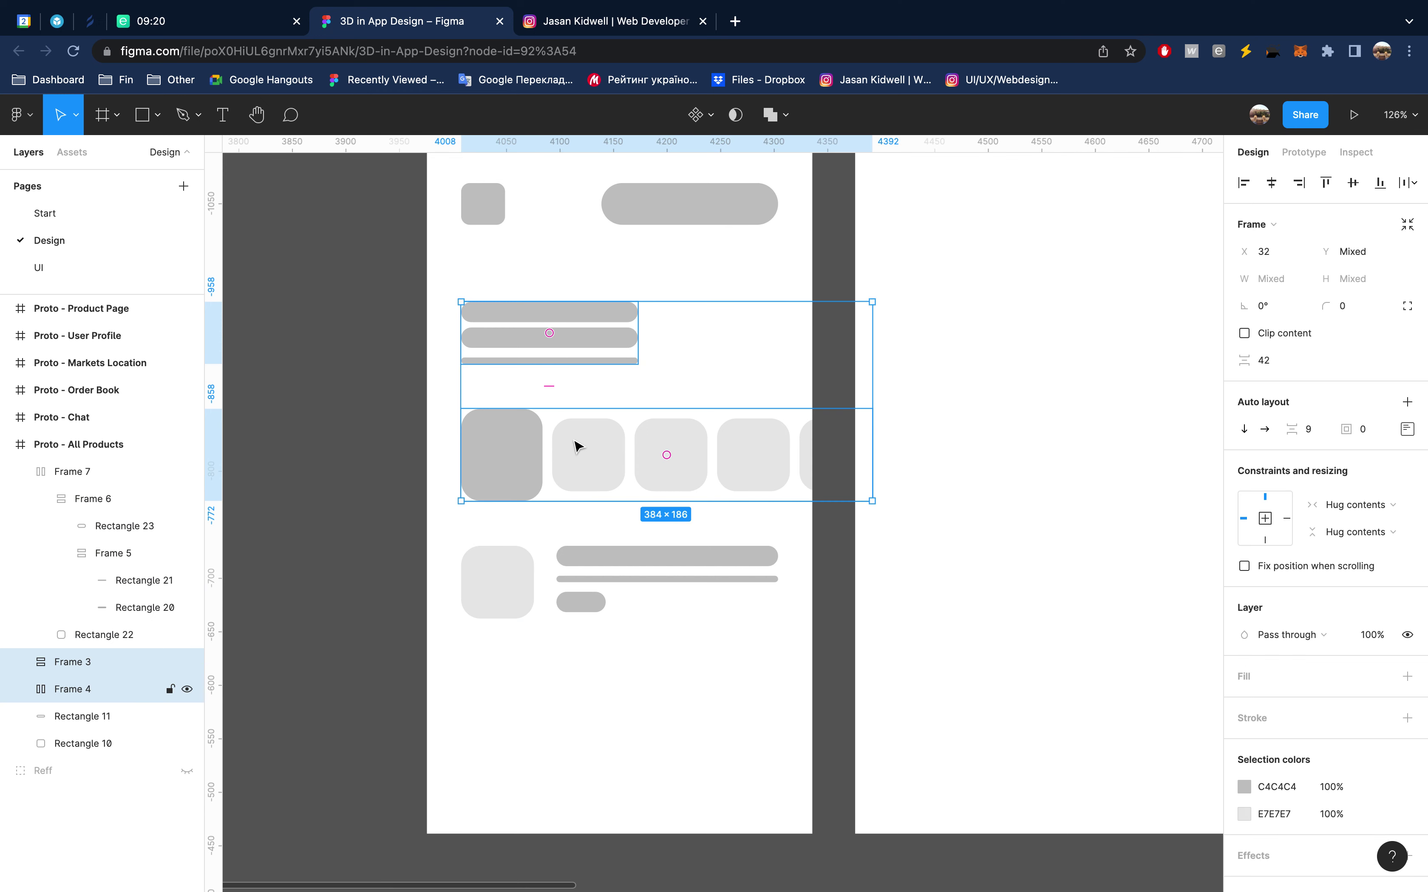
key(shift+Up)
key(shift+Up)
Move the product row up under the cards and duplicate it twice (Frames 7–9)
key(shift+Up)
key(shift+Up)
click(576, 413)
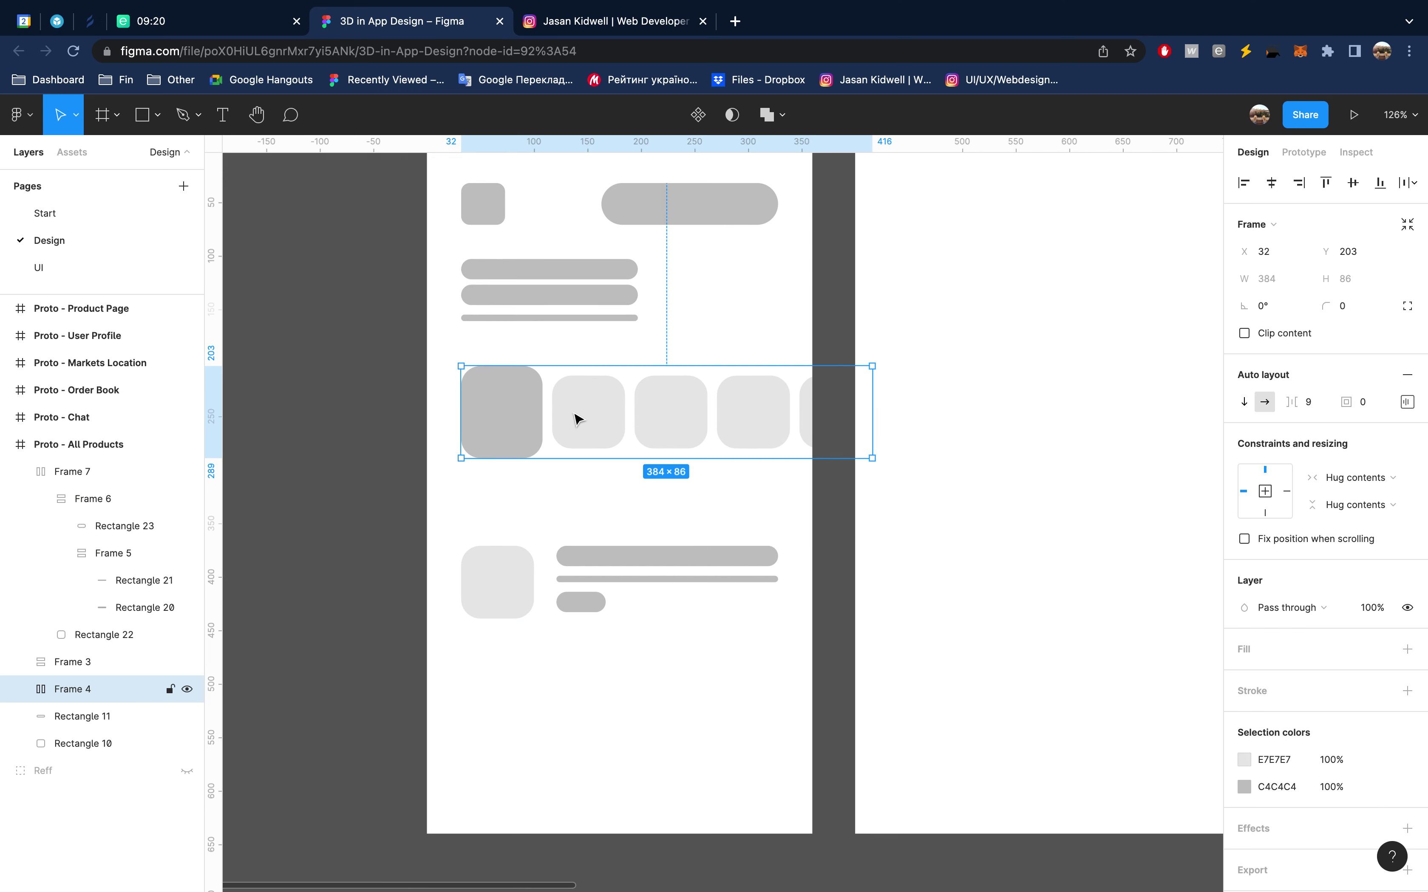
drag(575, 414, 574, 404)
click(511, 608)
key(shift+Up)
key(shift+Up)
key(shift+Up)
key(shift+Up)
key(shift+Up)
key(shift+Down)
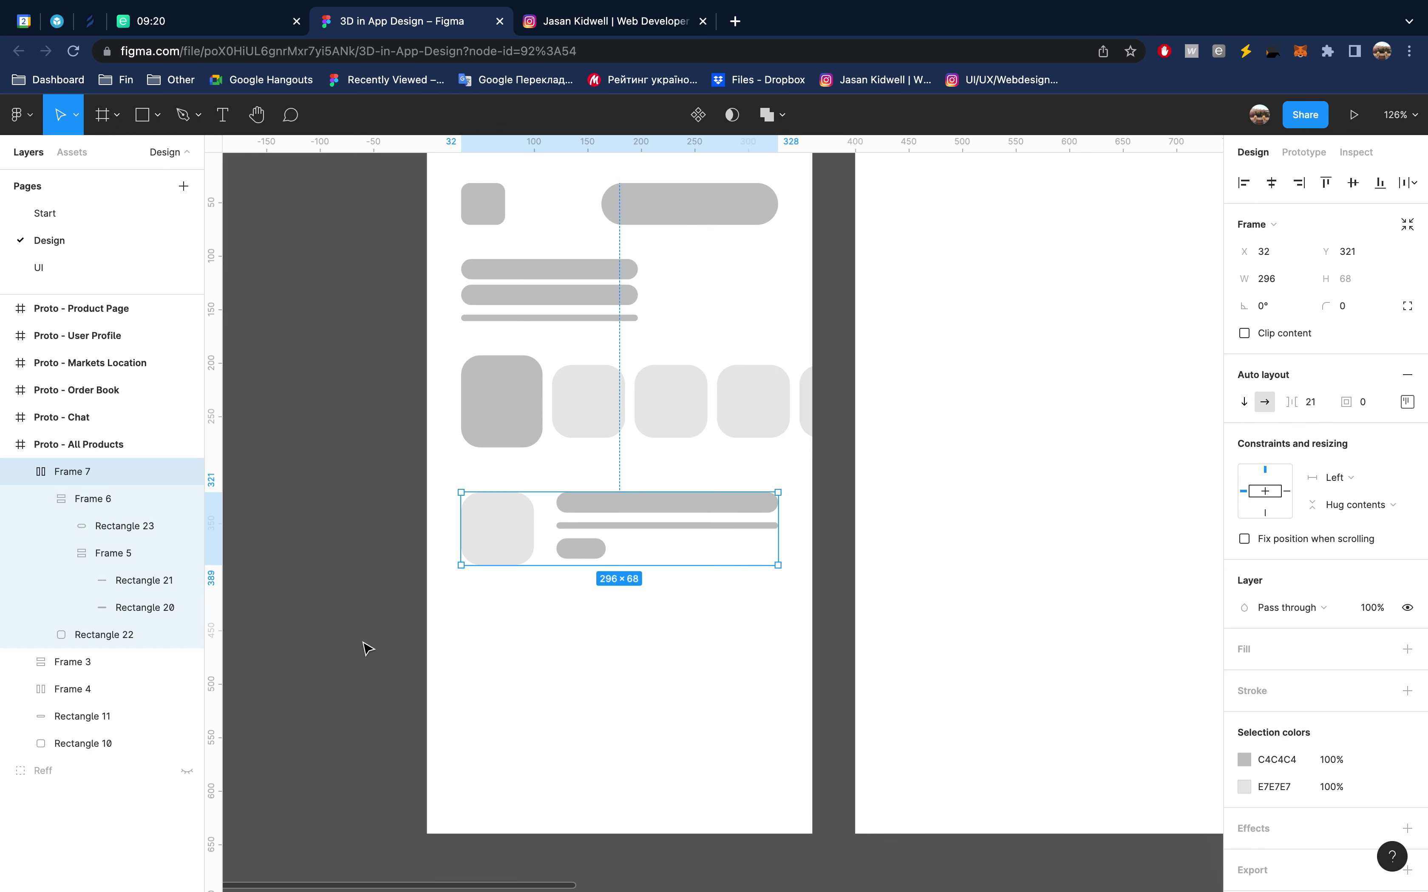
key(alt+l)
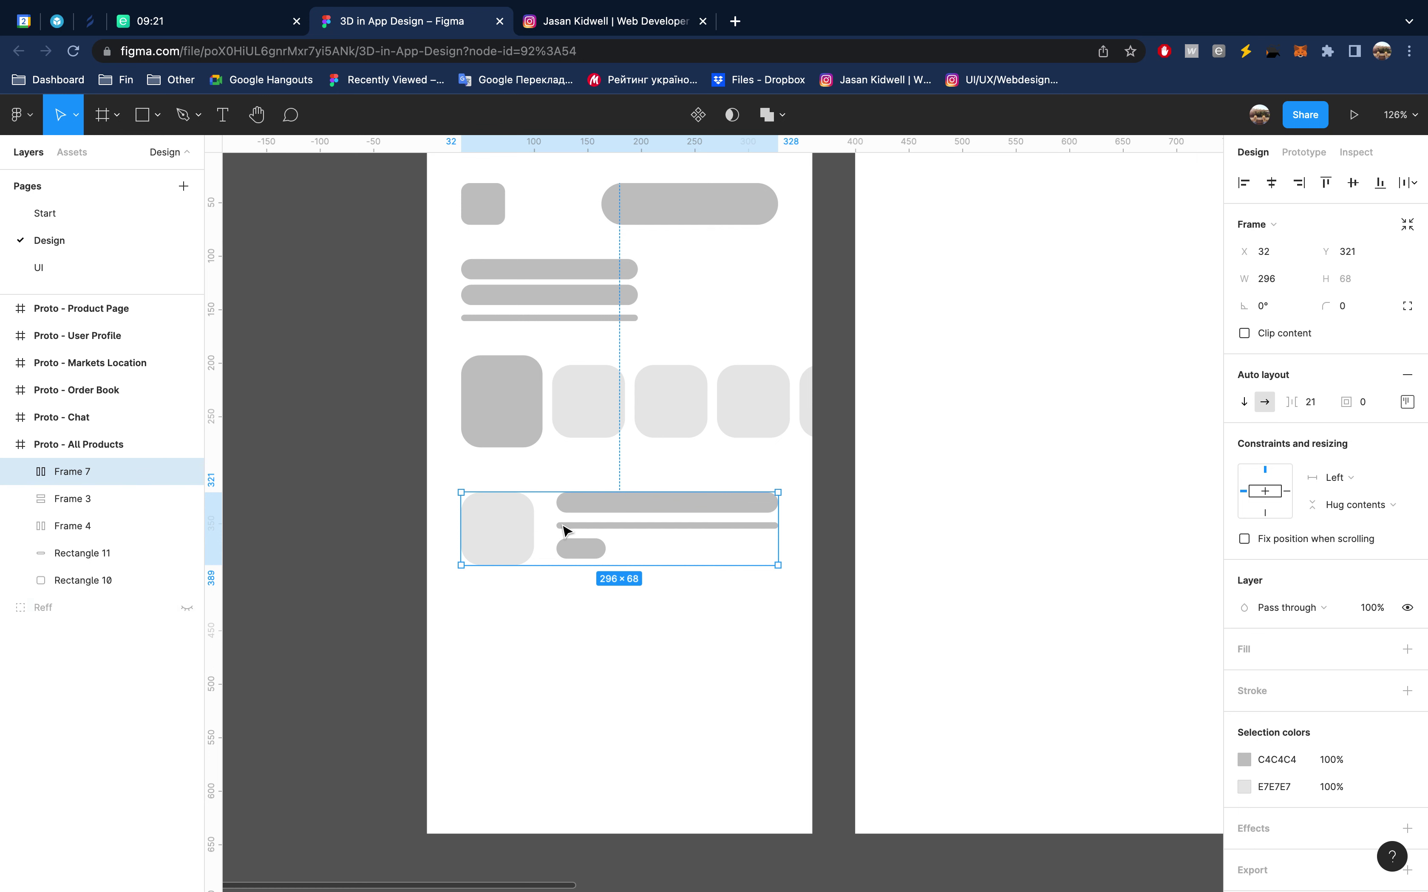
drag(518, 525, 517, 636)
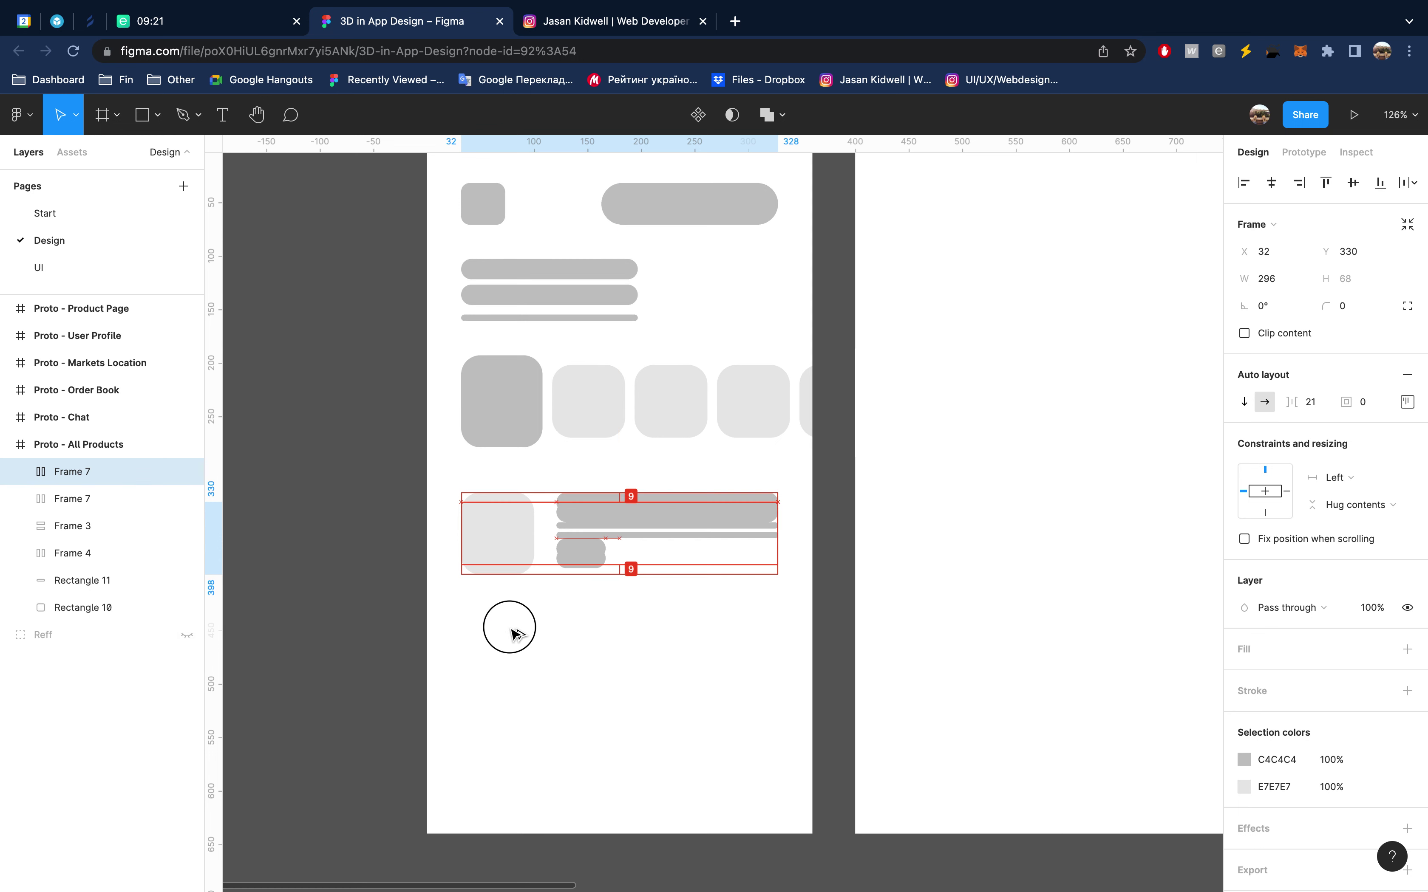
key(ctrl+d)
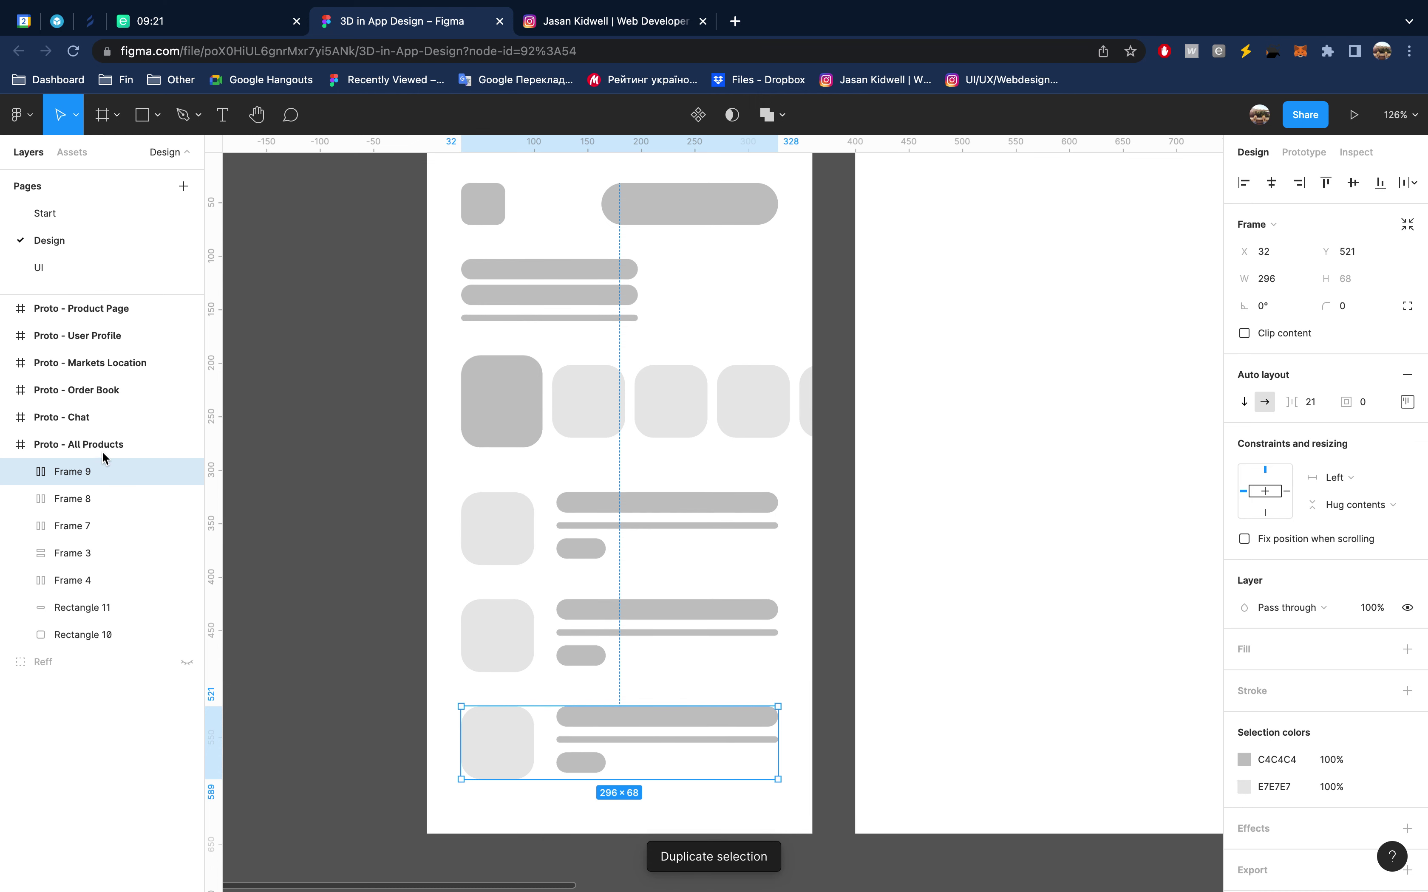
click(78, 443)
scroll(598, 524, down, 5)
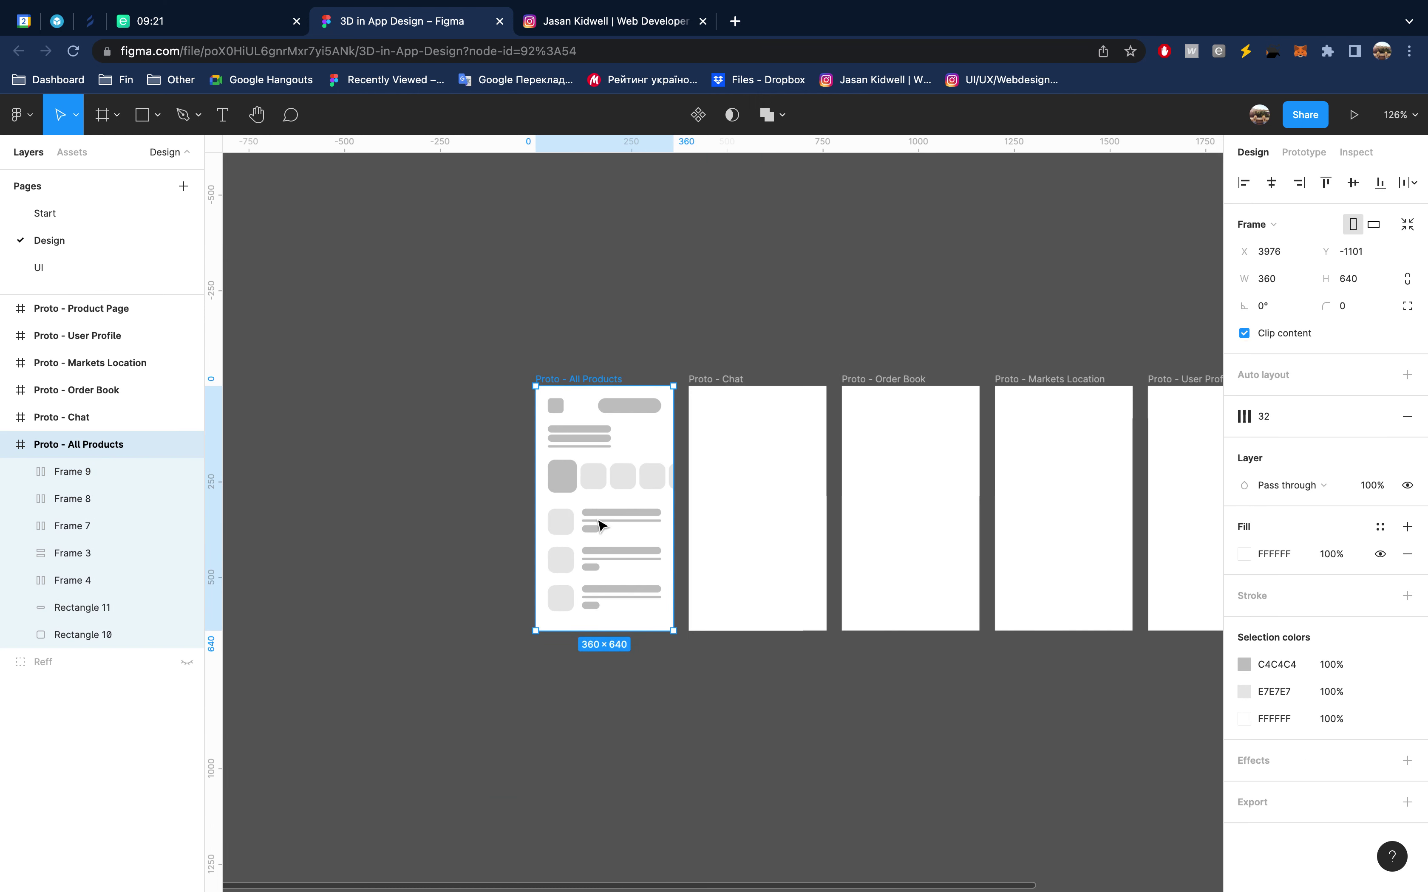
scroll(598, 519, up, 5)
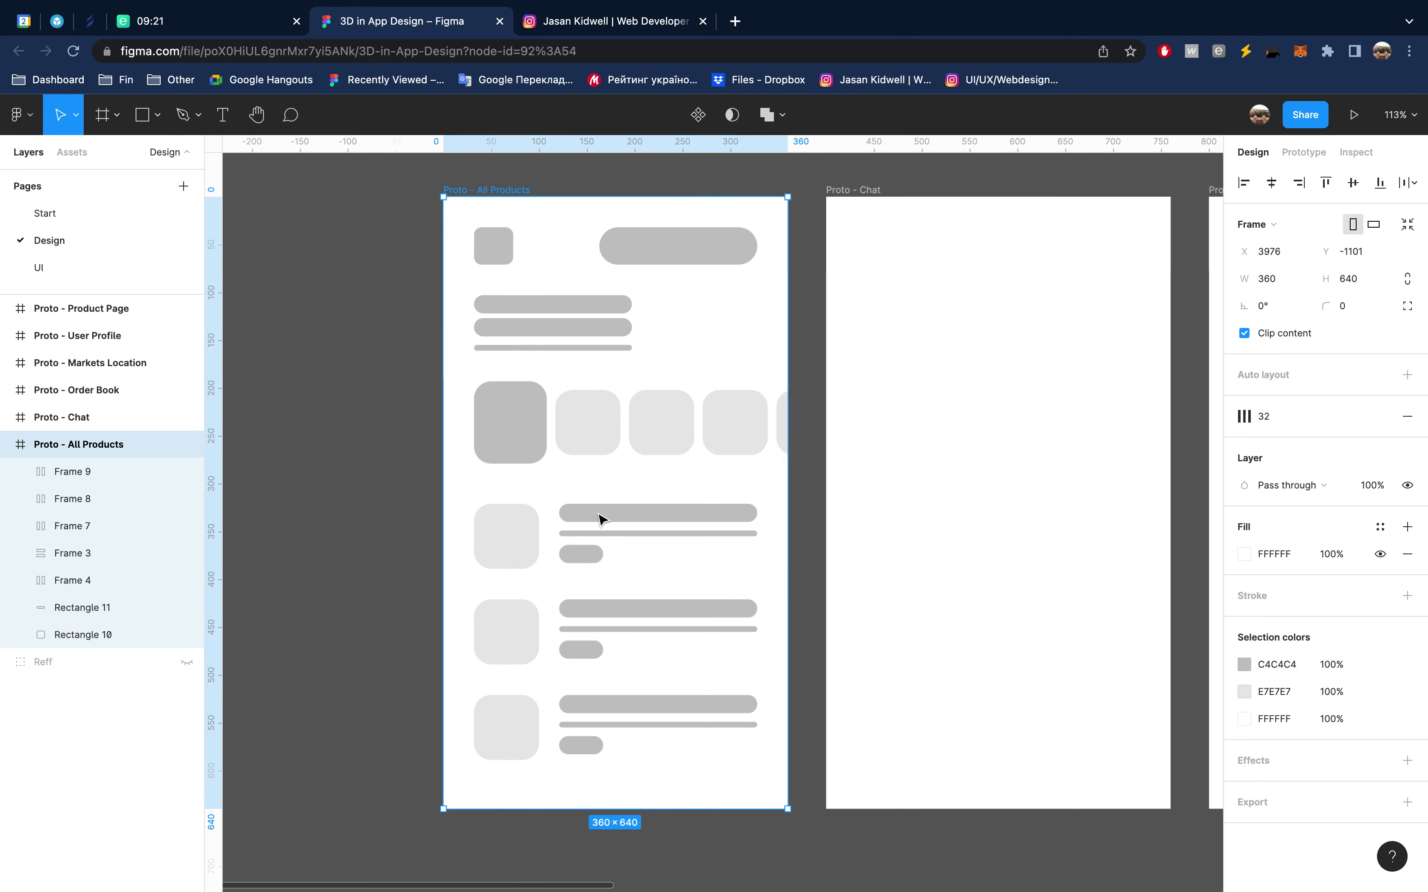
scroll(599, 519, down, 2)
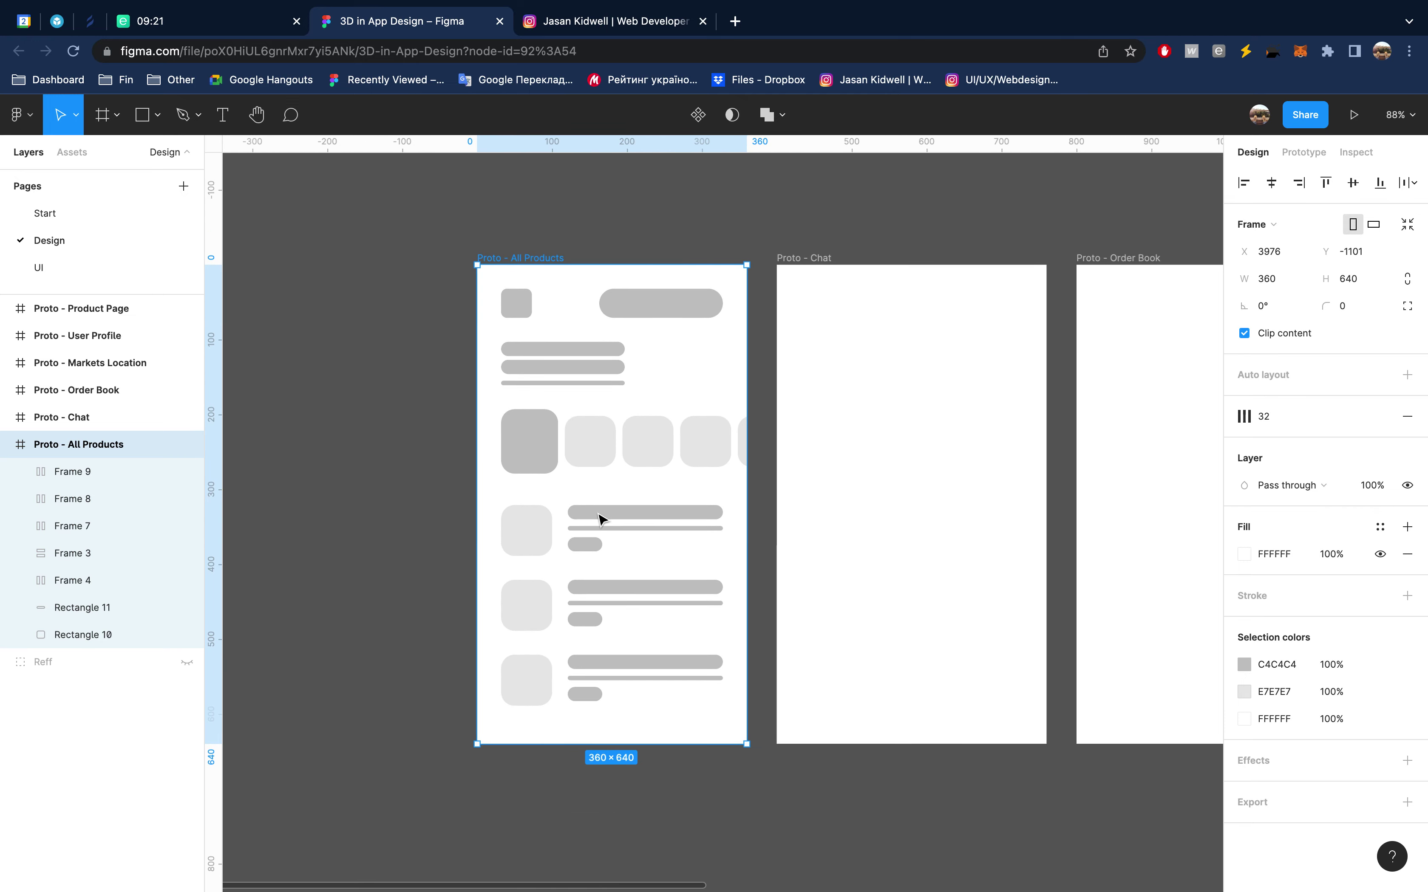
click(611, 27)
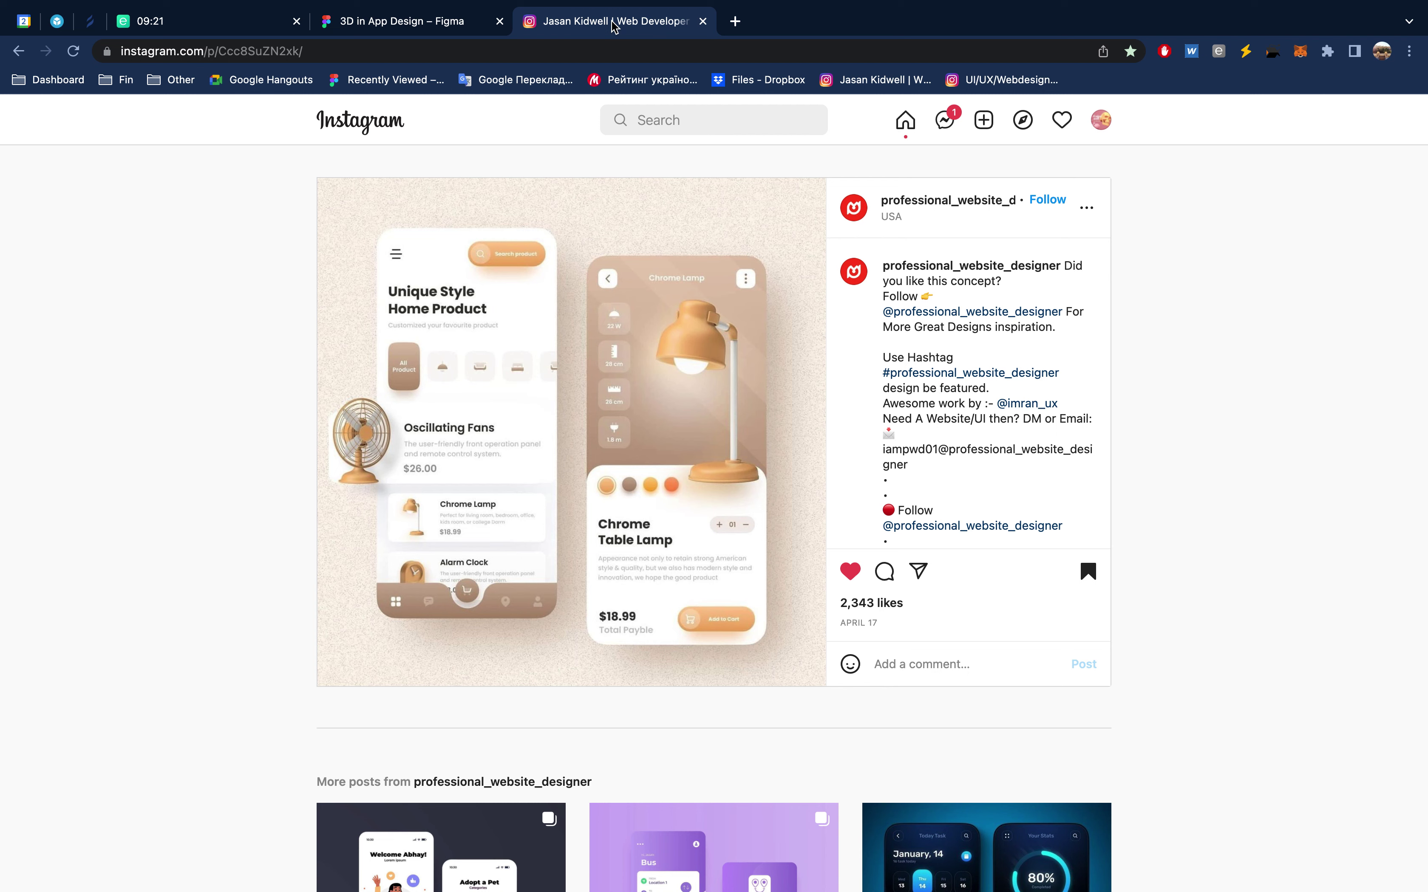
click(439, 25)
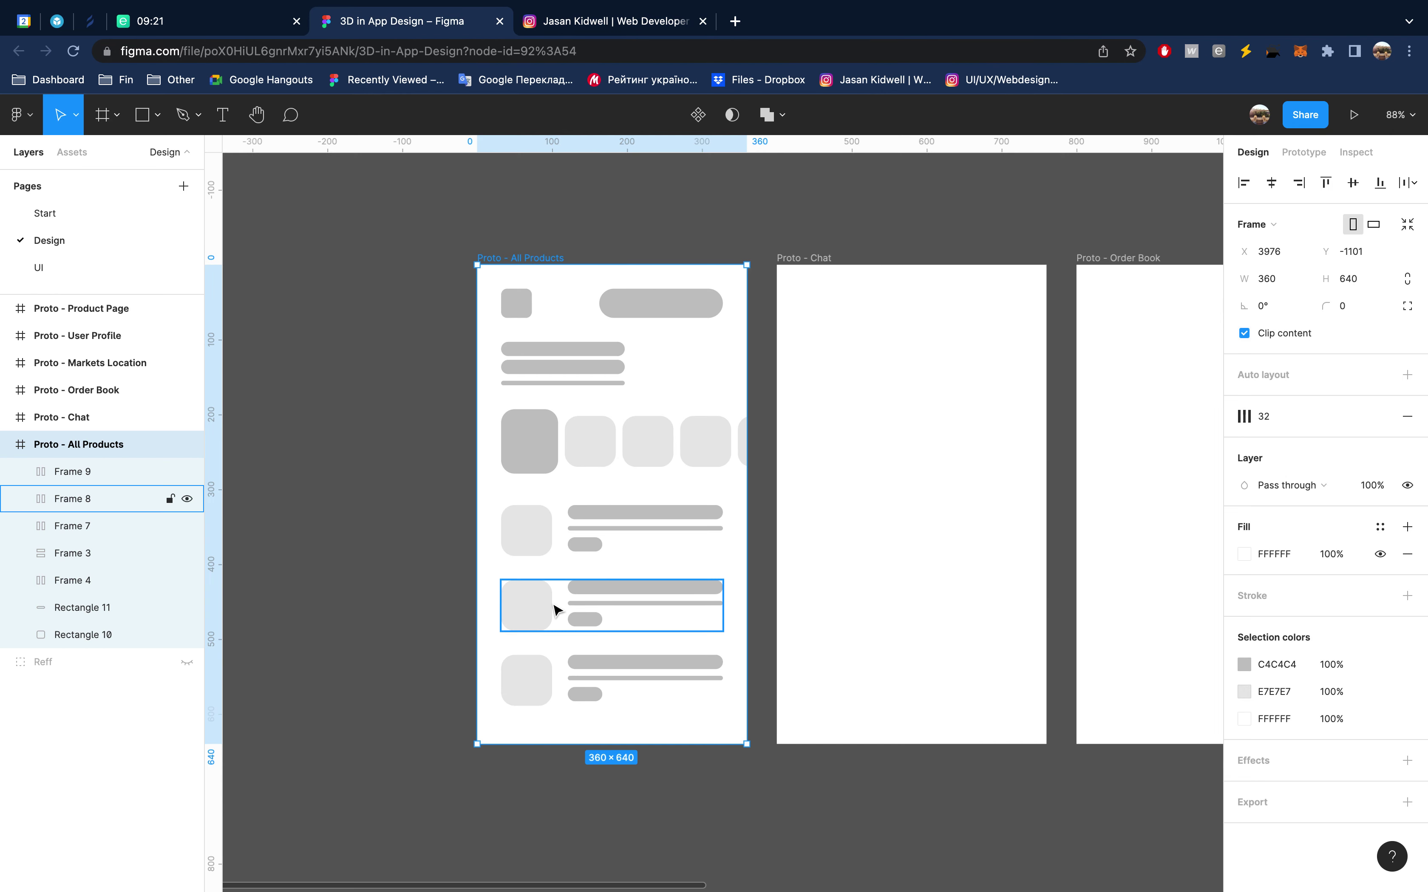
scroll(606, 663, up, 5)
scroll(606, 662, down, 2)
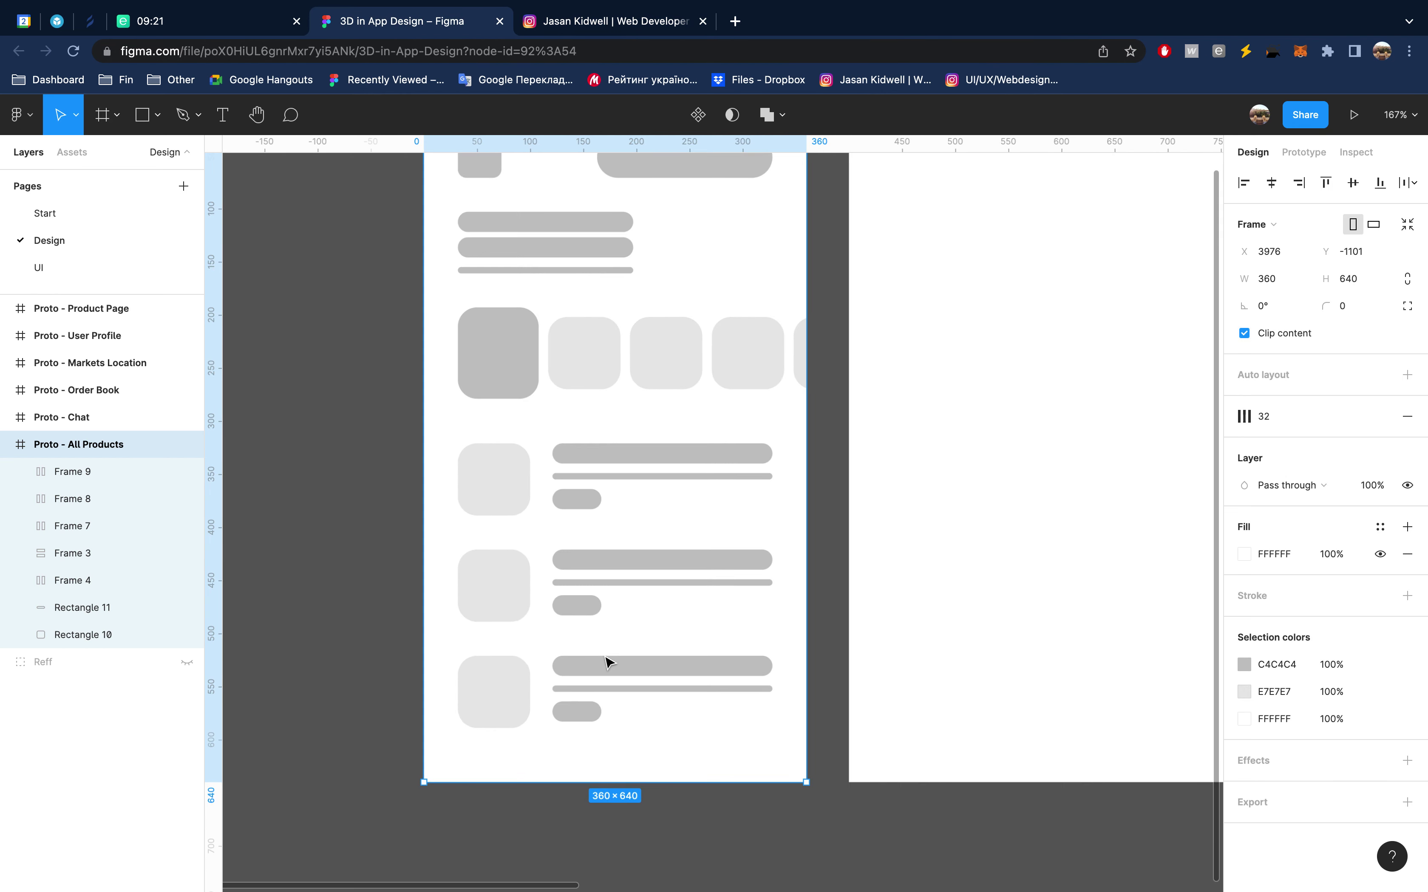
scroll(608, 664, down, 1)
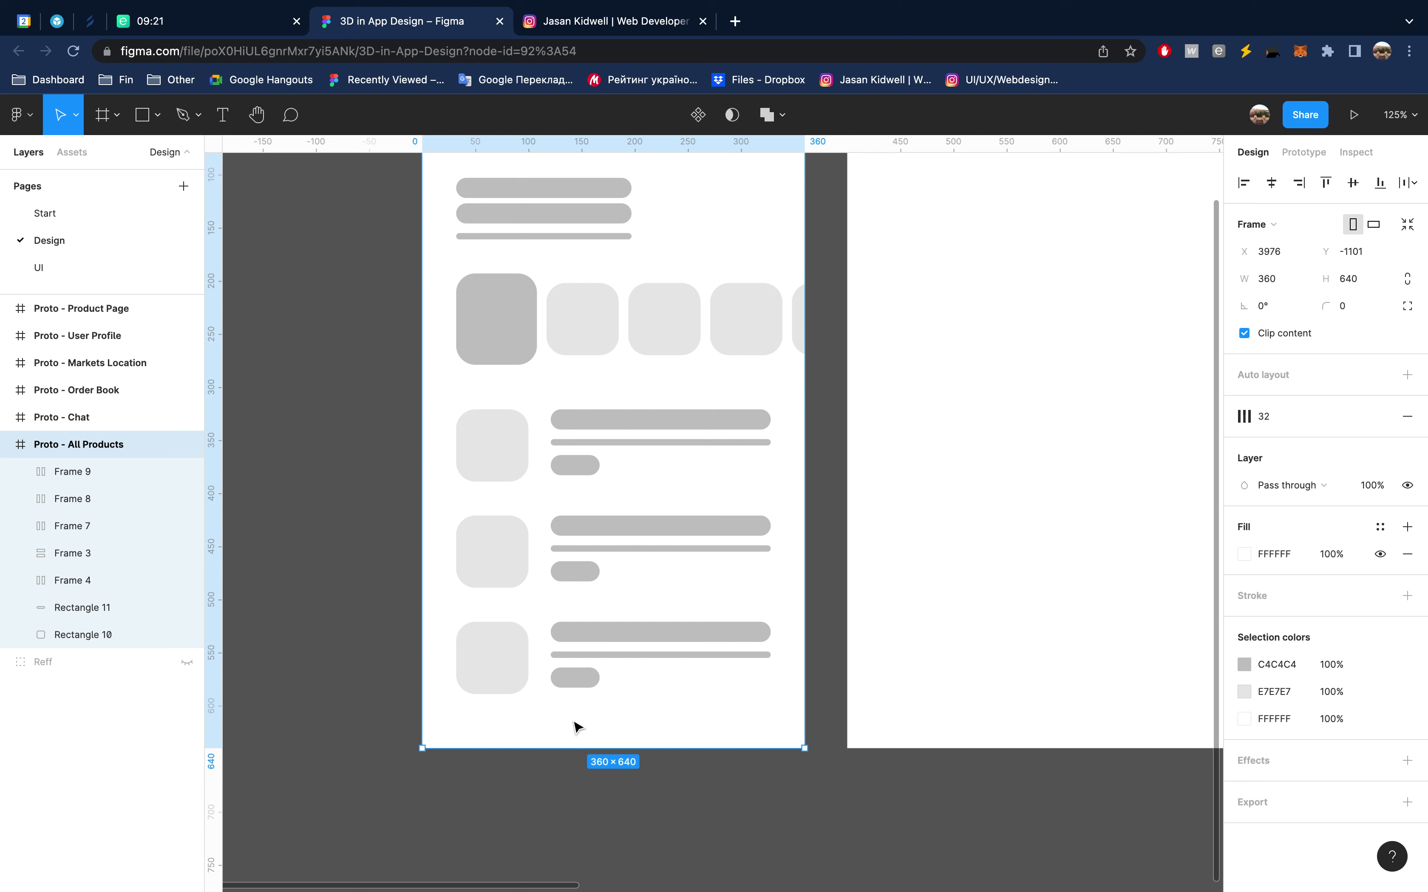
key(r)
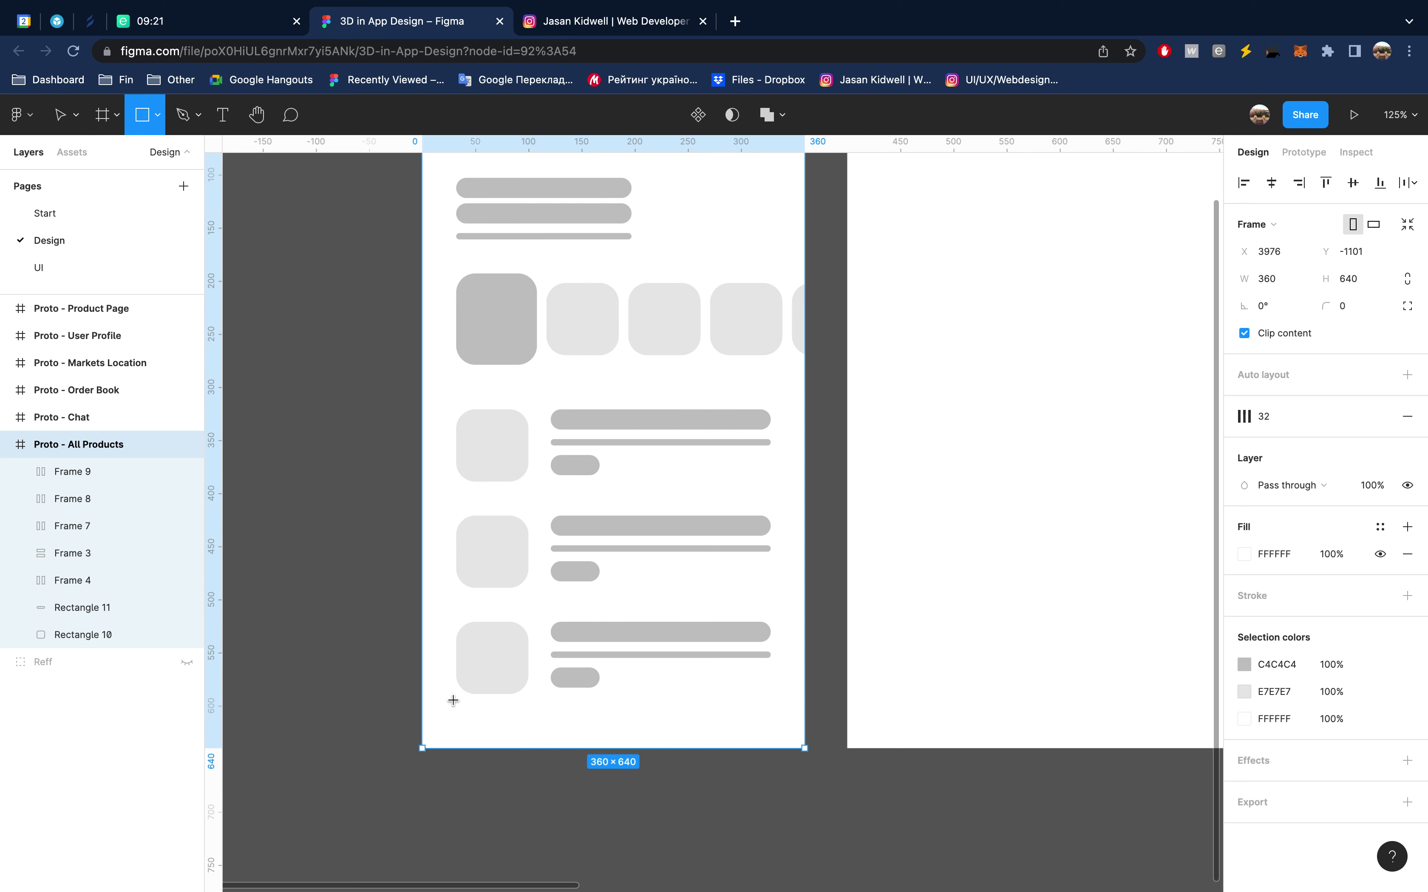
Draw a 360×70 grey rectangle across the screen bottom at X 0, Y 570, grouped
drag(440, 698, 640, 760)
drag(727, 754, 805, 748)
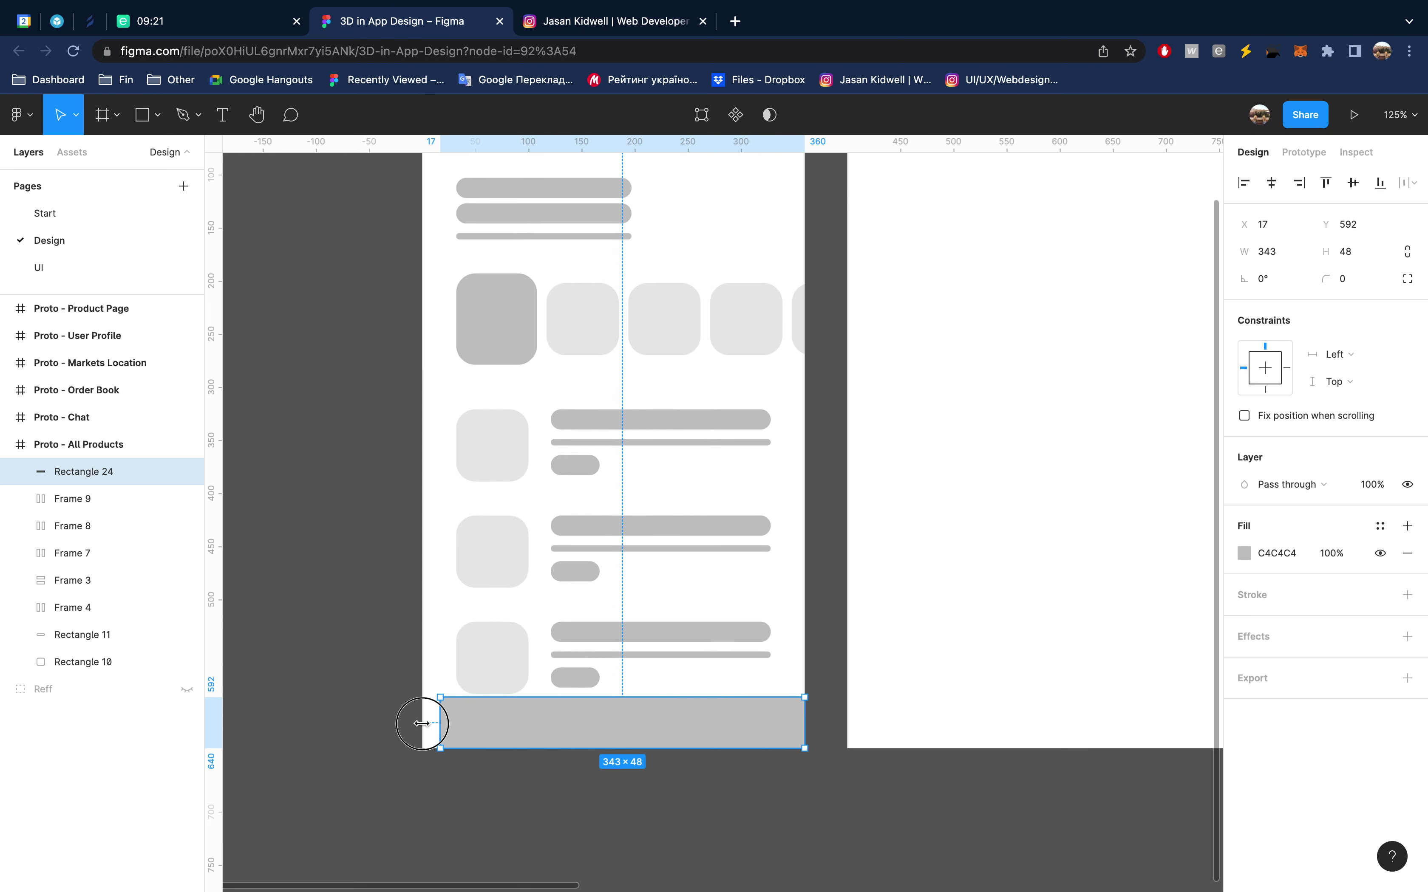
drag(444, 726, 420, 724)
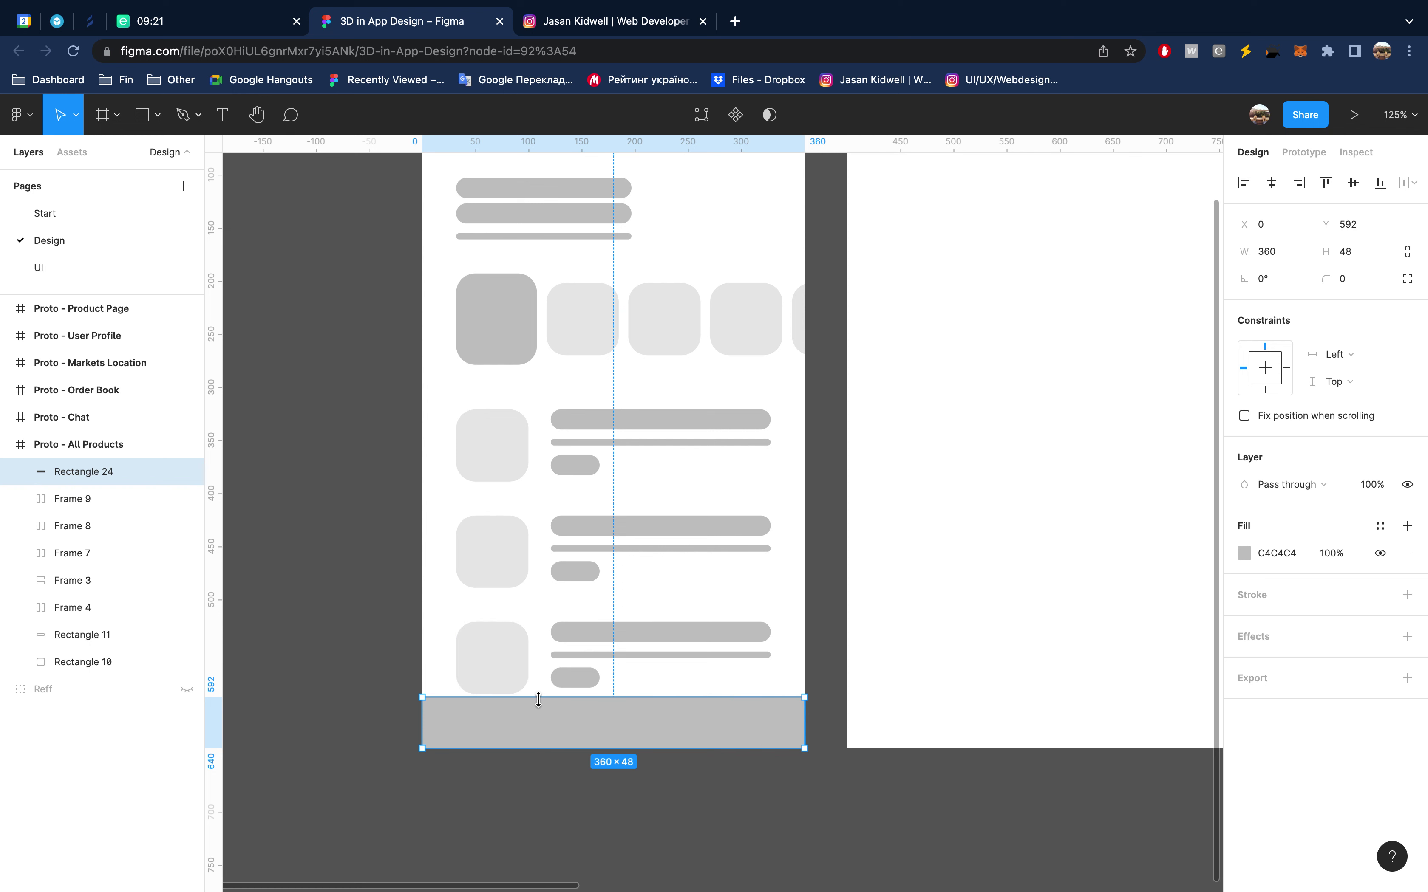
drag(538, 698, 539, 674)
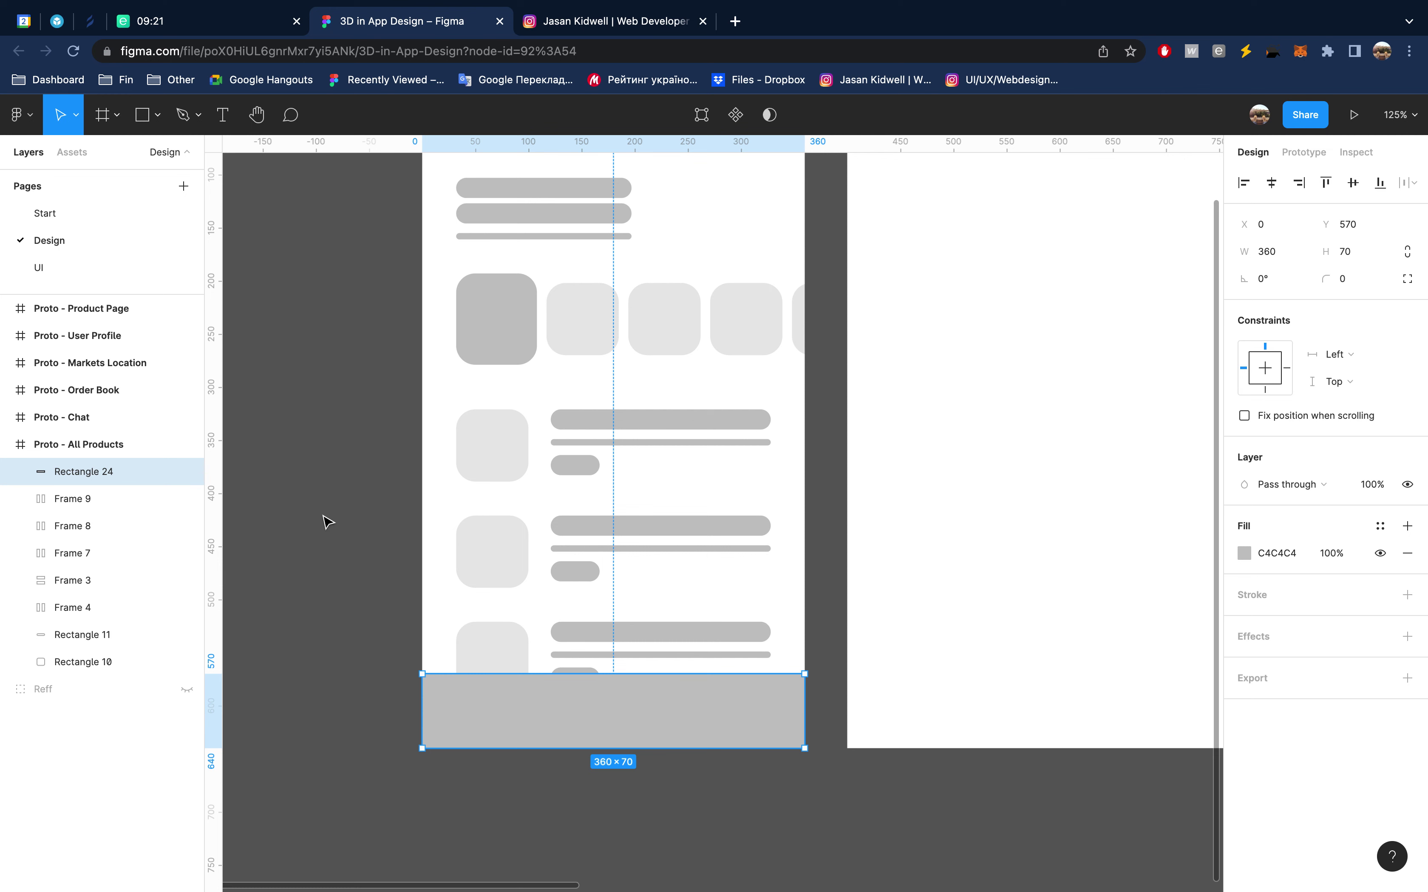
key(ctrl+g)
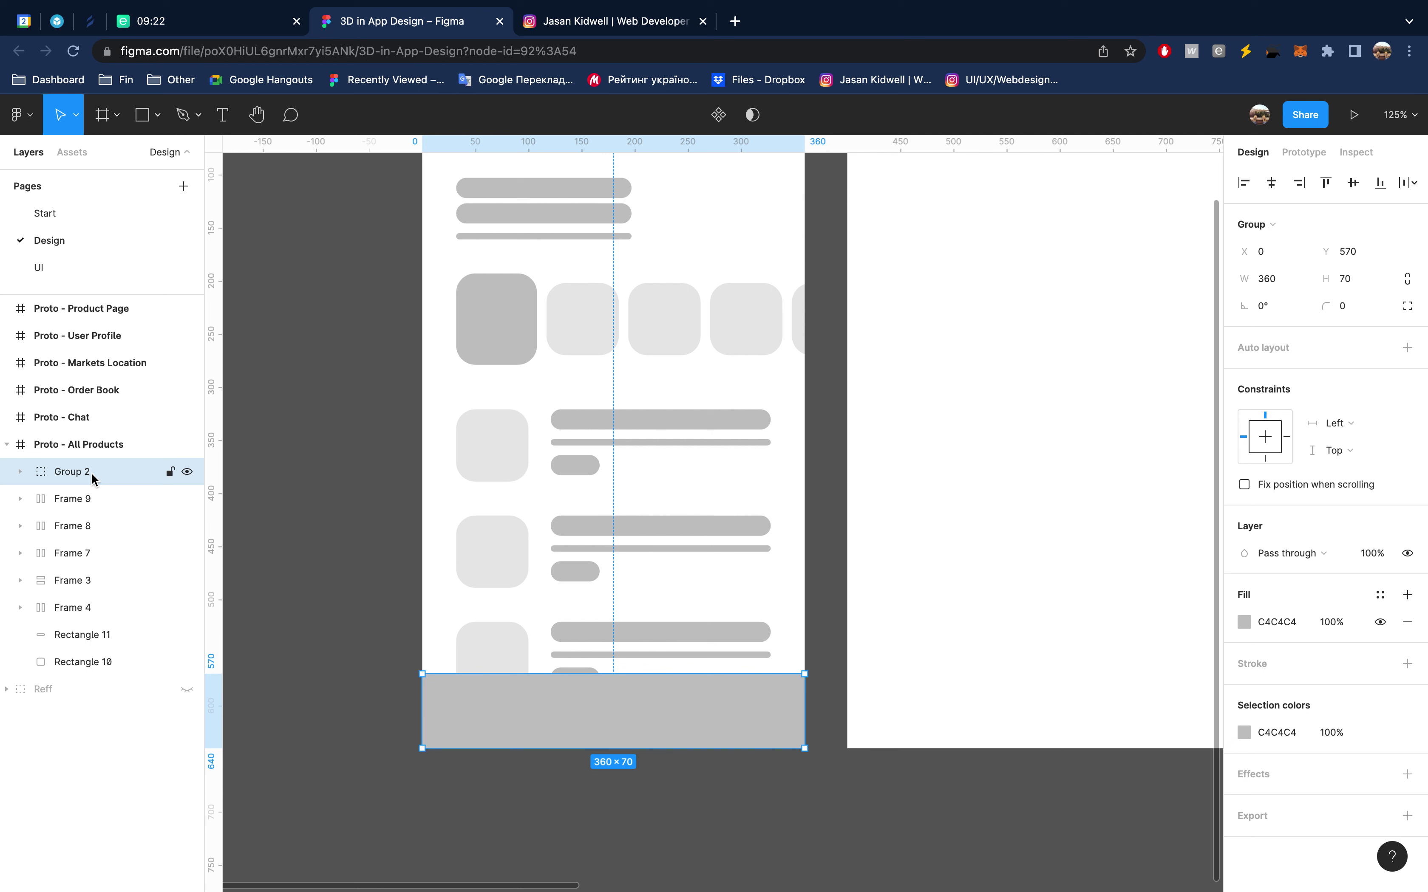
Rename Group 2 to 'Tap Bar' and expand it to reveal Rectangle 24
double_click(91, 473)
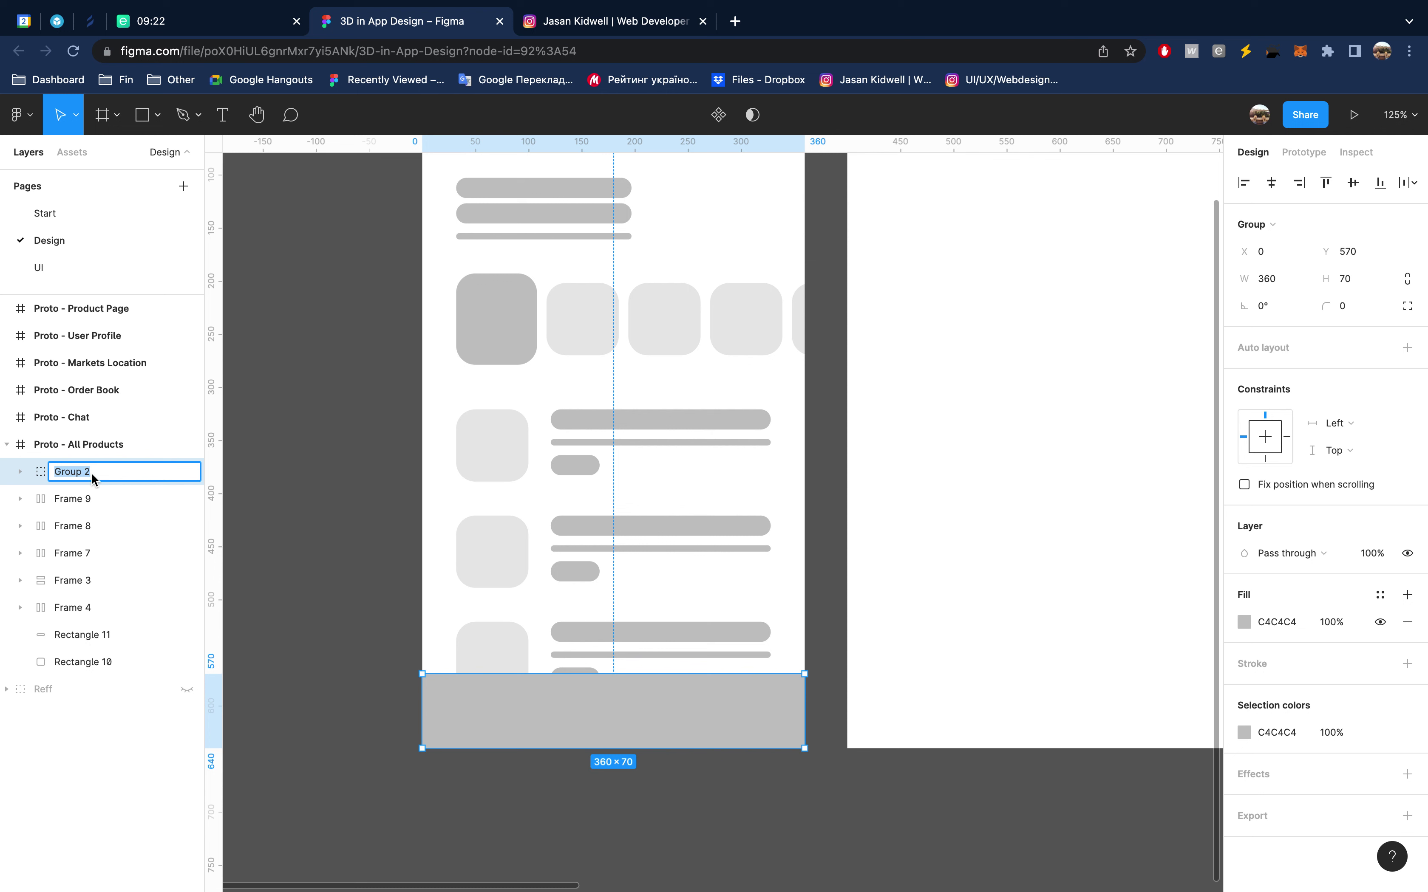
text(Tap Bar)
key(Return)
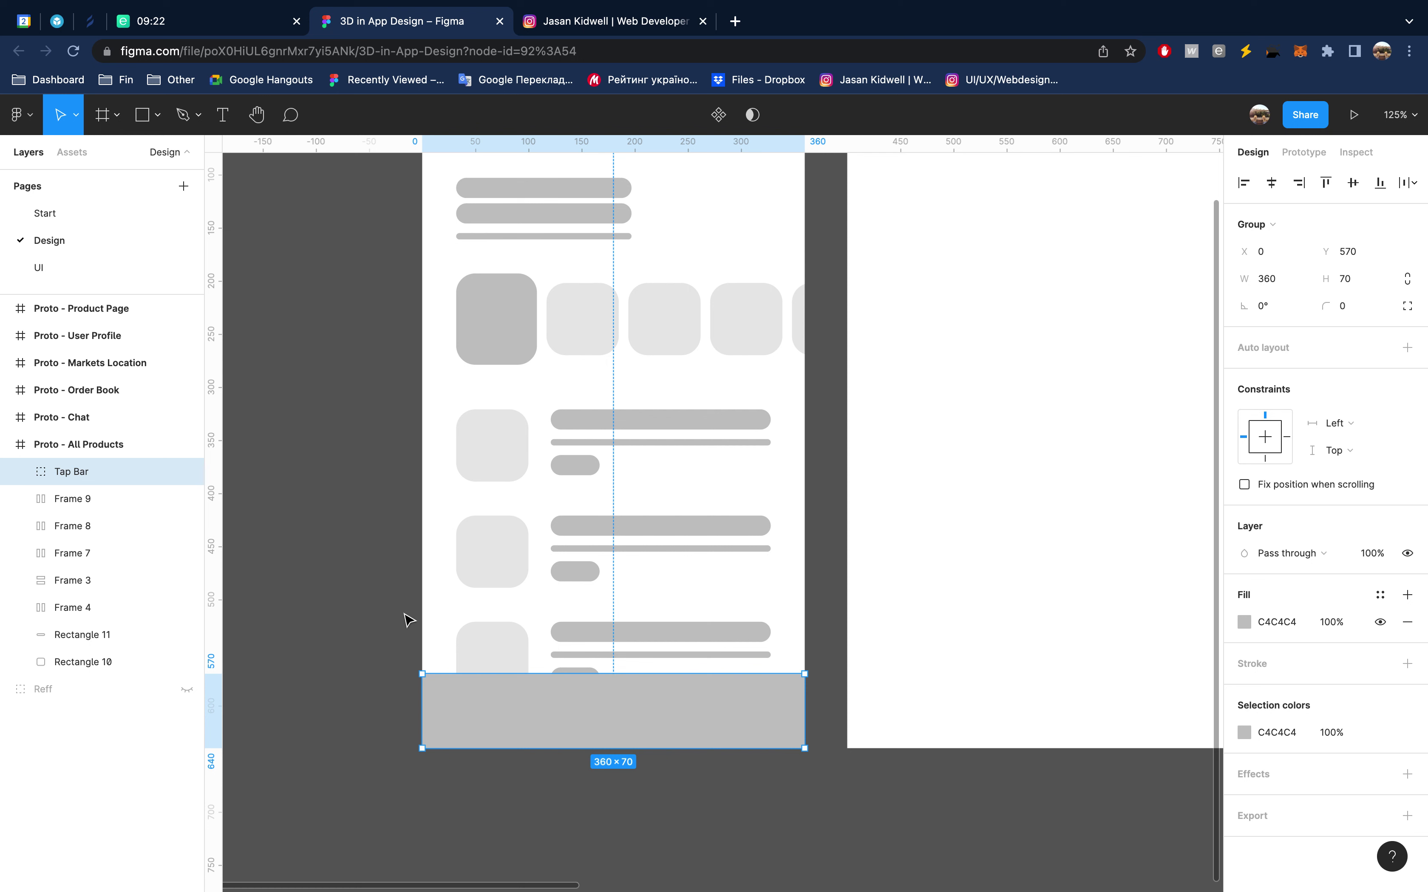
click(20, 472)
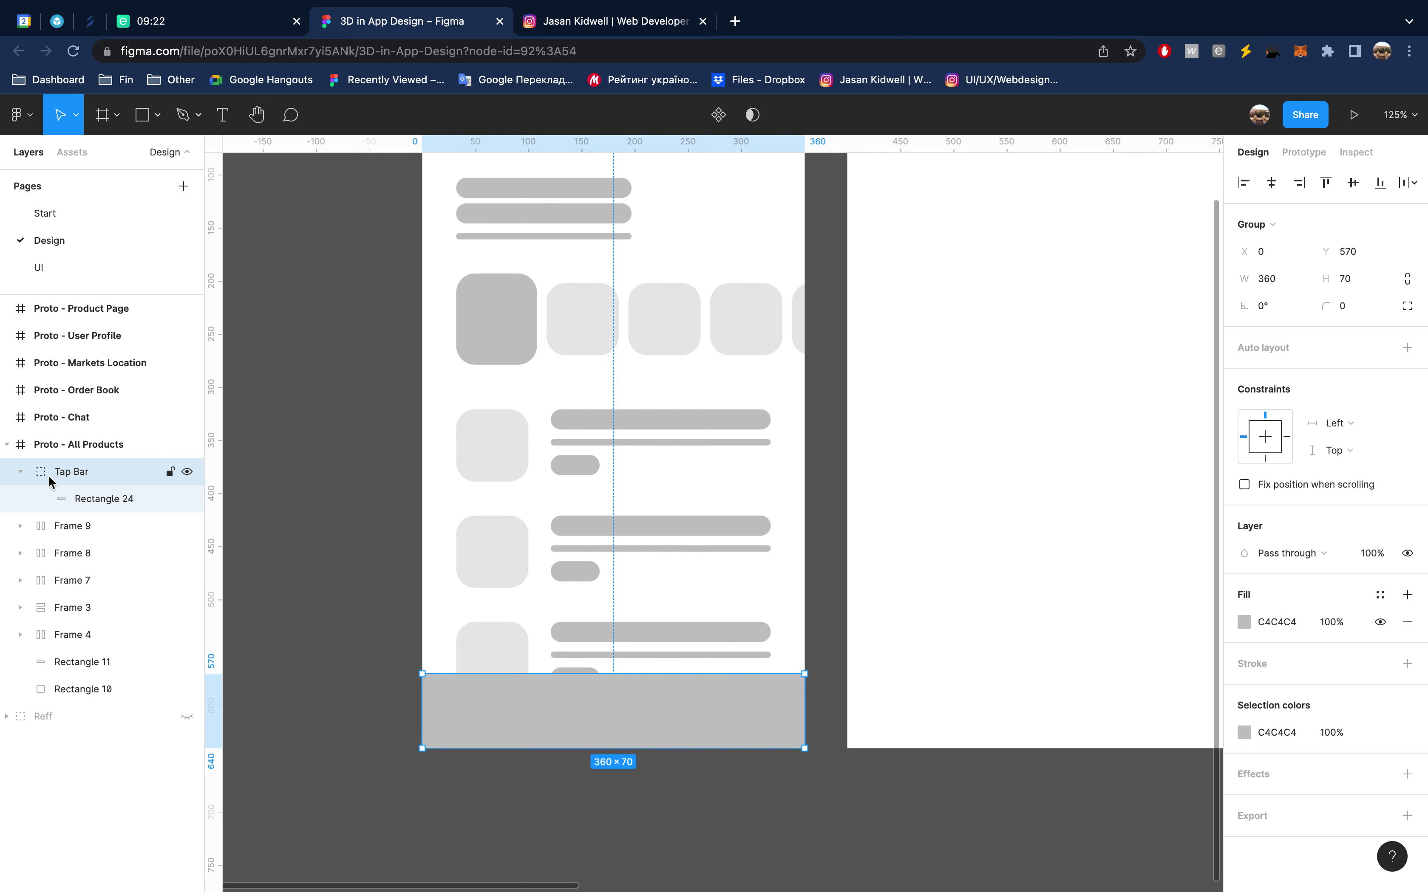
Remove the extra rectangle copy and copy-paste the second rounded square placeholder
click(96, 500)
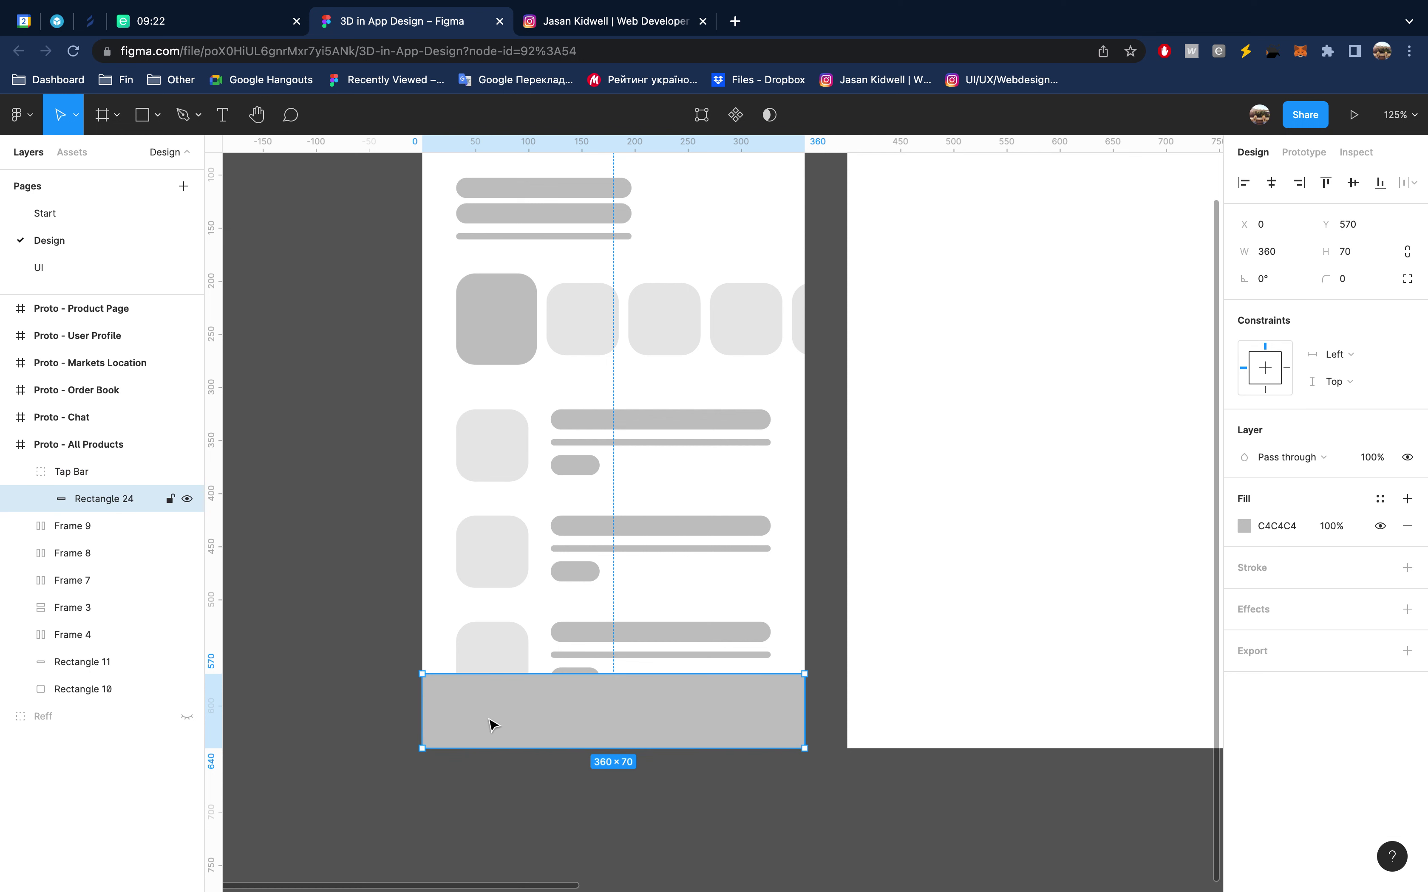
key(ctrl+d)
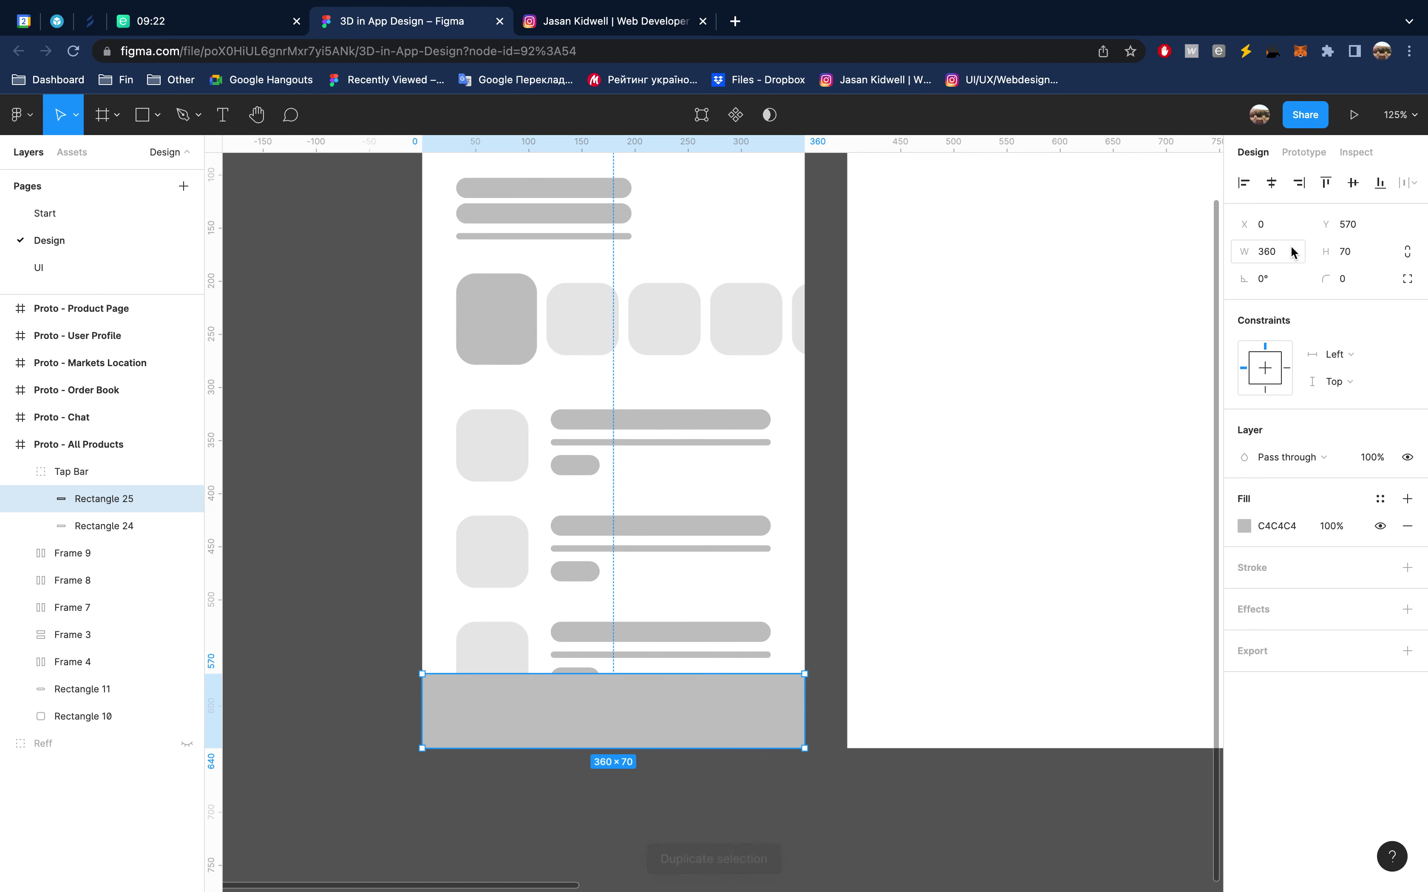
key(Delete)
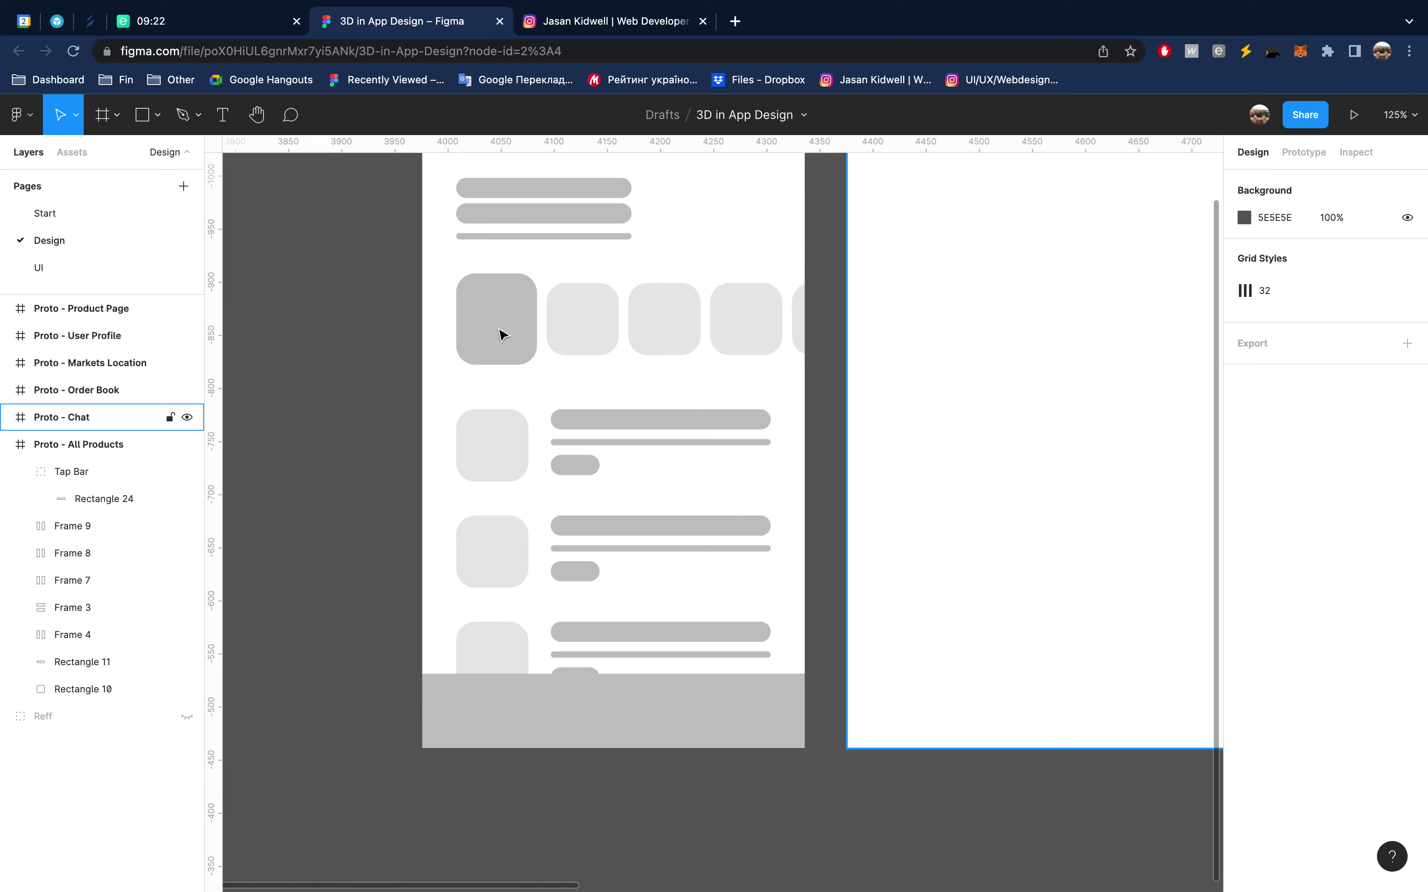
click(583, 312)
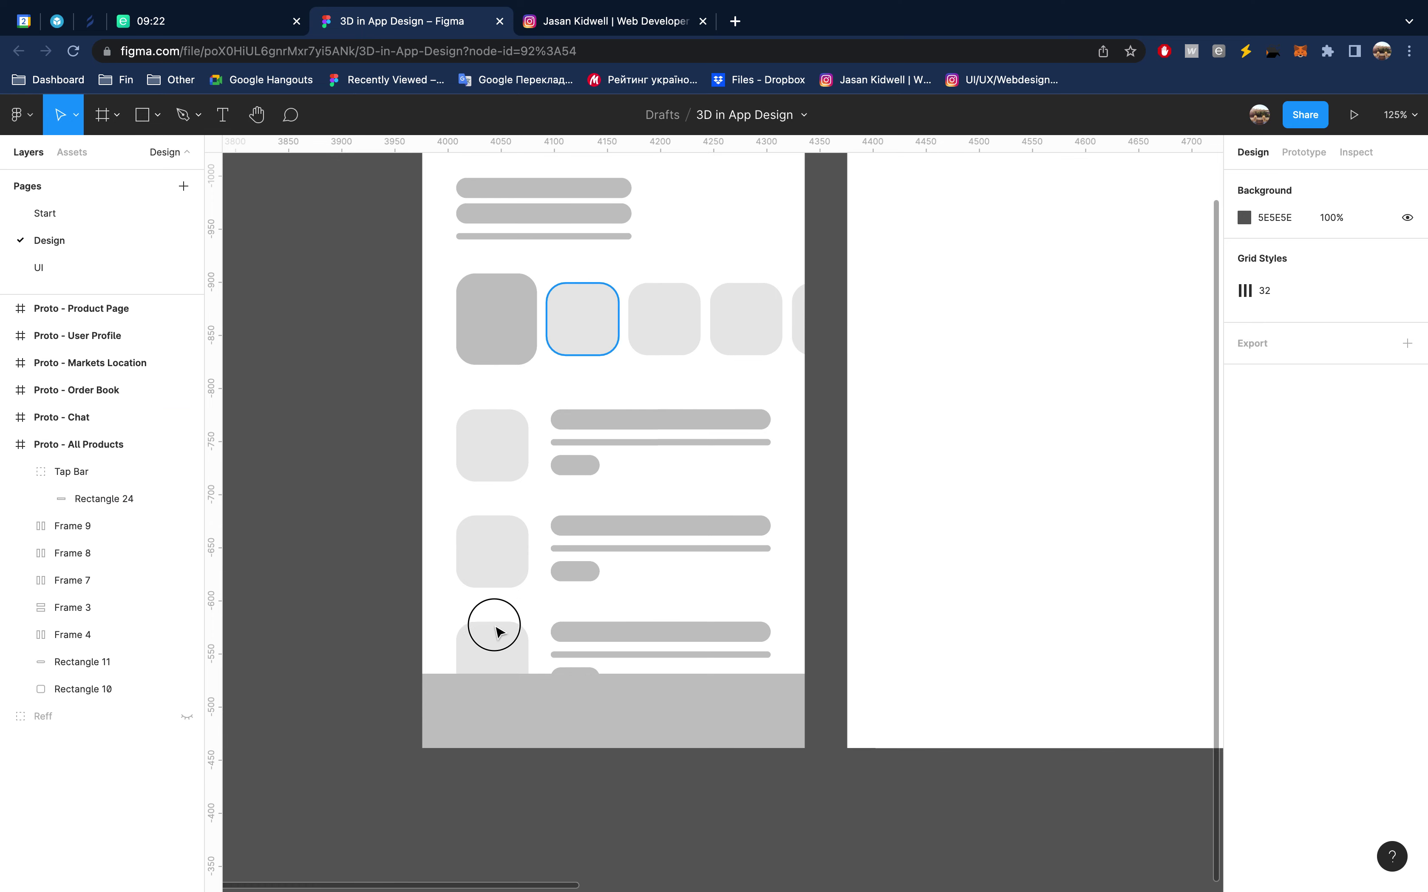
key(ctrl+c)
key(ctrl+v)
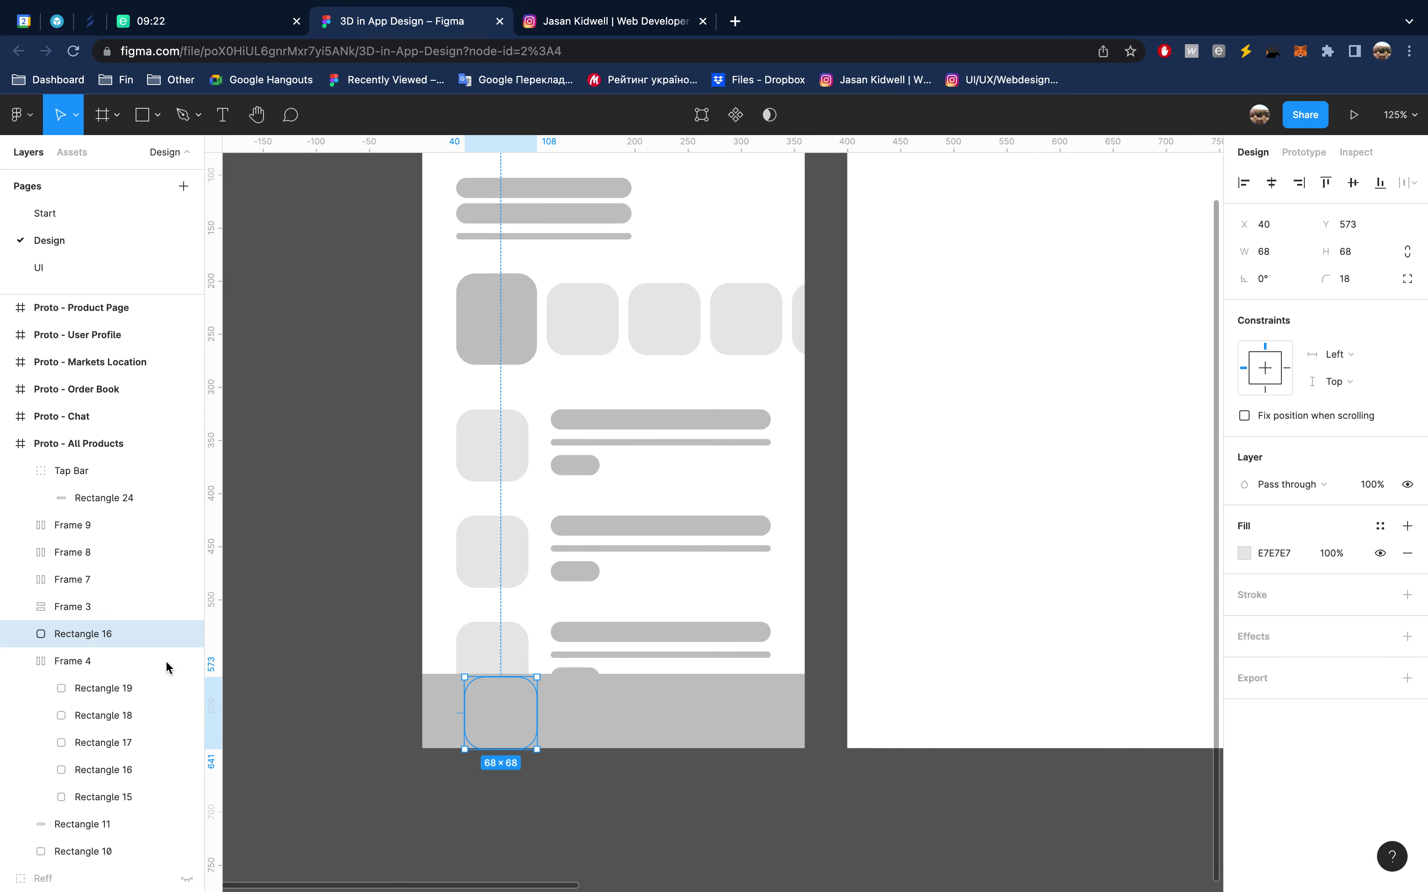
Move the pasted square into Tap Bar as a 48×48 square at X 30, Y 581
drag(124, 634, 125, 484)
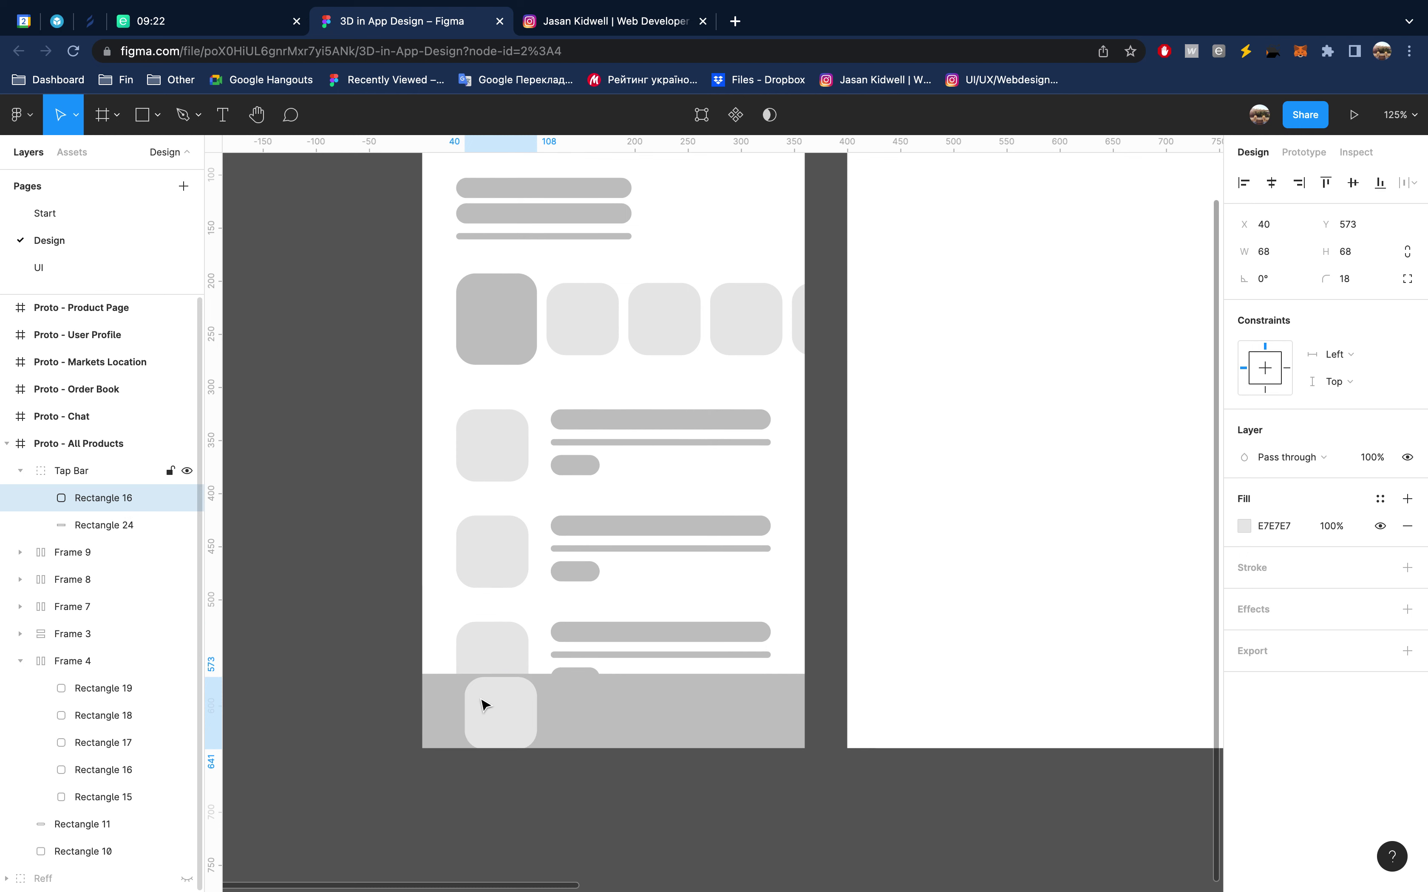
drag(534, 678, 524, 693)
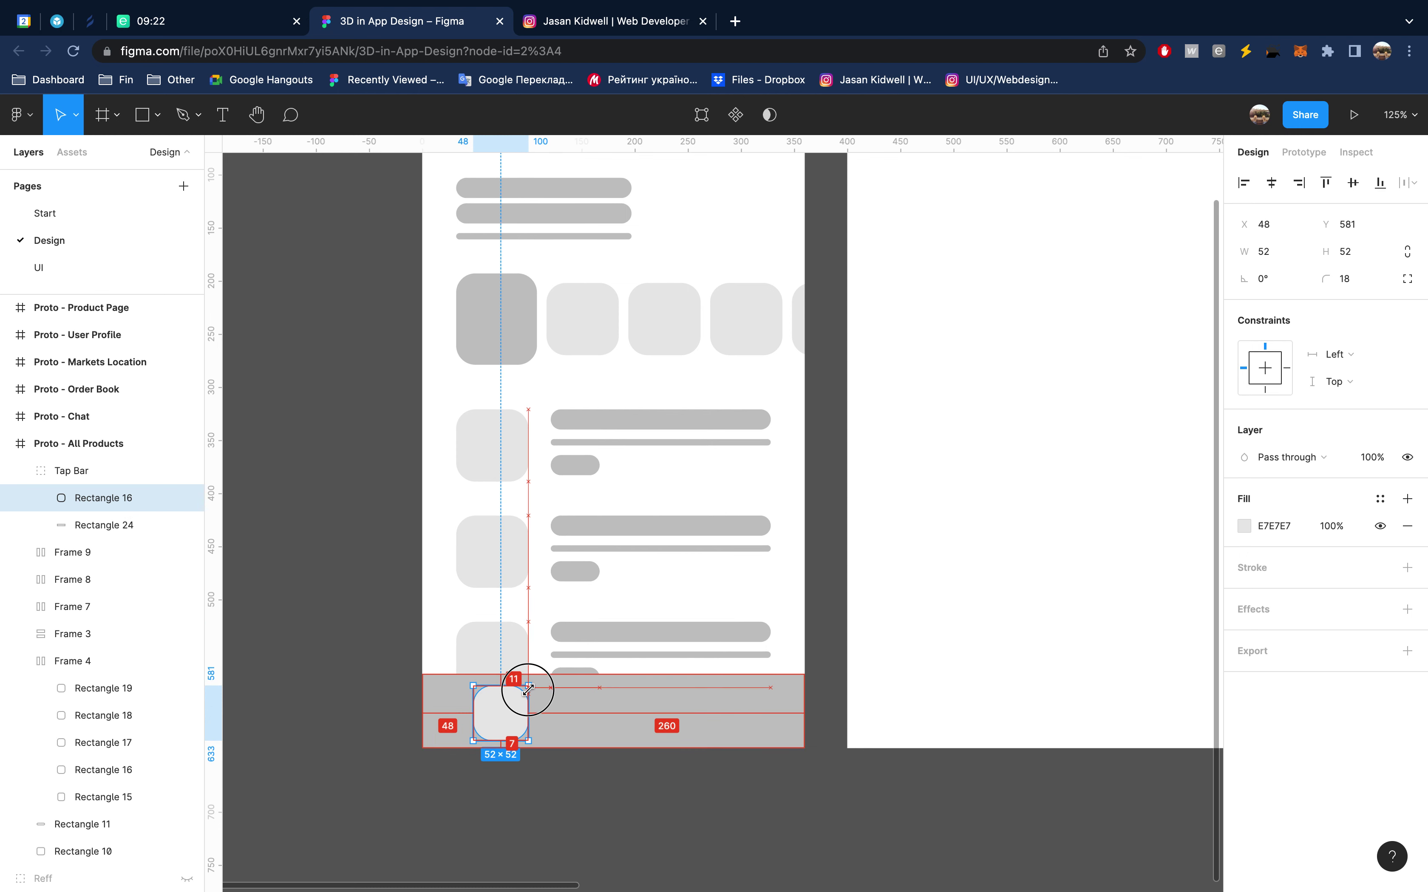
drag(524, 694, 524, 690)
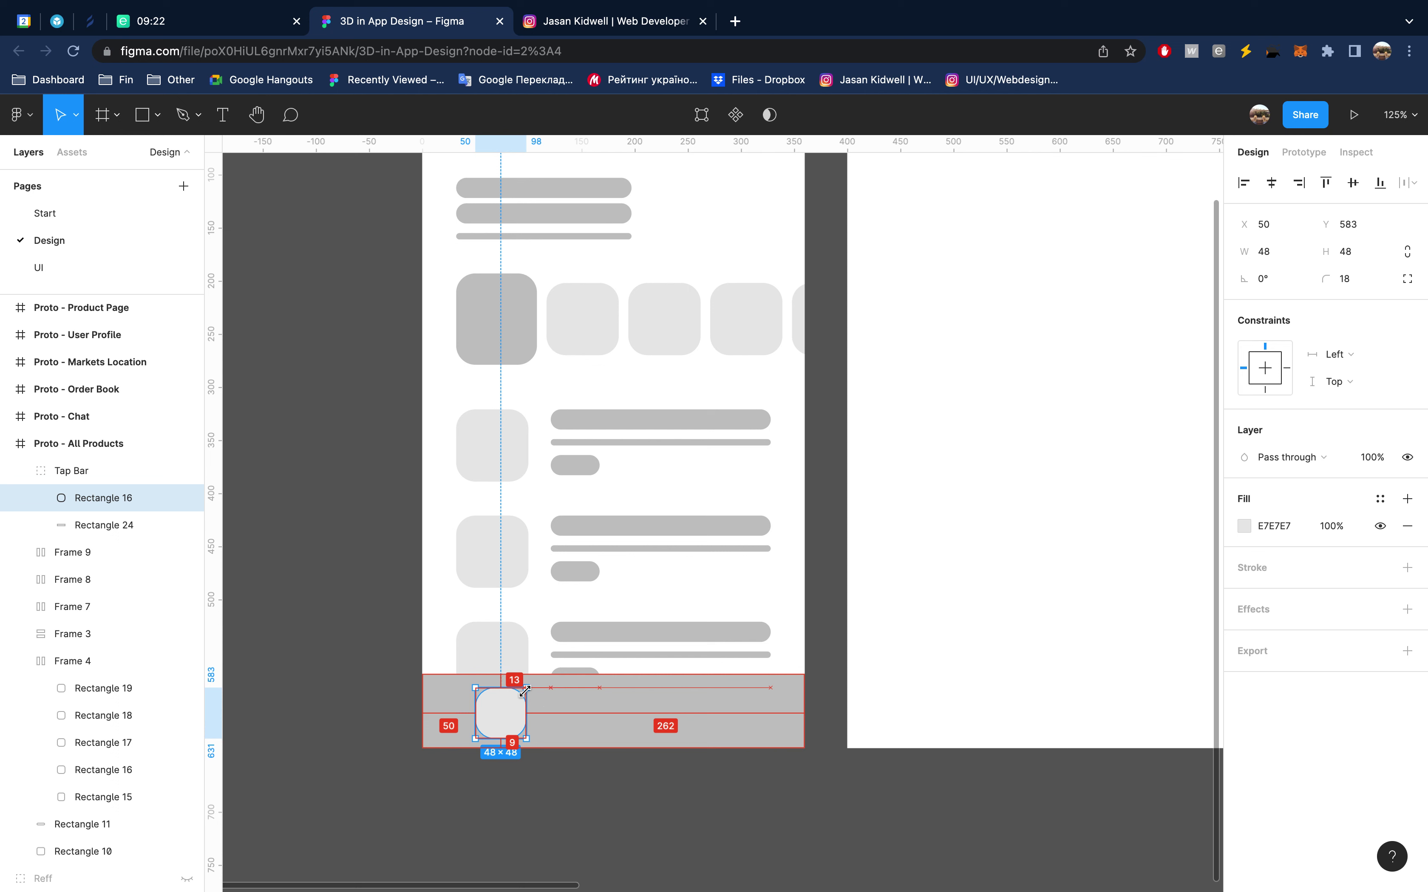
key(shift+Left)
key(shift+Left)
key(Up)
key(Up)
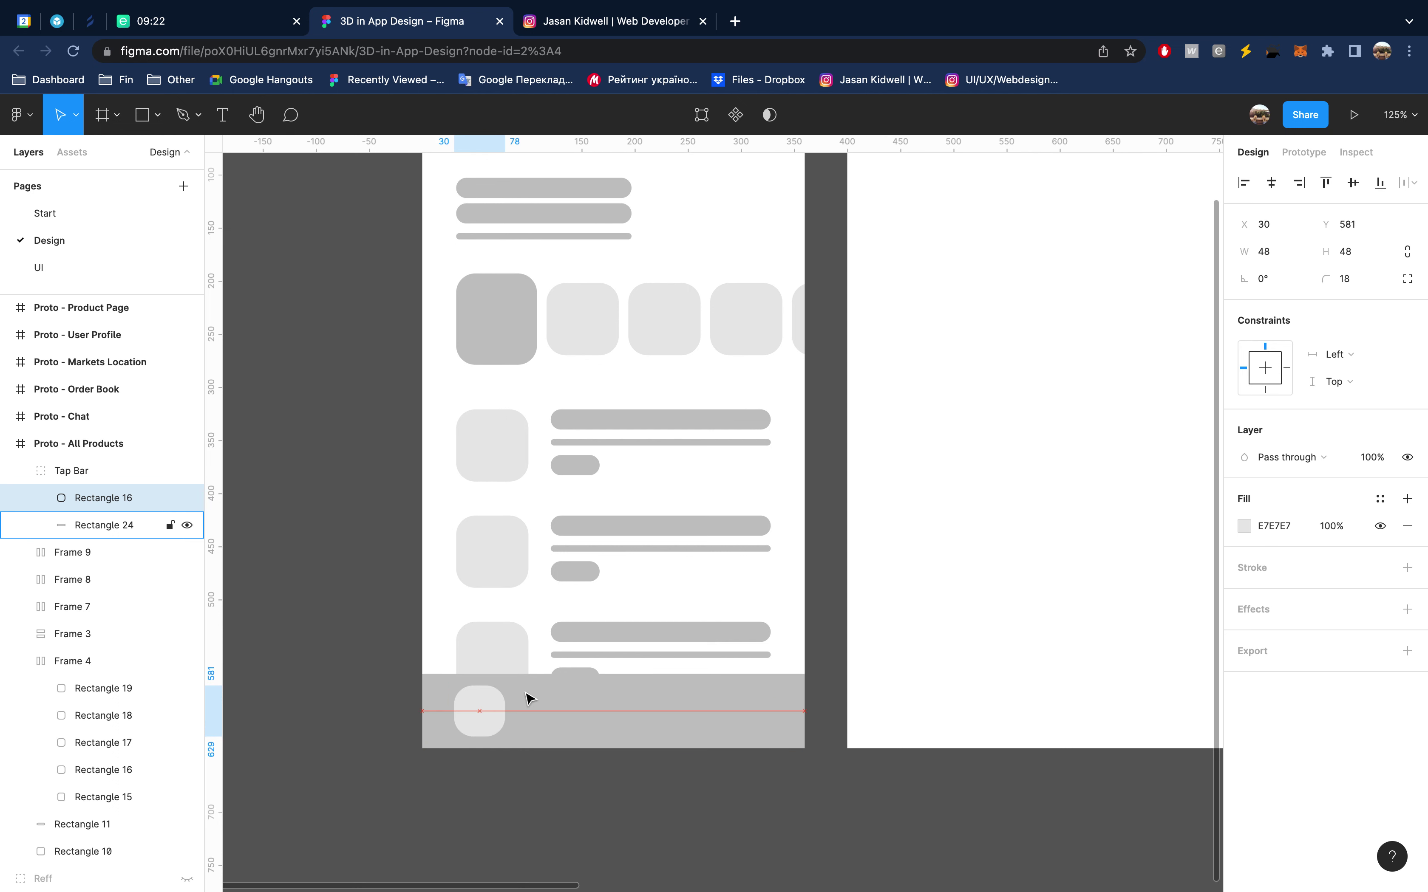
click(627, 698)
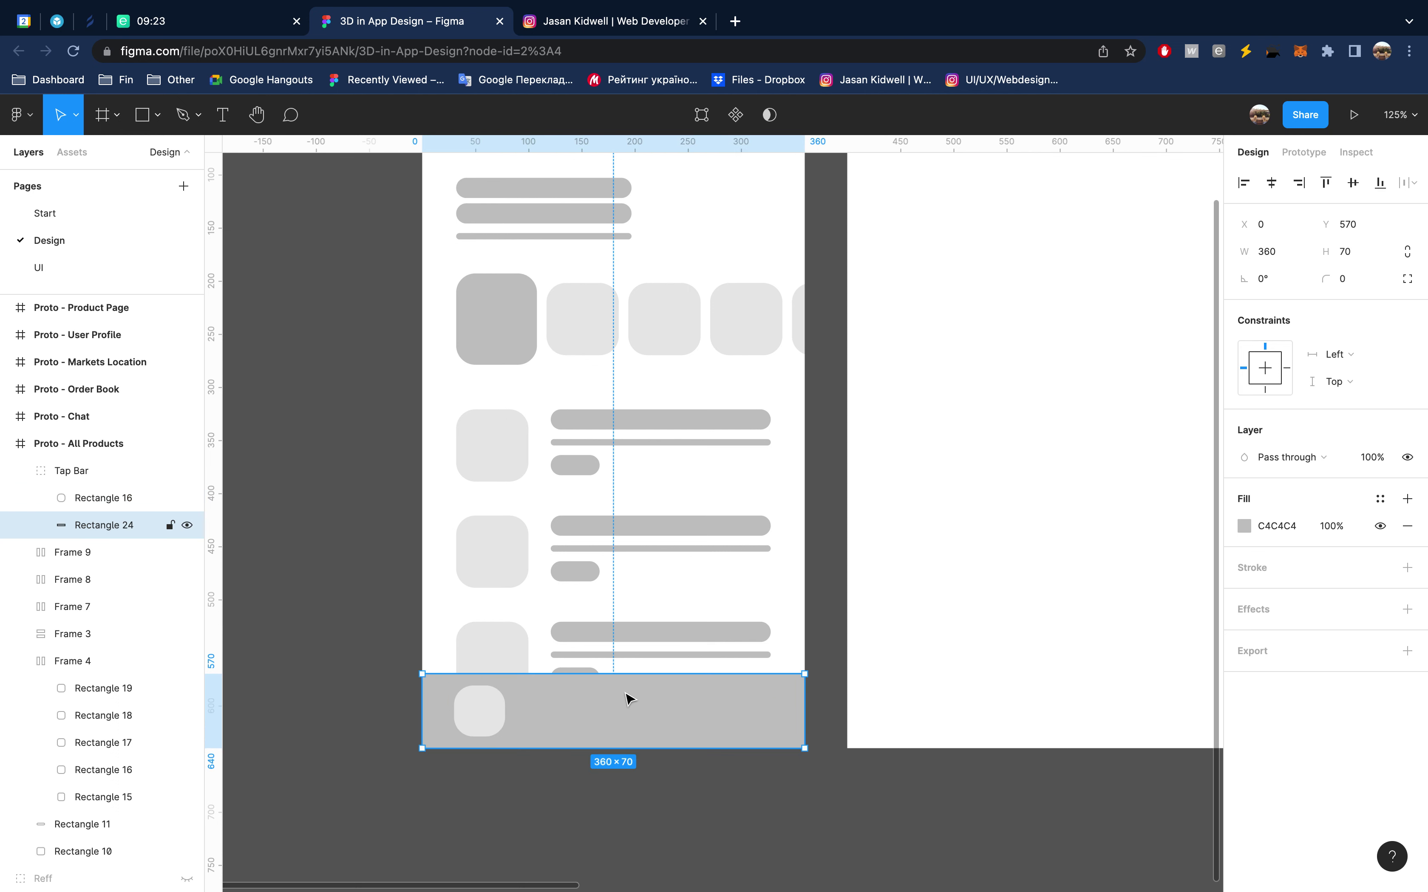
key(o)
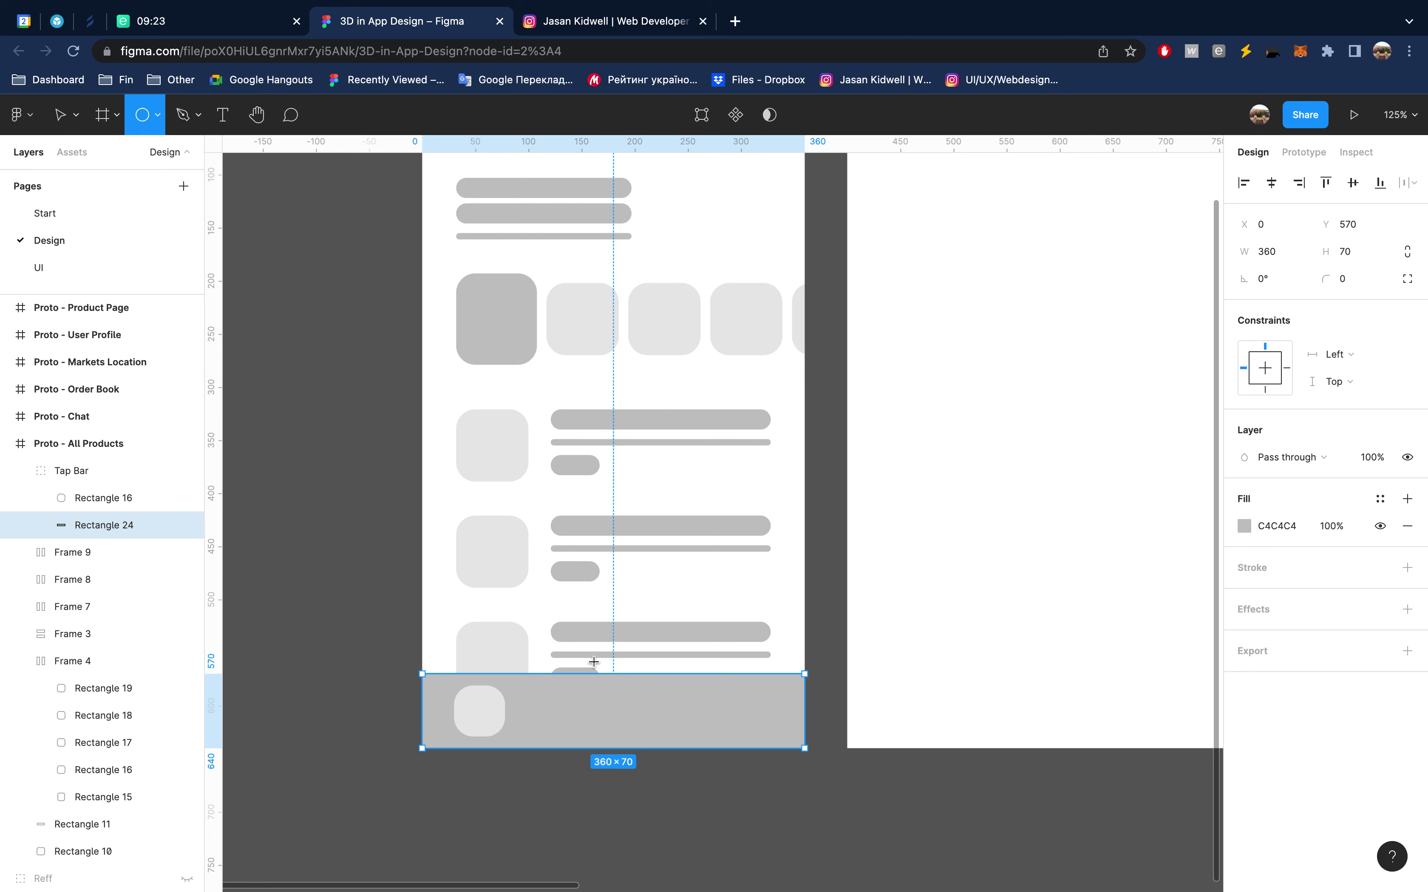
Draw a circle and place it in the Tap Bar group at the bar's centre
drag(550, 667, 620, 738)
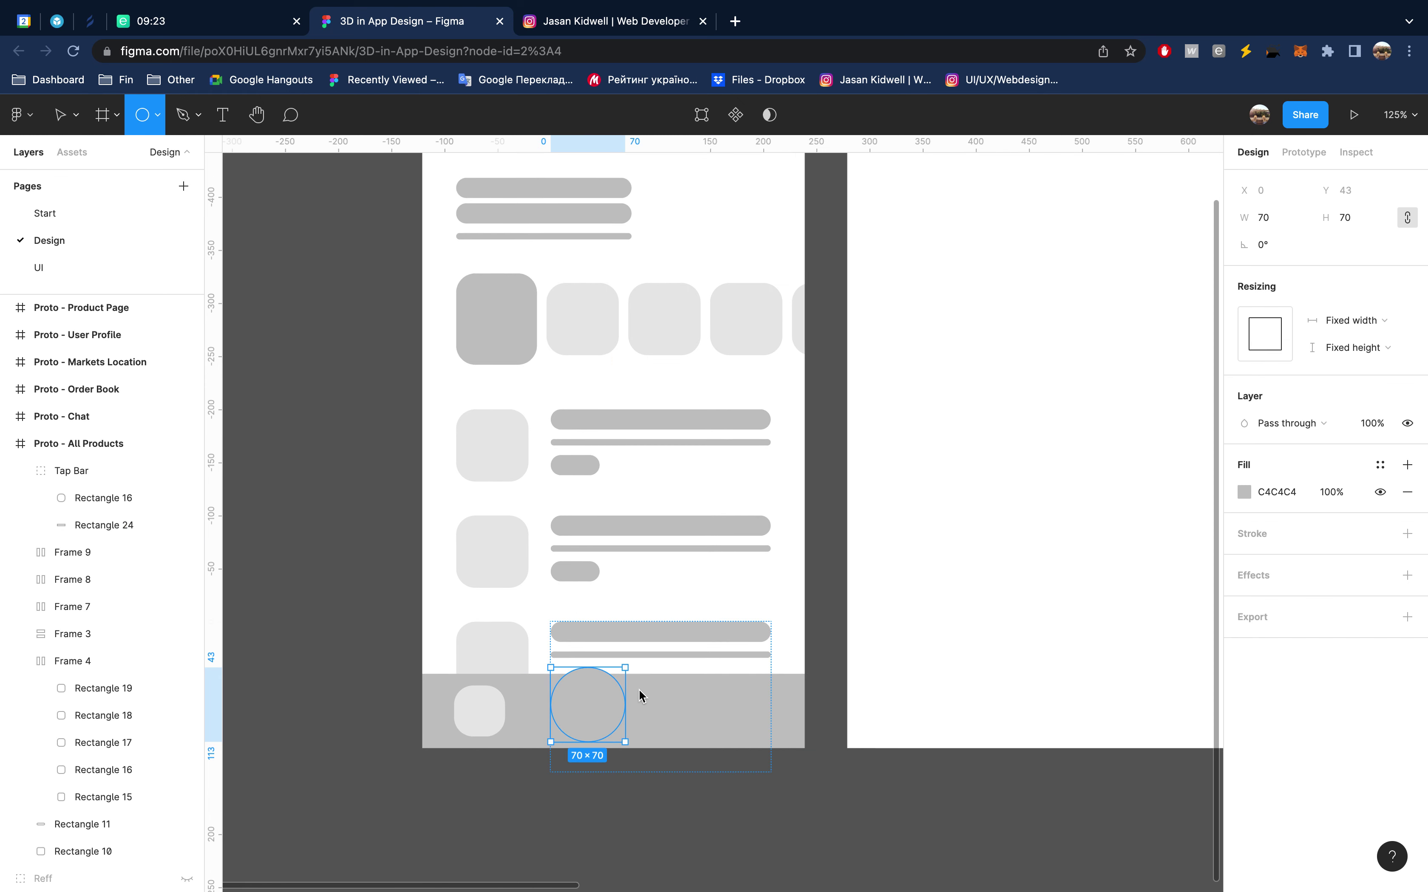
drag(130, 634, 113, 485)
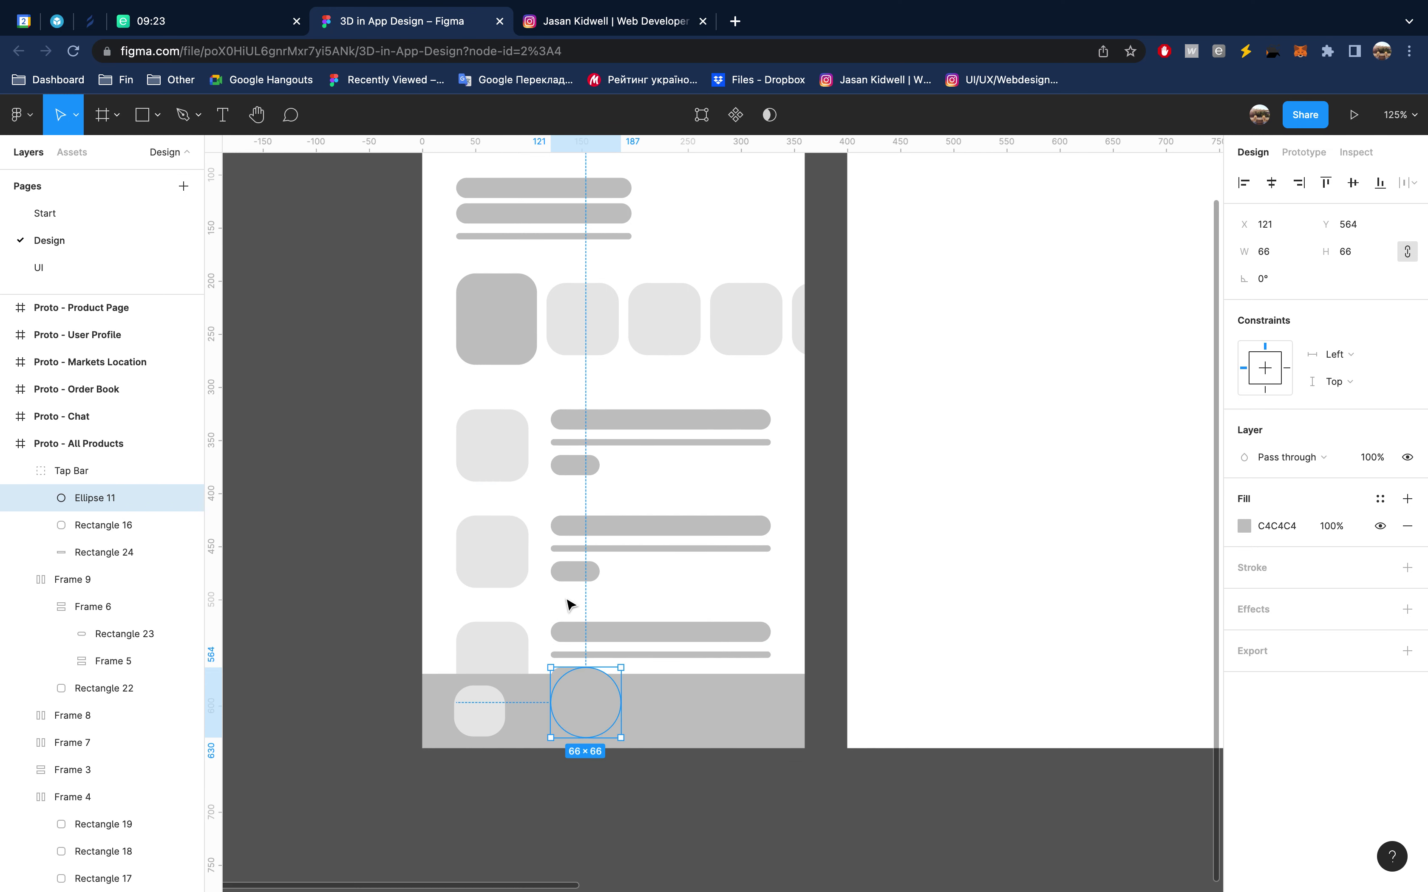
key(shift+Right)
key(shift+Right)
key(shift+Right)
key(Left)
key(Left)
key(Left)
key(Left)
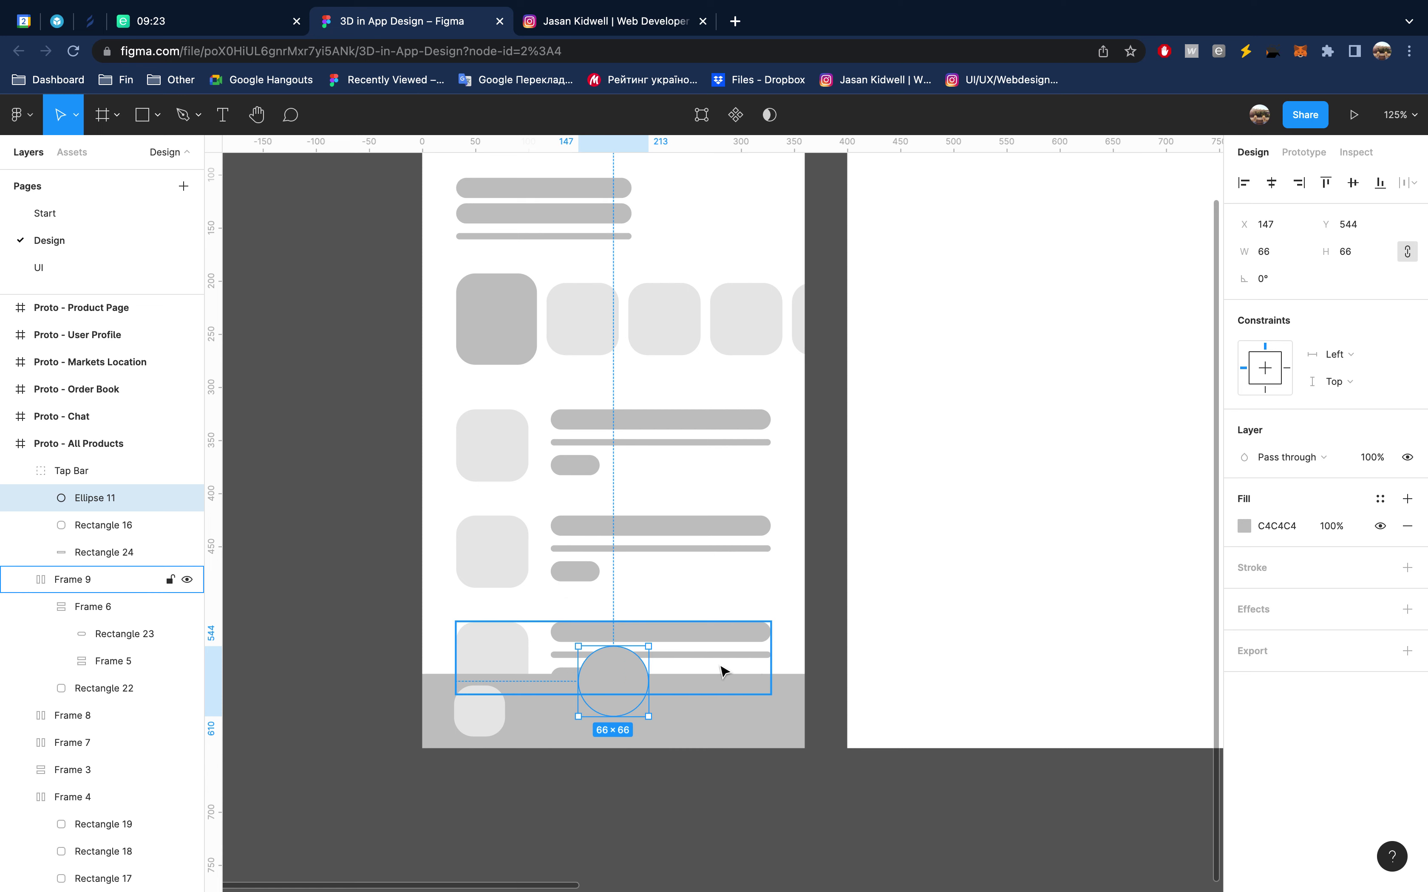
Duplicate the circle, fill it white FFFFFF and shrink it to 56×56 around its centre
key(ctrl+d)
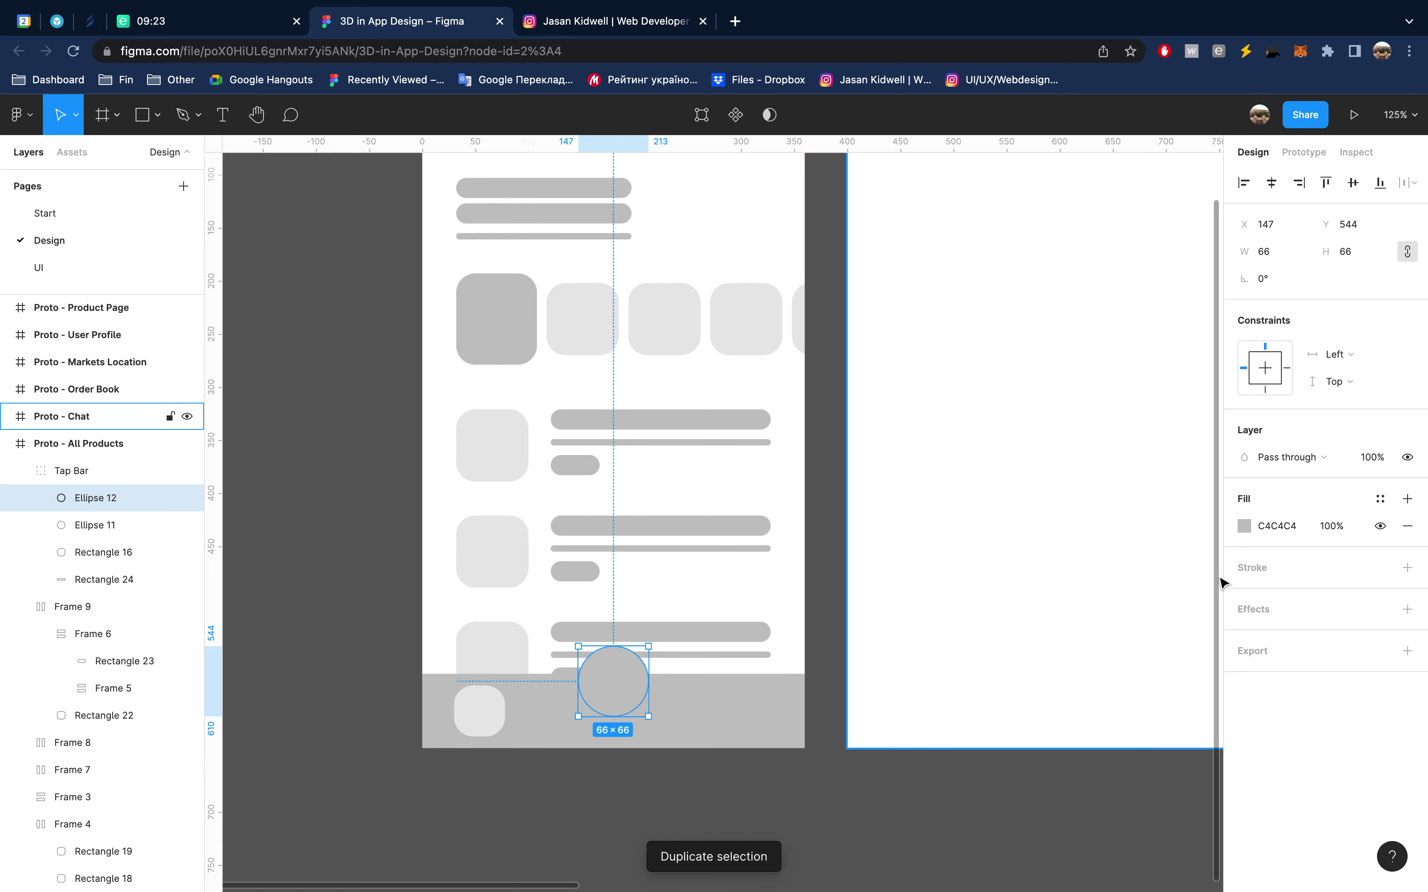
click(1244, 526)
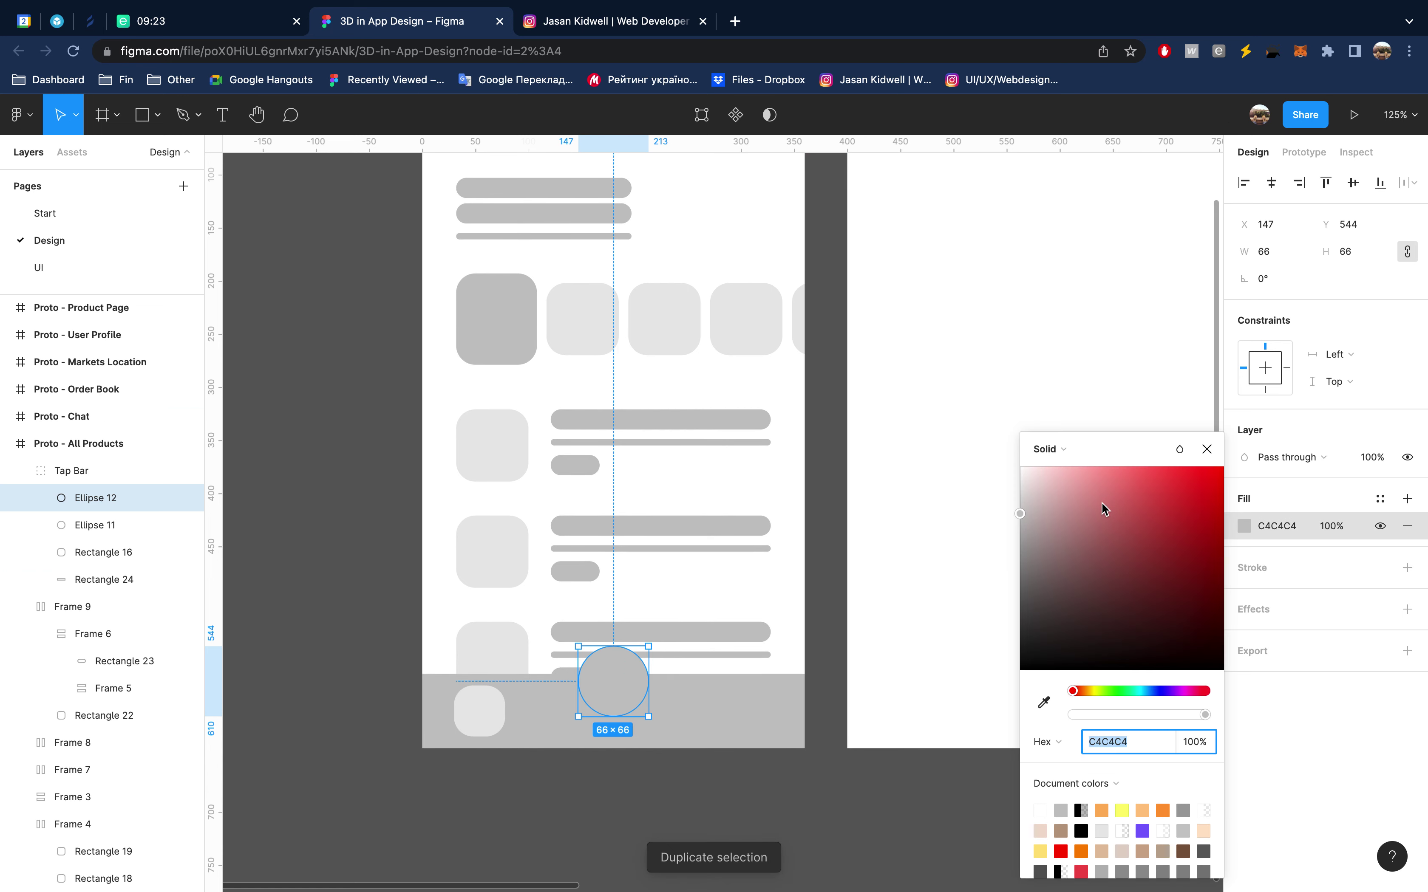
click(1075, 502)
drag(1074, 502, 867, 354)
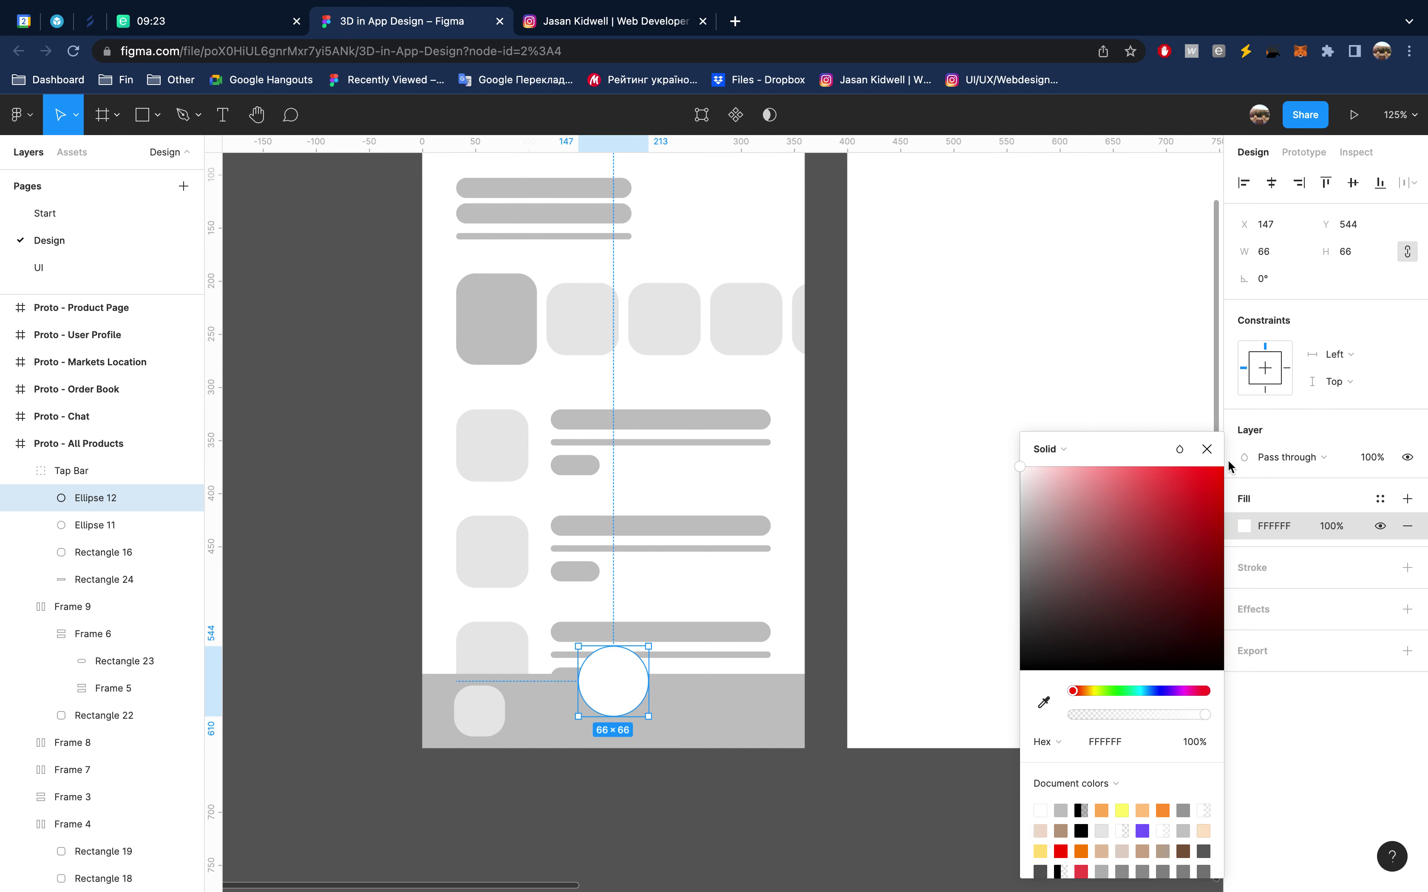
click(1206, 449)
key(alt)
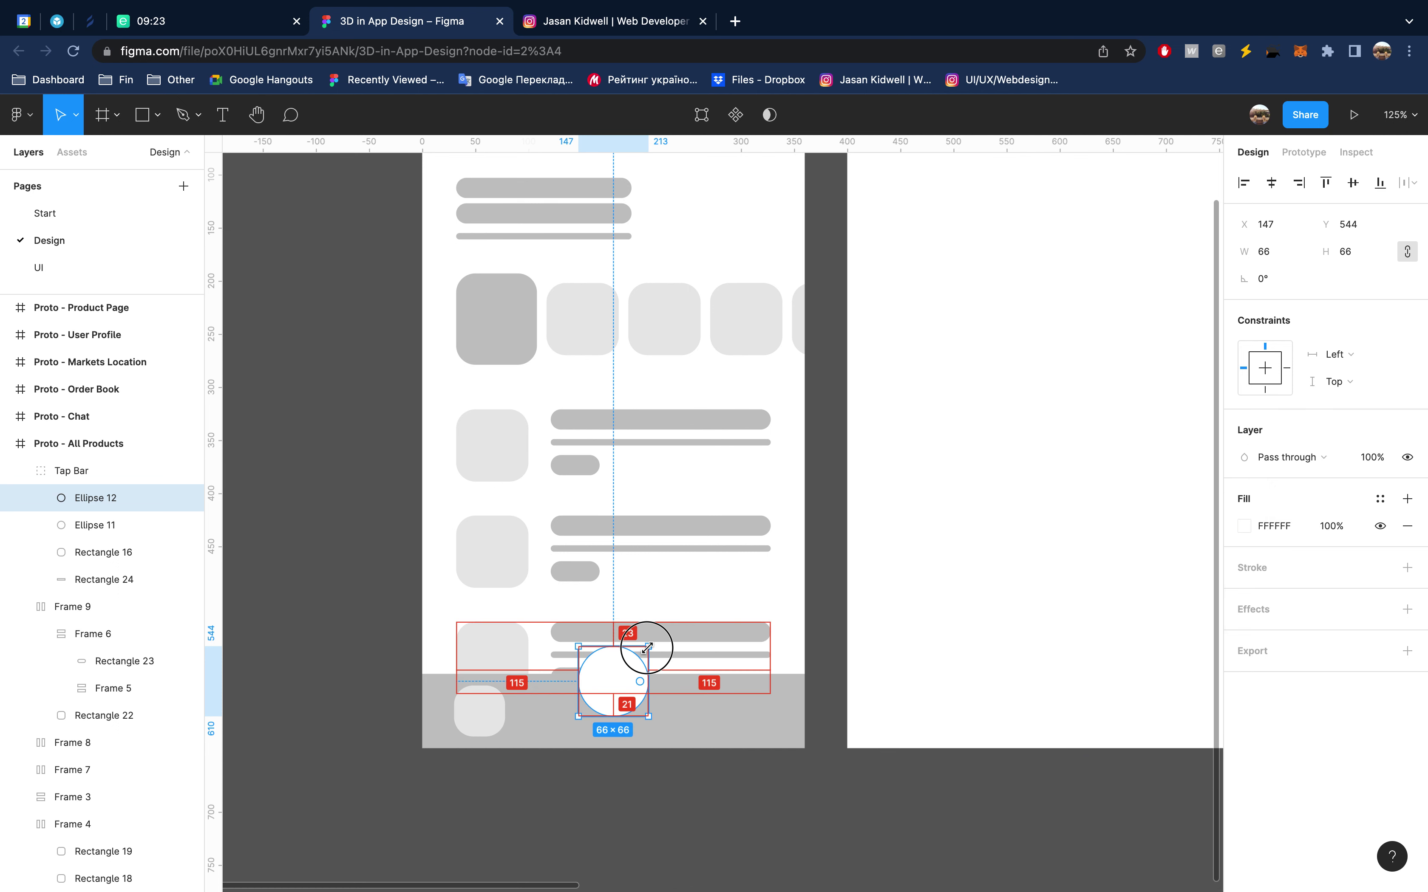
drag(644, 651, 642, 653)
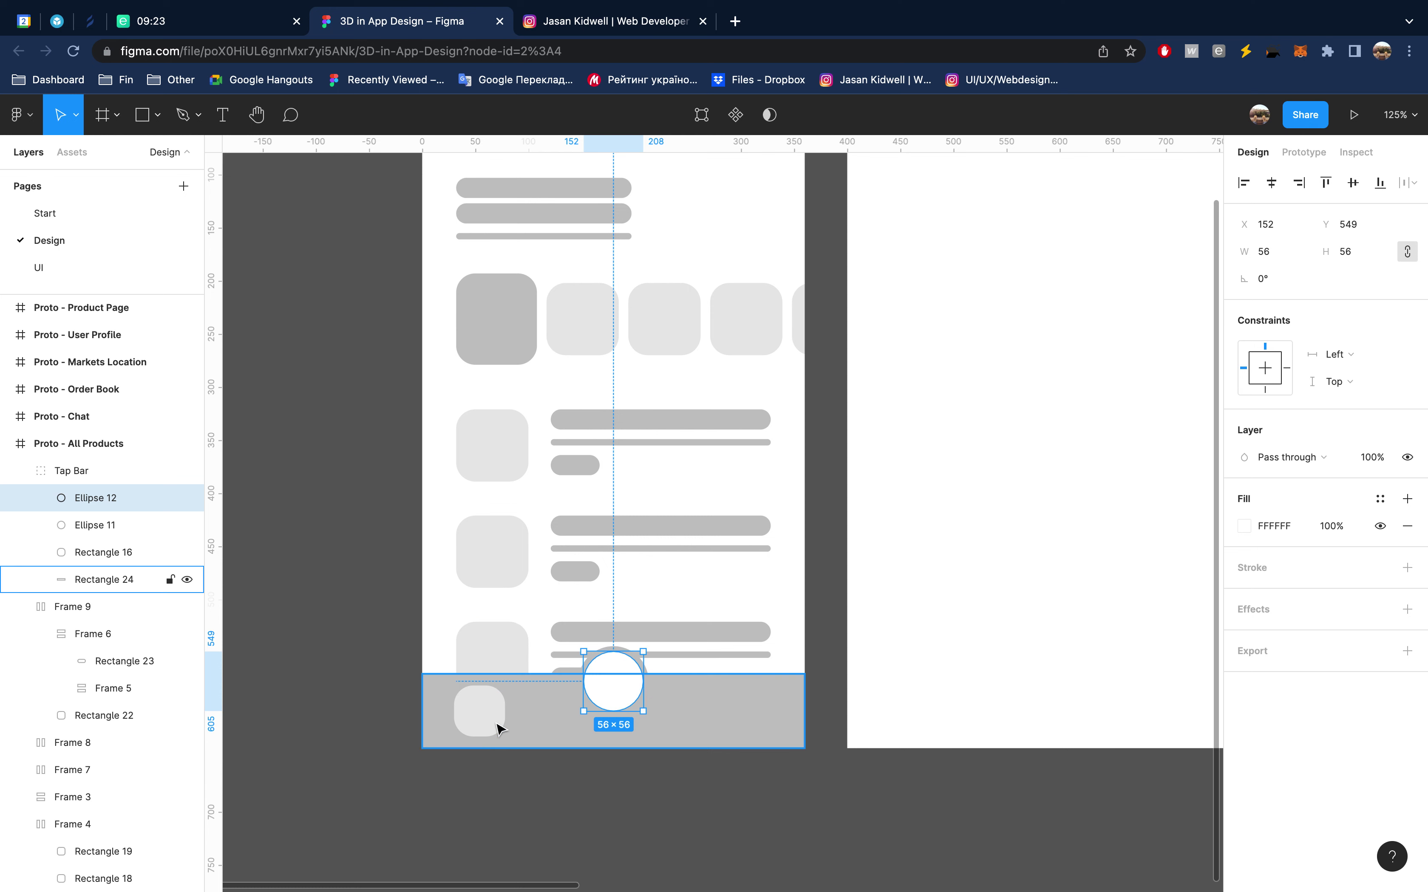
Copy the 48×48 square so two sit on each side of the circle
click(495, 725)
drag(484, 721, 573, 721)
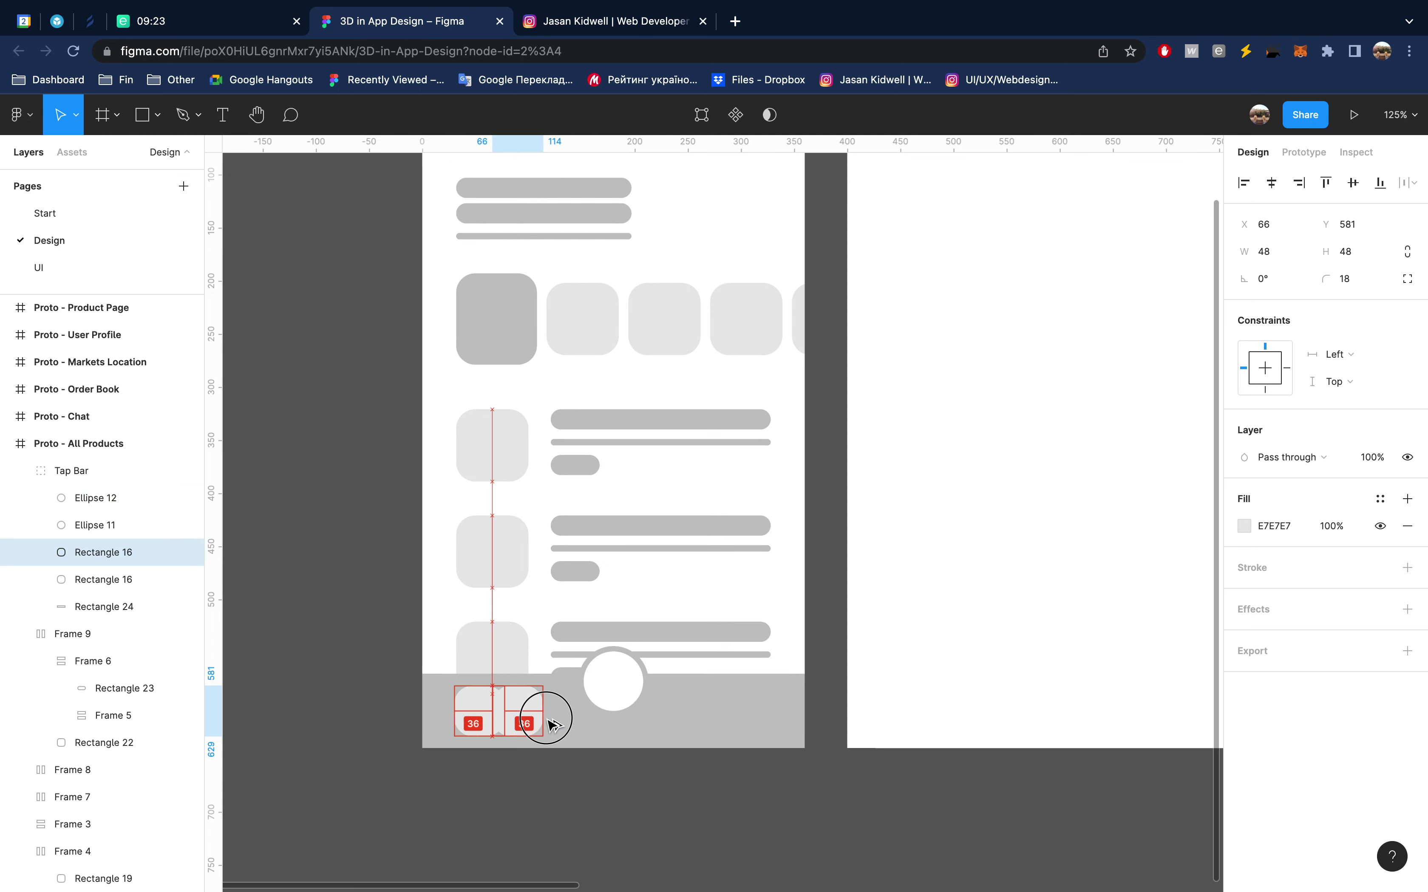
shift+click(481, 717)
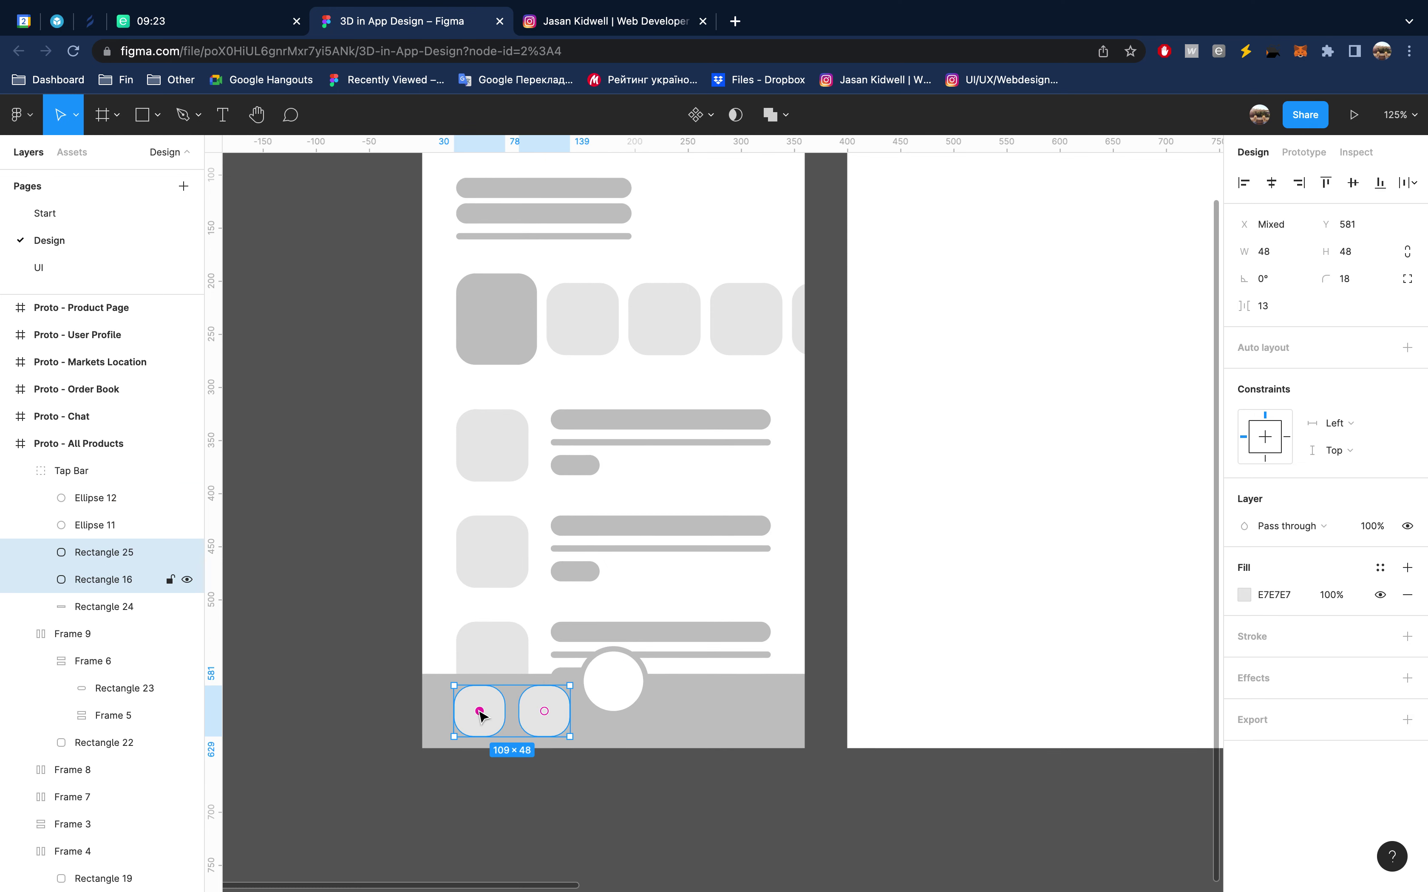
mouse_move(474, 696)
mouse_down()
mouse_move(715, 703)
mouse_move(673, 702)
mouse_up()
click(635, 812)
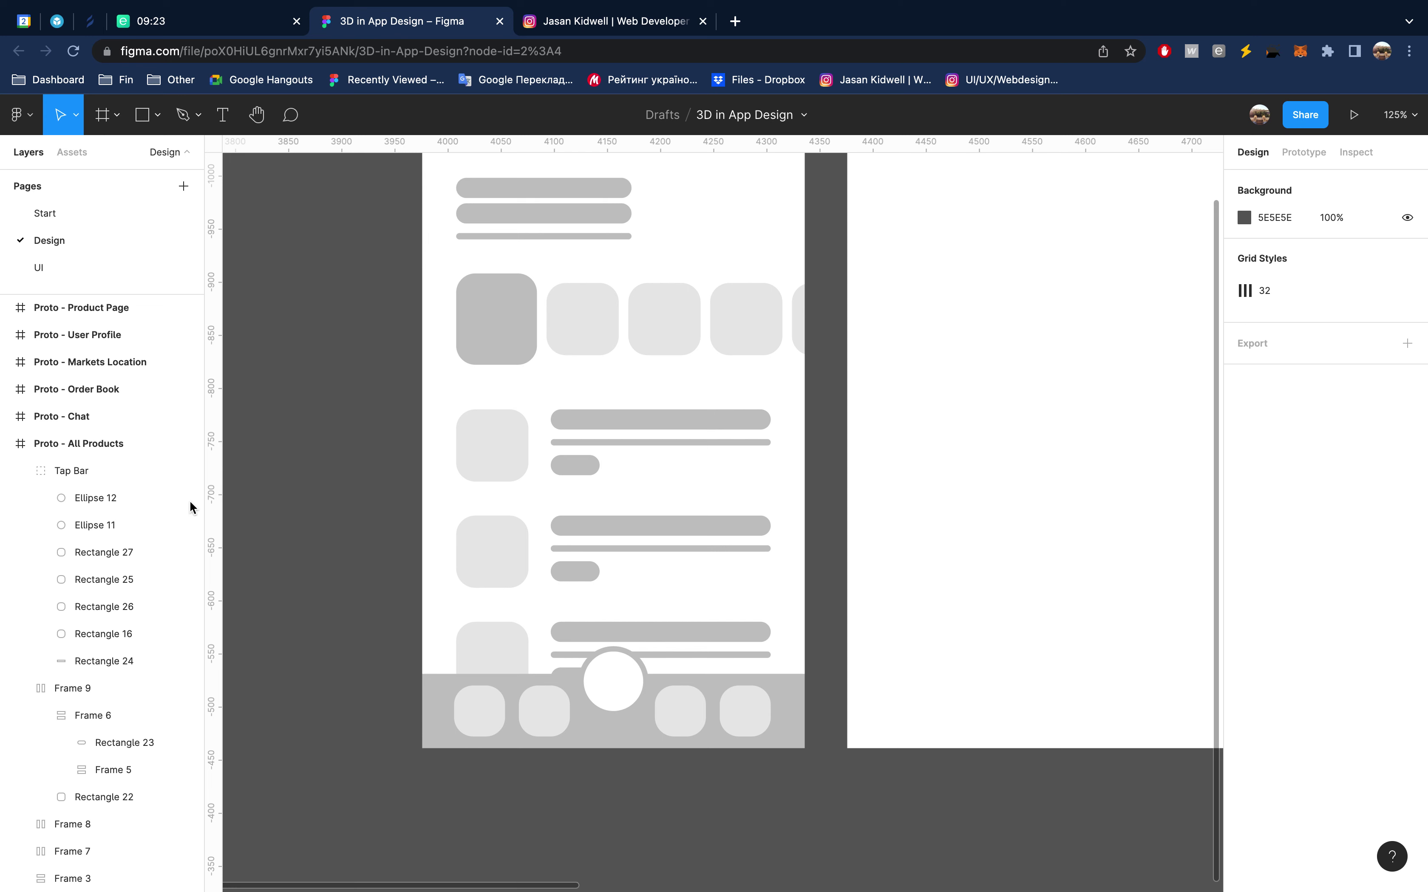
click(20, 470)
click(20, 499)
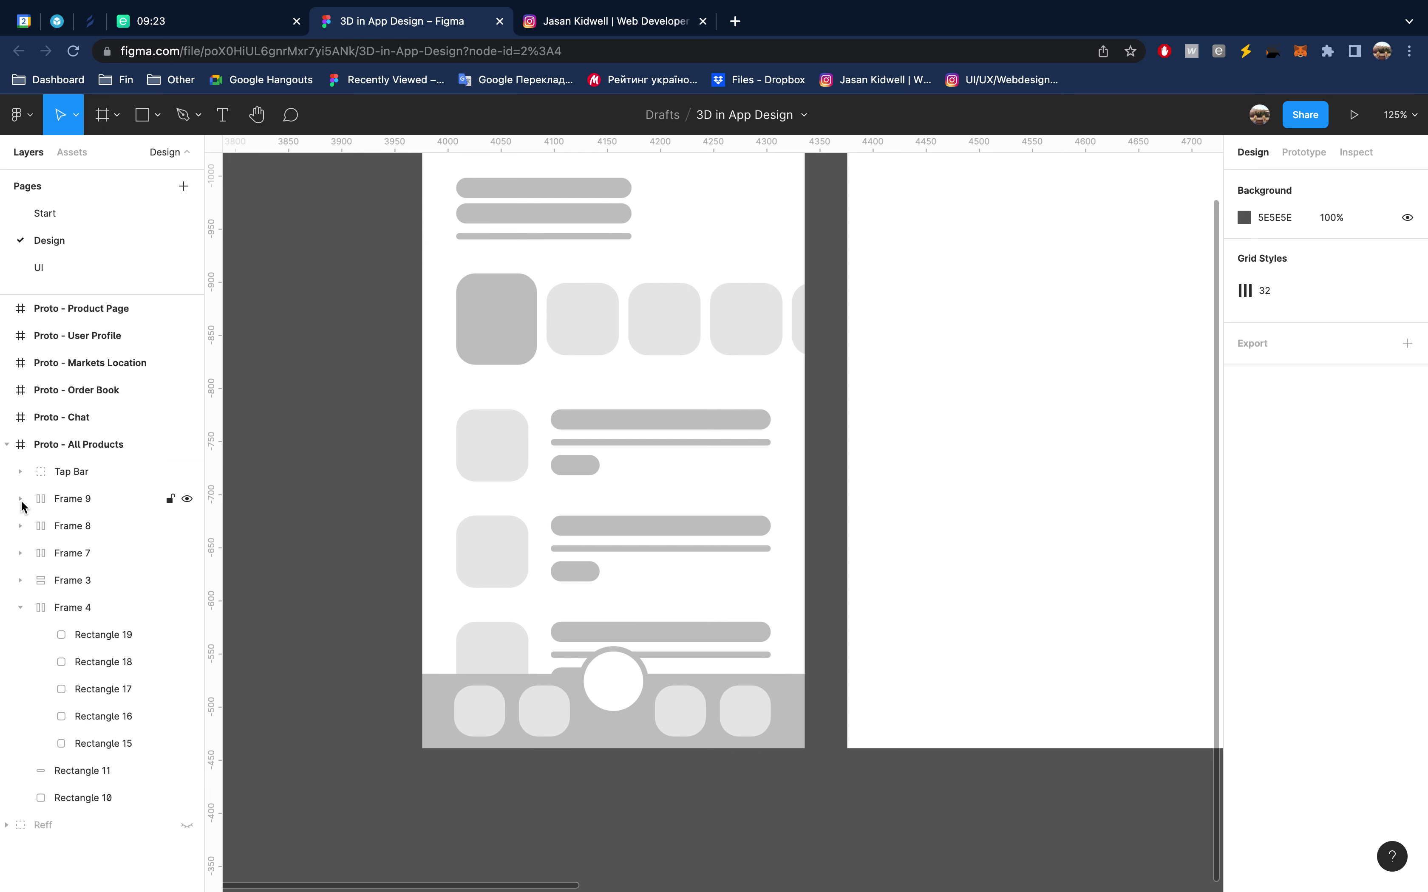
click(20, 607)
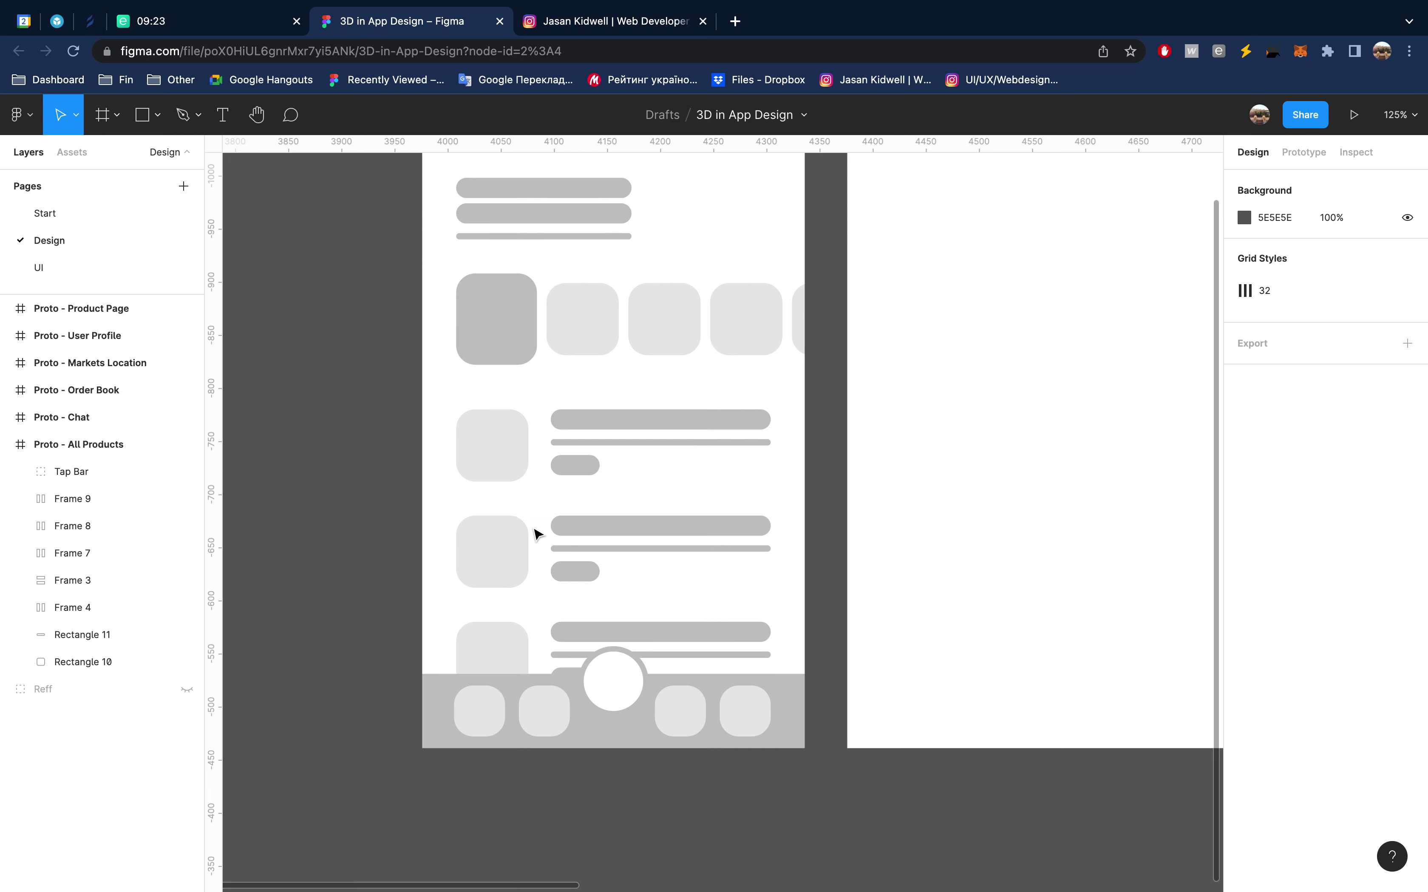
Create a component from Proto - All Products, then move to the empty Start page for a new frame
scroll(535, 534, up, 2)
scroll(534, 540, up, 3)
scroll(535, 543, down, 5)
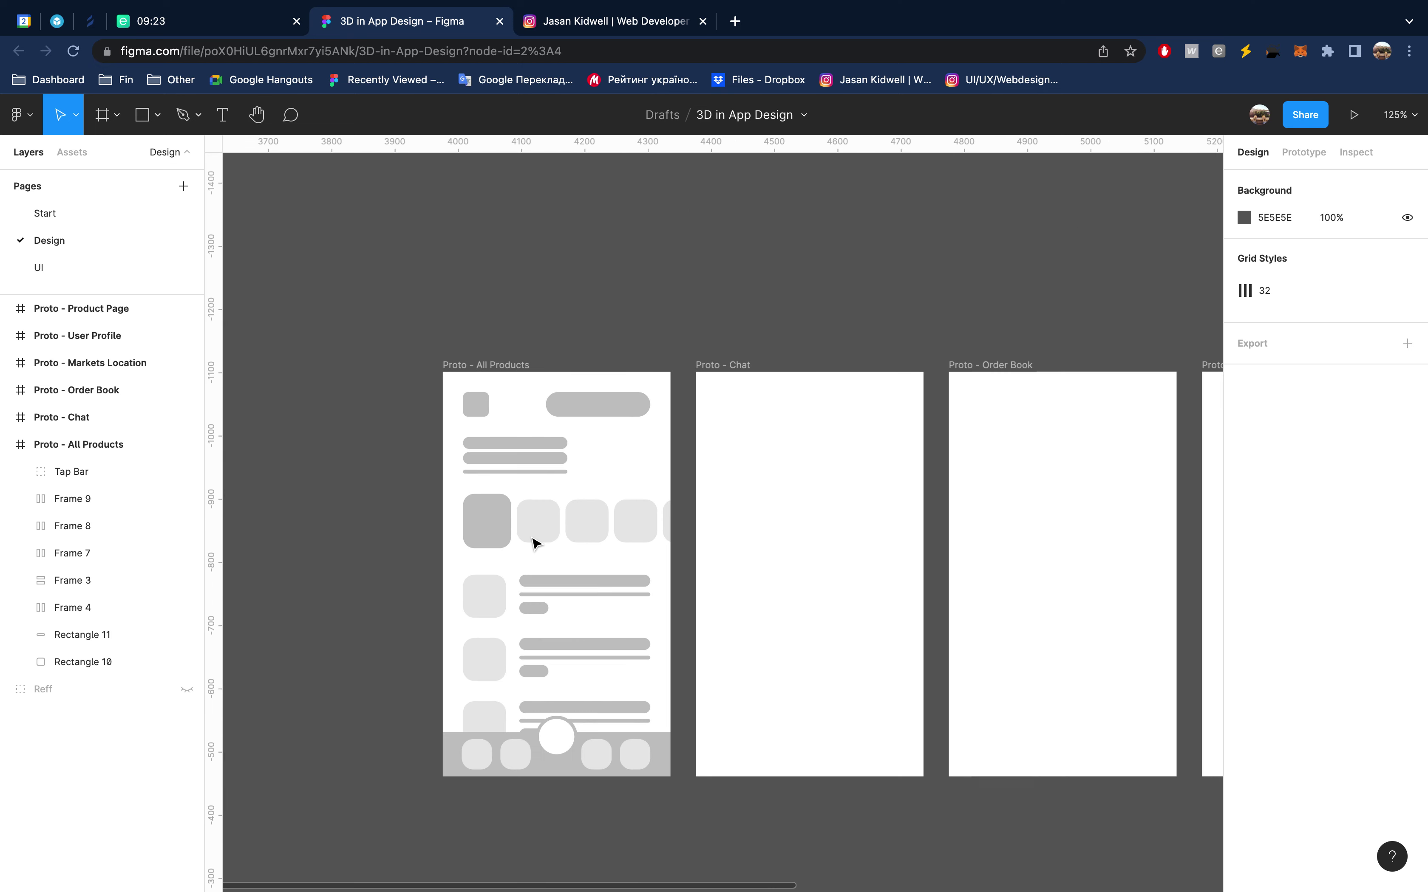
scroll(534, 531, down, 1)
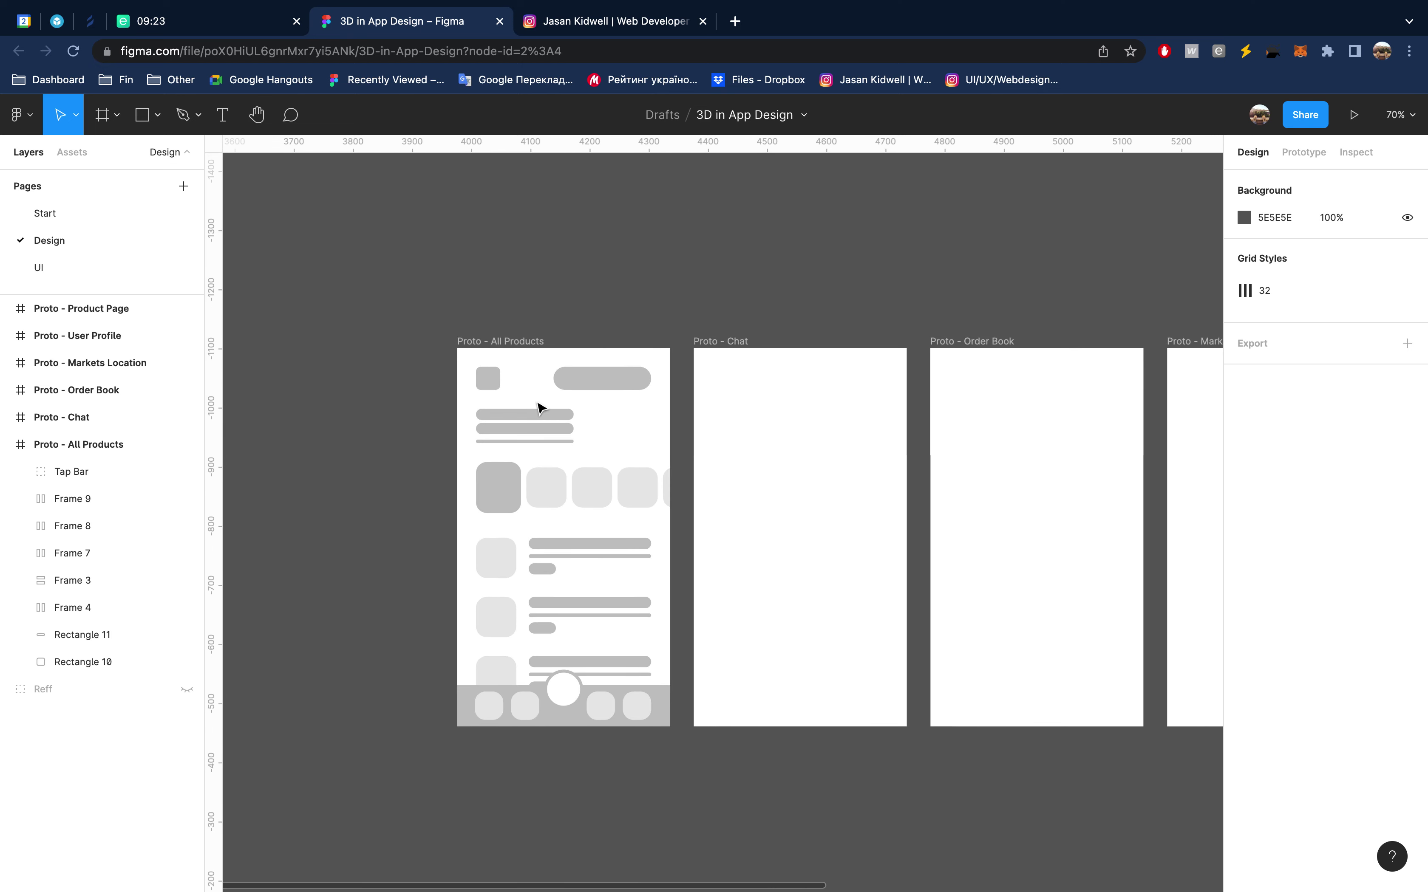
click(518, 342)
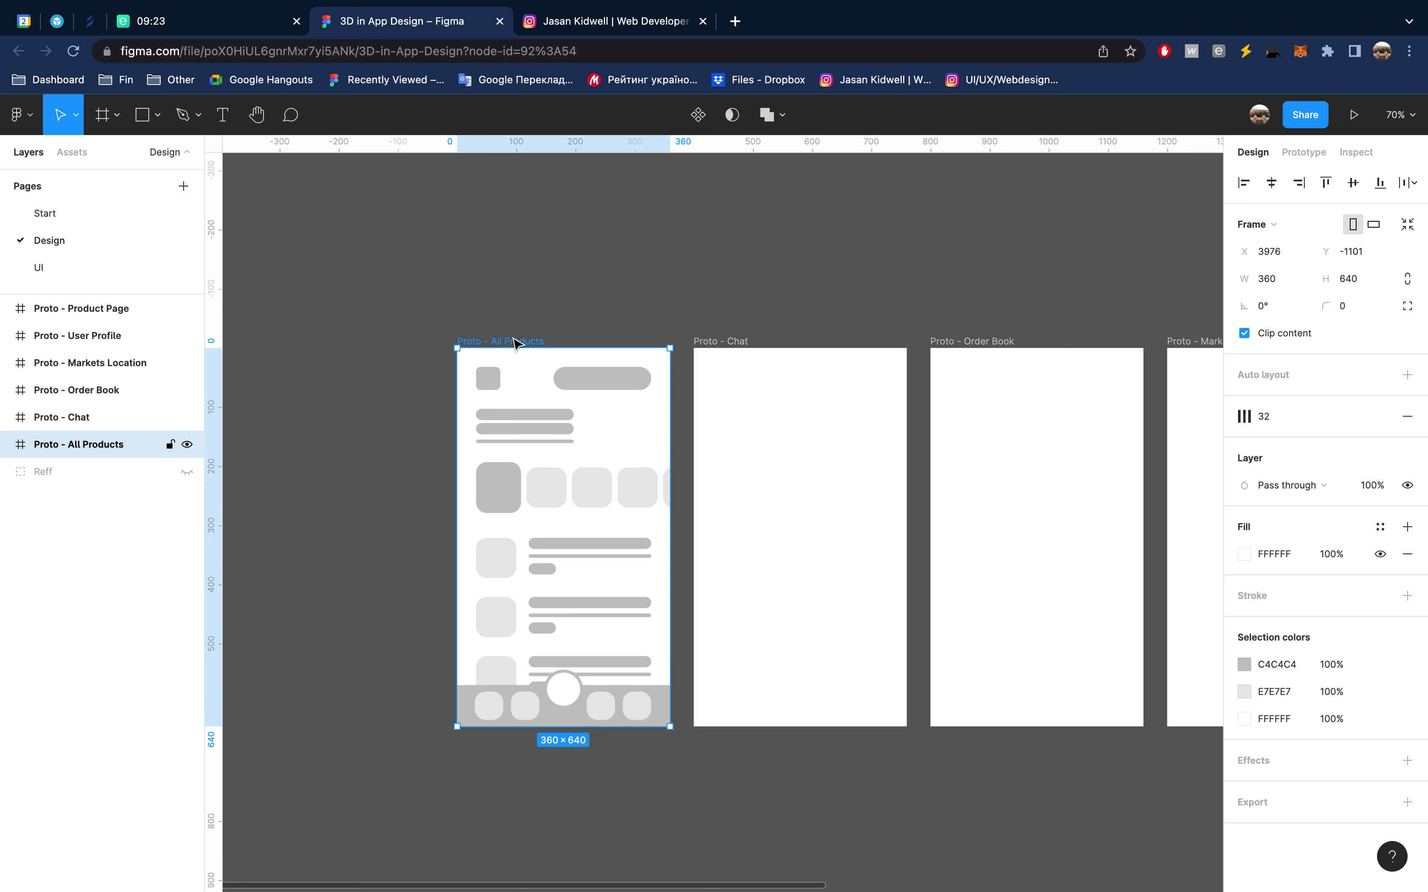
click(98, 213)
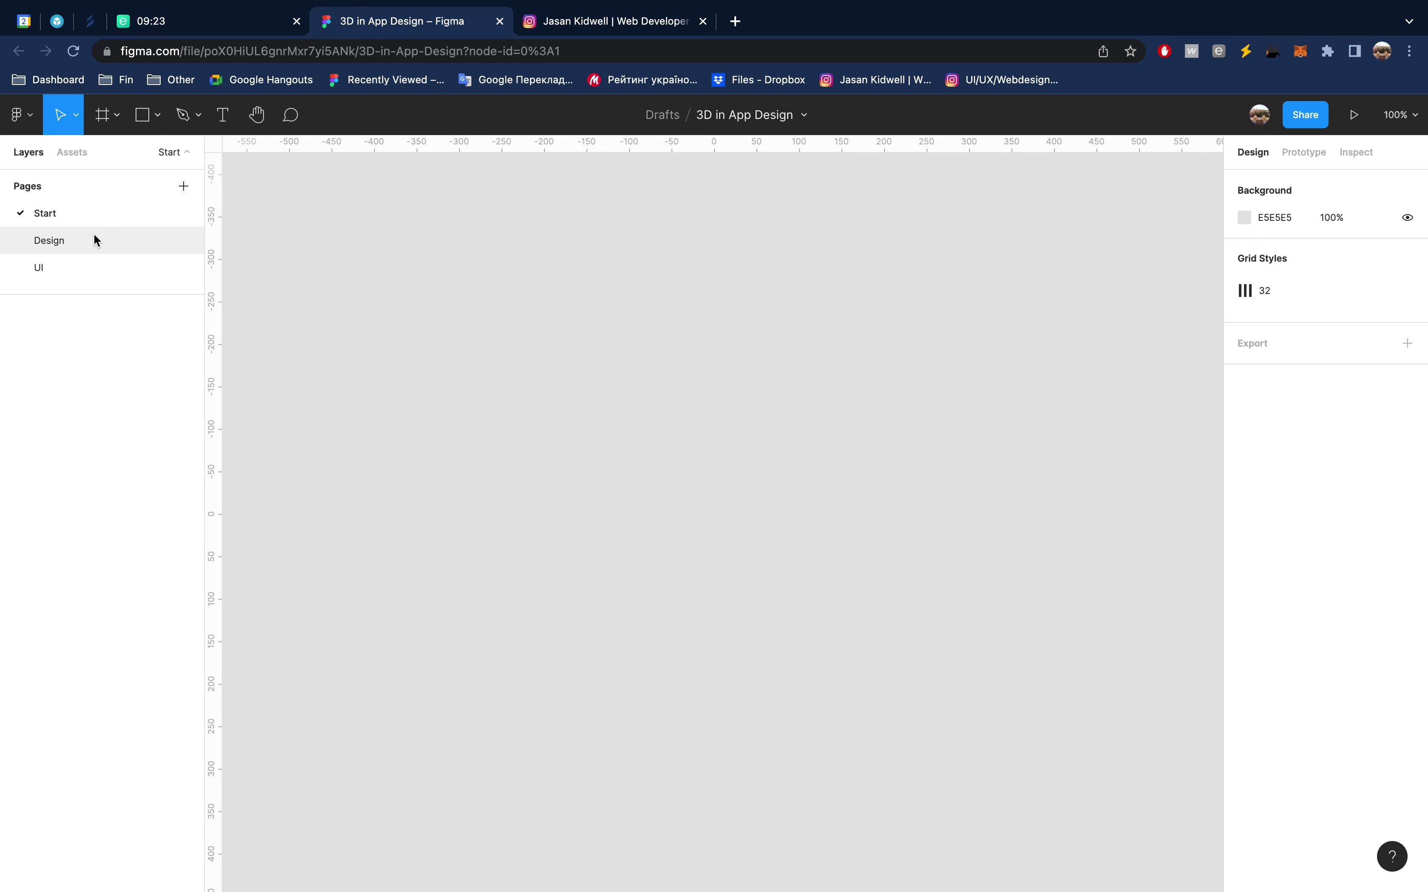
click(95, 238)
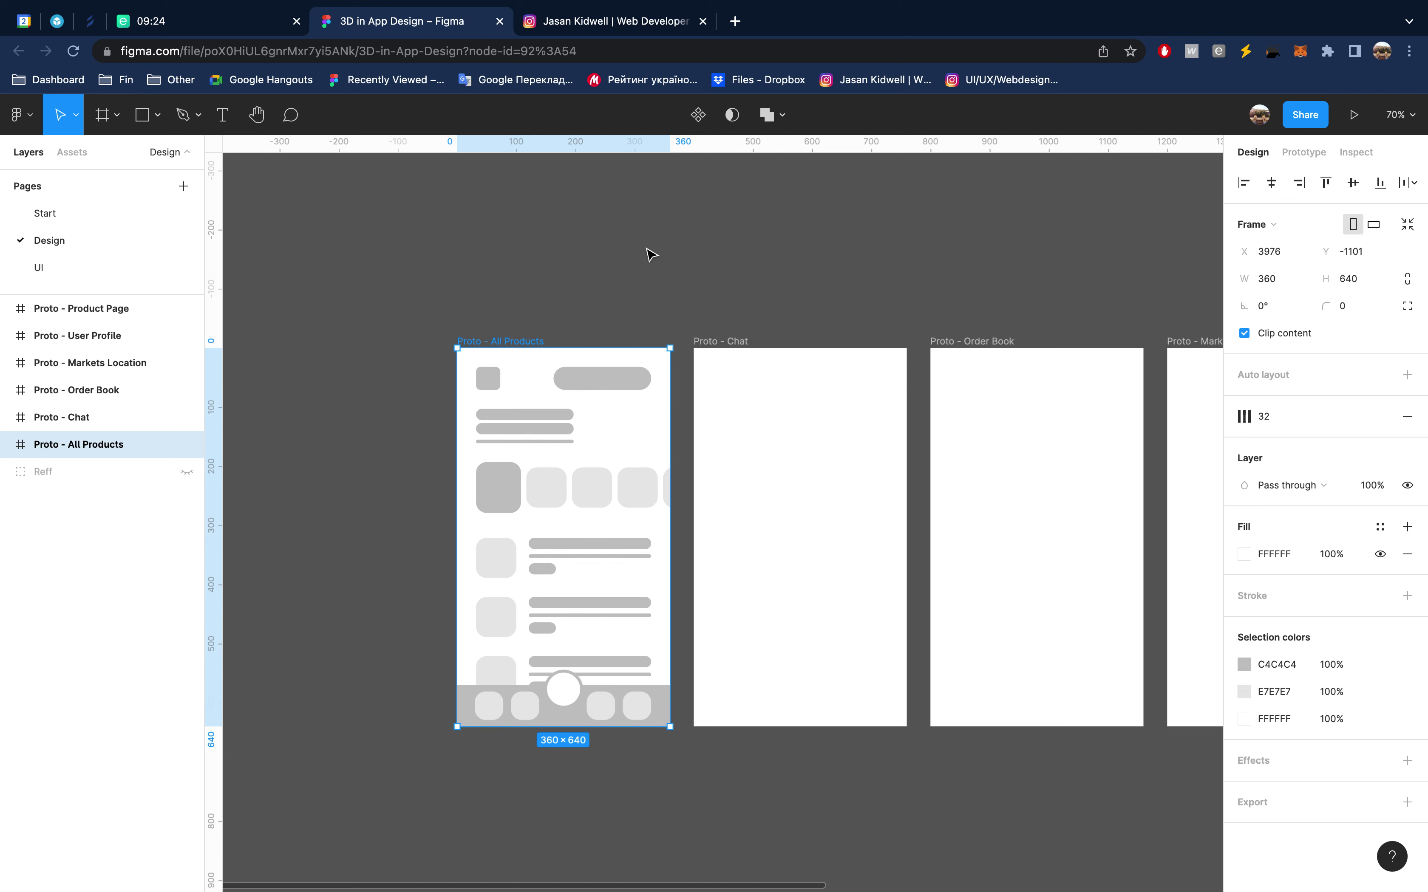
click(698, 115)
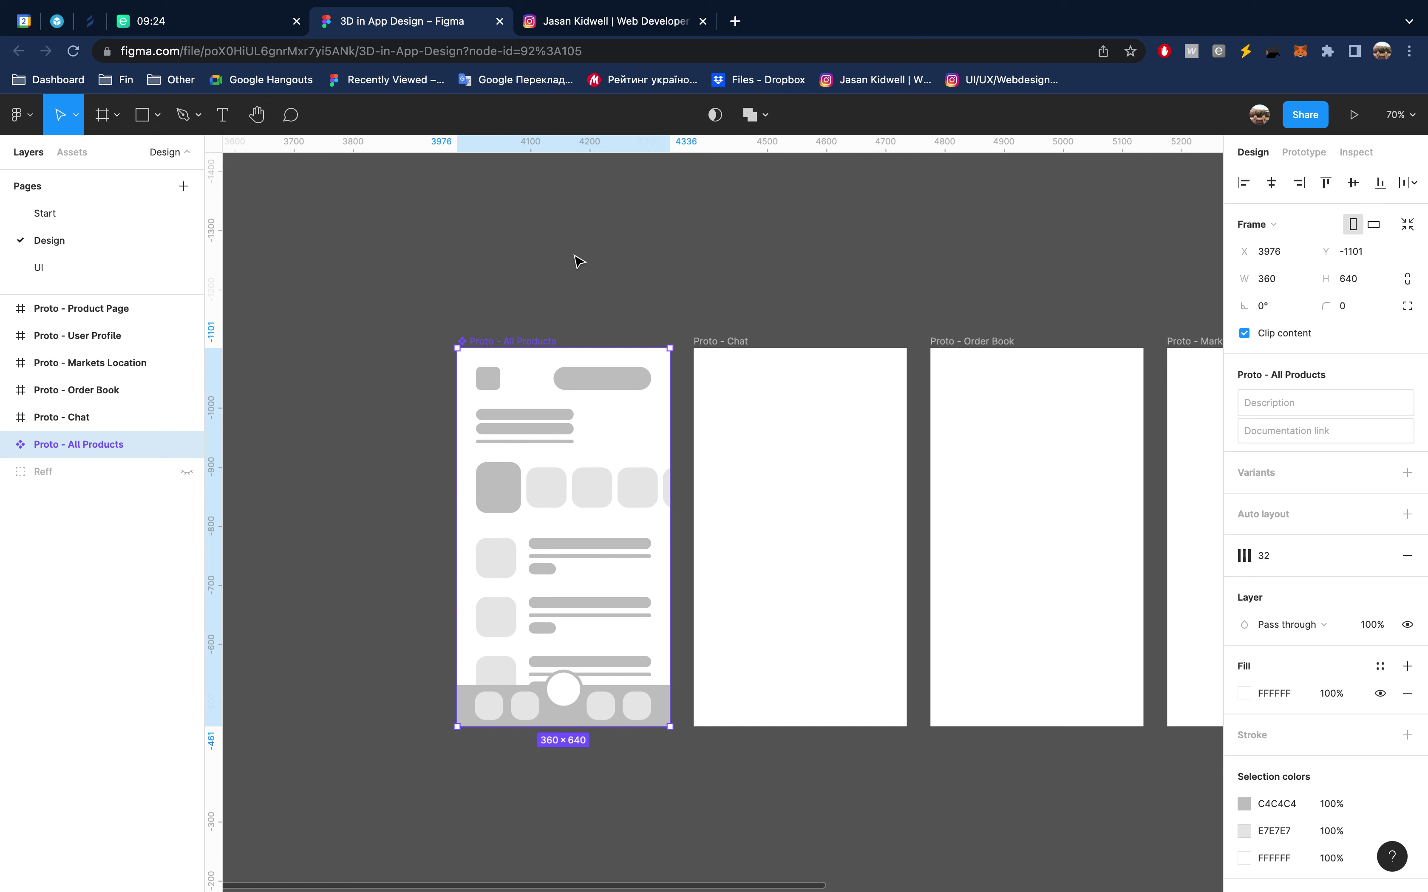
click(108, 213)
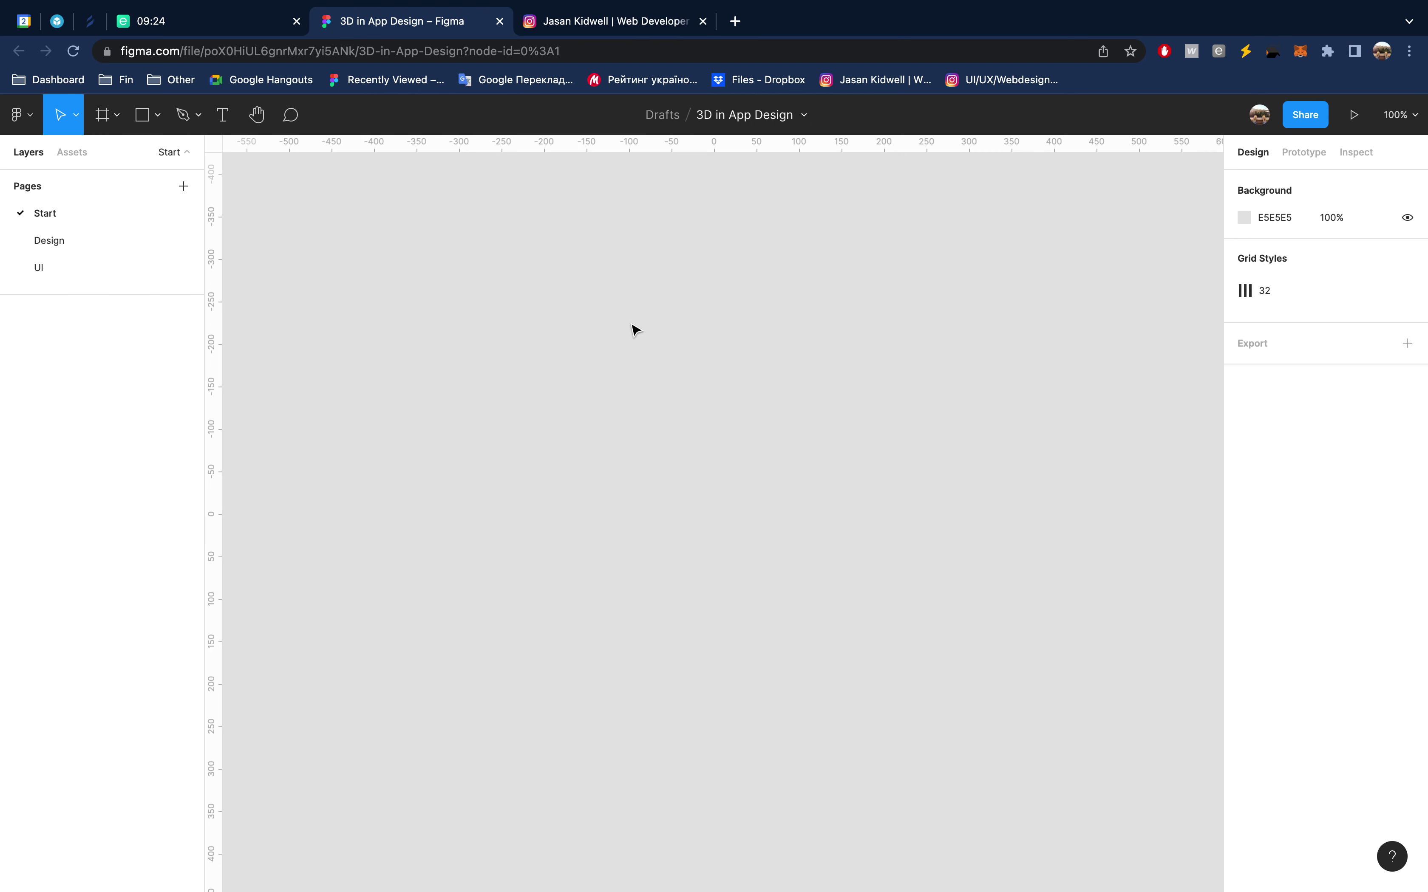
key(f)
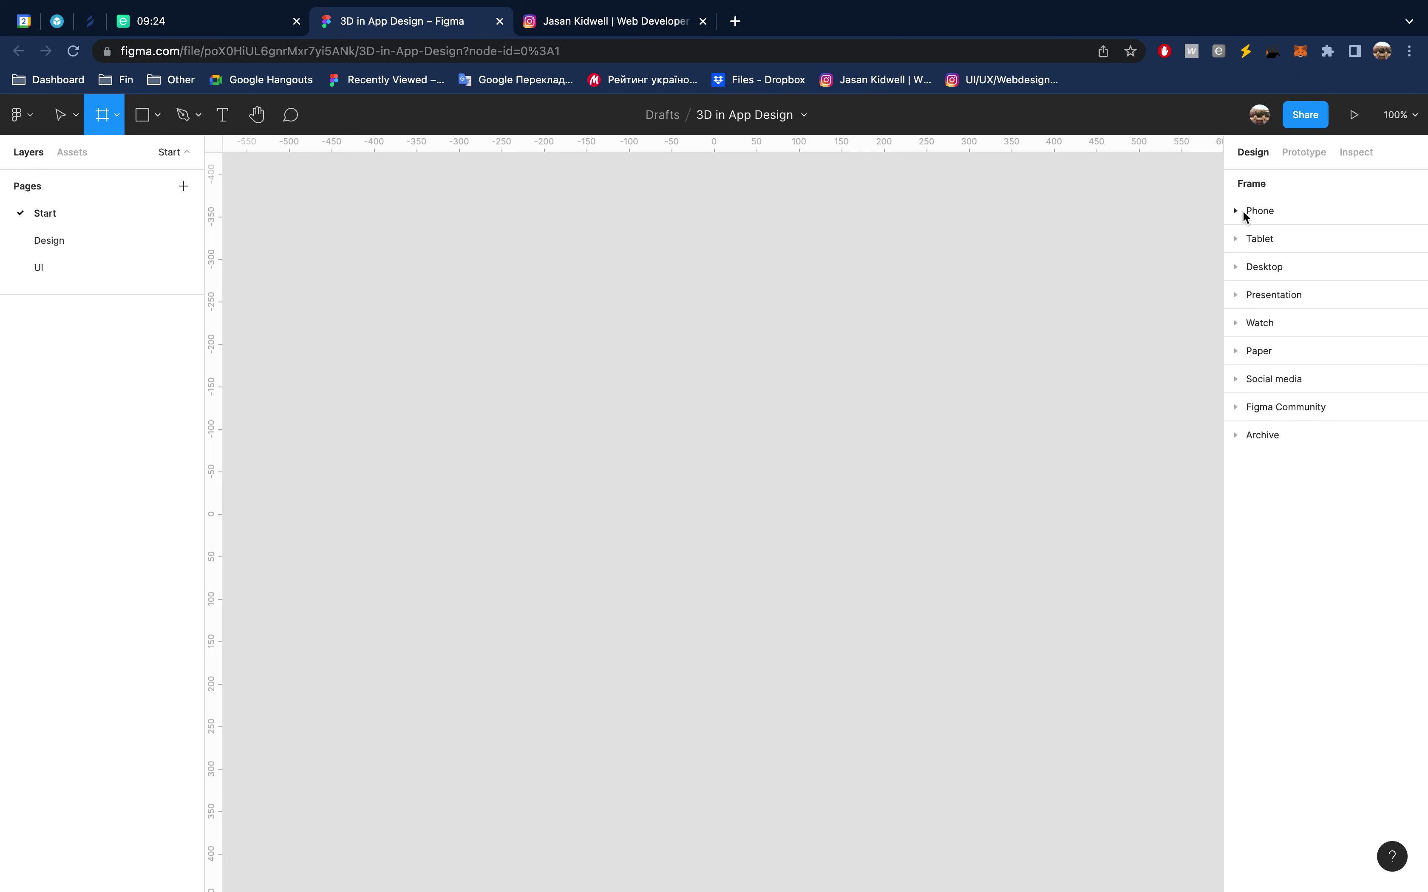
Add a 1280×720 iMac frame and paste the Proto - All Products screen into it
click(1238, 265)
click(1349, 381)
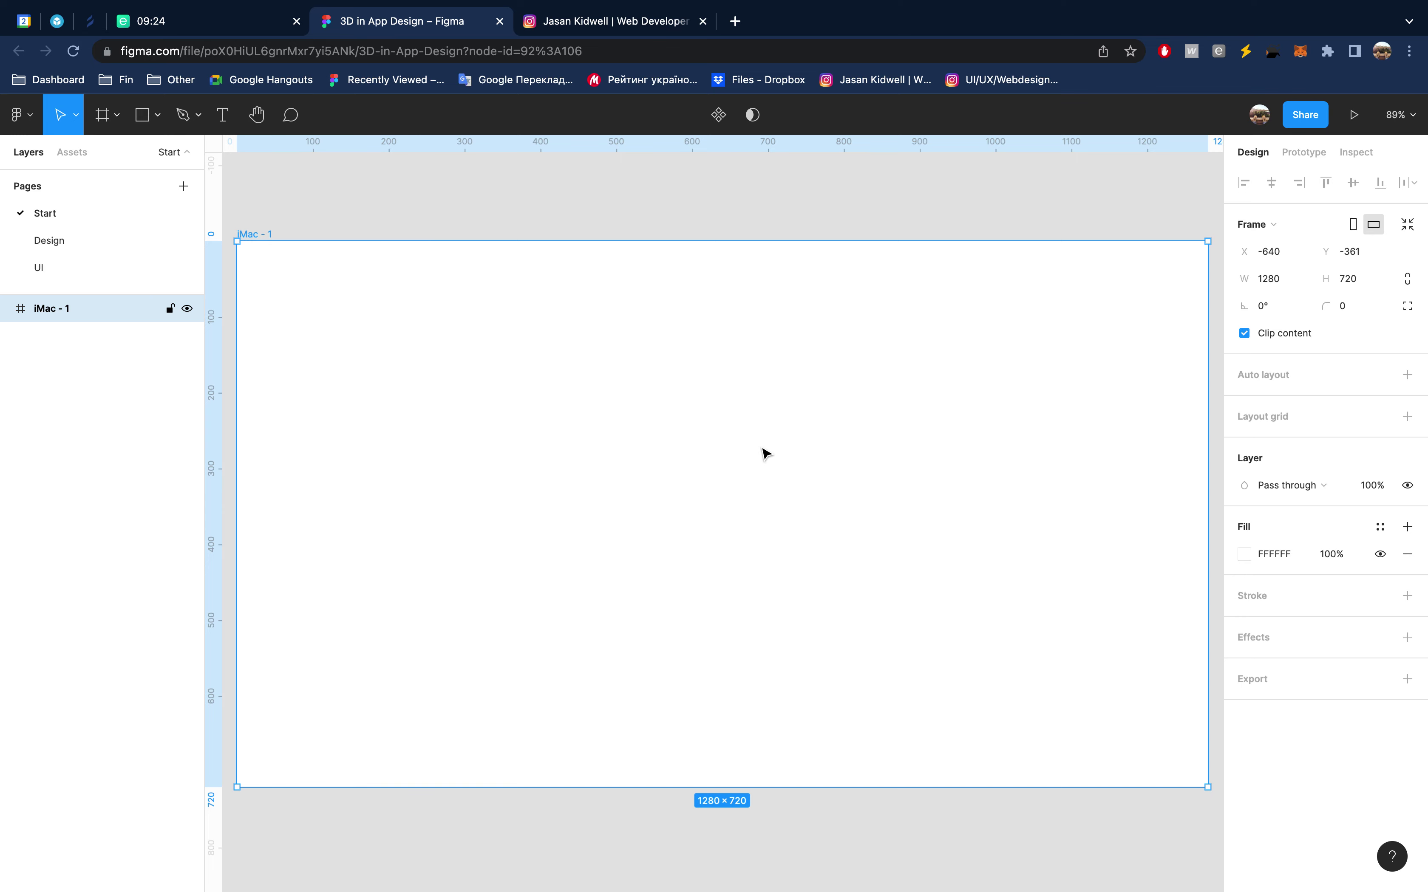
key(ctrl+v)
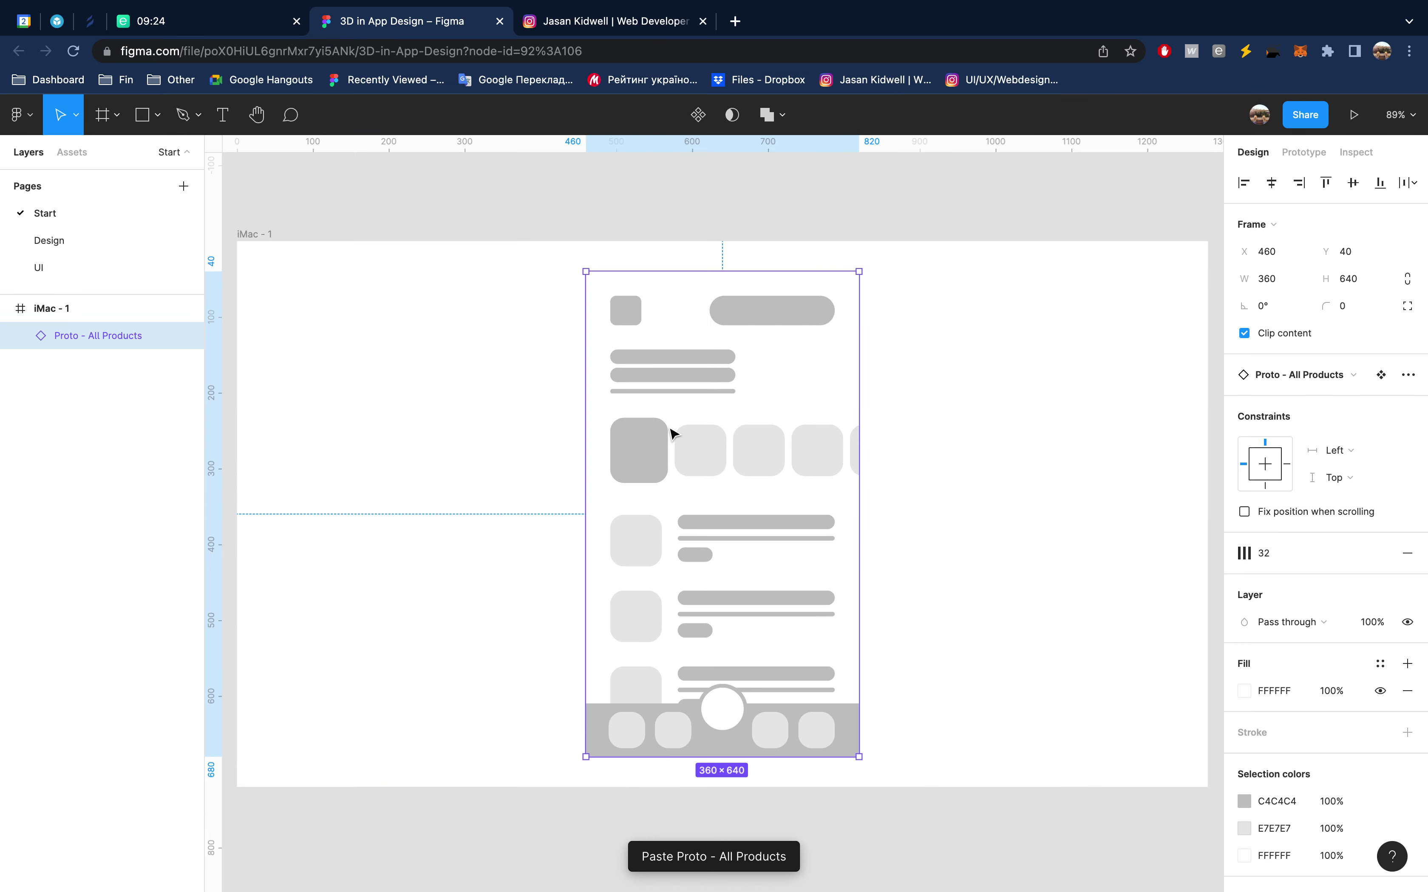
click(256, 234)
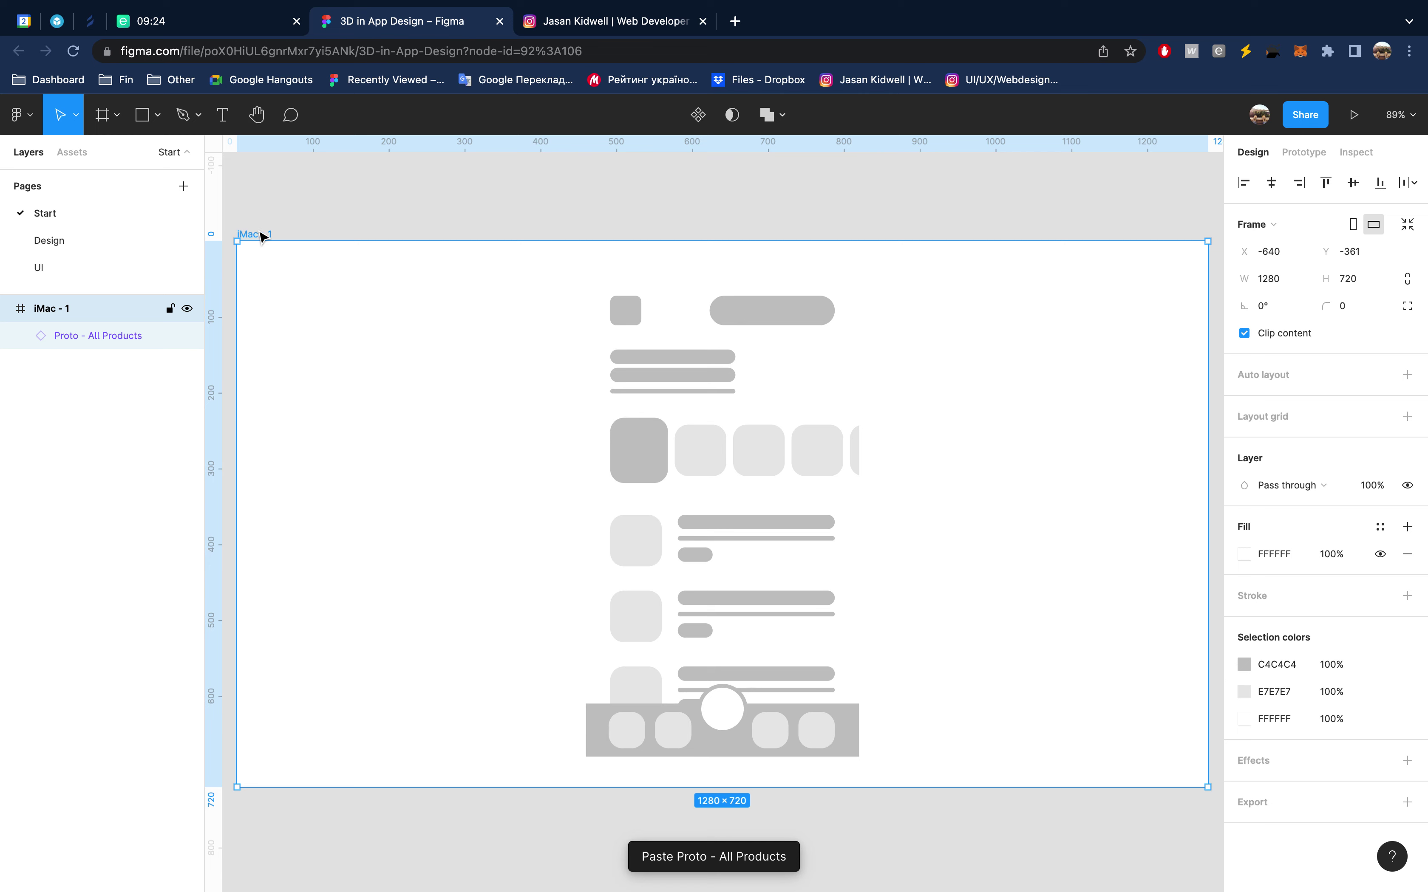
Fill the iMac backdrop with grey 696969 and move the All Products screen left to X 303
click(1244, 553)
drag(1030, 590, 997, 596)
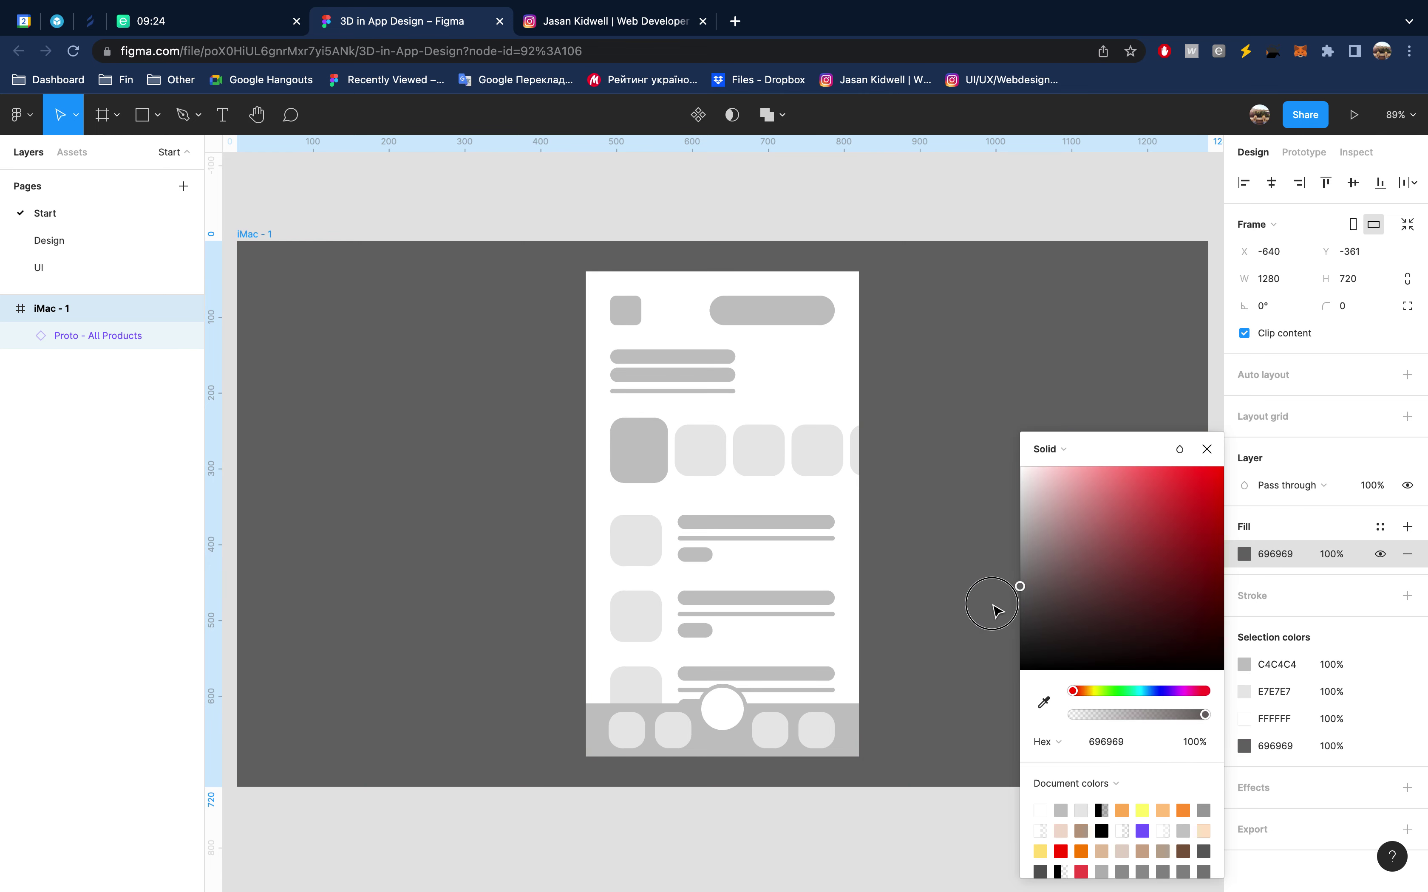
click(1206, 449)
click(769, 413)
drag(791, 403, 671, 407)
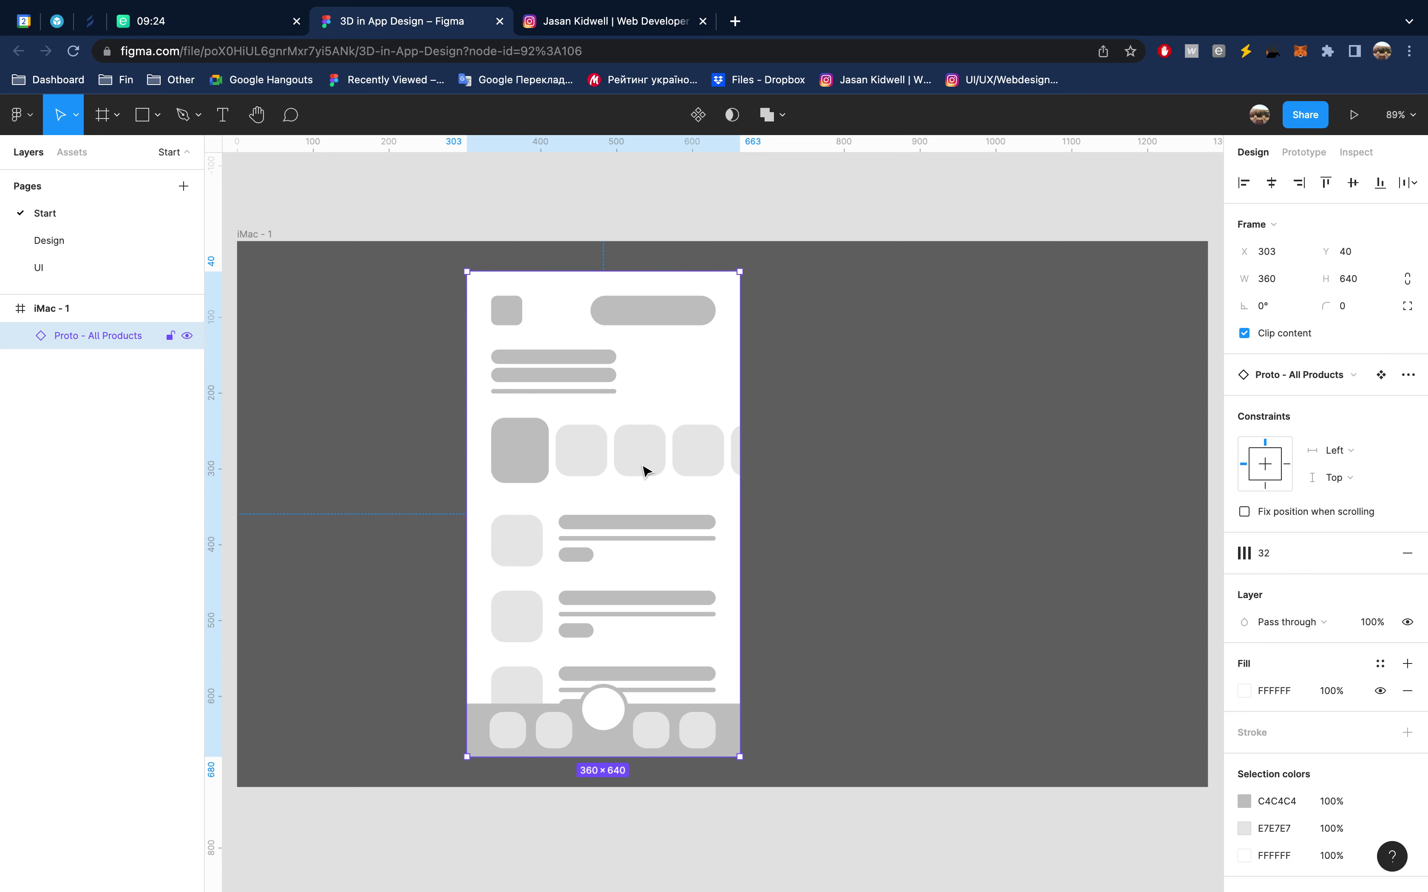
Scale the All Products screen down proportionally and duplicate it, moving the copy right and down
drag(740, 274, 701, 340)
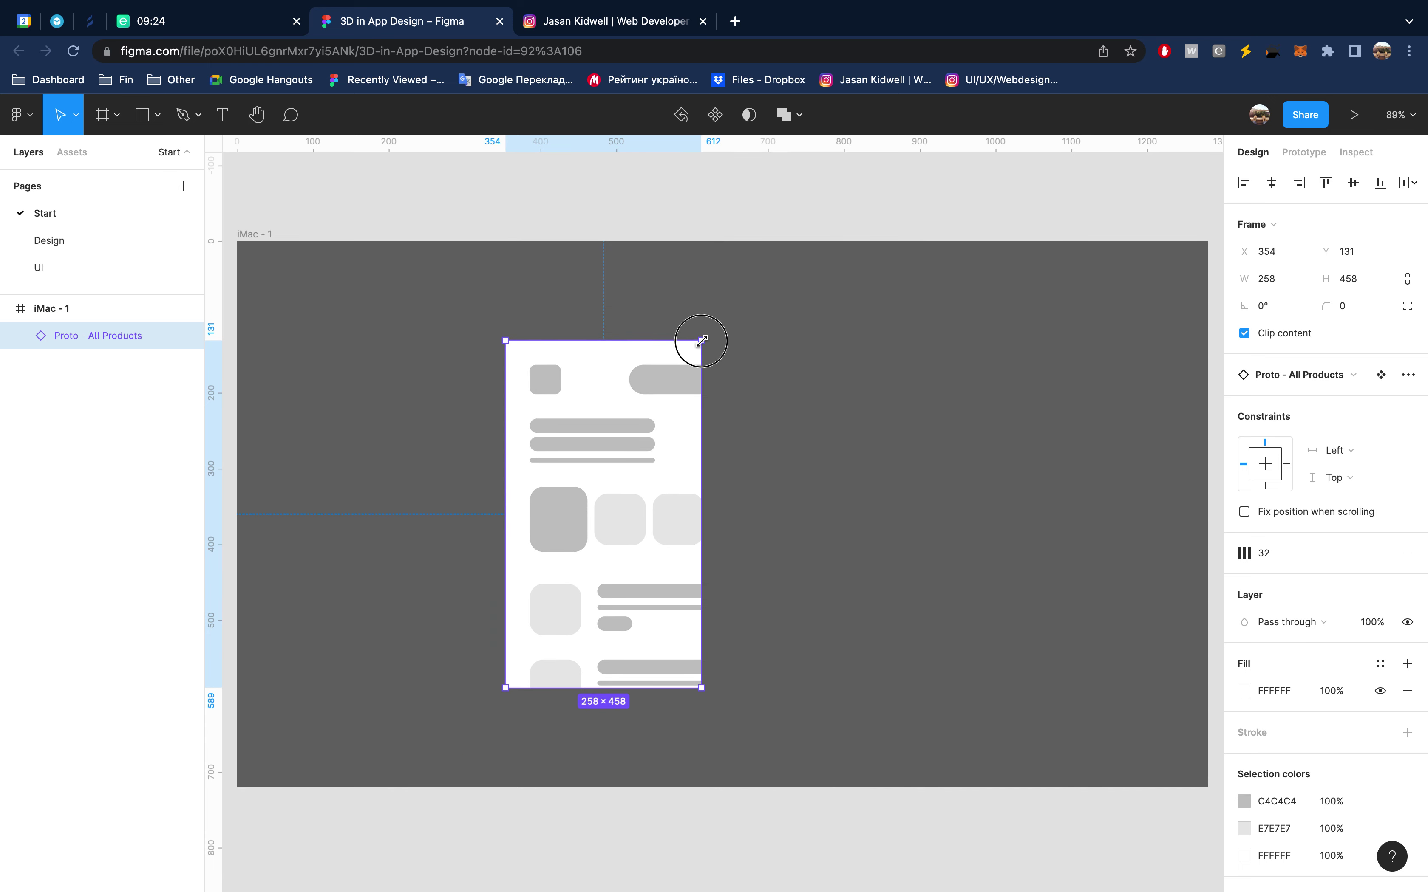
key(ctrl+z)
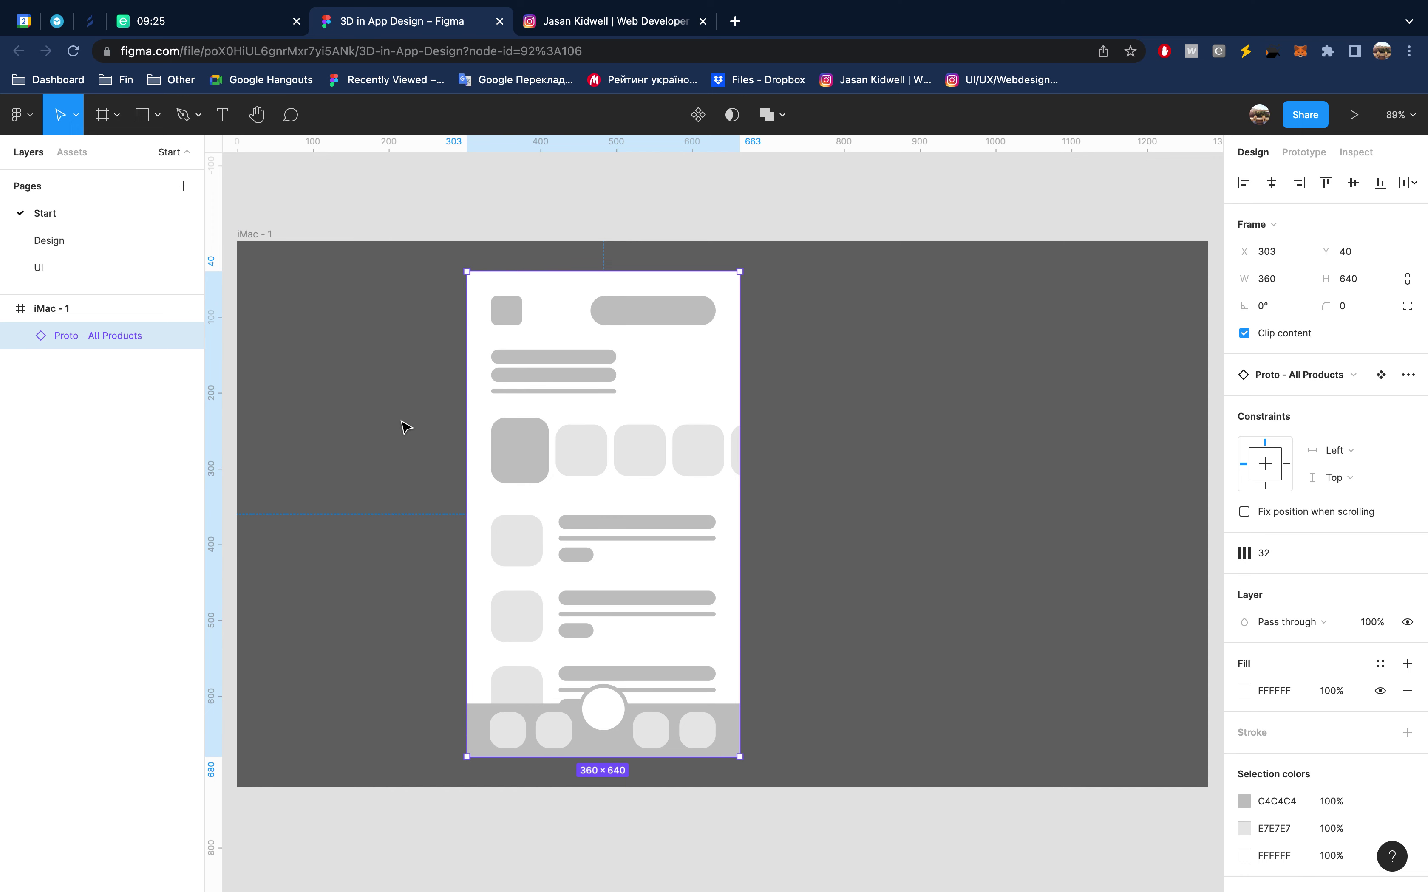
key(k)
drag(740, 758, 703, 698)
key(v)
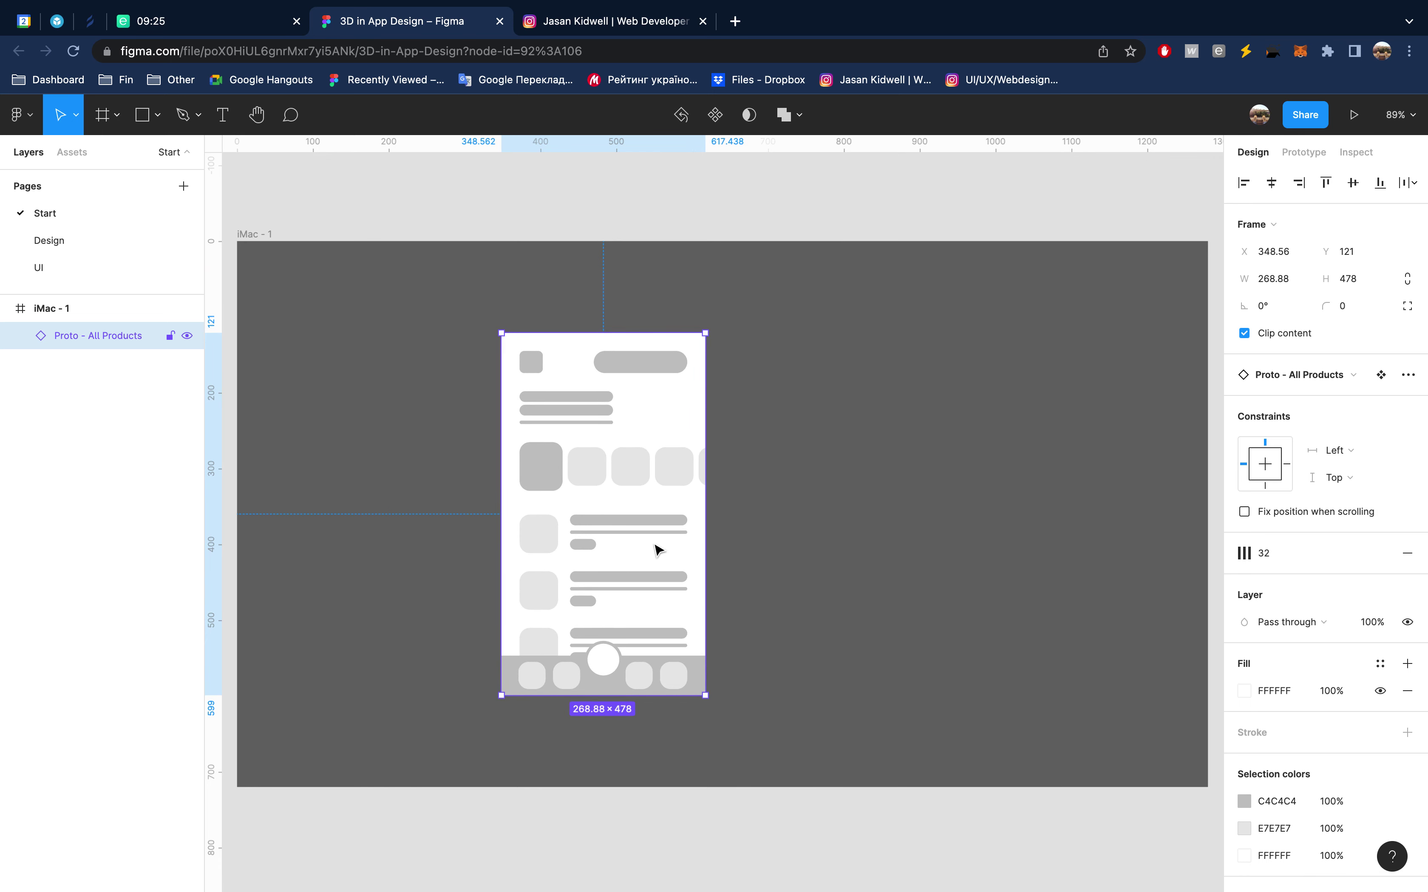
key(ctrl+d)
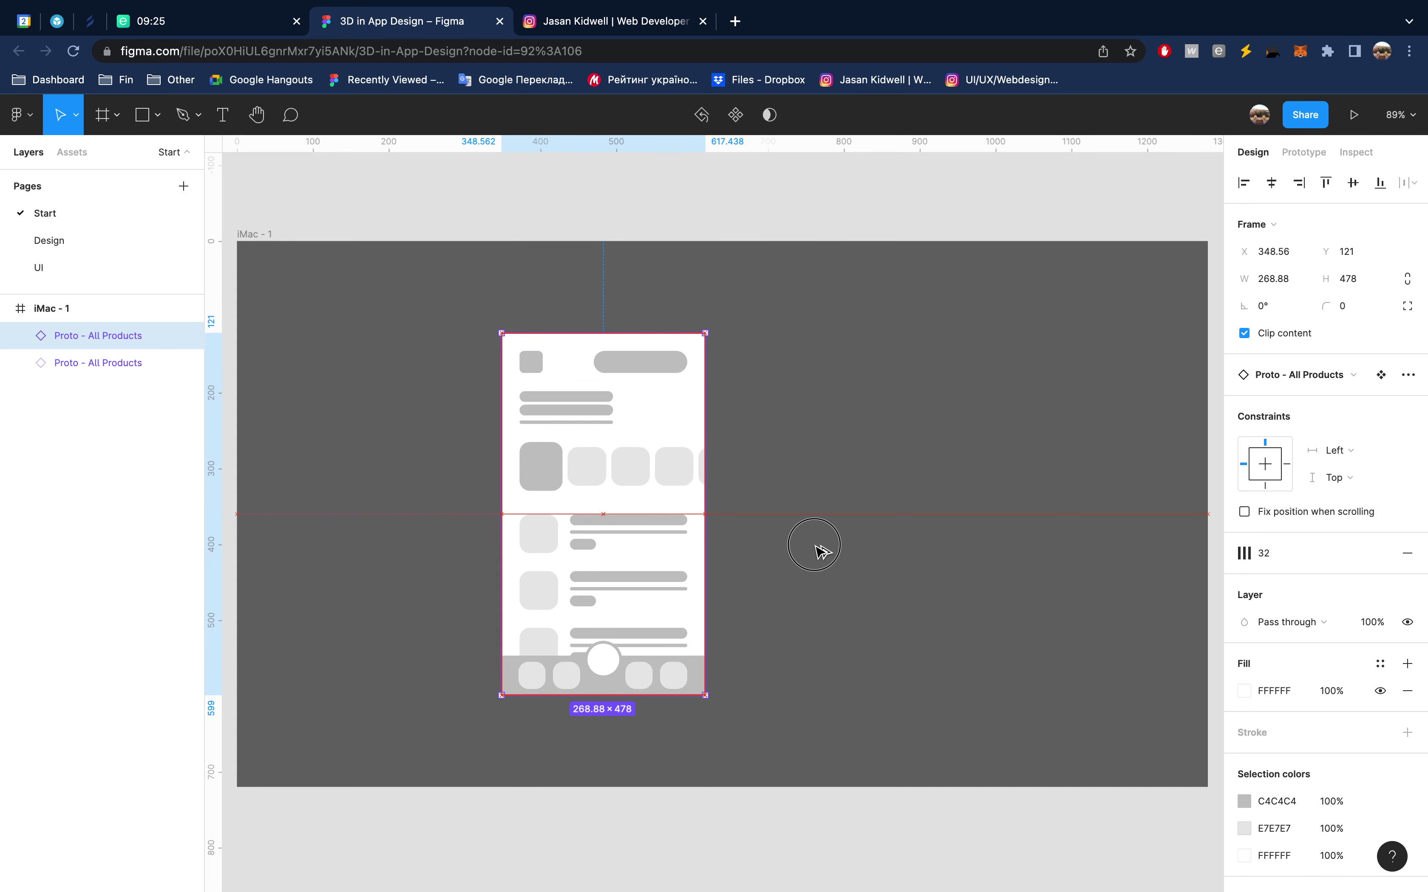
drag(814, 544, 826, 549)
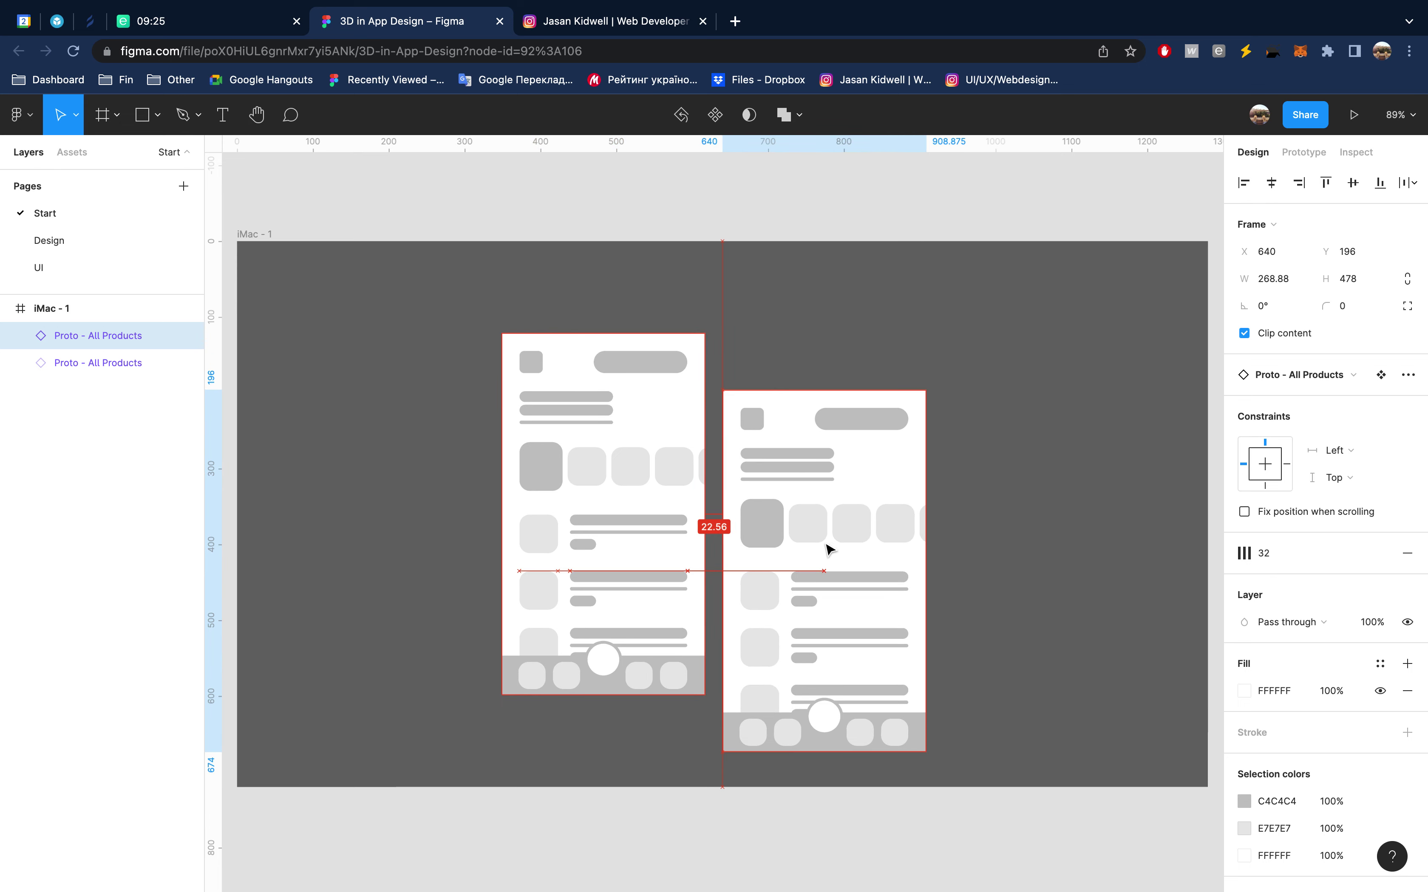
Enlarge the original back to 358×636 and nudge the 268.88×478 copy up to Y 136
click(684, 454)
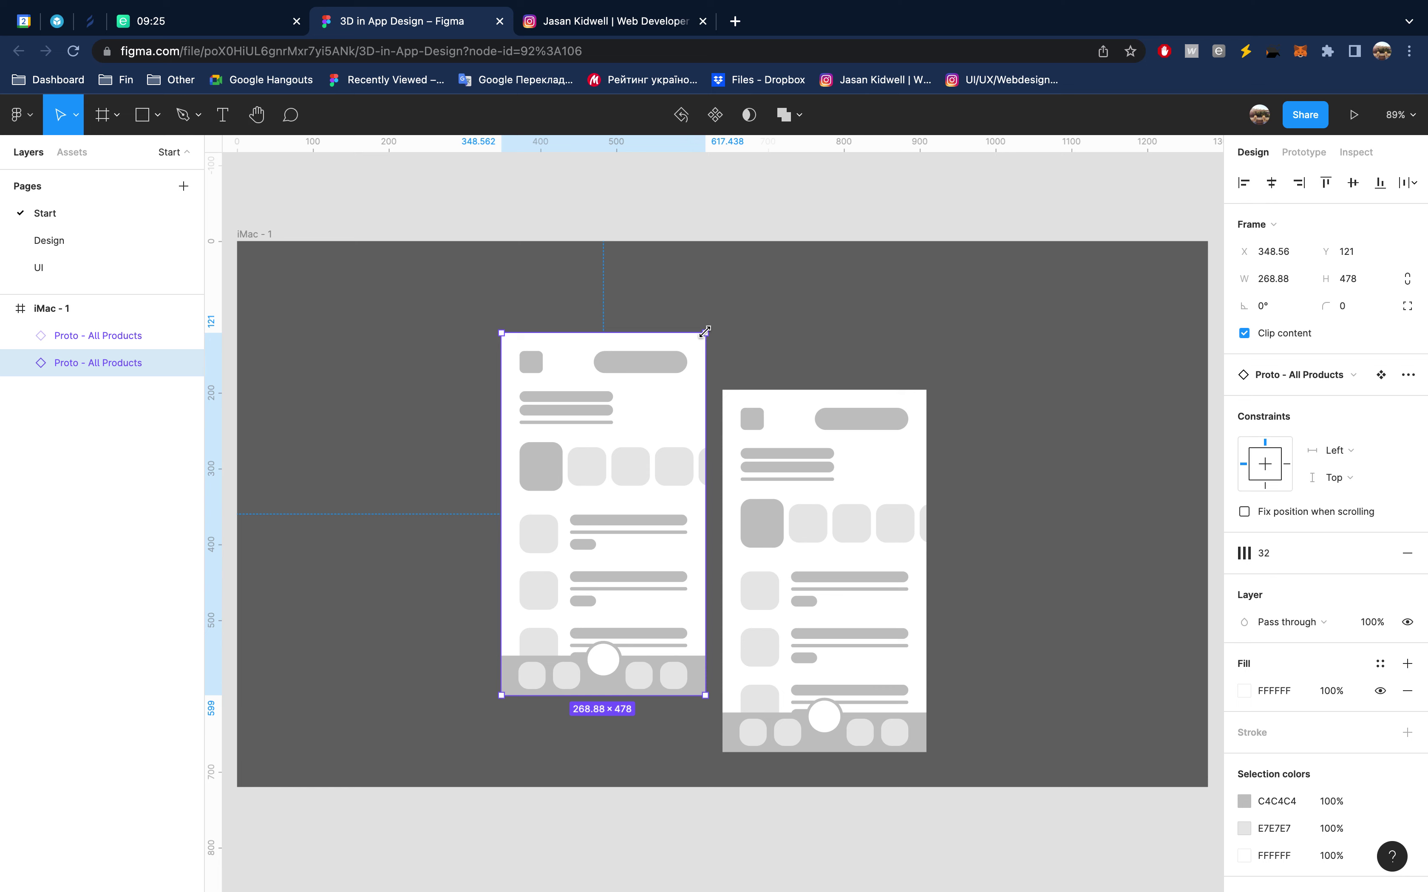
drag(706, 330, 738, 327)
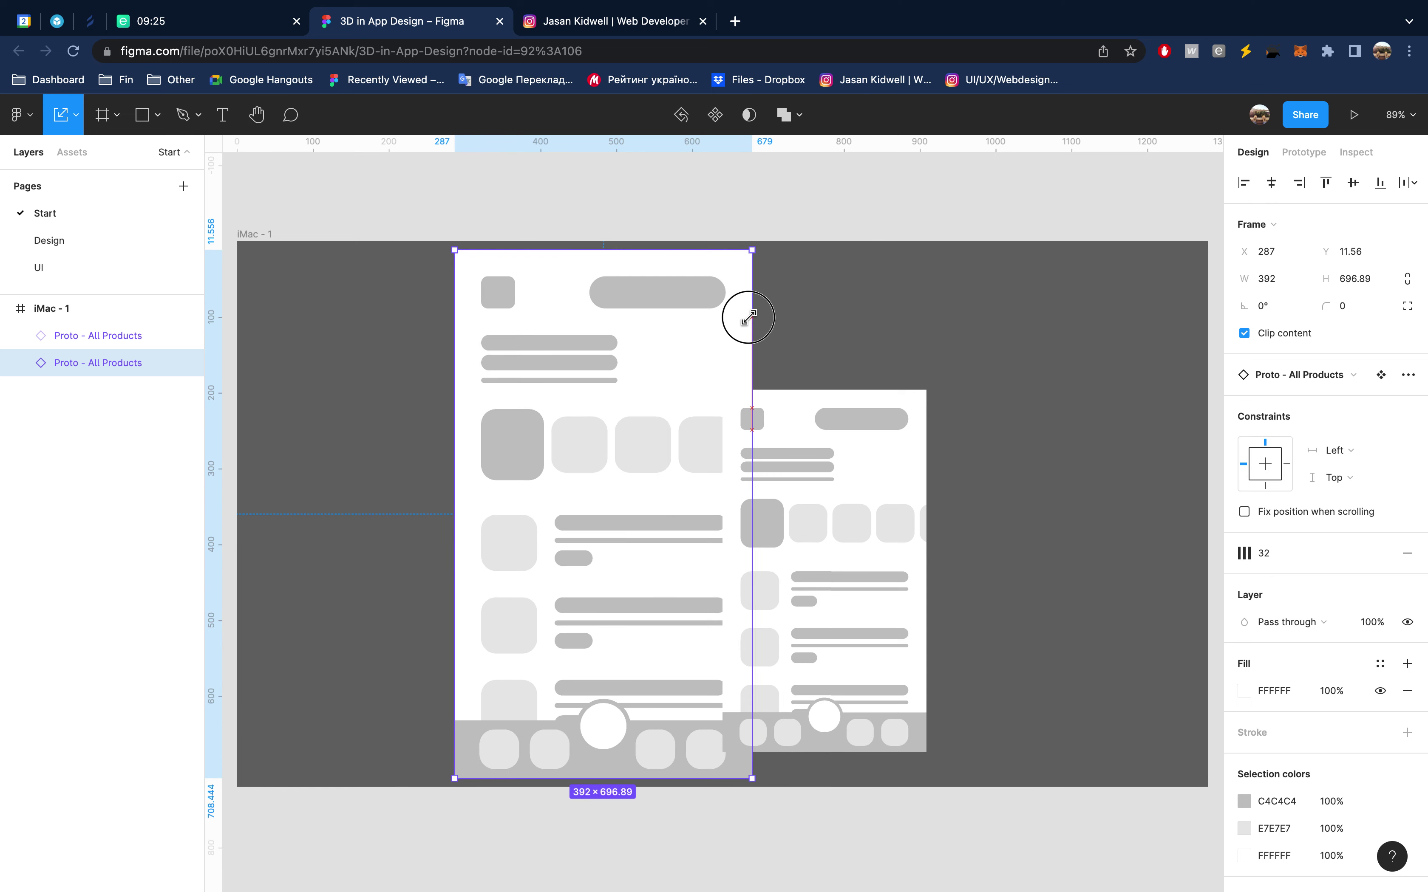
click(816, 498)
key(shift+Up)
key(shift+Up)
key(shift+Up)
key(shift+Up)
key(shift+Up)
key(shift+Up)
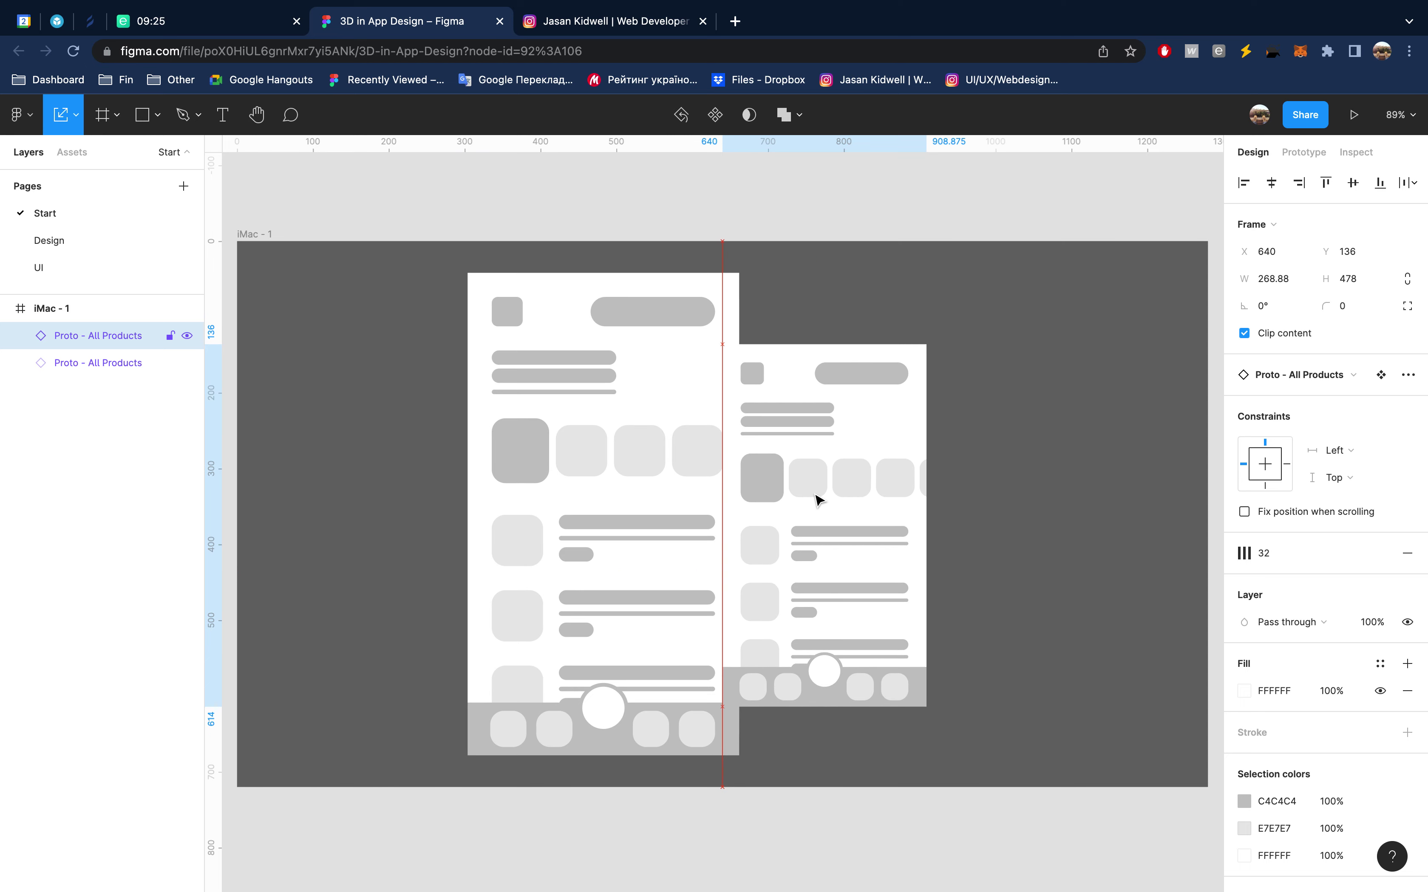
click(627, 24)
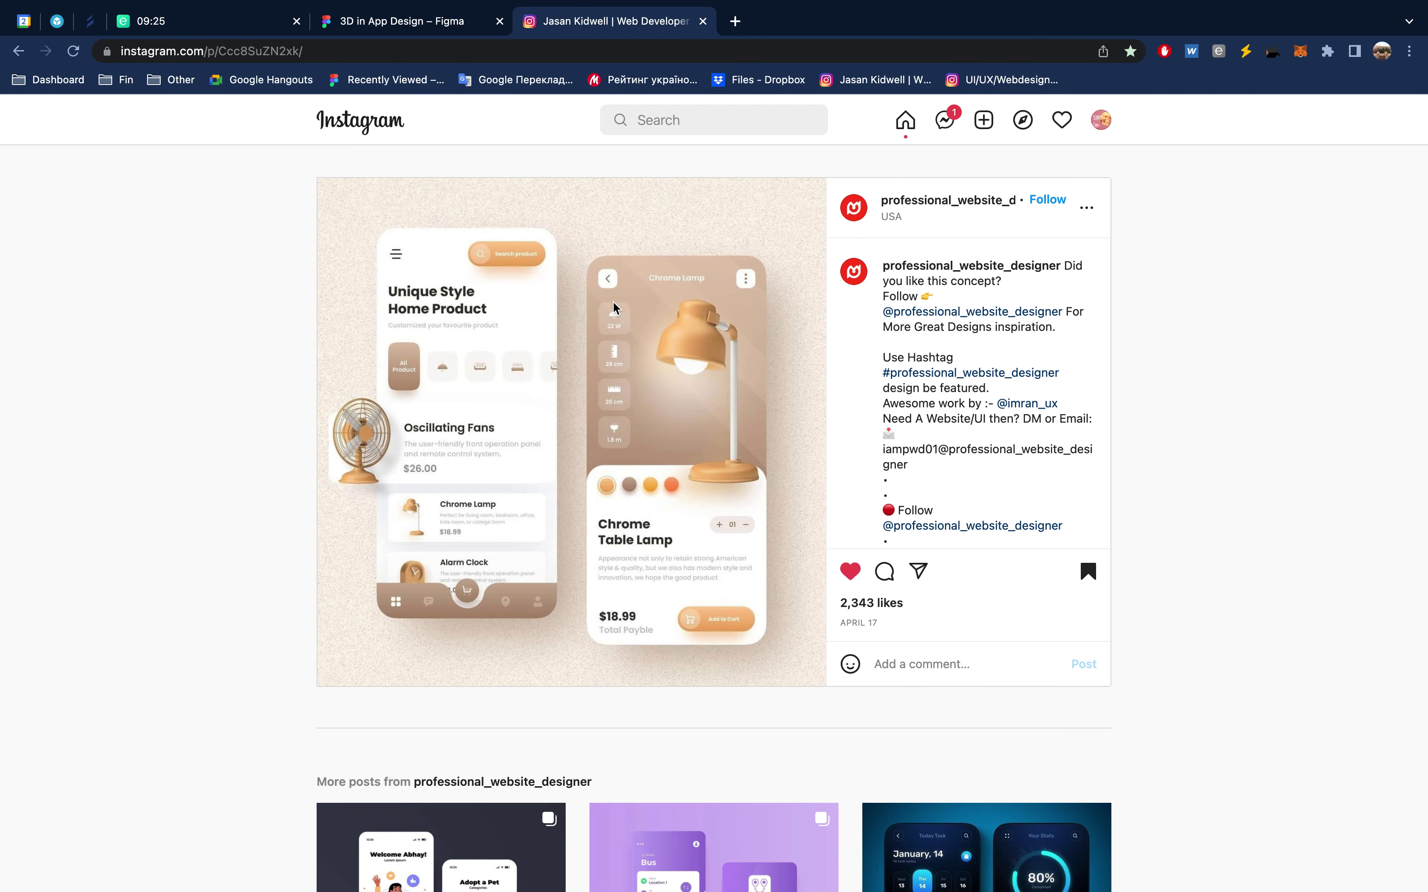
click(436, 22)
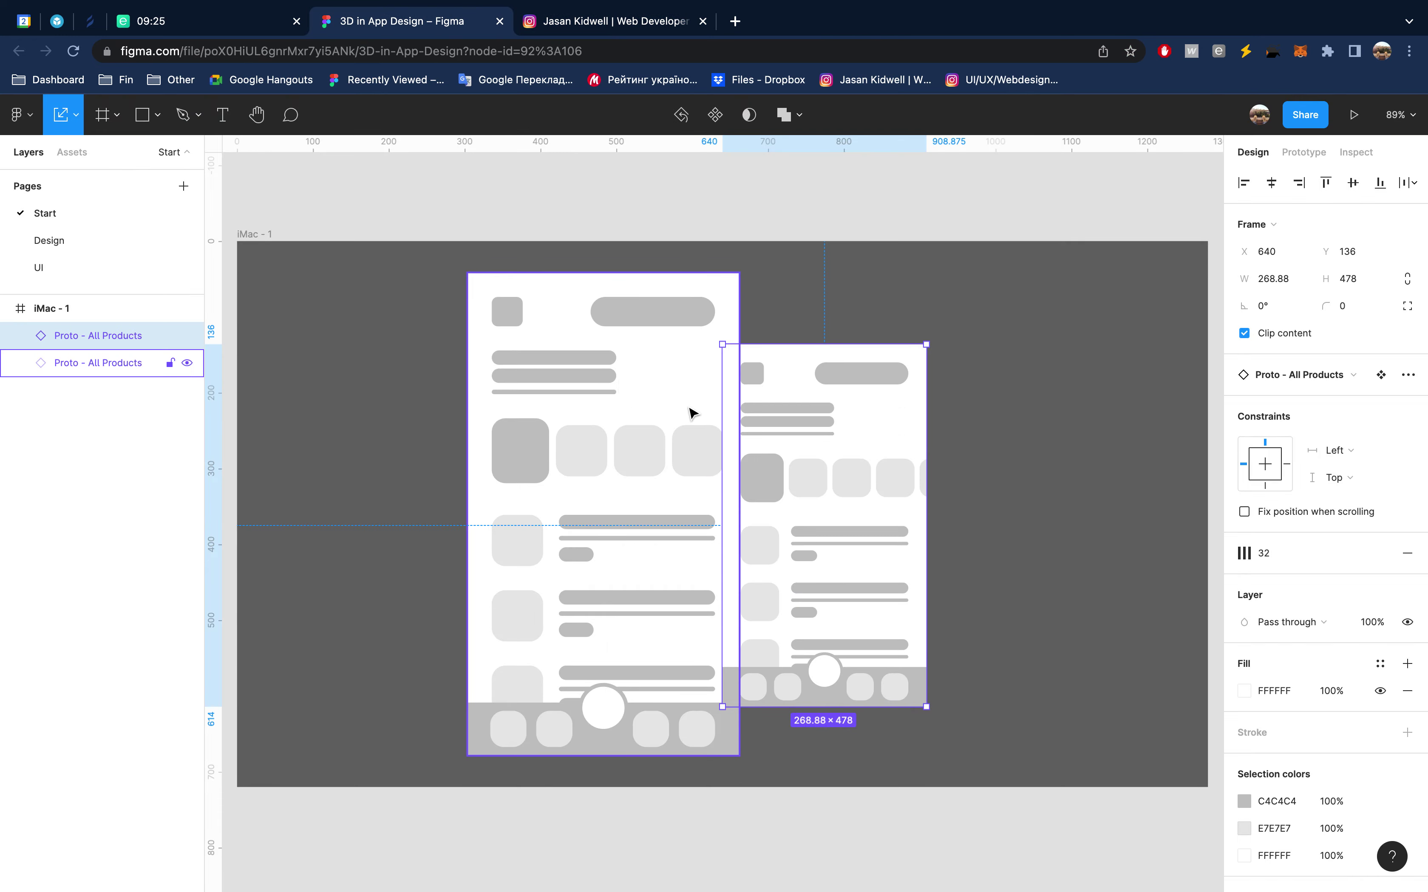
click(611, 331)
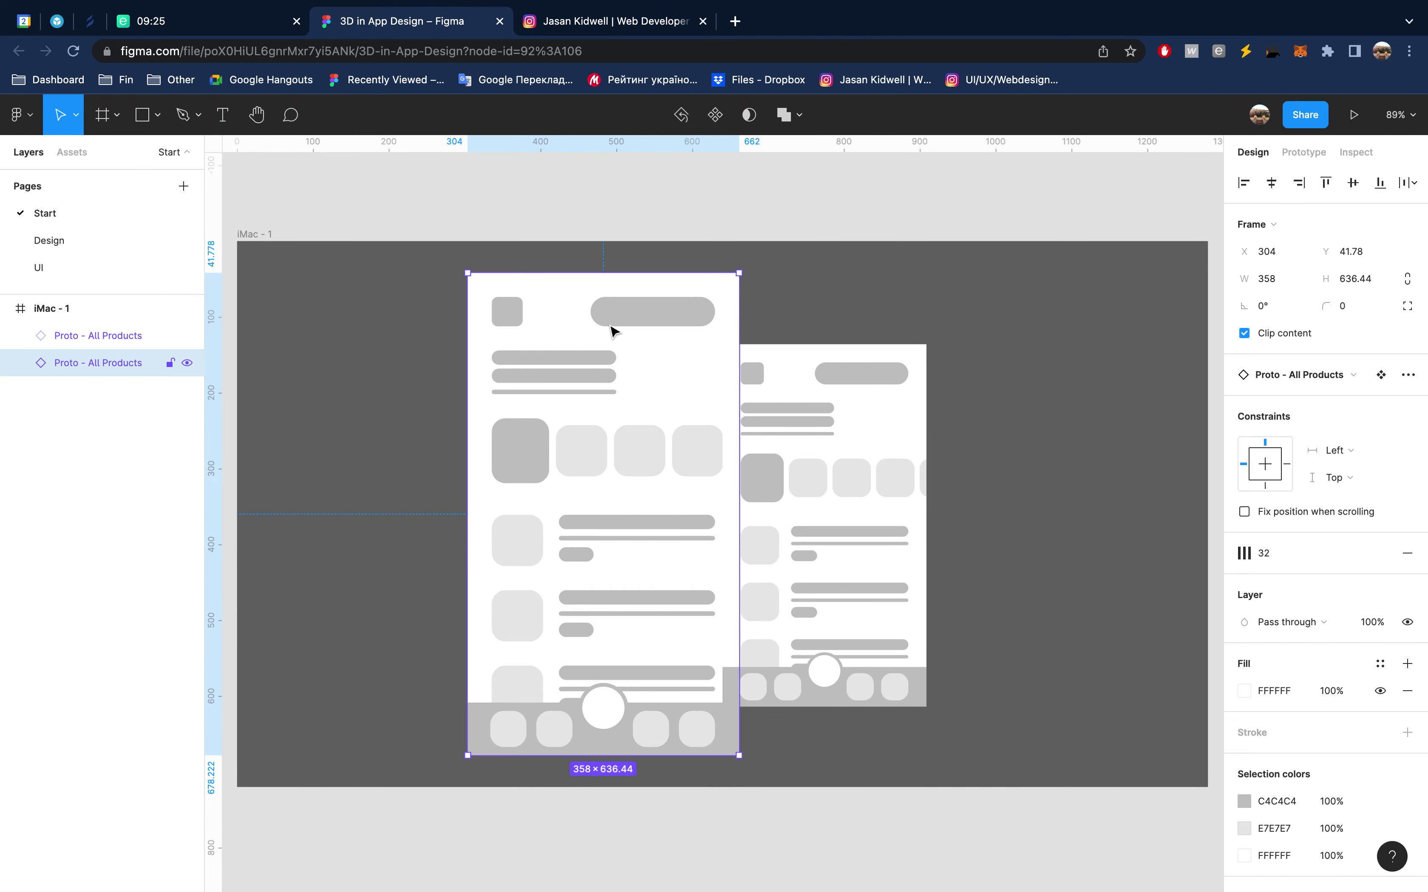
click(252, 236)
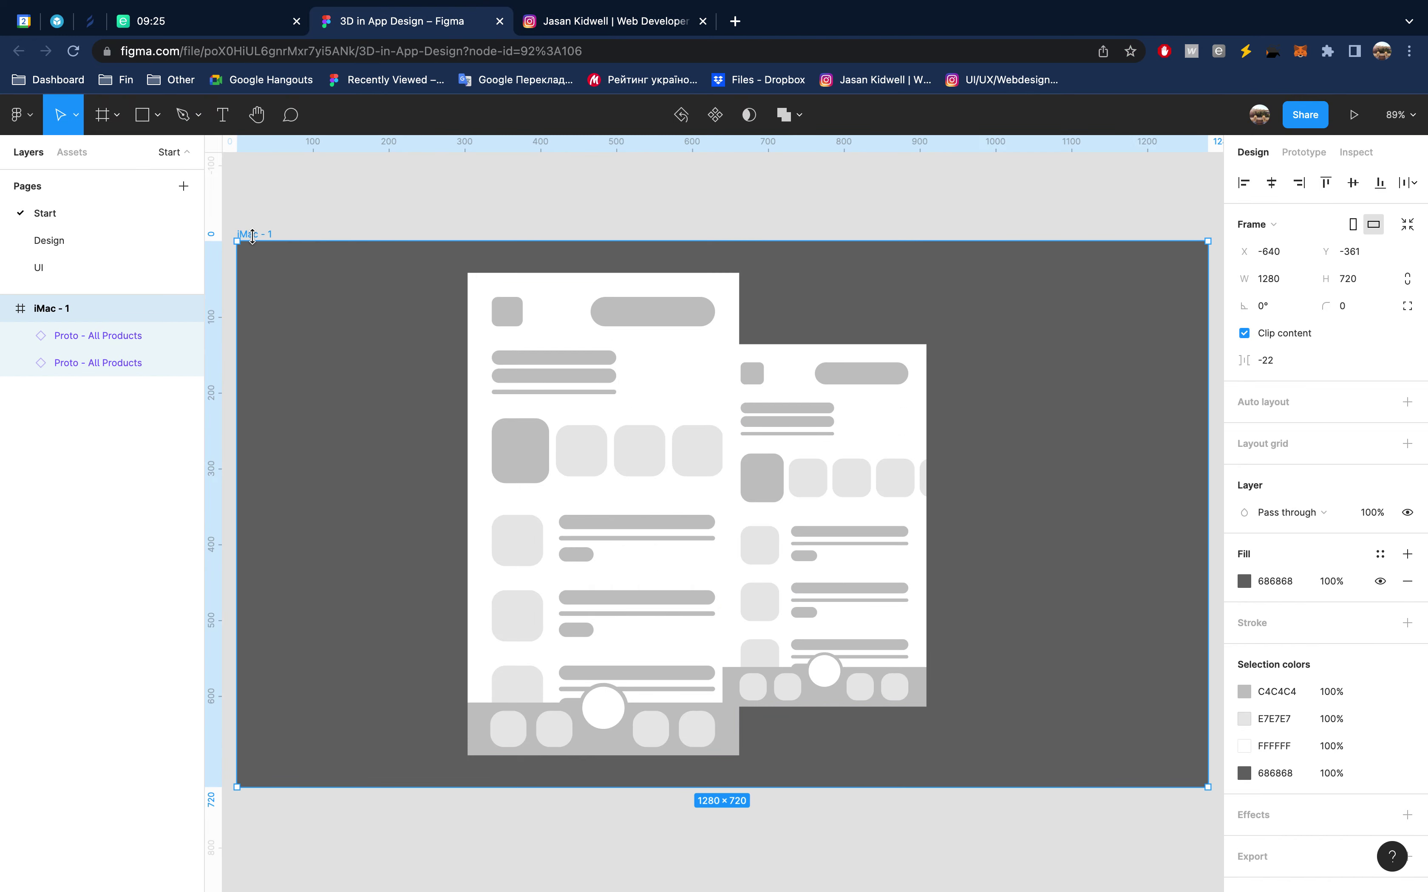
Rename the backdrop frame to Cover and set it as the file thumbnail
key(ctrl+r)
text(Co)
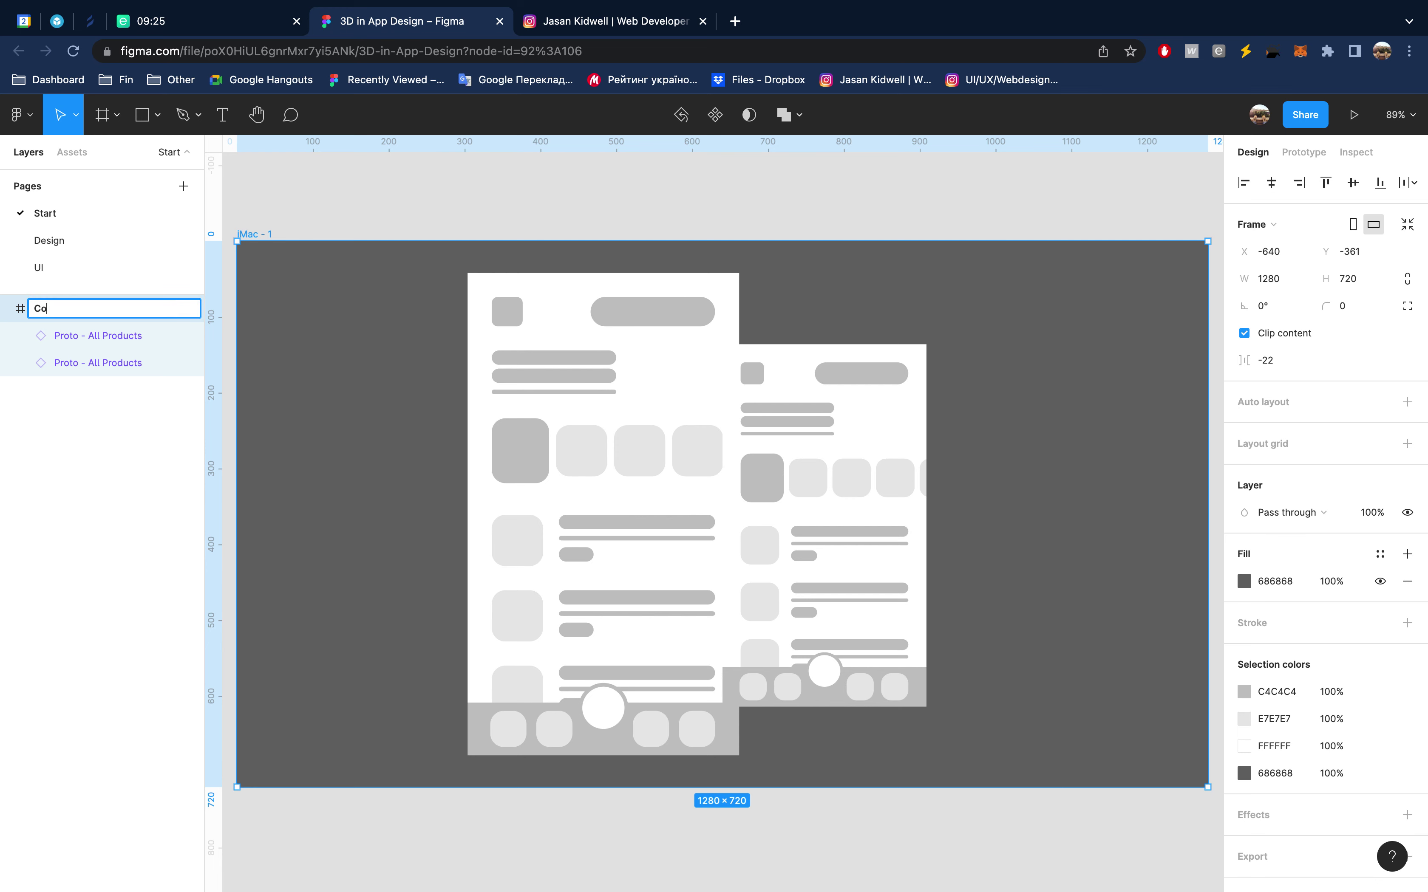
key(Return)
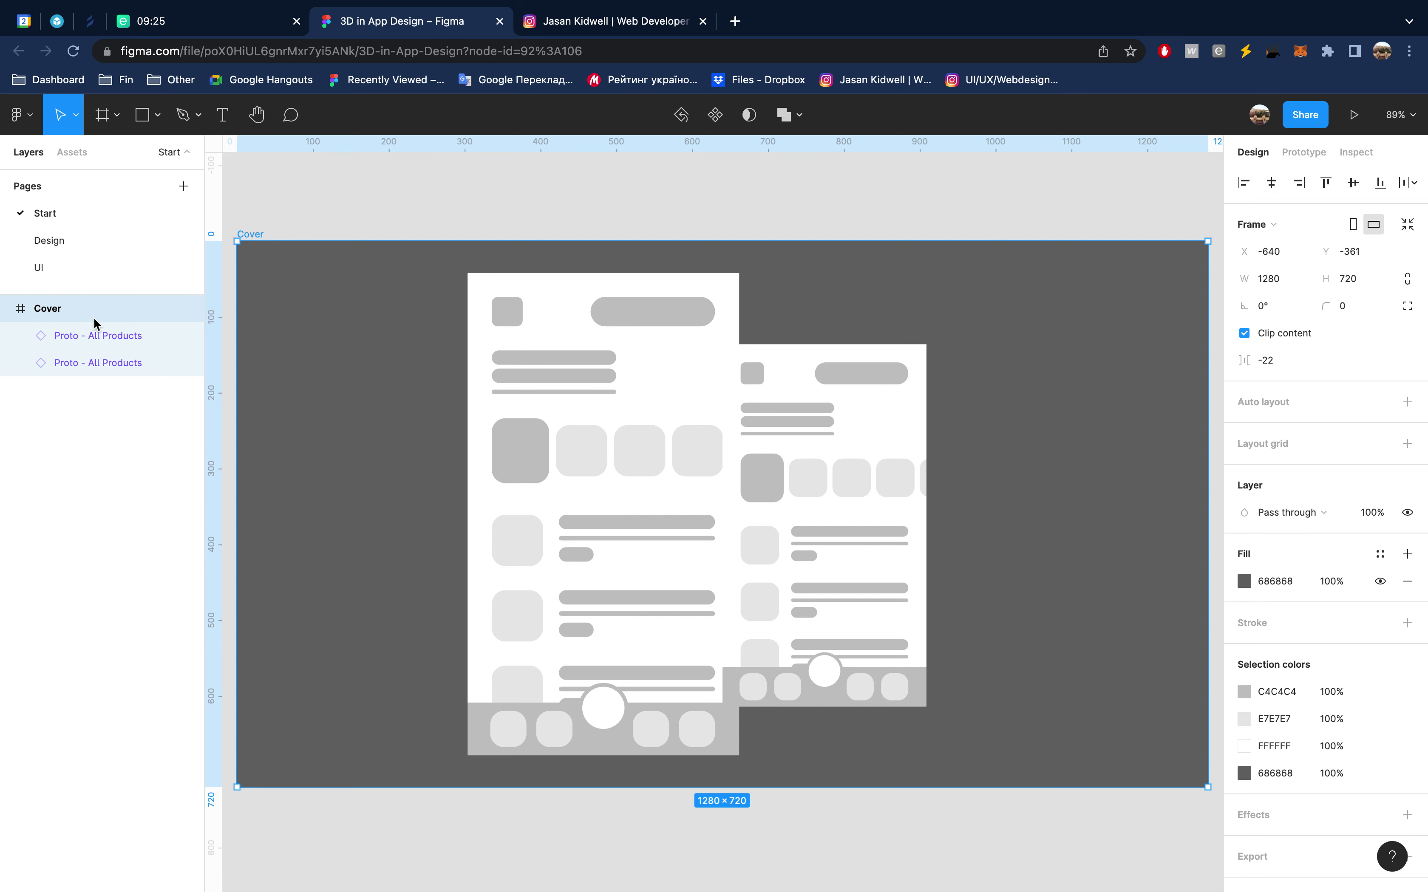
right_click(97, 317)
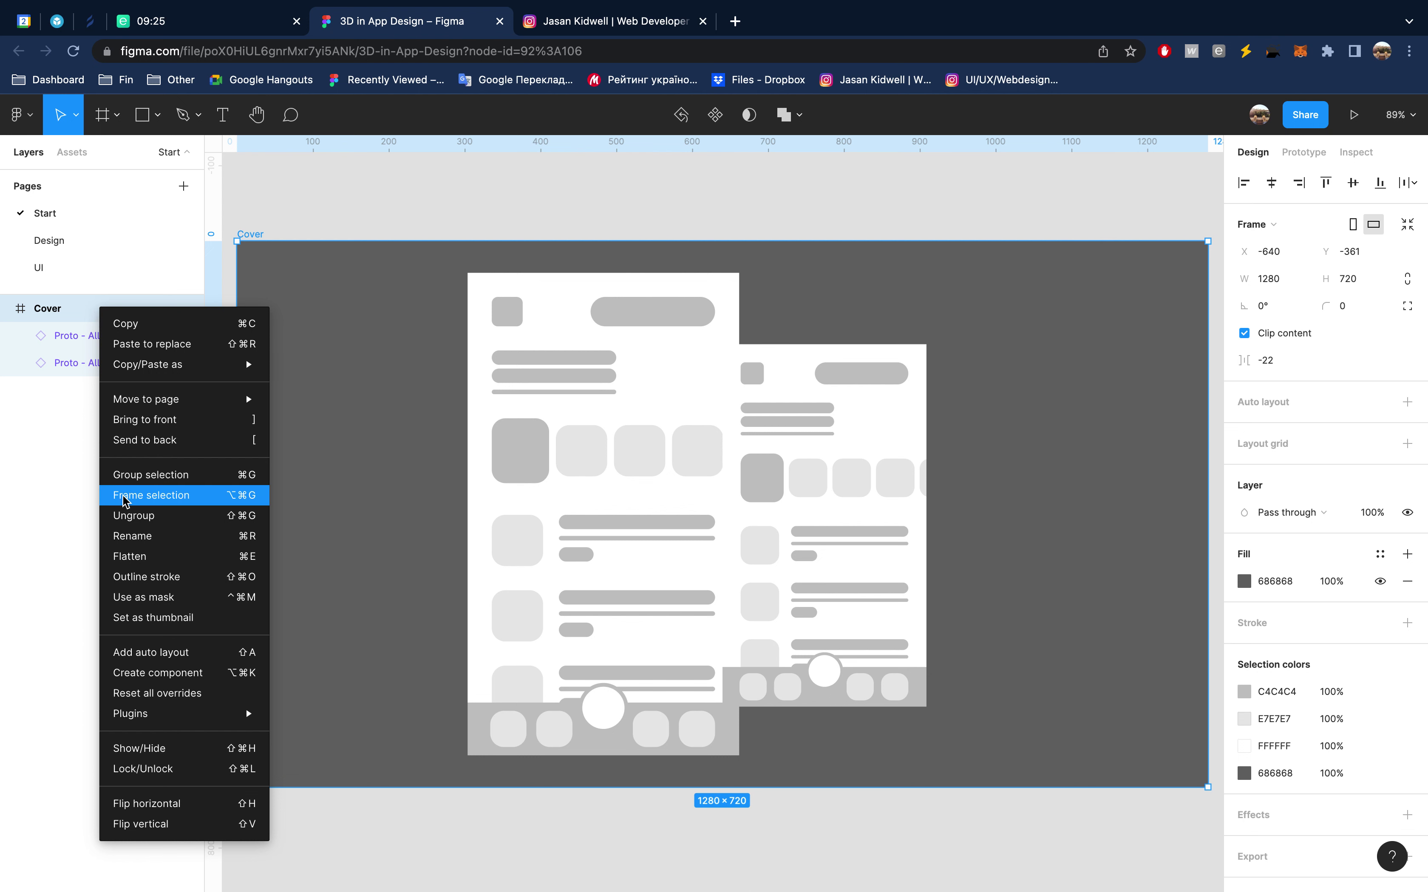
click(166, 624)
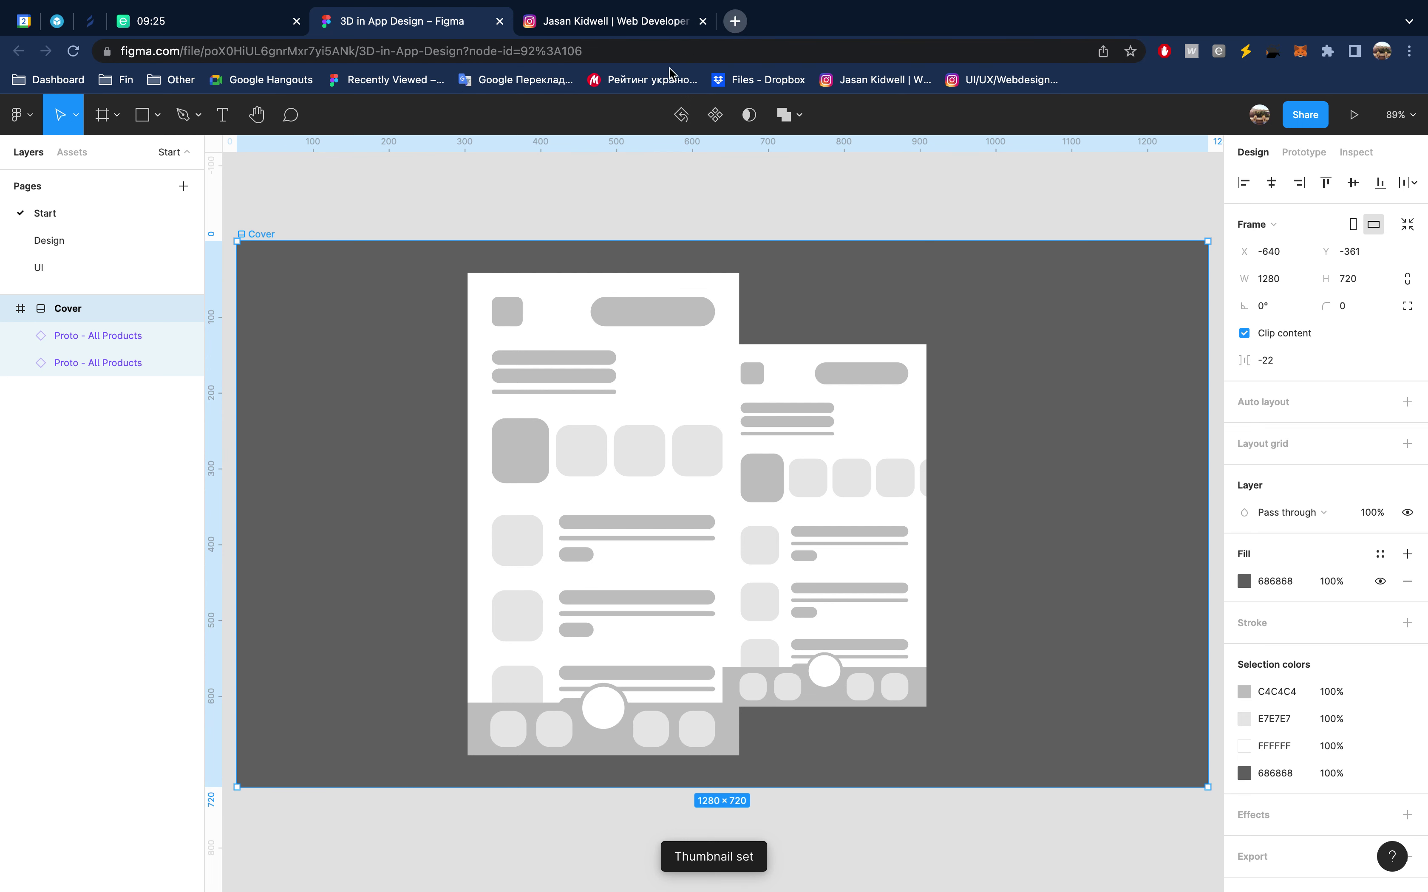
Return to the Figma design file's Design page with the phone frames
key(ctrl+t)
click(403, 86)
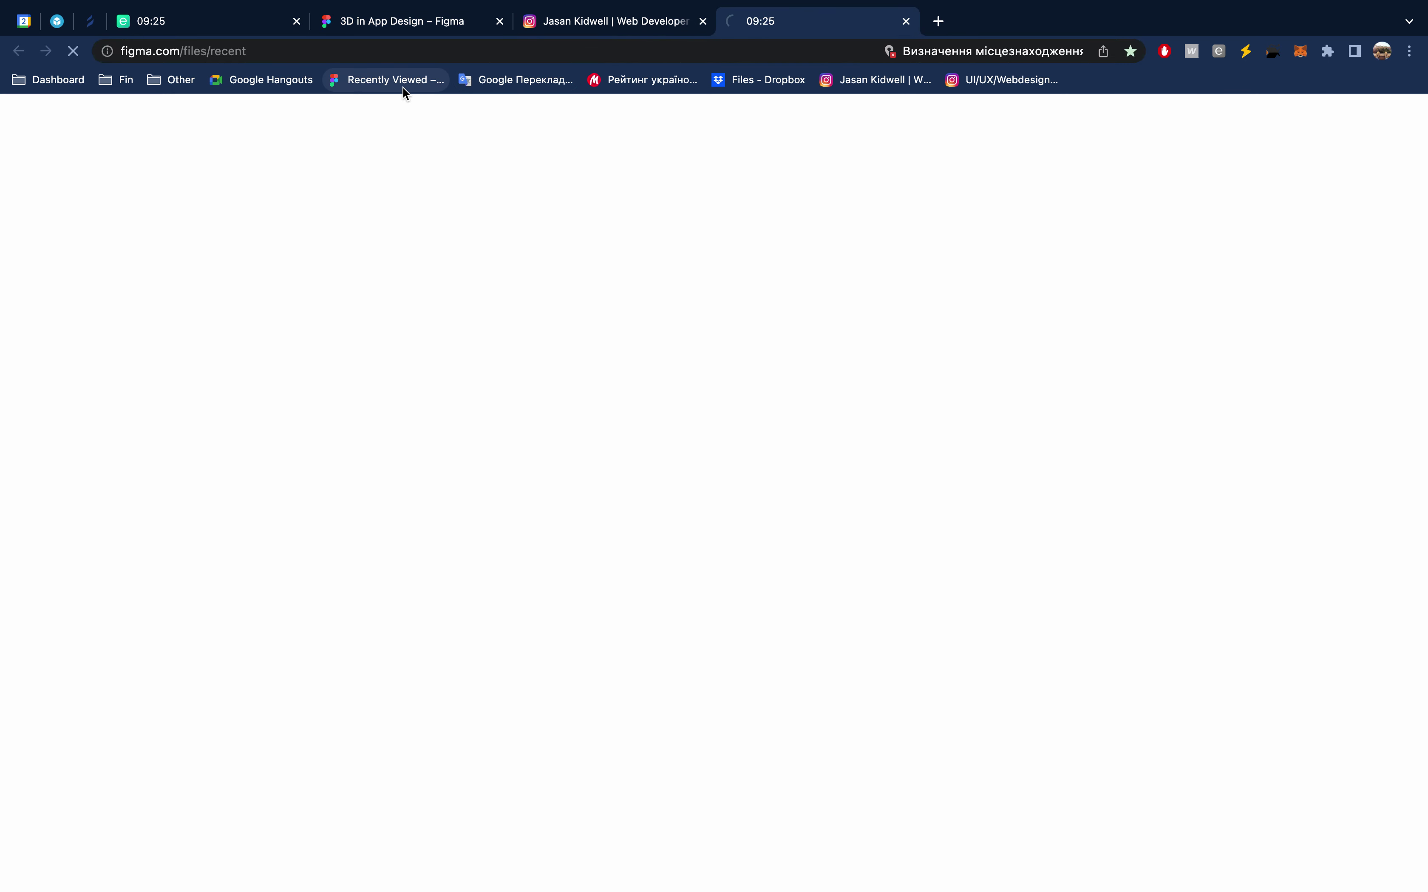
click(436, 22)
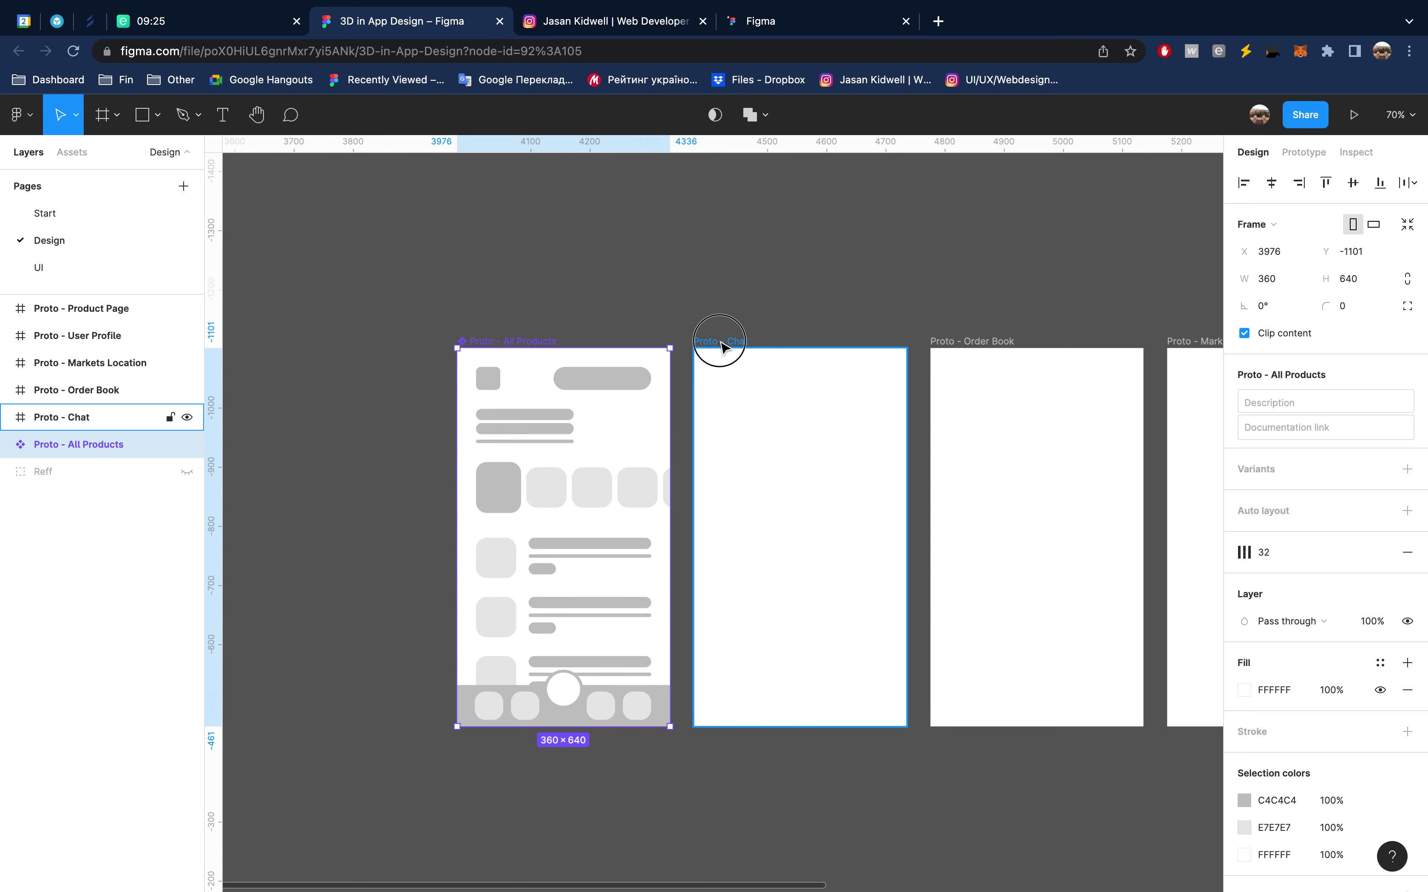
Copy the grey pill and the three text bars from All Products into the Chat screen
click(790, 371)
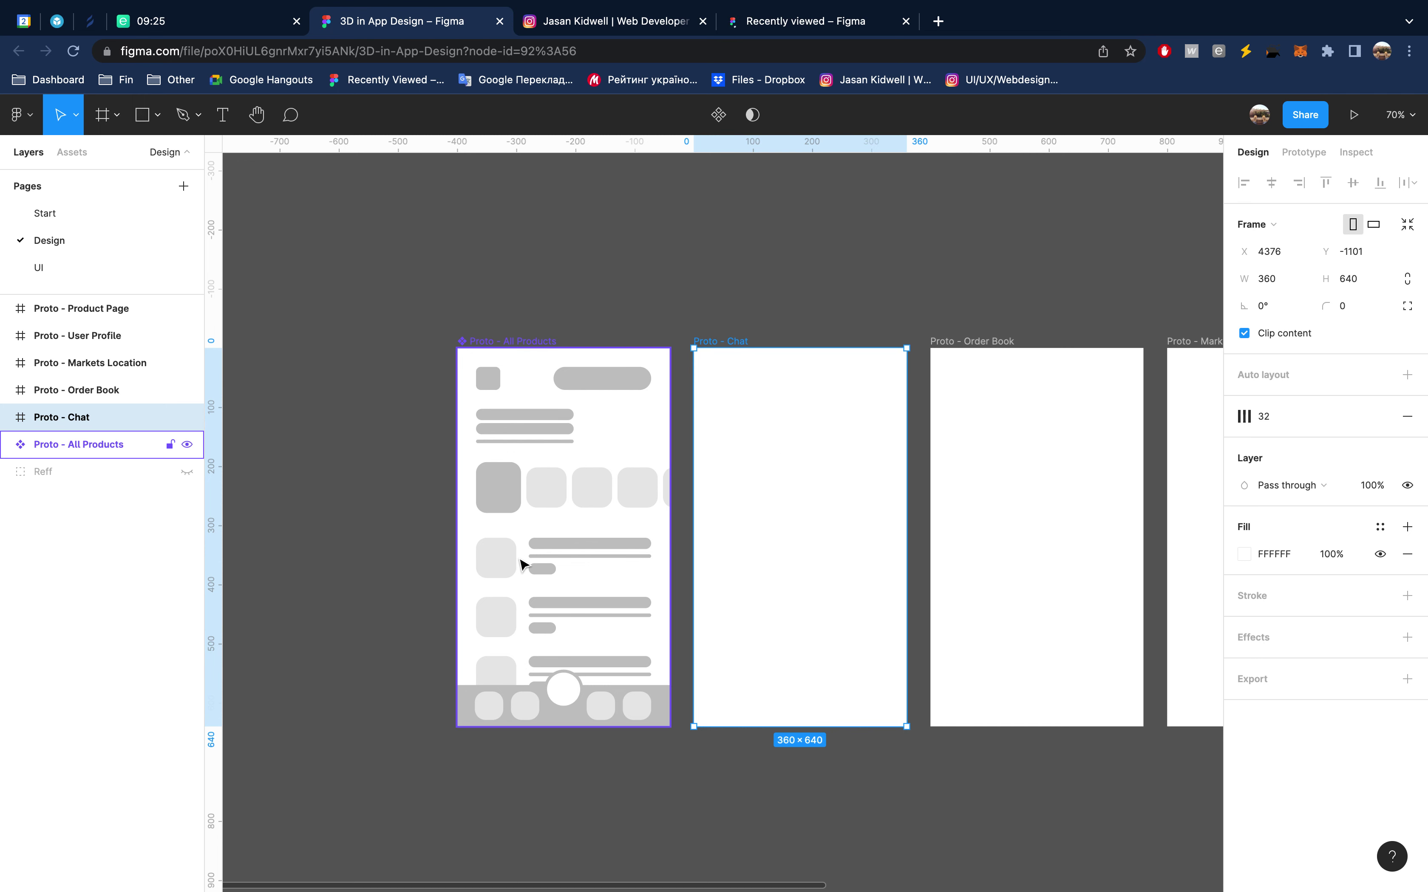
click(592, 387)
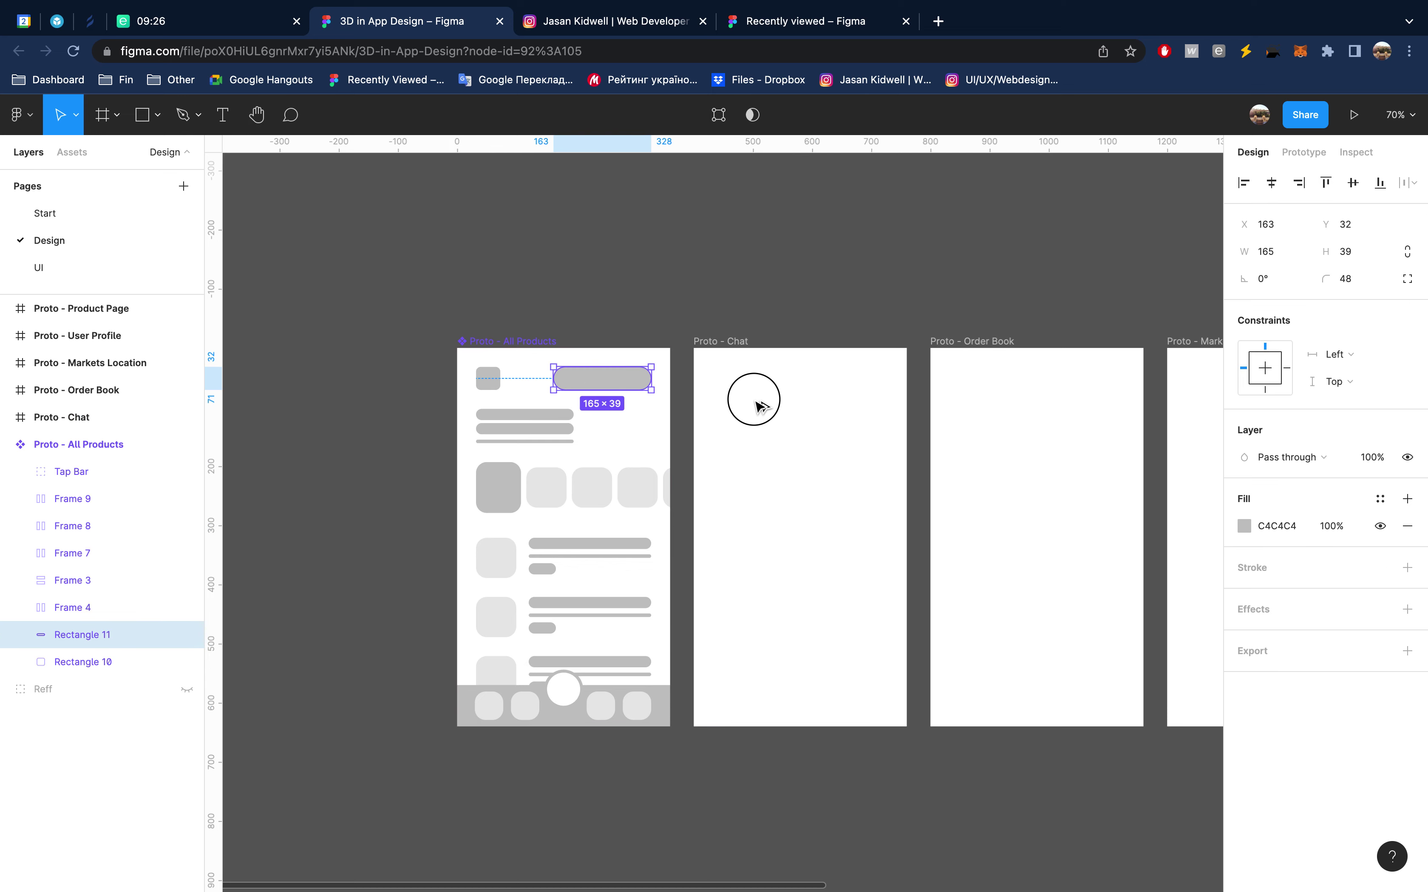
click(761, 406)
key(ctrl+v)
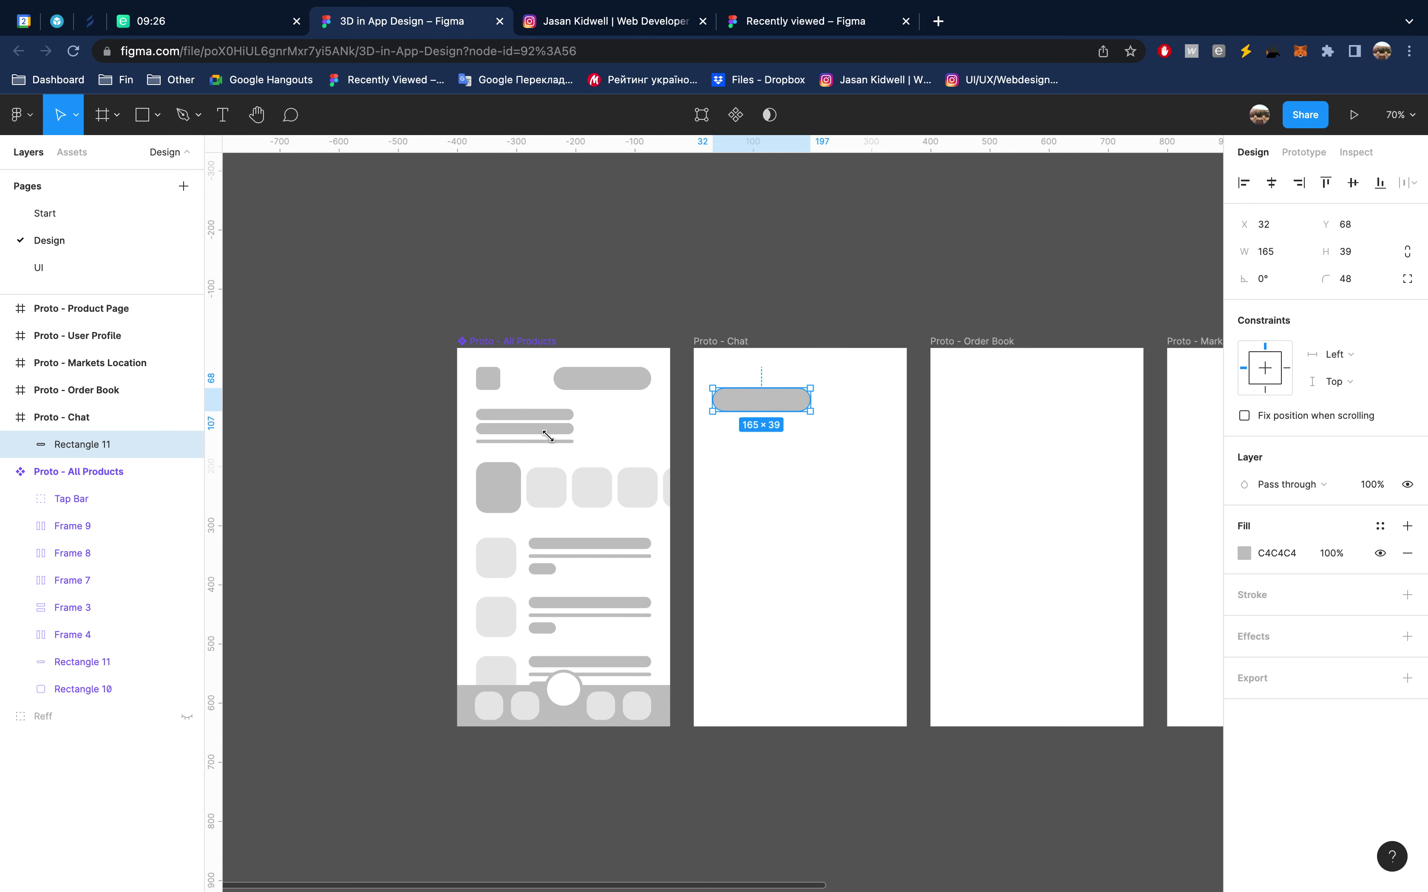
click(553, 415)
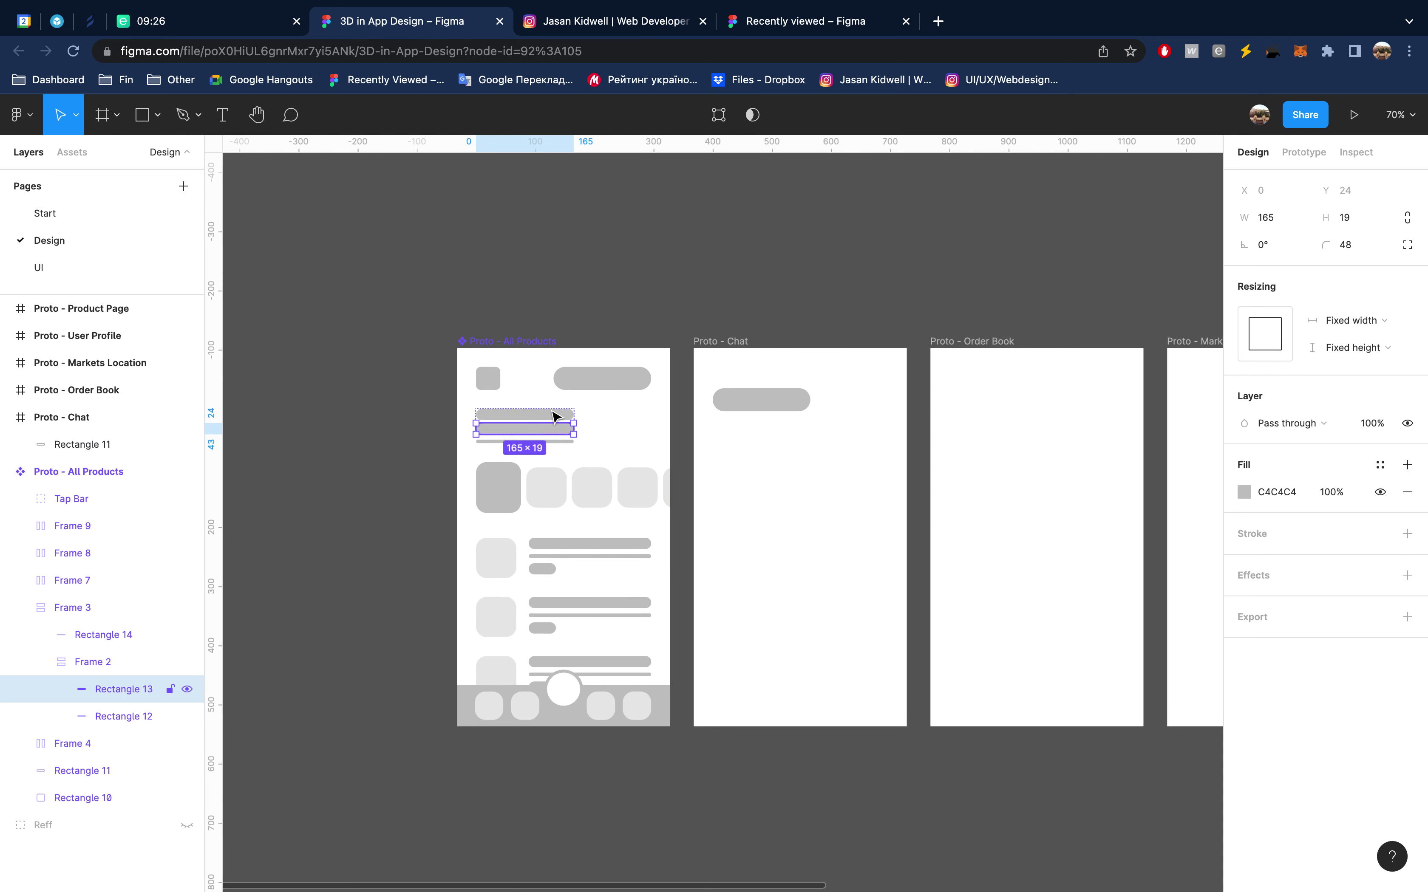
shift+click(545, 442)
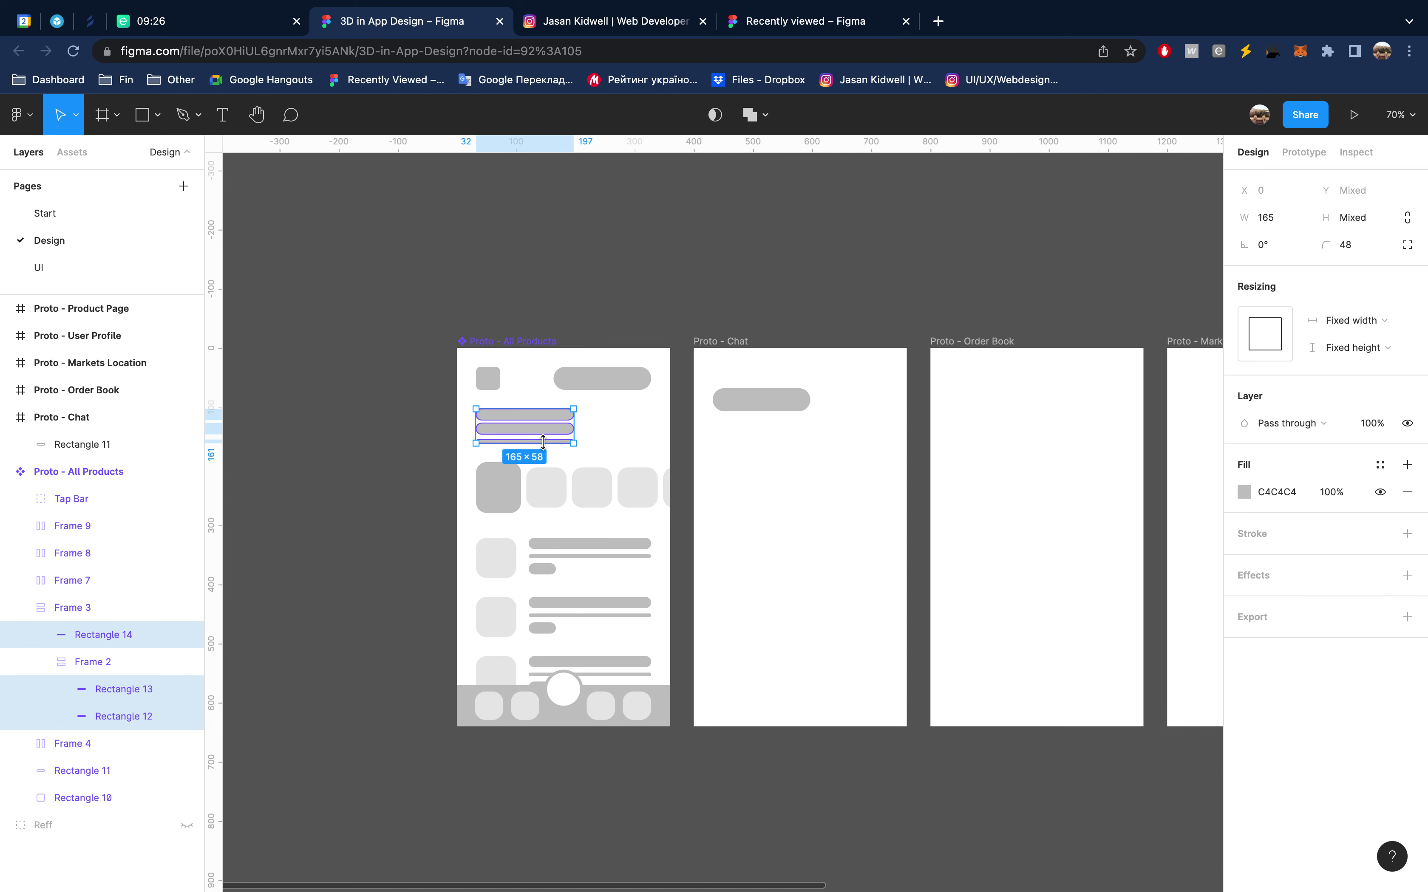
drag(529, 427, 790, 385)
Move the pill lower and wrap the three bars in an auto layout frame, nudged down-right
click(735, 401)
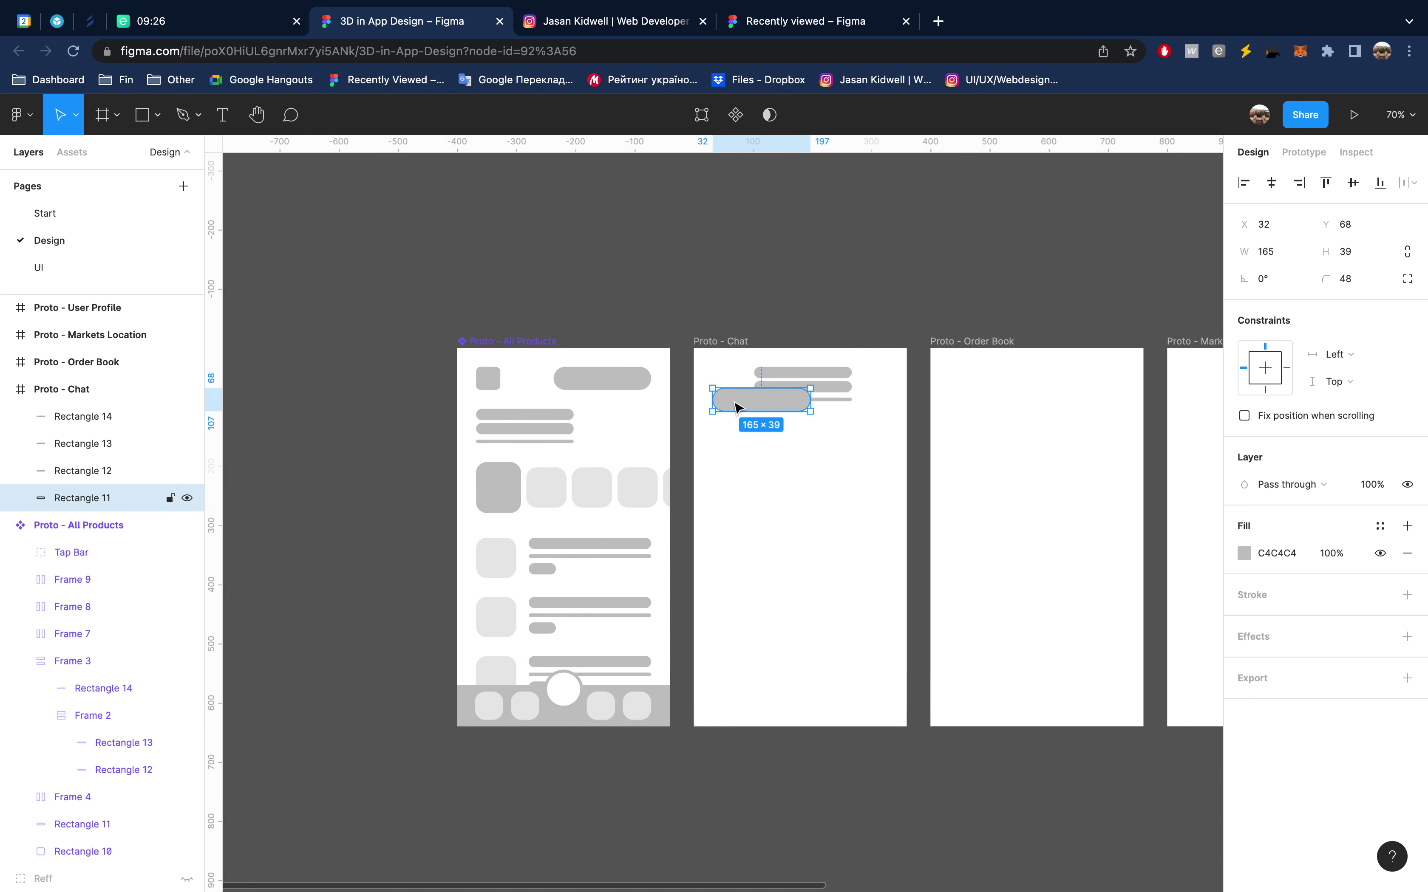
drag(735, 453, 738, 487)
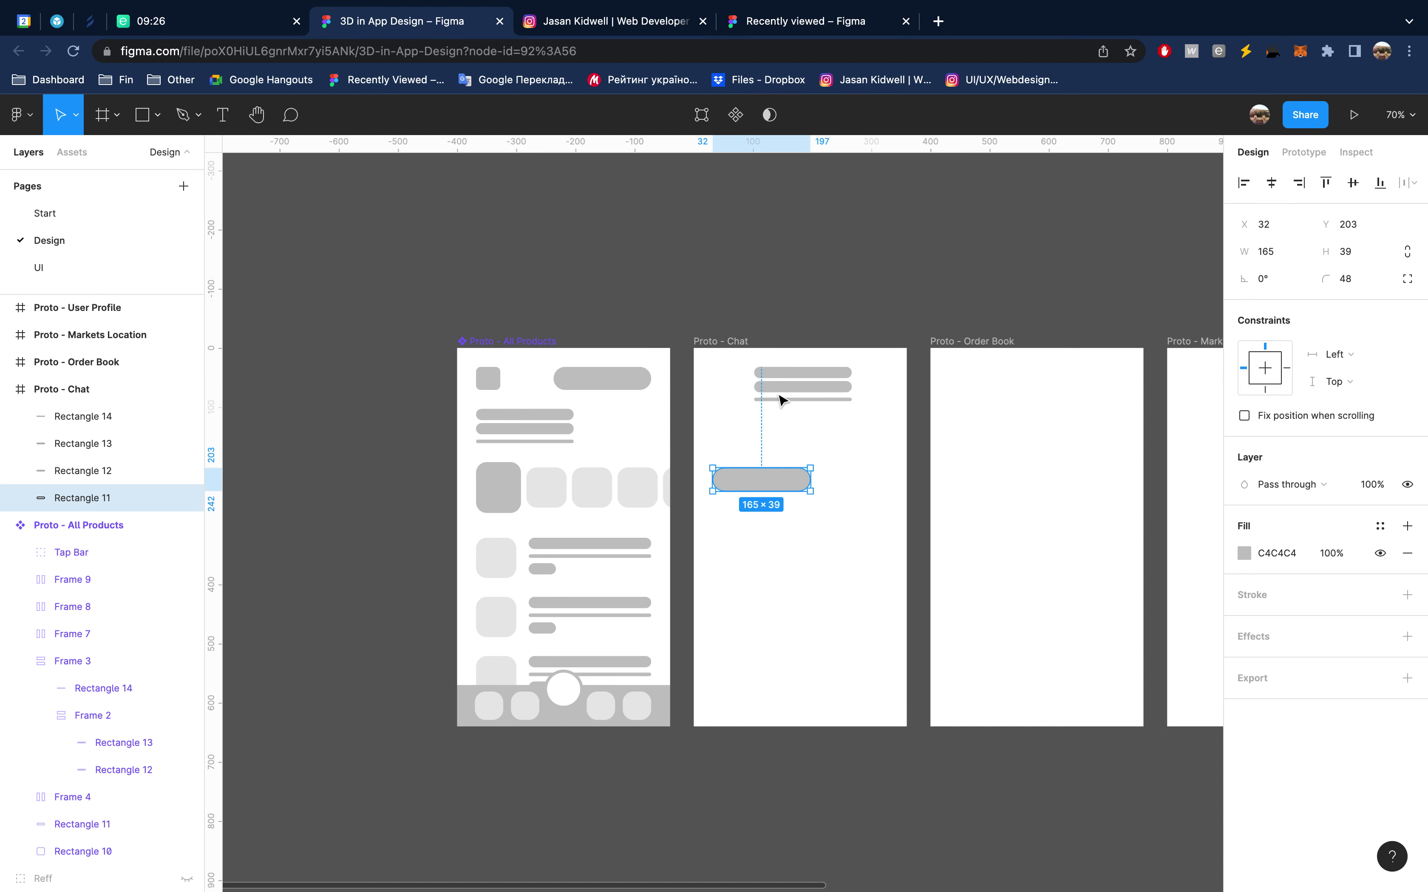
drag(791, 373, 798, 375)
shift+click(802, 387)
shift+click(802, 400)
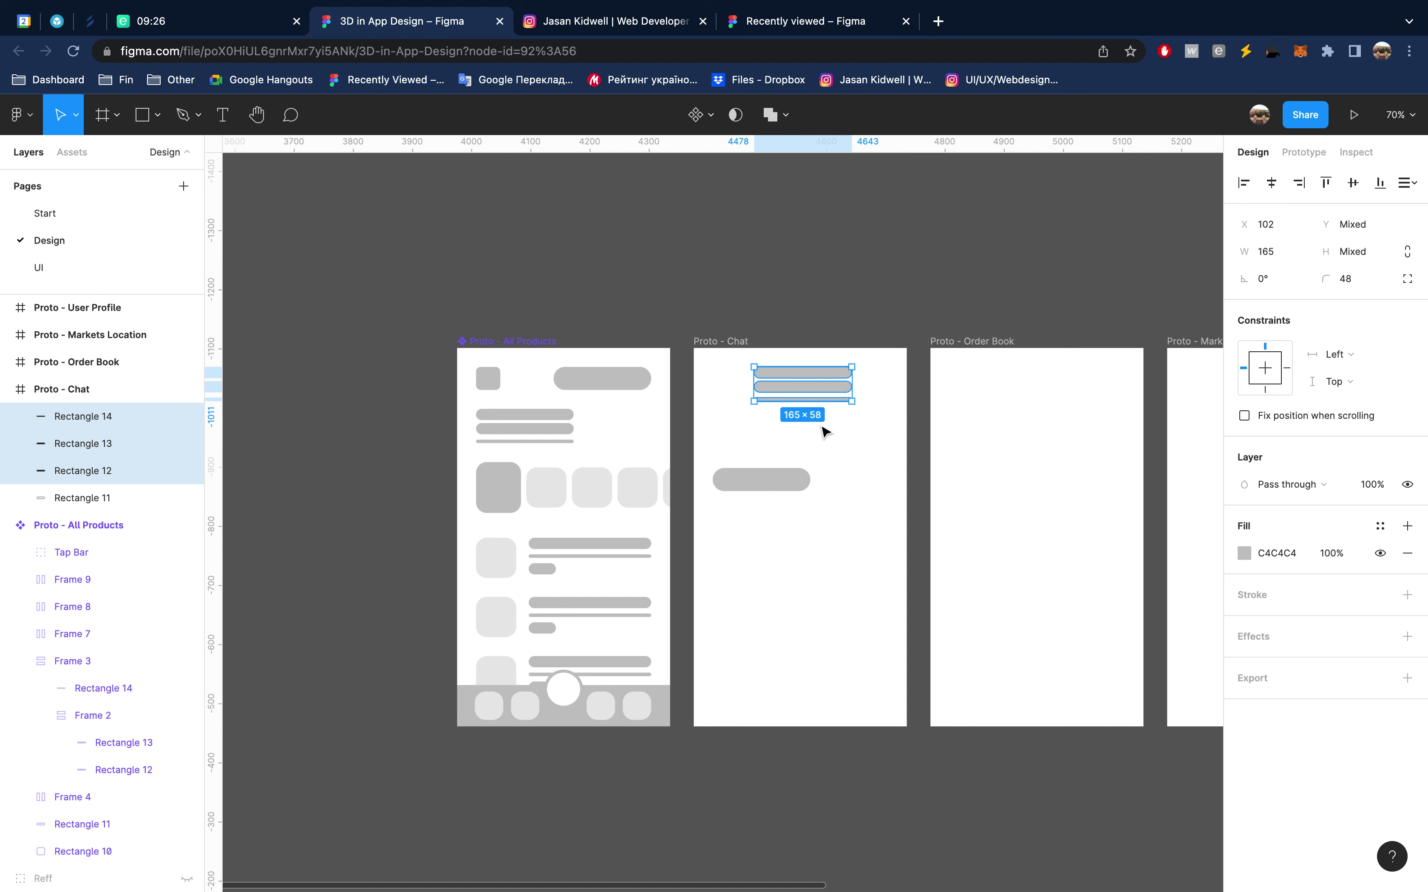
key(shift+a)
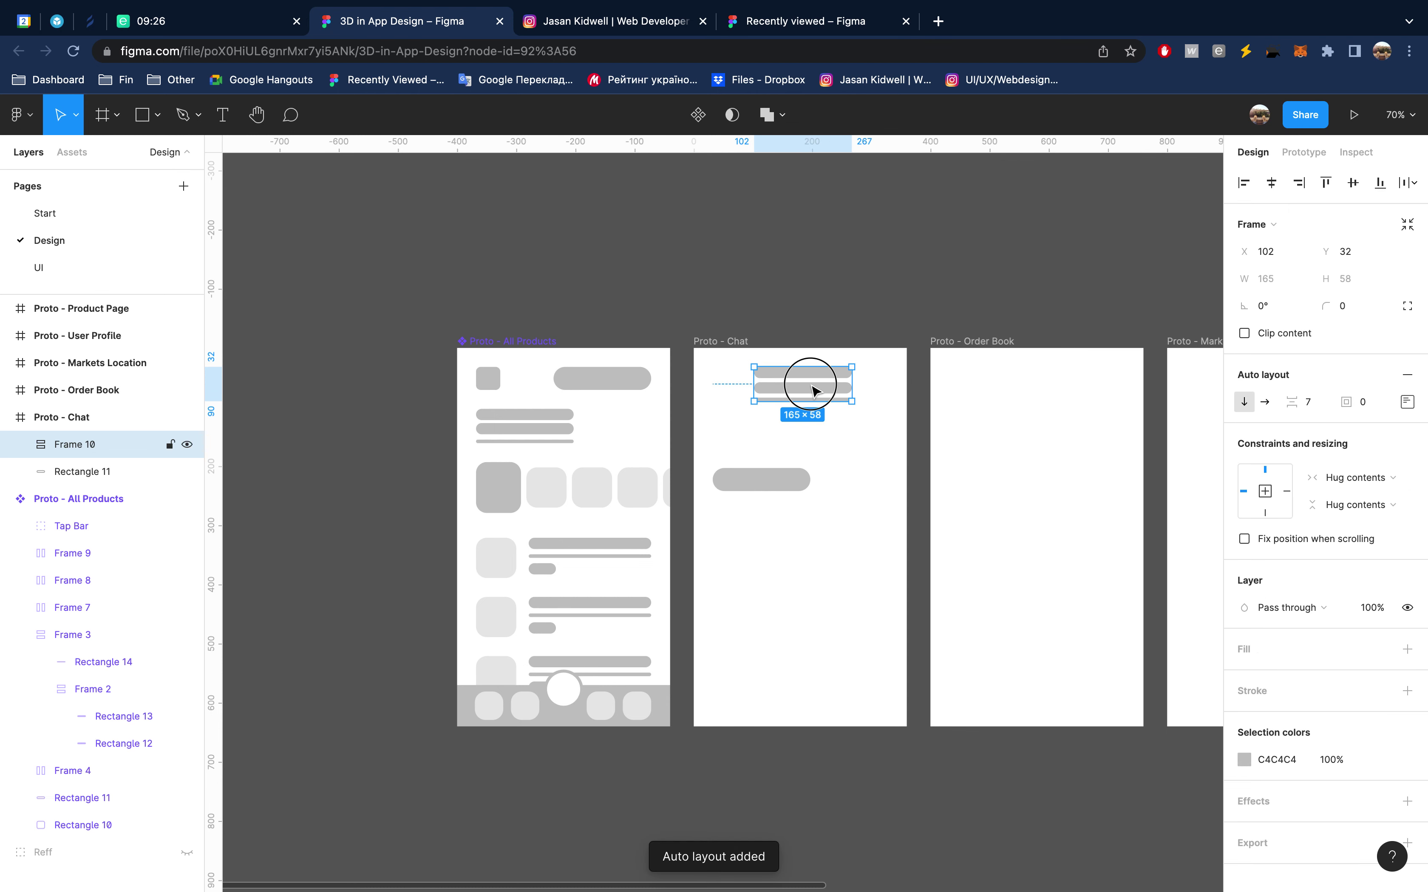
mouse_move(811, 387)
mouse_down()
mouse_move(782, 389)
mouse_move(809, 391)
mouse_move(782, 413)
mouse_up()
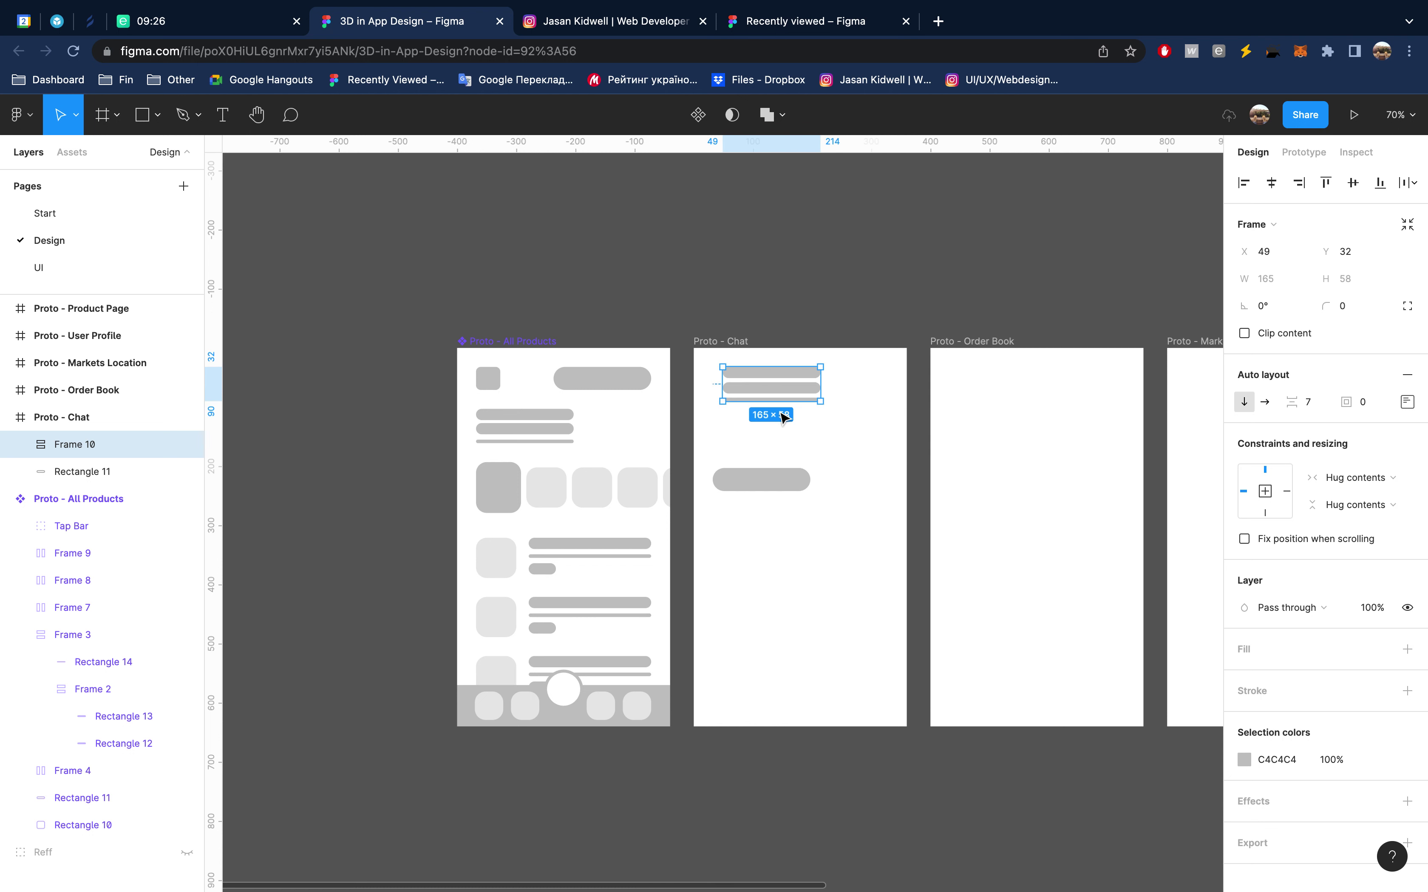
key(shift+Down)
key(shift+Down)
key(shift+Down)
key(shift+Right)
key(shift+Right)
key(shift+Right)
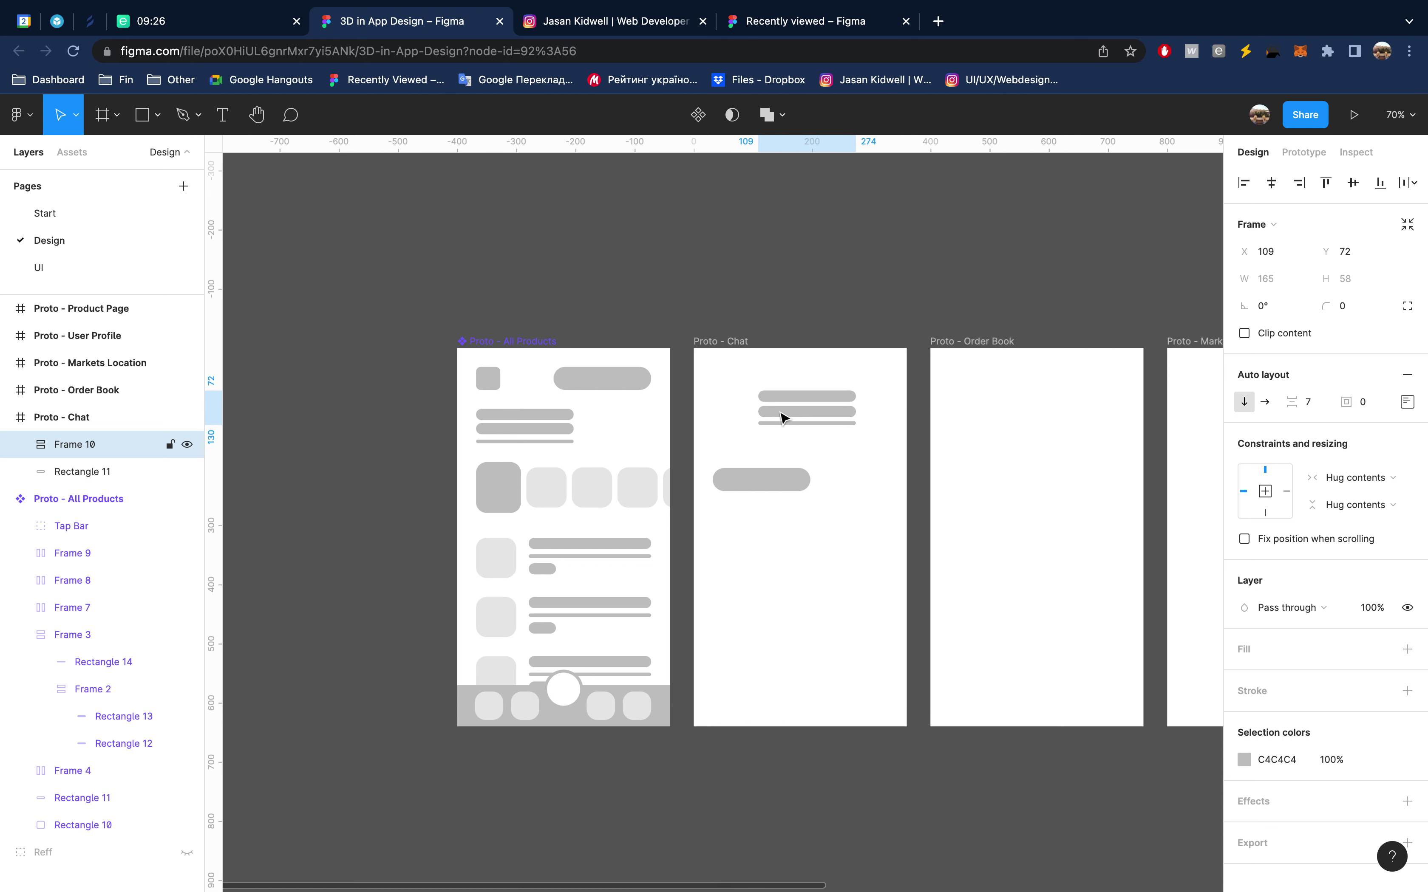
key(shift+Down)
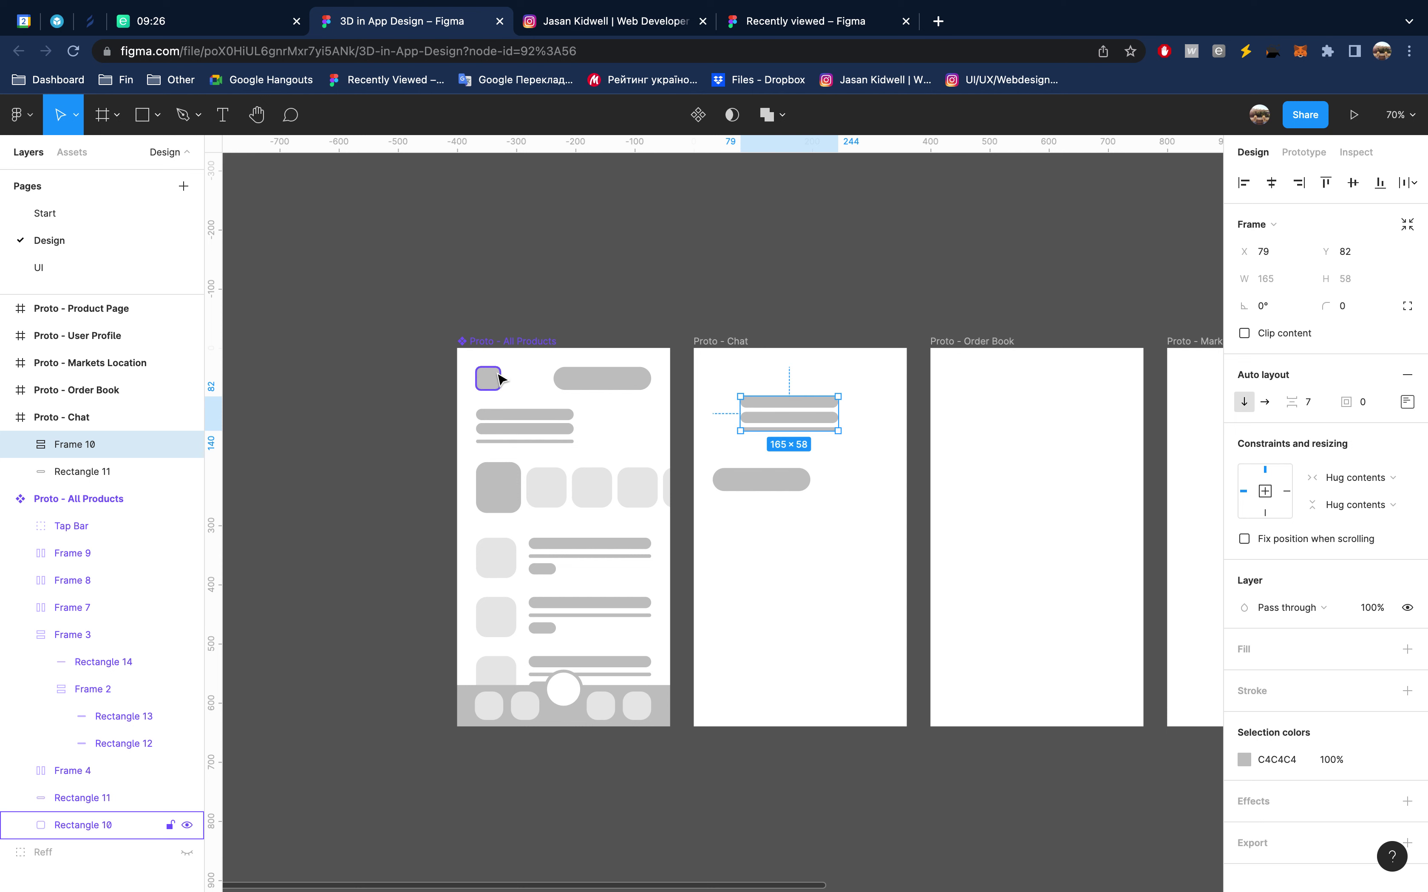
Copy the 41×39 avatar square to Chat at X 32, Y 32 and top-align the text block beside it
click(492, 382)
drag(492, 382, 732, 378)
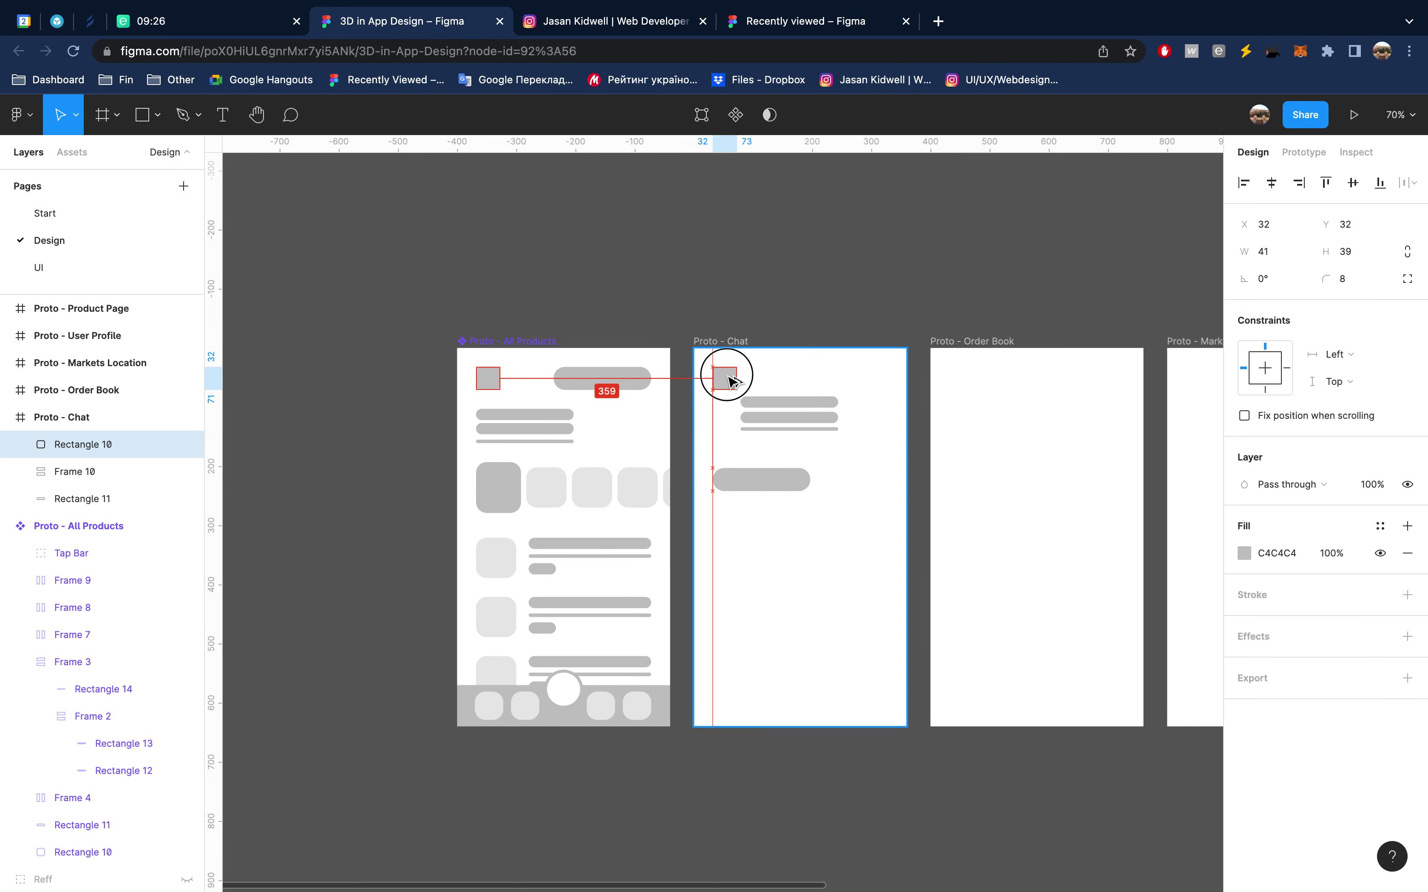
drag(731, 378, 732, 385)
click(797, 417)
key(shift+Up)
key(shift+Up)
key(shift+Right)
key(shift+Up)
key(shift+Up)
key(shift+Up)
key(shift+Right)
key(shift+Right)
key(shift+Right)
key(Down)
key(Up)
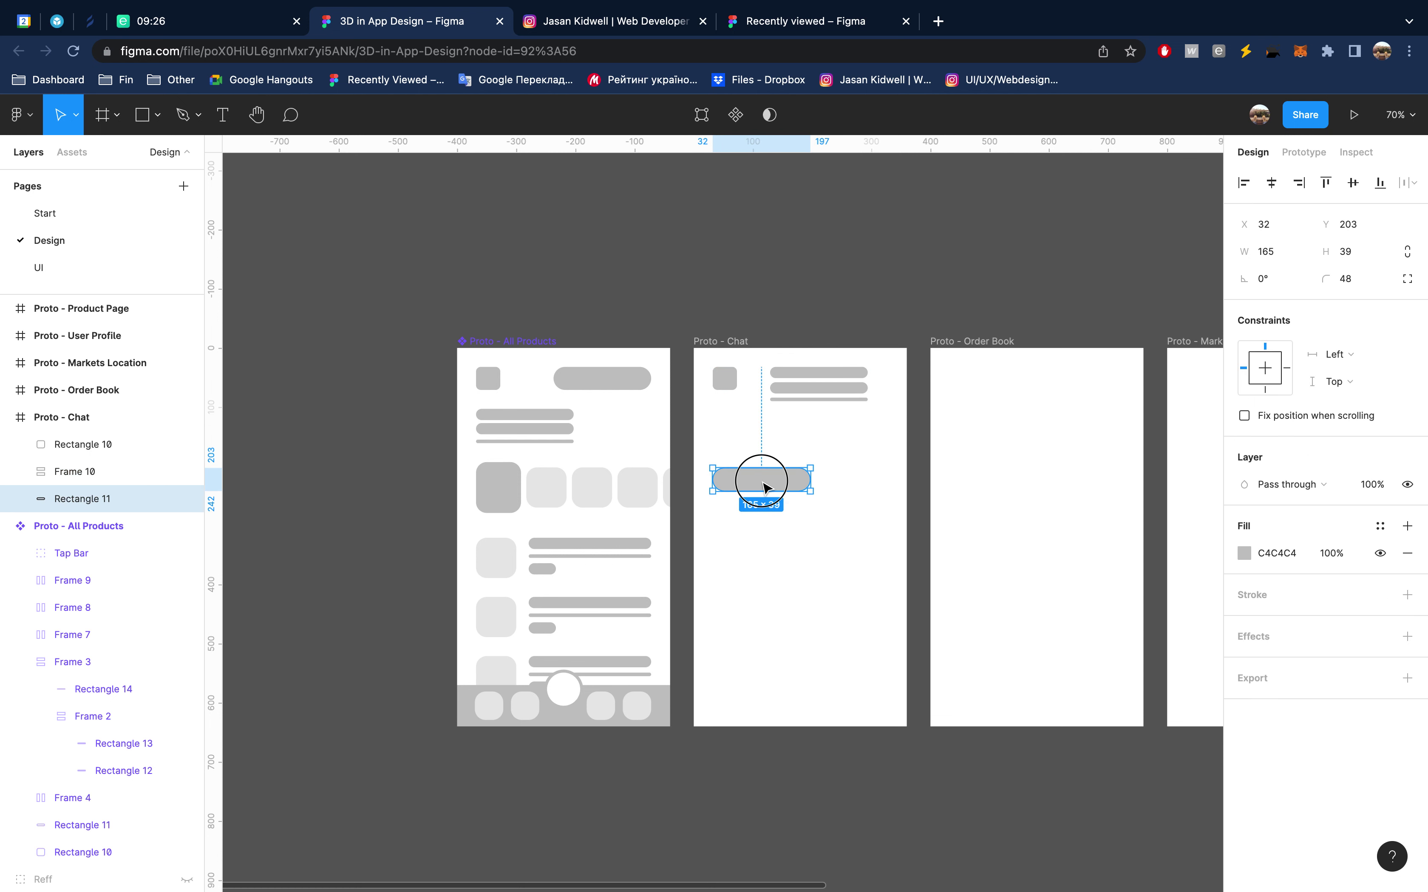
Turn the pill into a 180×52 message bubble at X 32 with corner radius 15
drag(756, 487, 757, 451)
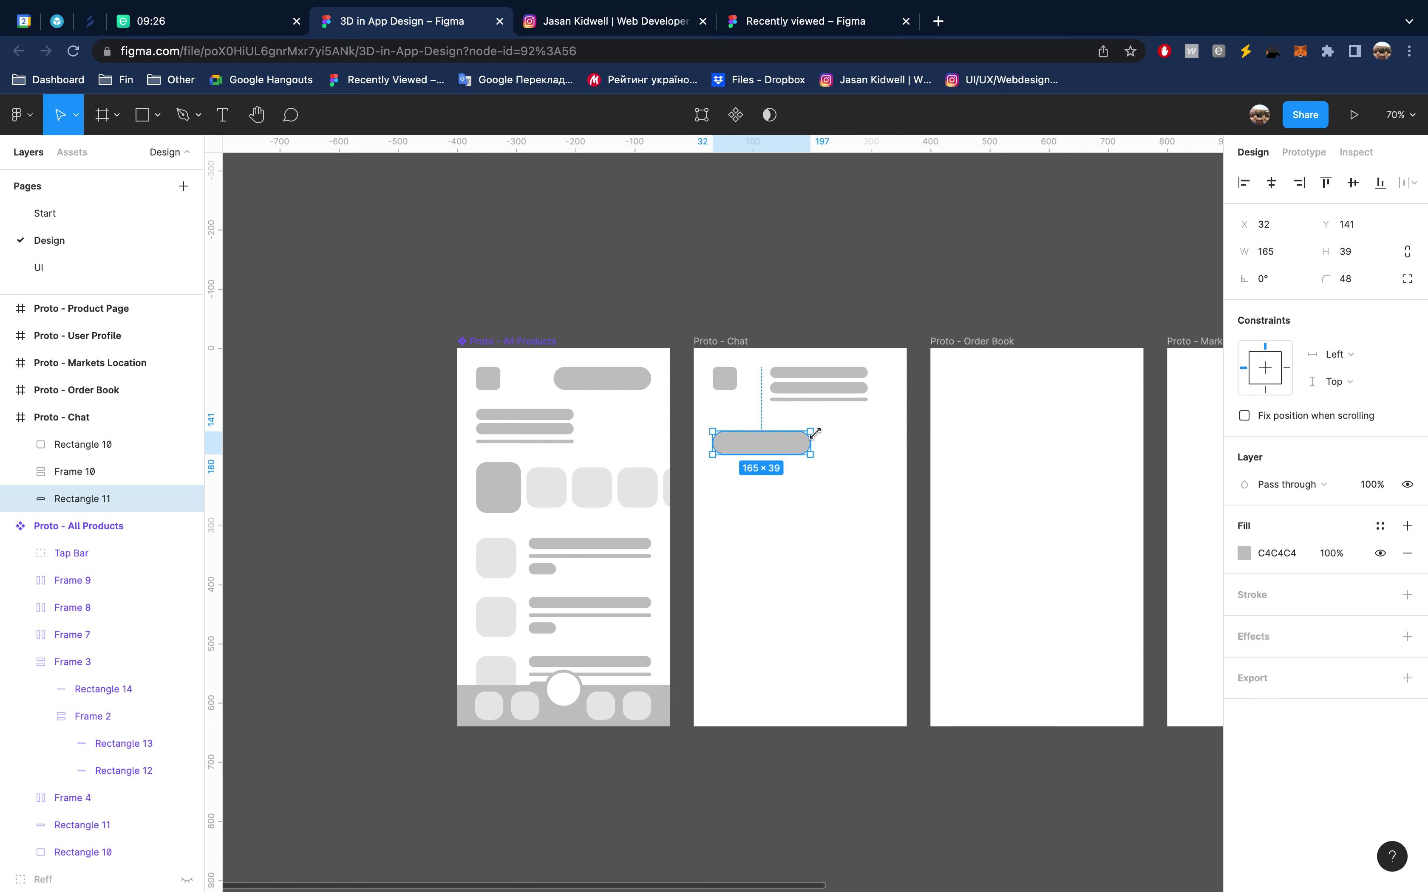
key(Right)
key(Right)
key(Right)
key(Left)
key(Left)
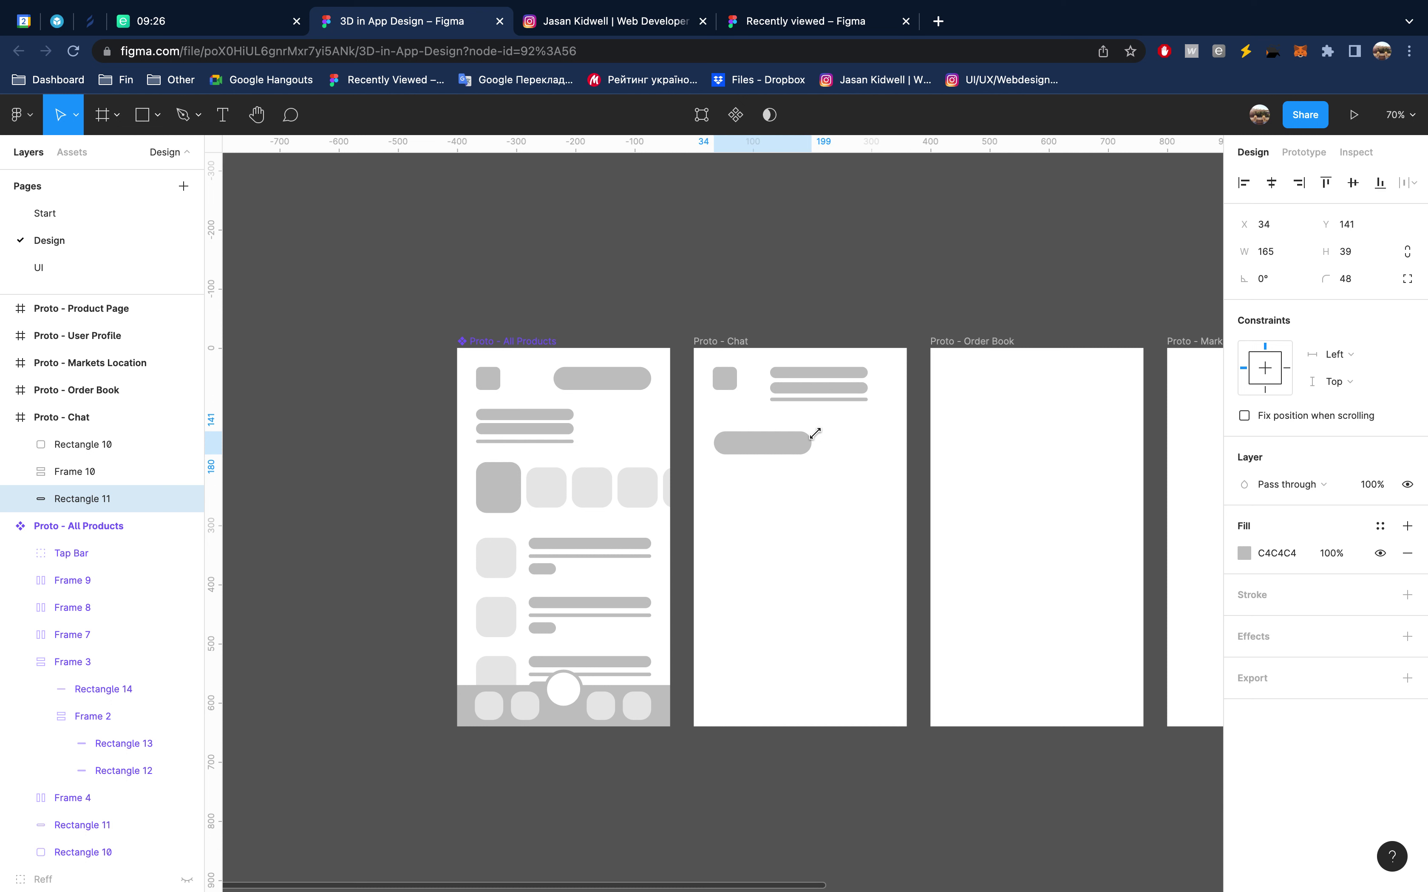
key(Left)
key(Left)
key(Left)
key(Right)
click(812, 455)
drag(813, 455, 819, 463)
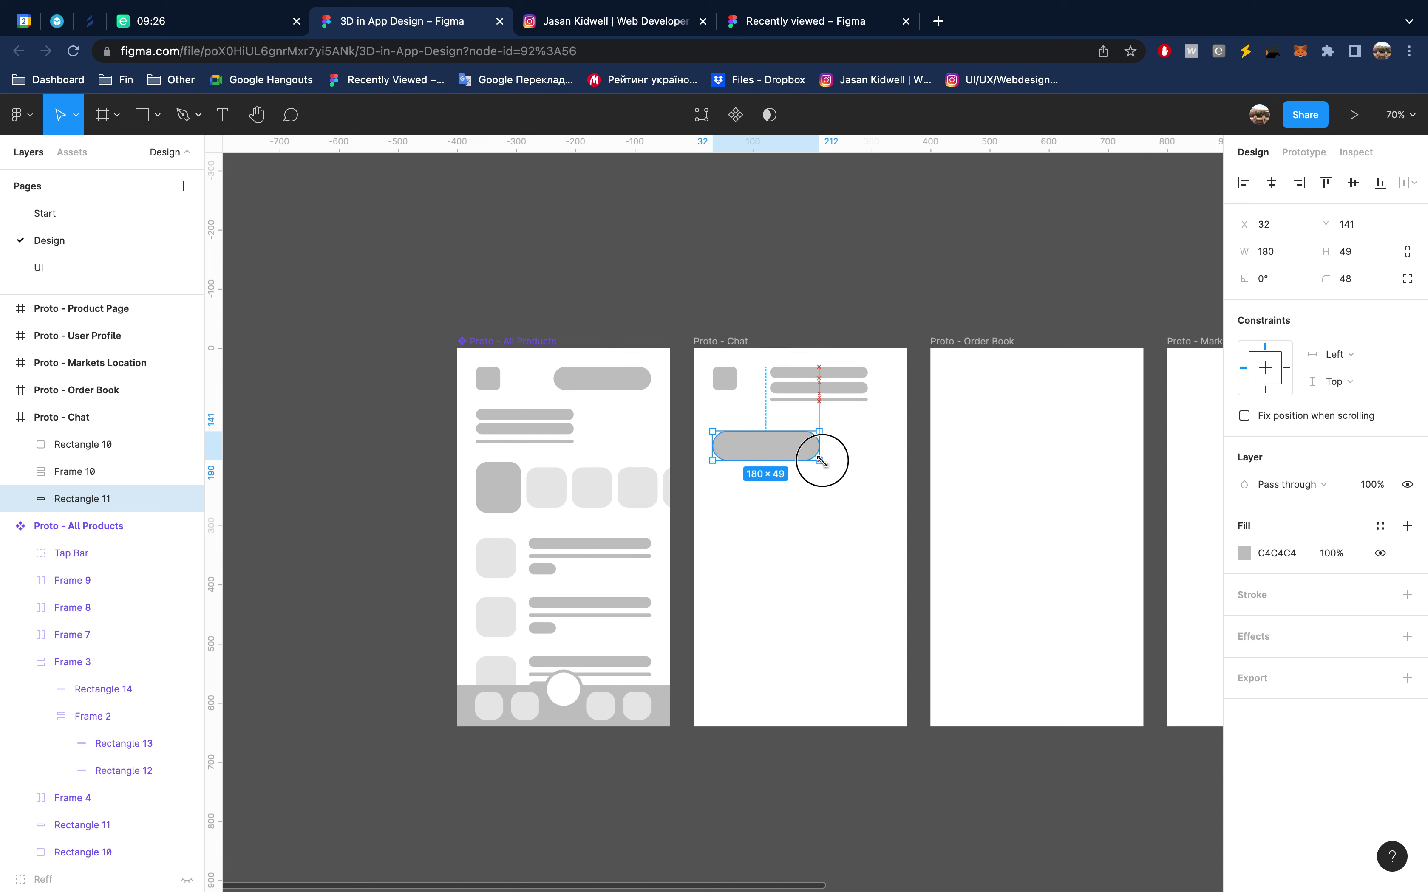
click(1379, 272)
text(8)
key(Return)
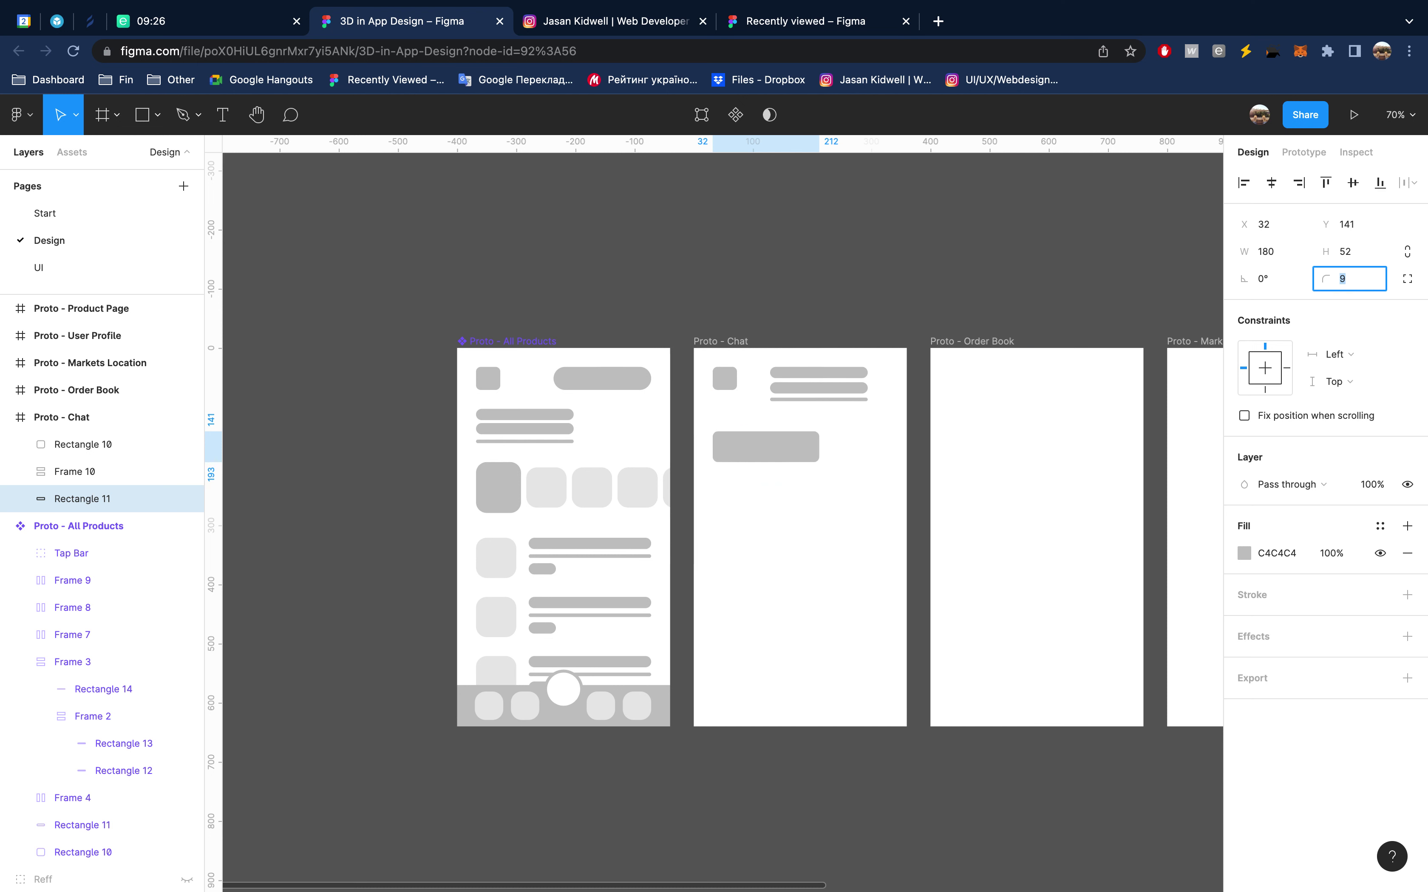
text(15)
key(Return)
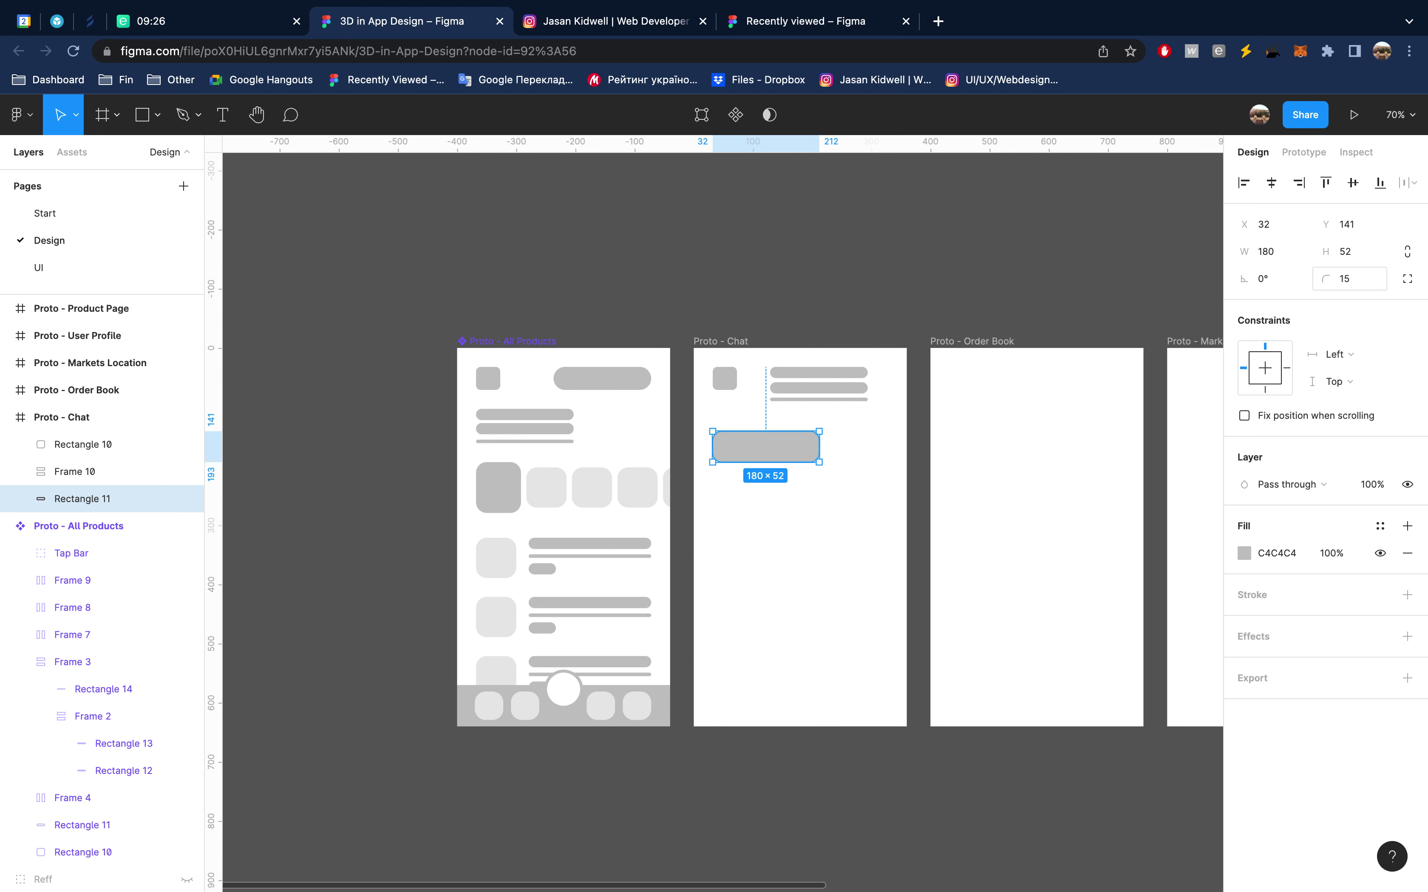
Duplicate the bubble as a right-side reply and a bottom input bar with corner radius 55
drag(799, 448, 855, 508)
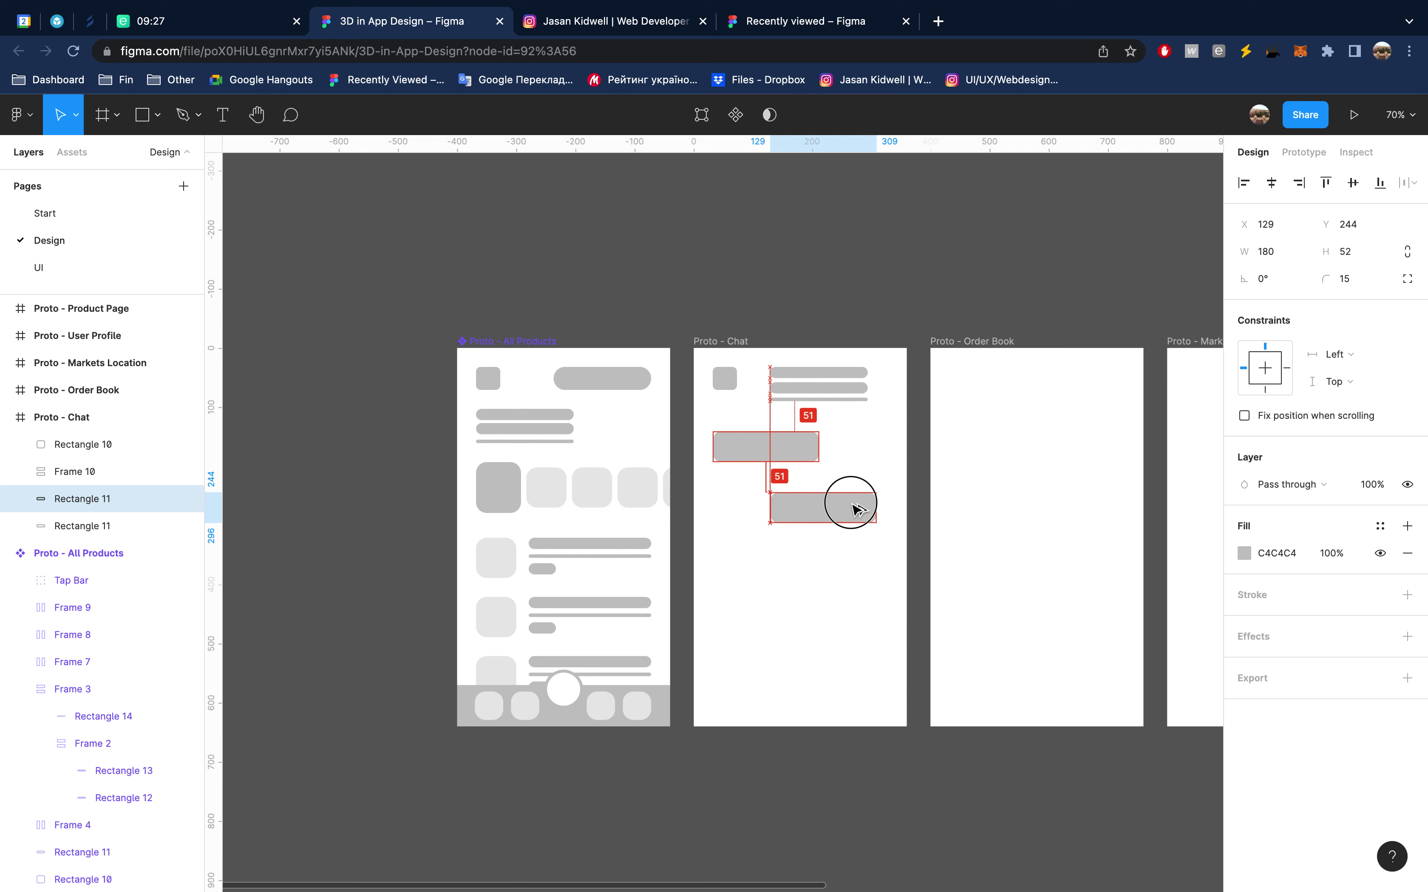
mouse_move(855, 509)
mouse_down()
mouse_move(867, 509)
mouse_move(782, 670)
mouse_up()
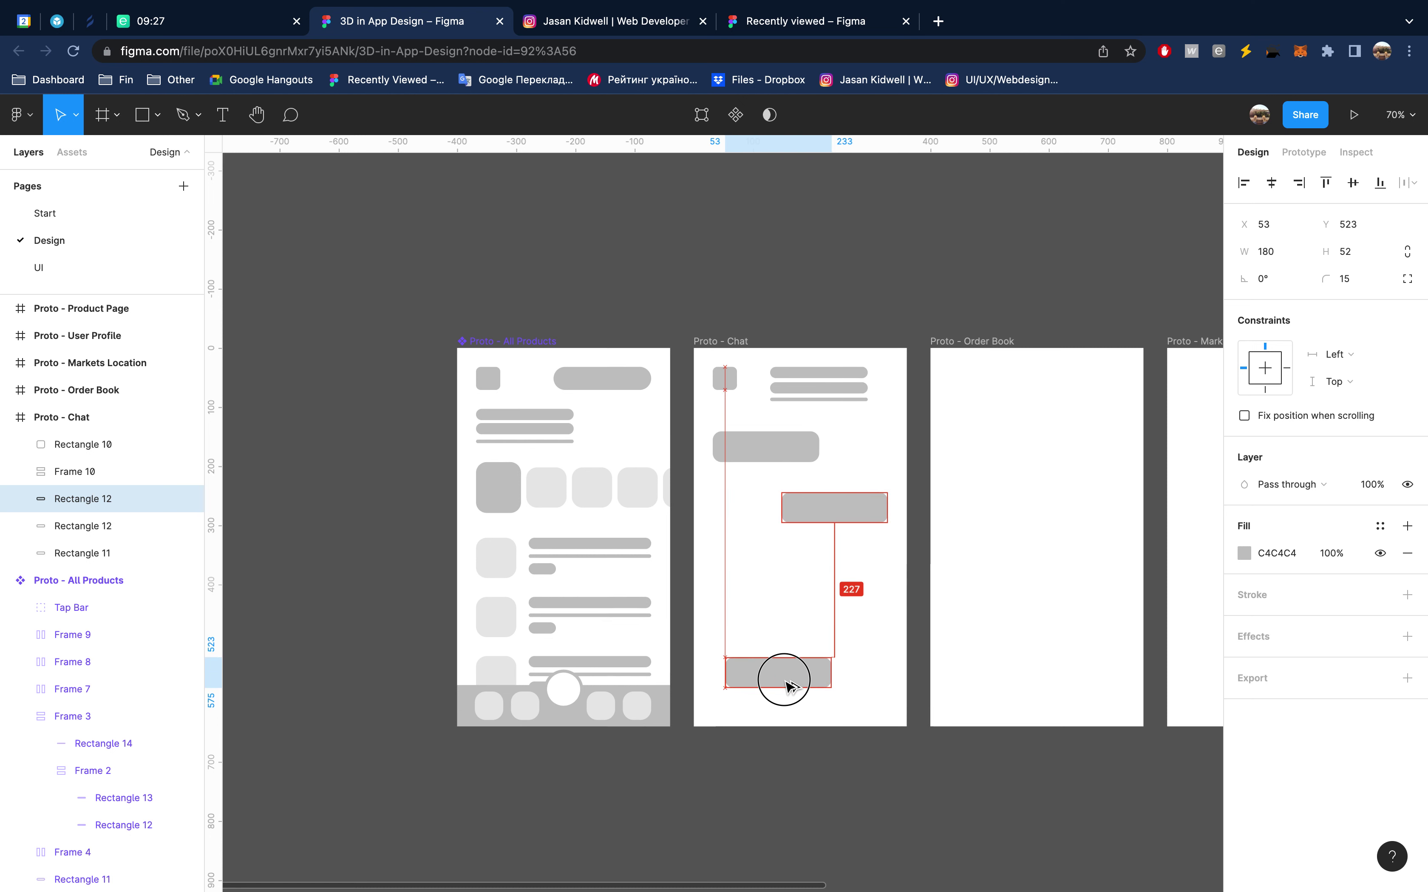
mouse_move(782, 670)
mouse_down()
mouse_move(785, 699)
mouse_move(888, 693)
mouse_up()
click(1357, 279)
text(55)
key(Return)
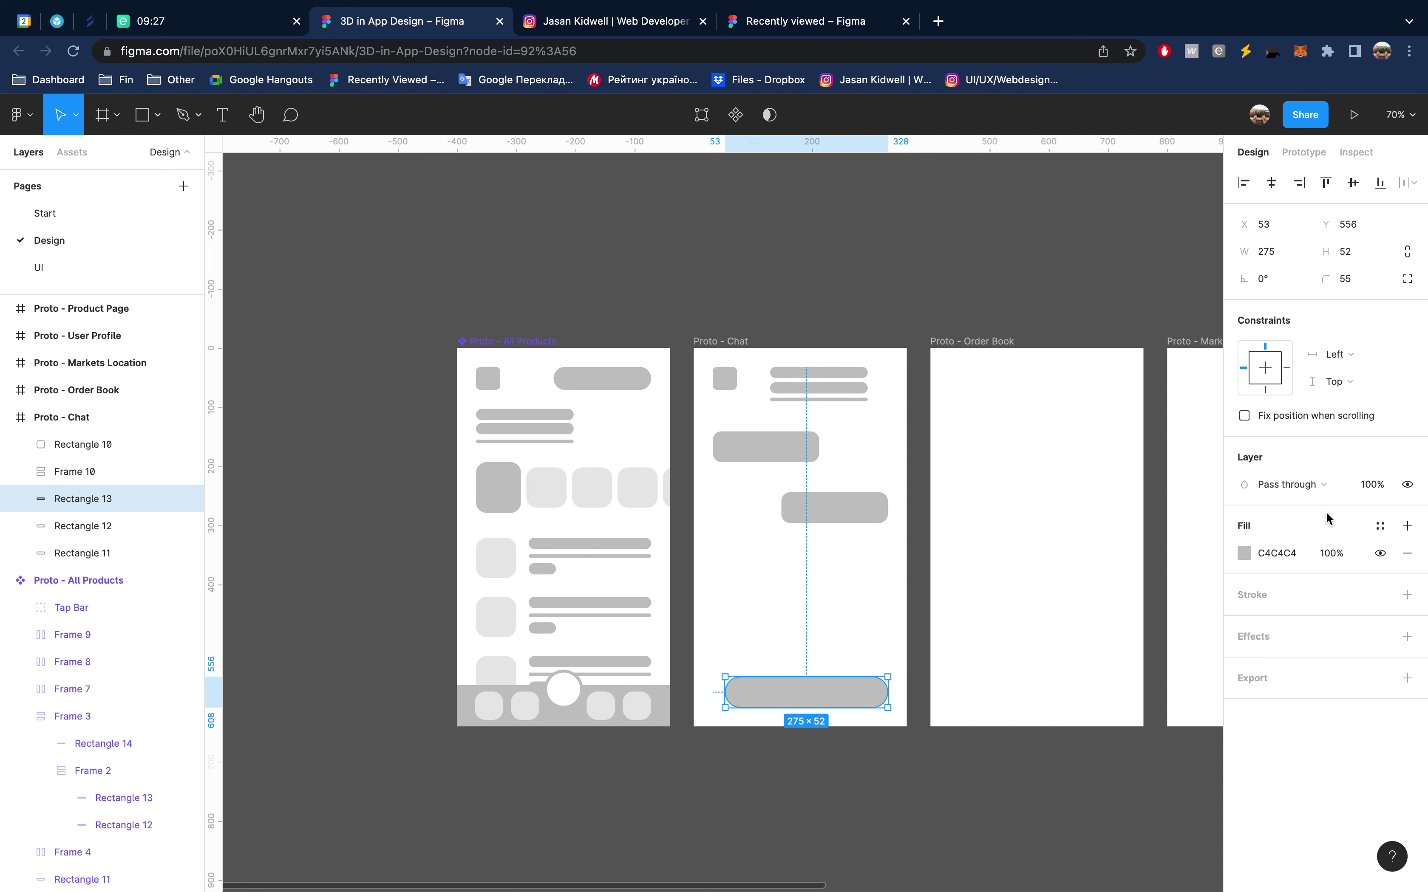
Try removing the bottom bar's fill and adding an outline, then undo back to grey
click(1407, 553)
click(1408, 572)
key(ctrl+z)
key(ctrl+z)
click(1243, 555)
click(1006, 485)
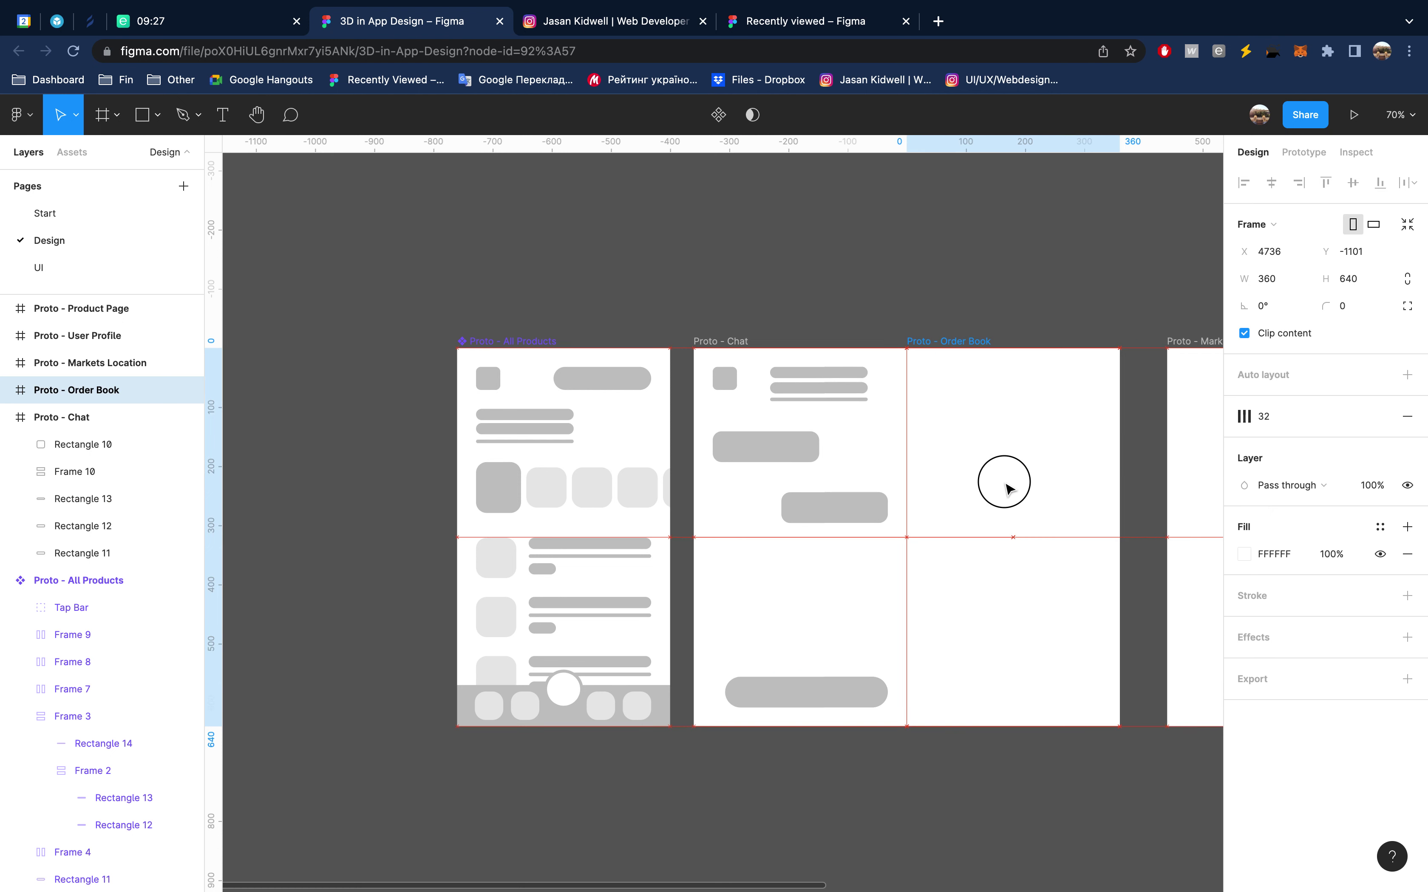
key(shift+Right)
key(shift+Right)
key(shift+Right)
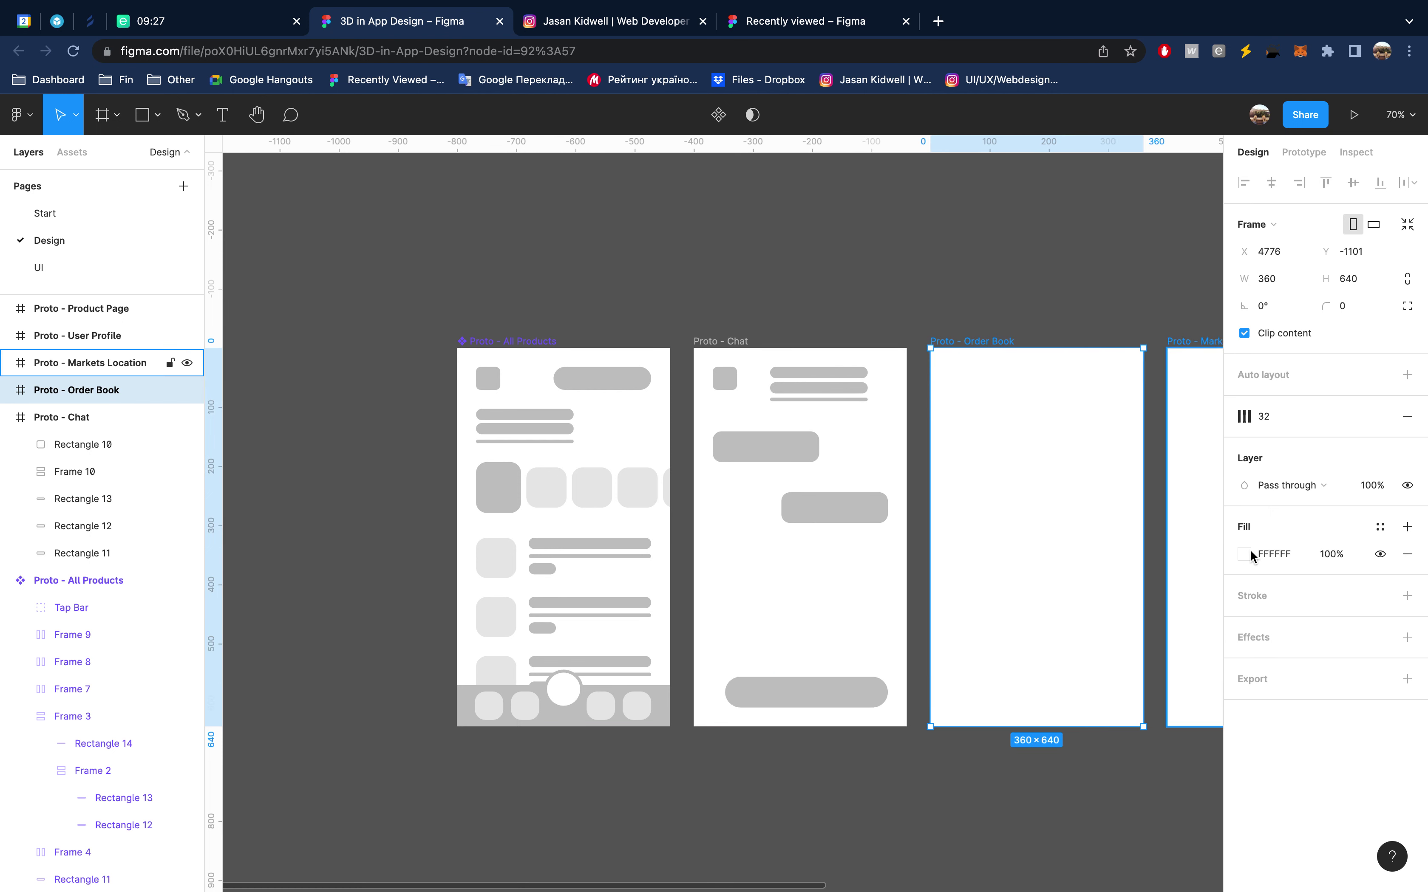
key(ctrl+z)
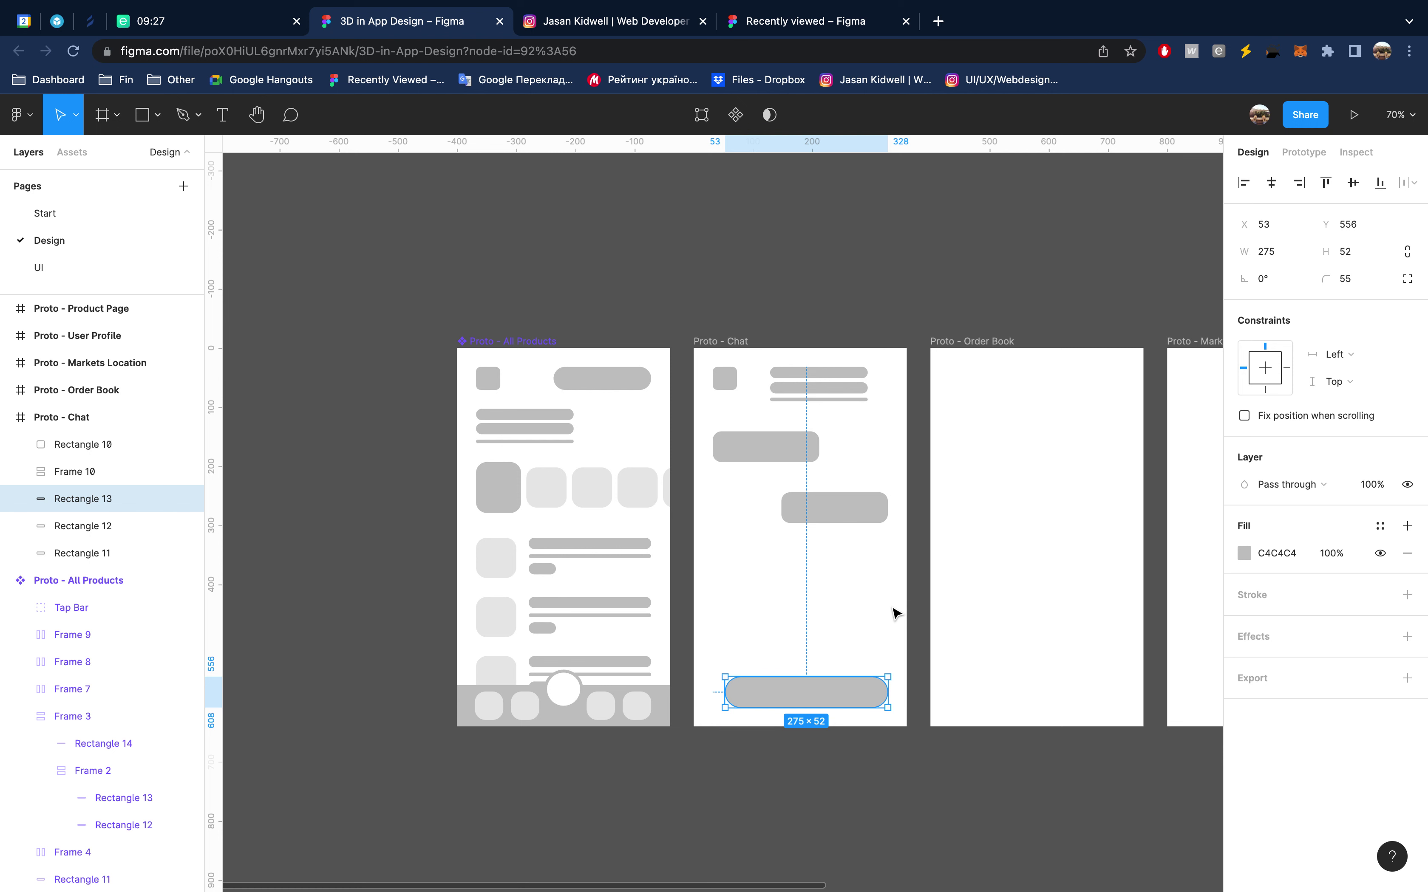
Stretch the bottom bar to the left margin at width 296 and lighten its fill to F0F0F0
key(ctrl+g)
drag(725, 695, 713, 696)
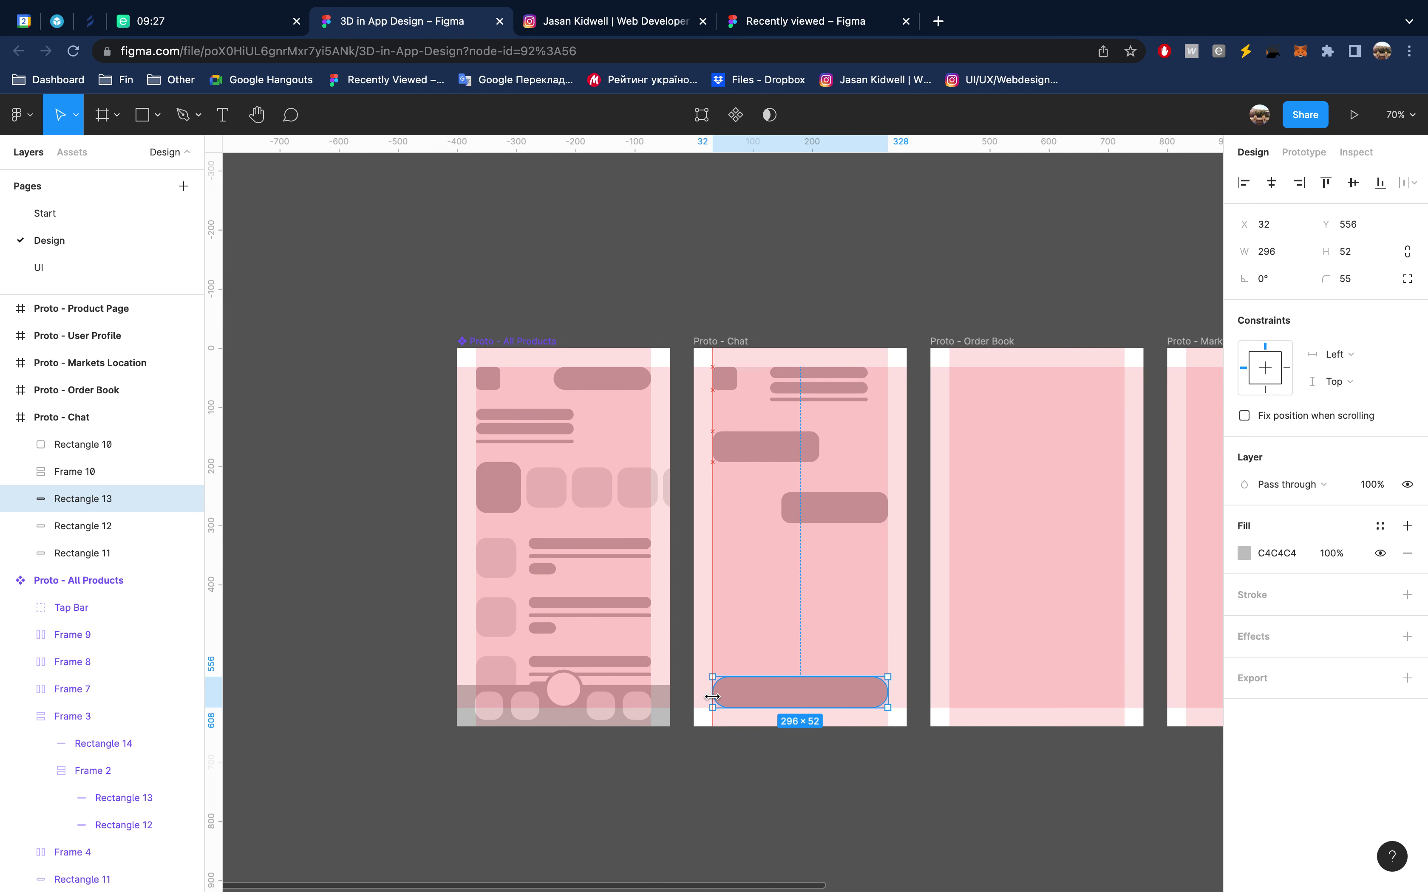
click(1244, 553)
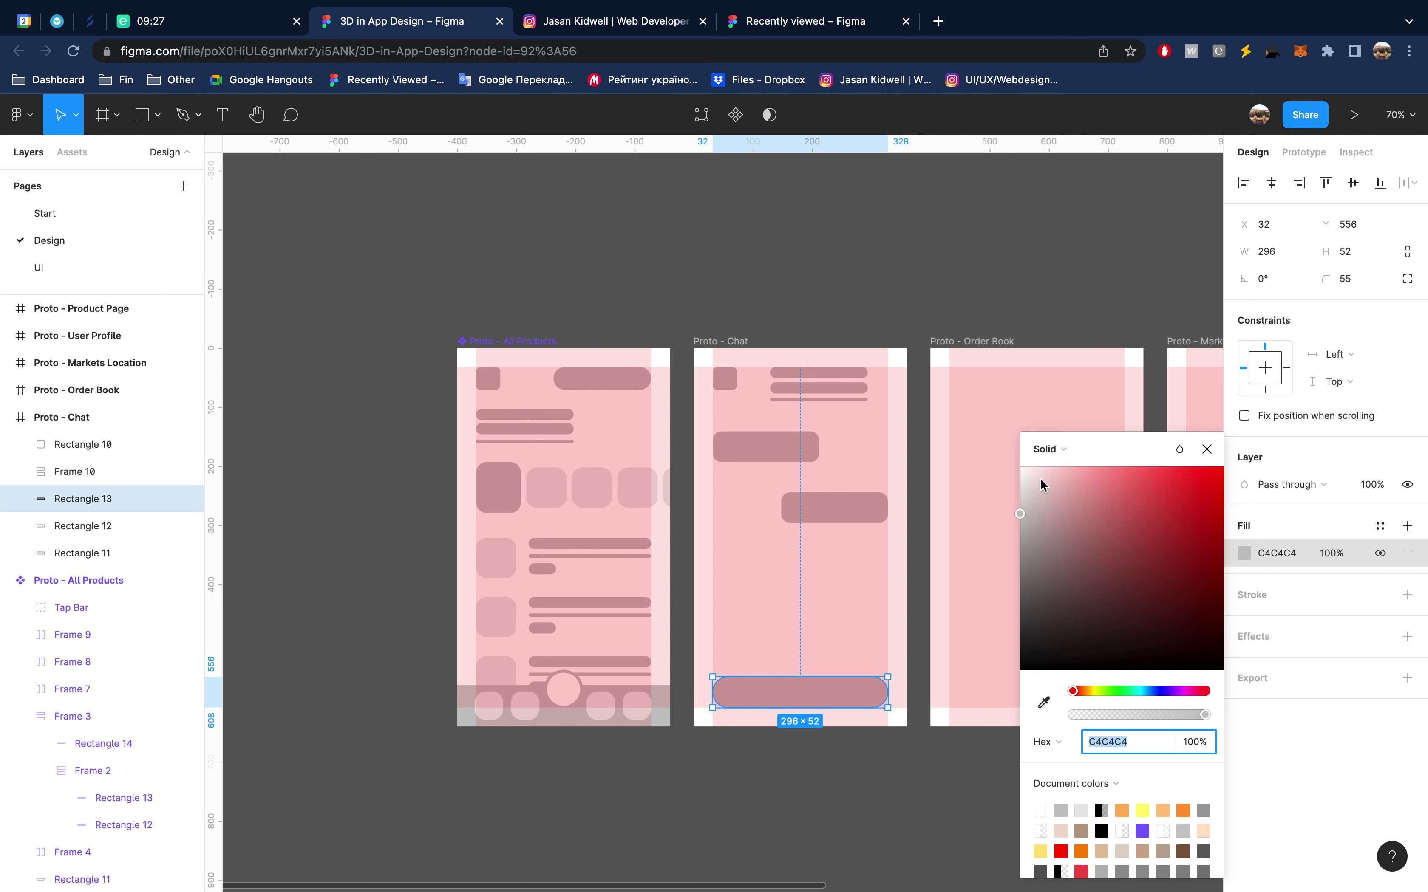
click(1019, 478)
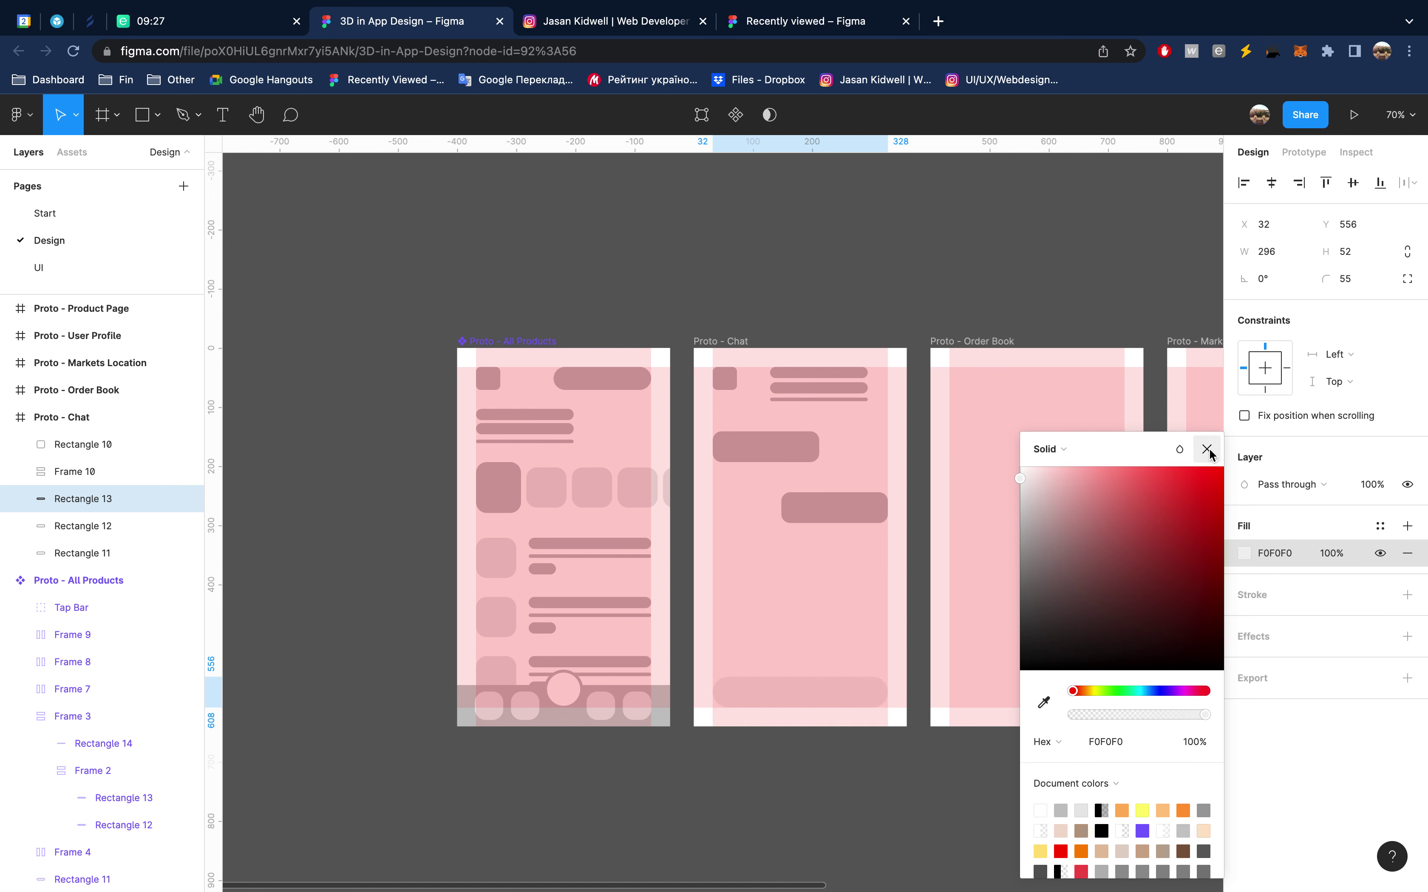
click(1044, 313)
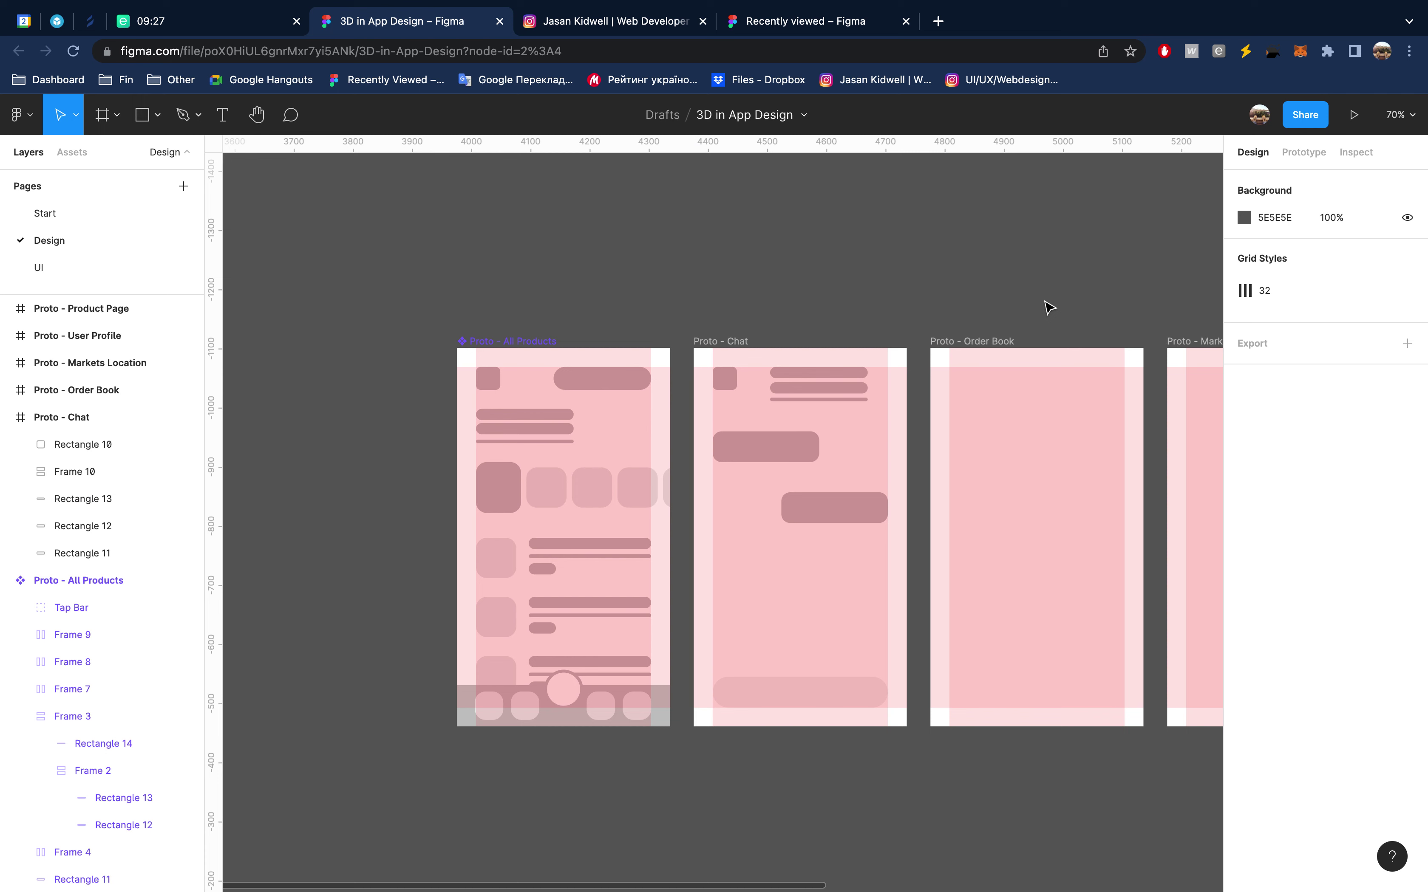
key(ctrl+g)
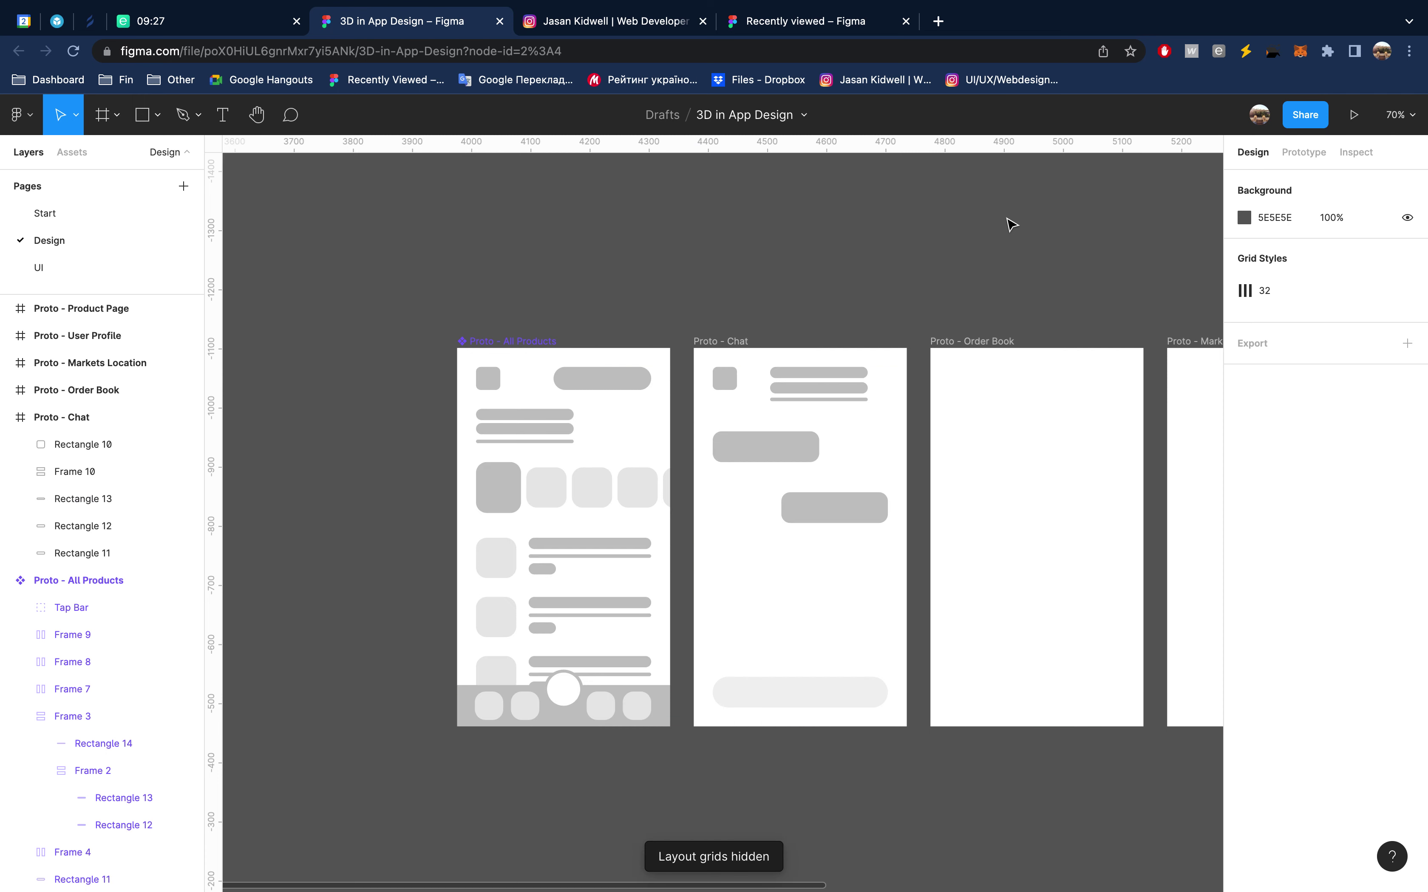
Duplicate the reply bubble as a third bubble at the left margin, nudged down 10
click(829, 515)
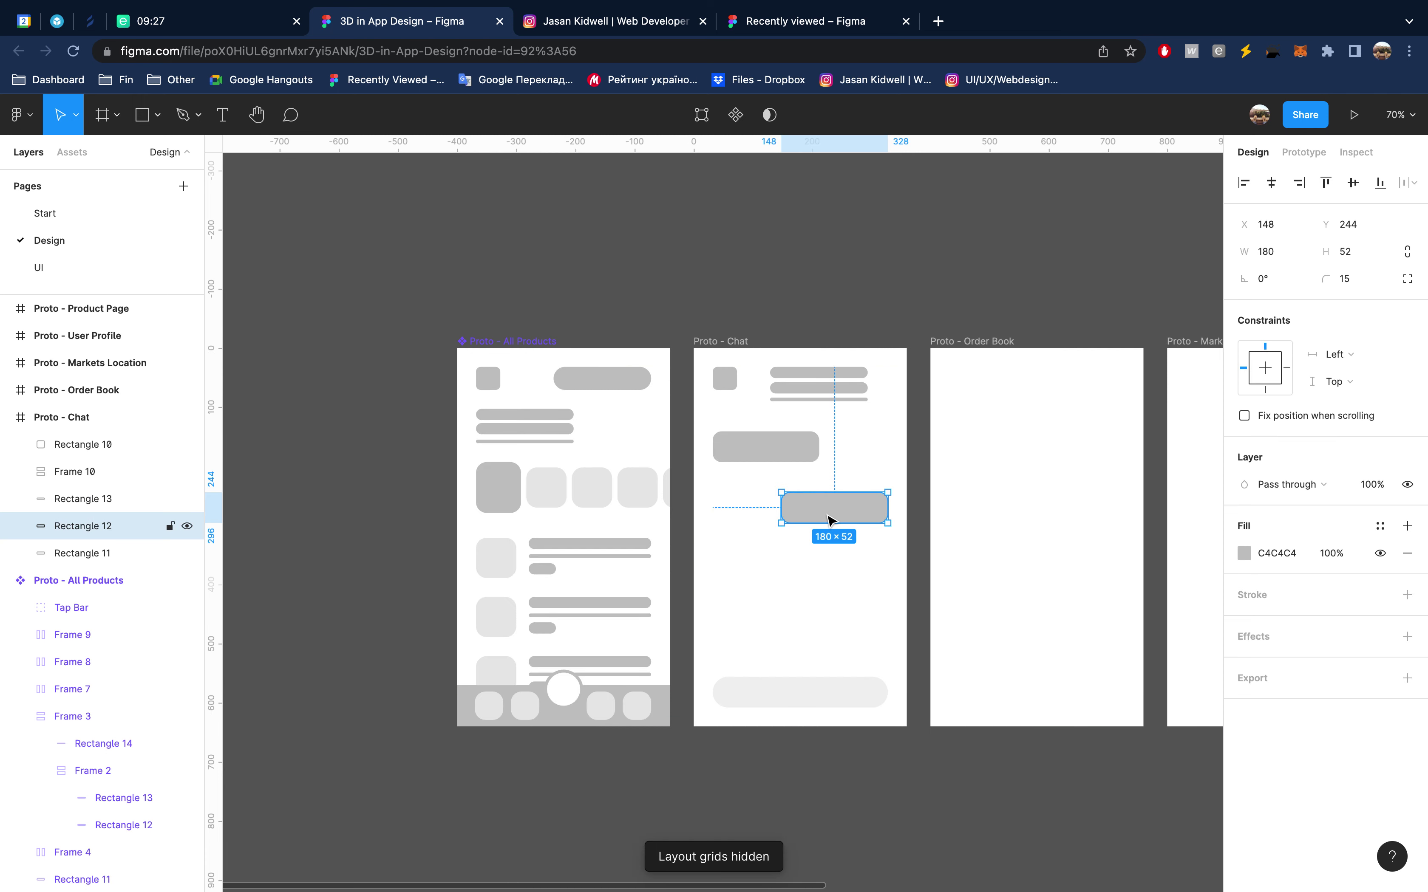
alt+drag(834, 512, 761, 574)
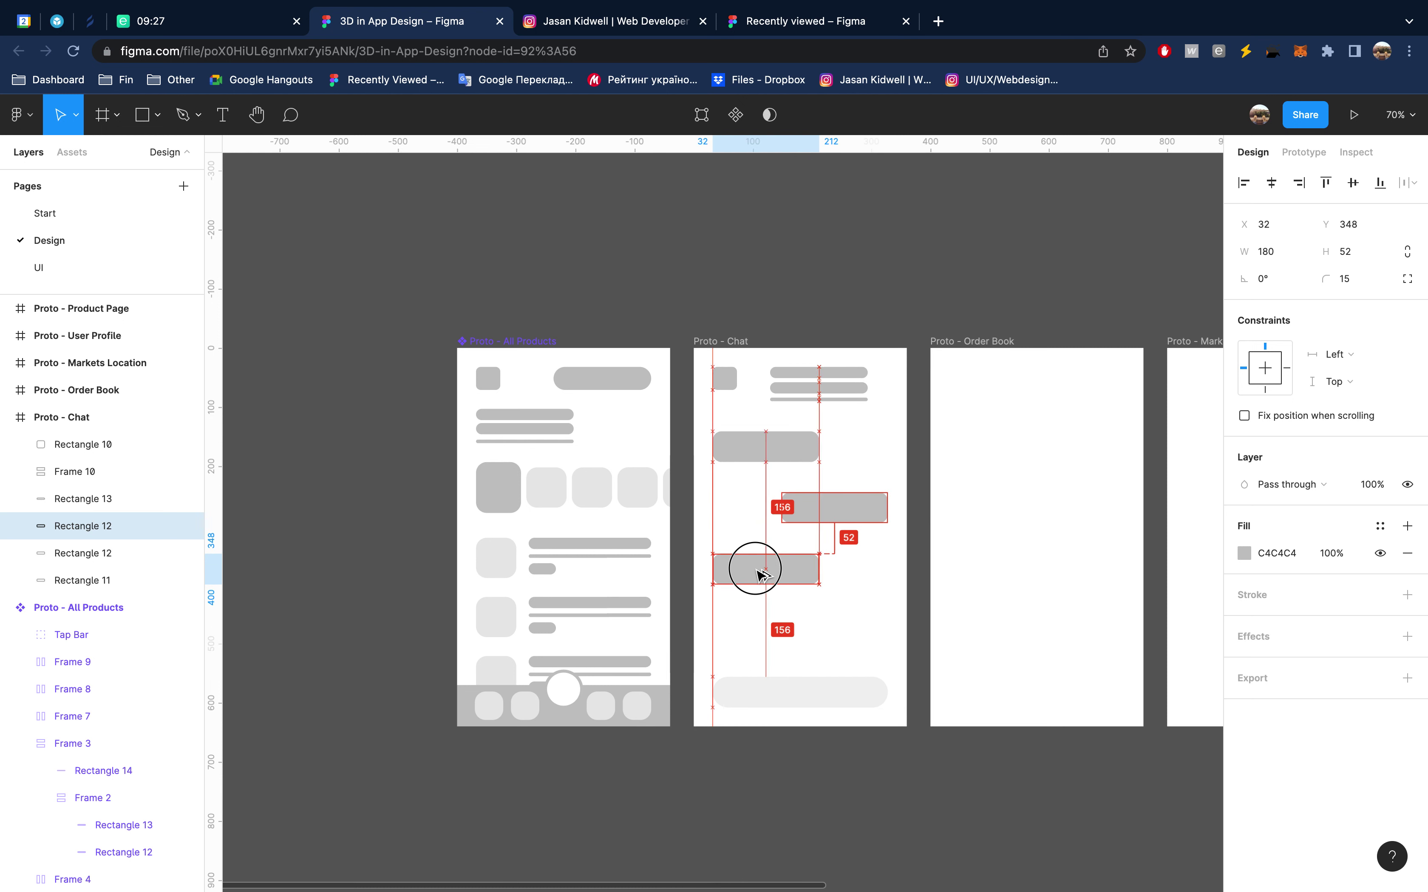
alt+drag(761, 574, 765, 574)
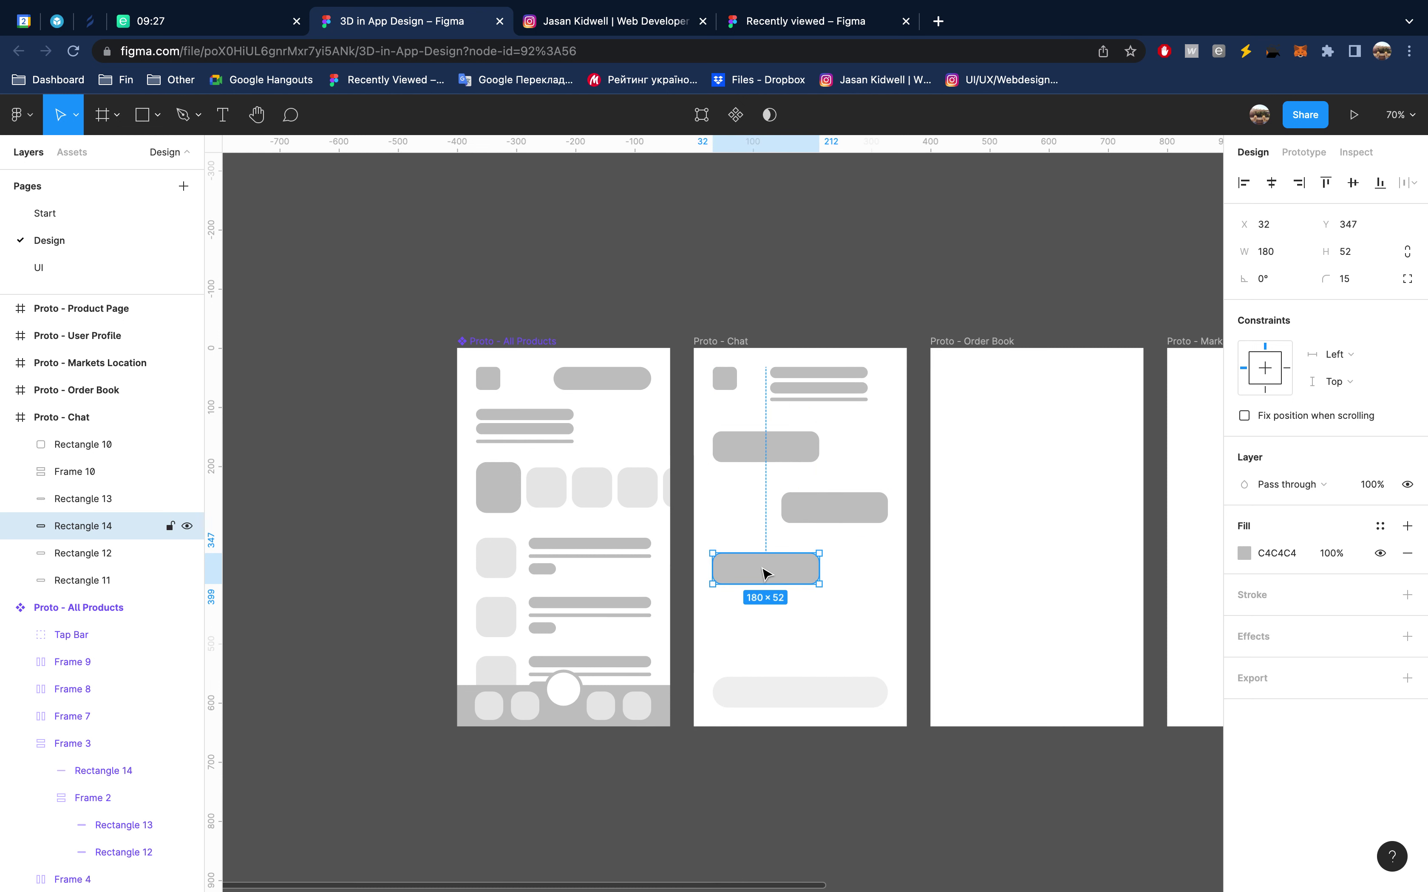
key(shift+Down)
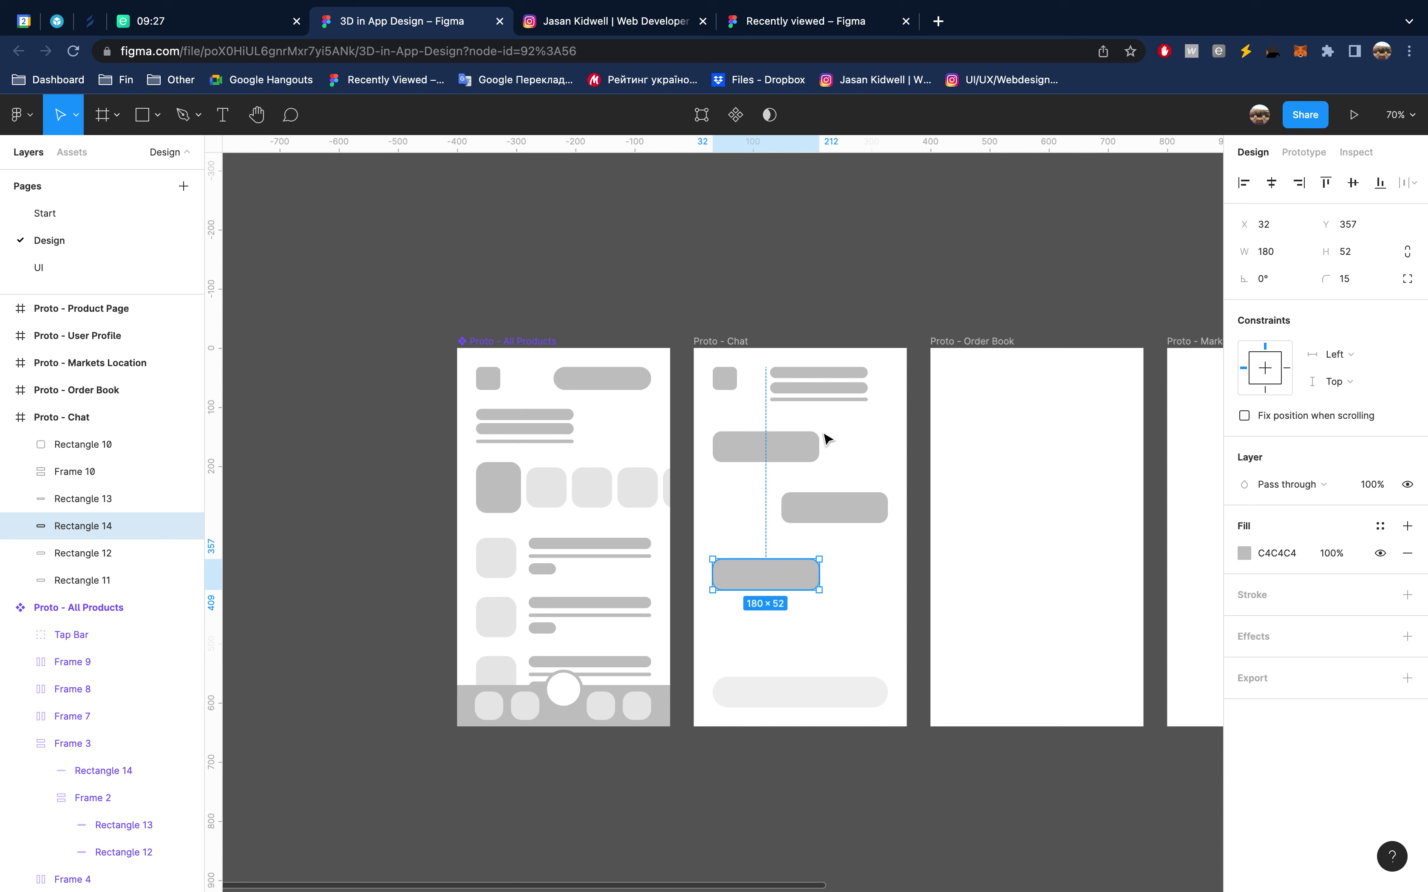
click(739, 252)
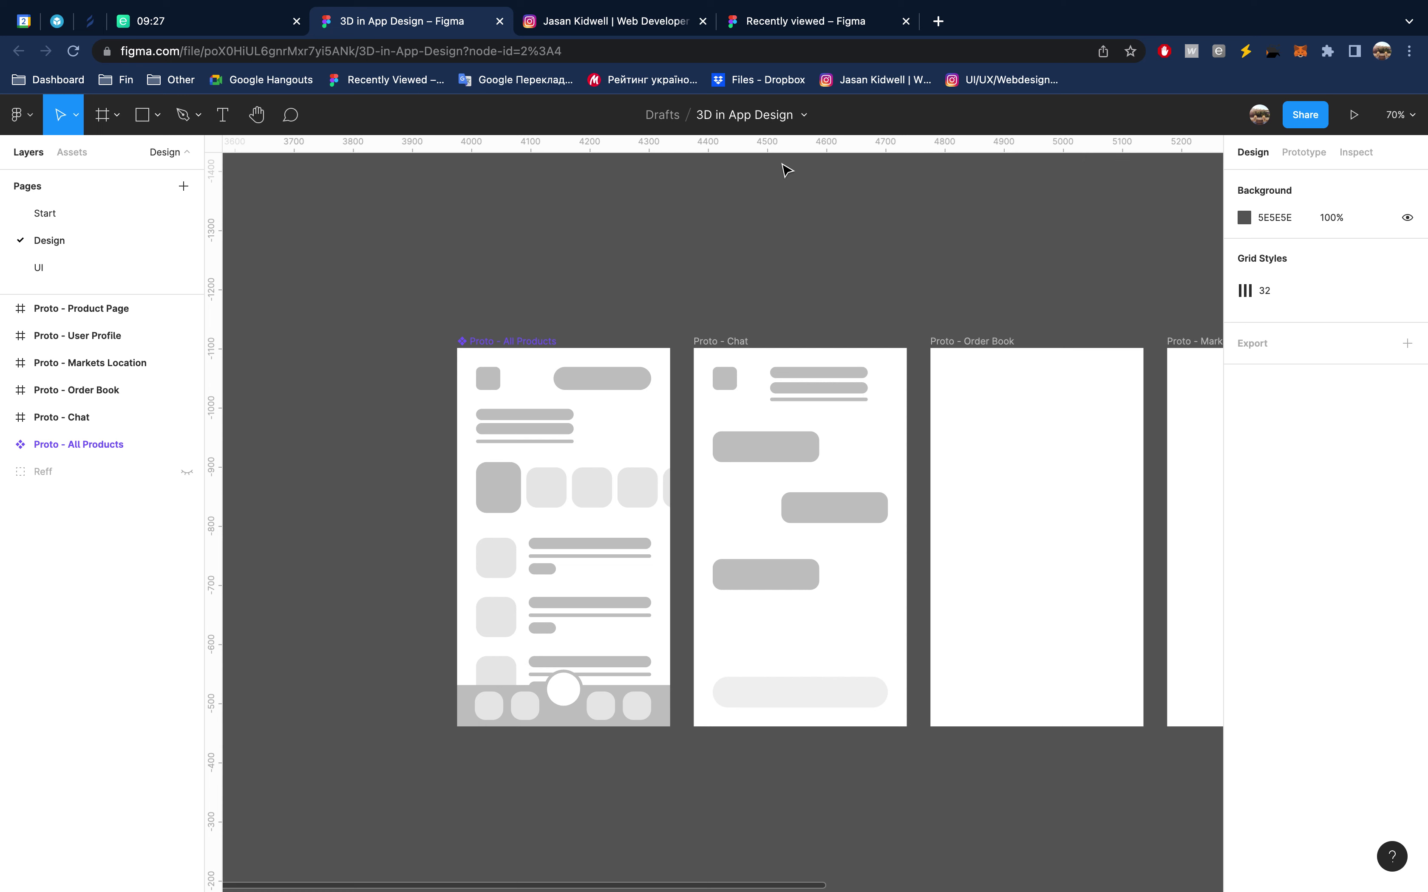
scroll(718, 289, right, 5)
scroll(717, 289, right, 2)
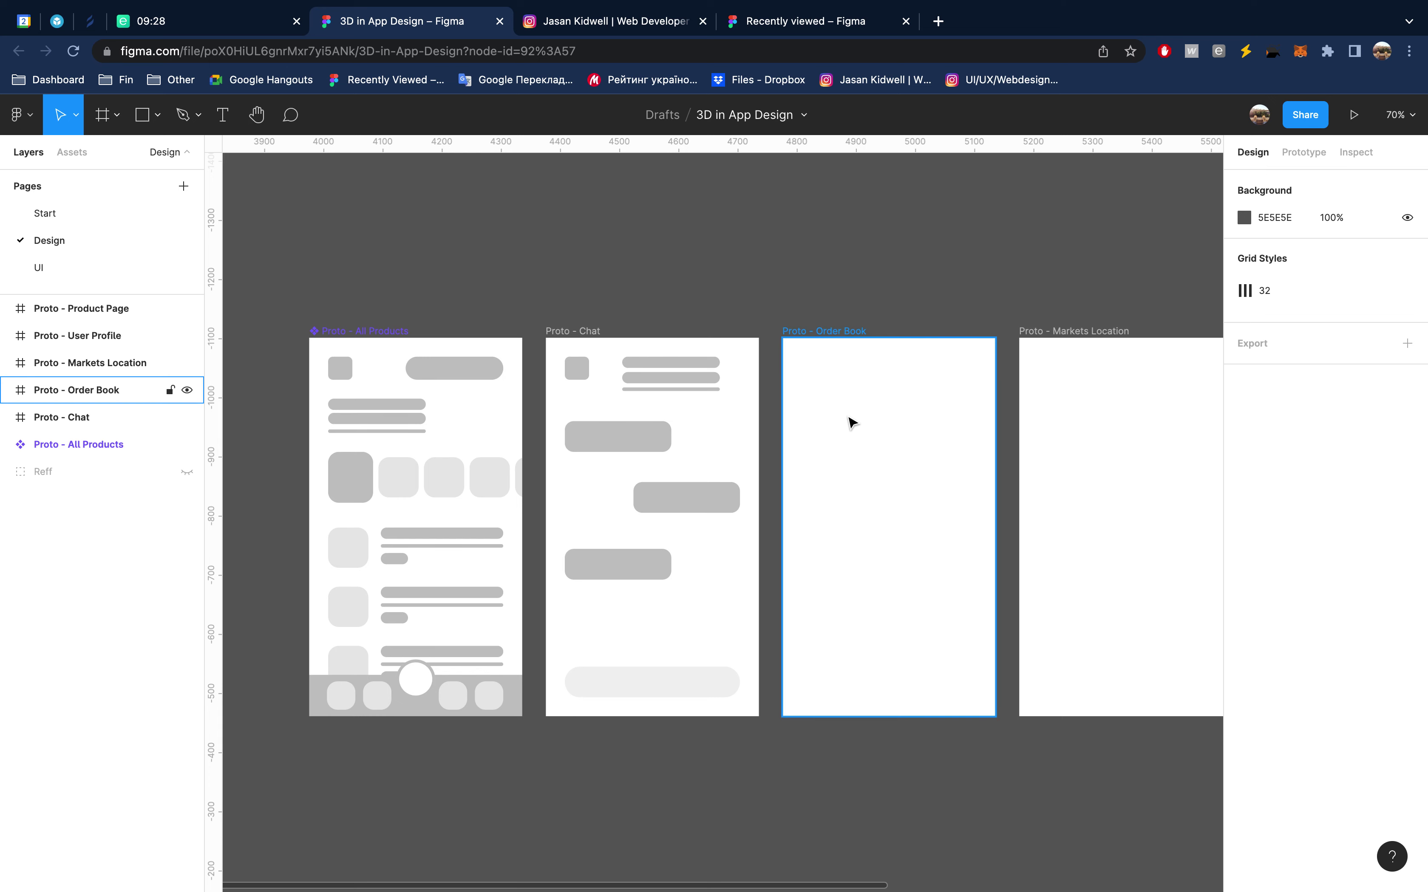
Copy the Chat header's avatar and text block onto the Order Book screen
click(872, 460)
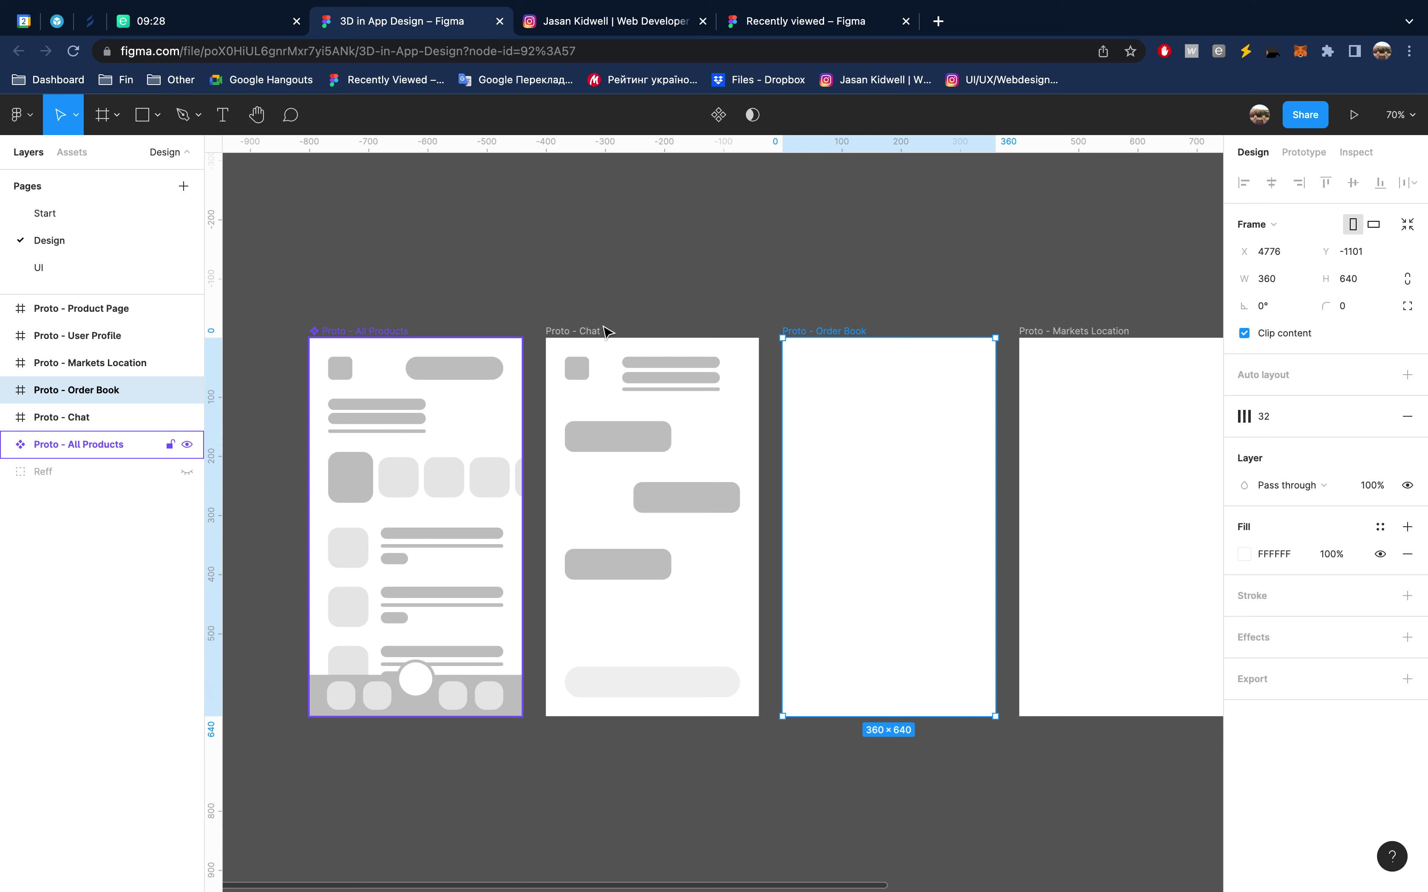
click(669, 374)
shift+click(576, 369)
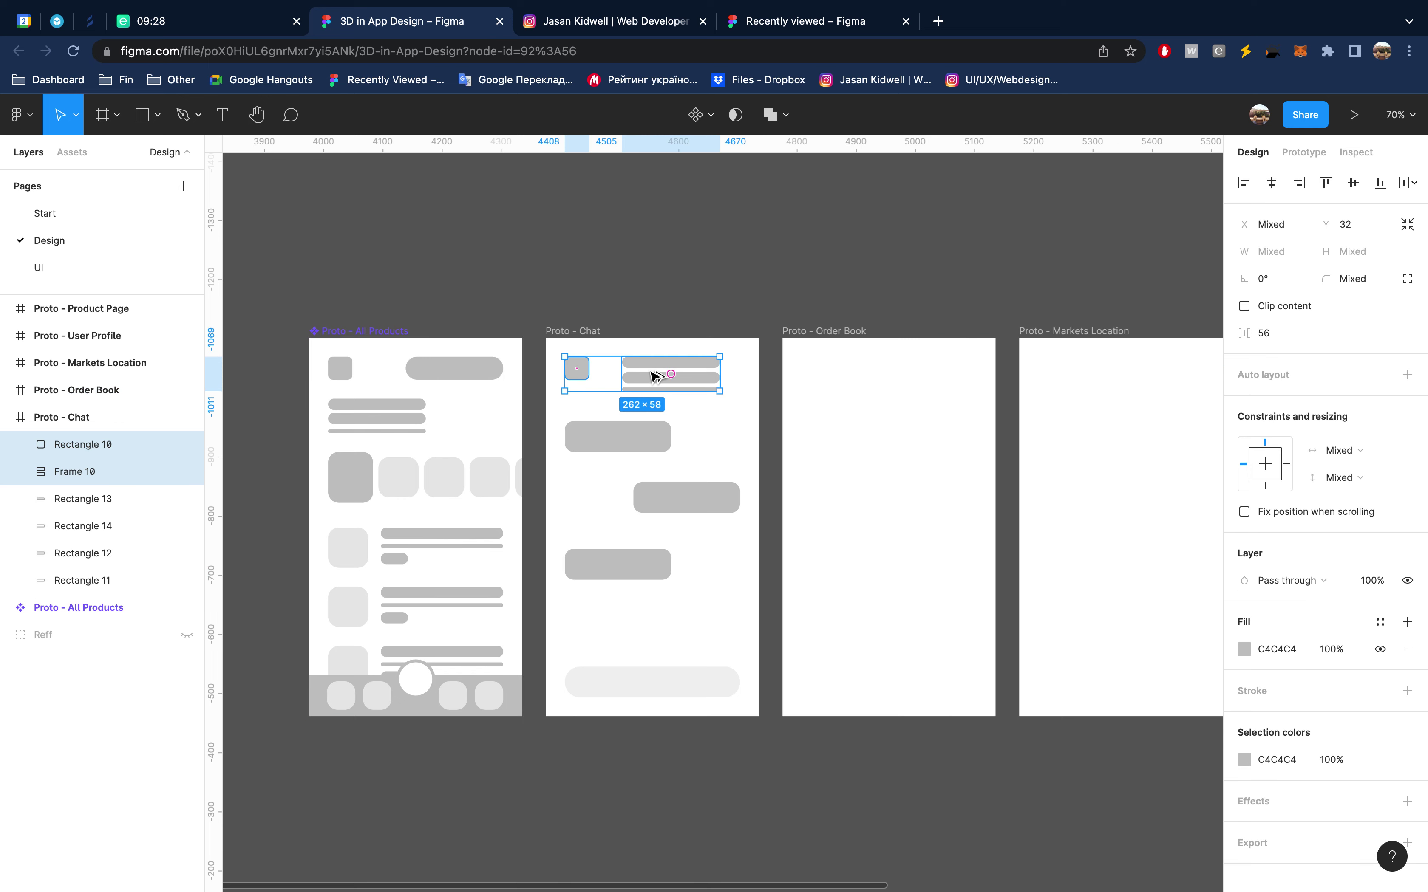
mouse_move(639, 369)
mouse_down()
mouse_move(911, 387)
mouse_move(878, 387)
mouse_up()
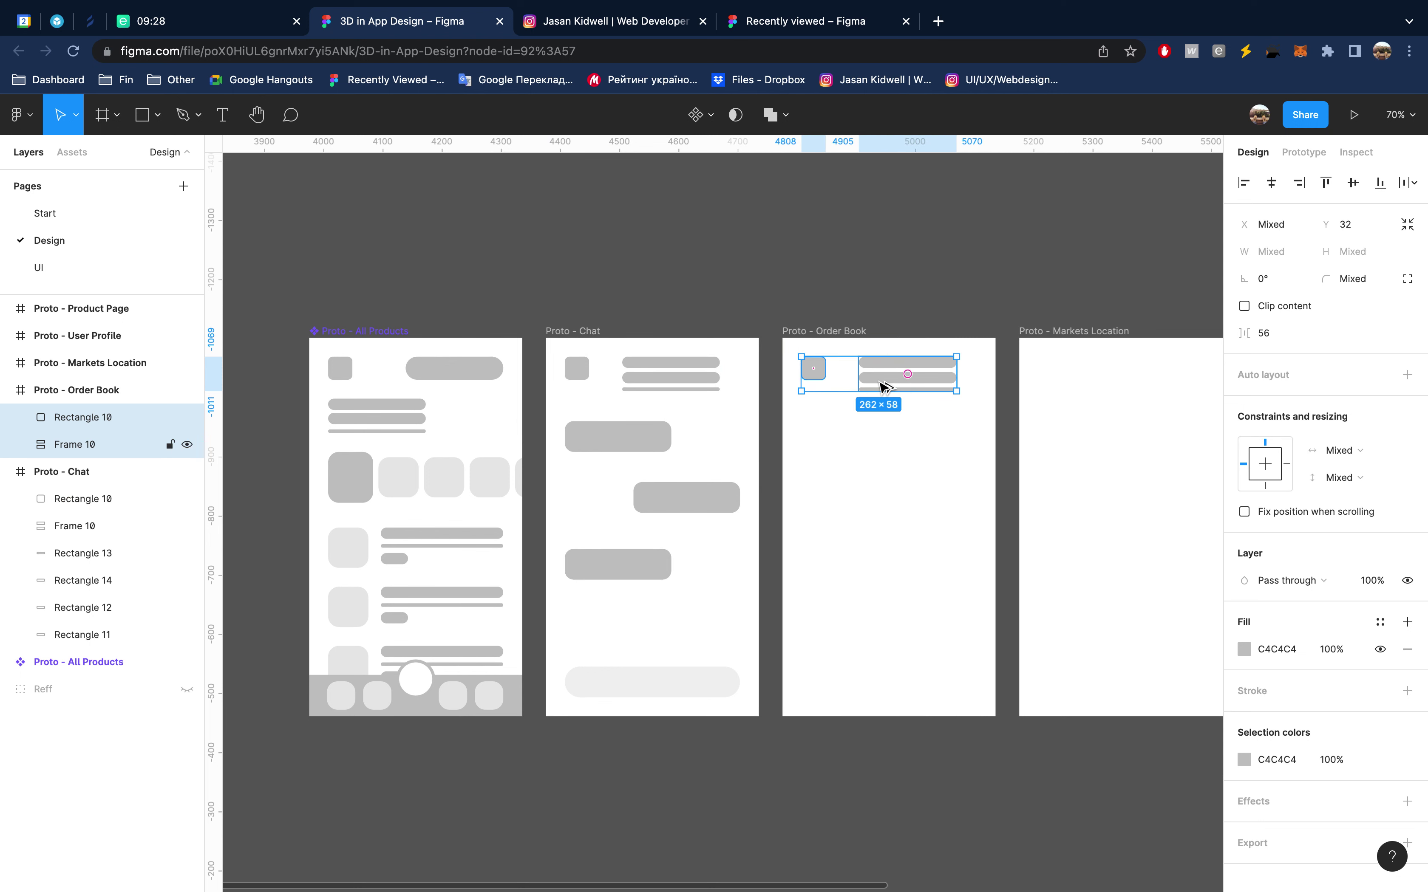
Copy a product row into Order Book as two stacked 296×68 rows; raise Chat's input bar to Y 476
click(431, 541)
double_click(423, 549)
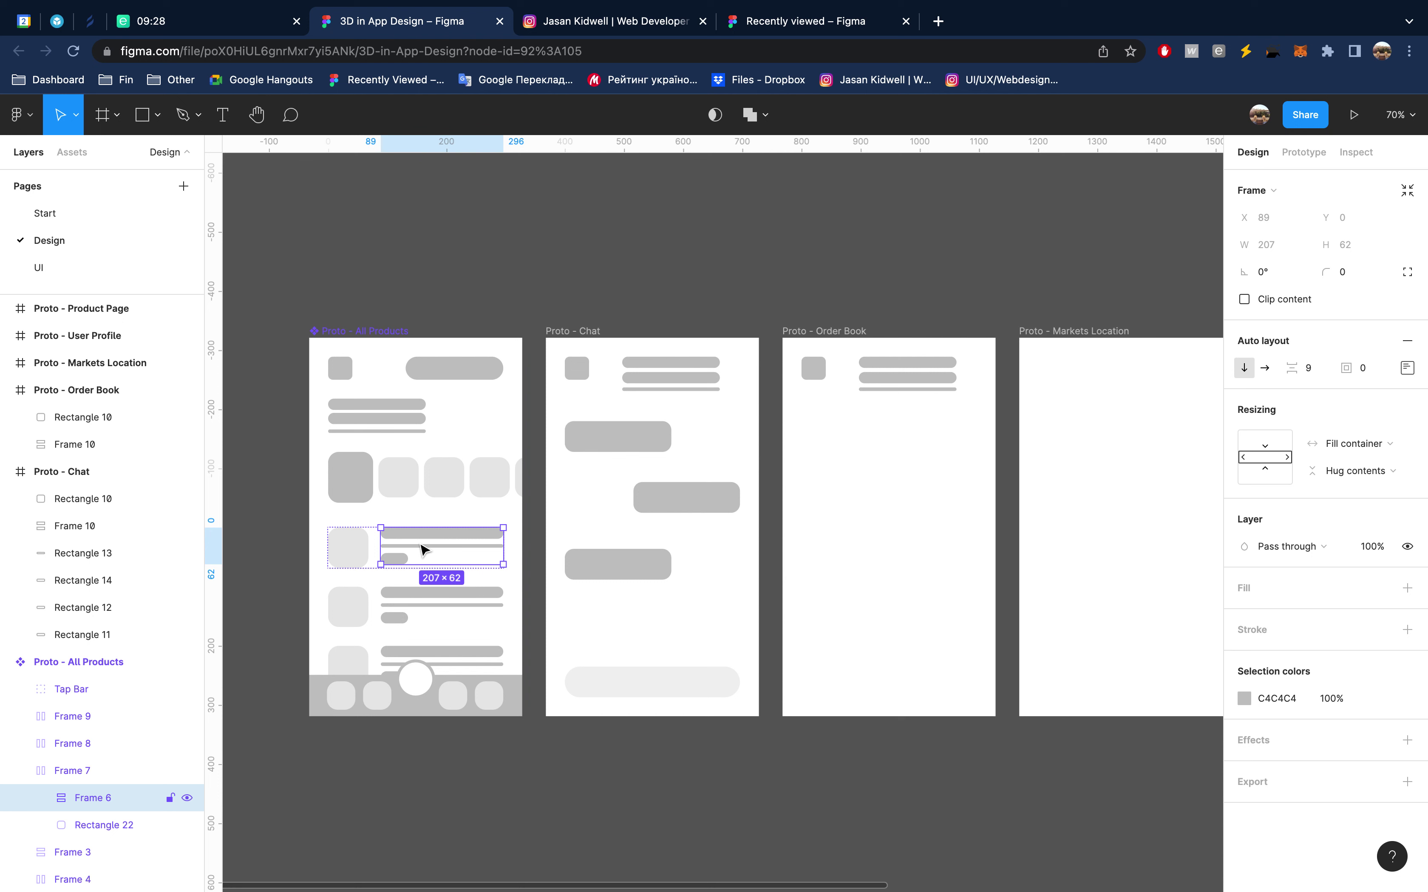
click(88, 770)
drag(444, 534, 873, 466)
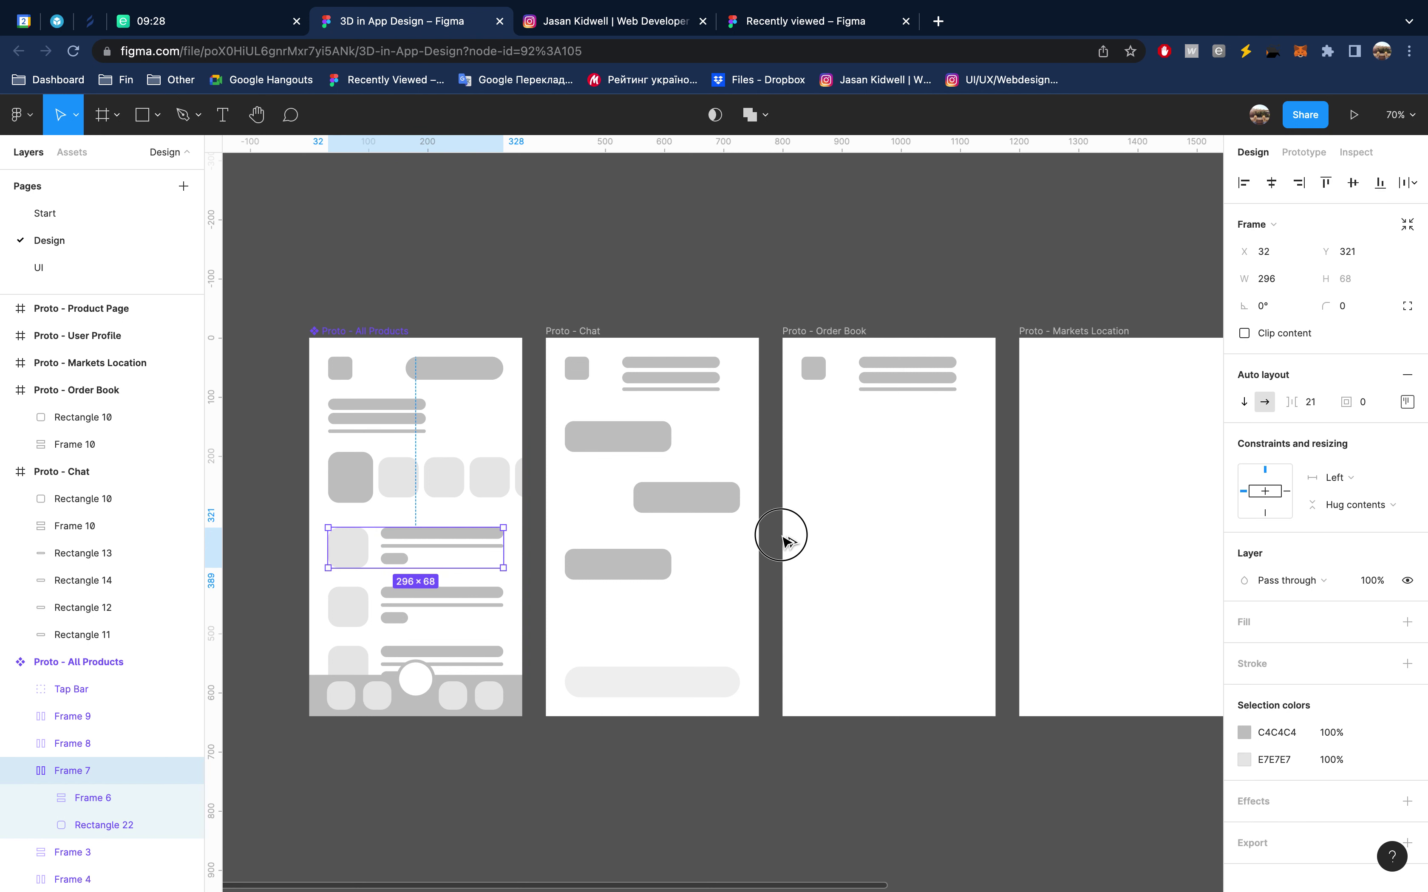
drag(873, 466, 877, 458)
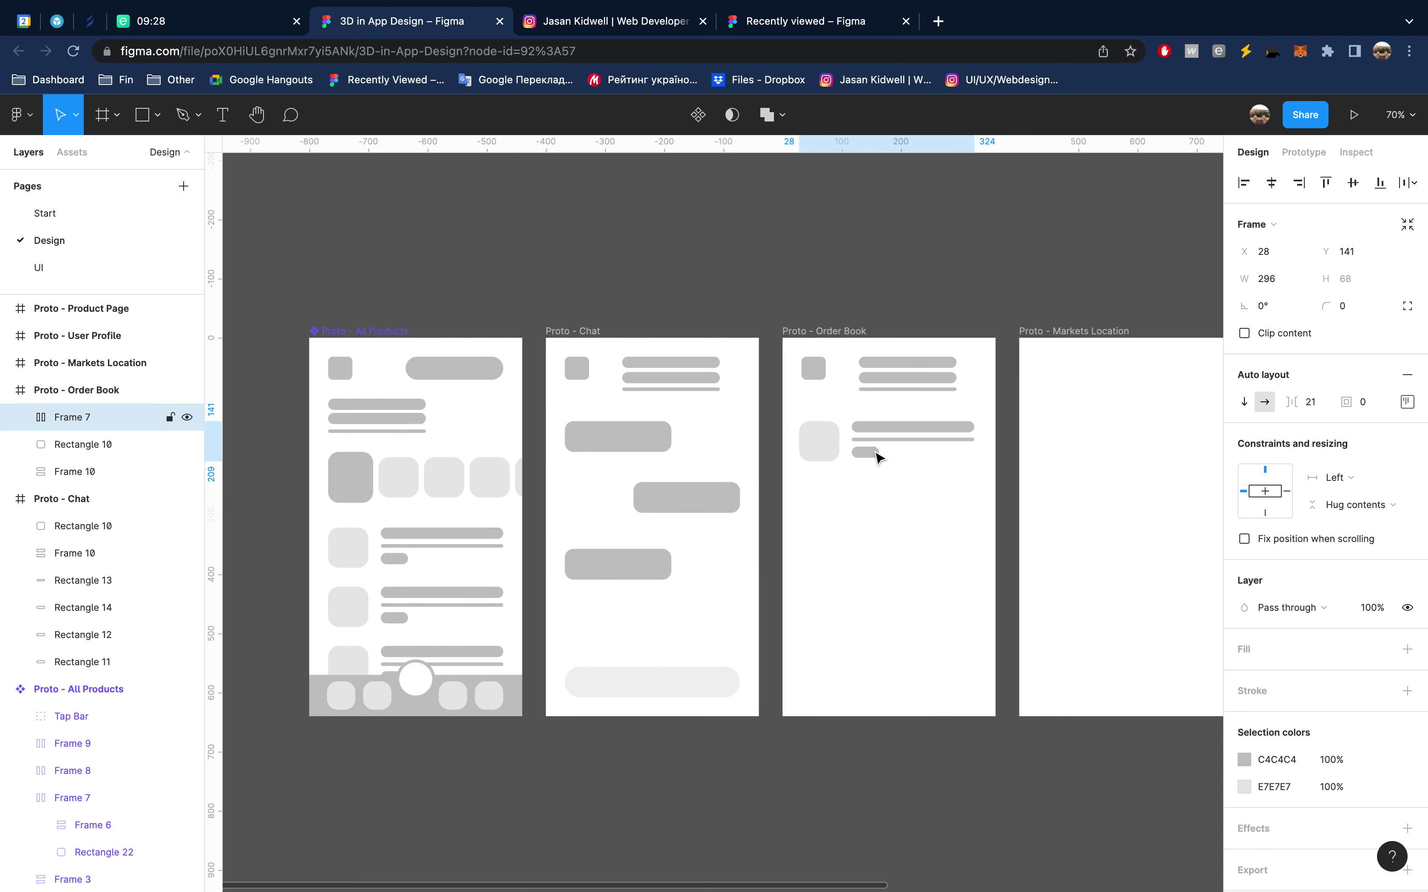
click(878, 458)
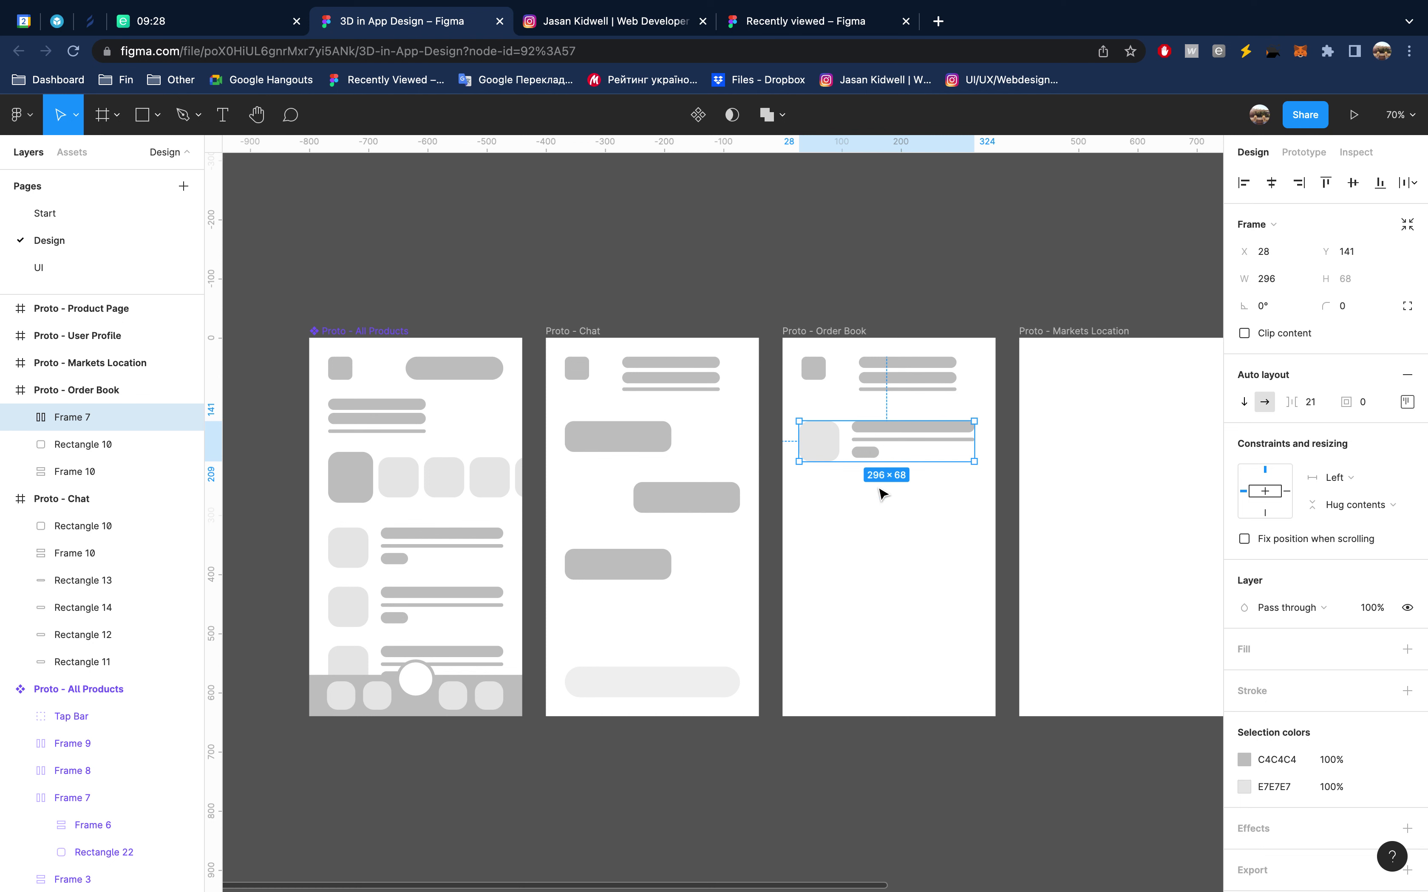
drag(873, 440, 873, 506)
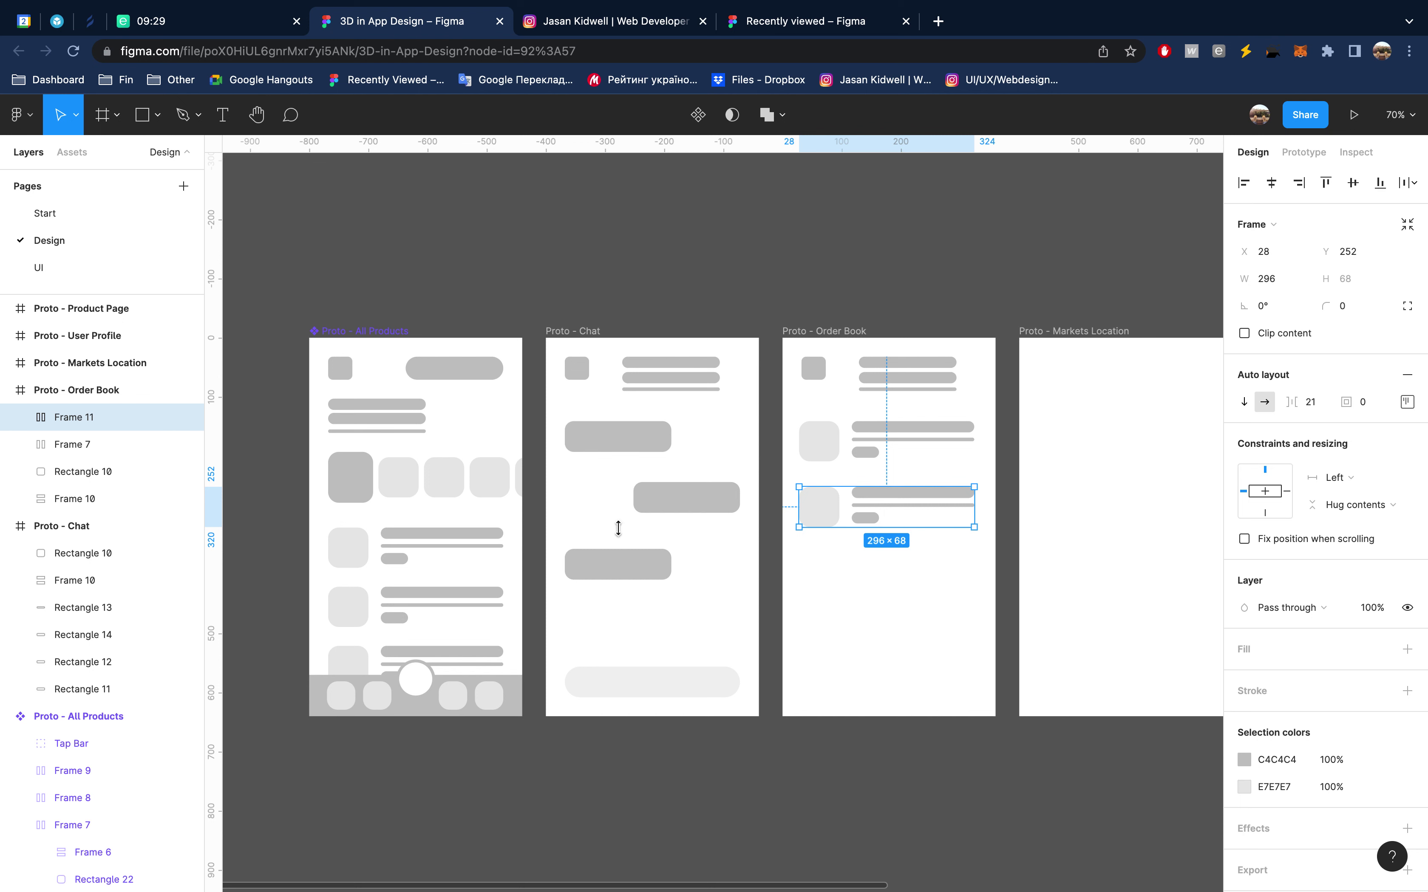
click(623, 690)
key(shift+Up)
key(shift+Up)
key(shift+Up)
key(shift+Up)
key(shift+Up)
key(shift+Up)
key(shift+Up)
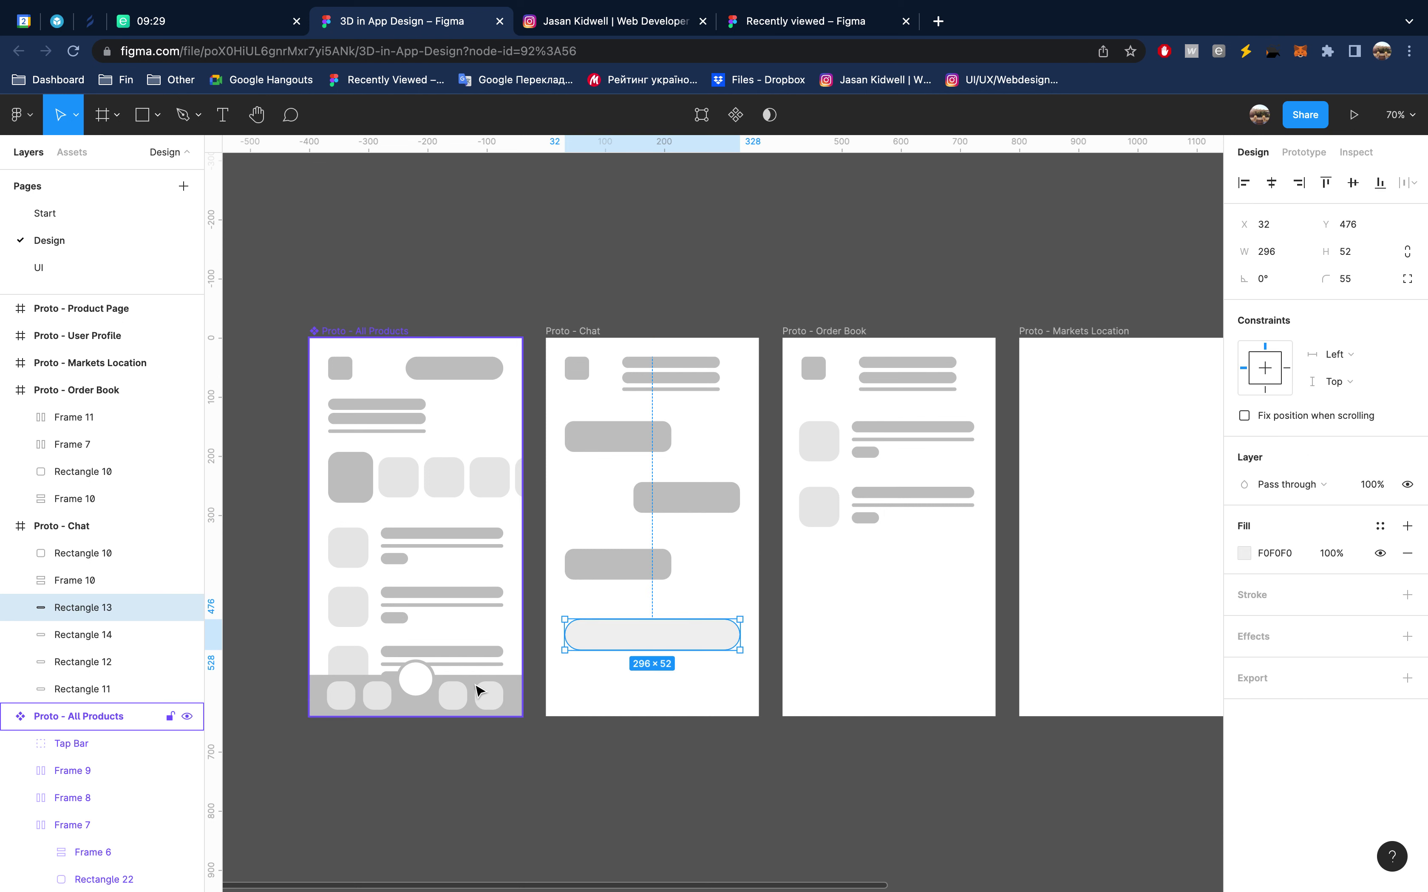
Copy the All Products tab bar into the Chat and Order Book screens
double_click(478, 694)
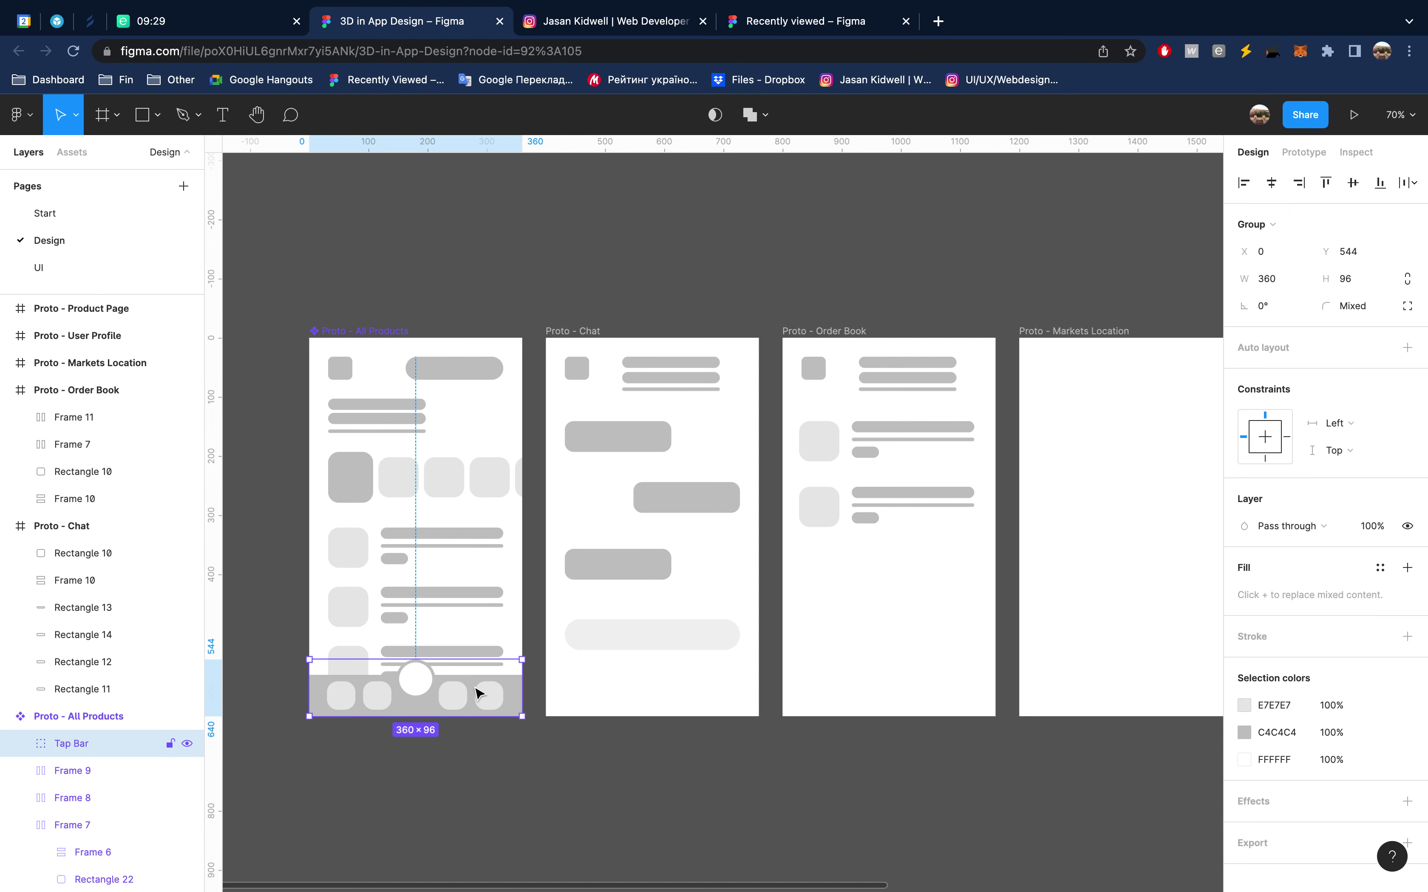
key(alt+l)
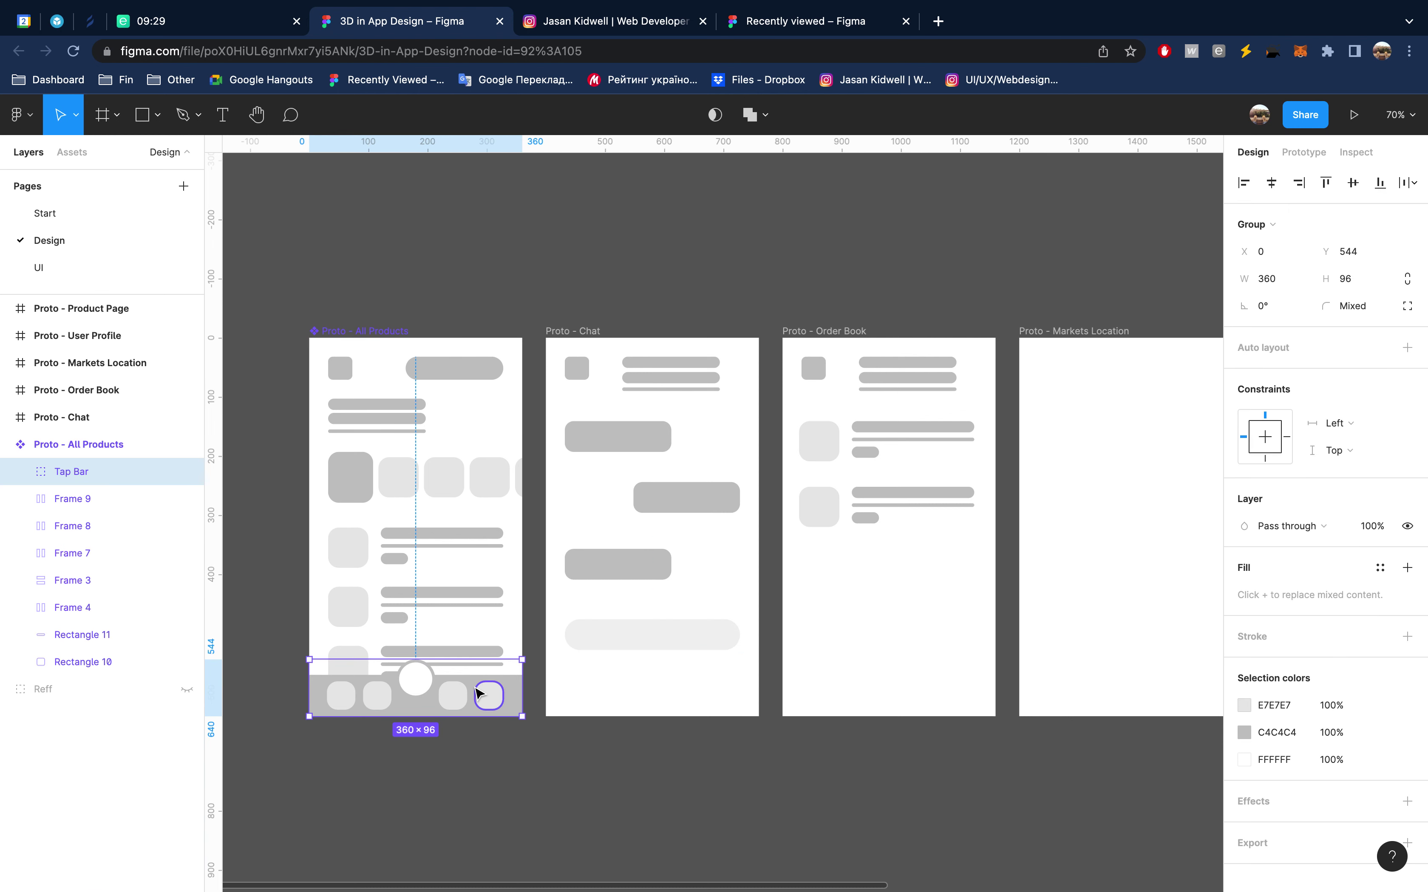
click(579, 332)
key(ctrl+v)
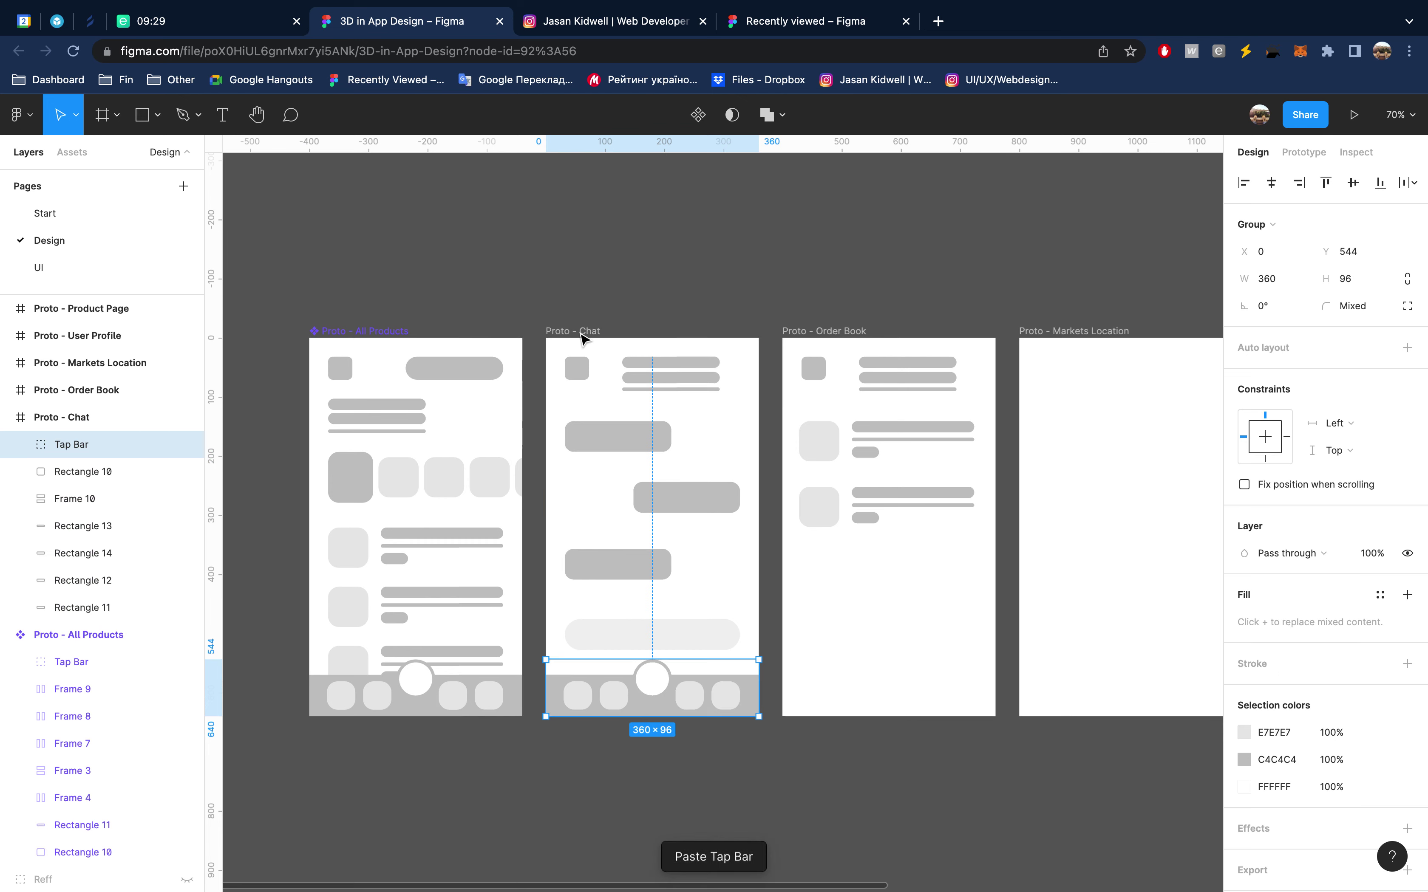
click(798, 332)
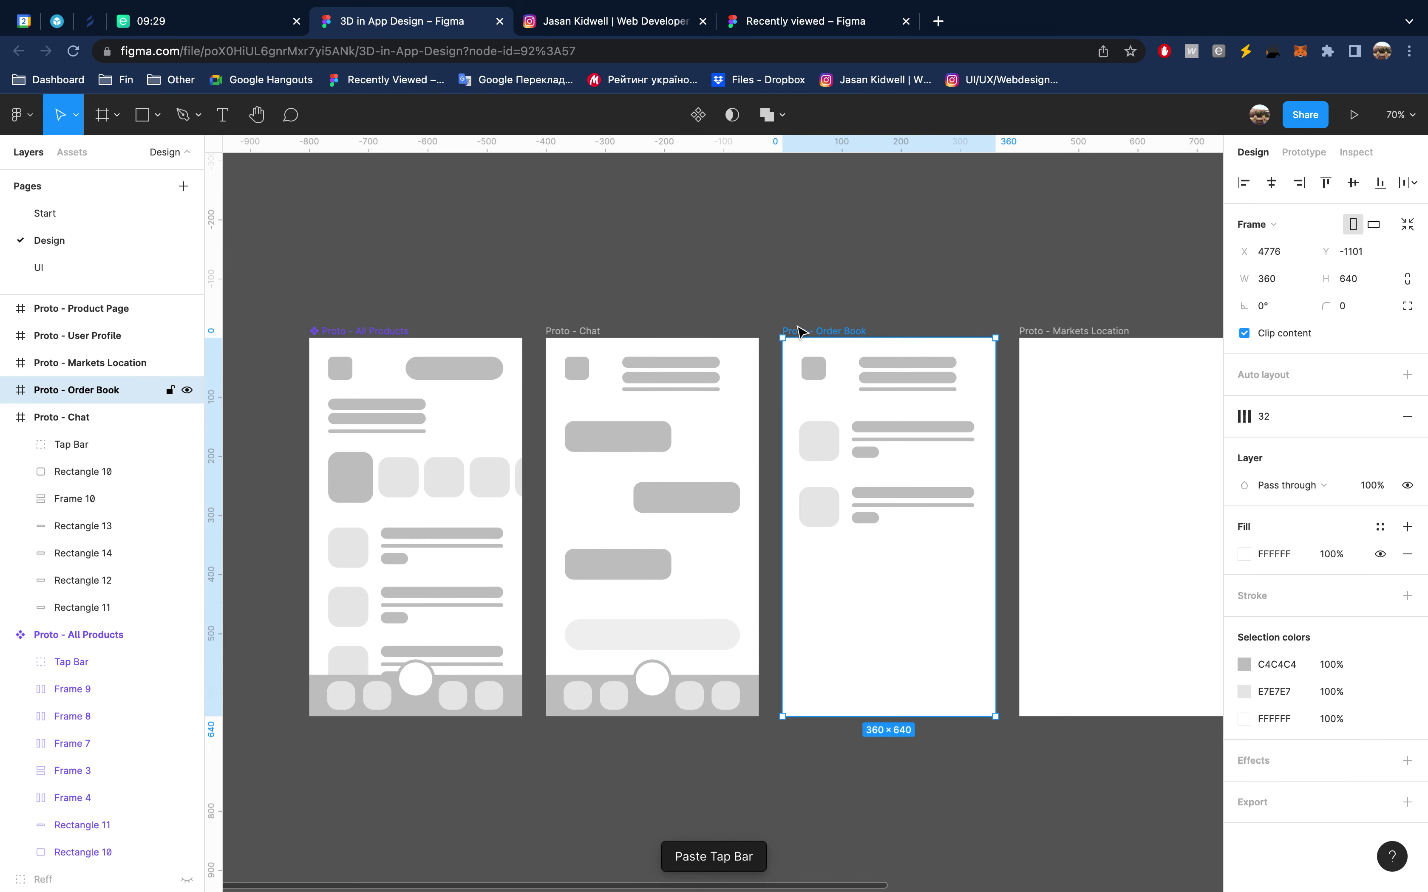
key(ctrl+v)
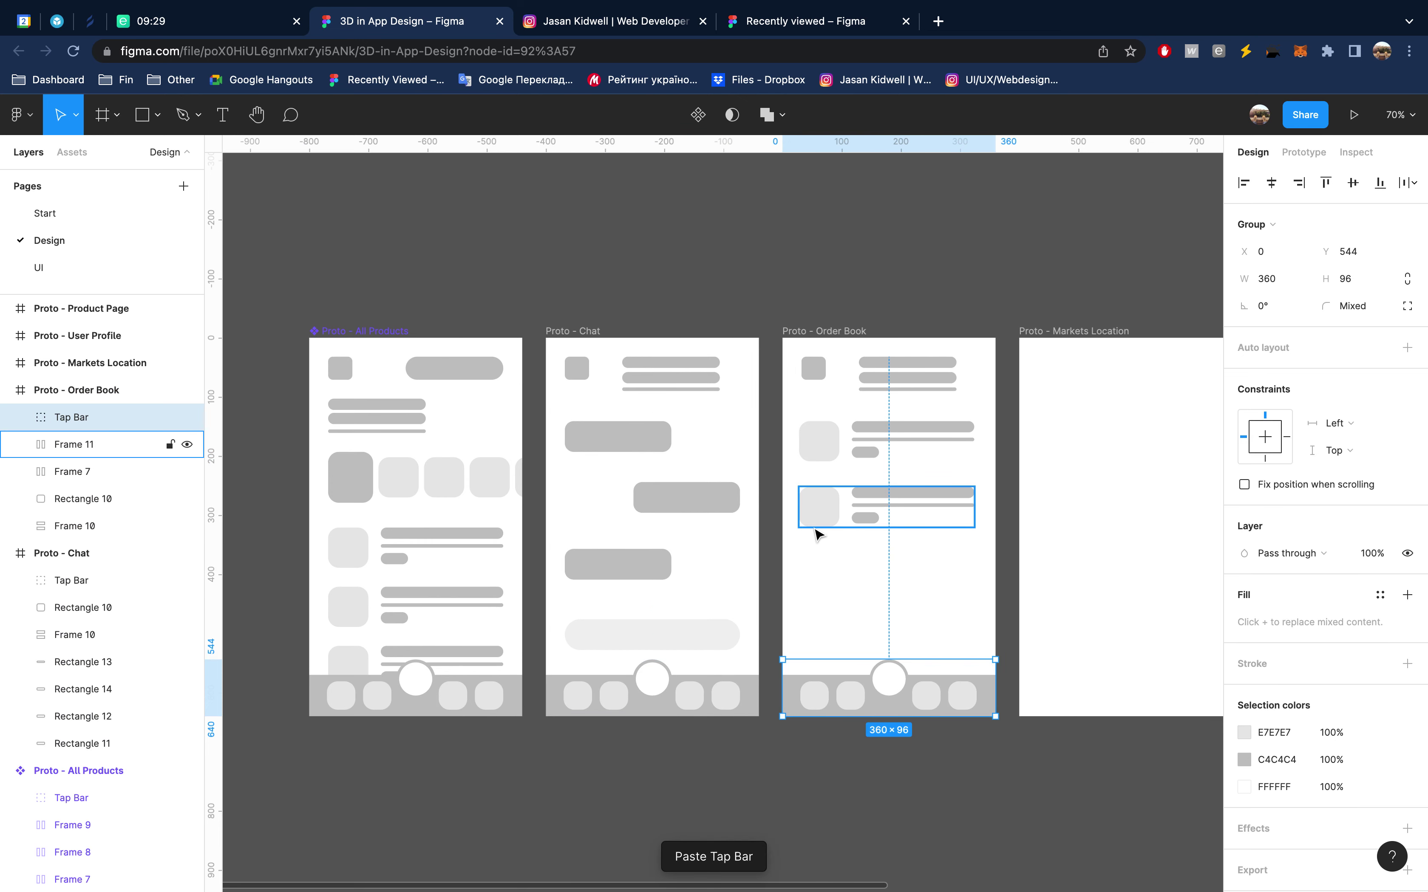
Duplicate the Order Book list row as a third row below the others
click(904, 510)
key(ctrl+d)
key(shift+Down)
key(shift+Down)
key(shift+Down)
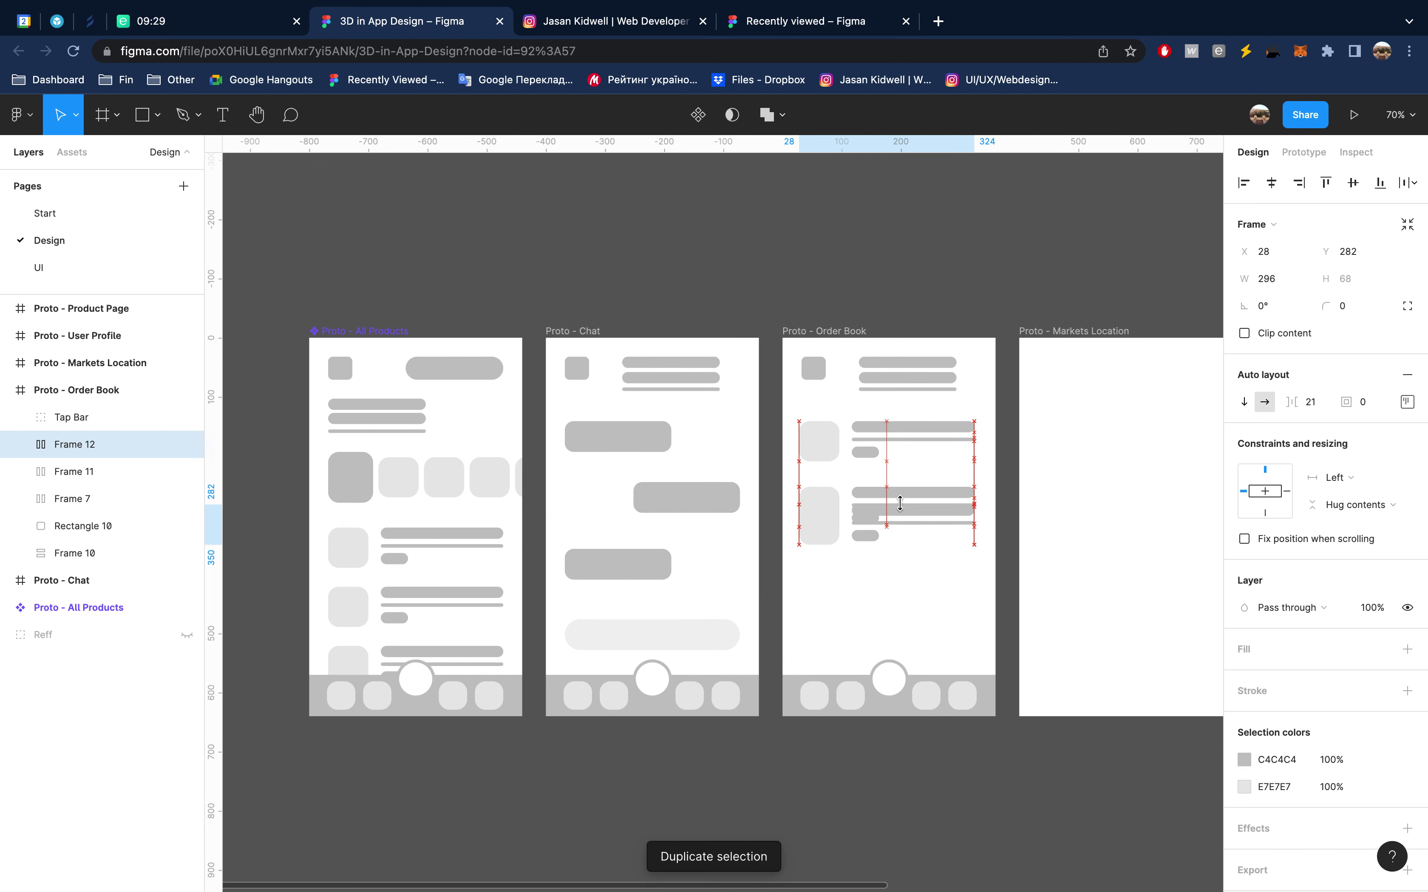
key(shift+Down)
key(shift+Down)
key(shift+Down)
key(shift+Down)
key(shift+Down)
key(shift+Down)
key(shift+Down)
key(shift+Down)
key(shift+Down)
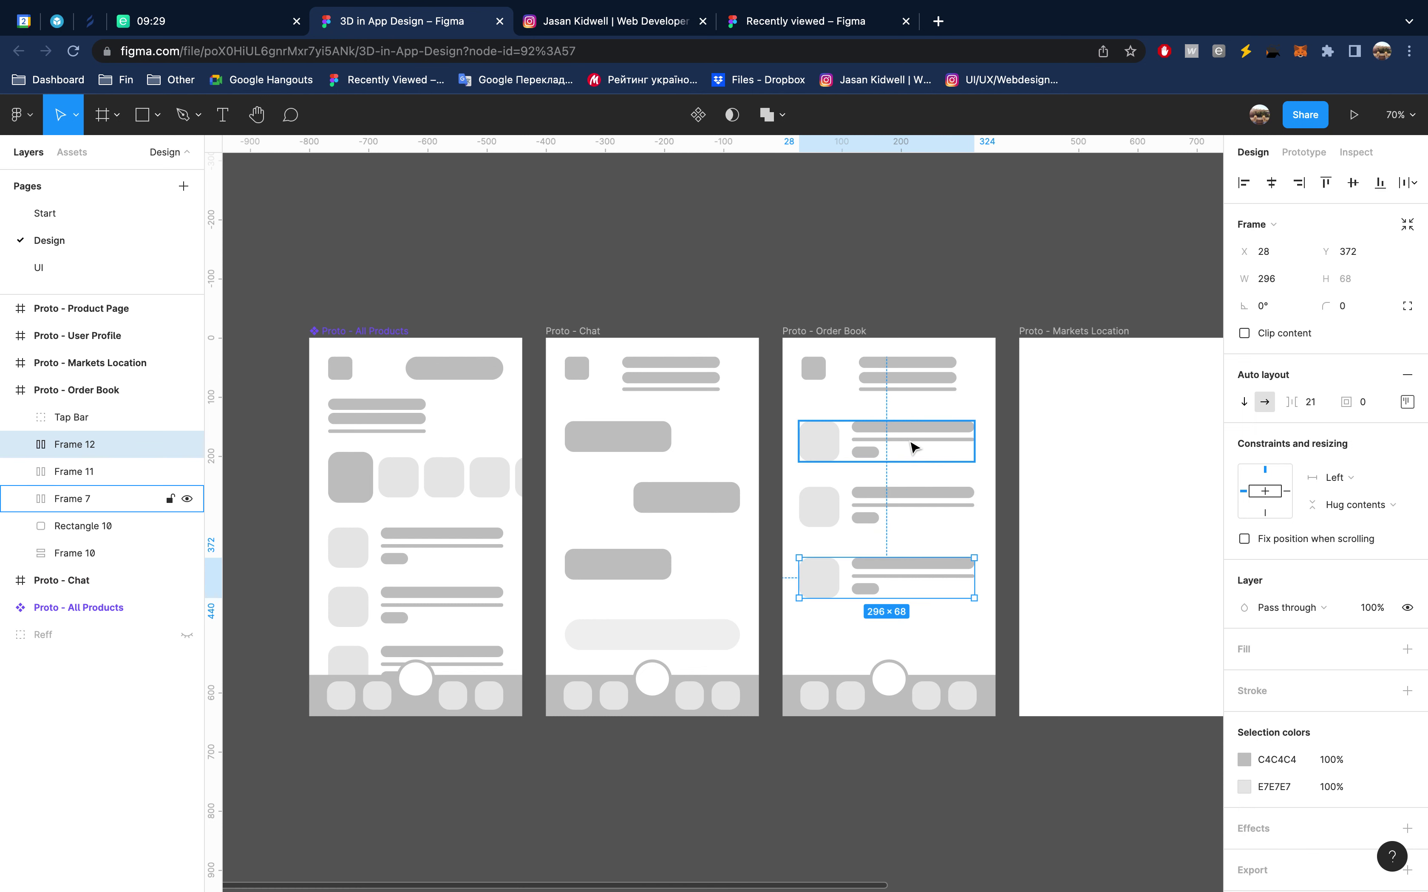
scroll(941, 472, right, 3)
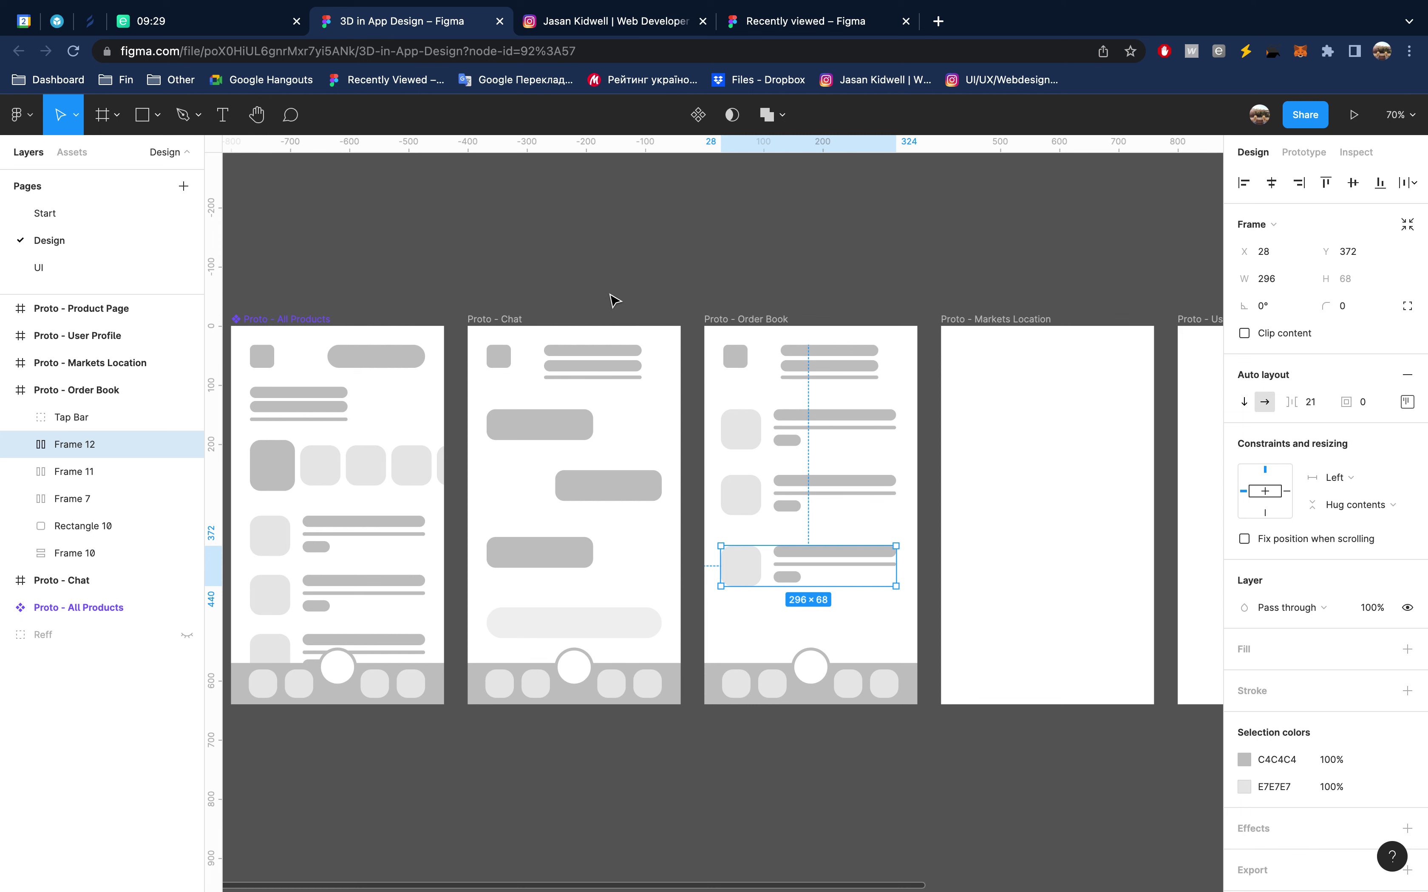
click(781, 239)
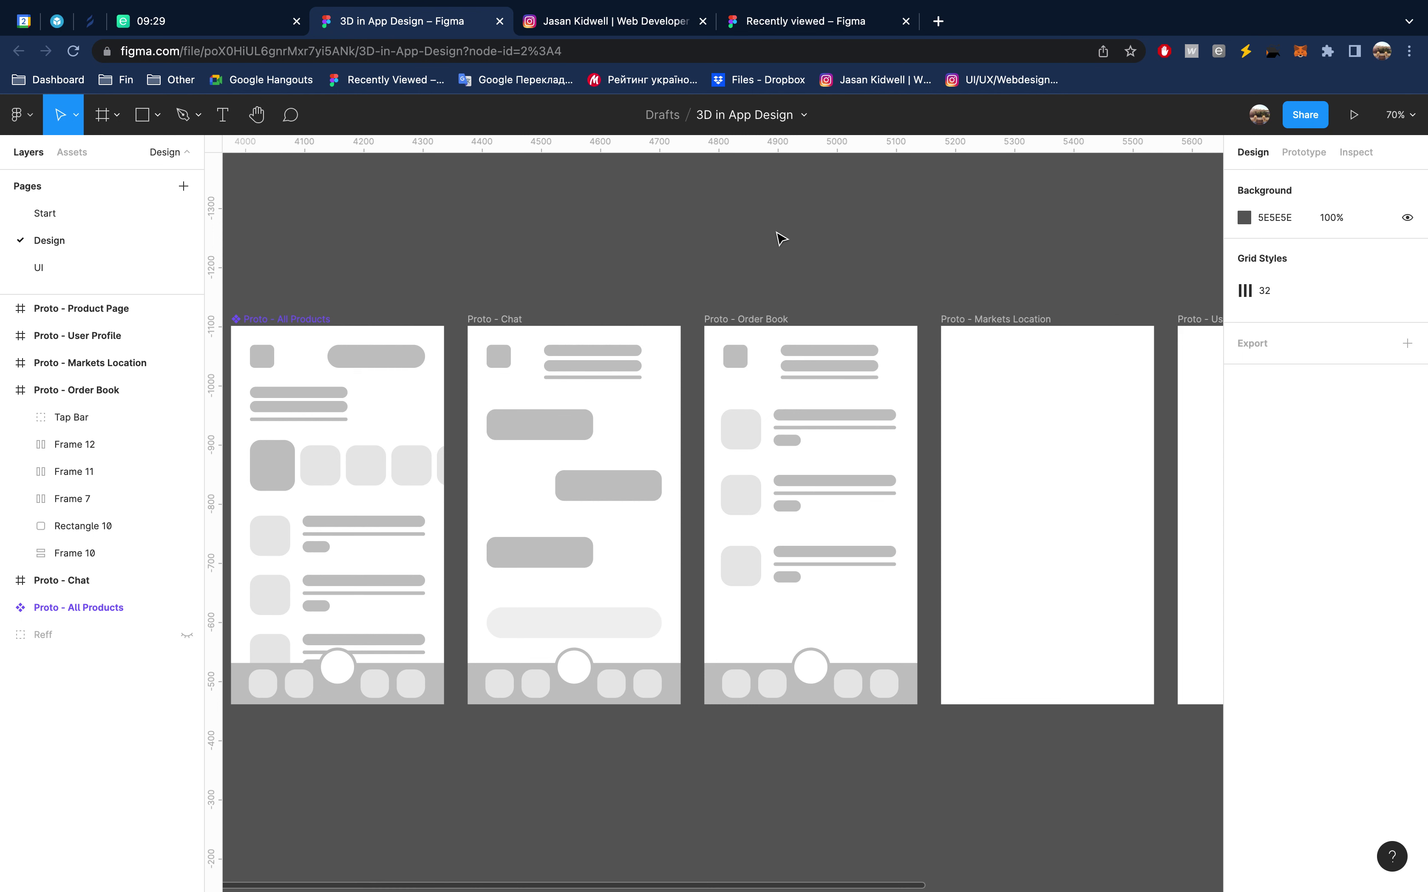
scroll(780, 258, left, 4)
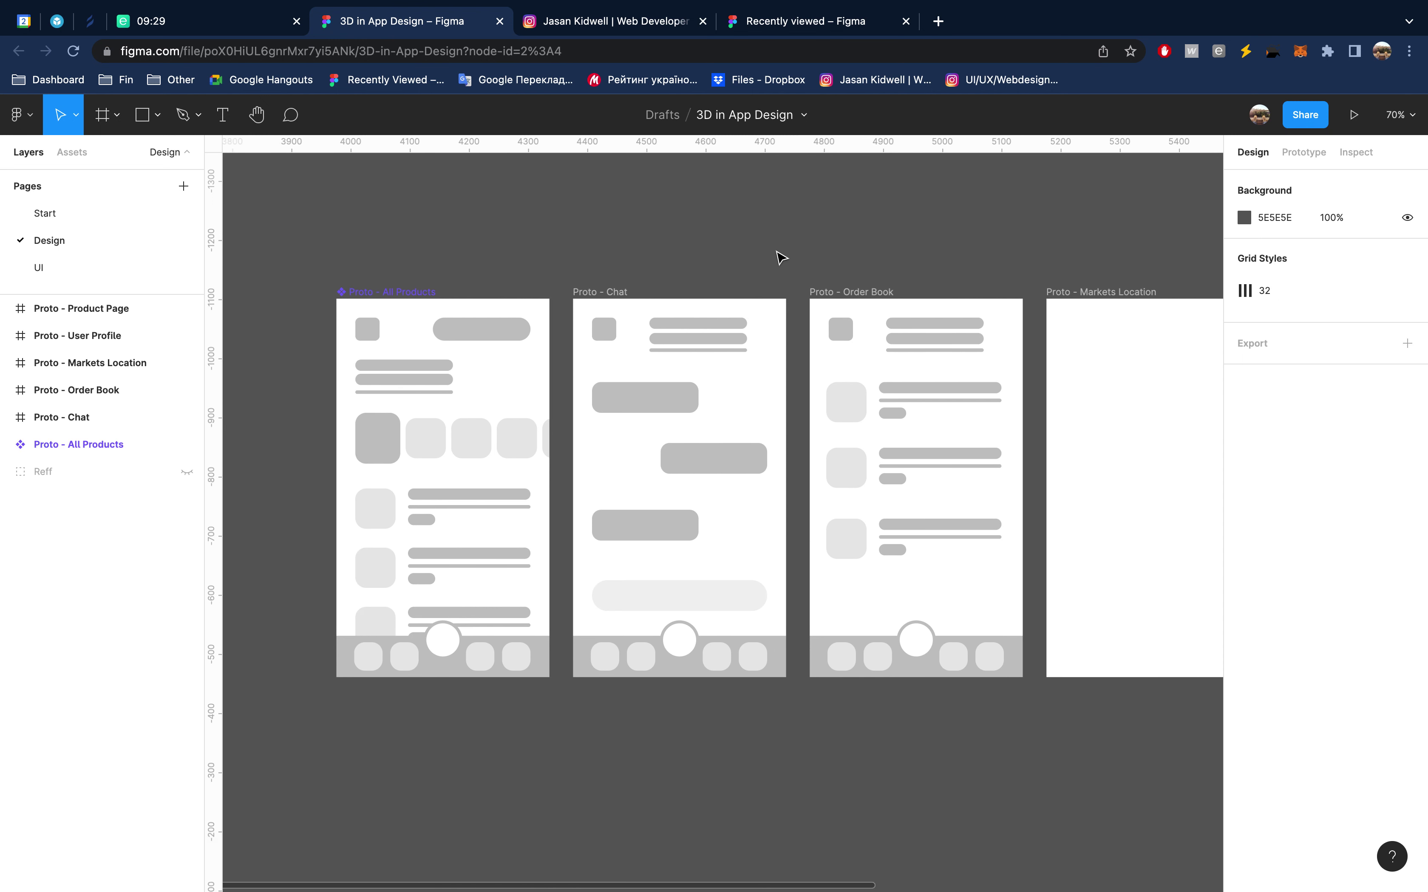
scroll(780, 257, right, 3)
scroll(780, 258, right, 5)
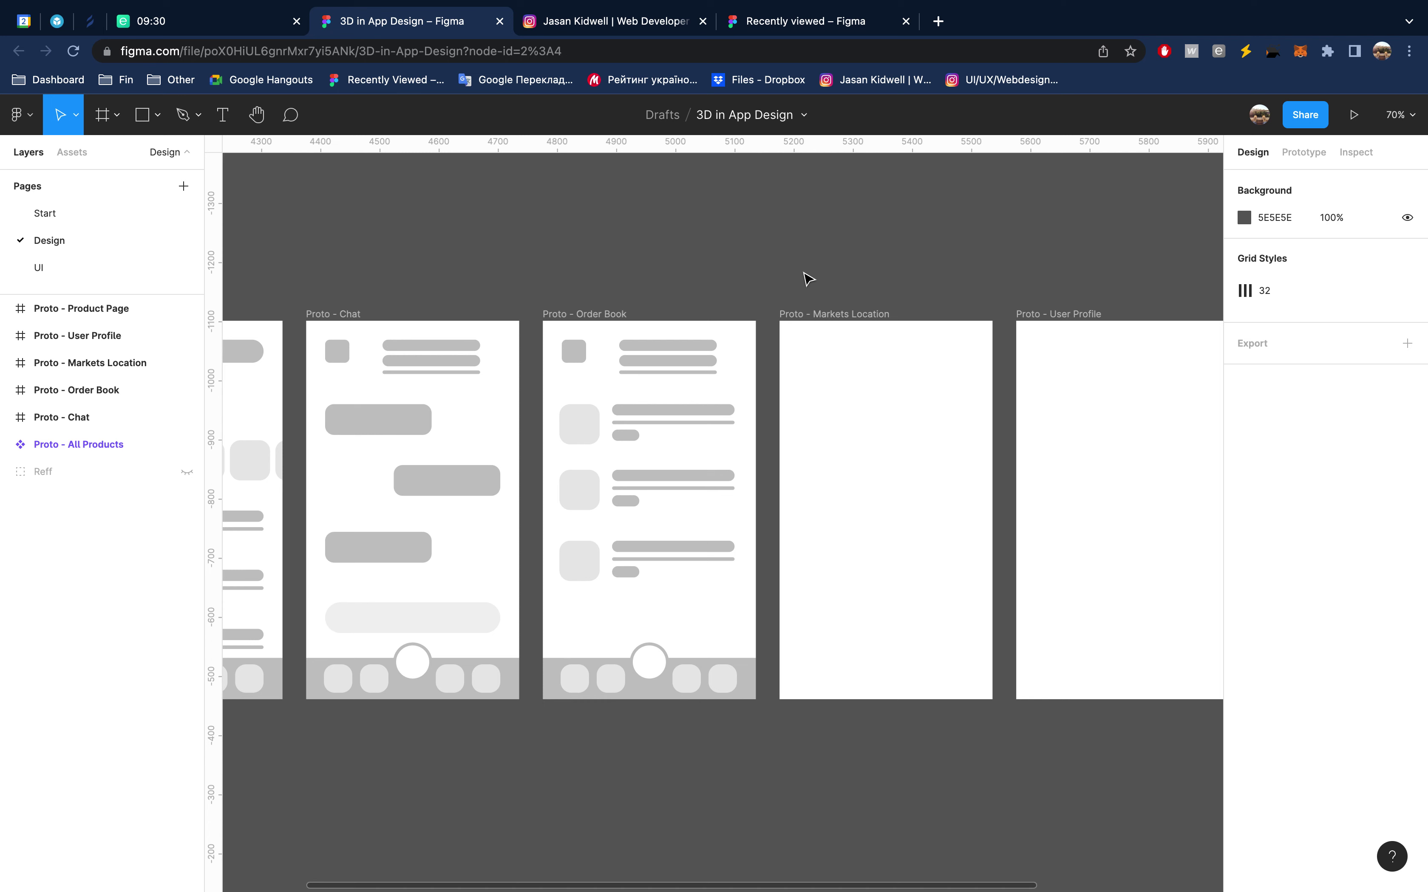
scroll(808, 279, right, 2)
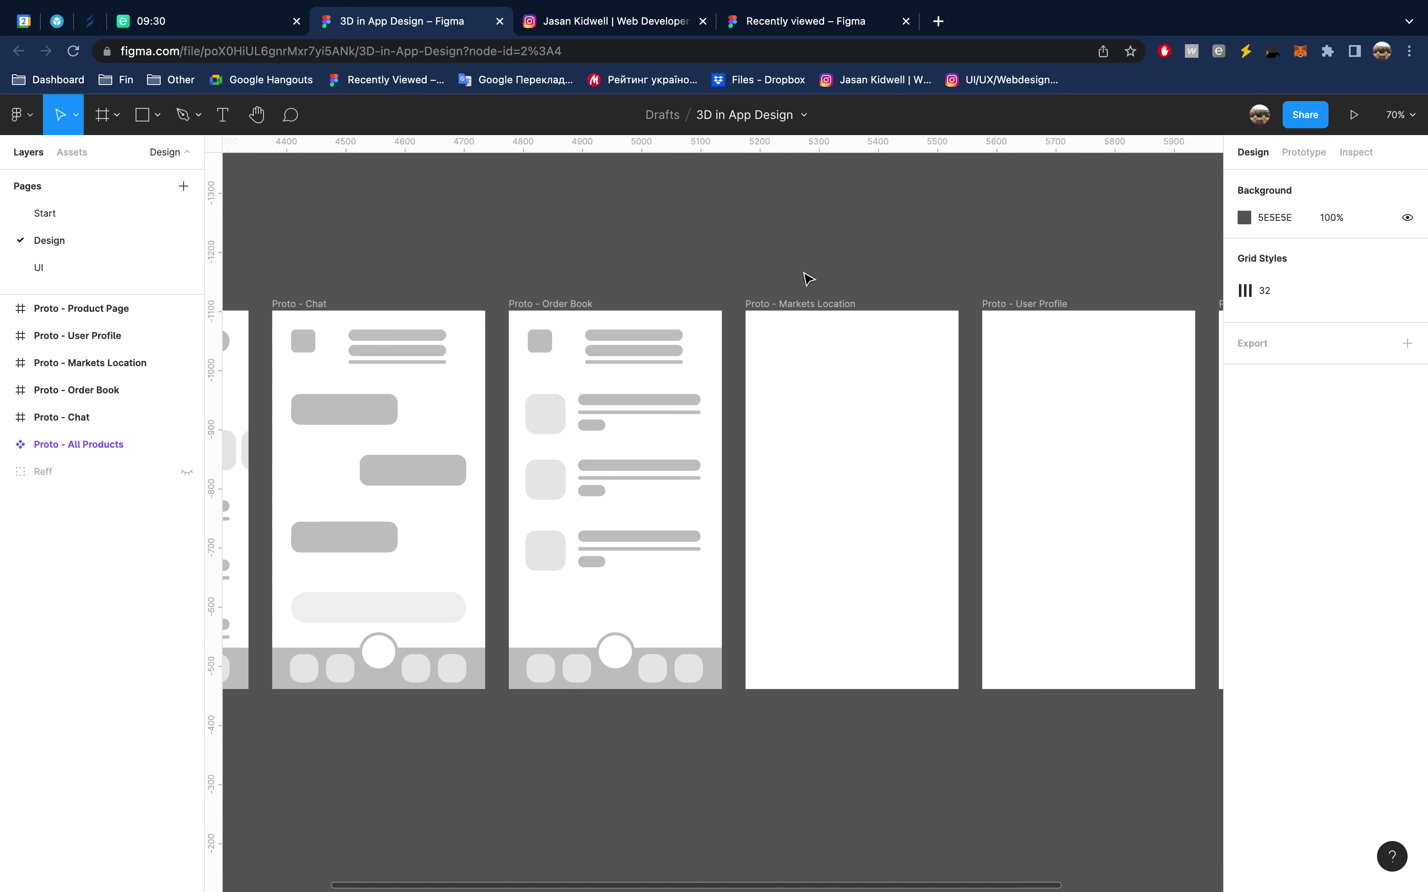
Copy a tab-bar circle into Markets Location as a centred 128×128 grey ADADAD circle
click(800, 308)
drag(631, 654, 844, 506)
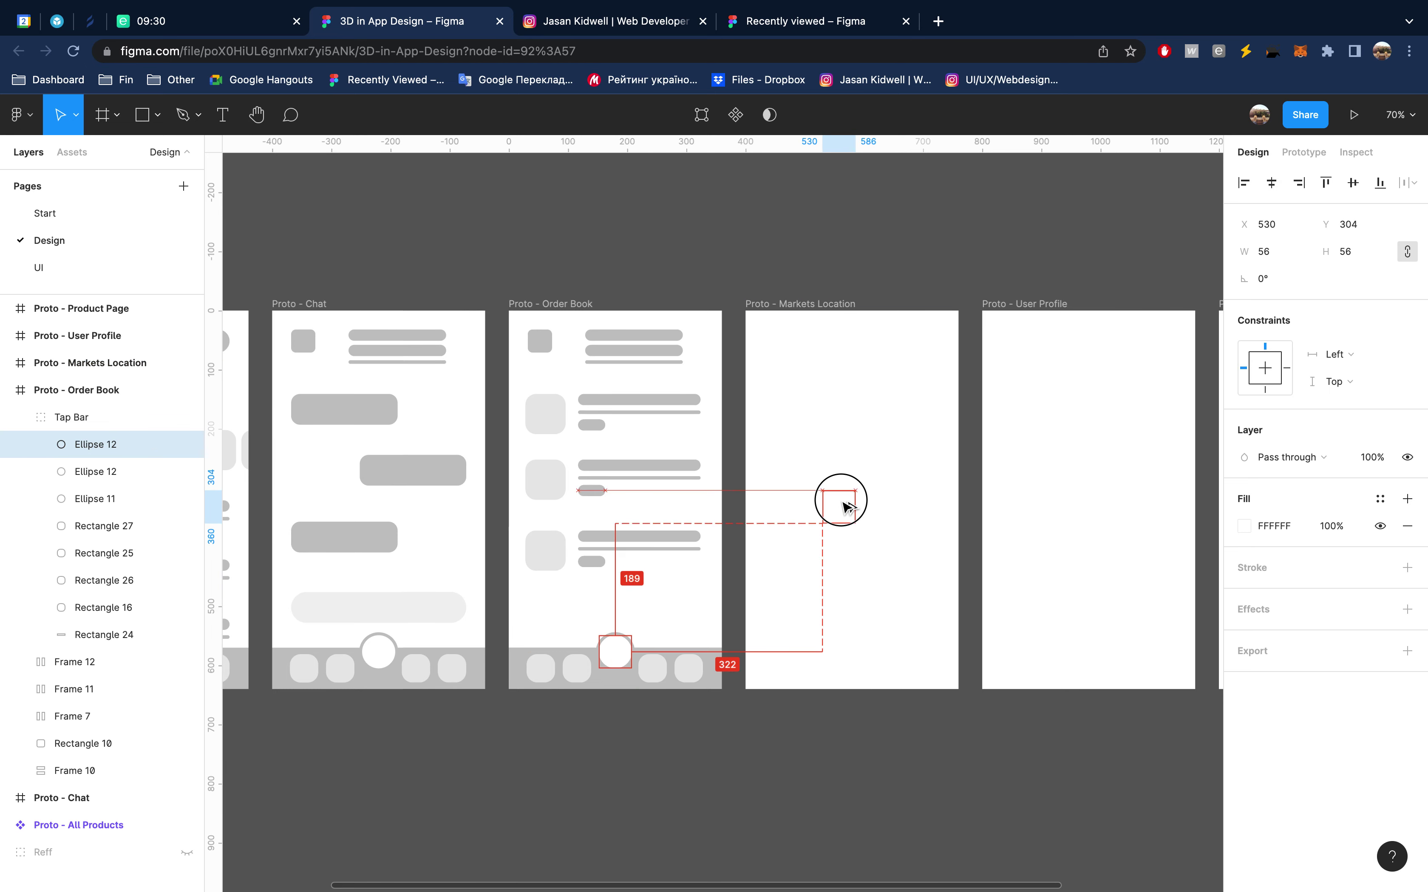
drag(847, 506, 880, 529)
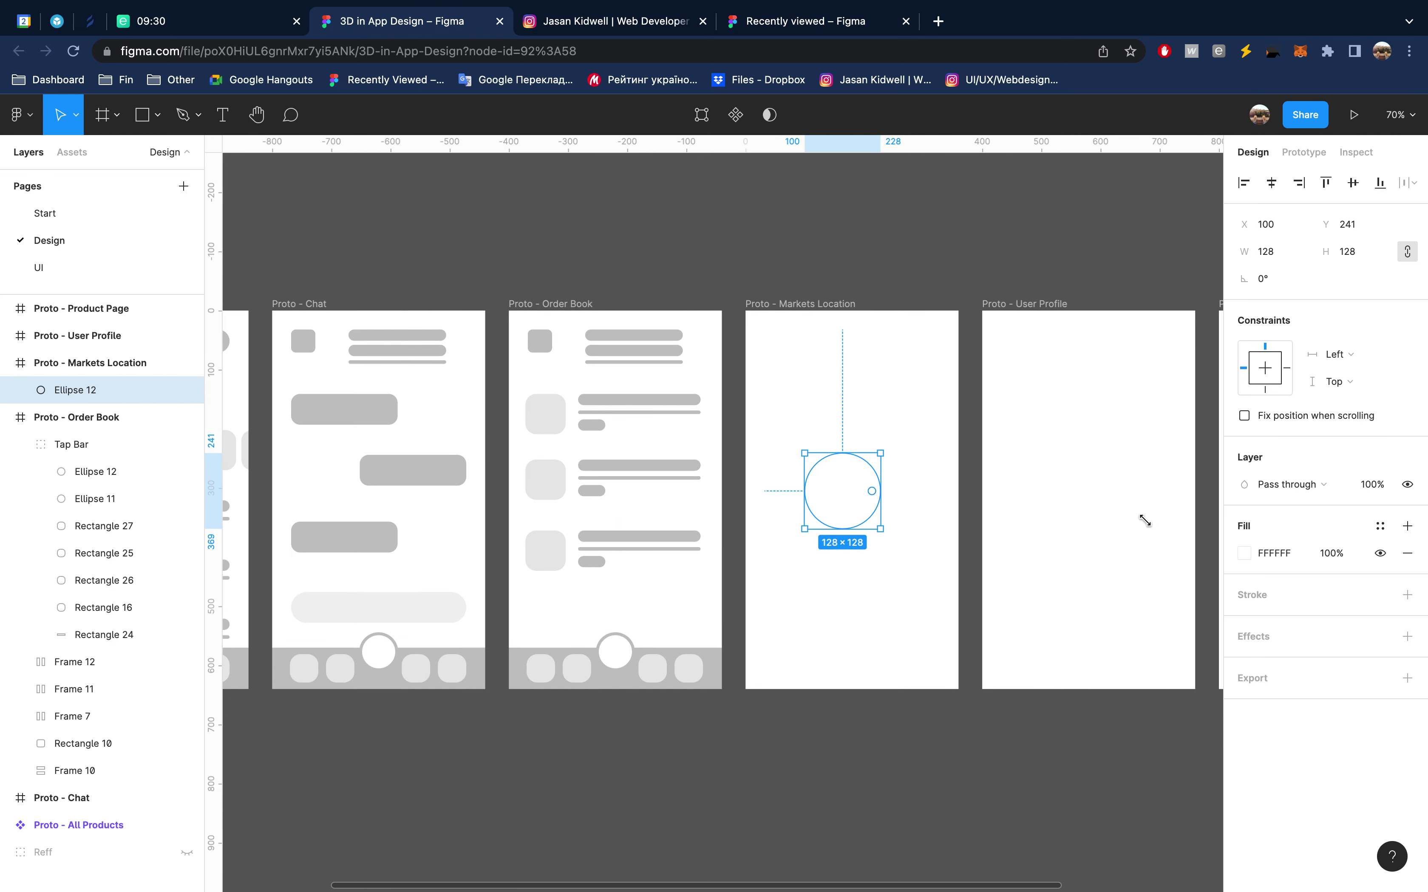
click(1243, 553)
drag(1113, 531, 975, 542)
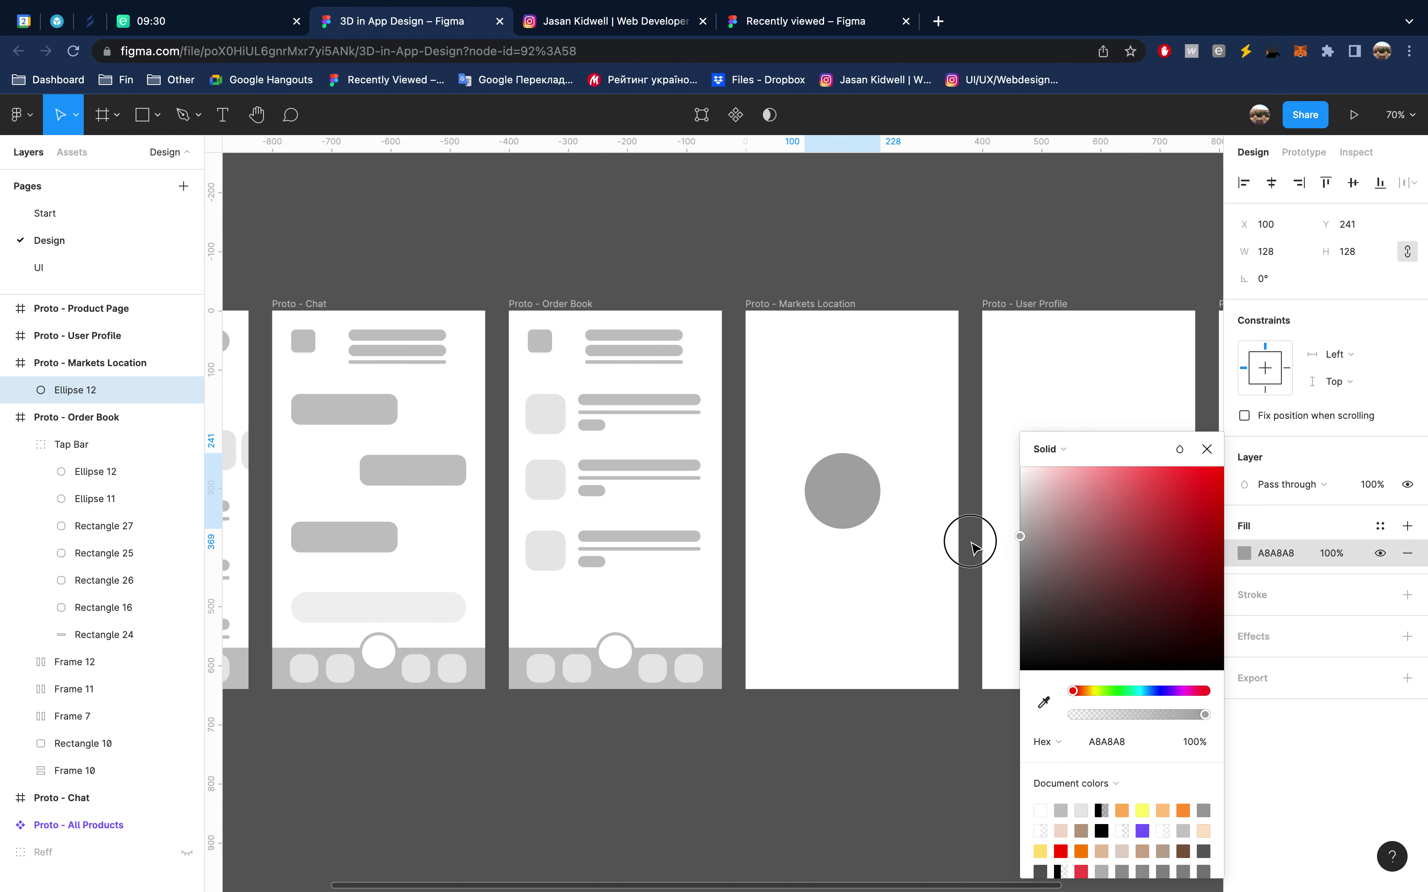
click(1207, 449)
click(1272, 187)
click(1353, 183)
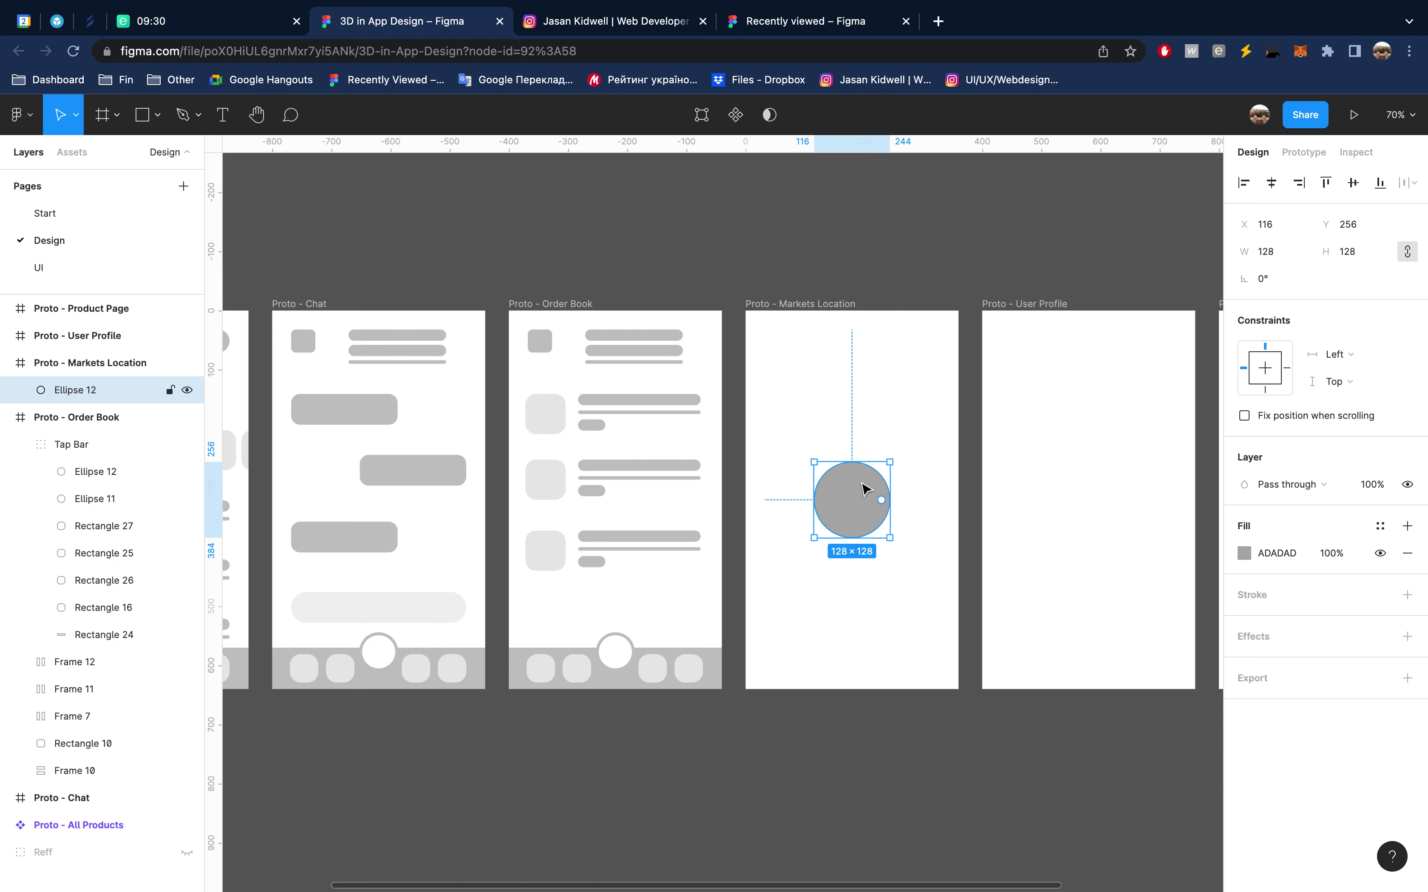
Add a 200 ring behind it with no fill and a B7B7B7 outline
key(ctrl+d)
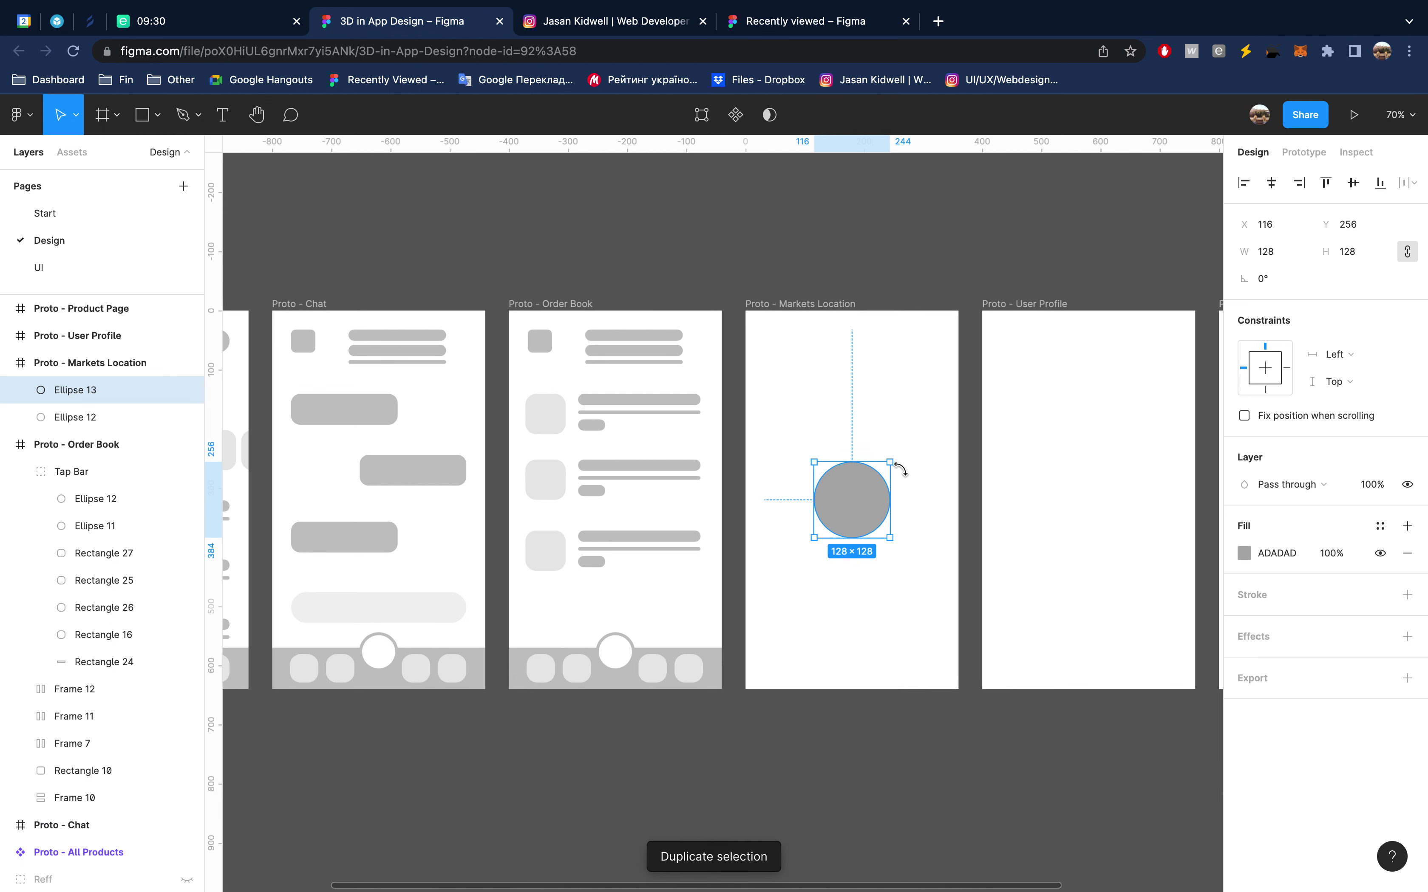
key(ctrl+bracketleft)
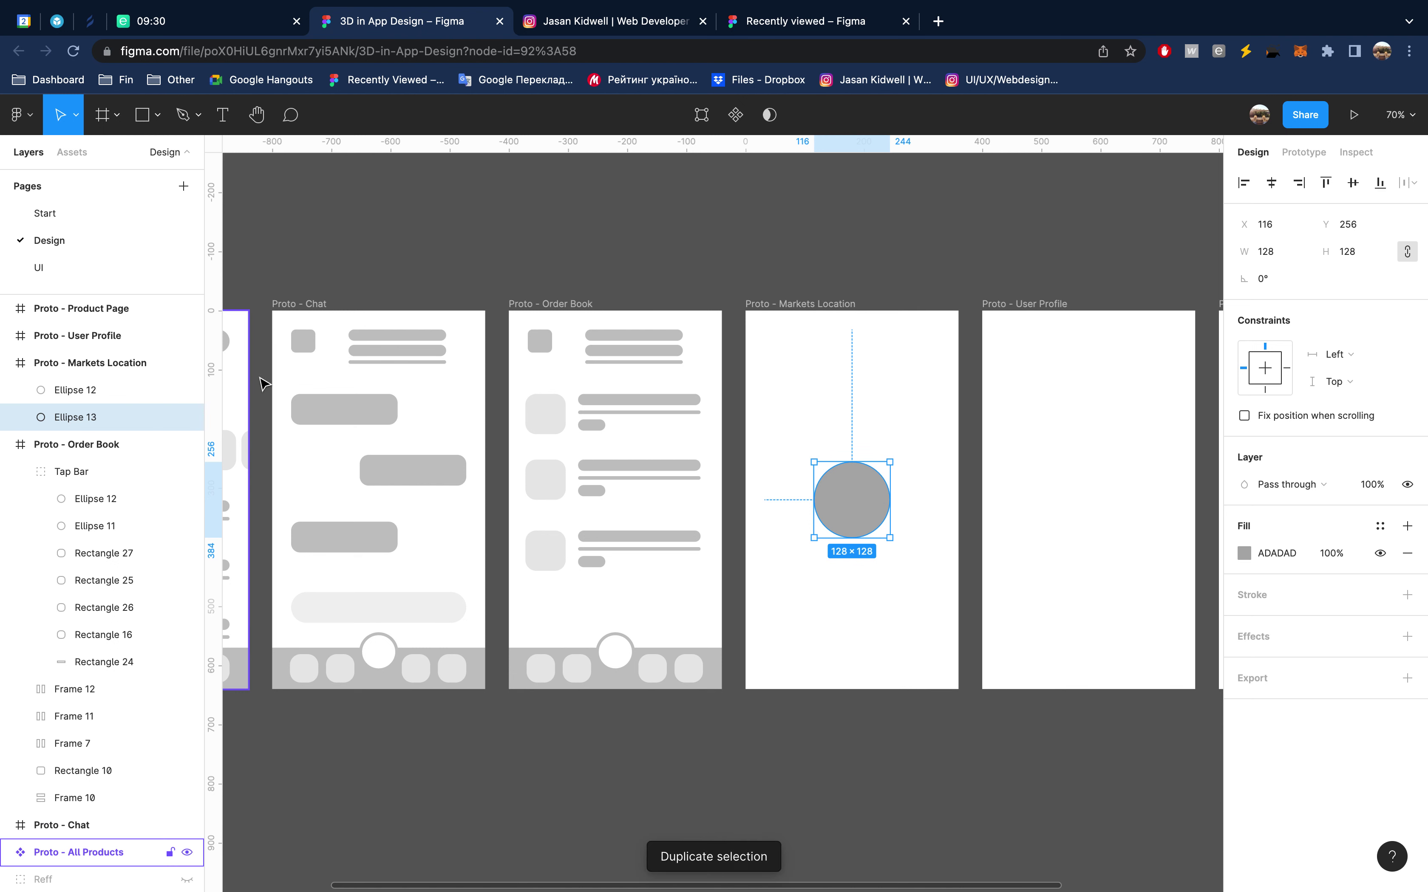
drag(890, 462, 910, 441)
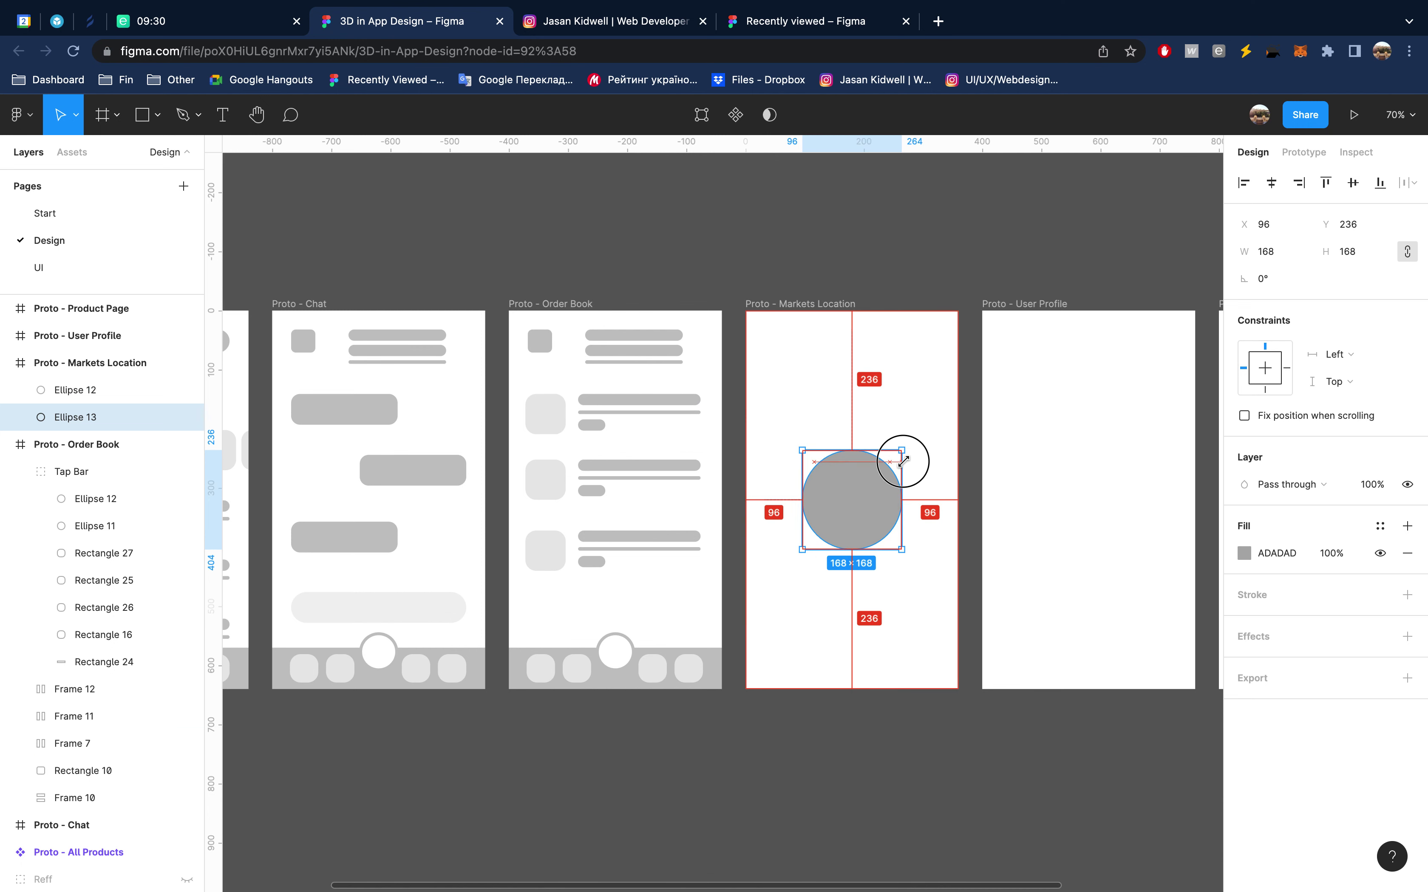
click(1408, 554)
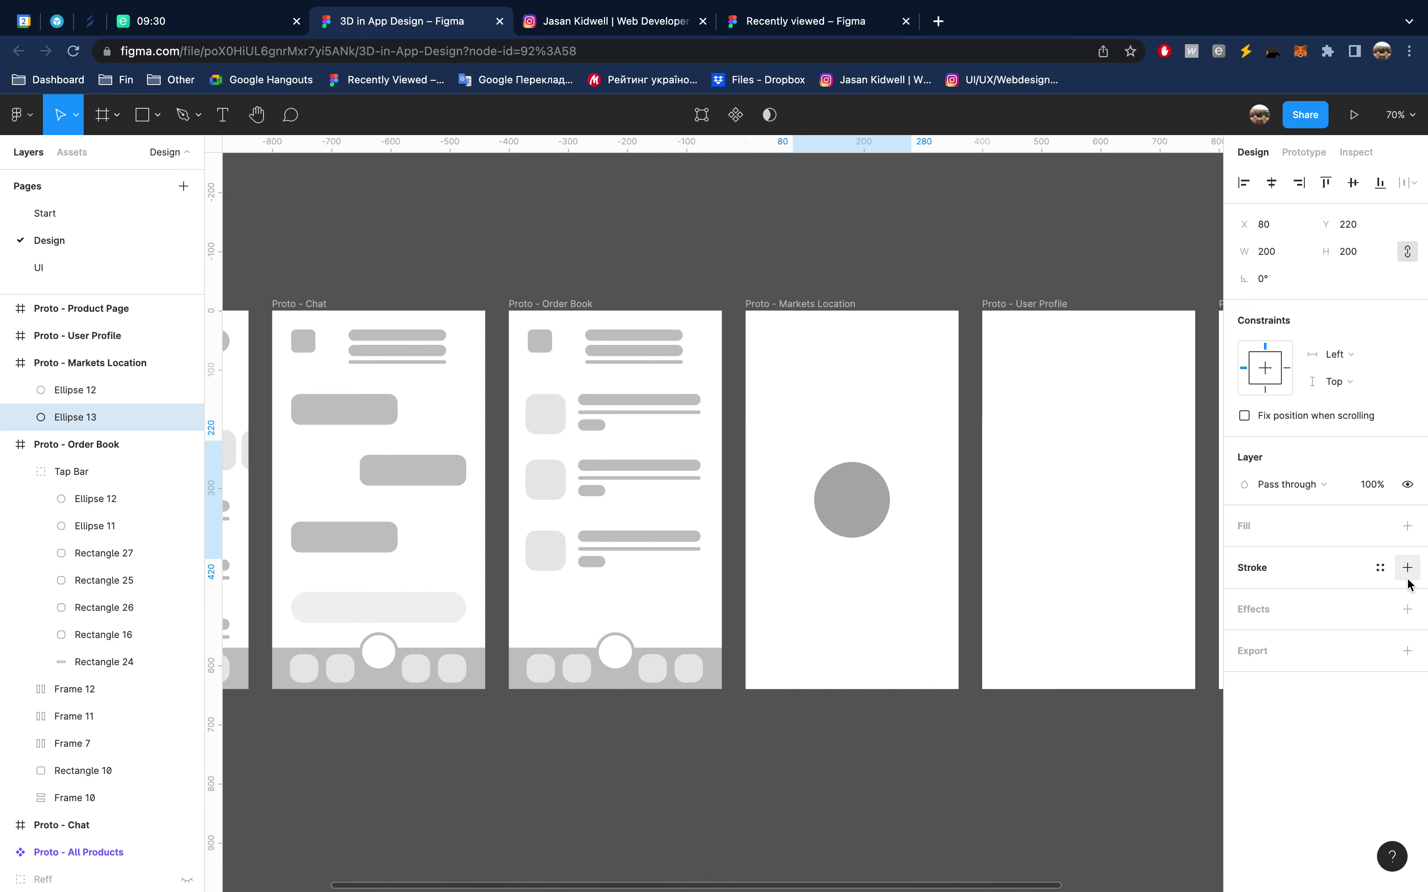
click(1407, 567)
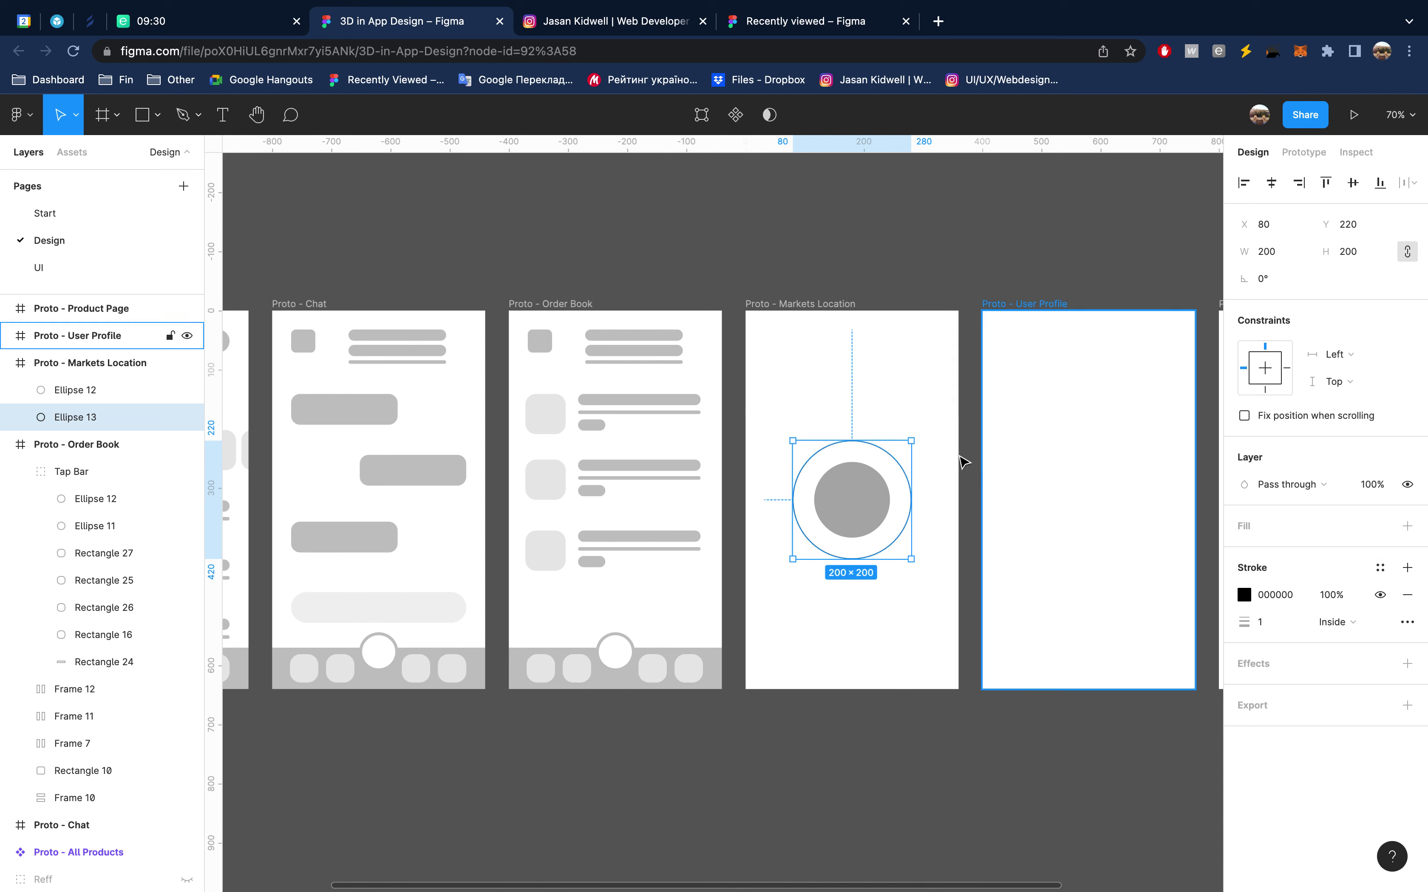
click(1244, 595)
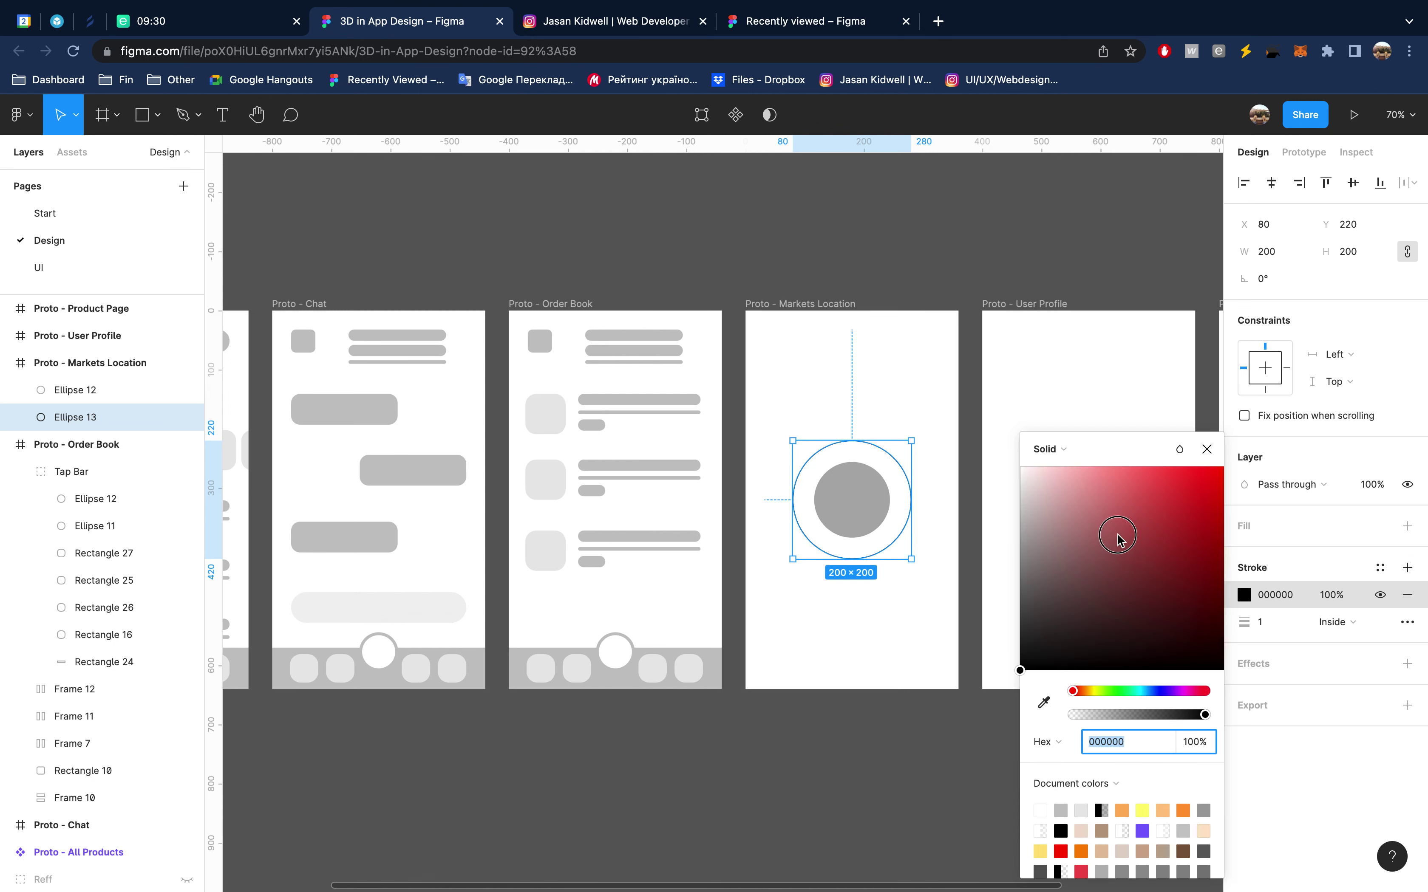
text(B7B7B7)
key(Return)
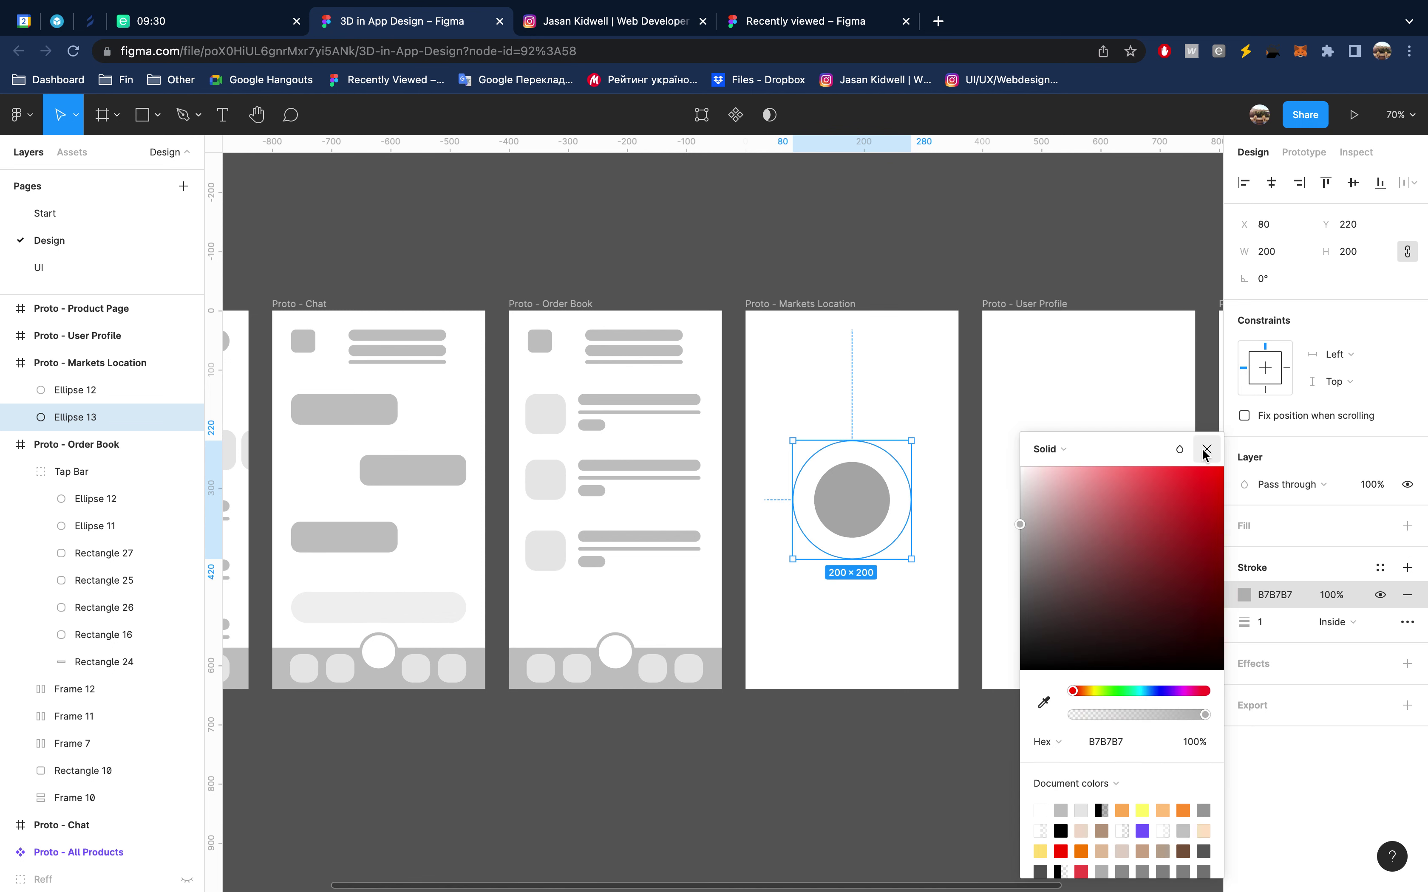
click(1207, 448)
Add two larger concentric outline rings, 330 and 360, around the grey circle
key(ctrl+d)
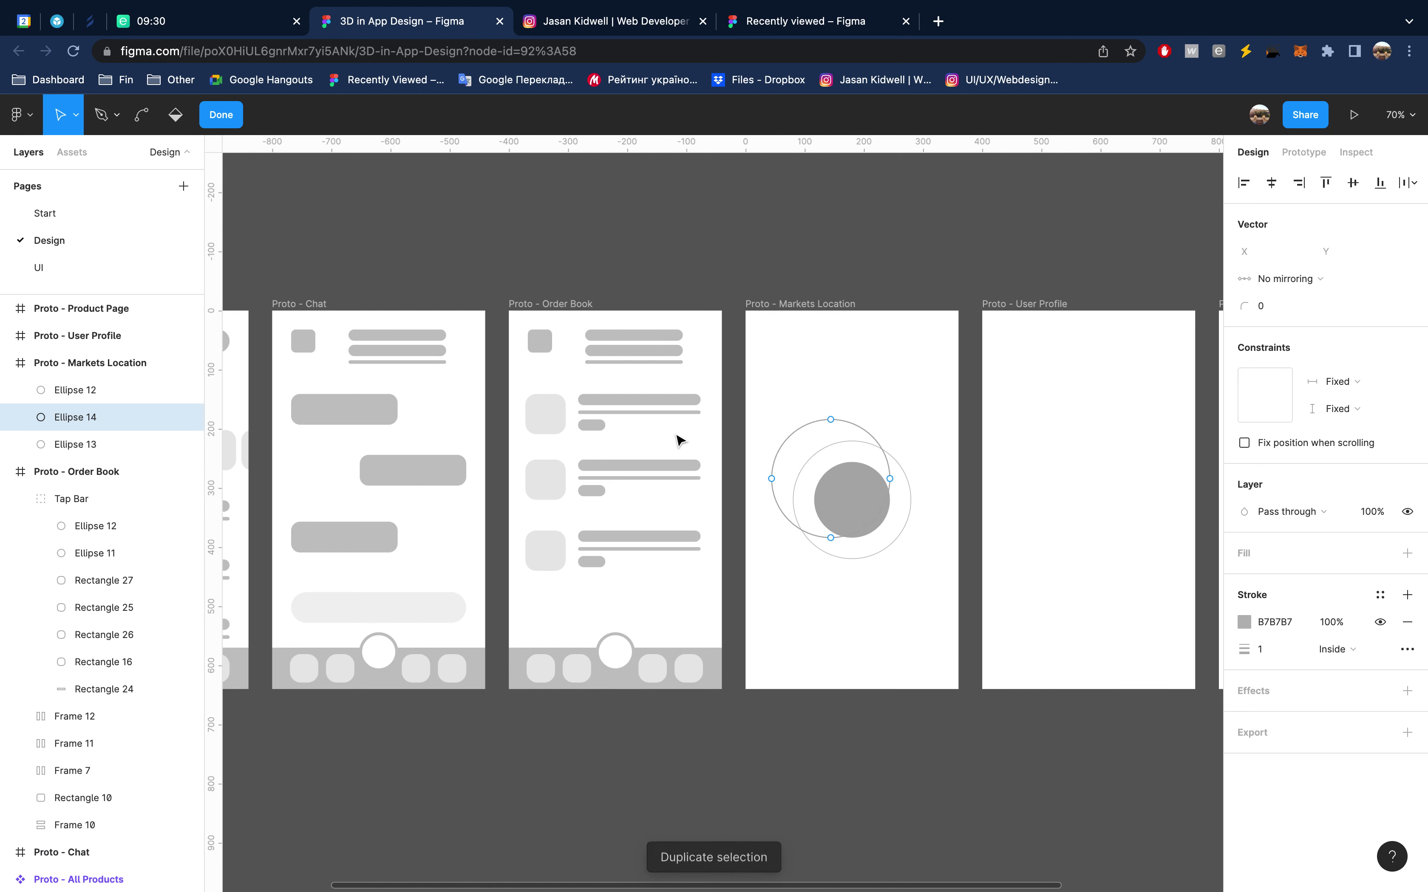
key(Delete)
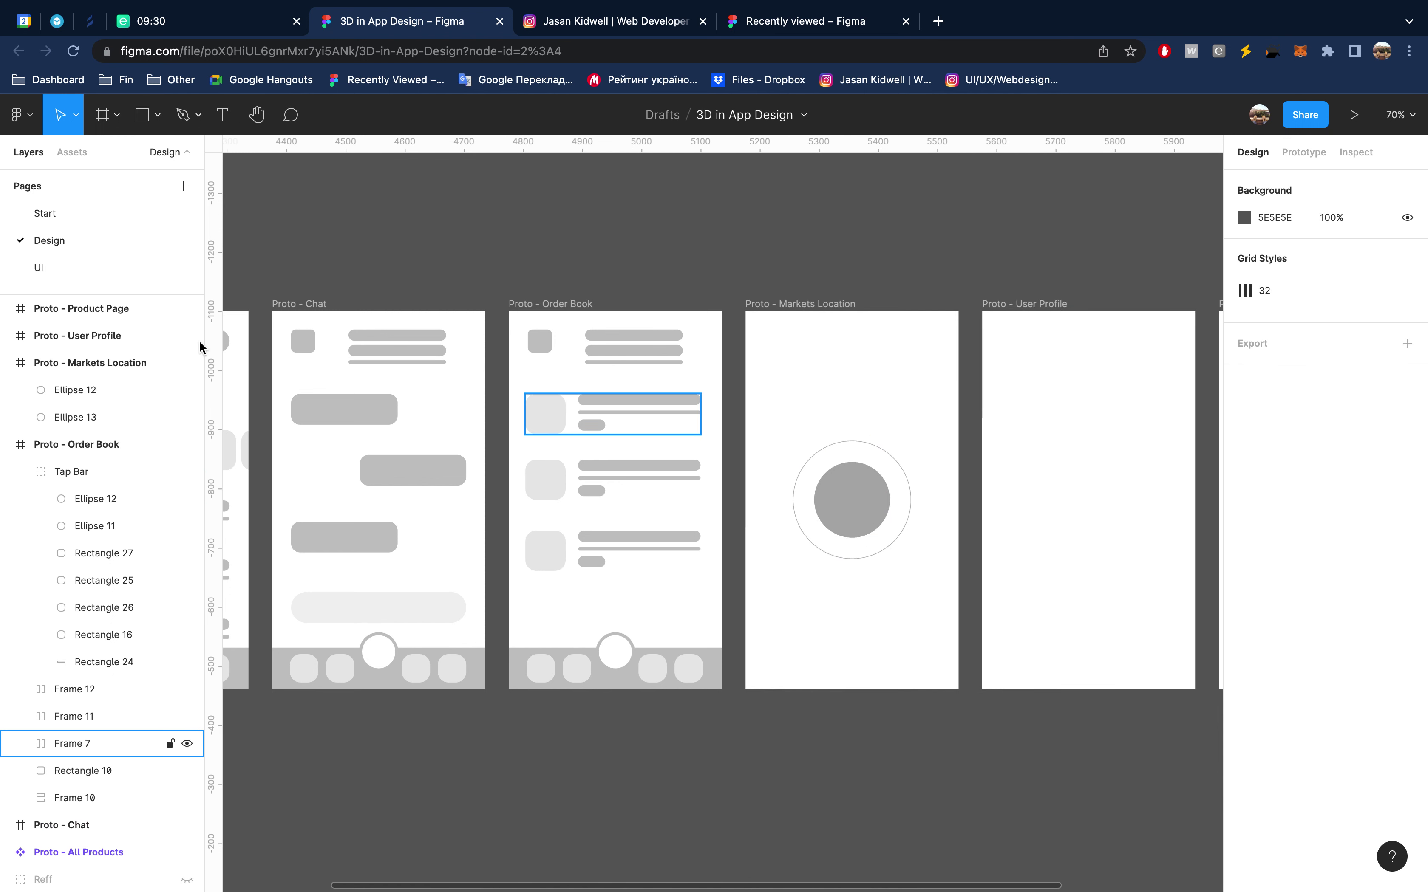
click(96, 394)
drag(82, 417, 95, 438)
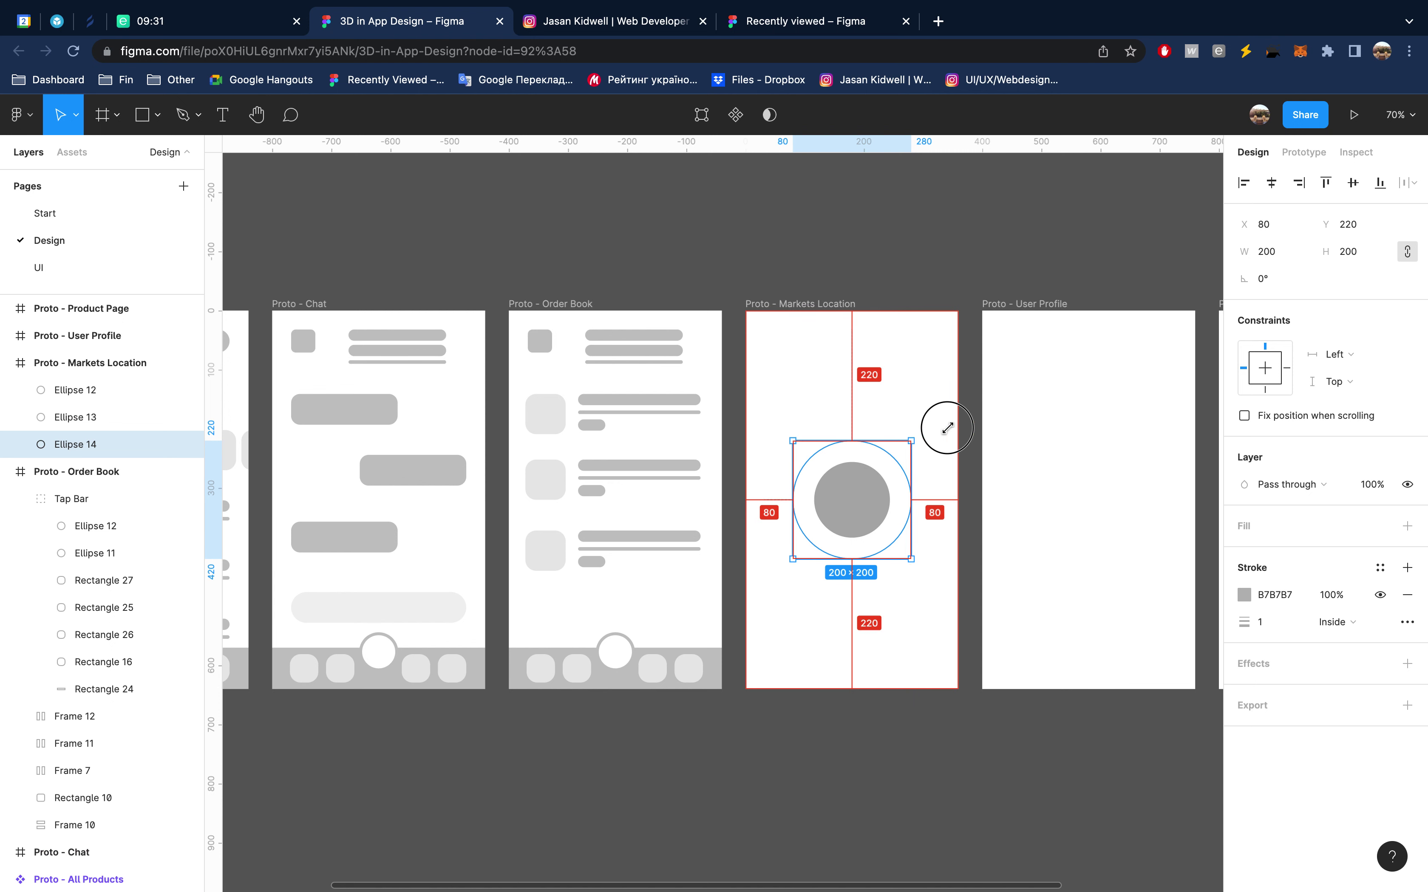
drag(946, 428, 949, 427)
key(ctrl+d)
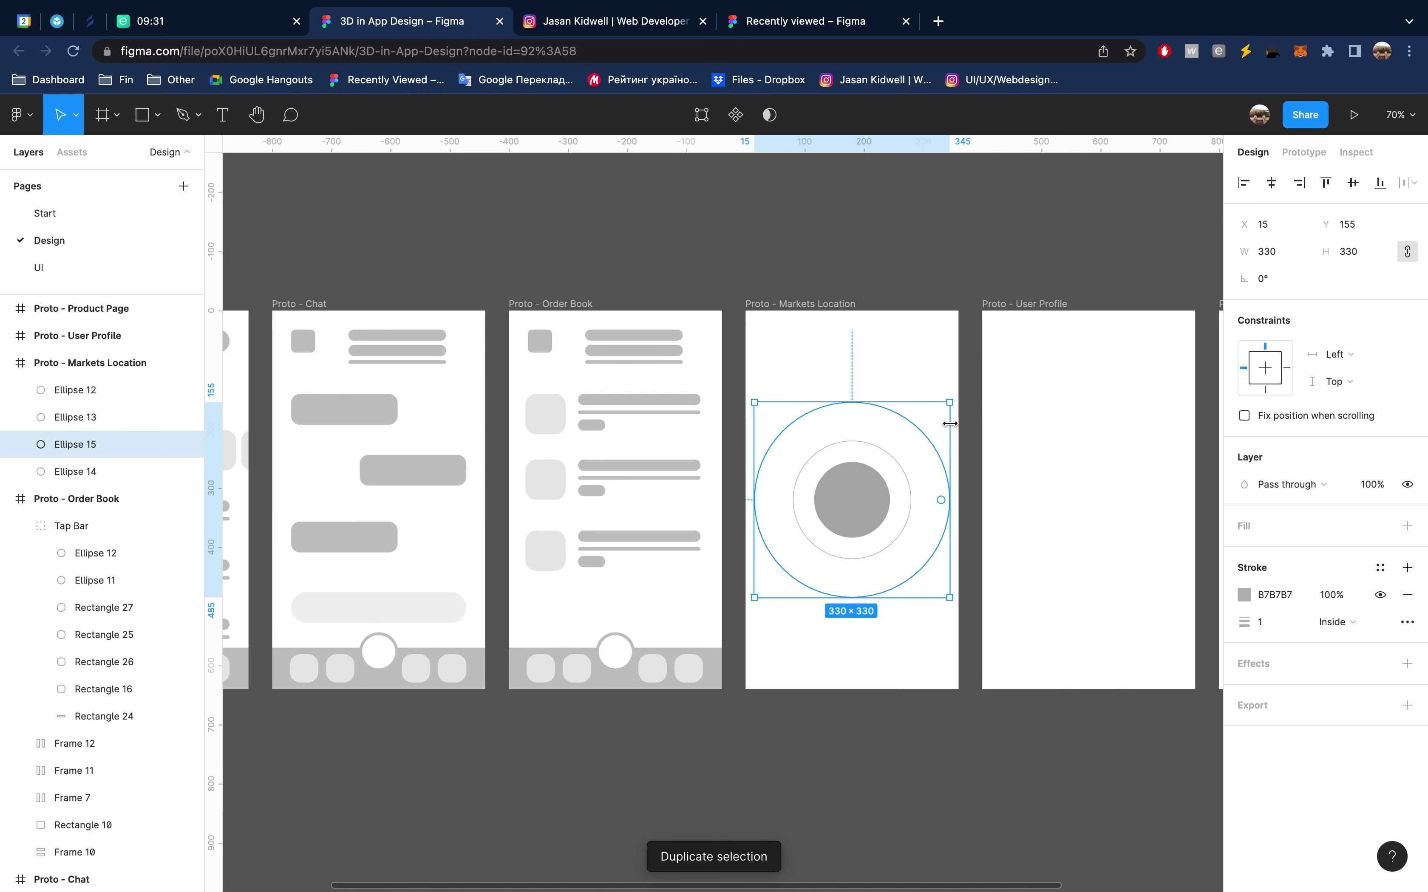
drag(950, 403, 993, 380)
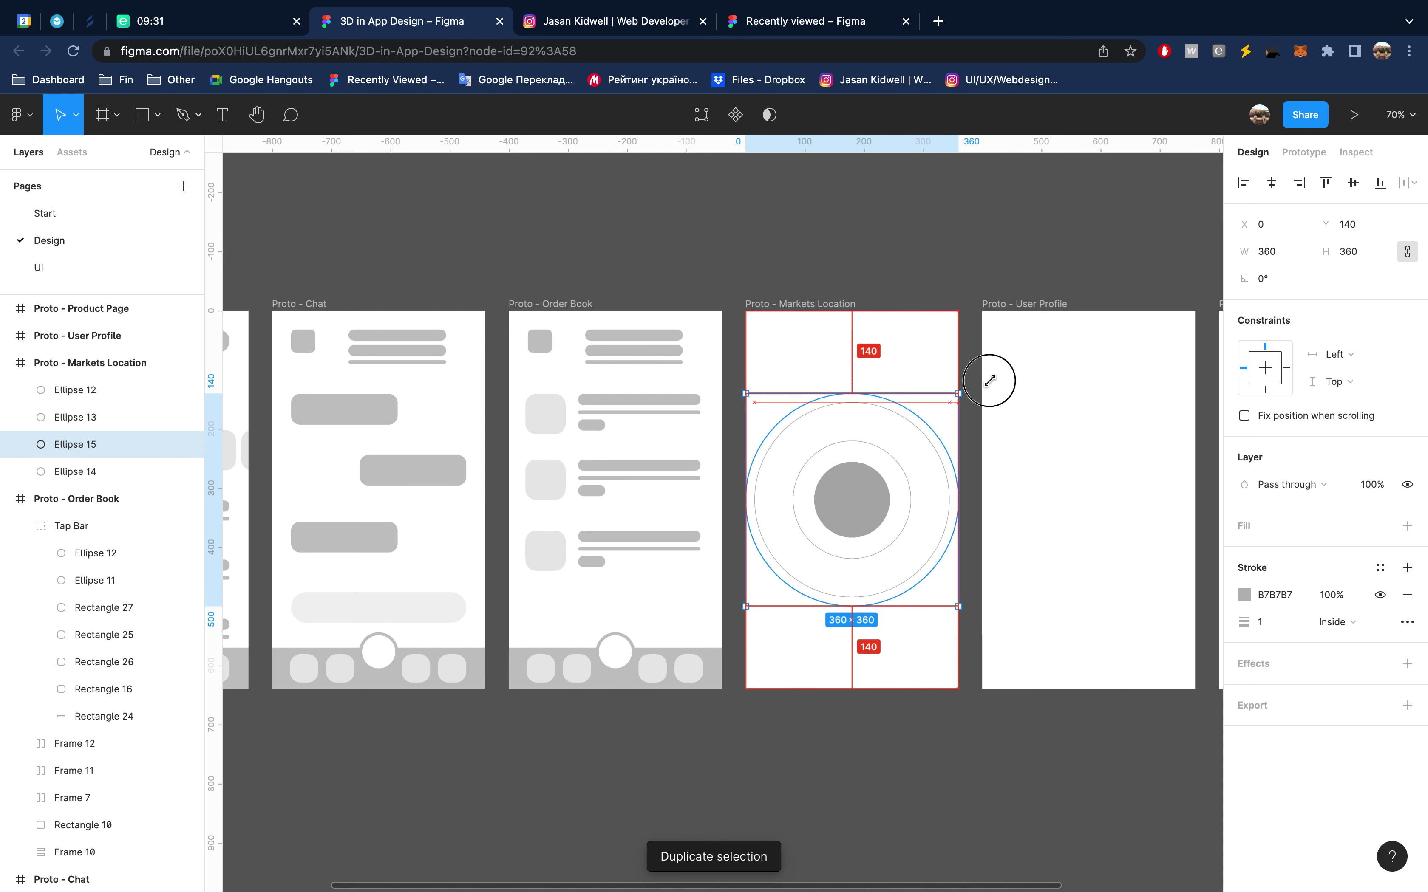
click(1014, 280)
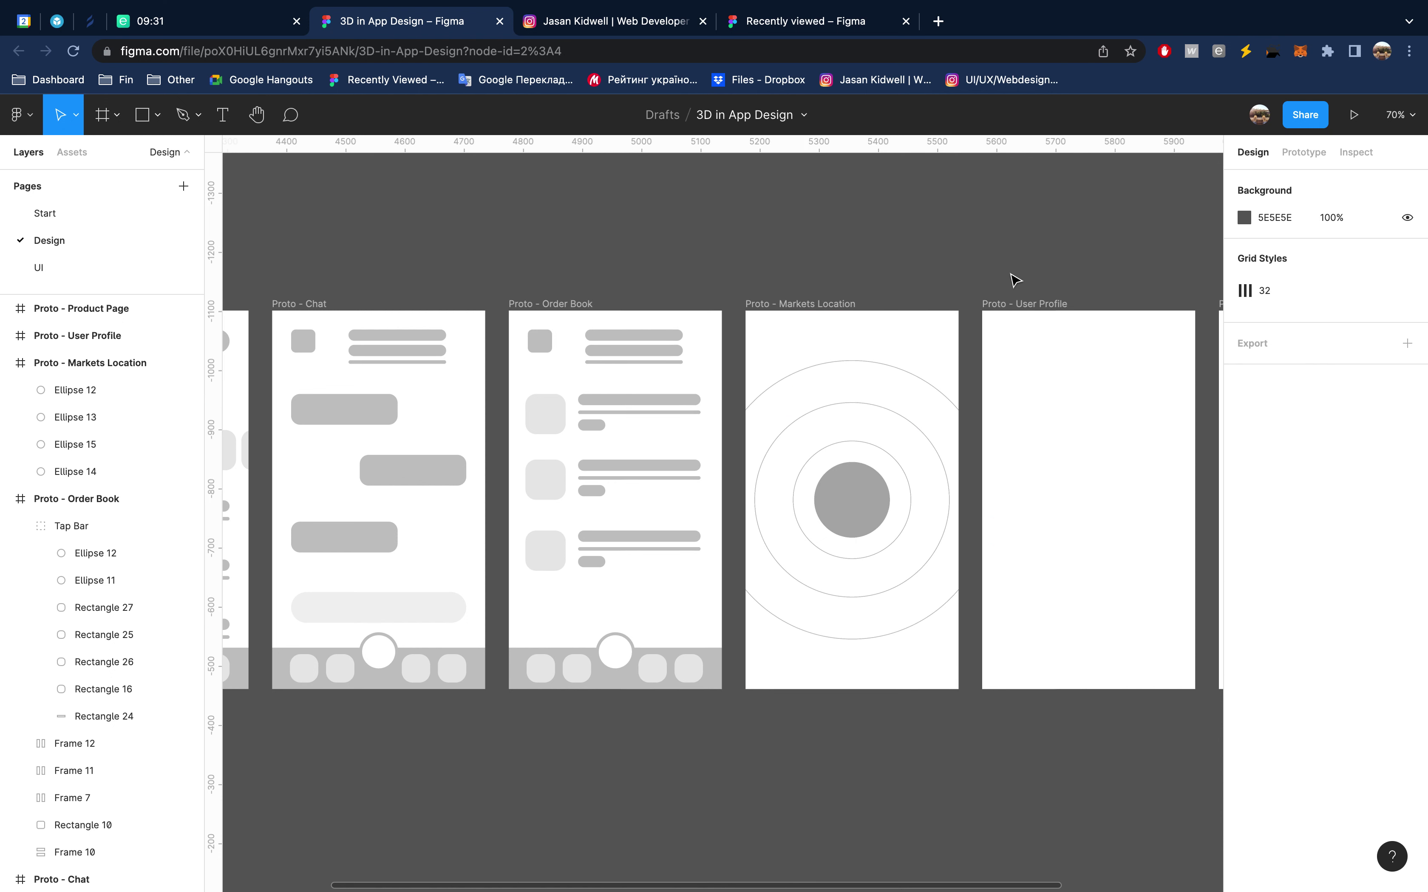
click(638, 334)
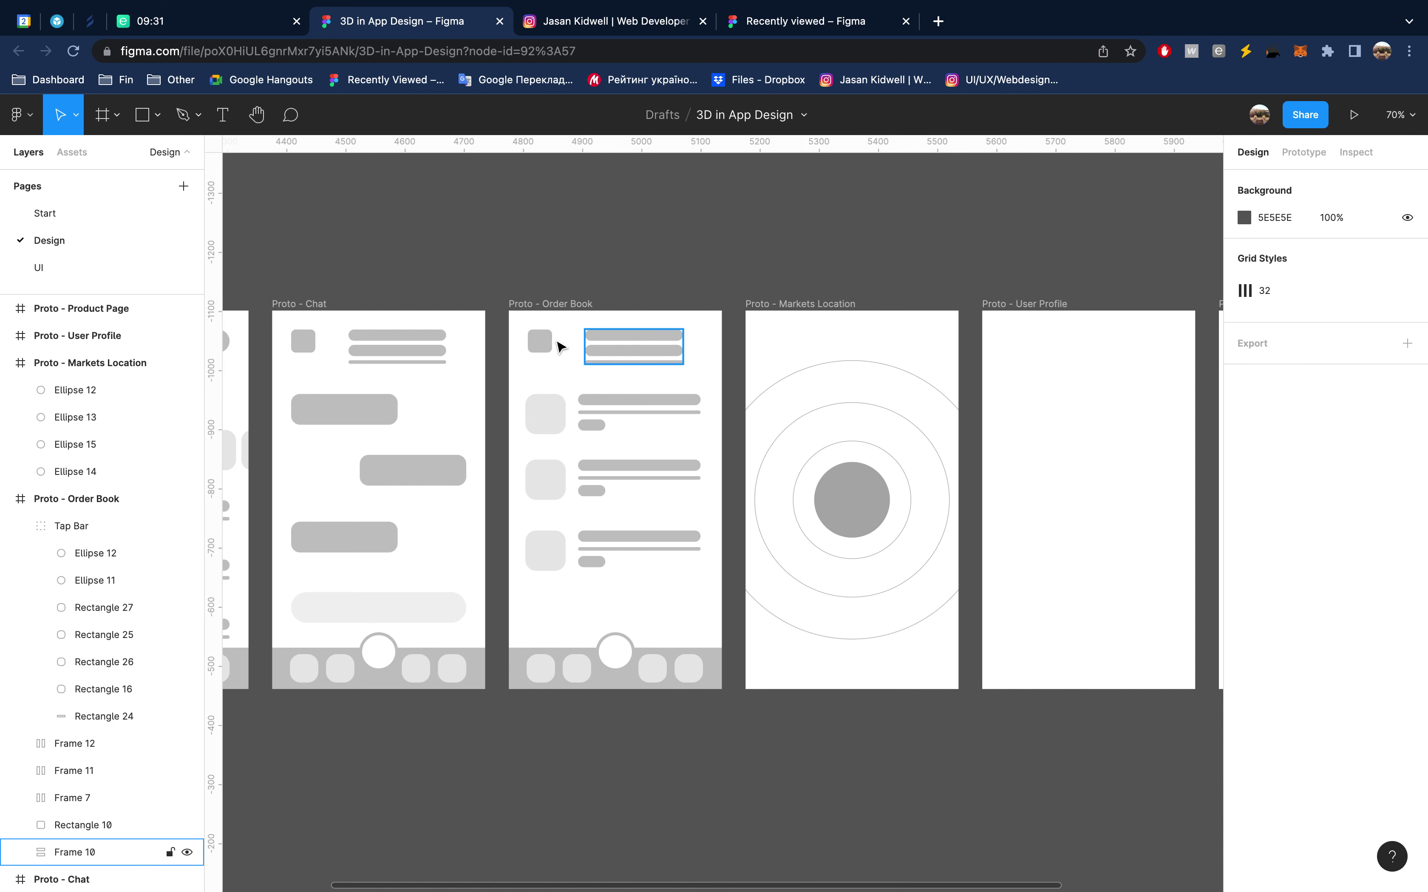
Duplicate Order Book's header square and text lines to the top of Markets Location
shift+click(539, 341)
drag(611, 359, 845, 345)
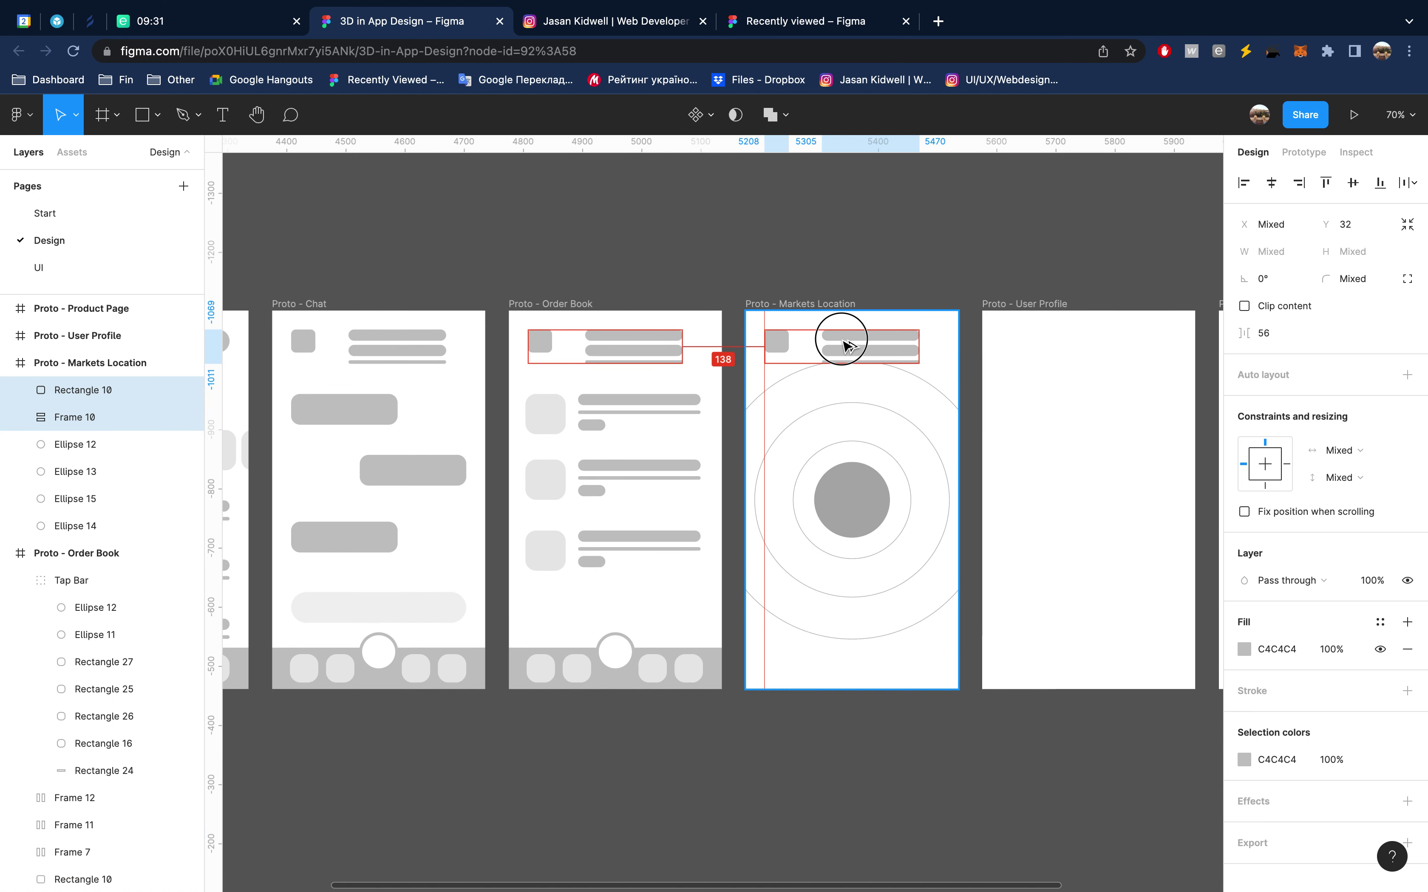
drag(845, 345, 849, 346)
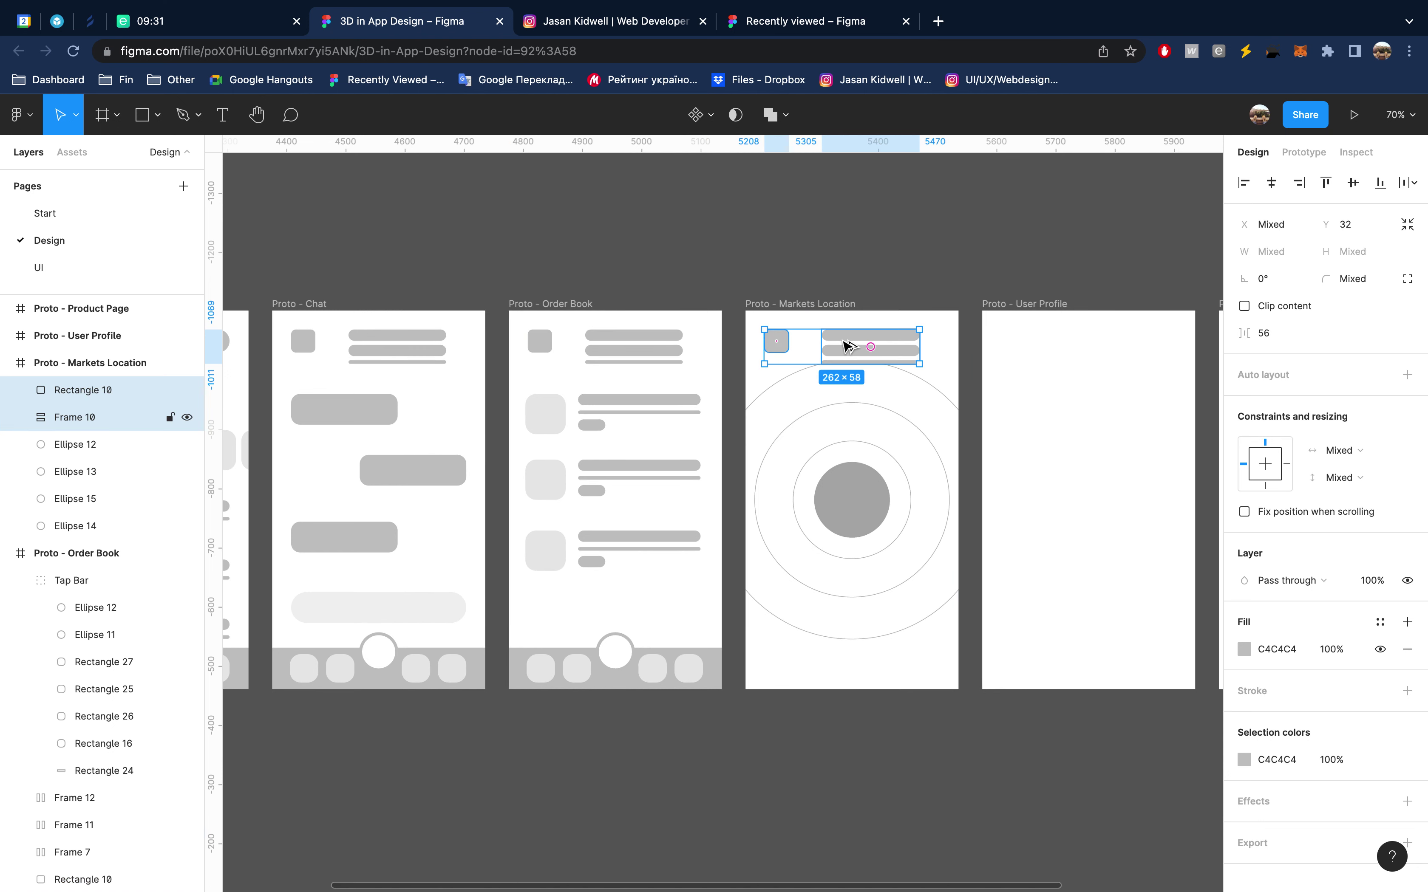
Paste Order Book's tab bar into Markets Location and User Profile
click(649, 671)
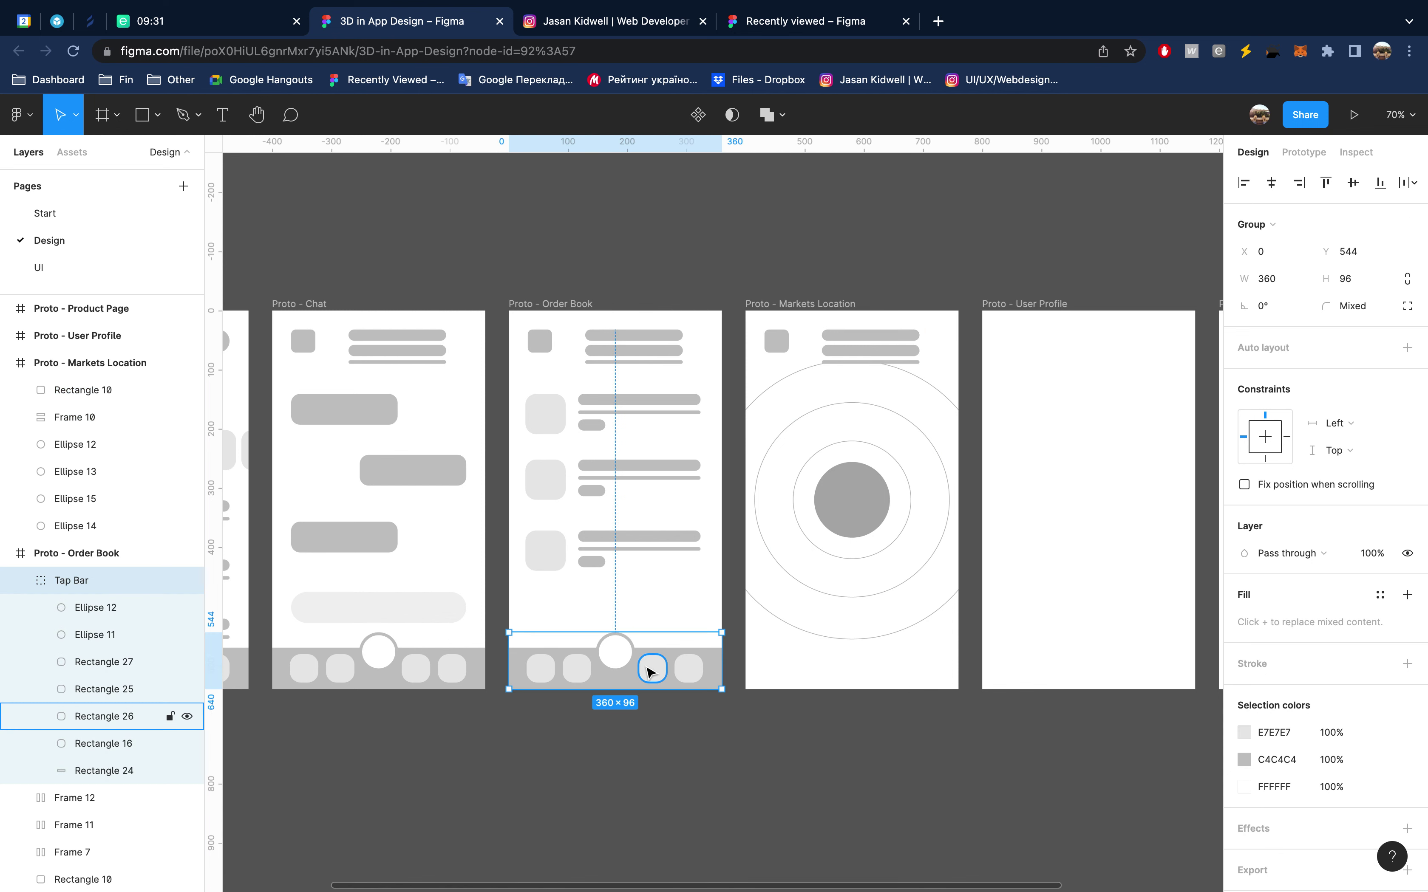
click(801, 303)
key(ctrl+v)
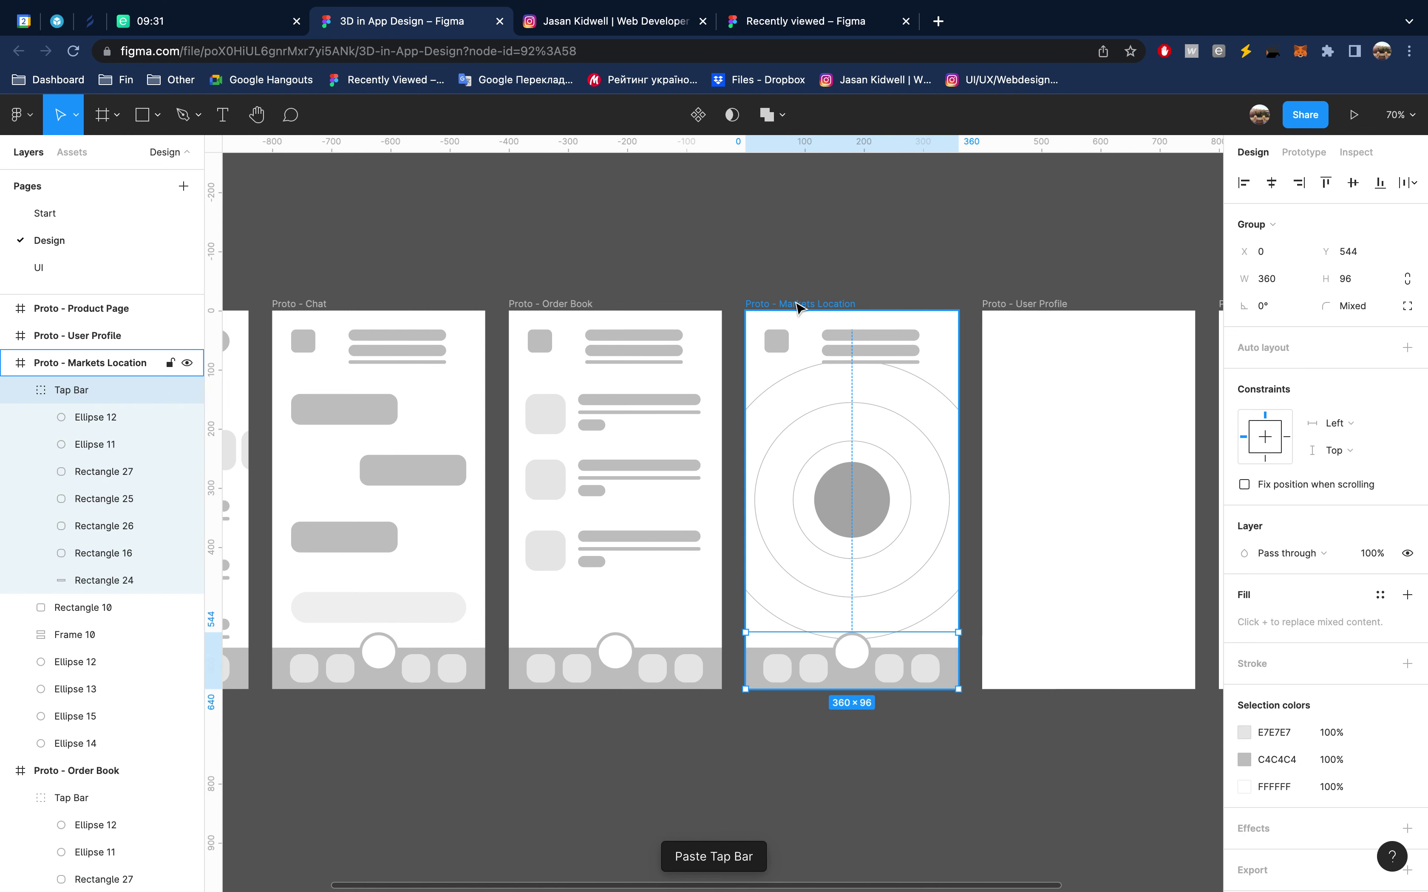
scroll(891, 465, right, 5)
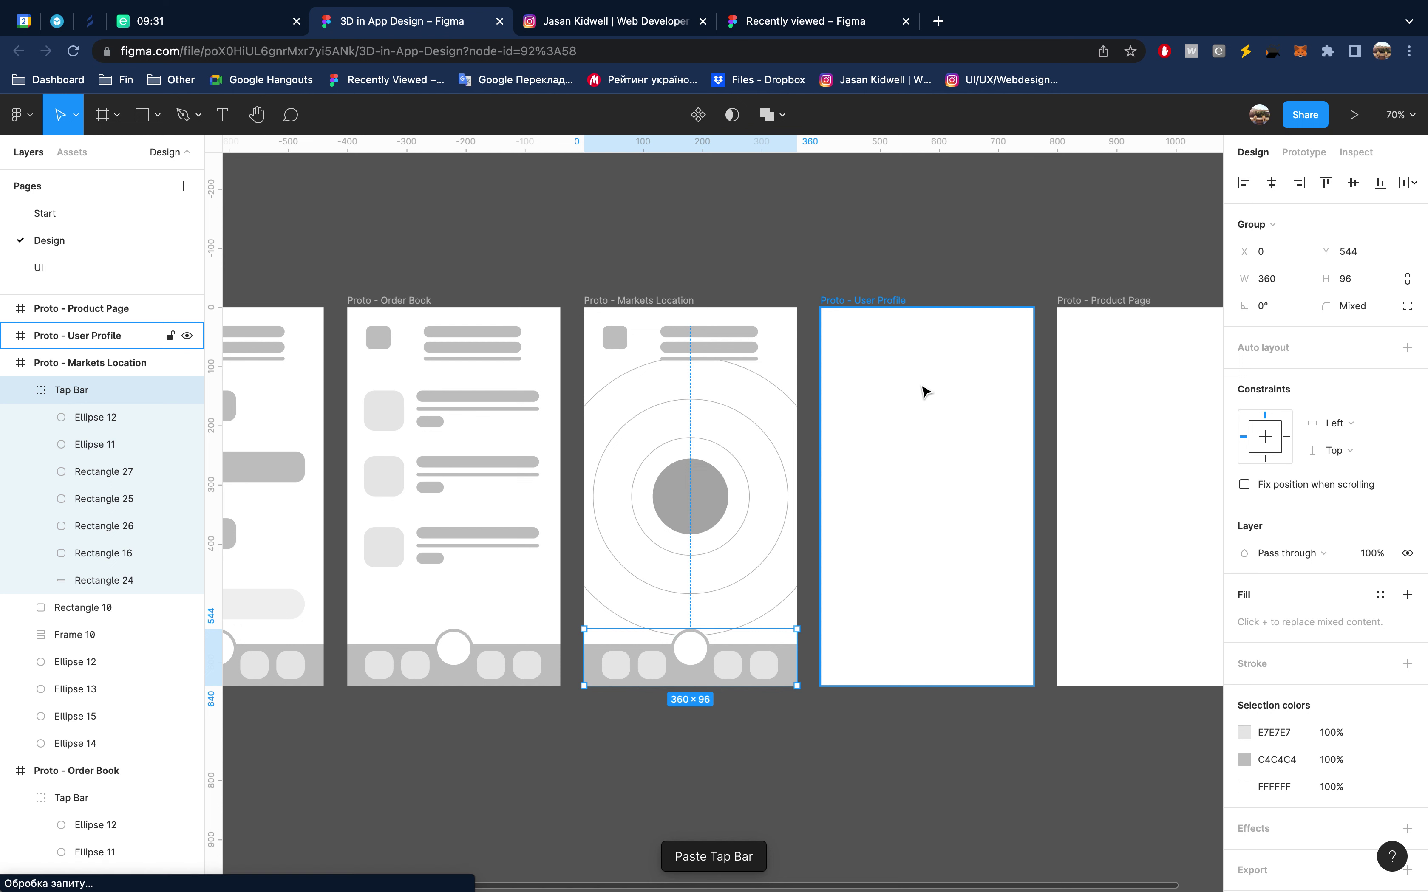
click(923, 391)
key(ctrl+v)
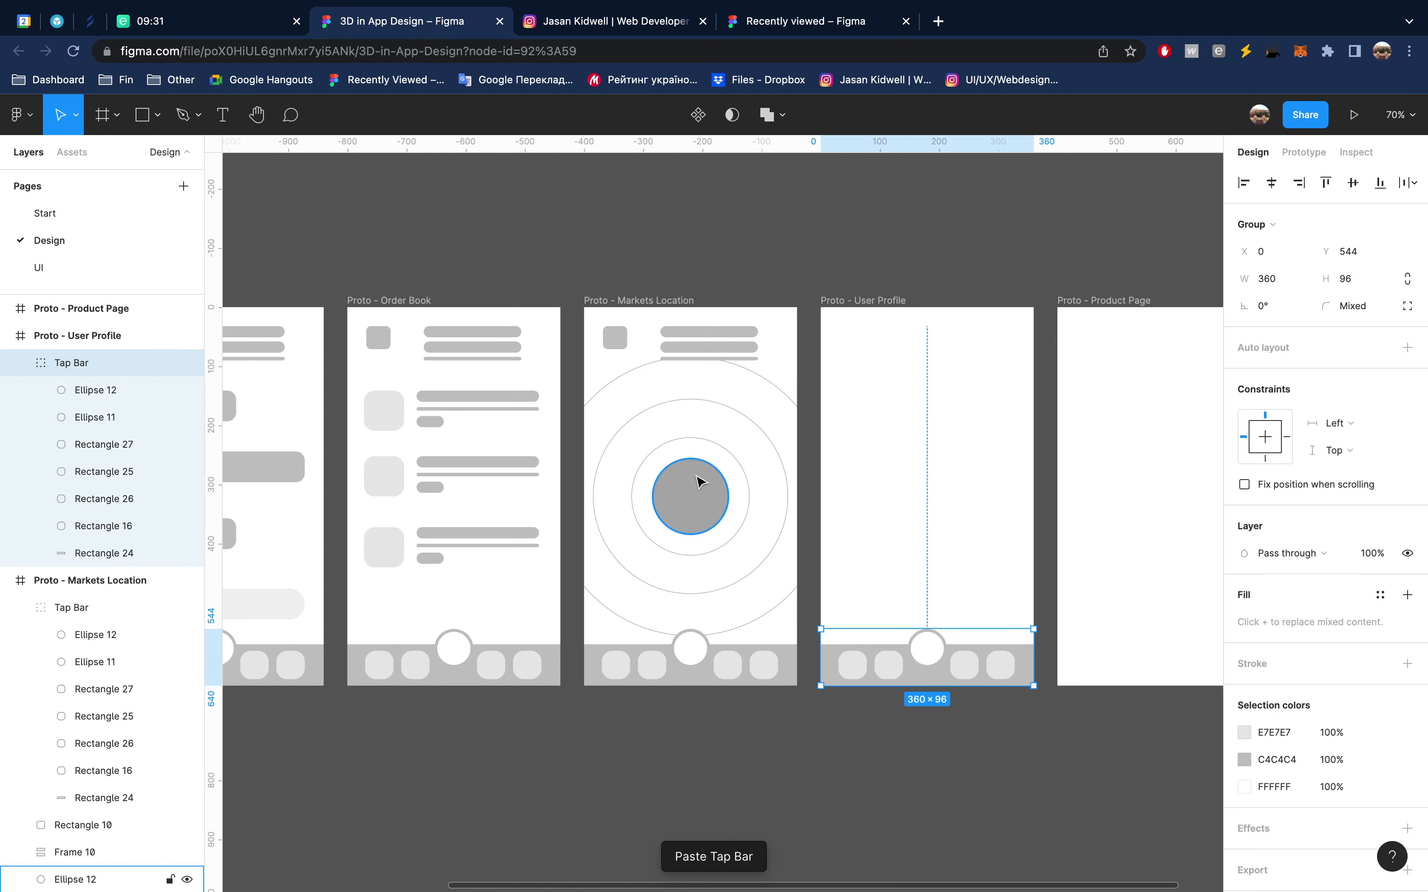
drag(703, 486, 923, 438)
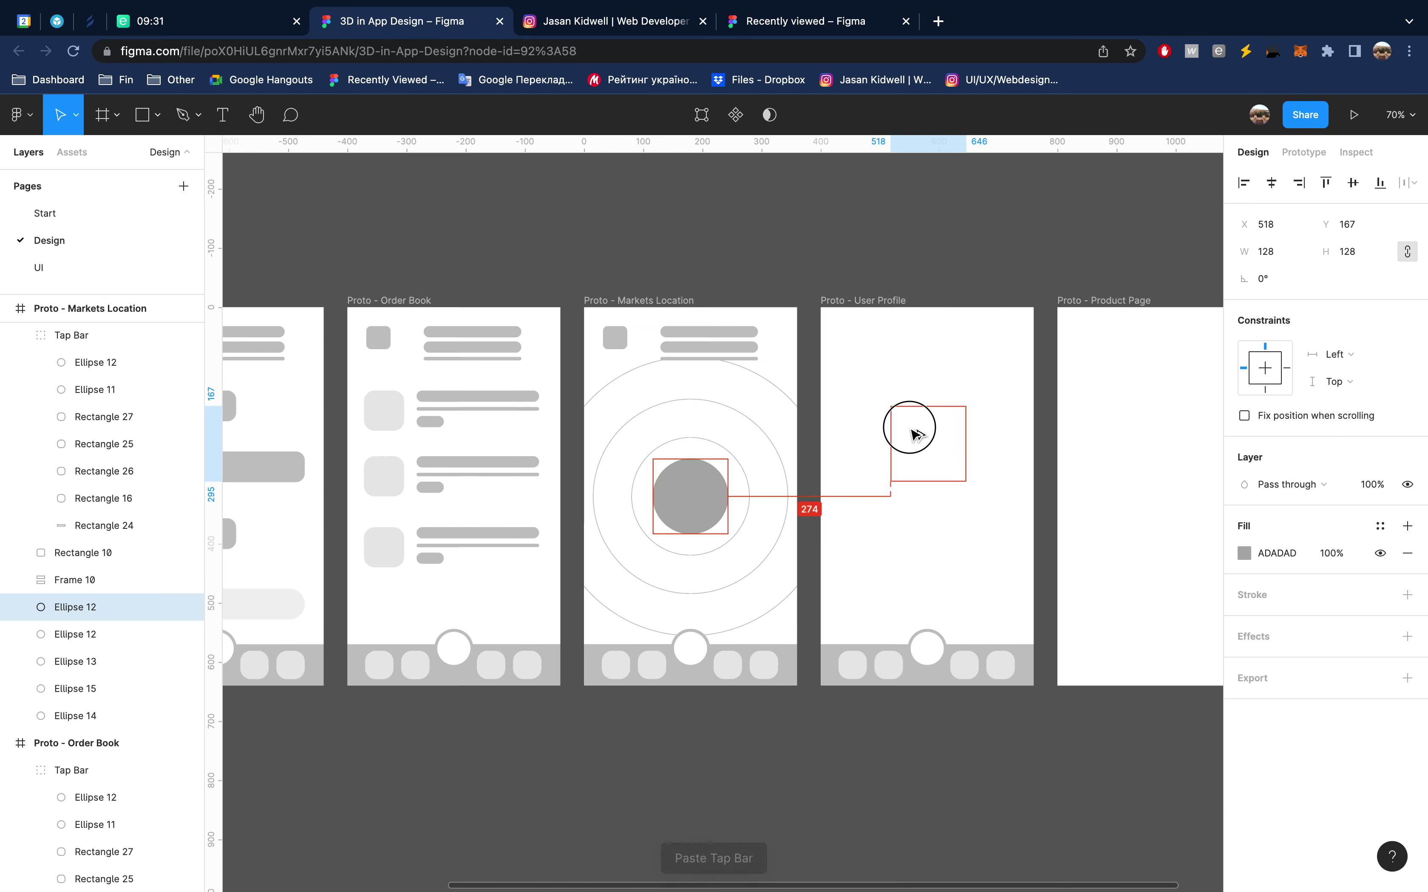
Build a 156 grey circle with a 60×60 D6D6D6 circle, grouped and centred
drag(956, 480, 965, 486)
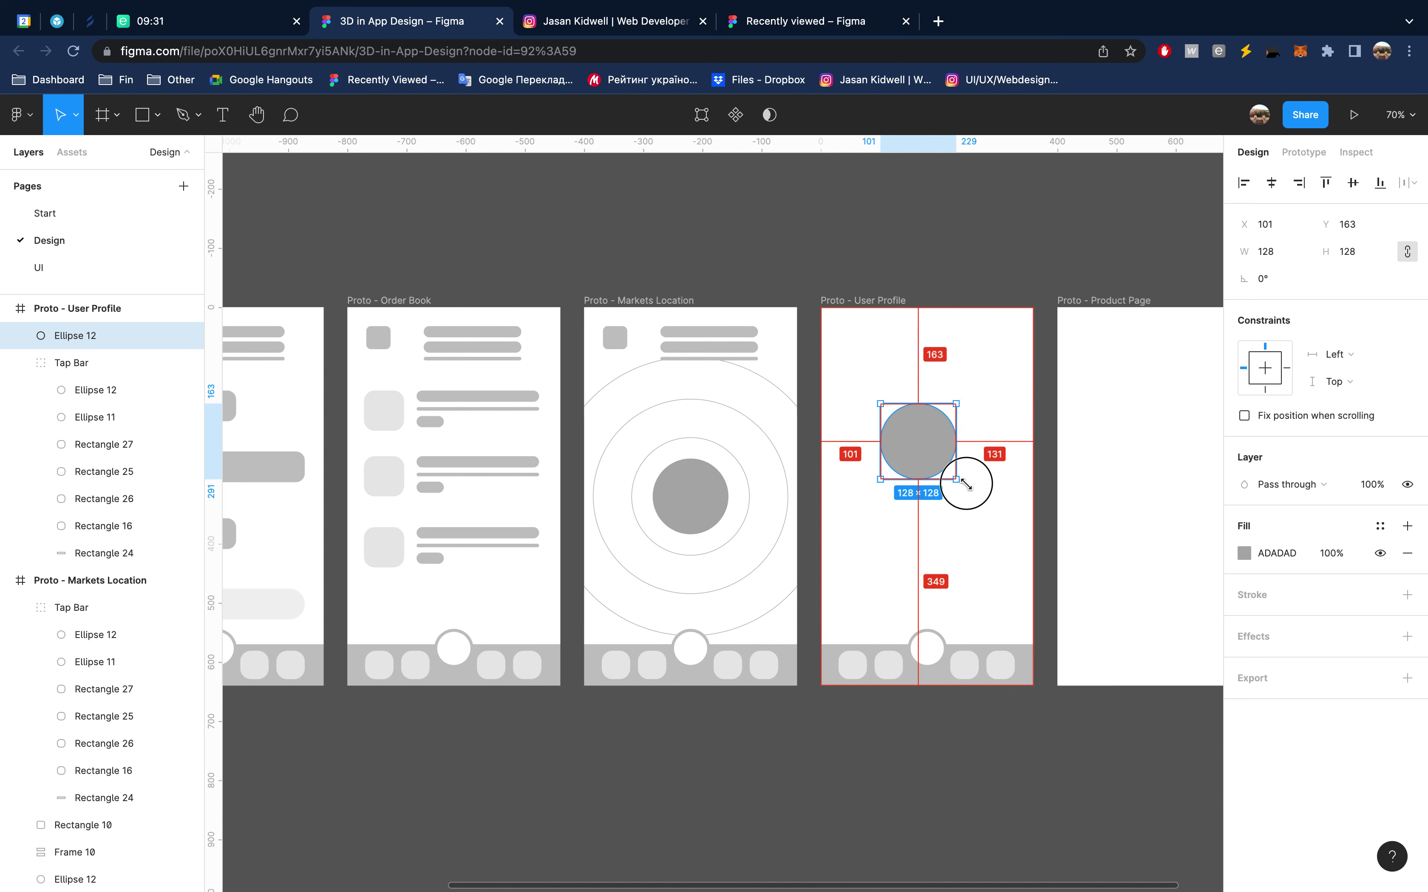
drag(912, 457, 946, 491)
drag(1000, 429, 971, 459)
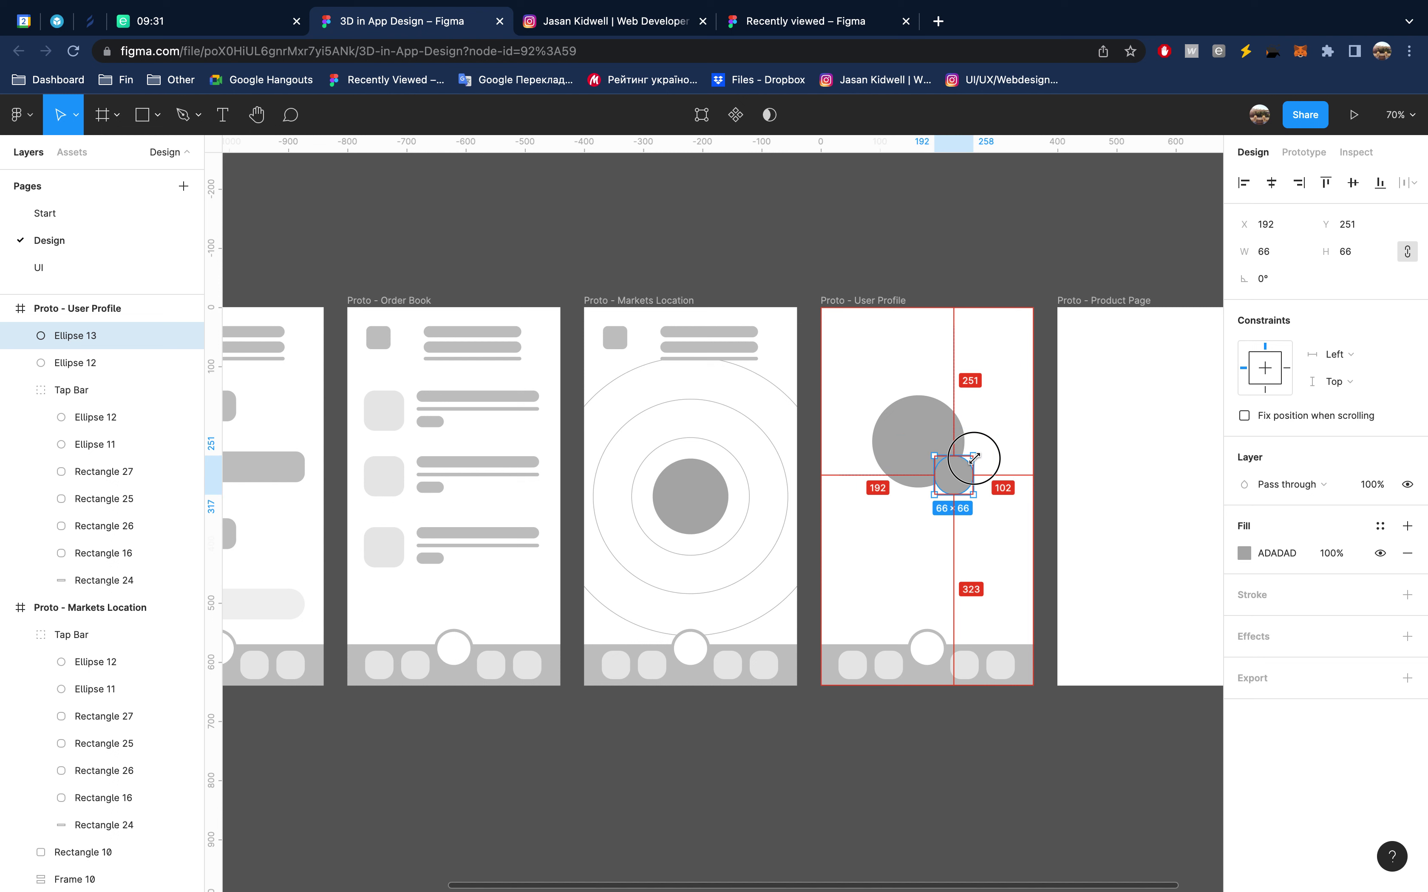
click(1243, 553)
drag(1049, 508, 1003, 499)
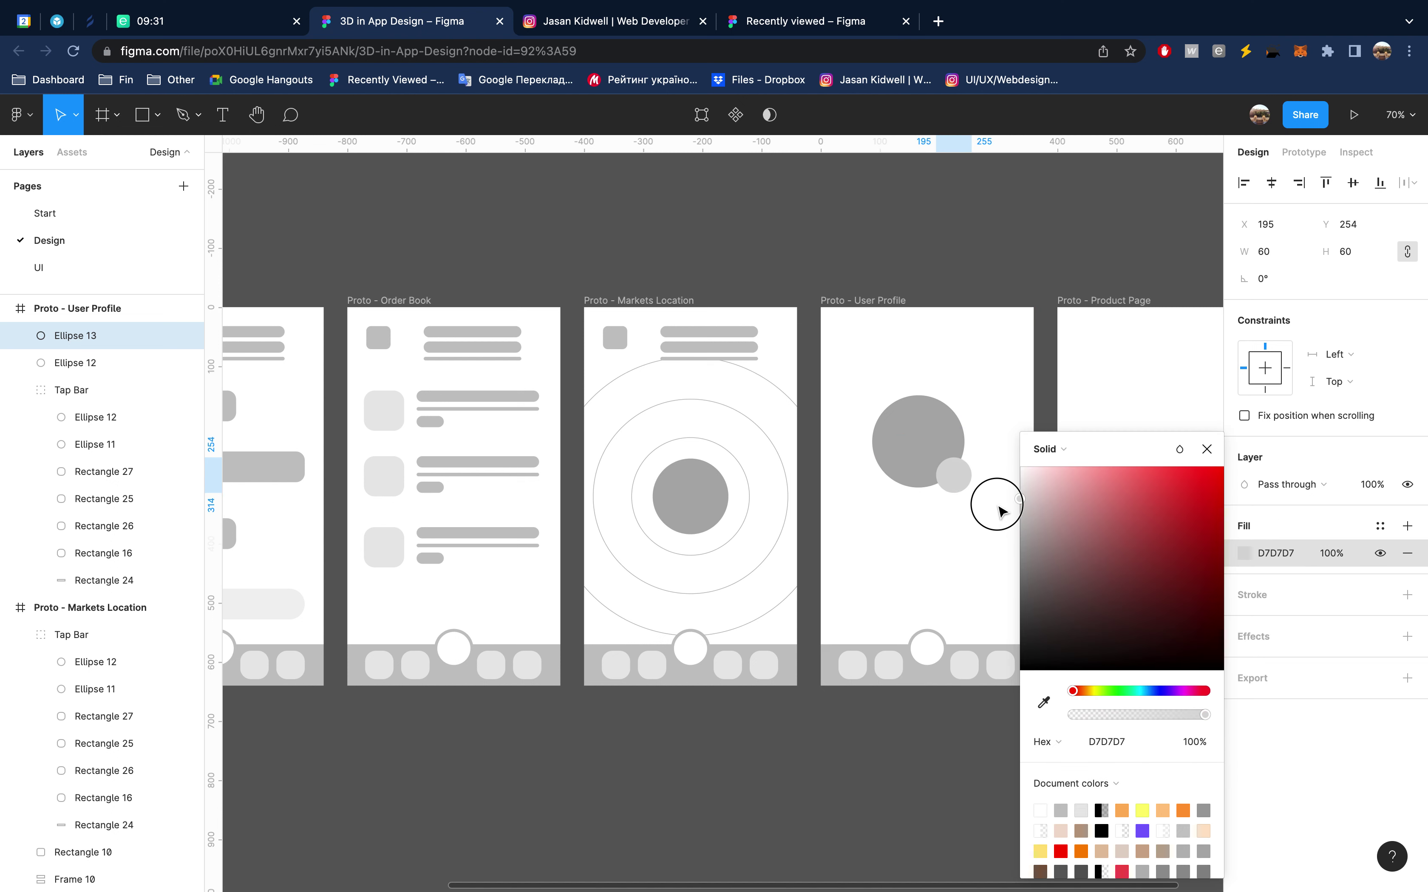
click(1206, 451)
shift+click(924, 443)
key(shift+Up)
key(shift+Up)
key(shift+Up)
key(shift+Up)
key(shift+Up)
key(shift+Up)
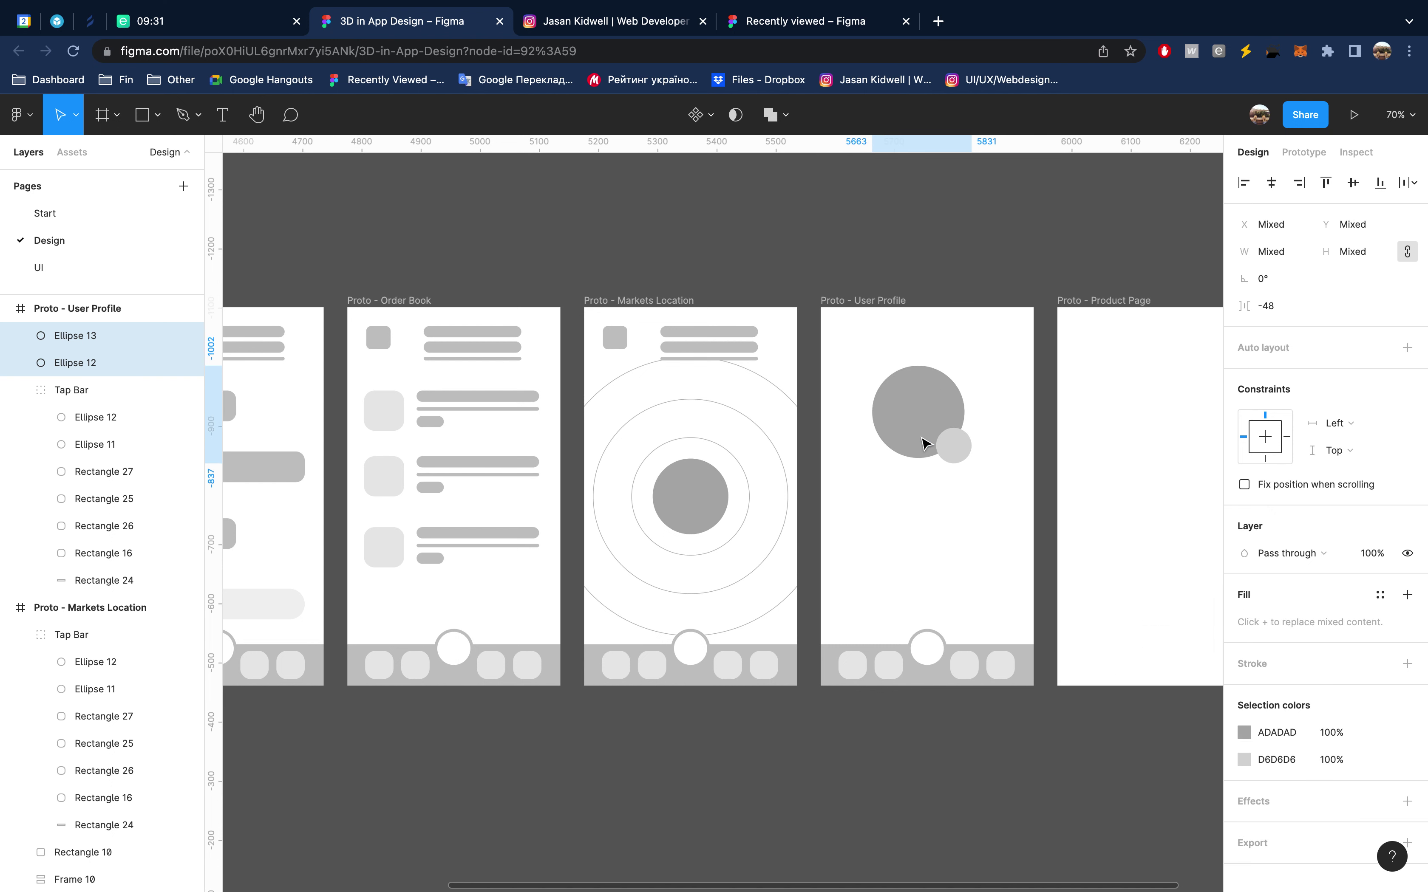
key(ctrl+g)
click(1271, 182)
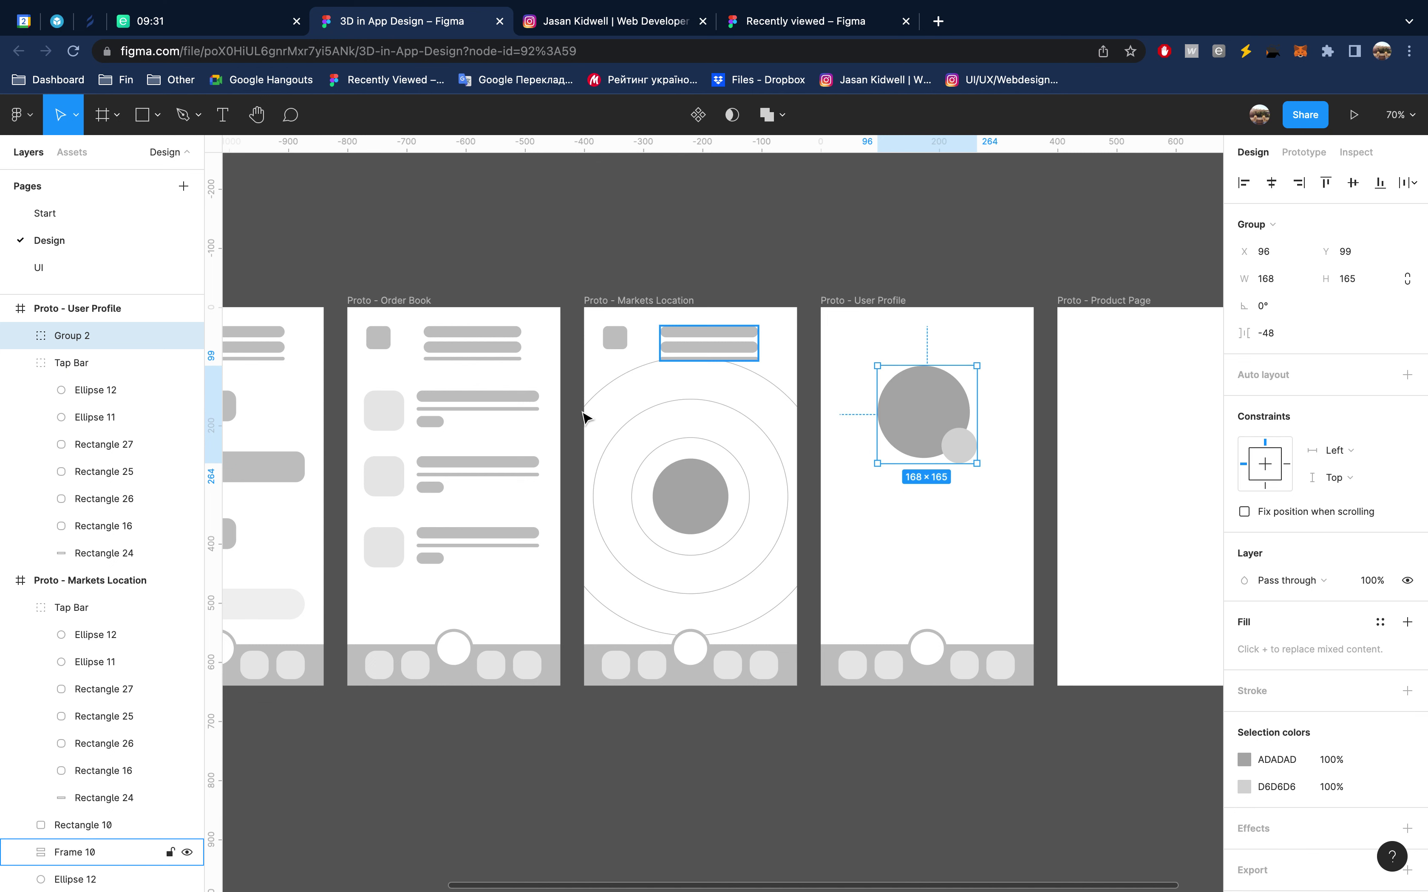
scroll(584, 415, left, 3)
Duplicate Markets Location's header square and text bars to the top of User Profile
scroll(586, 416, left, 1)
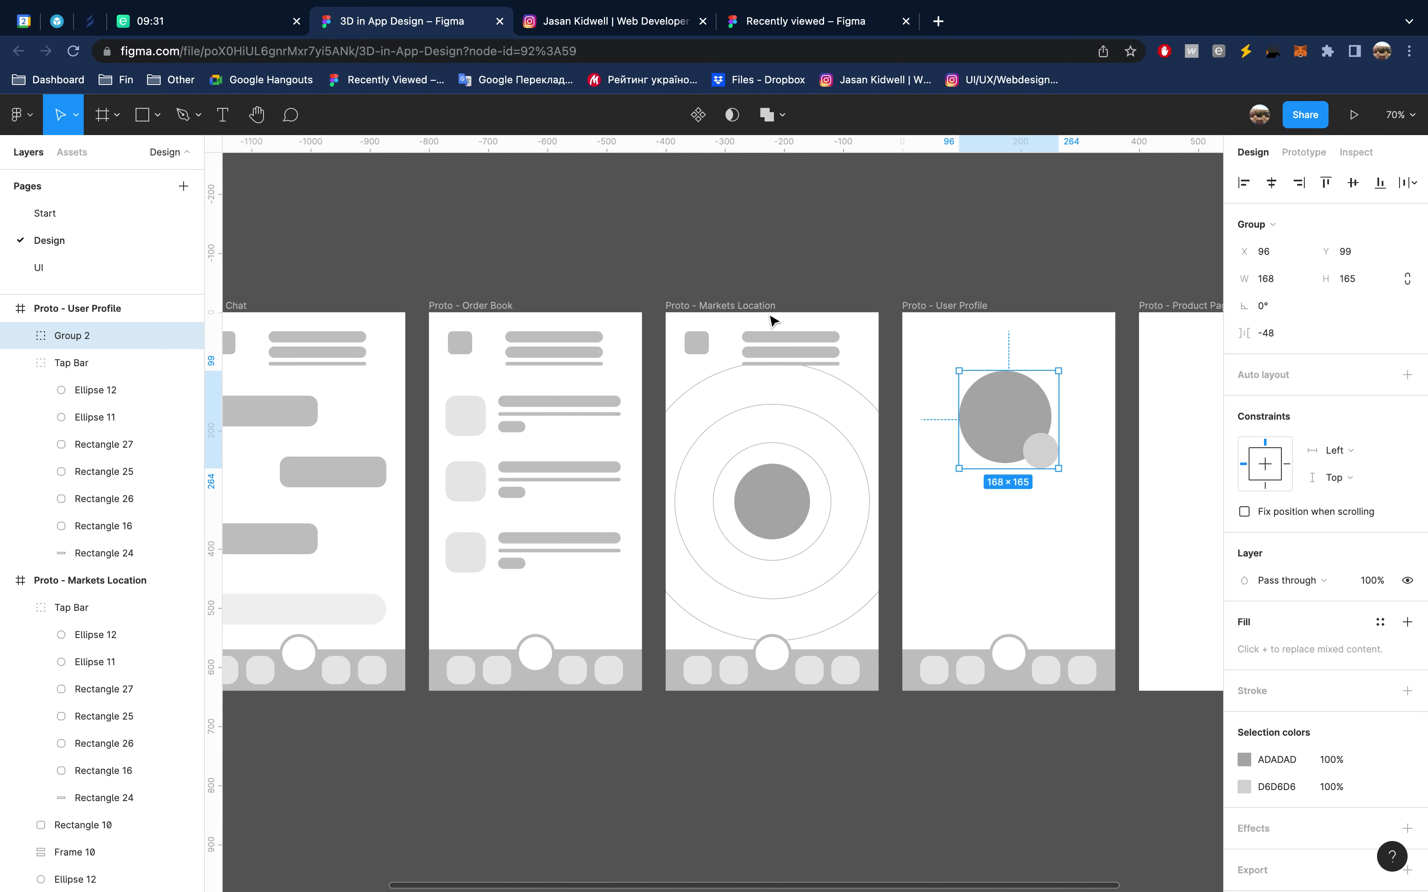
click(767, 348)
shift+click(696, 351)
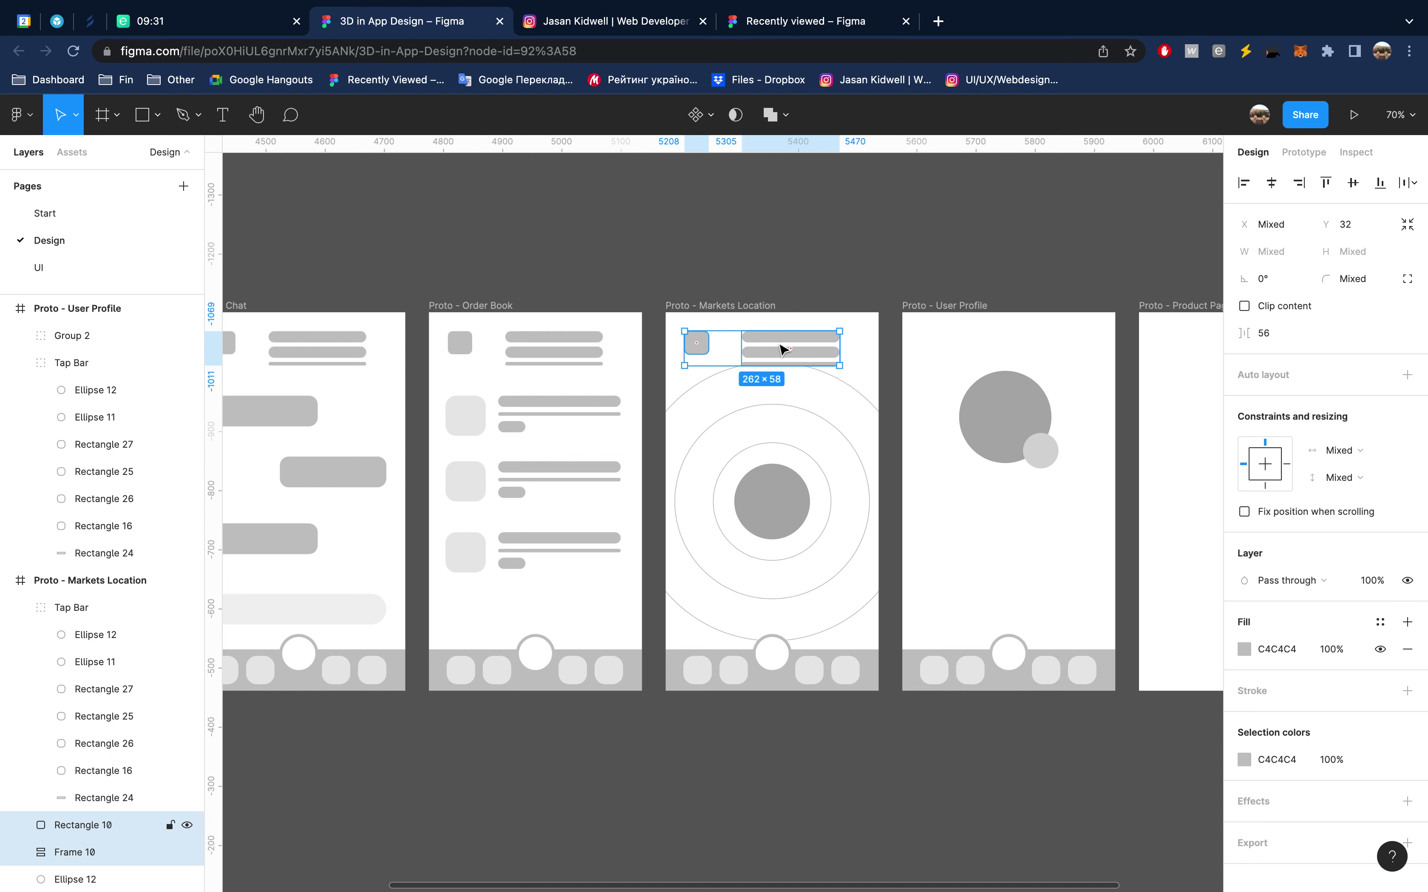
drag(770, 353, 996, 345)
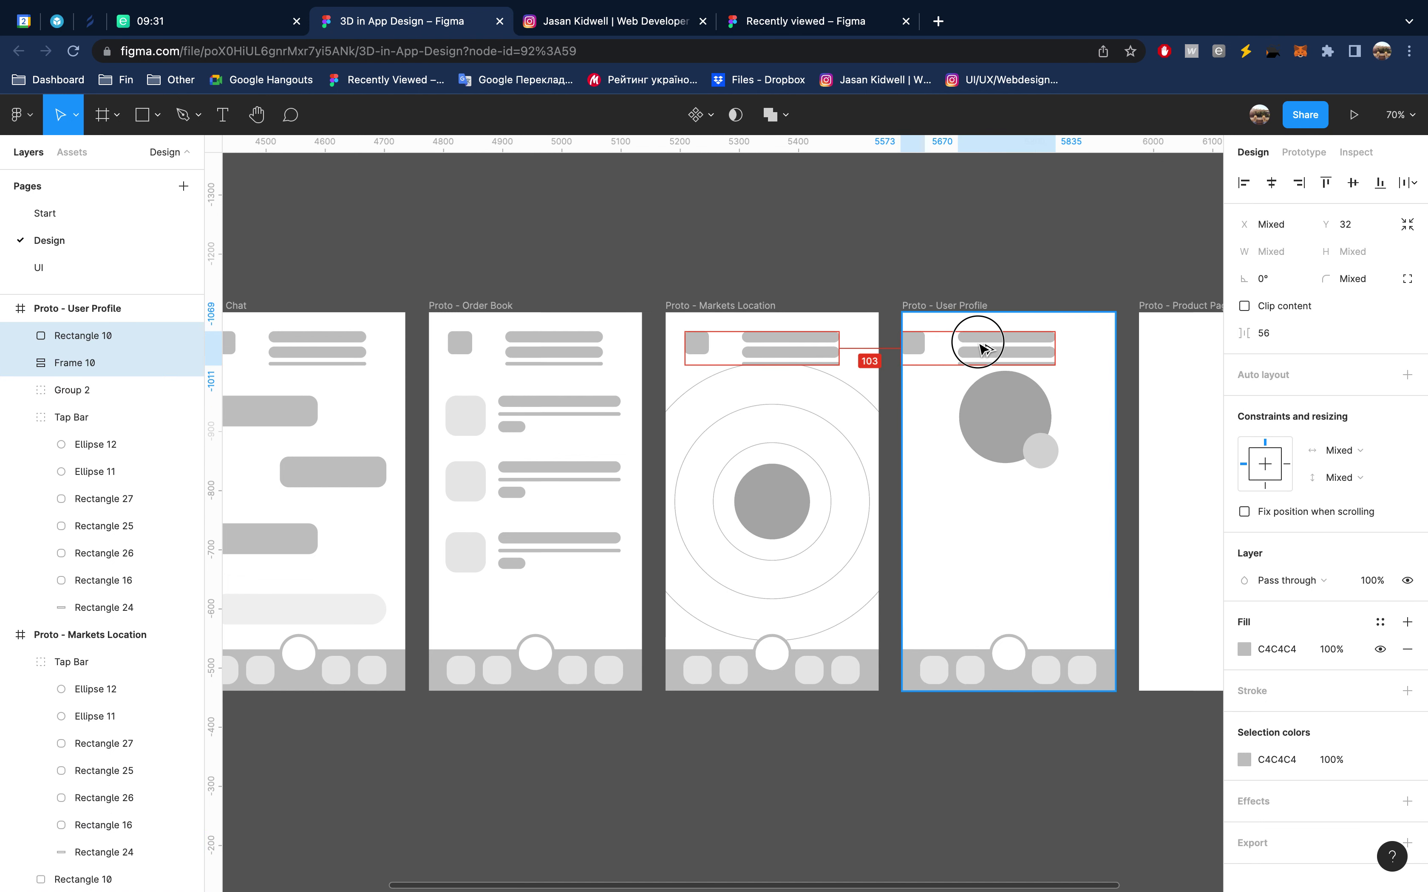
drag(996, 345, 999, 346)
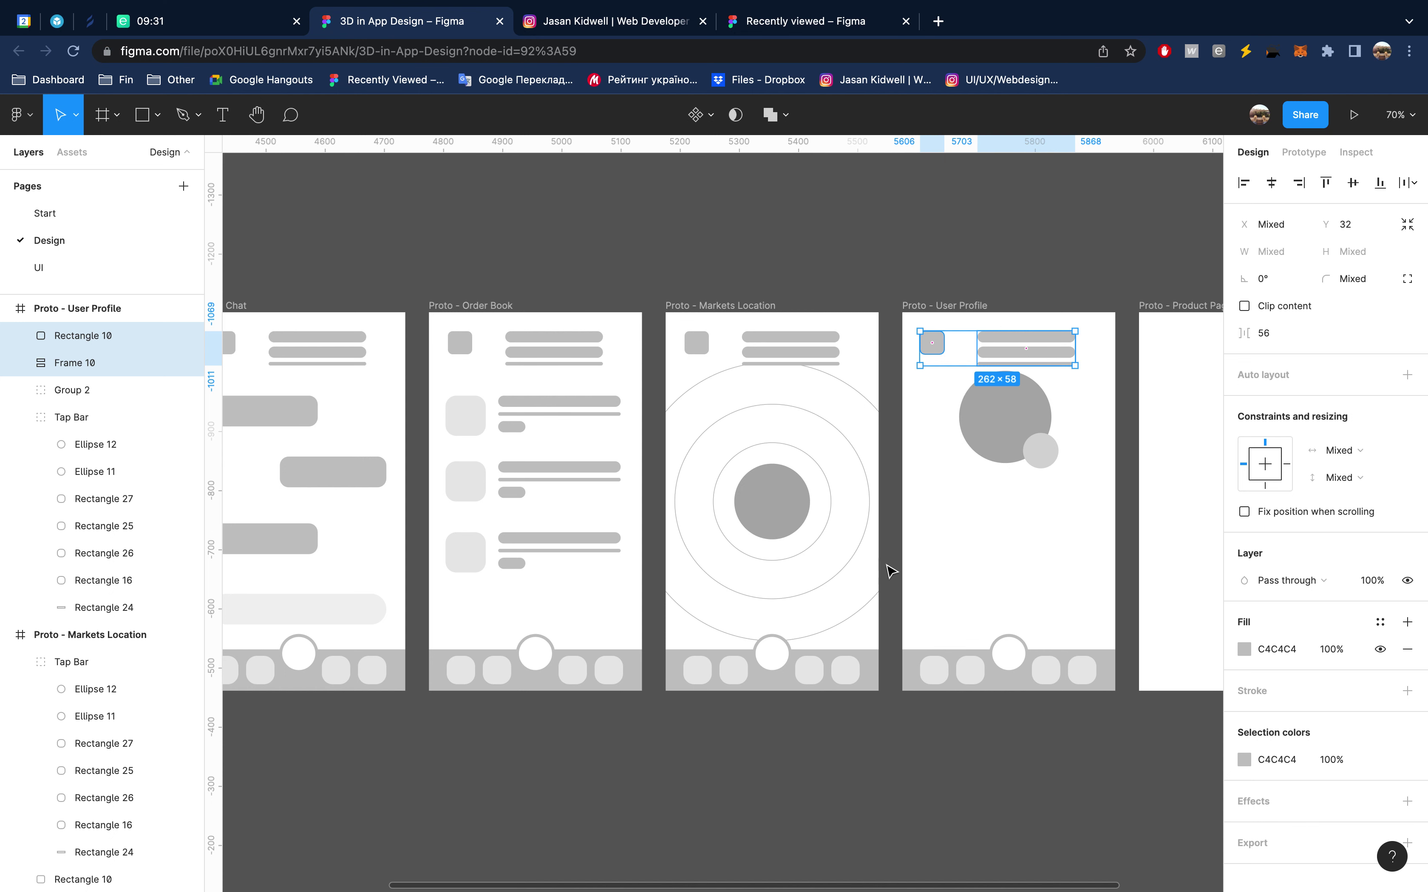
scroll(895, 575, left, 3)
scroll(898, 573, left, 4)
scroll(899, 574, left, 2)
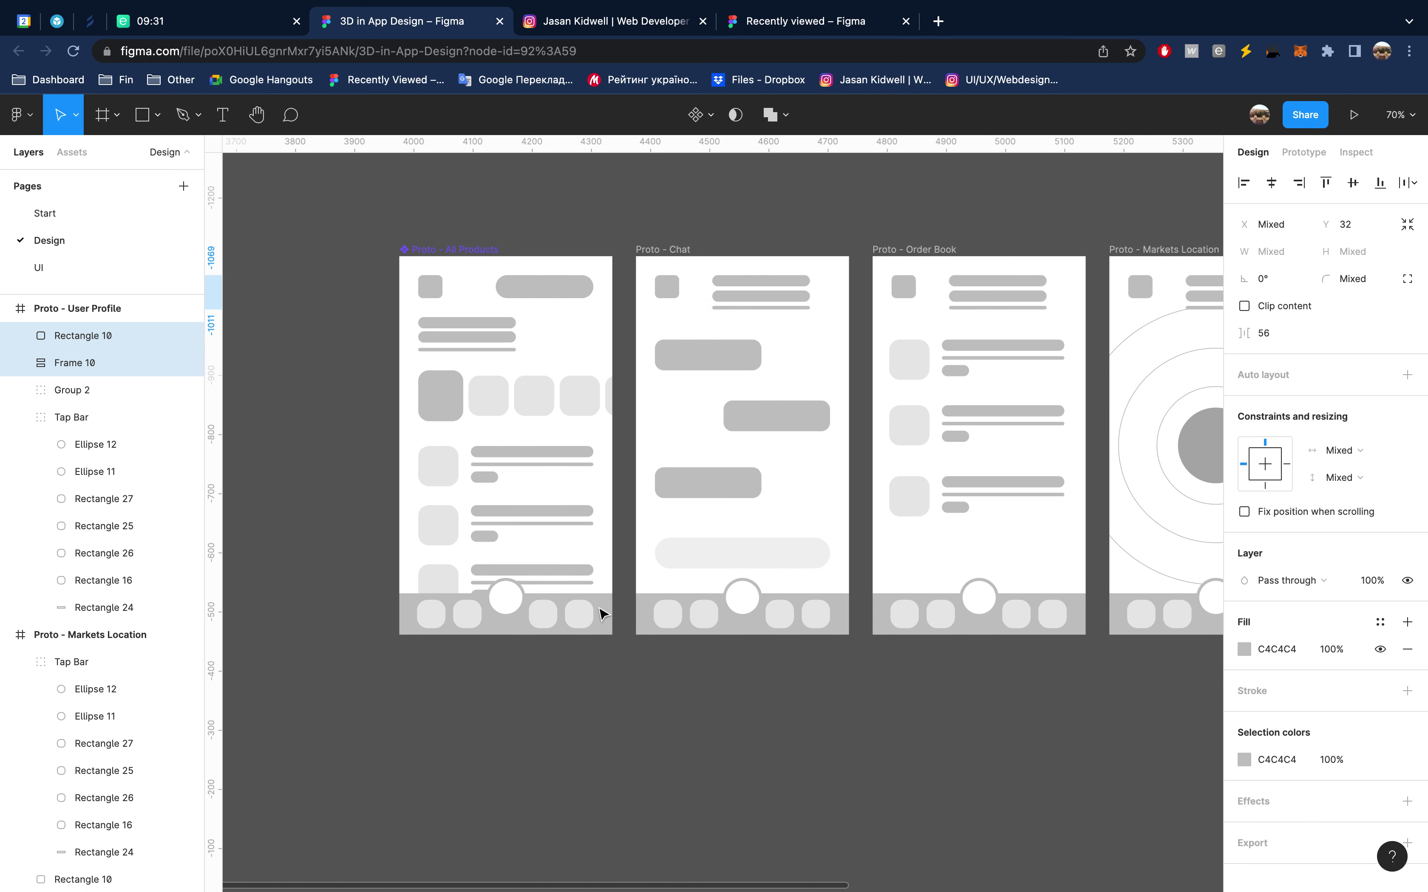
click(427, 617)
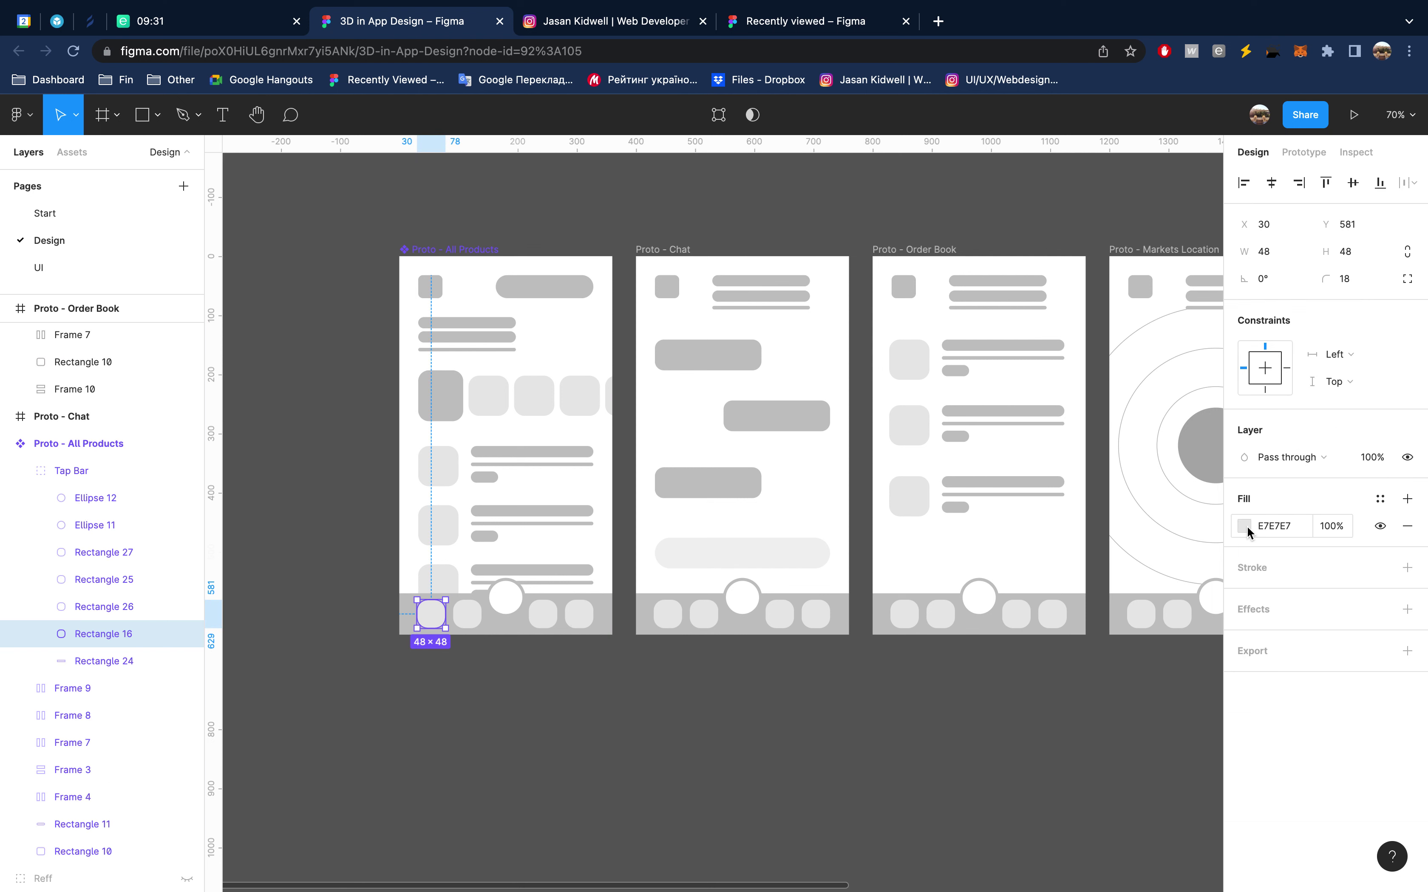
Fill the first All Products tab icon white (FFFFFF) using the eyedropper
click(1246, 525)
key(i)
click(978, 583)
click(951, 471)
click(916, 390)
key(Escape)
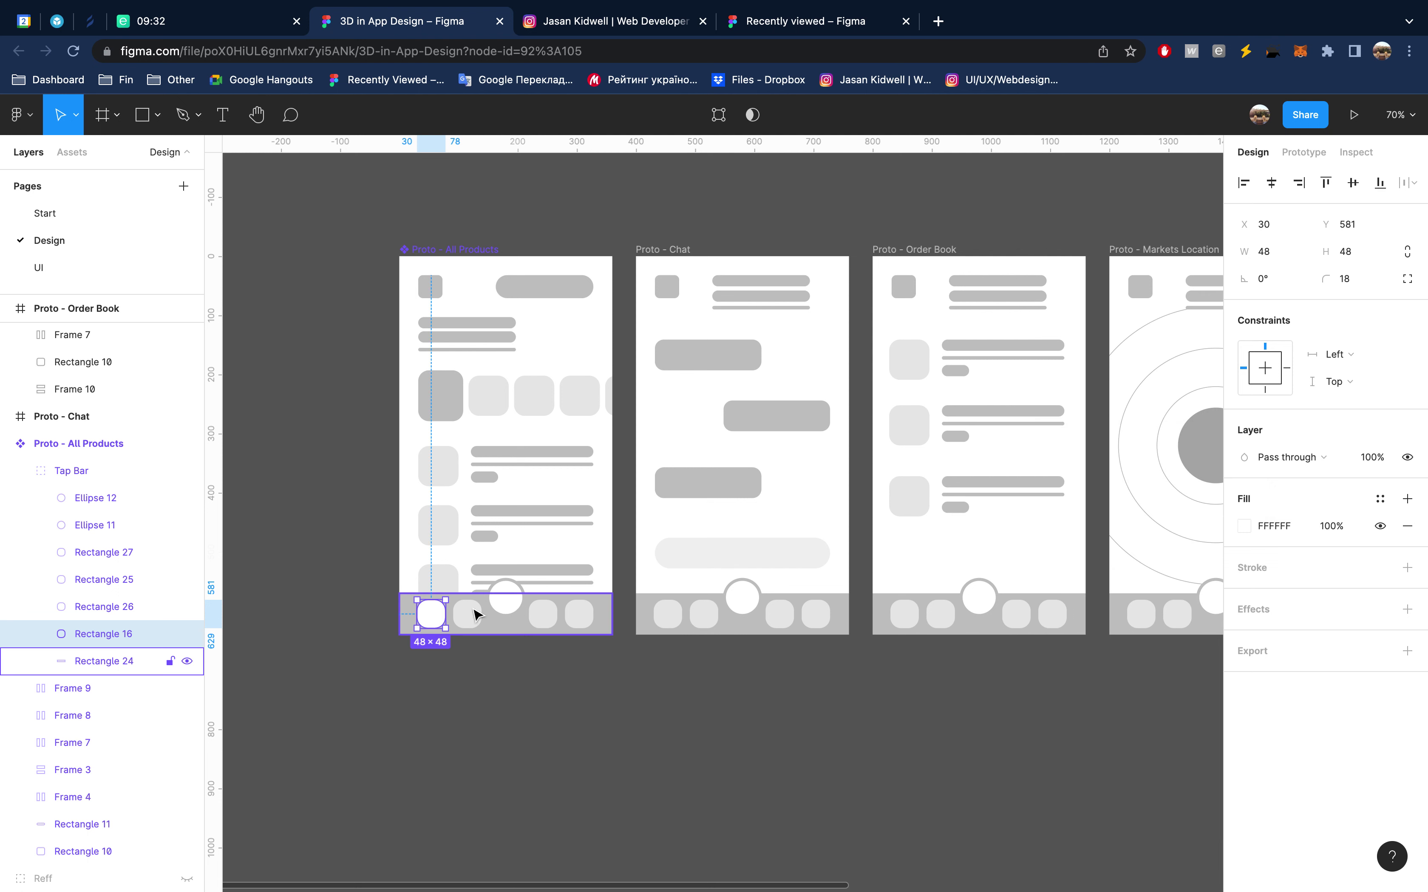
Fade the other three tab icons to 40% opacity
click(467, 614)
shift+click(542, 614)
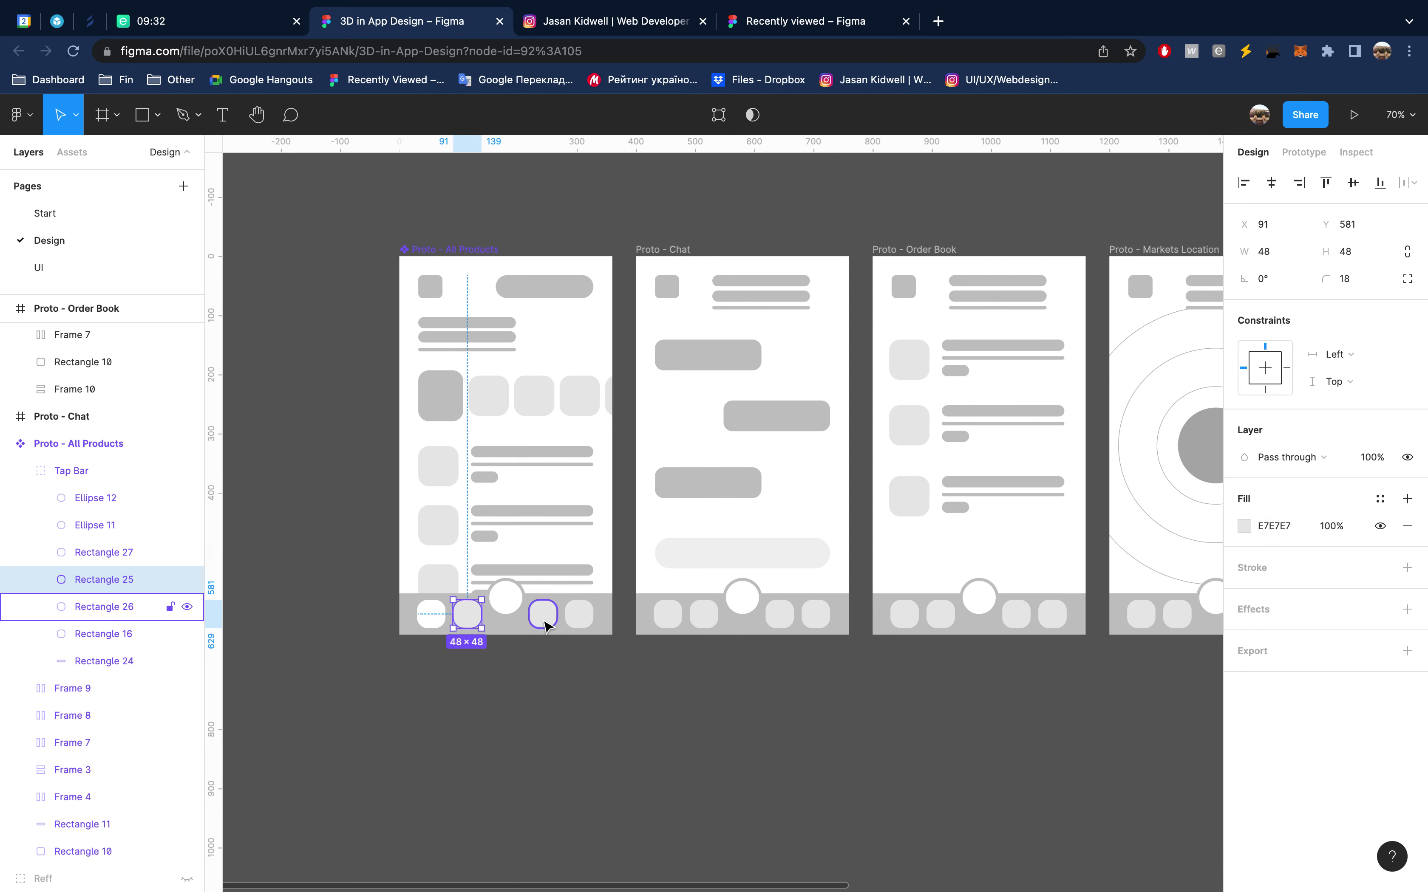
shift+click(583, 619)
key(2)
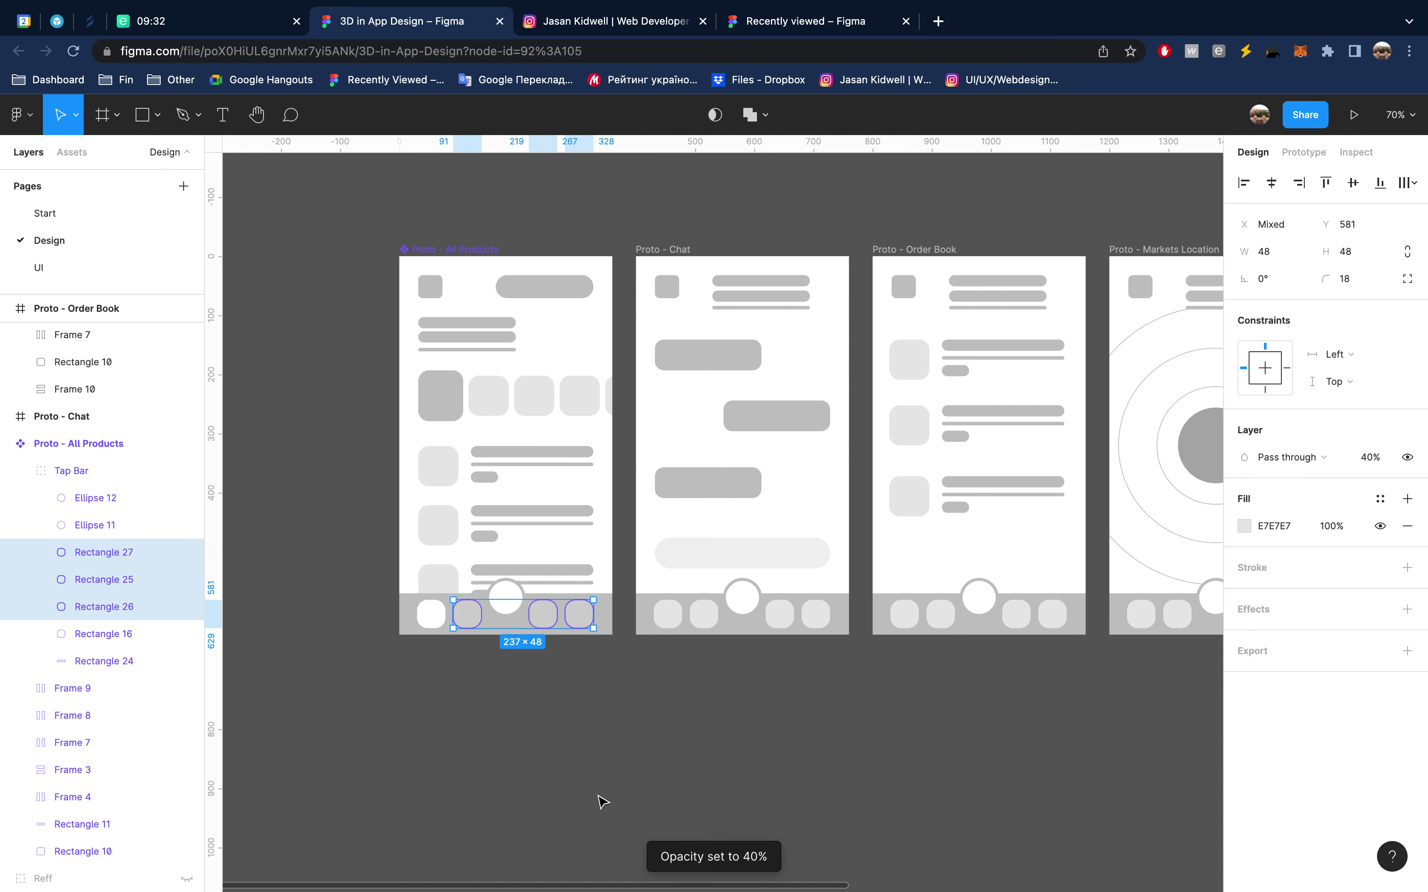
click(612, 730)
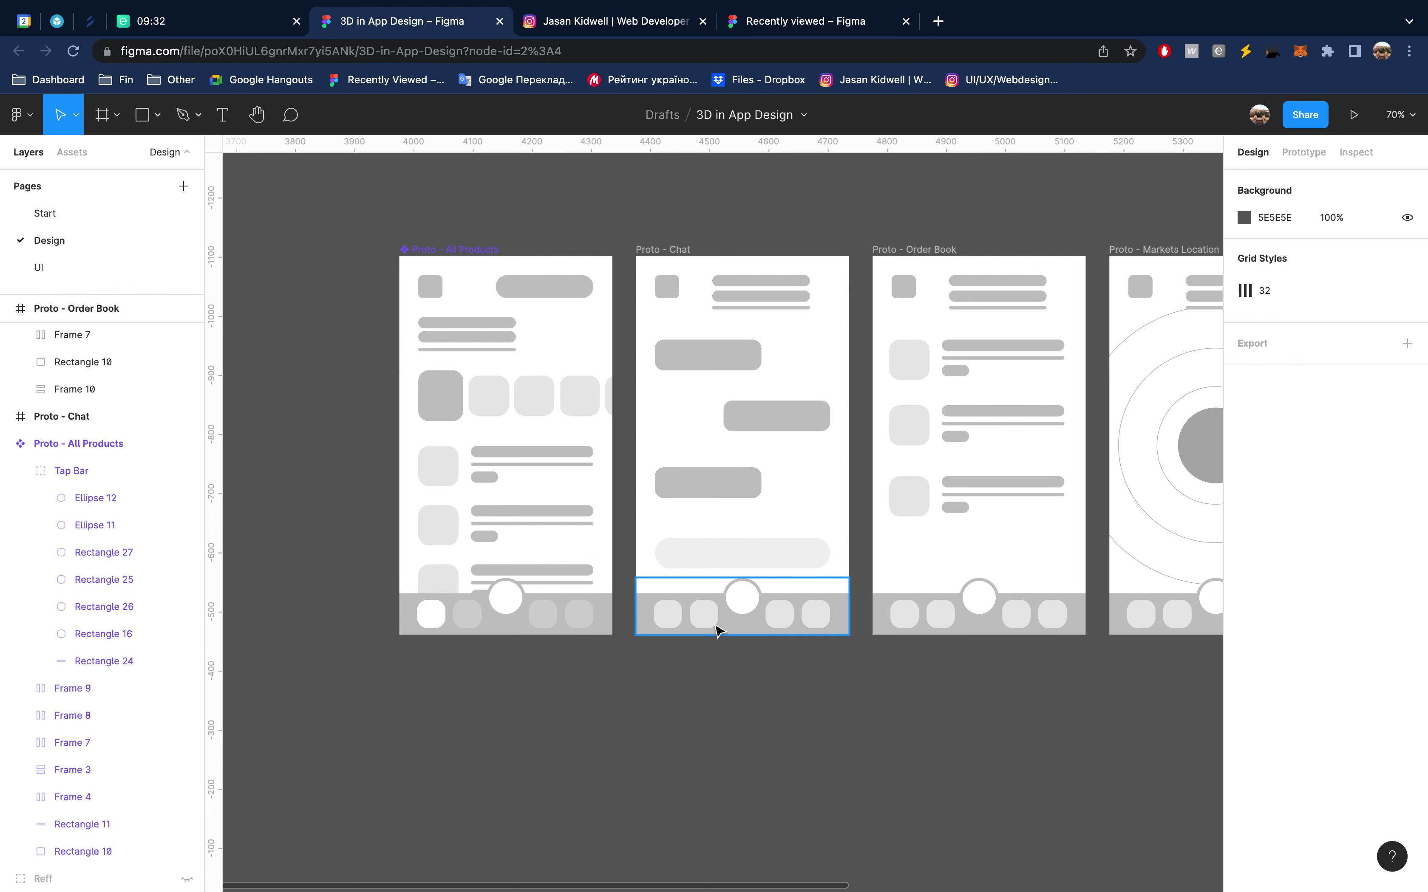
Move Chat's header text lines to the left edge
scroll(718, 630, right, 3)
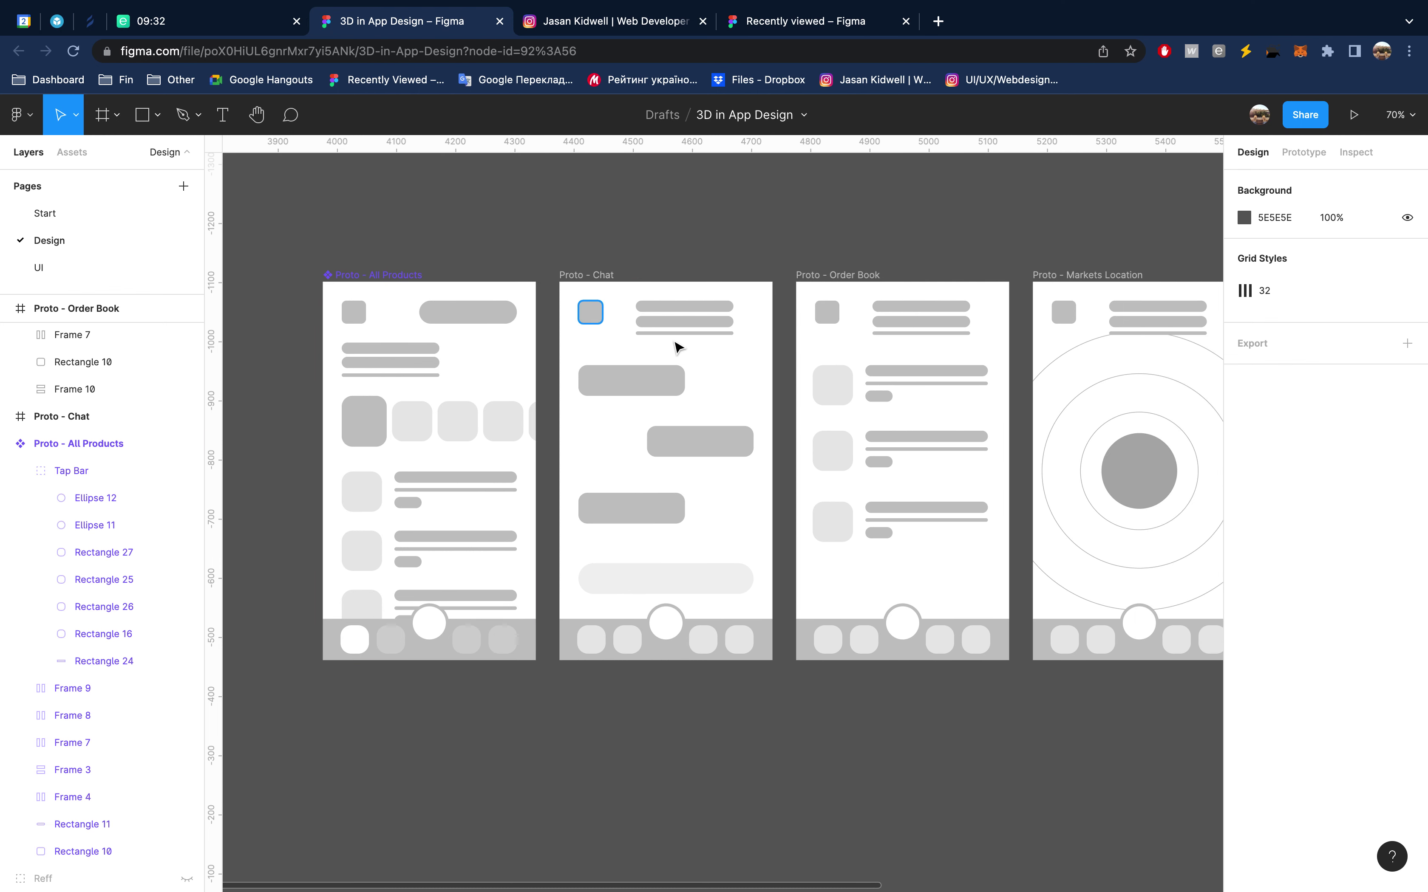
click(590, 311)
click(690, 351)
click(689, 321)
drag(694, 327, 639, 329)
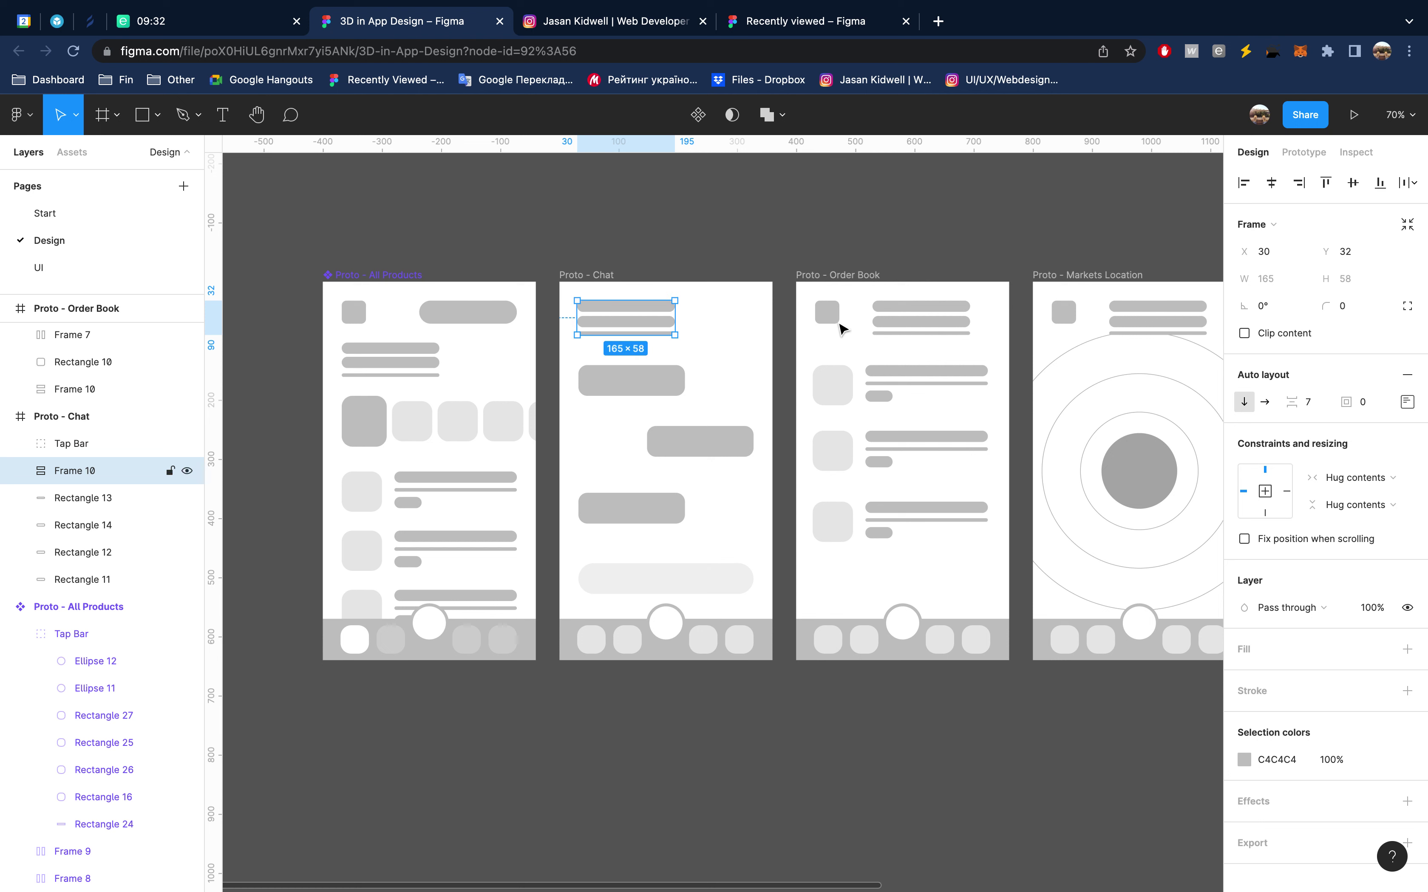
Delete the header square in Order Book and Markets Location, shifting their text lines left
click(826, 314)
key(Delete)
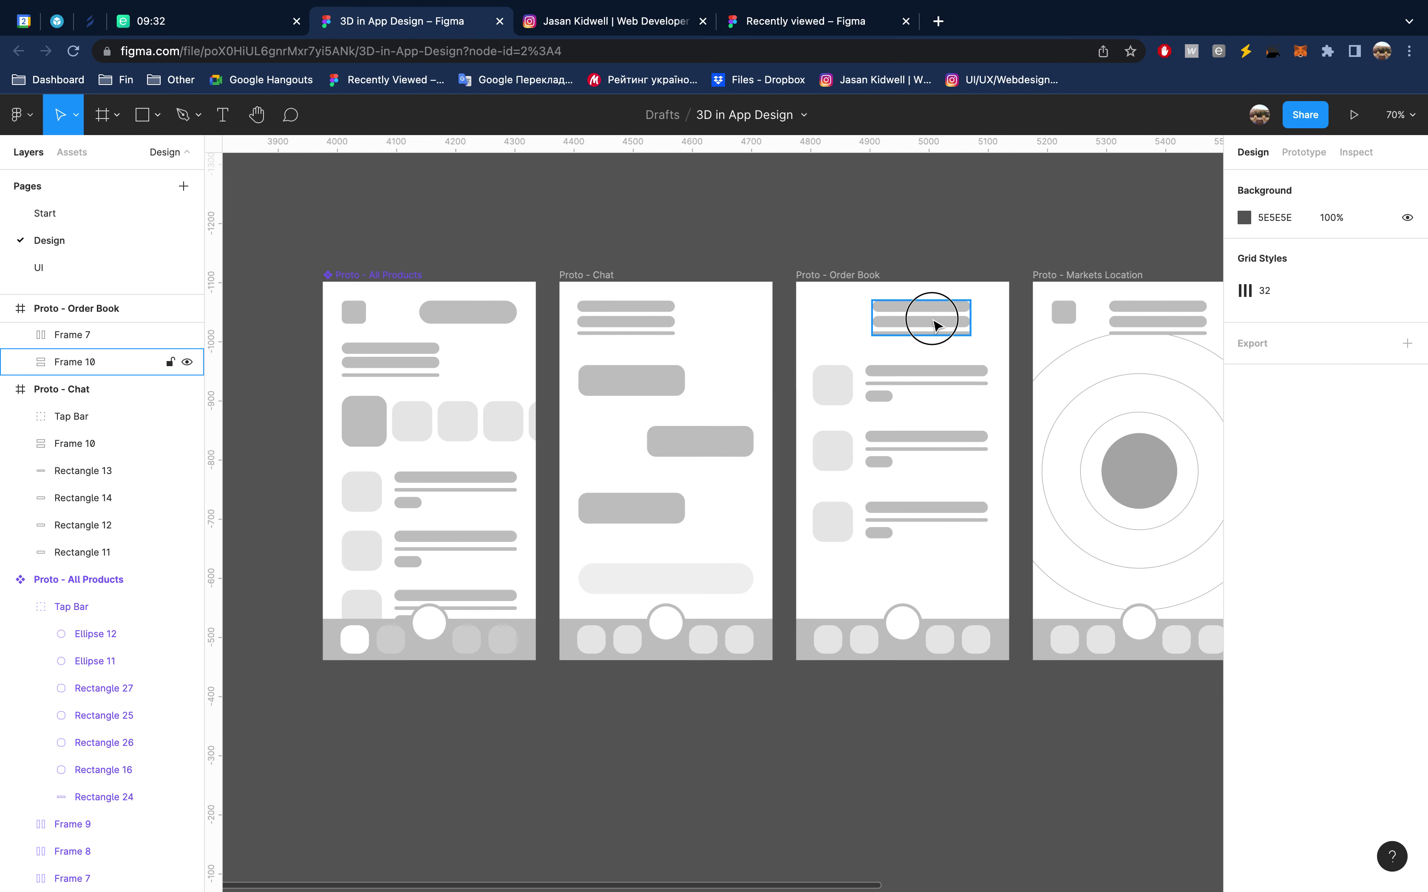
click(930, 319)
drag(907, 319, 878, 322)
scroll(976, 380, right, 5)
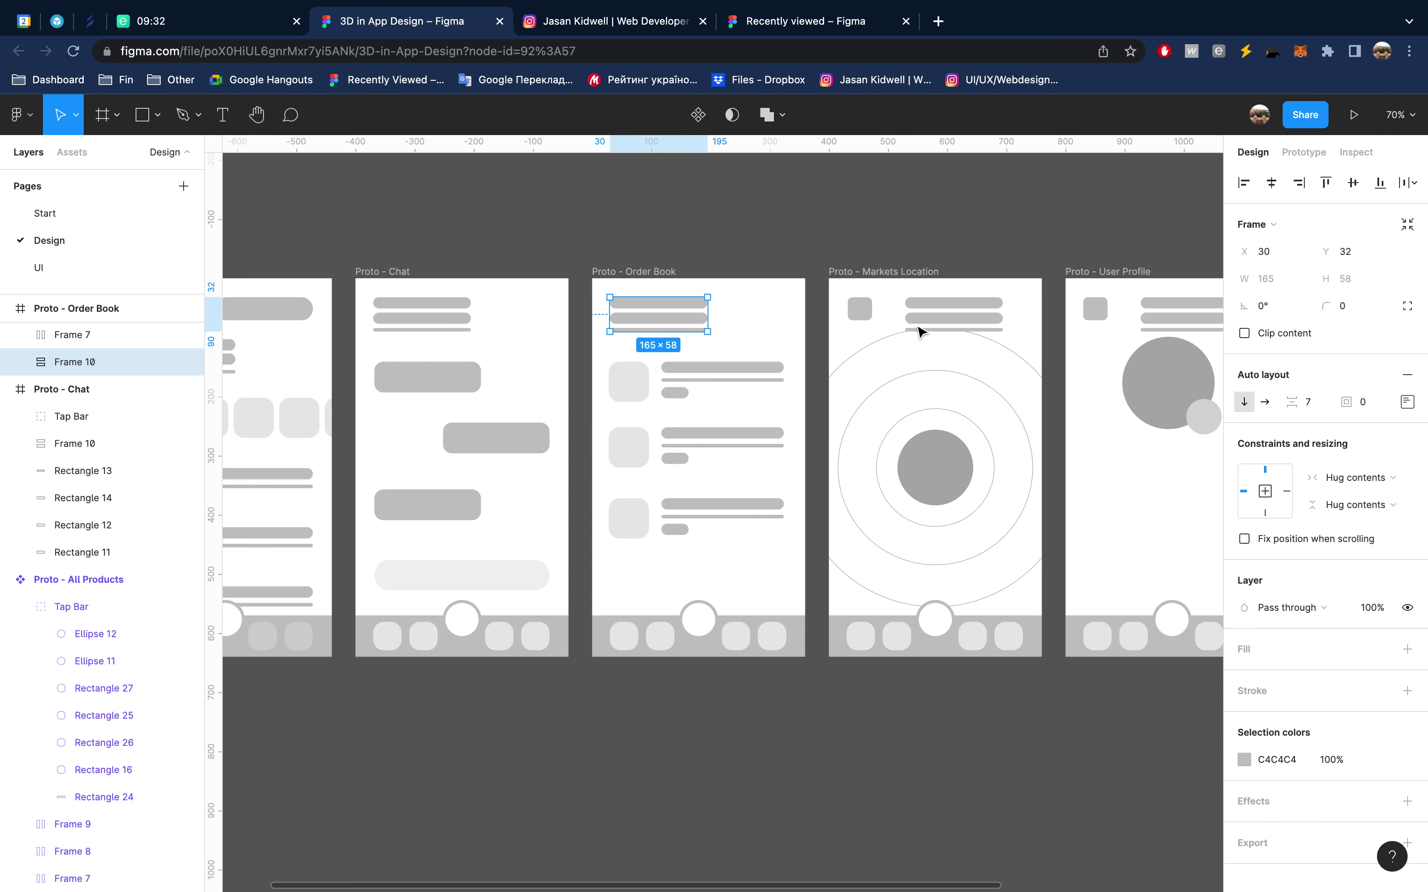
click(862, 303)
key(Delete)
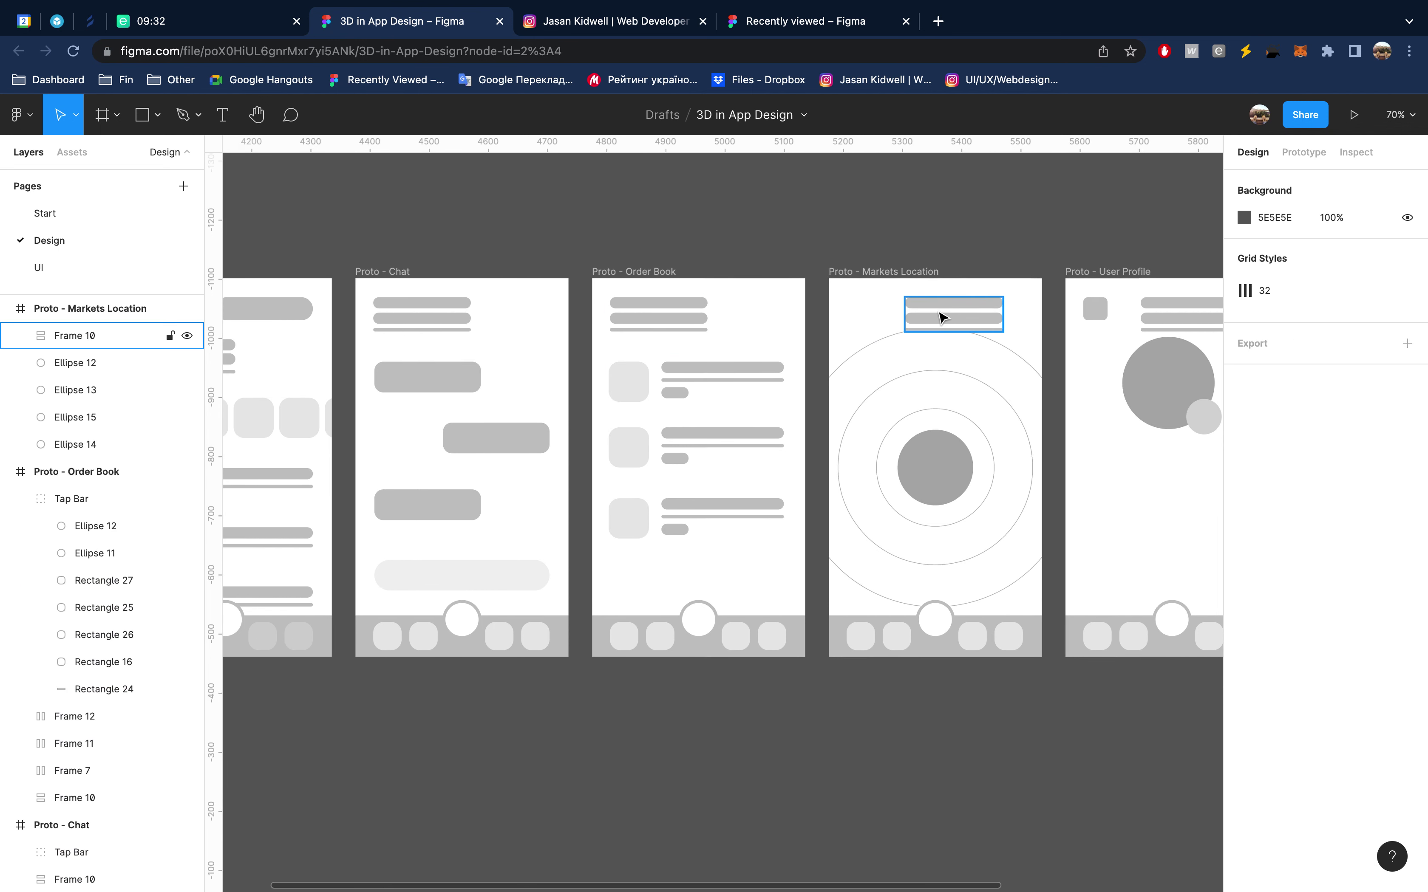
drag(959, 320, 901, 320)
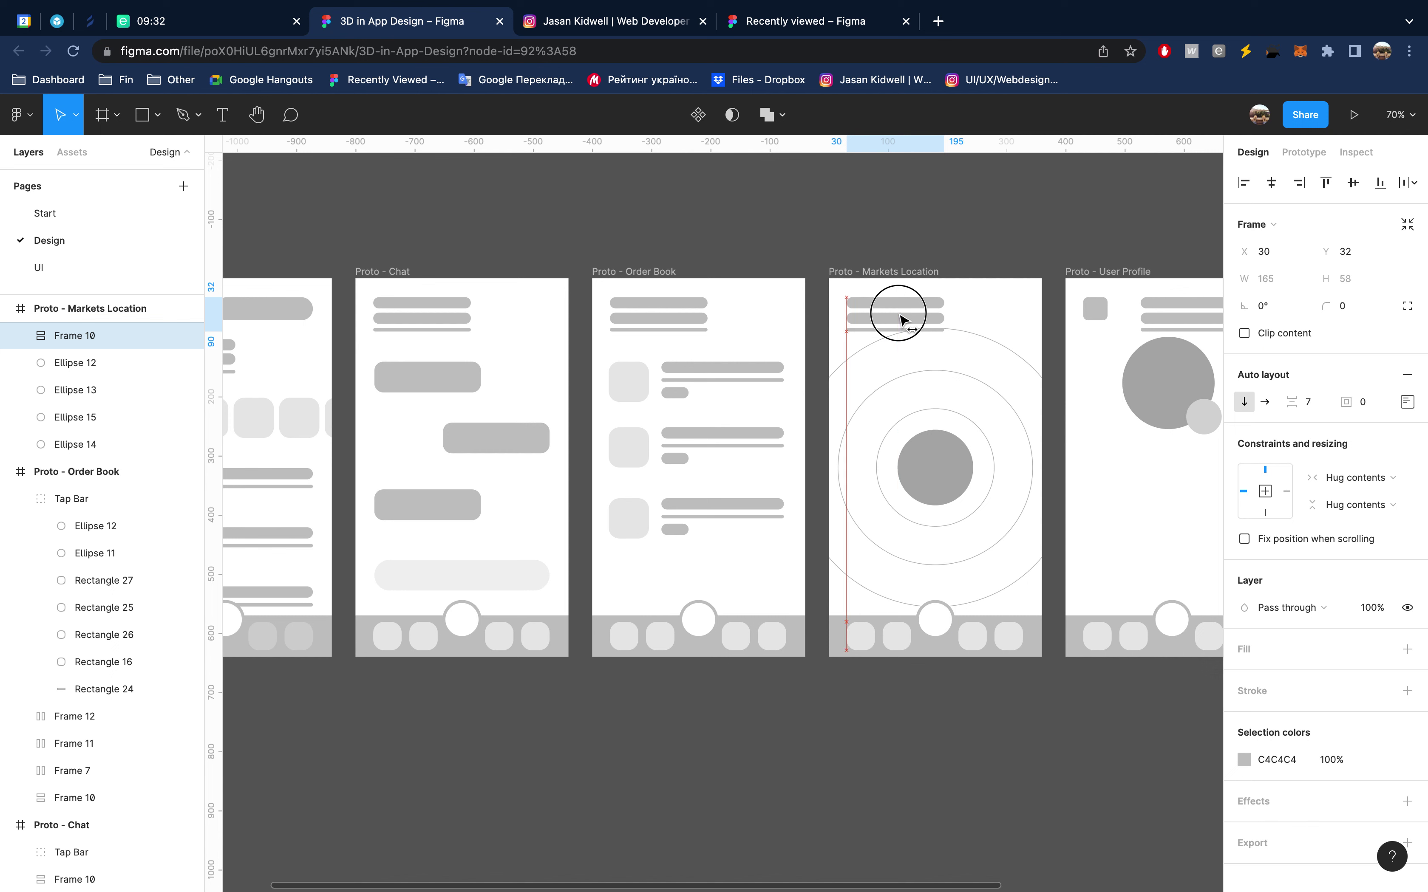
Delete the User Profile header square, then undo to restore it
scroll(1035, 405, right, 5)
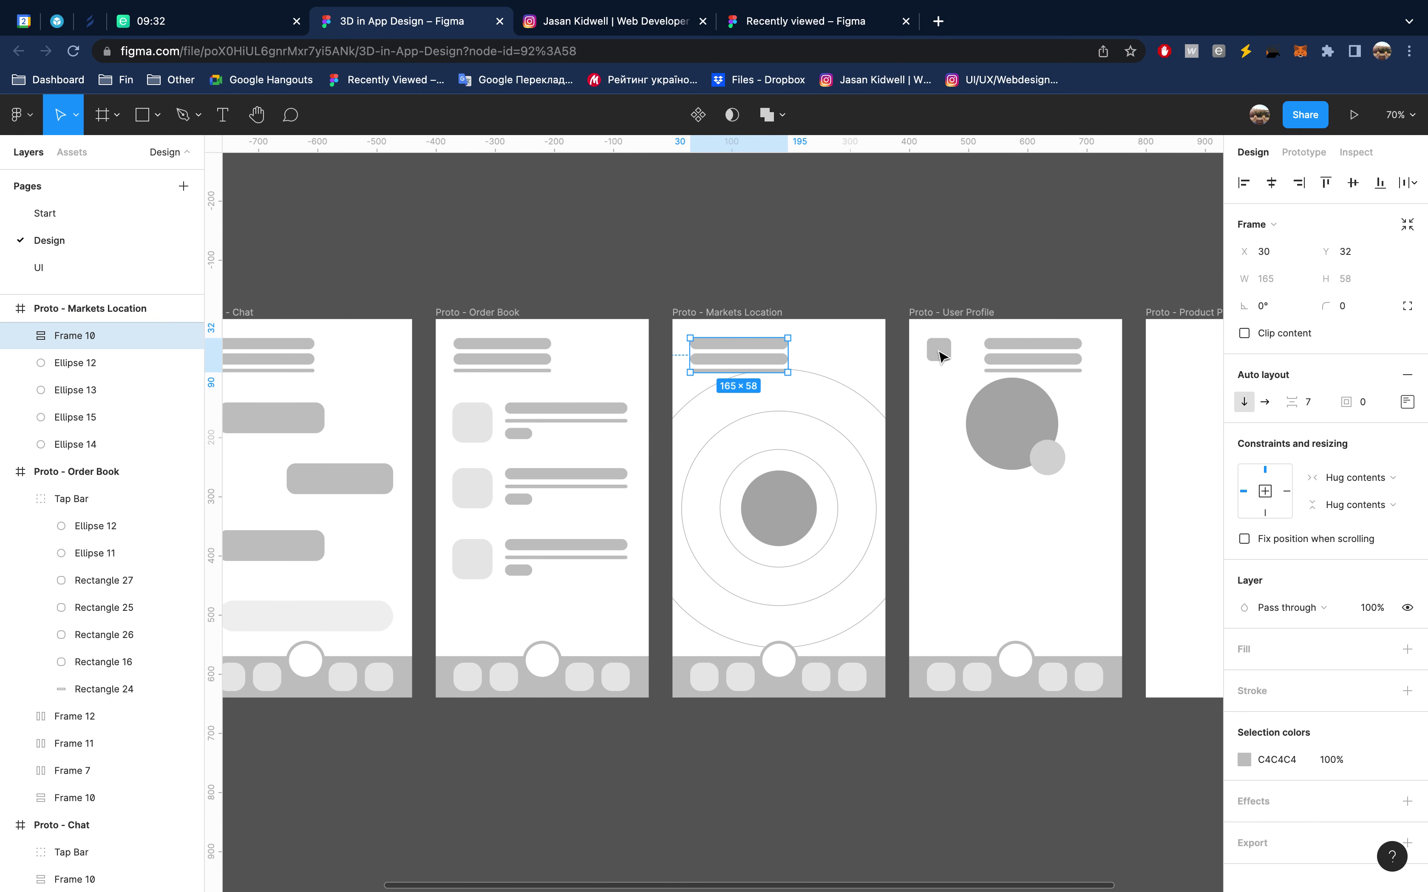
click(938, 351)
key(Delete)
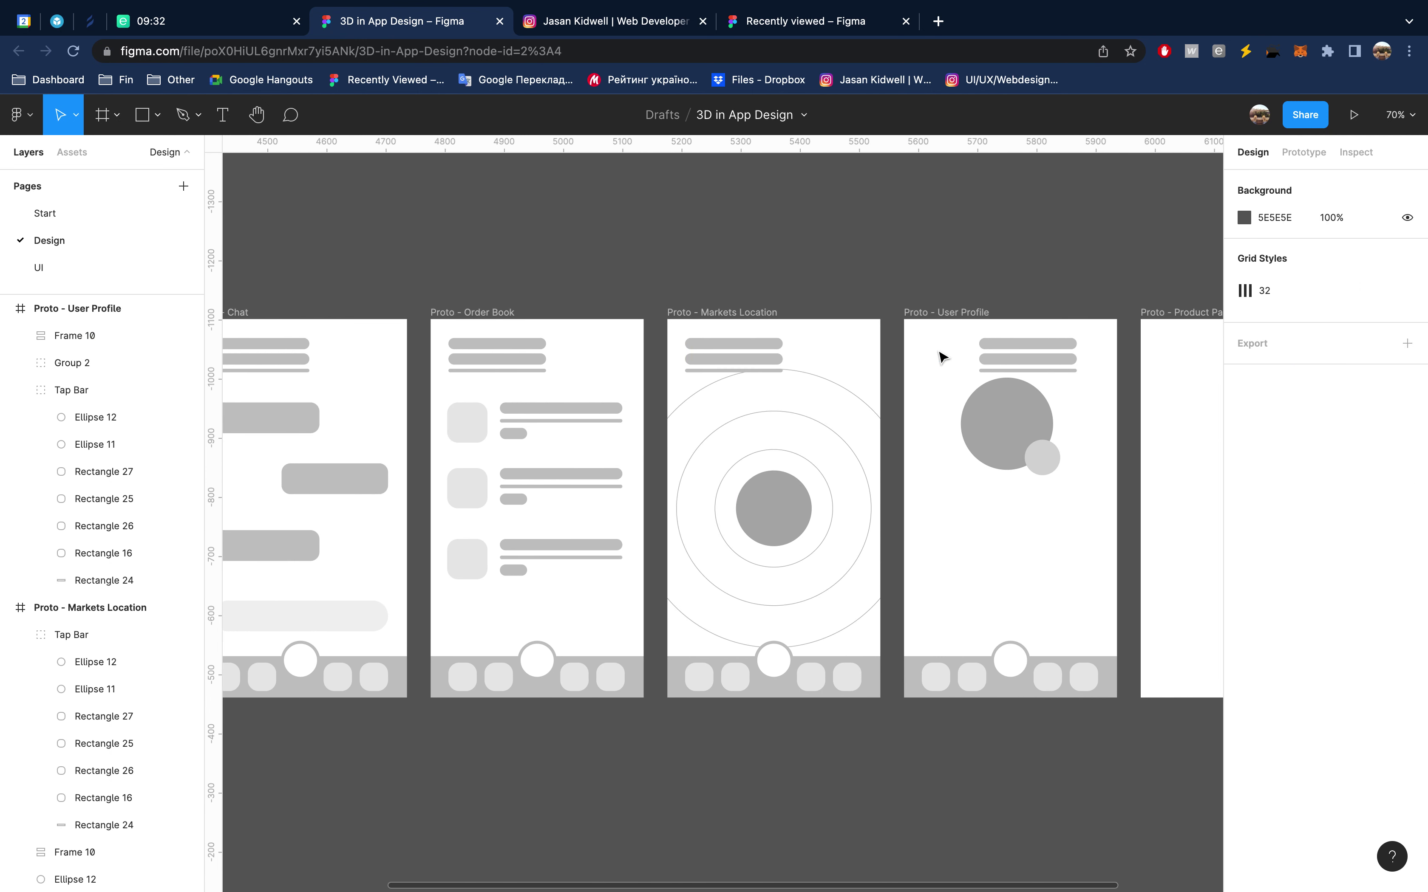
scroll(943, 357, right, 5)
scroll(943, 357, up, 2)
scroll(943, 357, right, 6)
key(ctrl+z)
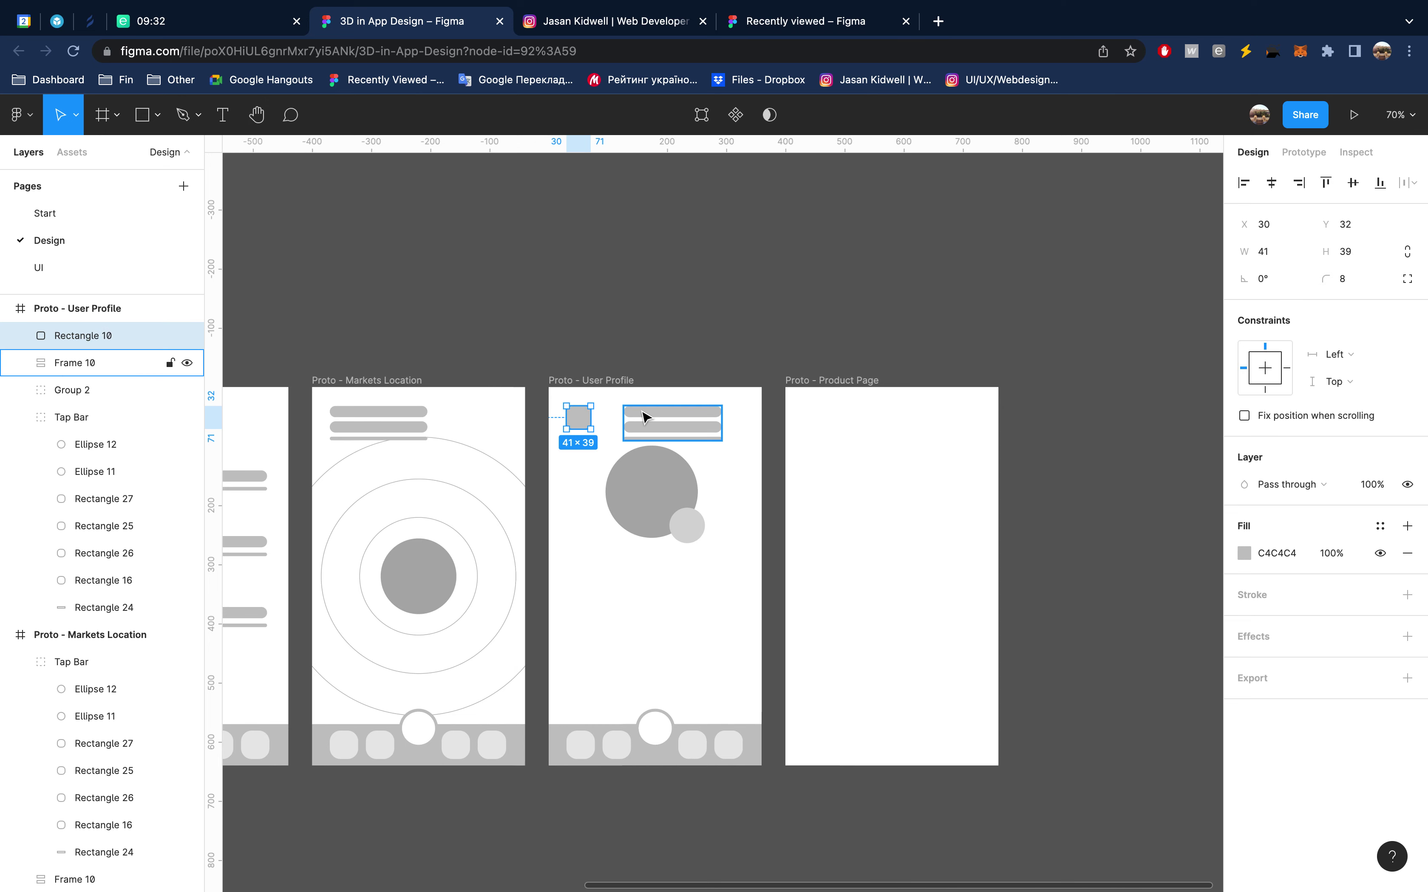
Duplicate the header placeholders from User Profile into Product Page
drag(645, 426, 883, 432)
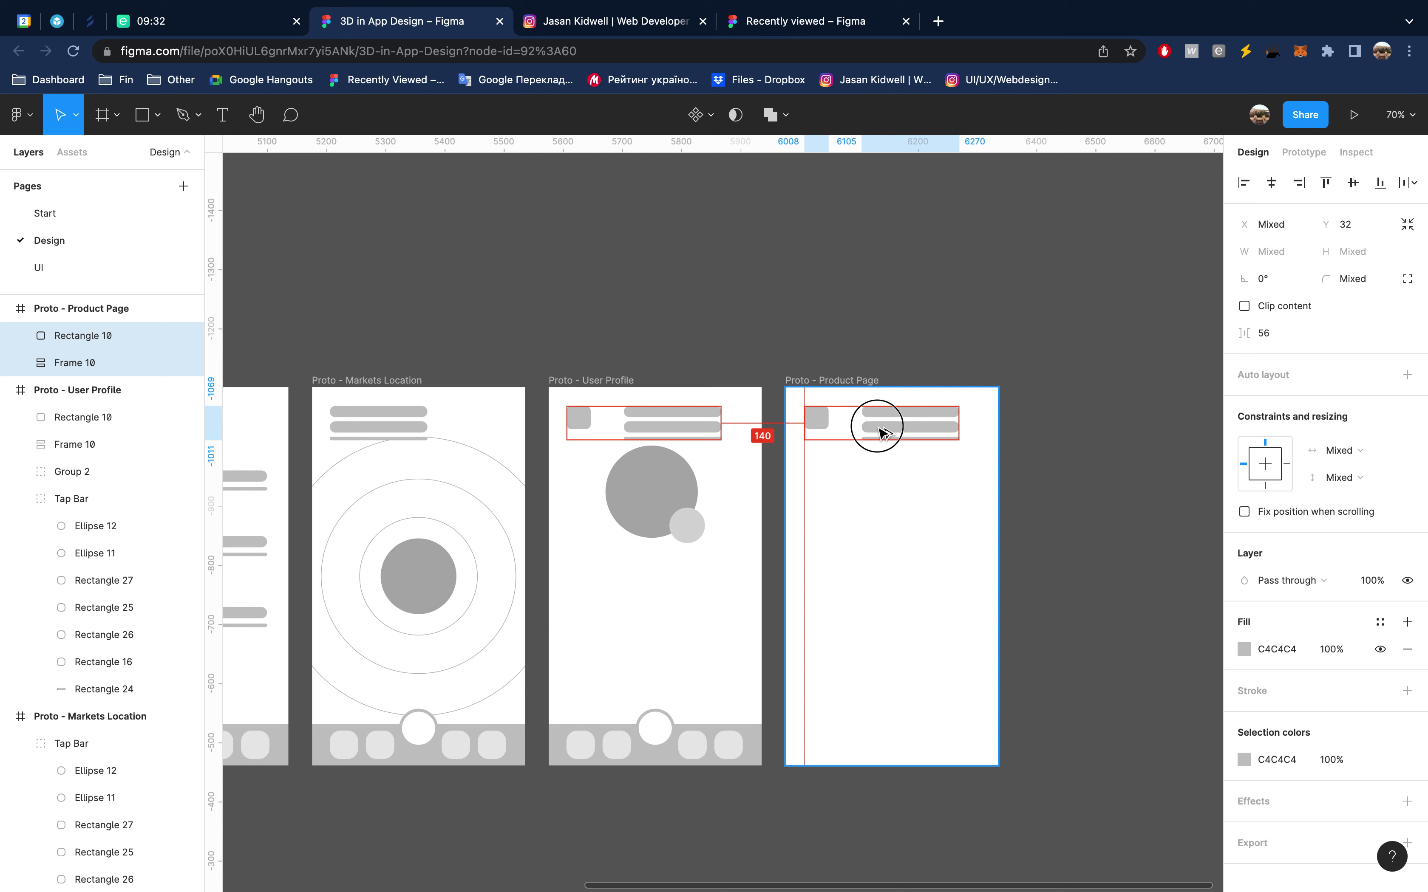
drag(883, 432, 883, 433)
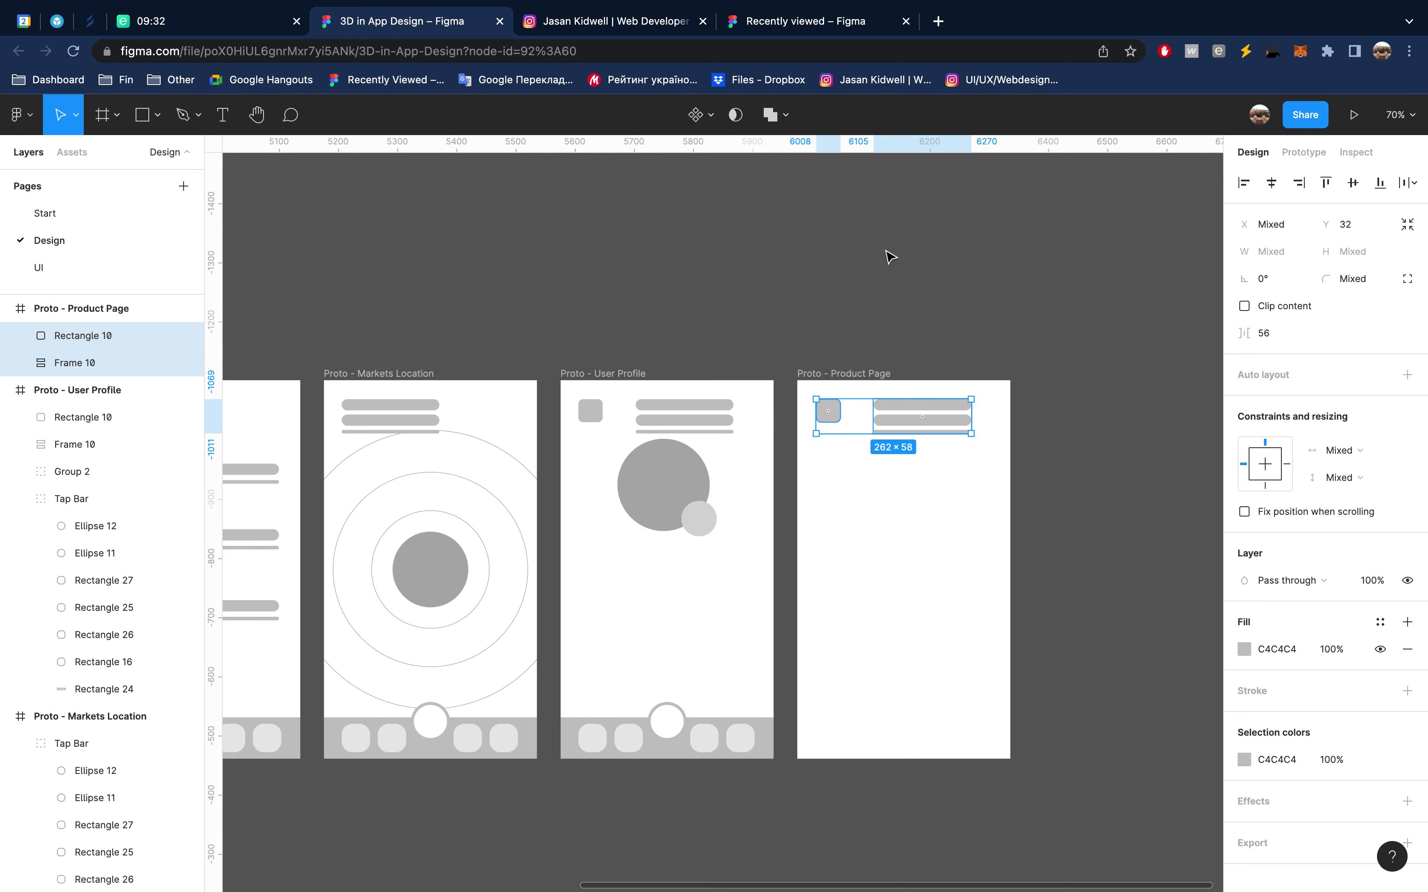
scroll(861, 247, left, 3)
scroll(861, 248, down, 2)
Delete the User Profile header square, then undo the recent changes and clear selection
click(688, 360)
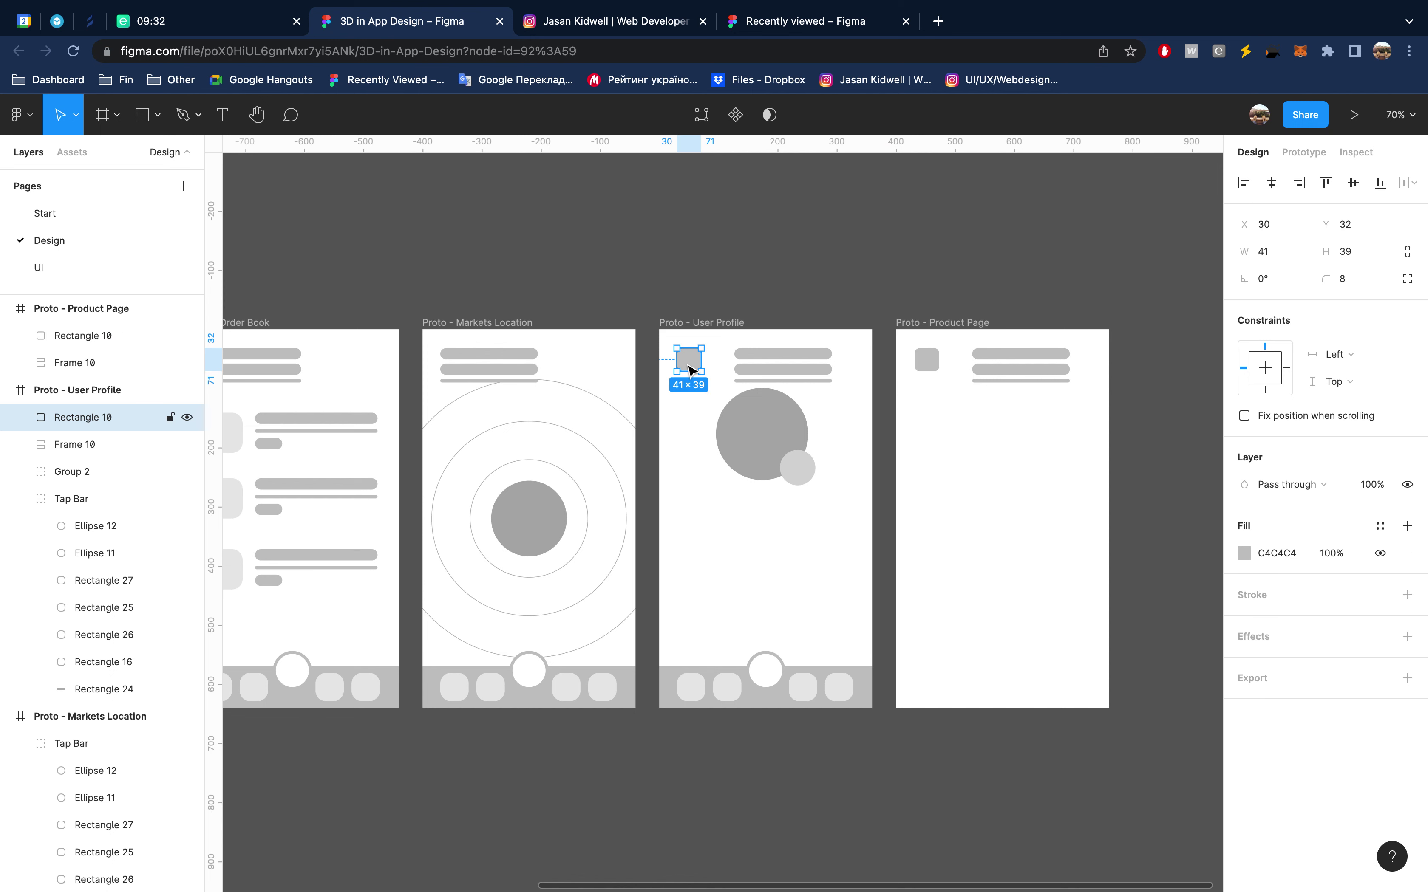
key(Delete)
click(797, 373)
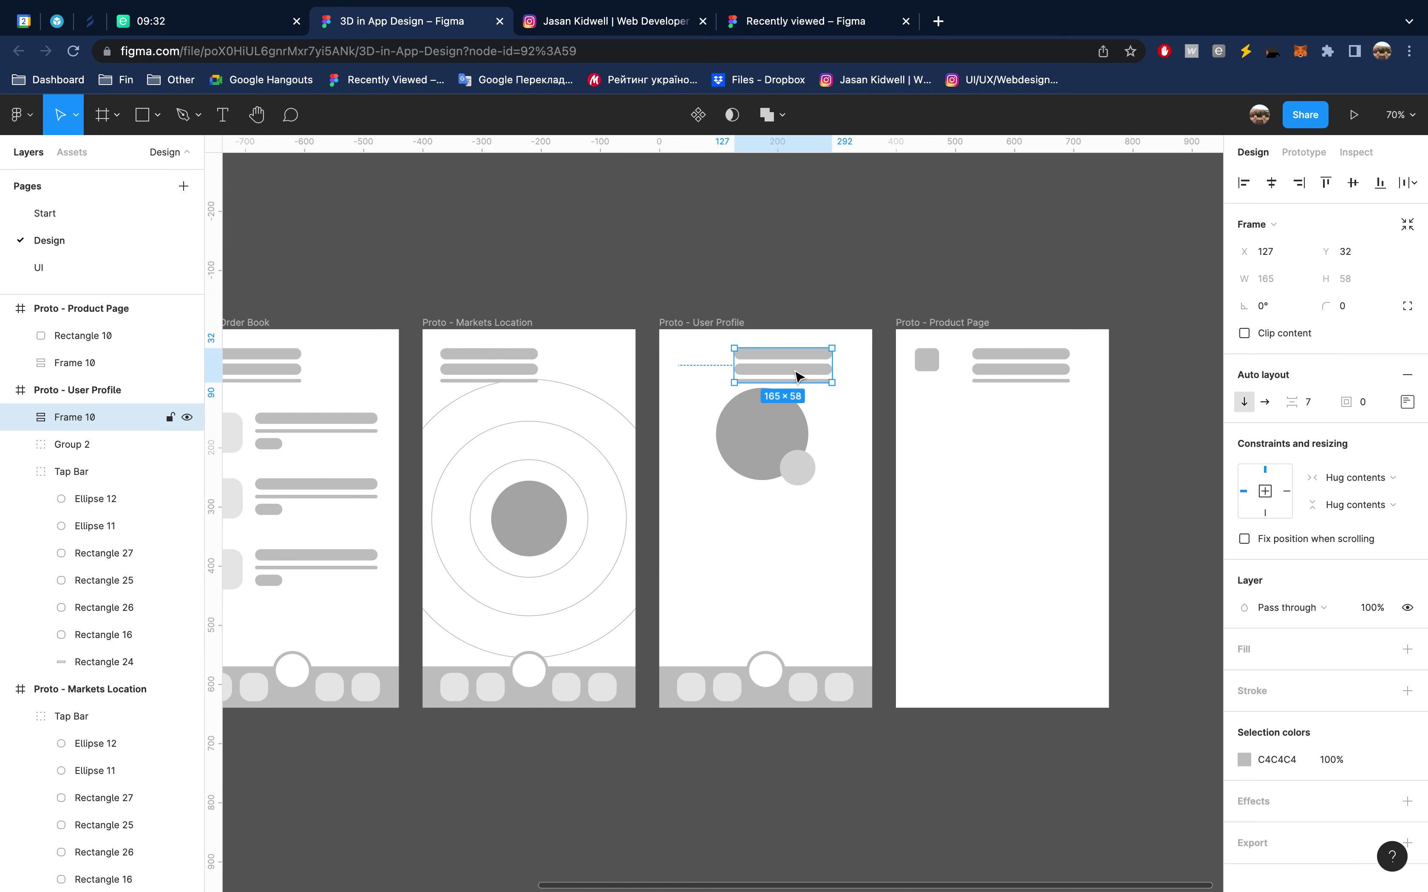
scroll(797, 375, left, 5)
scroll(798, 374, left, 5)
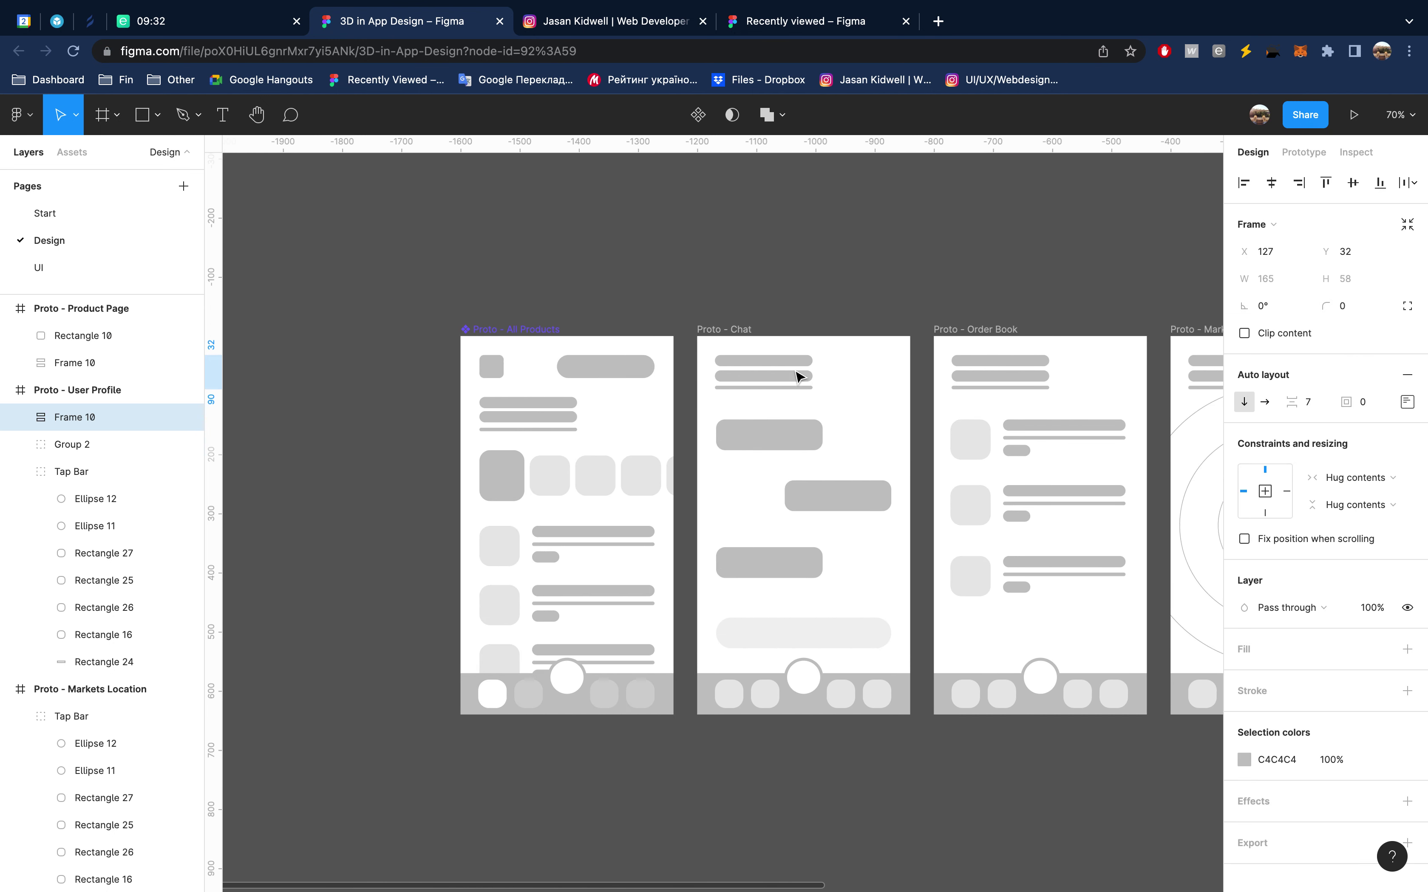
scroll(797, 376, down, 1)
scroll(798, 375, right, 1)
scroll(797, 375, down, 1)
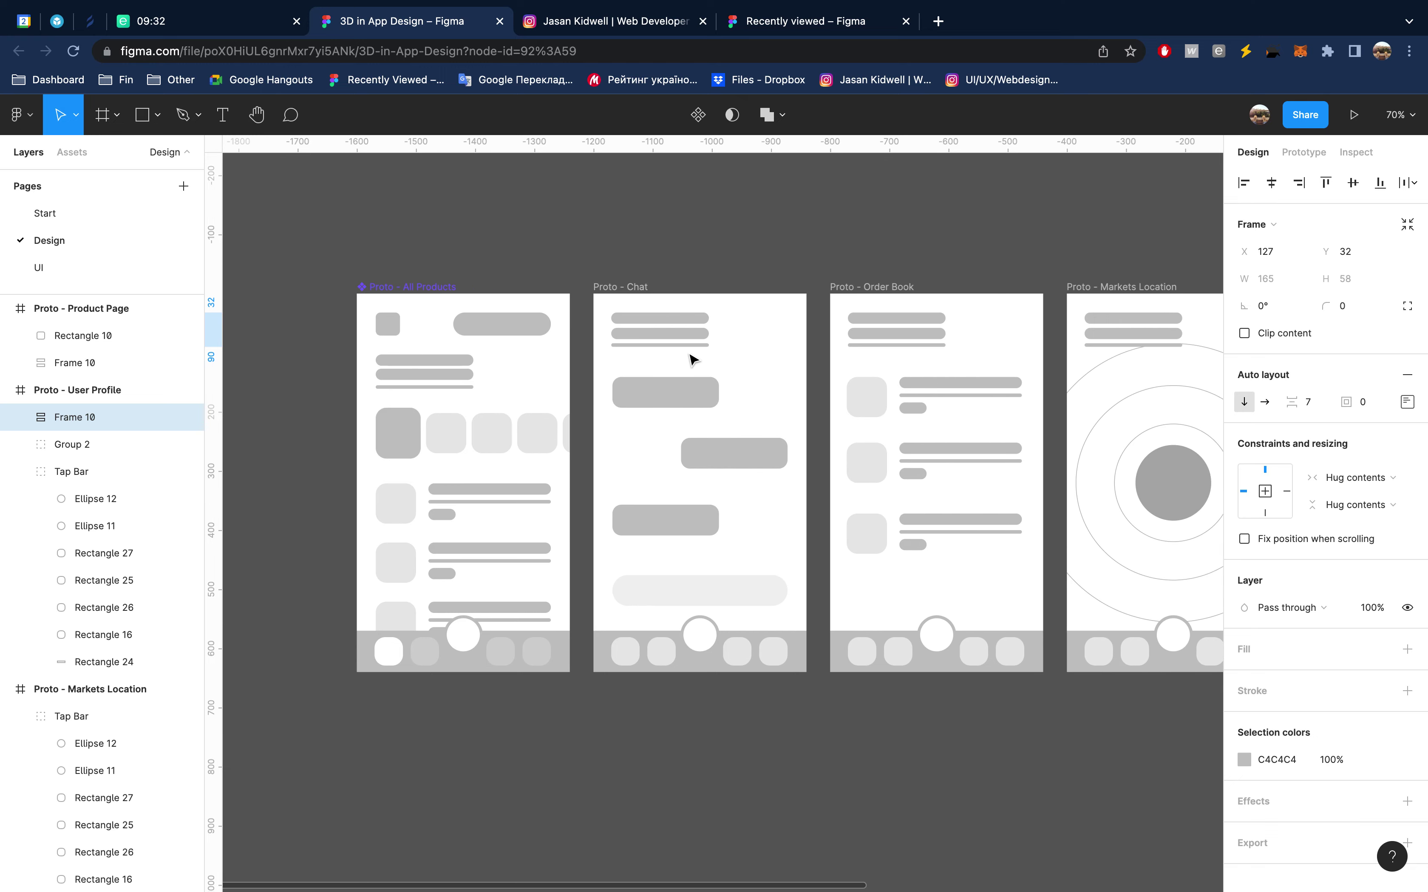
click(667, 338)
click(667, 335)
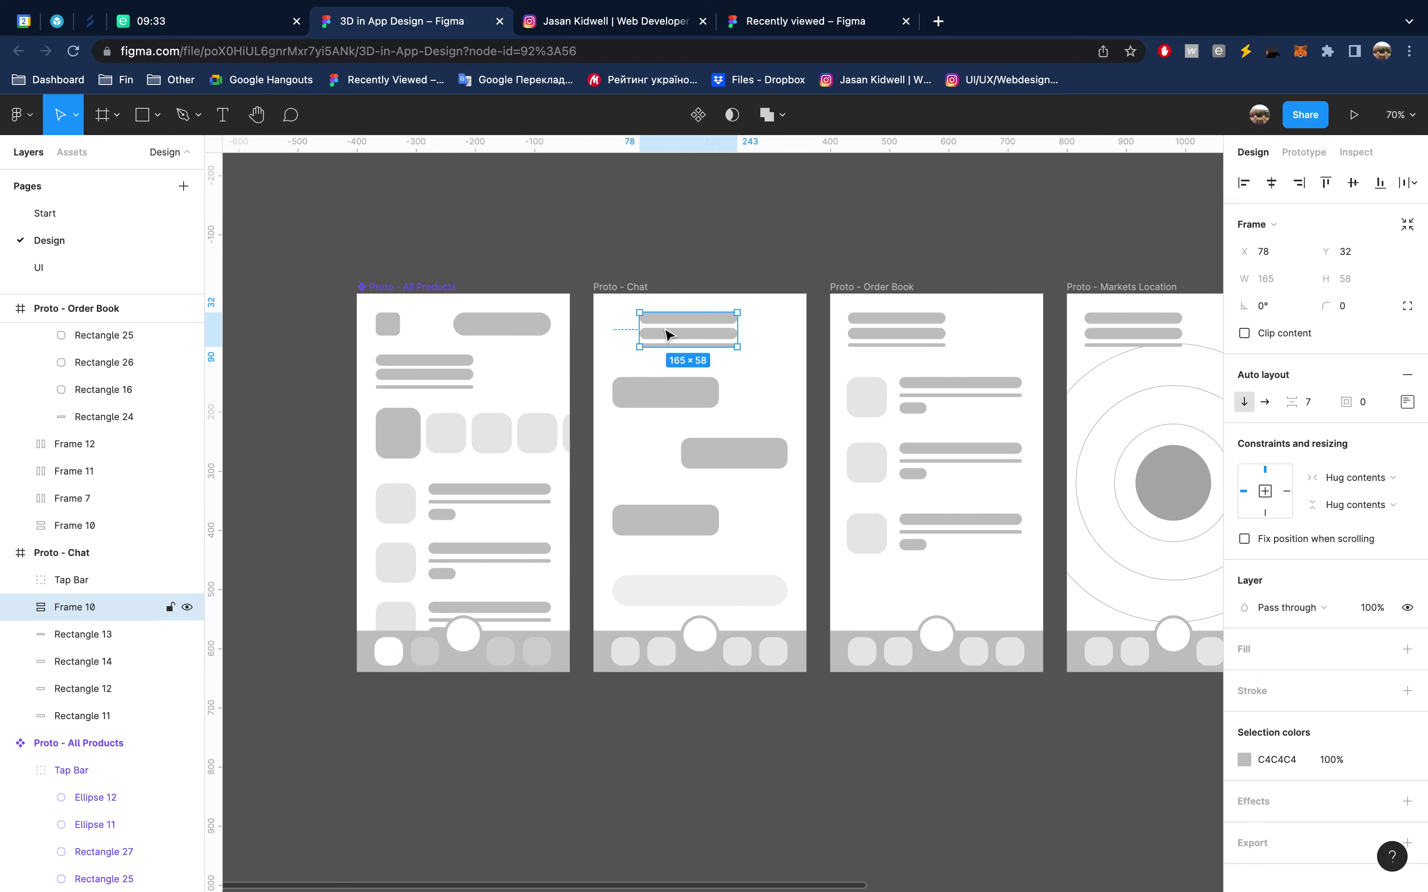
key(ctrl+z)
key(ctrl+z)
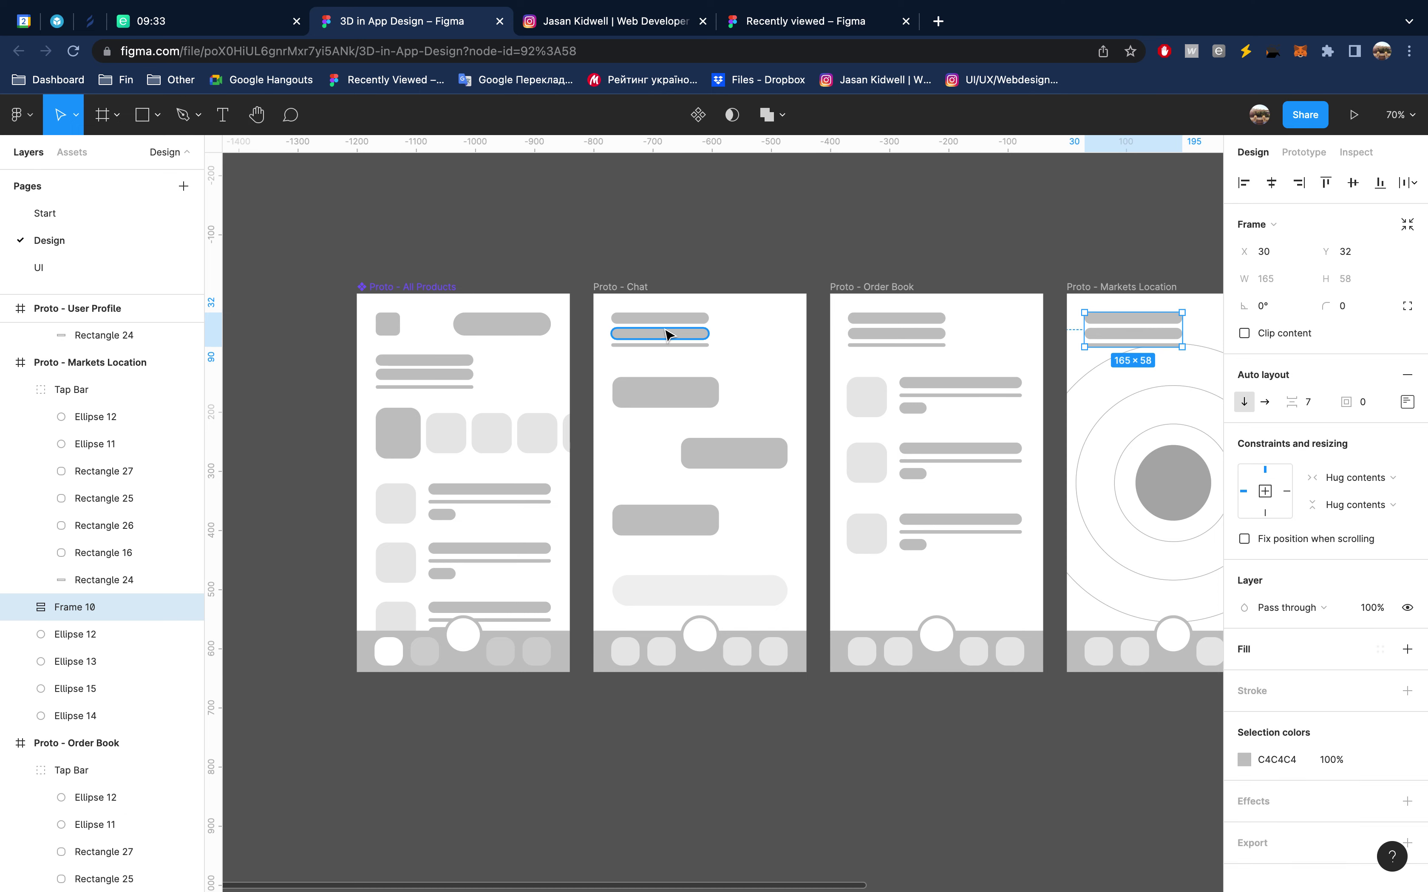
key(ctrl+z)
key(ctrl+z)
key(ctrl+z)
key(ctrl+z)
key(ctrl+z)
key(Escape)
Copy User Profile's header square and bars into the top of Product Page
scroll(667, 334, right, 10)
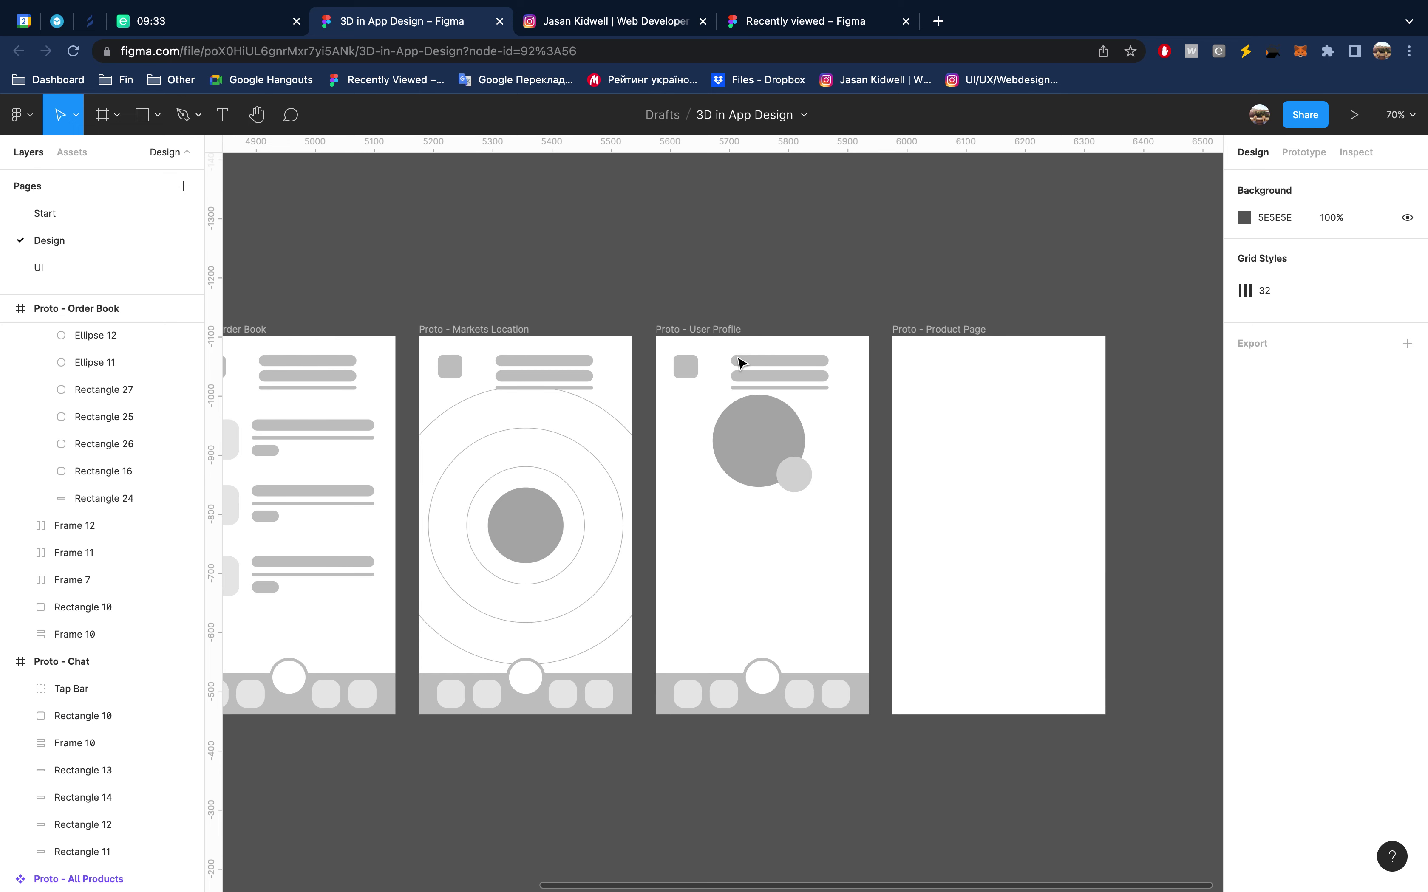
click(685, 367)
shift+click(790, 377)
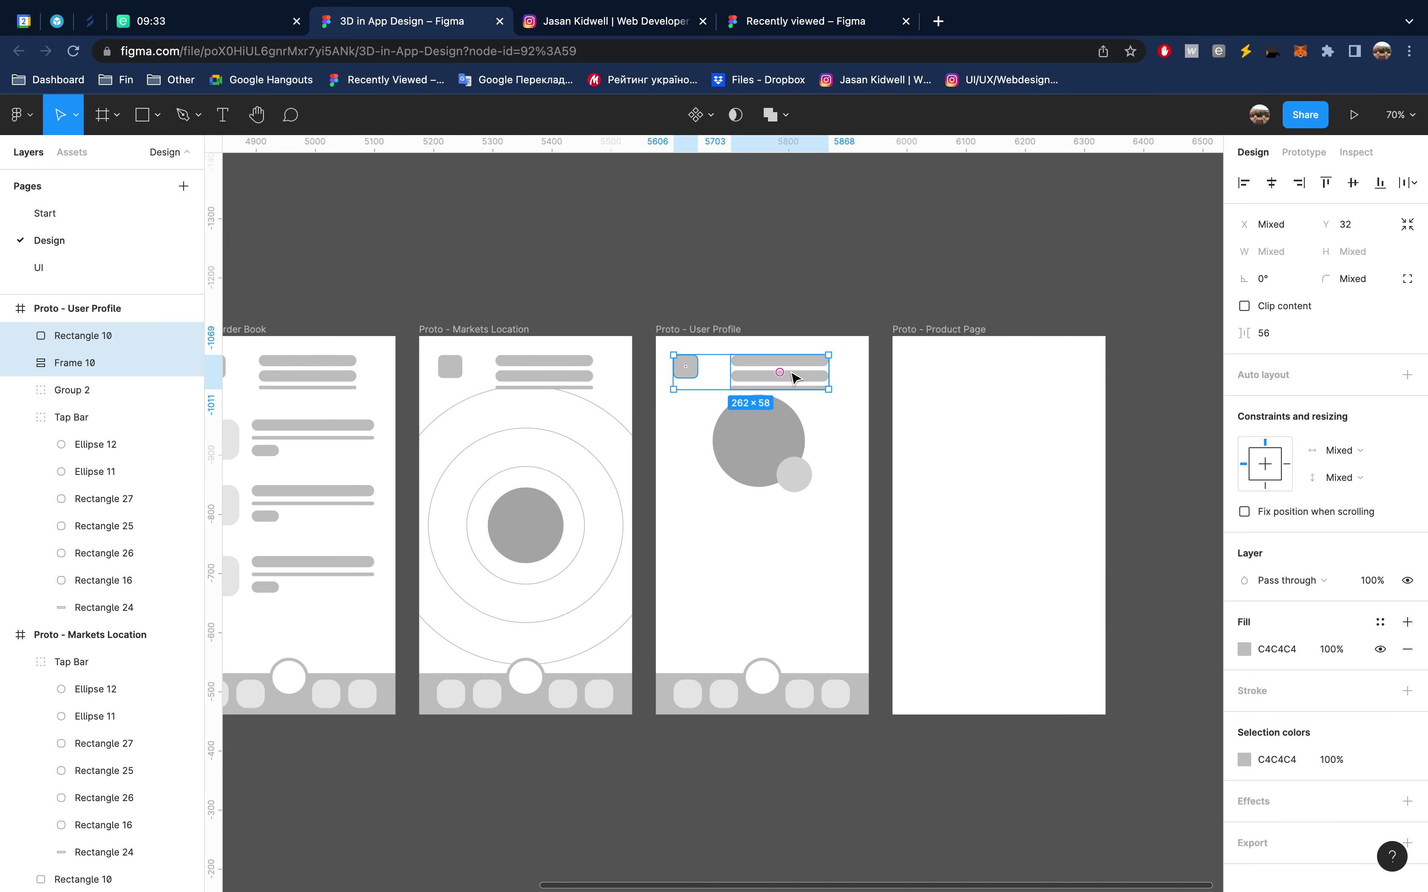
drag(767, 378, 997, 386)
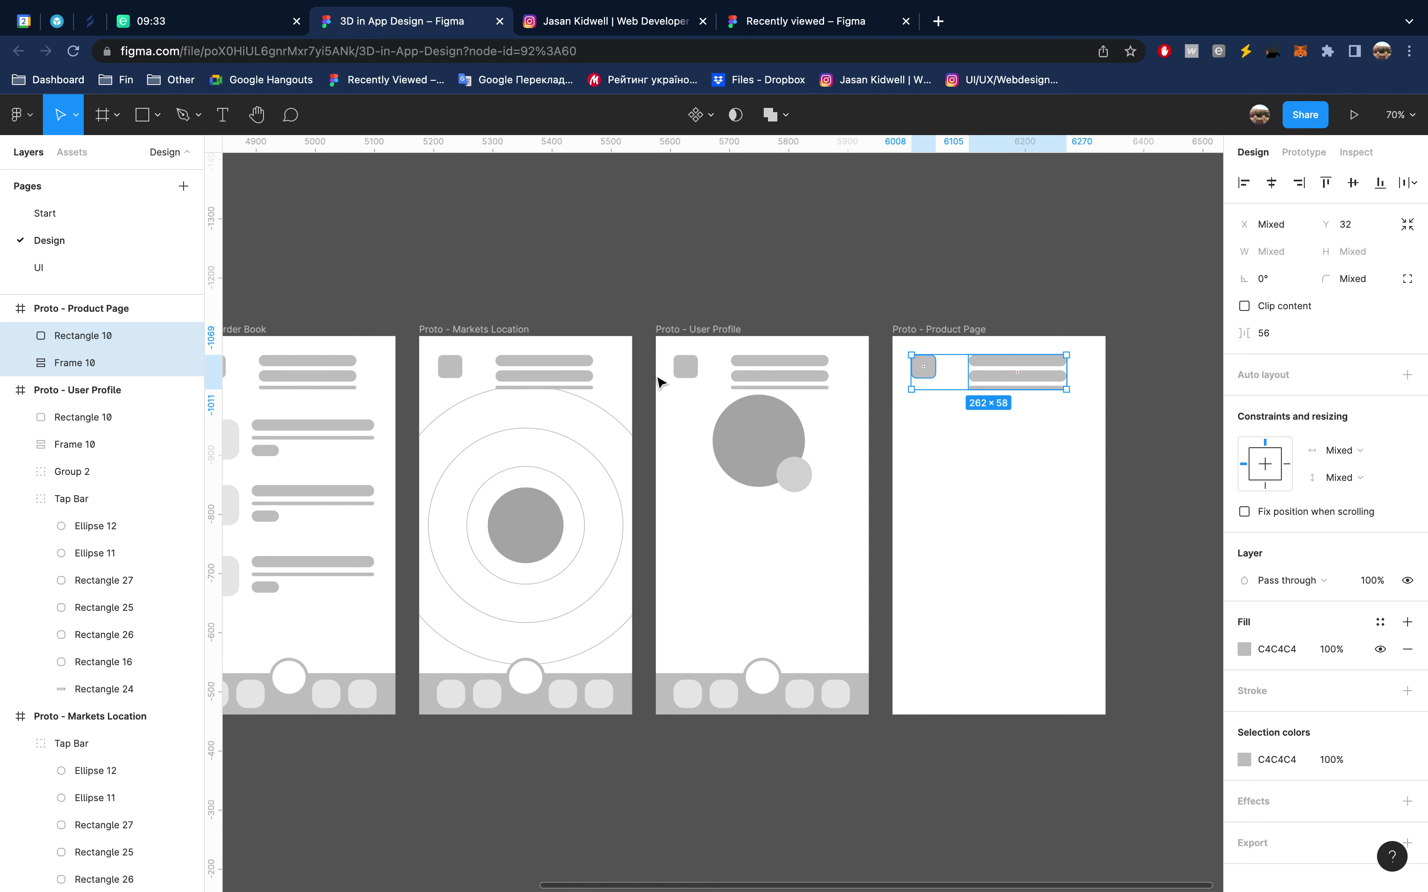
scroll(659, 377, left, 6)
scroll(660, 378, left, 4)
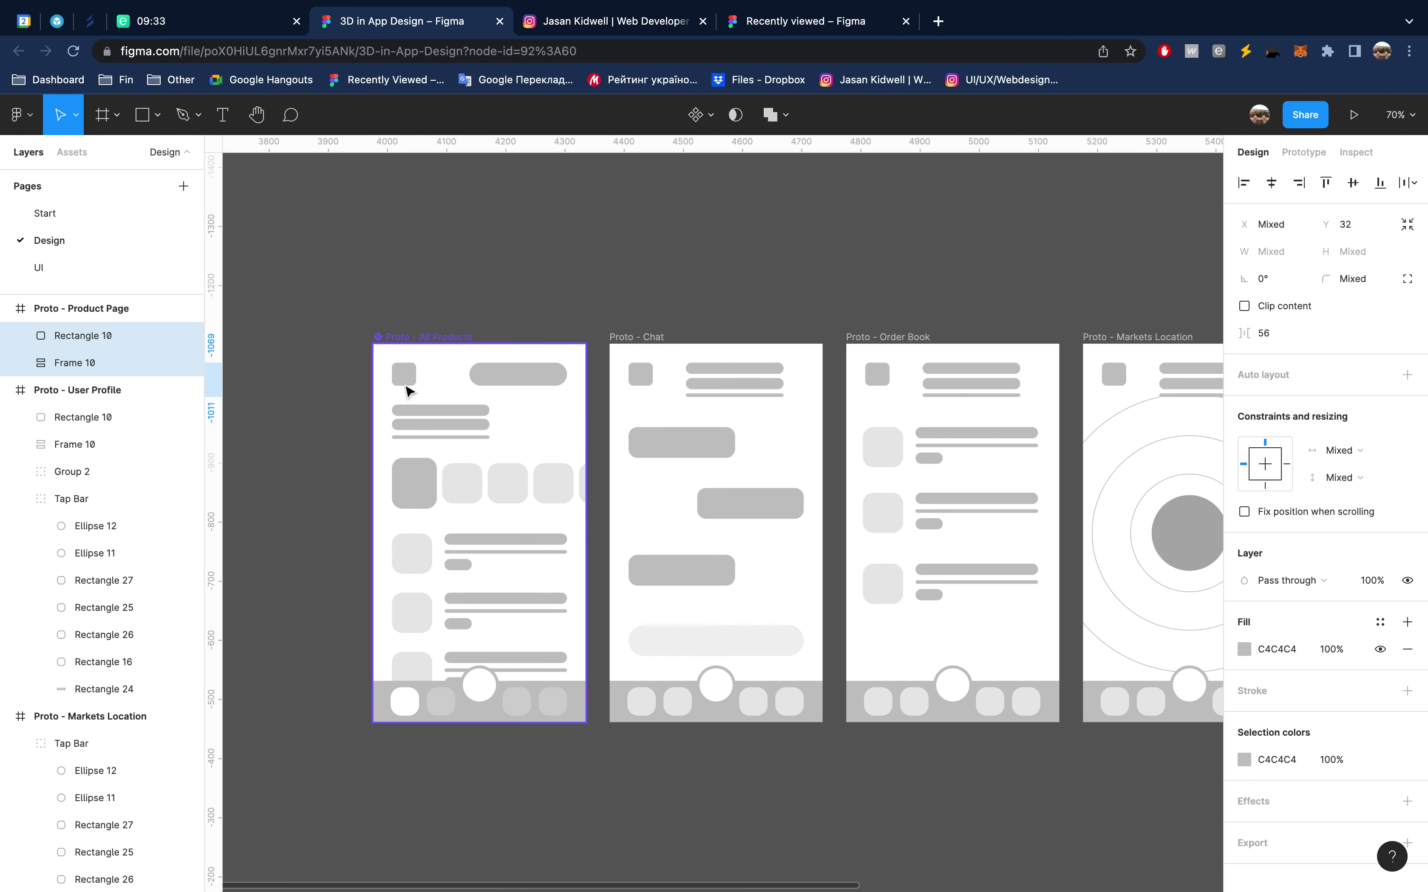
click(401, 381)
scroll(404, 378, up, 5)
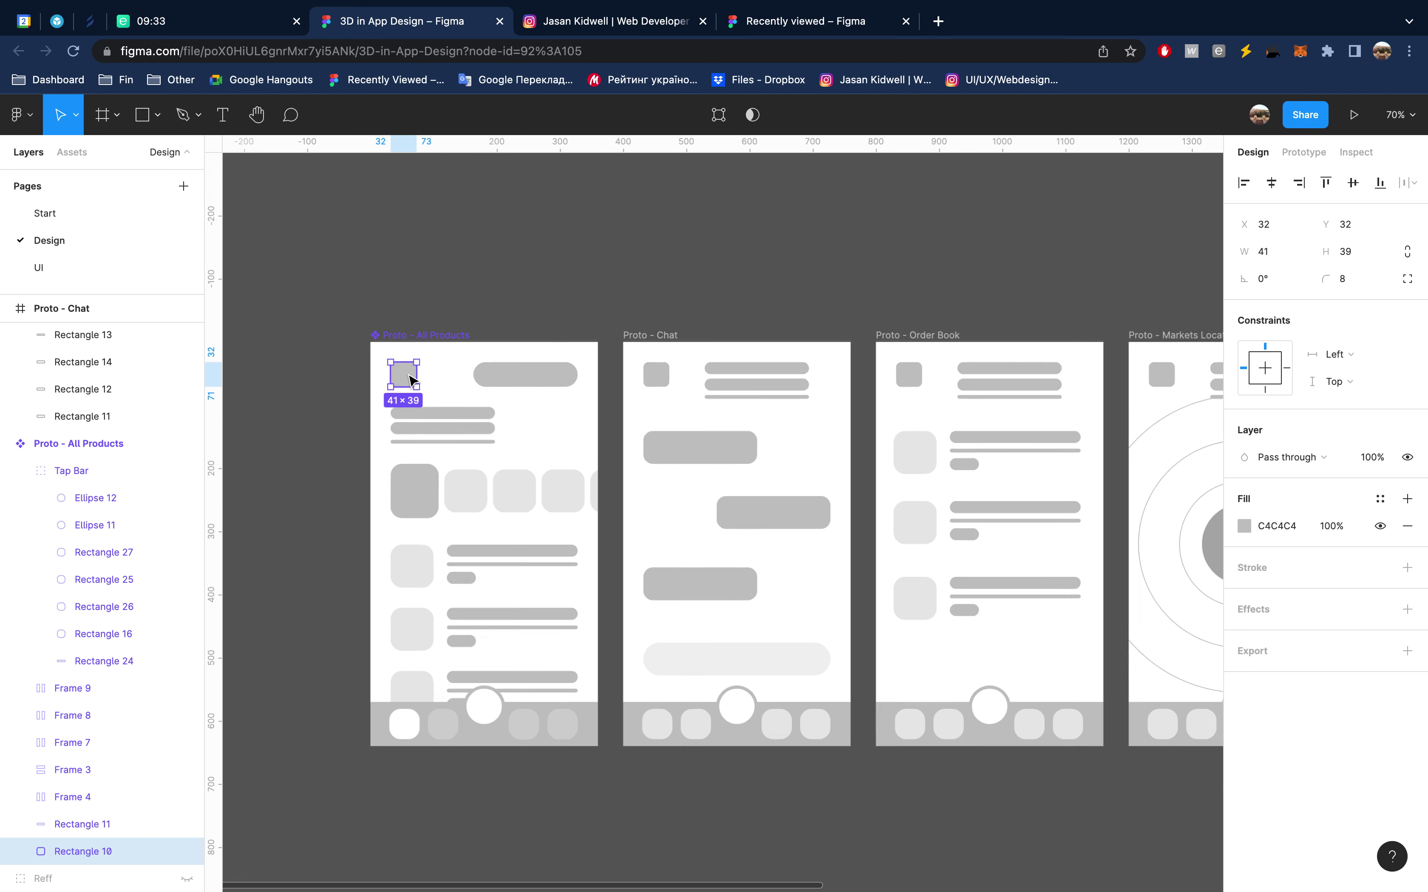
Draw an 18×2 bar in the header square and stack three copies in an auto-layout frame
scroll(412, 384, up, 1)
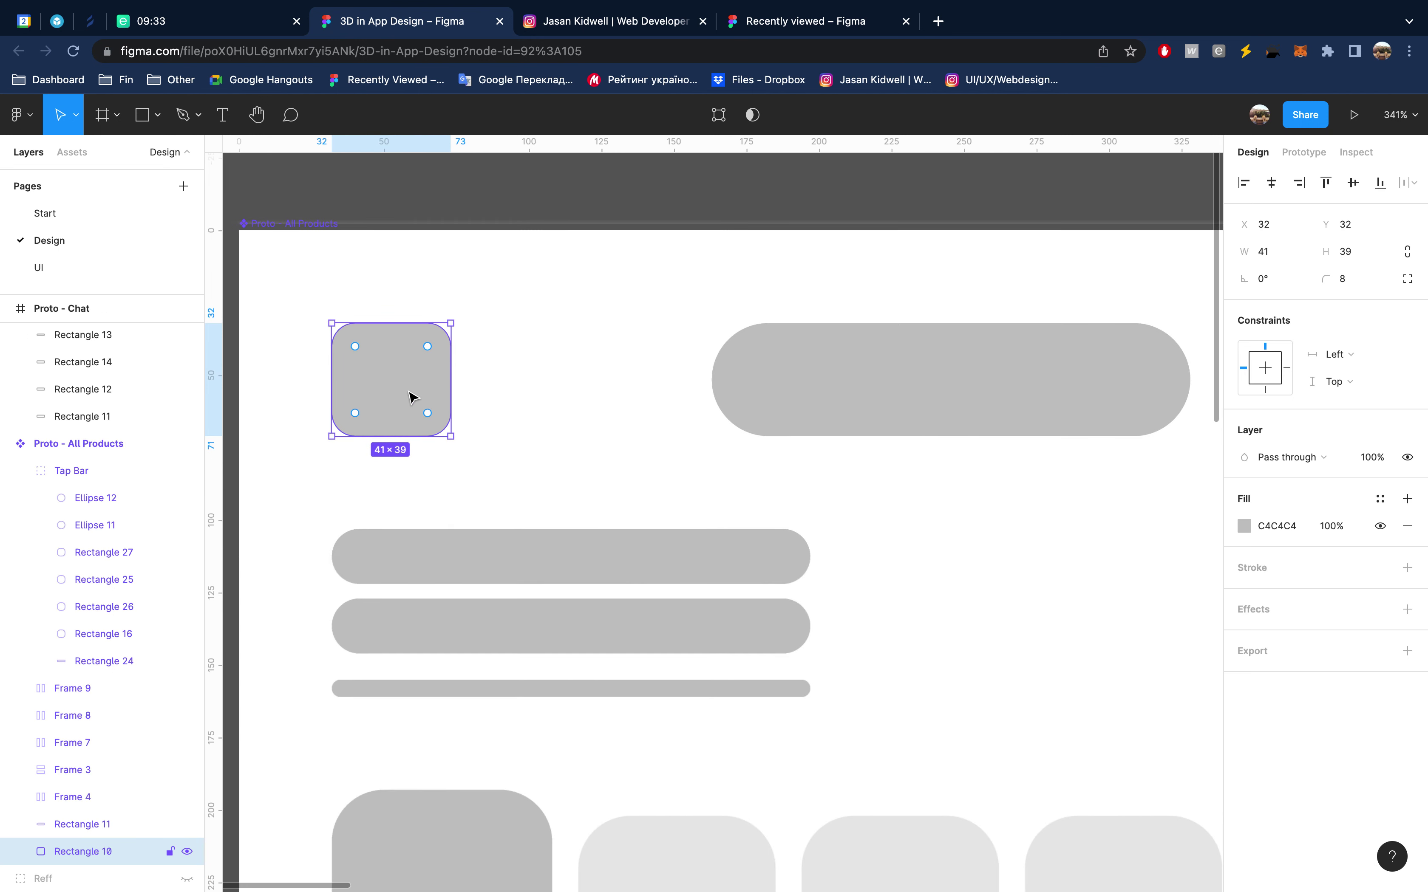
key(r)
drag(419, 362, 420, 362)
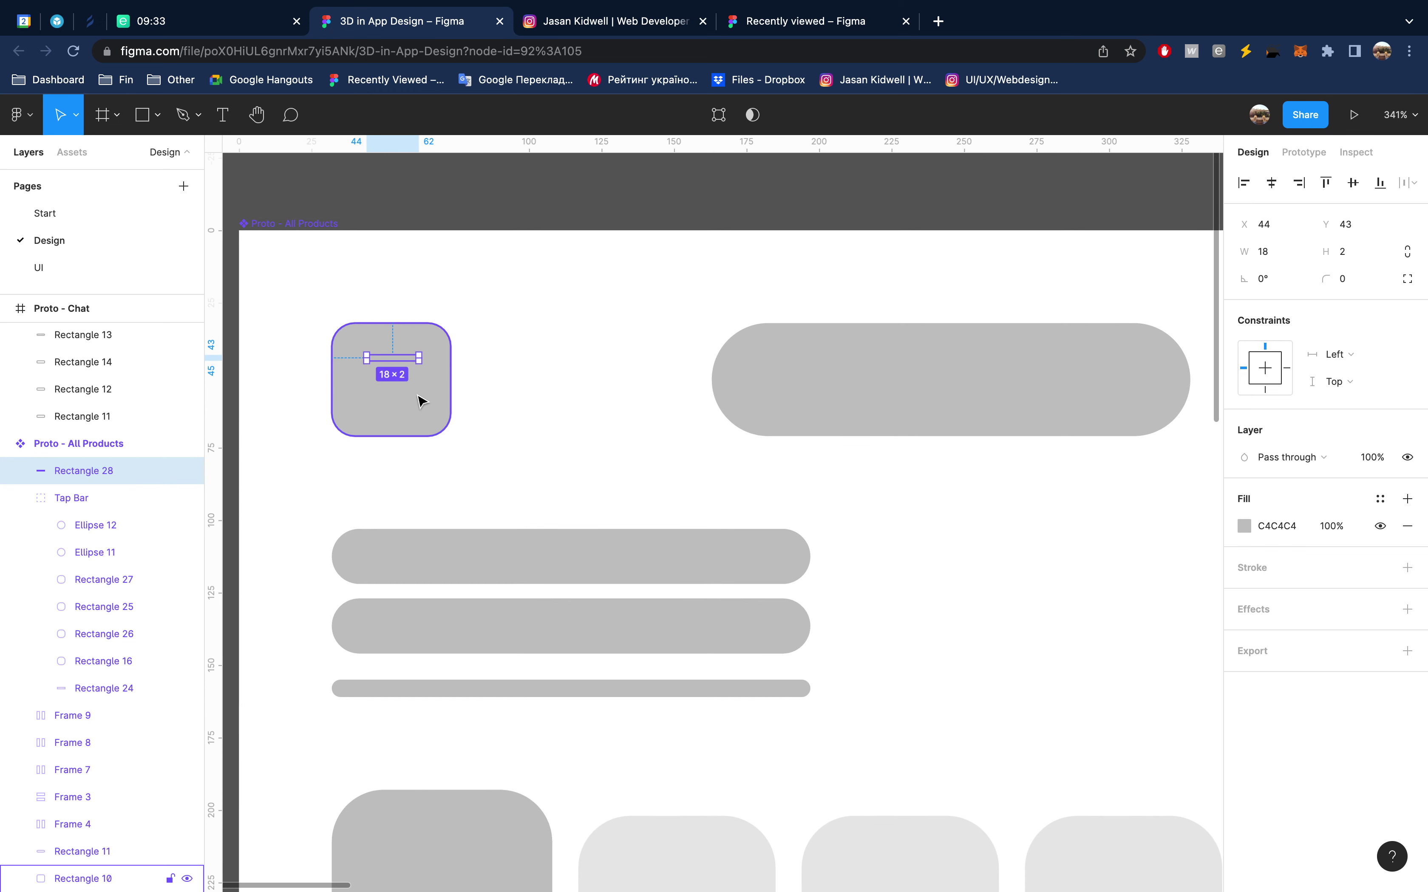
key(ctrl+d)
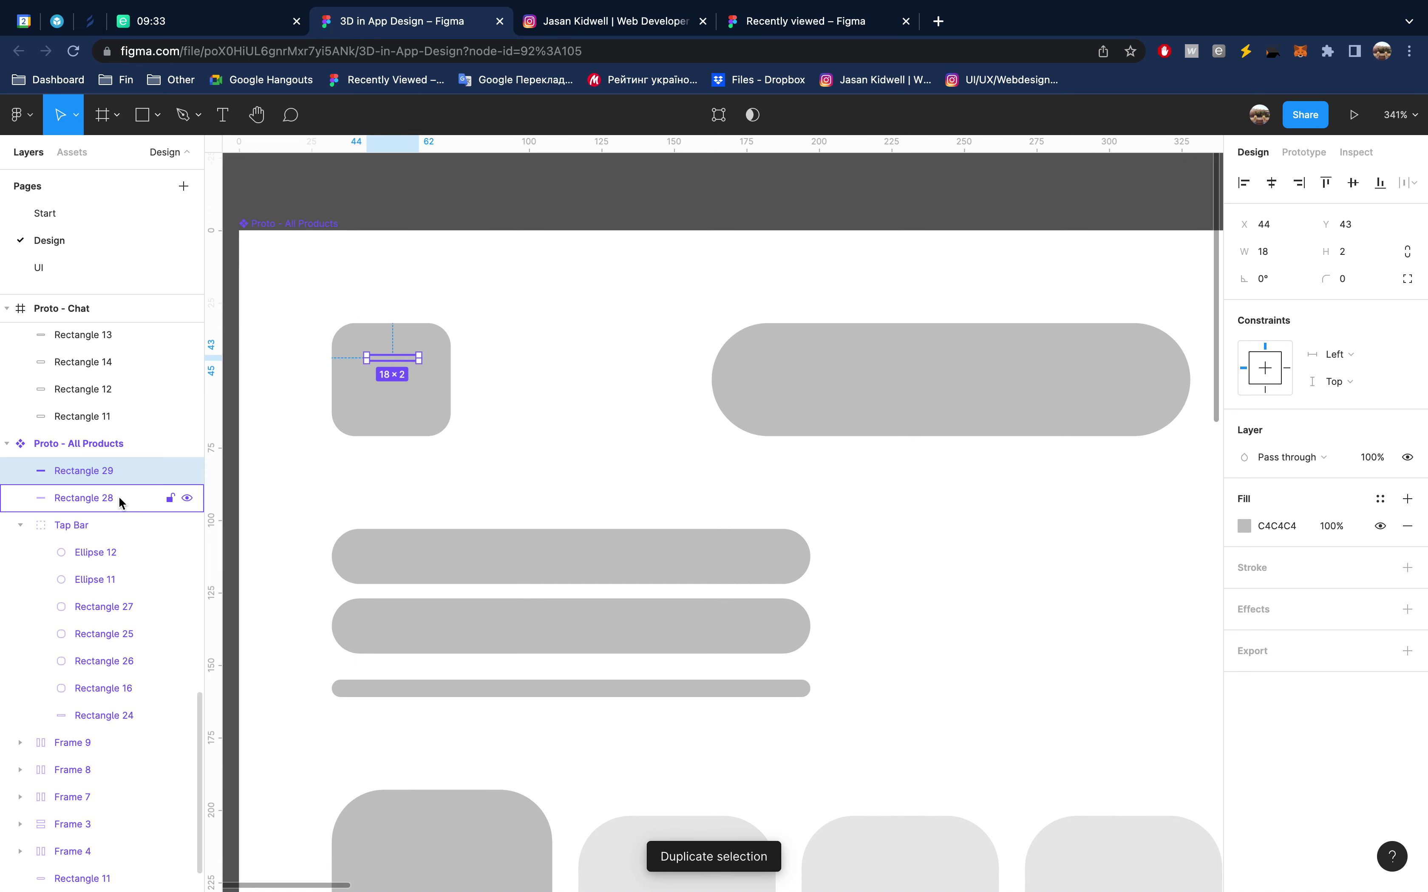
key(shift+a)
click(21, 470)
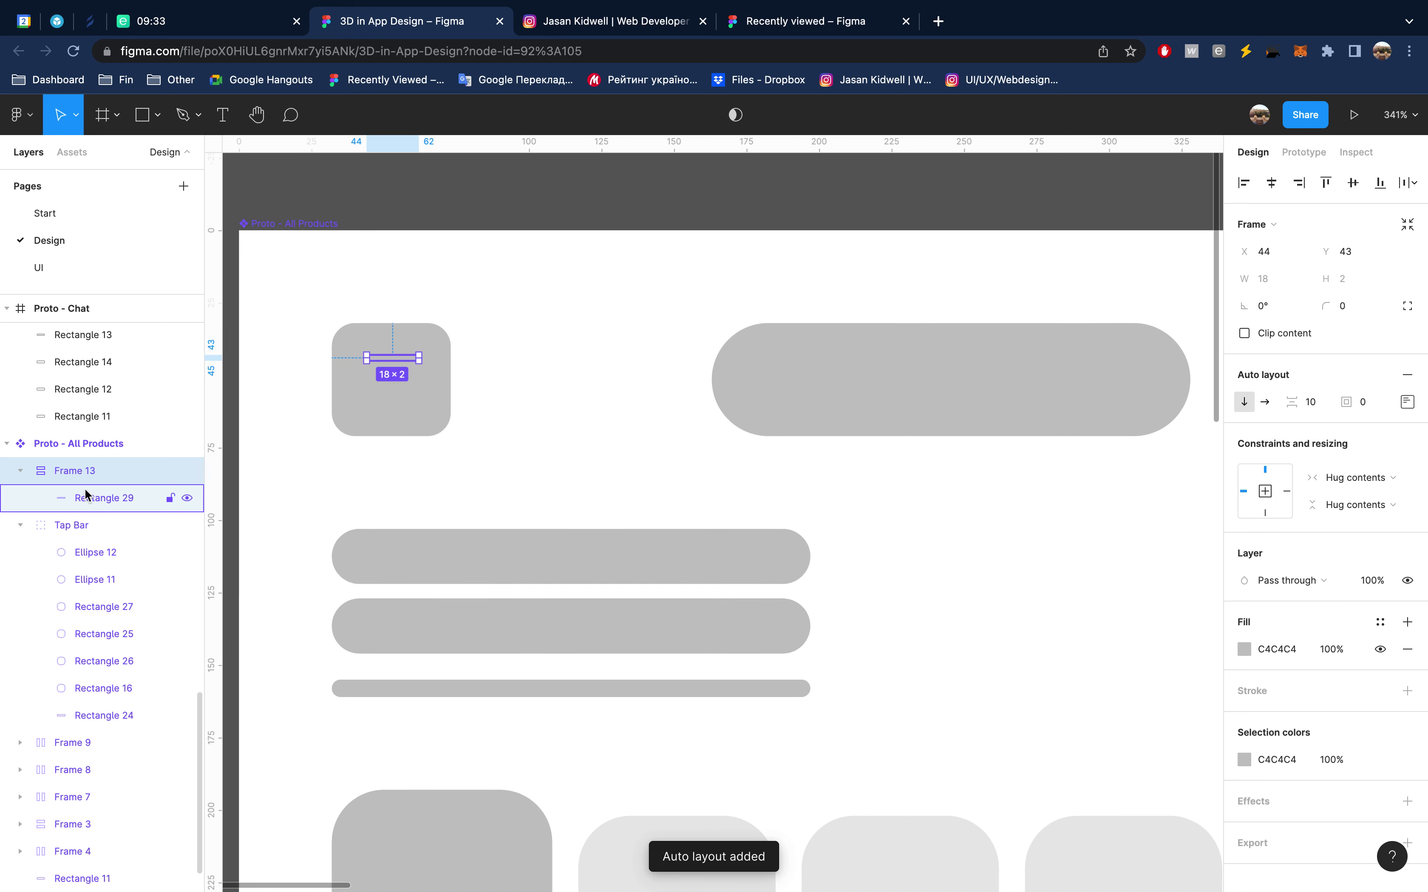
click(86, 498)
key(ctrl+d)
key(ctrl+d)
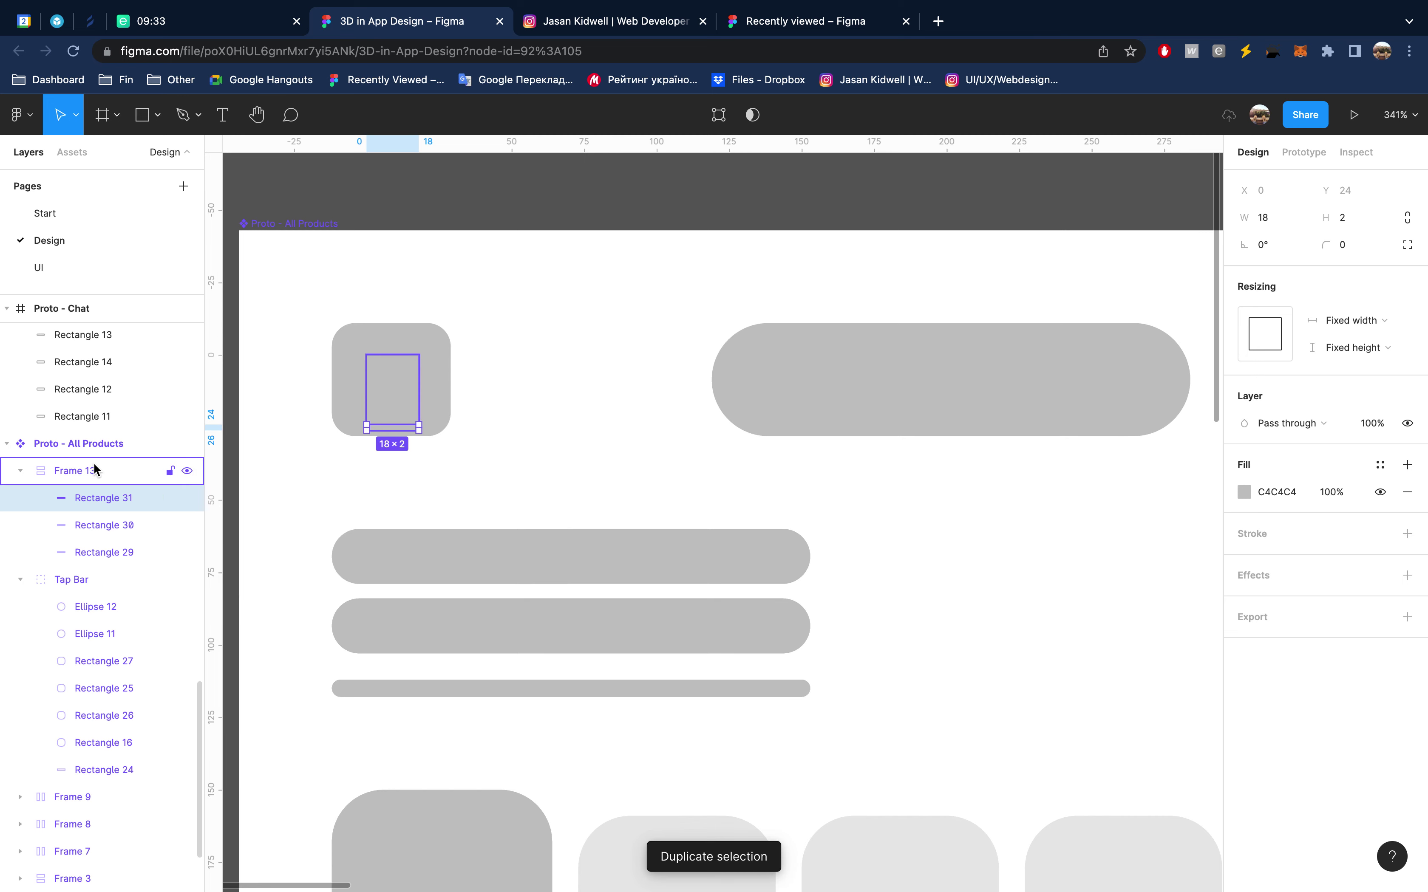
click(94, 470)
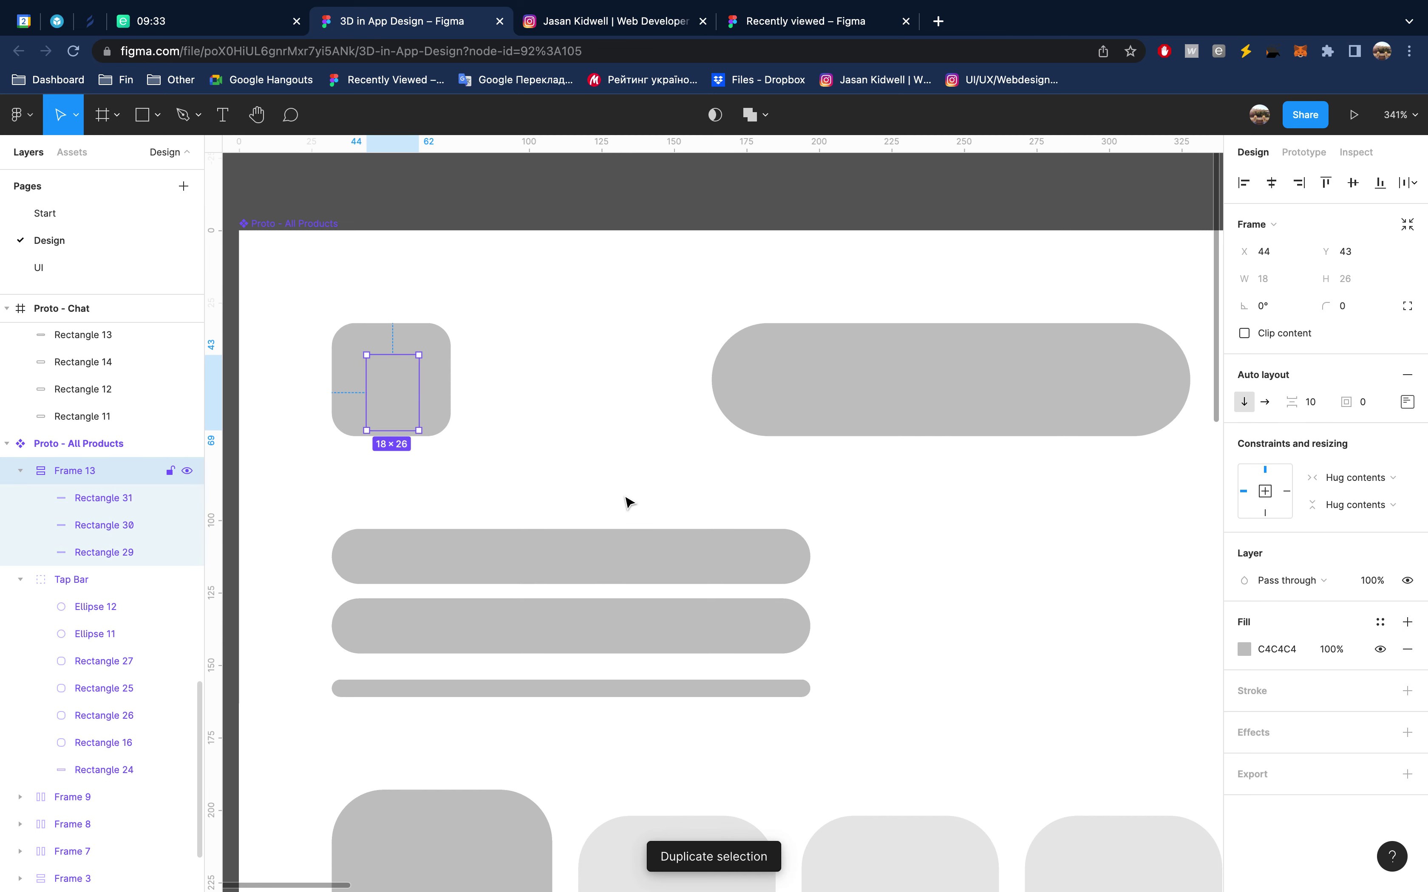
Make the three bars white (FFFFFF), leaving the auto-layout frame with no fill
click(1245, 652)
text(FFFFFF)
key(Return)
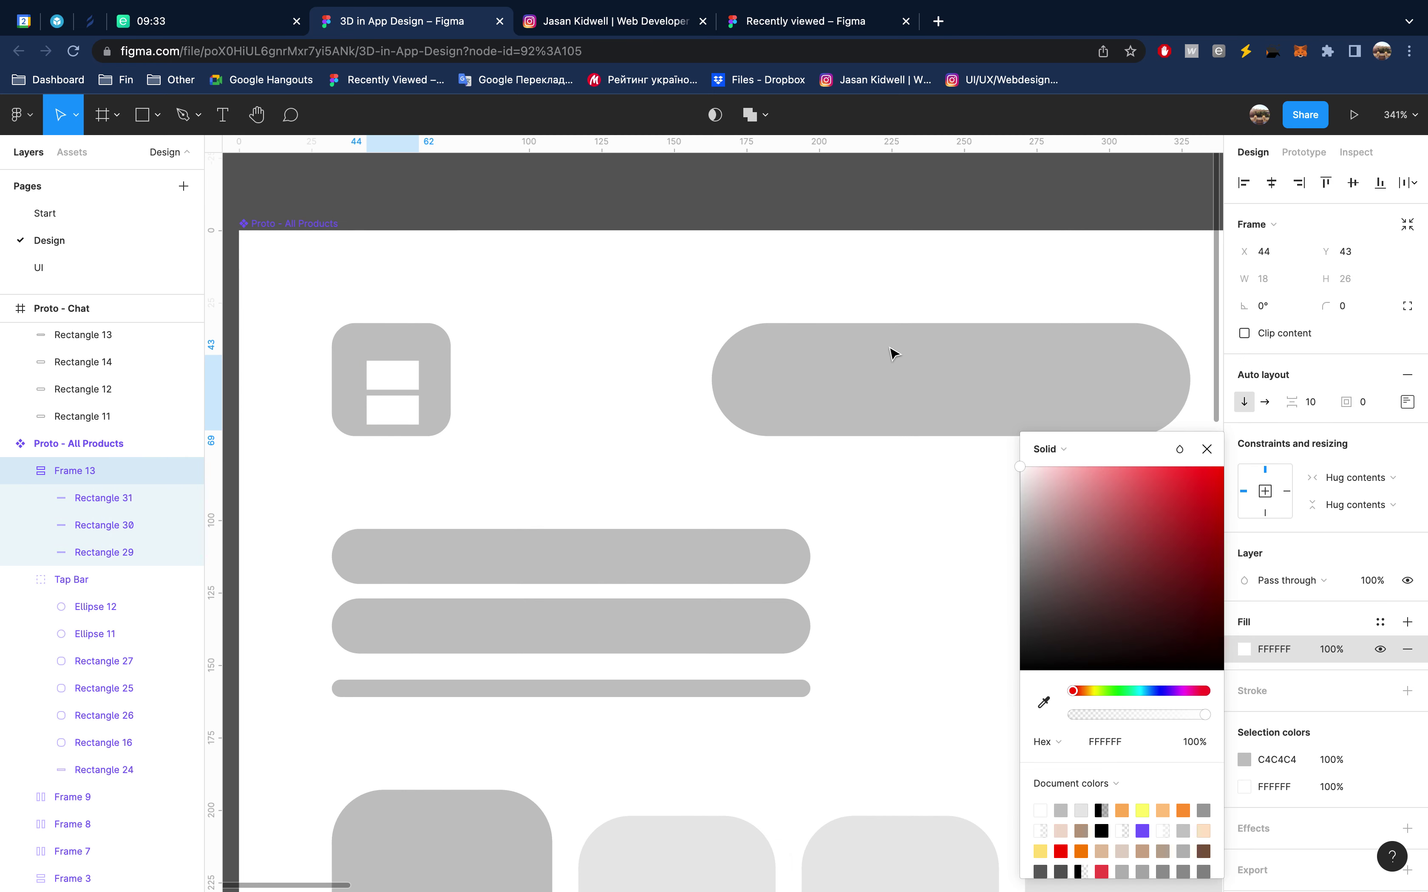
click(1407, 649)
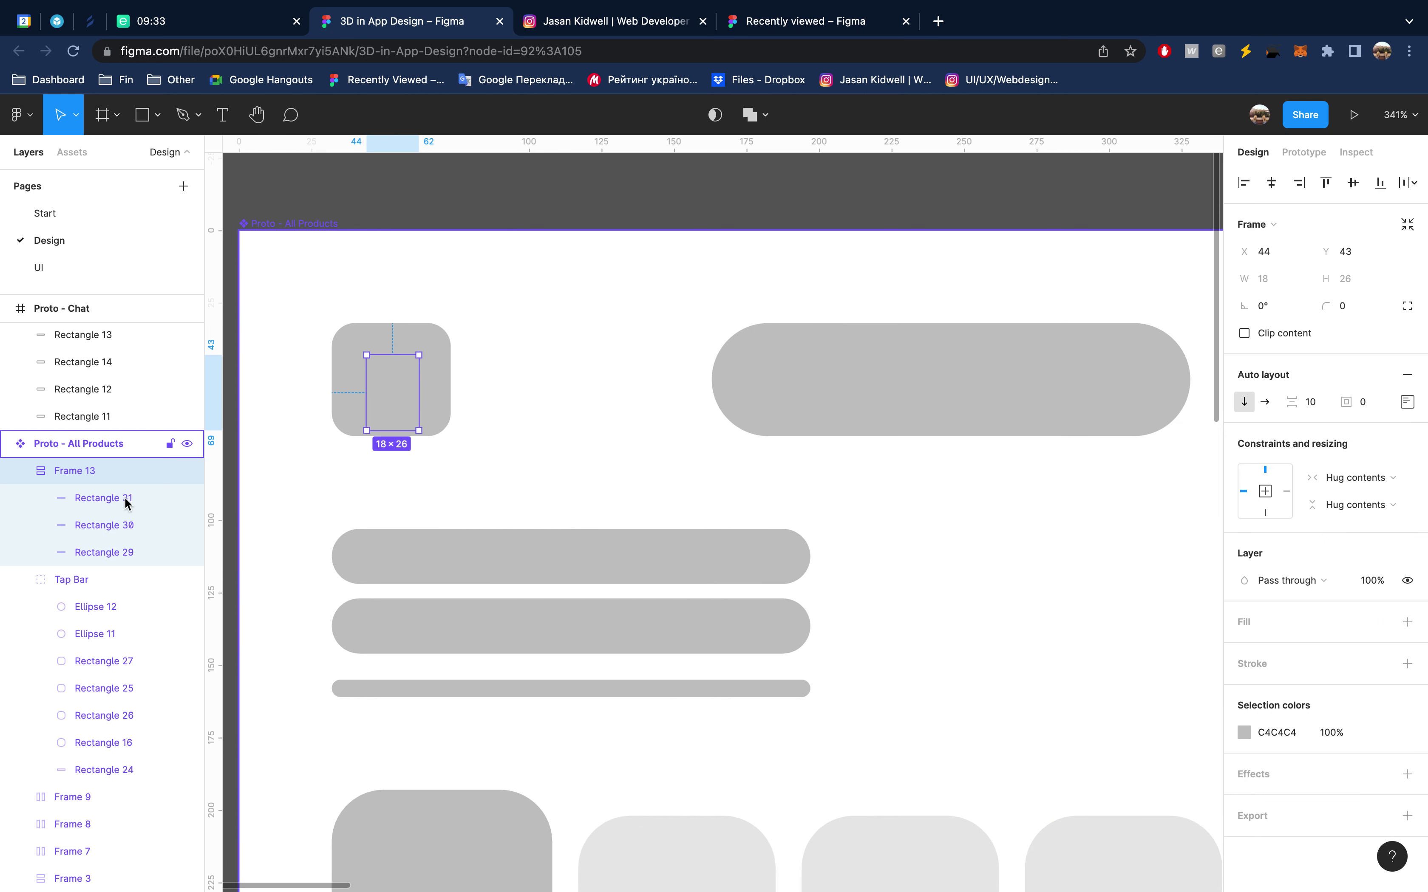
click(111, 501)
shift+click(111, 554)
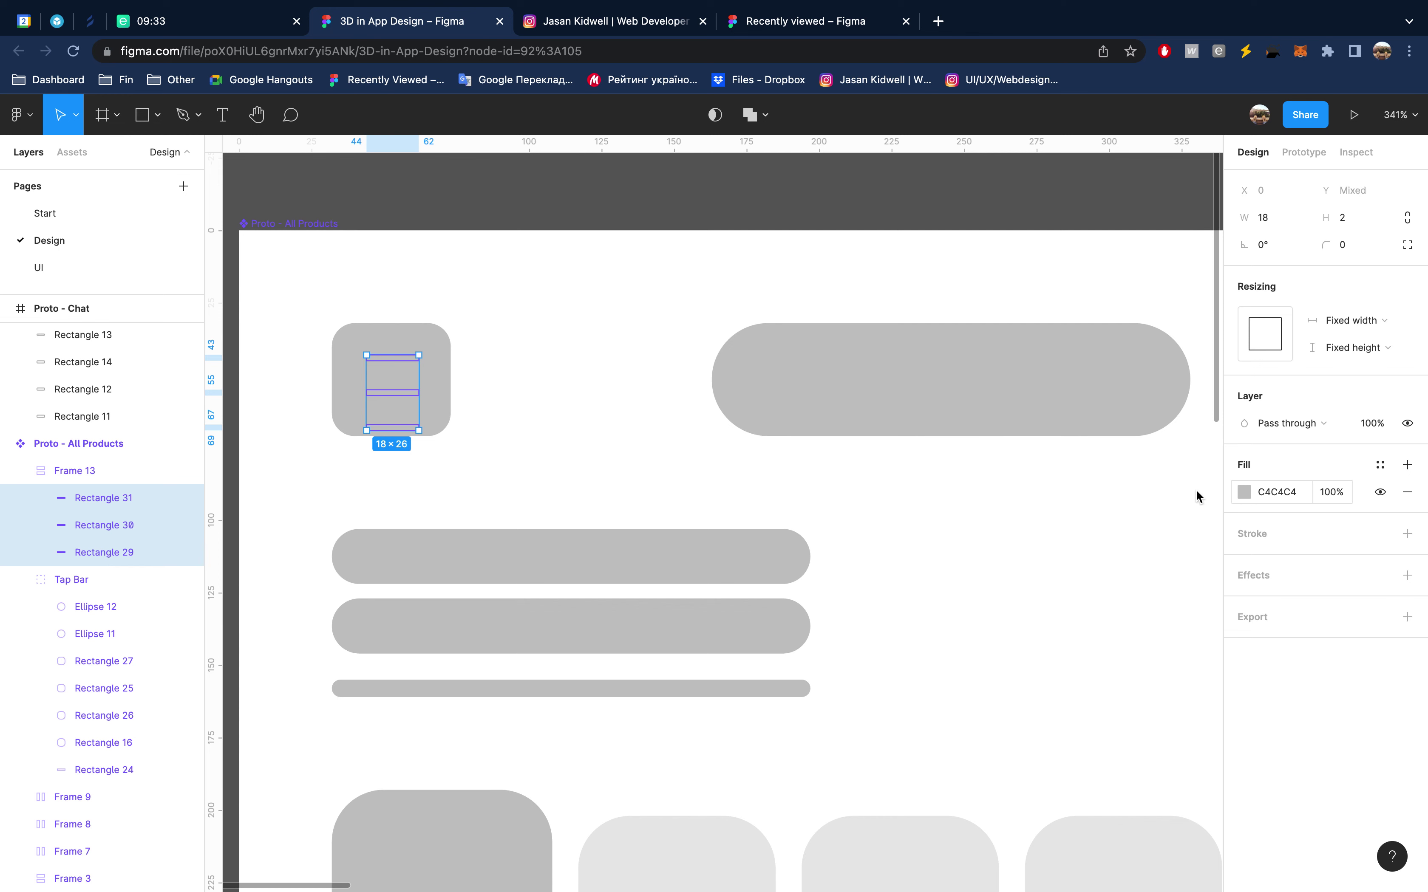
click(1243, 492)
drag(1046, 519, 961, 472)
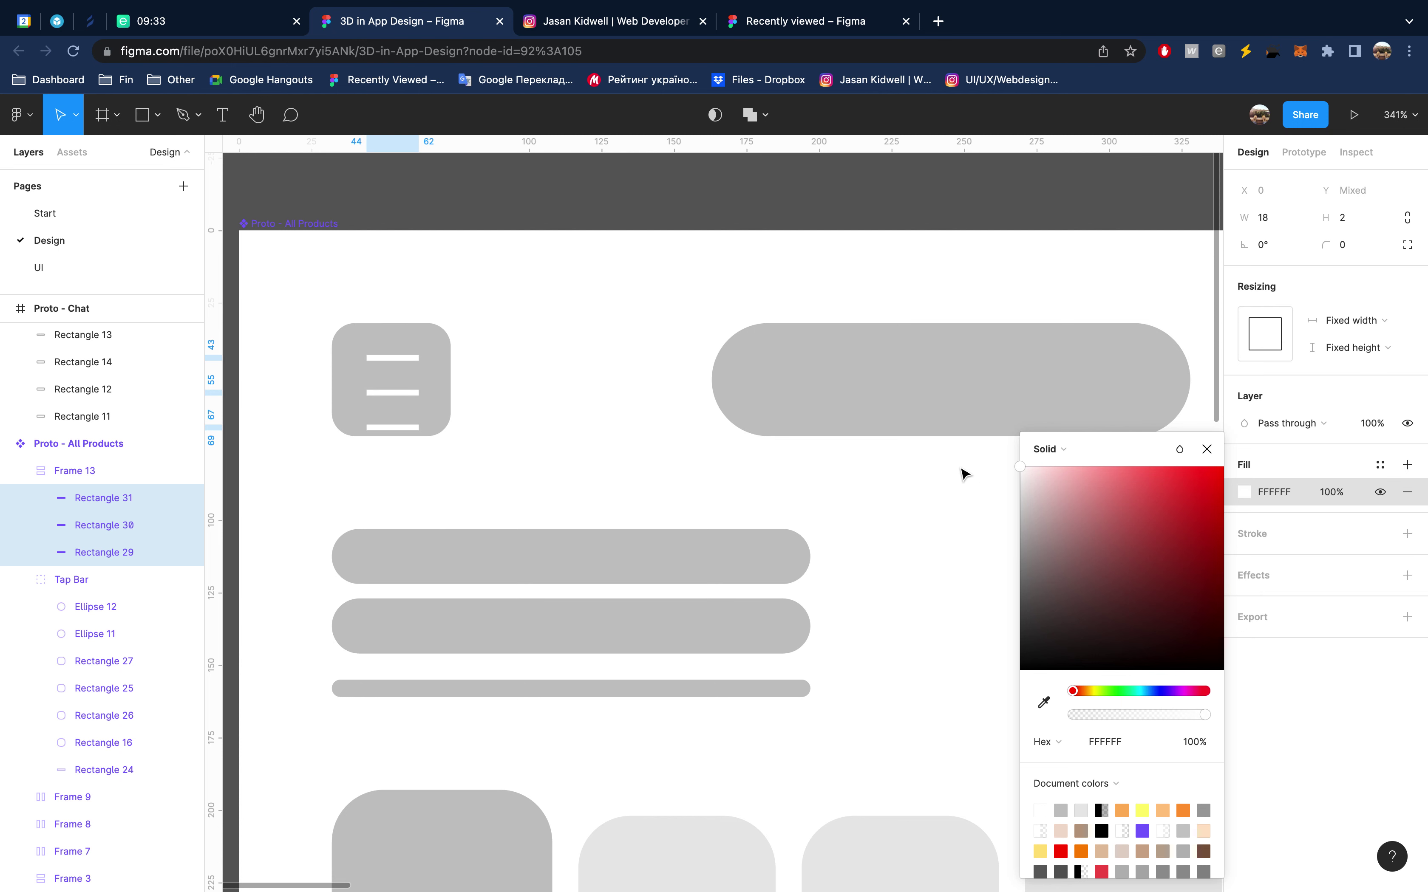
click(1216, 445)
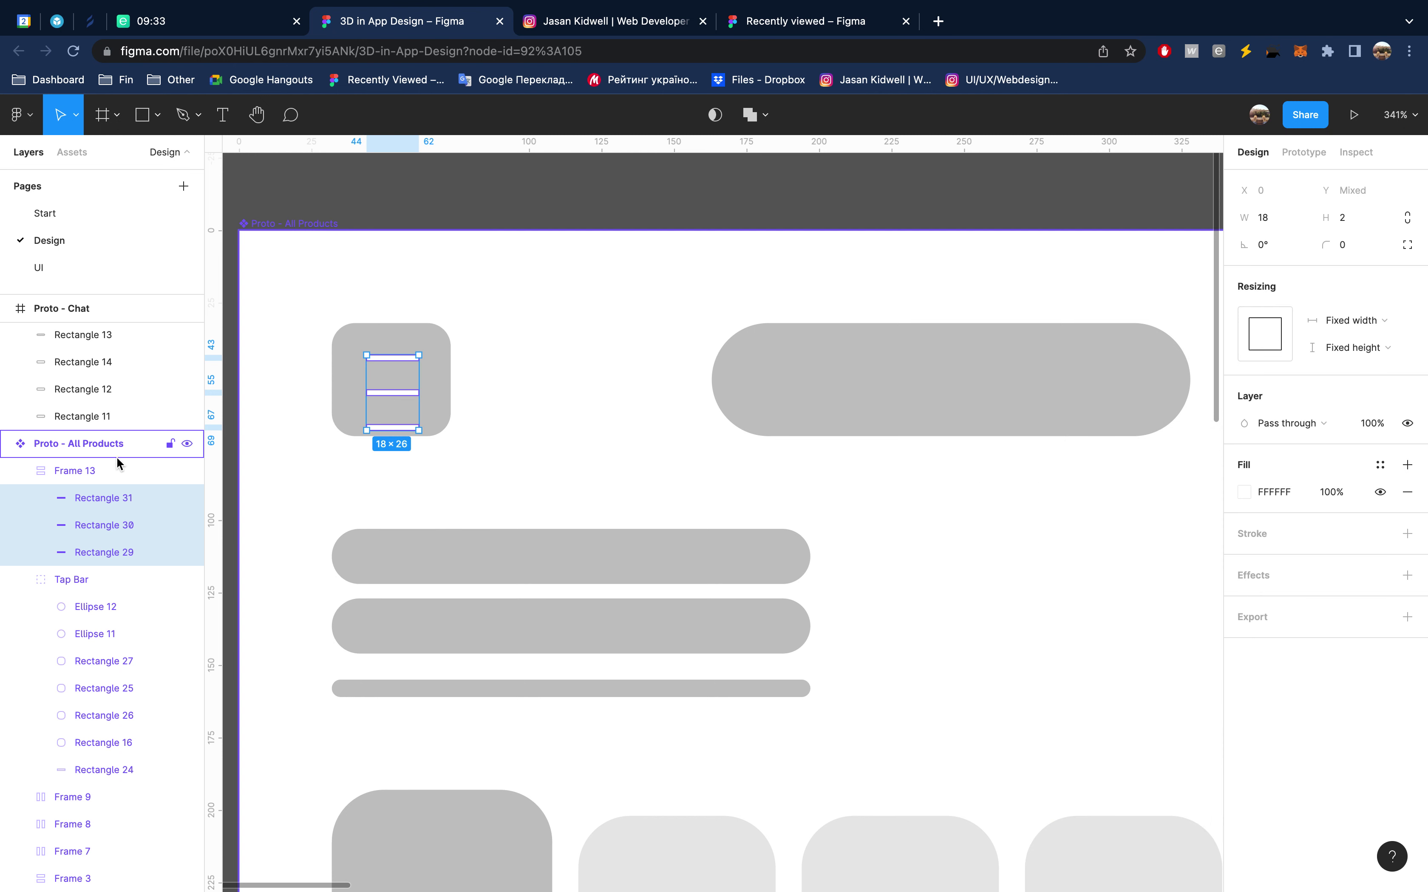
Set the auto-layout spacing between the three bars to 5
click(86, 472)
click(1323, 401)
key(shift+Down)
key(Up)
key(Up)
key(Up)
key(Up)
key(Up)
key(Return)
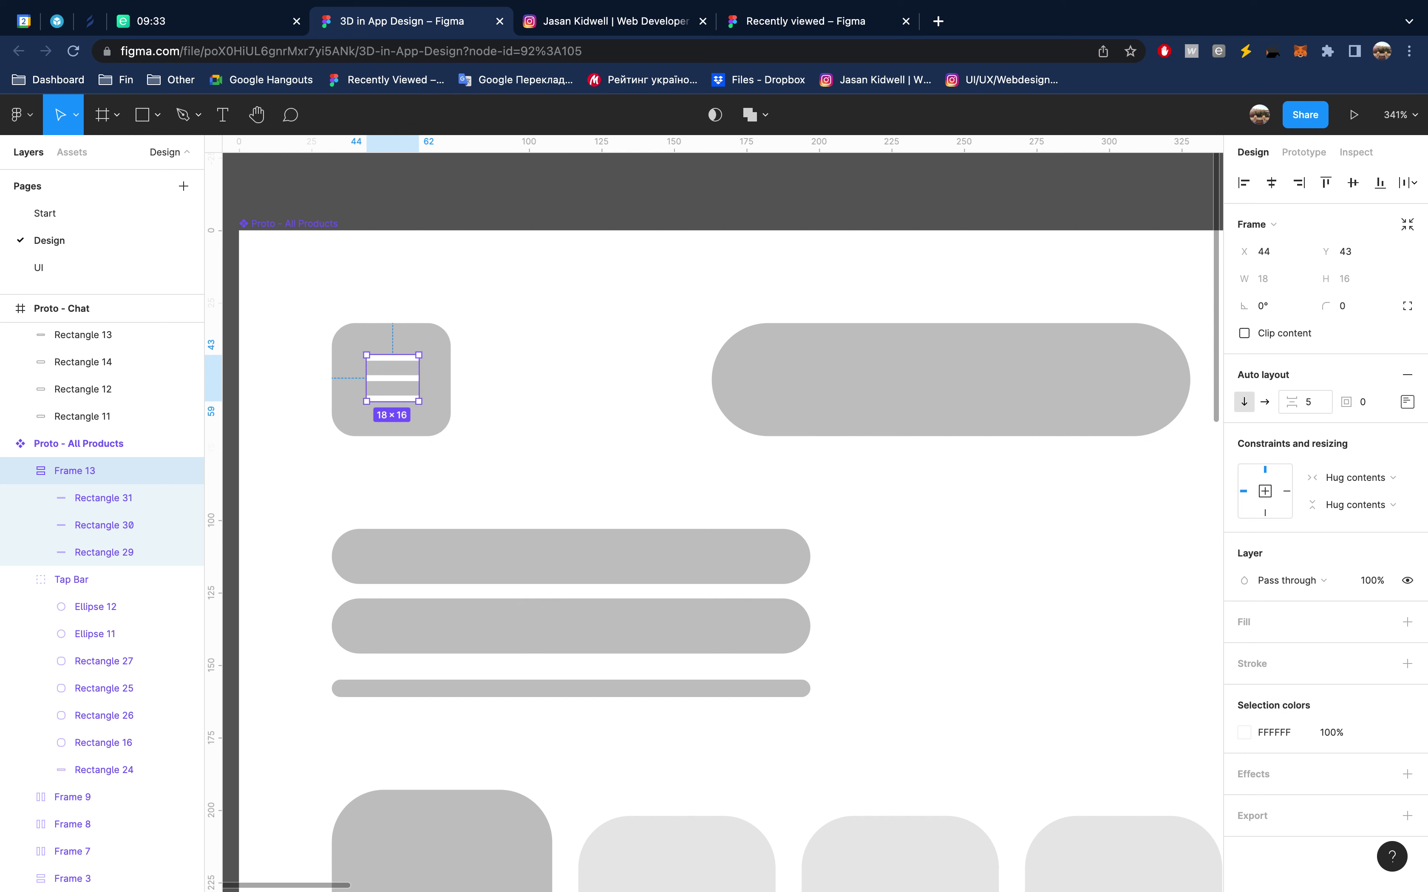
Centre the icon frame horizontally within the header square Rectangle 10
click(17, 471)
click(18, 498)
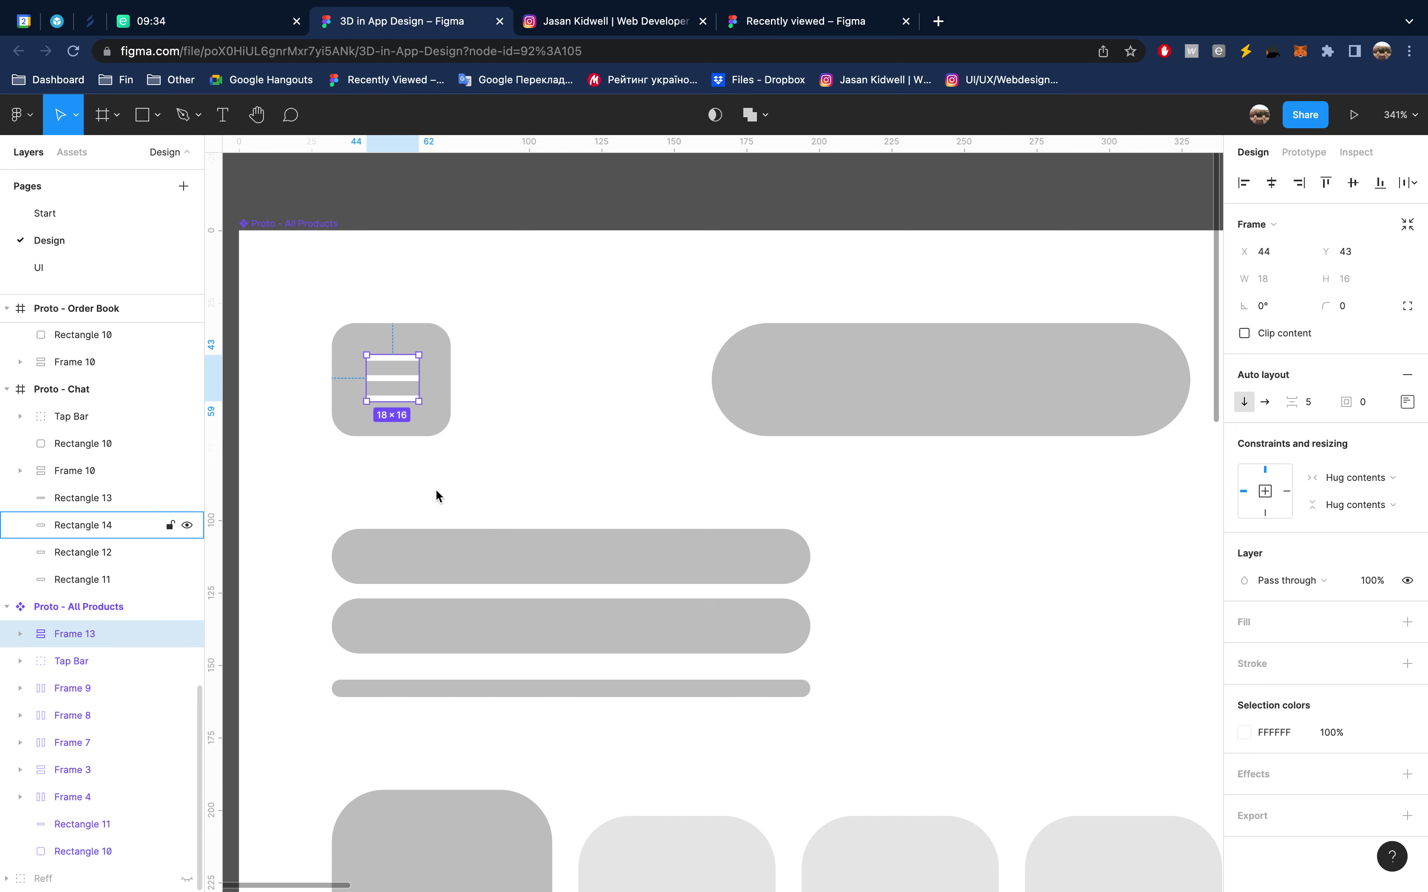
key(alt+l)
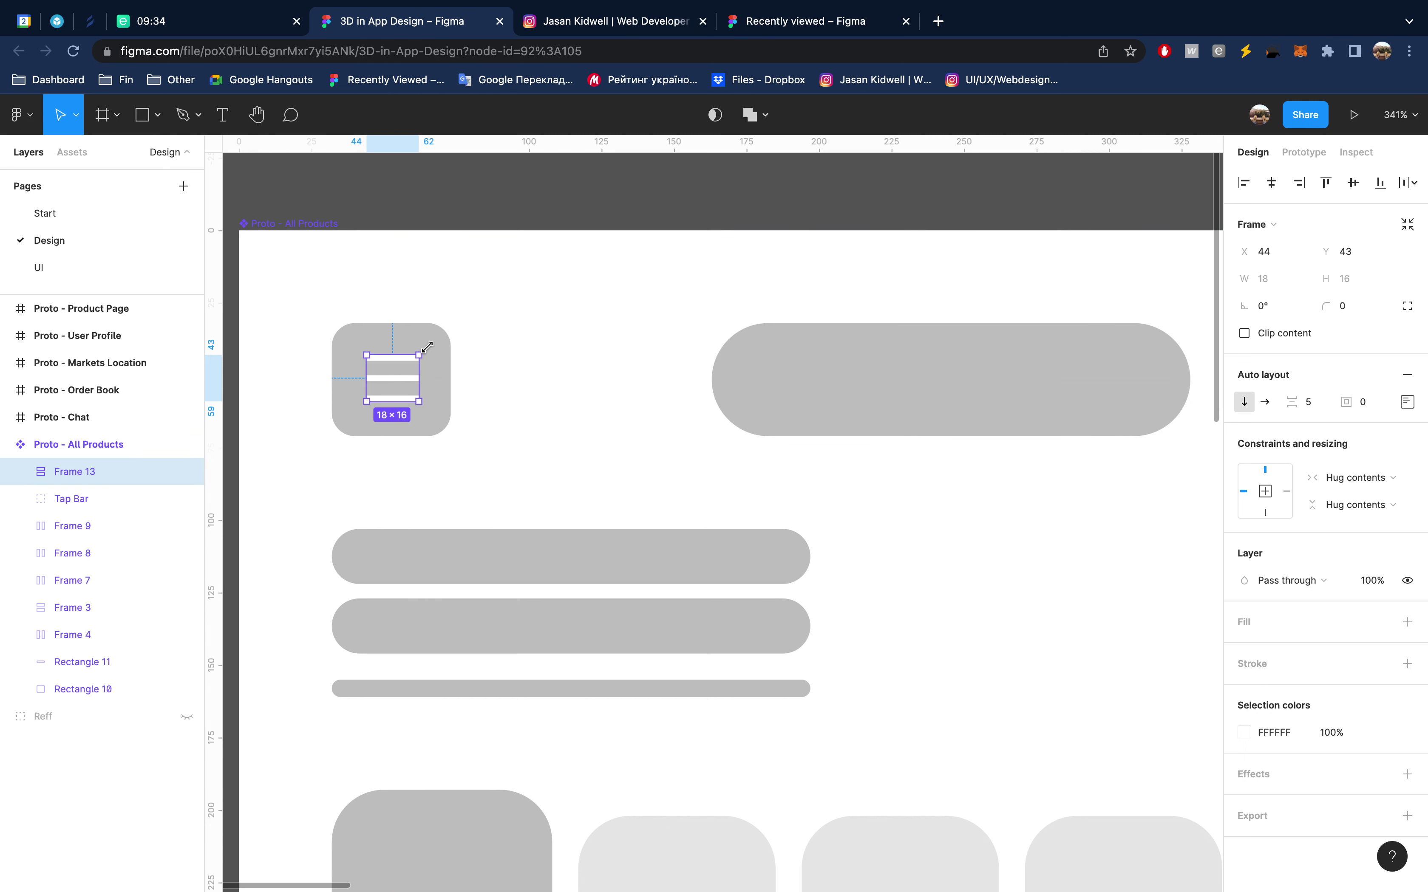
shift+click(442, 350)
click(1268, 184)
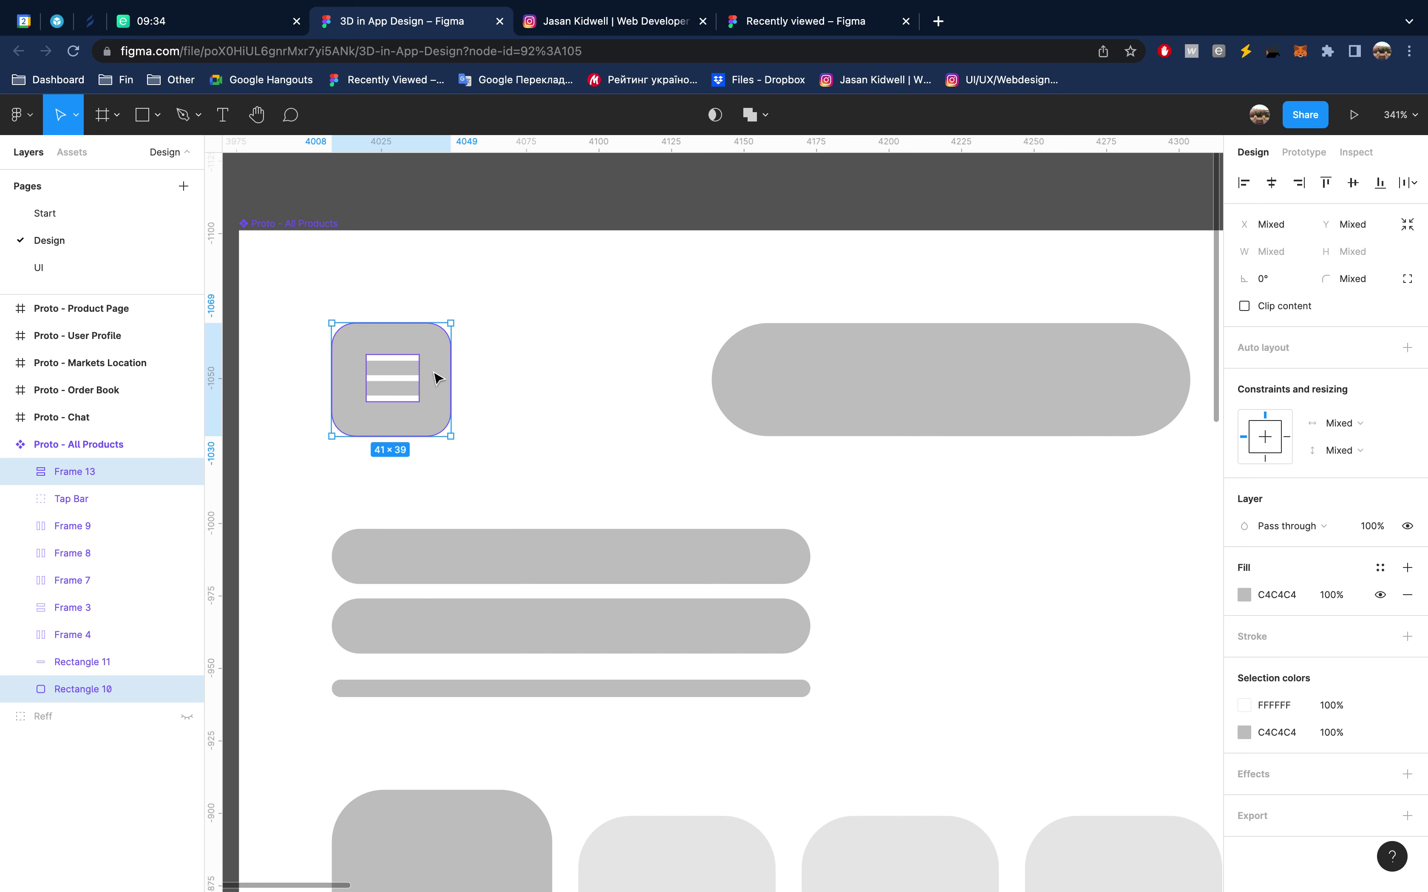
scroll(581, 413, down, 3)
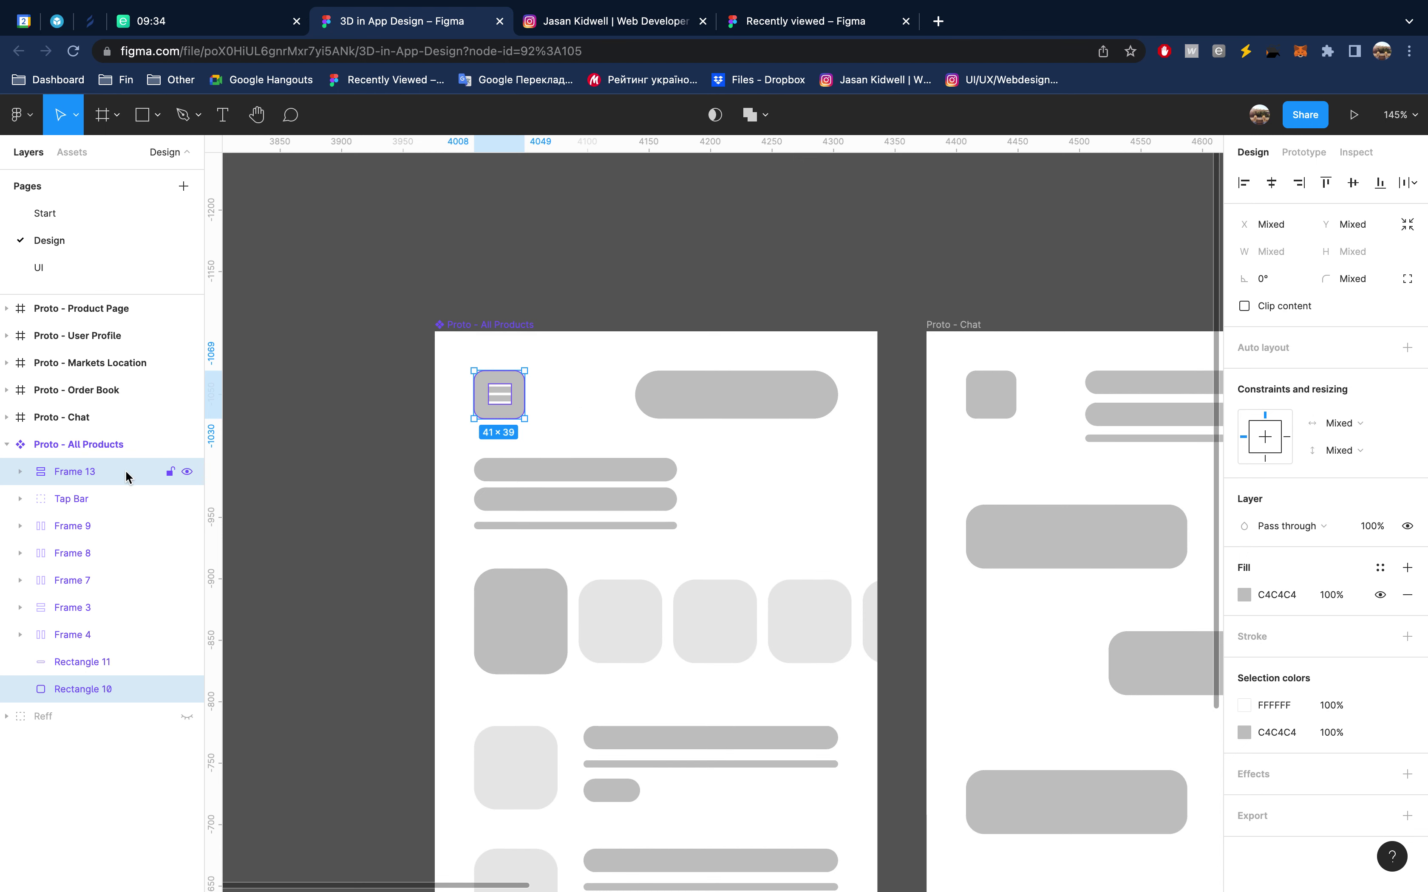
Group the icon with its square as Group 3, replacing the Chat and Order Book header squares
key(ctrl+g)
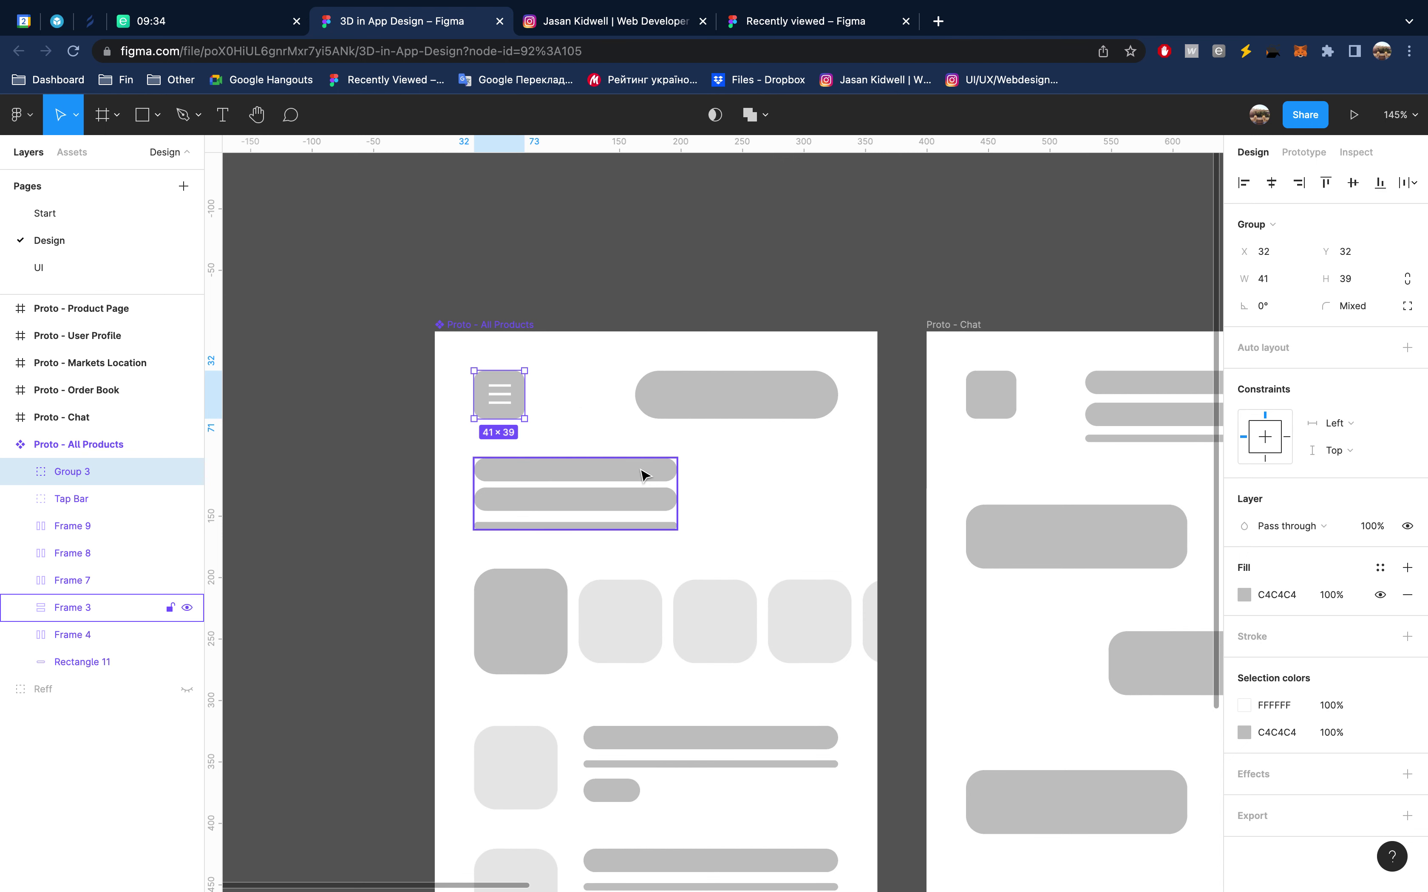
scroll(643, 475, right, 5)
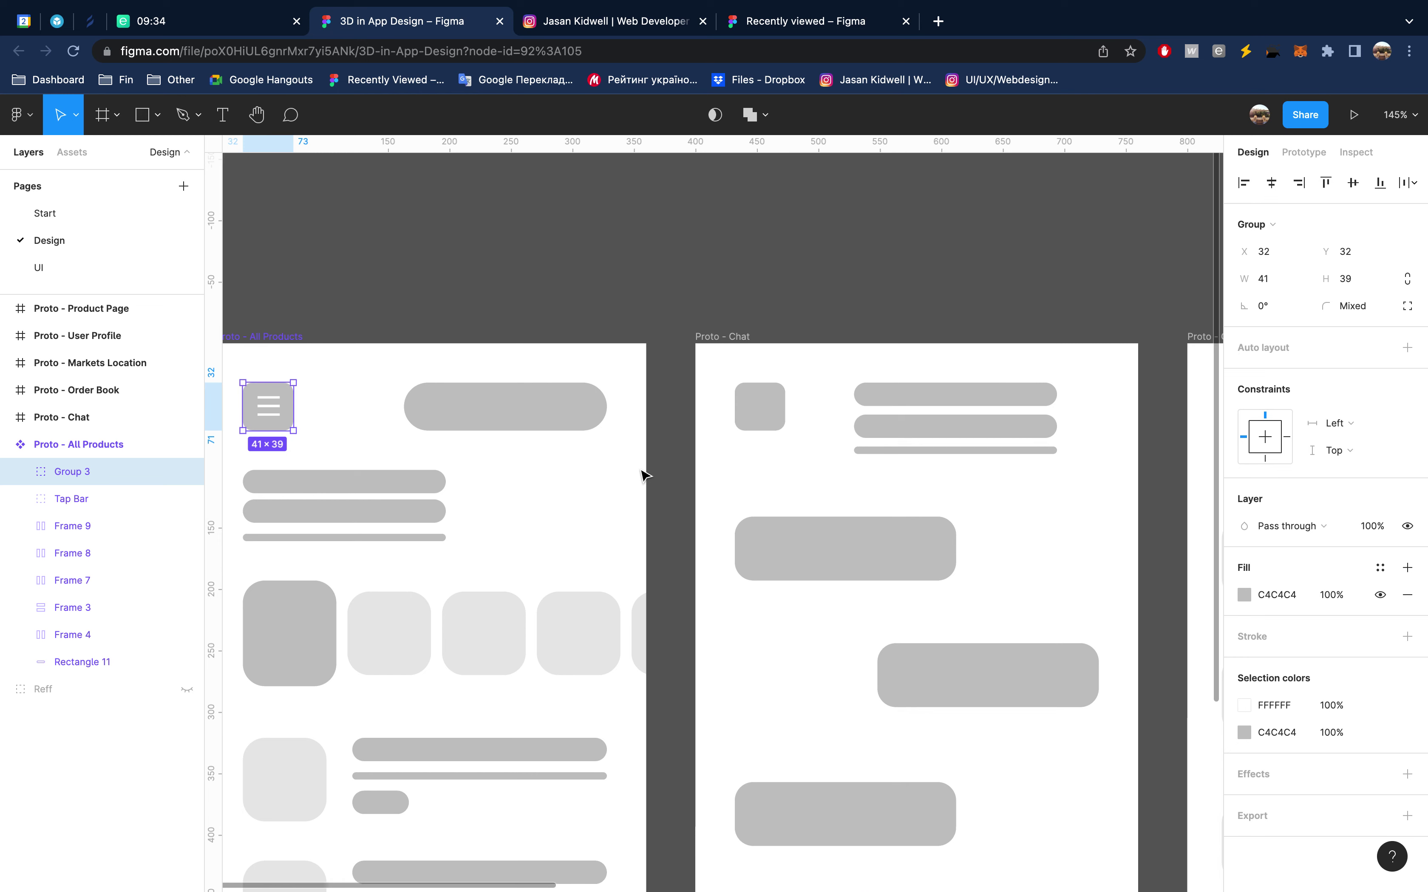
click(764, 406)
key(Delete)
click(732, 337)
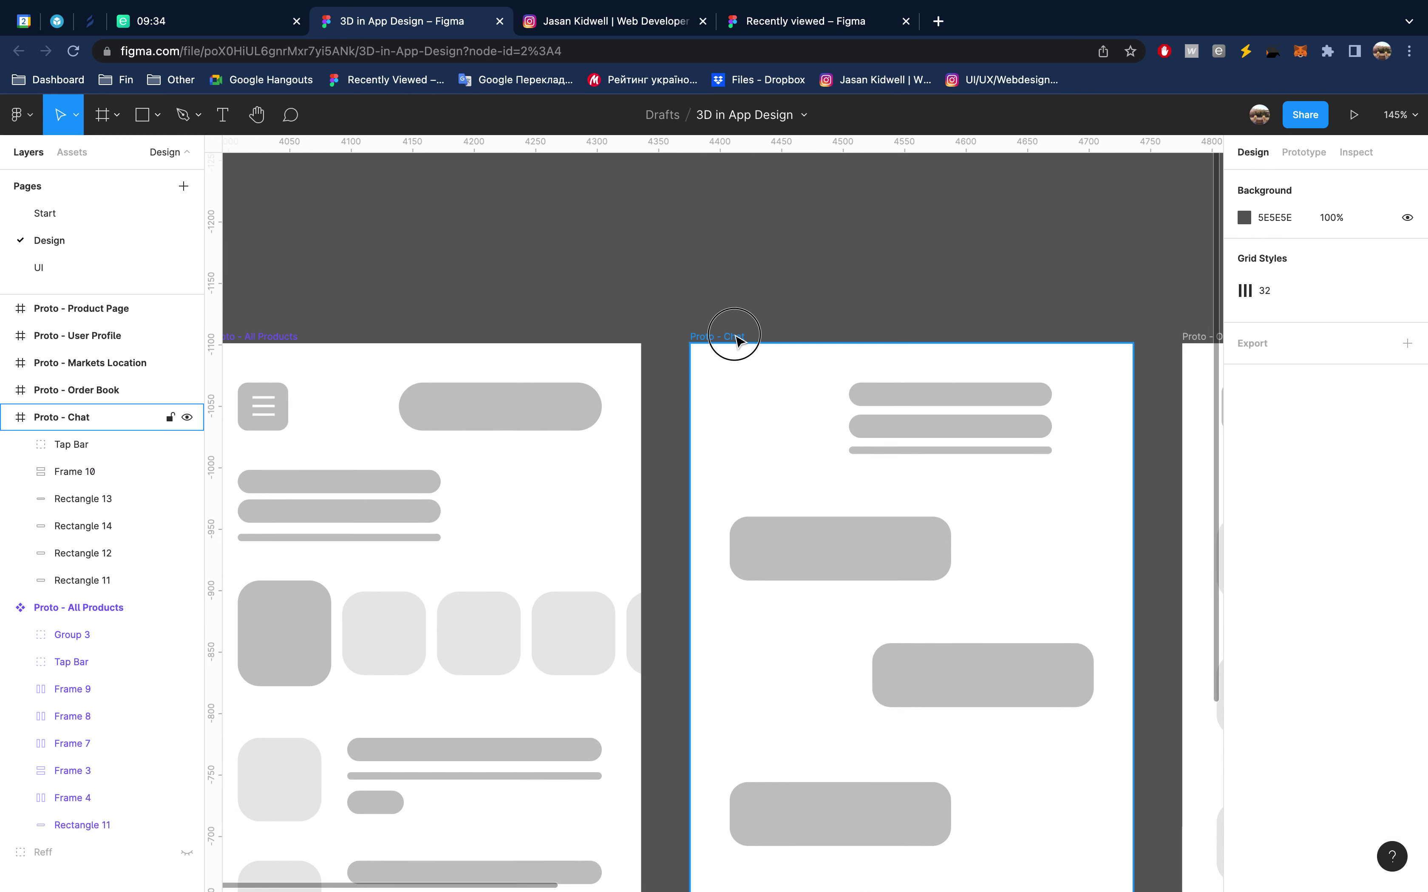
key(ctrl+v)
scroll(850, 396, right, 5)
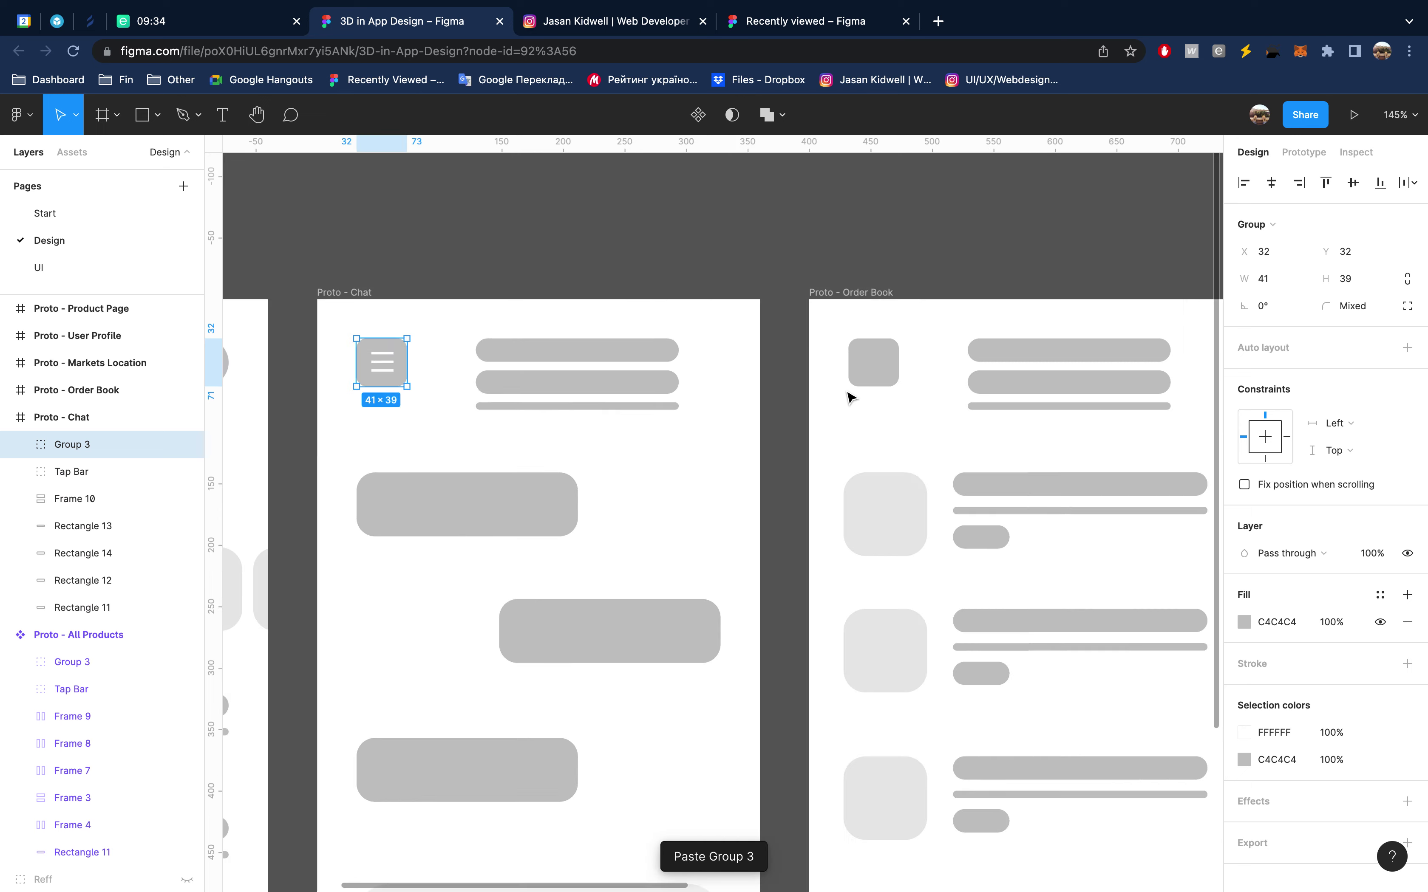
scroll(850, 396, right, 5)
click(590, 358)
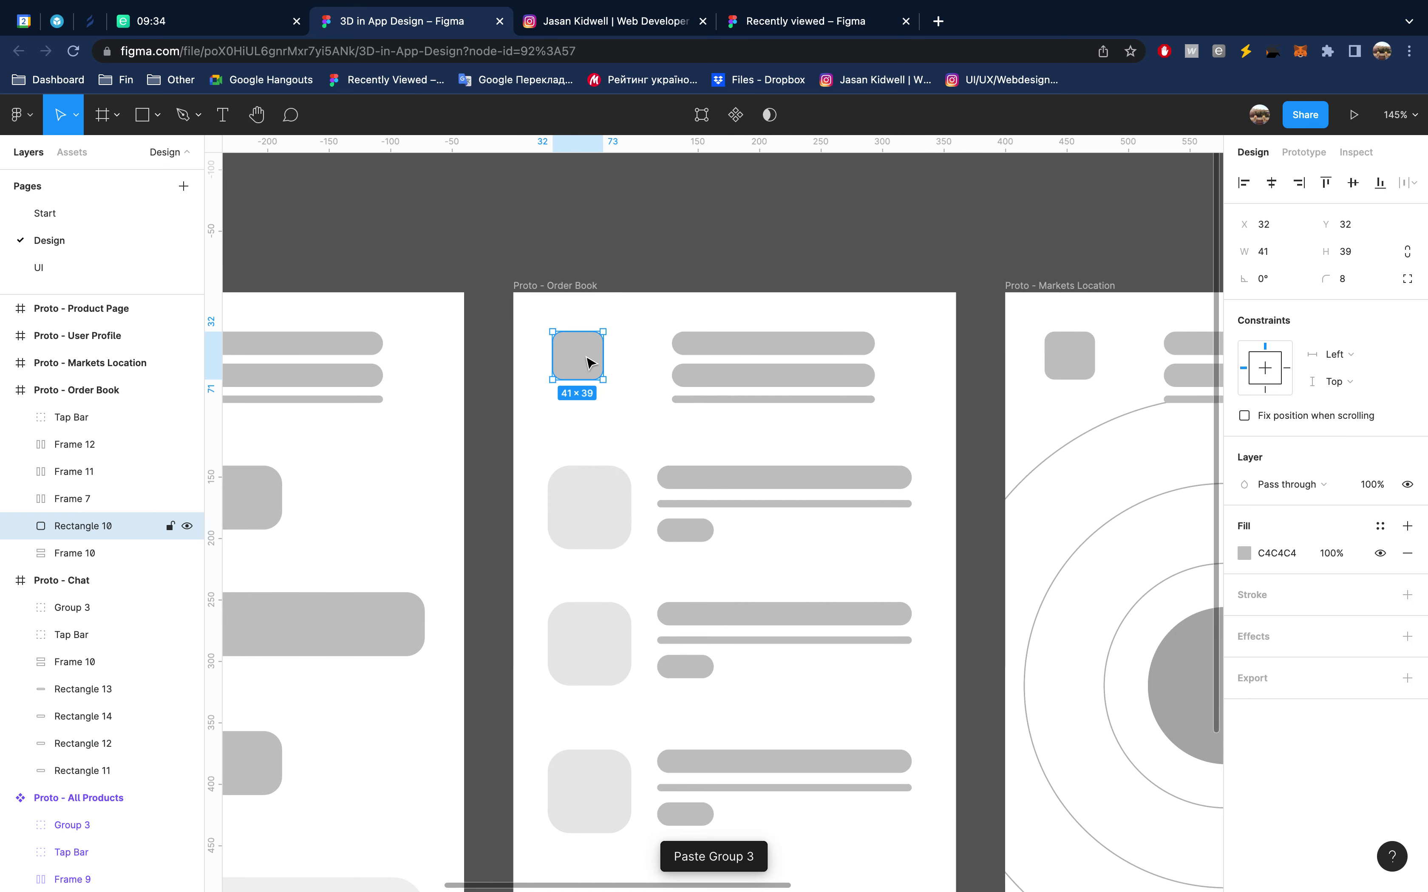
key(Delete)
click(564, 290)
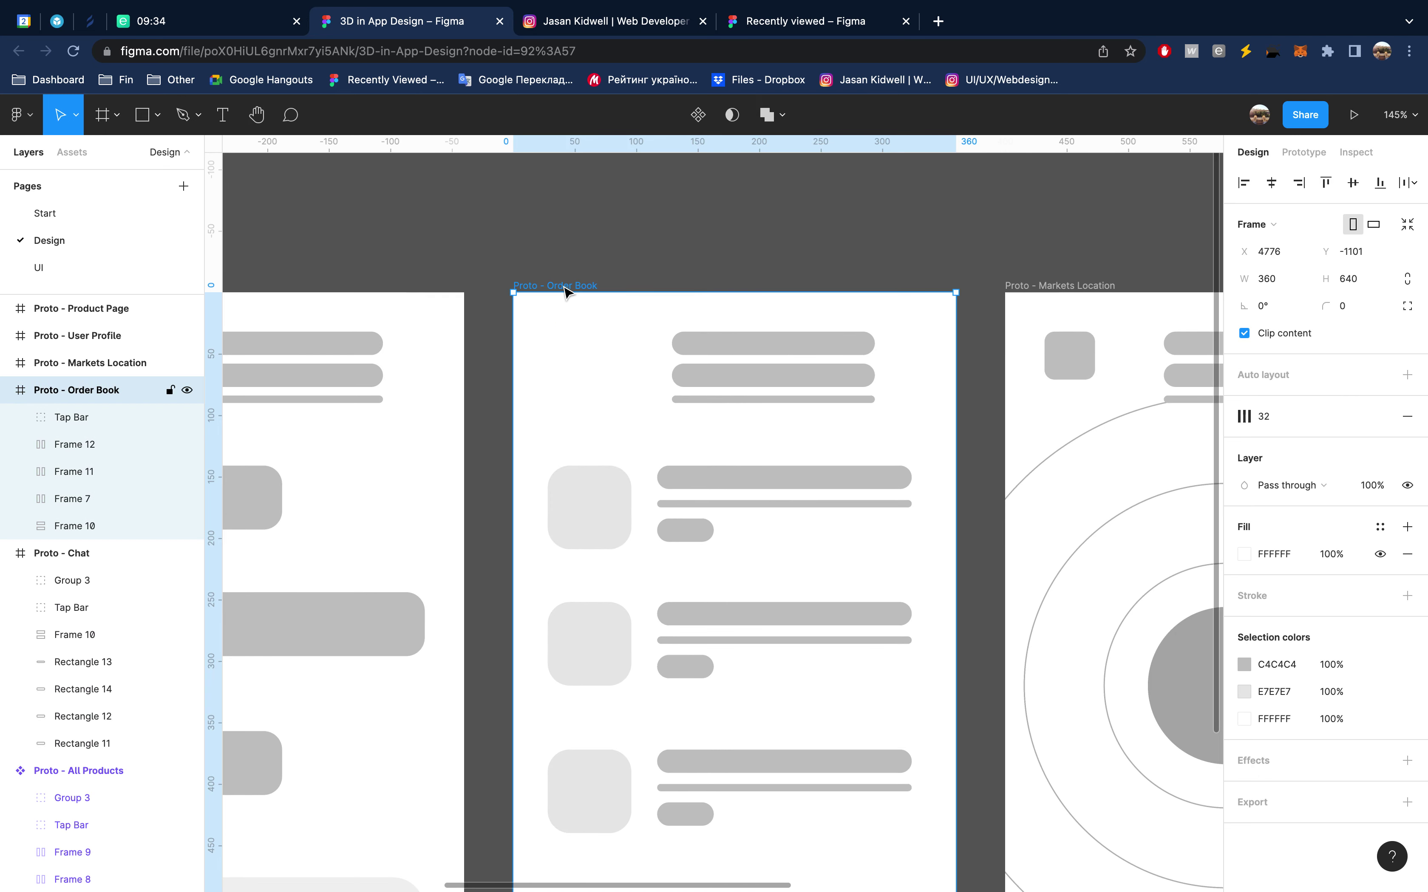
key(ctrl+v)
Replace the grey header squares on Markets Location and User Profile with the Group 3 hamburger button
scroll(875, 430, right, 5)
scroll(875, 431, right, 2)
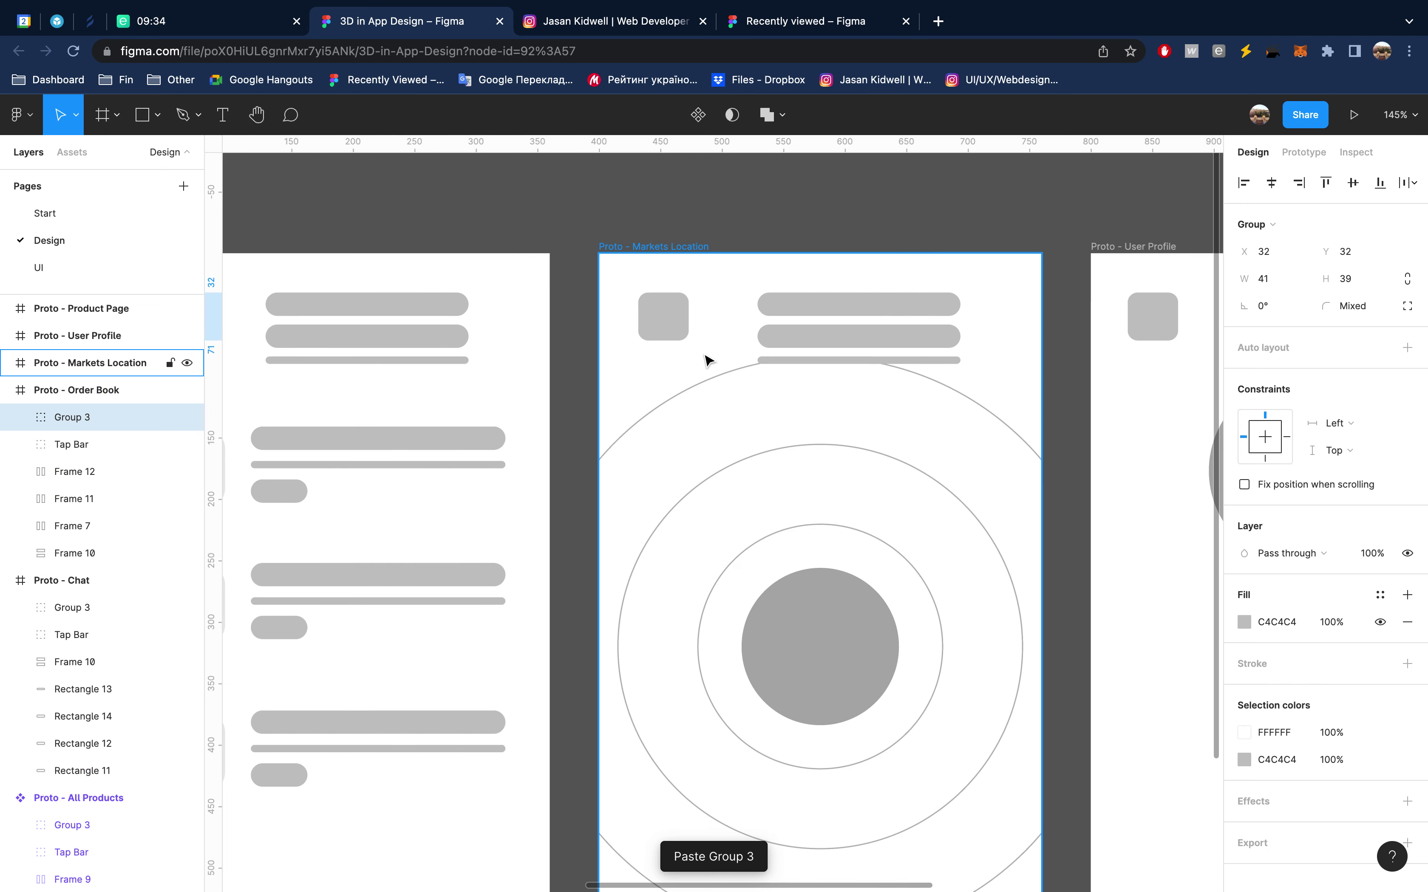
click(663, 322)
key(Delete)
click(678, 251)
key(ctrl+v)
scroll(775, 358, right, 4)
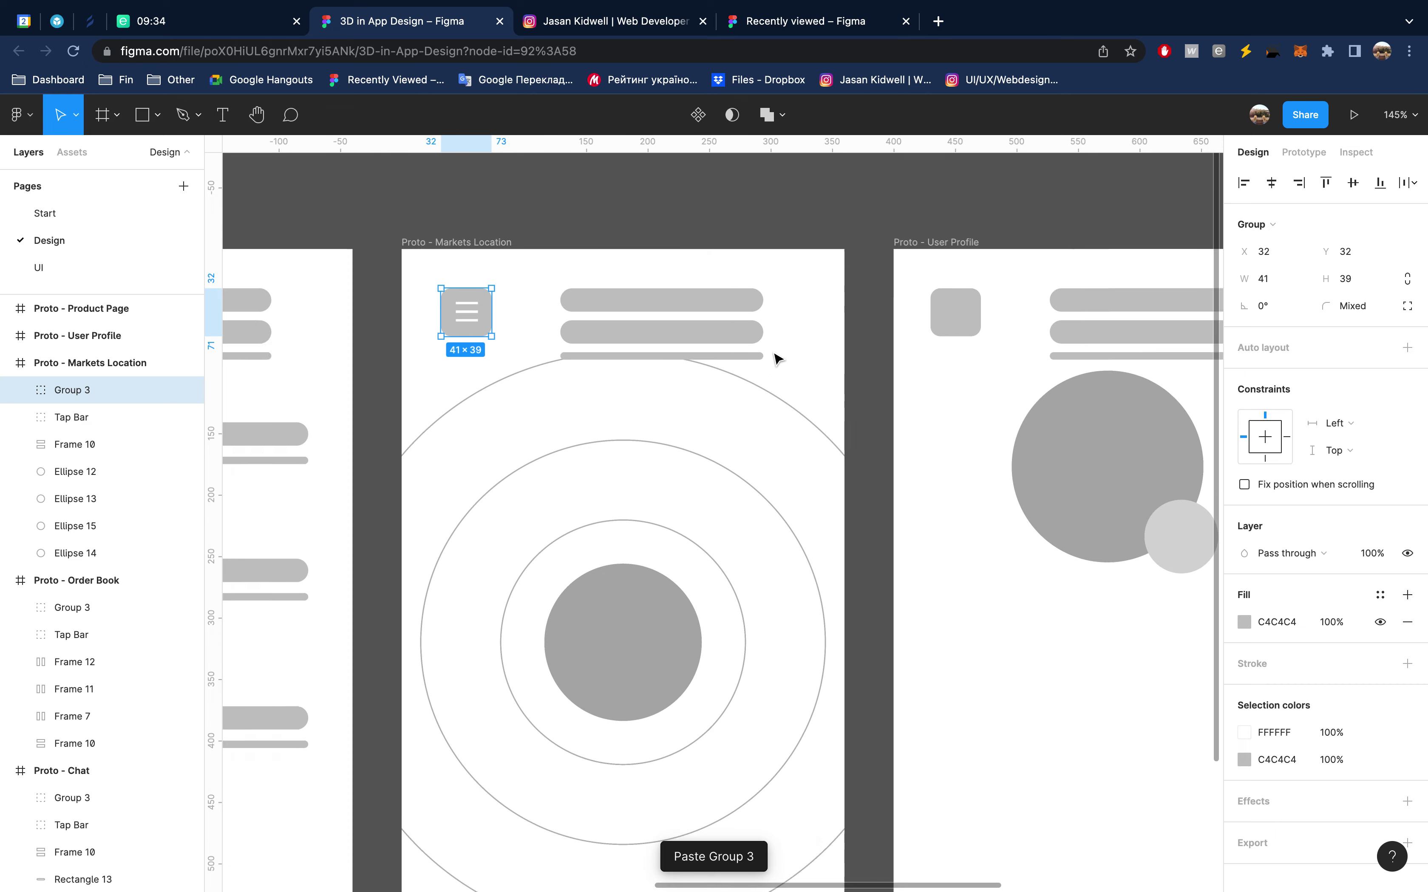
scroll(775, 358, right, 5)
scroll(775, 359, right, 1)
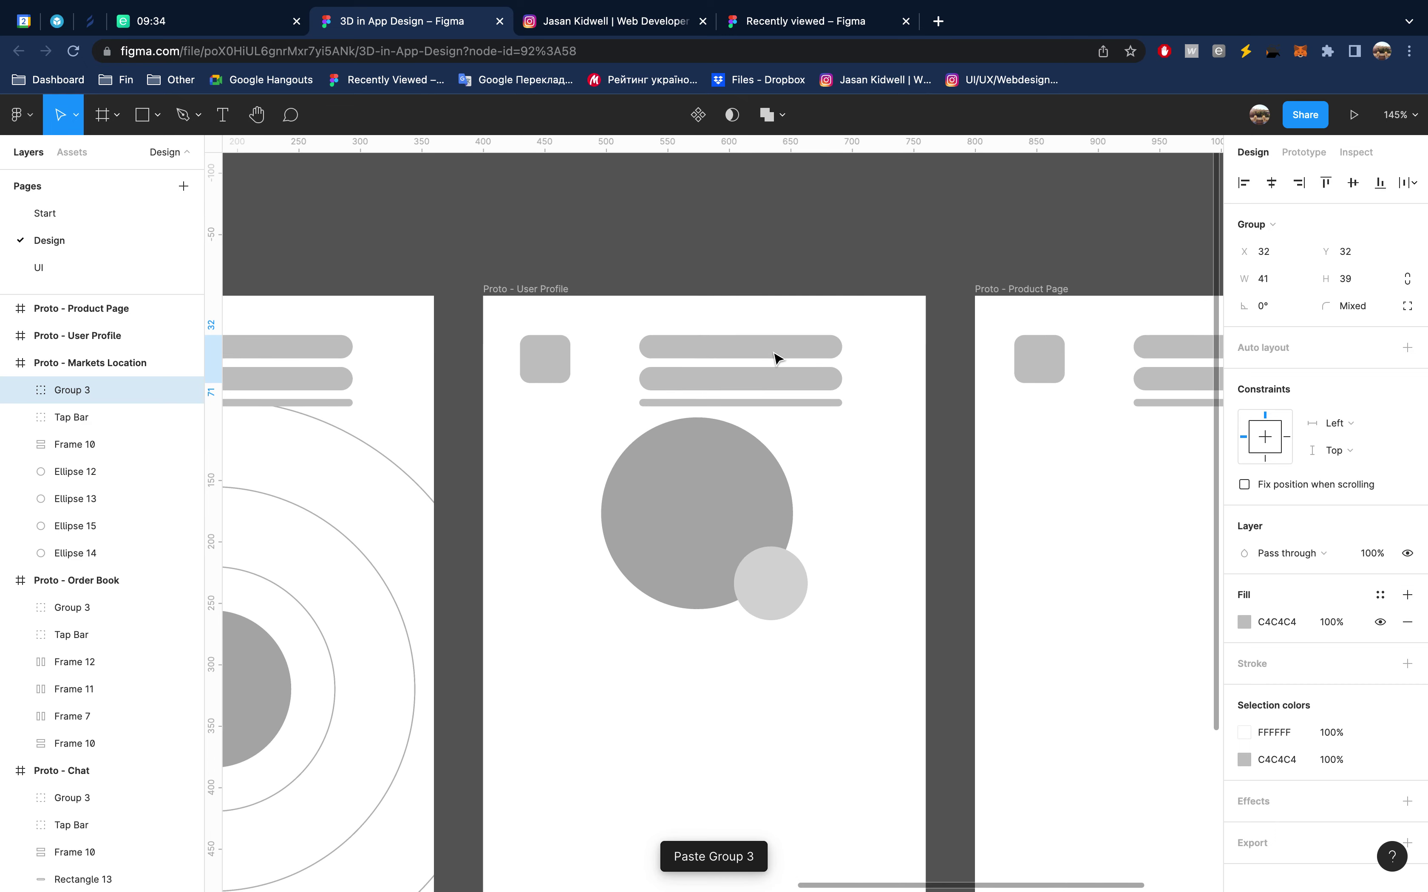
click(547, 360)
key(Delete)
click(553, 291)
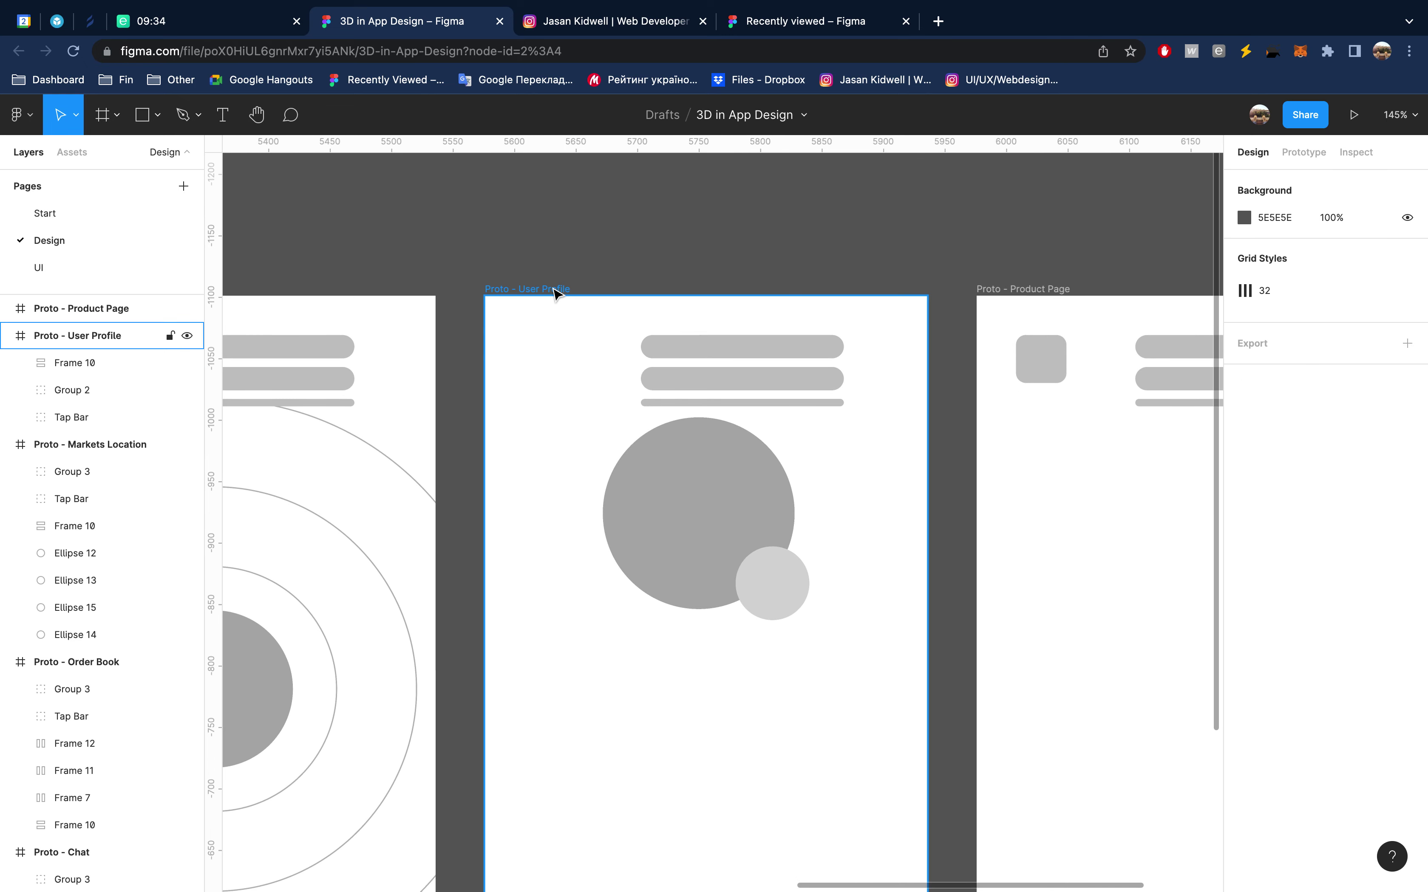
key(ctrl+v)
scroll(749, 416, right, 3)
scroll(749, 416, right, 1)
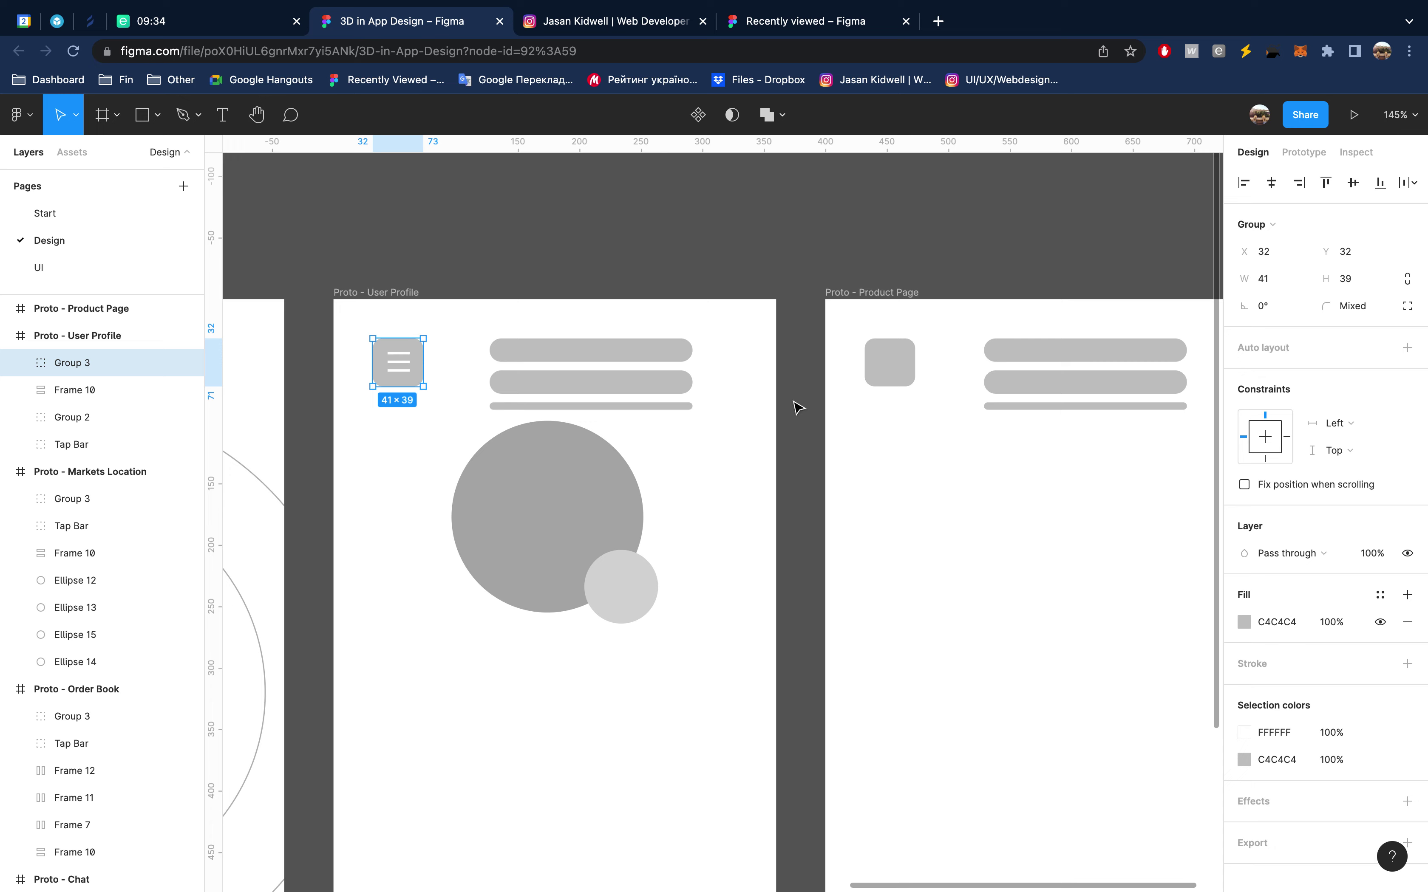
click(896, 357)
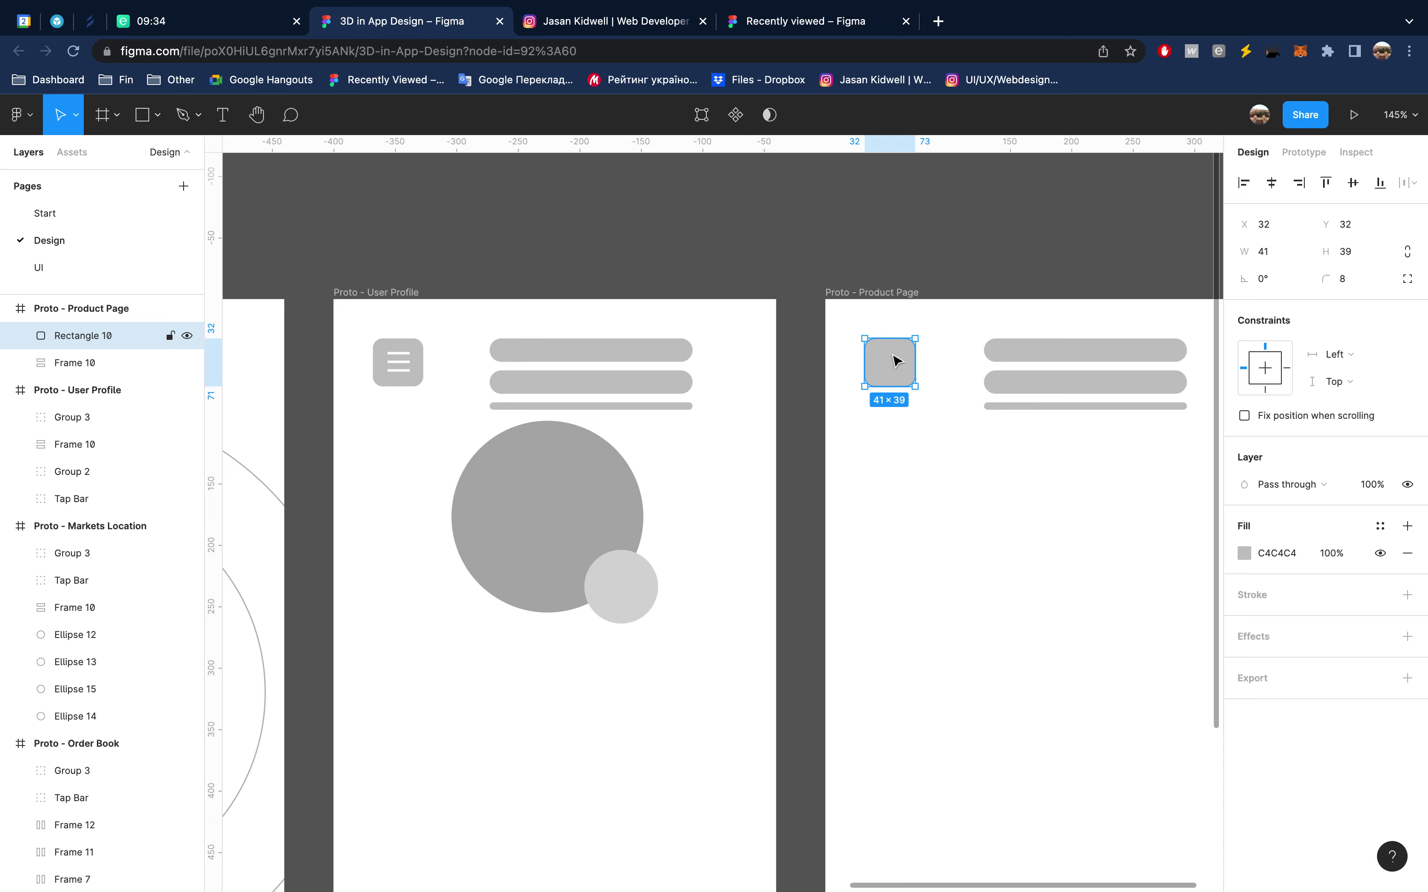
Draw a three-point '<' chevron path inside the Product Page header square
scroll(895, 358, up, 2)
scroll(895, 358, up, 2)
scroll(895, 359, up, 2)
key(p)
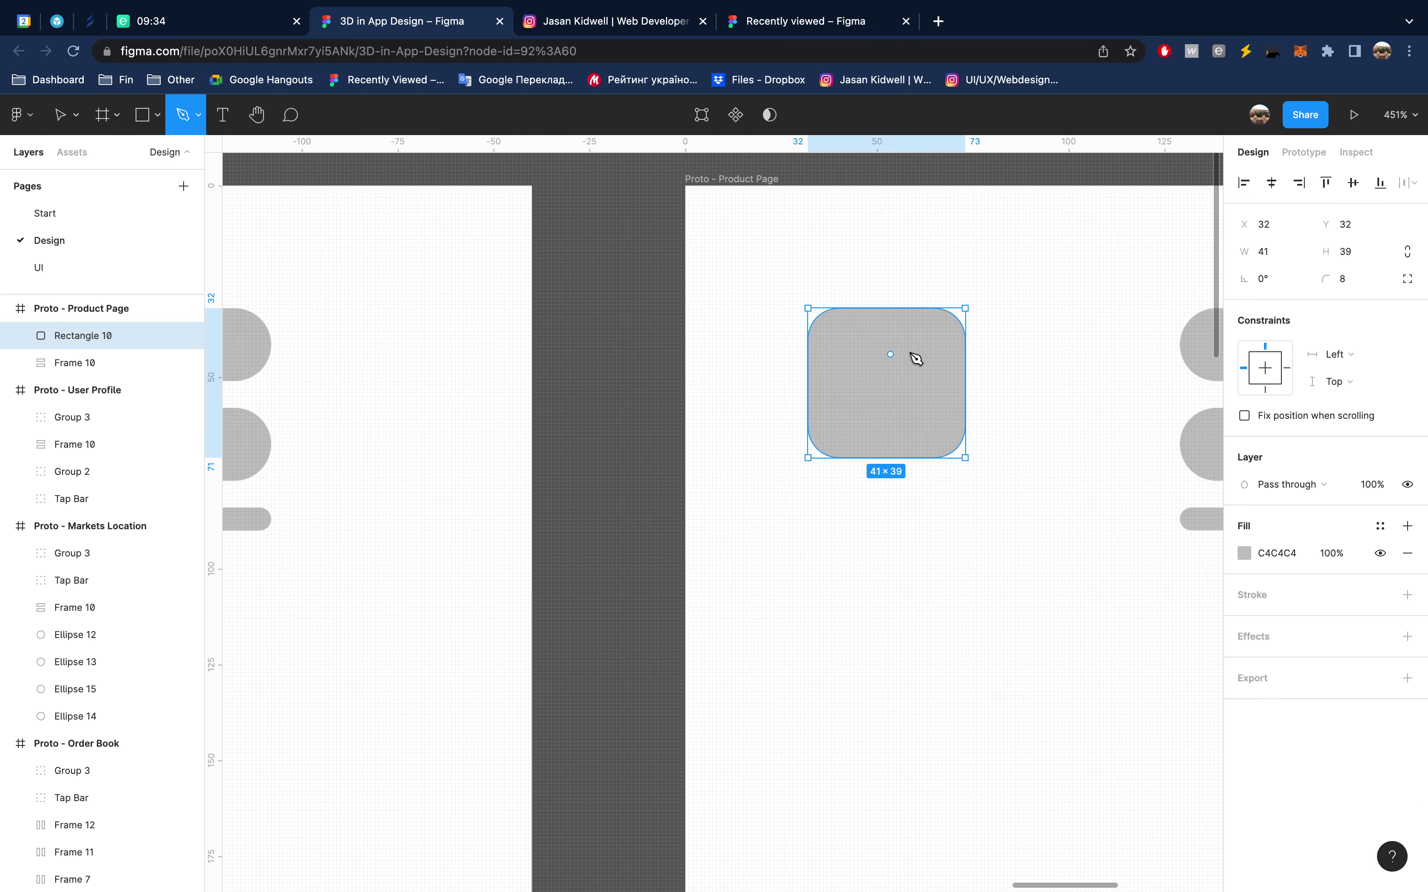
click(905, 352)
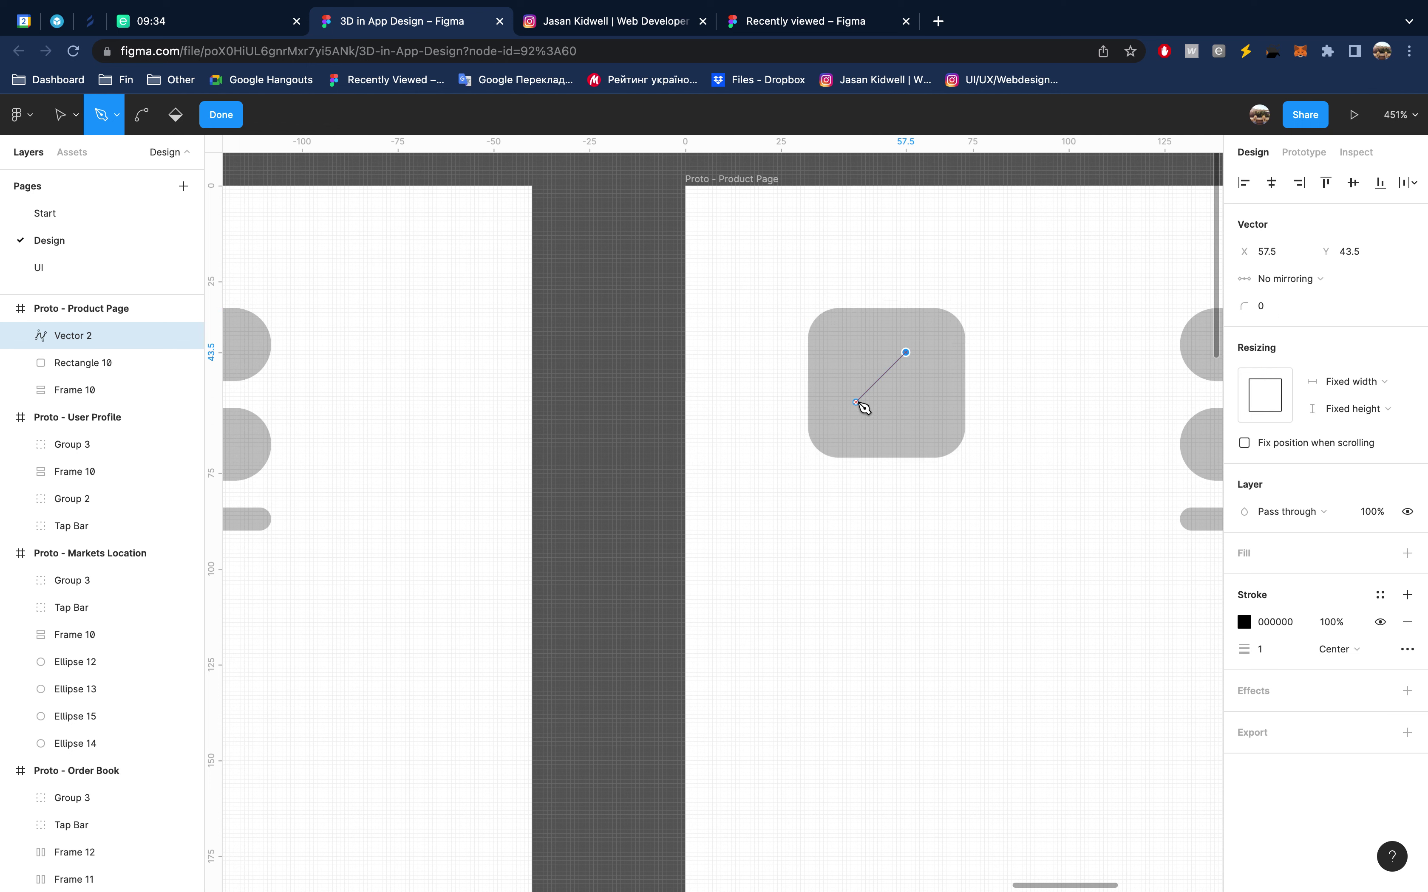
click(861, 397)
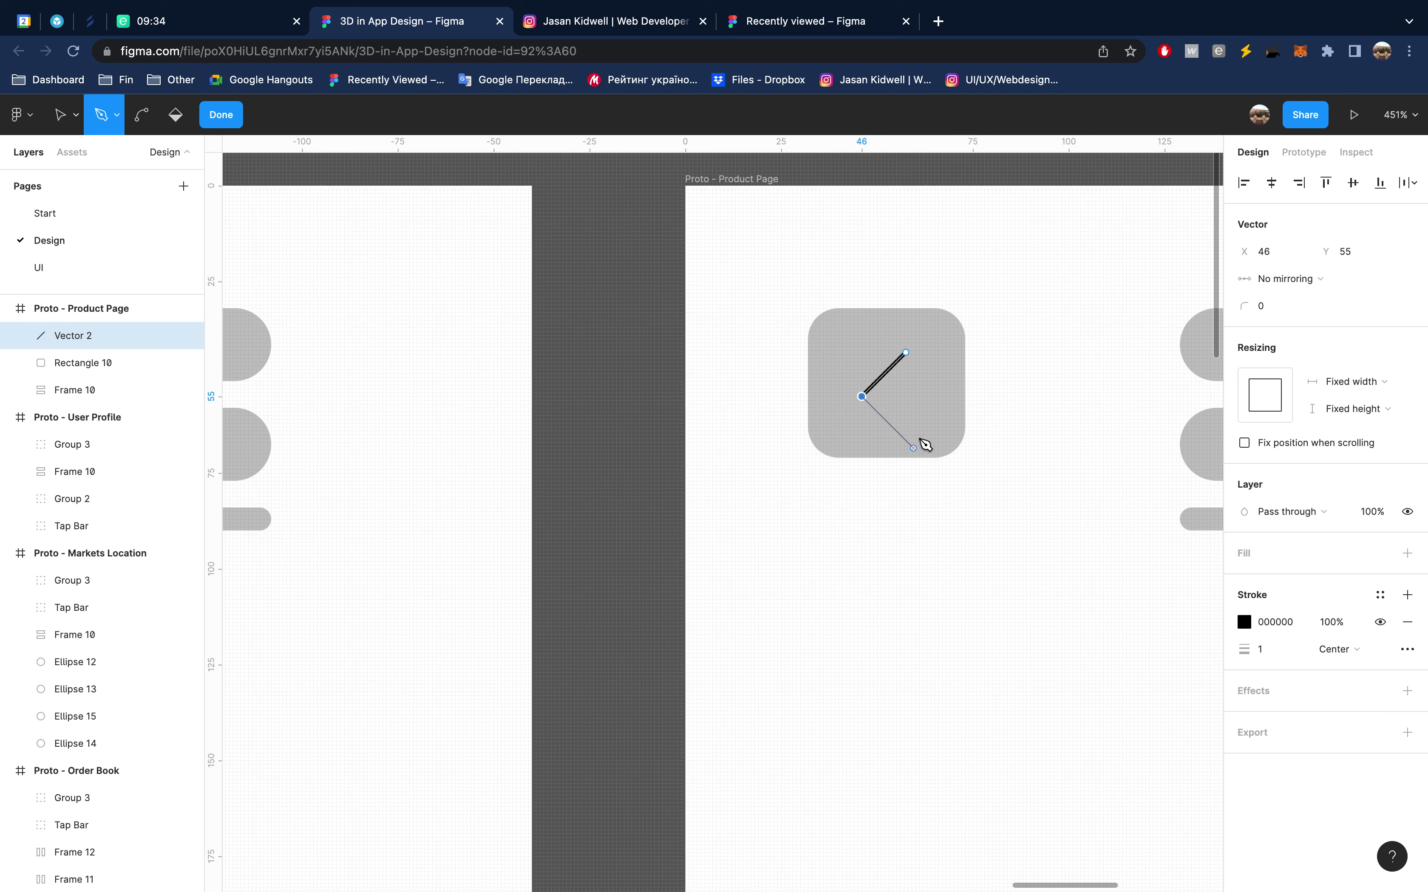
click(905, 440)
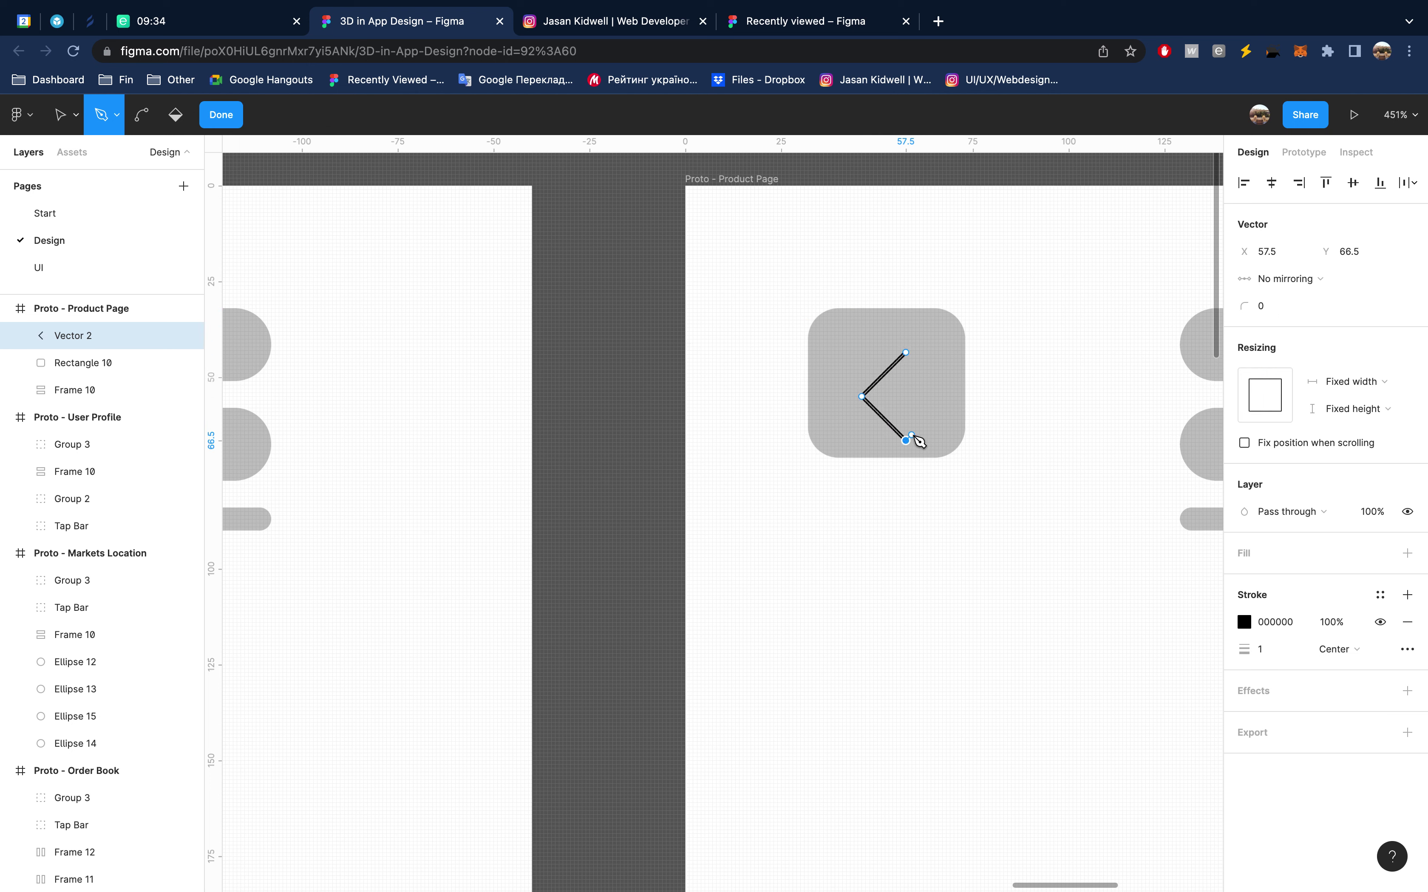
key(Escape)
Give the chevron a white FFFFFF stroke of weight 4 and resize it to 9×18
click(1280, 625)
key(Up)
key(Up)
key(Up)
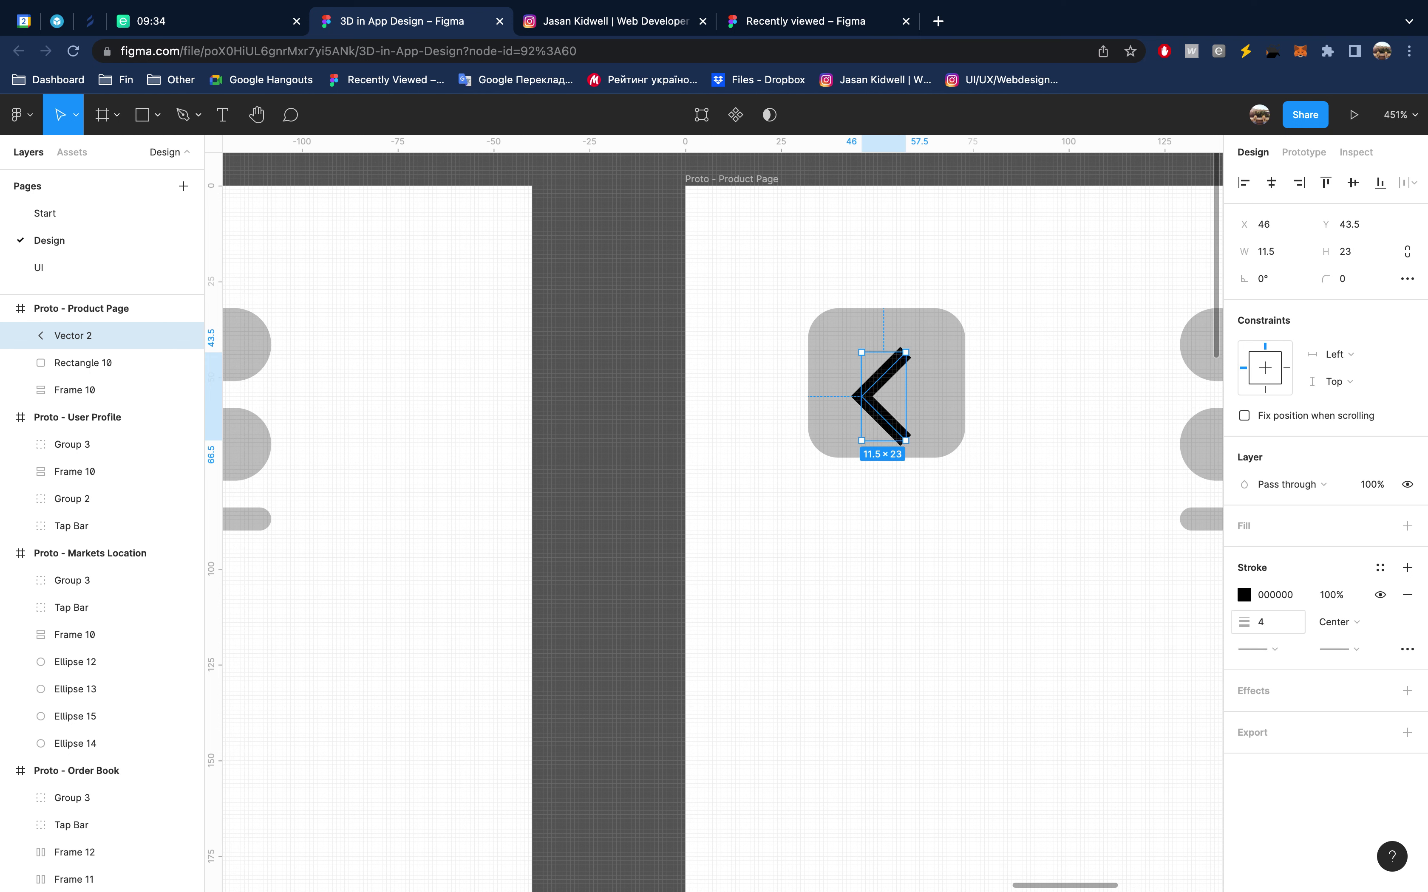
click(1247, 596)
click(1103, 548)
key(i)
click(898, 359)
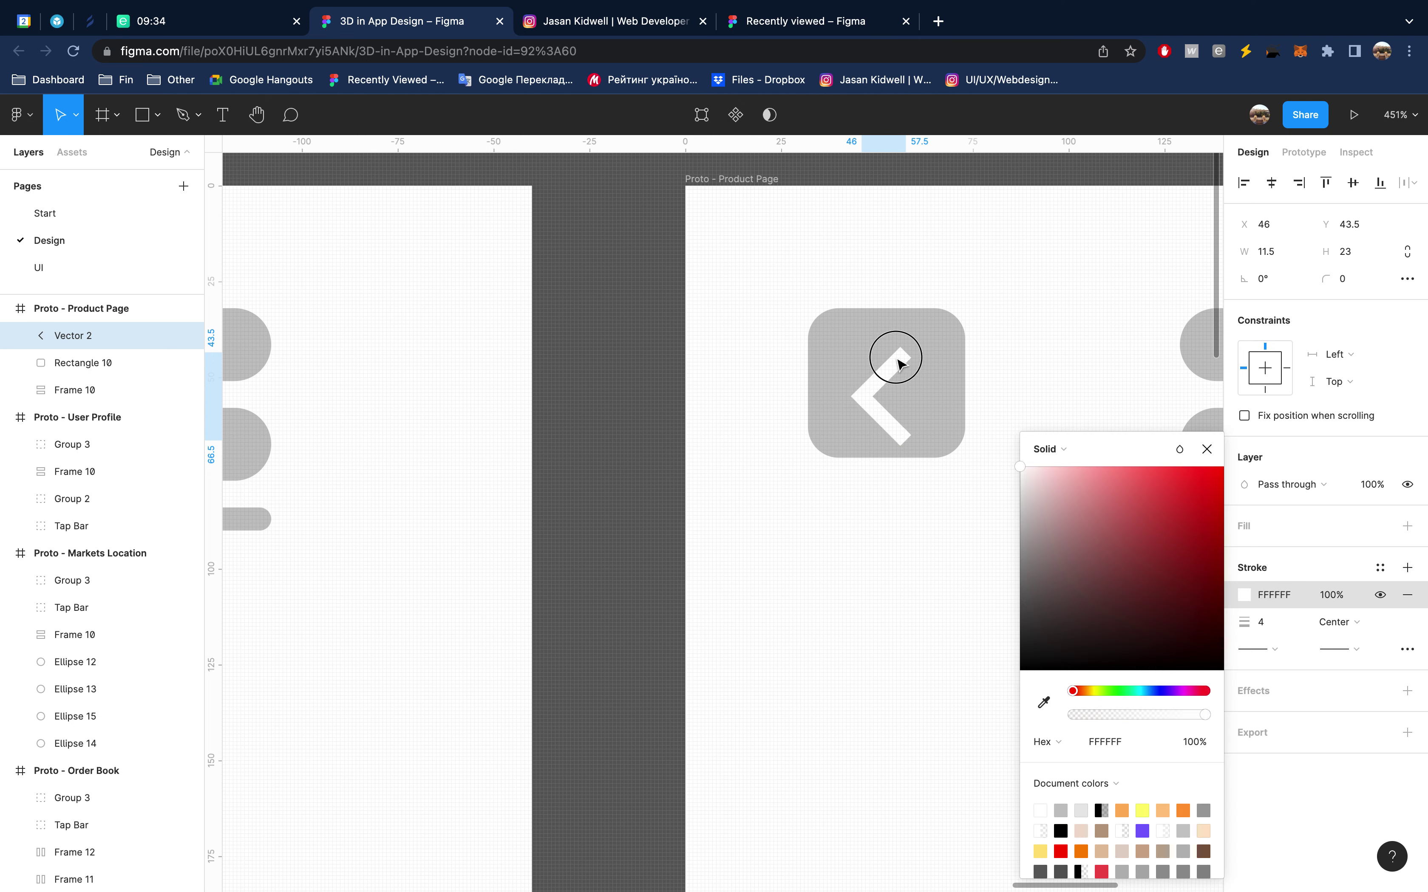
click(1206, 449)
drag(904, 440, 896, 419)
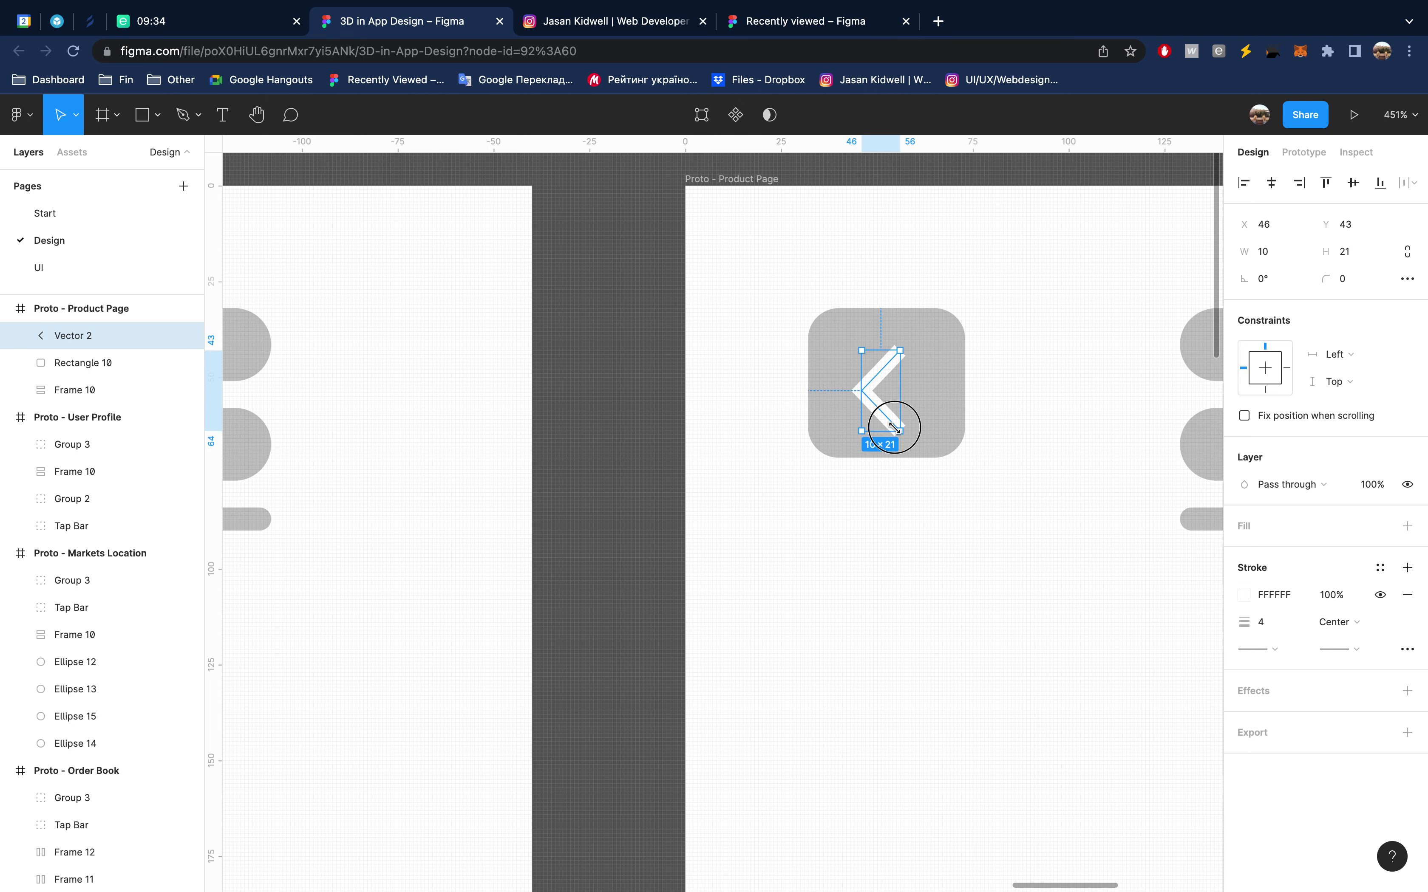
Group the chevron with the grey header square and convert the group into Frame 4
click(1271, 182)
key(ctrl+z)
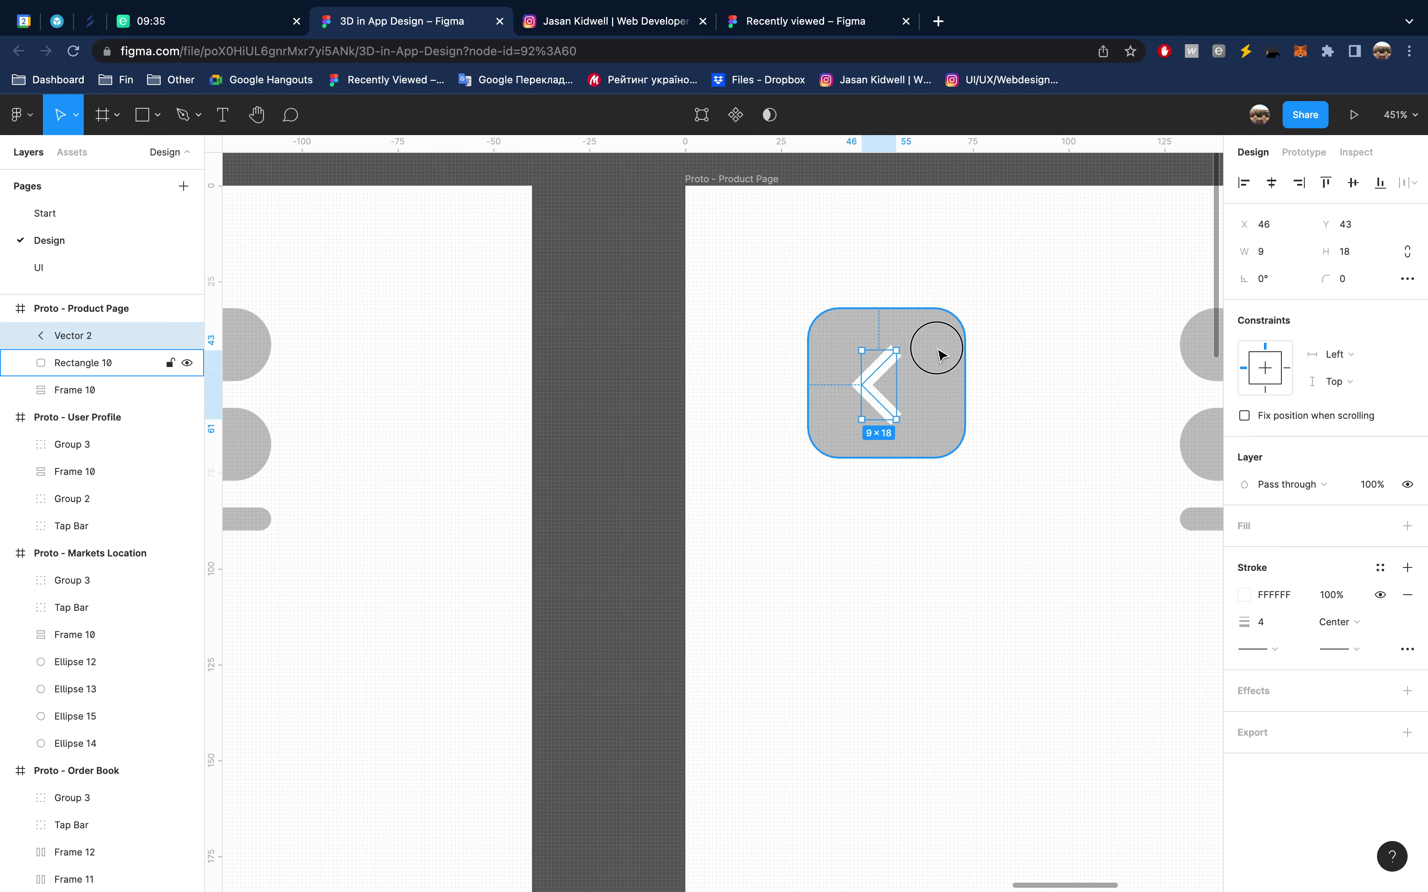
shift+click(941, 356)
key(ctrl+g)
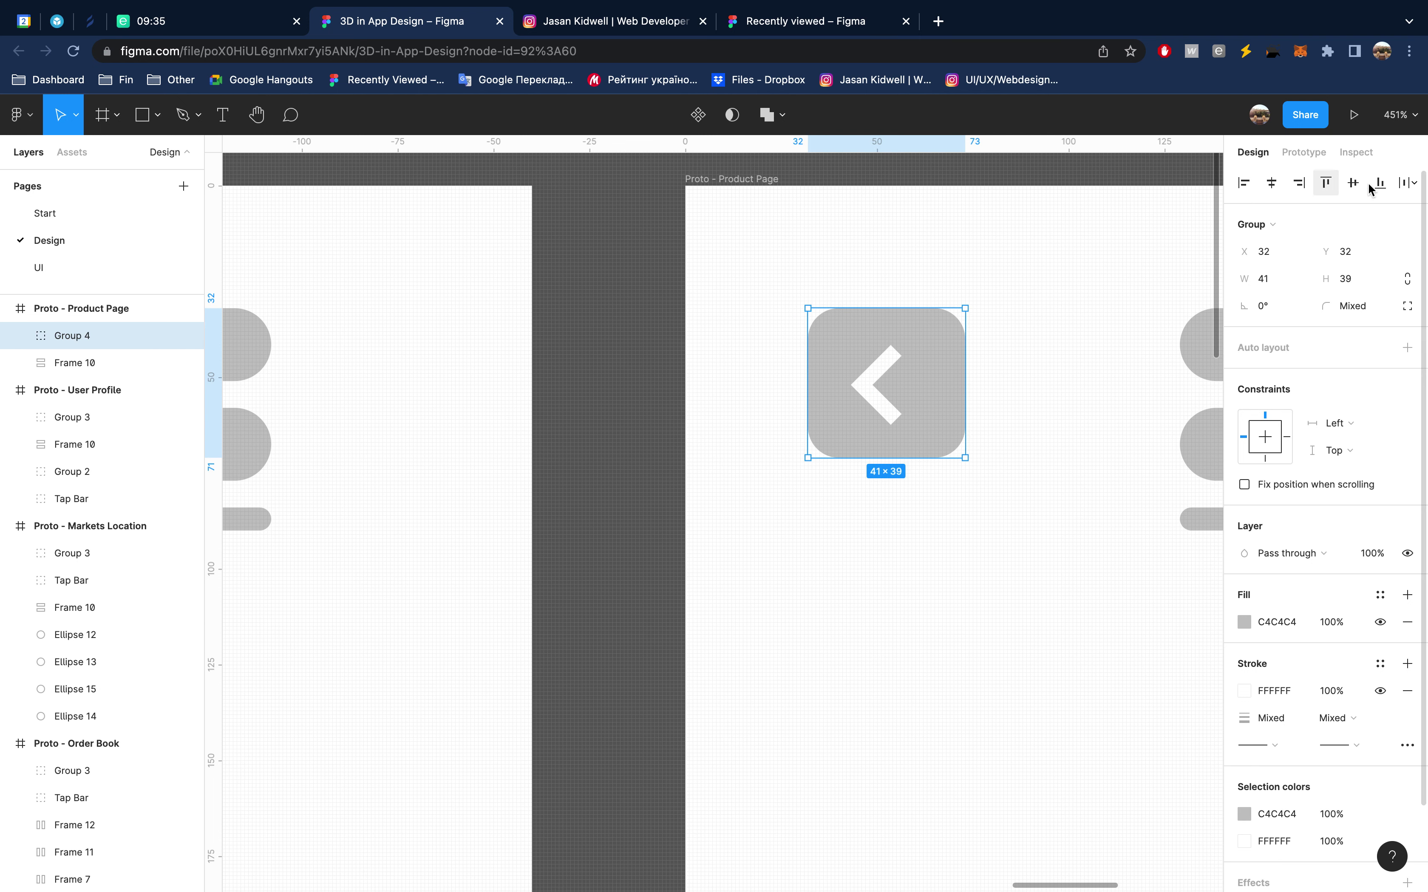
click(1303, 231)
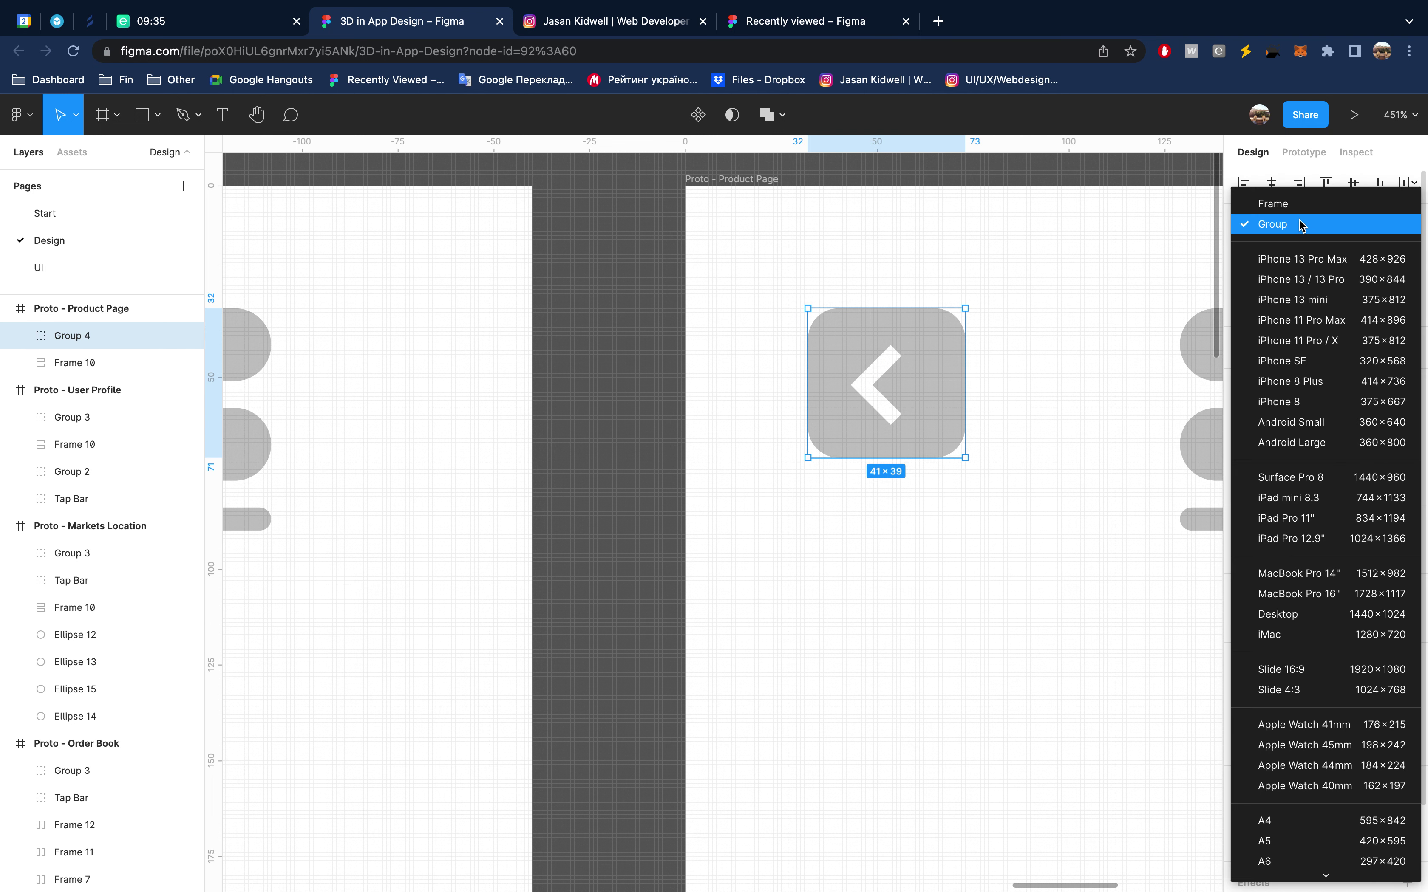
click(1305, 204)
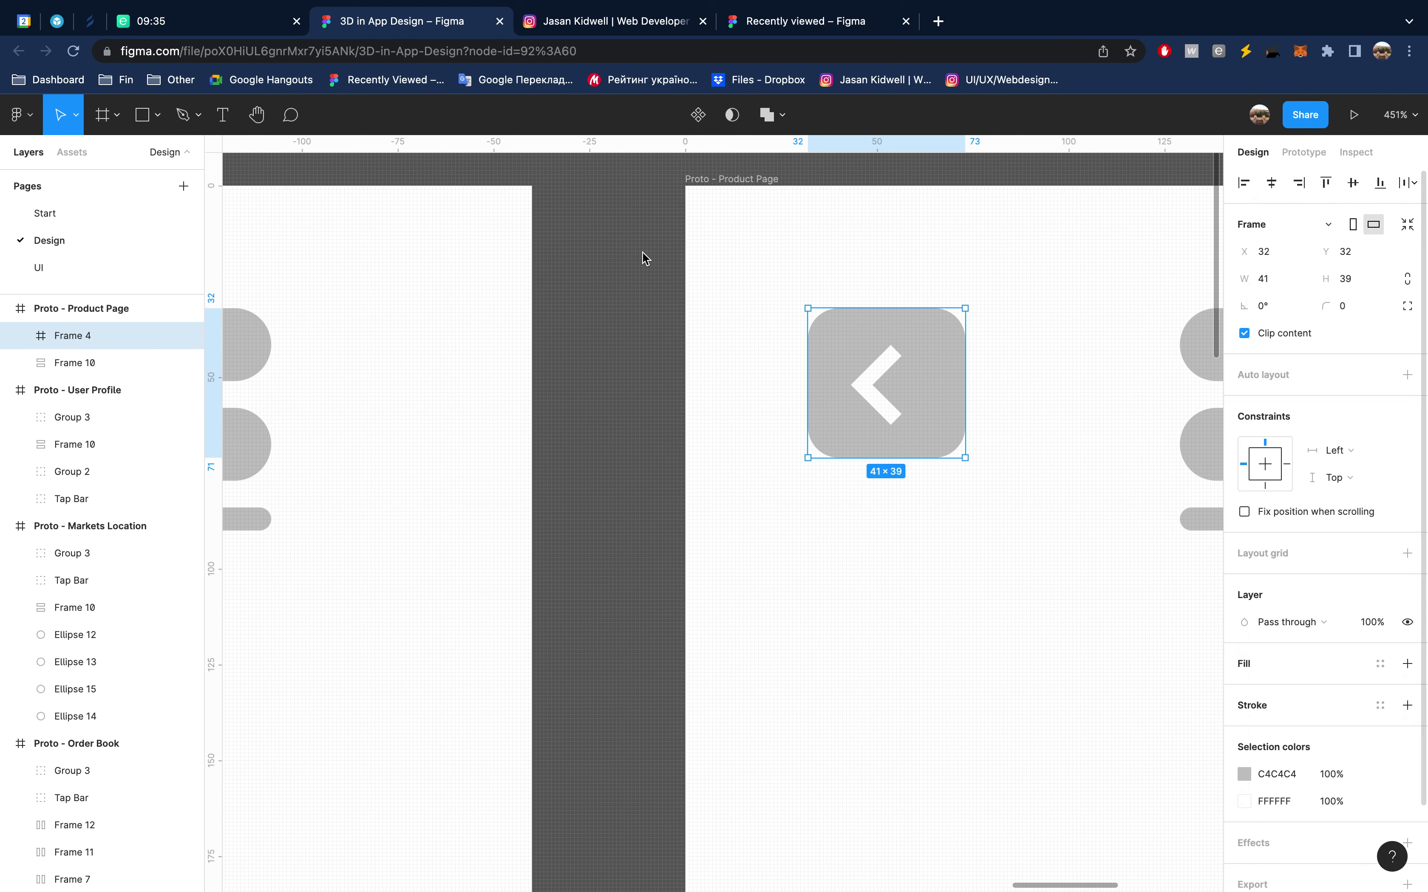
Centre the chevron horizontally and vertically within Frame 4, then zoom out to the whole screens
click(21, 336)
click(85, 370)
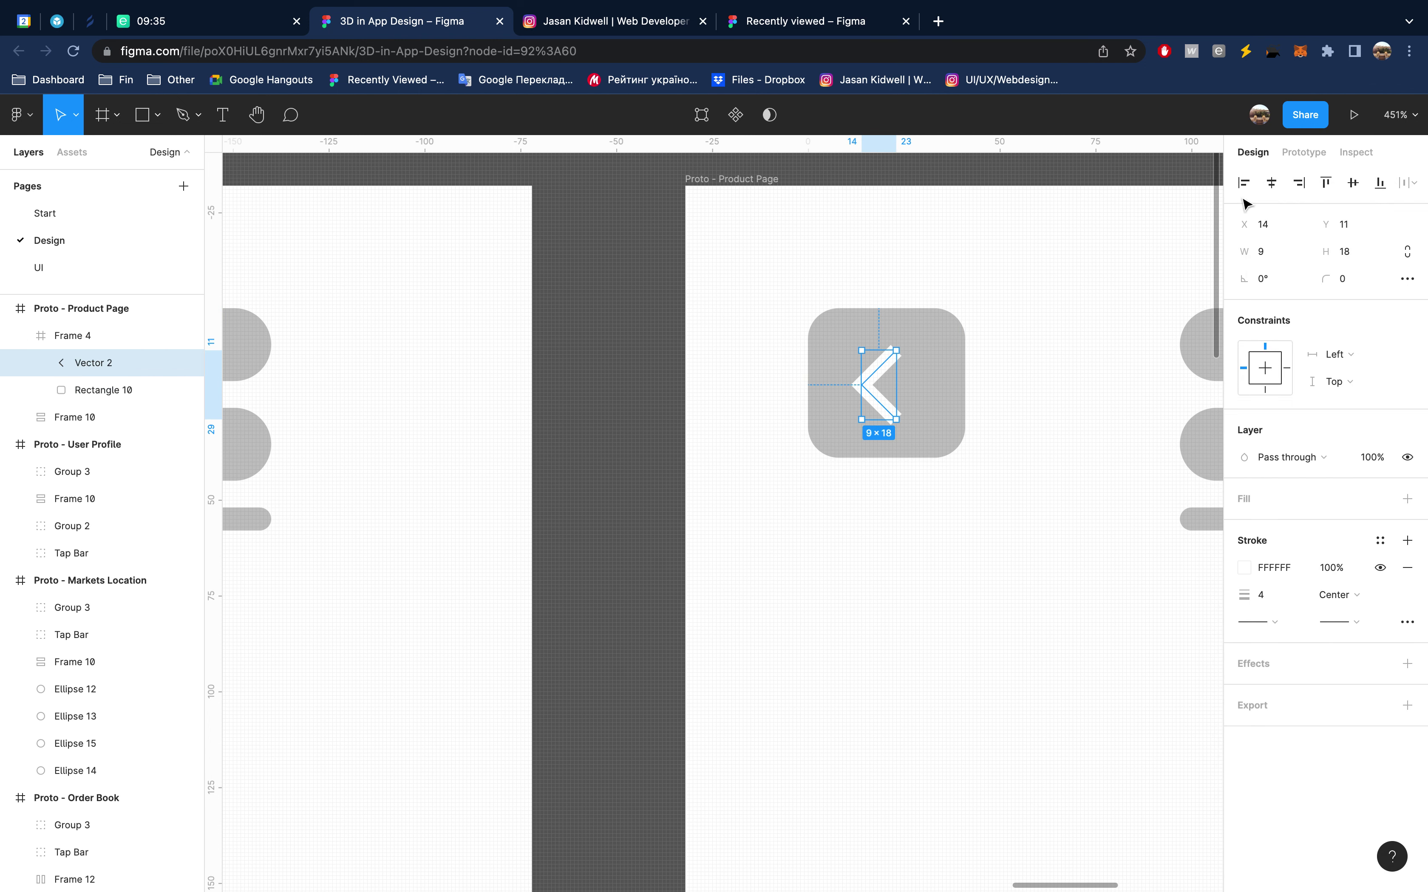
click(1271, 182)
click(1352, 182)
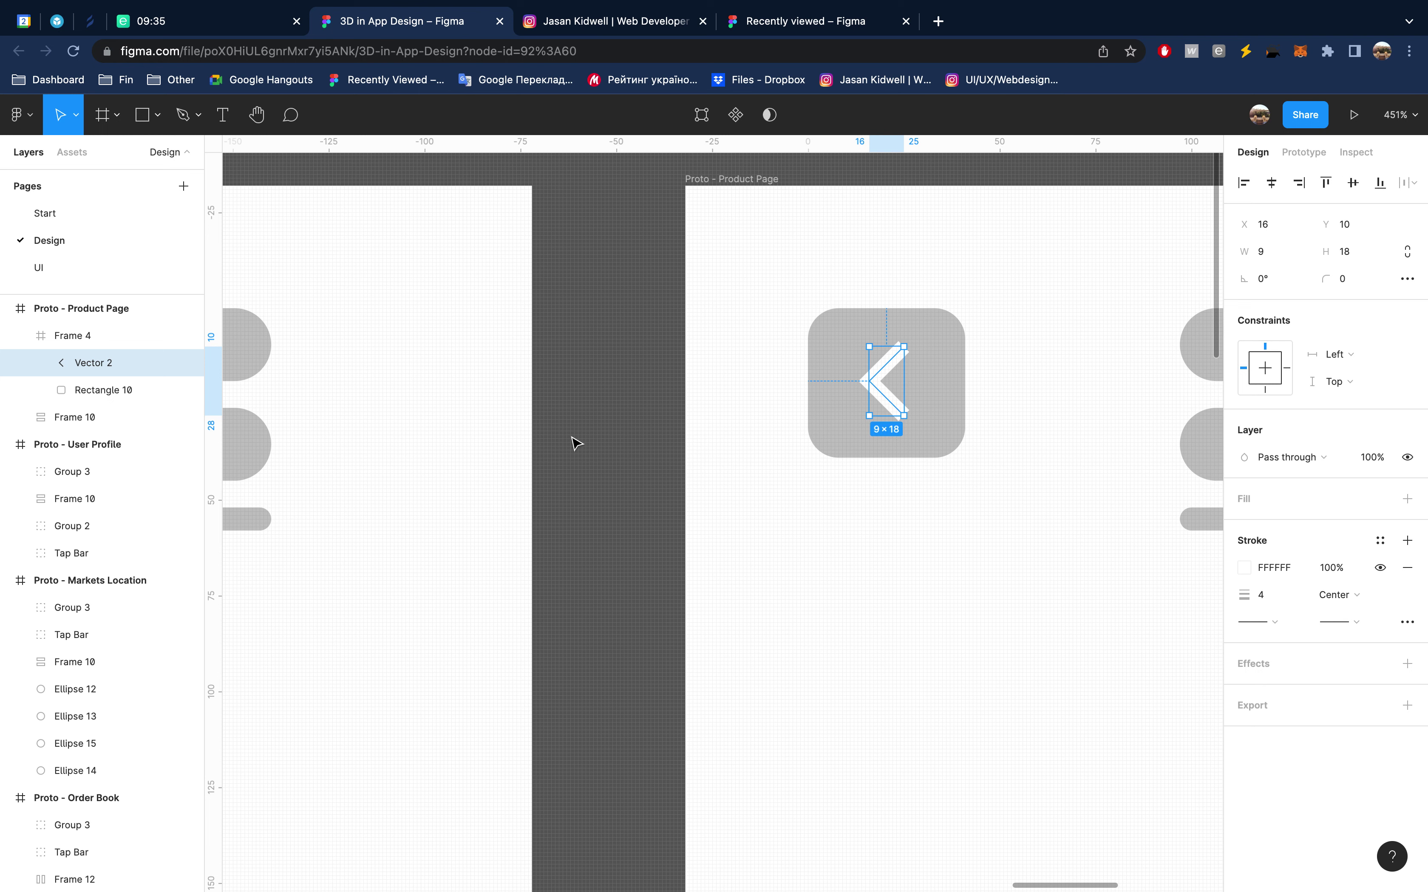
click(589, 436)
key(shift+1)
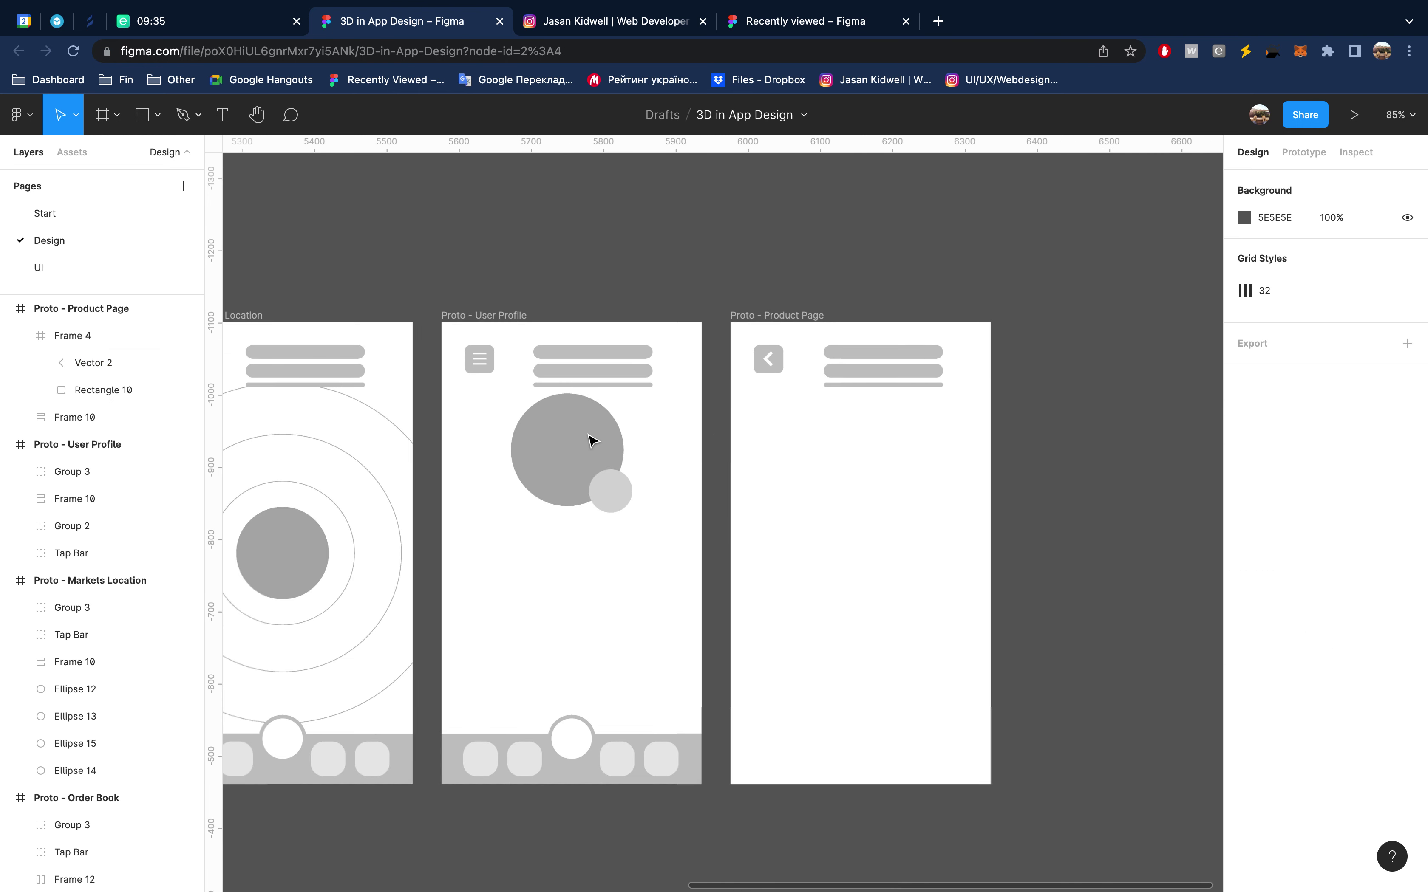
scroll(607, 413, left, 1)
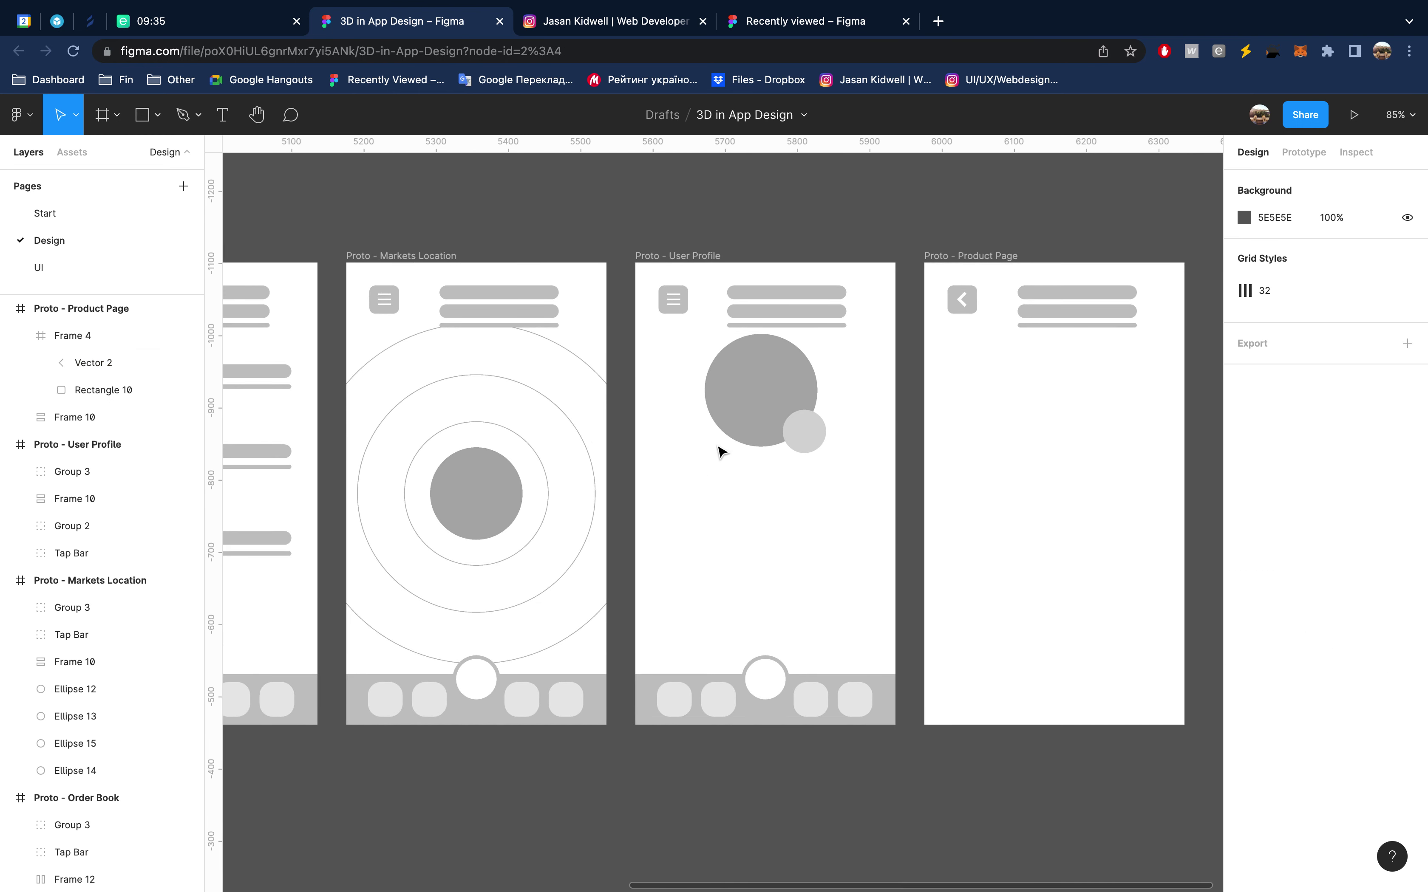
key(alt+l)
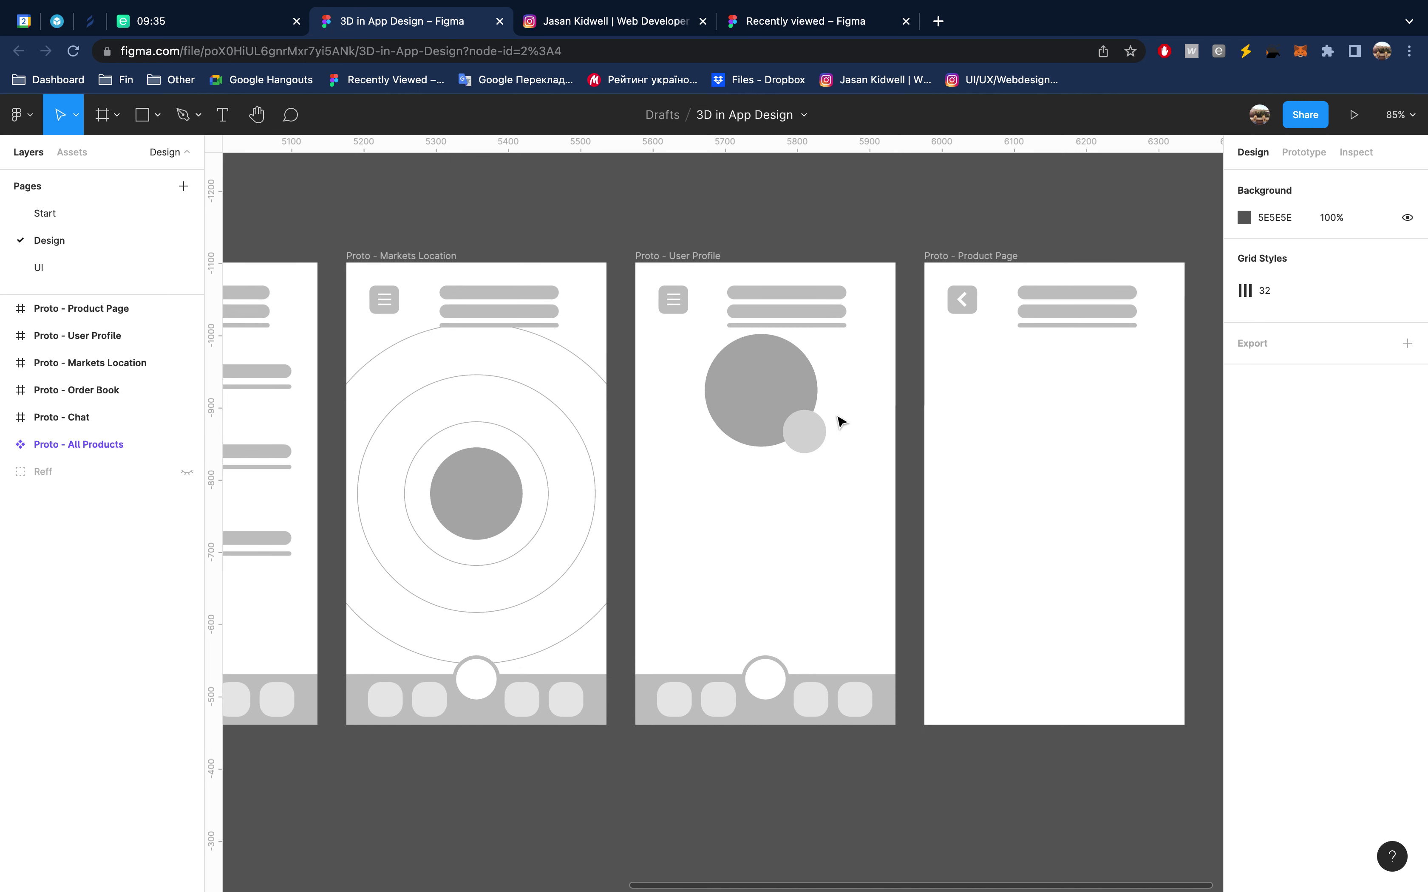
click(782, 402)
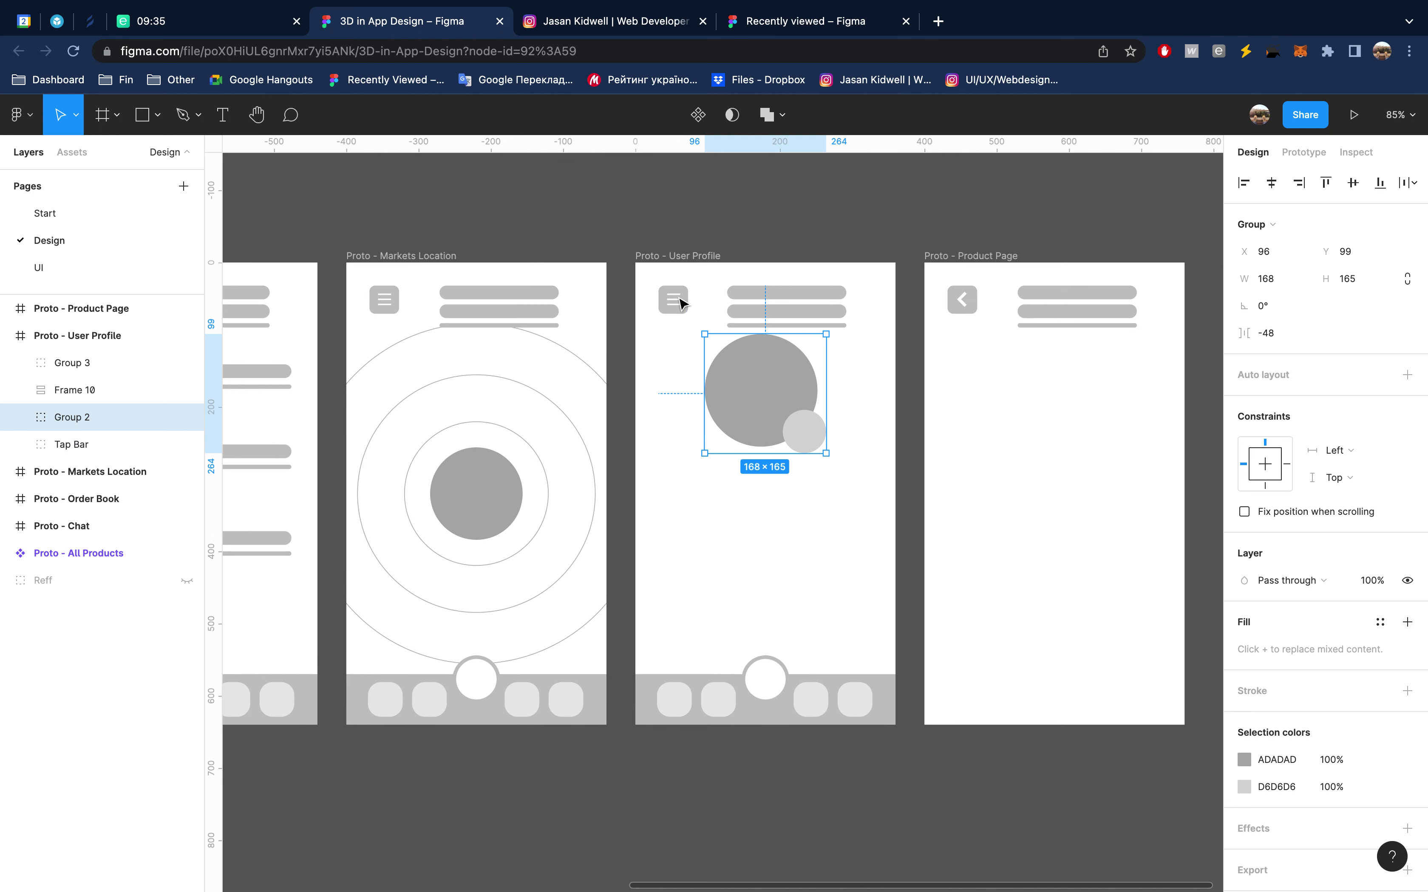
scroll(739, 342, left, 10)
scroll(740, 343, left, 5)
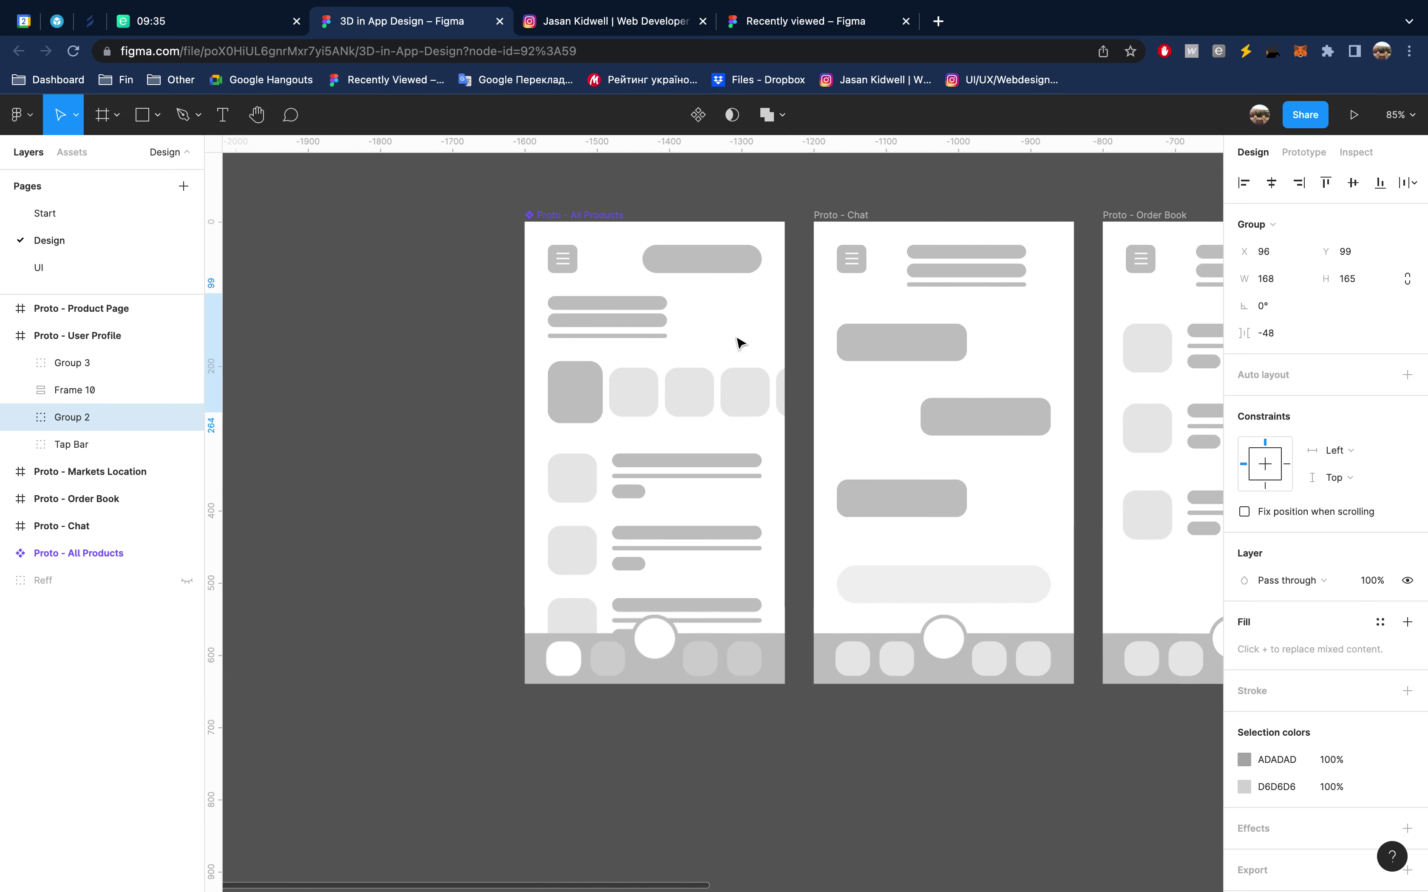
scroll(739, 341, left, 5)
scroll(598, 360, left, 4)
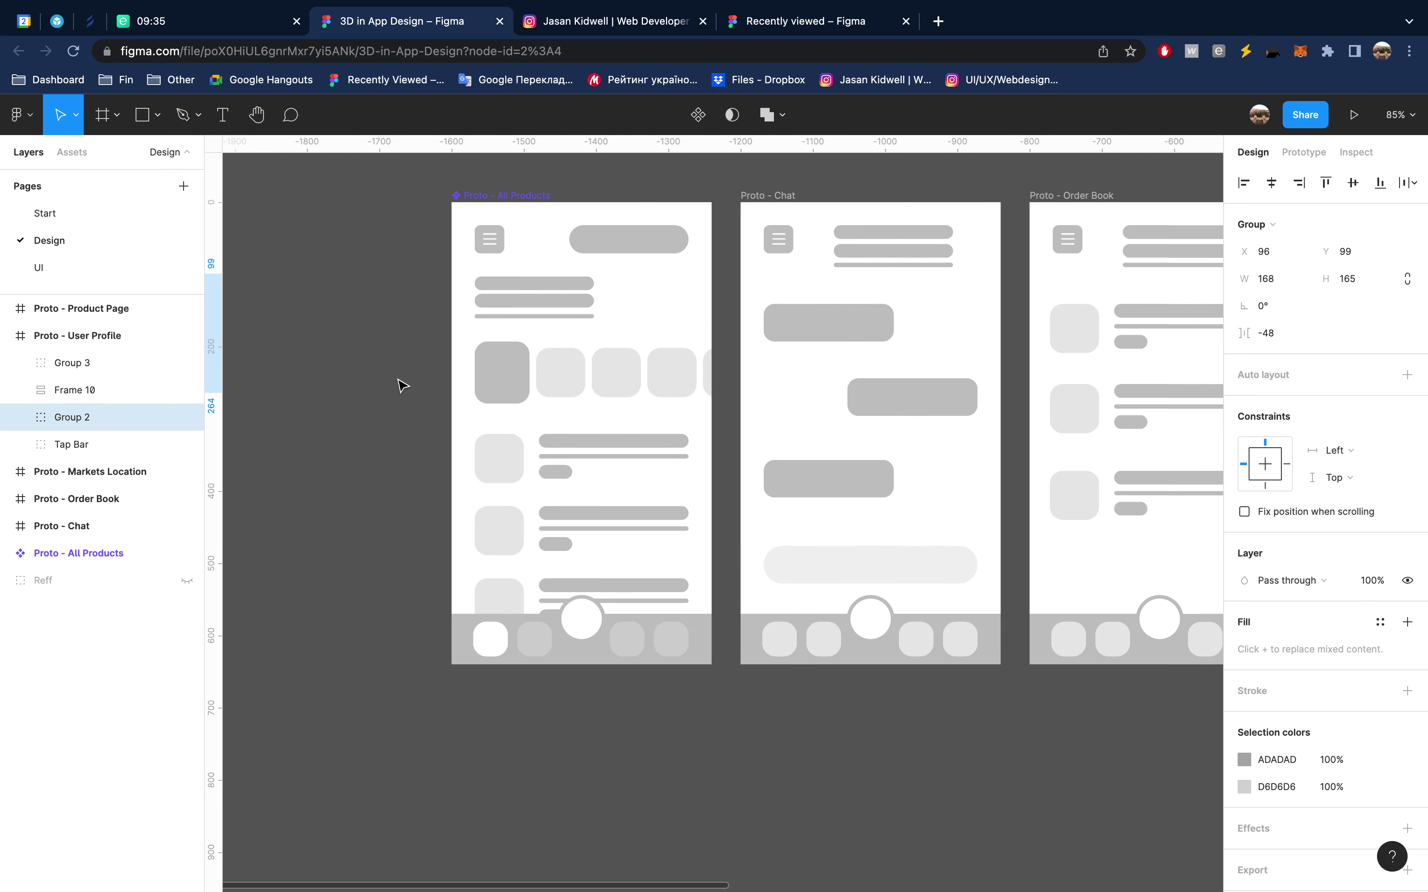
click(425, 384)
scroll(615, 463, down, 5)
scroll(615, 463, right, 3)
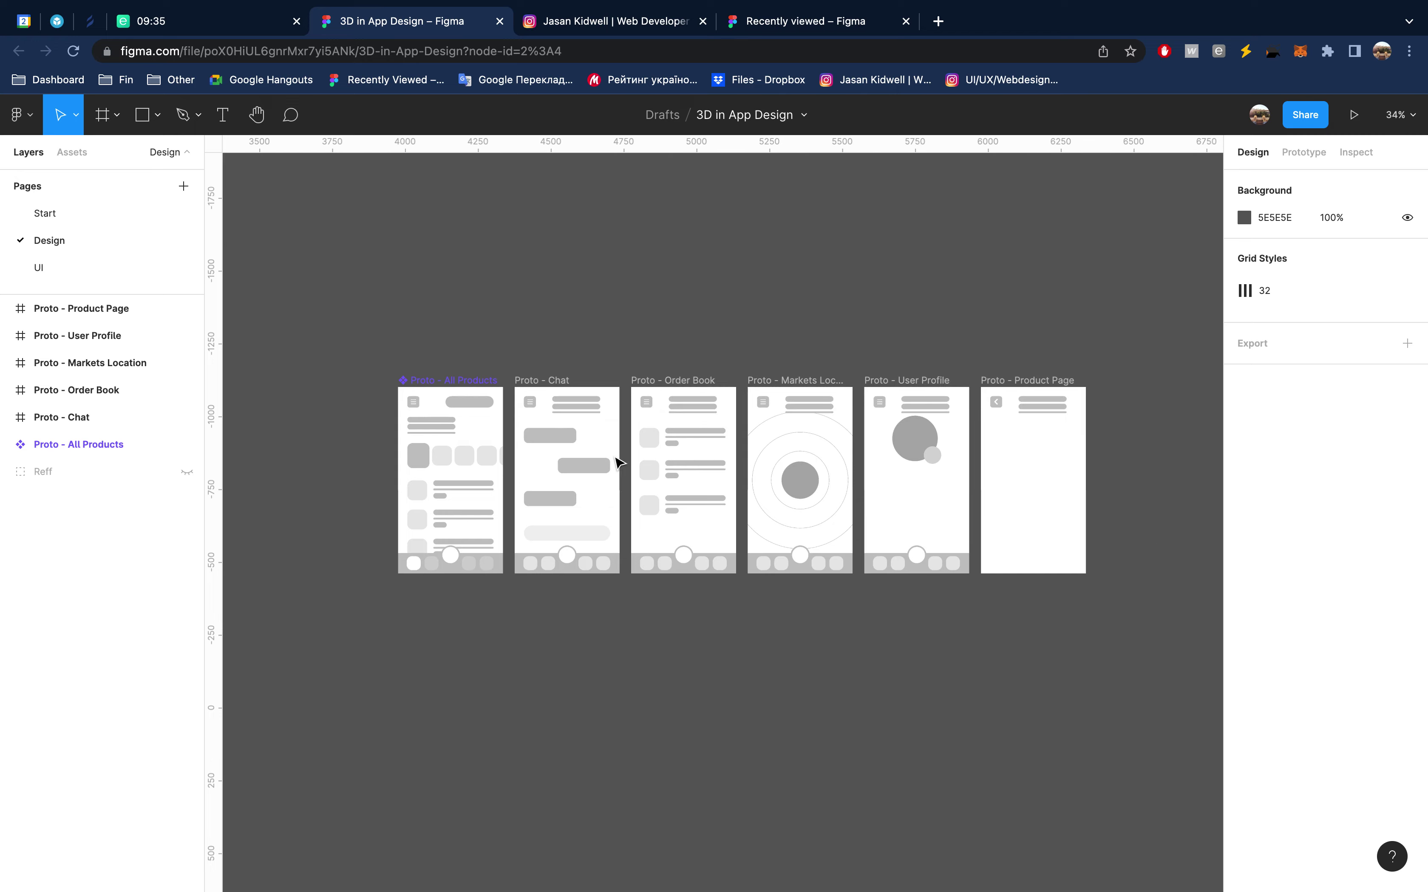
scroll(615, 463, right, 2)
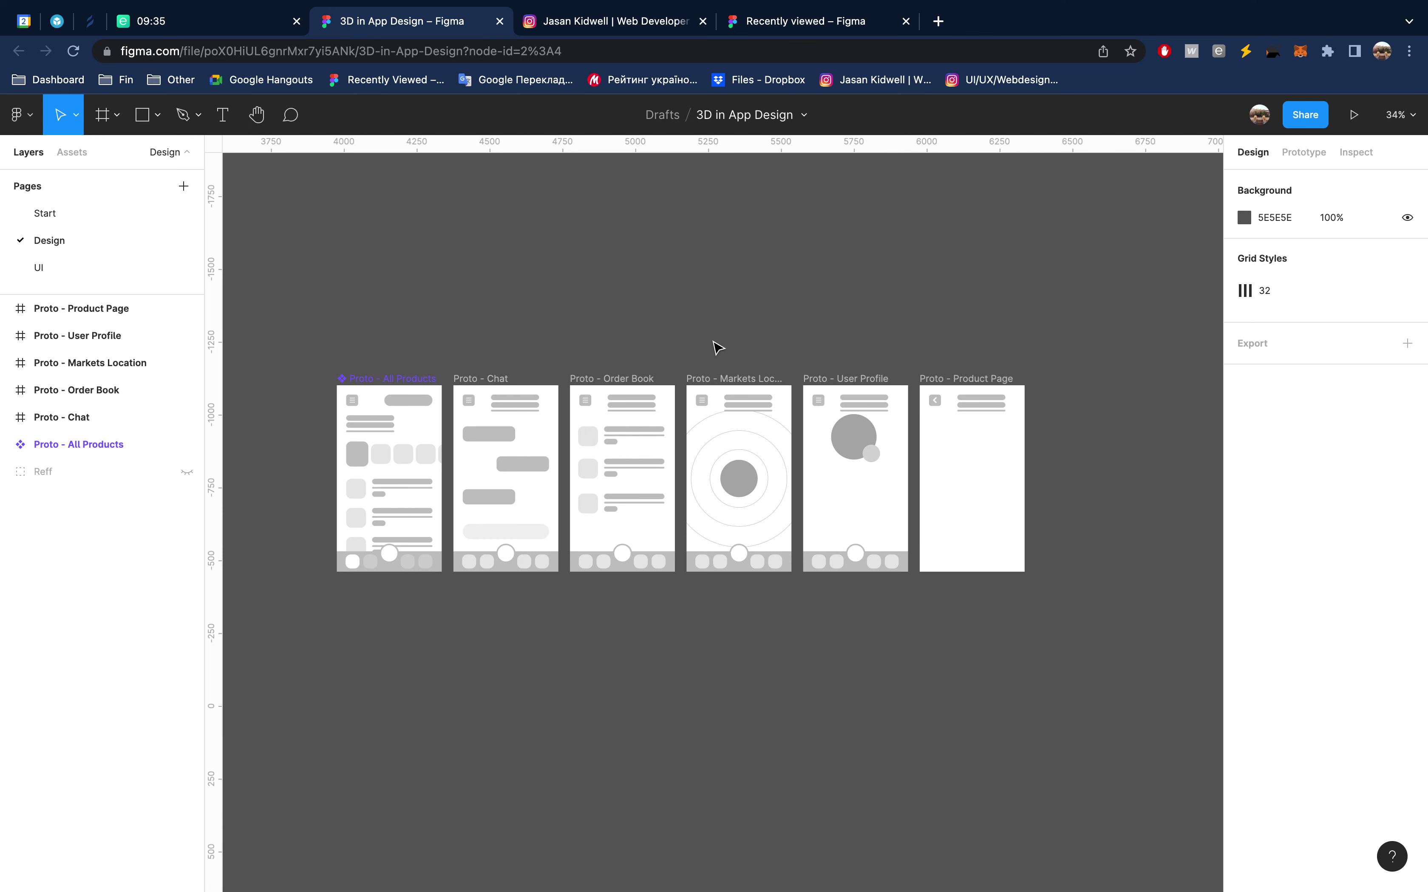
Copy a header bar on the User Profile screen down below the avatar
key(shift+2)
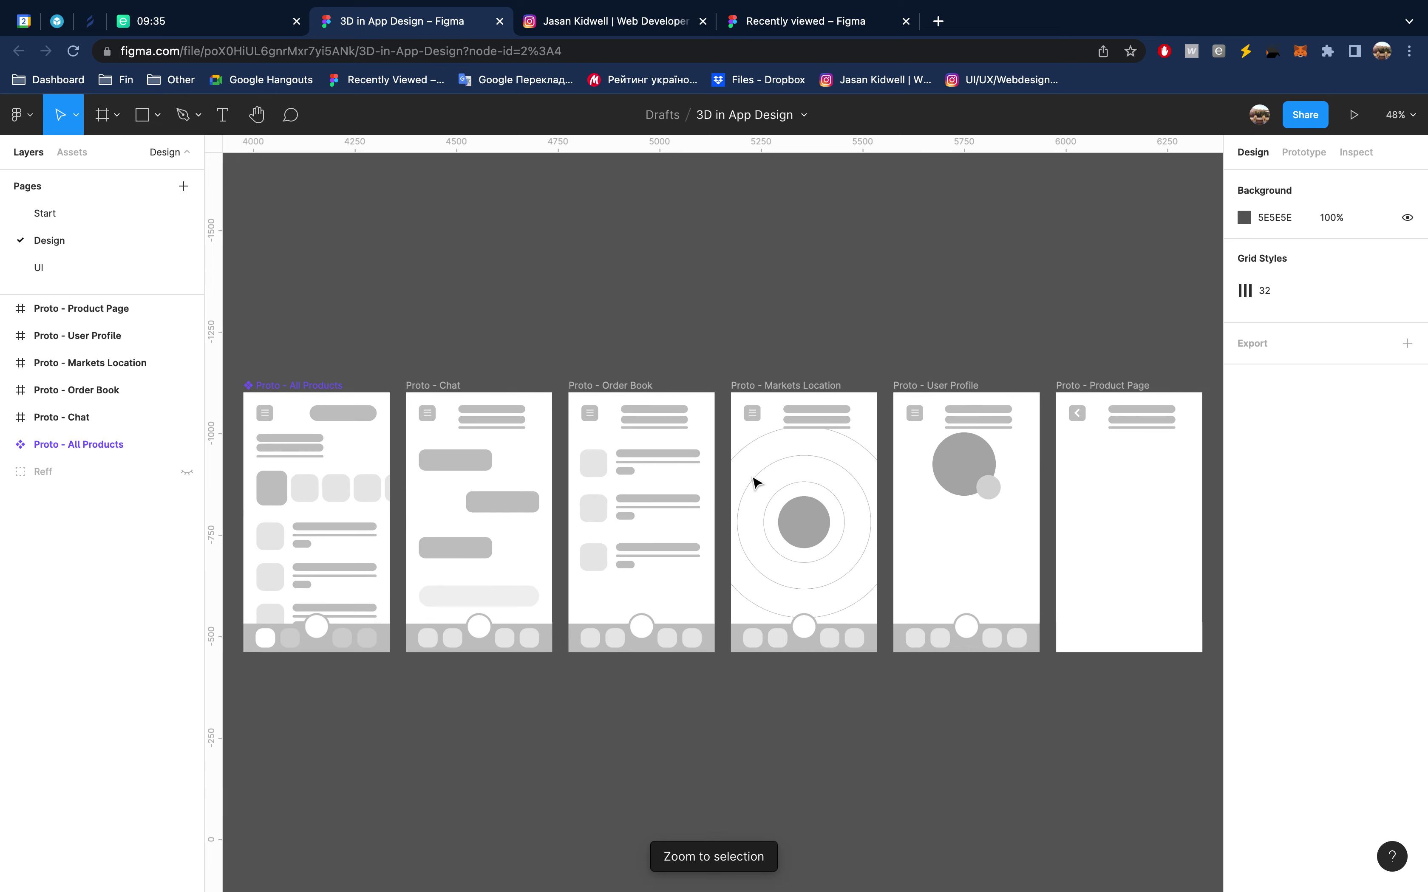
scroll(966, 518, up, 3)
scroll(966, 518, up, 3)
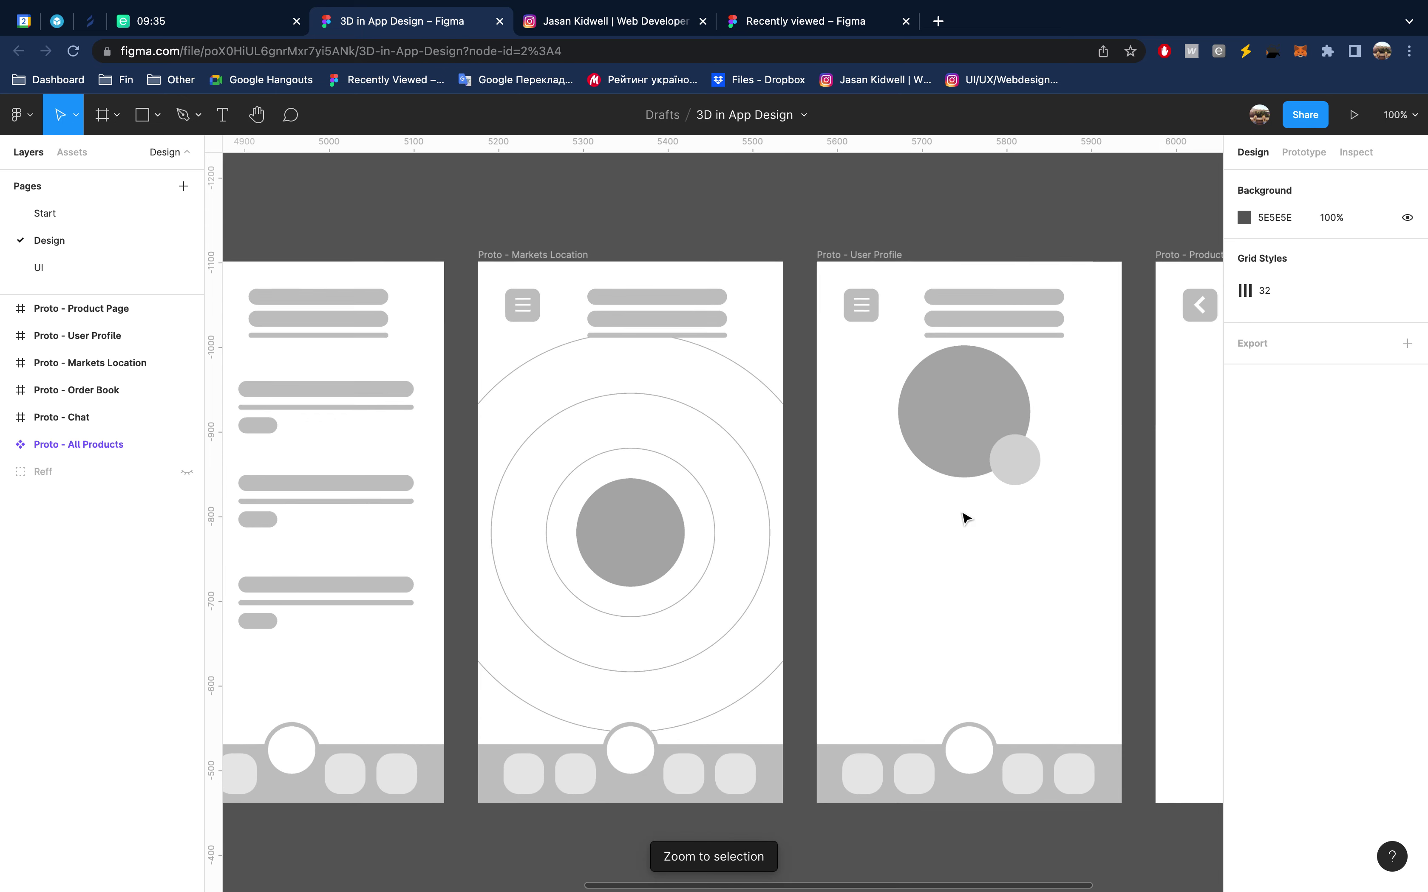
scroll(966, 518, up, 1)
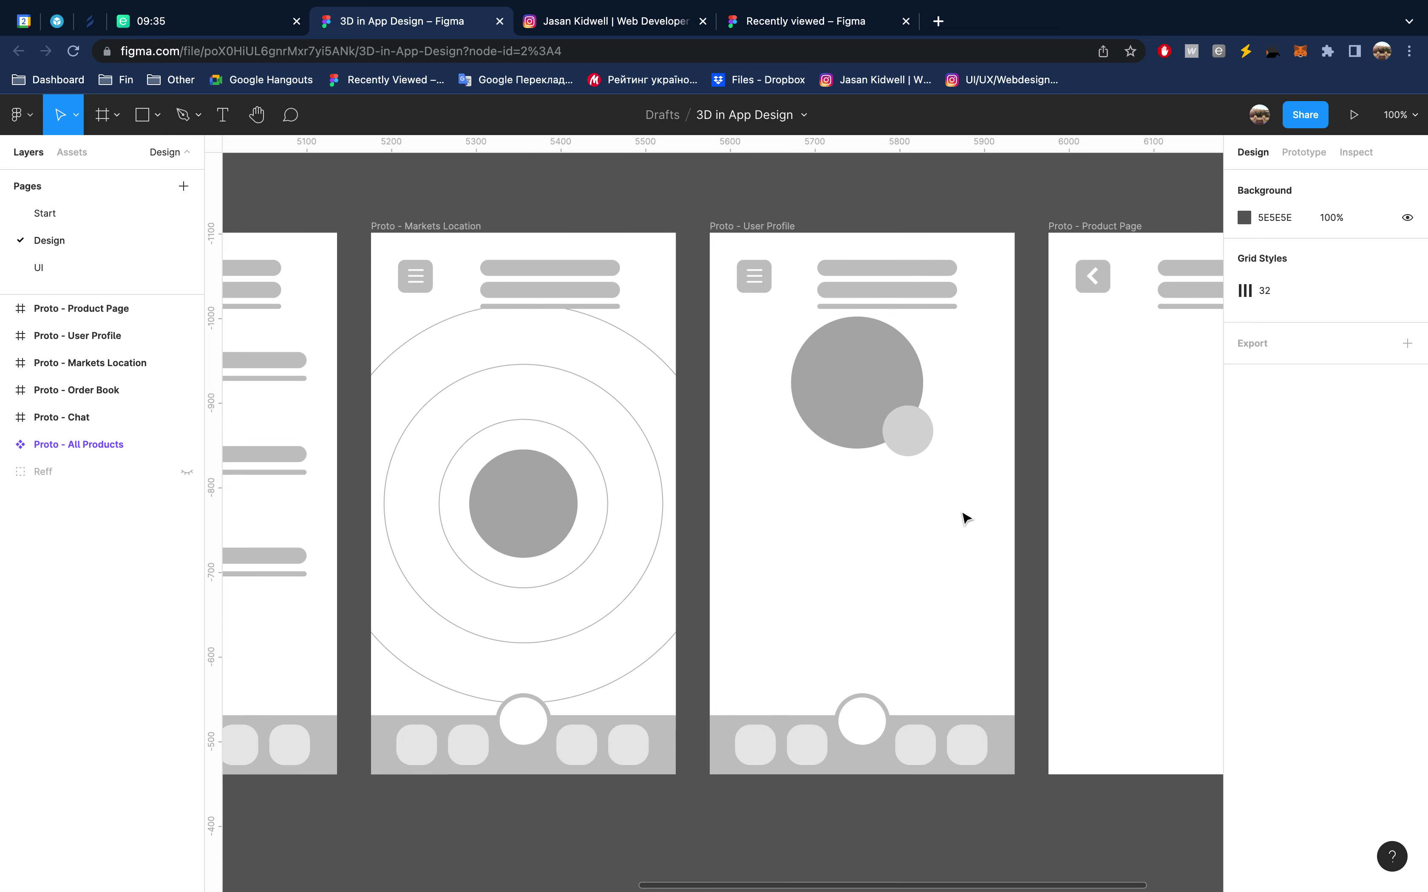
scroll(966, 518, left, 3)
scroll(966, 518, down, 2)
click(1001, 247)
drag(1001, 247, 996, 497)
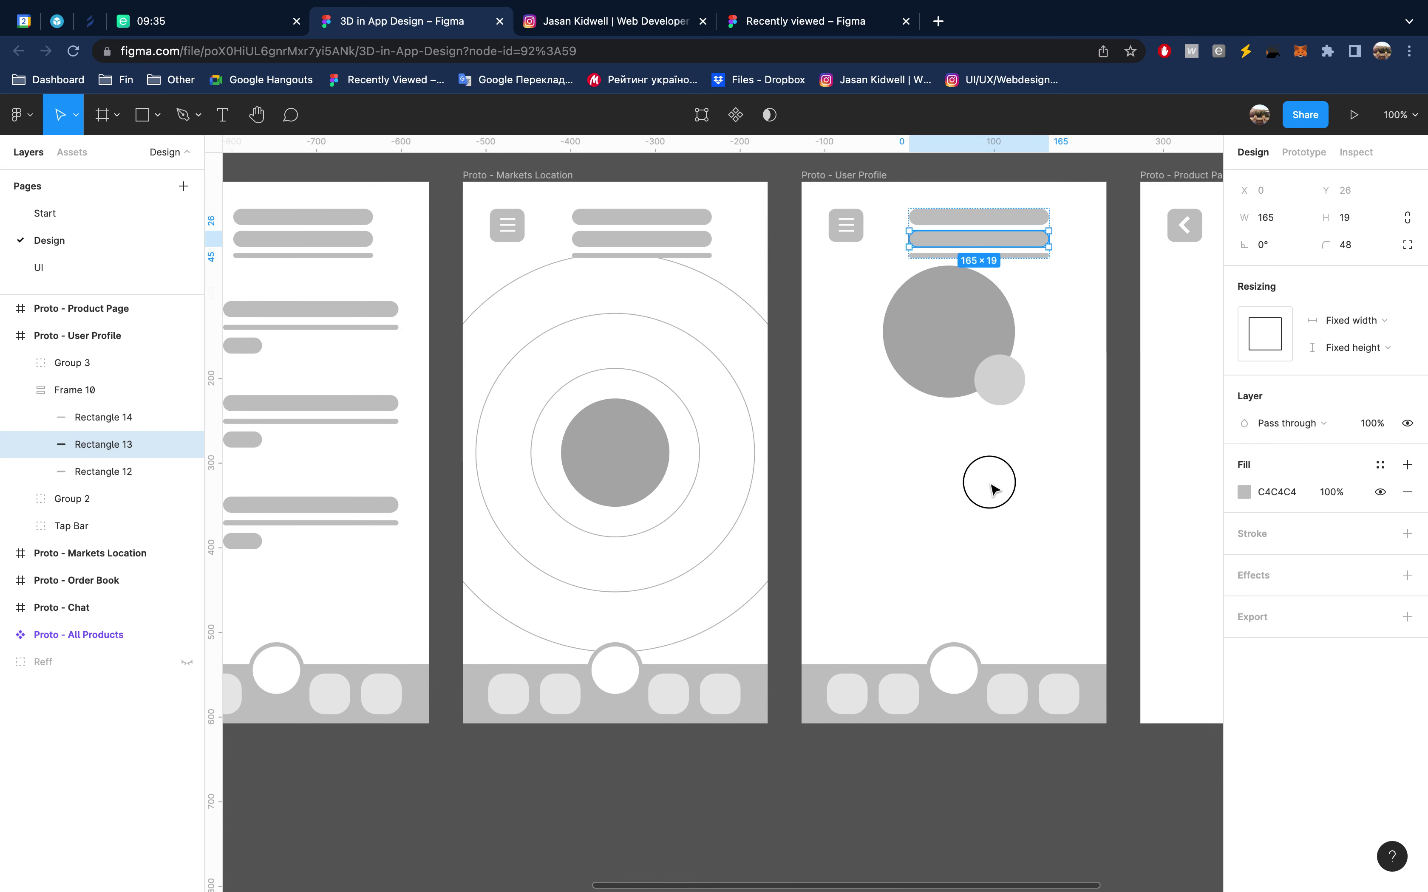
drag(996, 497, 839, 490)
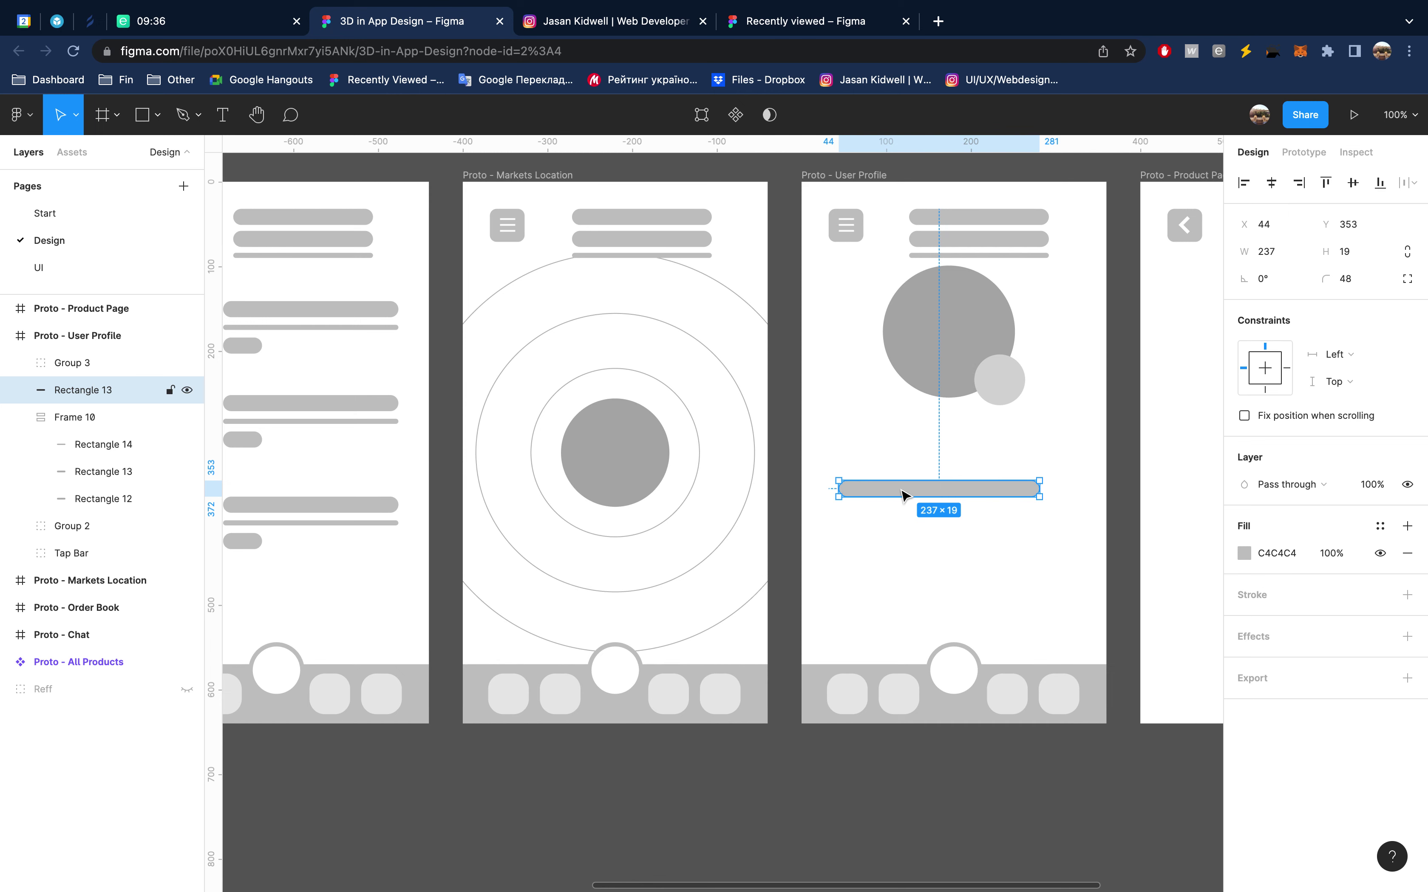
Stretch the copied bar to the grid margins into a 296×121 card near the avatar
key(ctrl+g)
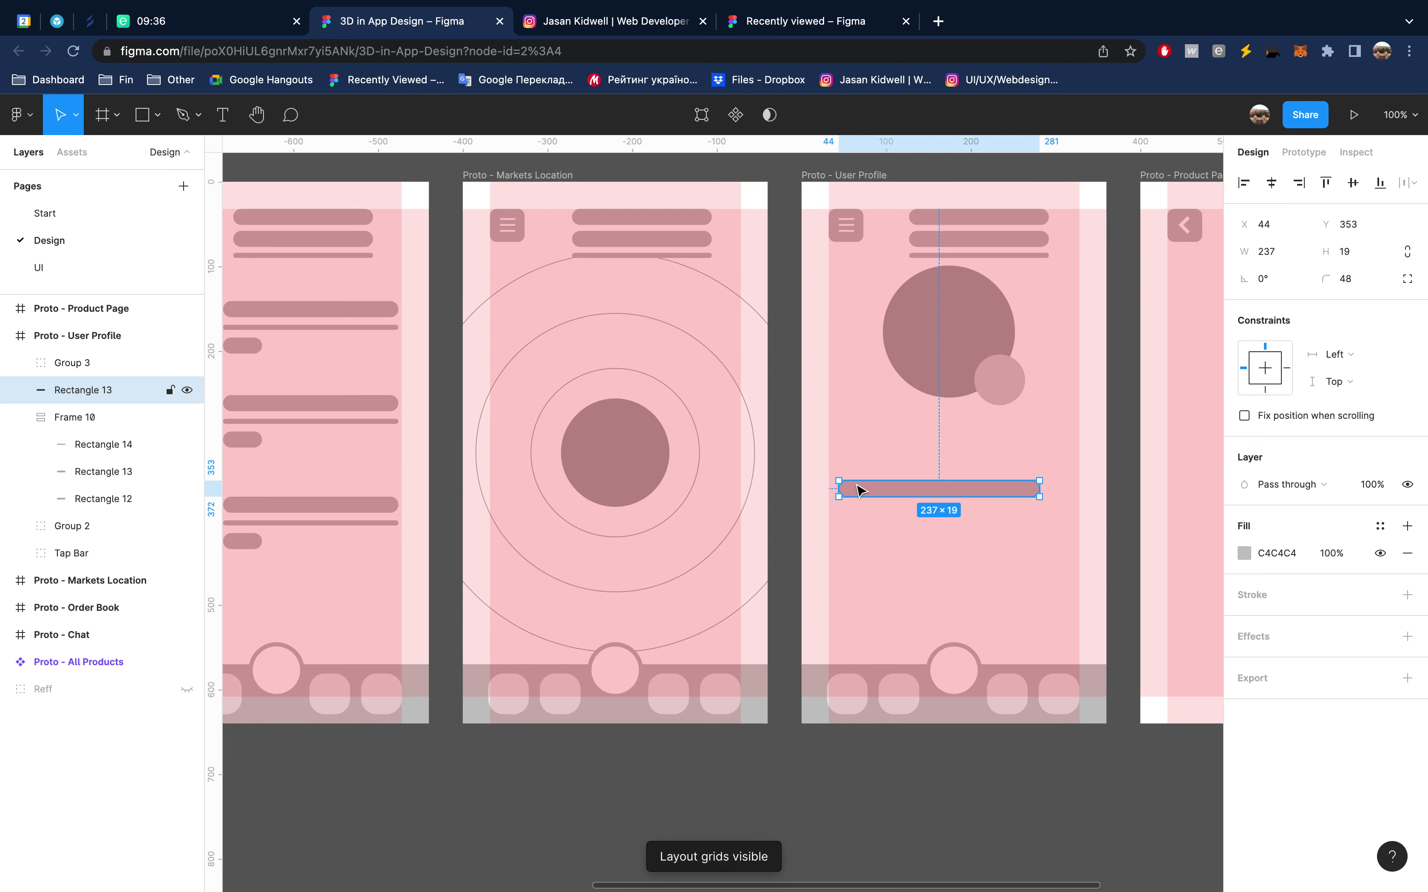
scroll(857, 476, up, 5)
scroll(857, 484, up, 1)
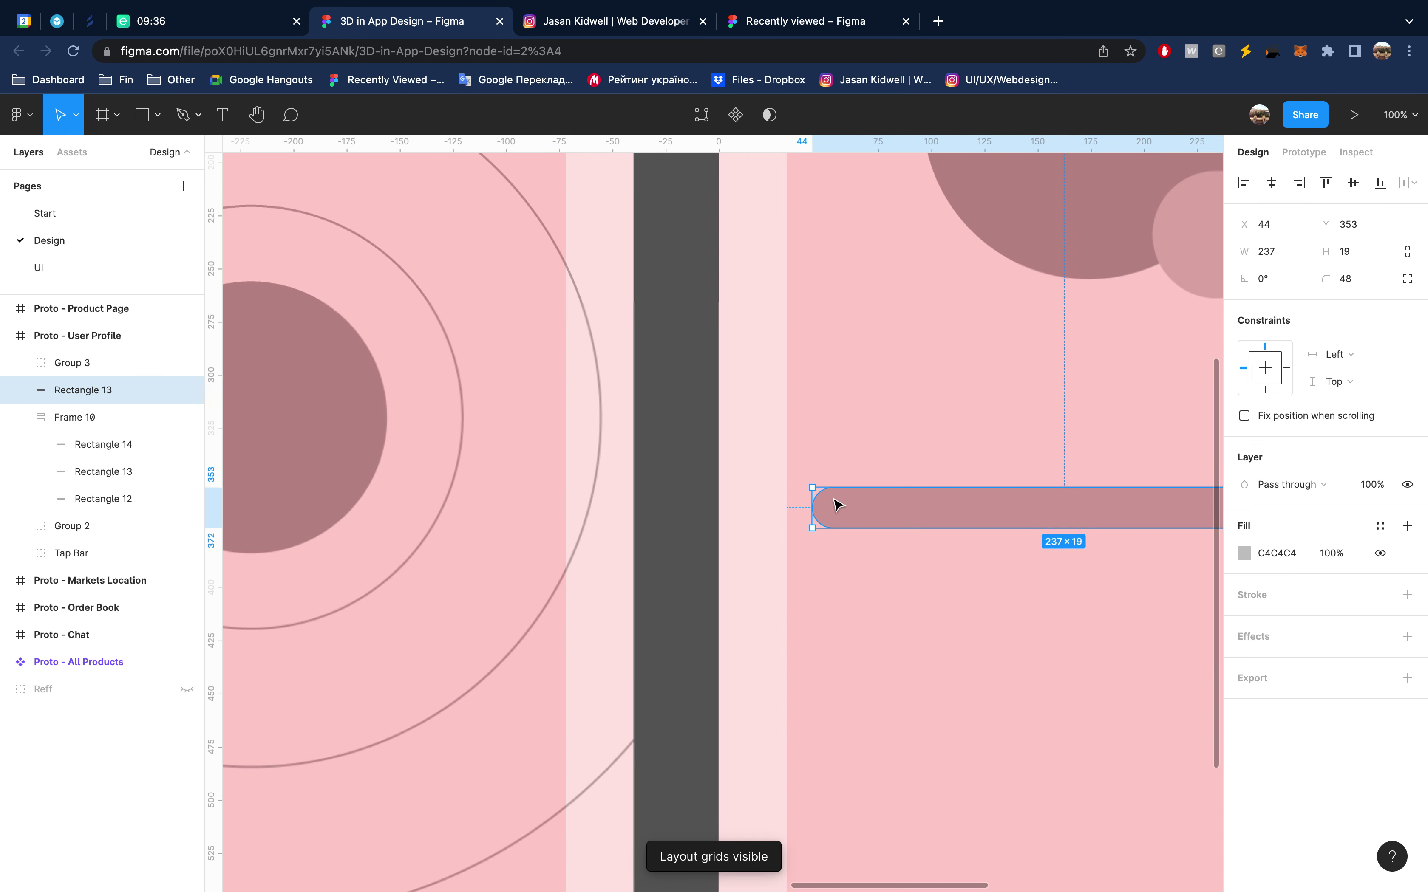
drag(813, 510, 787, 510)
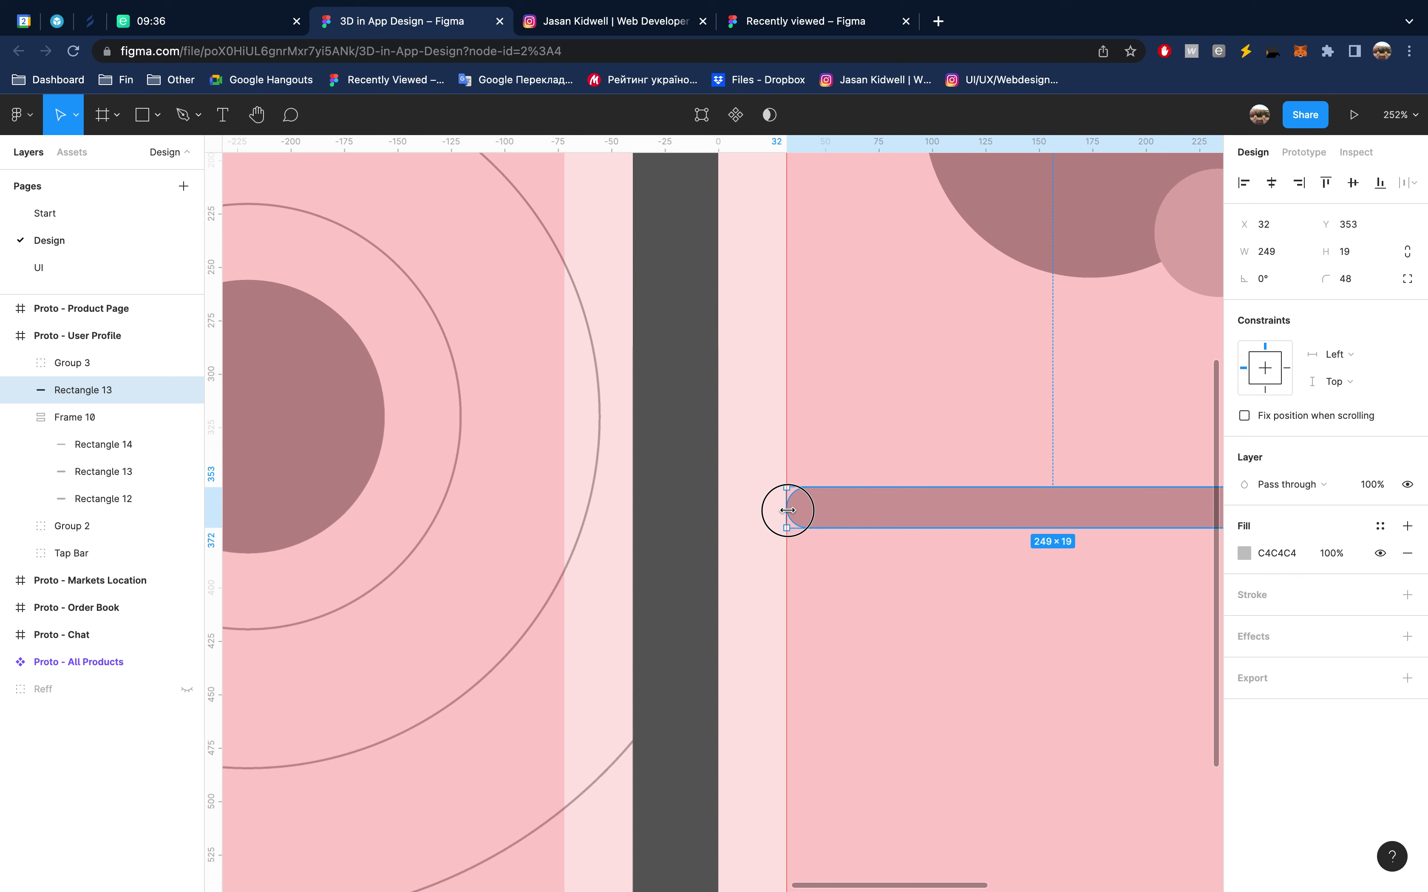
scroll(788, 511, right, 3)
scroll(790, 517, right, 5)
scroll(885, 508, right, 1)
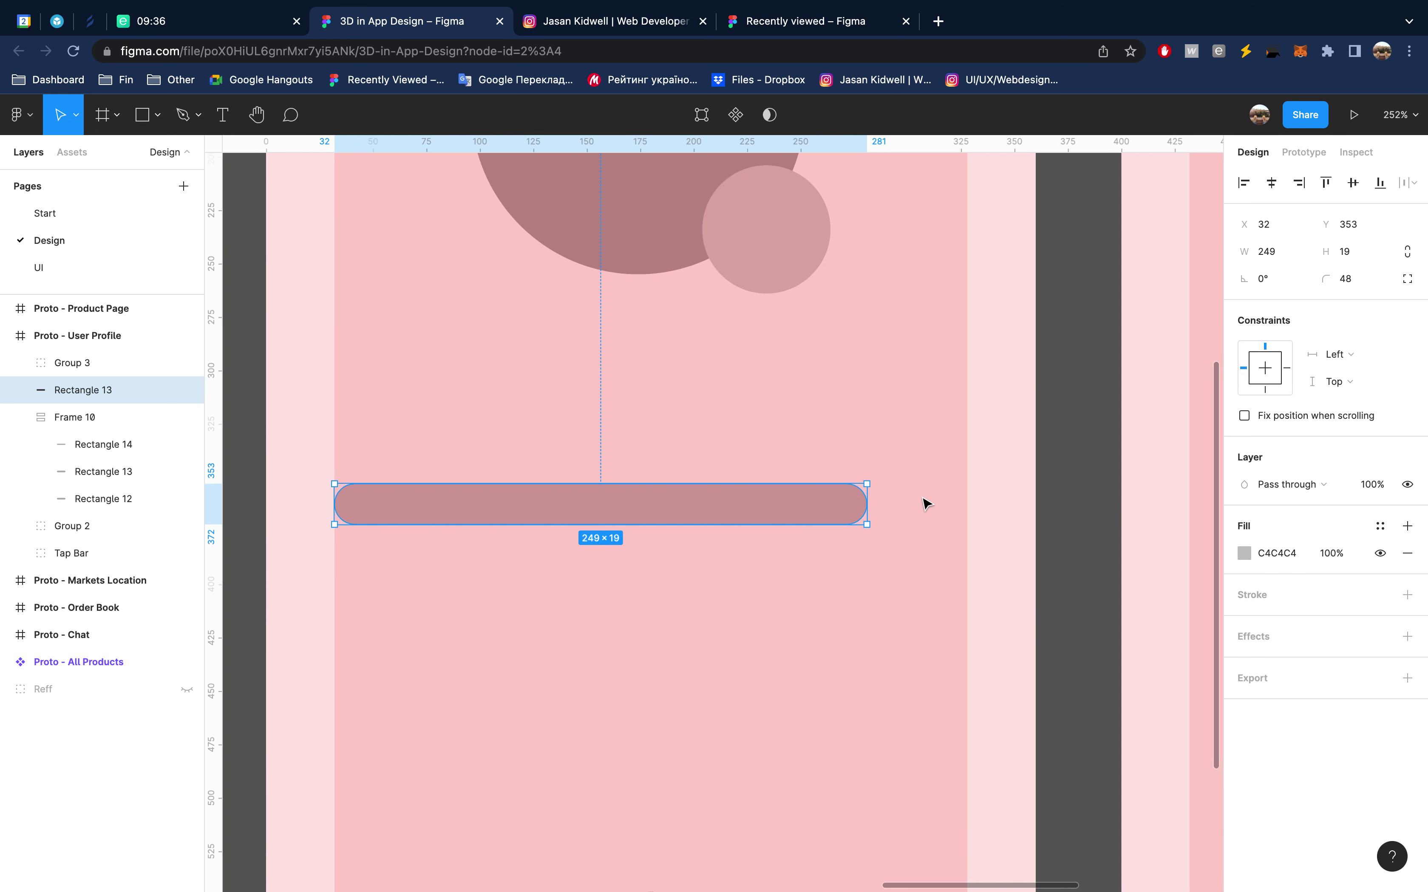
drag(865, 504, 966, 506)
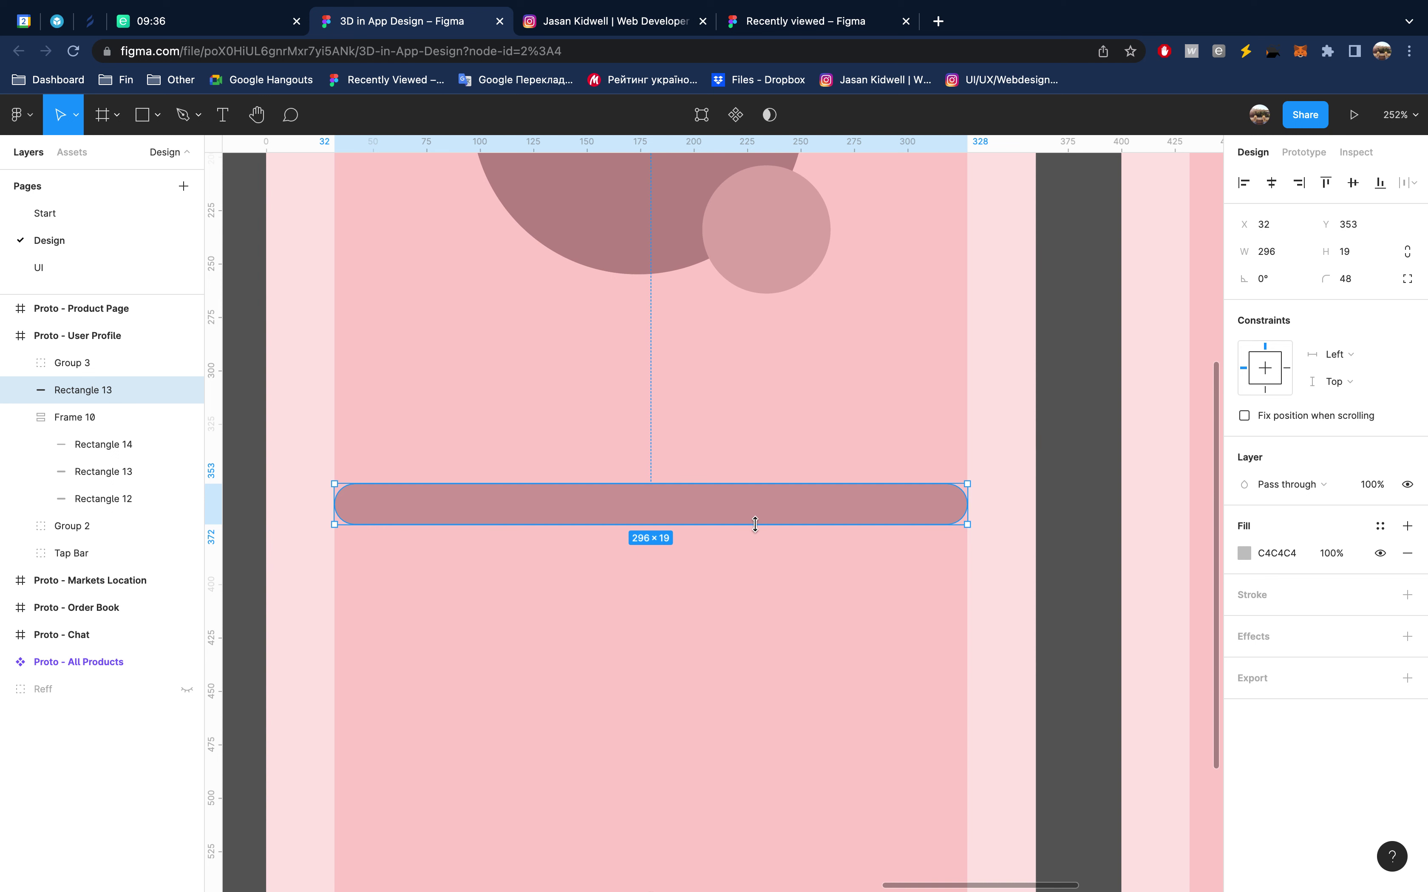
drag(755, 523, 762, 743)
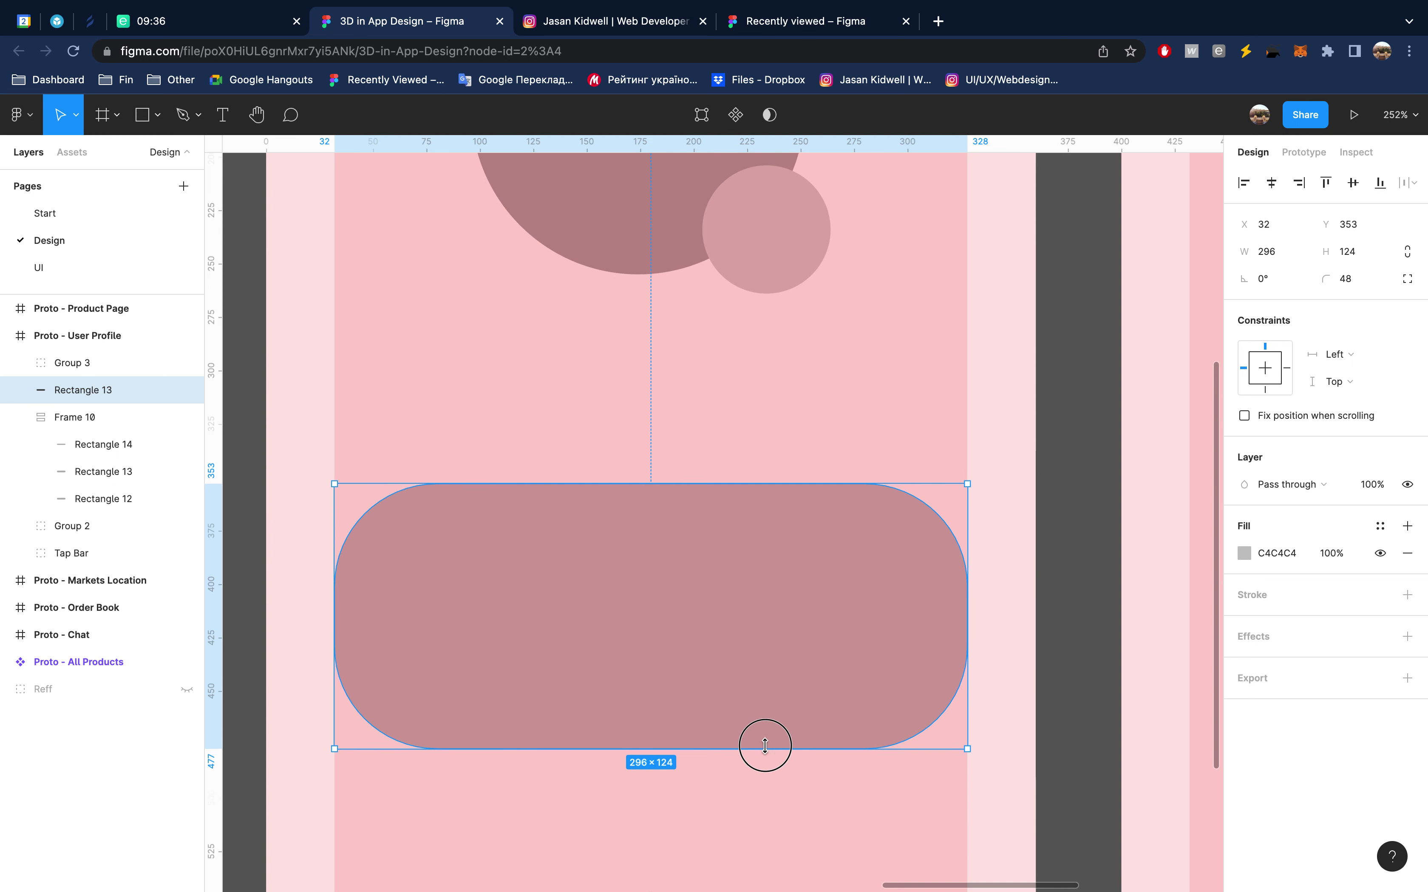
scroll(838, 592, down, 3)
scroll(838, 592, down, 3)
drag(792, 574, 792, 518)
Give the card an 18 corner radius and a lighter E1E1E1 fill
click(1369, 281)
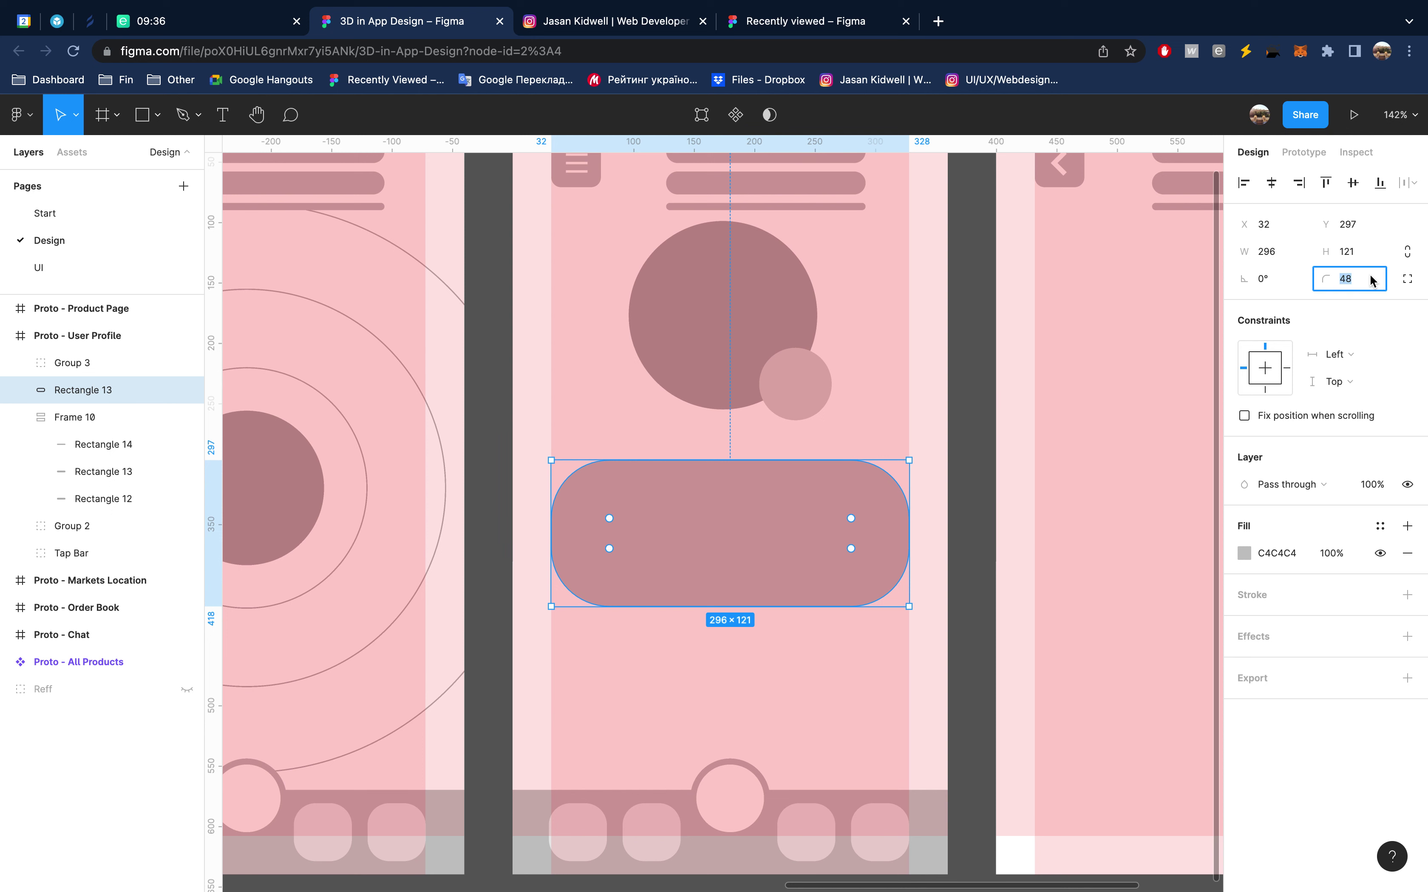
text(18)
key(Return)
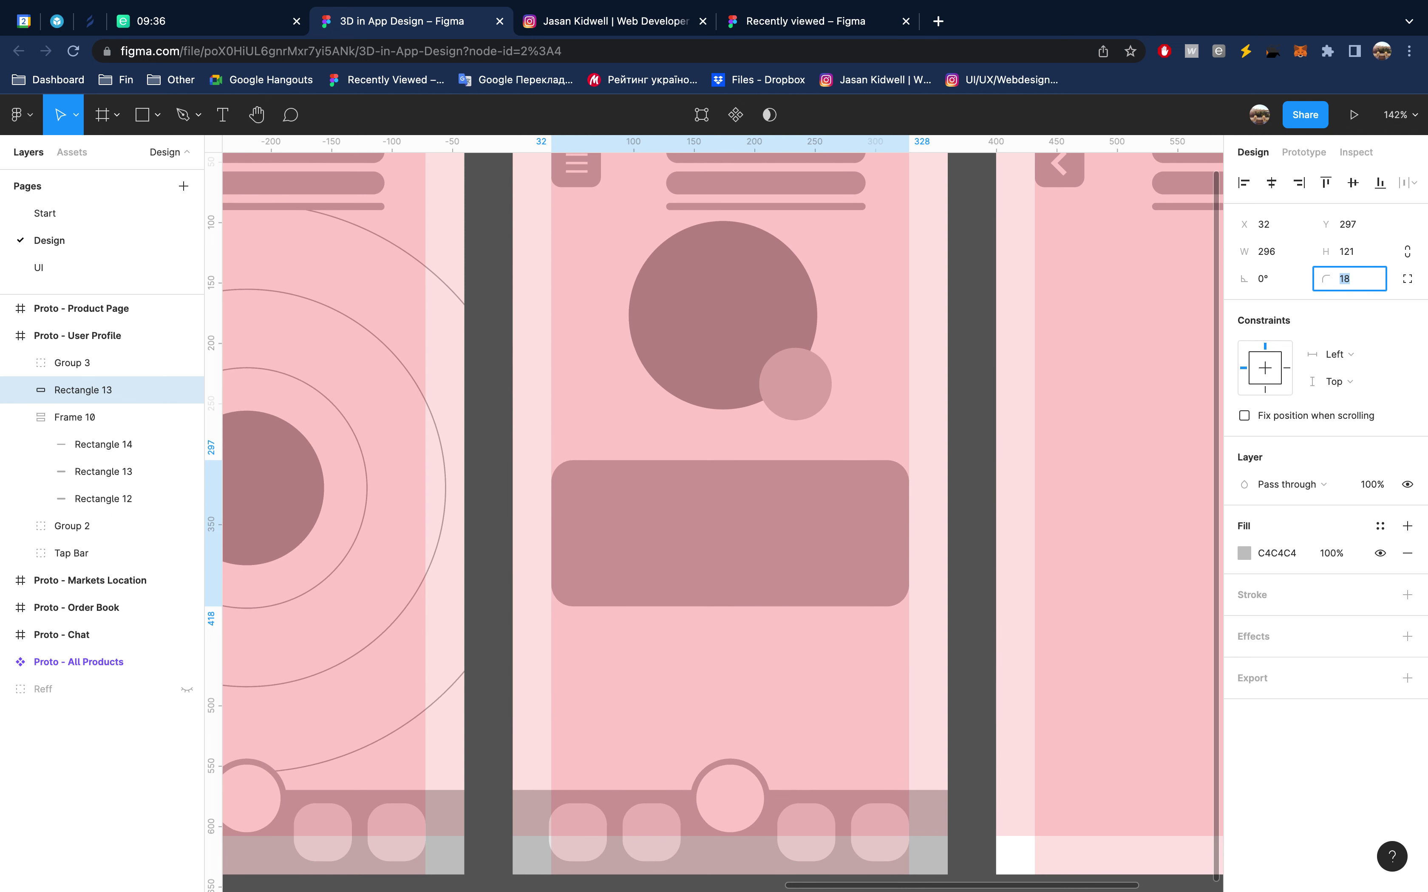
key(Escape)
click(1244, 552)
drag(1062, 511, 1008, 502)
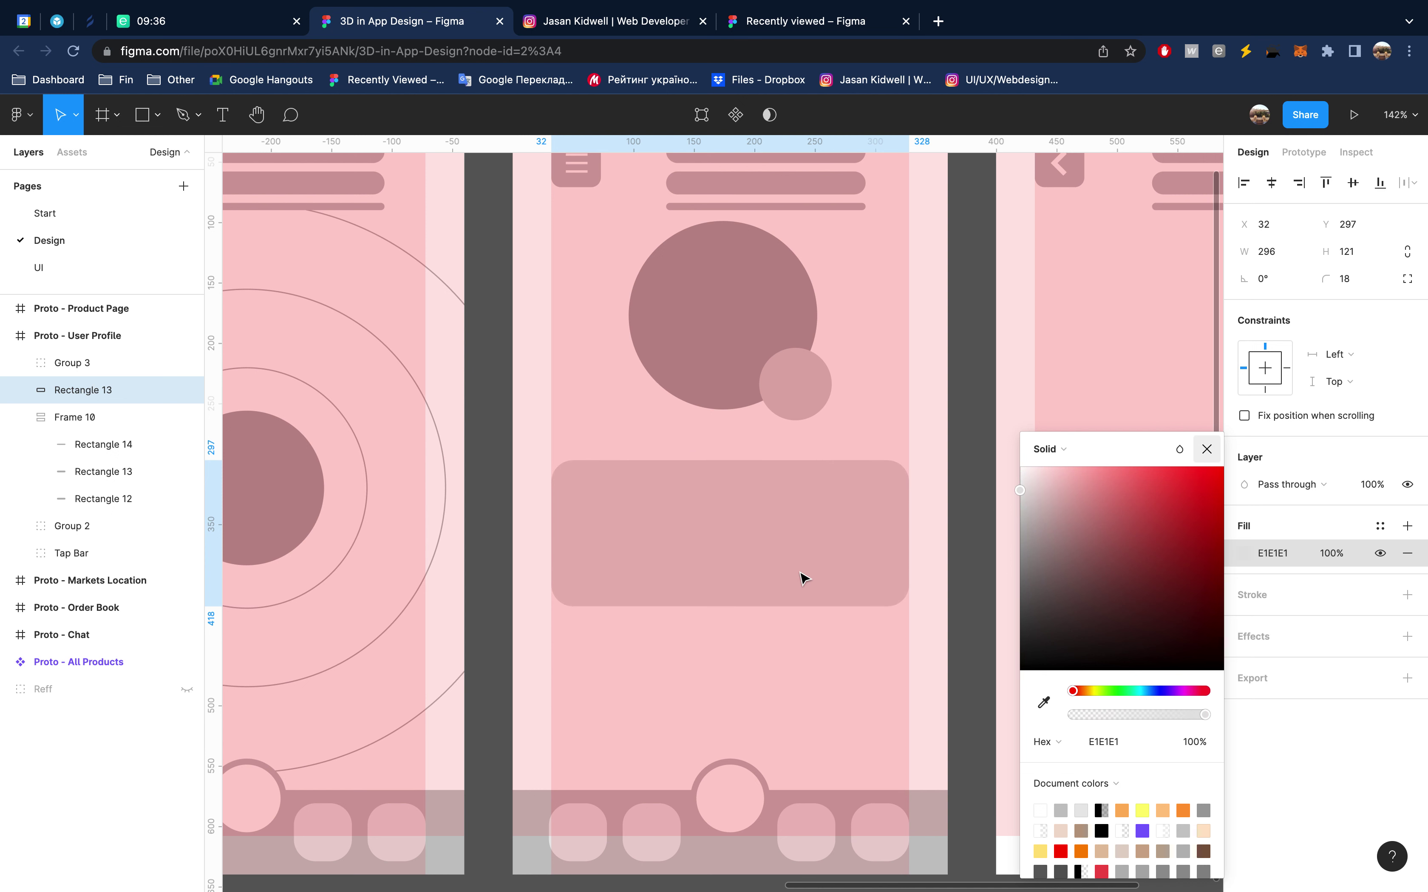
Shorten the card to 85 high and group it with a copied tab-bar rounded square
click(785, 598)
drag(770, 606, 769, 563)
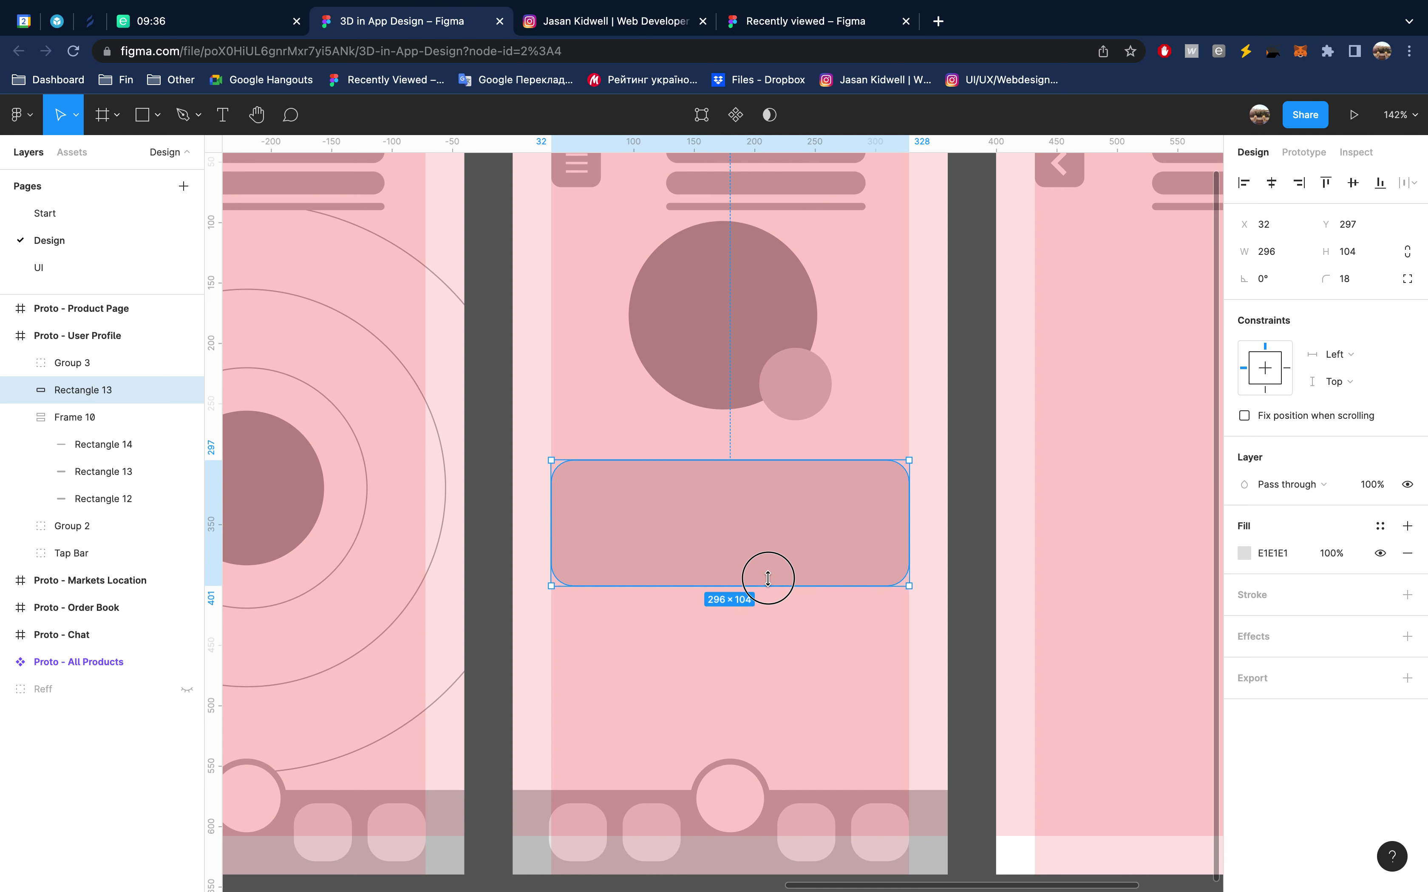
scroll(790, 594, down, 1)
scroll(790, 593, left, 1)
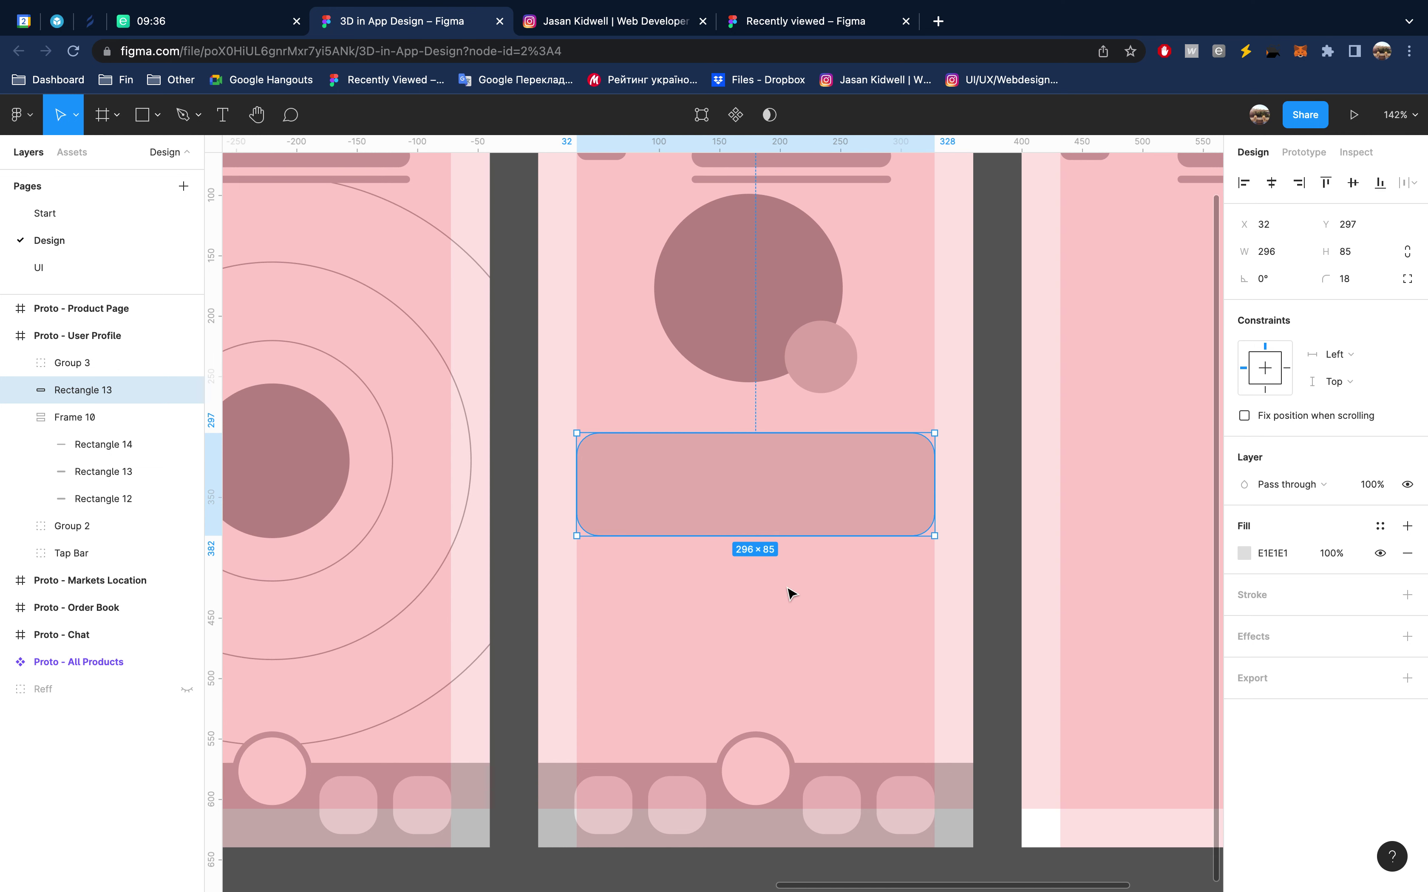
click(607, 809)
drag(608, 808, 885, 495)
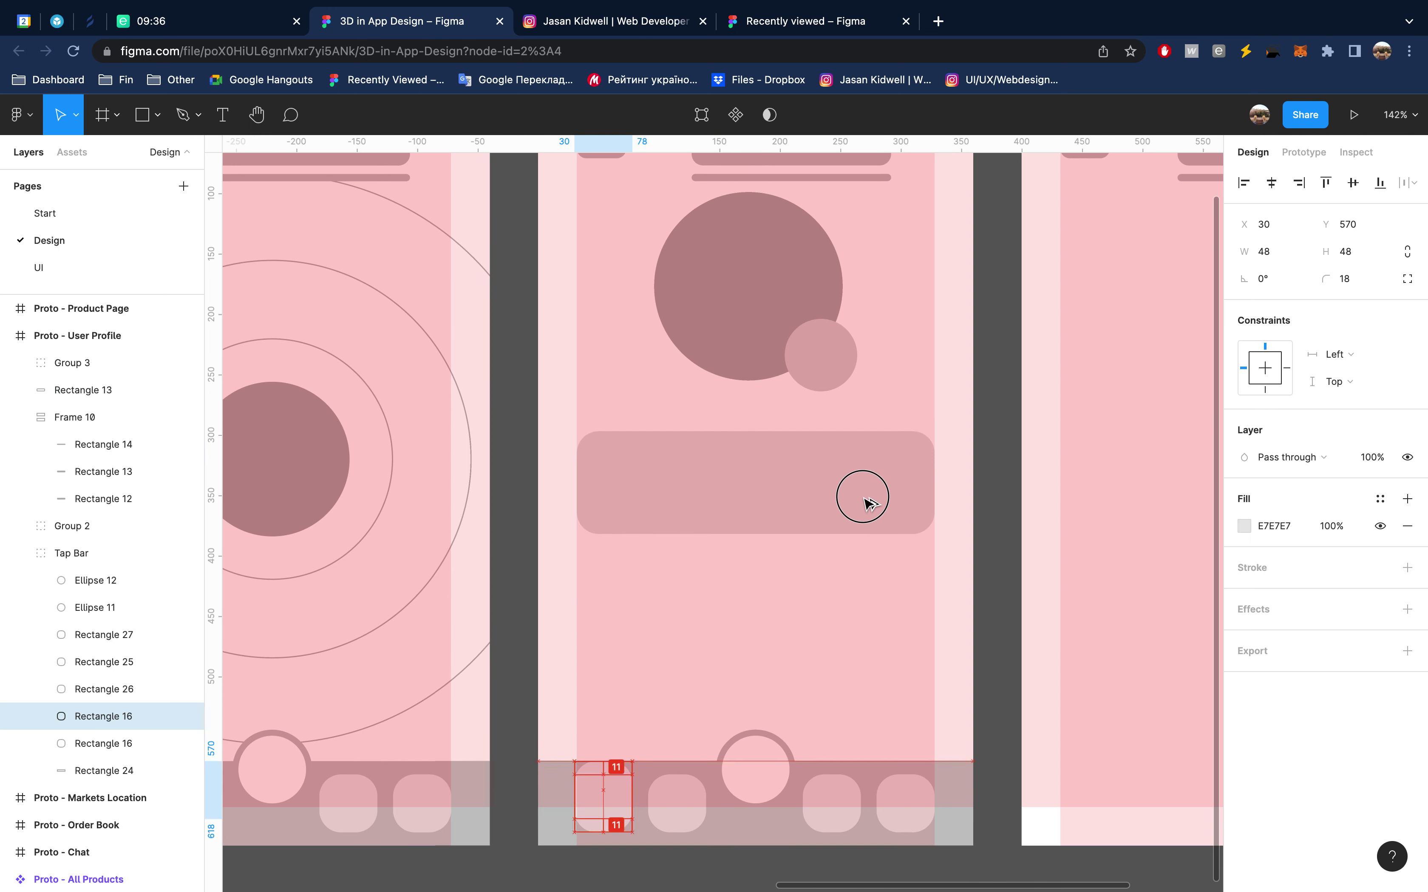
shift+click(757, 493)
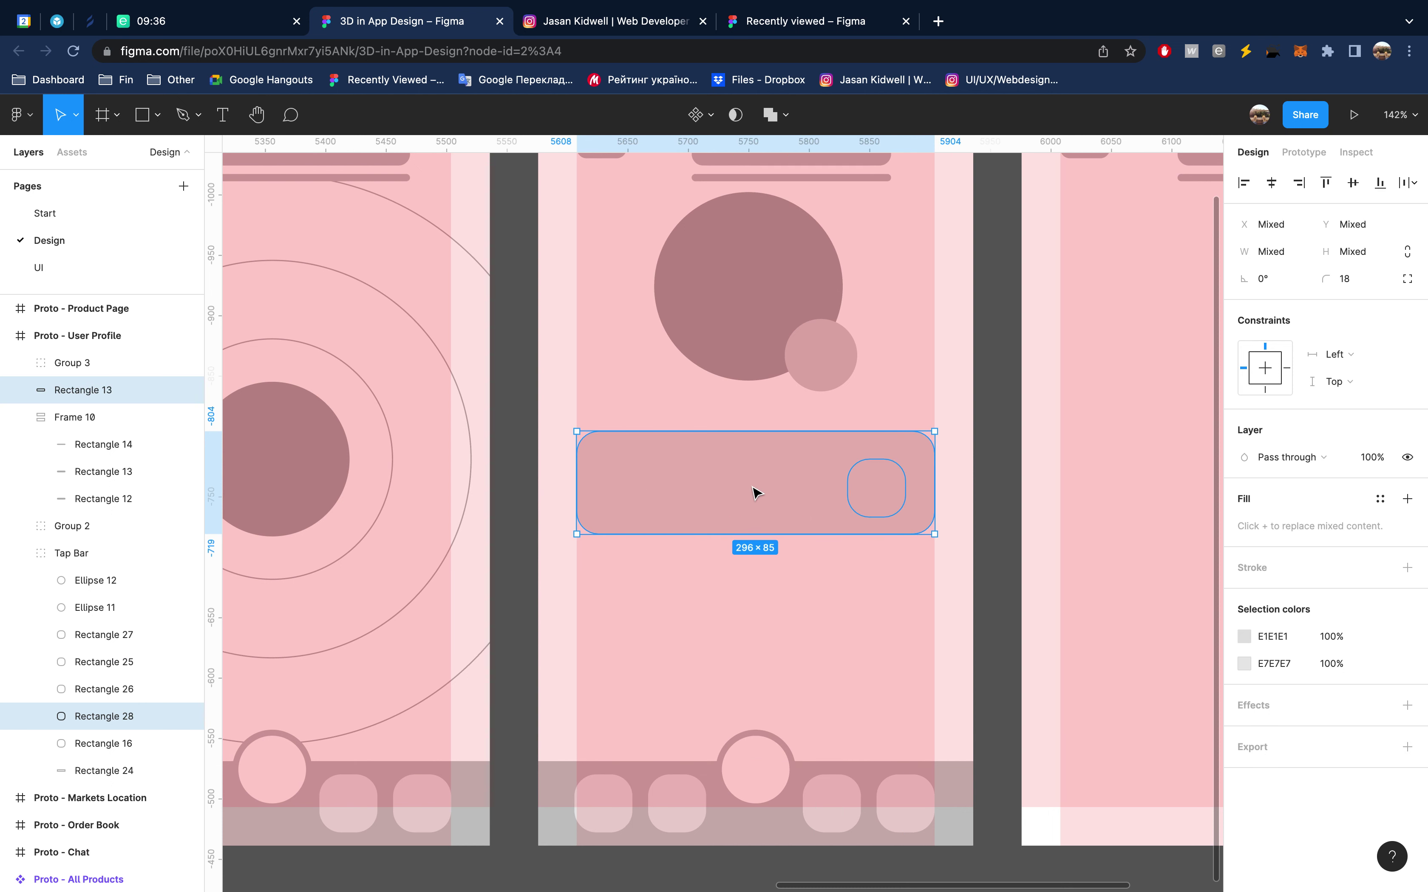
key(ctrl+g)
Bring the square in front of the card, fill it white (FFFFFF) and nudge it into place
click(21, 390)
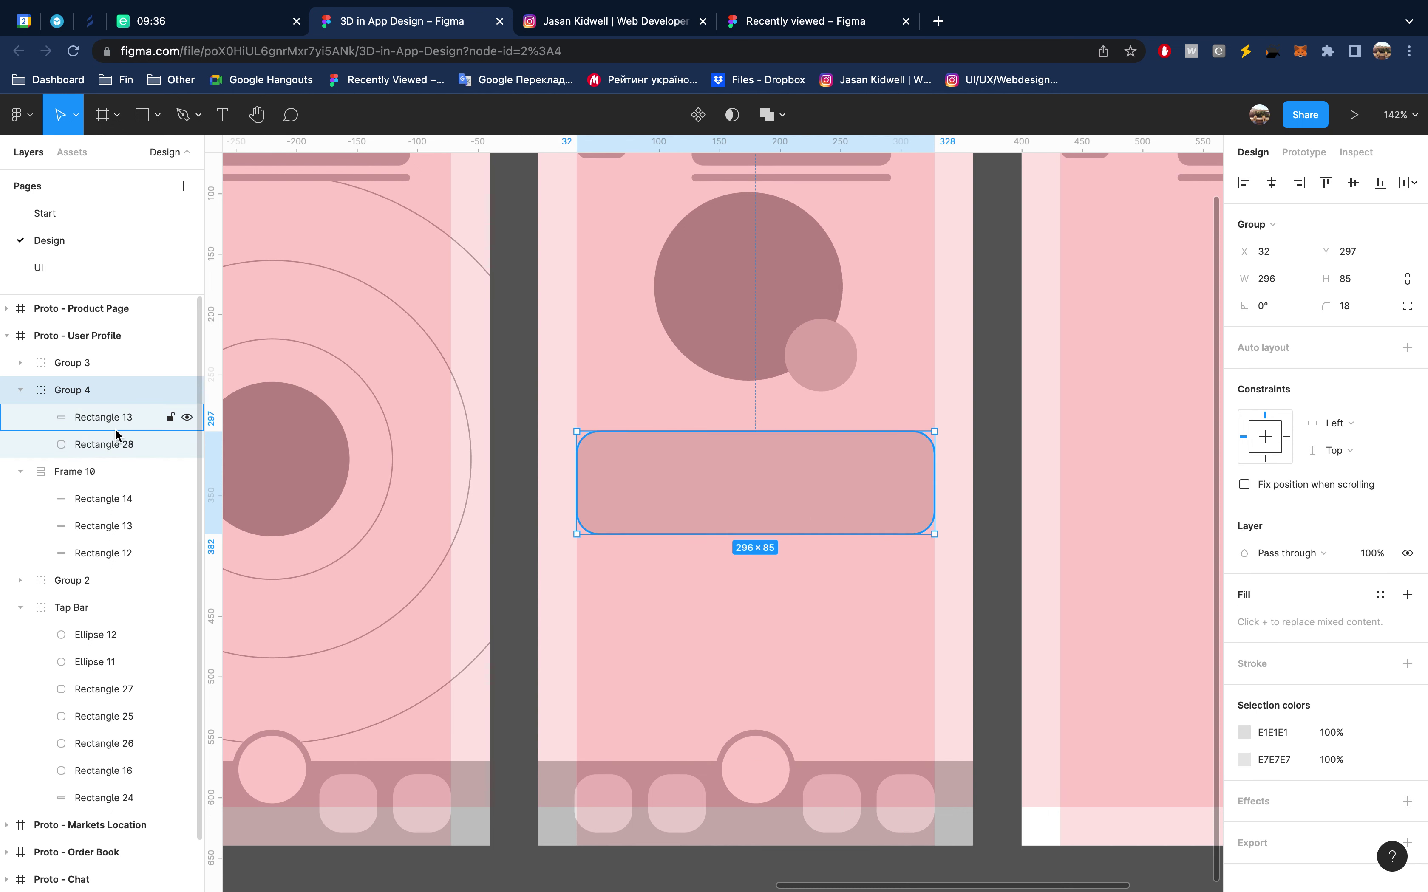
click(116, 453)
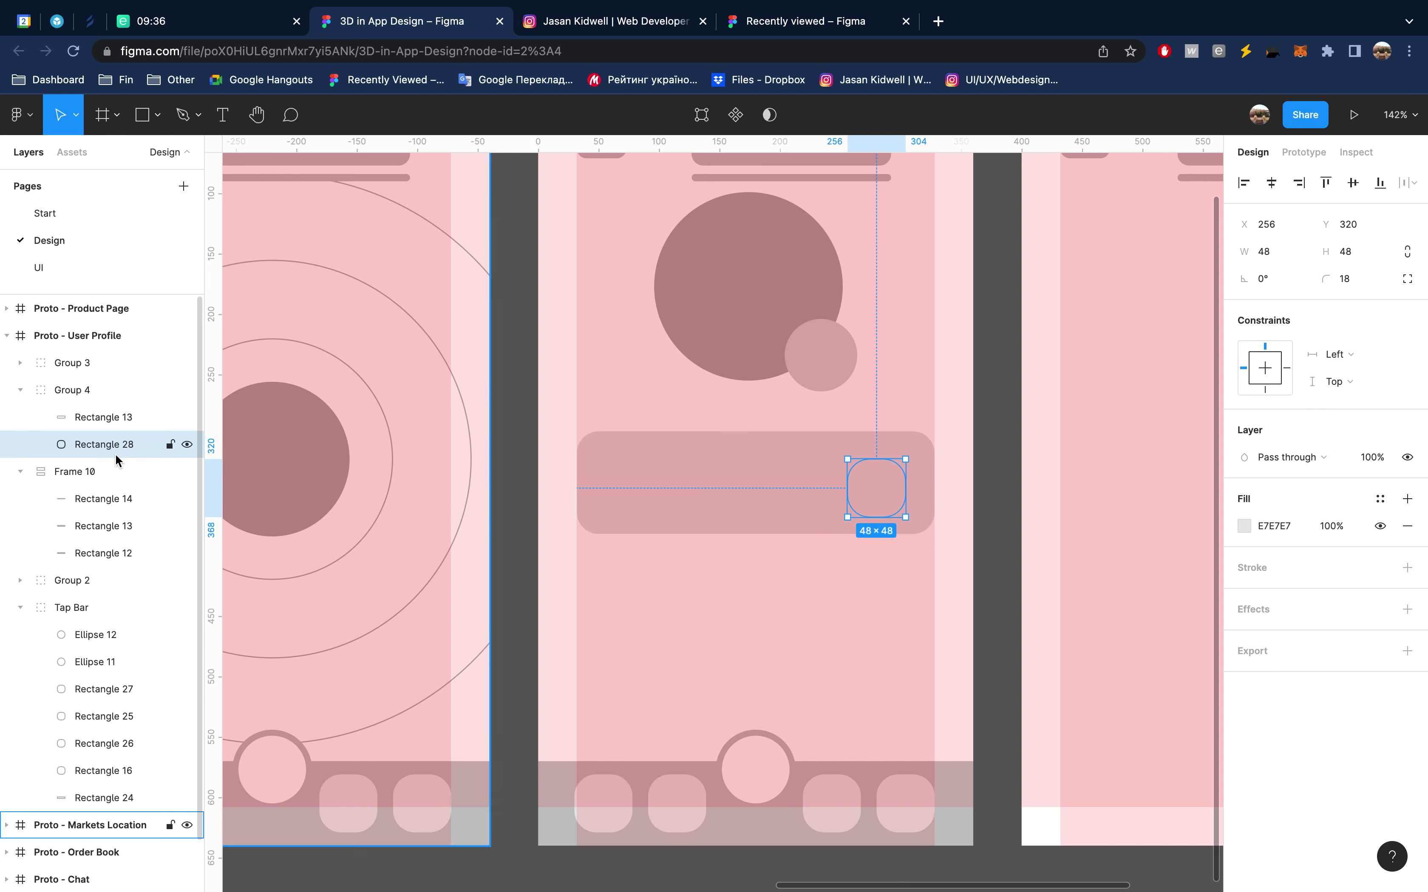
key(ctrl+bracketright)
key(ctrl+bracketleft)
key(ctrl+bracketright)
key(ctrl+g)
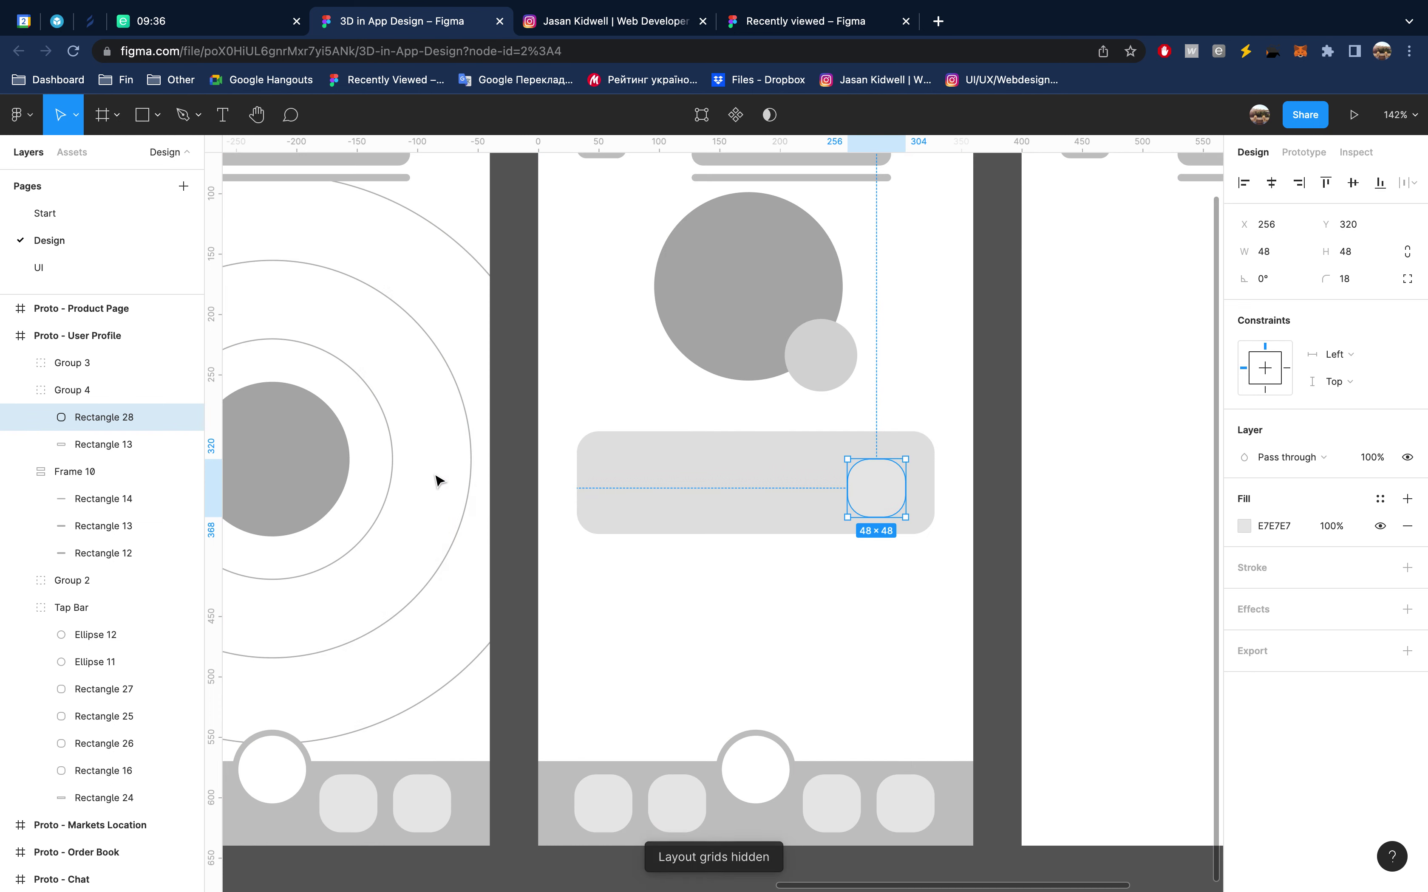
click(1243, 526)
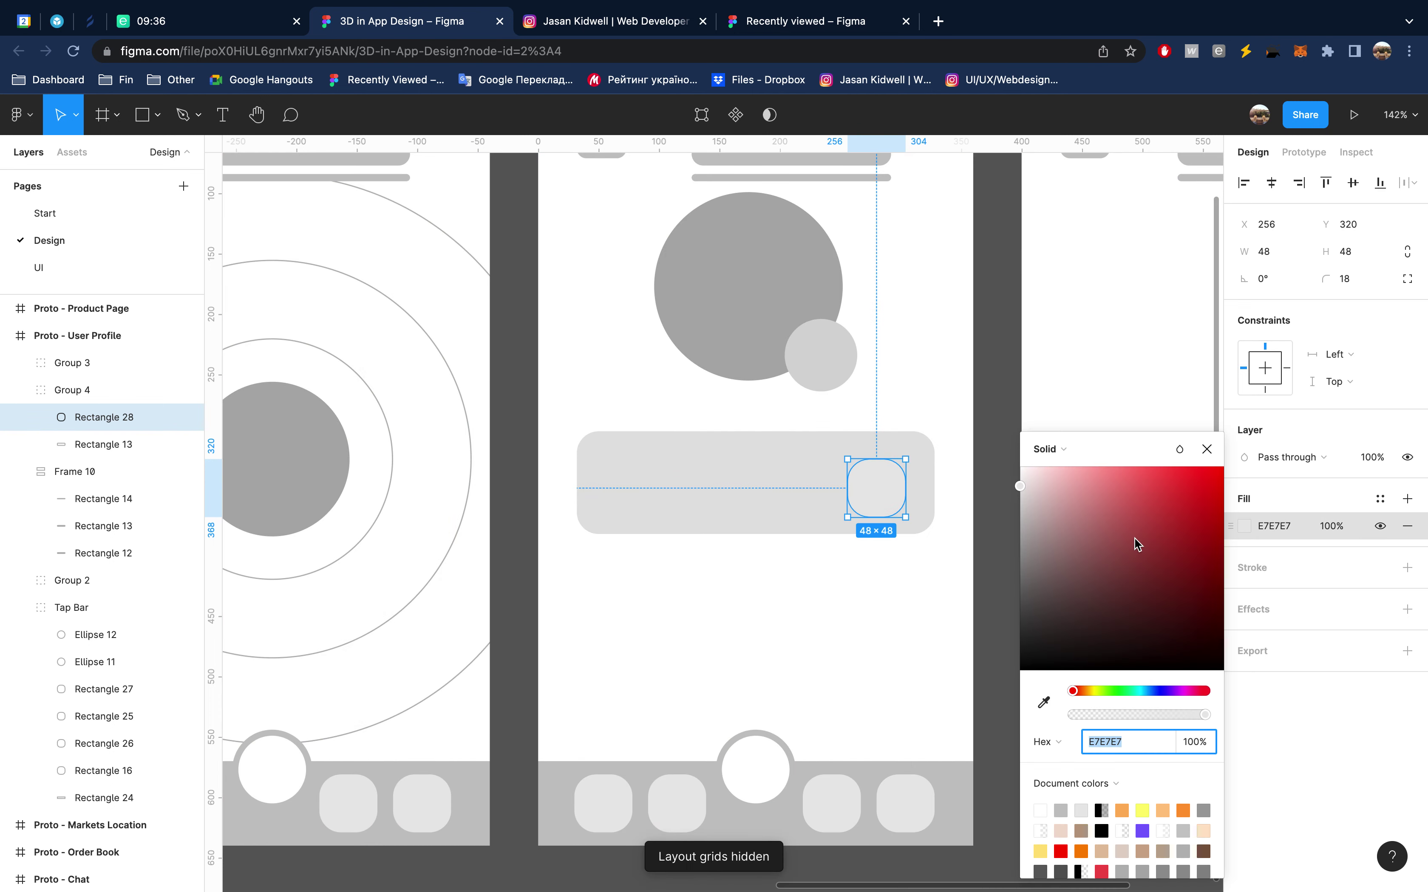
text(FFFFFF)
key(Return)
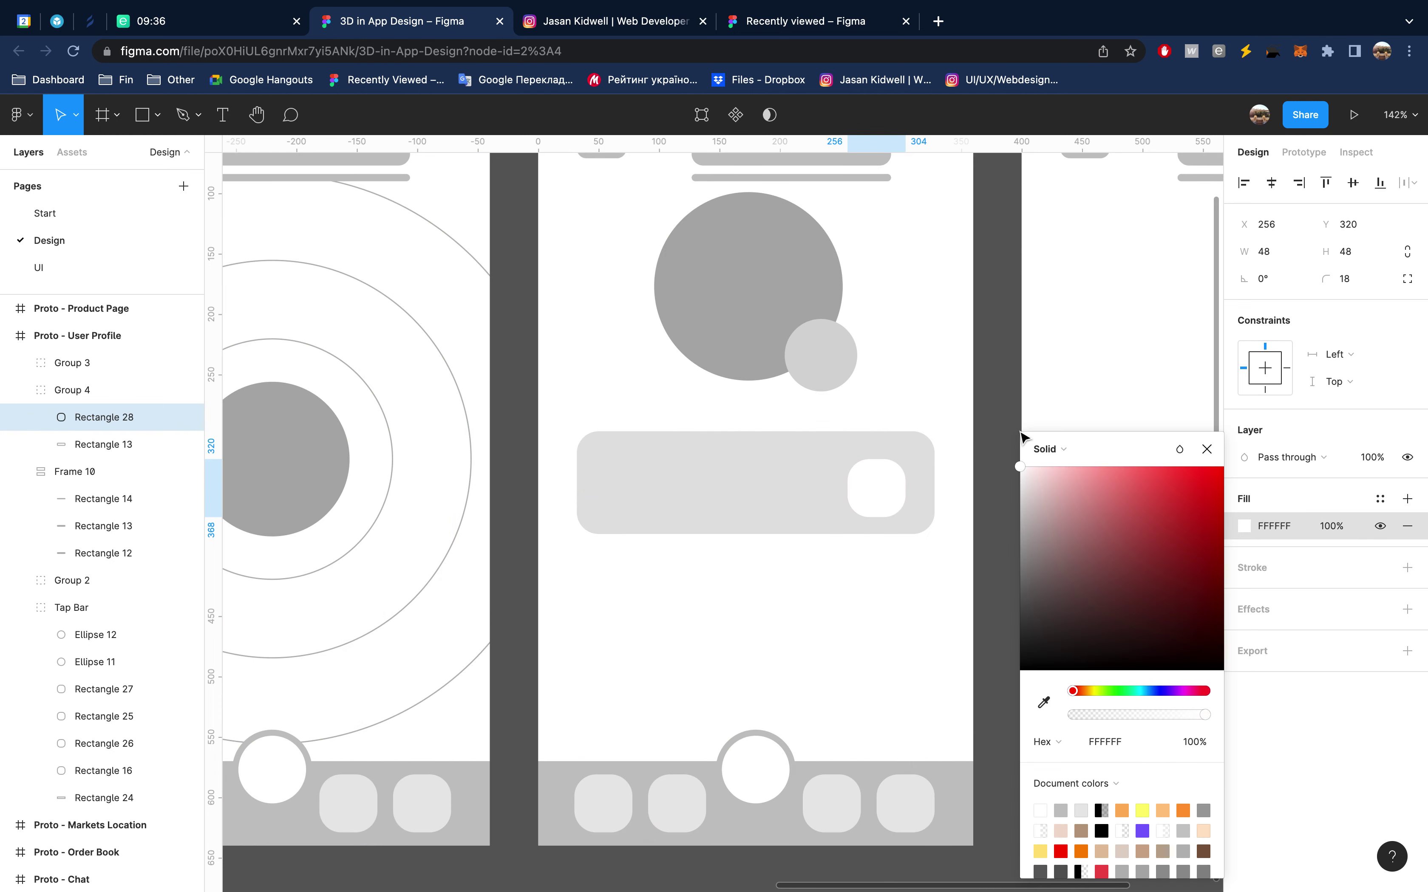
click(1207, 449)
key(Up)
key(Up)
key(Up)
key(Right)
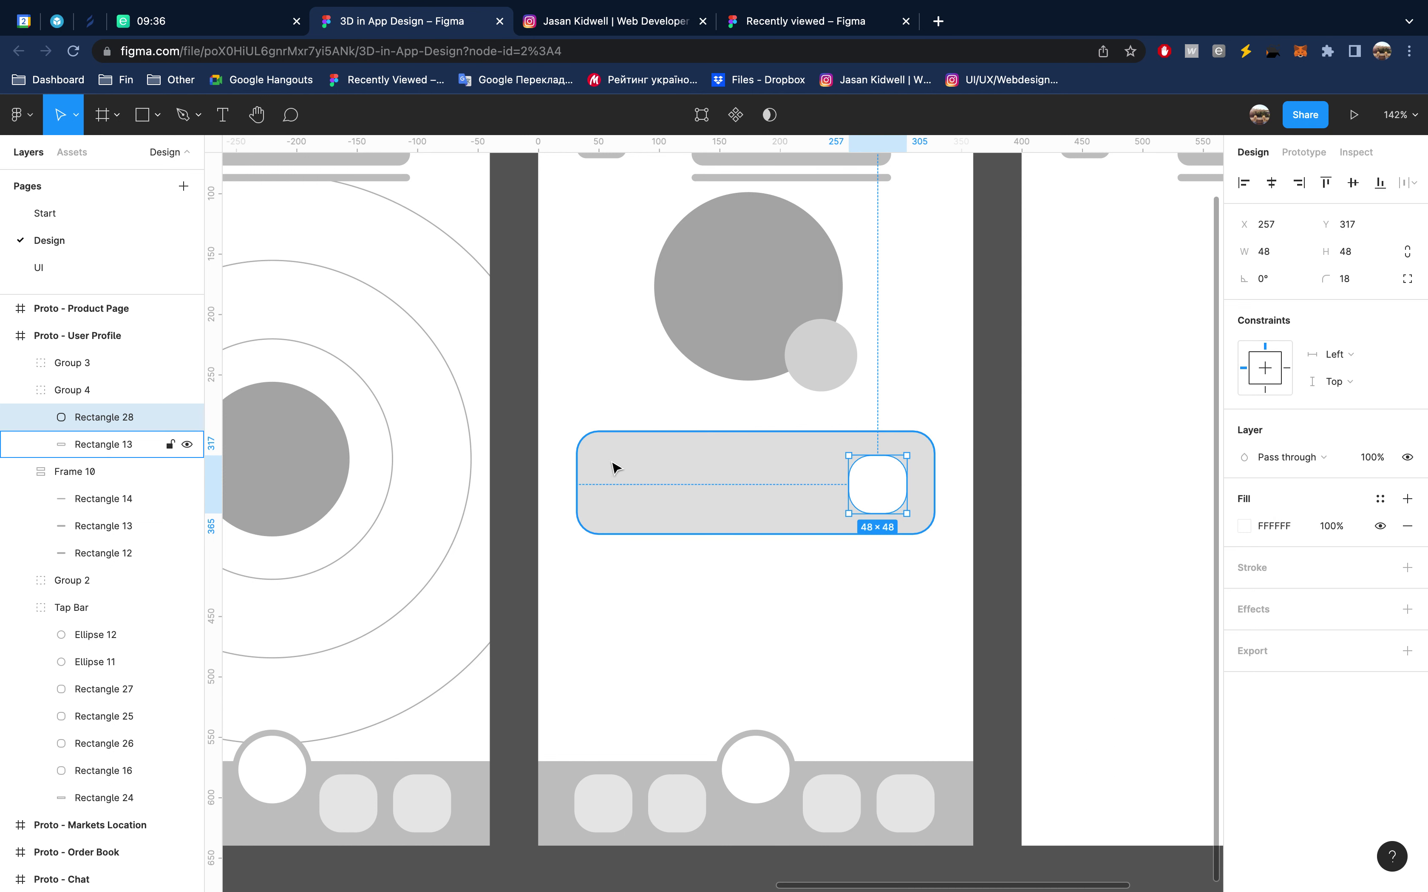
Move the header's thin grey bar down to sit just above the card
scroll(639, 469, up, 3)
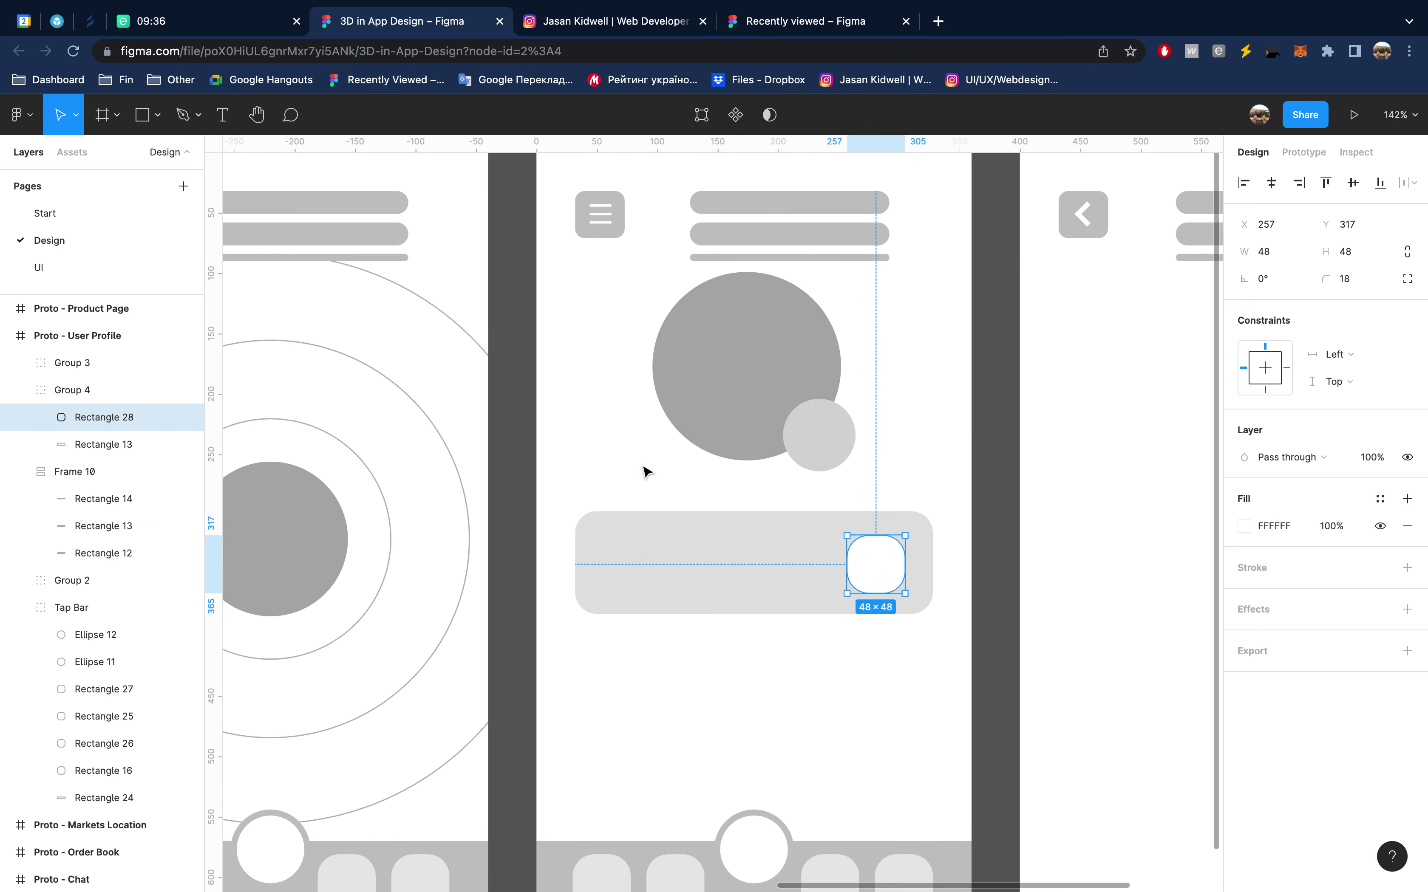
click(750, 258)
mouse_move(750, 263)
mouse_down()
mouse_move(659, 501)
mouse_move(642, 500)
mouse_up()
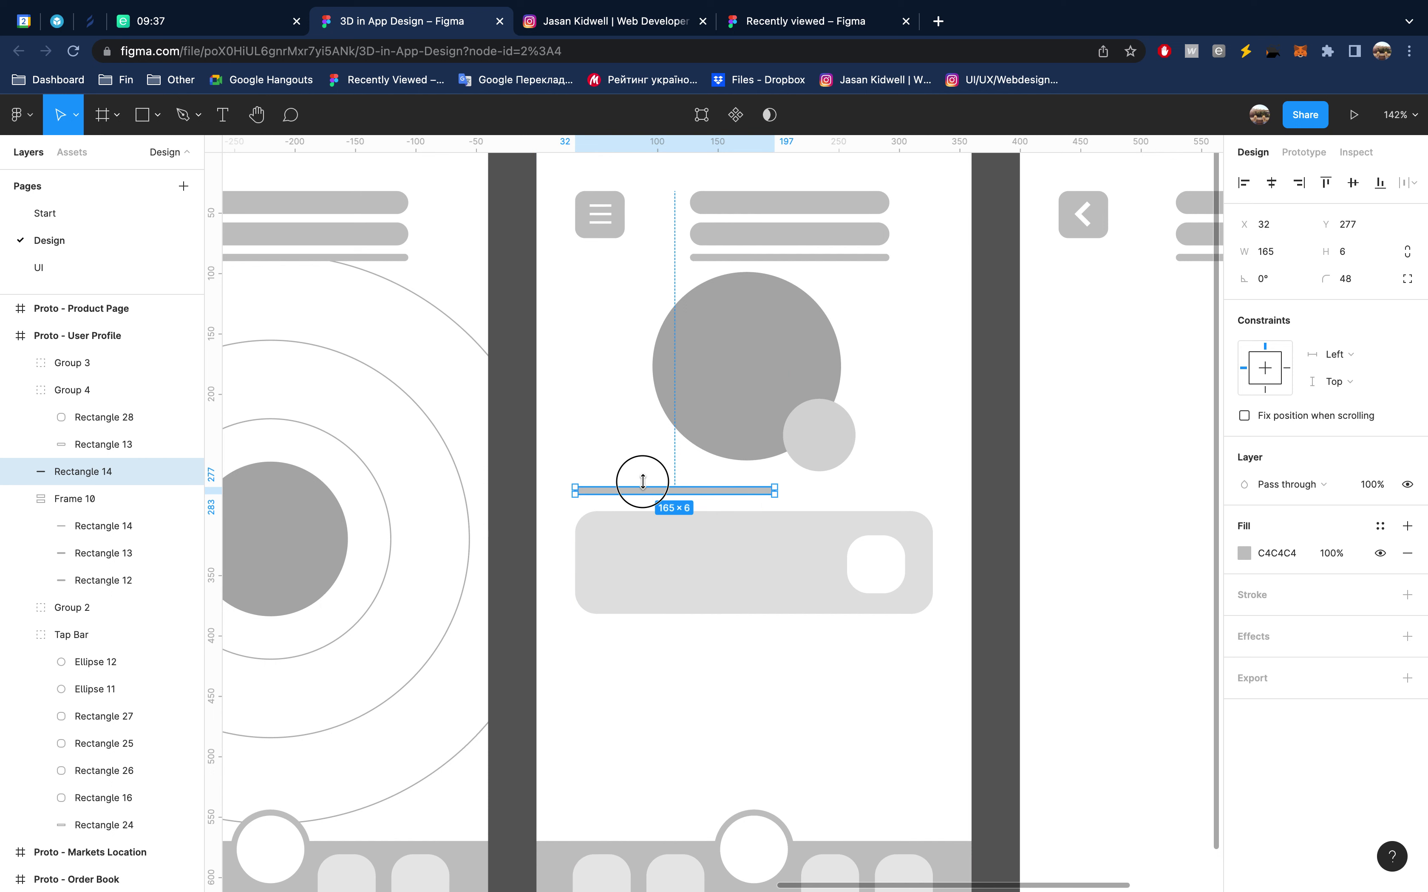
drag(645, 488, 645, 466)
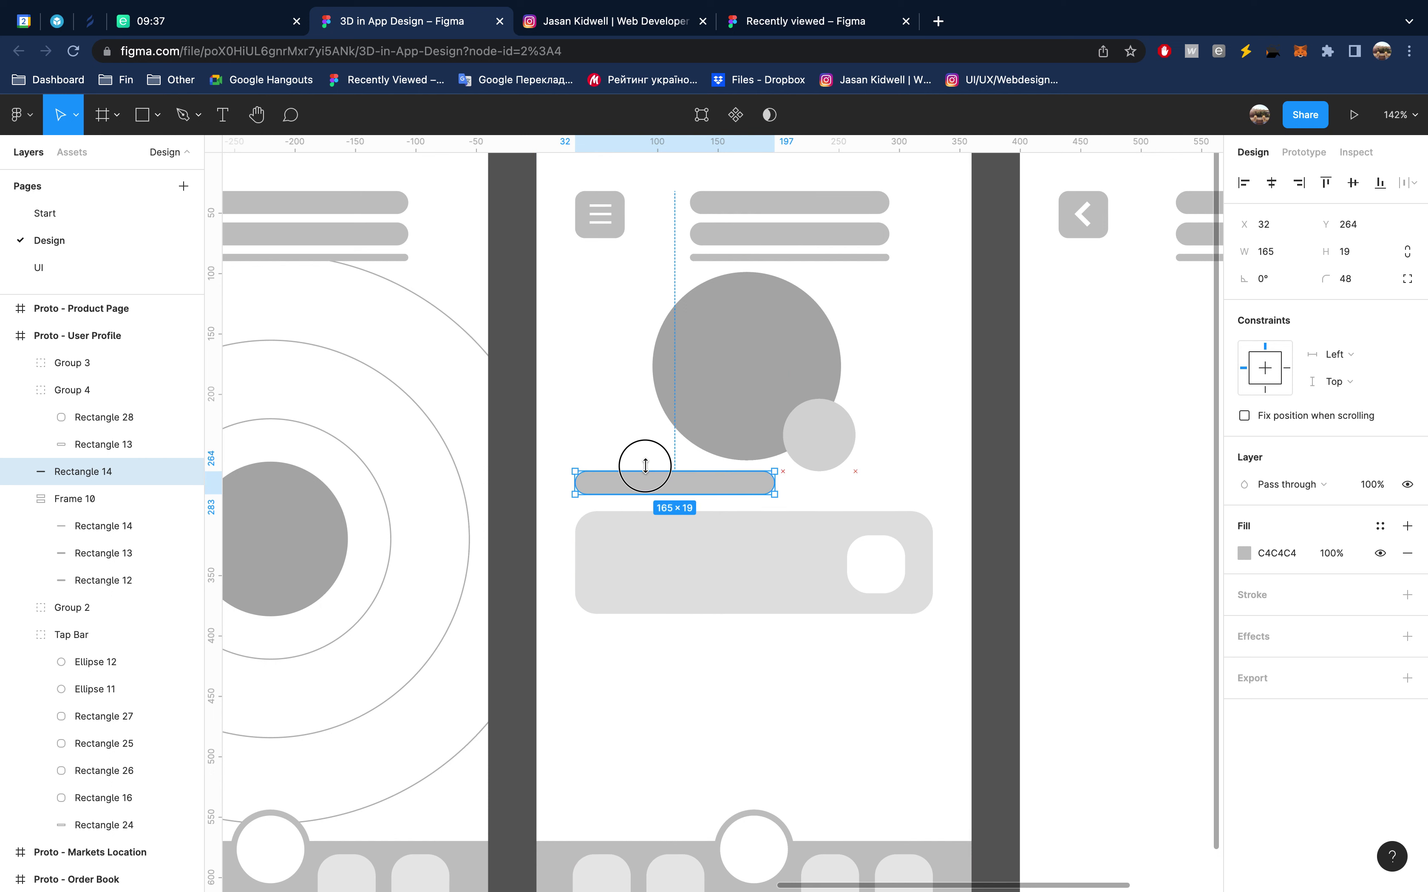
Wrap the bar and card in auto layout, duplicate the block below, and scale both down
shift+click(671, 593)
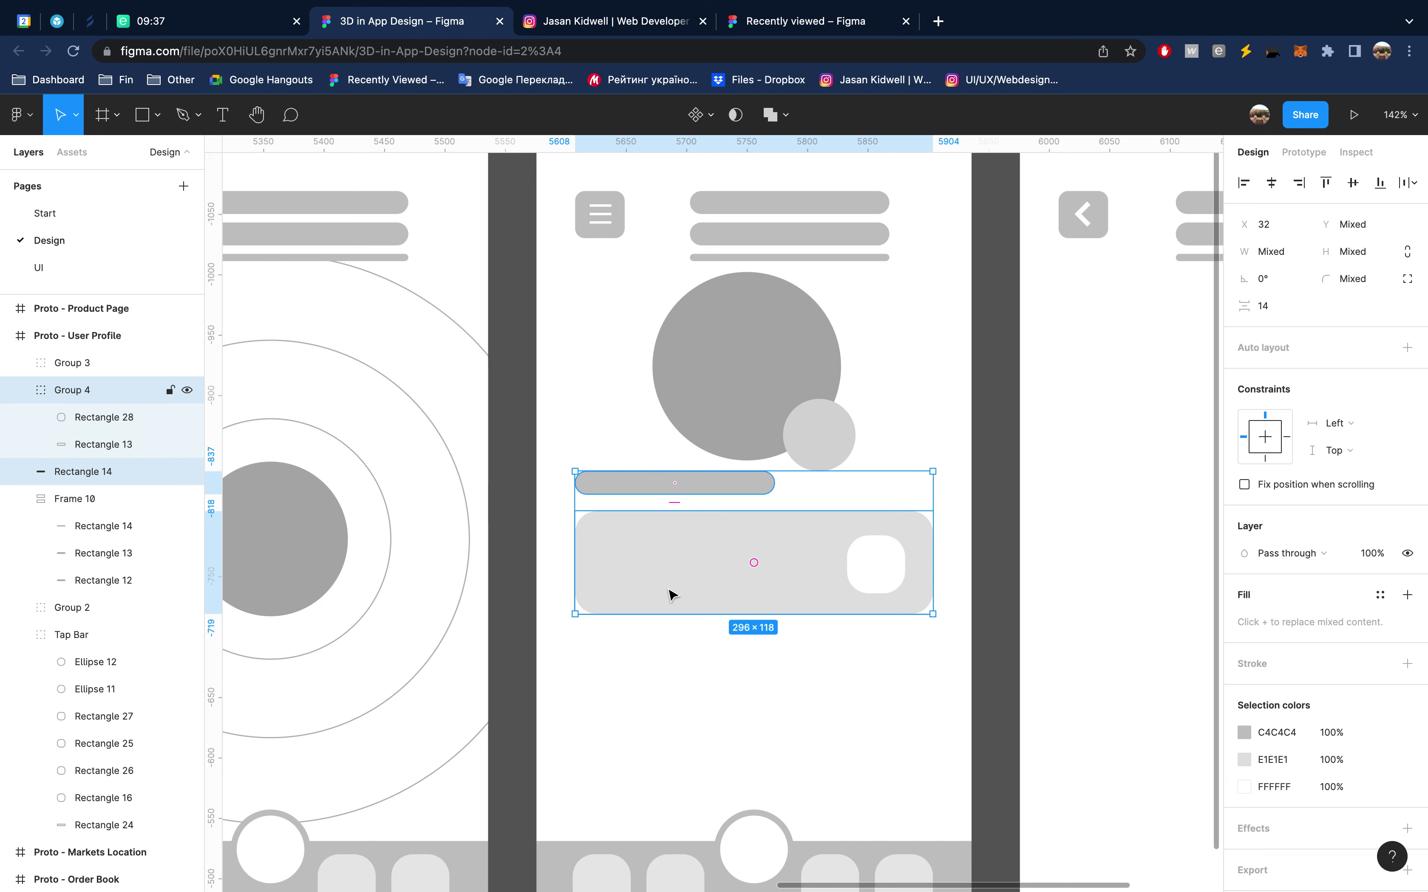
key(shift+a)
mouse_move(698, 537)
mouse_down()
mouse_move(705, 738)
mouse_move(701, 713)
mouse_up()
shift+click(719, 575)
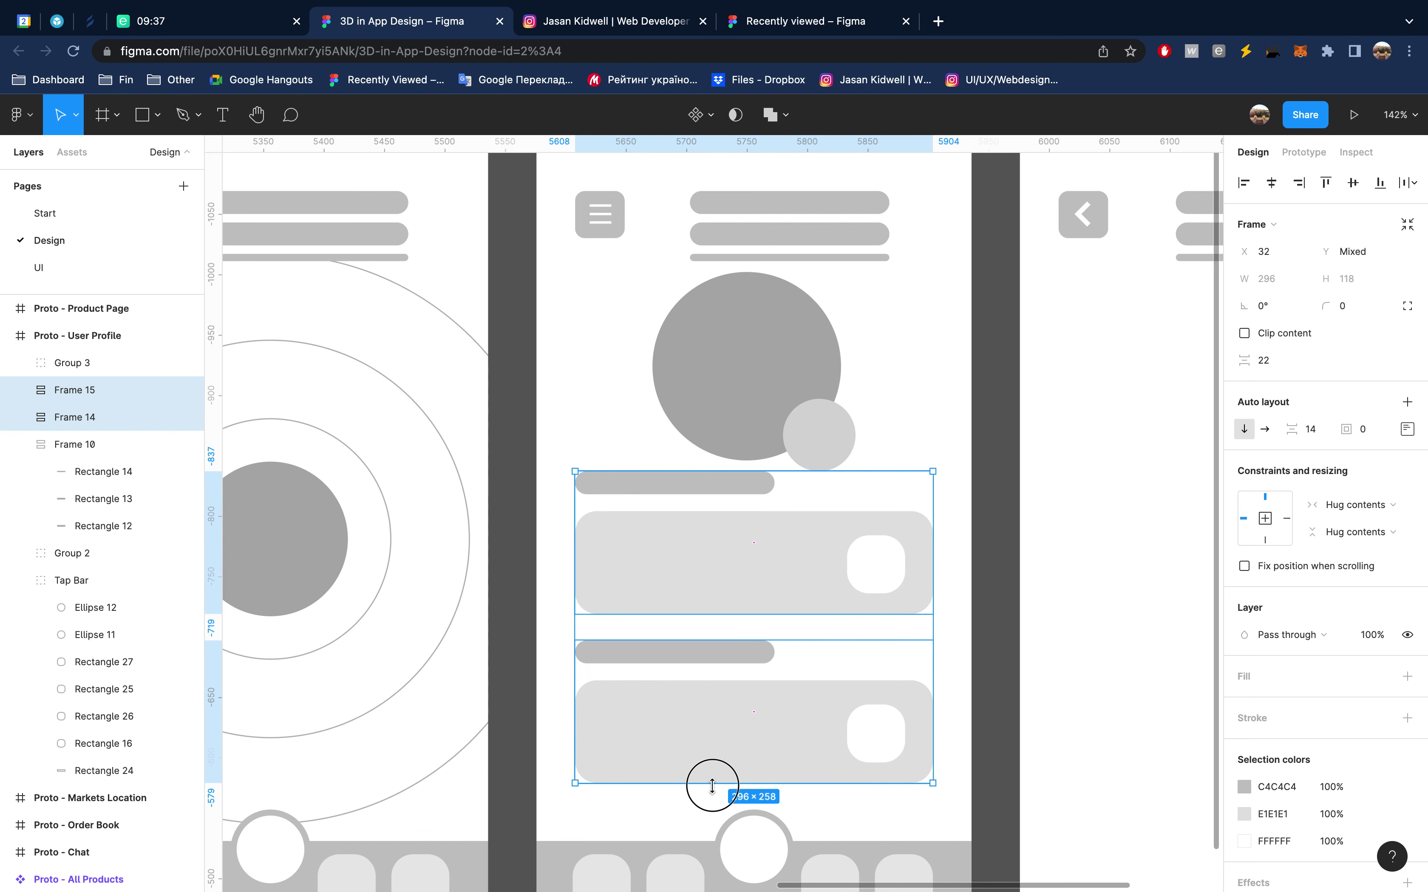
drag(712, 784, 713, 745)
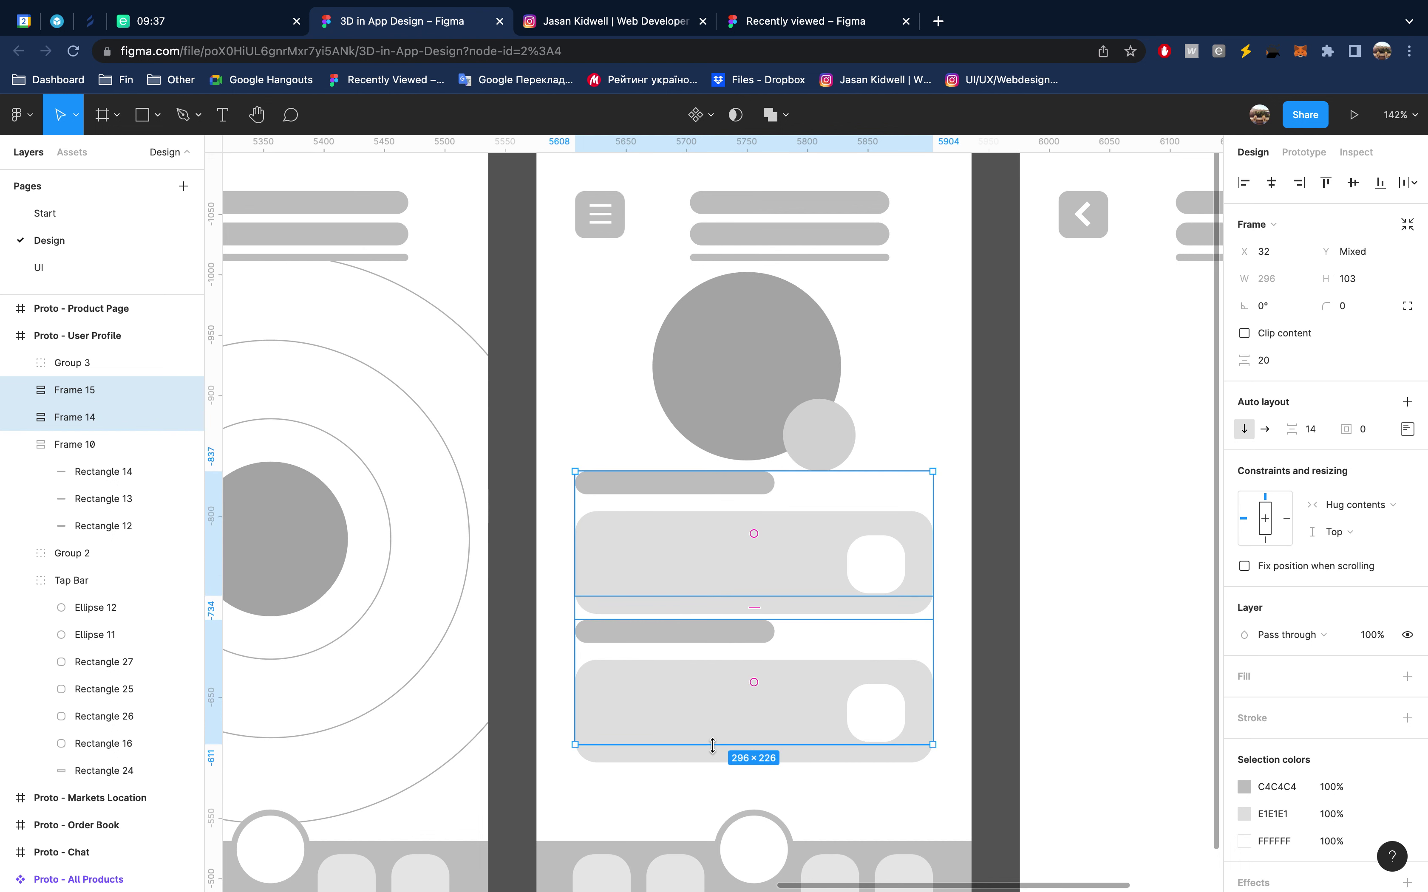
key(ctrl+z)
key(k)
drag(708, 777, 712, 707)
key(v)
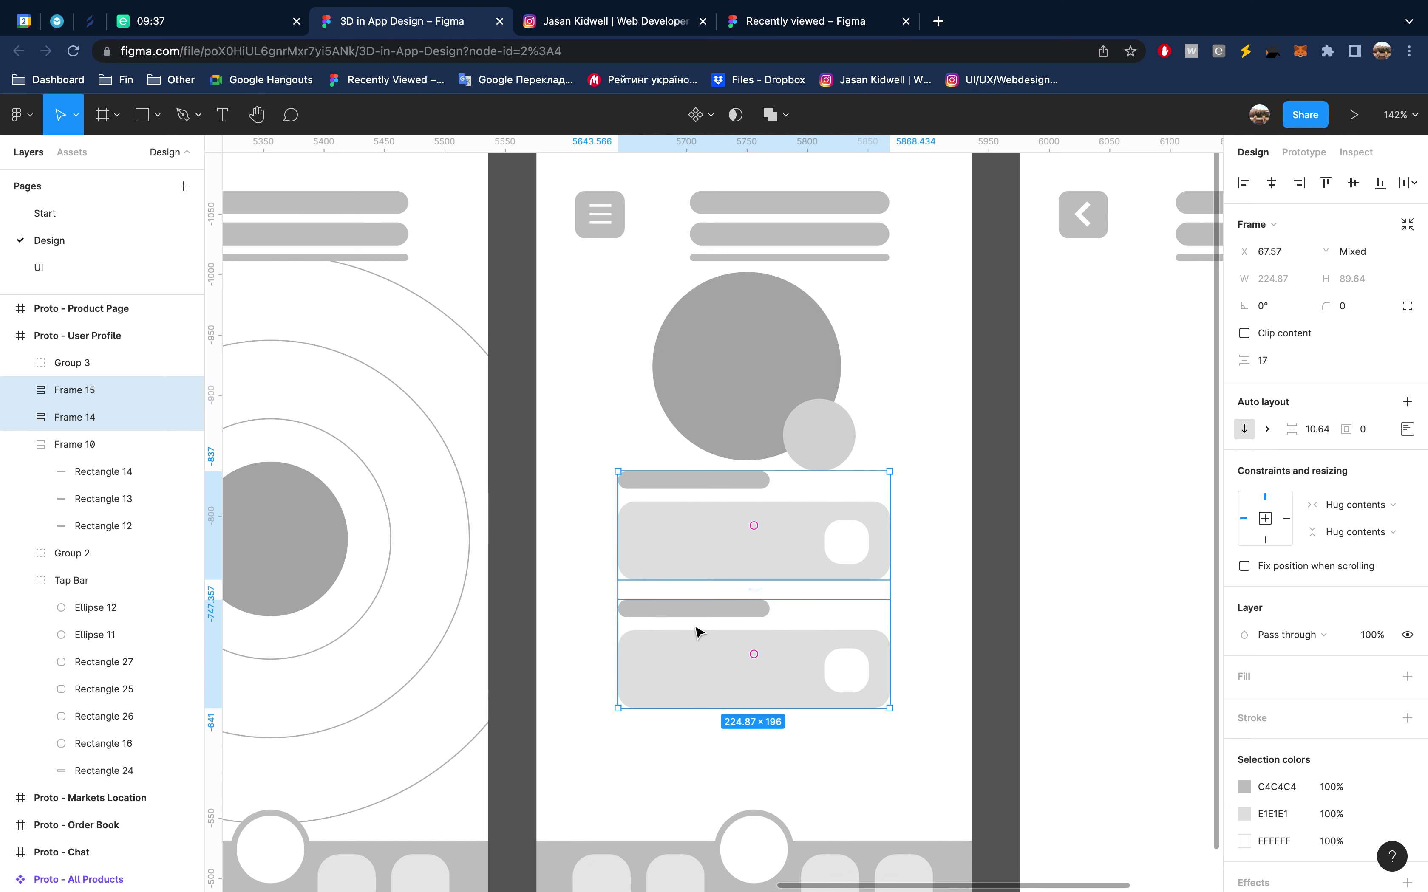
drag(616, 593, 578, 592)
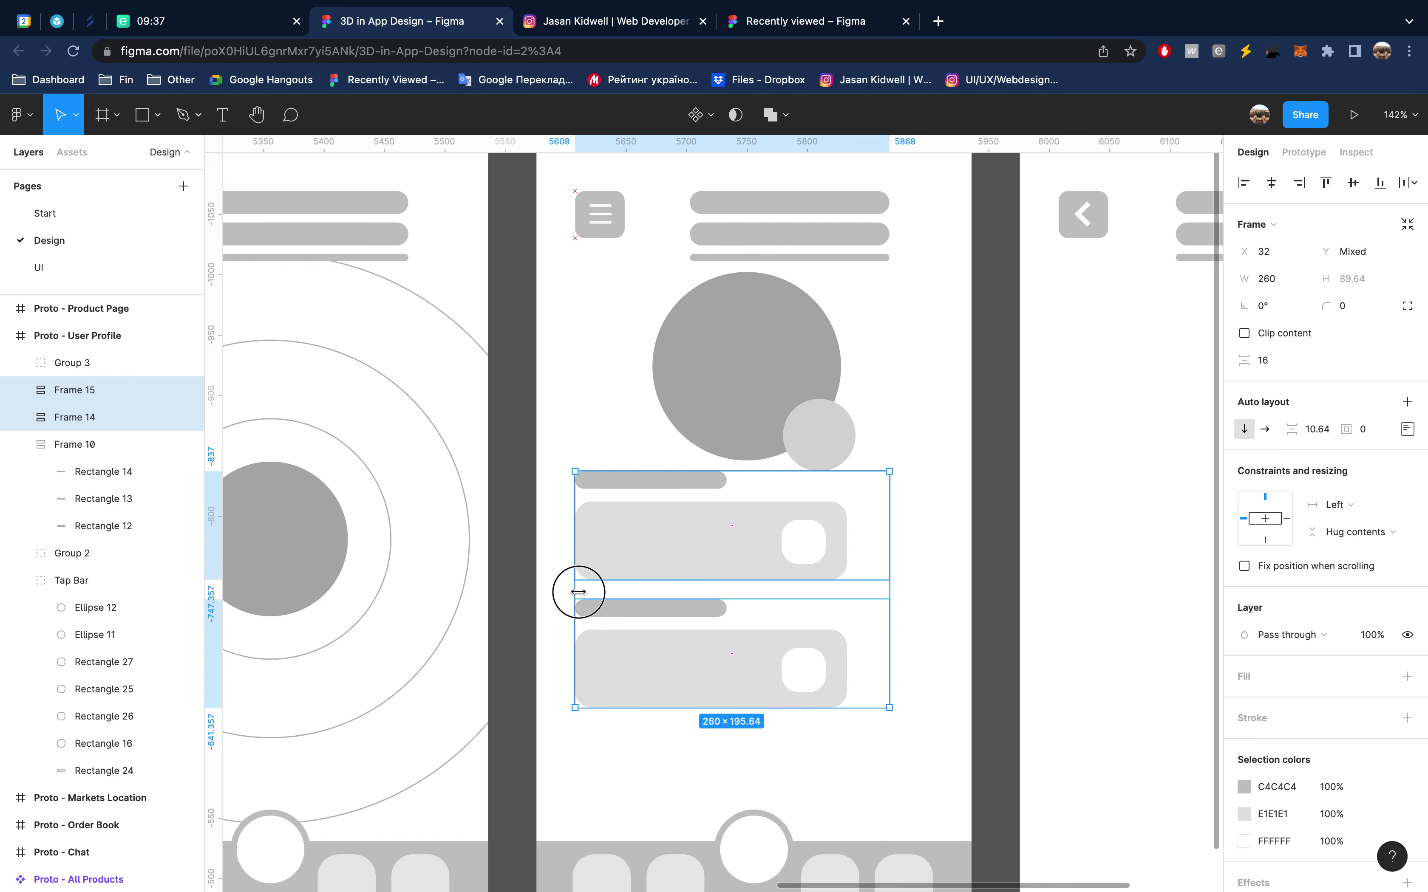
Set the cards' inner groups to Fill container and widen both cards to 296
double_click(737, 549)
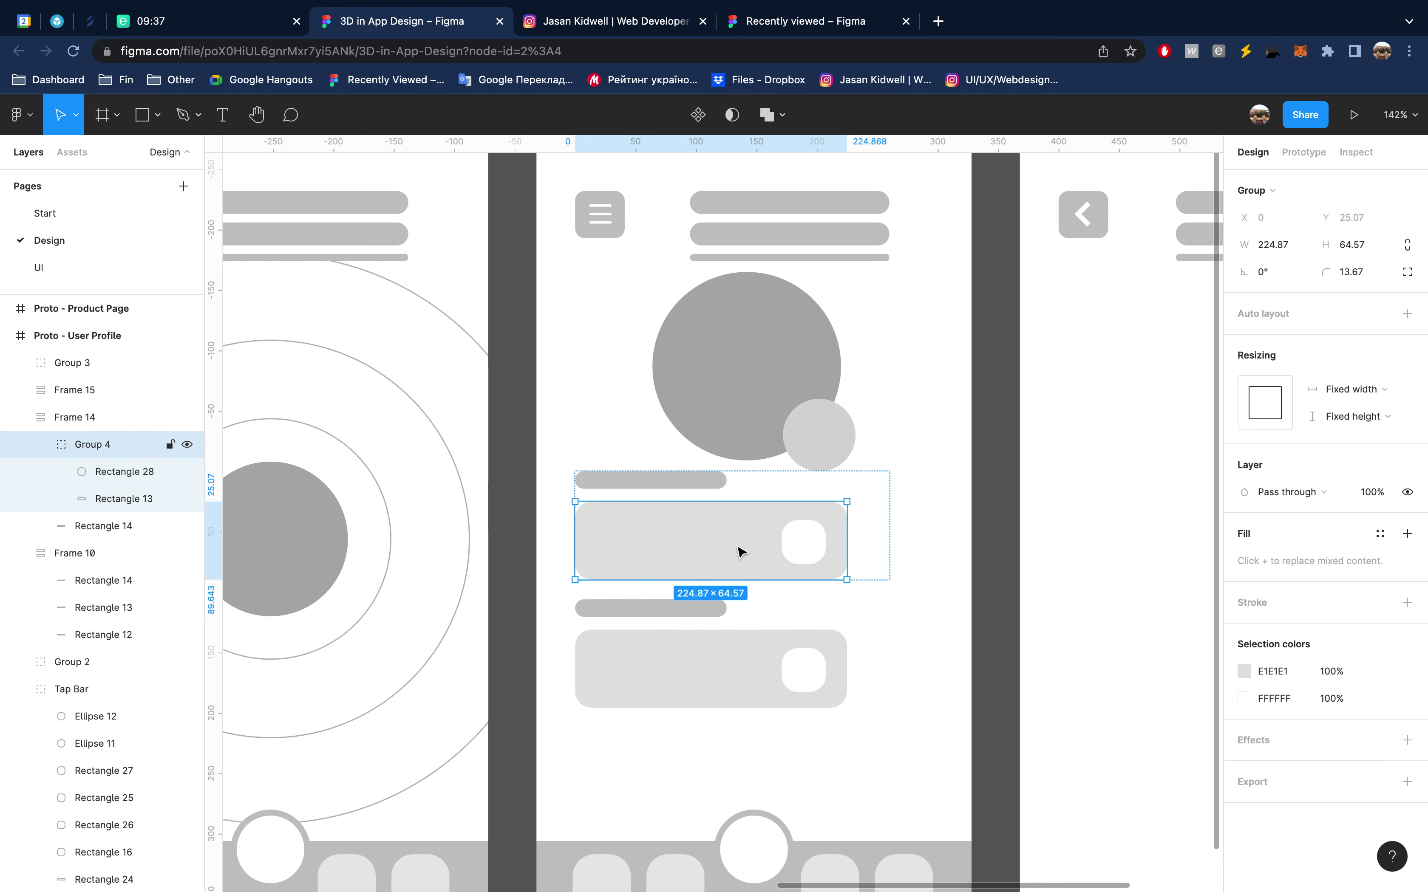
shift+click(743, 659)
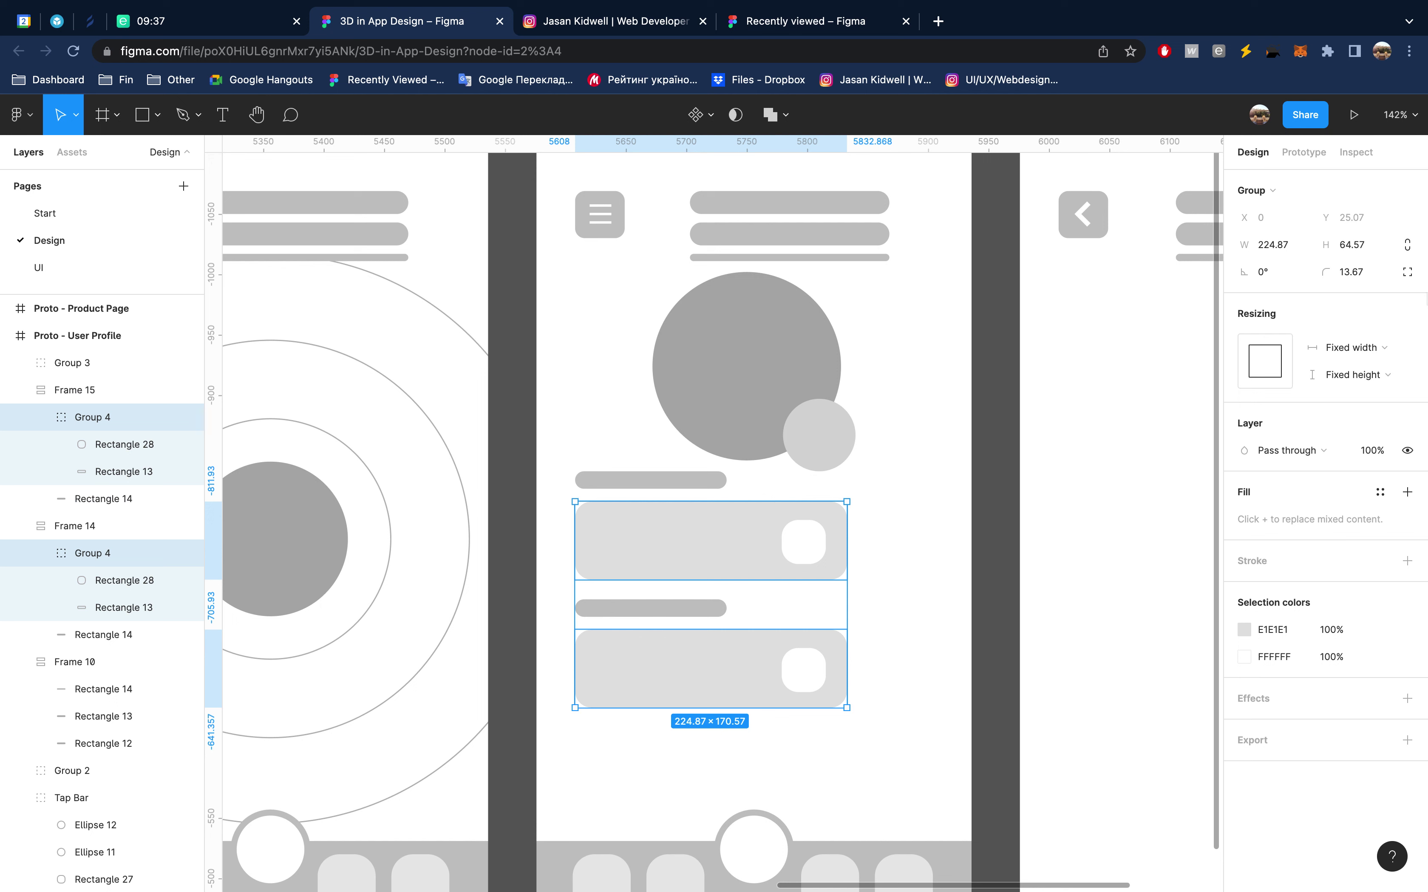
click(1387, 357)
click(1377, 370)
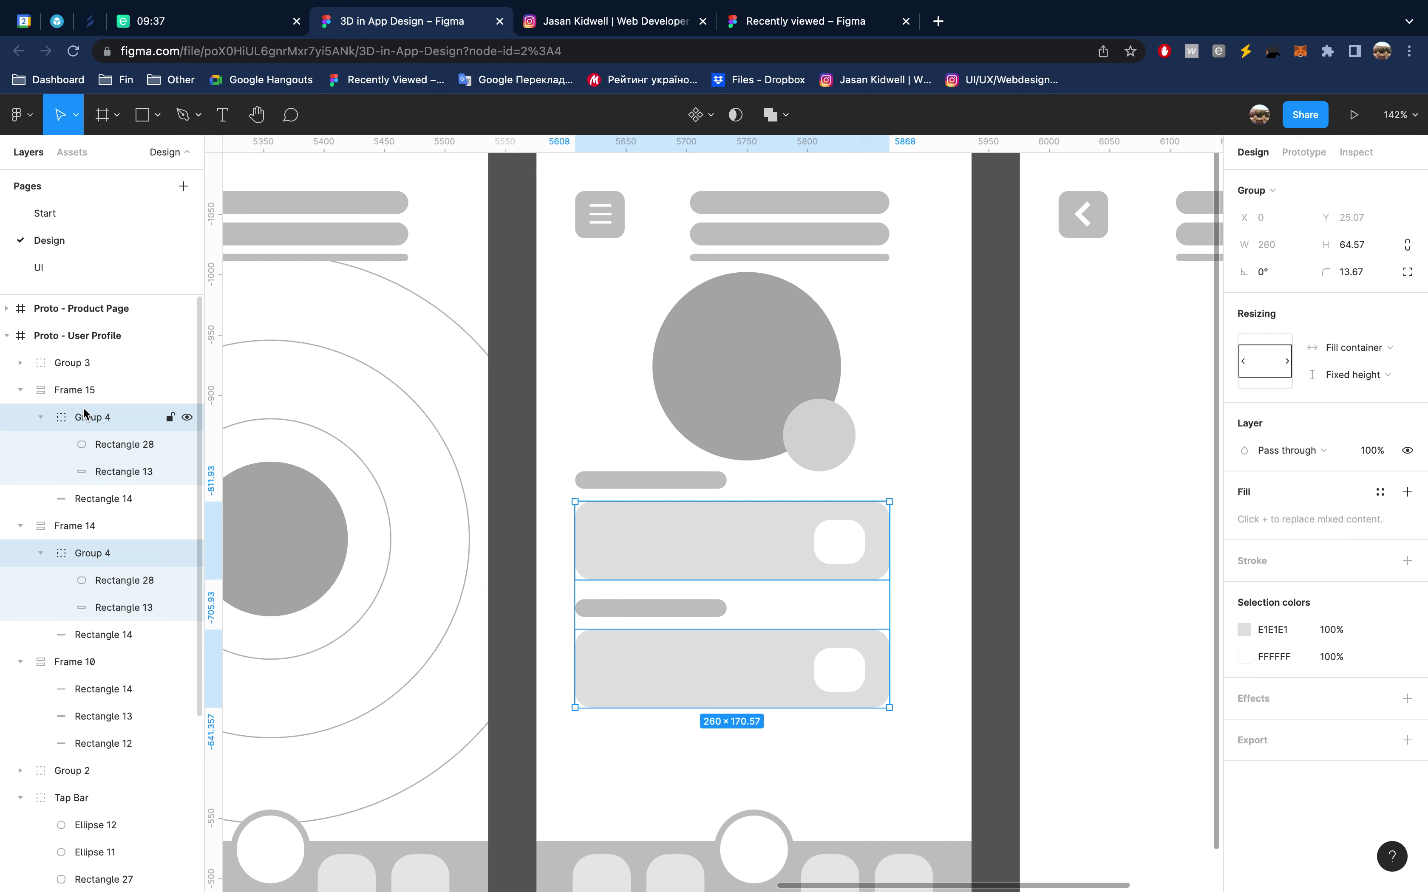
click(87, 391)
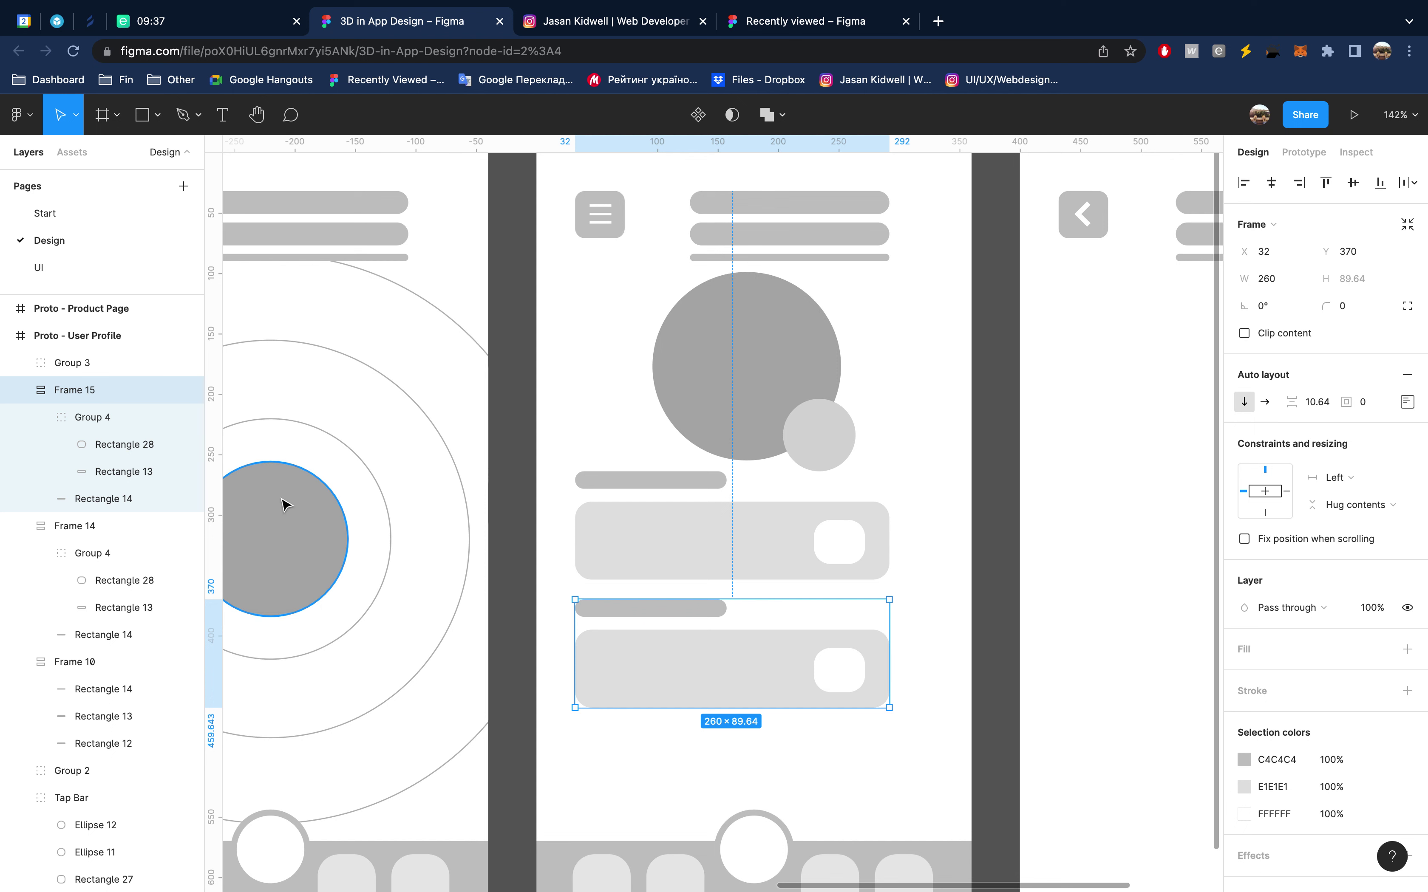
key(ctrl+g)
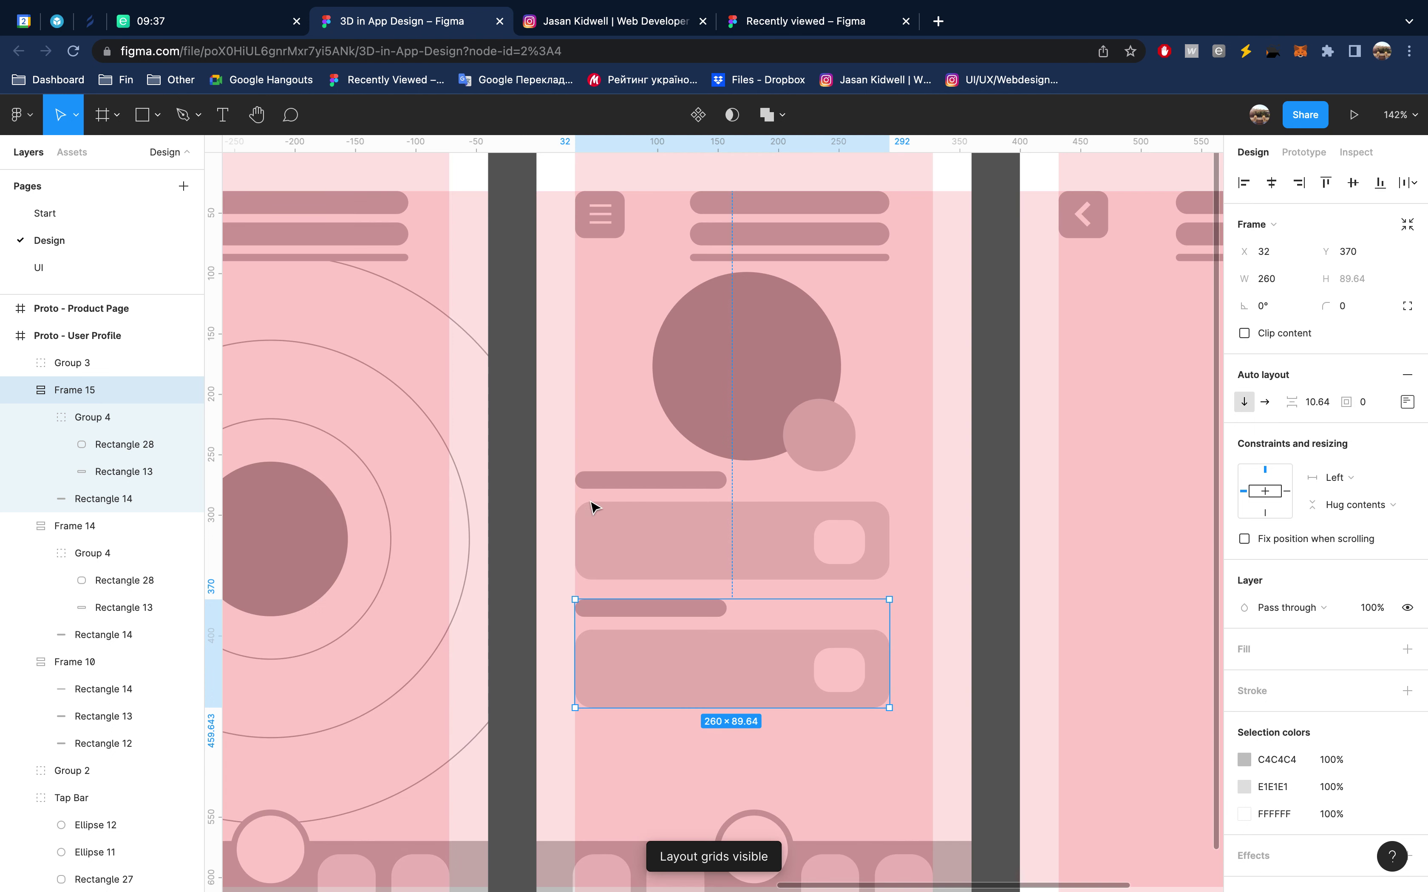
shift+click(693, 534)
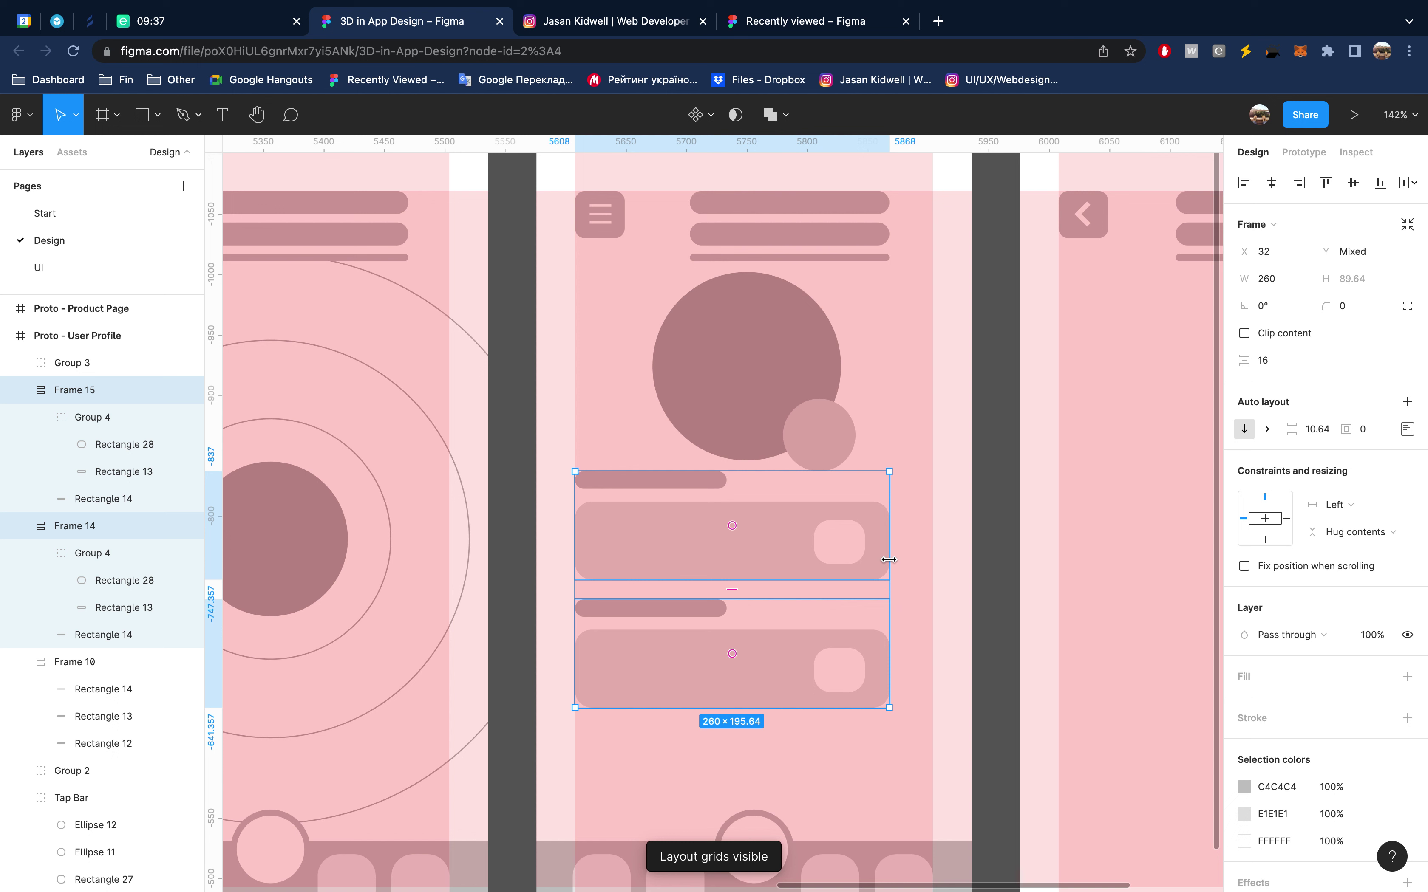
drag(890, 559, 932, 553)
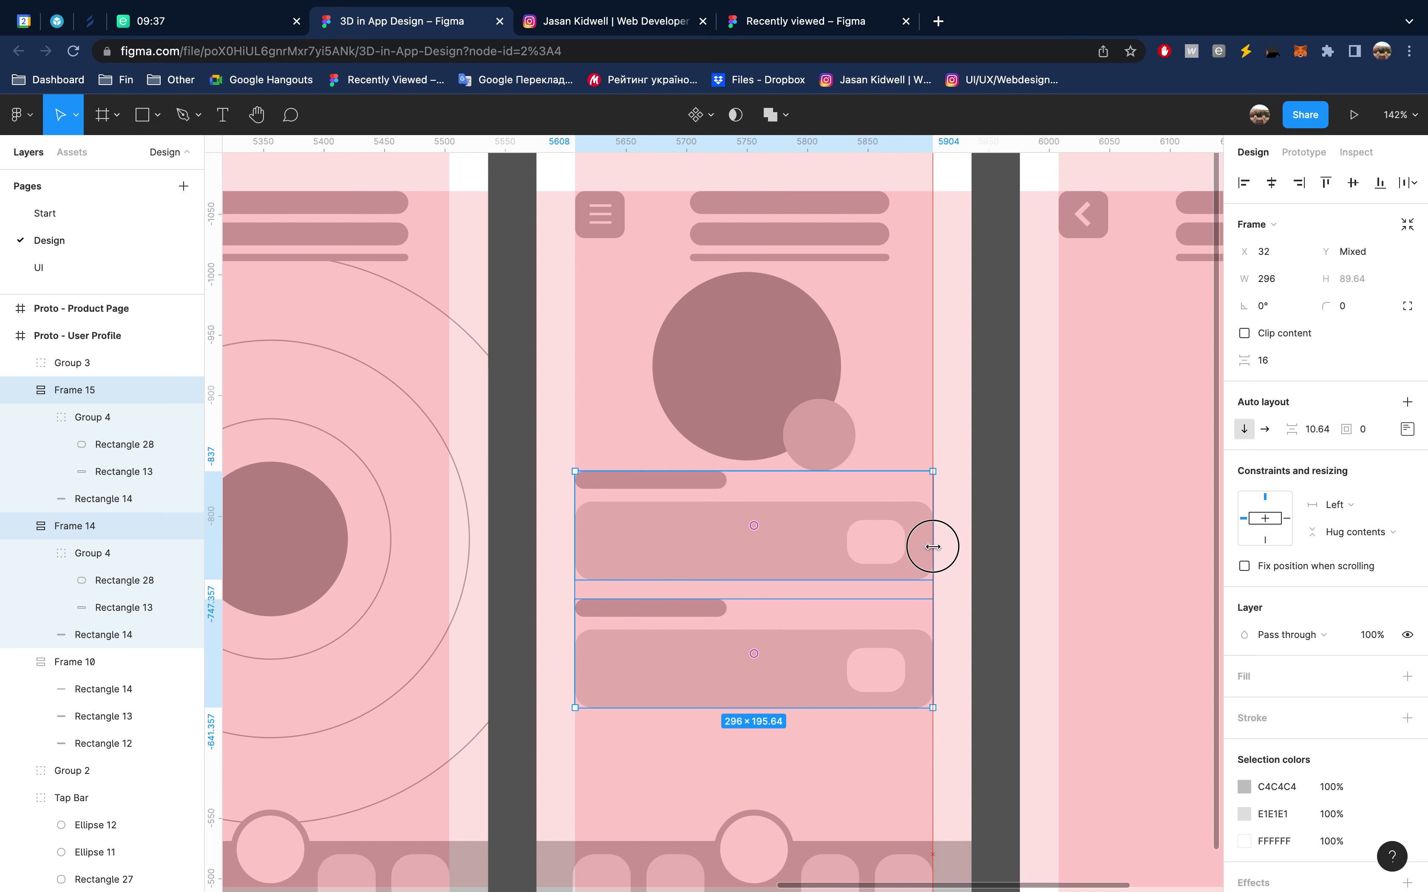
Set the top card's icon square height to 48 and nudge it into position
click(871, 550)
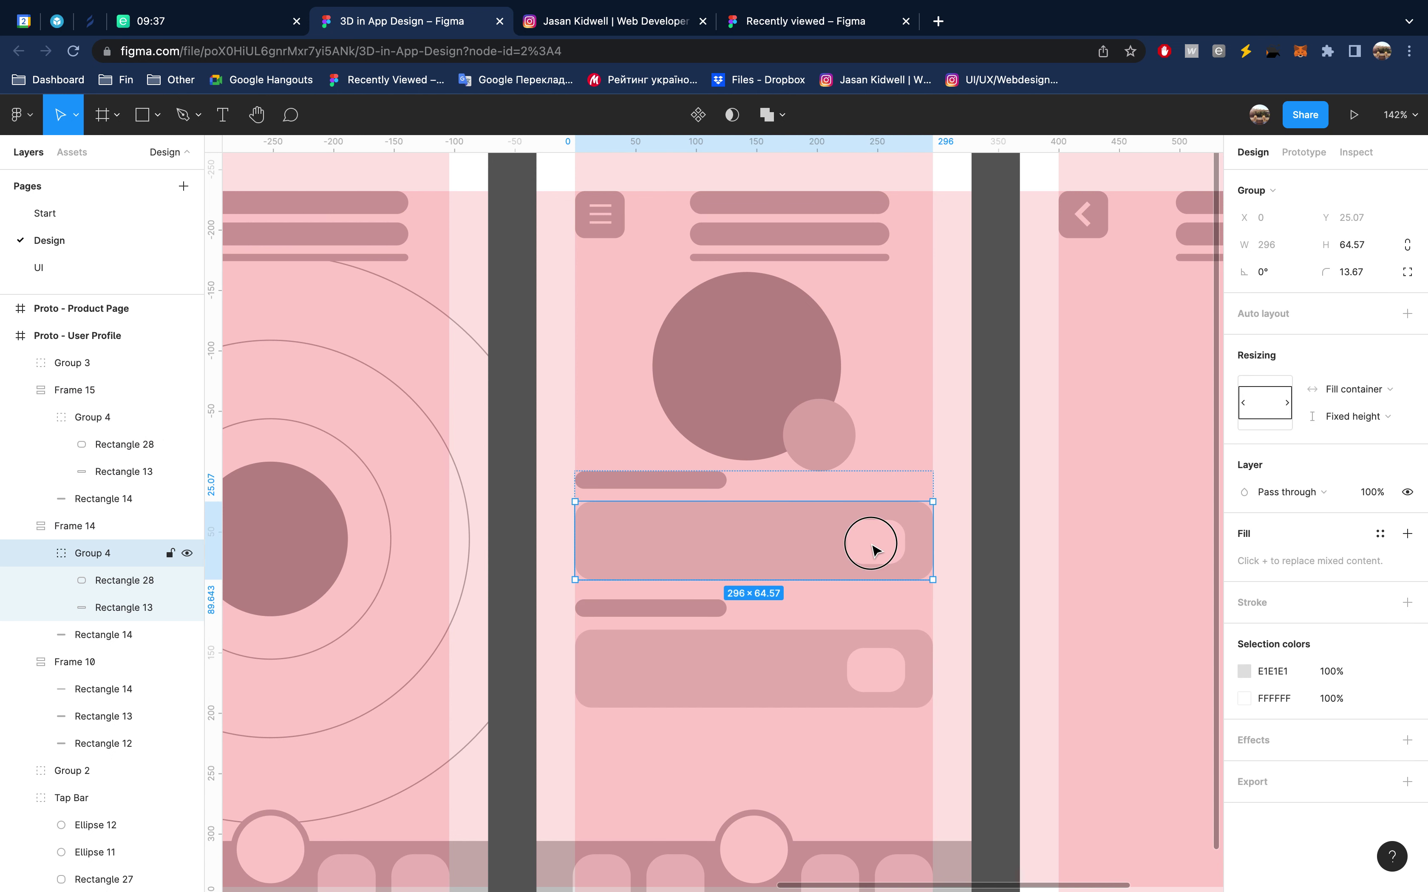
click(873, 549)
shift+click(873, 677)
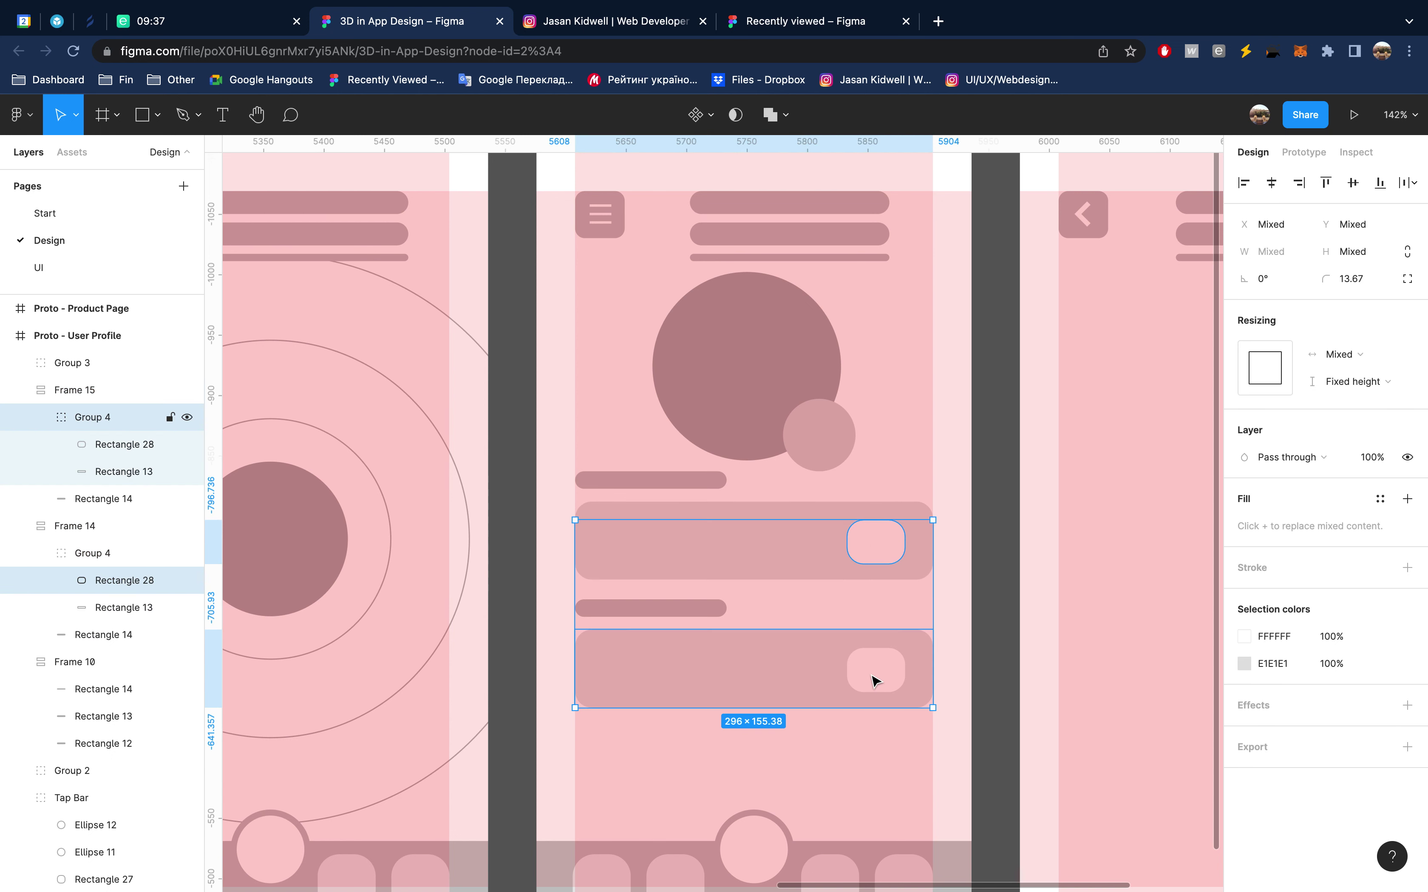
shift+click(873, 681)
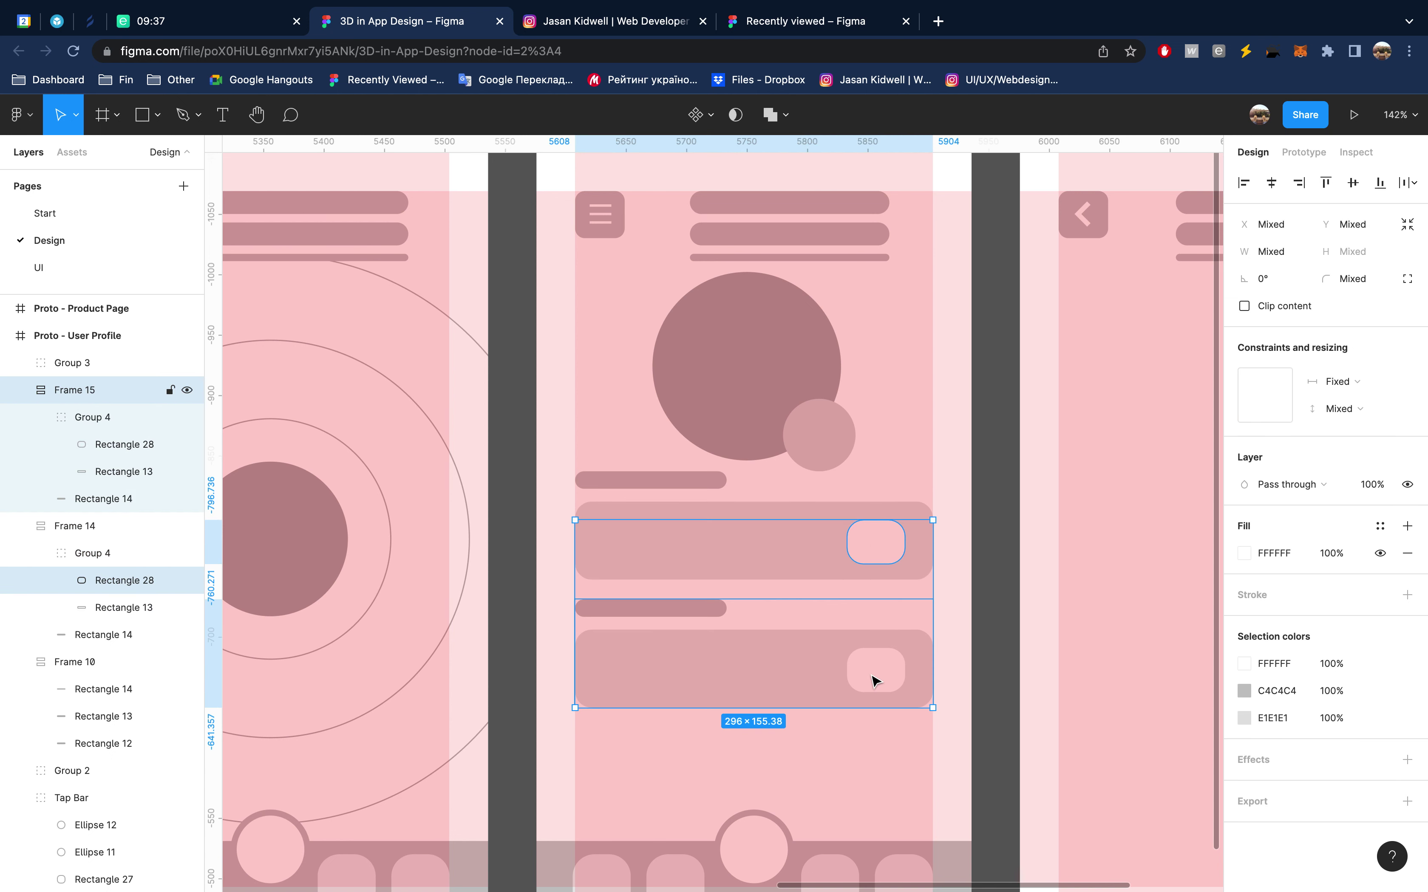
click(873, 542)
click(1371, 252)
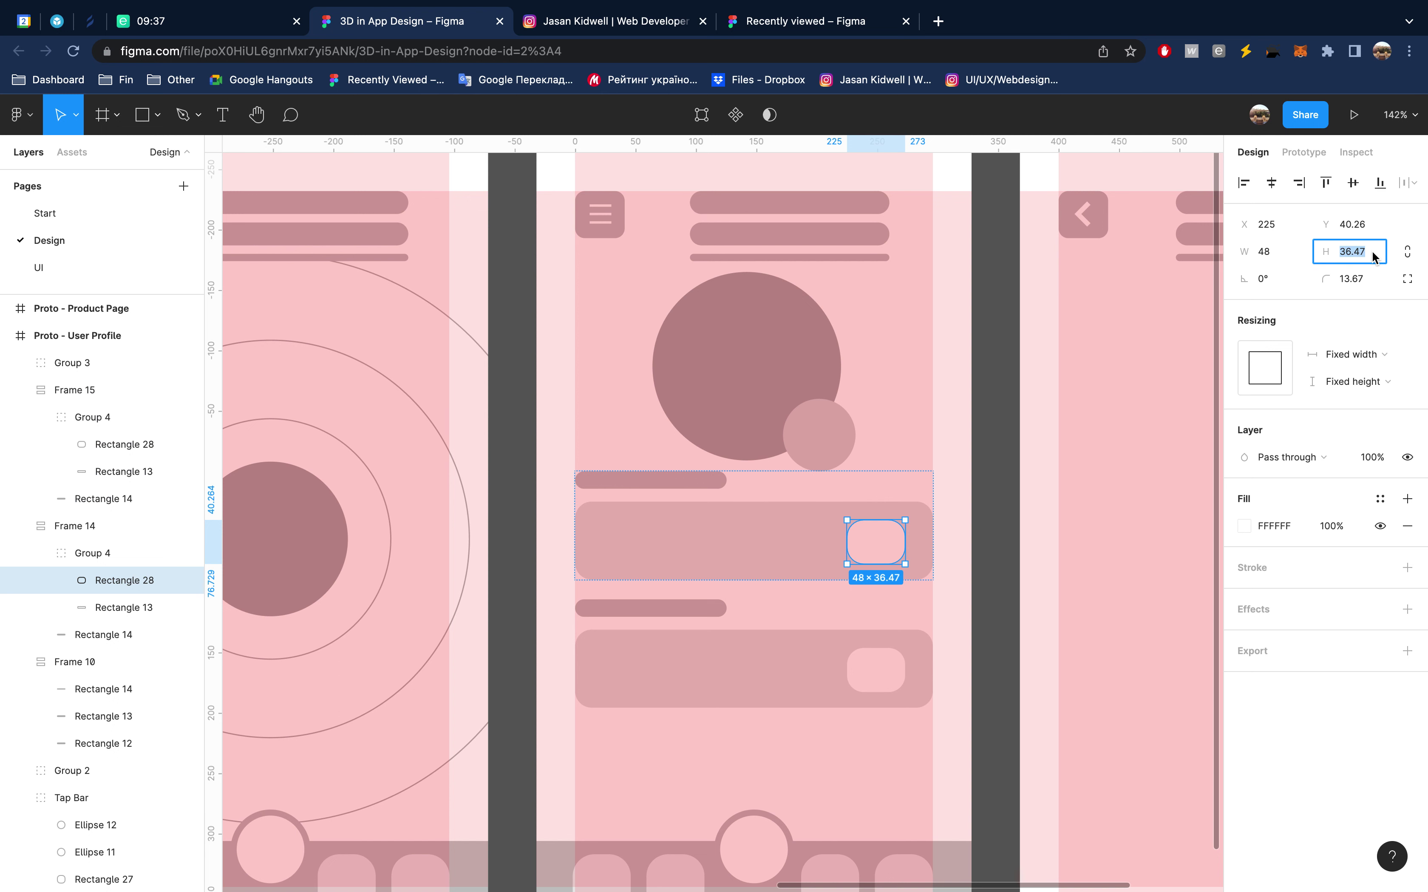
text(48)
key(Return)
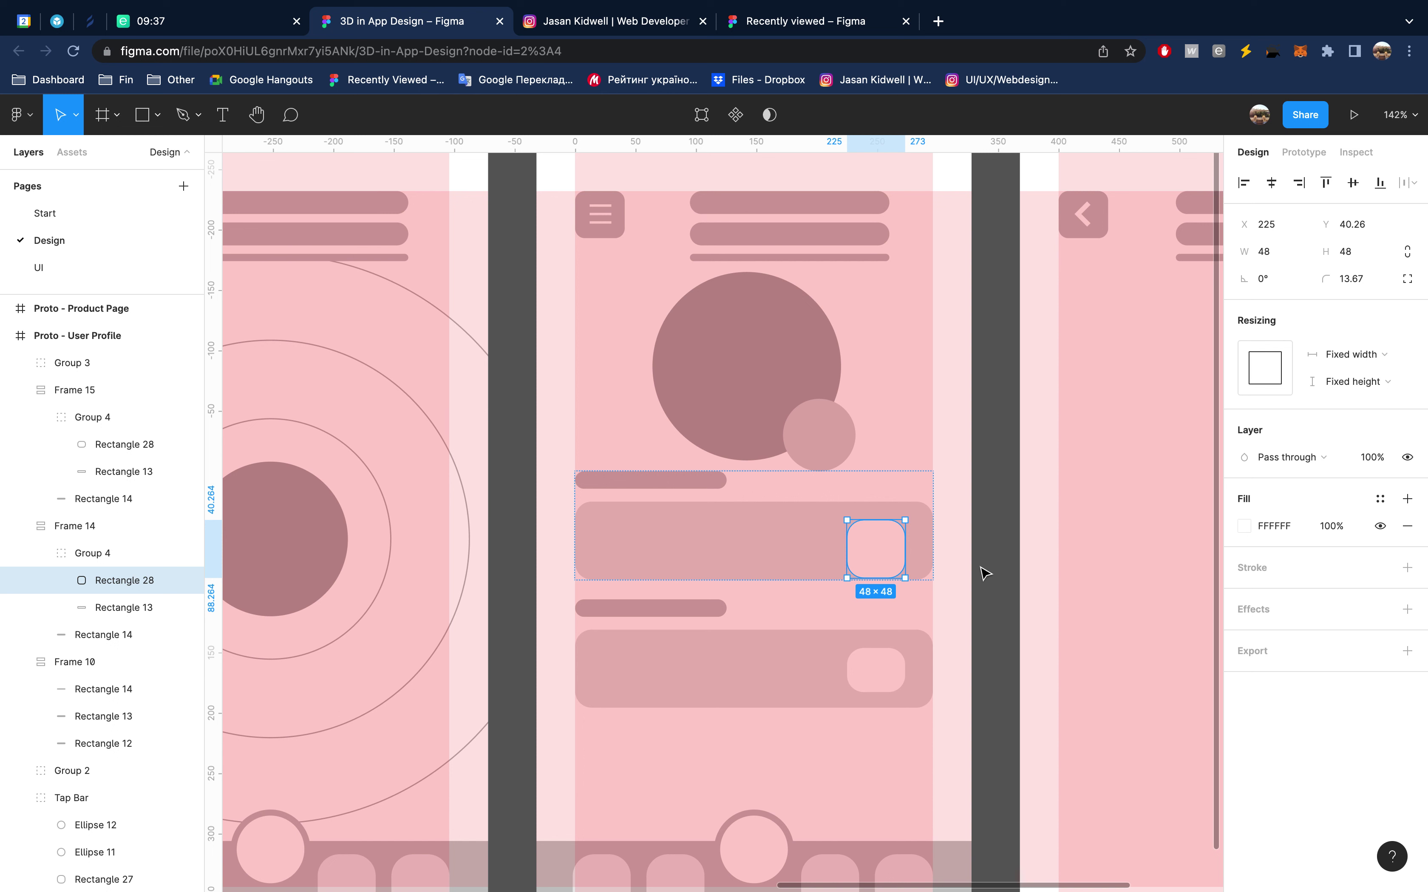
key(Up)
key(Up)
key(Up)
key(shift+Right)
key(shift+Right)
key(shift+Left)
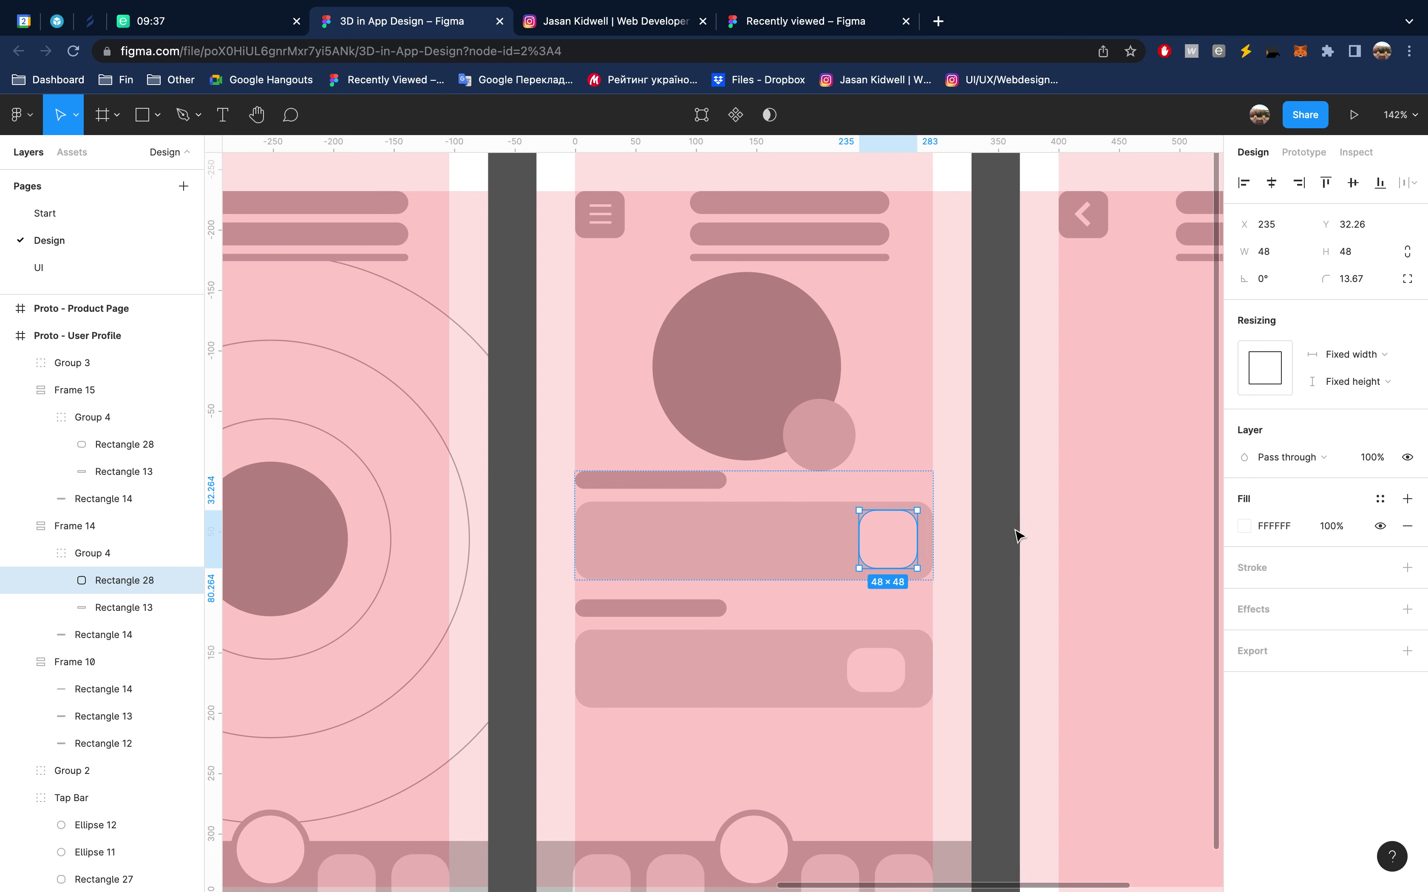
Shrink the icon square to about 22×23 with a 4 corner radius
drag(863, 513, 876, 522)
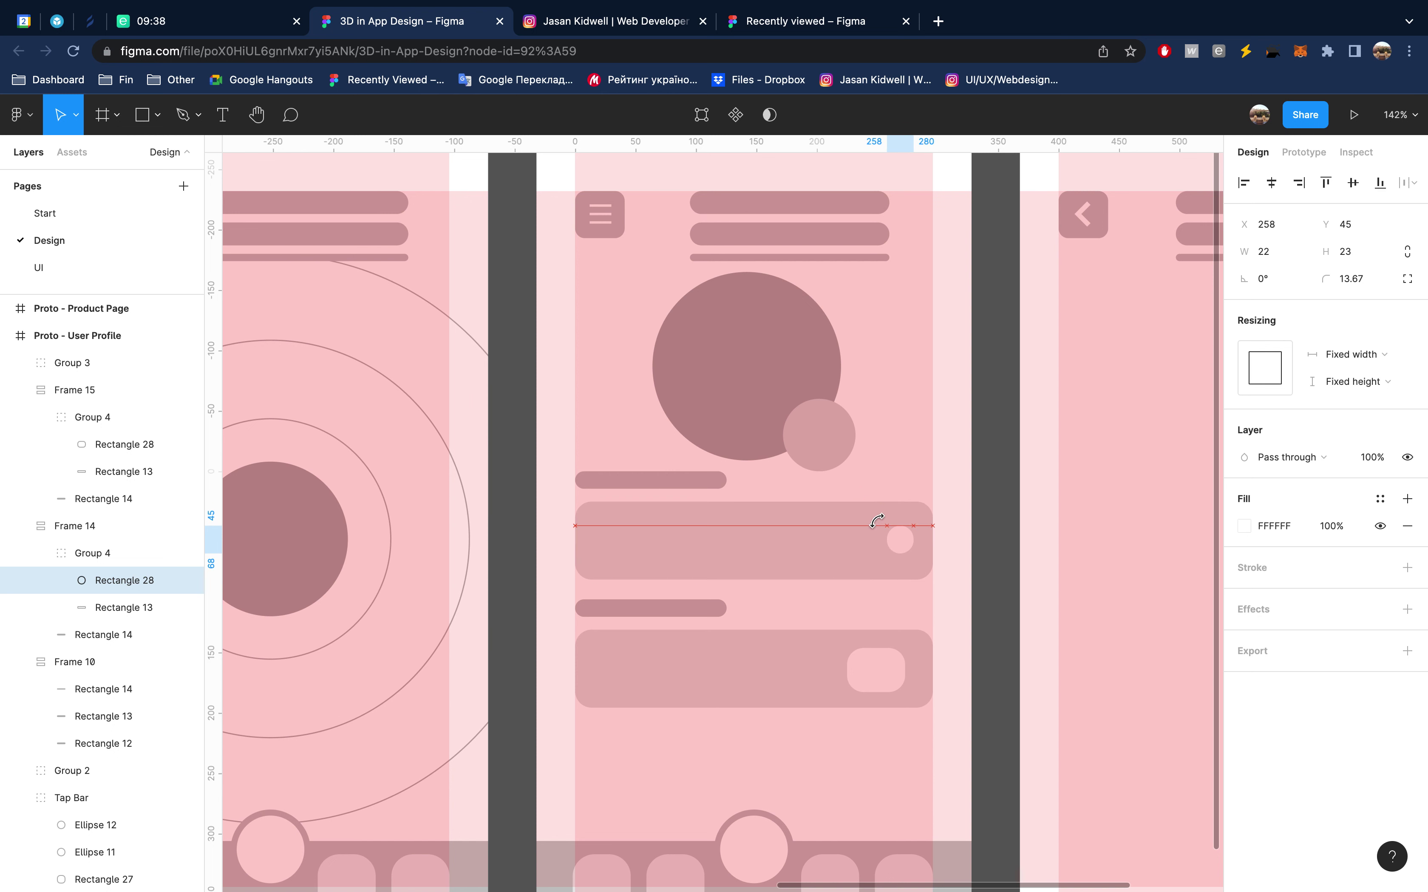
key(shift+Right)
click(1366, 277)
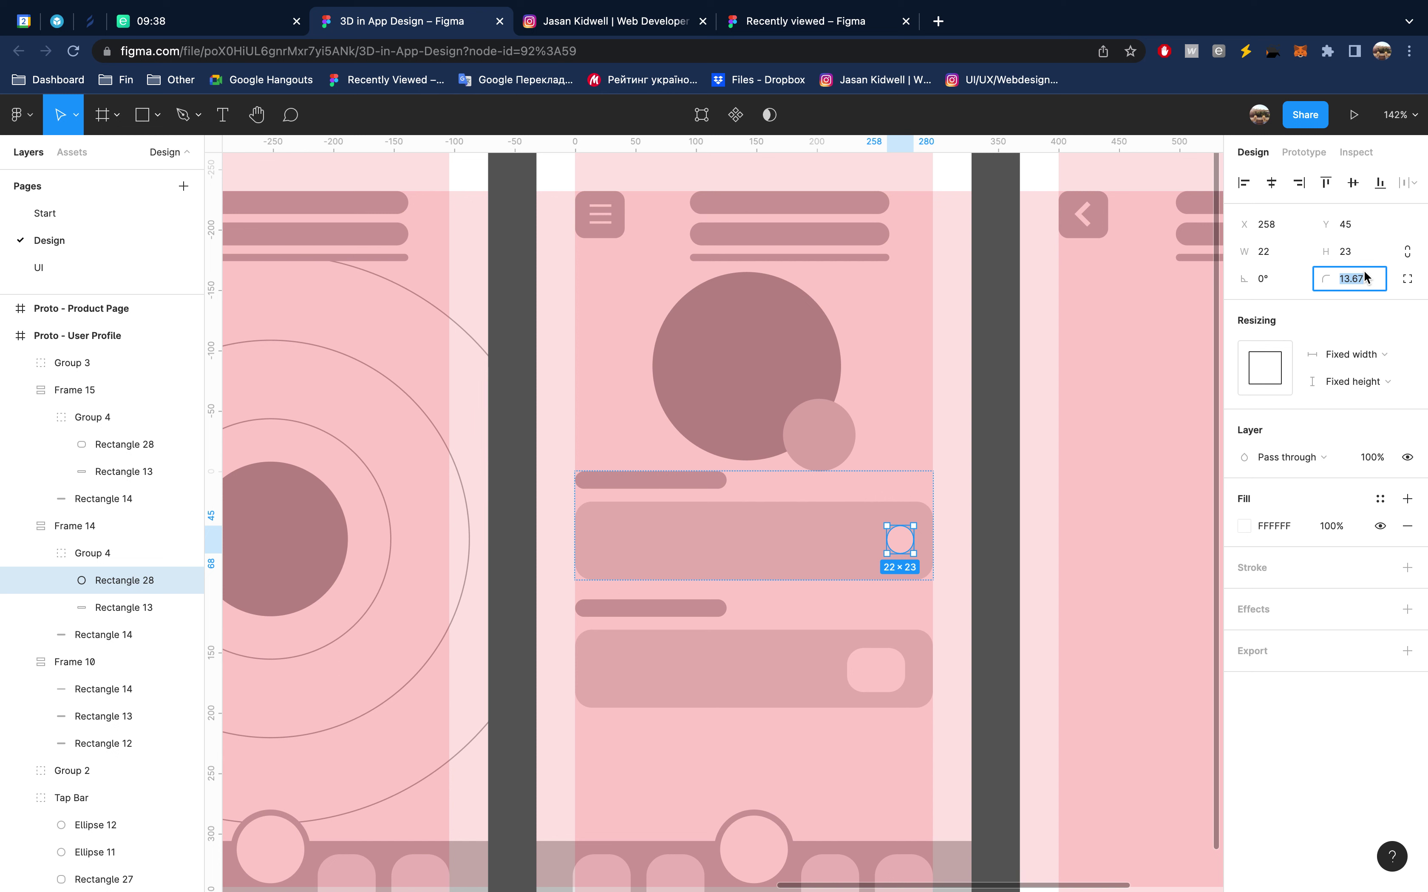
text(4)
key(Return)
Replace the lower card's old icon square with a copy of the small square
click(875, 679)
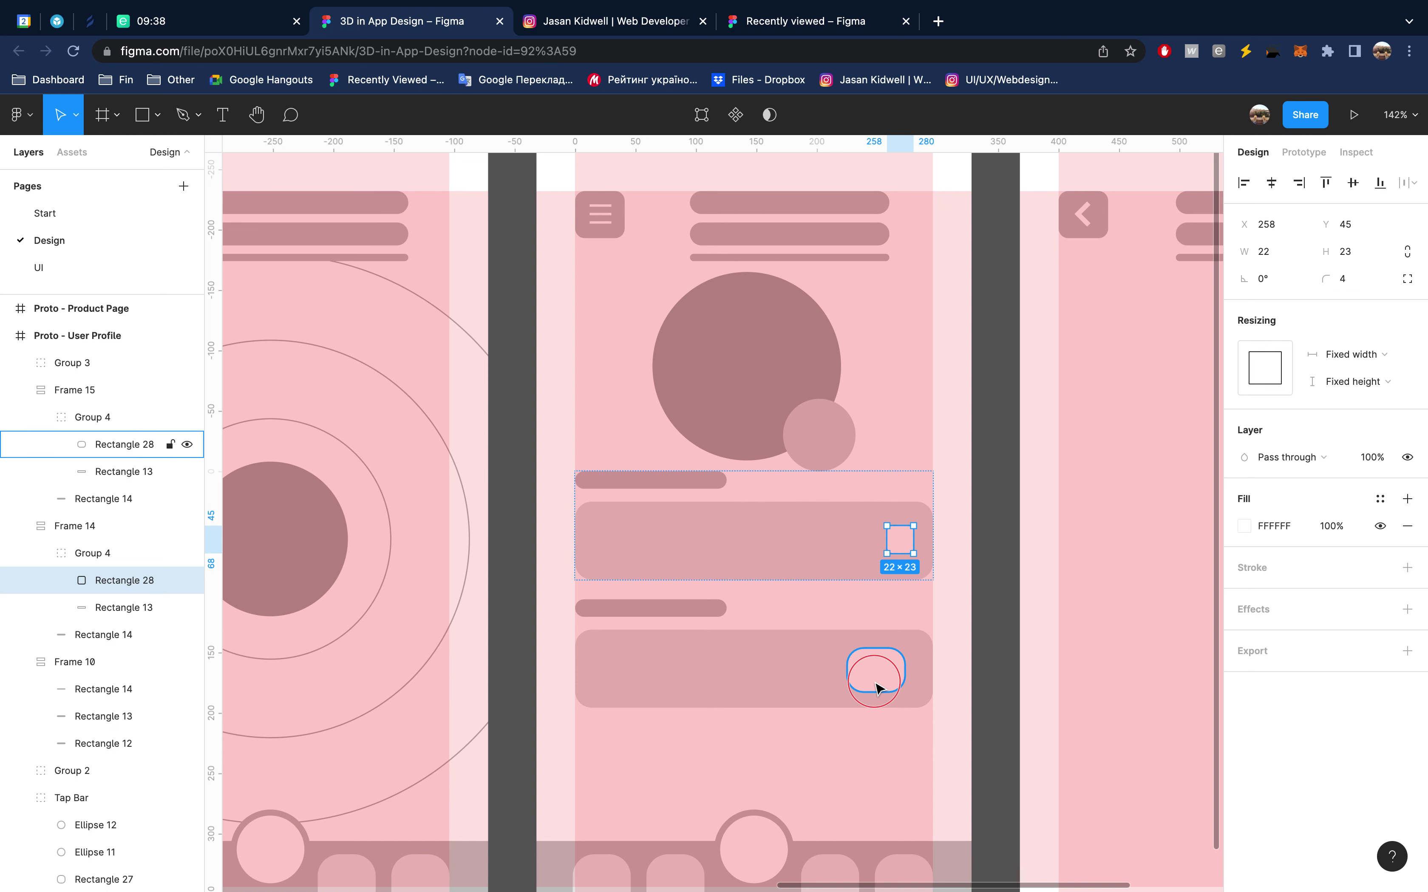
key(Delete)
click(878, 687)
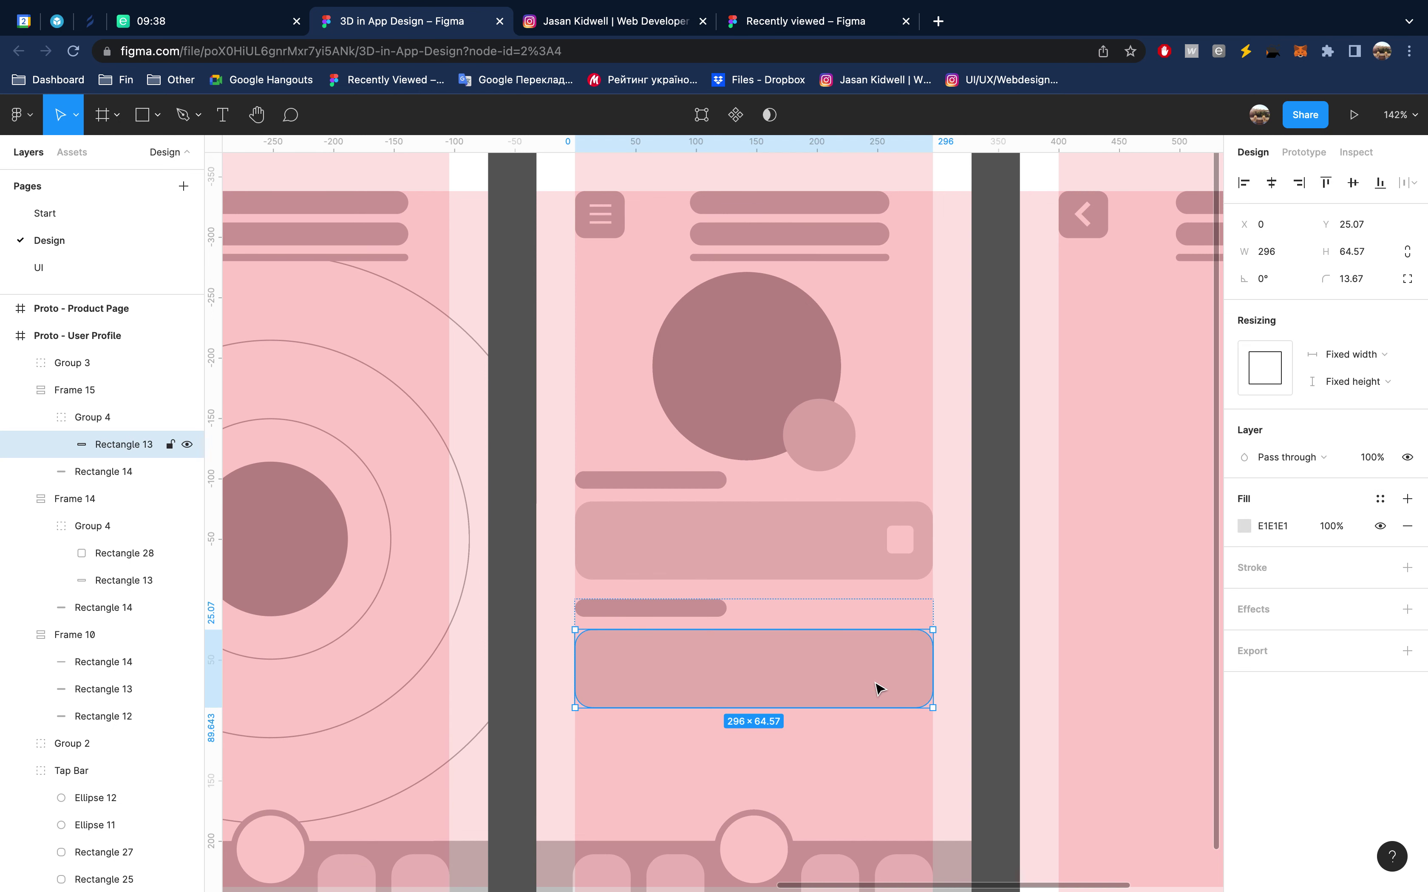
key(ctrl+v)
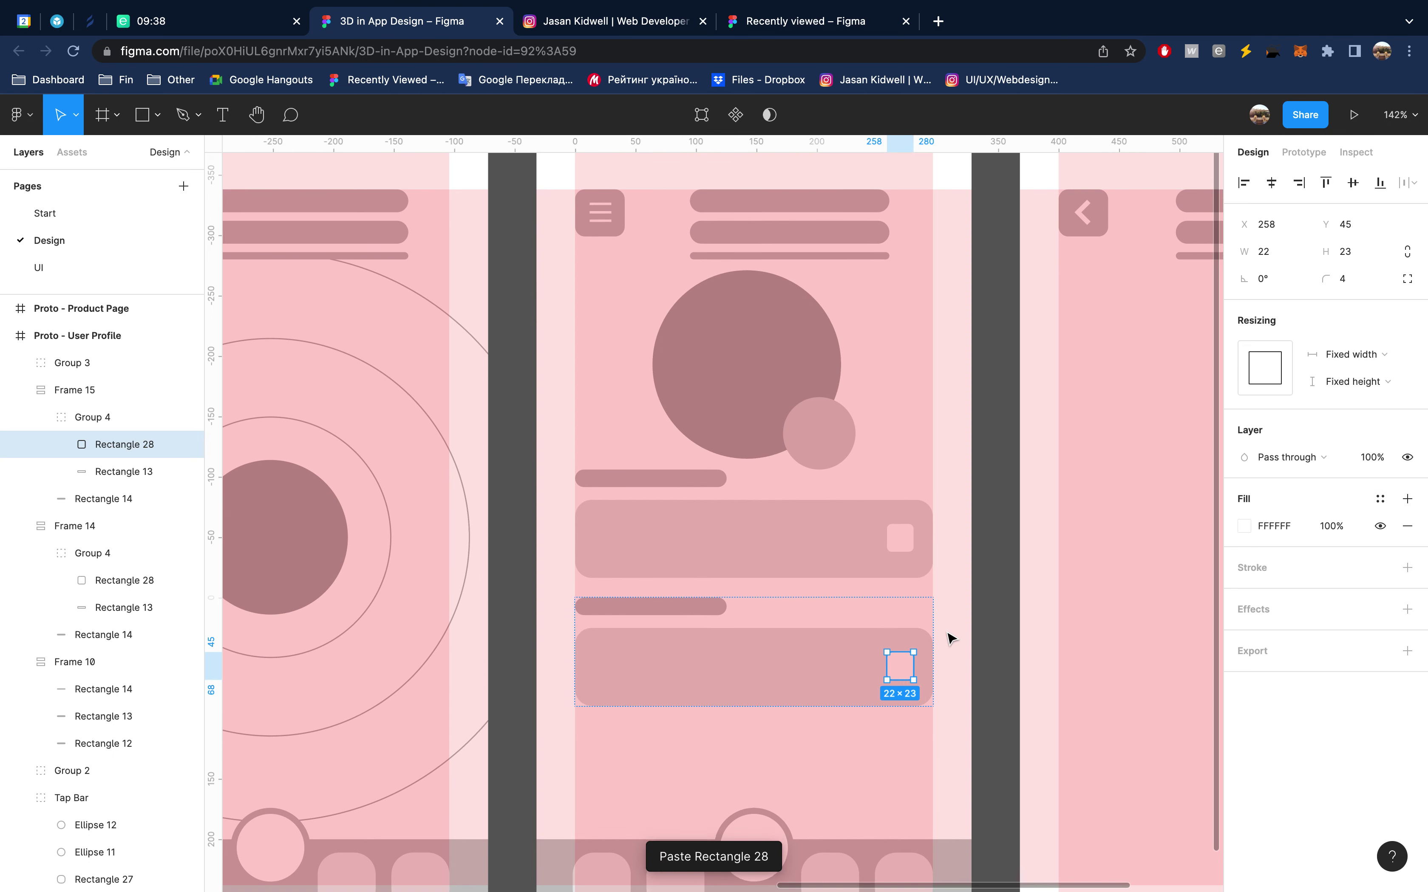
Duplicate the label bar and card into an evenly spaced third row, then bring the Tap Bar forward
scroll(946, 638, down, 5)
click(794, 519)
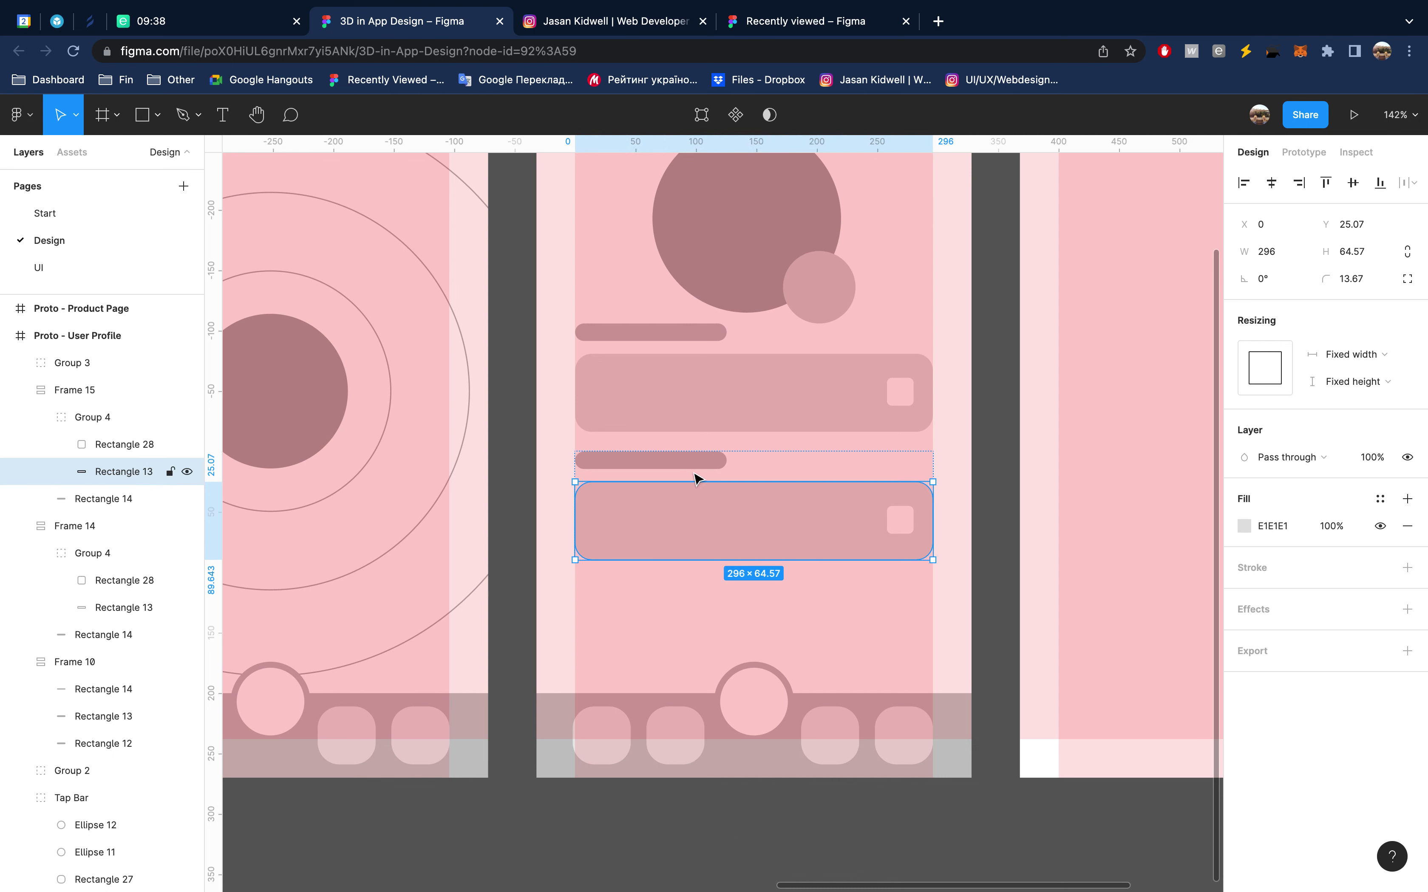
shift+click(696, 460)
key(ctrl+d)
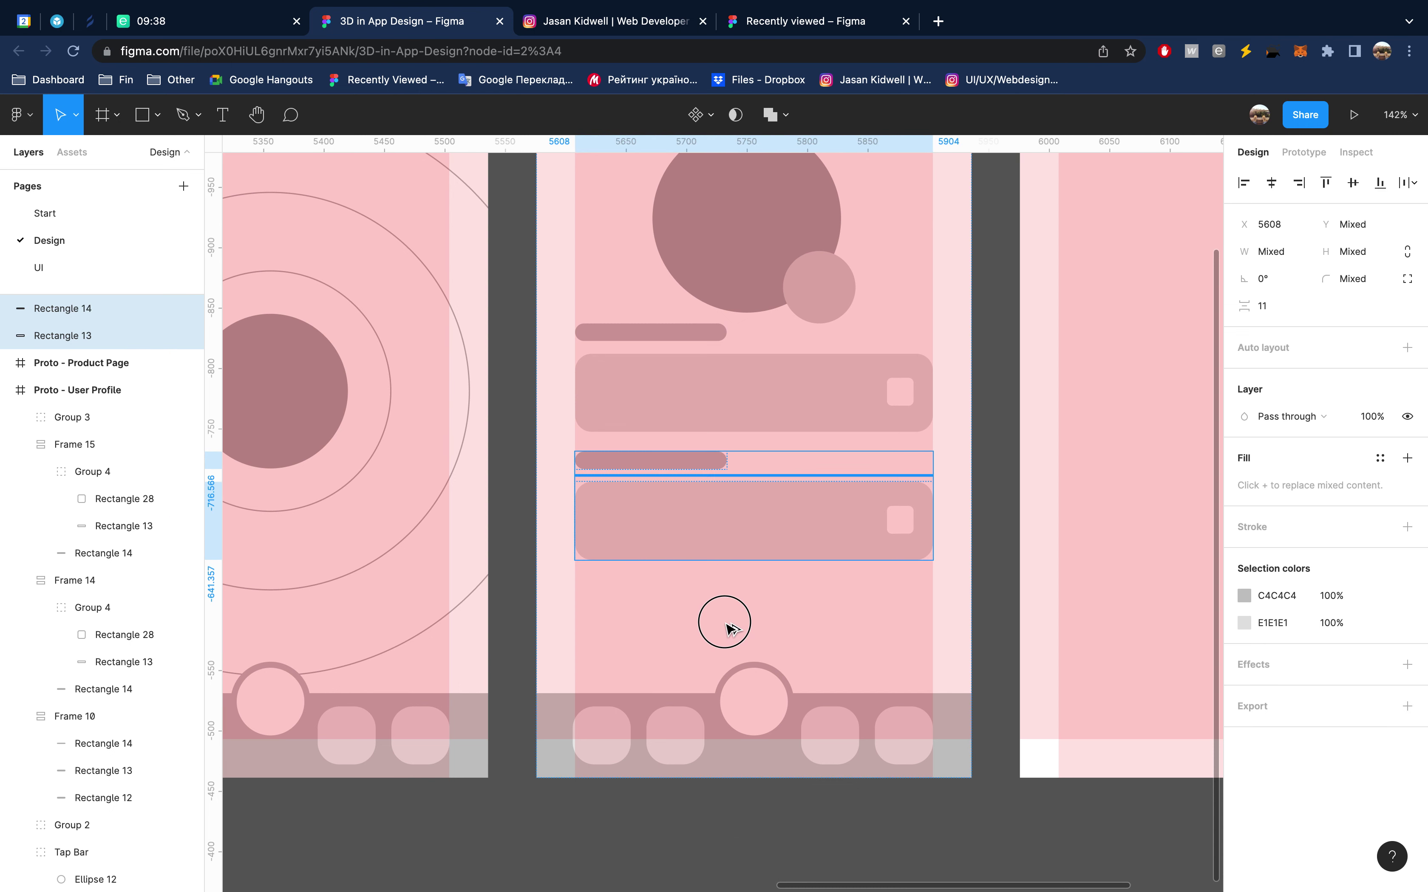
drag(732, 630, 732, 630)
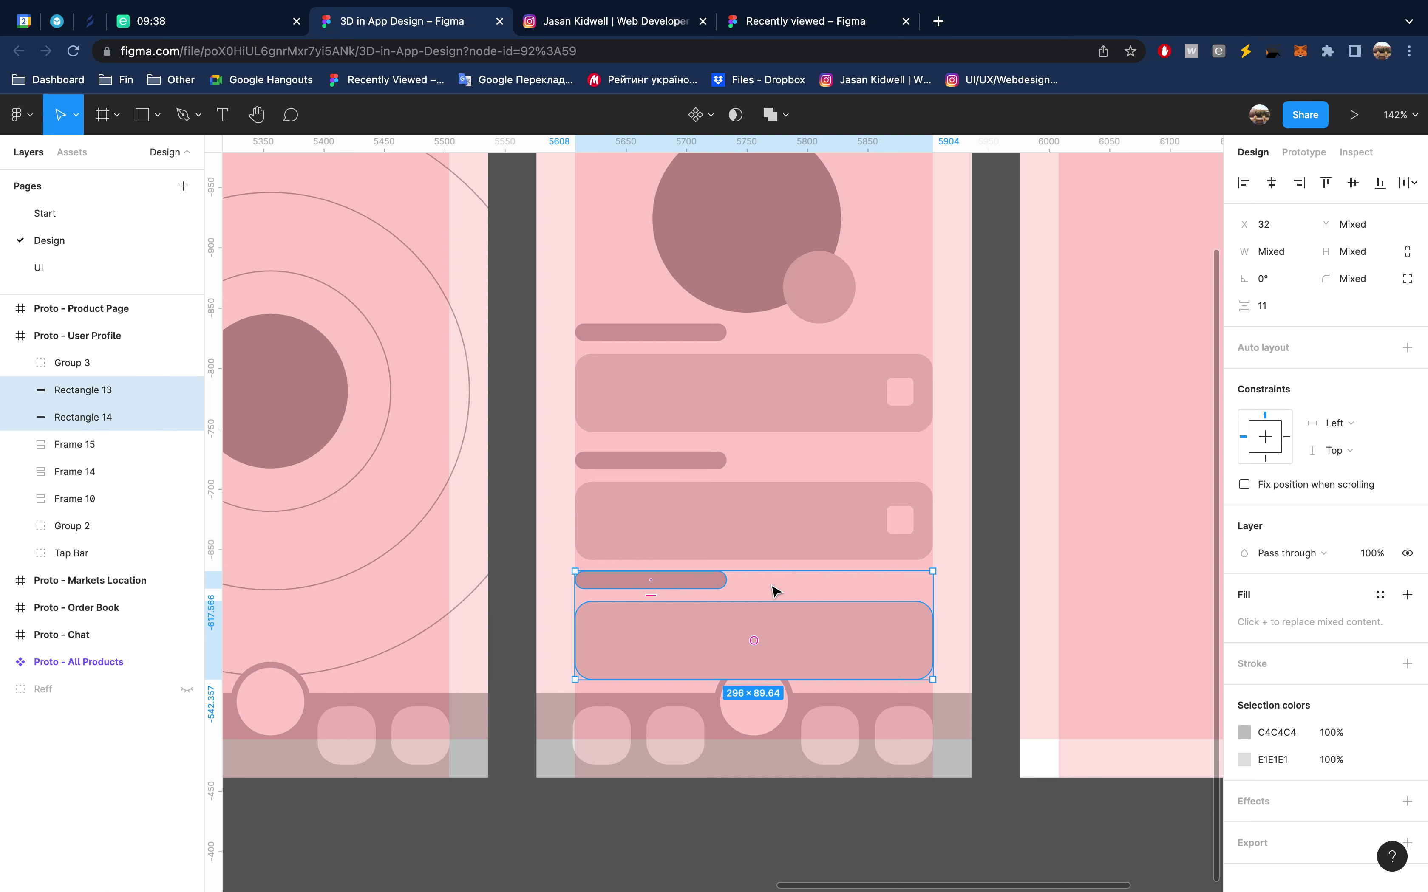
key(shift+Down)
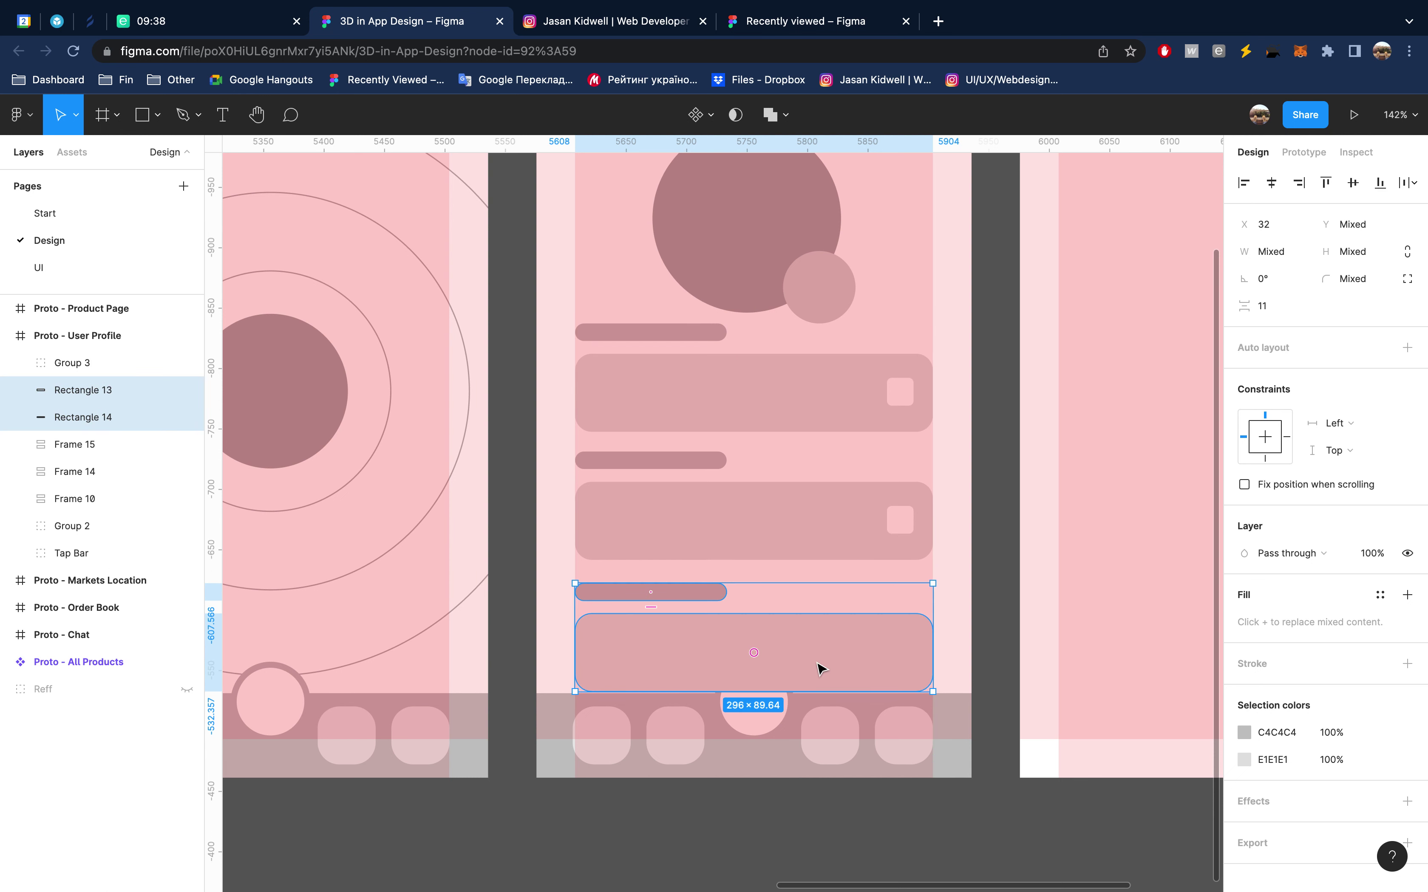
click(823, 741)
key(ctrl+bracketright)
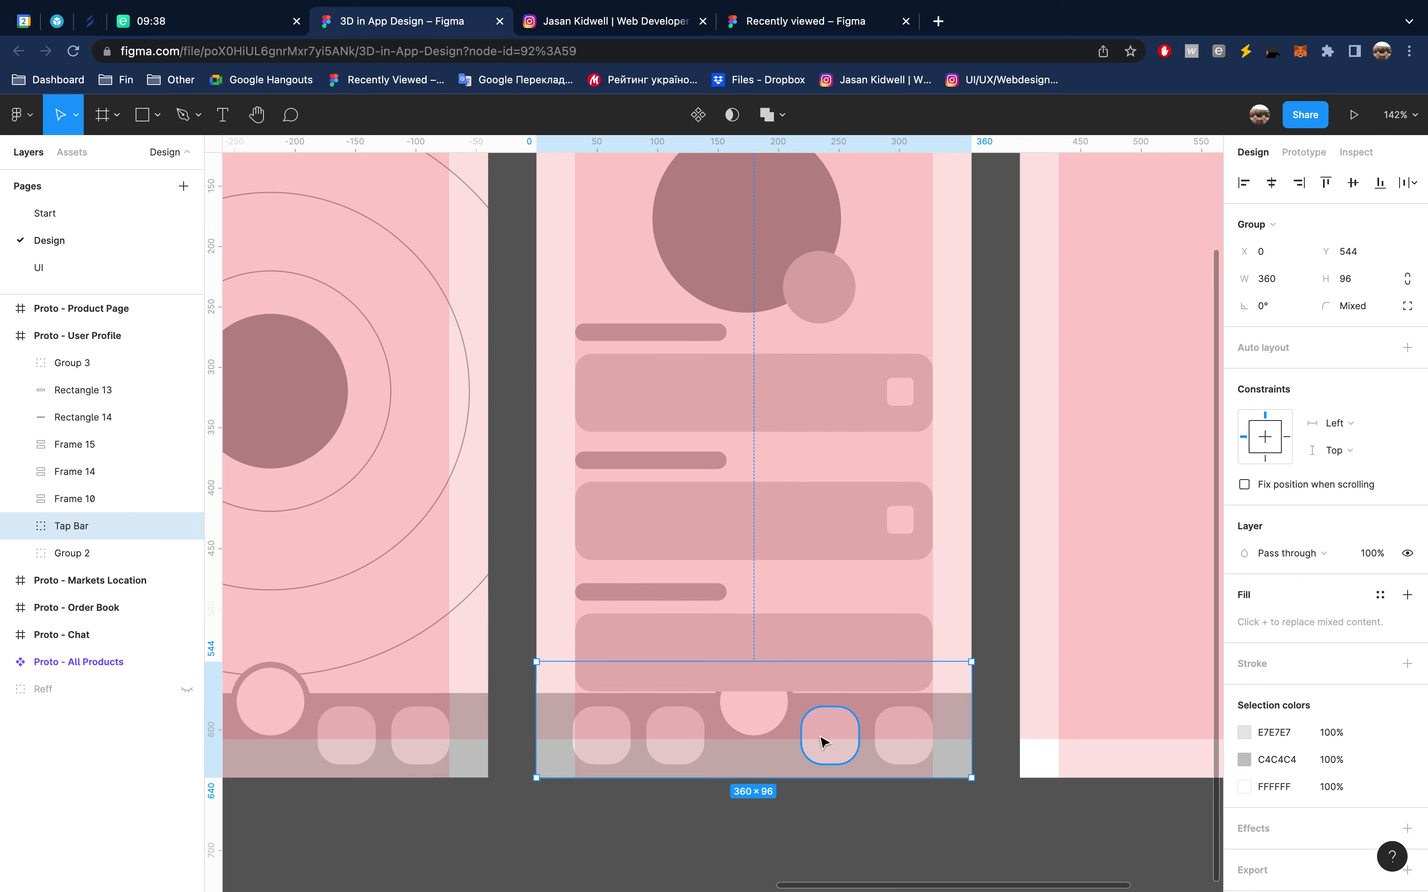
Bring the tab bar in front of the cards and hide the layout grids
key(ctrl+bracketright)
key(ctrl+bracketright)
key(ctrl+bracketright)
key(ctrl+bracketright)
key(ctrl+bracketright)
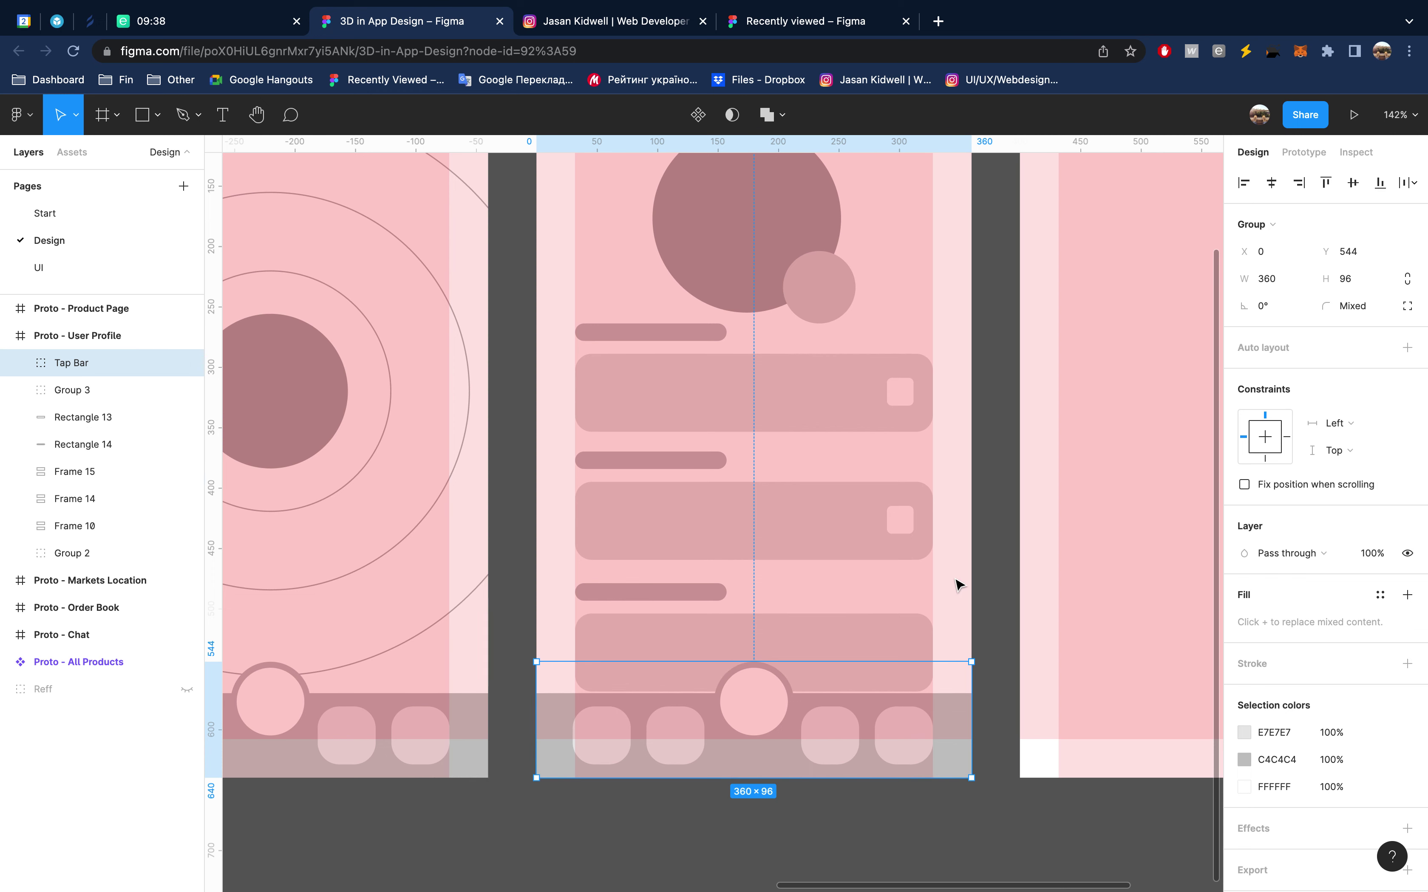
scroll(955, 583, down, 5)
scroll(956, 584, right, 2)
scroll(958, 584, right, 2)
scroll(958, 584, left, 3)
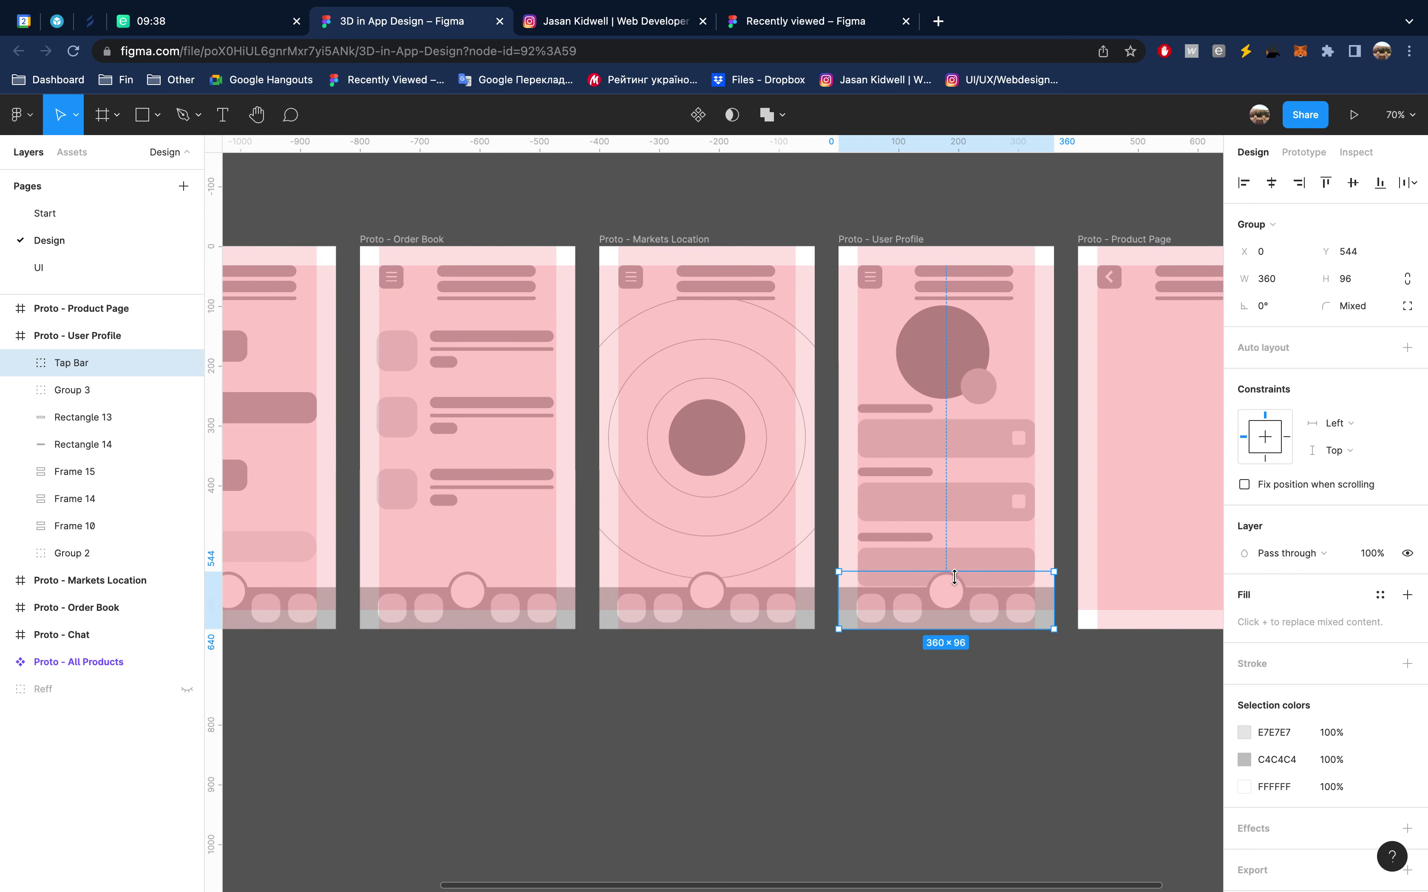
key(ctrl+g)
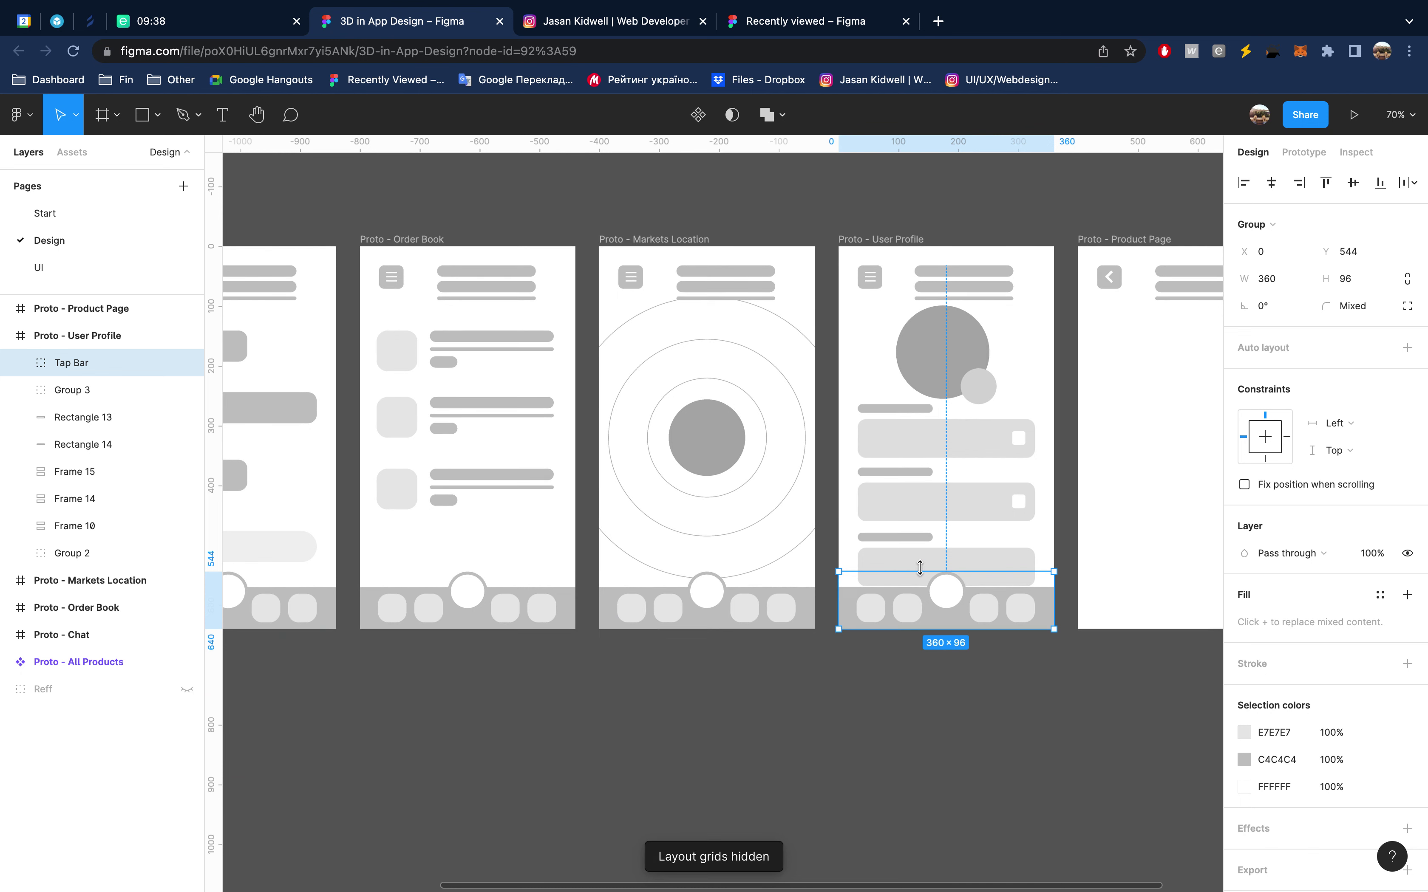
scroll(921, 569, left, 2)
scroll(922, 571, left, 5)
scroll(922, 571, down, 2)
scroll(924, 574, left, 4)
scroll(925, 574, up, 2)
scroll(924, 573, right, 1)
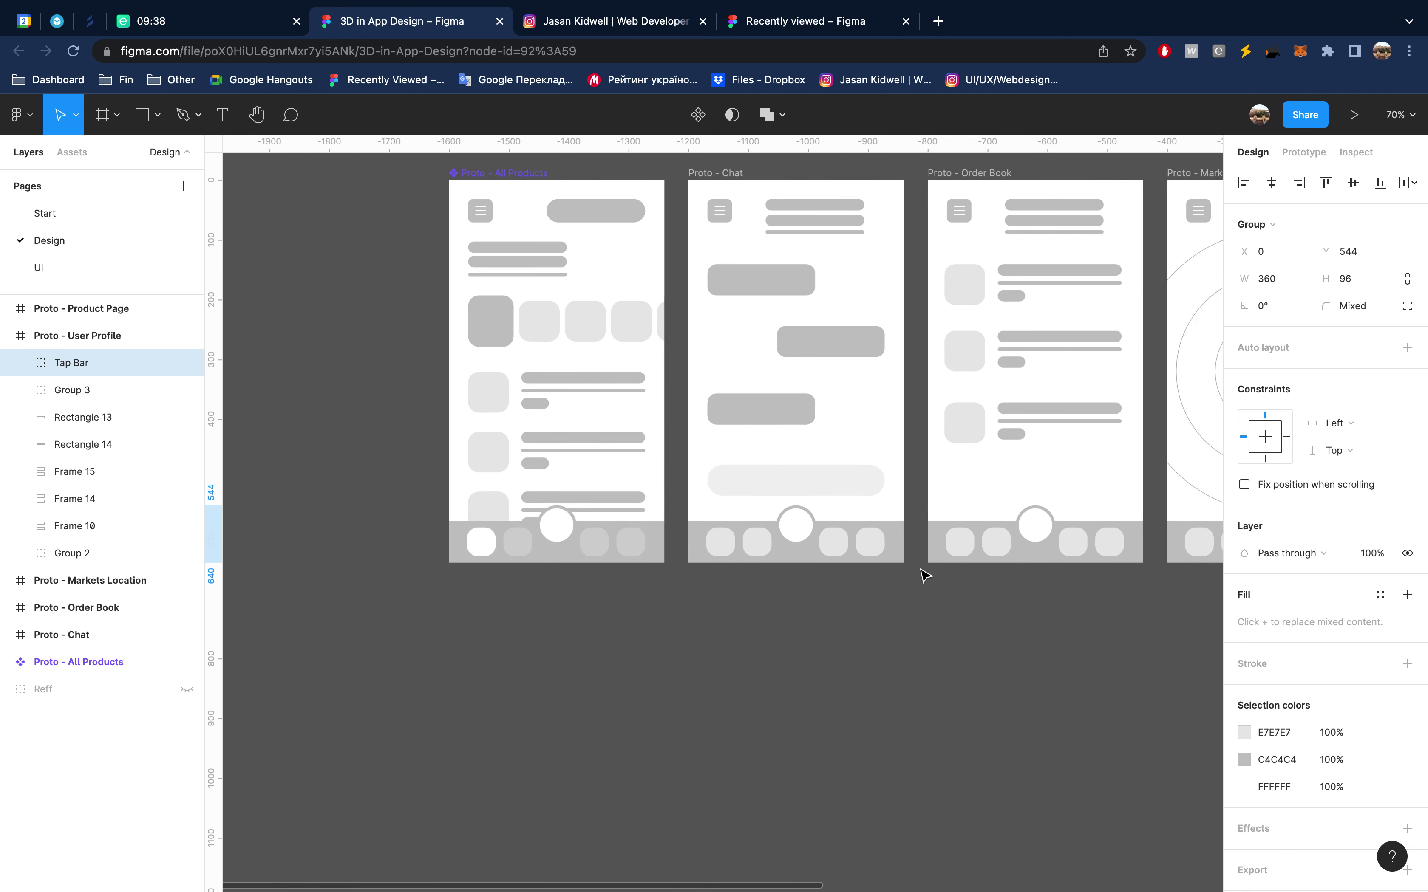
scroll(921, 573, right, 1)
Copy the white FFFFFF icon fill from All Products onto Chat's tab-bar icon, then select Order Book's icon
click(439, 583)
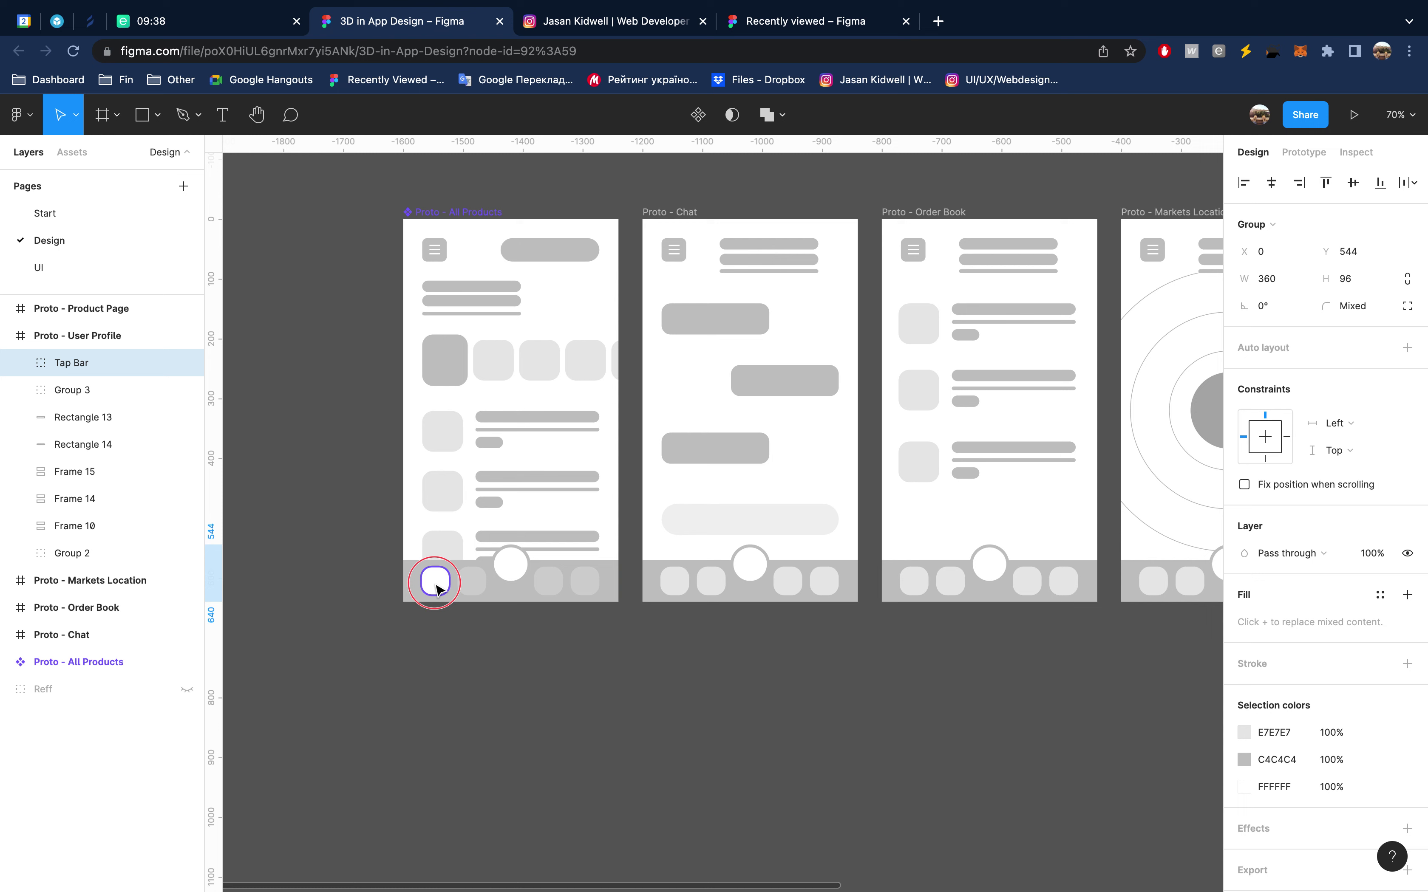
key(Return)
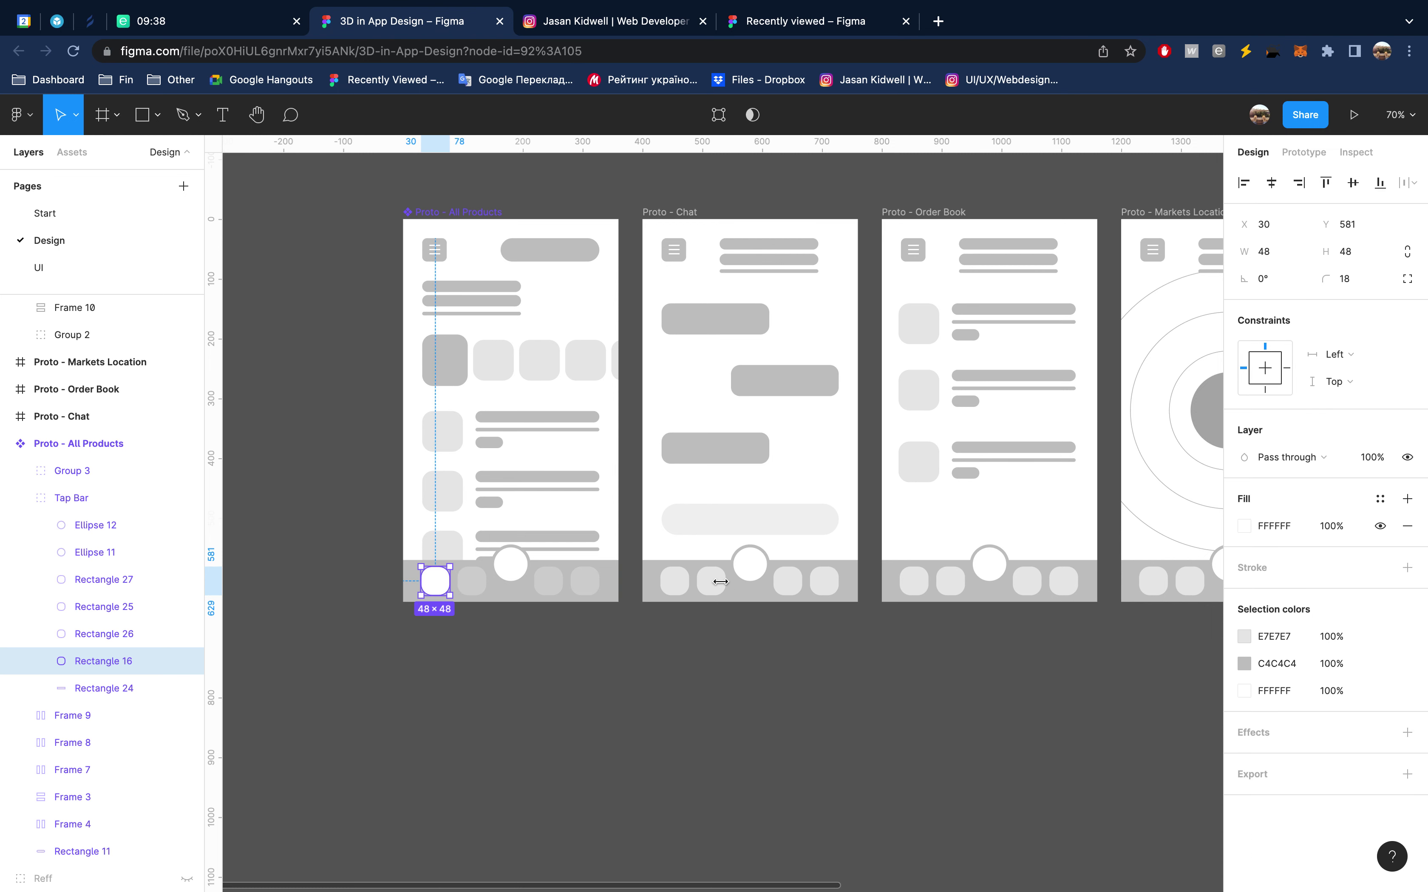
click(711, 583)
key(ctrl+alt+v)
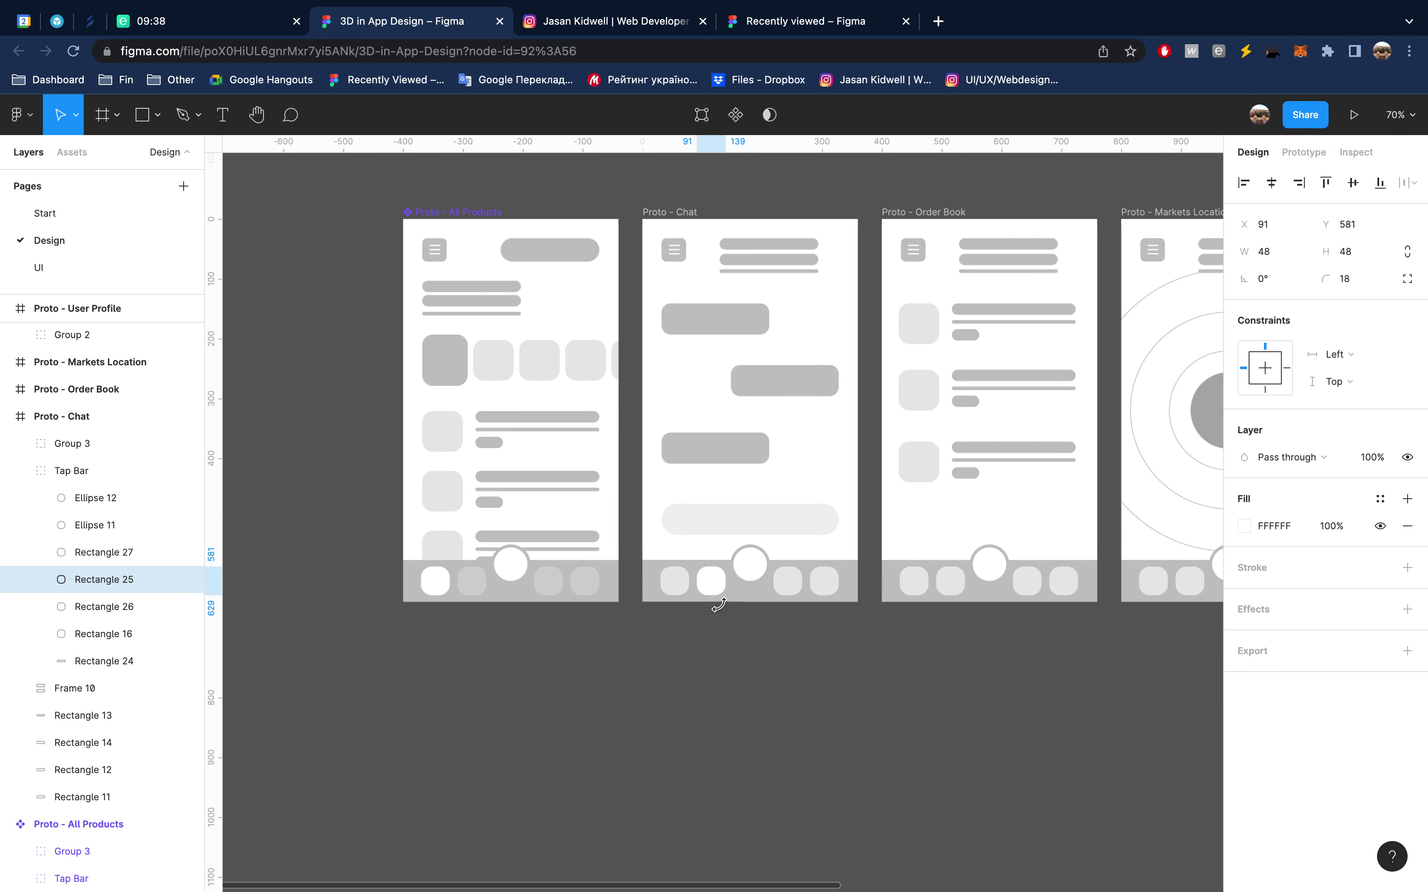
scroll(791, 613, right, 1)
scroll(796, 616, right, 3)
scroll(796, 616, up, 1)
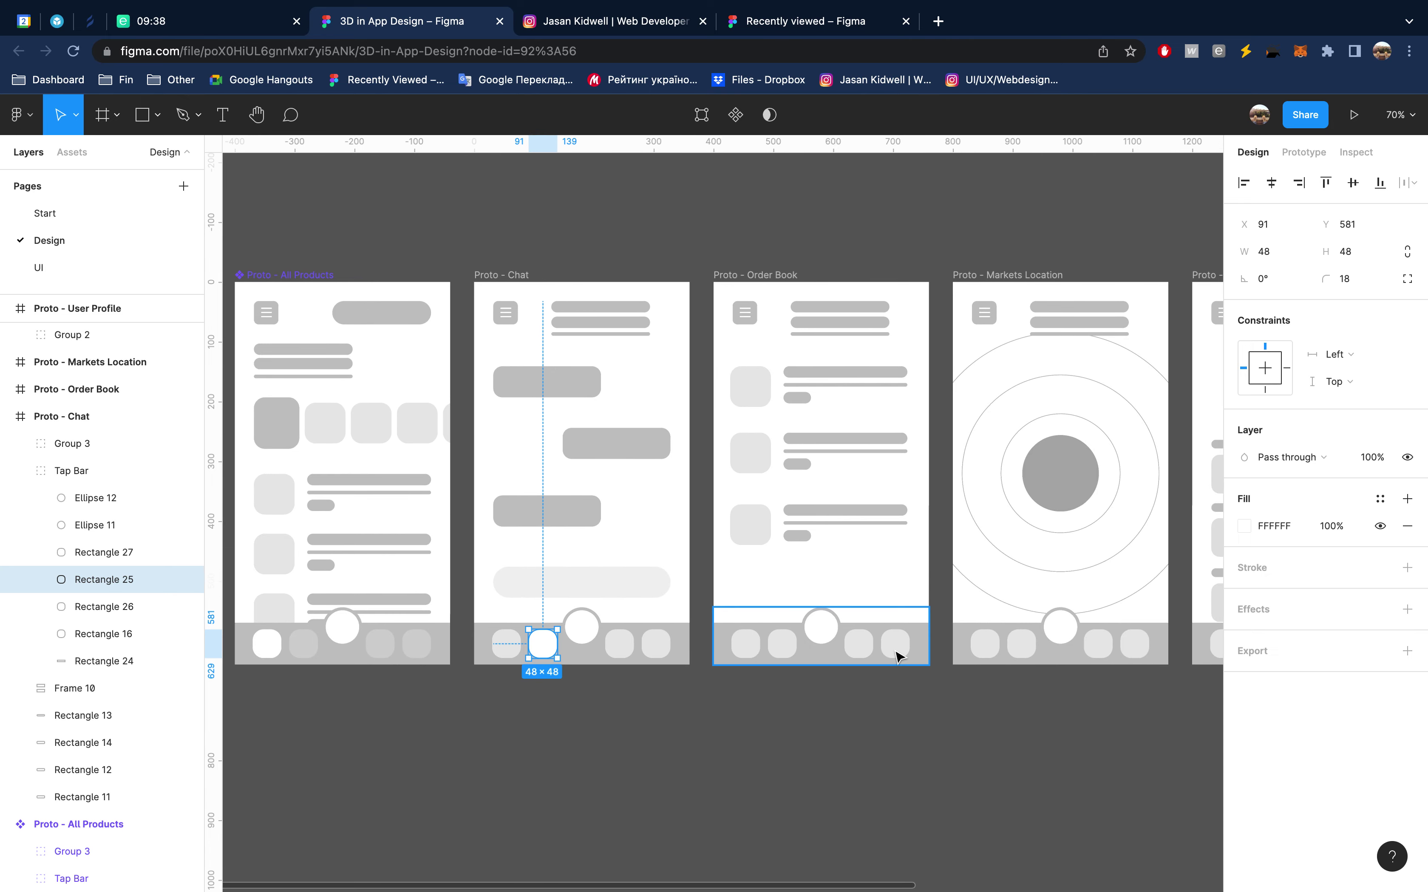
click(865, 651)
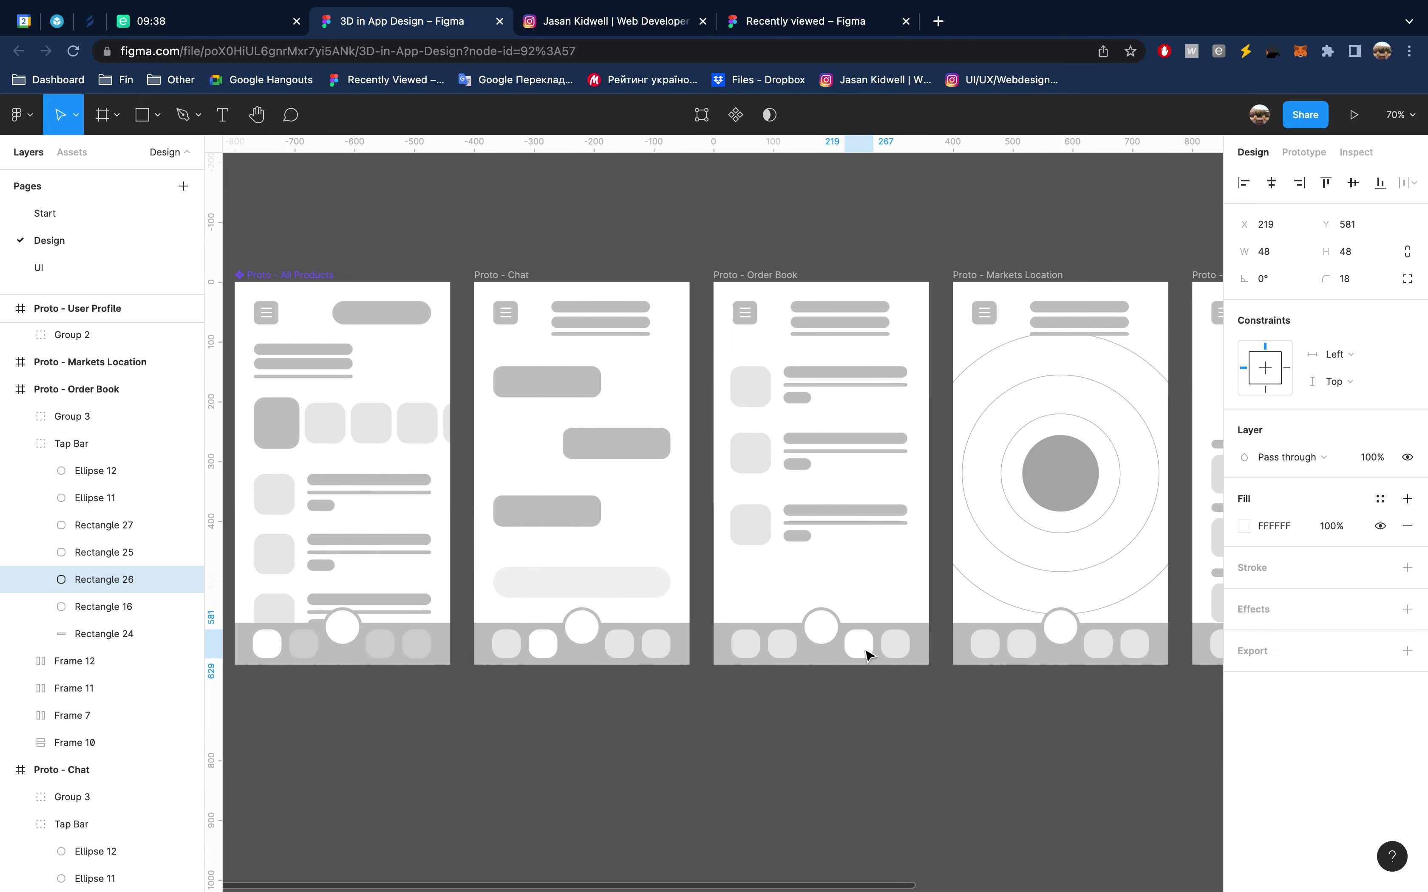
scroll(985, 672, right, 2)
scroll(986, 673, right, 1)
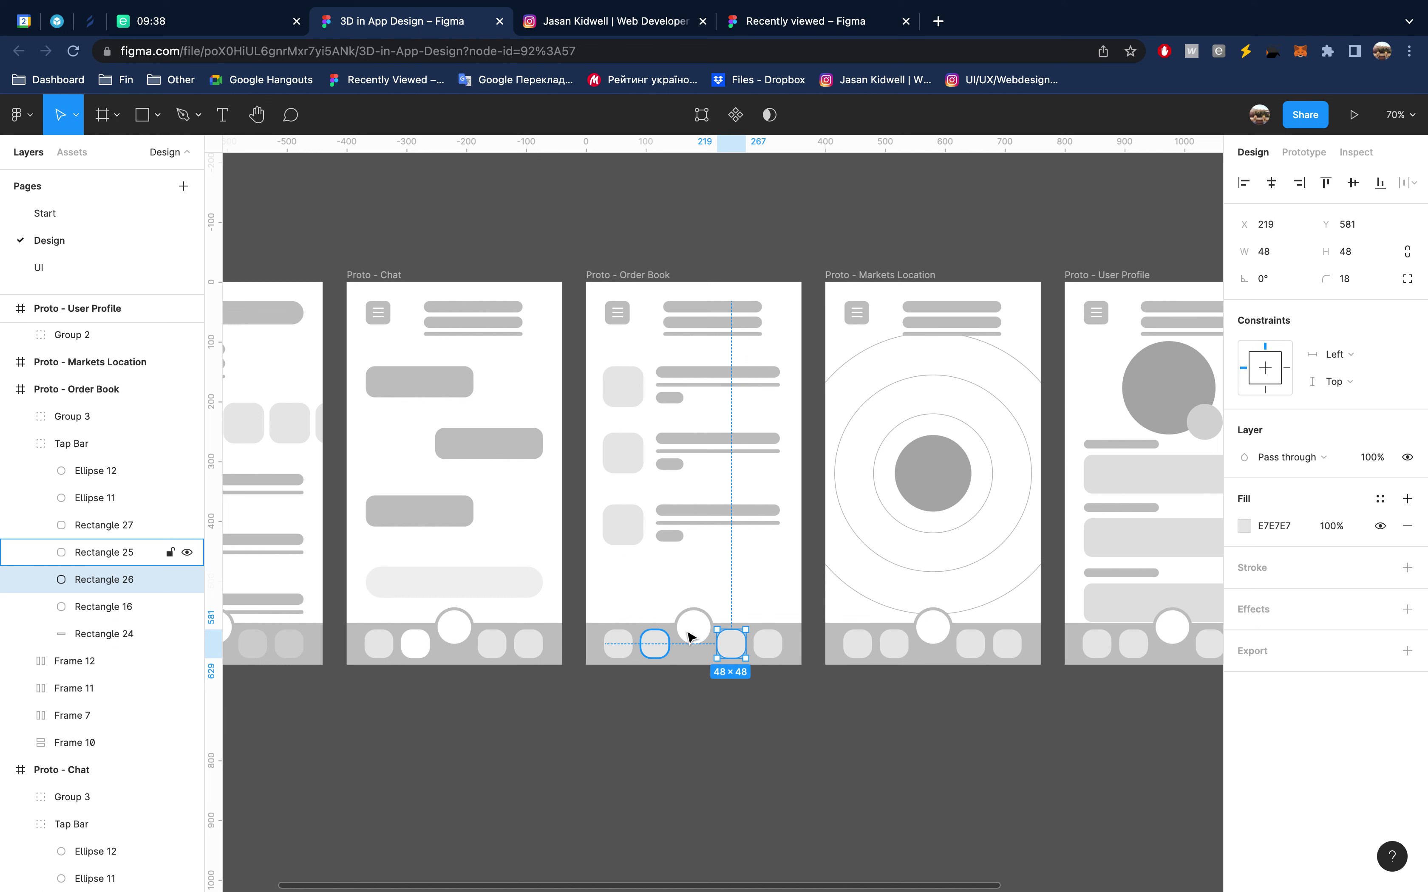
Fade All Products' centre tab-bar circle to 40% opacity
click(703, 633)
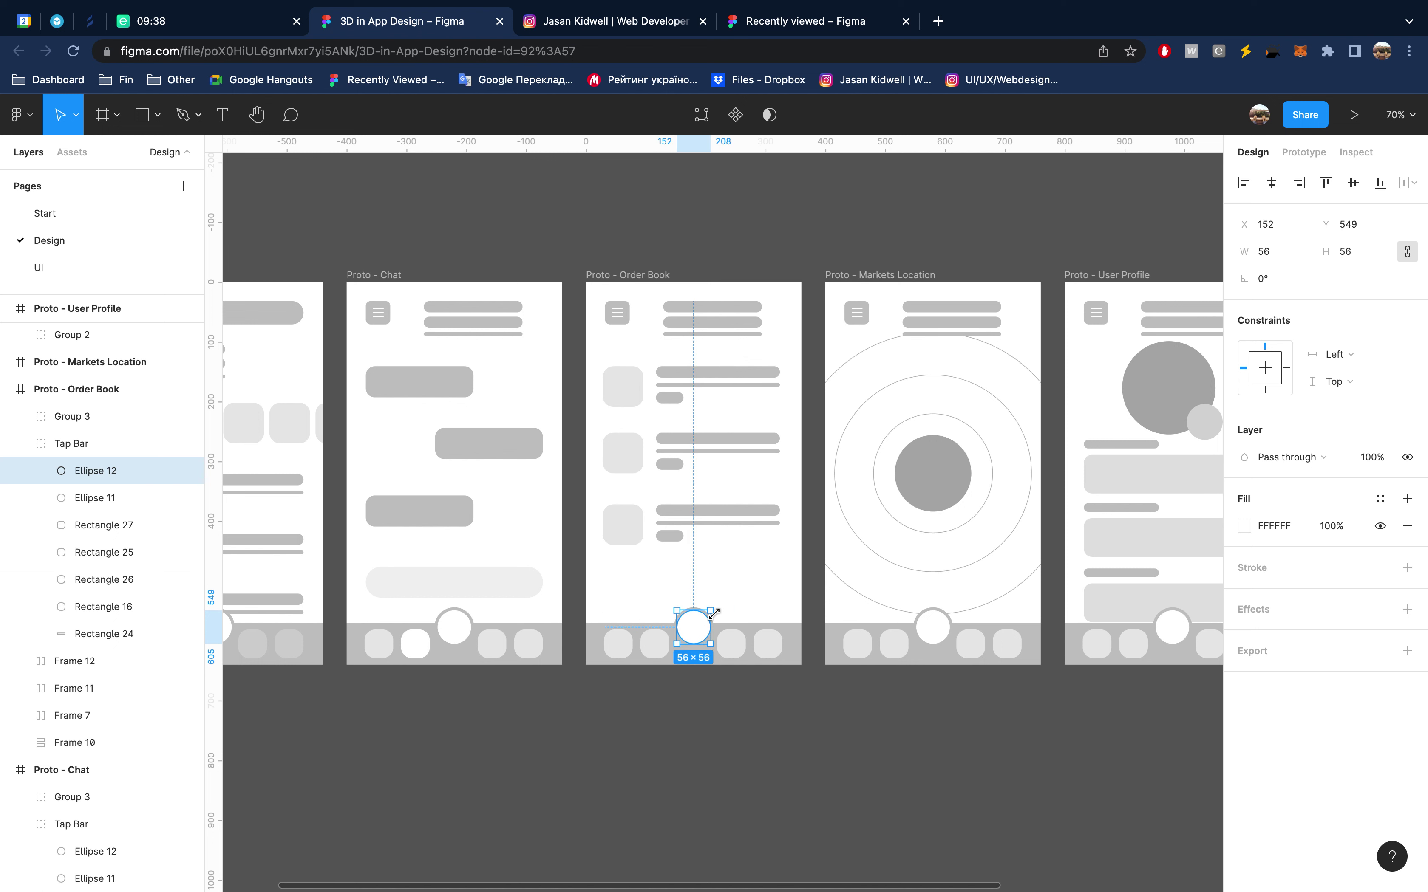
click(859, 732)
scroll(928, 759, right, 3)
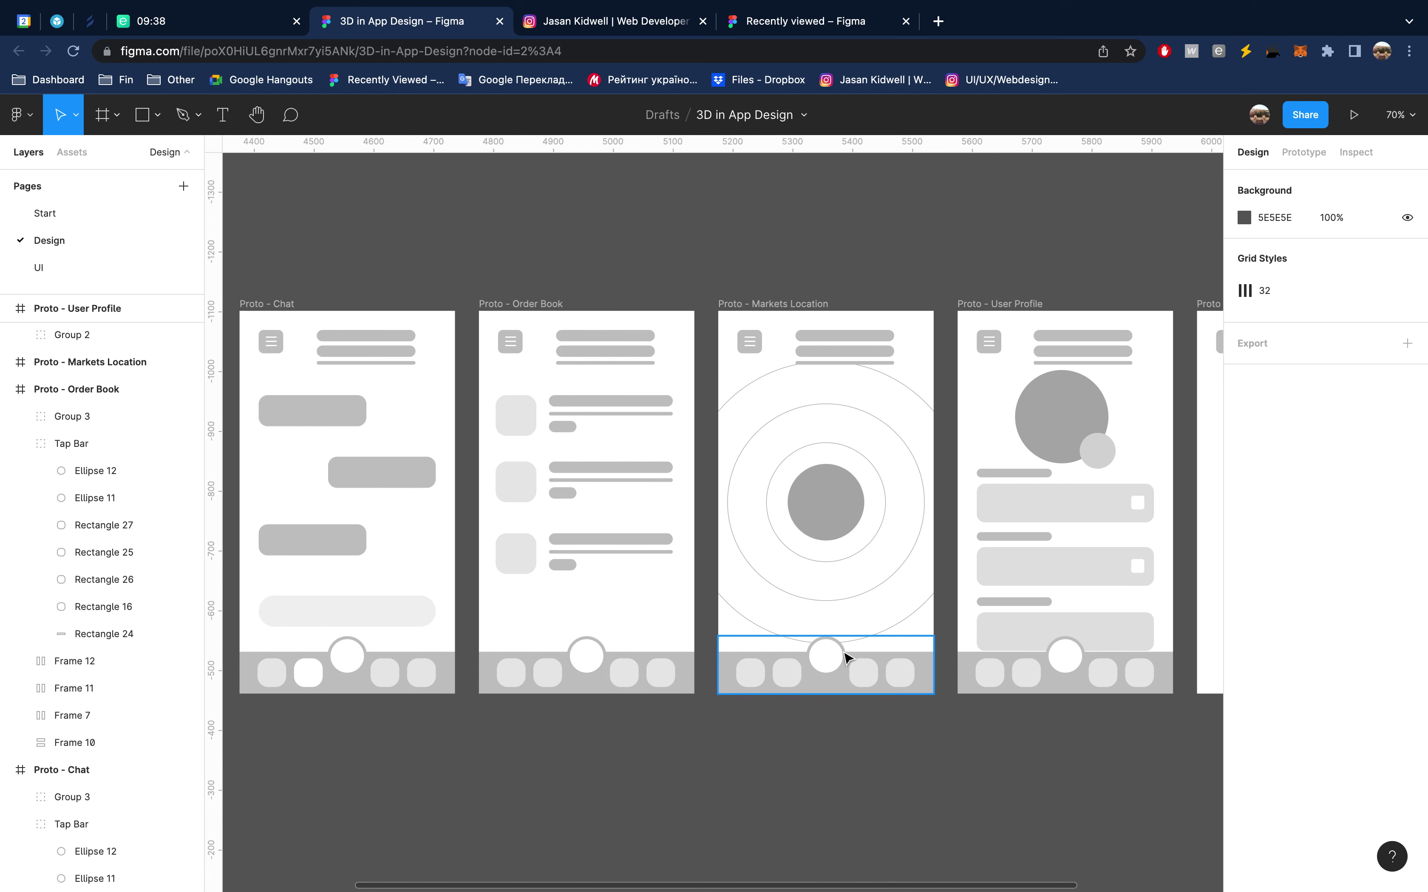
scroll(850, 654, left, 5)
scroll(851, 653, down, 2)
scroll(649, 590, left, 3)
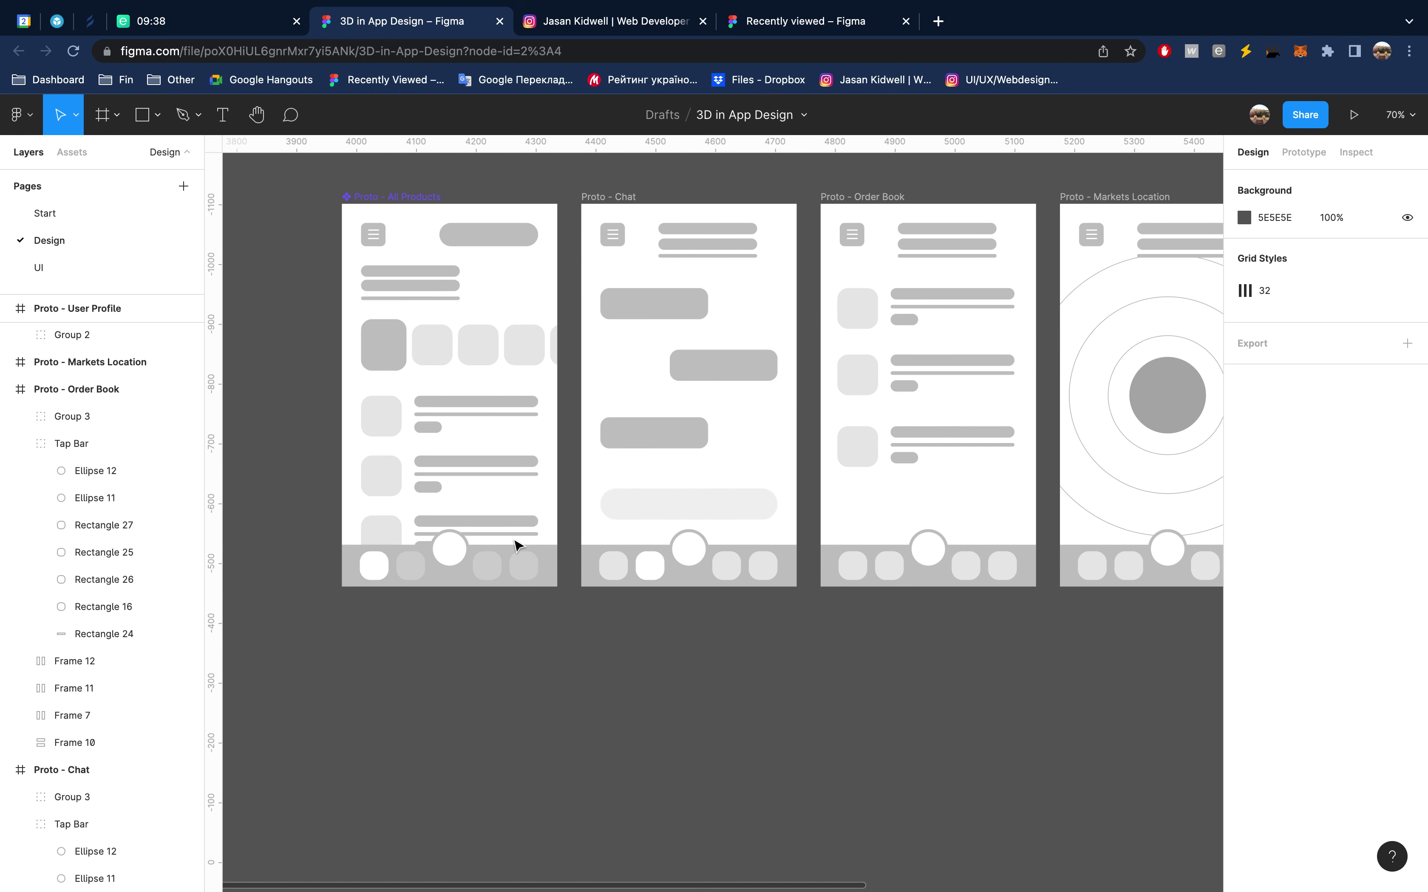
click(457, 552)
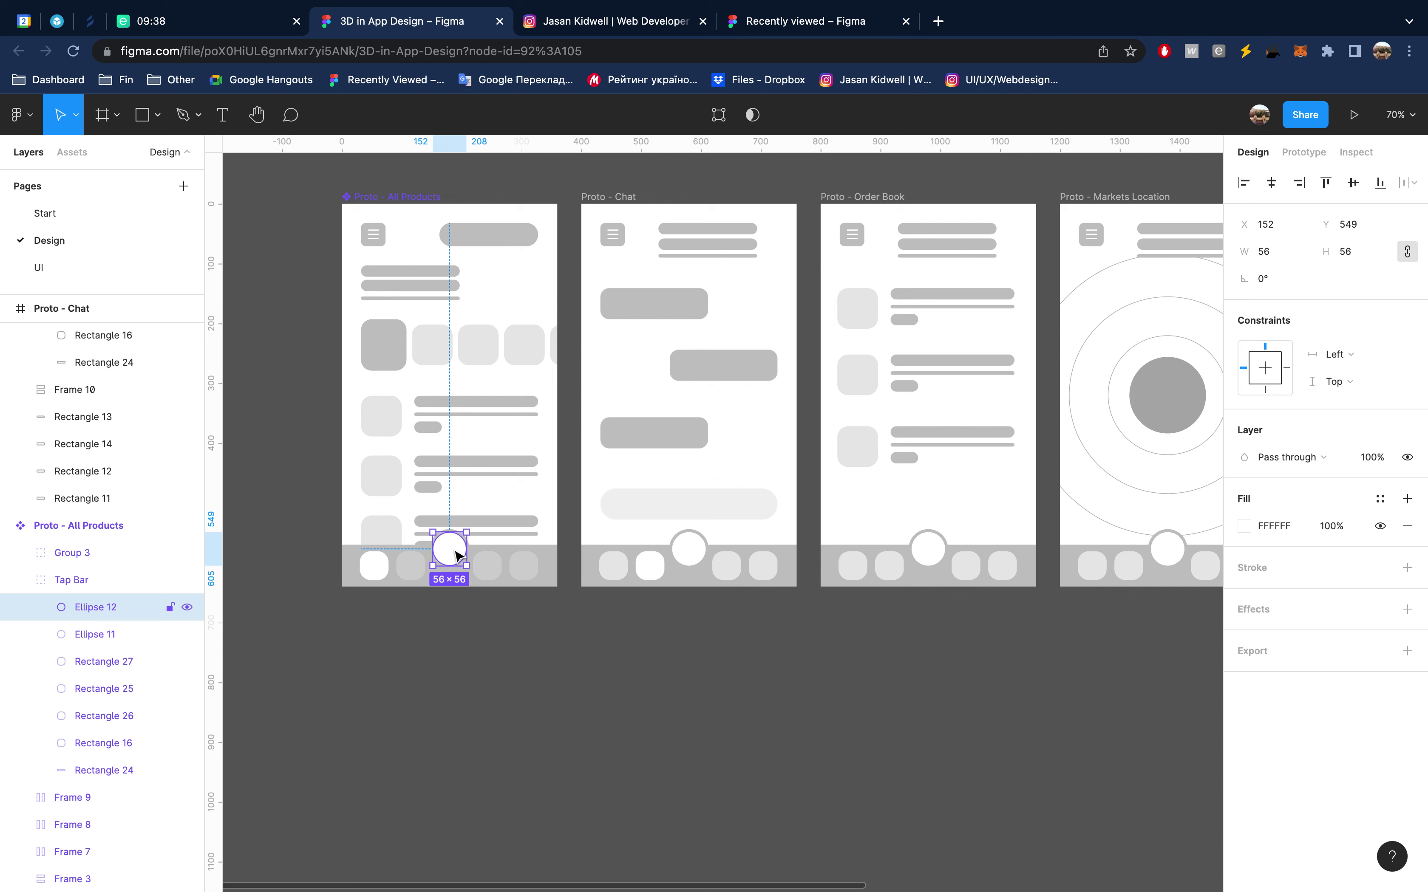
key(4)
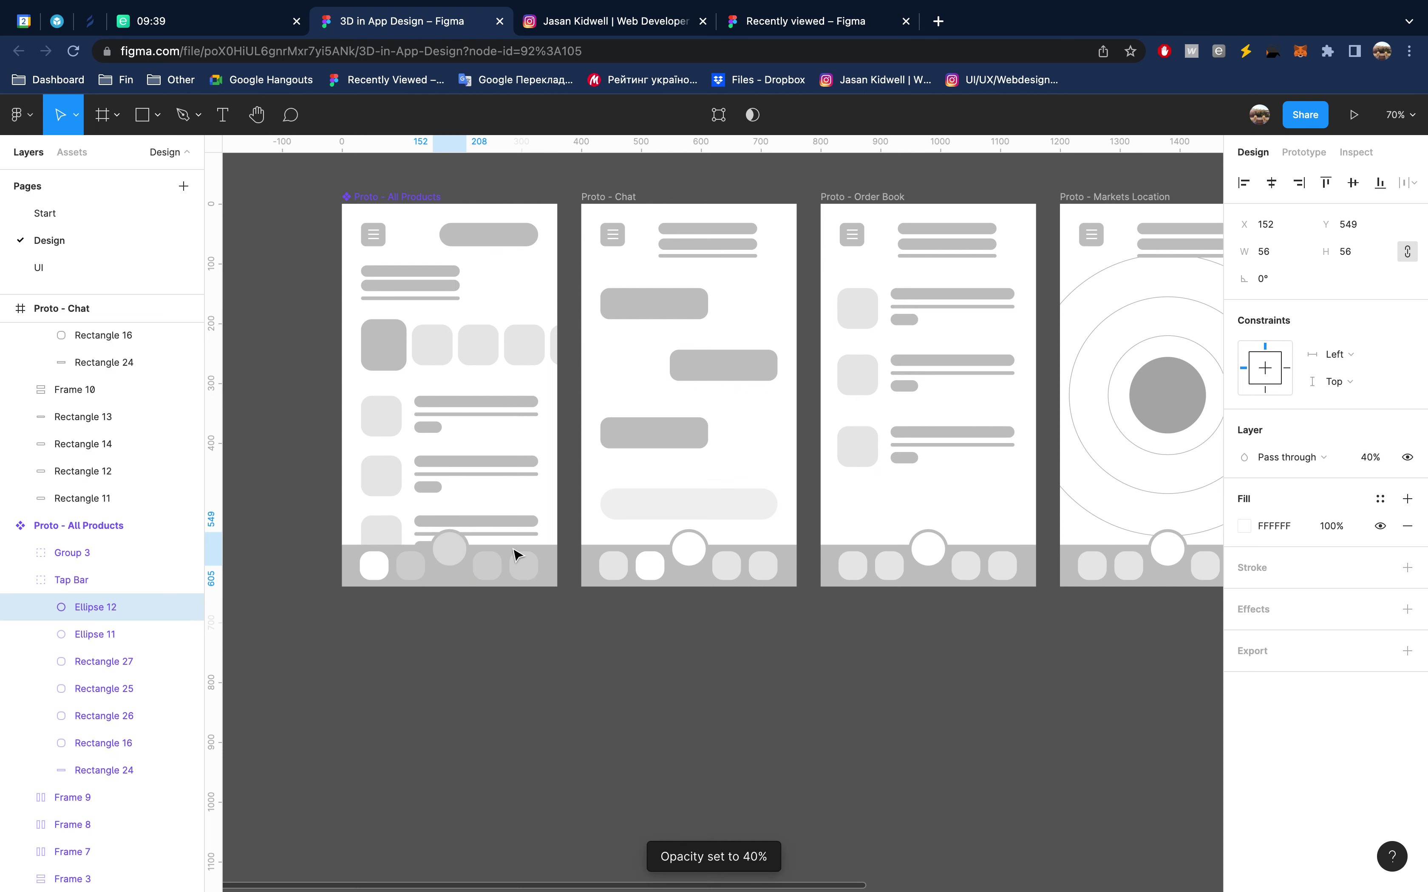
Fade the Markets Location and User Profile centre tab-bar circles to 40% opacity
click(701, 551)
scroll(867, 599, right, 4)
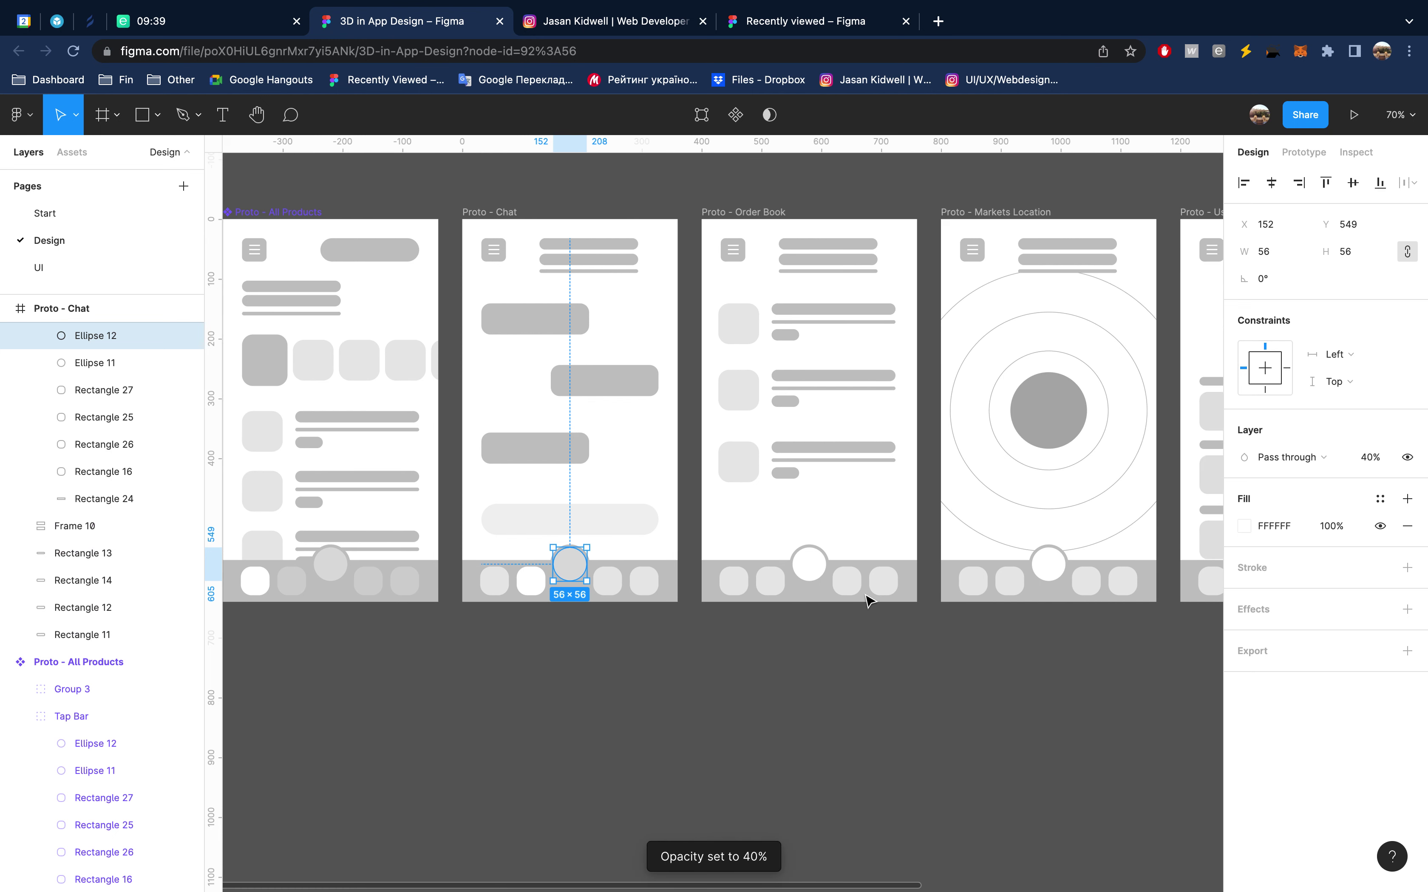
scroll(938, 619, right, 4)
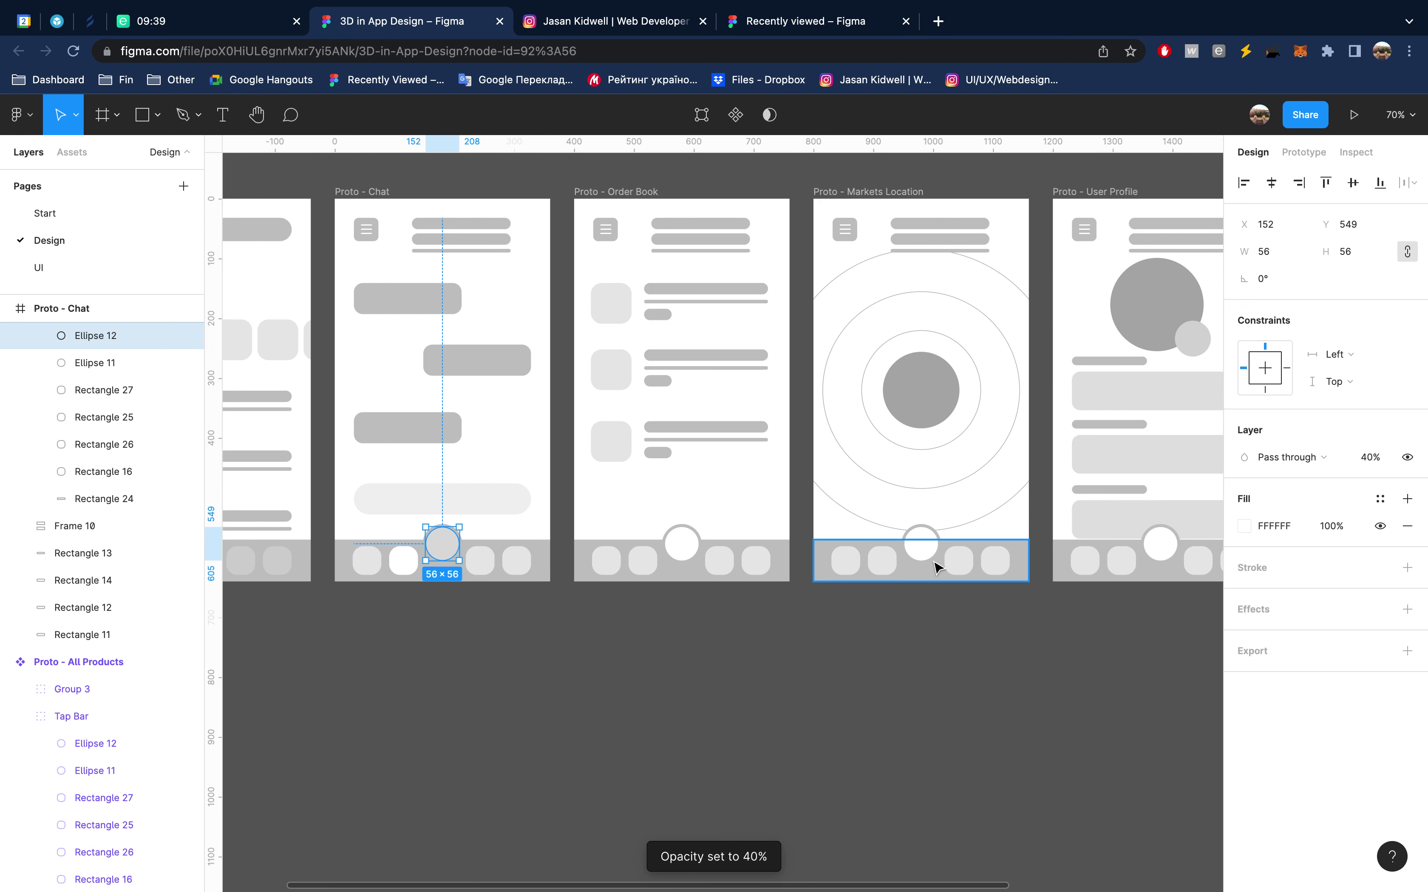
click(932, 552)
key(4)
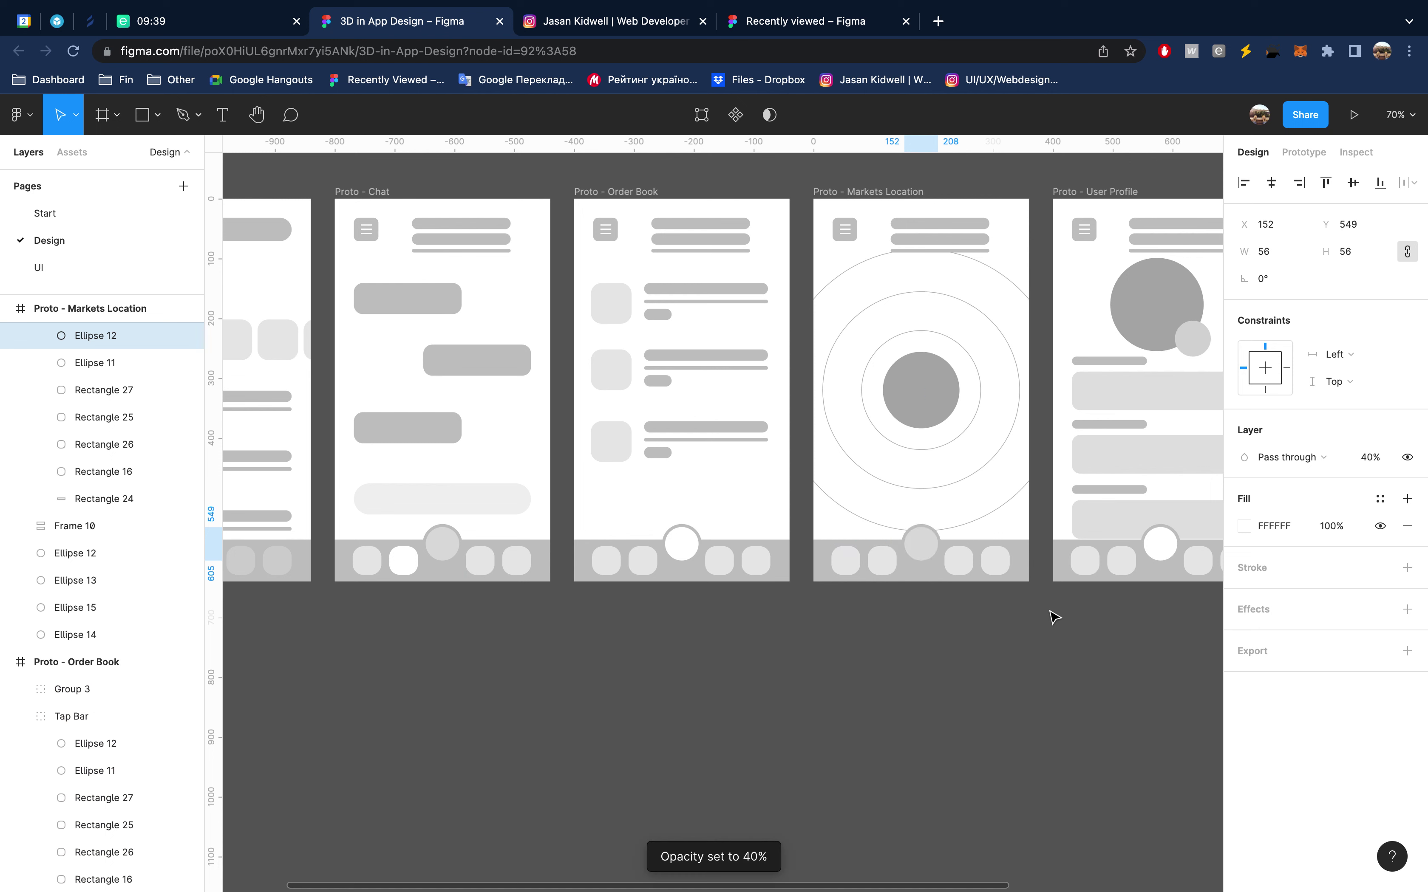
scroll(1052, 615, right, 5)
click(999, 525)
key(4)
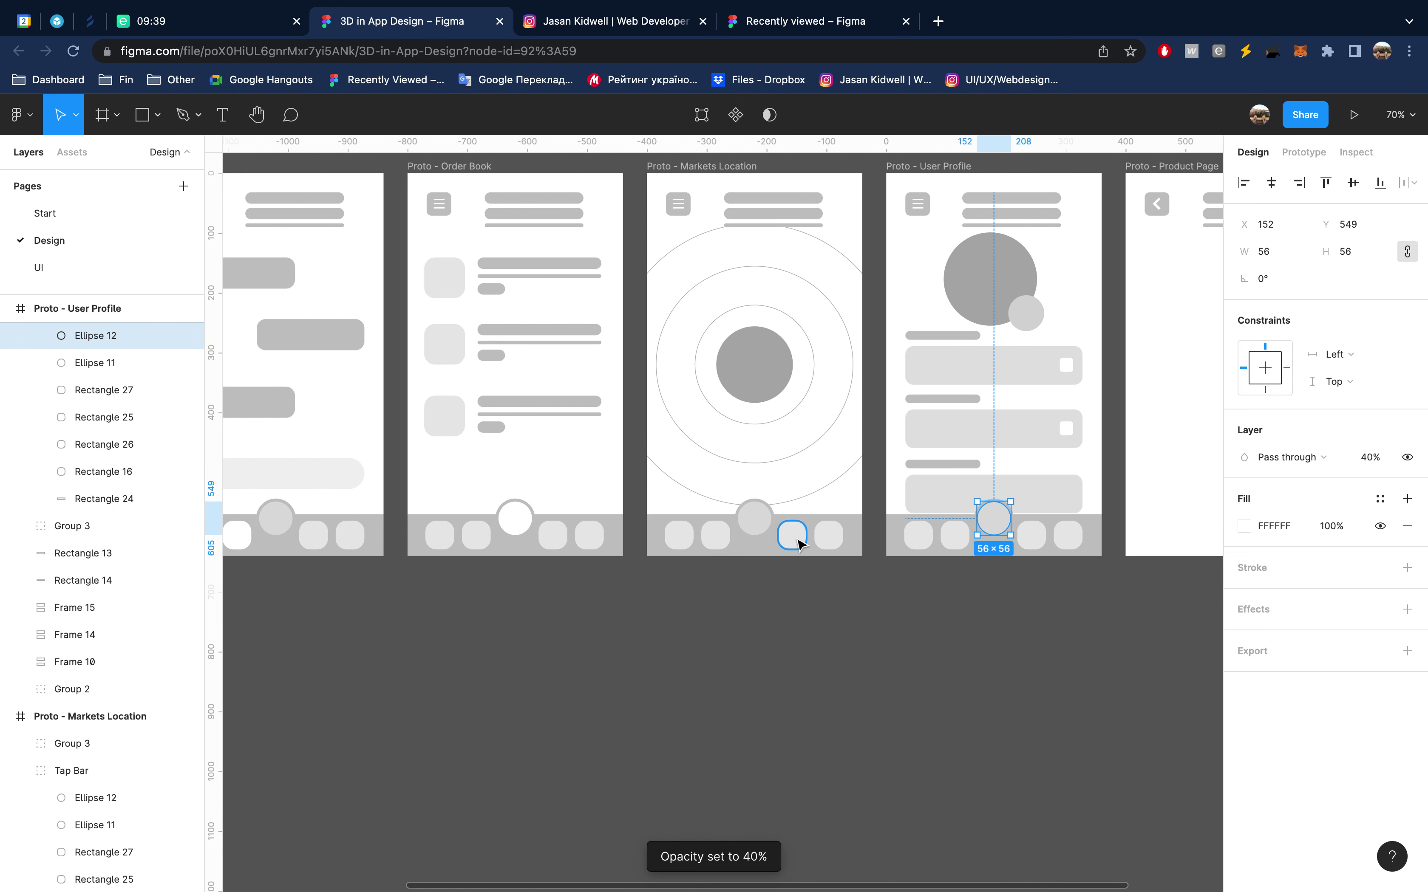
Check the Markets Location and User Profile tab-bar icons, then clear the selection
click(792, 535)
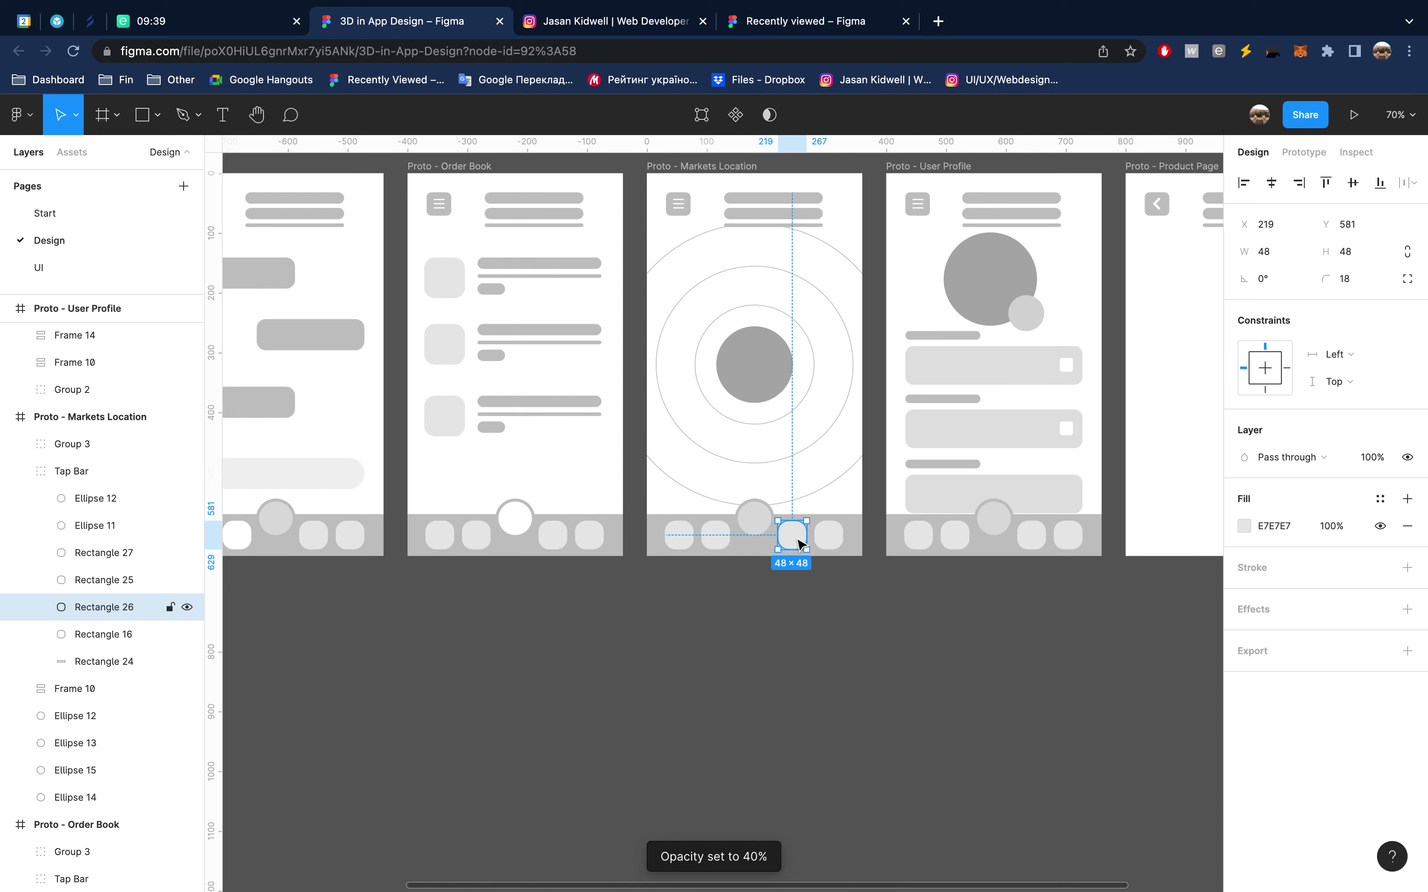
click(1068, 535)
scroll(1088, 605, right, 5)
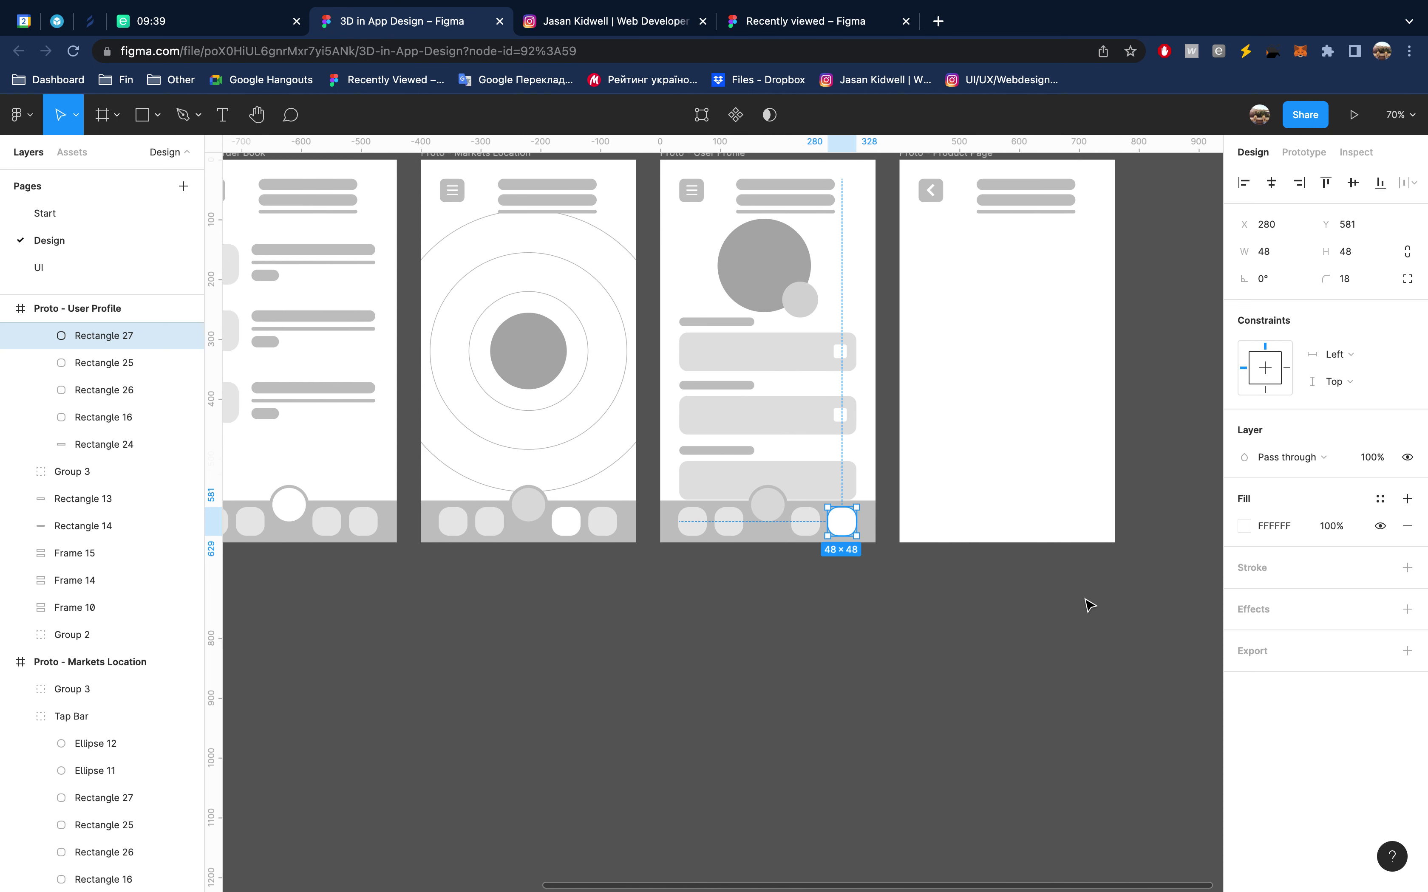
scroll(1088, 605, up, 1)
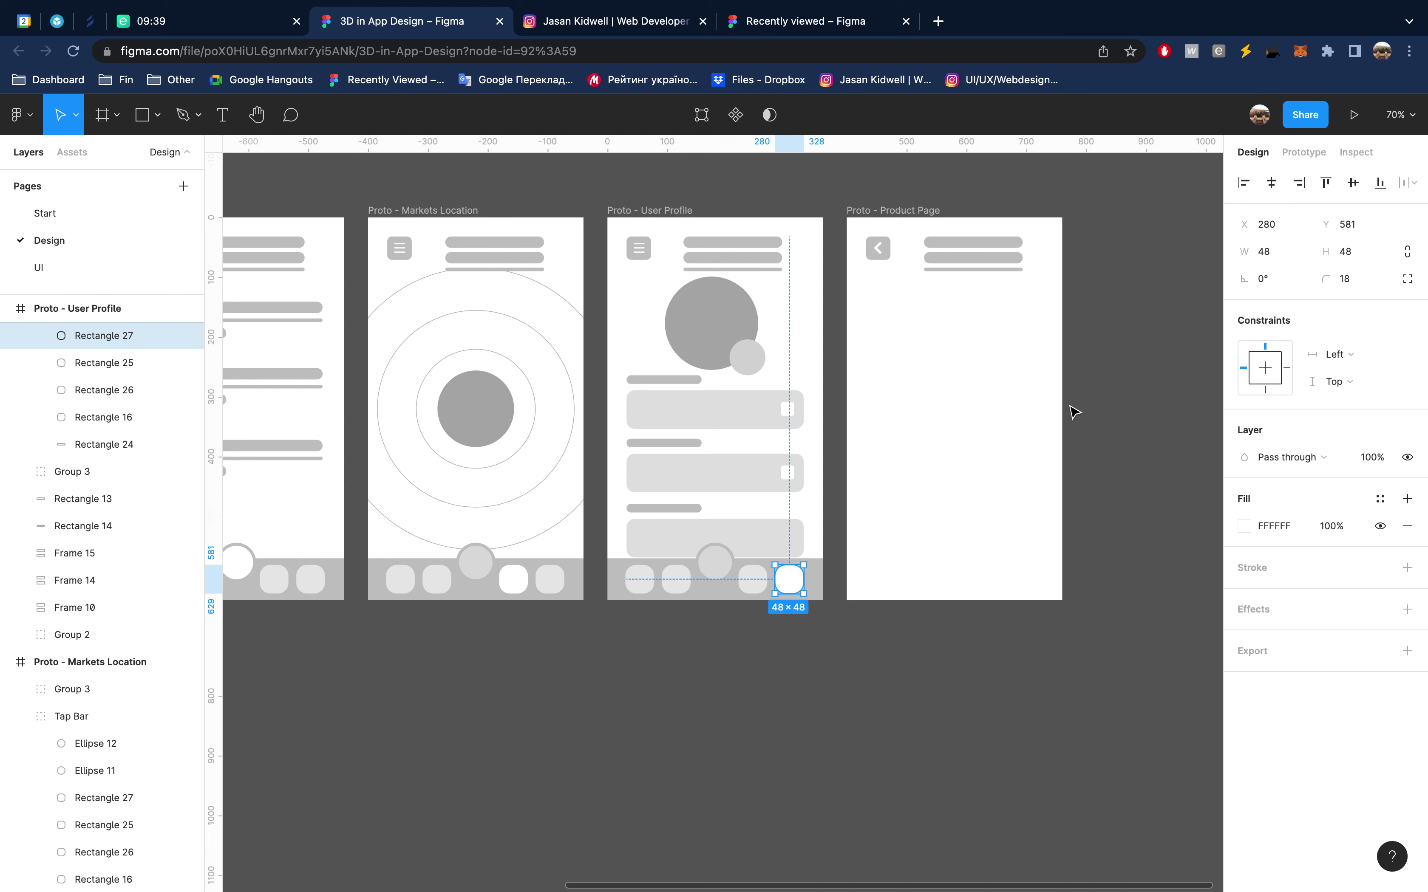
click(1107, 417)
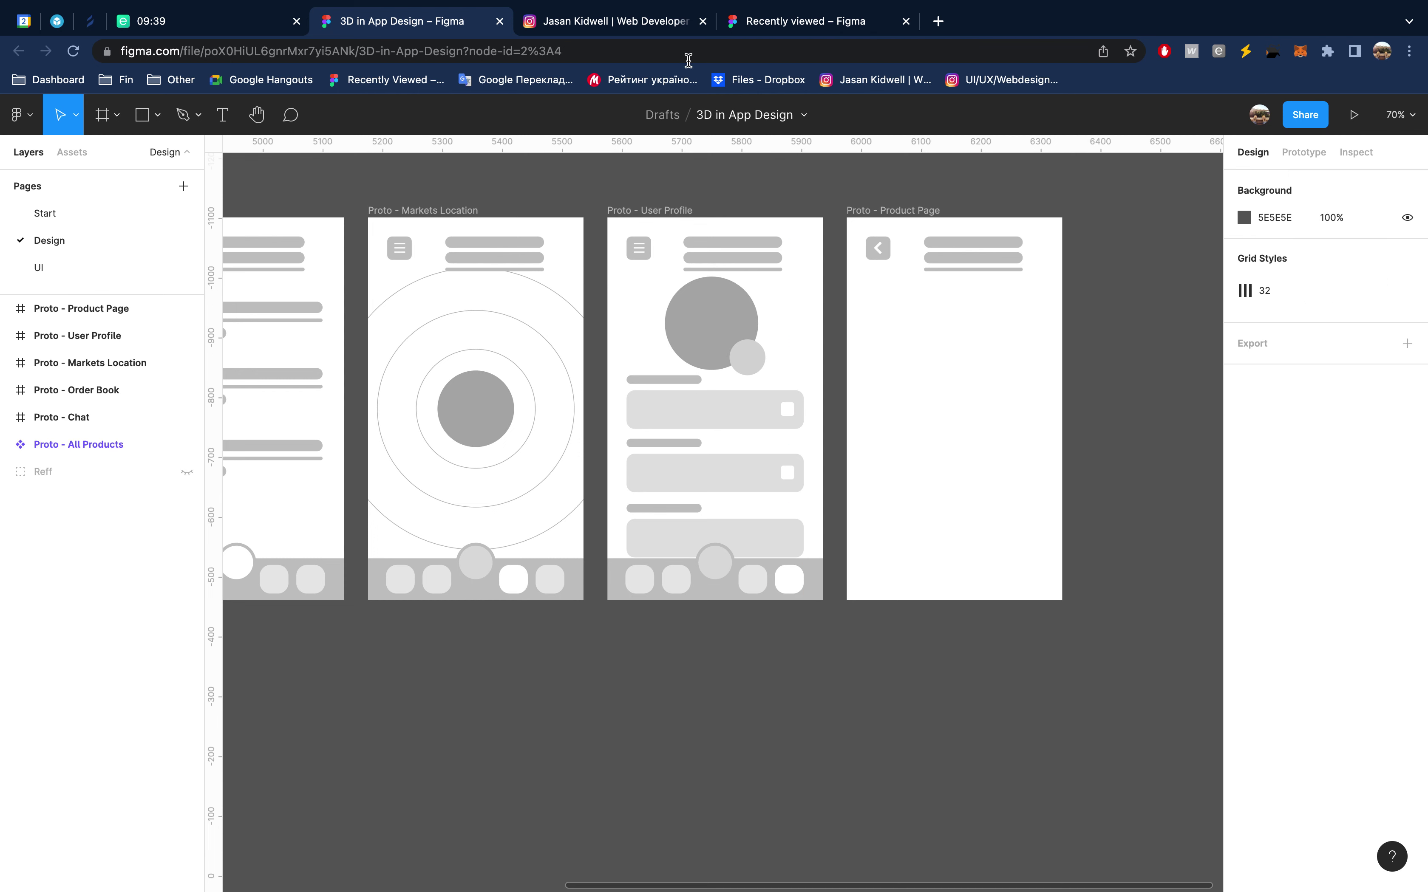
Compare the Instagram two-screen product app post with the Figma screens, ending on the post
click(662, 22)
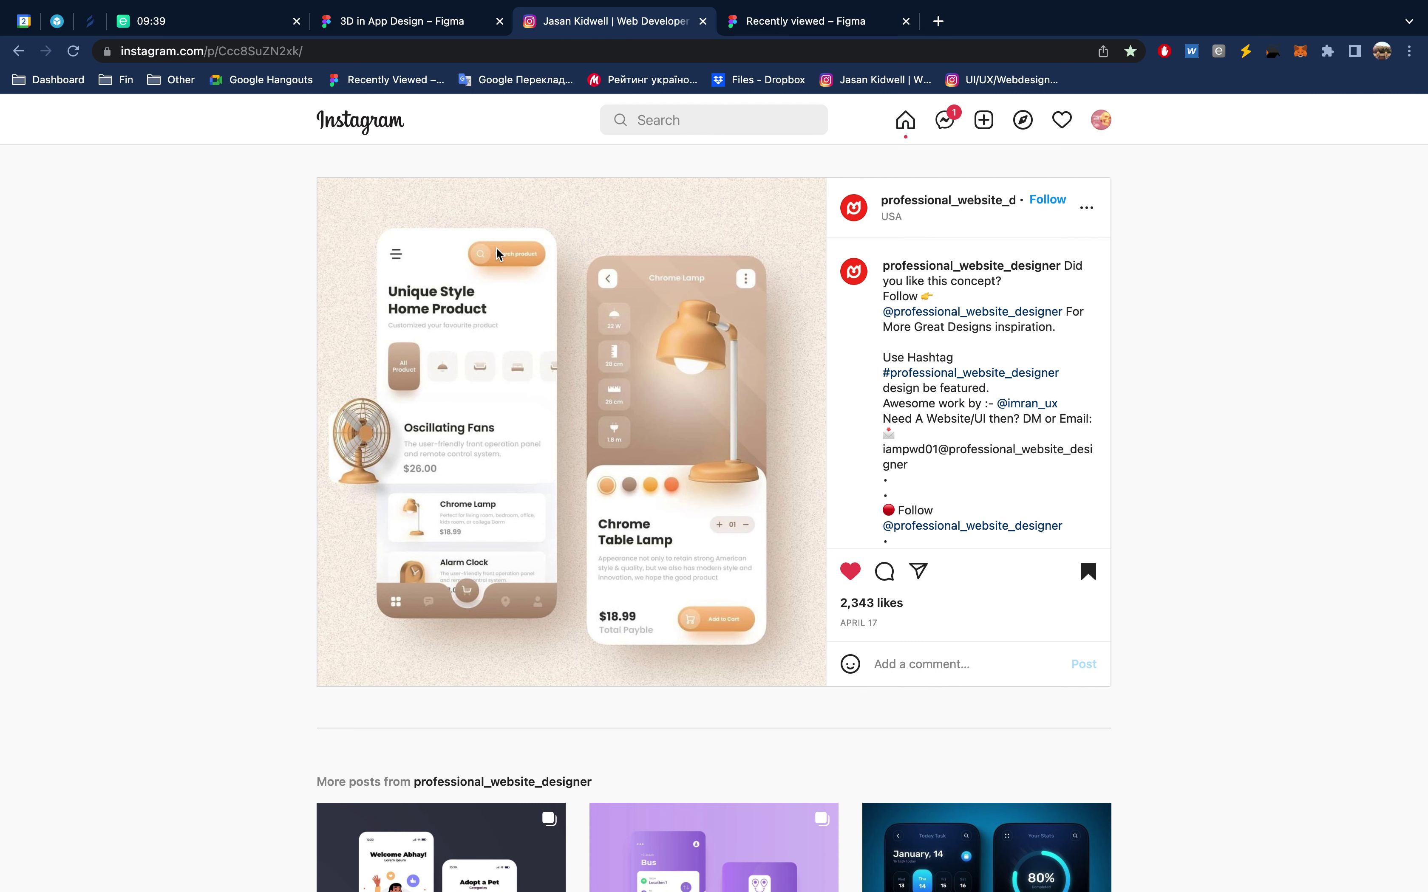
mouse_move(420, 5)
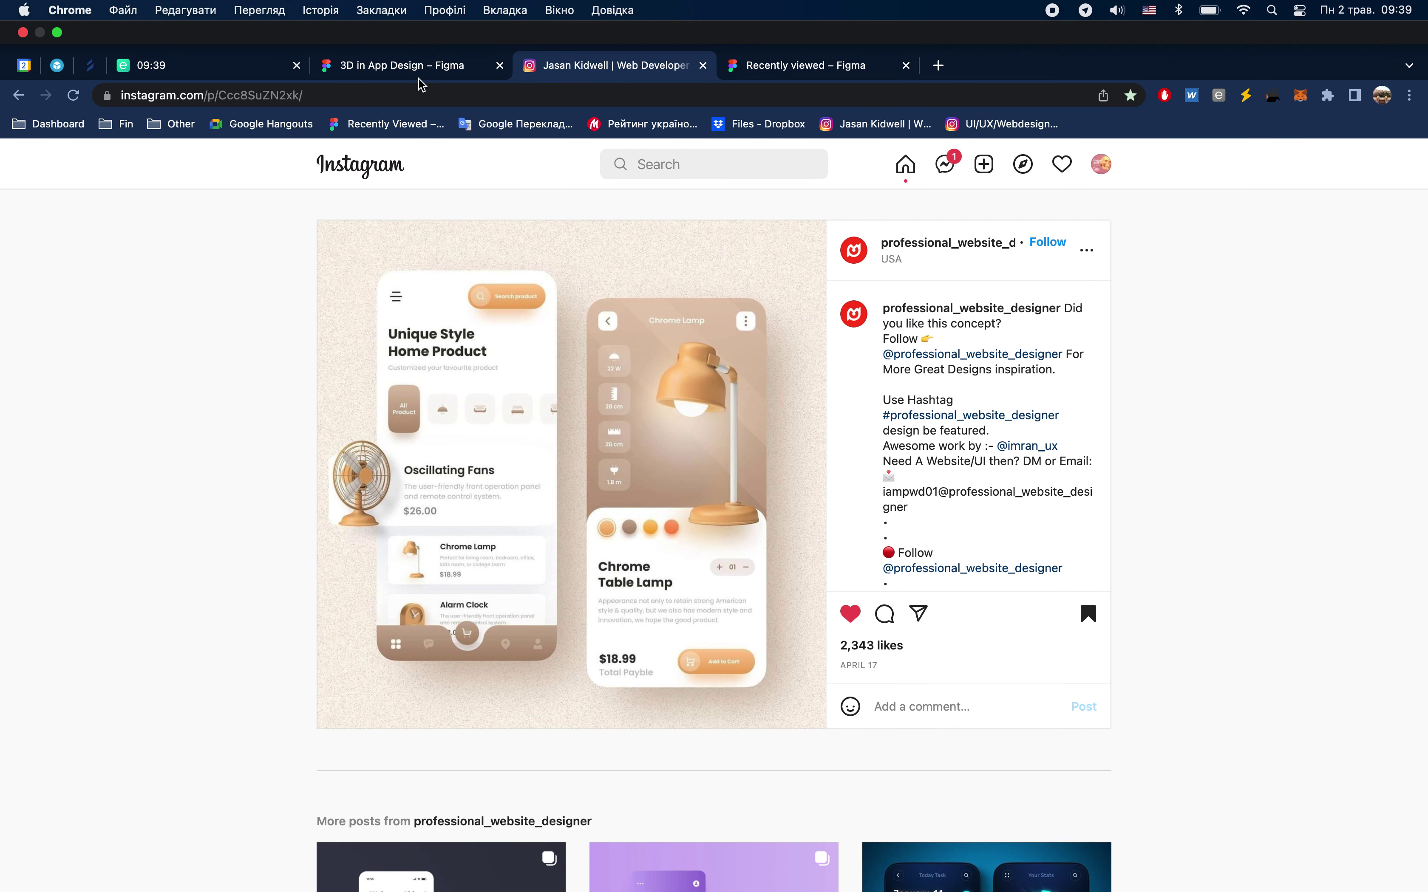
click(420, 64)
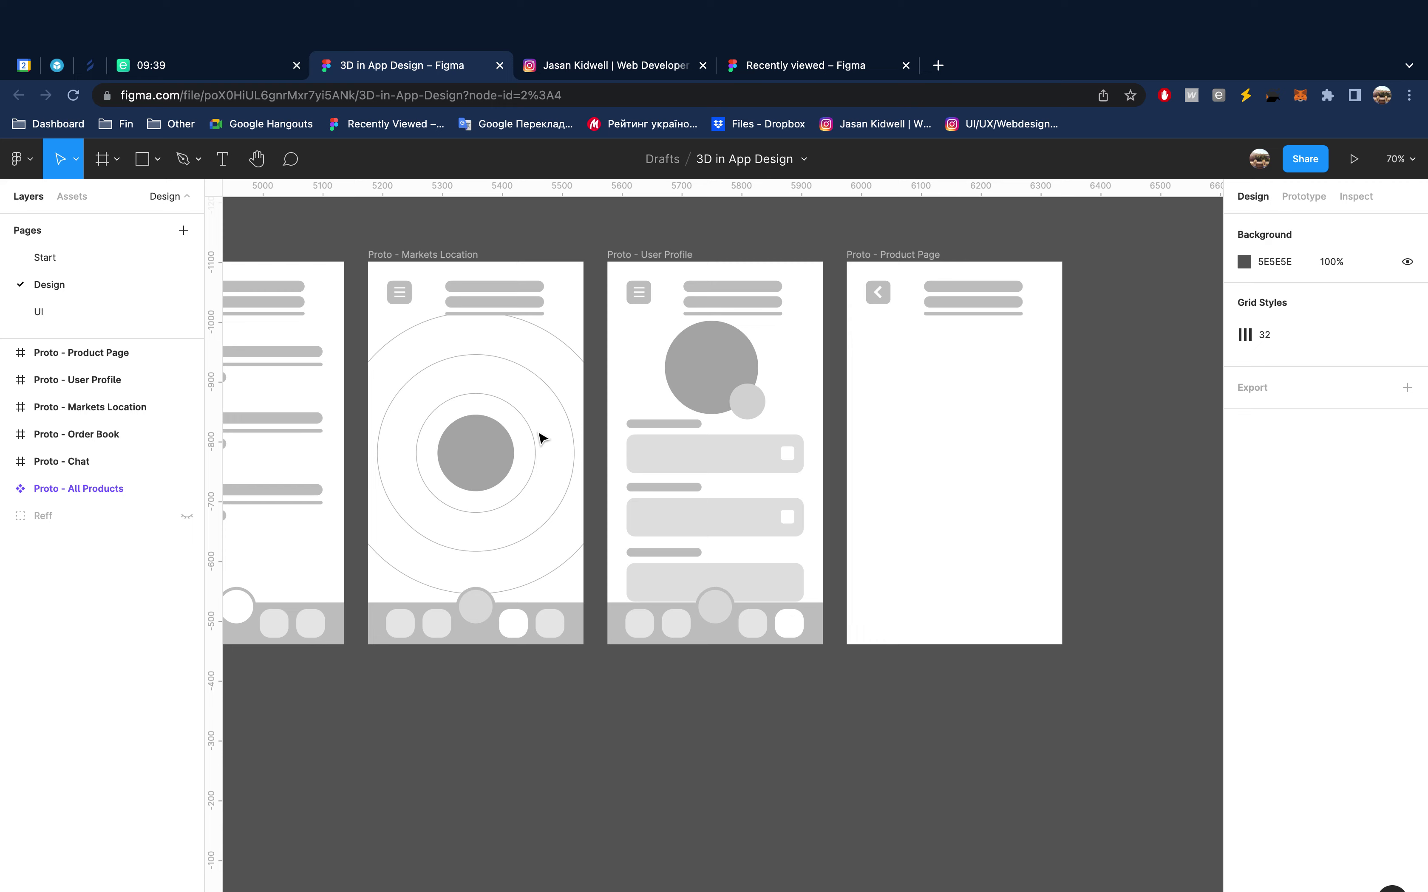
scroll(542, 438, left, 10)
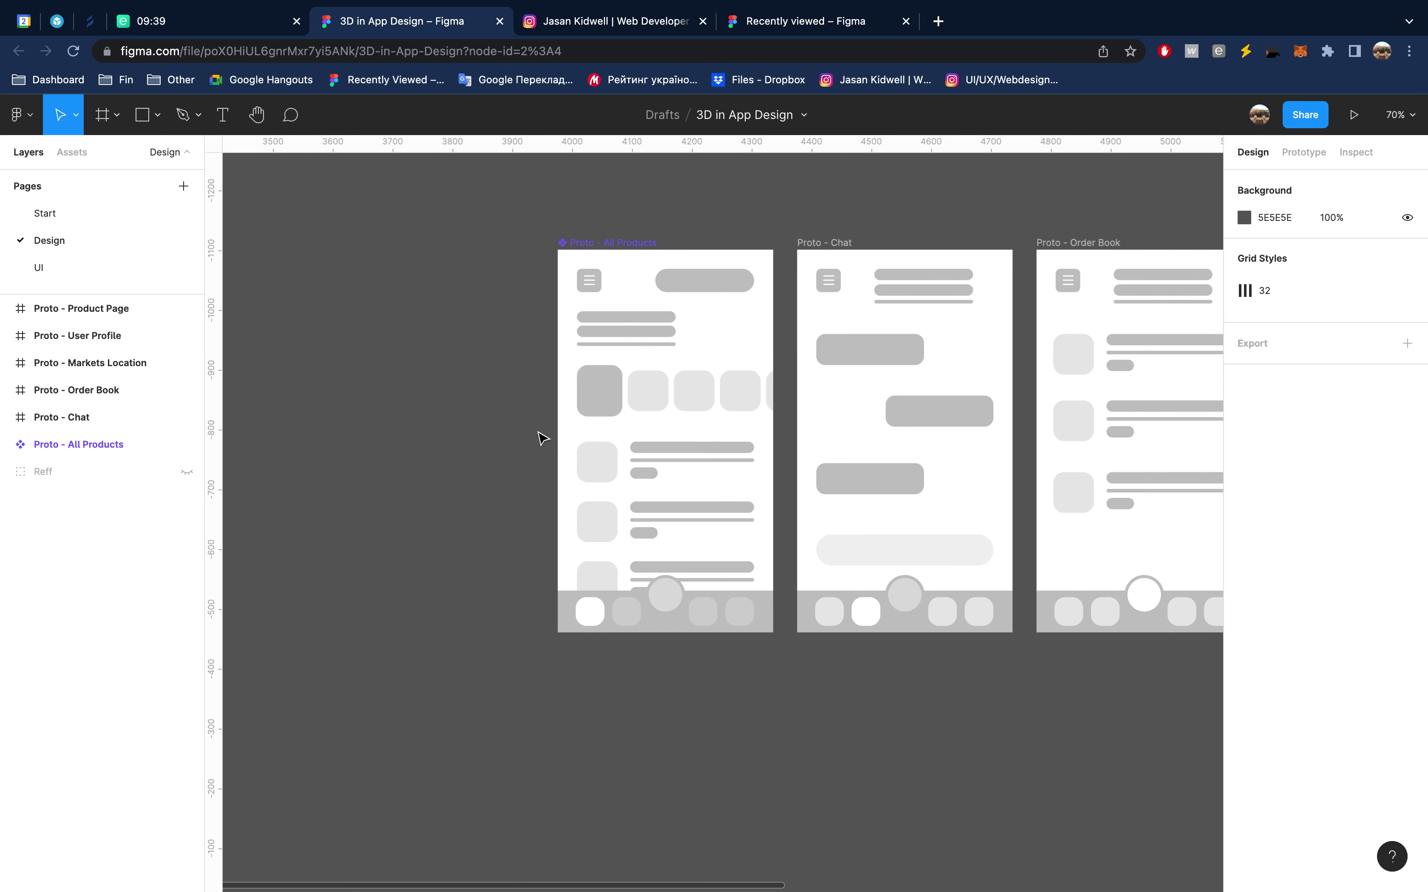
scroll(542, 438, right, 3)
scroll(541, 438, right, 3)
scroll(857, 277, right, 3)
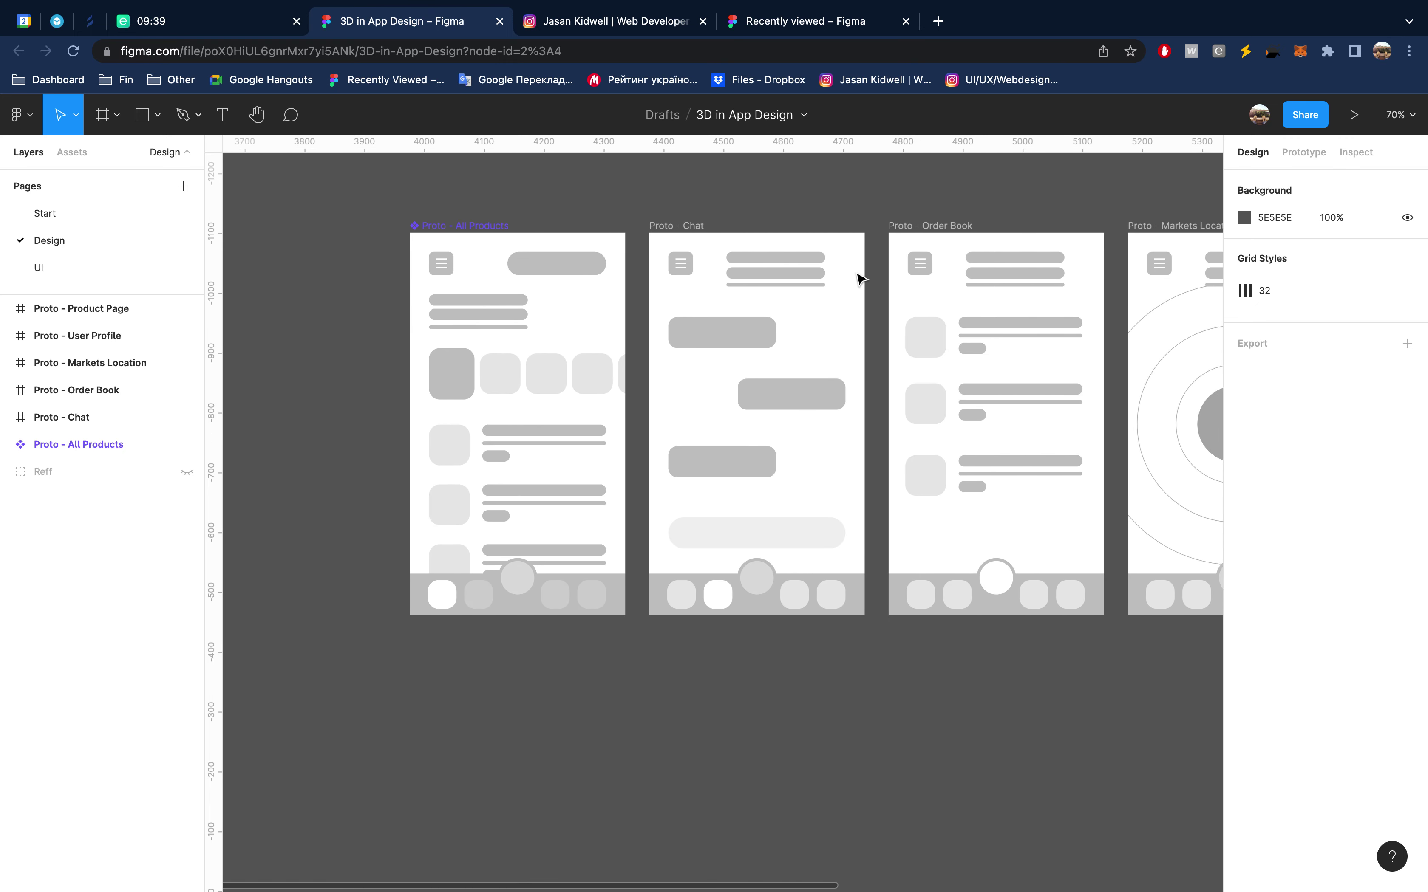
scroll(857, 277, right, 3)
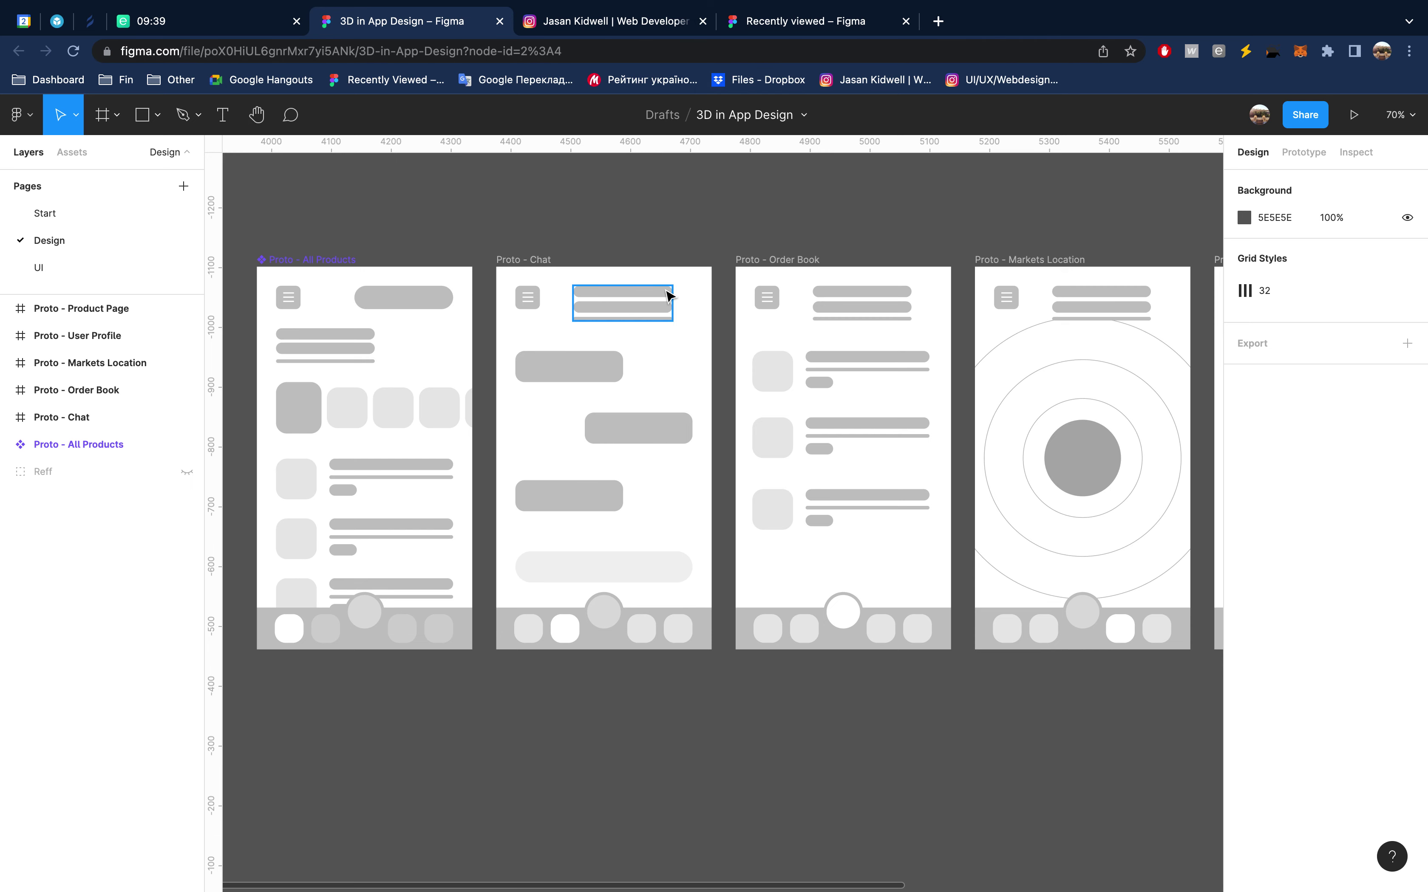
click(625, 21)
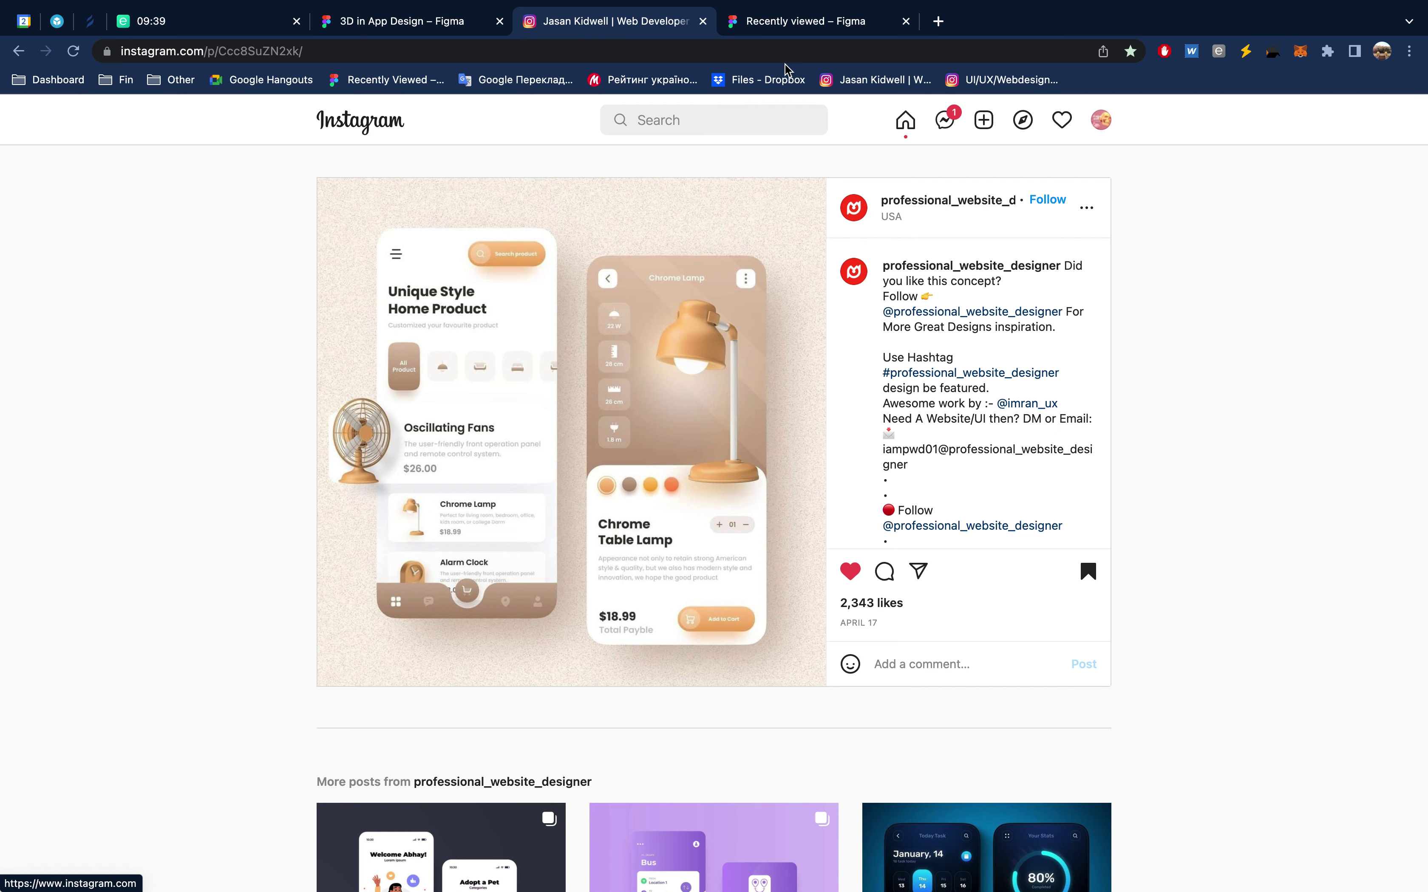
Close the Recently viewed tab and pan across the 3D in App Design file
click(800, 27)
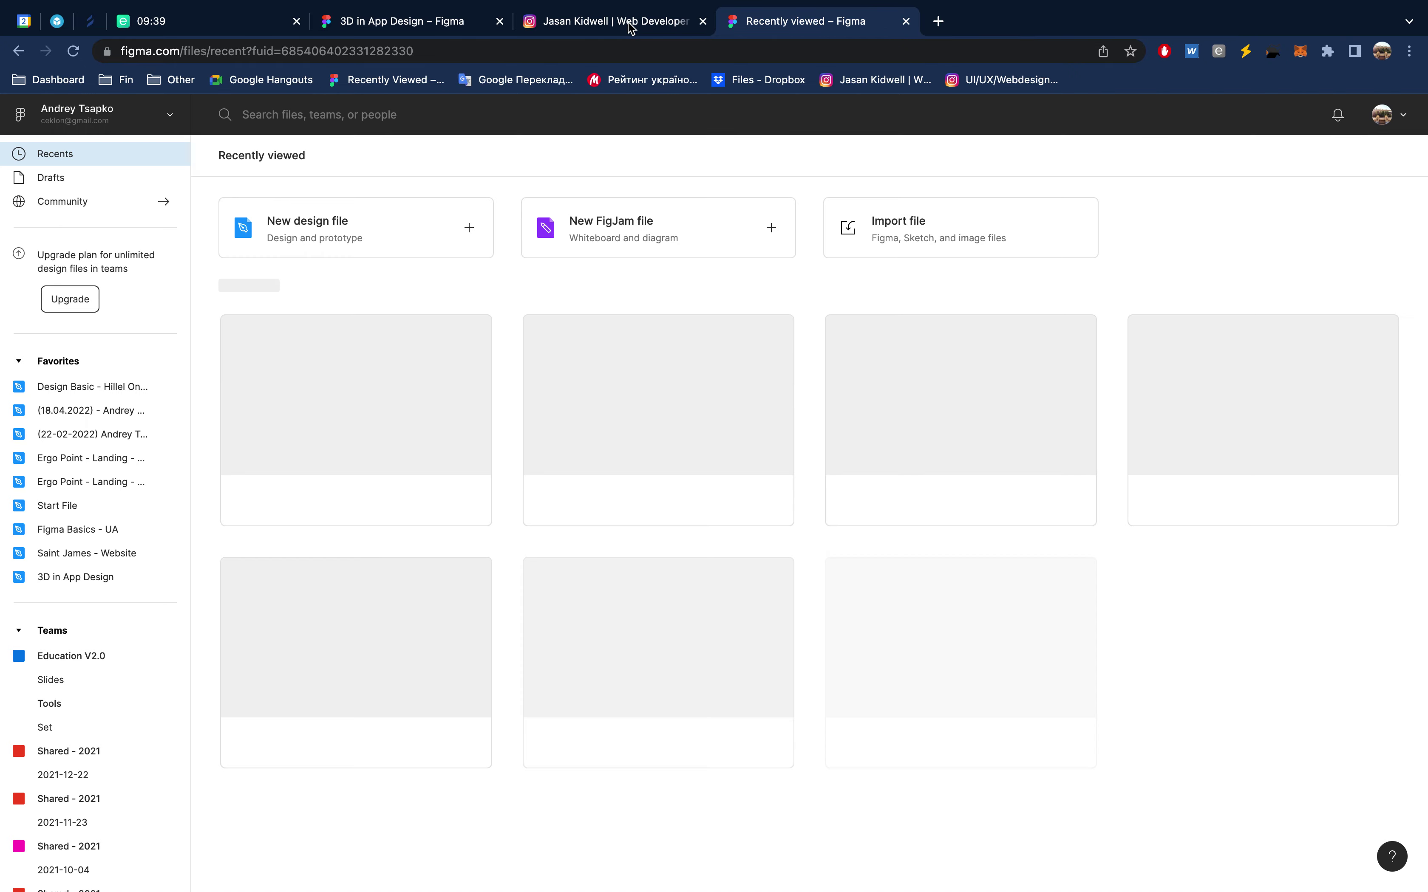
click(631, 26)
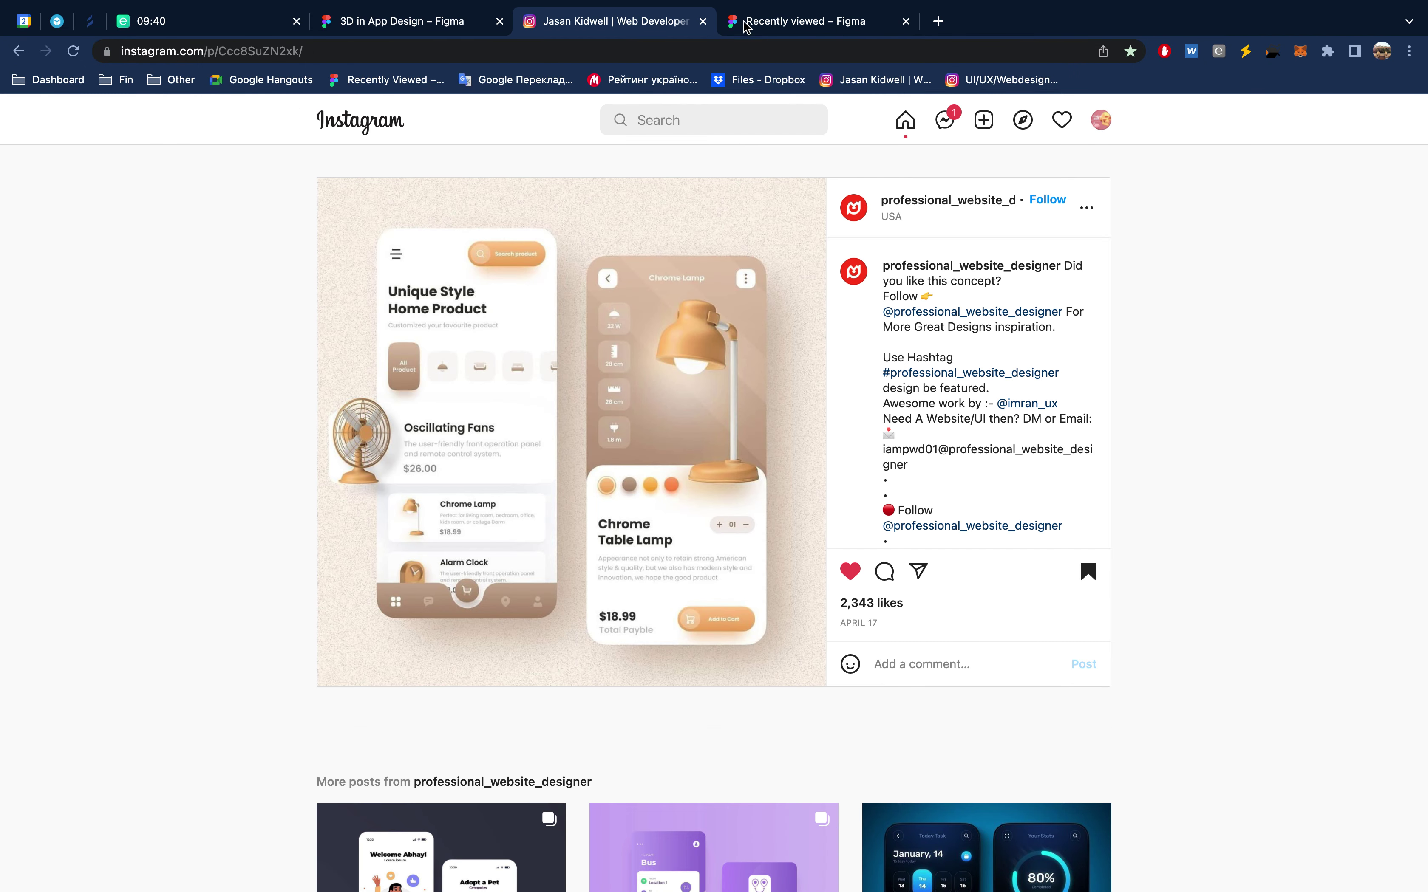
click(782, 27)
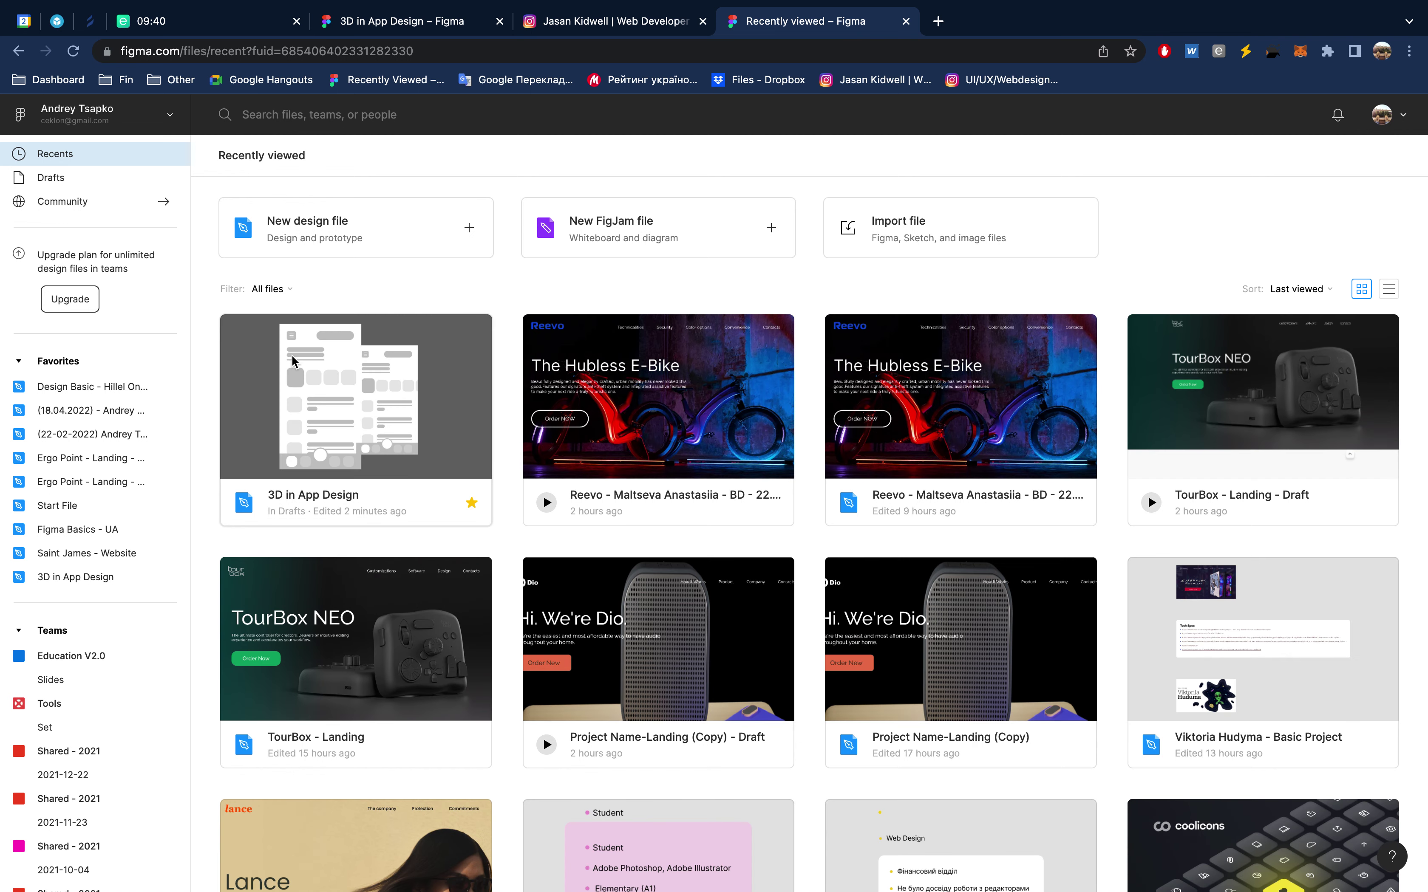
click(905, 21)
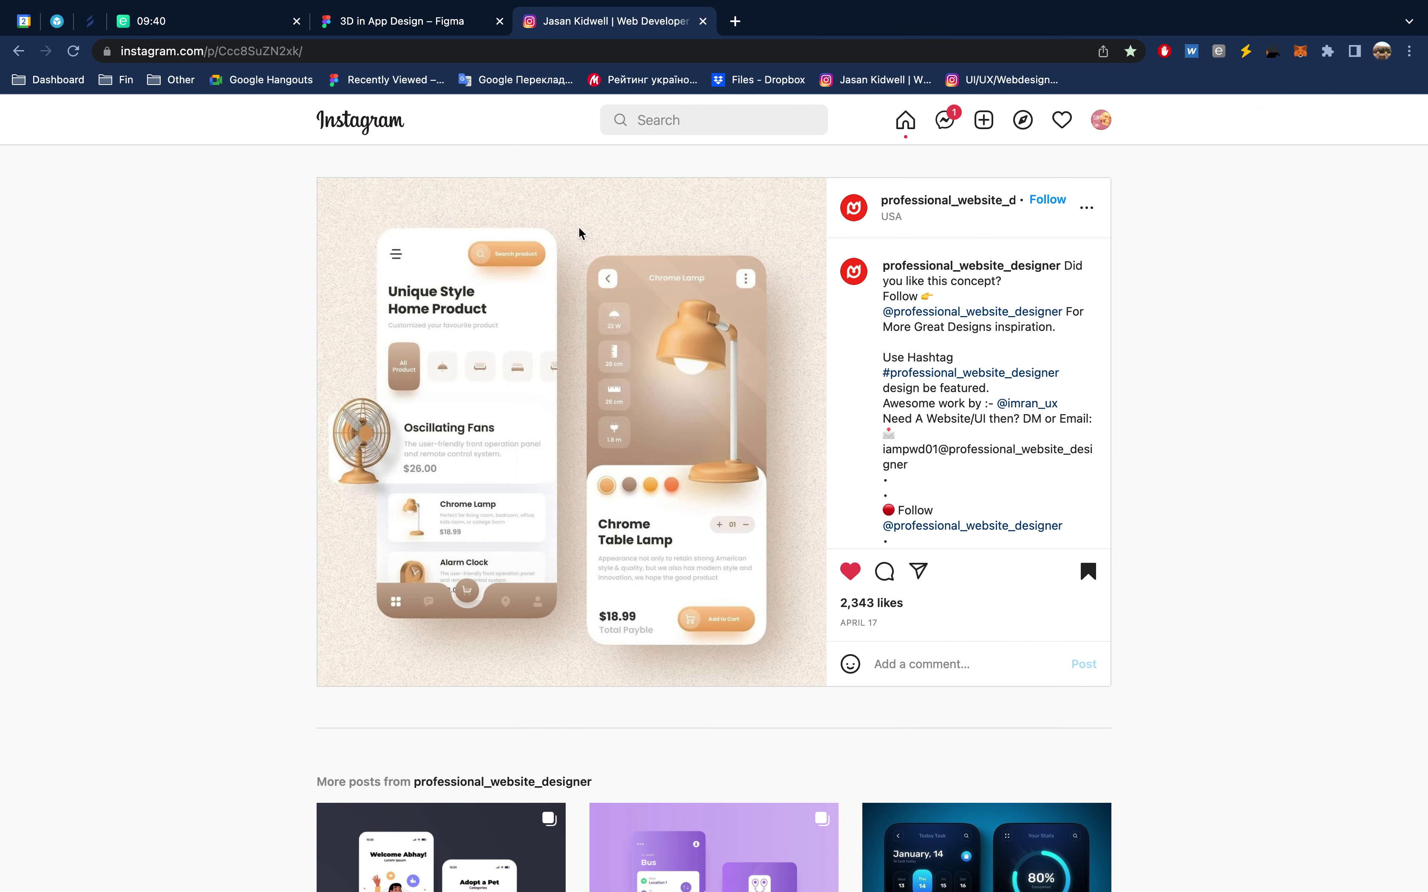
click(422, 24)
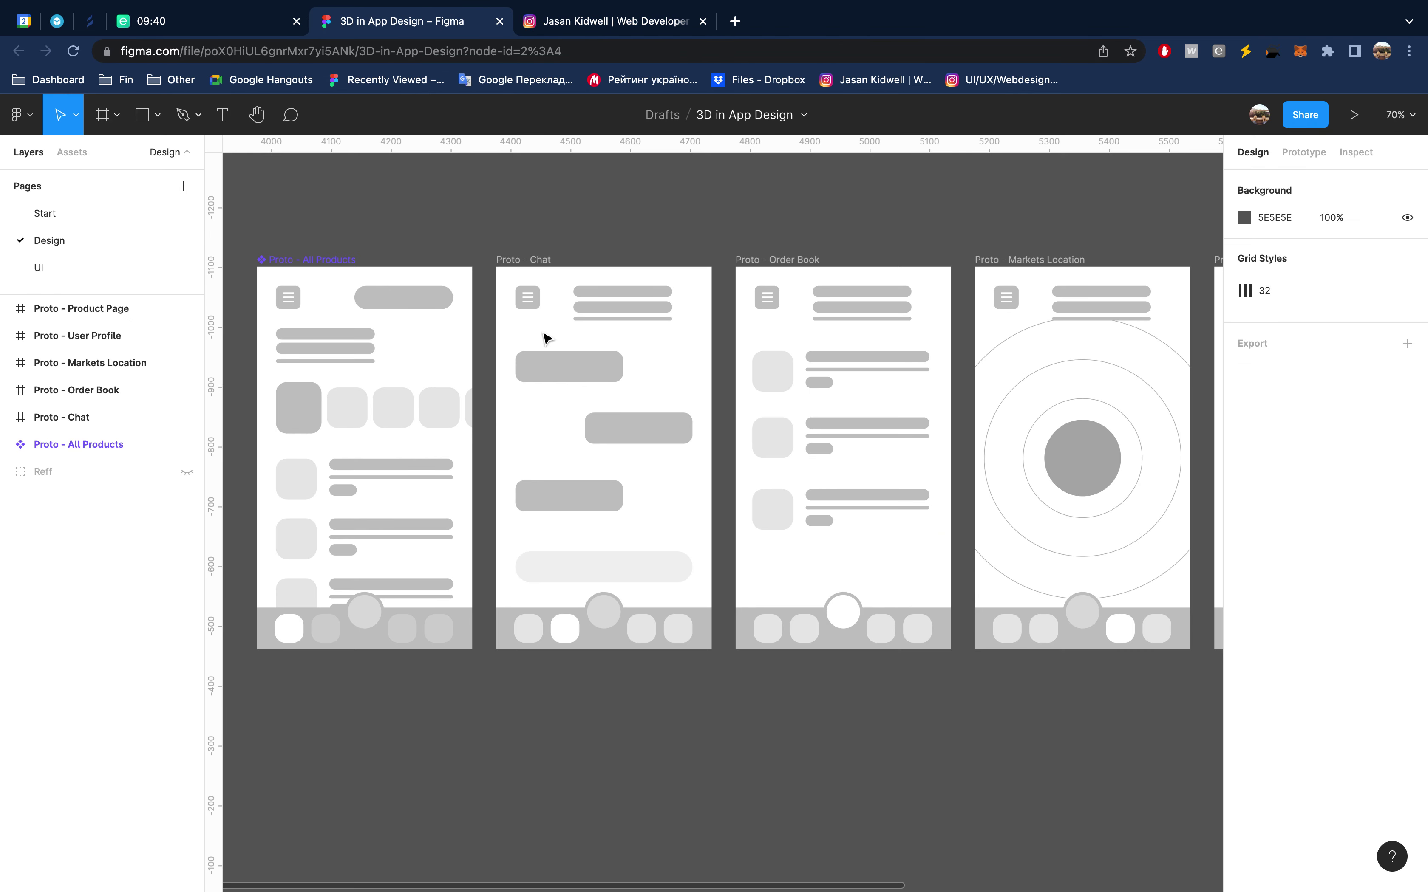
scroll(847, 475, right, 5)
scroll(847, 475, right, 3)
scroll(848, 476, right, 3)
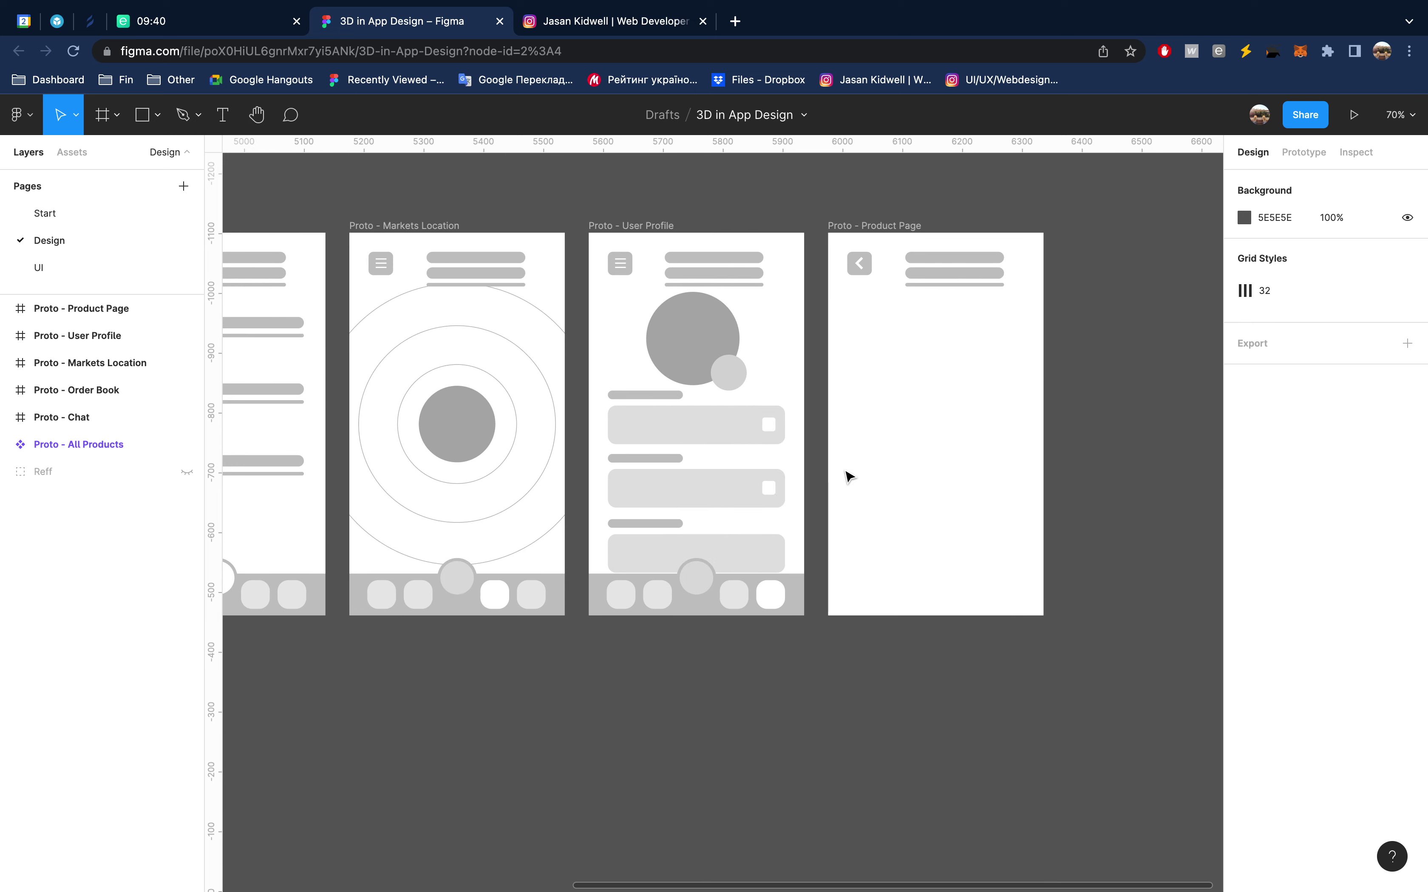
After rechecking the reference post, select Product Page's title-lines group and its Rectangle 13
click(619, 22)
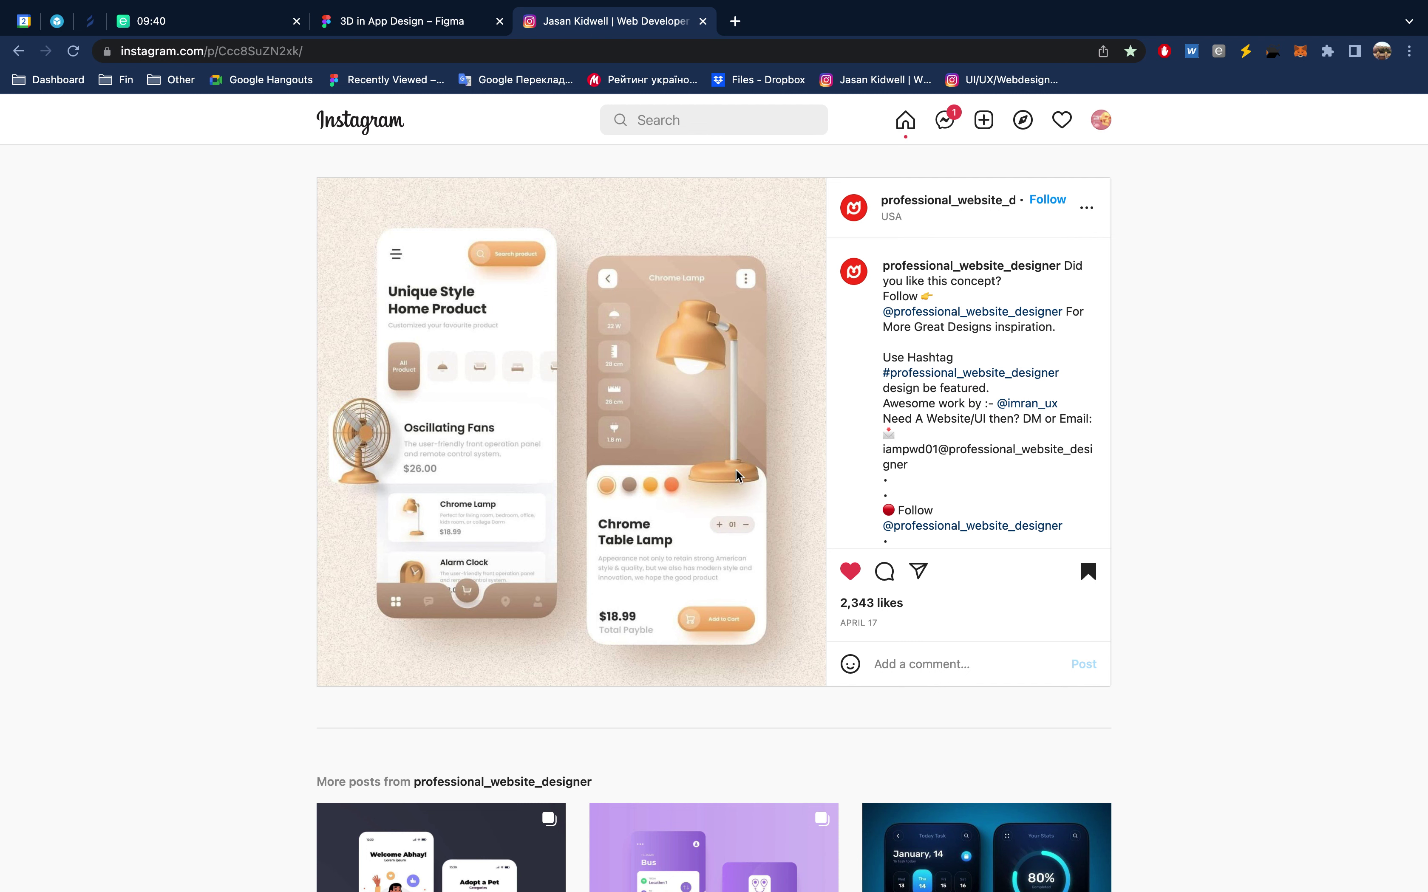
click(435, 23)
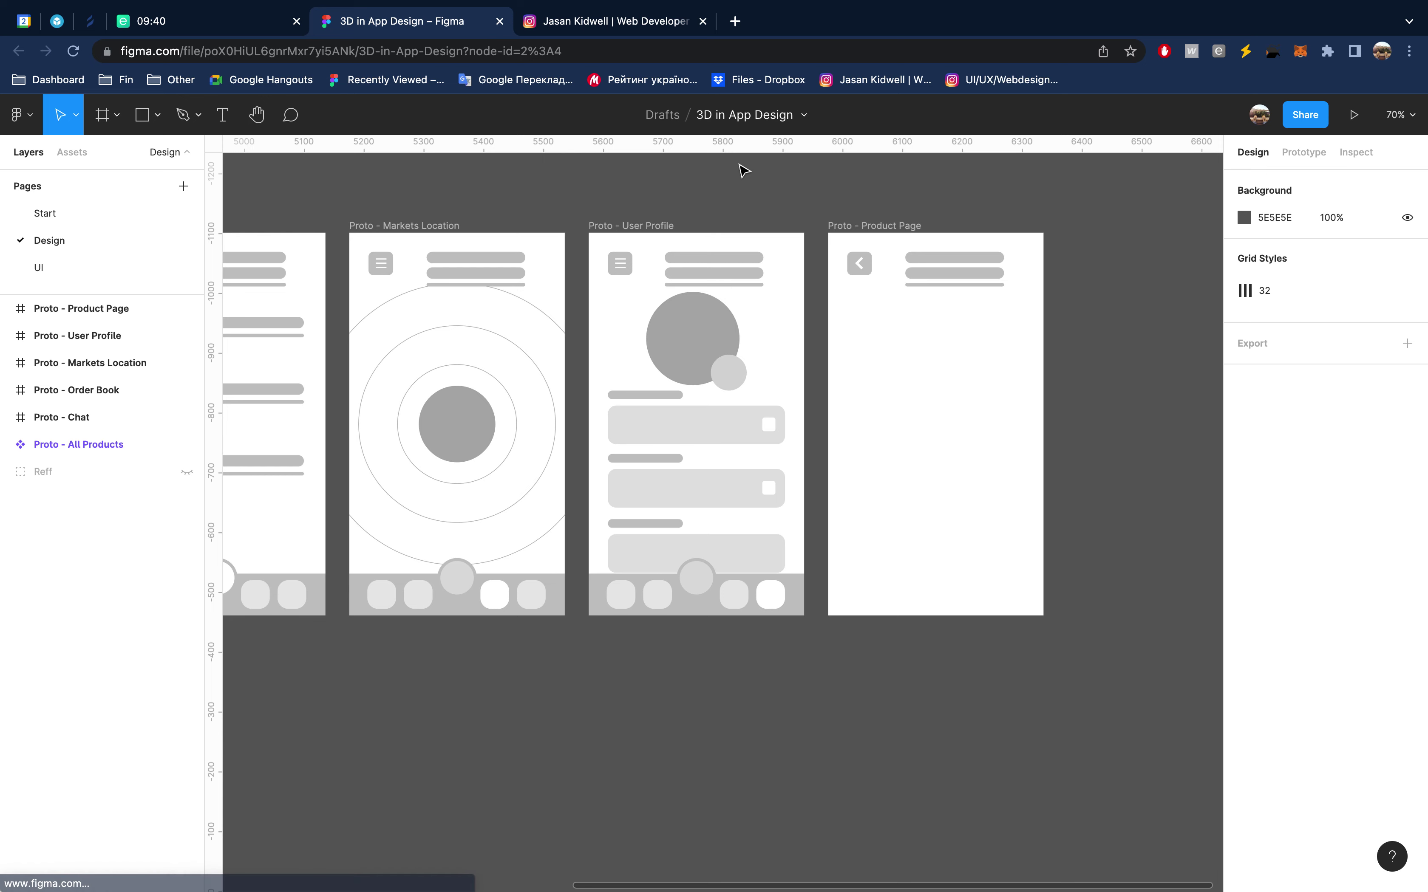
click(950, 272)
click(954, 277)
key(shift+Left)
key(shift+Left)
key(shift+Left)
click(954, 273)
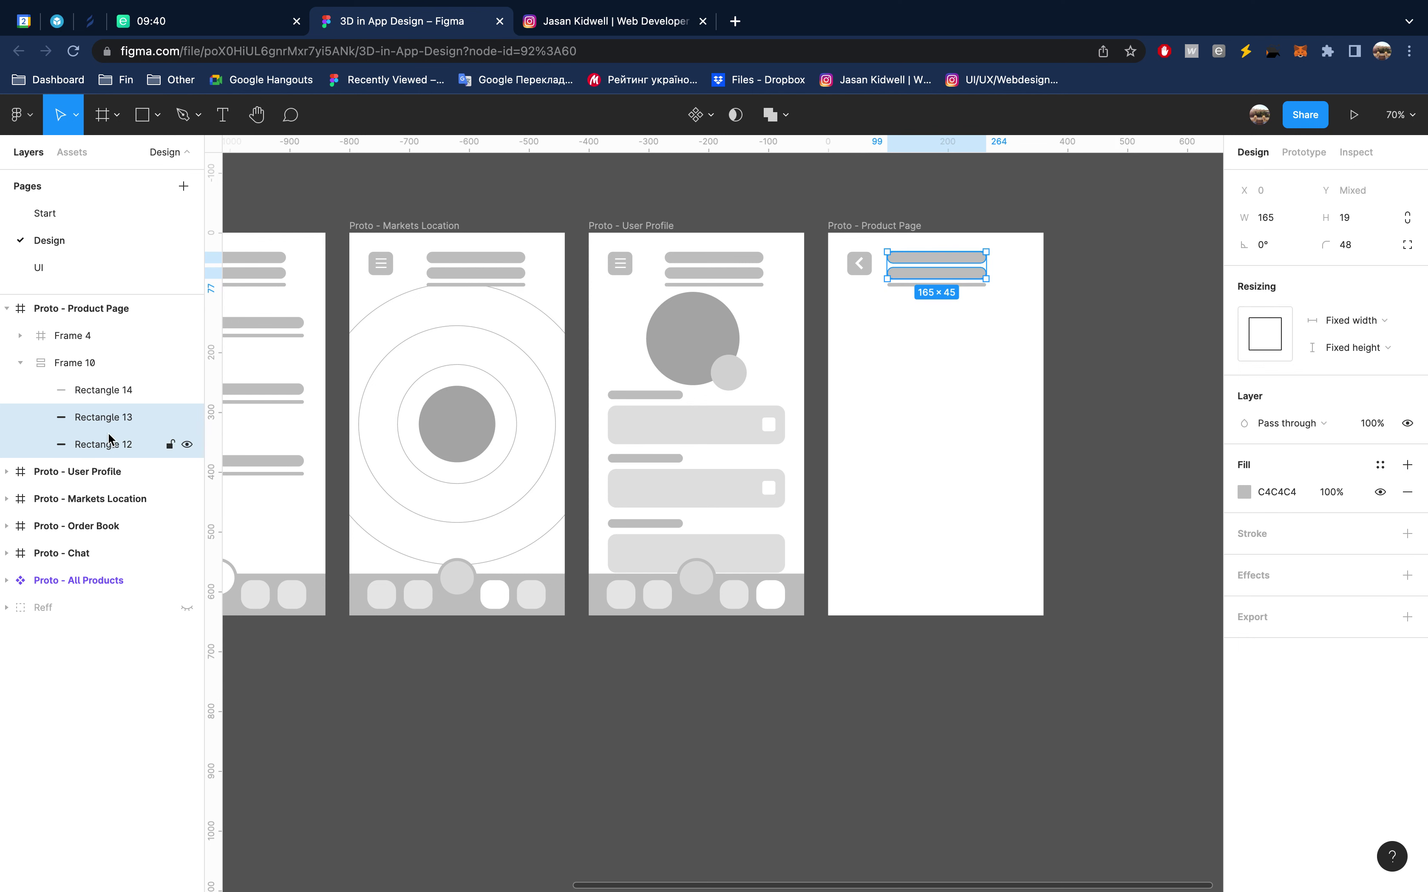
Pull Rectangle 13 out of Frame 10, delete Frame 10, and raise the bar level with the back button
drag(114, 417, 109, 354)
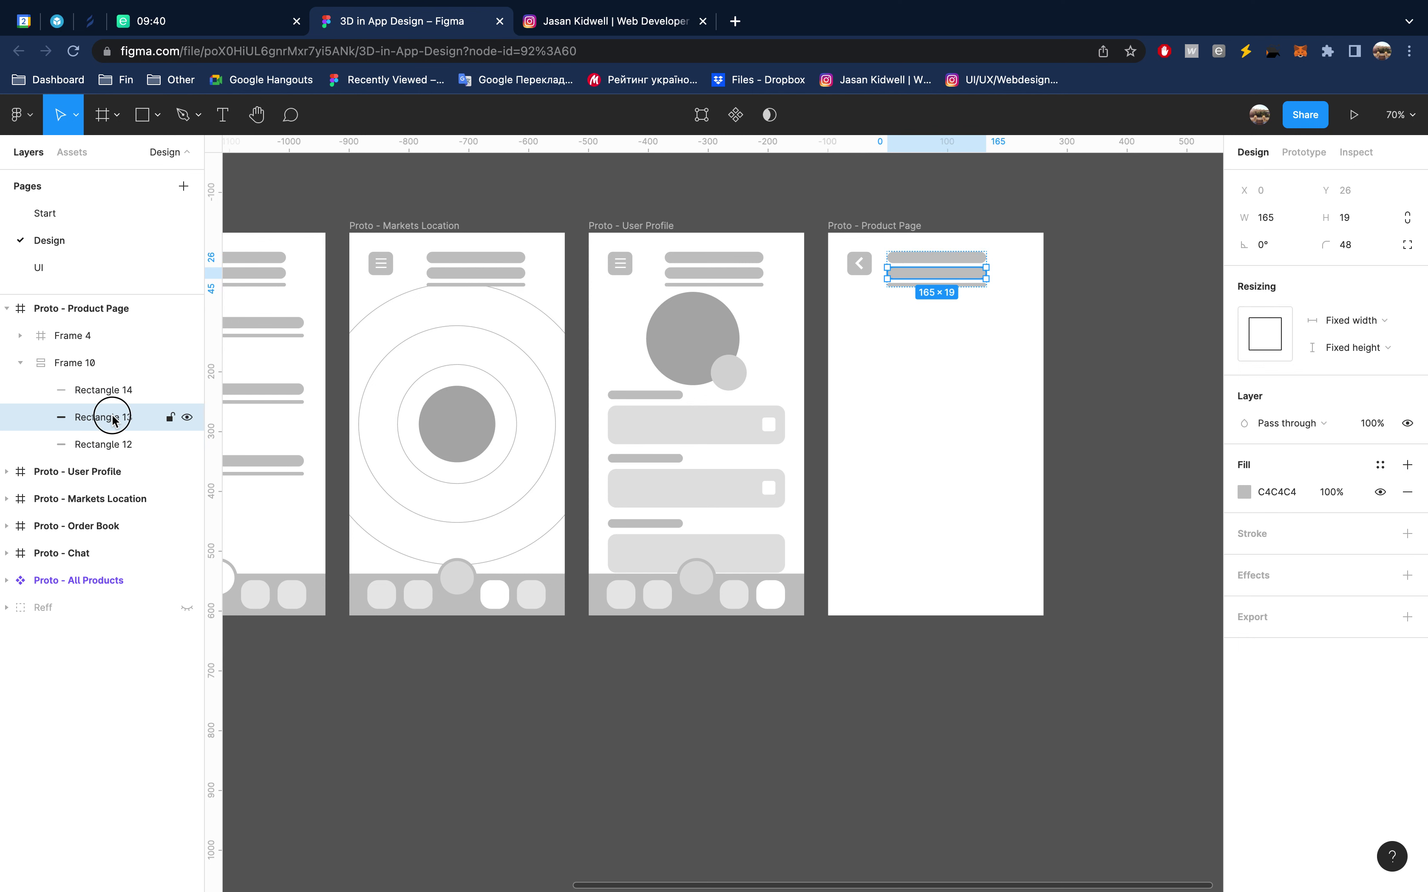
click(98, 389)
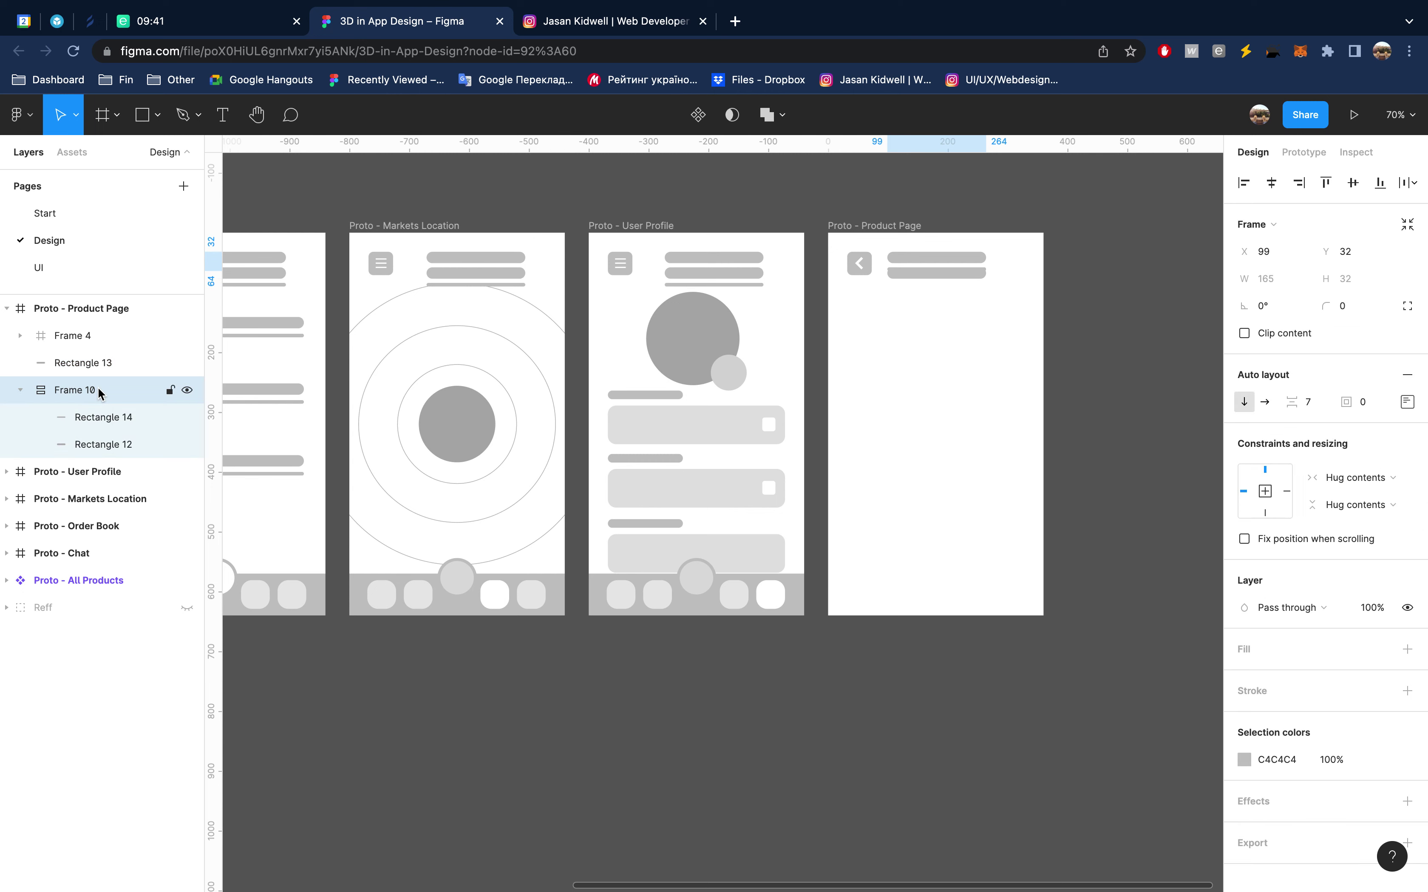
key(Delete)
drag(947, 282, 942, 276)
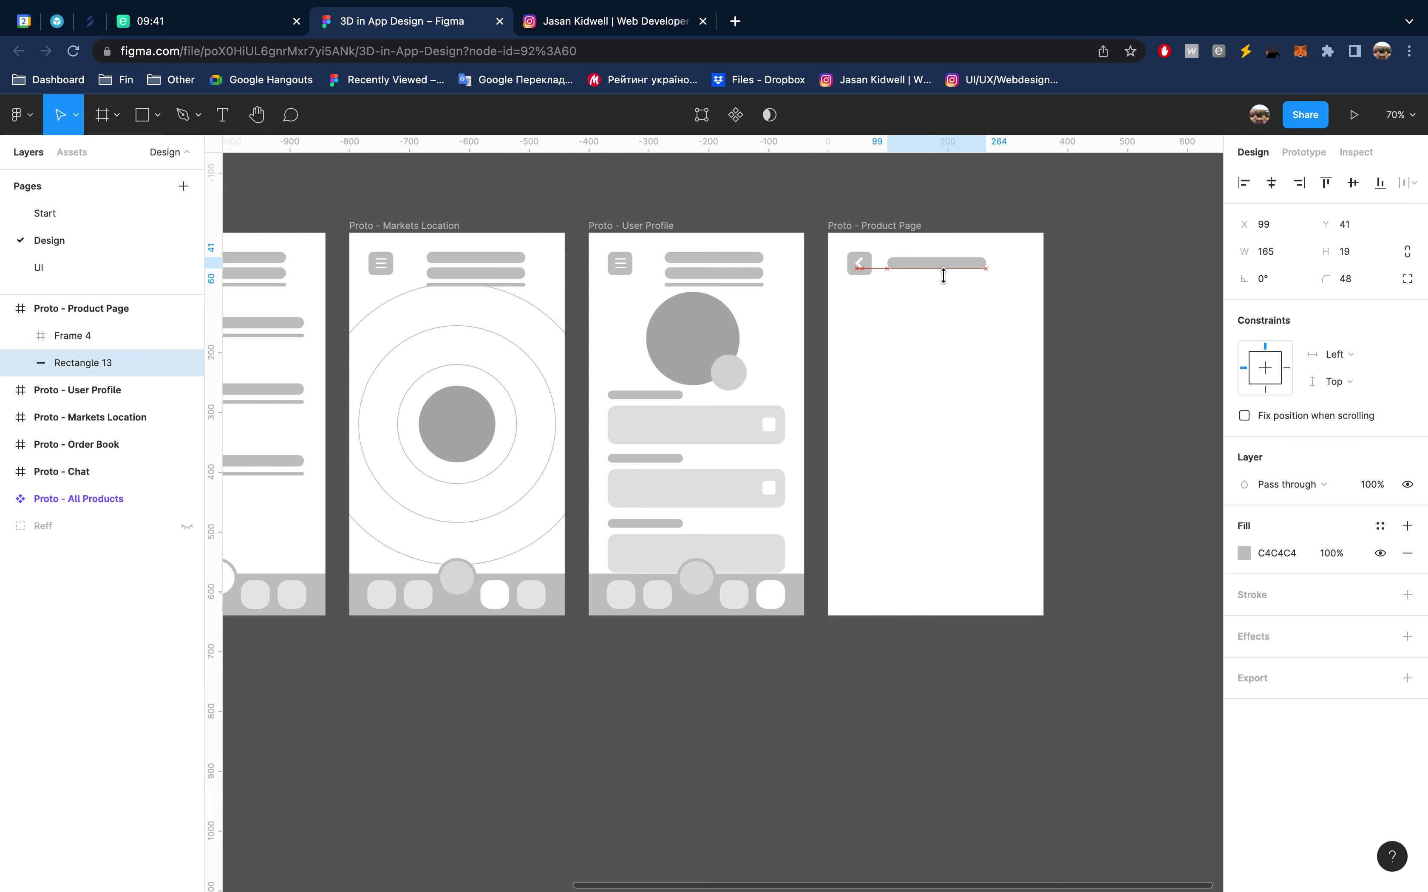
Place a copy of the back button at the right end of the Product Page header
click(859, 263)
key(ctrl+d)
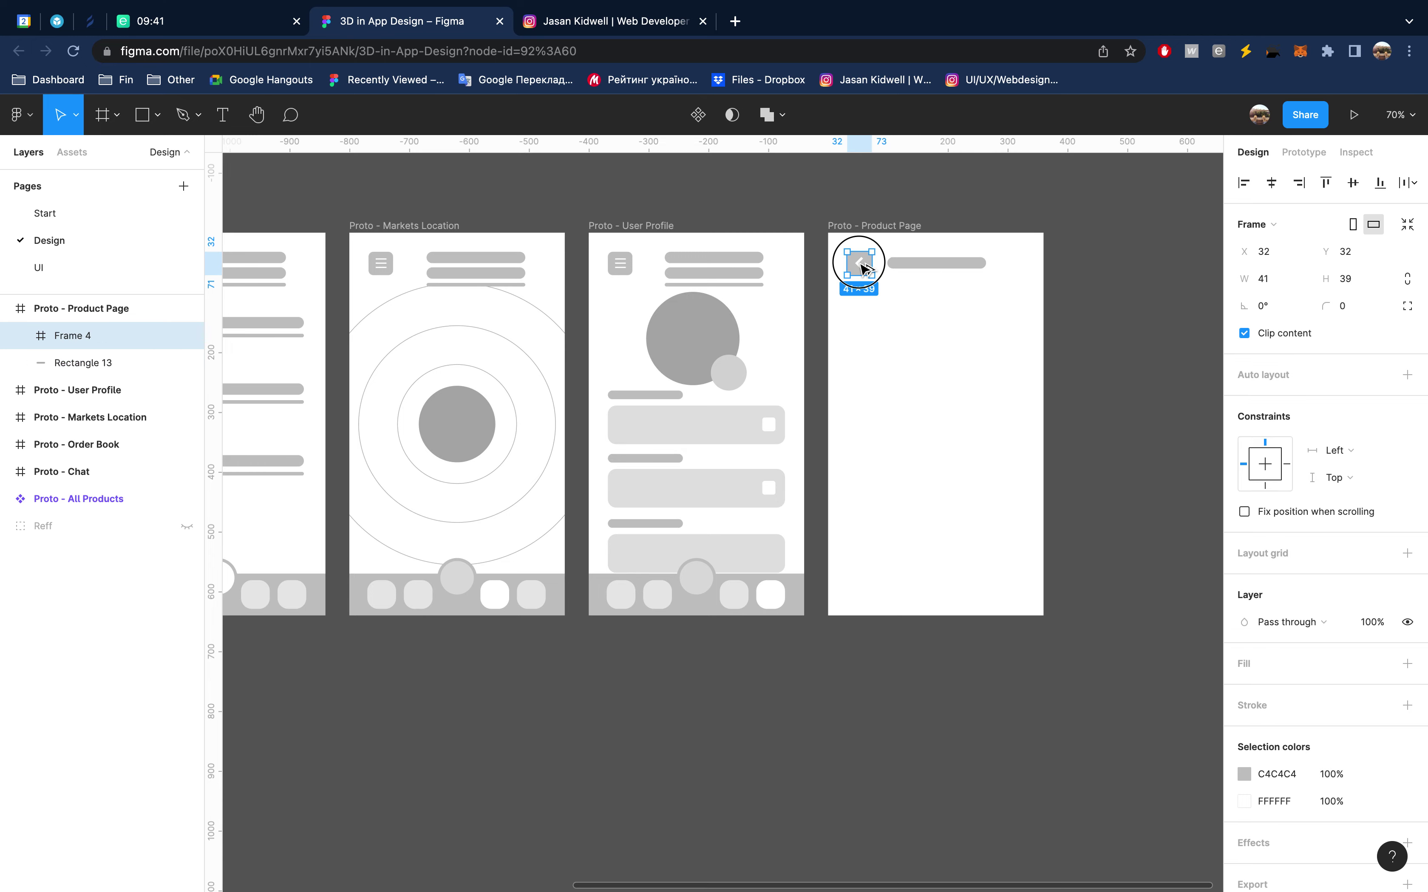
drag(859, 263, 1014, 270)
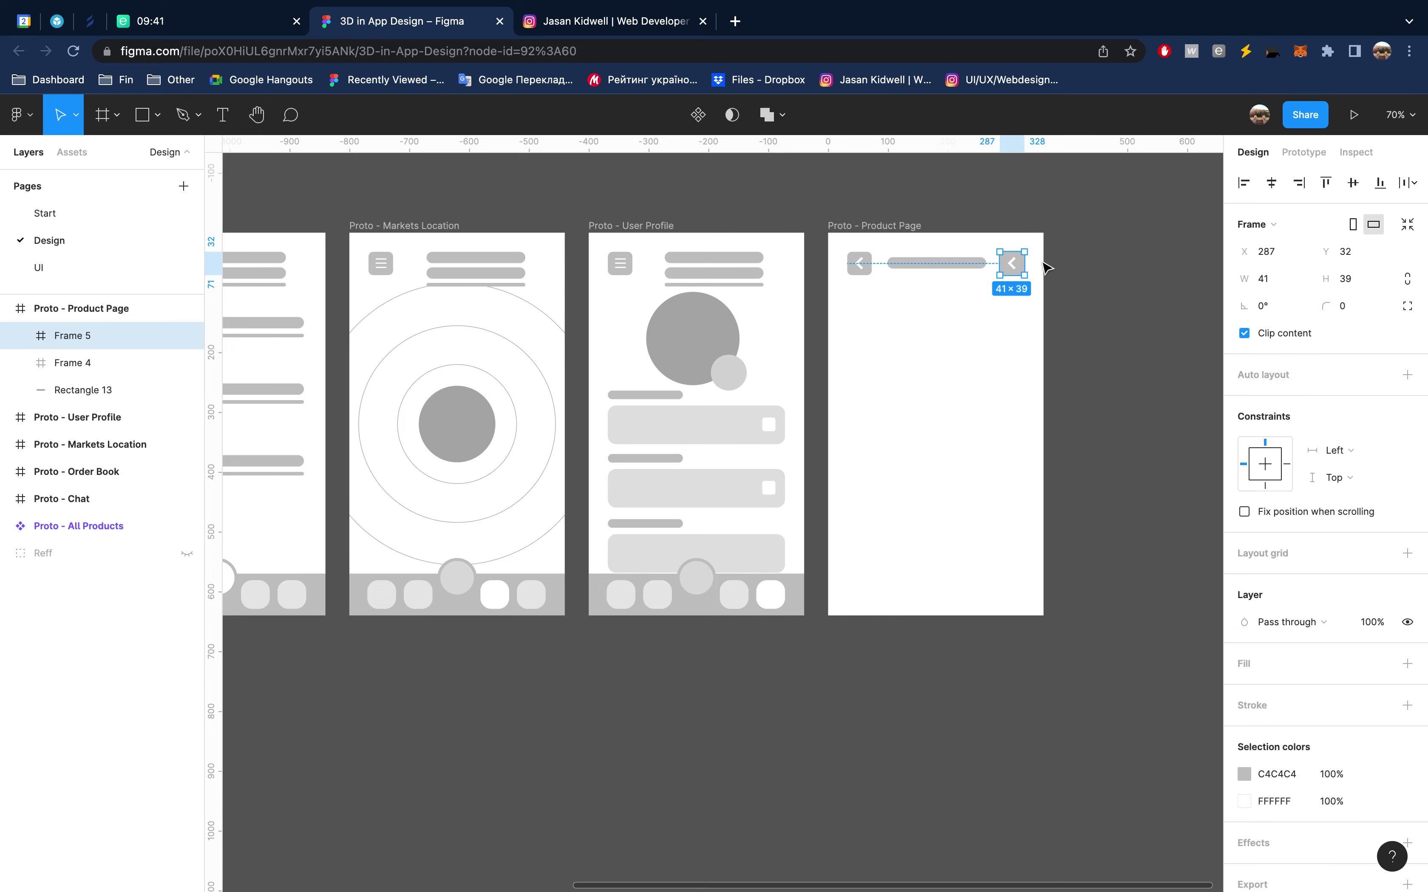
scroll(1047, 269, up, 5)
scroll(1045, 268, up, 3)
scroll(1045, 268, left, 5)
scroll(1044, 268, down, 10)
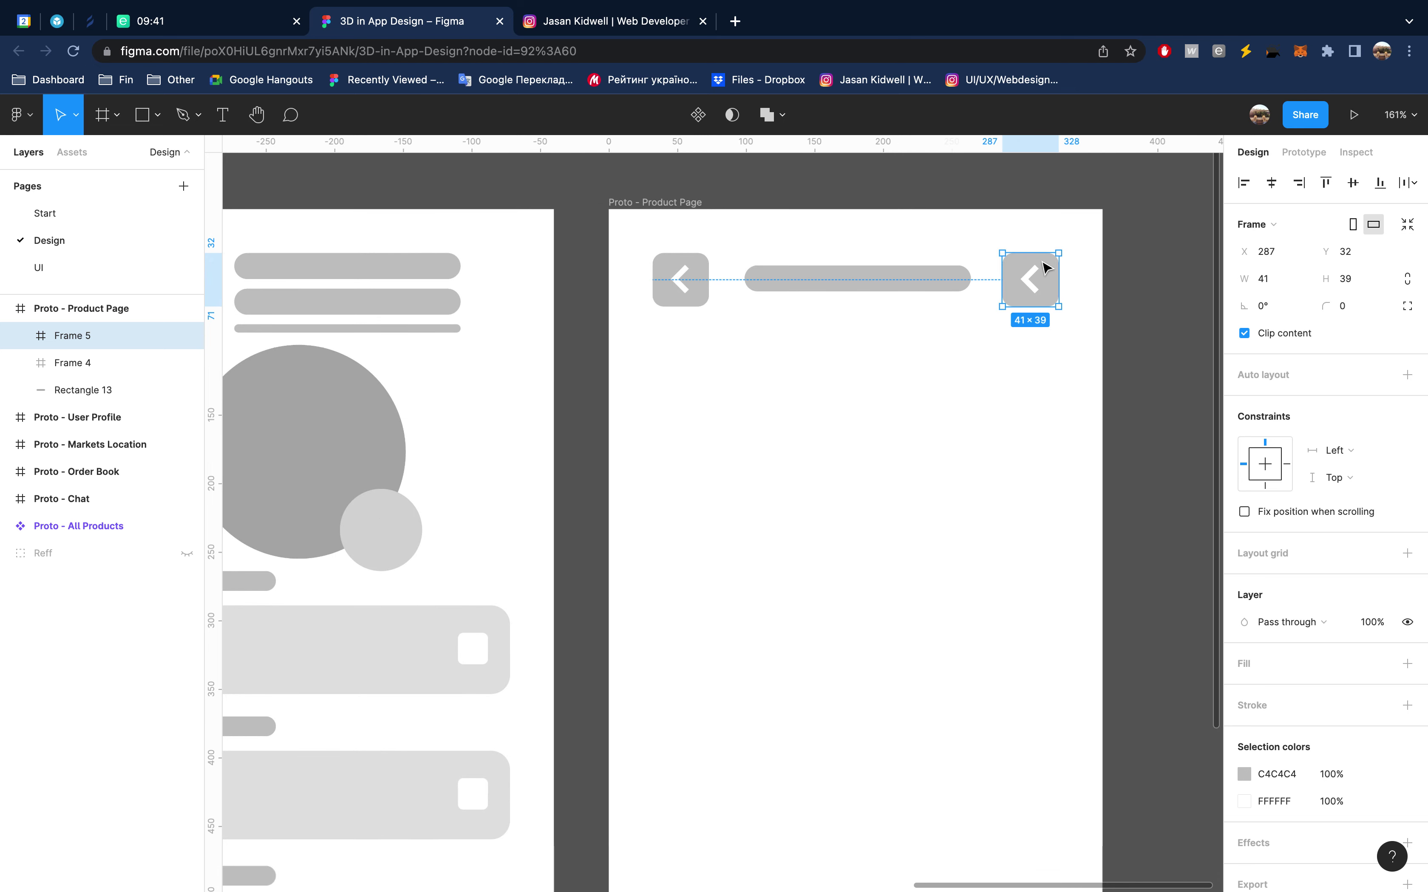
Replace the copied button's chevron with a horizontally centred 8×8 white circle
key(ctrl+g)
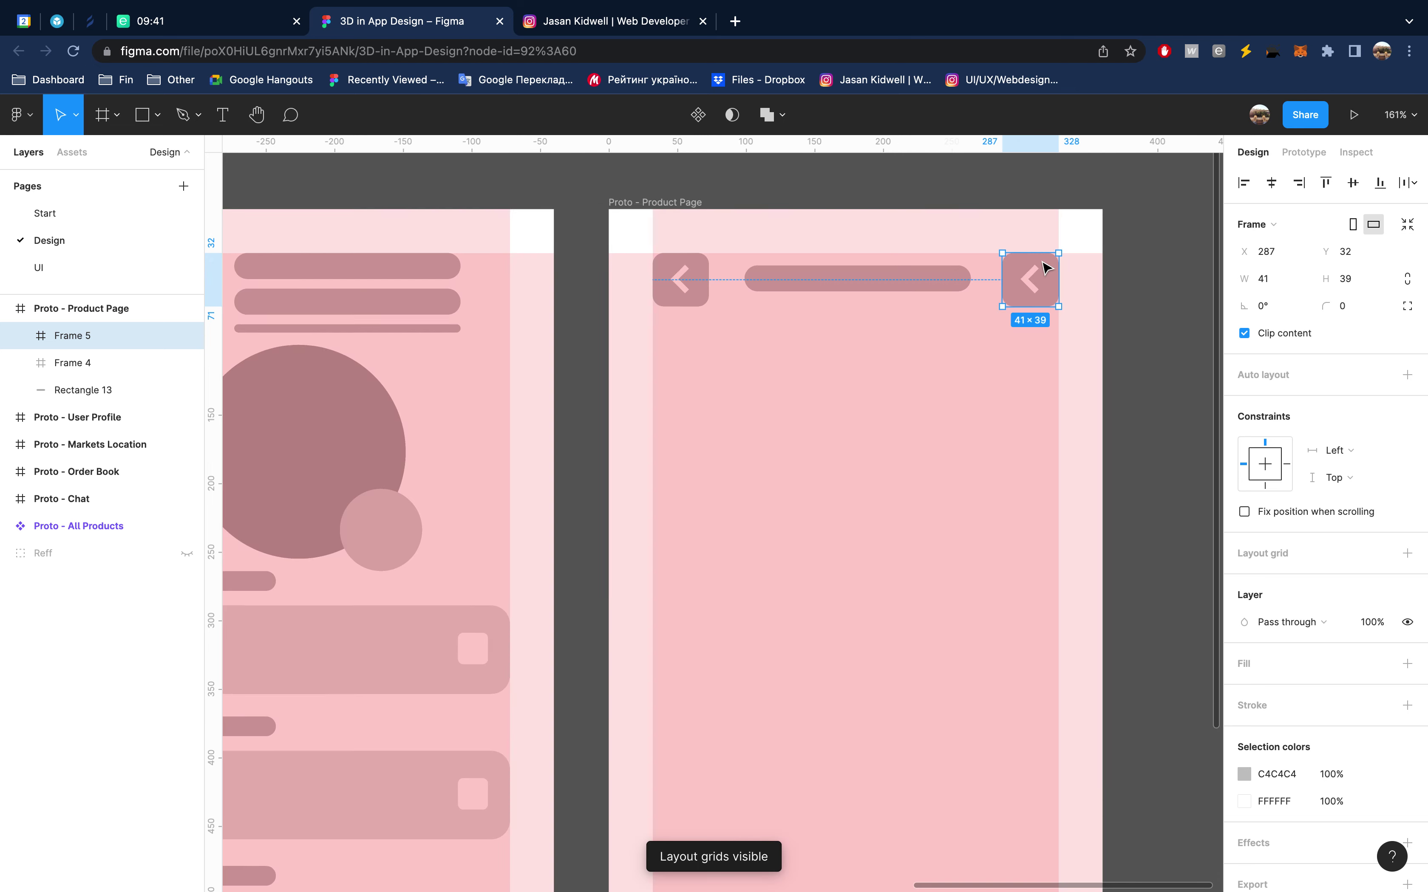
scroll(1045, 269, up, 5)
scroll(1027, 289, up, 3)
double_click(1010, 310)
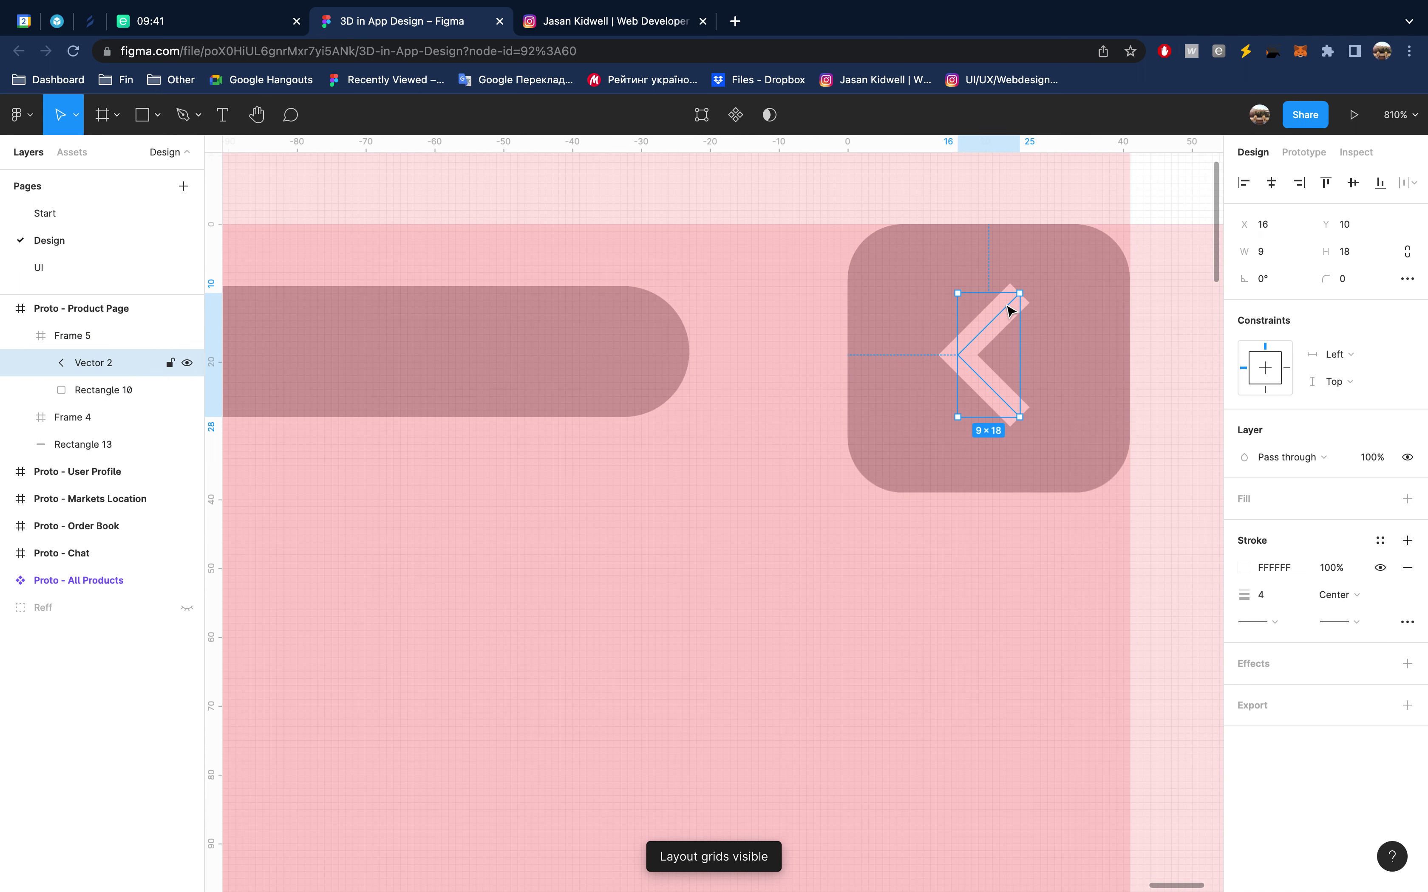
key(Delete)
key(o)
drag(971, 285, 1011, 344)
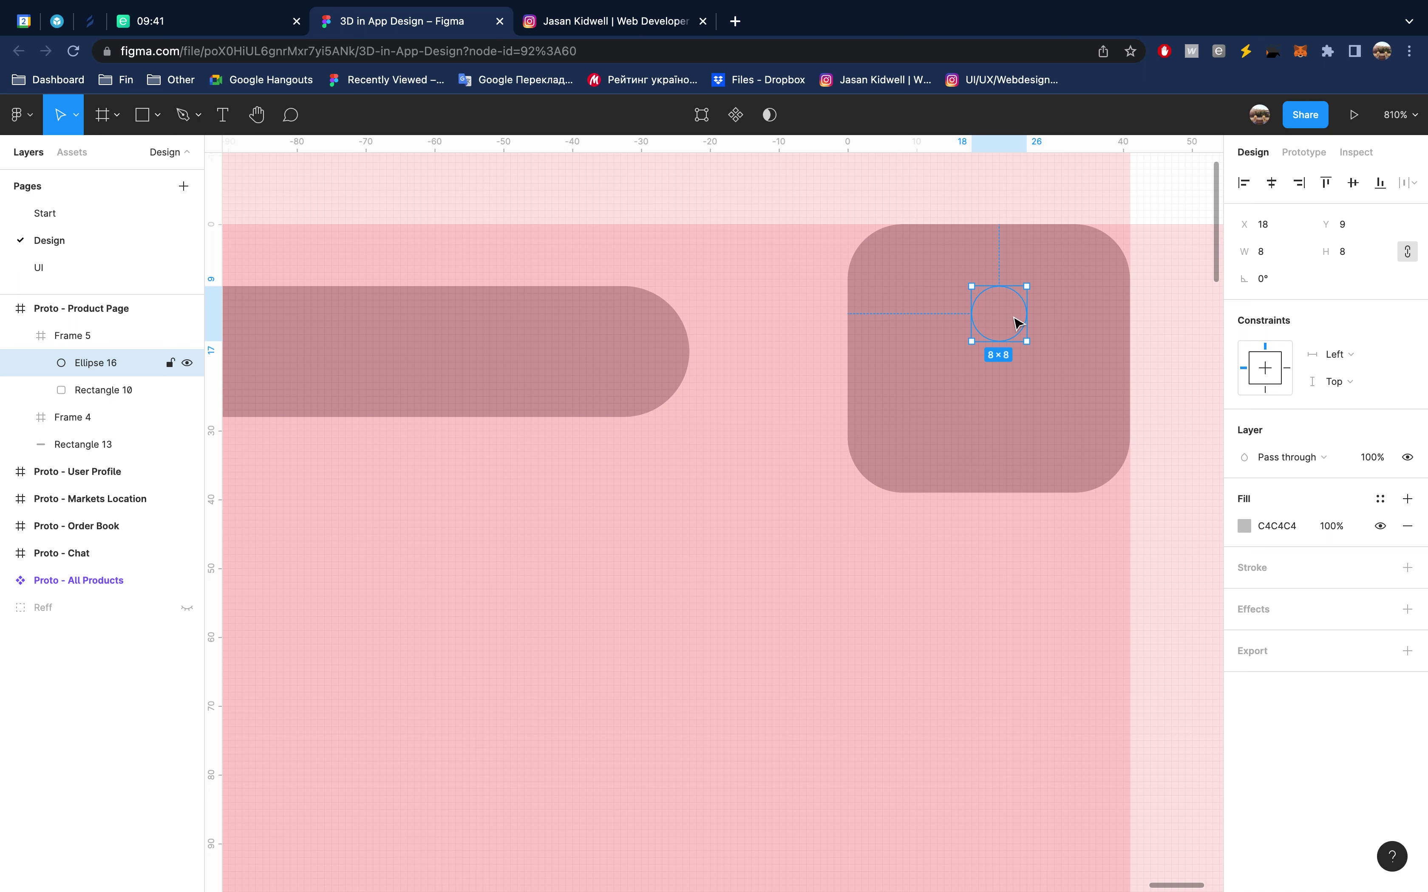
click(1242, 524)
drag(1059, 483, 914, 392)
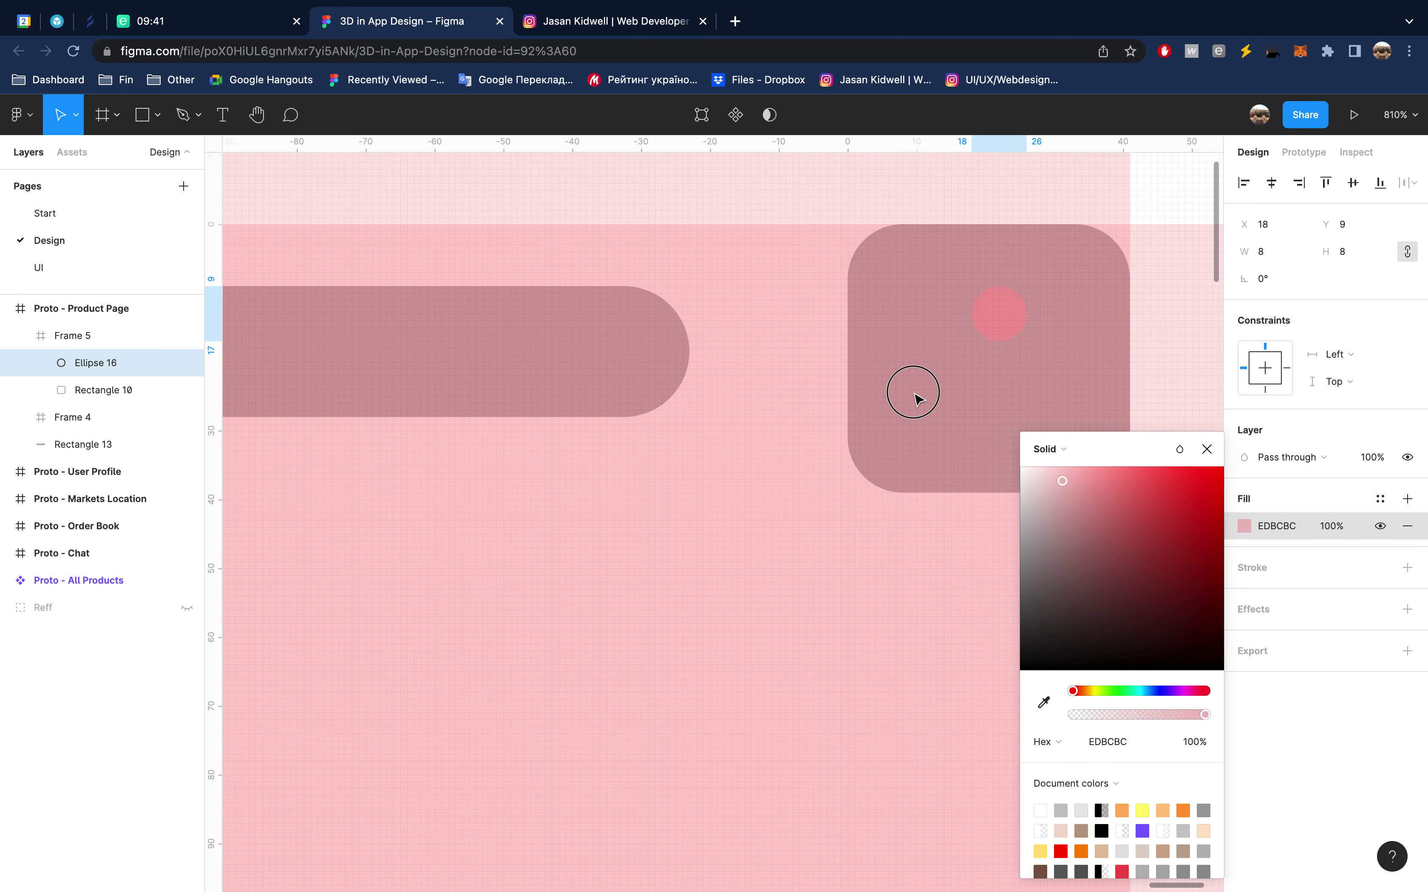
click(1206, 448)
click(1271, 183)
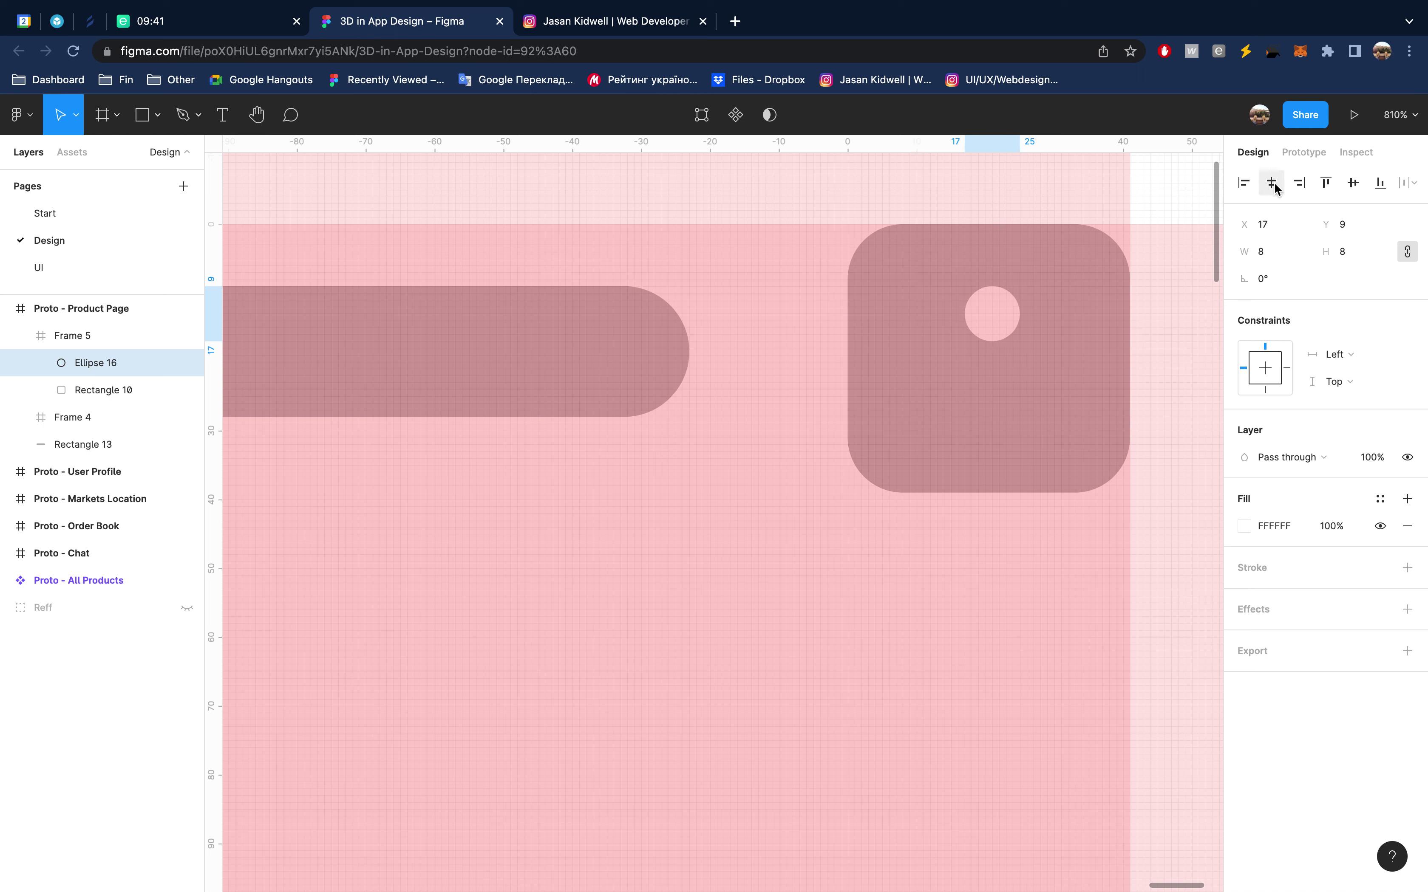
Make three circles in a vertical auto layout with spacing 4, scaled to about 6×24
key(super+d)
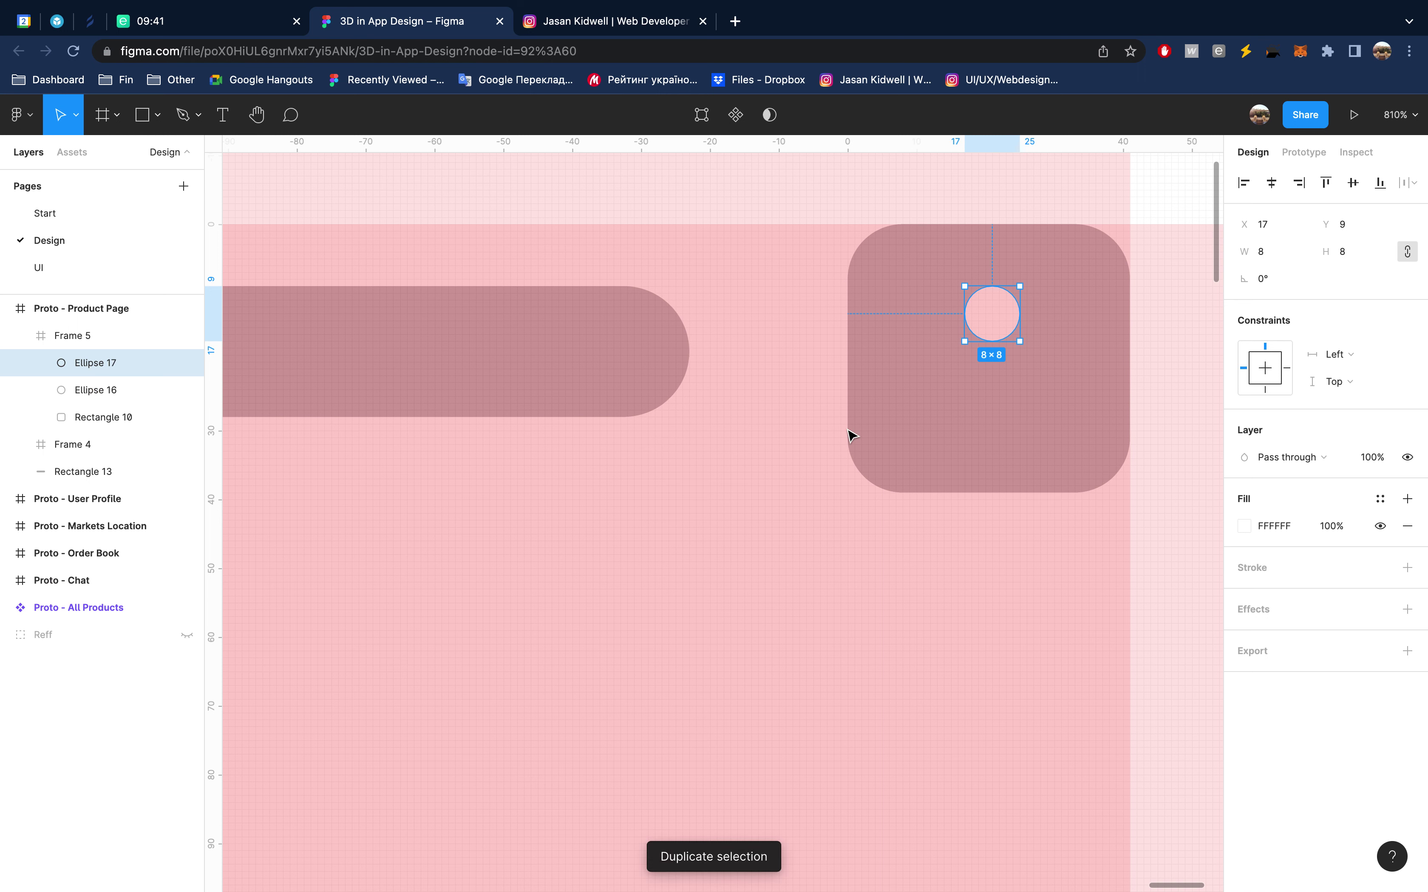
key(super+d)
shift+click(89, 418)
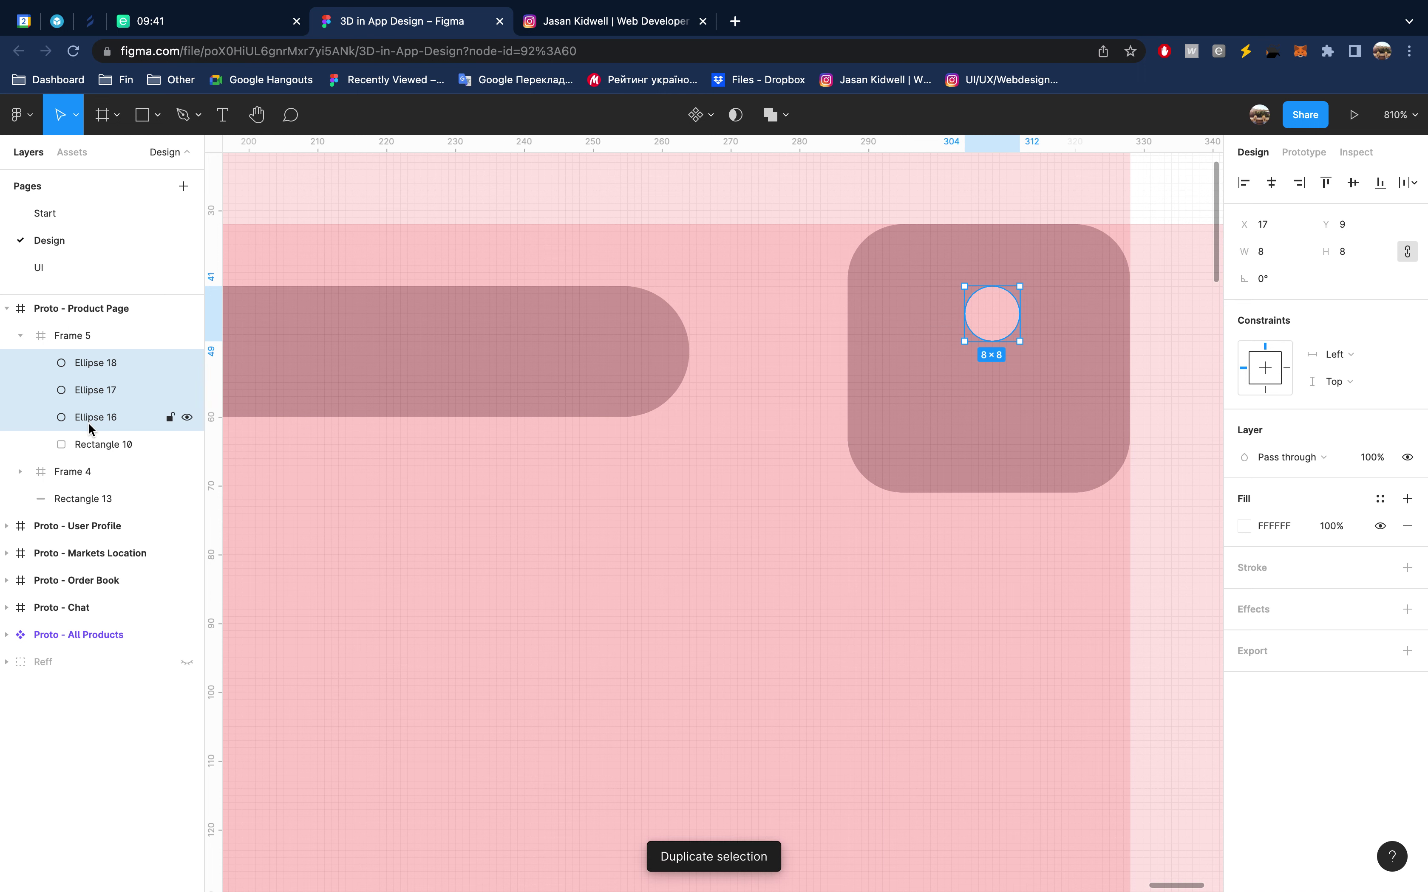
key(shift+a)
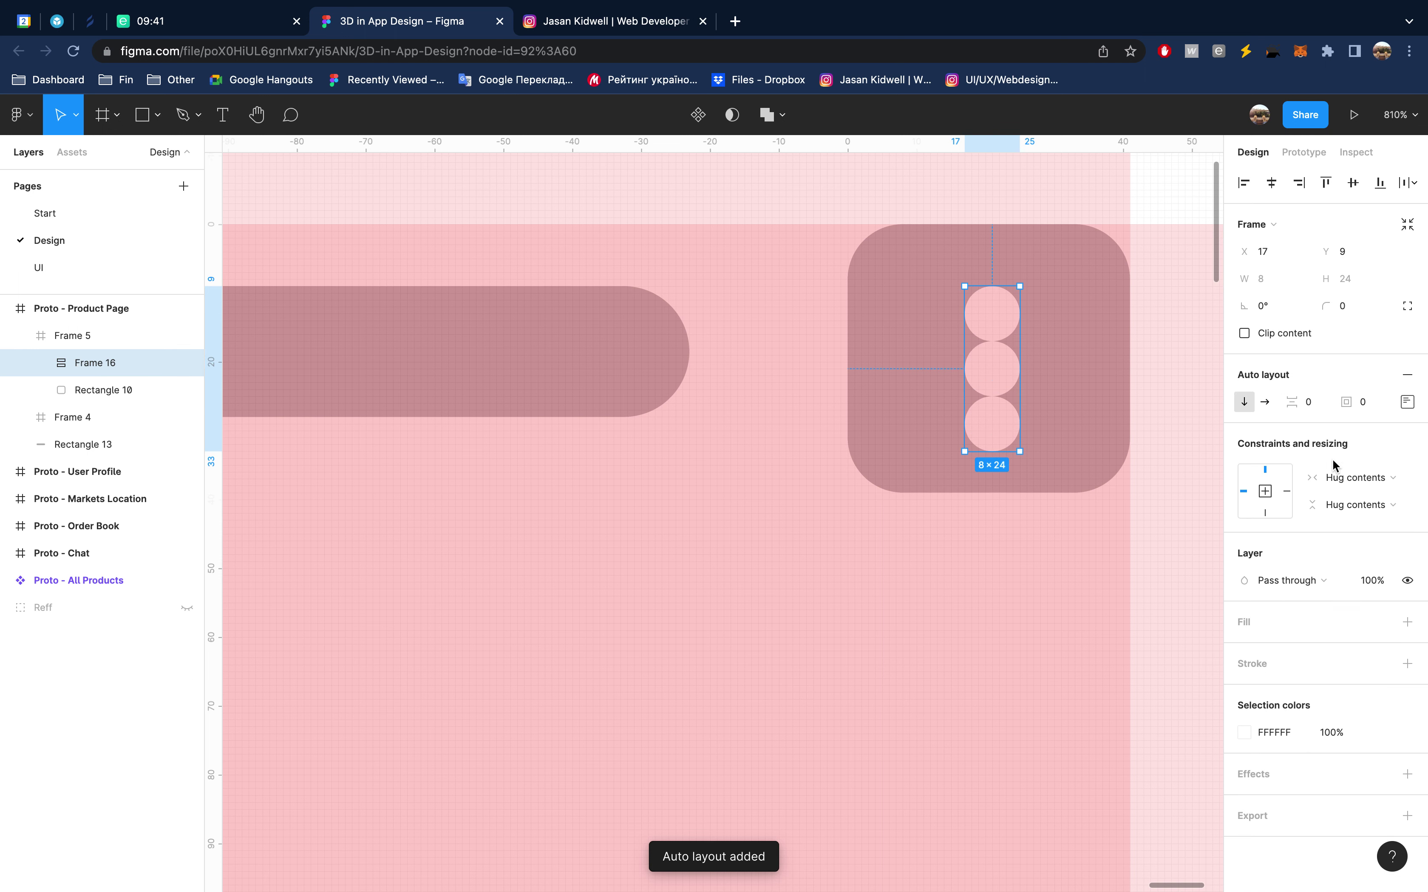
click(1315, 403)
key(Up)
key(Up)
key(Up)
key(Up)
key(Return)
key(k)
drag(1019, 506, 1006, 449)
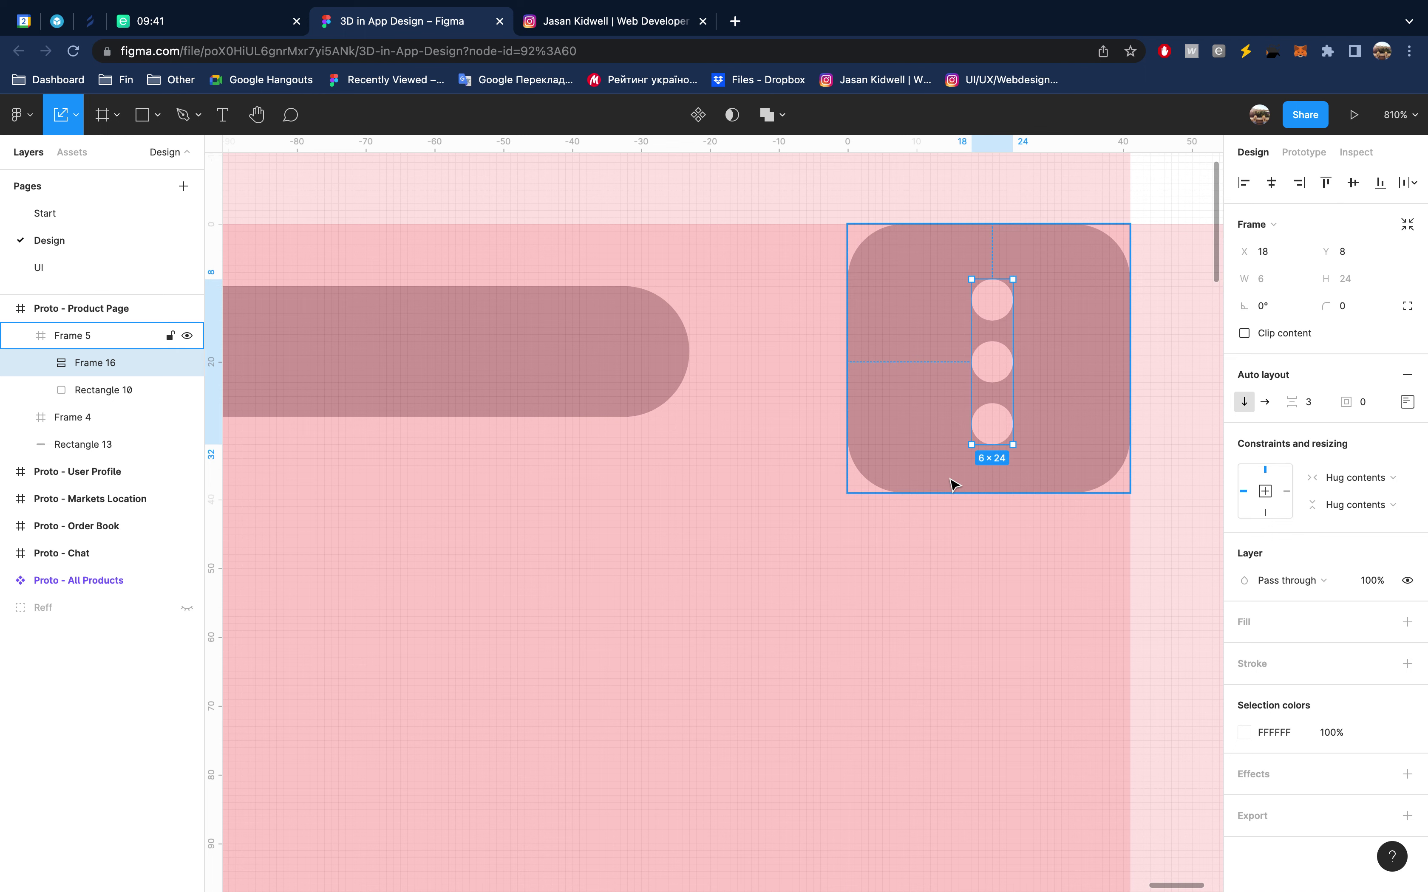
Deselect the three-dot stack and hide the layout grids
ctrl+scroll(953, 481, down, 5)
ctrl+scroll(954, 484, down, 5)
ctrl+scroll(954, 484, up, 2)
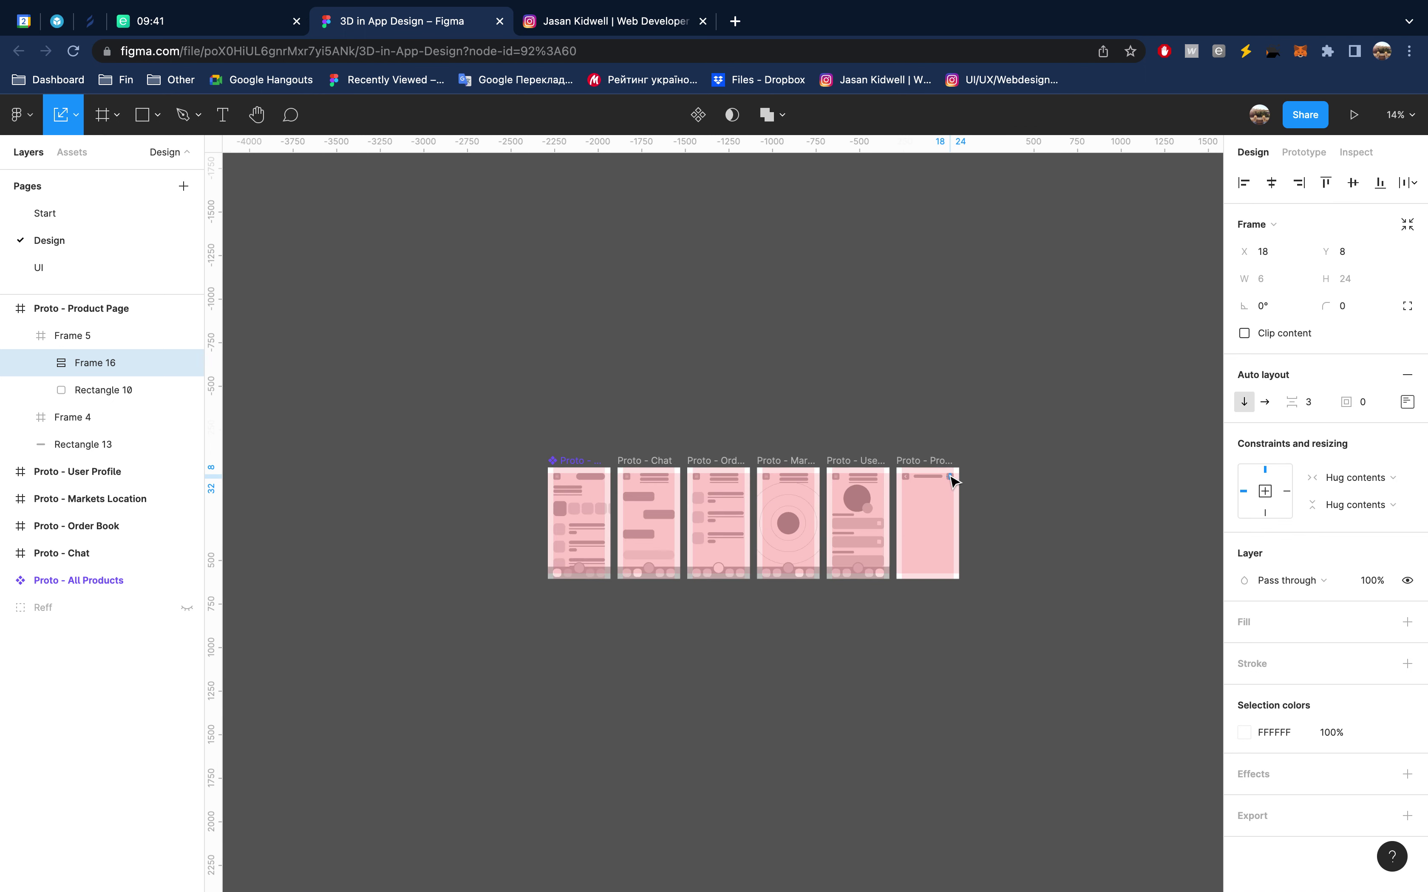
ctrl+scroll(952, 481, up, 2)
ctrl+scroll(951, 479, up, 2)
click(911, 342)
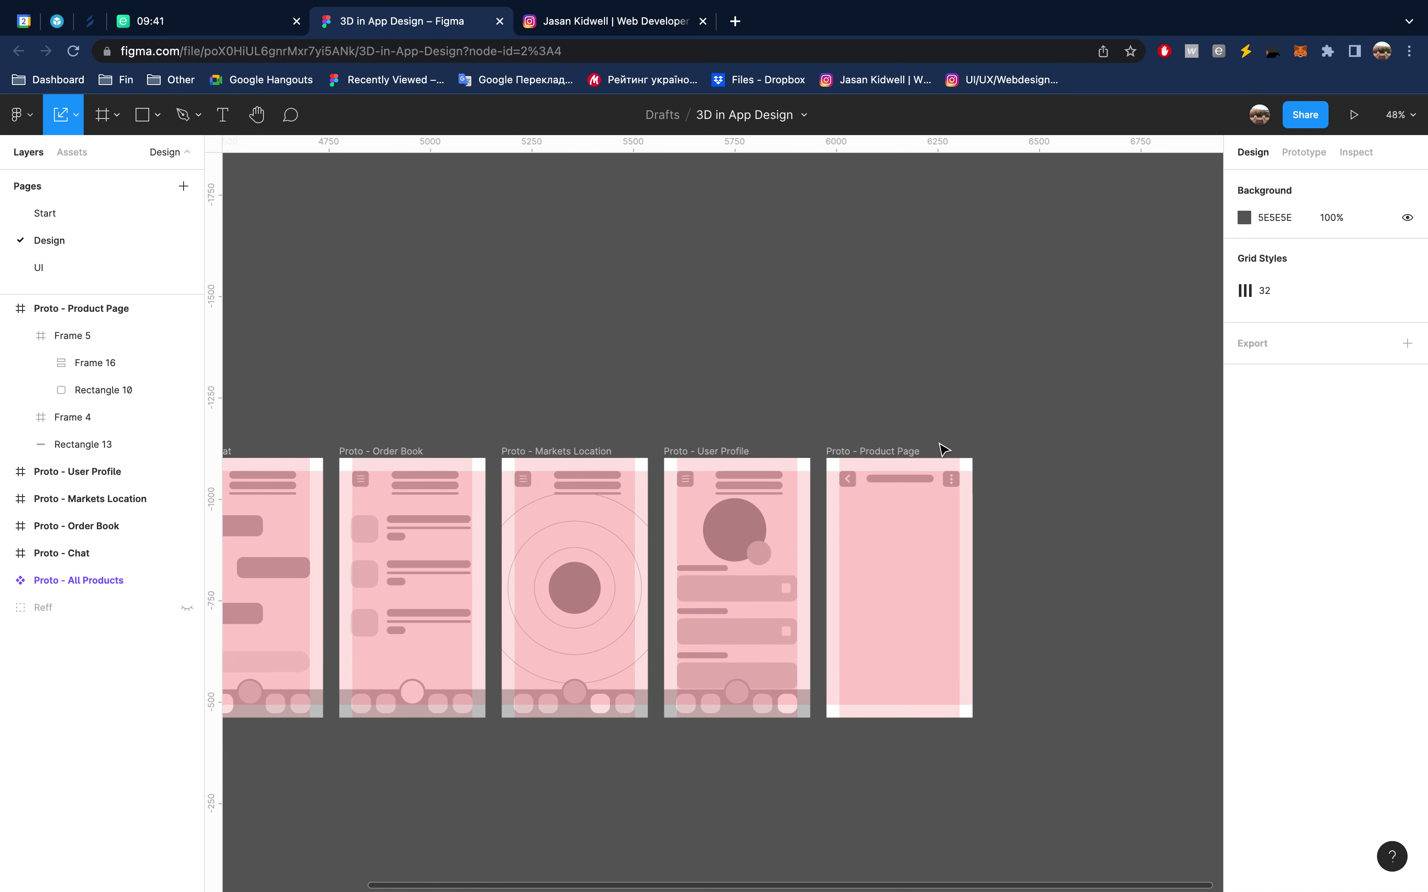
key(ctrl+g)
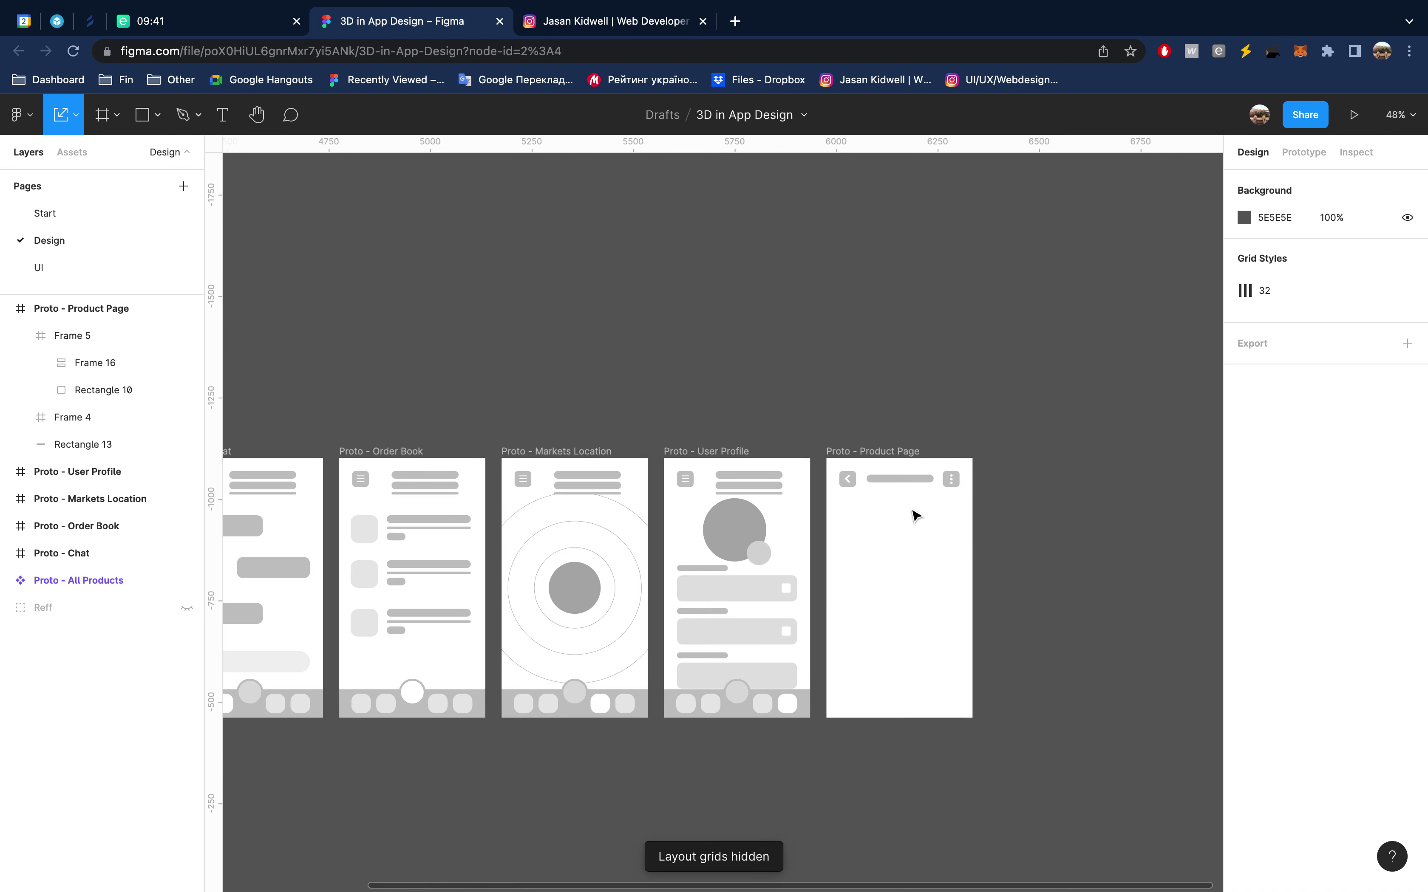
Move the back button's rectangle out of its group to Y 152 and resize it to 84×80
ctrl+scroll(915, 516, up, 2)
ctrl+scroll(914, 514, up, 2)
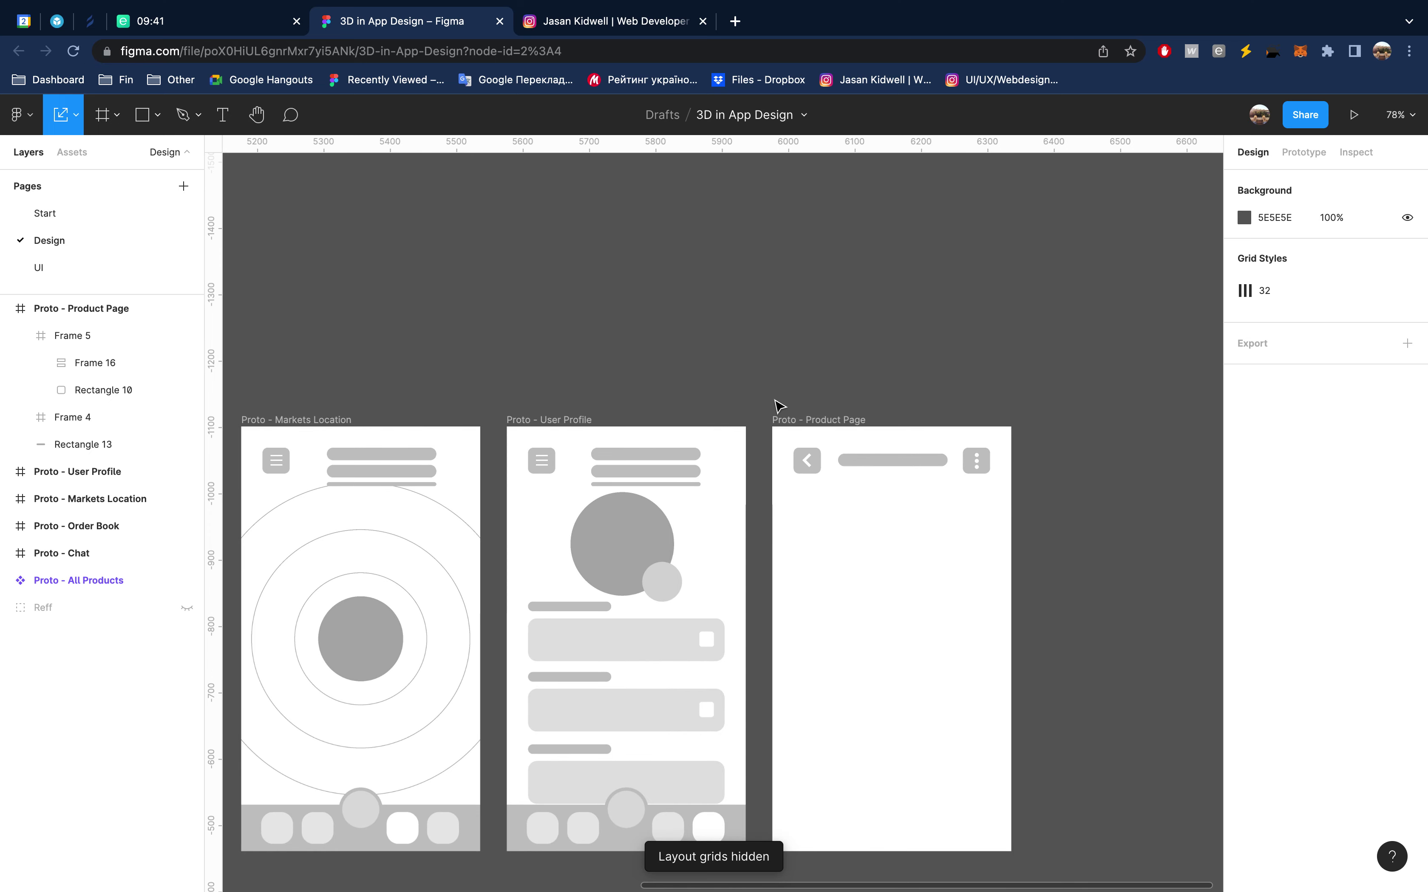
click(808, 466)
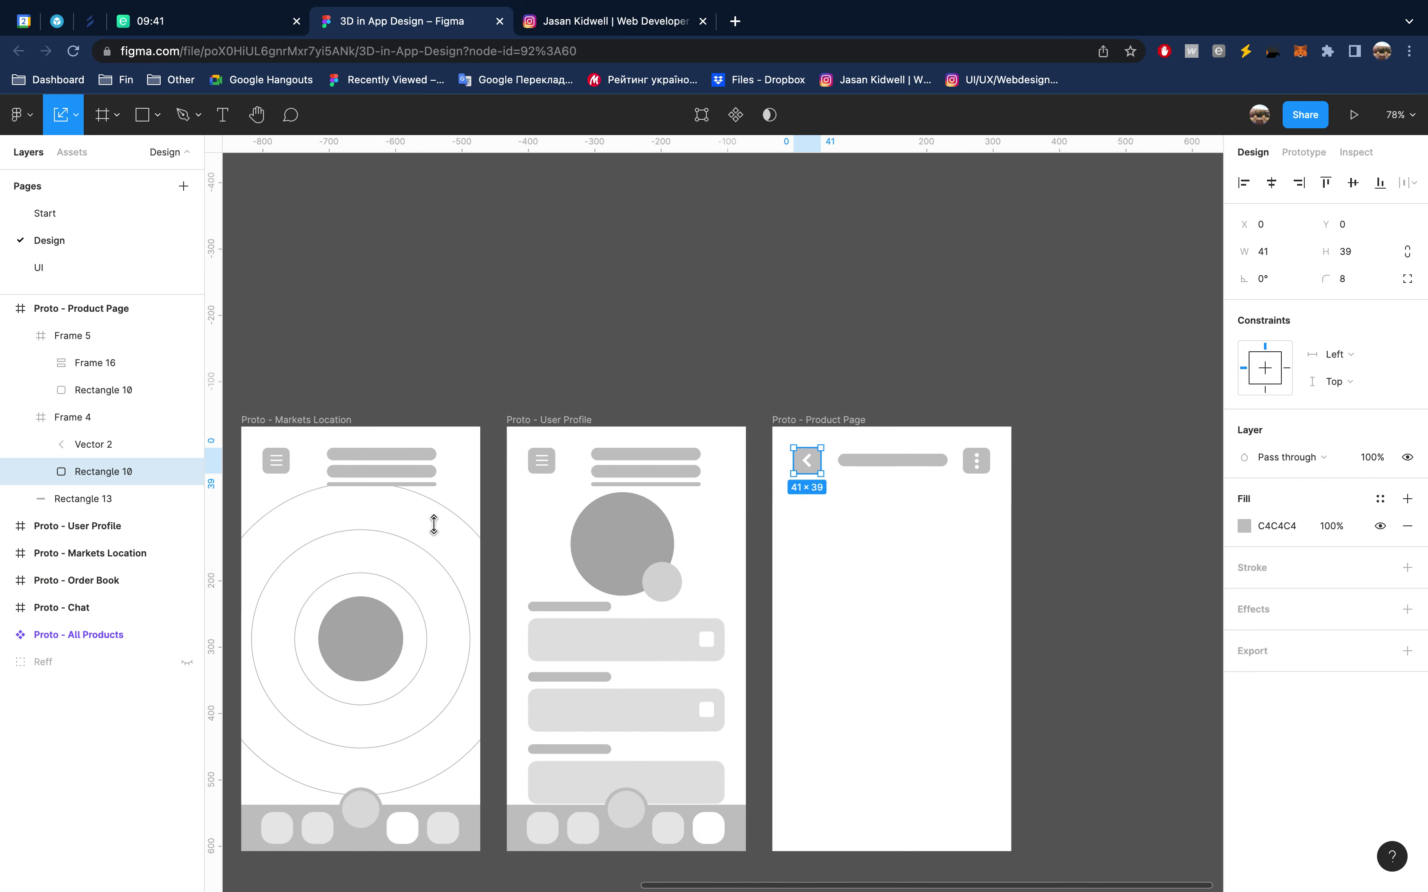
drag(87, 472, 30, 405)
key(shift+Down)
key(shift+Down)
key(shift+Down)
key(shift+Down)
key(shift+Down)
key(shift+Down)
key(shift+Down)
key(shift+Down)
drag(824, 558, 837, 569)
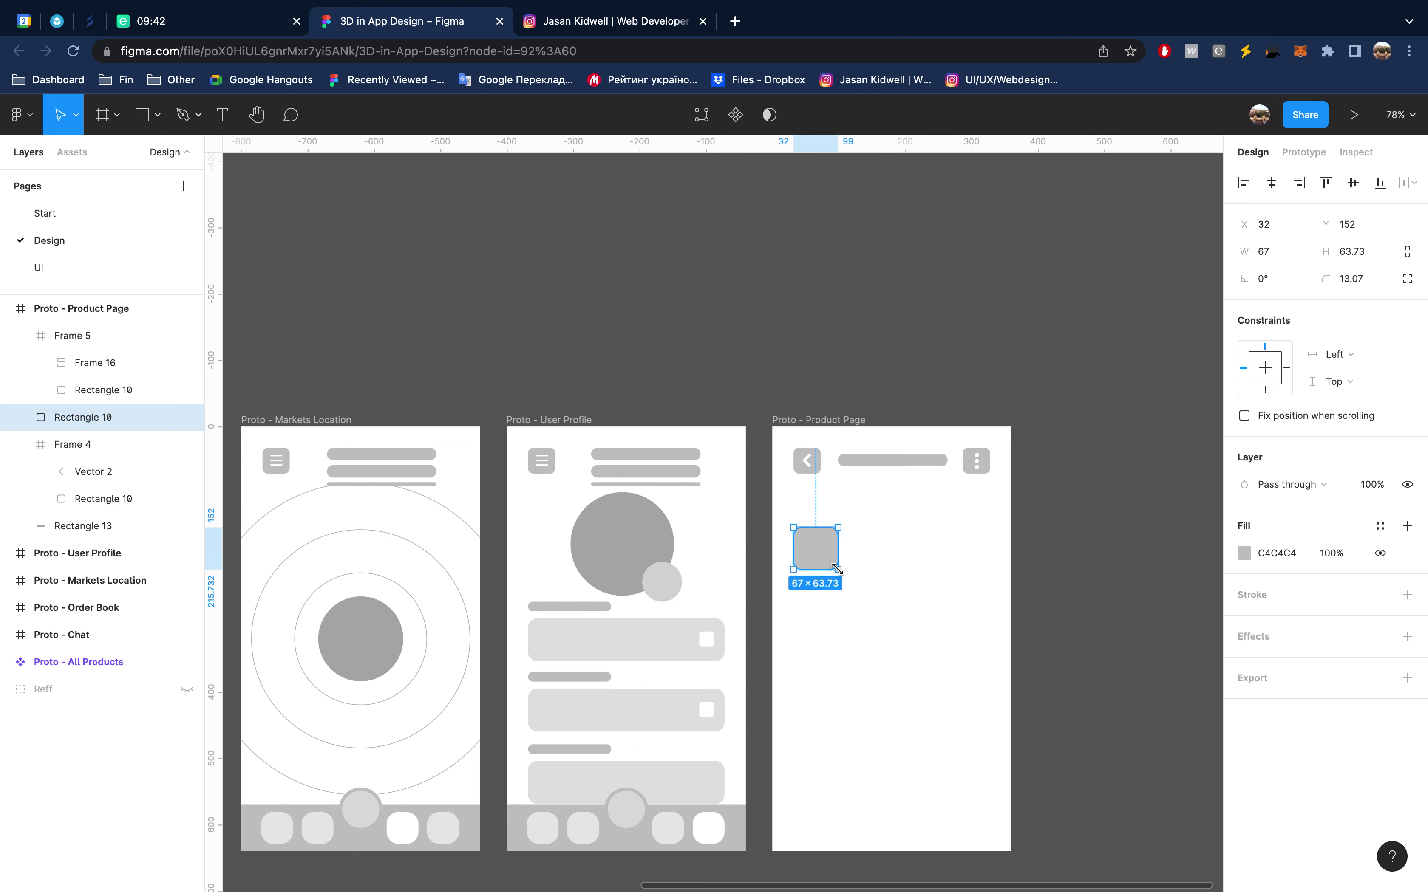
drag(837, 569, 849, 580)
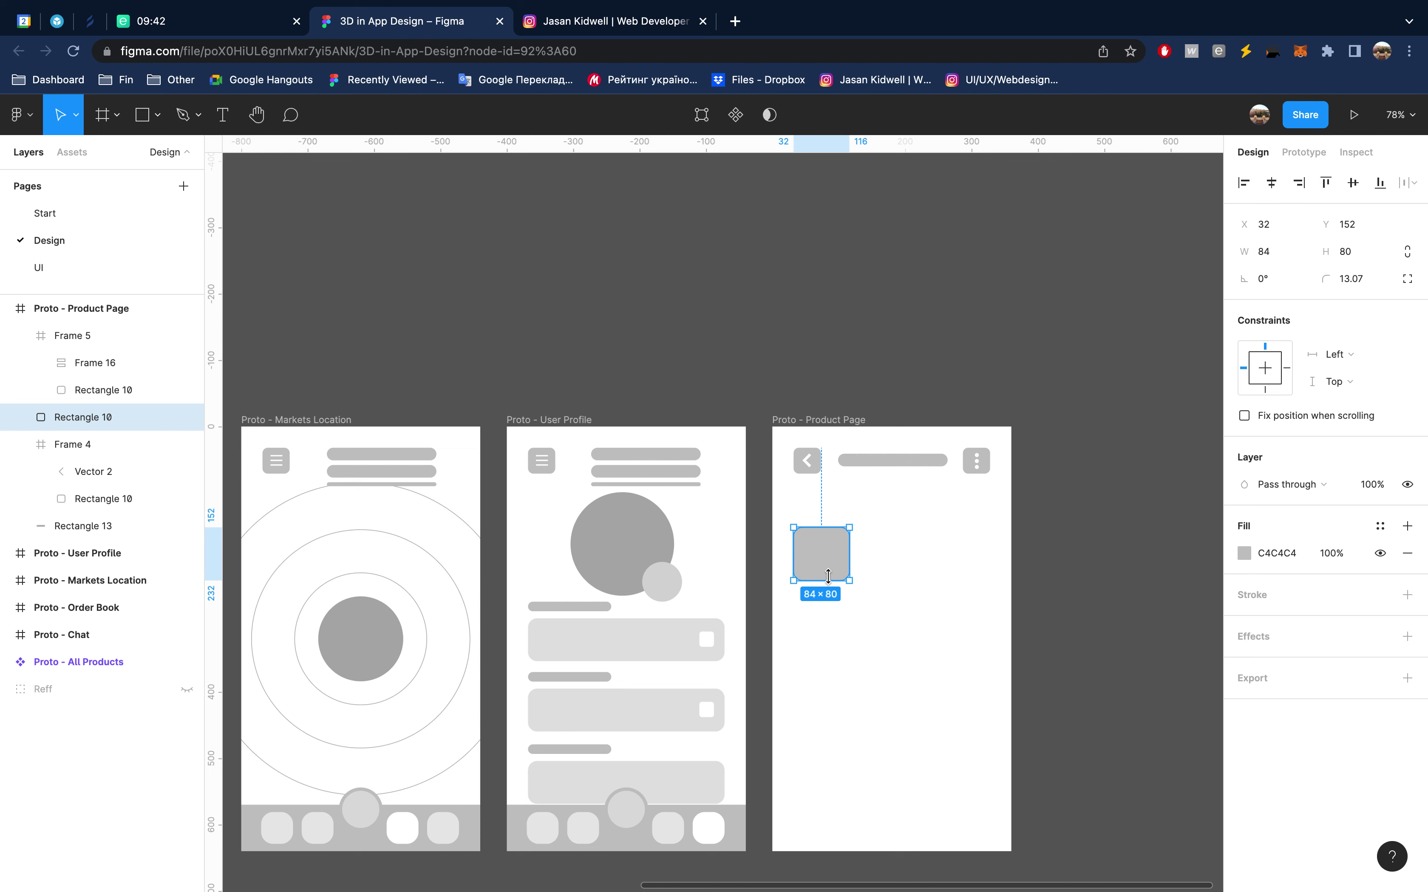
scroll(826, 575, up, 3)
scroll(826, 575, up, 3)
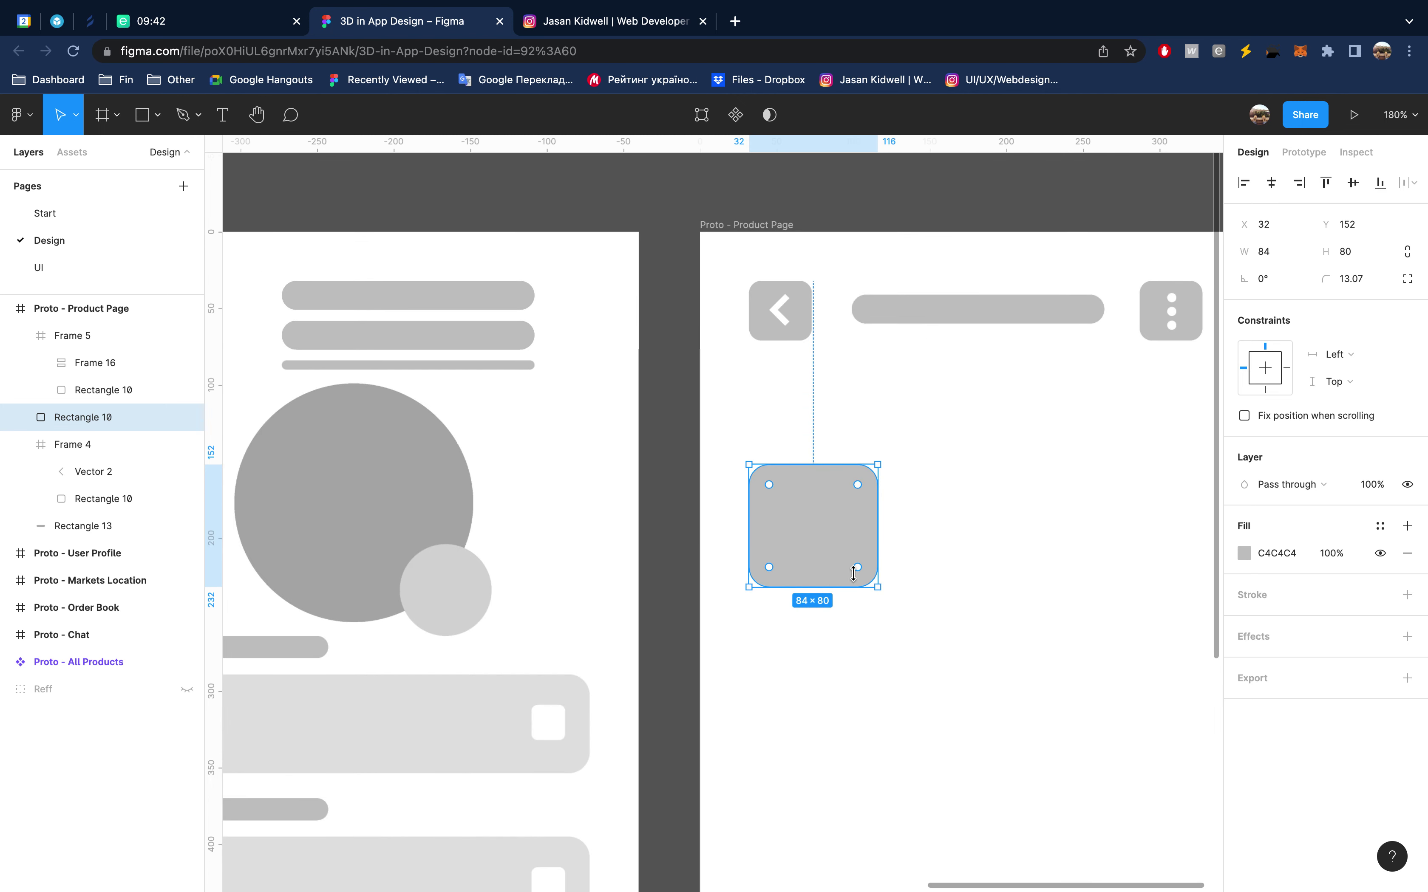
Add a smaller white rounded square inside the grey card
key(ctrl+d)
drag(877, 465, 852, 498)
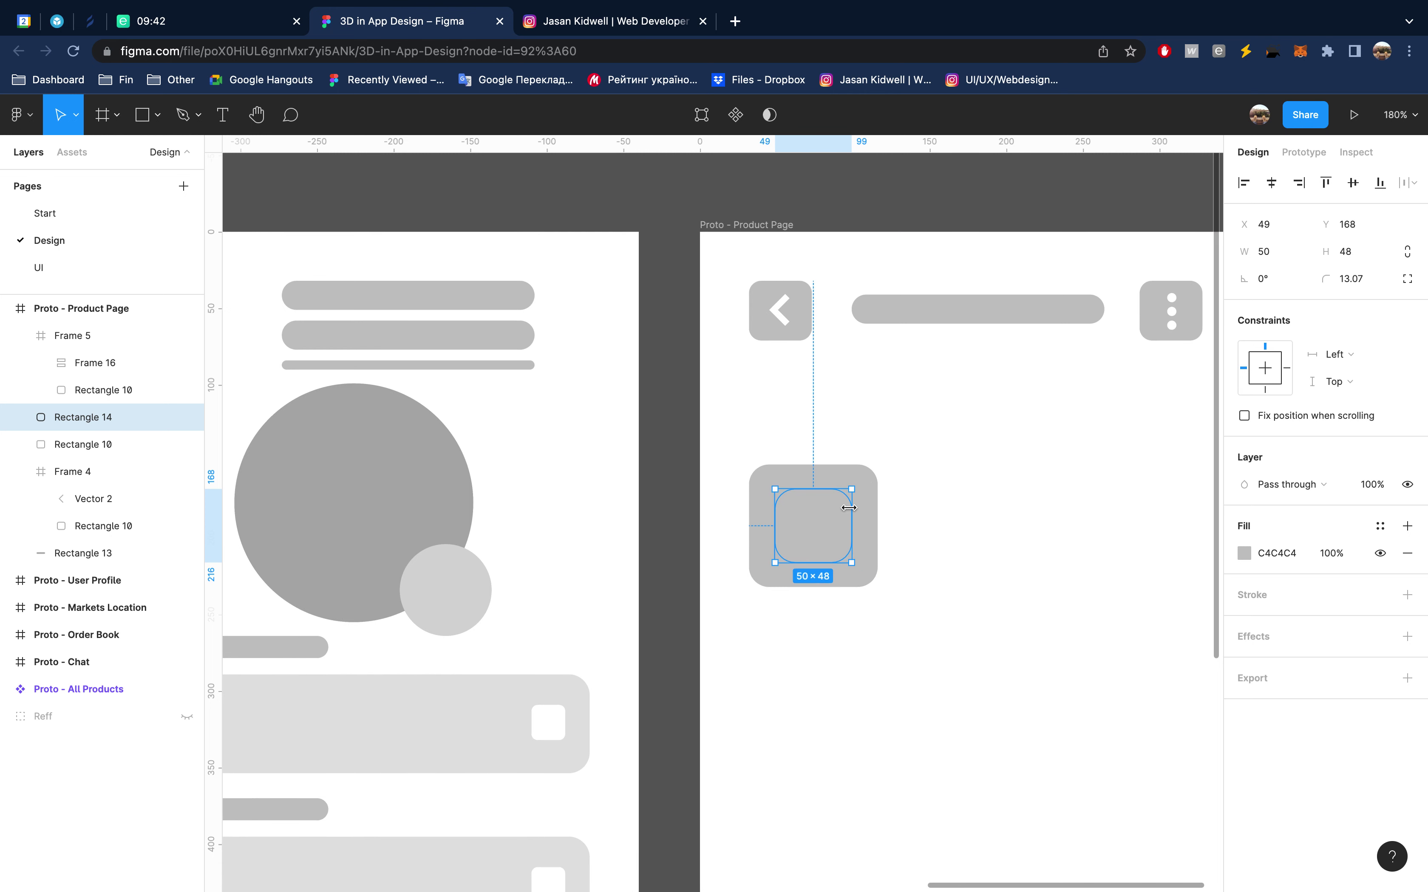
click(1244, 552)
click(1059, 510)
key(i)
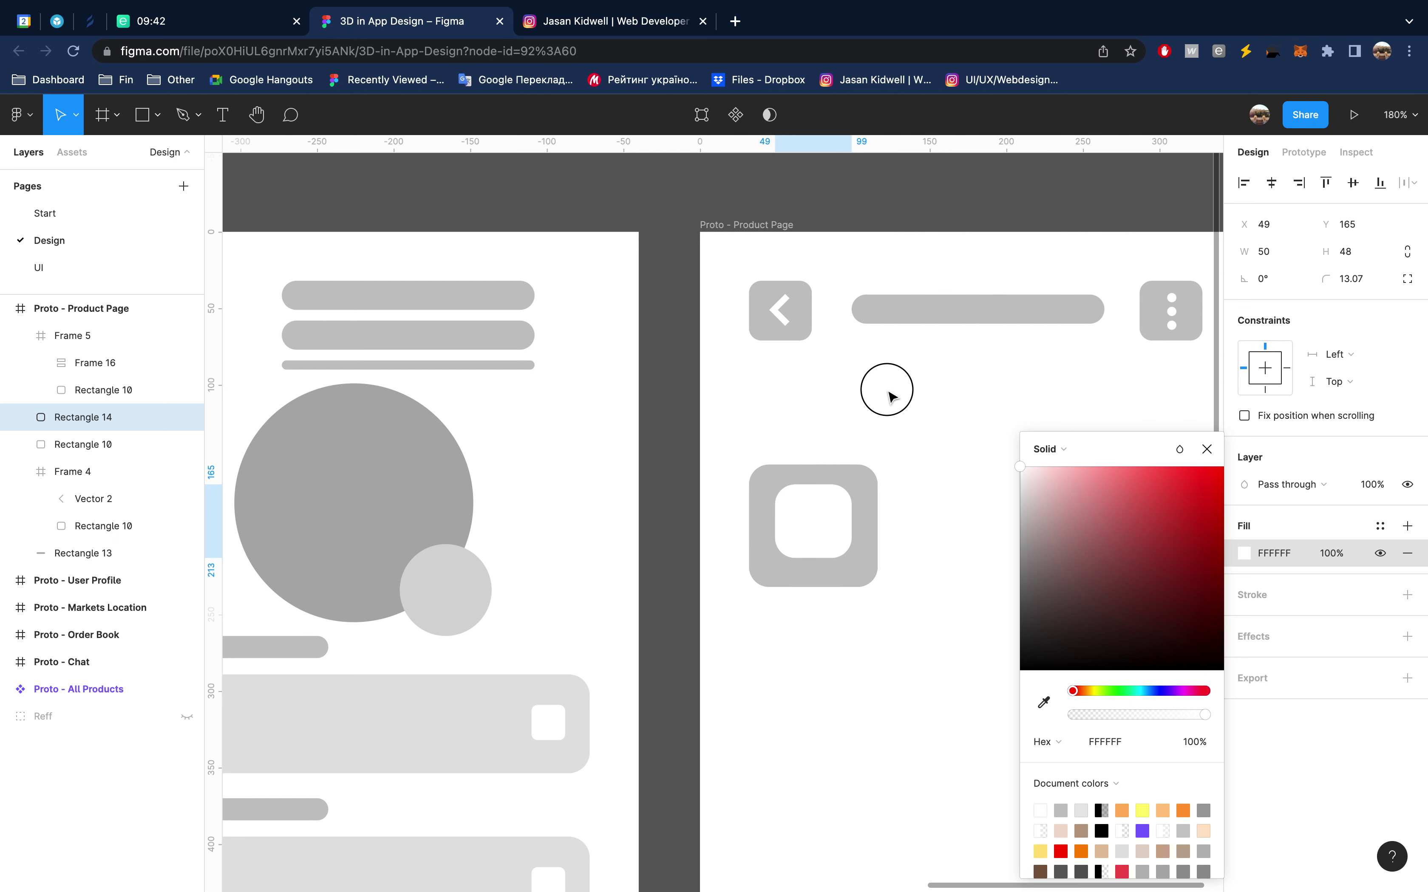
click(891, 396)
click(1206, 449)
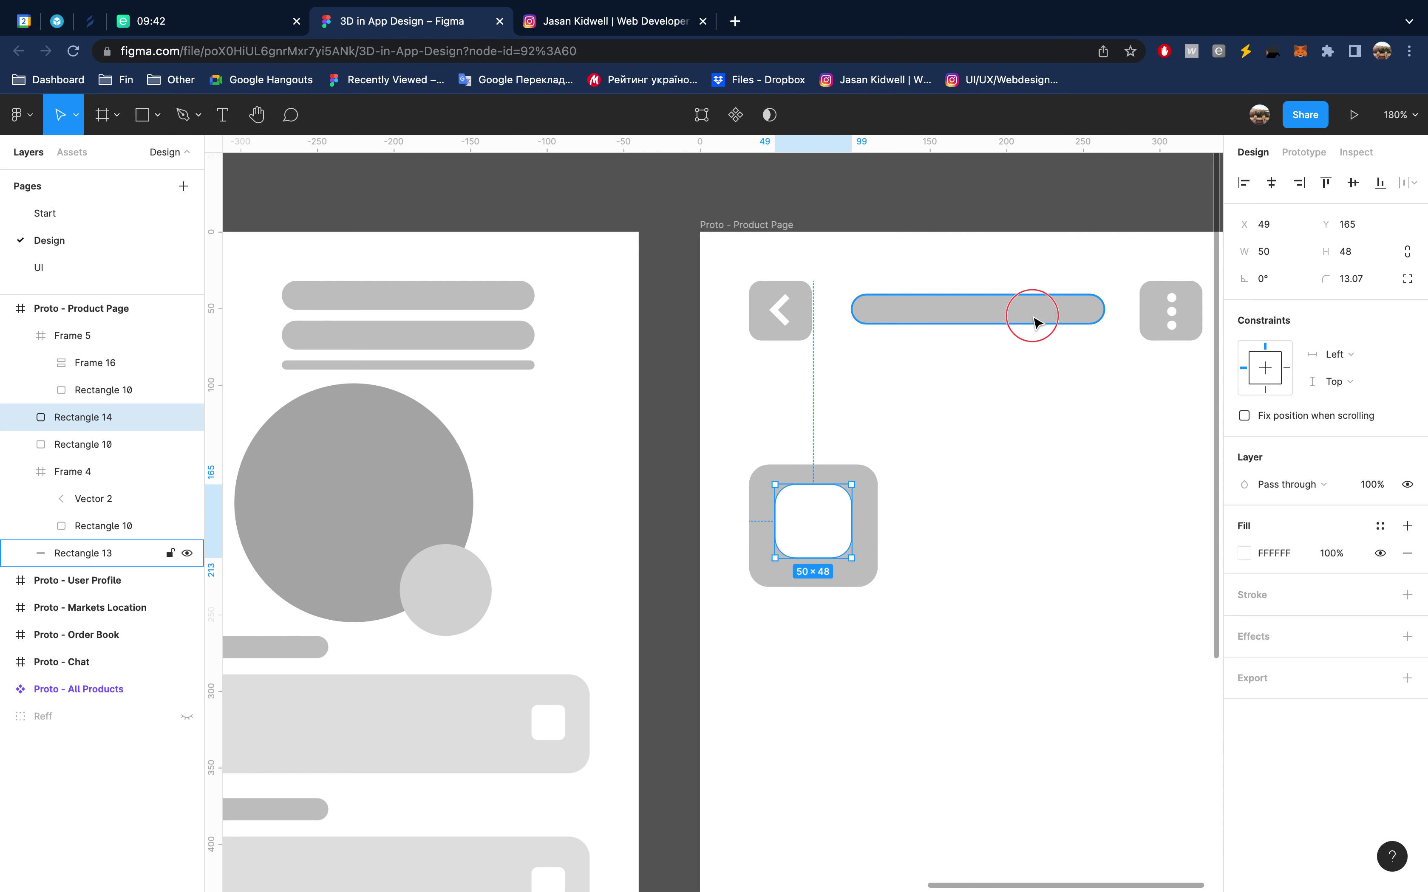
Add a short FFFFFF bar, copied from the search bar, below the card in Frame 5
click(1034, 322)
drag(981, 312, 914, 597)
mouse_move(87, 554)
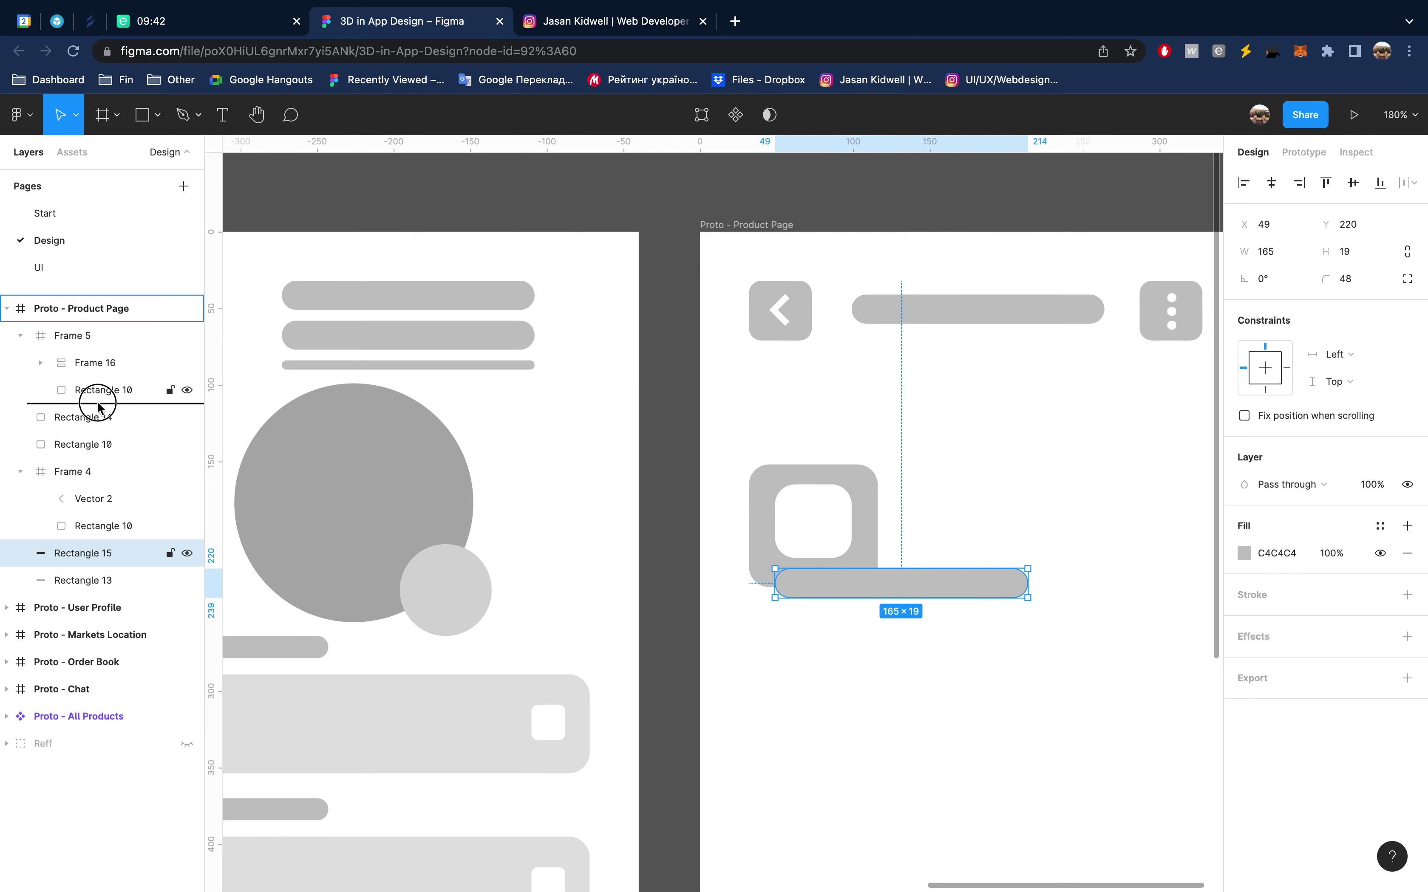
drag(87, 552, 97, 407)
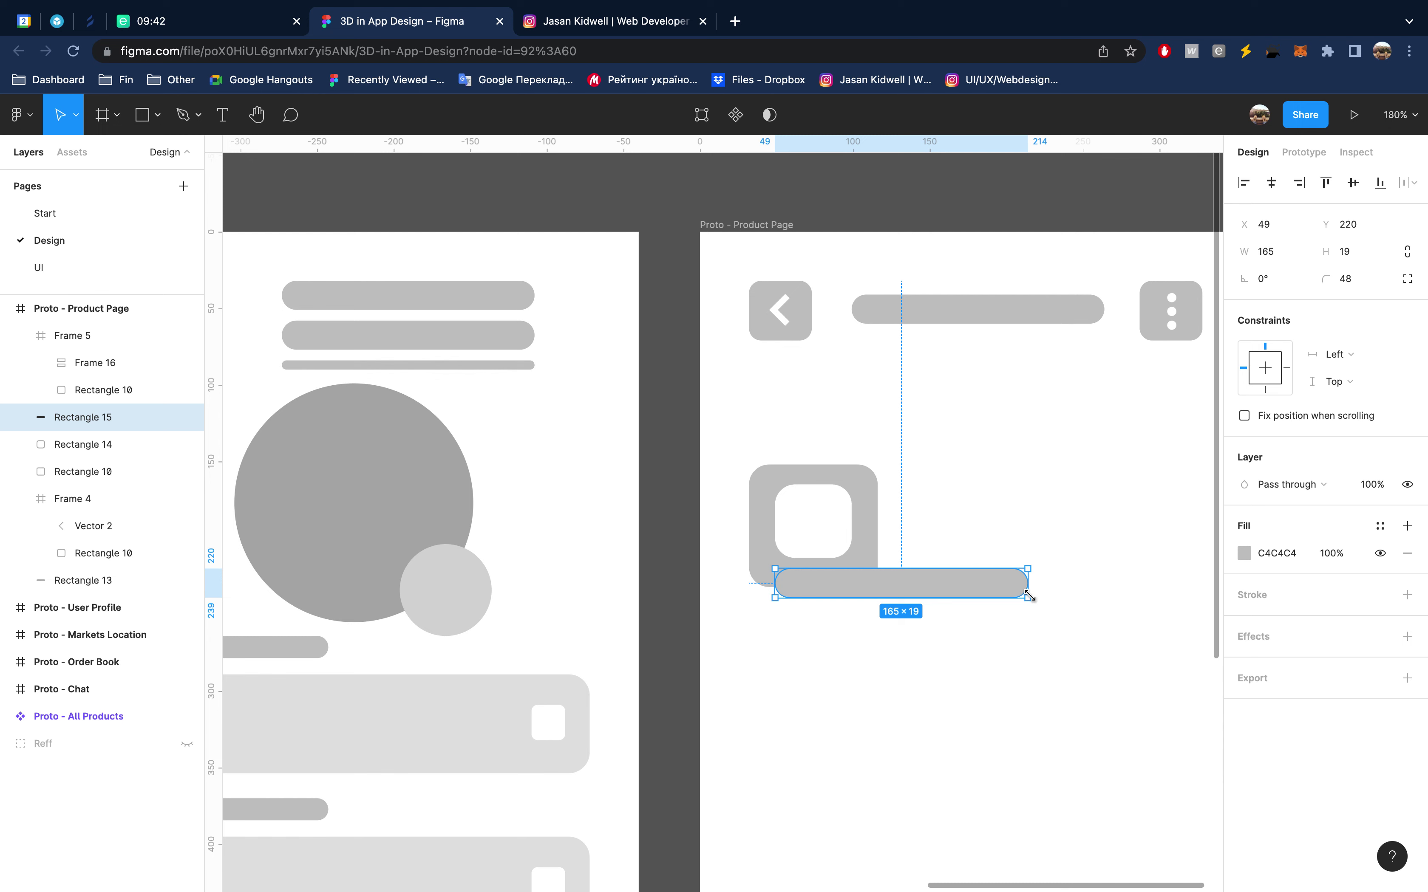
drag(1027, 598, 857, 579)
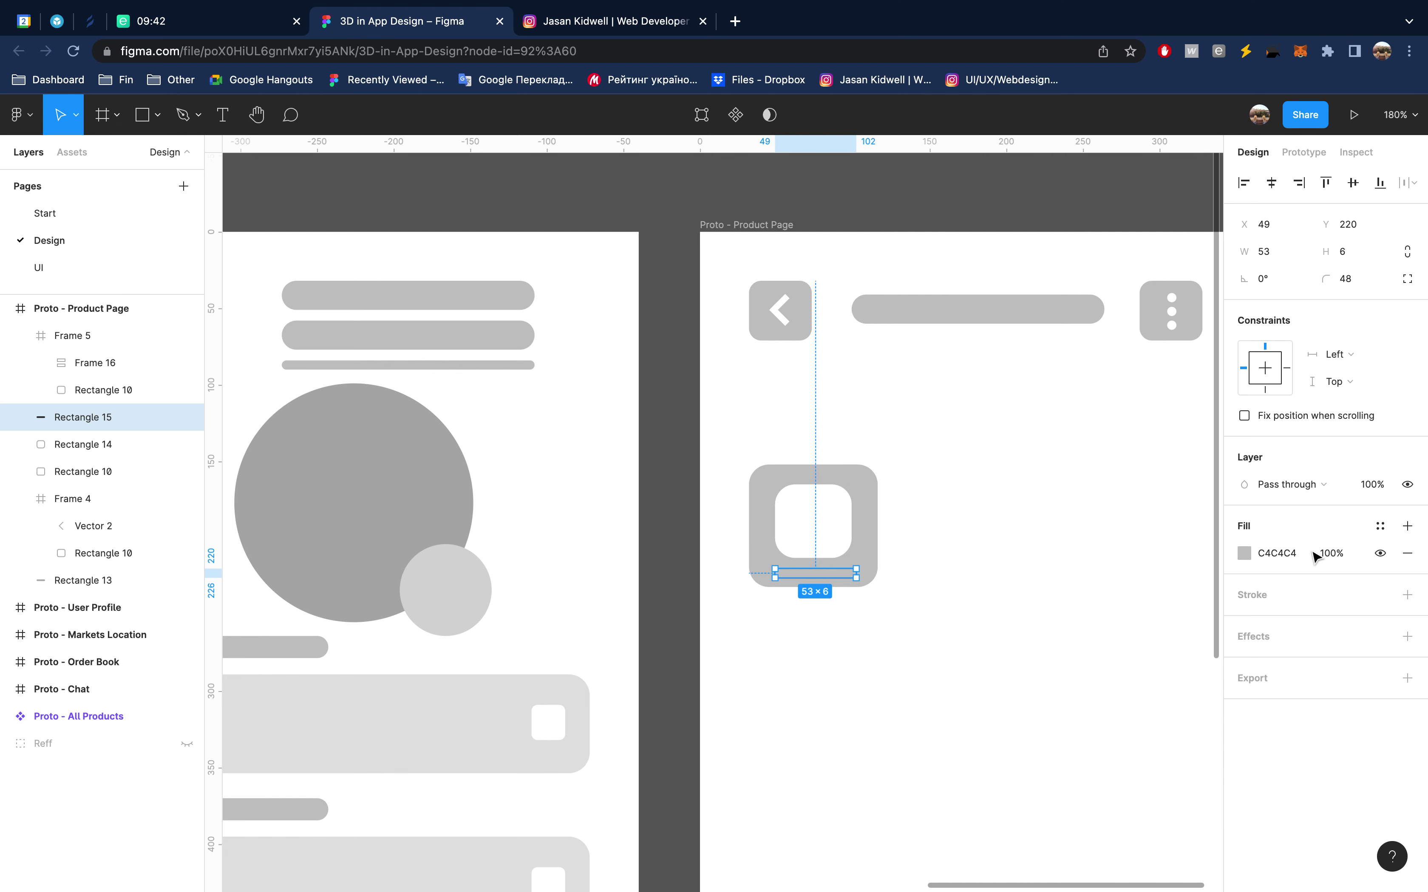
click(1244, 553)
text(FFFFFF)
key(Return)
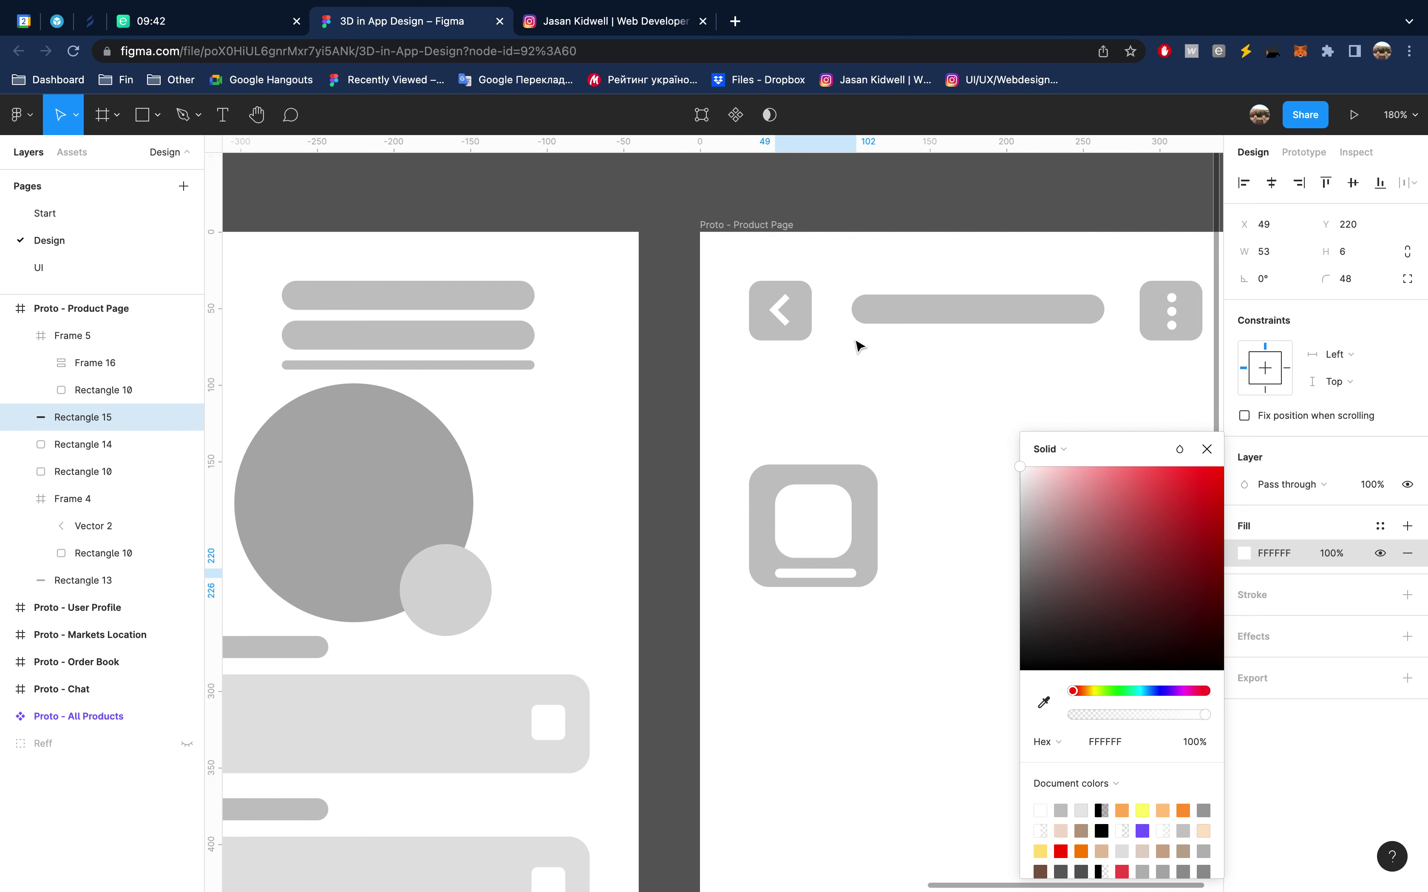
click(1206, 450)
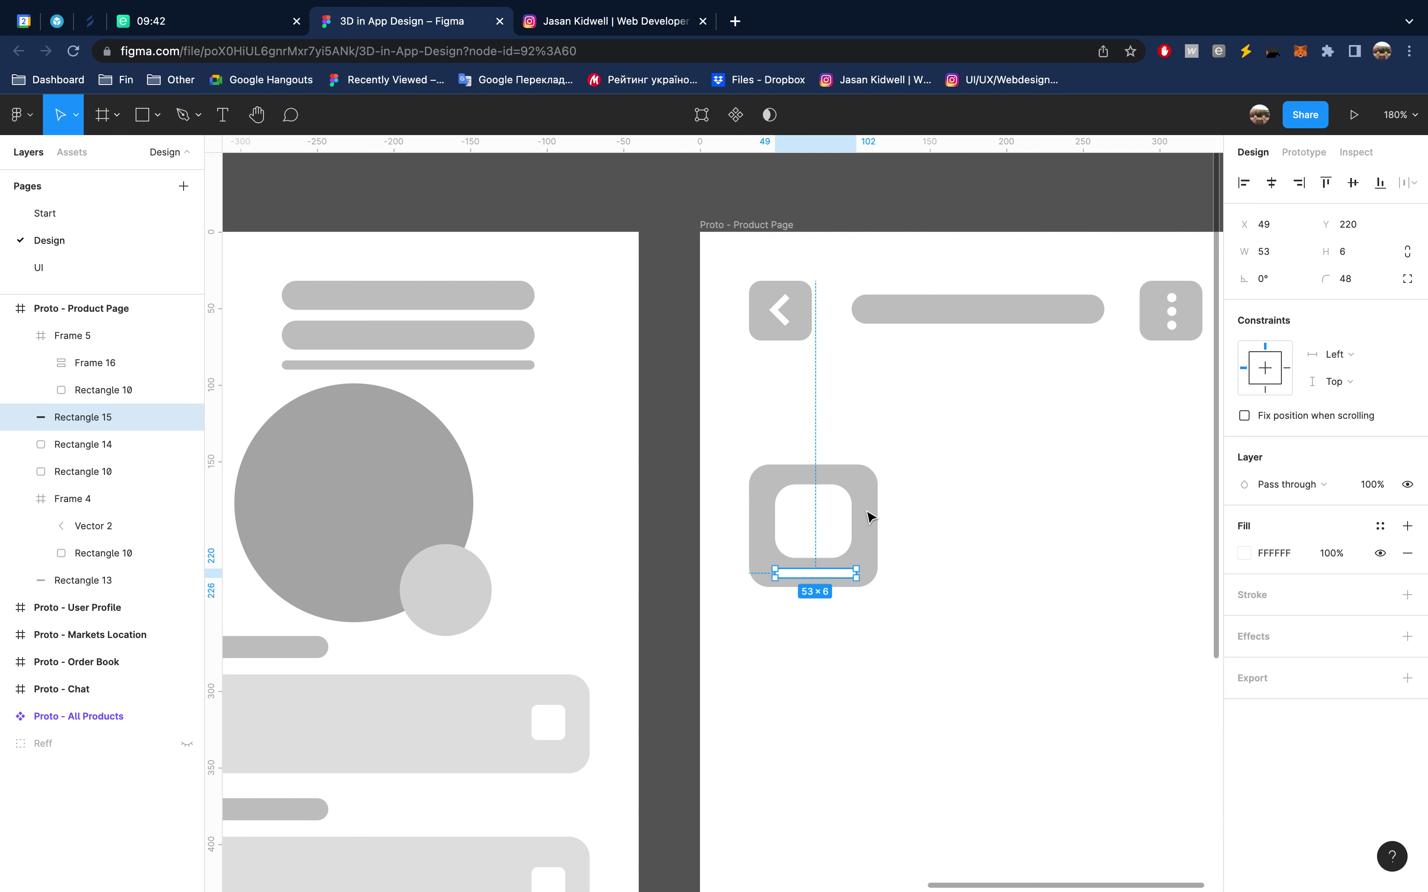
Shrink the inner square slightly, group it with the bar and grey card, and move the icon up
click(845, 509)
drag(852, 480, 842, 493)
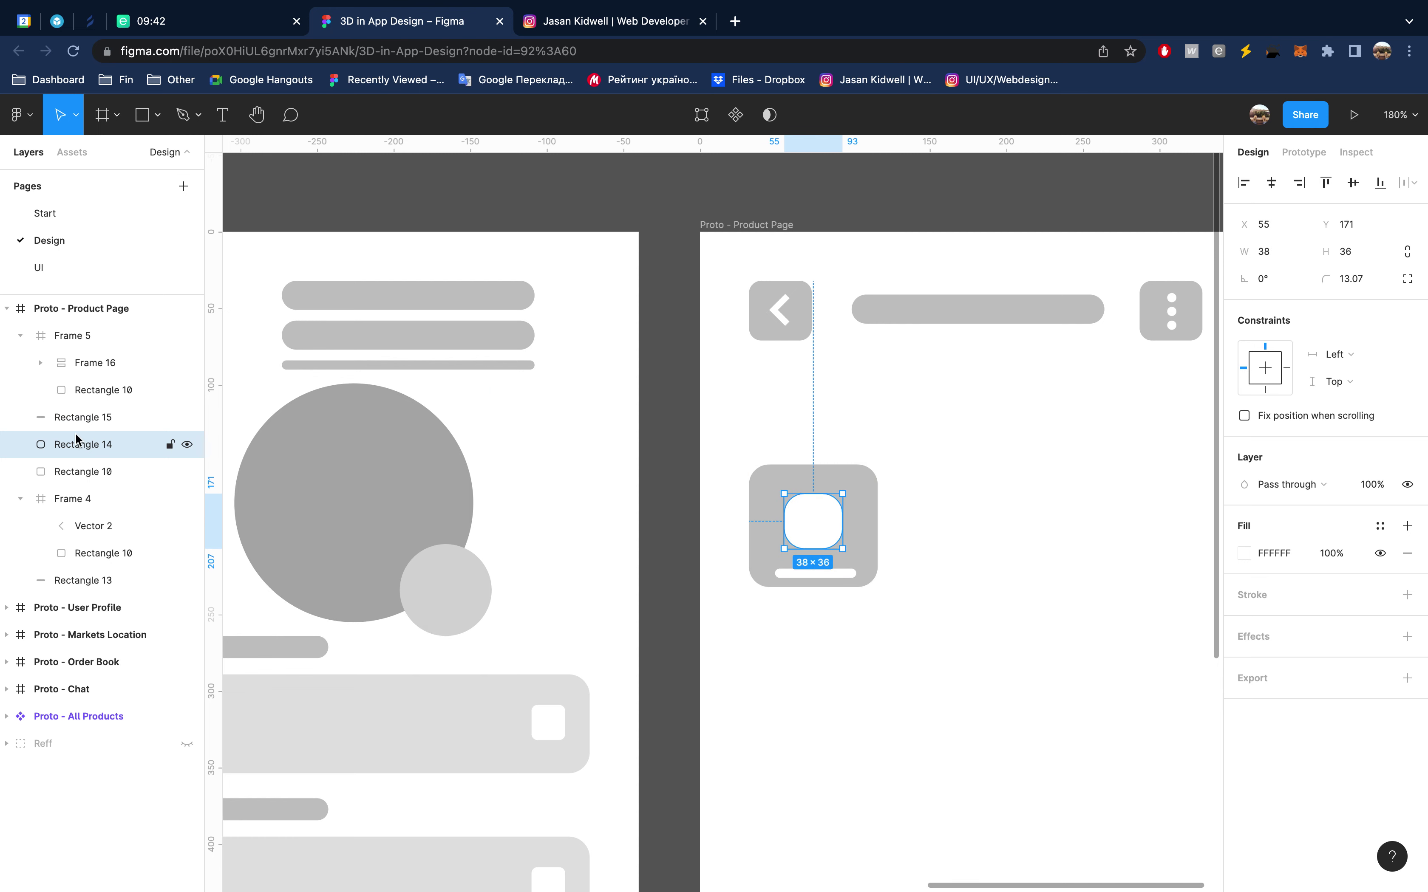
click(669, 439)
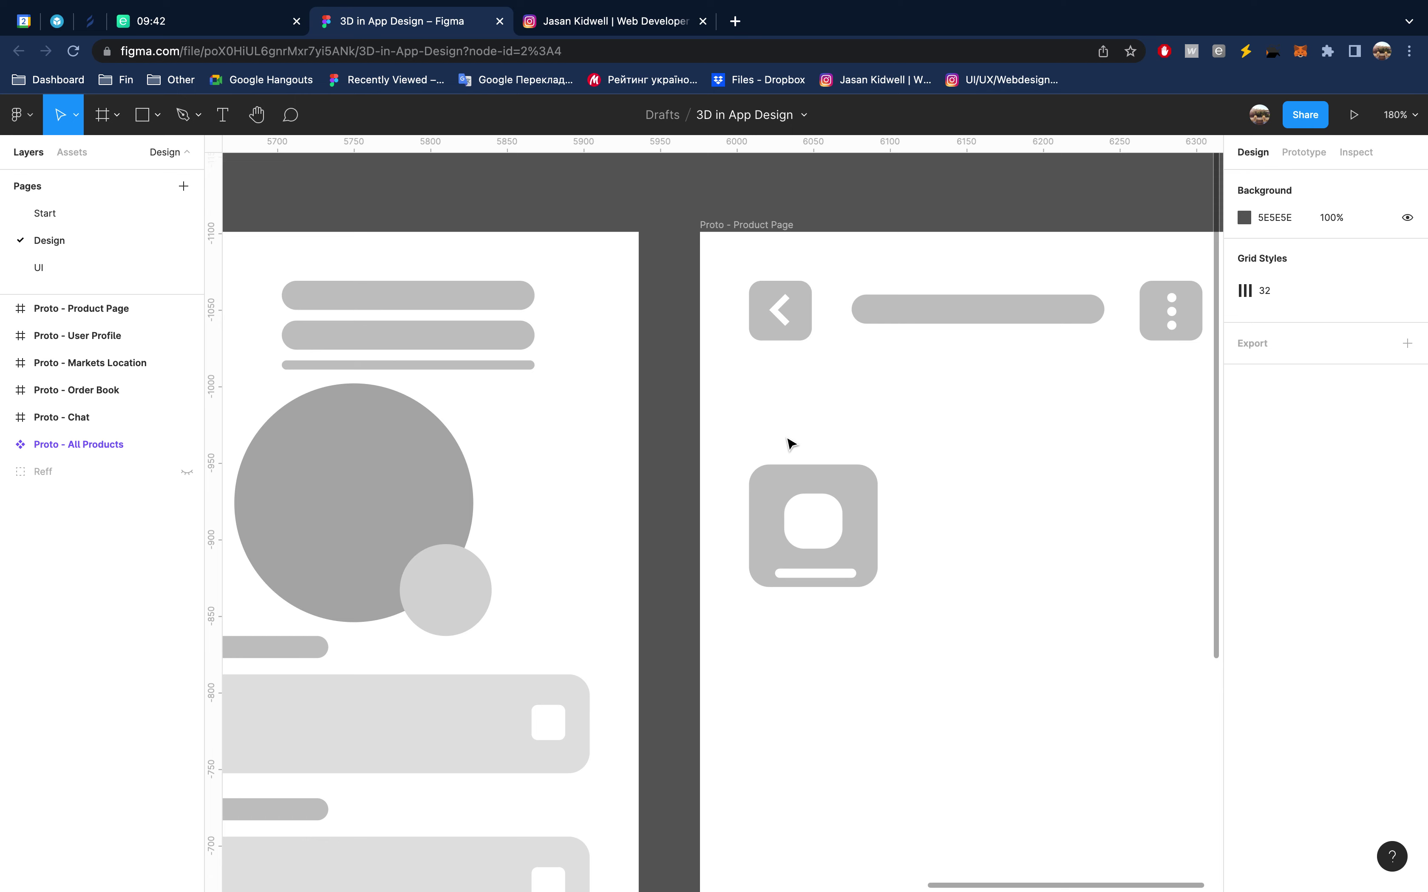
click(815, 523)
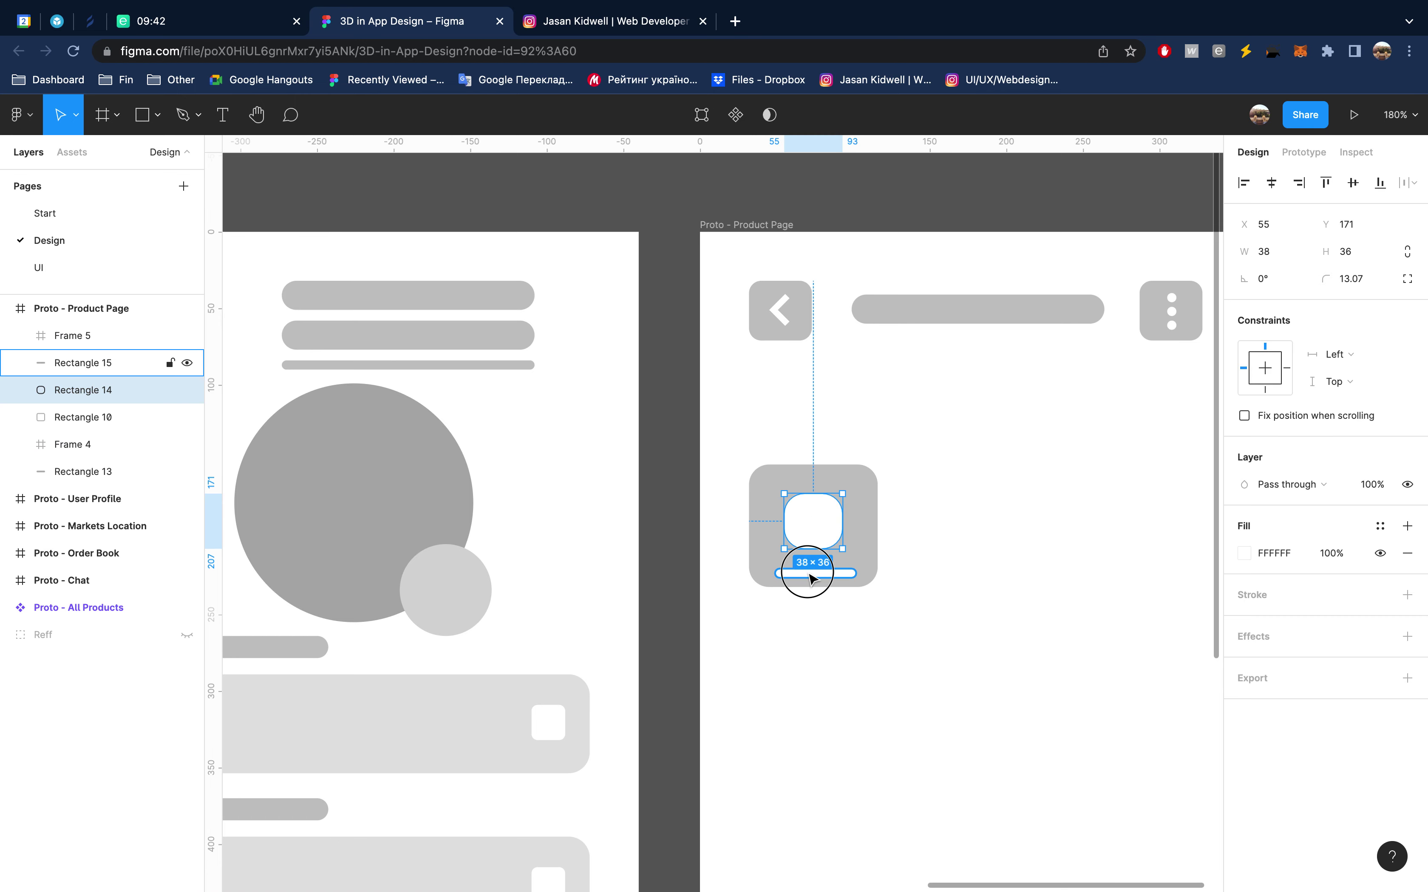
shift+click(808, 573)
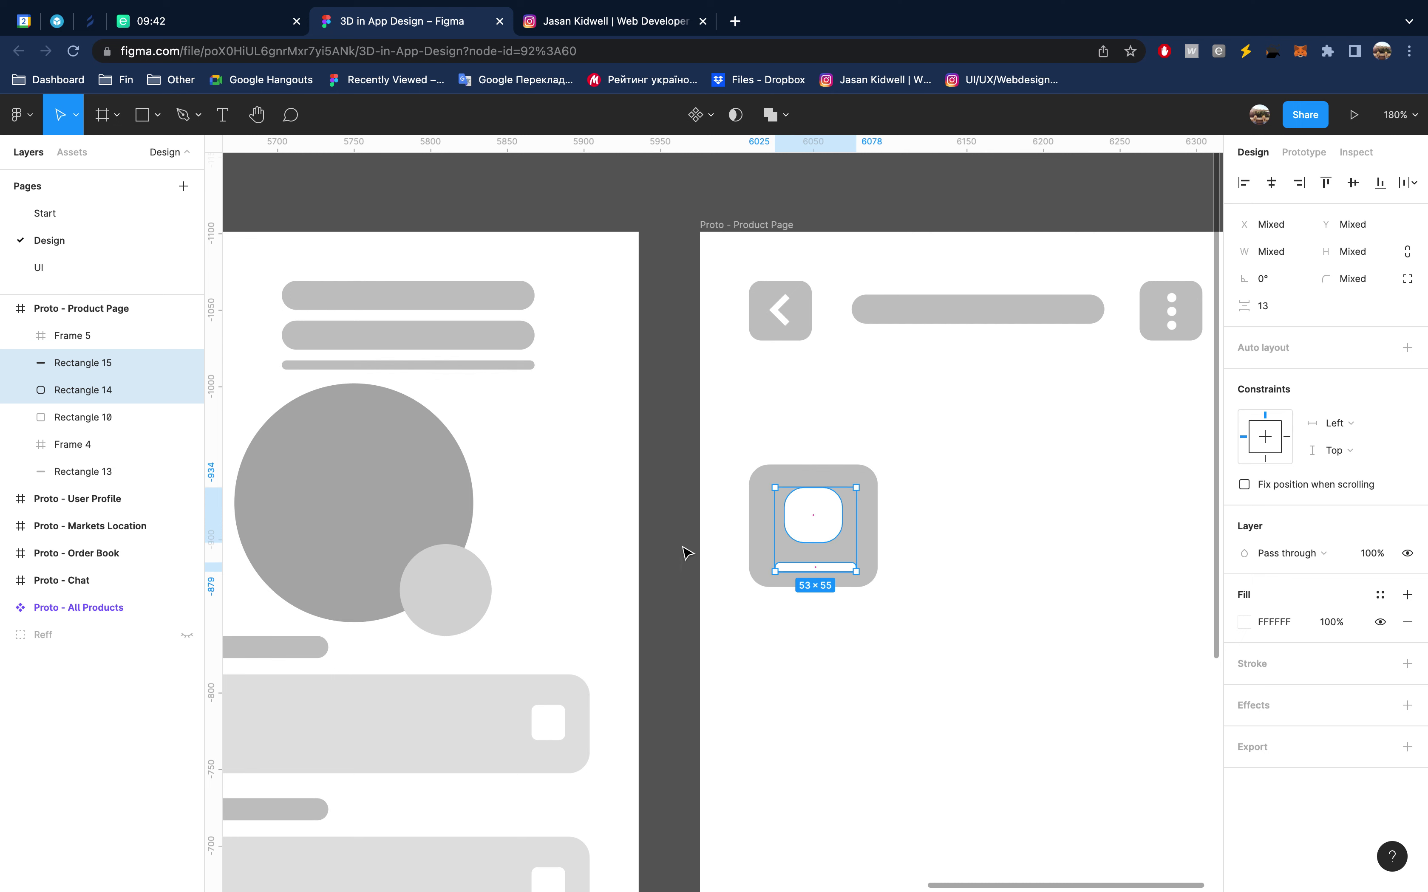
shift+click(761, 504)
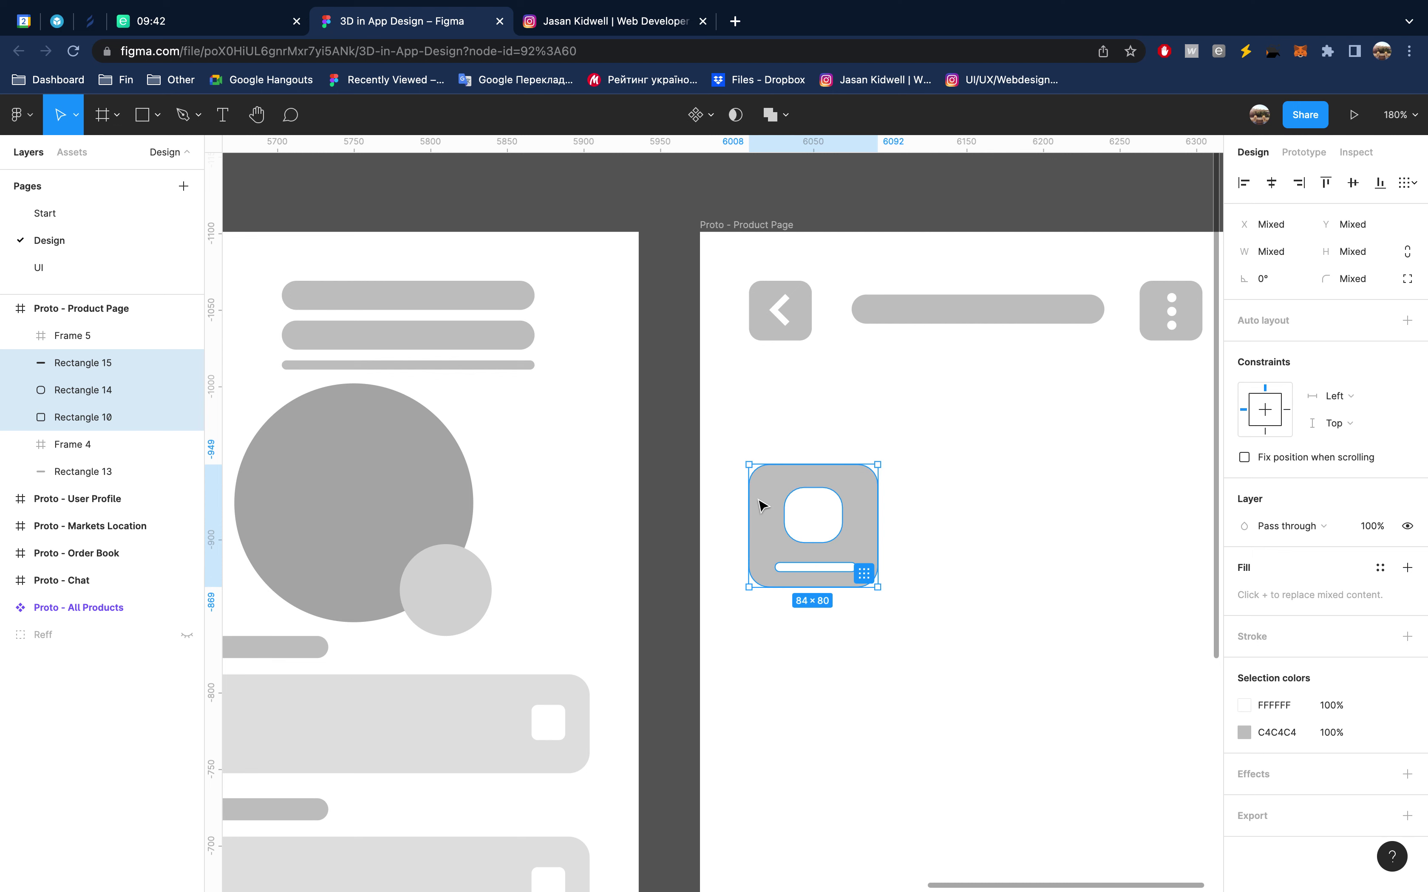
key(ctrl+g)
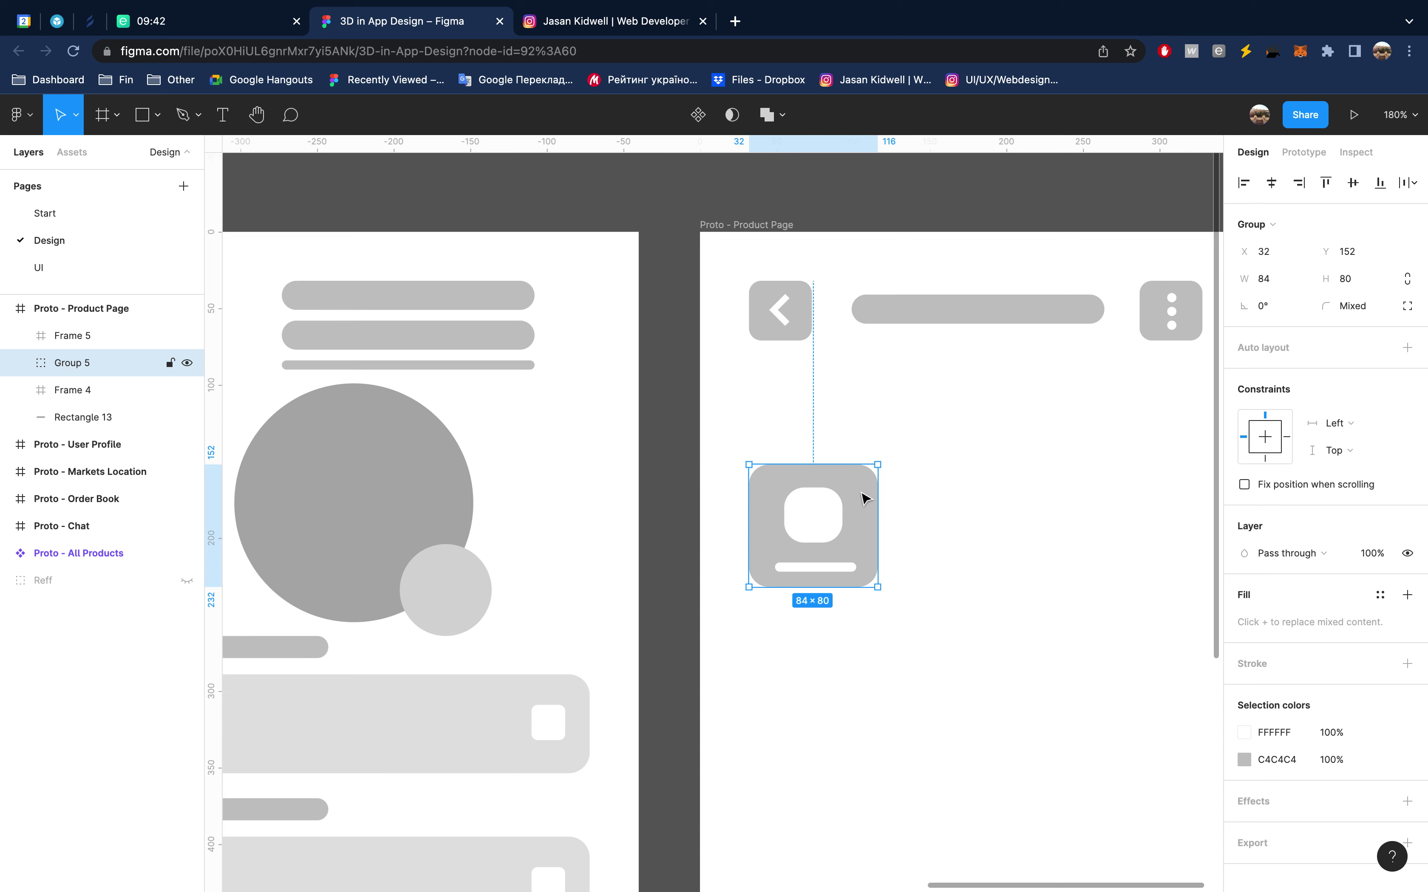
scroll(863, 500, down, 5)
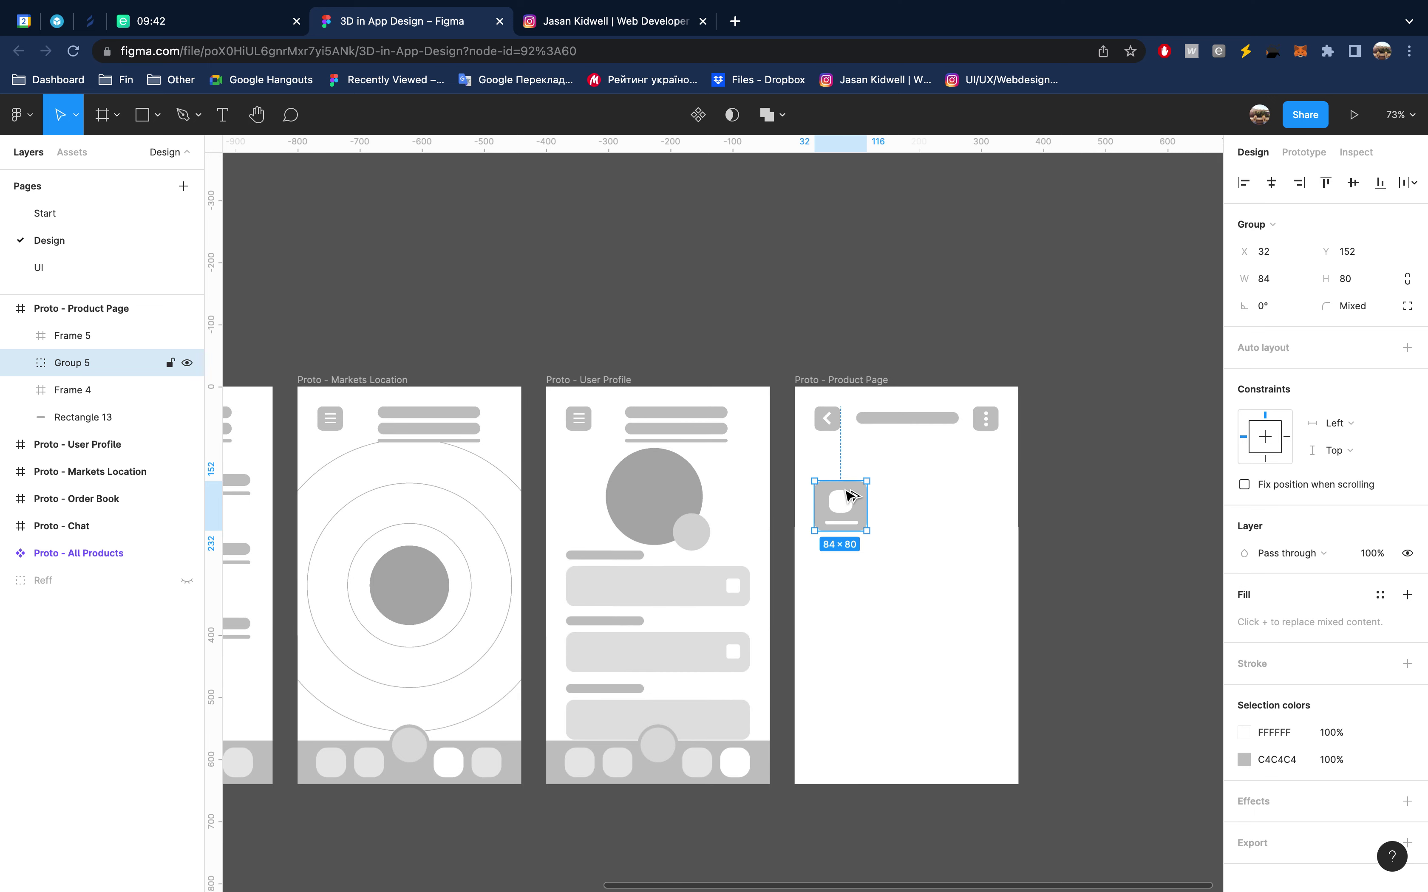
mouse_move(847, 496)
mouse_down()
mouse_move(849, 477)
mouse_move(848, 538)
mouse_up()
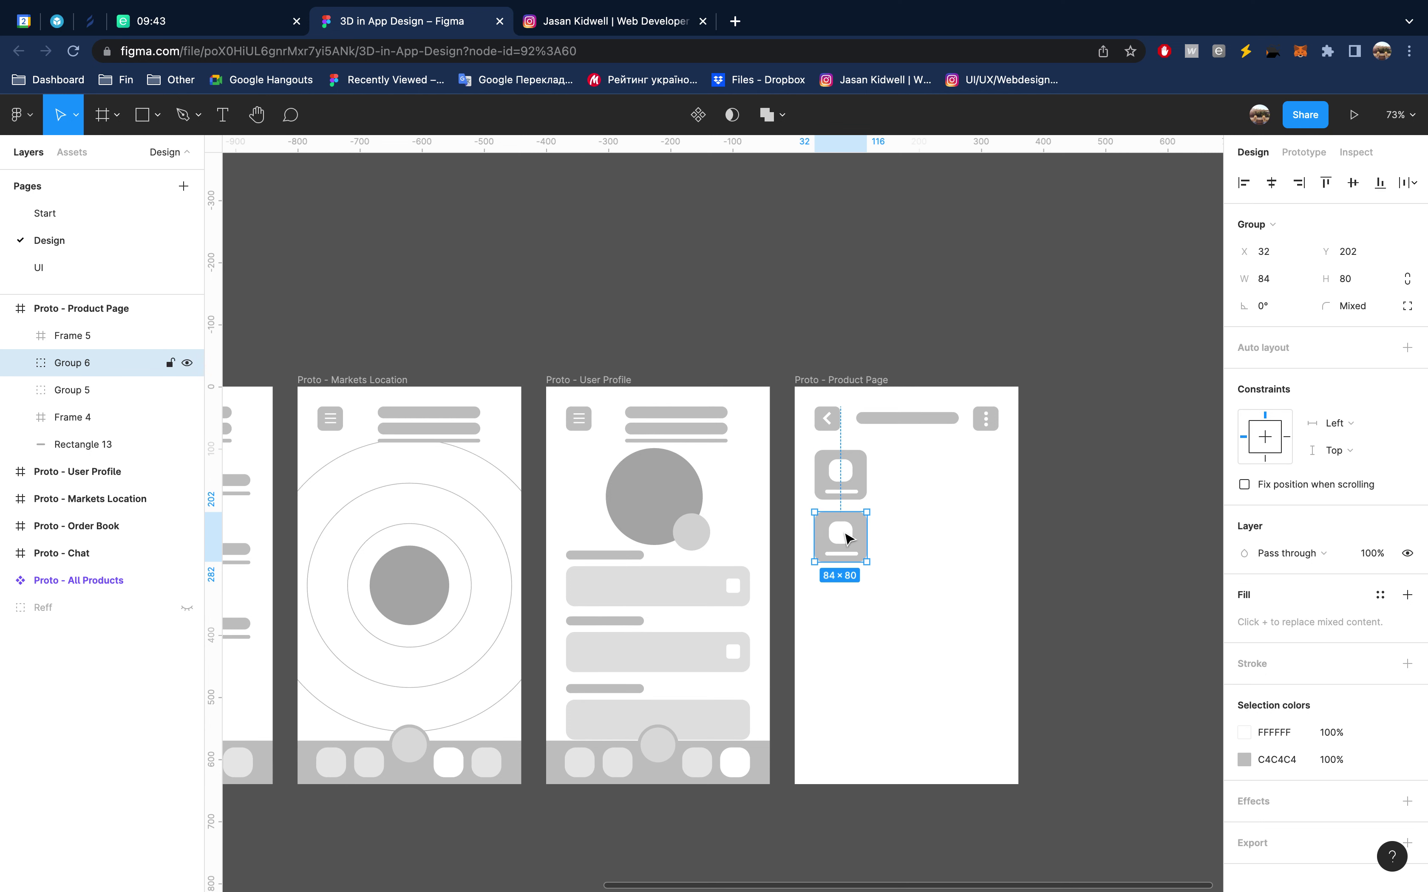
Duplicate the card icon group into a column of four down the Product Page's left side
key(ctrl+d)
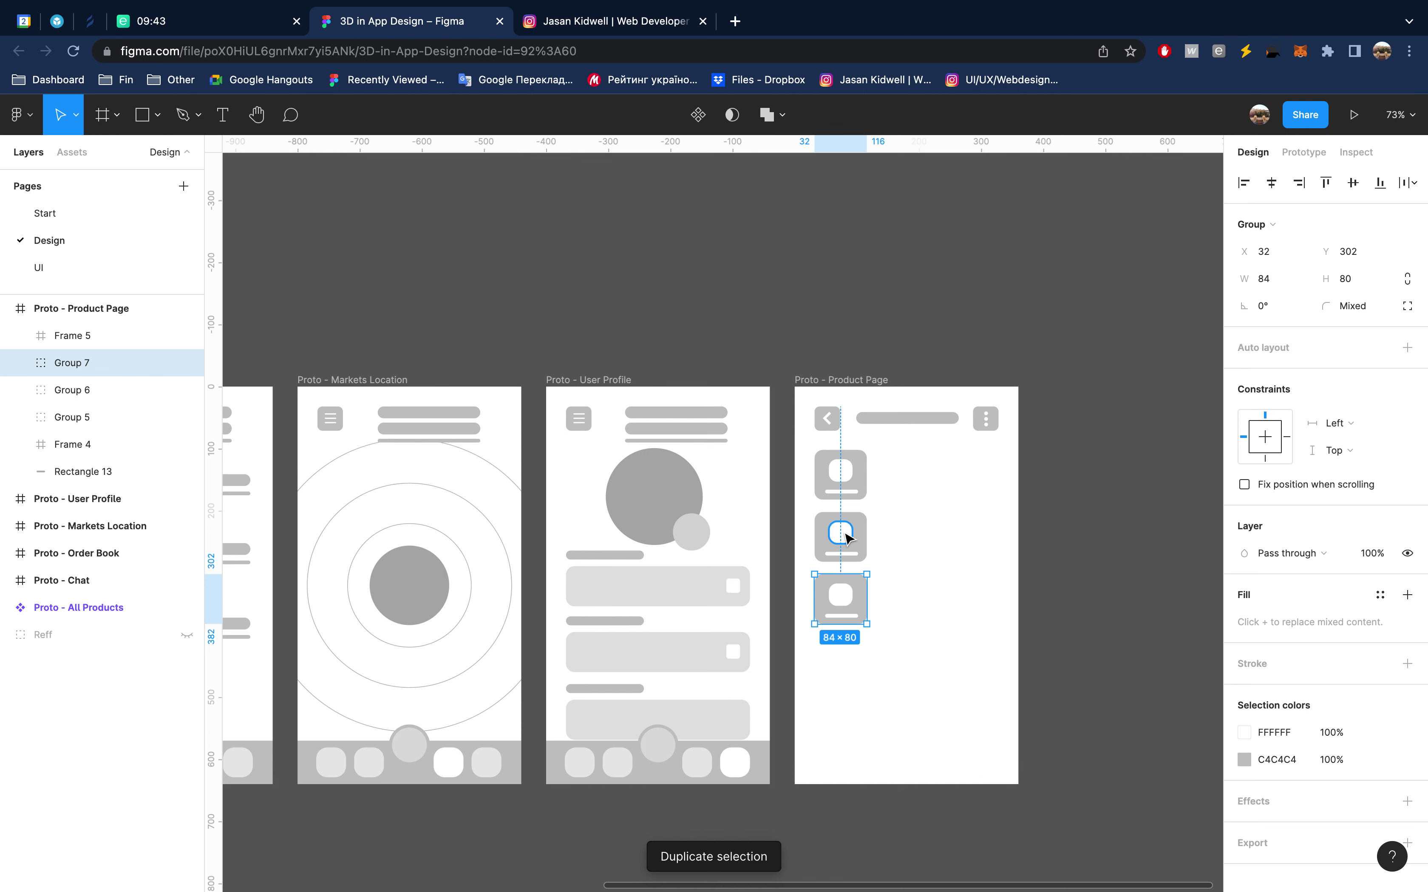
key(ctrl+d)
shift+click(849, 607)
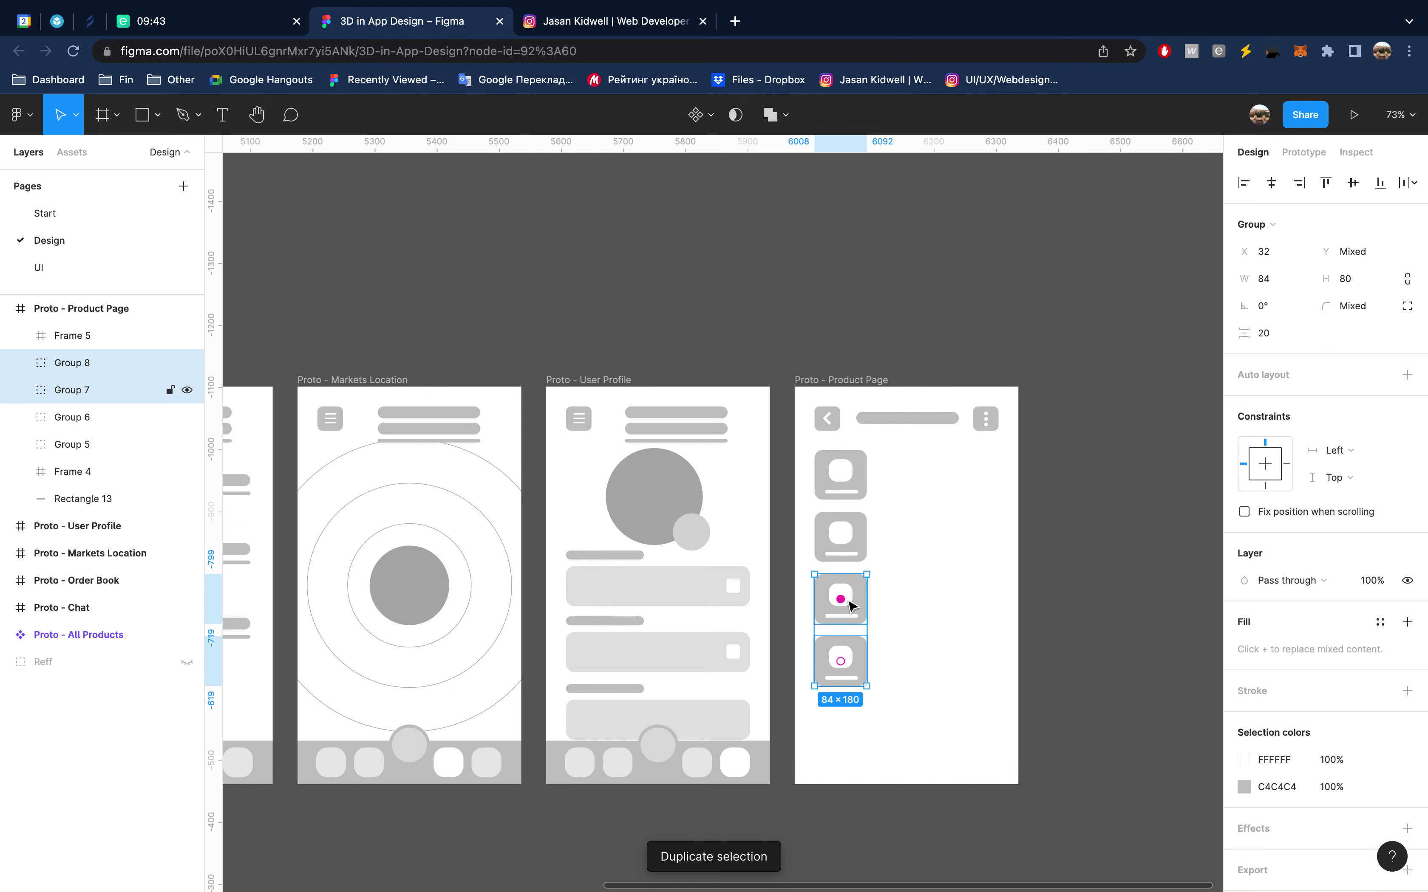
shift+click(849, 537)
shift+click(849, 472)
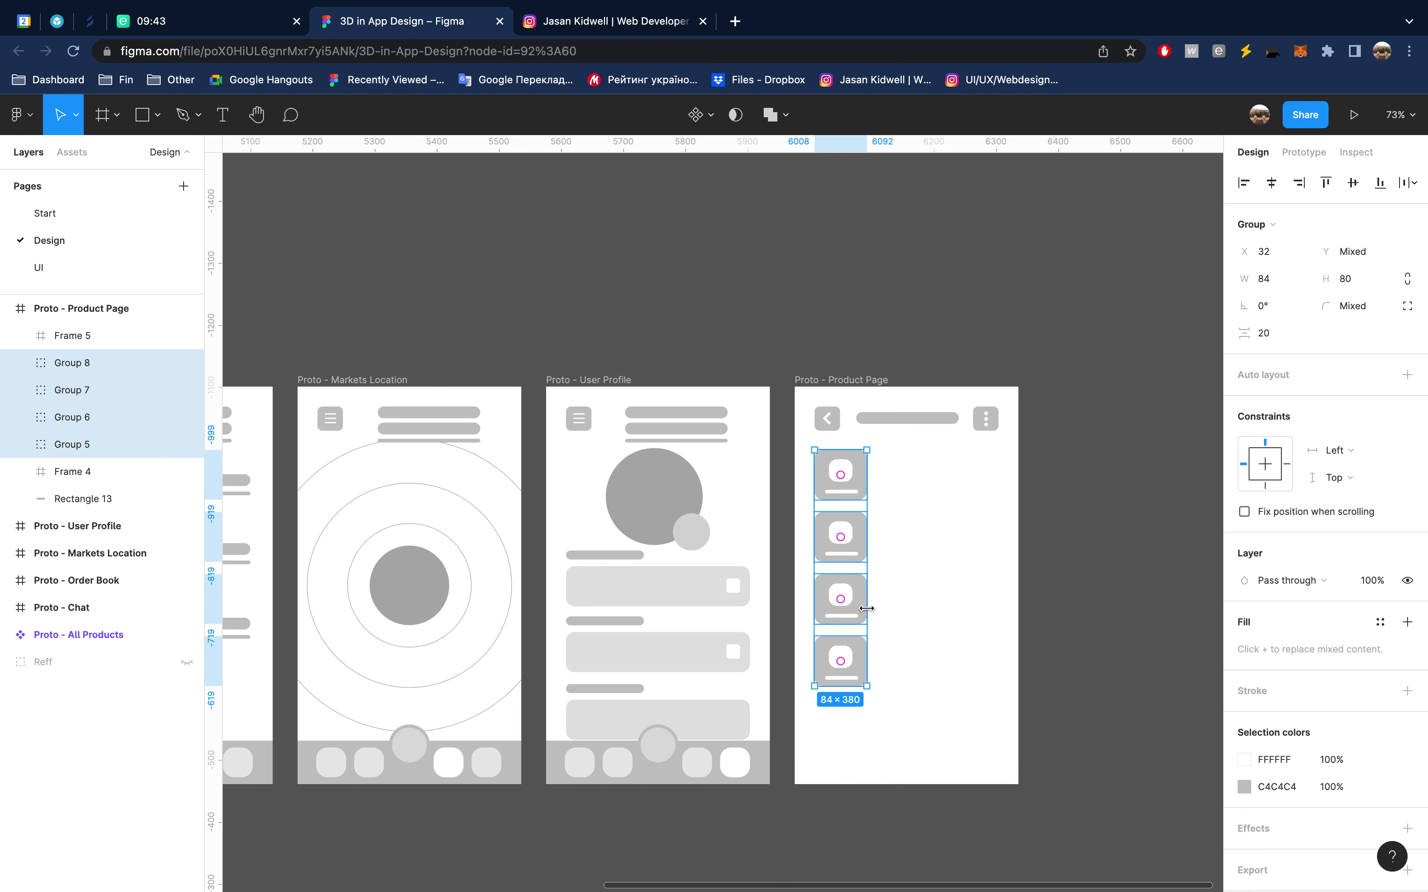
Scale the four icon groups down together to span 67×303
key(k)
drag(866, 686, 856, 630)
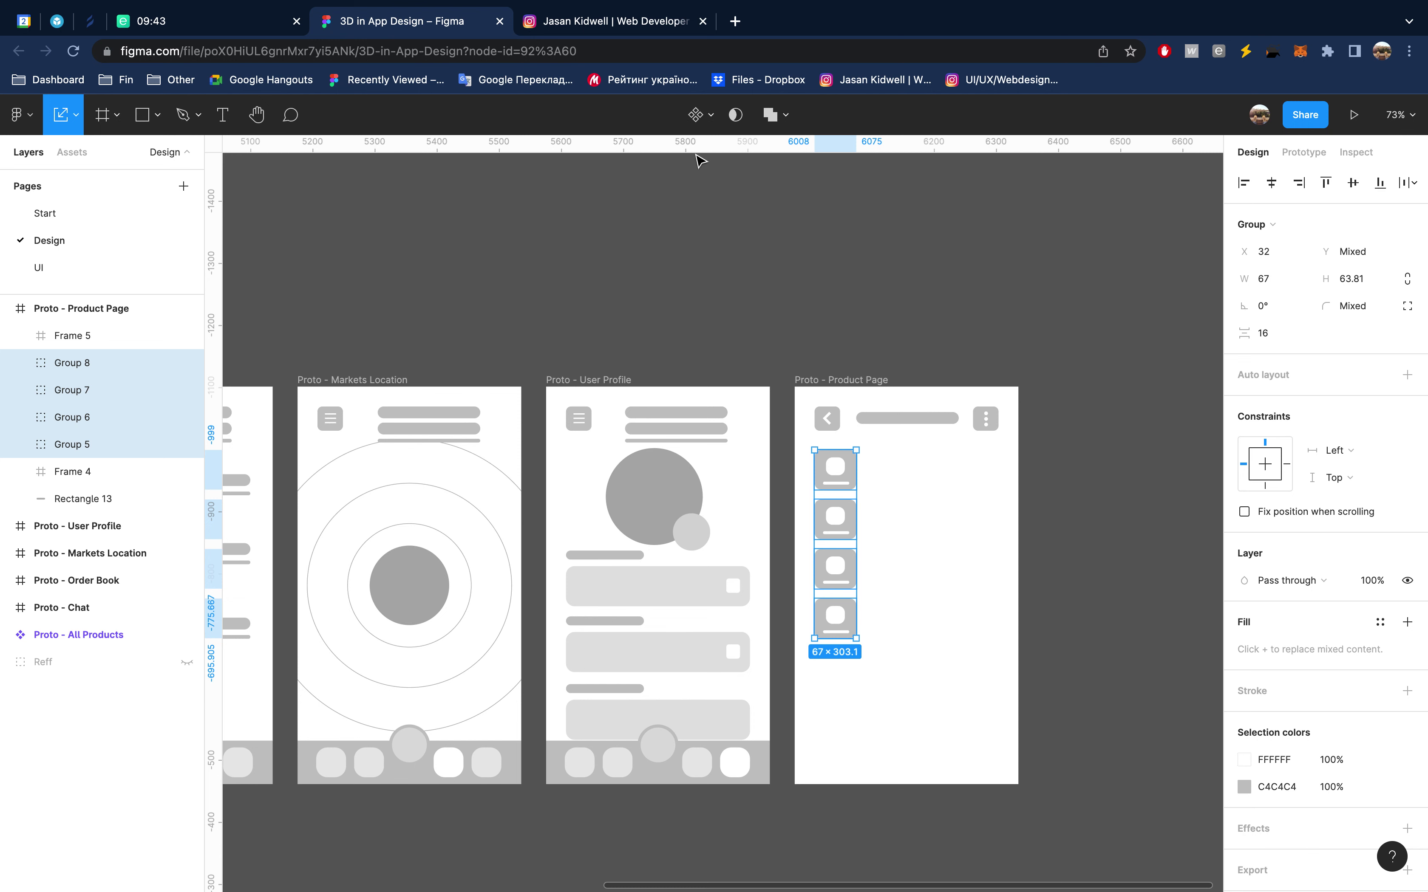
click(647, 24)
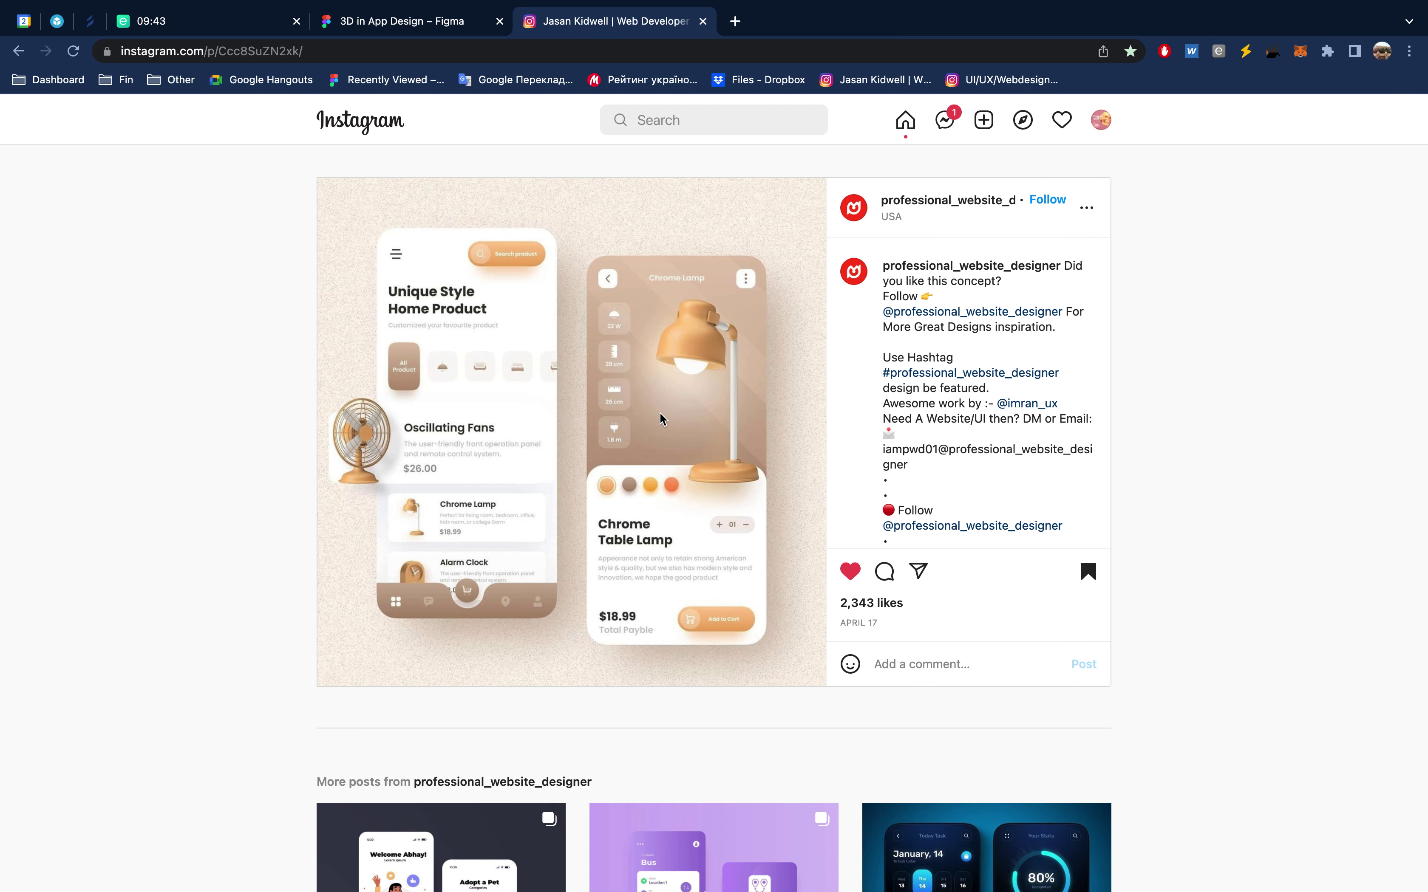
click(451, 30)
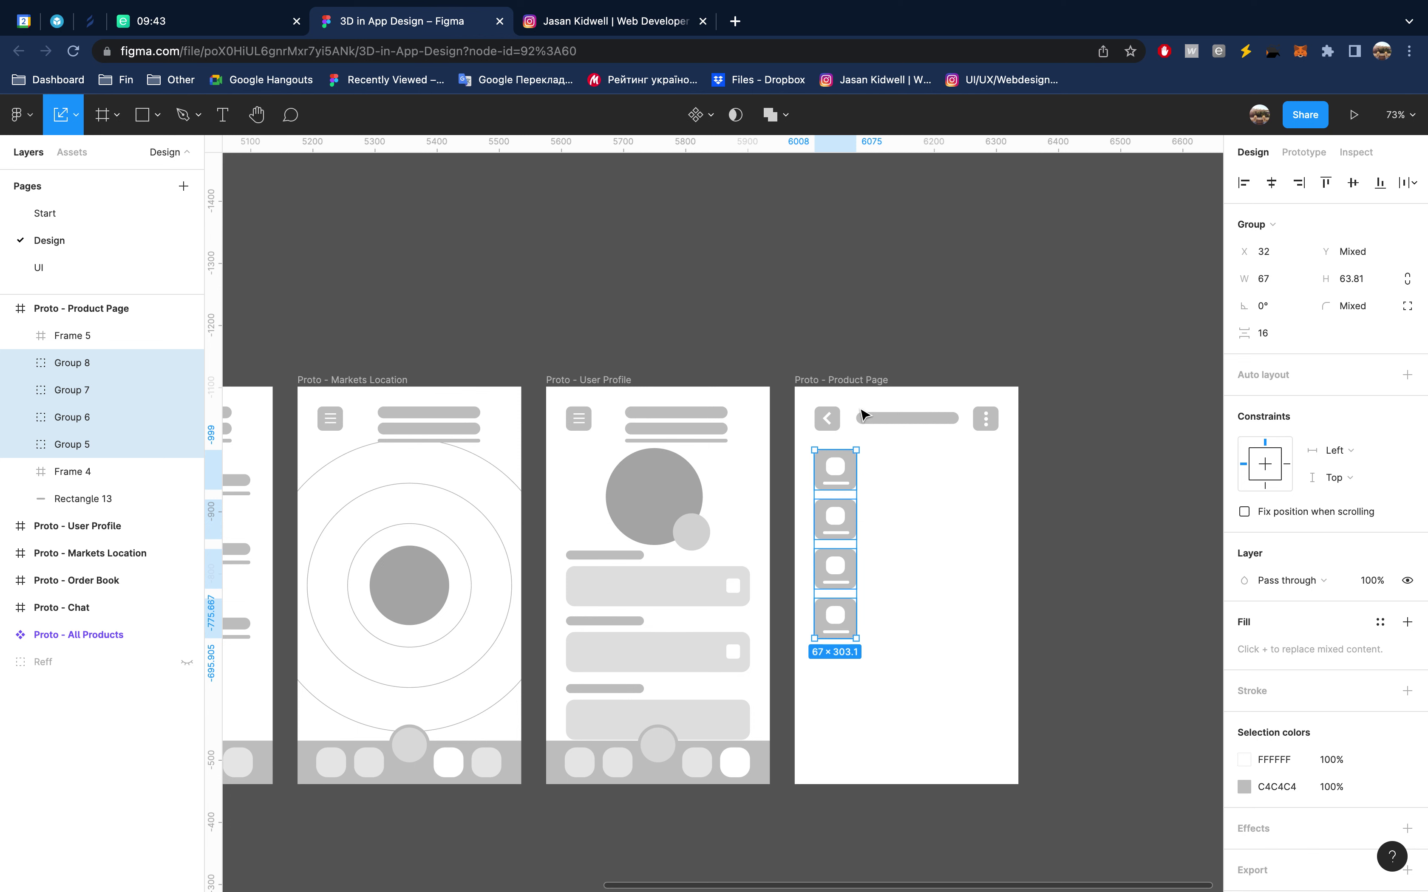
scroll(846, 470, down, 3)
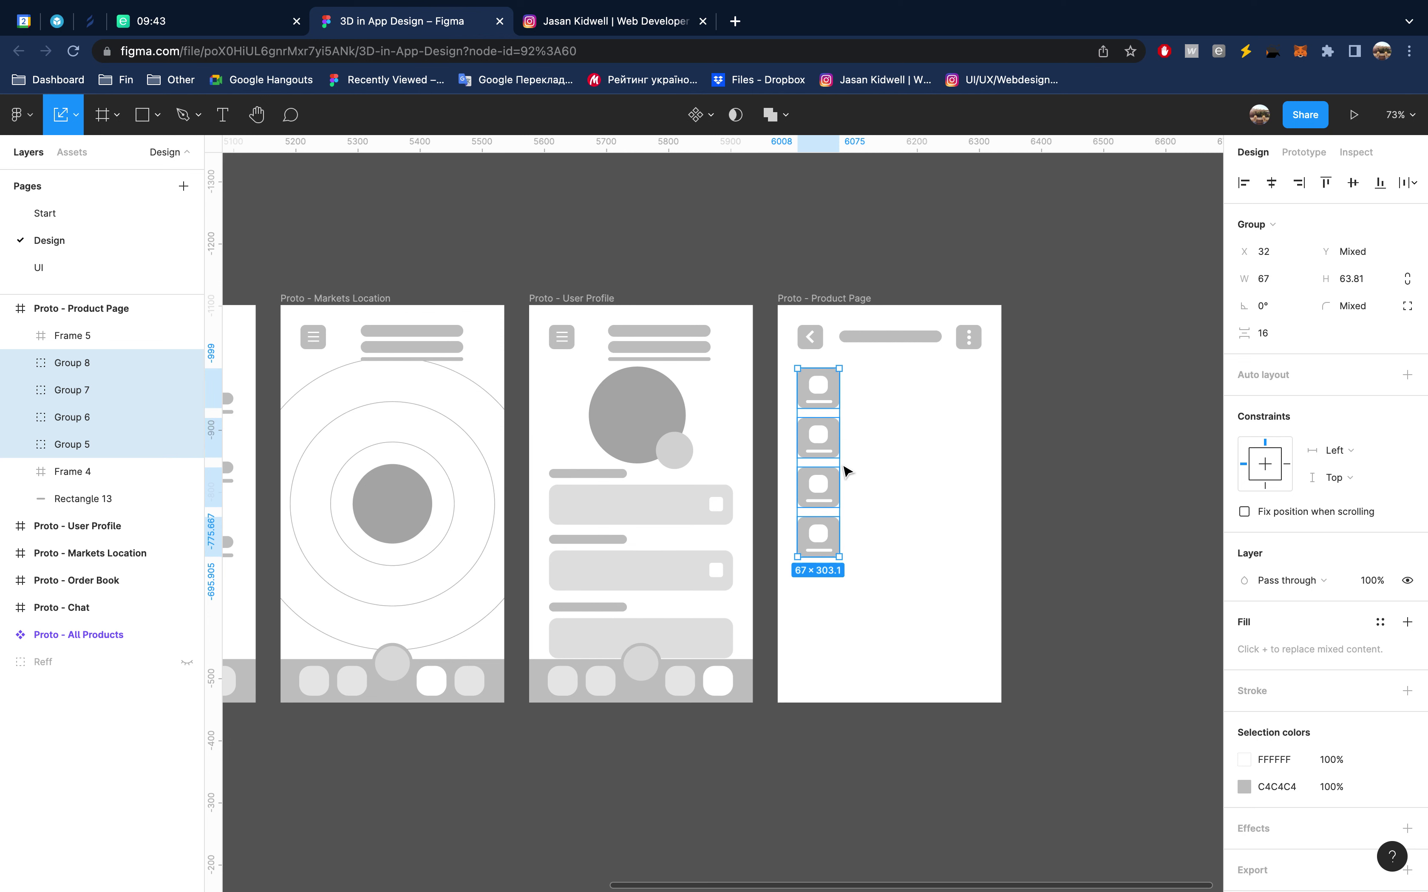
scroll(846, 470, down, 1)
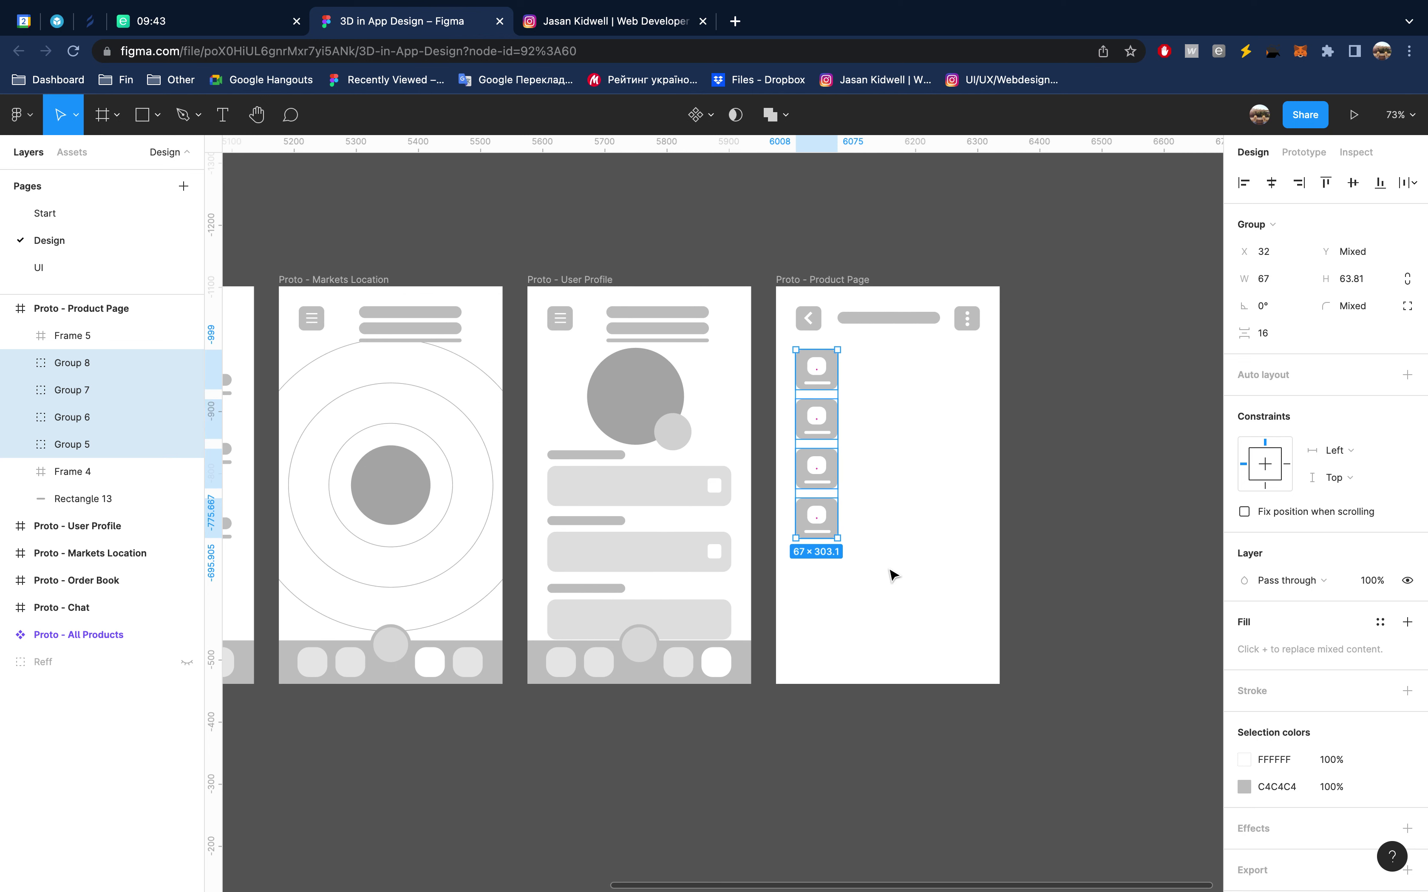
key(Escape)
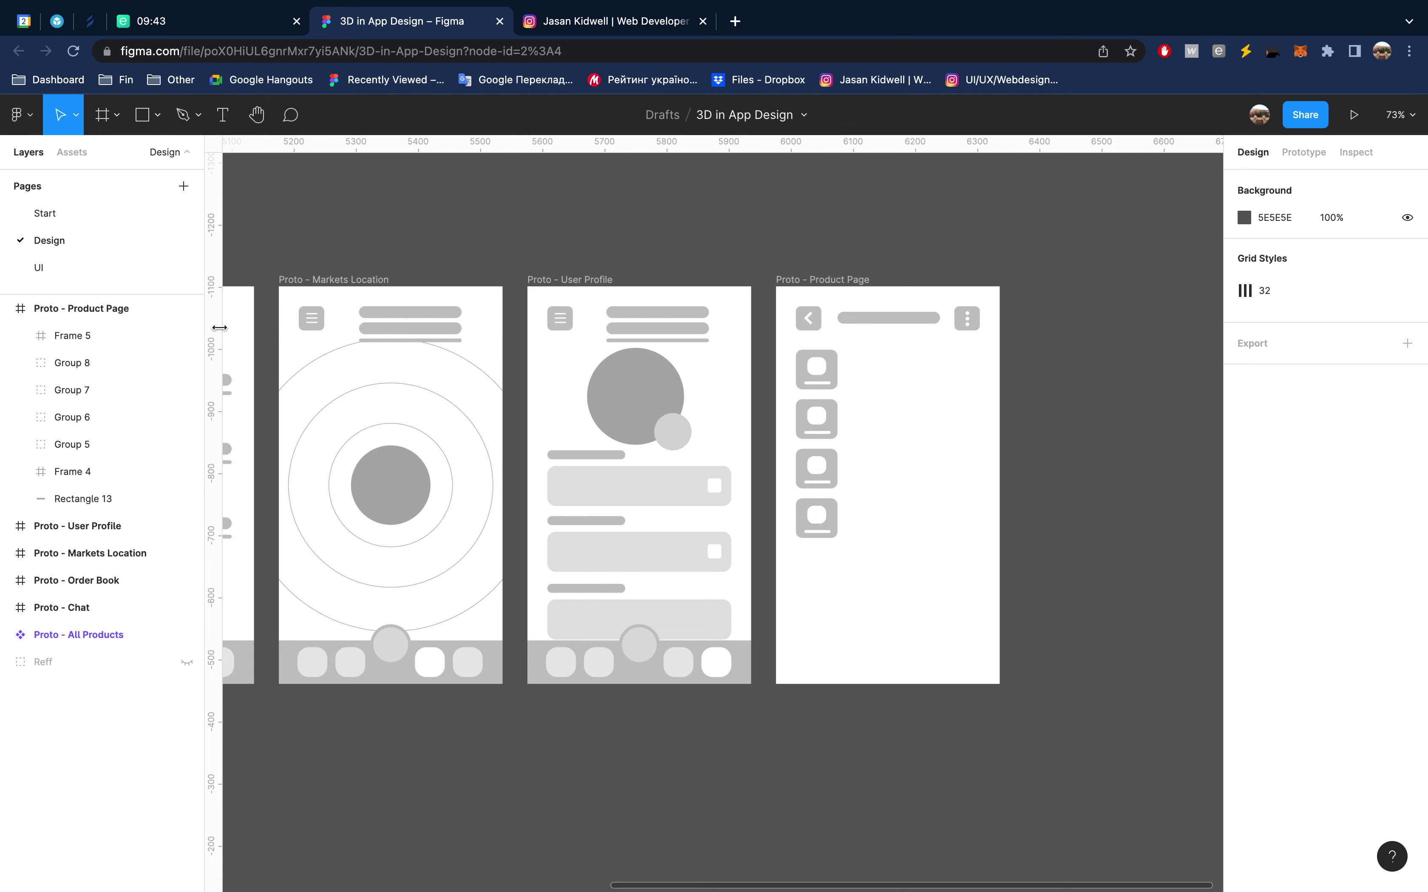
Draw a grey rectangle stretched across the Product Page's lower part
click(902, 537)
key(r)
drag(776, 493, 866, 591)
drag(926, 649, 1002, 690)
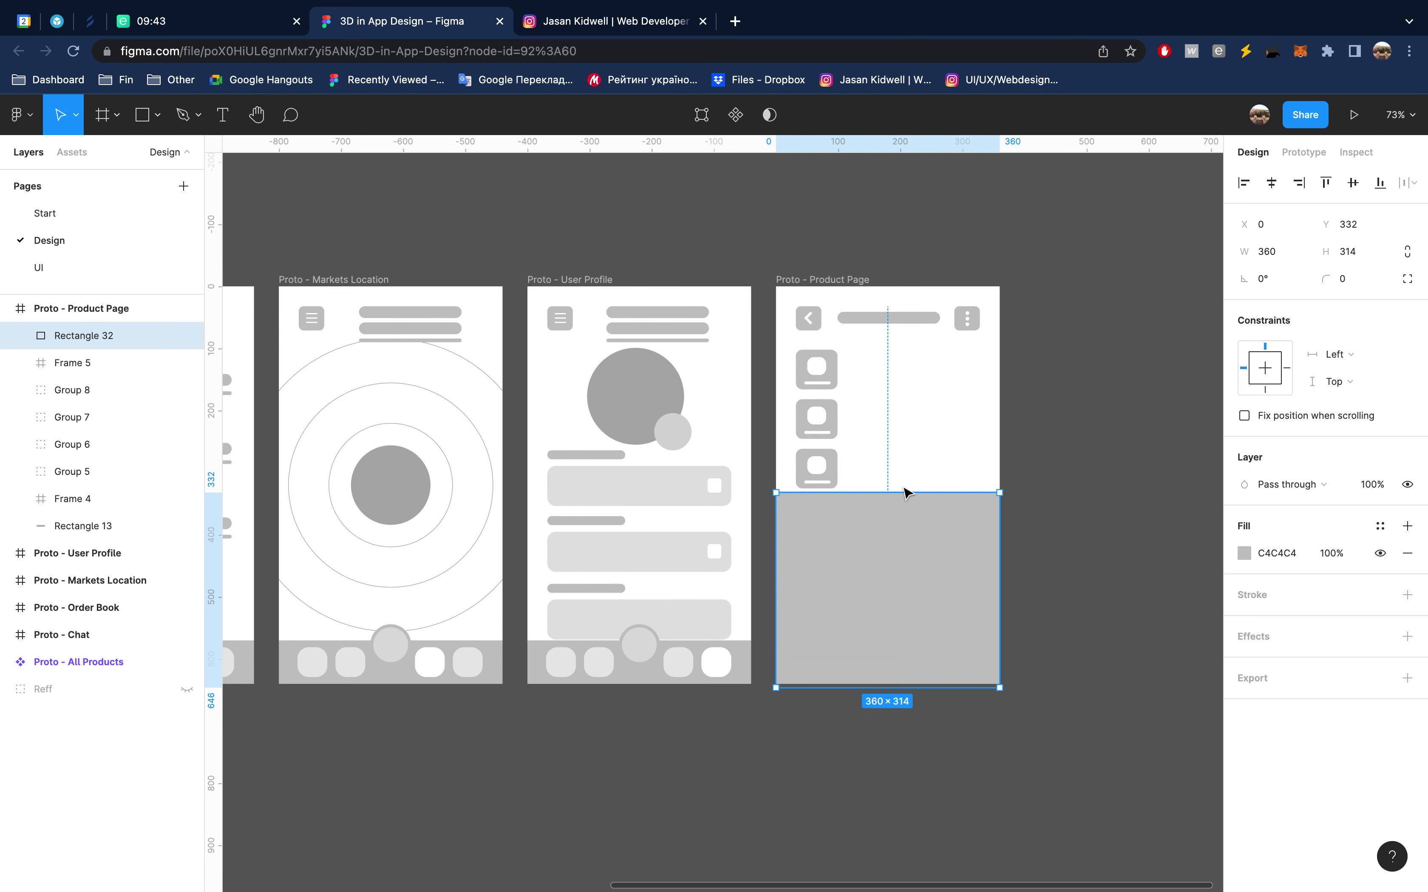
drag(902, 488, 902, 502)
Give the rectangle a 10 corner radius, with the third corner set to 0
click(1355, 285)
text(10)
key(Return)
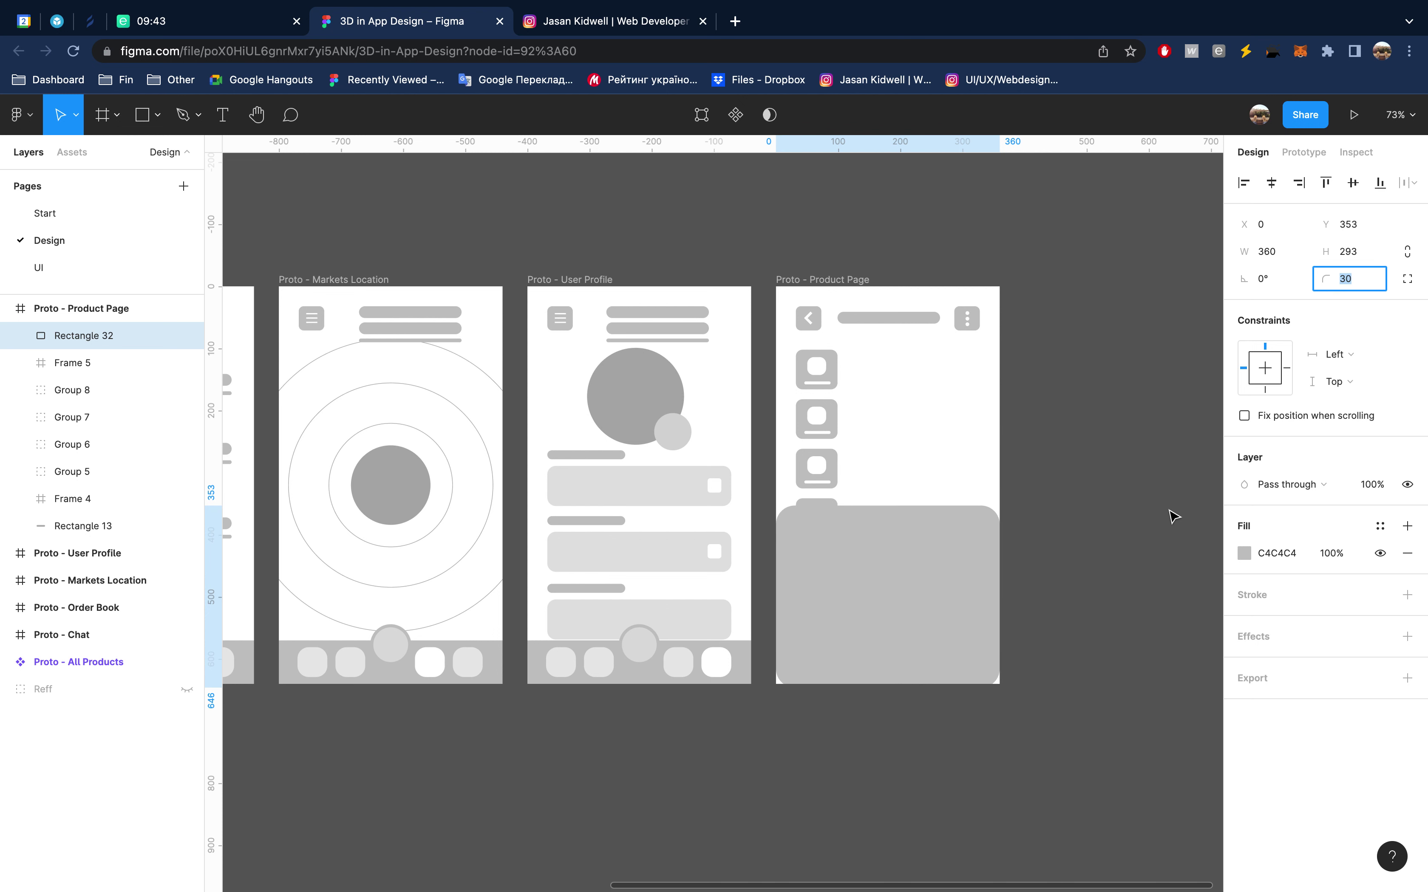
click(1407, 280)
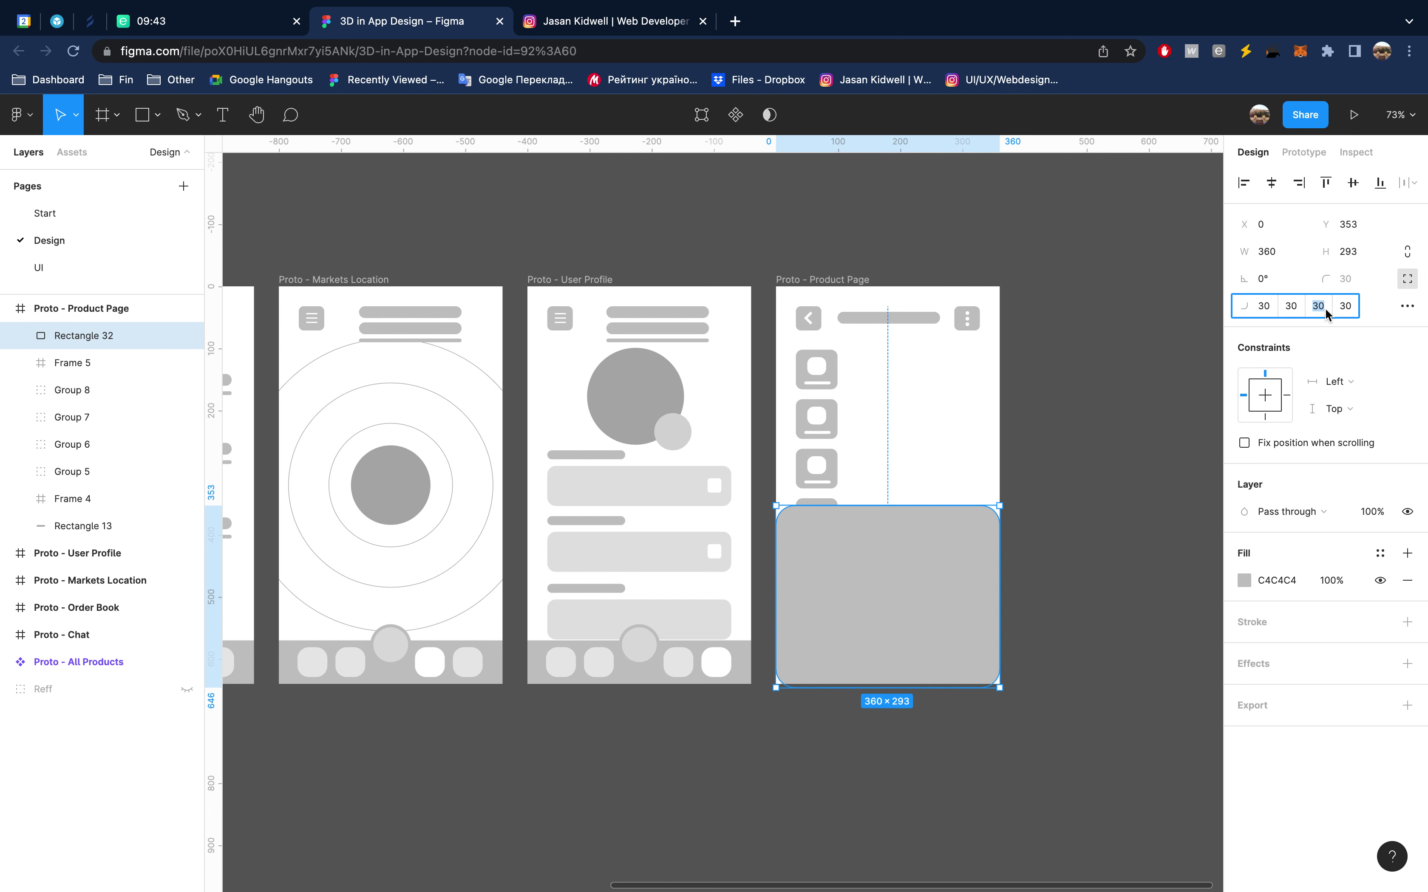
text(0)
key(Return)
click(1355, 307)
click(1407, 279)
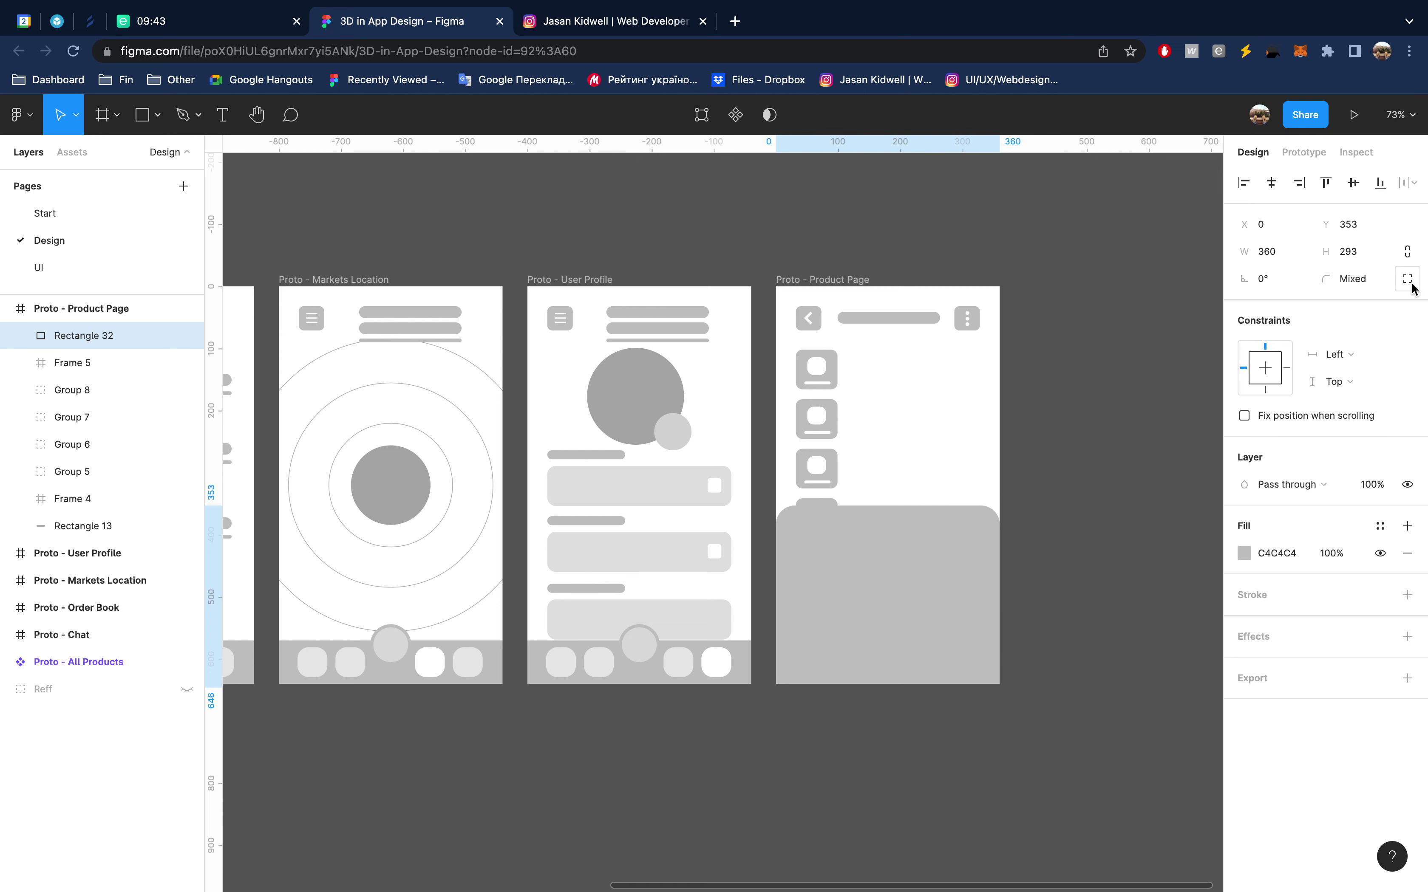
Lower the grey panel's top edge and shrink the four-icon column to 56.15×254
drag(931, 507, 928, 518)
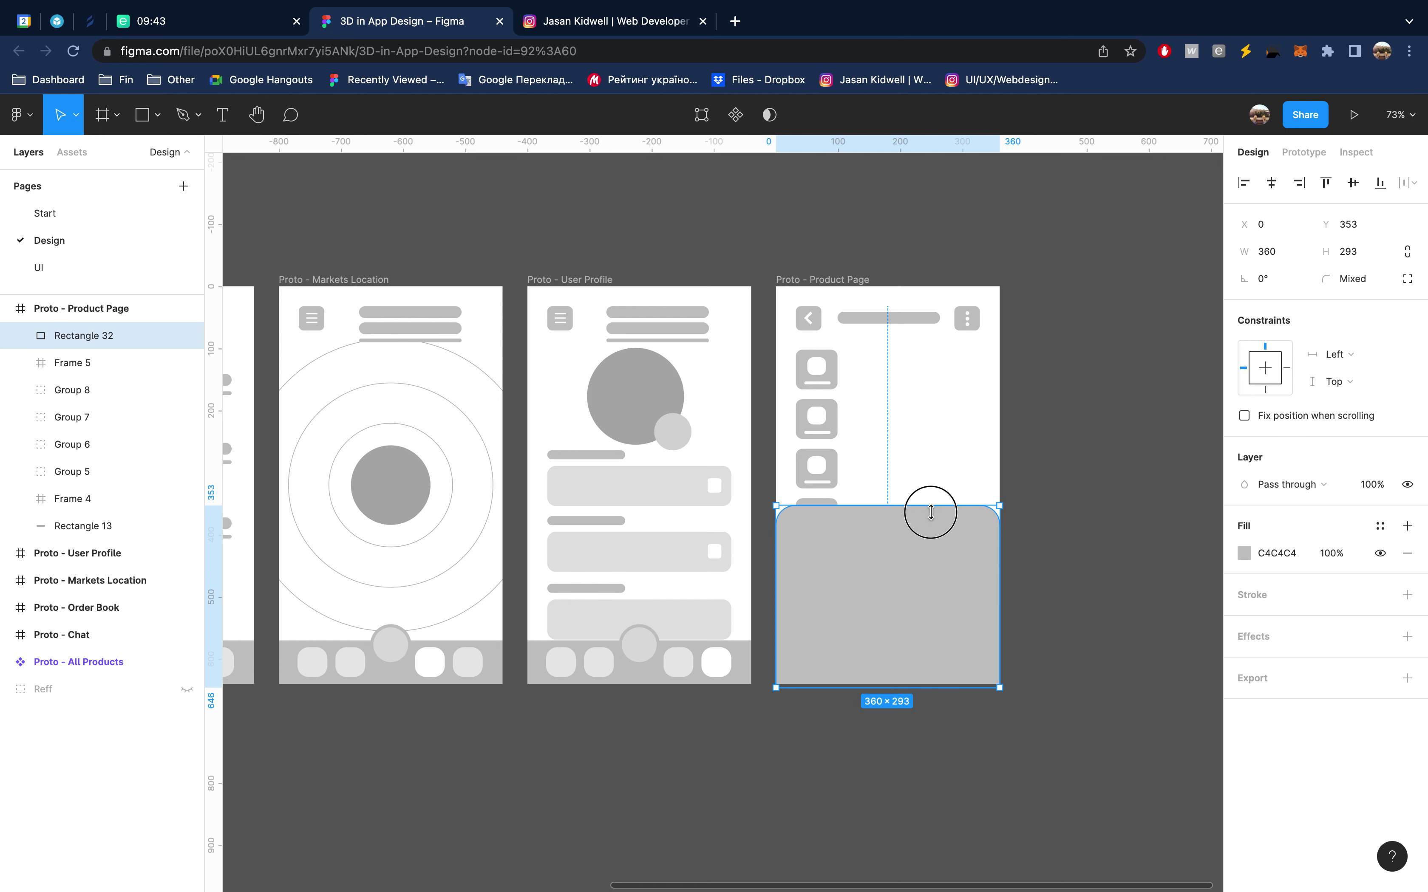
click(820, 419)
shift+click(111, 471)
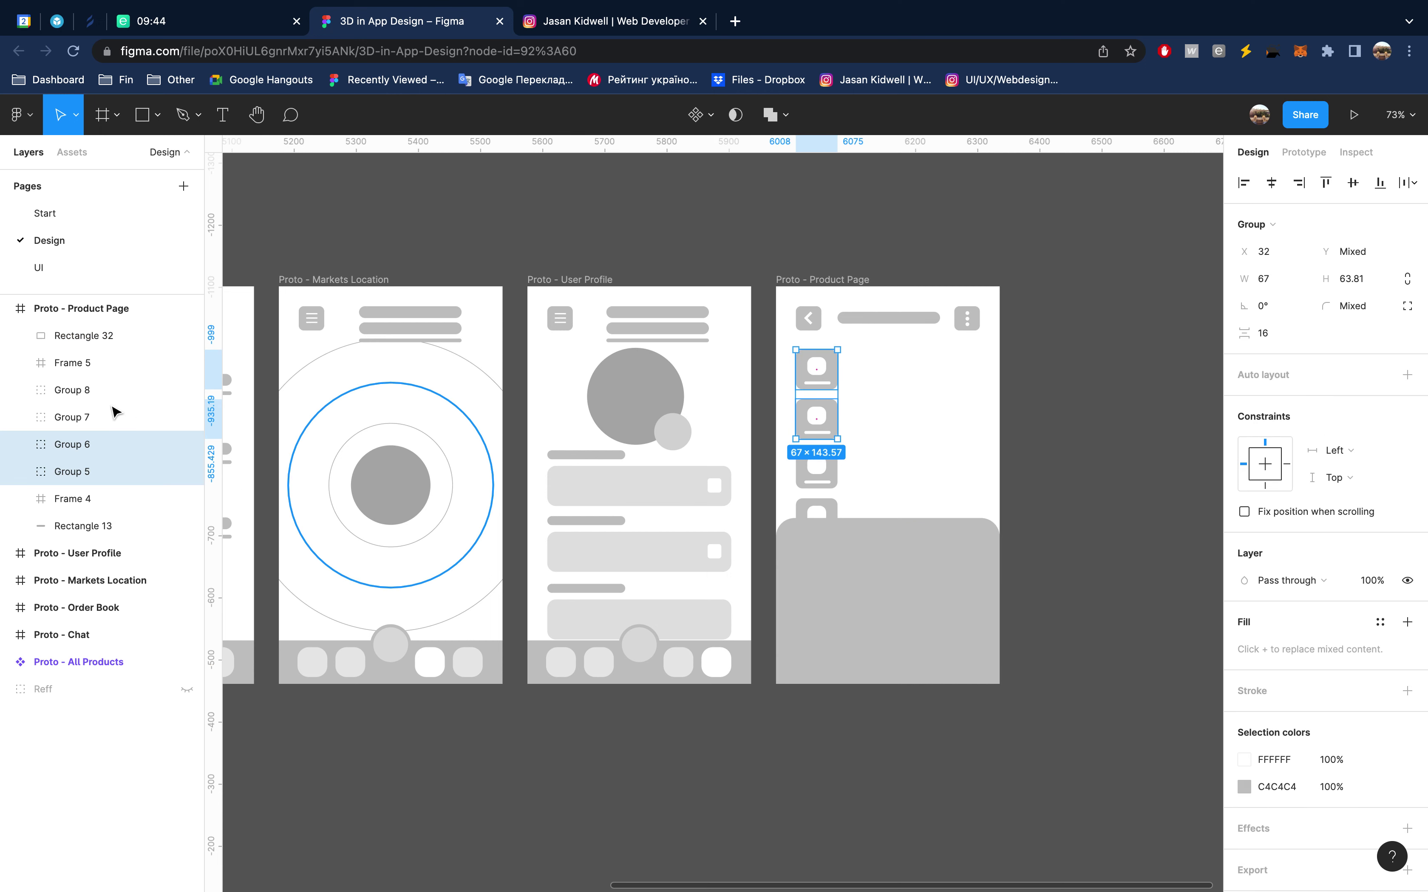
shift+click(111, 394)
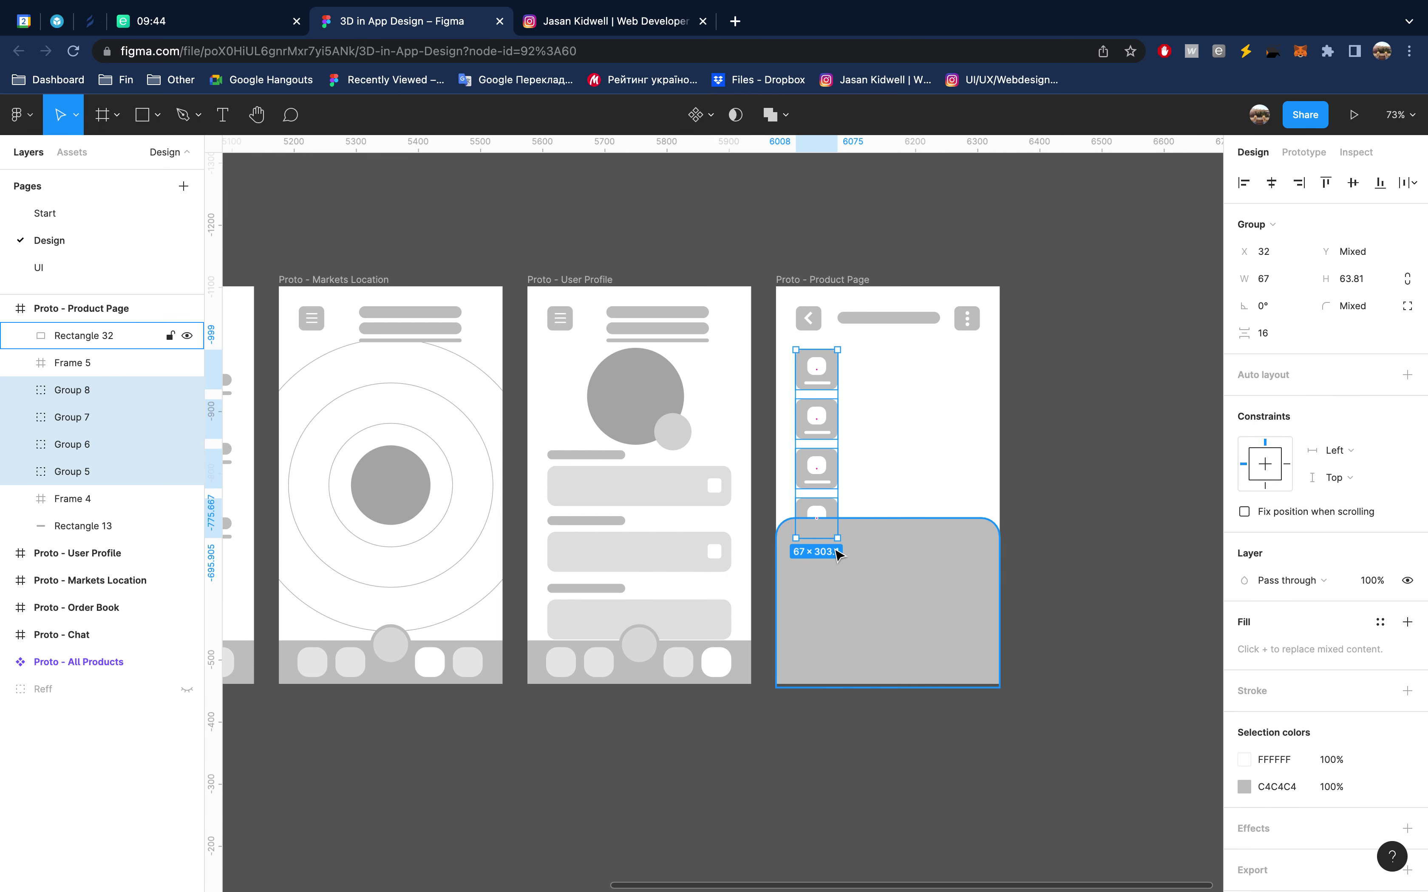
drag(837, 538, 827, 507)
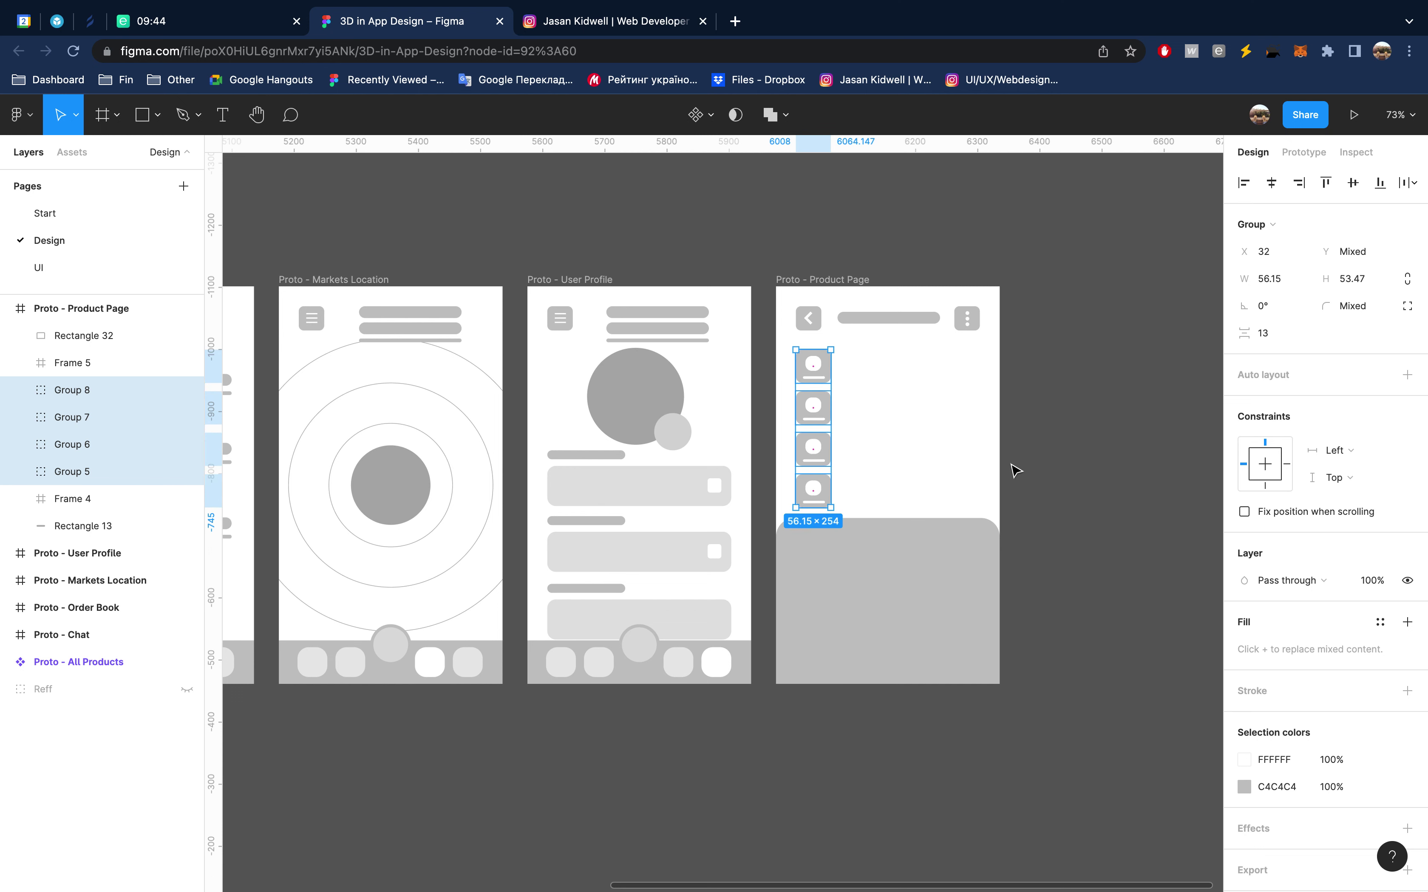
click(1093, 422)
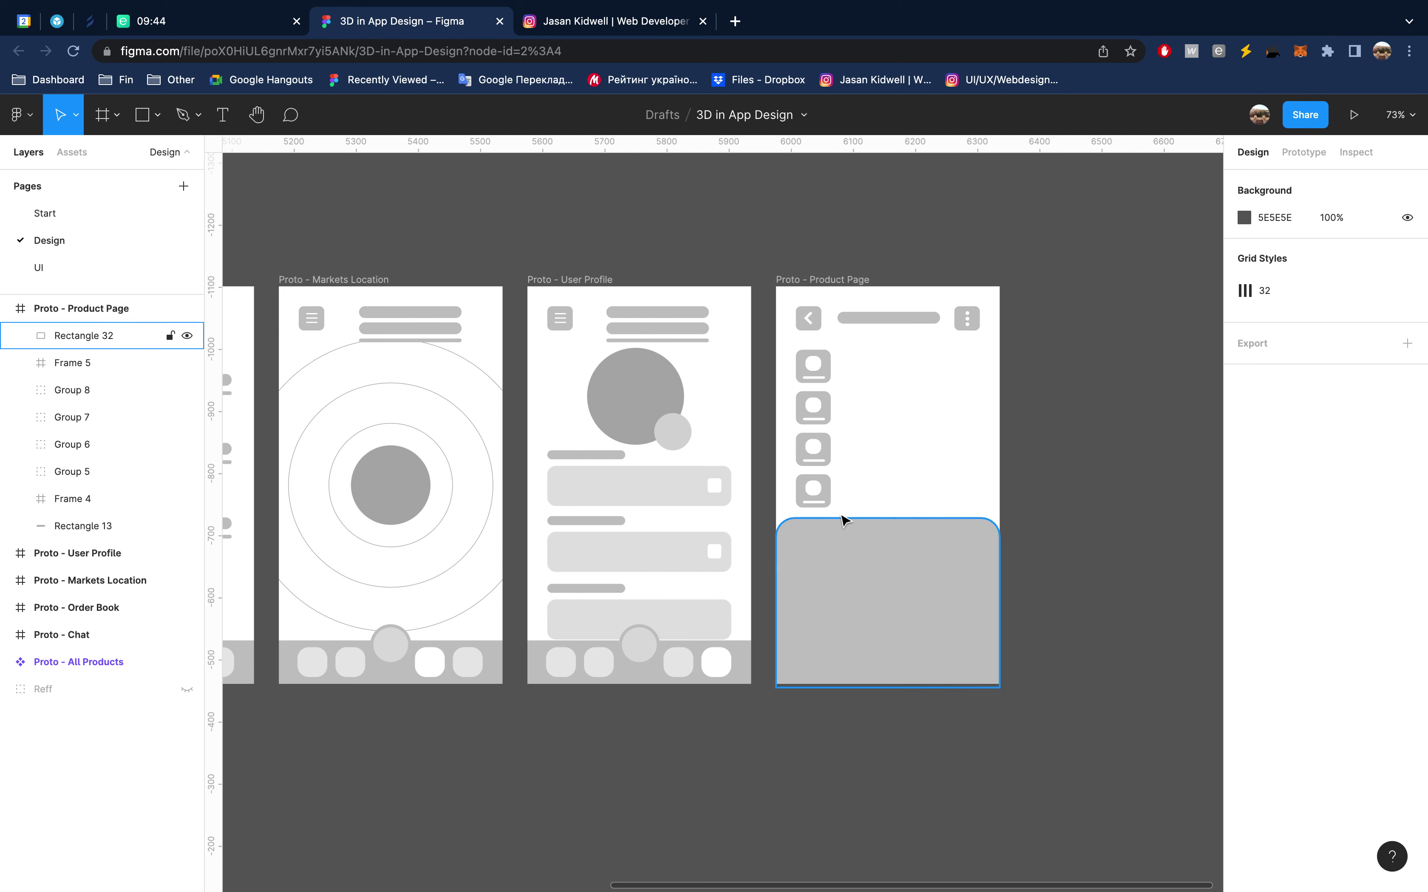
Duplicate the User Profile header's two-bar block onto the Product Page's grey panel
super+click(688, 312)
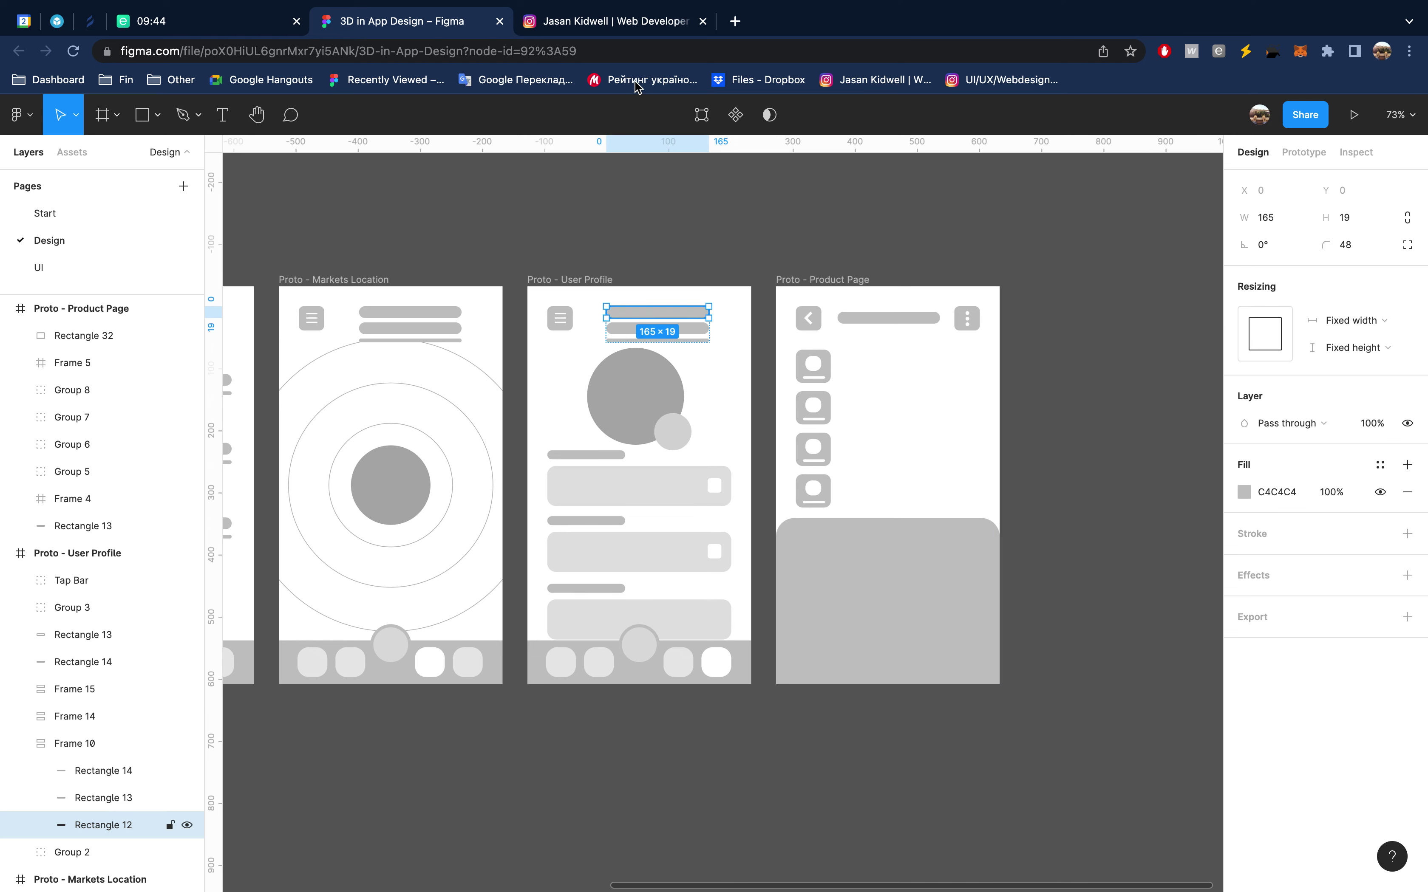
click(616, 19)
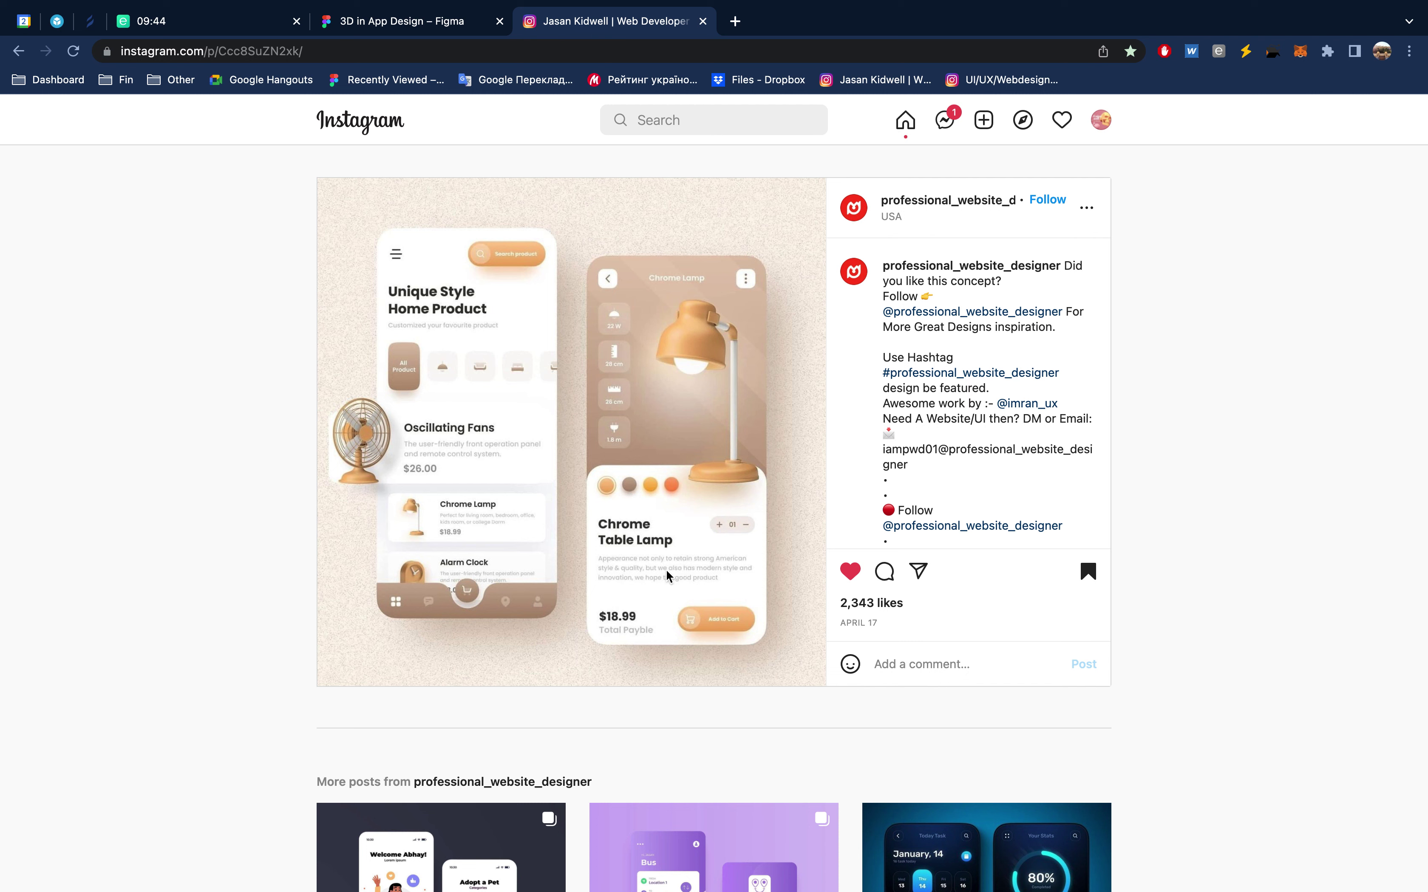
click(436, 27)
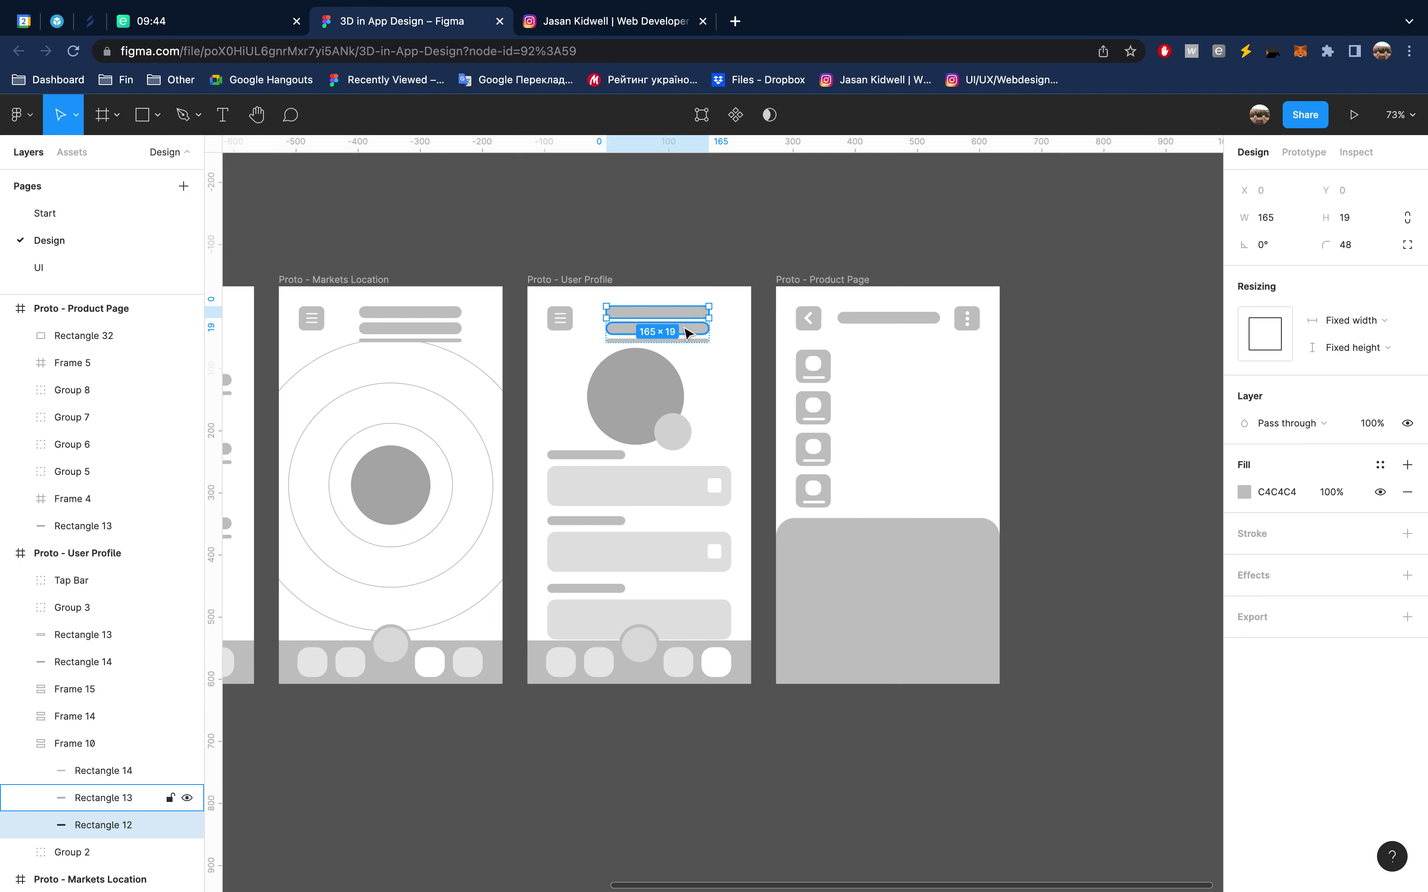
click(79, 742)
drag(650, 322, 872, 586)
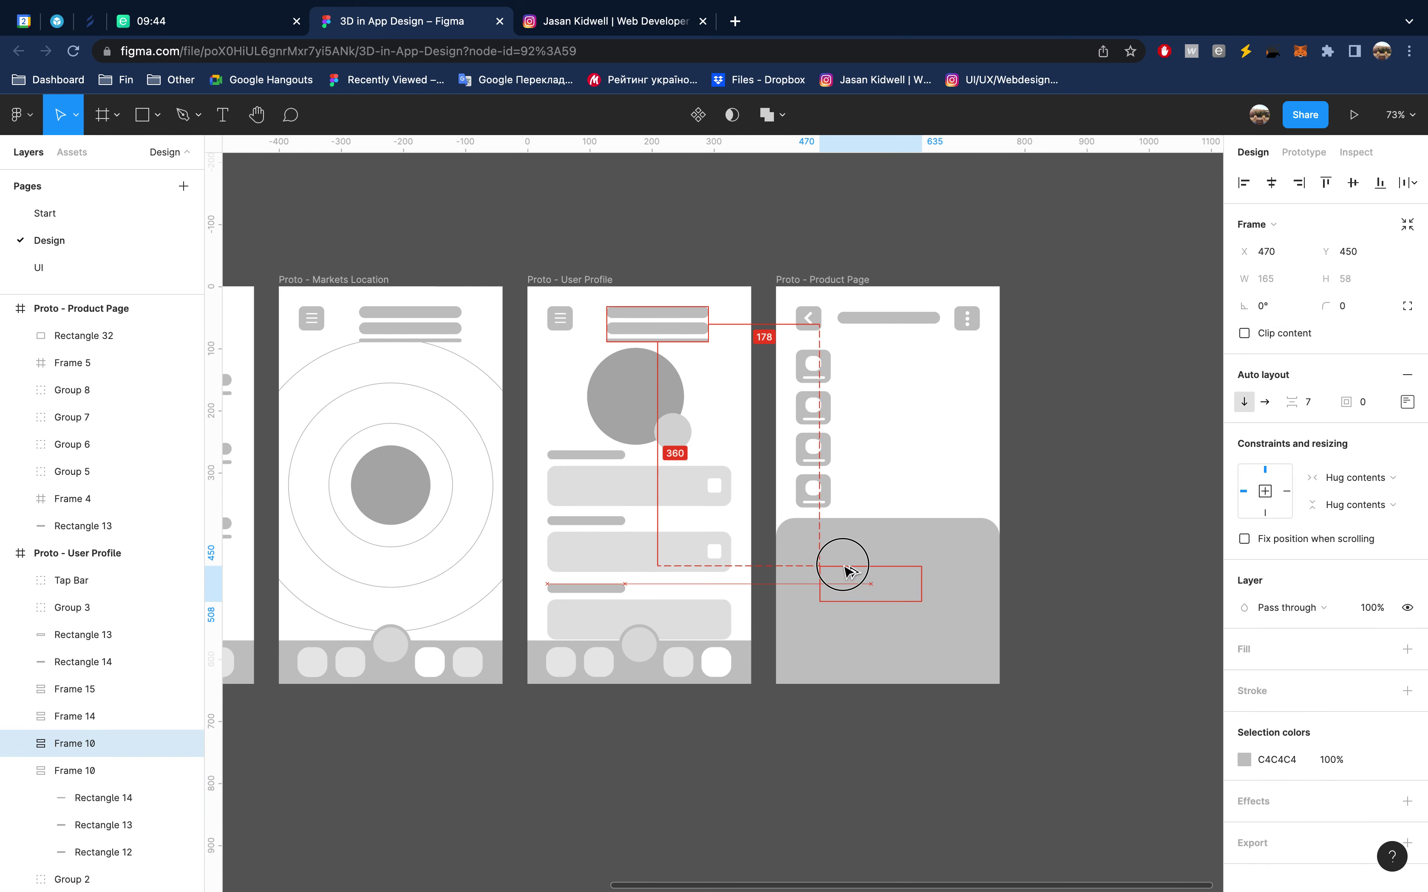
drag(871, 586, 841, 563)
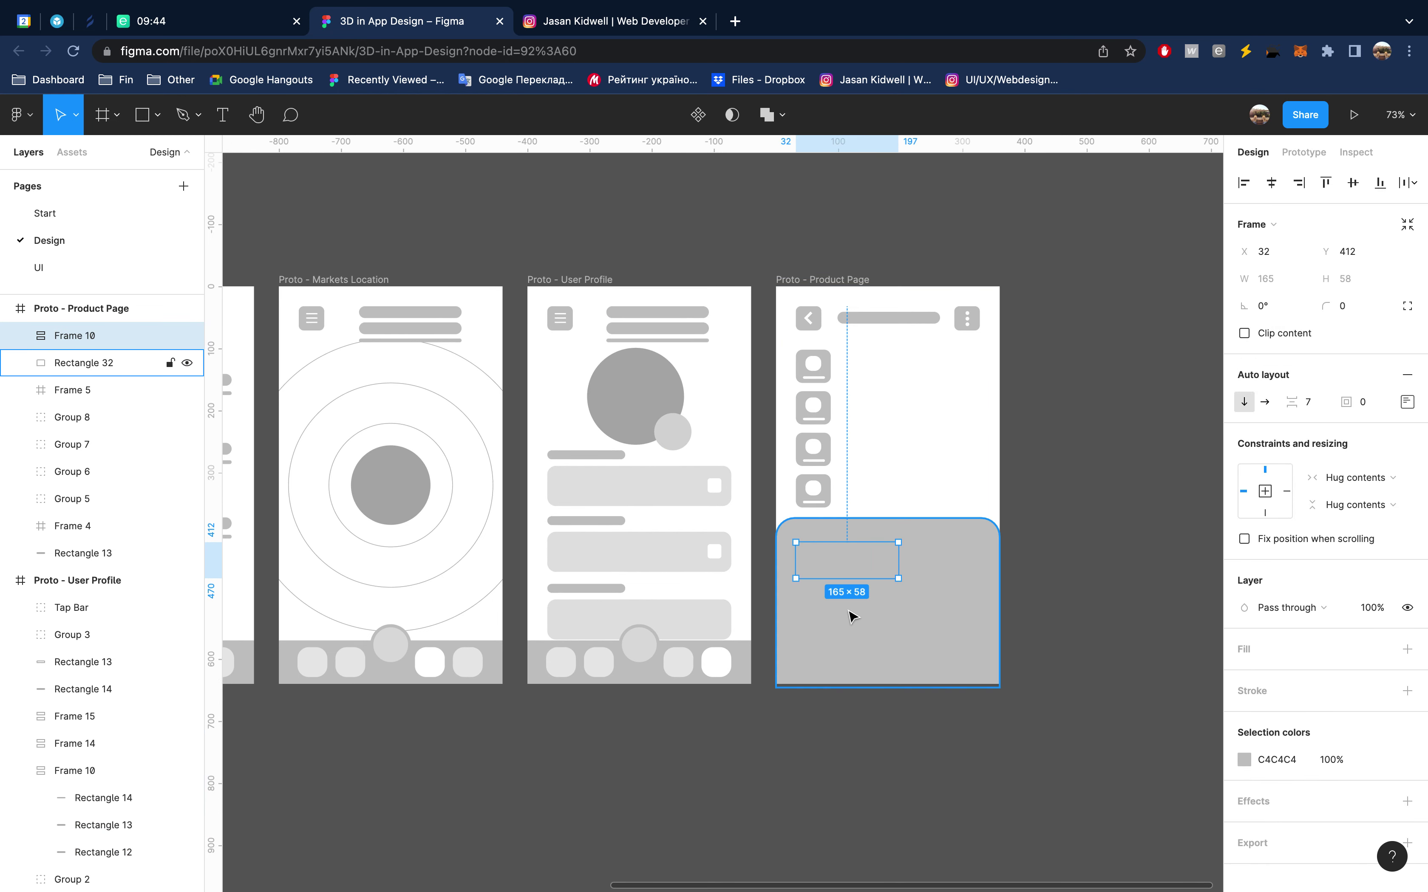
Make the copied bars white (FFFFFF) and move them down 20 px
click(1244, 760)
drag(1058, 484, 962, 424)
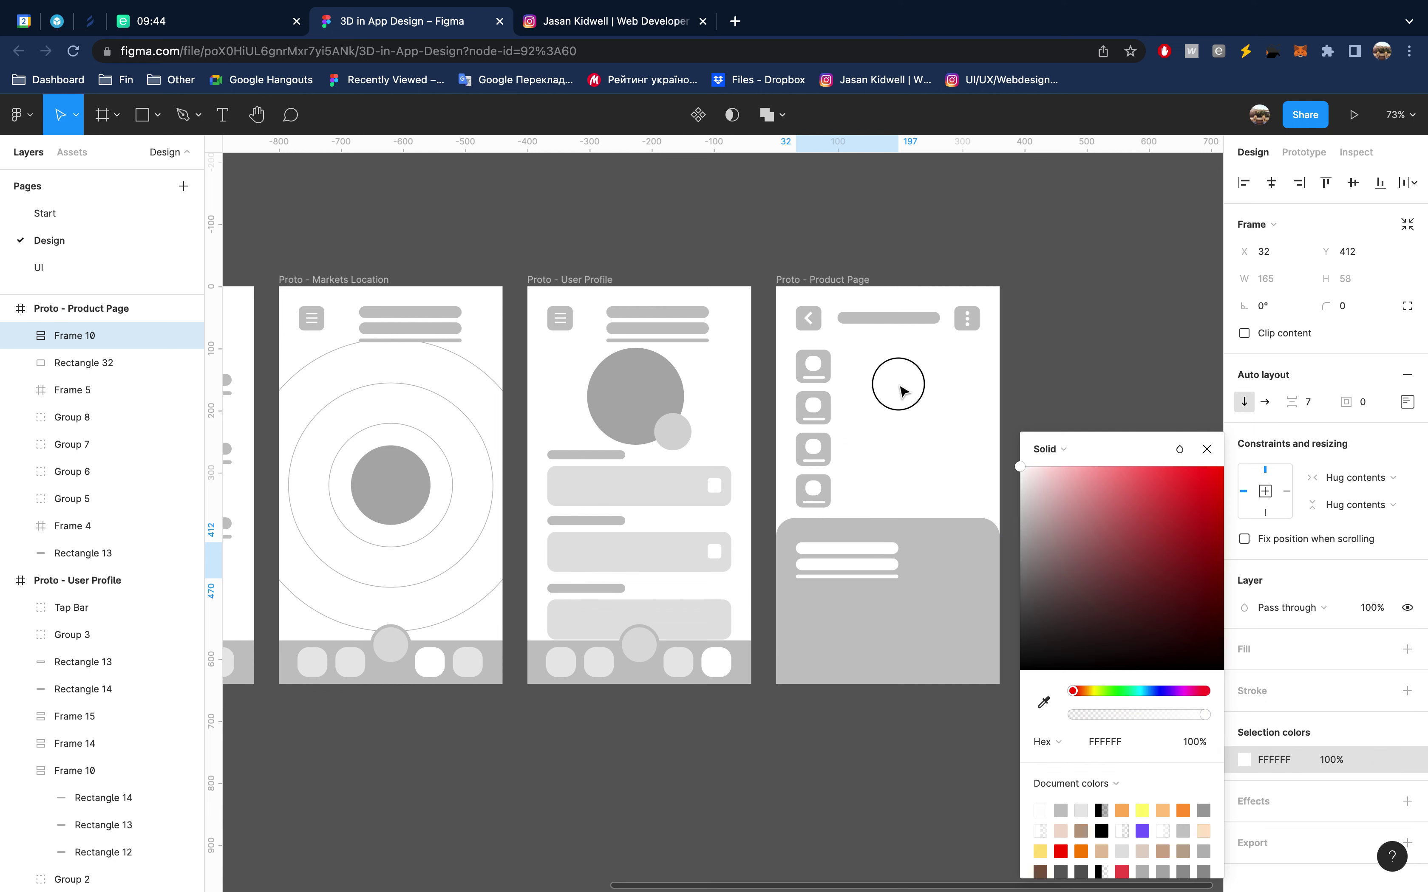
click(1205, 450)
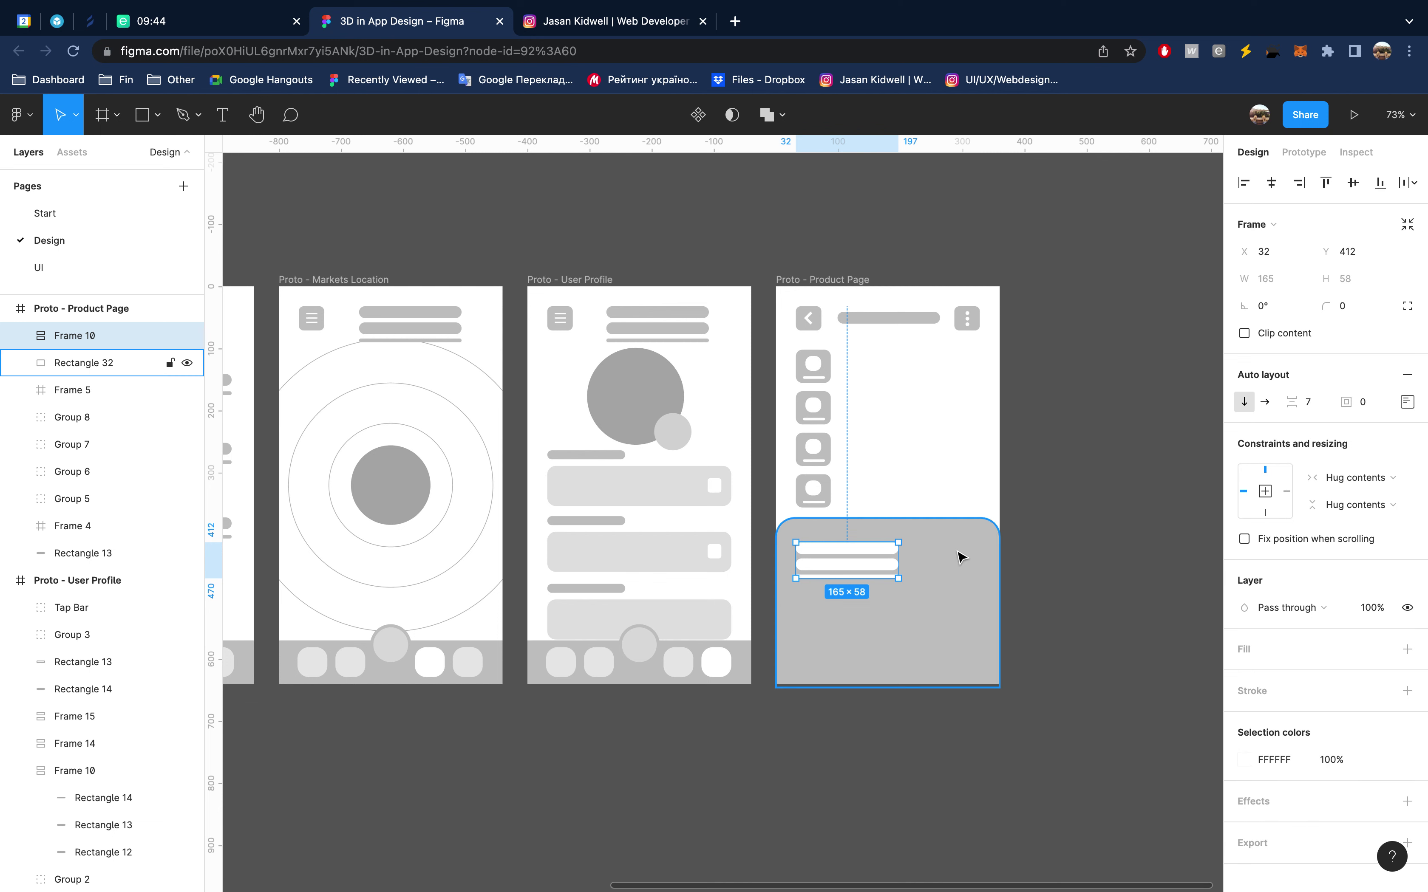
key(shift+Down)
key(shift+Down)
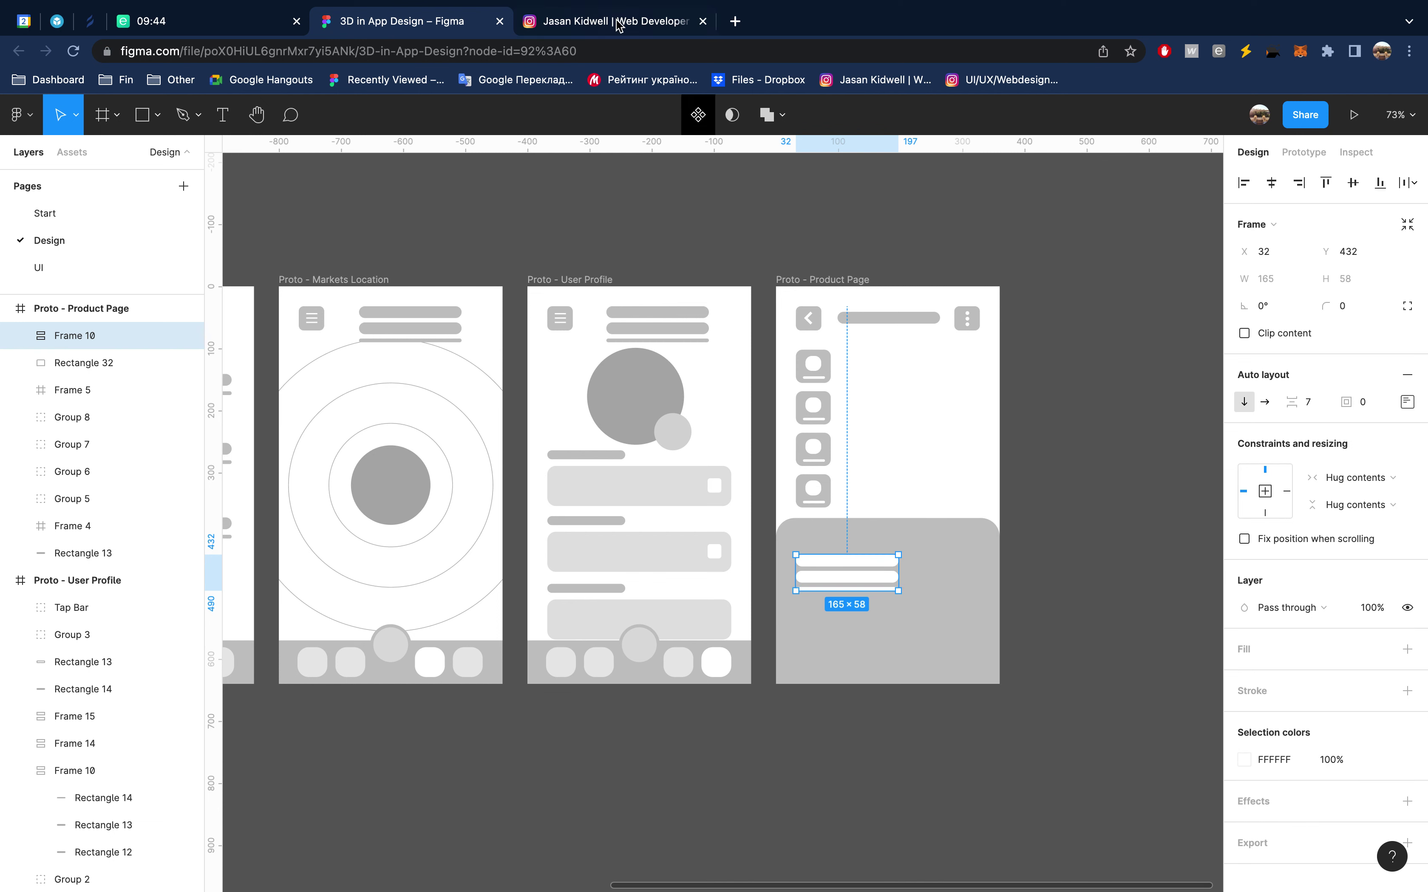
click(618, 24)
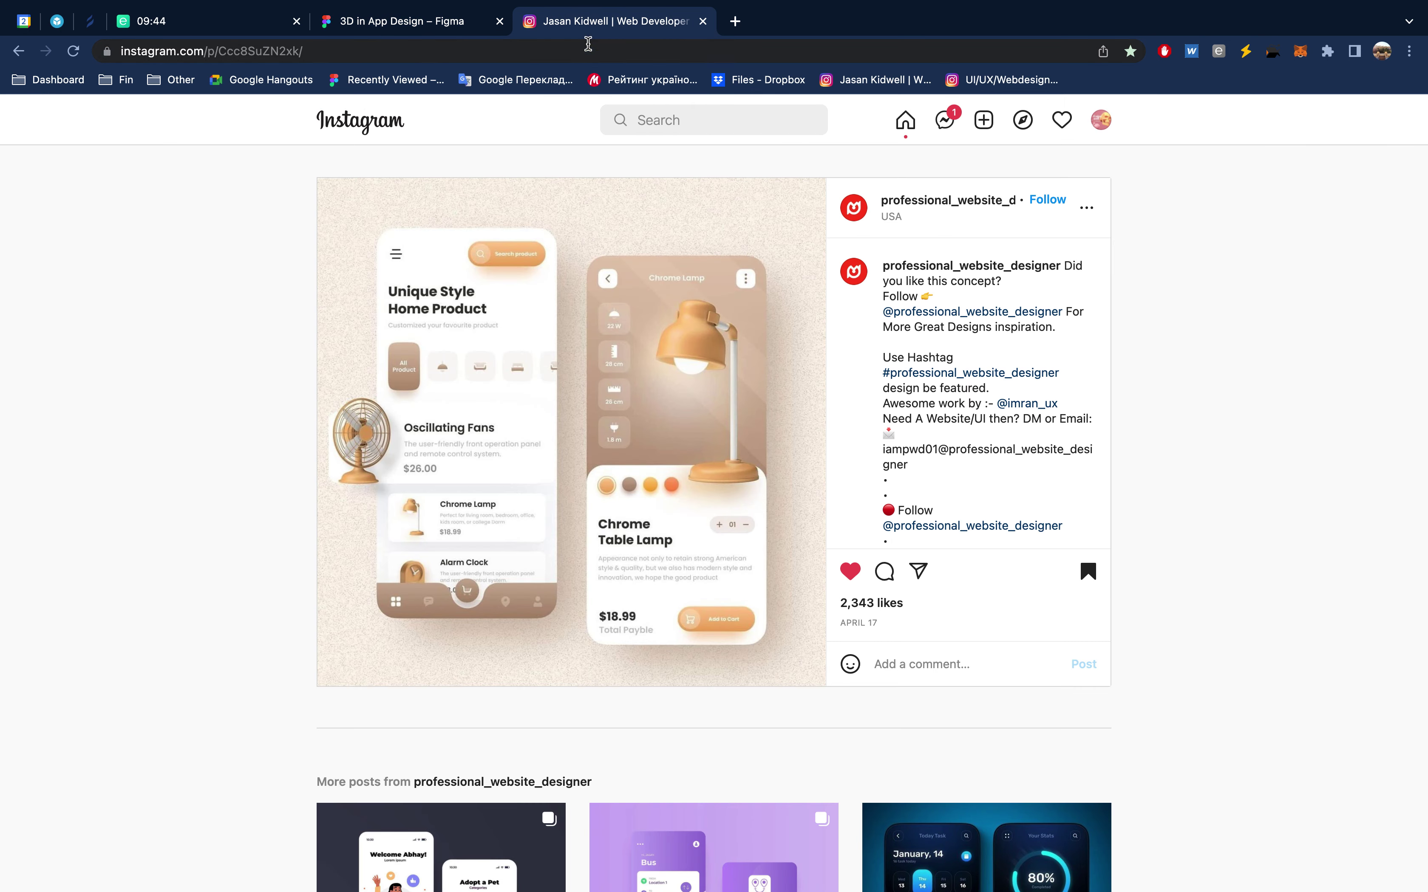
click(448, 24)
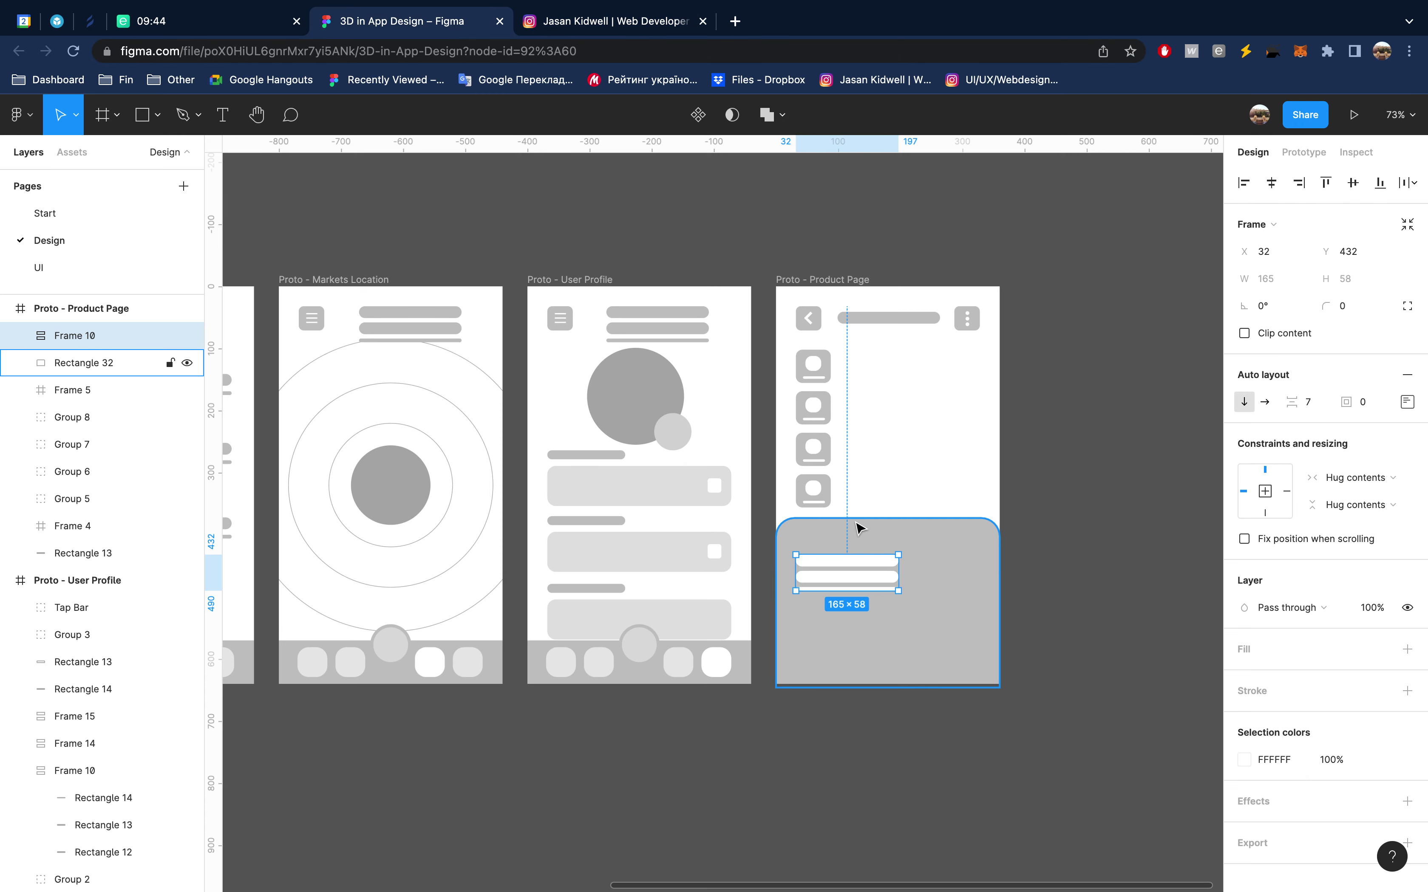
scroll(855, 524, up, 3)
scroll(855, 524, up, 2)
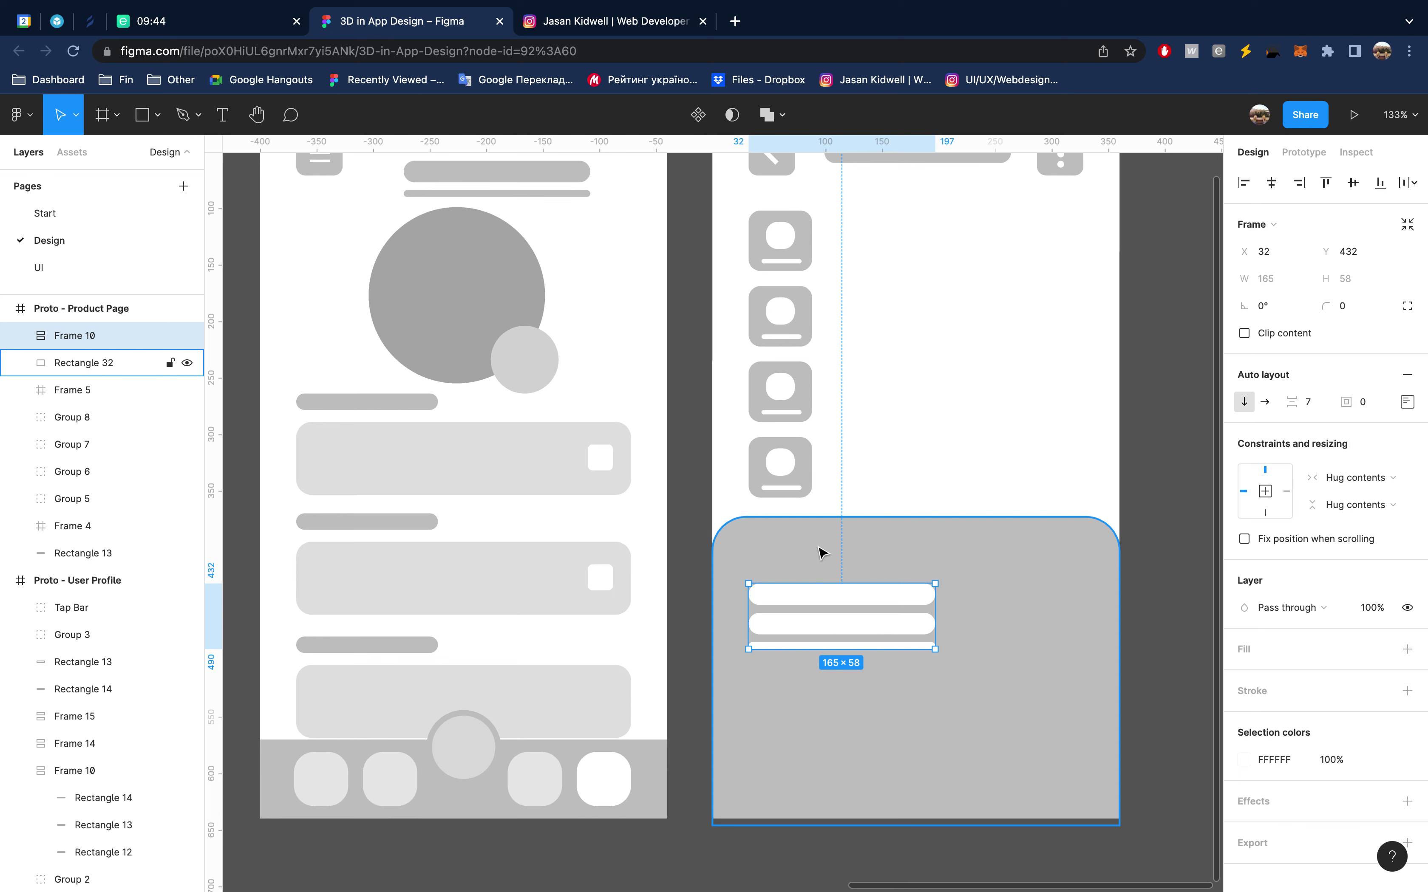
Draw a small white circle at the grey panel's top-left
key(o)
drag(765, 533, 787, 555)
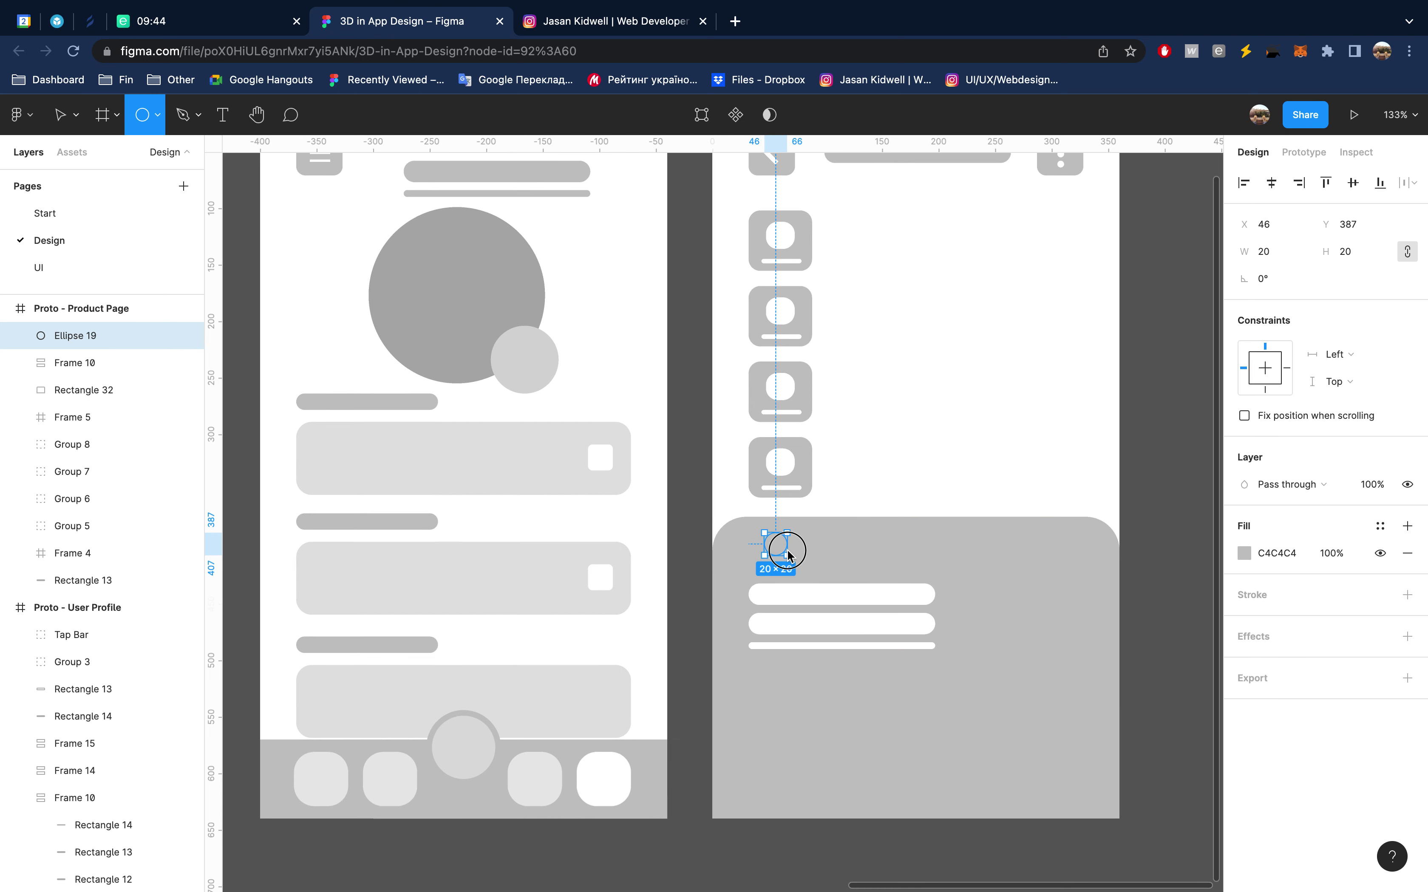
click(1244, 553)
drag(1102, 517, 902, 351)
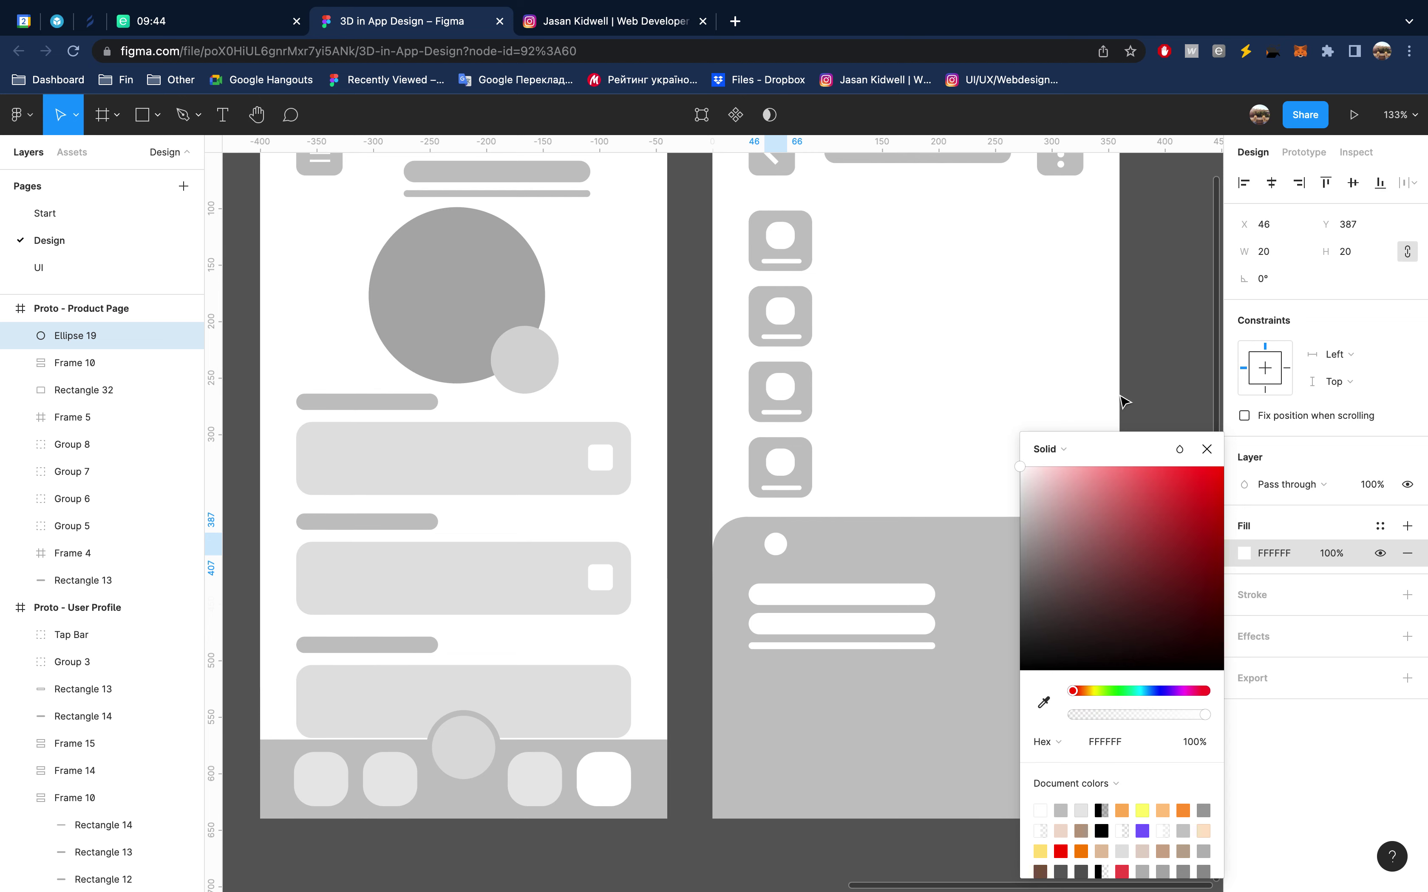
click(902, 526)
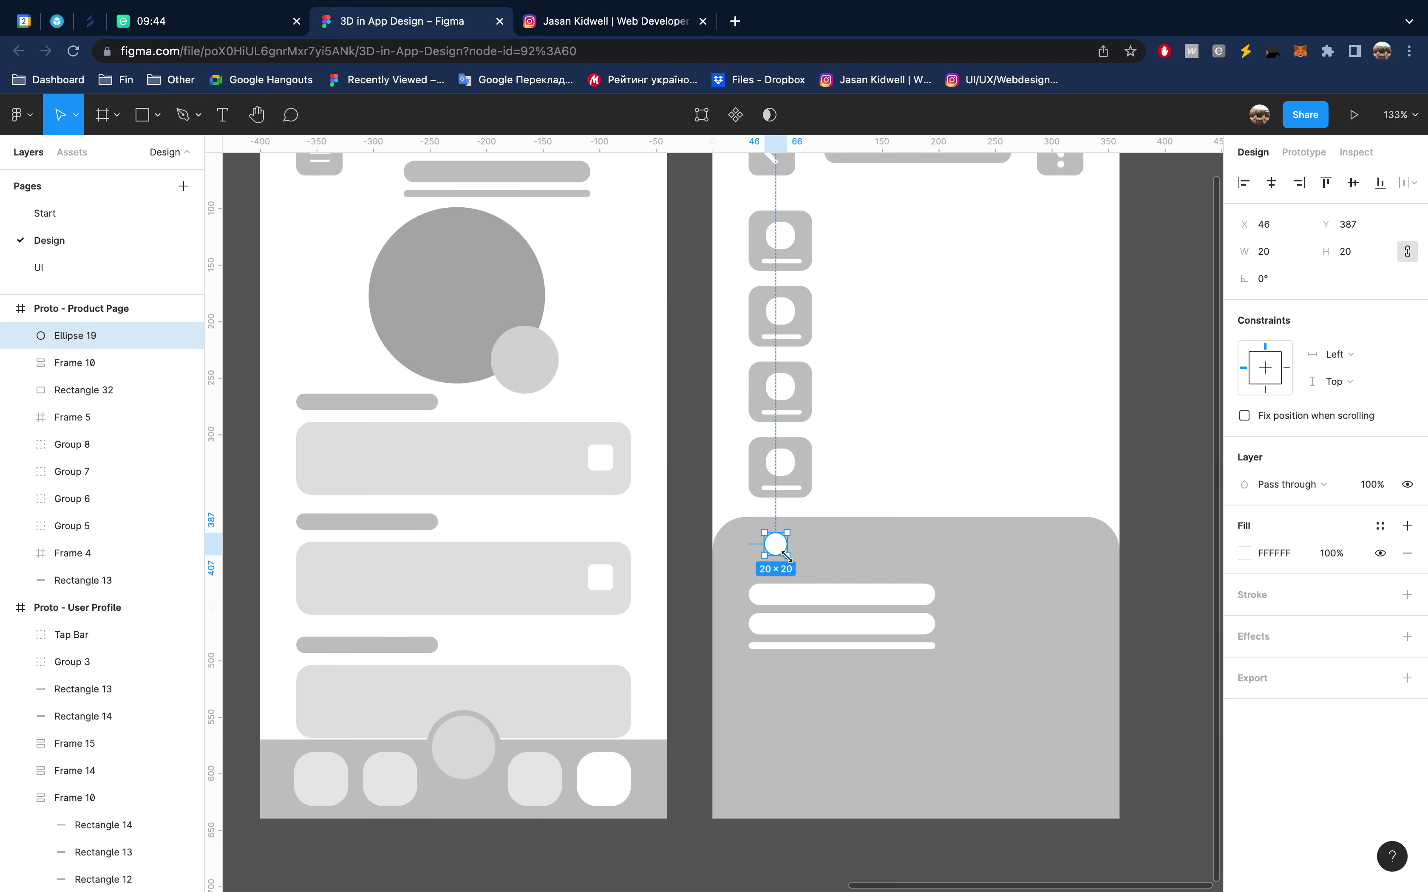
scroll(786, 557, up, 3)
scroll(787, 556, up, 3)
scroll(786, 557, up, 2)
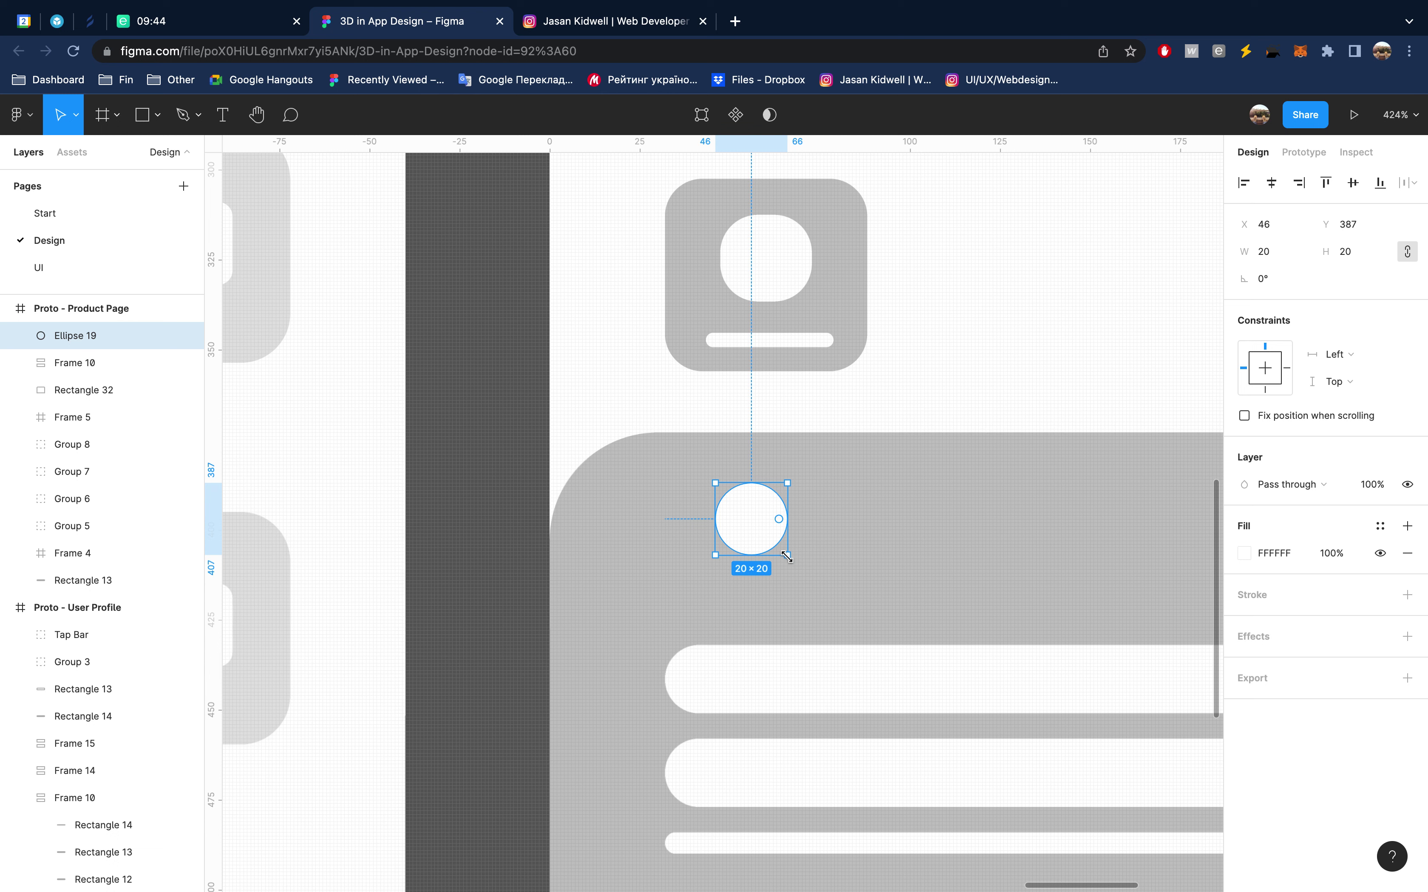
Add a 30×30 white-outlined ring around the circle and group them into a ring icon
key(ctrl+d)
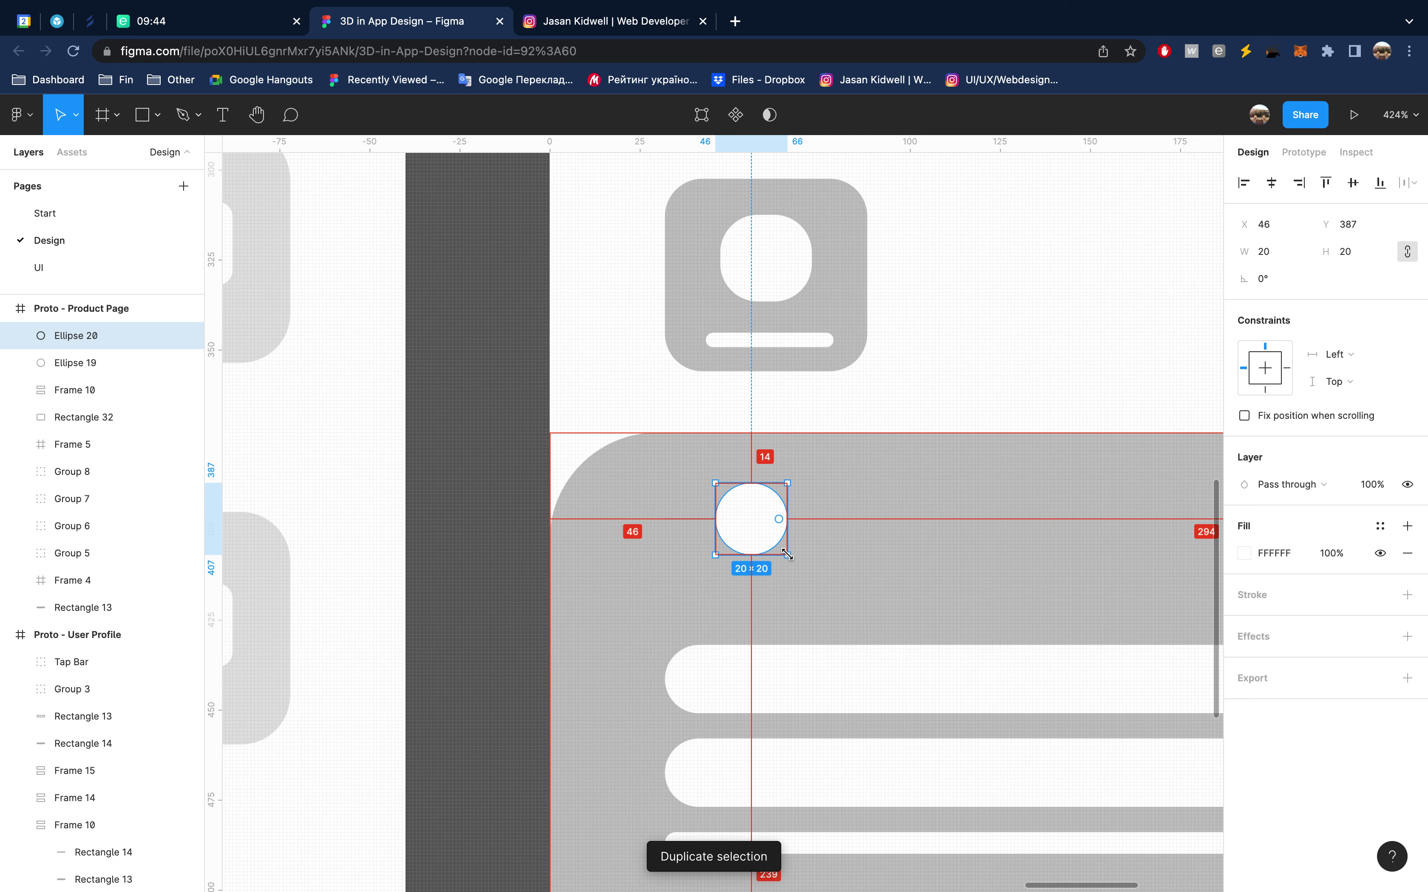
drag(803, 563, 821, 581)
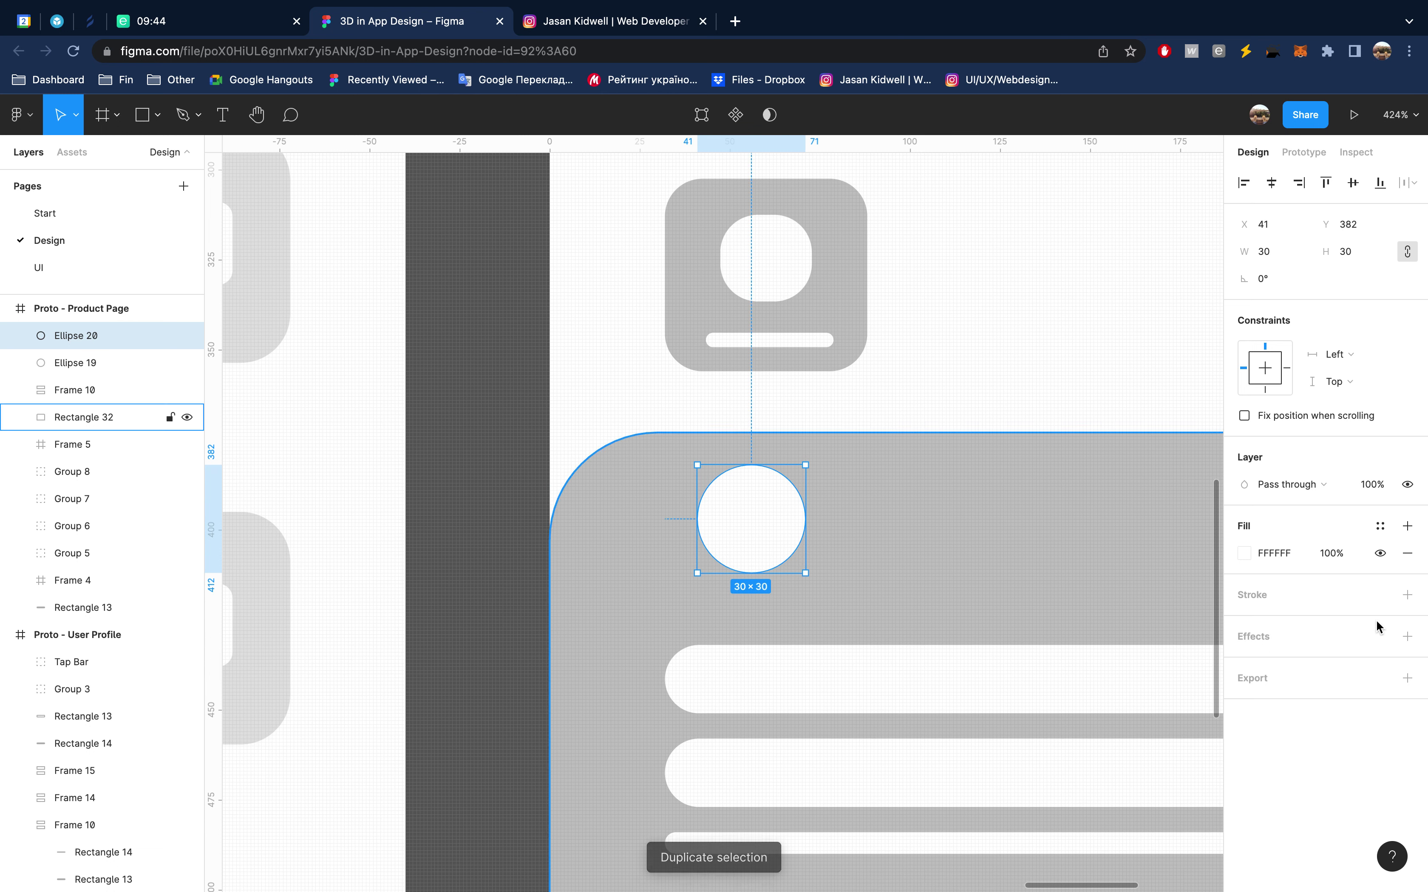
click(1408, 554)
mouse_move(1406, 594)
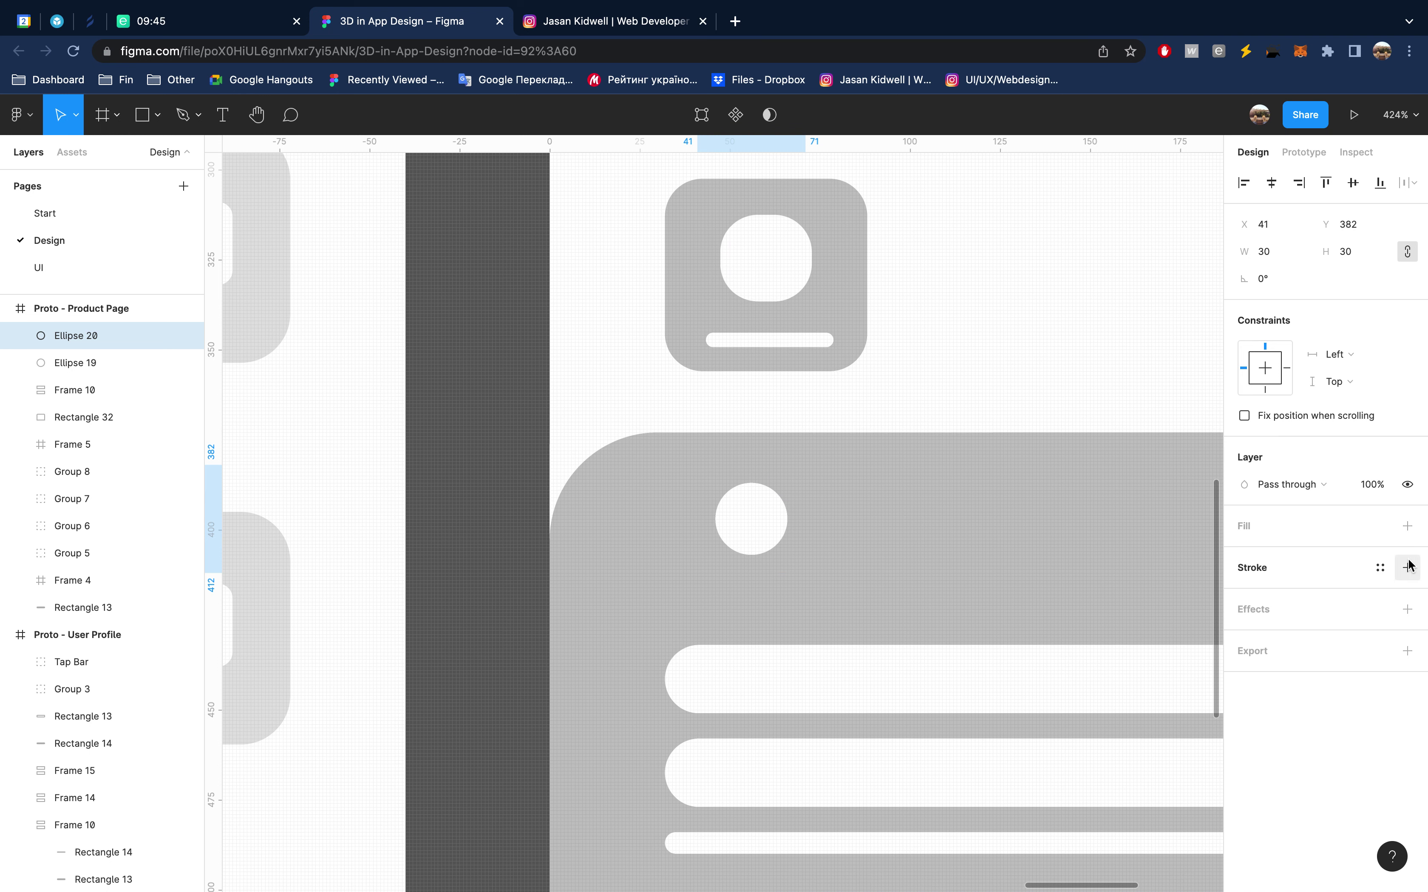
click(1408, 567)
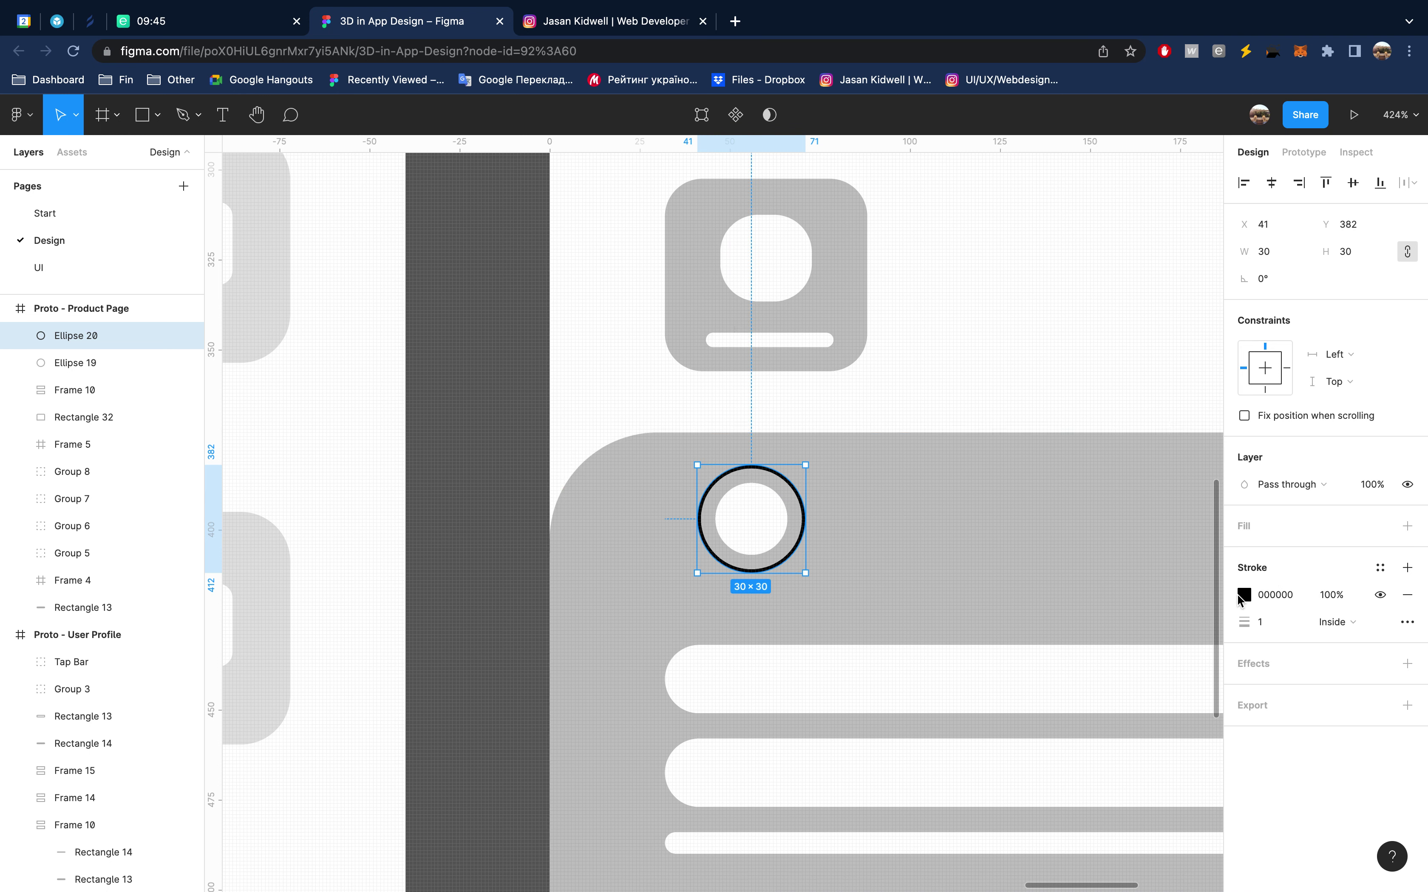
click(1244, 595)
click(1117, 542)
text(FFFFFF)
key(Return)
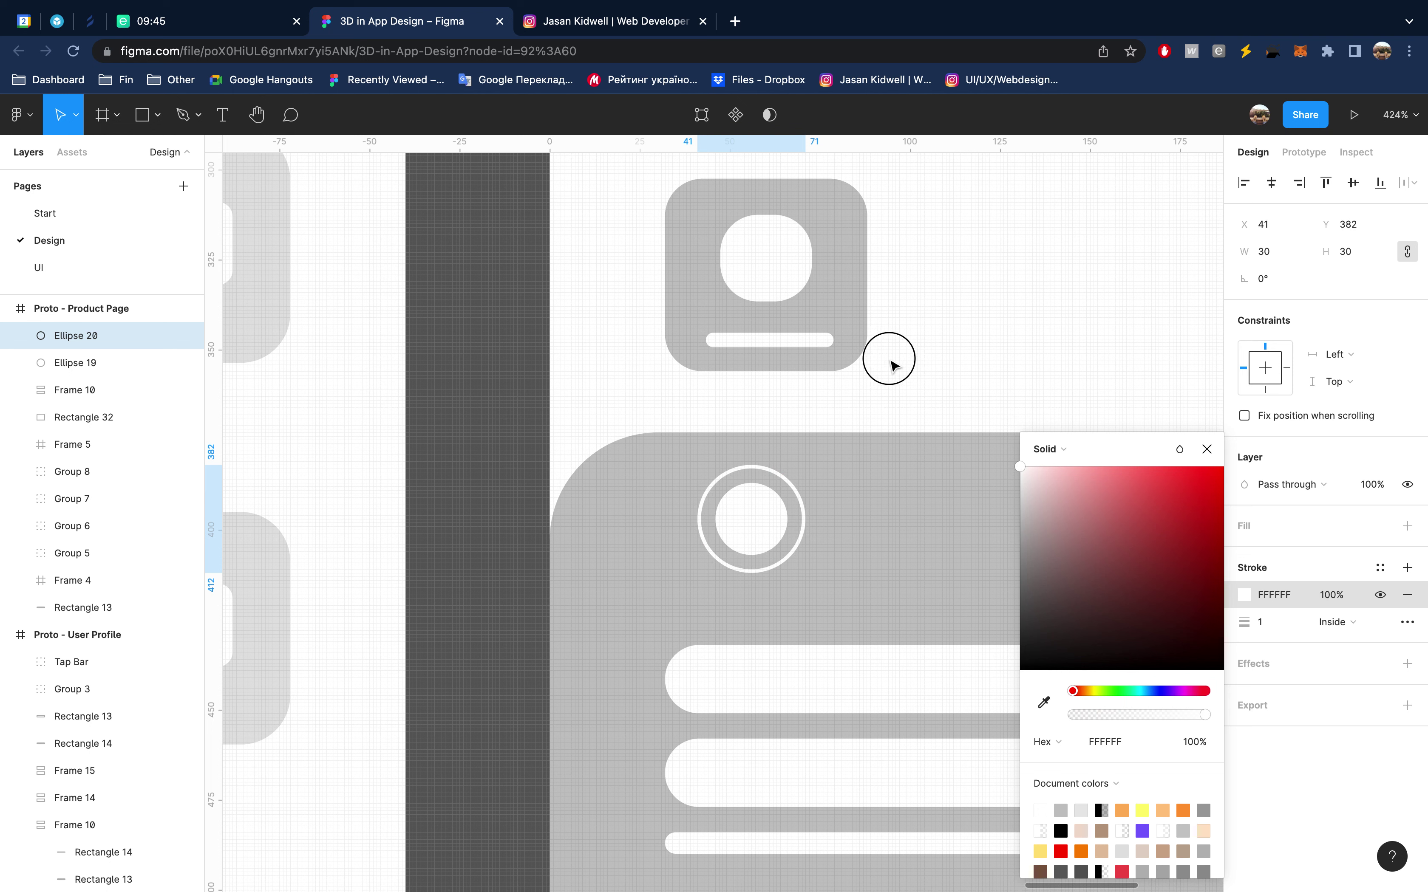
click(1206, 449)
shift+click(755, 543)
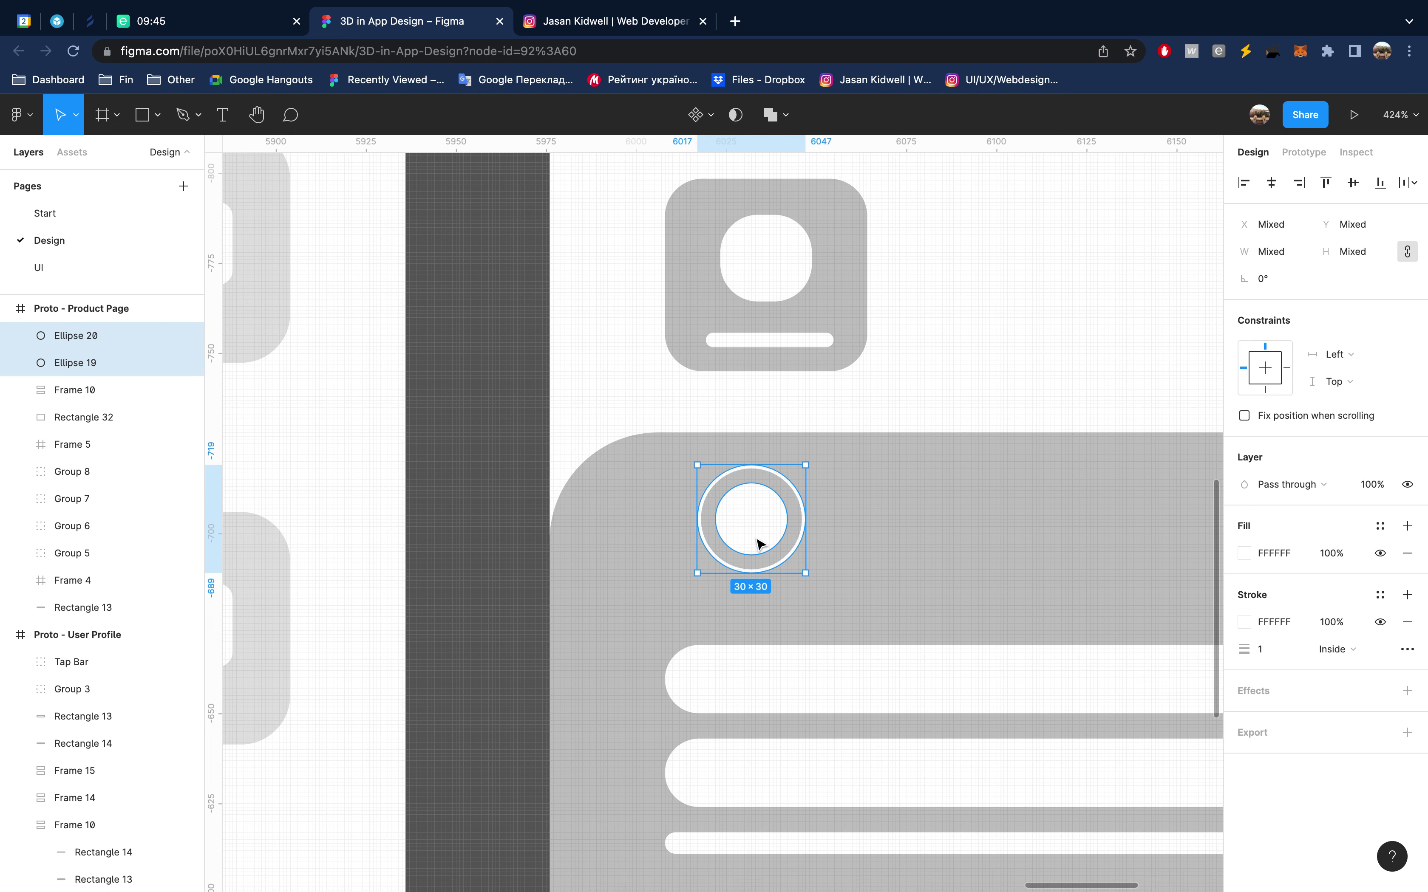
key(super+g)
Copy the ring icon beside the original and remove the copy's outer ring
drag(739, 519, 876, 519)
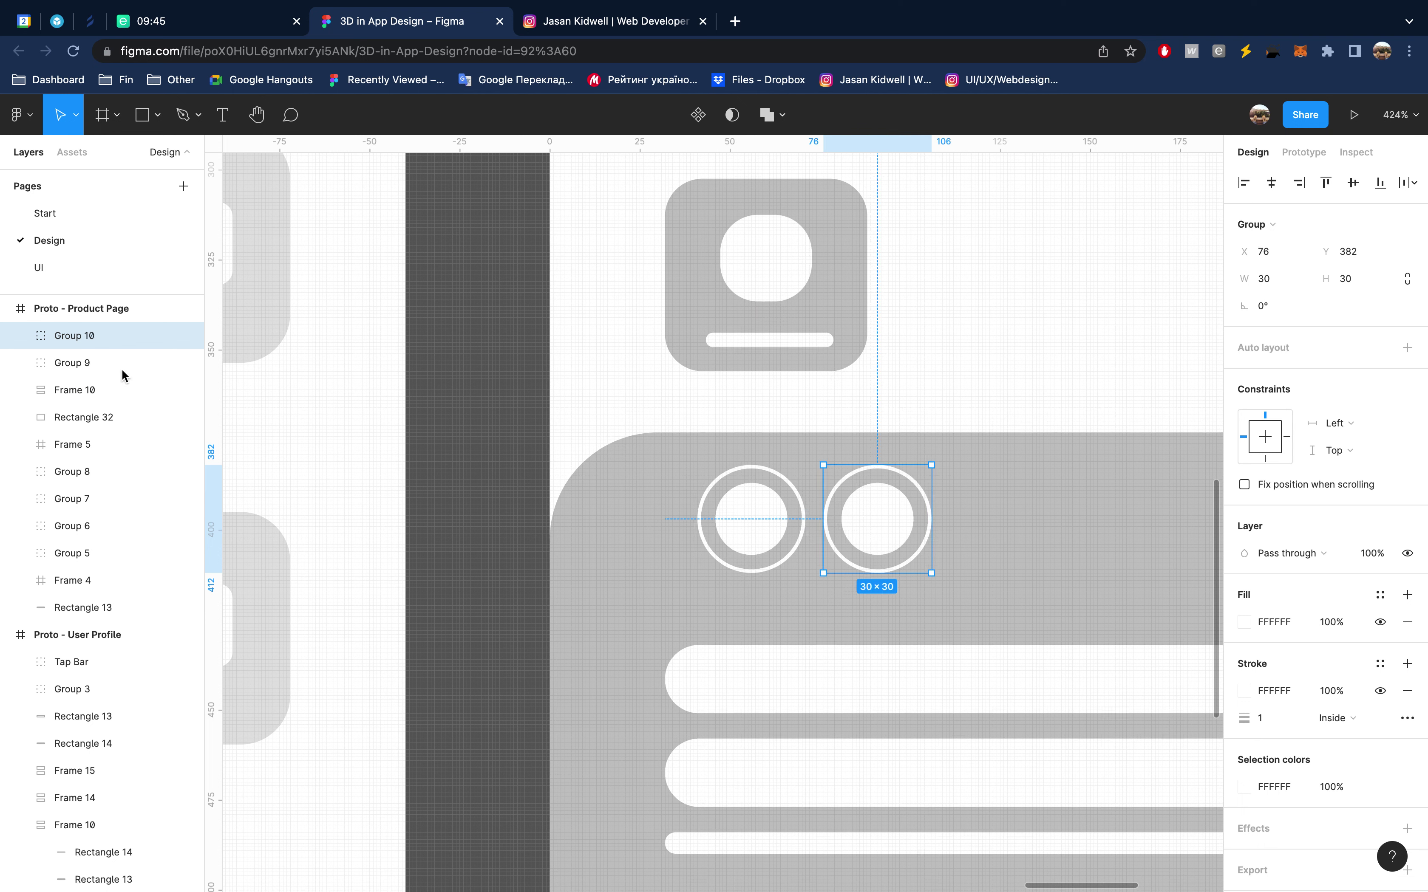
click(20, 335)
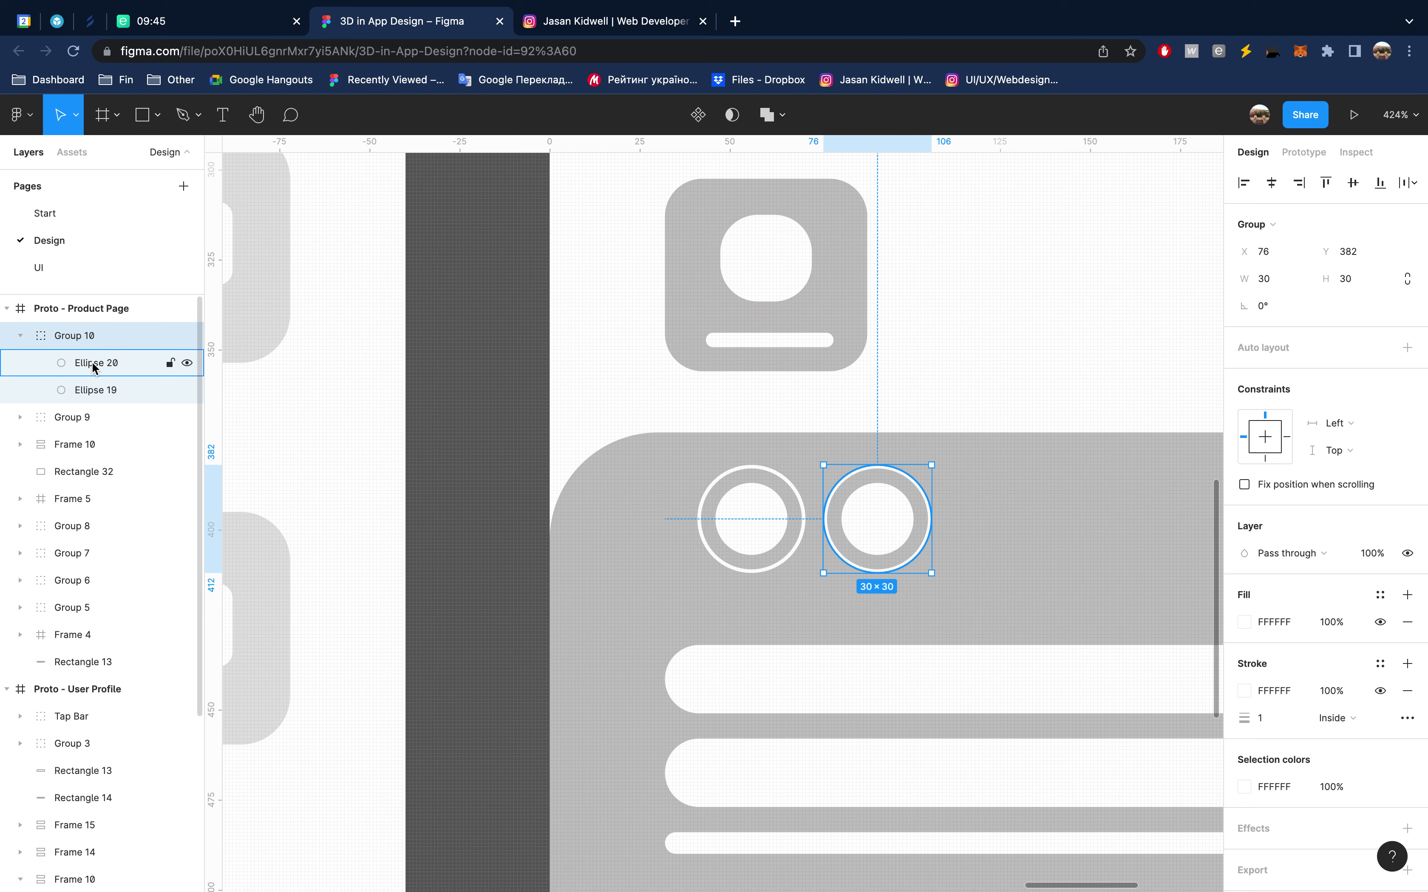
click(92, 361)
key(Delete)
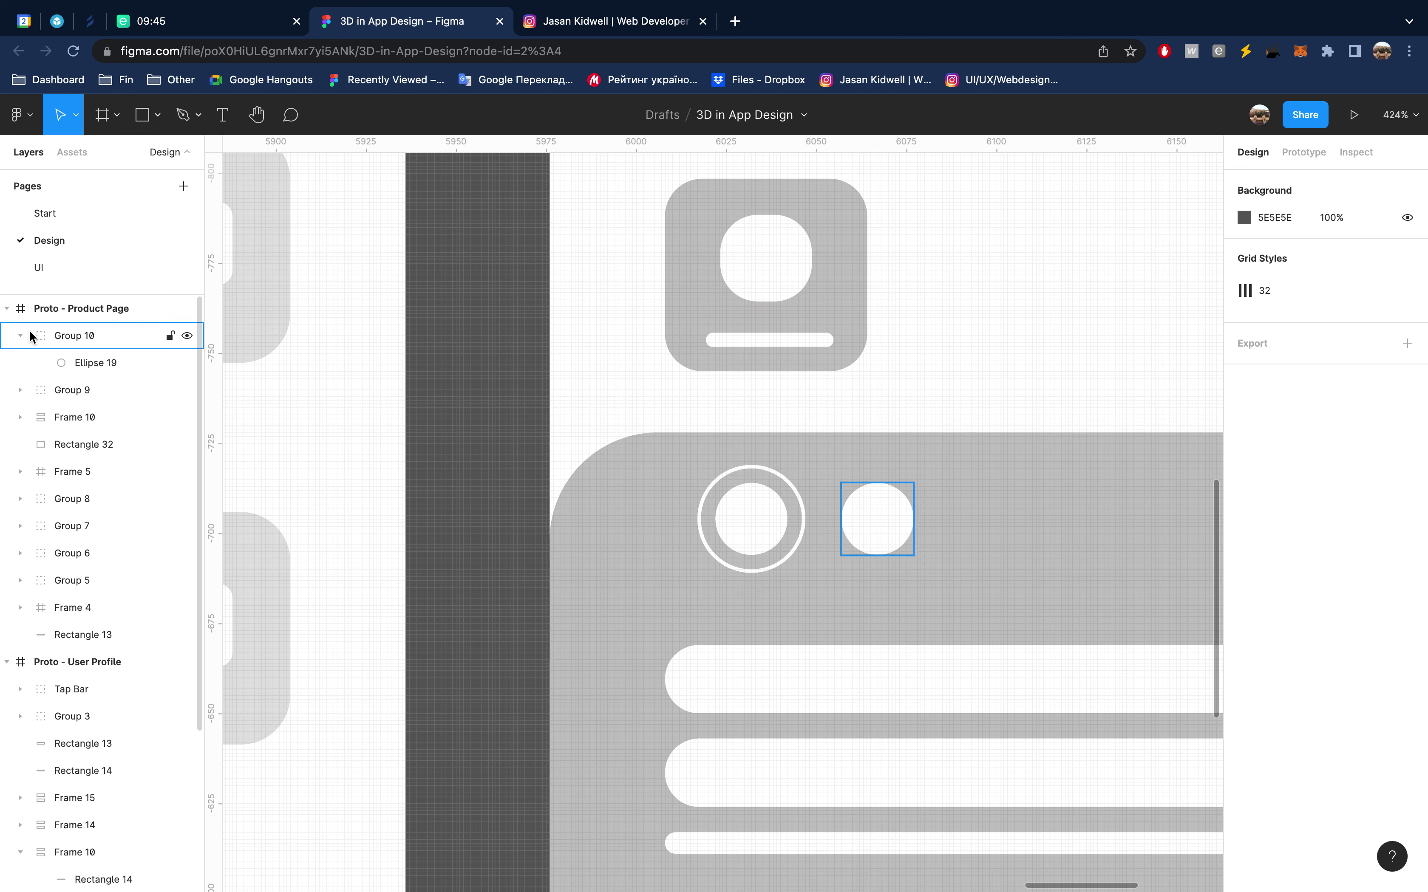
click(28, 335)
click(69, 335)
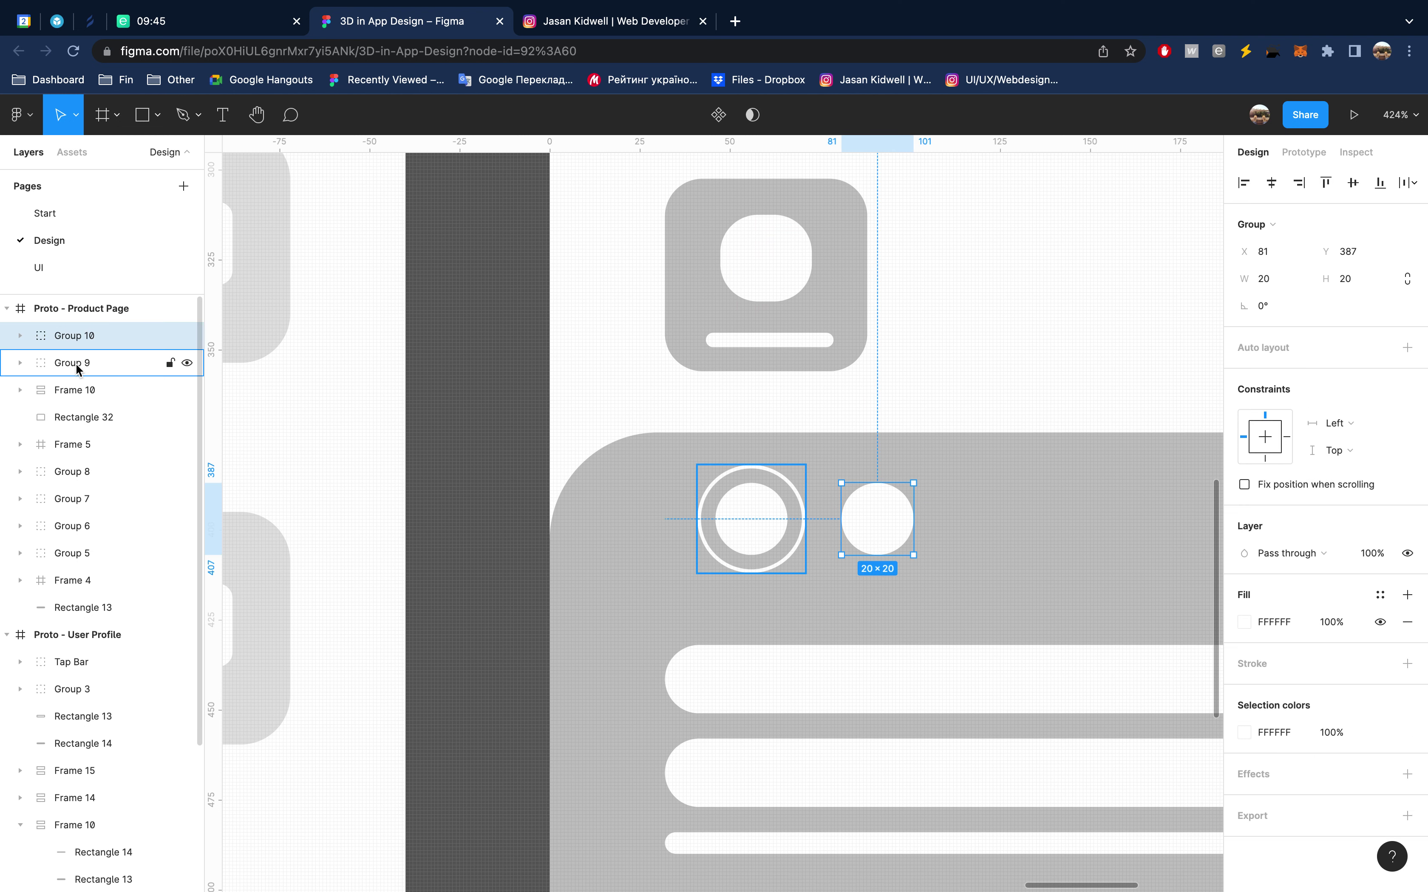
shift+click(755, 543)
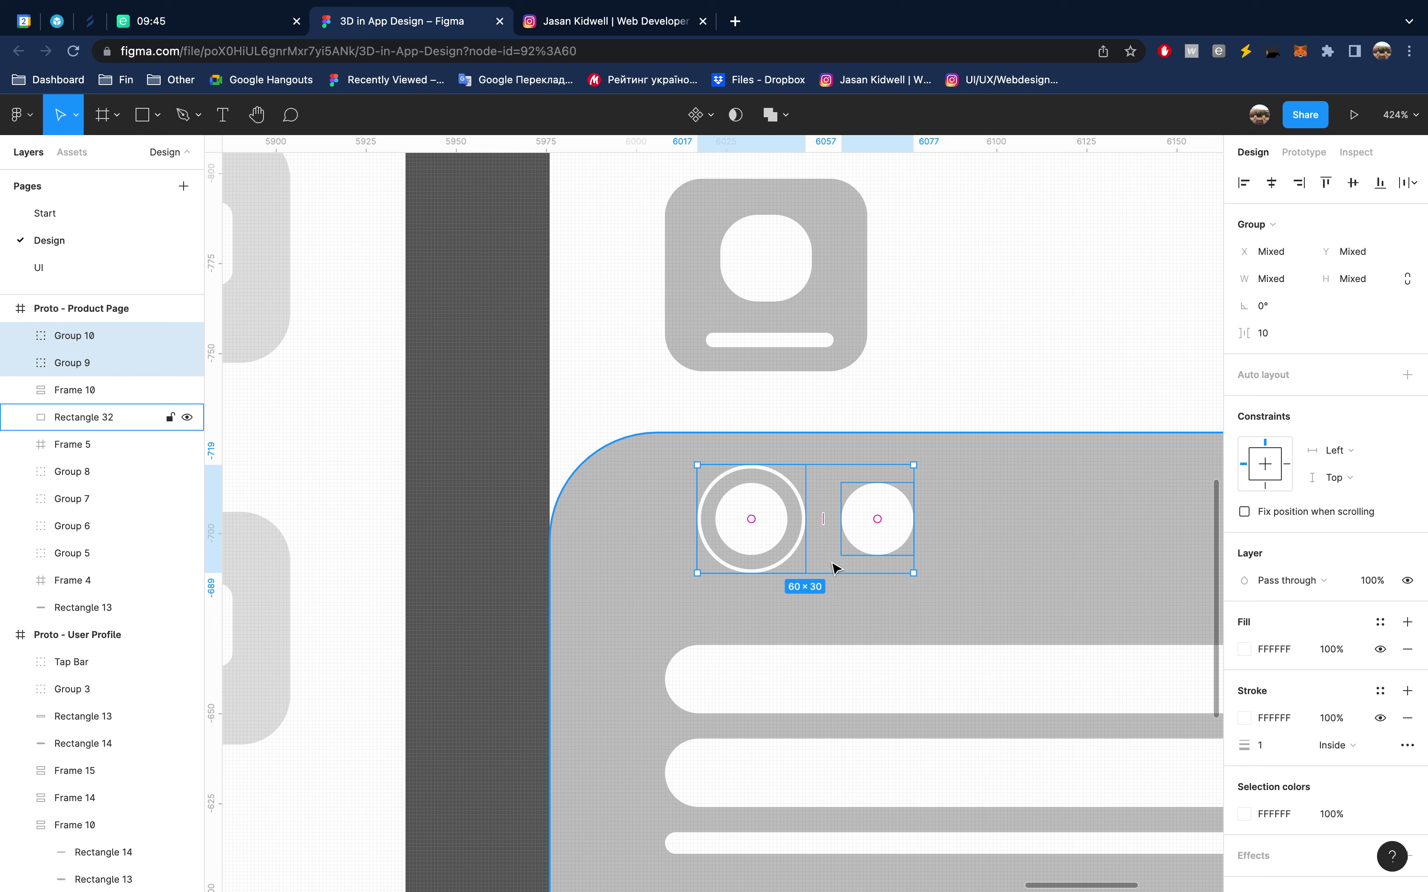
Put the two dots in an auto-layout row and duplicate a dot to add a third
key(shift+a)
click(1406, 401)
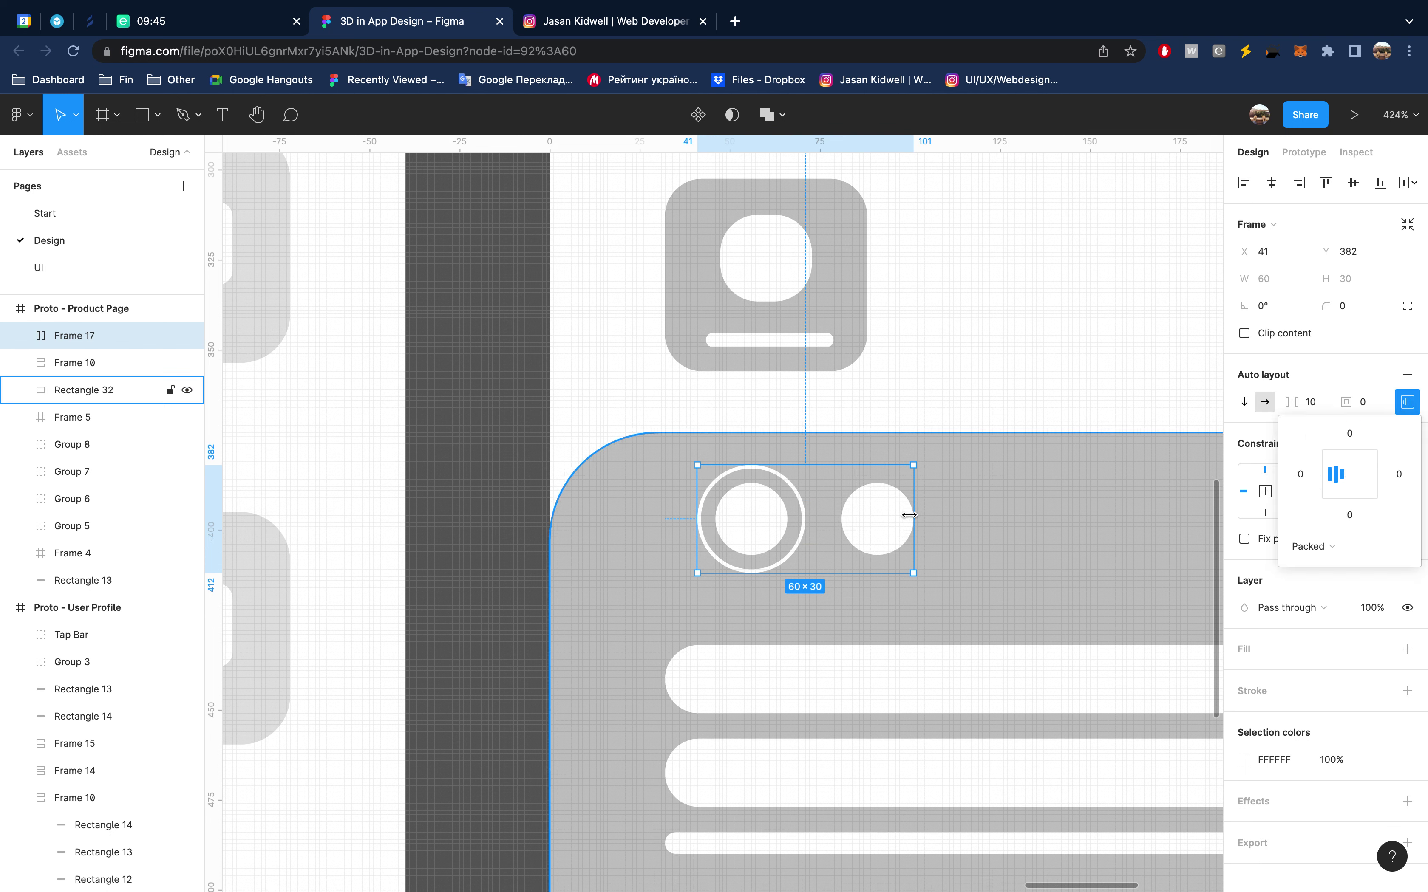
double_click(885, 523)
key(ctrl+d)
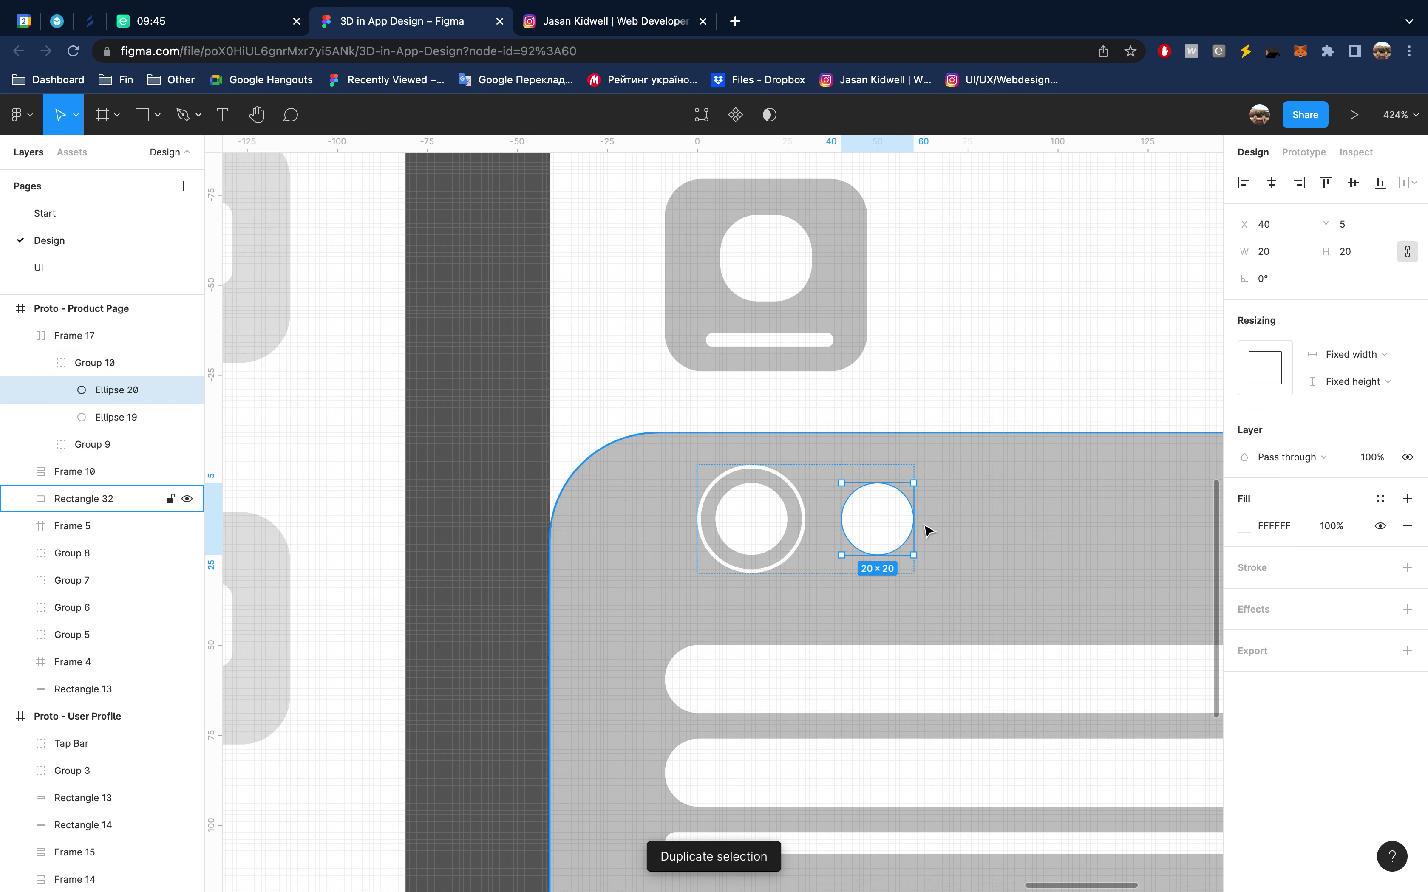
key(ctrl+z)
click(109, 370)
key(ctrl+d)
scroll(704, 545, down, 5)
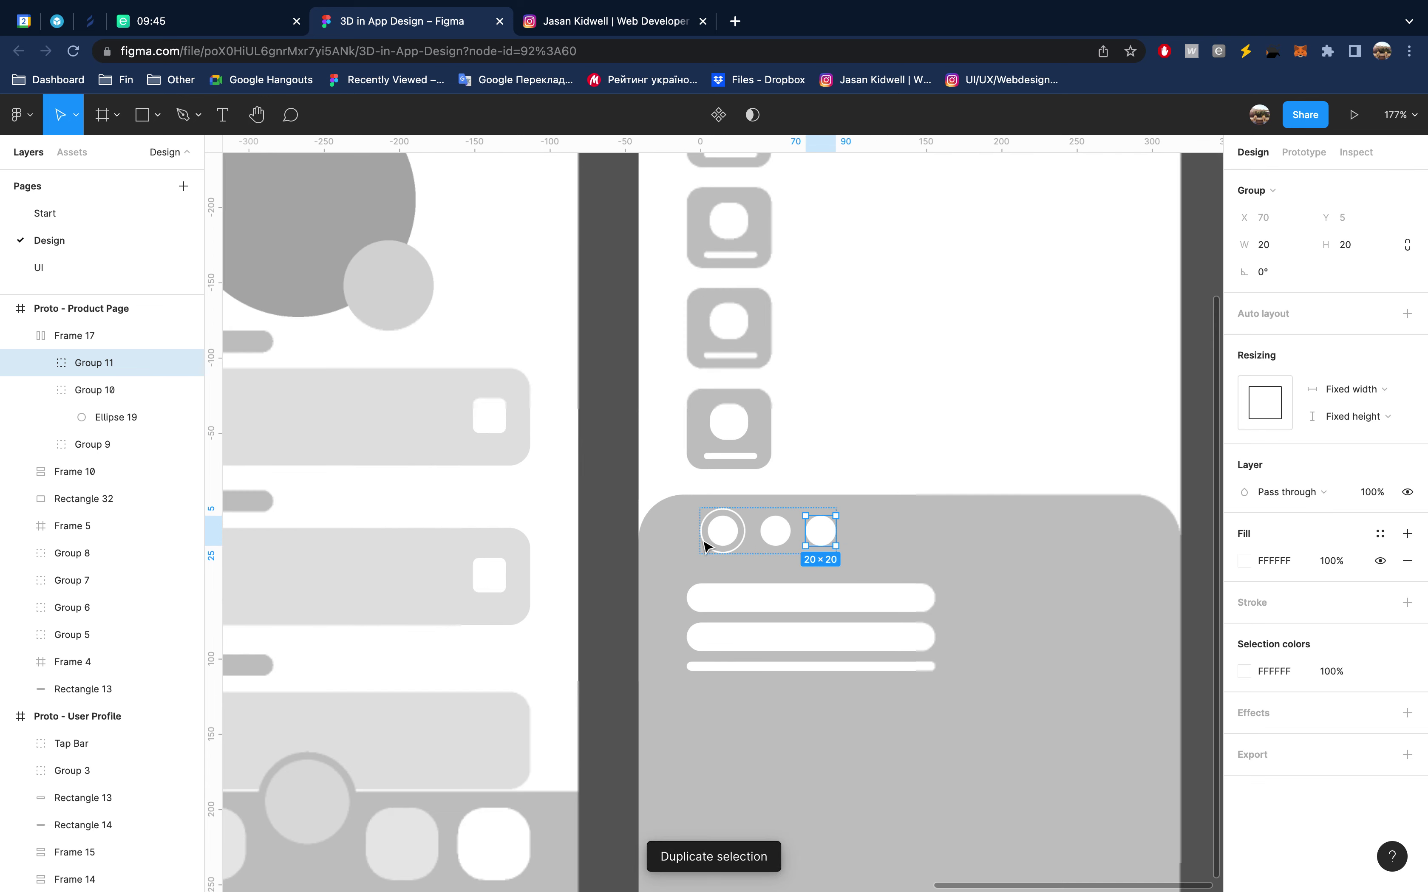
scroll(706, 547, up, 2)
scroll(706, 547, down, 3)
scroll(706, 548, right, 2)
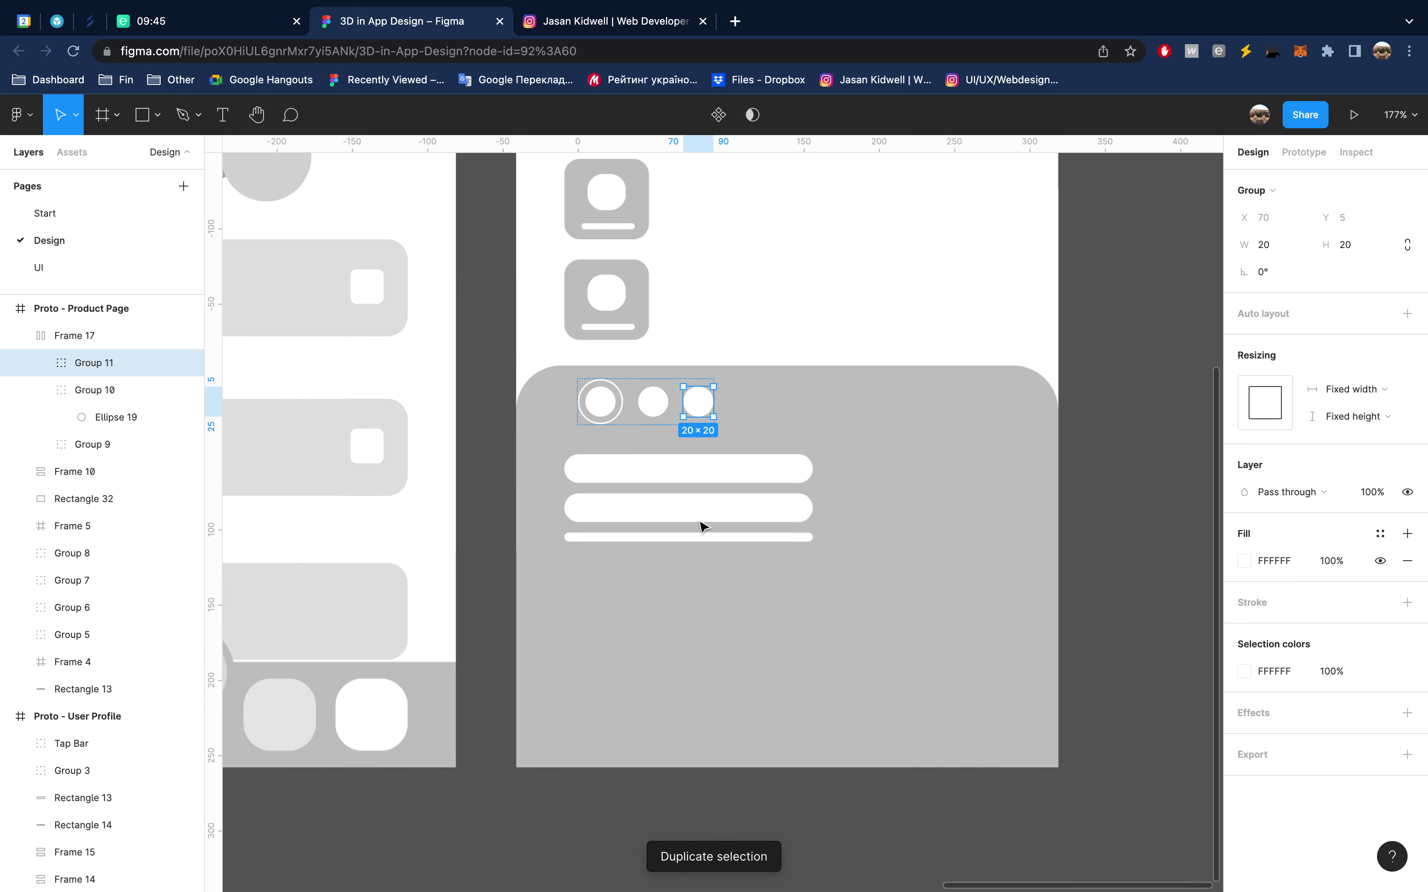
click(679, 540)
Add two more thin lines and stretch all three to the layout grid's right margin
key(ctrl+d)
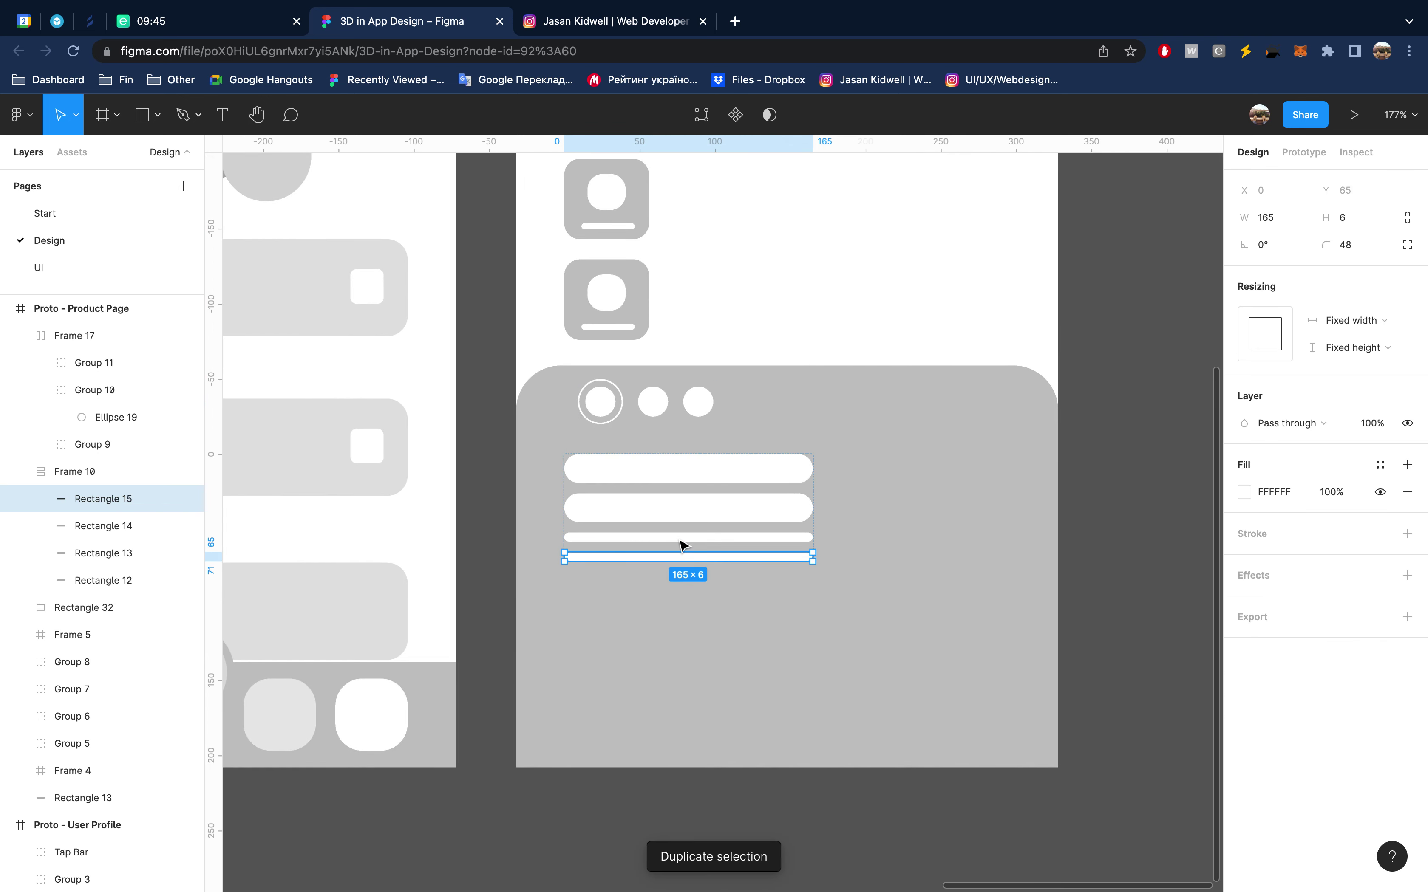
key(ctrl+d)
shift+click(793, 555)
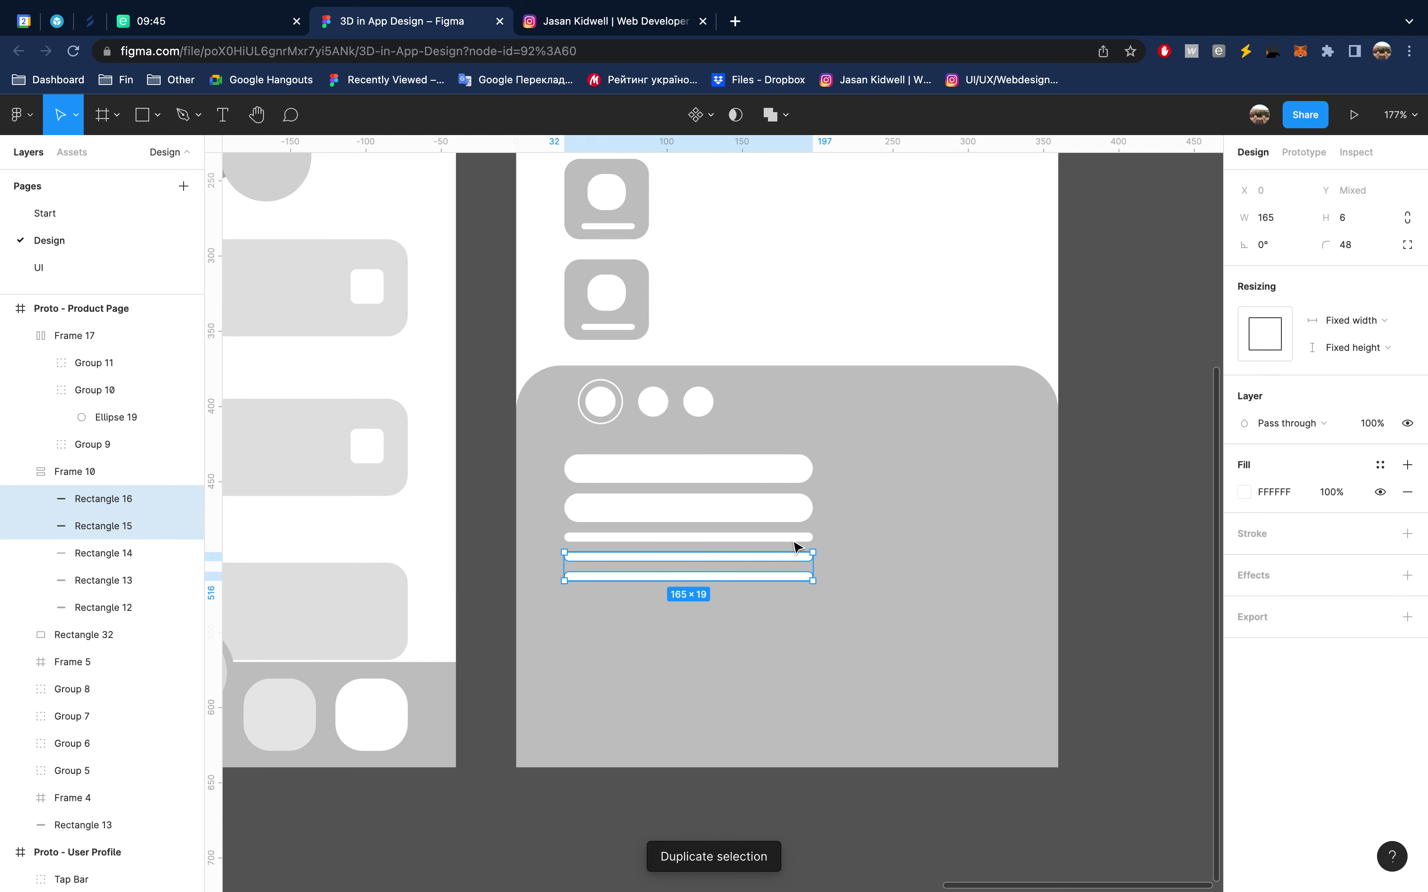
shift+click(793, 540)
drag(812, 557, 1028, 543)
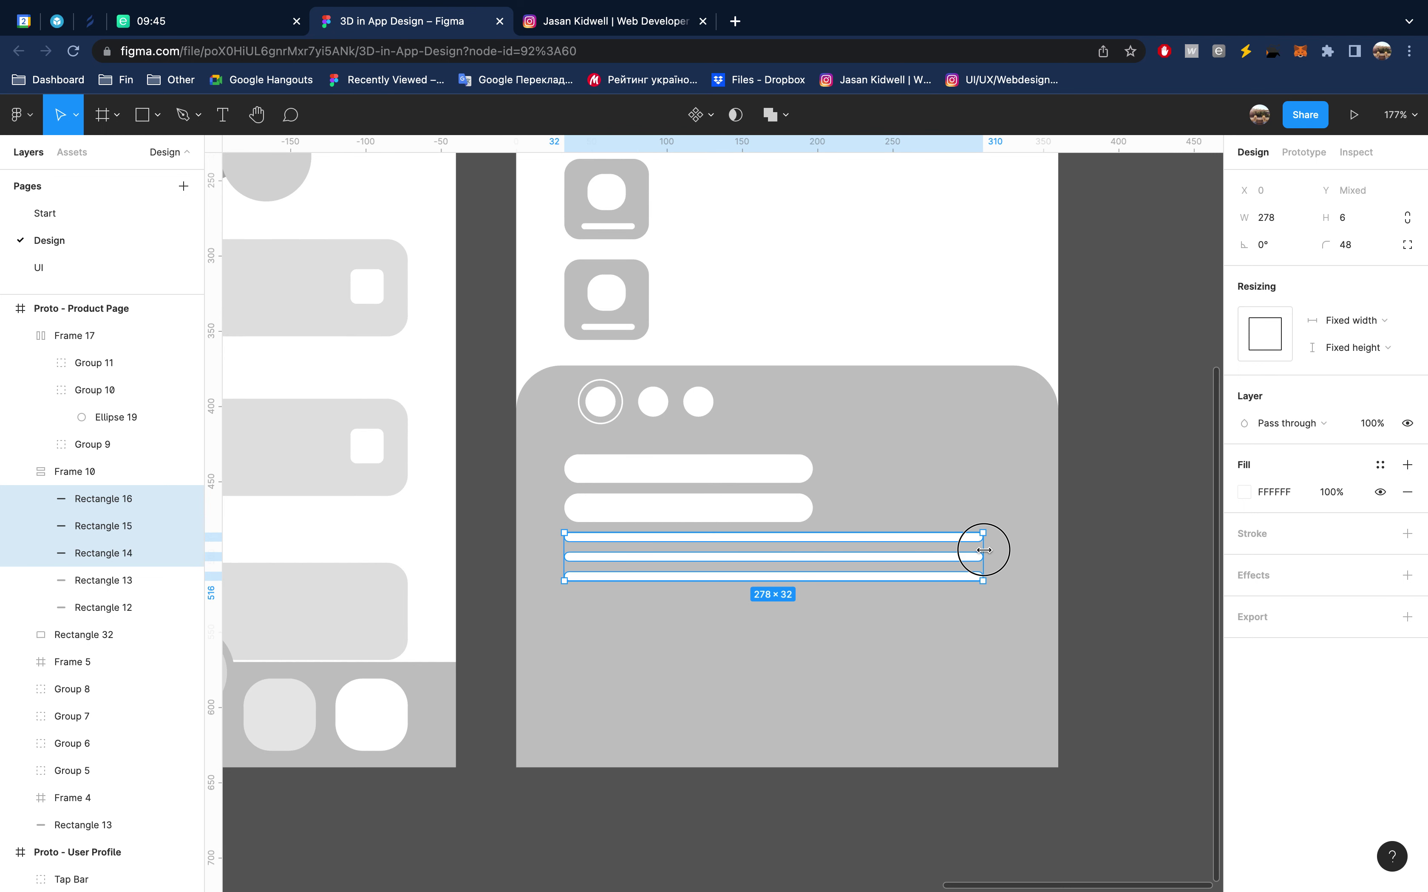
drag(1028, 543, 1024, 544)
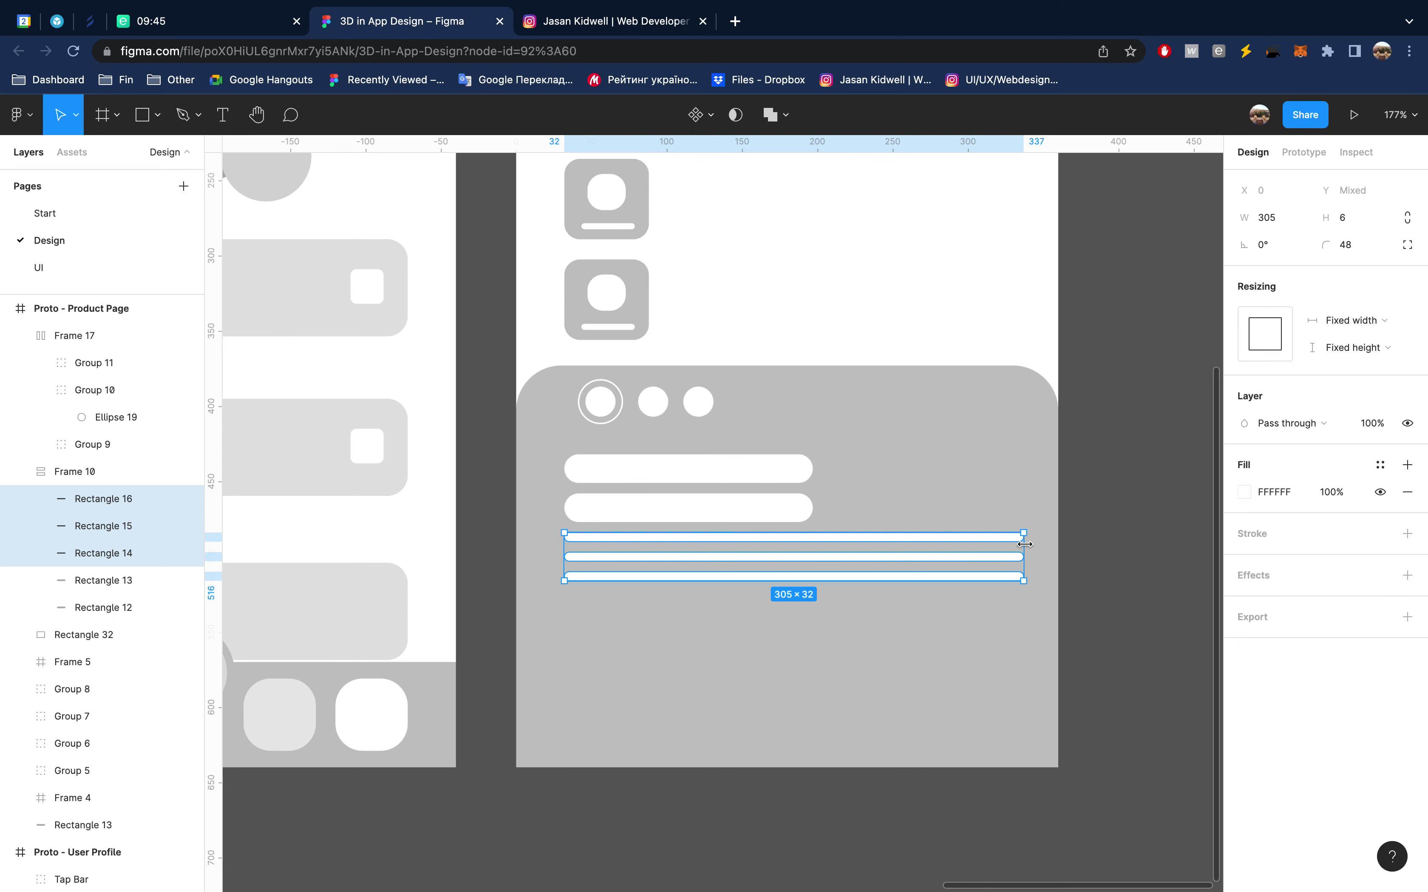
key(ctrl+g)
drag(1025, 543, 1010, 548)
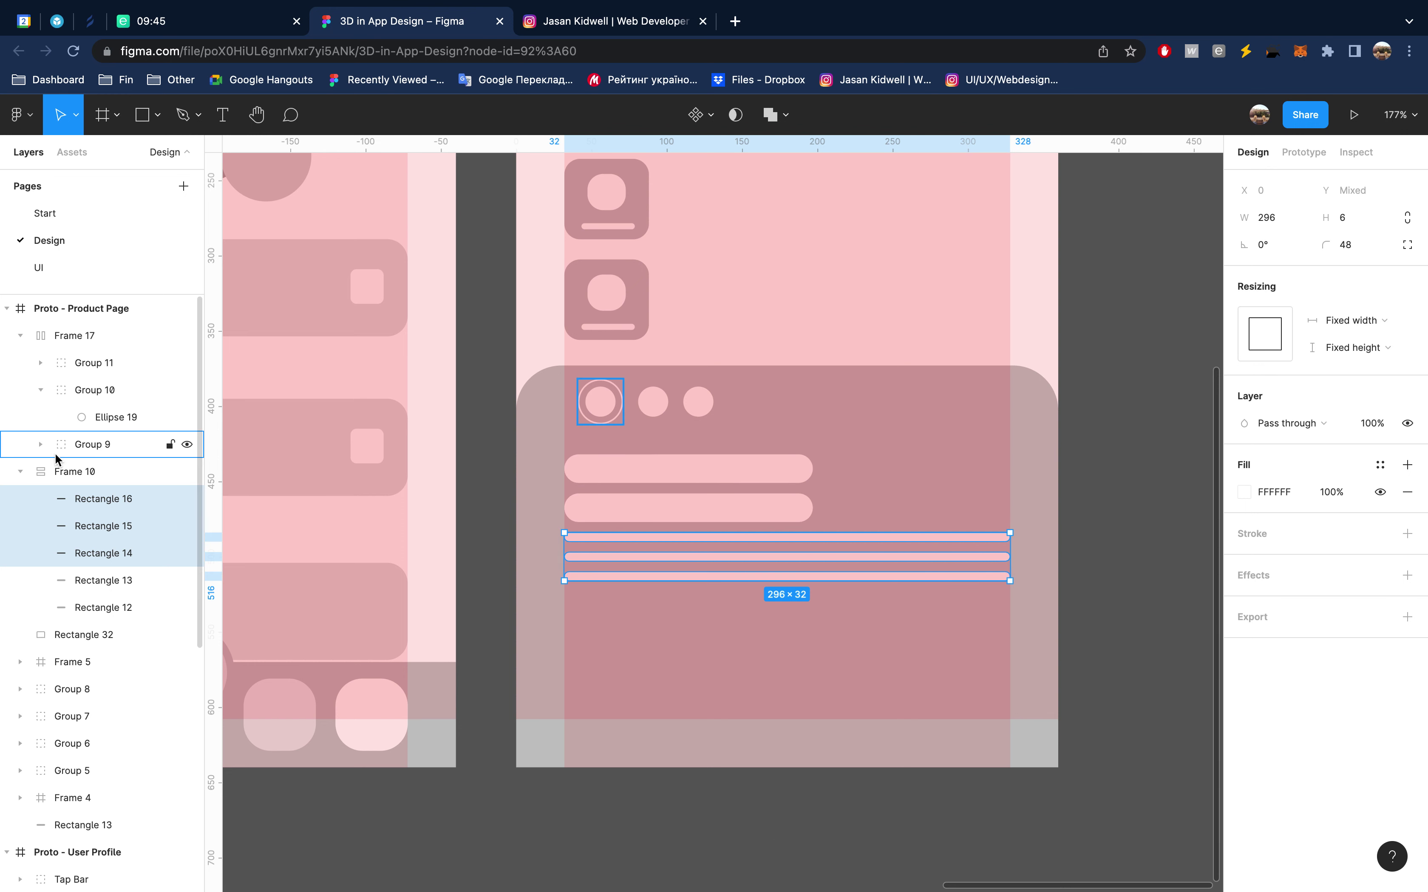
Copy and paste the second pill together with the first thin line
click(88, 470)
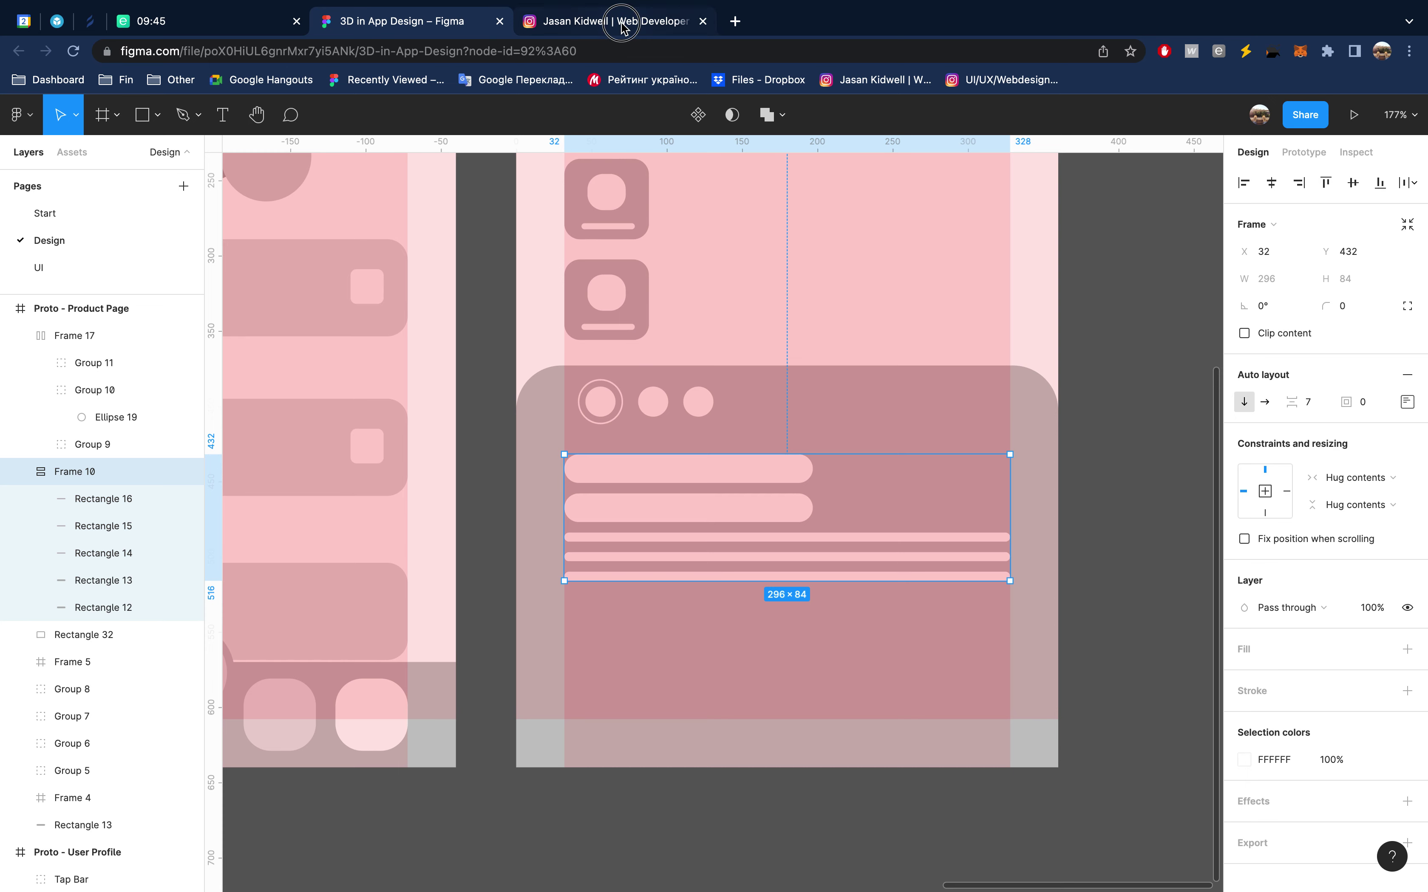
click(622, 24)
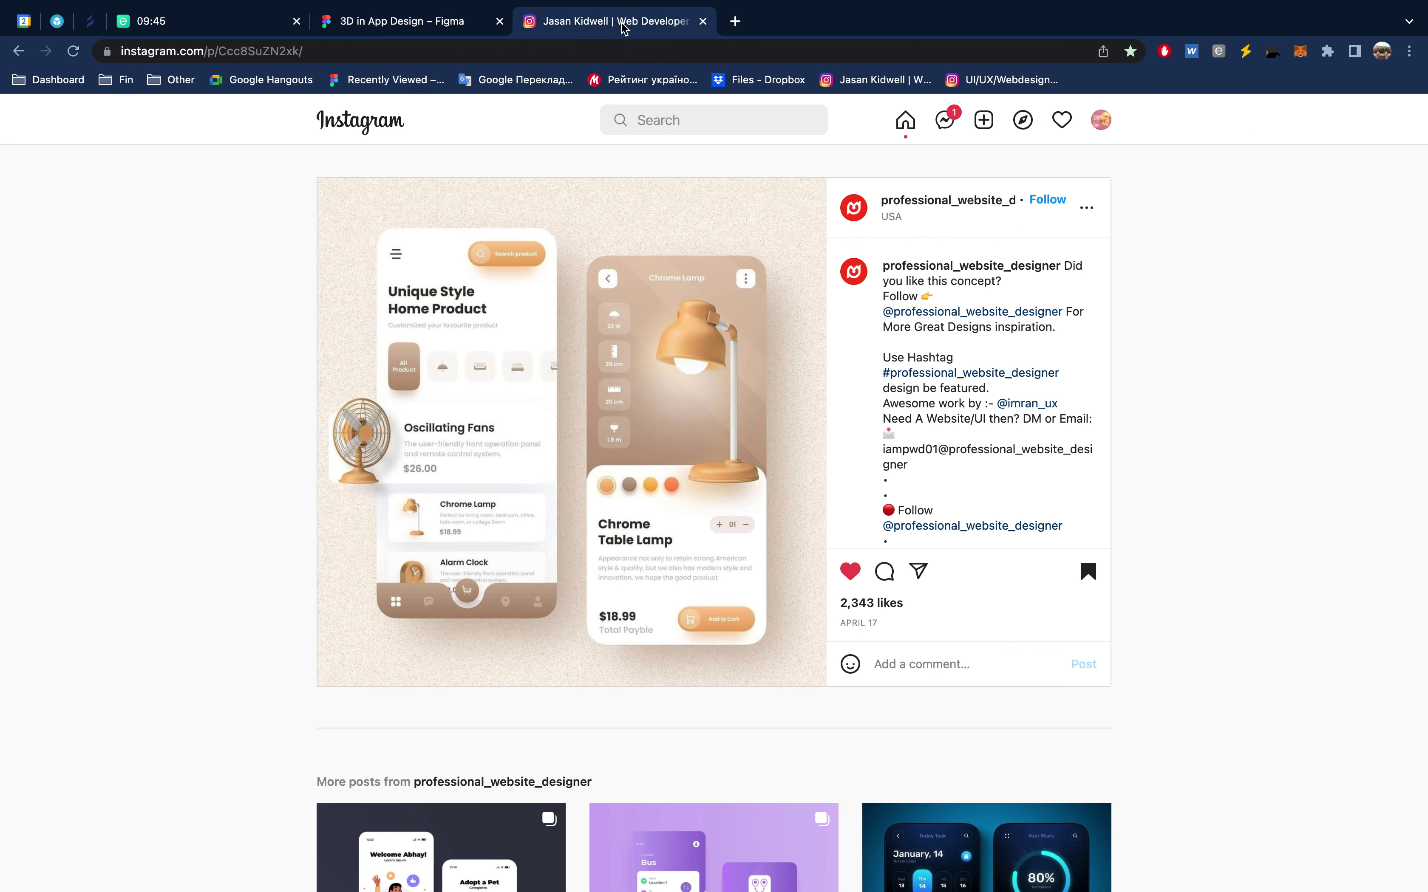
click(437, 37)
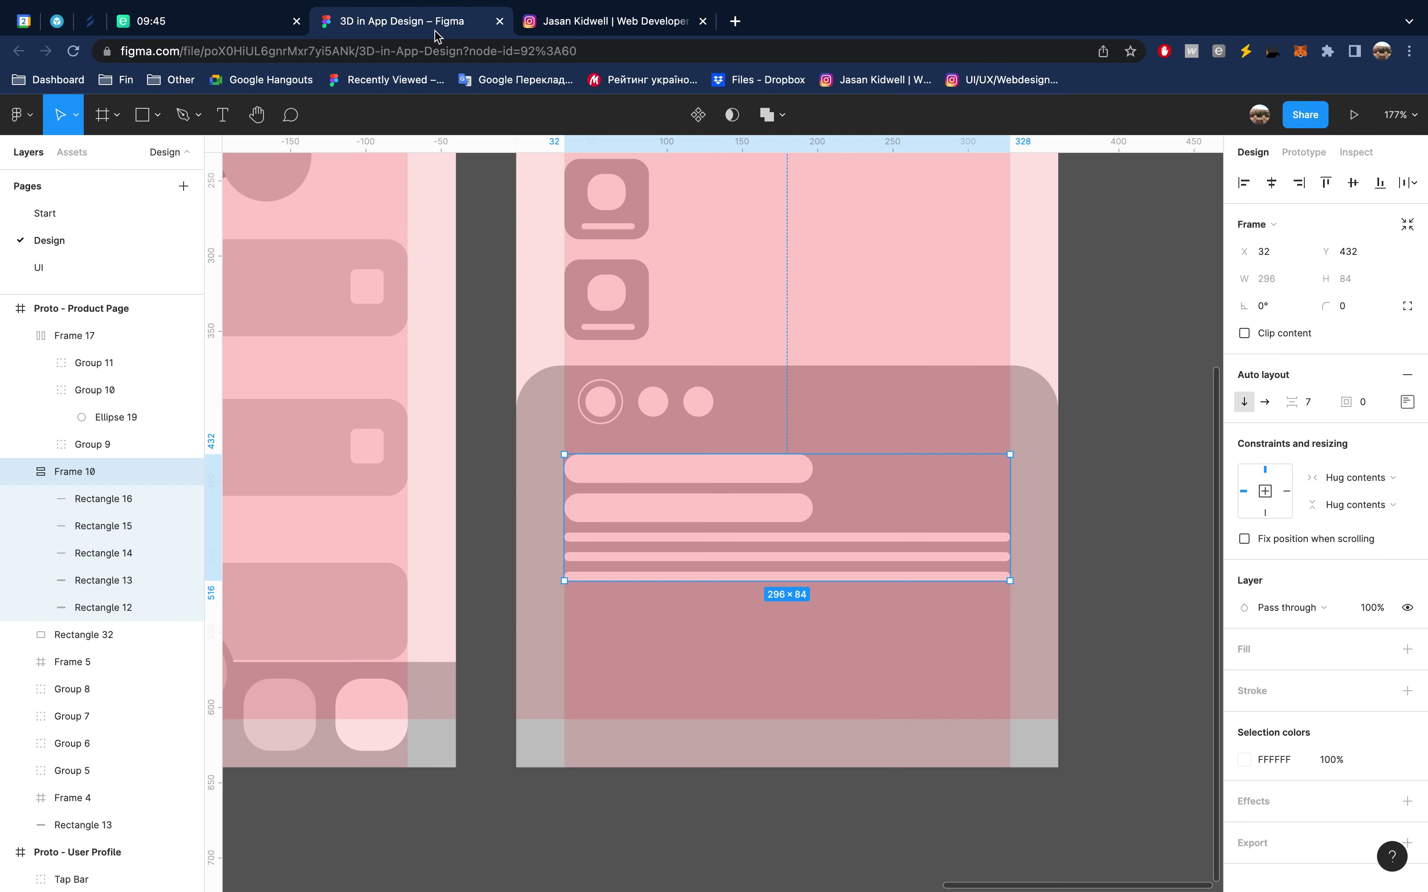
click(675, 502)
shift+click(653, 538)
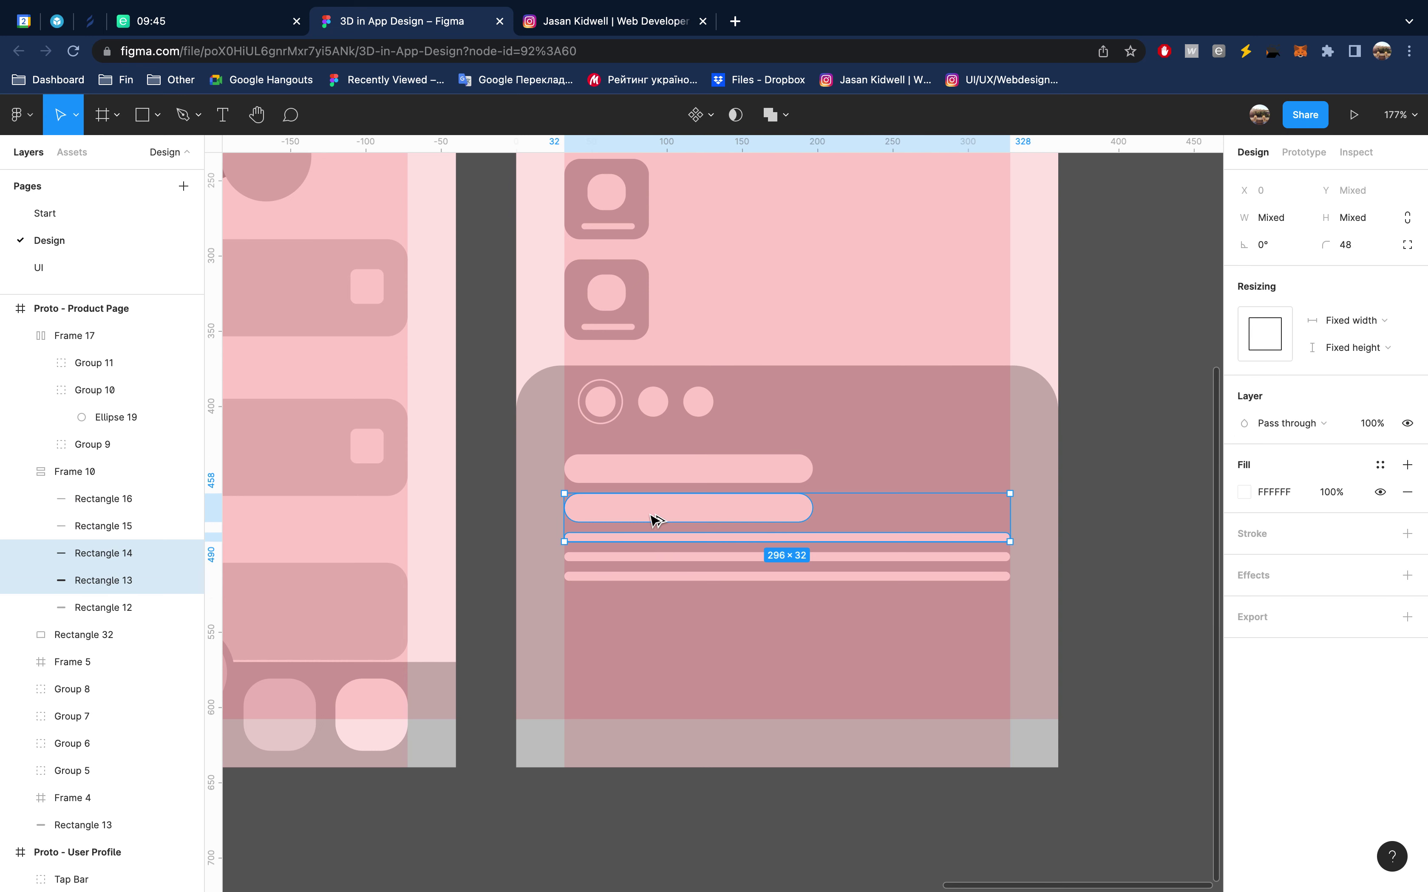
key(ctrl+c)
key(ctrl+v)
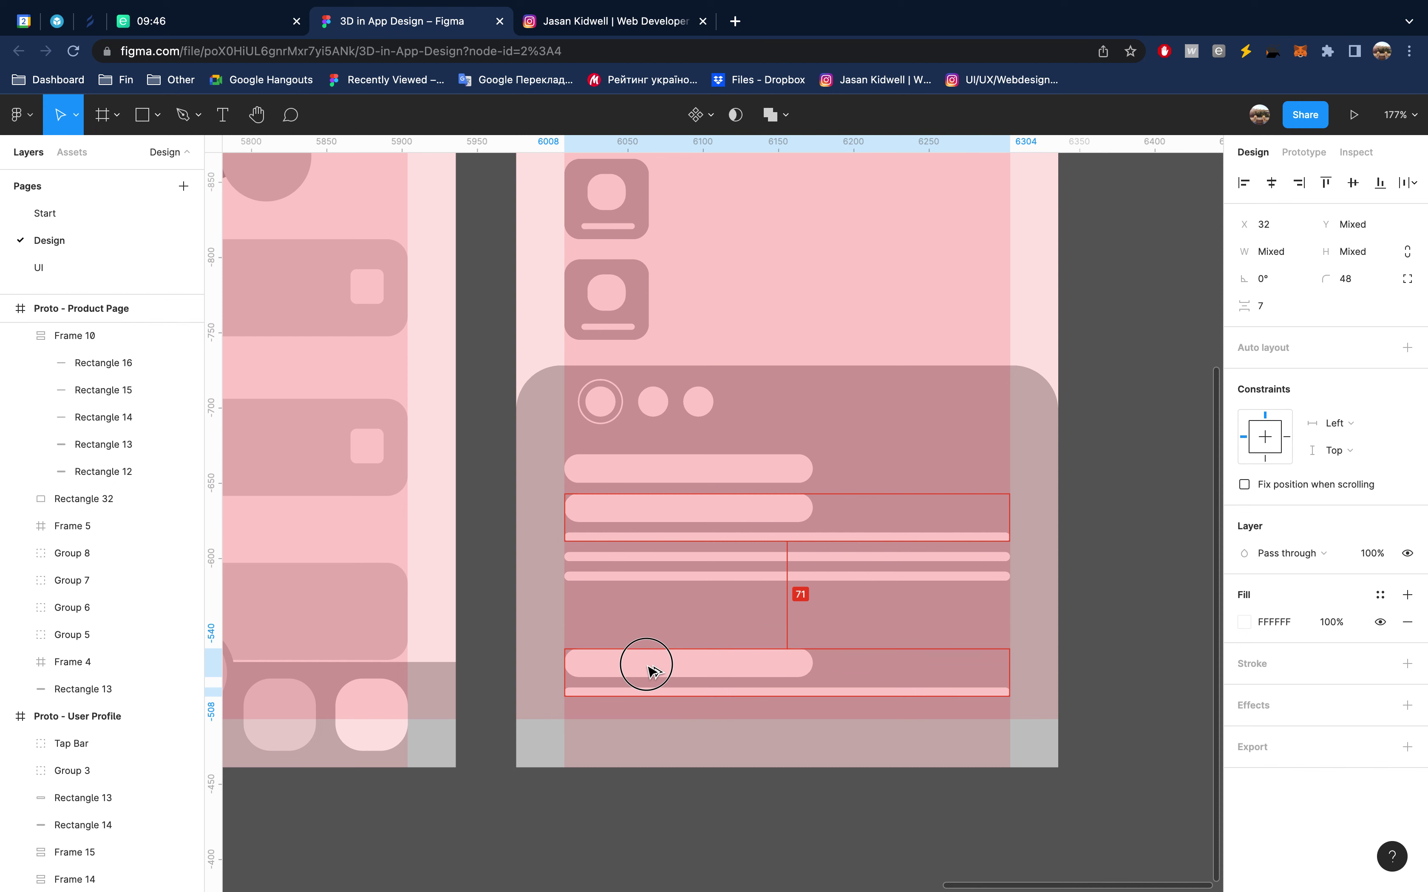
Move the pasted pair down, shrinking the pill and shortening the line to 74 wide
key(shift+Down)
click(652, 685)
mouse_move(813, 685)
mouse_down()
mouse_move(630, 685)
mouse_move(630, 656)
mouse_up()
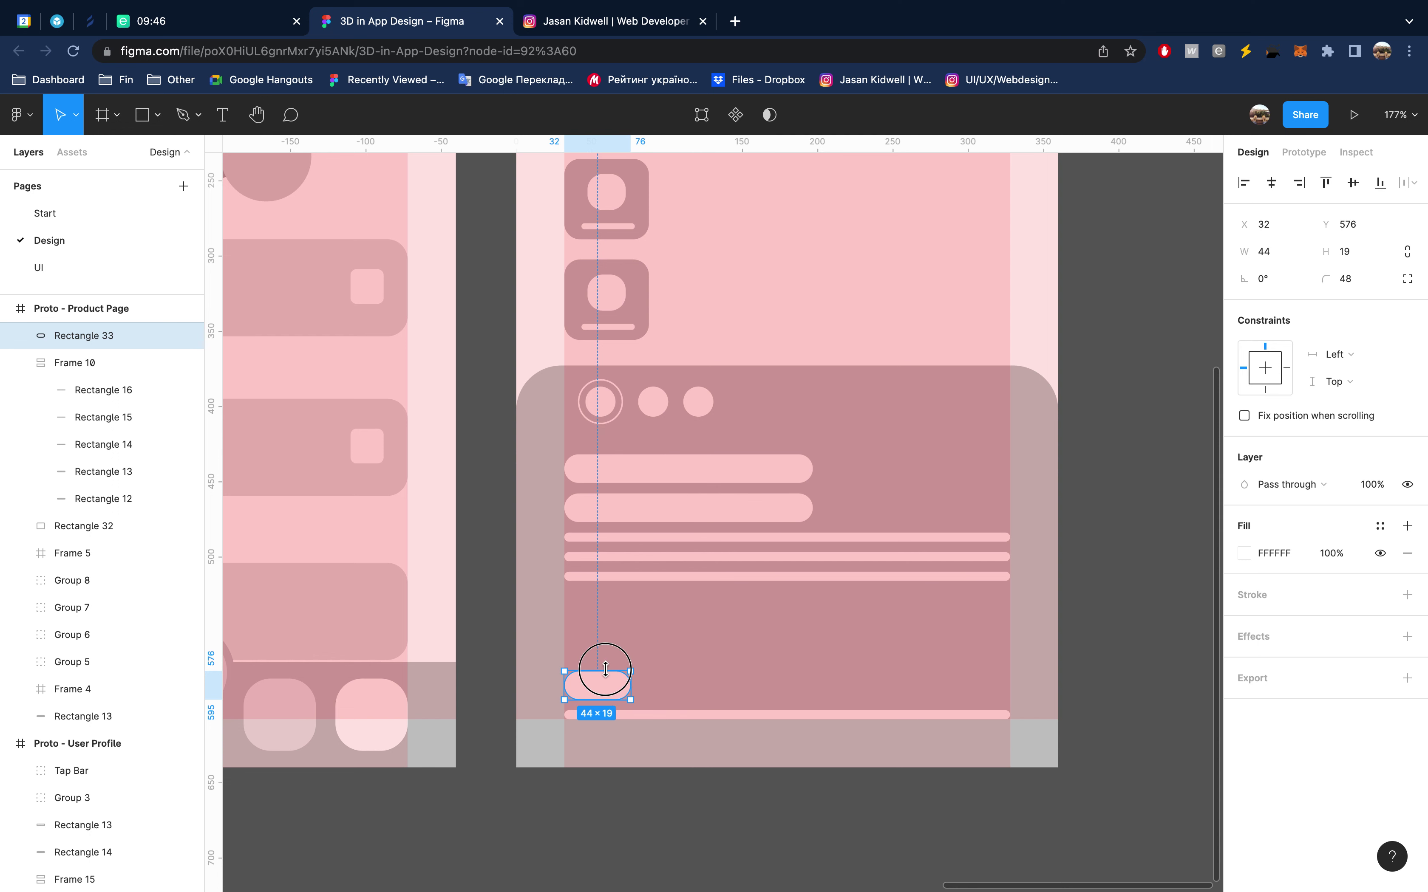
click(707, 715)
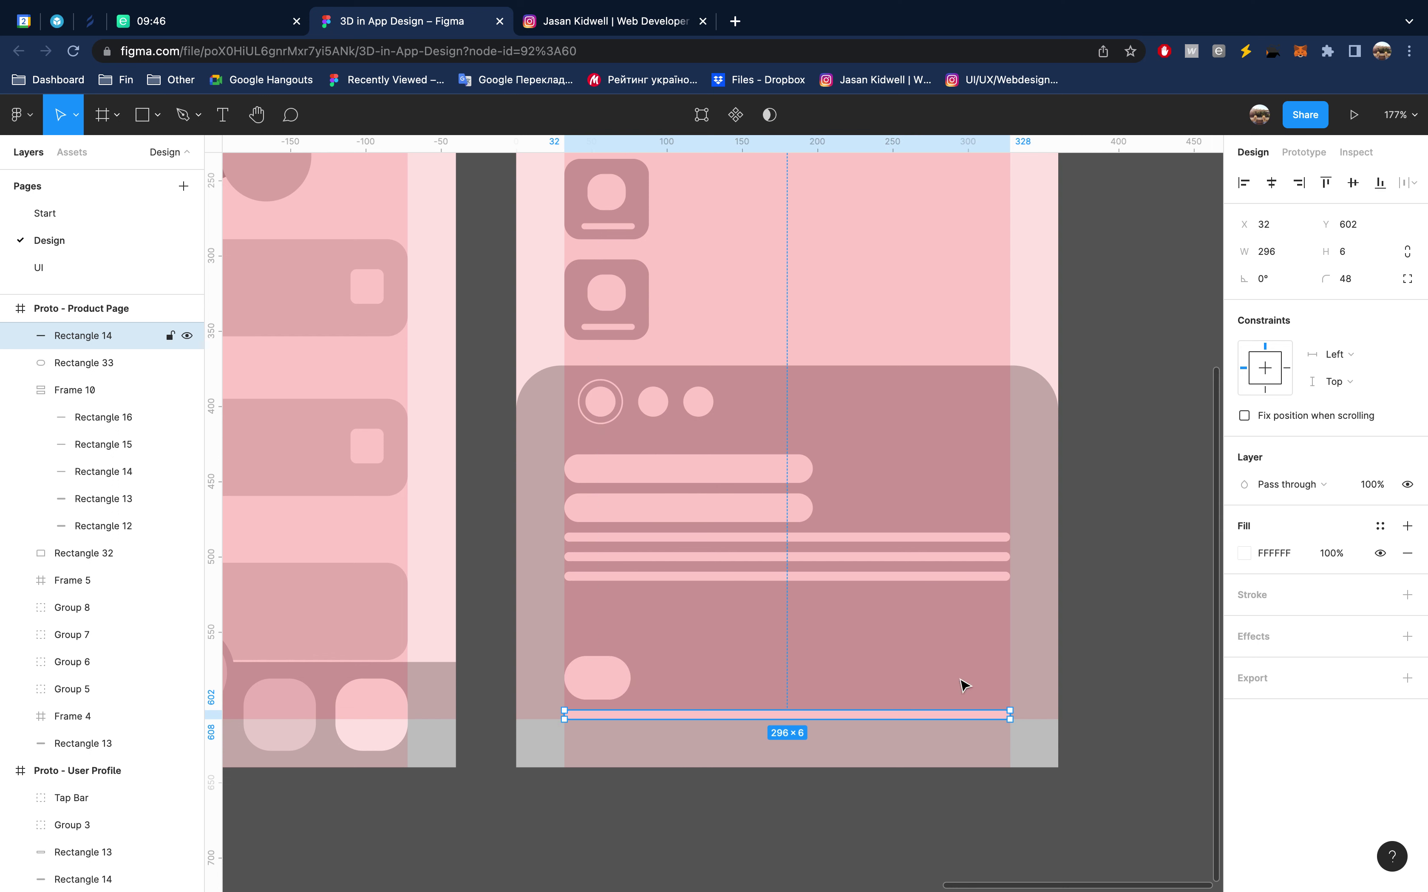
drag(1012, 712, 677, 716)
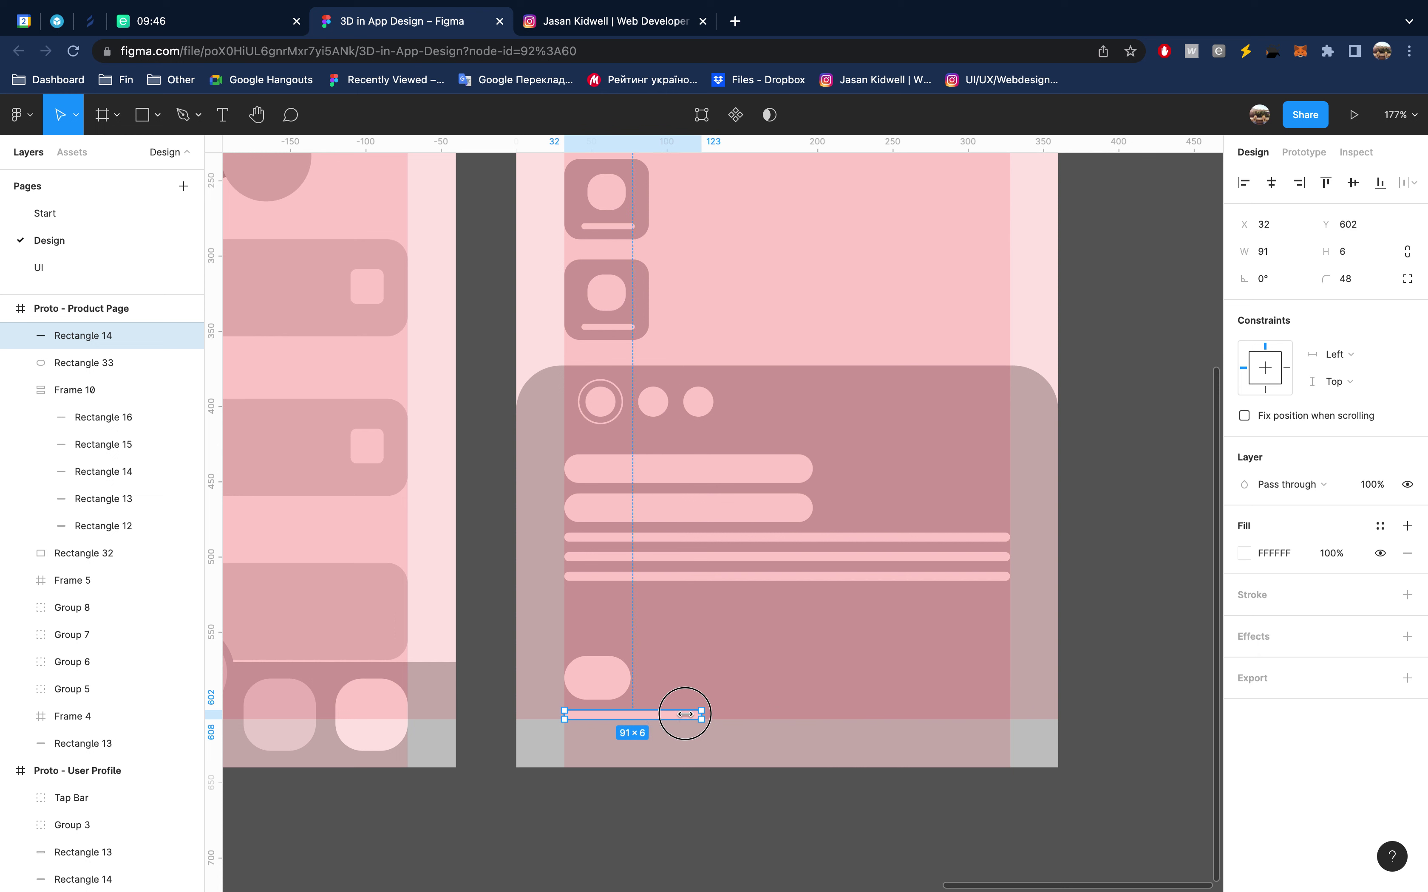
Resize the small pill to 47×40 with an 11 corner radius
click(620, 667)
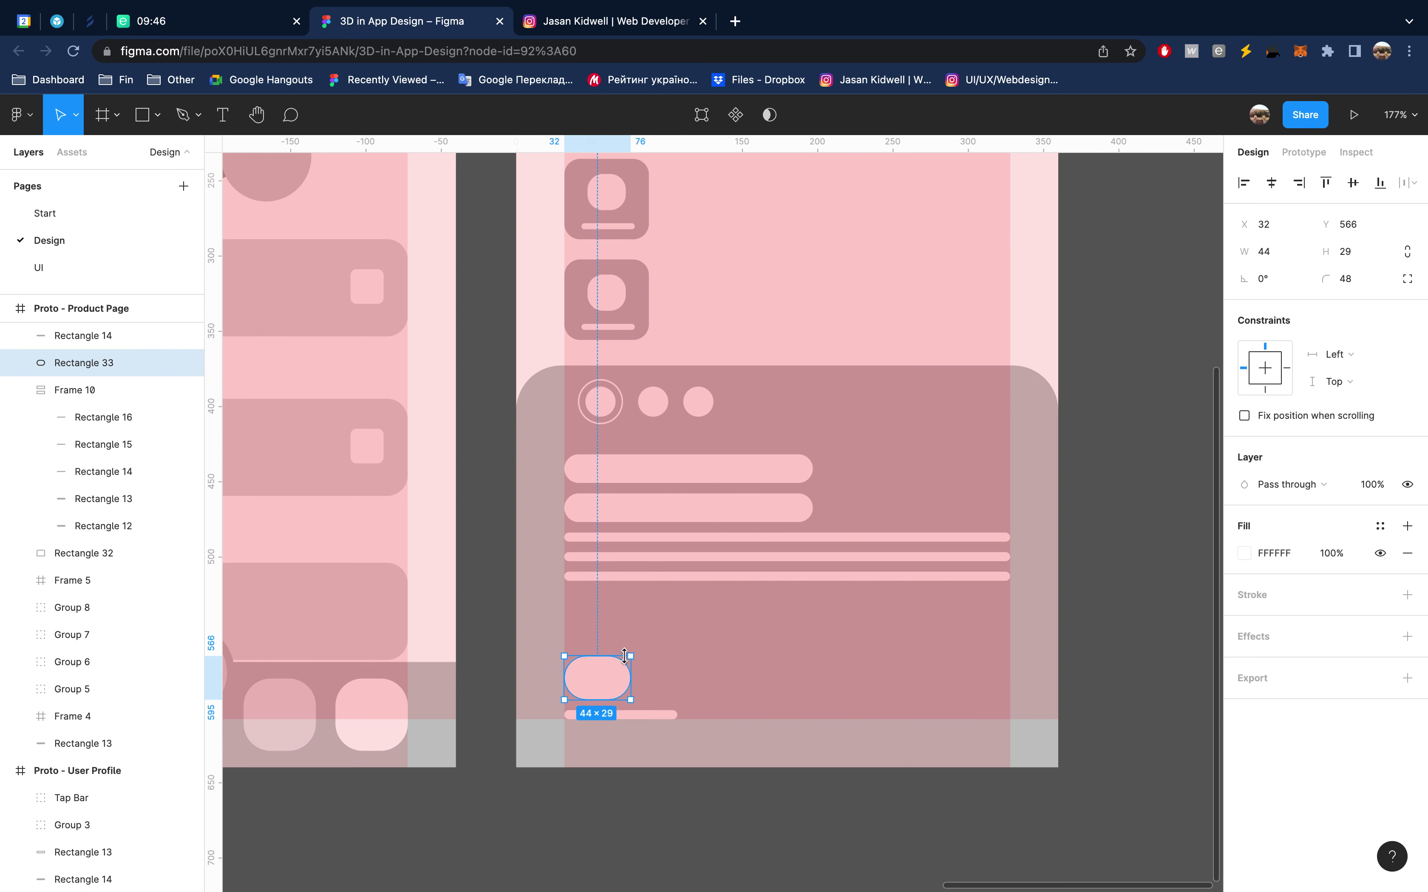
drag(631, 653, 634, 640)
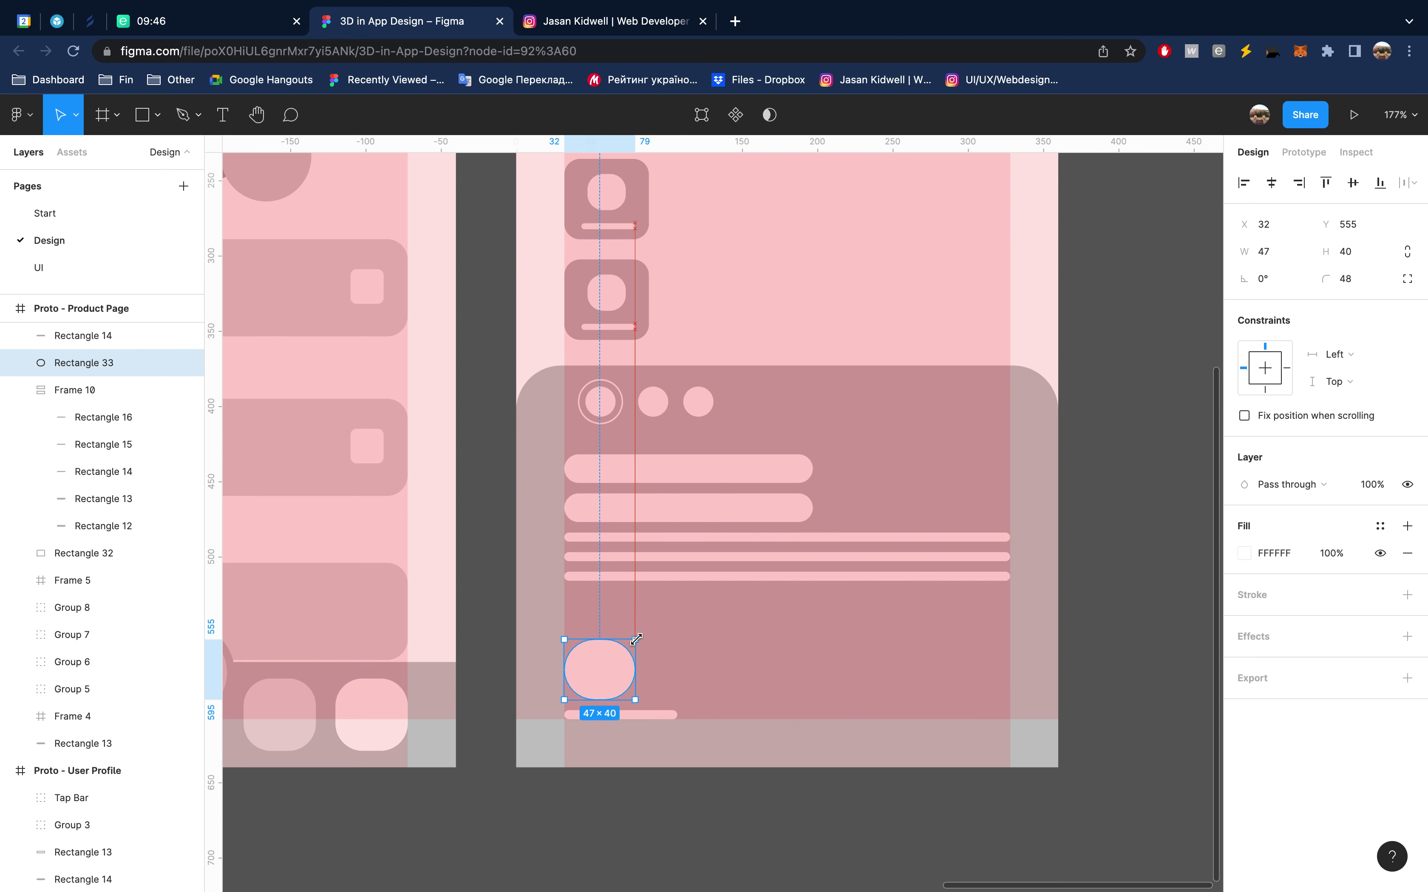
click(1367, 281)
key(shift+Up)
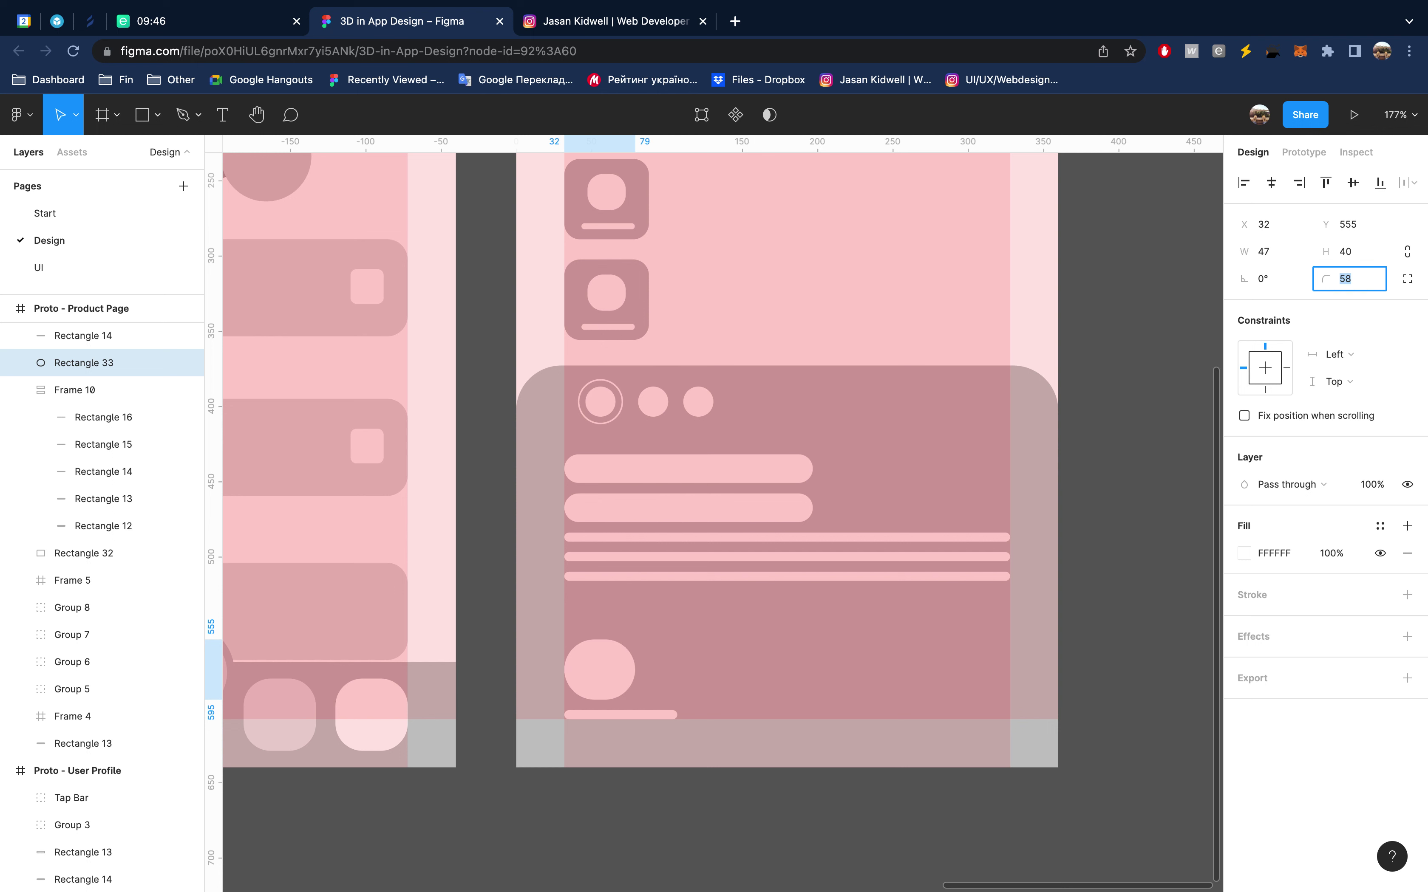
key(shift+Down)
key(shift+Down)
key(Escape)
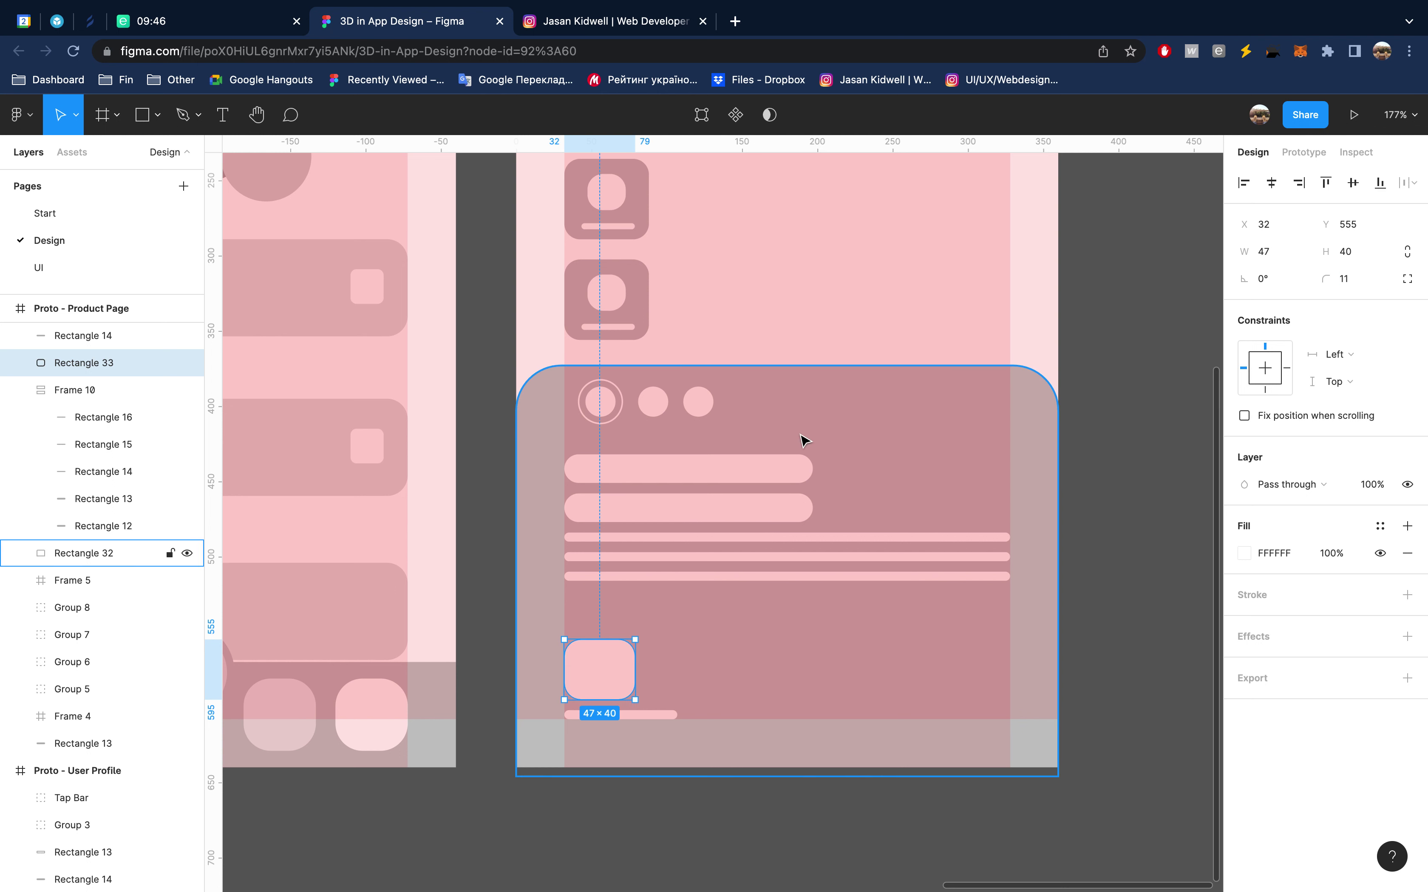
scroll(879, 519, down, 3)
scroll(887, 528, down, 5)
scroll(887, 529, left, 3)
scroll(883, 530, left, 4)
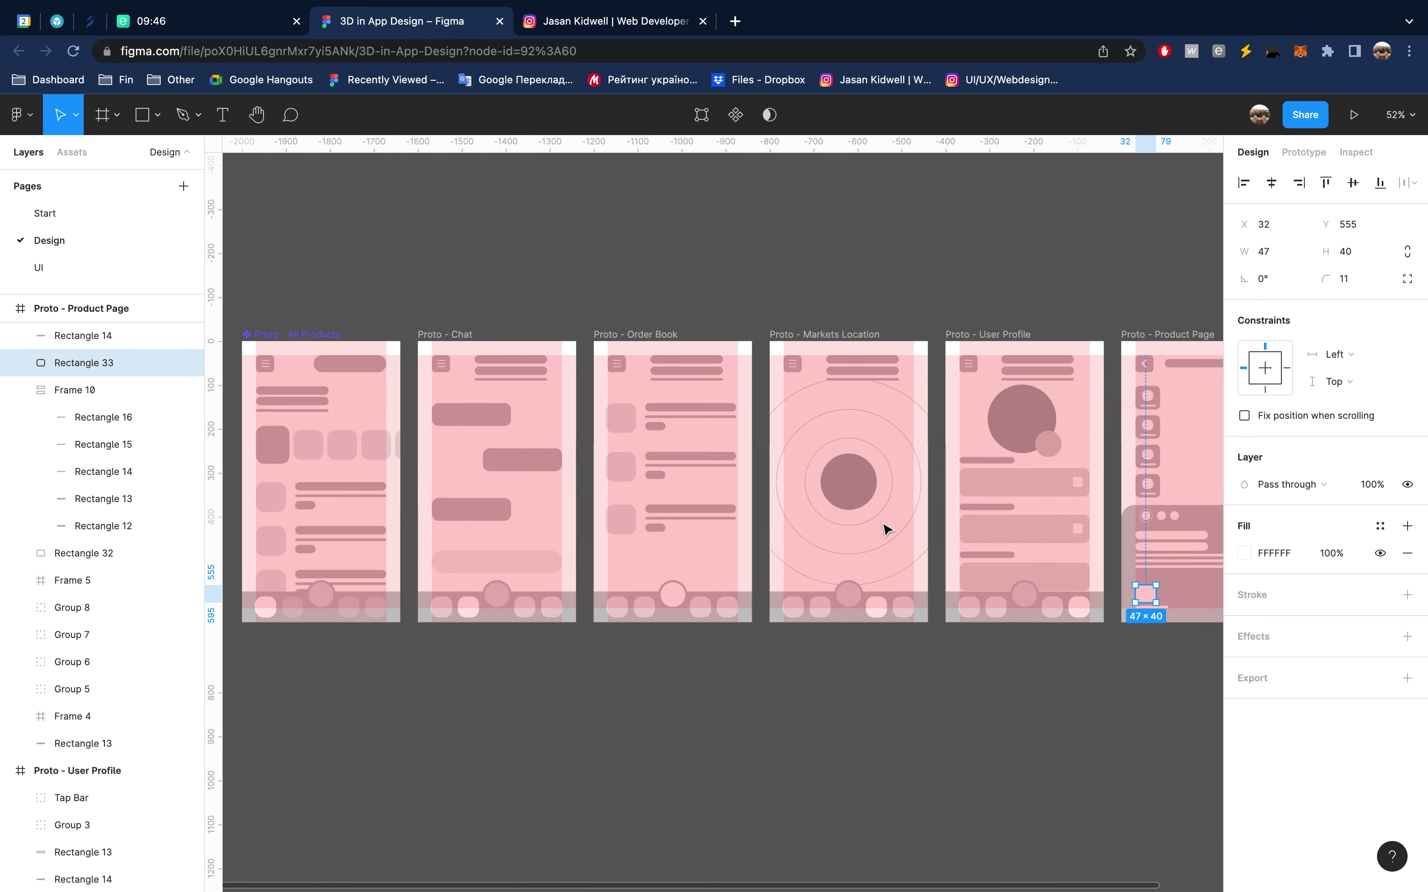
scroll(883, 529, left, 3)
click(541, 367)
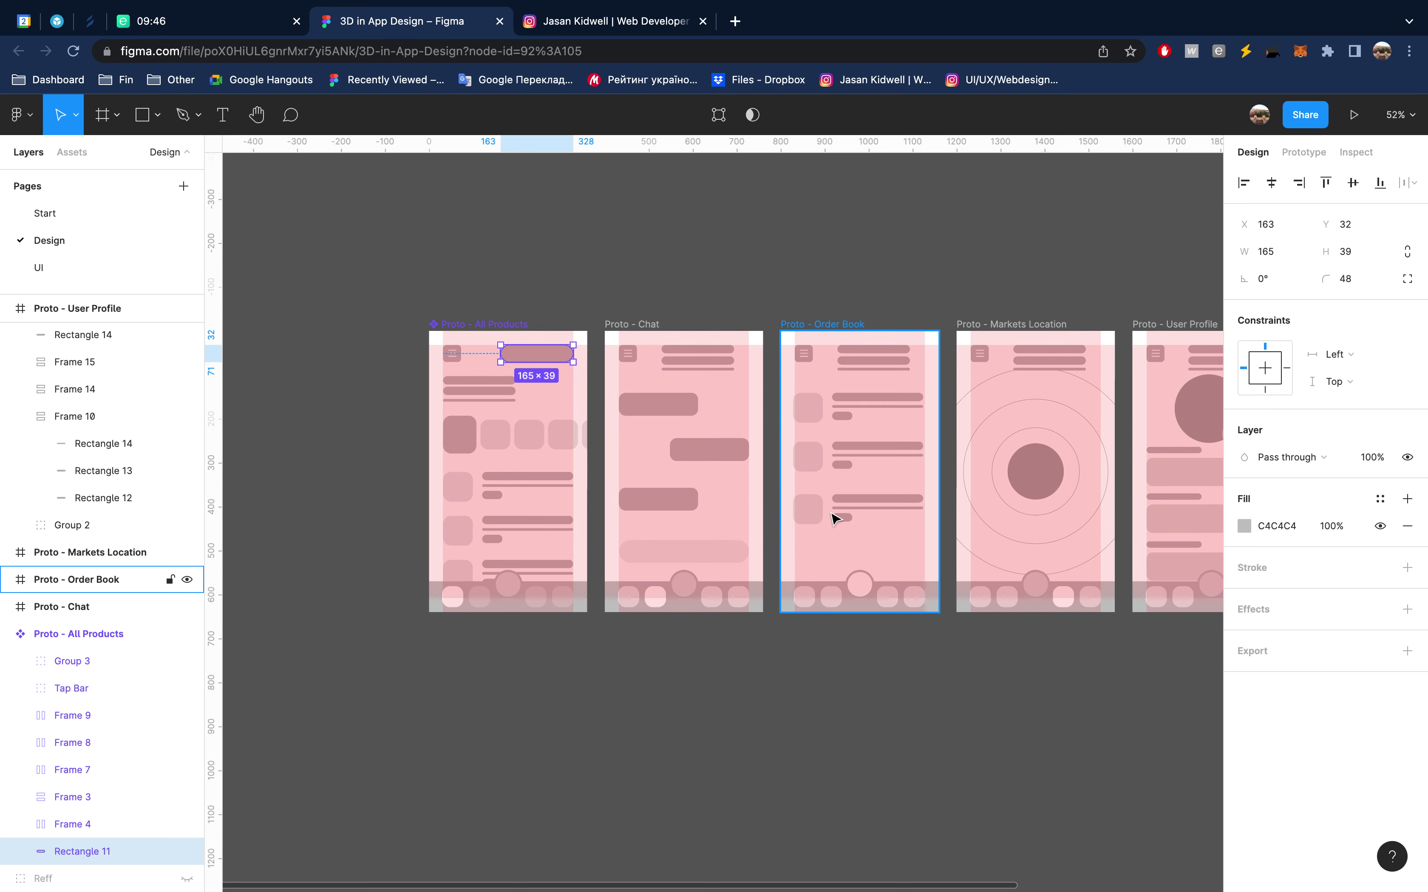
Paste the All Products search pill into the Product Page's bottom panel as a white 165×39 button
scroll(834, 517, right, 7)
scroll(833, 518, right, 5)
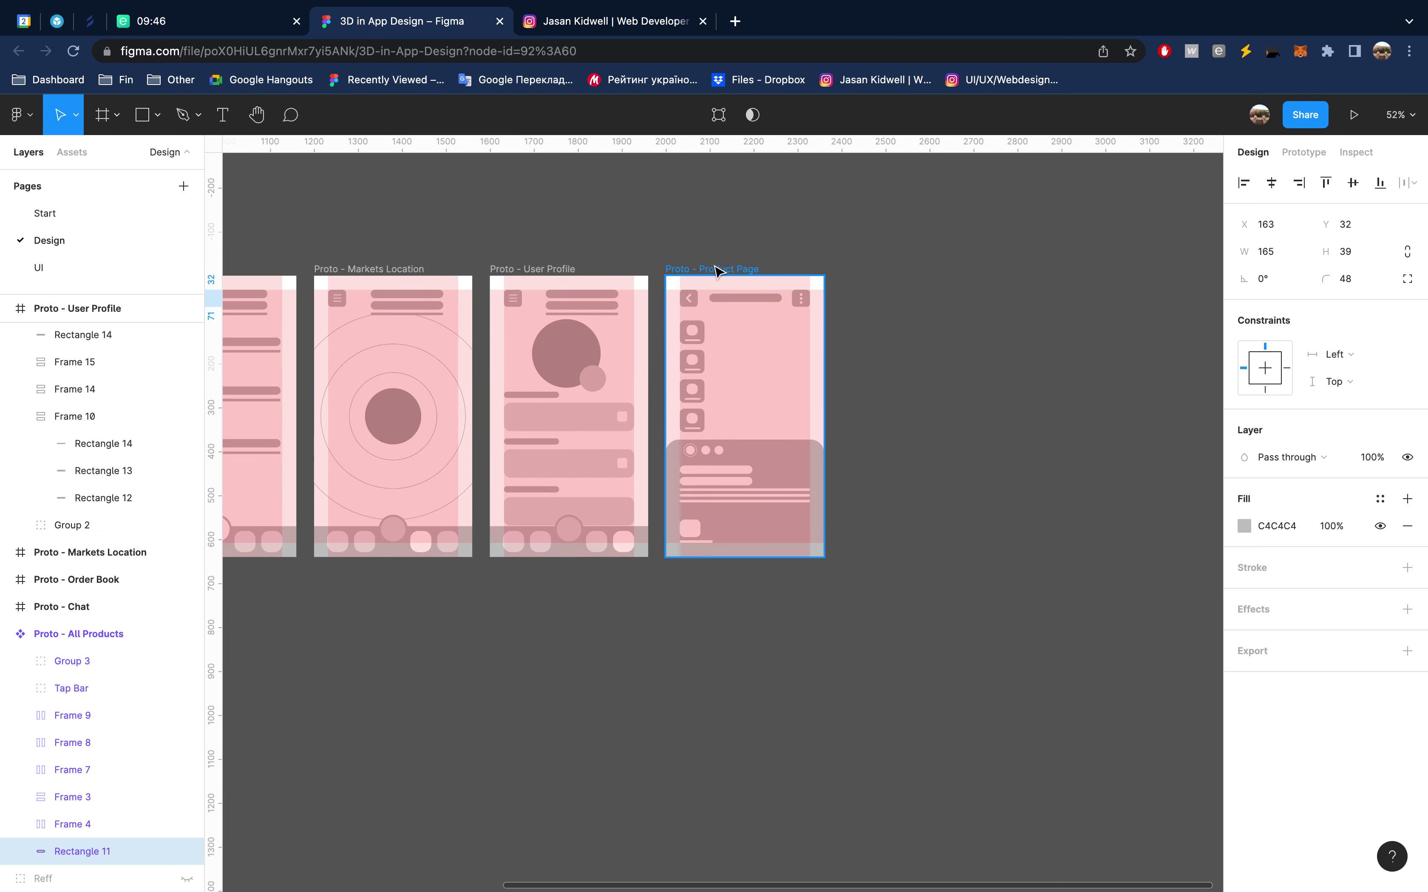
click(717, 272)
key(ctrl+v)
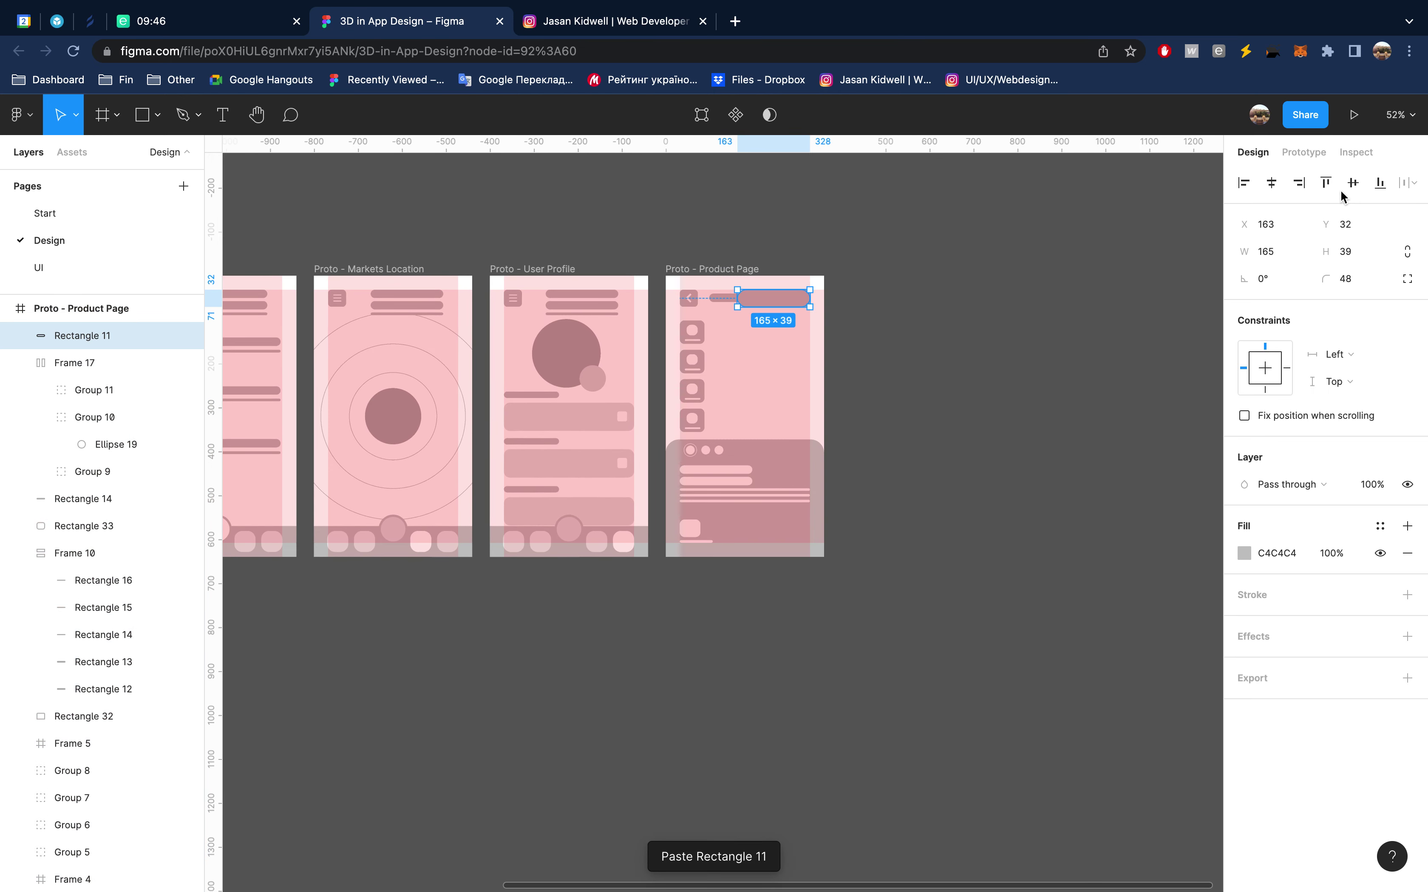
click(1380, 182)
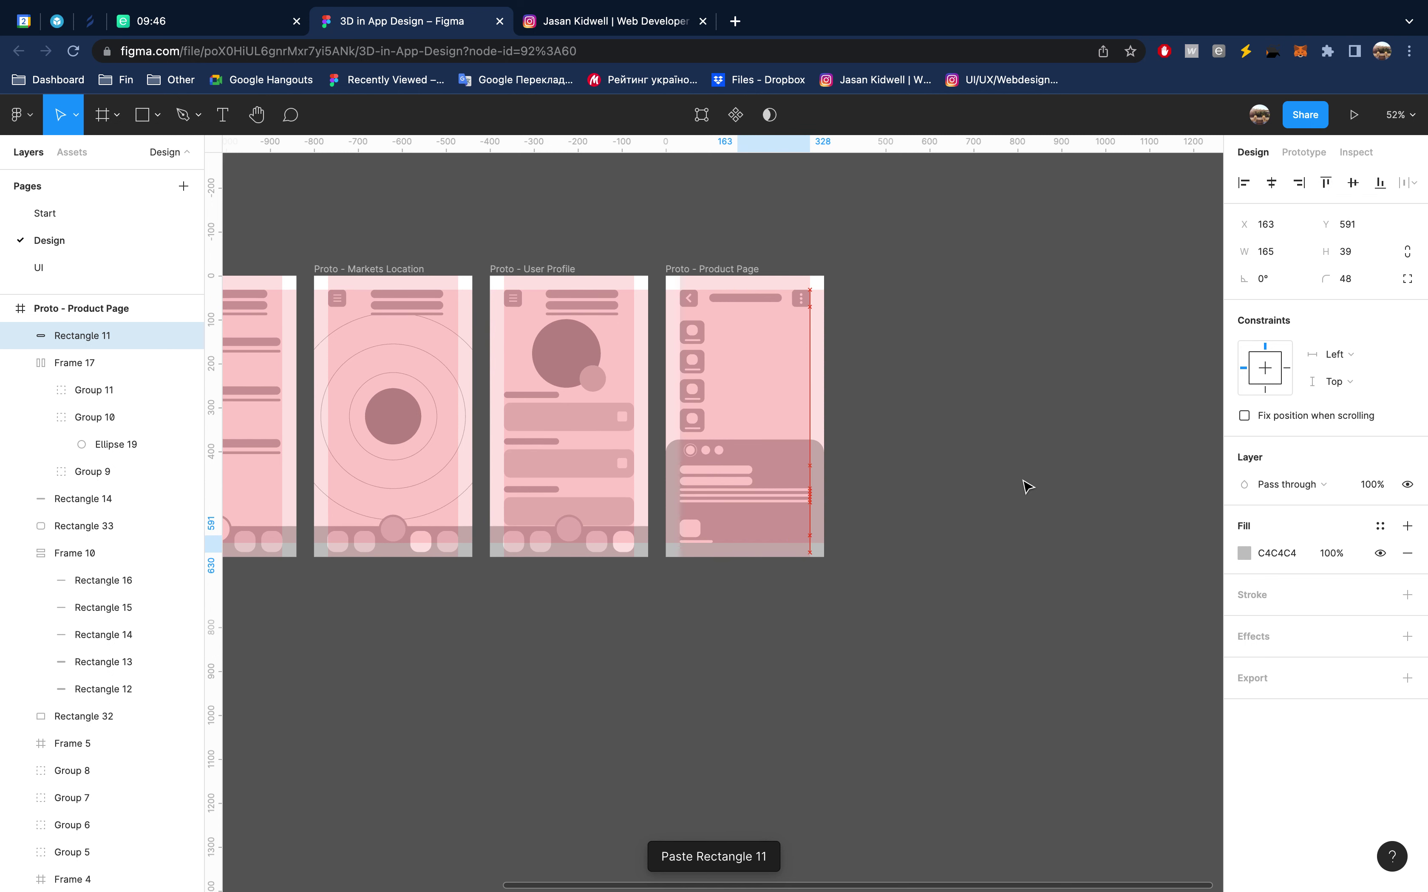
key(shift+Up)
key(shift+Up)
key(shift+Up)
click(1243, 553)
drag(1142, 529, 1020, 467)
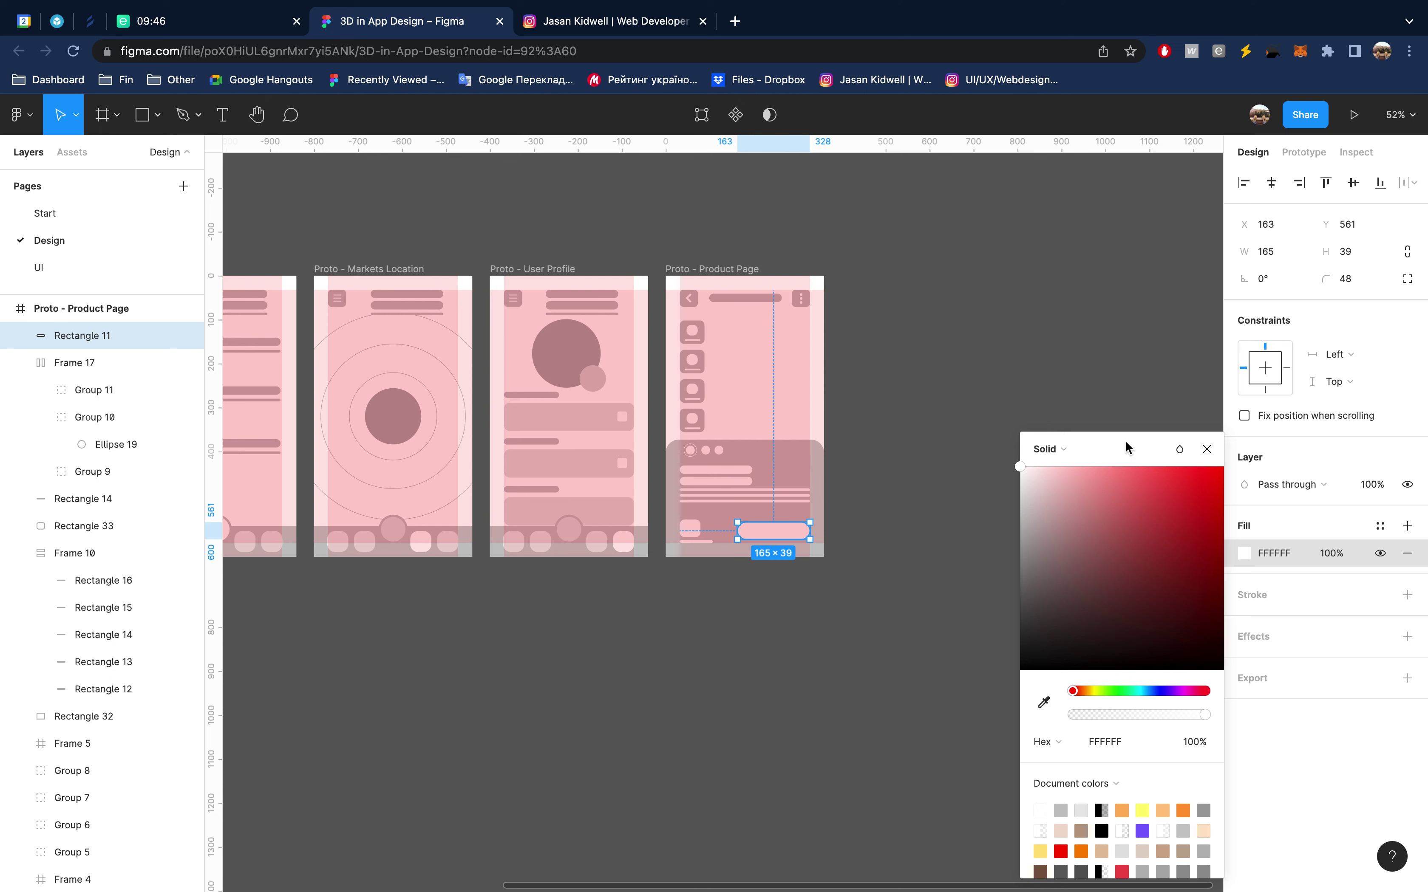
click(1206, 448)
key(Down)
key(Down)
key(Down)
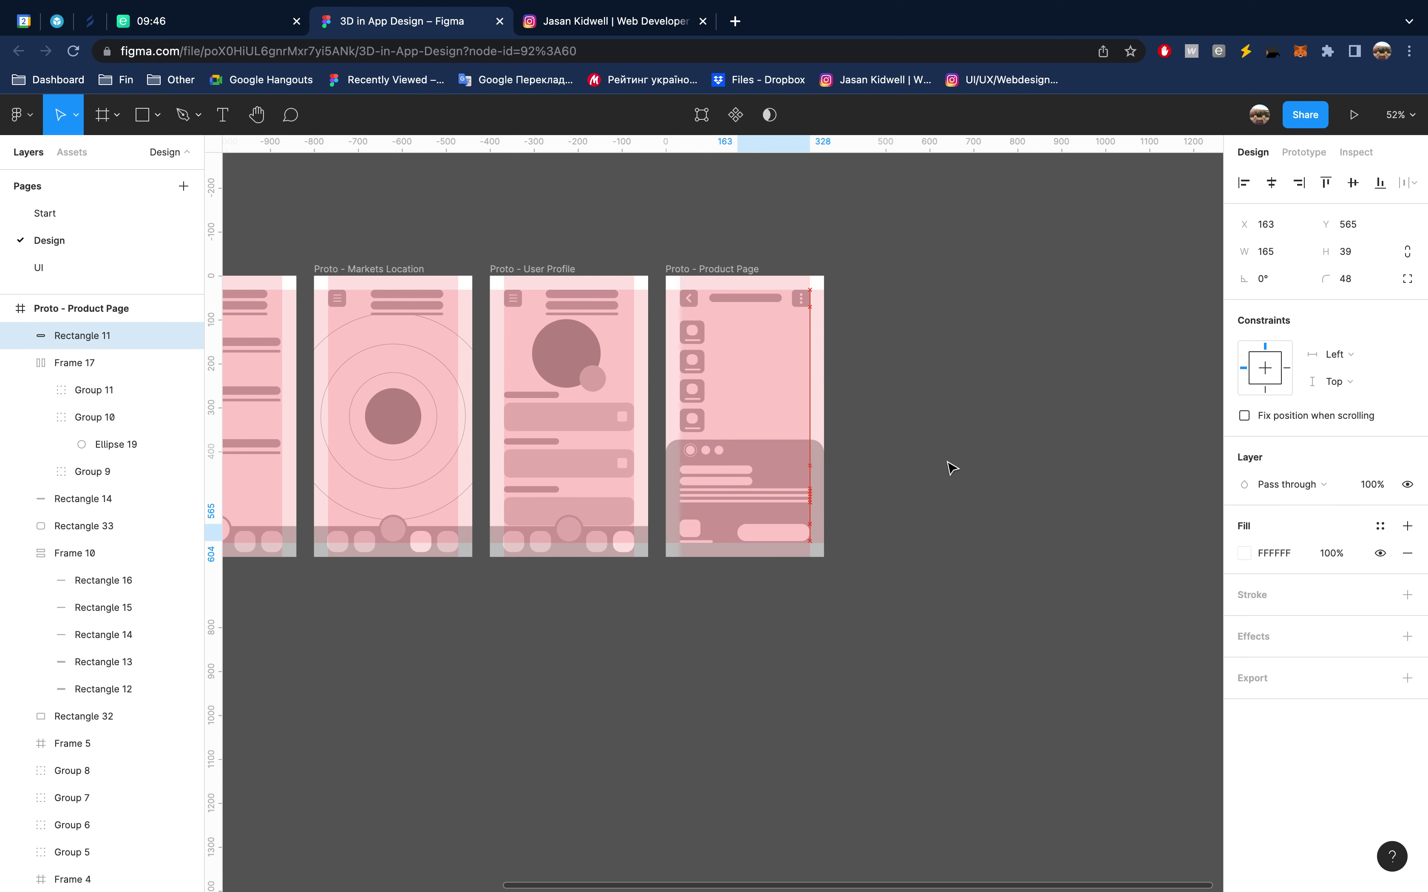
click(976, 457)
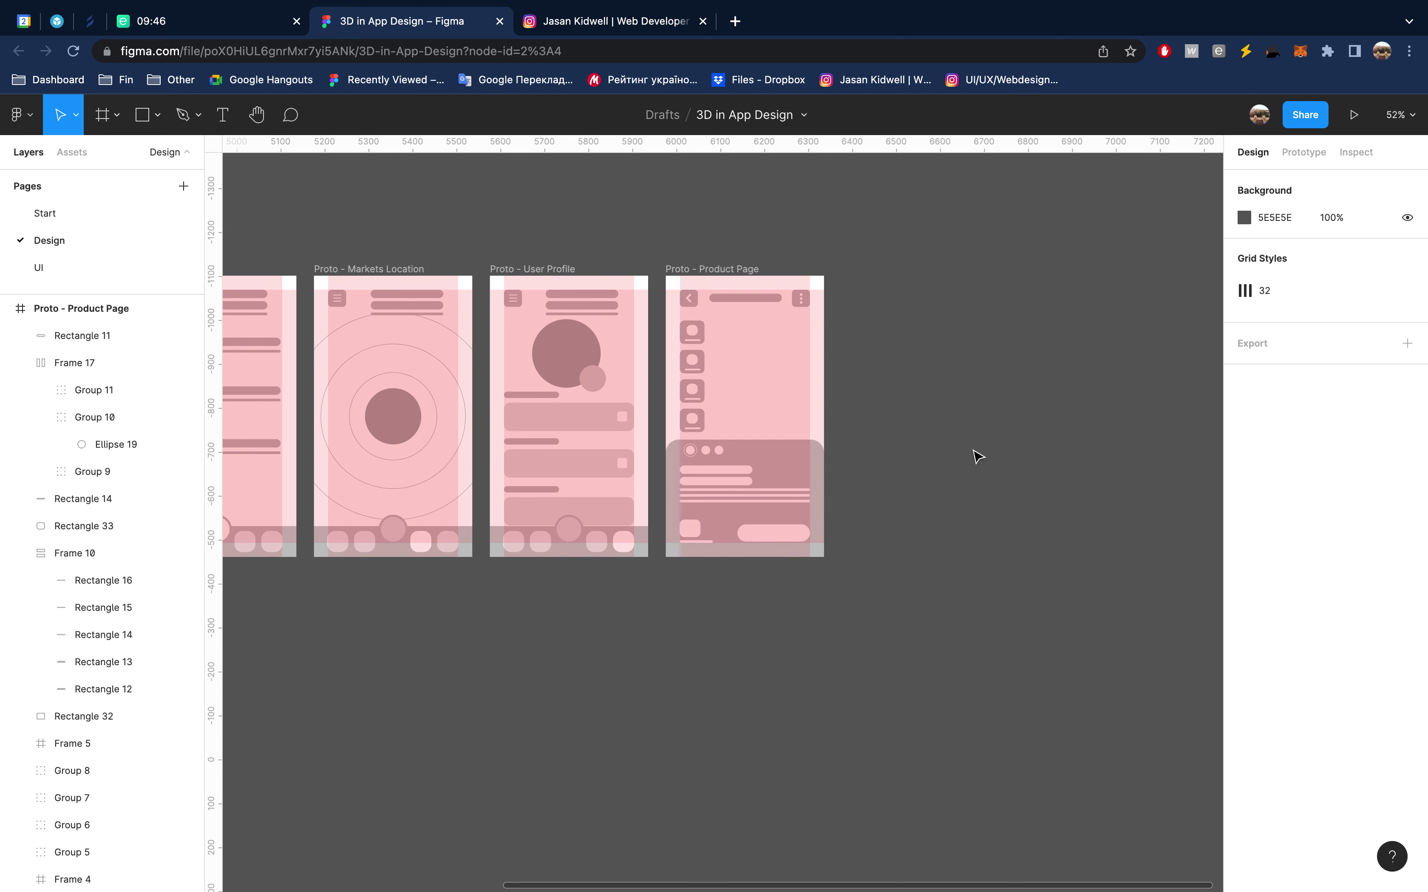
Hide the layout grids and shorten the top white bar in the Product Page card
key(ctrl+g)
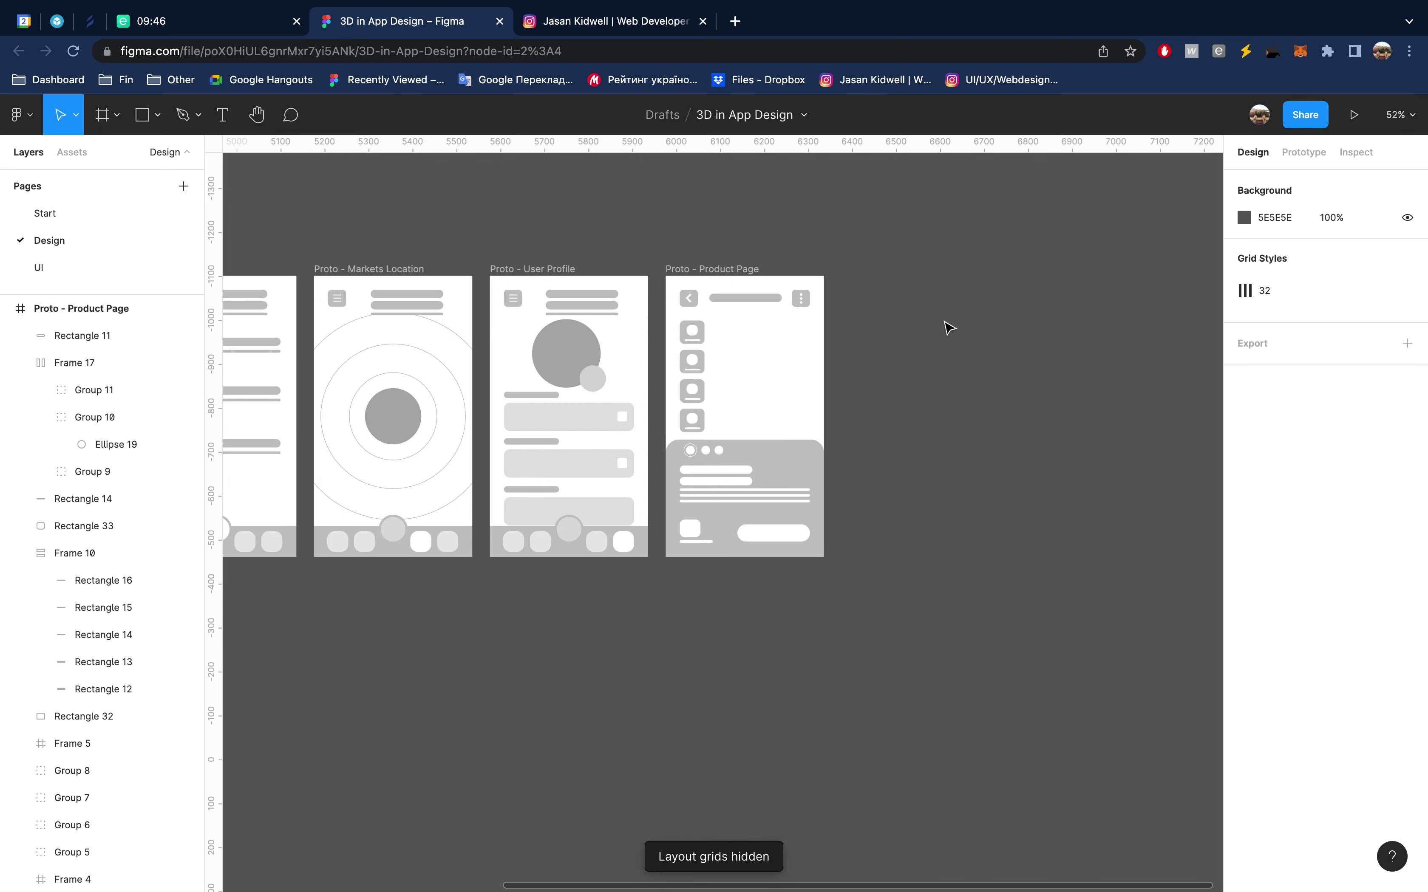
scroll(765, 522, up, 3)
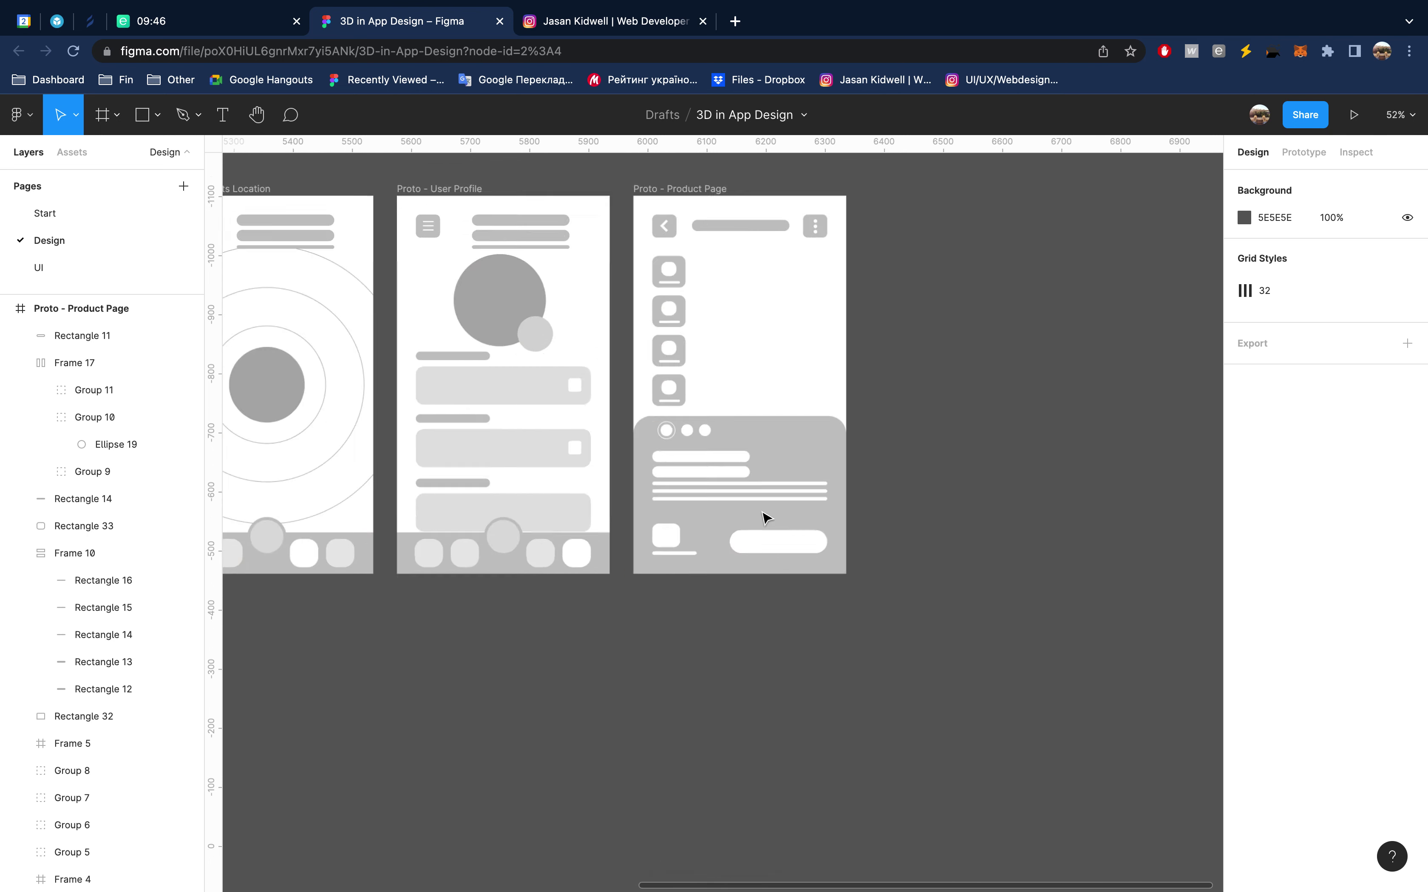
scroll(765, 516, up, 3)
scroll(749, 472, up, 2)
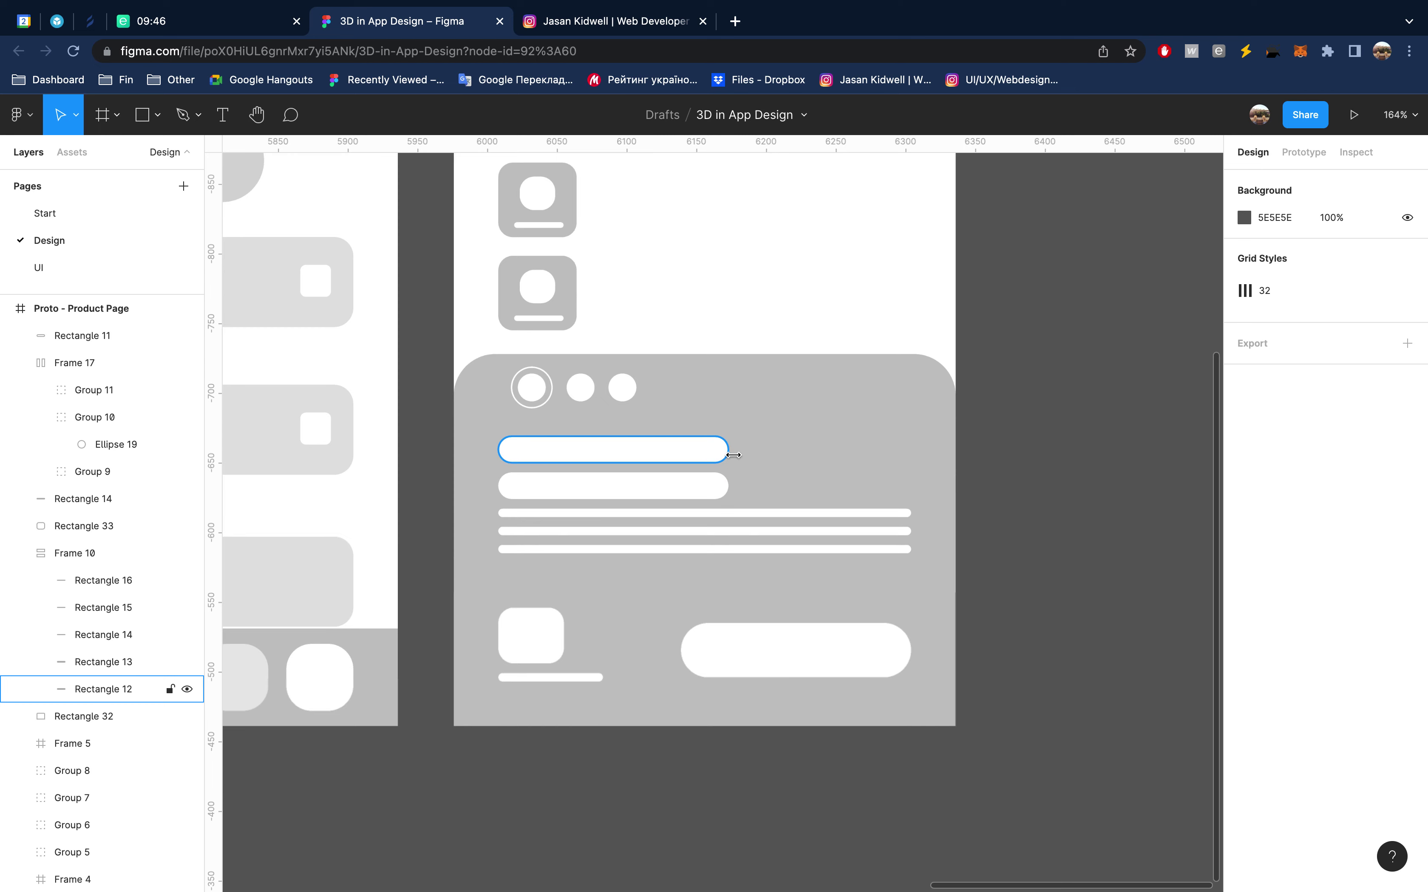
click(726, 450)
drag(674, 451, 676, 450)
Shorten both thin text lines, then trim the bottom line further to 238 wide
click(852, 513)
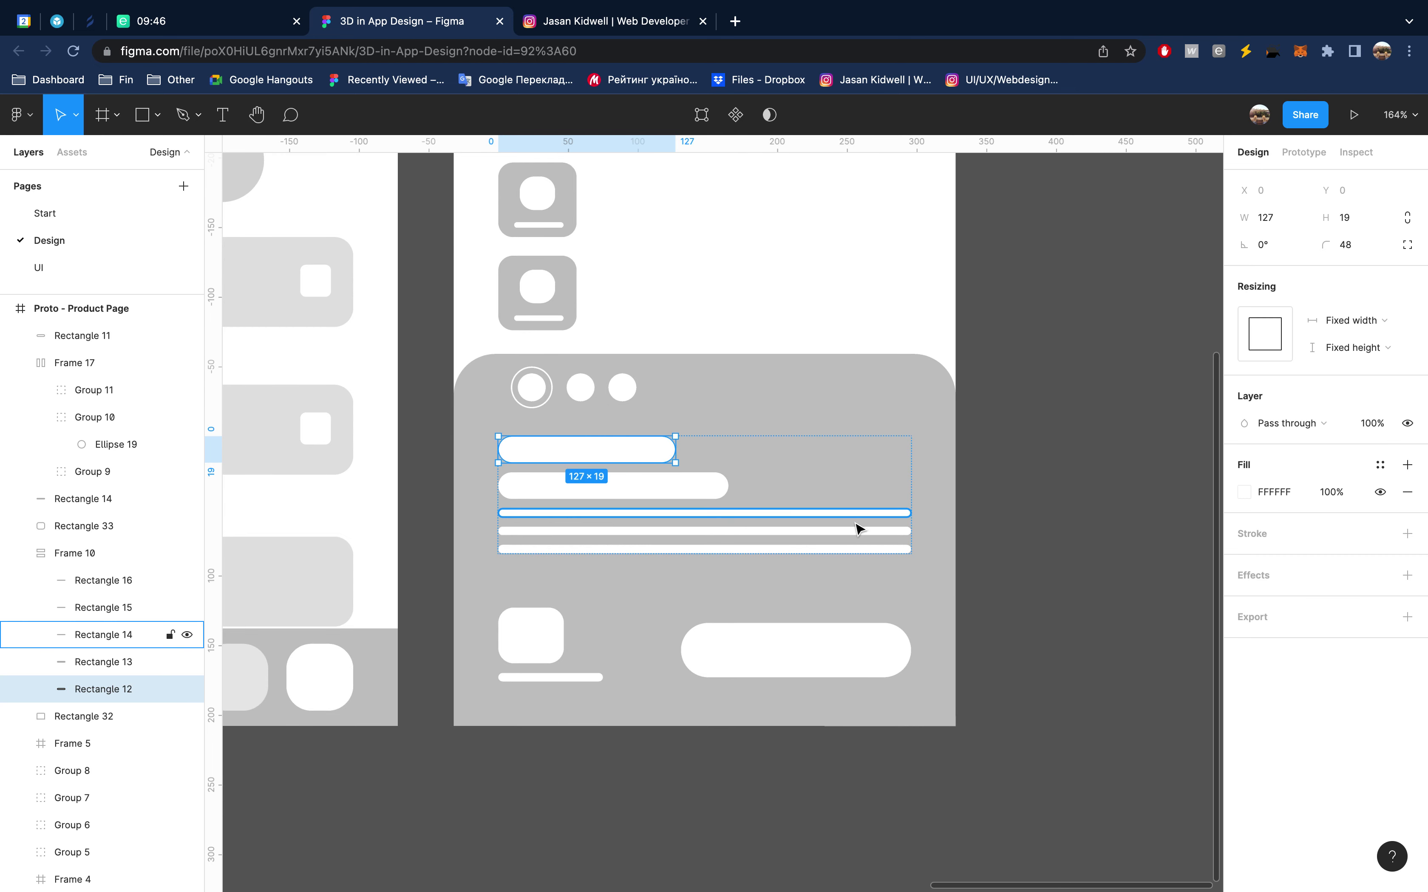
shift+click(855, 549)
drag(911, 529, 853, 531)
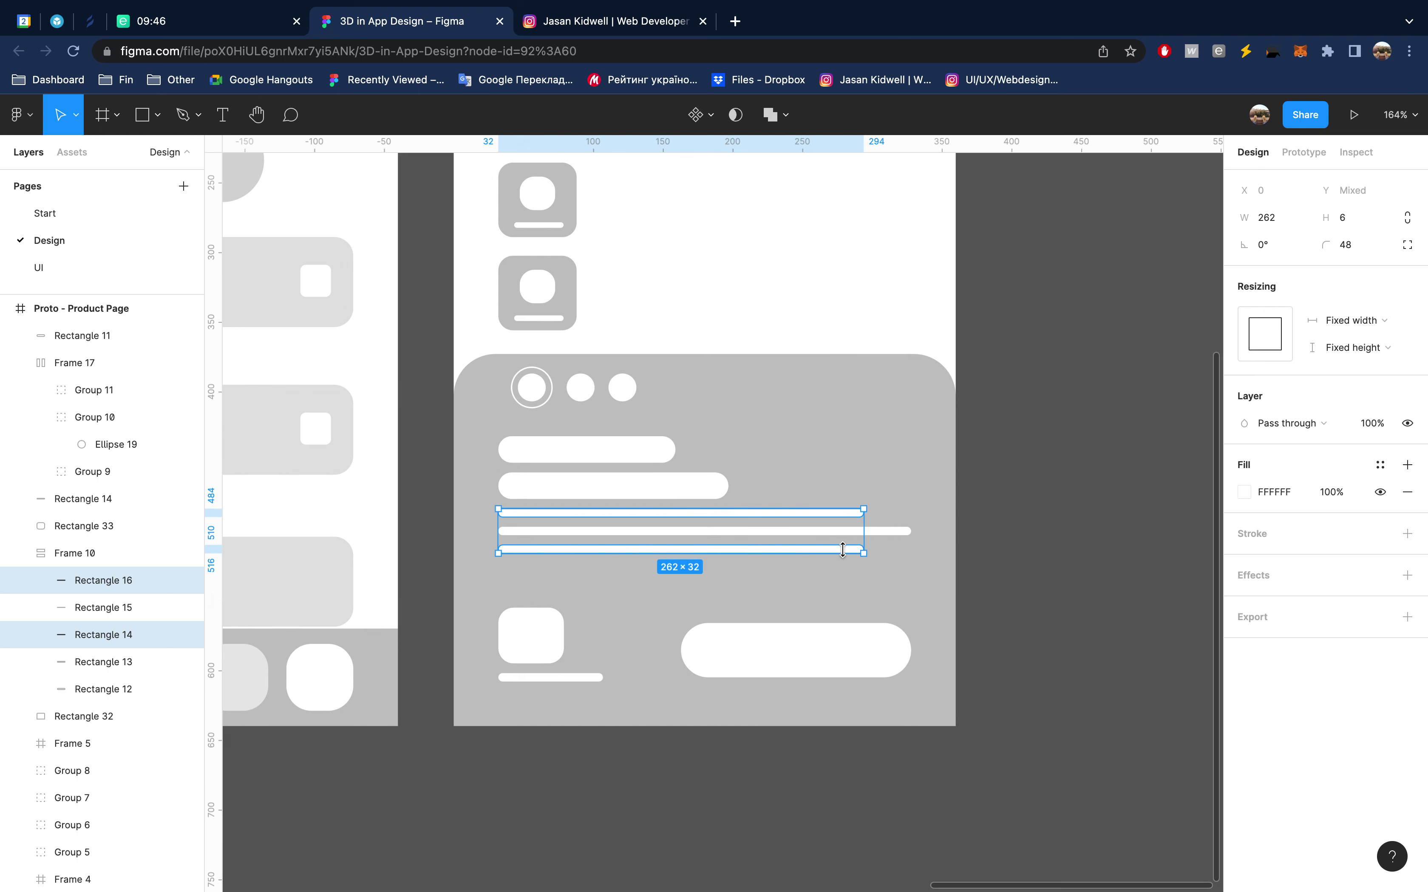
click(845, 549)
drag(863, 549, 831, 550)
click(1112, 478)
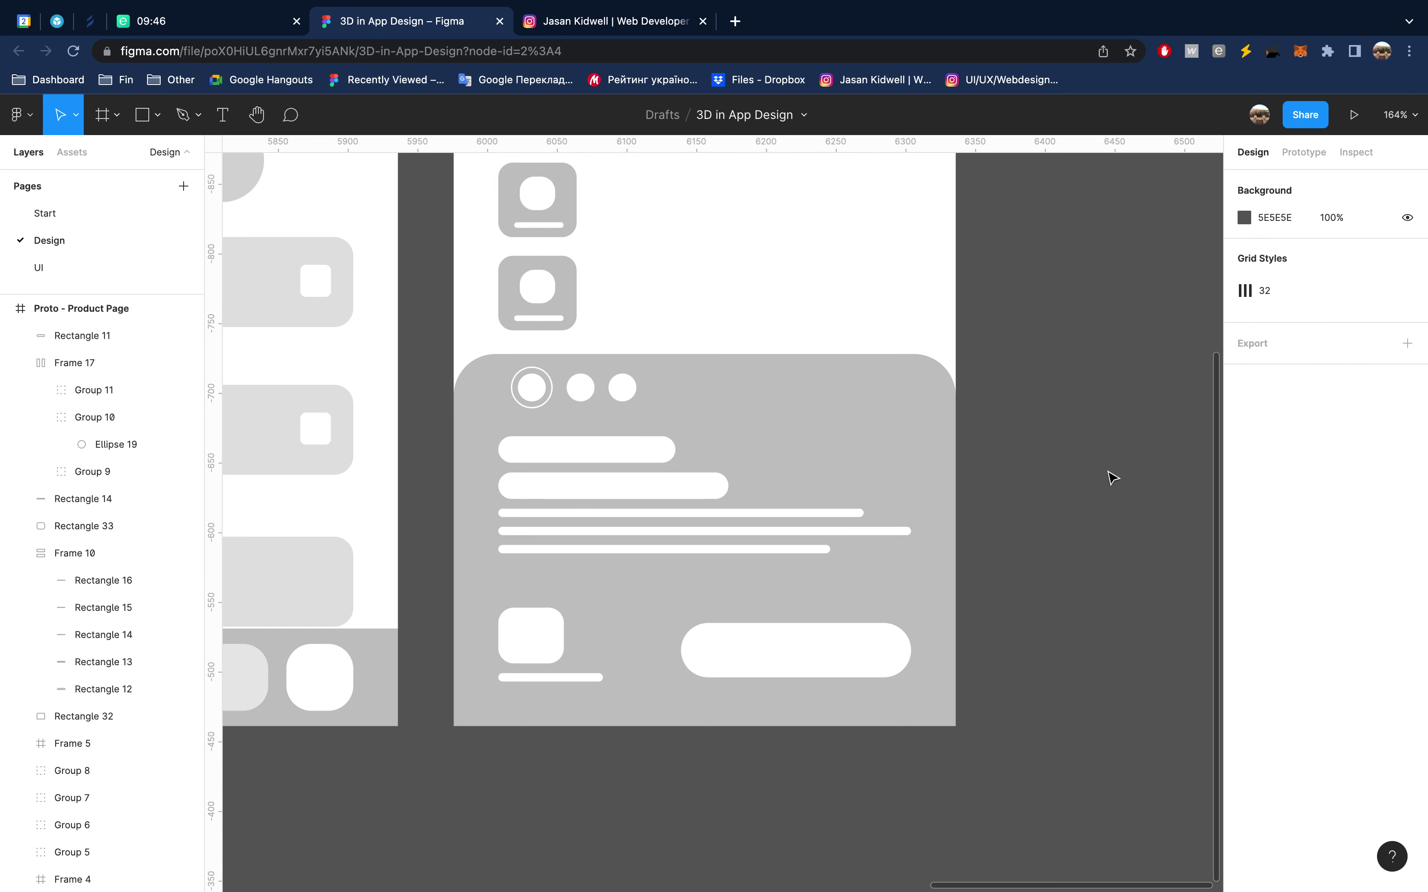
ctrl+scroll(1104, 481, down, 5)
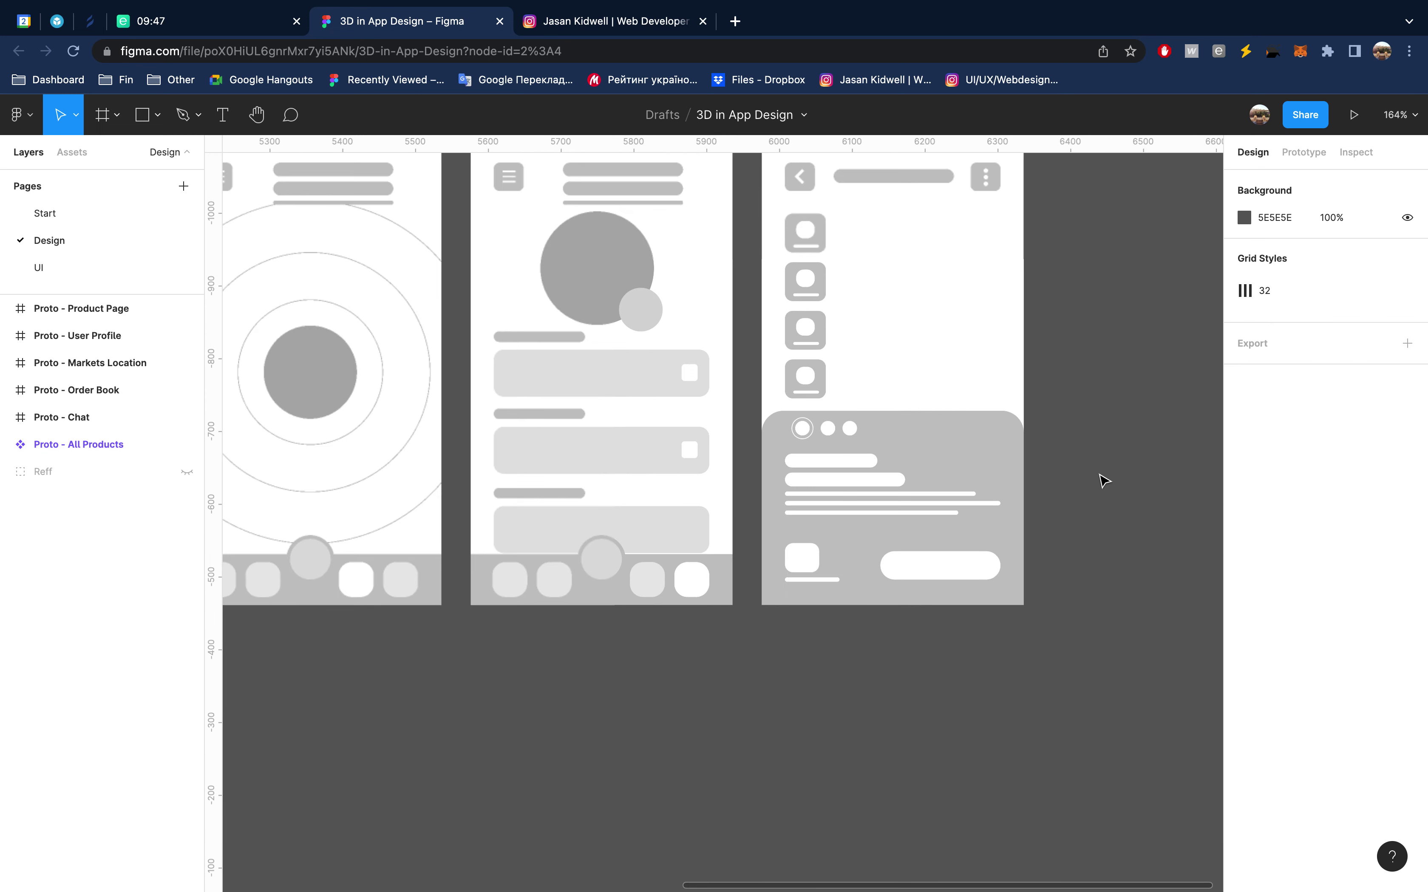
scroll(1102, 481, up, 2)
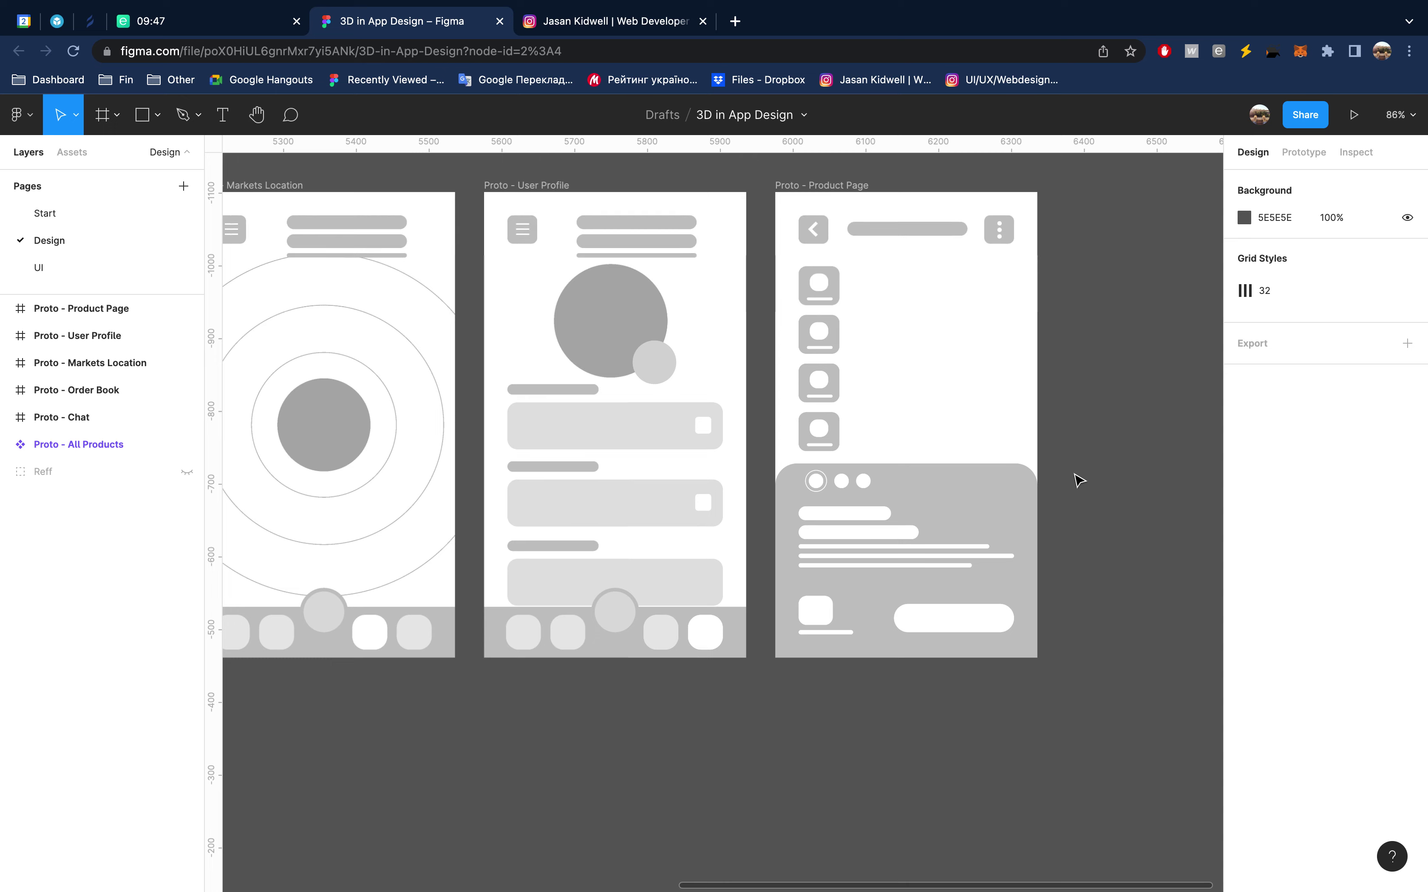
click(838, 482)
Show grids; nudge the dot row 10 left and 10 down, the text block 13 down
key(ctrl+g)
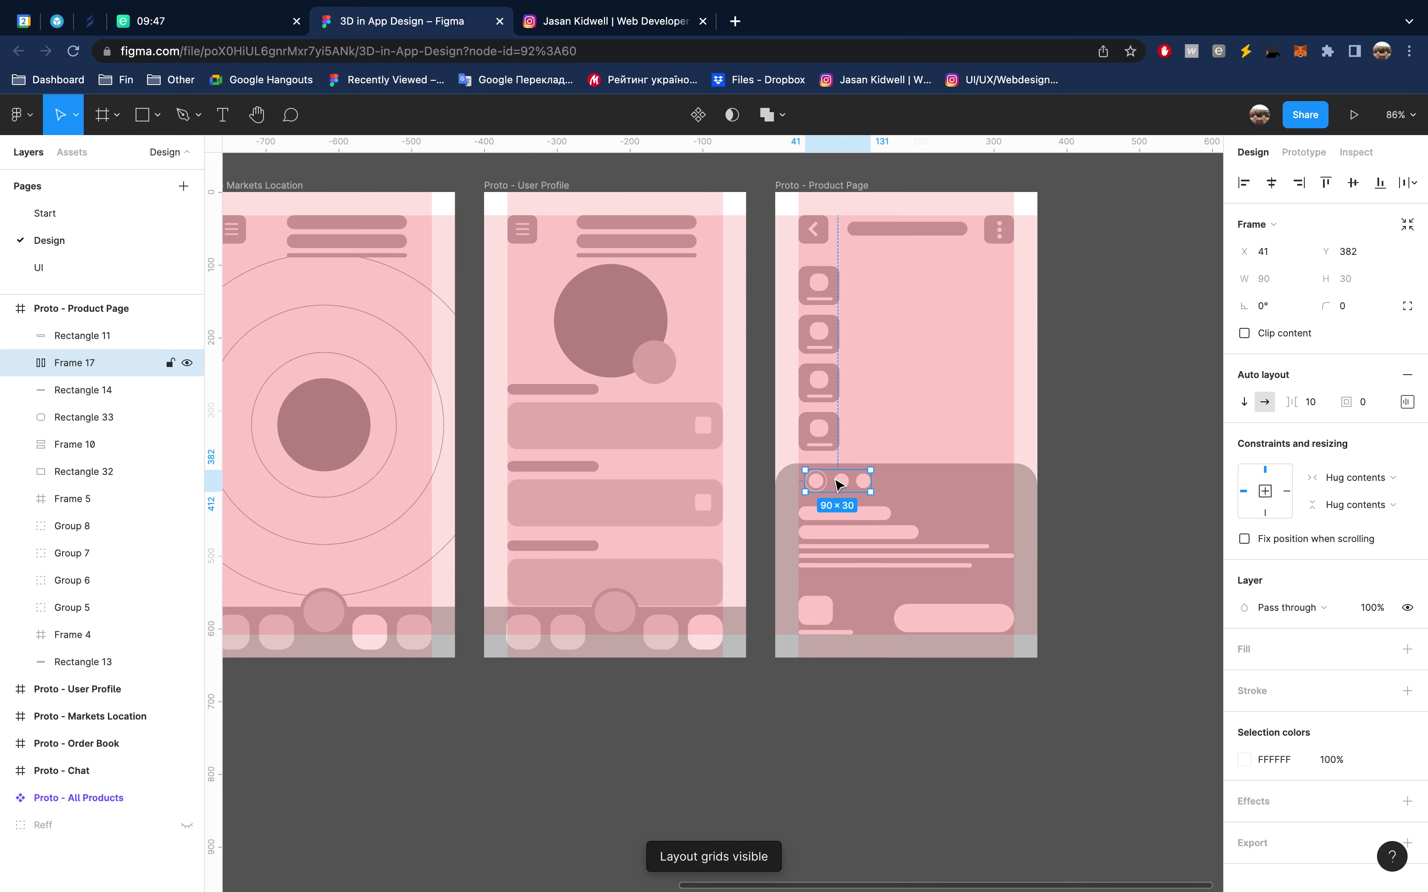
key(shift+Left)
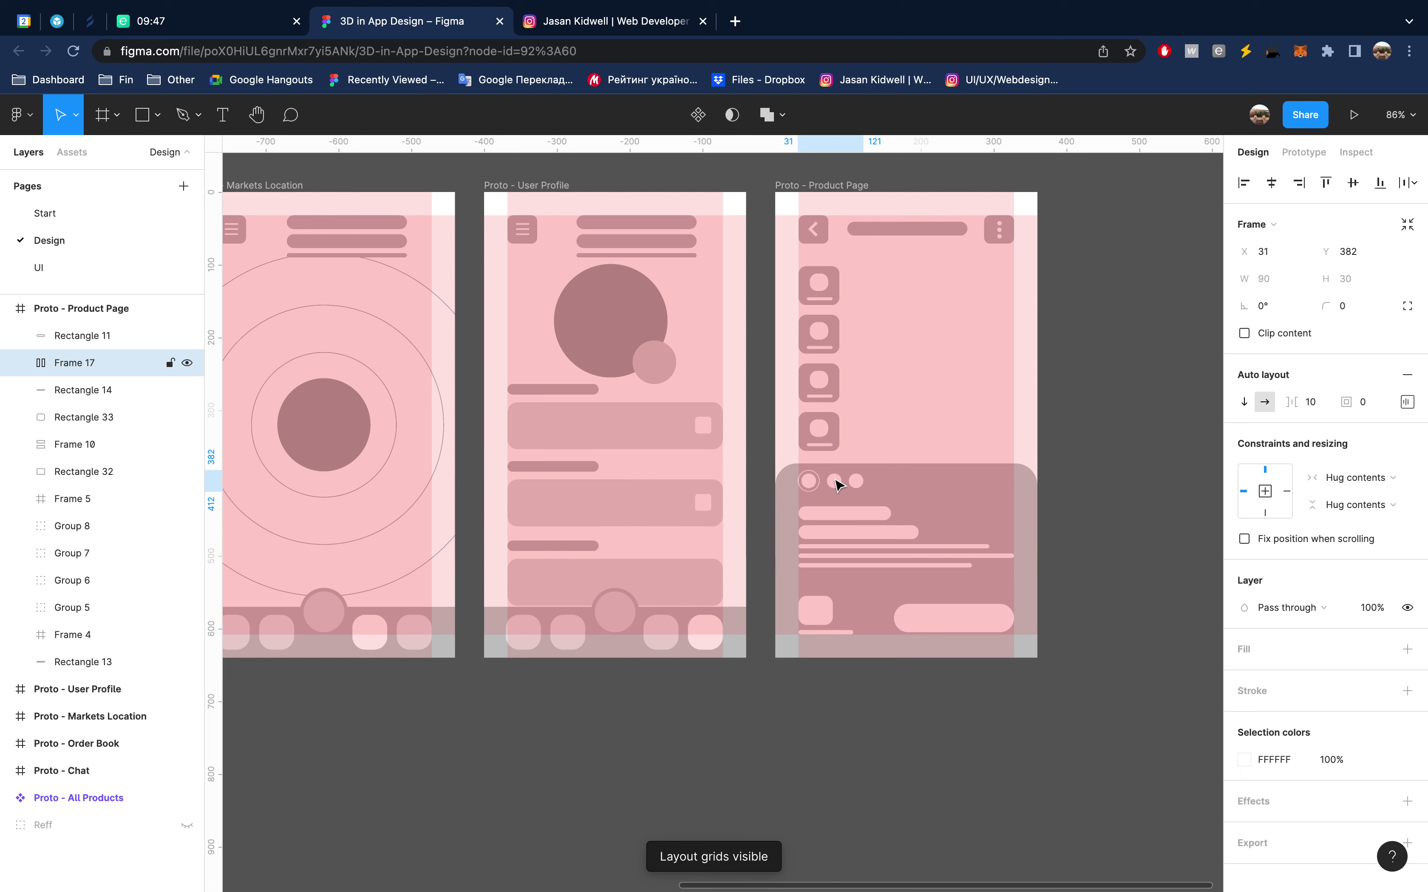
key(shift+Down)
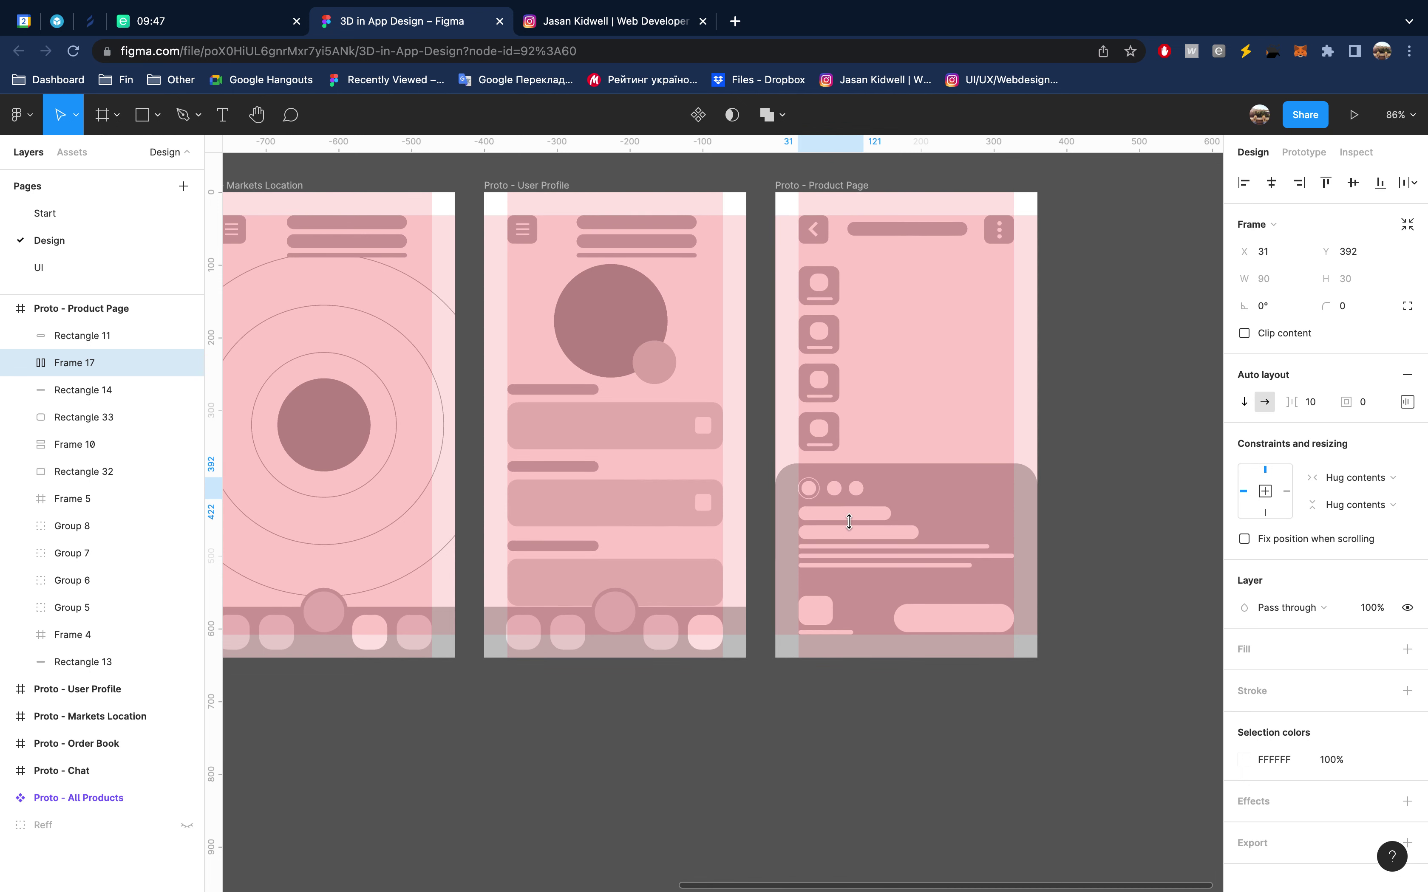
click(855, 546)
key(shift+Down)
key(Down)
key(Down)
key(Down)
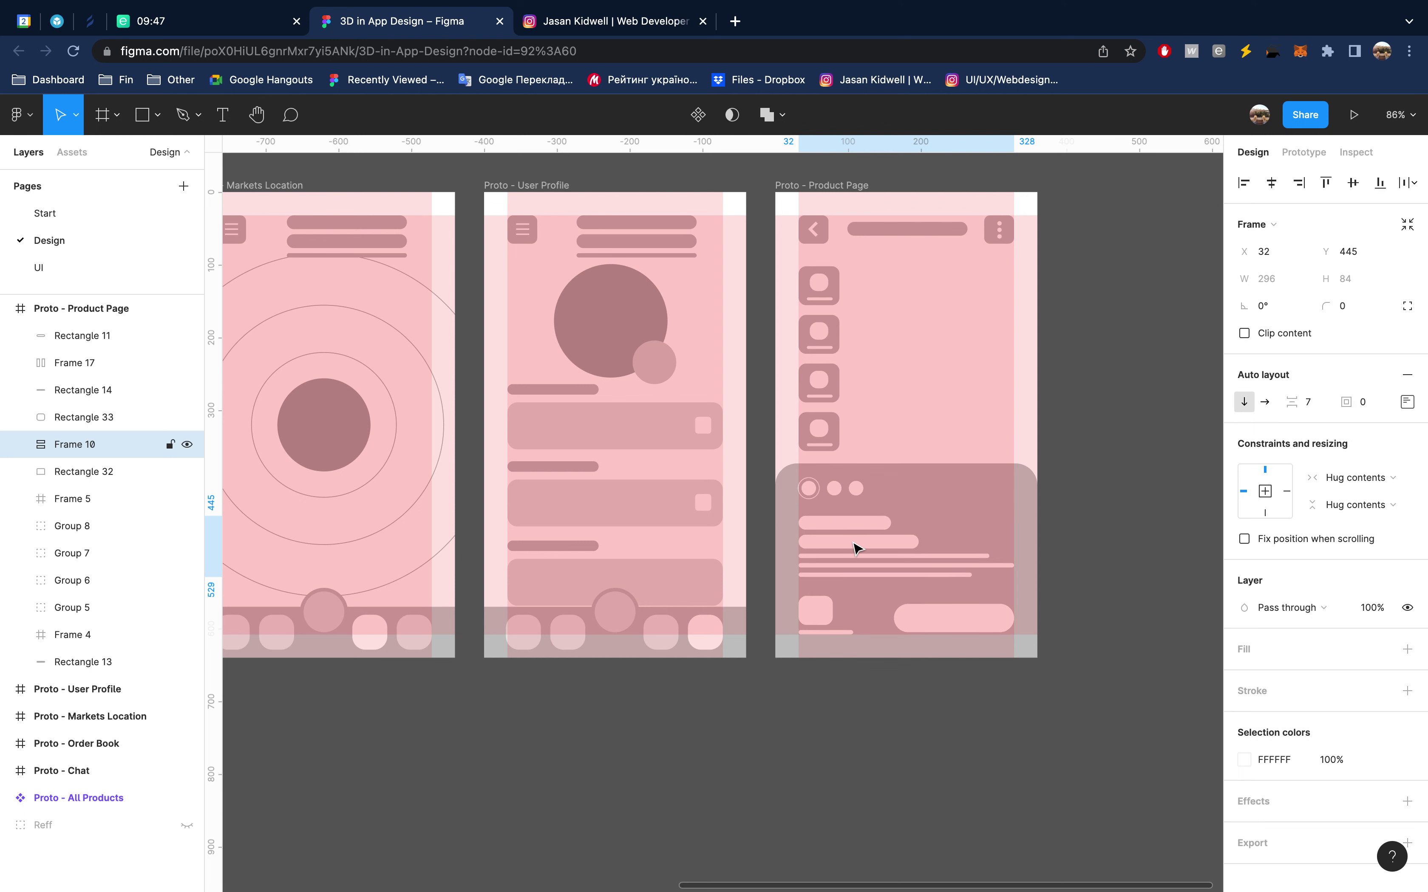
key(Escape)
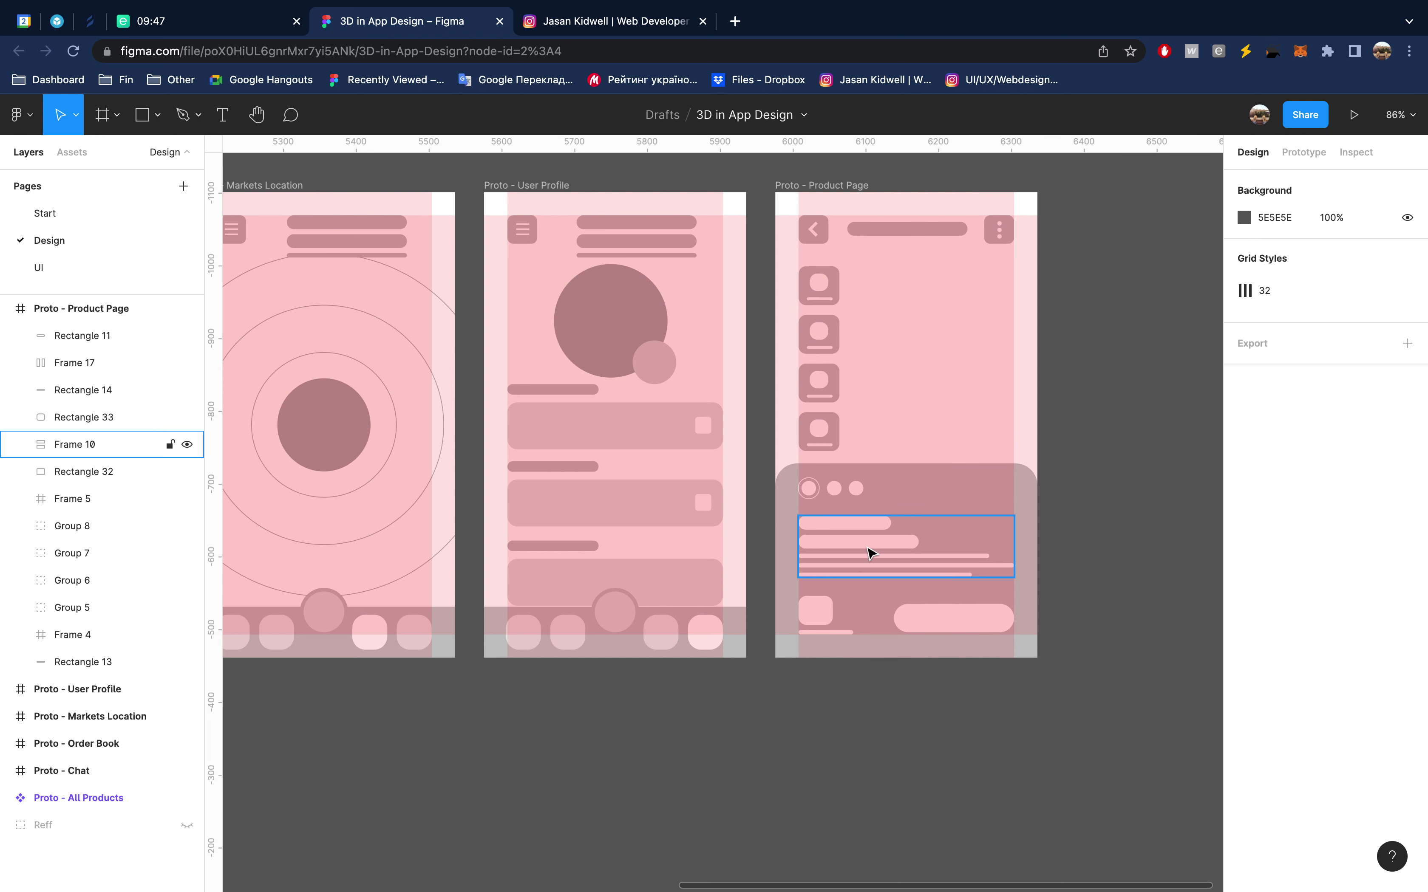
Copy the top bar into a 114×30 white pill beside the top line; hide grids
double_click(870, 549)
mouse_move(860, 540)
mouse_down()
mouse_move(977, 493)
mouse_move(957, 489)
mouse_up()
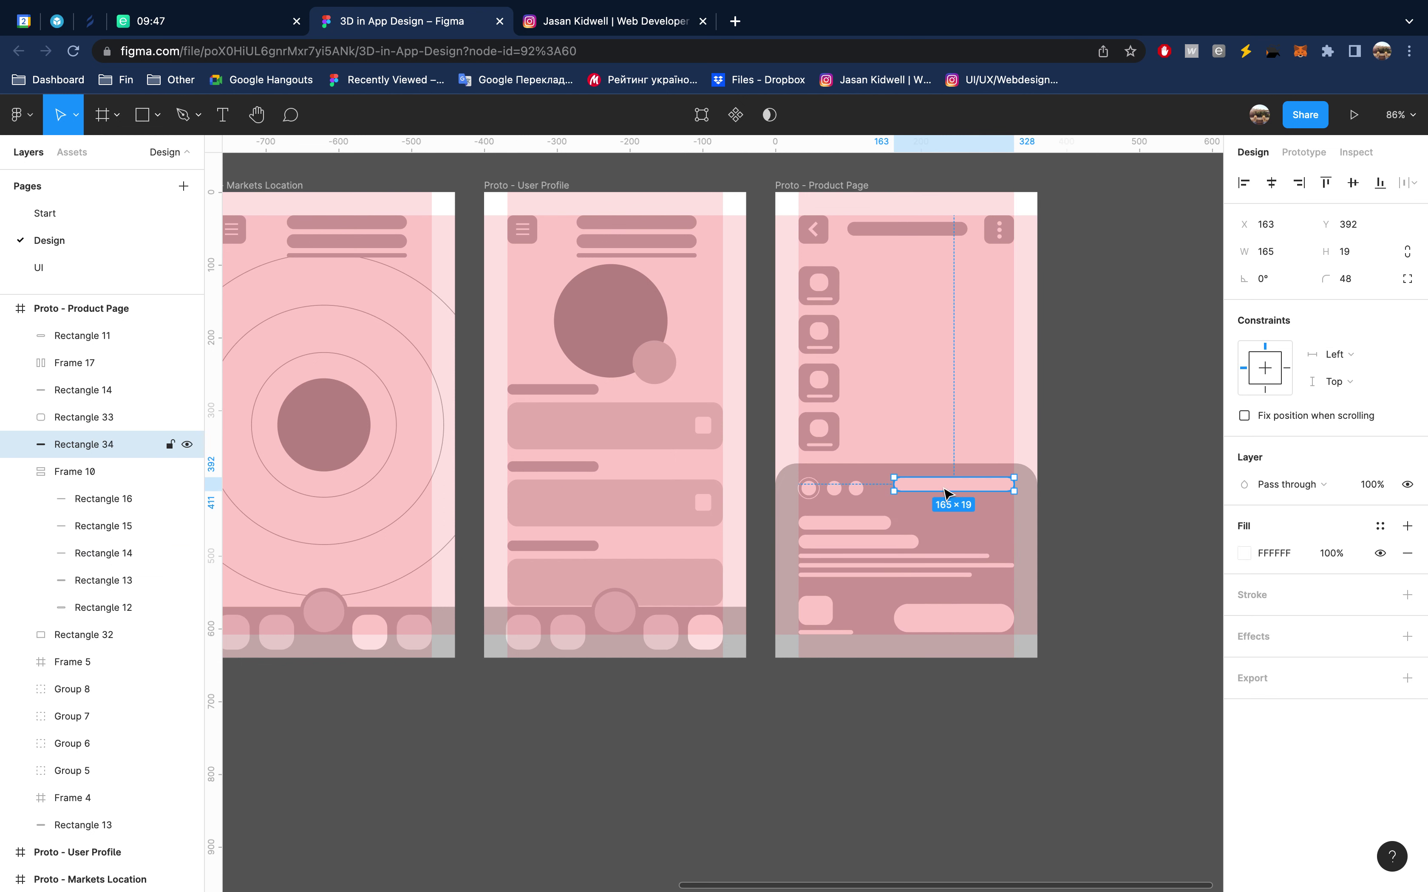
scroll(970, 497, up, 5)
scroll(970, 498, up, 3)
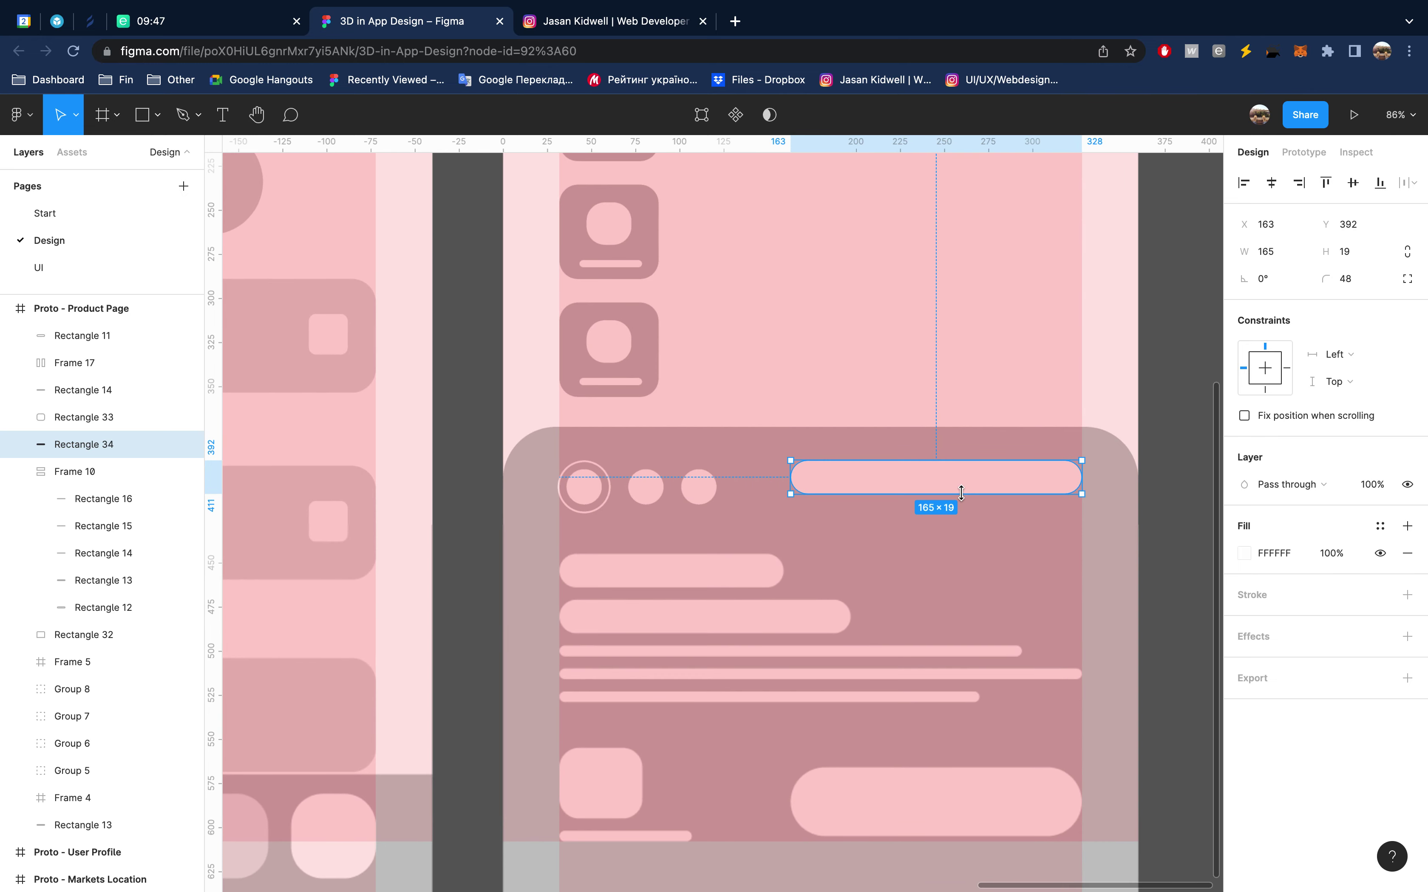
drag(963, 494, 963, 514)
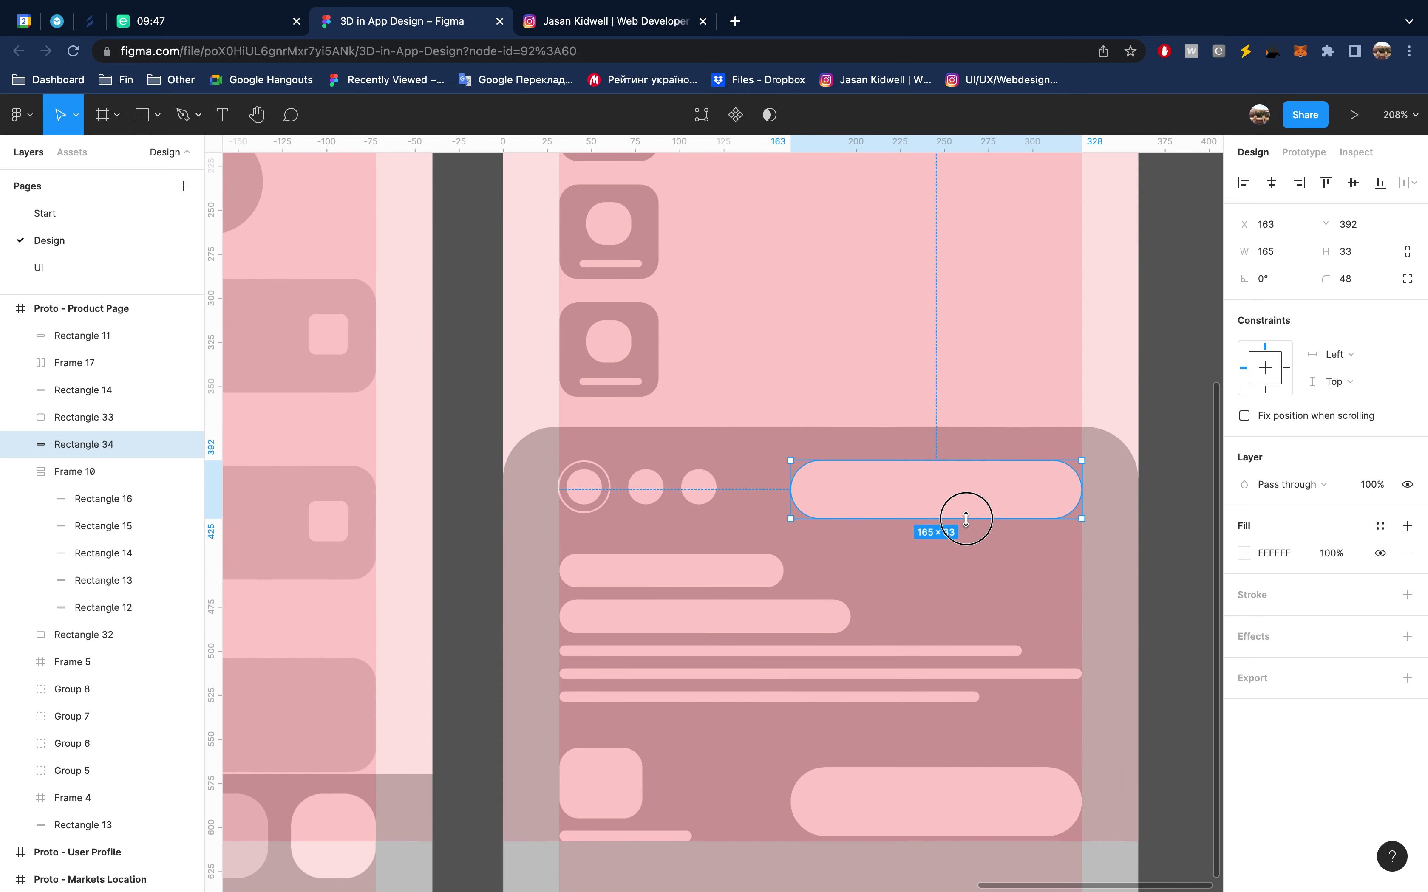
drag(790, 490, 880, 496)
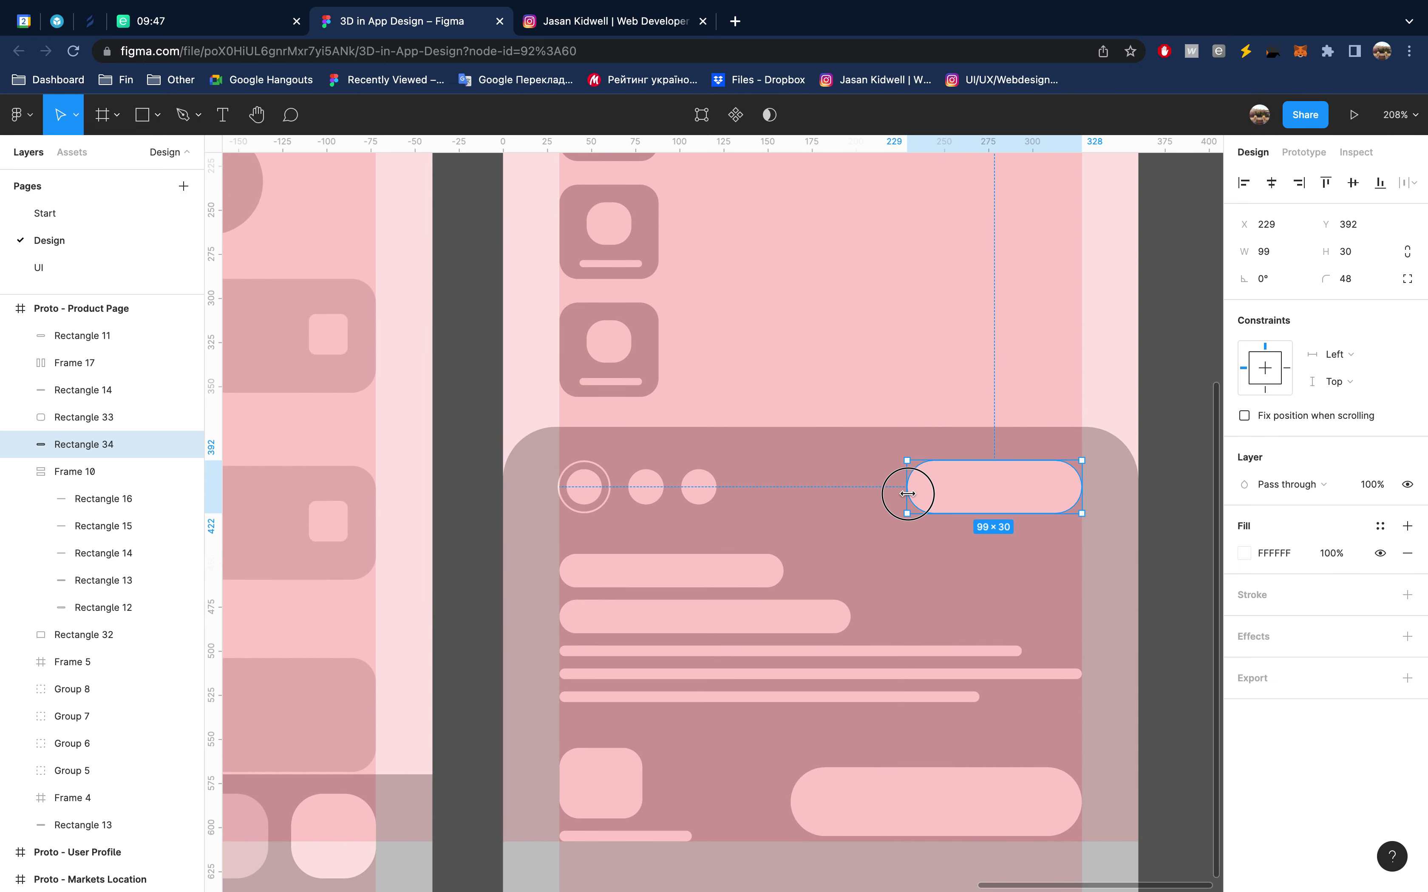
click(1163, 403)
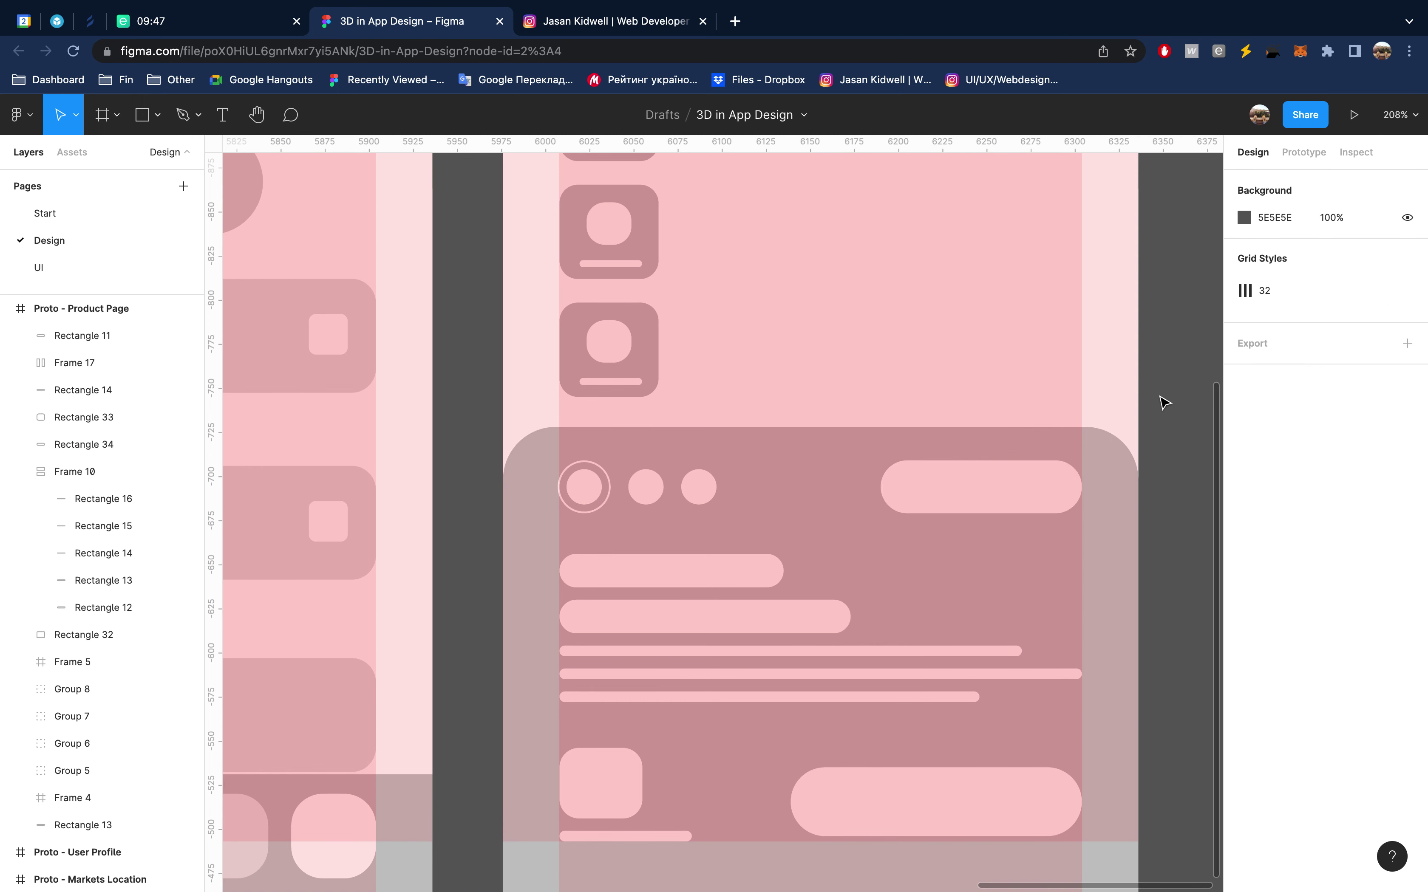
scroll(1156, 406, down, 5)
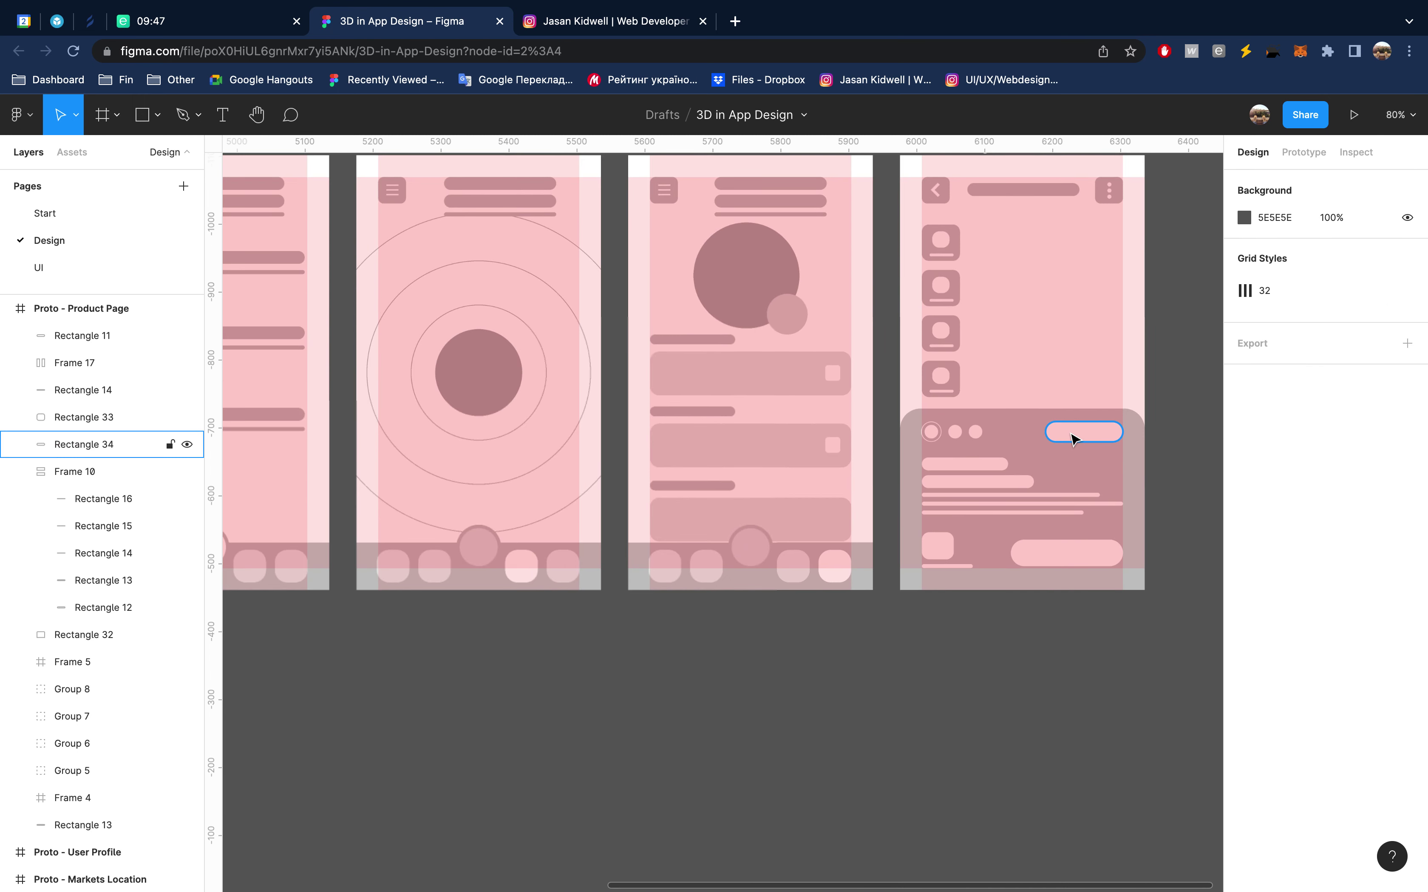
click(1070, 435)
key(shift+Down)
key(shift+Down)
key(shift+Down)
key(shift+Down)
key(shift+Down)
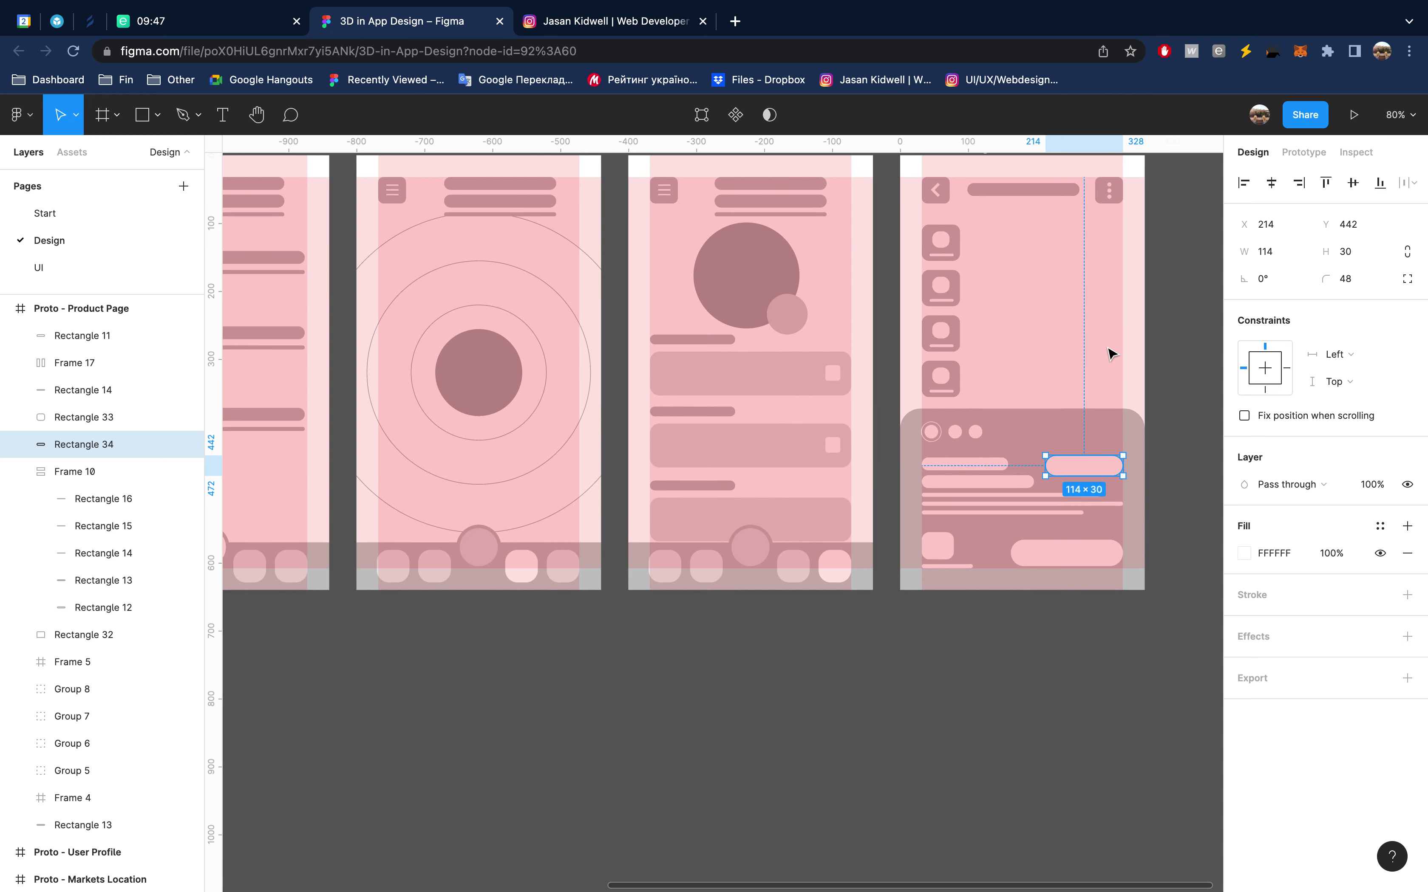
key(ctrl+g)
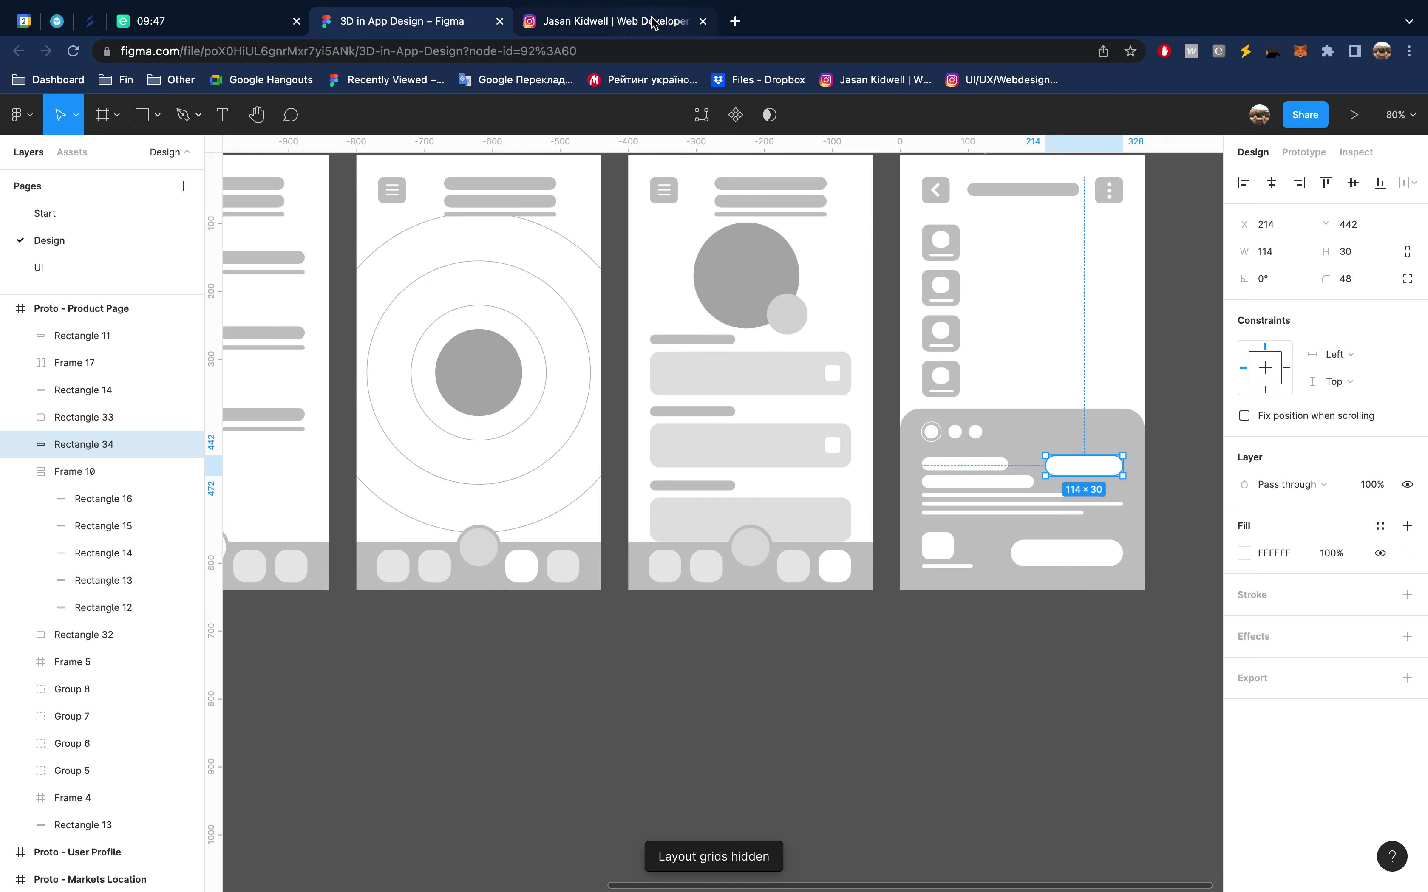
Check the Instagram reference, then select the All Products screen on the Start page cover
click(653, 23)
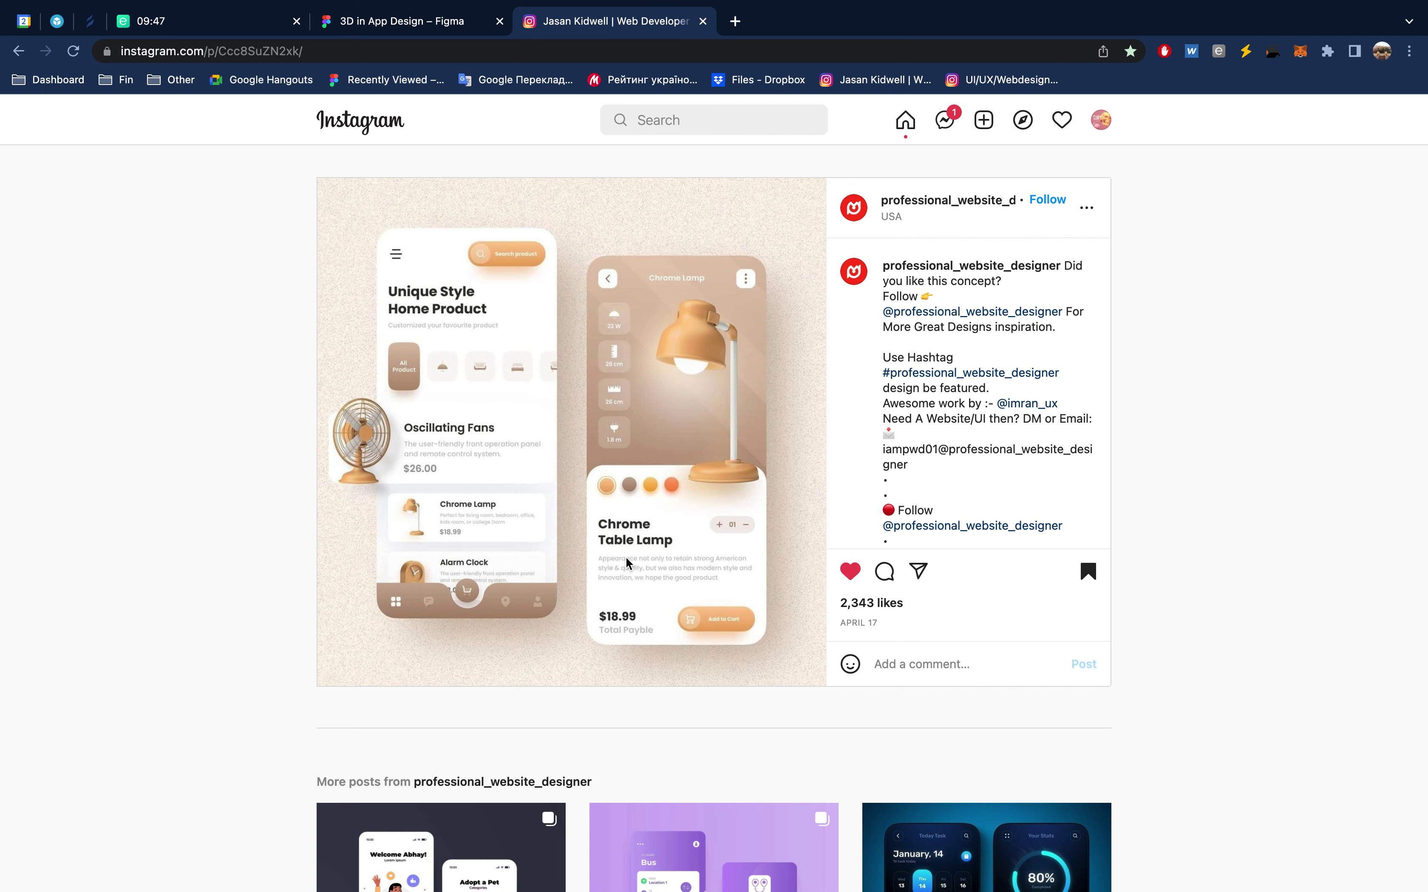
click(458, 24)
click(984, 649)
scroll(984, 649, down, 5)
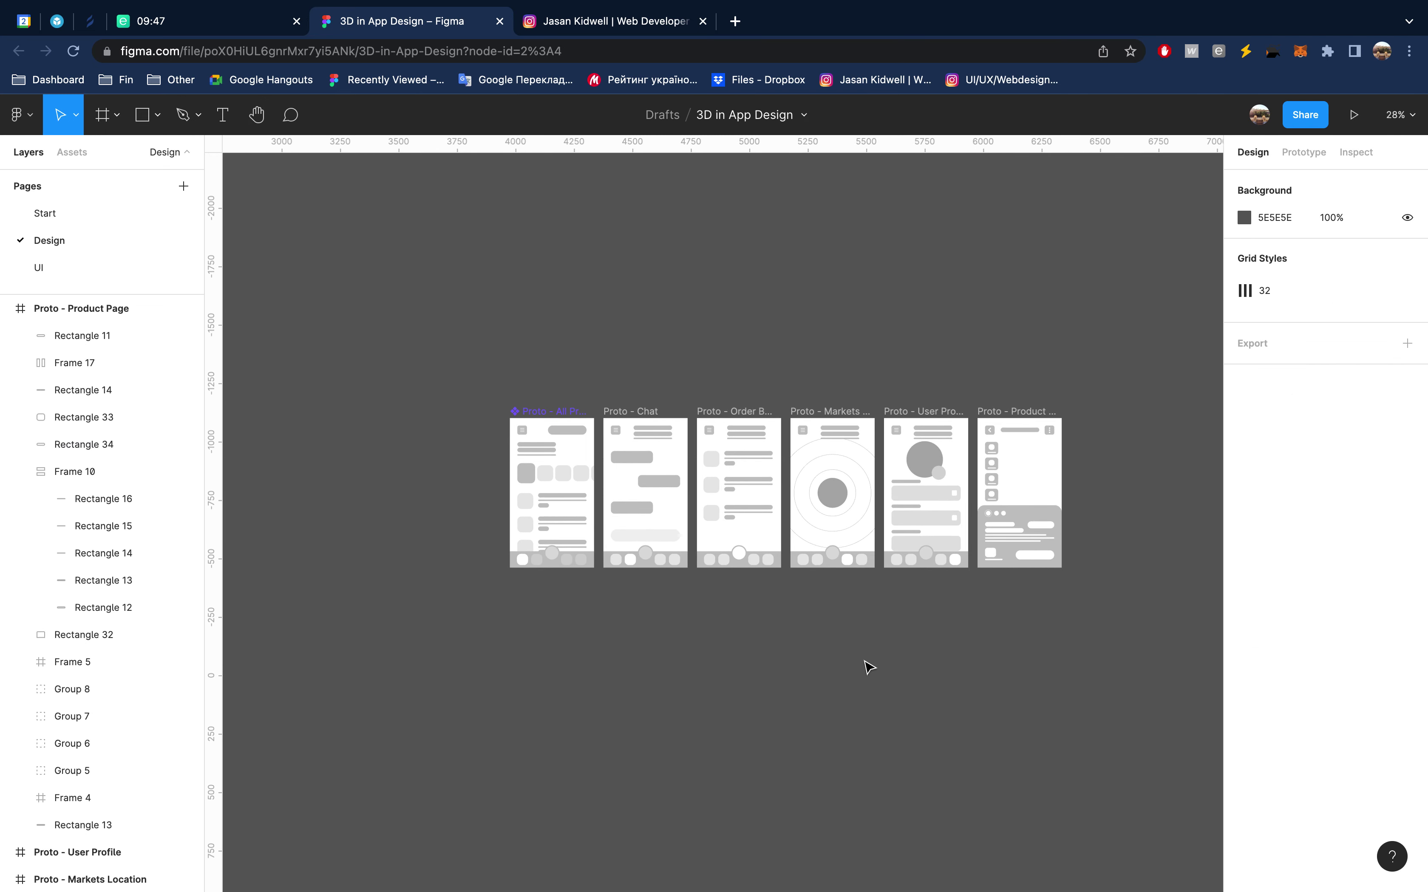
key(alt+l)
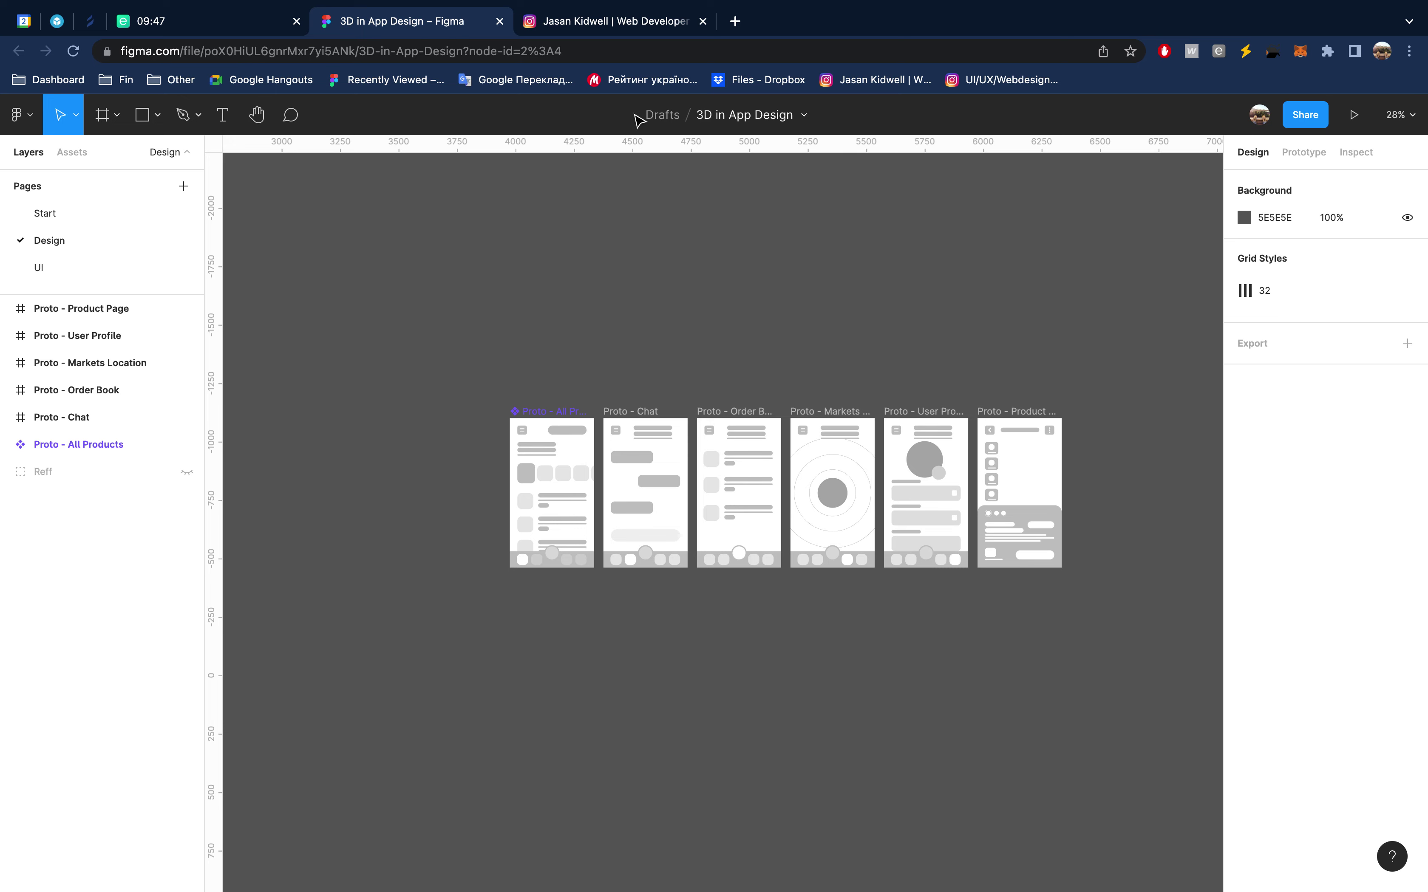
click(644, 26)
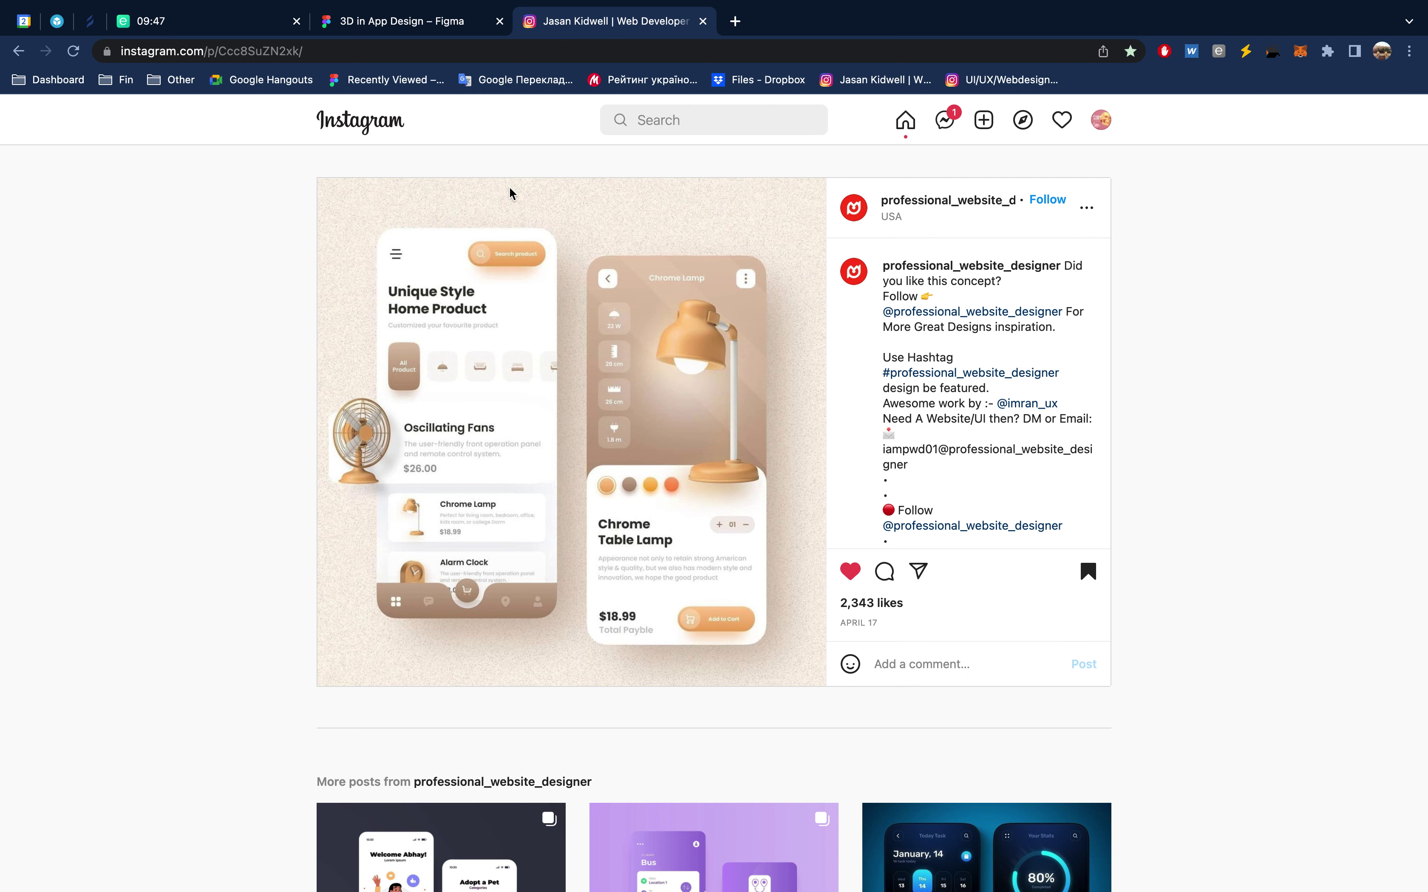
click(452, 24)
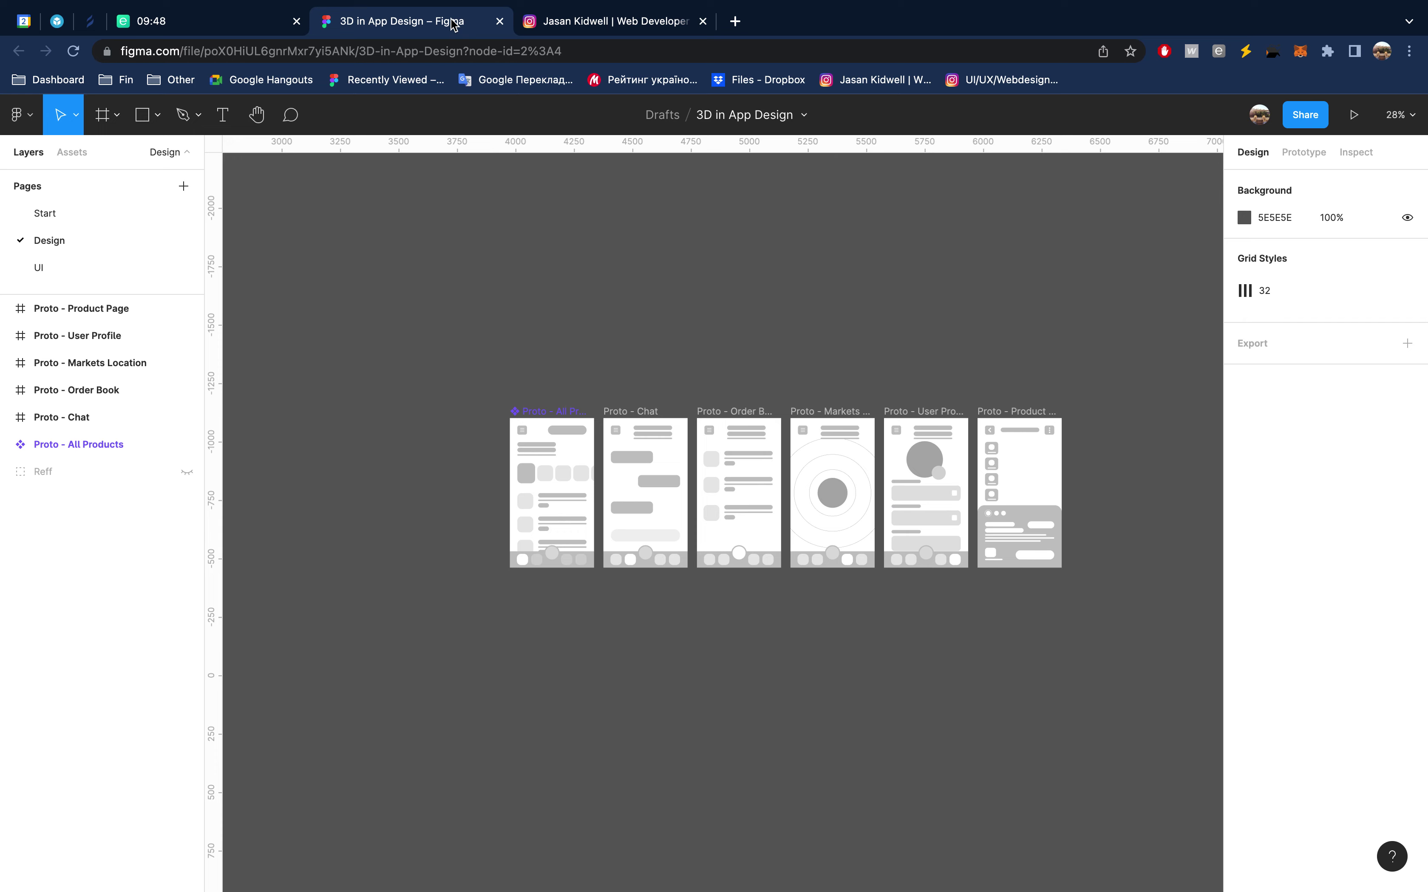
click(119, 217)
click(899, 422)
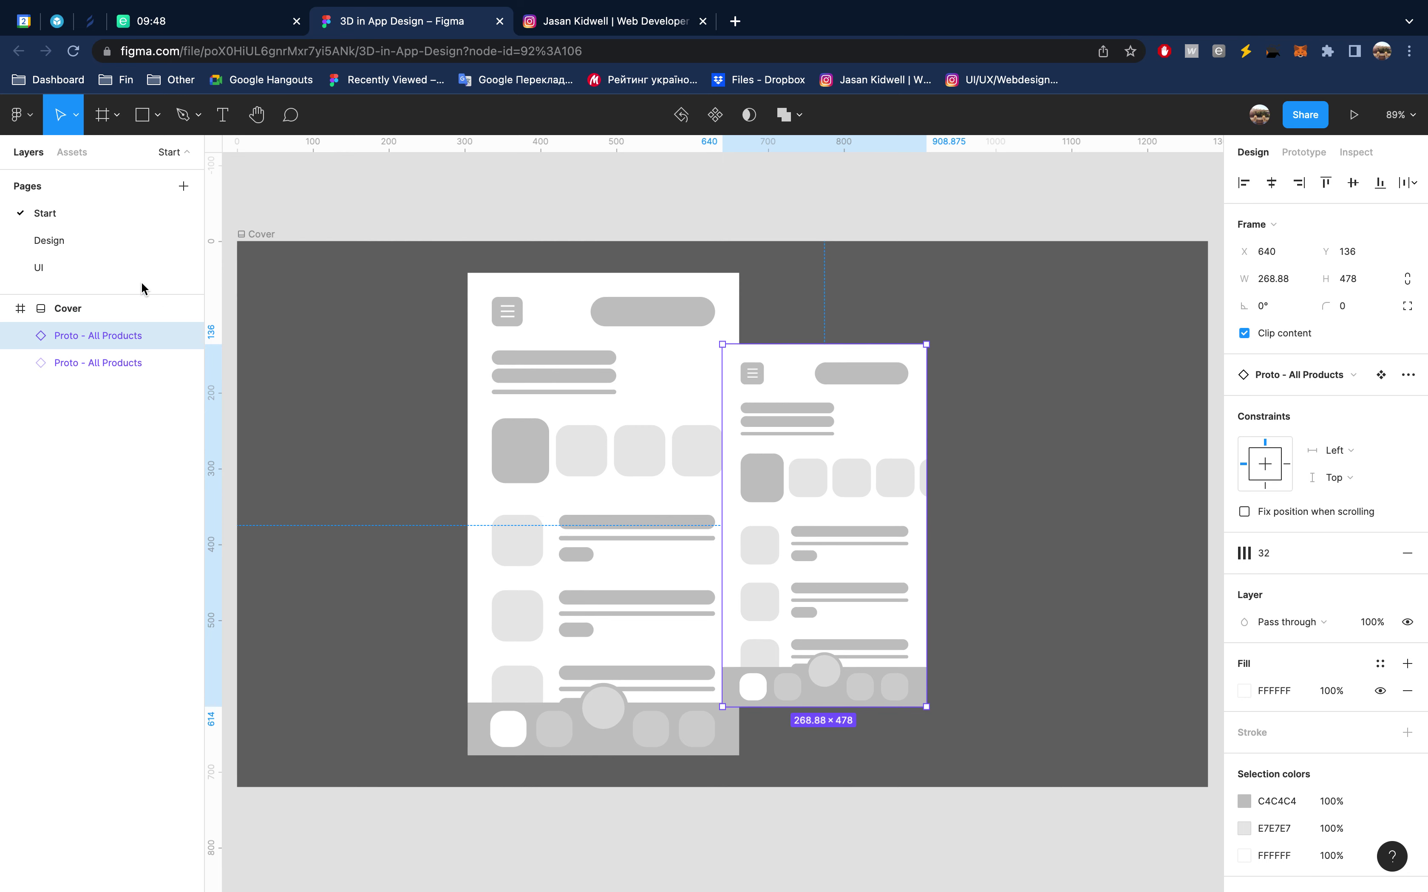
Make Chat, Order Book, Markets Location, User Profile and Product Page separate components
click(105, 244)
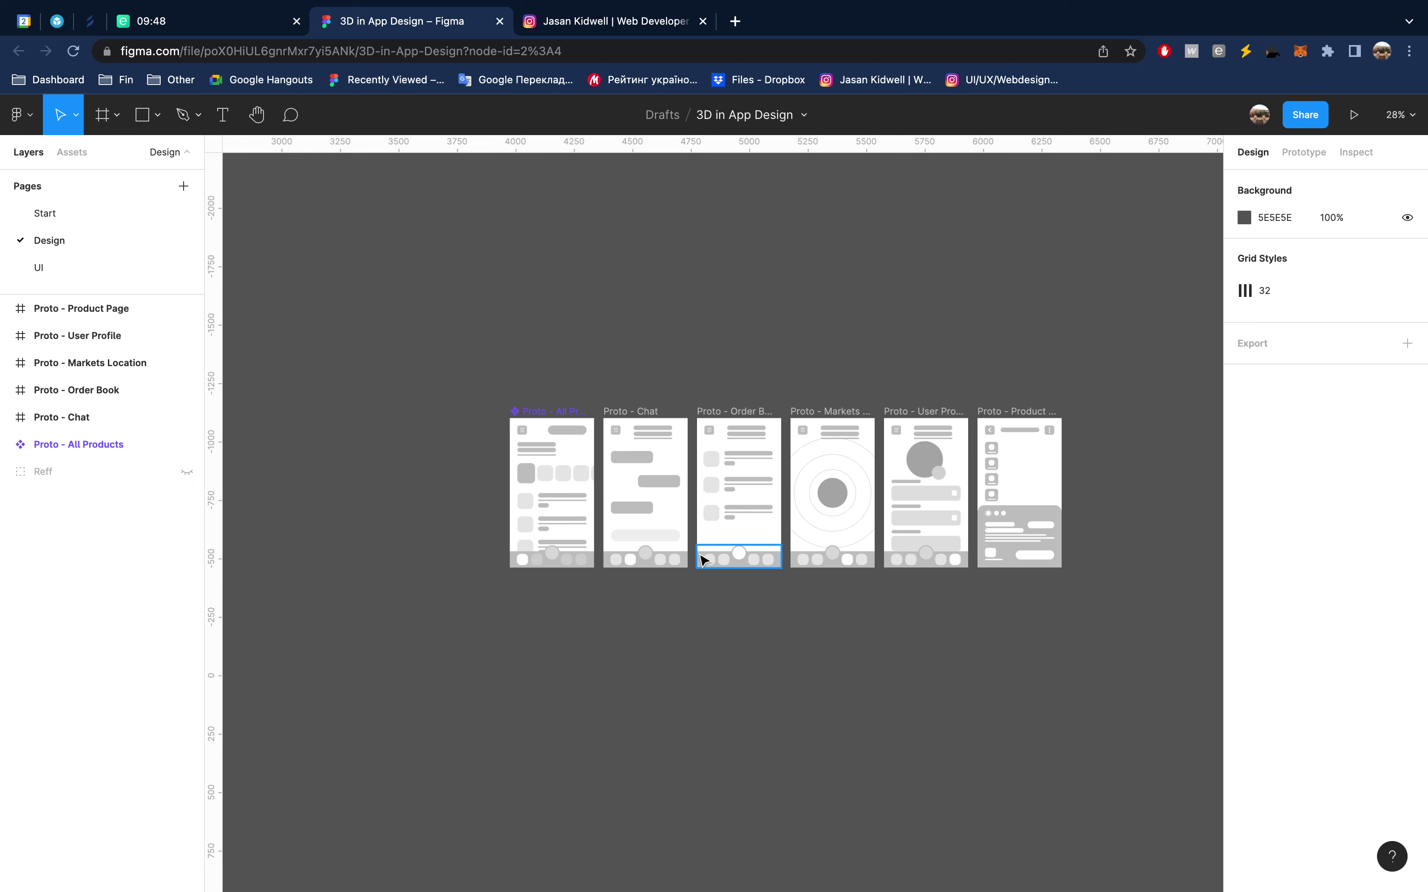
click(597, 426)
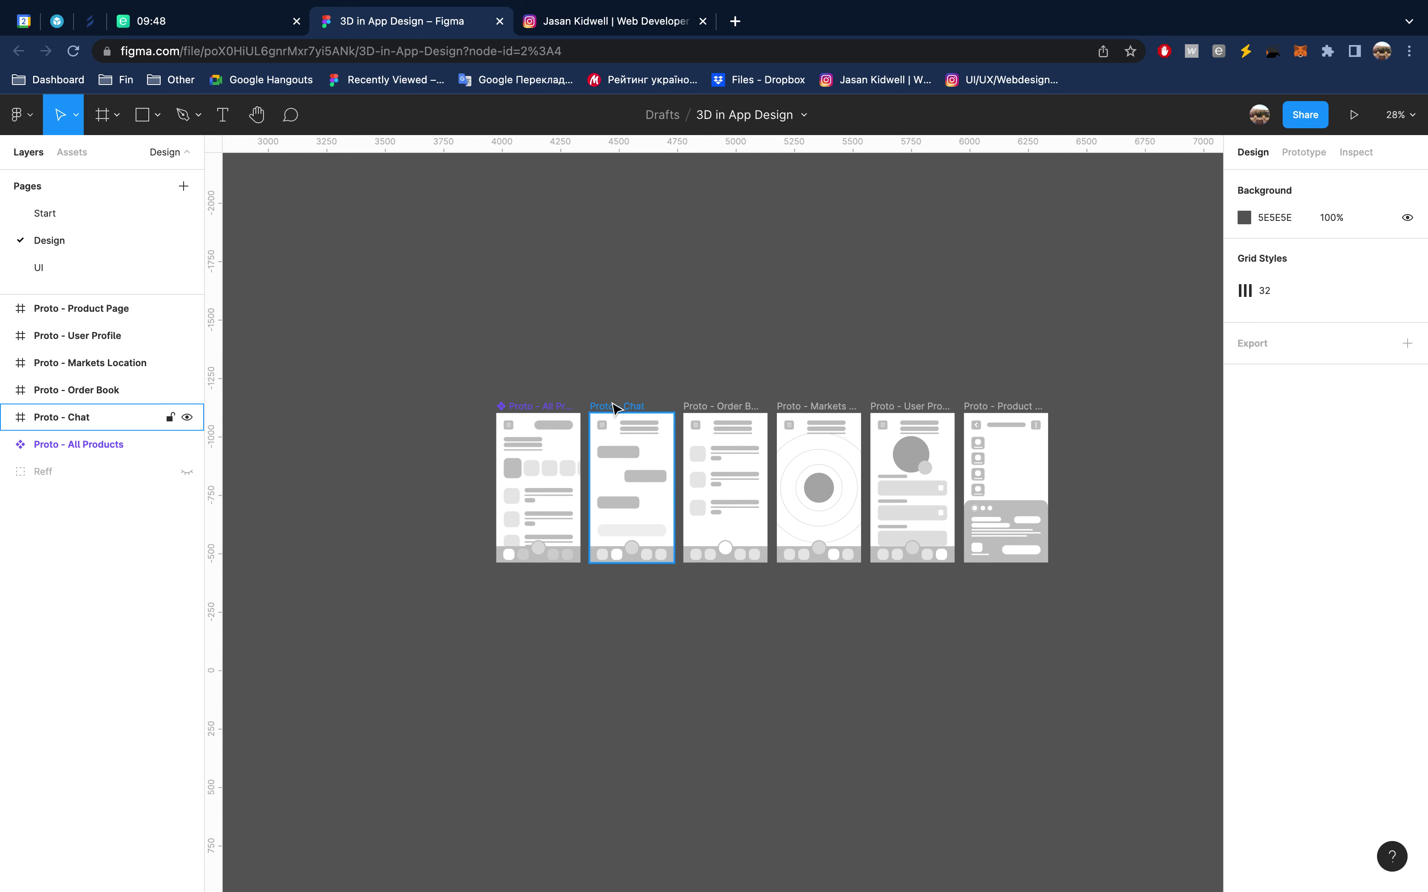
shift+click(731, 407)
shift+click(817, 406)
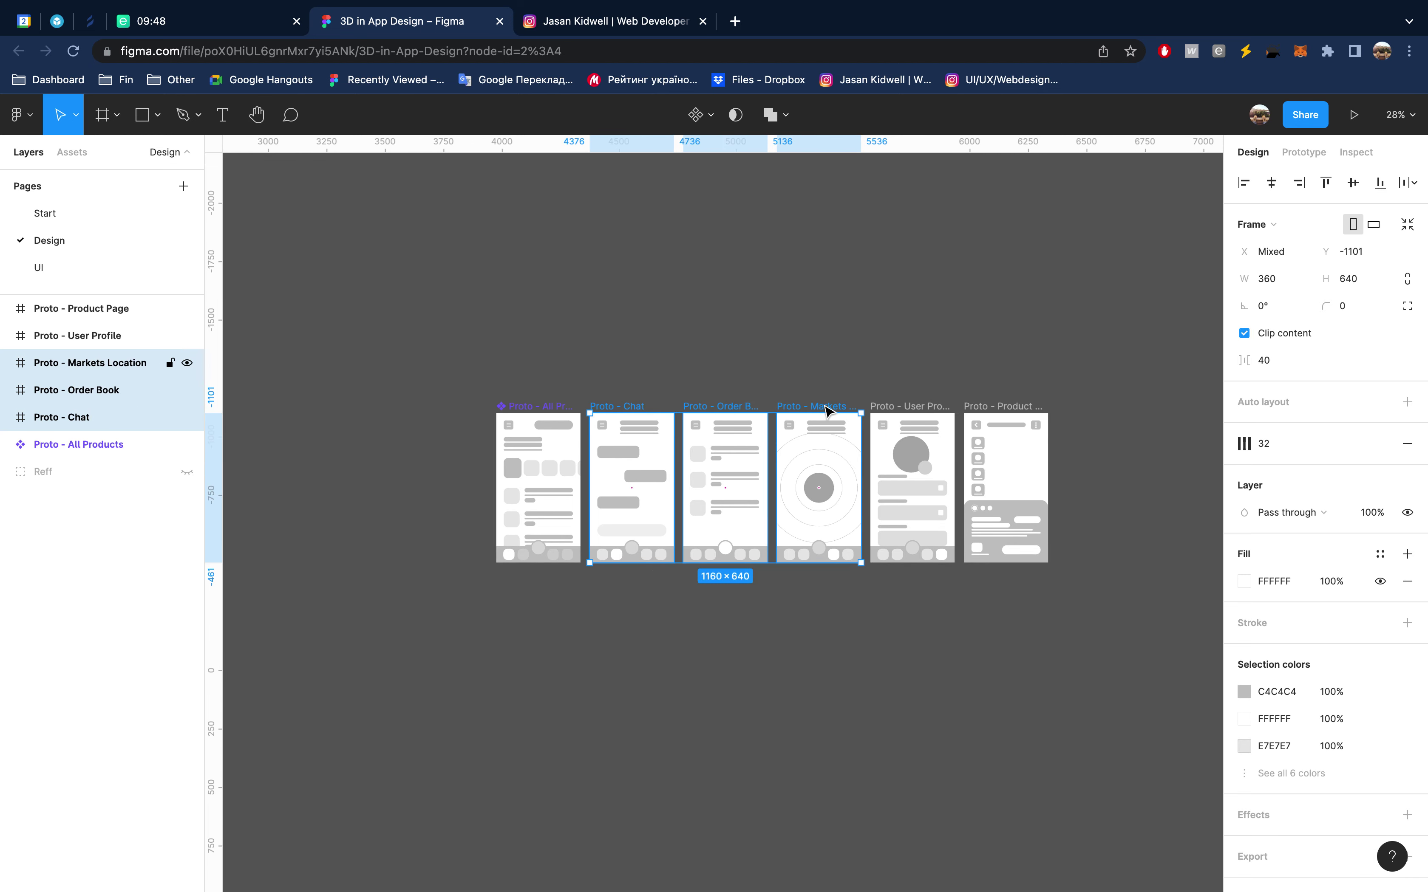
shift+click(924, 406)
shift+click(1003, 406)
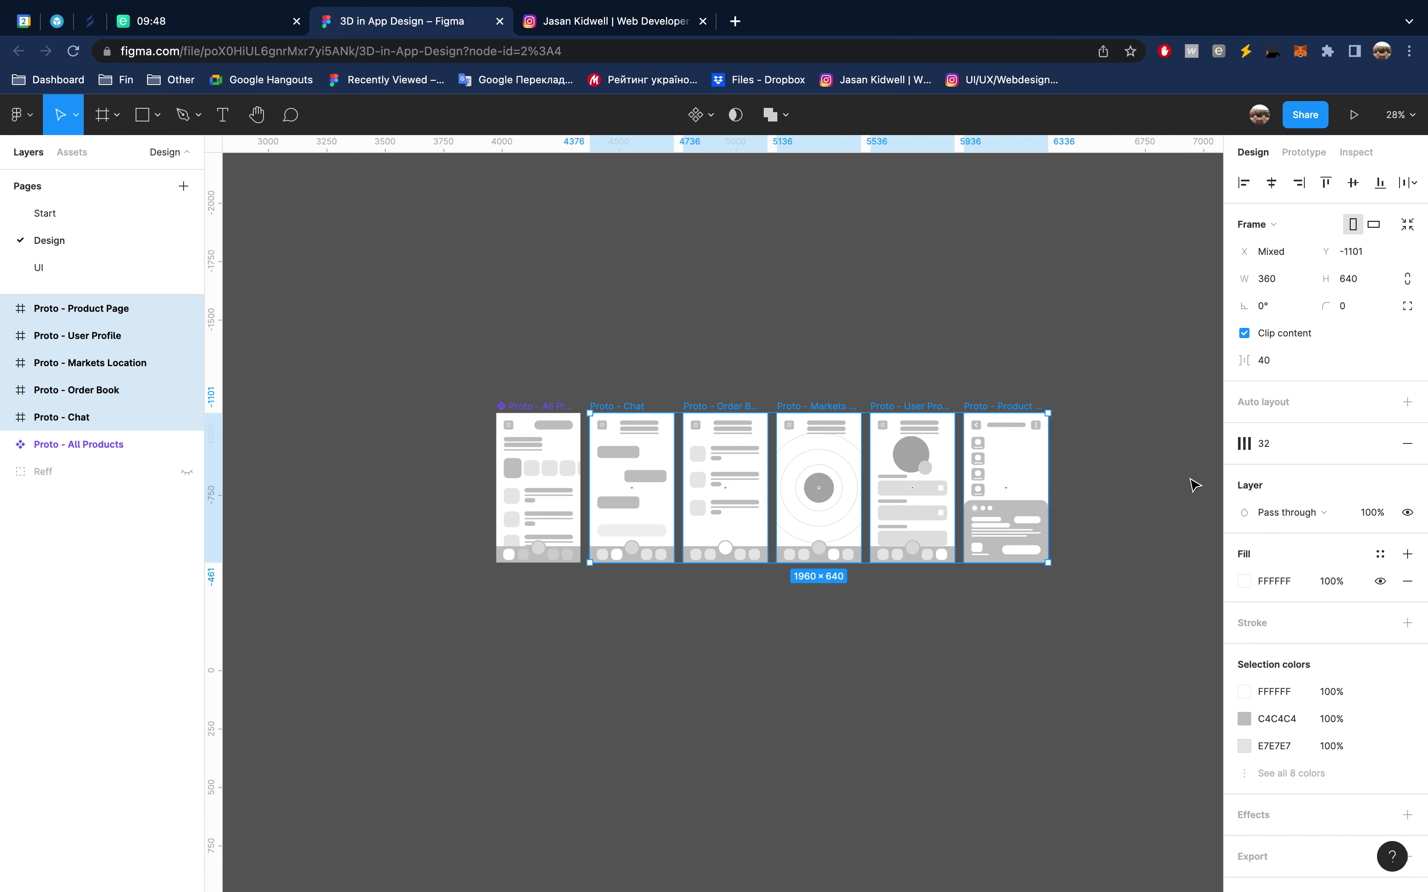
click(708, 115)
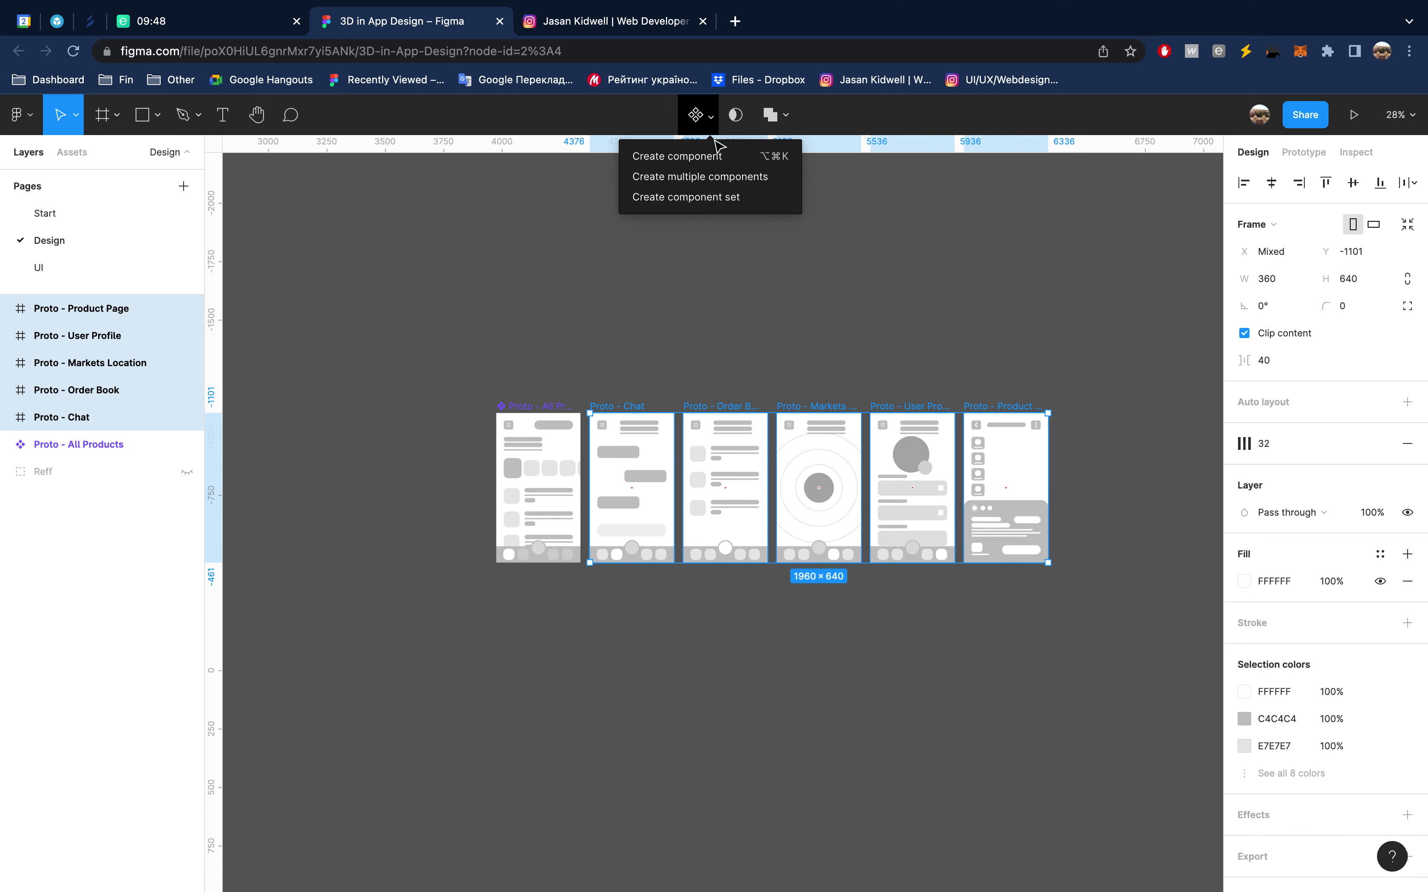
click(717, 177)
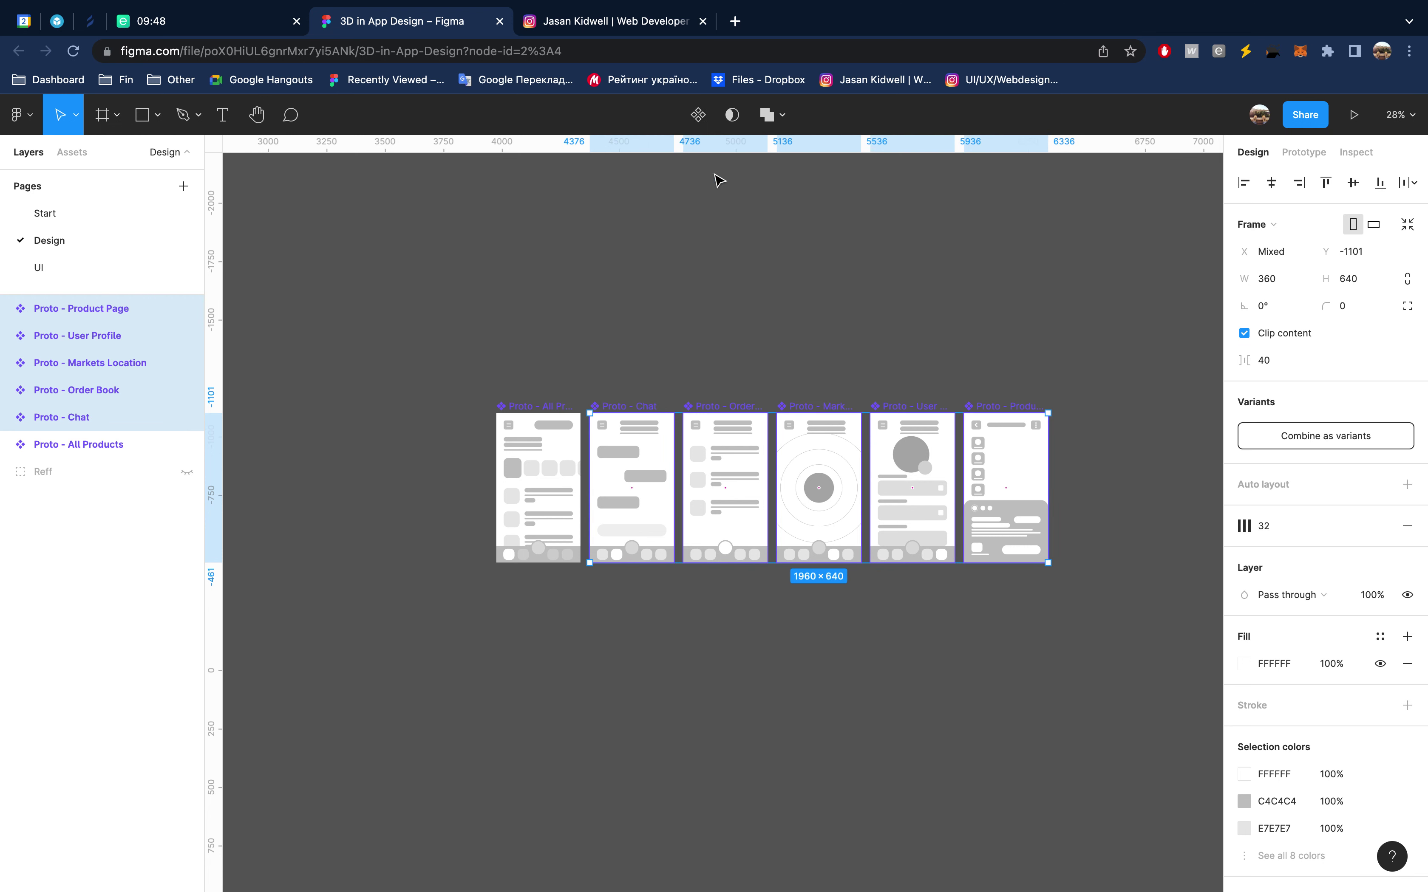
click(677, 254)
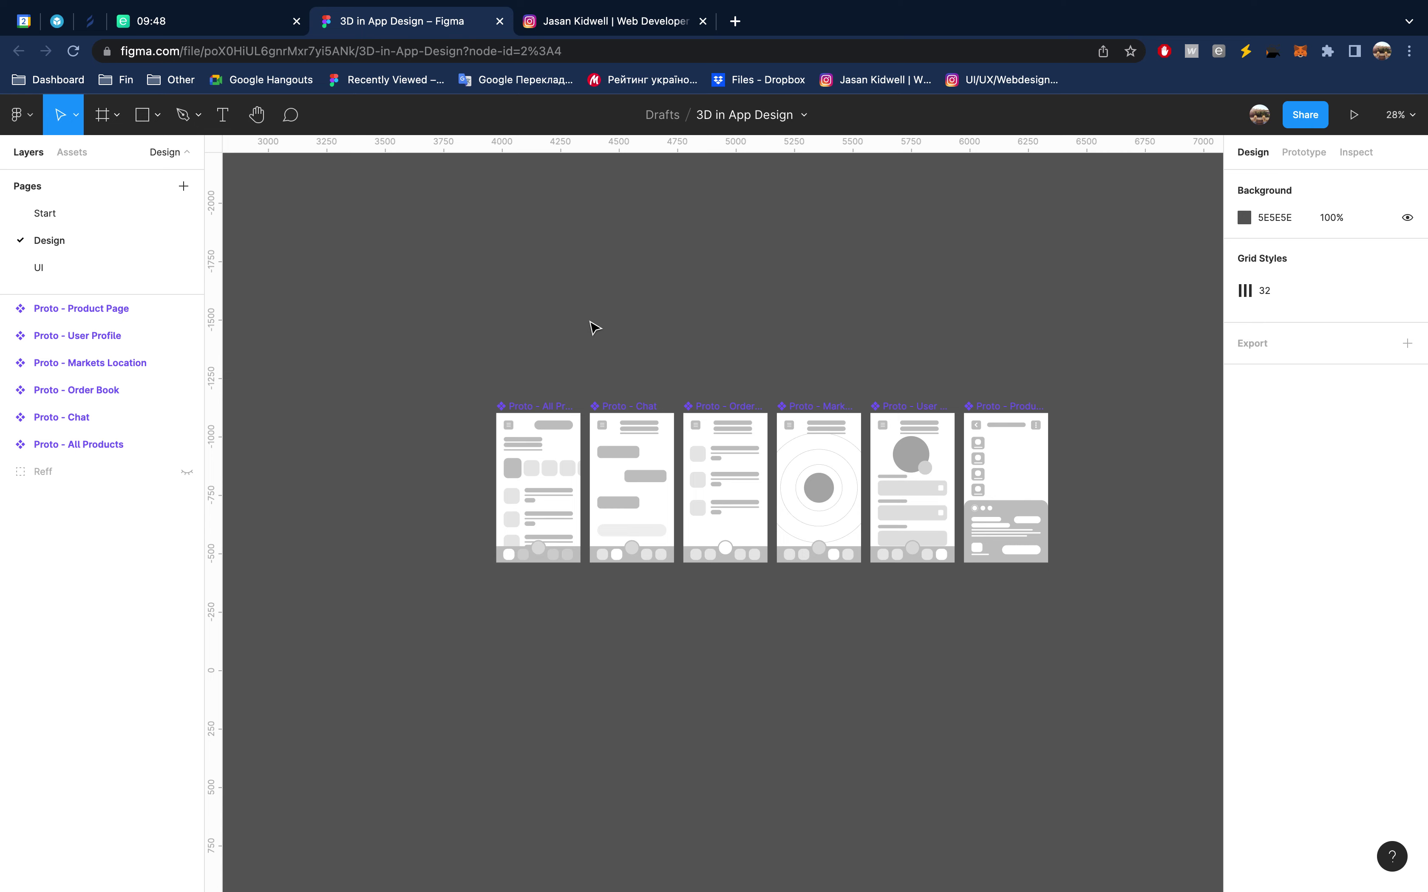
click(80, 217)
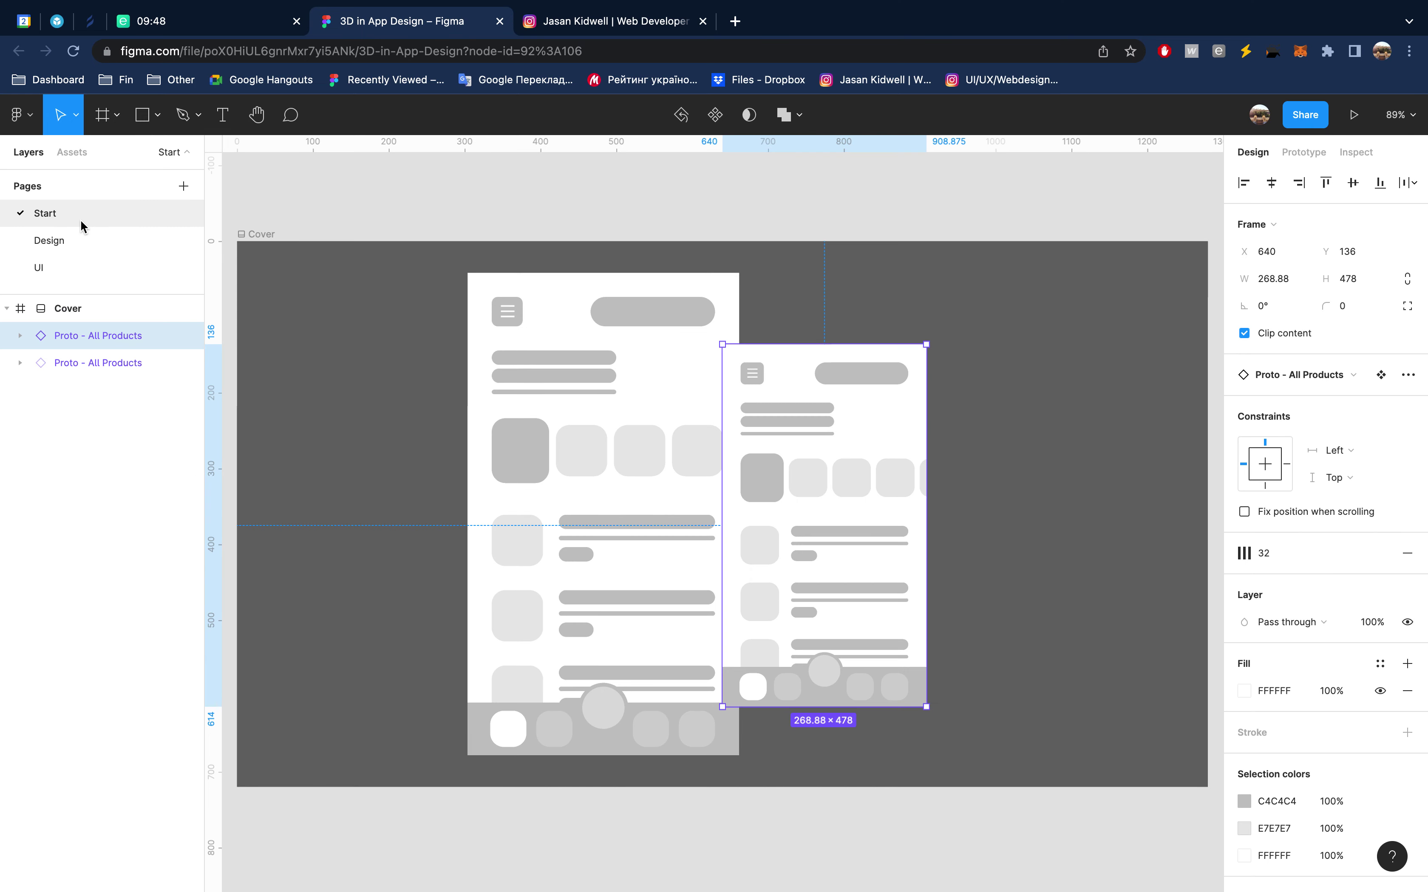
Swap the smaller cover instance to Proto - Product Page, trying Proto - Chat first
click(864, 444)
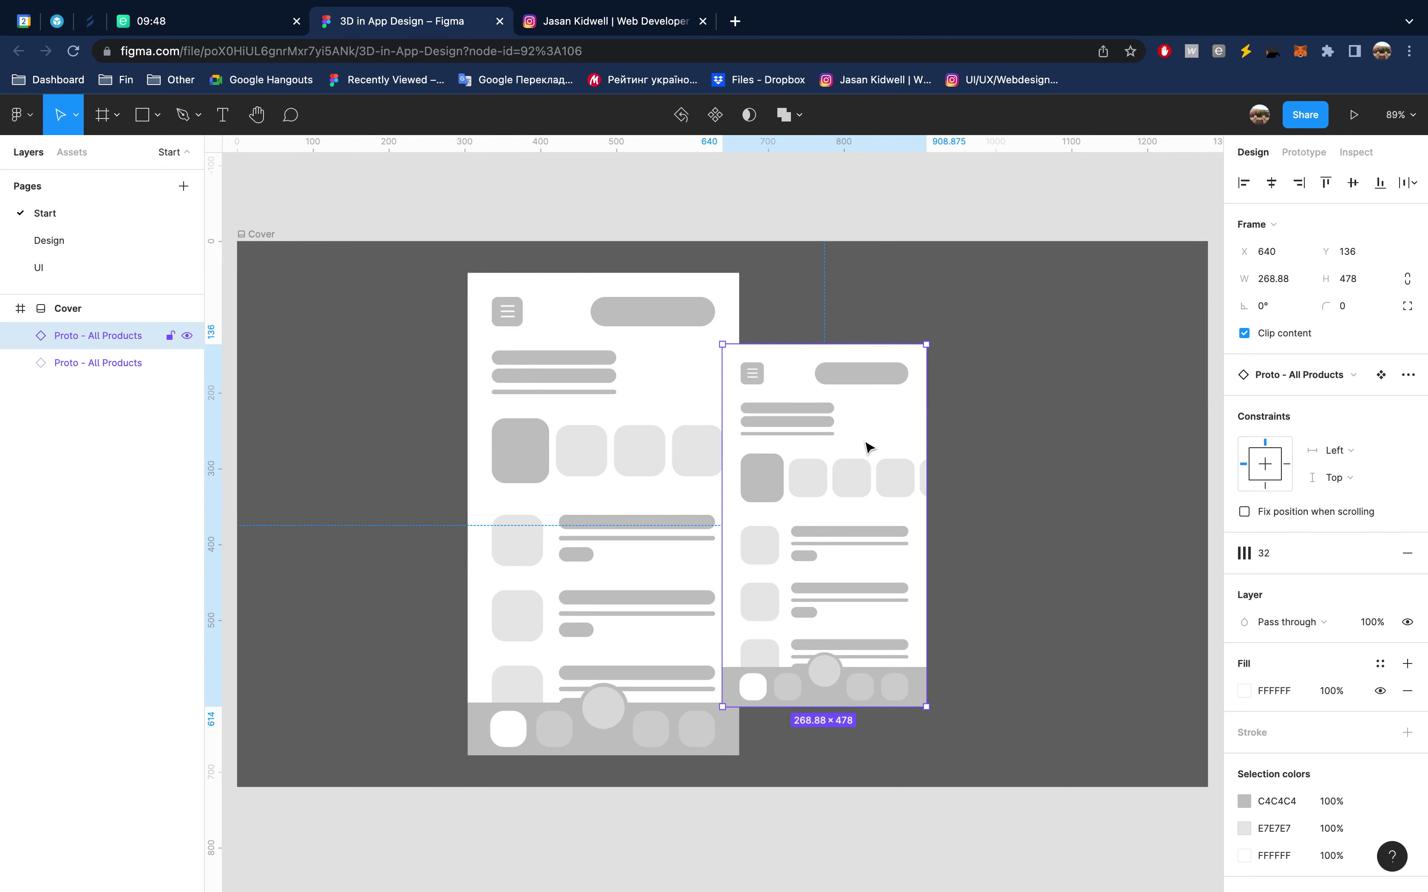
click(1345, 376)
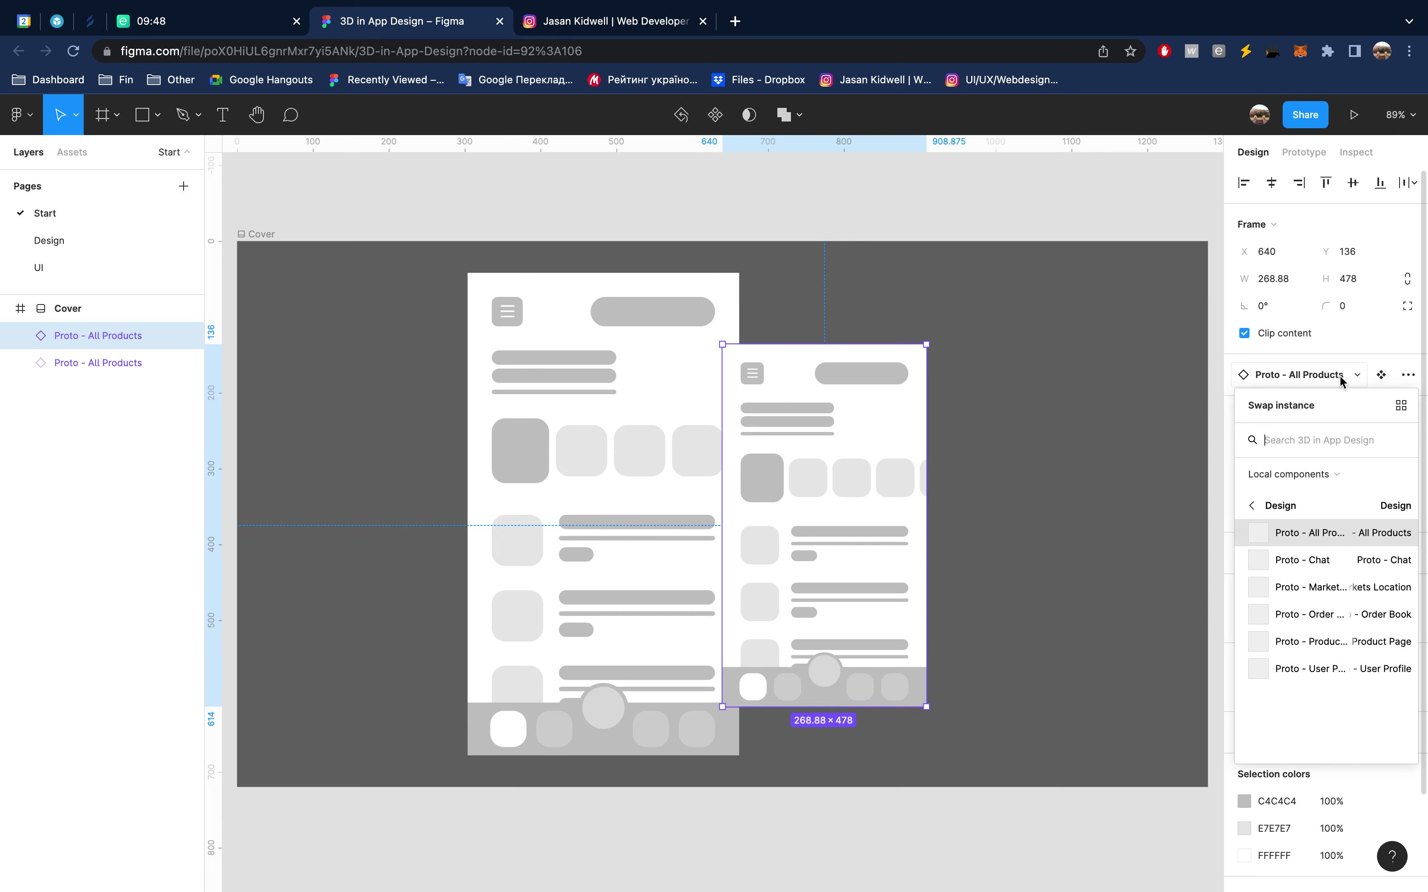
click(1319, 570)
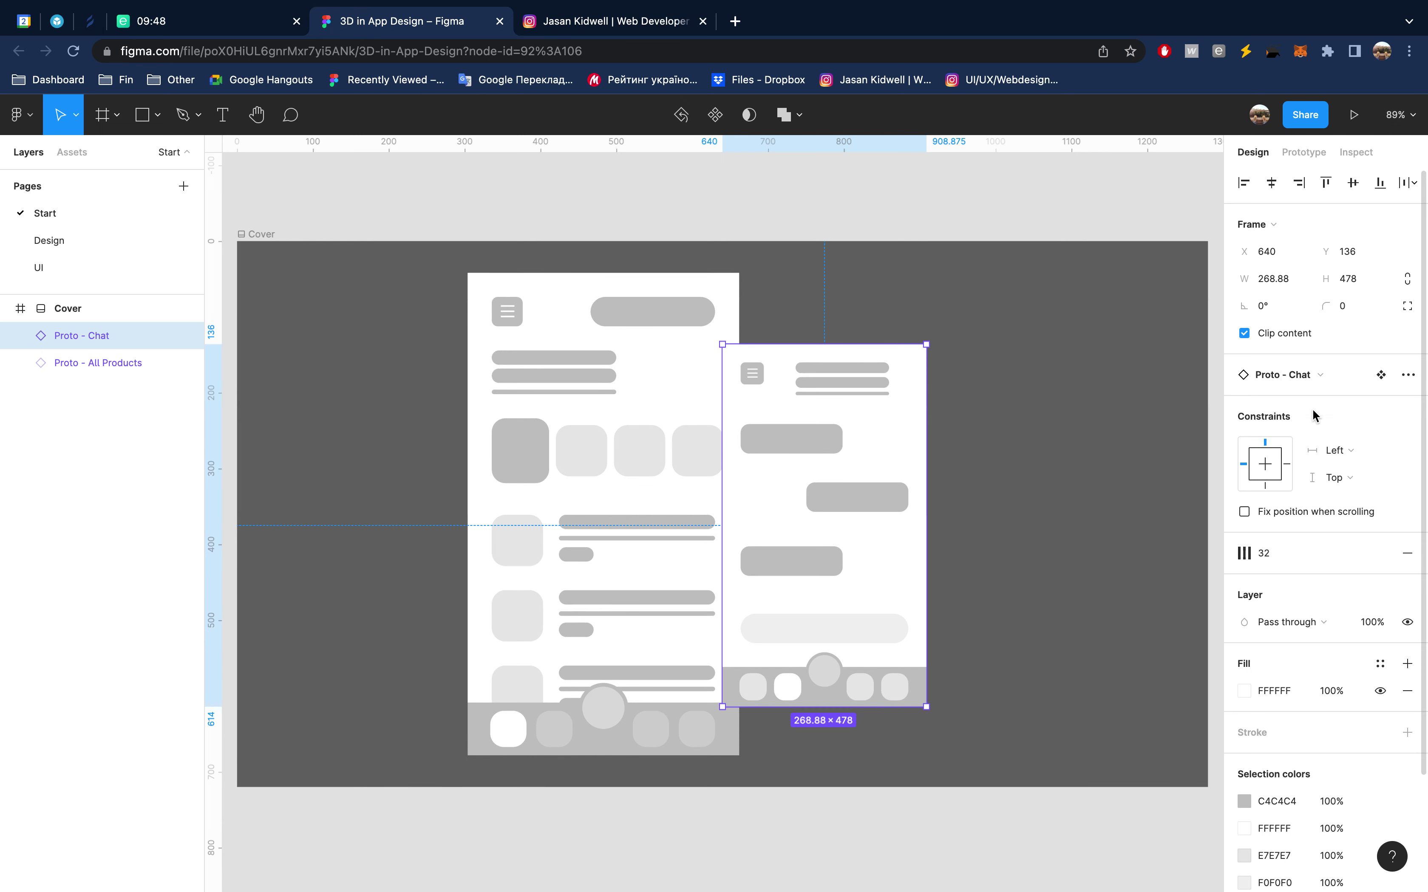
click(1315, 378)
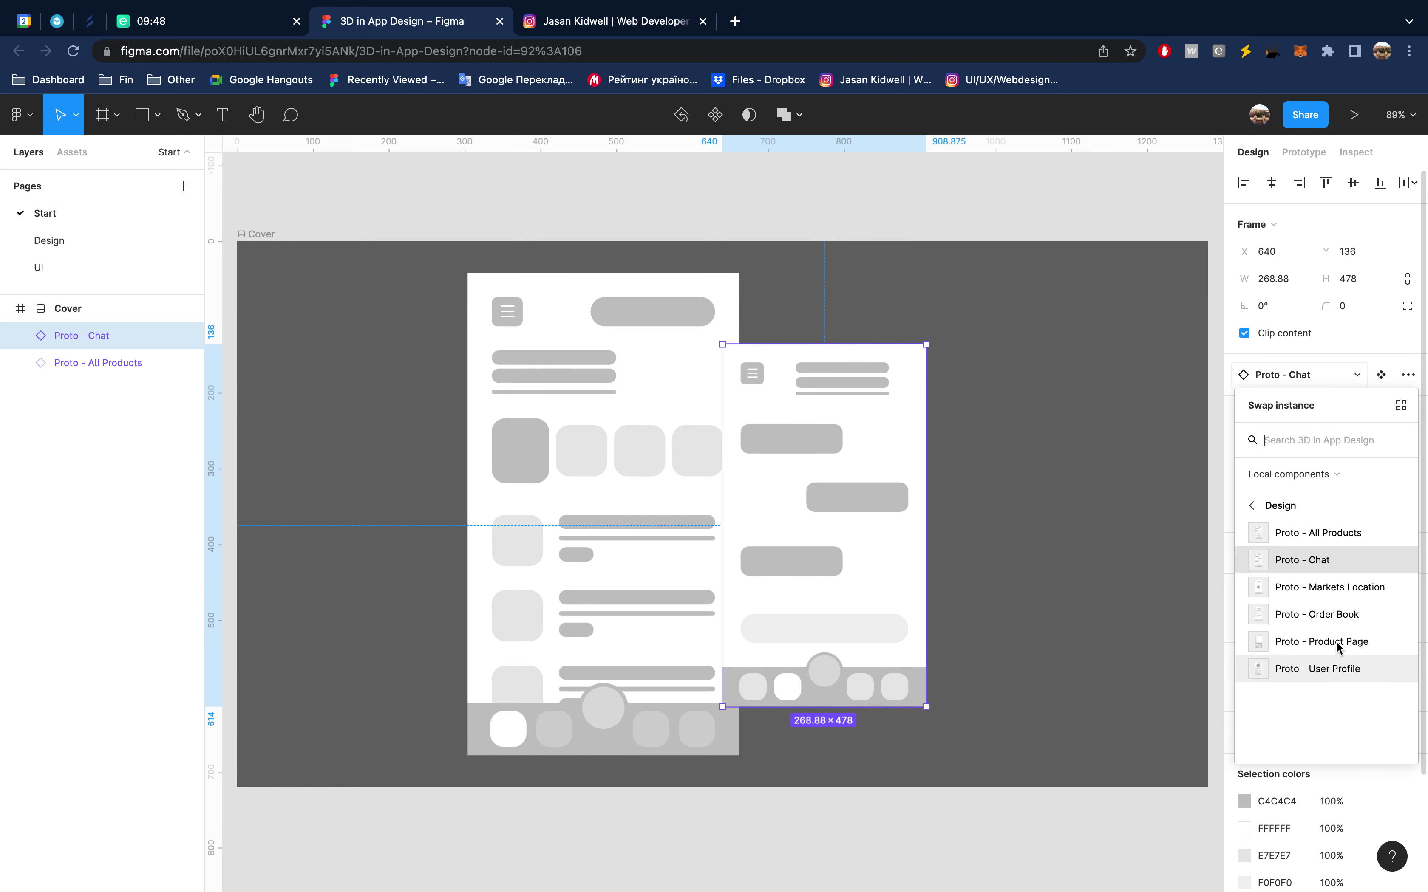
click(1356, 644)
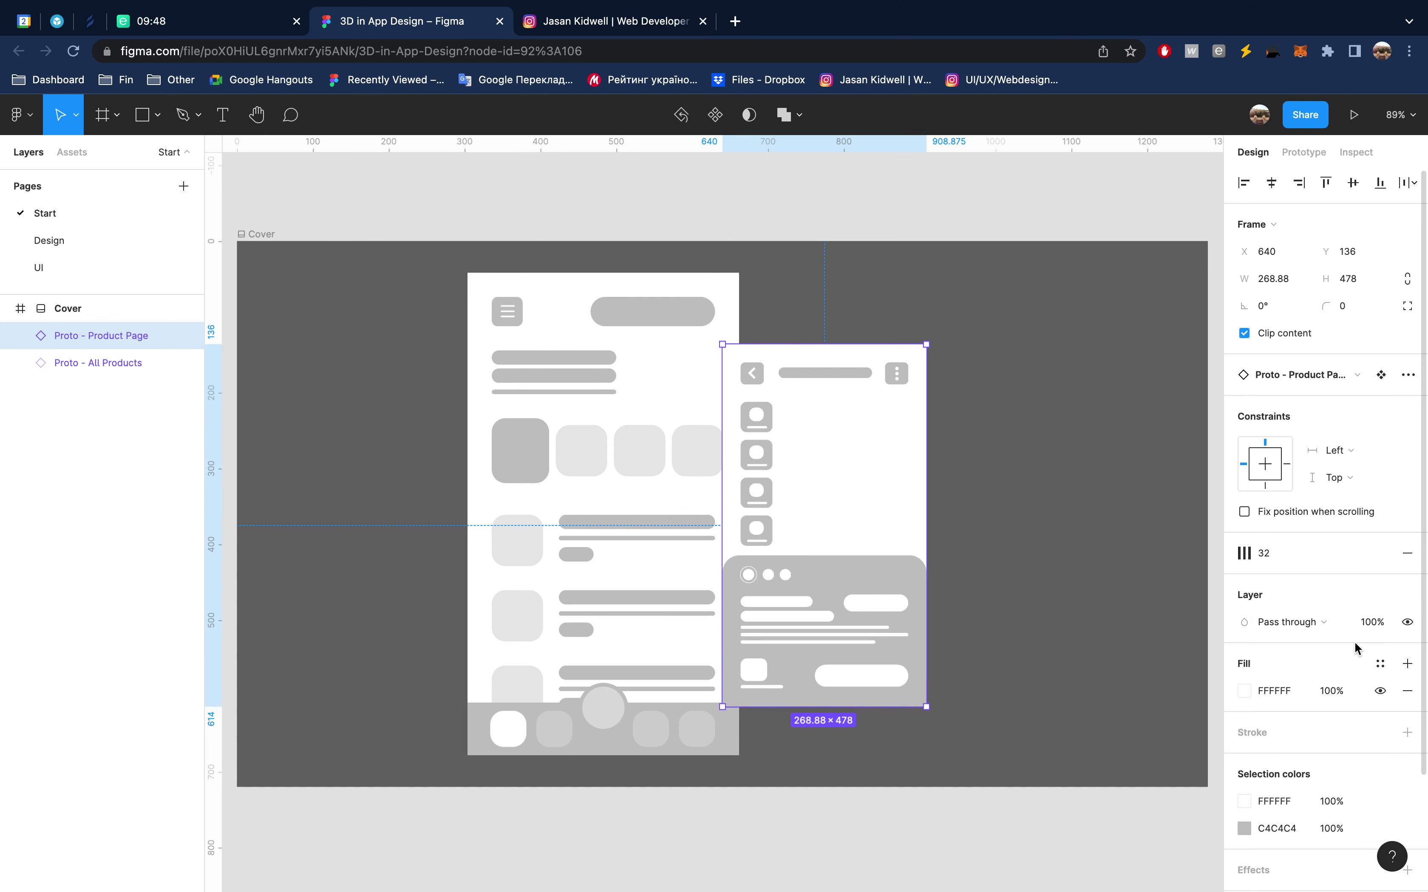
click(886, 194)
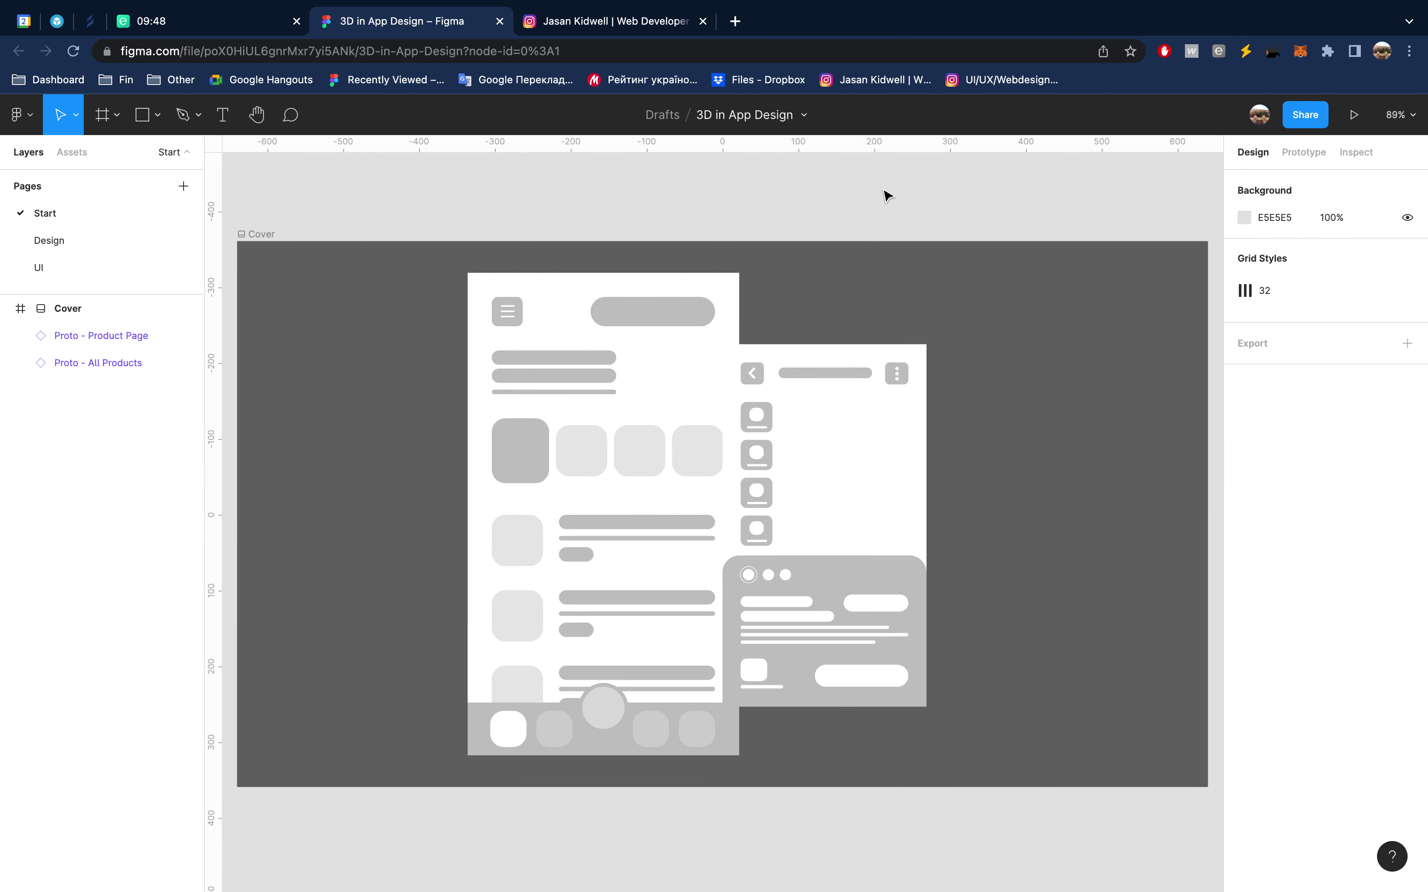
click(725, 309)
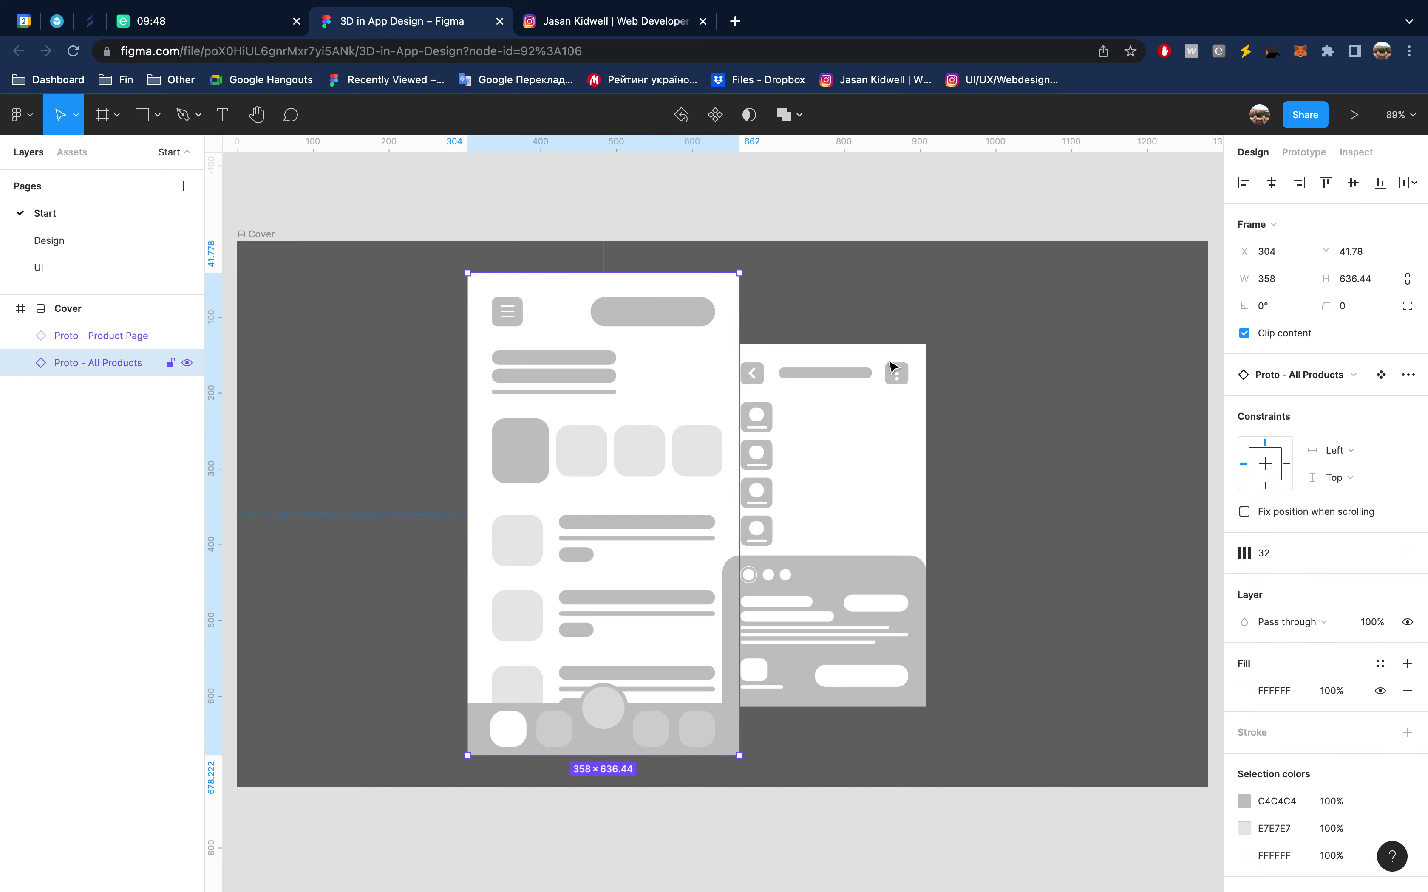
scroll(1343, 805, down, 3)
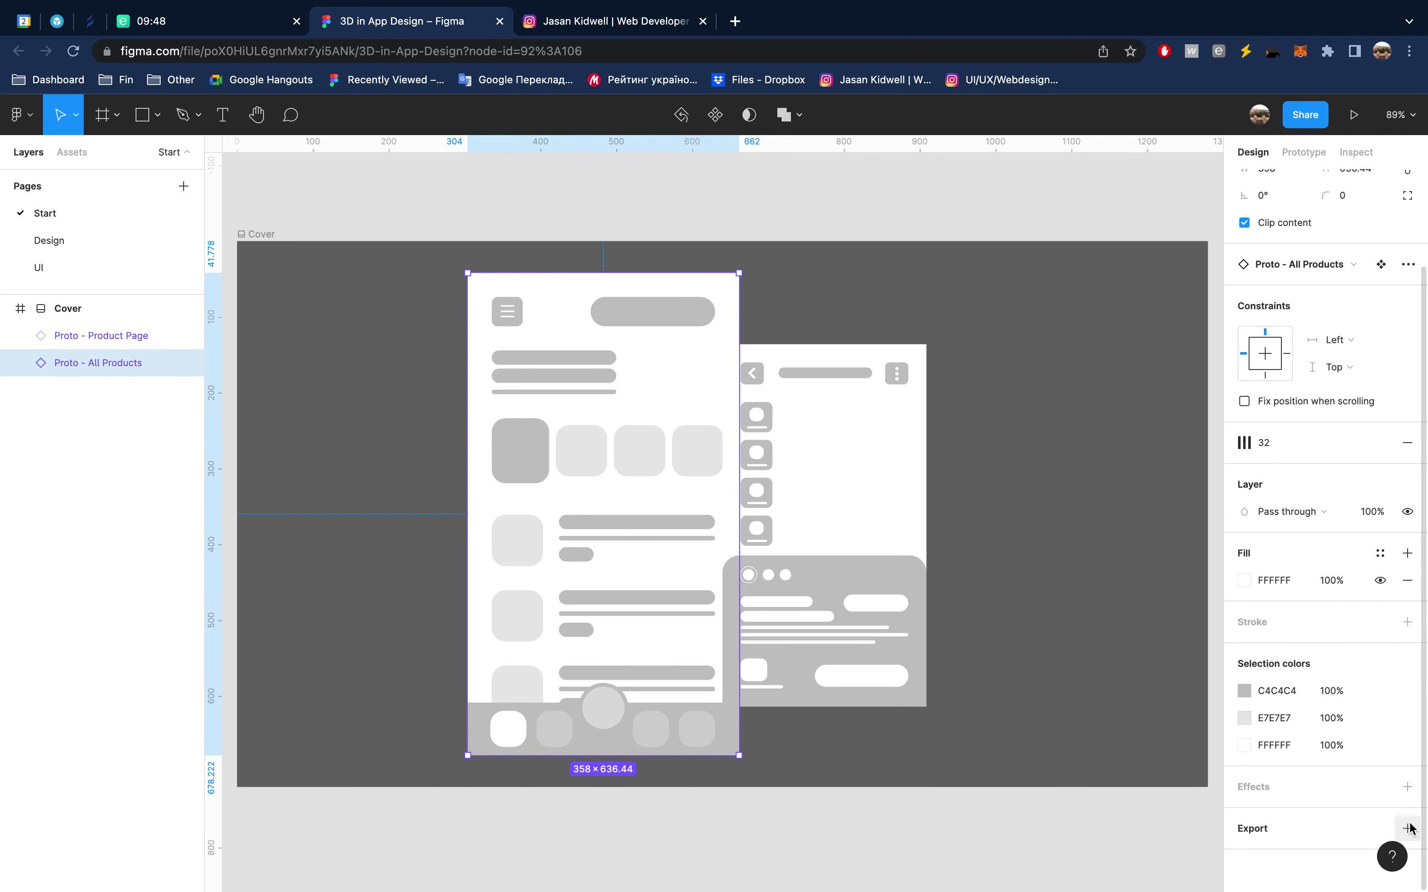
Give All Products a 45% drop shadow with more blur and bring it forward
click(1407, 787)
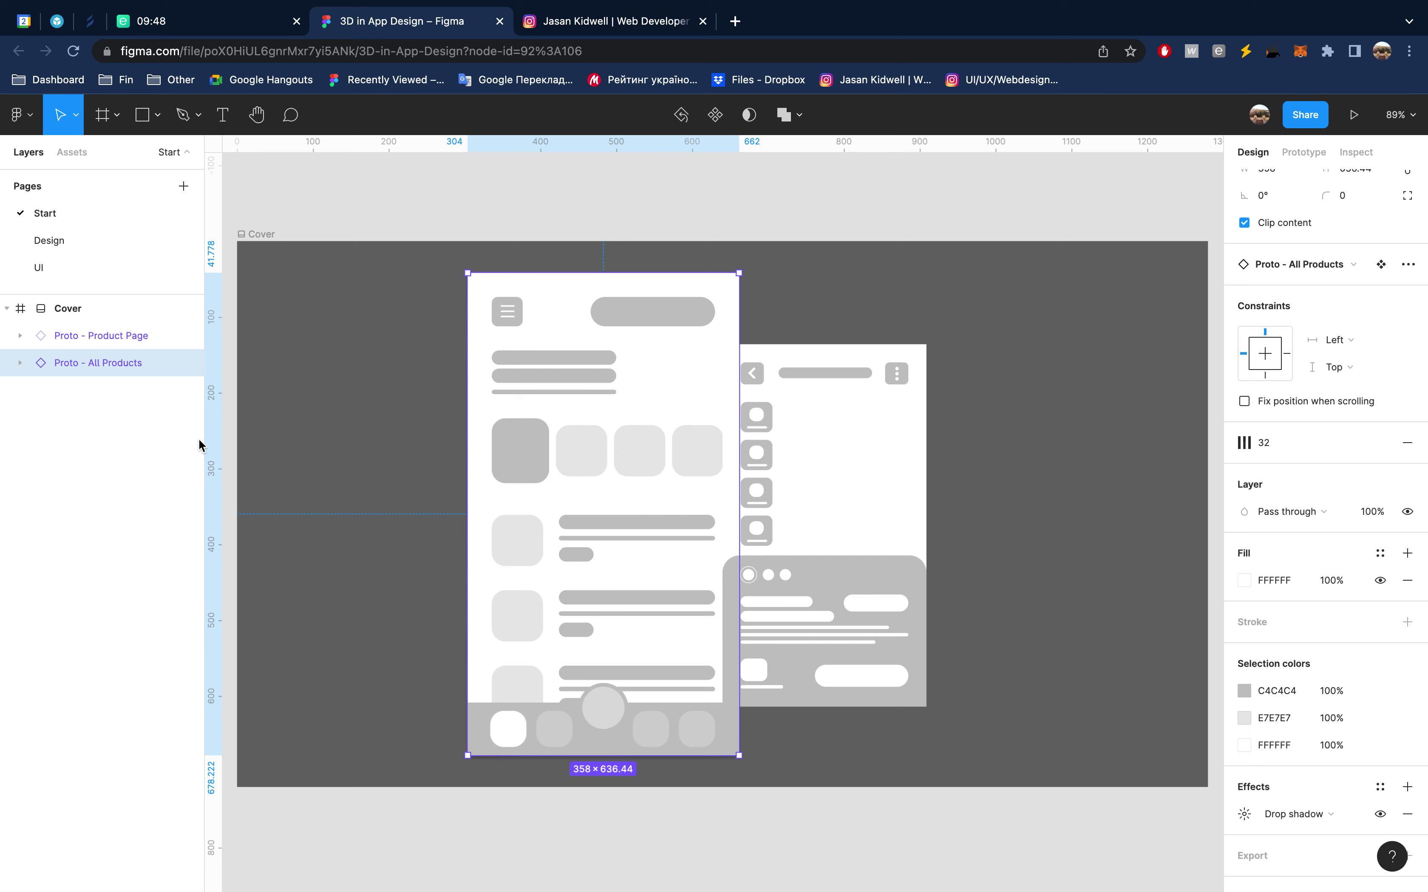
key(ctrl+bracketright)
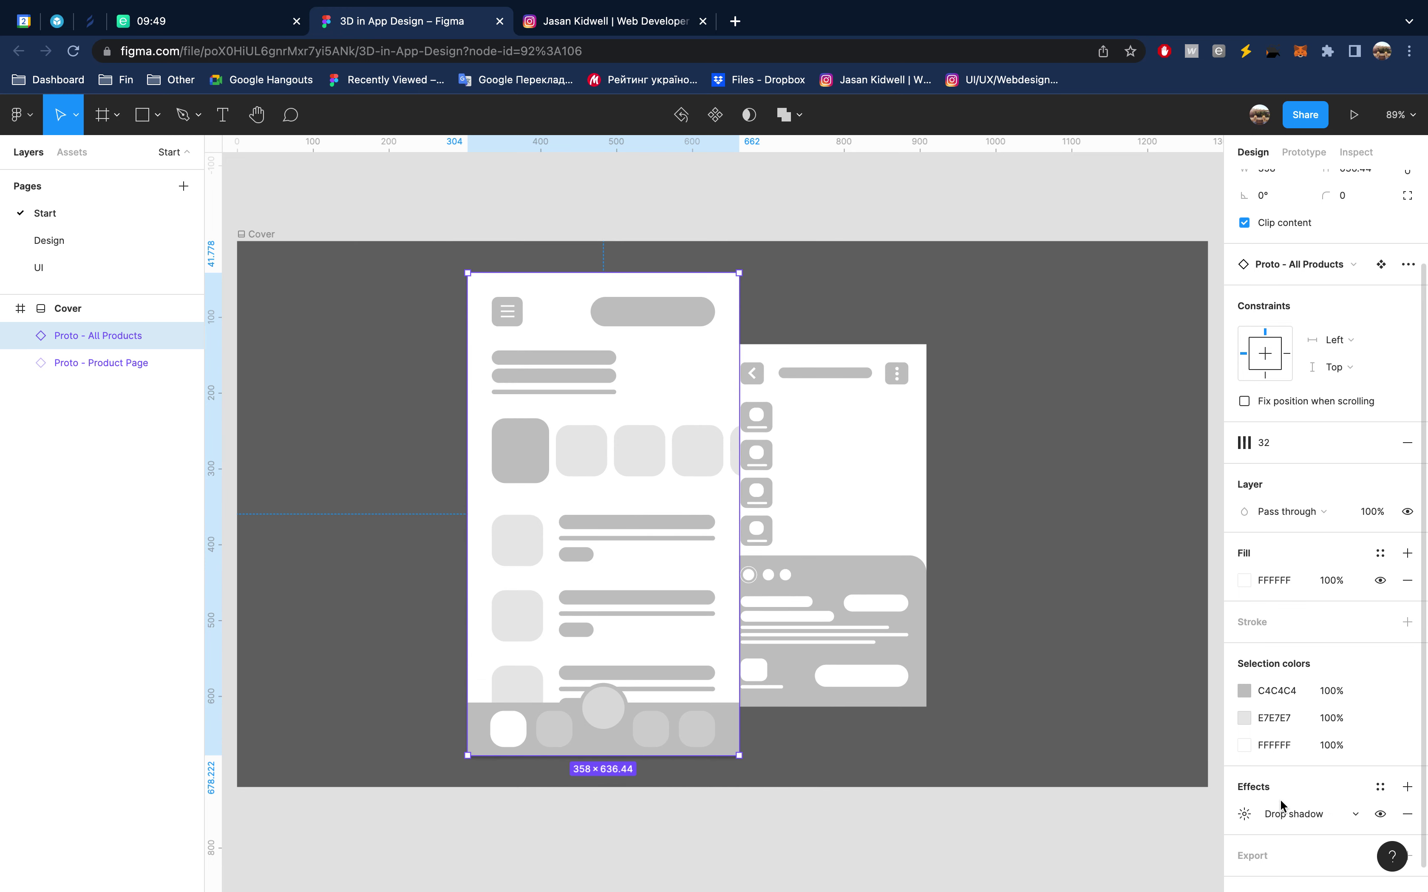
click(1244, 814)
click(1139, 859)
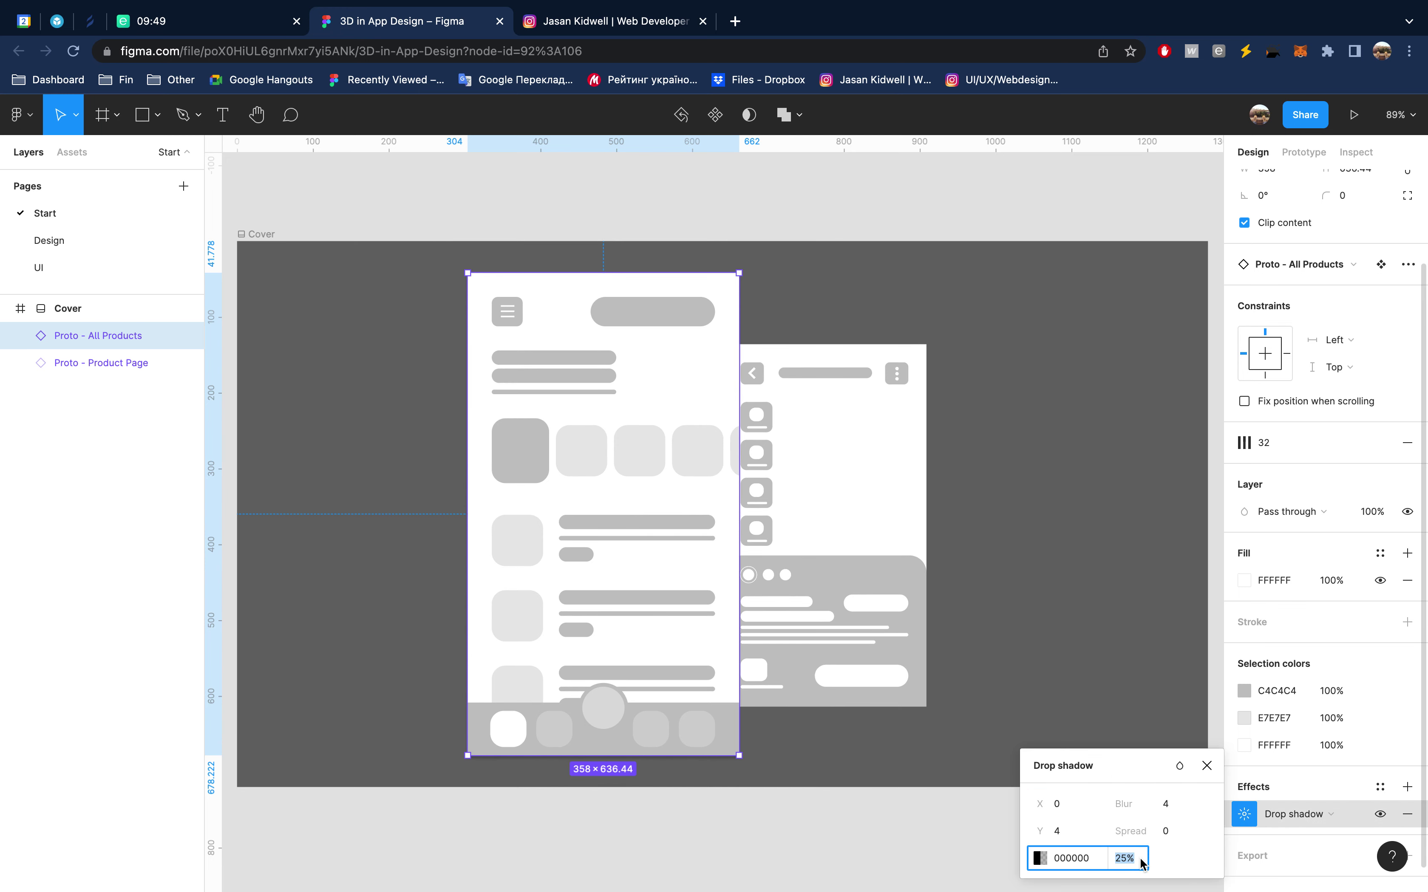
text(45)
key(Return)
click(1166, 804)
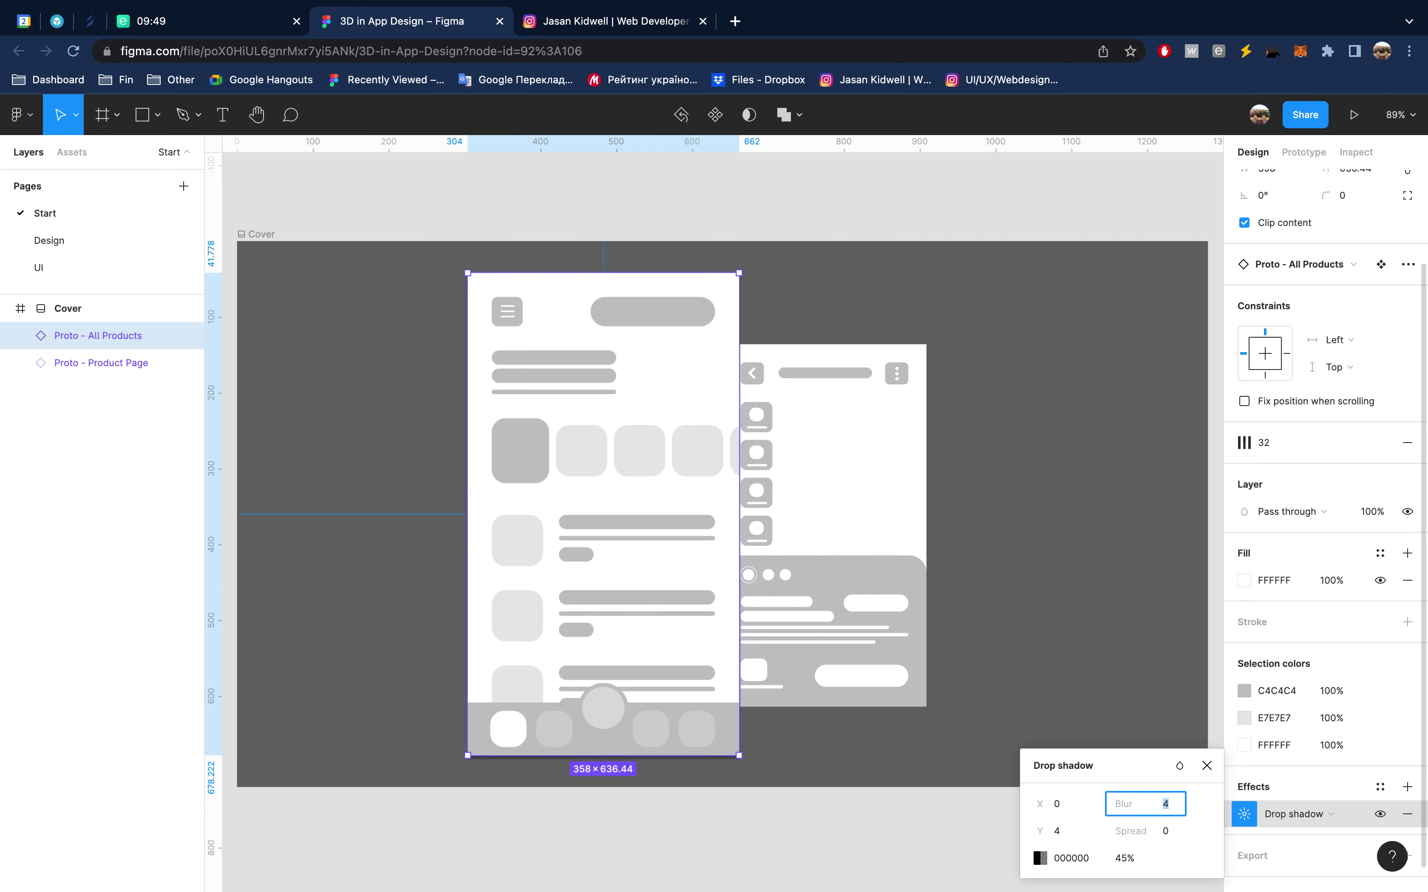
key(shift+Up)
key(shift+Up)
key(shift+Up)
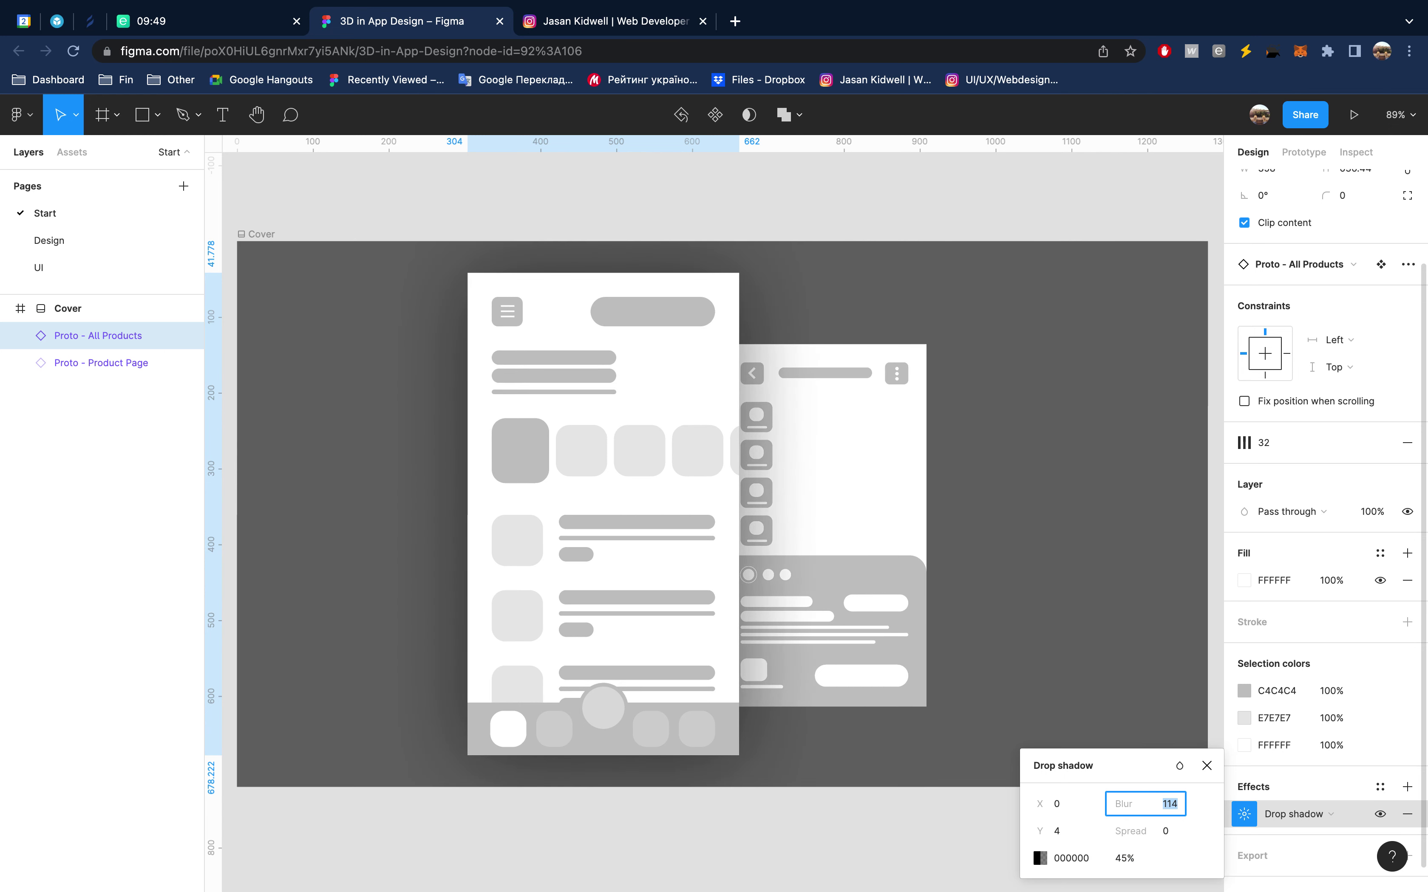
click(1206, 765)
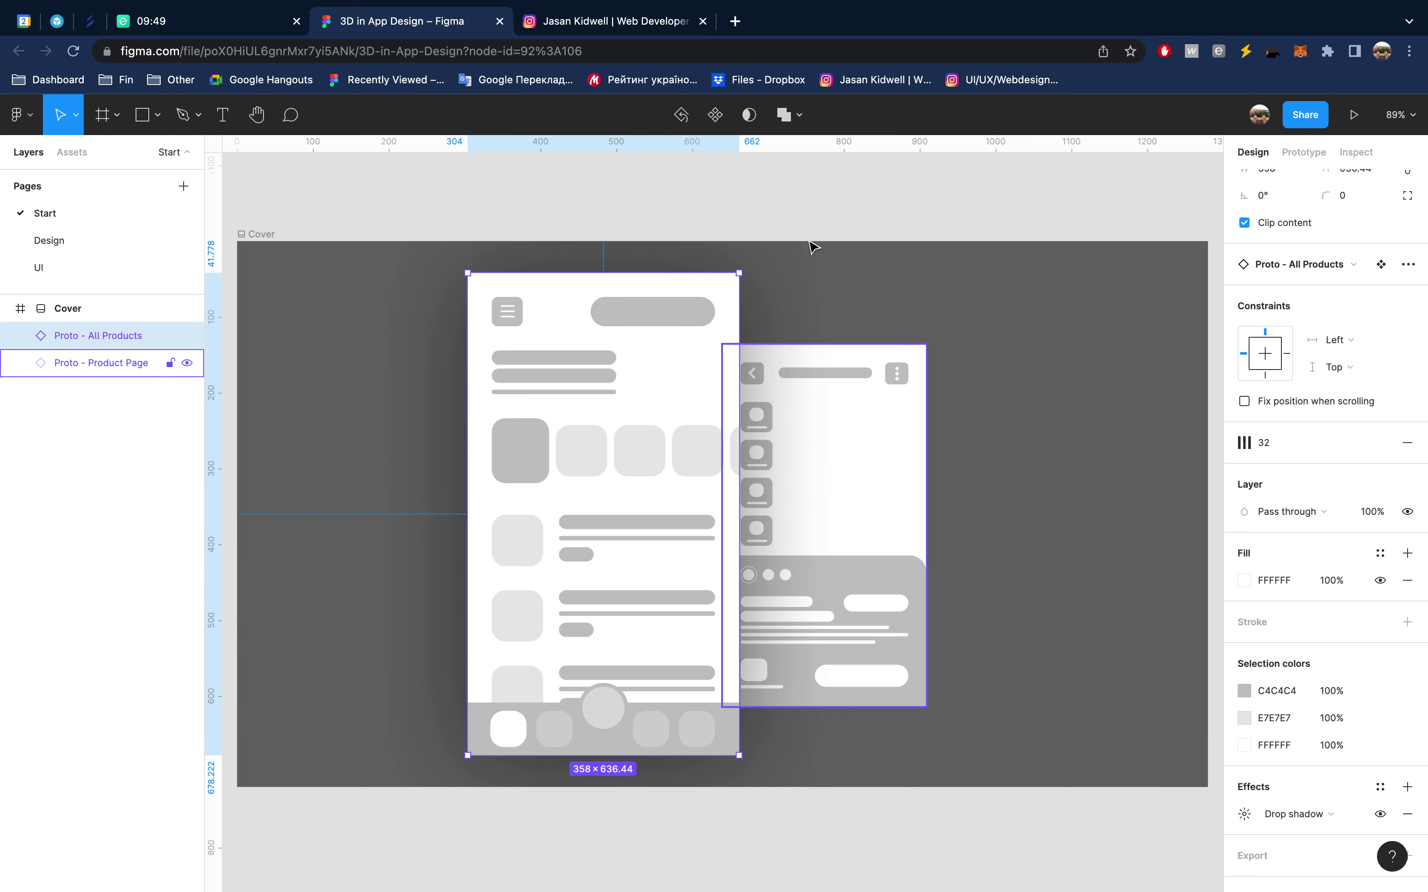
Nudge both cover screens right together and return to the Design page
click(796, 206)
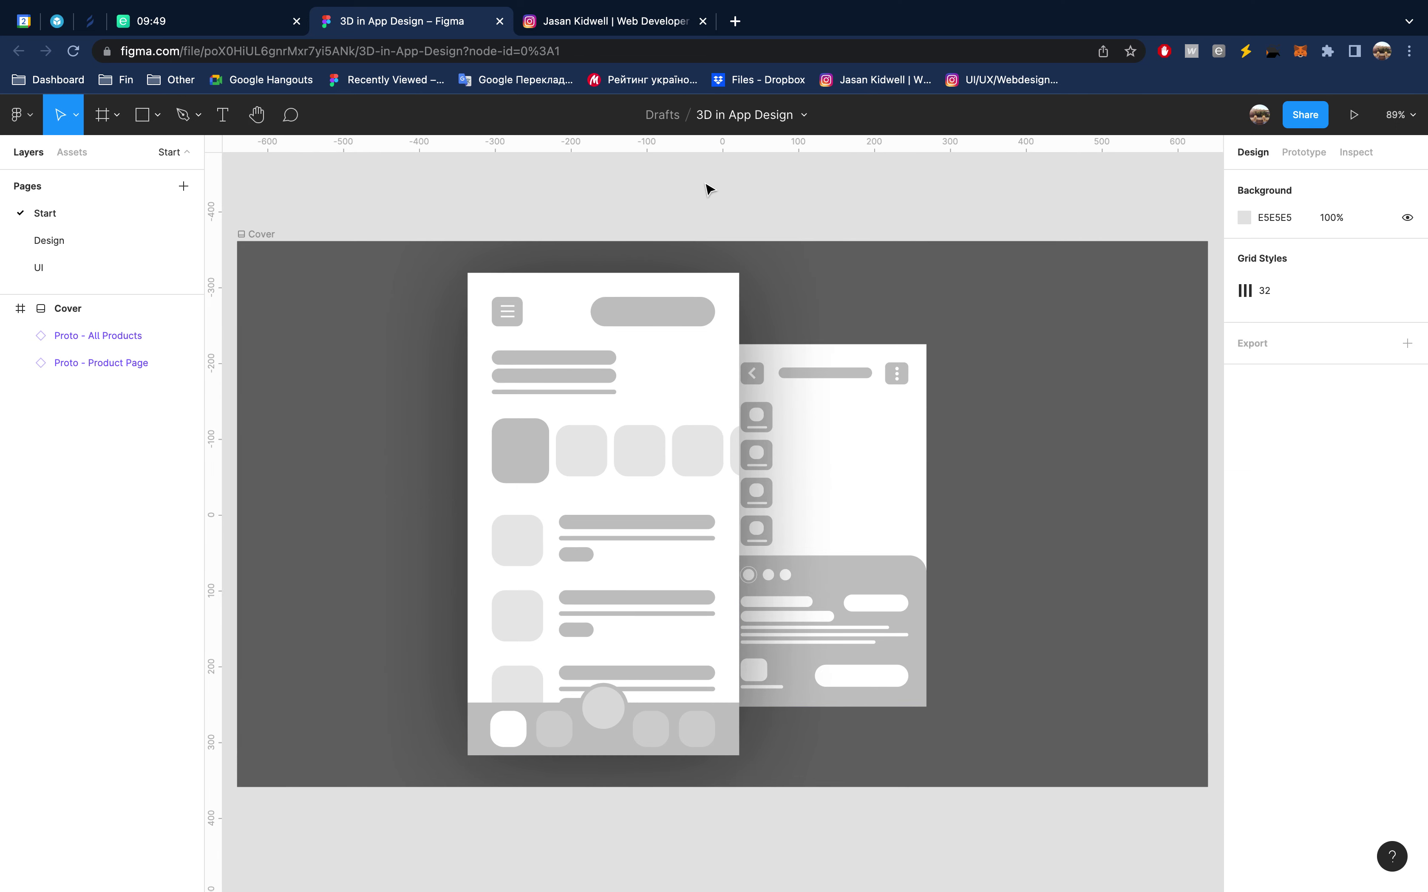
click(608, 413)
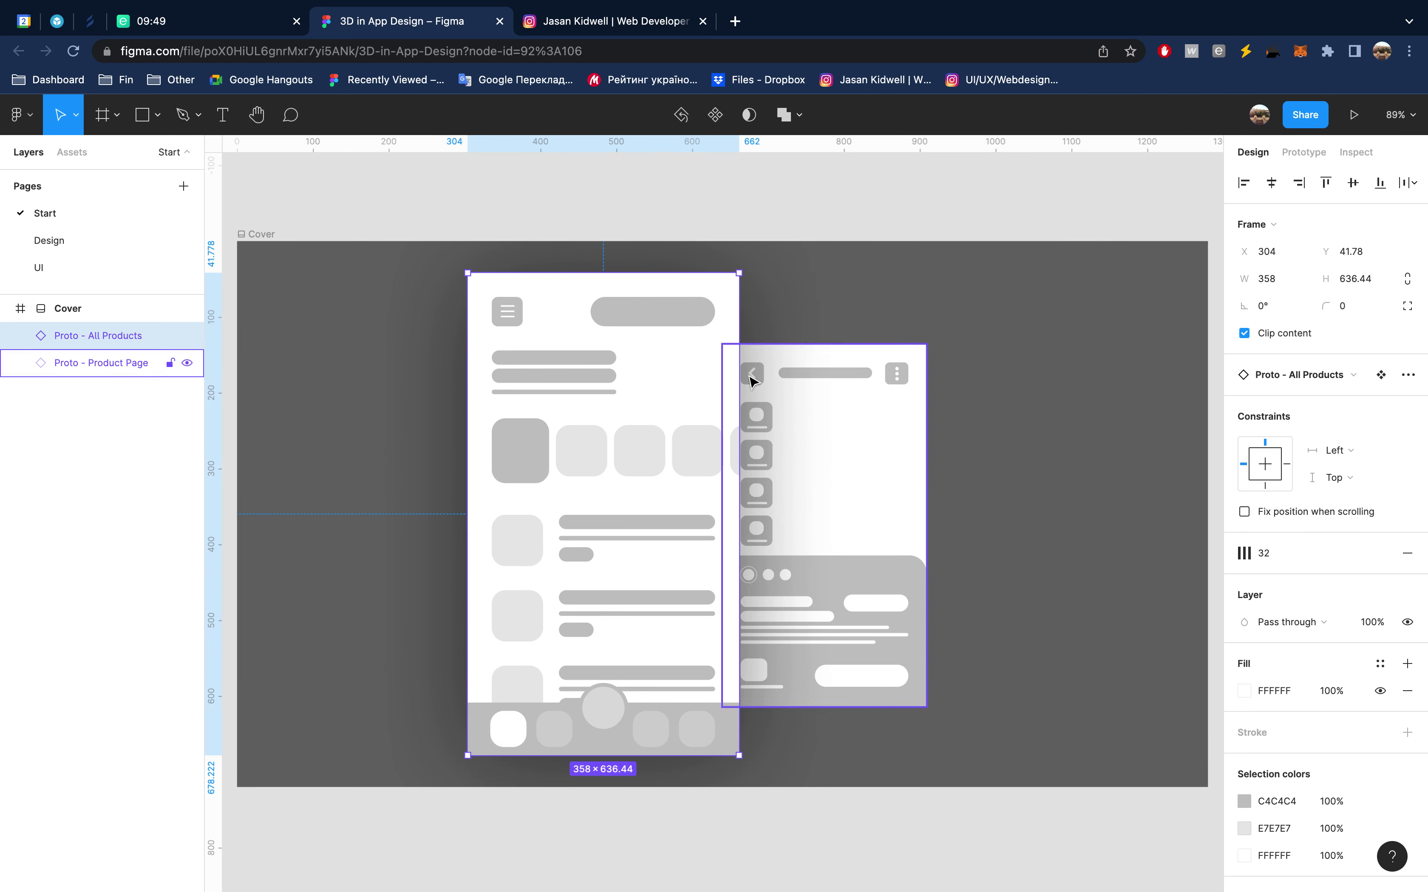
click(548, 204)
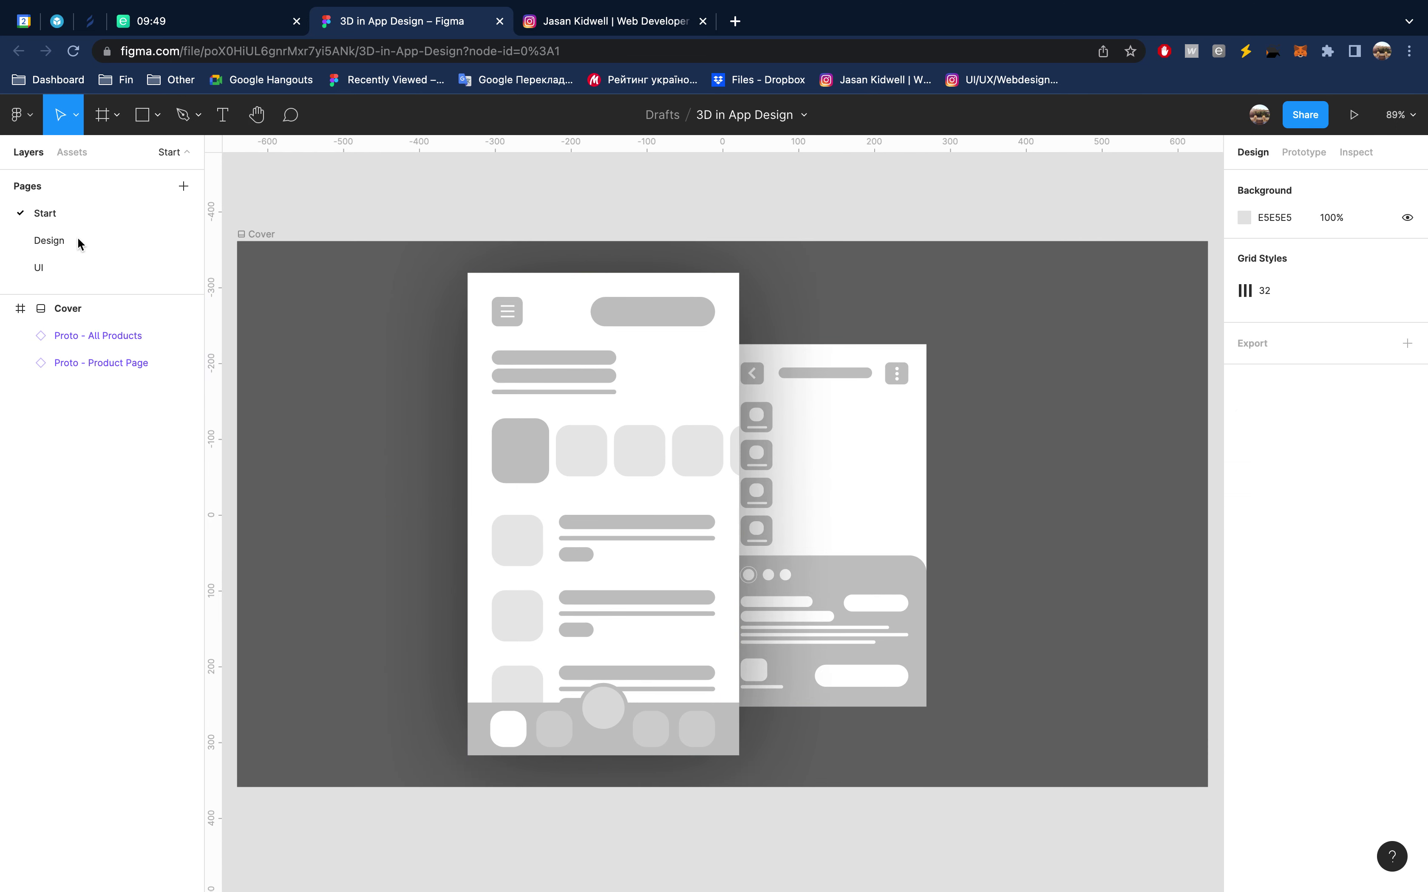
click(7, 308)
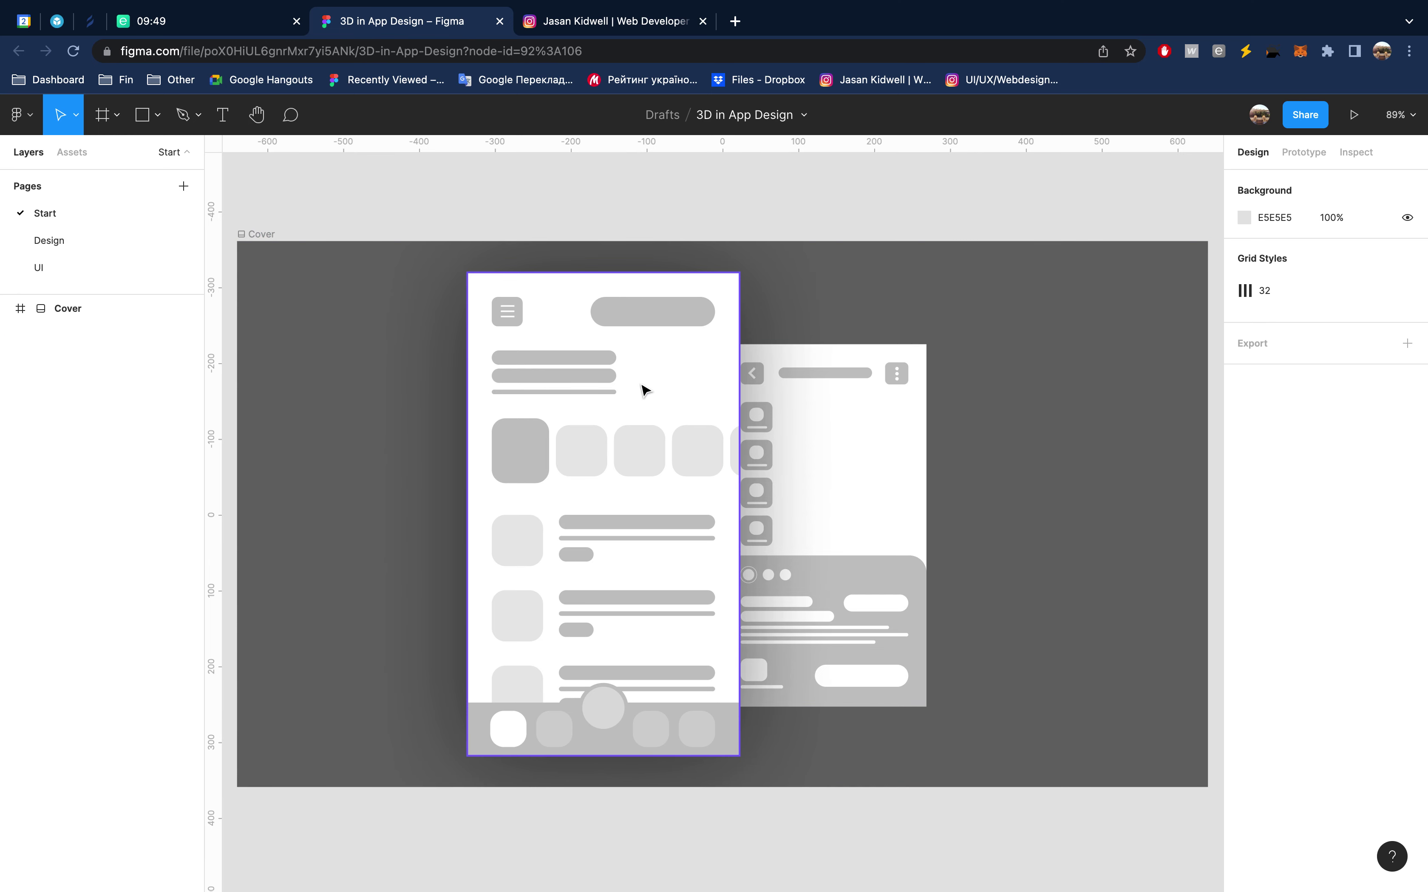
click(838, 407)
key(shift+Right)
key(shift+Right)
key(shift+Right)
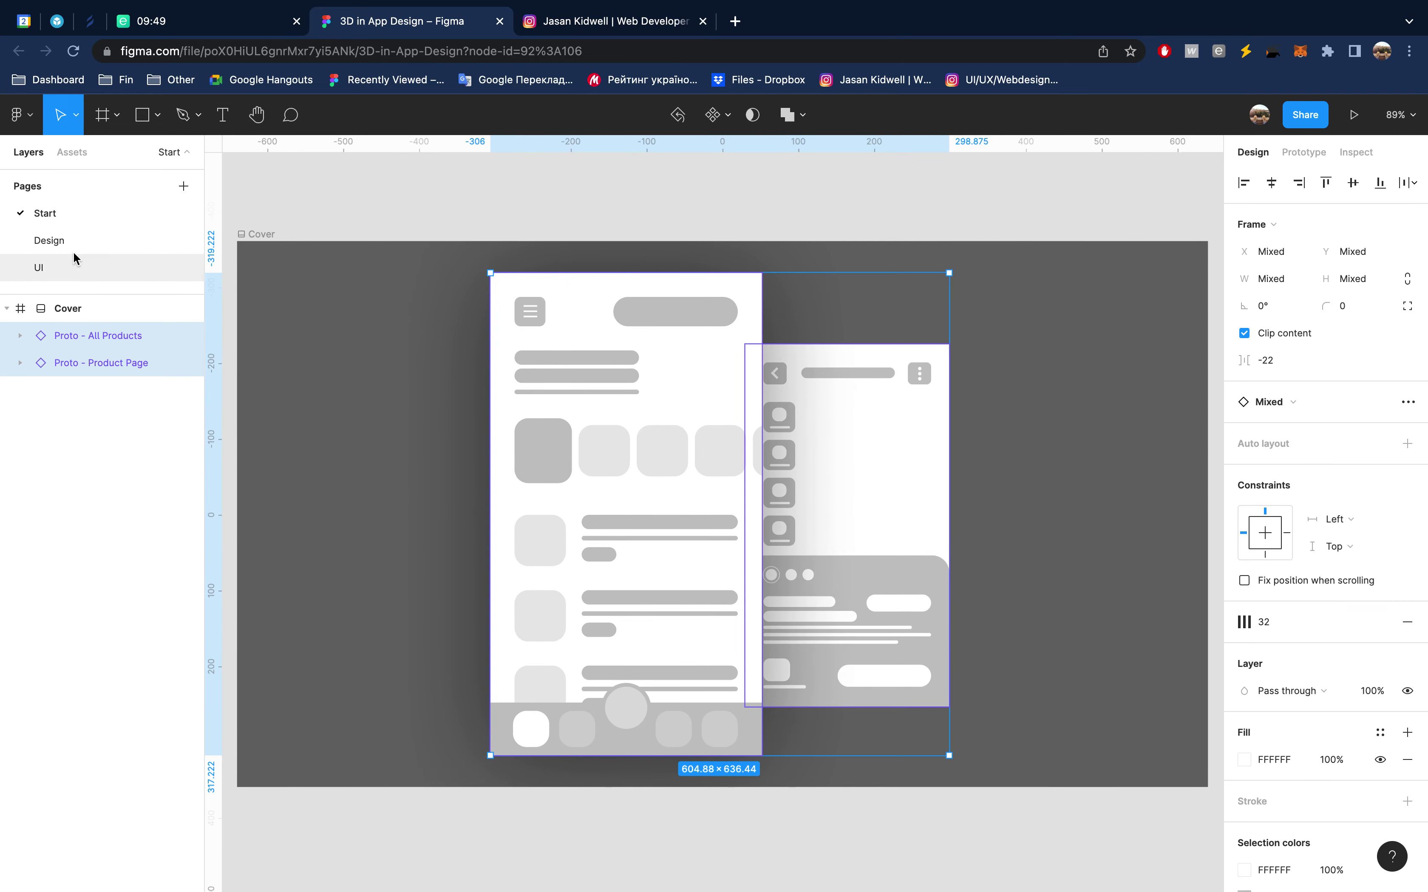
click(77, 252)
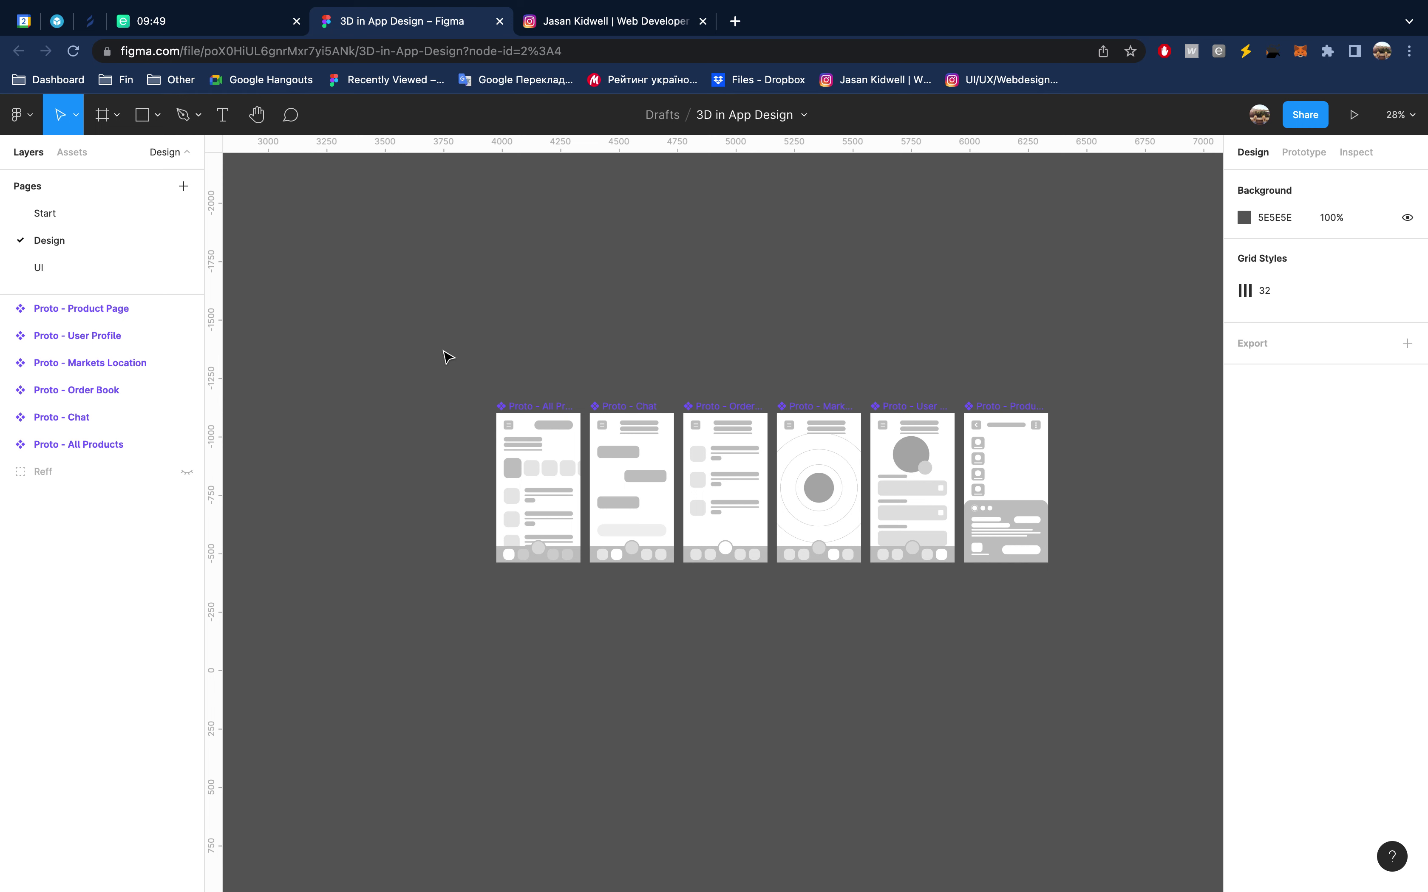
Alt-drag all six Proto screens into a duplicate row below the originals, keeping their names
click(97, 445)
shift+click(94, 308)
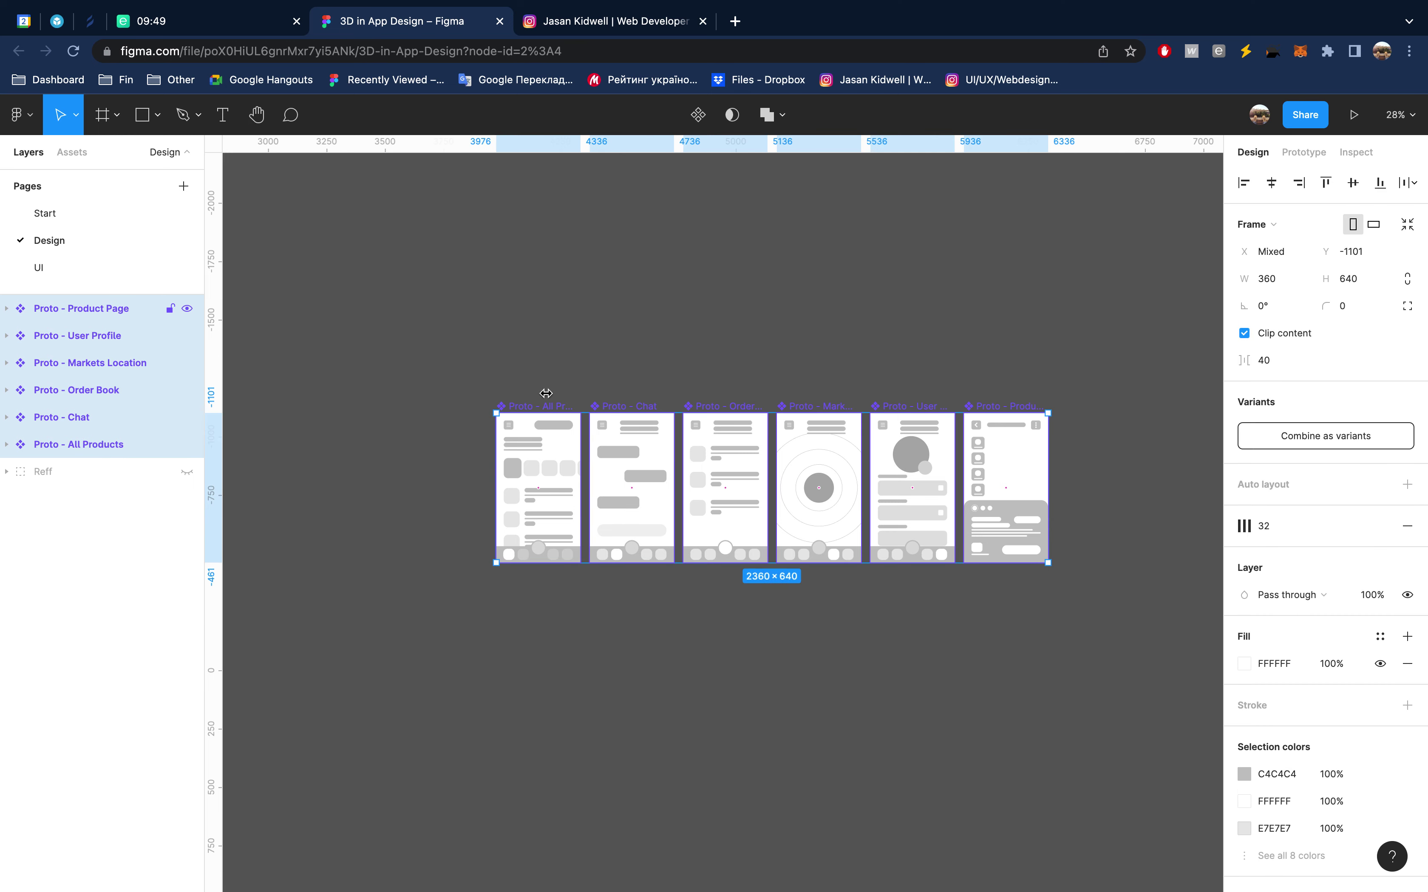
mouse_move(535, 478)
mouse_down()
mouse_move(537, 640)
mouse_move(534, 618)
mouse_up()
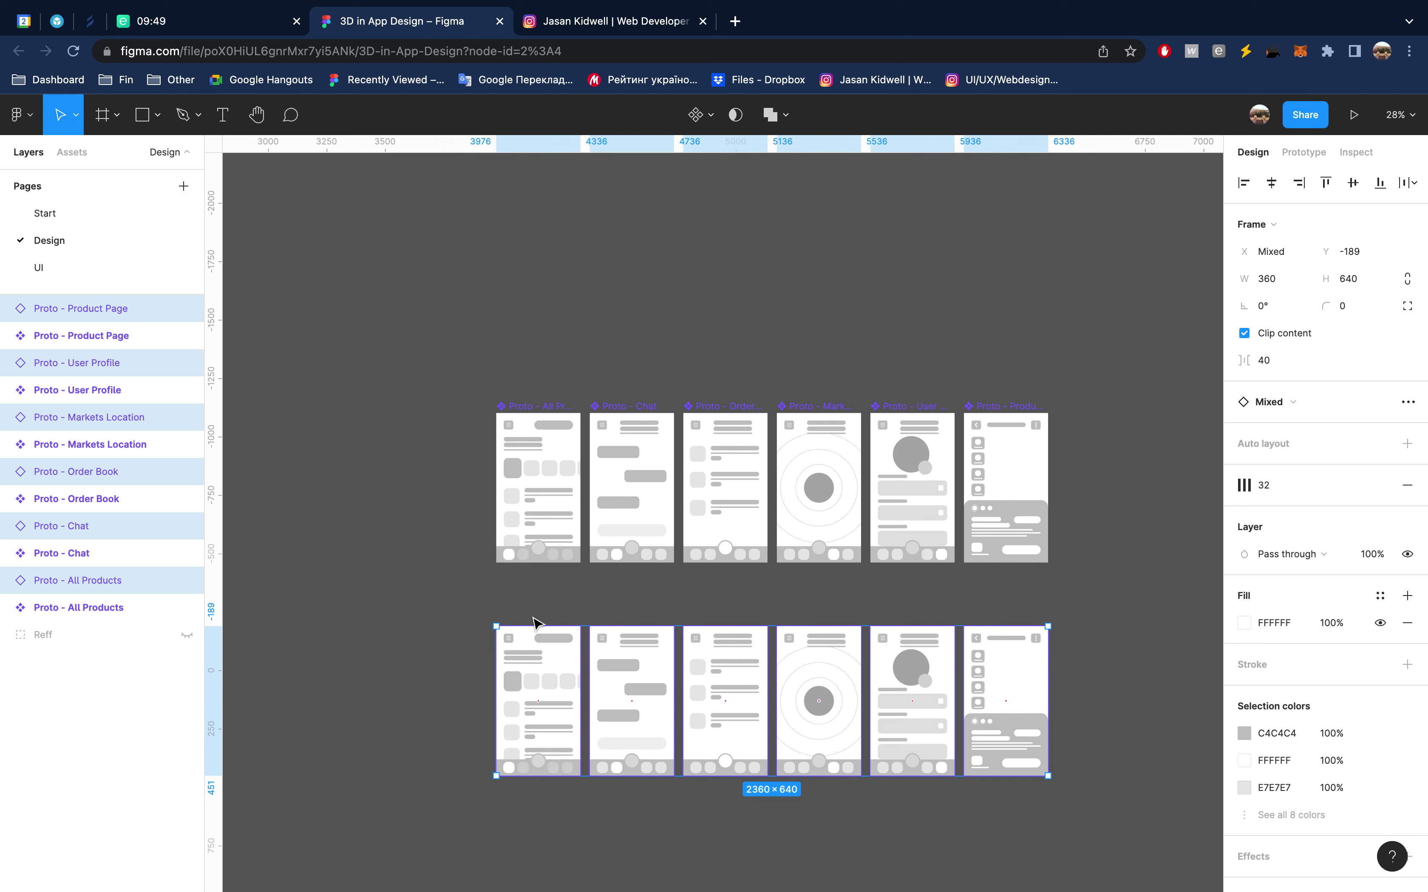
key(bracketright)
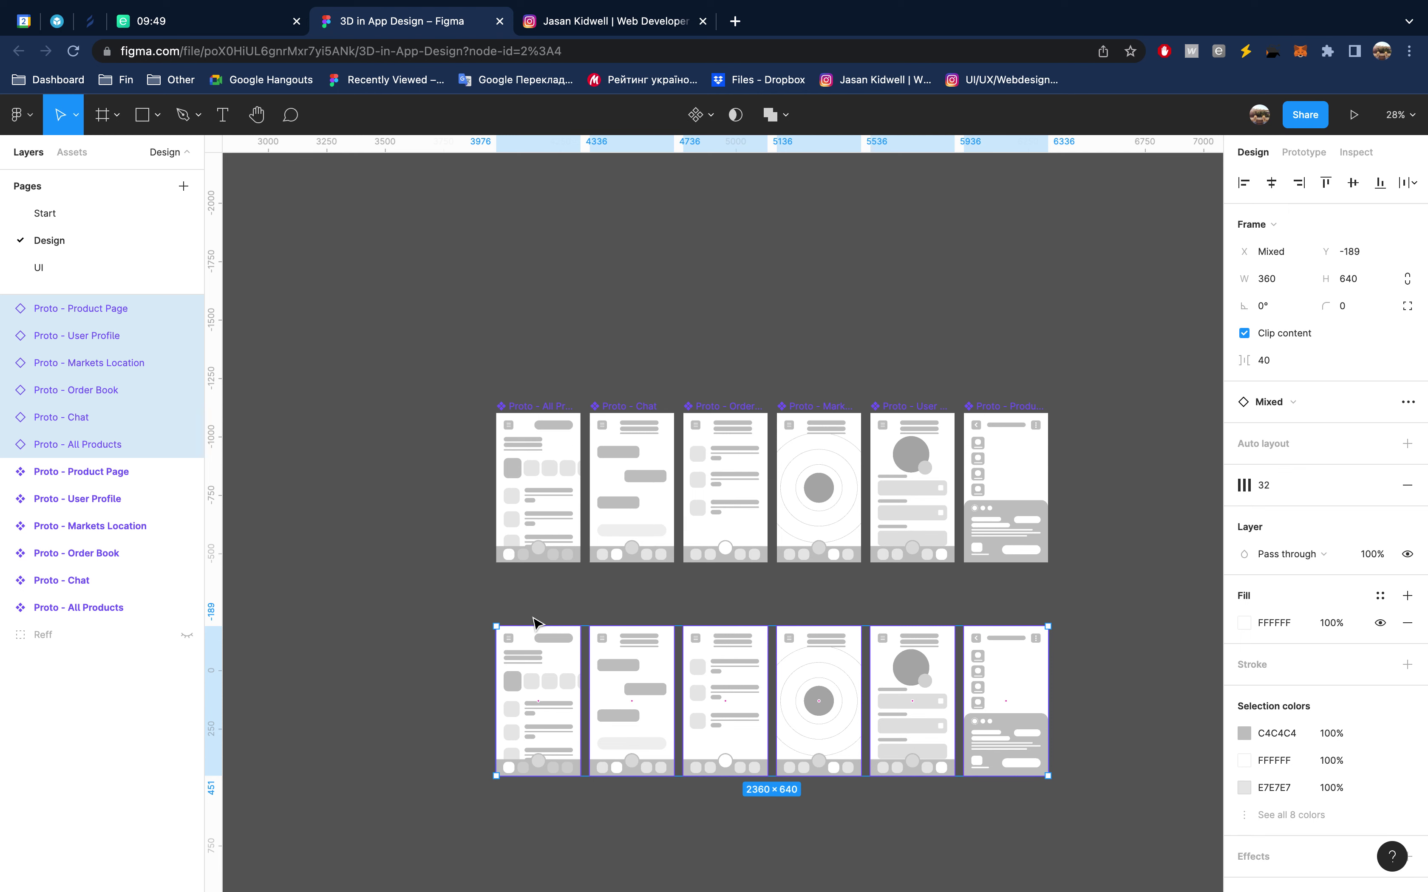
key(ctrl+r)
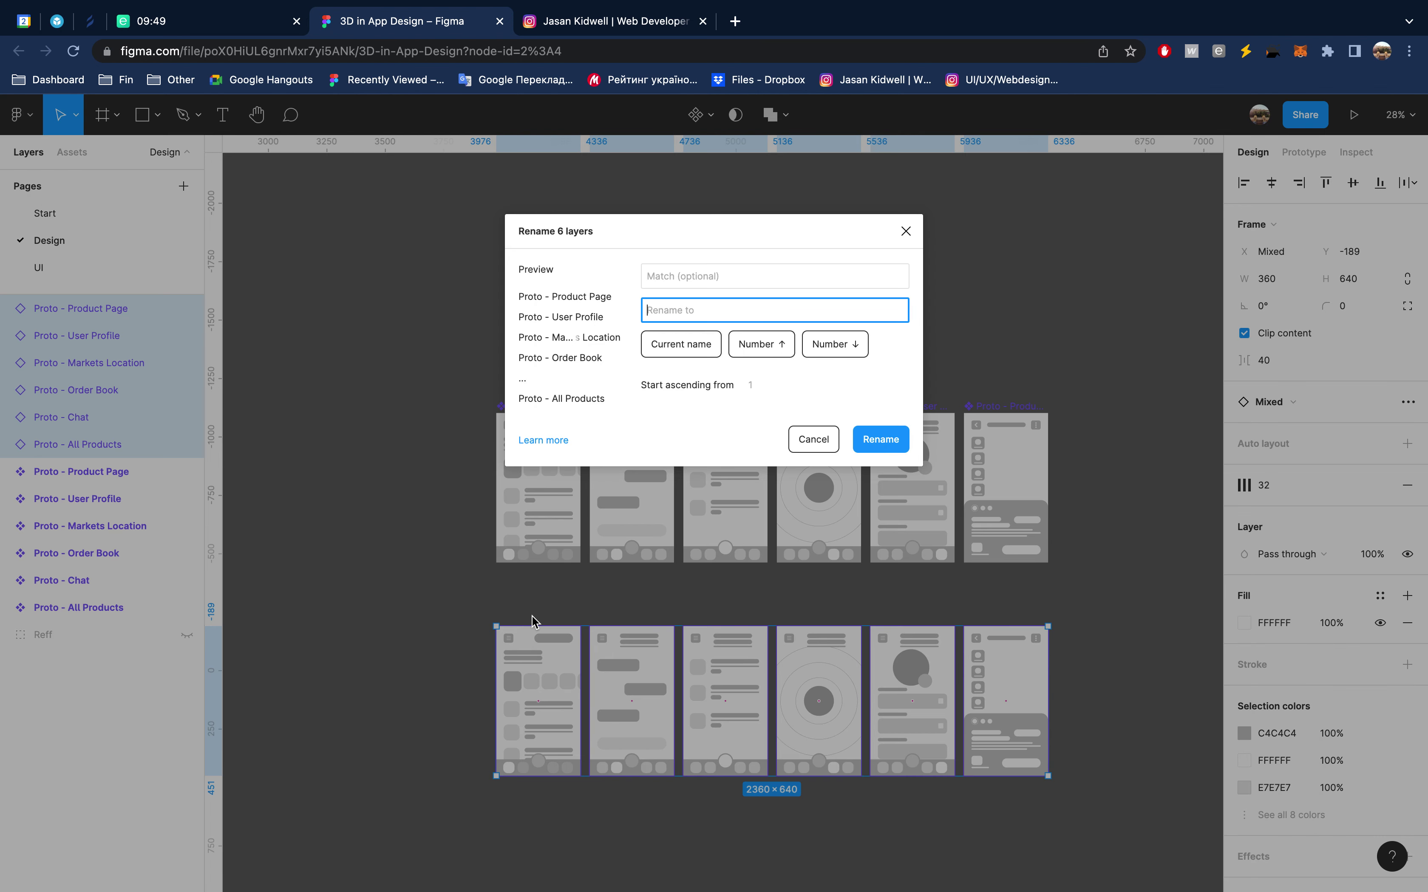
key(Escape)
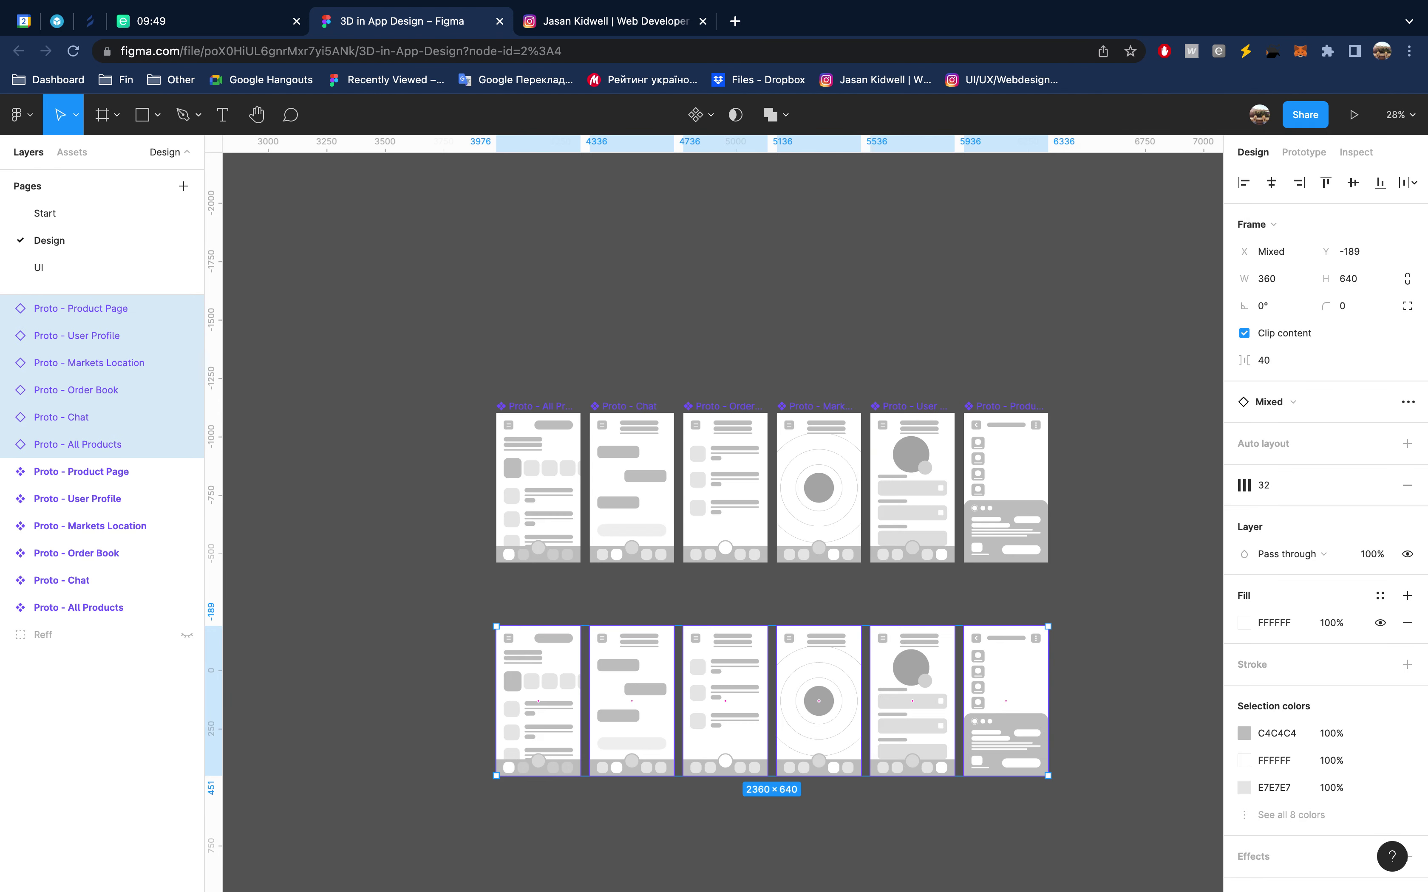
Select only the top-row Proto - All Products layer, leaving its name unchanged
click(94, 484)
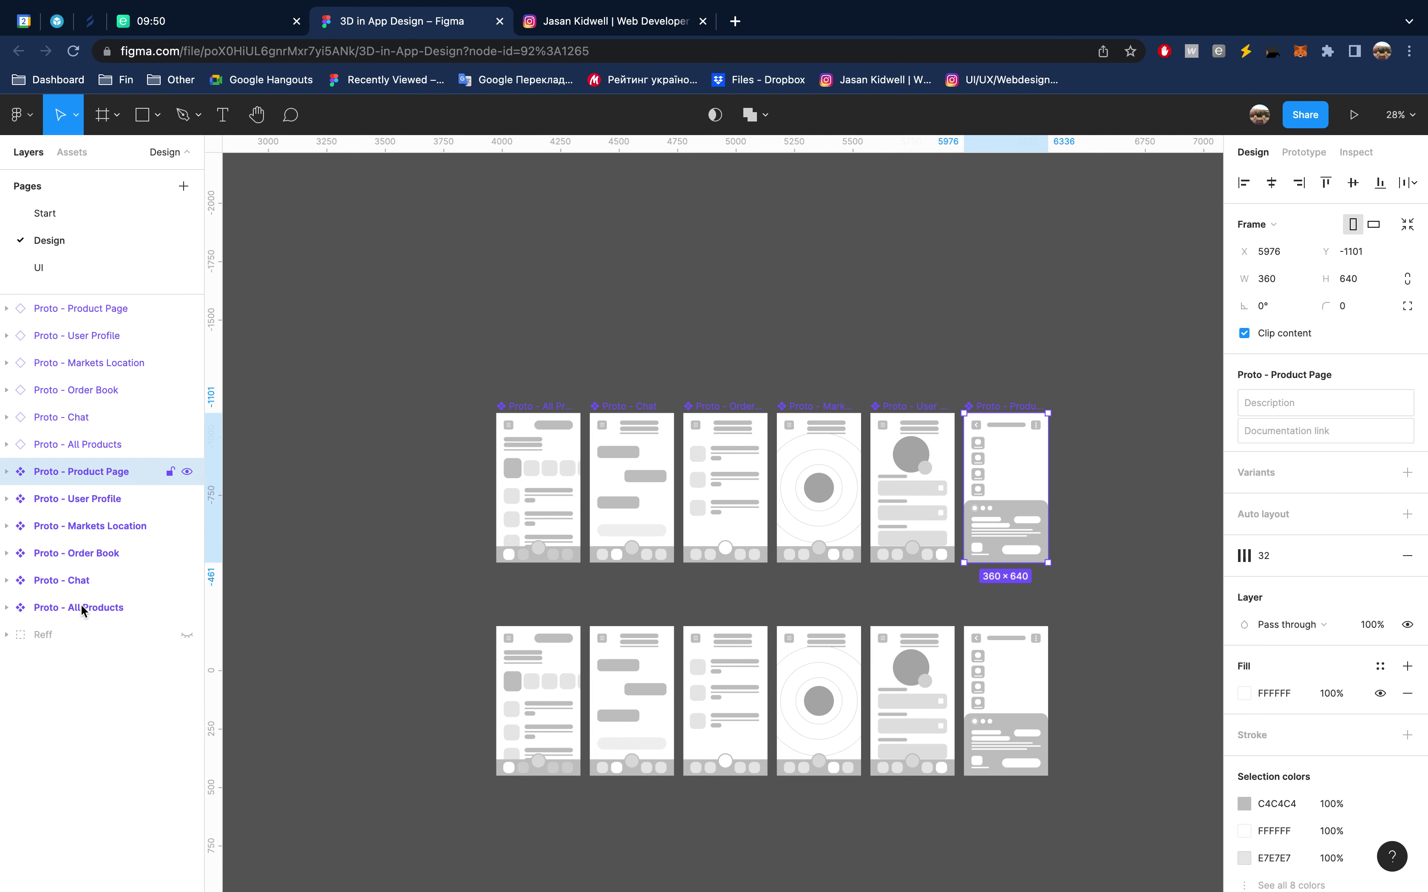
shift+click(82, 608)
click(113, 607)
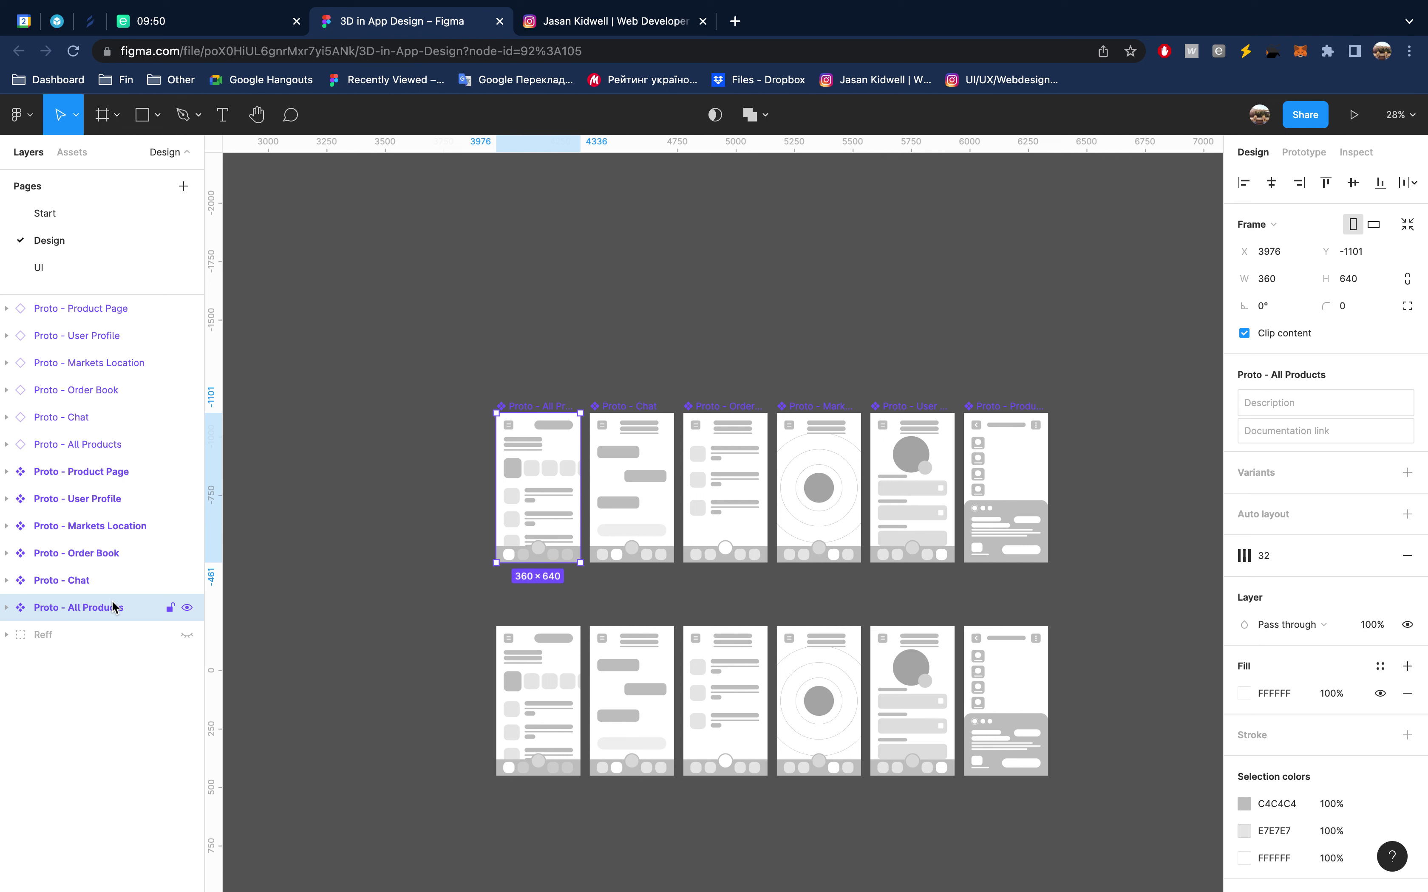
key(ctrl+r)
key(Left)
key(shift+Right)
key(shift+Right)
key(shift+Right)
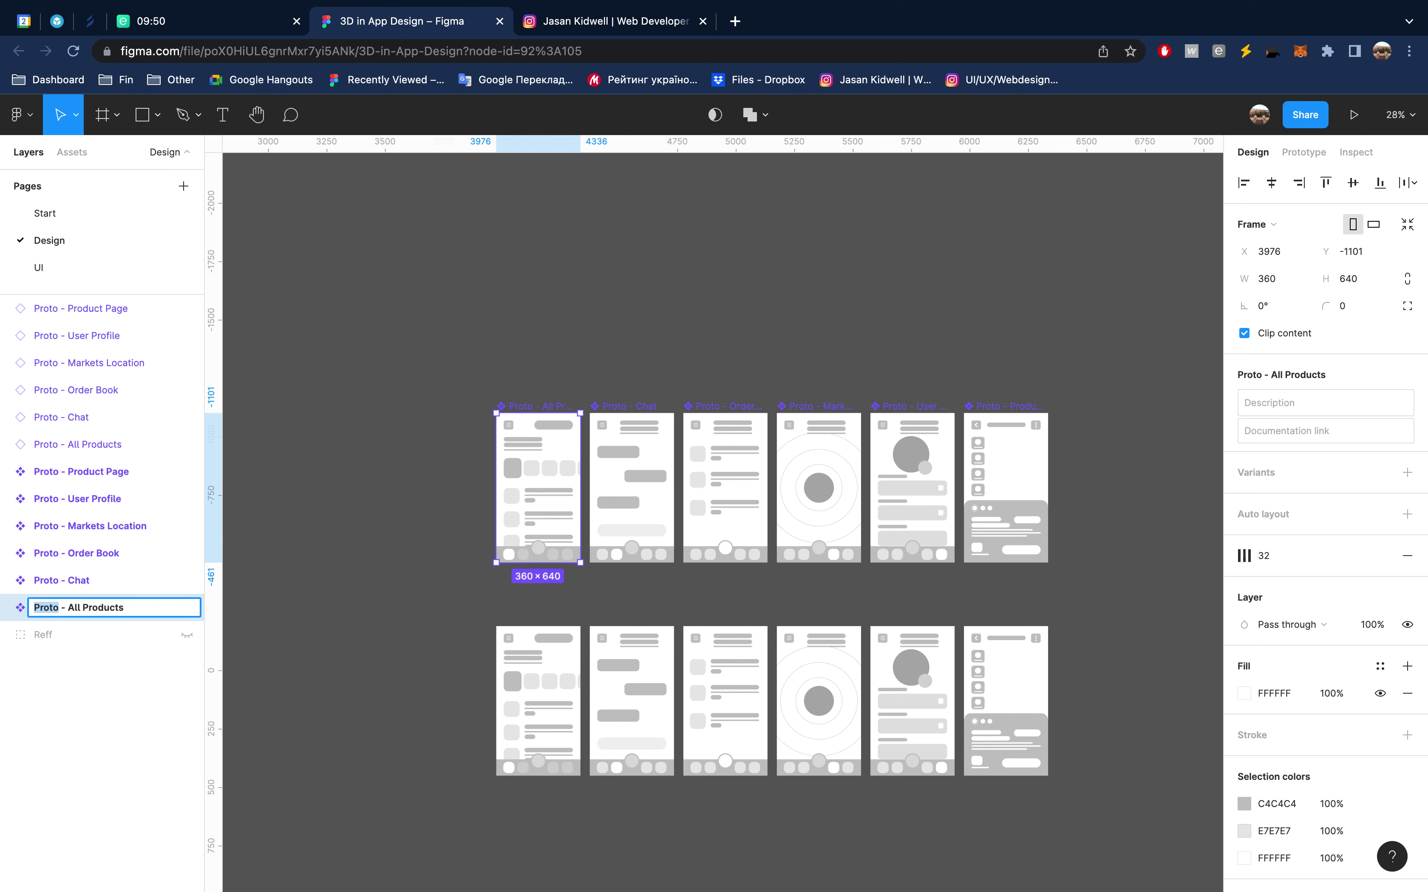
key(Escape)
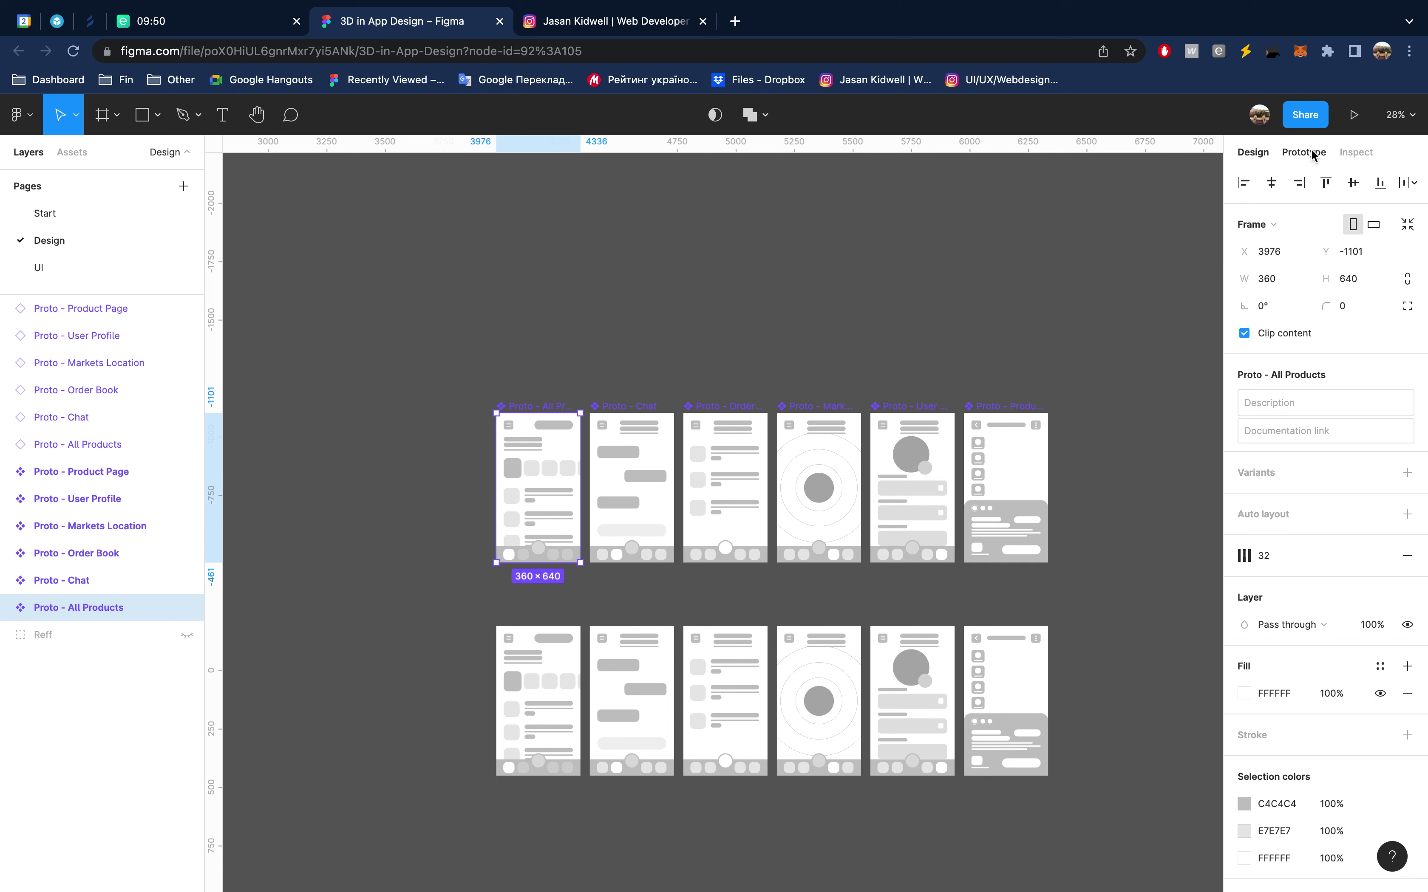
Add a flow starting point named 'Proto' there, then select the six lower-row screens
click(1311, 155)
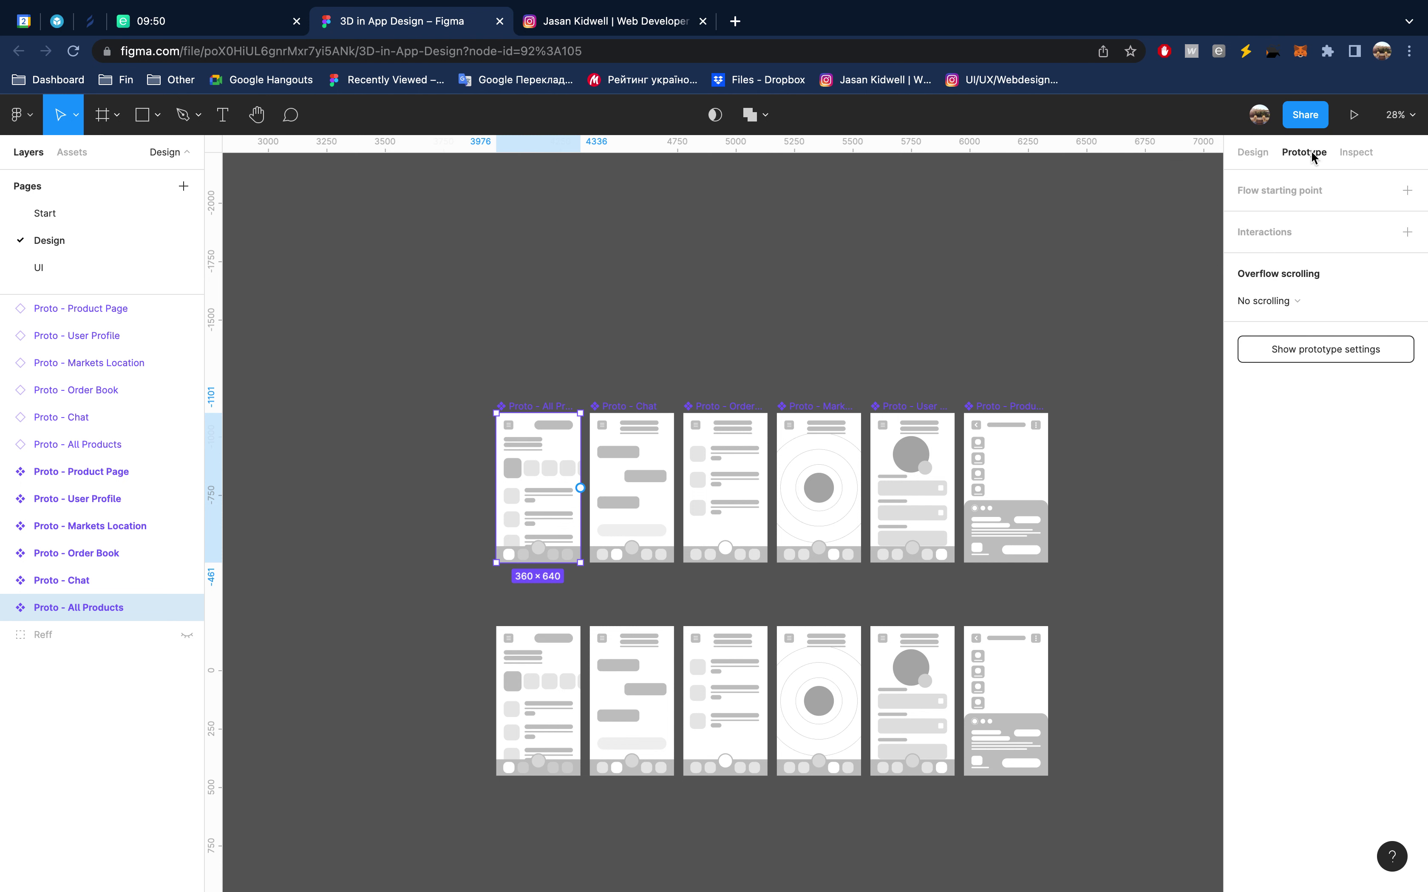
click(1409, 190)
double_click(1290, 215)
text(Proto)
key(Return)
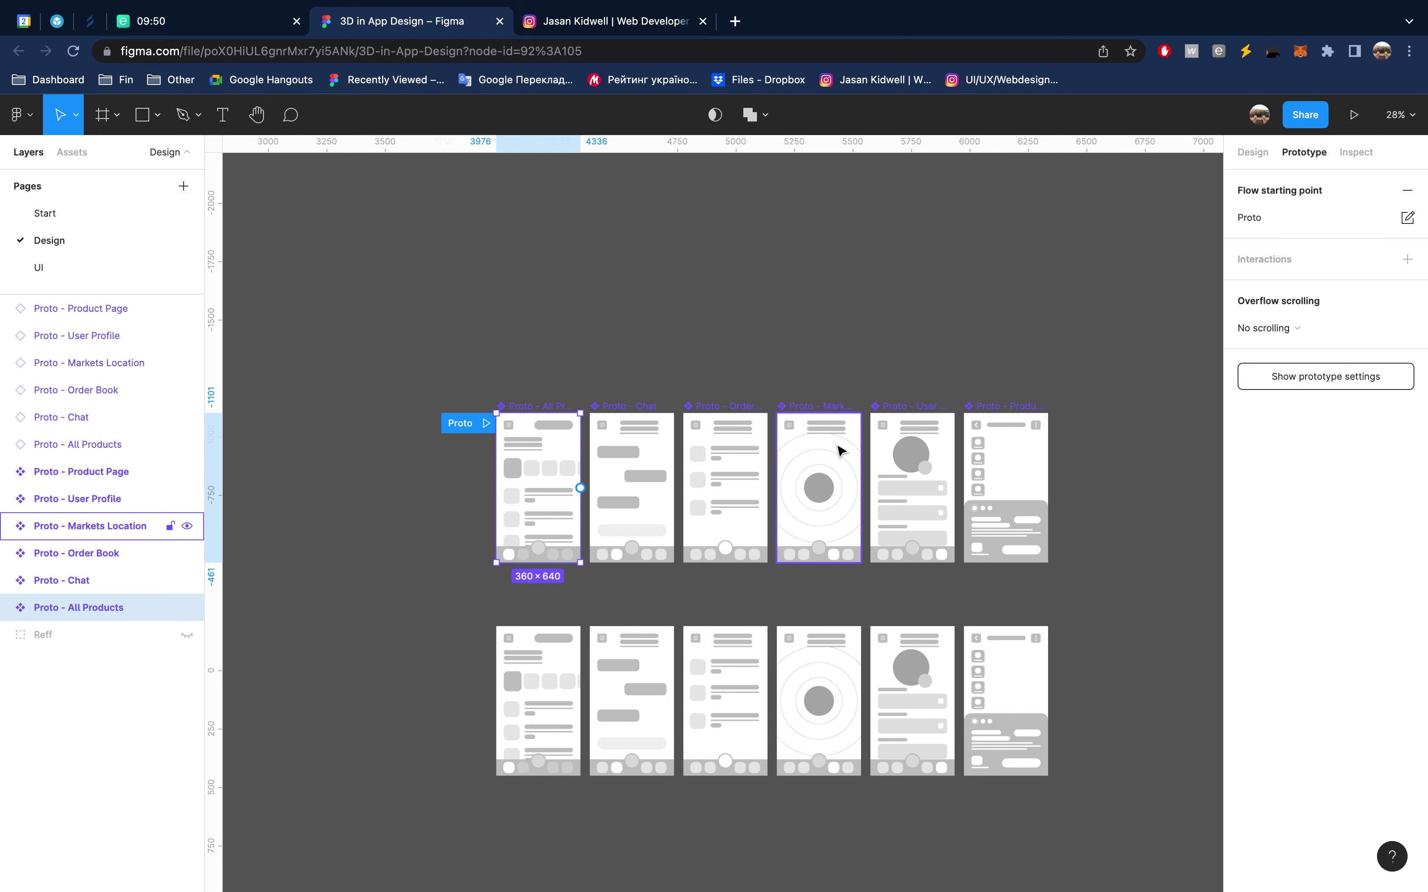
click(547, 682)
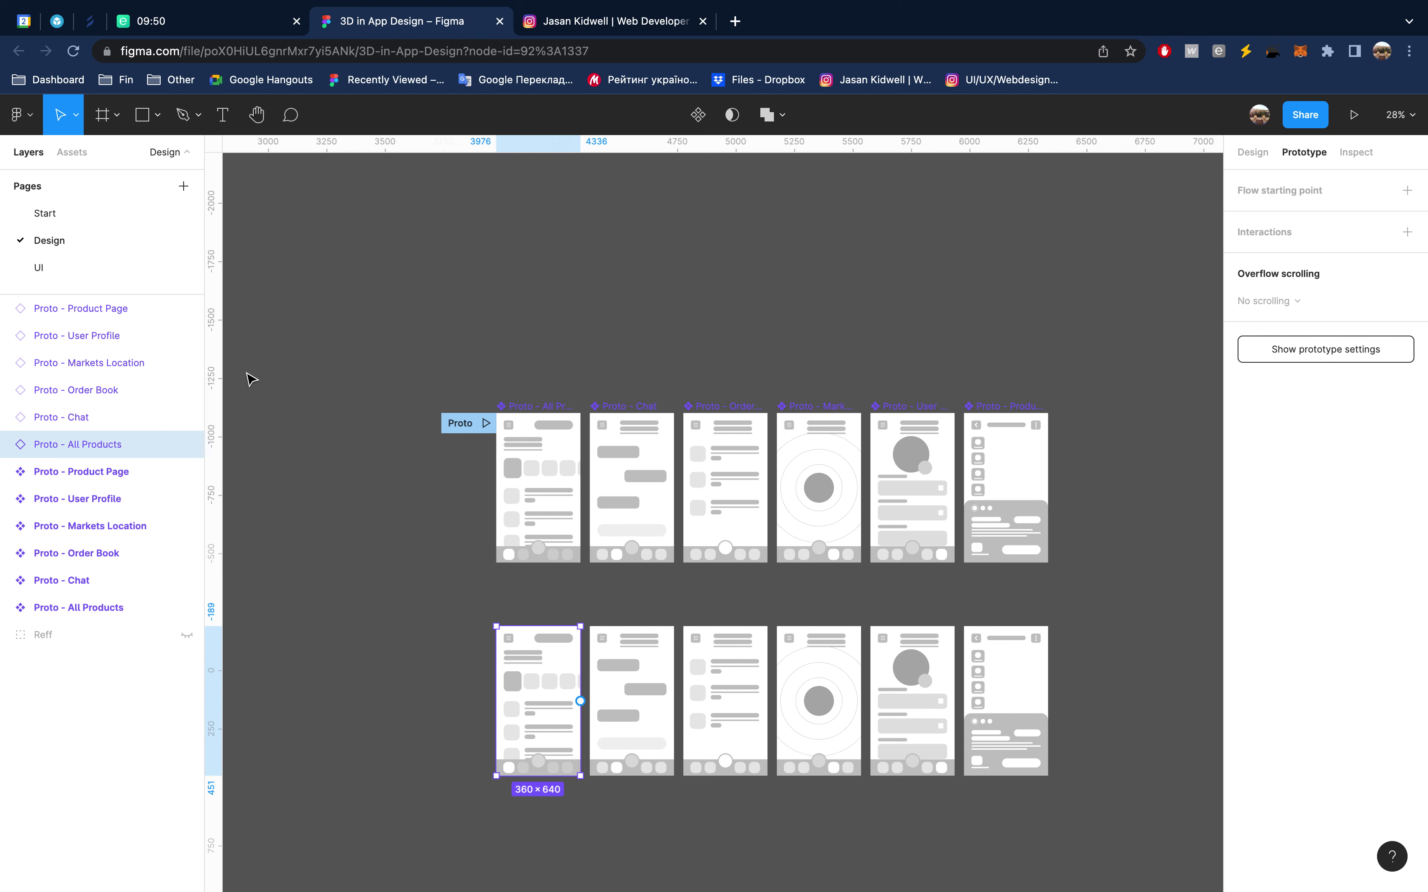
shift+click(69, 314)
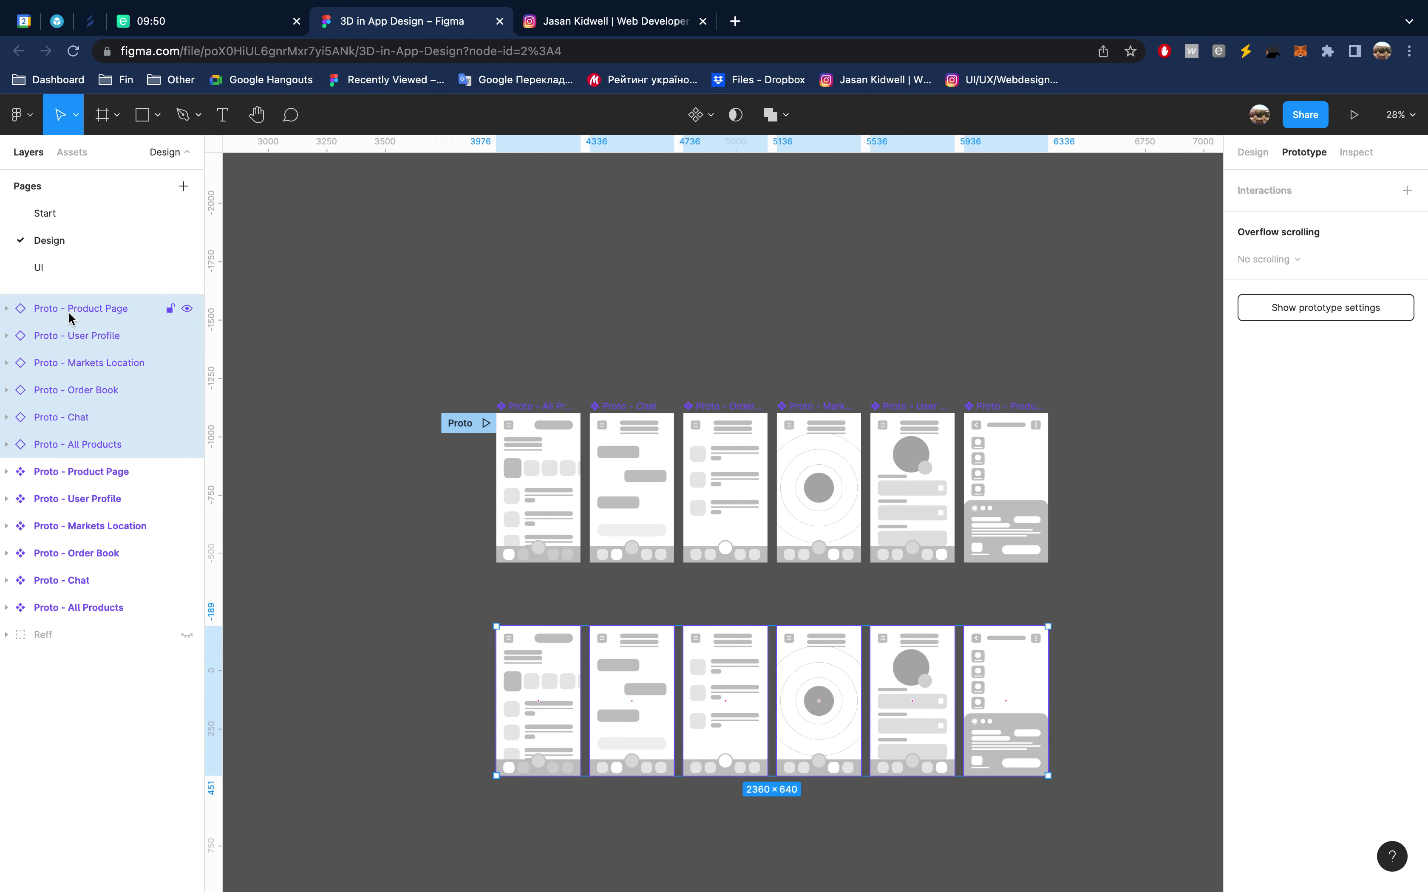
Detach the lower-row instances and add a 'Design' flow starting point on their All Products frame
key(ctrl+alt+b)
key(alt+l)
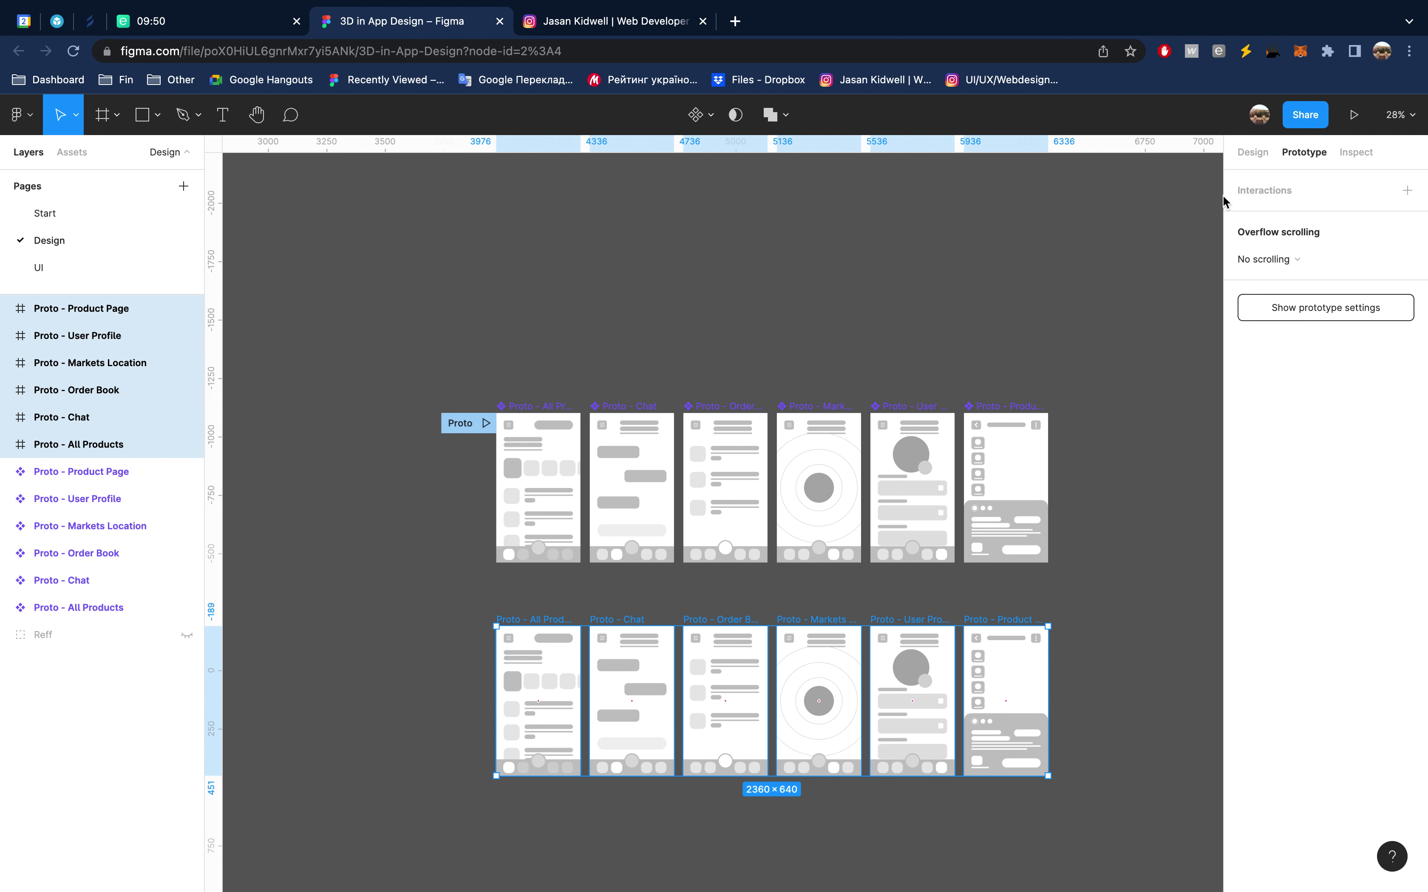
click(73, 449)
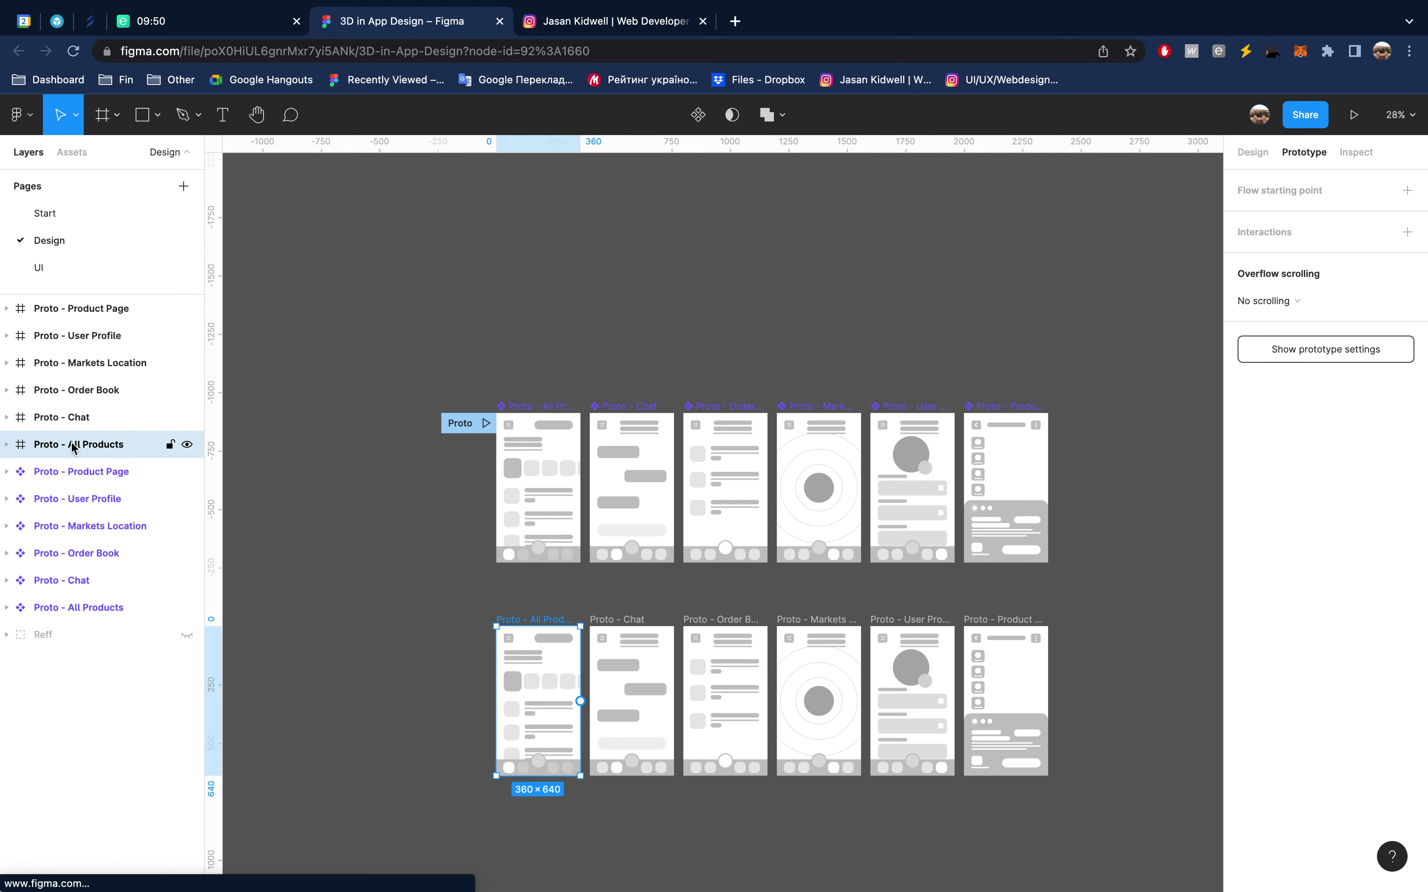
click(1407, 190)
click(1287, 221)
text(Design)
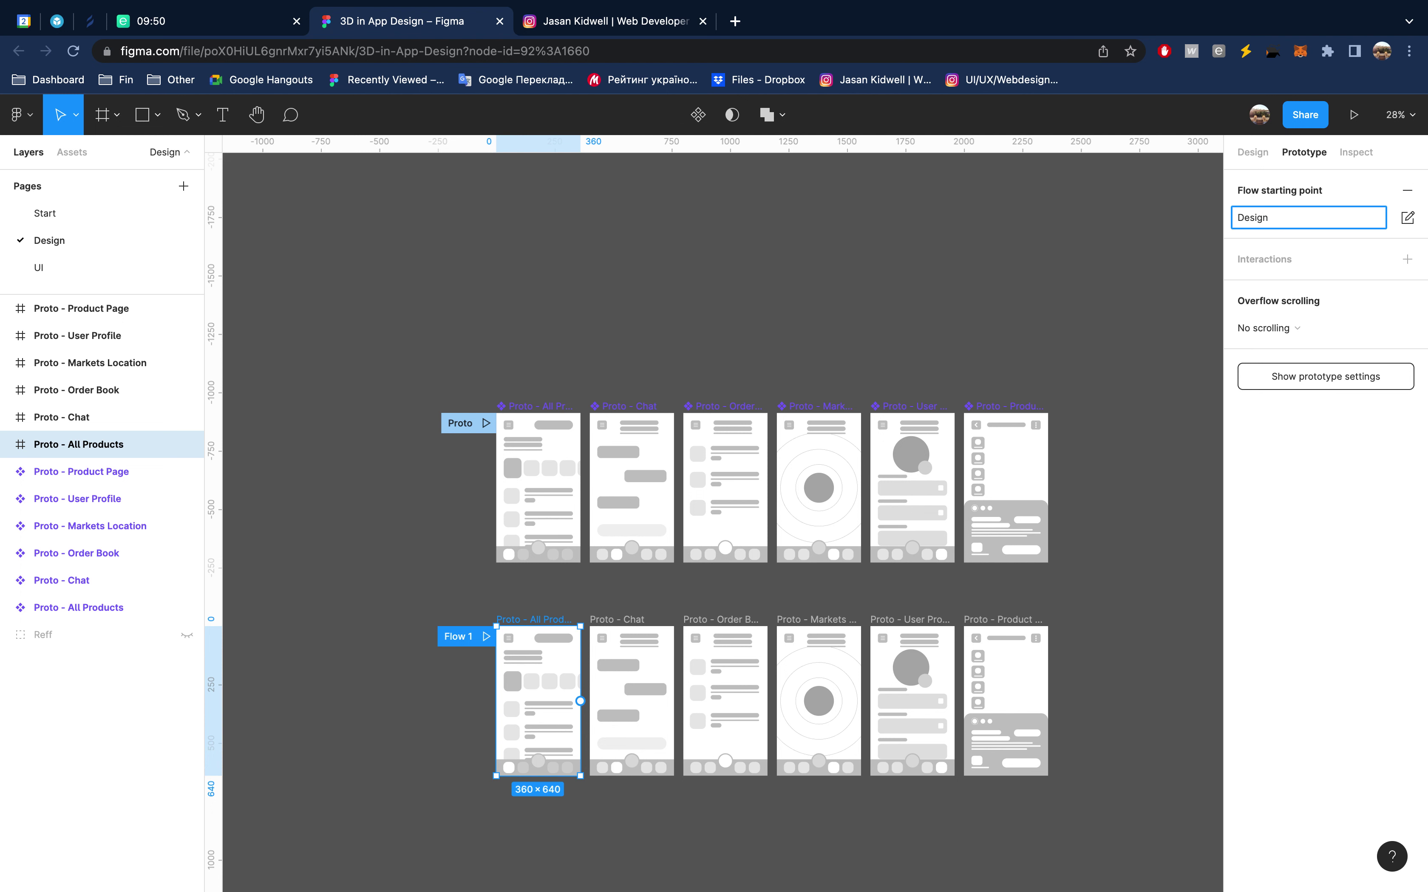
key(Return)
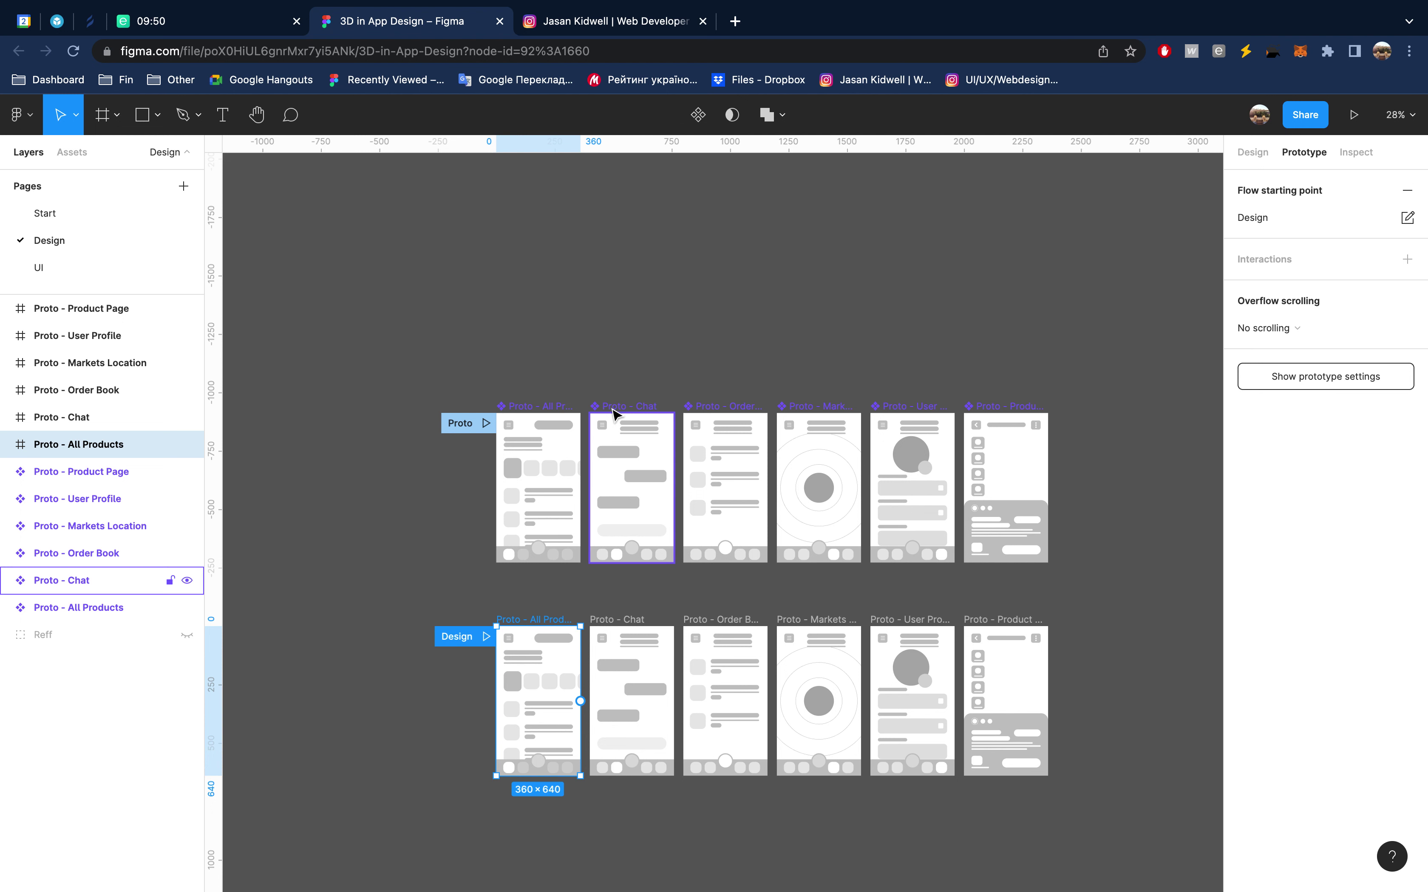
Return to the Design properties and reselect the lower All Products frame
click(1255, 155)
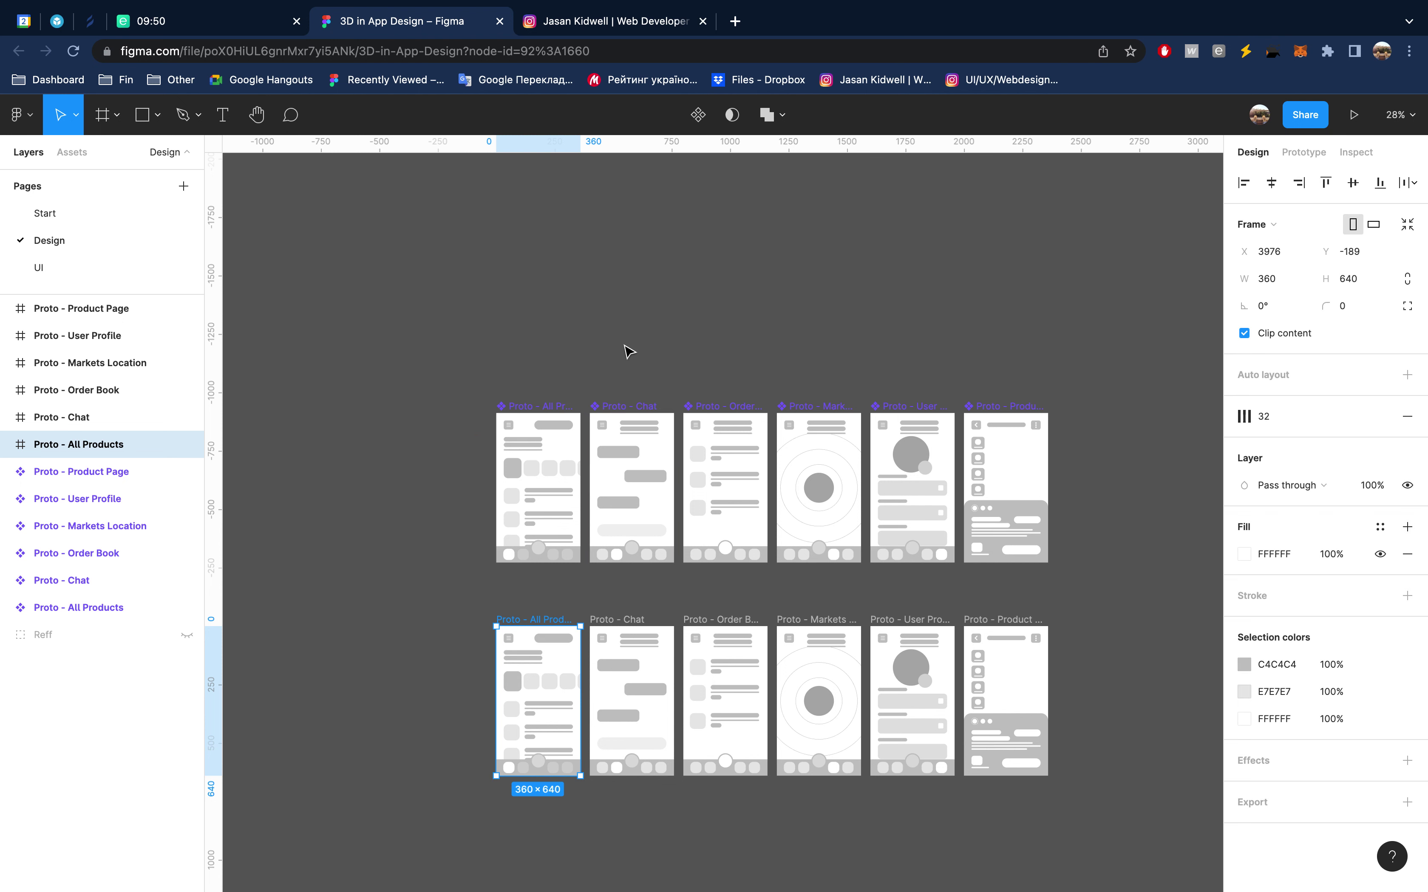
click(576, 354)
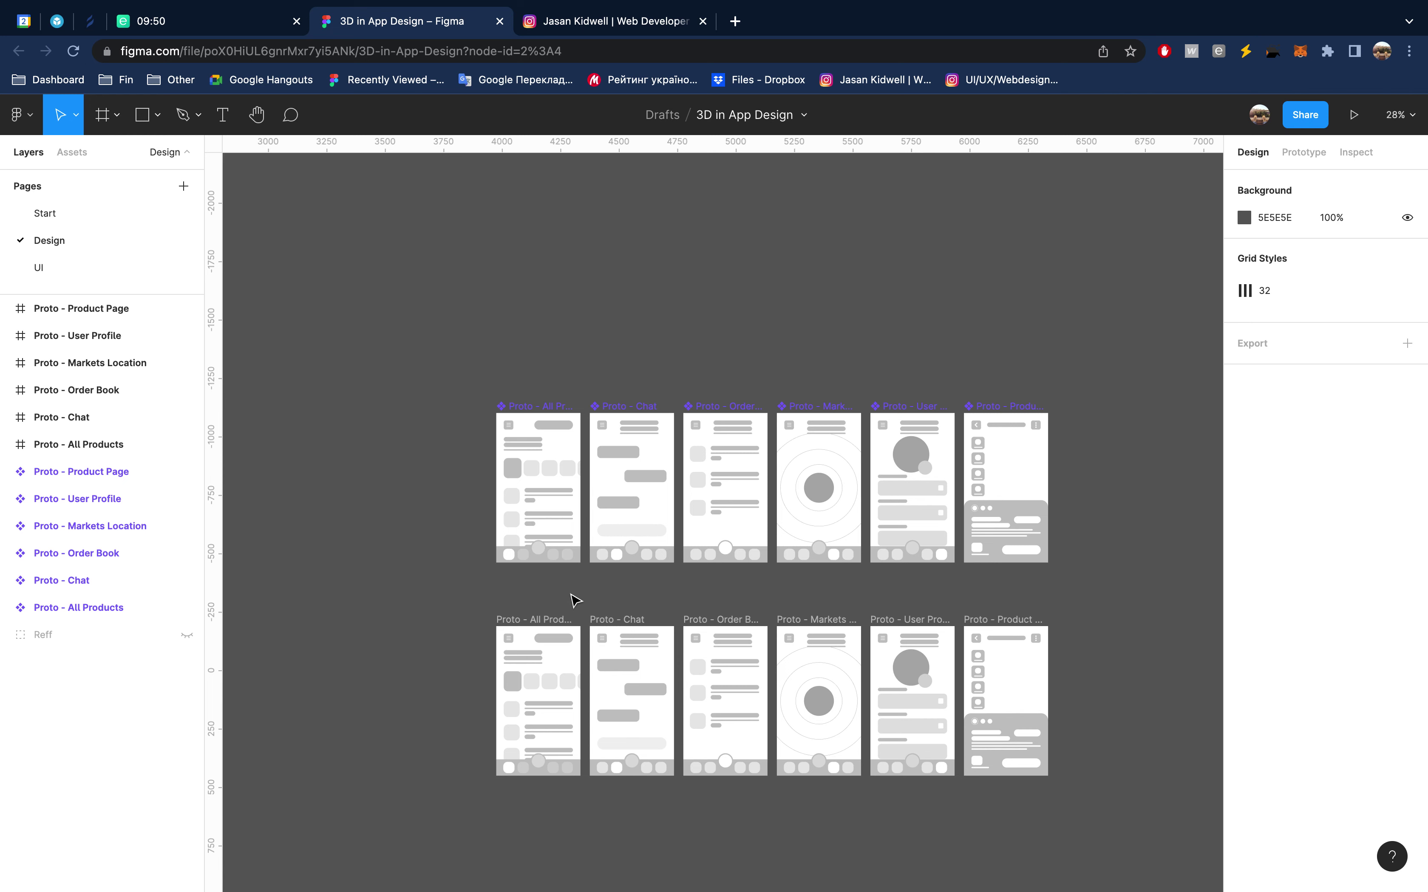
scroll(576, 599, up, 3)
scroll(575, 599, up, 3)
scroll(575, 599, up, 1)
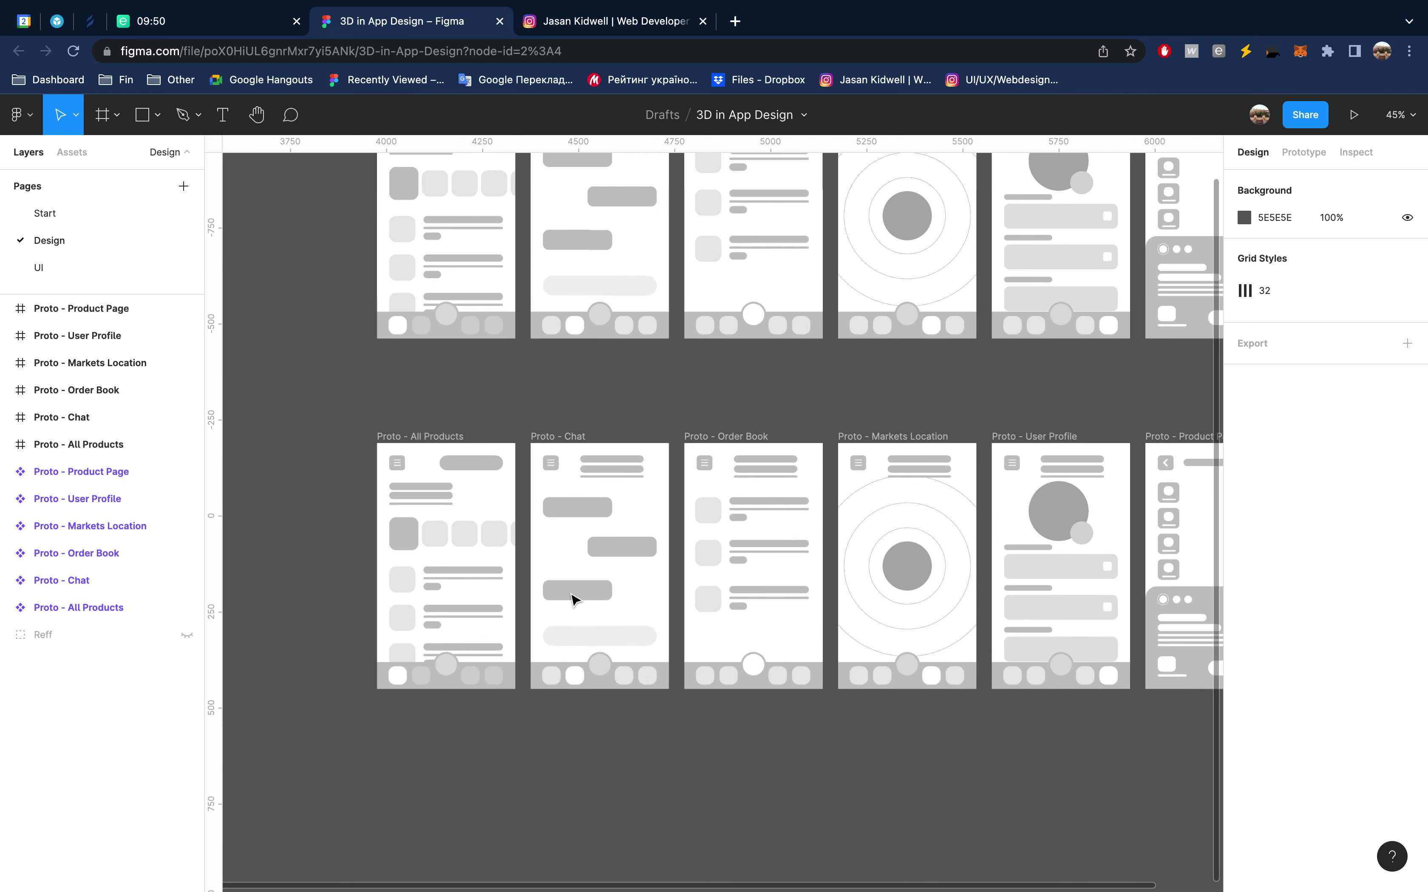
click(429, 443)
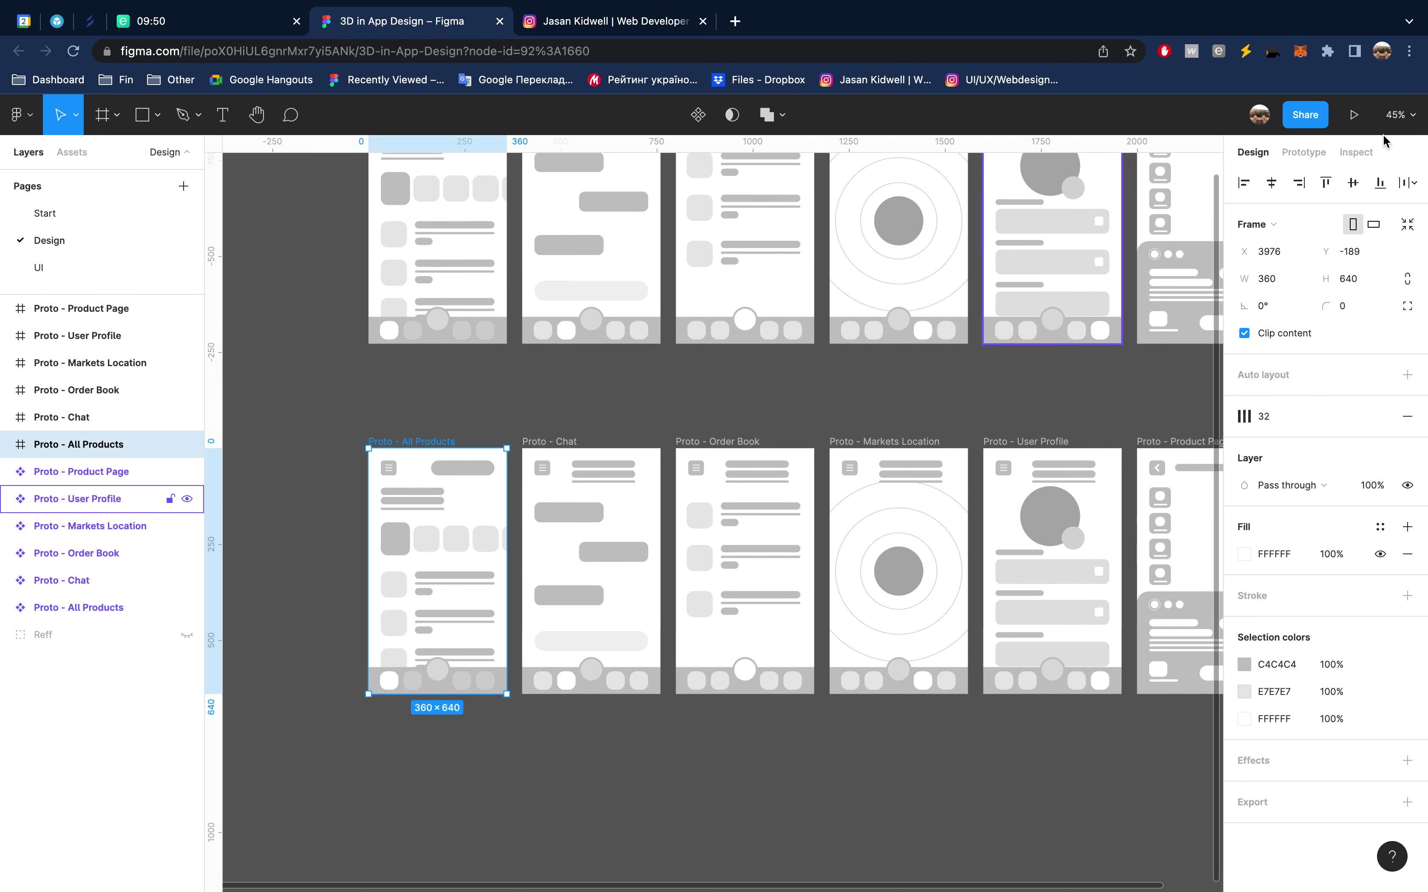
Present the prototype in a new tab, then go to the Start page
click(1356, 116)
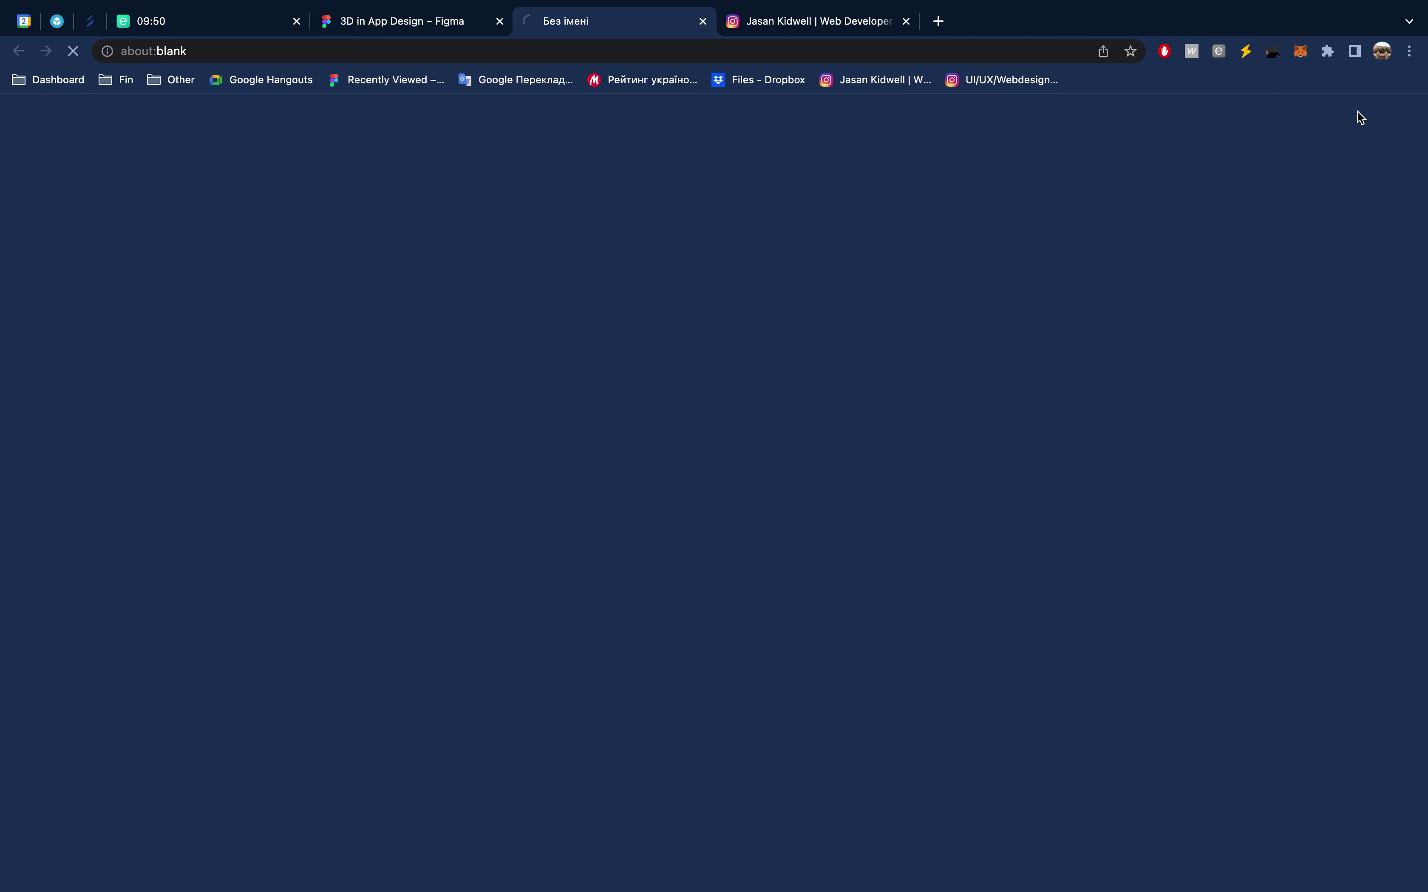
click(428, 26)
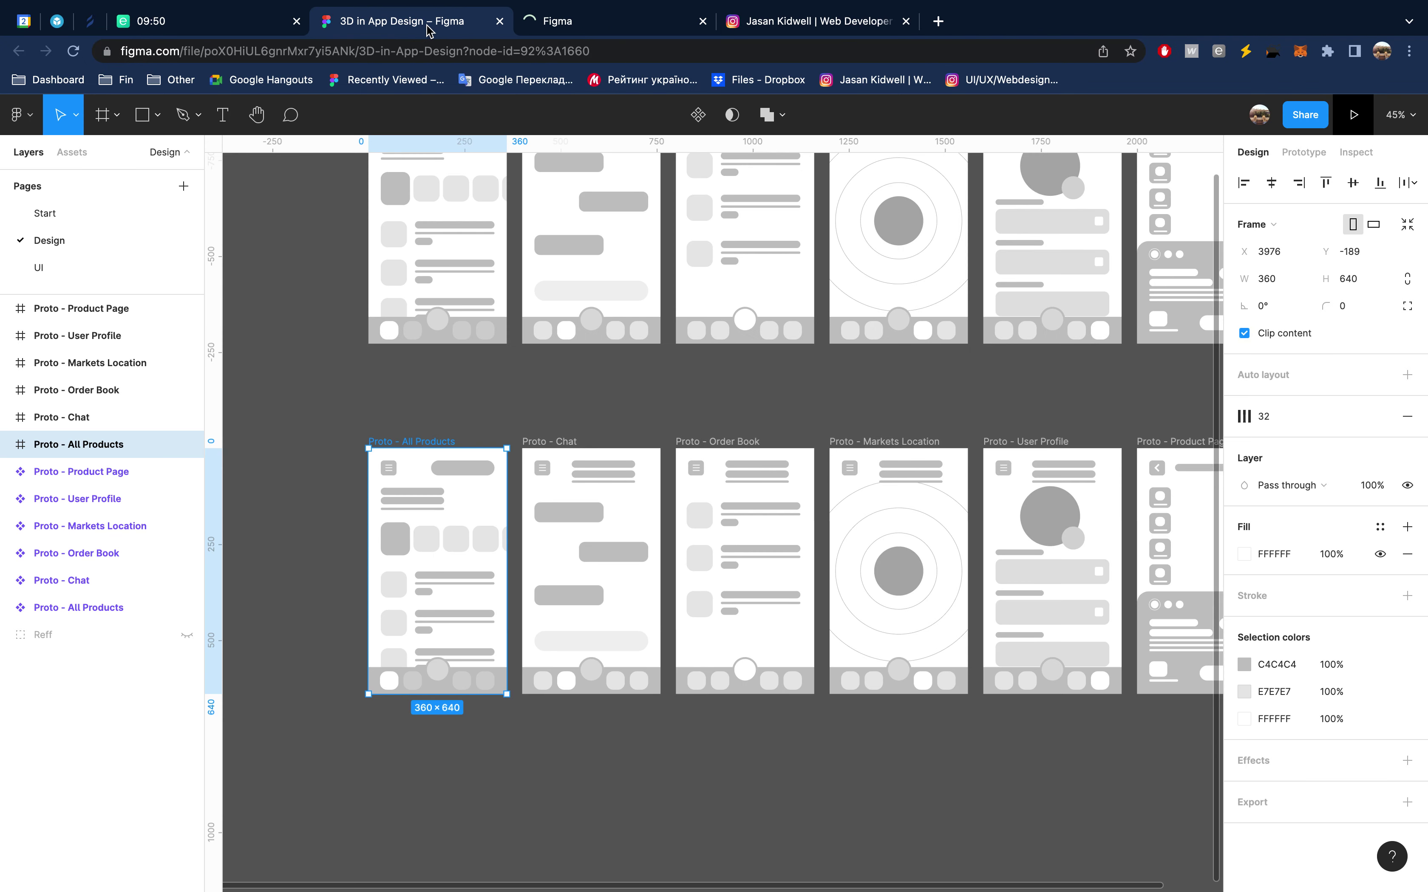
mouse_move(100, 268)
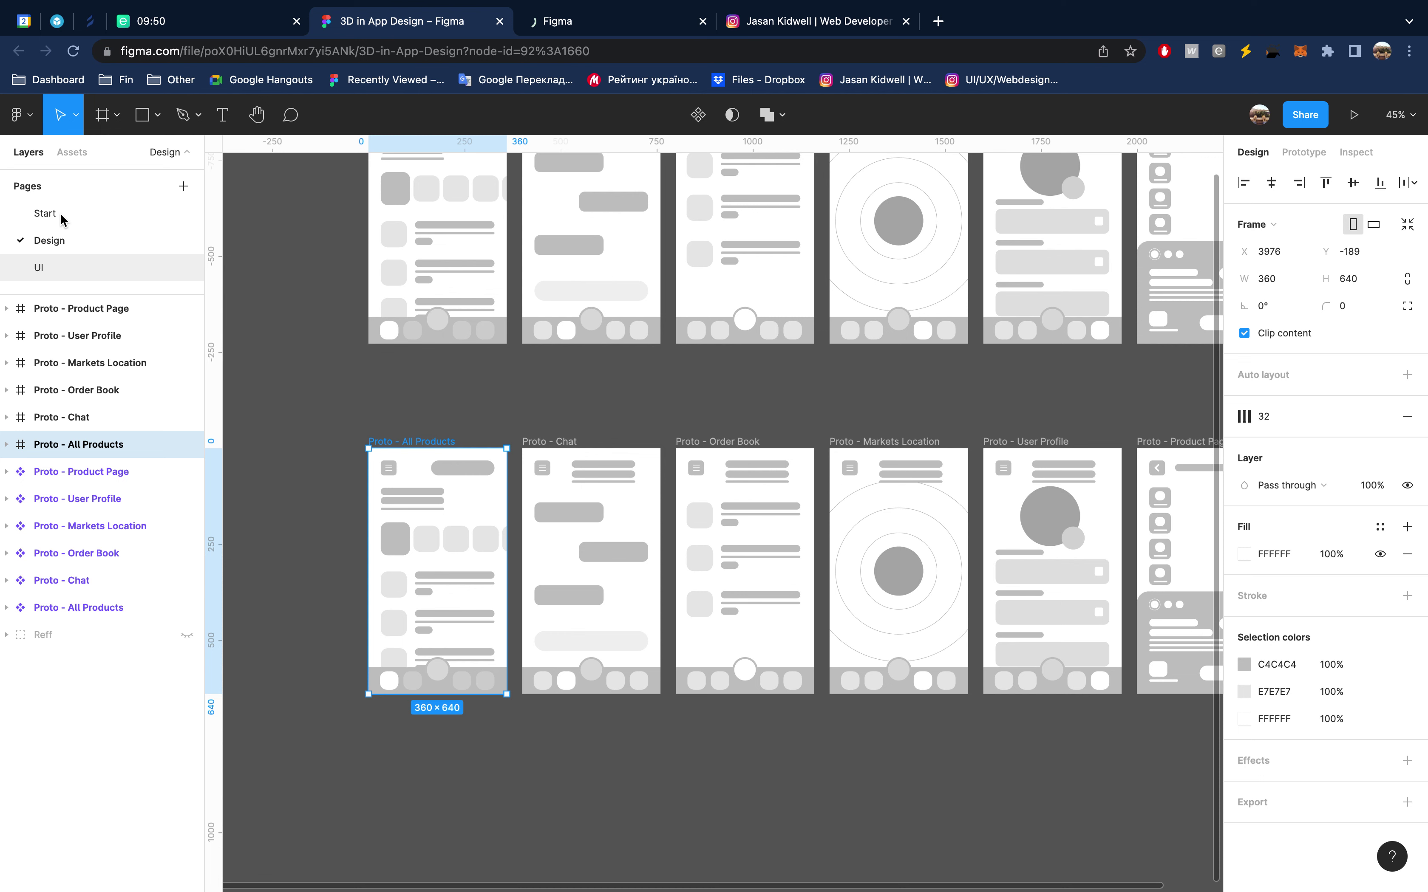
click(45, 213)
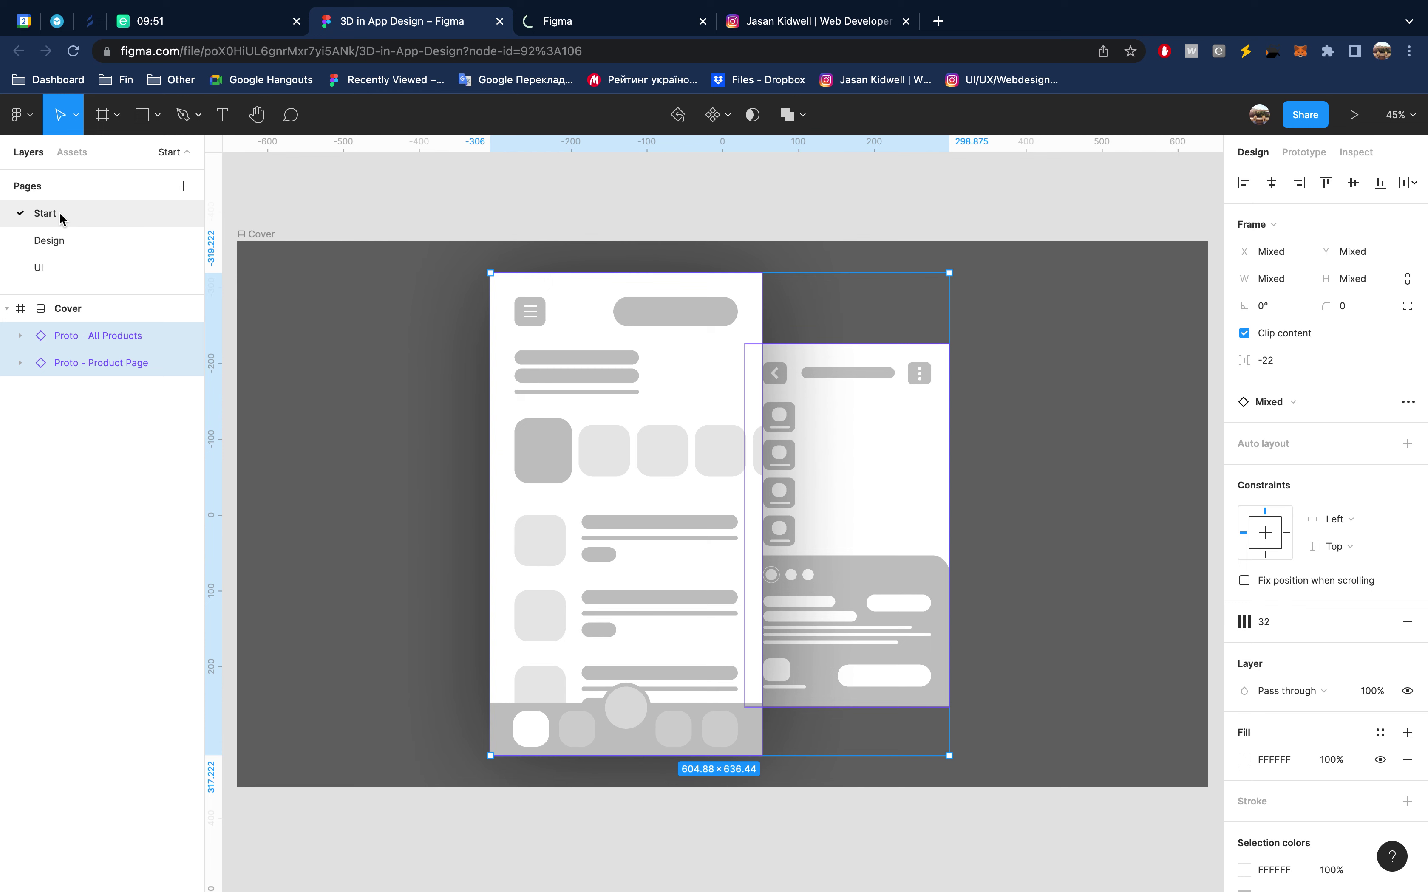
Give both Cover mockups a corner radius of 30
click(1358, 307)
text(20)
key(Return)
key(shift+Up)
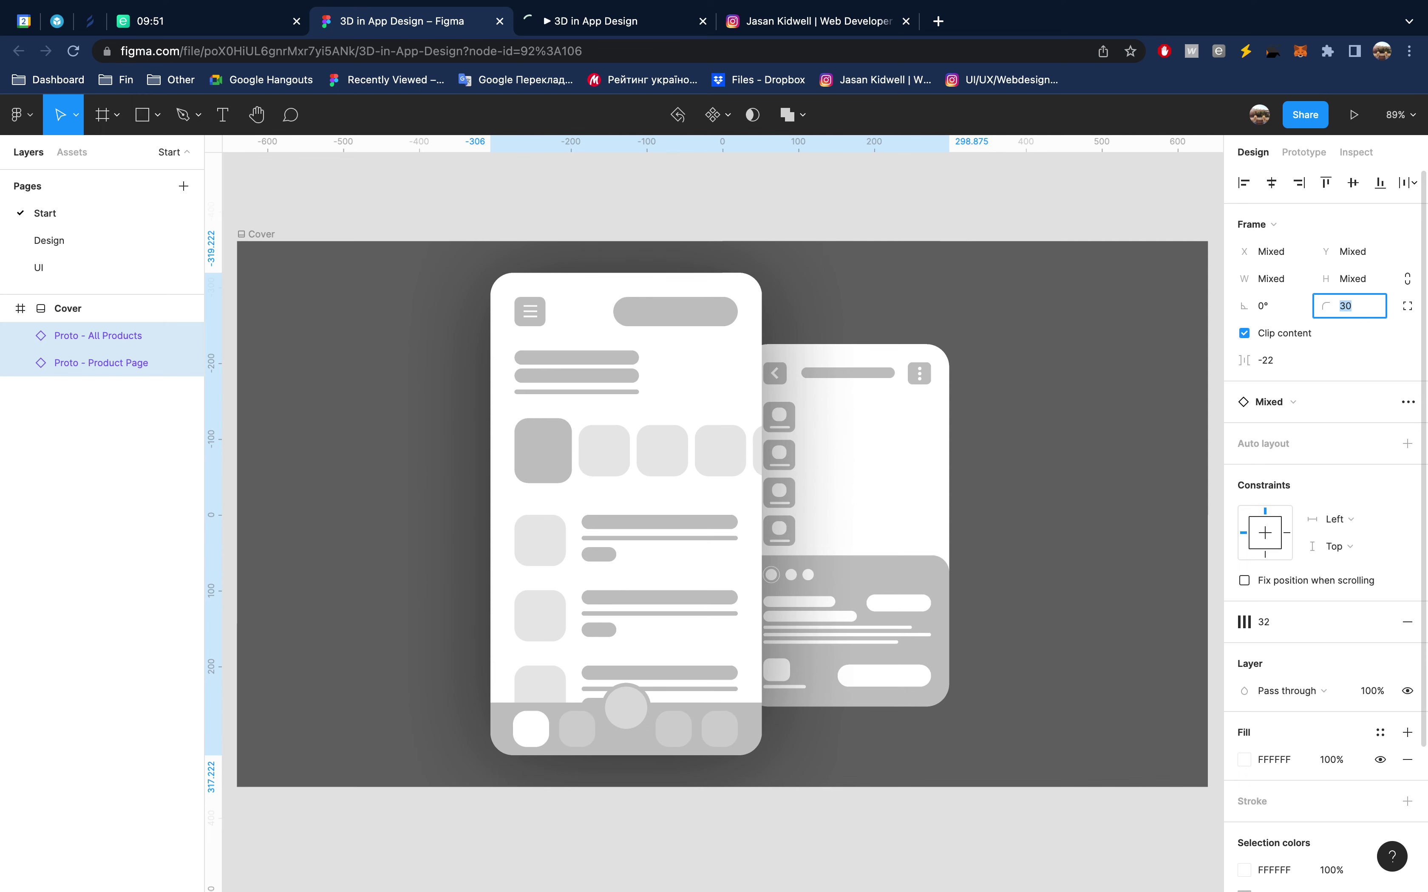
key(shift+Up)
key(shift+Down)
key(Escape)
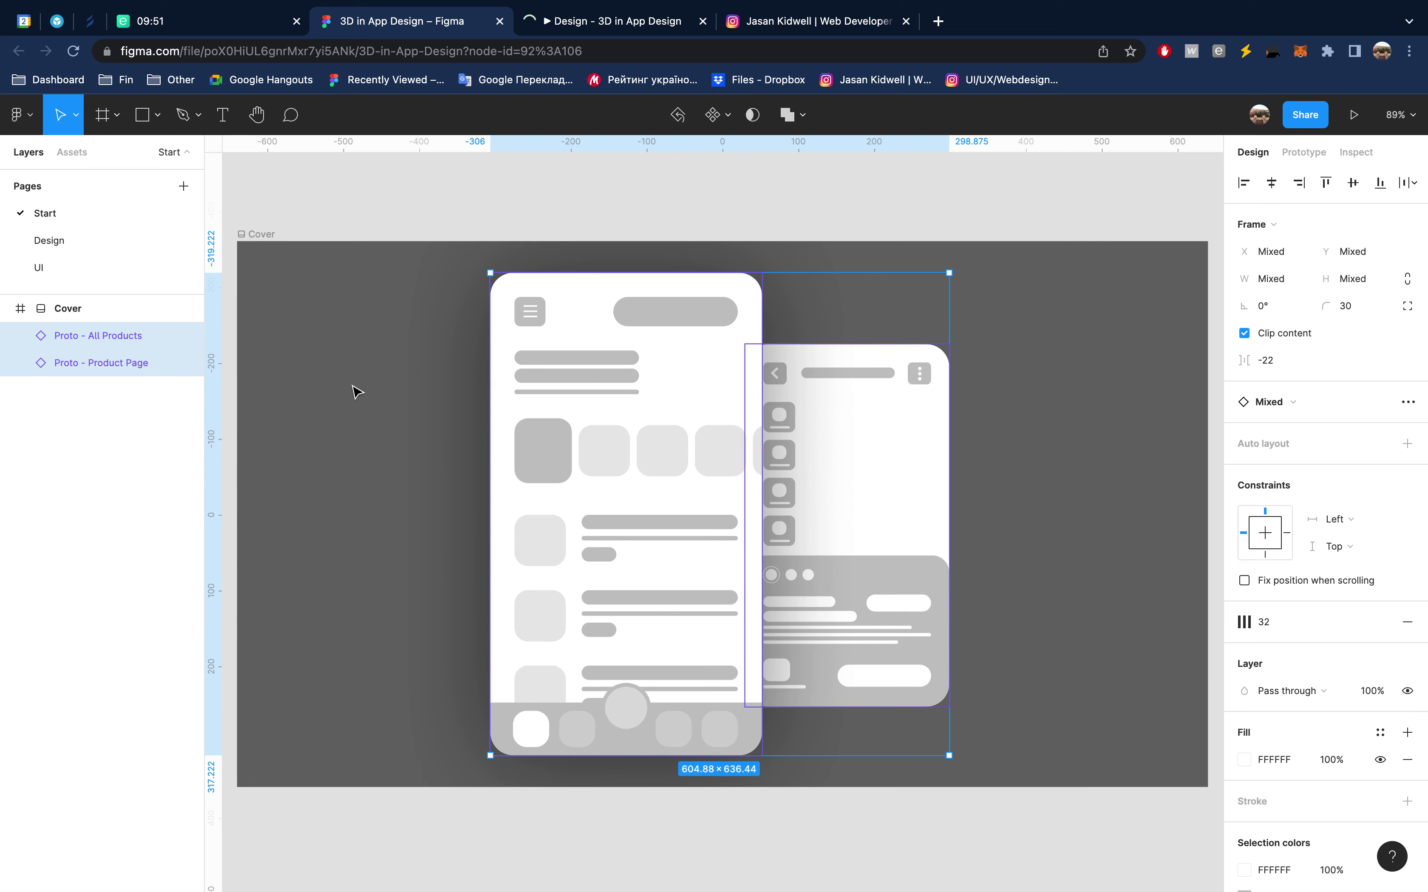
Set the Product Page mockup's corner radius to 20
click(99, 363)
click(1364, 317)
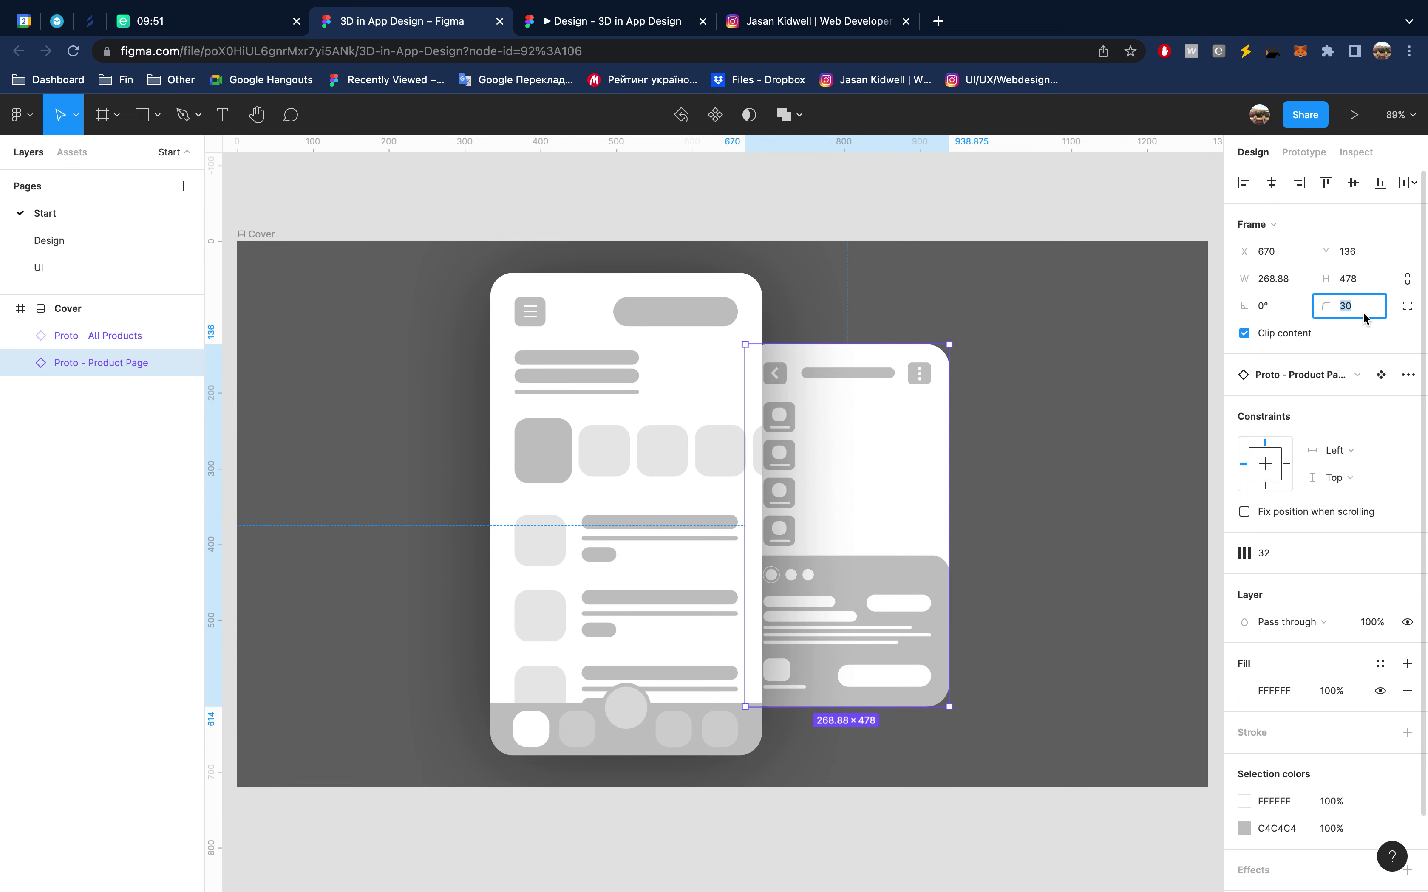
text(20)
key(Return)
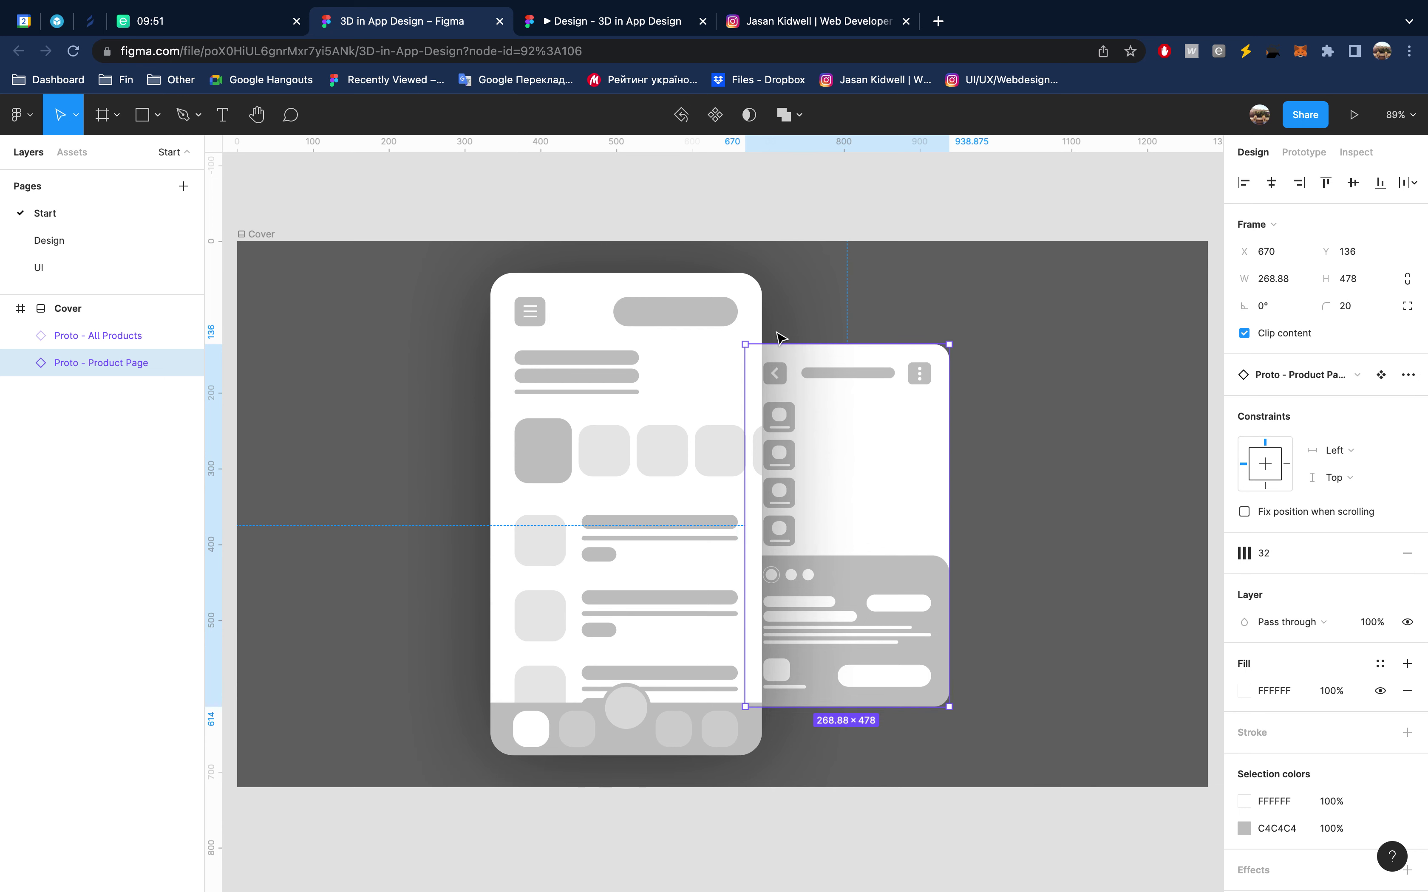
click(522, 166)
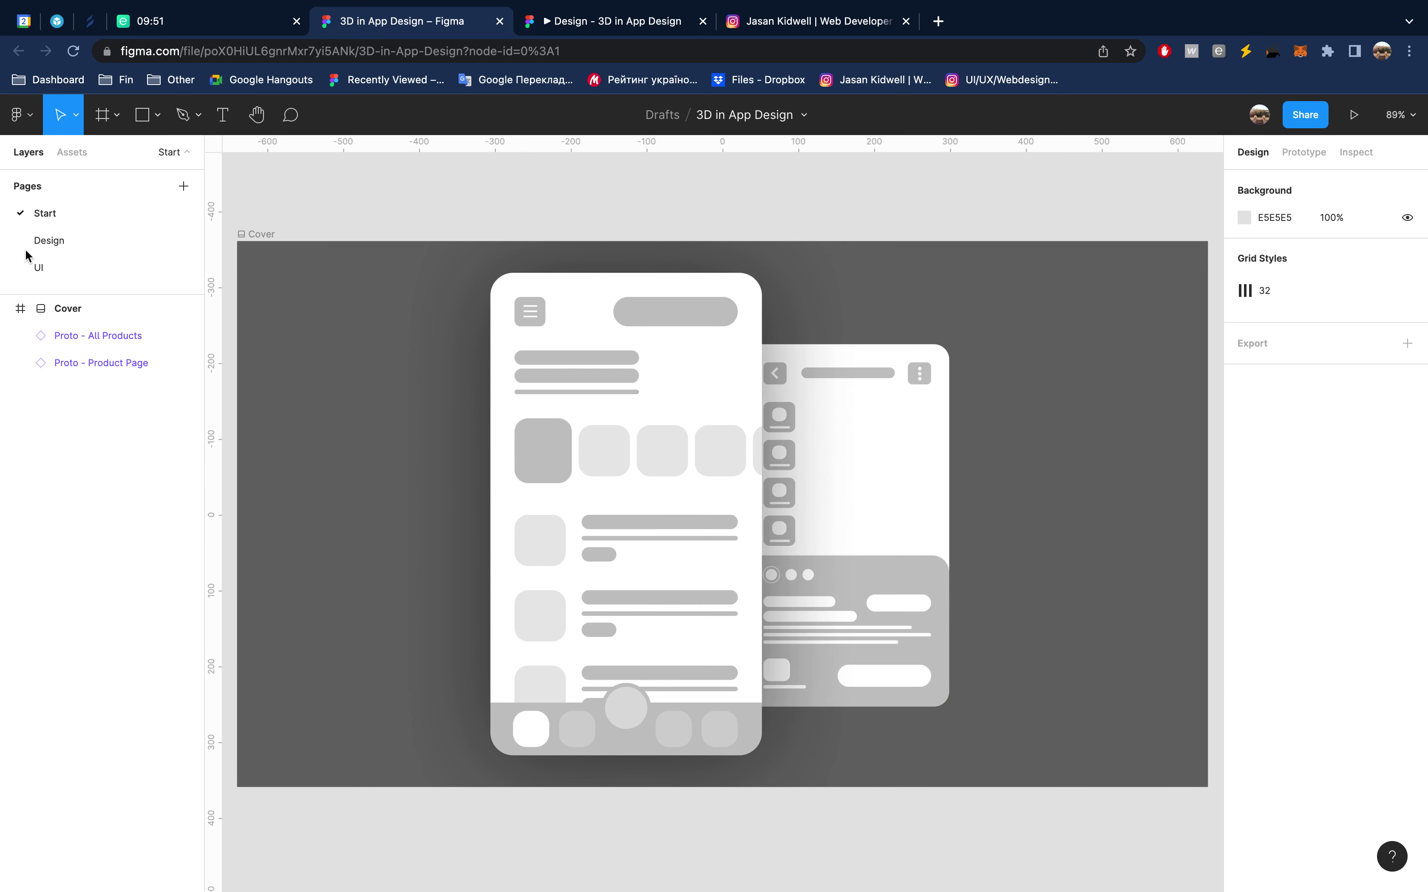
click(49, 240)
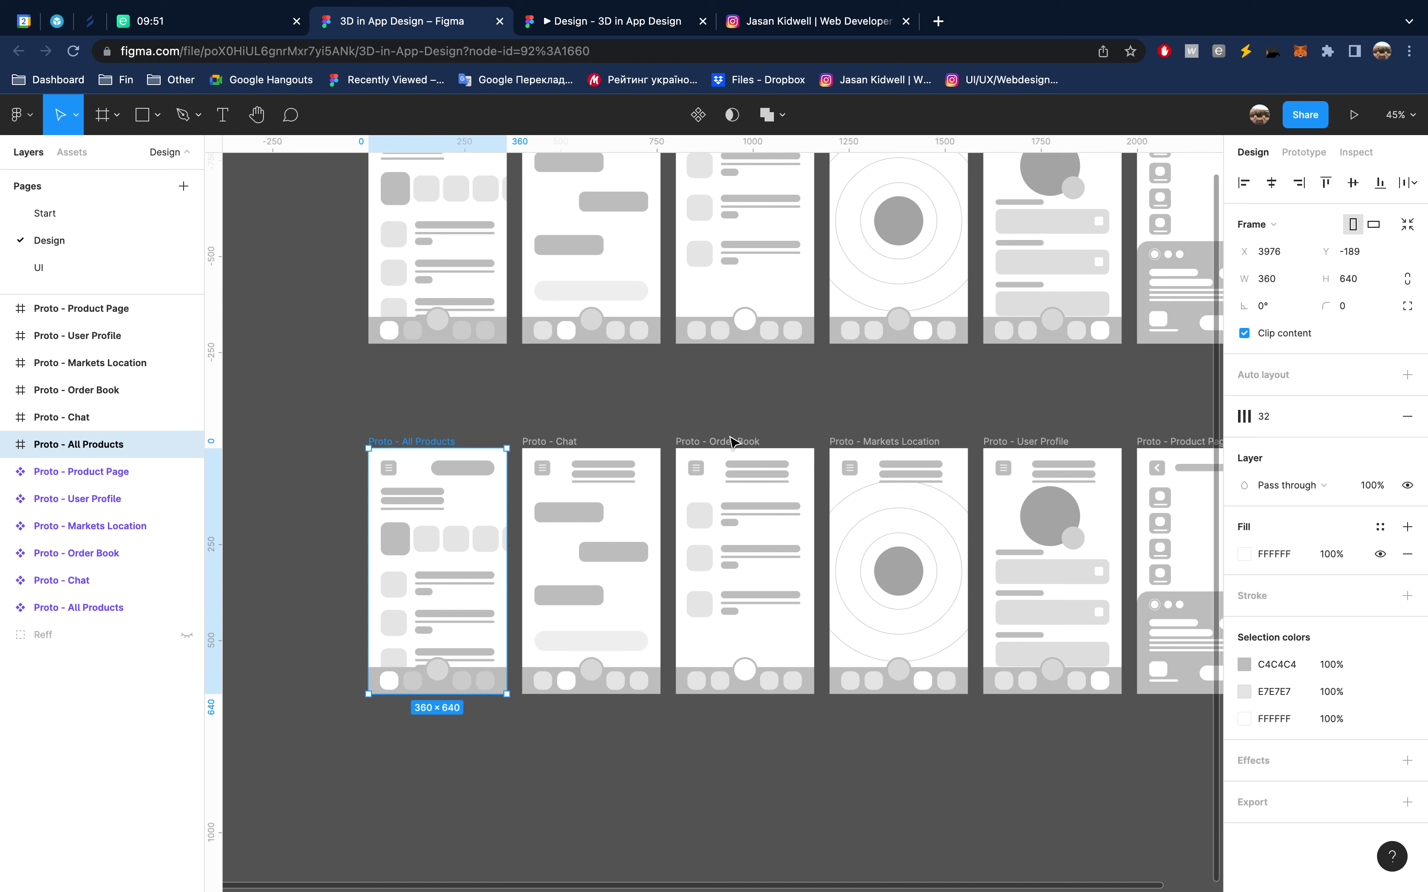
Set the file's prototype device to Android Small and check the silver phone frame in the preview
click(629, 29)
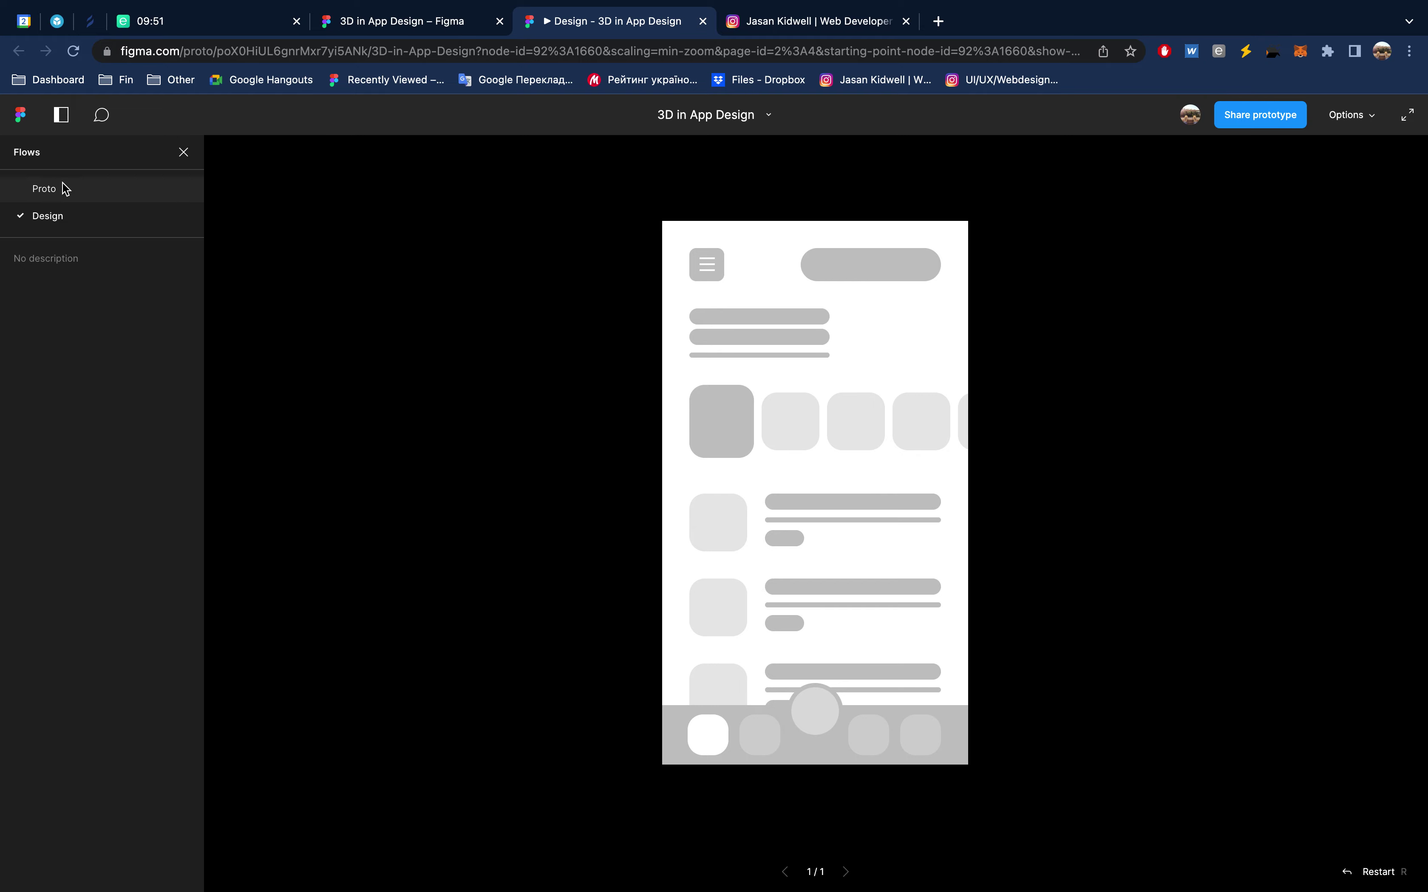
click(383, 23)
click(1319, 155)
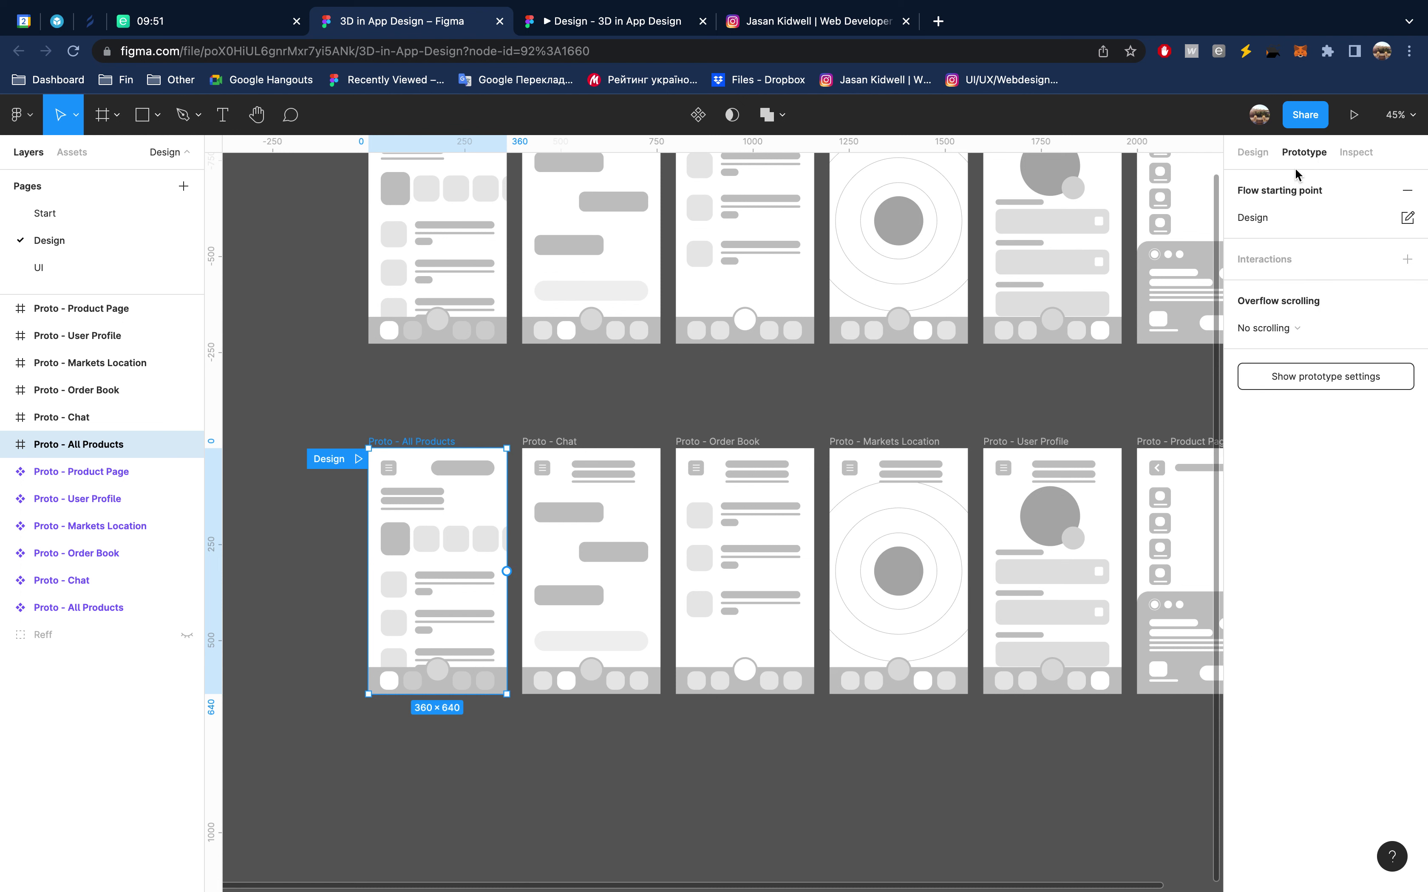
click(988, 389)
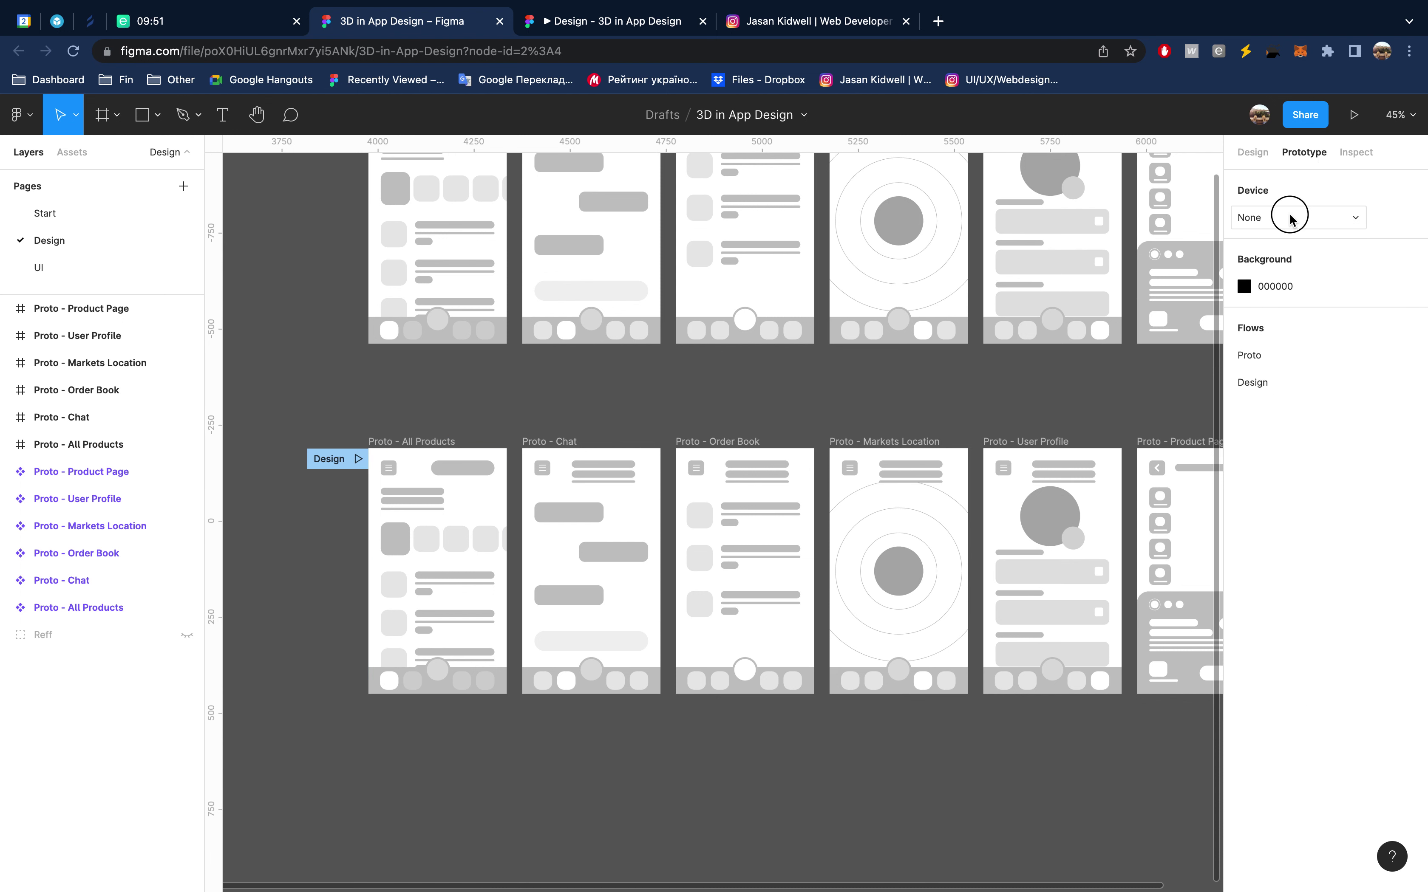
click(1289, 215)
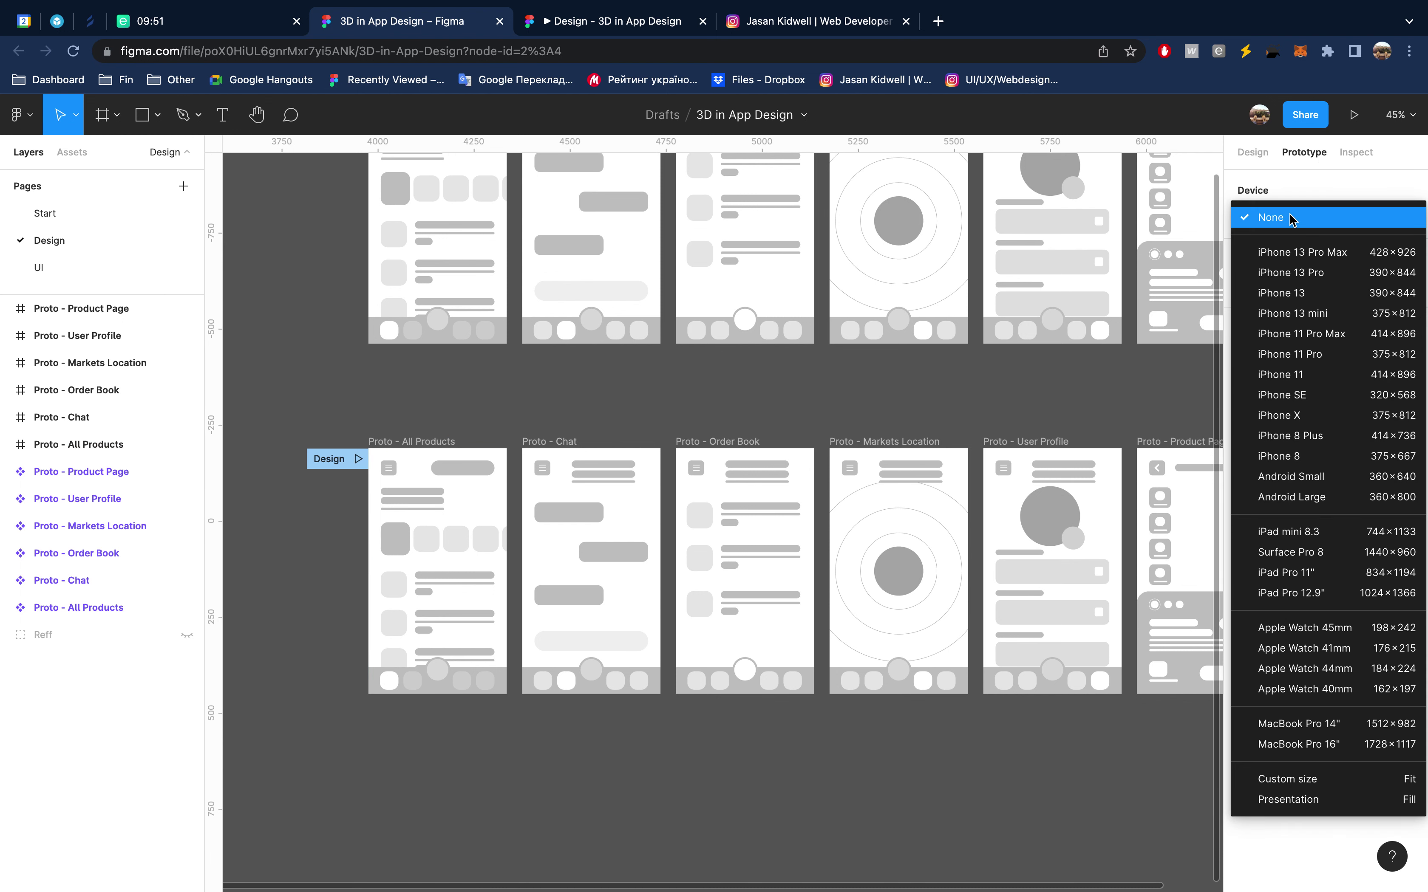
click(1348, 482)
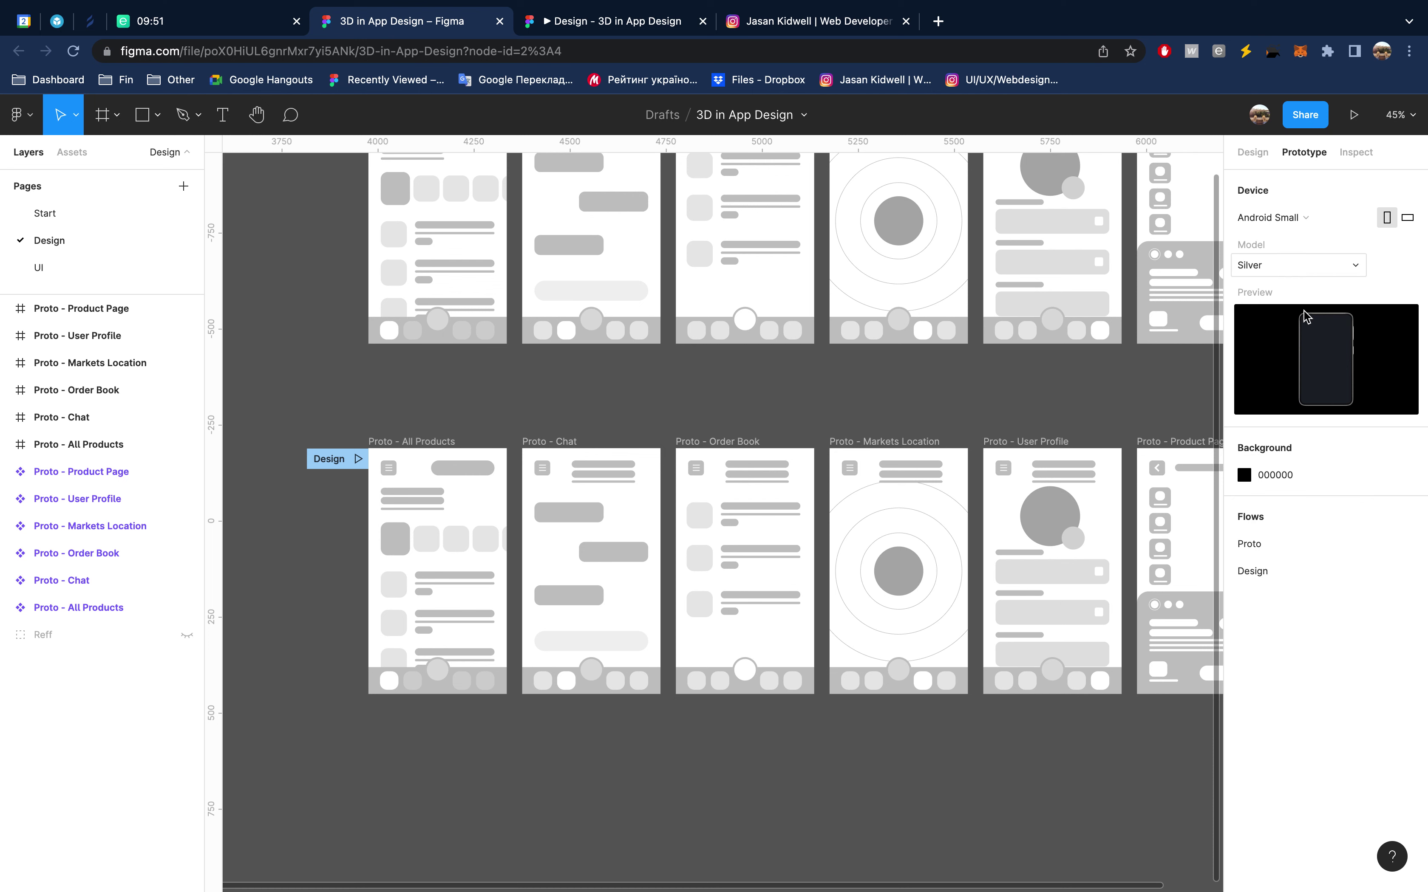
click(621, 21)
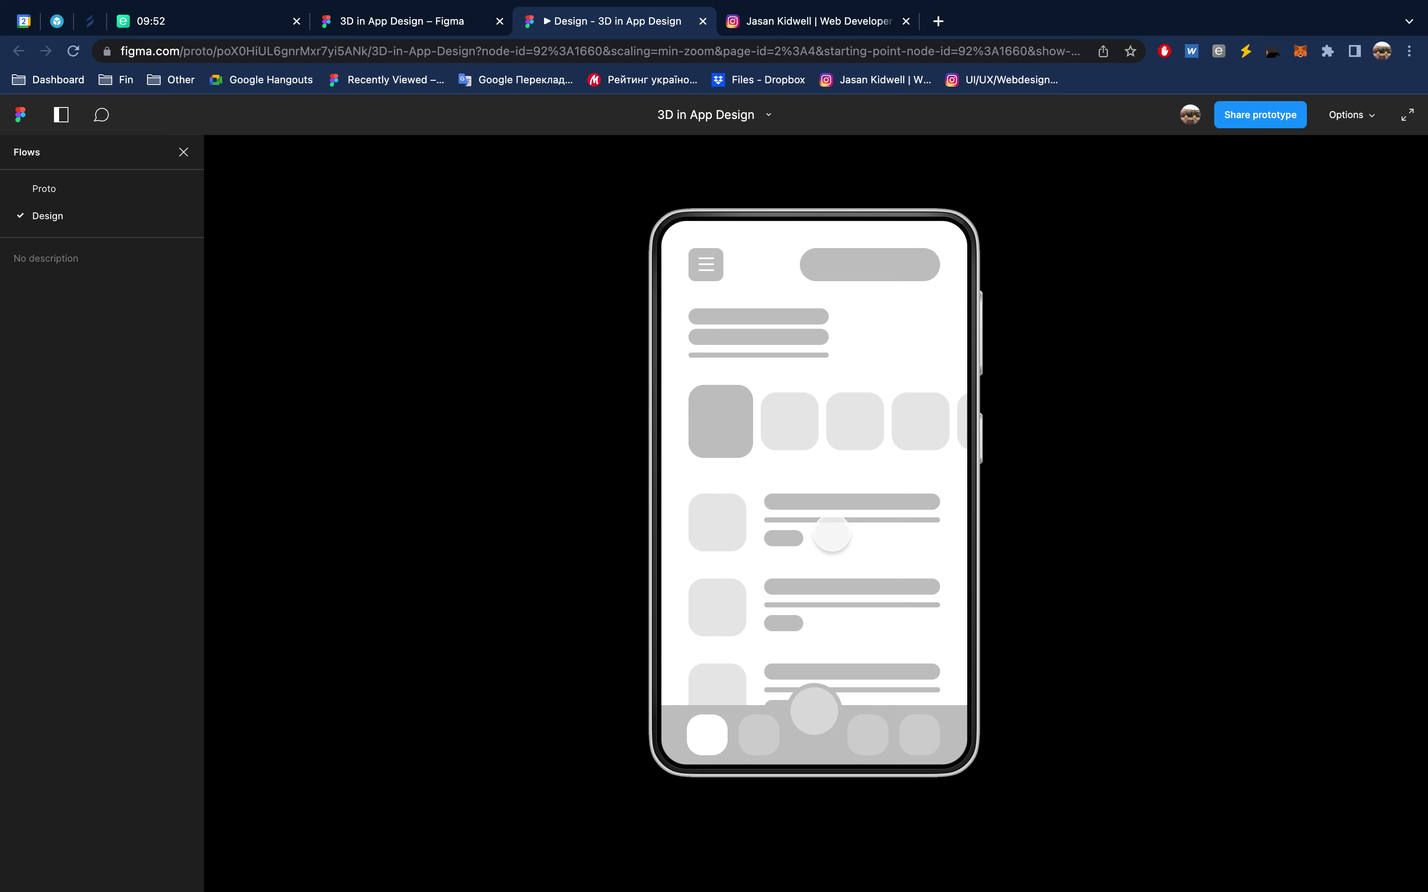
click(420, 26)
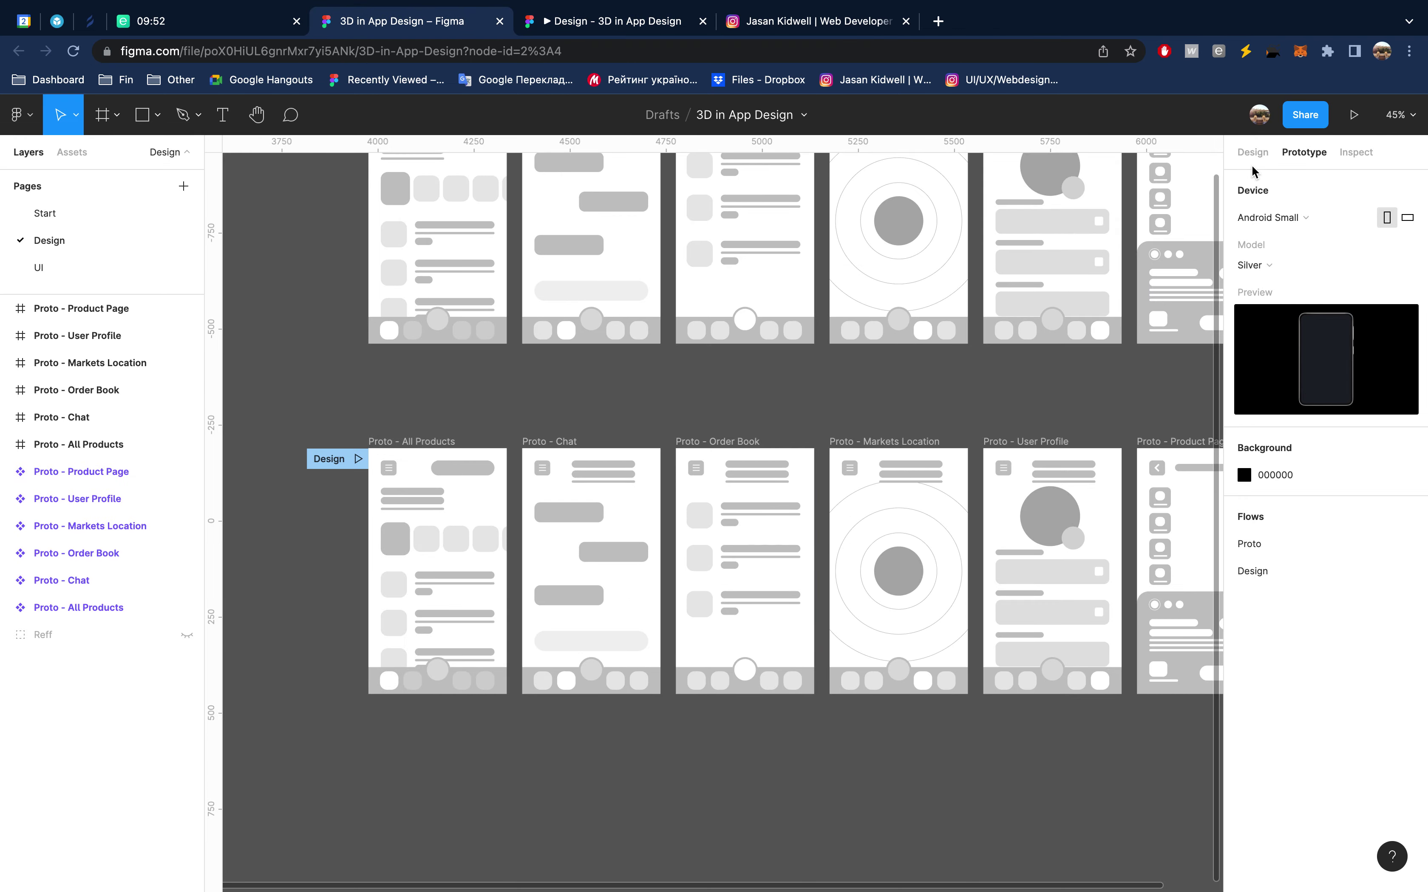
click(1253, 152)
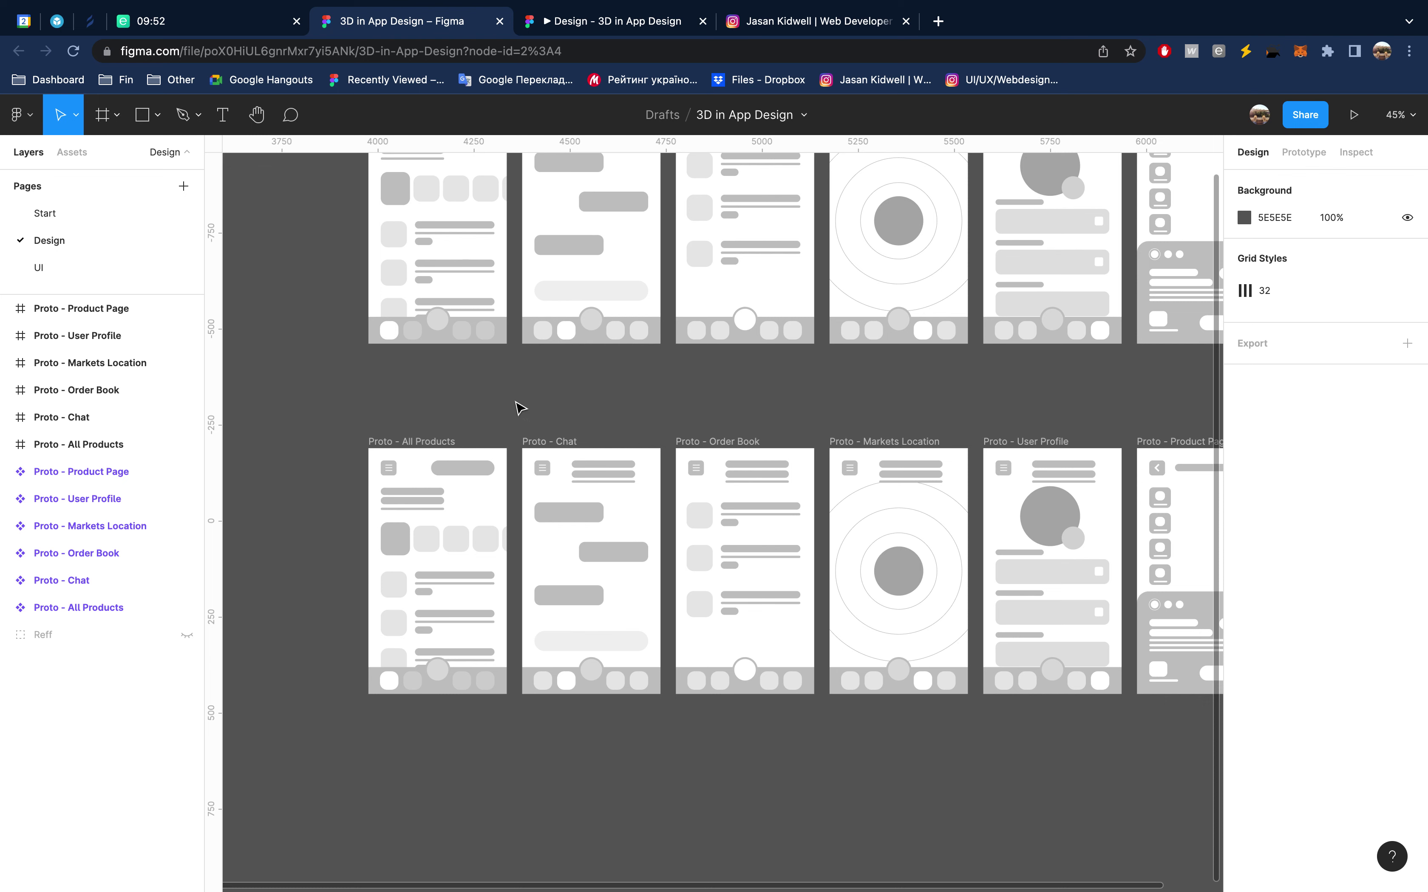
Rename the Proto - All Products frame to 'Design - All Products'
scroll(625, 369, up, 3)
scroll(625, 368, down, 5)
scroll(625, 369, right, 2)
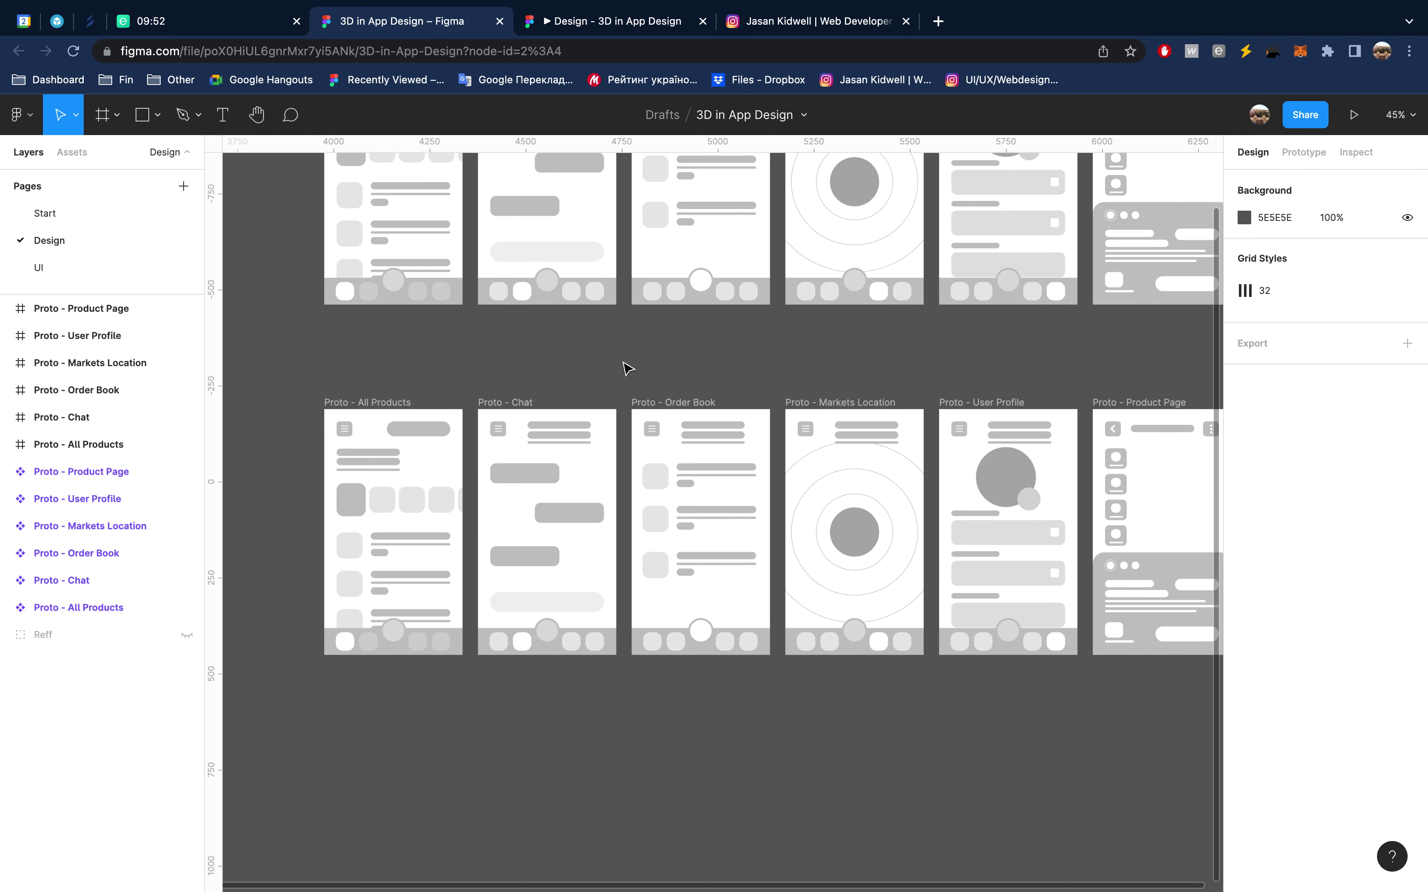
scroll(627, 369, up, 3)
scroll(626, 368, right, 3)
scroll(627, 369, left, 2)
scroll(627, 369, left, 4)
scroll(626, 369, down, 3)
scroll(627, 368, right, 3)
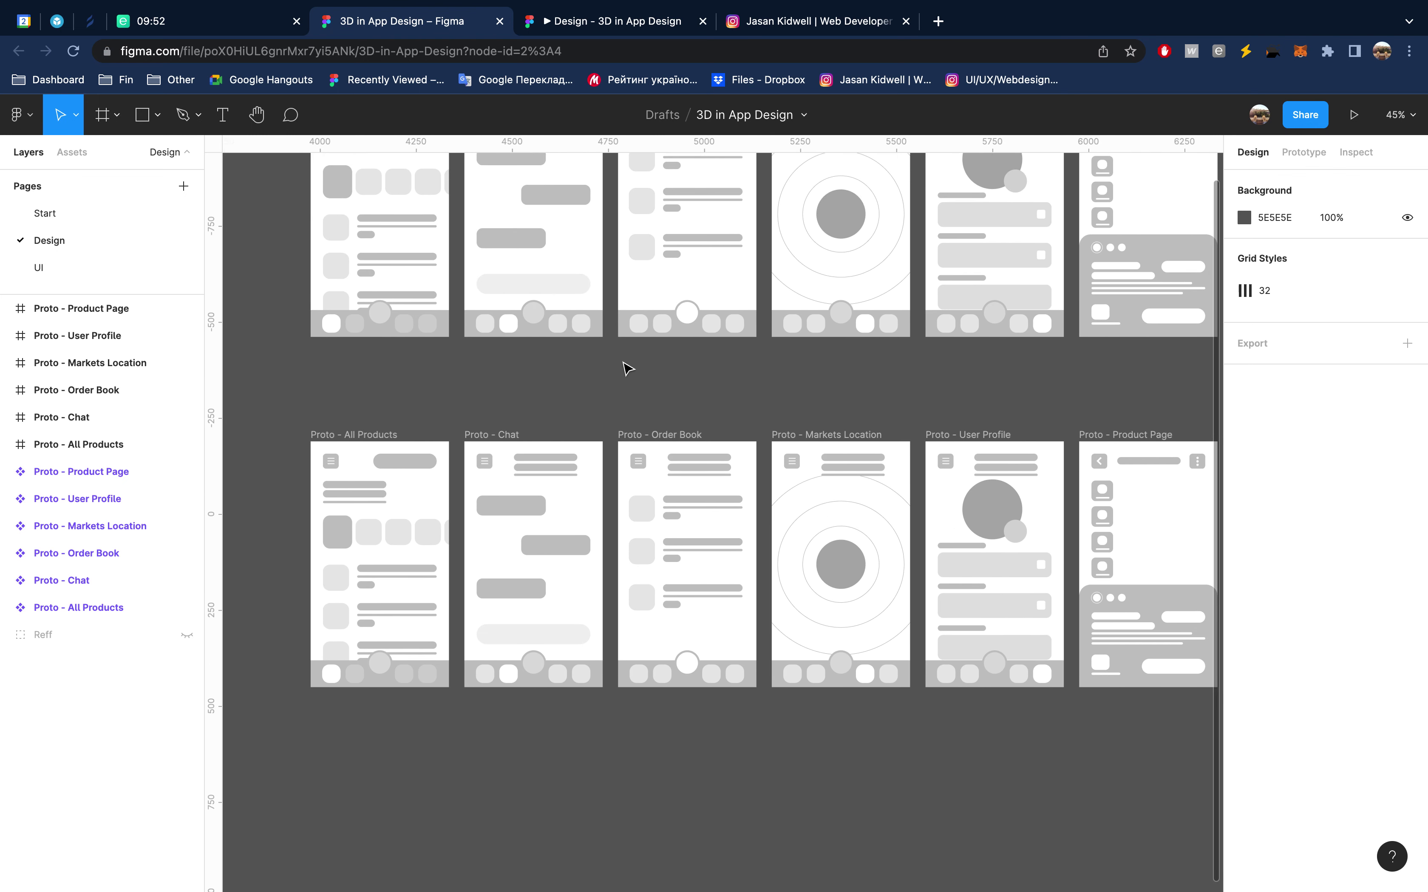
click(112, 446)
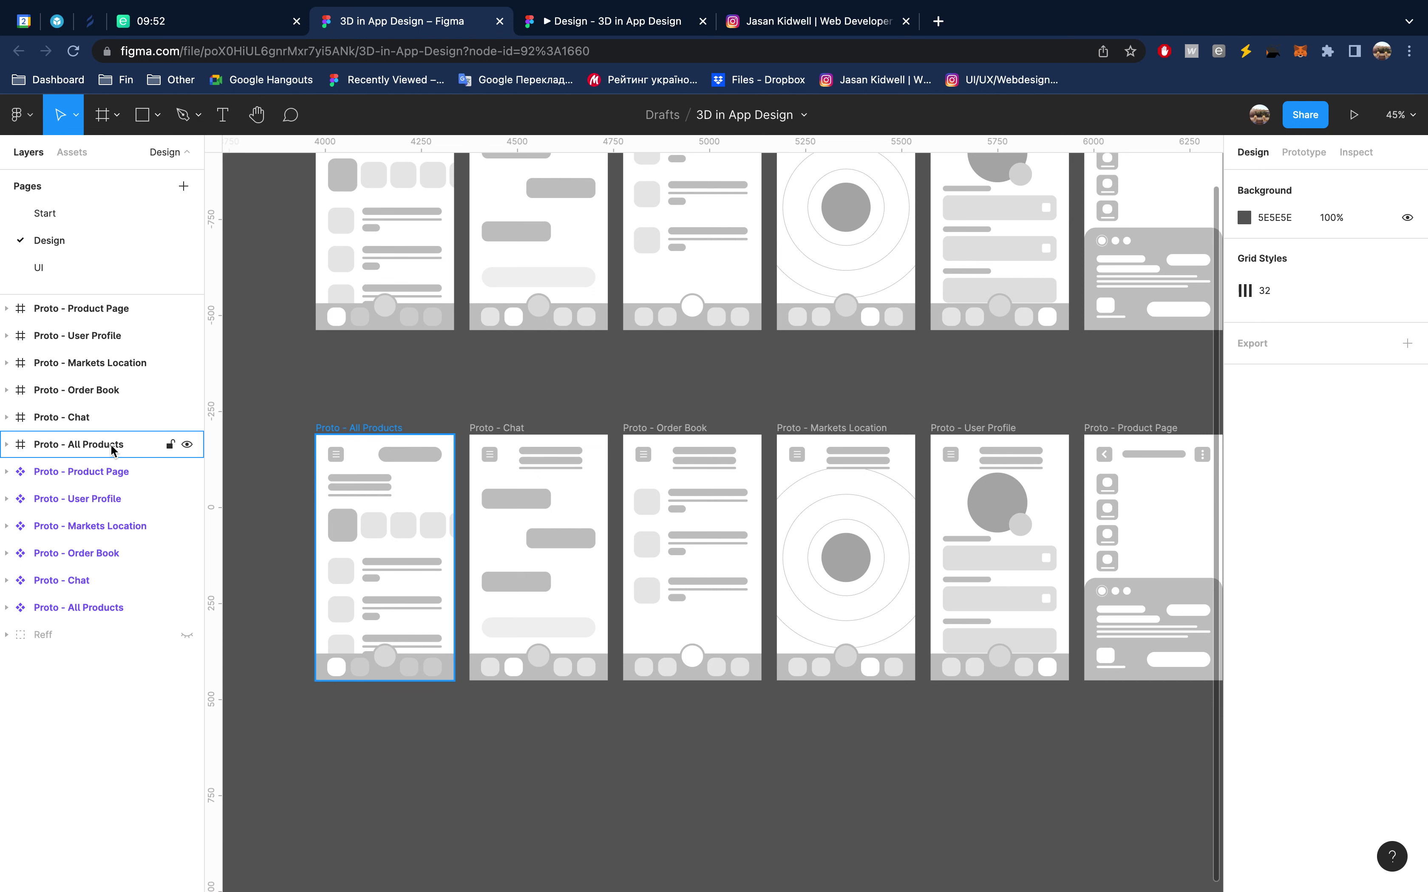
double_click(112, 447)
key(Left)
key(shift+Right)
key(shift+Right)
key(shift+Right)
key(shift+Right)
key(shift+Right)
key(shift+Right)
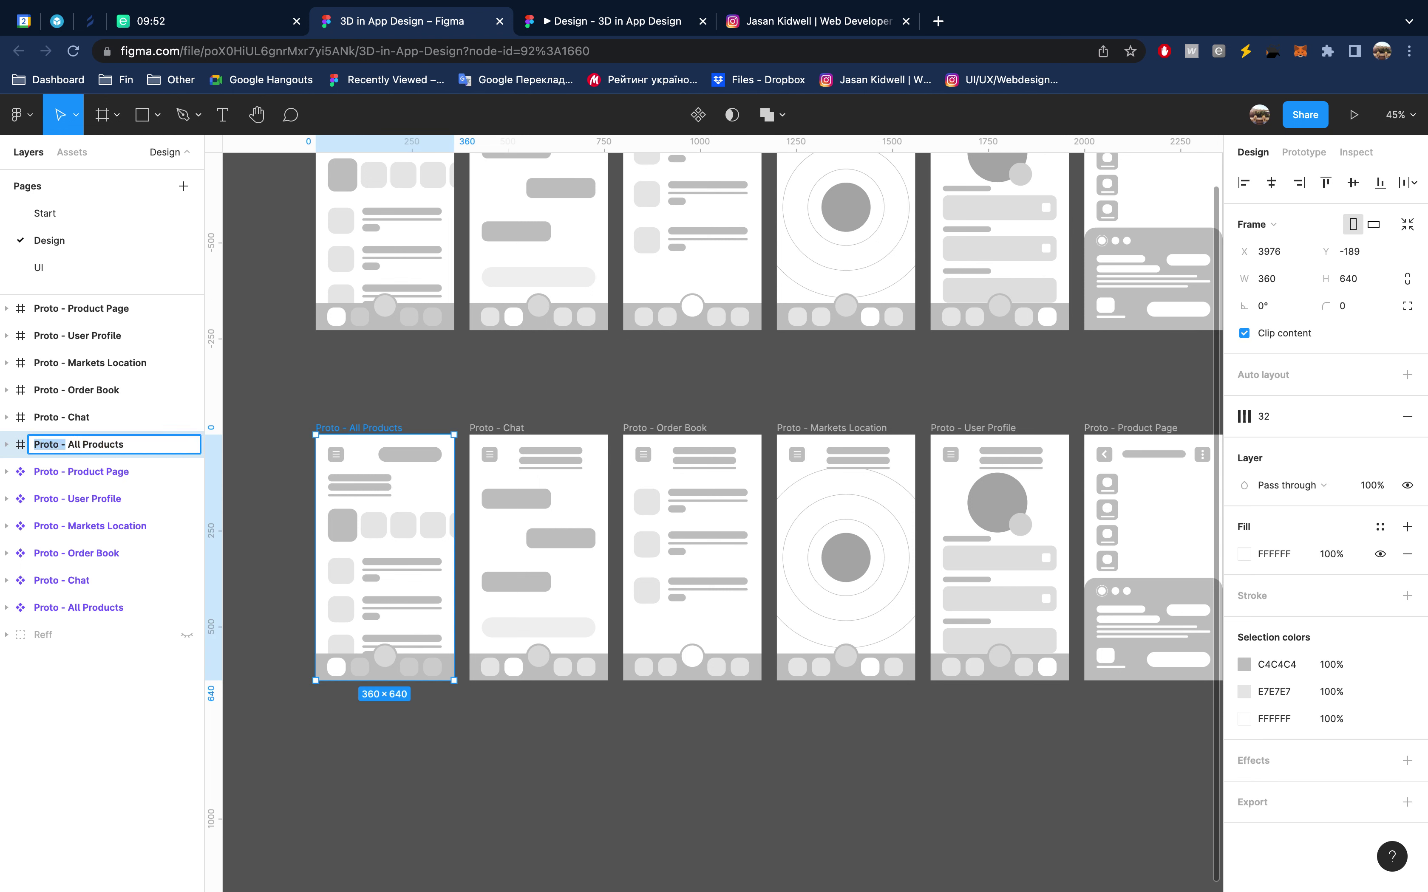
key(Left)
key(alt+shift+Right)
text(Design)
key(alt+shift+Left)
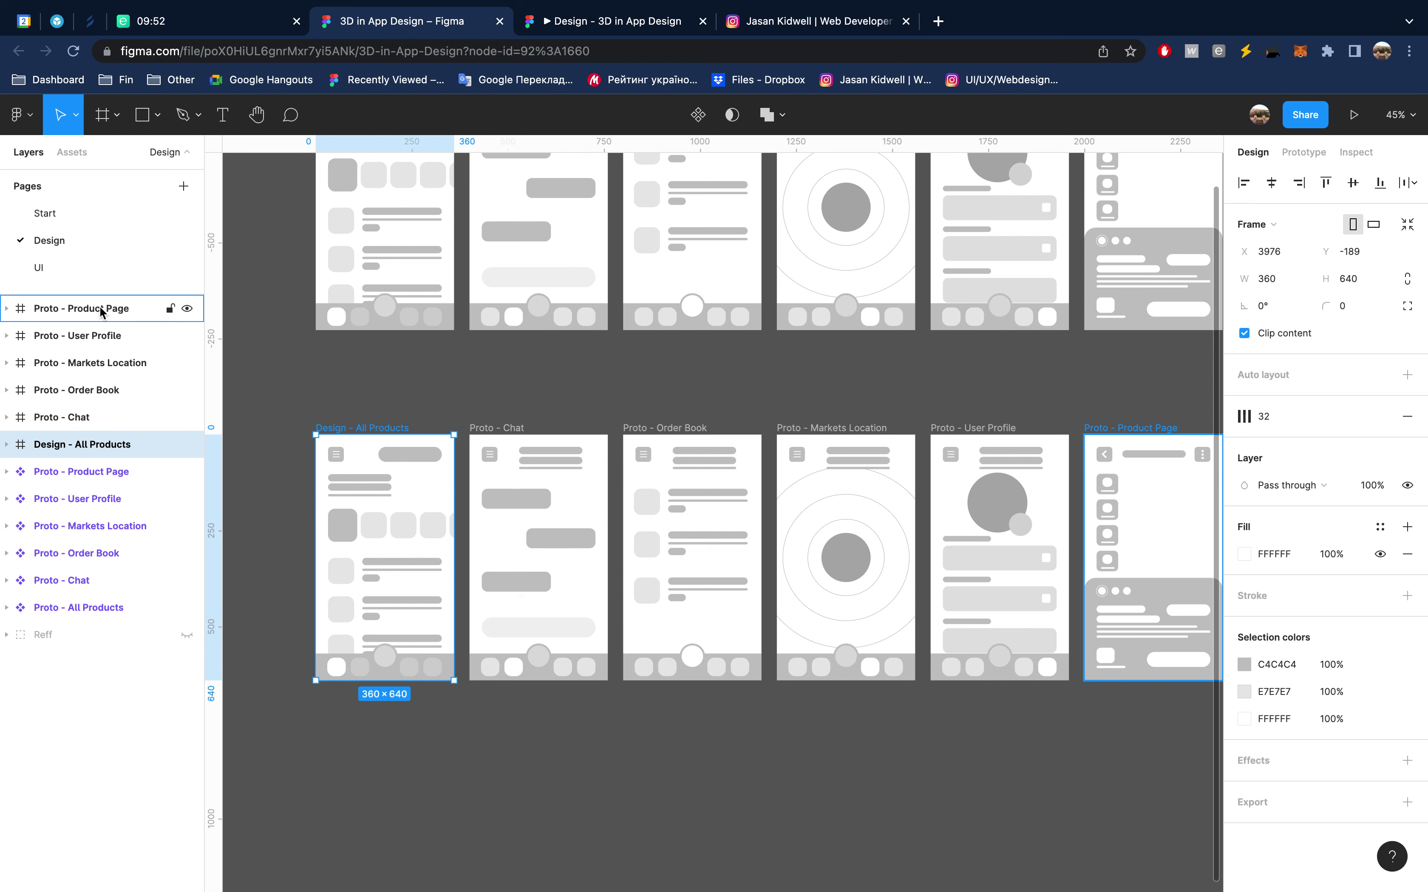
Rename the Product Page and User Profile frames with the 'Design' prefix
double_click(102, 309)
key(Left)
key(alt+shift+Right)
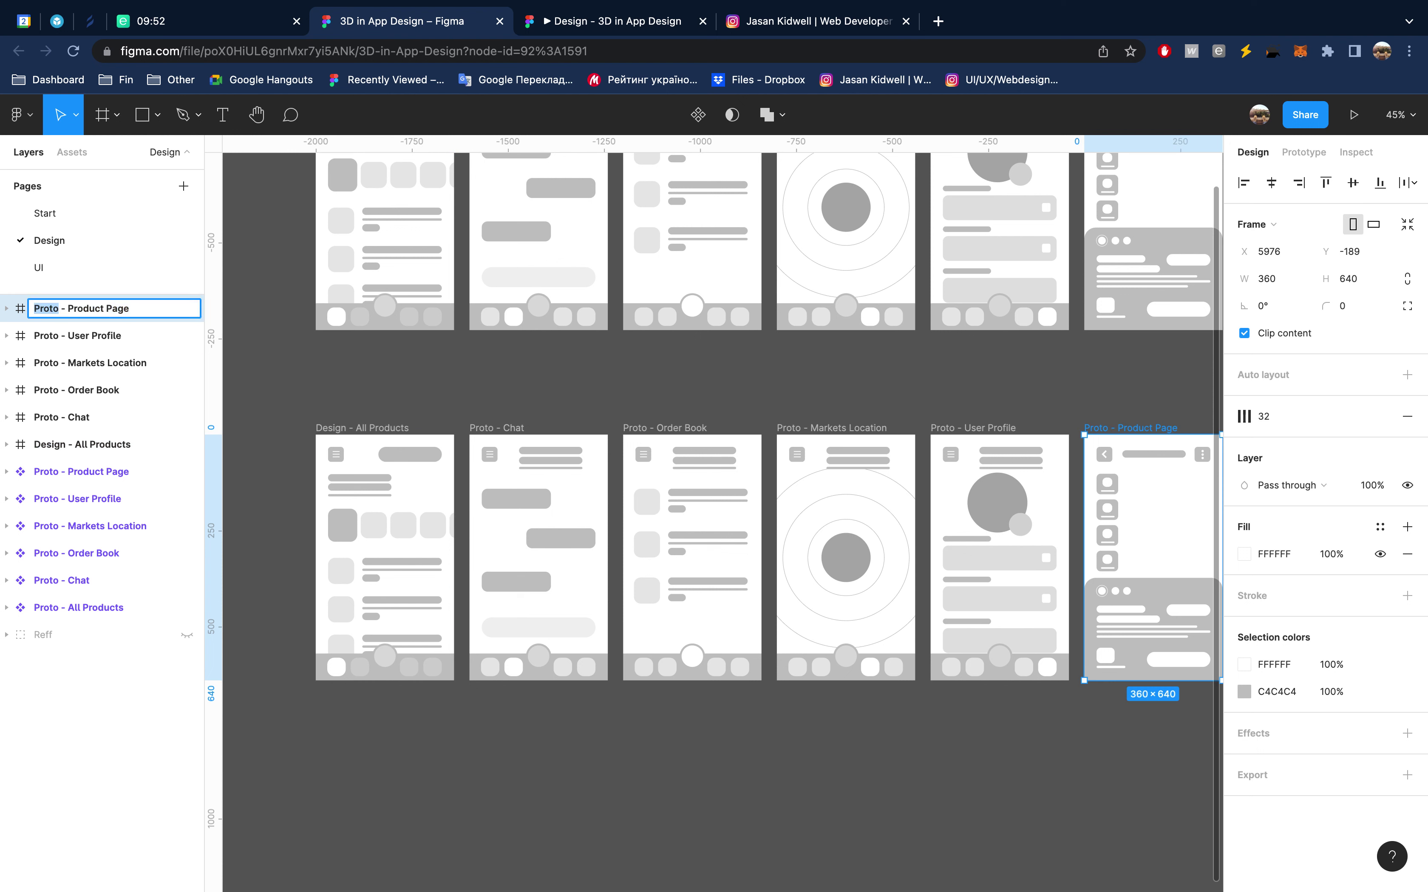
text(Design)
key(alt+shift+Left)
key(Return)
click(91, 341)
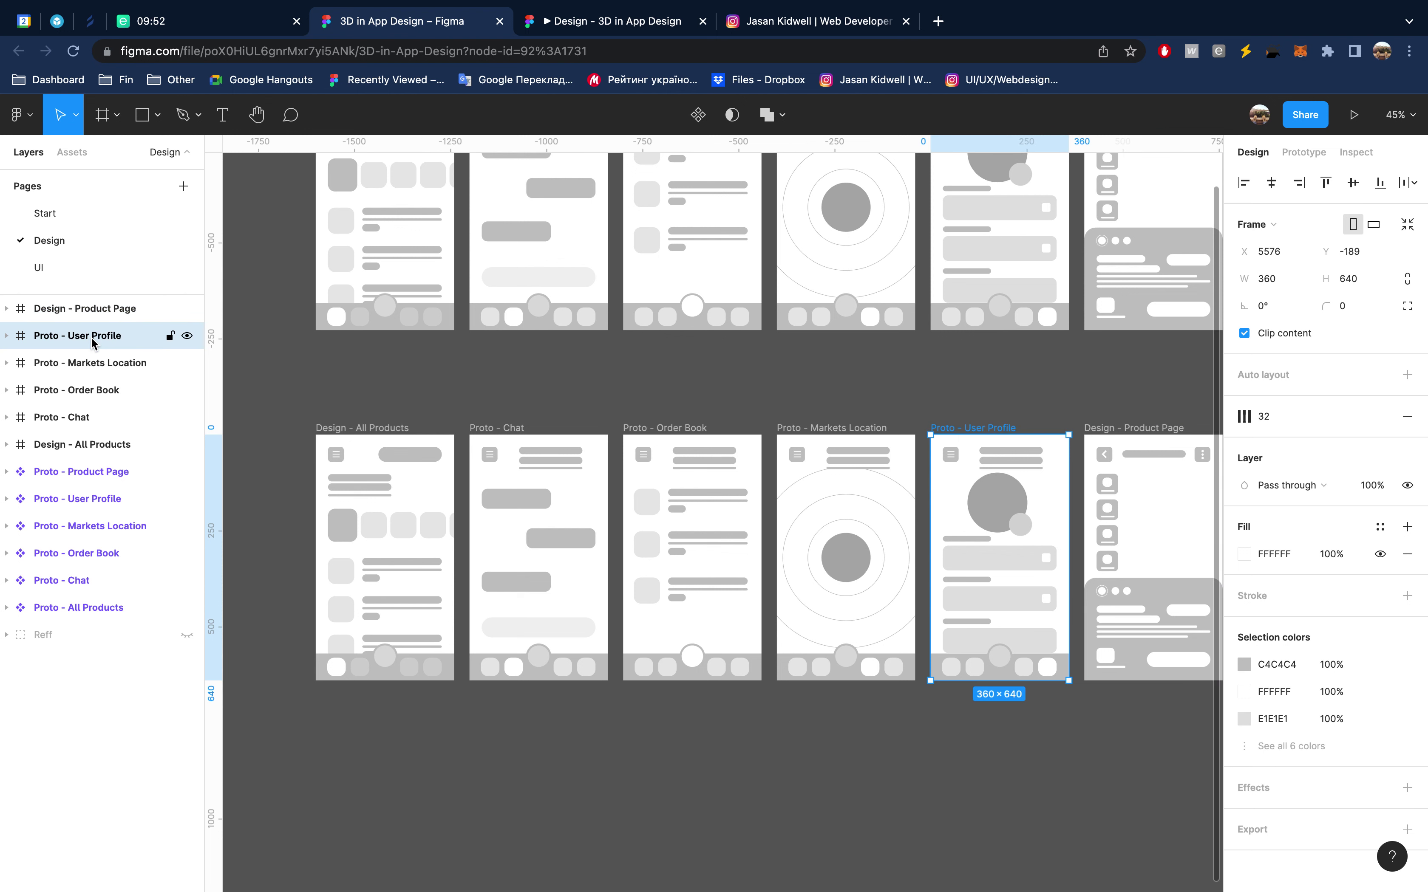
double_click(92, 336)
text(Design)
key(Return)
Rename the Markets Location, Order Book and Chat frames with the 'Design' prefix
click(91, 362)
double_click(91, 362)
double_click(47, 363)
text(Design)
key(Return)
click(91, 390)
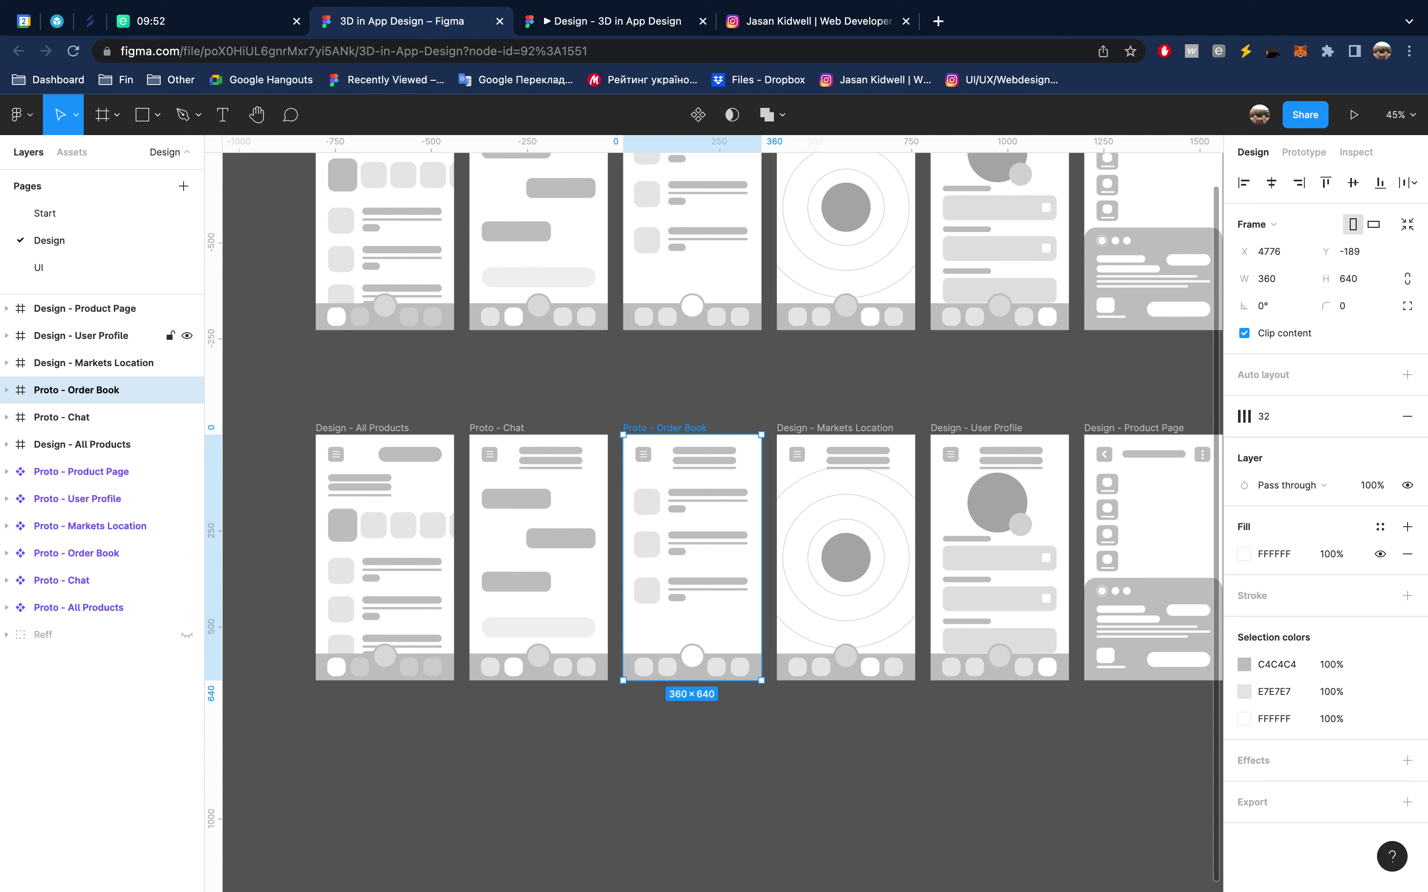
double_click(92, 389)
double_click(48, 389)
text(Design)
key(Tab)
double_click(47, 417)
text(Design)
key(Return)
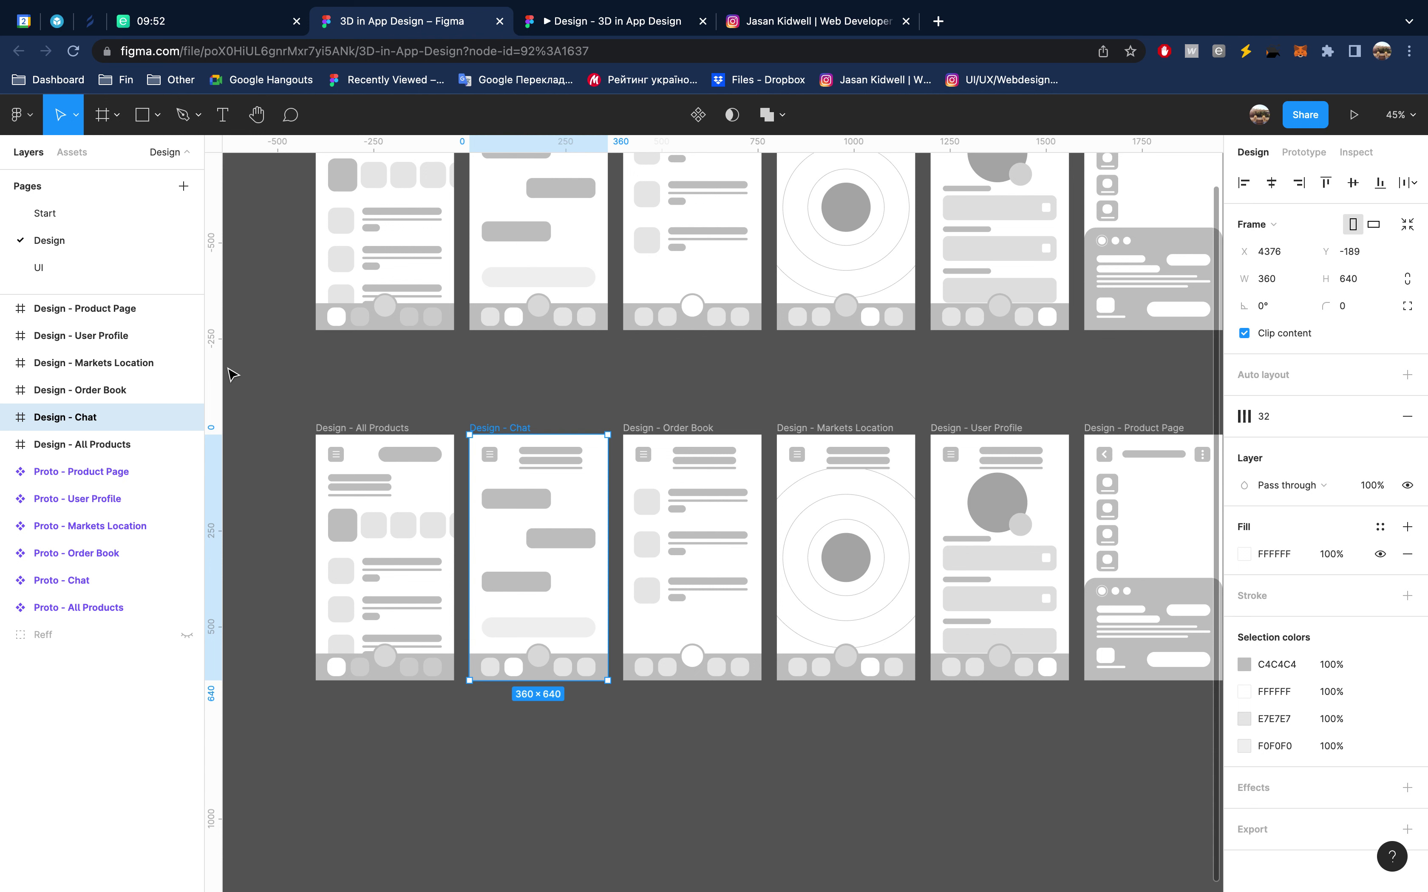
Select the Design - All Products frame together with the Proto components
click(125, 449)
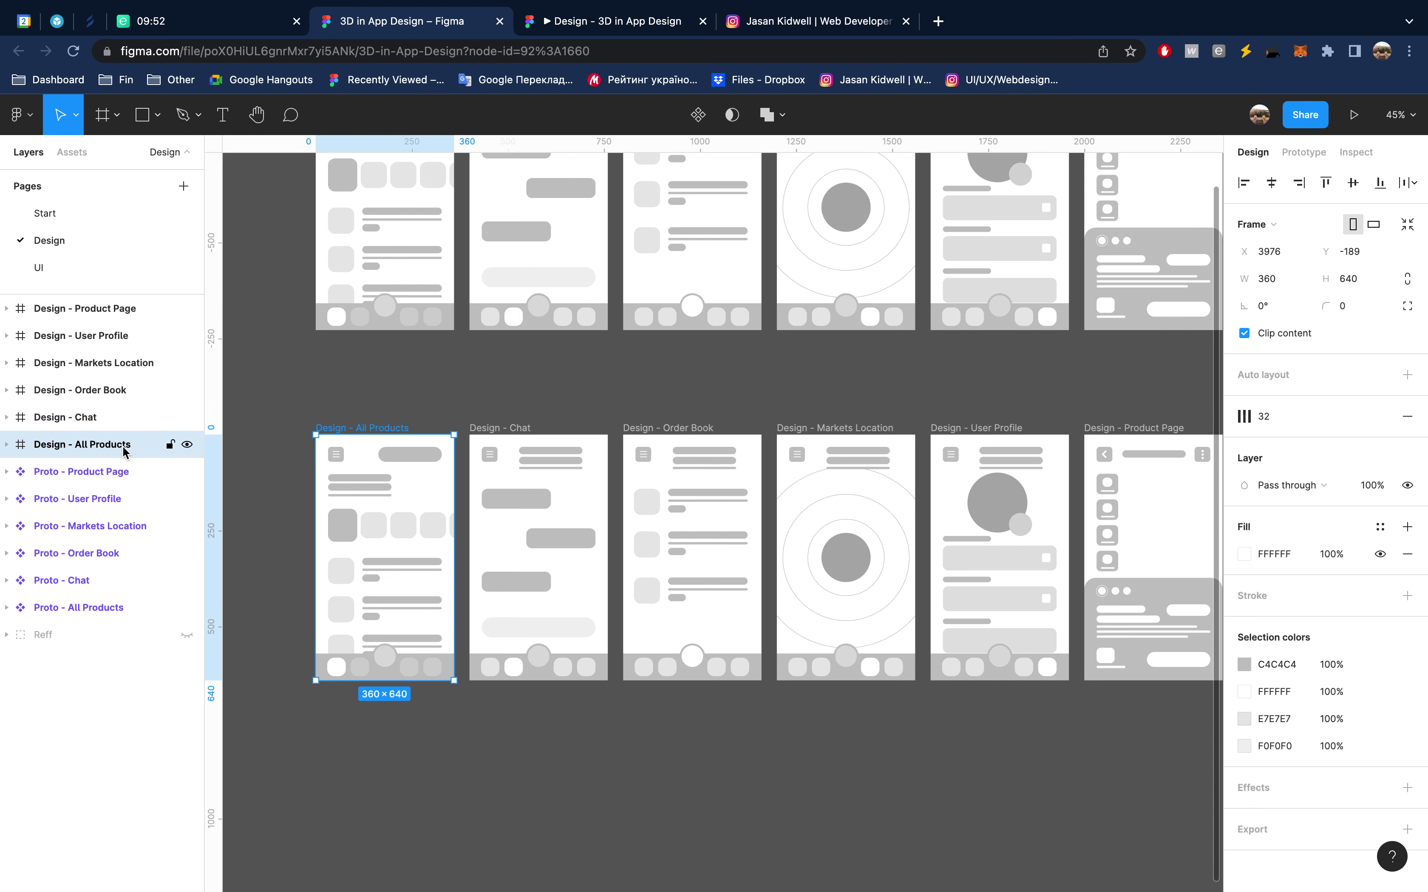
click(119, 472)
shift+click(91, 608)
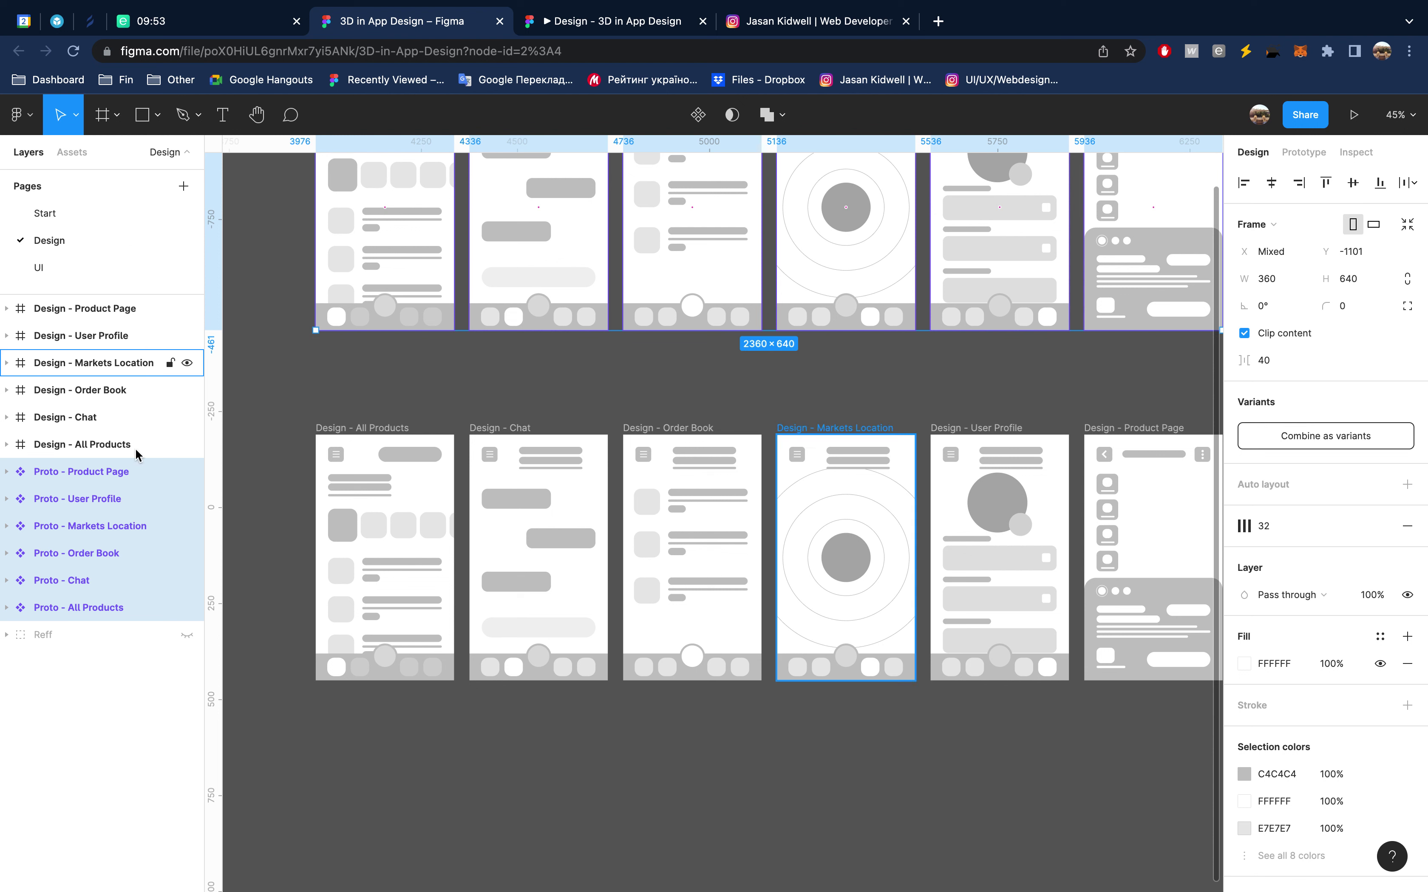
mouse_move(769, 245)
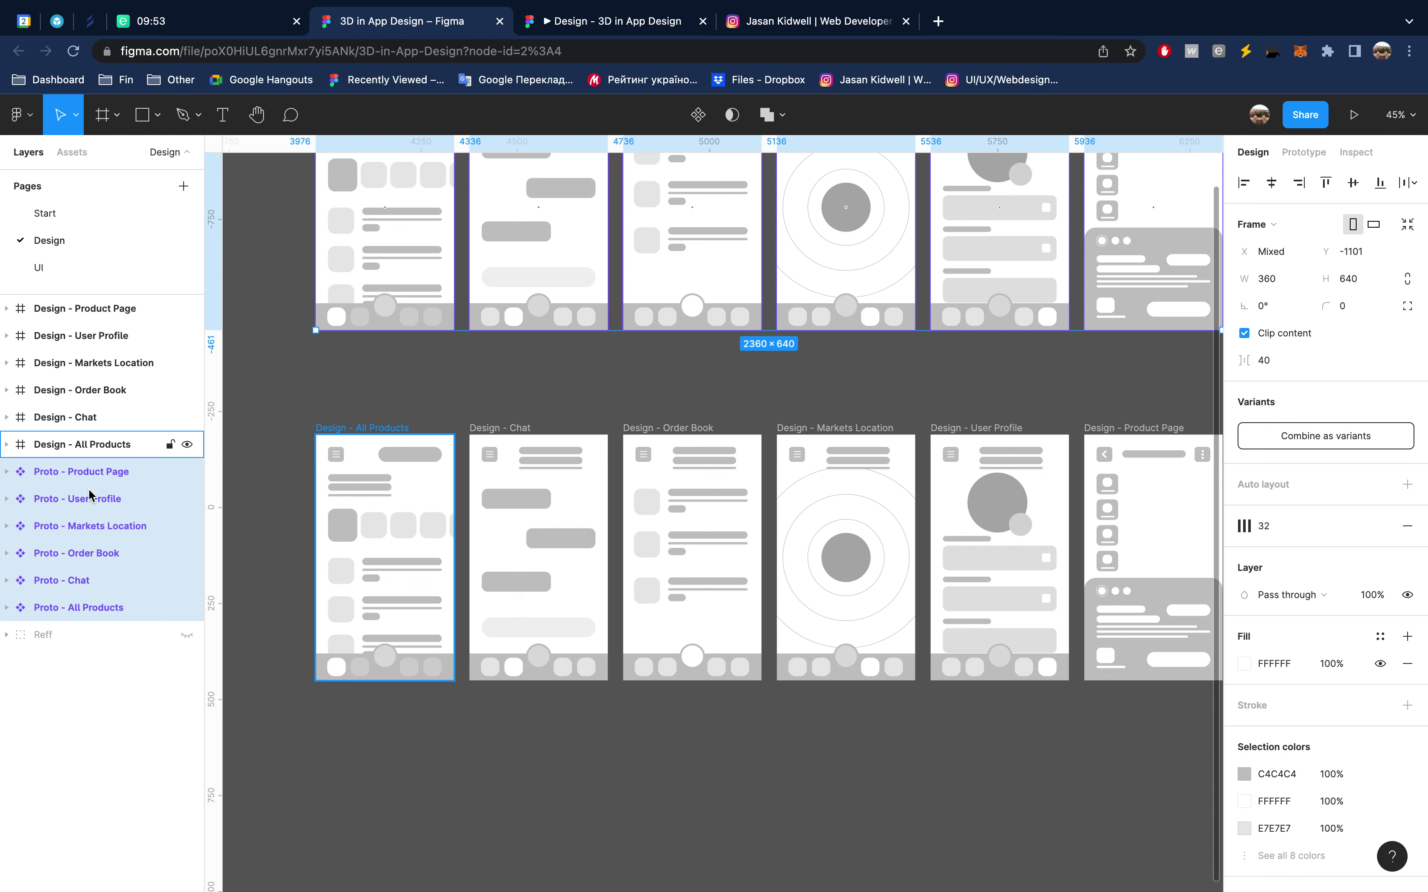
Select the 360×640 Design - All Products frame and zoom the canvas to about 79%
click(333, 428)
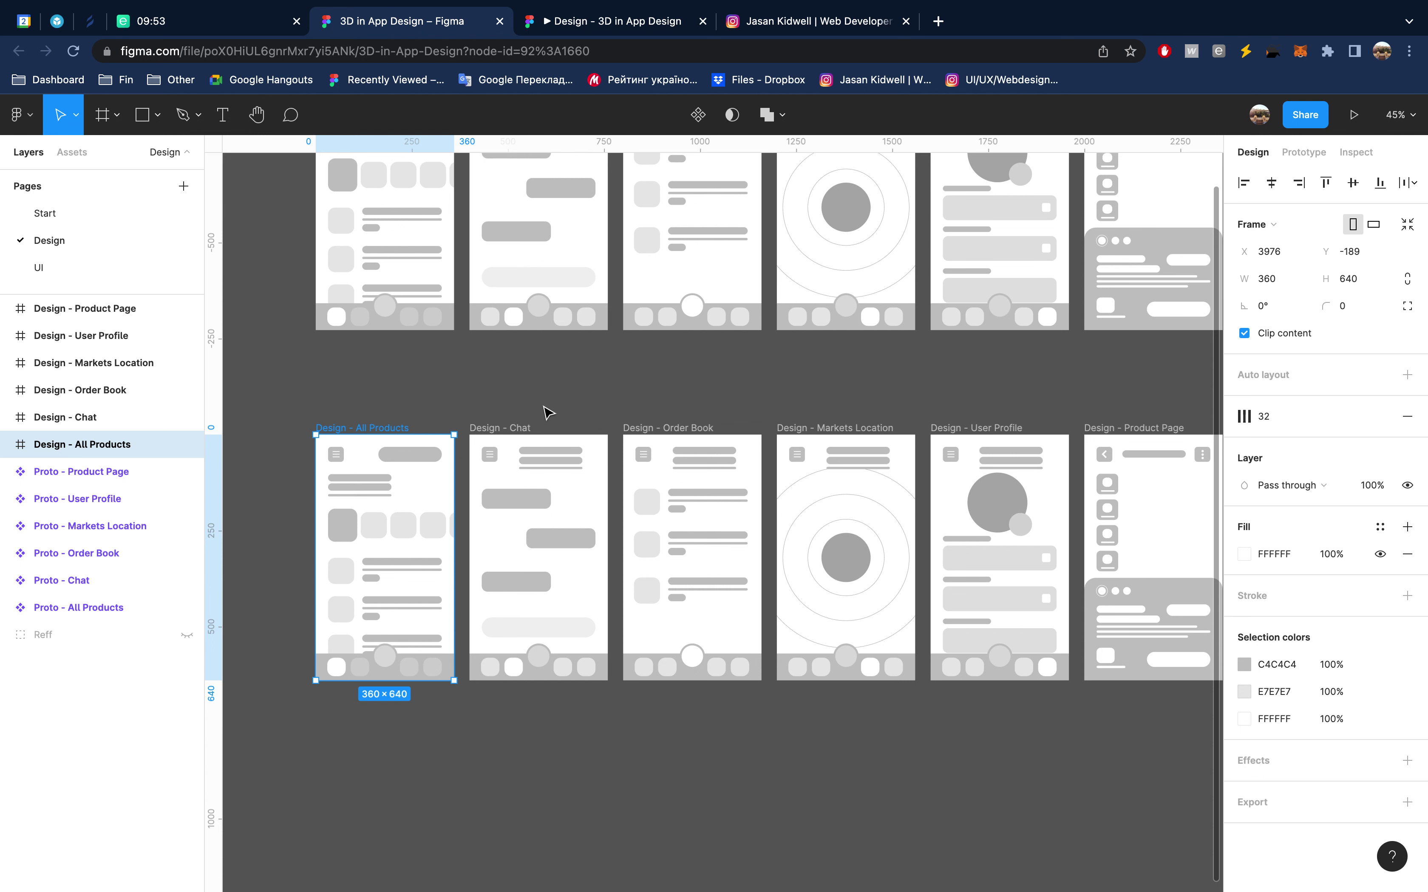
scroll(538, 394, up, 5)
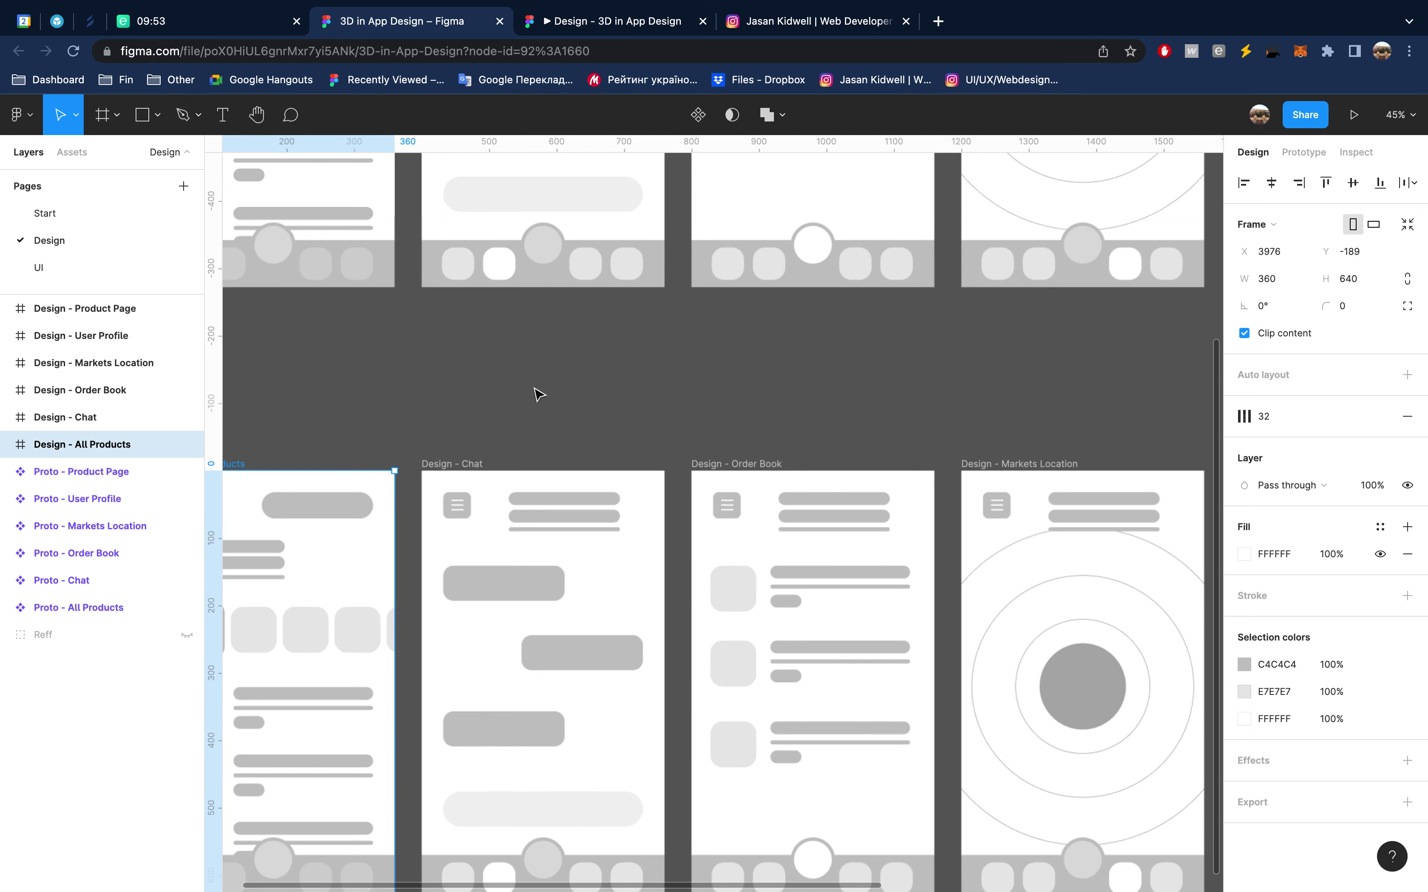
scroll(538, 395, down, 3)
scroll(539, 394, right, 1)
scroll(538, 394, up, 1)
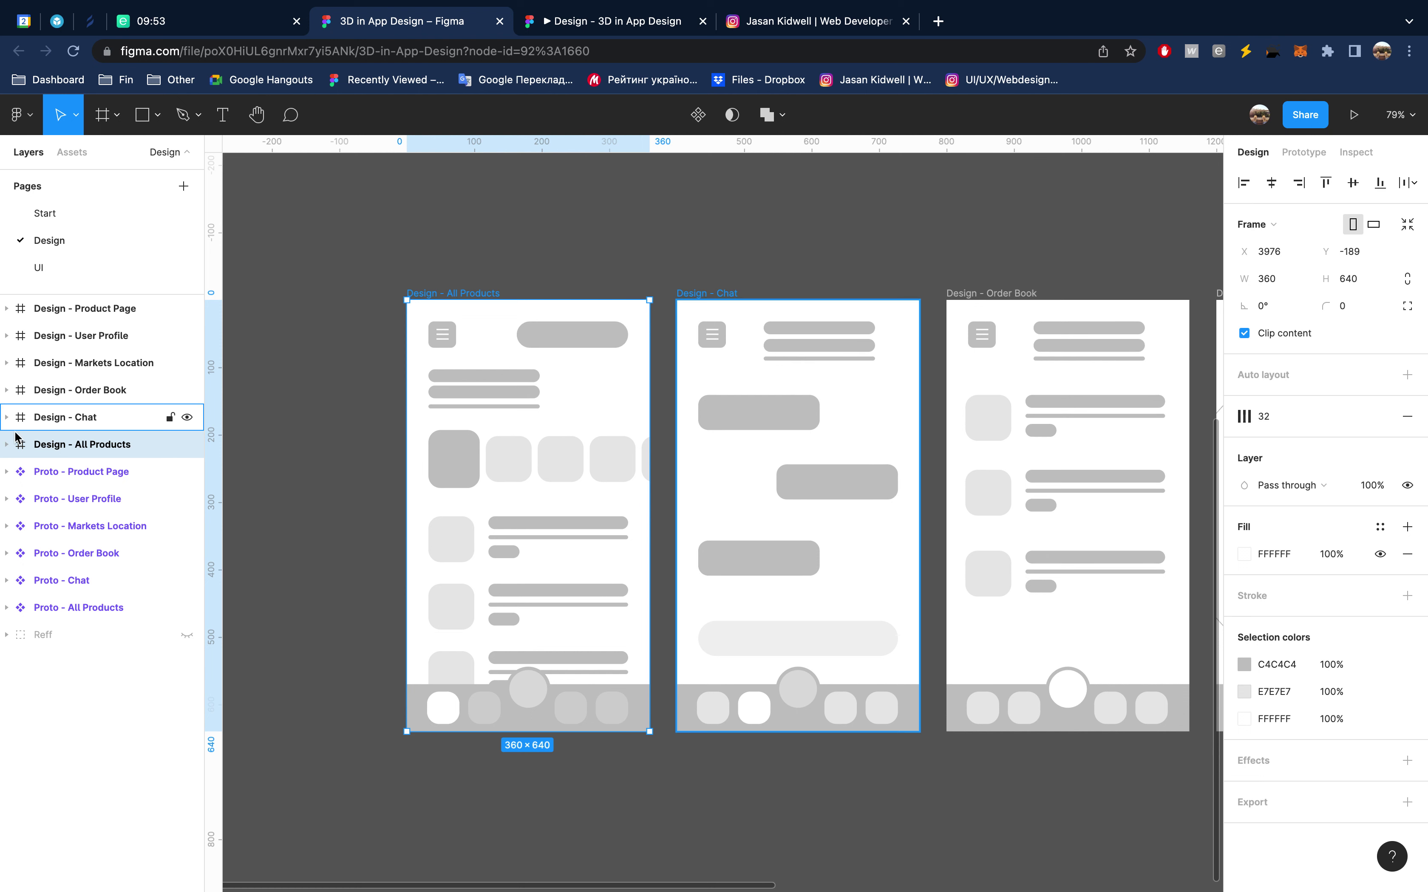
Group the frame's child layers, Group 3 through Rectangle 11, into Group 12
click(7, 445)
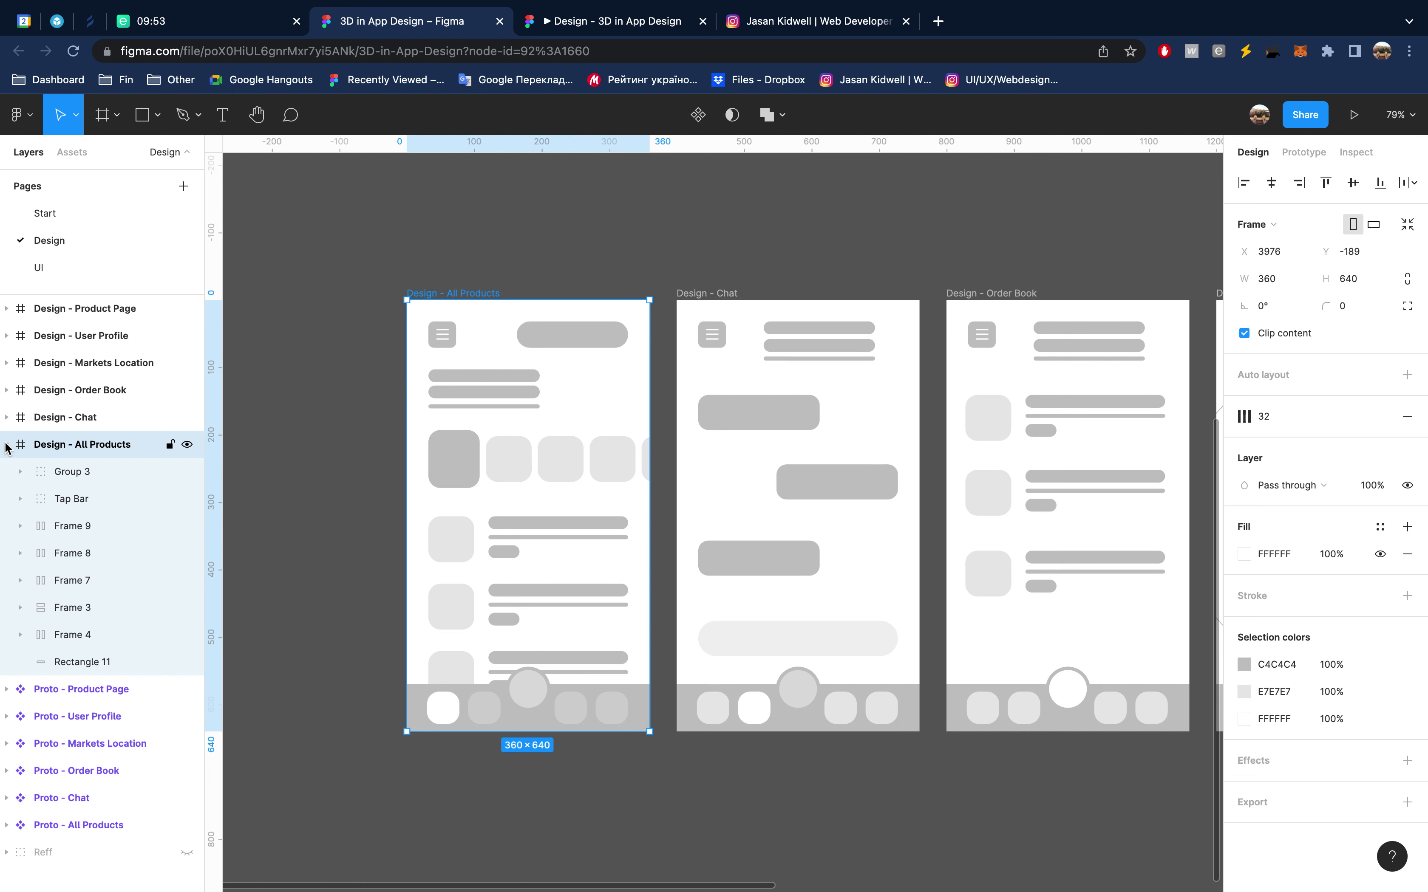
click(86, 473)
shift+click(85, 663)
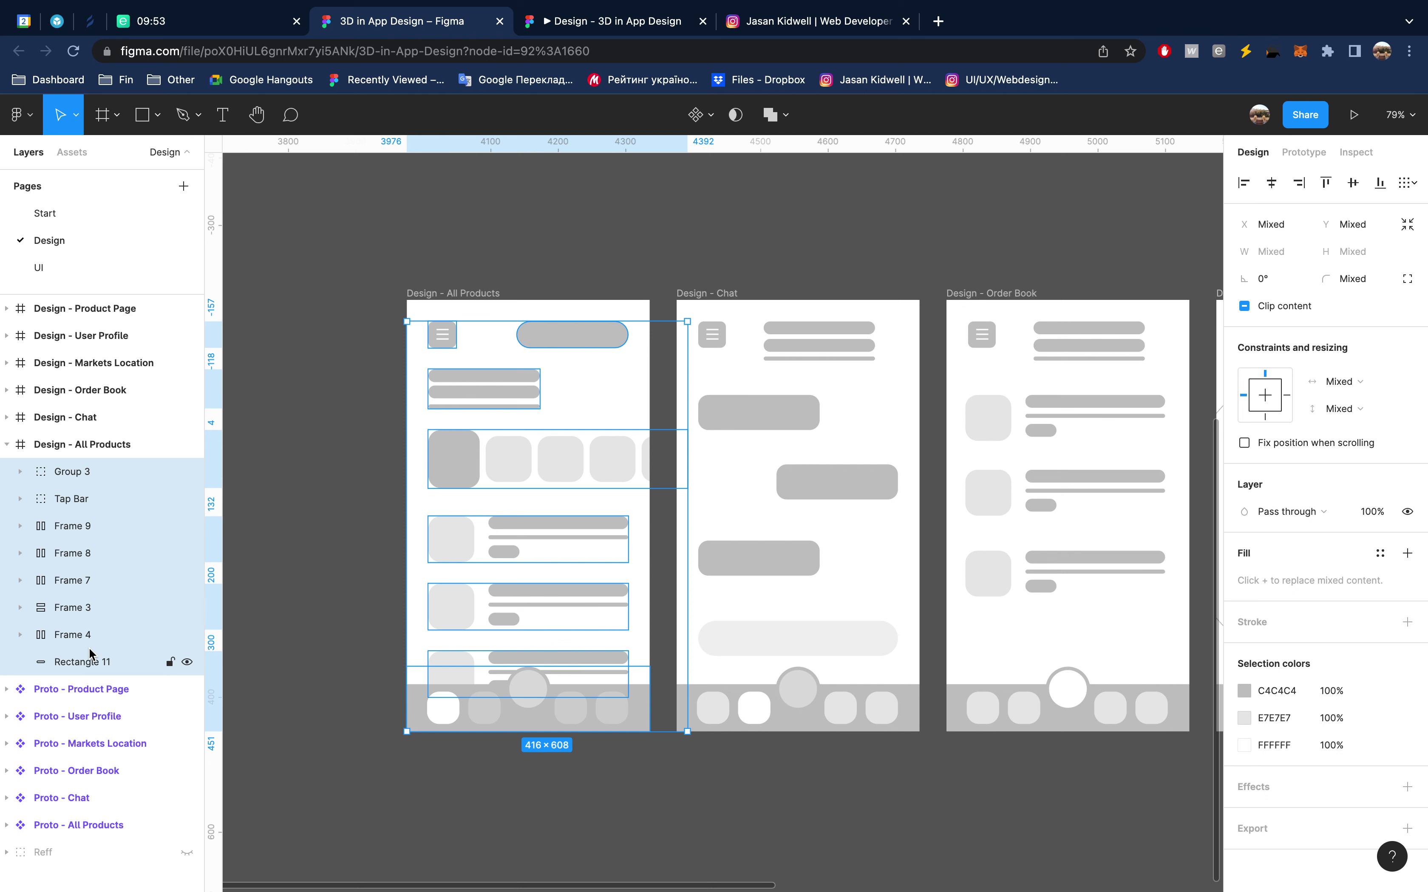
click(114, 474)
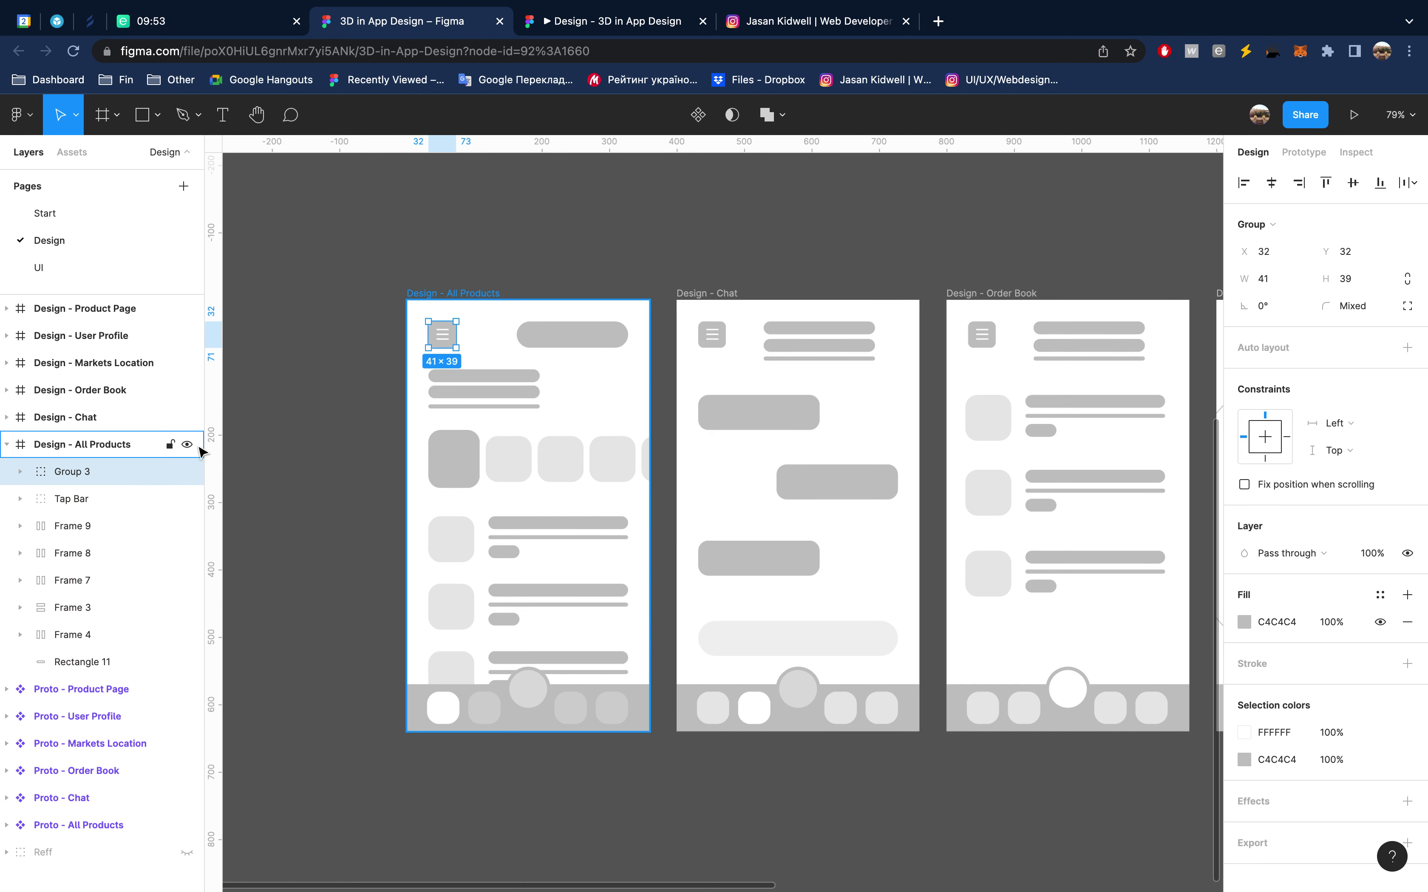
shift+click(109, 672)
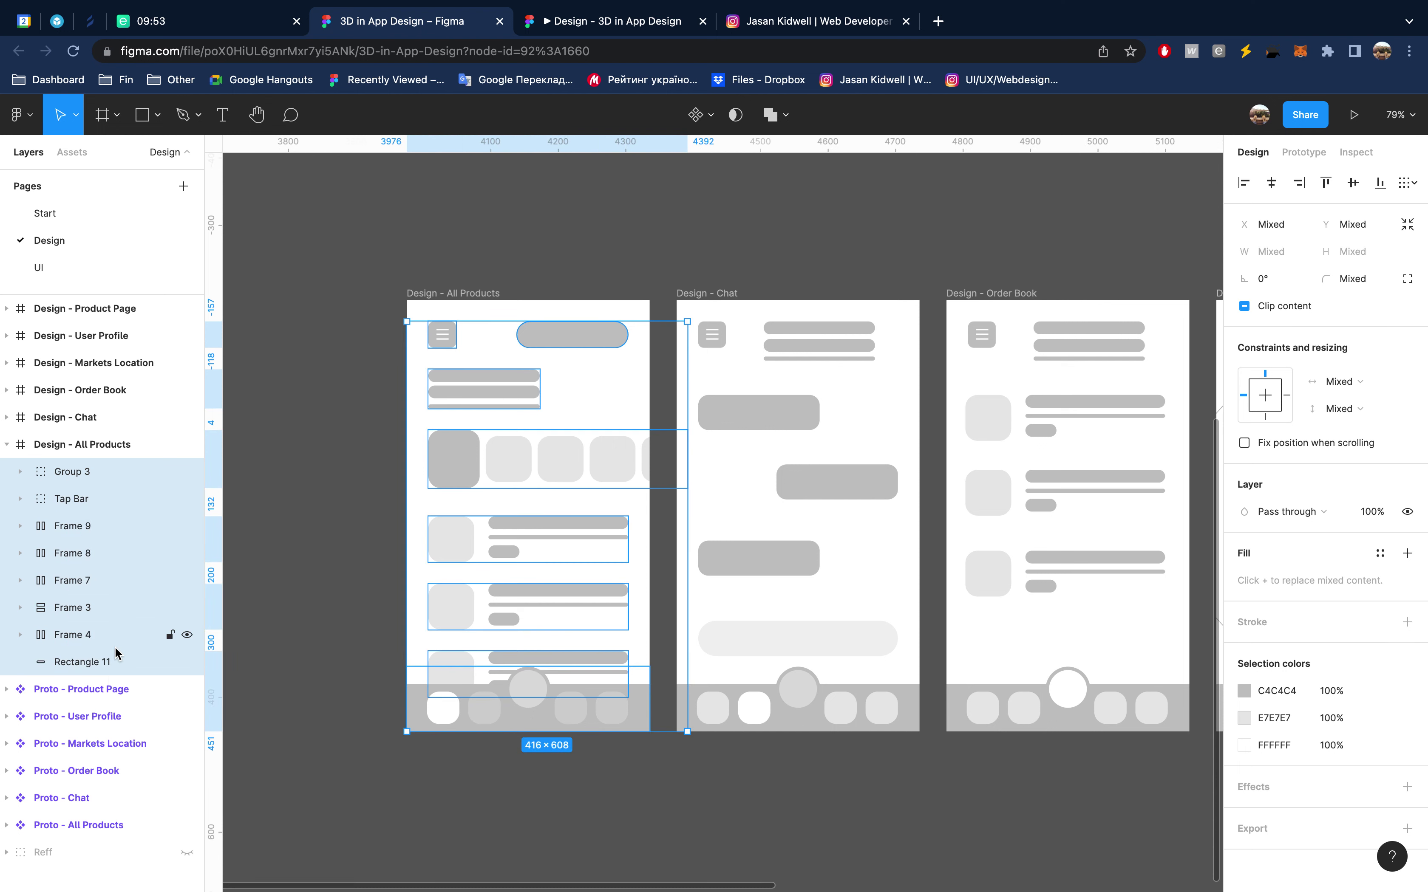
key(ctrl+g)
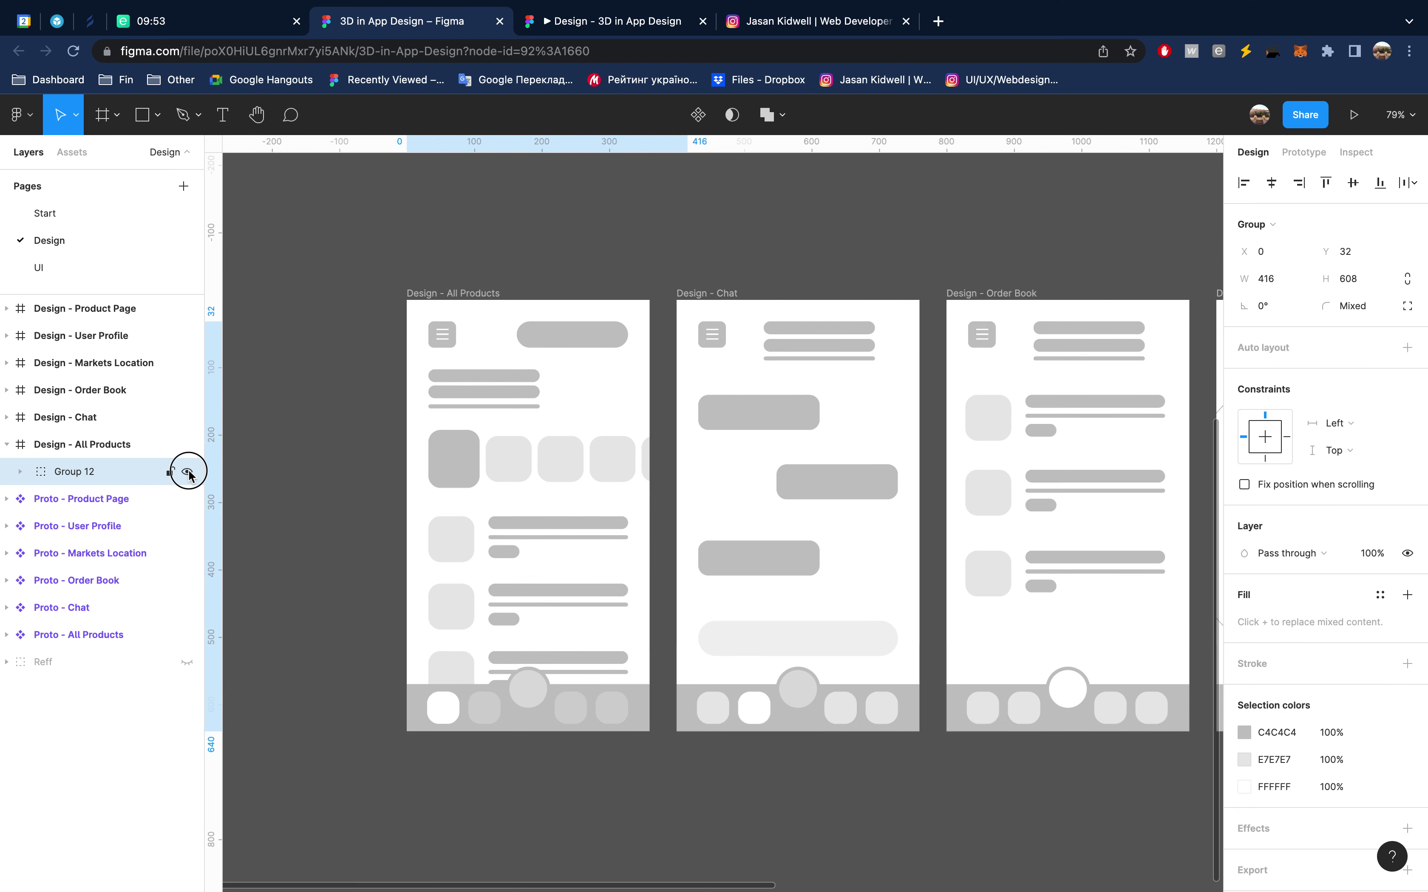
Hide Group 12 so the Design - All Products frame appears blank
click(189, 472)
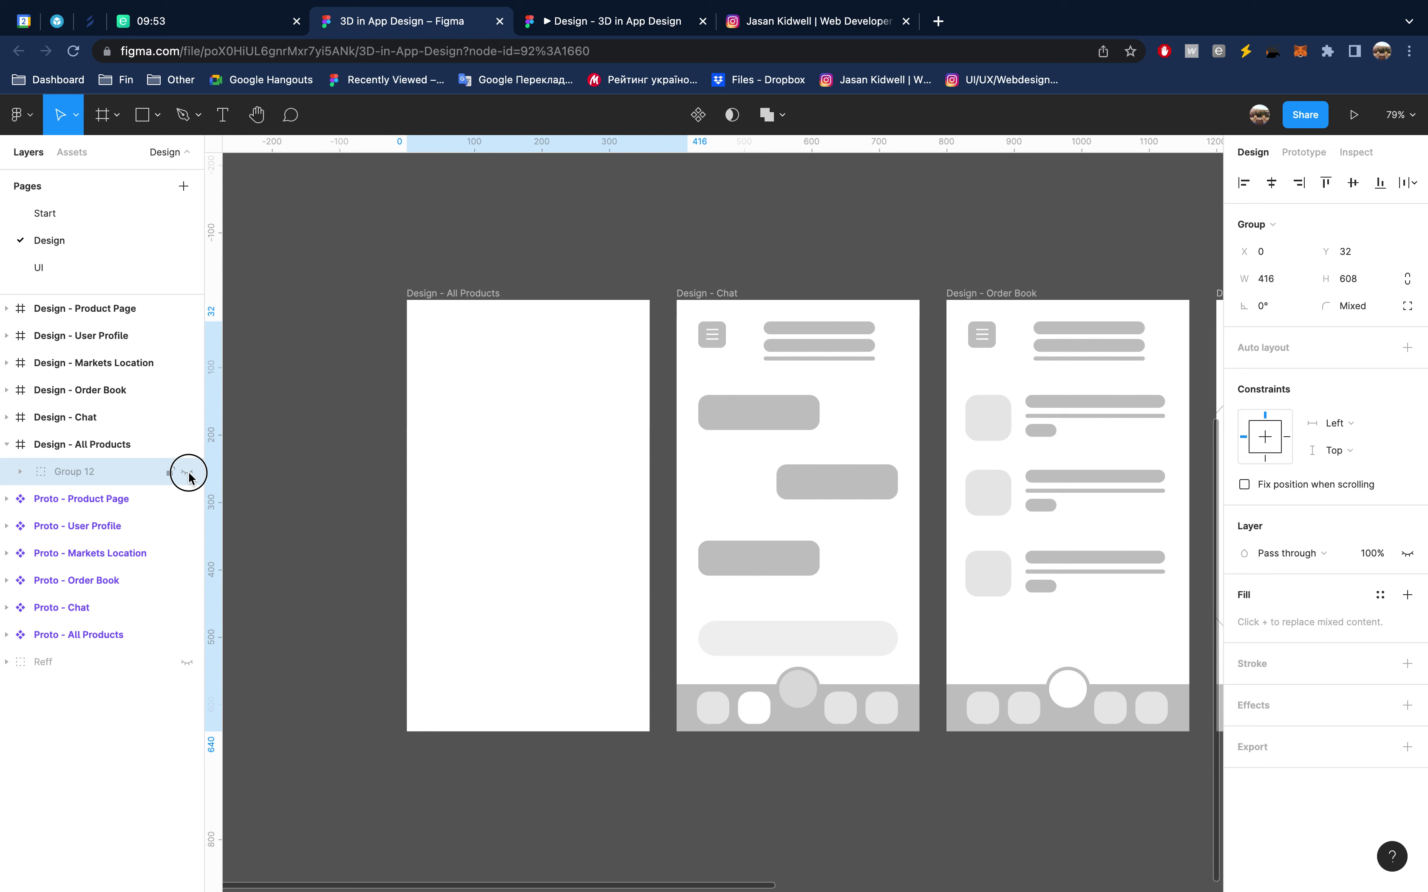
click(187, 472)
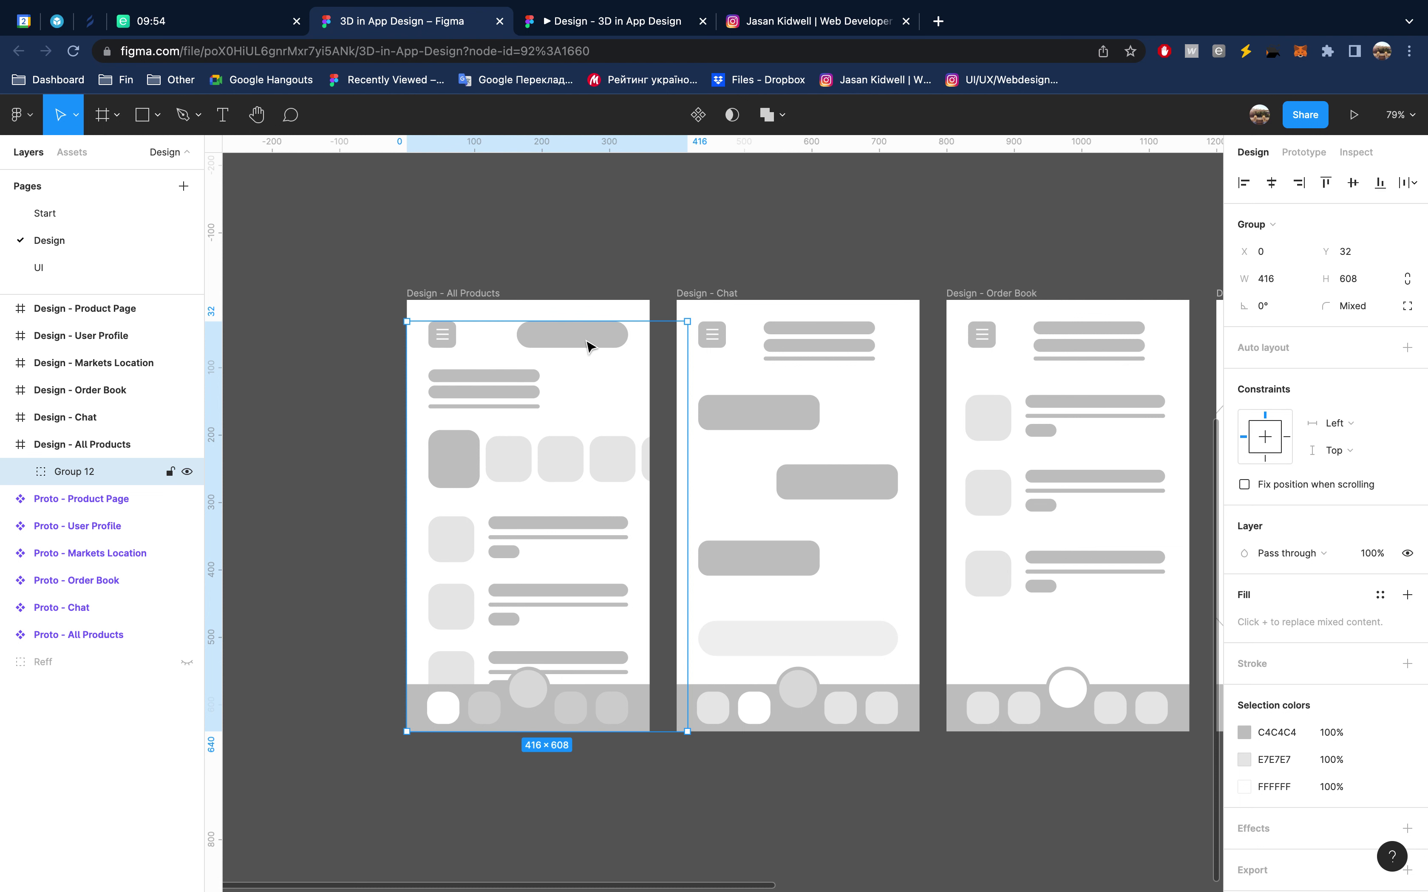
click(187, 472)
click(109, 448)
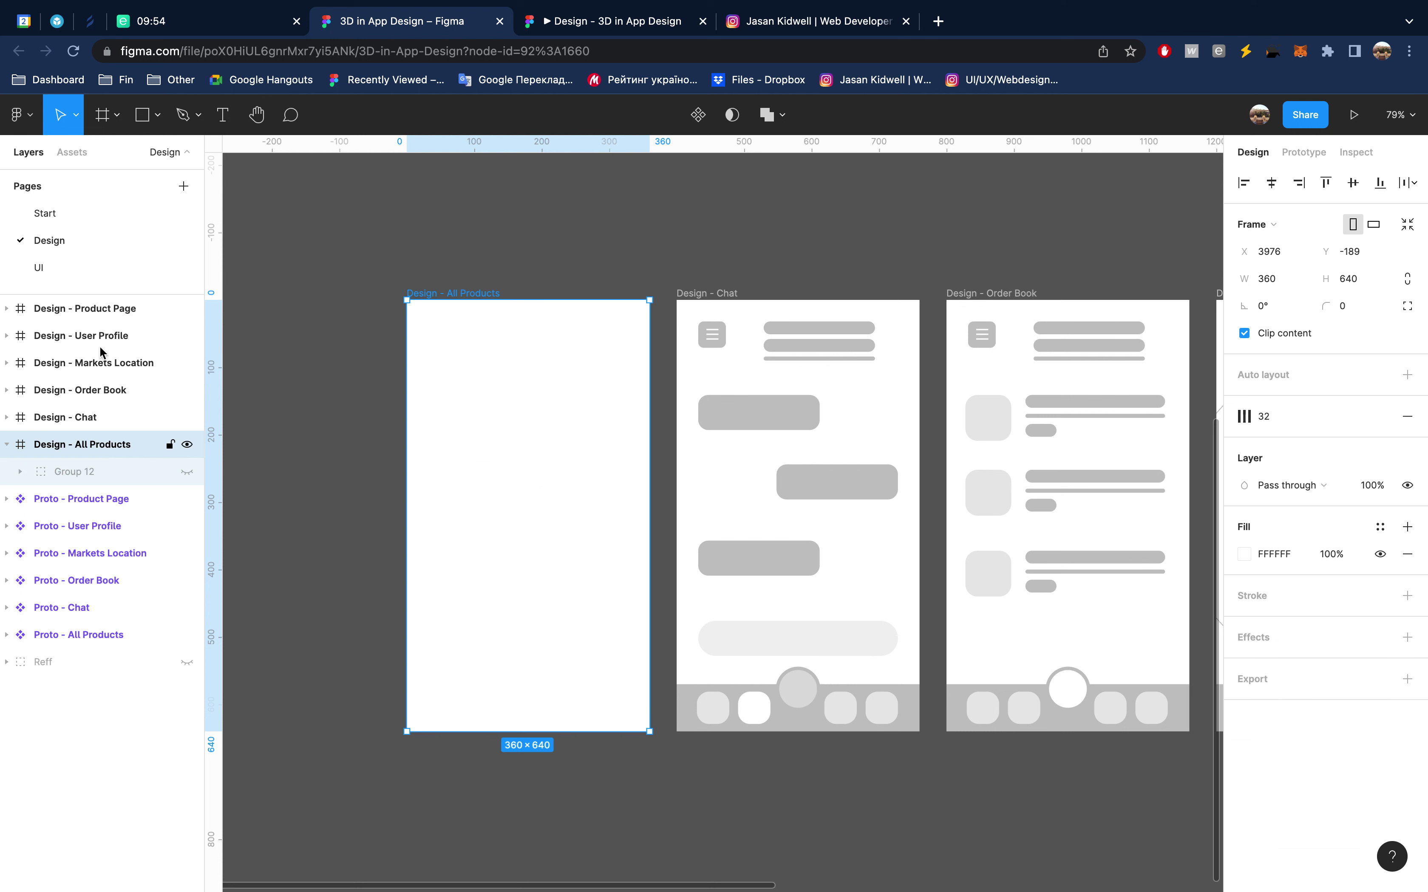
Drag Action Icons - Arrow from Local components > UI / UI into the All Products frame
click(72, 152)
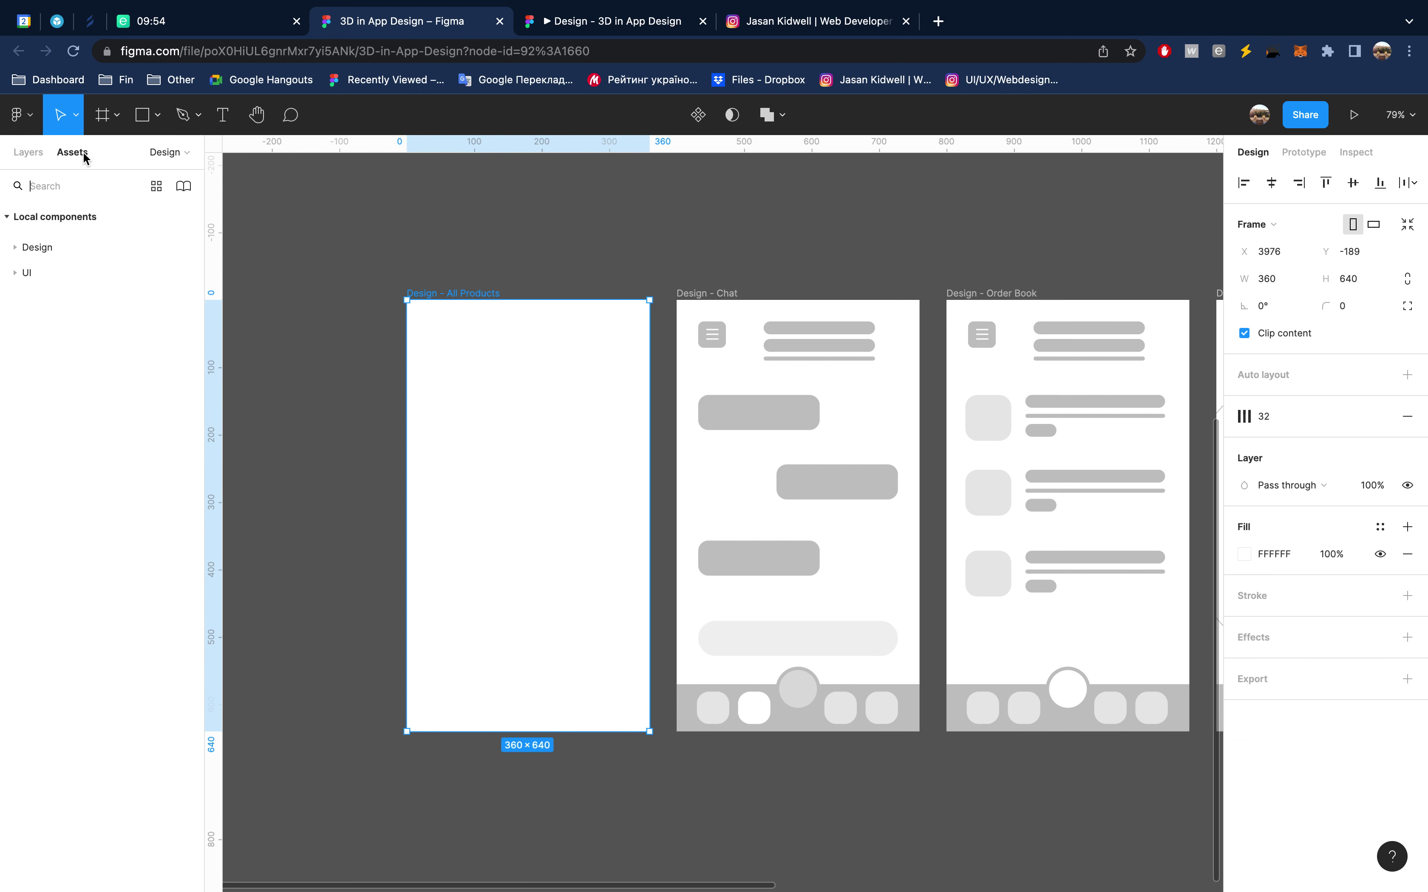
click(16, 272)
click(15, 298)
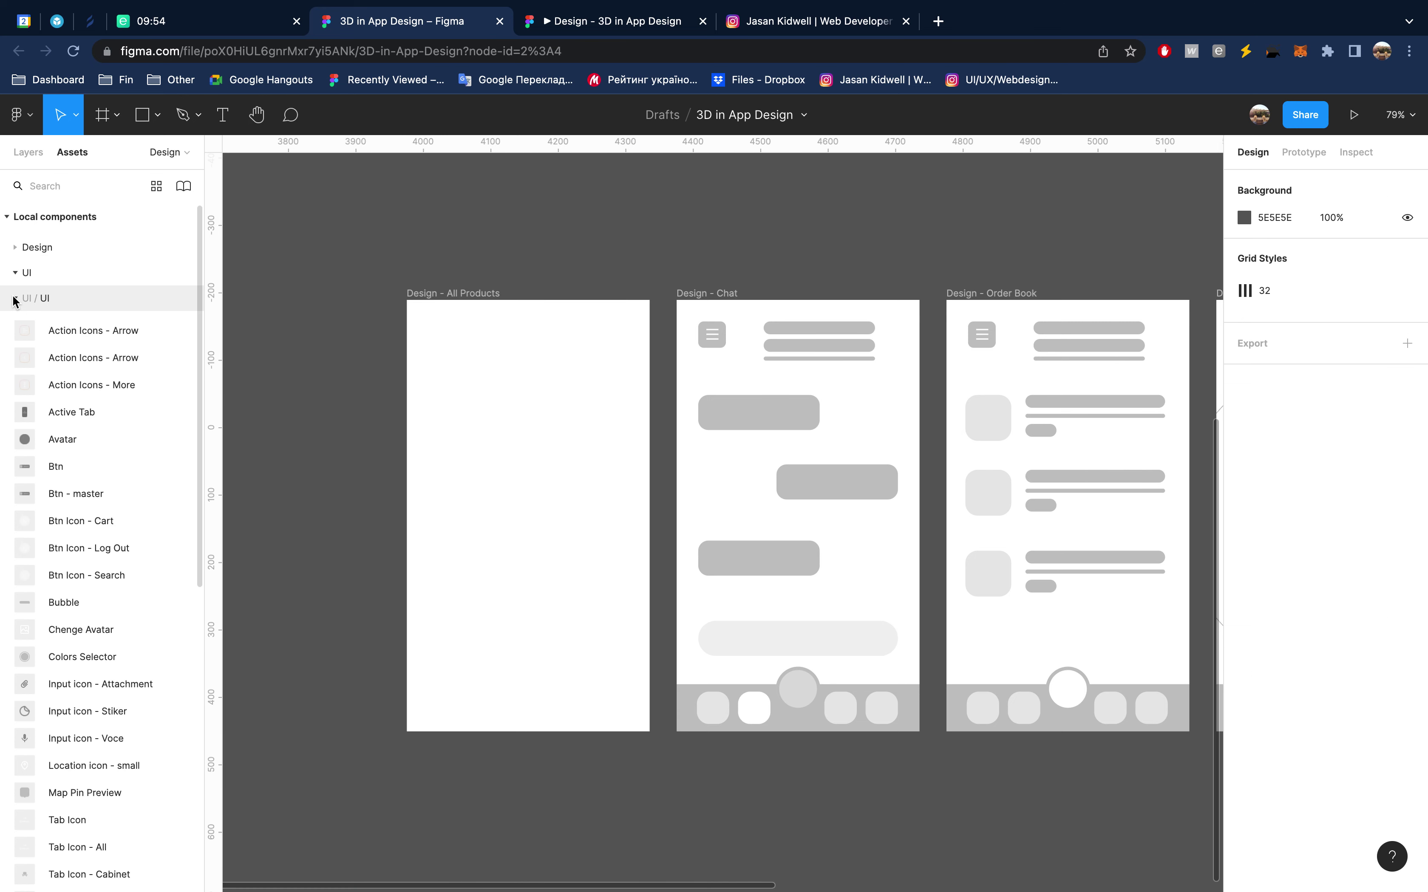
drag(76, 332, 441, 398)
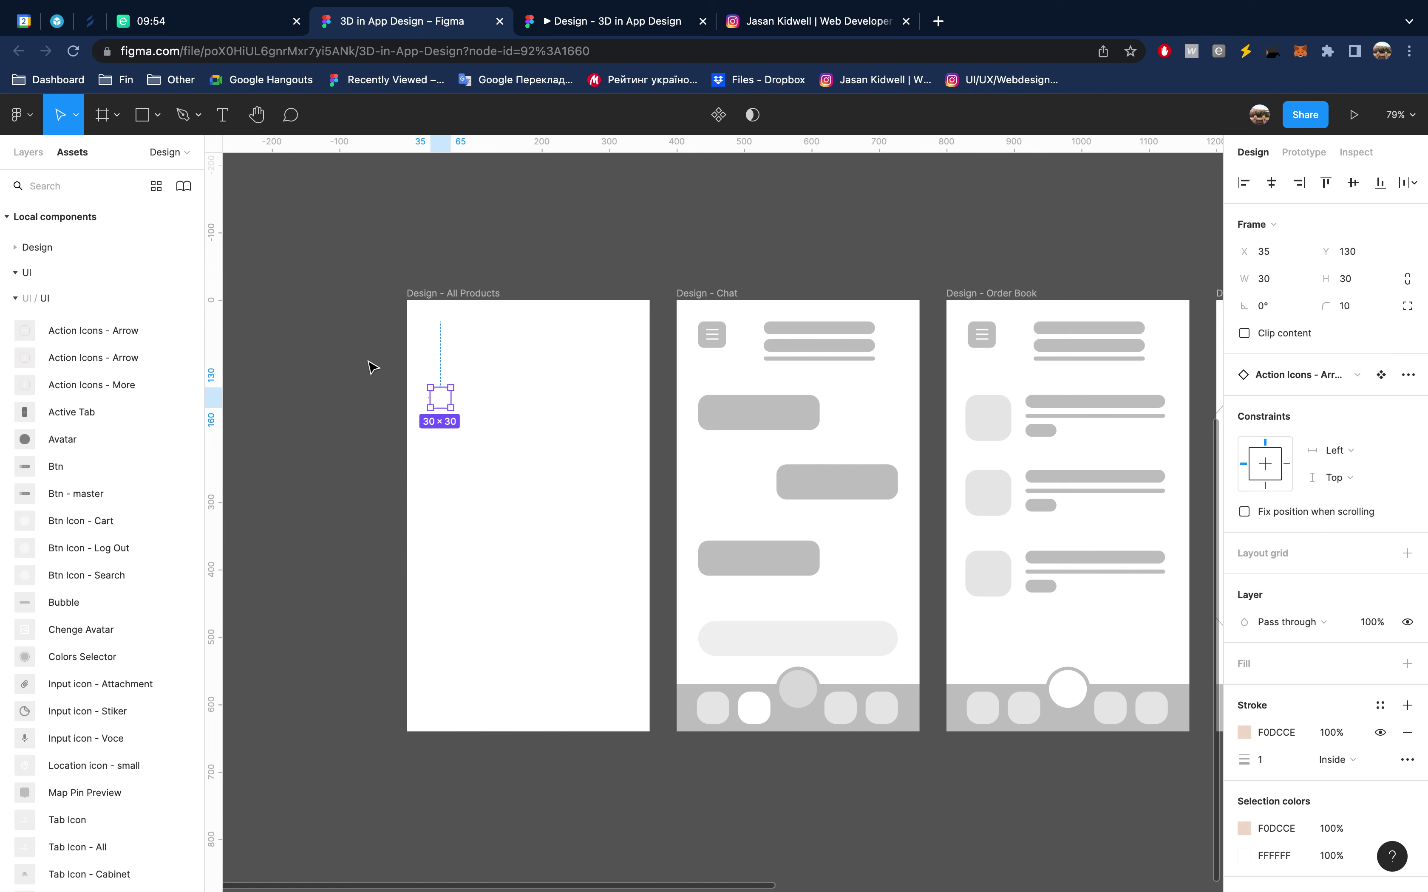
click(27, 294)
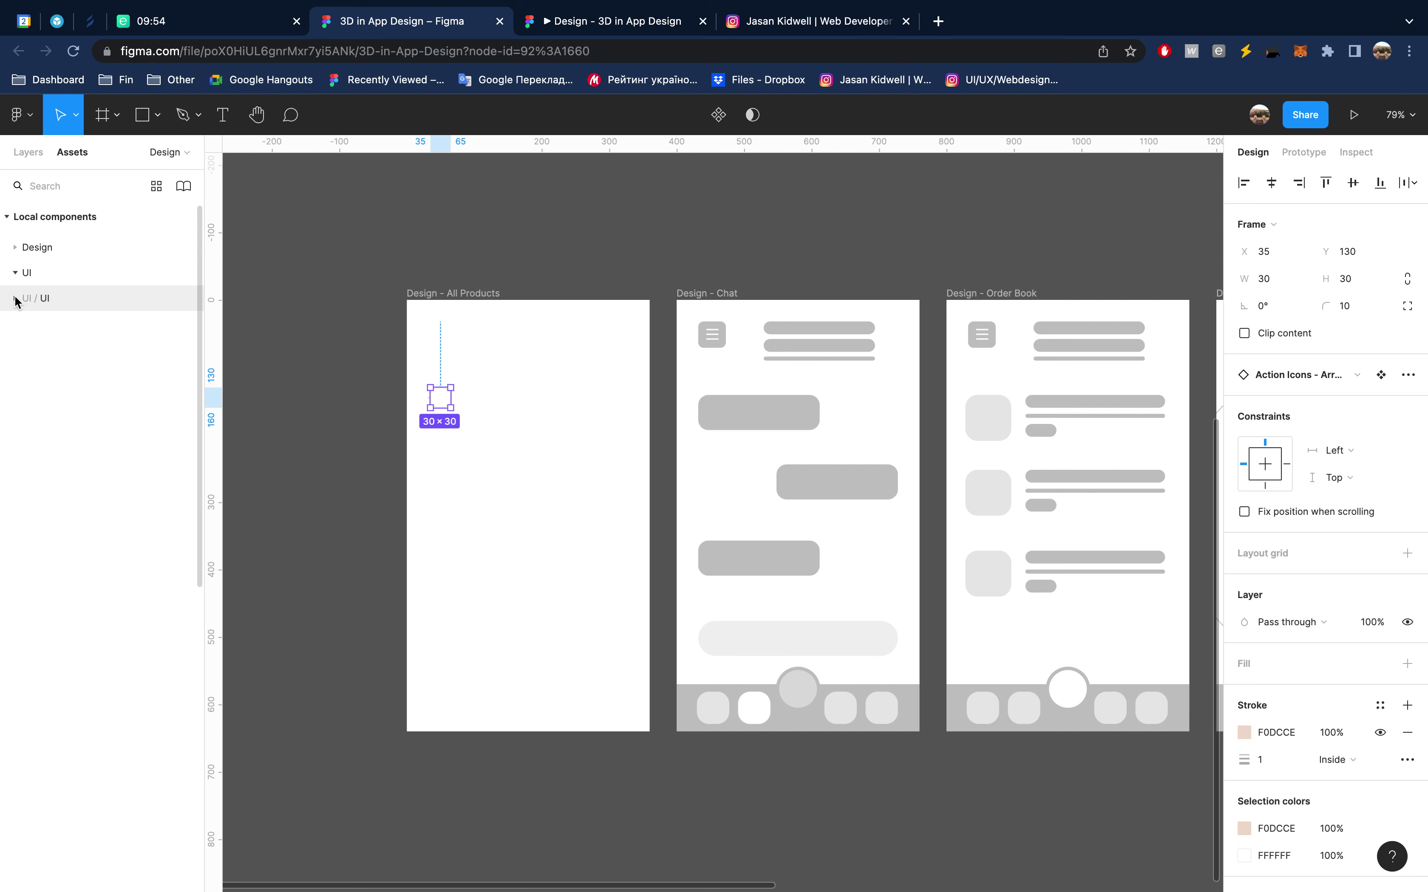
key(Escape)
Glance at the prototype preview and the Instagram reference post, then return to Figma
click(621, 29)
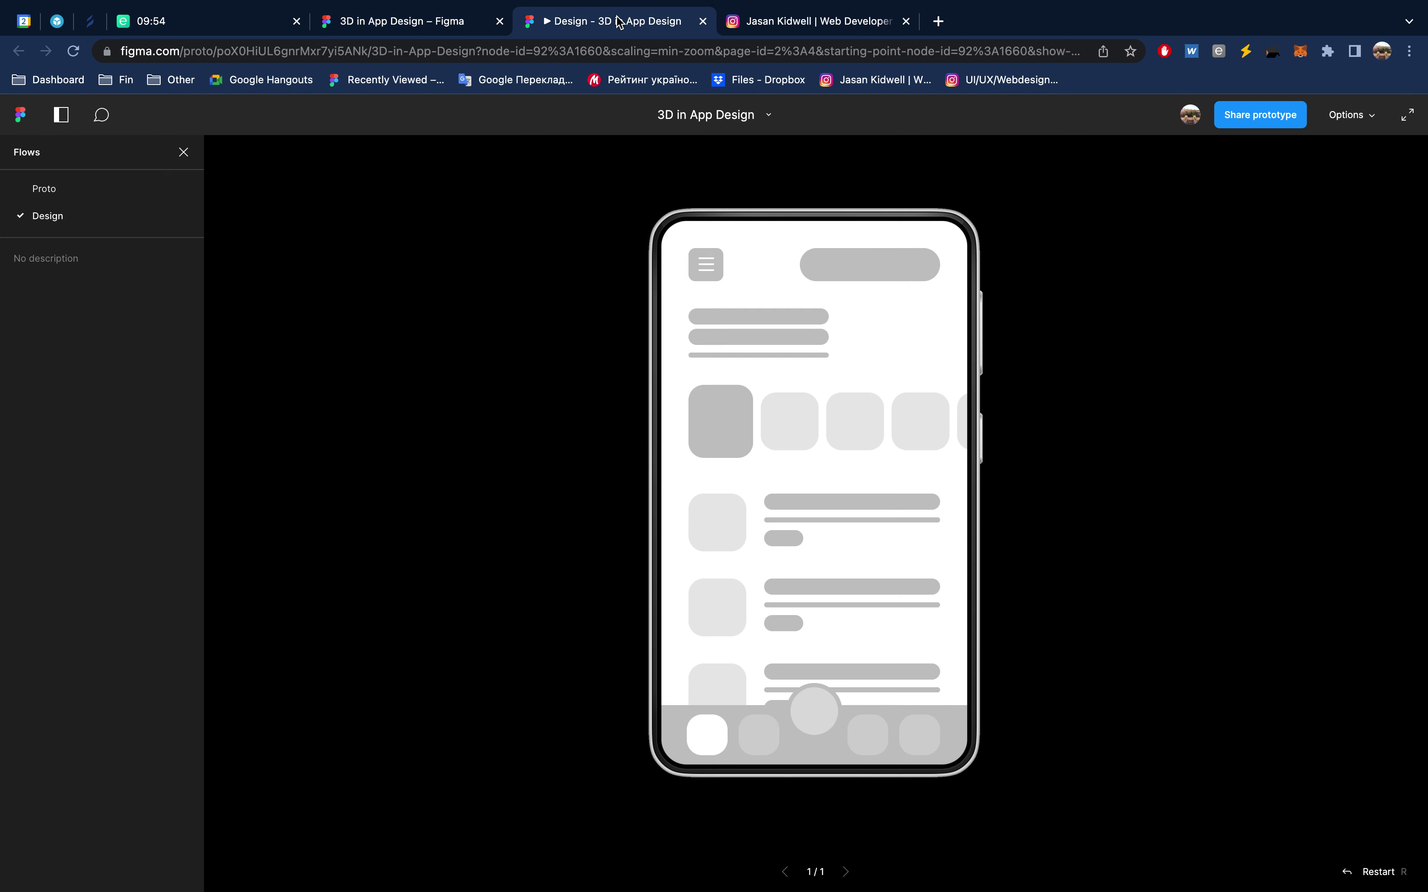
click(813, 22)
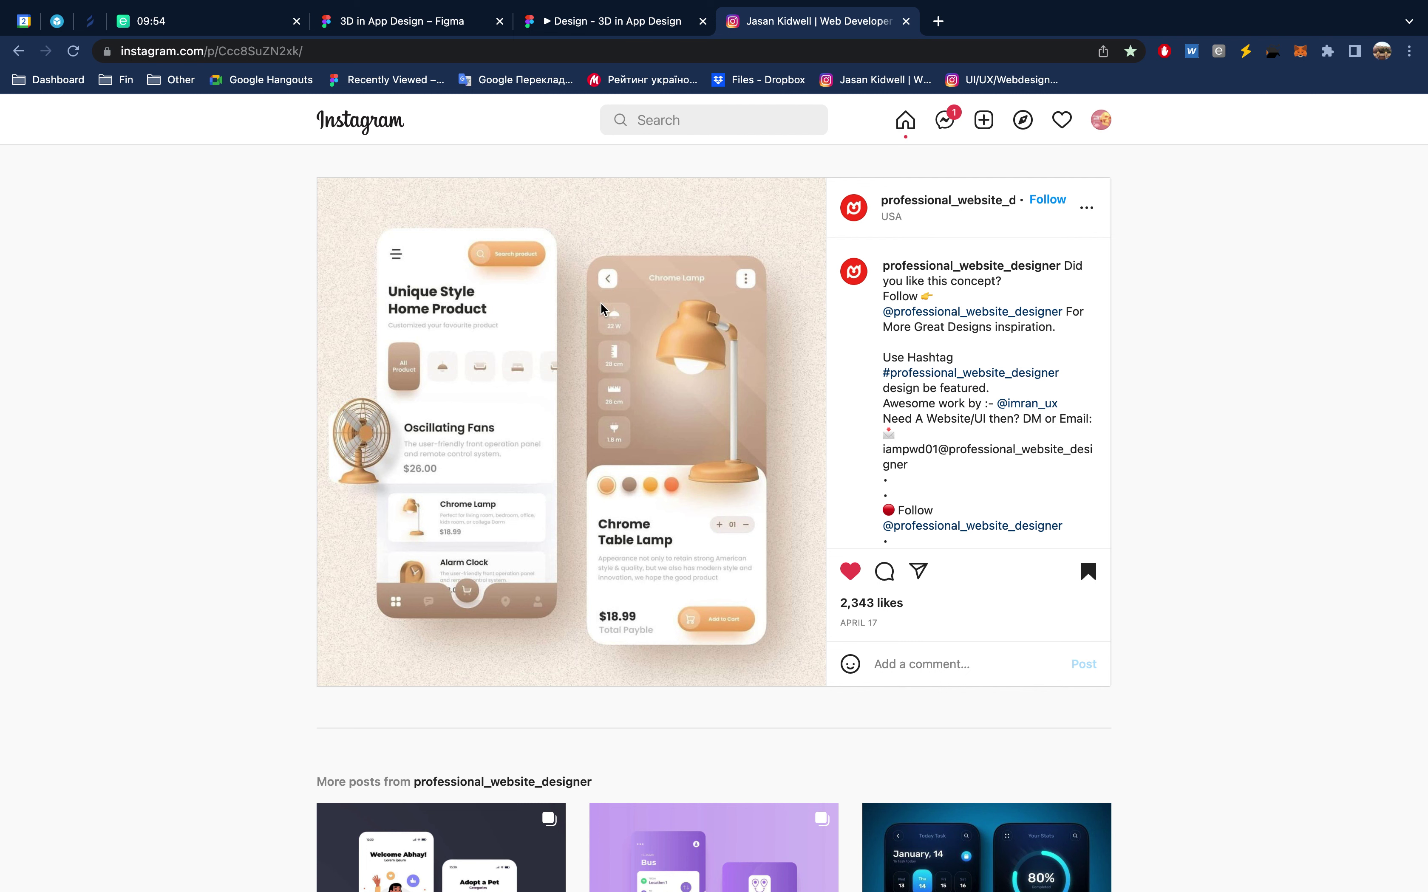
click(423, 21)
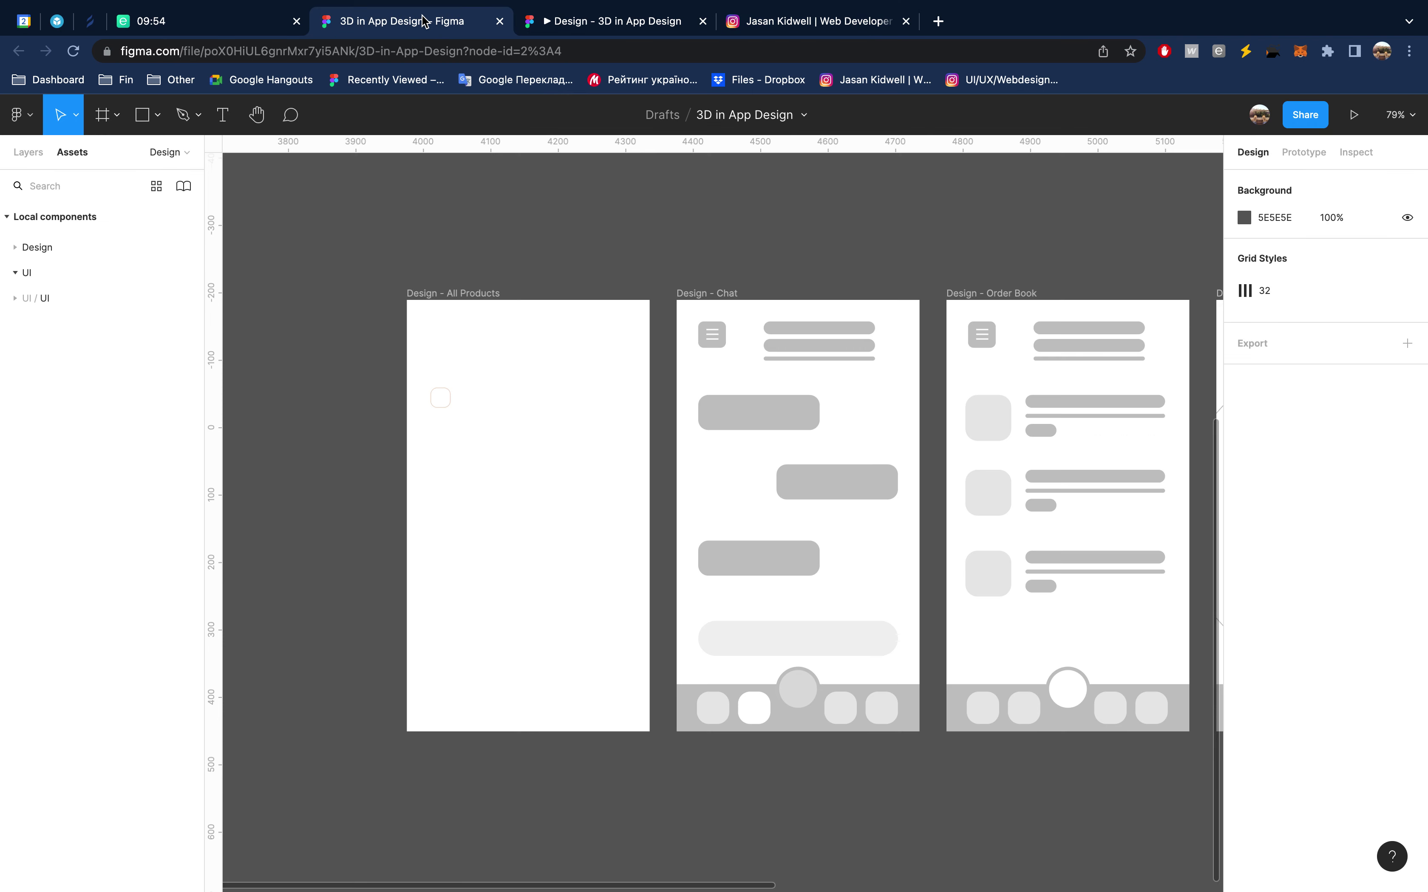
Show layout grids and nudge the arrow icon to X 32, Y 32
click(460, 293)
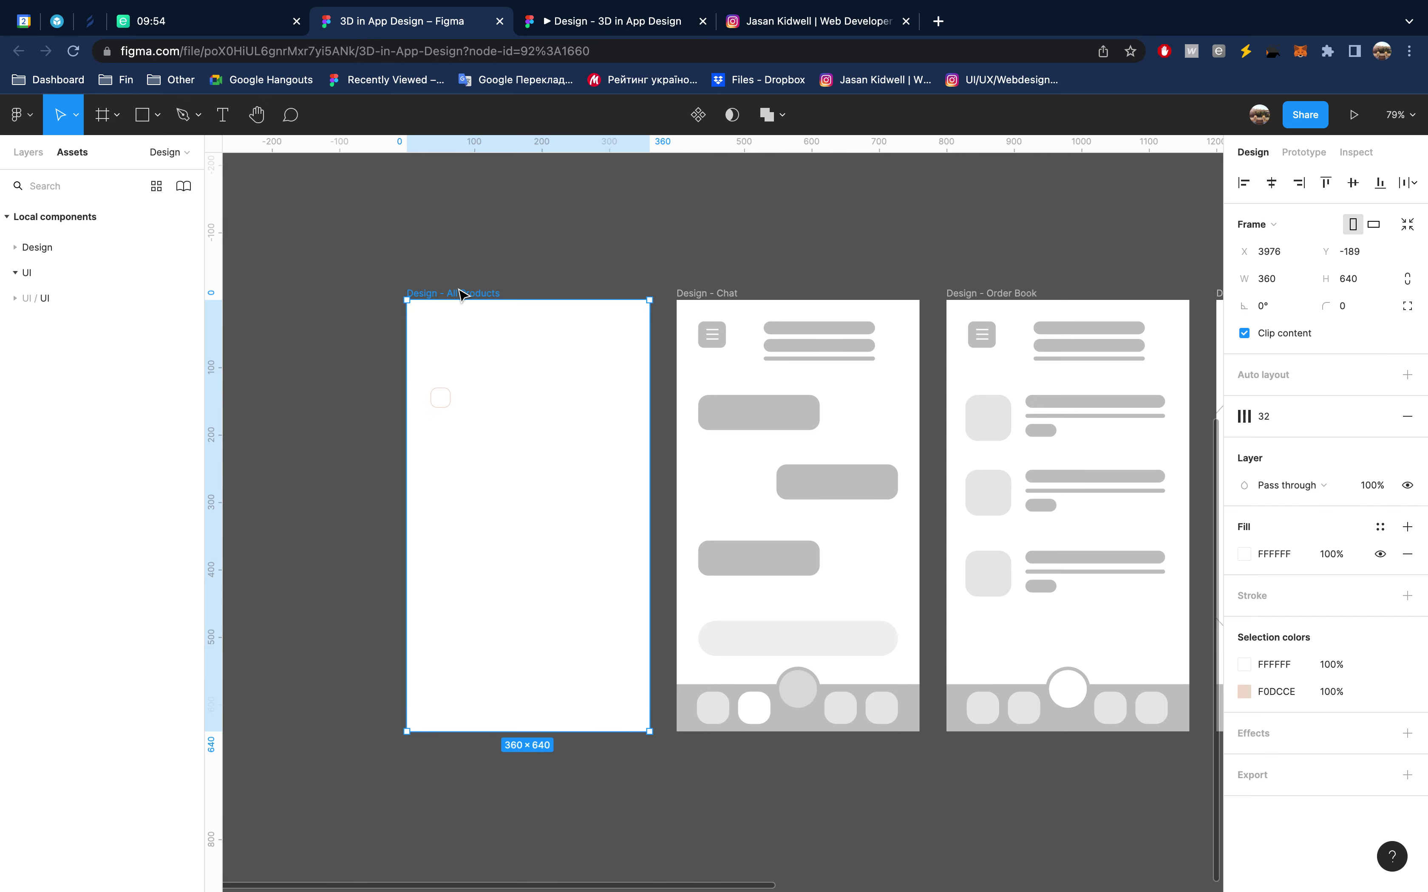
click(439, 403)
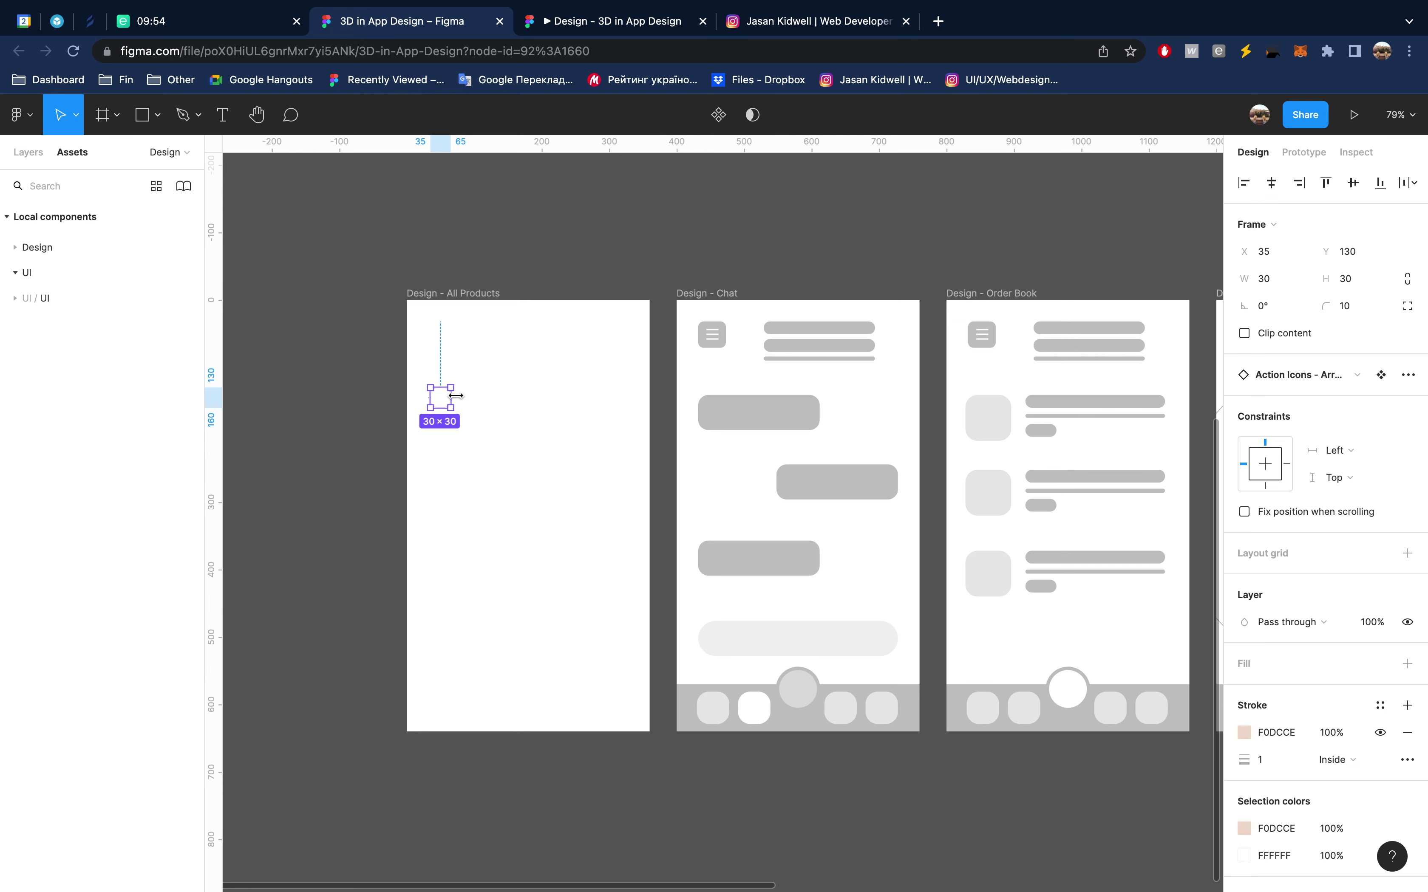
scroll(456, 396, up, 5)
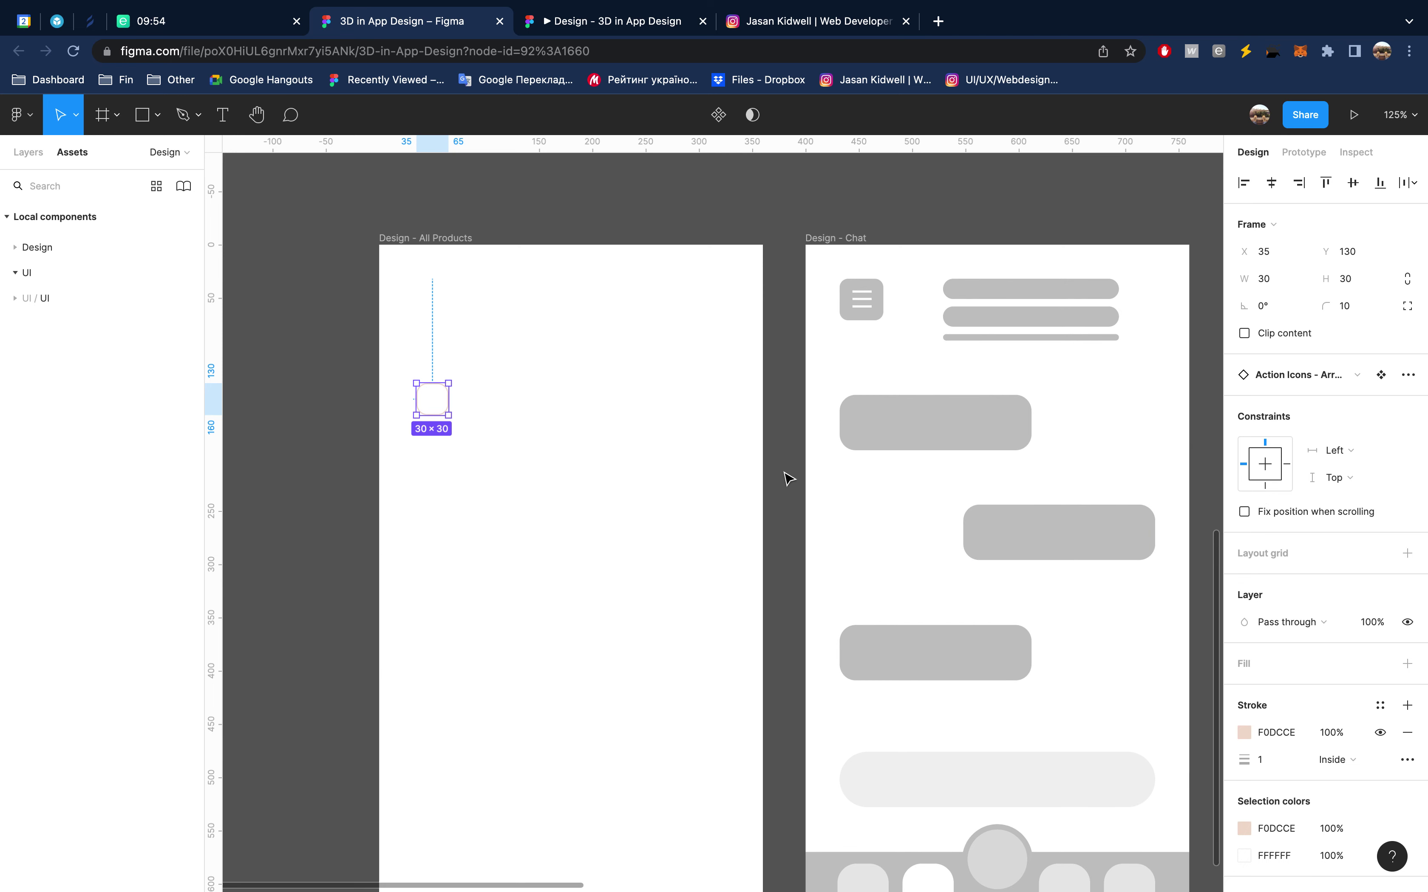
key(ctrl+g)
key(shift+Up)
key(shift+Up)
key(shift+Up)
key(shift+Up)
key(shift+Up)
key(shift+Up)
key(shift+Up)
key(shift+Up)
key(shift+Up)
key(shift+Up)
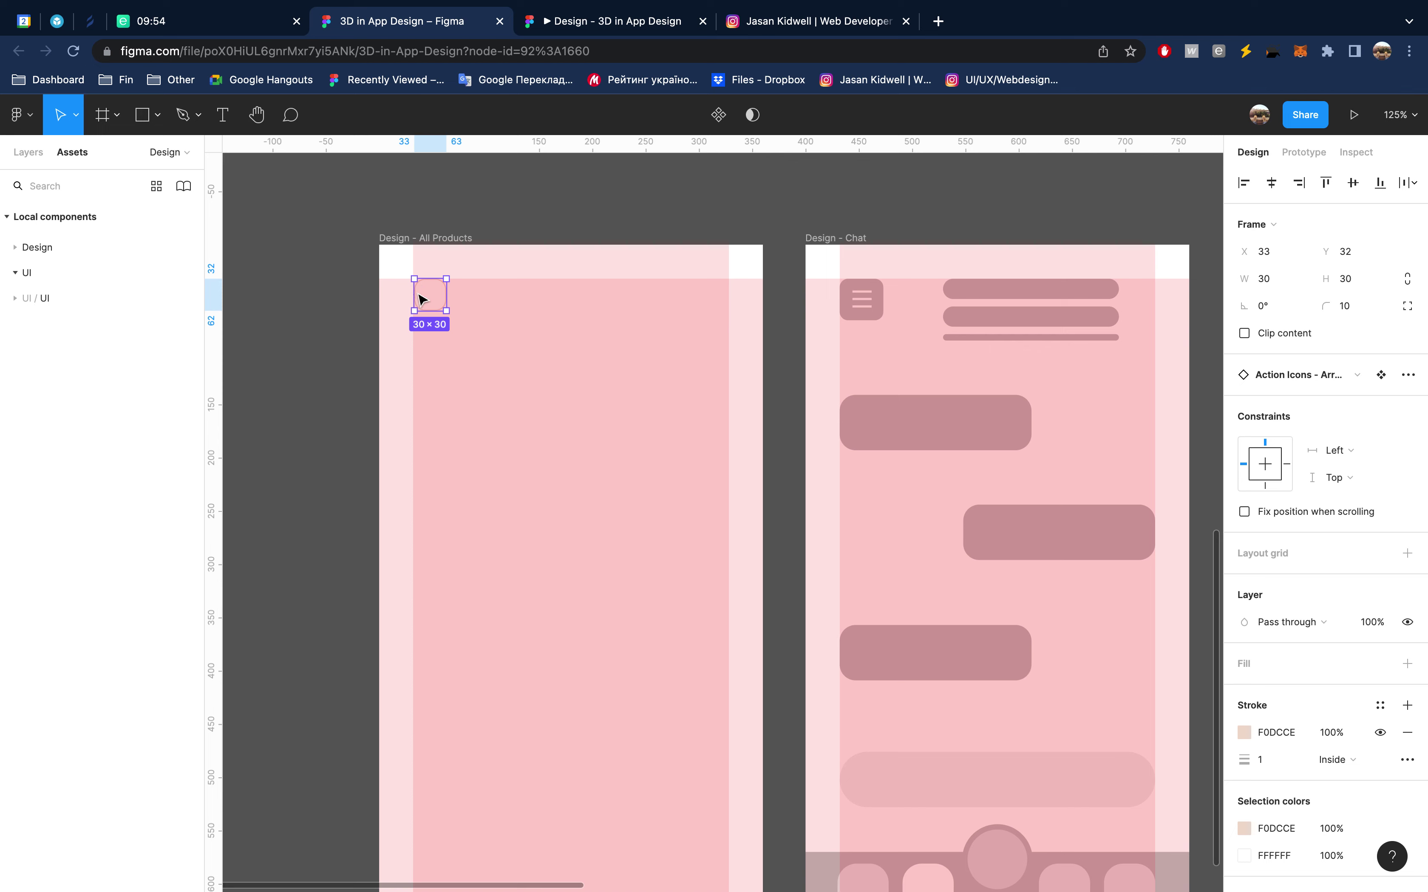
scroll(423, 297, up, 5)
scroll(422, 298, up, 5)
scroll(420, 299, up, 2)
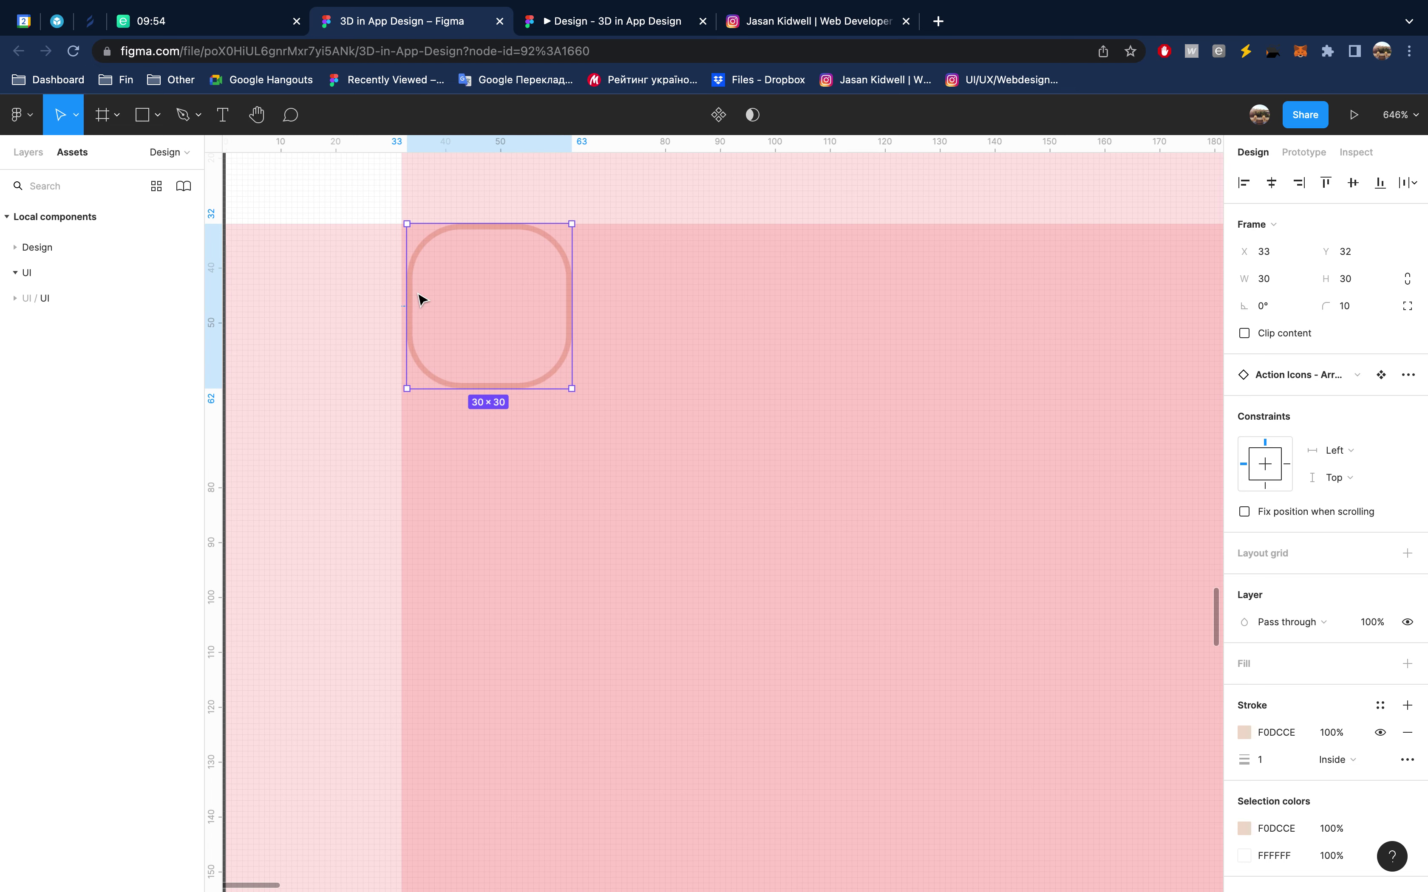
key(Left)
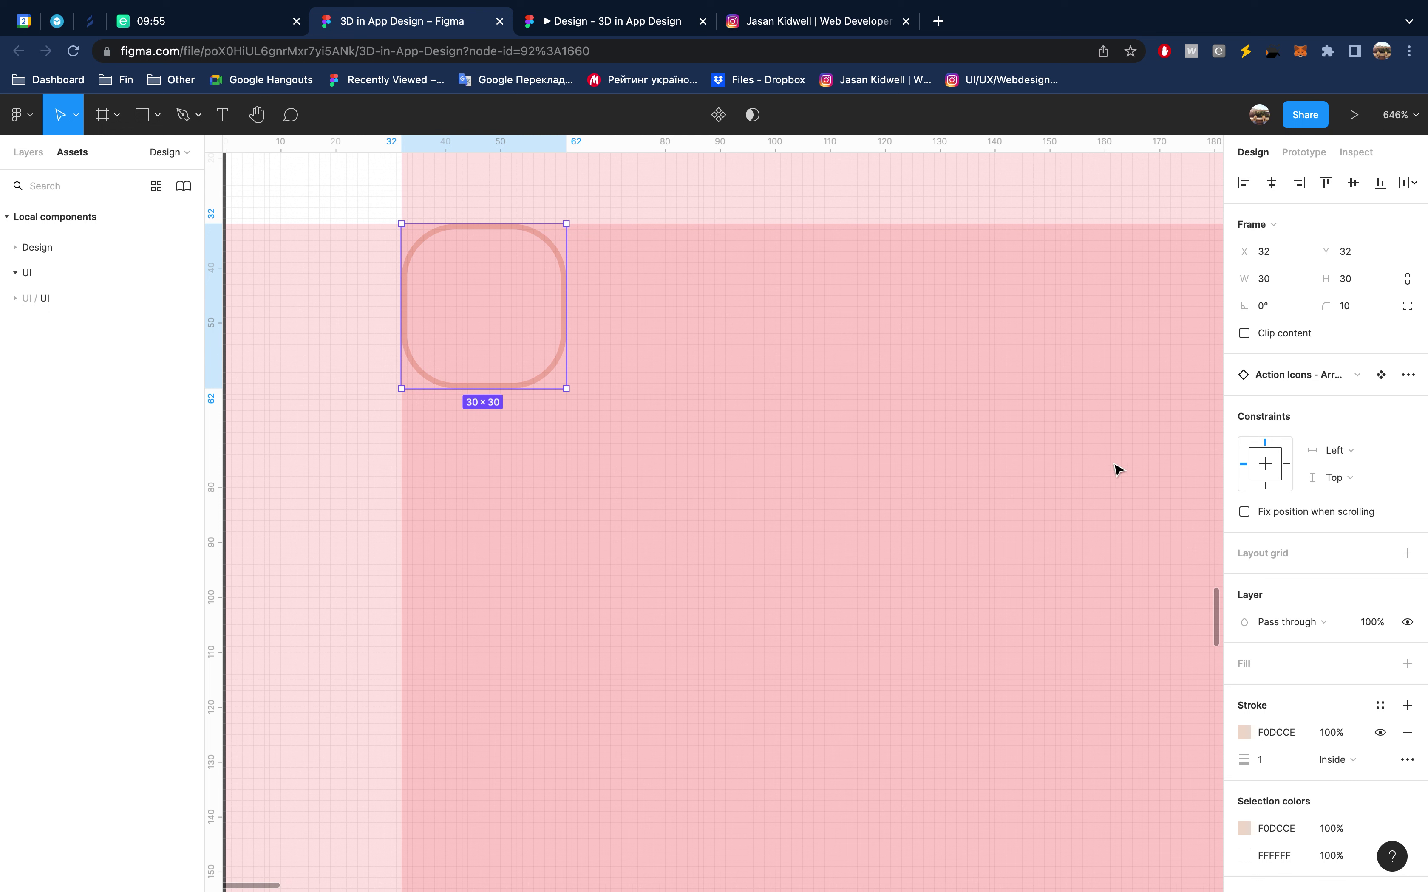
Change the icon's stroke colour from F0DCCE to grey BABABA
click(1244, 733)
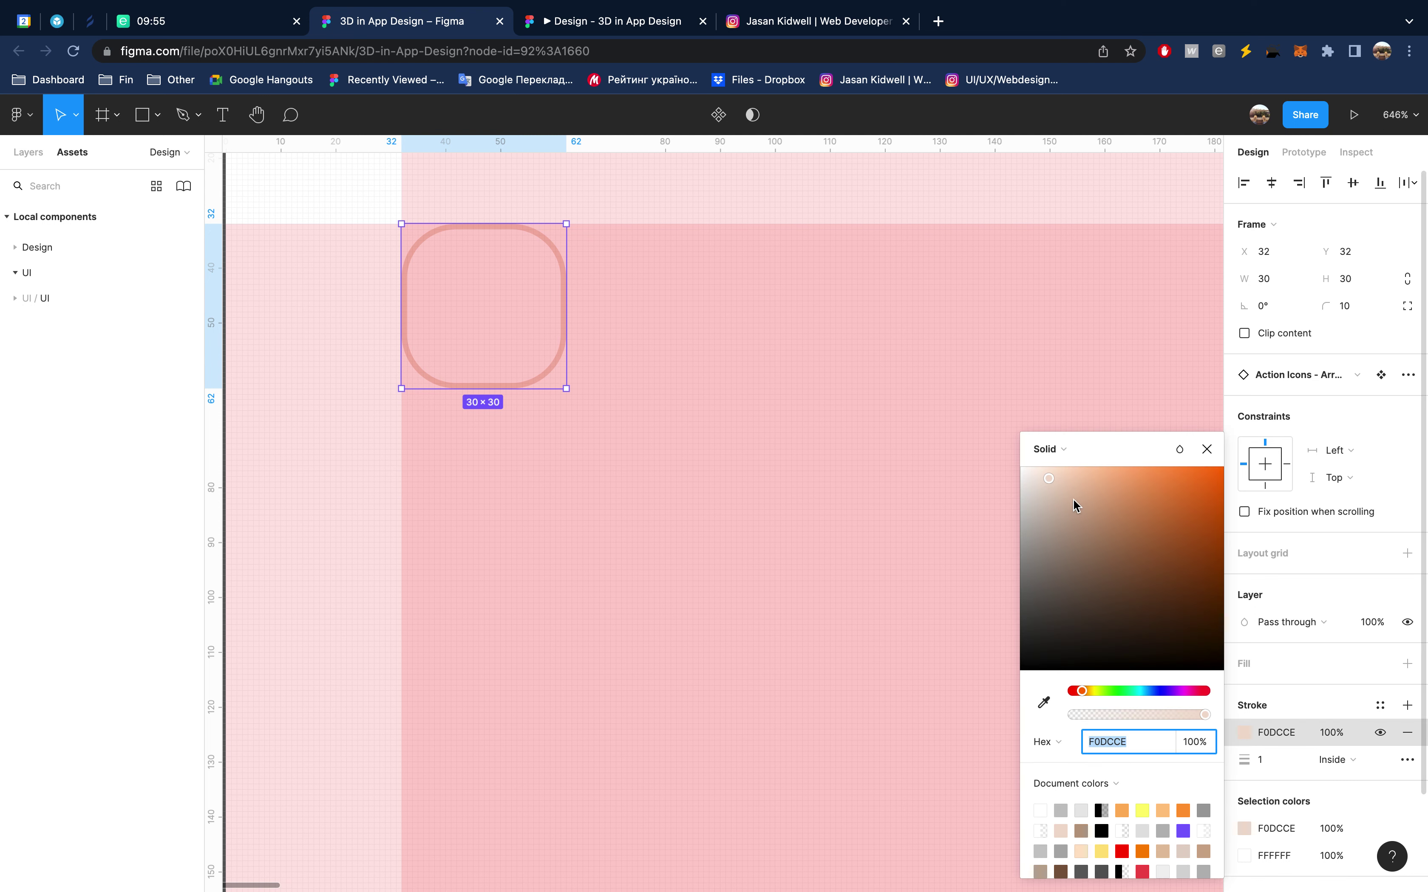
click(1038, 492)
drag(1038, 492, 973, 534)
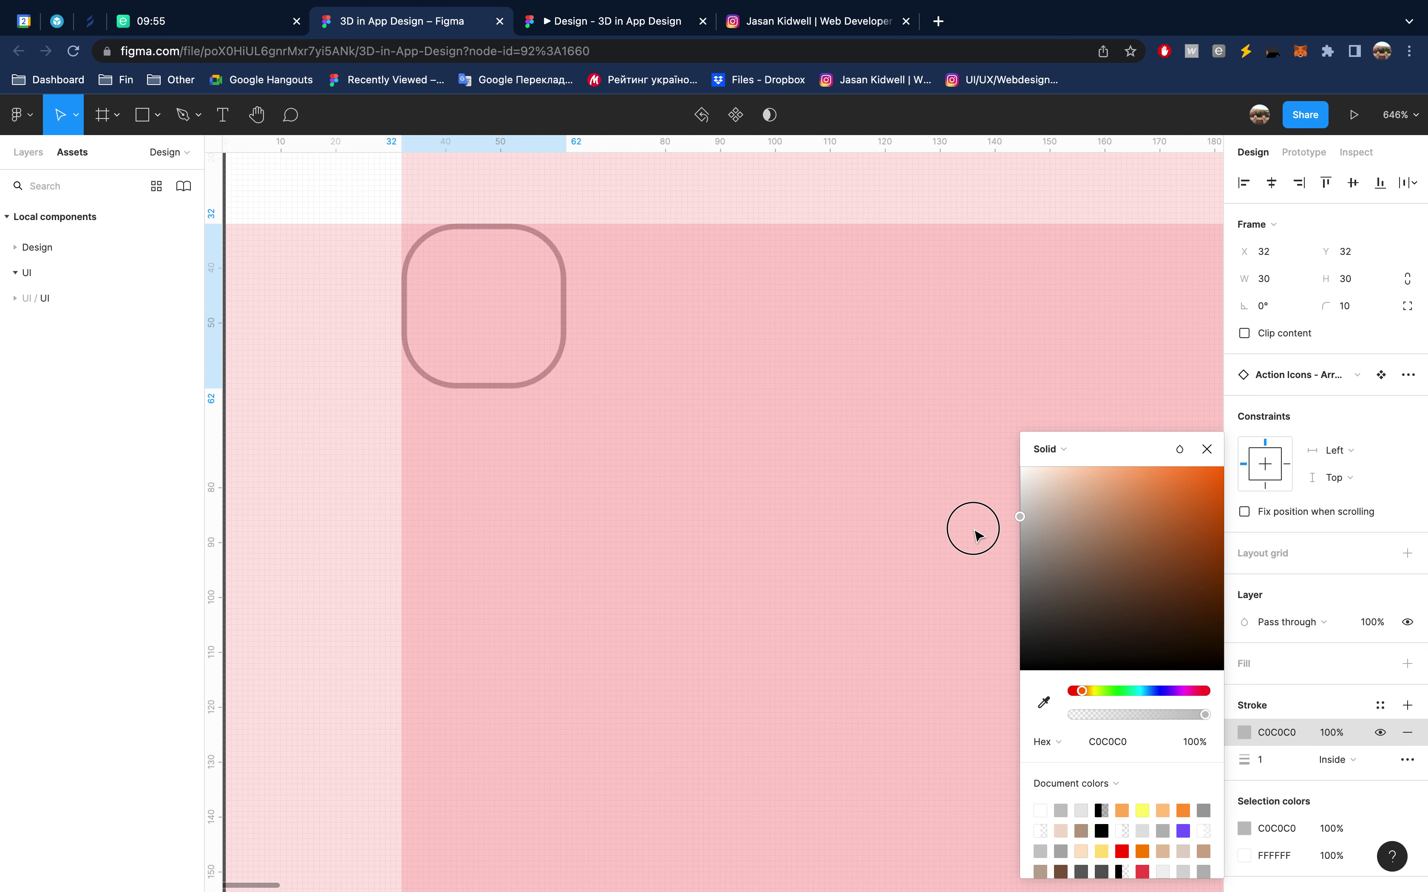
click(1206, 449)
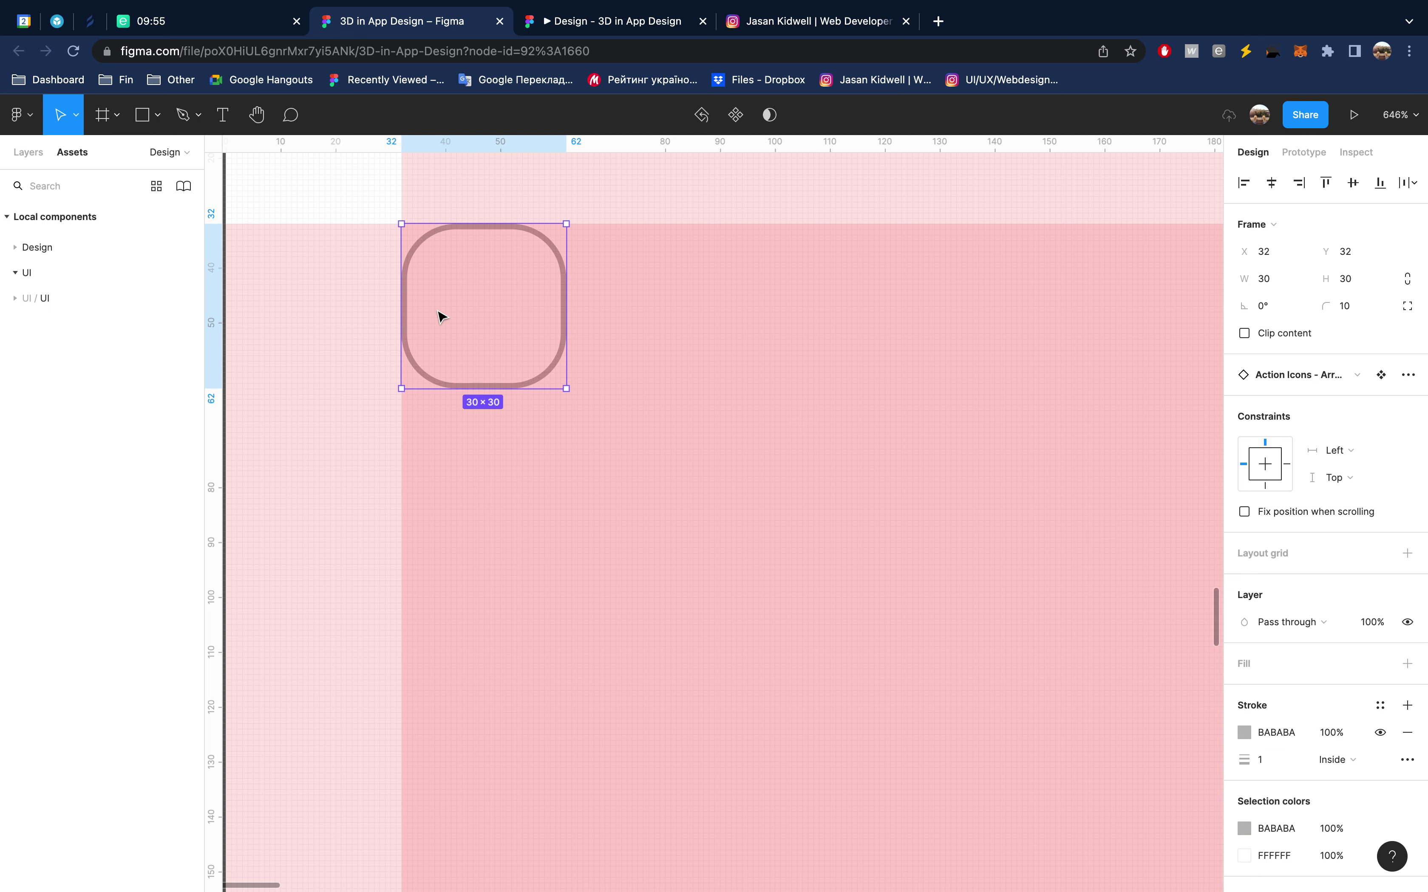
key(Escape)
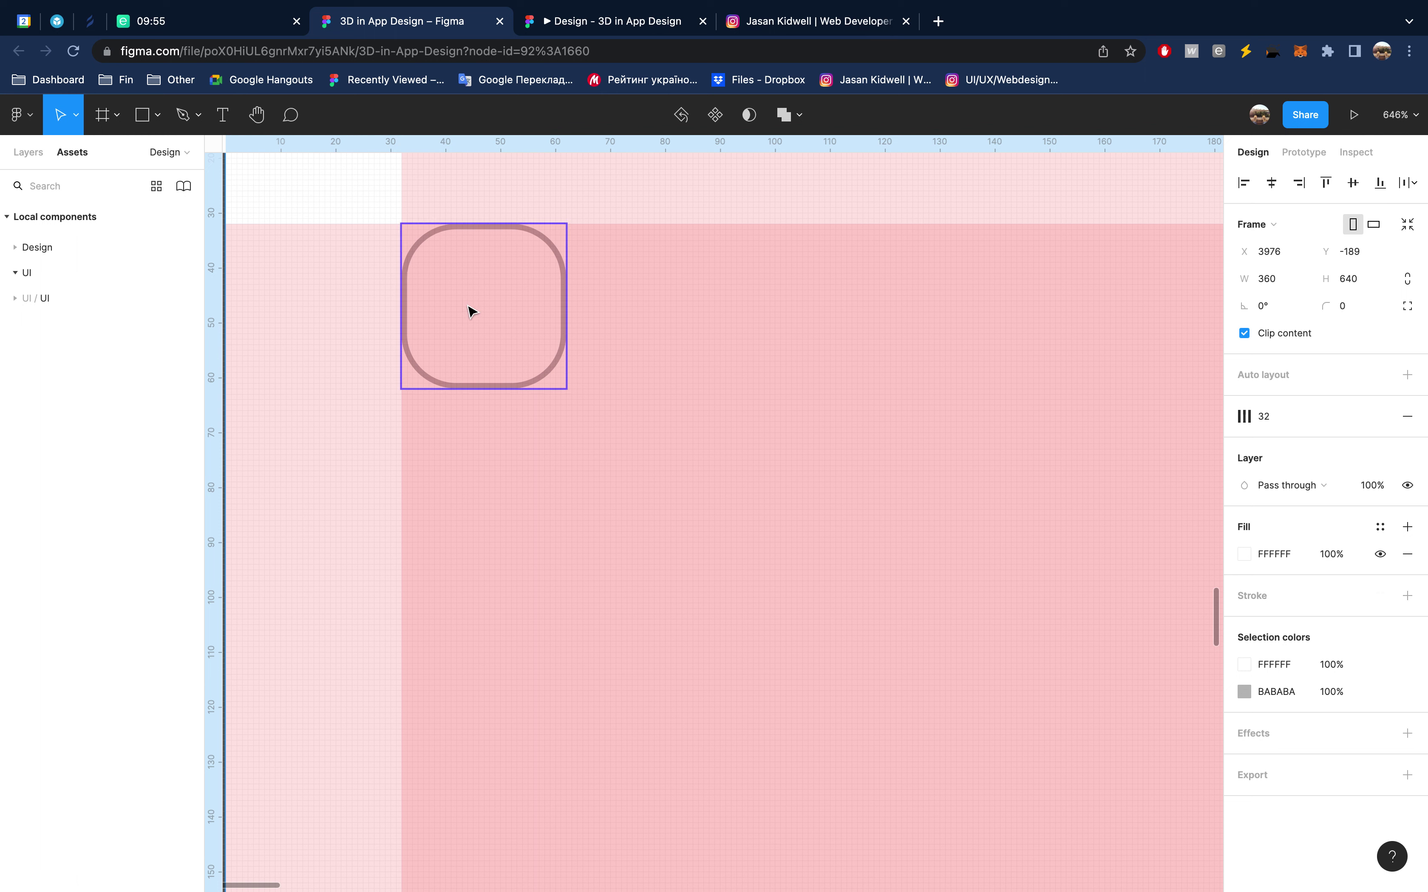
Give the Vector lines inside Action Icons - Arrow a dark grey 707070 fill
click(28, 152)
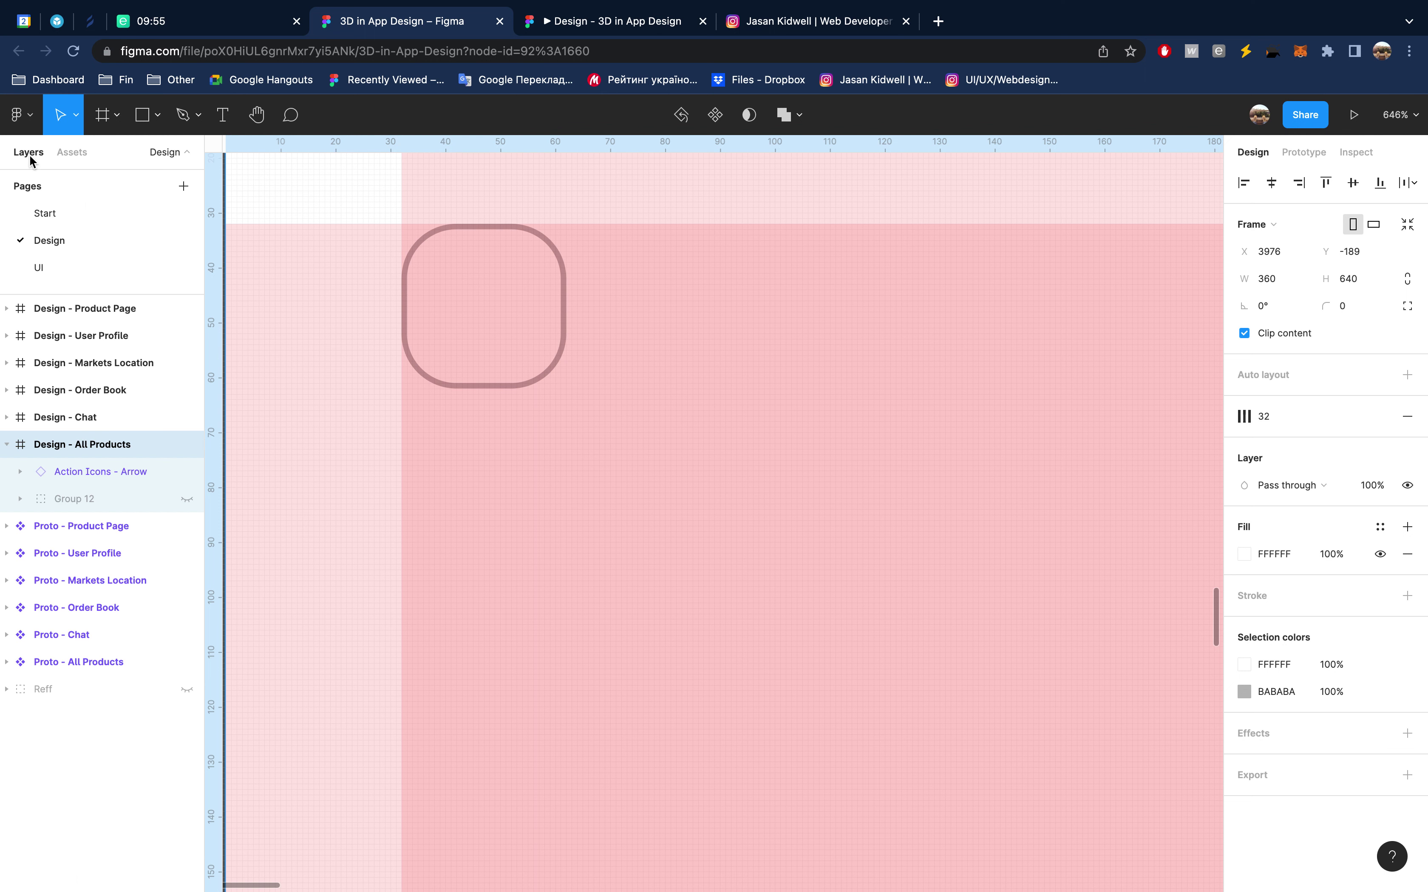
click(20, 471)
click(102, 499)
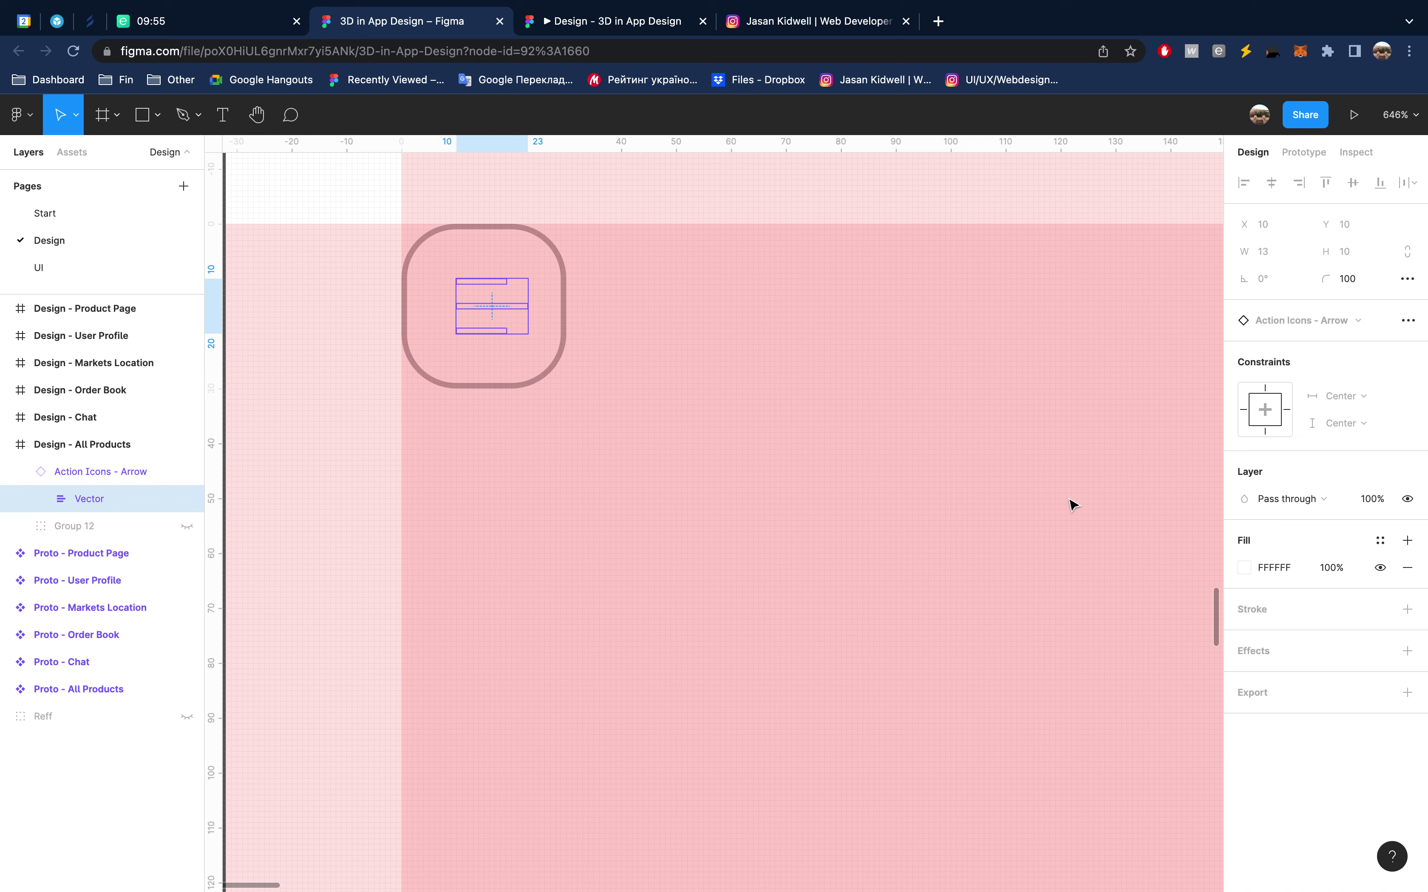
click(1244, 569)
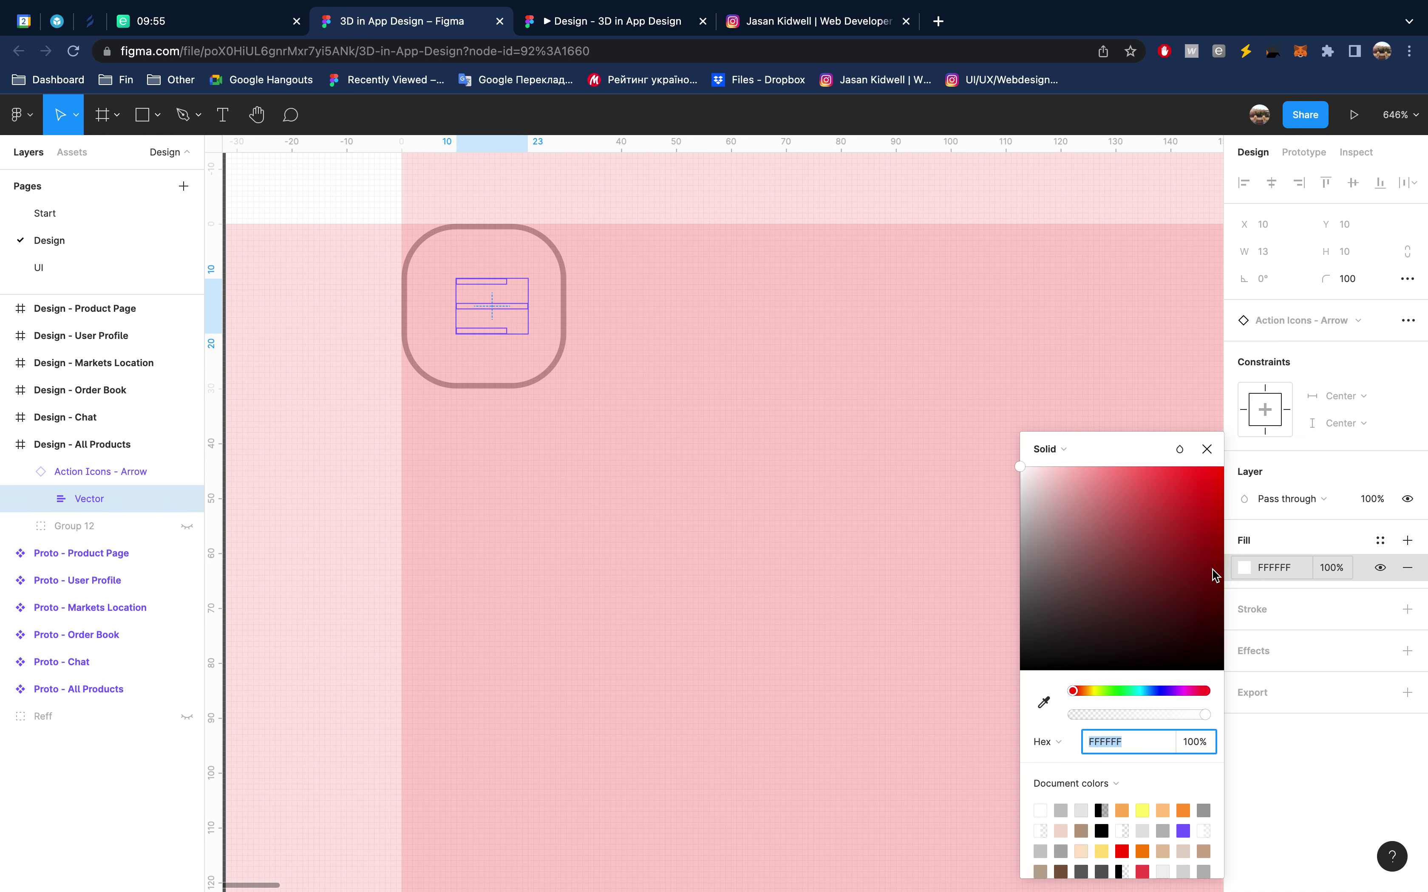
key(ctrl+v)
click(951, 586)
key(Escape)
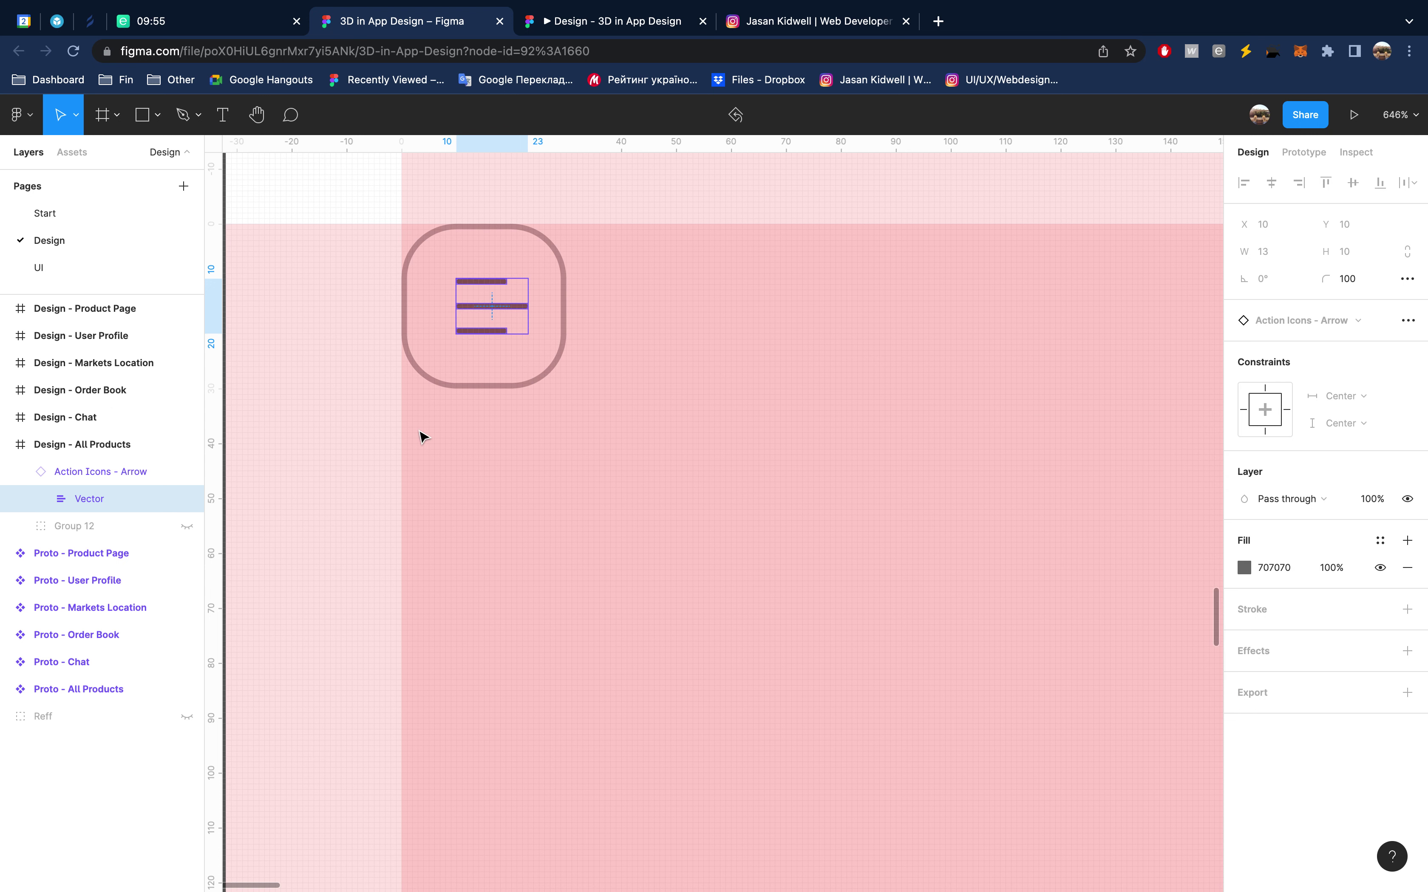
Hide the layout grids with Ctrl+G and clear the selection
key(ctrl+g)
scroll(549, 459, down, 5)
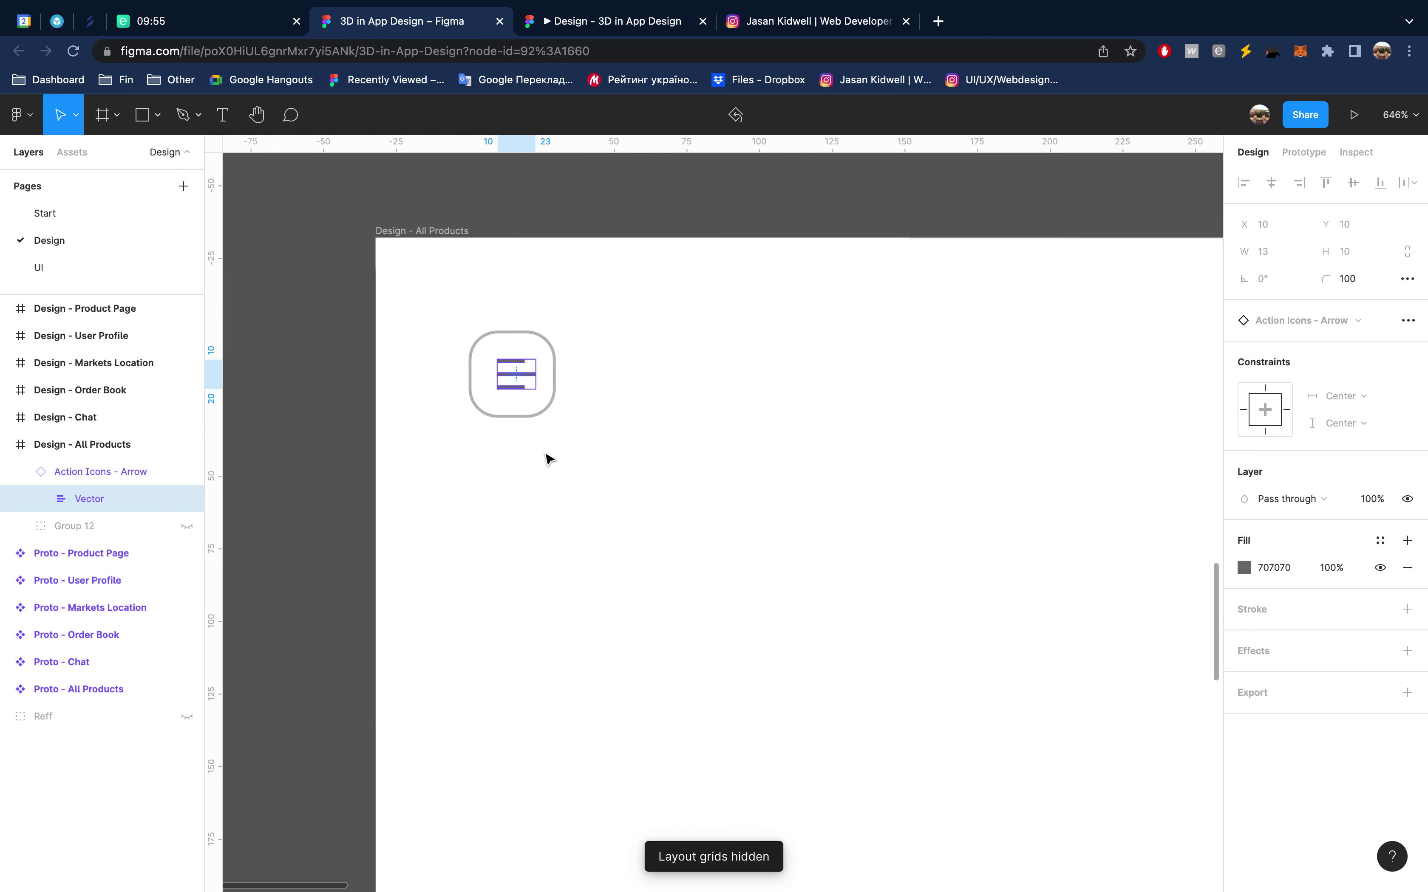
click(361, 479)
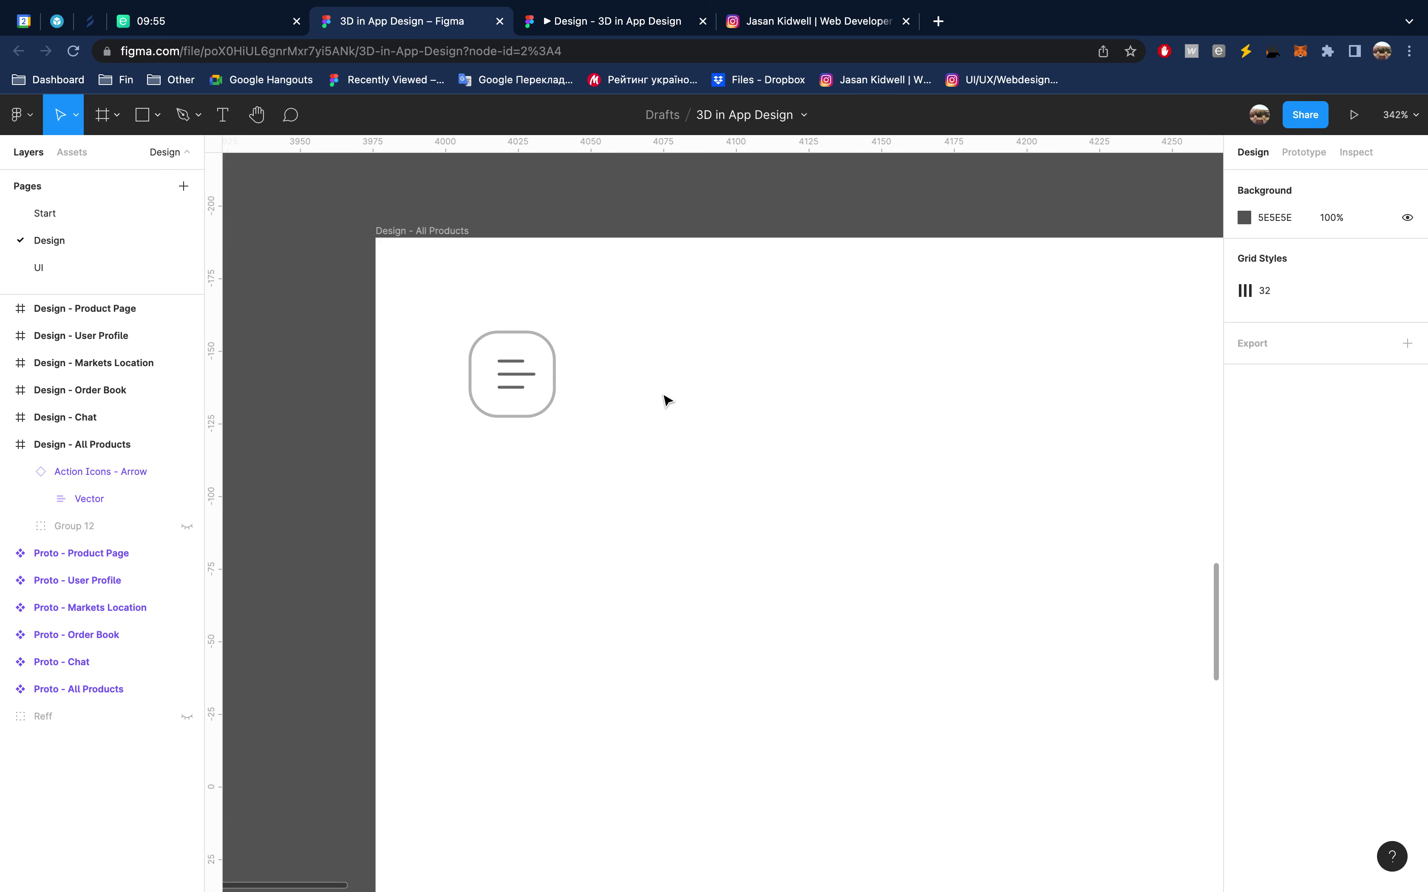
scroll(736, 423, down, 5)
scroll(736, 424, up, 3)
scroll(737, 424, up, 2)
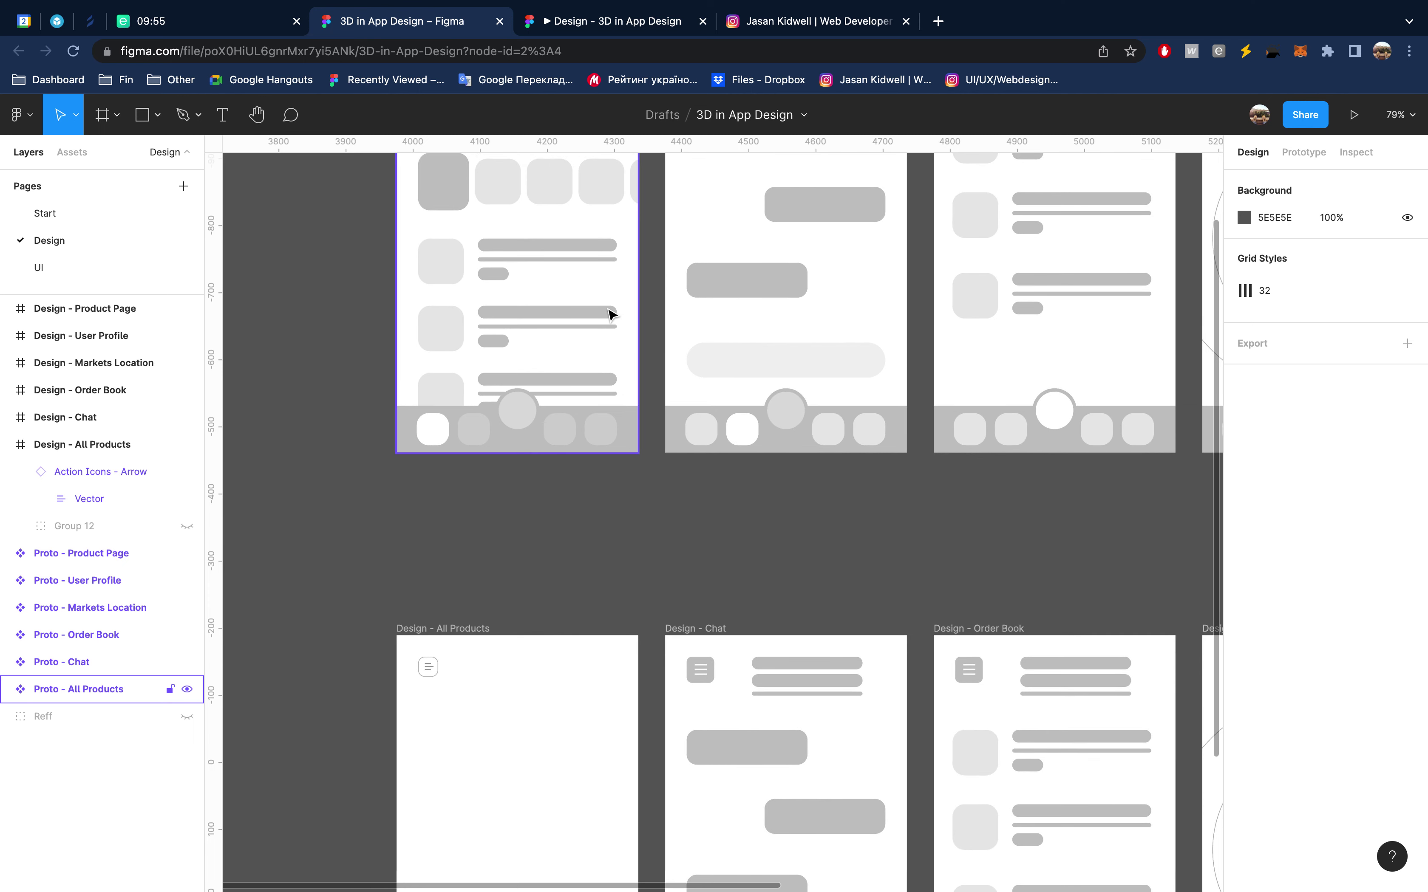
scroll(529, 305, up, 2)
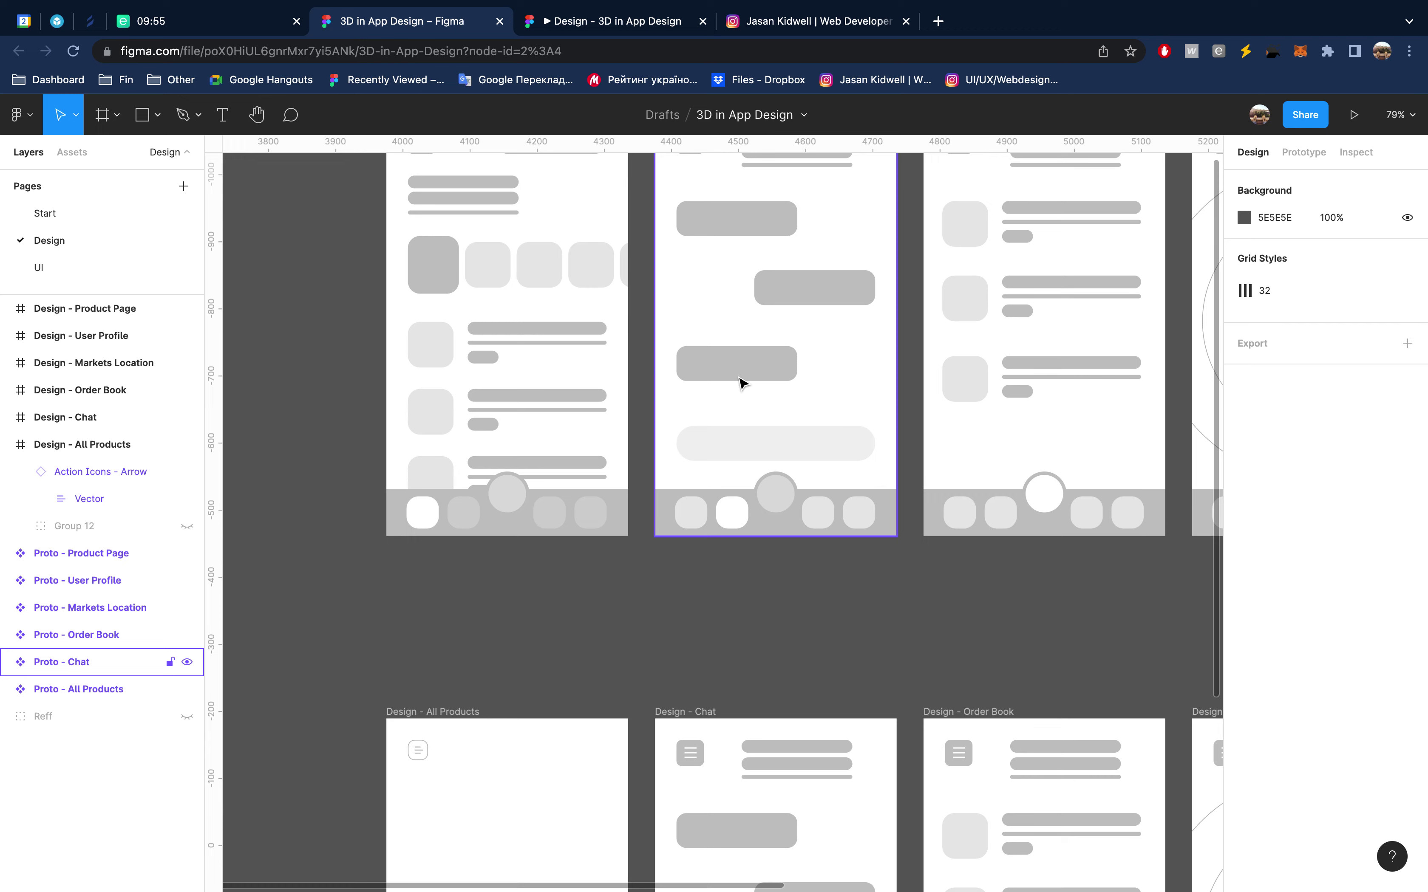
scroll(740, 382, up, 2)
scroll(923, 434, right, 5)
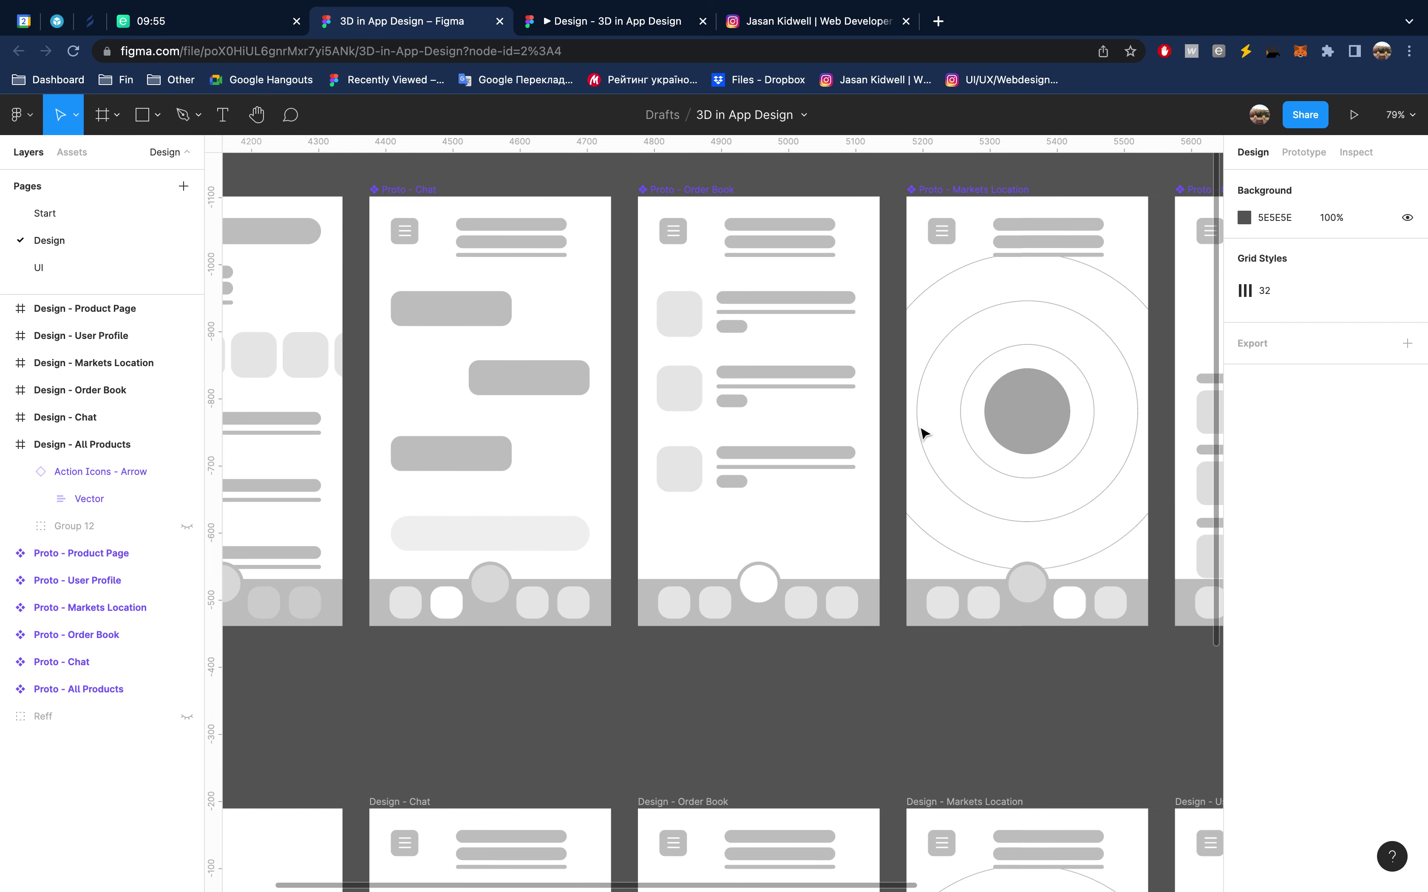
scroll(921, 430, right, 4)
scroll(921, 430, down, 1)
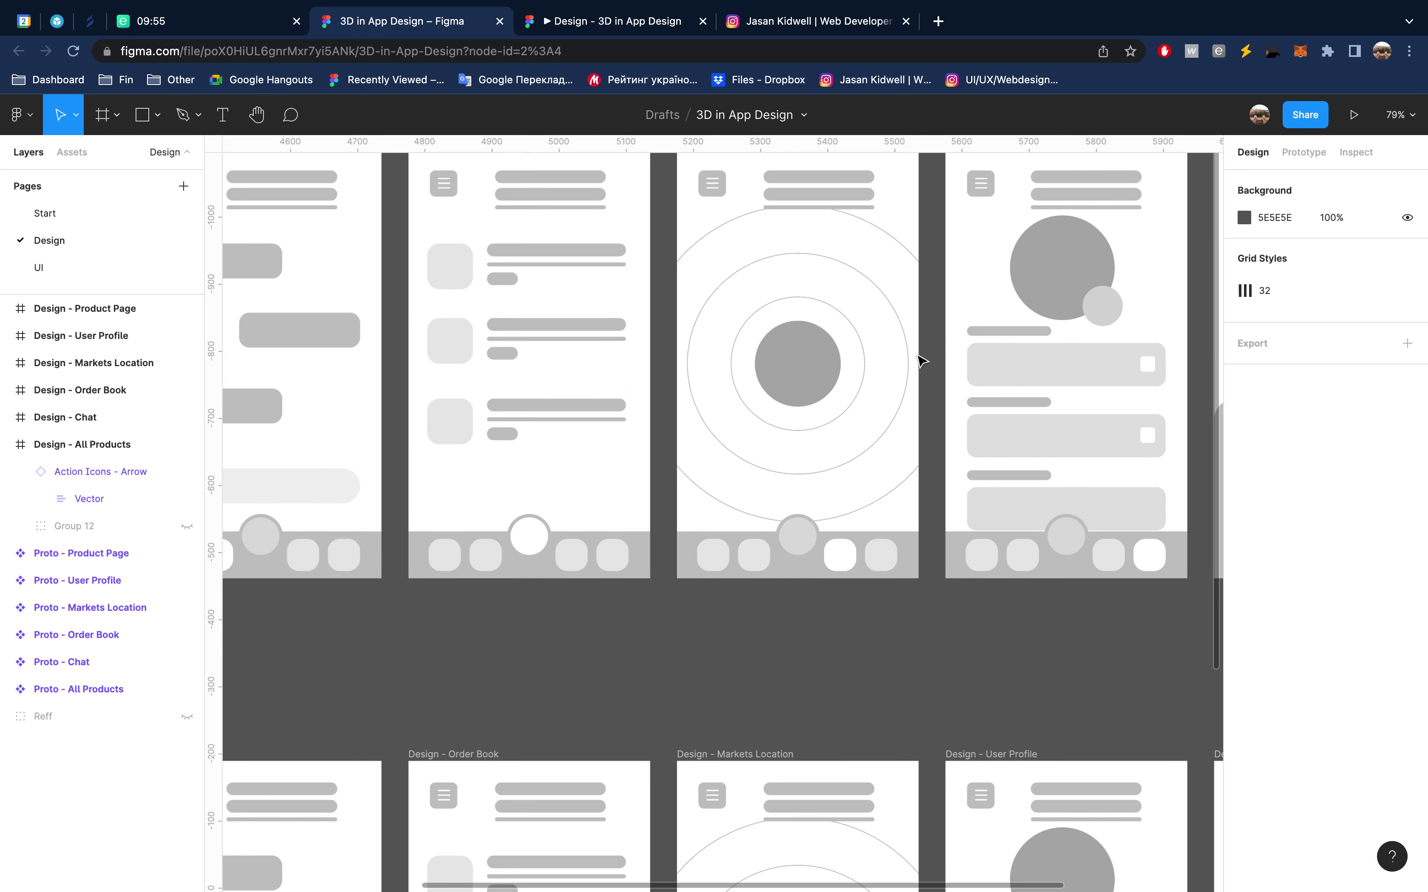
scroll(921, 361, right, 5)
scroll(921, 361, right, 3)
scroll(922, 361, left, 3)
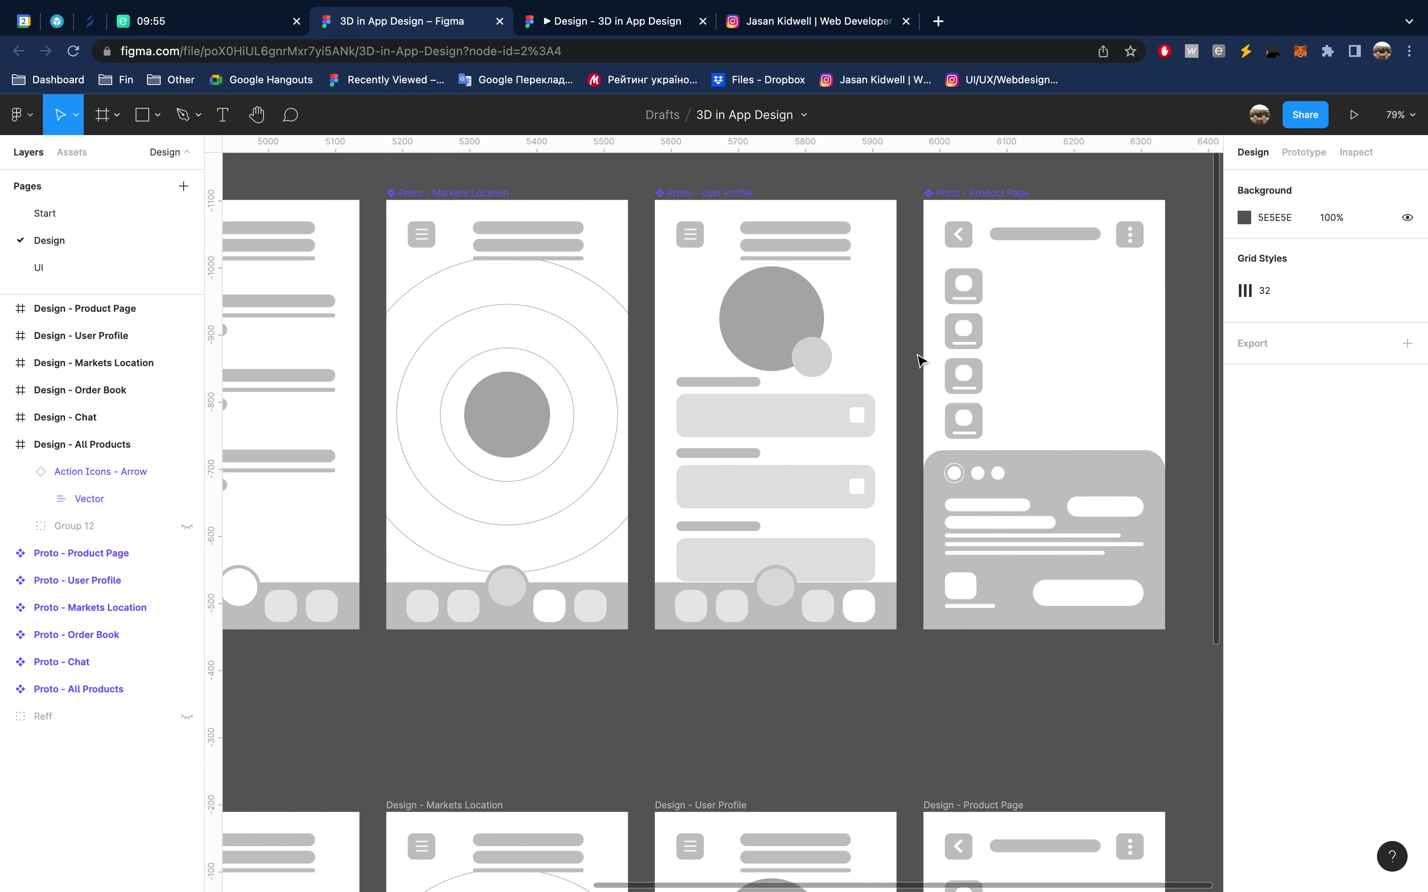
scroll(922, 361, left, 7)
scroll(921, 360, left, 5)
scroll(920, 359, left, 5)
scroll(921, 359, down, 3)
scroll(920, 360, down, 2)
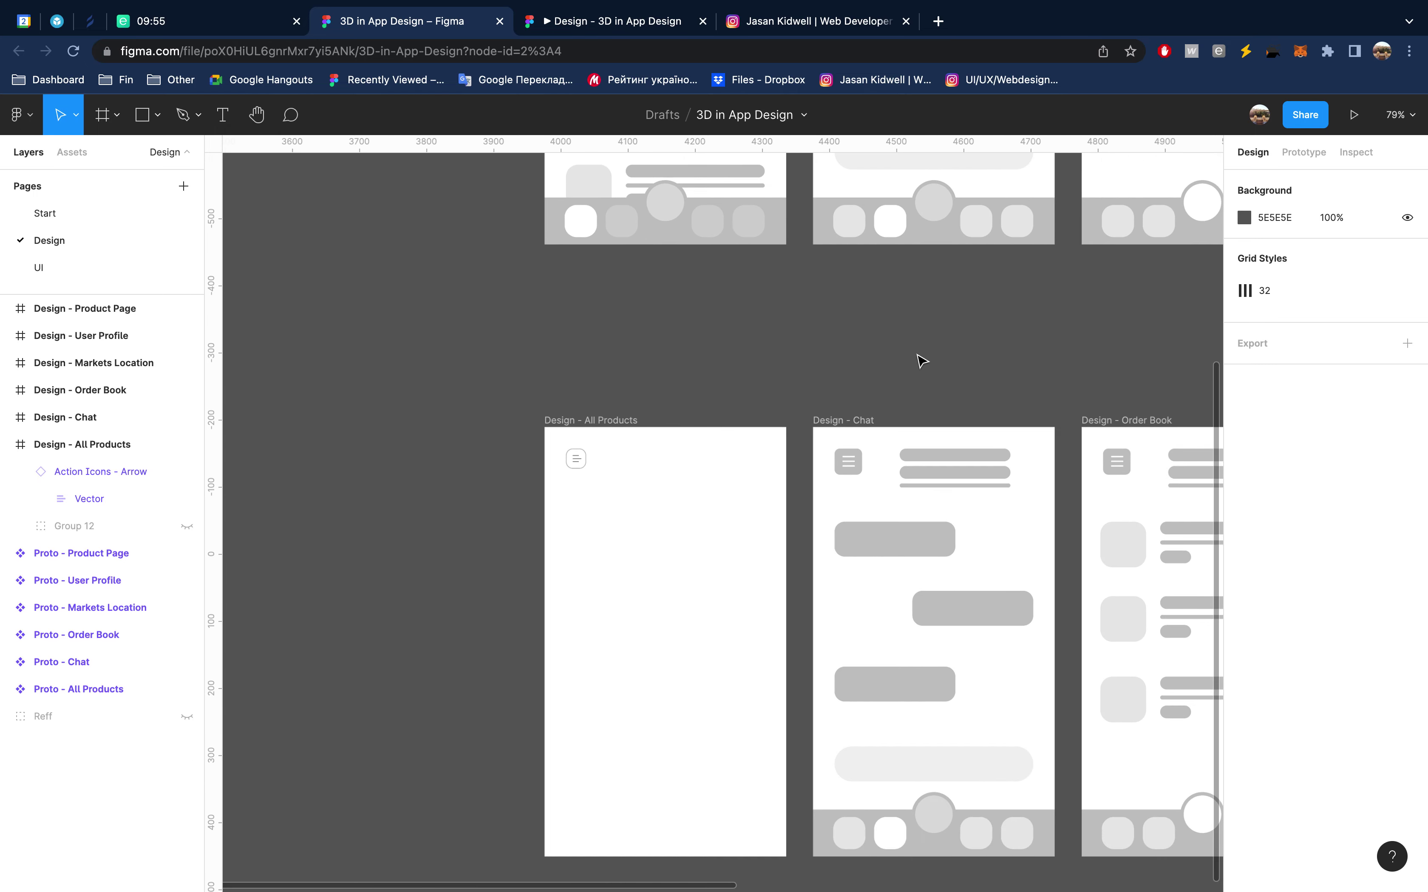
scroll(922, 360, down, 1)
scroll(920, 360, down, 1)
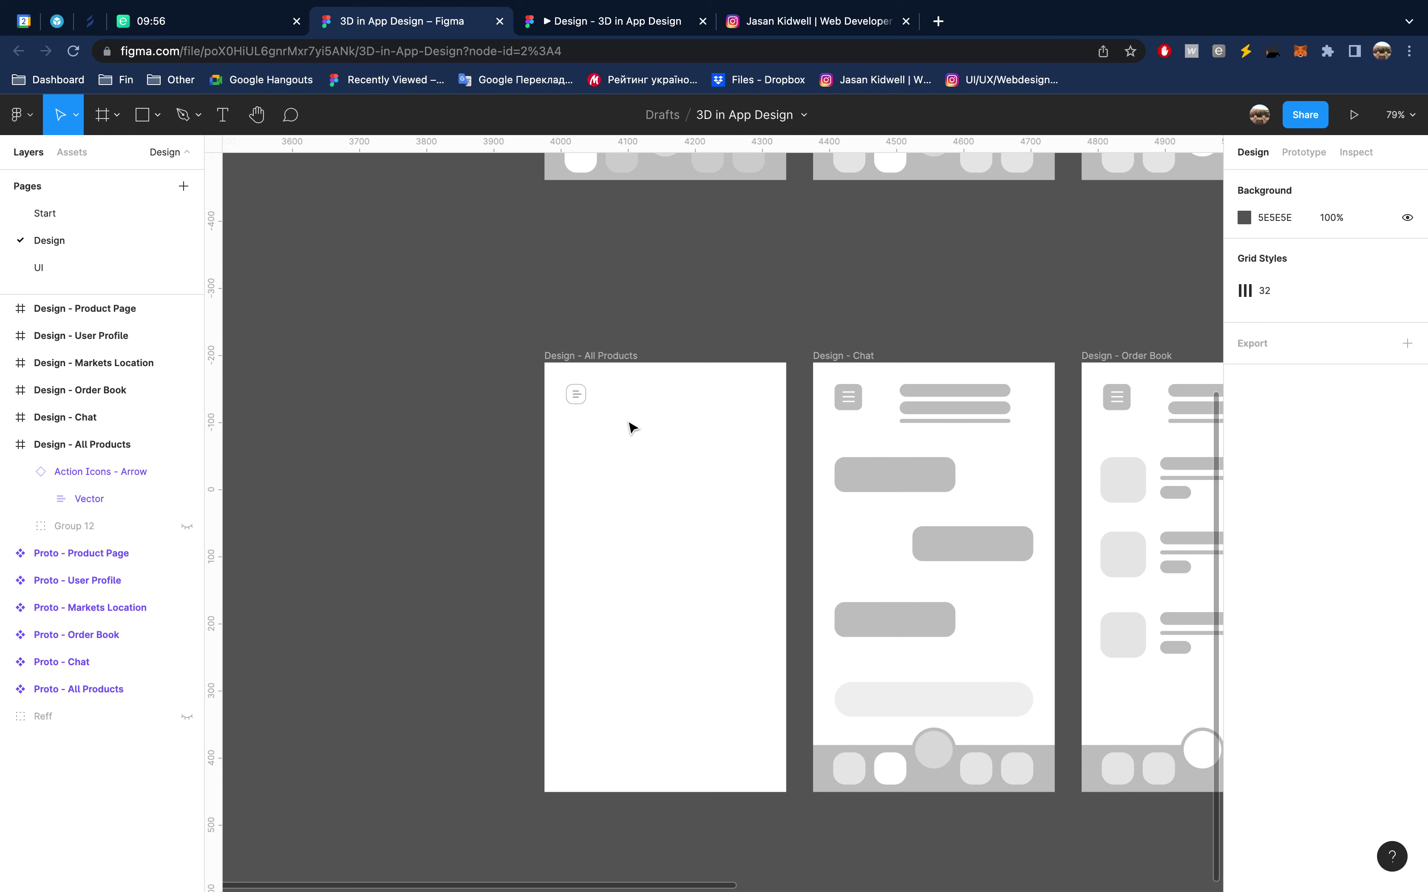
Duplicate the arrow icon to the right and swap the copy to a Btn instance, Alternative type
click(586, 405)
drag(586, 405, 761, 405)
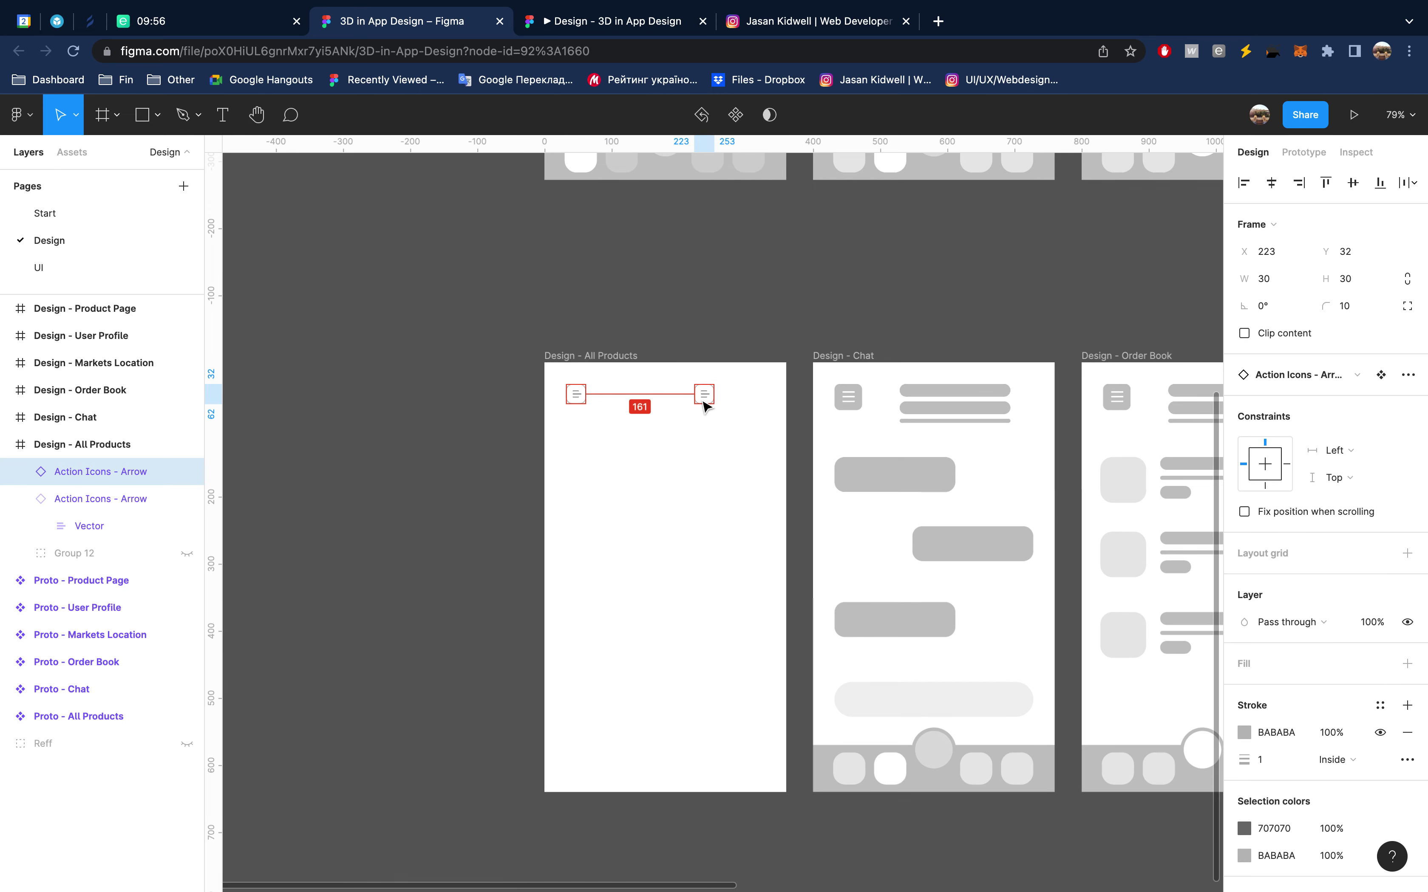
click(1304, 378)
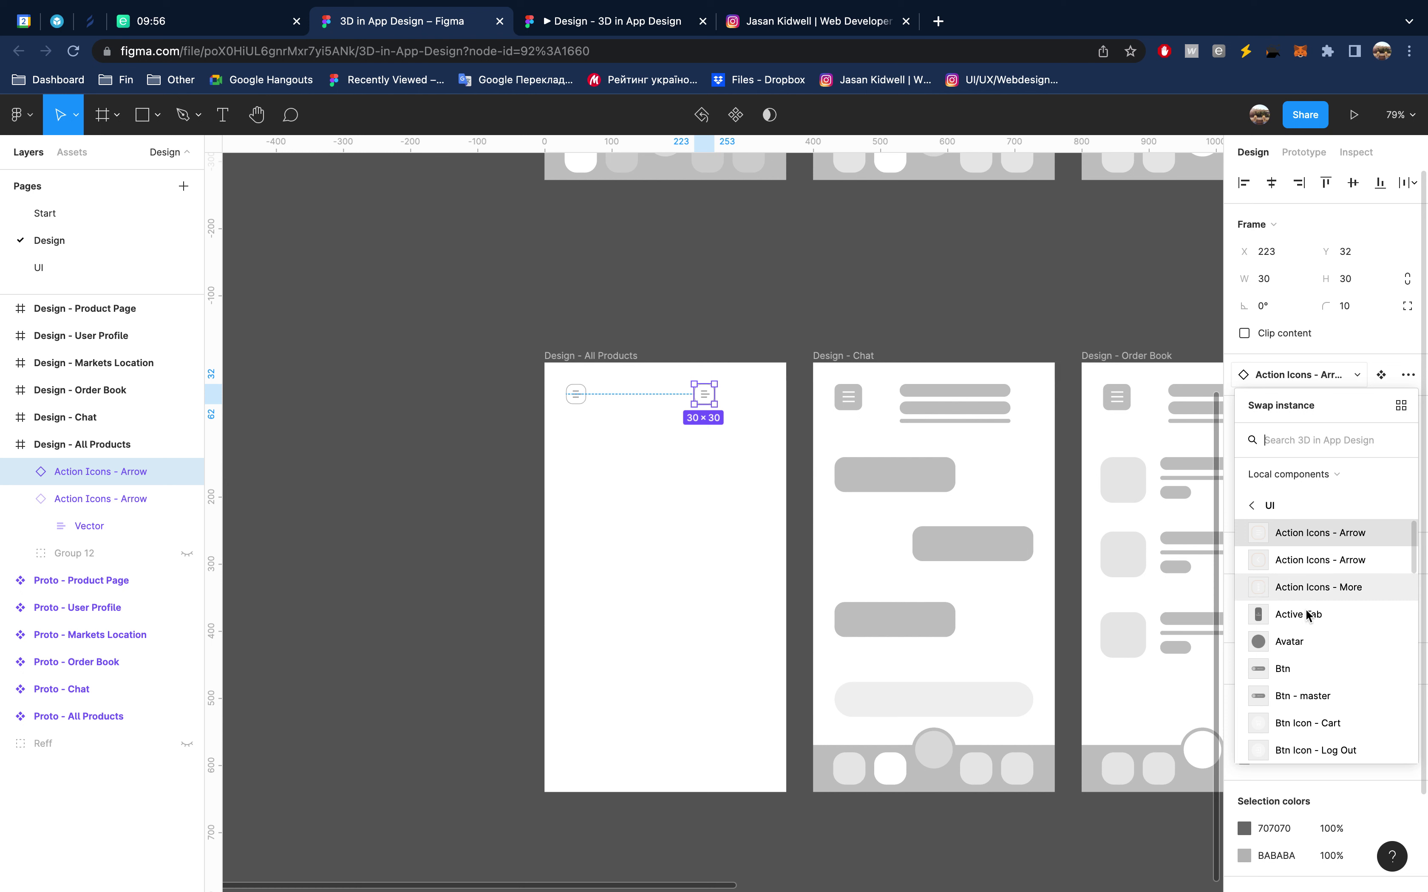
click(1312, 668)
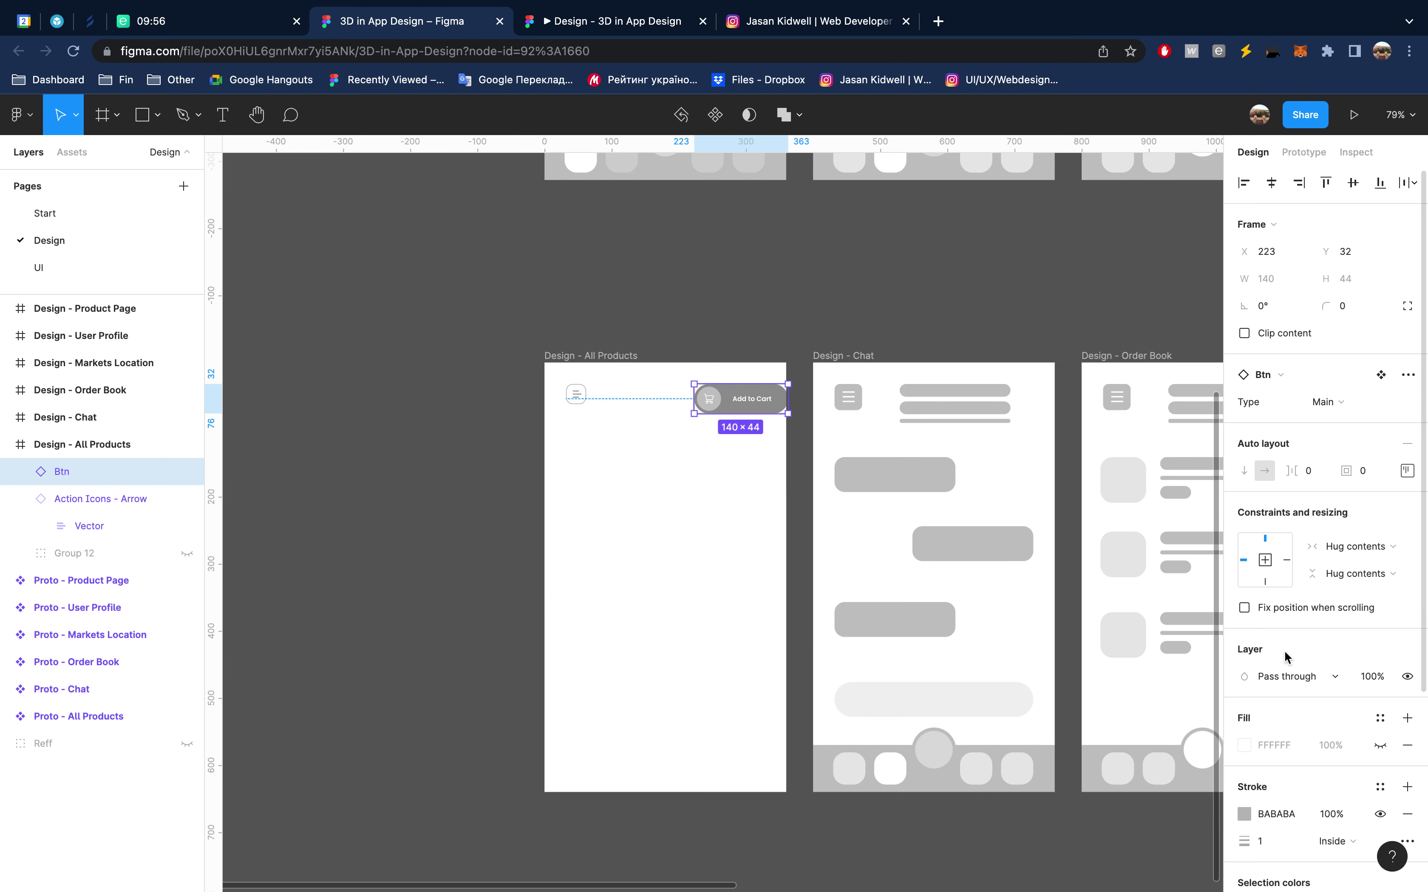
click(1373, 403)
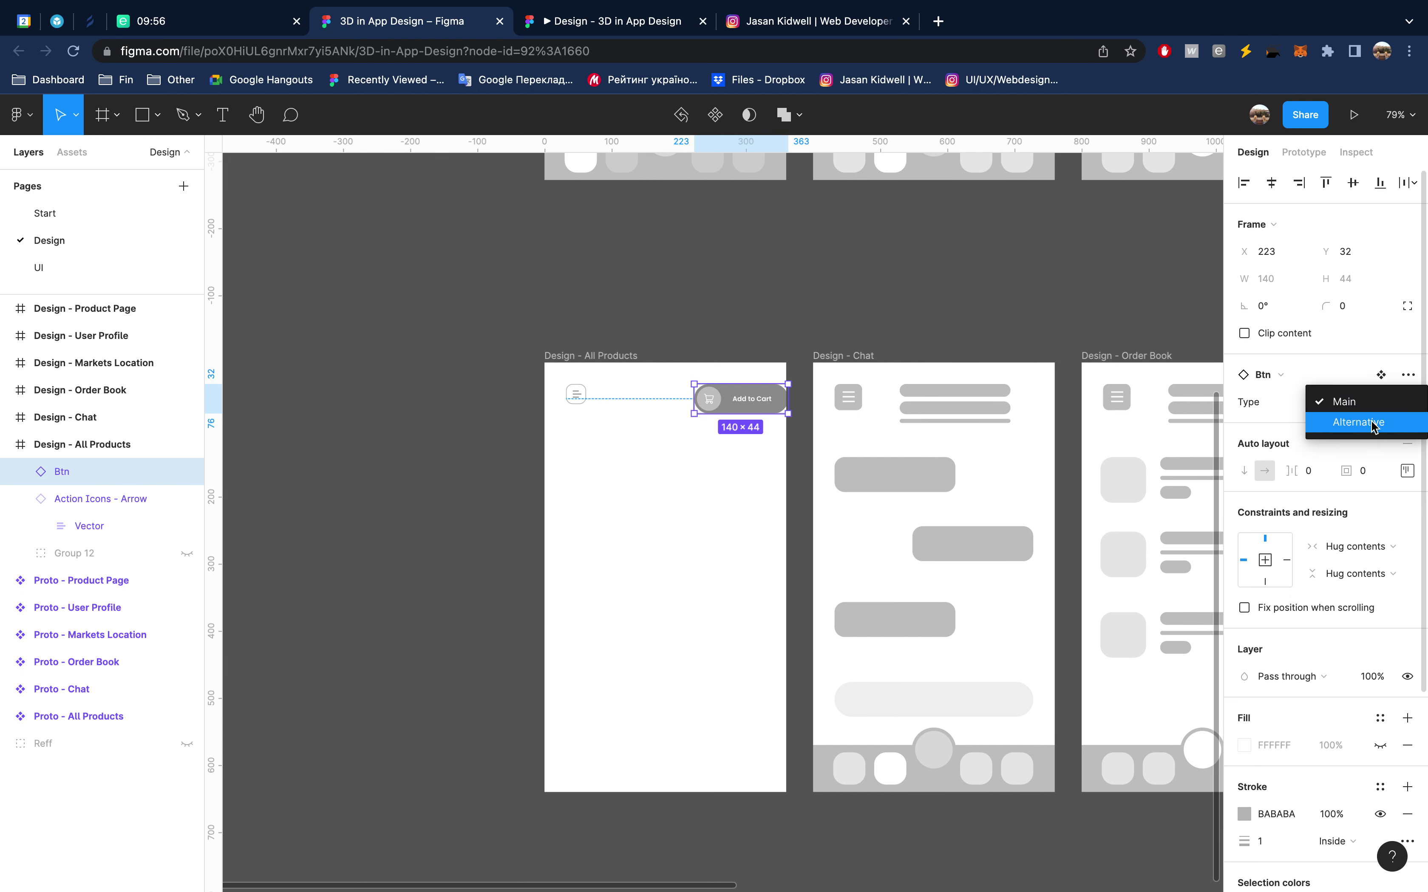
click(1371, 421)
Position the Alternative button at X 169, level with the menu icon
drag(753, 406, 717, 403)
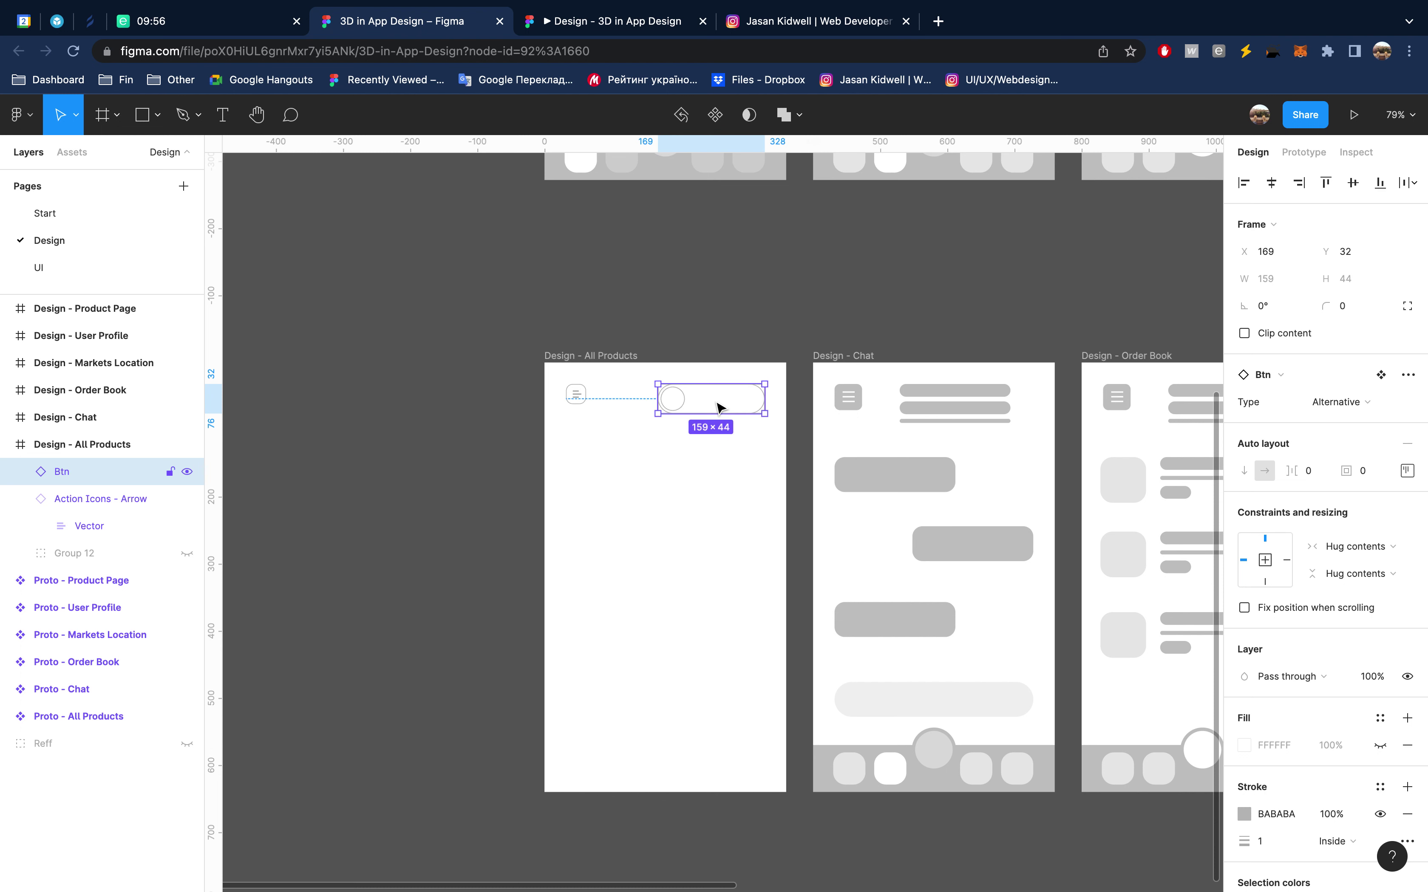
key(alt)
key(Down)
key(Down)
key(Down)
key(Down)
key(Down)
key(Down)
key(alt)
key(Up)
key(Up)
key(Up)
key(Up)
key(Up)
key(Up)
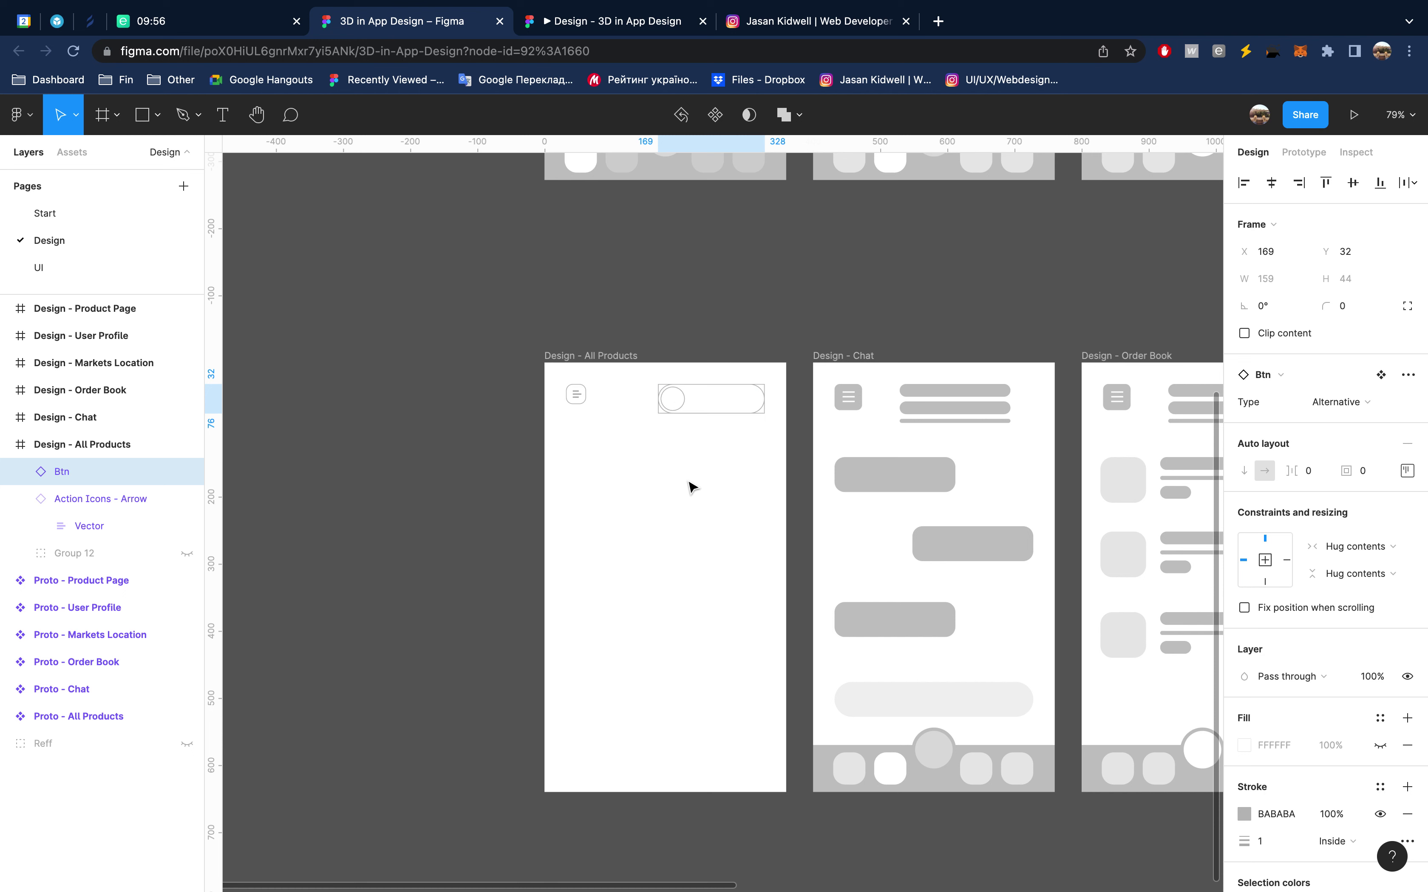
scroll(686, 458, up, 3)
scroll(686, 457, up, 2)
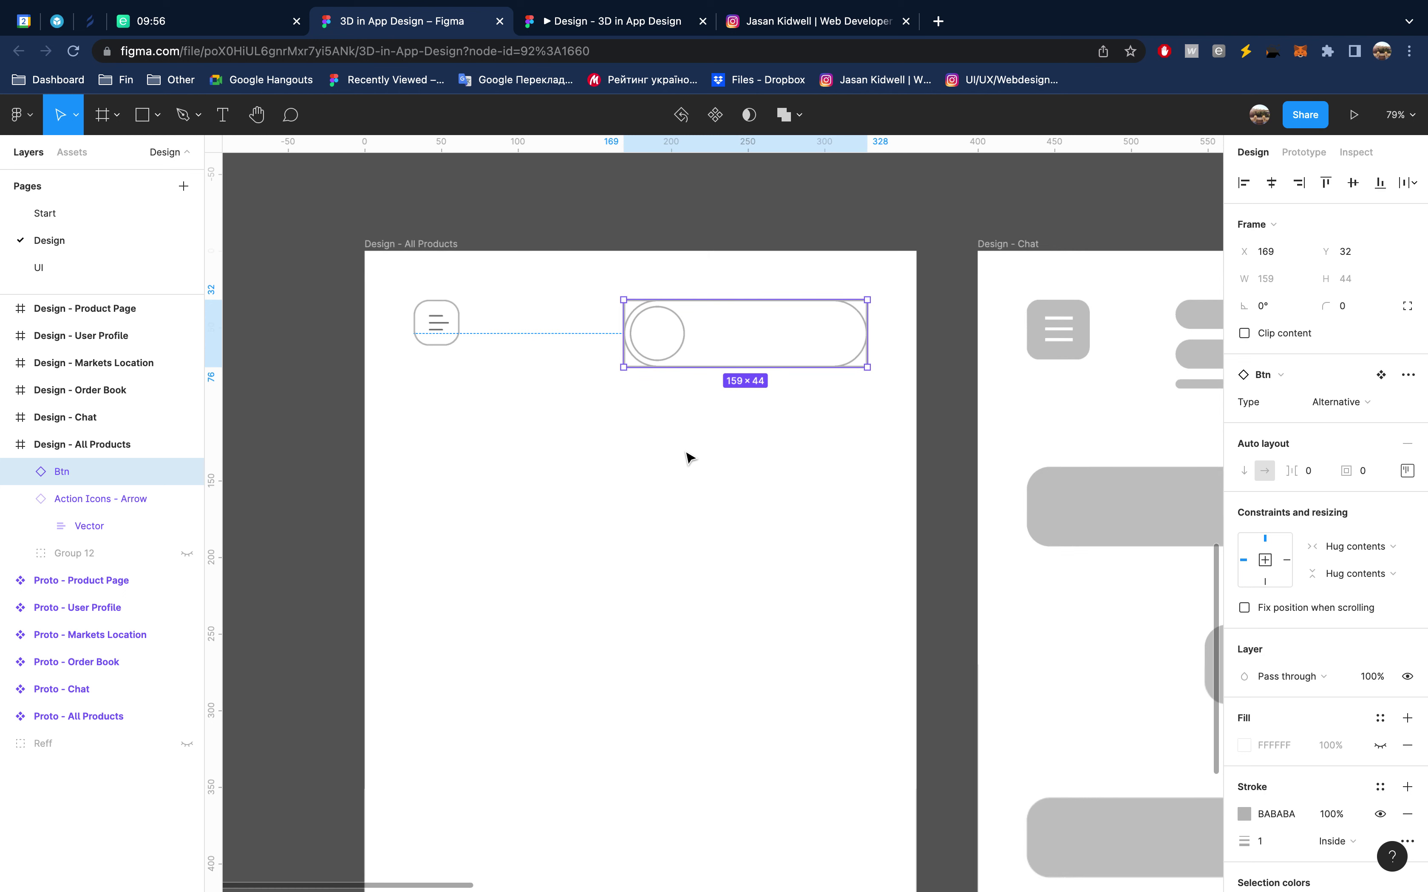
Colour the Search Product button text grey 707070
scroll(686, 457, up, 2)
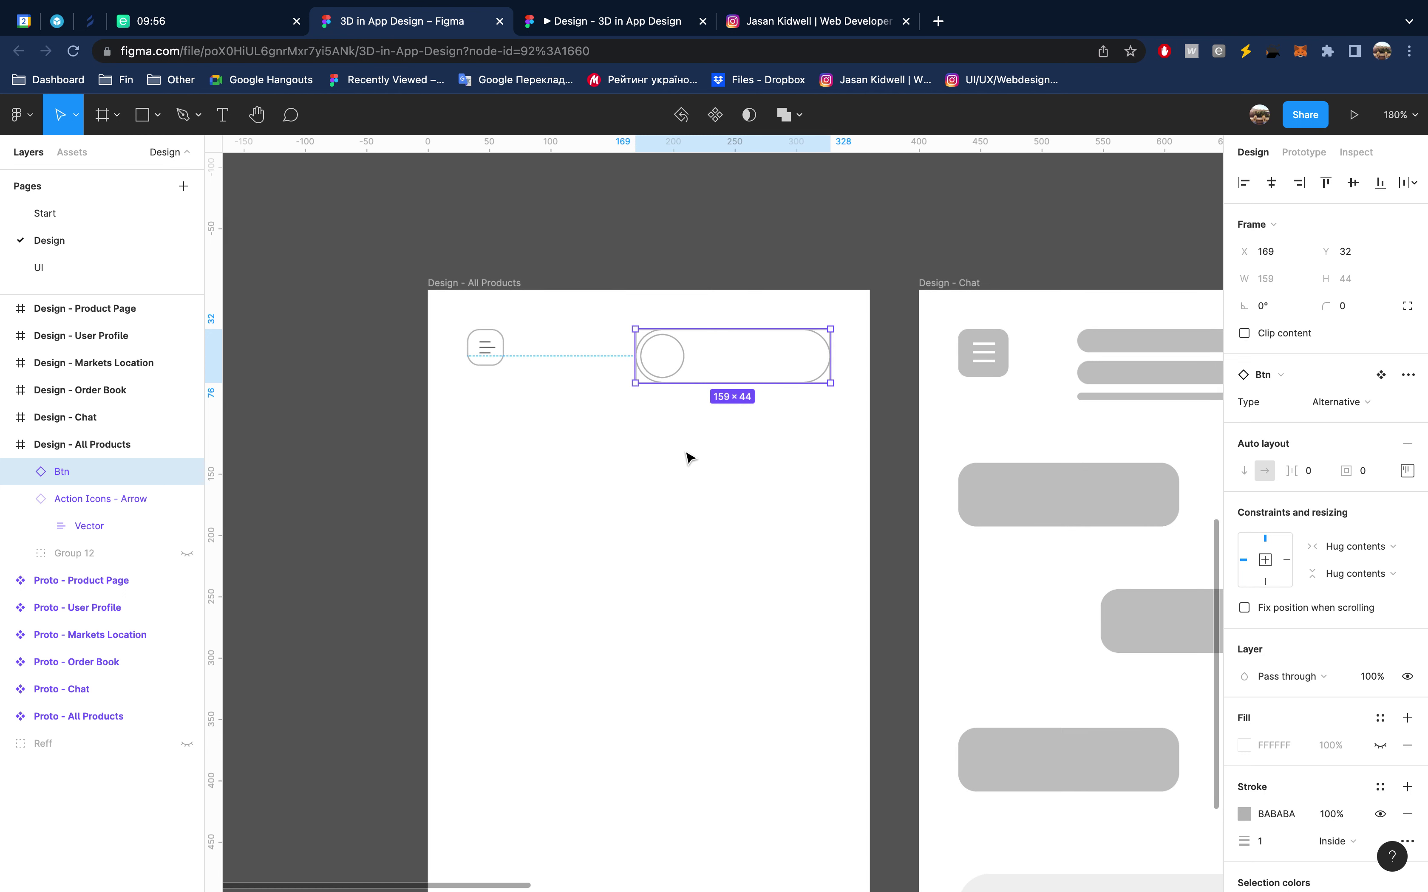
double_click(777, 360)
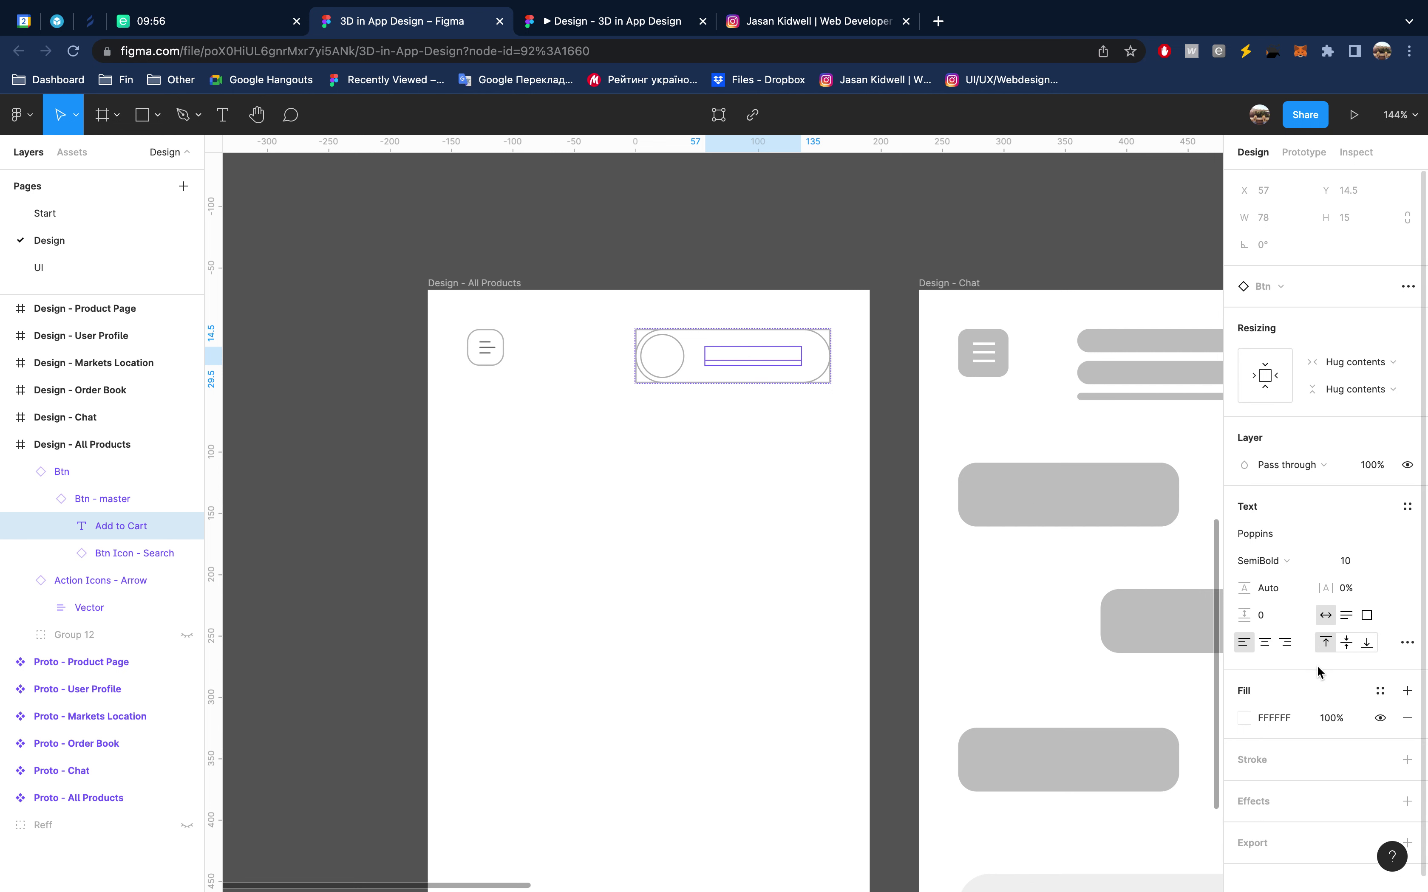
click(1245, 717)
drag(1056, 567, 1002, 593)
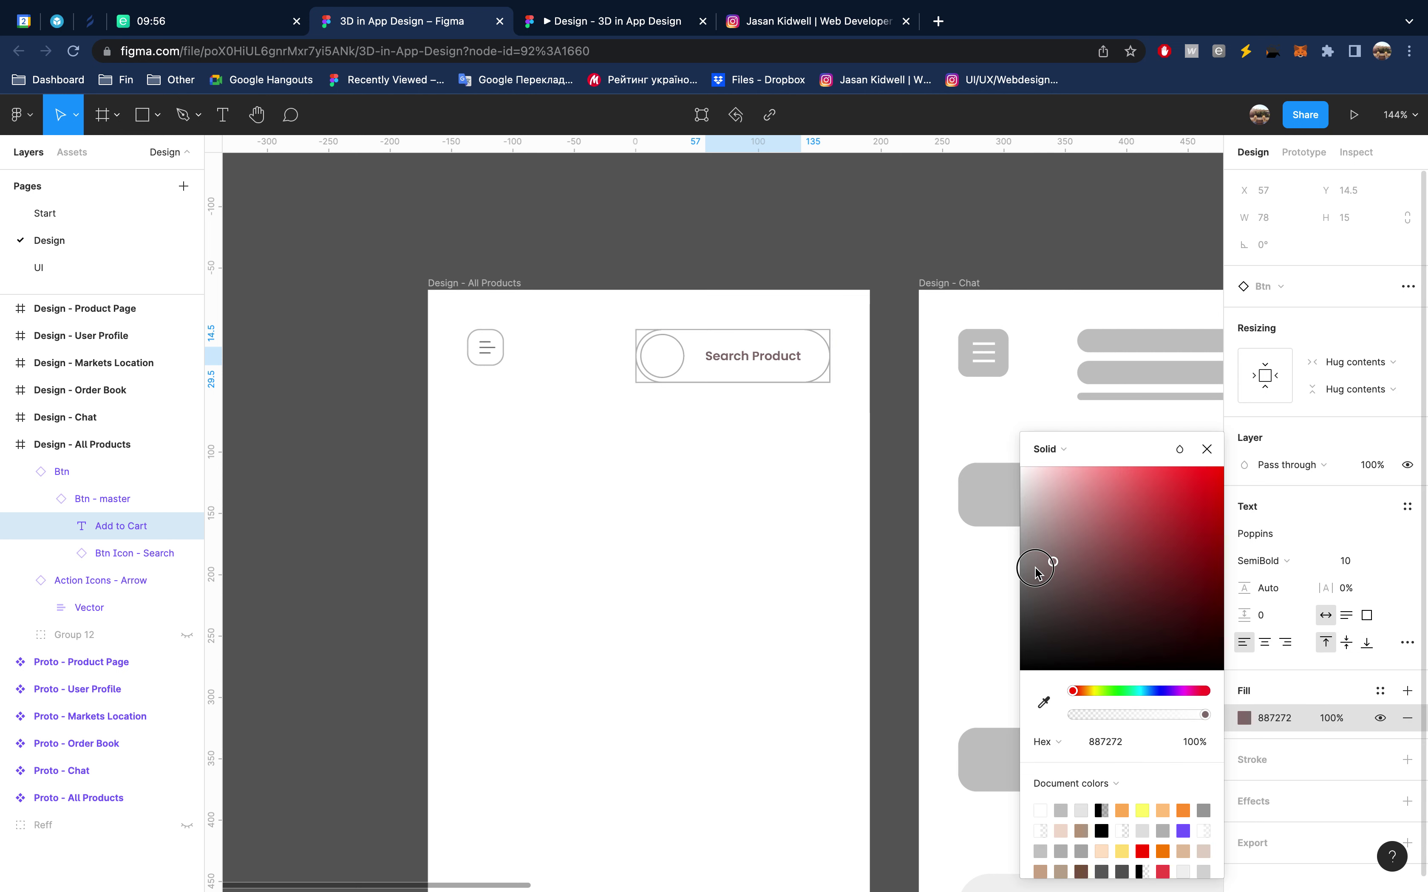
key(Escape)
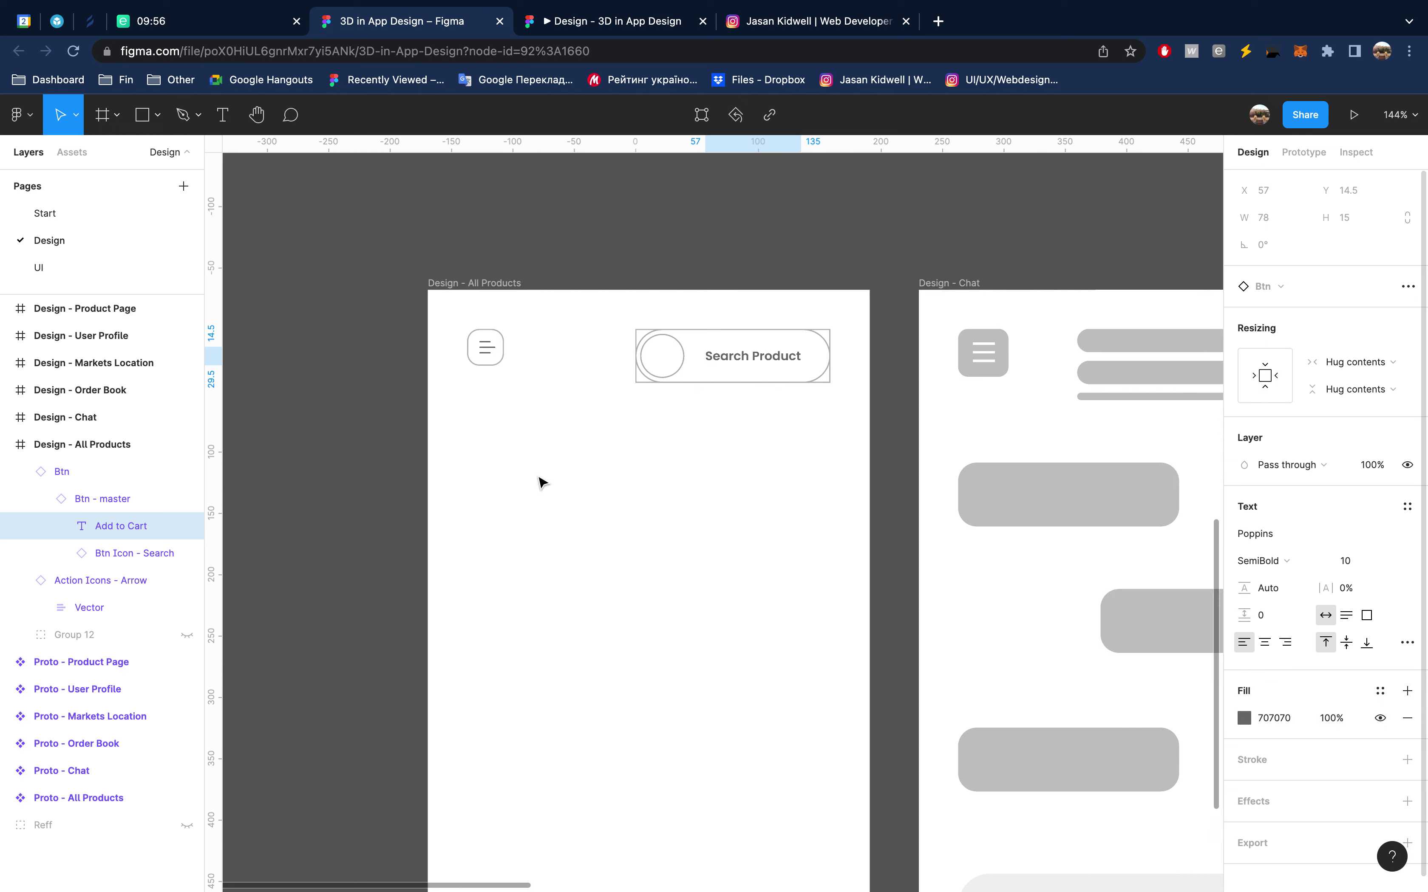
Remove the BABABA outline stroke from the Btn instance rather than its inner frame
click(123, 504)
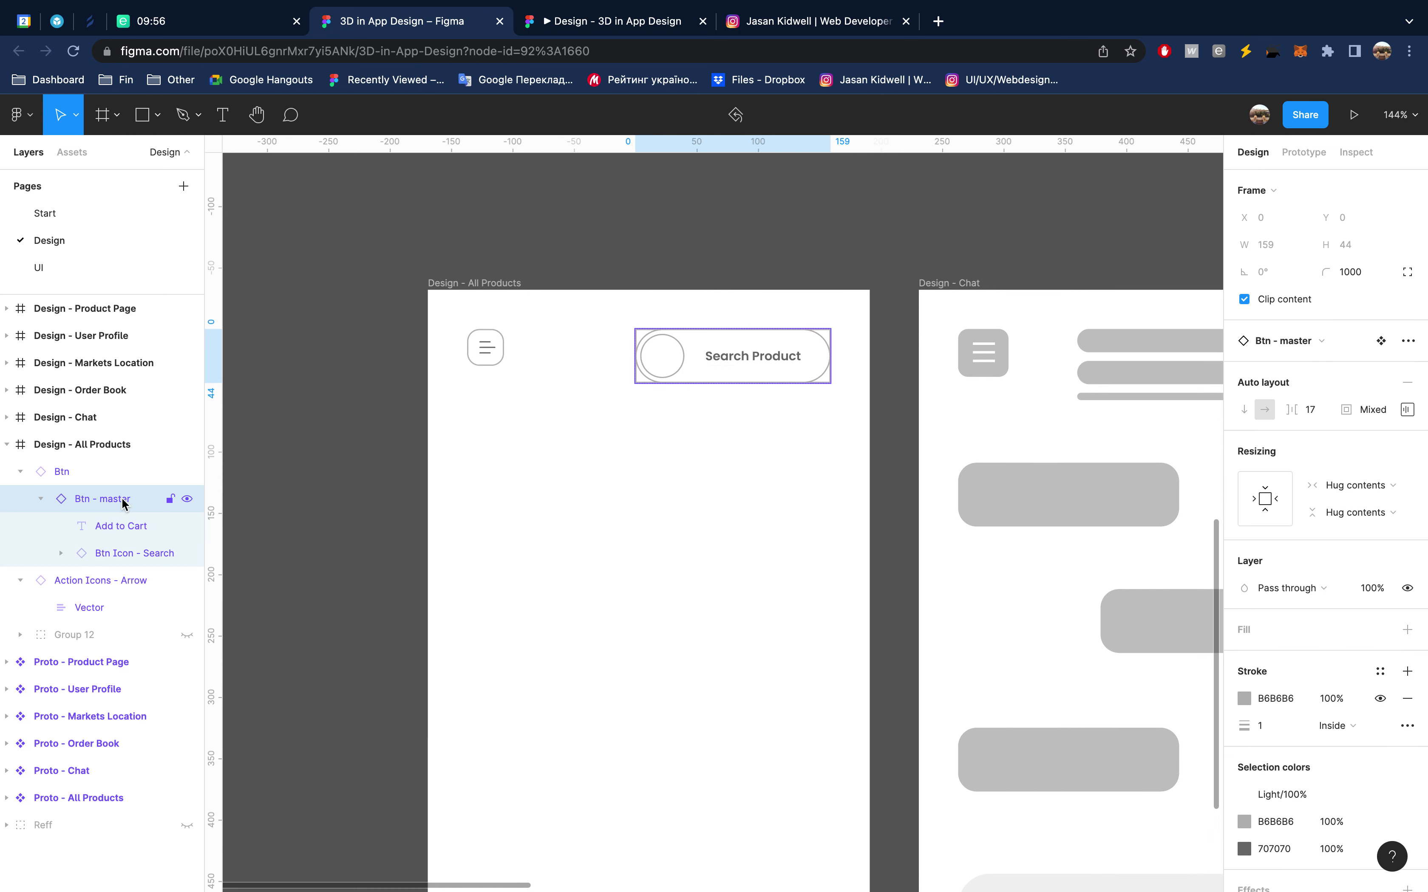
click(1407, 698)
key(ctrl+z)
click(106, 472)
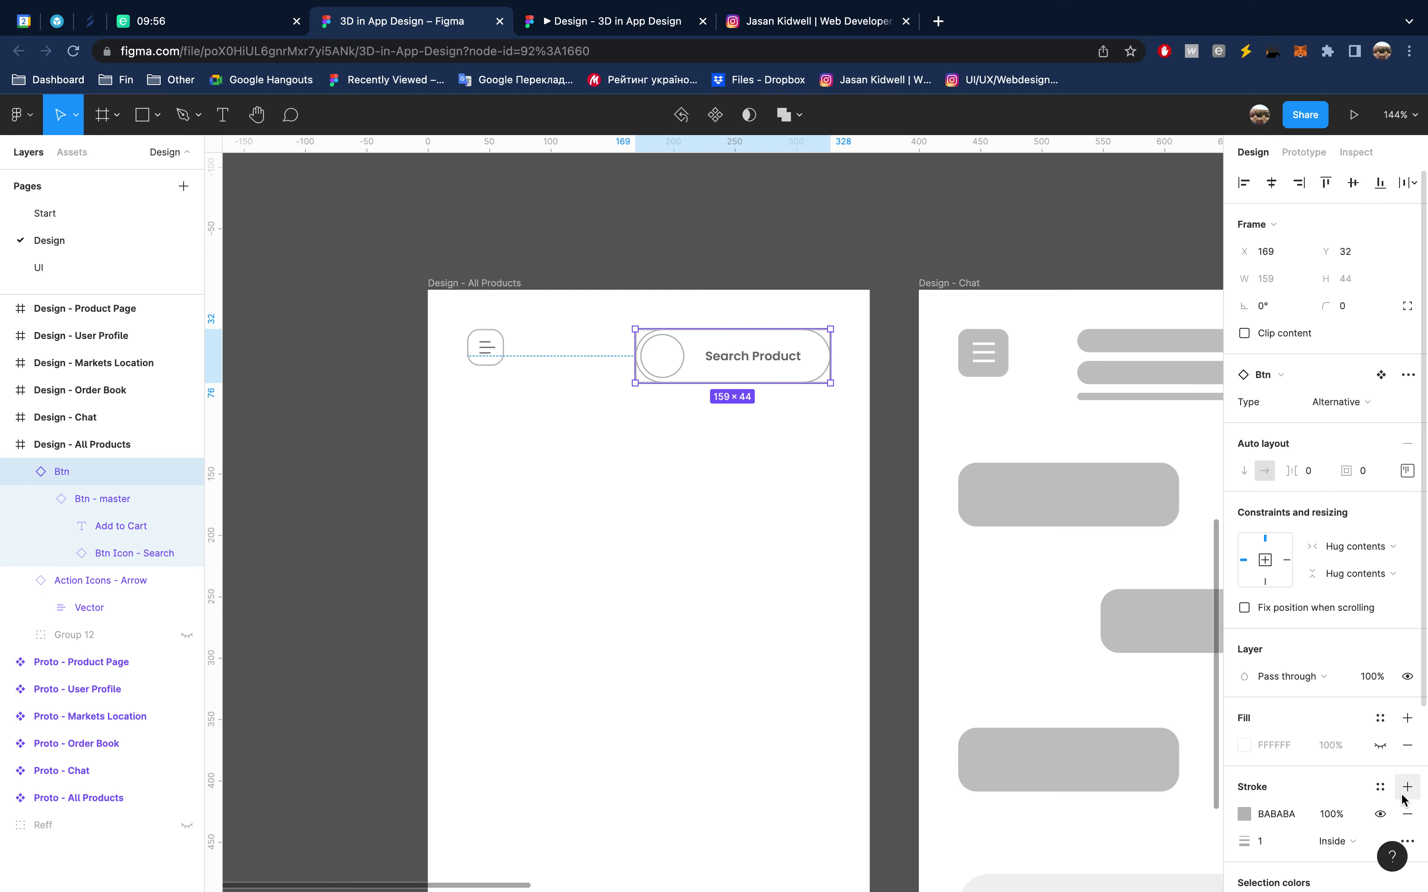
click(1407, 813)
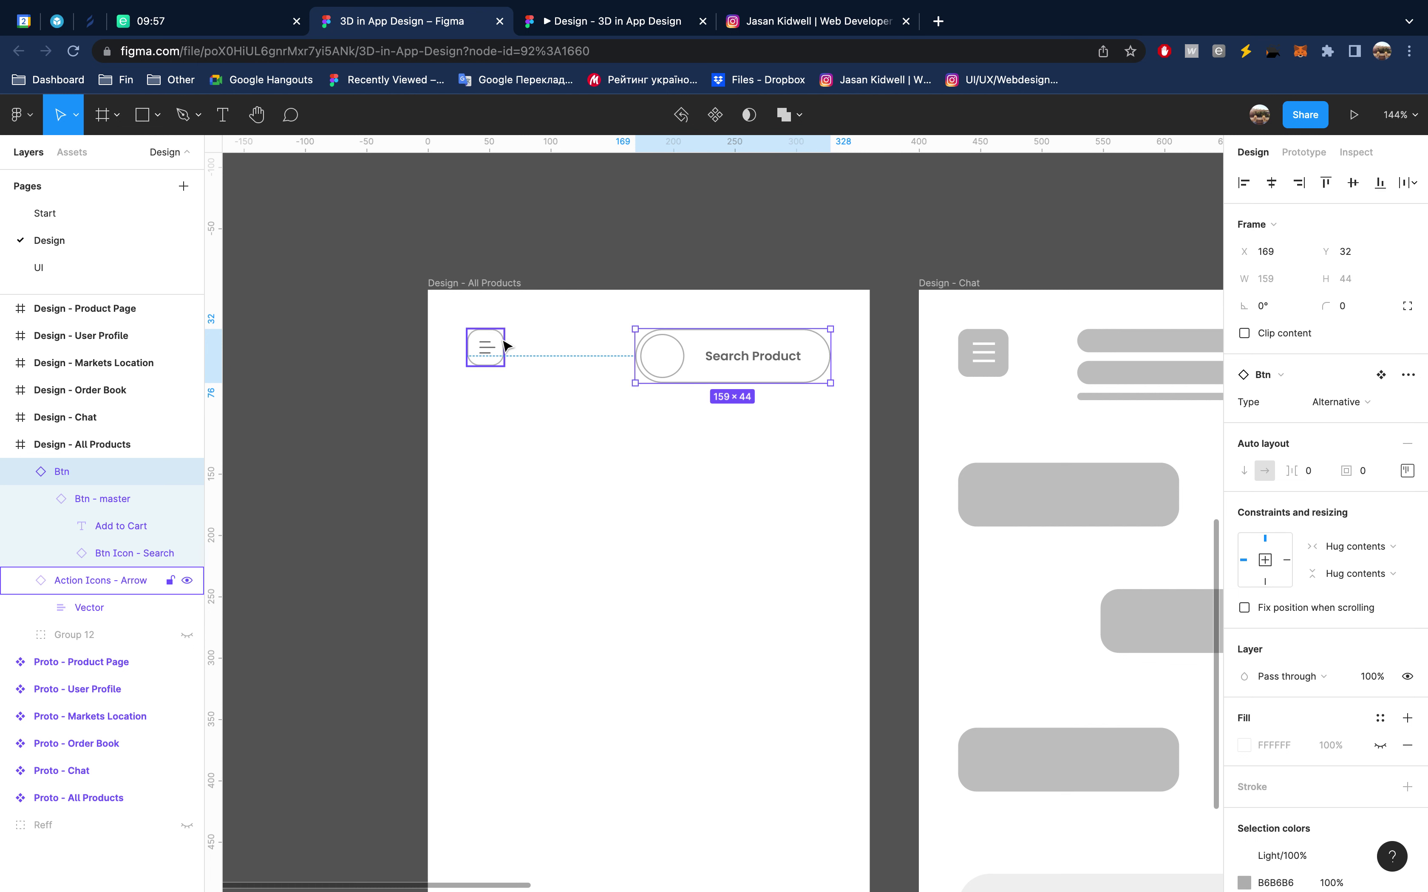
Toggle the Group 12 placeholders to compare, then collapse the Btn and Action Icons - Arrow layers
click(187, 635)
click(187, 635)
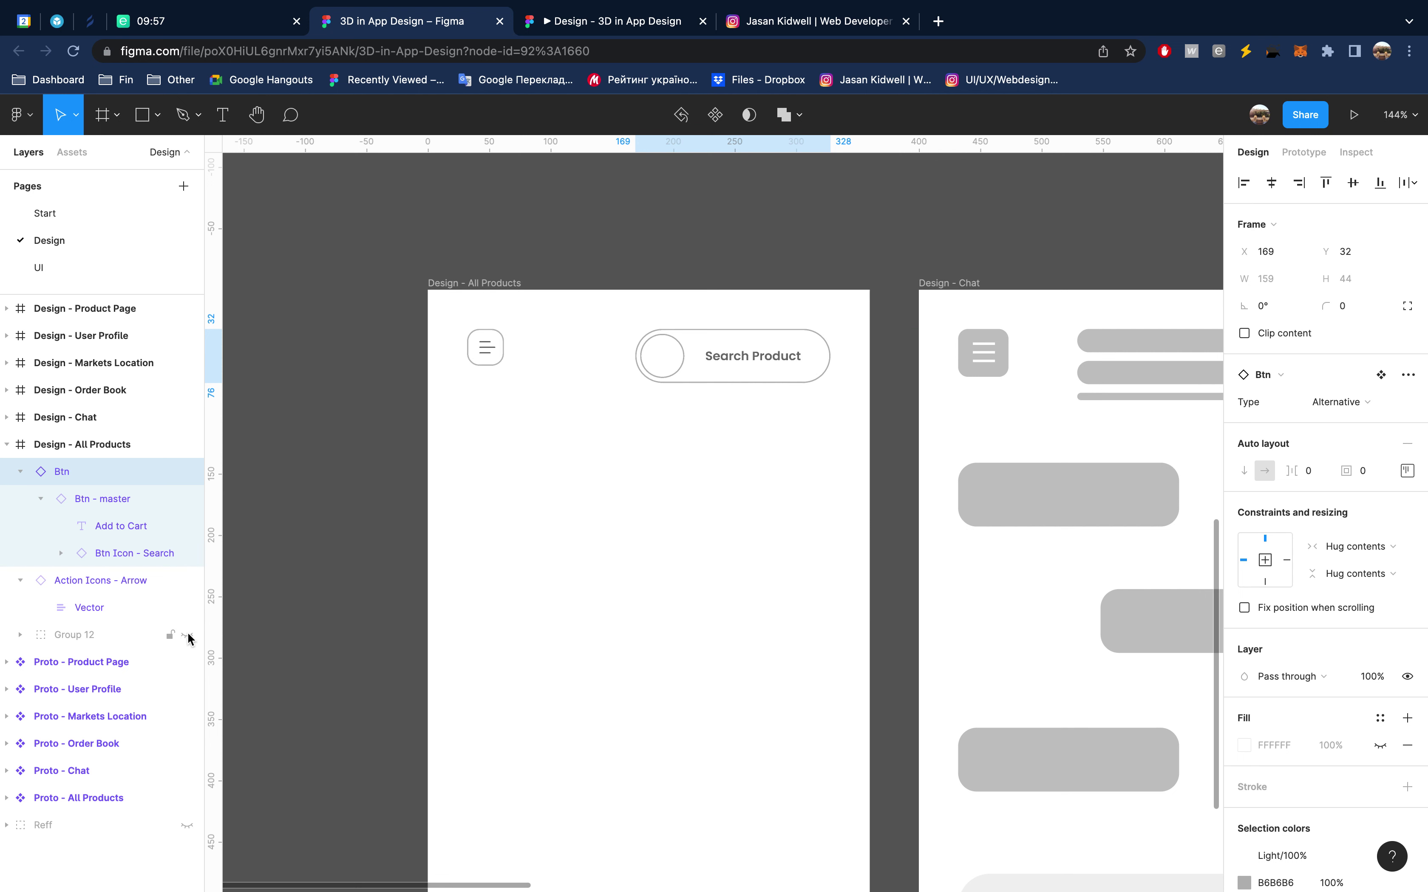
click(20, 470)
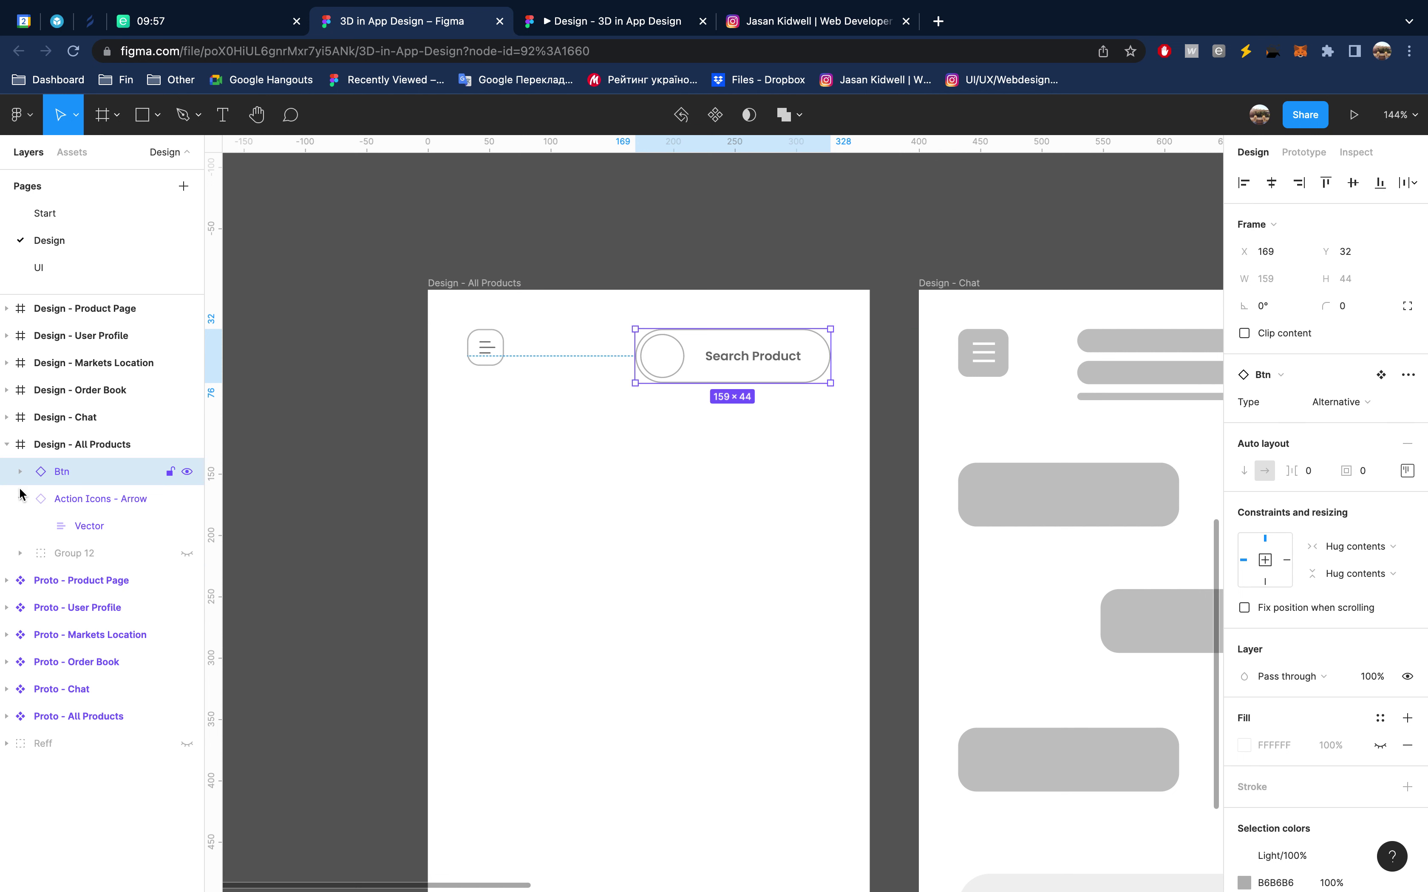
click(20, 499)
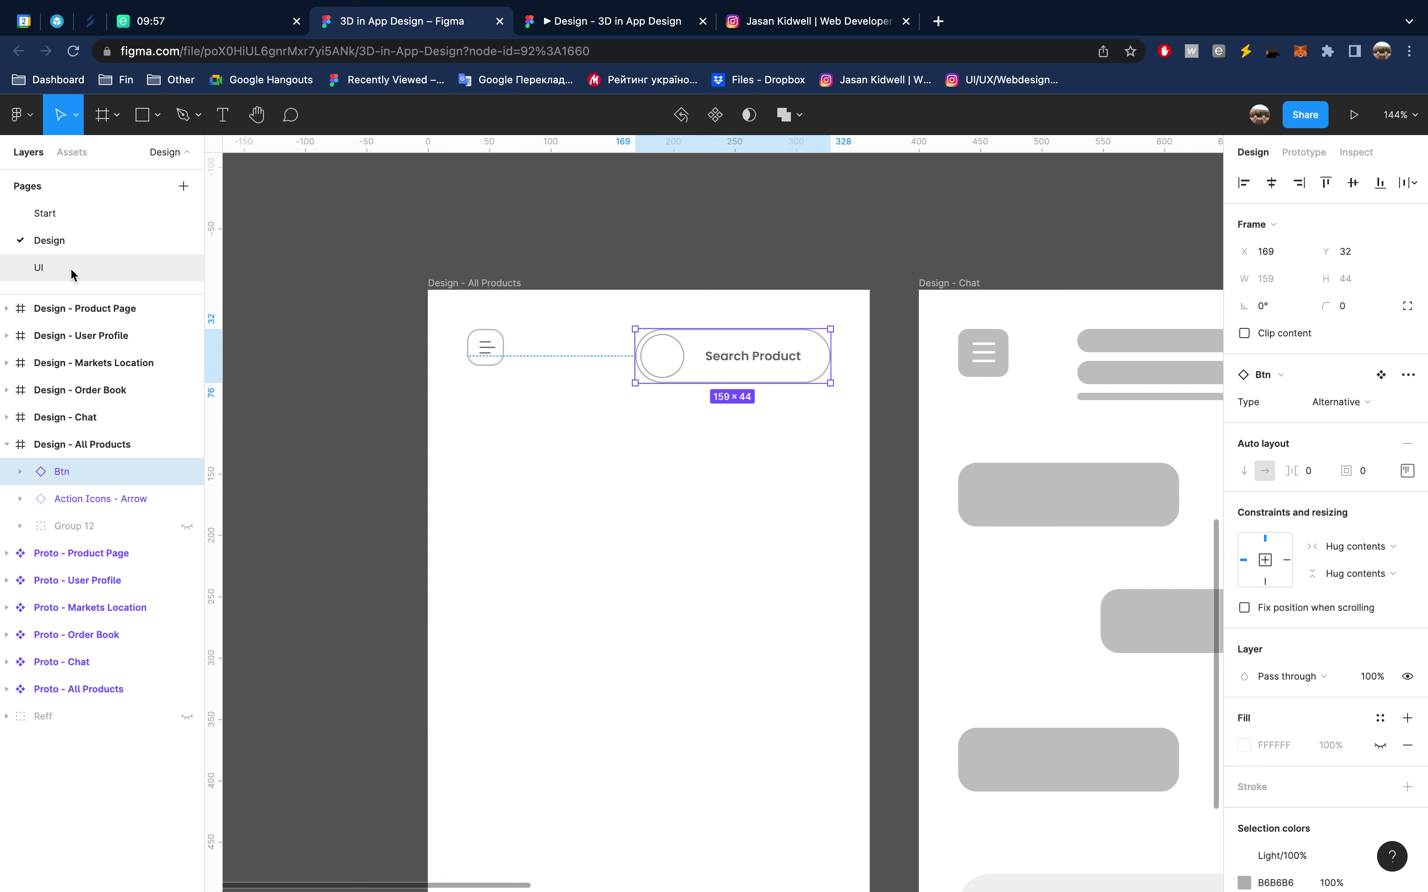
On the UI page, select and copy the Unique Style Home Product text block
key(Page_Down)
scroll(760, 361, down, 5)
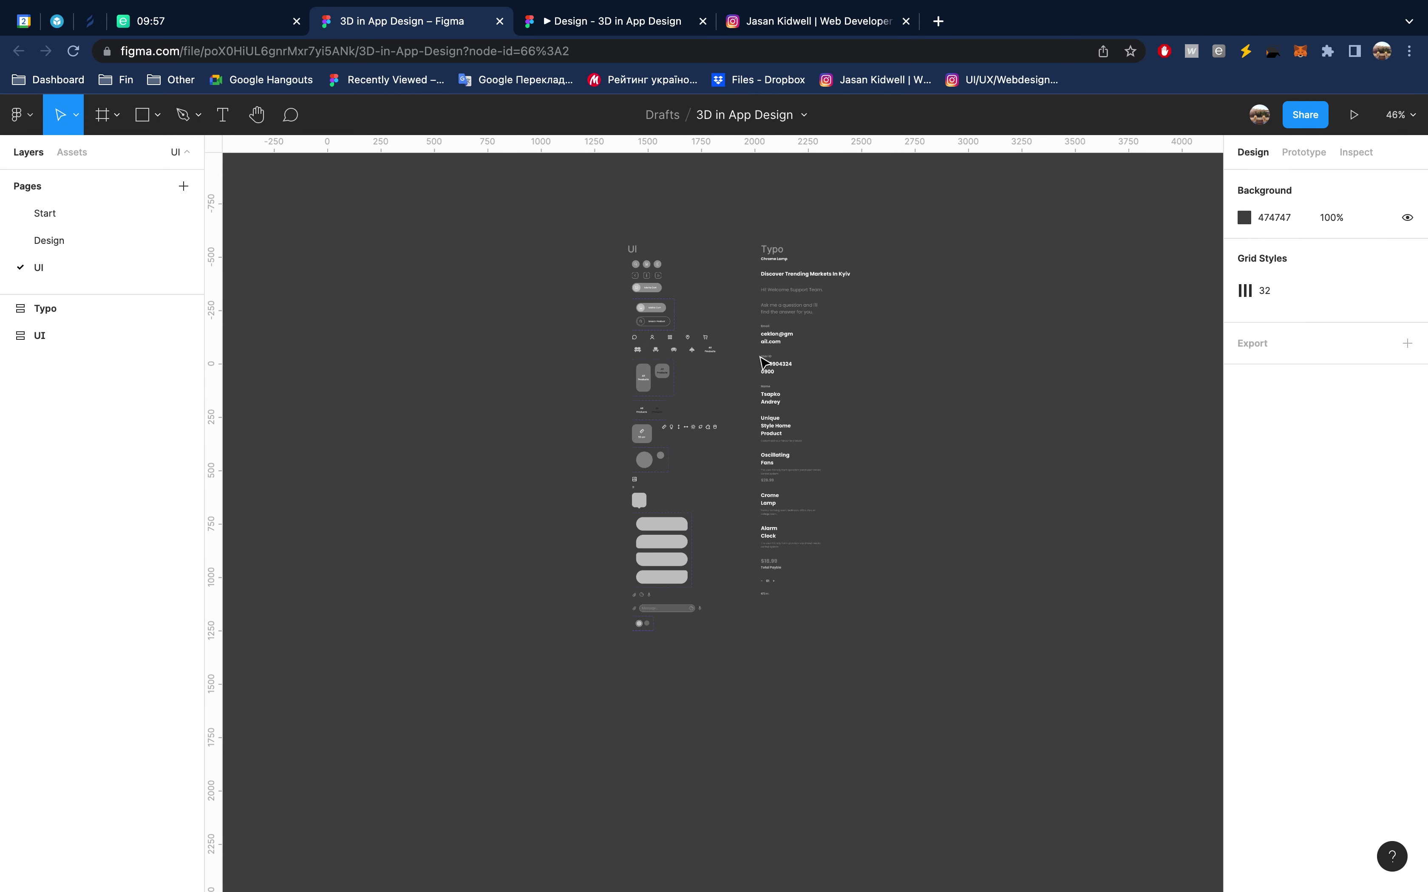
scroll(760, 361, up, 5)
scroll(763, 362, down, 3)
scroll(765, 363, down, 2)
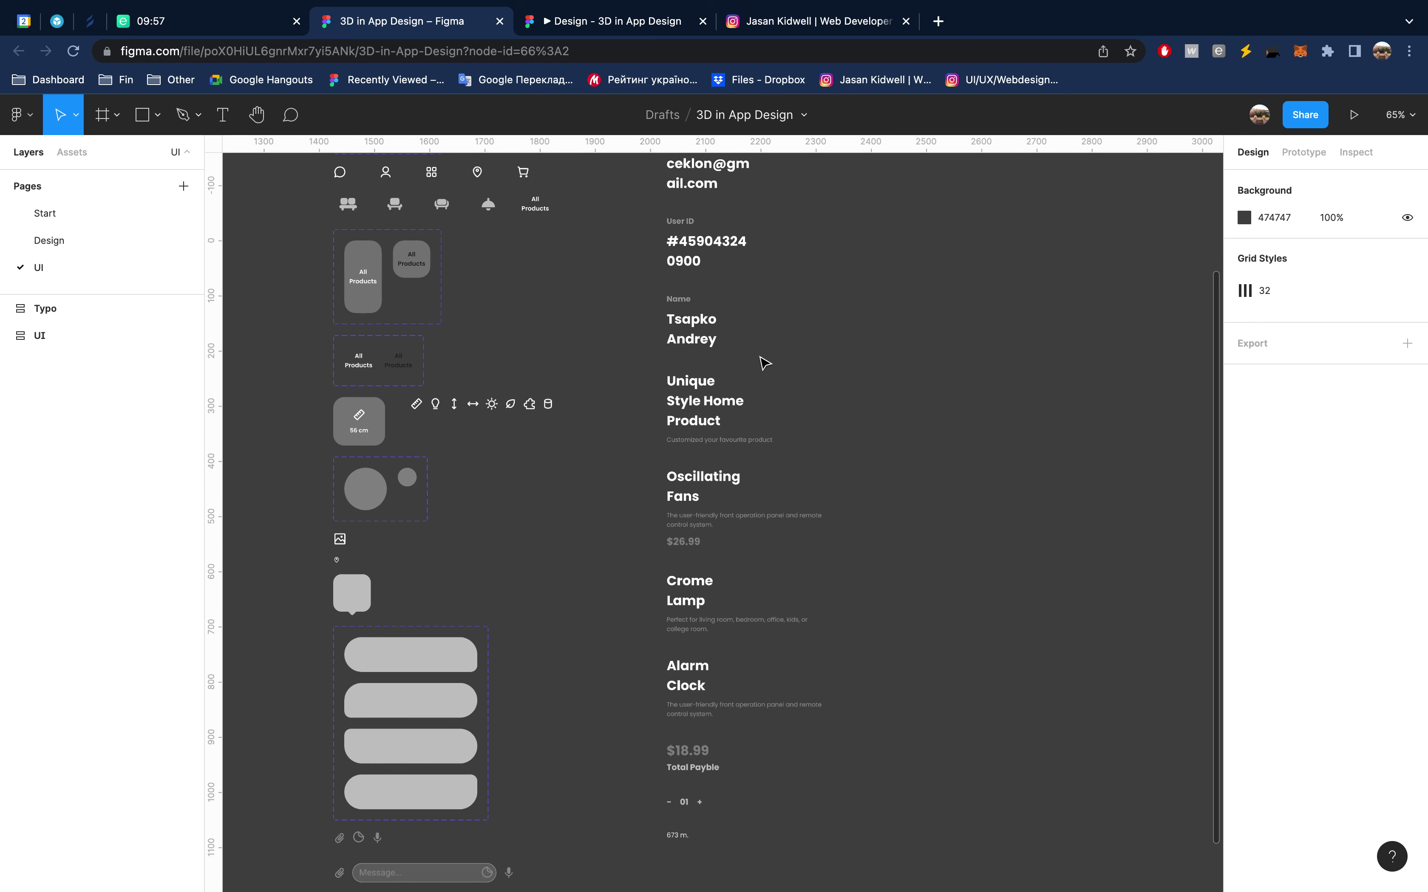
click(714, 401)
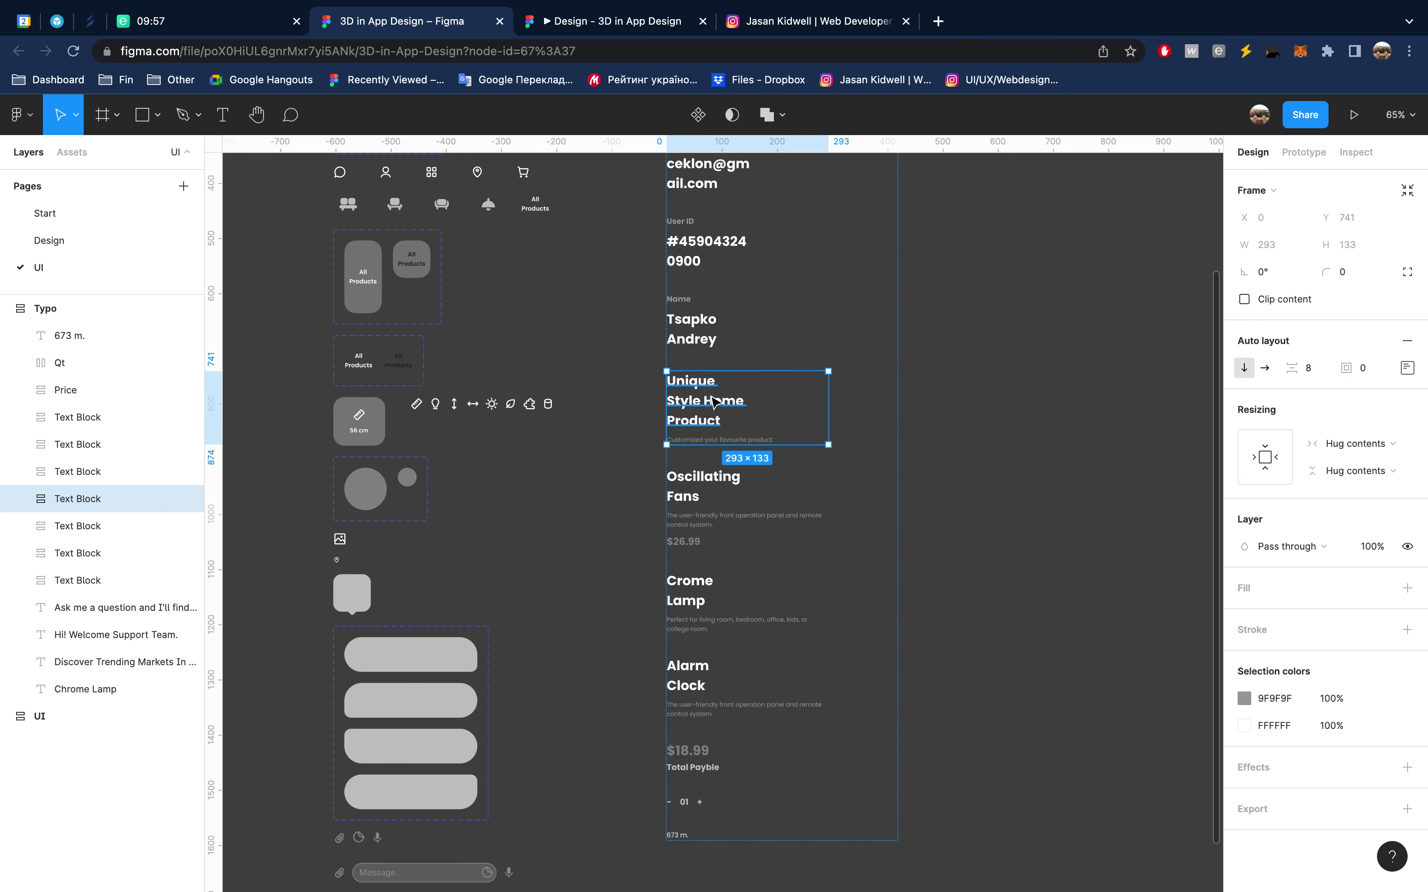
Return to the Design page and select the Design - All Products frame
click(106, 247)
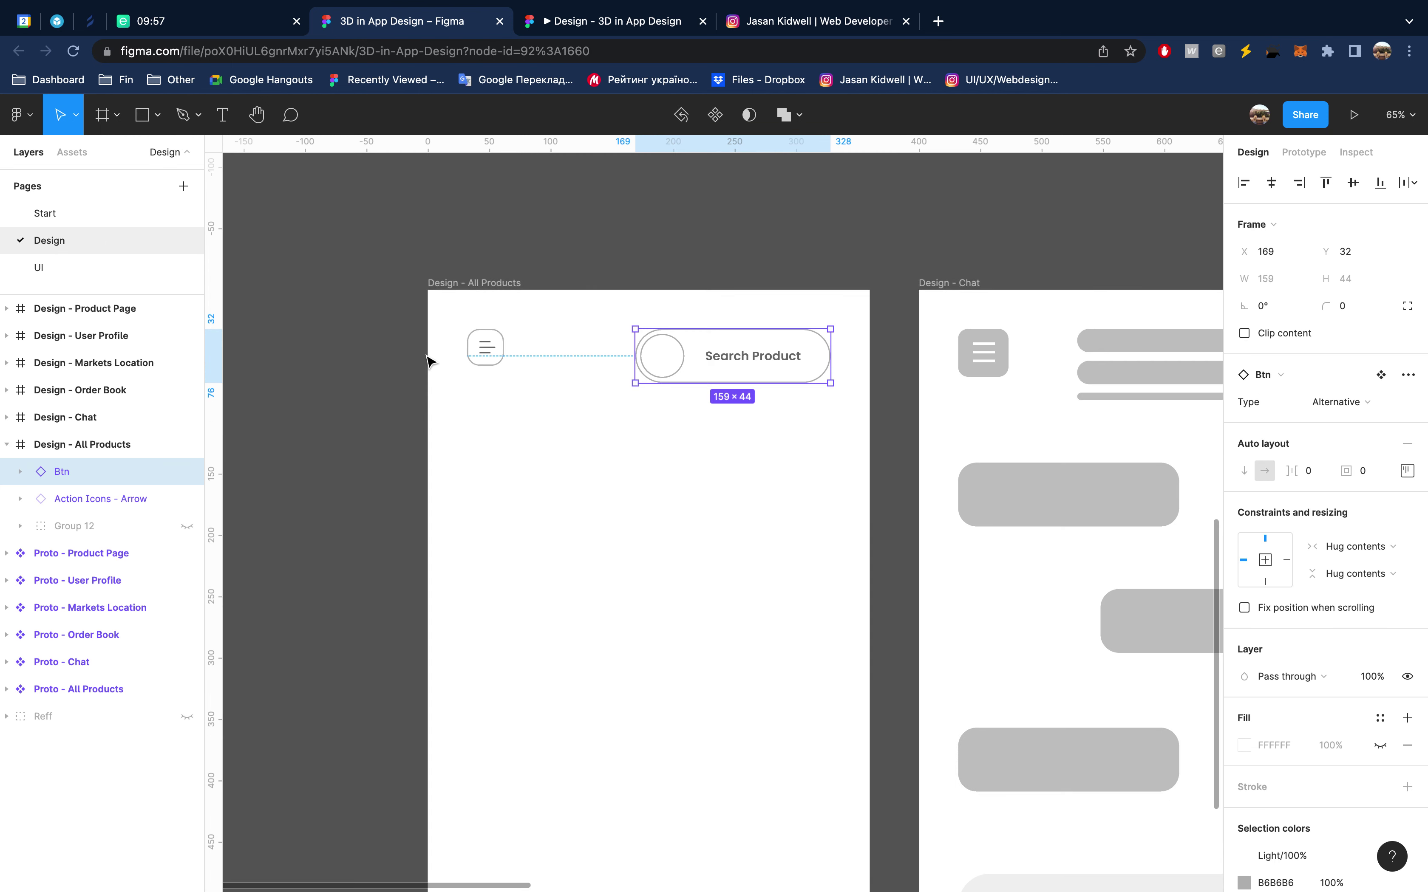
scroll(431, 360, up, 5)
click(481, 284)
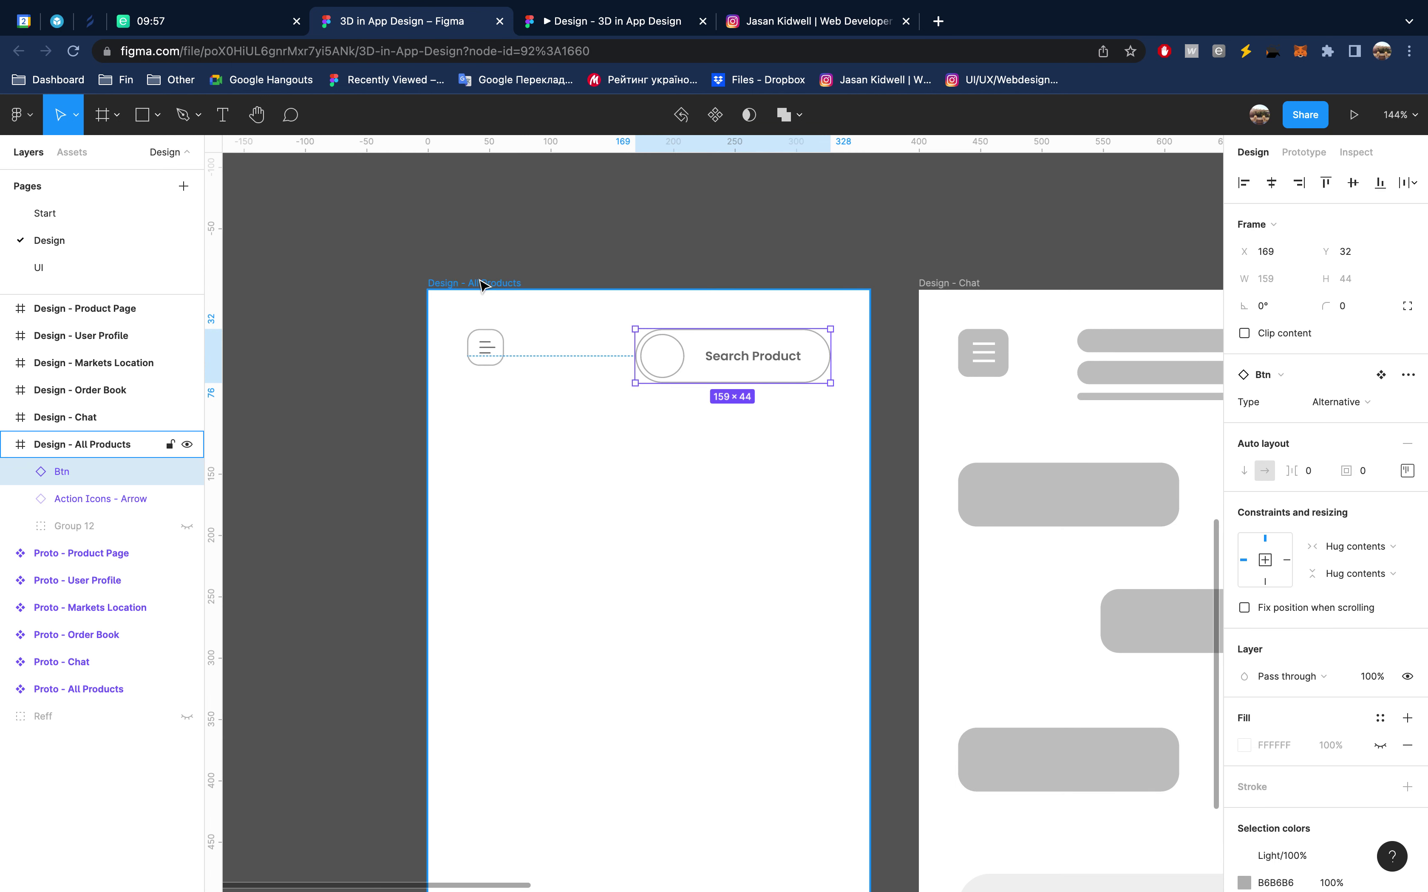
Paste the text block below the menu icon, darken its heading grey and widen it to two lines
key(ctrl+v)
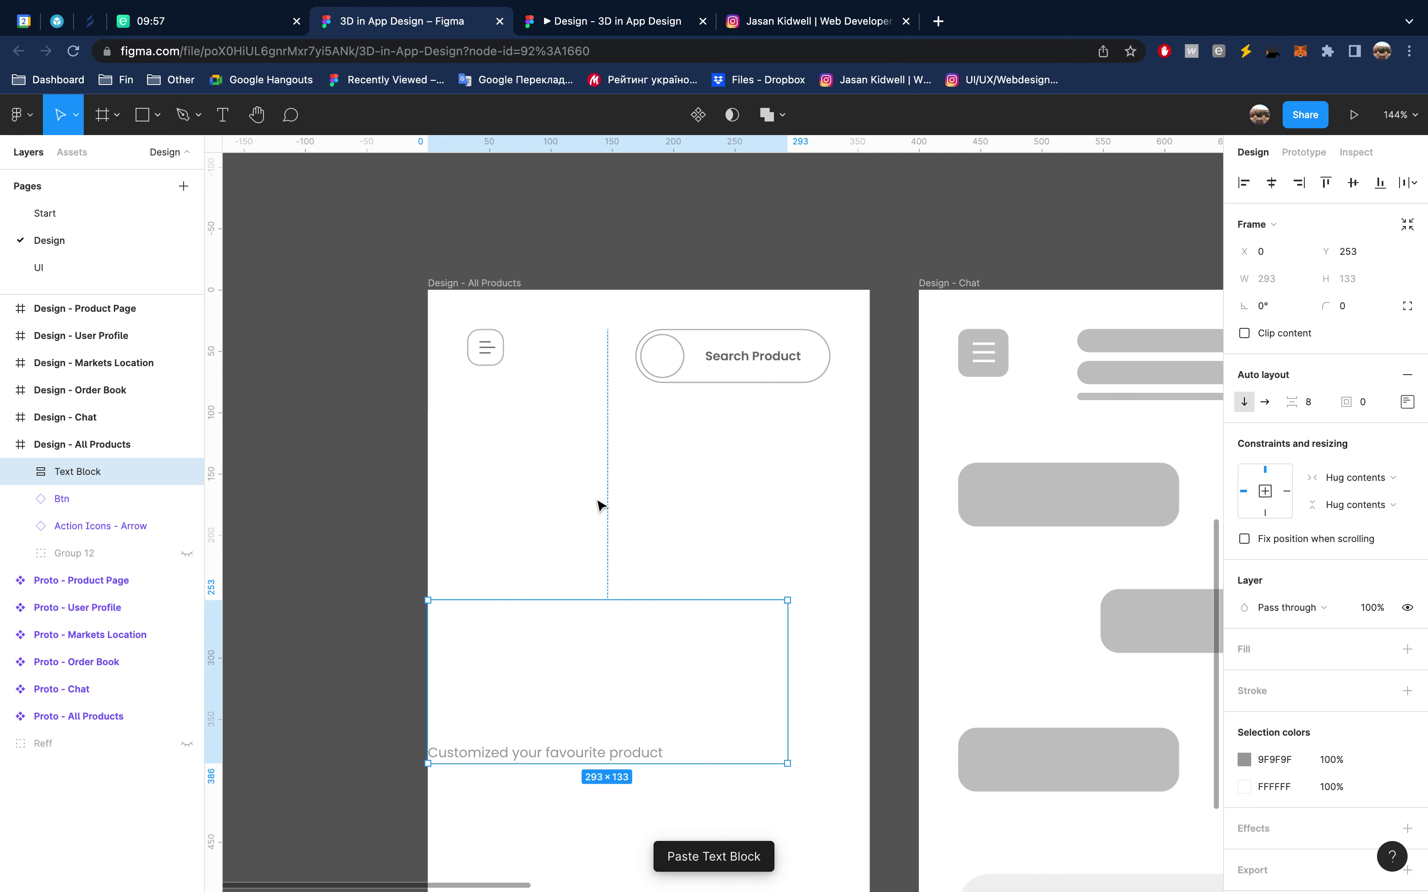
drag(516, 672, 554, 526)
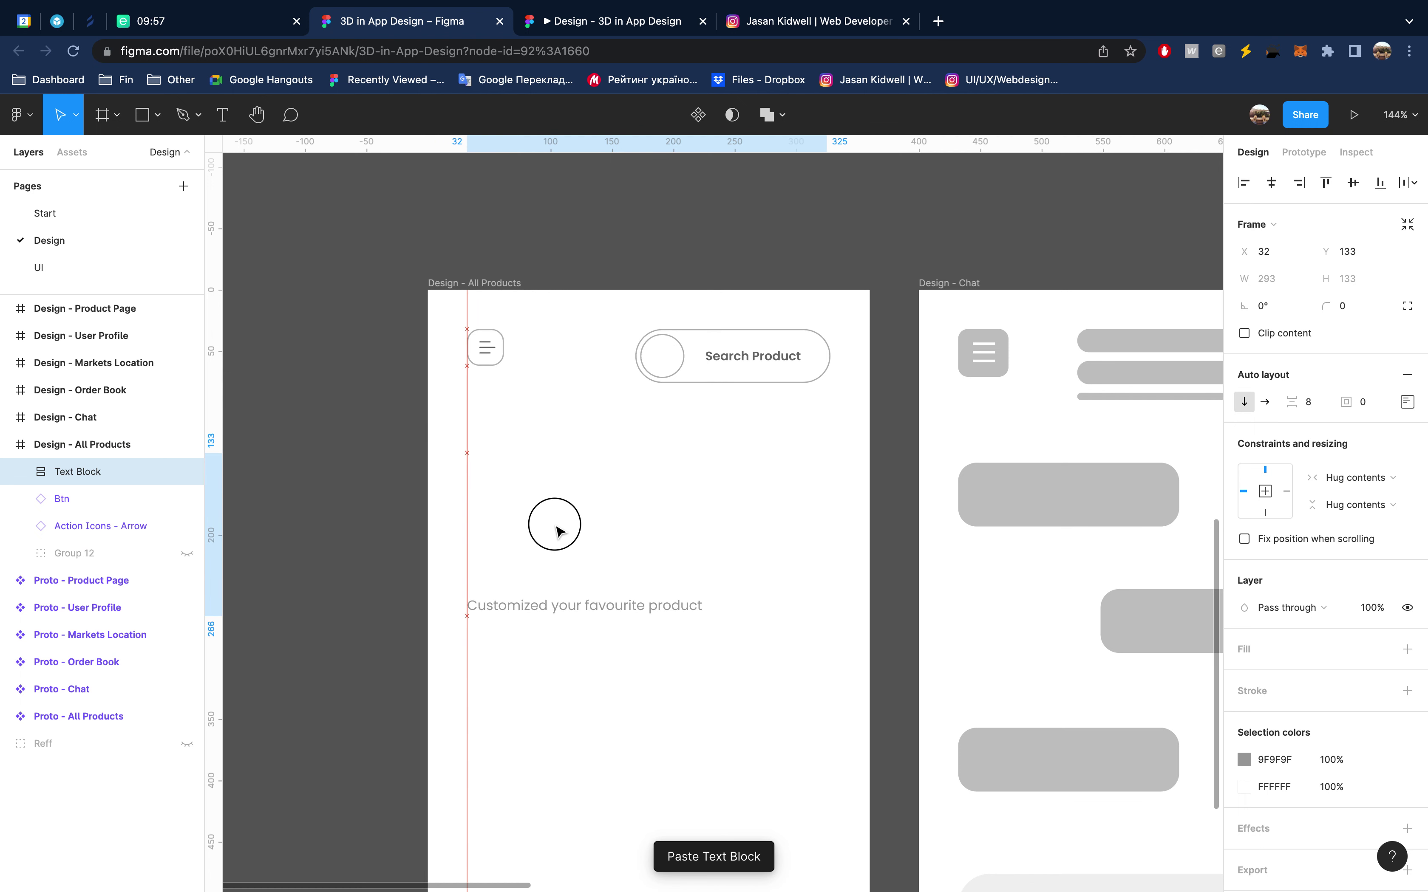
double_click(565, 527)
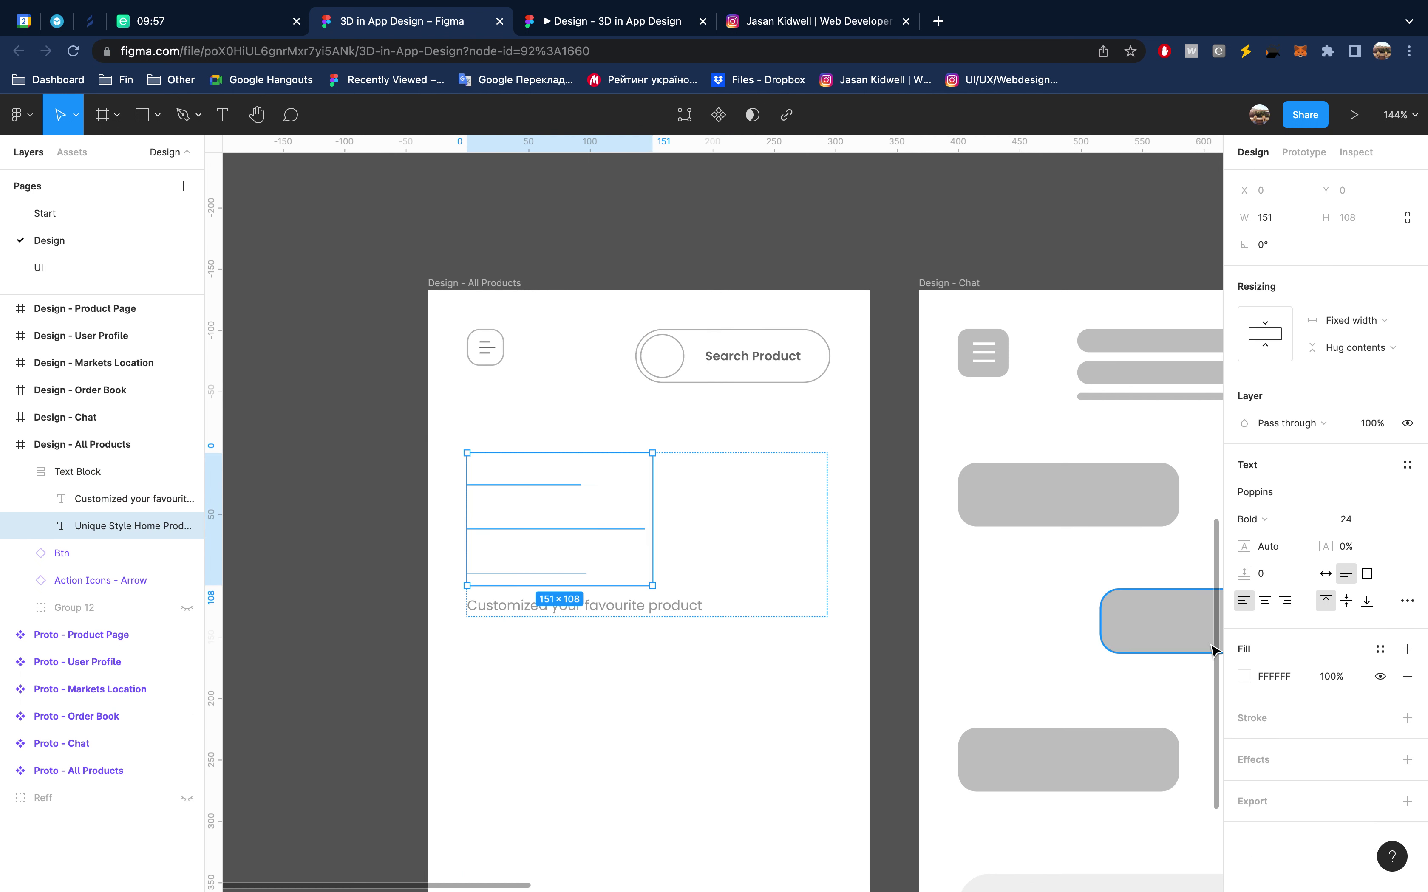
click(1242, 678)
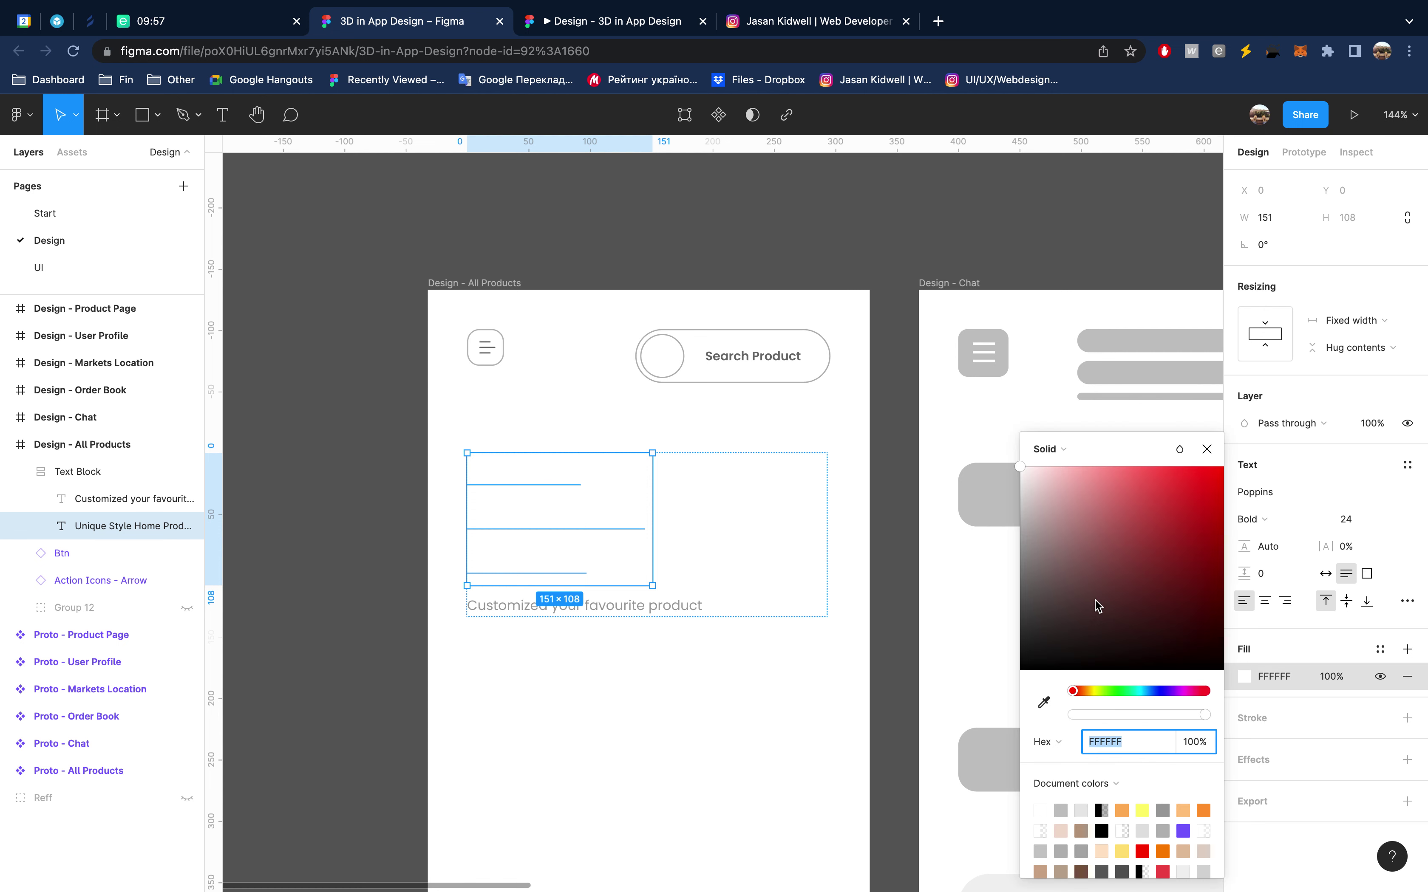
mouse_move(1045, 590)
mouse_down()
mouse_move(1010, 616)
mouse_move(1009, 600)
mouse_up()
click(1207, 449)
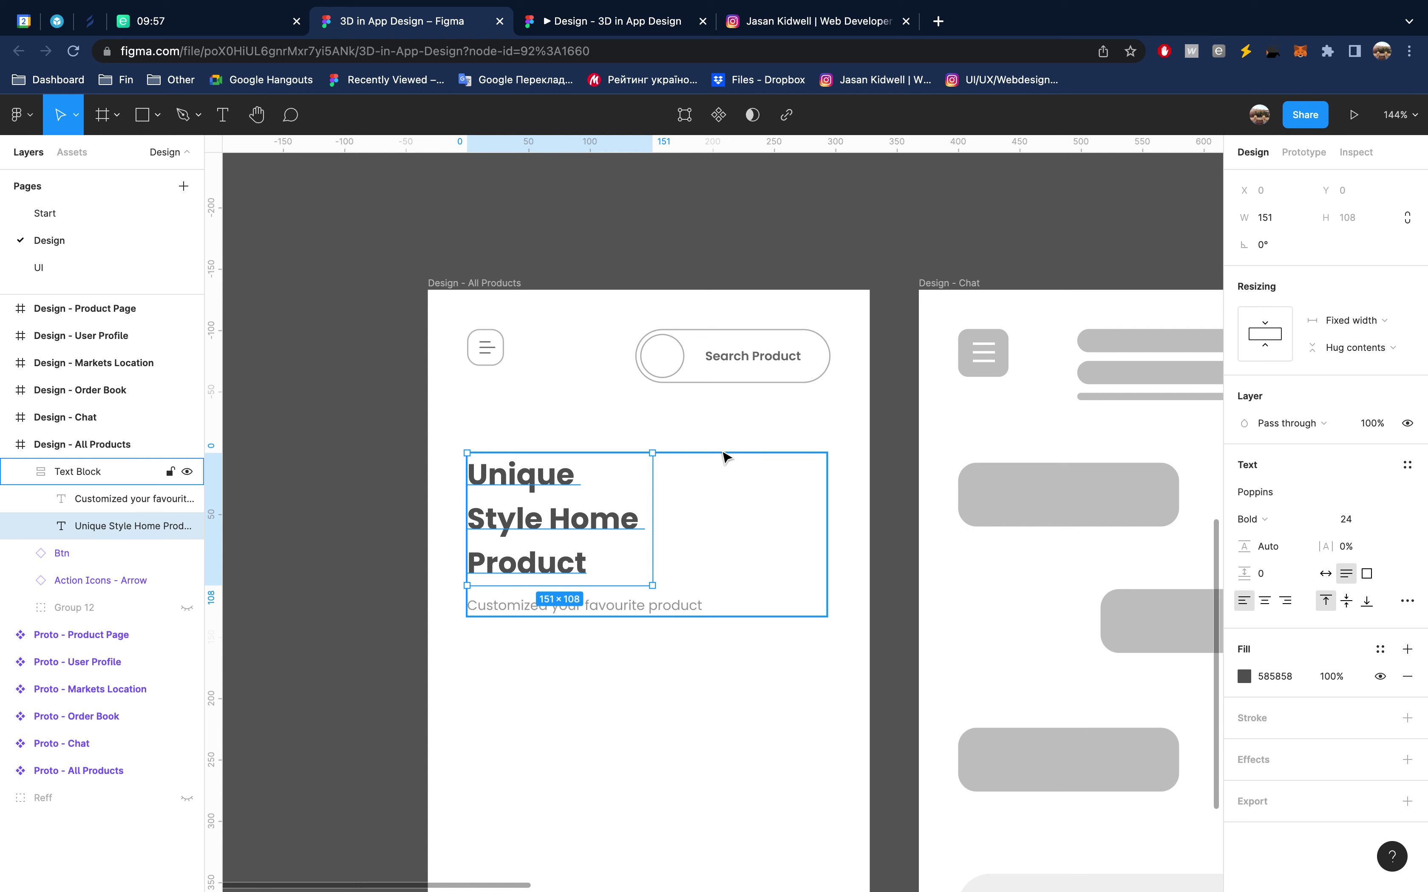
drag(651, 500, 701, 502)
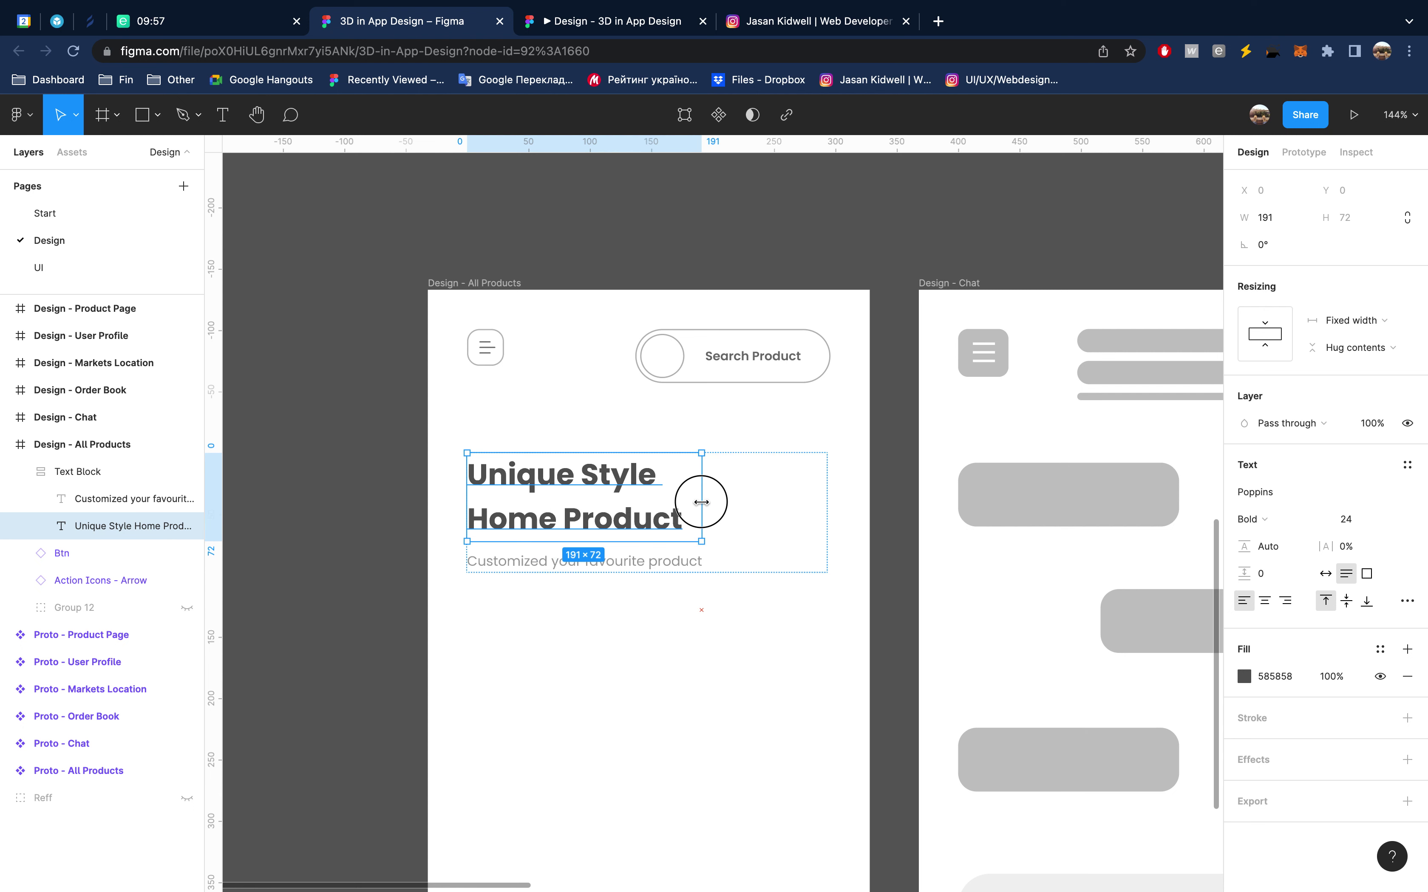
Compare against the Group 12 placeholders and nudge the Text Block group up to 32, 103
click(21, 472)
click(188, 554)
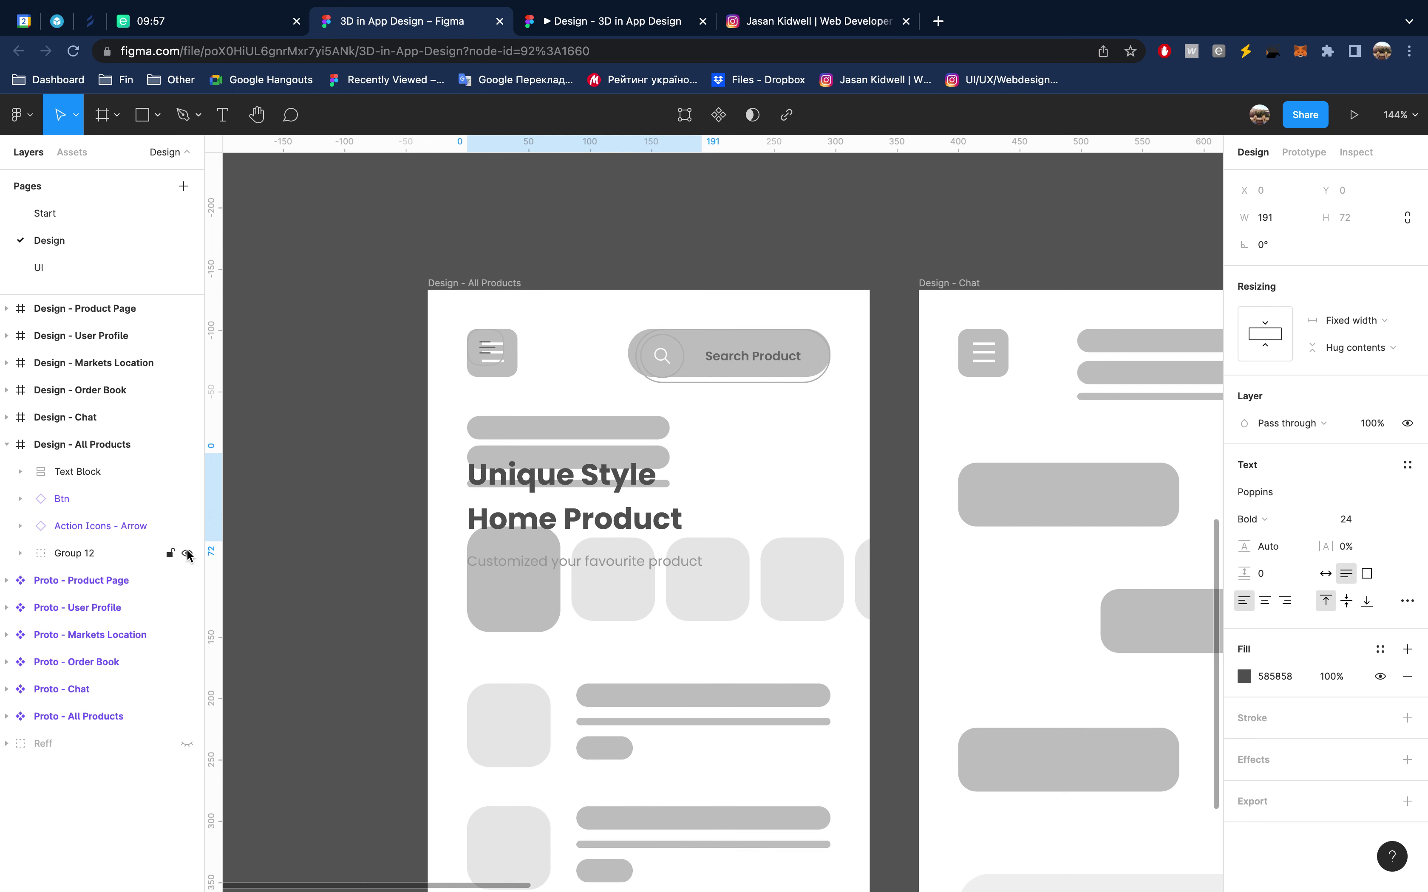
click(188, 553)
click(634, 508)
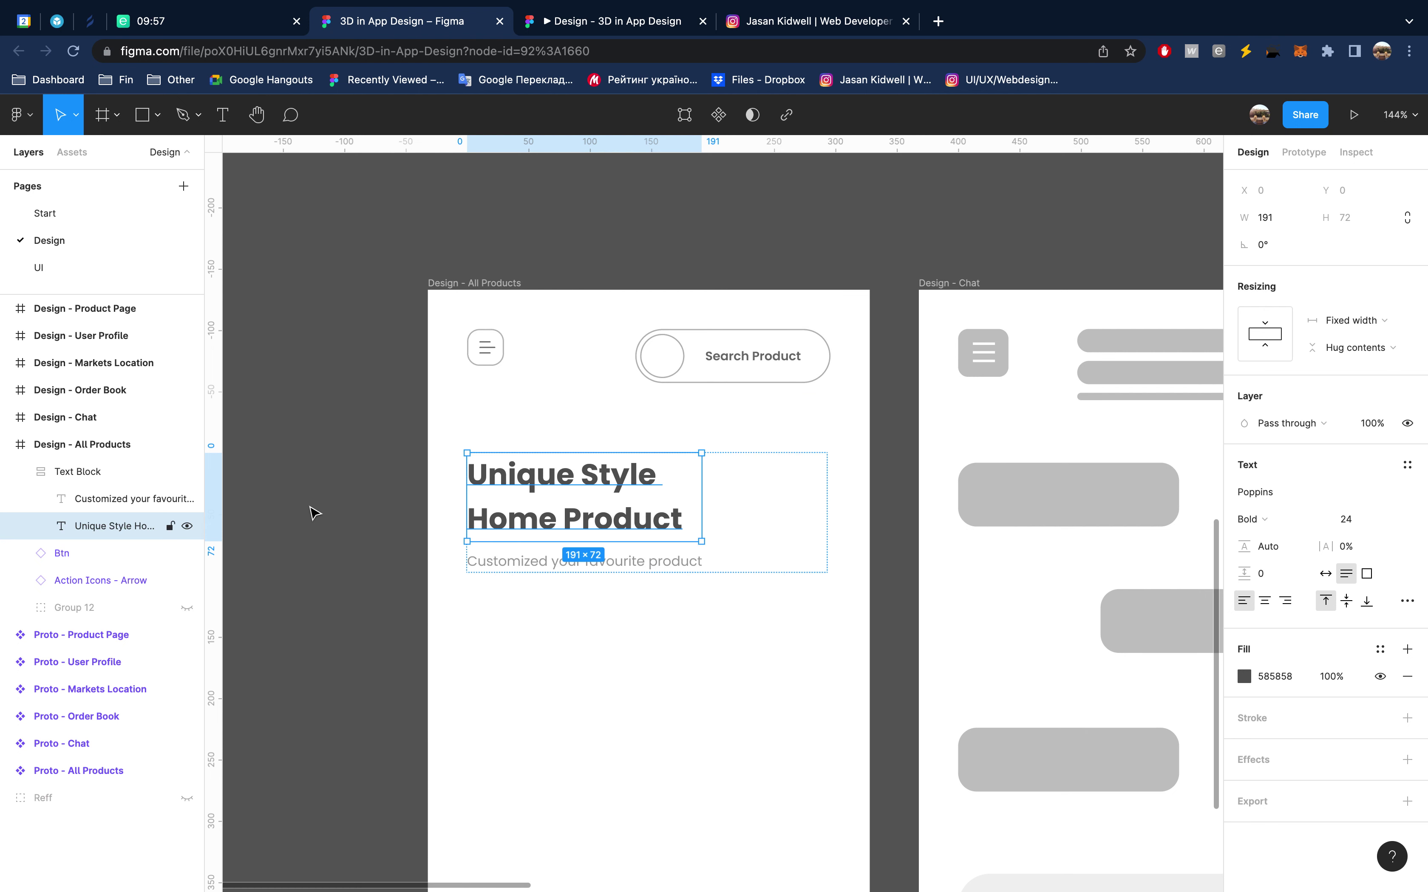
click(20, 472)
click(87, 475)
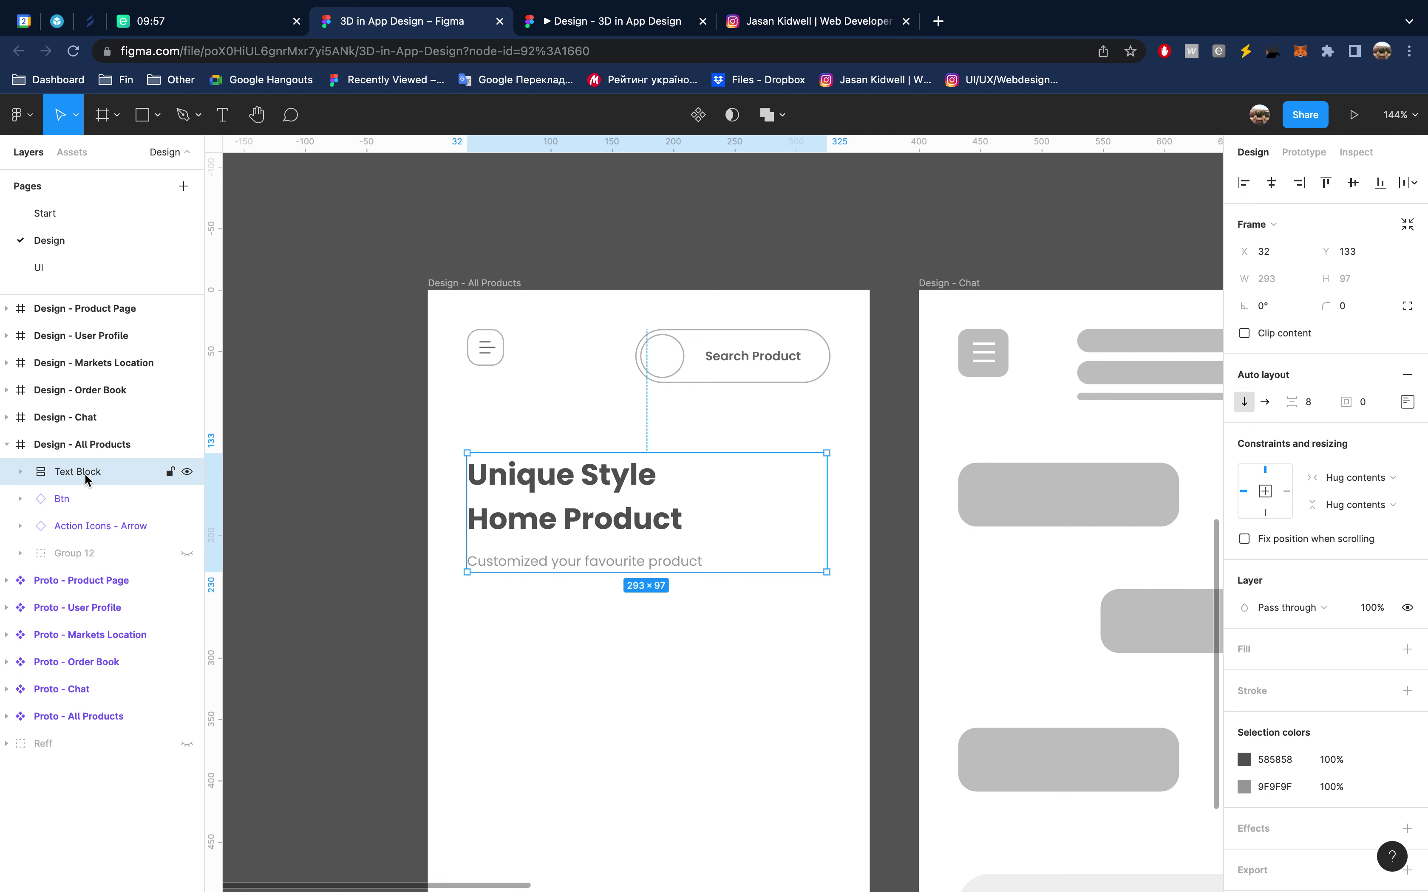
key(shift+Up)
key(shift+Up)
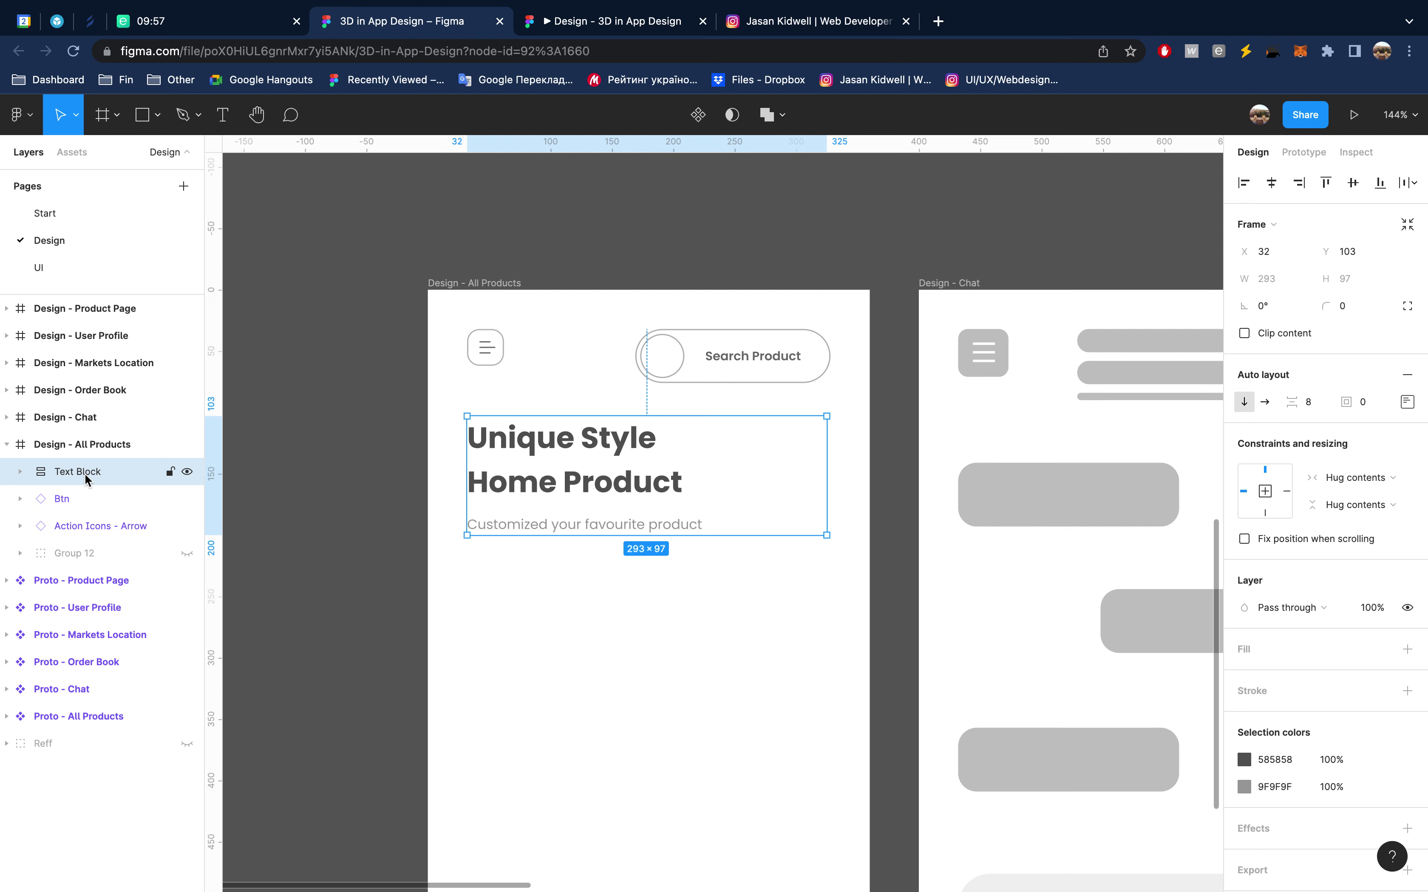
Check the layout with the grids, then copy the Search Product button below the heading
key(ctrl+g)
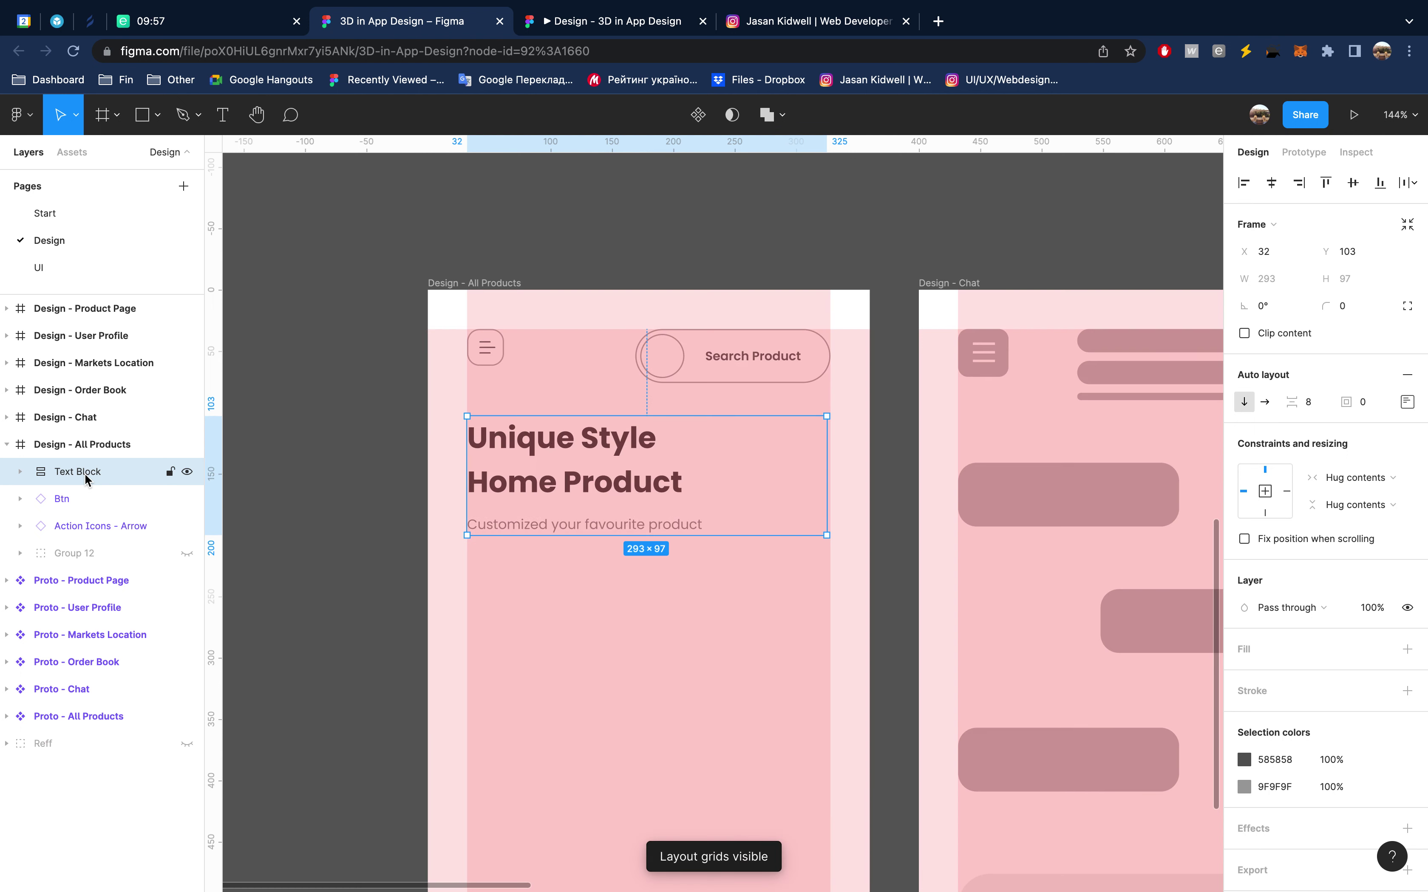
key(ctrl+g)
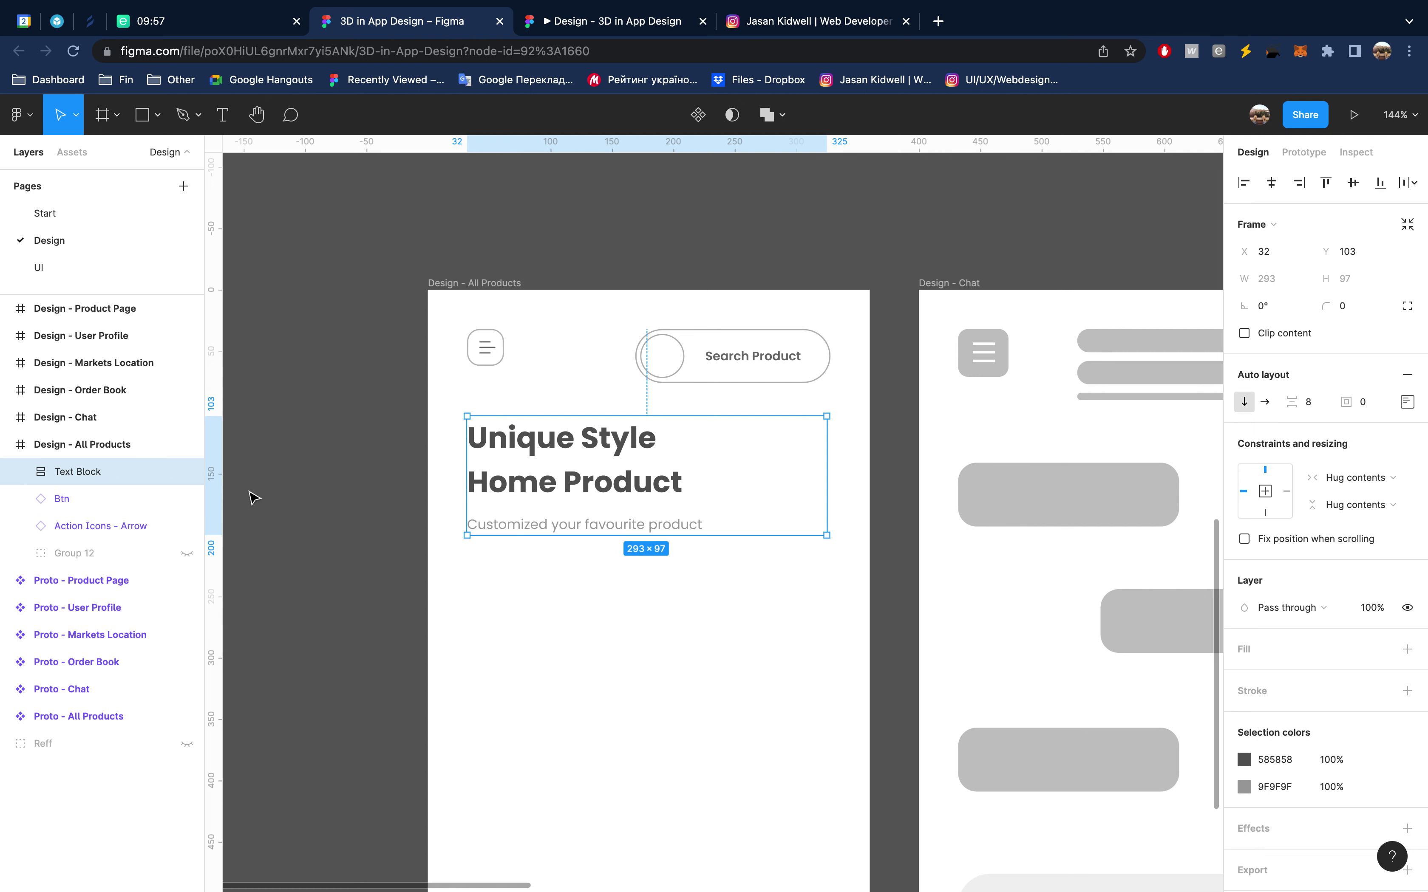
drag(722, 348, 548, 608)
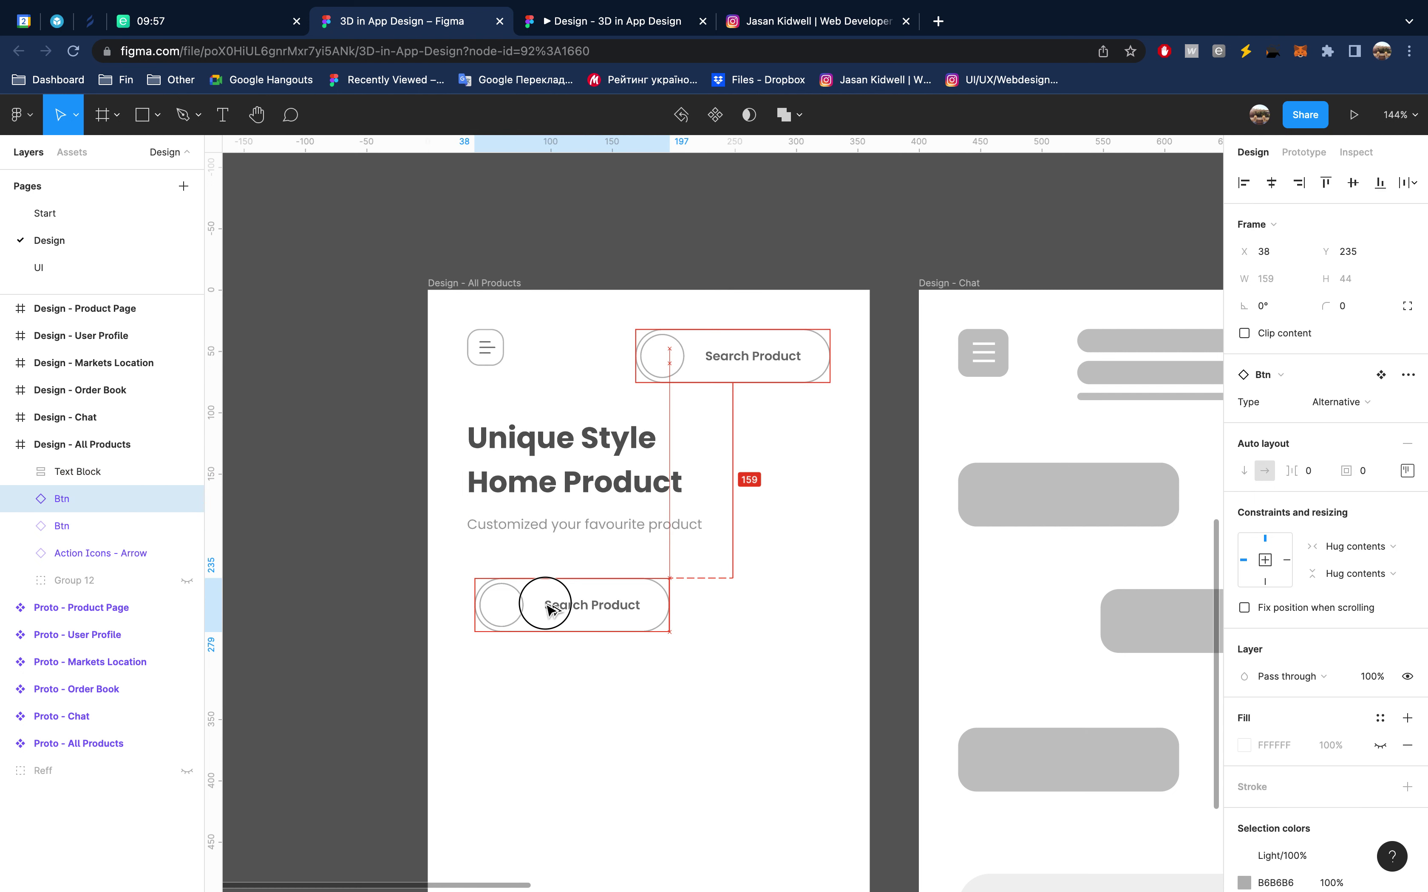
Align the copied button with the left margin; try a component swap and undo it
drag(549, 608, 543, 611)
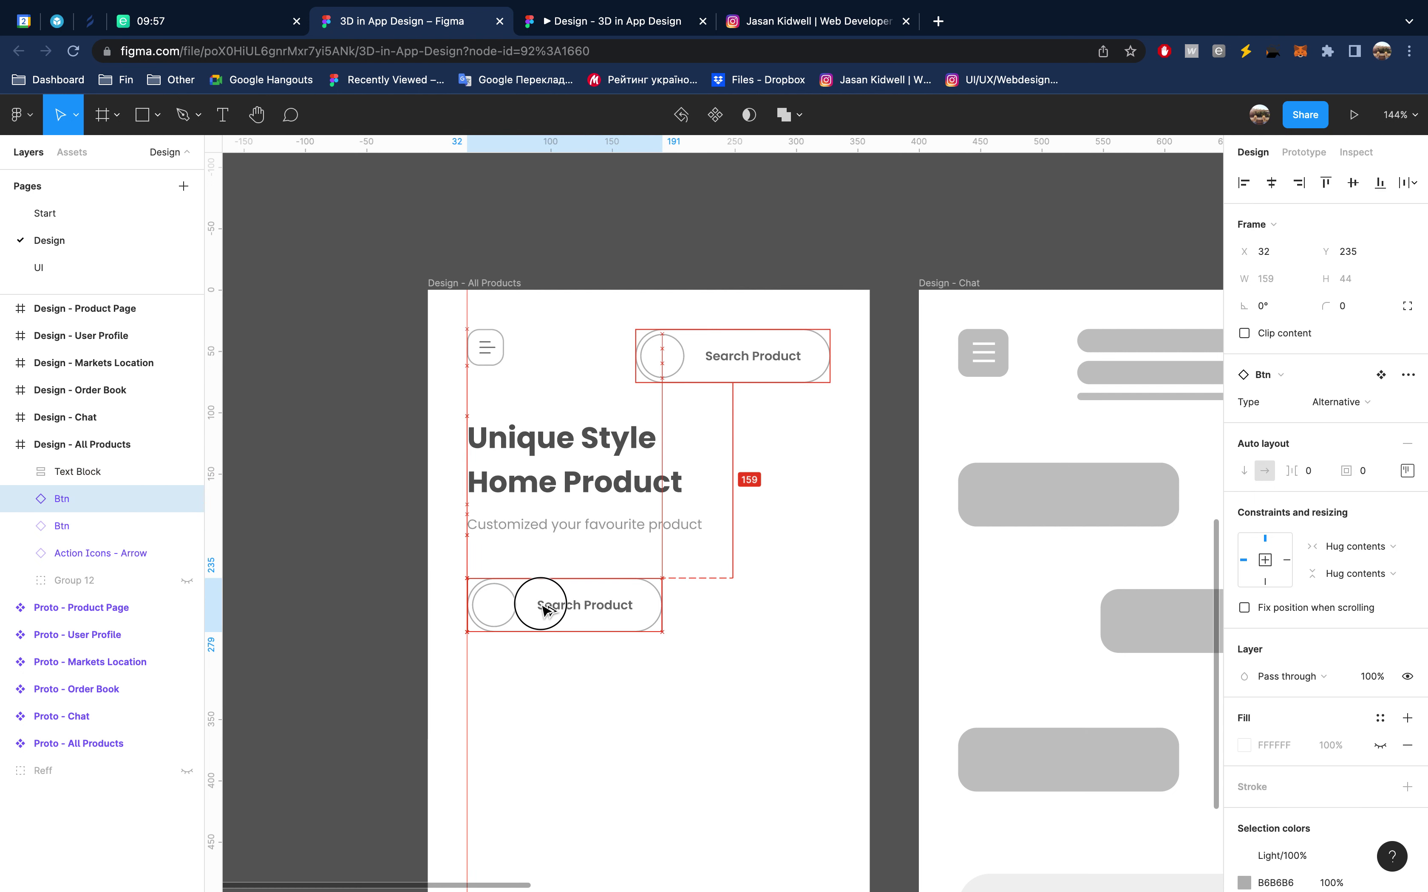
click(1298, 372)
scroll(1308, 675, down, 3)
scroll(1308, 673, down, 2)
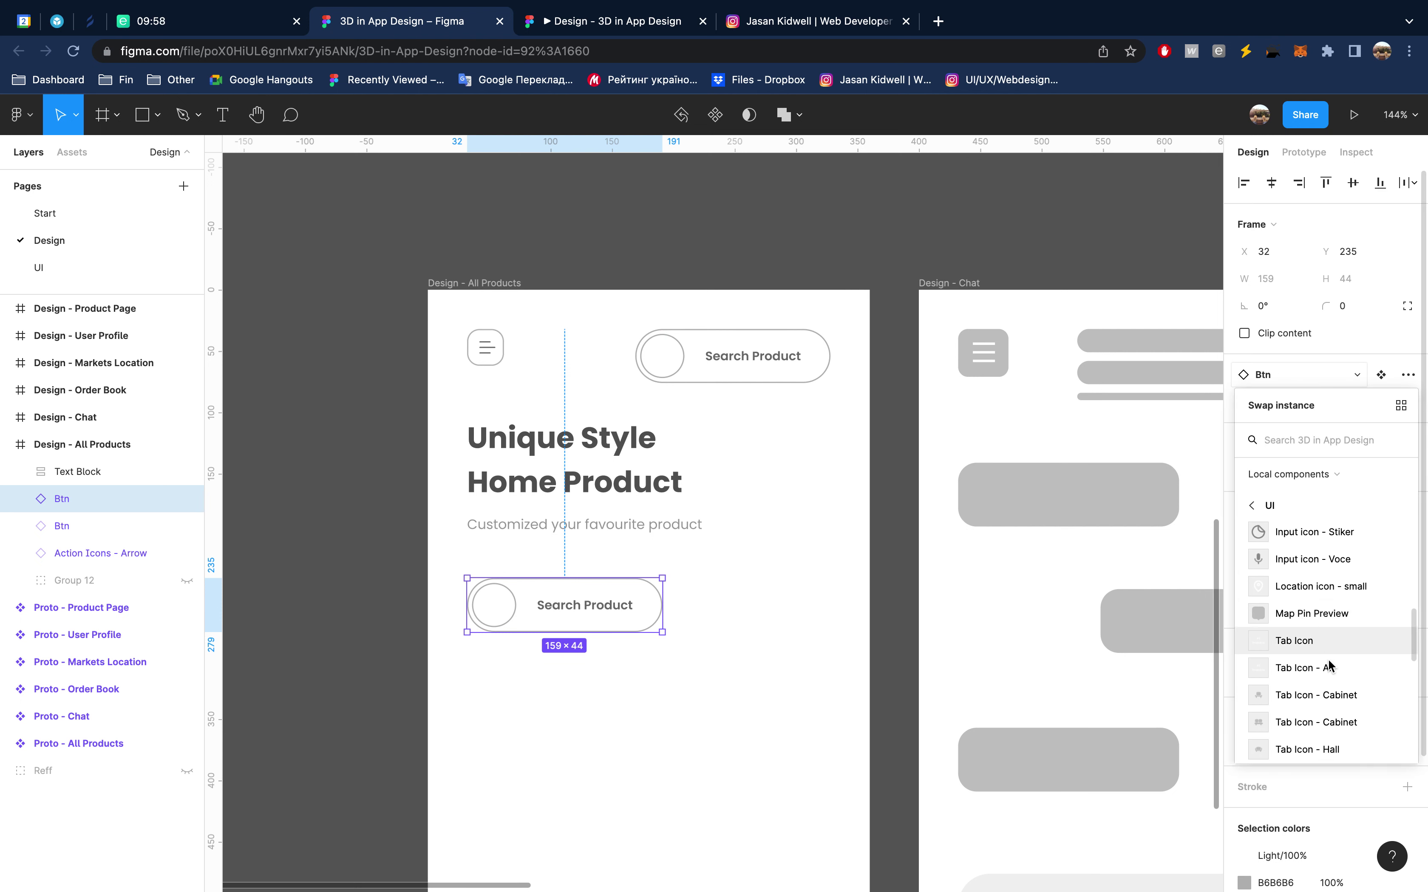
click(1345, 672)
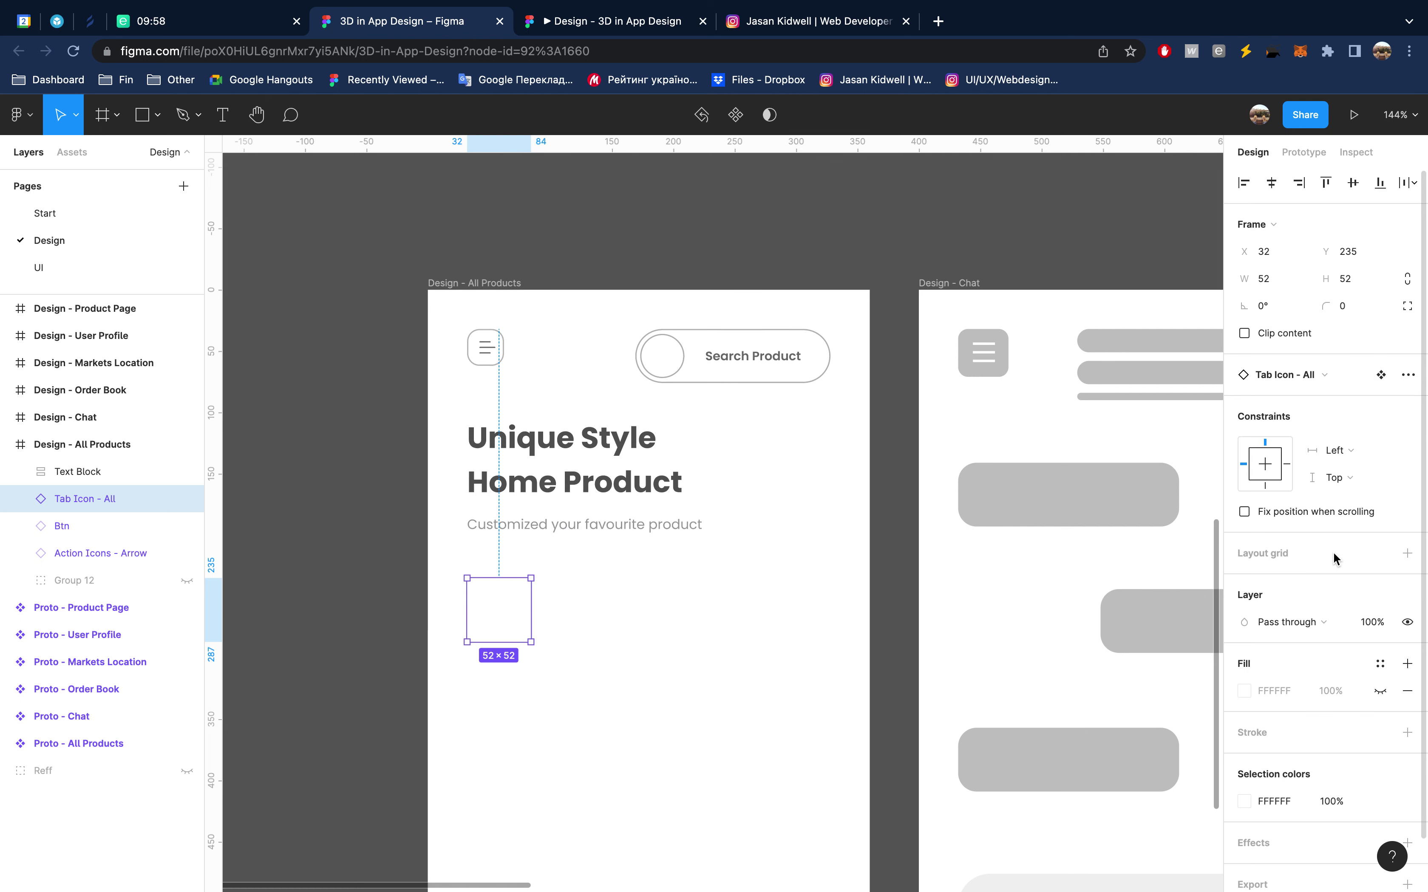
key(ctrl+z)
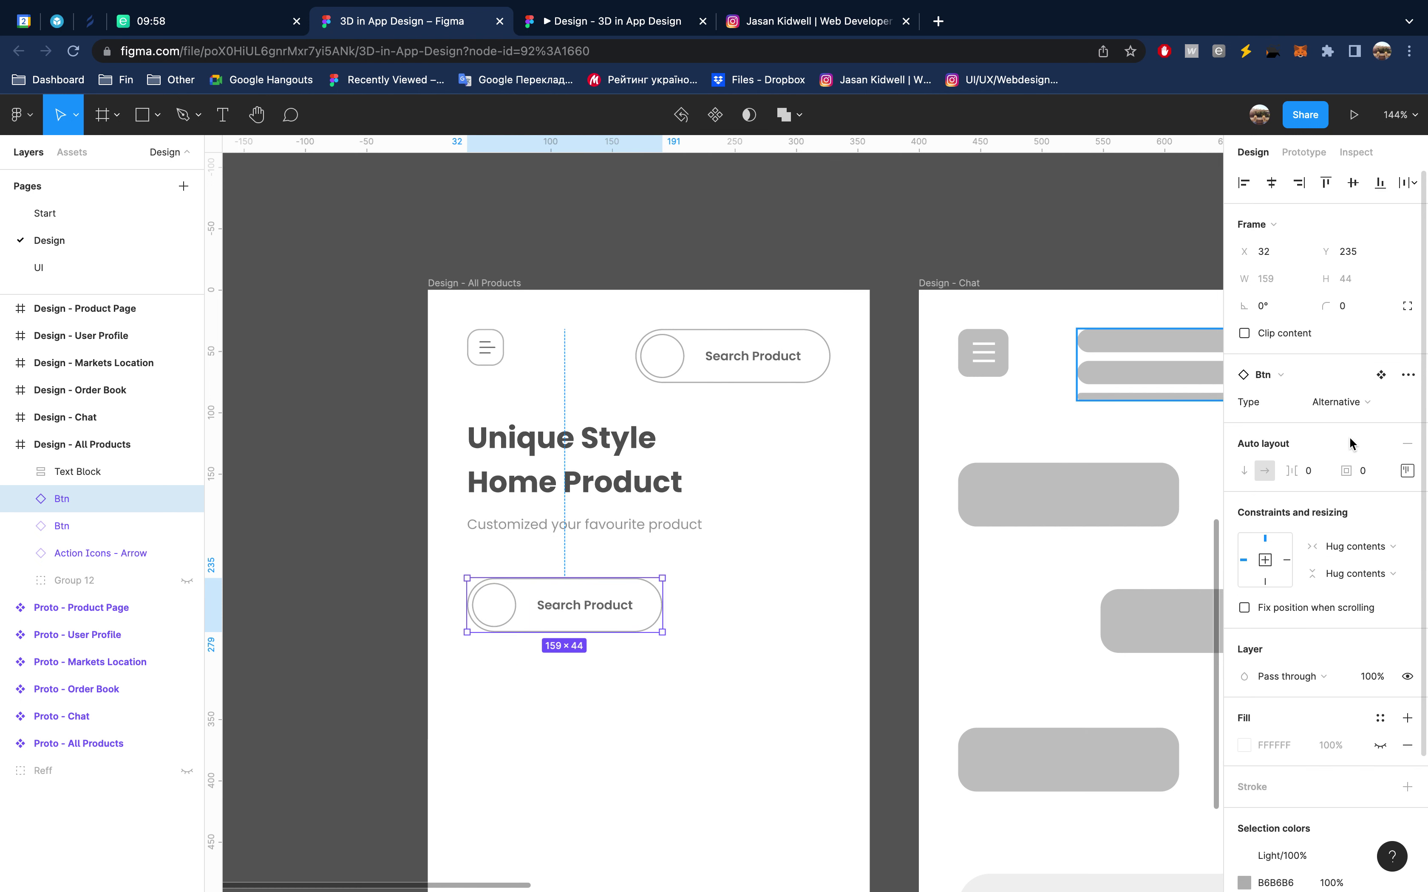
Swap the copied button for the Tab Icon - All component
click(1314, 378)
scroll(1323, 719, down, 3)
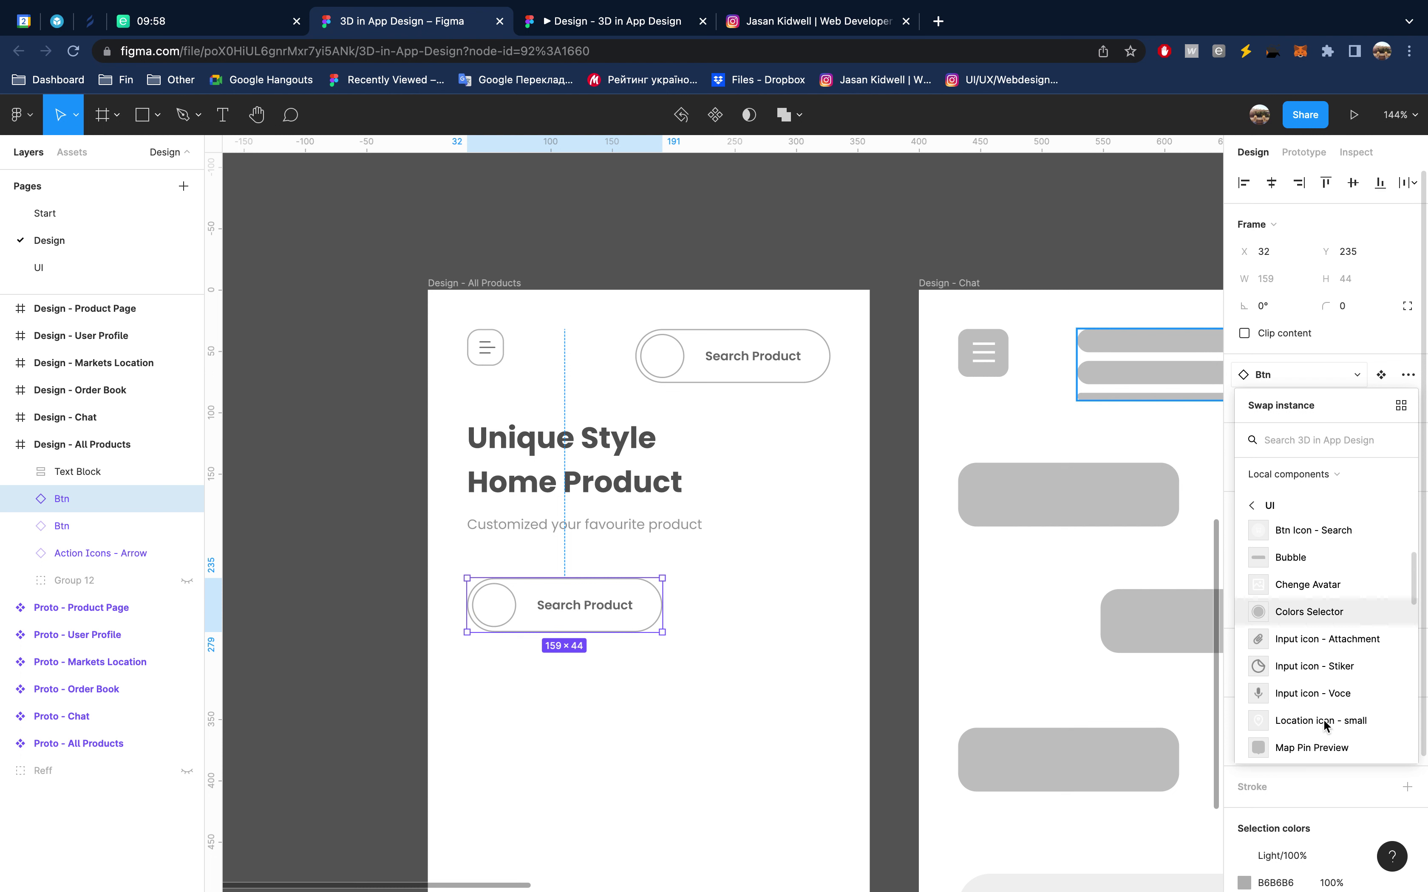
scroll(1324, 726, down, 2)
scroll(1322, 722, down, 2)
scroll(1322, 723, down, 2)
scroll(1323, 722, down, 2)
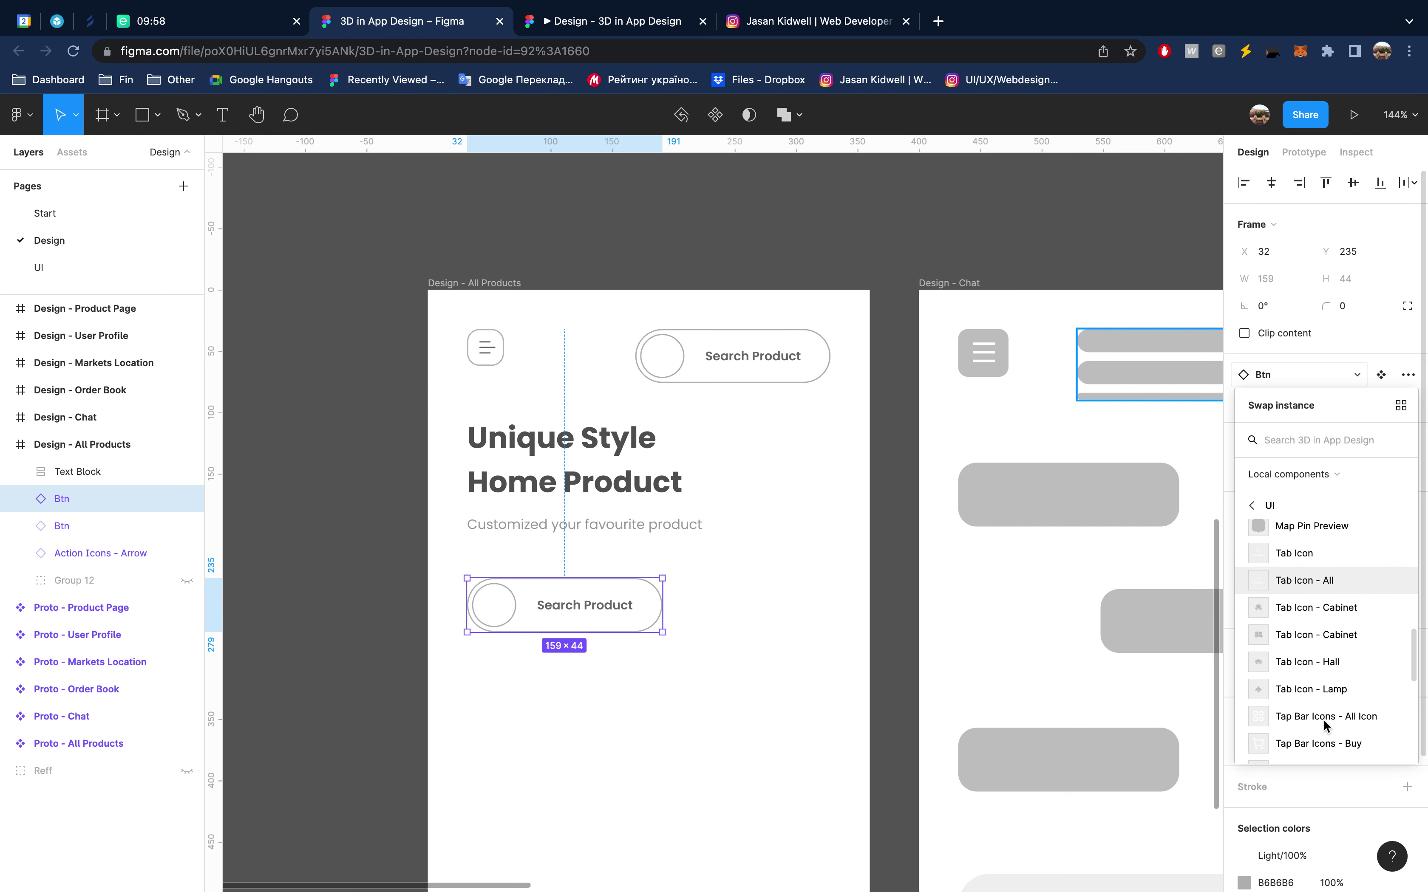
scroll(1323, 719, down, 1)
scroll(1322, 720, down, 1)
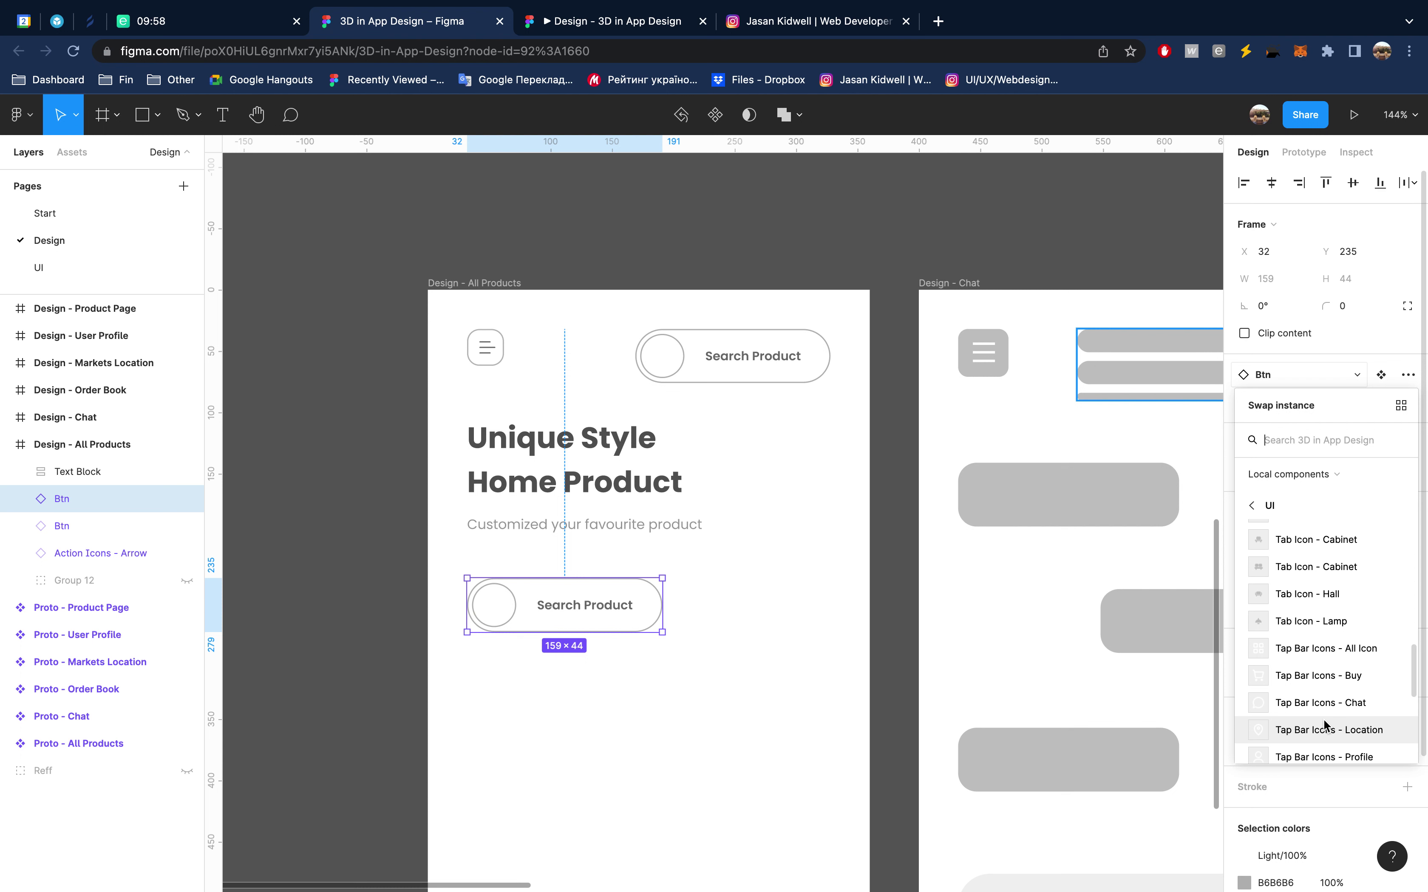
scroll(1323, 719, down, 2)
scroll(1323, 718, down, 1)
scroll(1323, 719, down, 1)
scroll(1323, 719, down, 1)
scroll(1323, 719, up, 2)
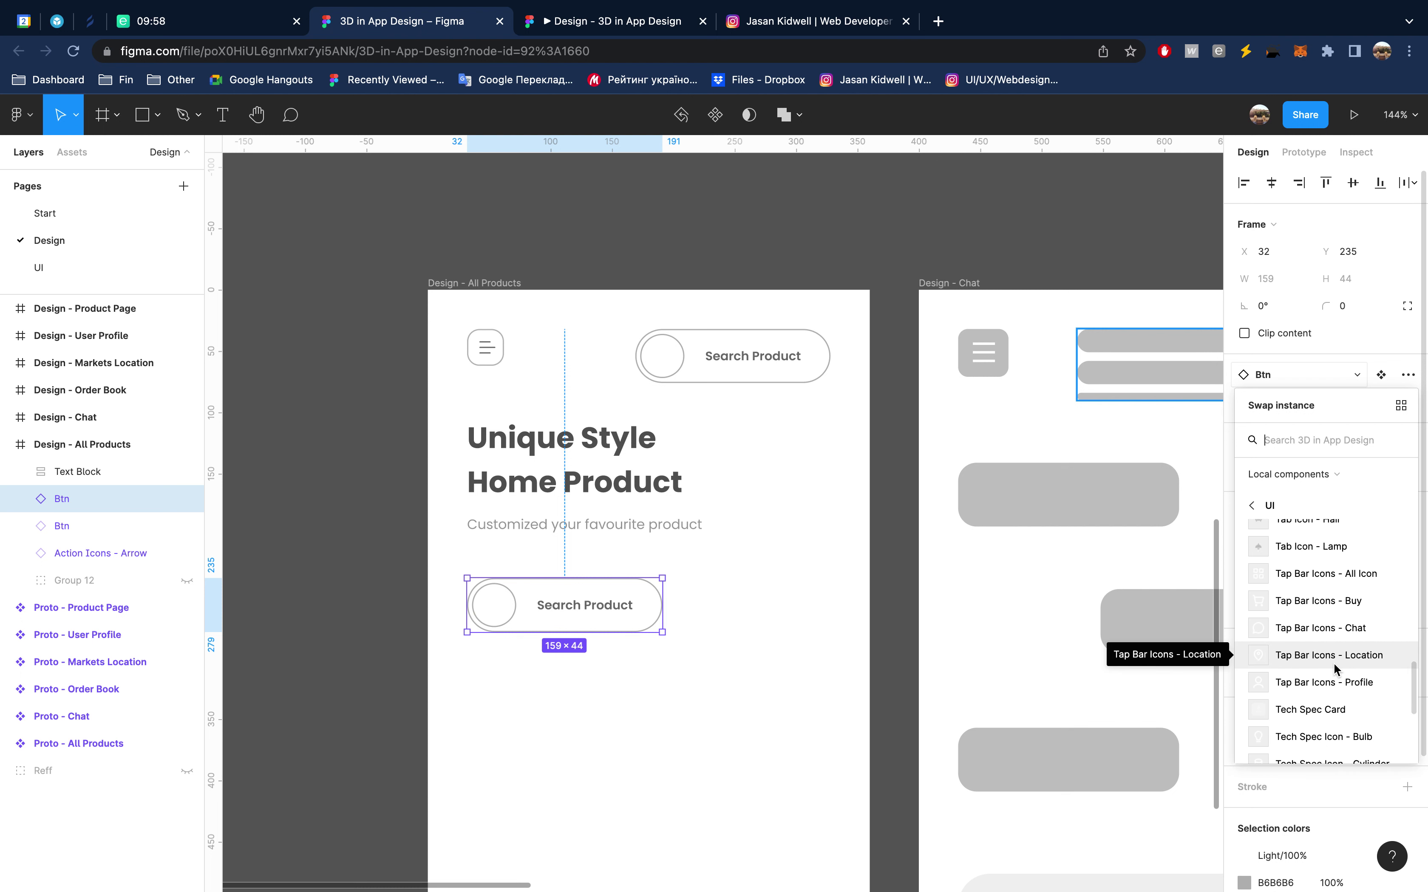
scroll(1334, 665, up, 3)
scroll(1335, 664, up, 2)
scroll(1335, 665, up, 1)
scroll(1335, 665, up, 1)
scroll(1335, 665, up, 1)
scroll(1335, 664, up, 1)
scroll(1335, 665, up, 1)
scroll(1335, 665, down, 3)
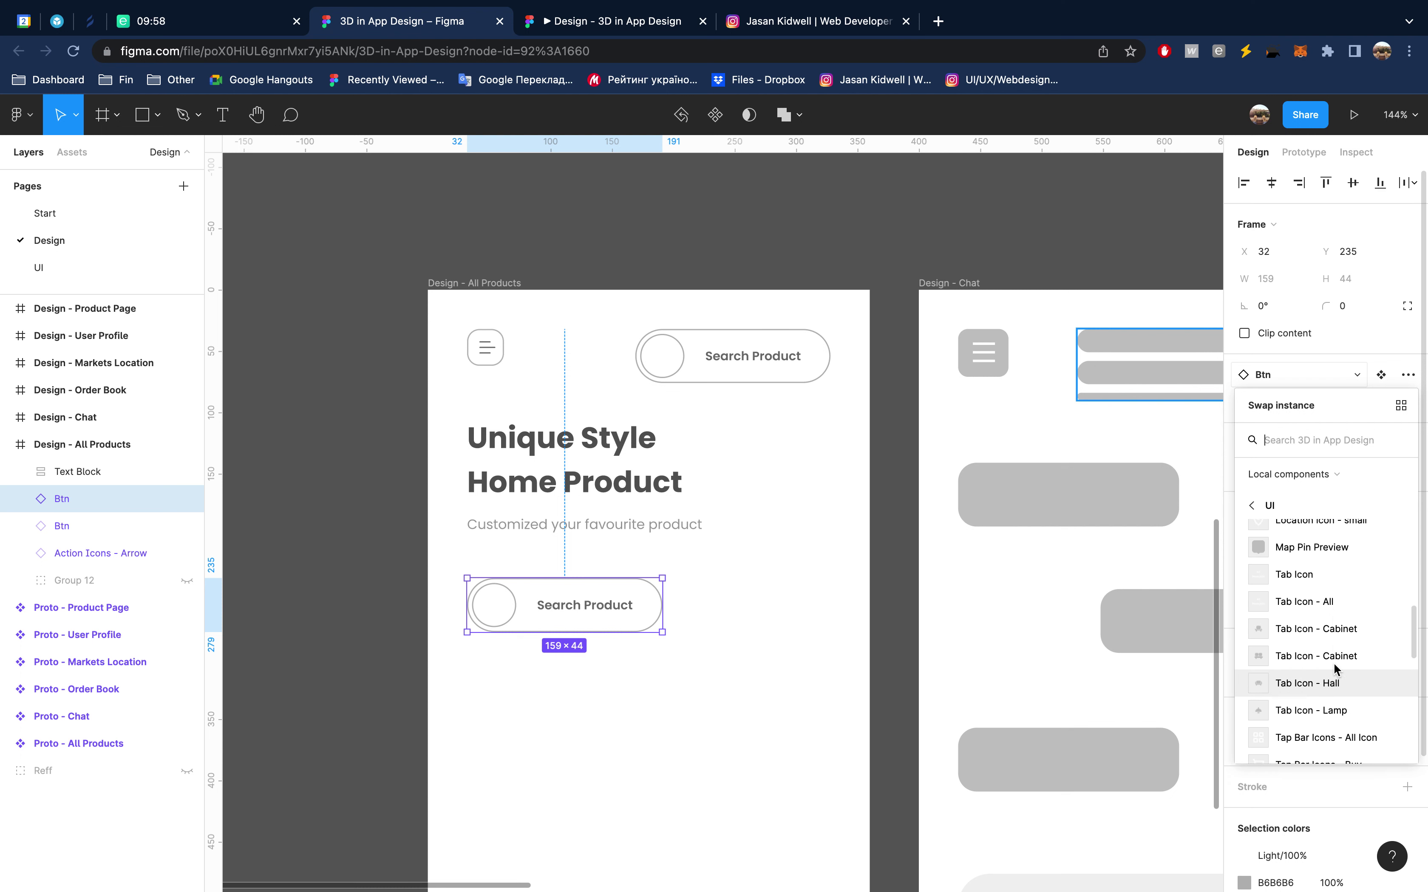
click(1353, 600)
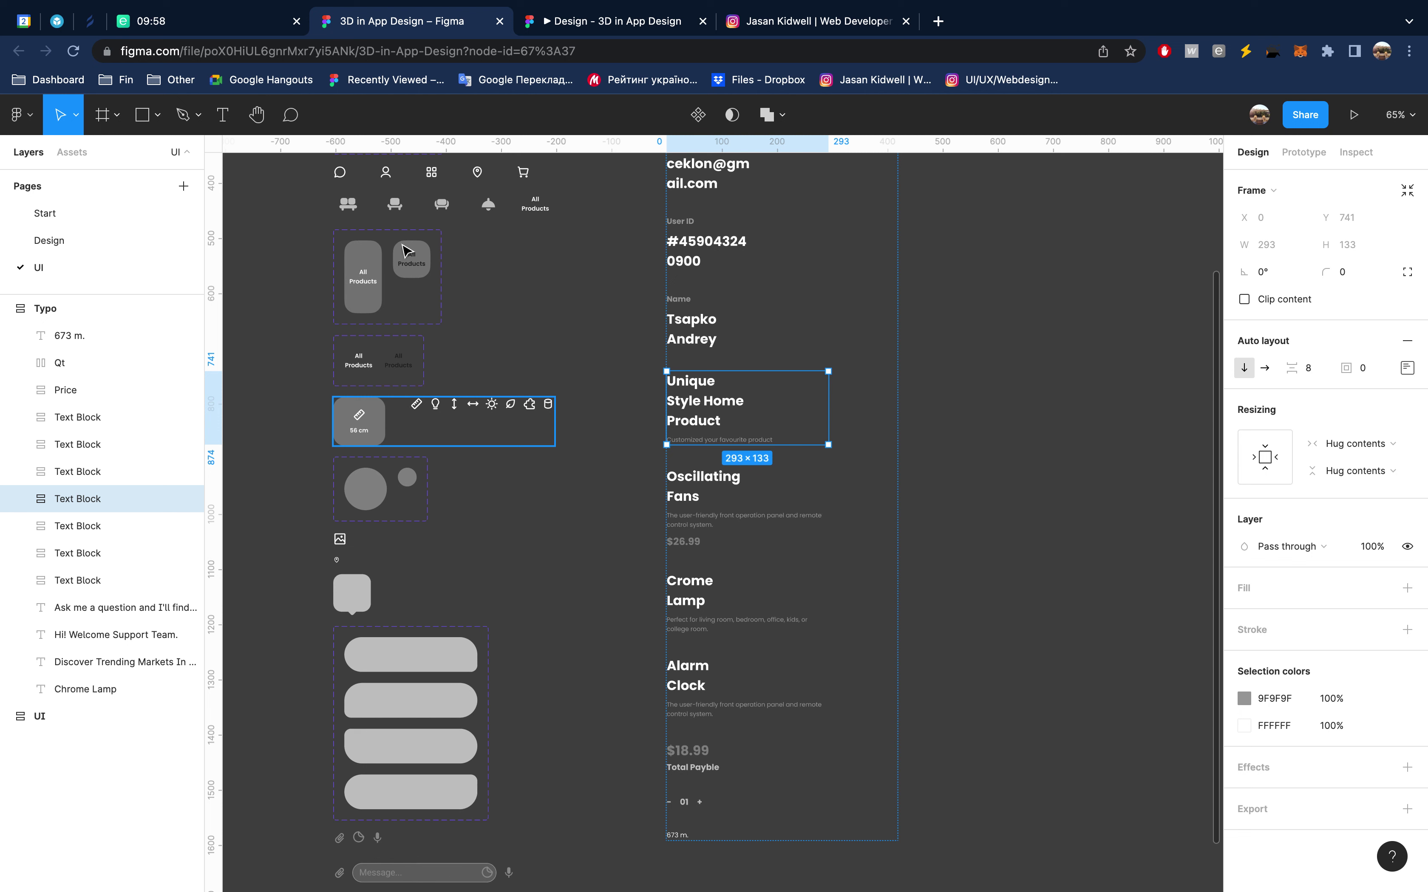
Check the Active Tab component set on the UI page, then swap the tab icon for Active Tab
click(404, 255)
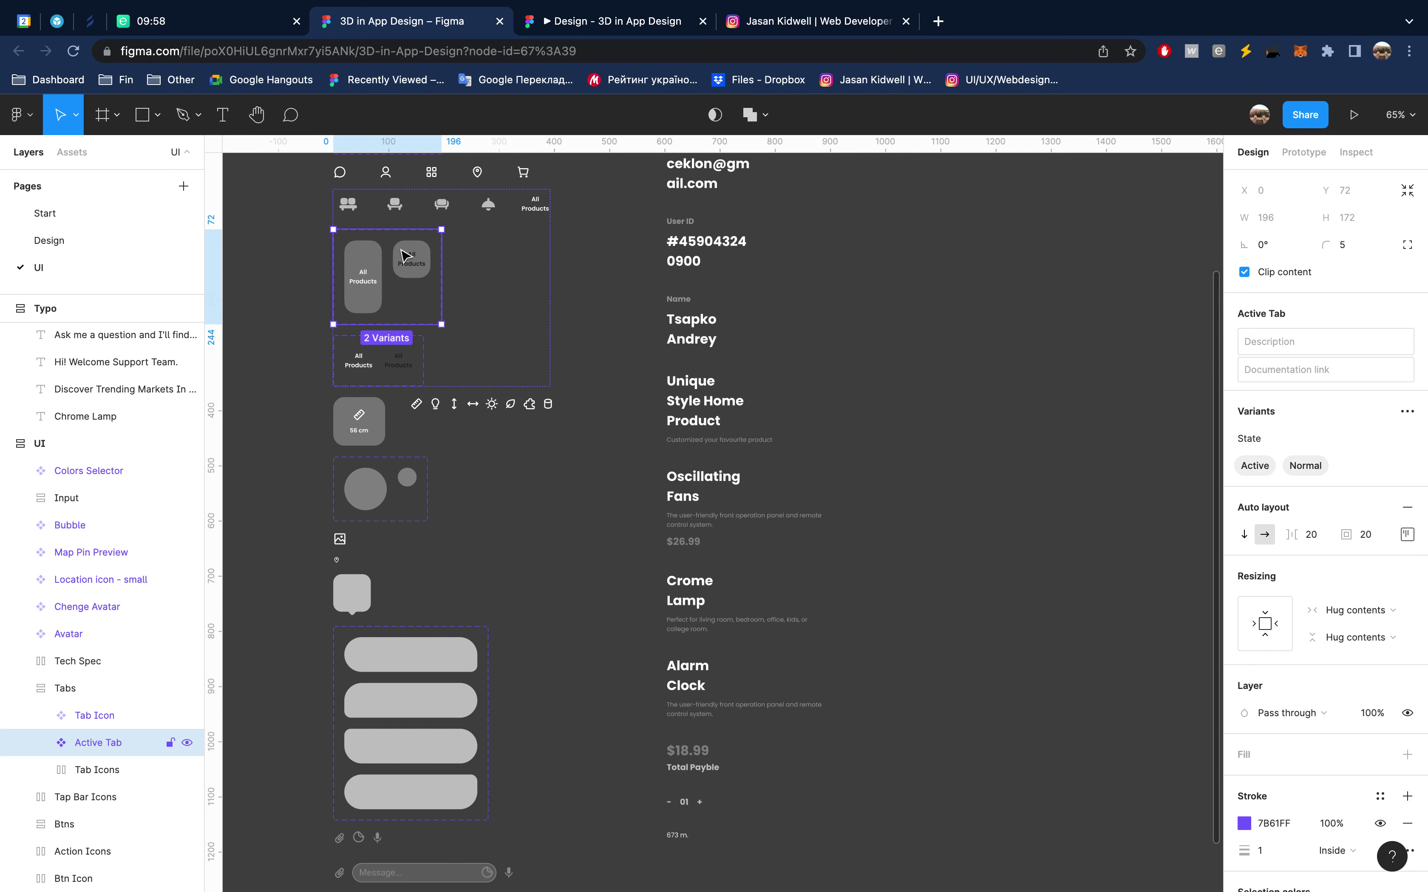
click(54, 237)
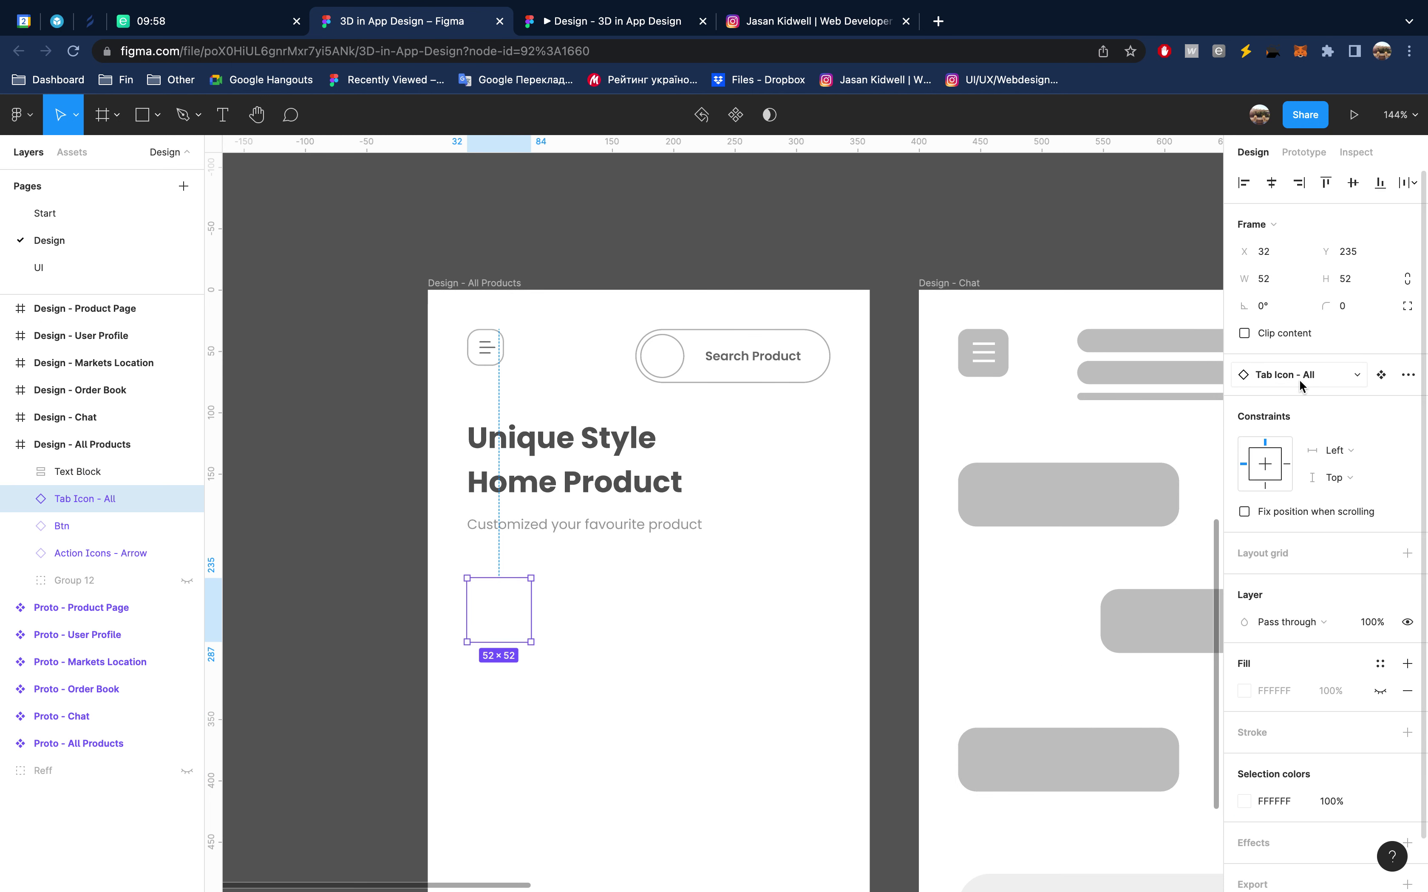
click(1300, 380)
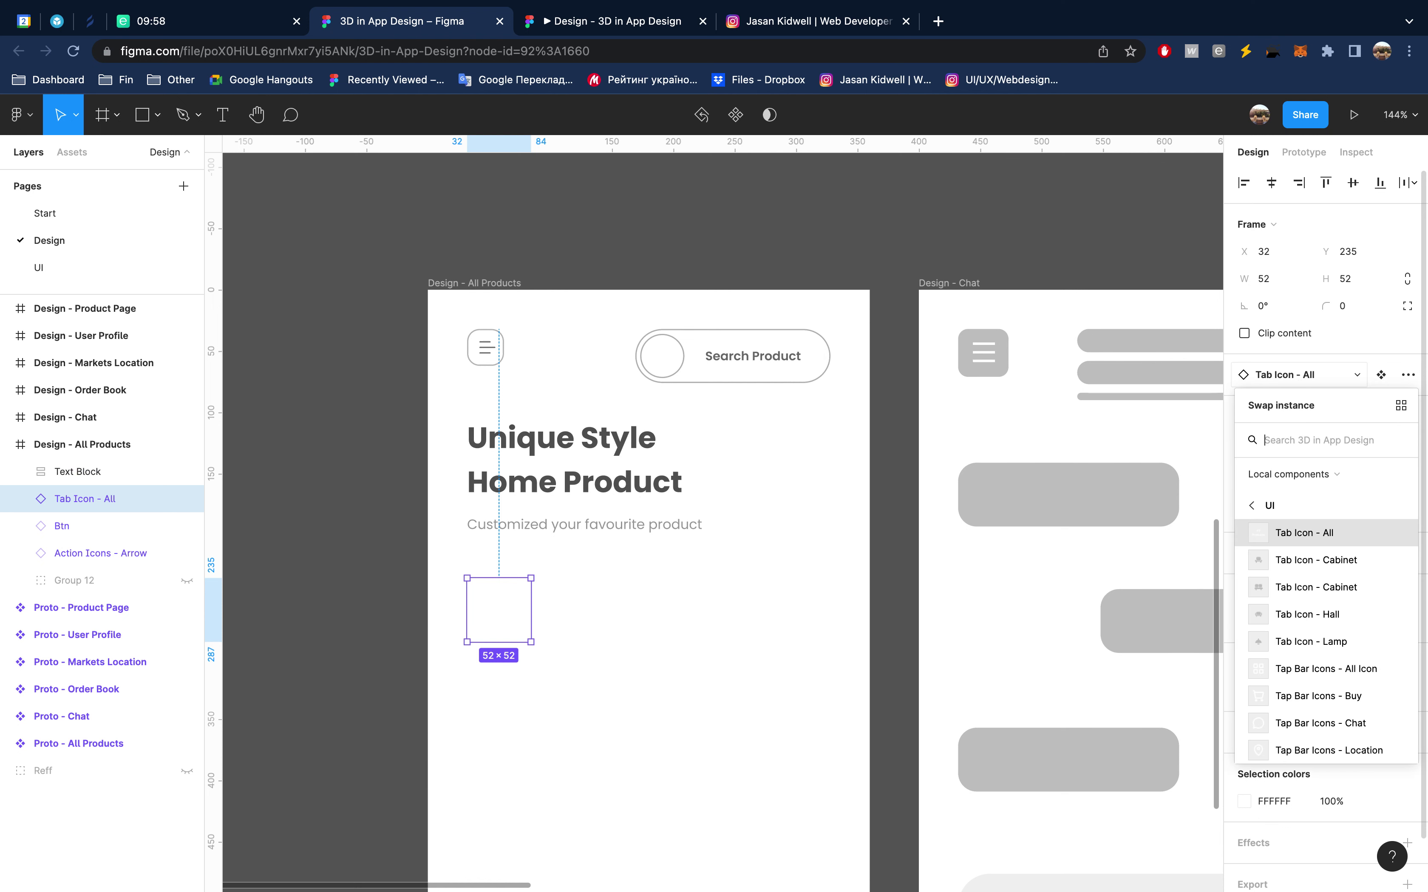
text(activ)
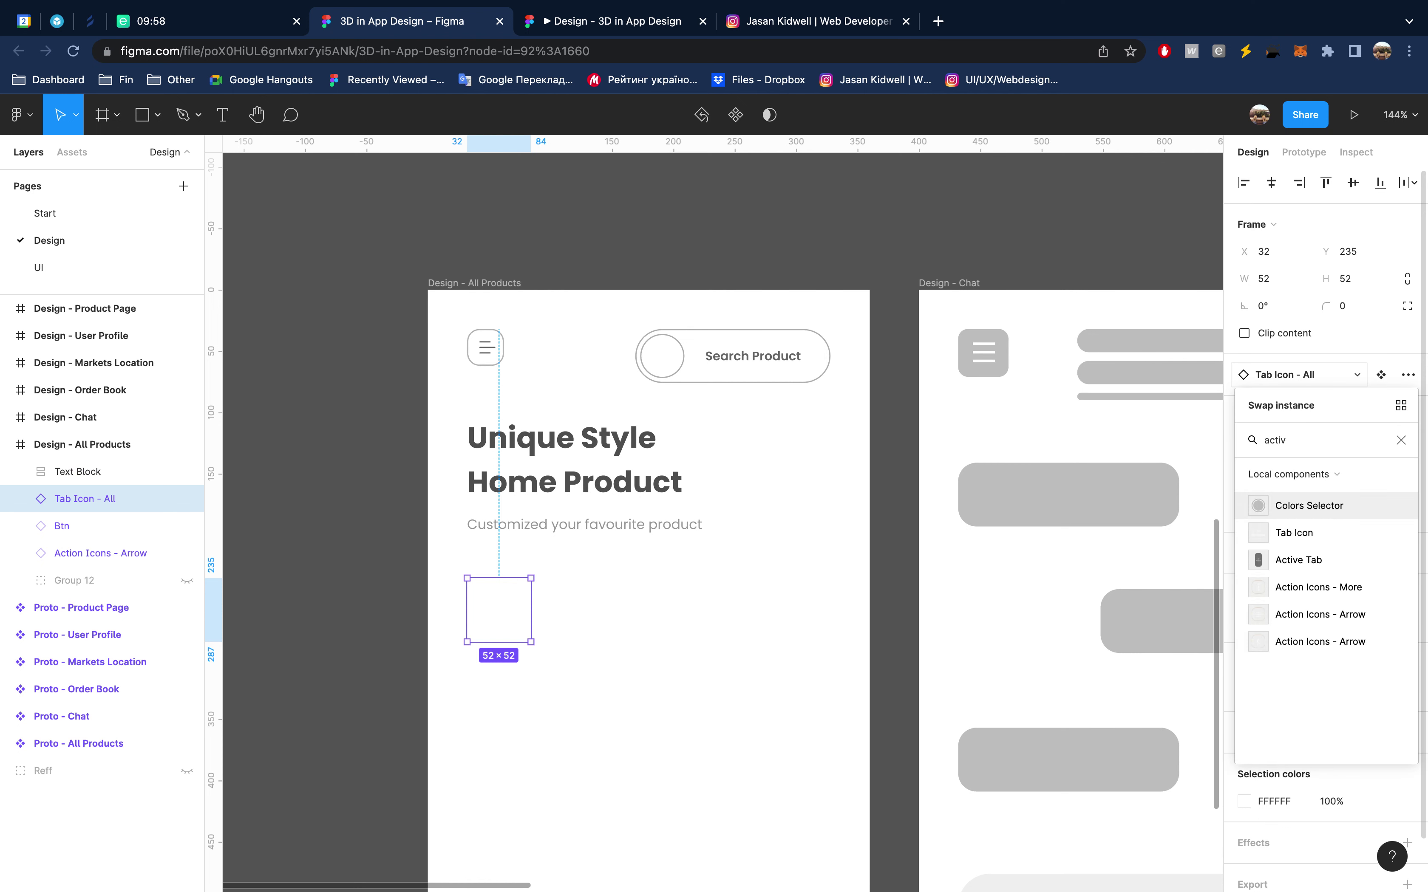
click(1338, 565)
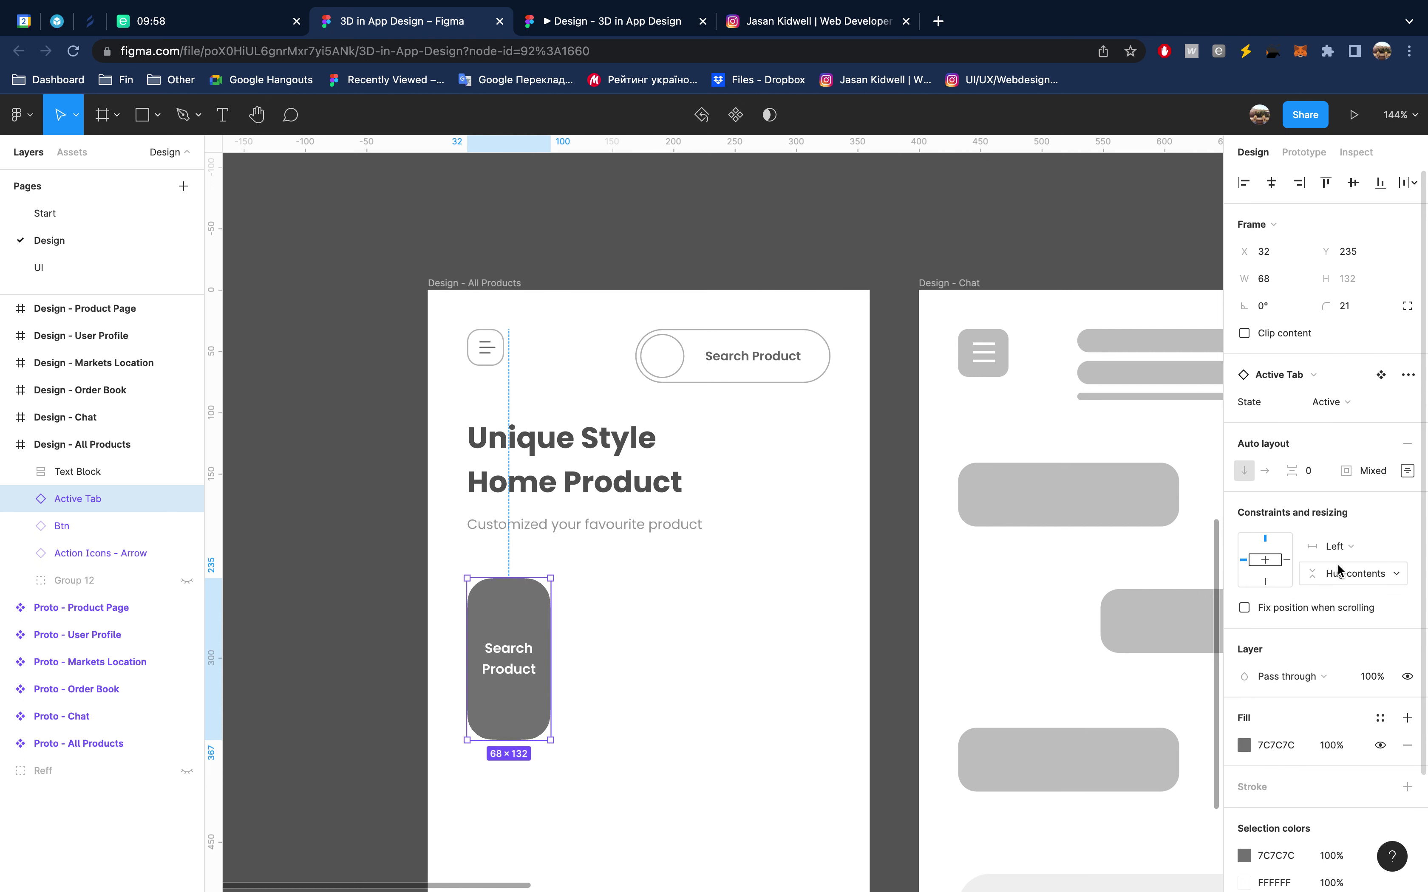
Add a Normal-state tab copy beside the pill, filled with the Chat frame's light grey
drag(525, 656, 625, 655)
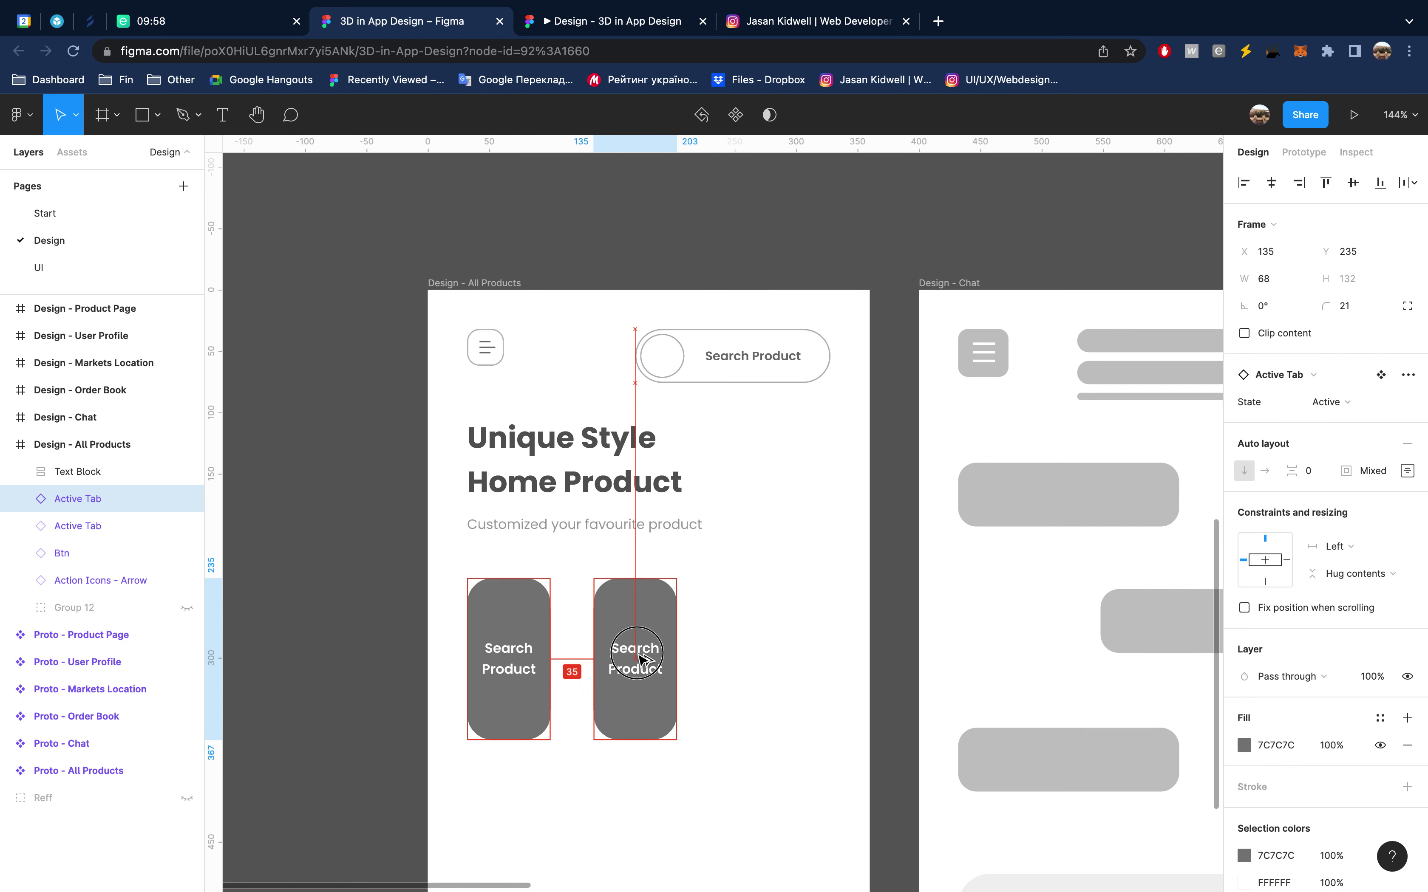
click(1347, 402)
click(1348, 422)
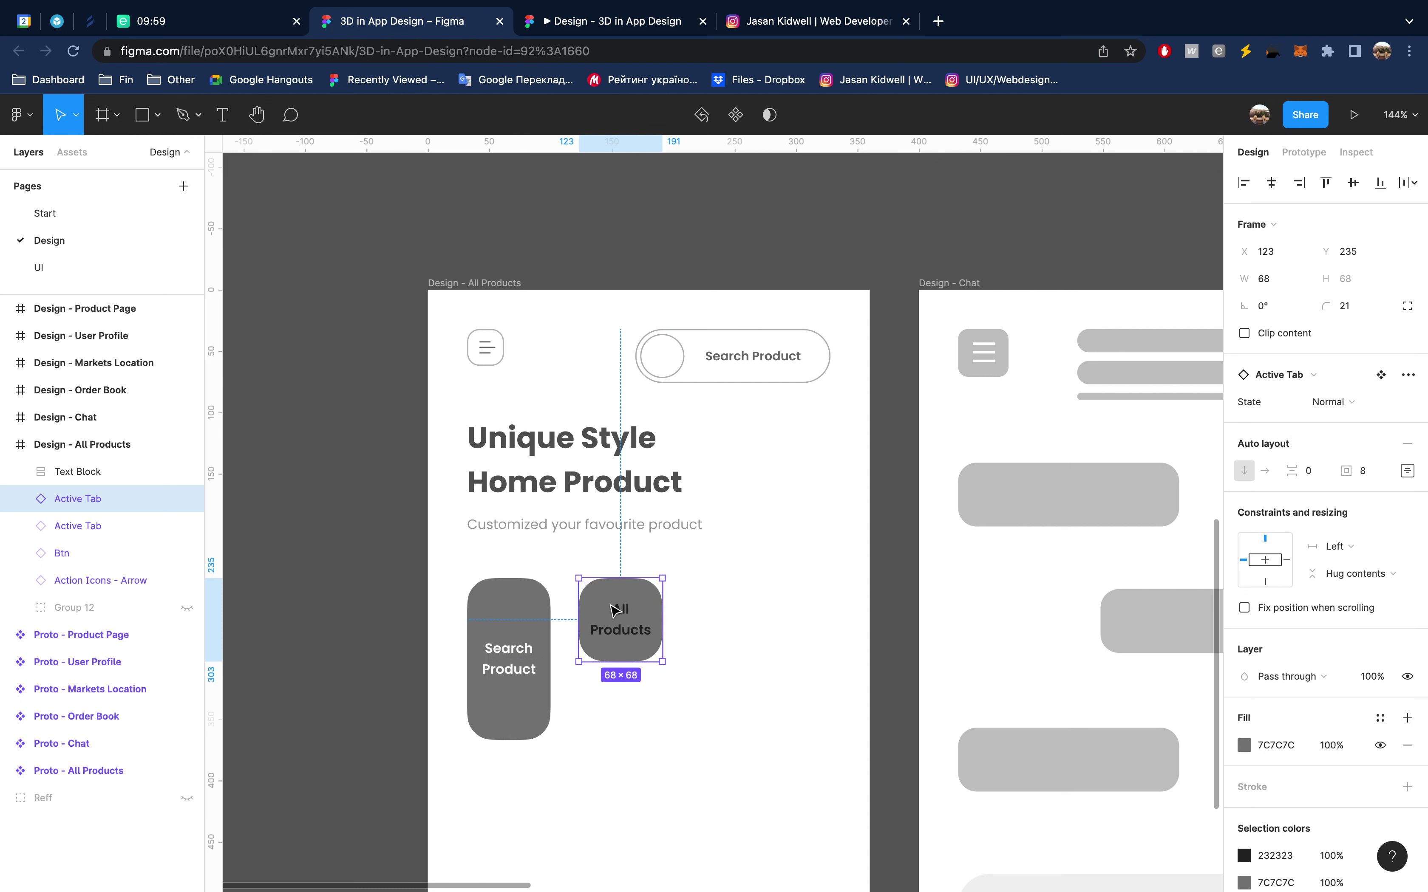
drag(615, 611, 616, 654)
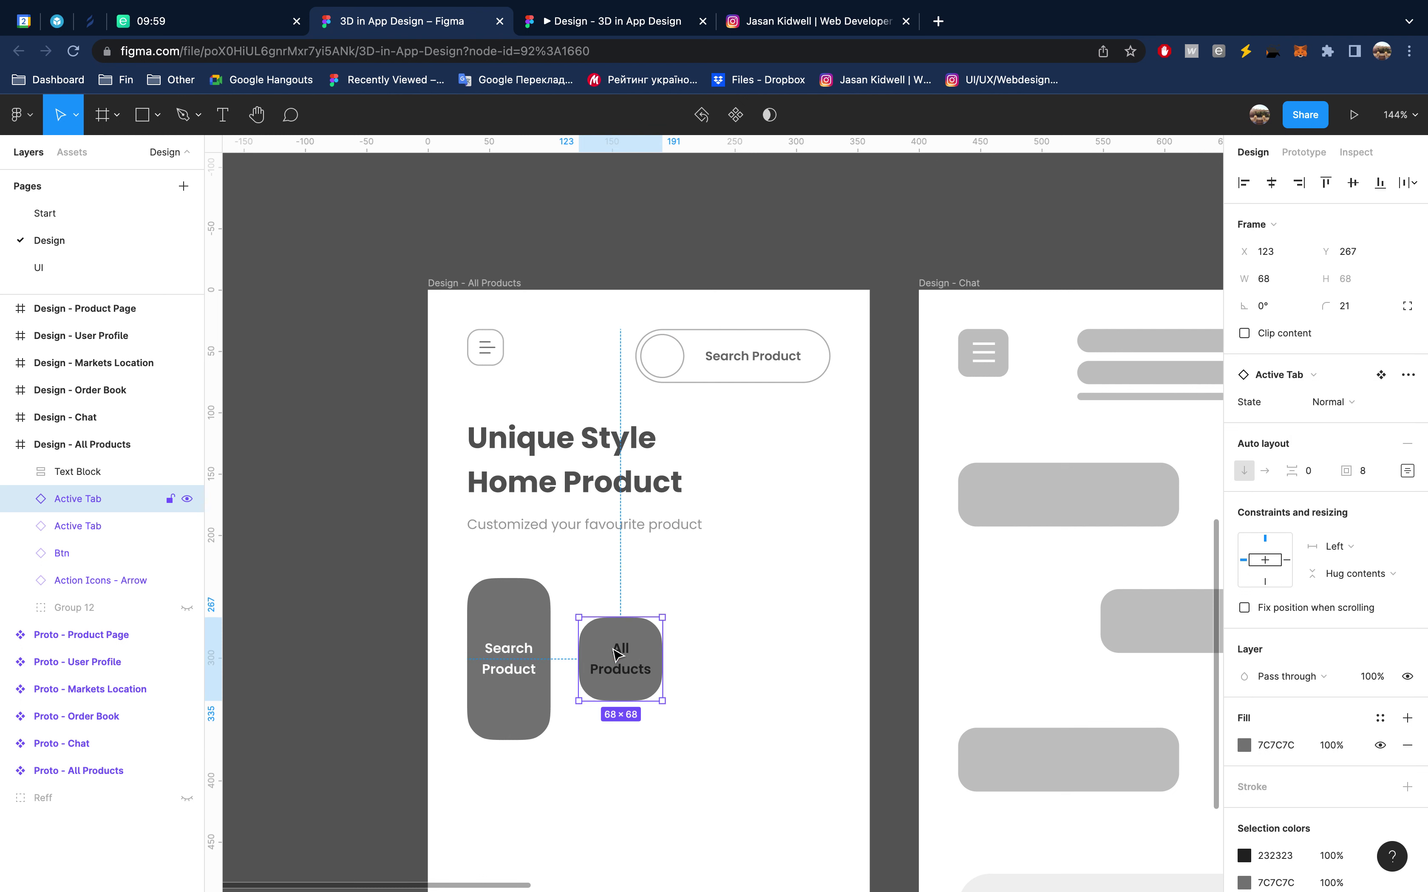
click(1244, 745)
key(i)
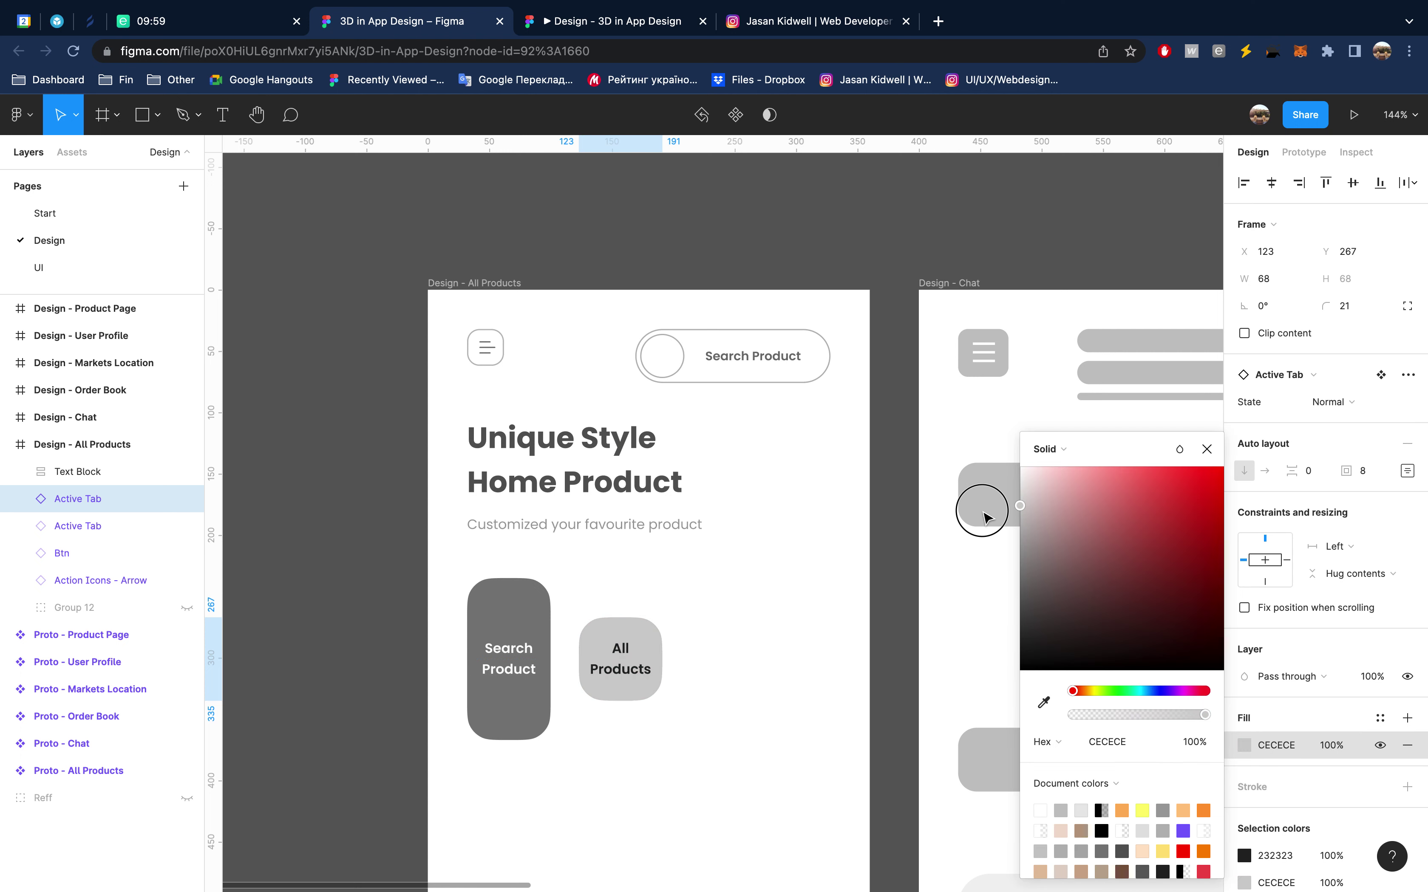
click(980, 510)
click(1206, 449)
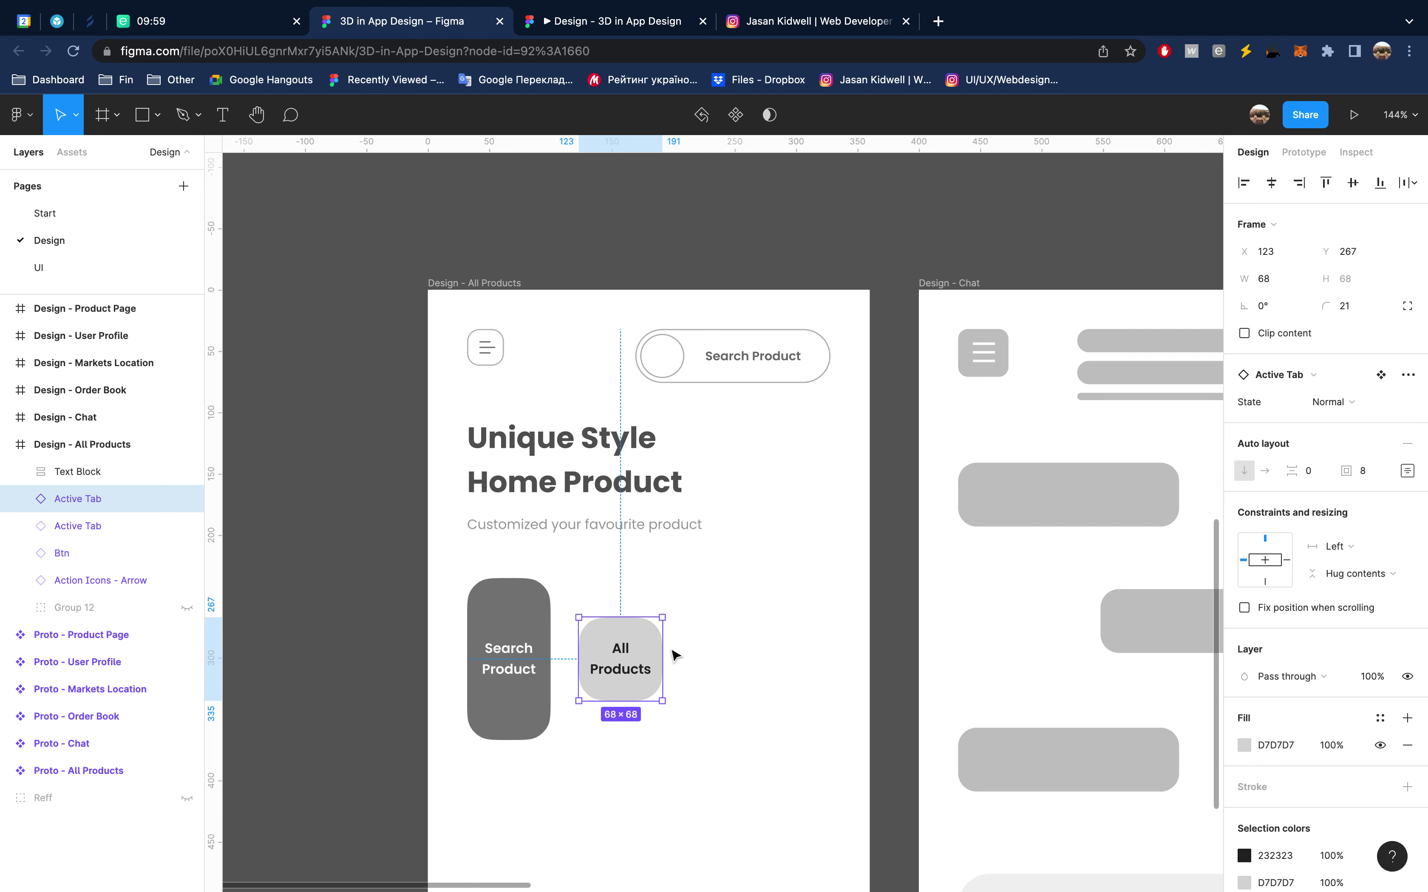
Swap the tab's nested icon for Tab Icon - Lamp, recolour it grey 656565, and deselect
double_click(623, 653)
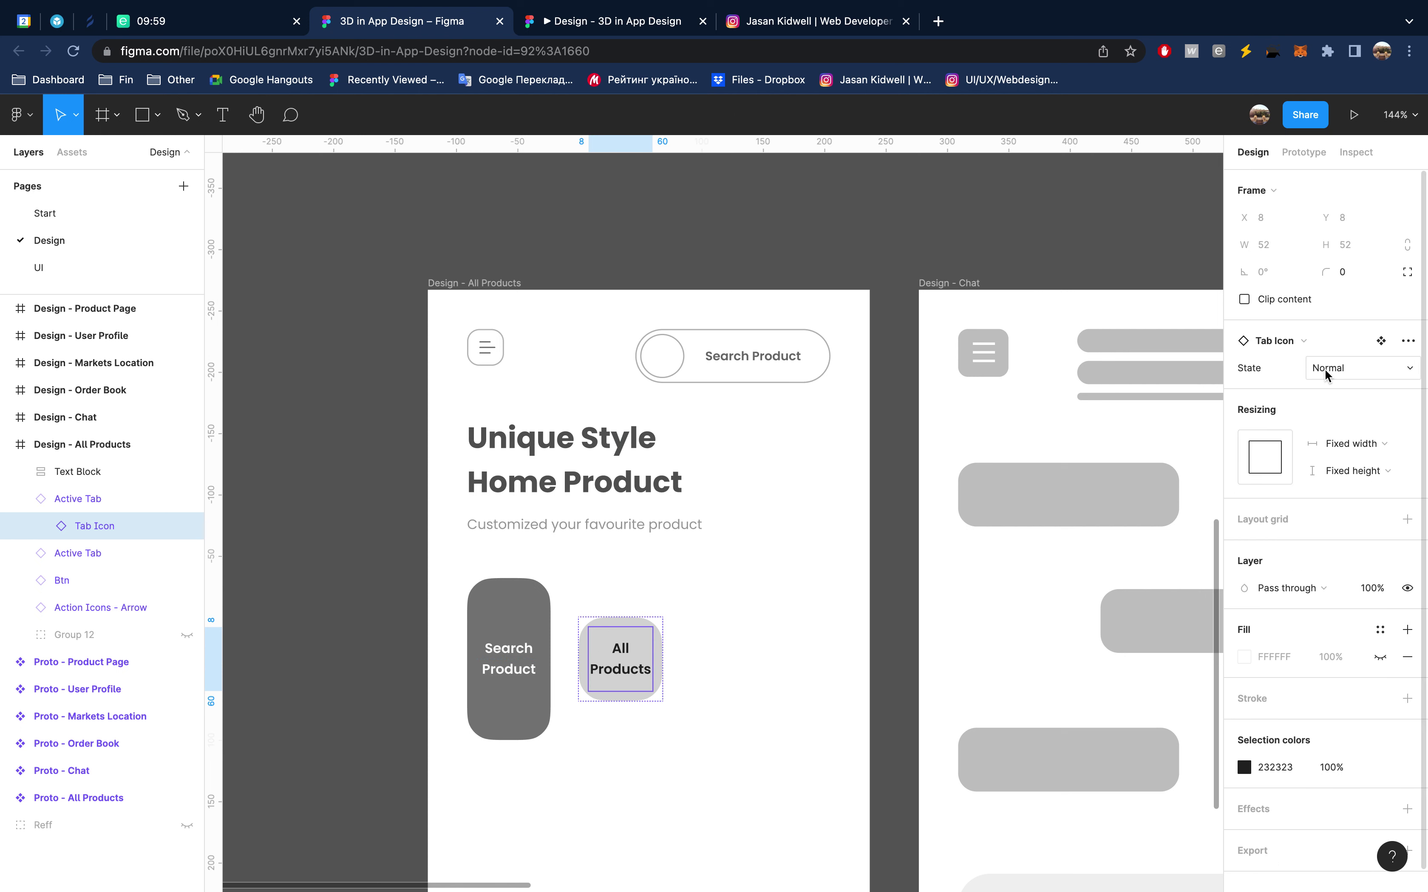
click(1306, 334)
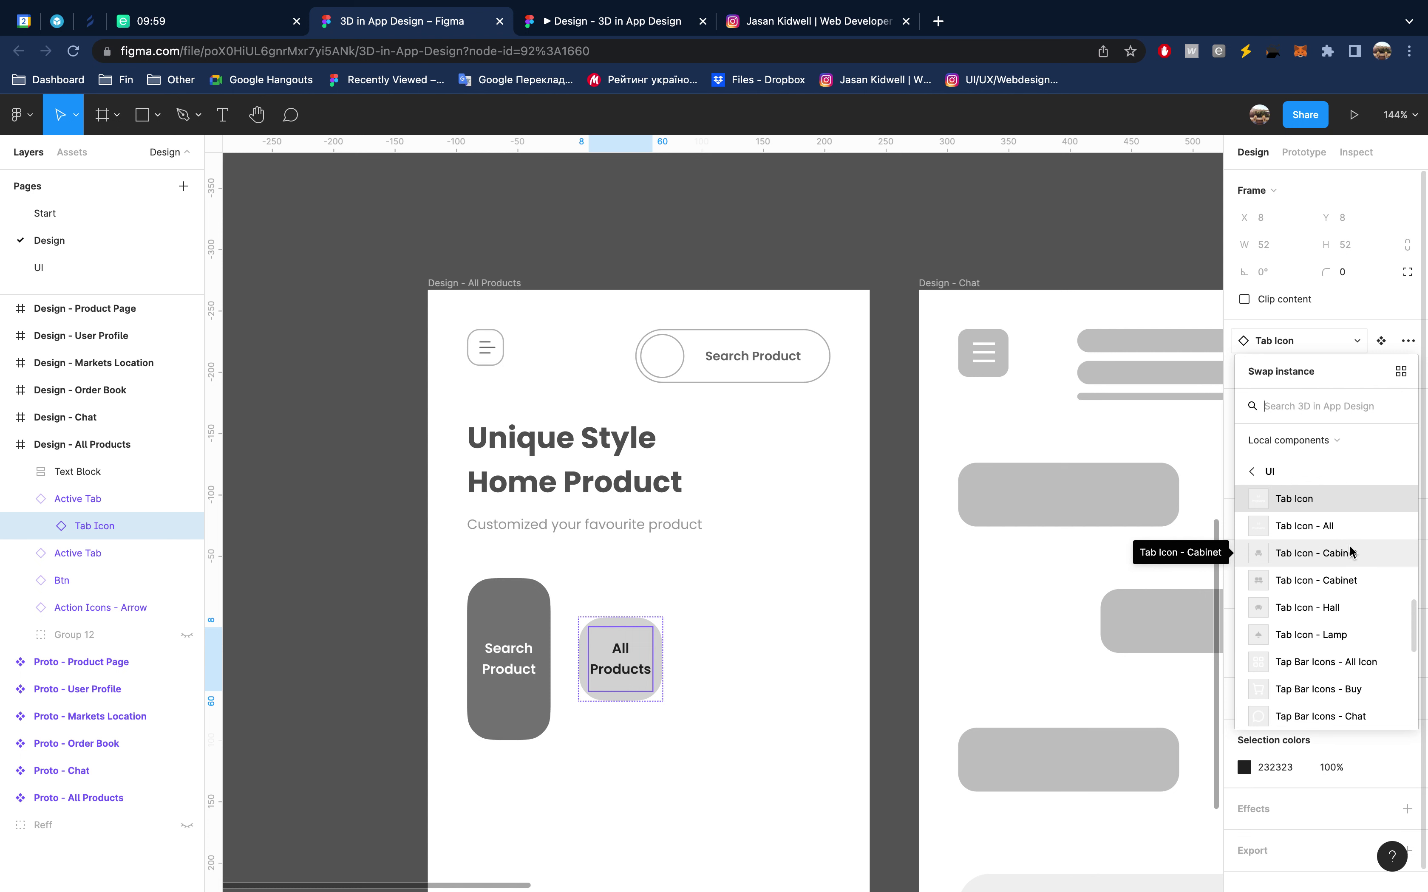
click(1347, 634)
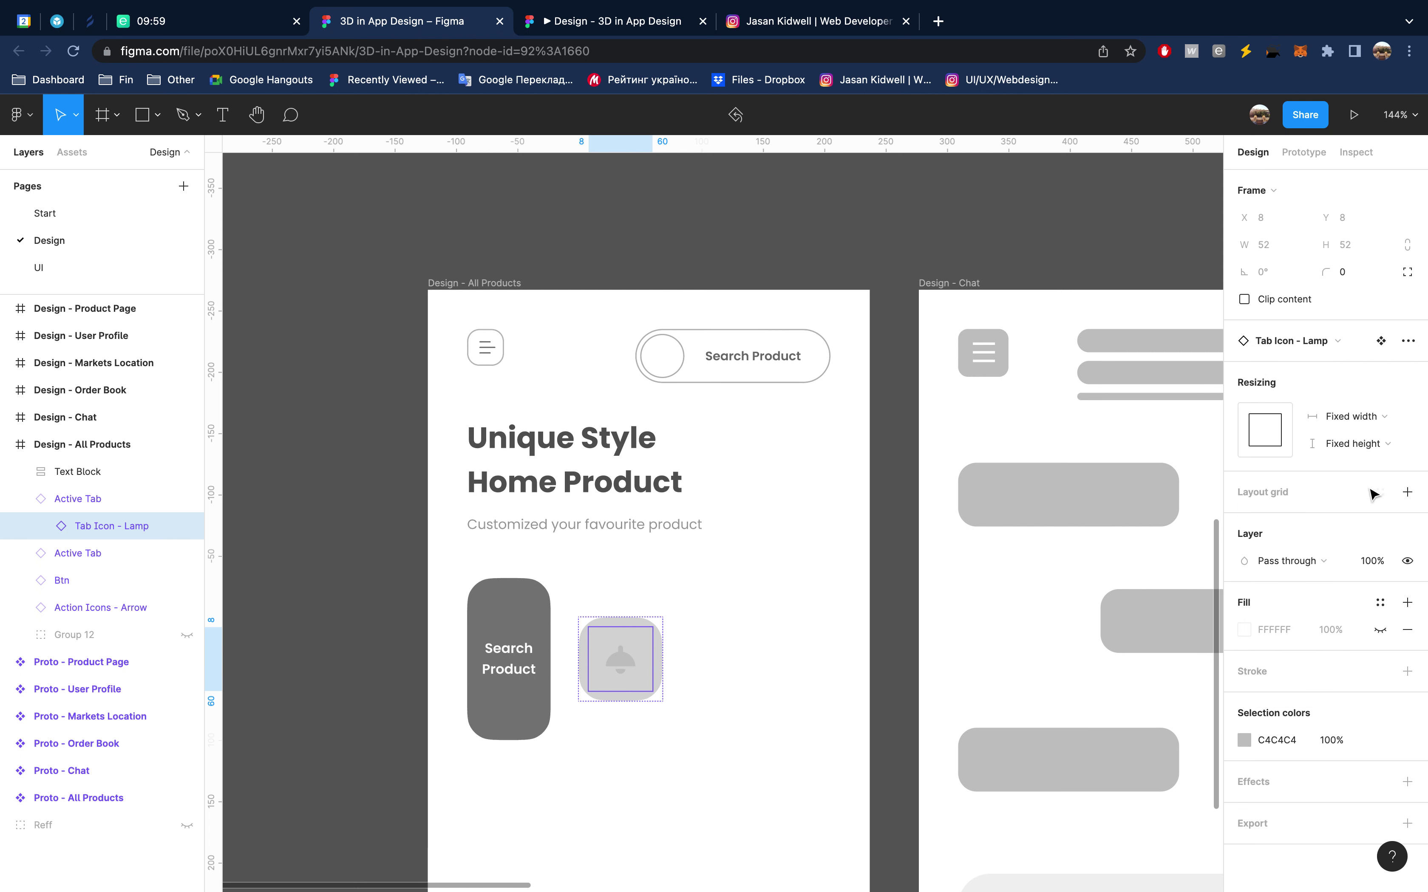
click(1245, 741)
drag(1077, 571, 941, 593)
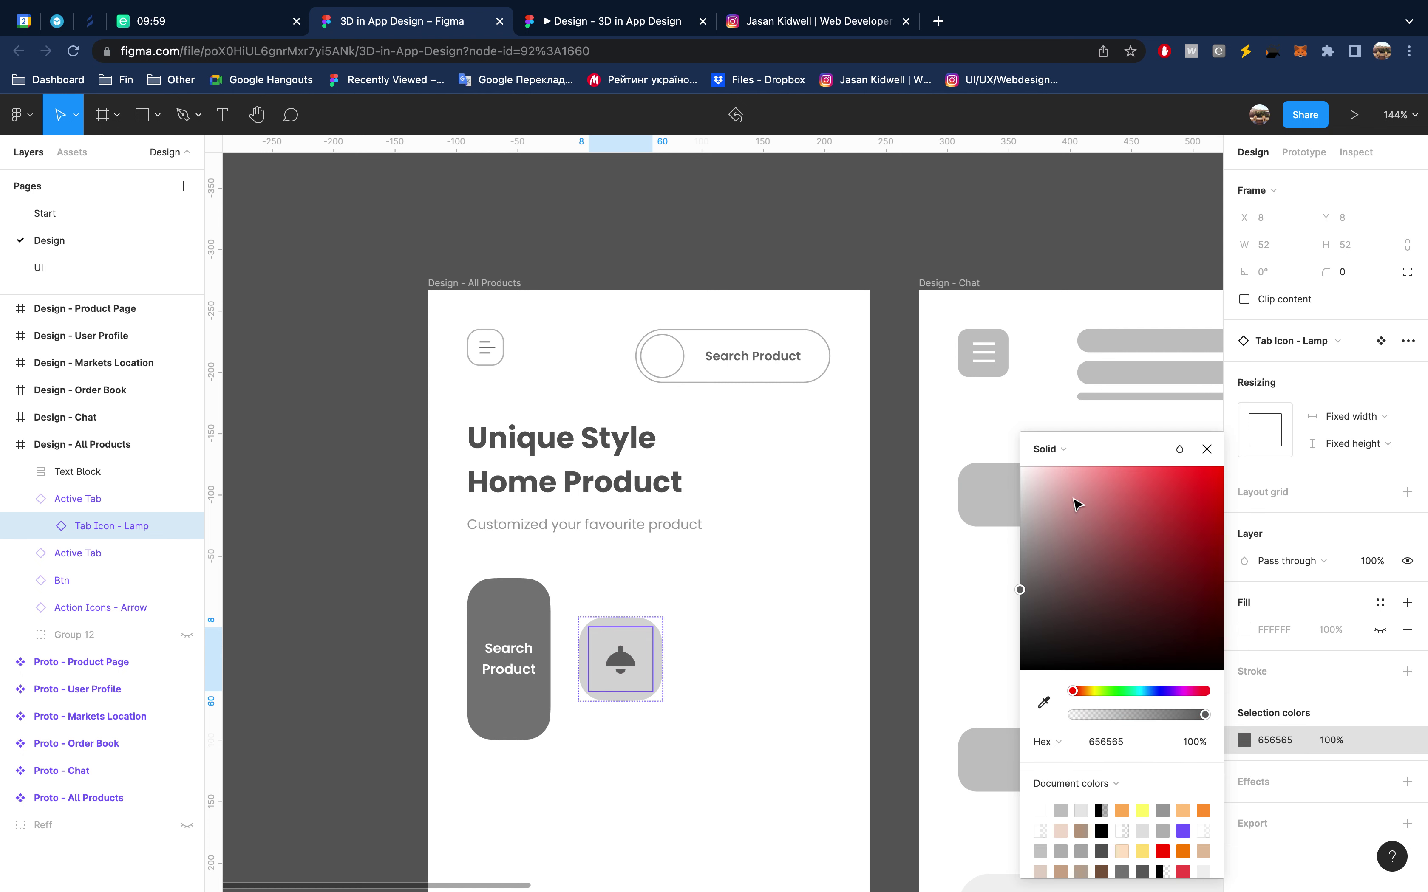
click(1206, 449)
click(351, 457)
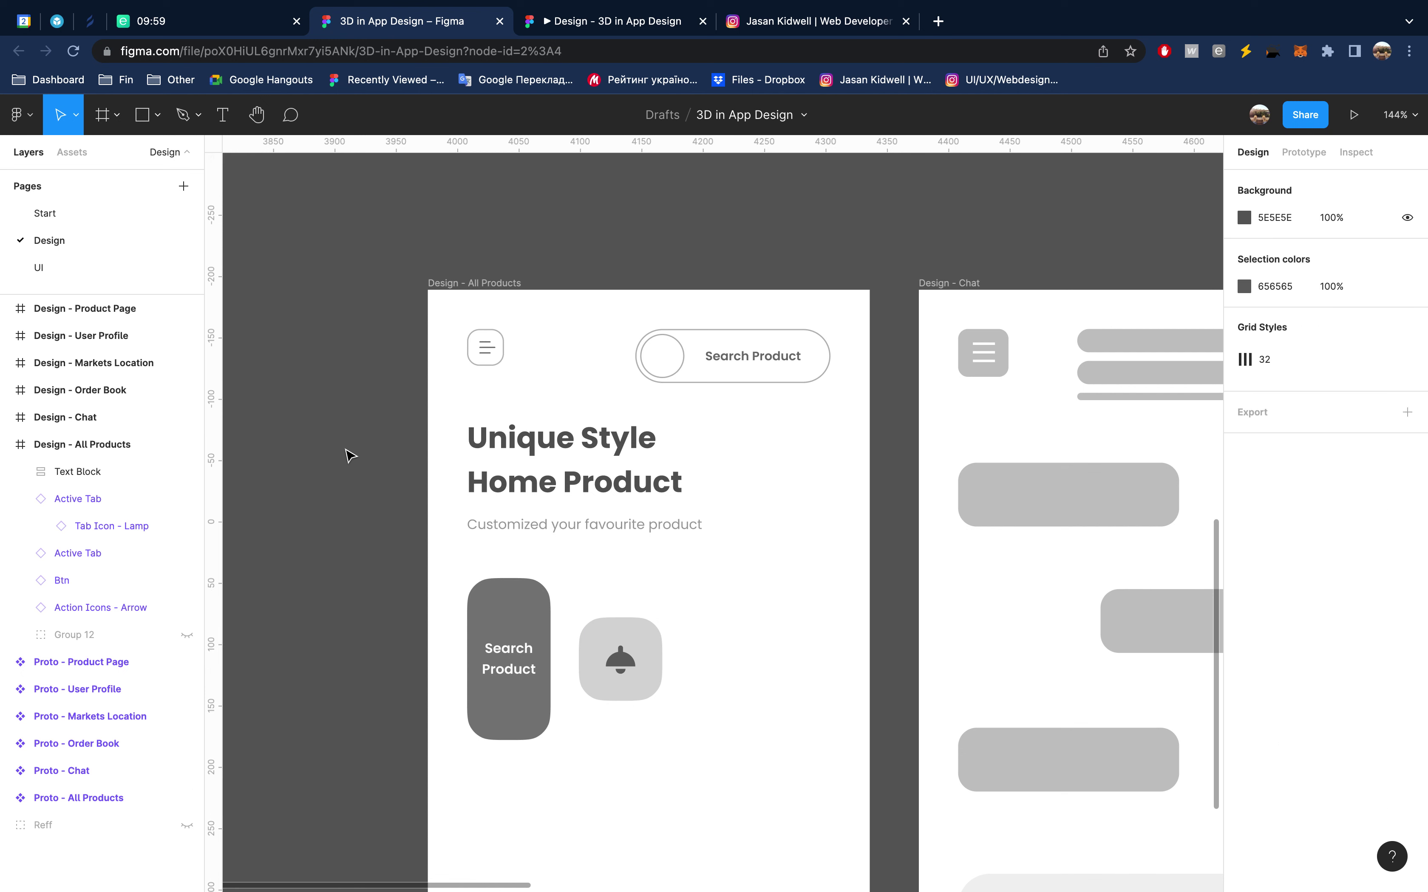
Wrap the Search Product tab and lamp tab in a centre-aligned horizontal auto-layout row
ctrl+scroll(565, 506, down, 3)
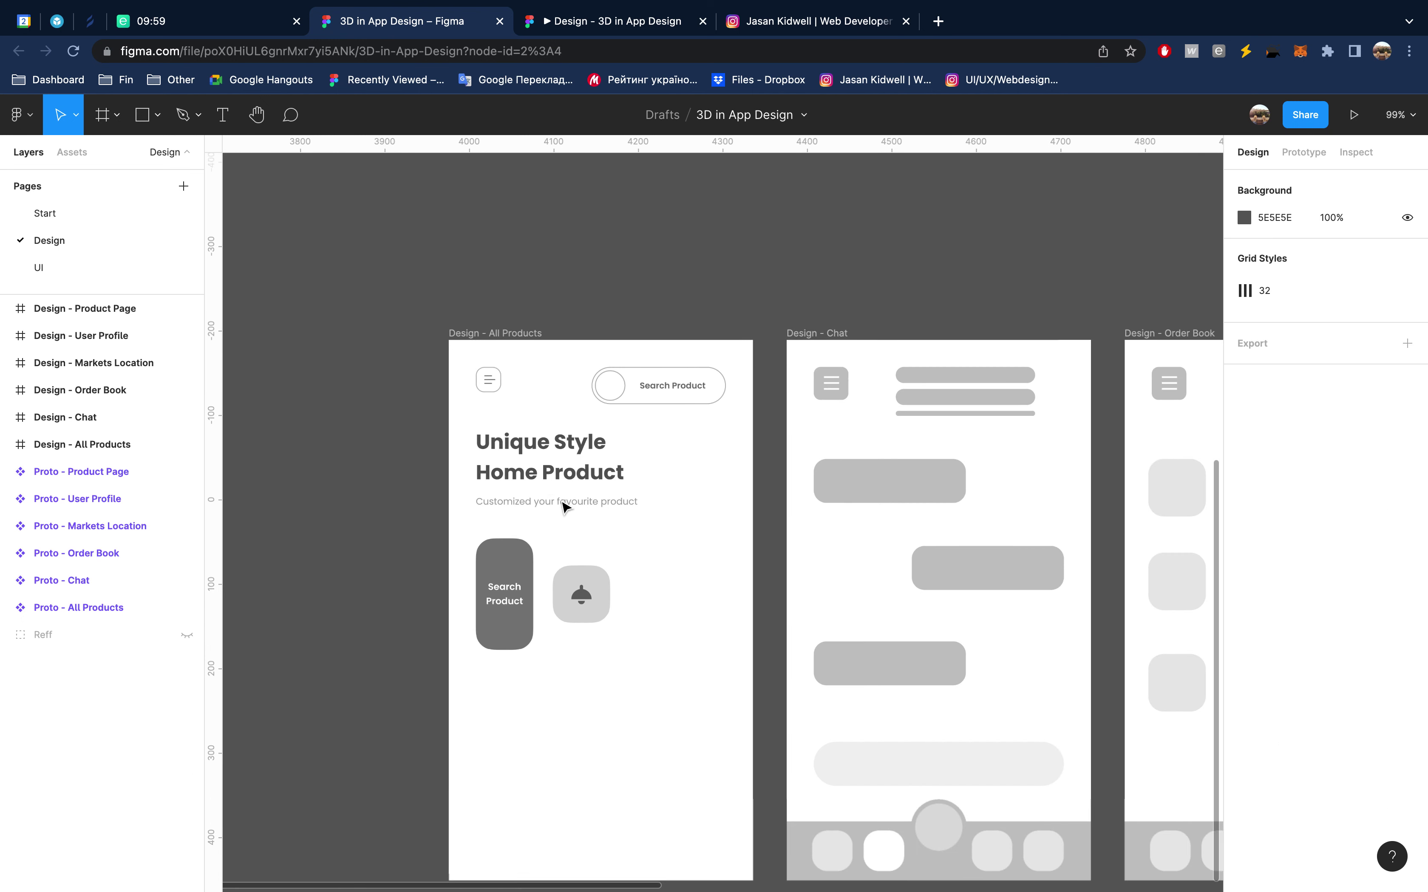
ctrl+scroll(565, 507, down, 3)
ctrl+scroll(566, 506, down, 2)
scroll(565, 506, up, 5)
scroll(565, 507, left, 4)
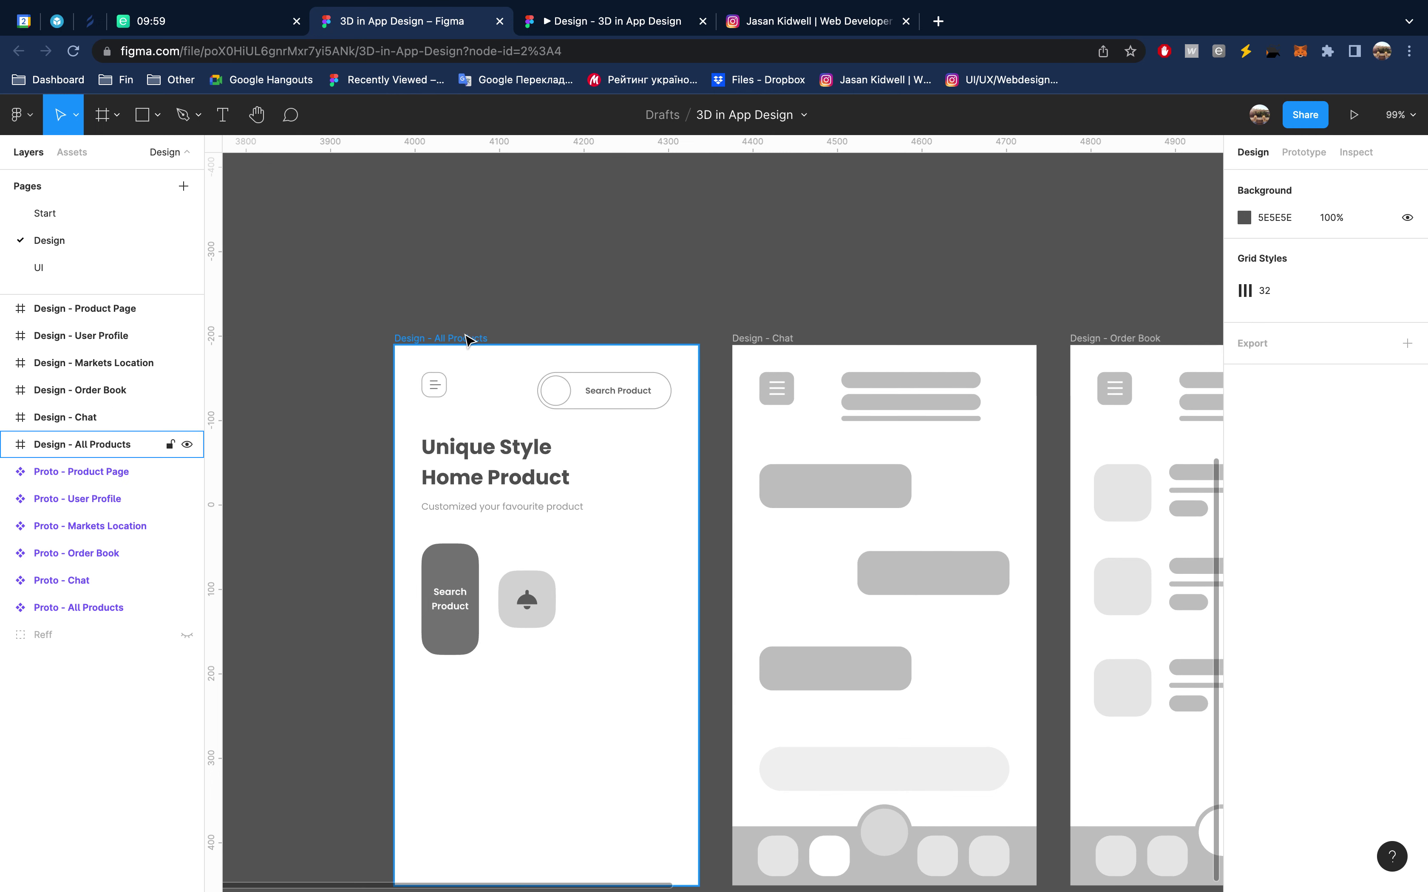
ctrl+scroll(587, 391, down, 1)
ctrl+scroll(586, 391, down, 1)
scroll(586, 391, up, 4)
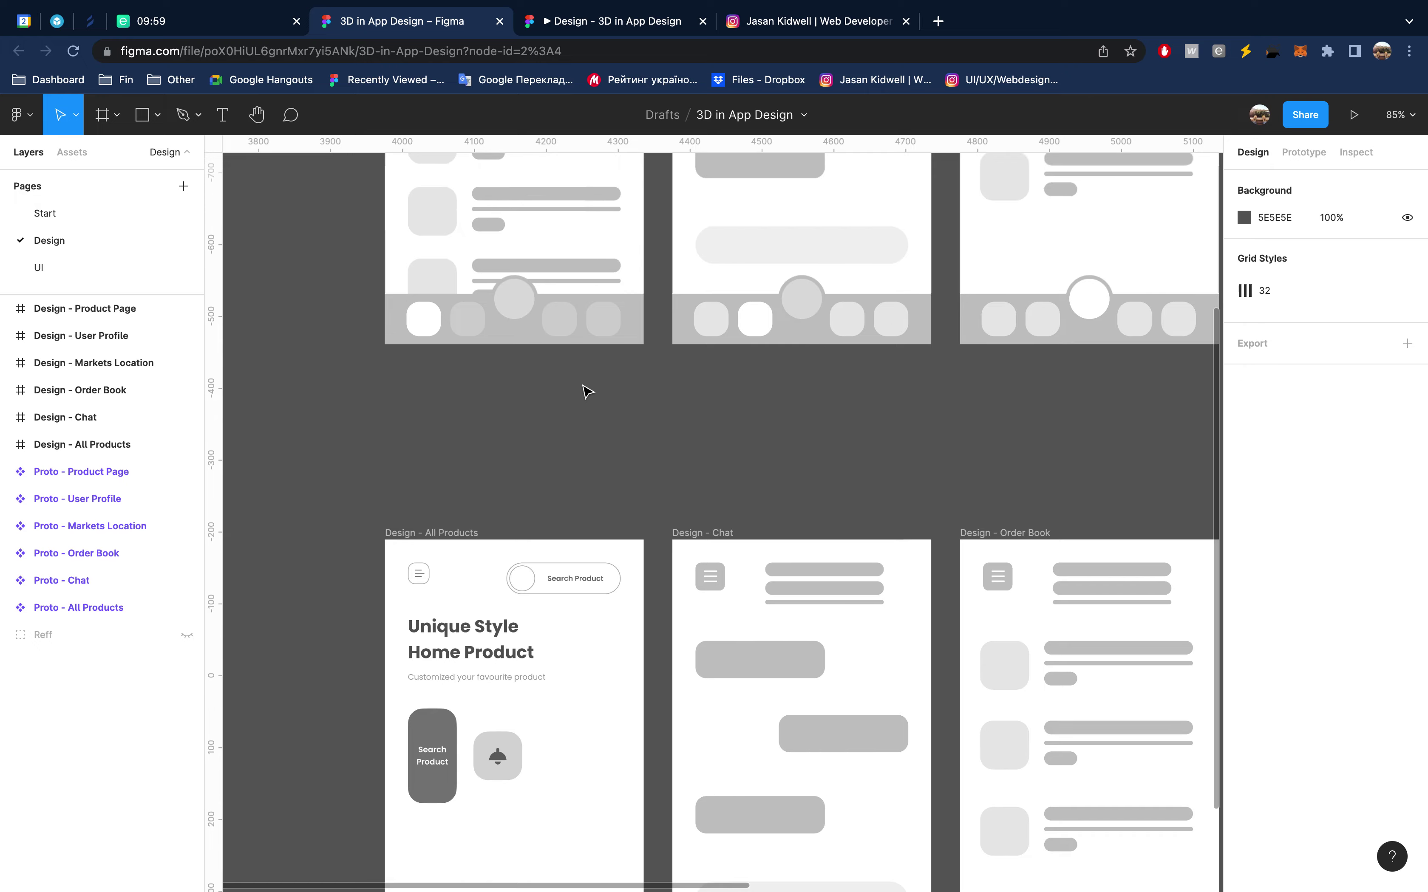
scroll(587, 391, up, 4)
scroll(587, 391, up, 3)
scroll(587, 391, down, 7)
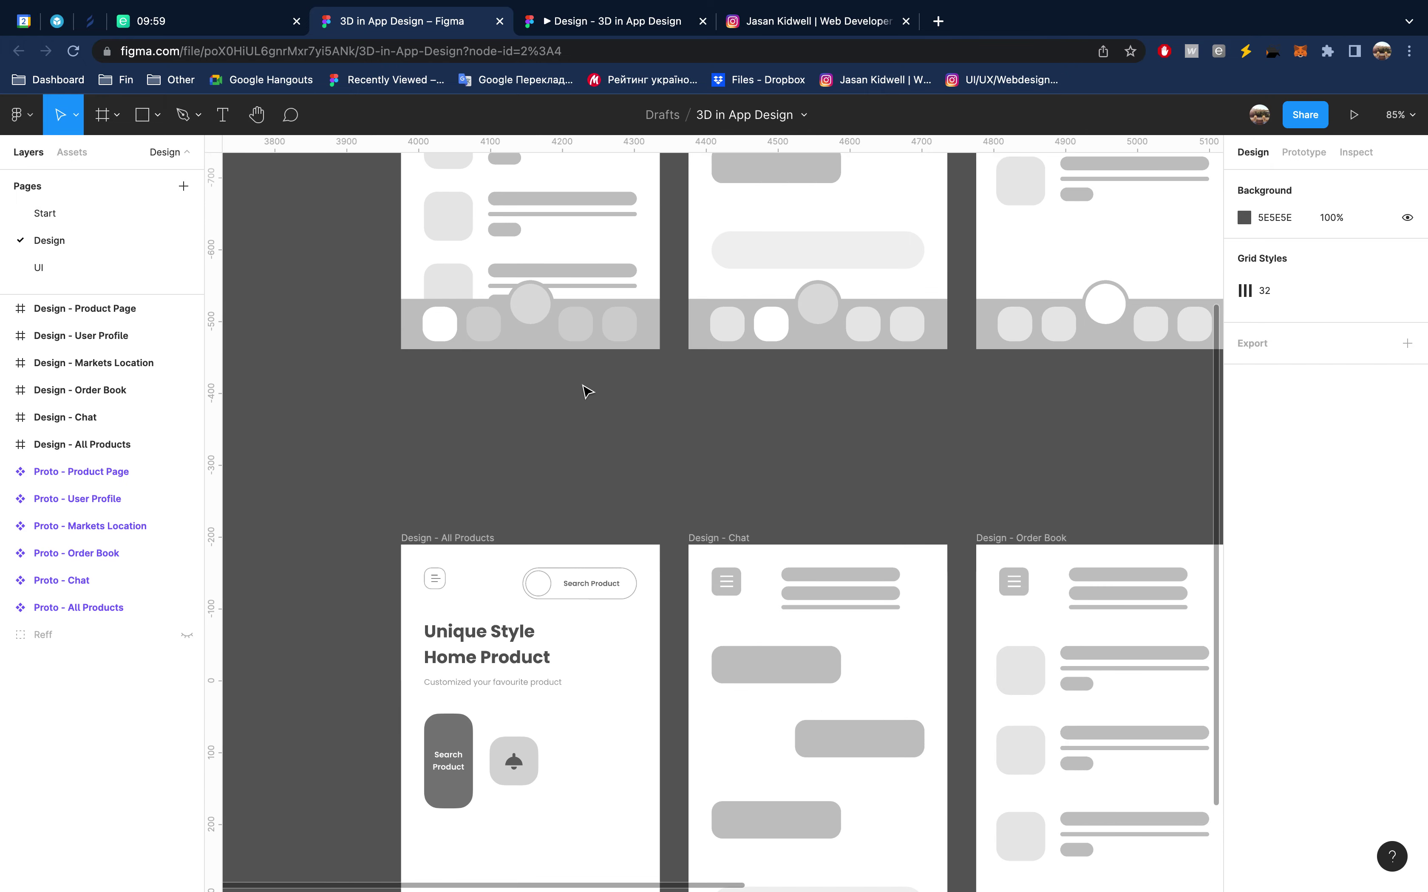
scroll(587, 391, down, 5)
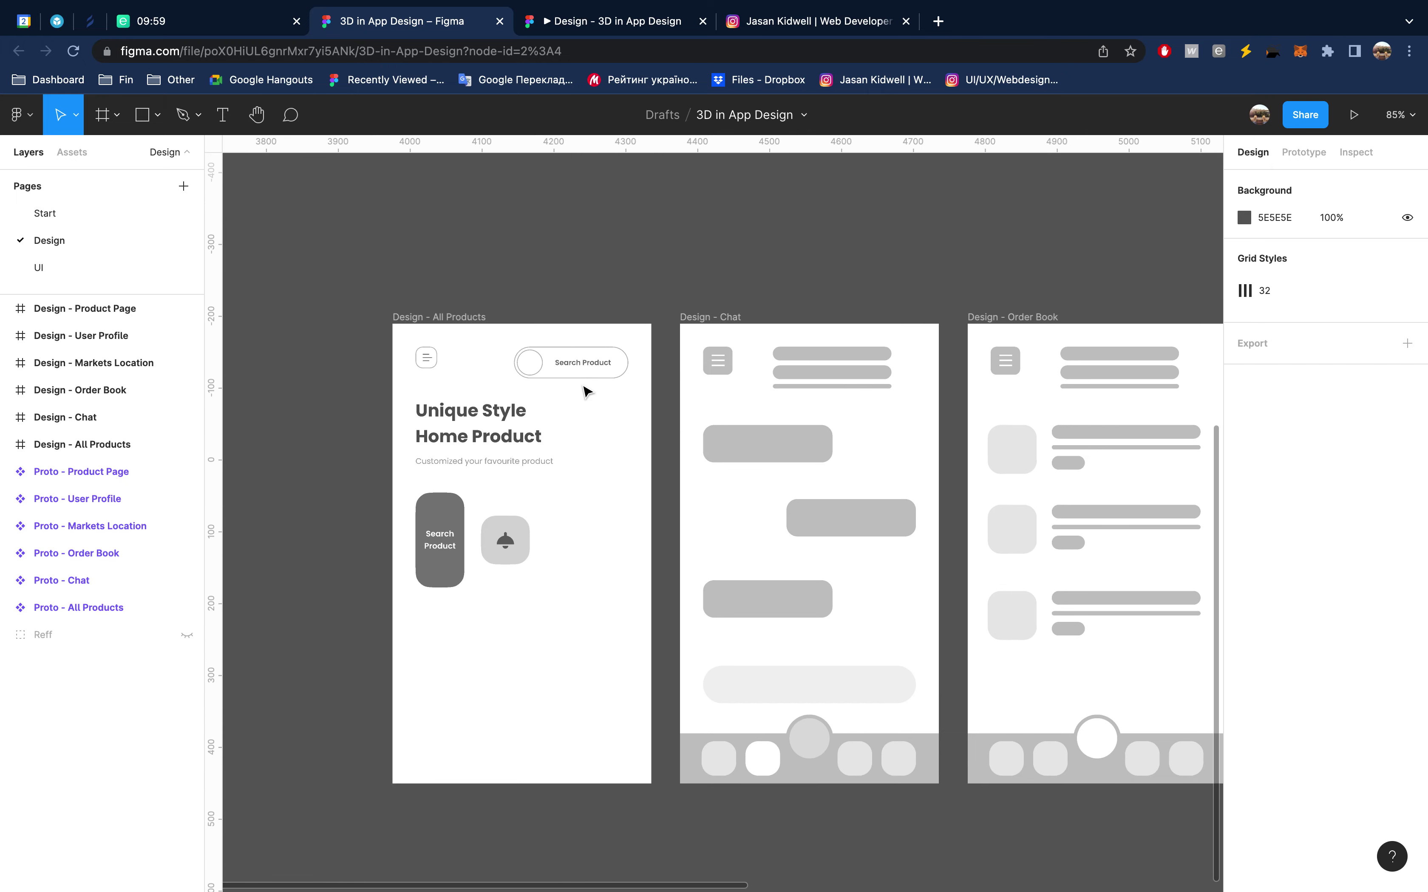
click(503, 543)
shift+click(177, 471)
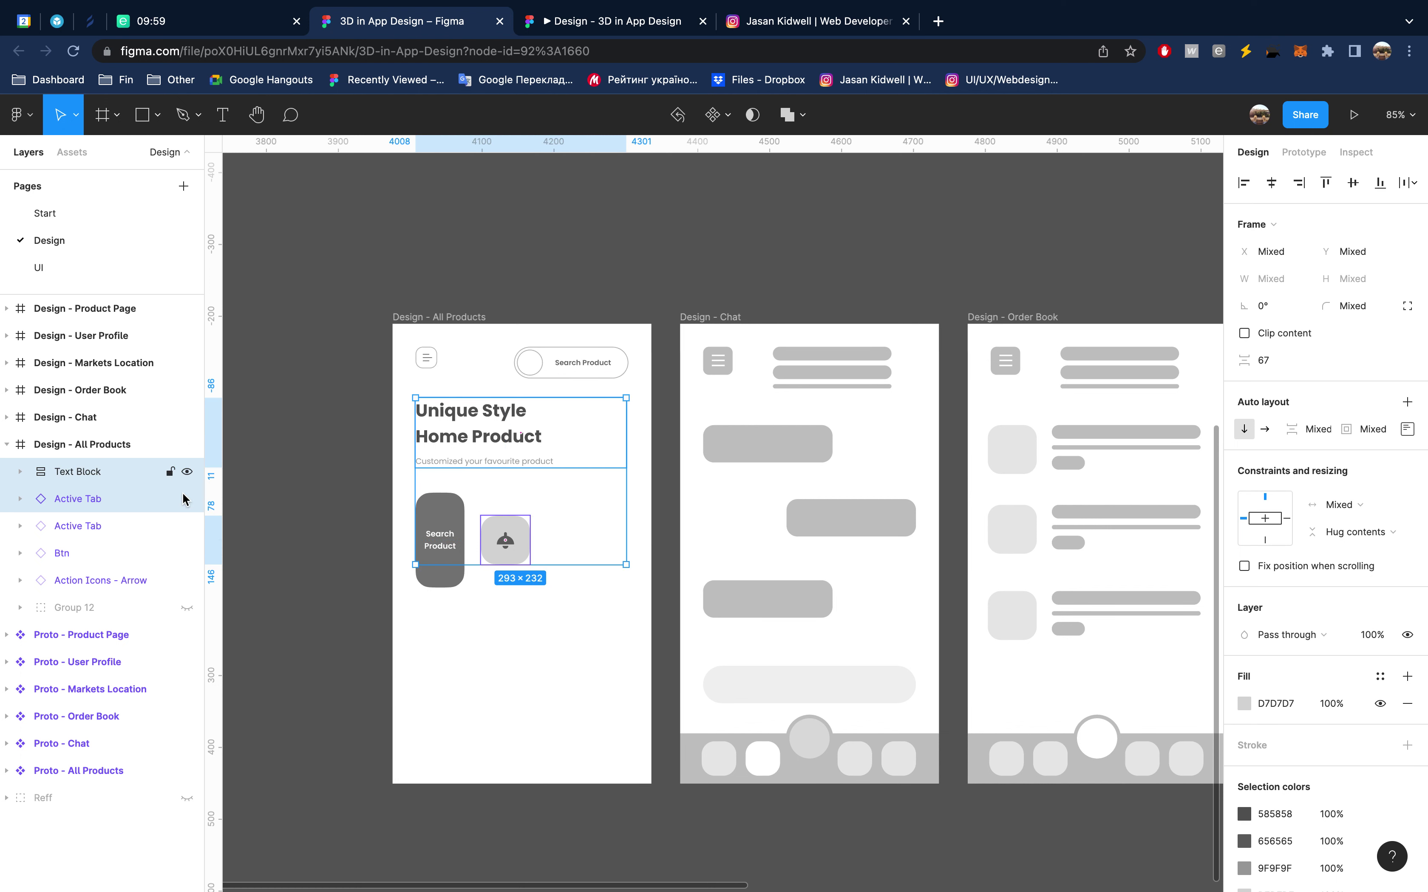
click(440, 537)
shift+click(524, 542)
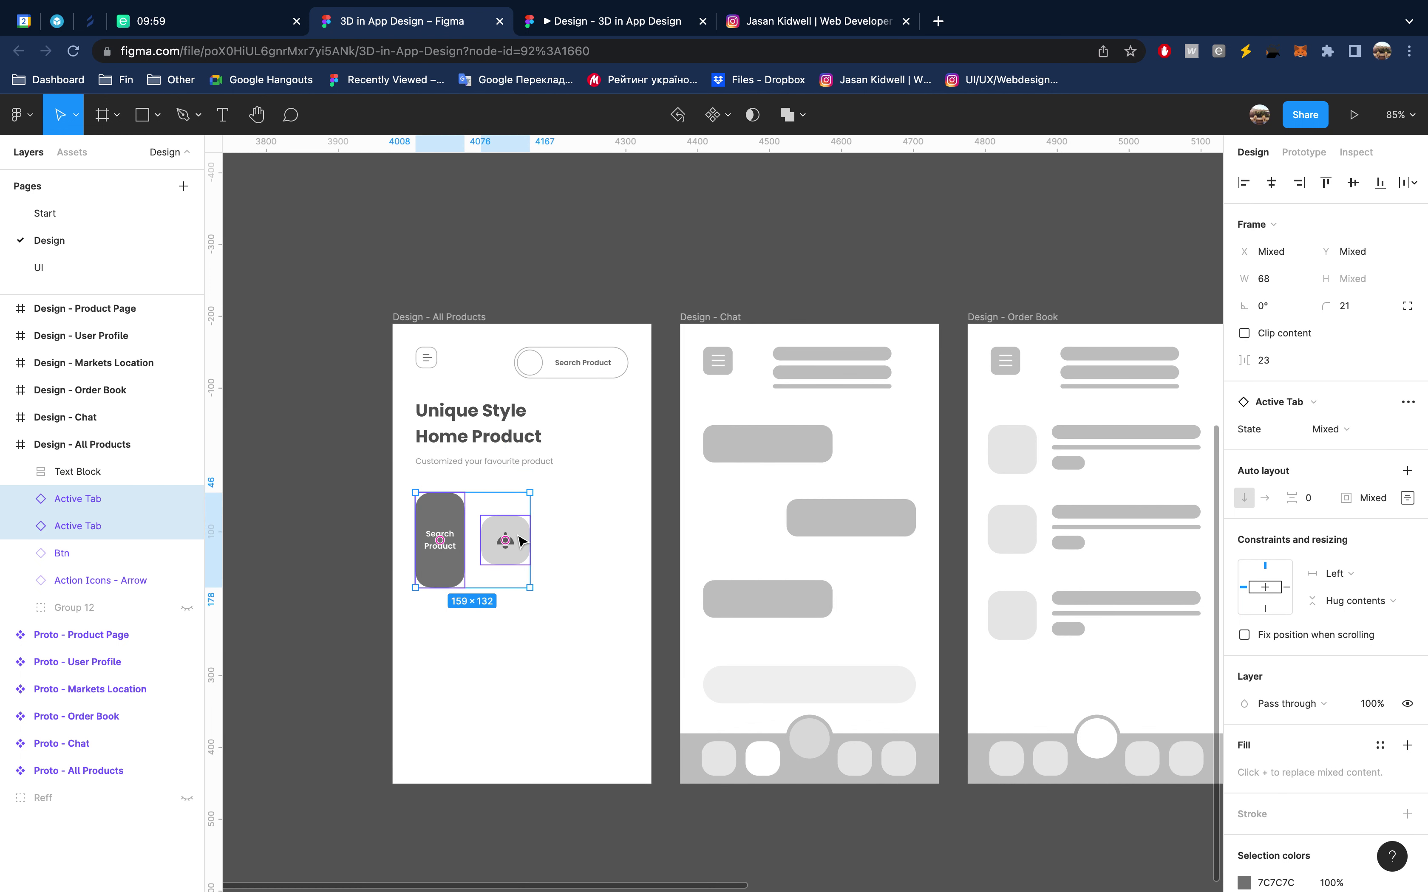
key(shift+a)
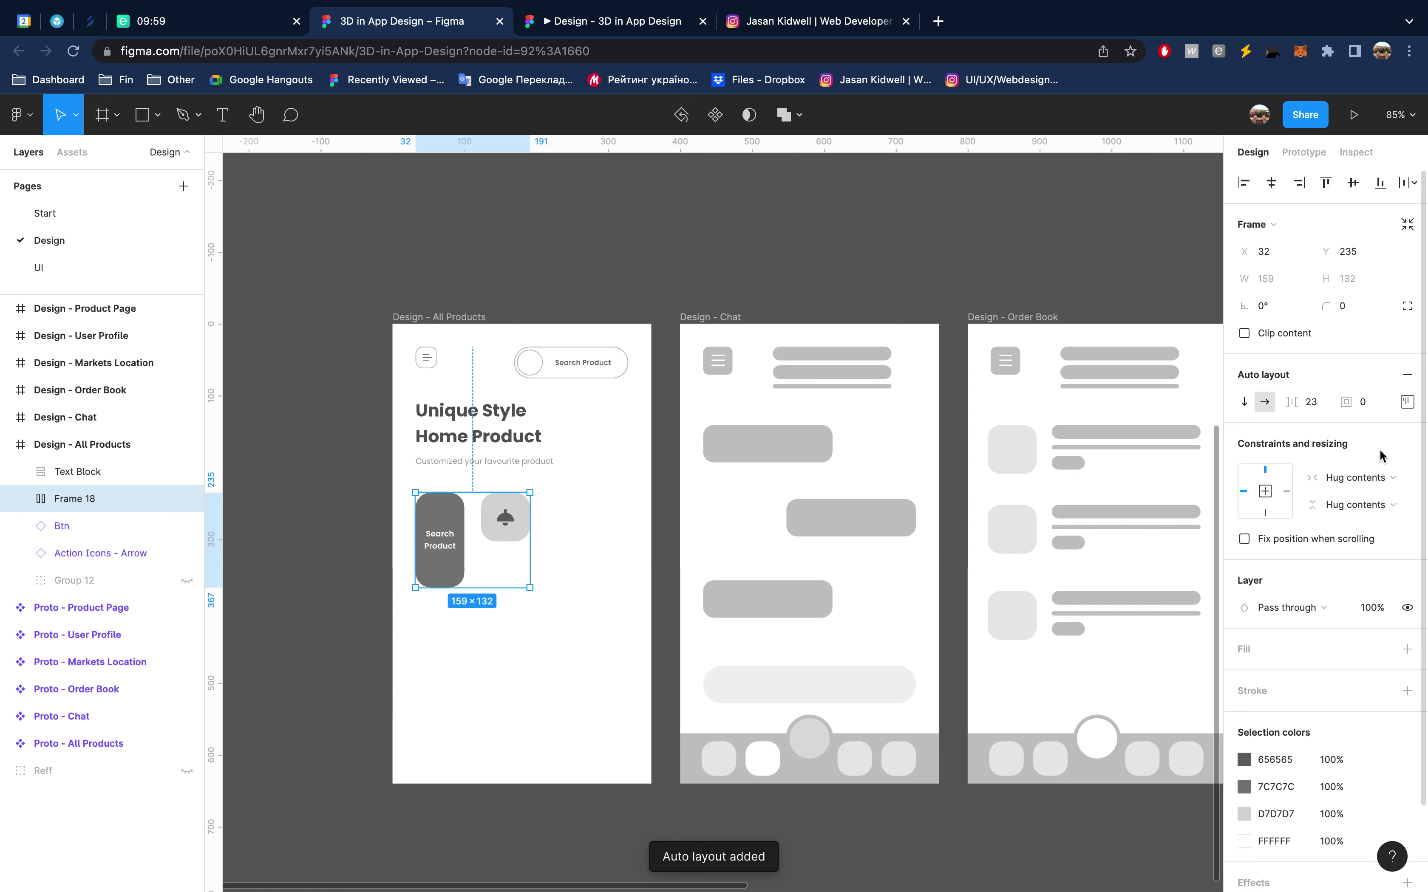
click(1407, 402)
click(1334, 473)
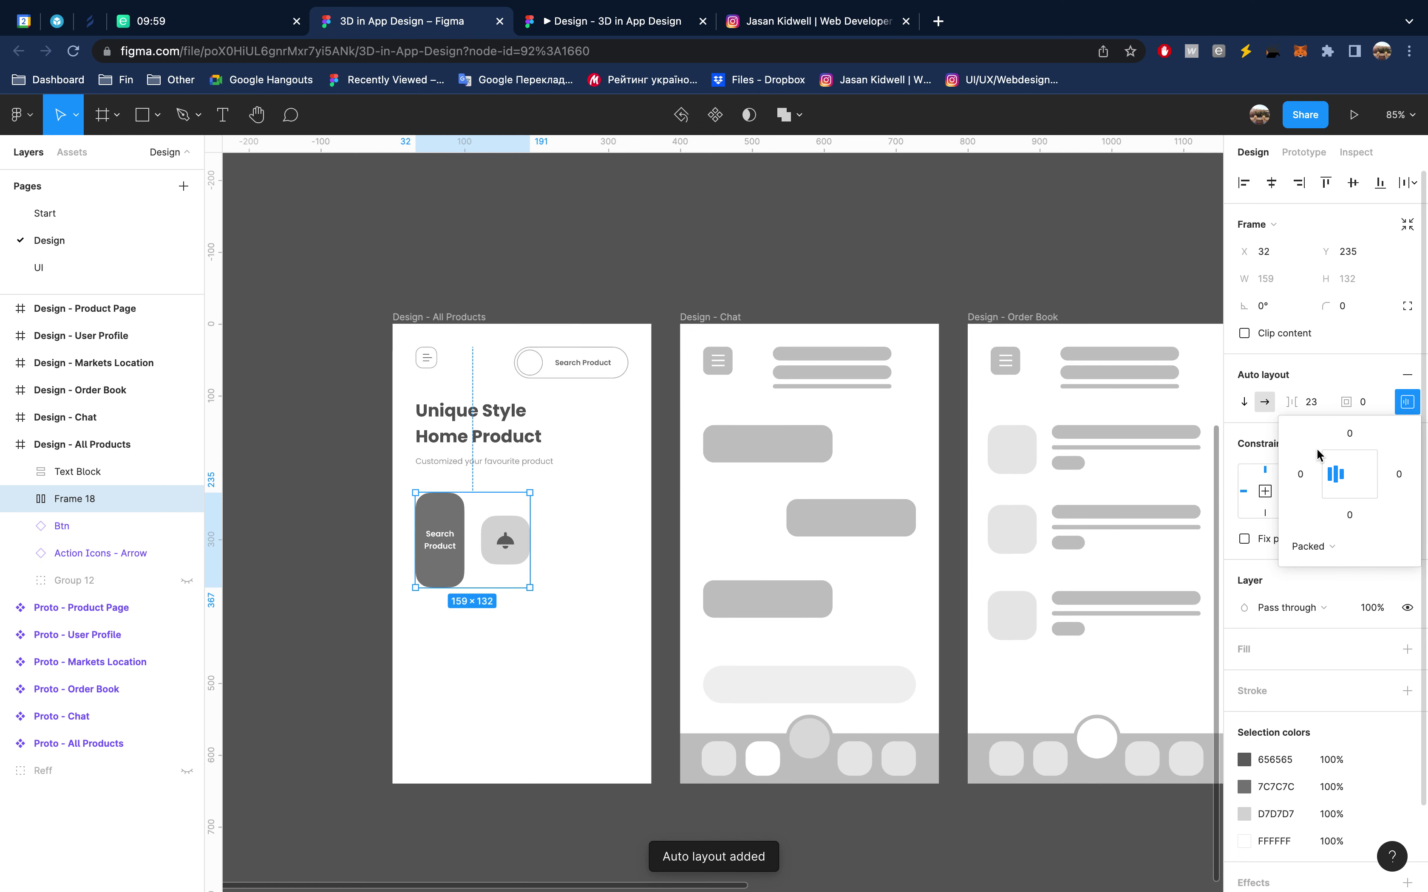
click(1320, 405)
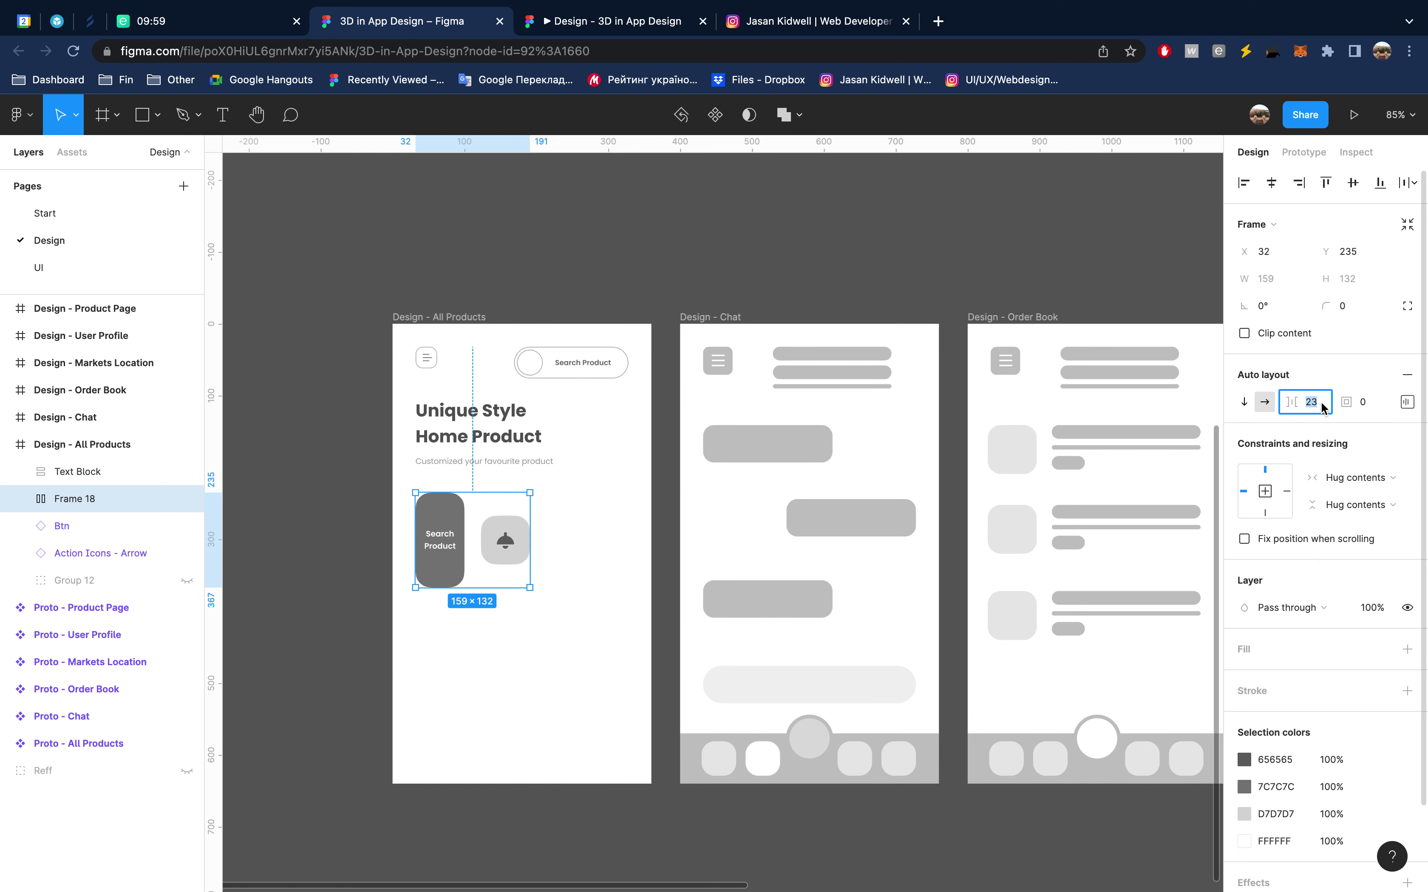
text(16)
key(Return)
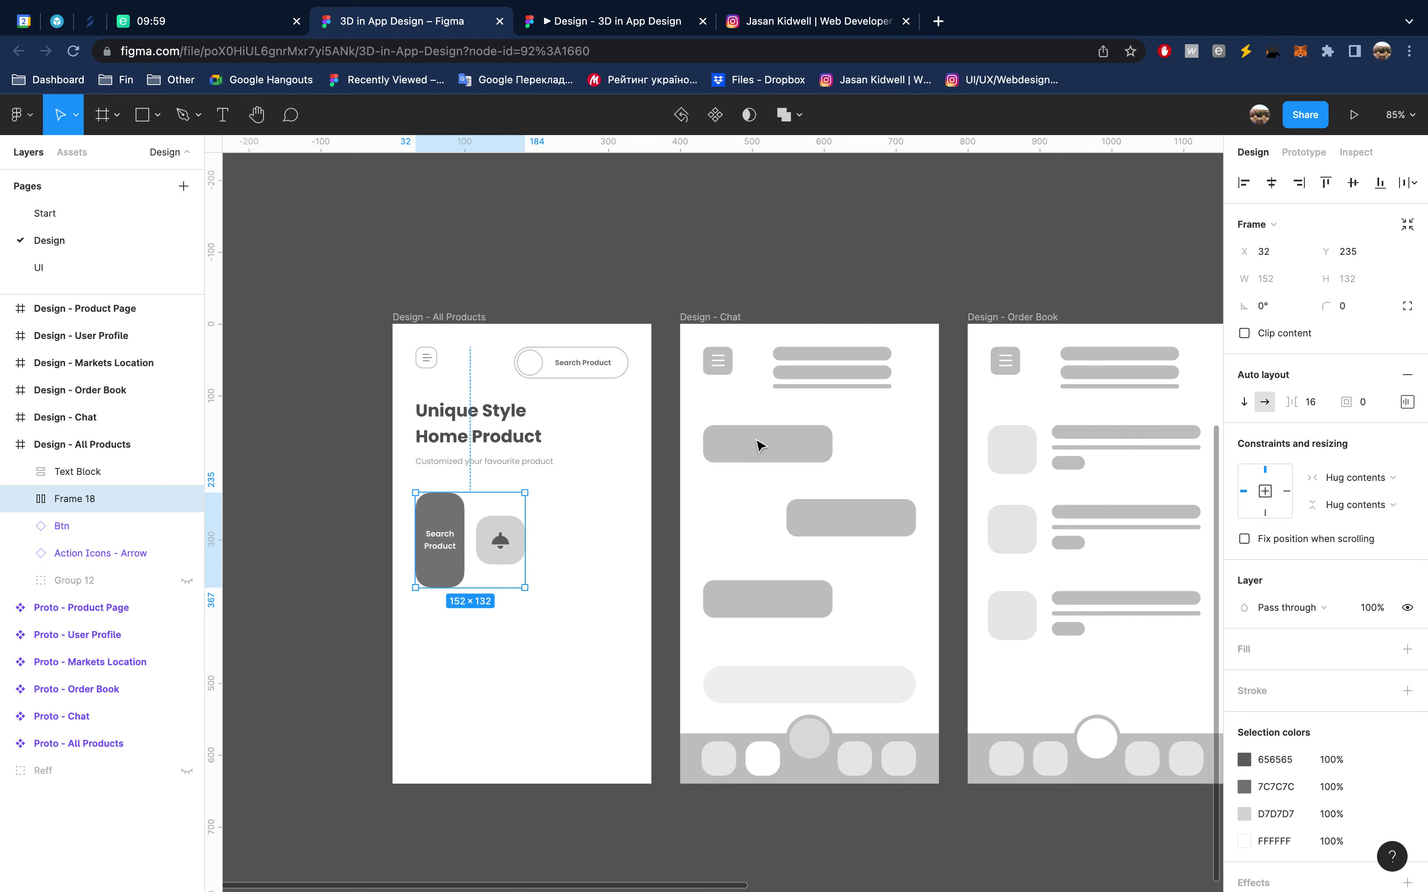
Duplicate the lamp tab inside the row and set the tab spacing to 11
click(20, 499)
click(86, 527)
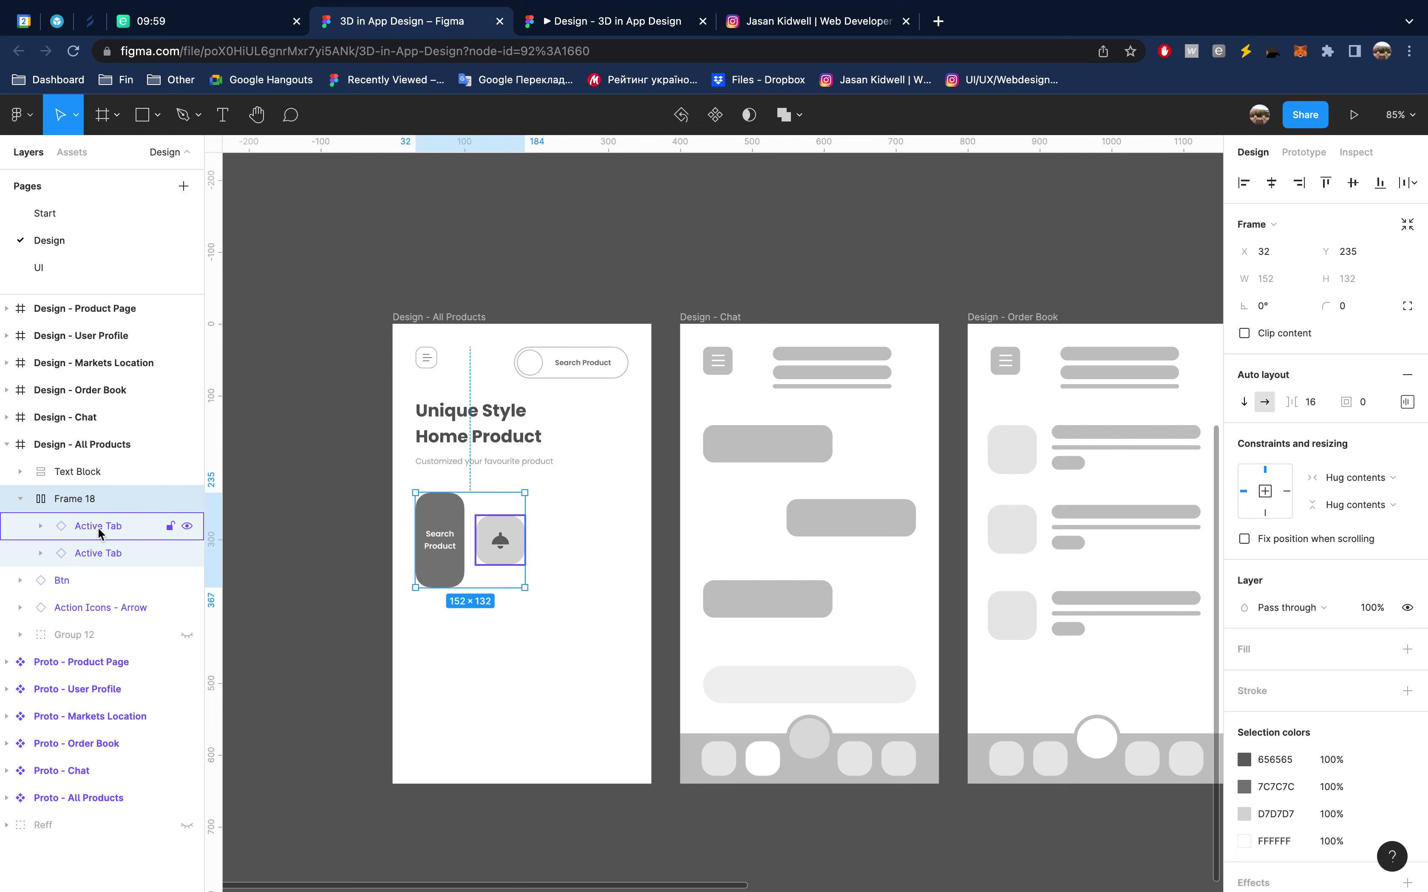
key(ctrl+d)
key(ctrl+d)
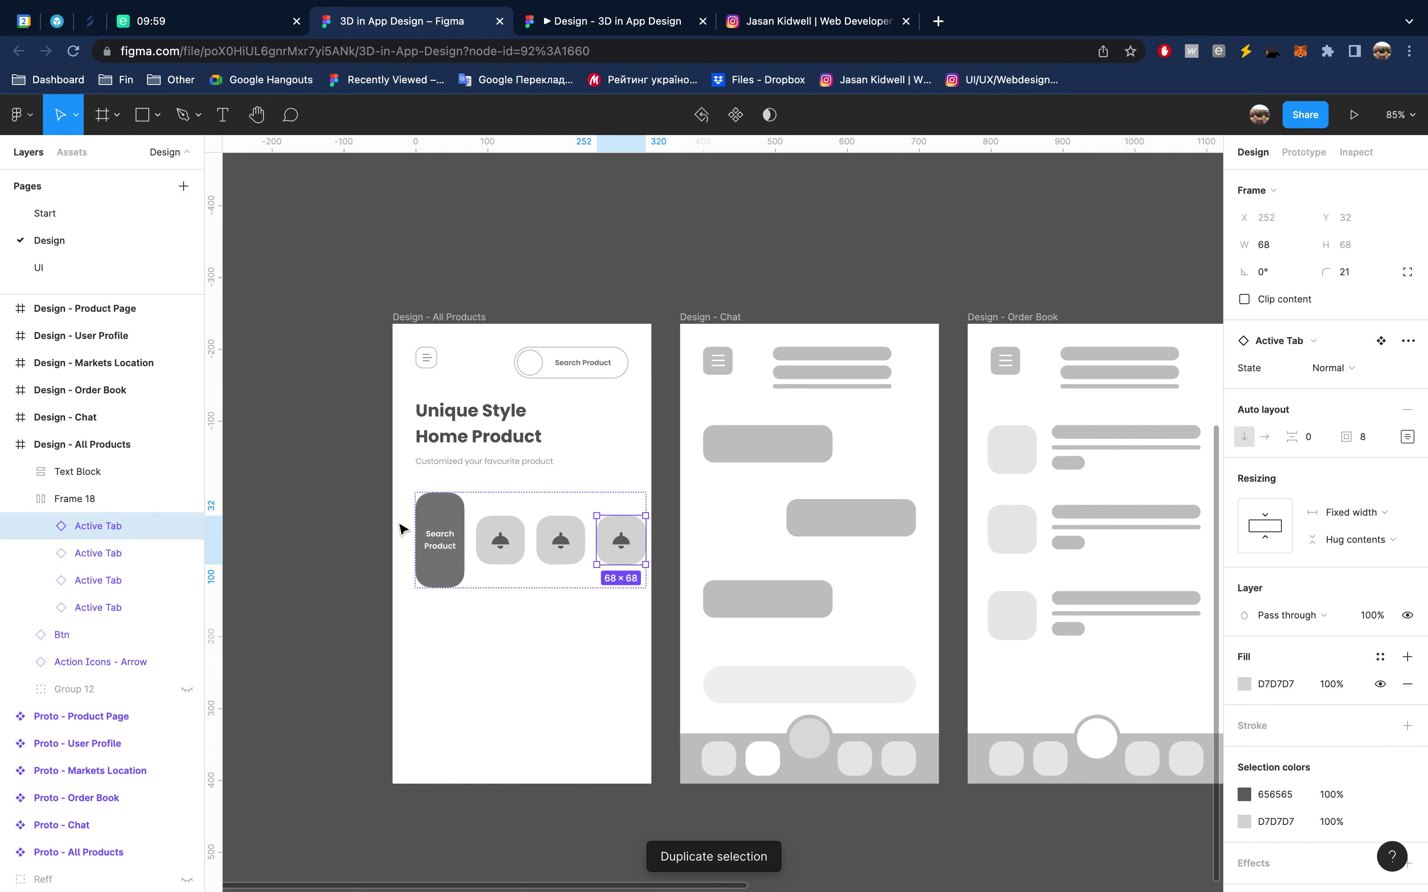
key(ctrl+d)
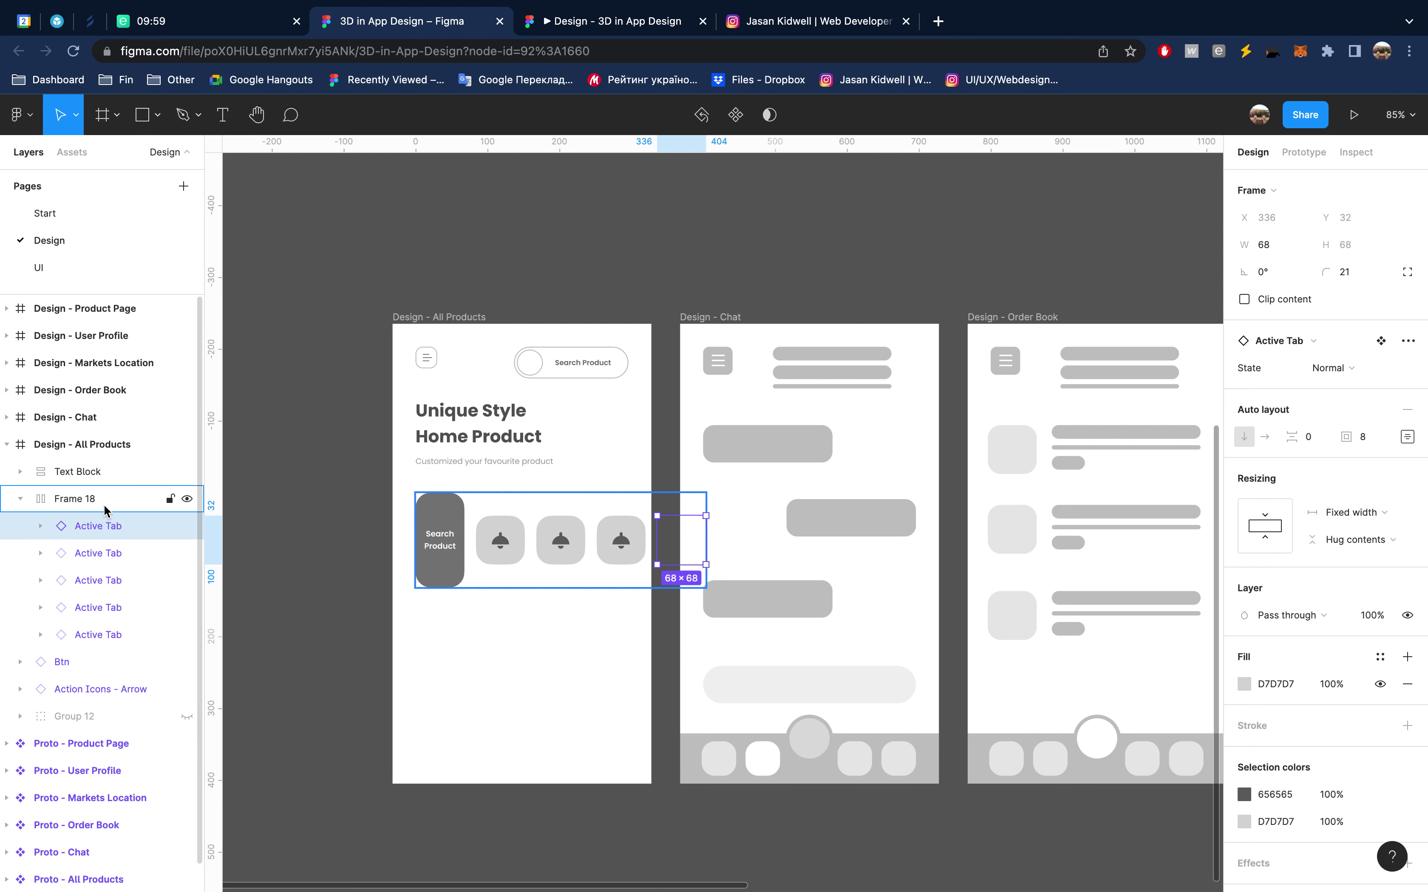
click(103, 498)
click(1320, 411)
text(6)
key(Up)
key(Up)
key(Up)
key(Up)
key(Up)
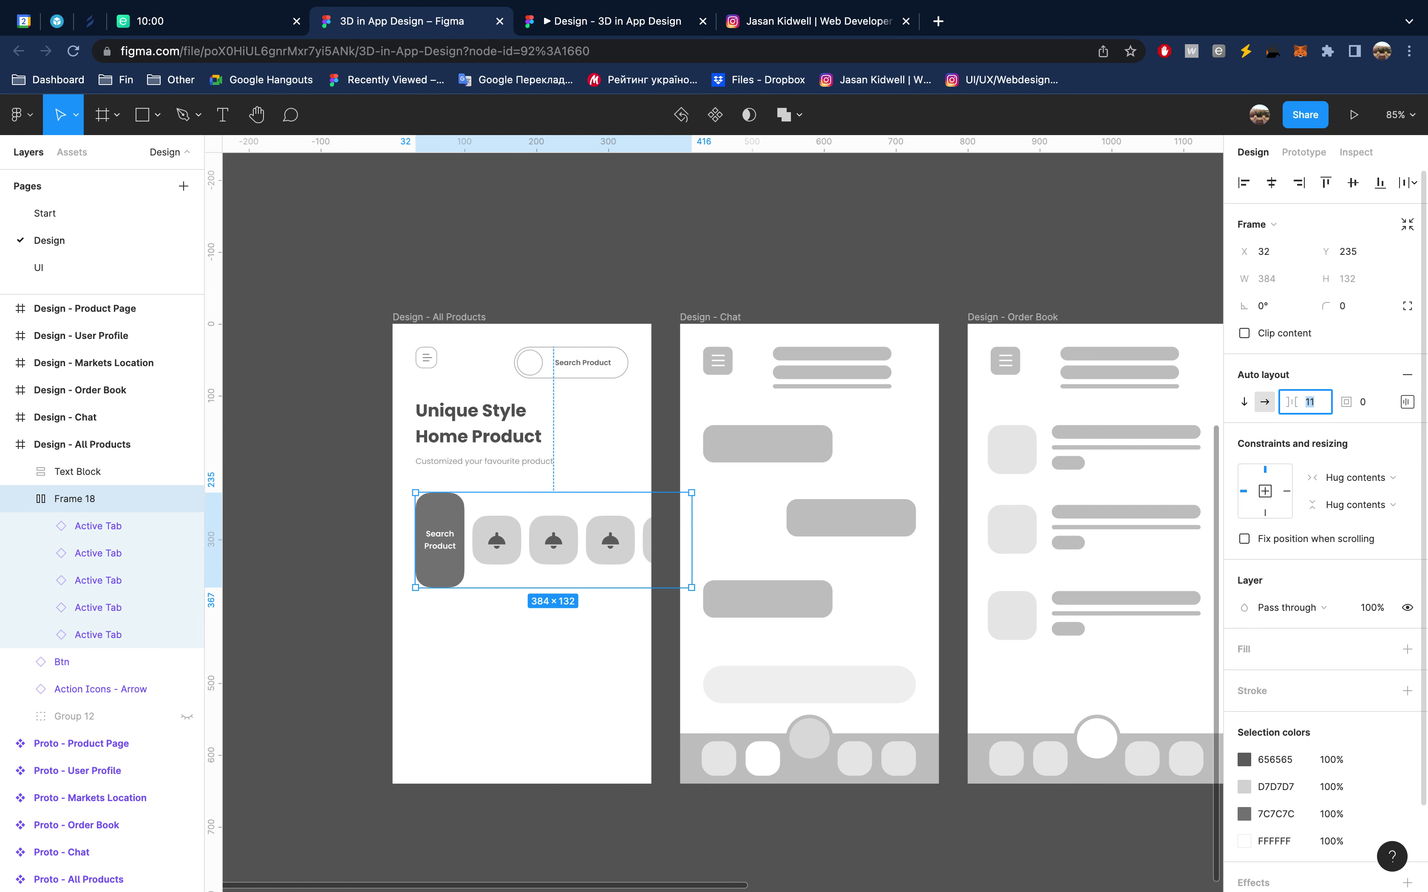
key(Return)
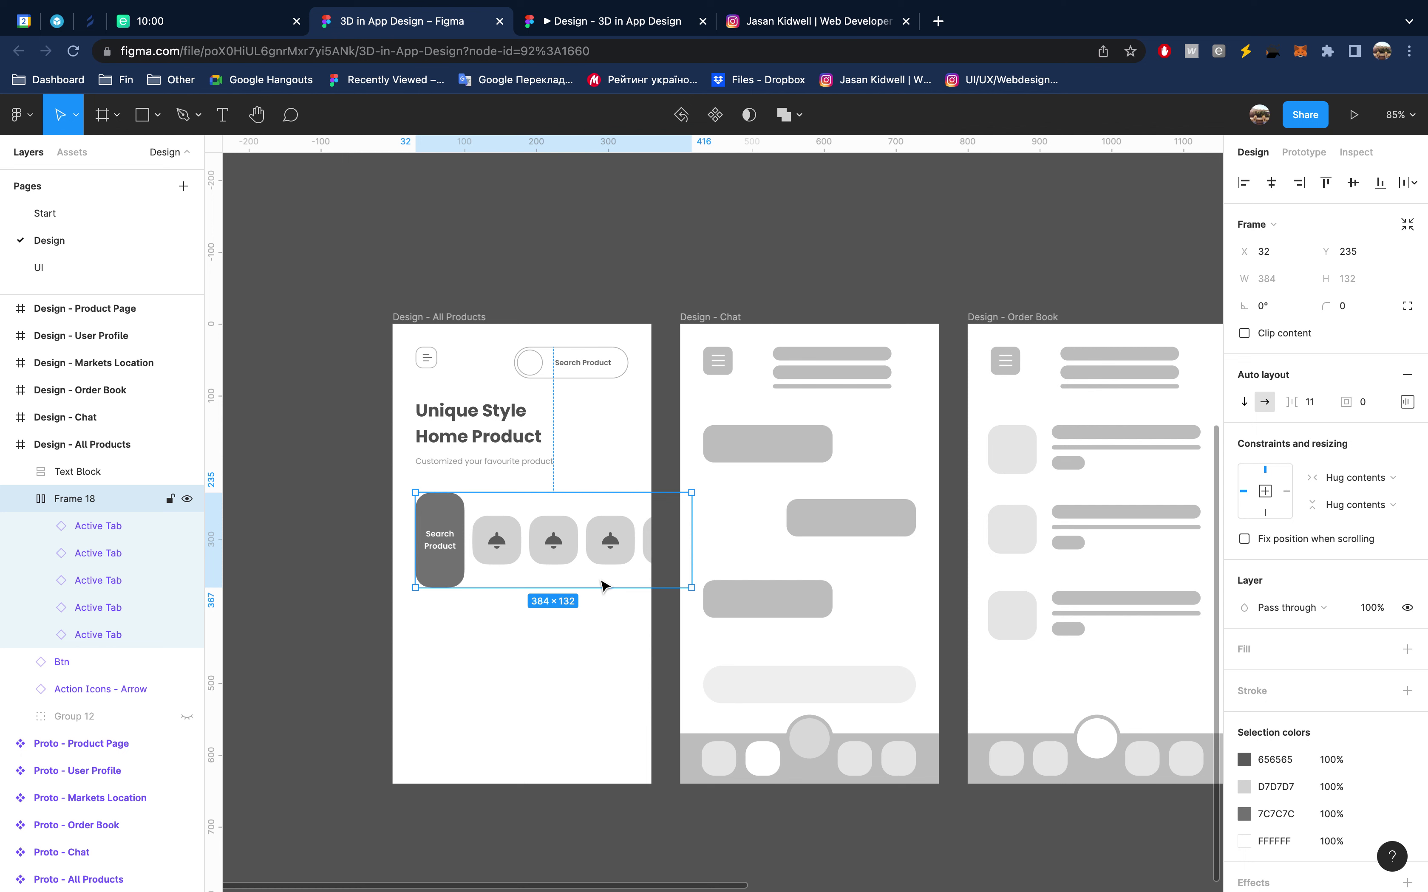
click(20, 499)
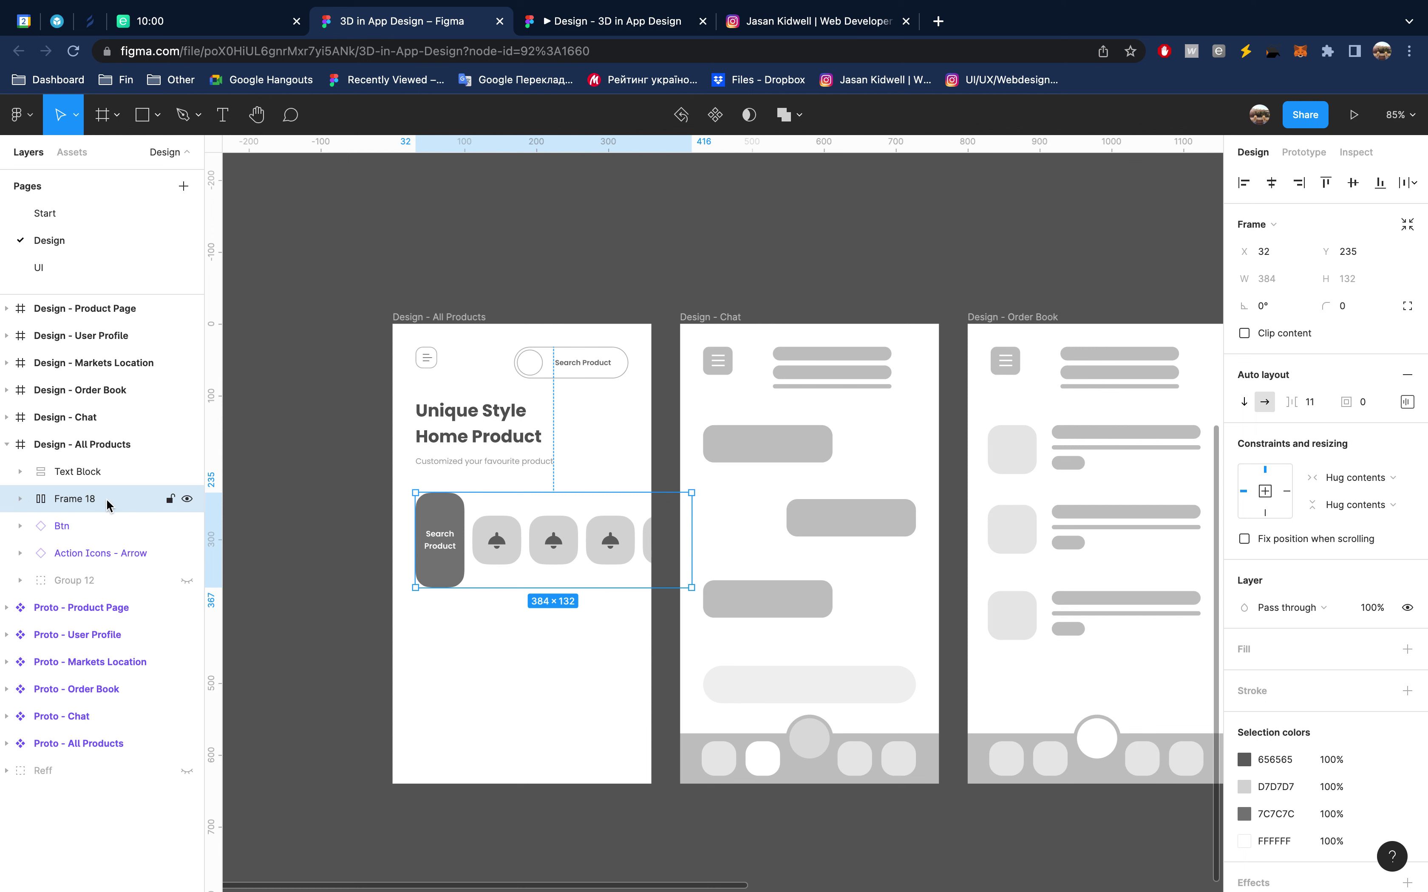
click(654, 23)
click(798, 24)
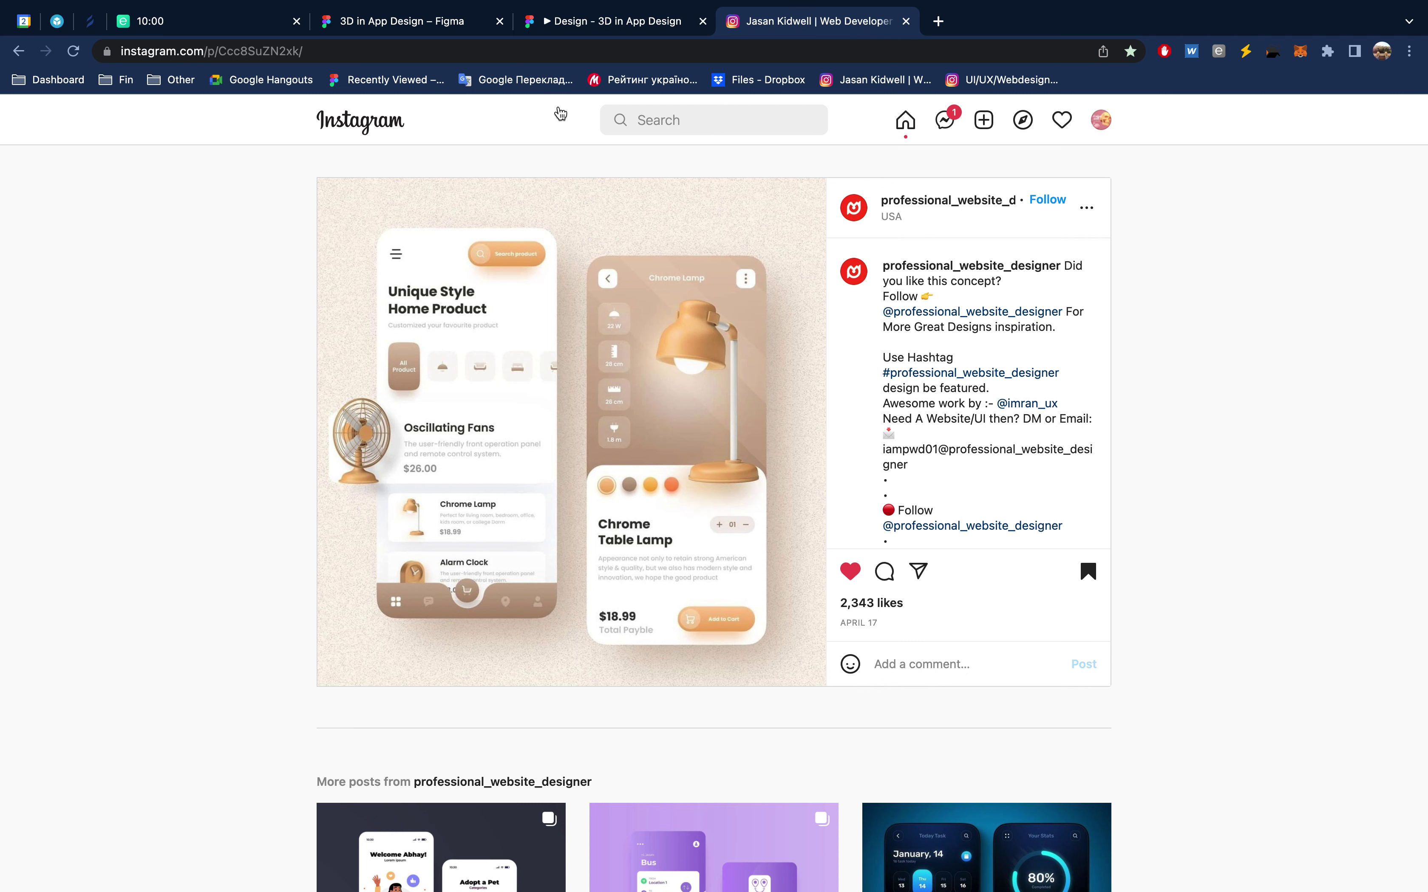
click(420, 22)
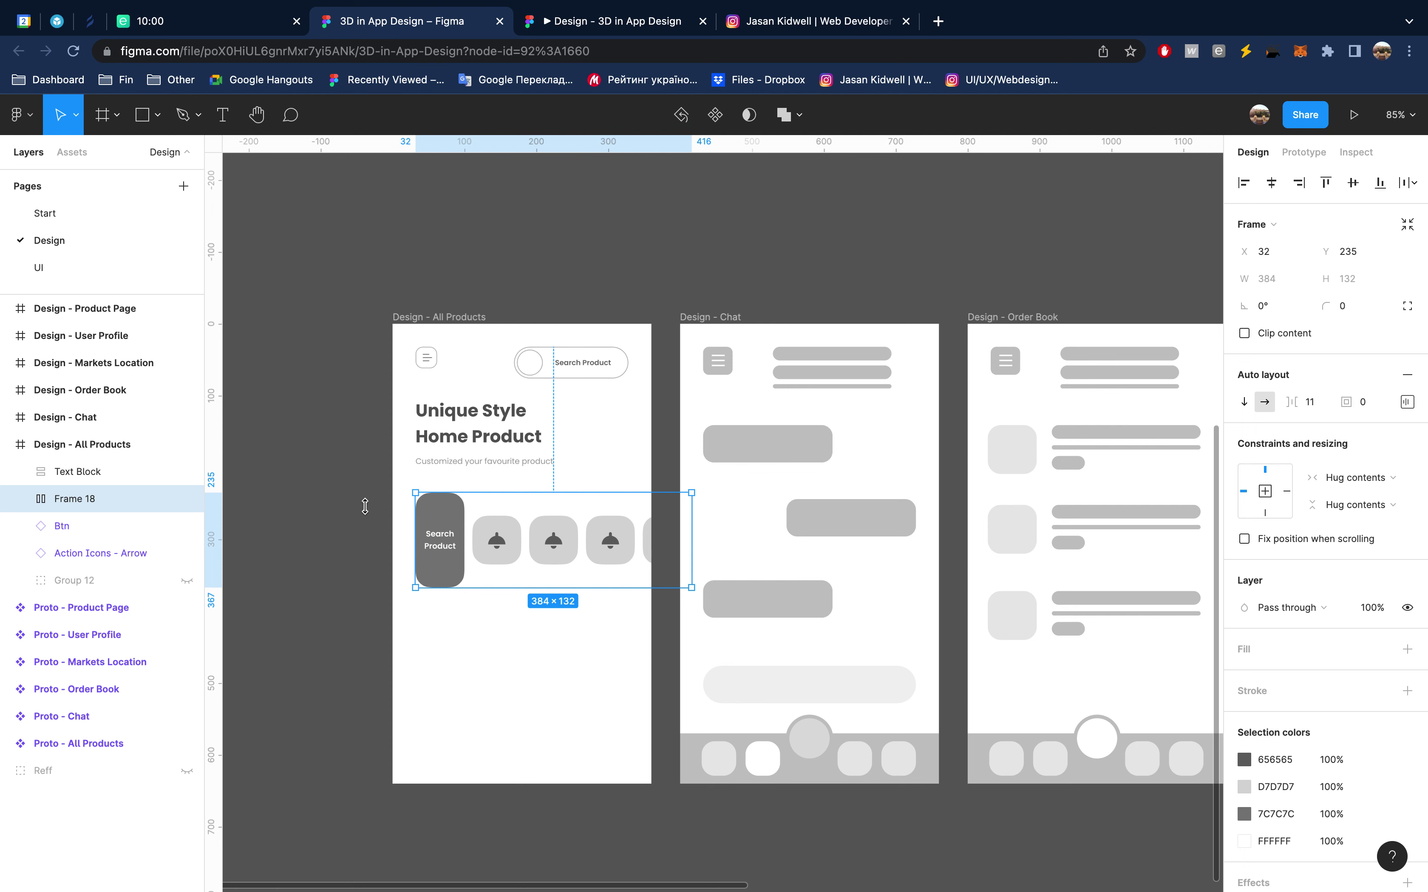
Paste the Oscillating Fans, Crome Lamp and Alarm Clock text blocks from the UI page onto the Design page
click(91, 268)
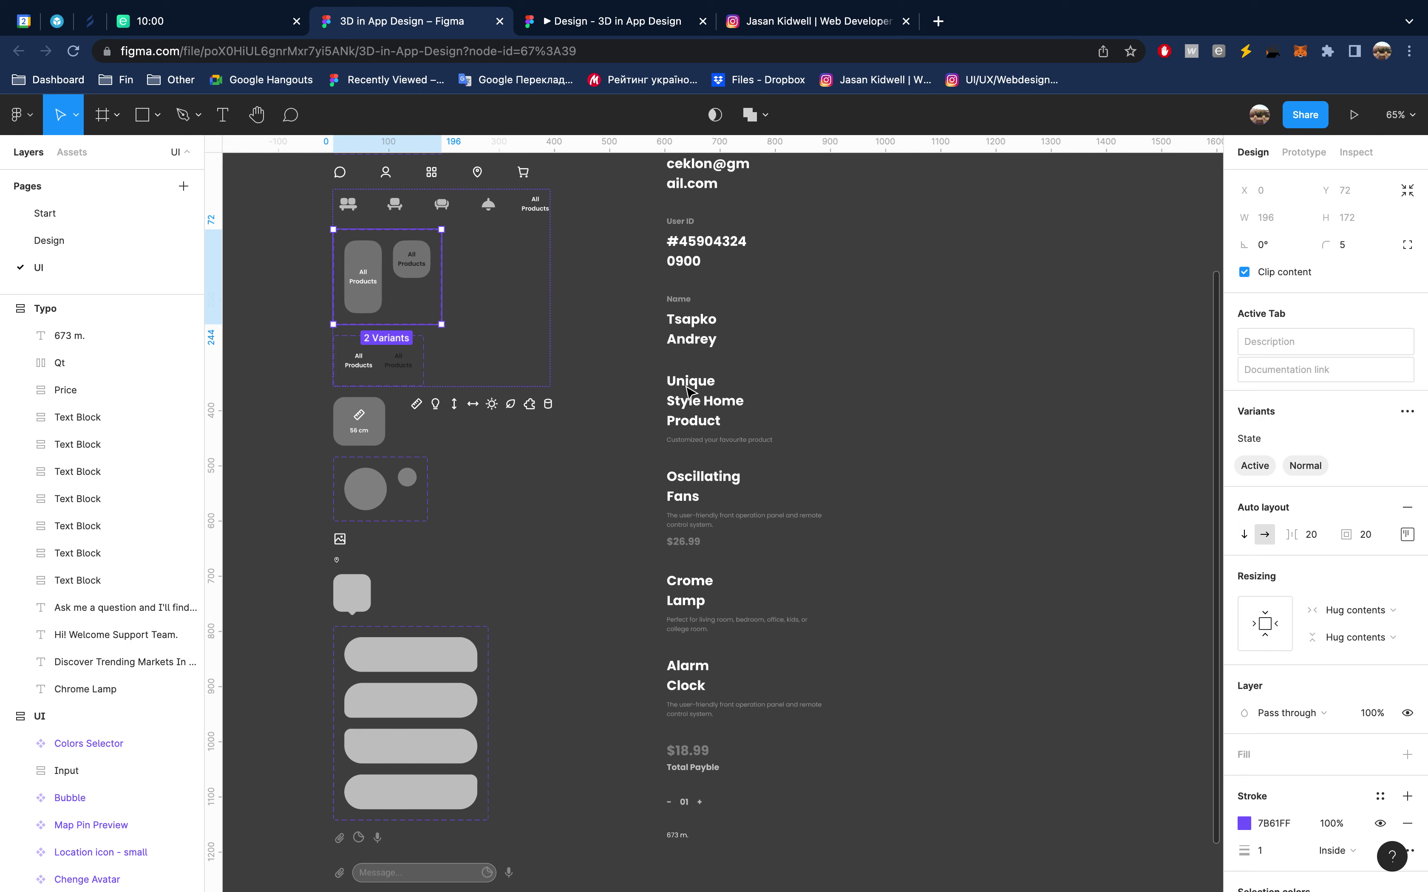
click(709, 516)
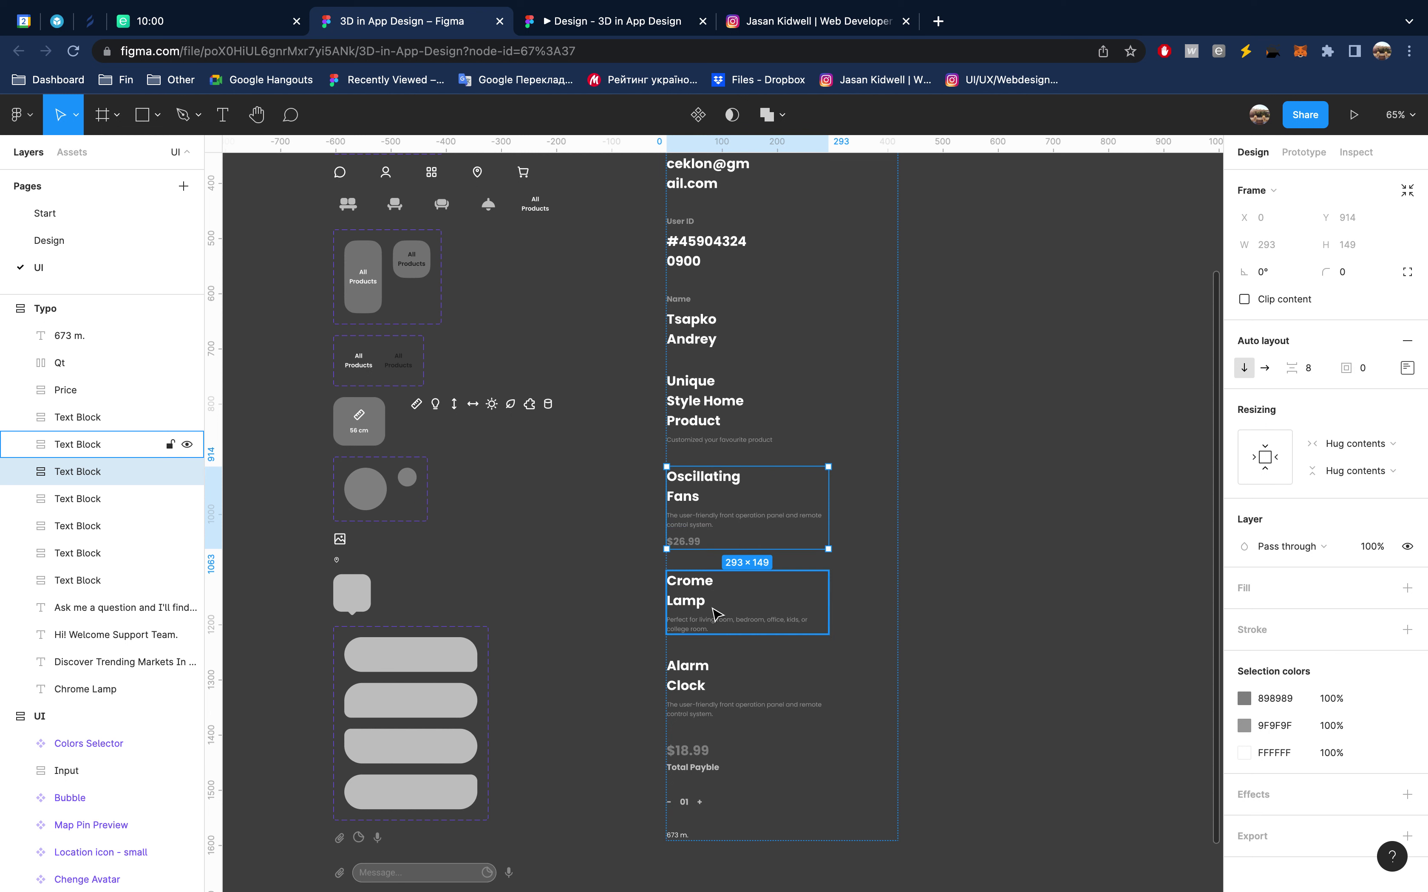
shift+click(715, 613)
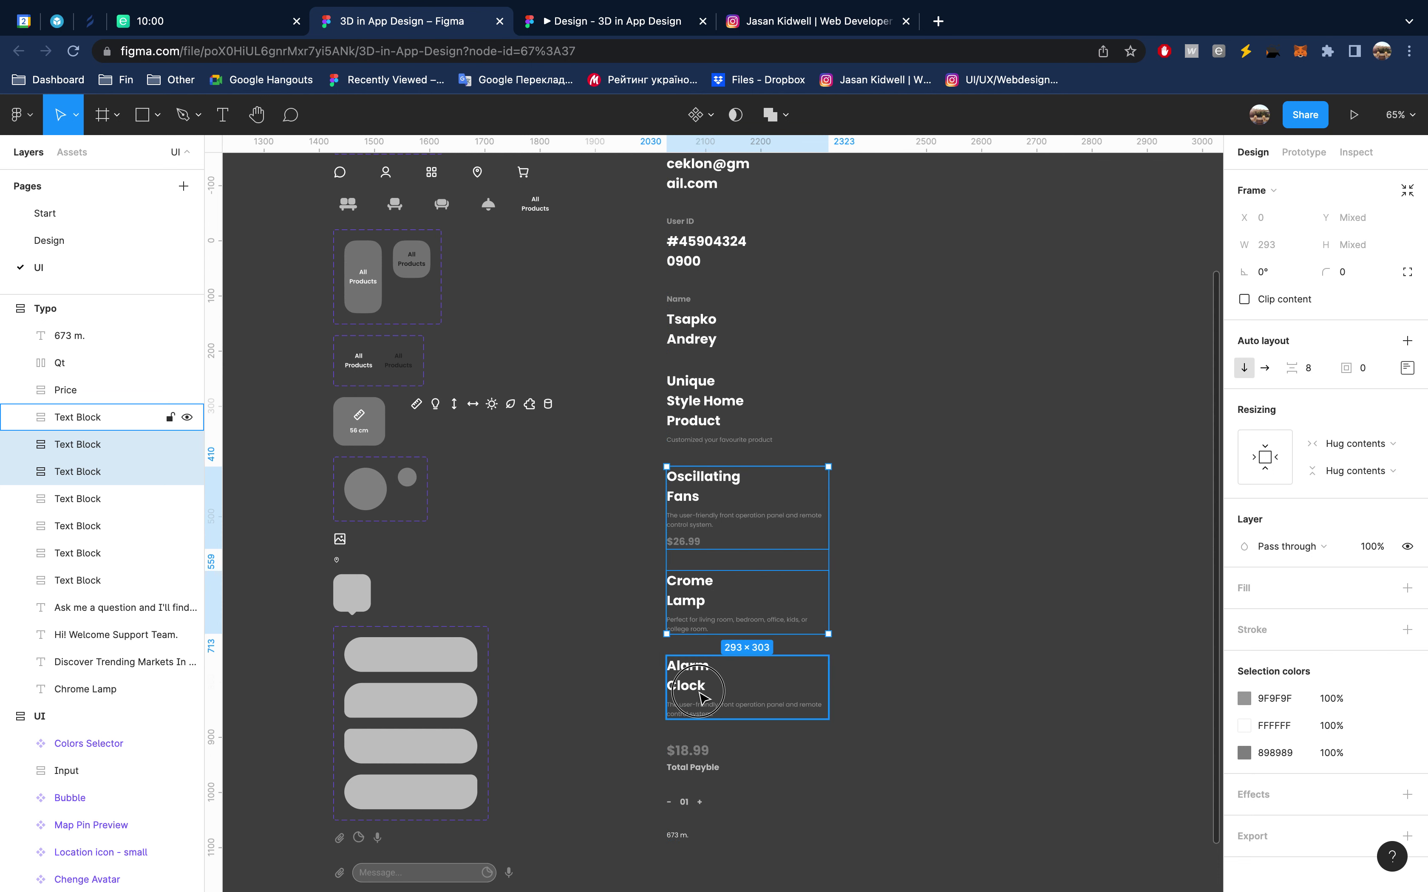
shift+click(701, 696)
click(118, 240)
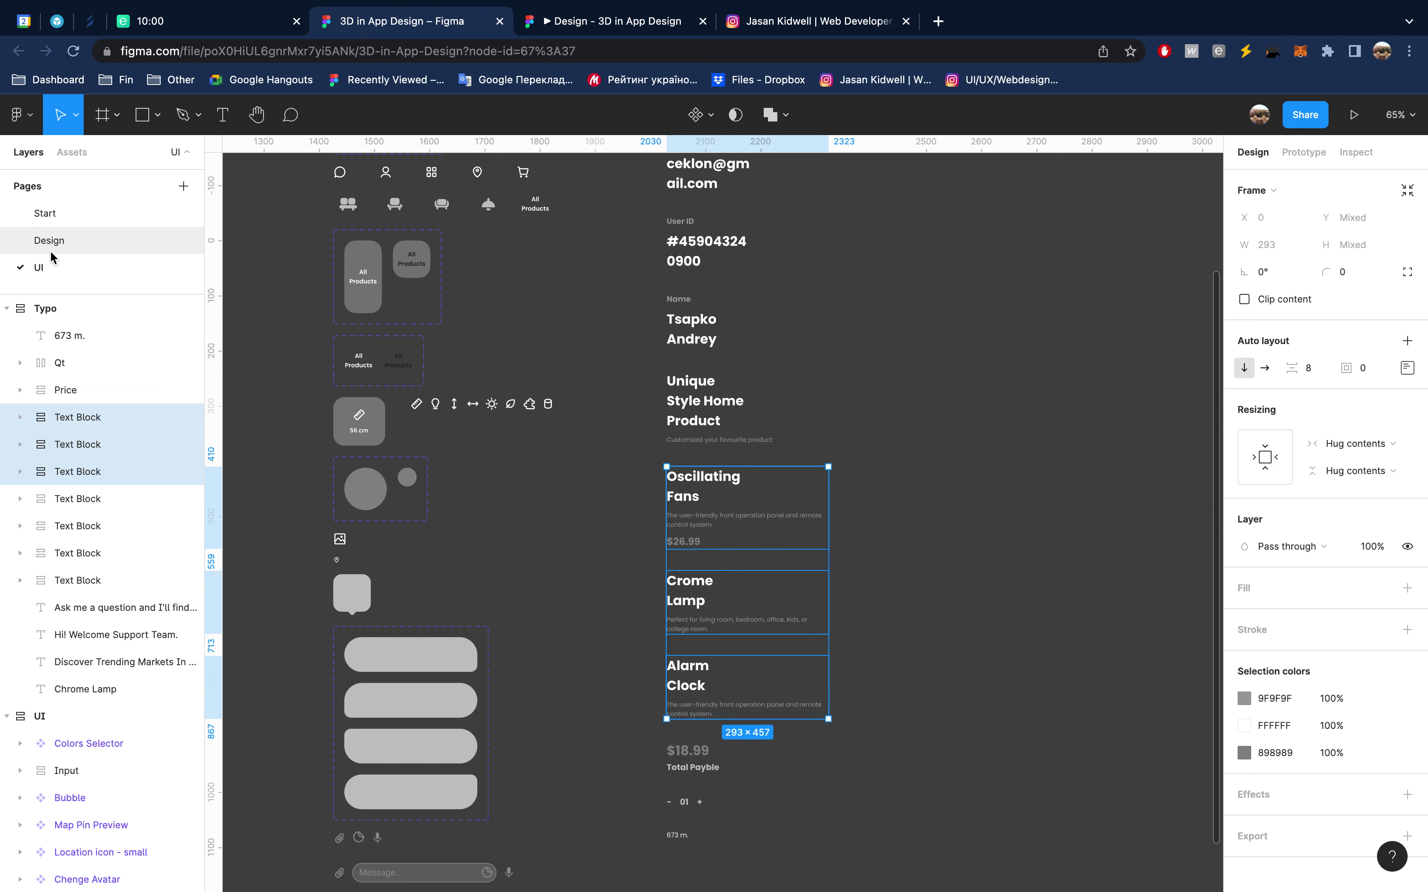
key(ctrl+v)
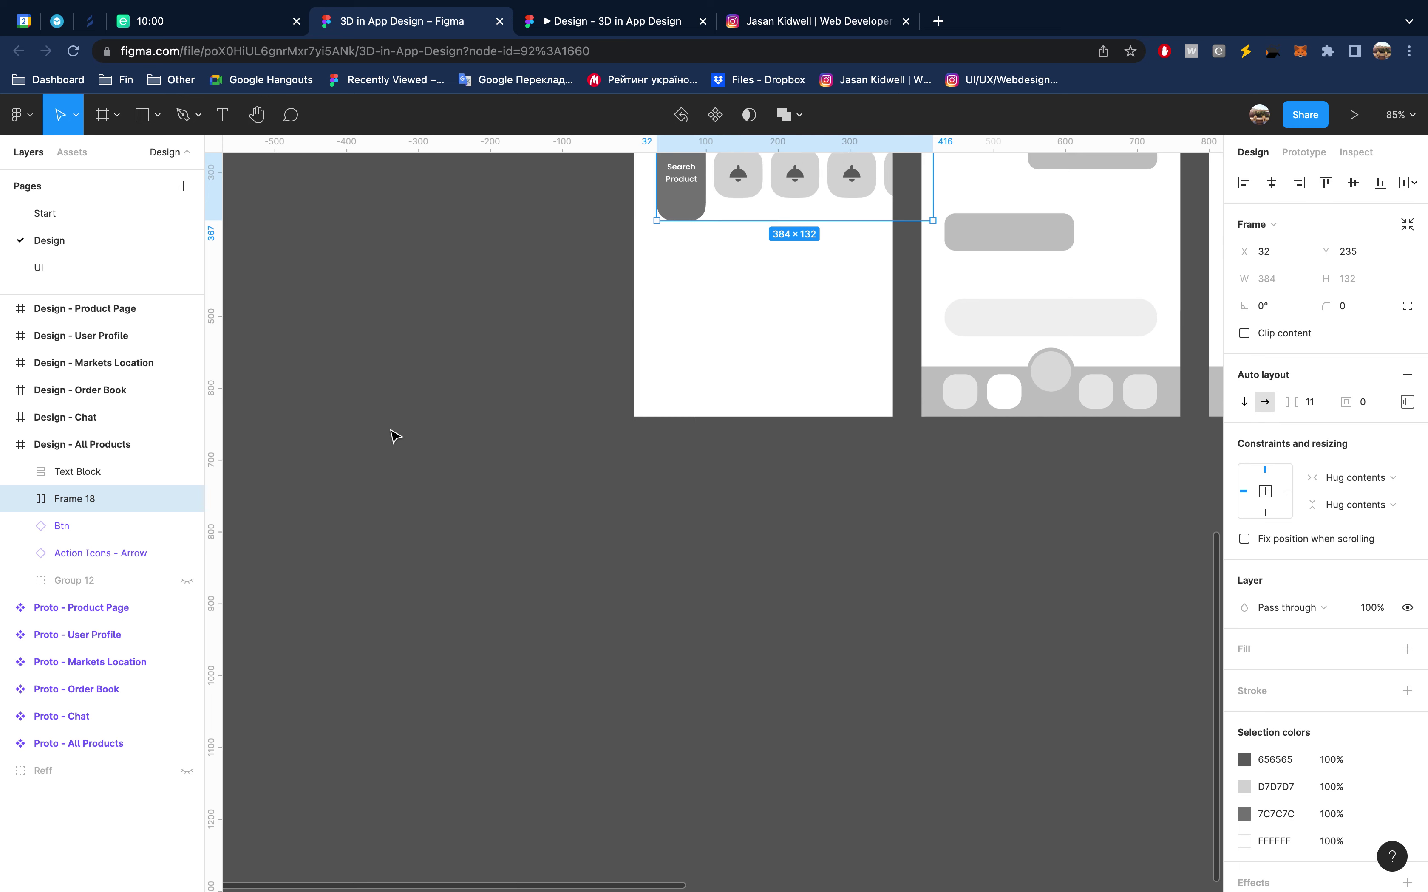
Position the pasted text blocks to the left of the All Products frame
mouse_move(631, 391)
mouse_down()
mouse_move(430, 280)
mouse_move(407, 296)
mouse_up()
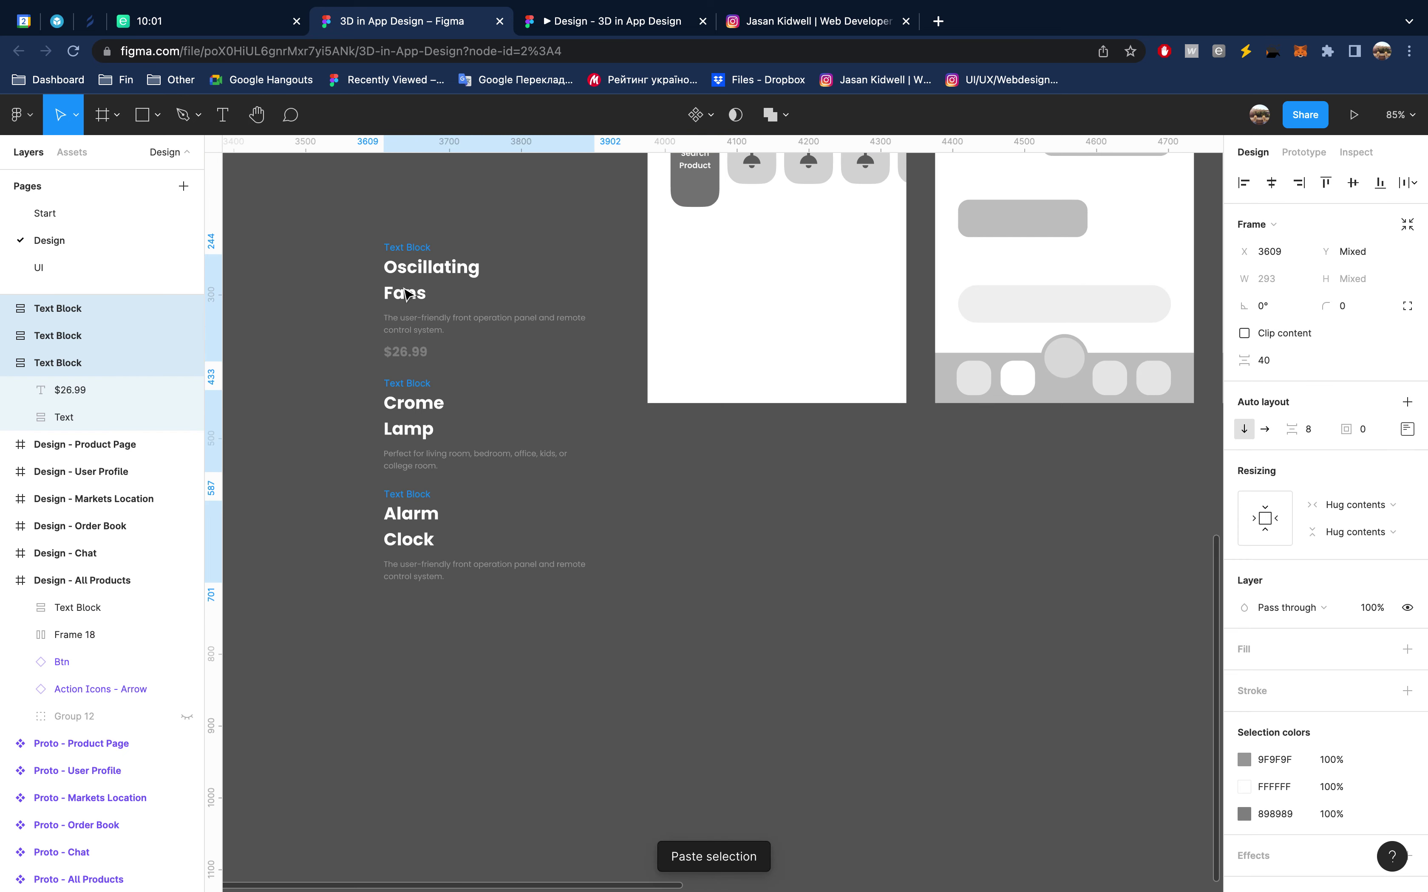
scroll(407, 295, up, 5)
scroll(408, 294, left, 1)
mouse_move(407, 468)
double_click(367, 499)
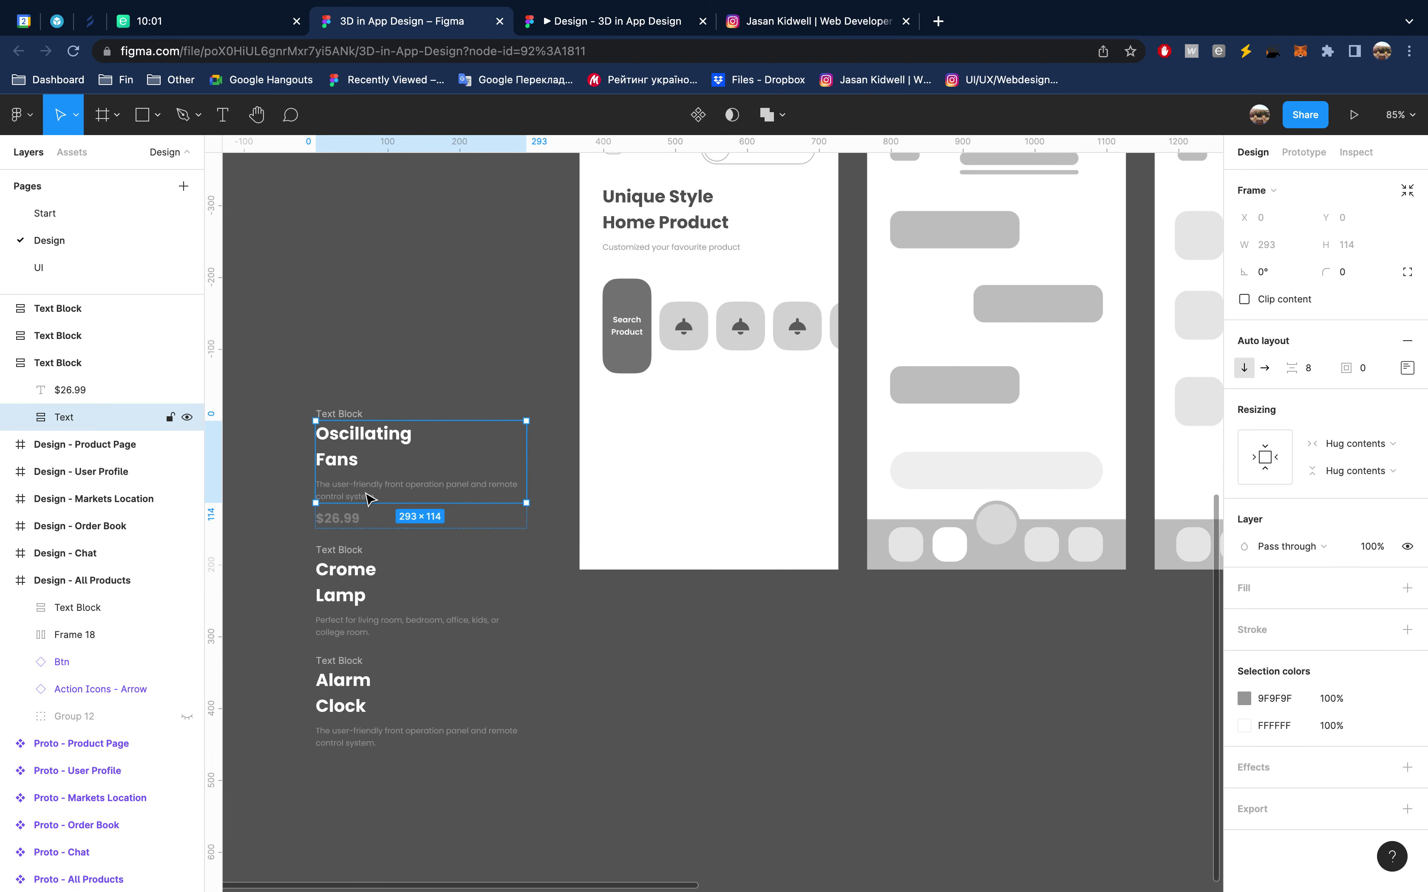
drag(358, 494, 695, 472)
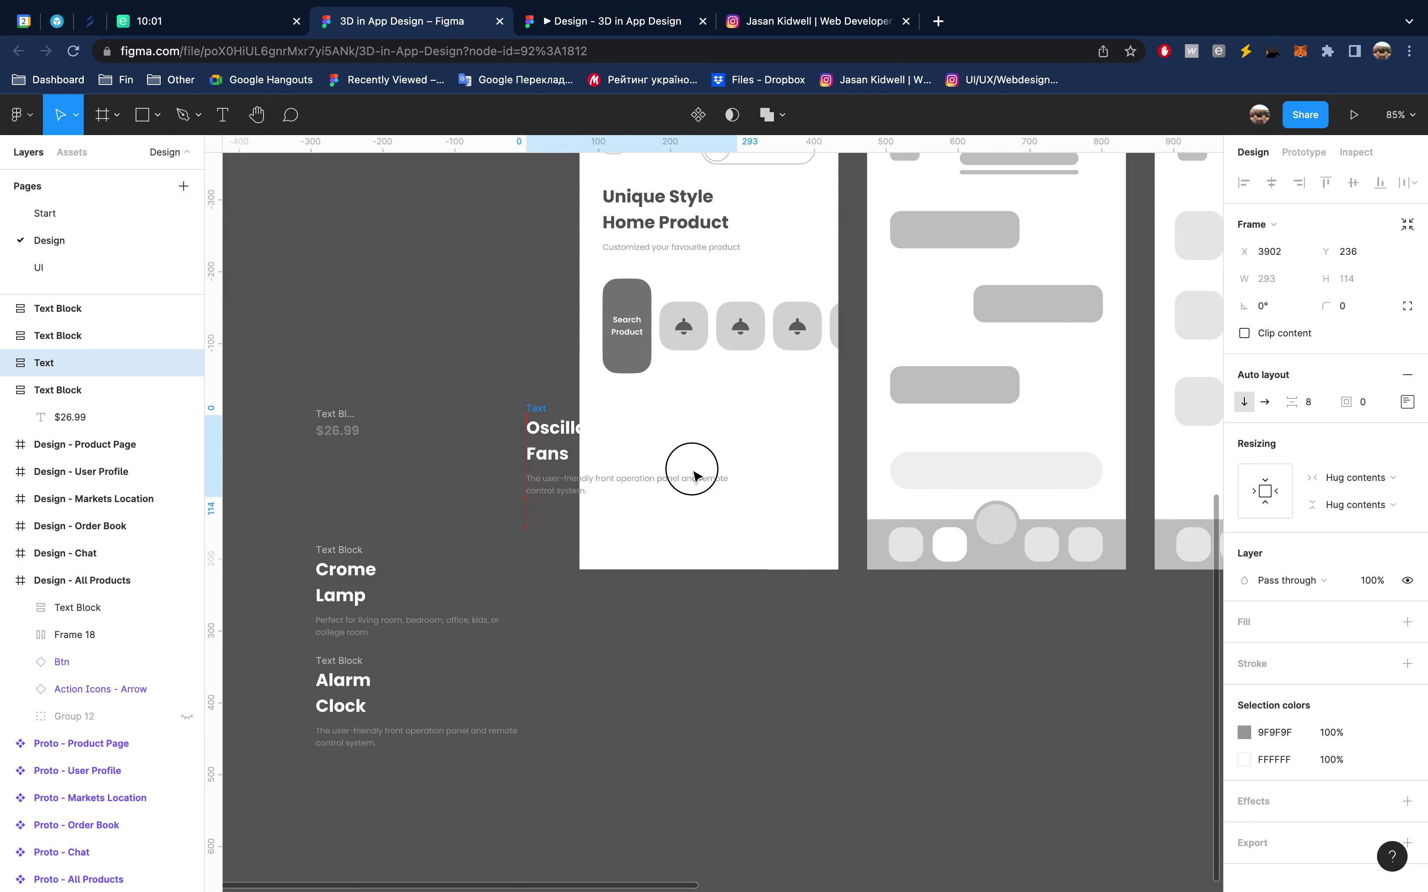
drag(695, 472, 348, 413)
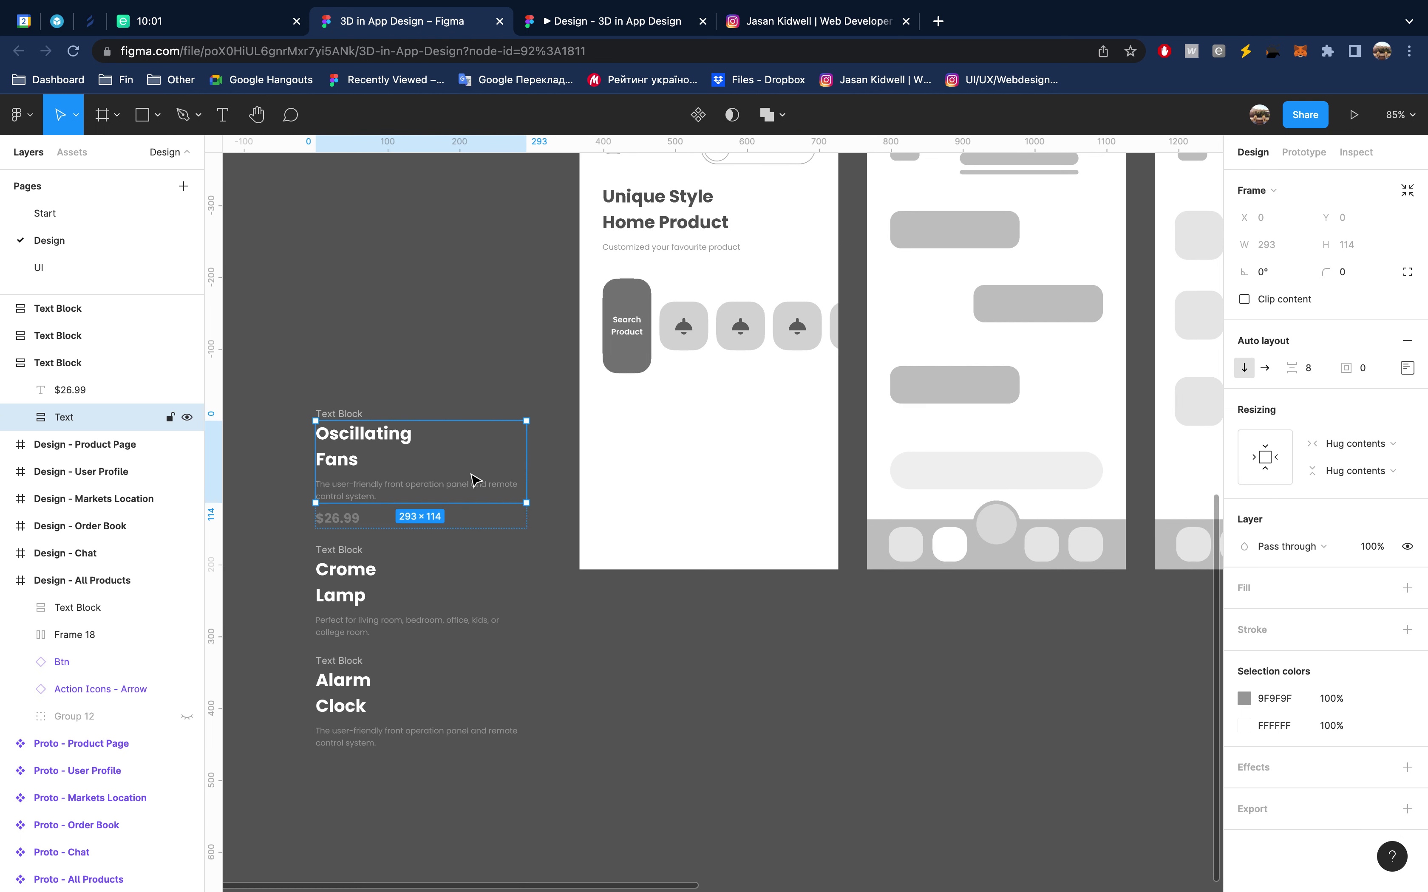
key(Escape)
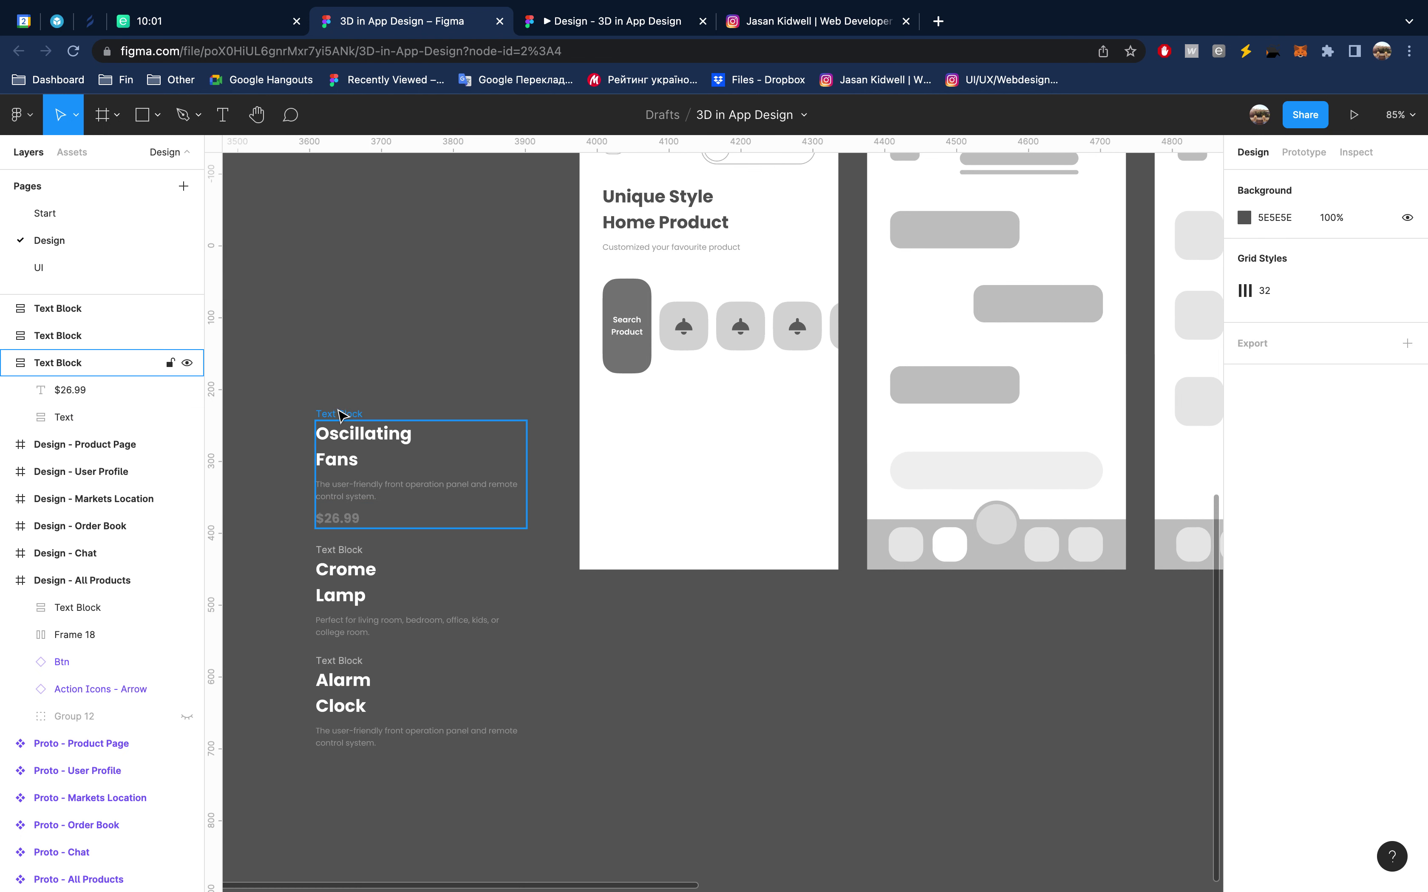
Move the Oscillating Fans block into All Products and colour its title dark grey 606060
click(673, 401)
drag(672, 401, 675, 436)
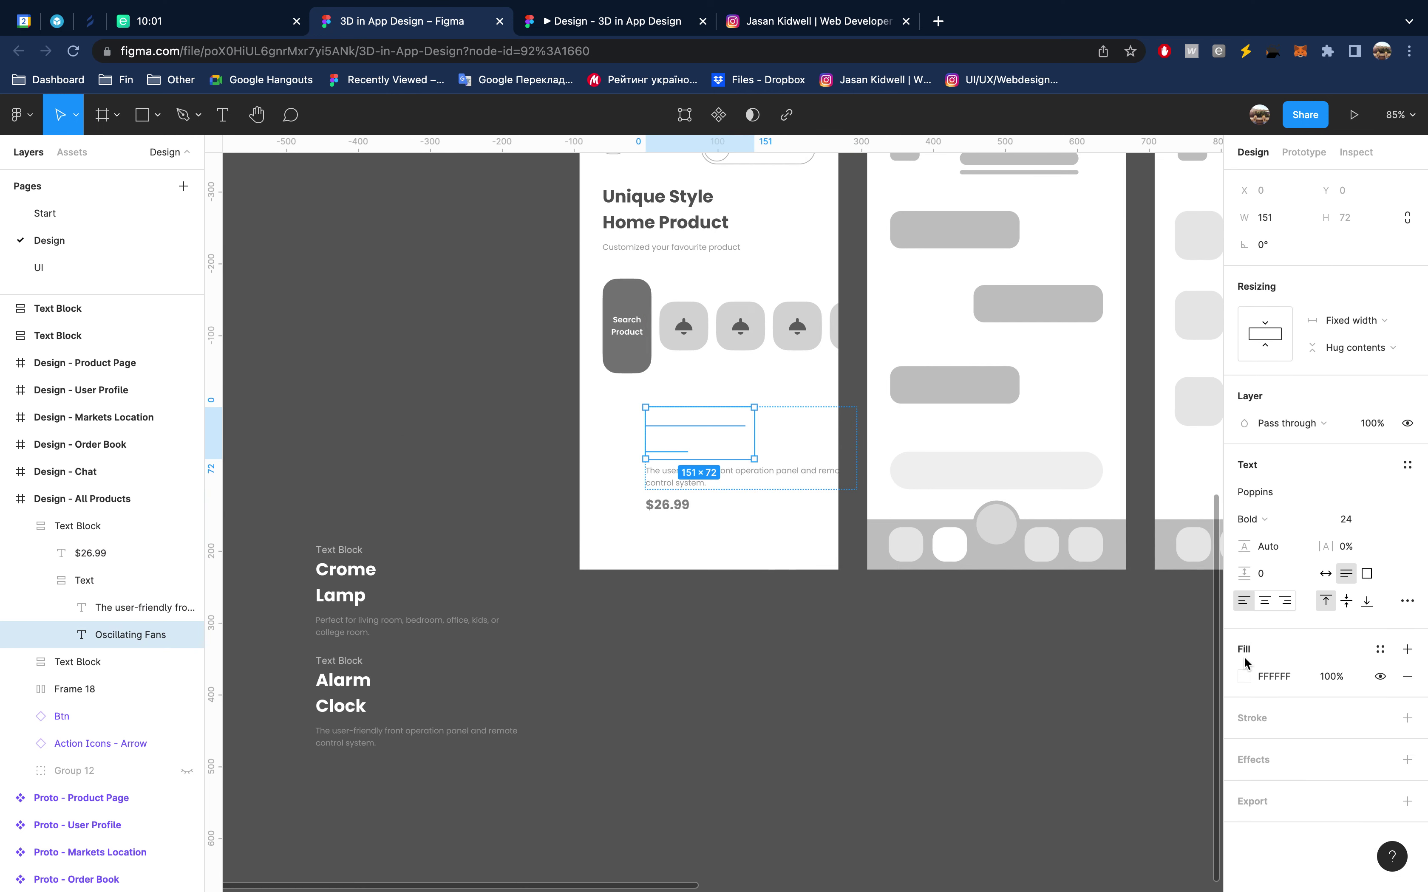
click(1244, 676)
drag(1091, 613, 980, 599)
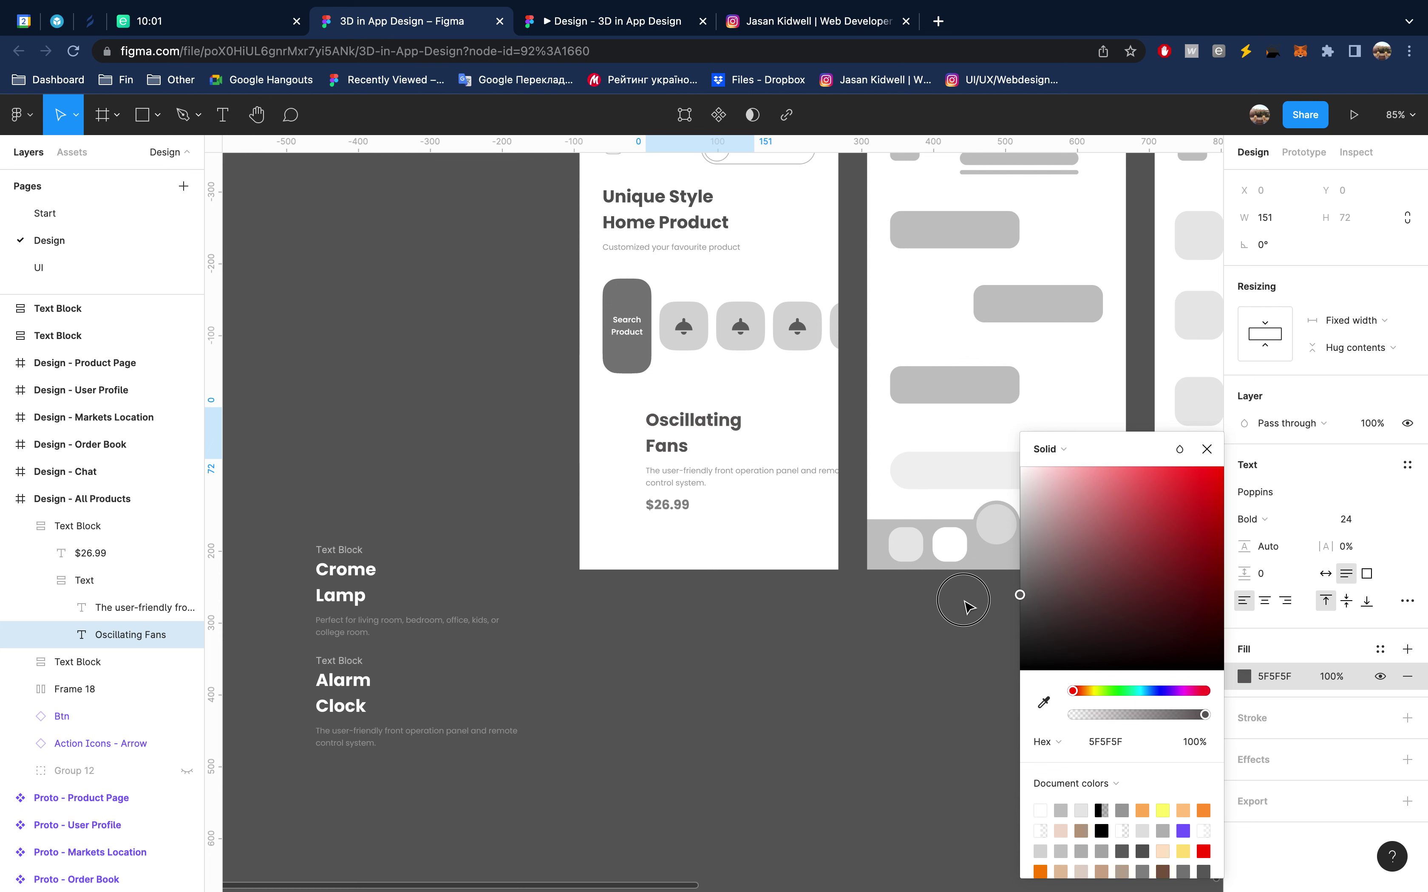
click(1206, 449)
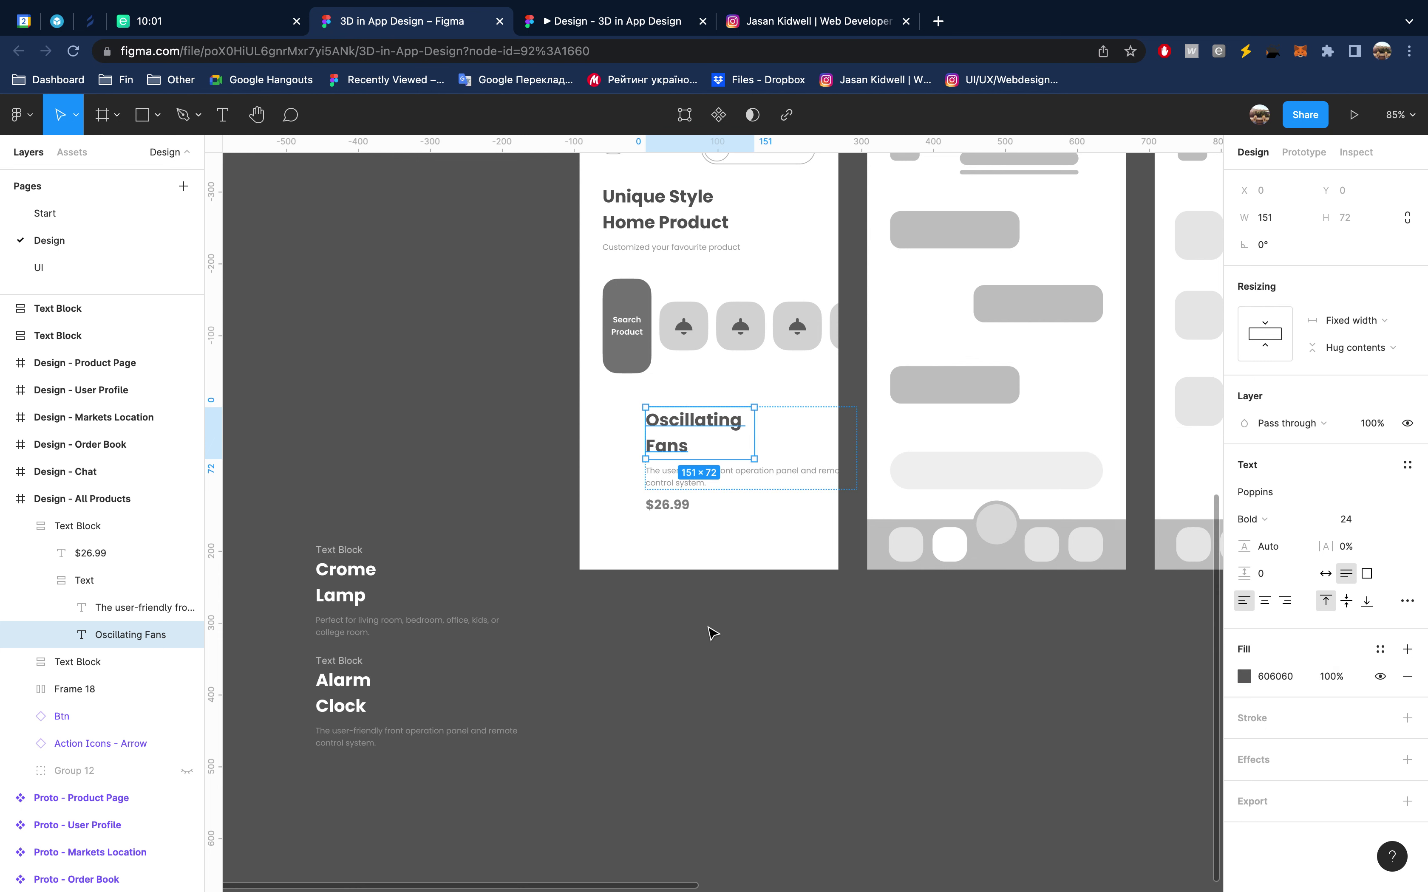
click(684, 669)
Nudge the block up-left and widen the title to one line at font size 17
scroll(681, 672, up, 3)
scroll(682, 673, right, 2)
scroll(682, 673, left, 1)
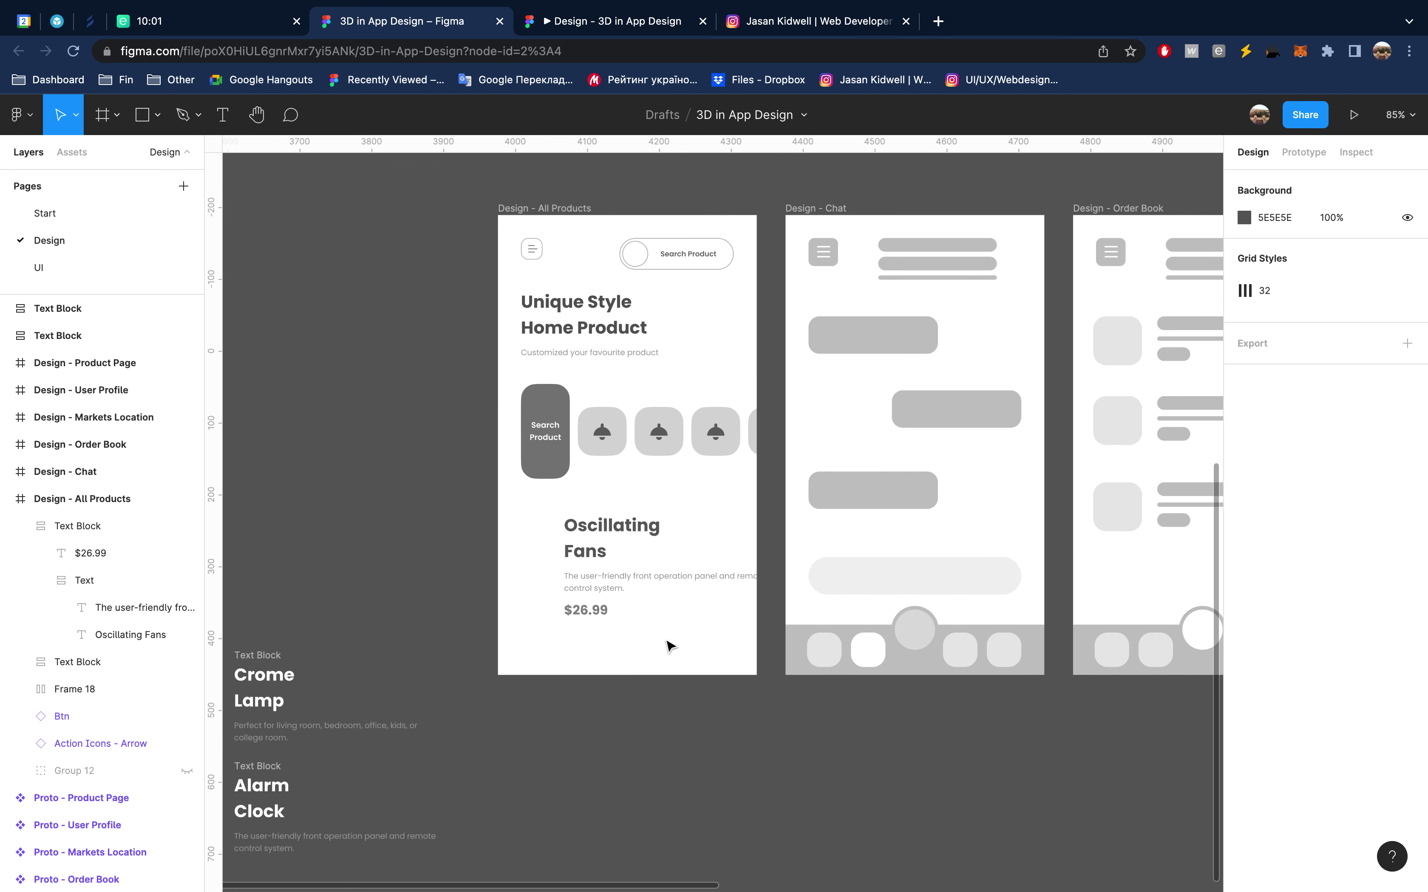
click(612, 555)
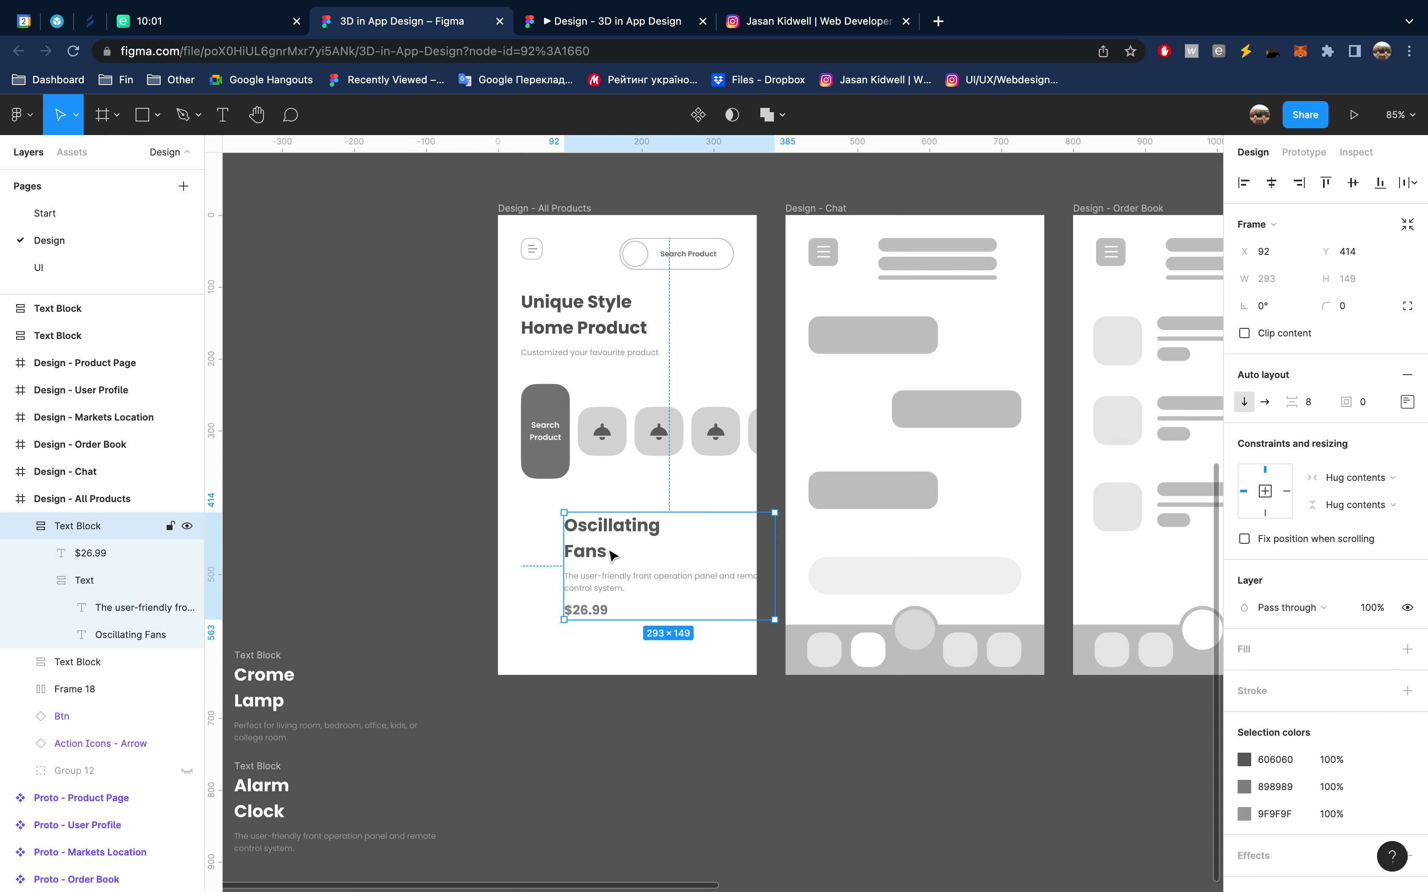
key(shift+Left)
key(shift+Up)
double_click(585, 536)
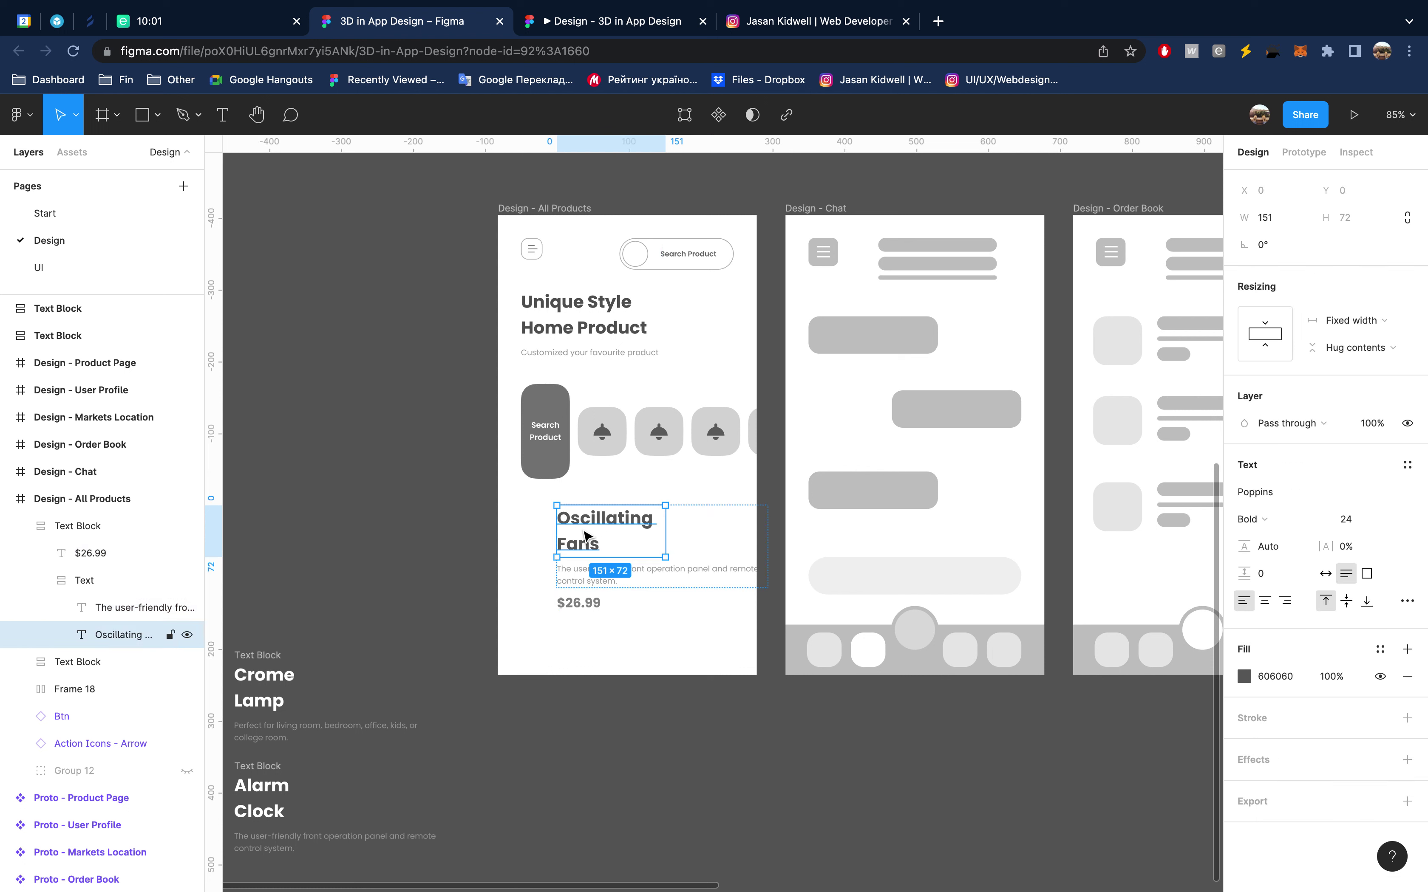
drag(665, 527, 716, 528)
click(1366, 519)
text(14)
key(Return)
key(Up)
key(Up)
key(Up)
Narrow the Oscillating Fans description text to 228 wide
click(656, 547)
click(97, 591)
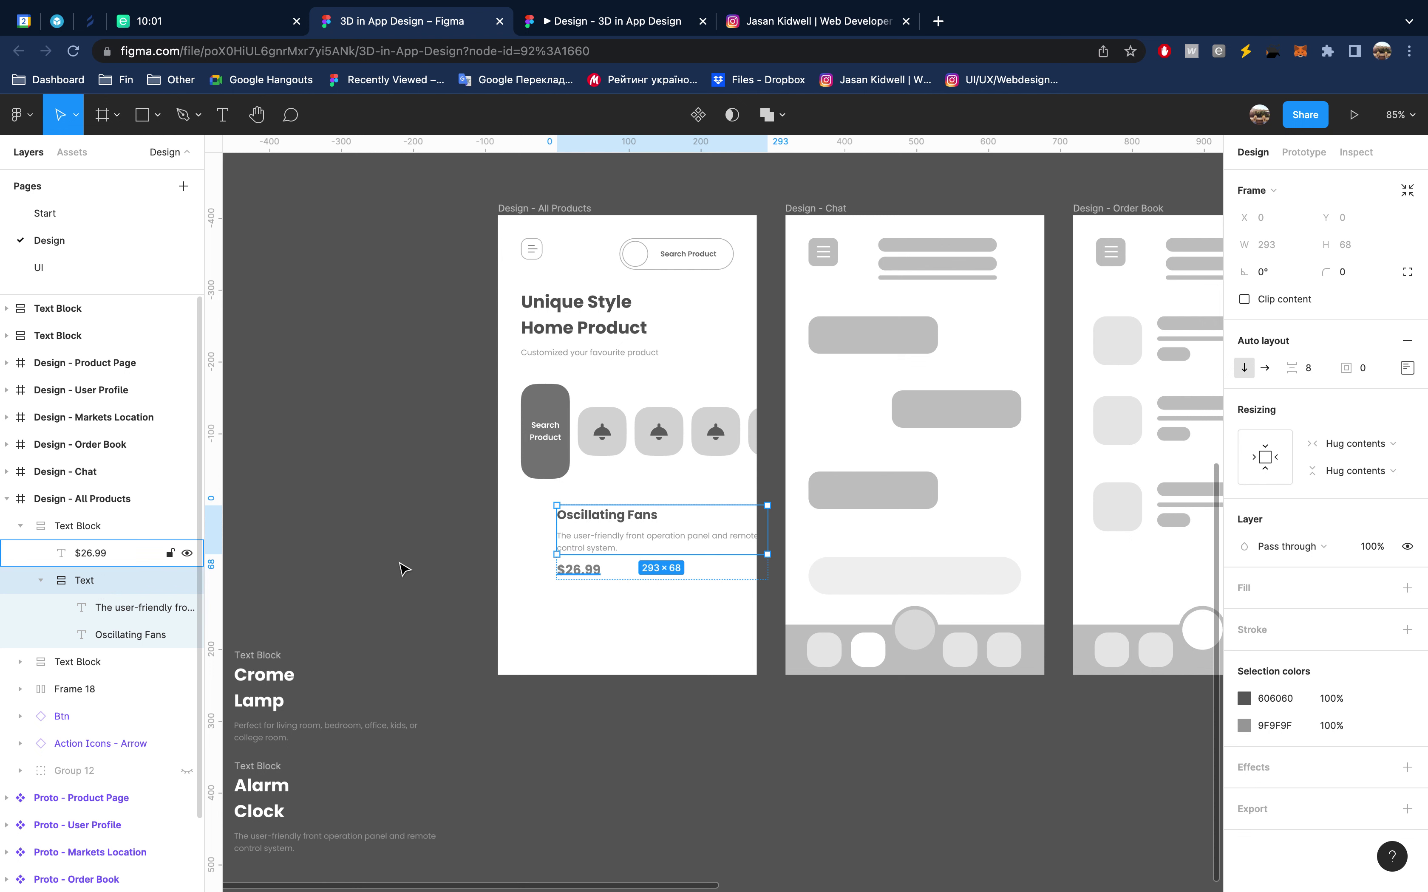
click(669, 537)
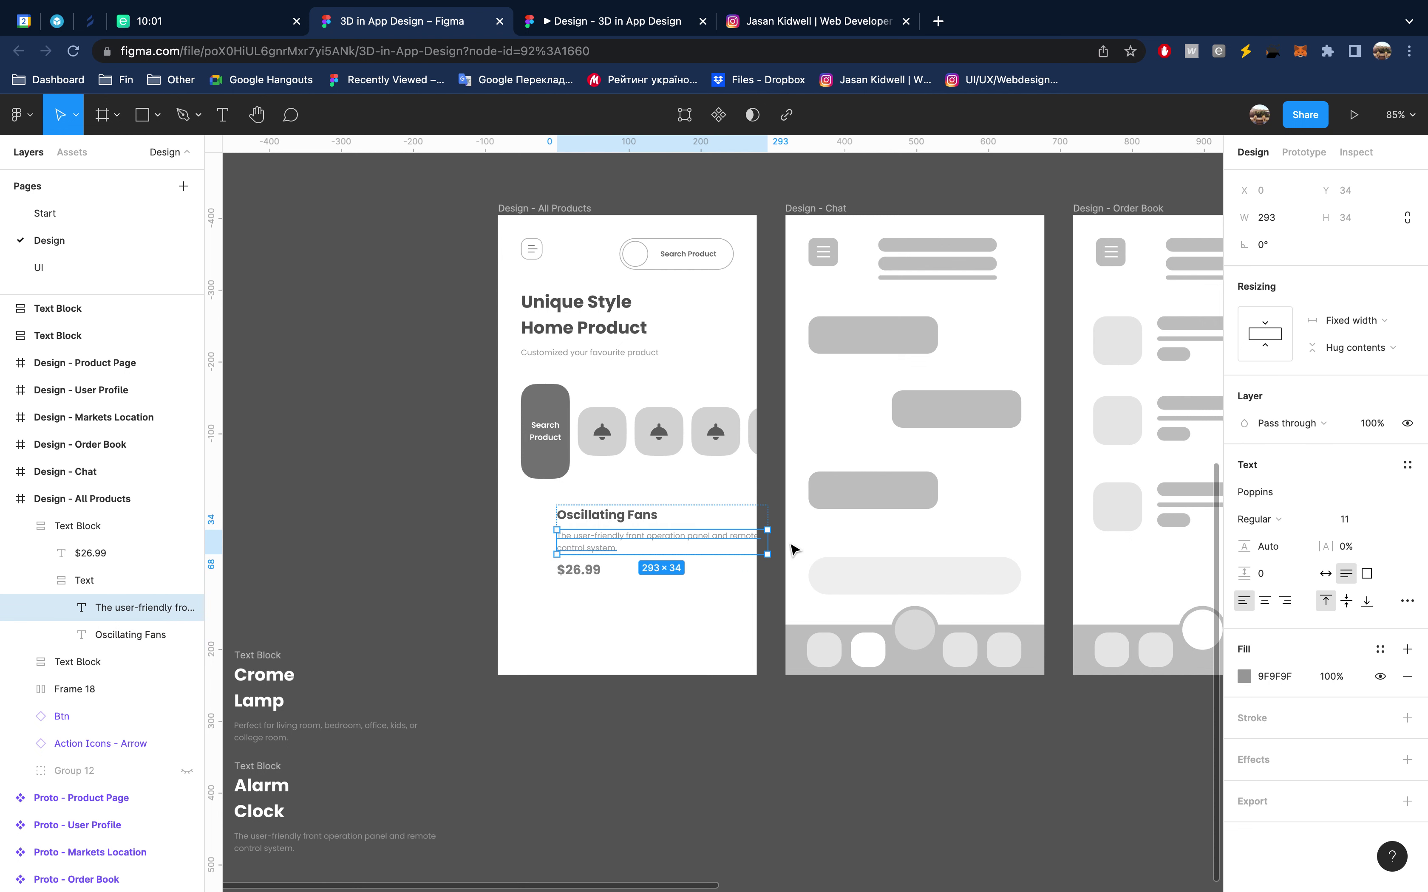
drag(772, 544, 721, 544)
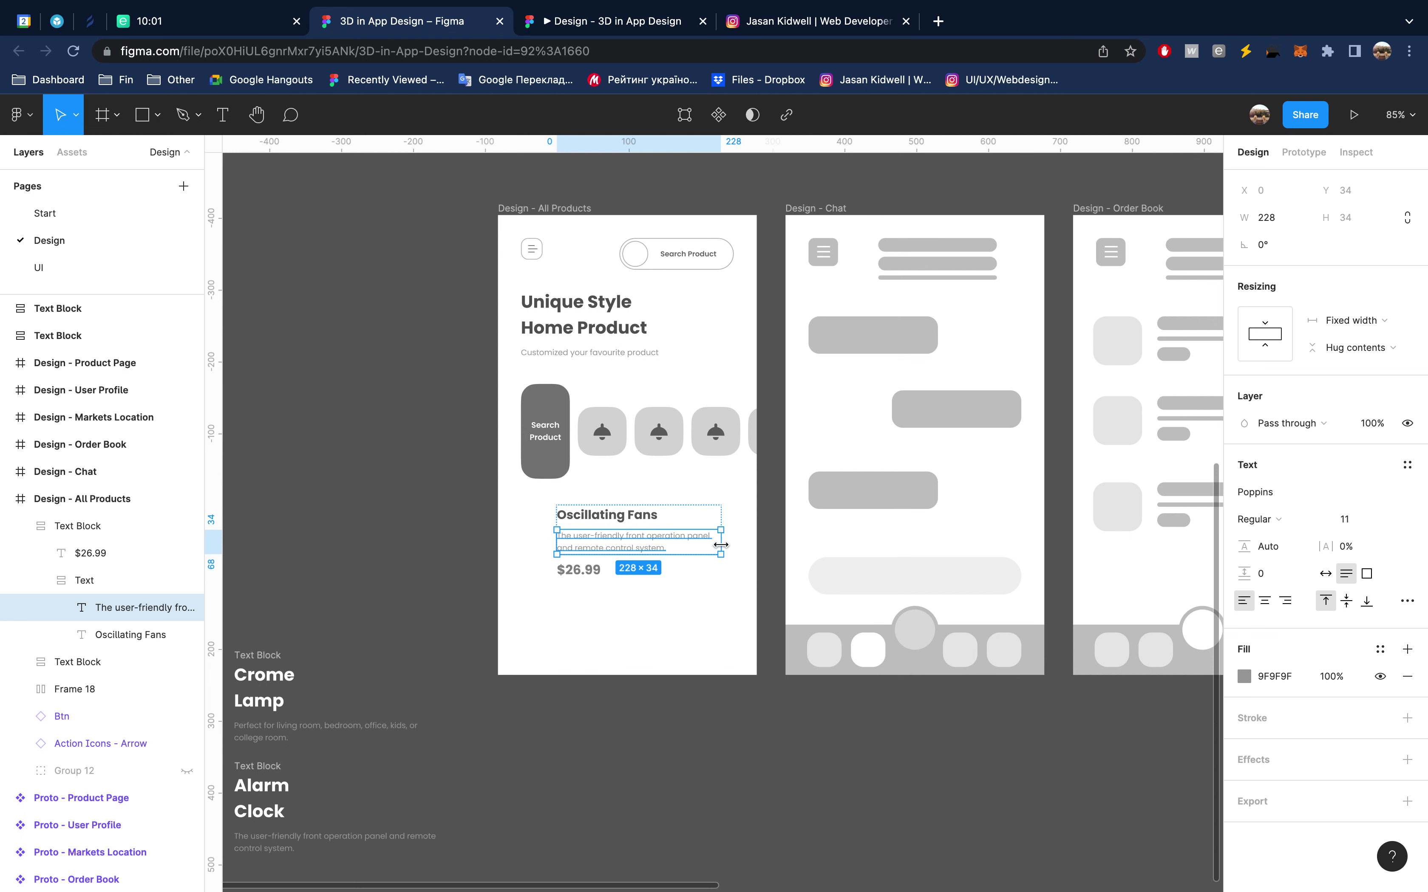
click(118, 526)
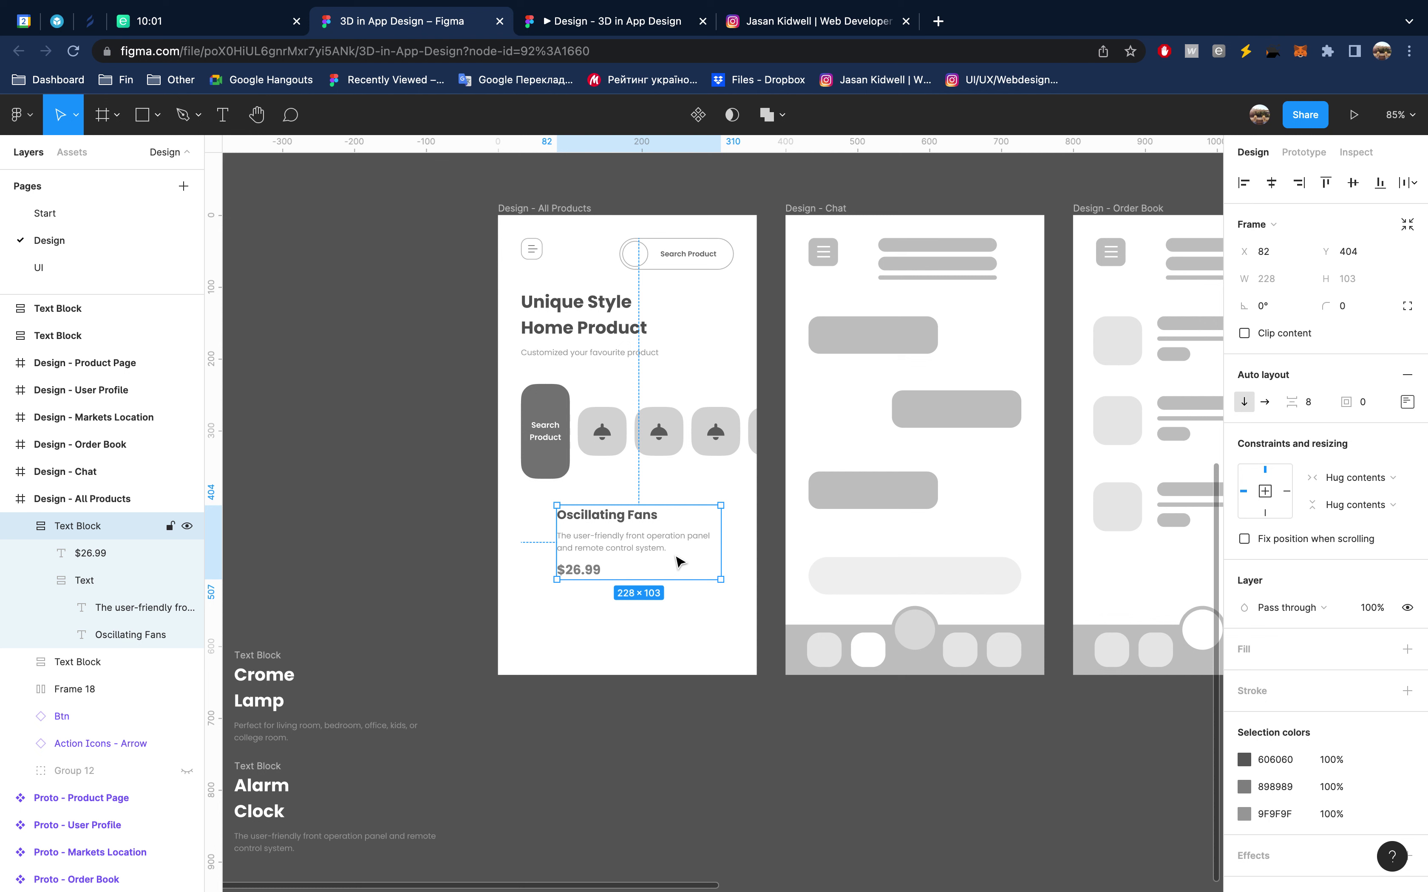
click(384, 541)
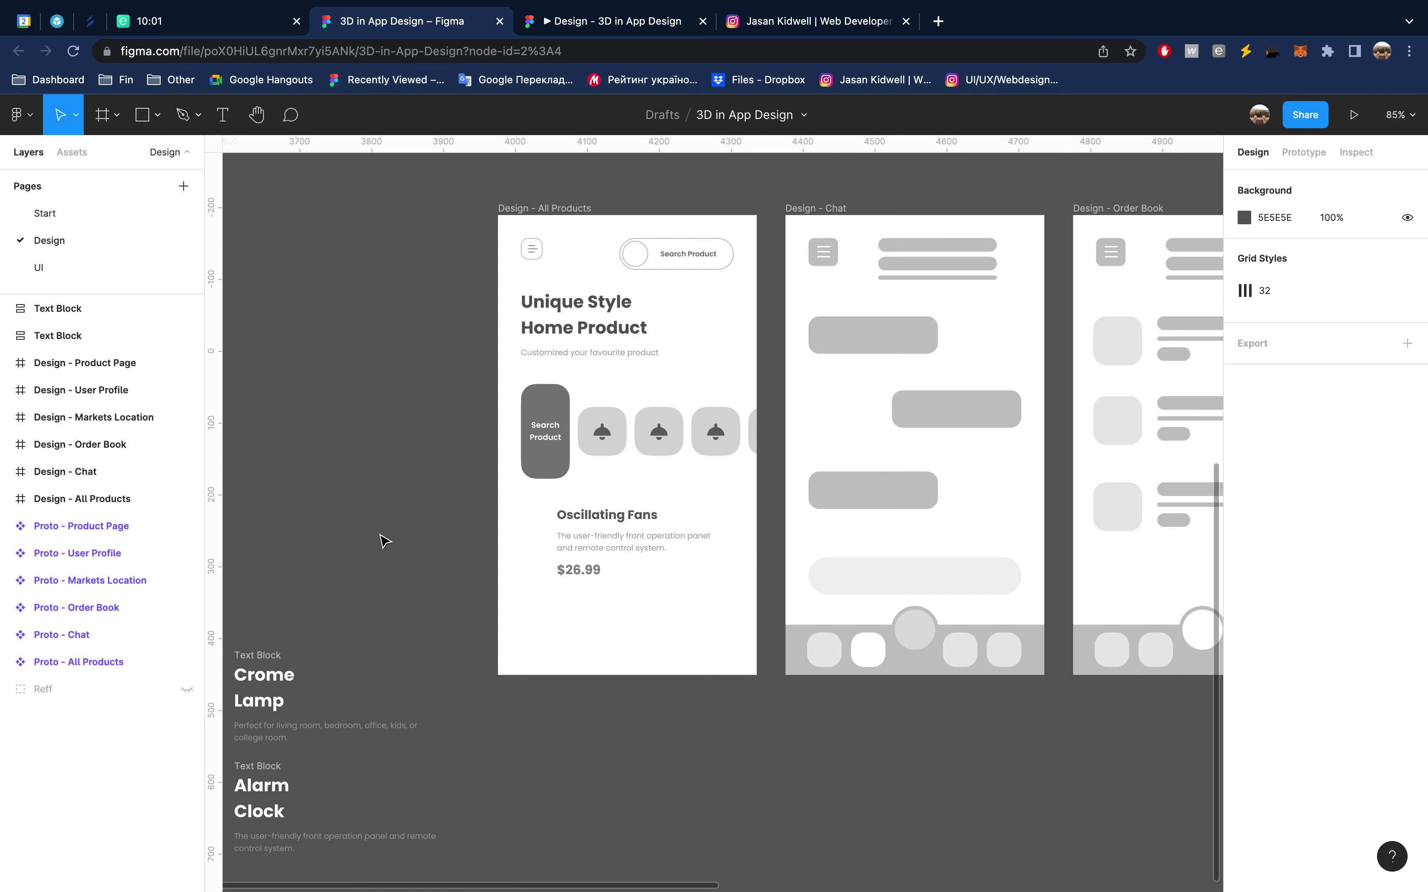
scroll(566, 499, down, 2)
click(592, 492)
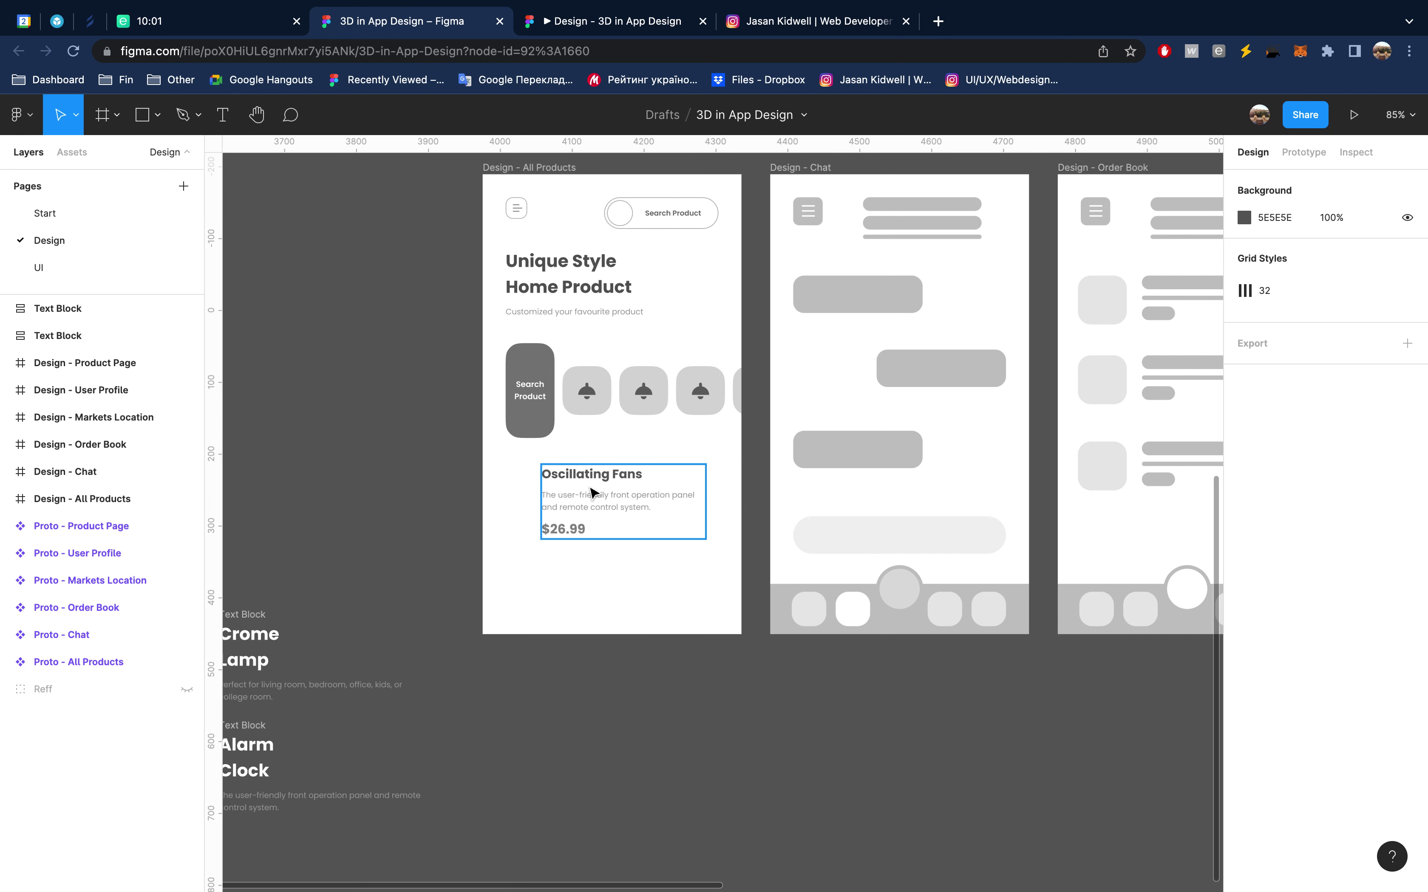
Detach and delete the lamp tab dragged down beside Oscillating Fans
key(shift+Right)
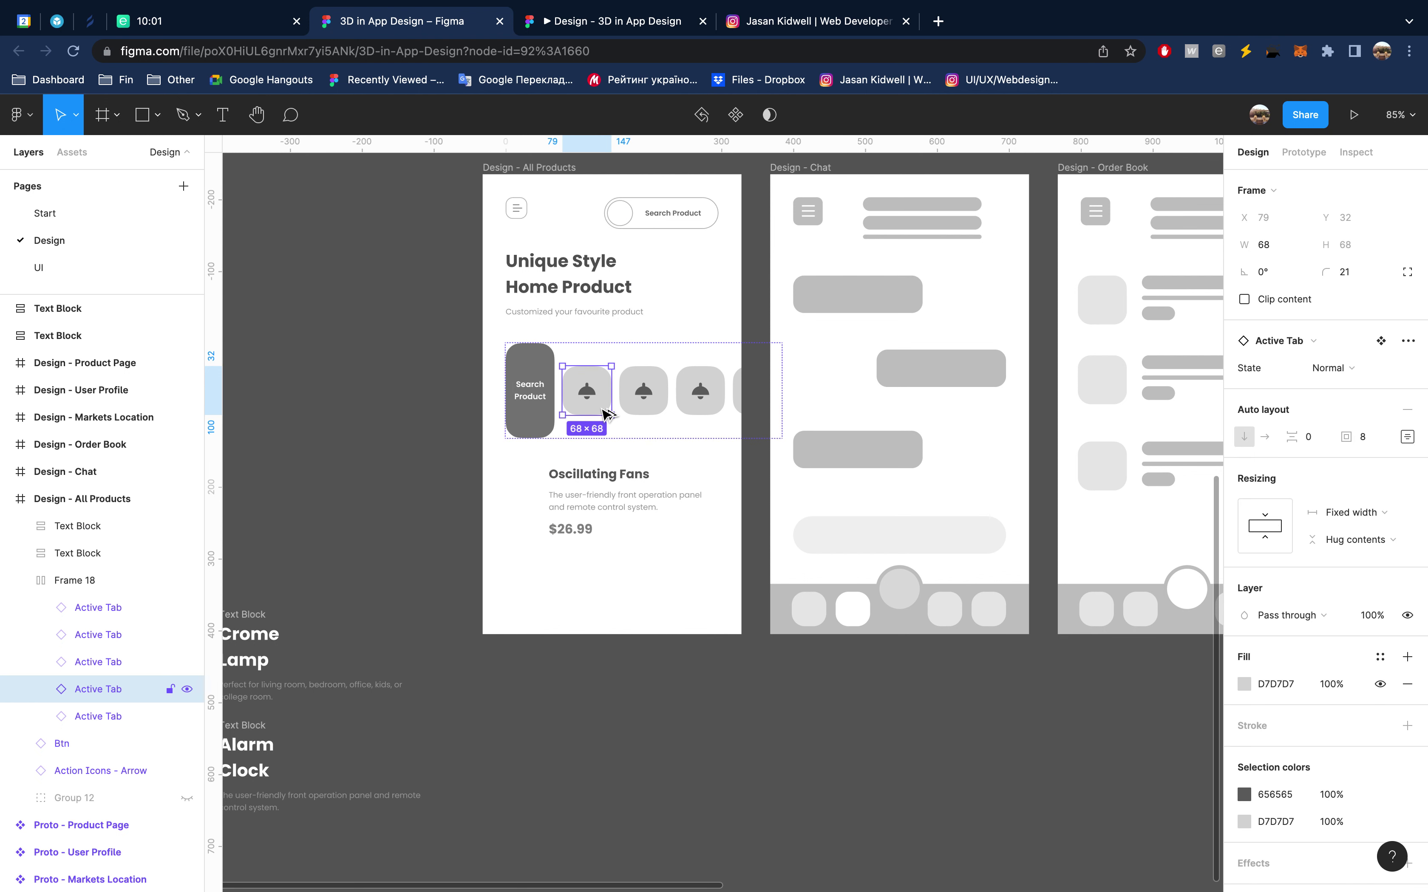
drag(606, 414, 534, 508)
key(super+alt+b)
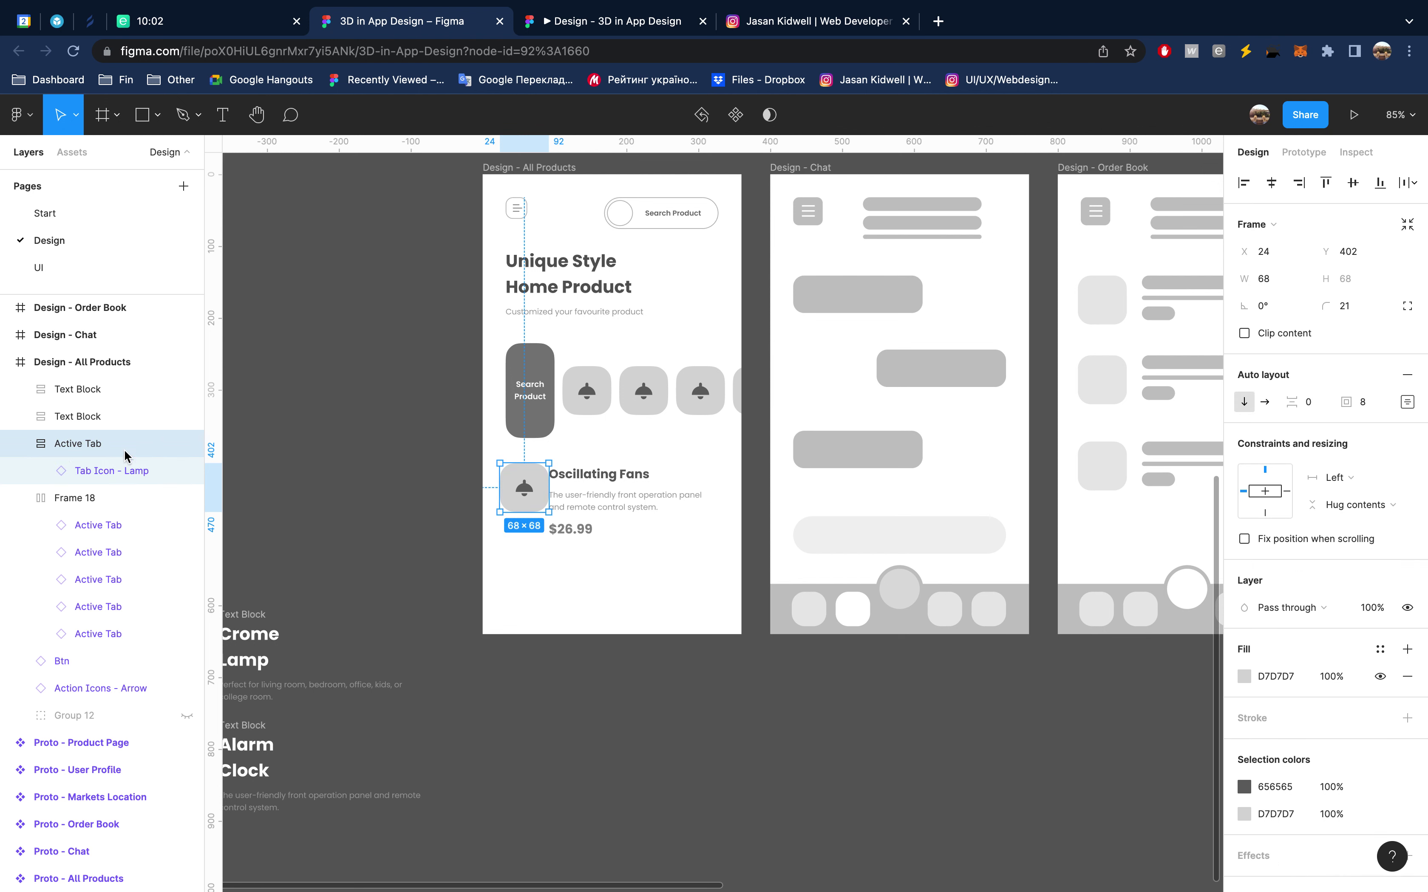
click(99, 477)
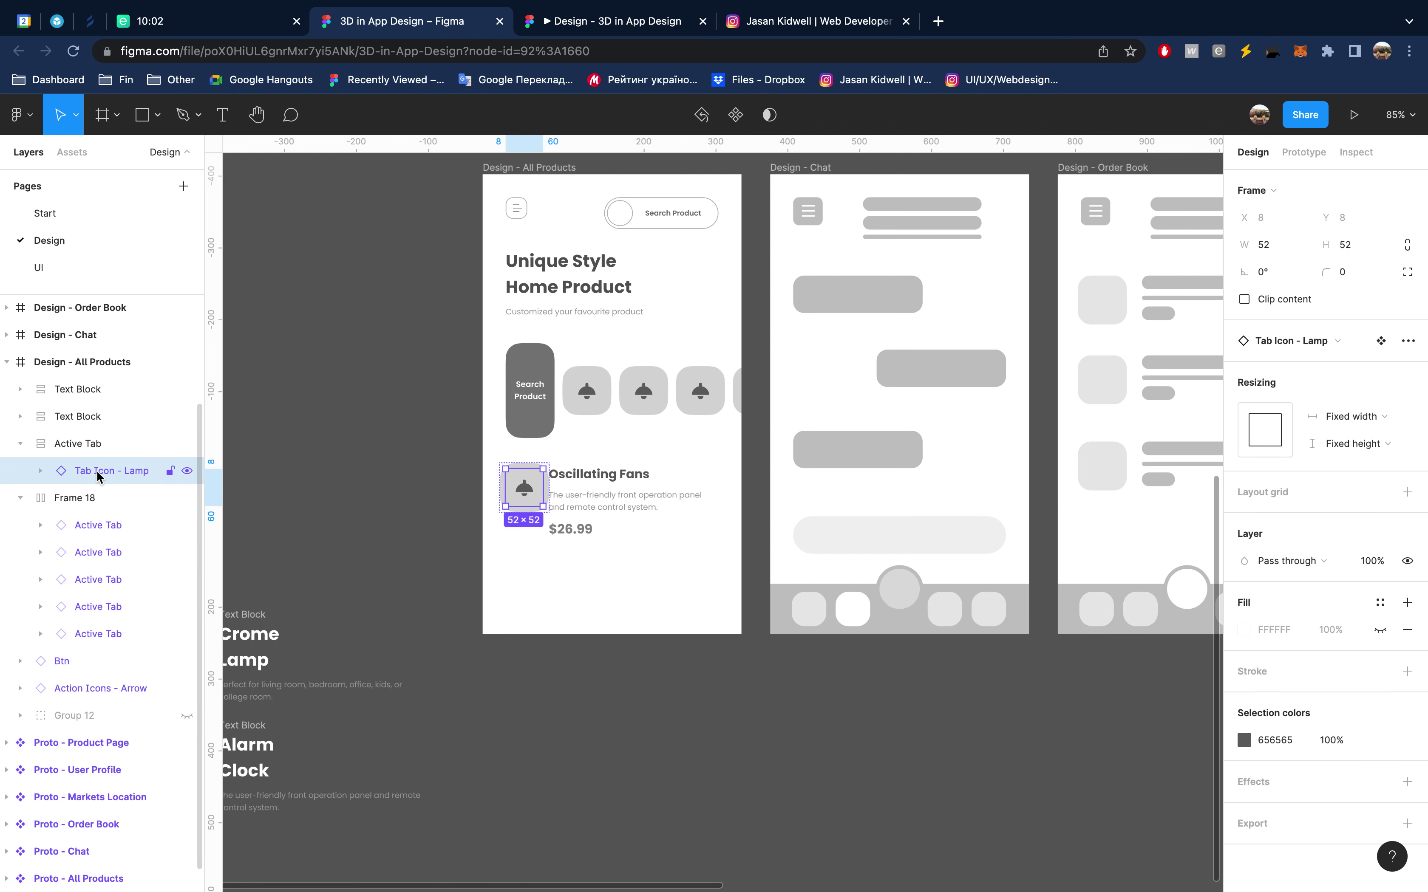
click(180, 443)
key(Delete)
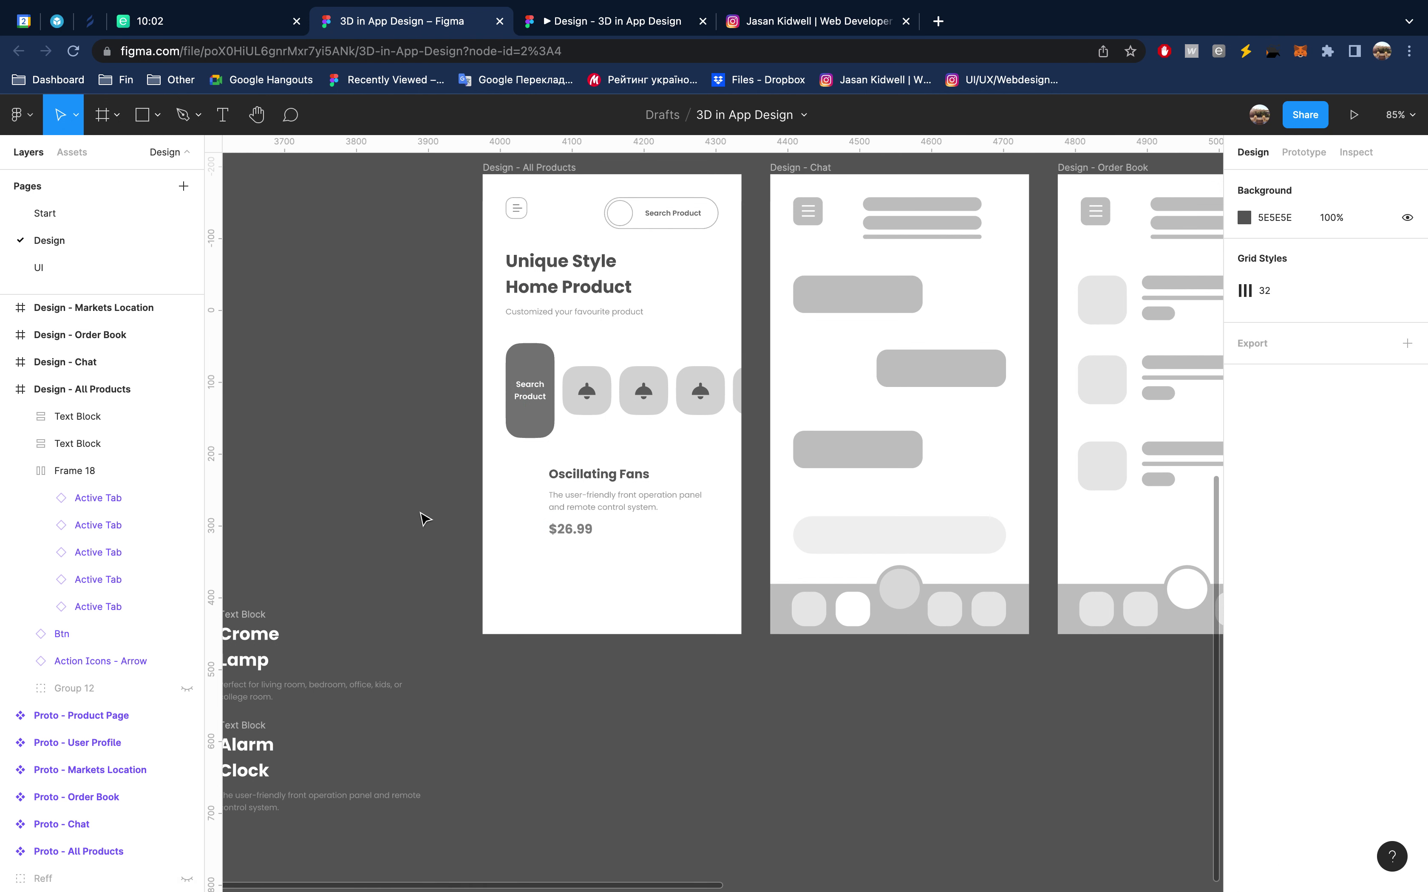
Draw a grey rectangle left of the text with corner radius 10, sized about 73×71
key(r)
drag(506, 480, 543, 519)
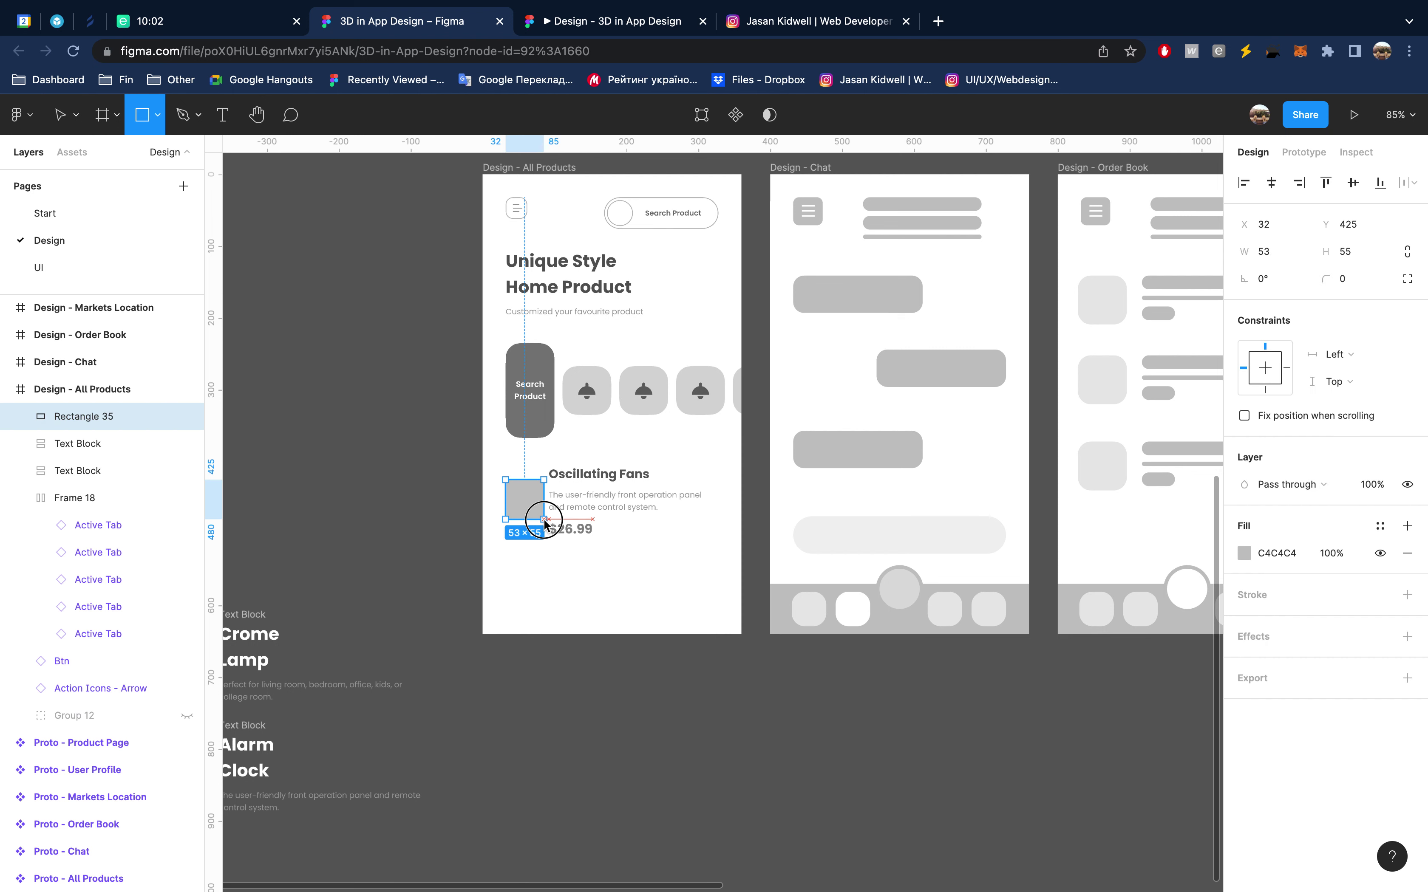
click(1355, 283)
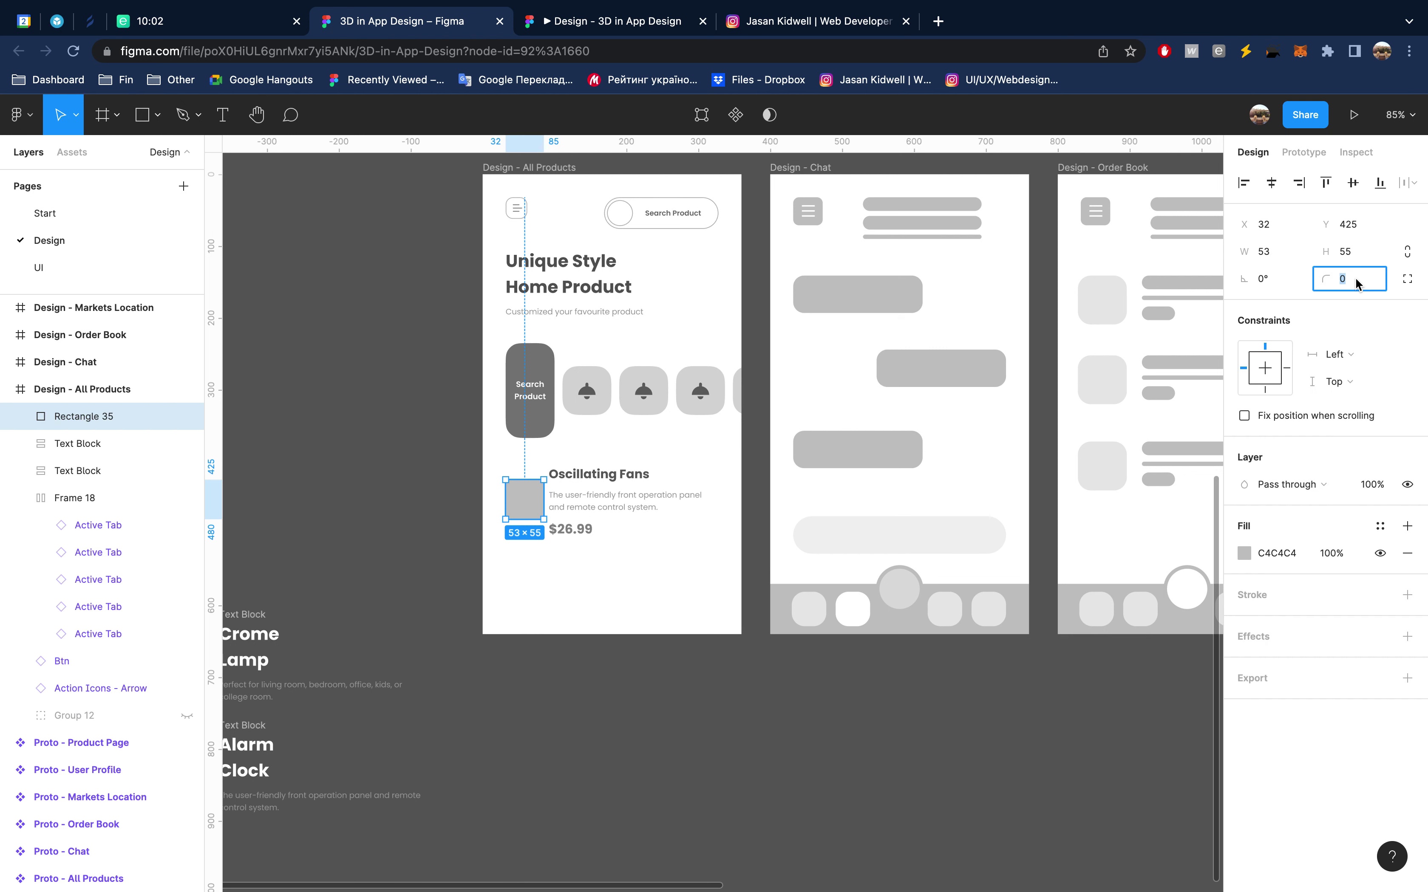
text(10)
key(Return)
key(Escape)
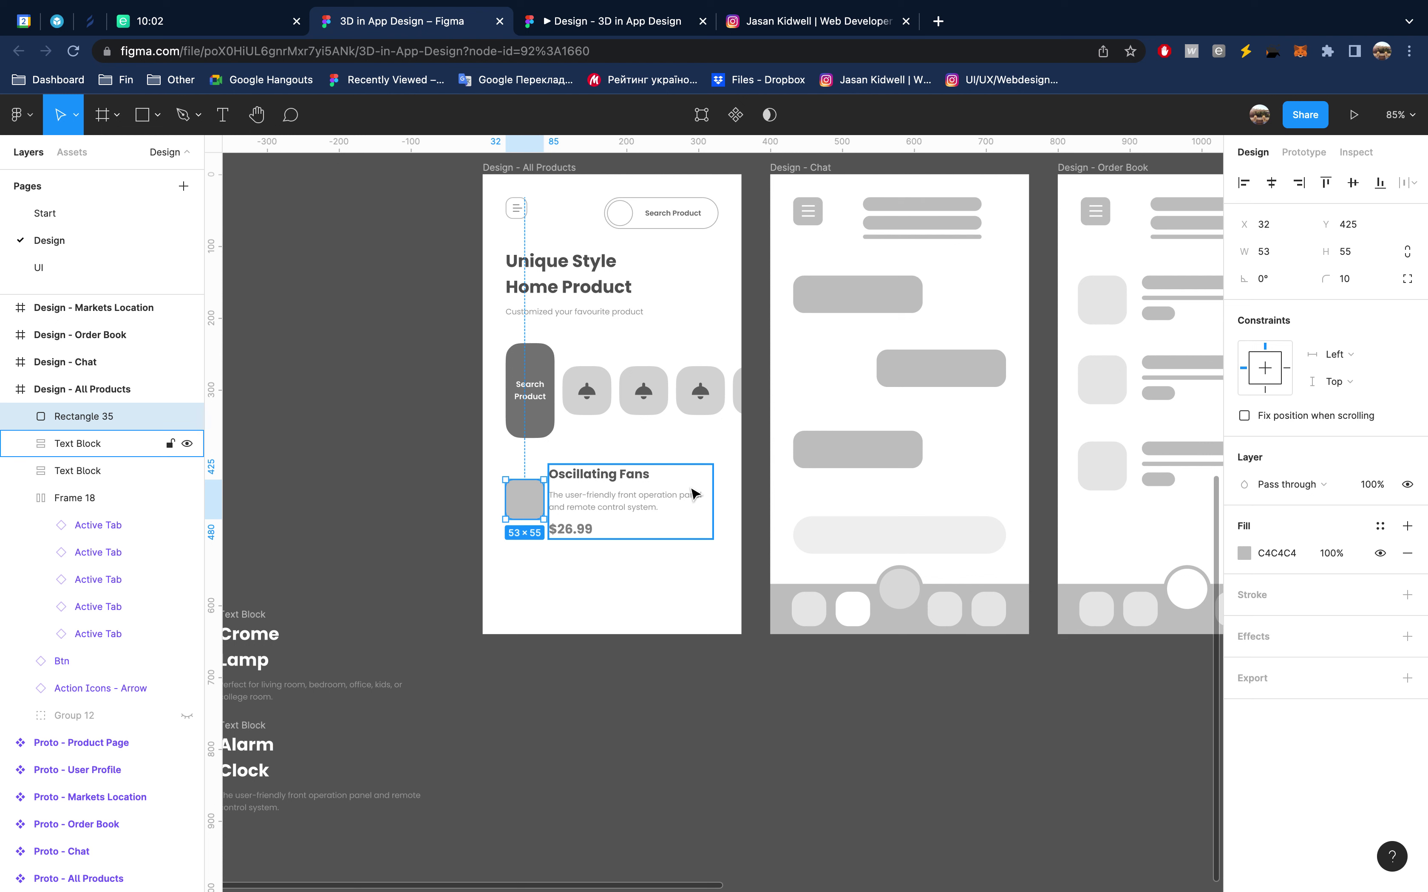
drag(505, 520, 496, 529)
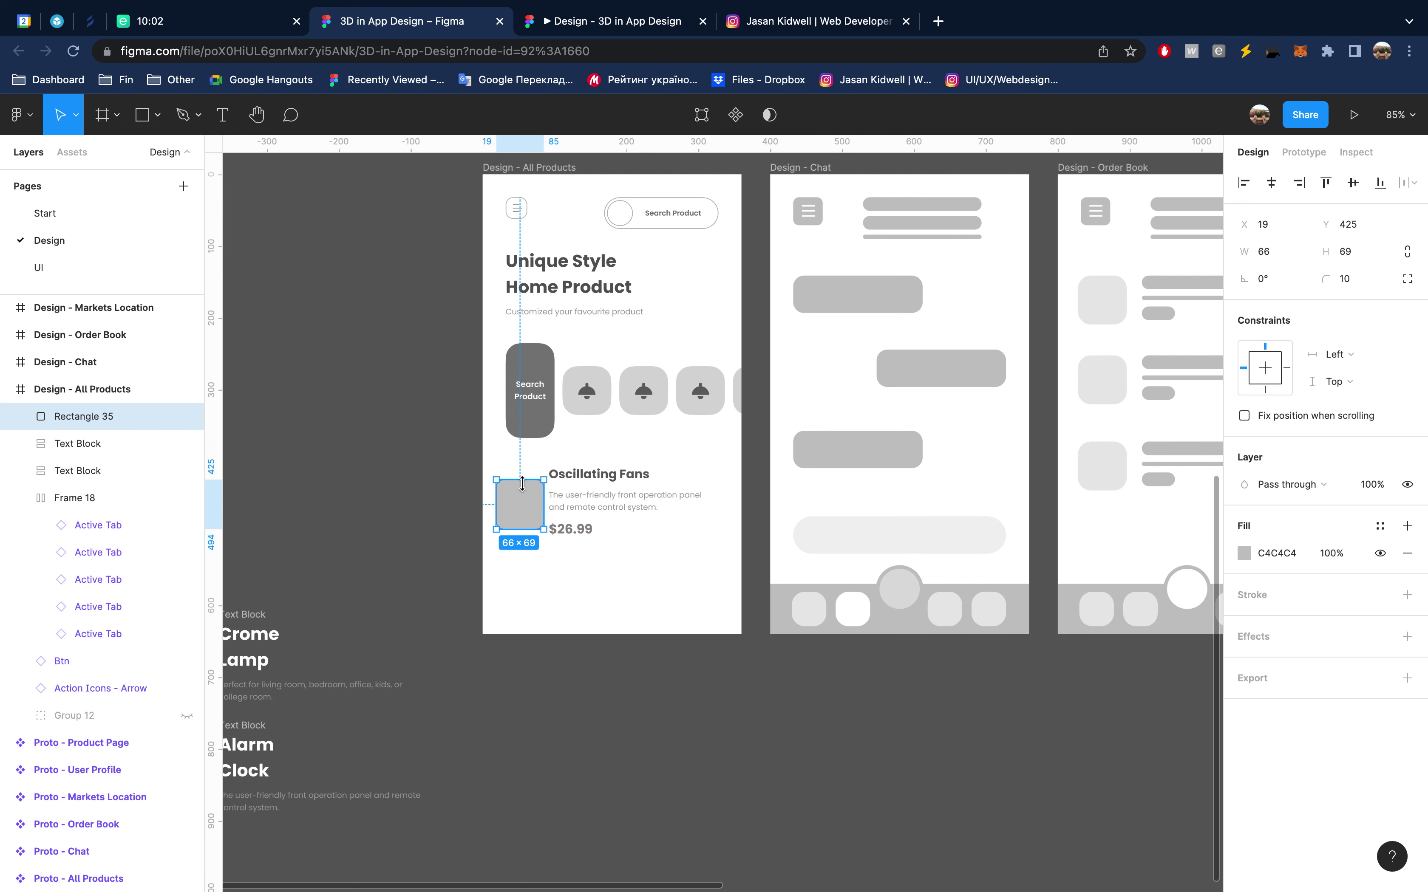
drag(522, 480, 554, 493)
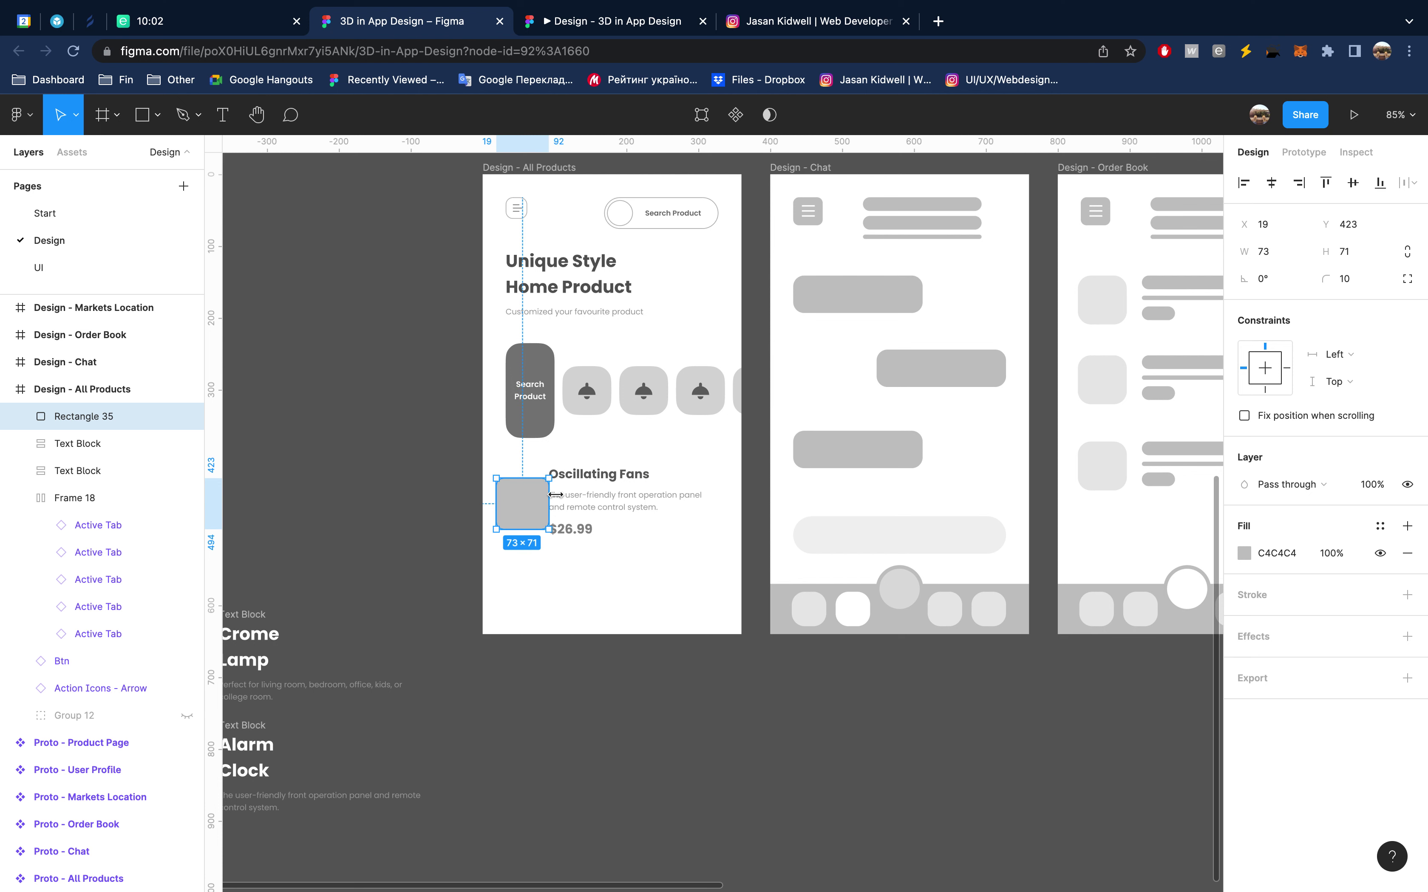
shift+click(595, 507)
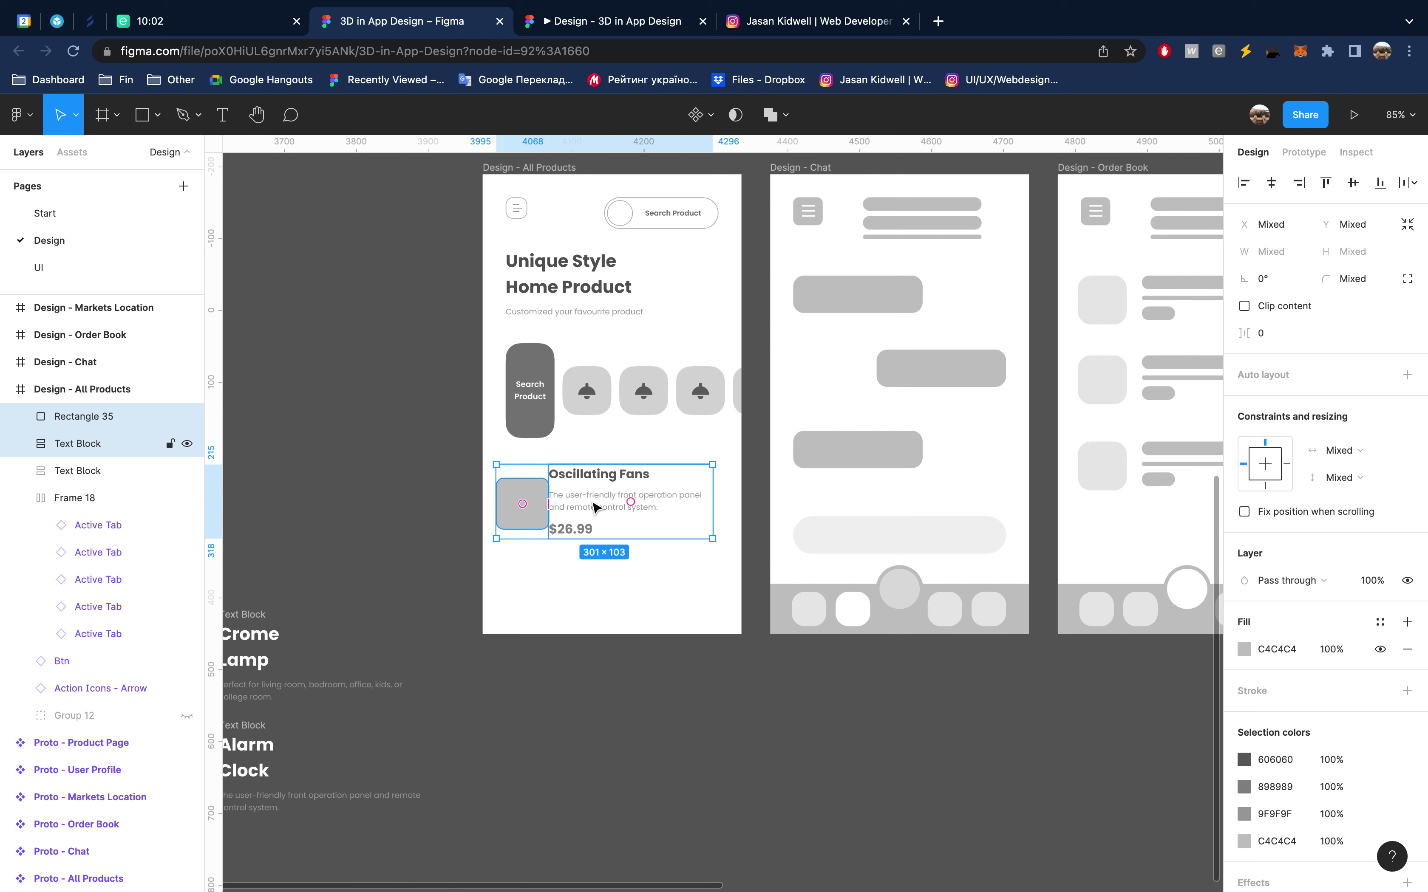
Make the square and text an auto-layout row (Frame 19): left-center aligned, 20 spacing, horizontally centred
key(shift+a)
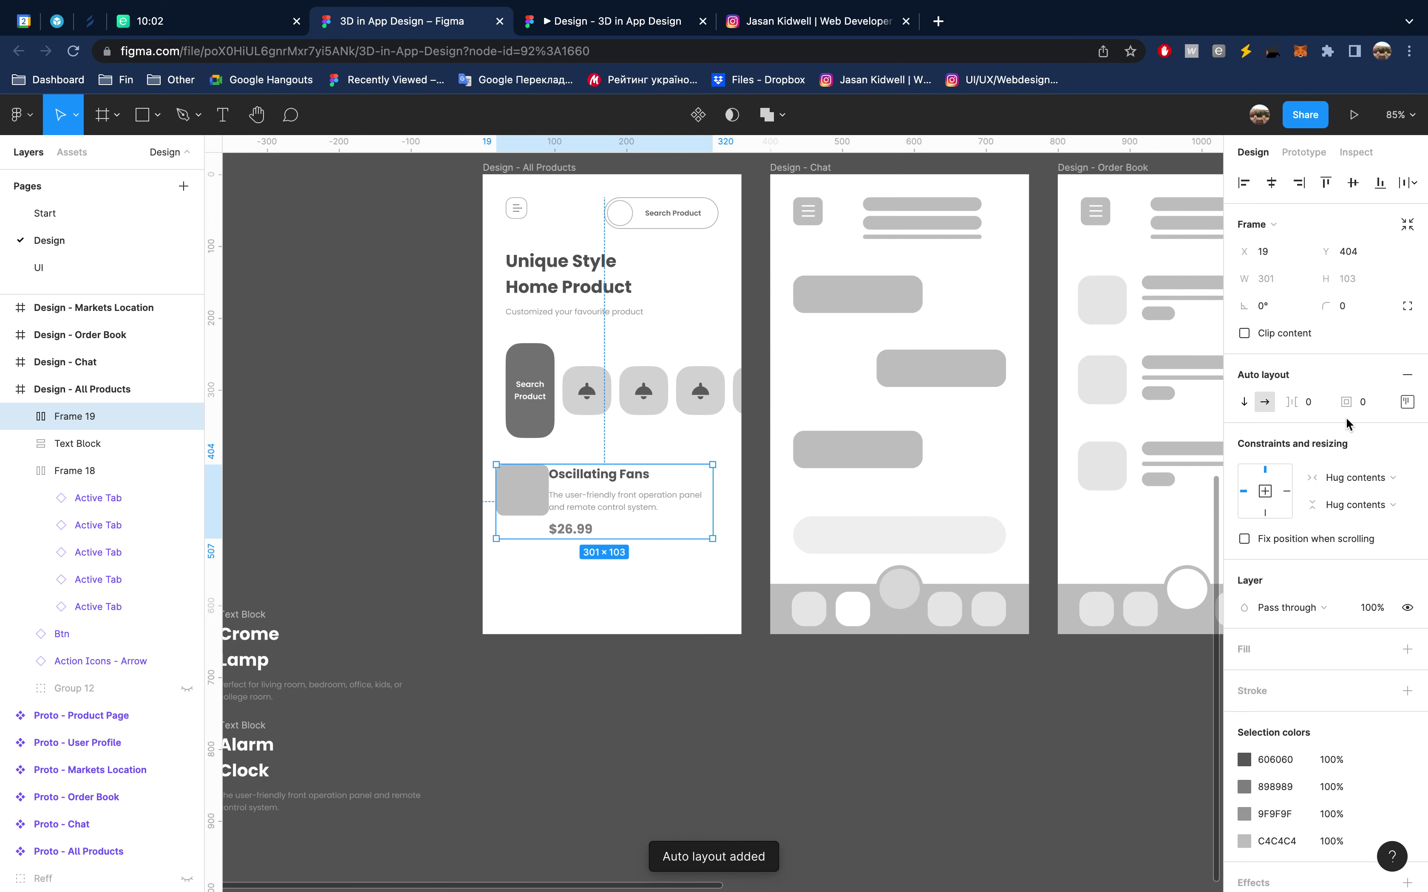
click(1408, 401)
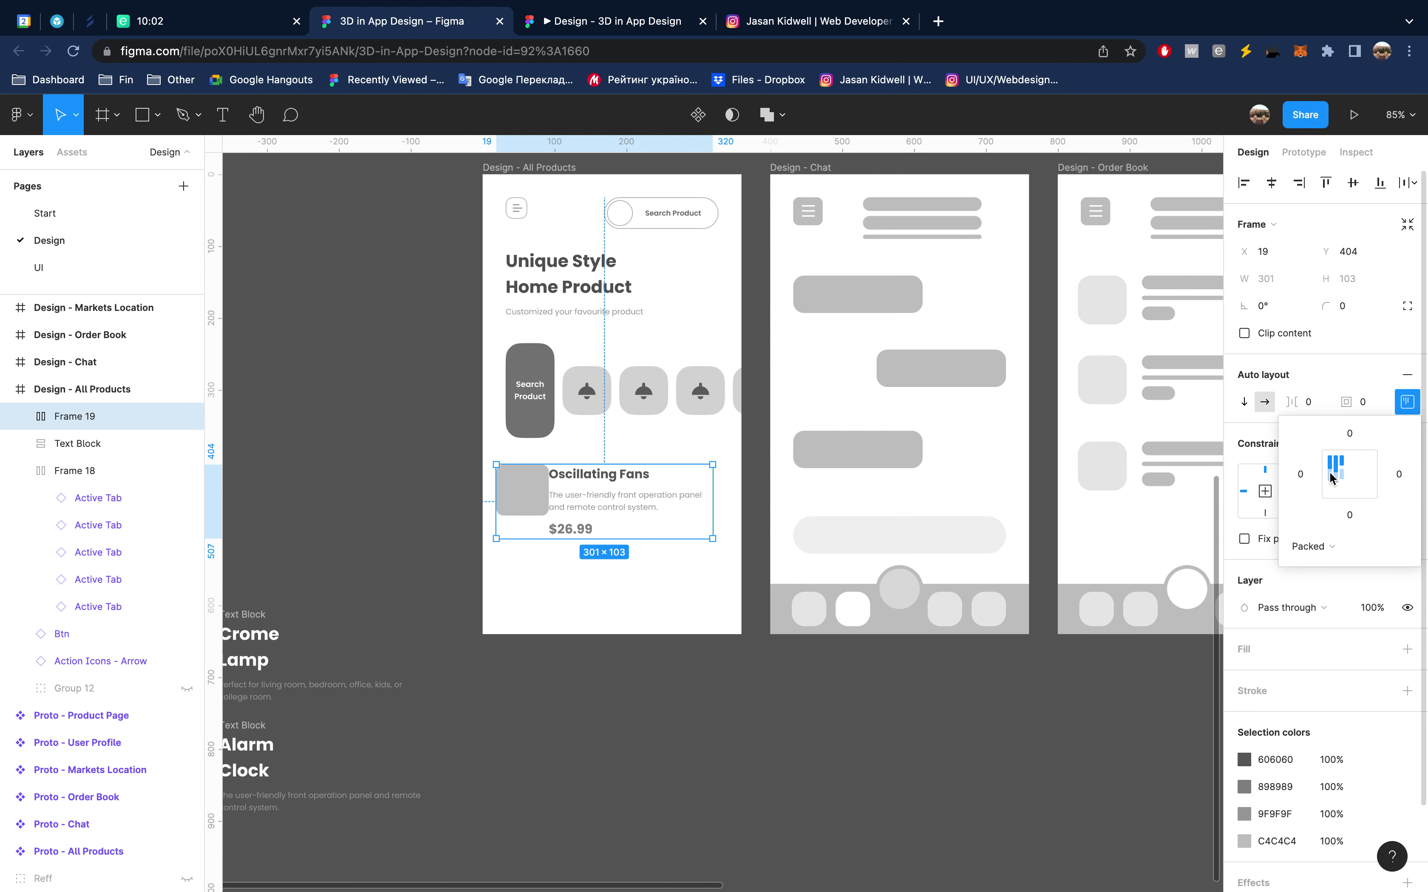
click(1334, 474)
click(643, 513)
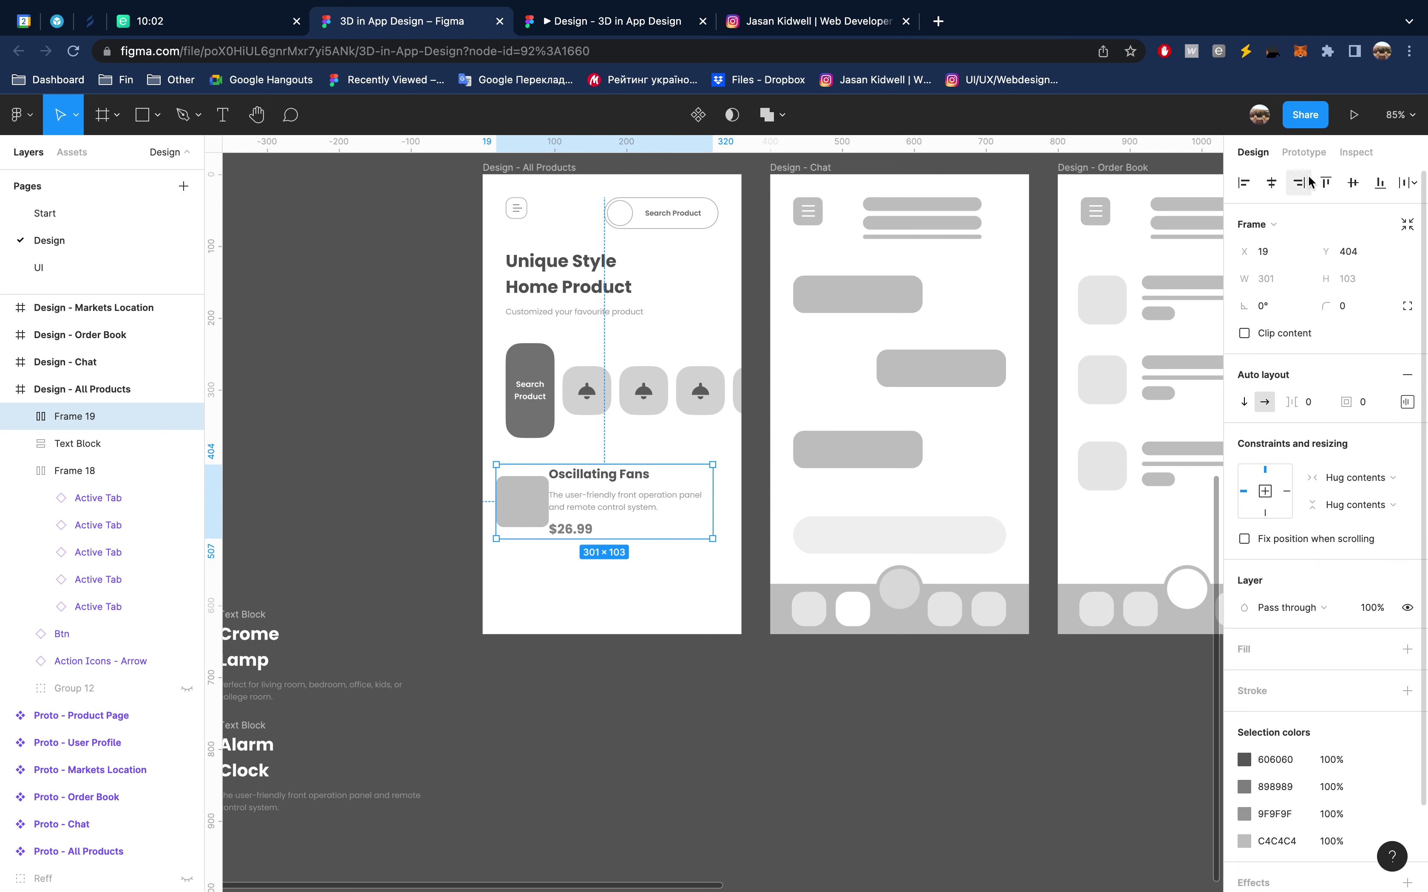
click(1271, 183)
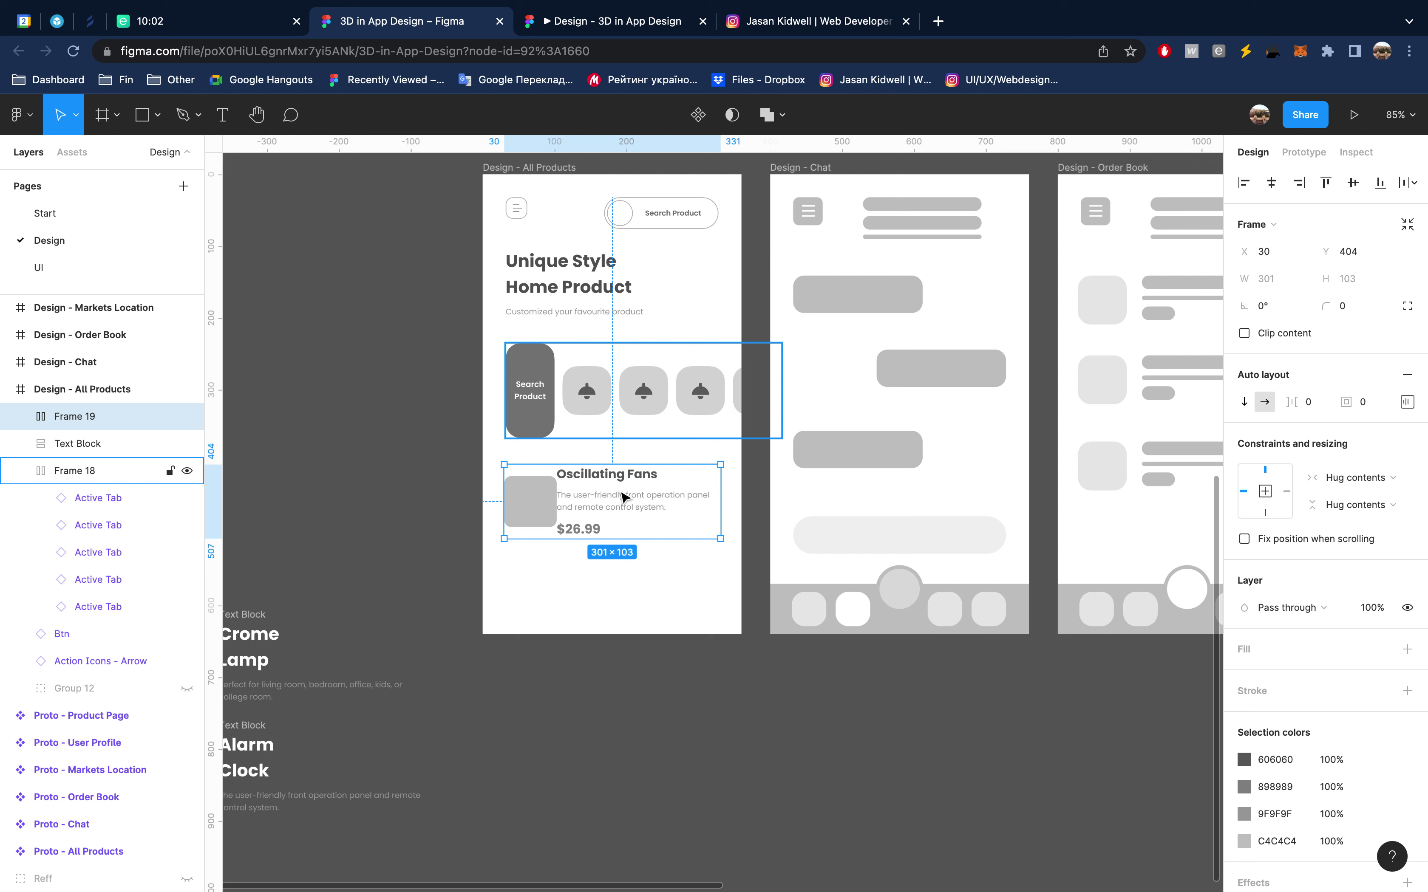
click(1306, 402)
key(shift+Up)
key(shift+Up)
key(Return)
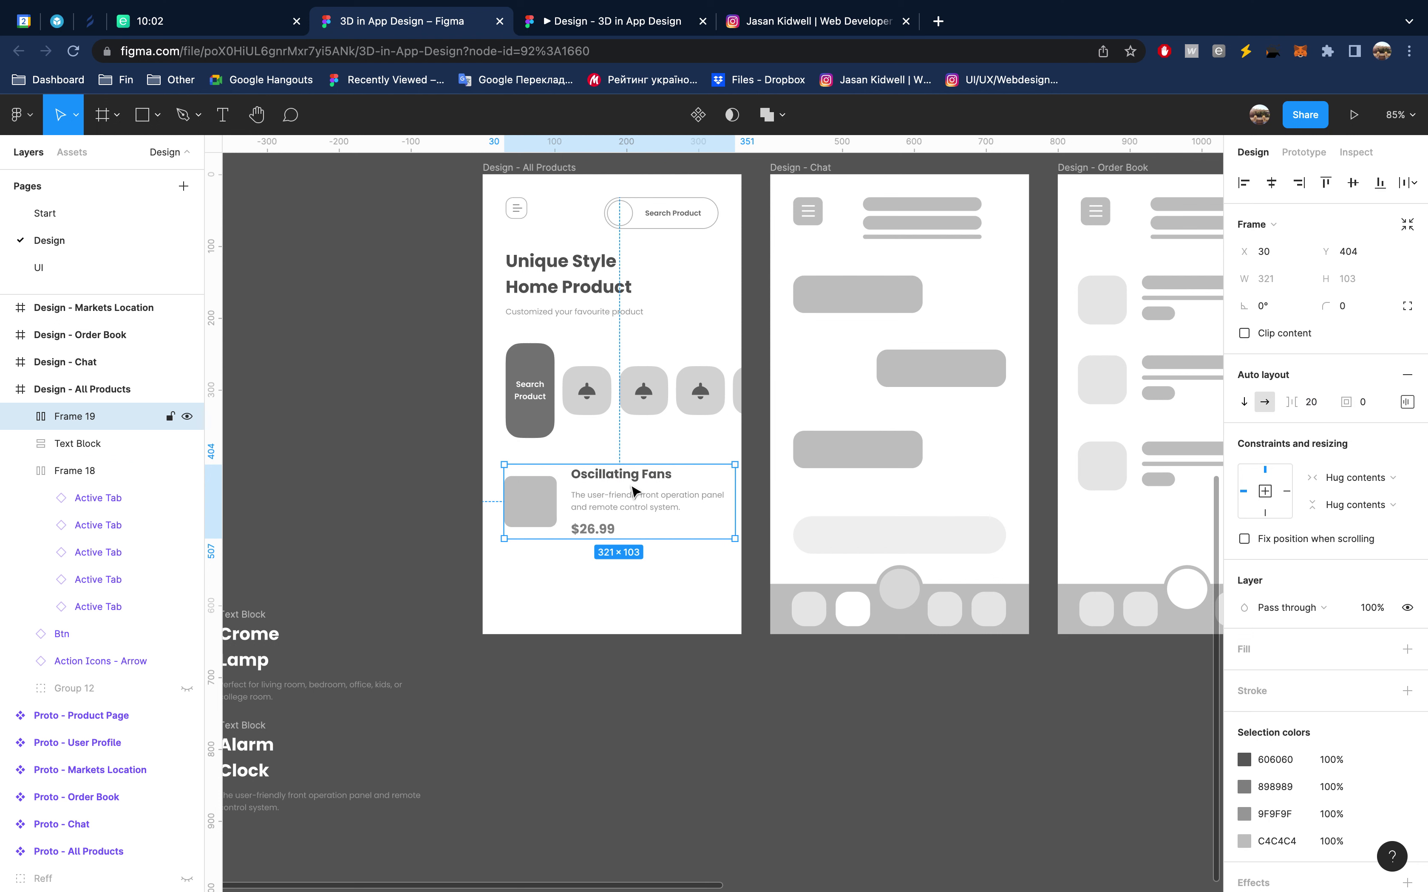
scroll(574, 621, down, 3)
scroll(574, 621, left, 3)
scroll(574, 621, down, 1)
scroll(573, 621, left, 2)
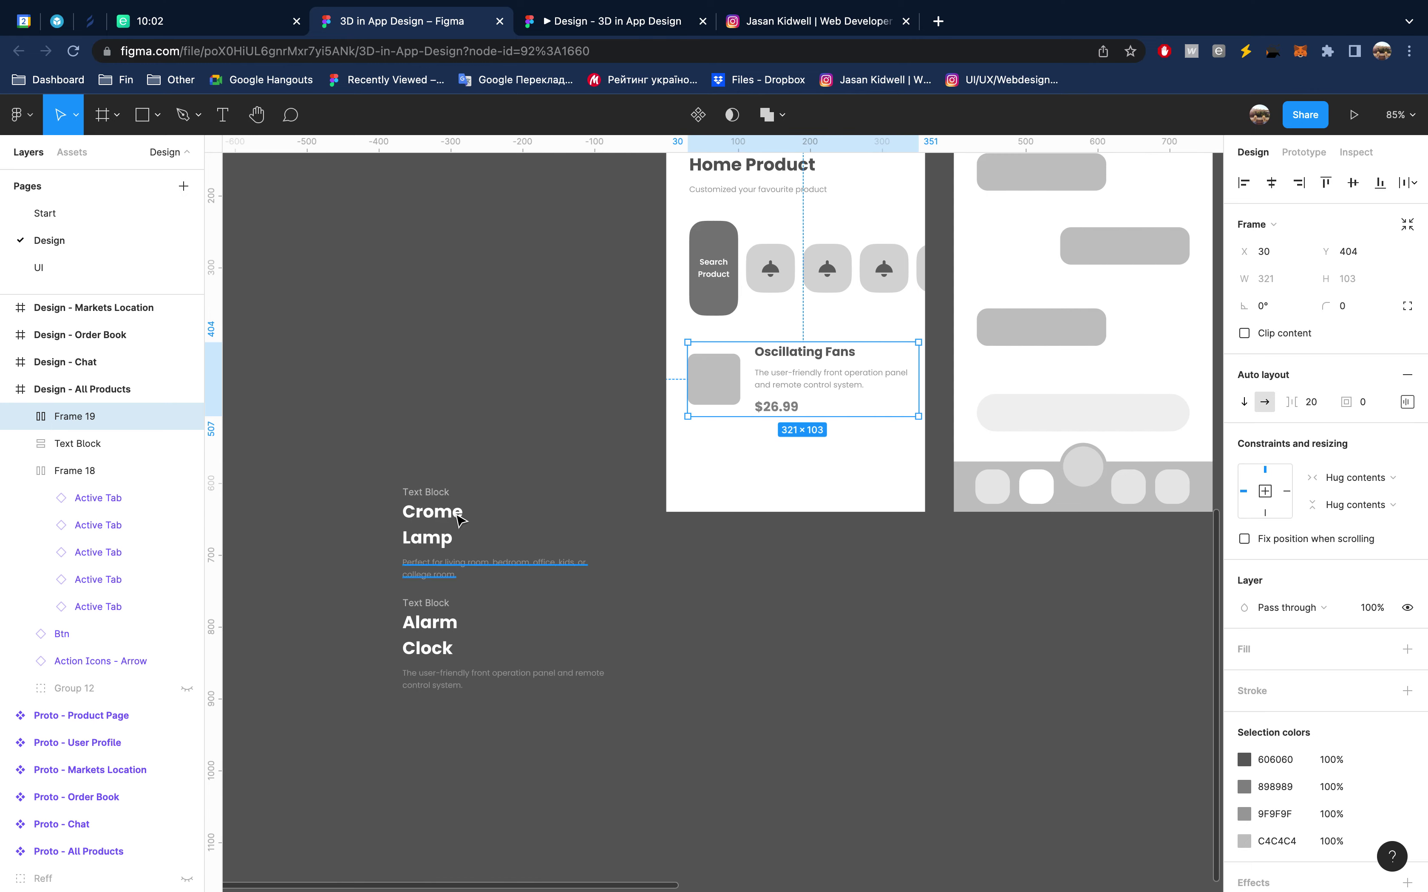
Delete the leftover Crome Lamp and Alarm Clock text blocks
shift+click(428, 611)
key(Delete)
scroll(673, 624, right, 5)
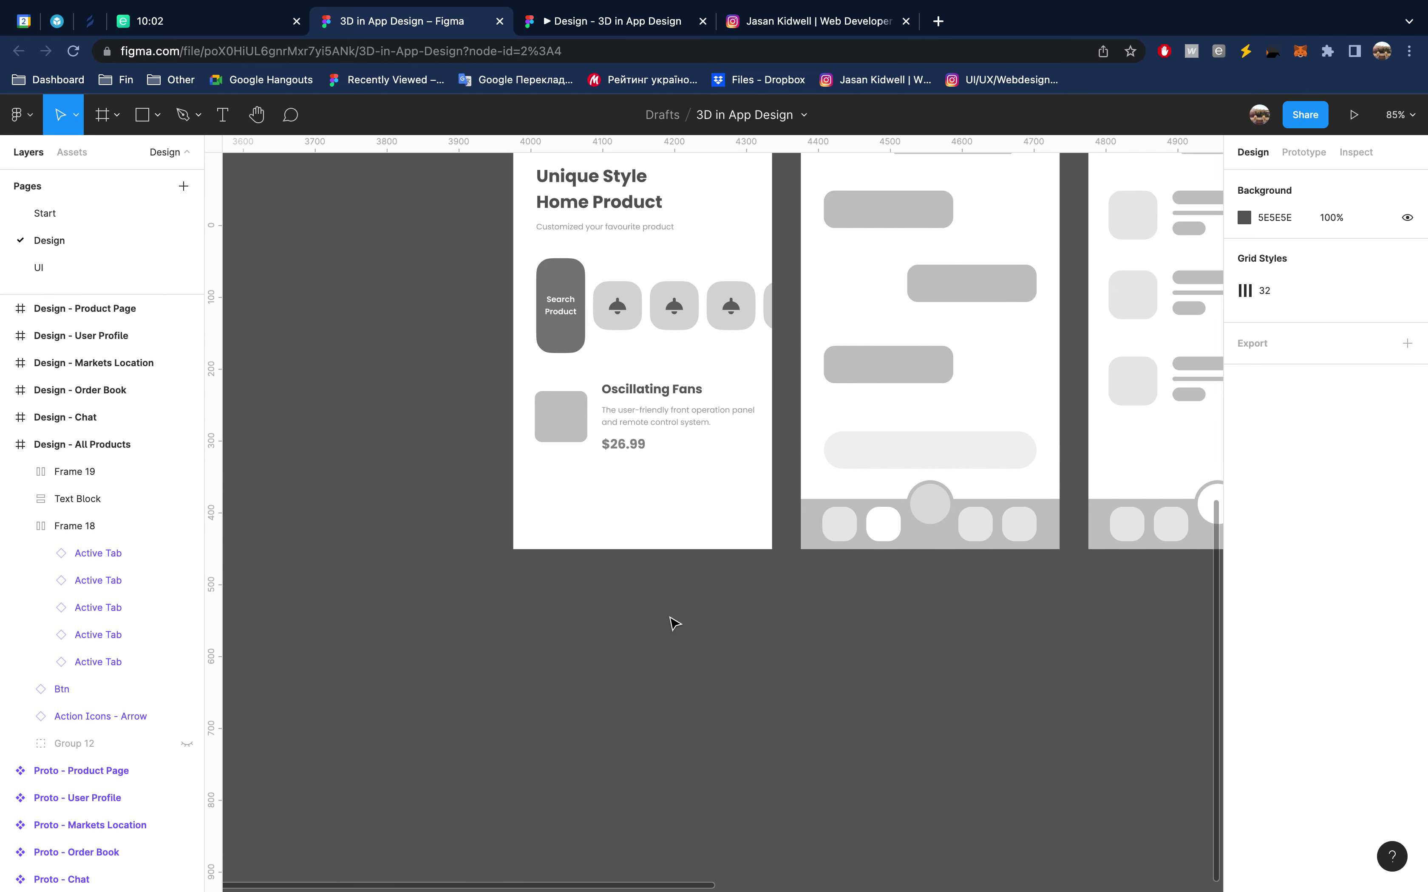
scroll(660, 649, up, 2)
click(625, 446)
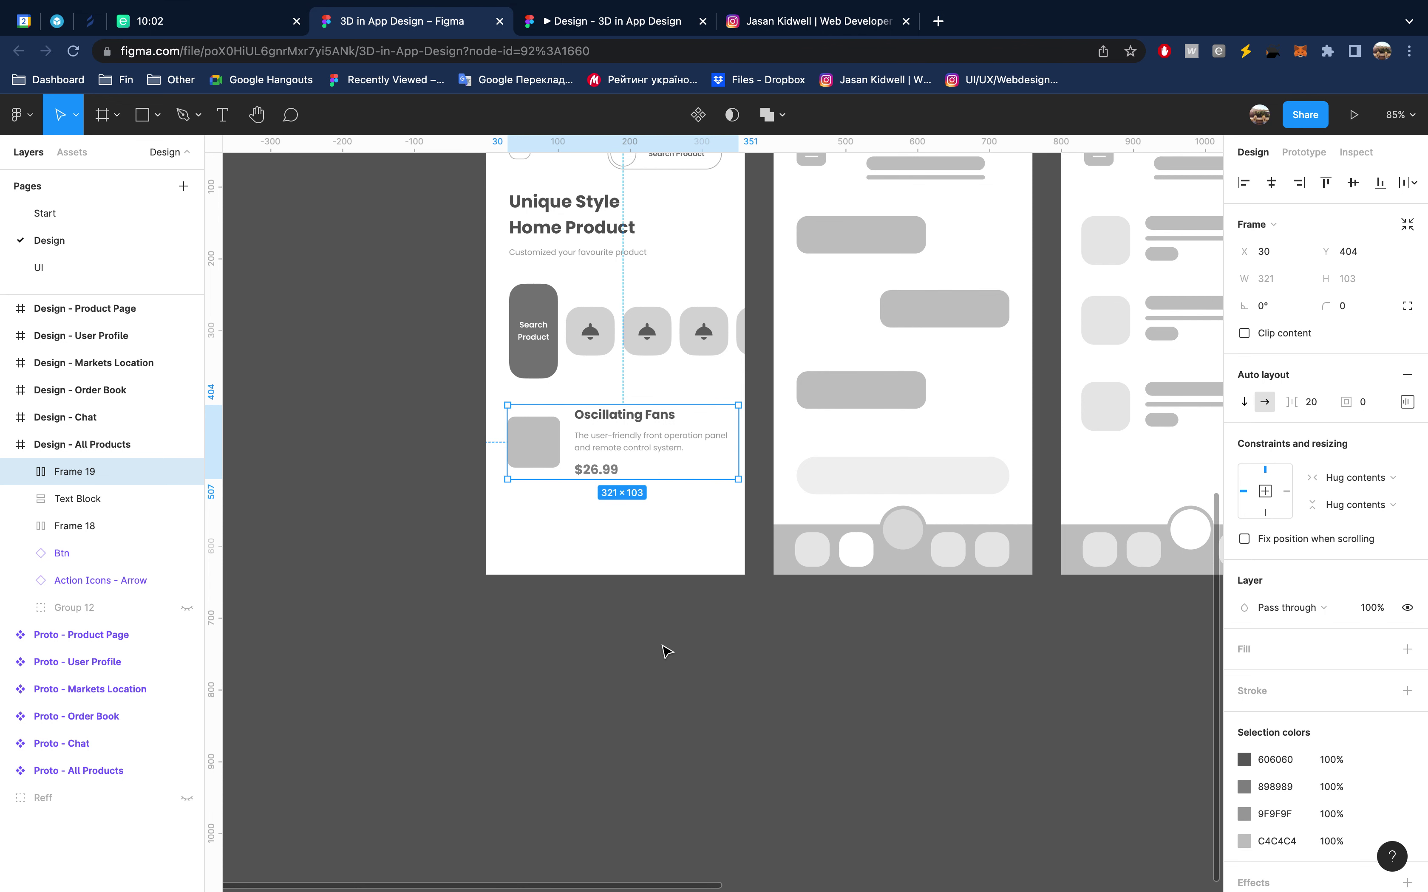
Shift the heading, icon row and product card upward, and Alt-drag a card copy below
scroll(638, 557, up, 5)
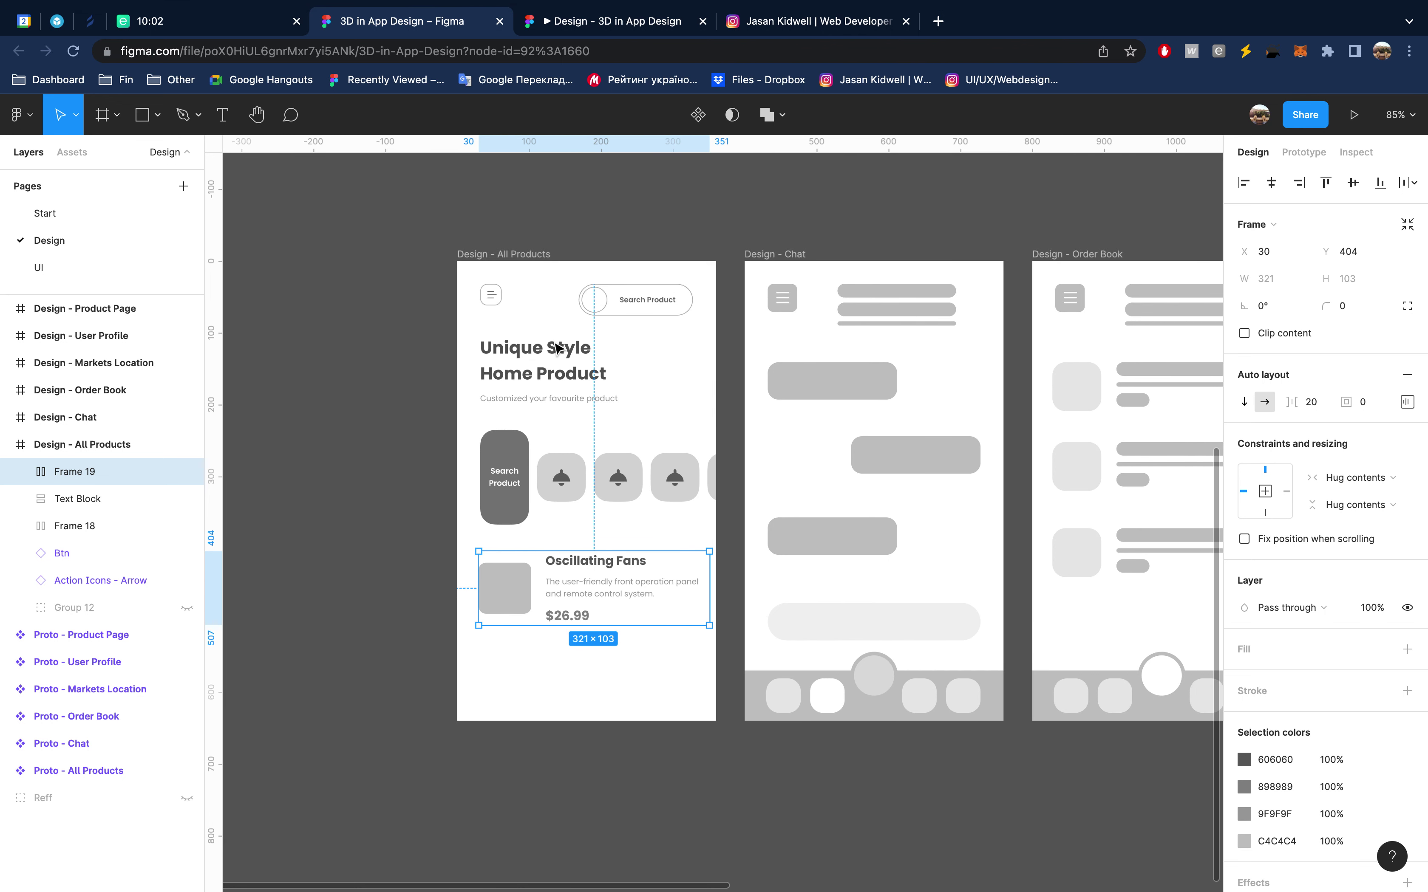
drag(559, 366, 559, 358)
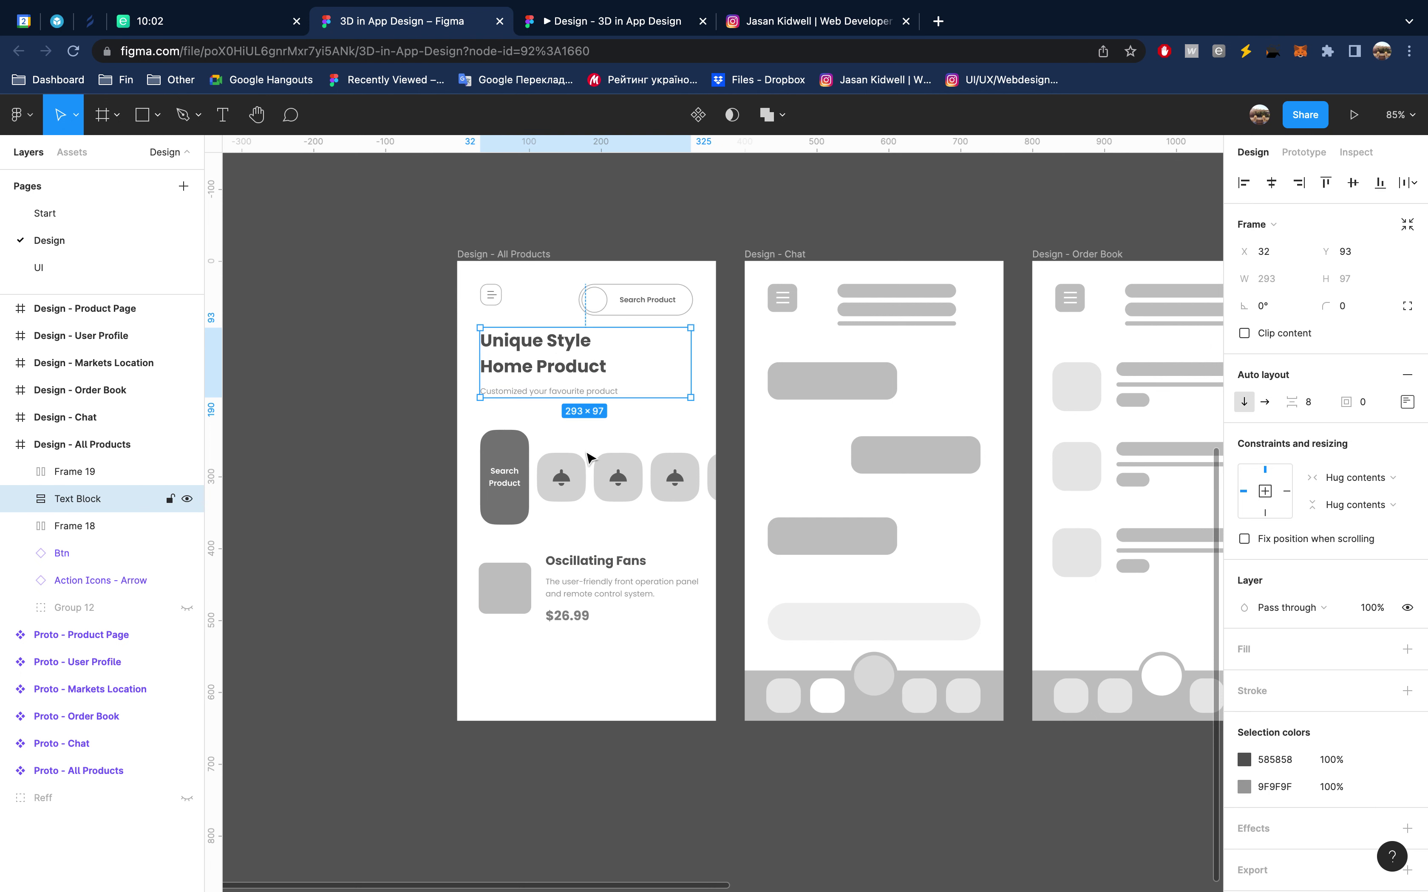
drag(588, 475, 588, 460)
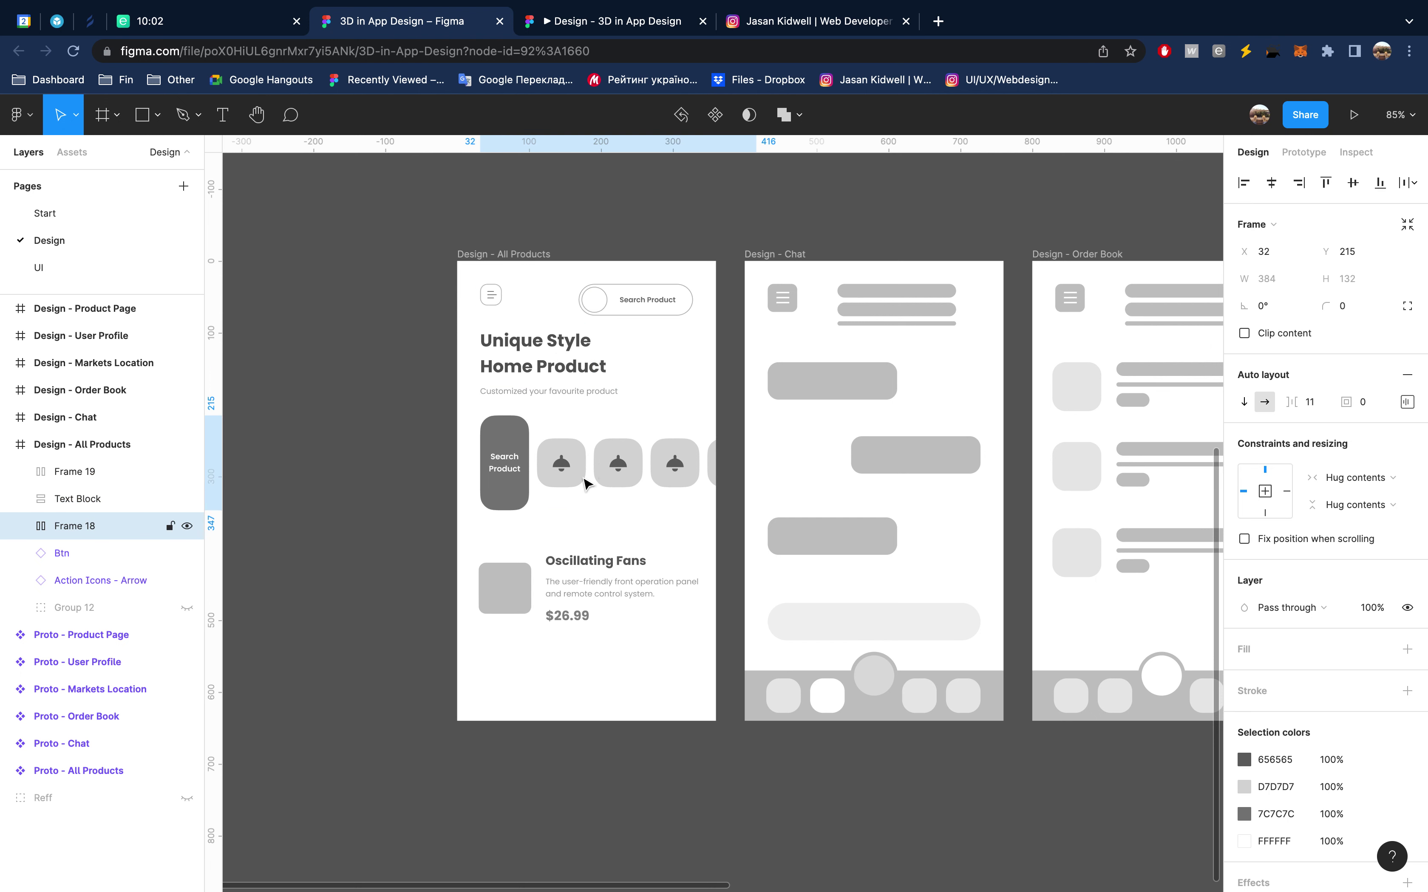
drag(573, 592, 618, 546)
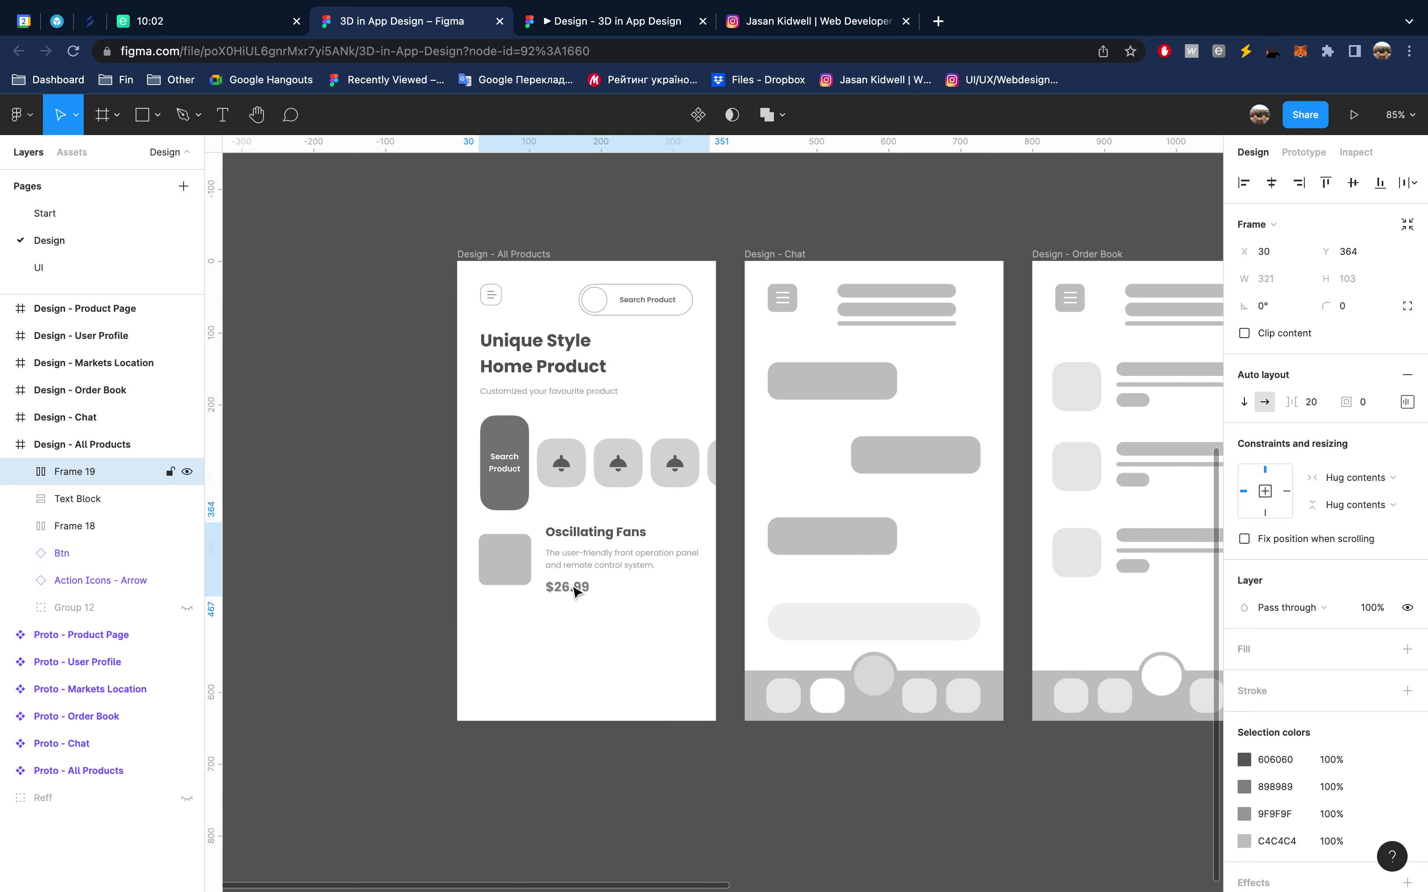
drag(600, 559, 604, 651)
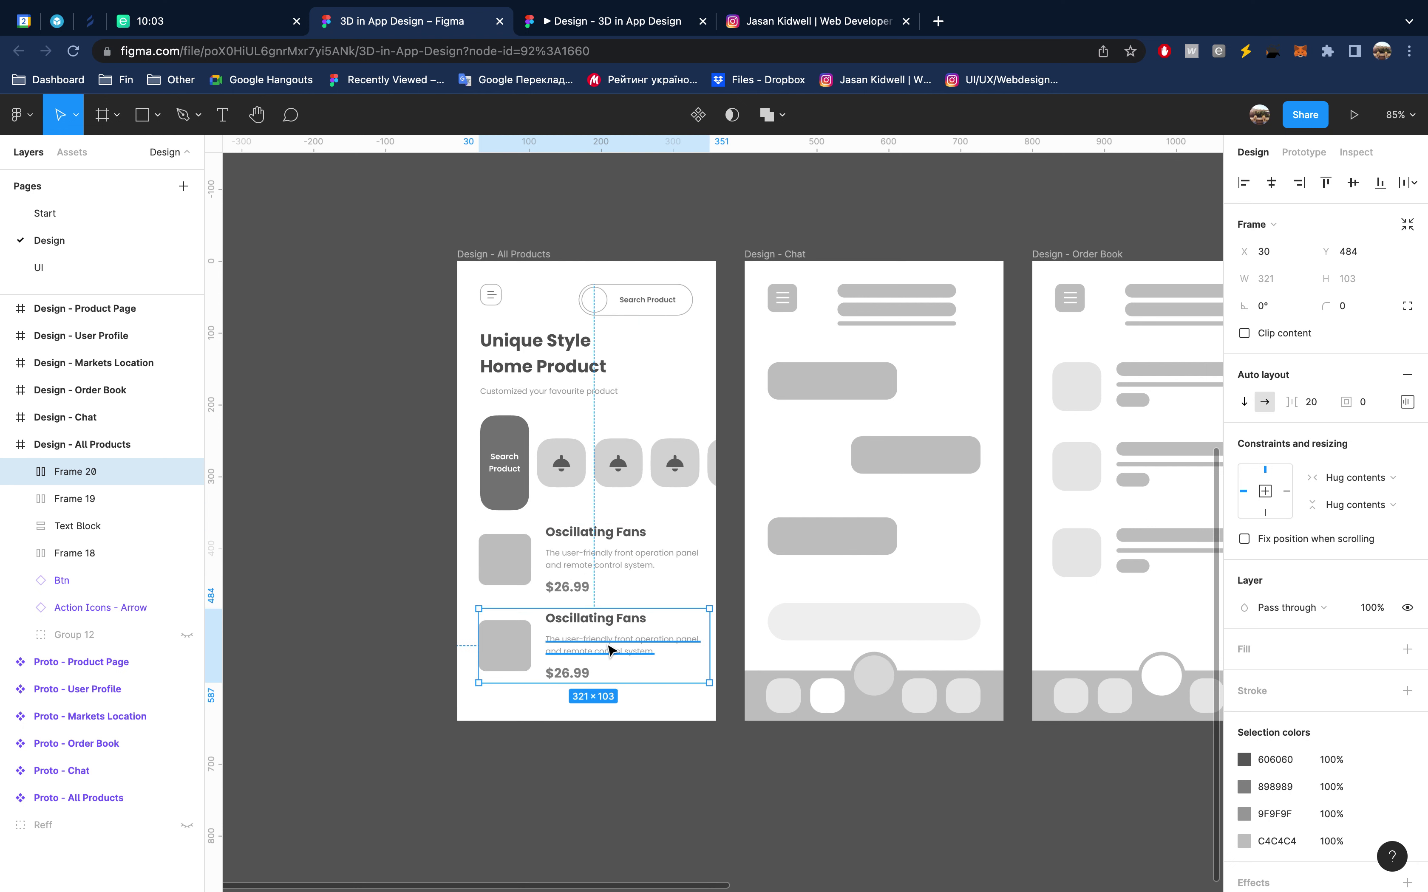
Repeat the duplication with Cmd+D to create Frame 21 under the second card
key(super+d)
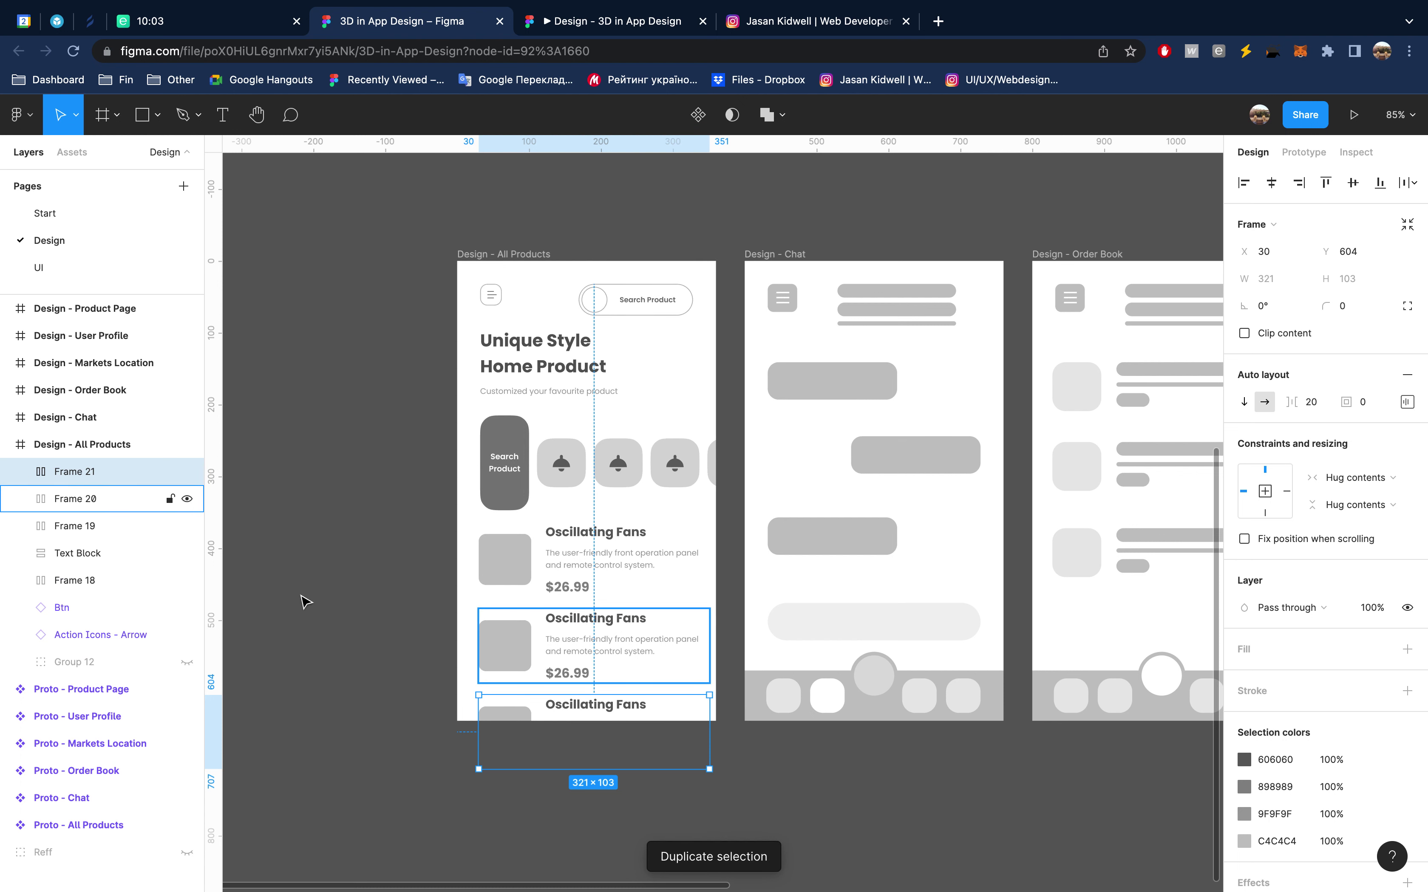
click(342, 580)
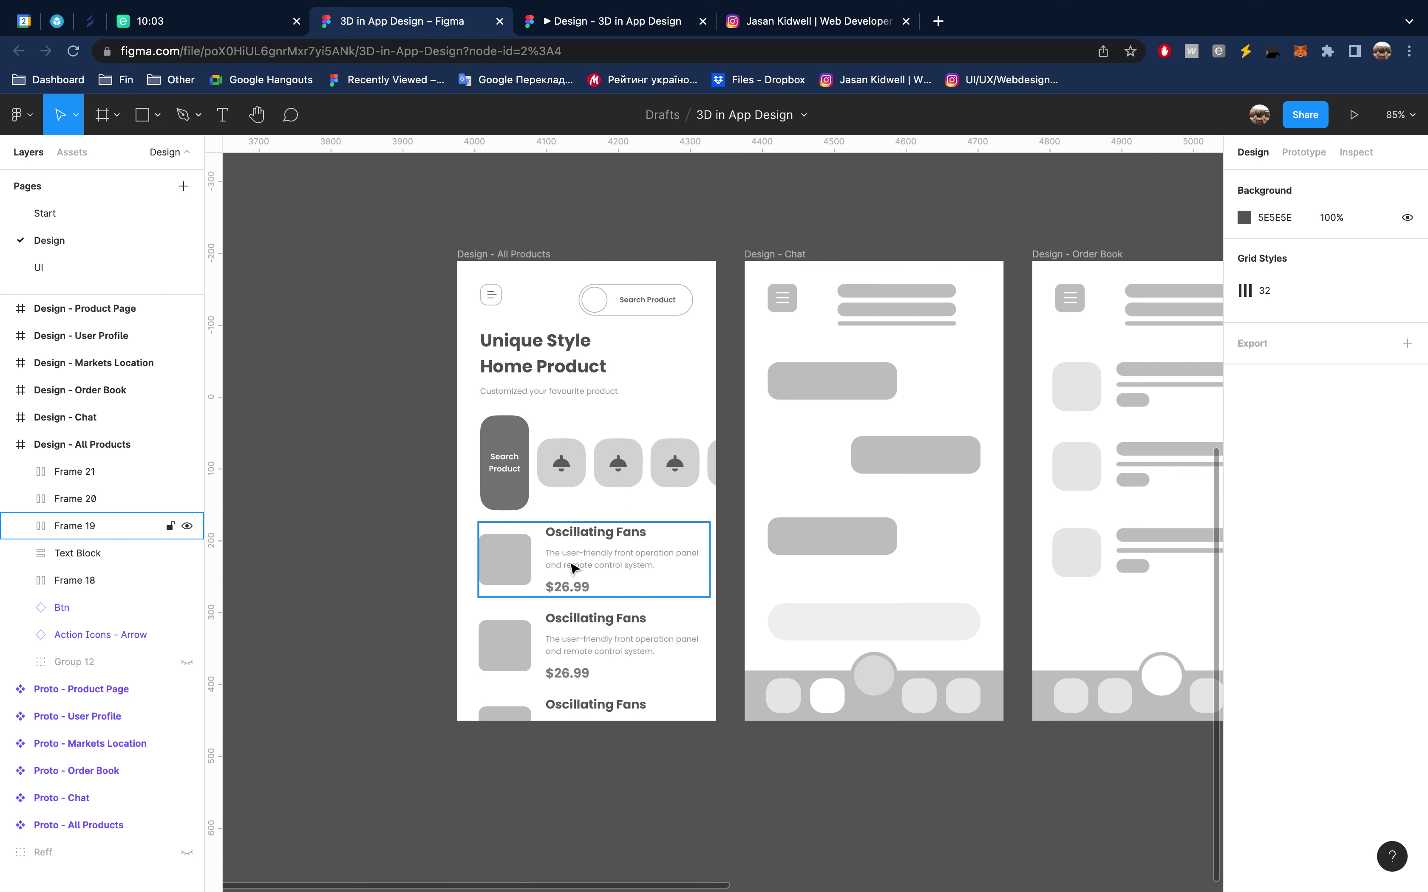
Group the three product cards into a frame and shorten it to height 276
click(575, 649)
shift+click(569, 719)
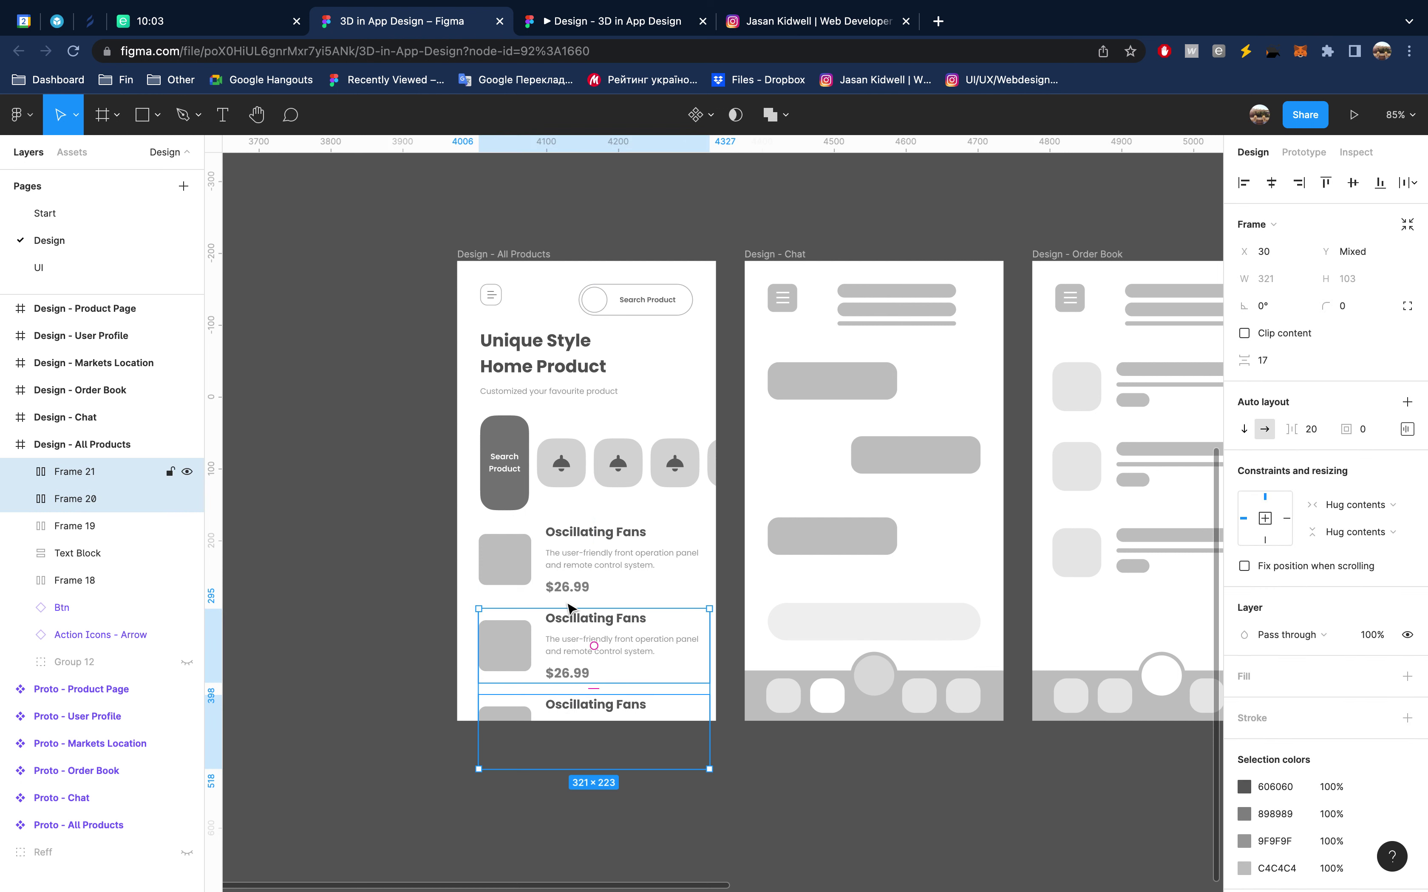
shift+click(578, 560)
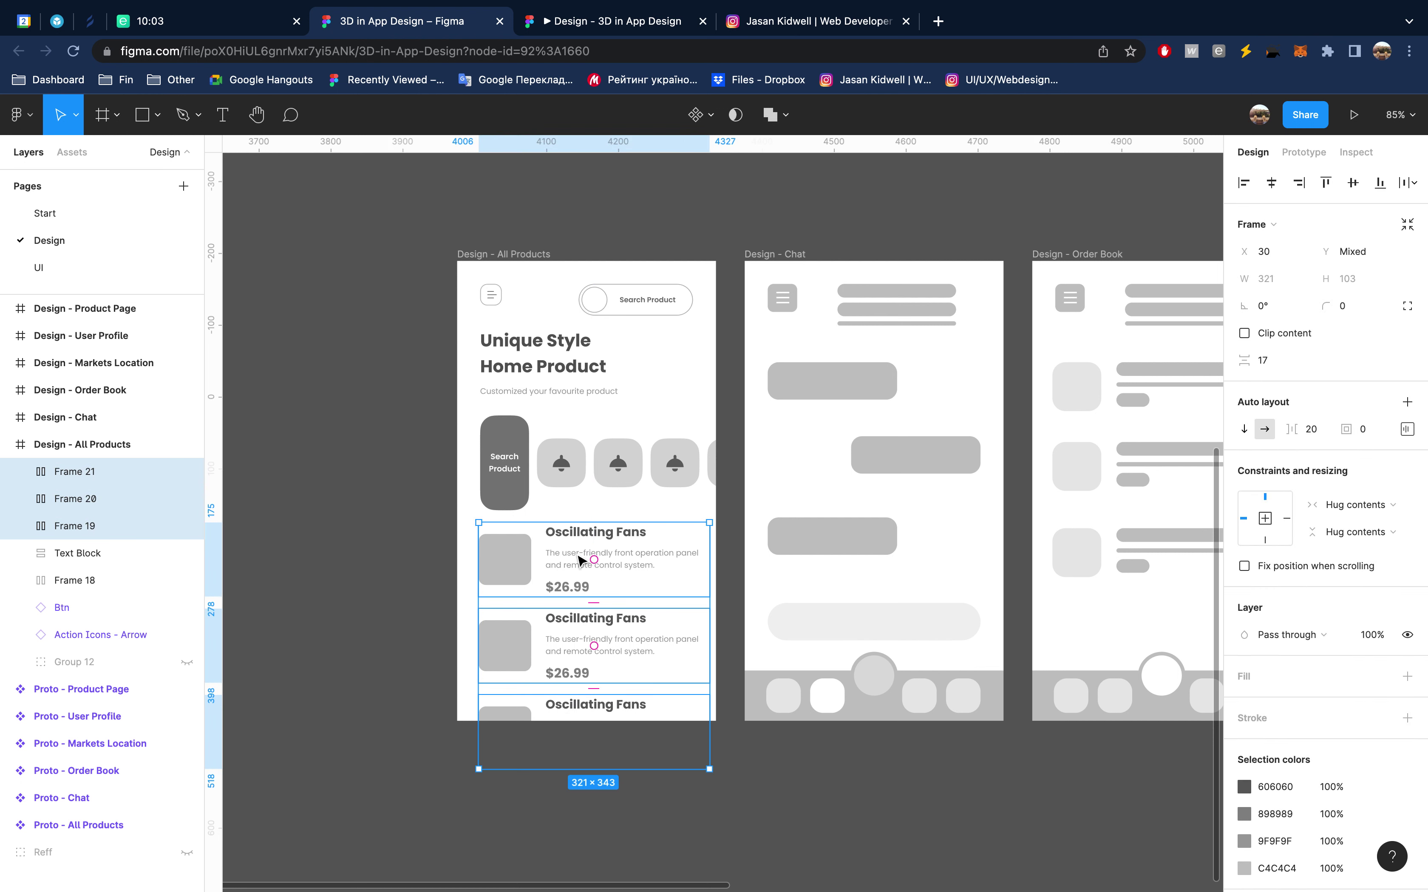
key(ctrl+g)
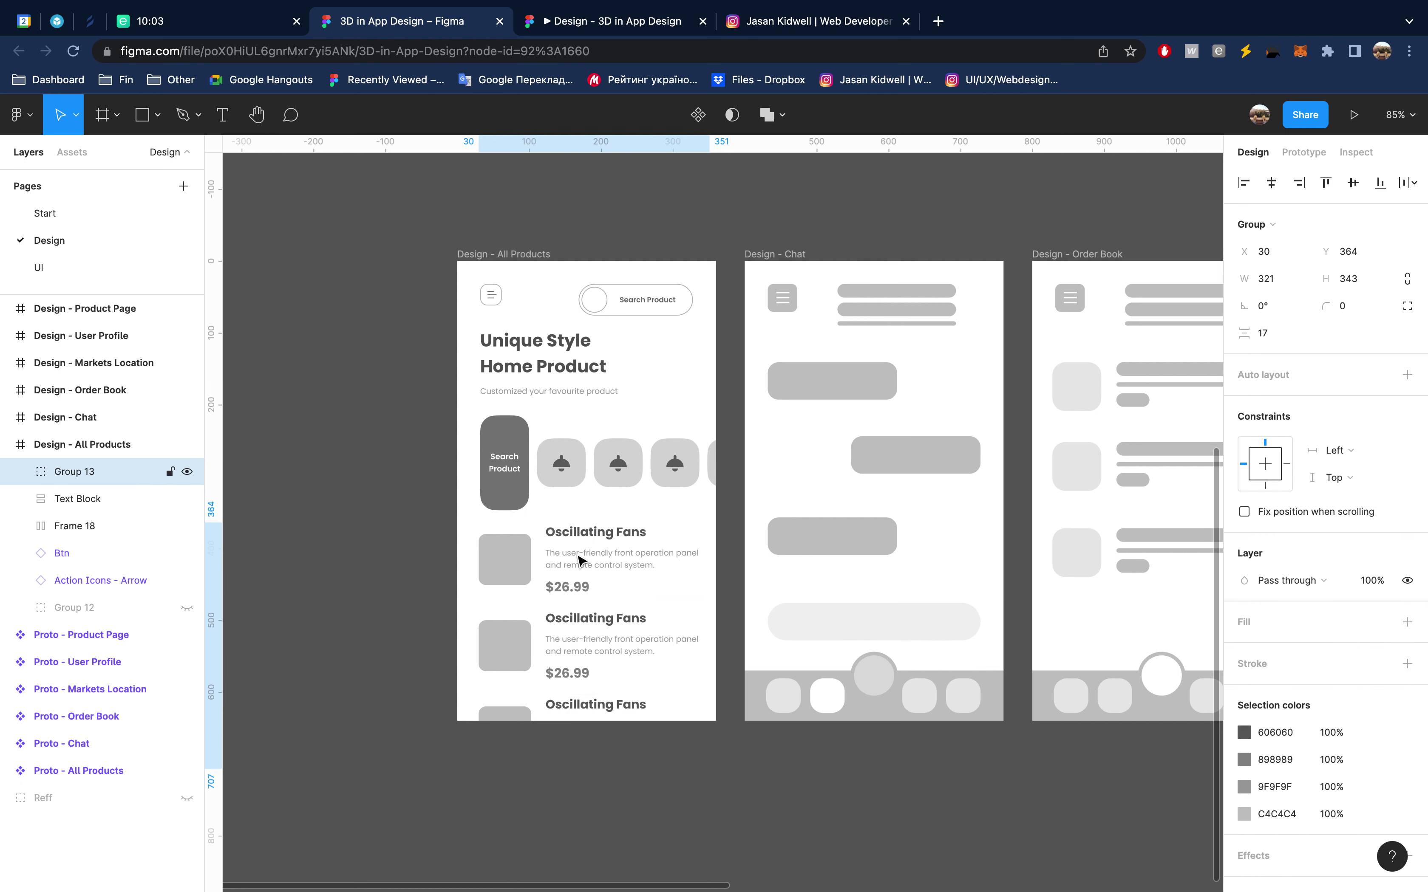
click(1268, 224)
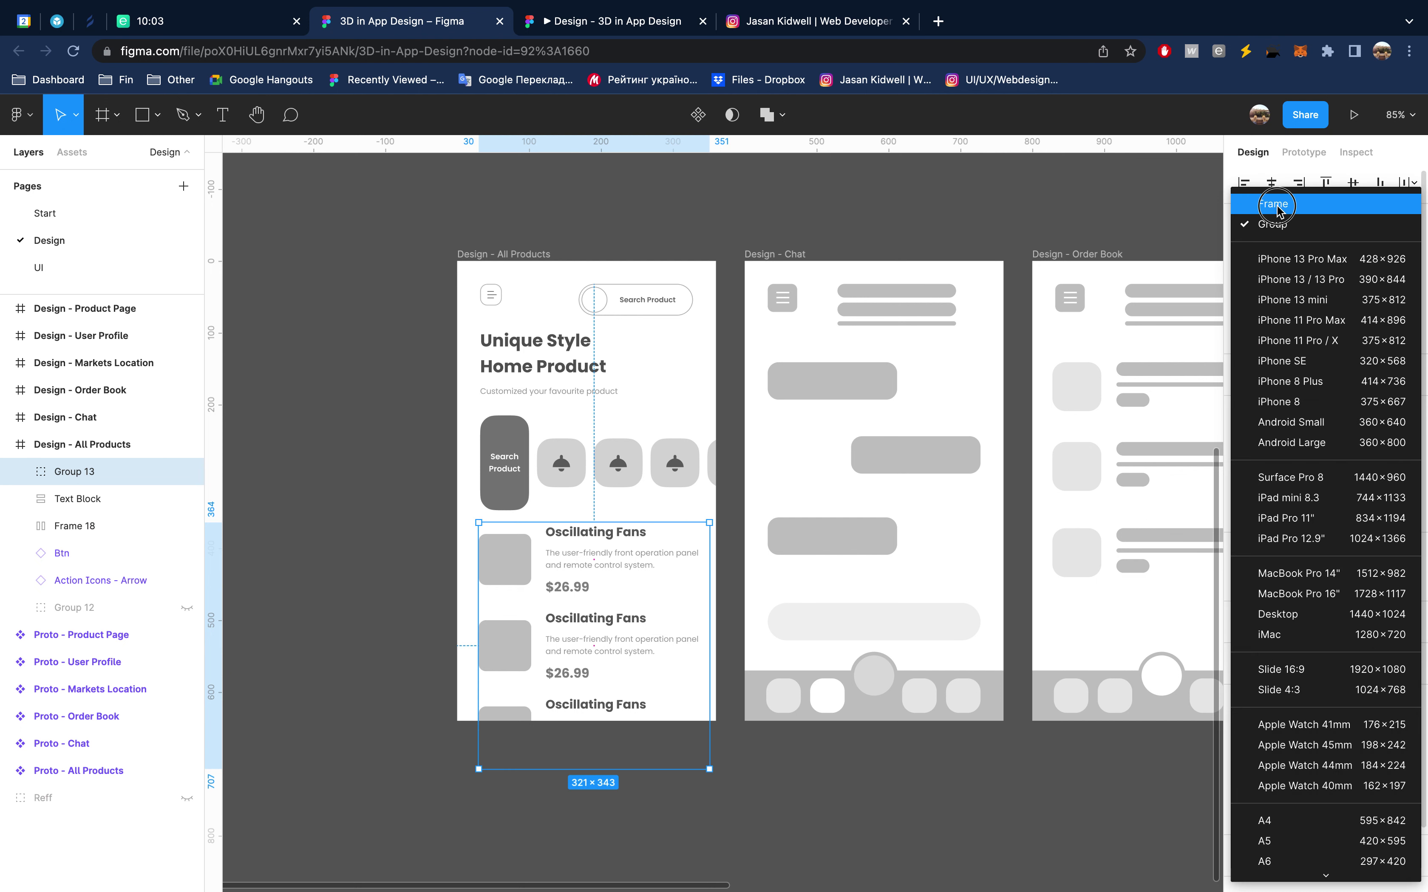
click(1271, 203)
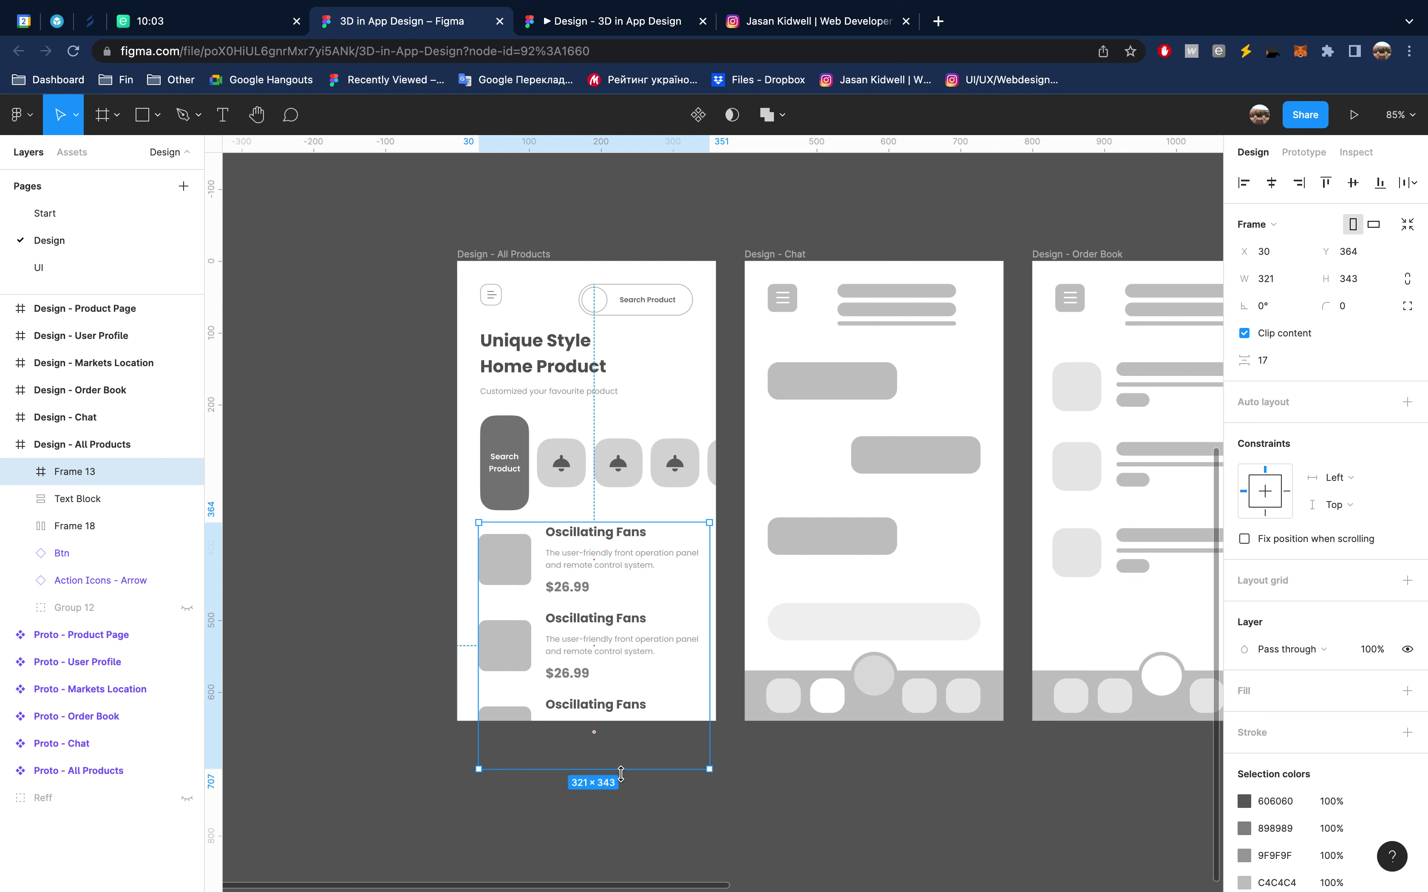
drag(621, 775, 625, 725)
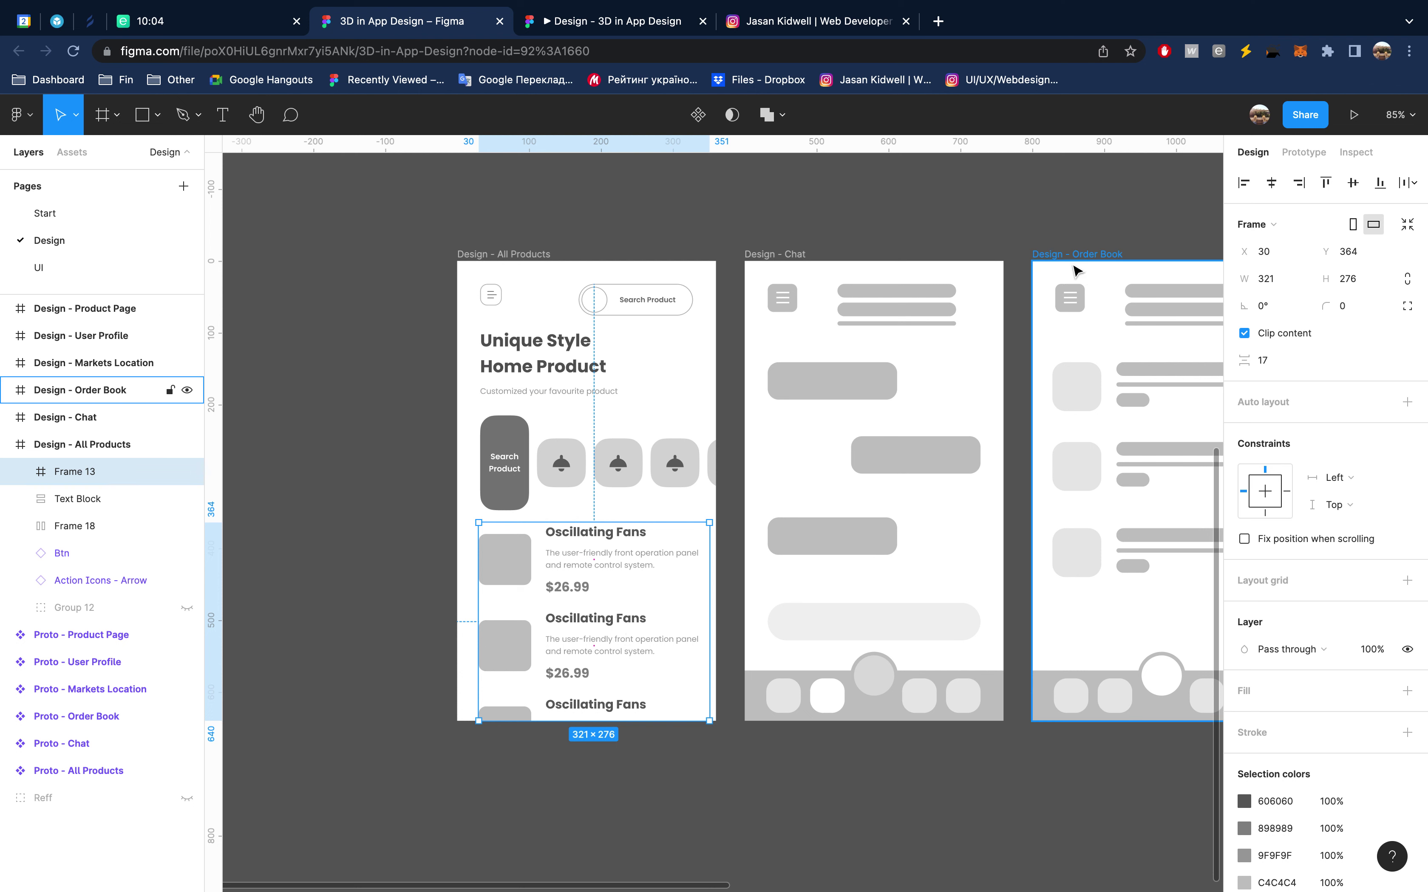
Set the card frame's prototype overflow to Vertical scrolling
click(1303, 153)
click(1305, 265)
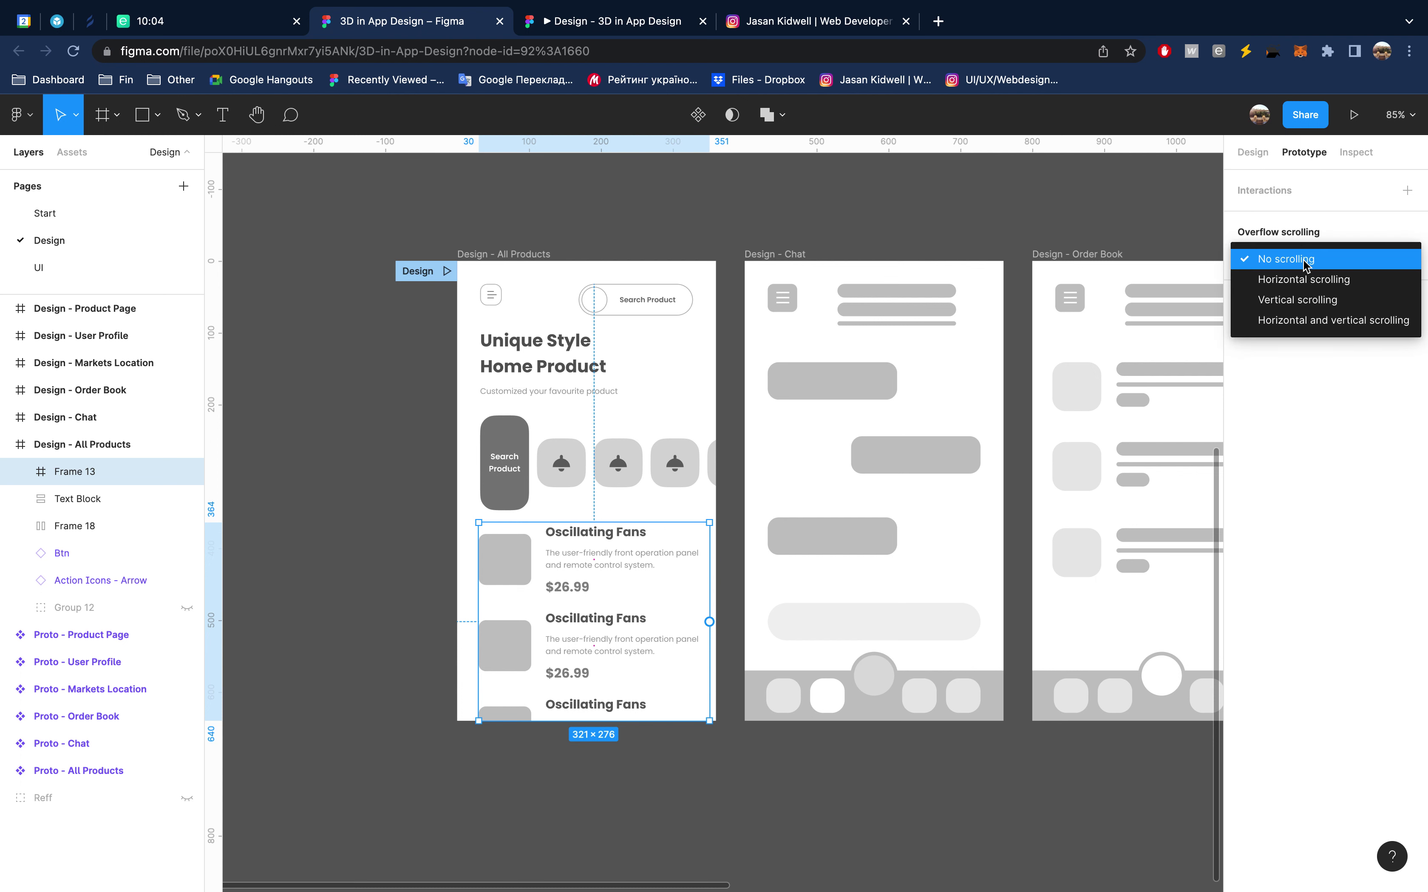
click(1311, 301)
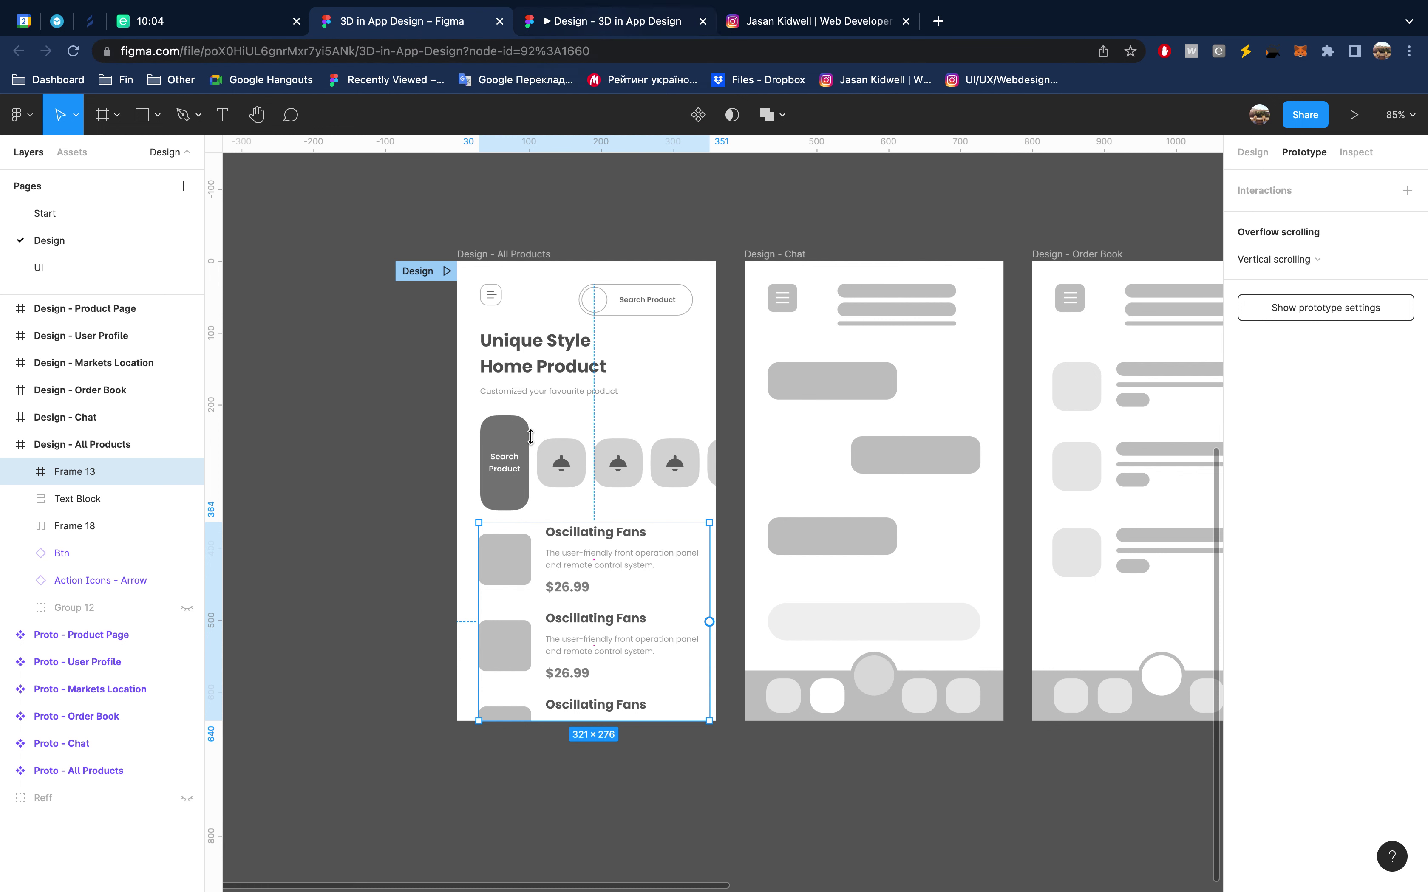
mouse_move(554, 624)
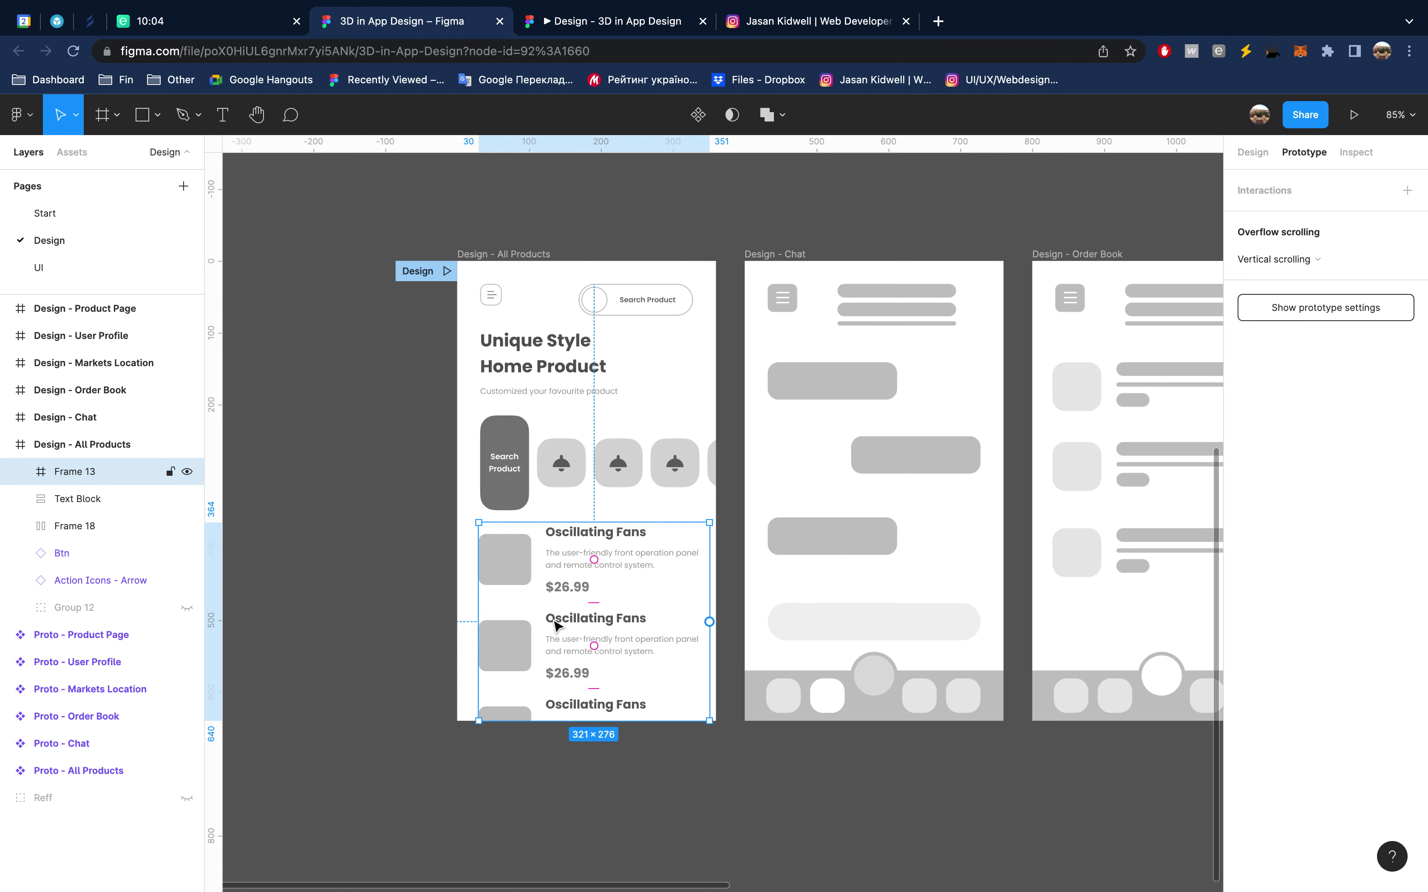
Stack the three cards inside Frame 13 in an auto-layout column
double_click(551, 575)
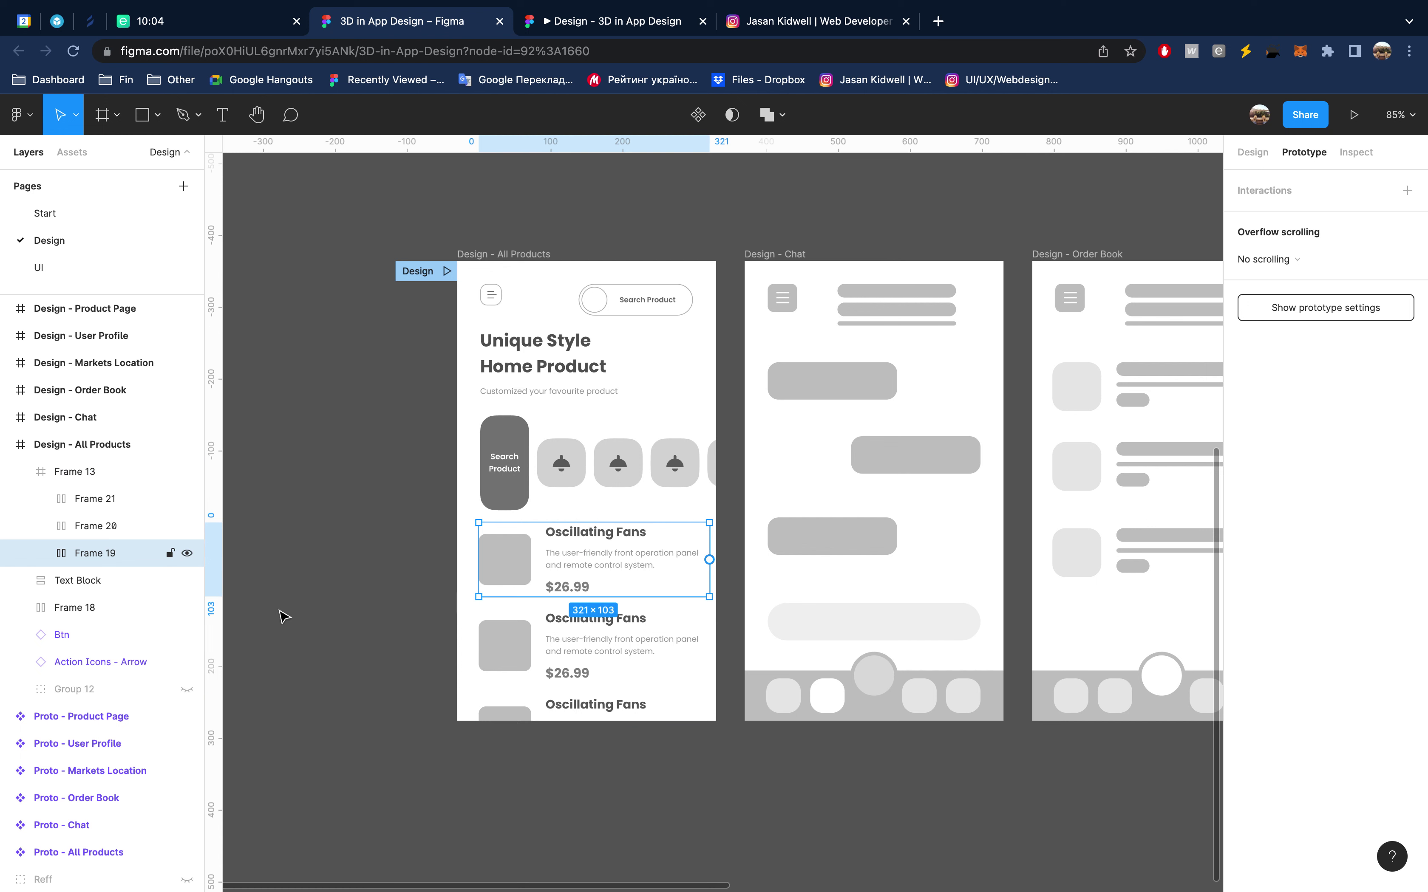
shift+click(98, 499)
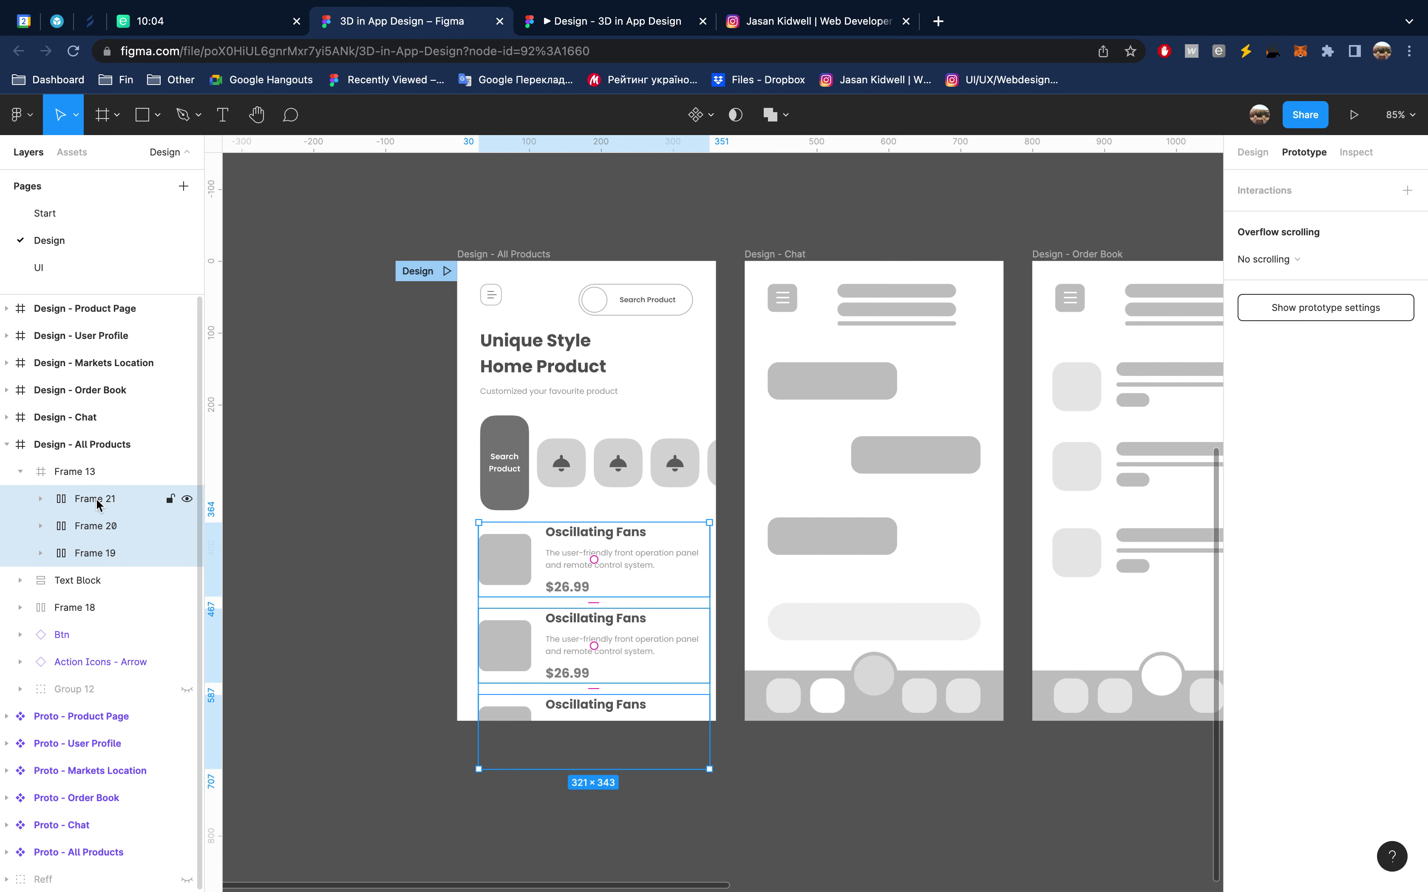
key(shift+a)
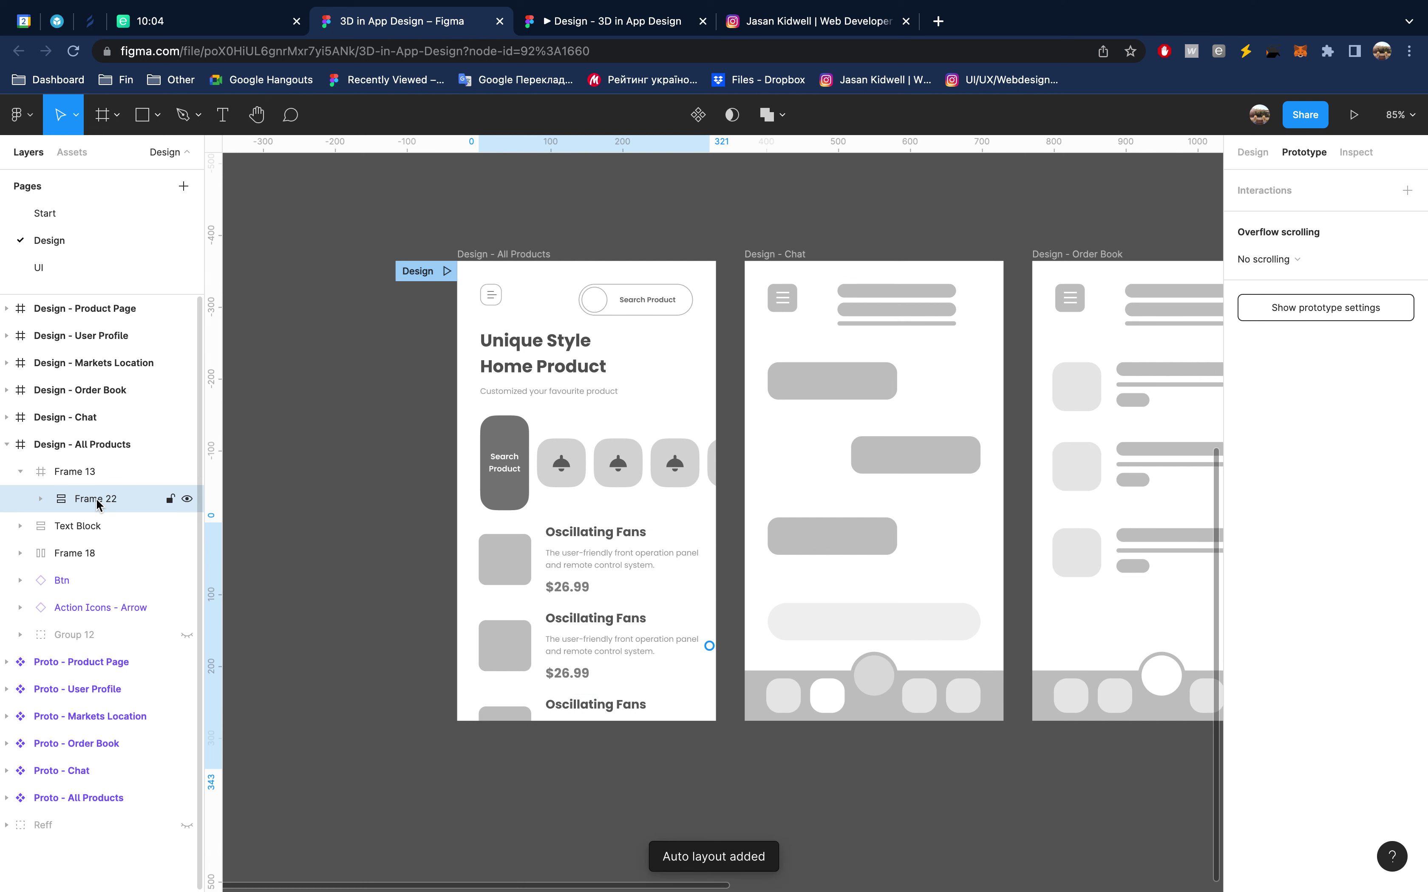
click(40, 499)
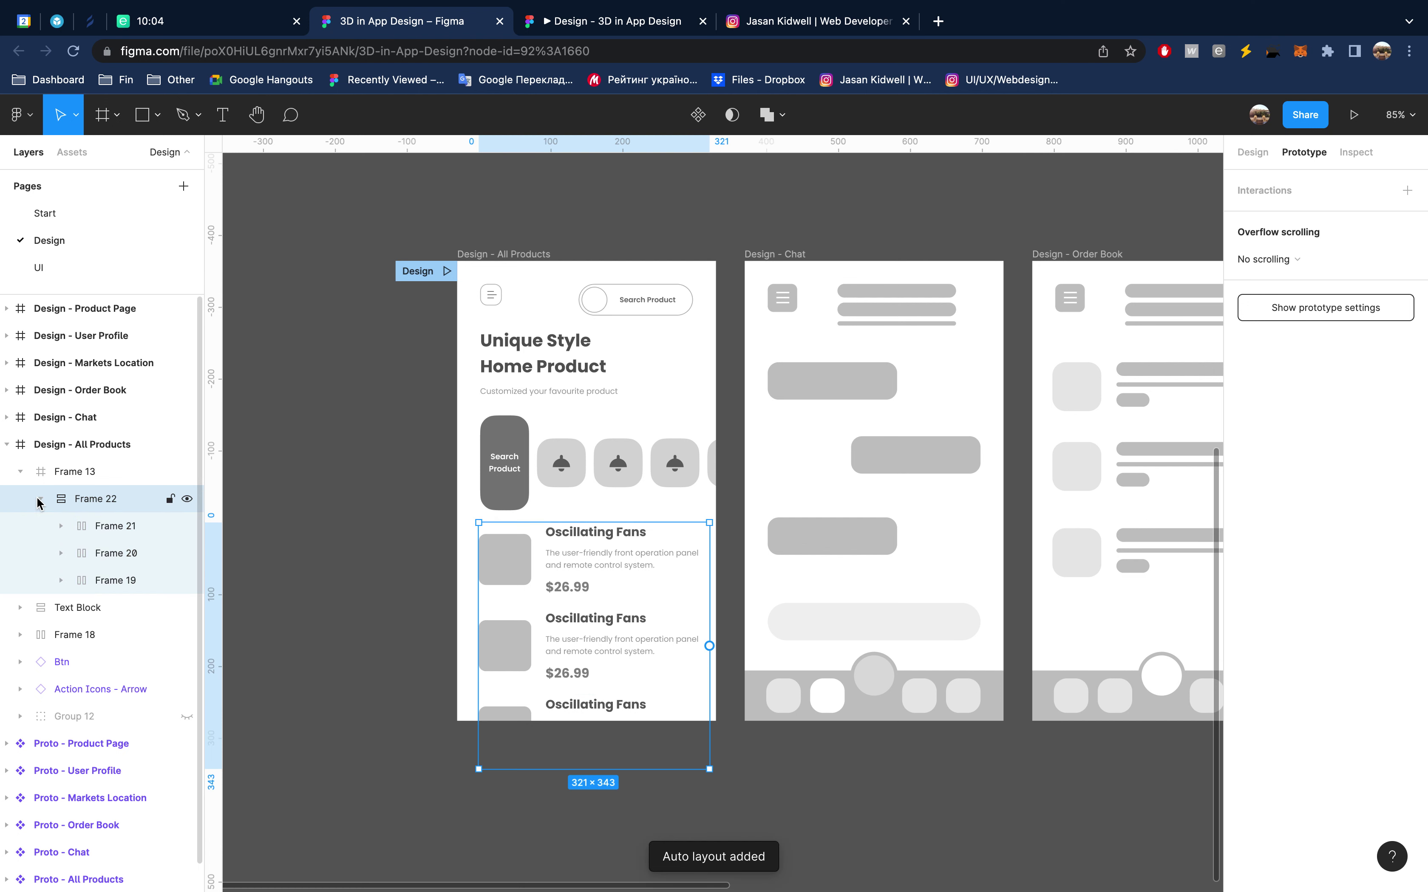
click(117, 534)
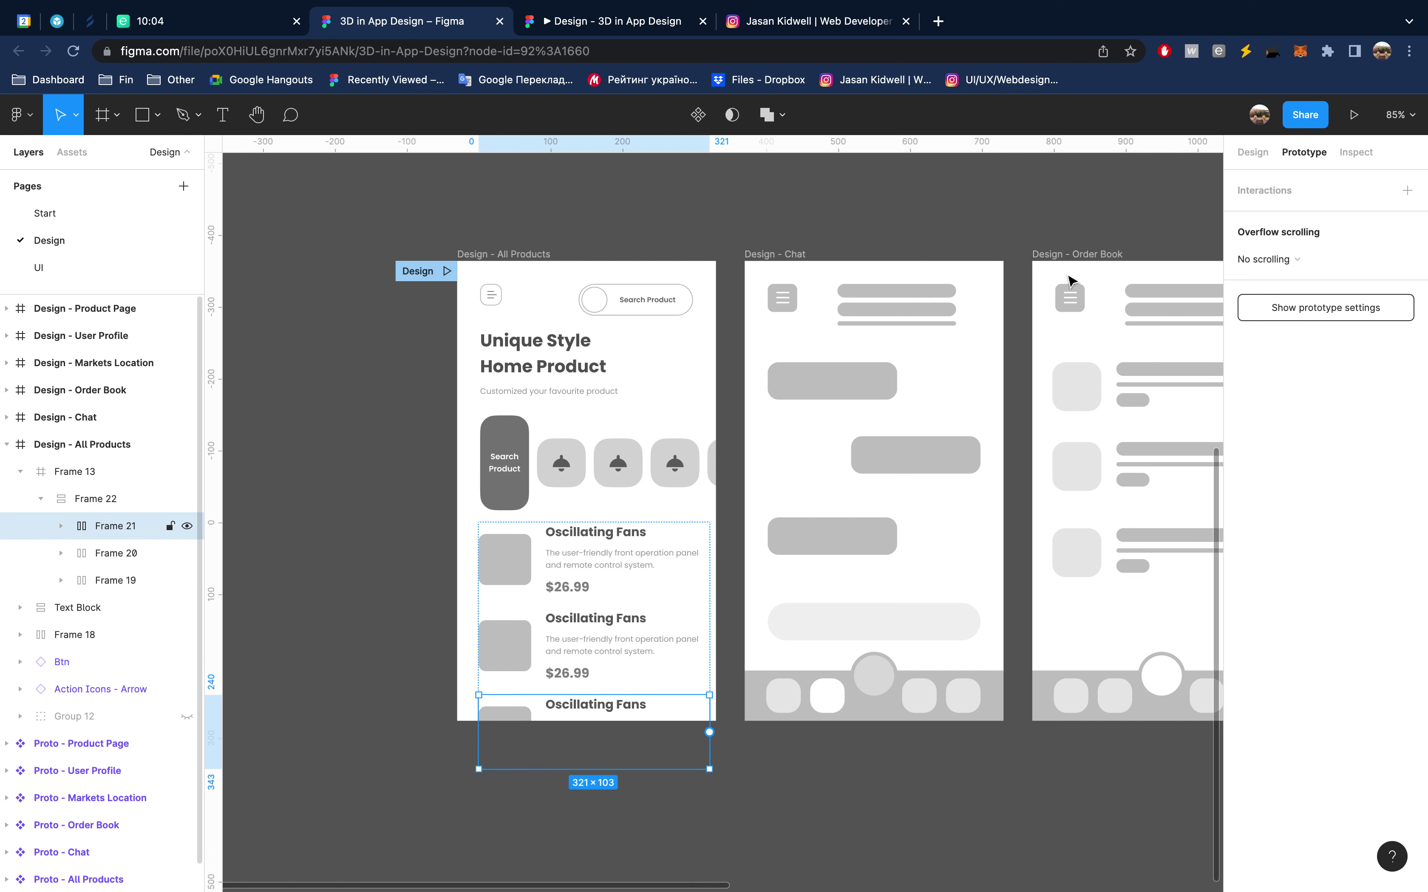
click(1239, 154)
Duplicate the three cards inside Frame 22 so the list holds six cards
click(91, 506)
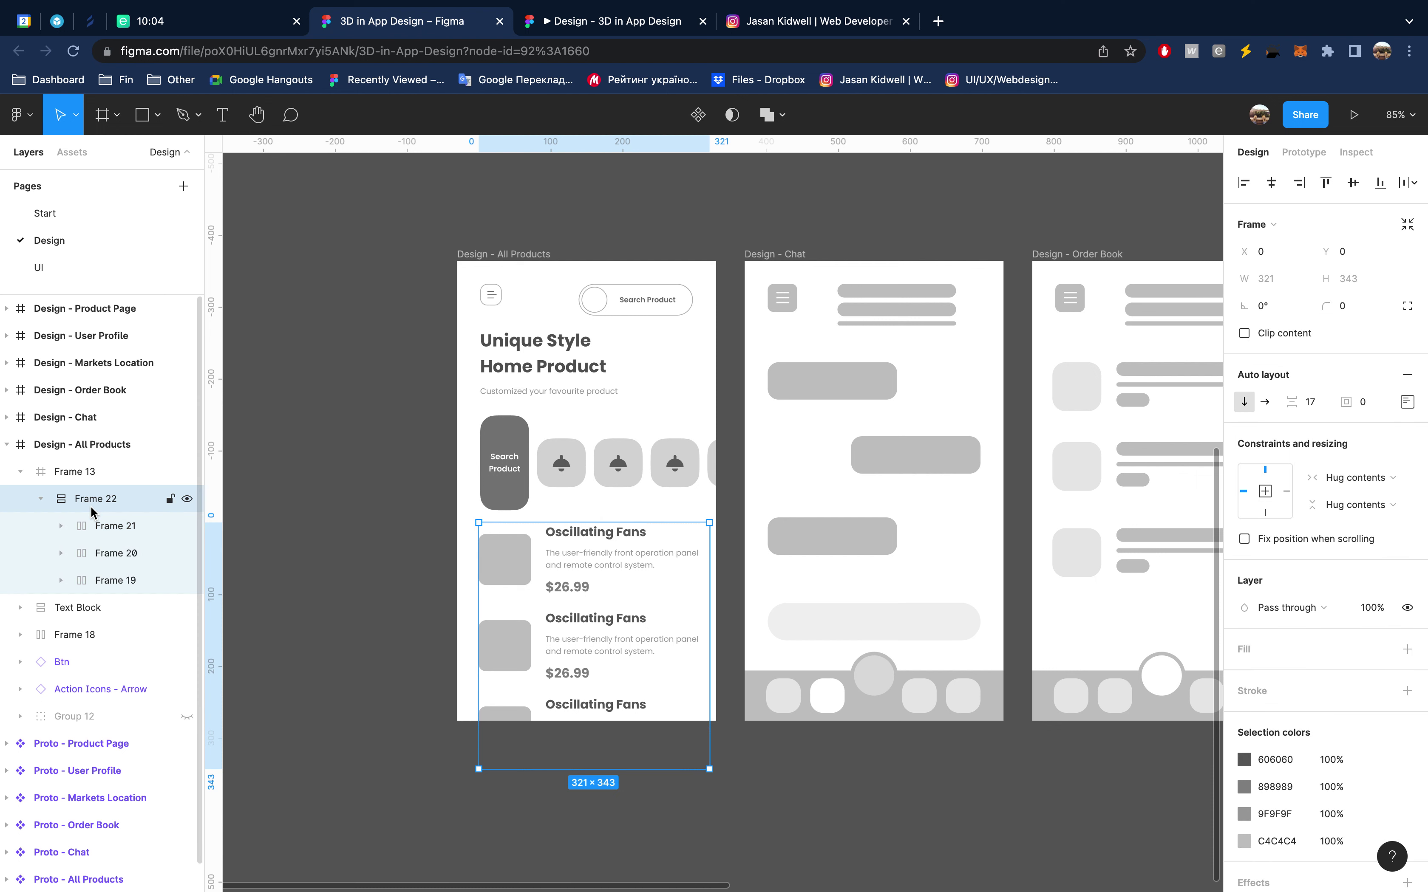
click(112, 526)
shift+click(116, 581)
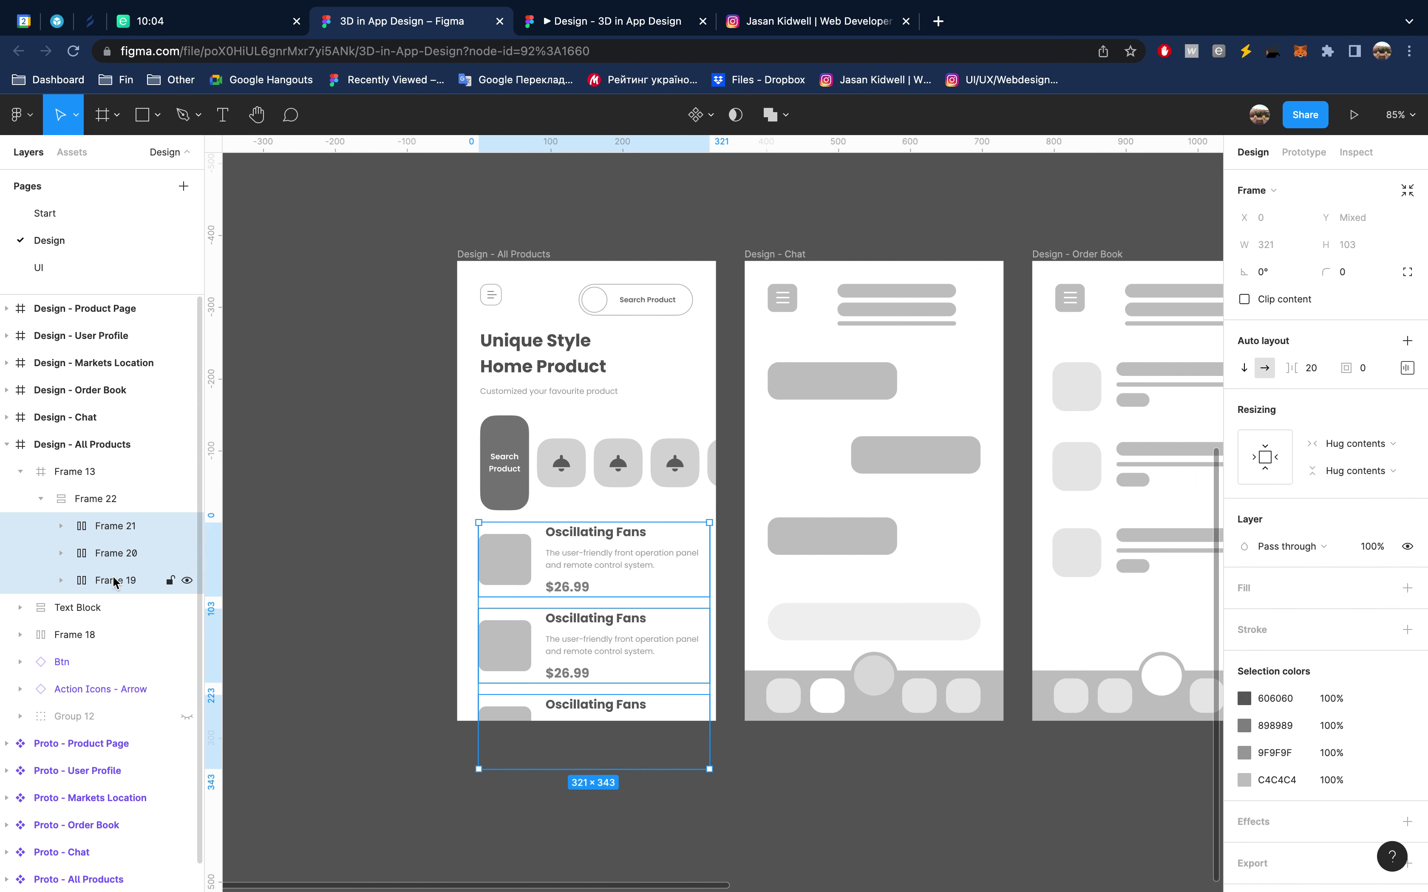
key(ctrl+d)
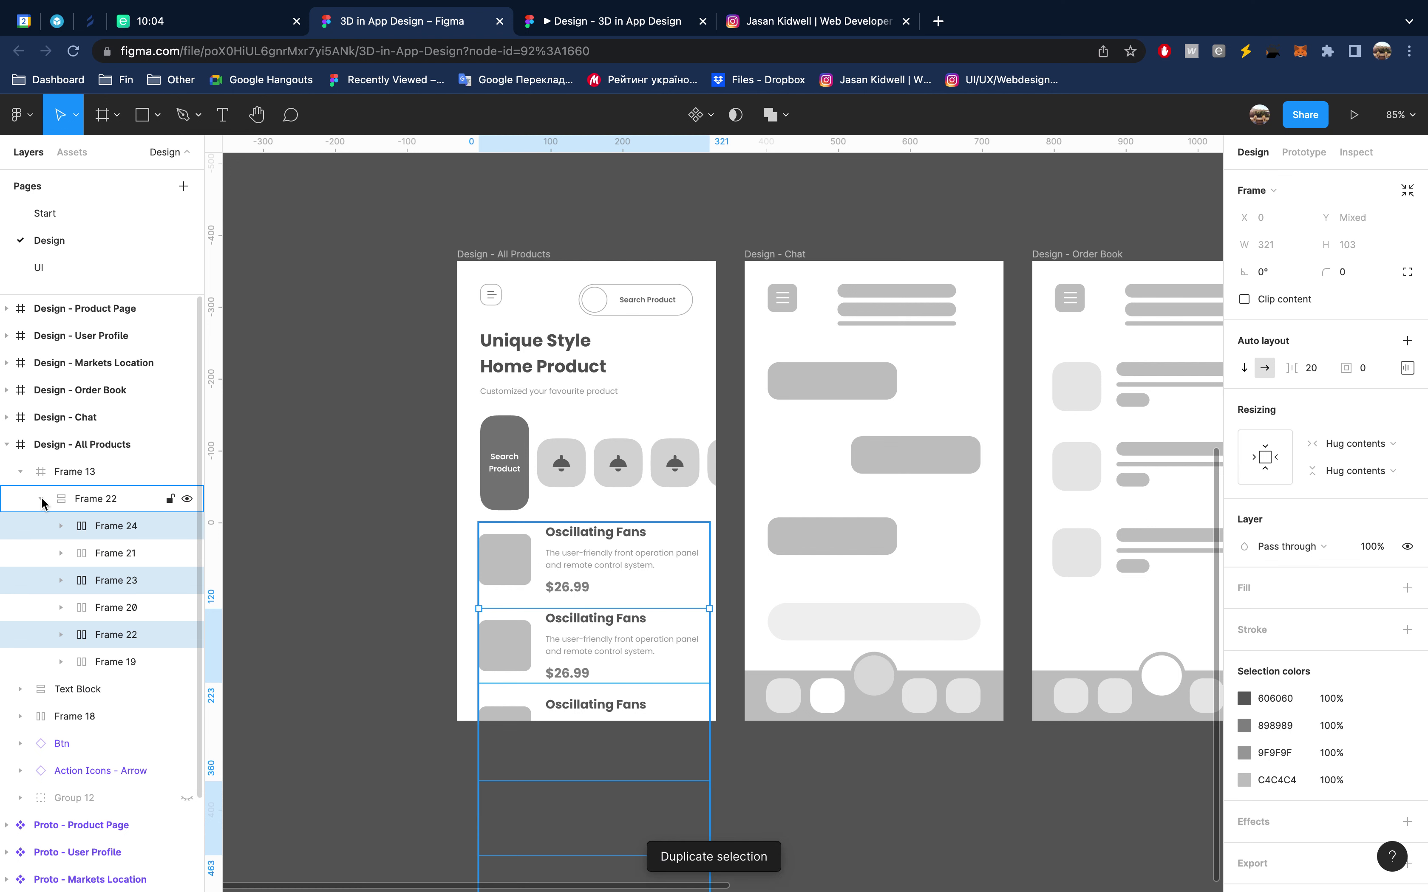
click(40, 499)
click(92, 502)
click(87, 475)
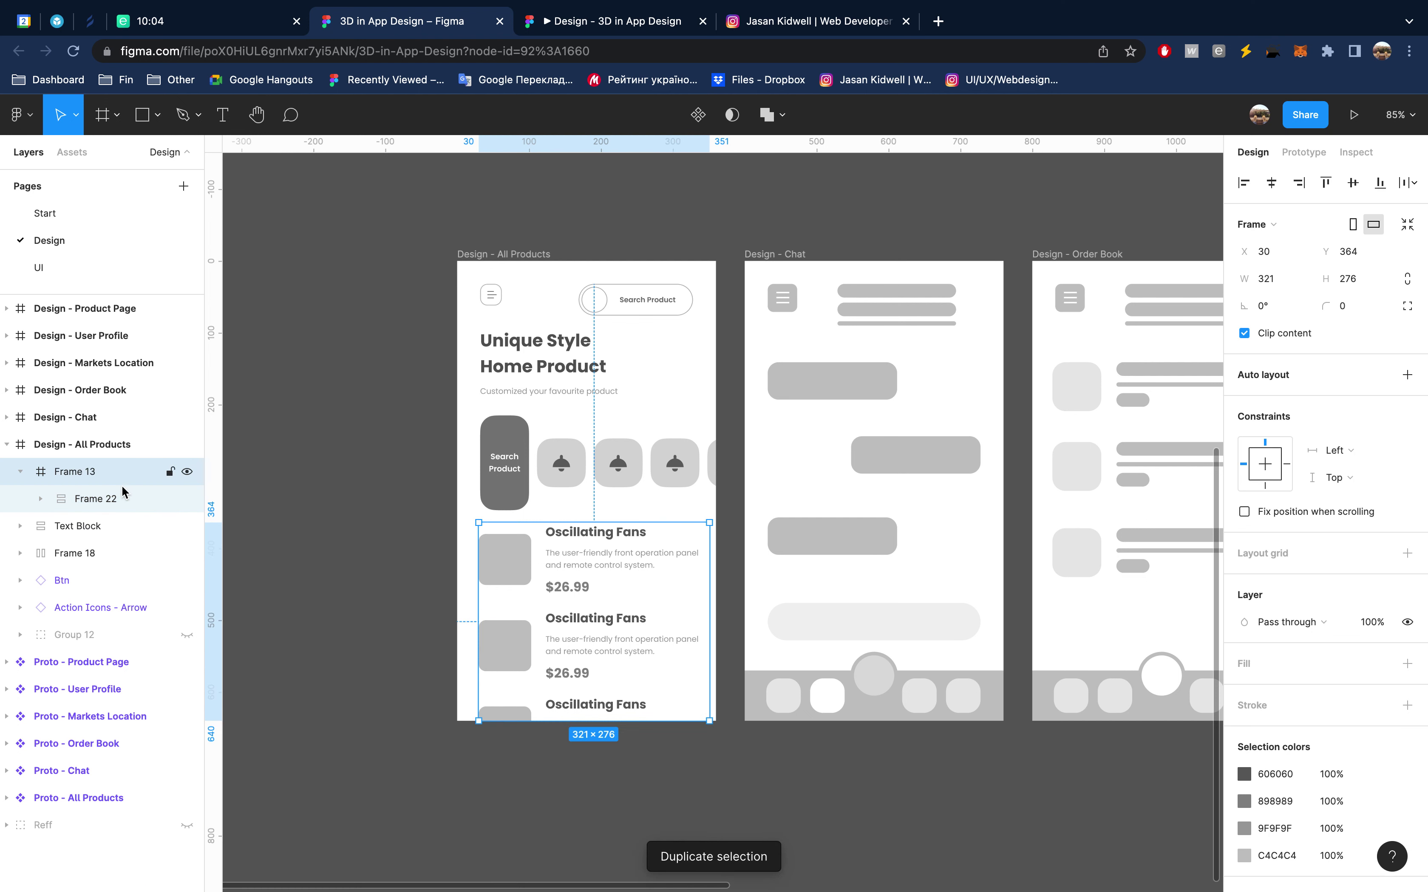
click(319, 528)
key(alt+l)
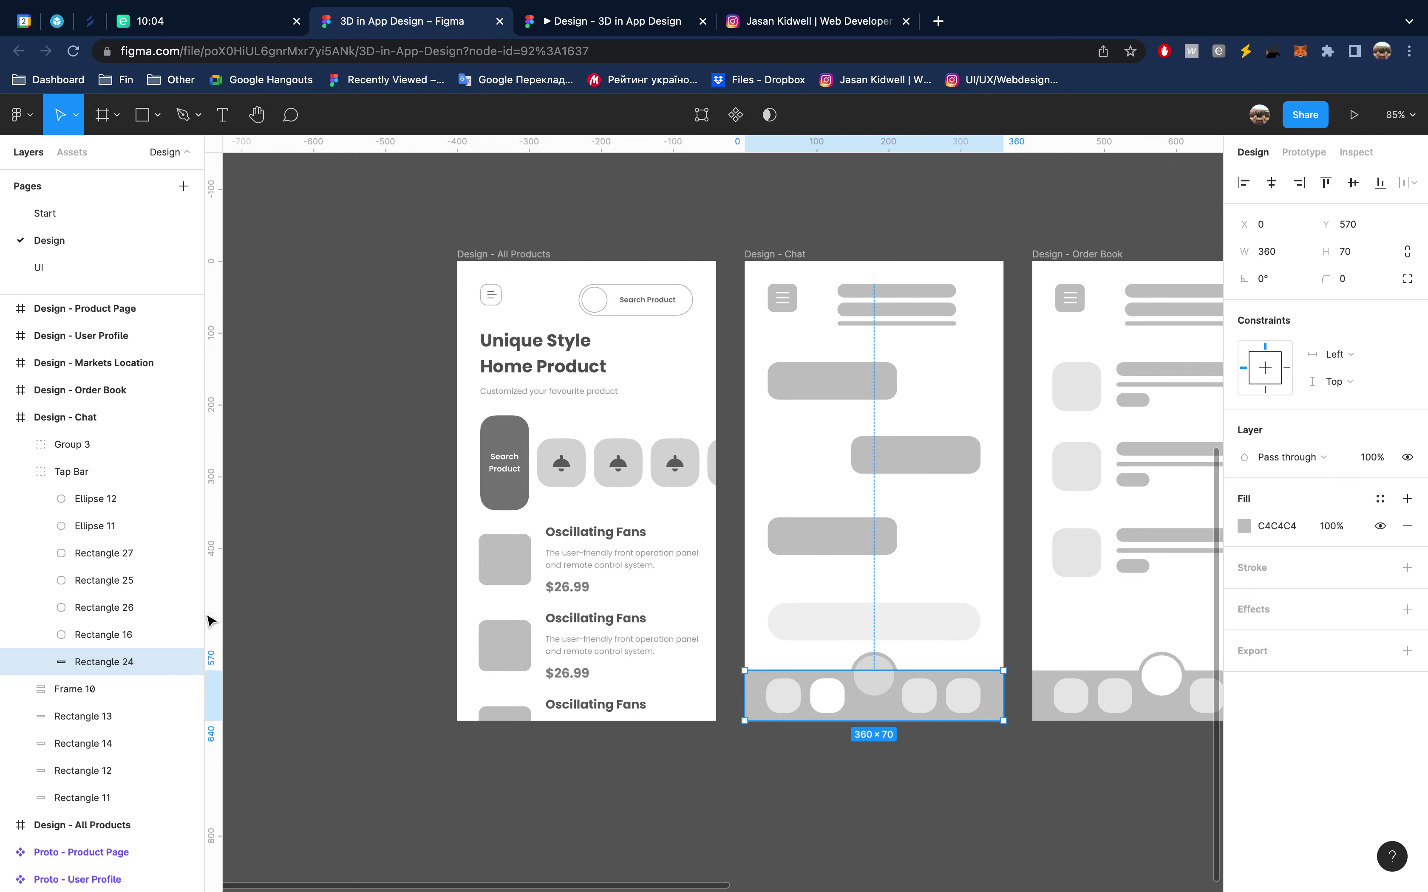
Move the Tap Bar out of Group 12 to the top of Design - All Products
click(22, 471)
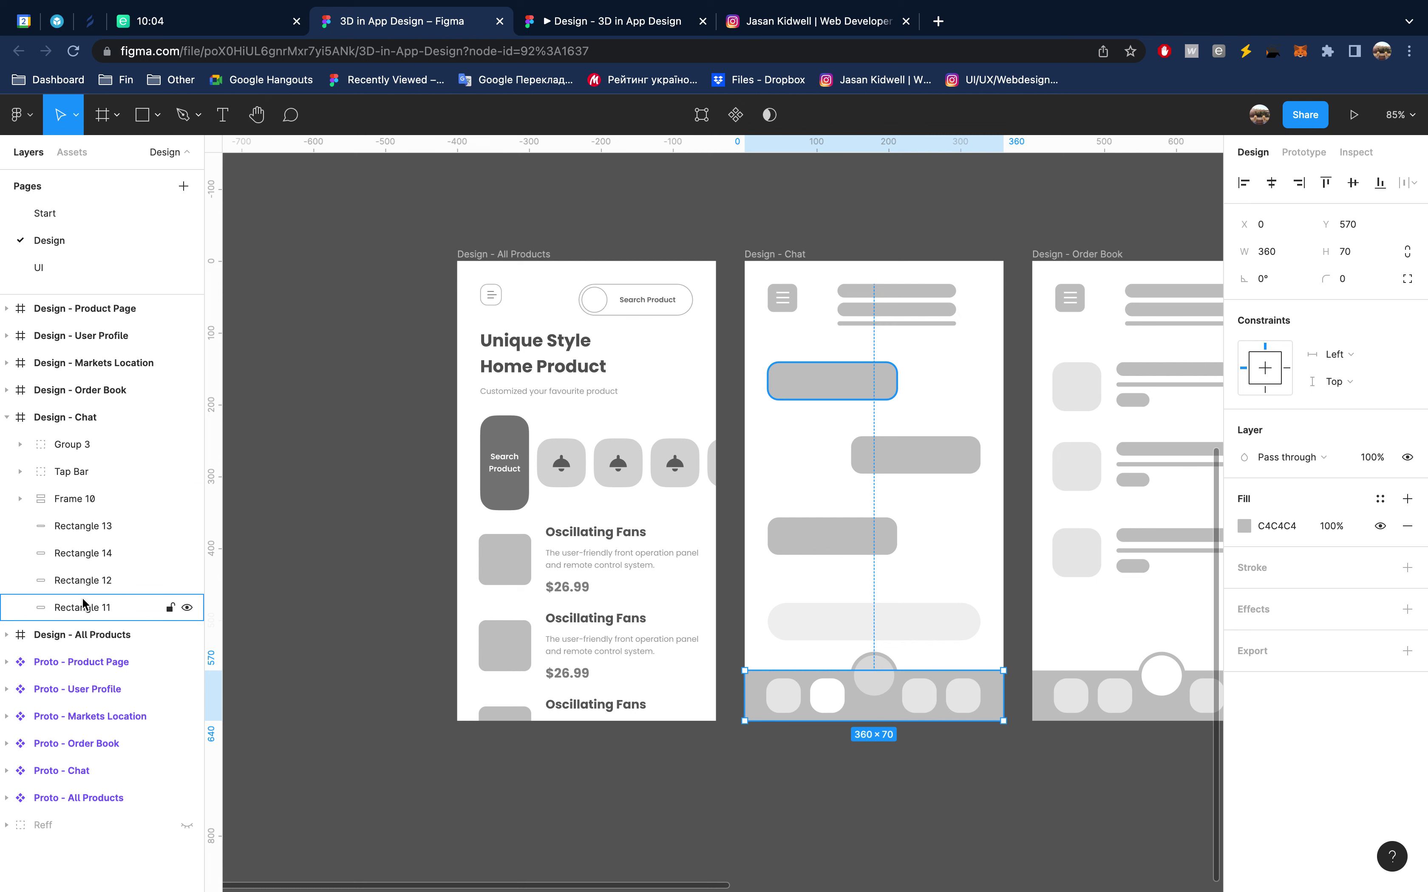
click(559, 552)
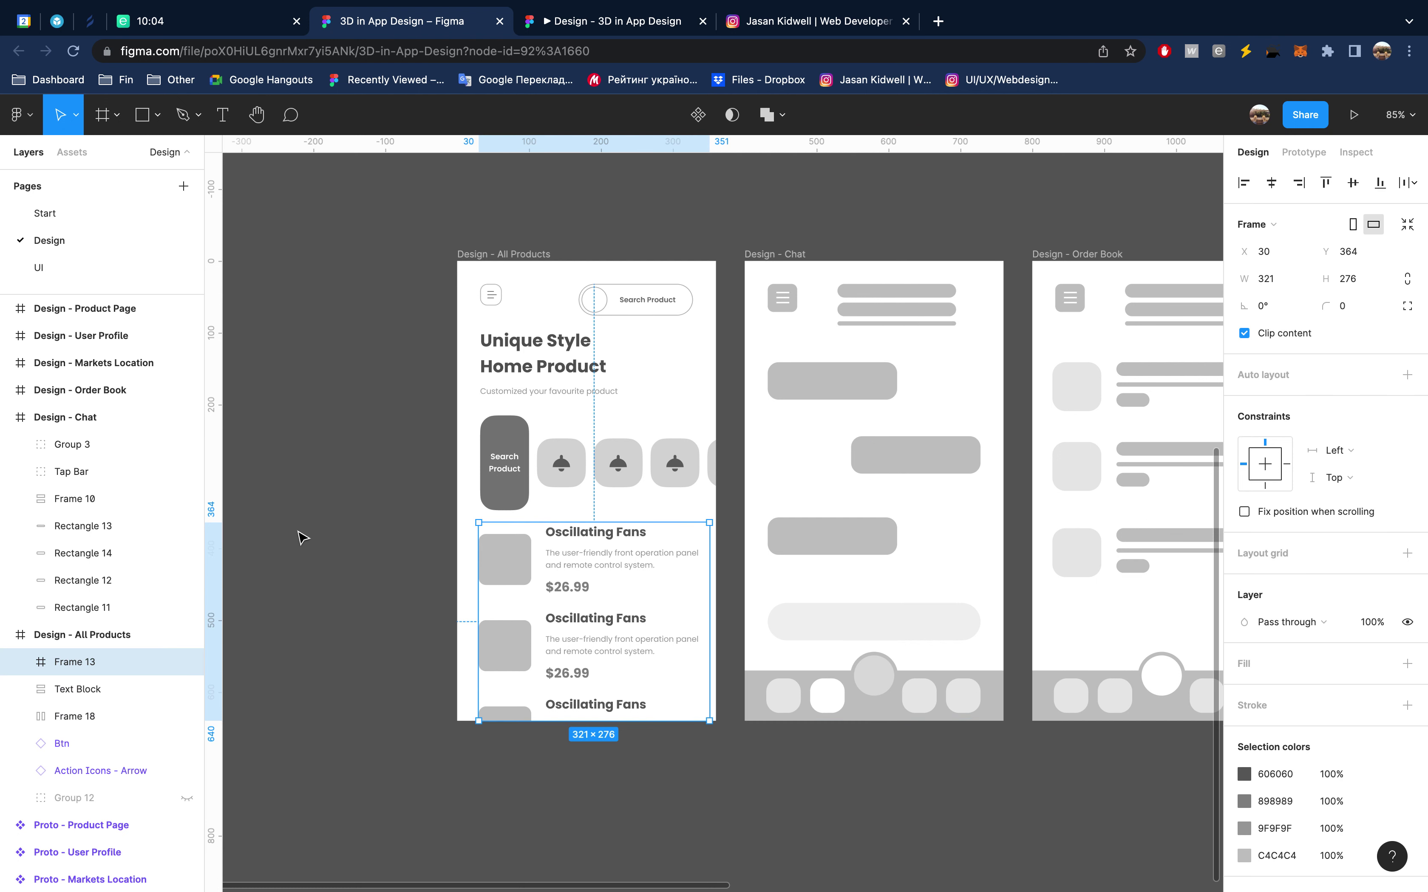
click(7, 417)
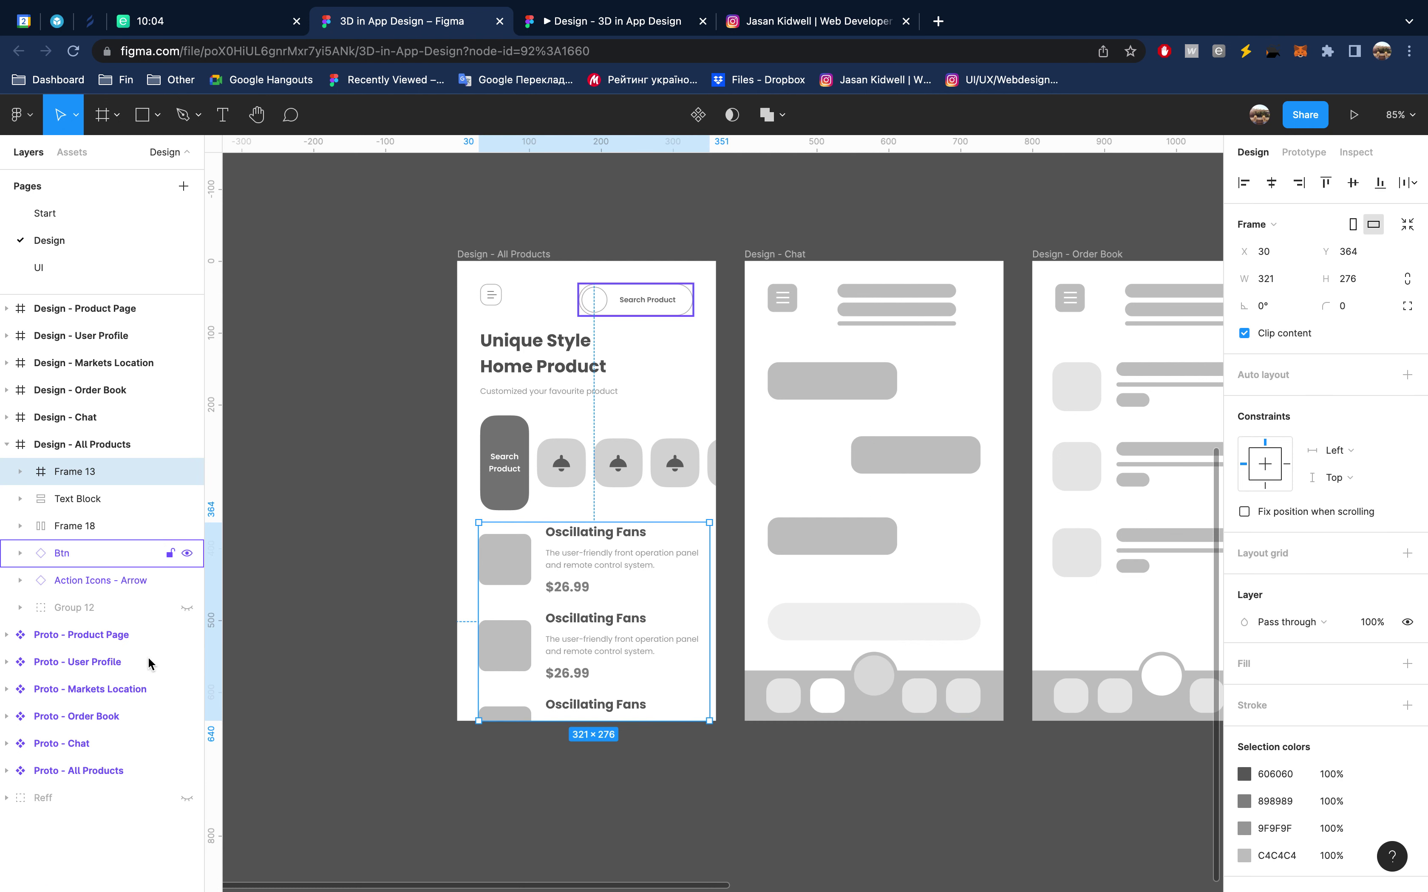
click(188, 608)
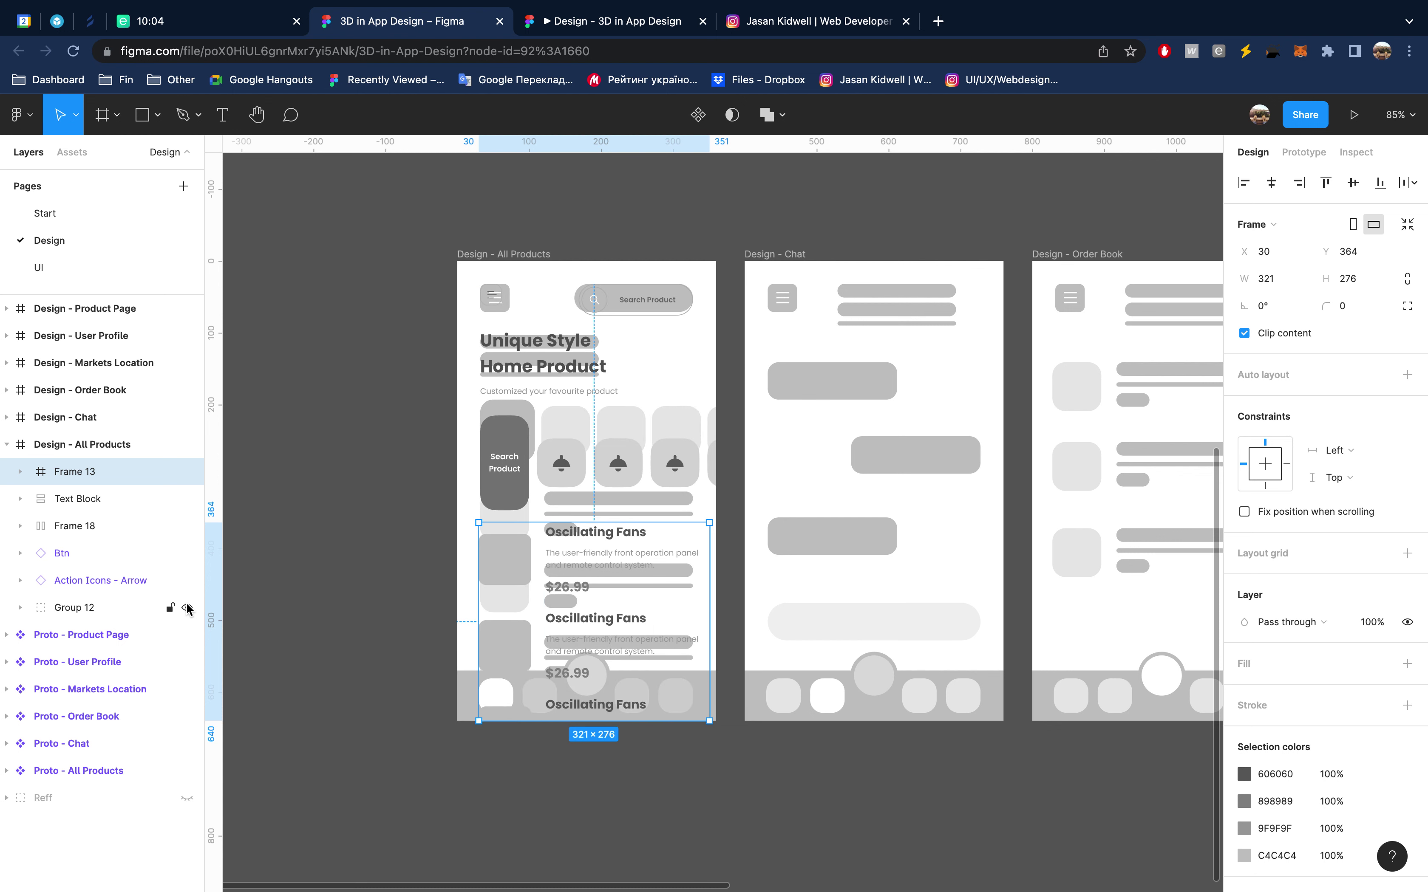
click(187, 608)
click(18, 608)
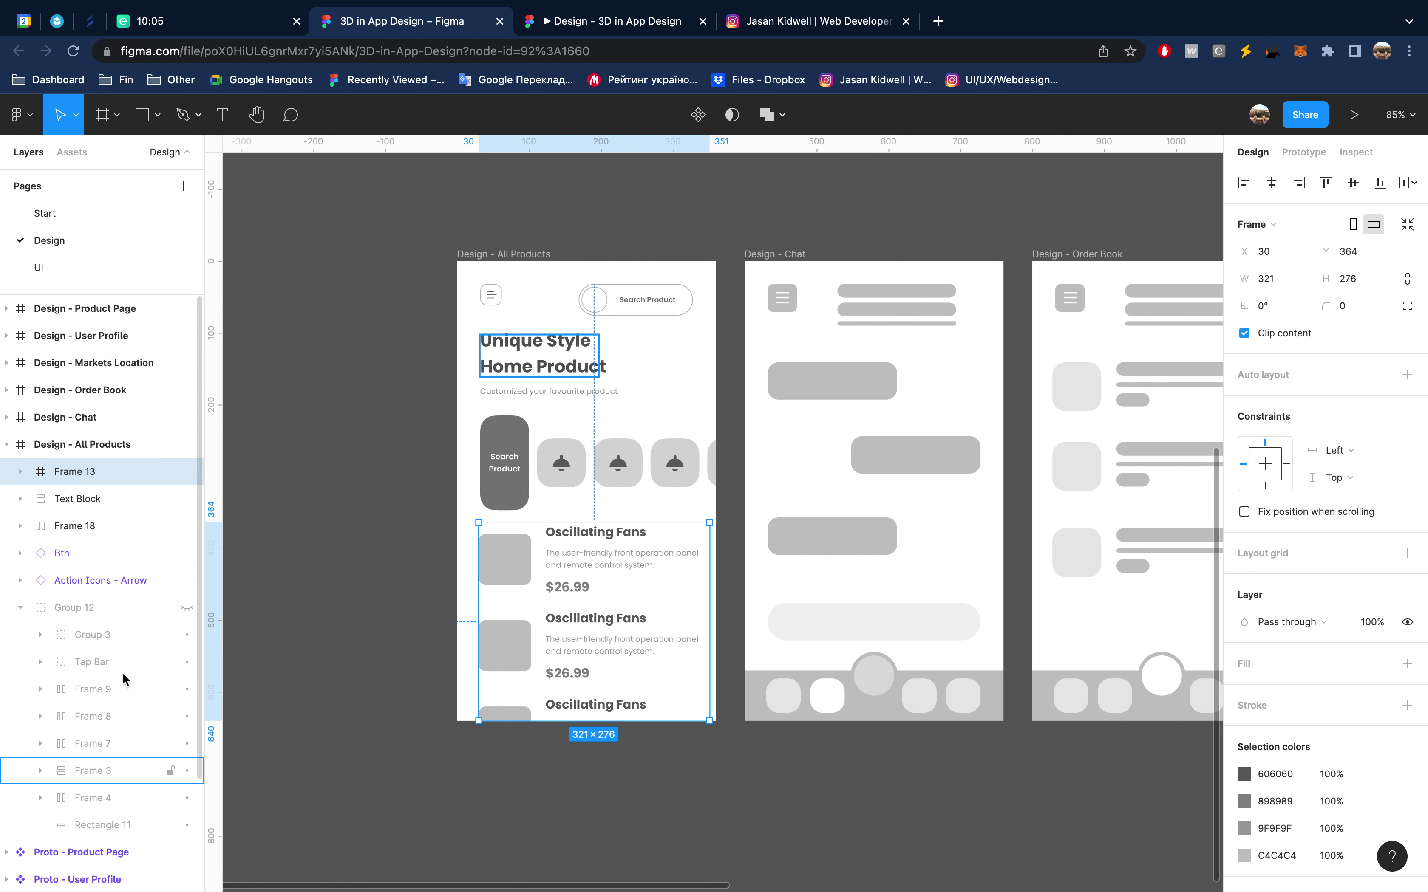
click(104, 663)
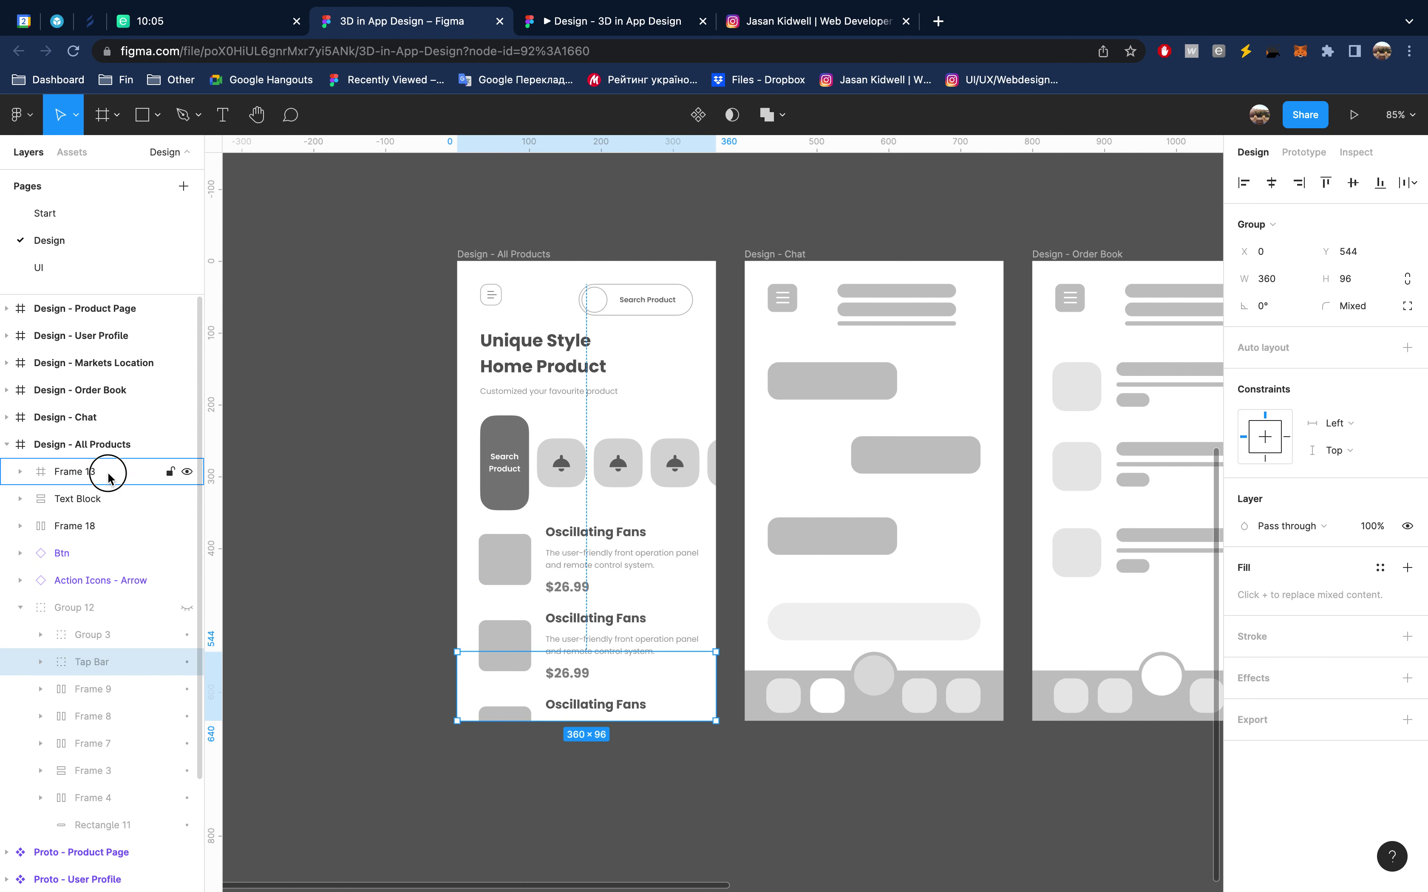
drag(104, 663, 114, 468)
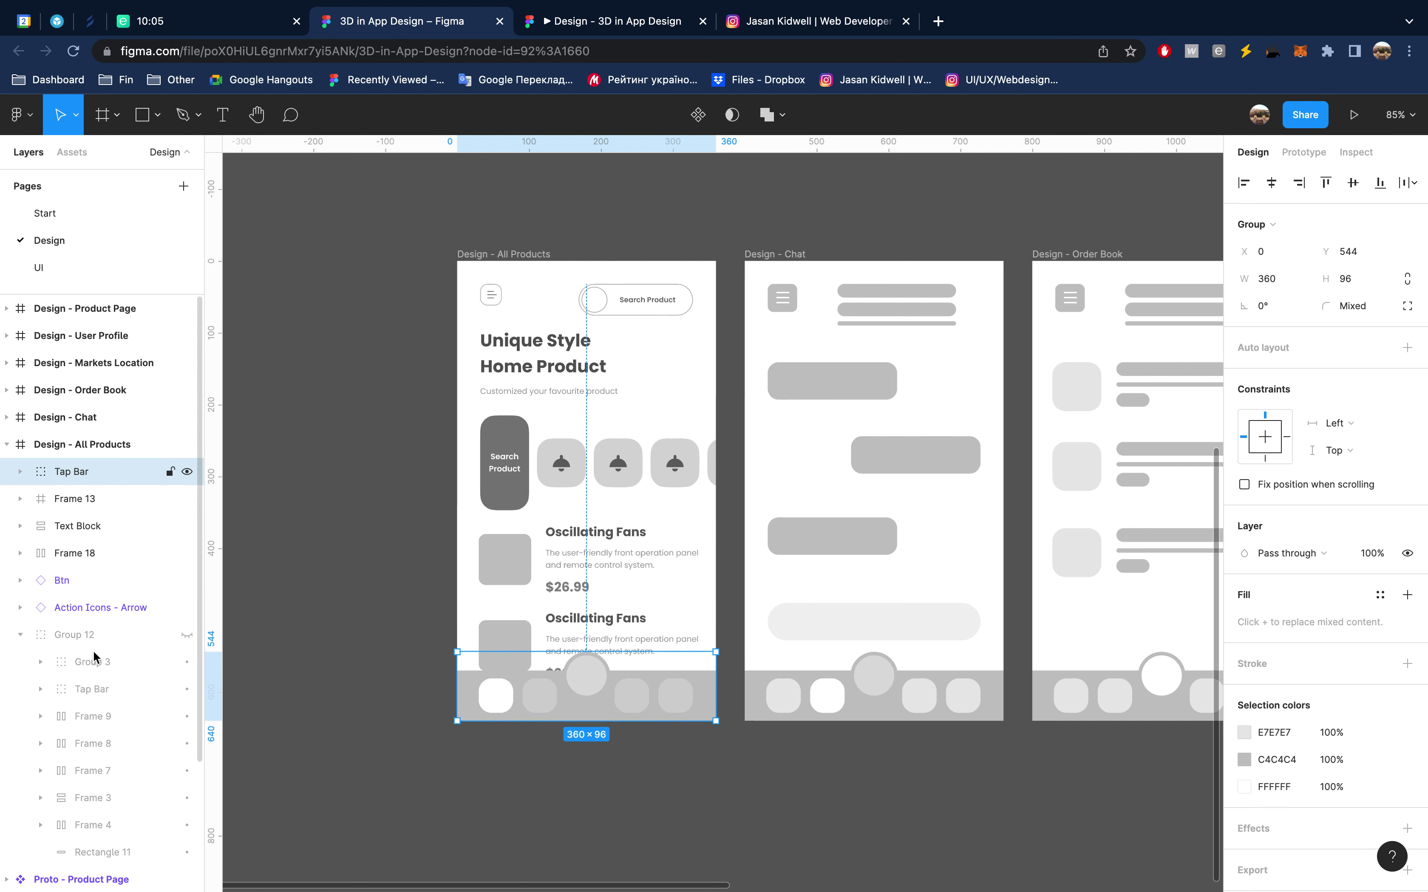
Delete Group 12 and its leftover layers, leaving the Tap Bar in place
click(97, 637)
key(Delete)
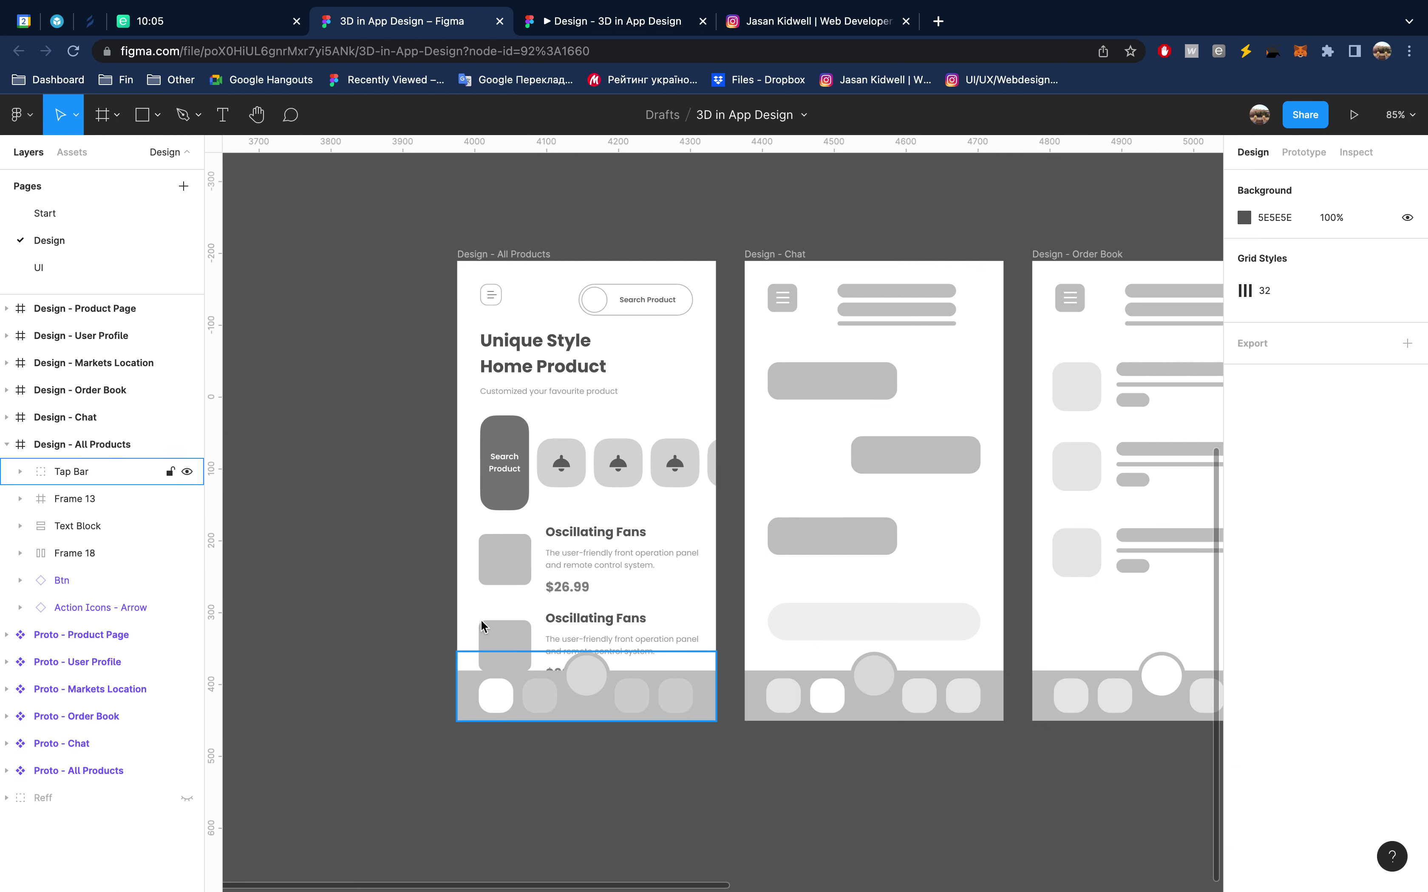
click(540, 684)
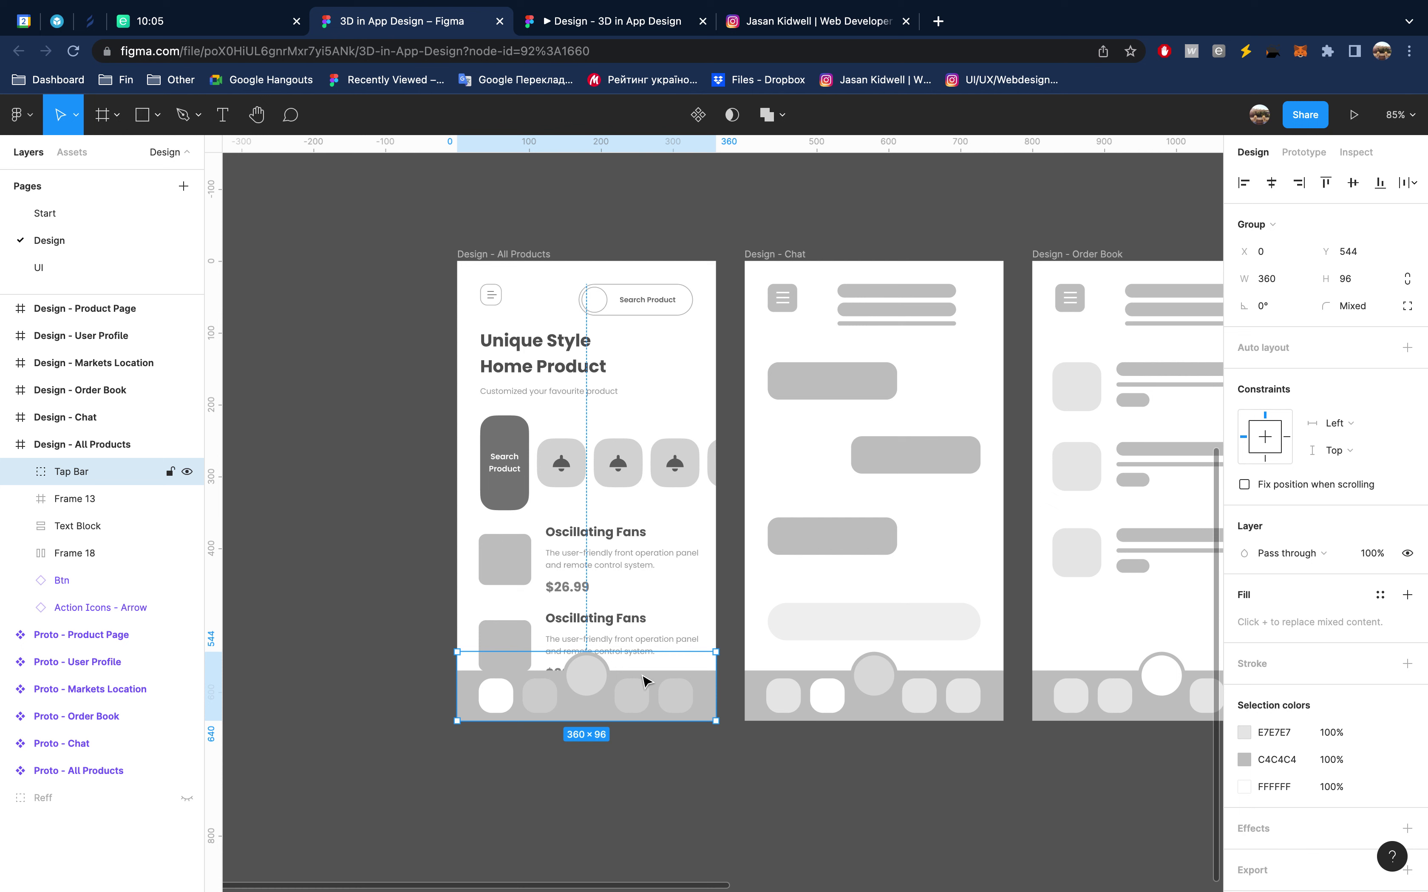
Duplicate the Design - All Products frame below the row of screens
scroll(742, 475, down, 5)
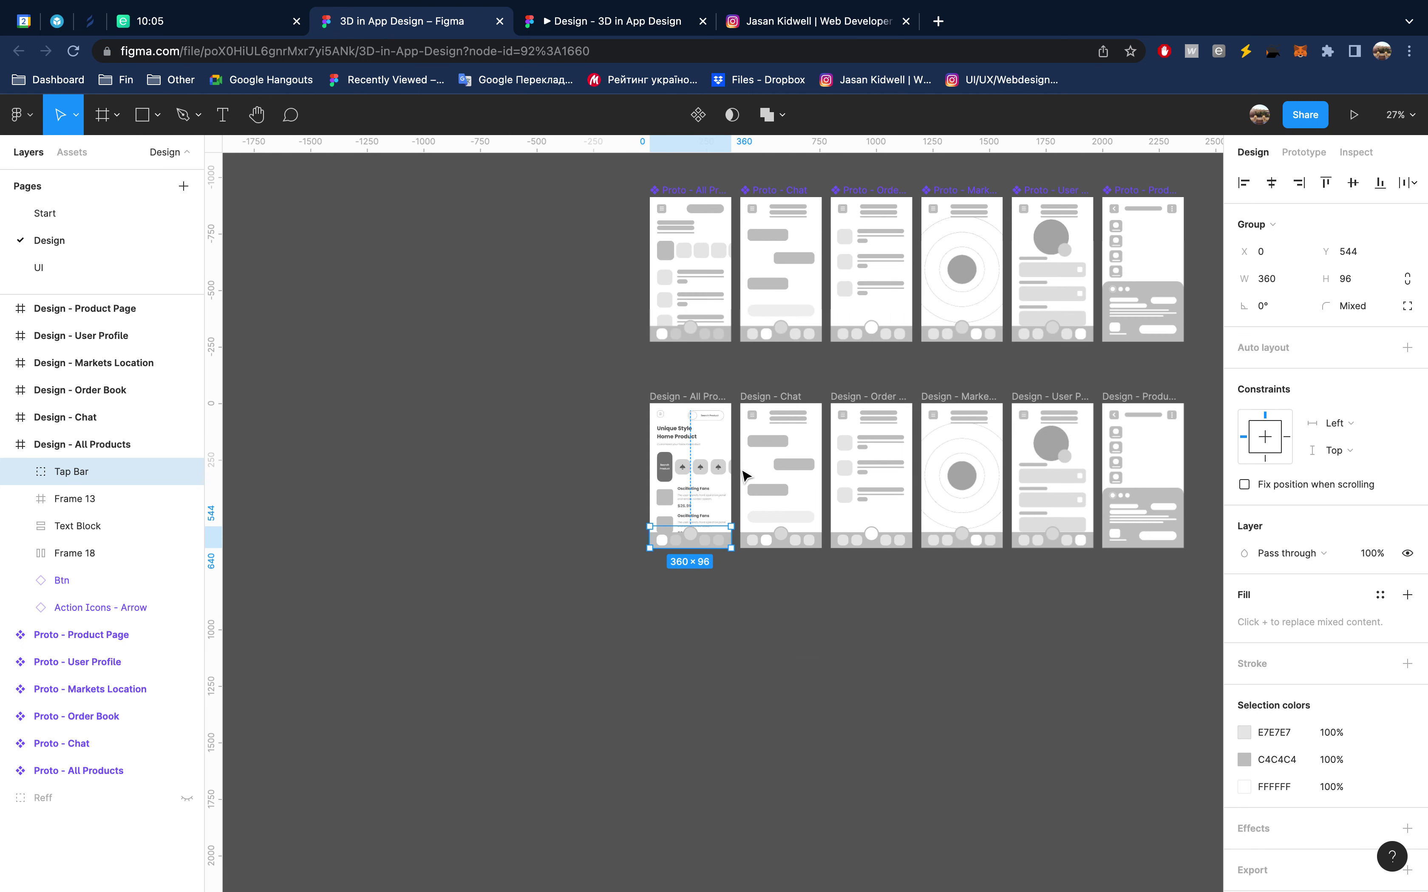
scroll(742, 475, right, 3)
scroll(742, 475, down, 2)
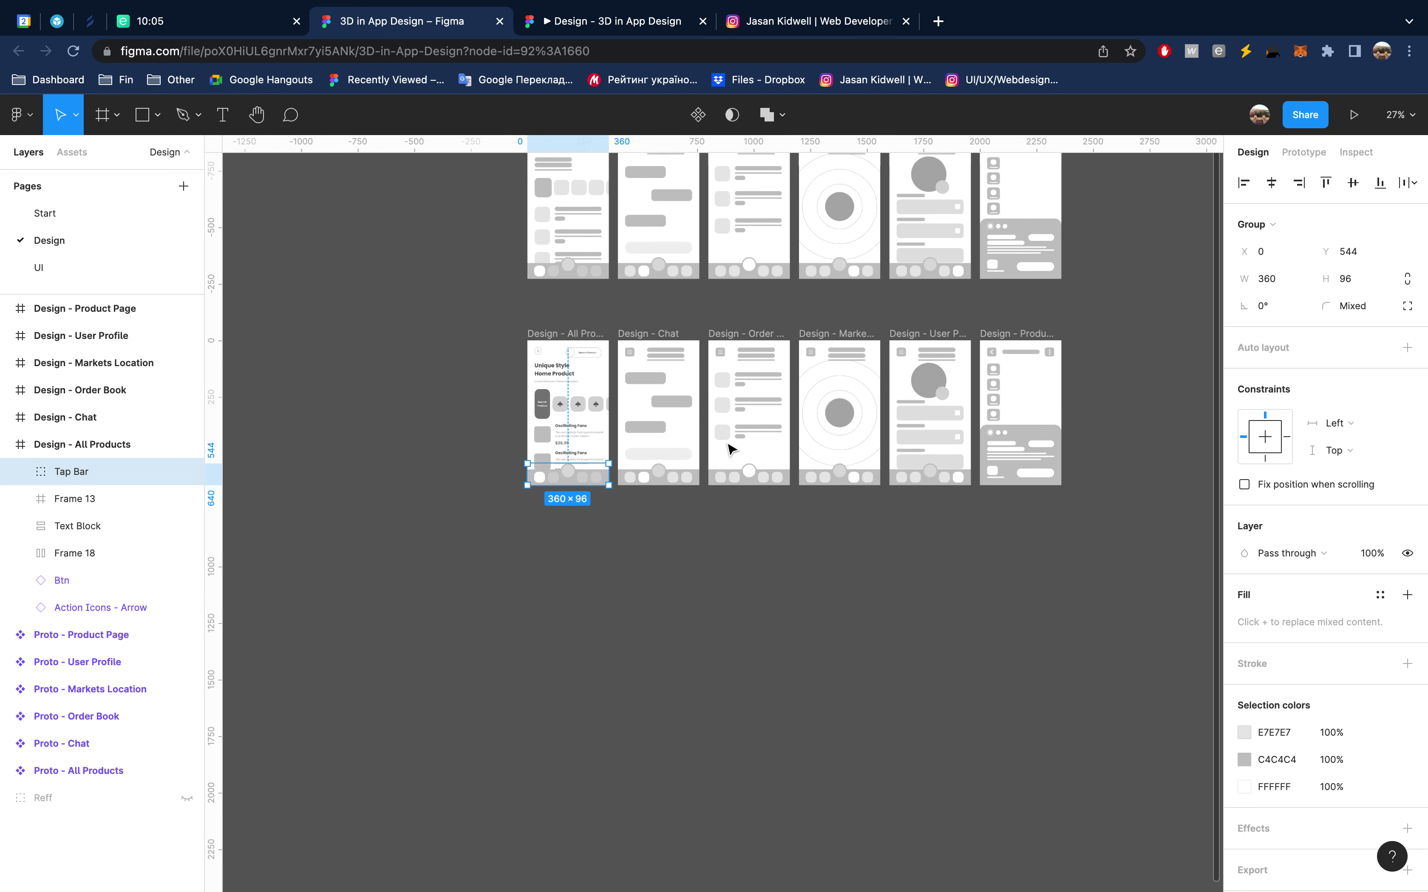
click(557, 334)
mouse_move(557, 337)
mouse_down()
mouse_move(564, 563)
mouse_move(565, 541)
mouse_up()
key(alt+l)
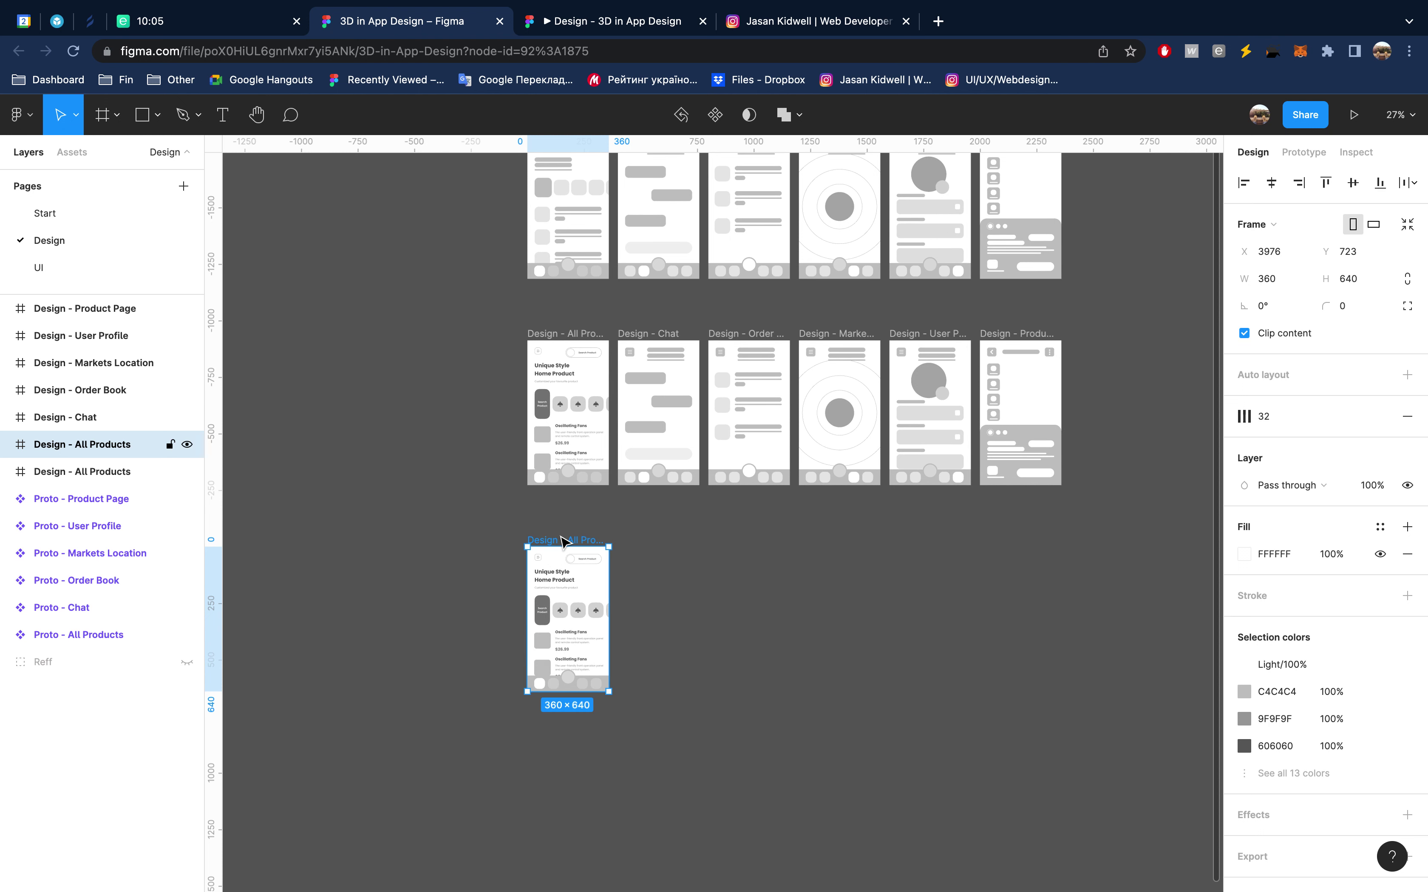
click(685, 542)
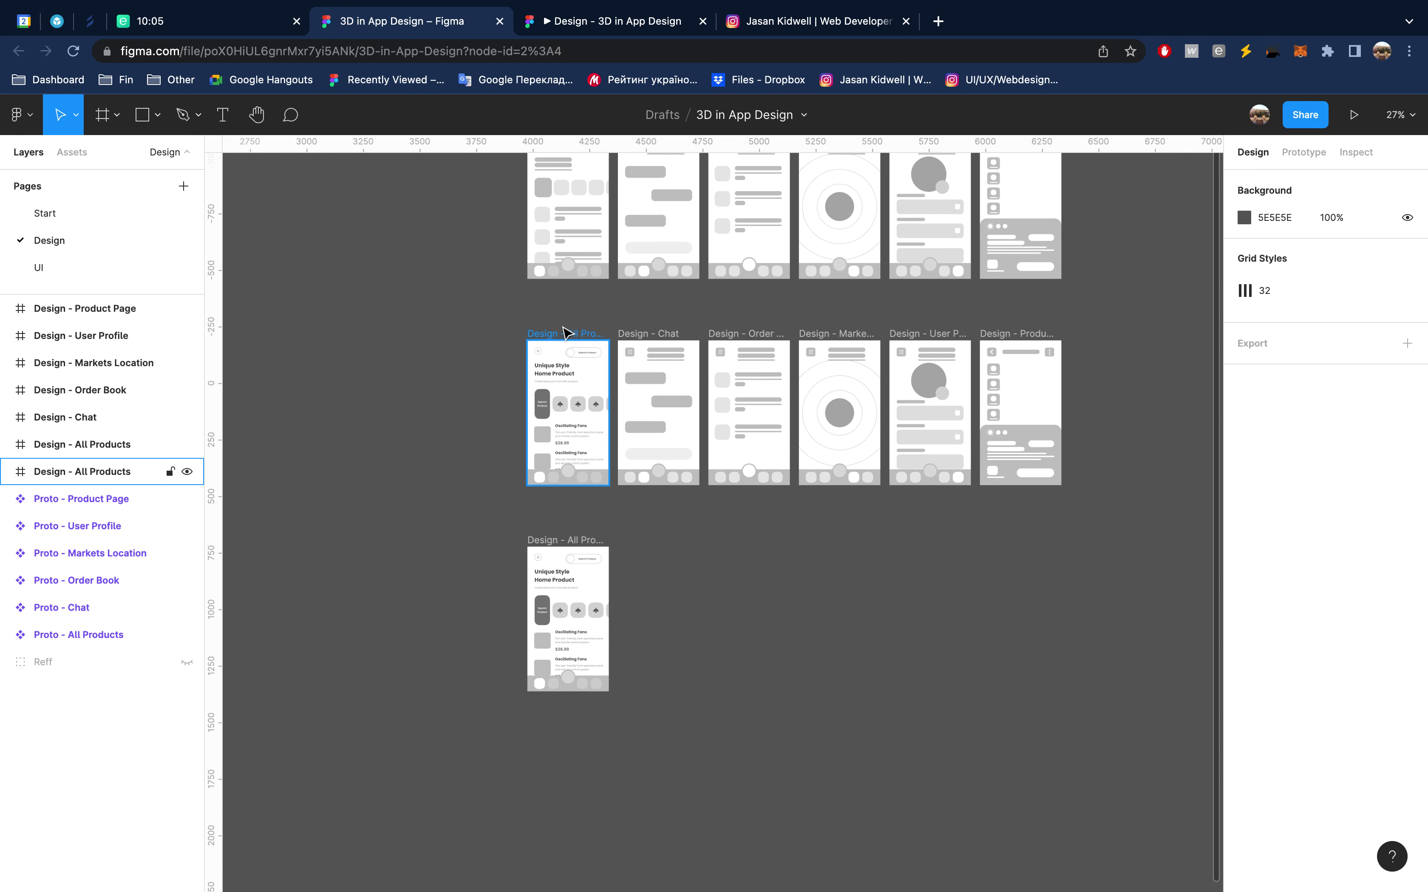
Rename the All Products and Chat frames to start with 'Design Low'
click(567, 334)
key(super+r)
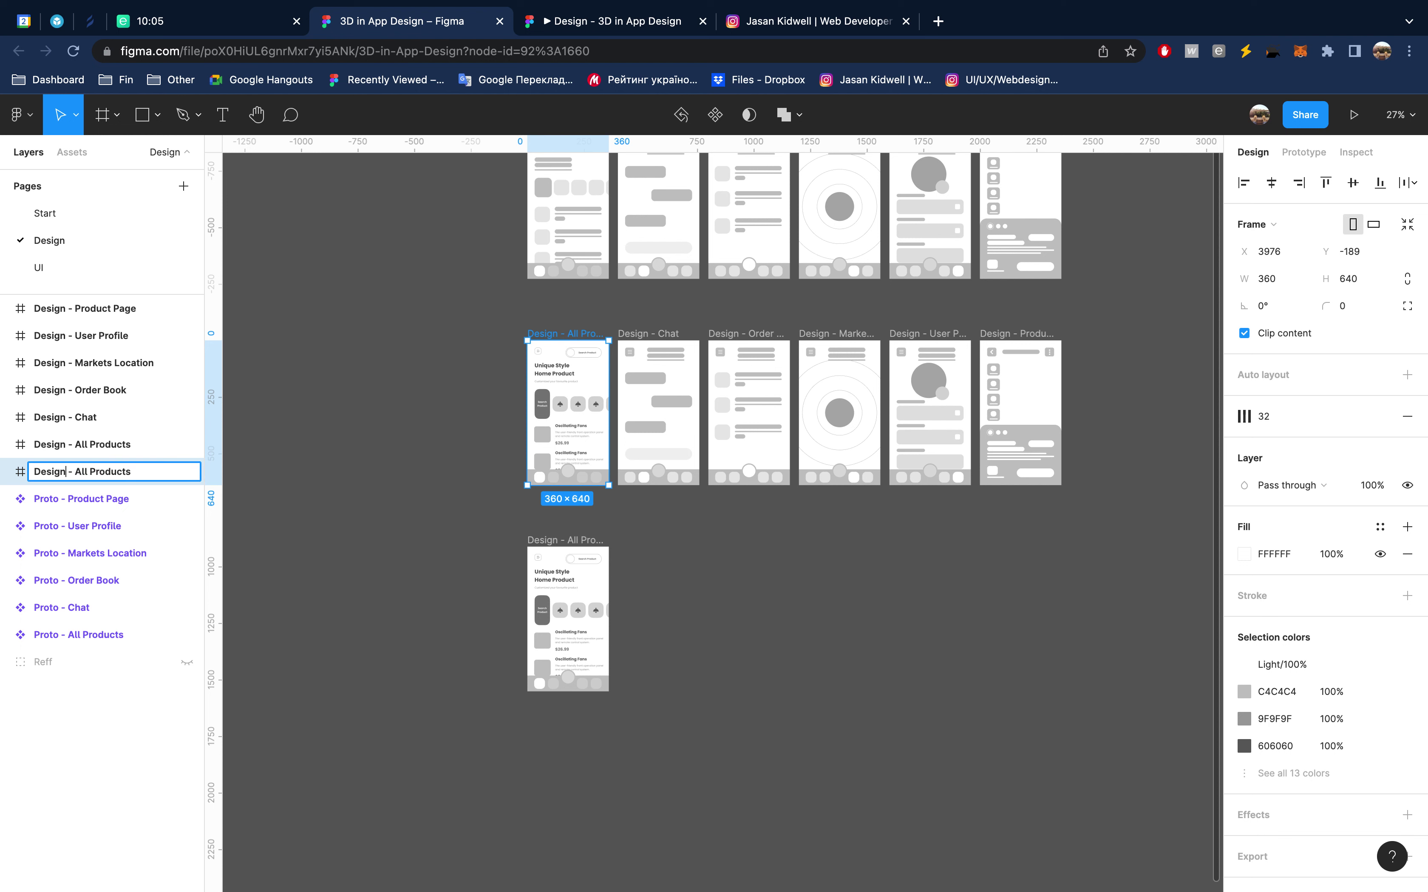
text(Low)
key(super+shift+Left)
key(Return)
click(660, 332)
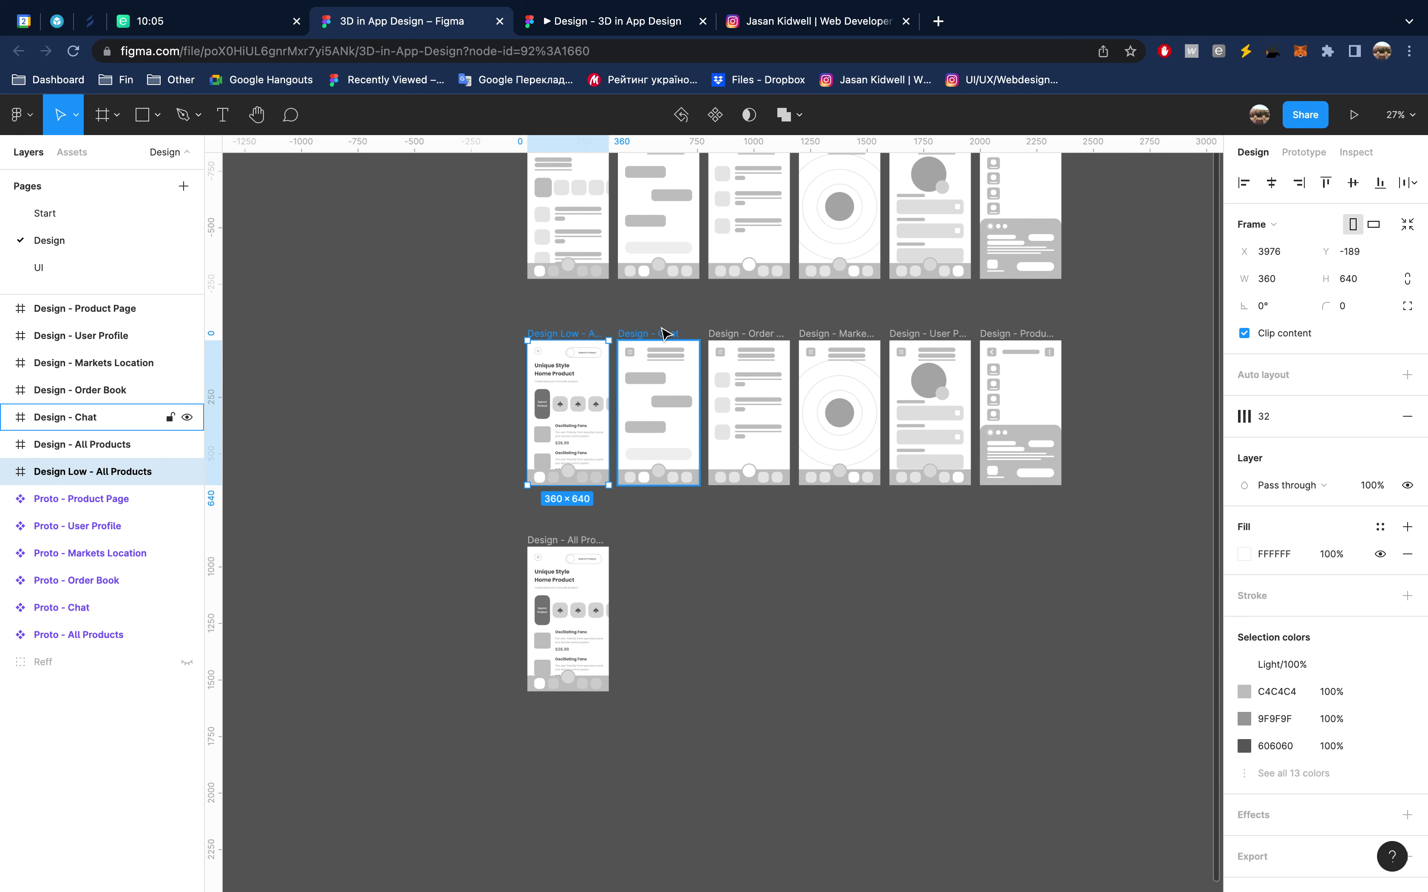
key(super+r)
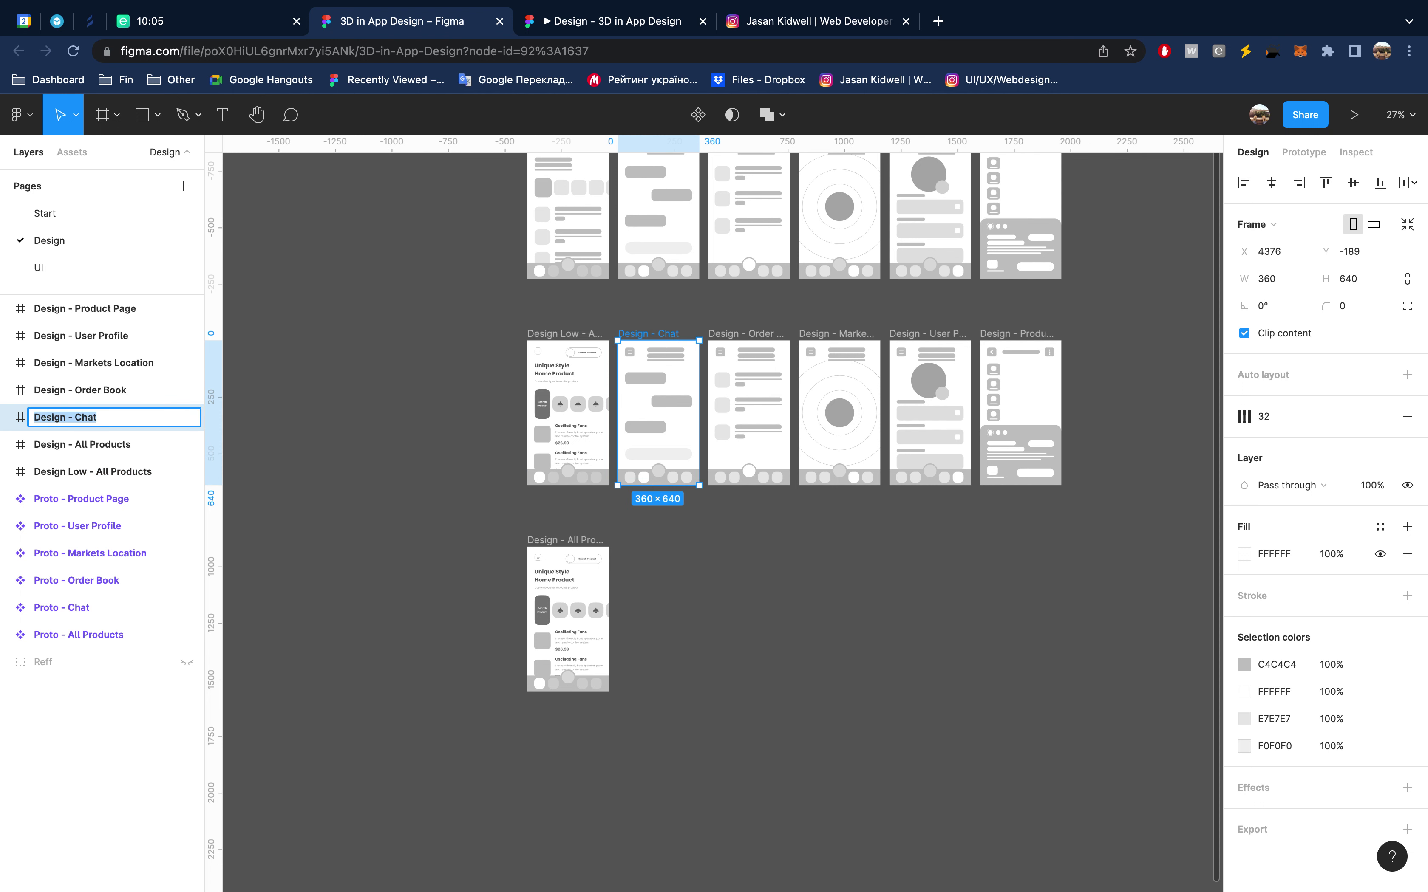
key(alt+shift+Right)
text(Design Low)
key(Return)
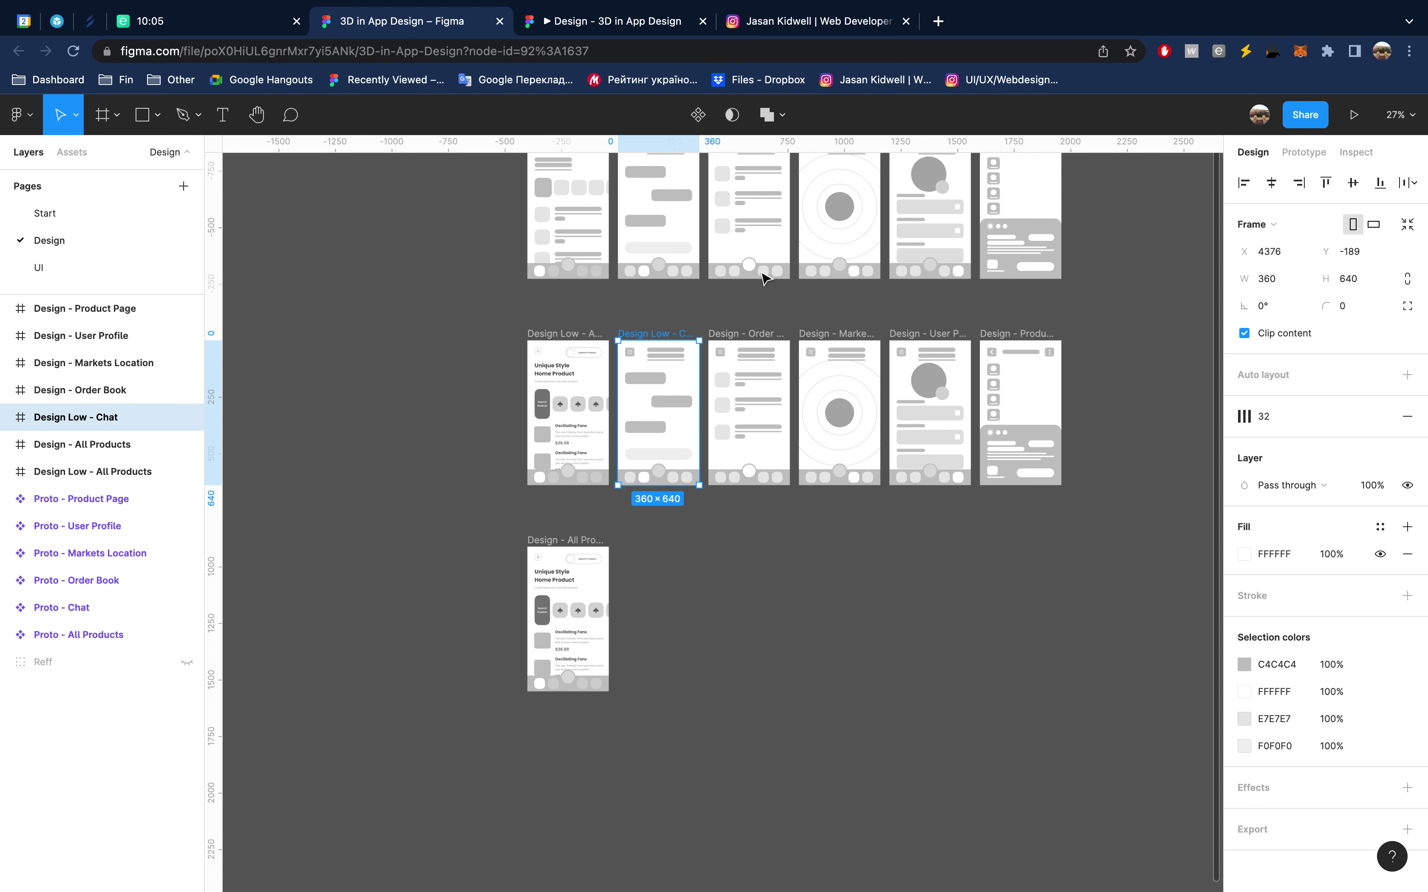
Rename the Order Book and Markets Location frames with the 'Design Low' prefix
click(746, 335)
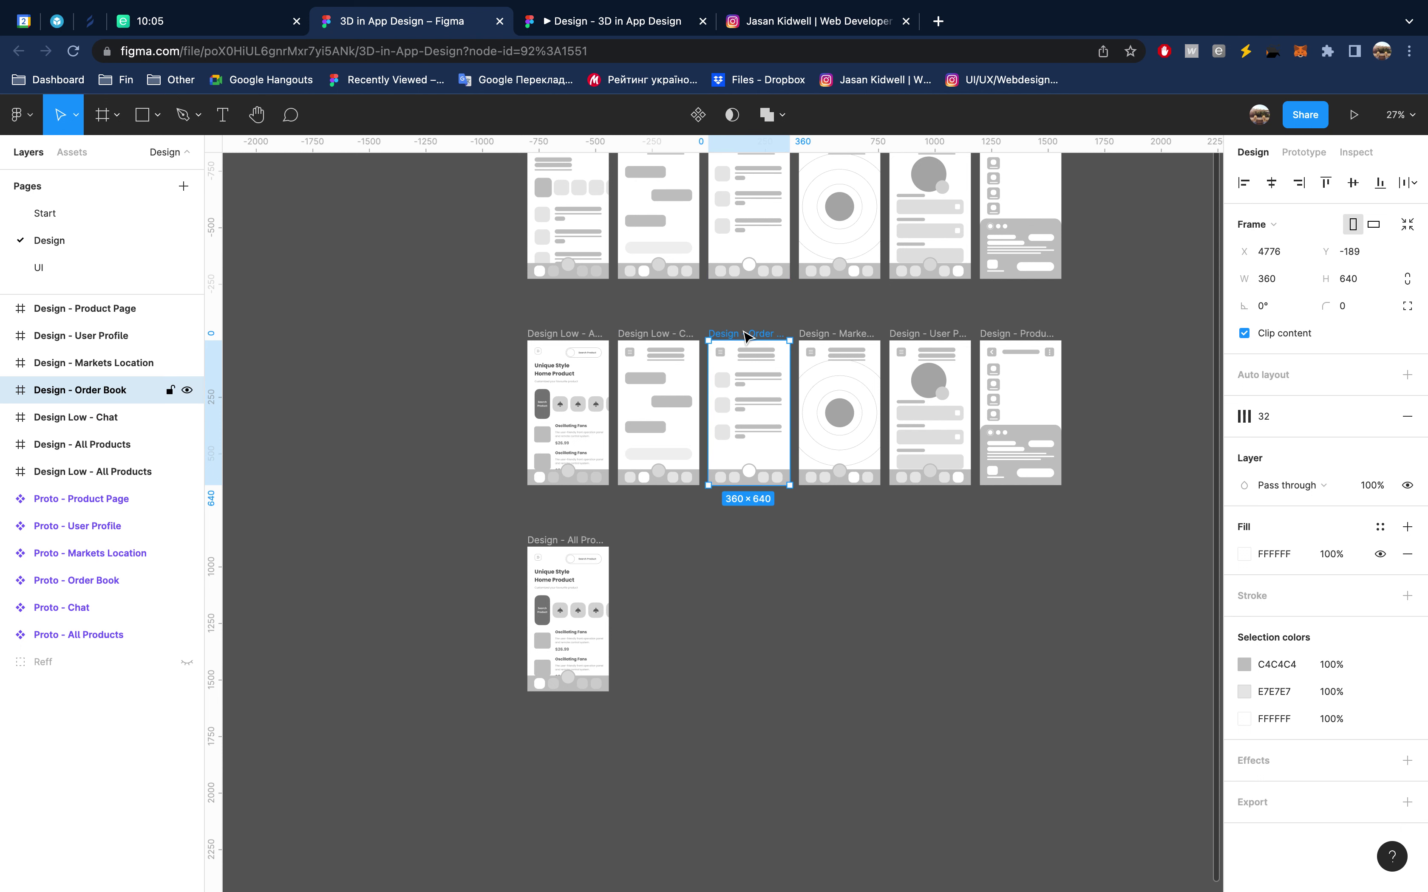
key(super+r)
key(alt+shift+Right)
text(Design Low)
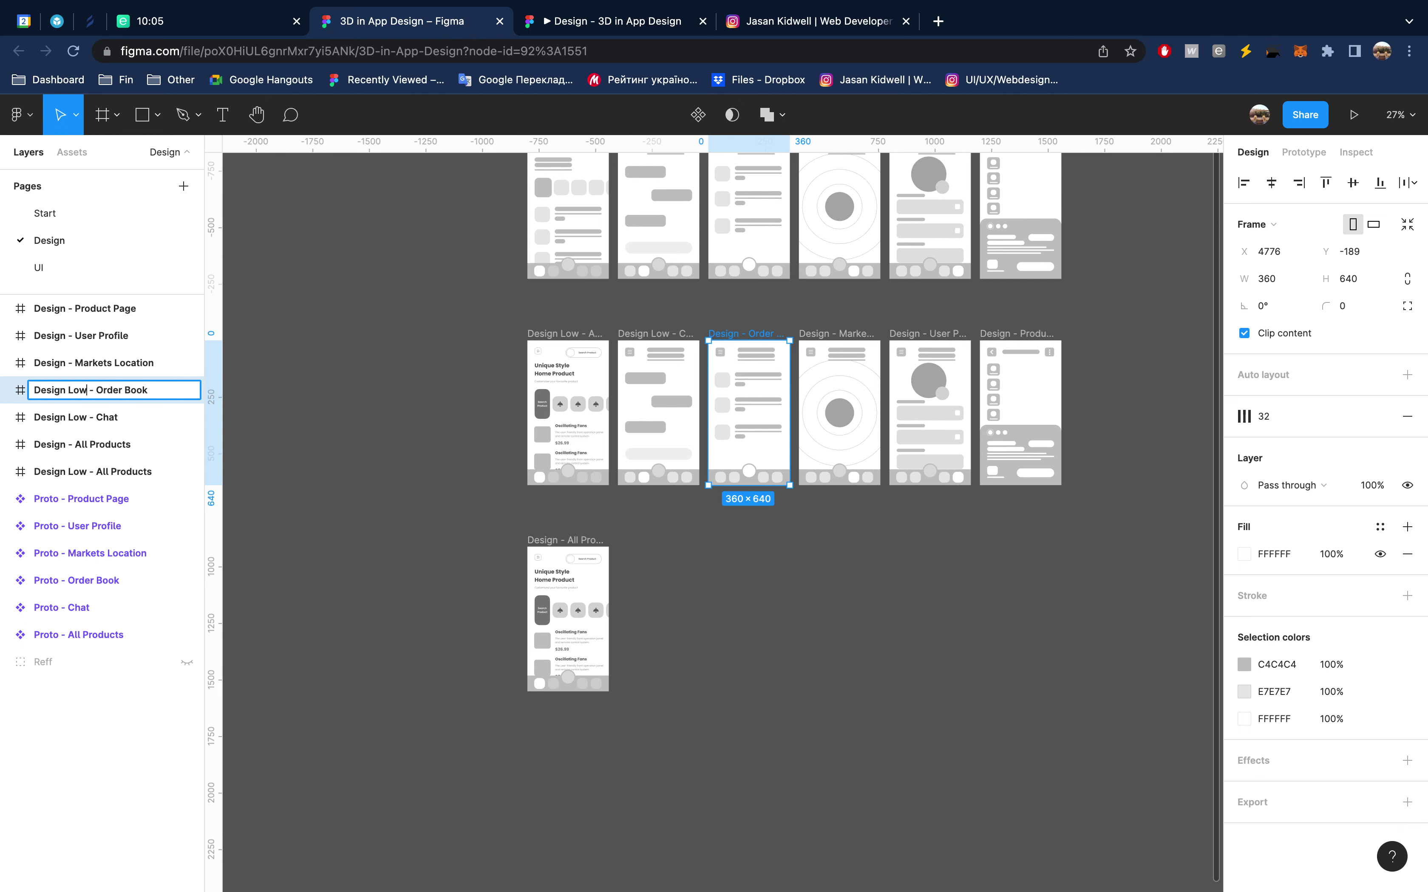
key(Return)
click(843, 335)
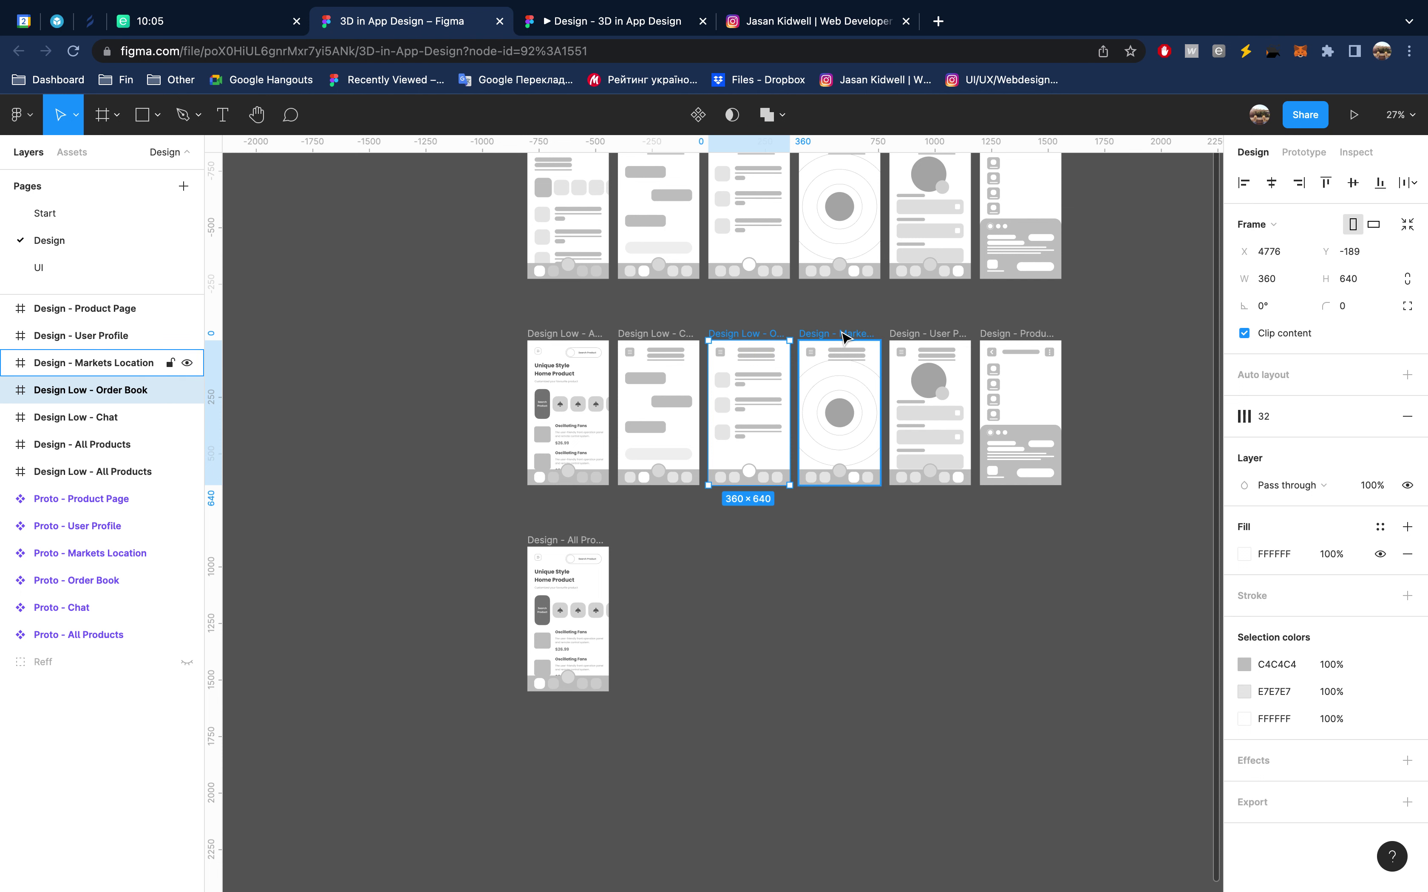
key(super+r)
key(alt+shift+Right)
text(Design Low)
key(Return)
Rename the User Profile and Product Page frames with the 'Design Low' prefix
click(946, 345)
key(super+r)
key(Left)
key(alt+shift+Right)
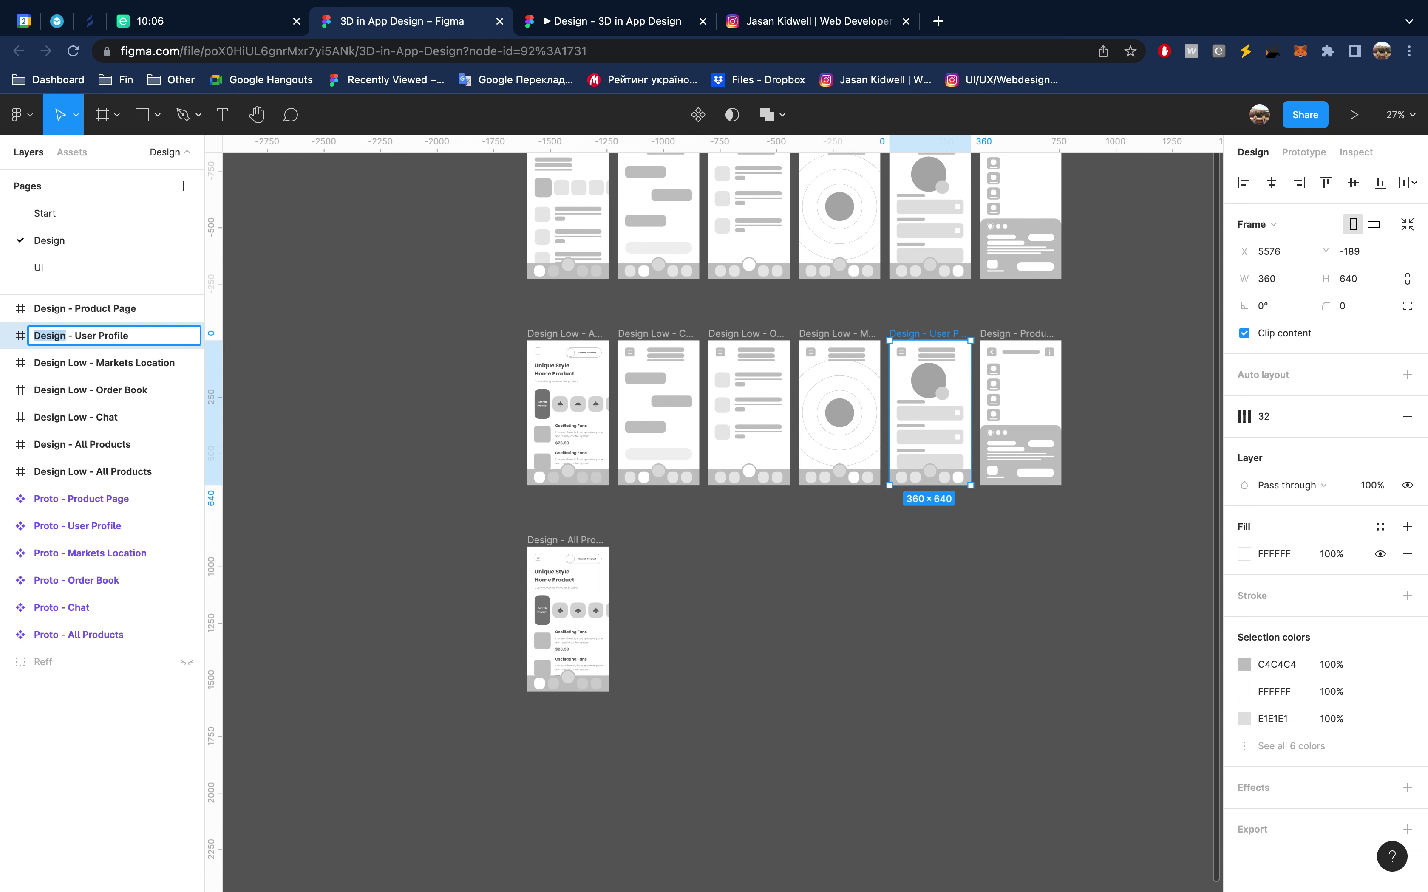
text(Design Low)
key(Return)
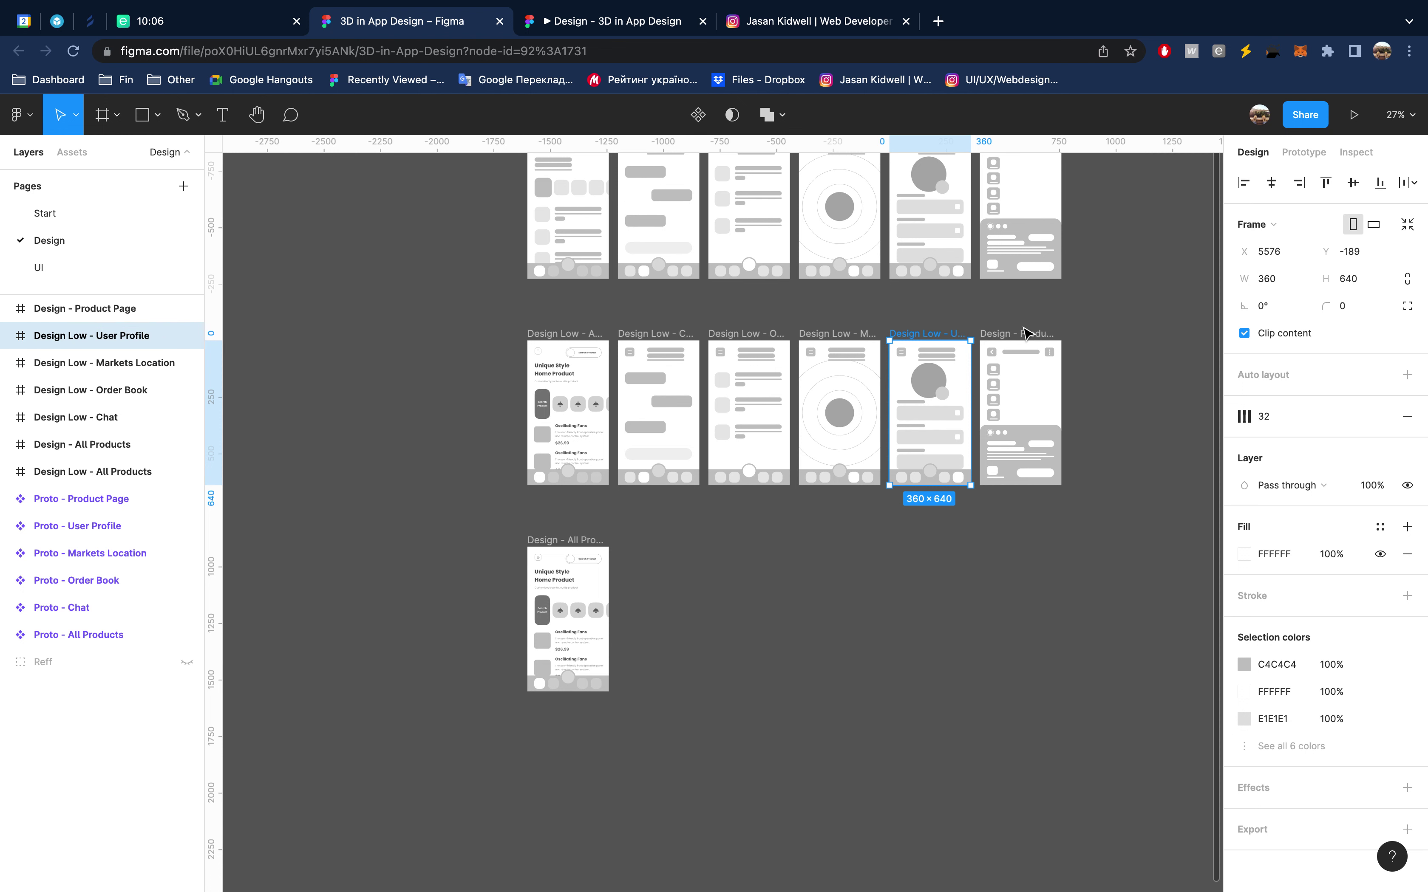
click(1021, 341)
key(super+r)
key(Left)
key(alt+shift+Right)
text(Design Low)
key(Return)
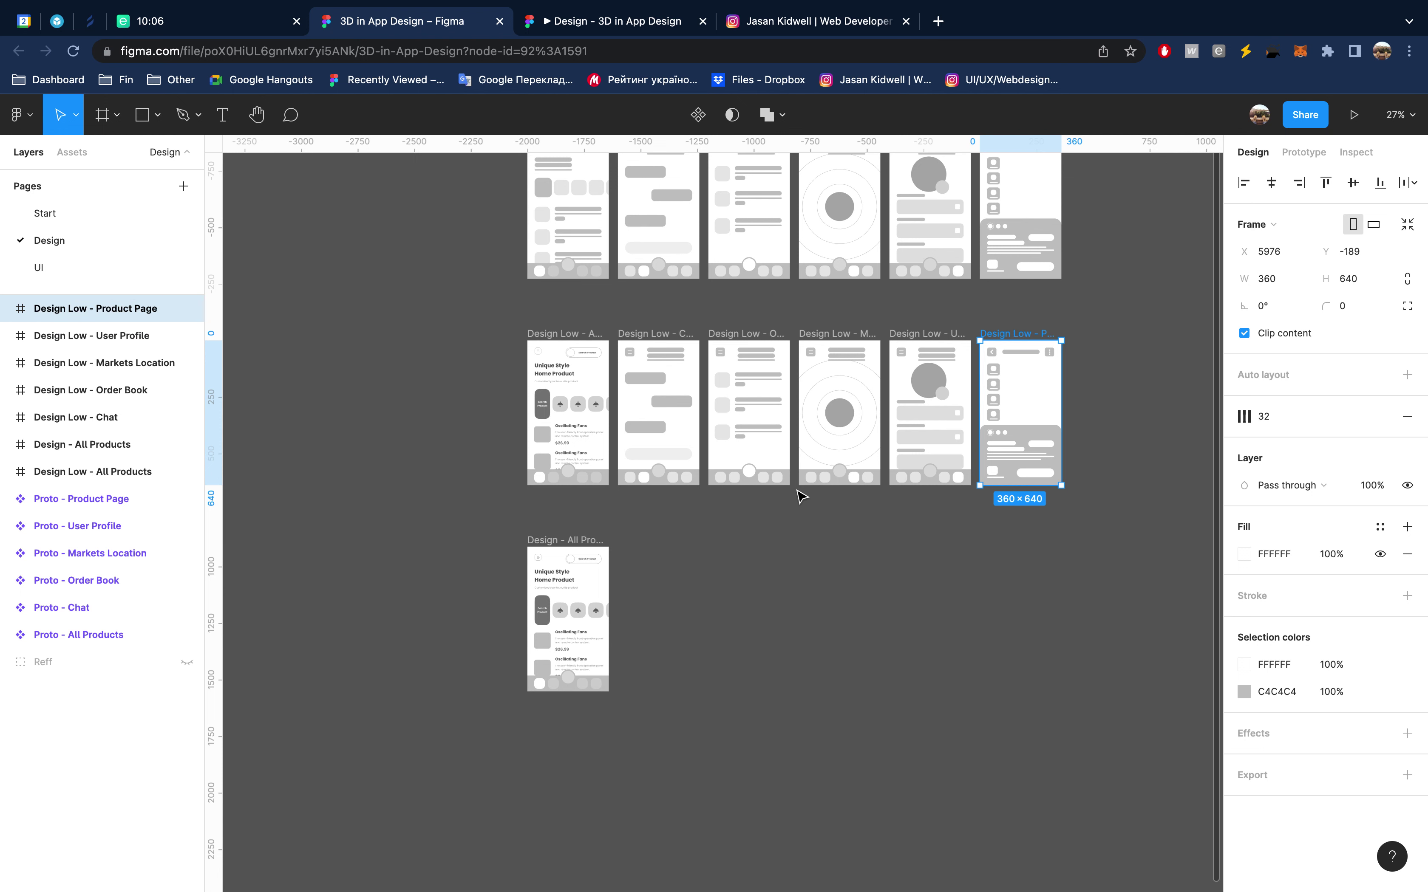
click(582, 544)
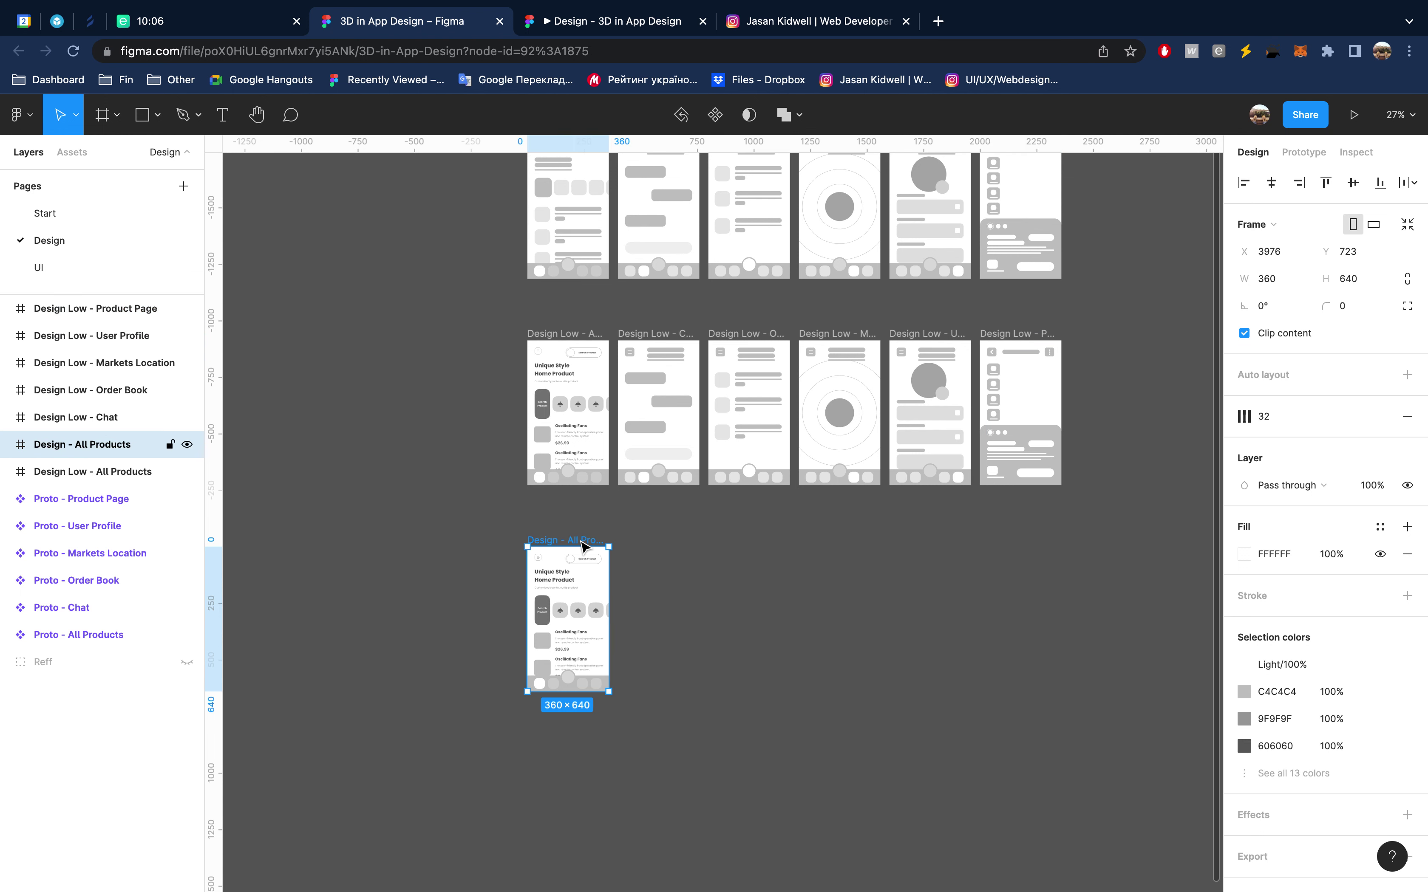
Rename the Design Low - All Products flow starting point to 'Design Low'
click(1317, 155)
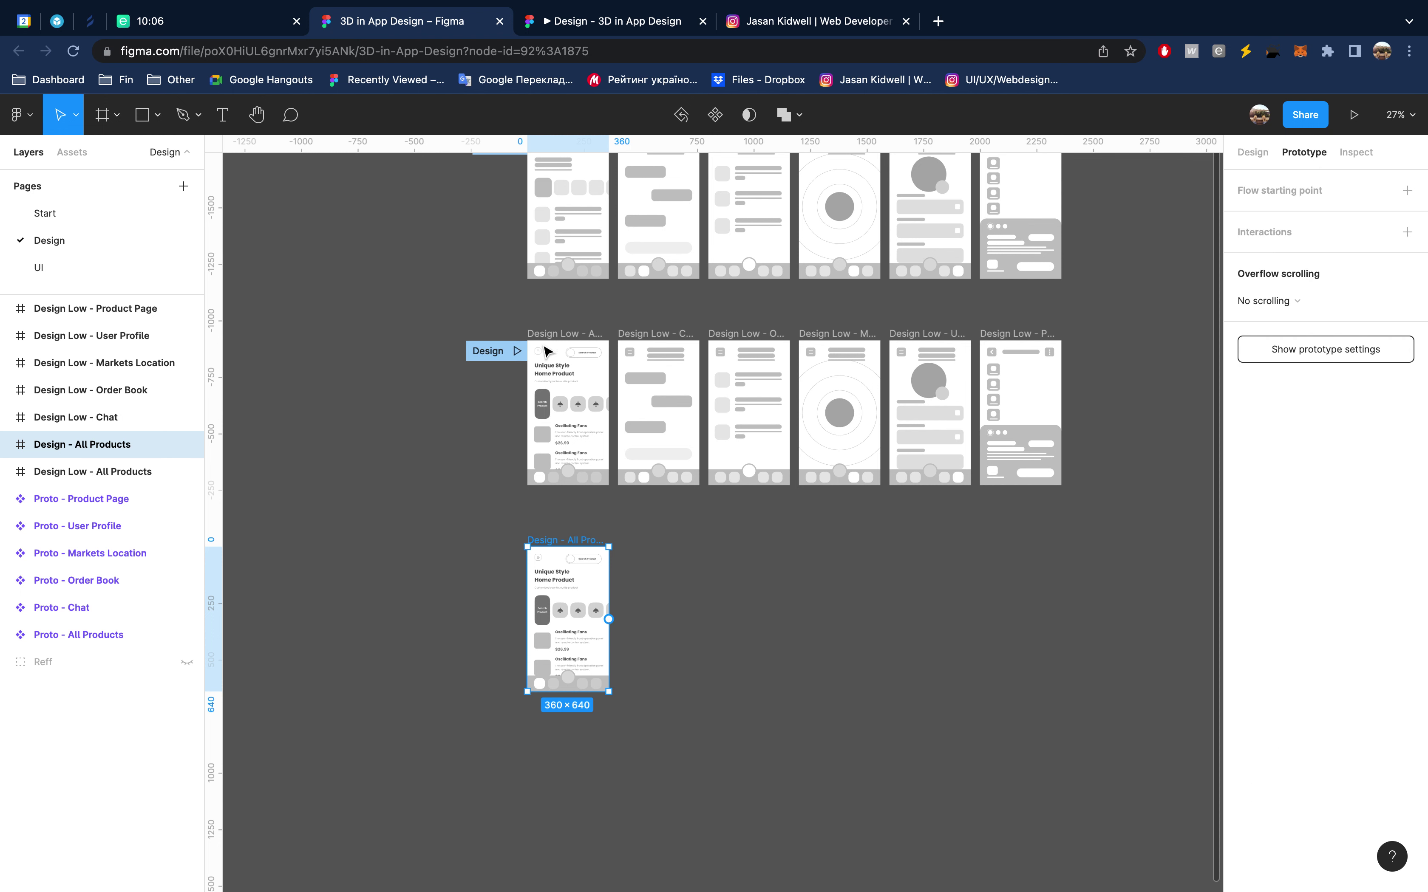
click(556, 353)
double_click(1286, 227)
text(Design Low)
key(Return)
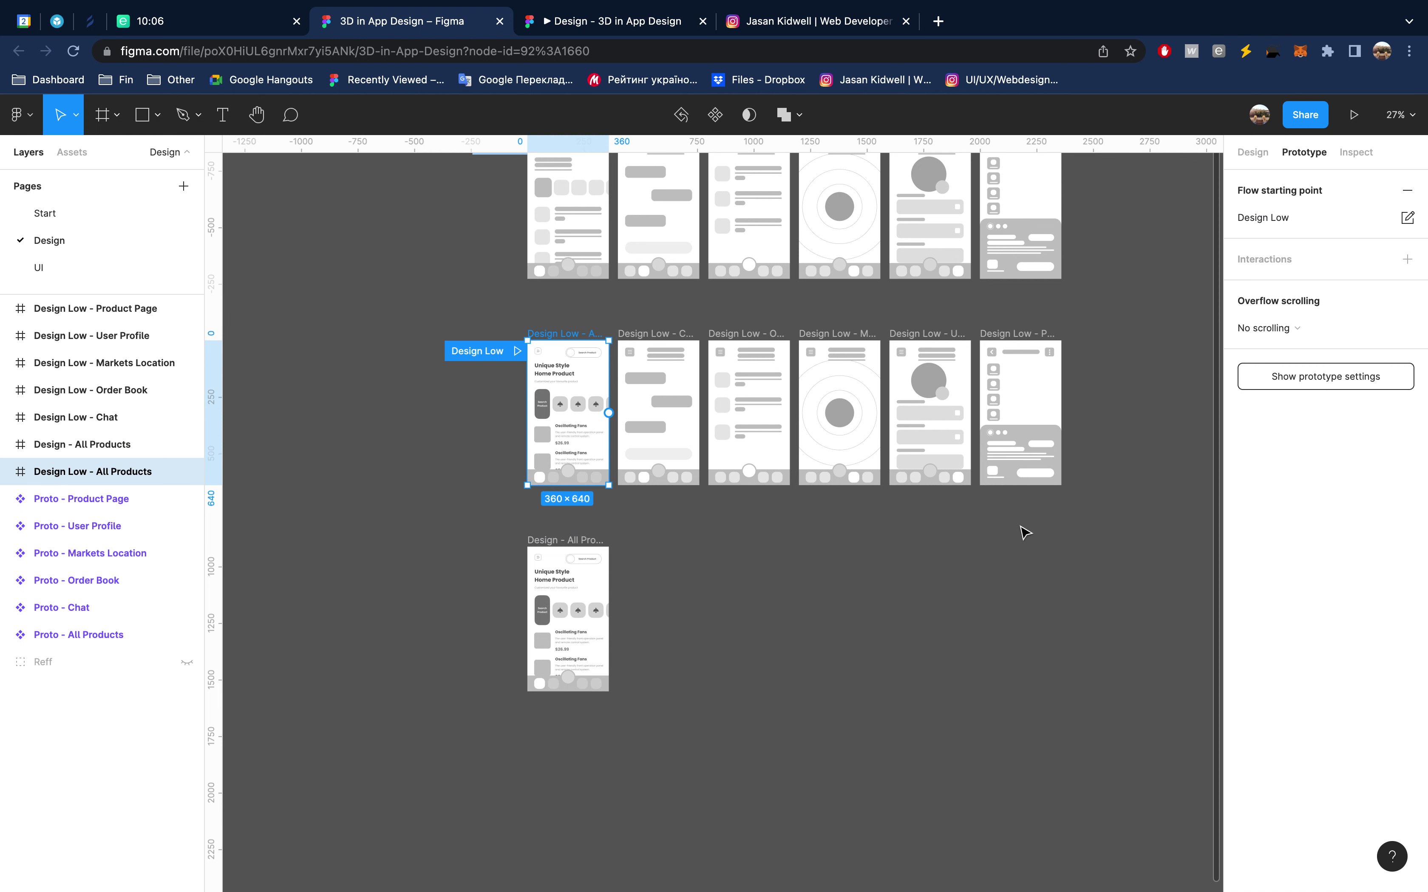
Add a flow named 'Design Hight' starting at the duplicated All Products frame
click(586, 549)
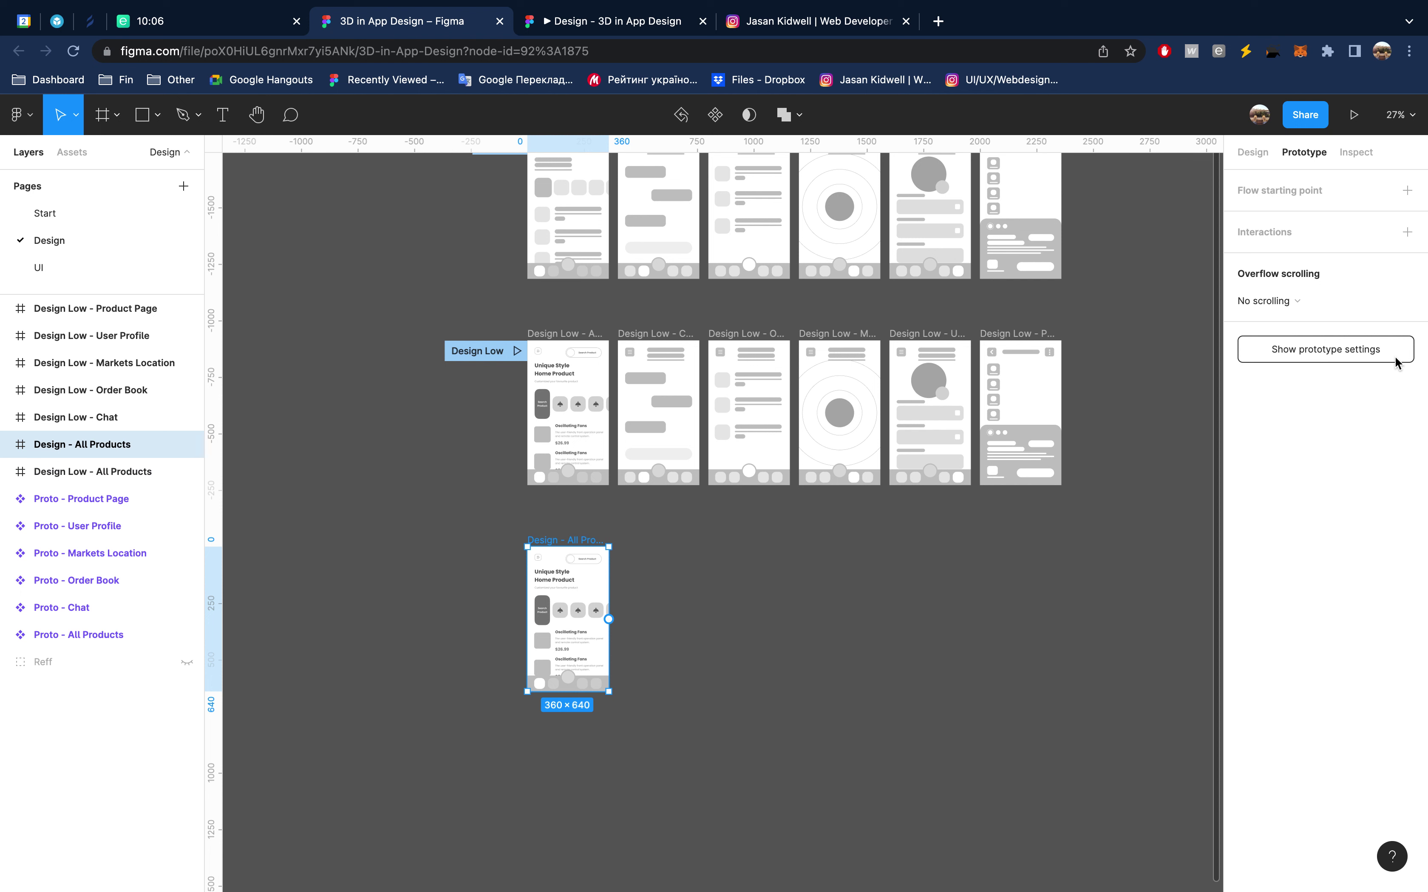
click(1407, 190)
click(1282, 218)
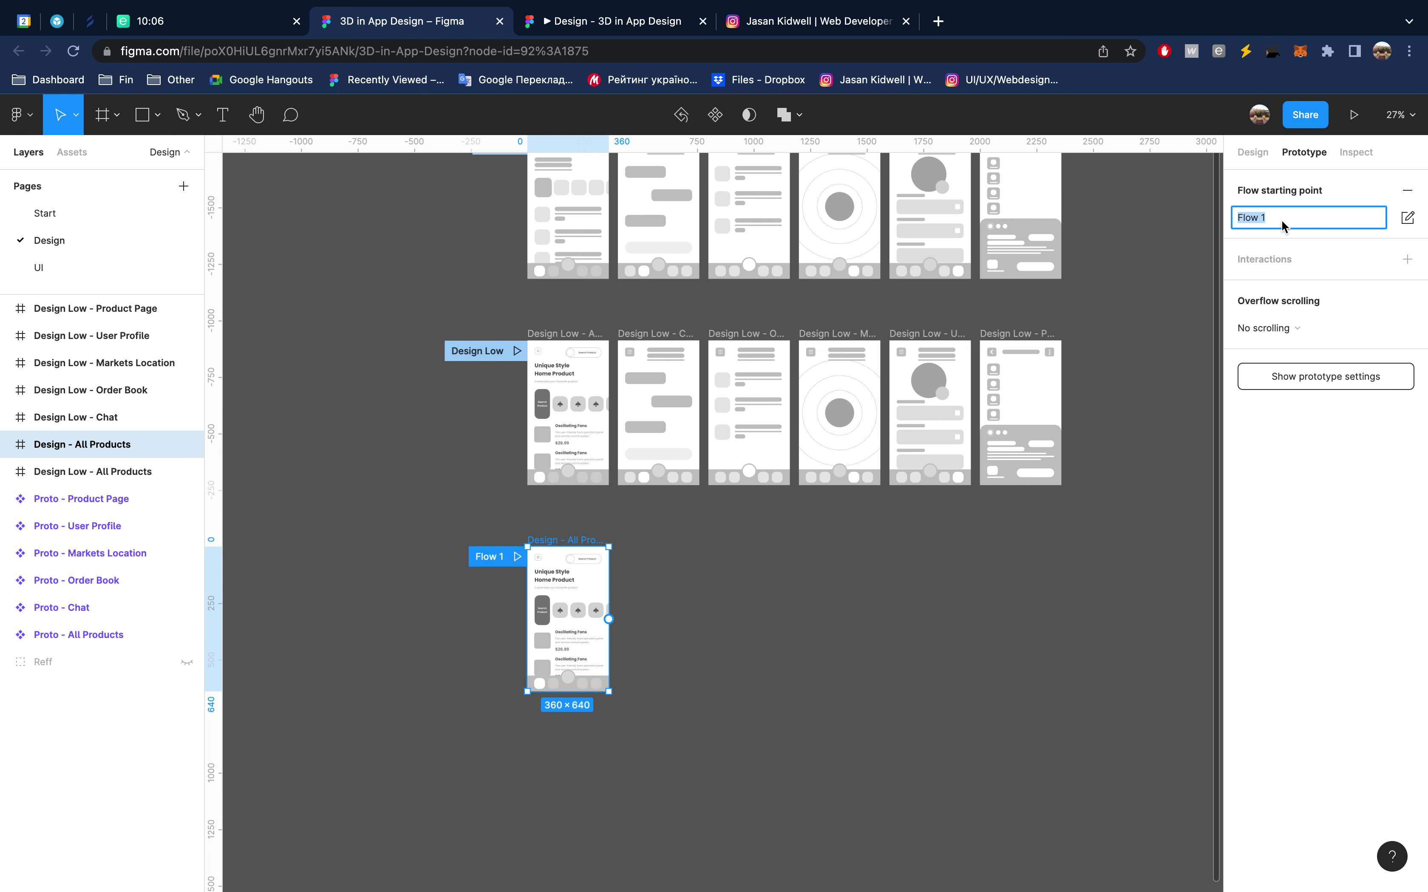
text(Design Hight)
key(Return)
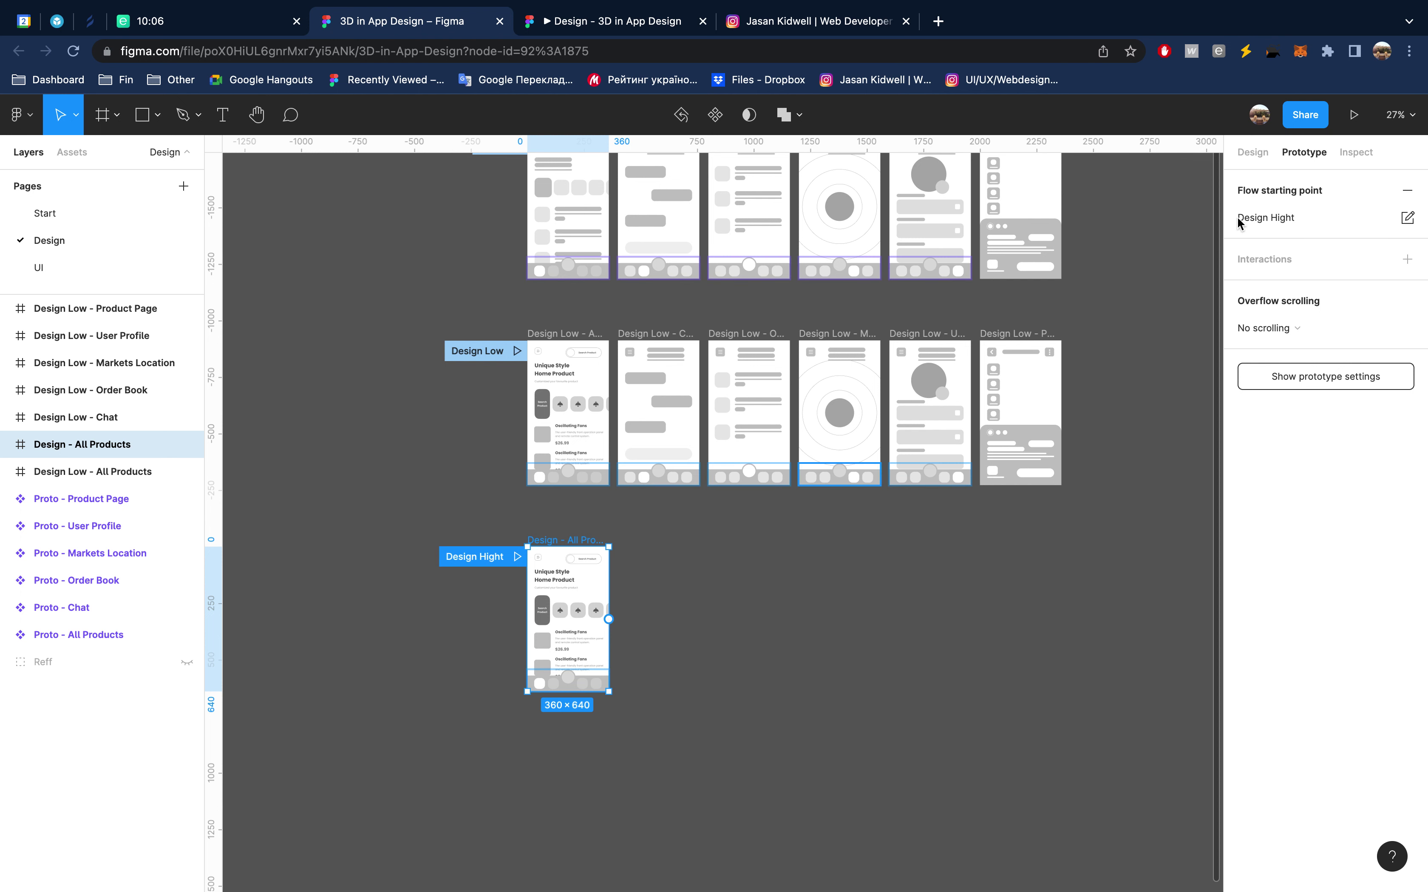
click(1252, 152)
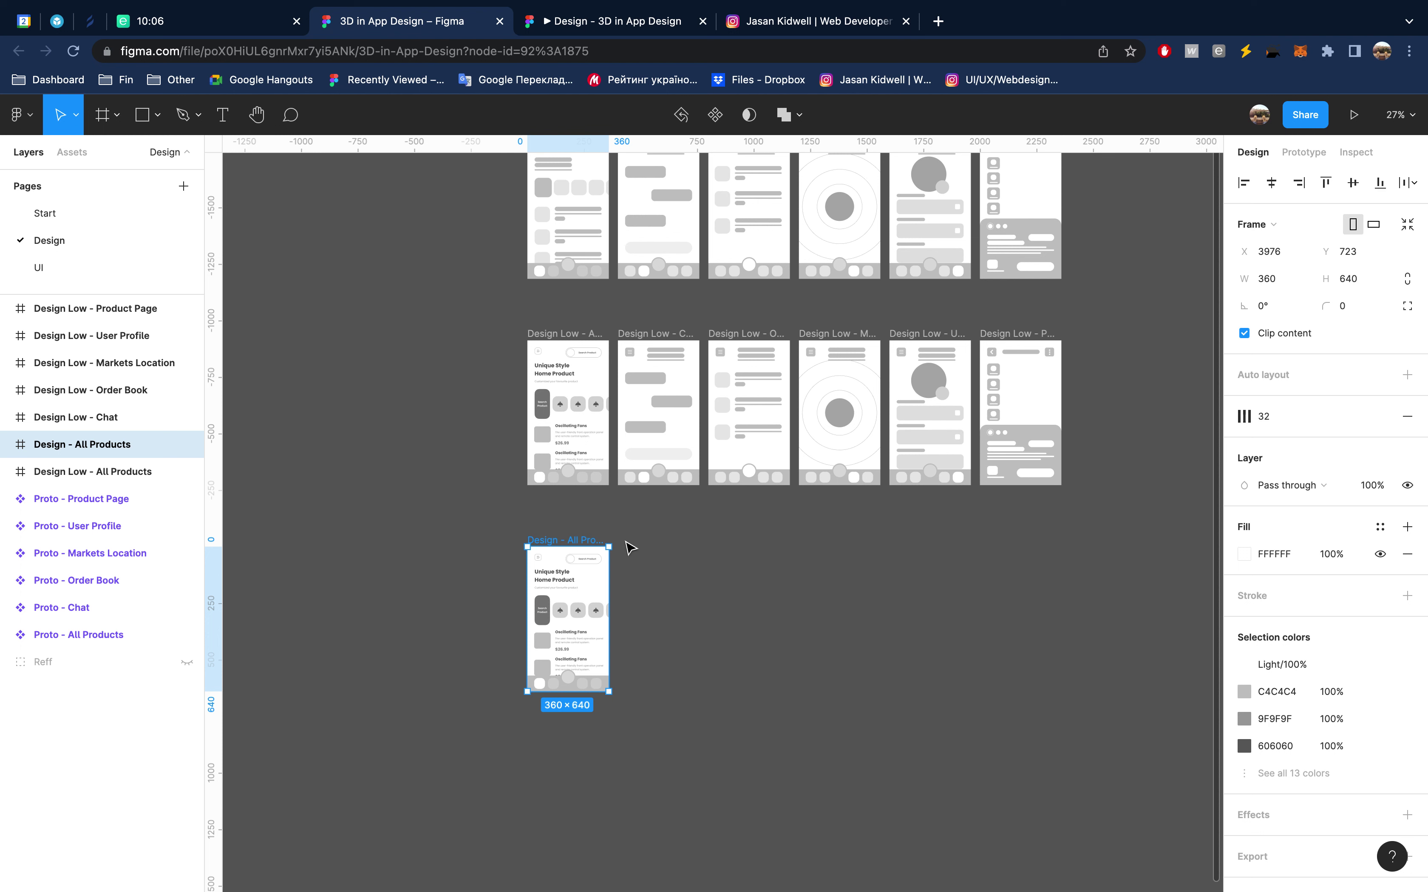
Rename the All Products frame to 'Design Hight - All Products'
key(super+r)
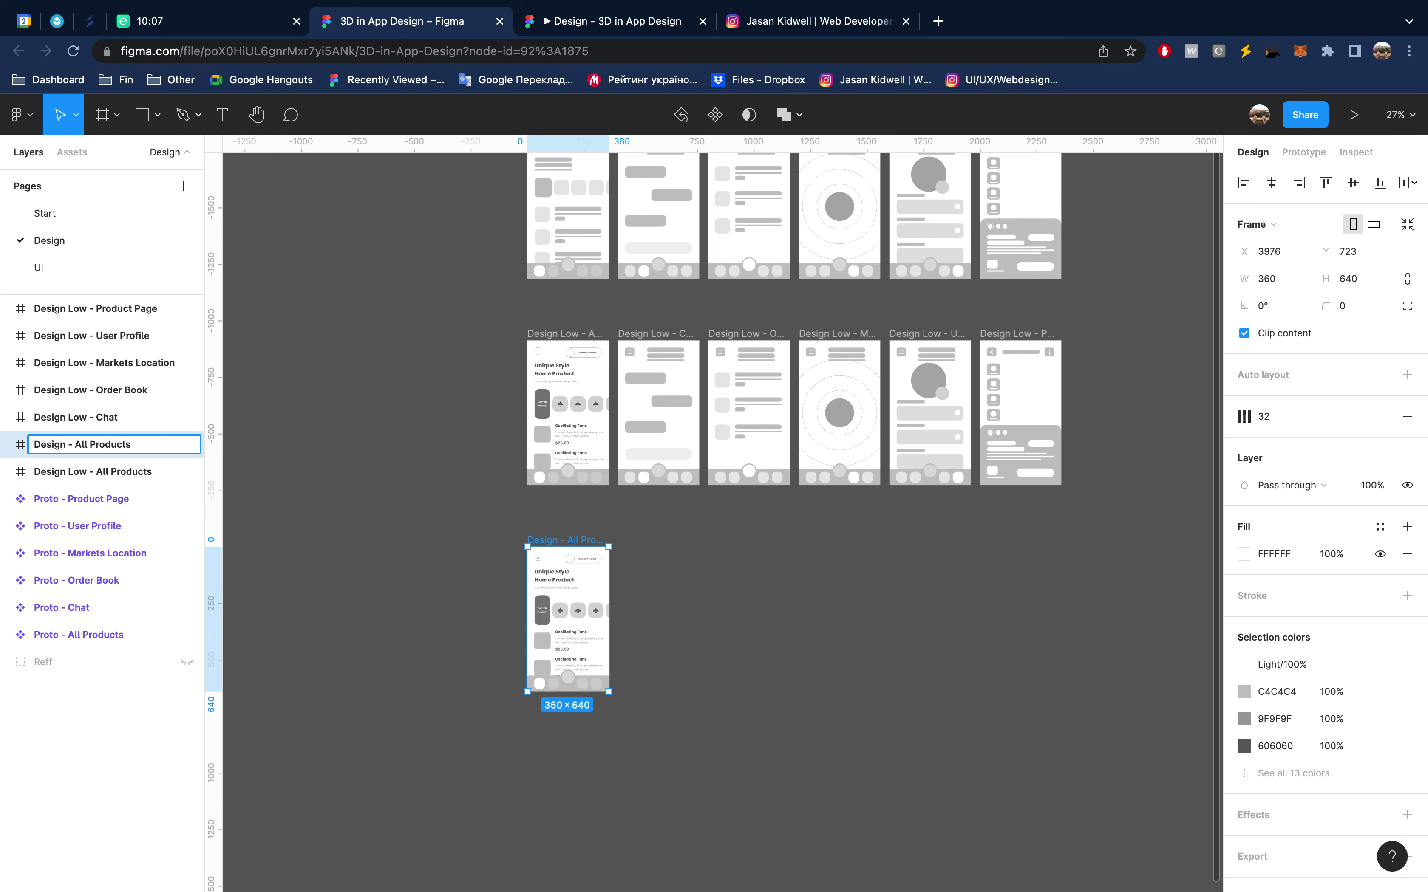
key(alt+Right)
text(Hight)
key(Return)
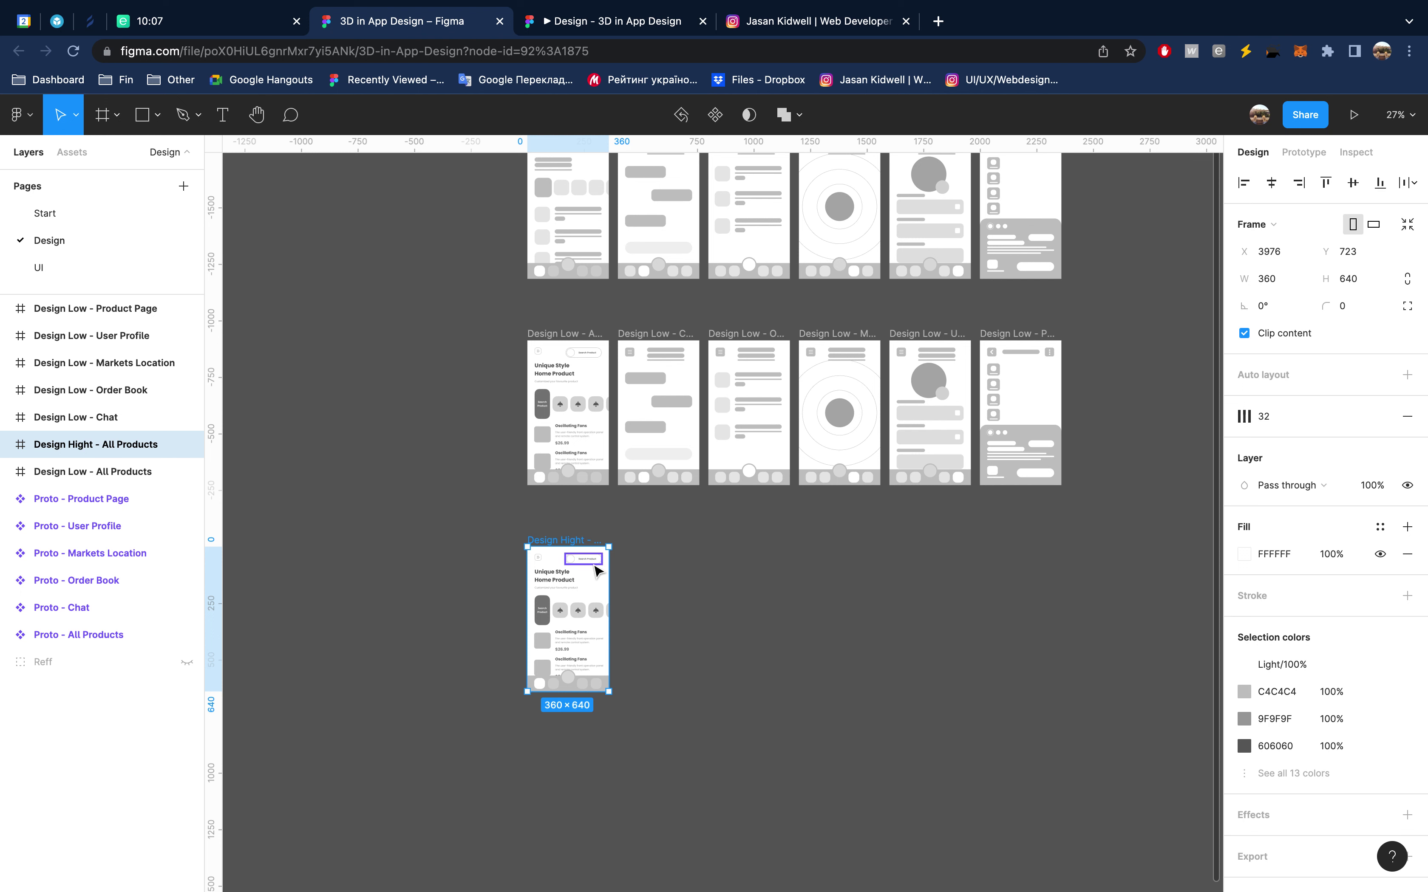
Move the Design Hight - All Products frame to the top of the layer list
scroll(648, 550, up, 5)
scroll(647, 550, up, 3)
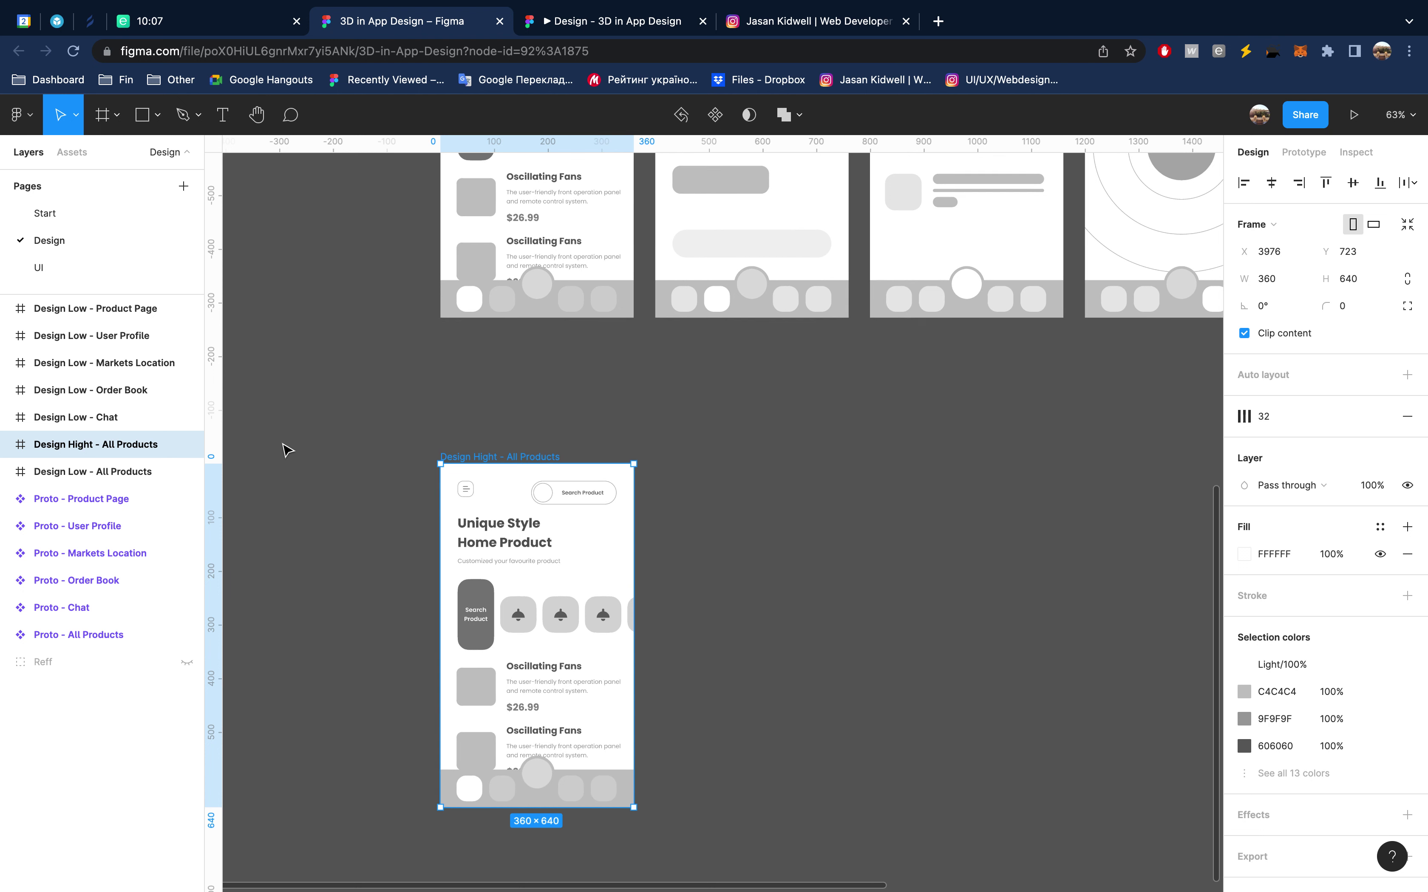
key(ctrl+bracketright)
key(ctrl+bracketright)
key(ctrl+bracketright)
key(ctrl+bracketright)
key(ctrl+bracketright)
key(ctrl+bracketright)
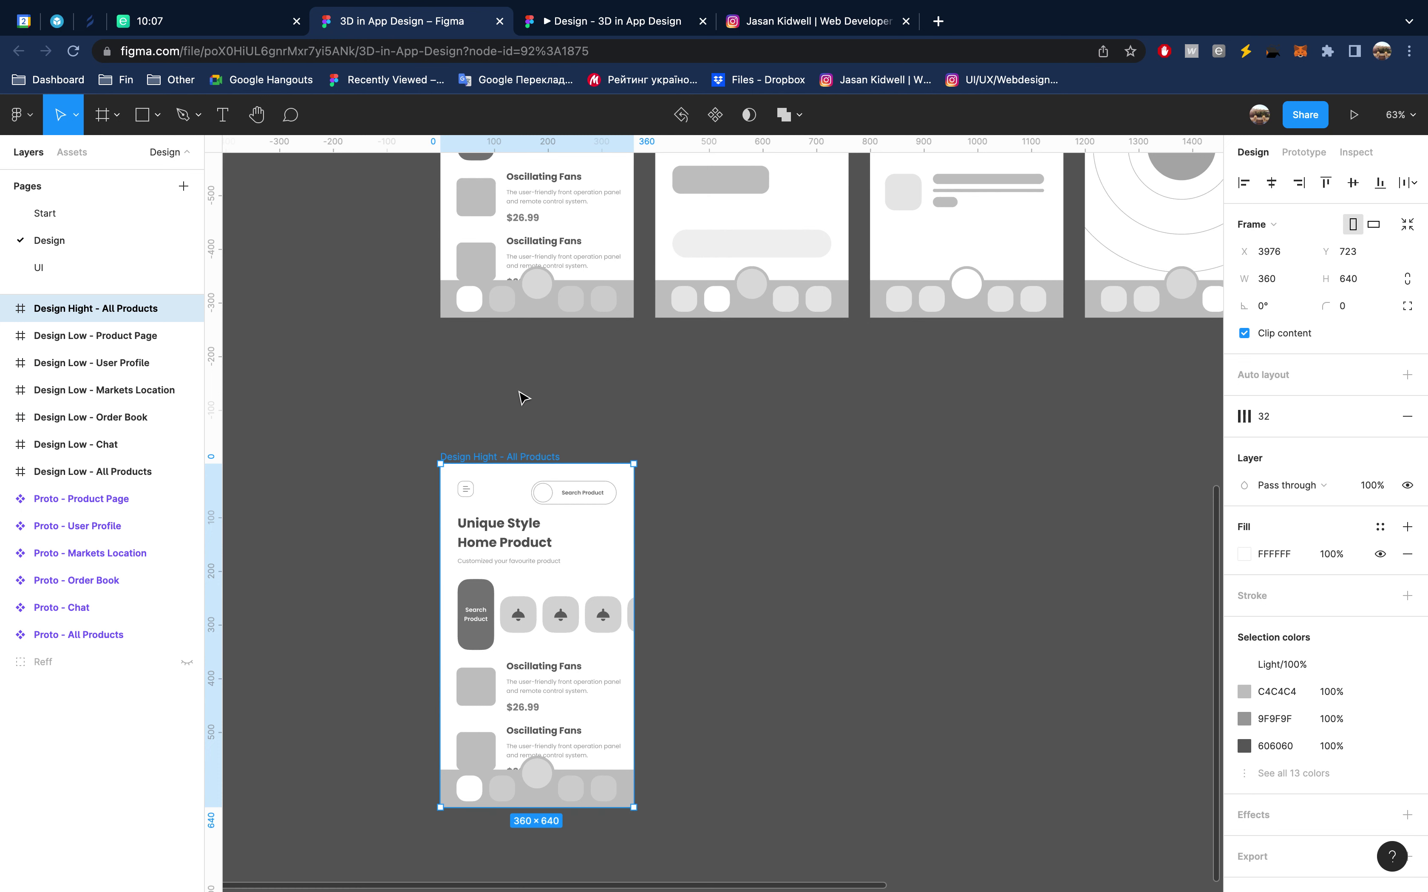
ctrl+scroll(513, 466, up, 5)
scroll(513, 467, down, 5)
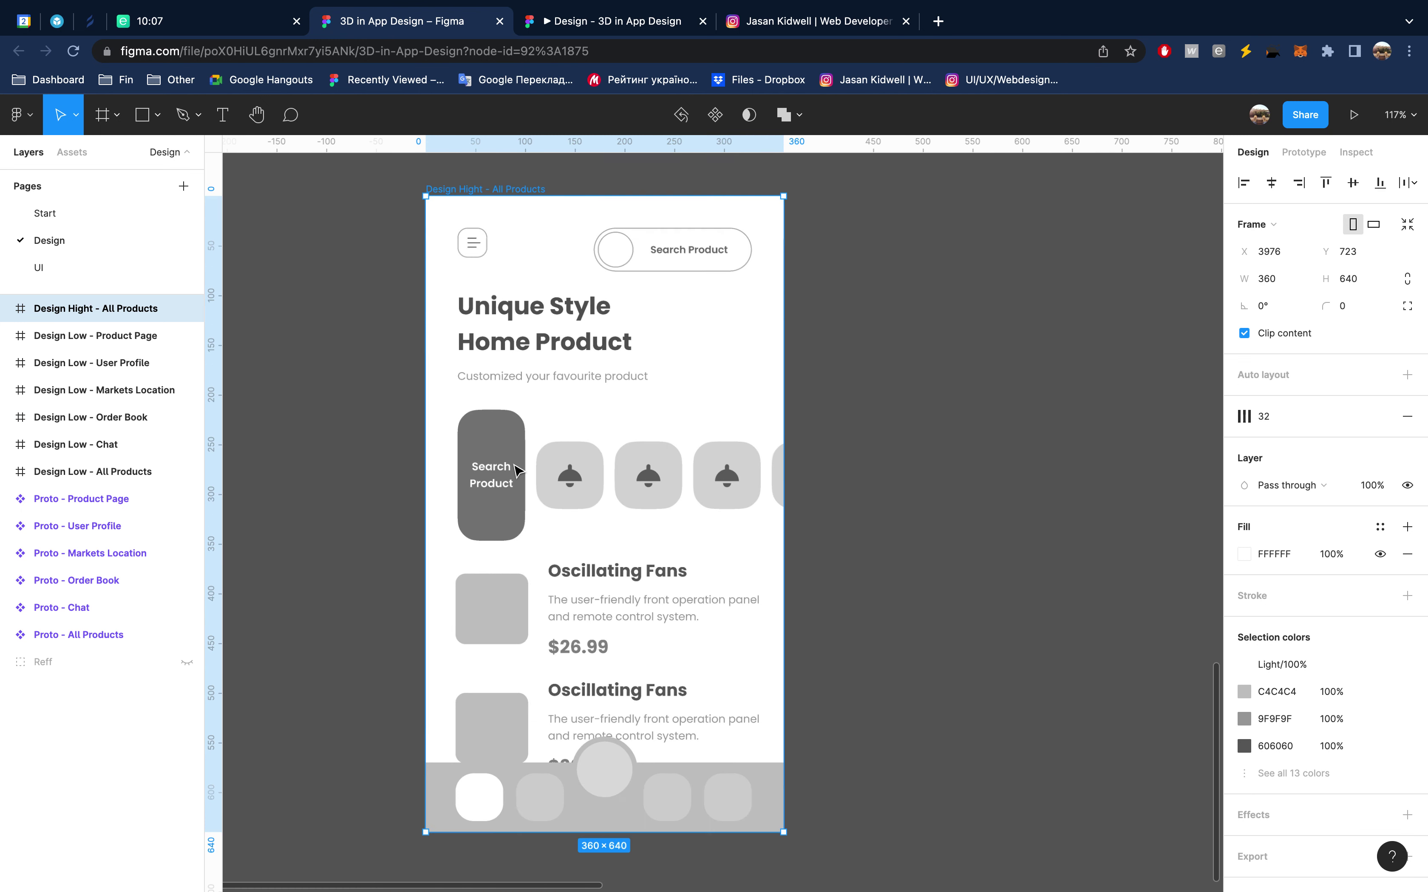
Set the search icon frame's stroke to grey B6B6B6
super+click(616, 250)
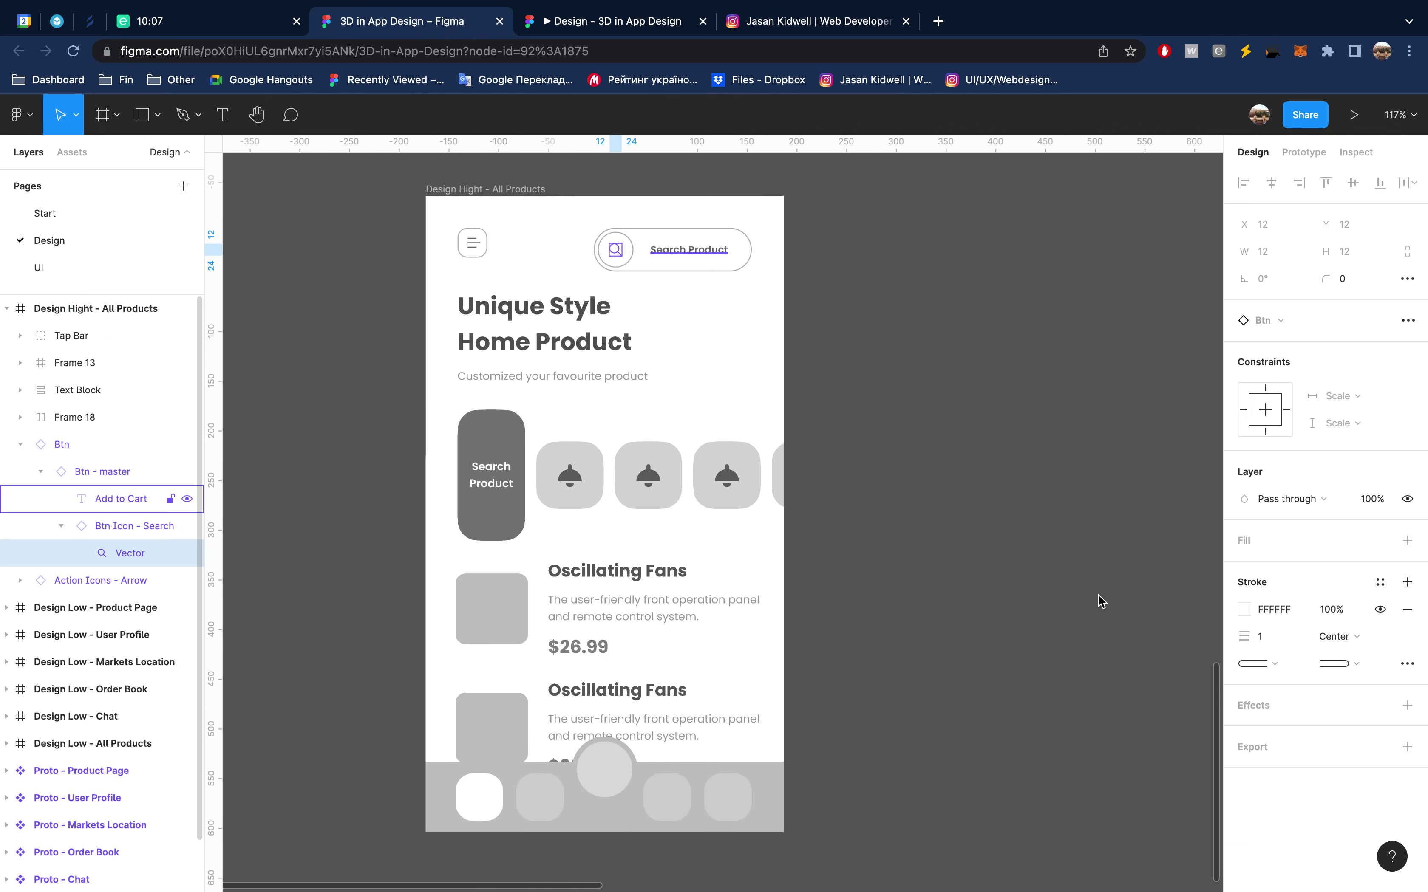
key(Escape)
click(1245, 671)
click(1046, 541)
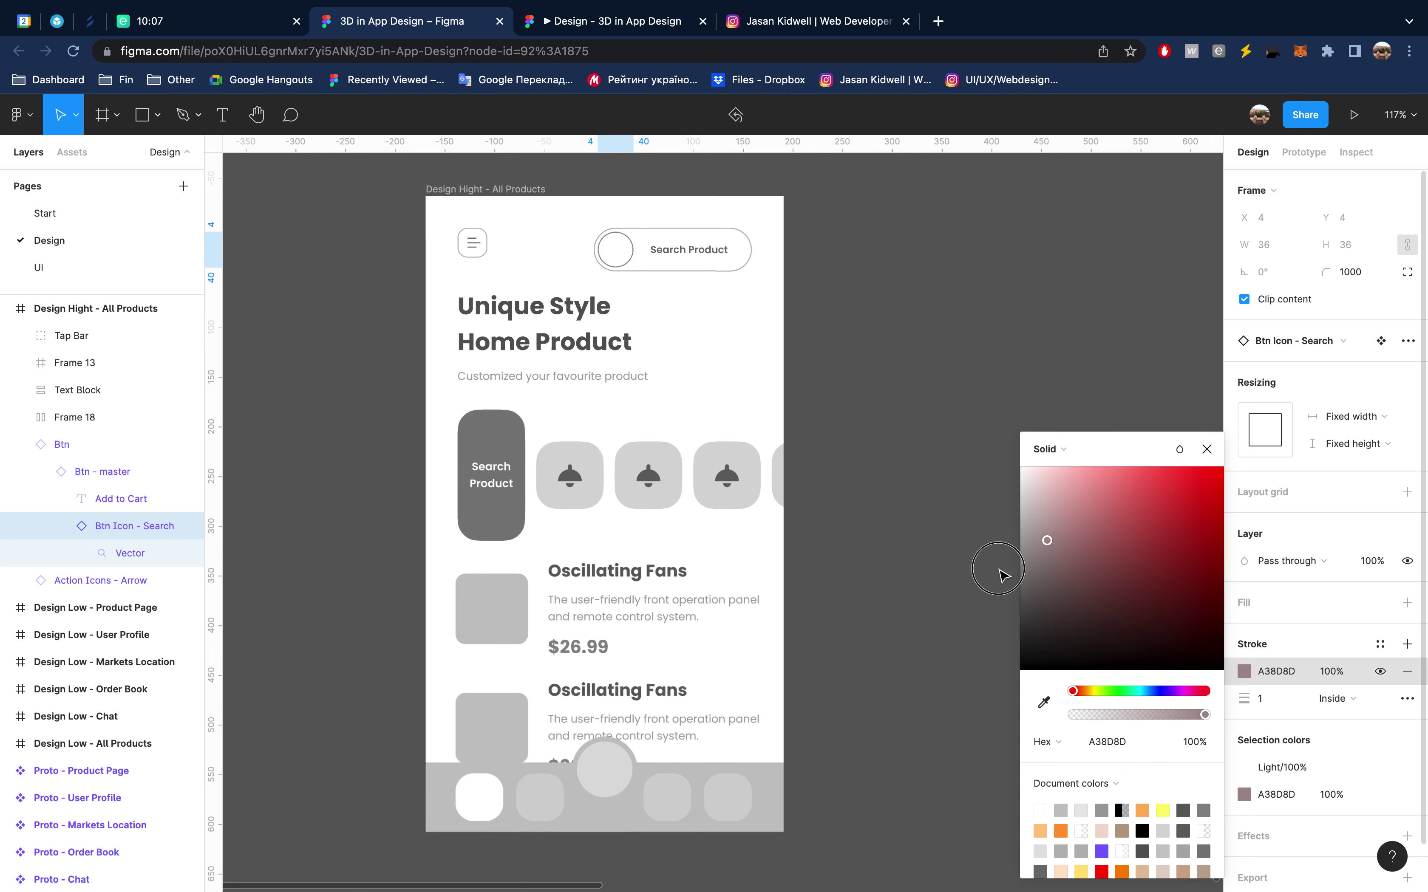
drag(1011, 569, 1019, 524)
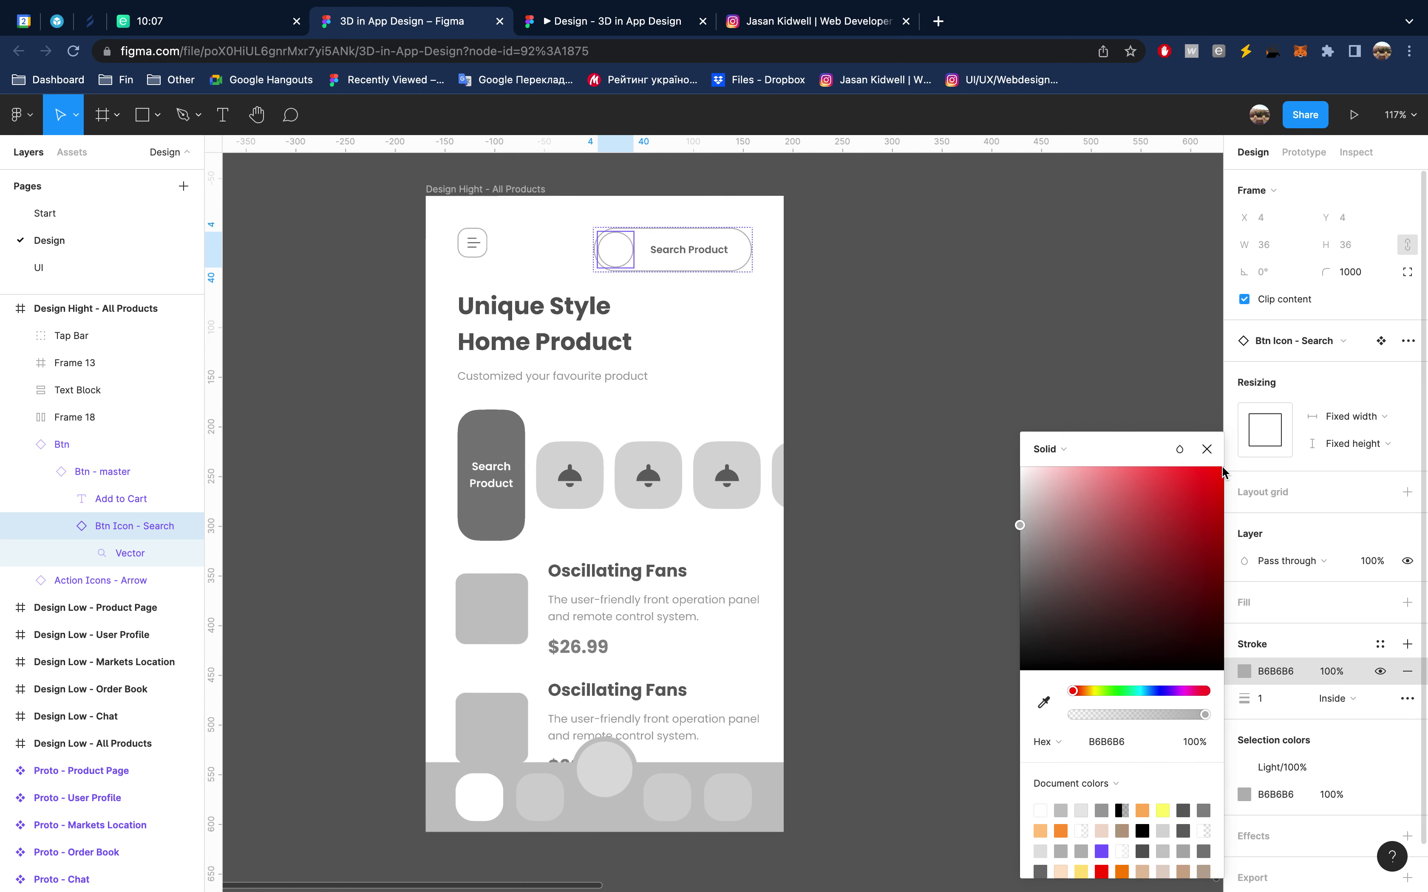
click(1203, 448)
Make the high-fidelity magnifier's stroke dark grey 737373
click(129, 553)
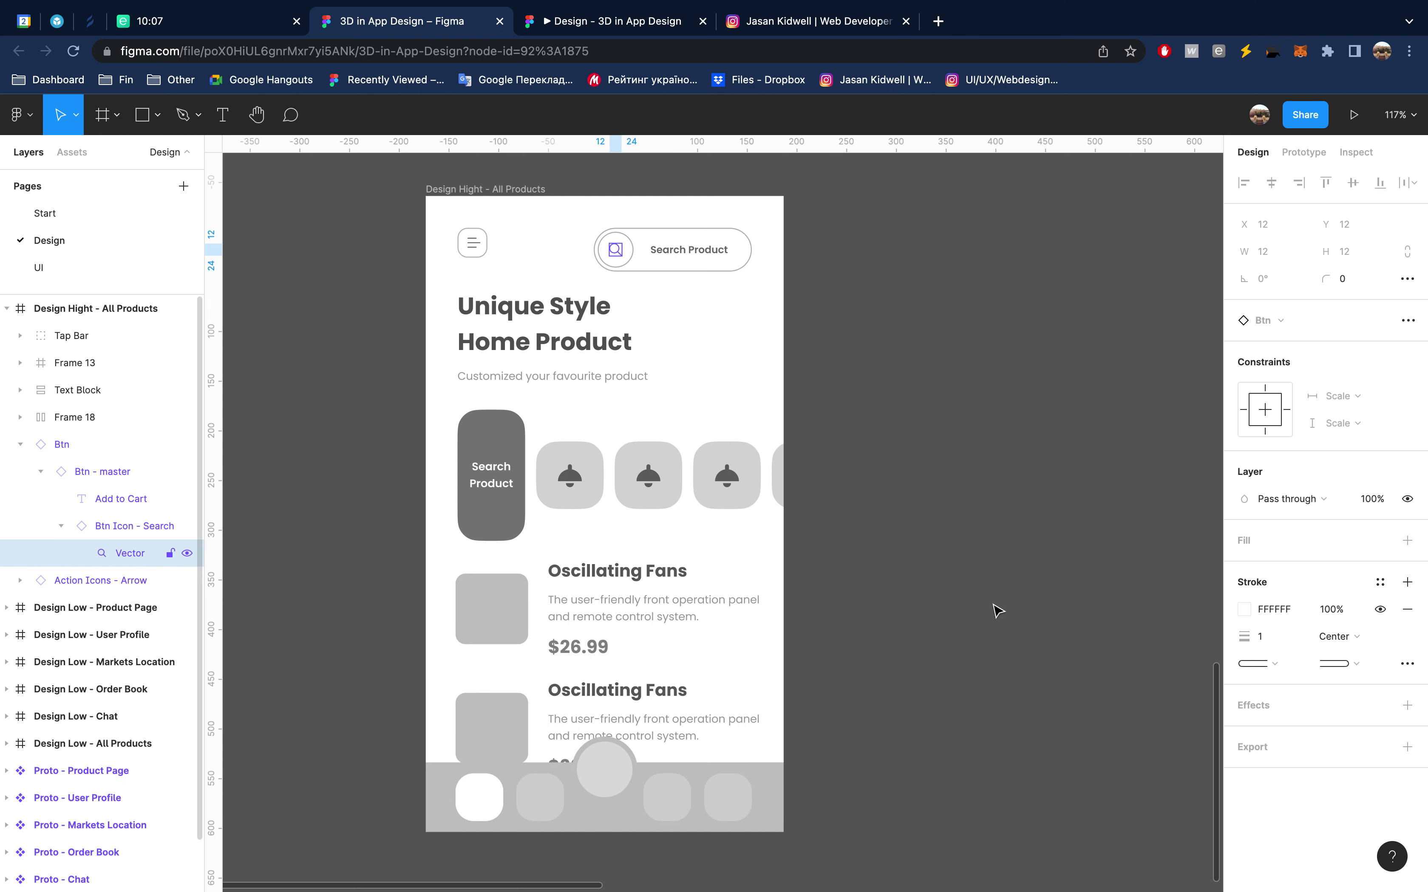
click(1244, 609)
click(1049, 580)
drag(1050, 584, 991, 583)
click(1205, 447)
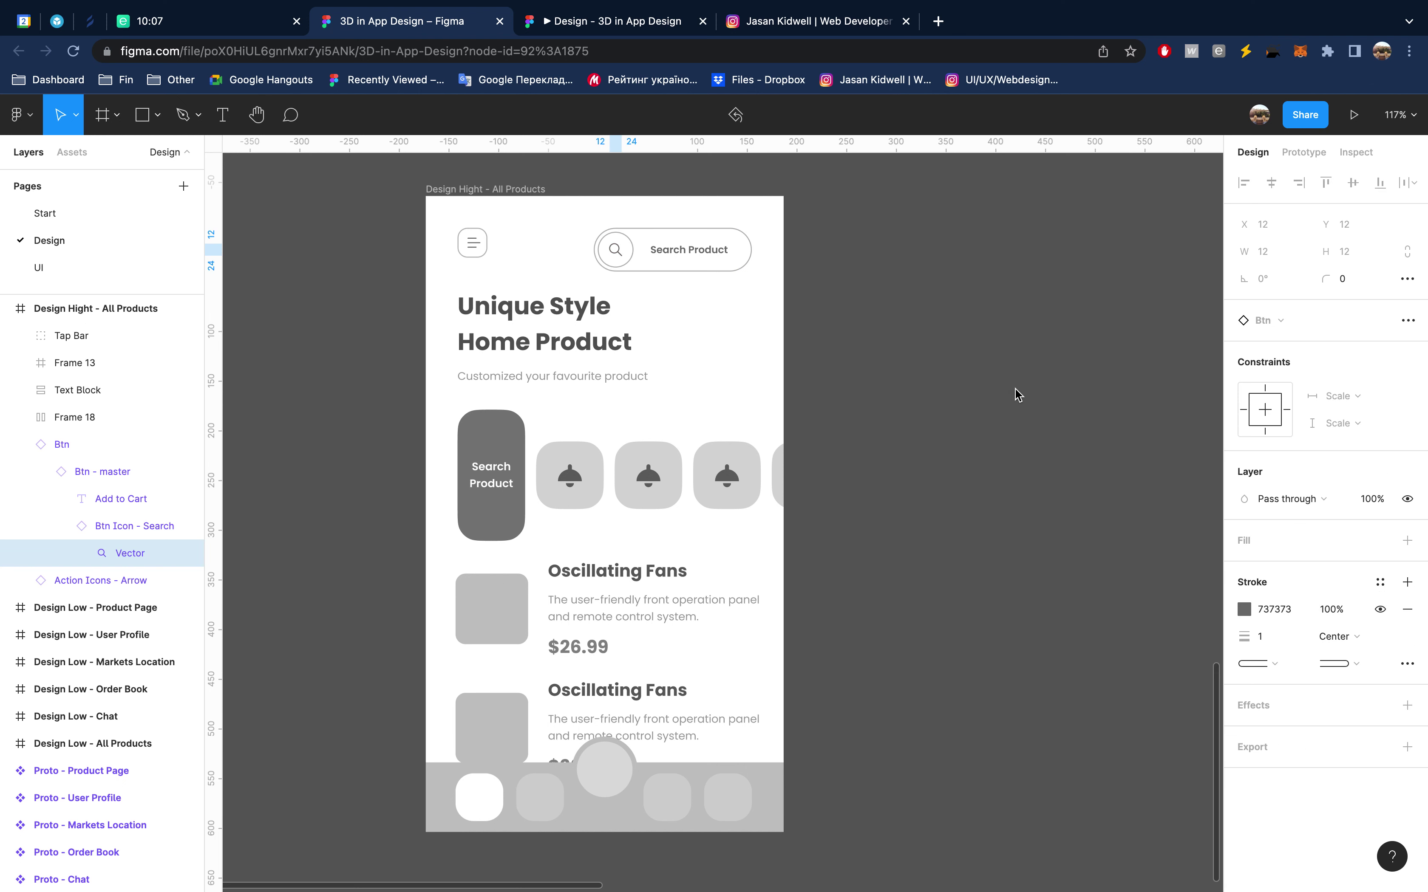
scroll(1018, 394, up, 5)
scroll(1018, 394, up, 5)
scroll(1017, 394, up, 5)
scroll(1017, 395, up, 5)
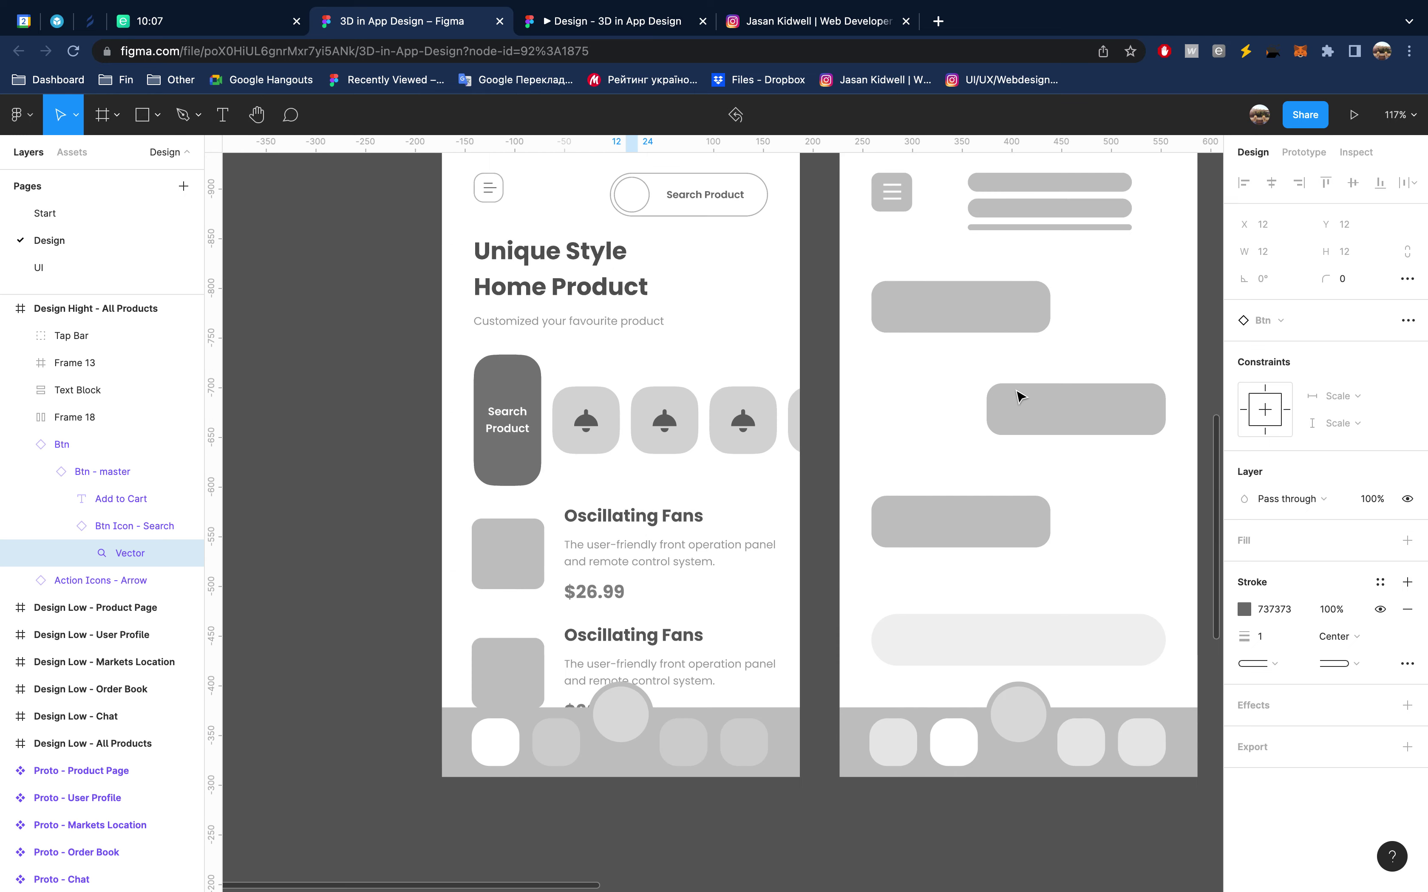
scroll(1017, 394, up, 5)
Set the low-fidelity magnifier's stroke to grey 757575 using the eyedropper
click(633, 465)
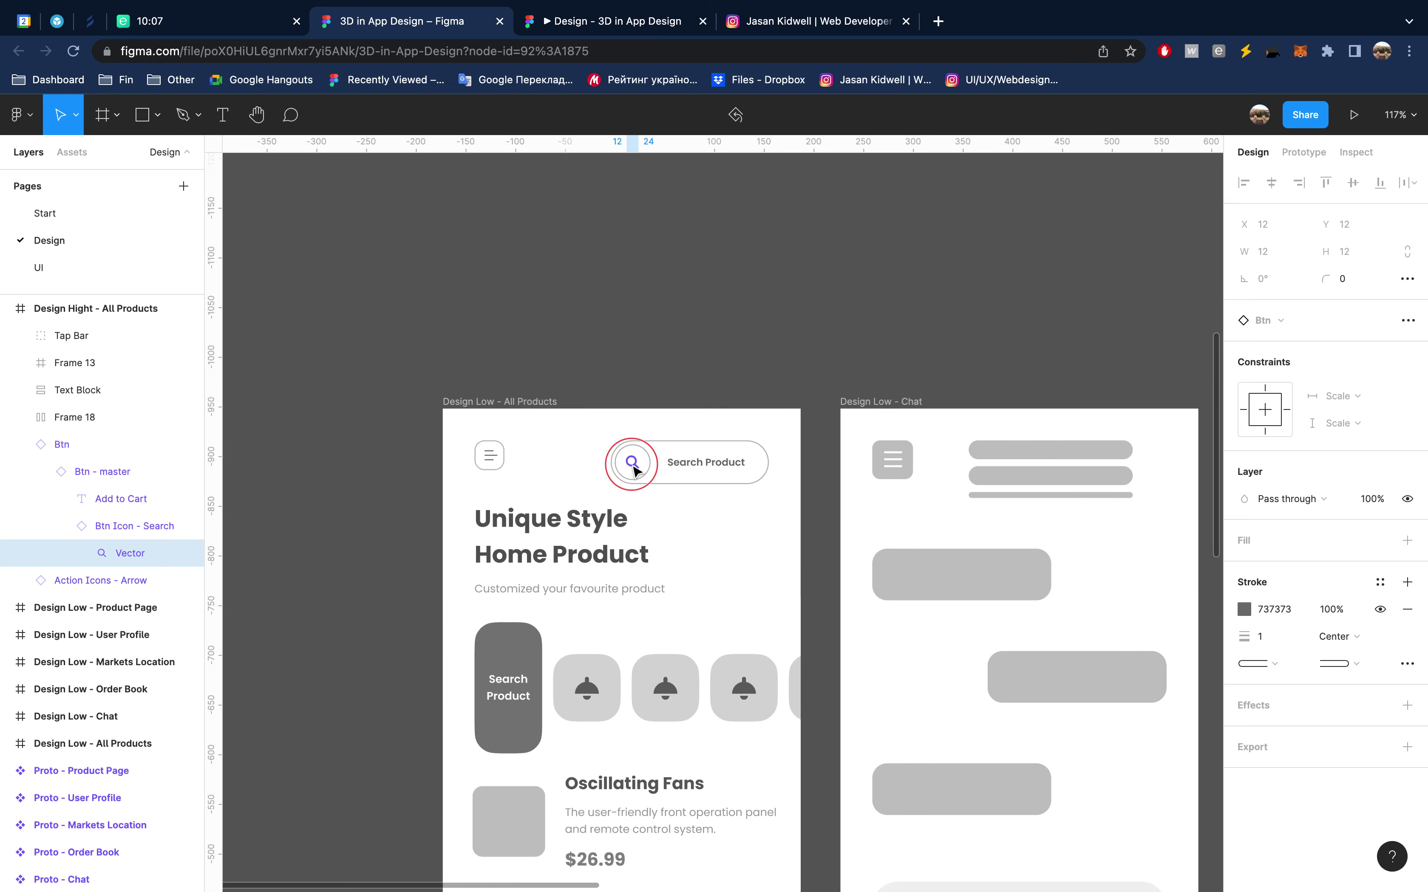
click(1245, 610)
text(FFFFFF)
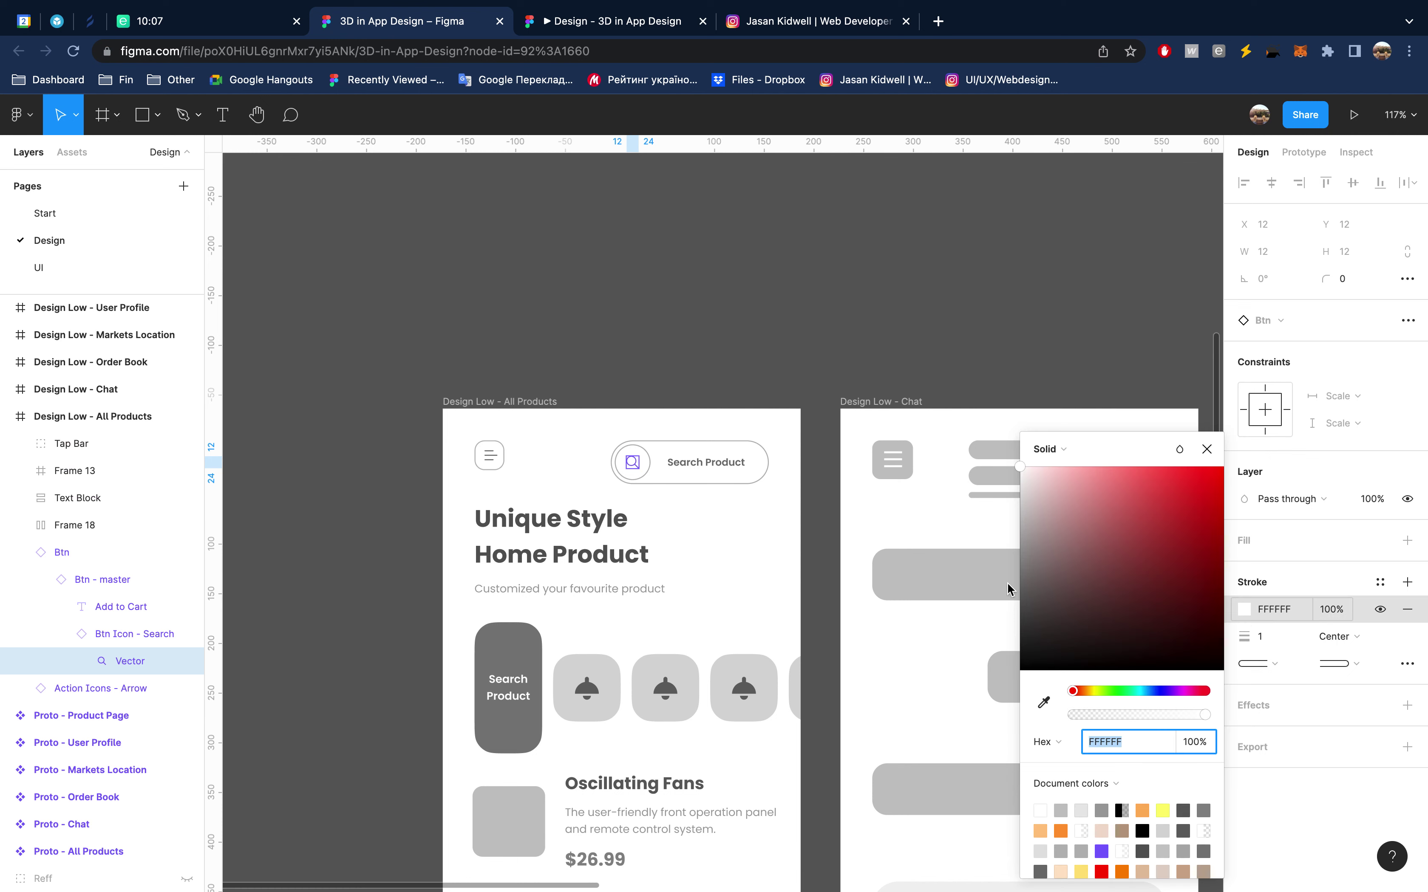
key(i)
click(996, 583)
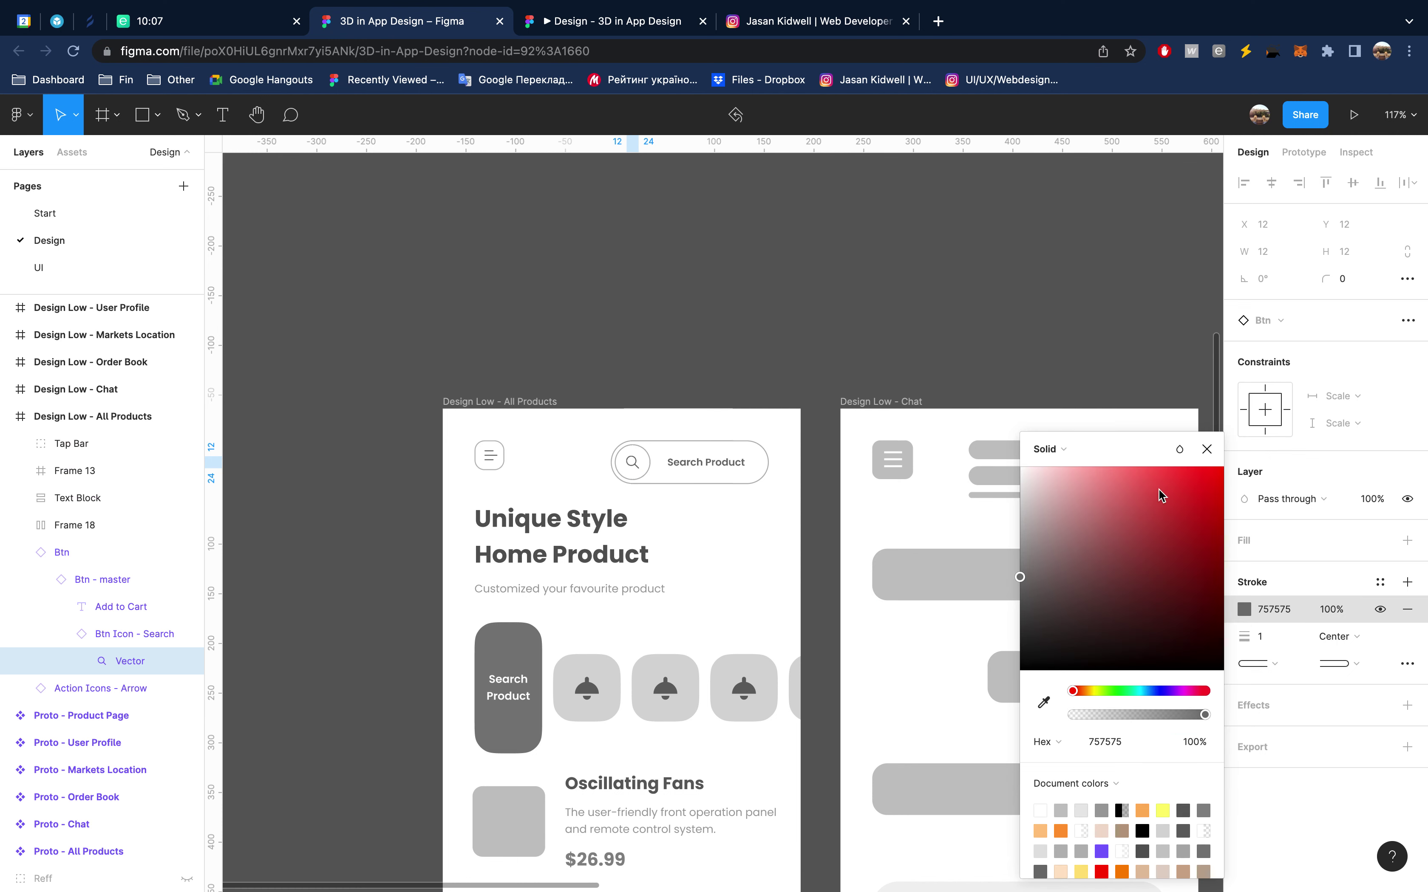
click(1206, 449)
click(807, 353)
scroll(808, 353, down, 8)
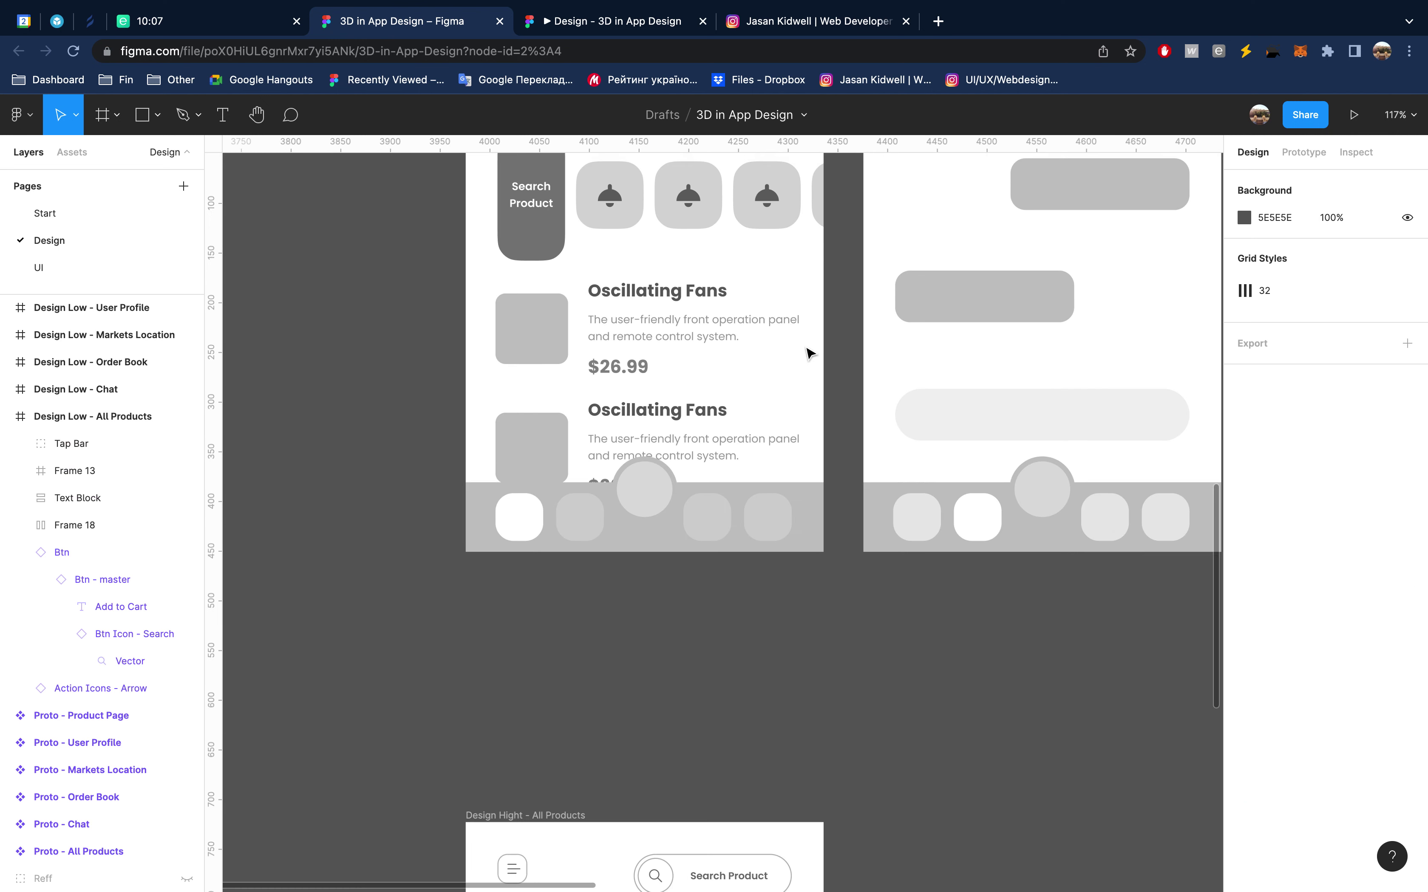
scroll(808, 353, down, 5)
scroll(809, 353, down, 5)
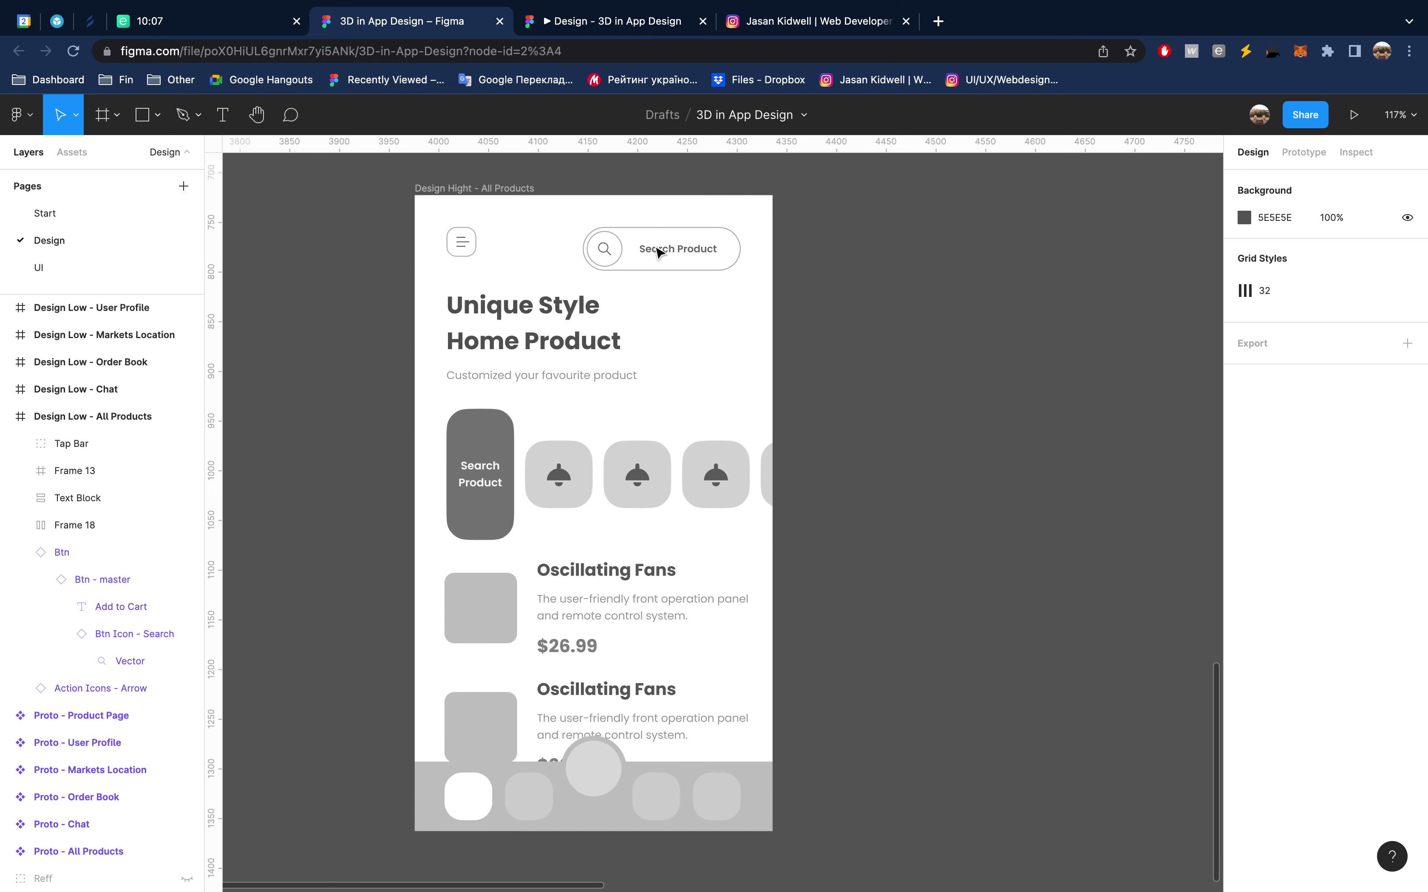
key(ctrl+g)
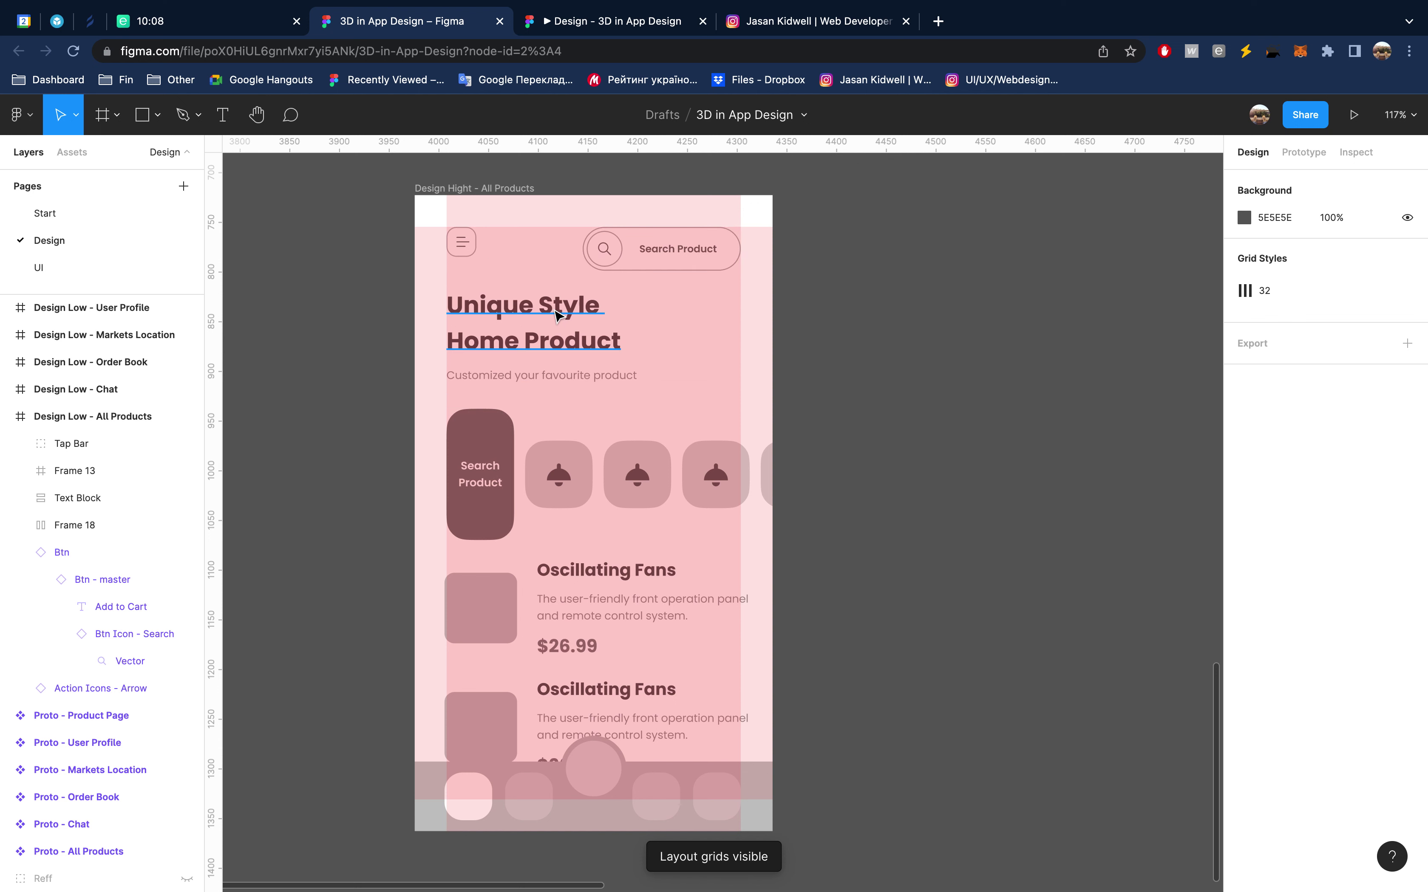
click(556, 315)
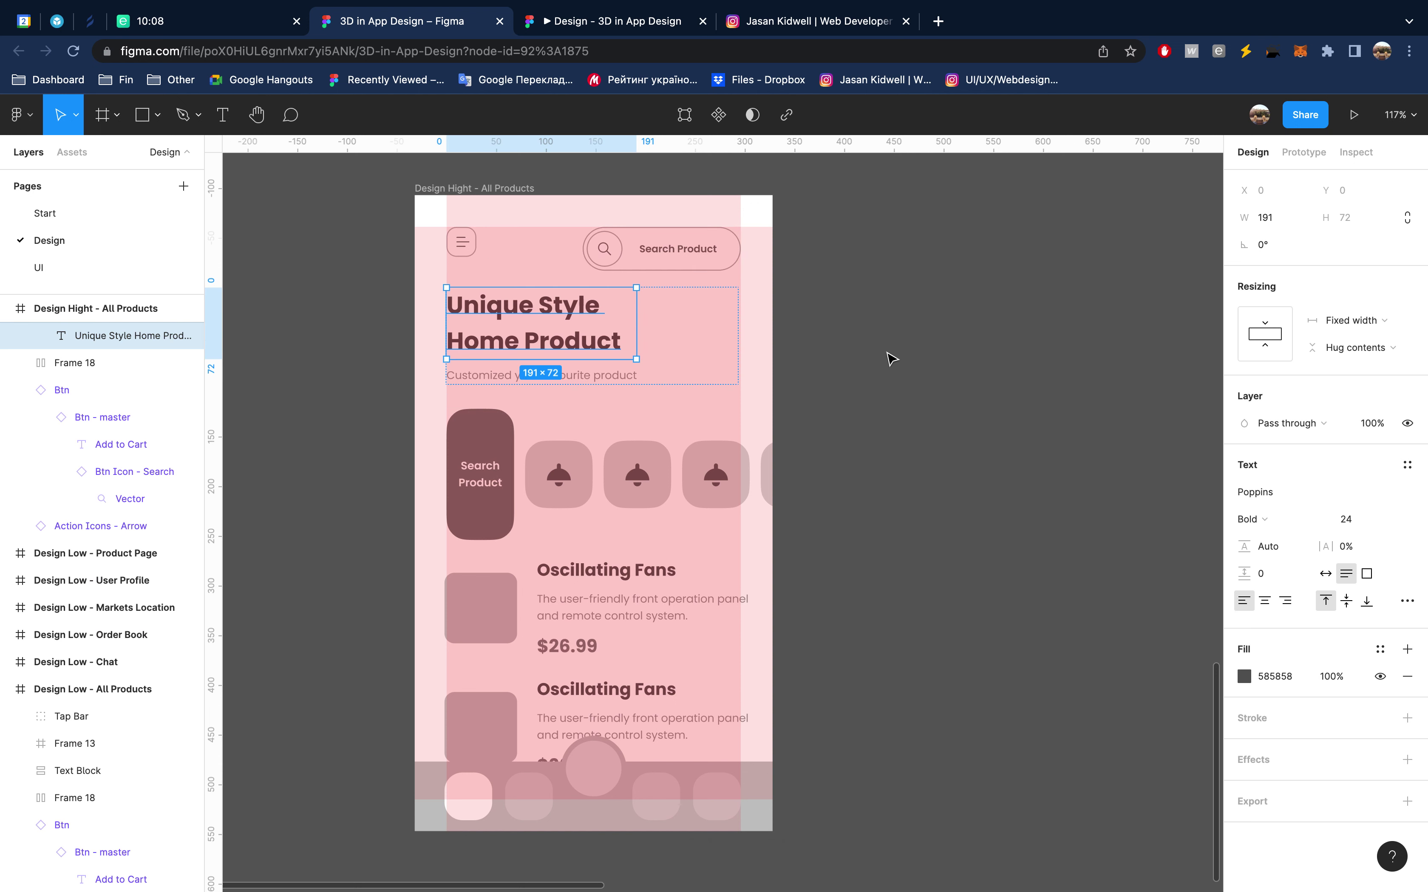
click(997, 407)
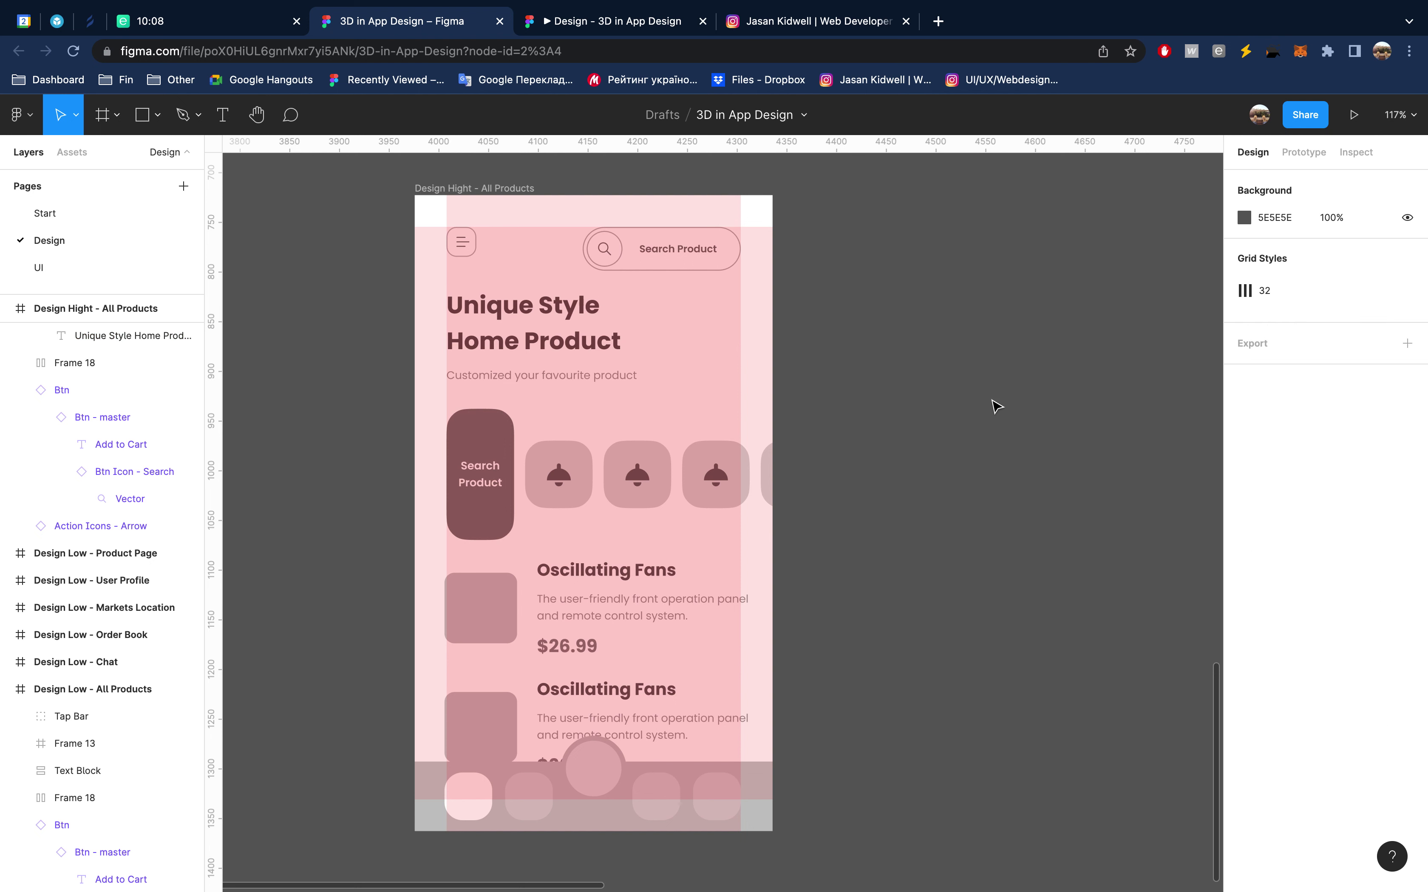
click(529, 323)
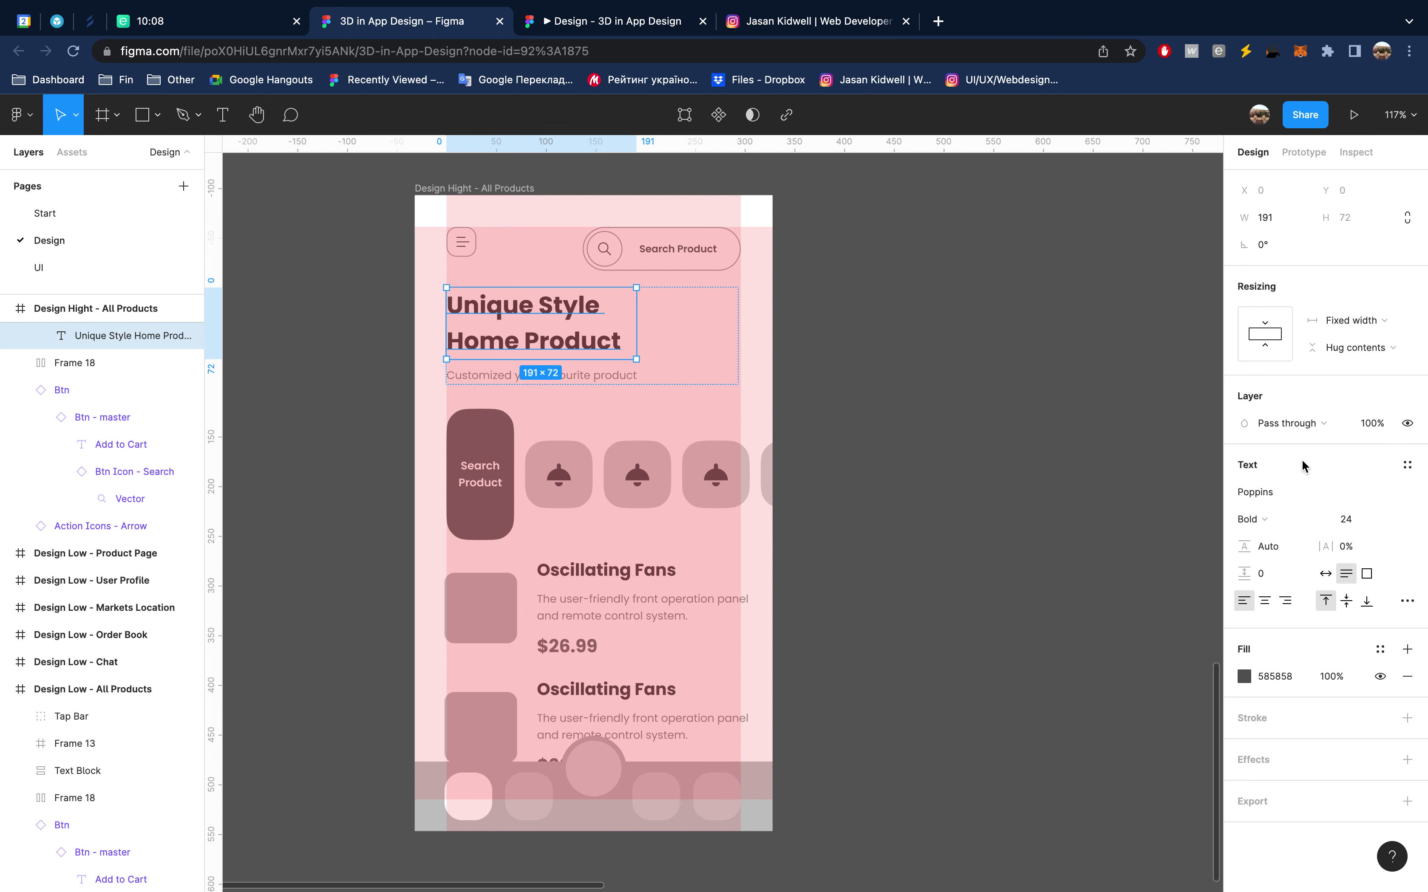
click(1381, 649)
click(1401, 680)
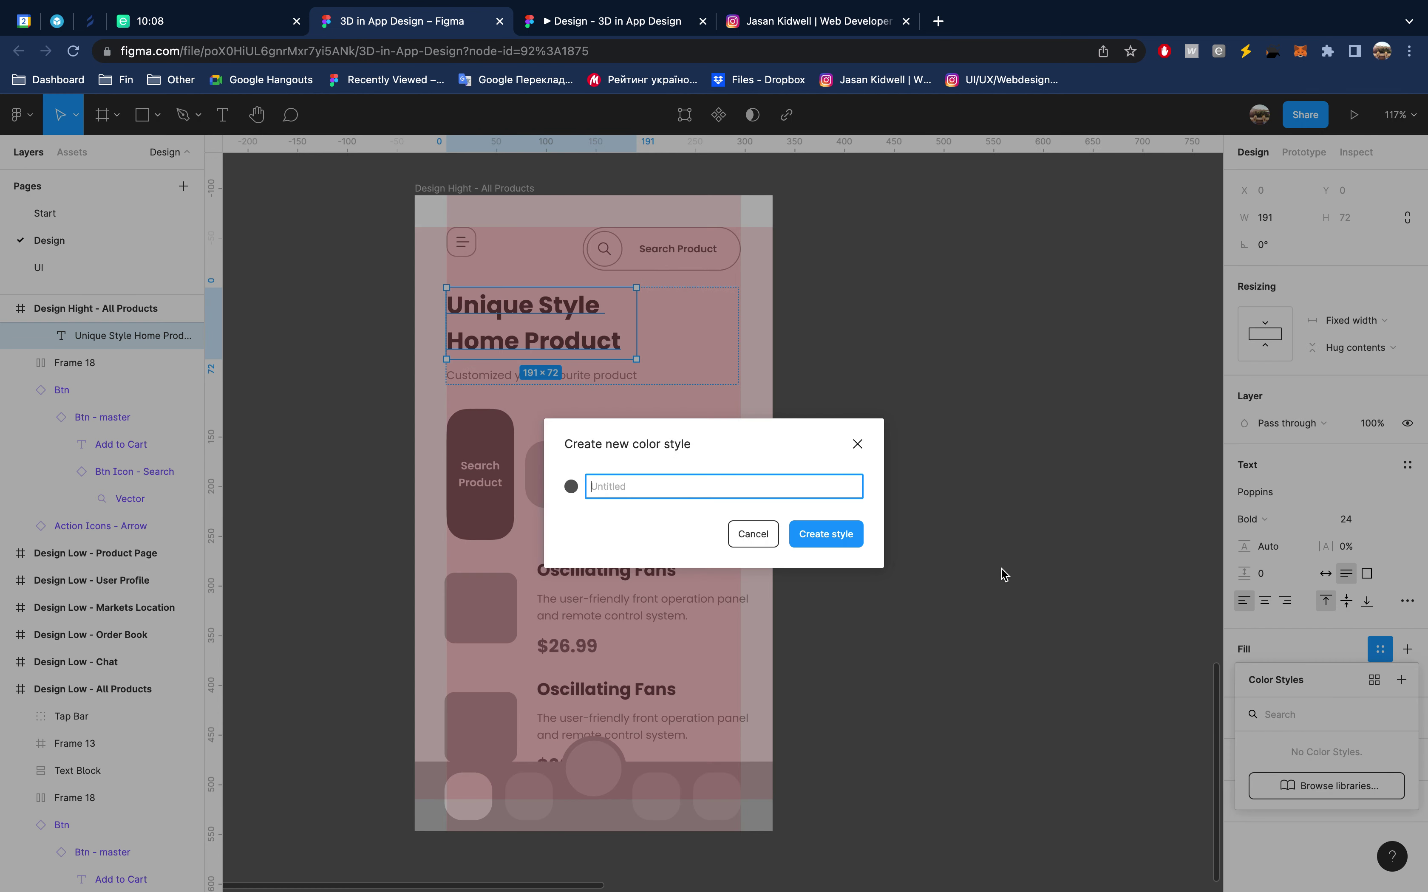
text(T)
key(Return)
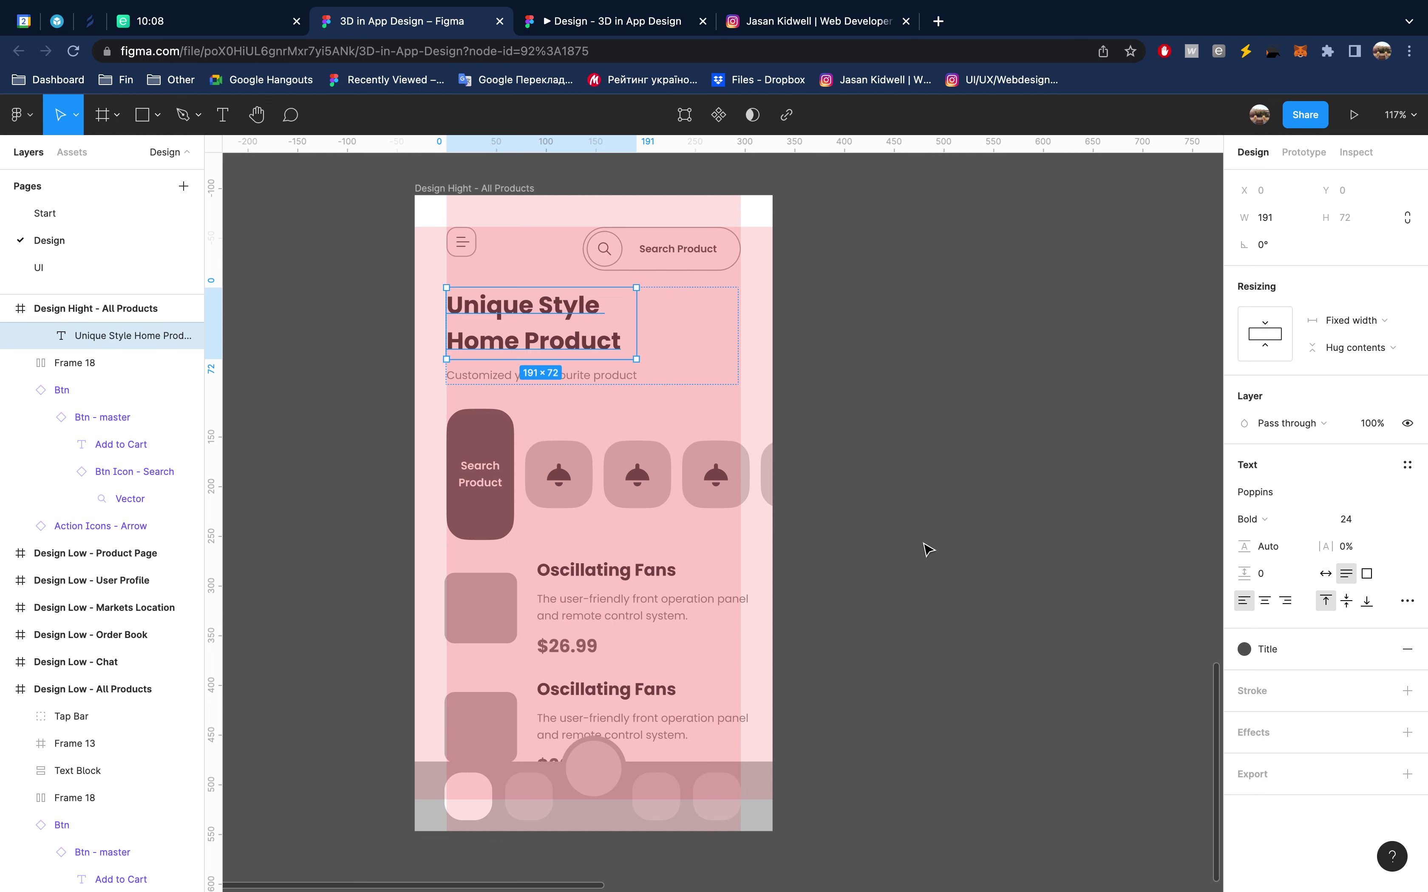
click(599, 378)
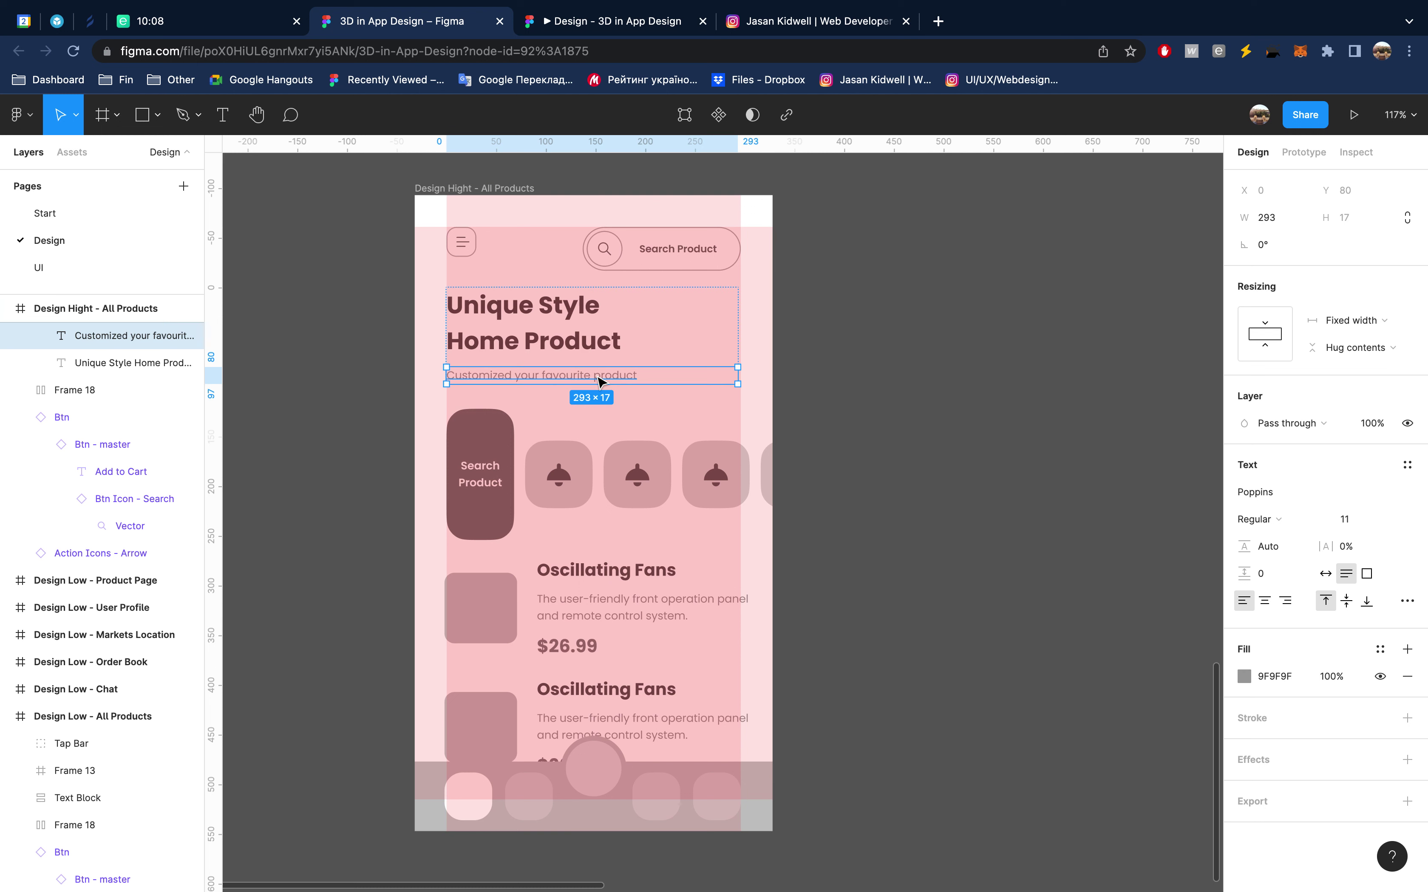
click(1379, 649)
click(1401, 680)
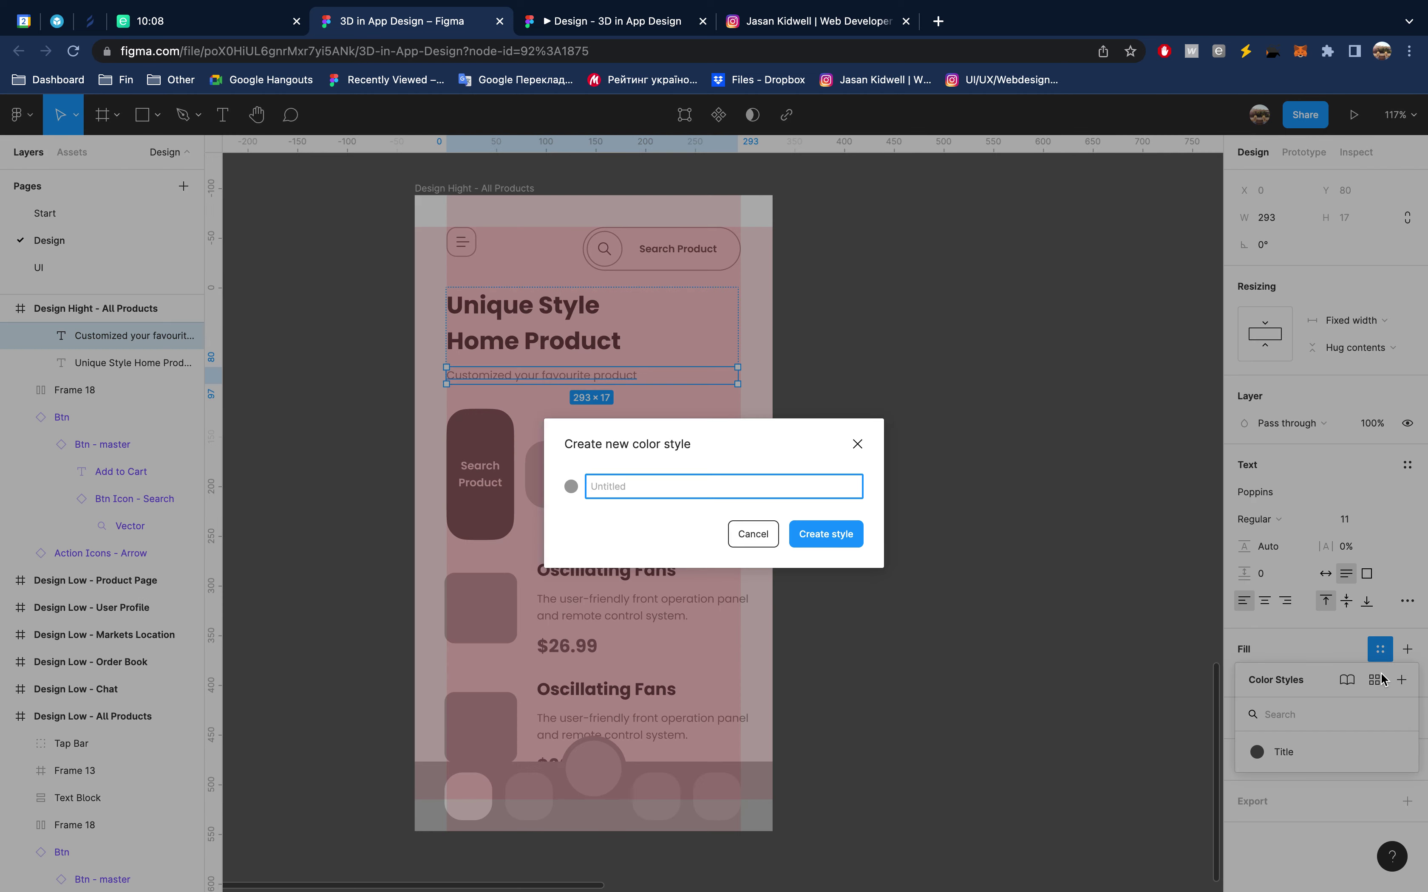
text(Description)
key(Return)
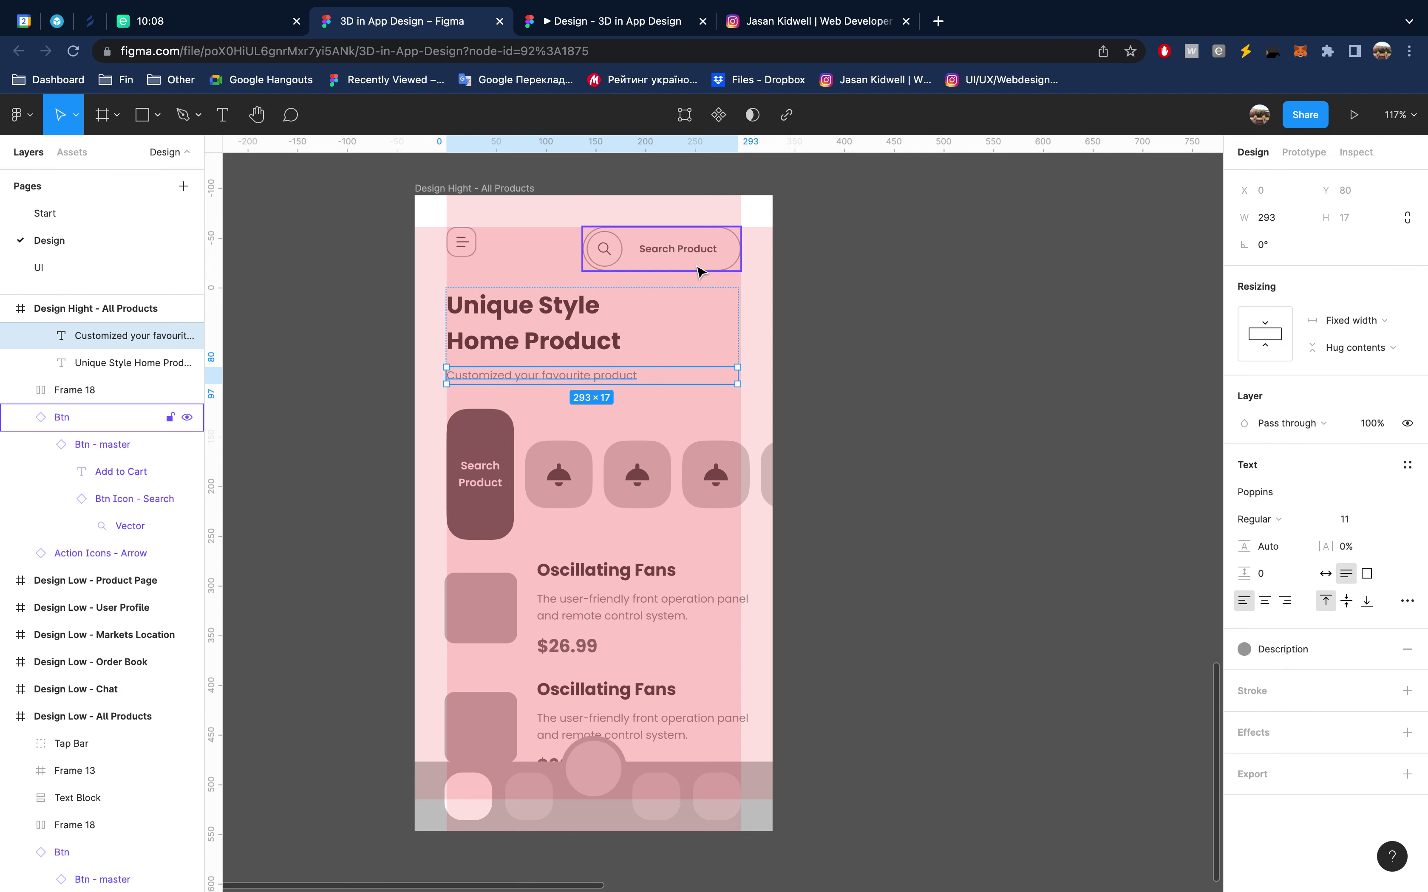
super+click(707, 251)
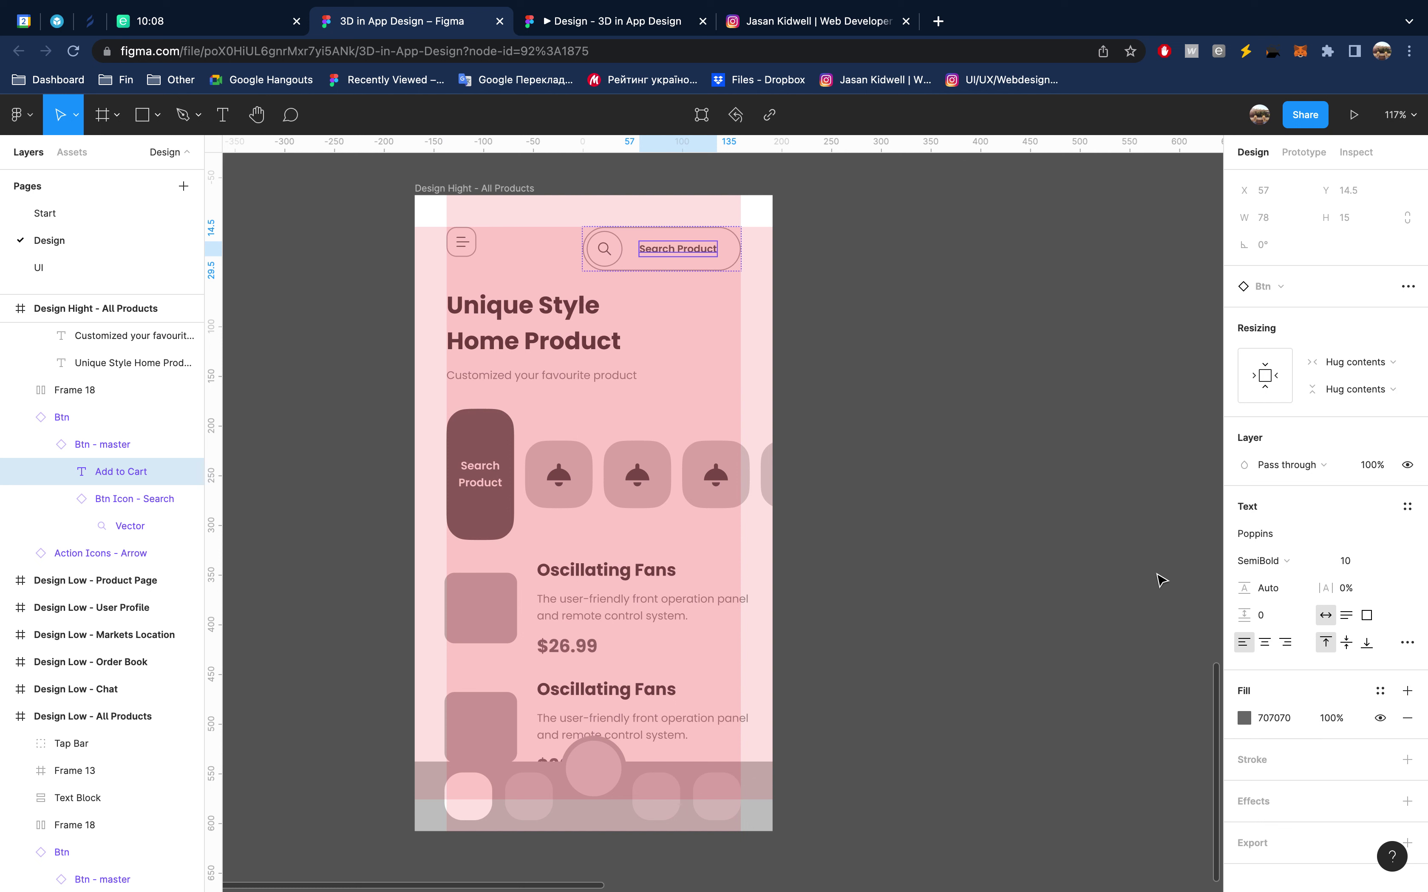
click(1008, 479)
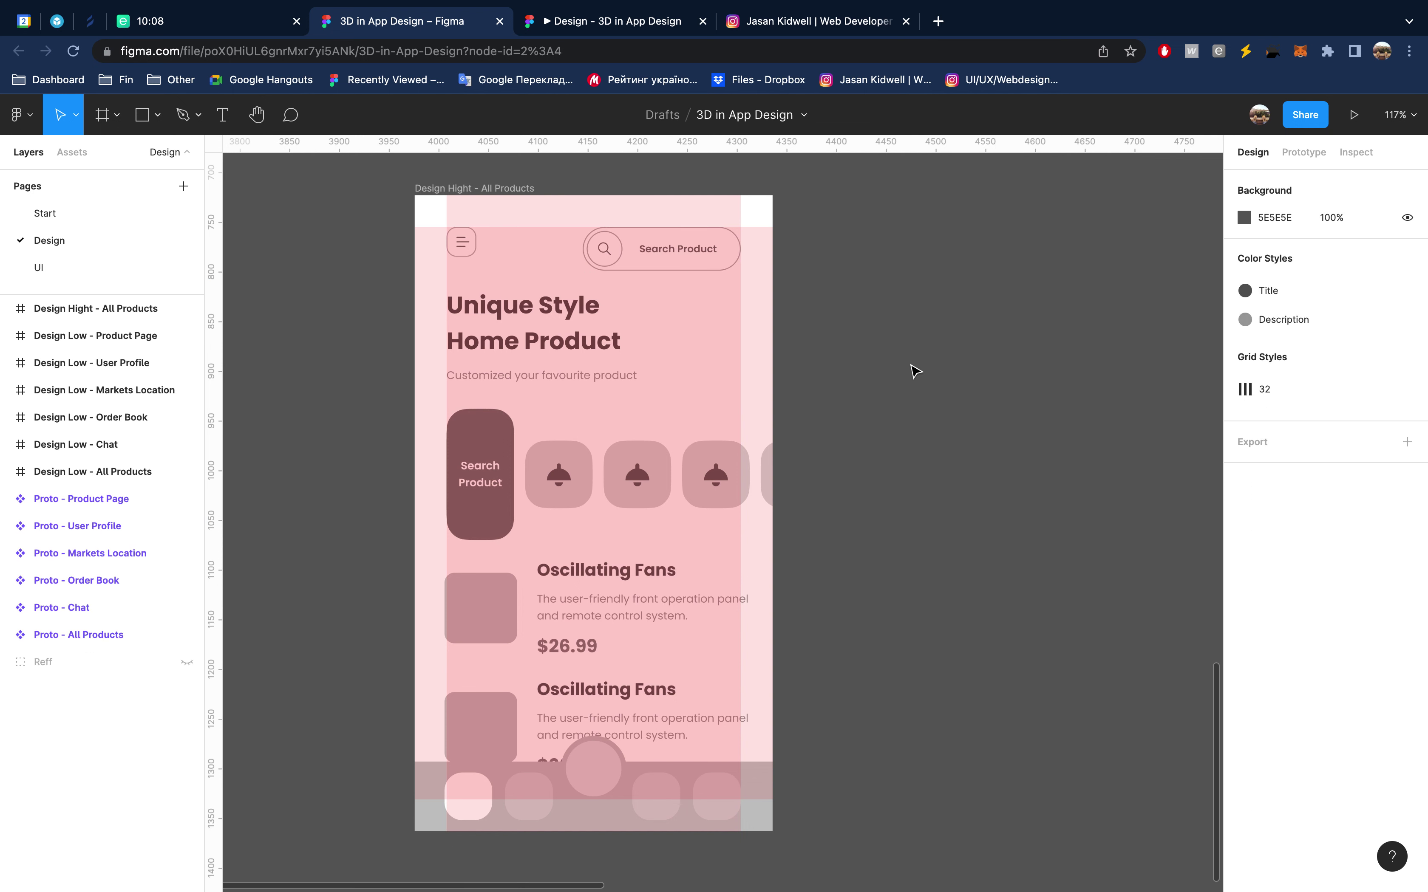
Save the Unique Style Home Product headline as the Big Title text style
super+click(567, 307)
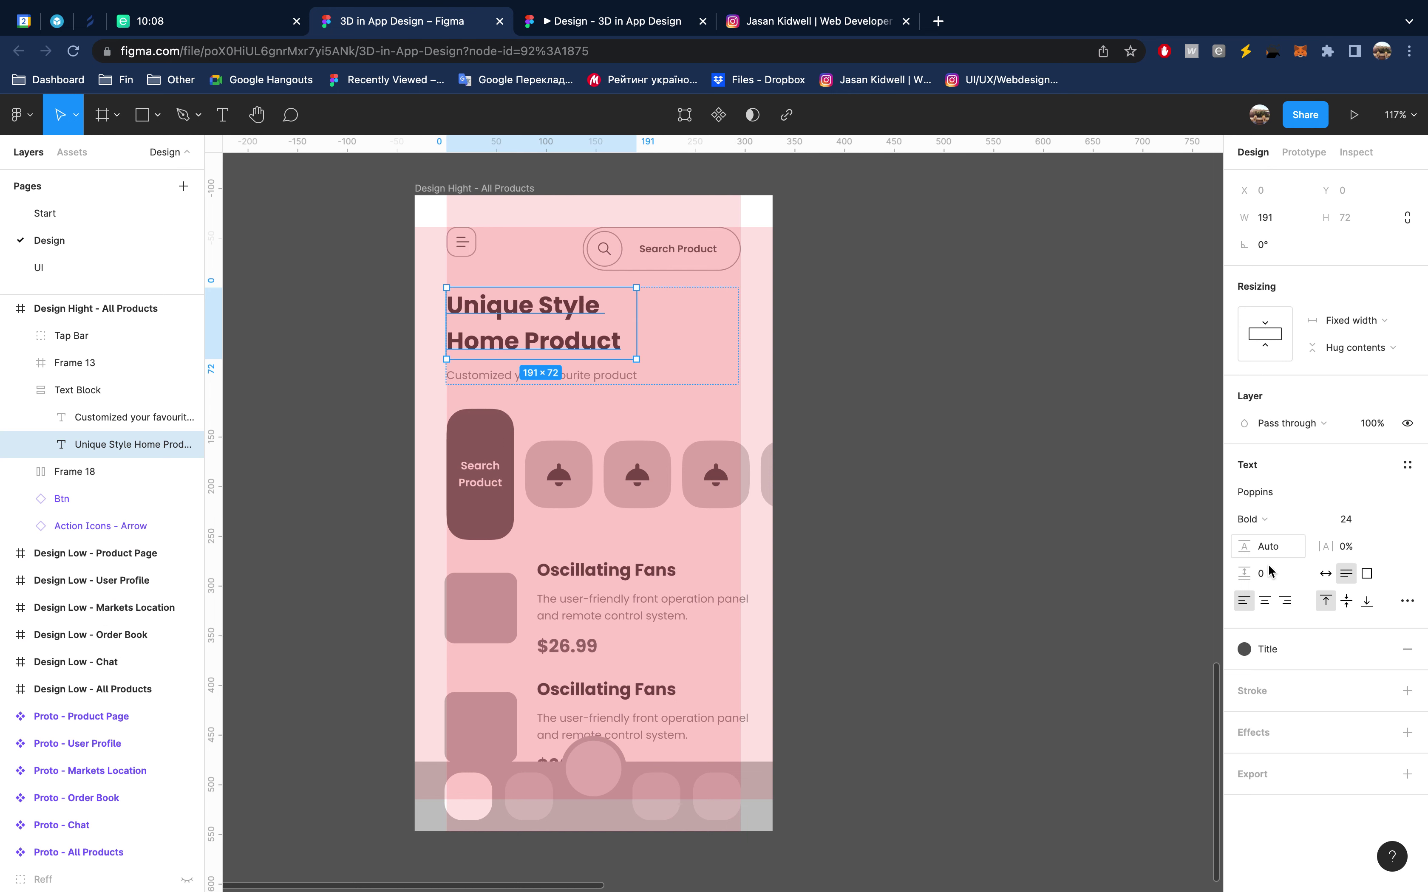
click(1407, 466)
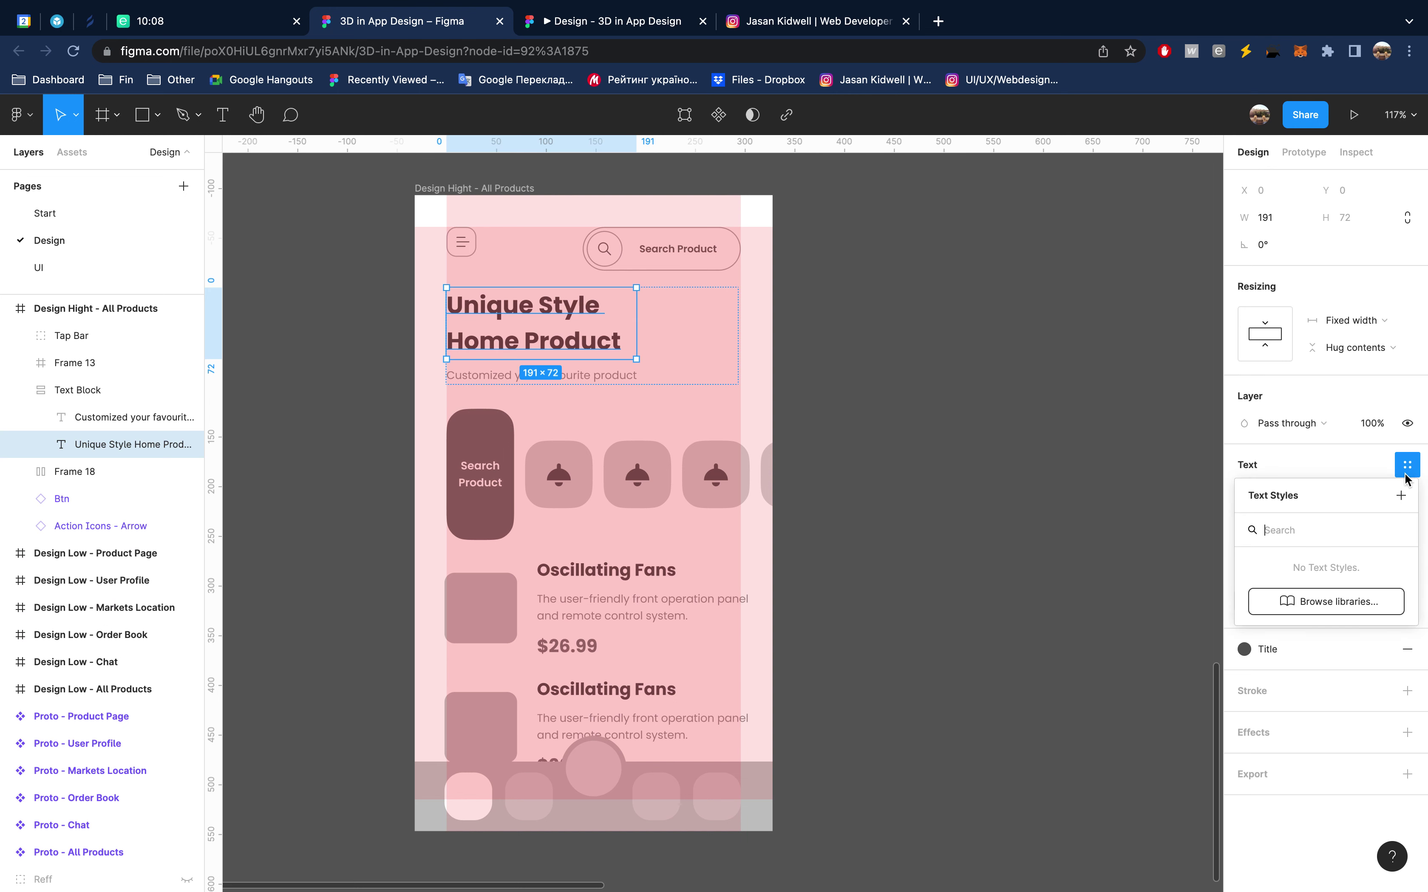
click(1401, 495)
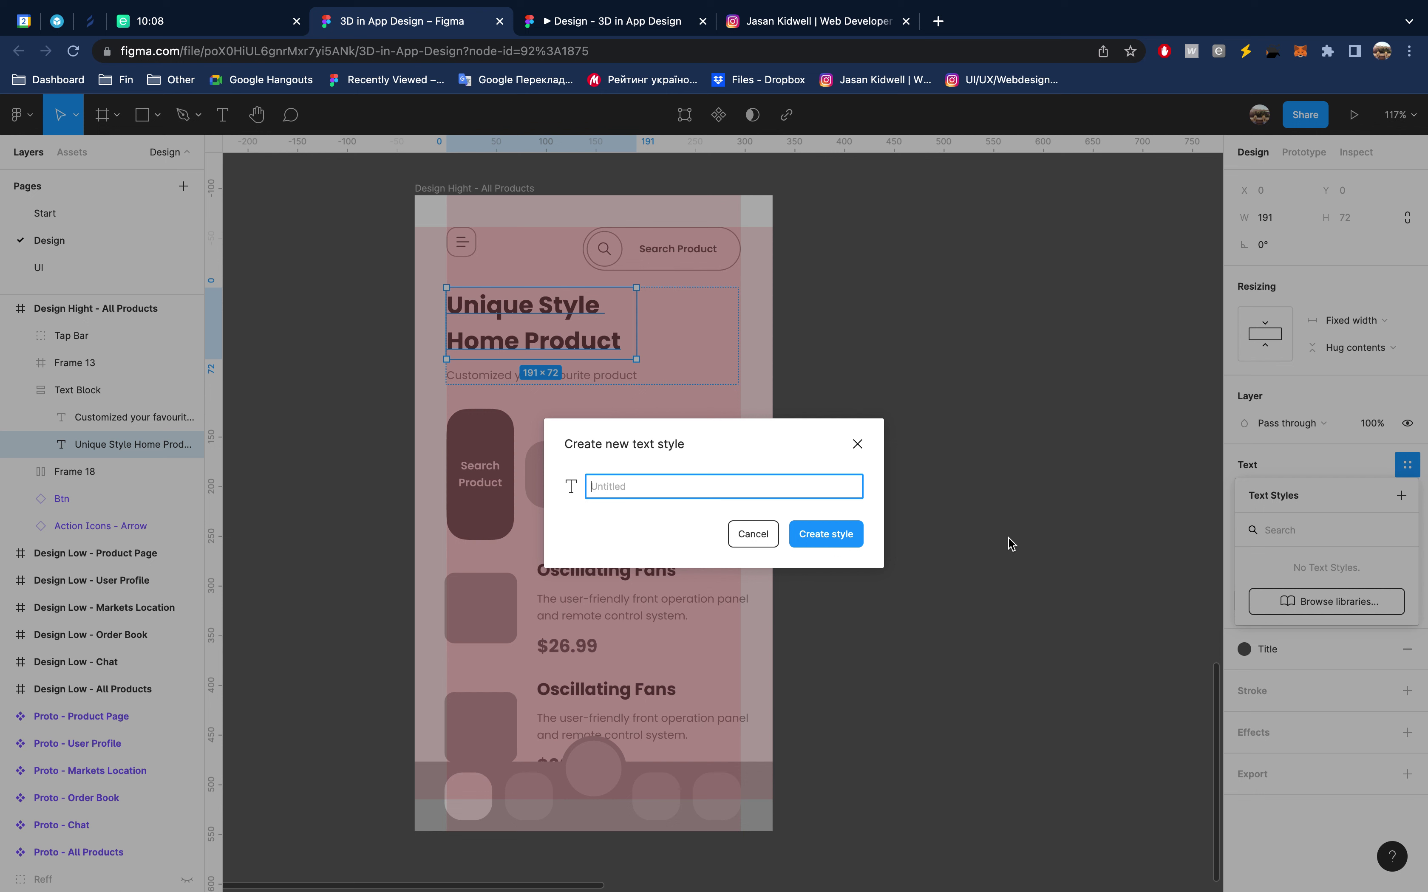
text(Big Title)
key(Return)
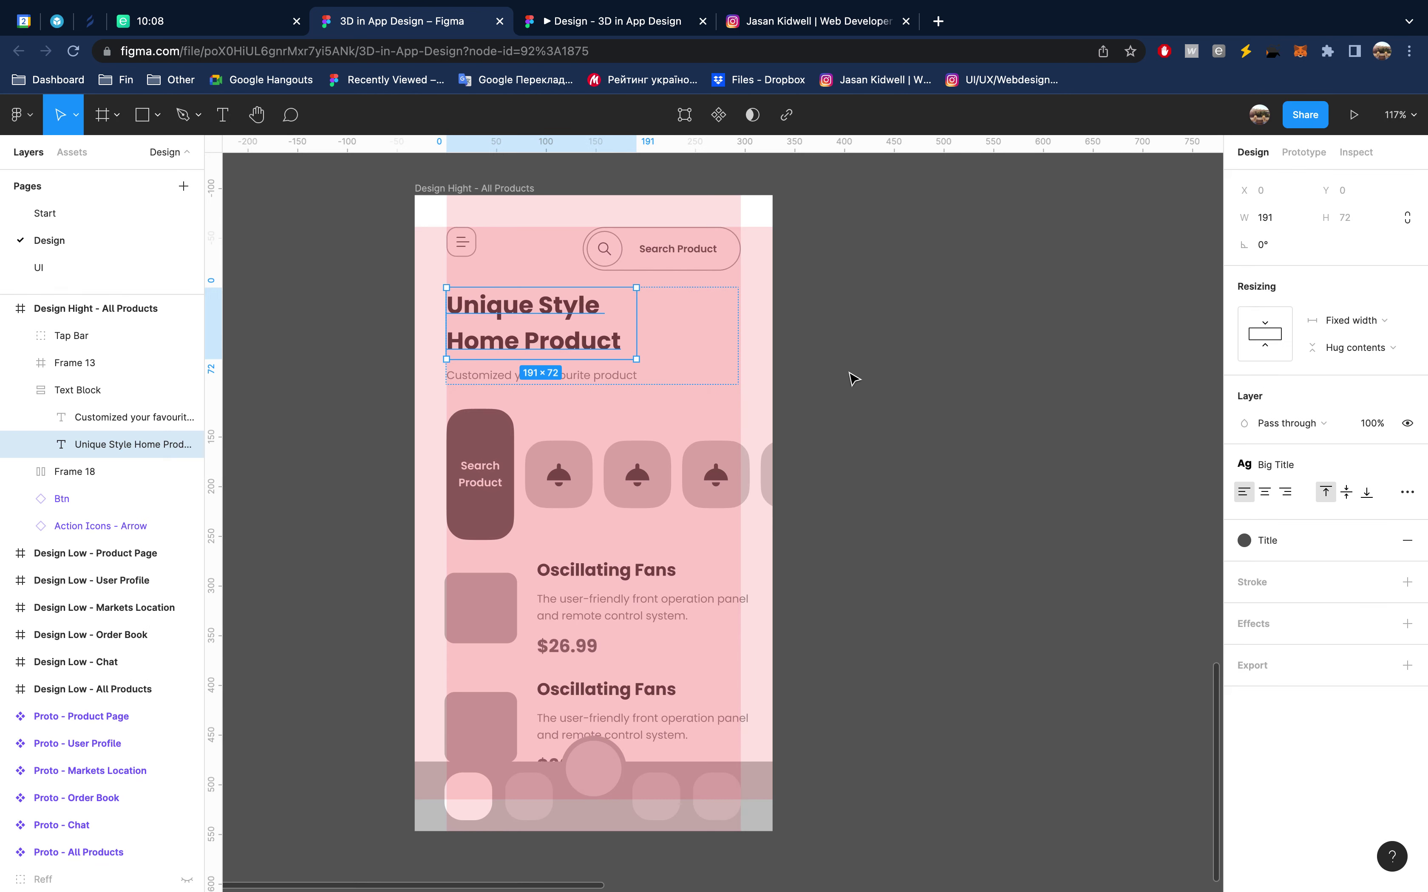
Save the Customized your favourite product subtitle as the Description text style
click(589, 378)
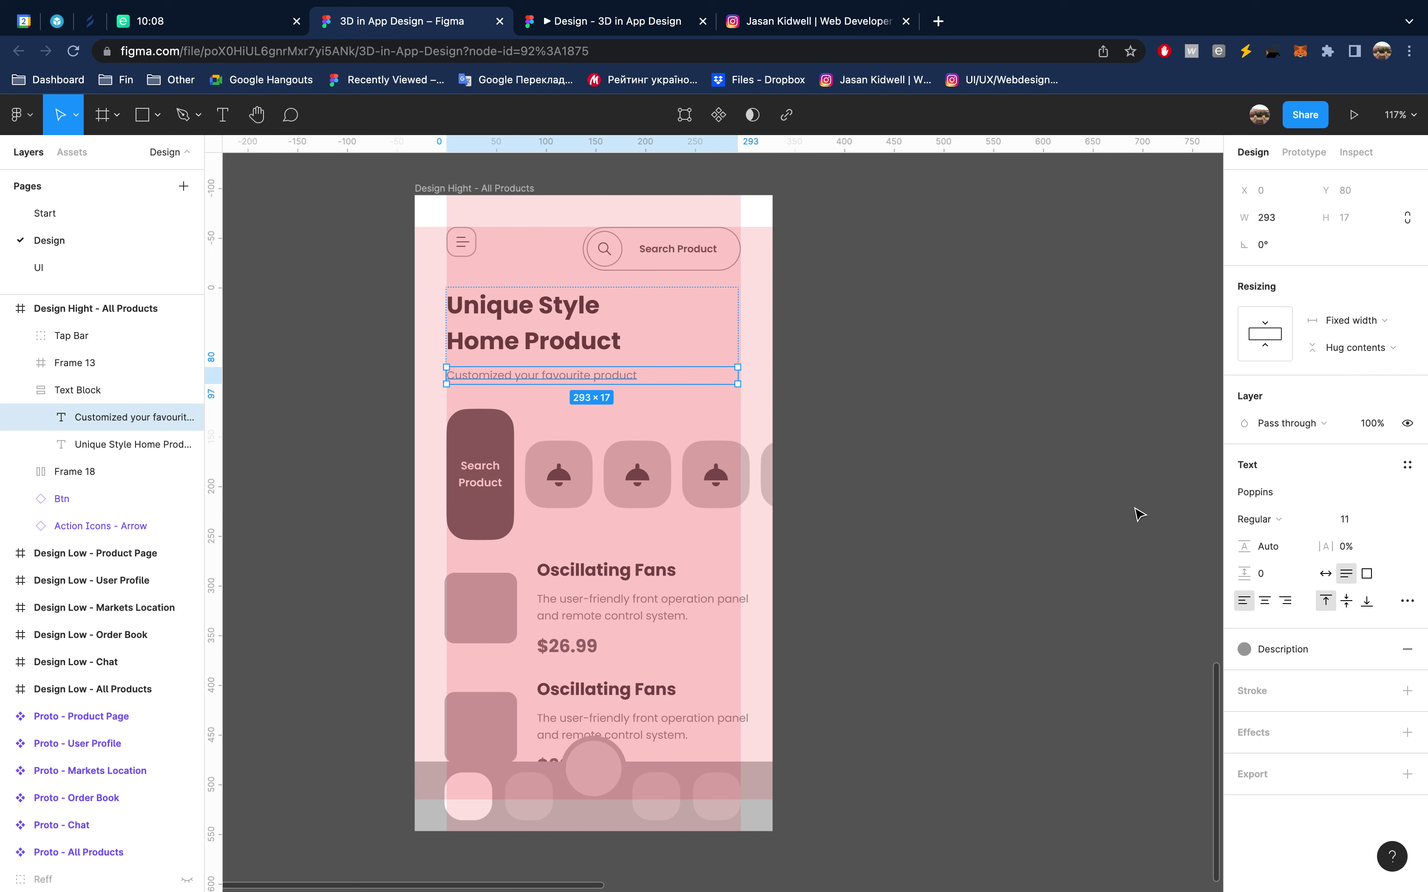
click(1407, 464)
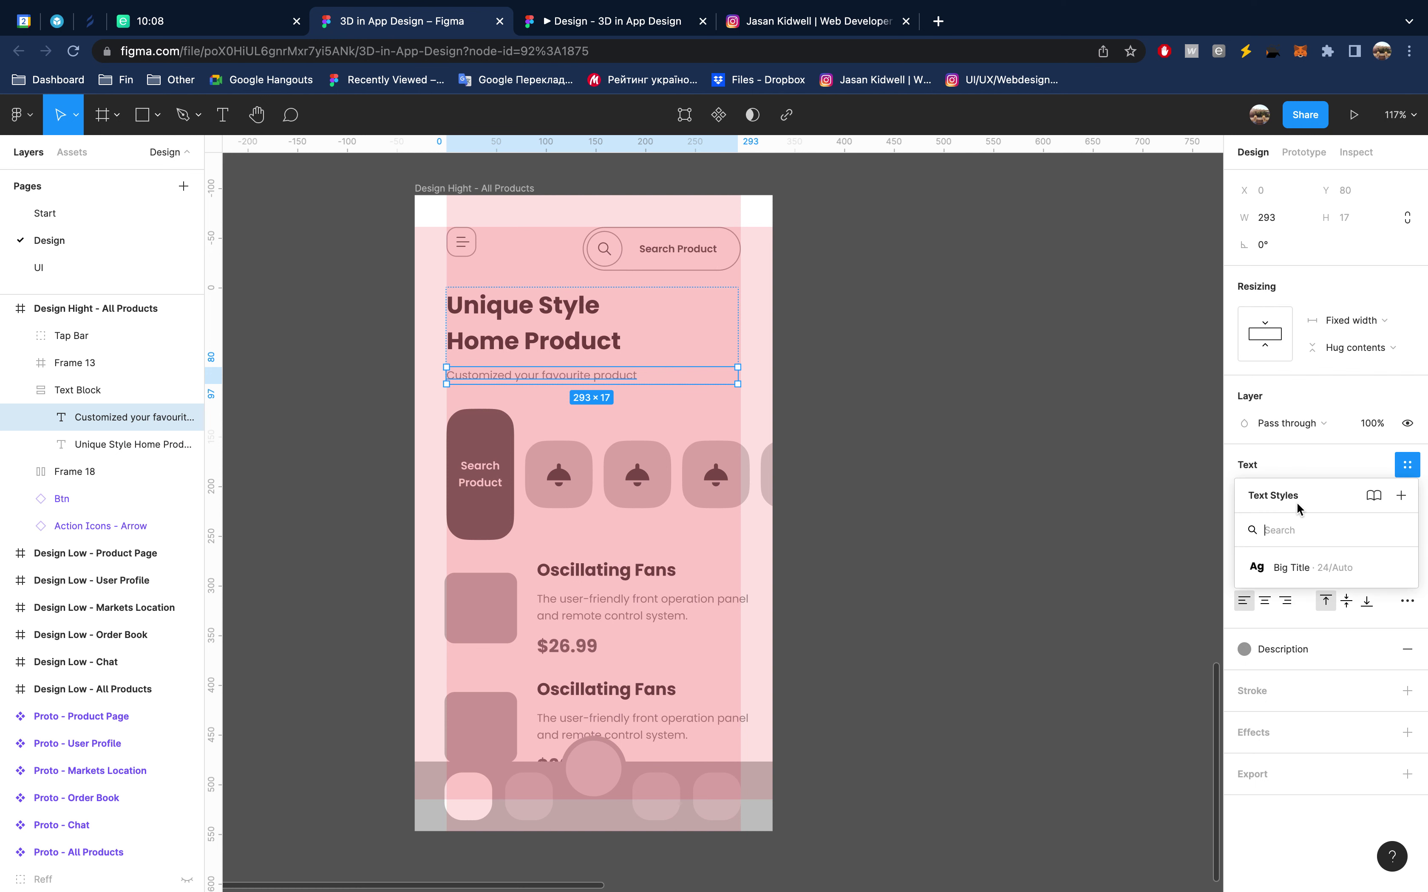
click(1401, 495)
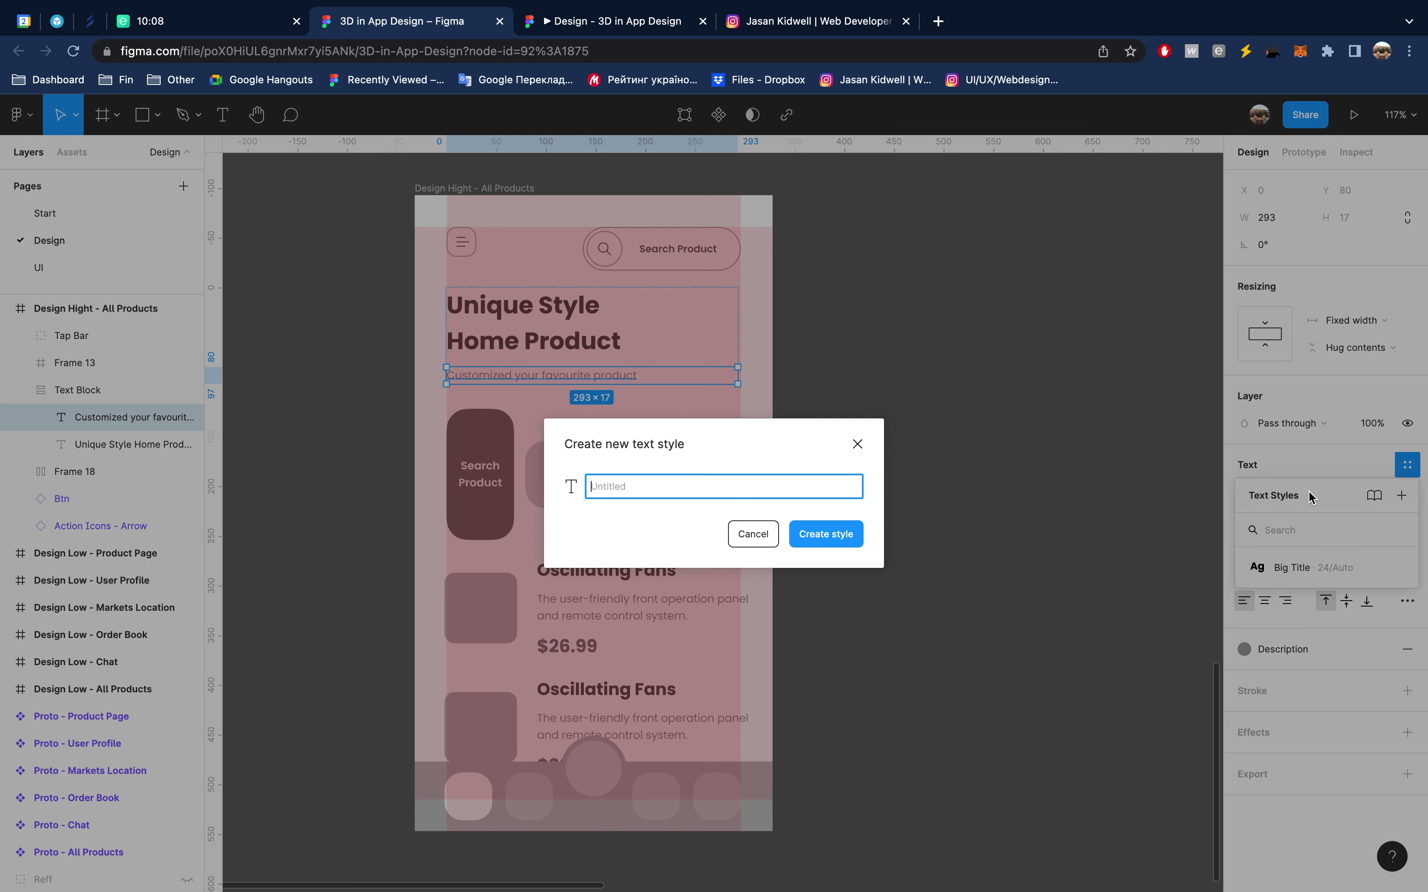
text(Description)
key(Return)
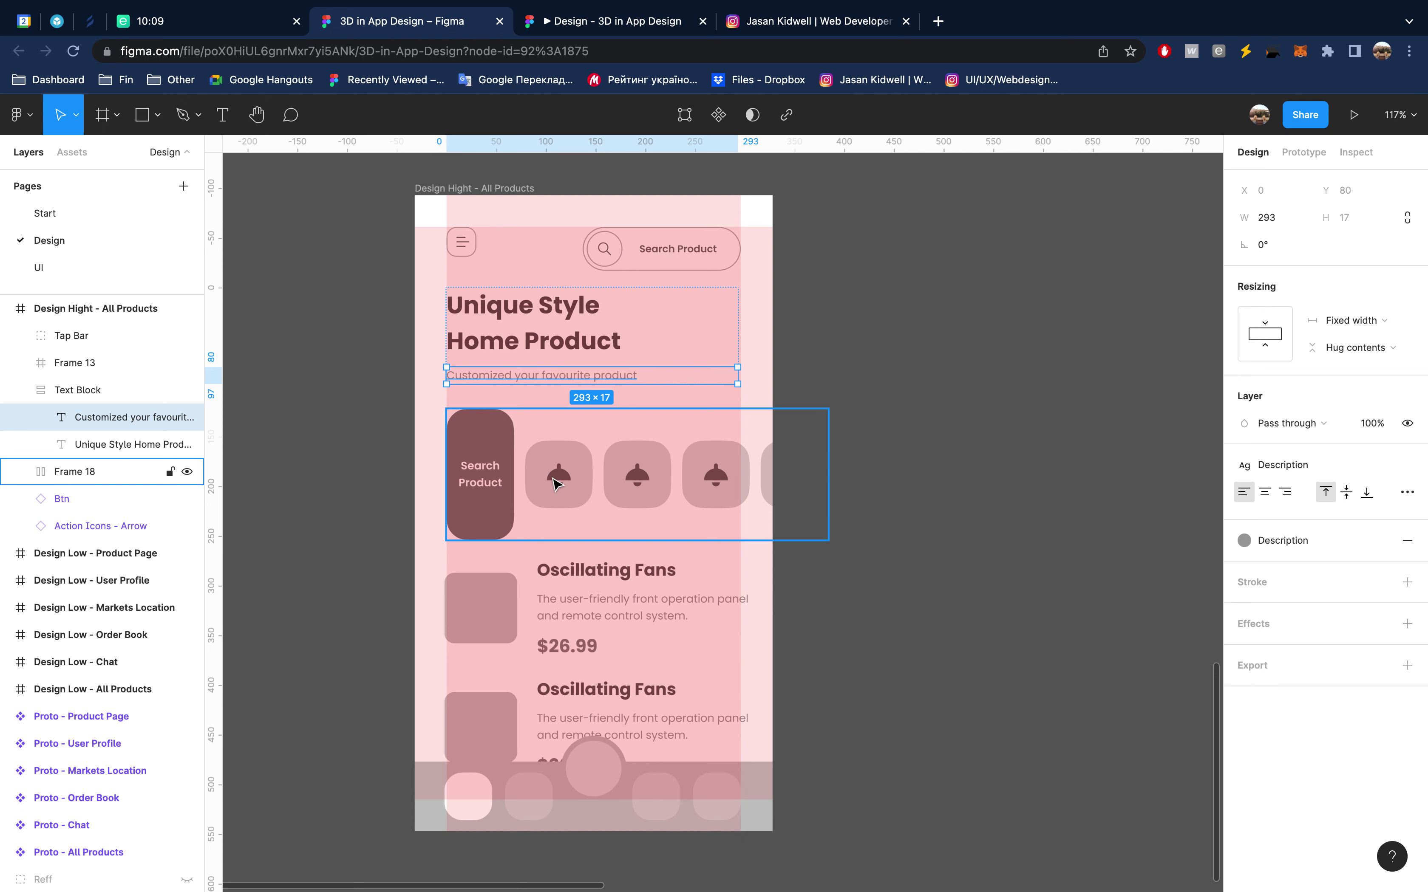
Save the first tab's All Products label as the Tab Label text style
super+click(491, 472)
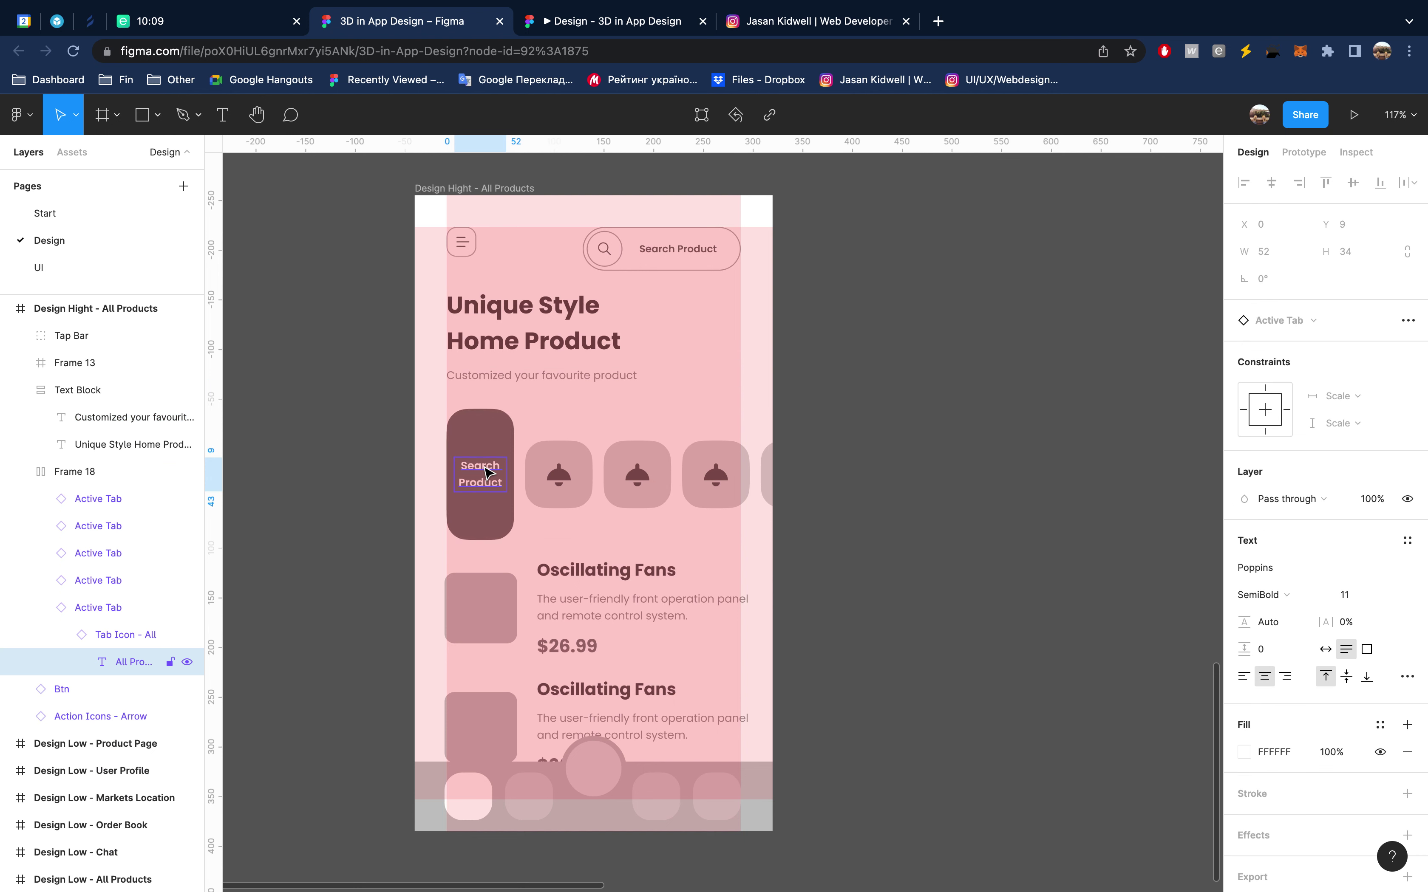
click(1408, 542)
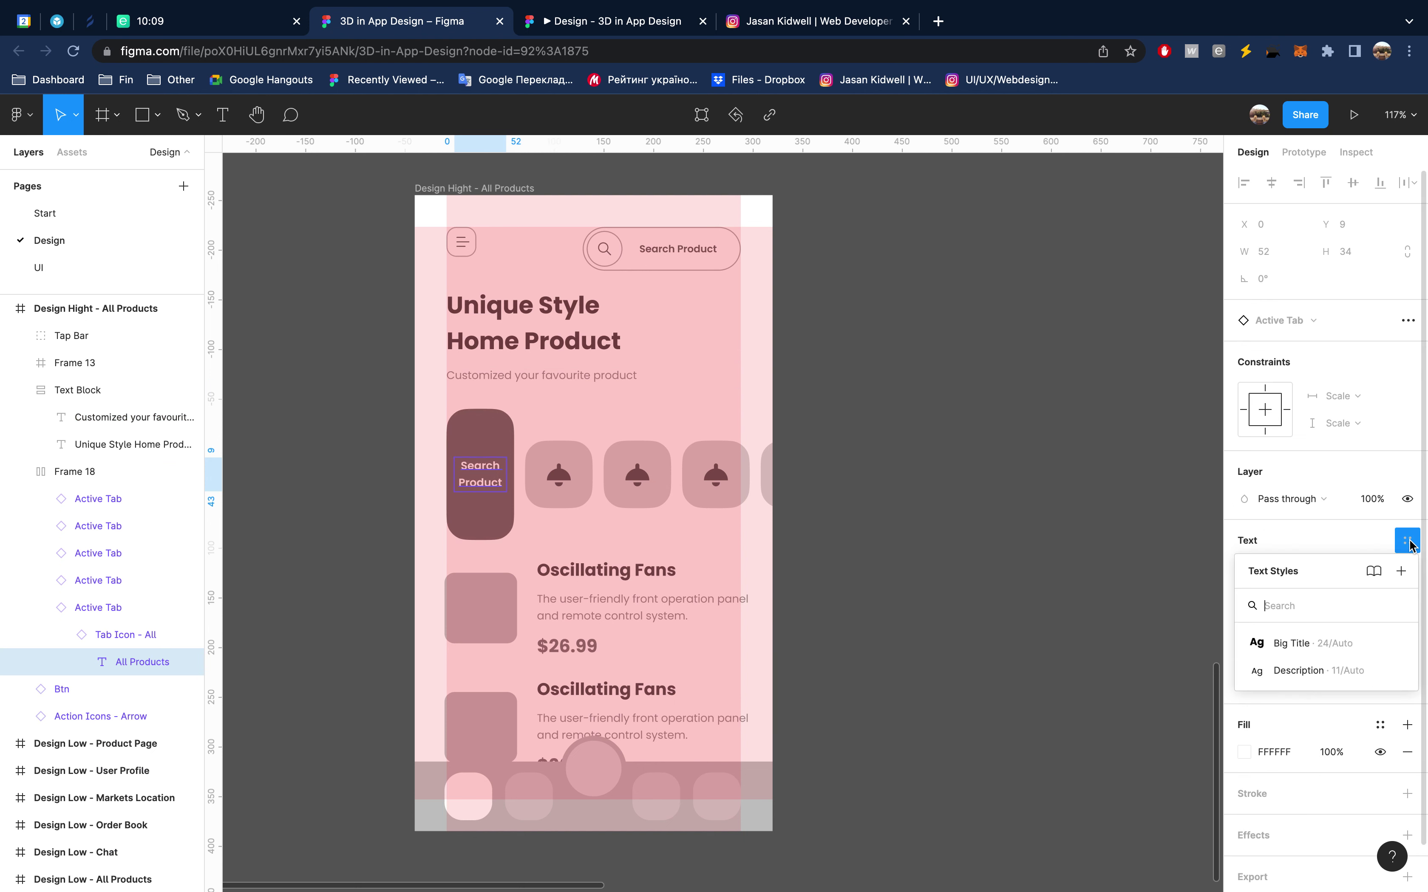
click(1403, 571)
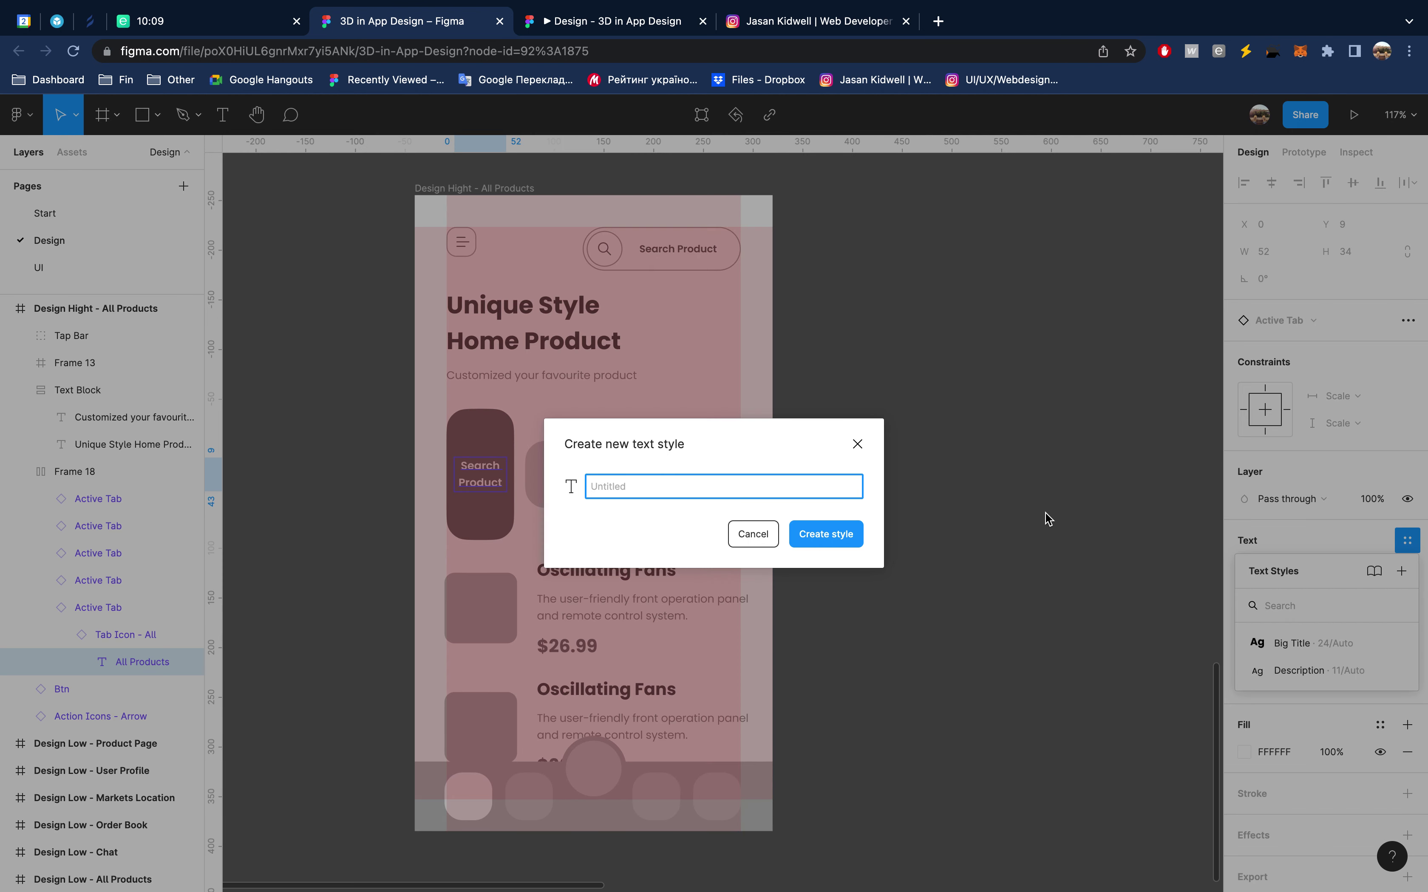
text(Tab Label)
click(848, 539)
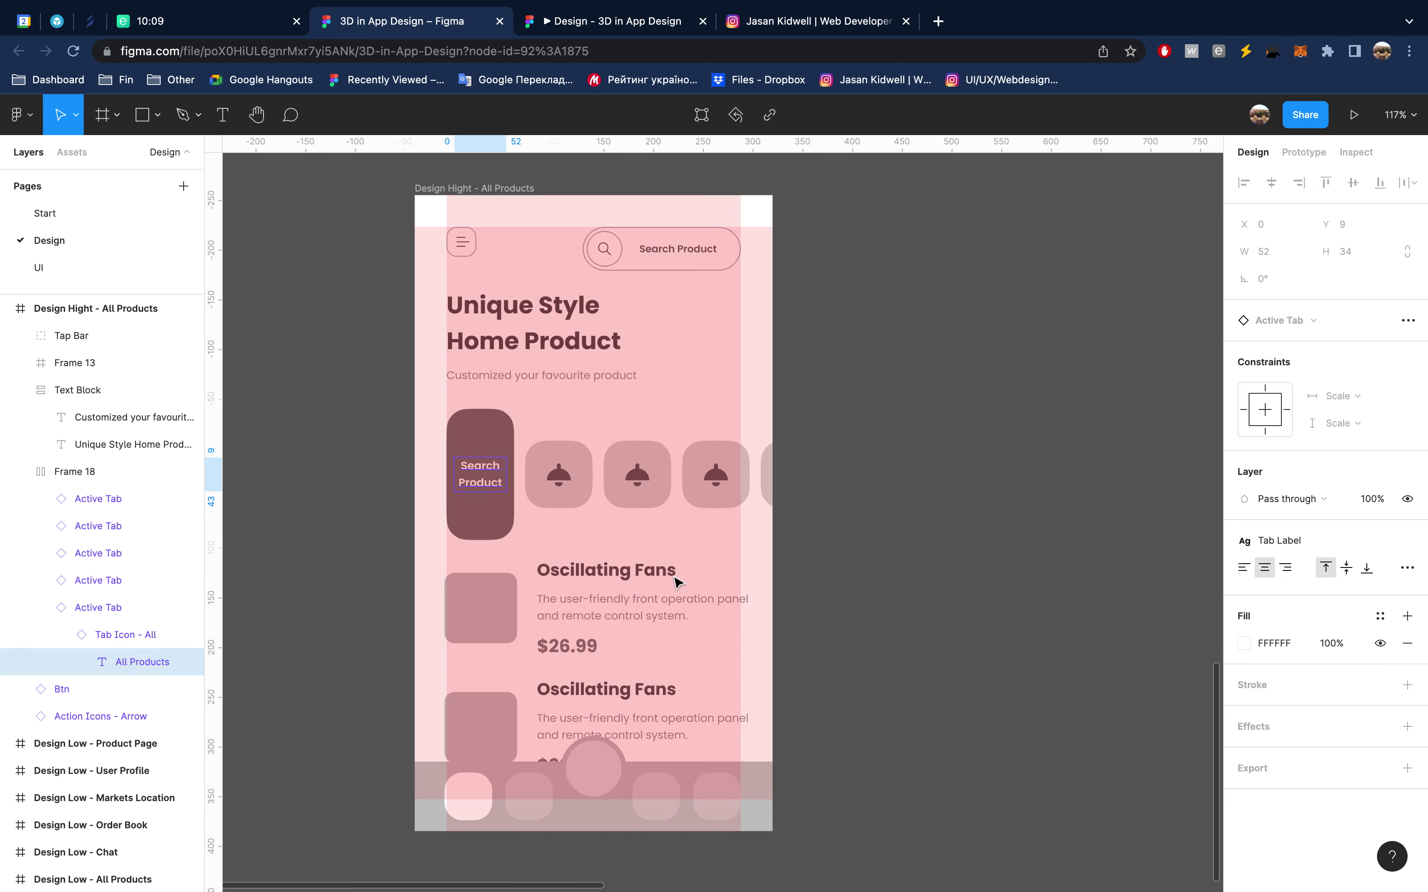
click(655, 575)
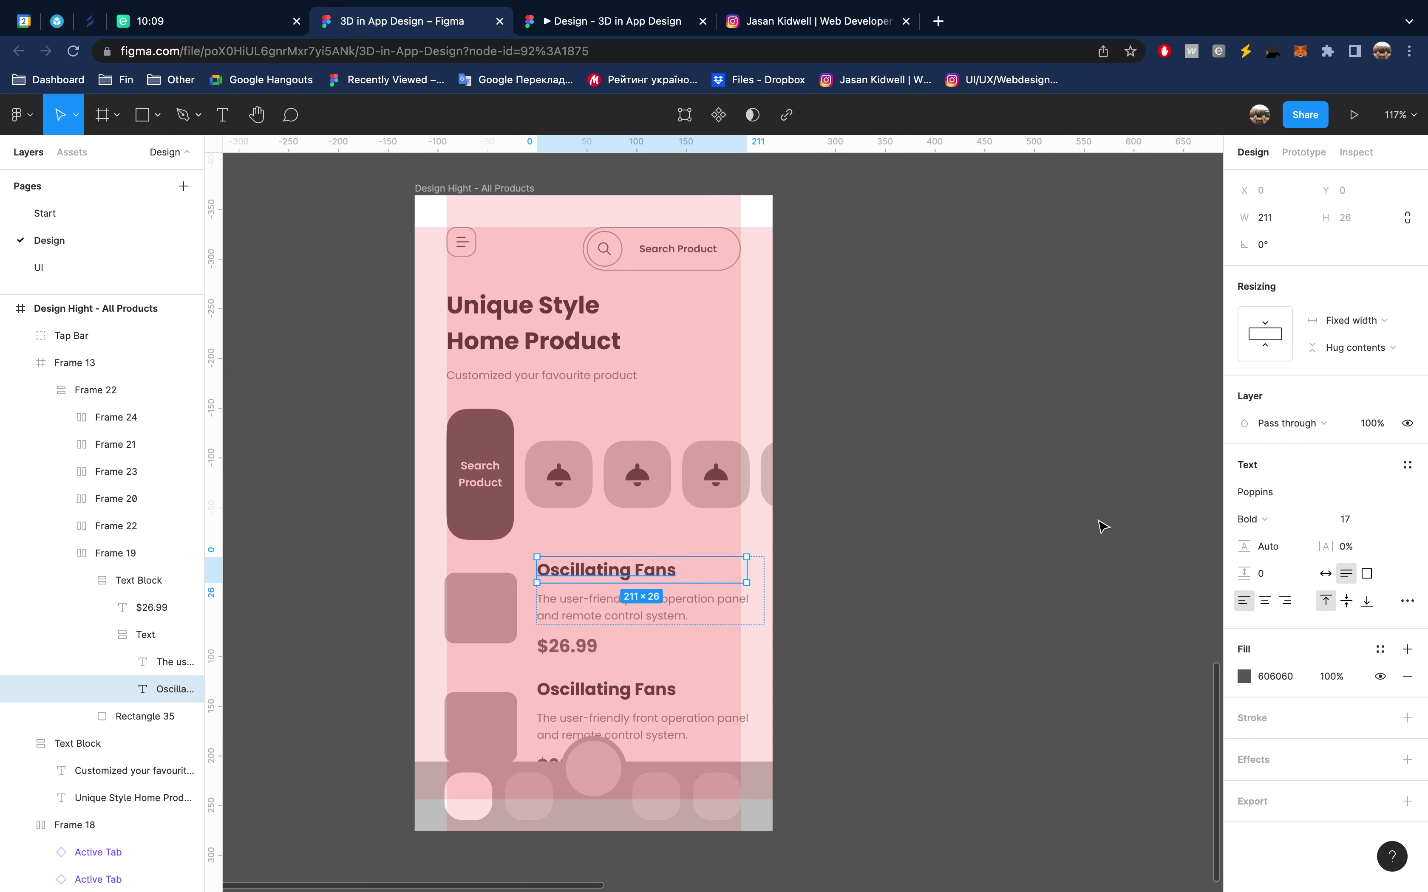
Create a Title Med text style from Oscillating Fans and give it the Title colour
click(1407, 464)
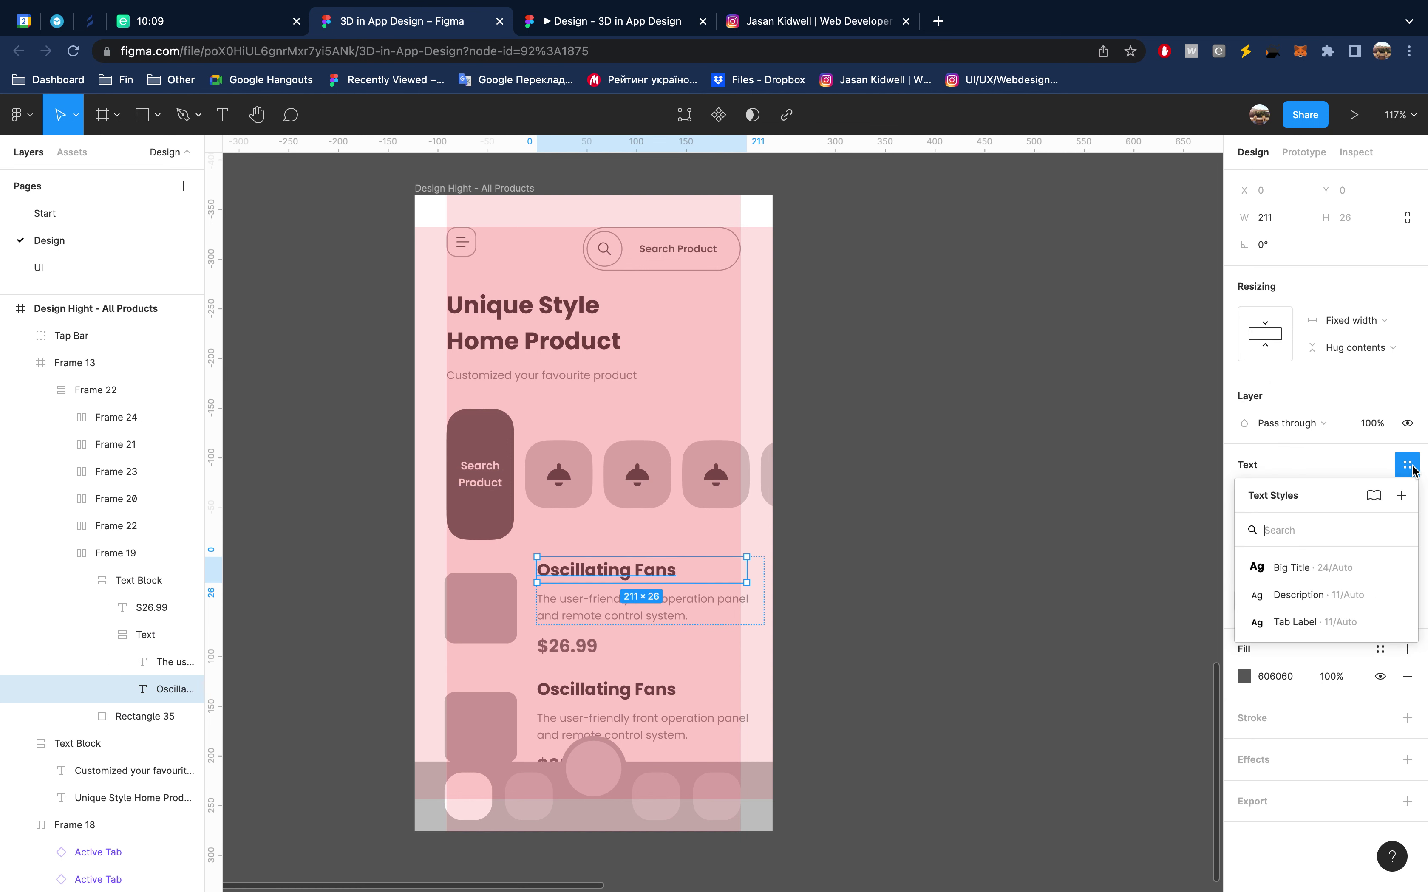
click(1402, 495)
text(Title Med)
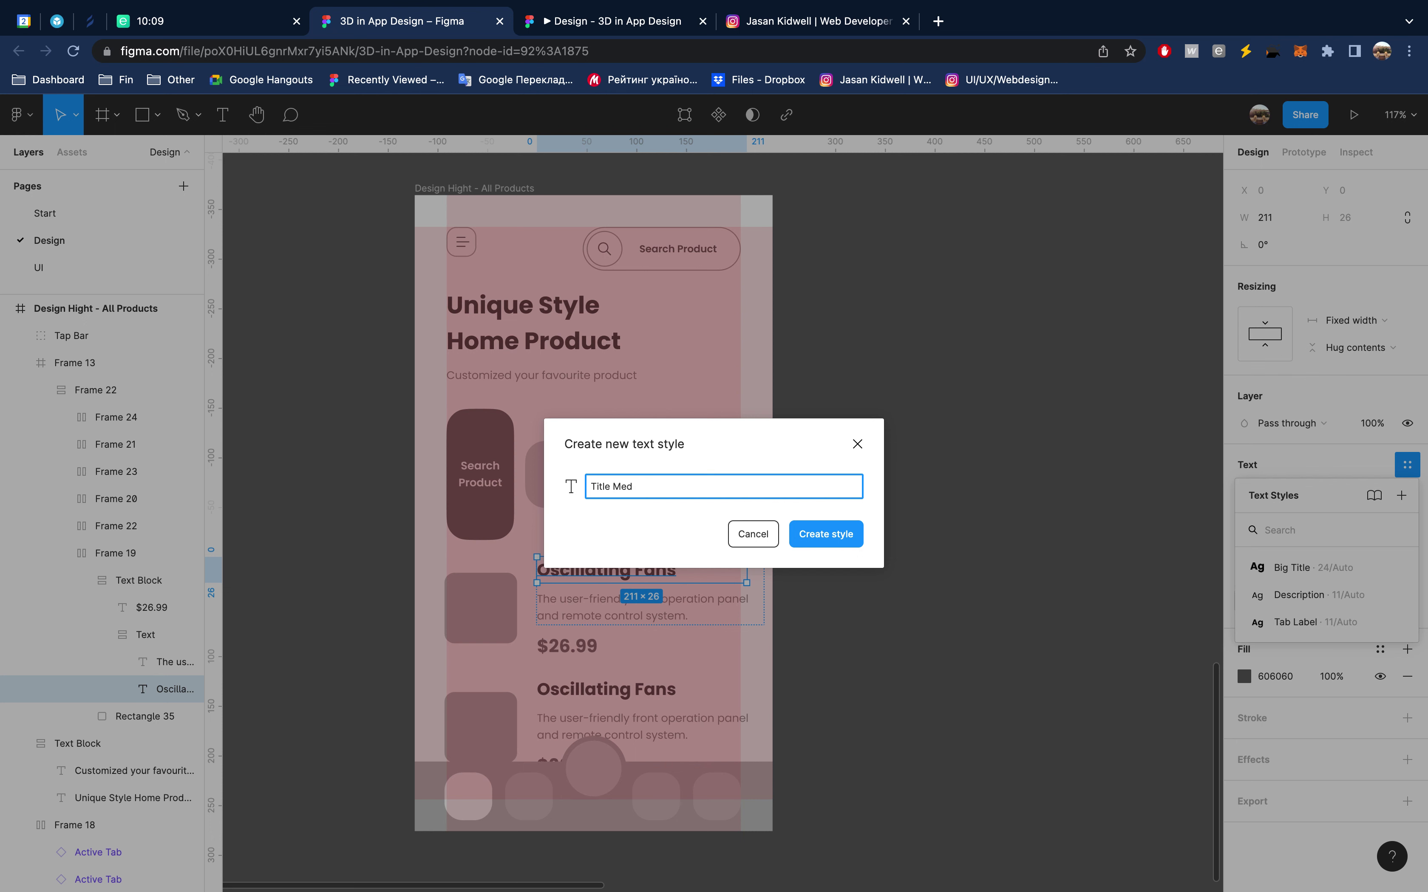
key(Return)
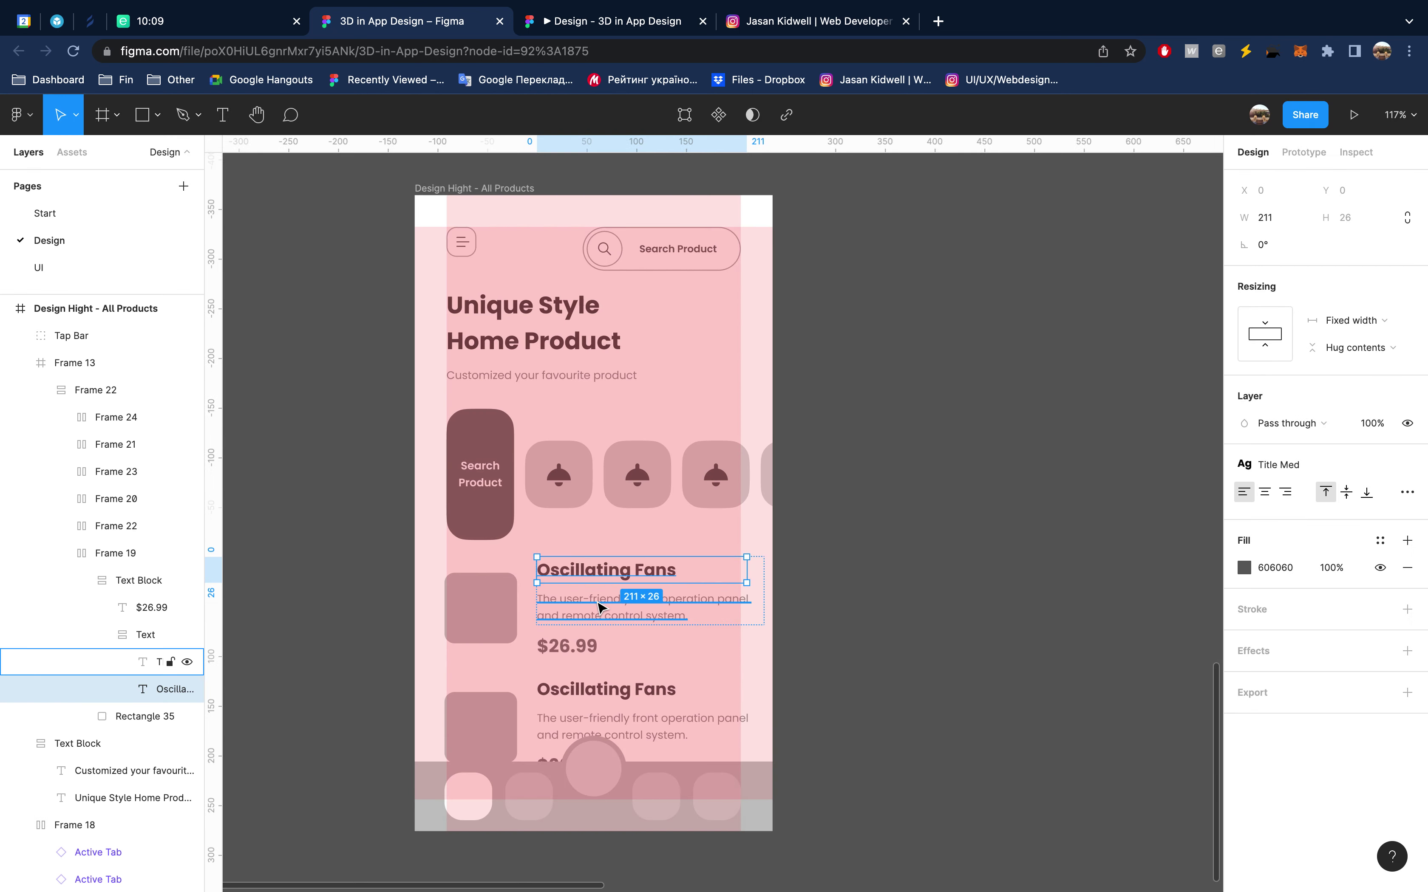
key(Return)
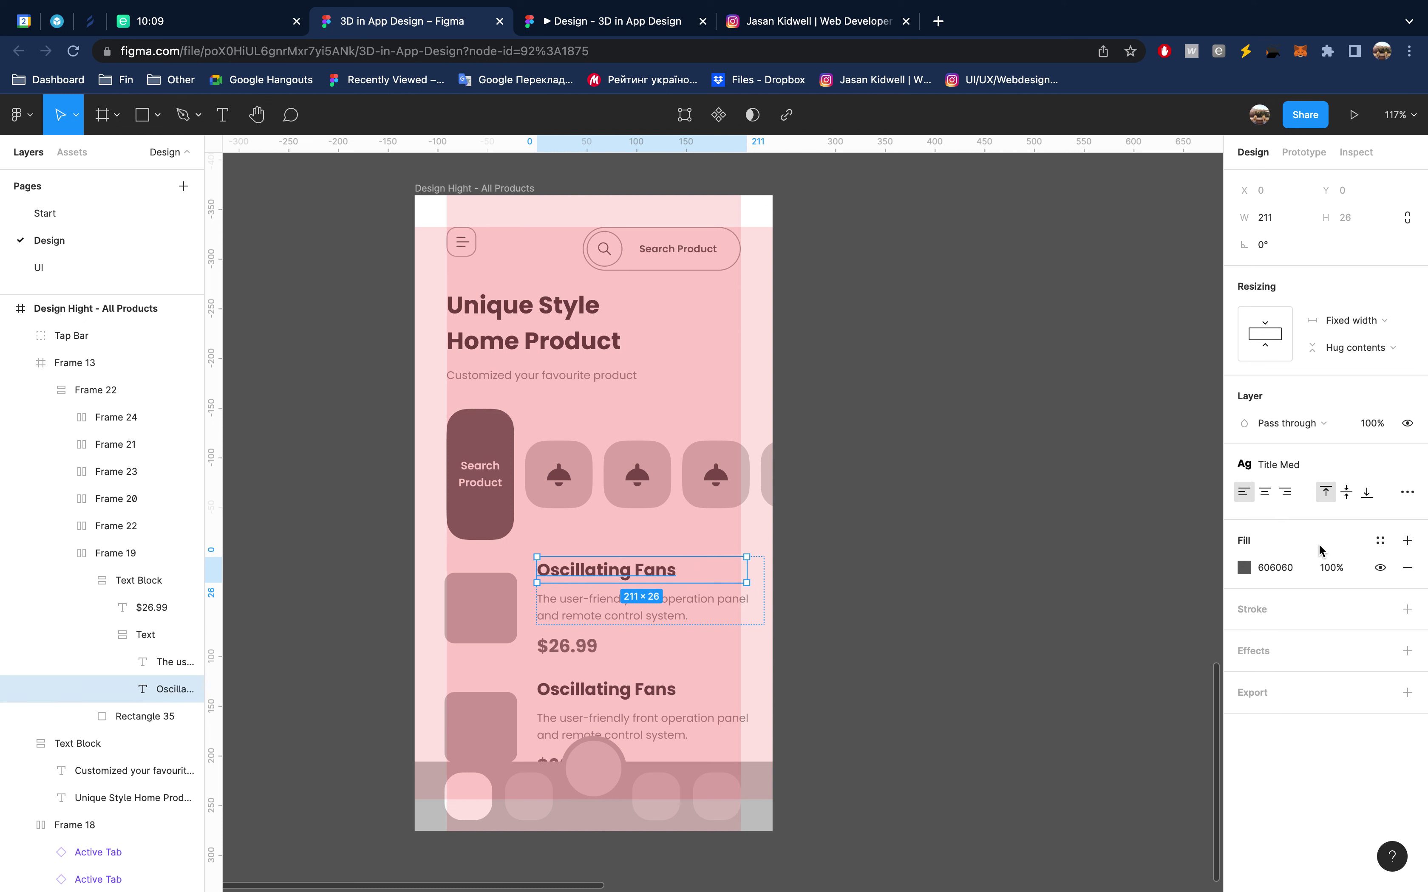
click(1379, 540)
click(1316, 653)
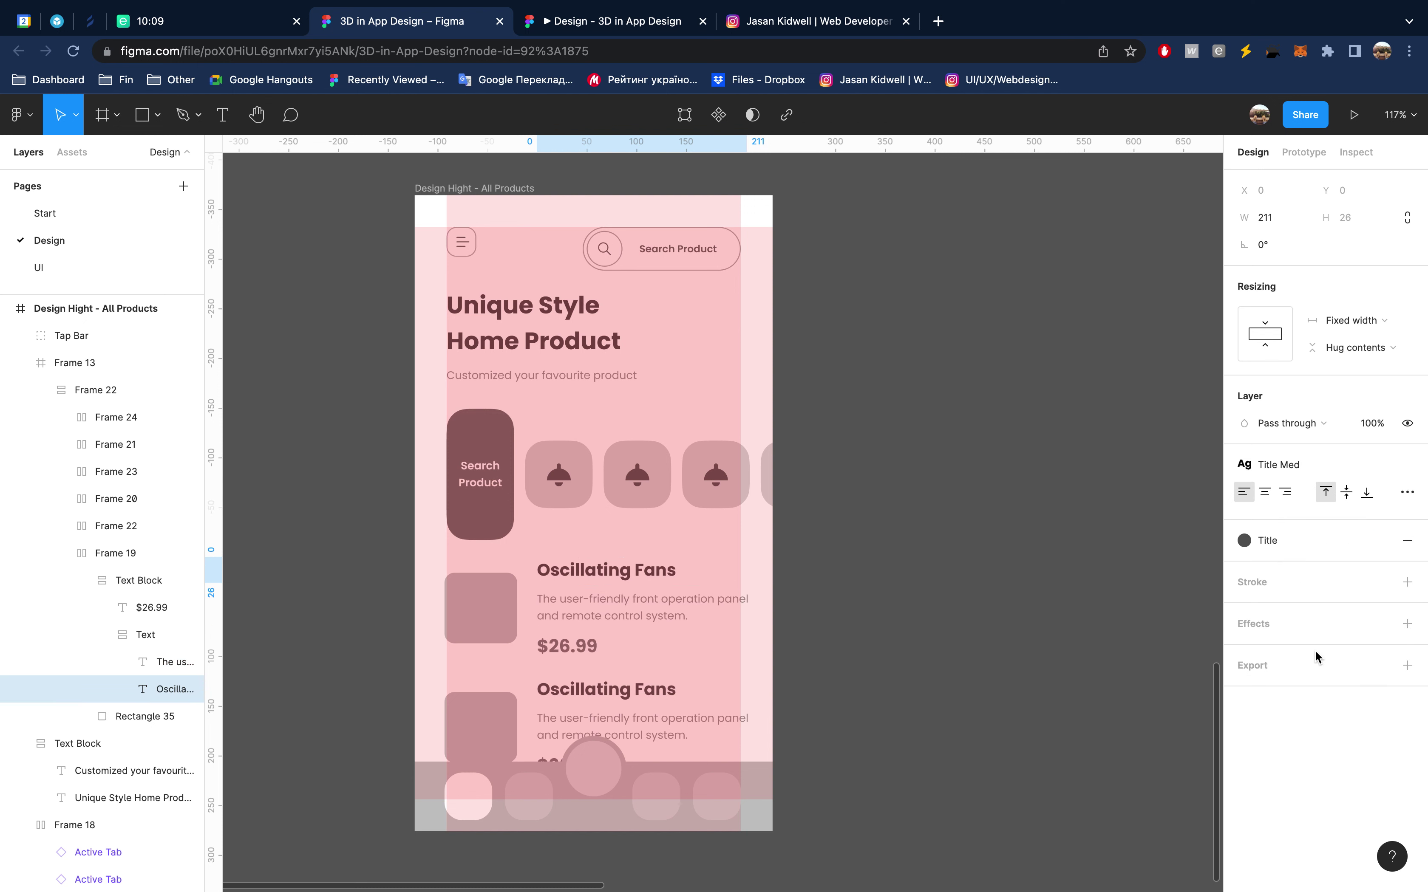
Apply the Description text style and Description colour to the product description
click(675, 611)
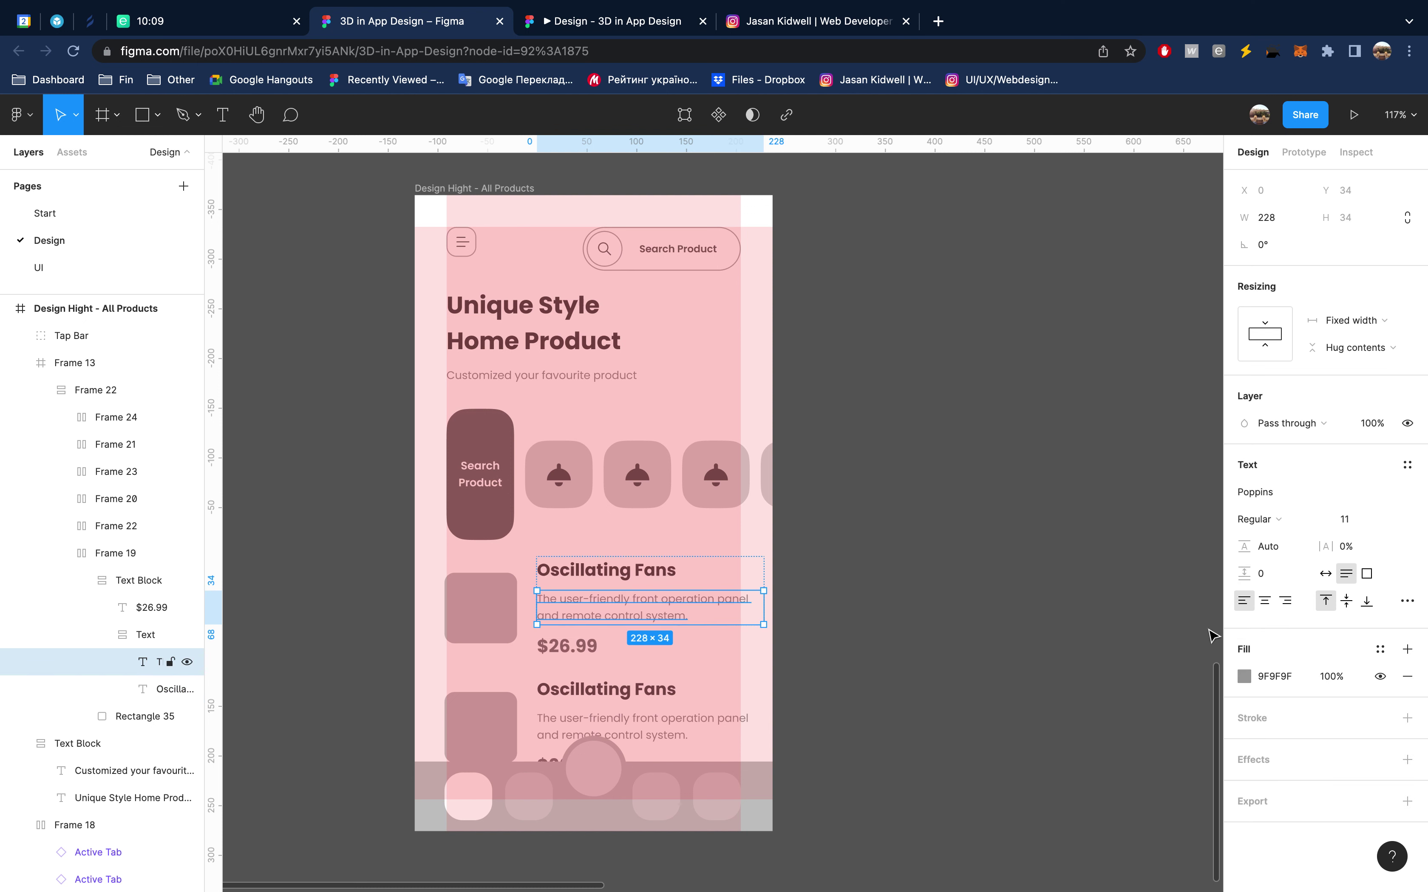
click(1406, 466)
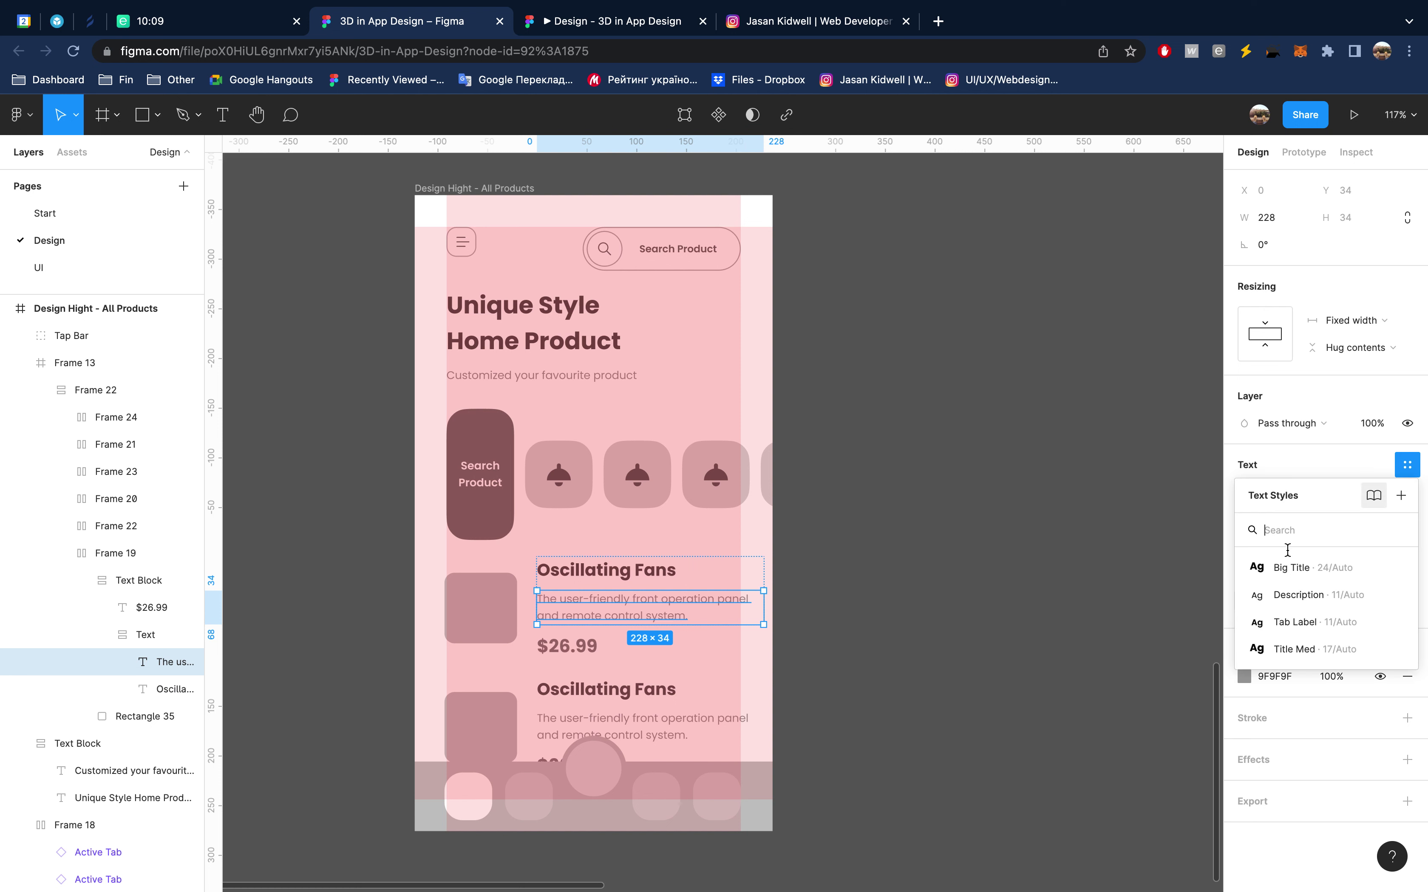
mouse_move(1298, 594)
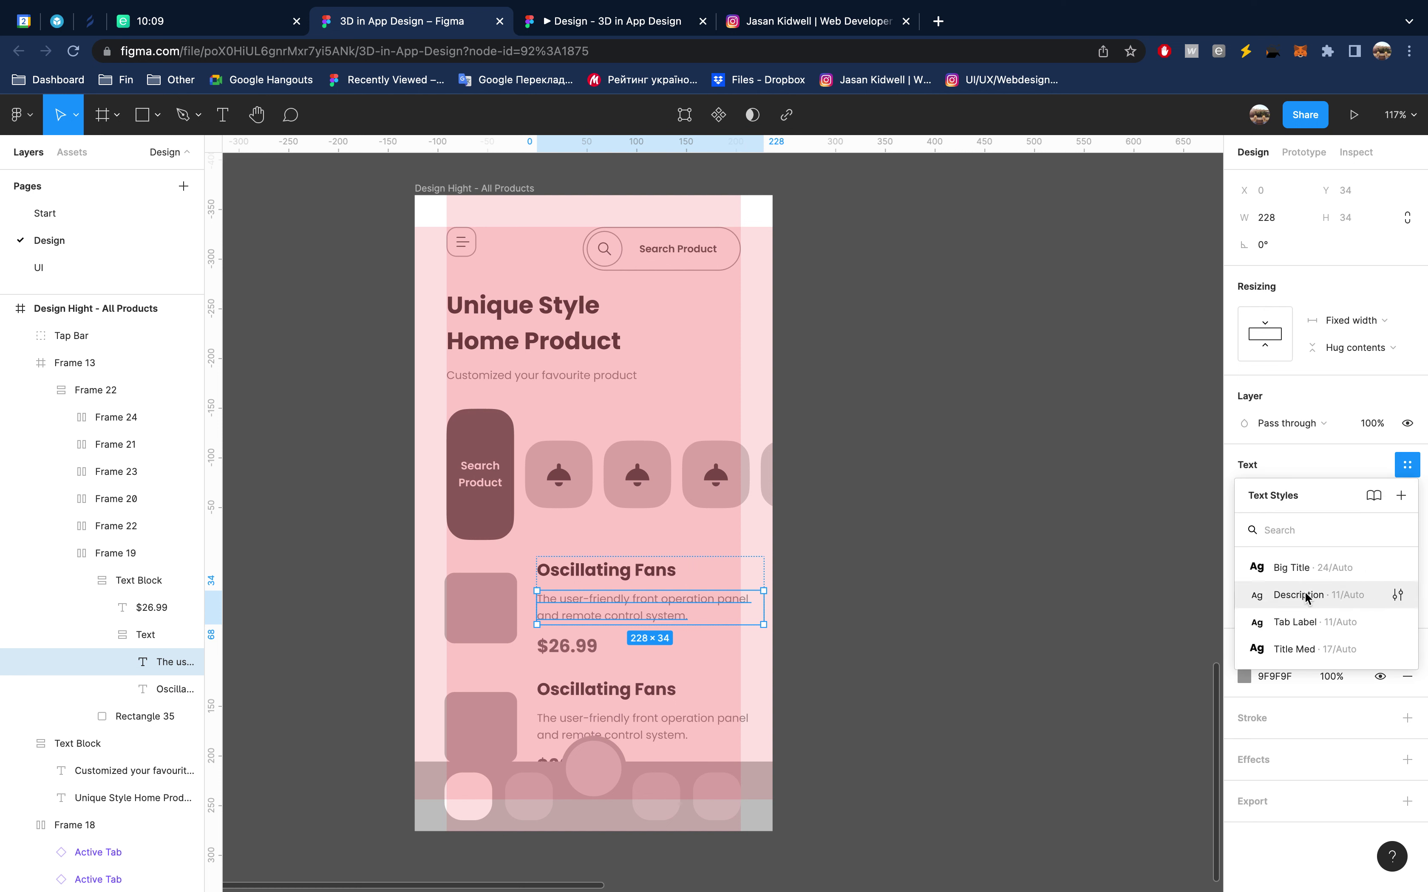
click(1306, 599)
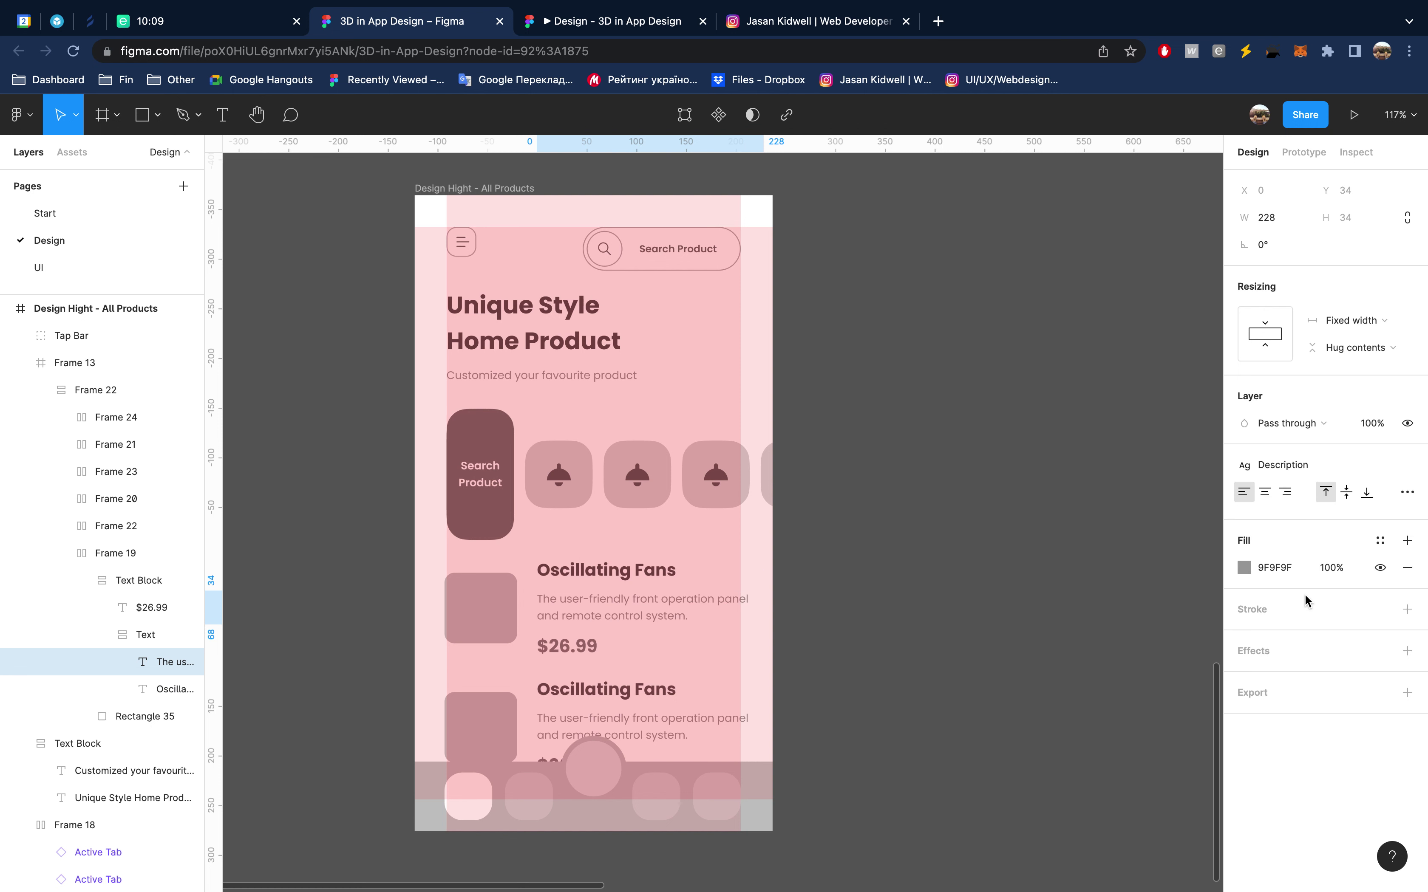
click(1380, 541)
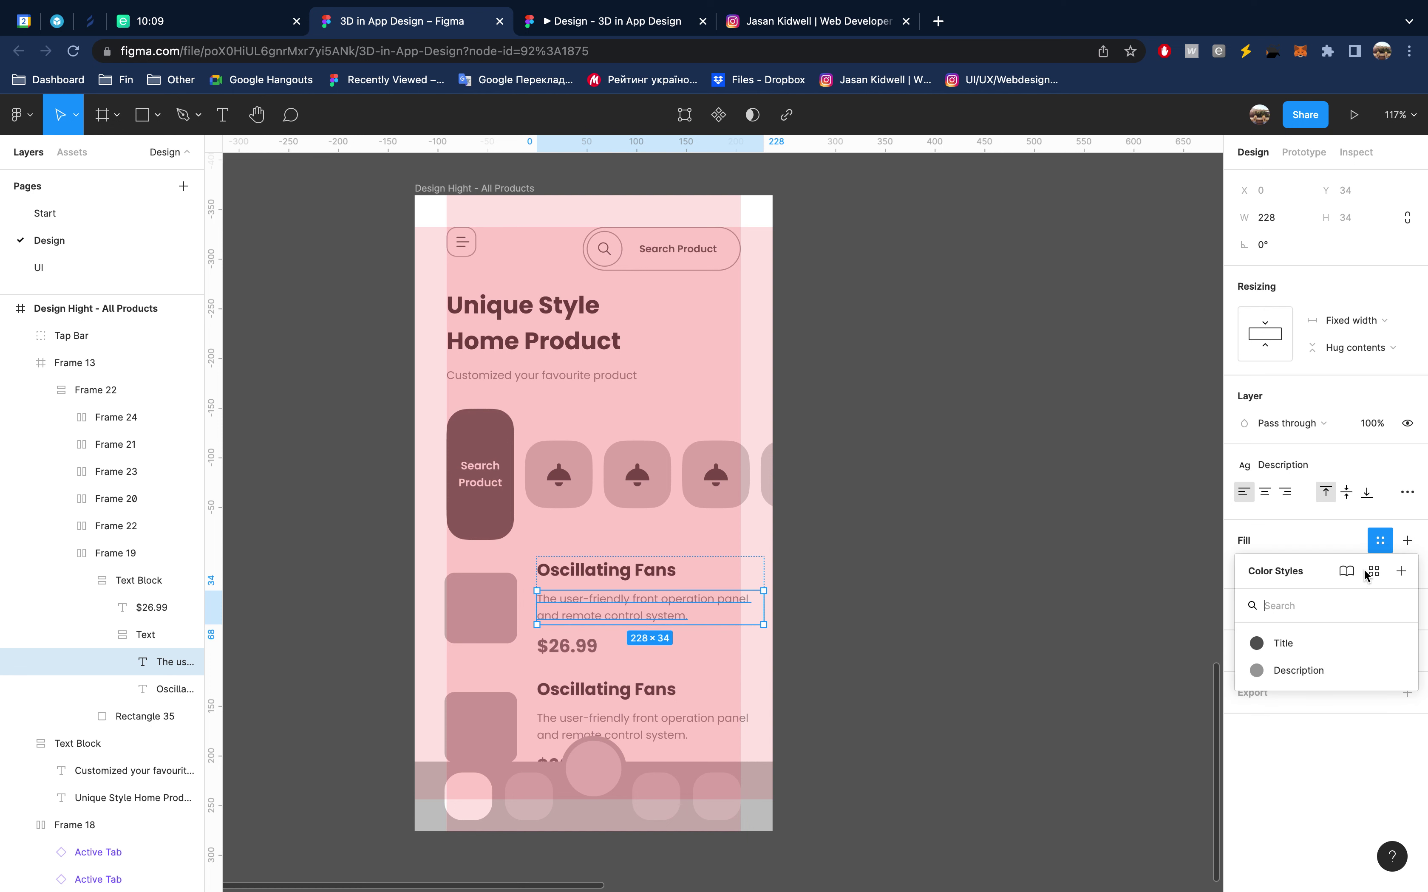
click(1298, 669)
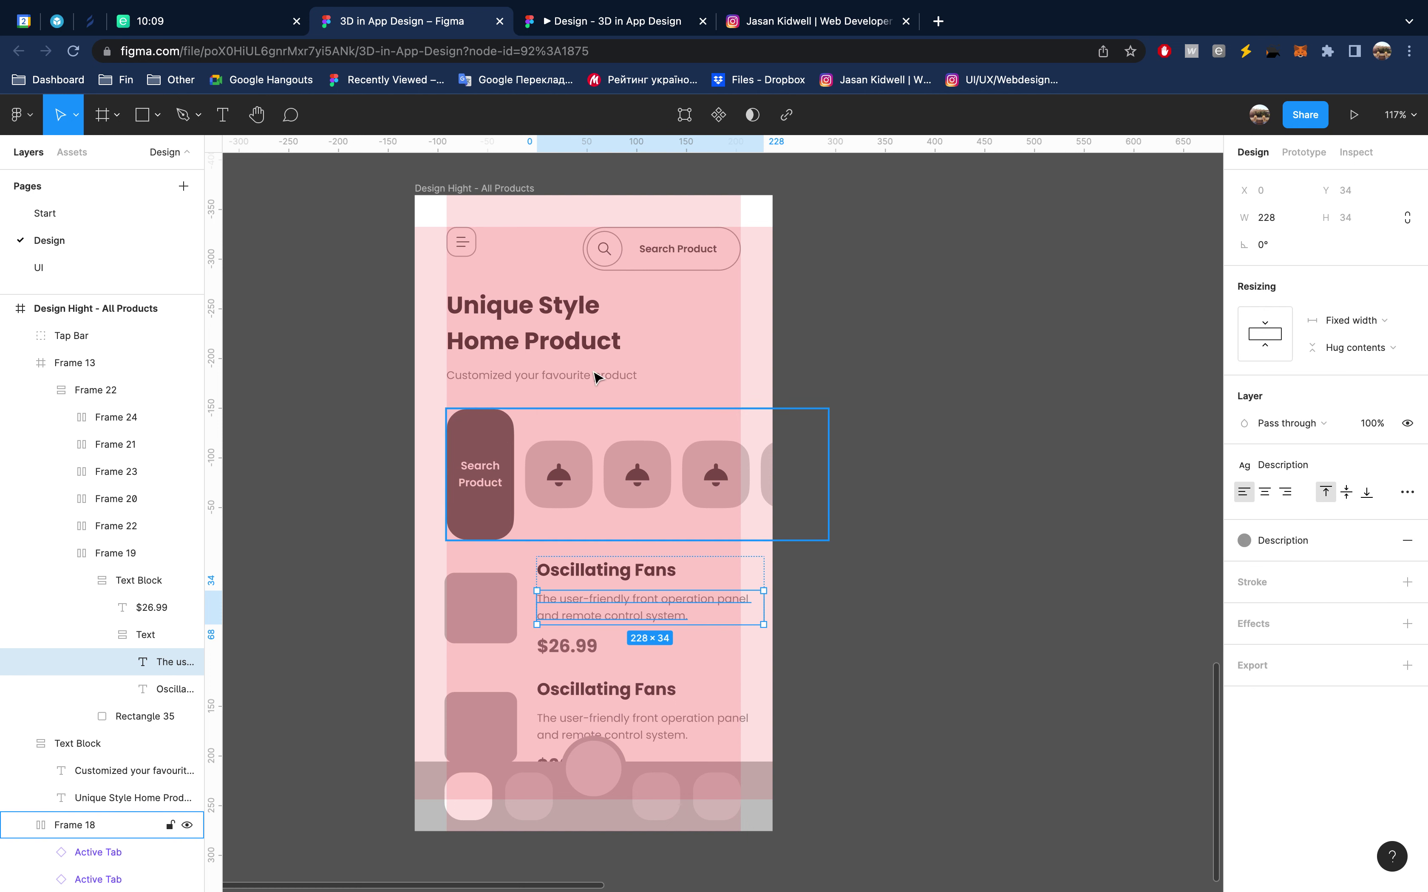
click(560, 312)
Hide the pink layout grid columns and collapse the expanded layer tree
click(556, 381)
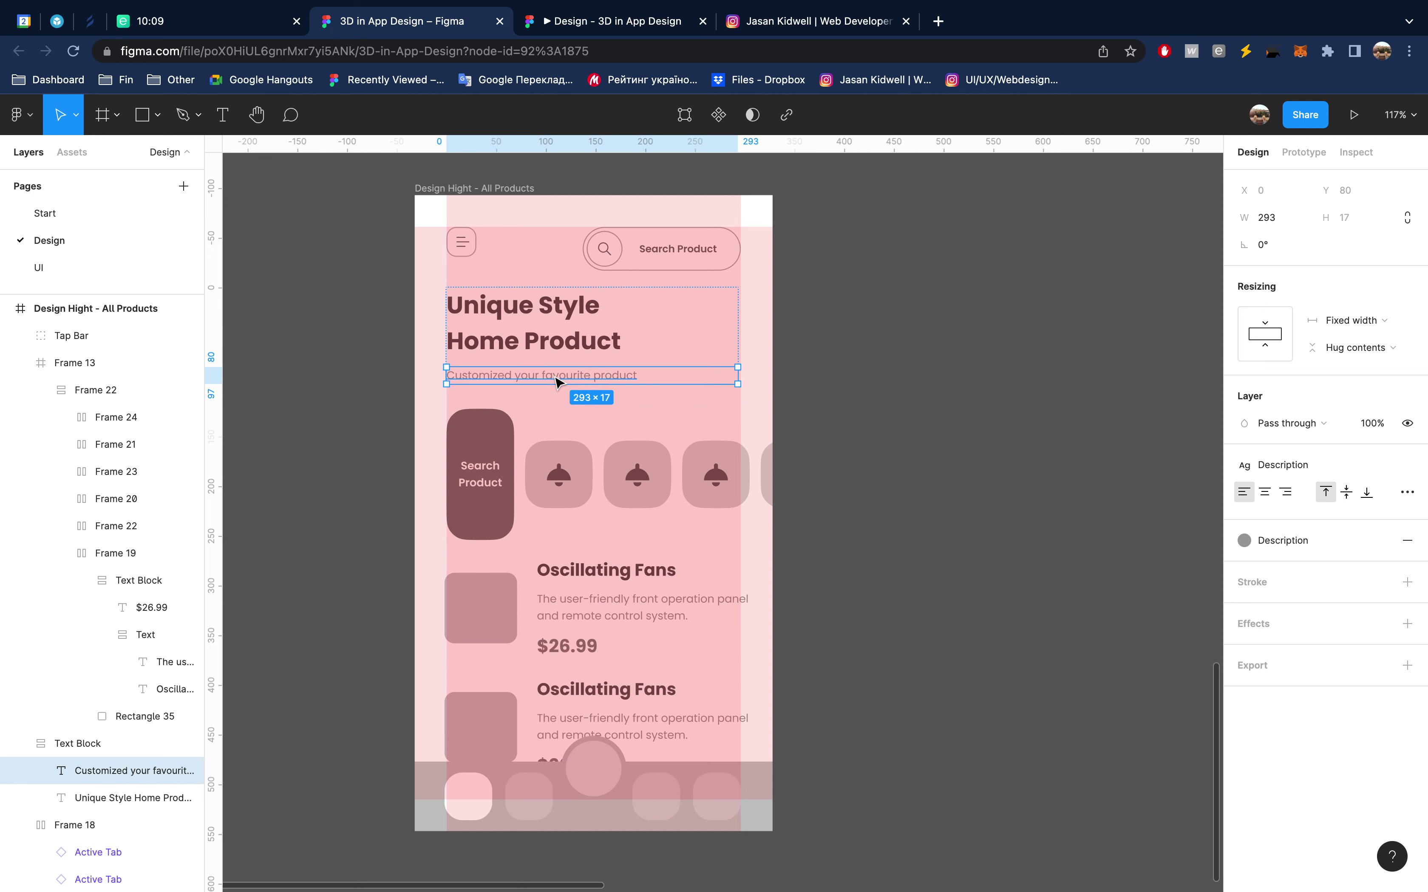
double_click(482, 469)
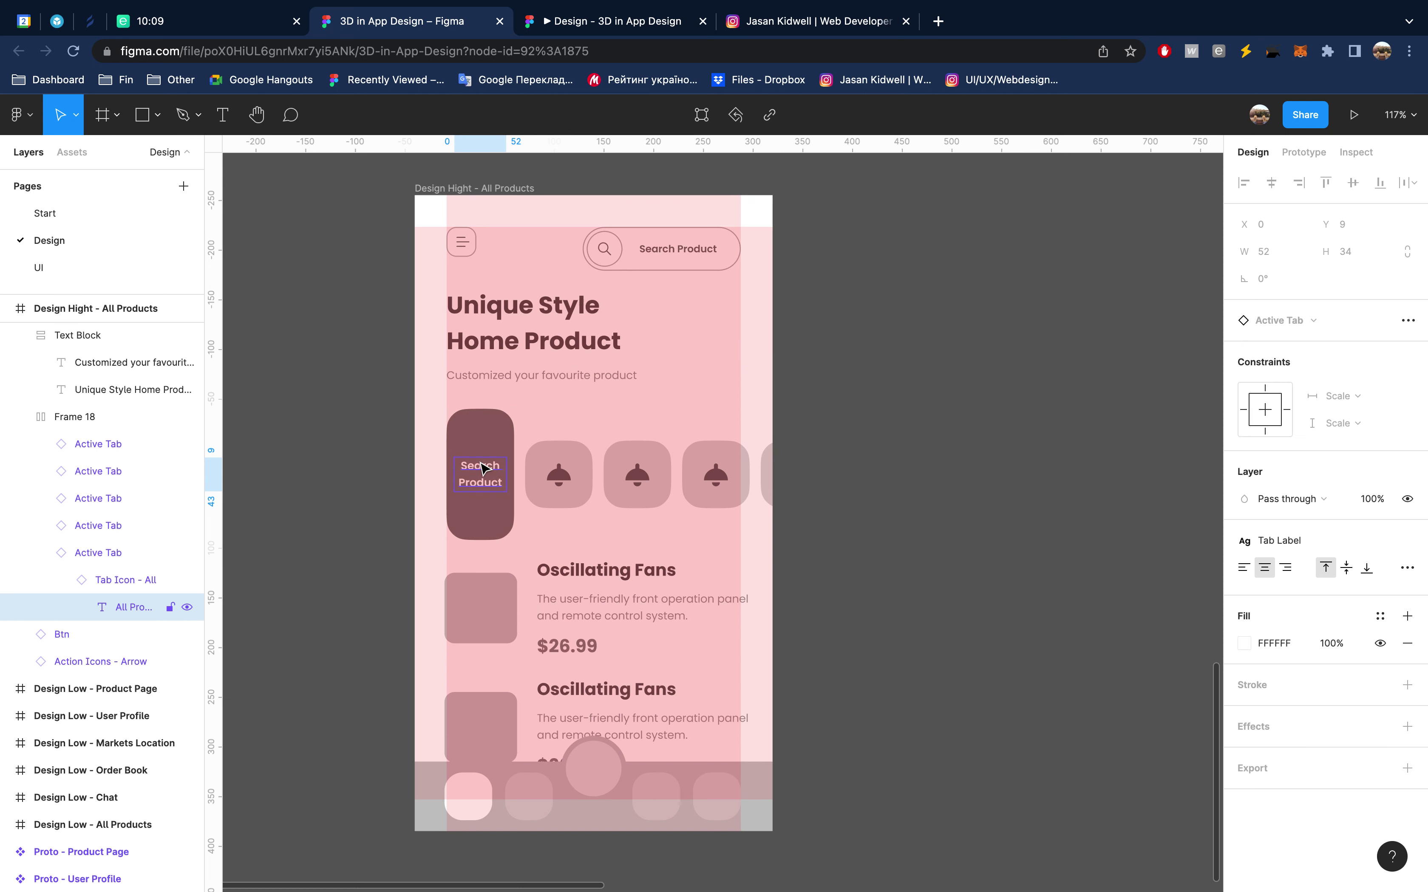
click(931, 417)
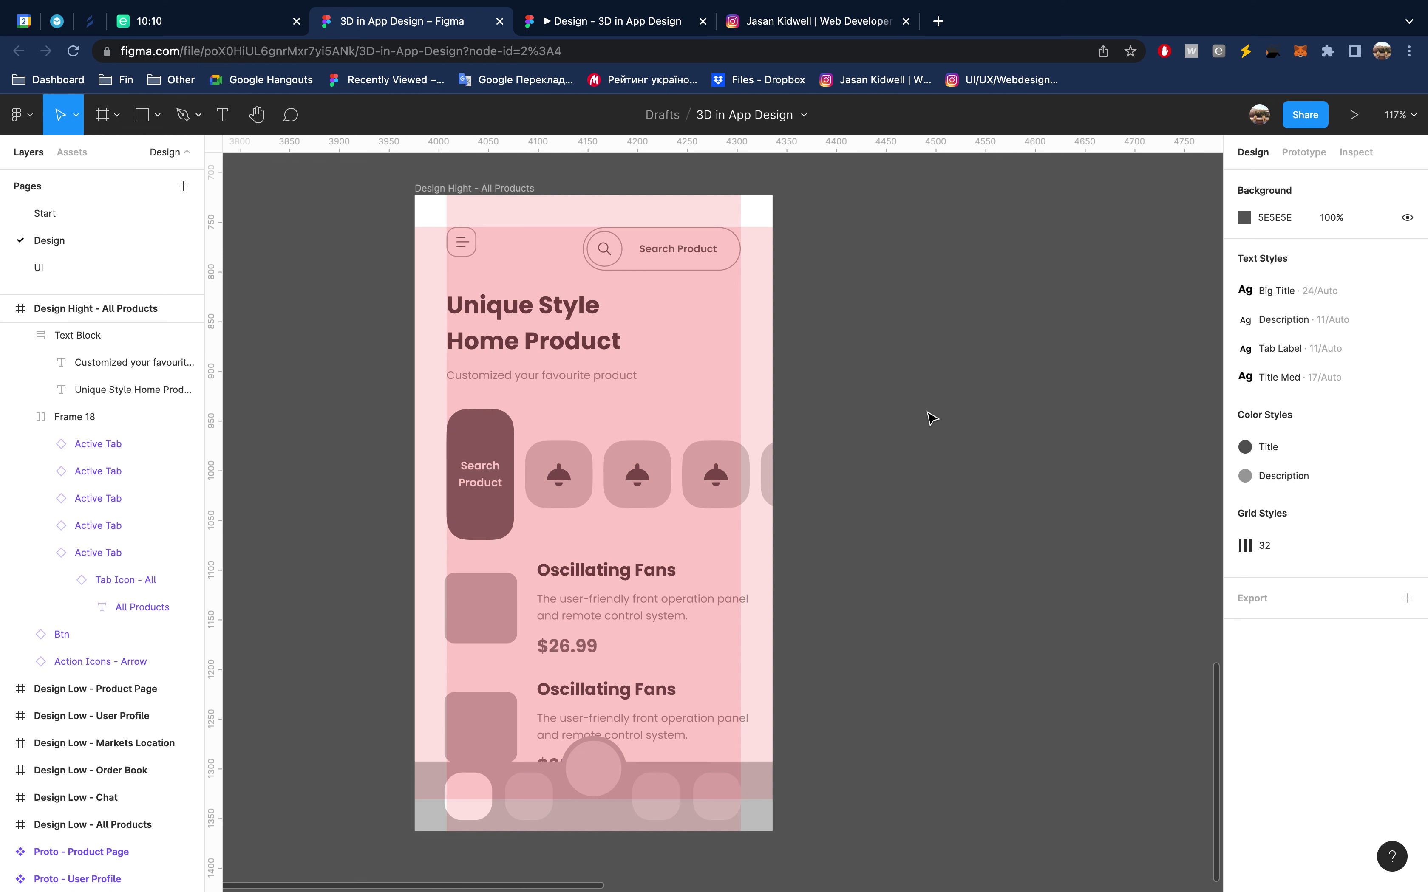
key(ctrl+g)
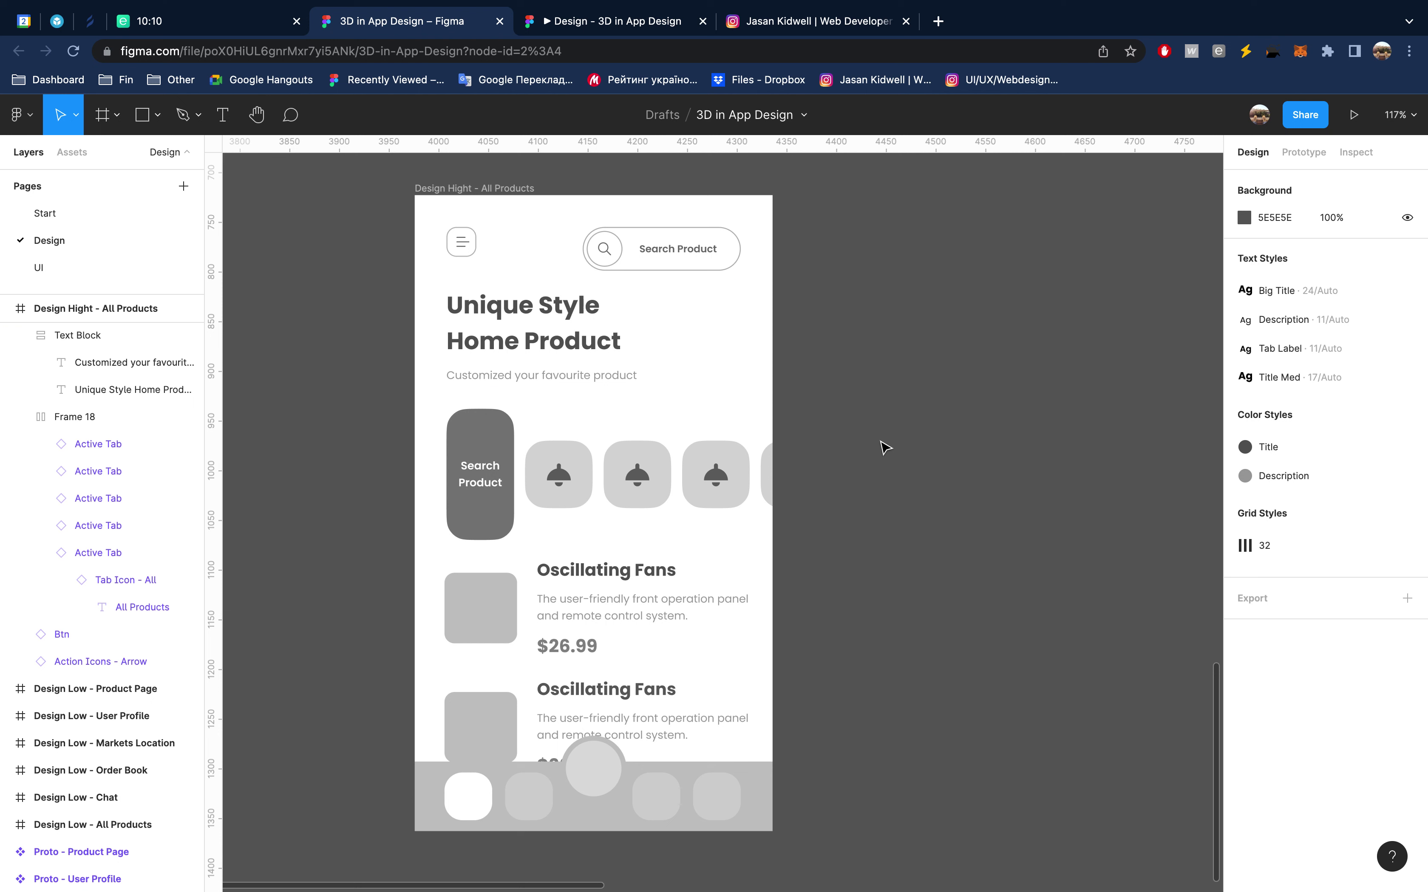
key(alt+l)
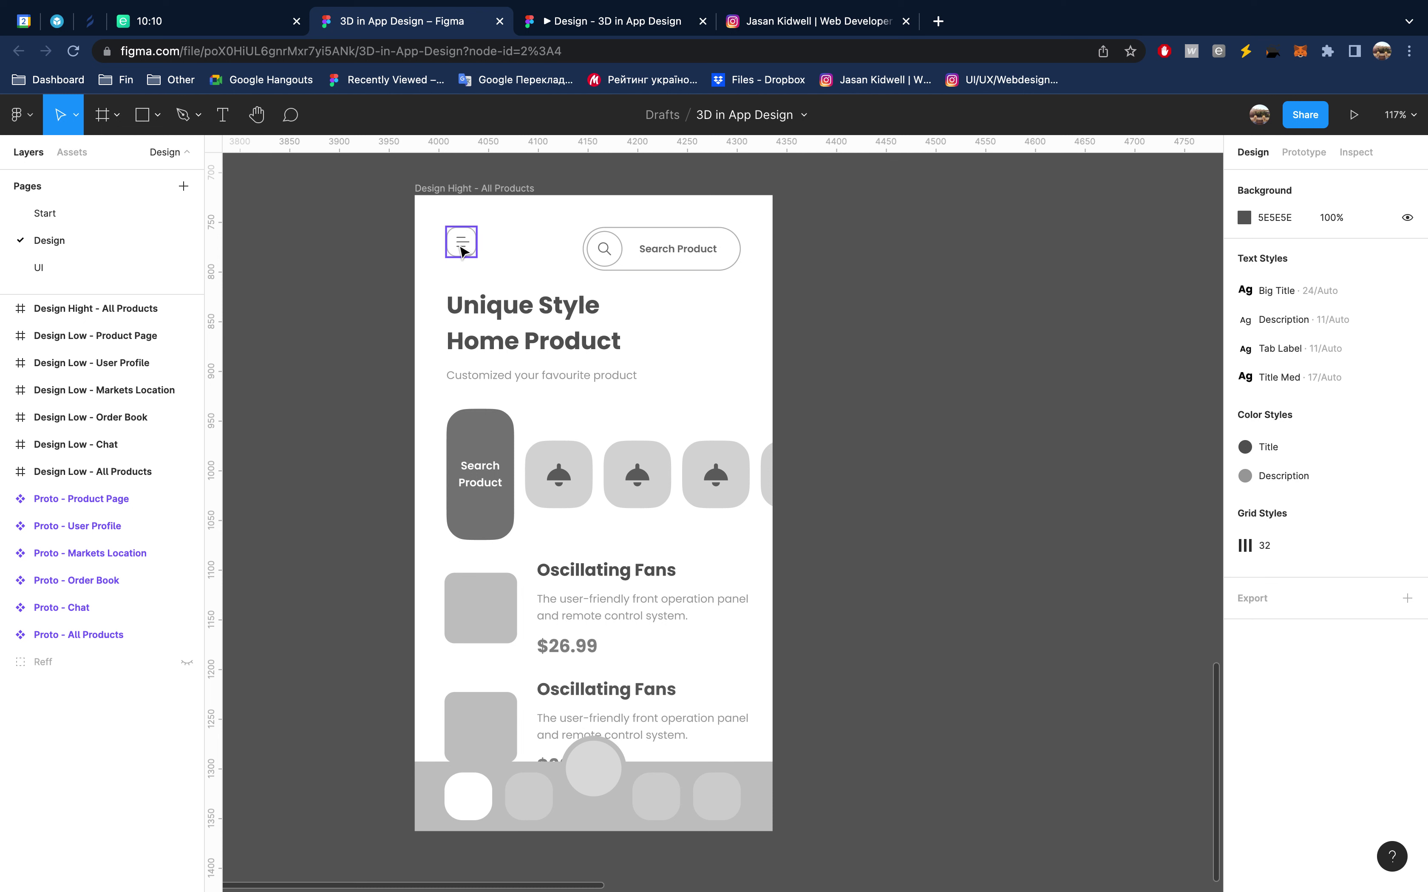
Glance at the Instagram lamp-shop post, then view the Figma prototype preview
click(818, 30)
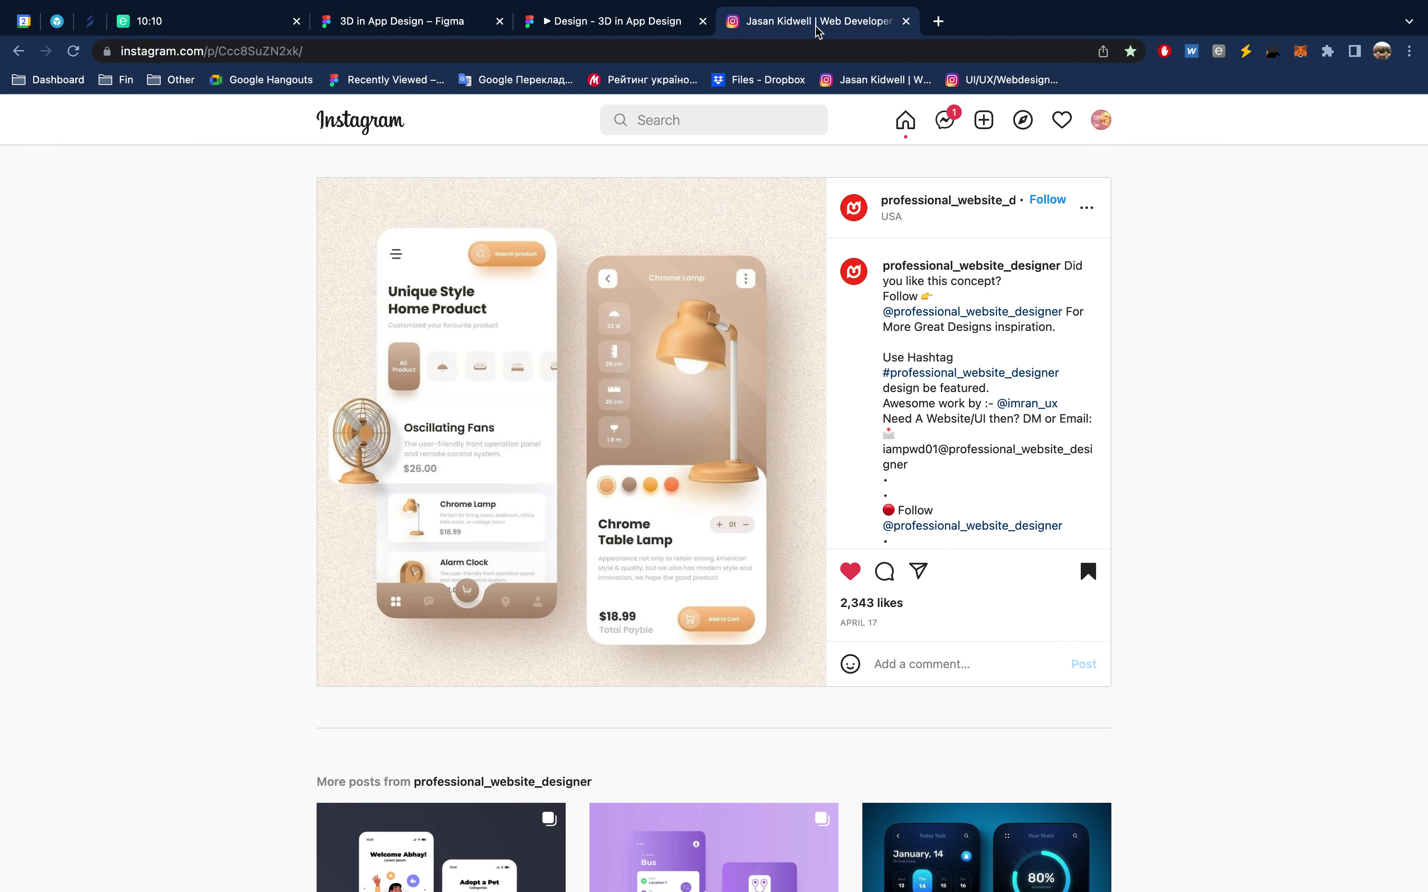
click(626, 23)
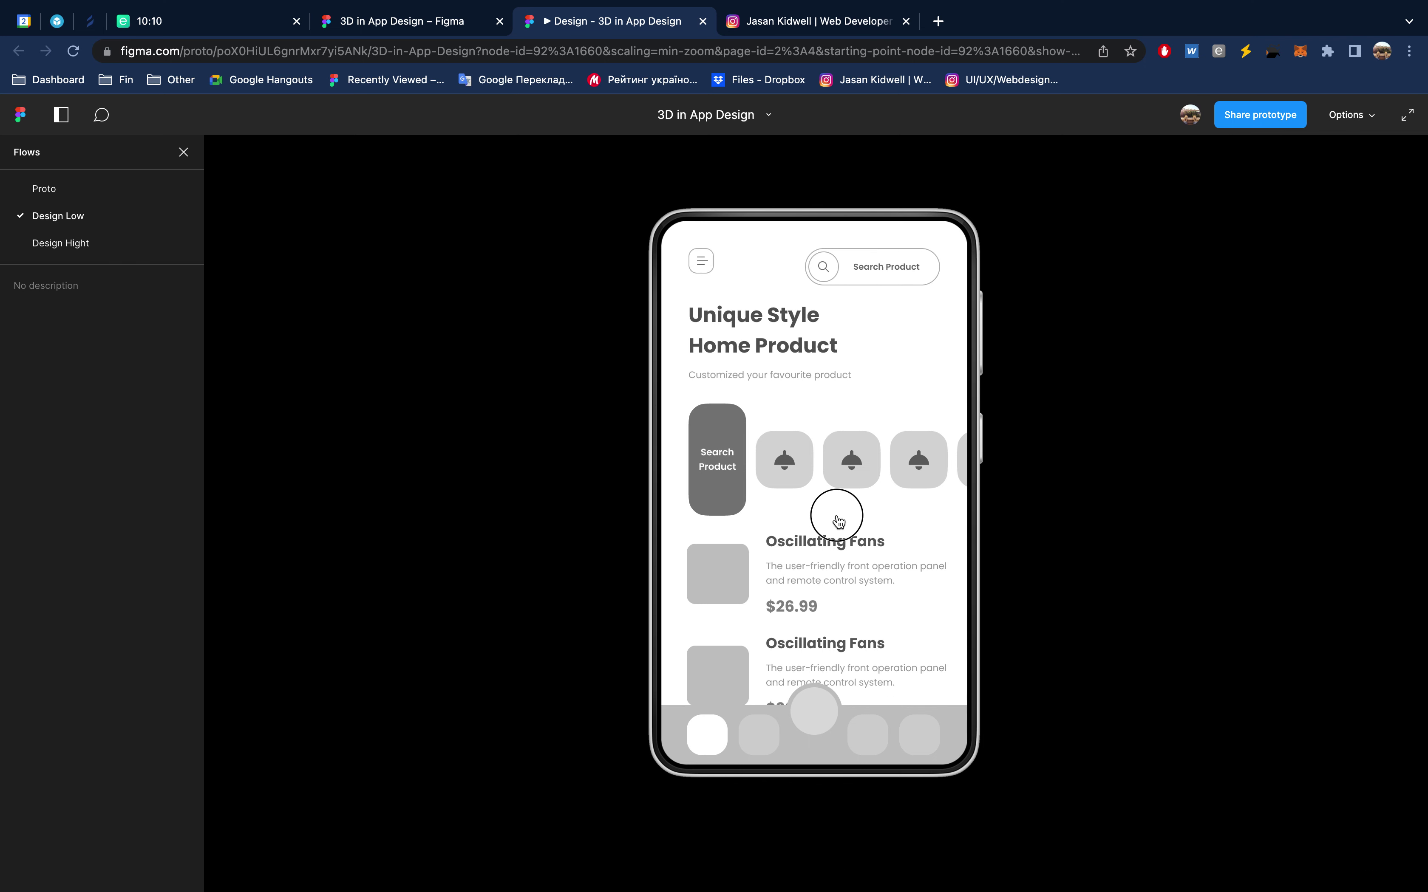
Scroll and drag the Design Low prototype's product list to test scrolling under the tabs
scroll(838, 501, down, 2)
scroll(797, 605, down, 2)
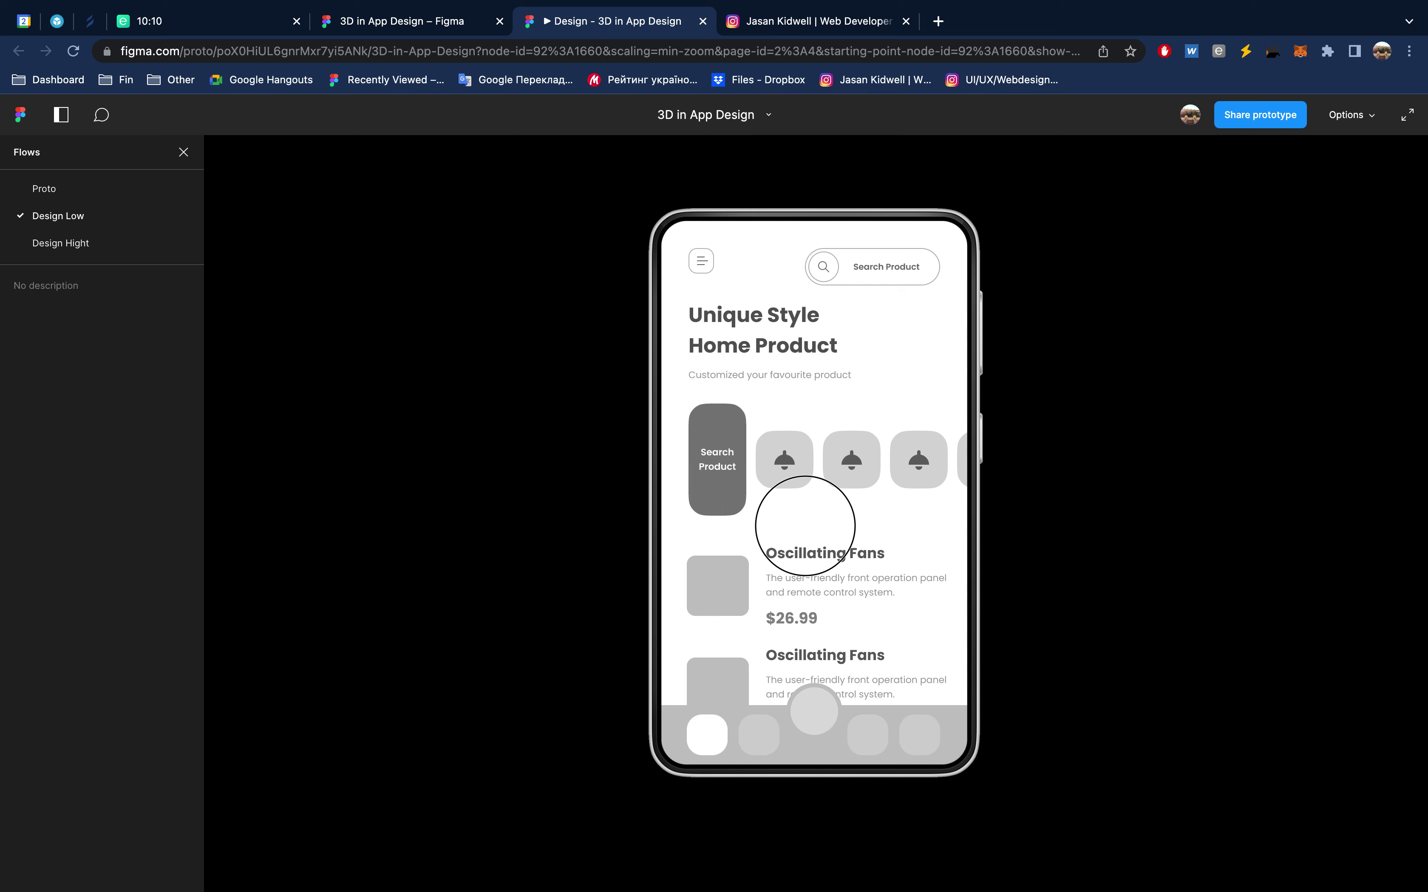
scroll(793, 669, up, 1)
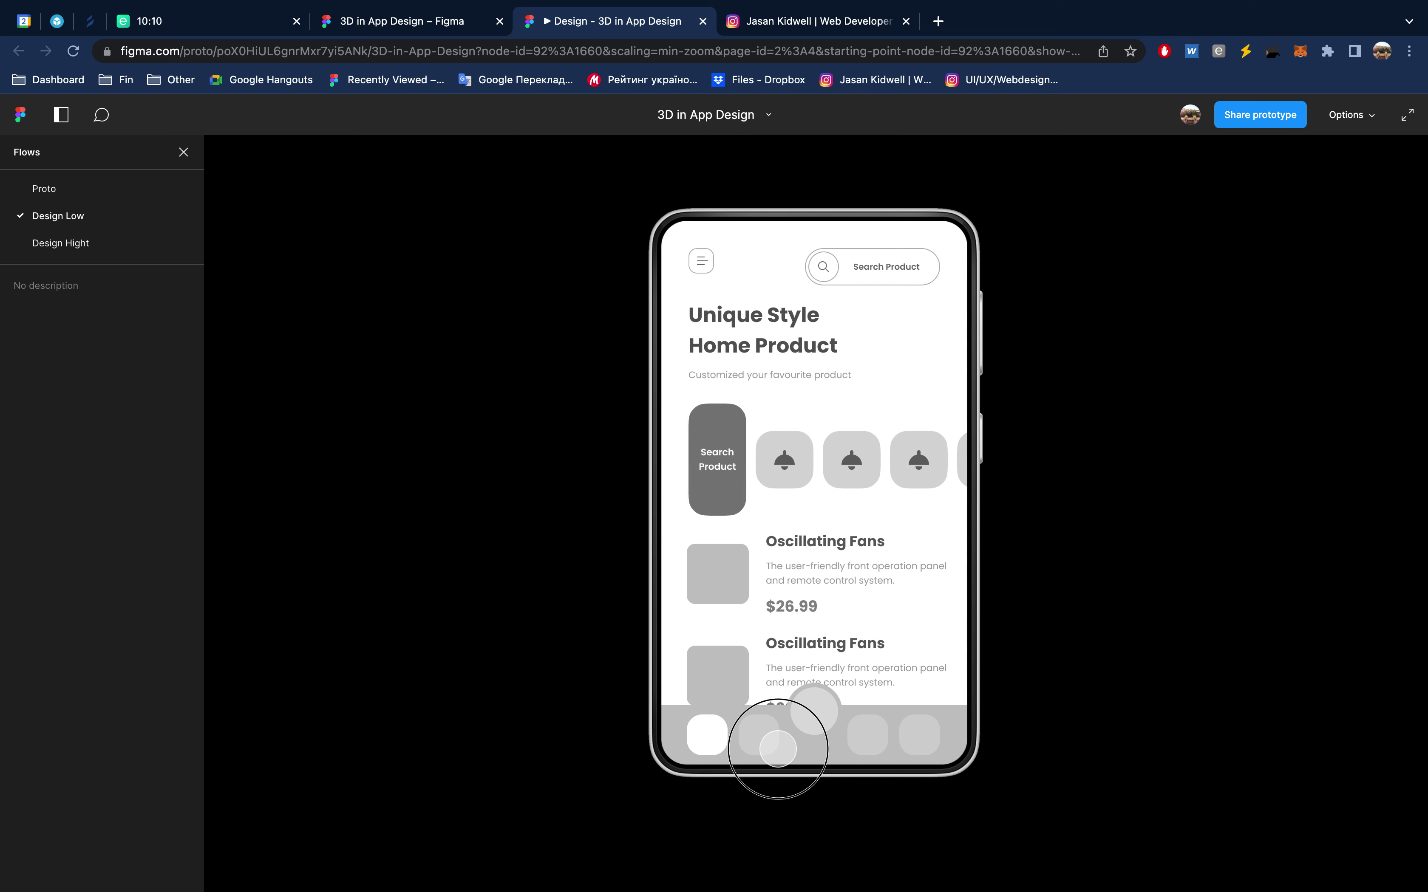
scroll(788, 627, down, 2)
scroll(780, 669, down, 2)
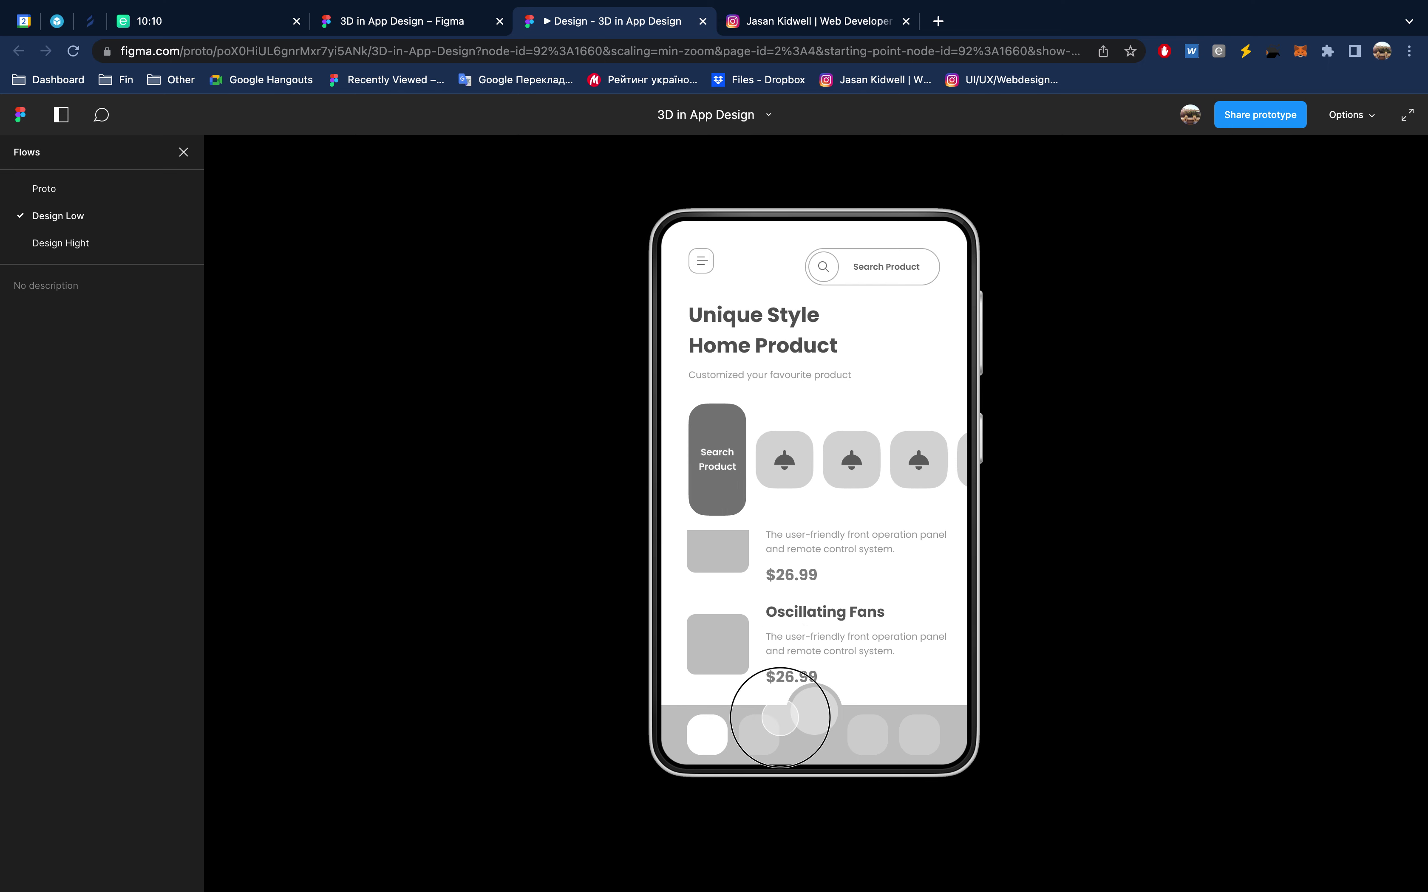
scroll(796, 490, up, 2)
scroll(793, 560, down, 3)
scroll(792, 531, up, 1)
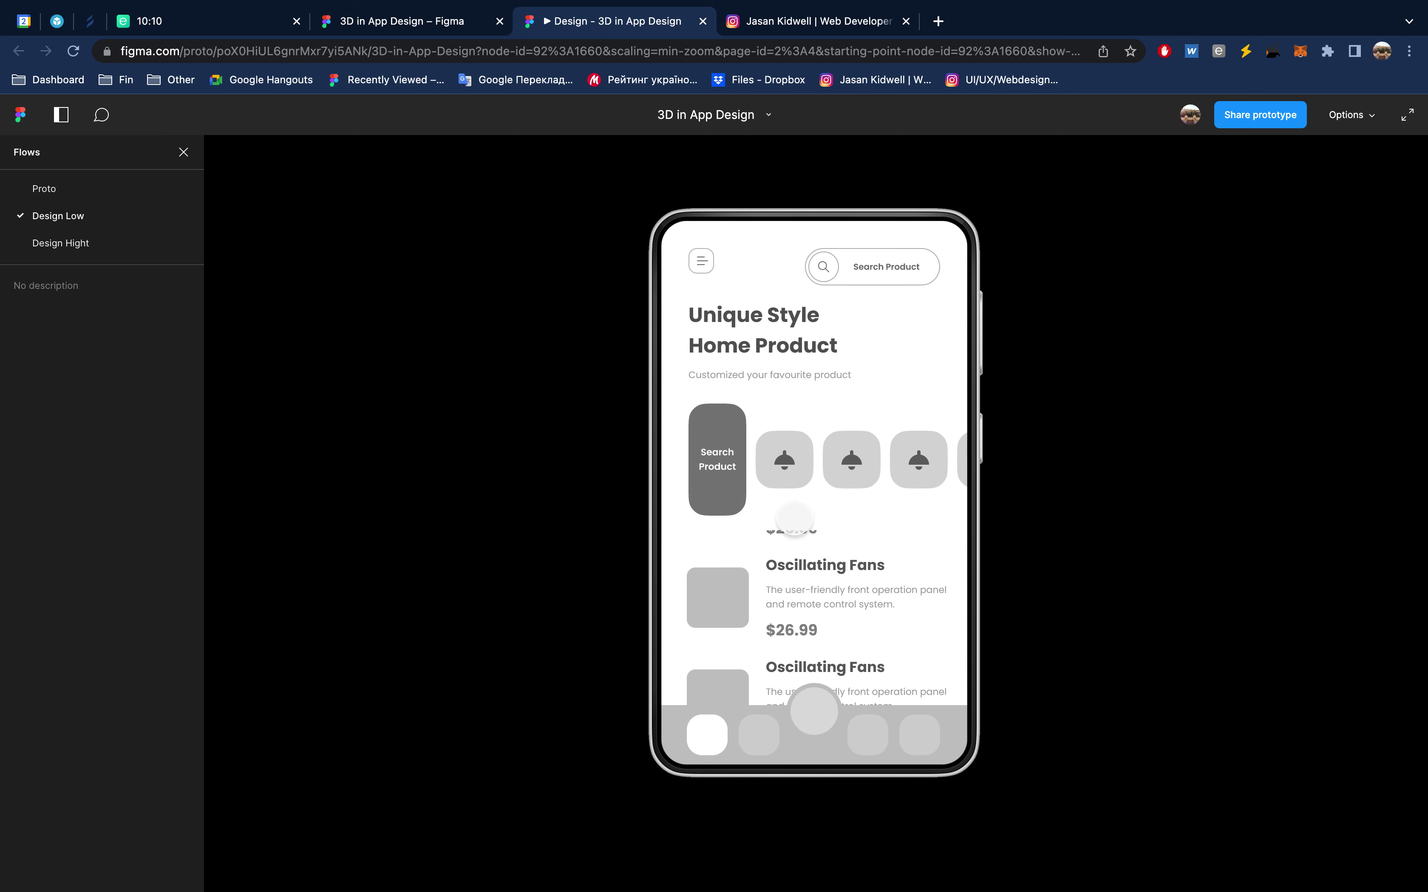
mouse_move(792, 572)
mouse_down()
mouse_move(767, 713)
mouse_move(769, 630)
mouse_up()
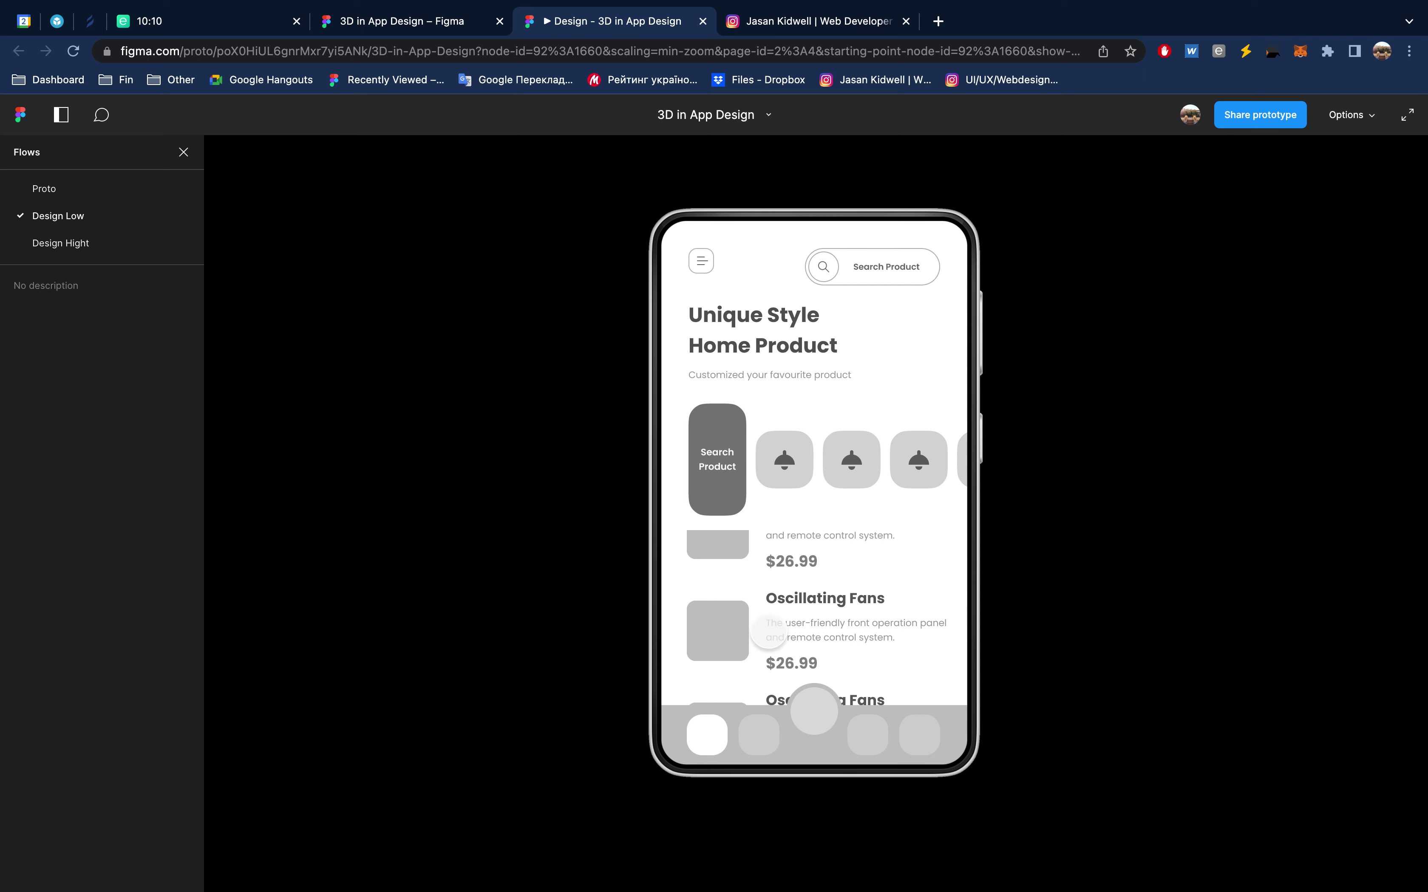
drag(806, 583, 796, 726)
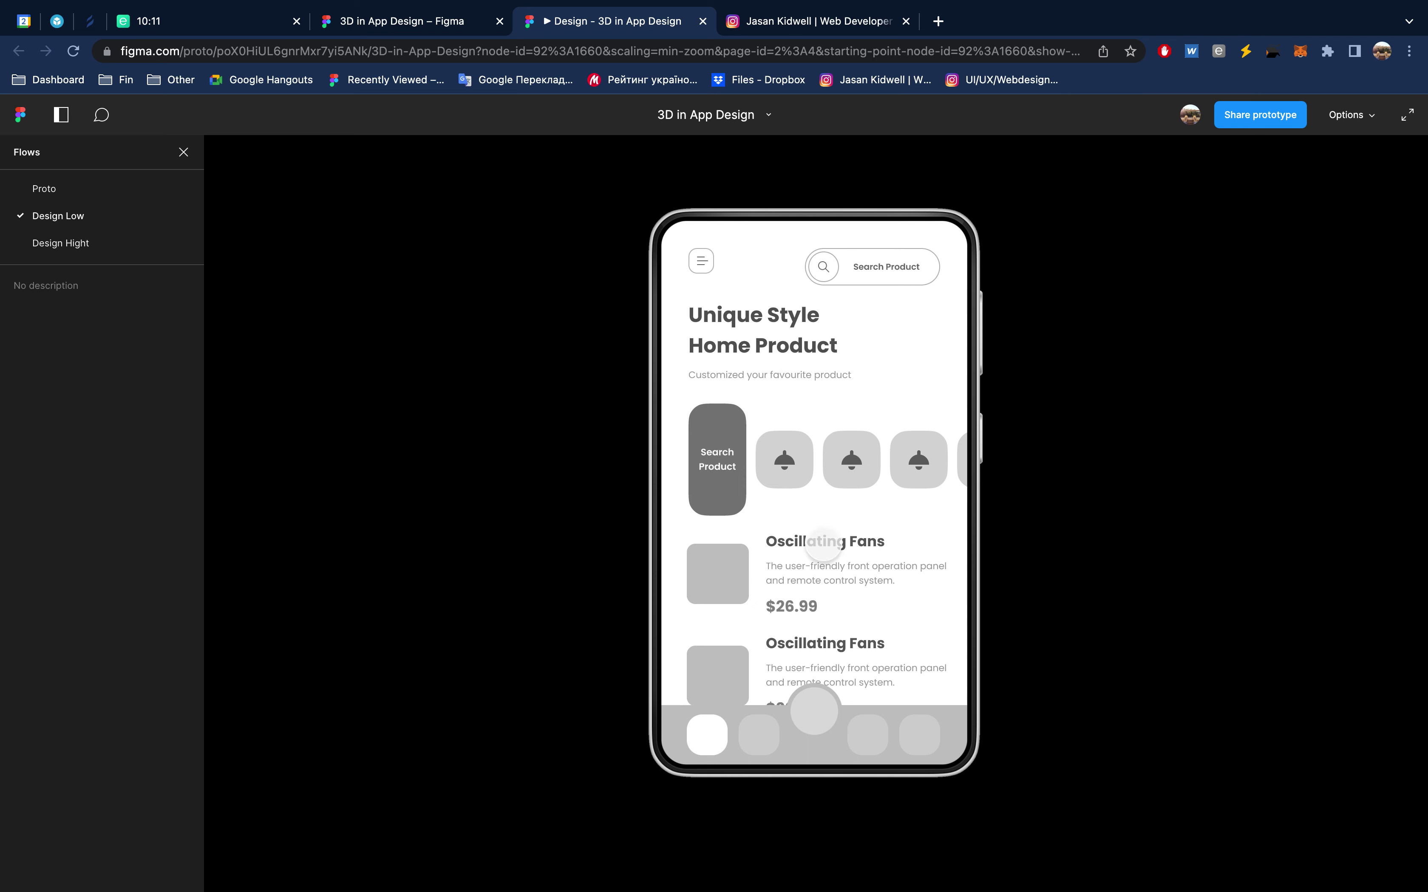
drag(848, 607, 849, 470)
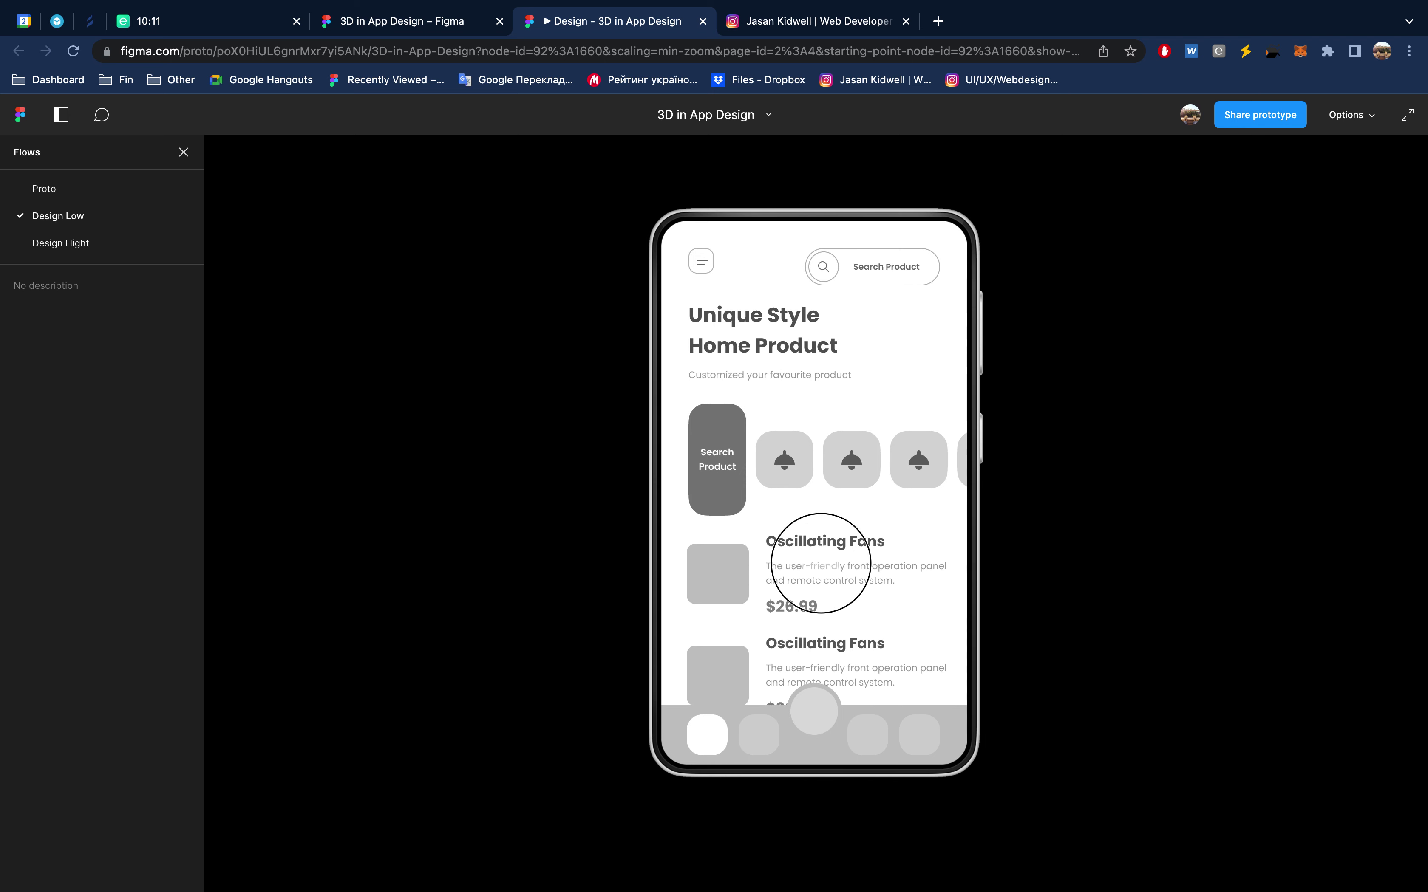
drag(848, 470, 833, 488)
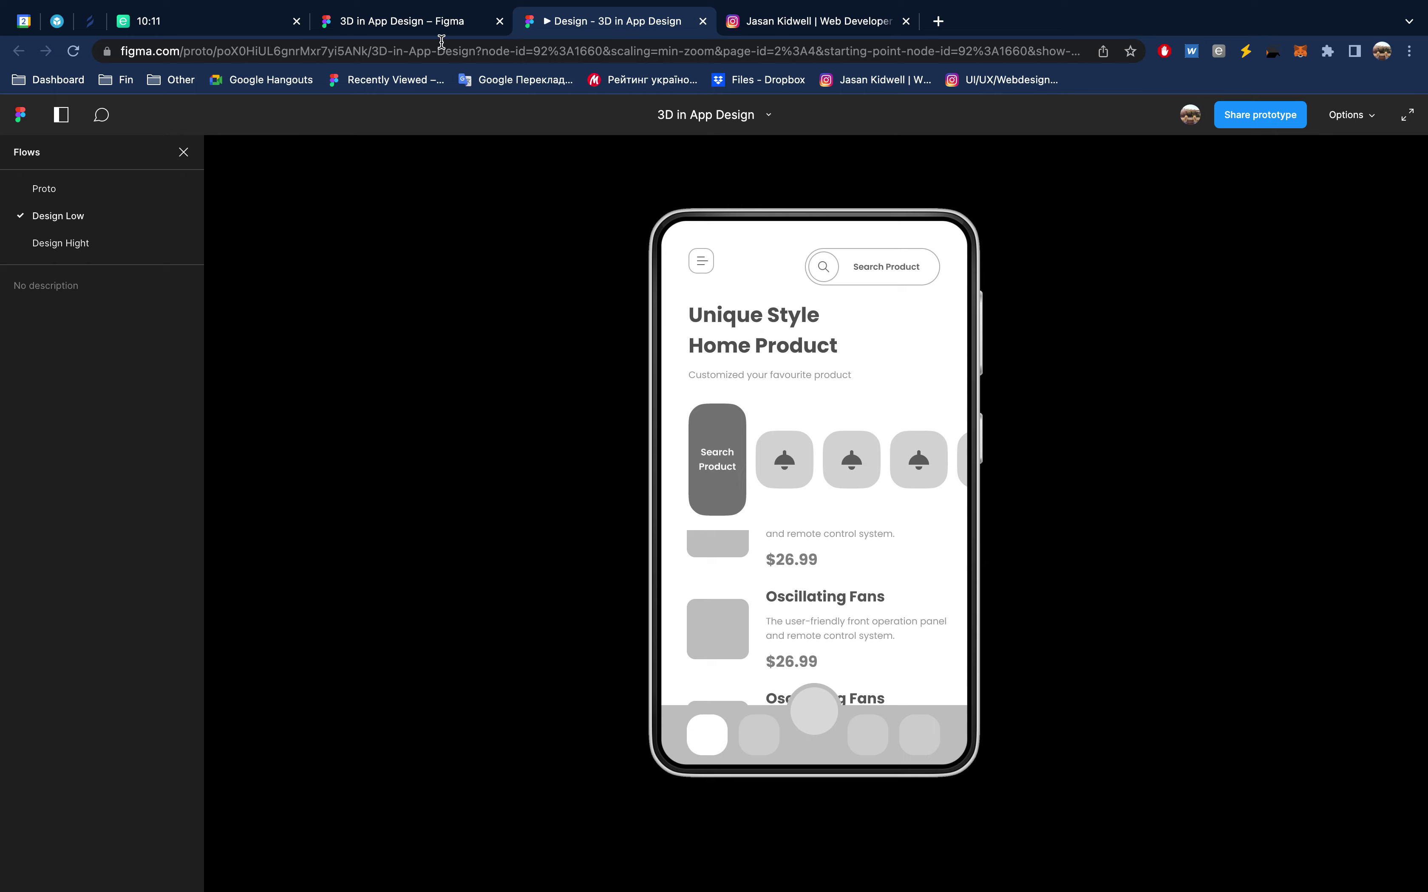
click(436, 18)
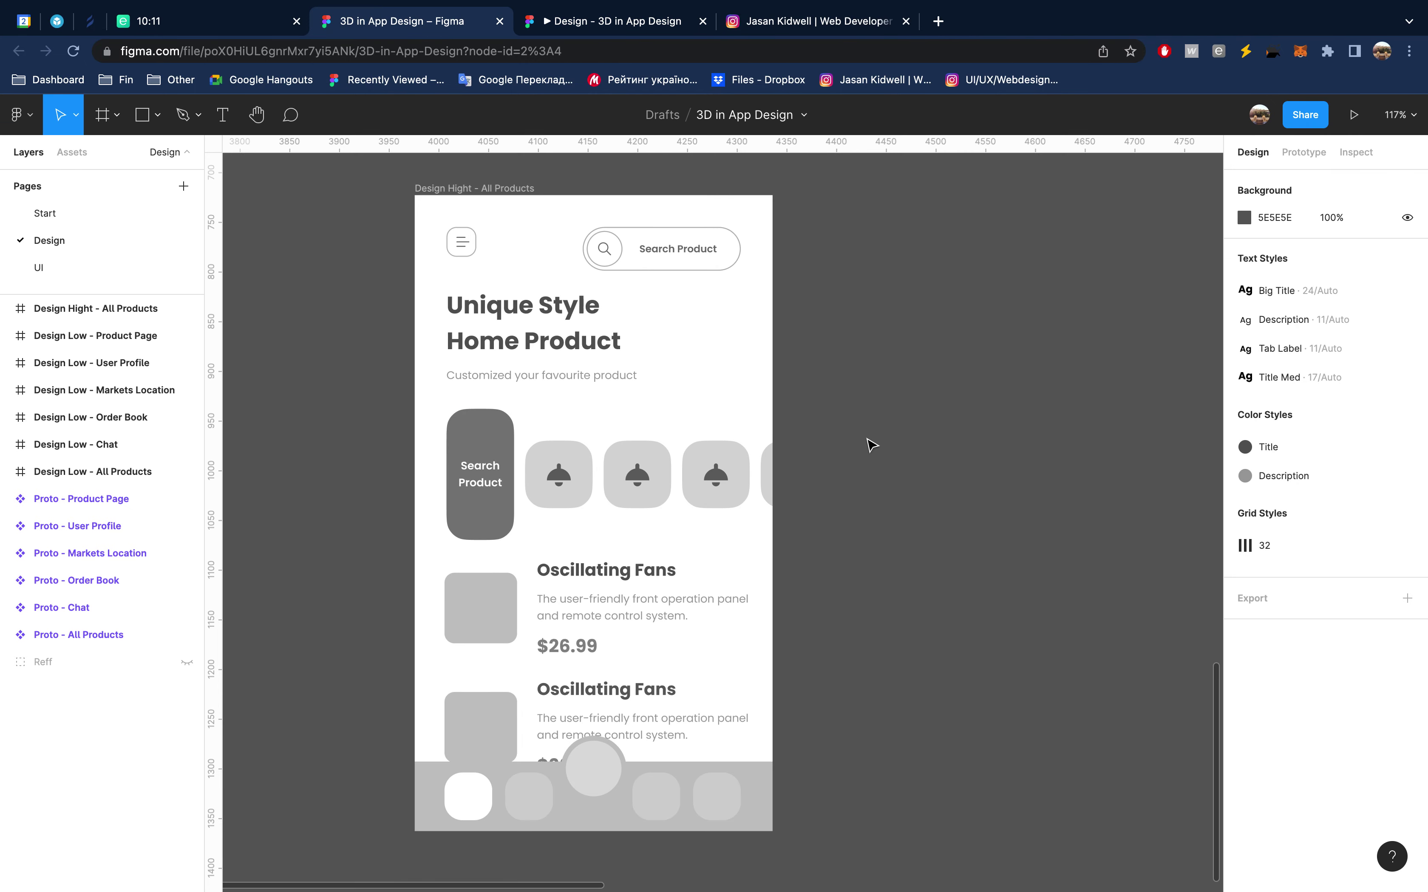
Zoom around the Design Hight - All Products frame, then view the Instagram reference post
scroll(869, 442, down, 5)
scroll(870, 442, up, 3)
scroll(870, 443, up, 3)
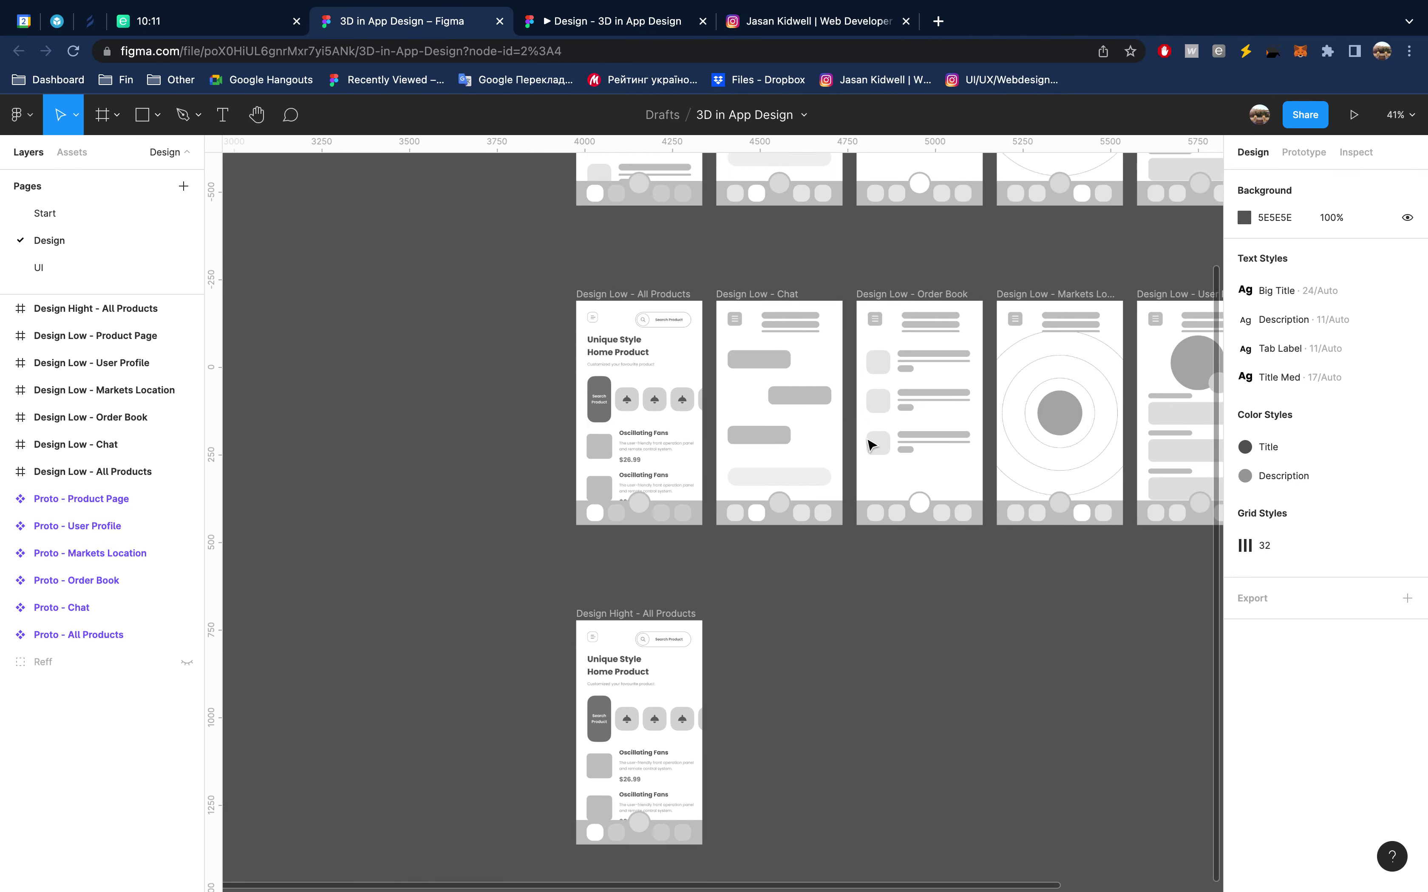
scroll(870, 443, down, 3)
scroll(832, 460, down, 2)
scroll(832, 460, up, 5)
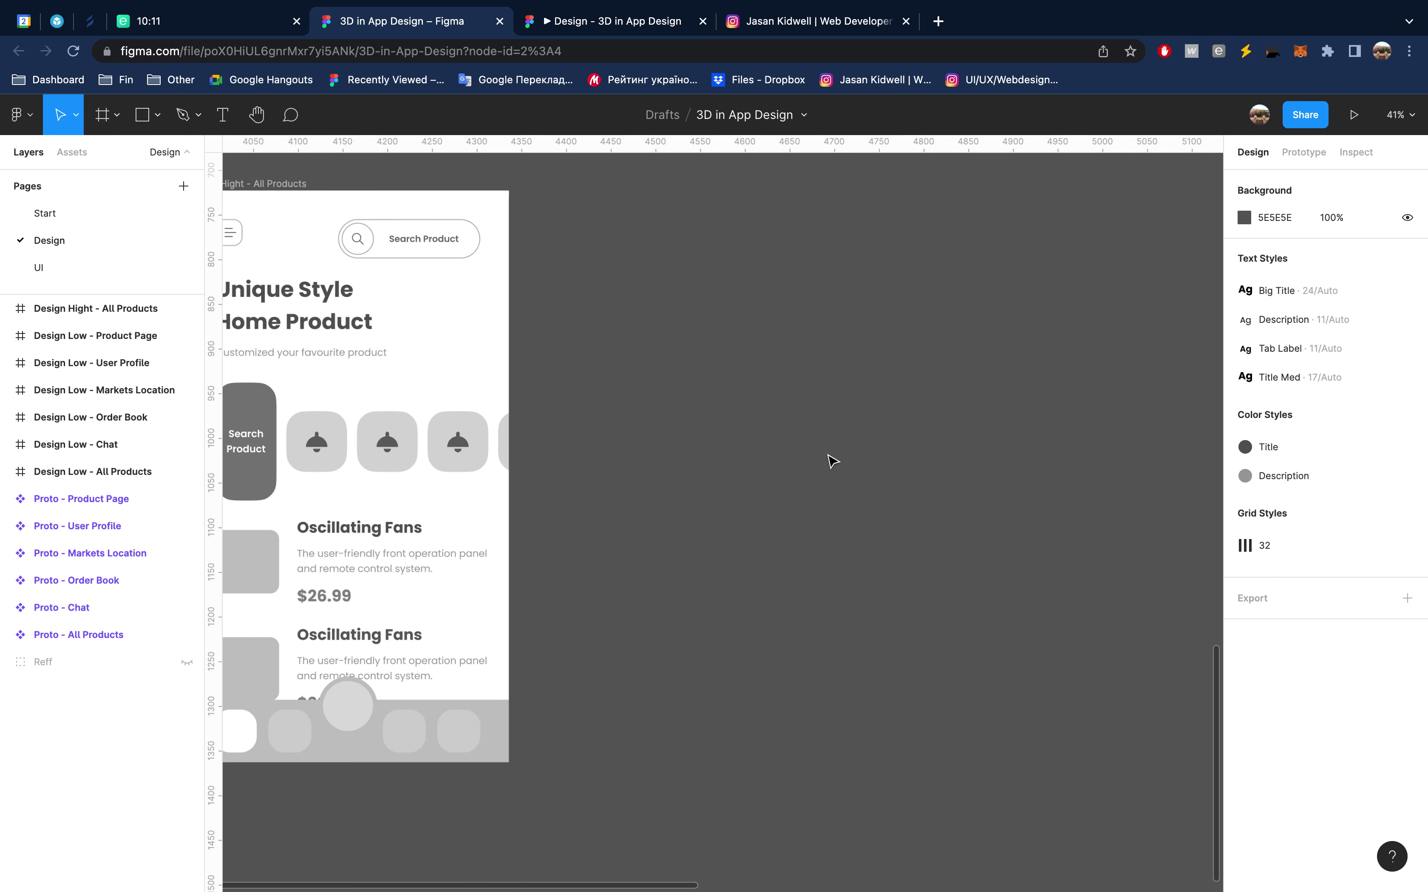
scroll(828, 462, left, 2)
scroll(828, 462, left, 3)
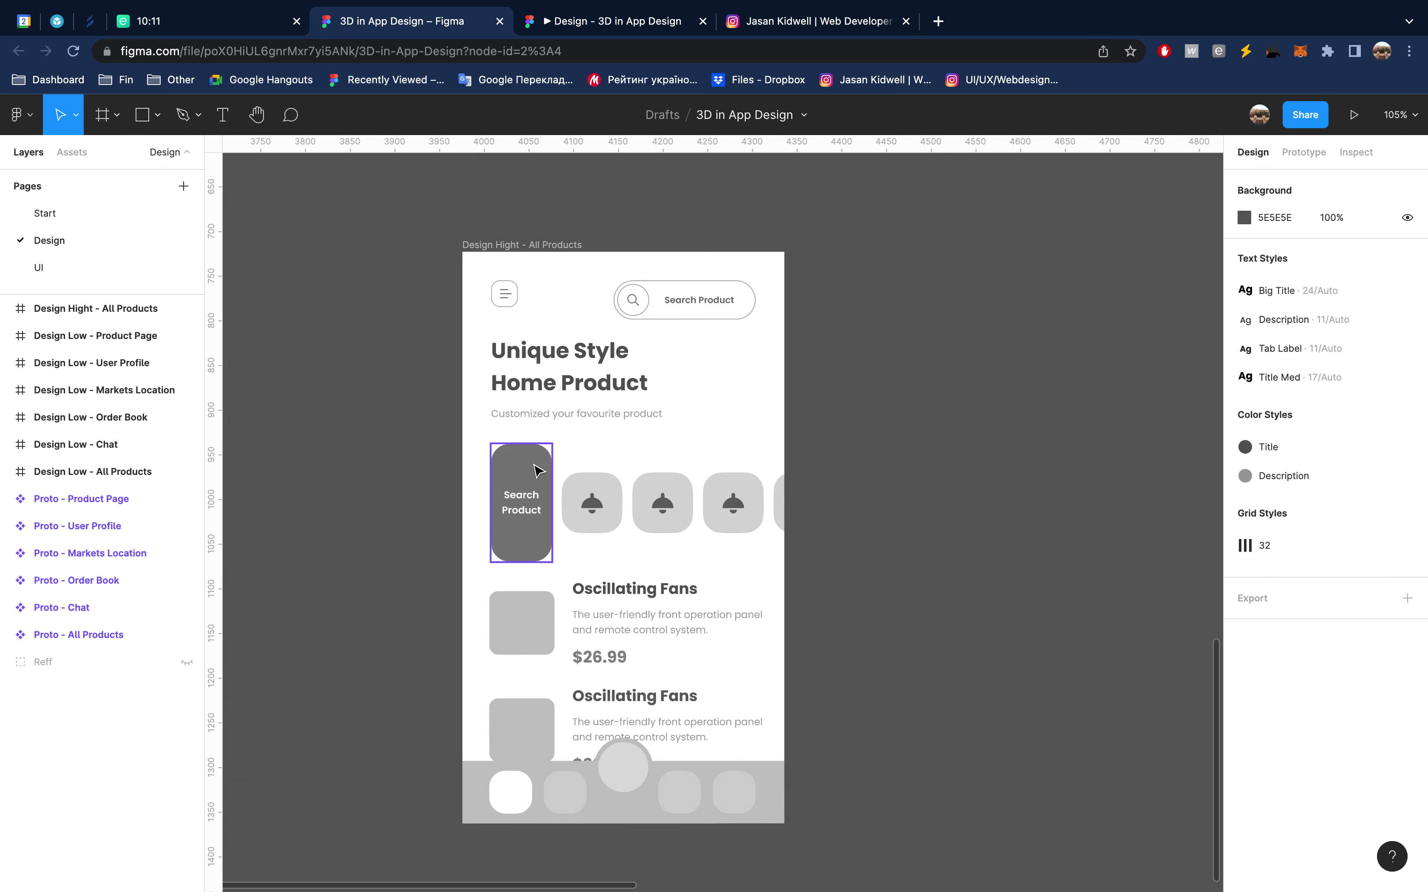
click(815, 24)
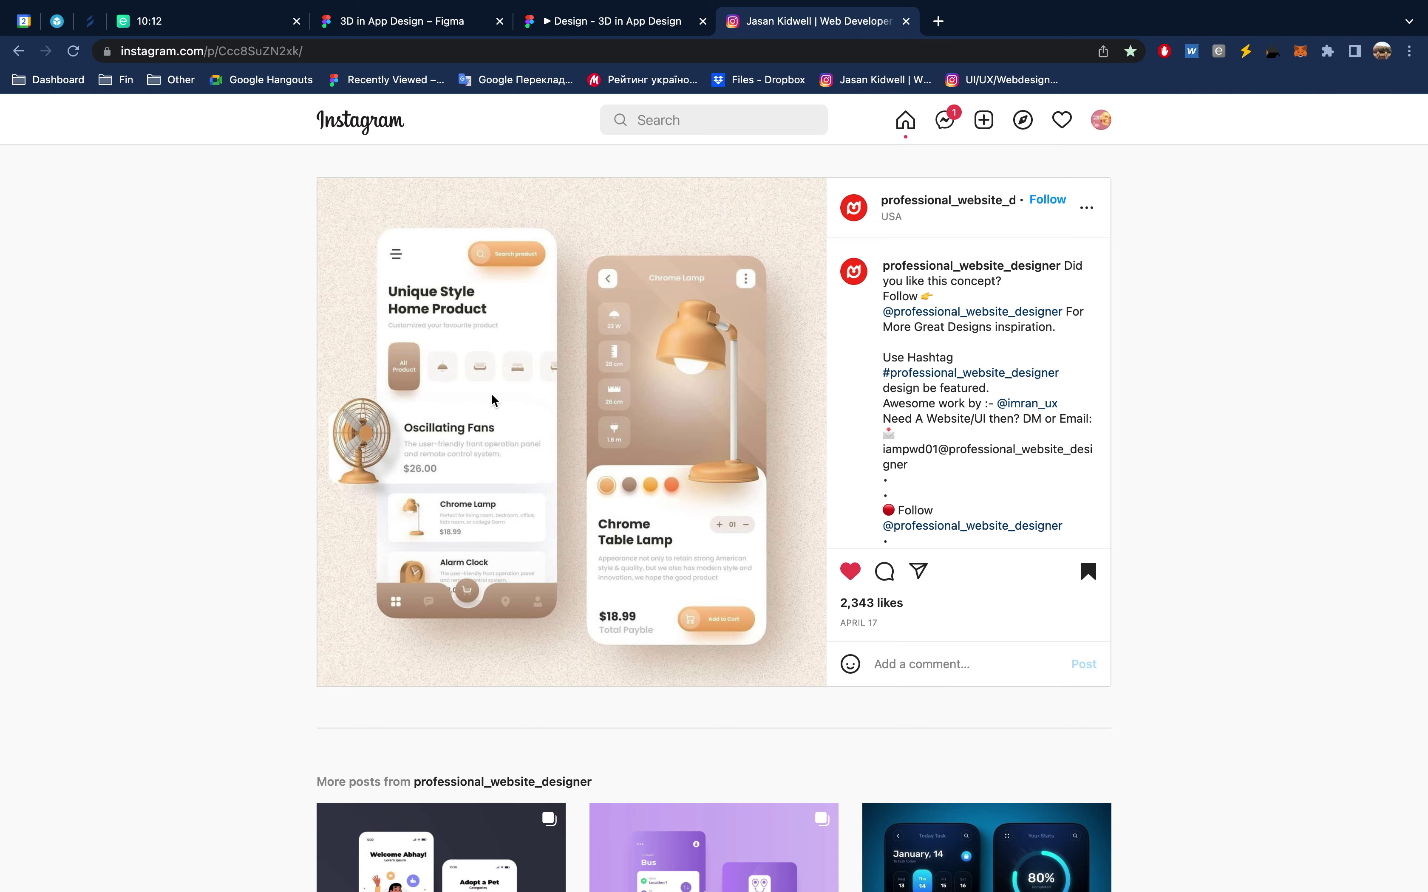
Return to the Figma editor and select the first category tab
key(ctrl+Left)
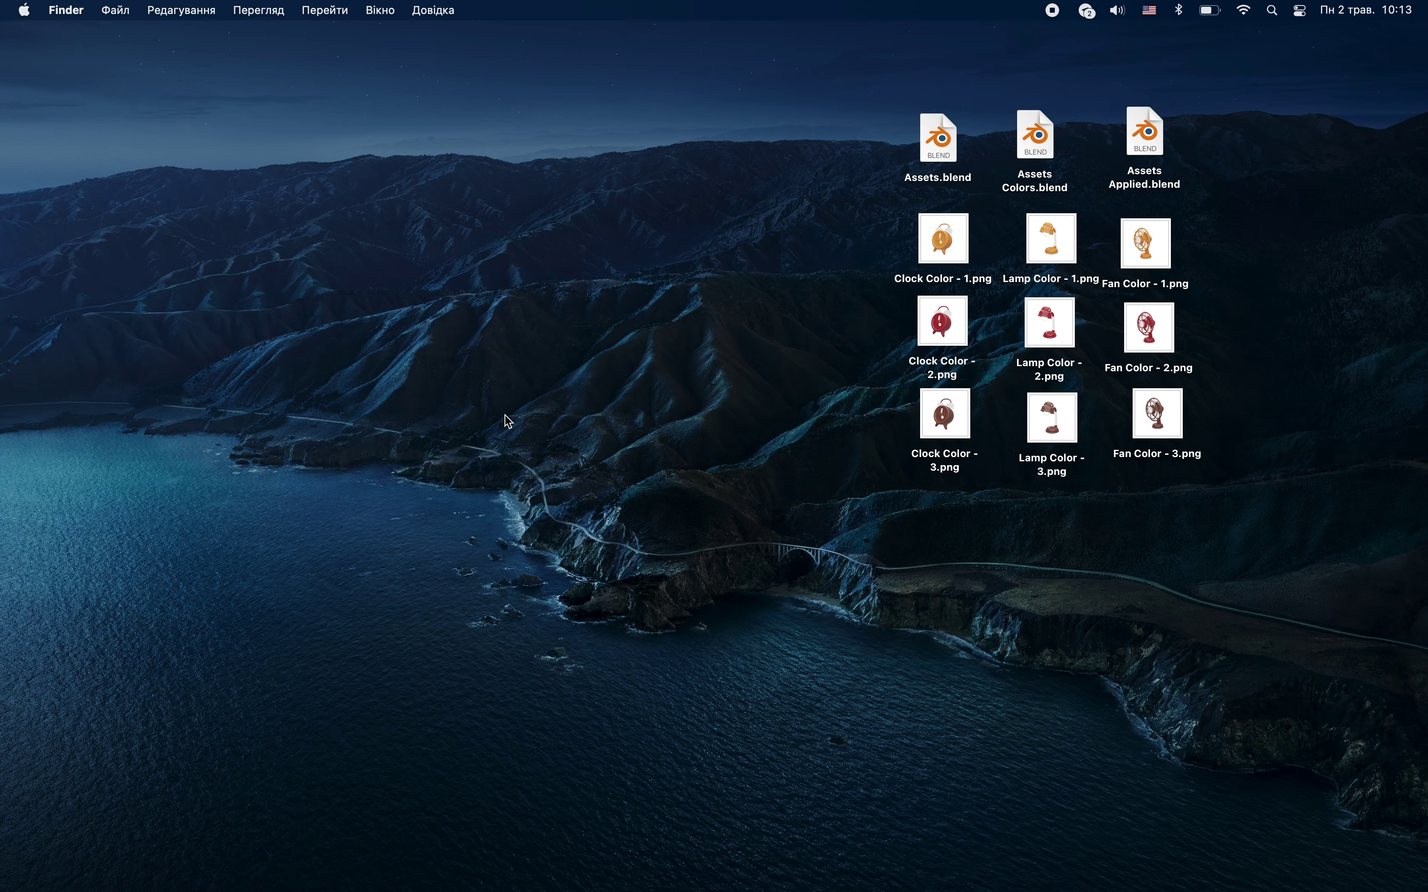
key(ctrl+Right)
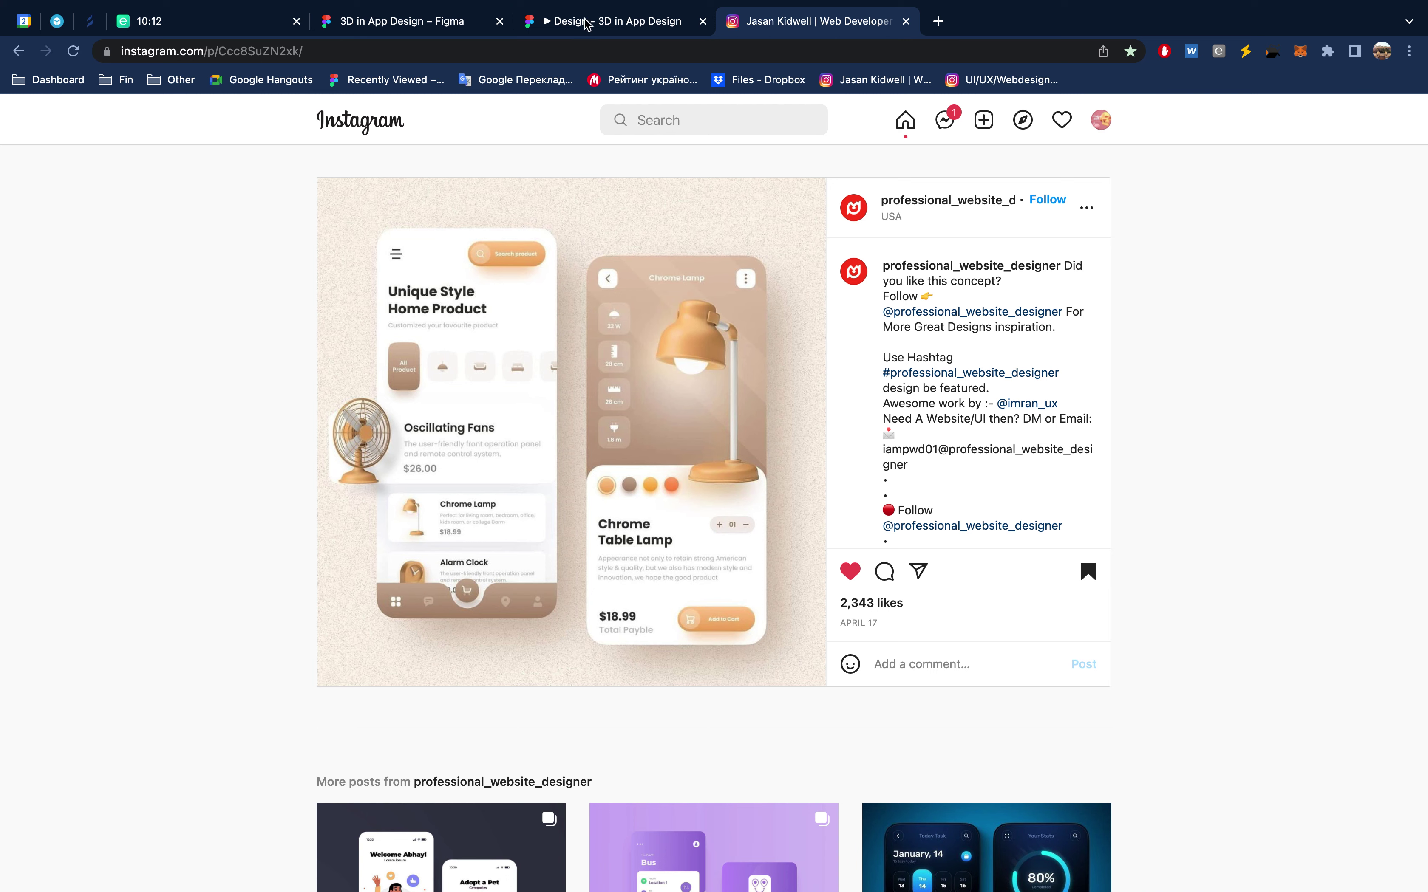
click(582, 24)
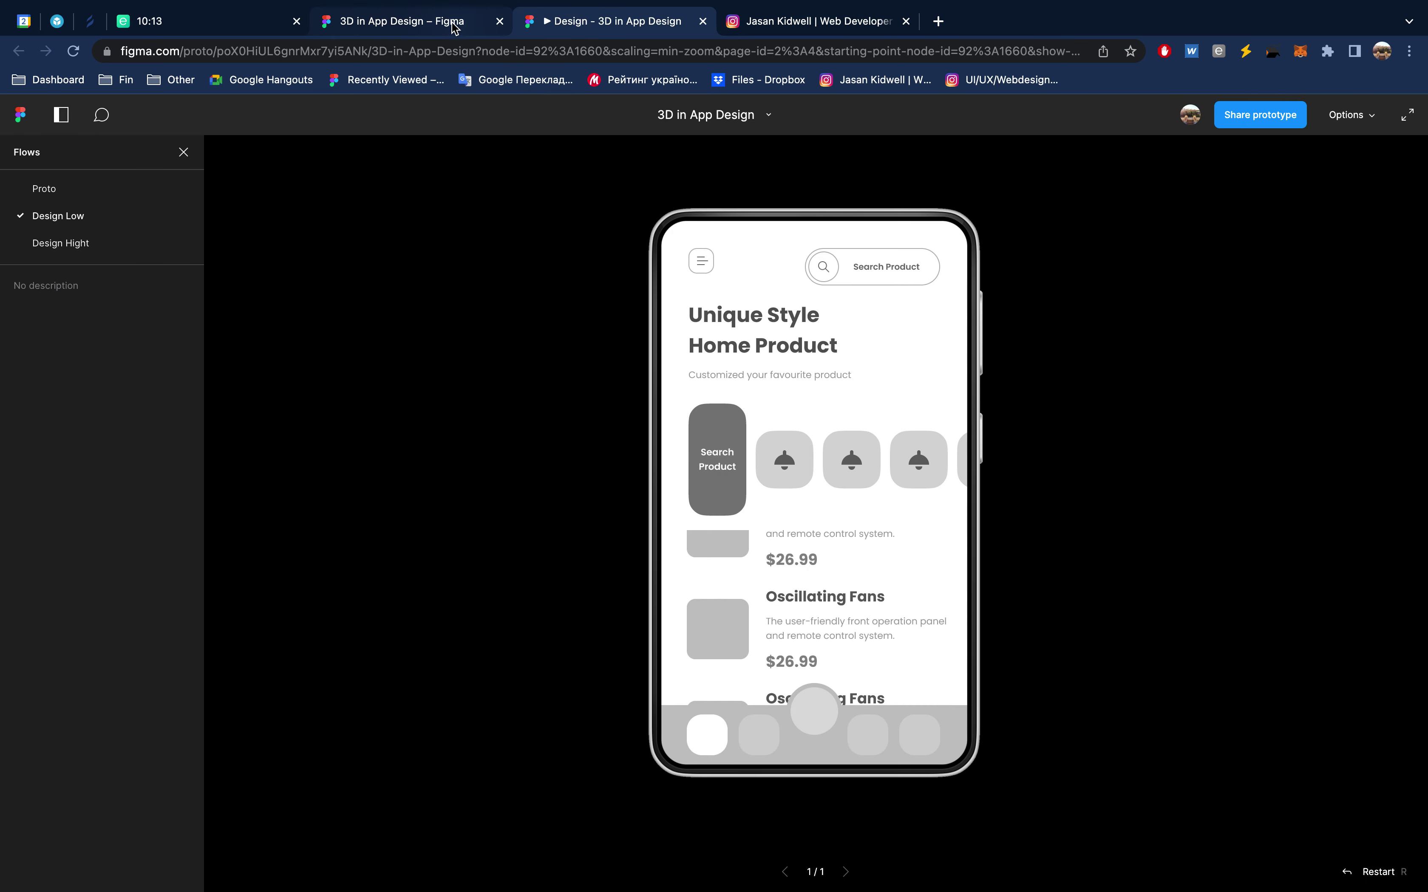
click(454, 23)
click(531, 507)
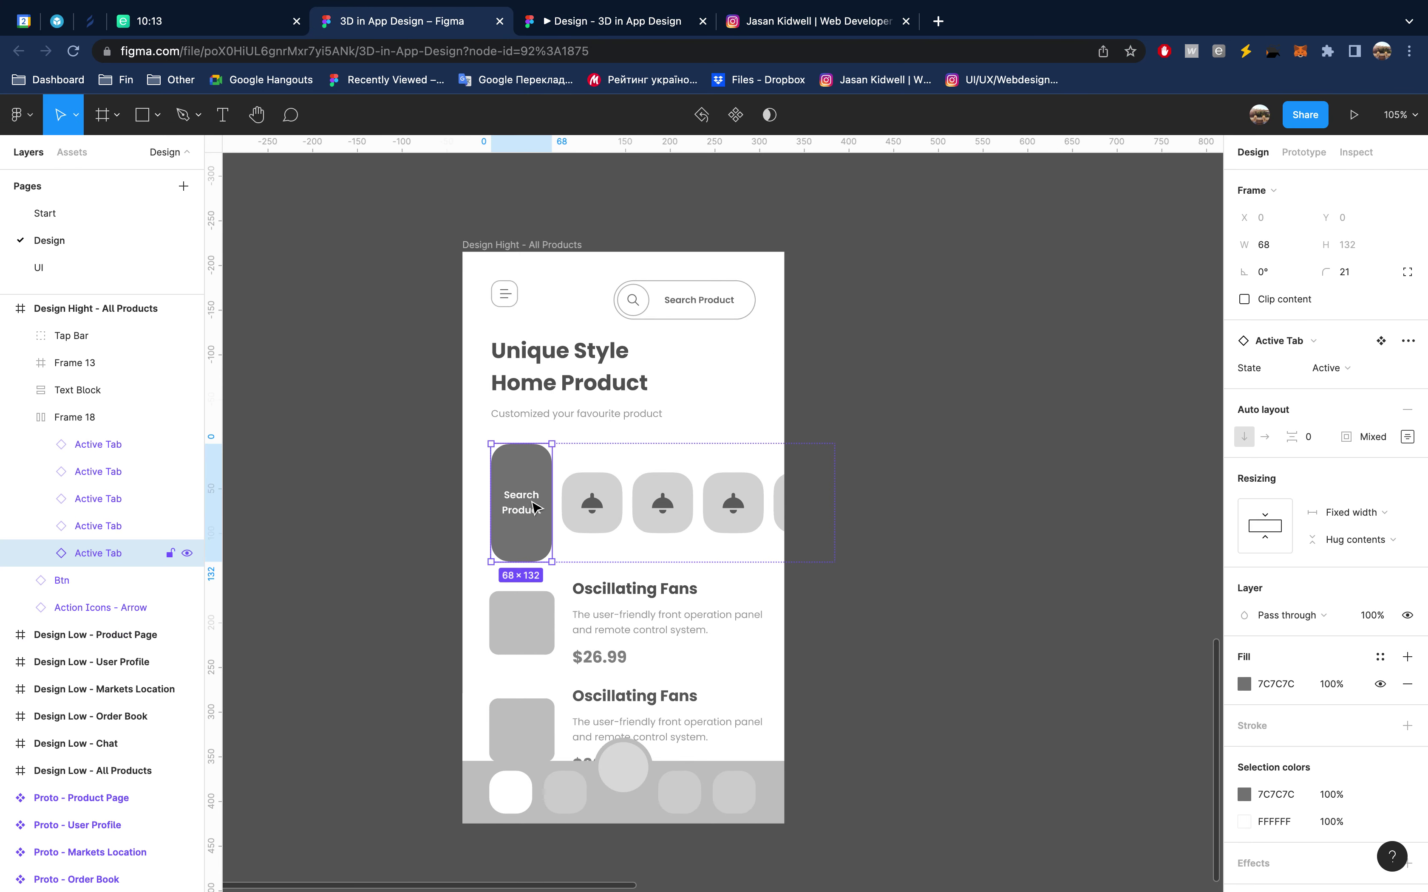
scroll(532, 507, up, 3)
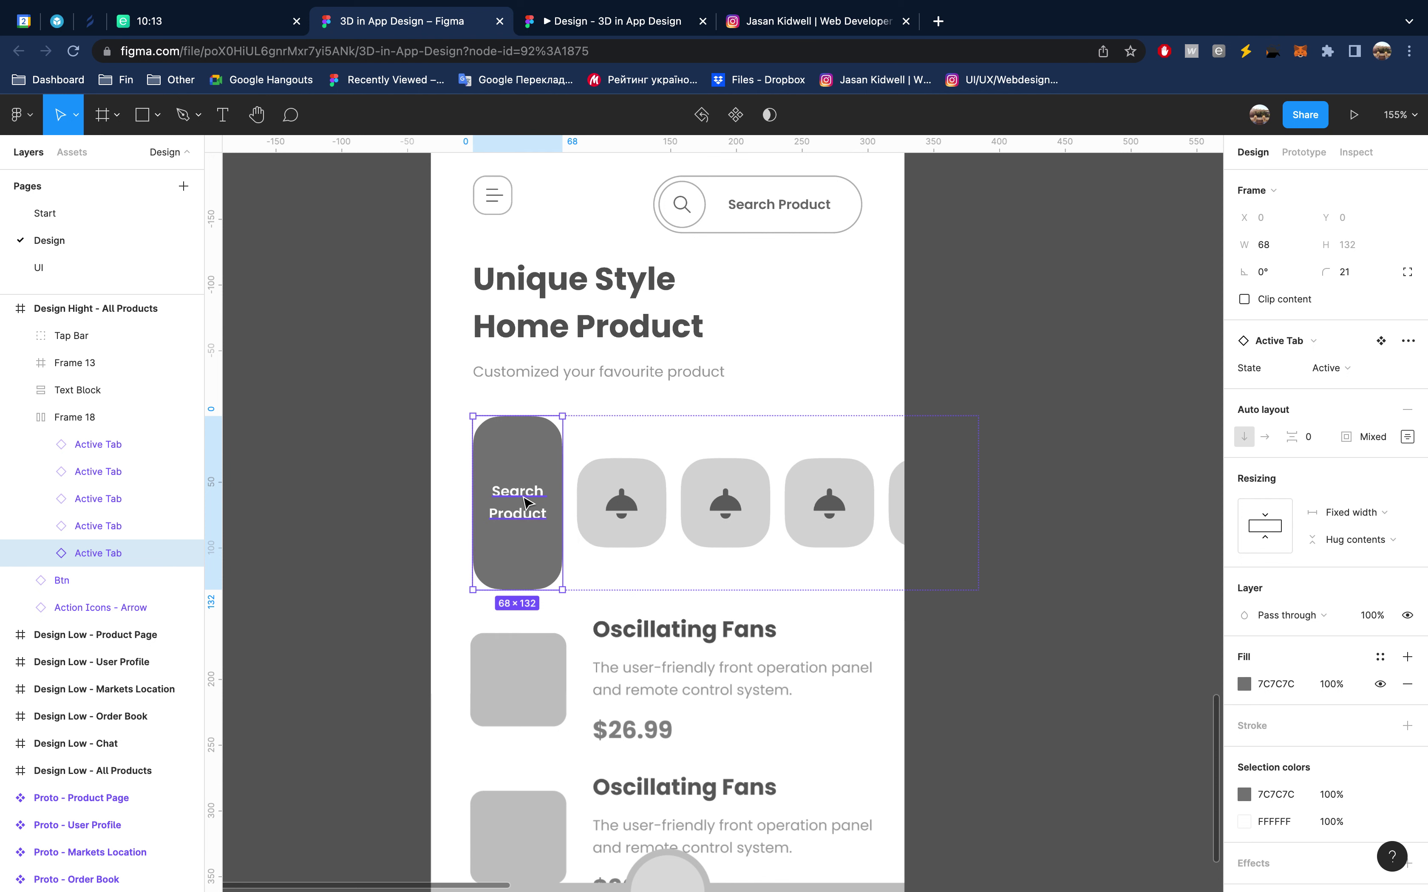
double_click(522, 496)
key(Right)
key(Up)
key(shift+alt+Left)
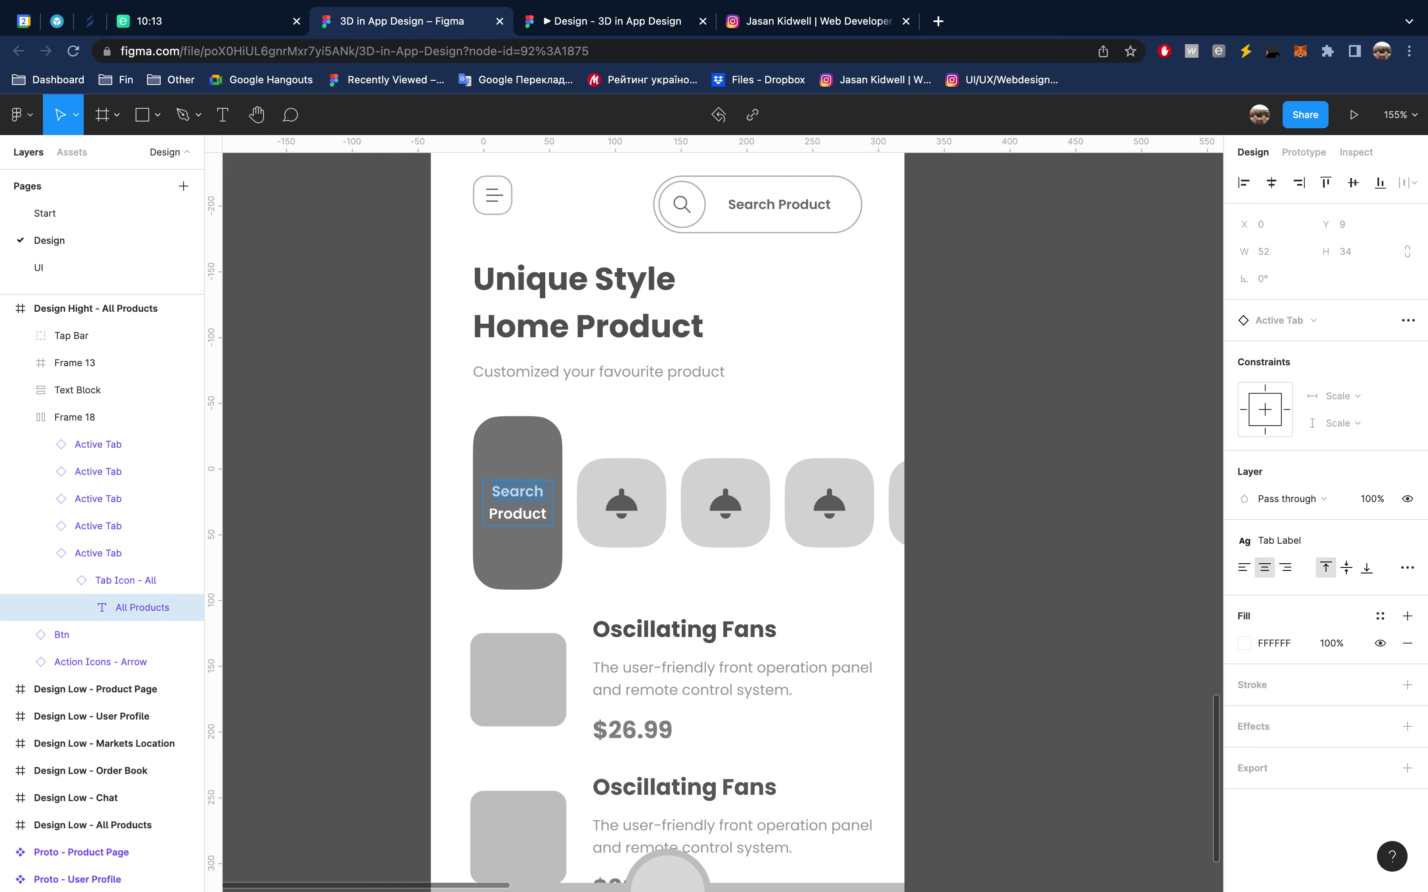
text(All)
key(Escape)
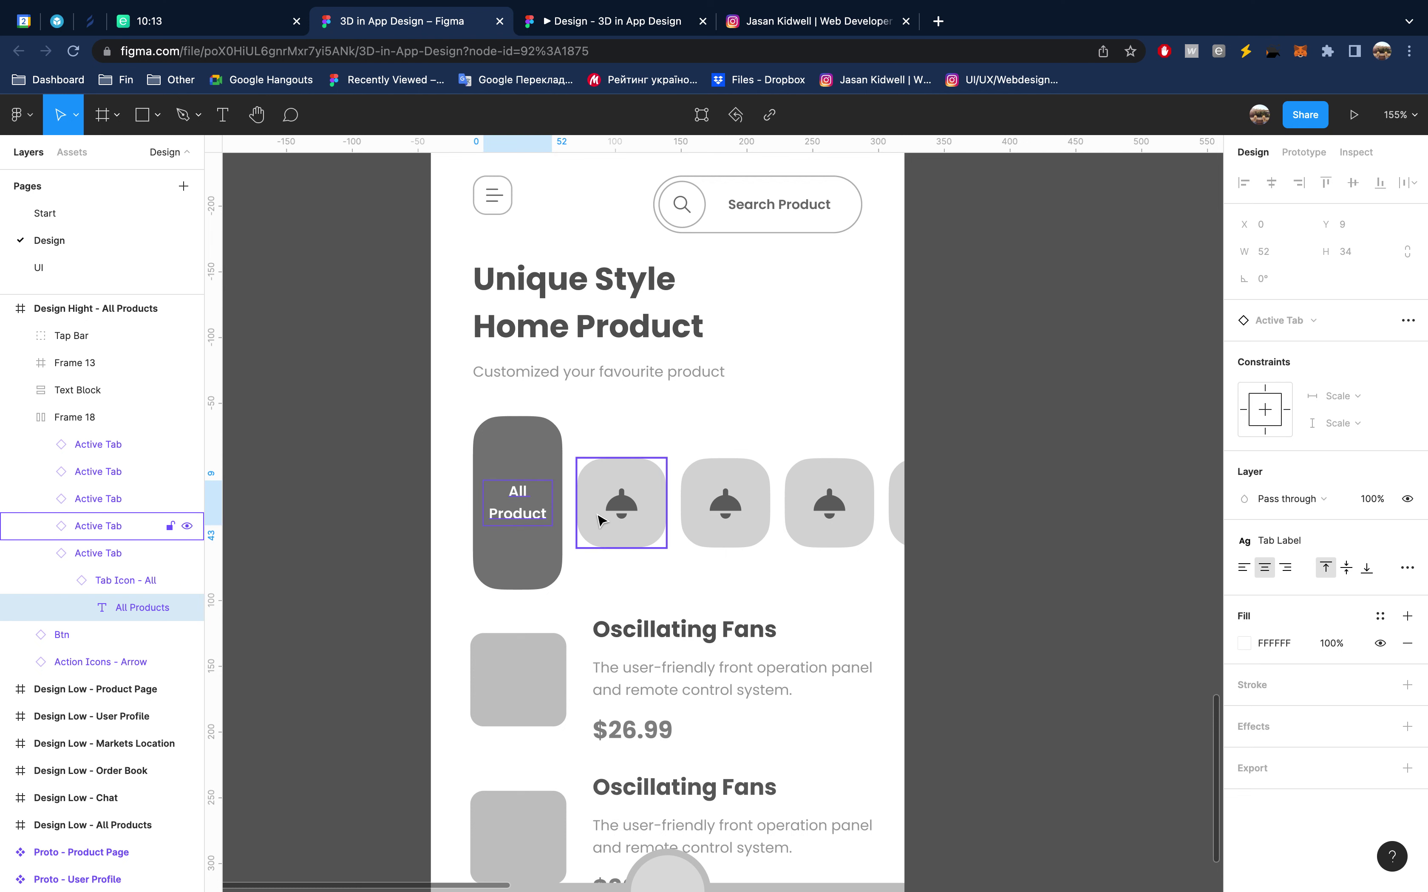
click(540, 453)
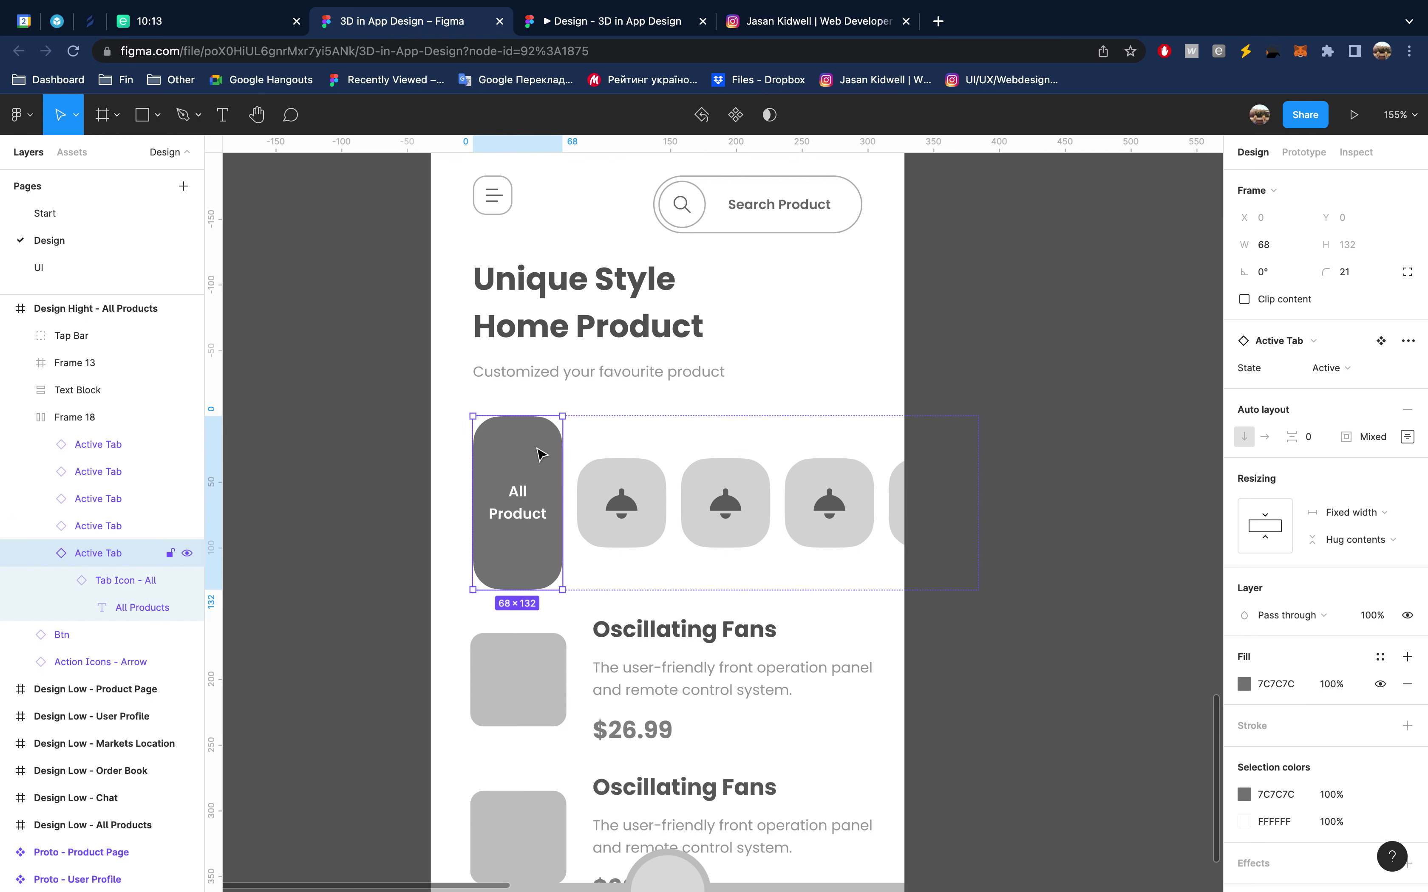
key(ctrl+z)
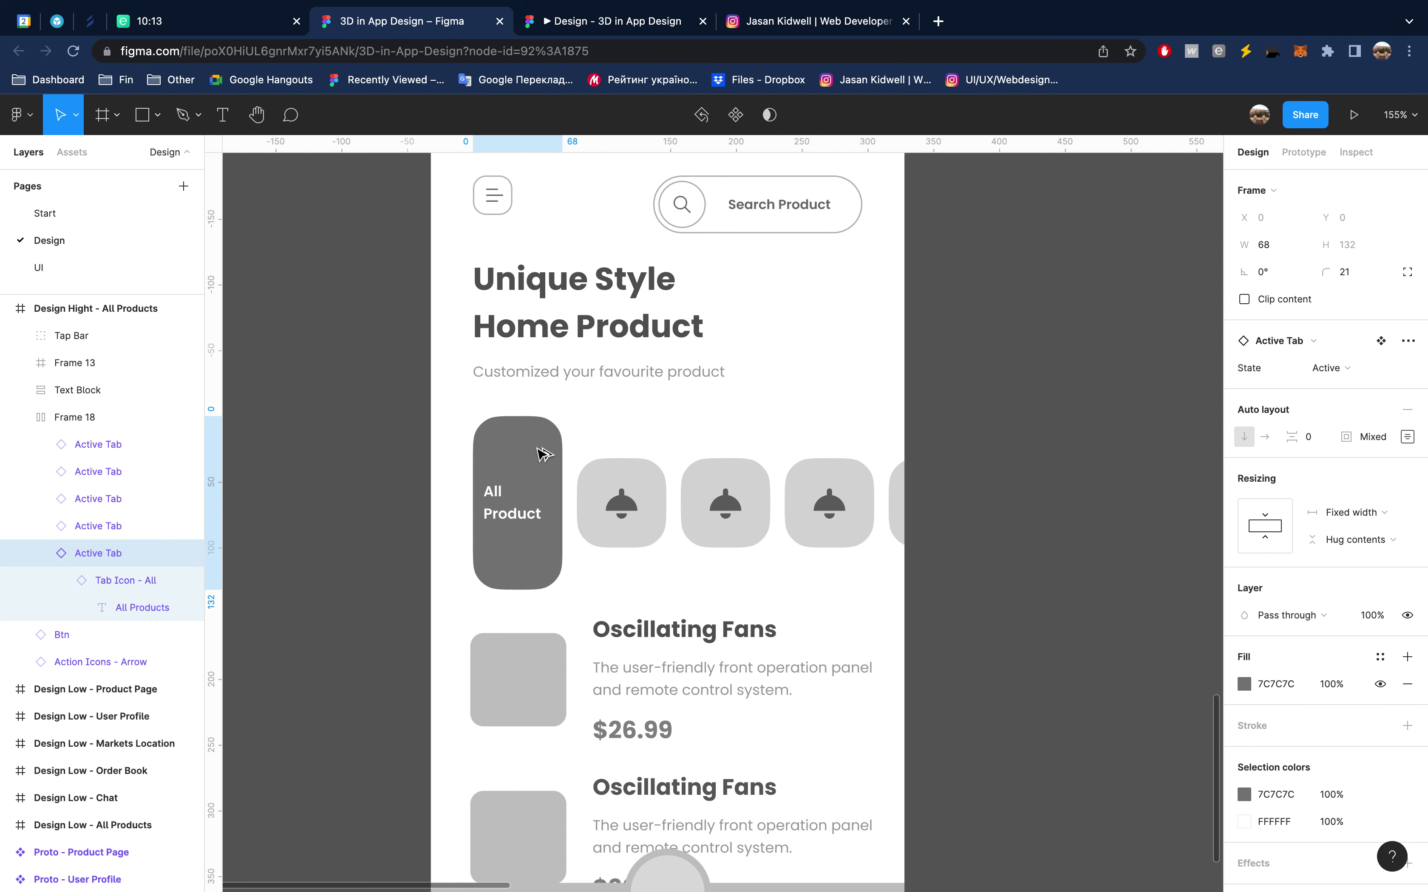
key(ctrl+shift+z)
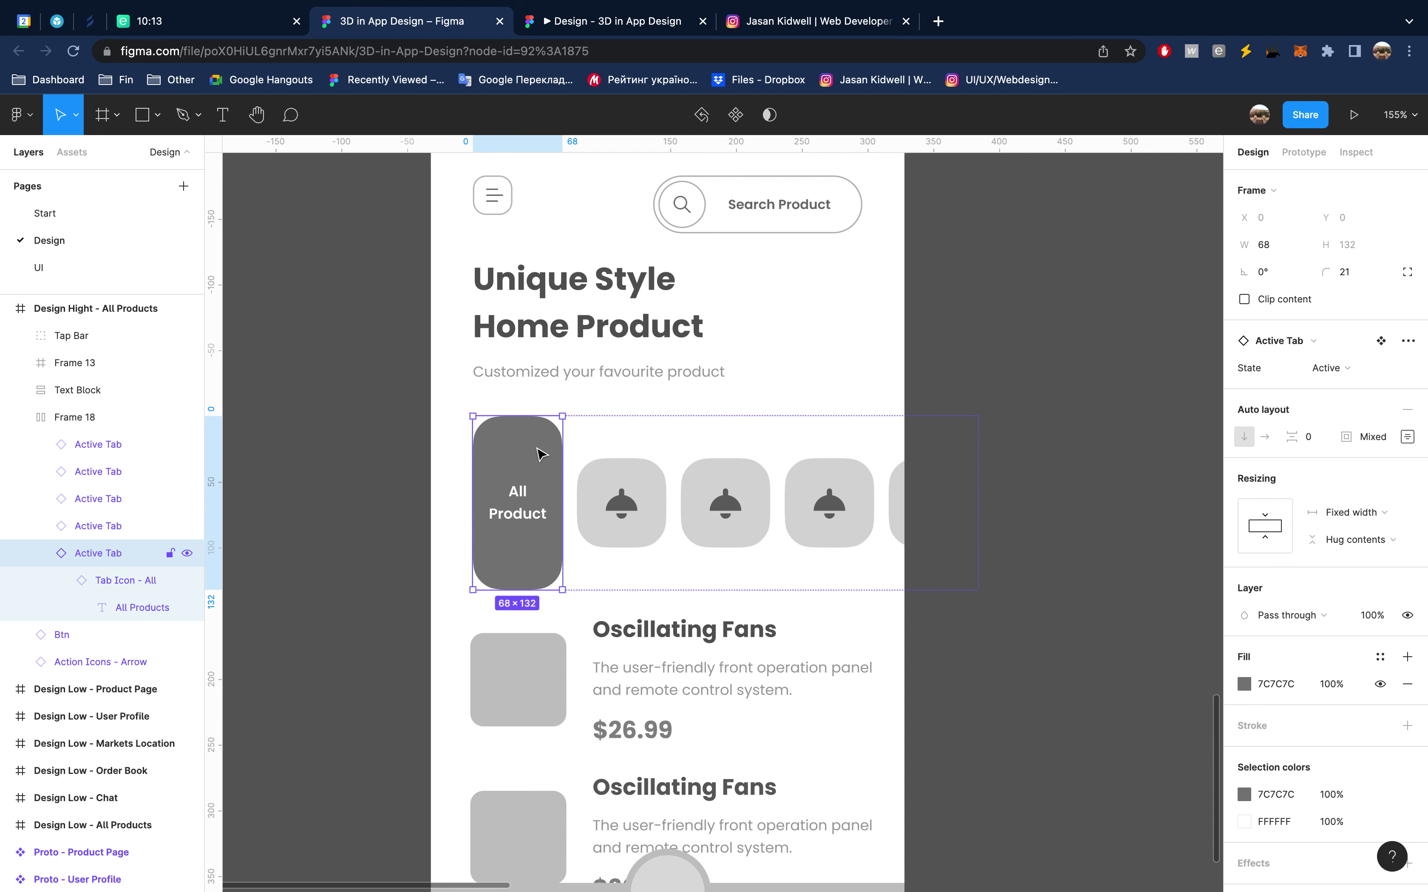
key(ctrl+alt+b)
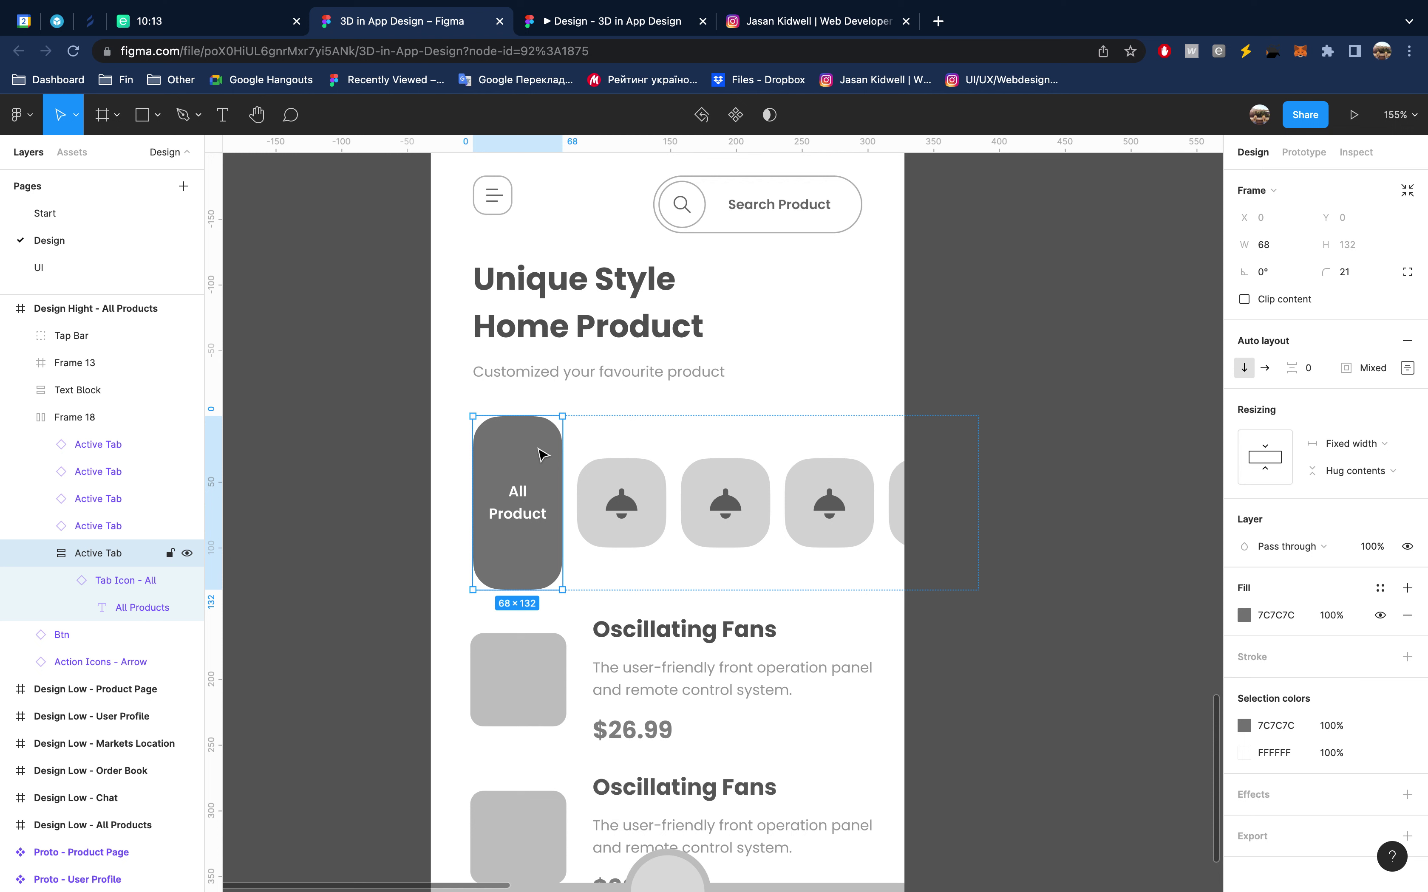
key(ctrl+z)
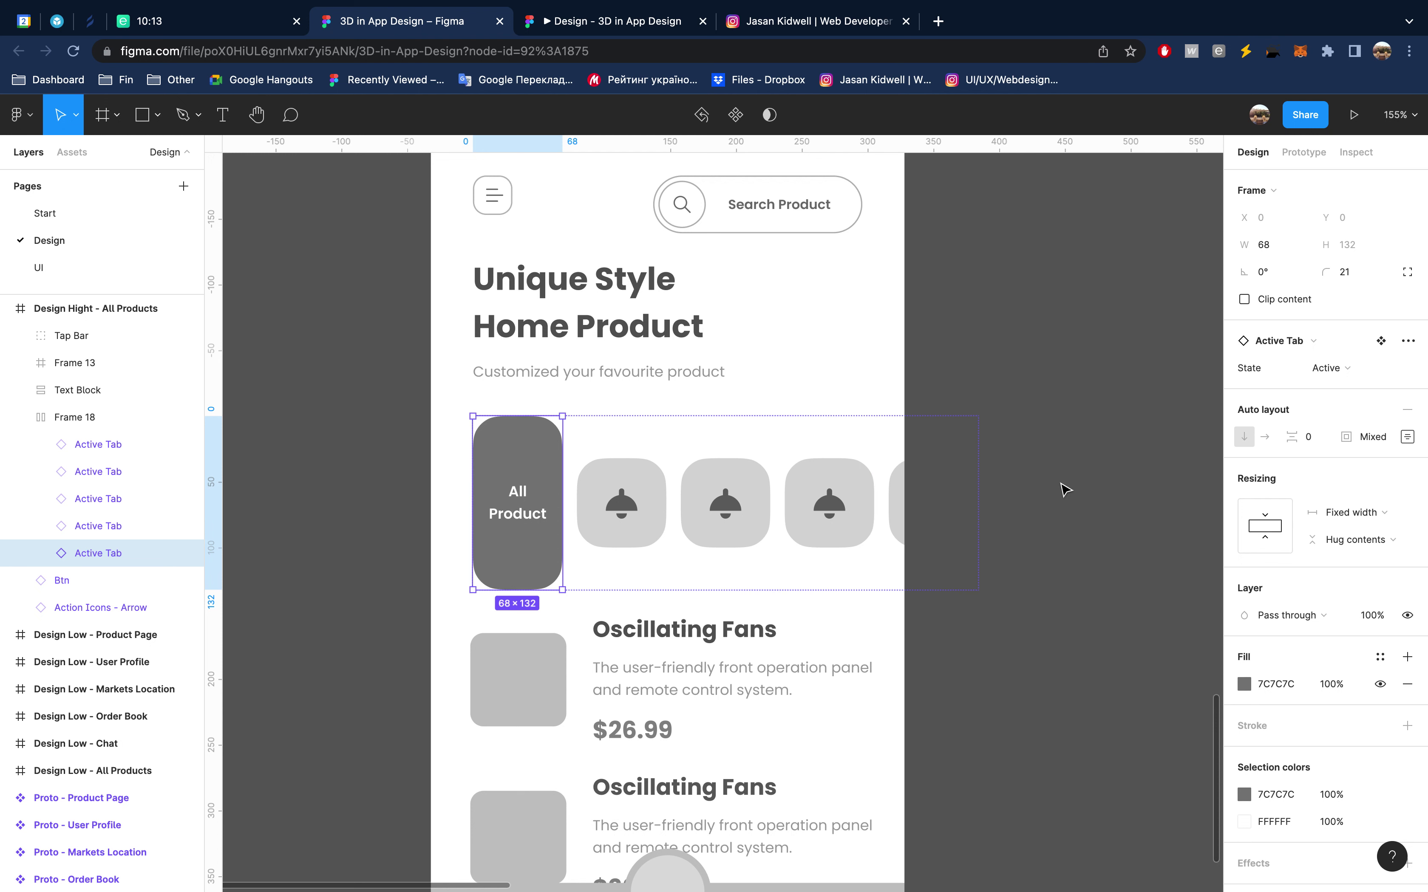
click(527, 451)
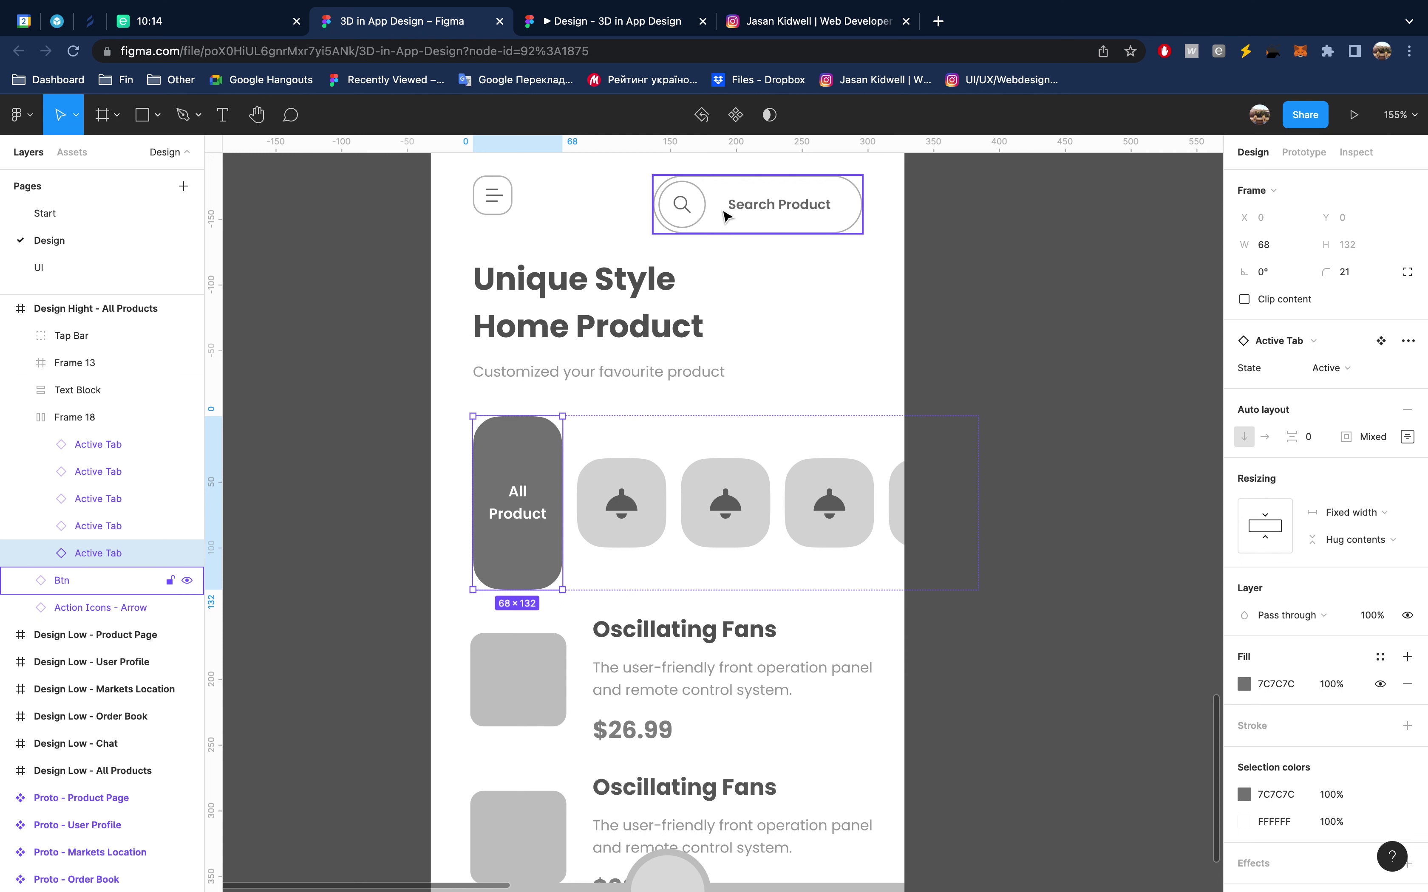
scroll(761, 220, up, 2)
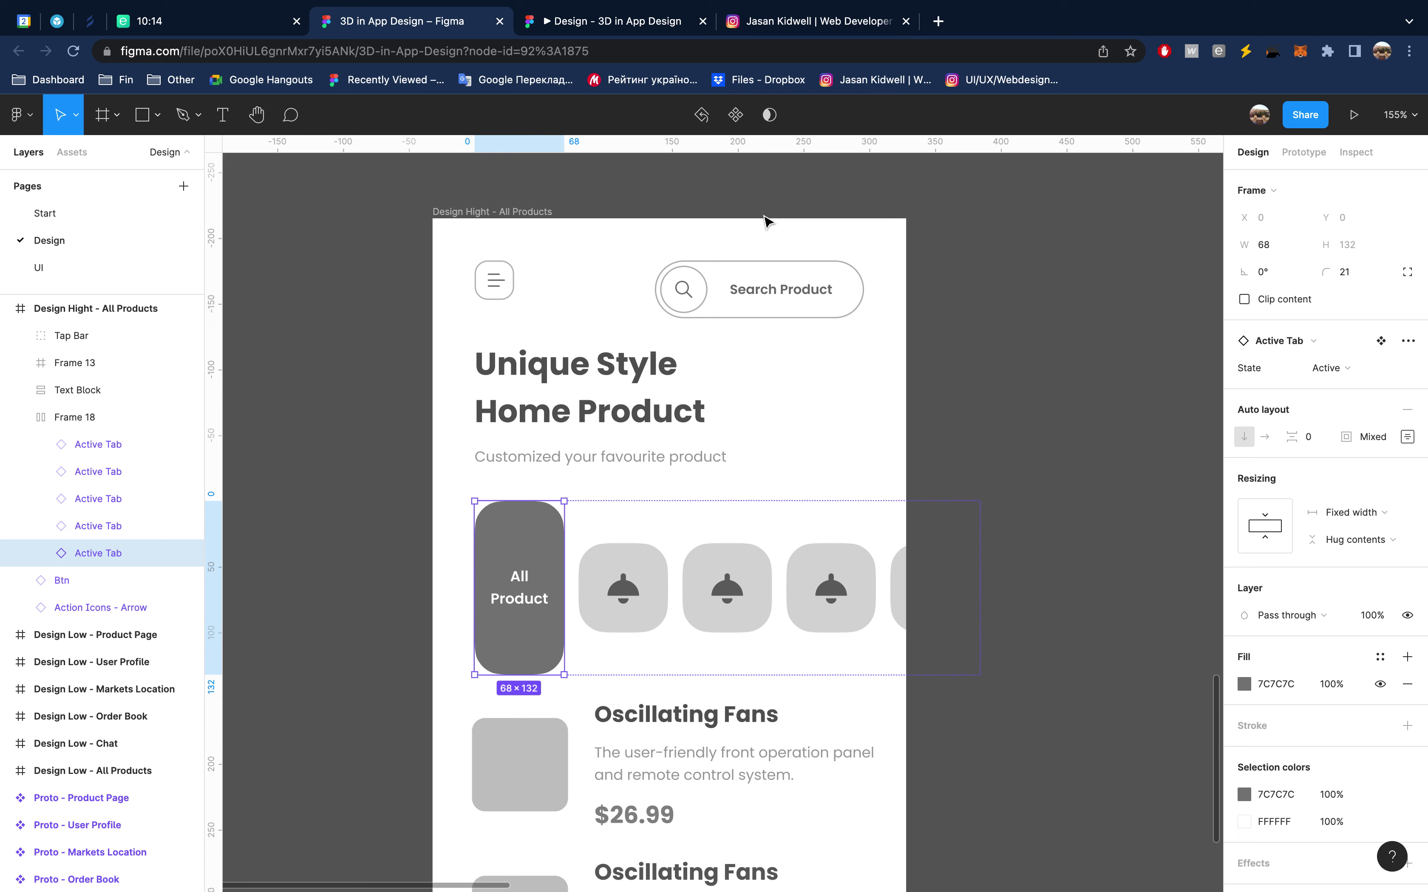
scroll(764, 218, down, 2)
click(640, 496)
double_click(611, 515)
double_click(611, 515)
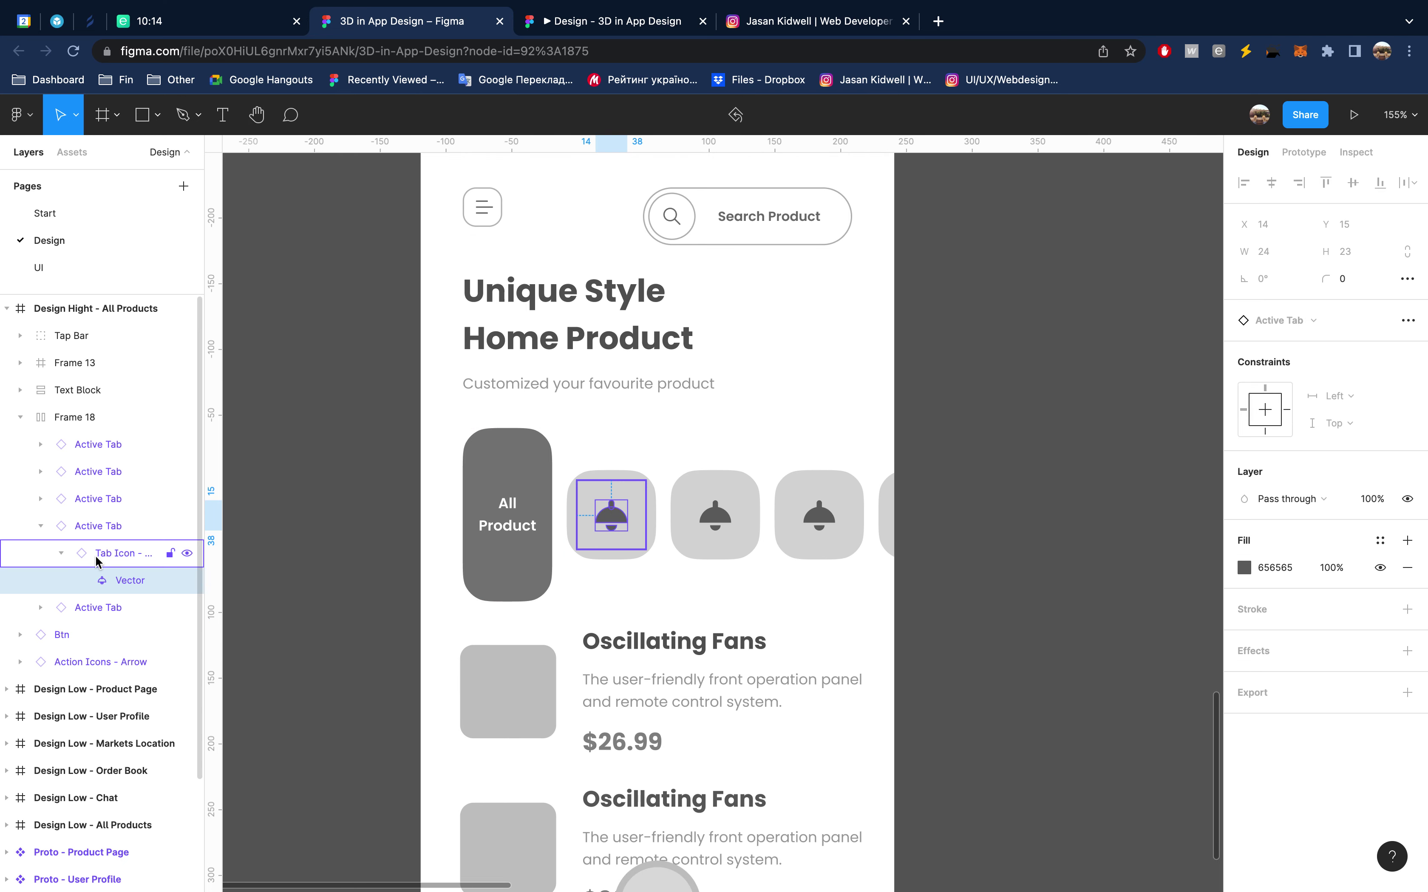
click(62, 553)
click(106, 553)
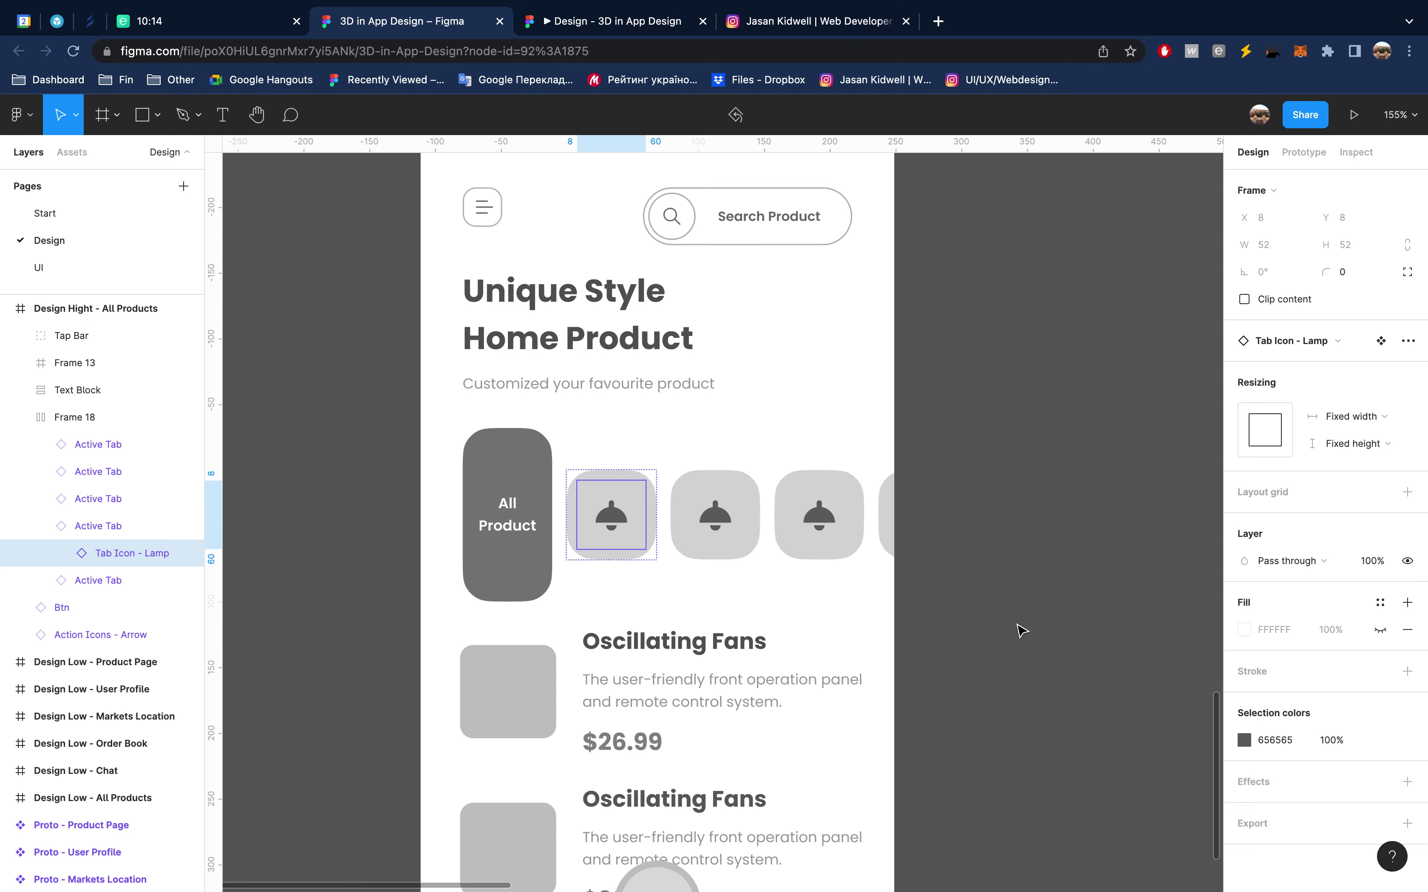
click(774, 23)
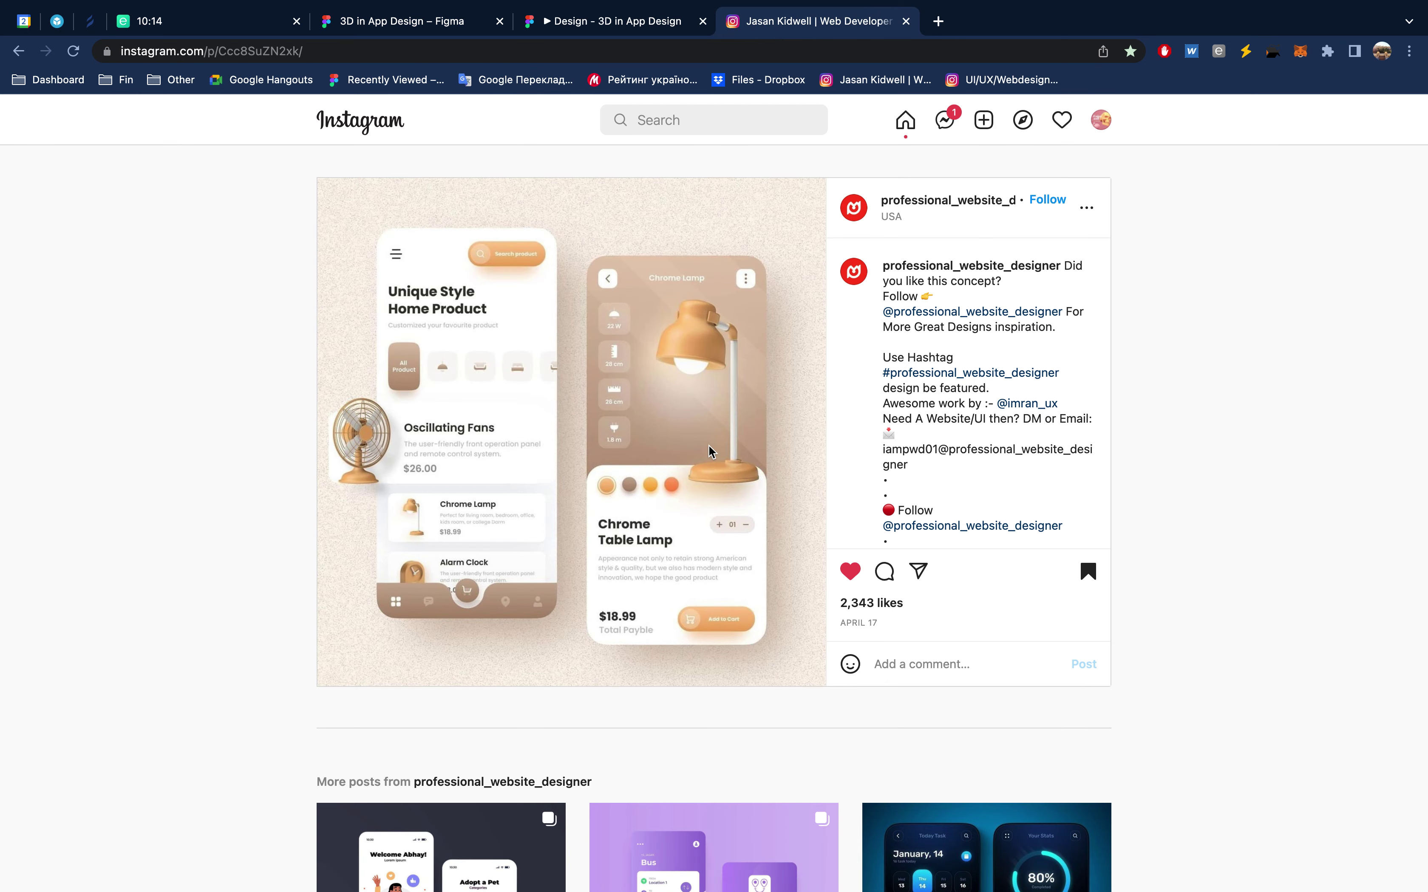
click(450, 24)
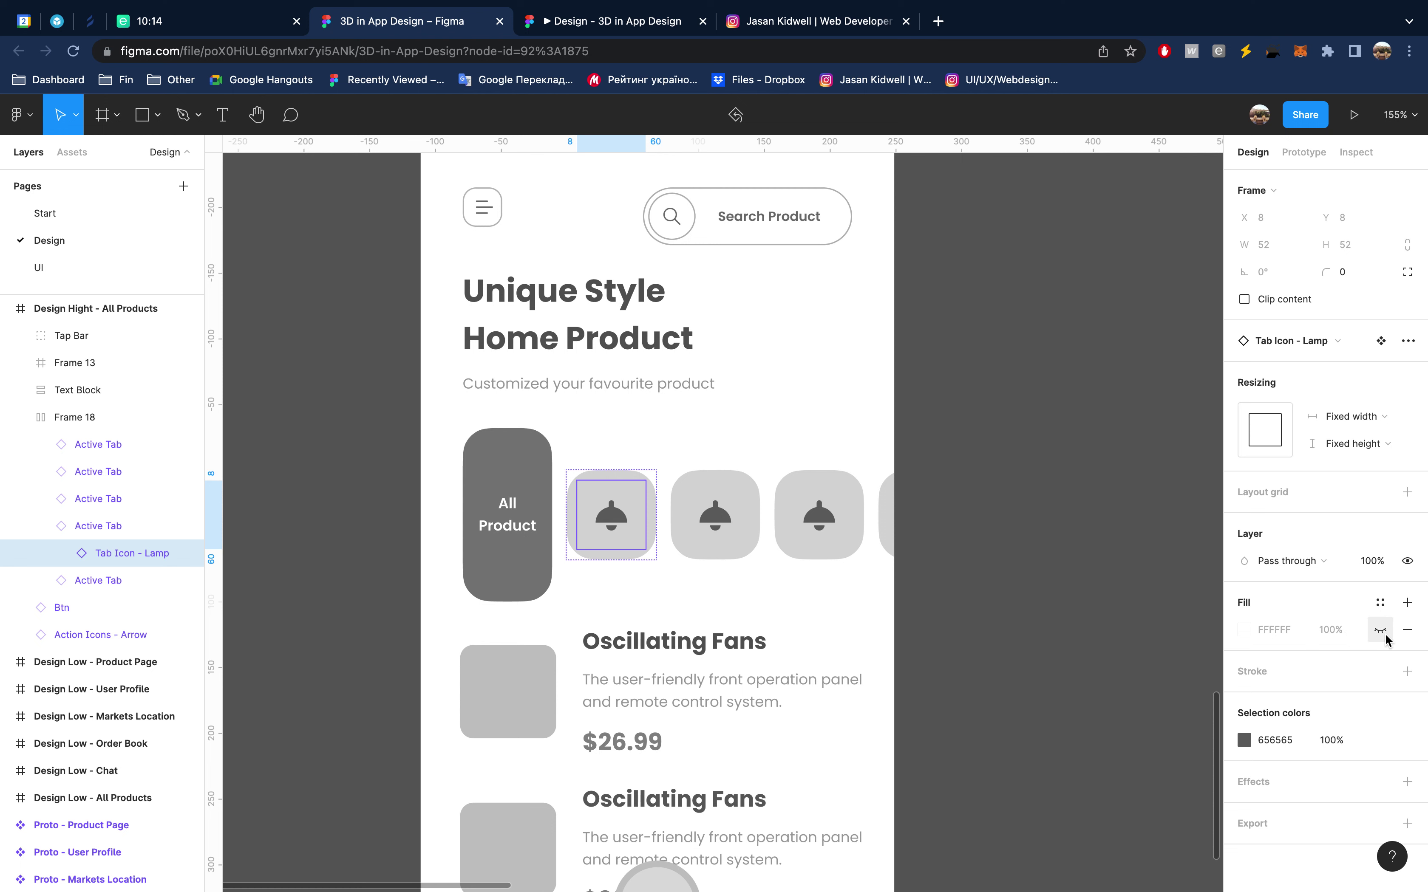
Colour the tab's lamp icon orange EEB877 from the document colours
click(1244, 740)
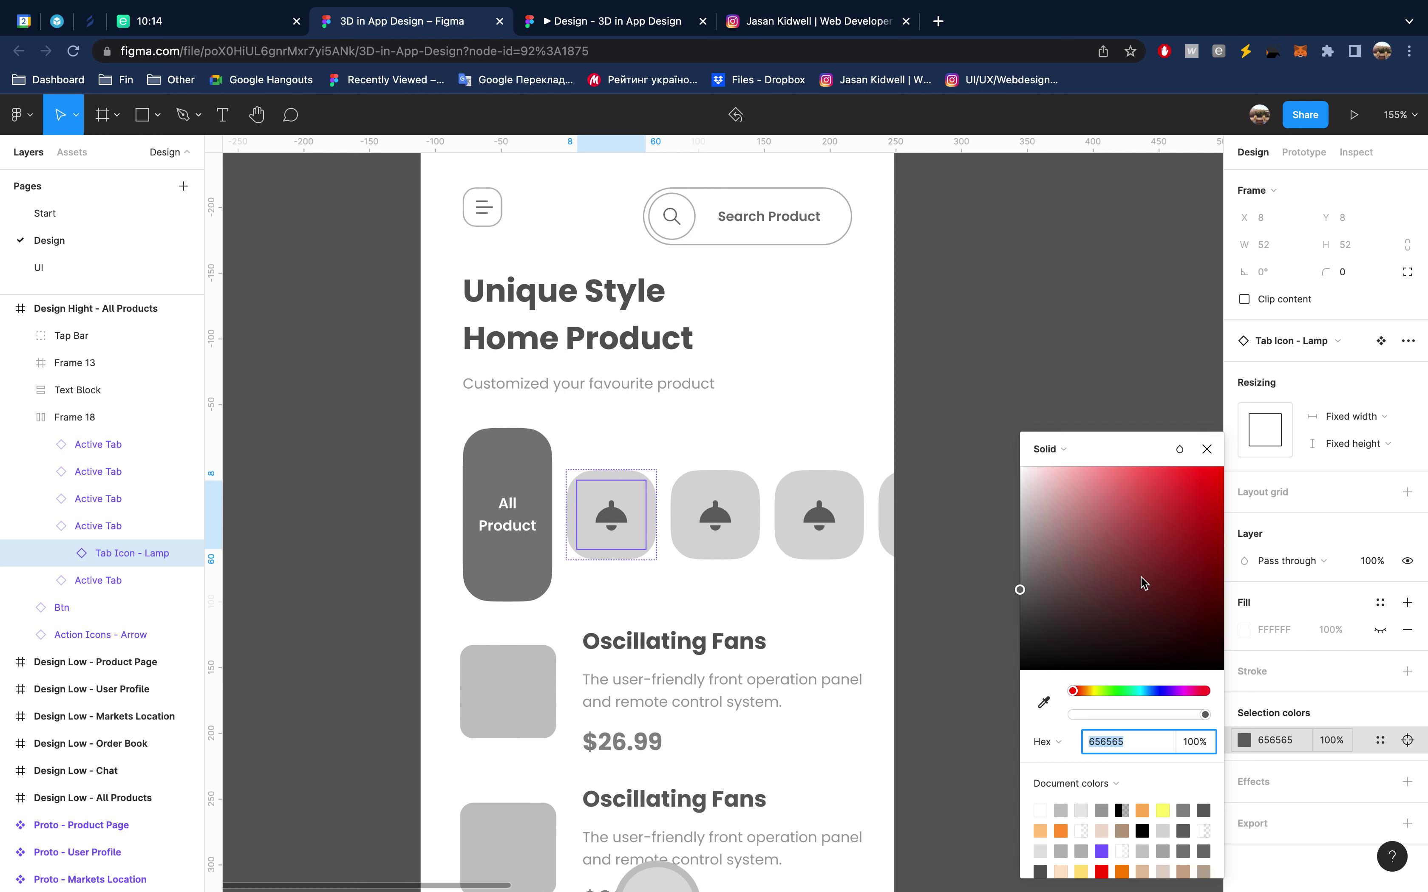
drag(1036, 531, 984, 538)
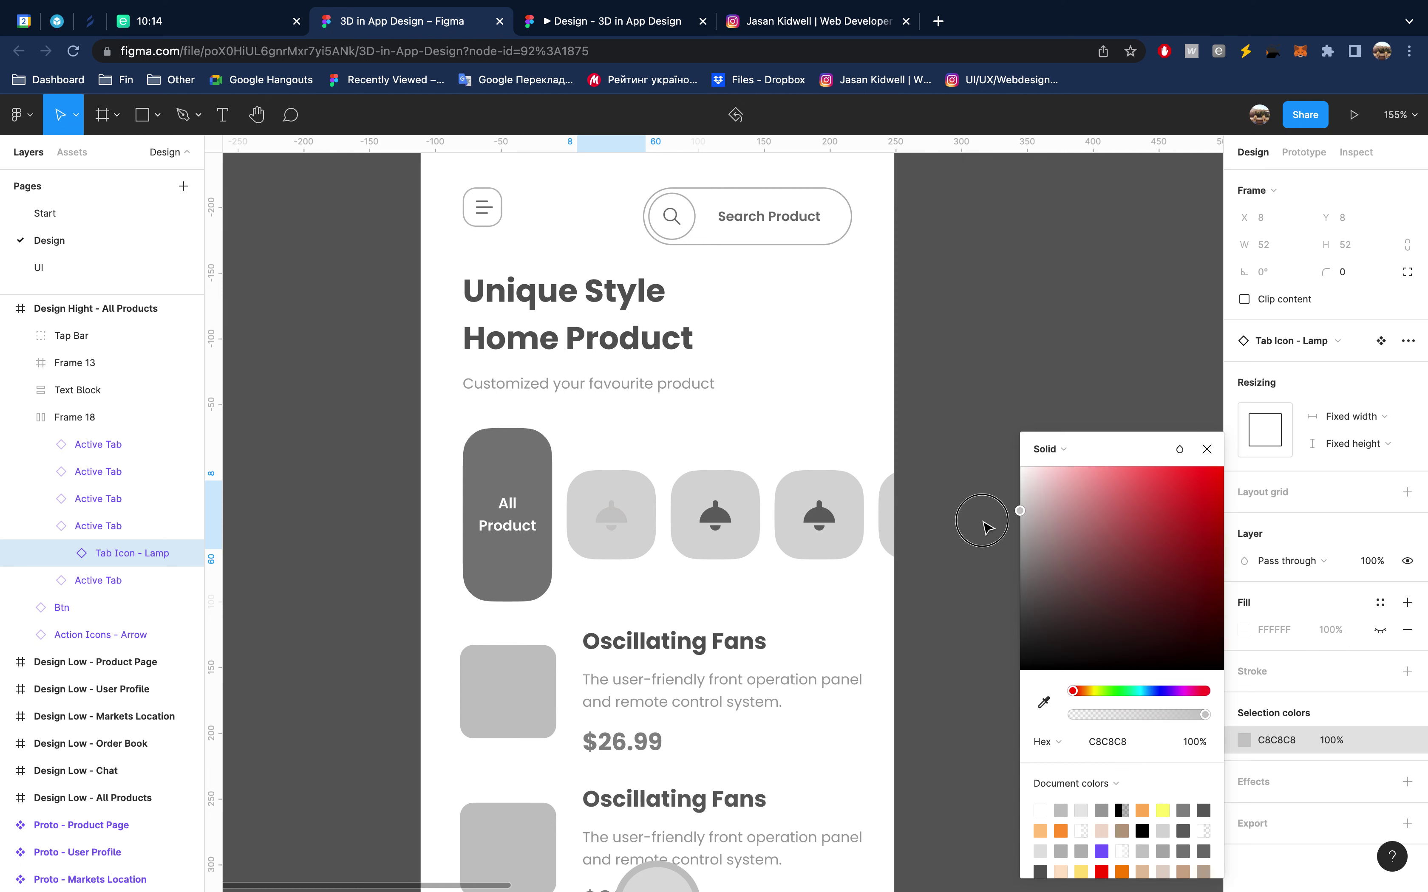
click(1040, 831)
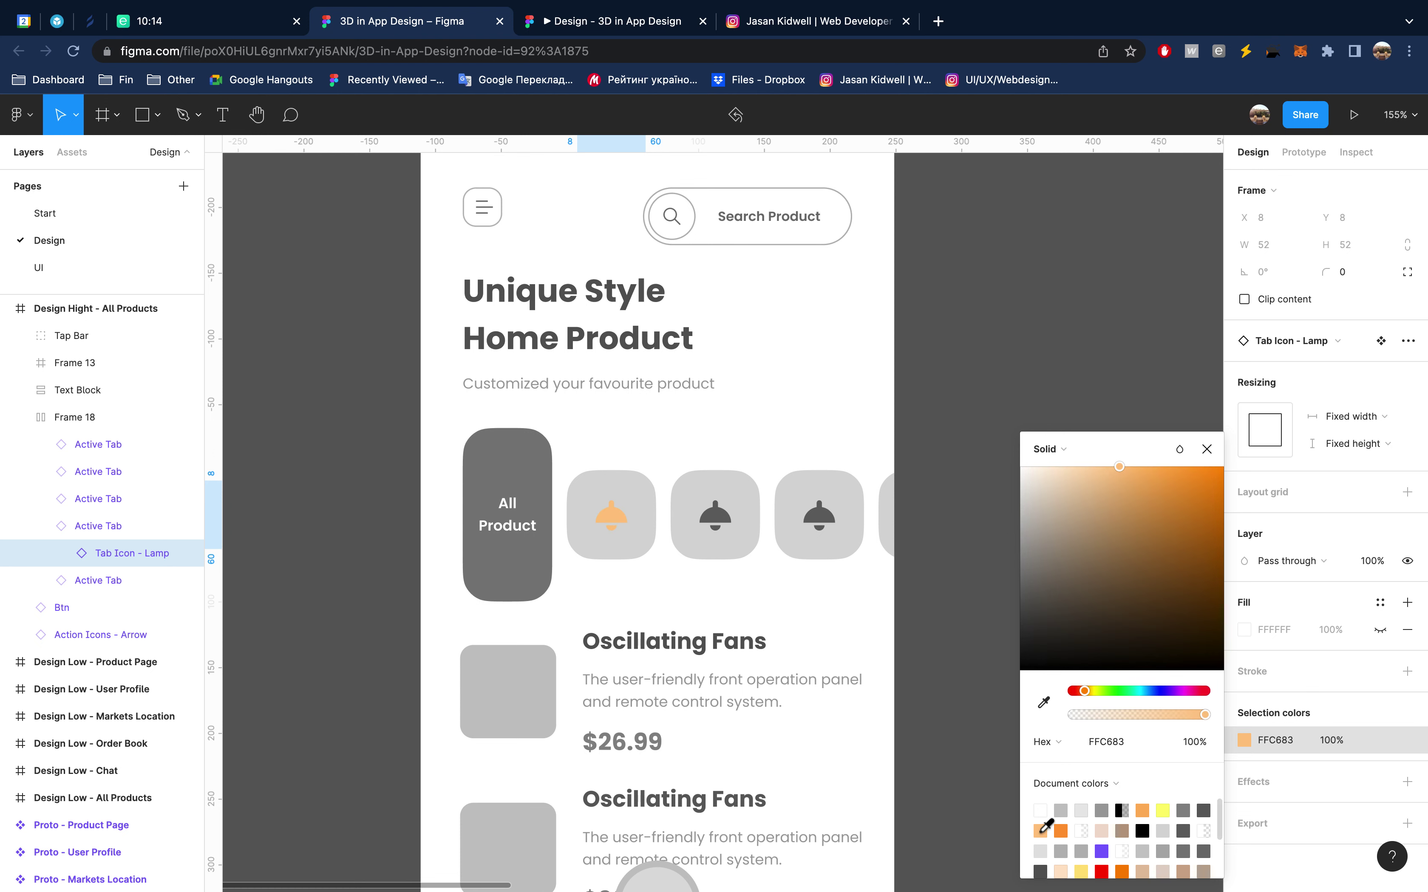
drag(1126, 493, 1121, 479)
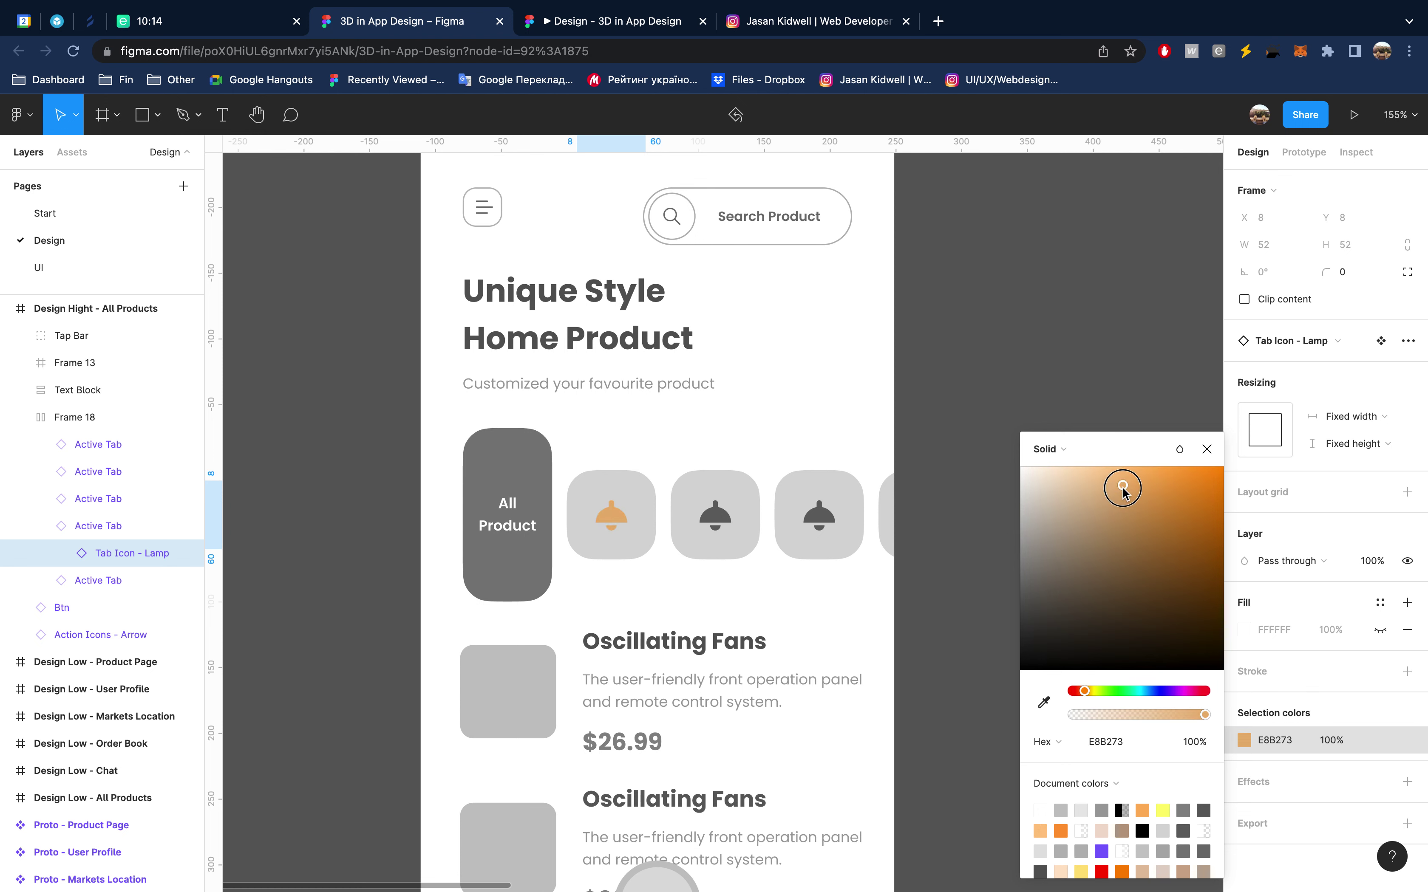
click(1205, 450)
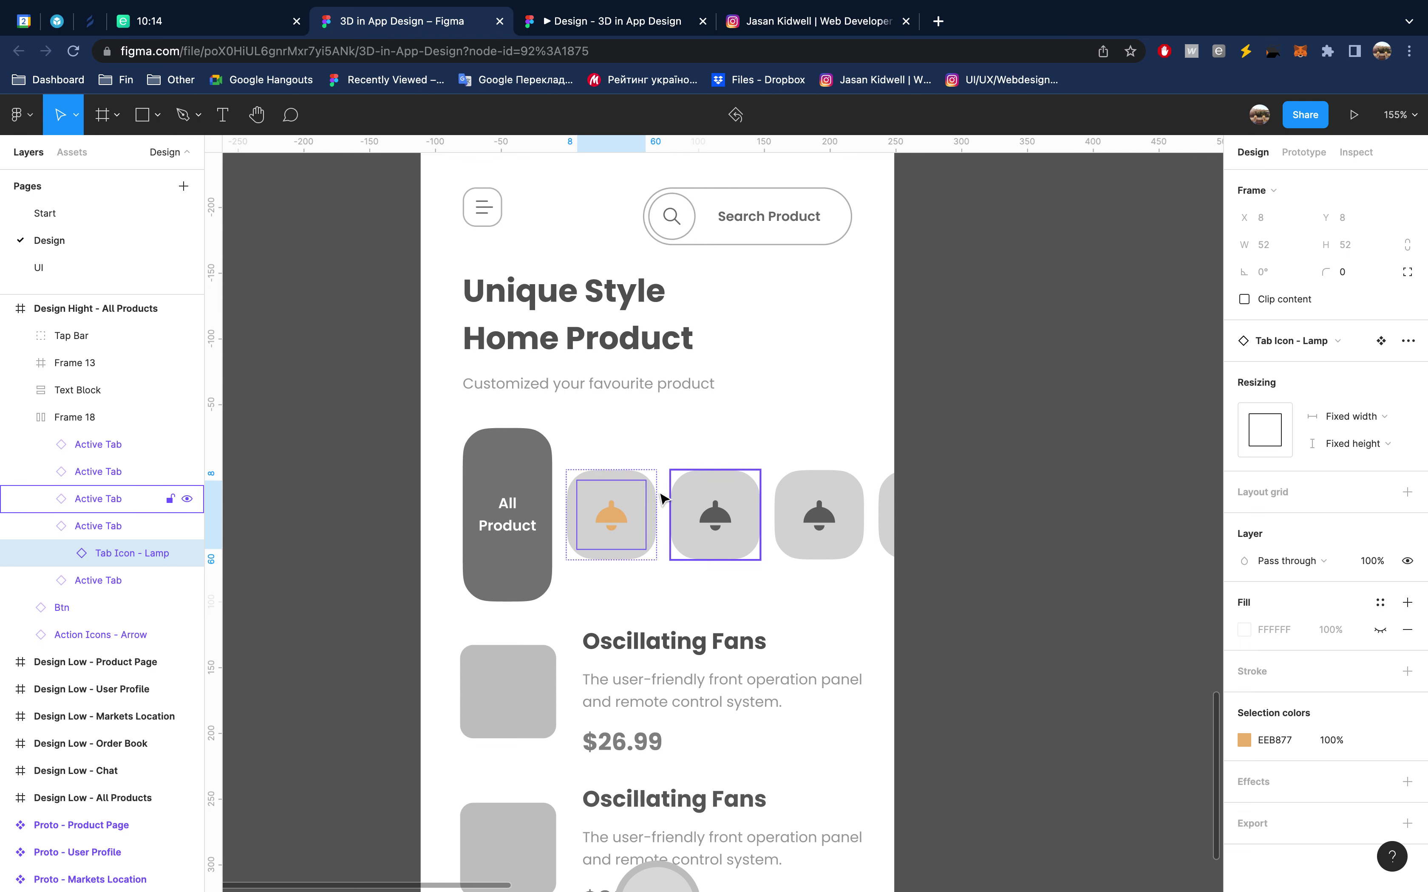
Lighten the lamp tab's background fill to pale grey EEEEEE
click(647, 484)
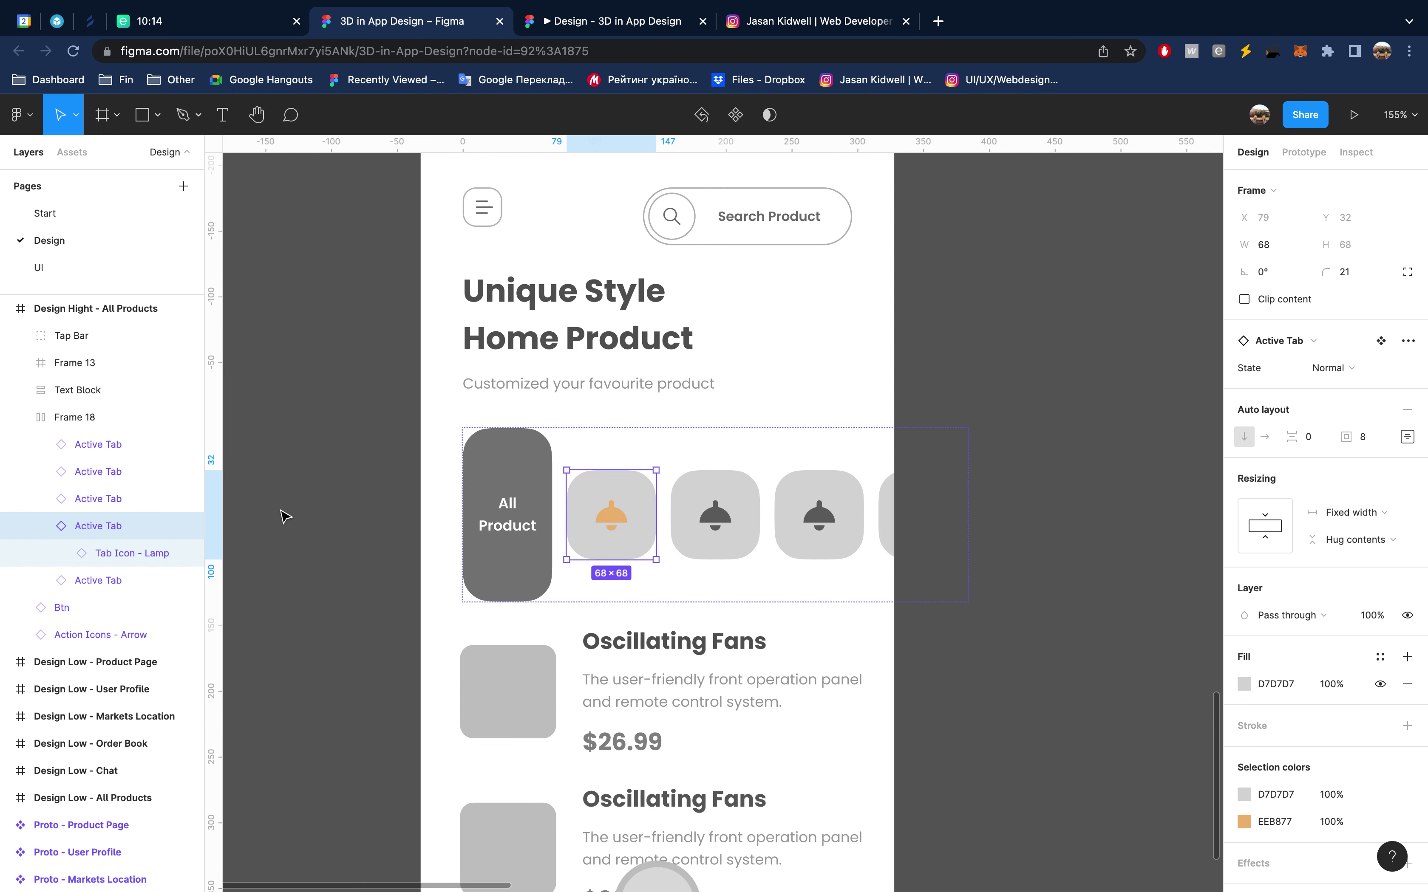
click(1246, 687)
drag(1065, 565, 969, 493)
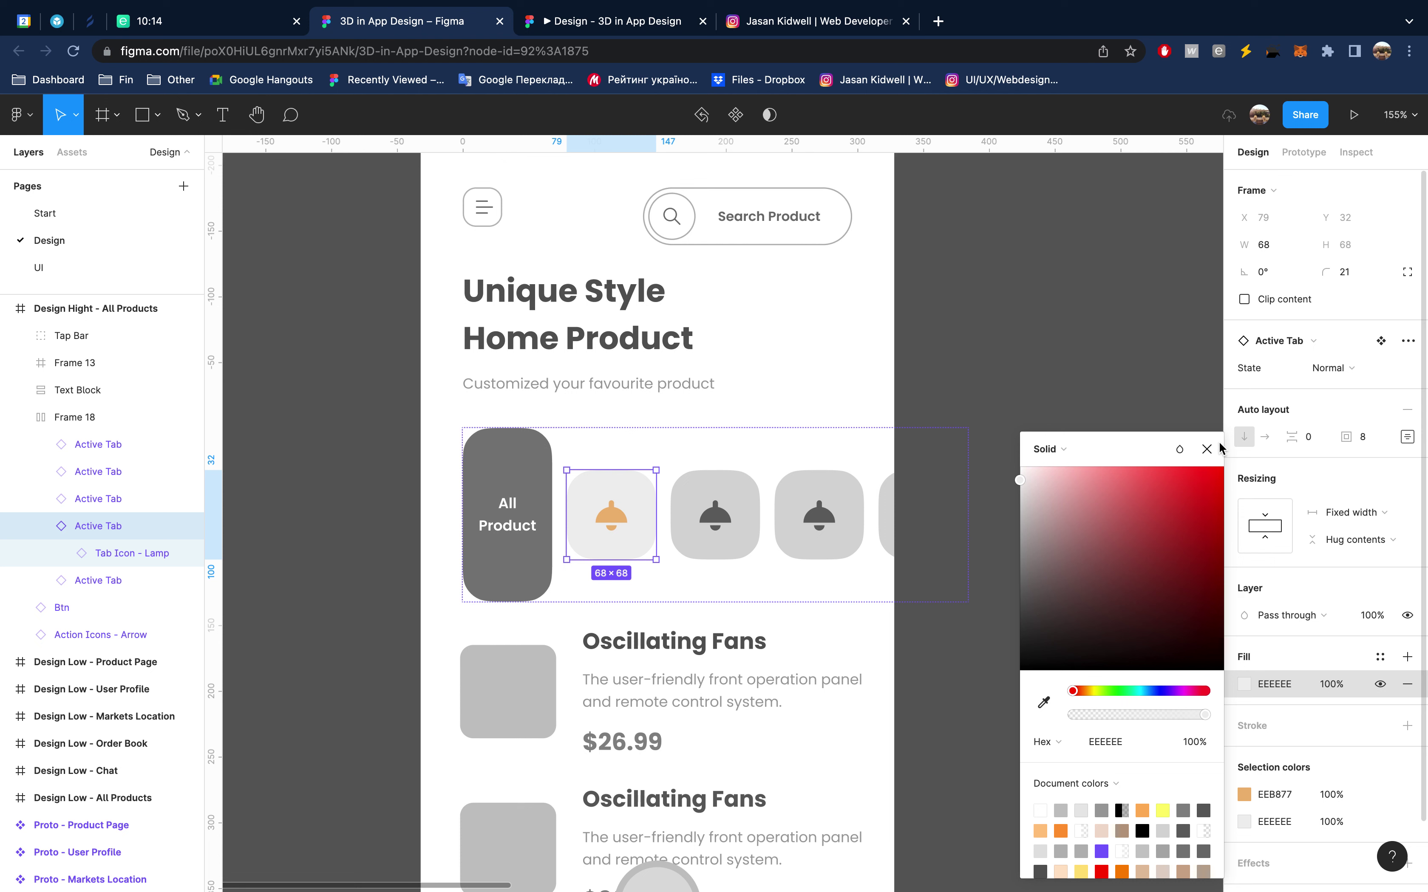
click(1206, 448)
click(112, 499)
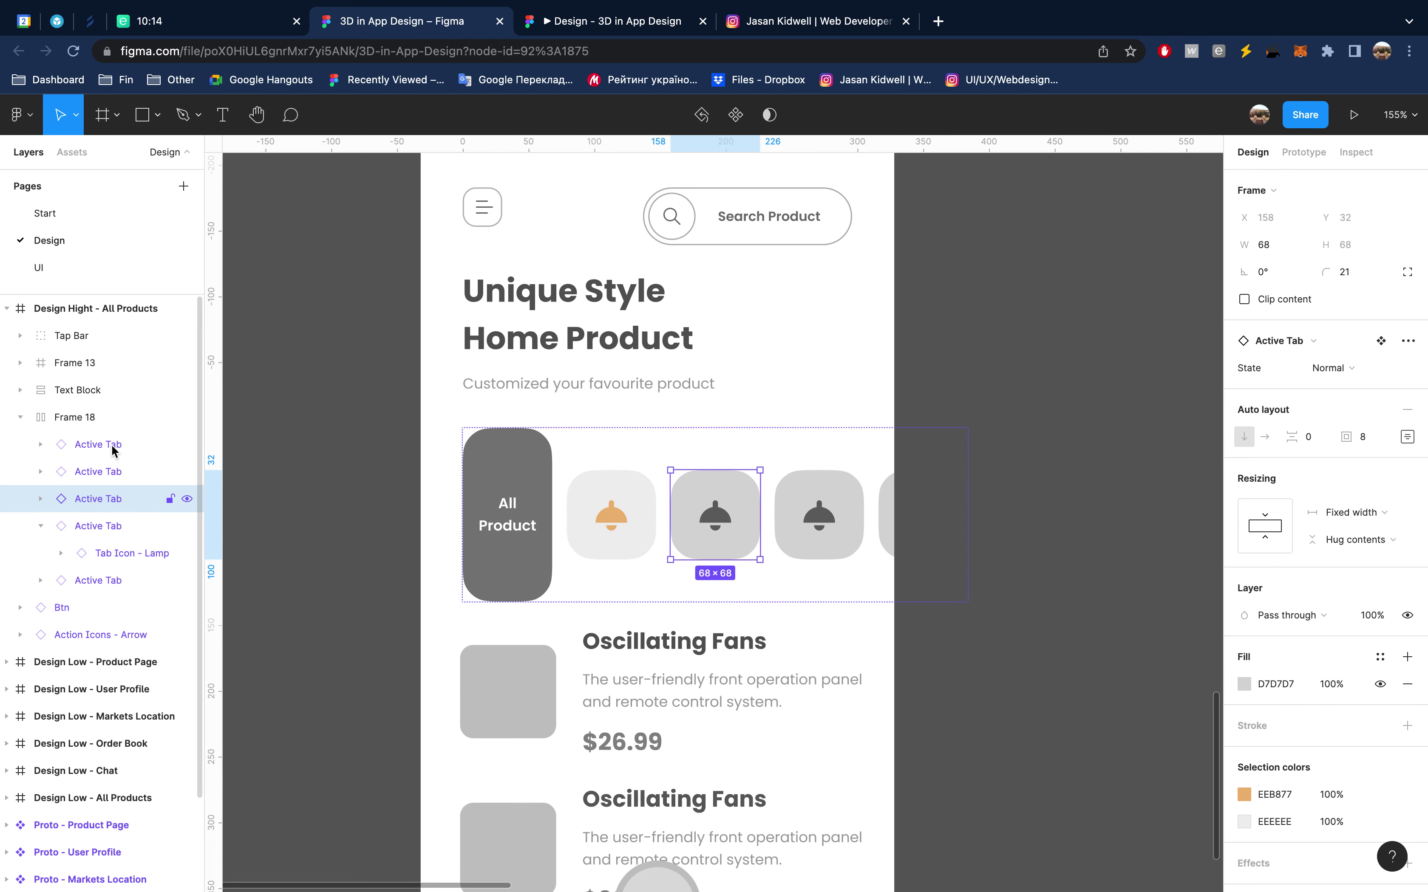
Delete the three grey tabs, duplicate the orange lamp tab to fill the row, and open one copy's icon swap options
shift+click(116, 447)
key(Delete)
click(97, 437)
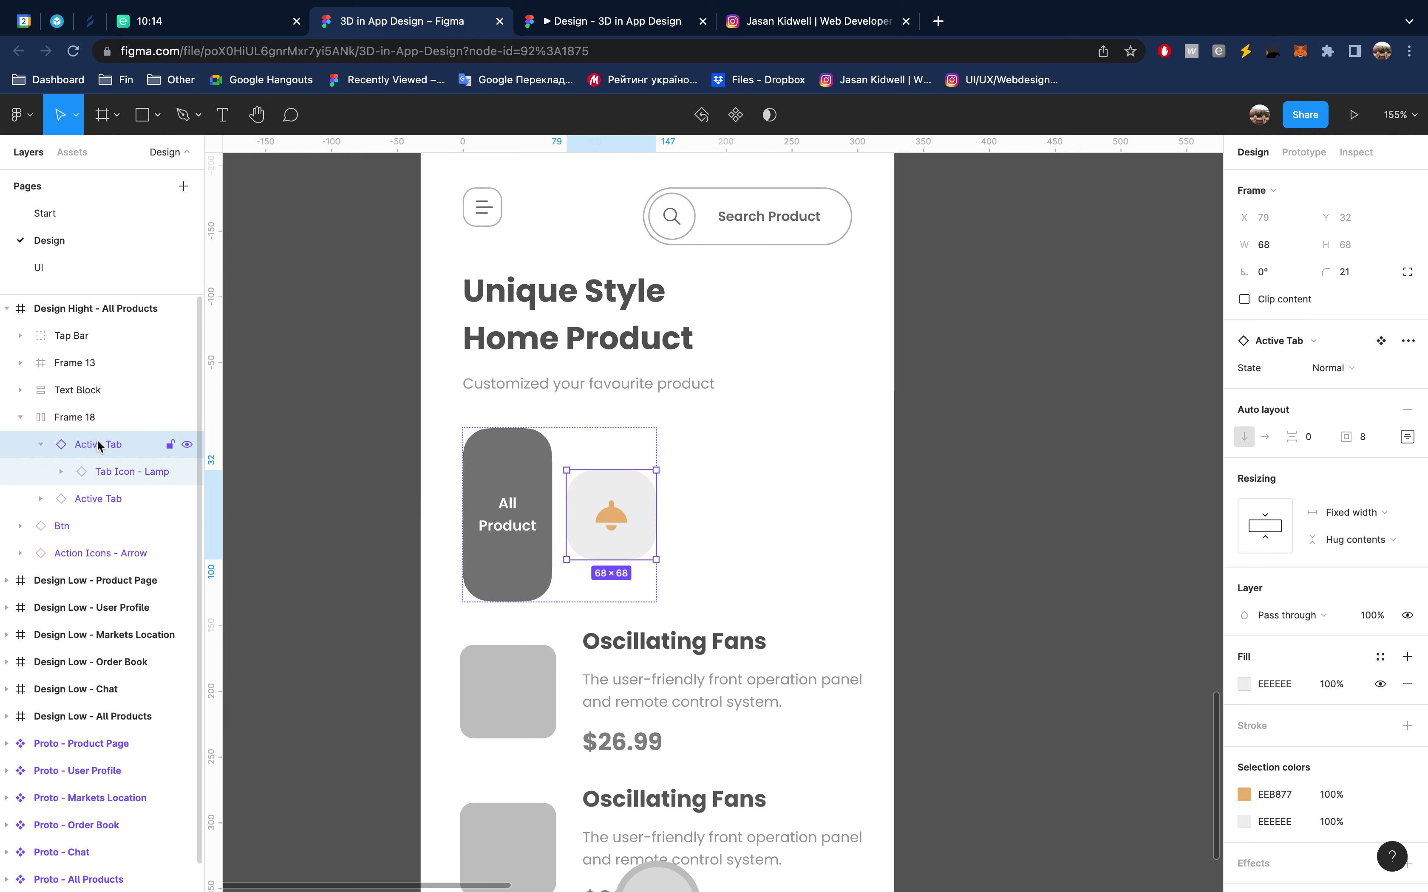
key(ctrl+d)
key(ctrl+d)
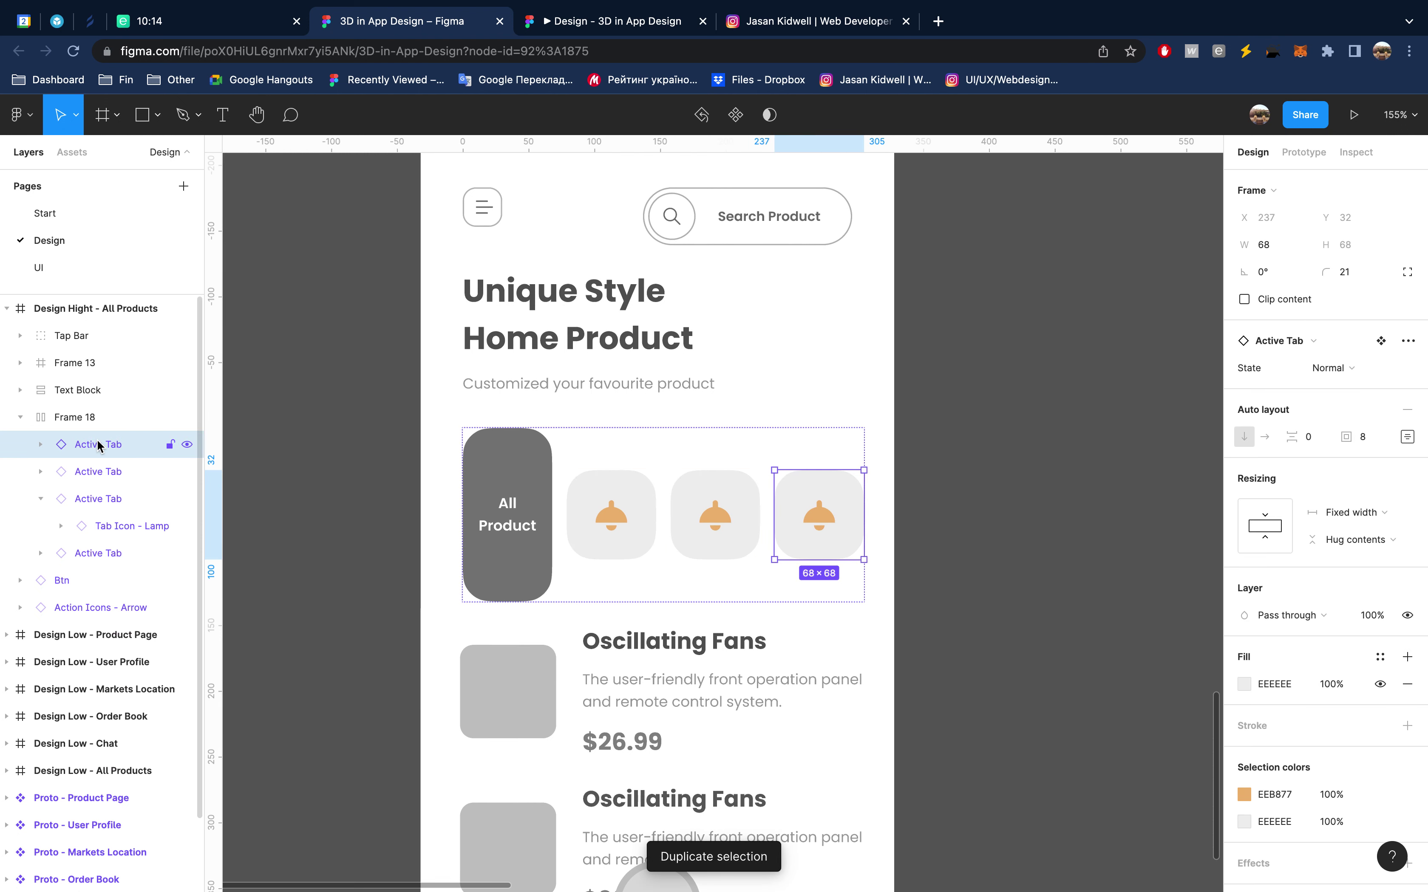
key(ctrl+d)
double_click(719, 517)
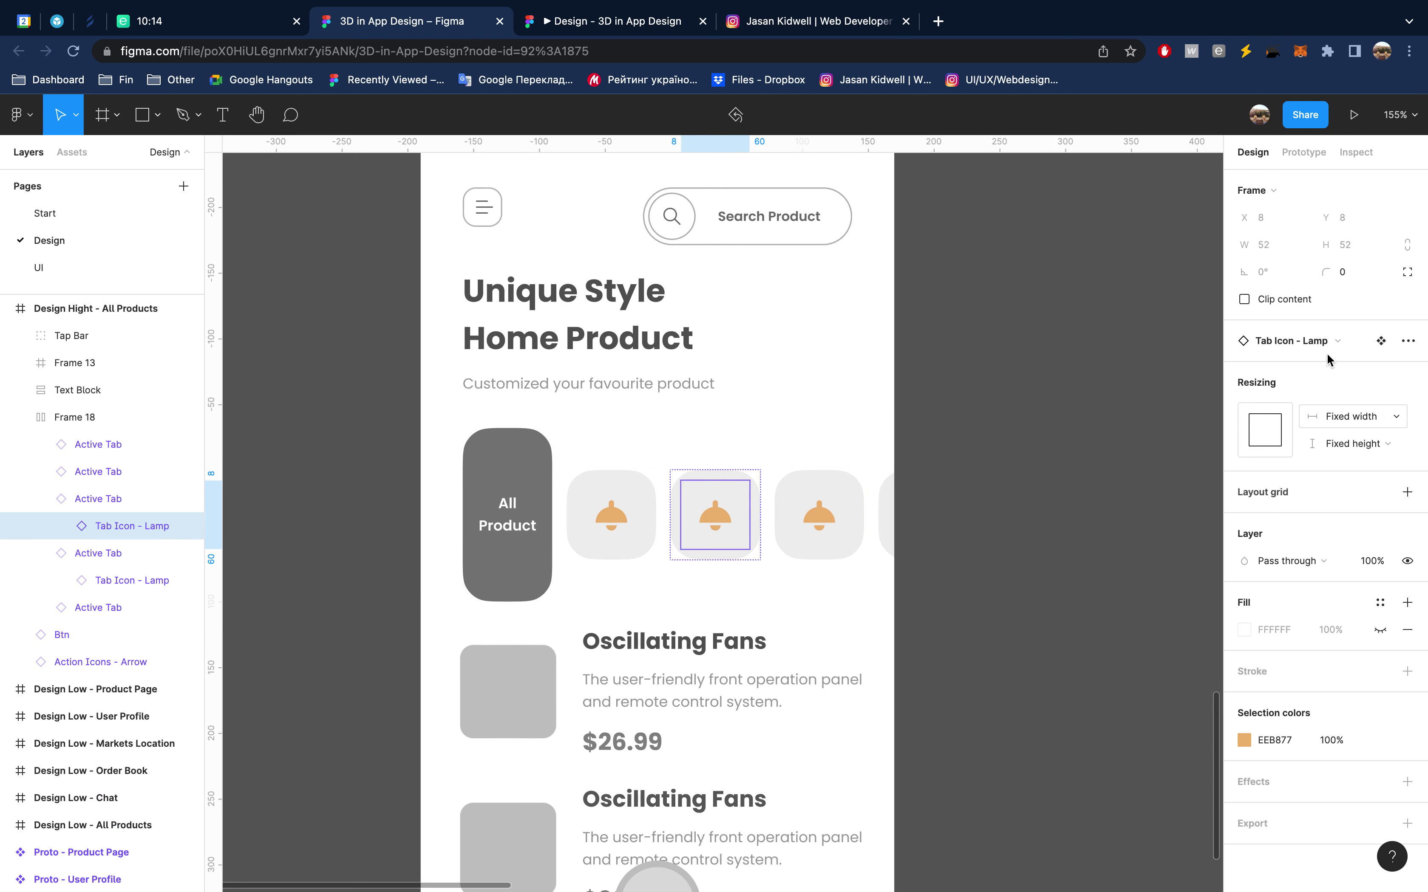
click(1325, 345)
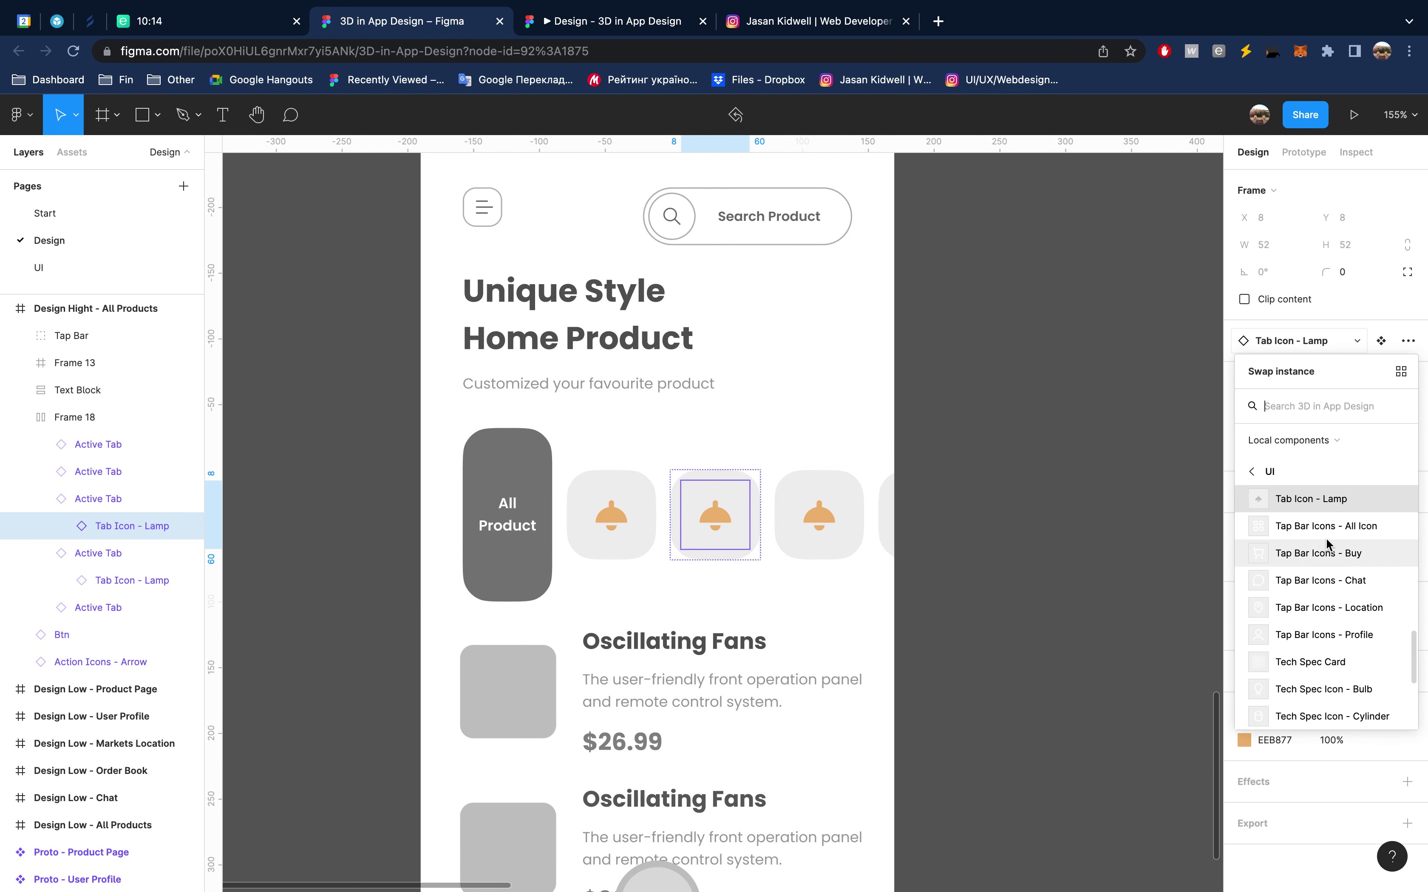